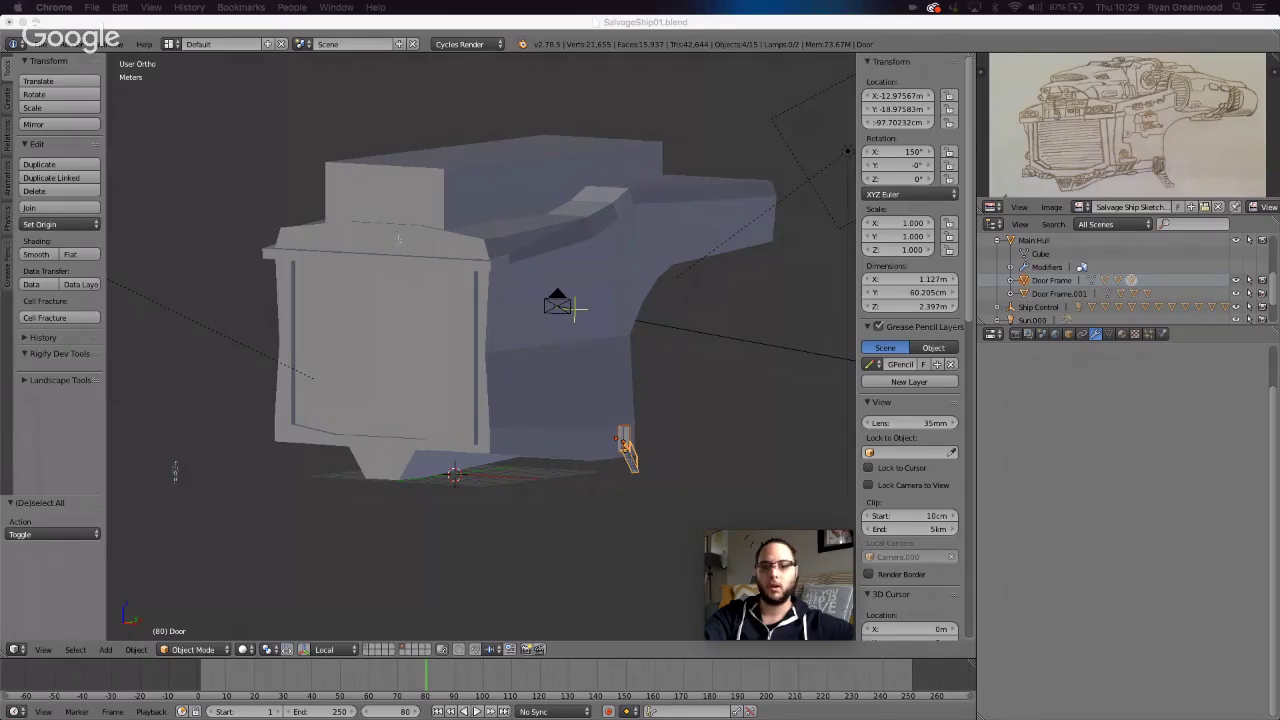
# - Isolate the selected door, stairs and airlock parts in local view
pyautogui.click(718, 45)
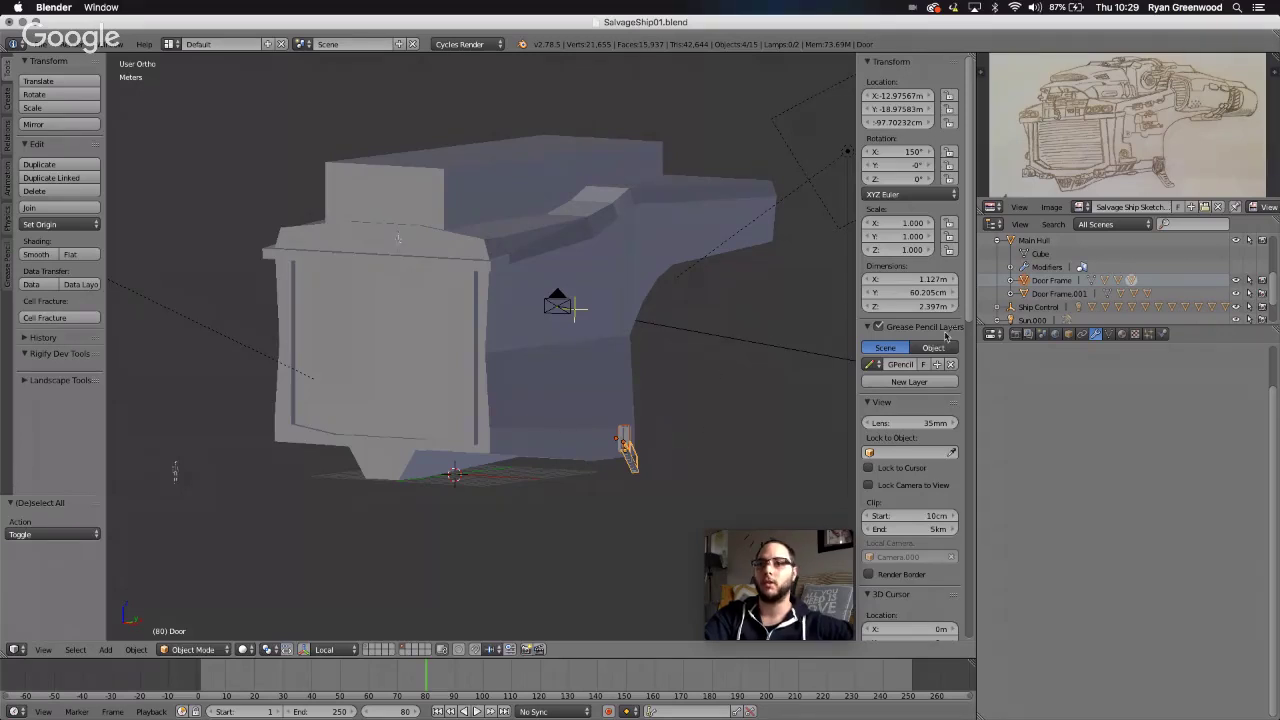
pyautogui.click(44, 650)
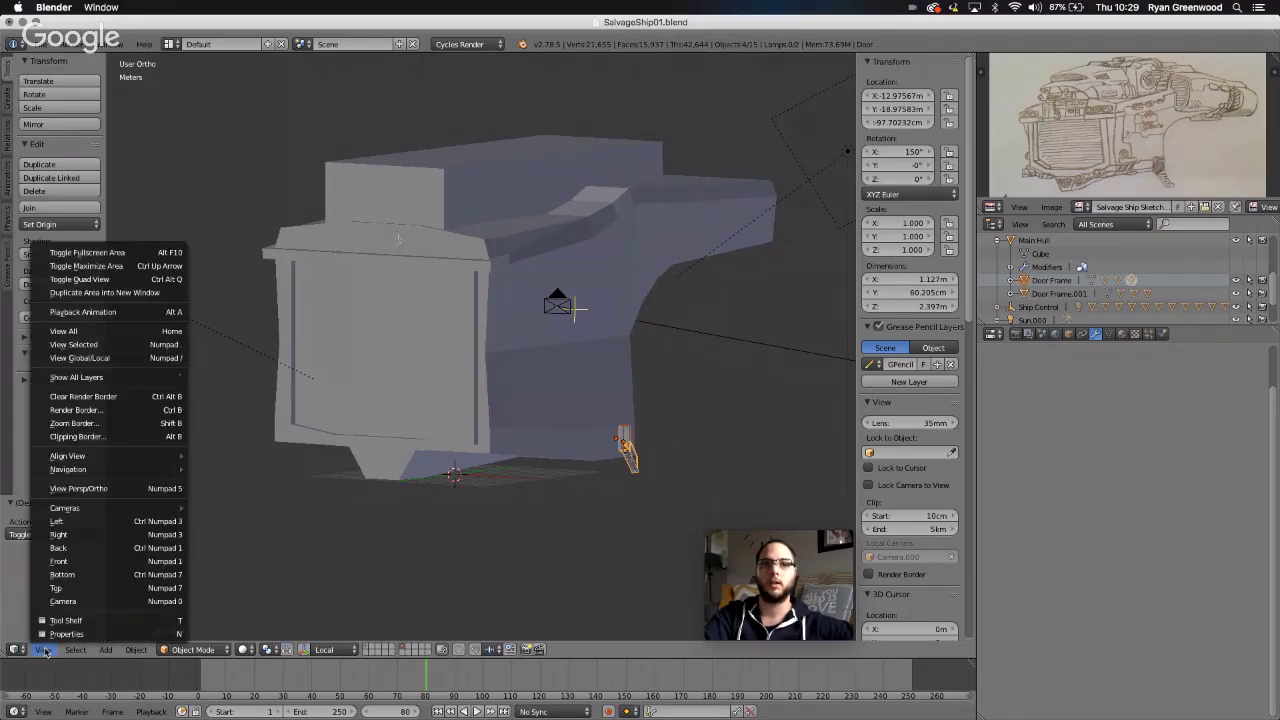
pyautogui.click(80, 358)
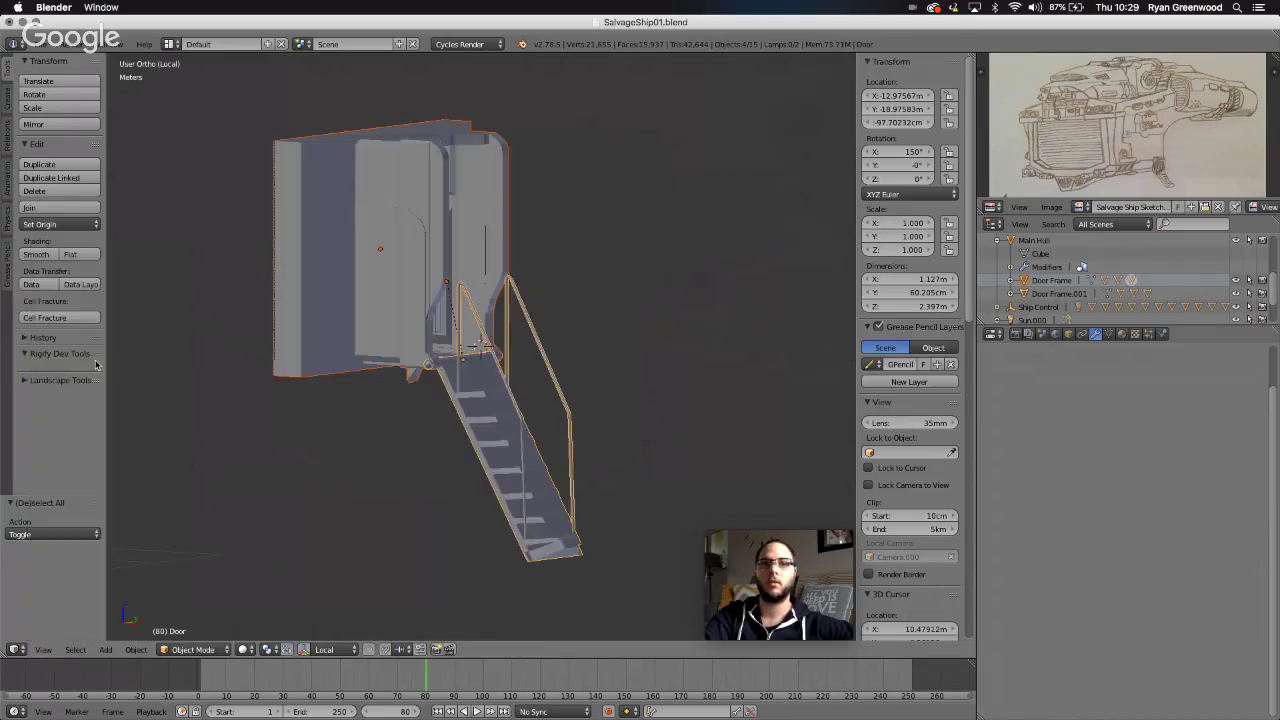
pyautogui.hscroll(10, 366, 446)
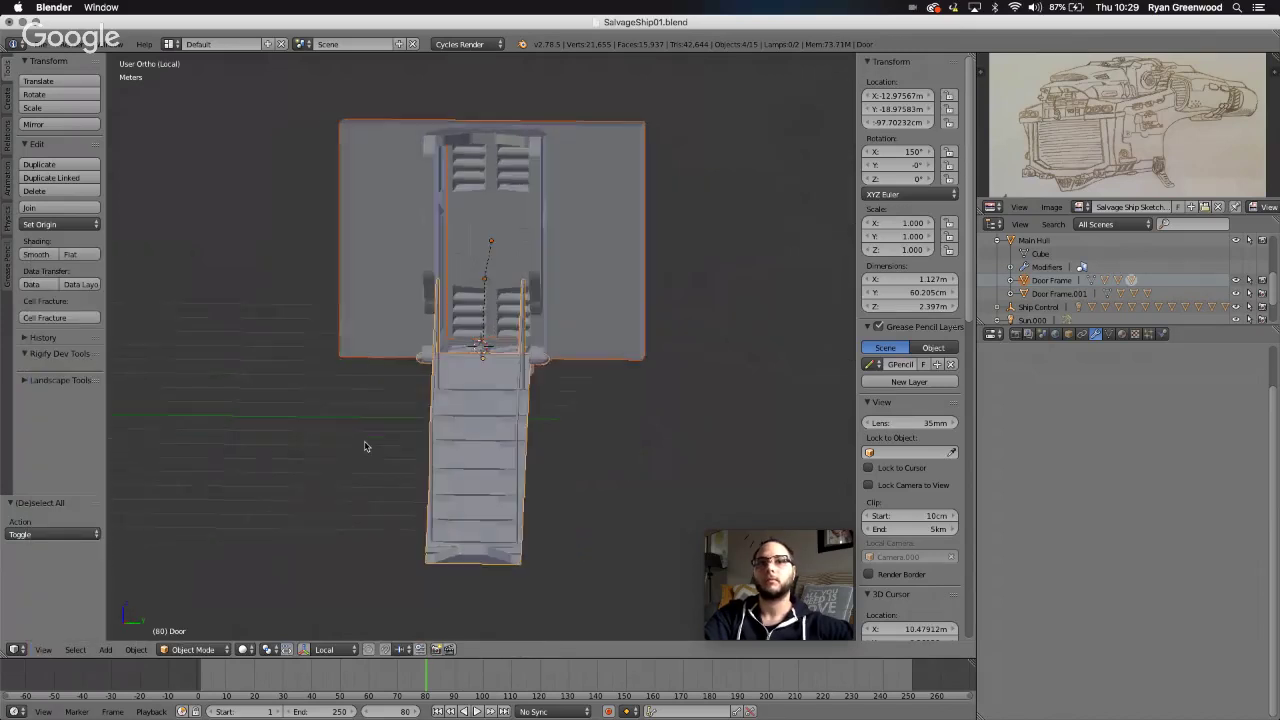
pyautogui.hscroll(10, 366, 446)
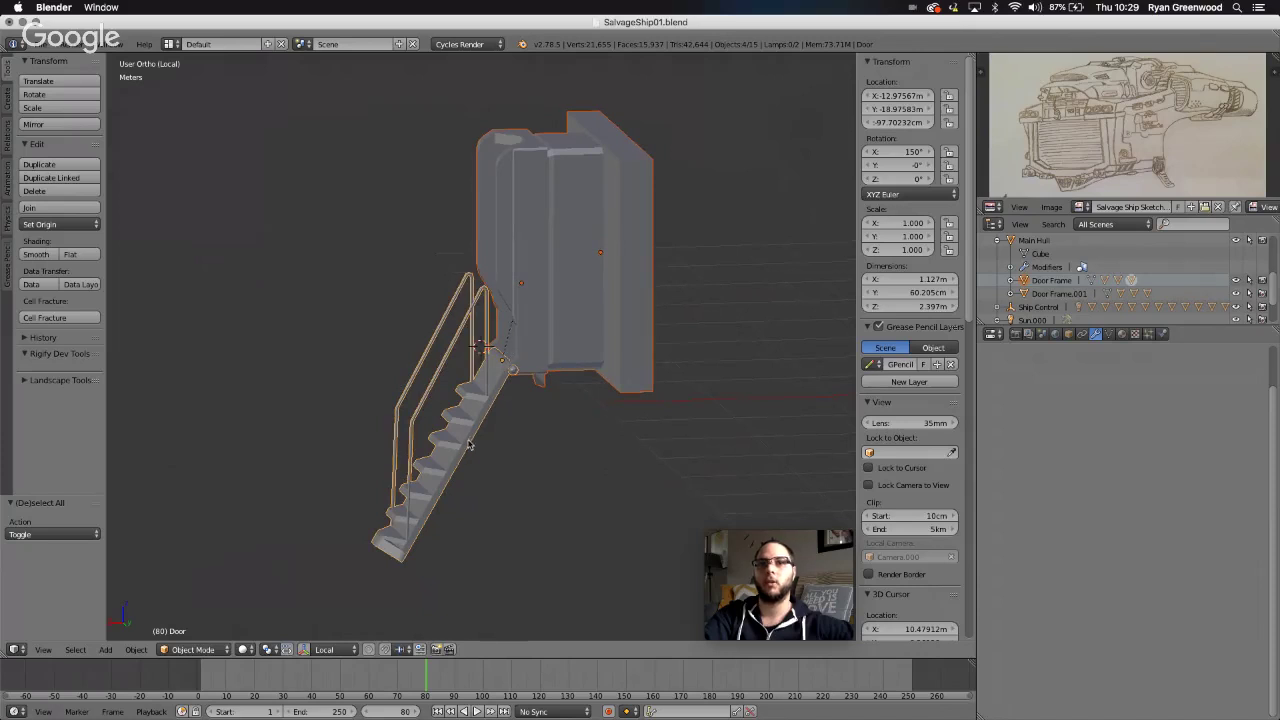
# - Select the airlock wall block behind the stairs, and after it the inner airlock door
pyautogui.rightClick(630, 330)
pyautogui.hscroll(-8, 598, 425)
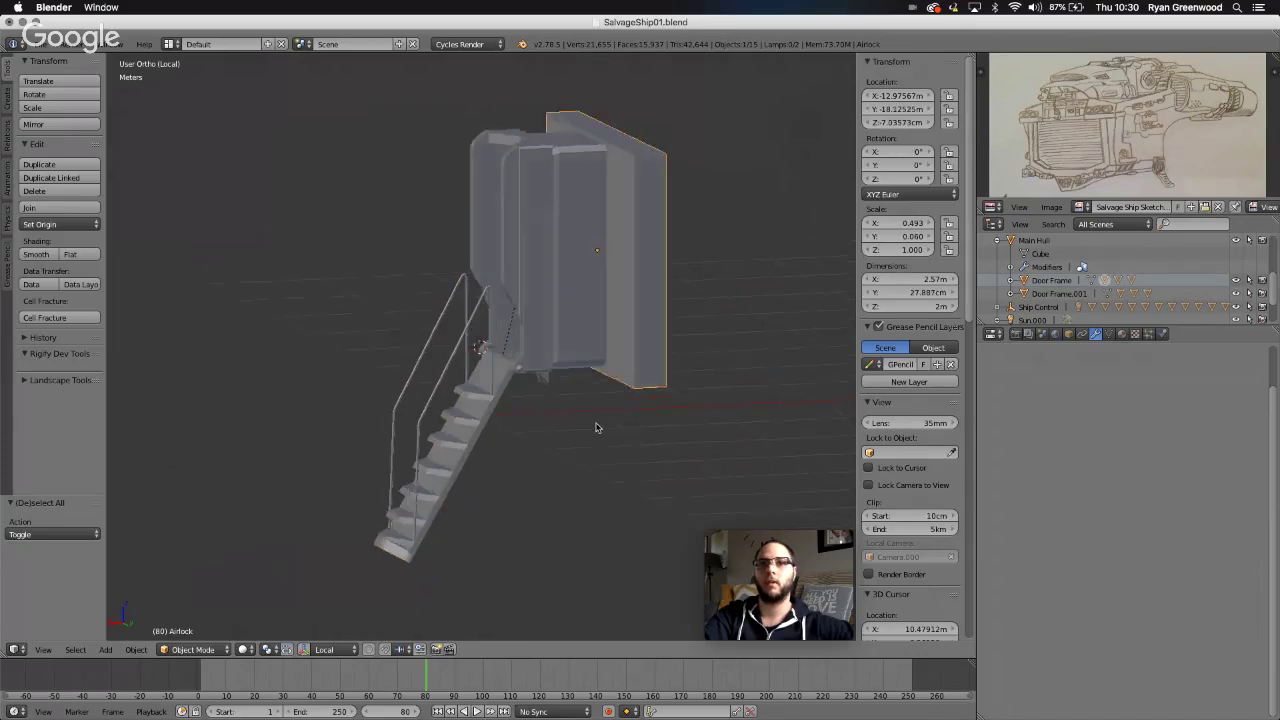
pyautogui.hscroll(-8, 596, 428)
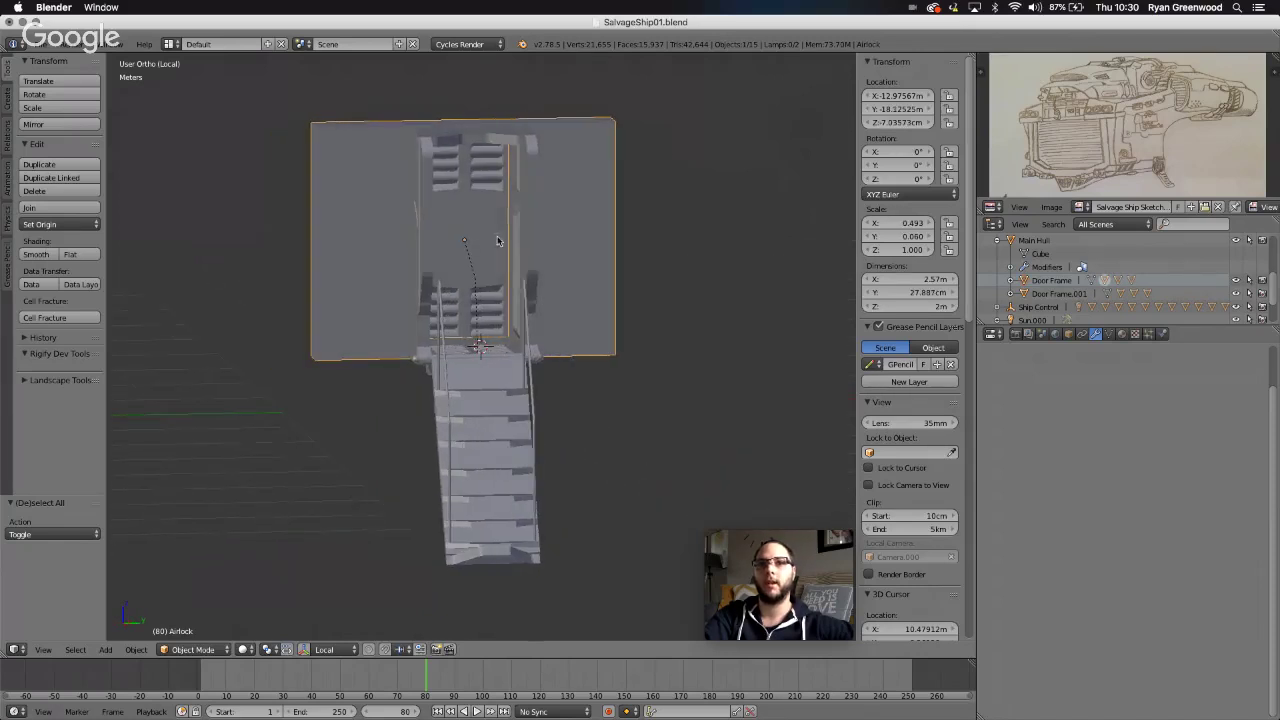
pyautogui.rightClick(491, 272)
pyautogui.hscroll(-5, 488, 305)
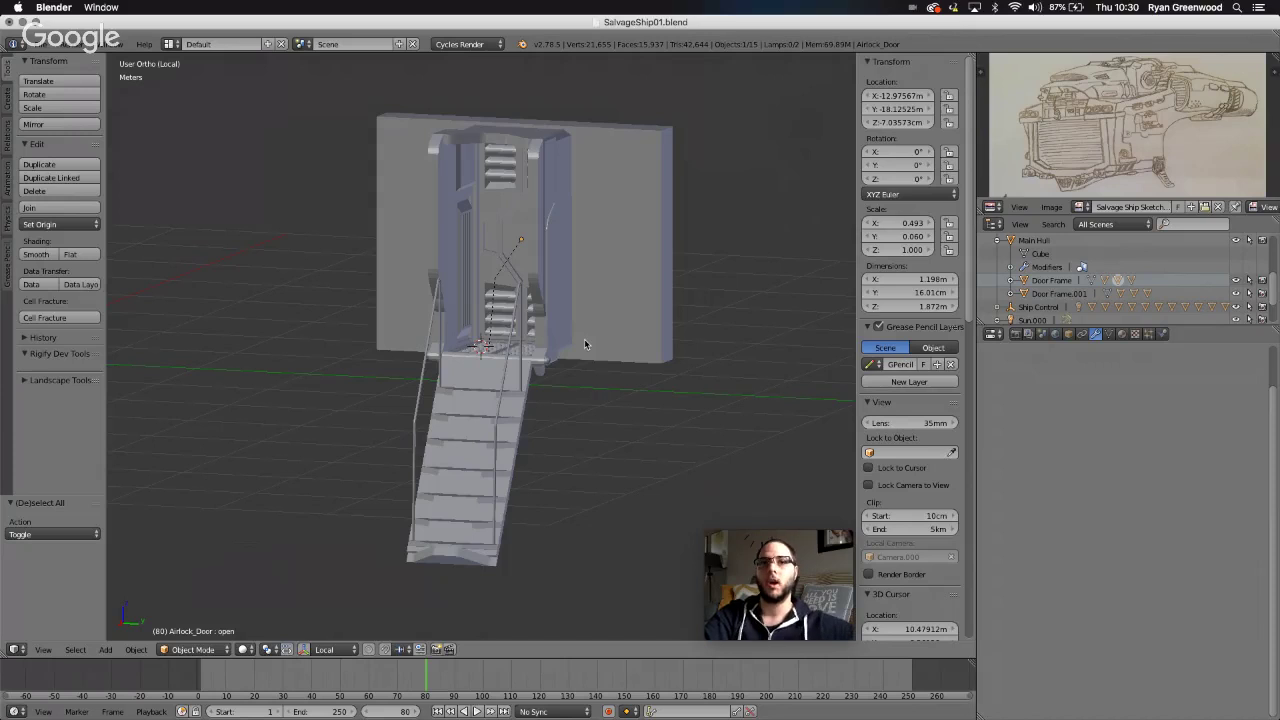
pyautogui.moveTo(568, 321); pyautogui.dragTo(569, 321, button='middle')
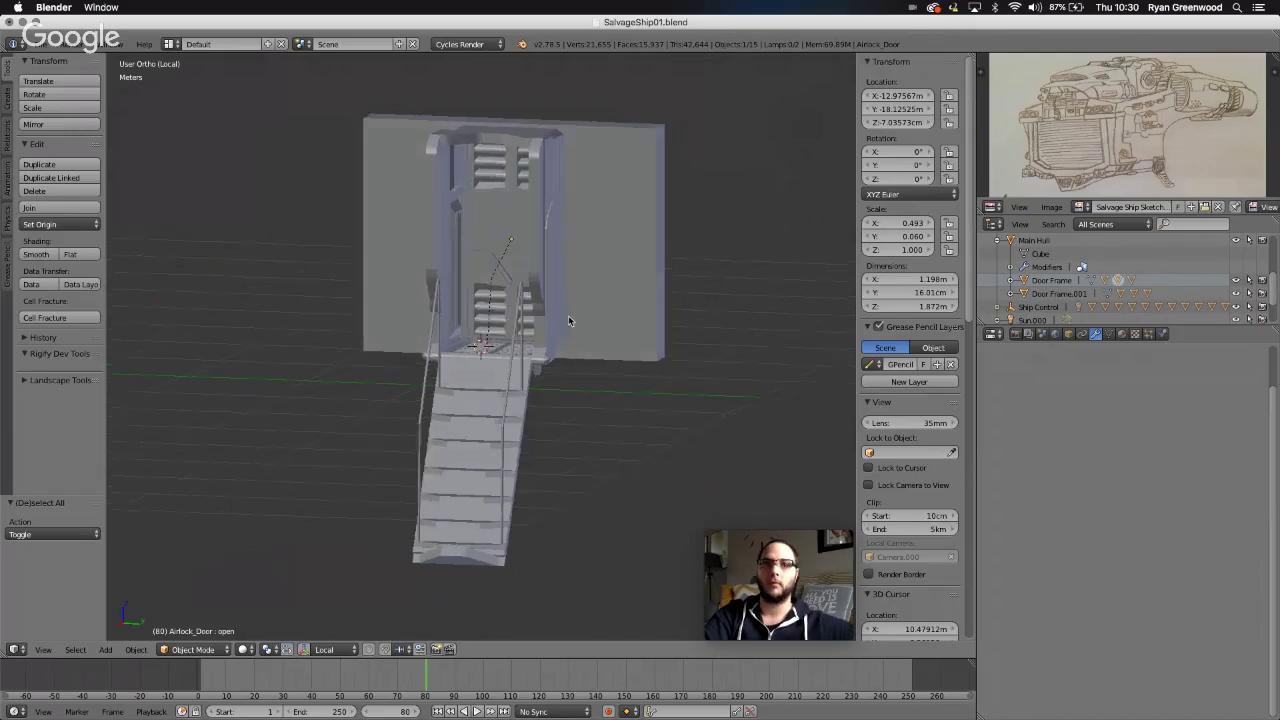
pyautogui.hscroll(-5, 568, 321)
pyautogui.hscroll(5, 568, 321)
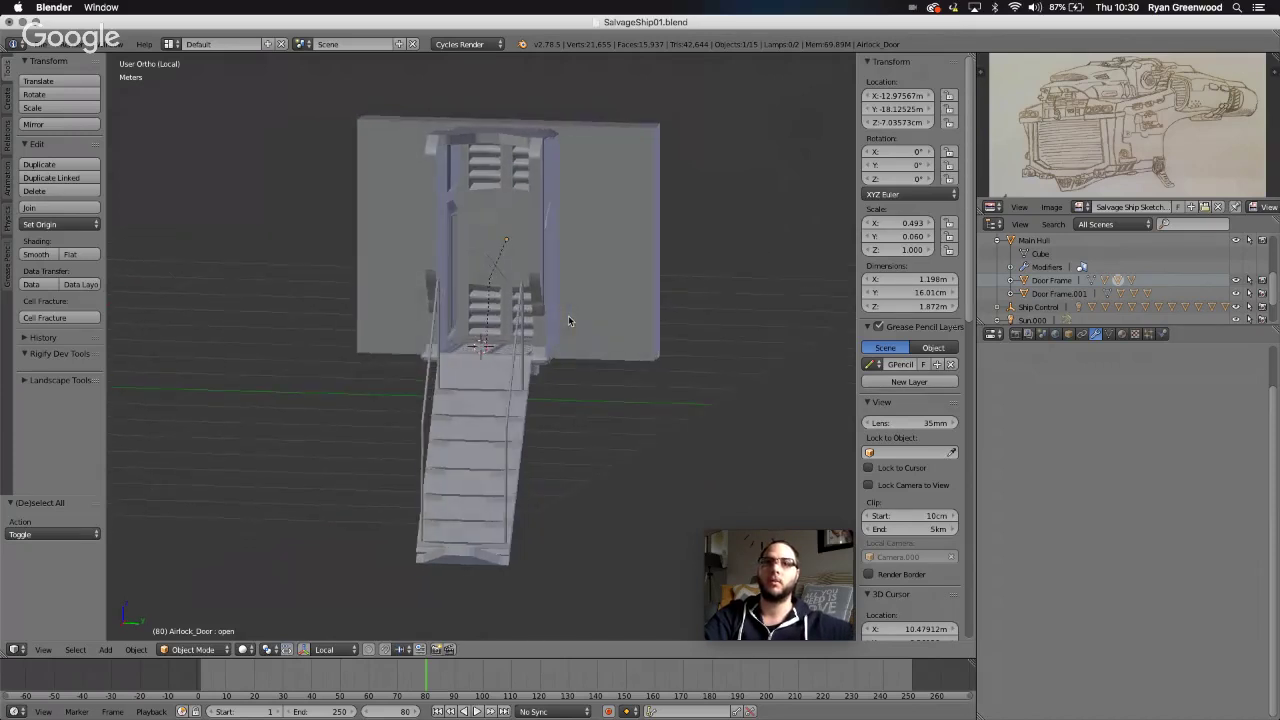
pyautogui.hscroll(1, 568, 321)
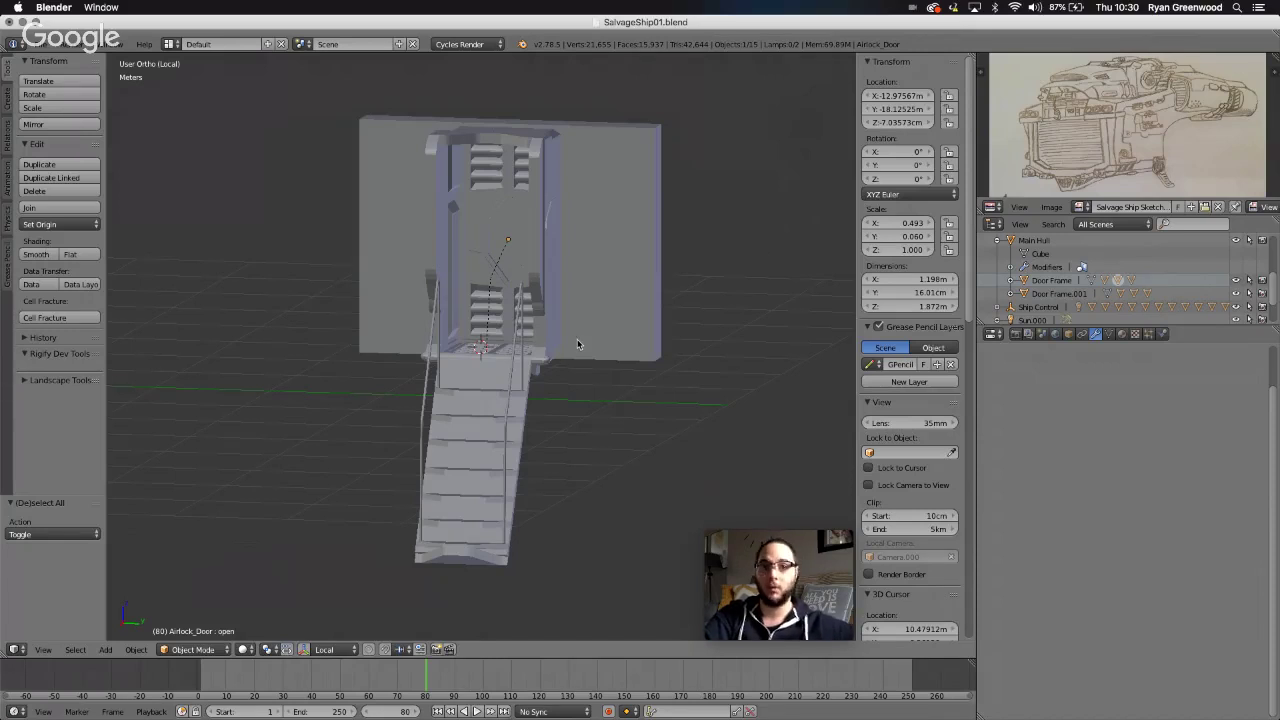
pyautogui.hscroll(1, 568, 356)
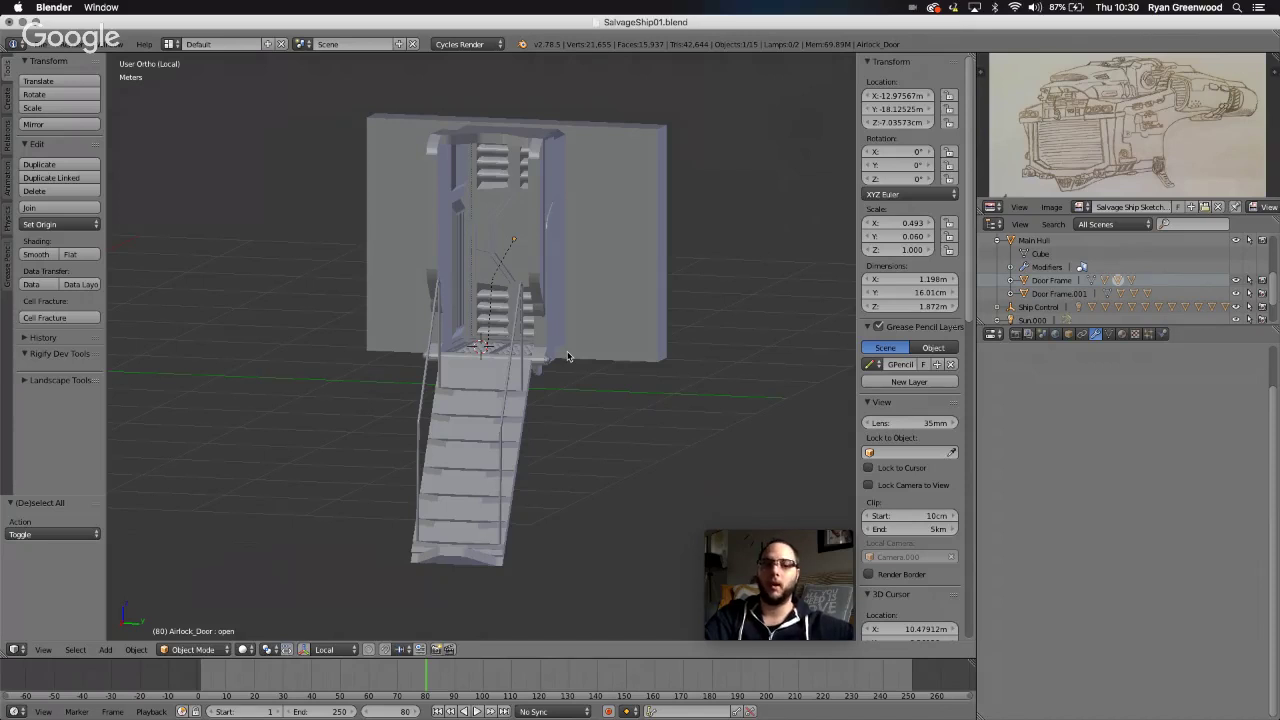
pyautogui.scroll(-5, 535, 284)
pyautogui.scroll(5, 505, 250)
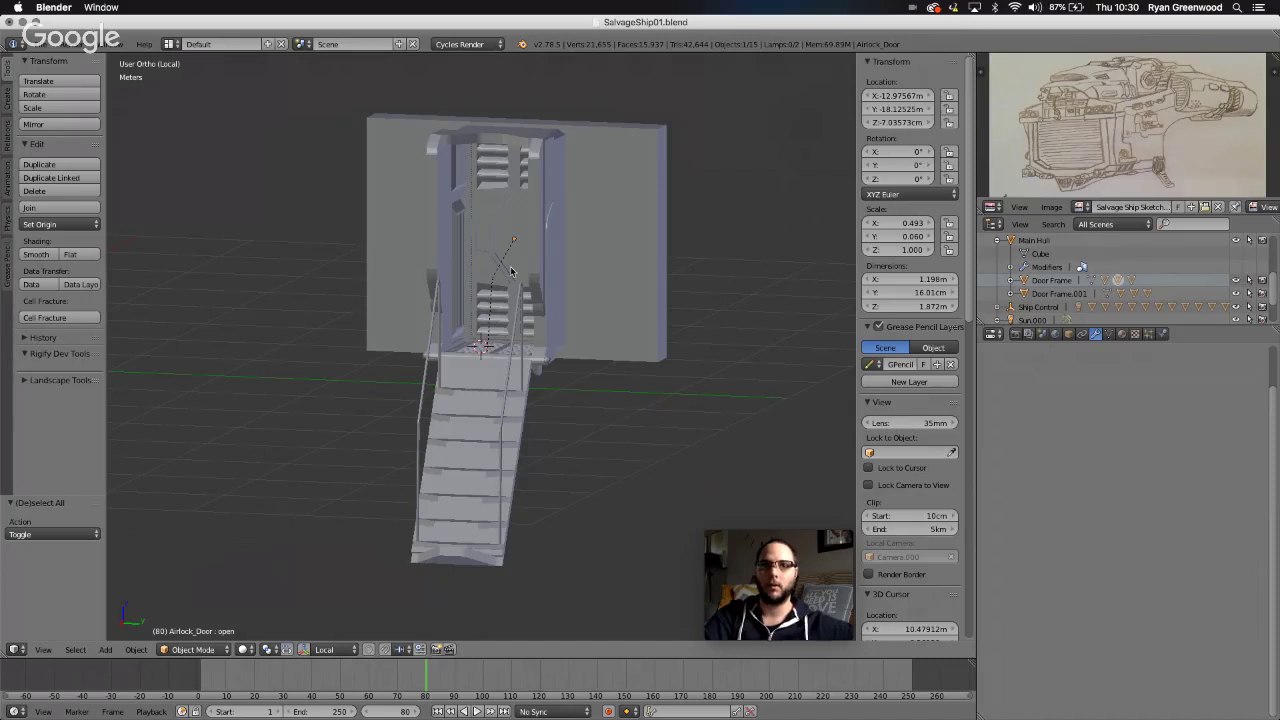
# - Display the inner airlock door's shape keys and try out the value of the open key
pyautogui.hscroll(-3, 562, 310)
pyautogui.hscroll(-1, 562, 310)
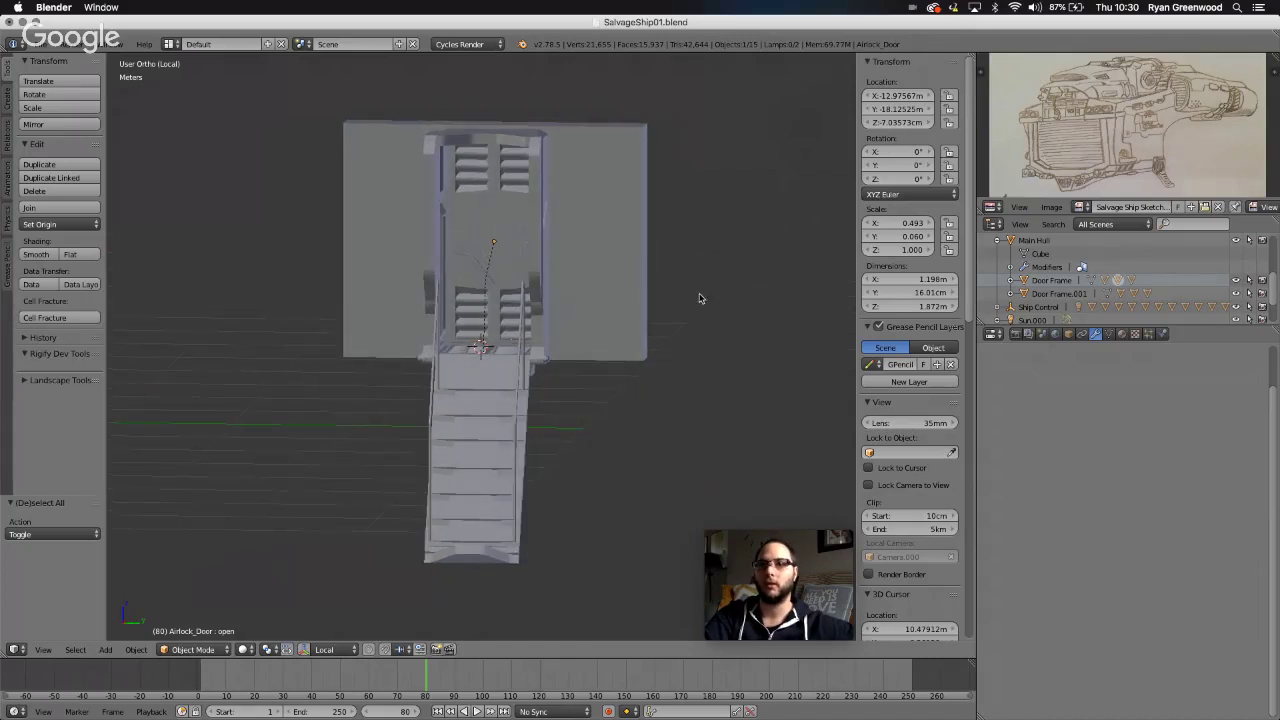
pyautogui.click(1108, 333)
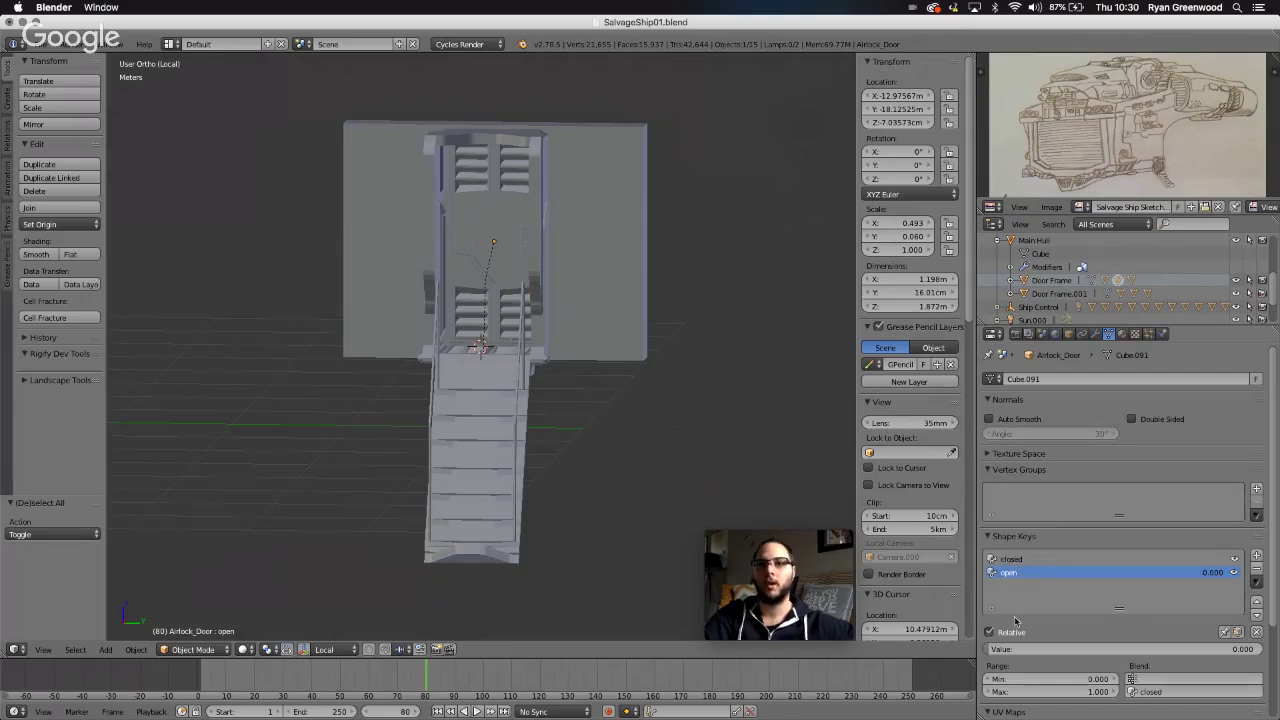
pyautogui.moveTo(993, 653)
pyautogui.mouseDown()
pyautogui.moveTo(1226, 653)
pyautogui.moveTo(990, 653)
pyautogui.mouseUp()
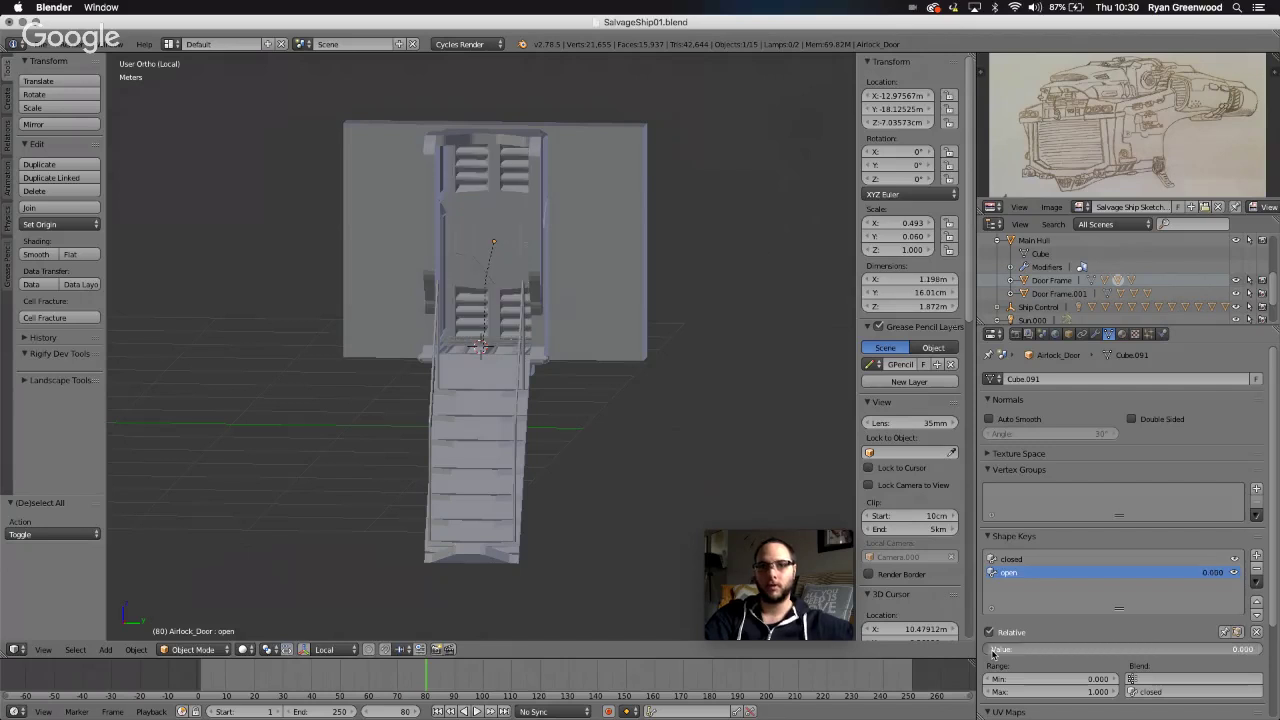
# - Select the stair door with its handrails and close it by setting its X rotation to 0°
pyautogui.hscroll(10, 527, 507)
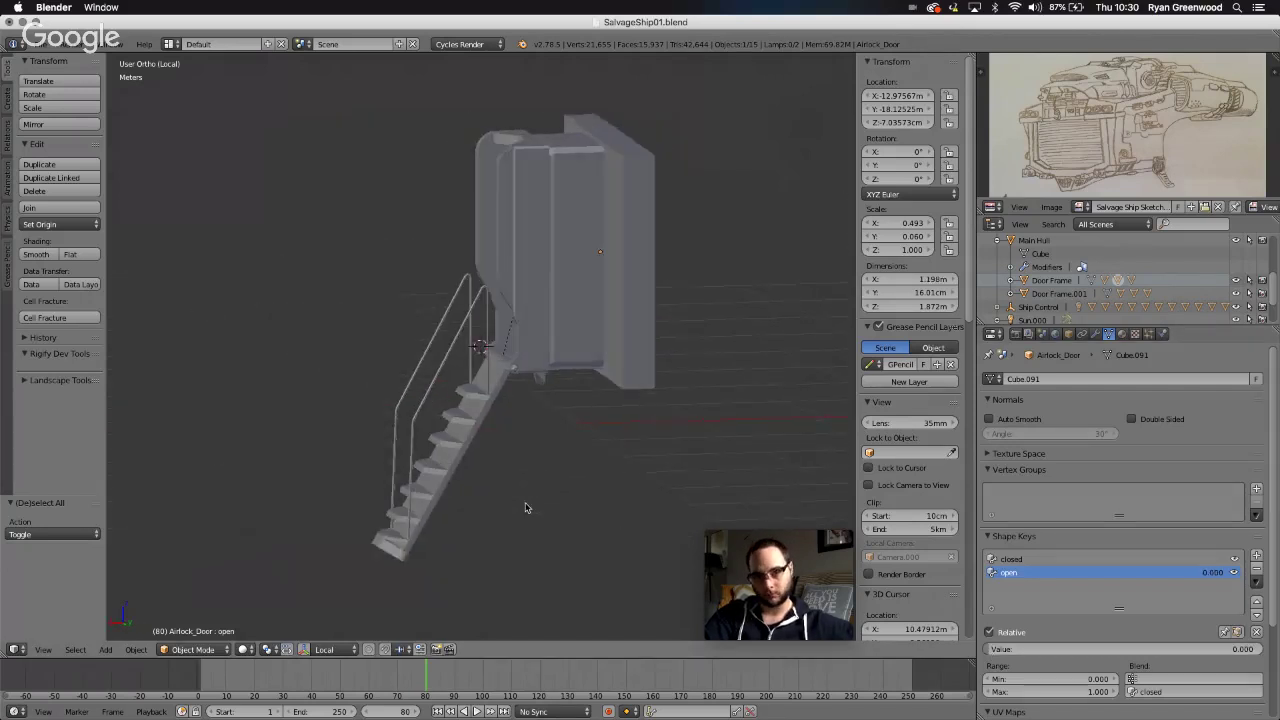
pyautogui.rightClick(494, 385)
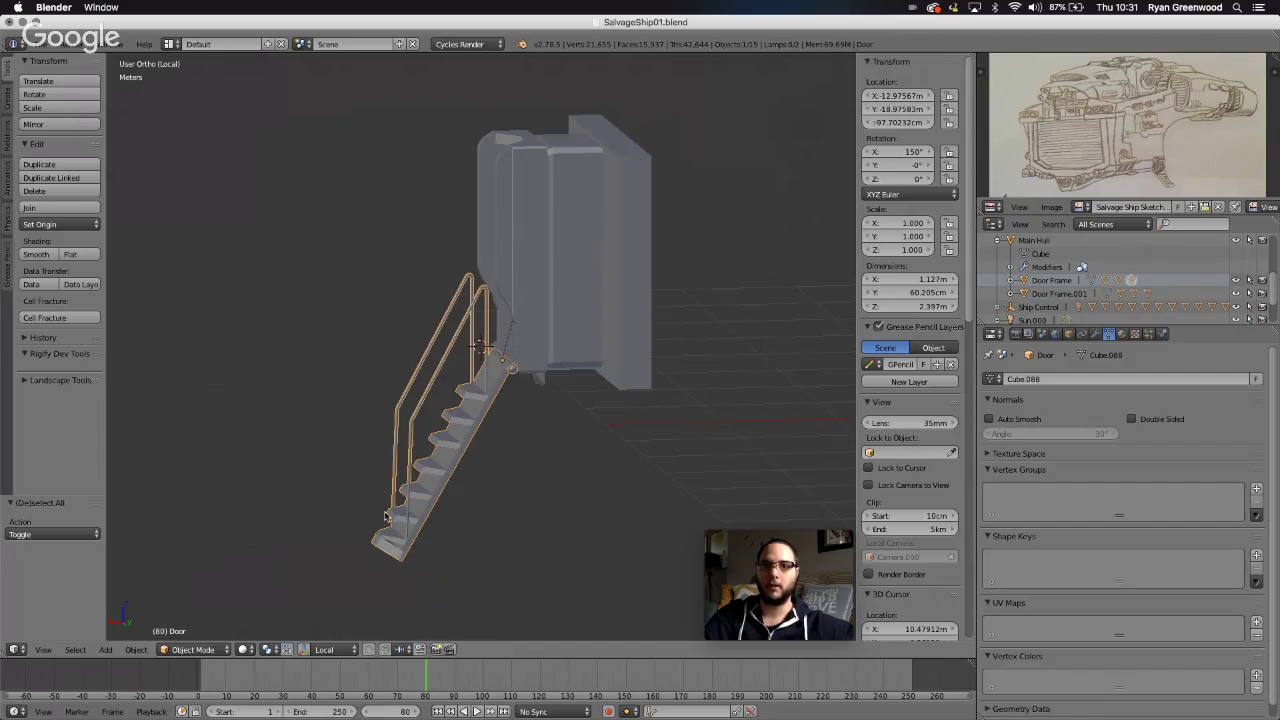
pyautogui.hscroll(-10, 492, 457)
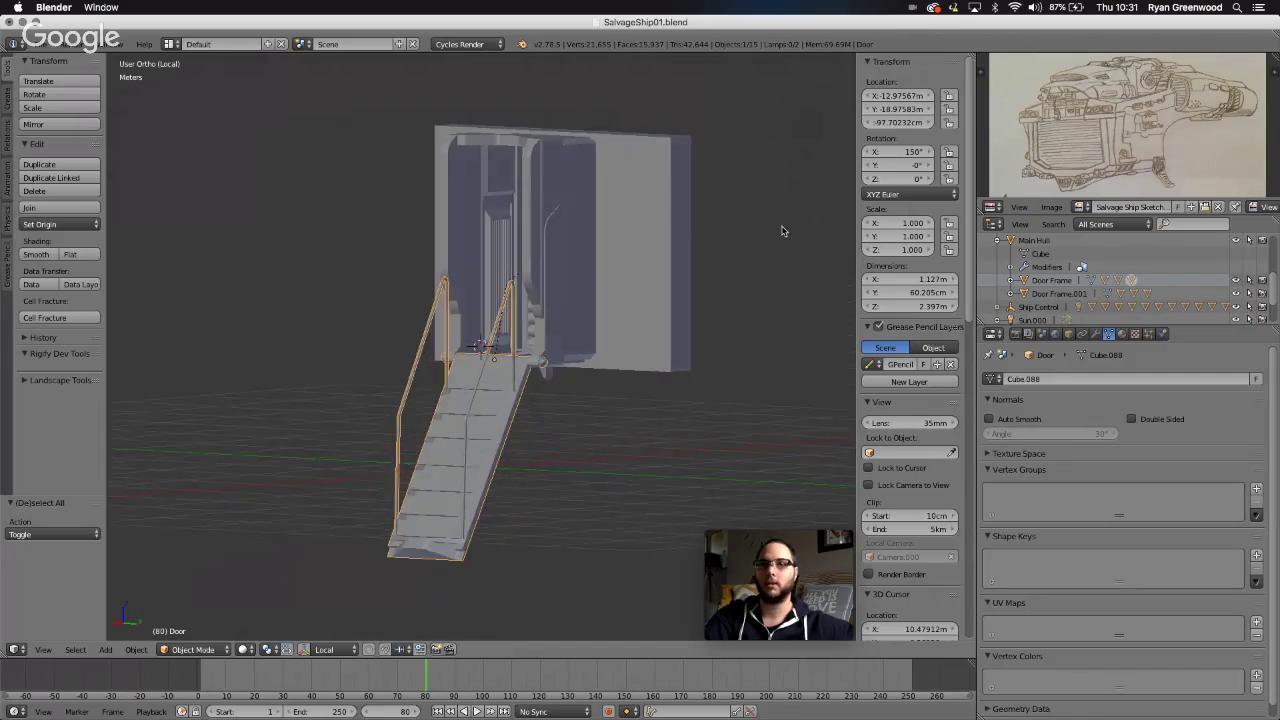
pyautogui.click(907, 154)
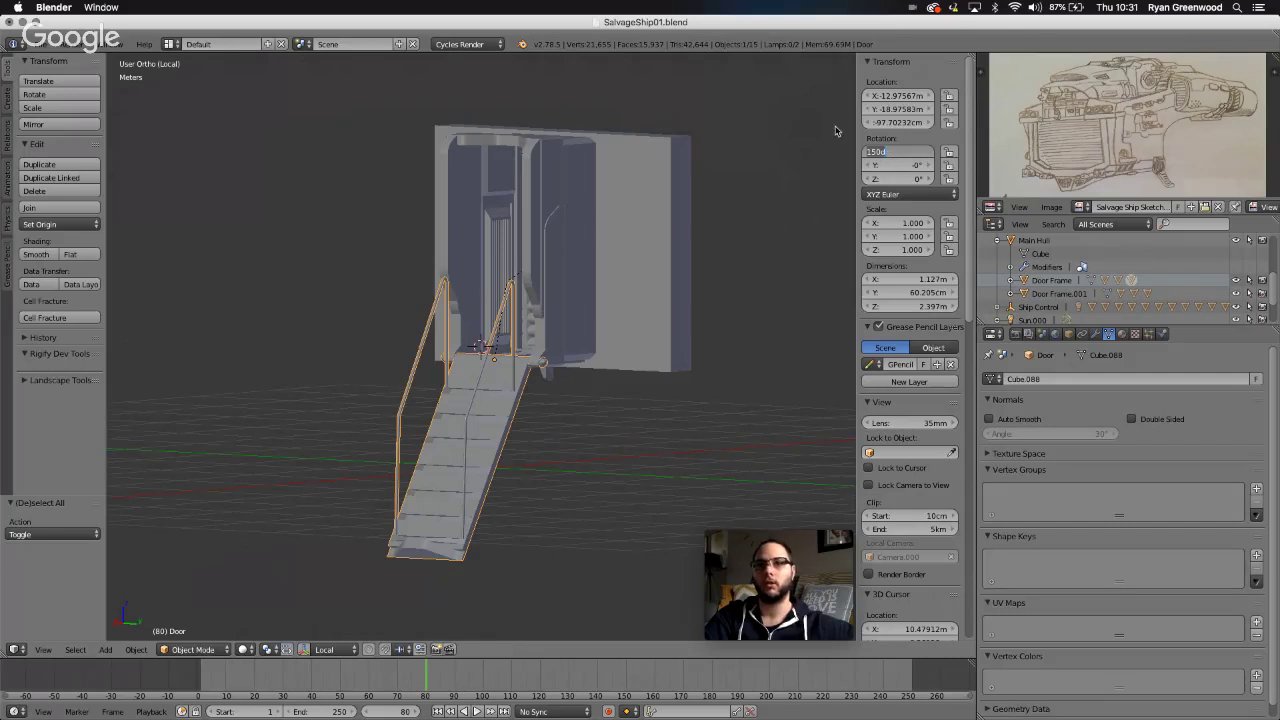
pyautogui.write('0')
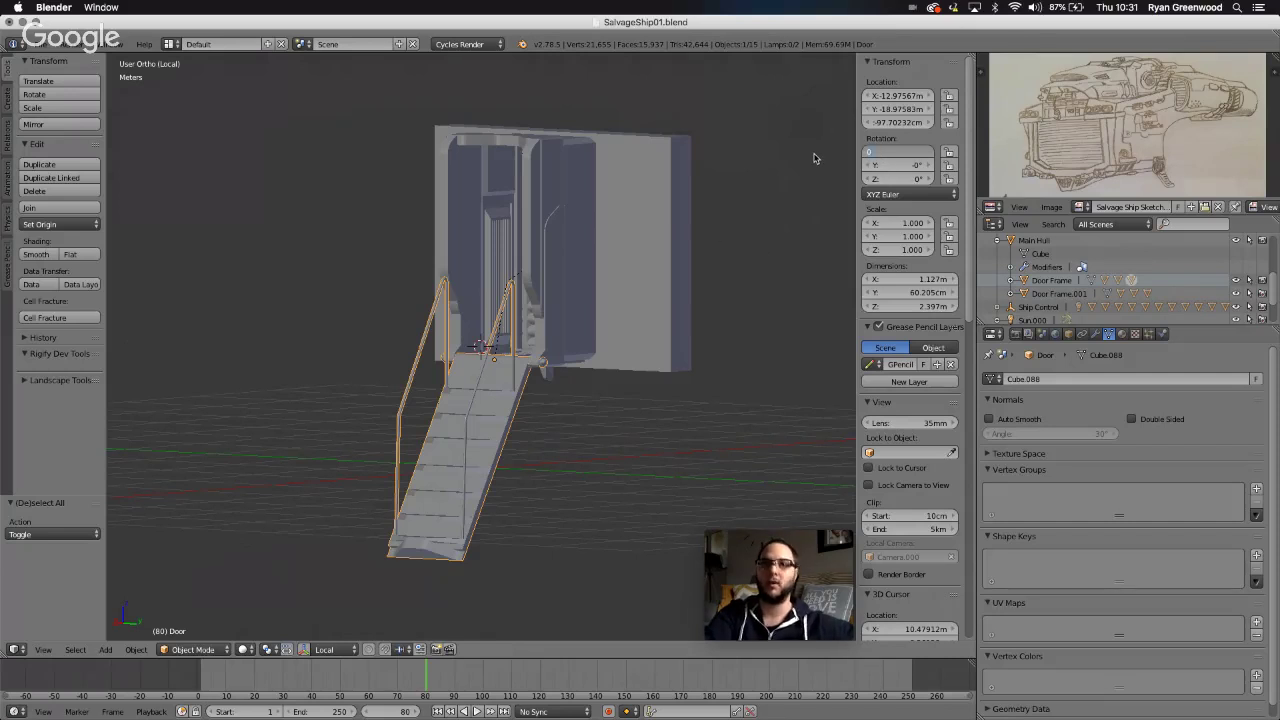
pyautogui.press('Return')
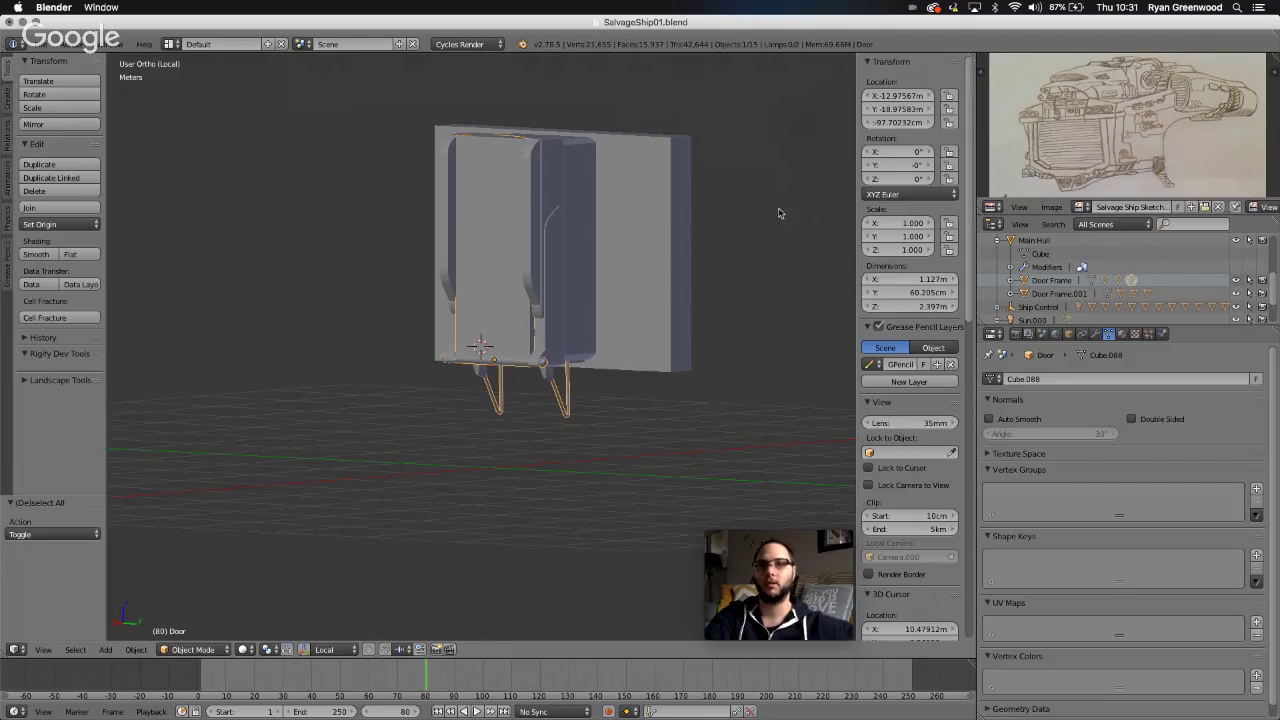
# - Examine the closed door from below and both sides, checking where the handrails protrude beneath the airlock
pyautogui.hscroll(-10, 645, 324)
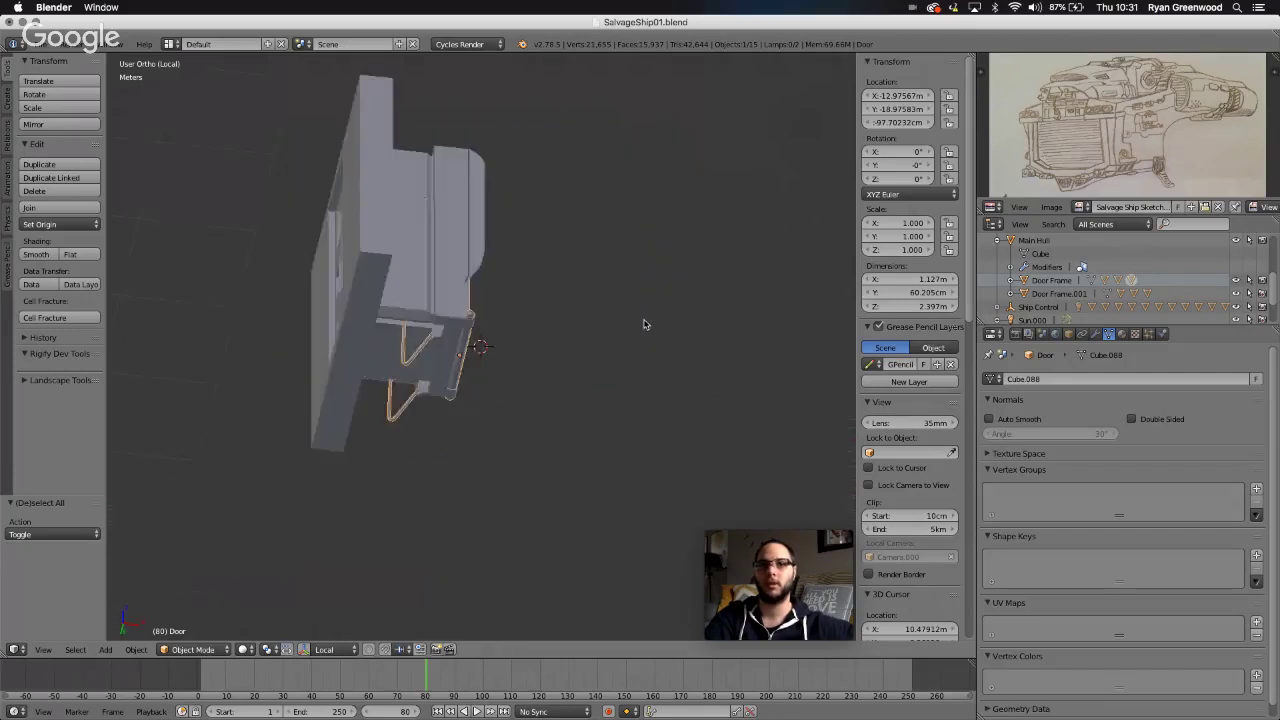
pyautogui.scroll(-4, 645, 324)
pyautogui.scroll(4, 645, 324)
pyautogui.hscroll(-4, 644, 324)
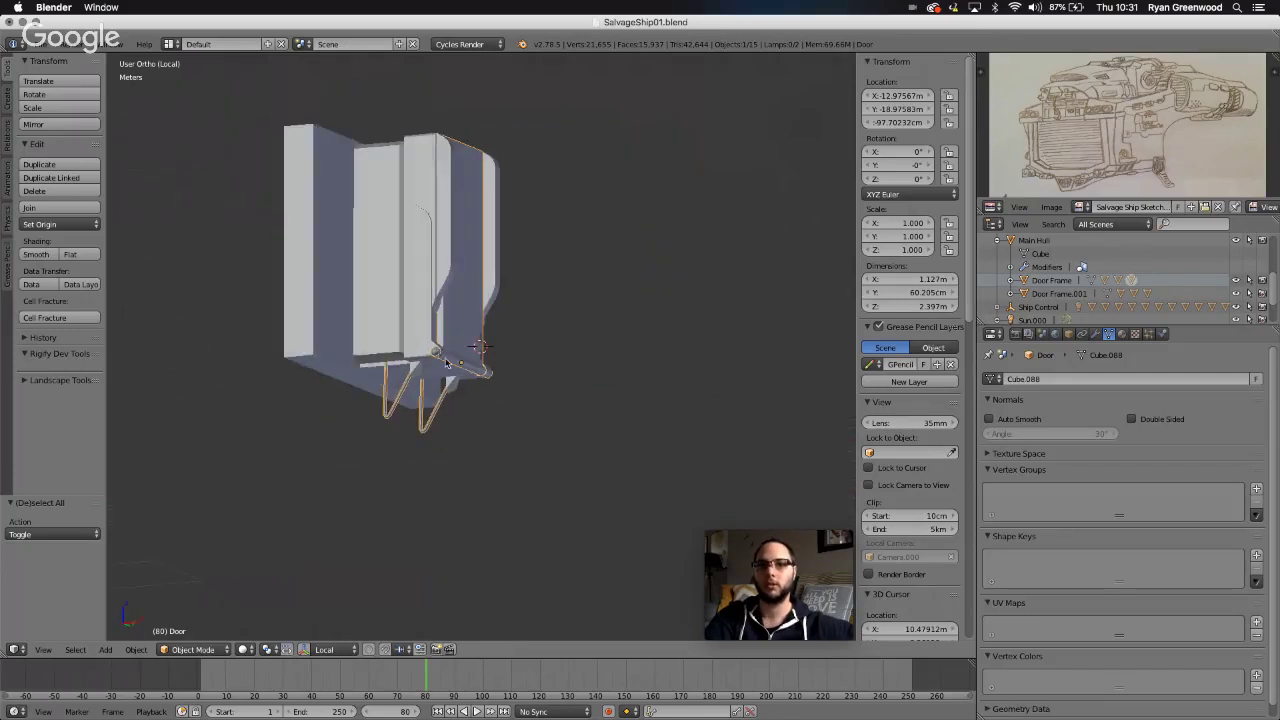
pyautogui.scroll(-10, 471, 409)
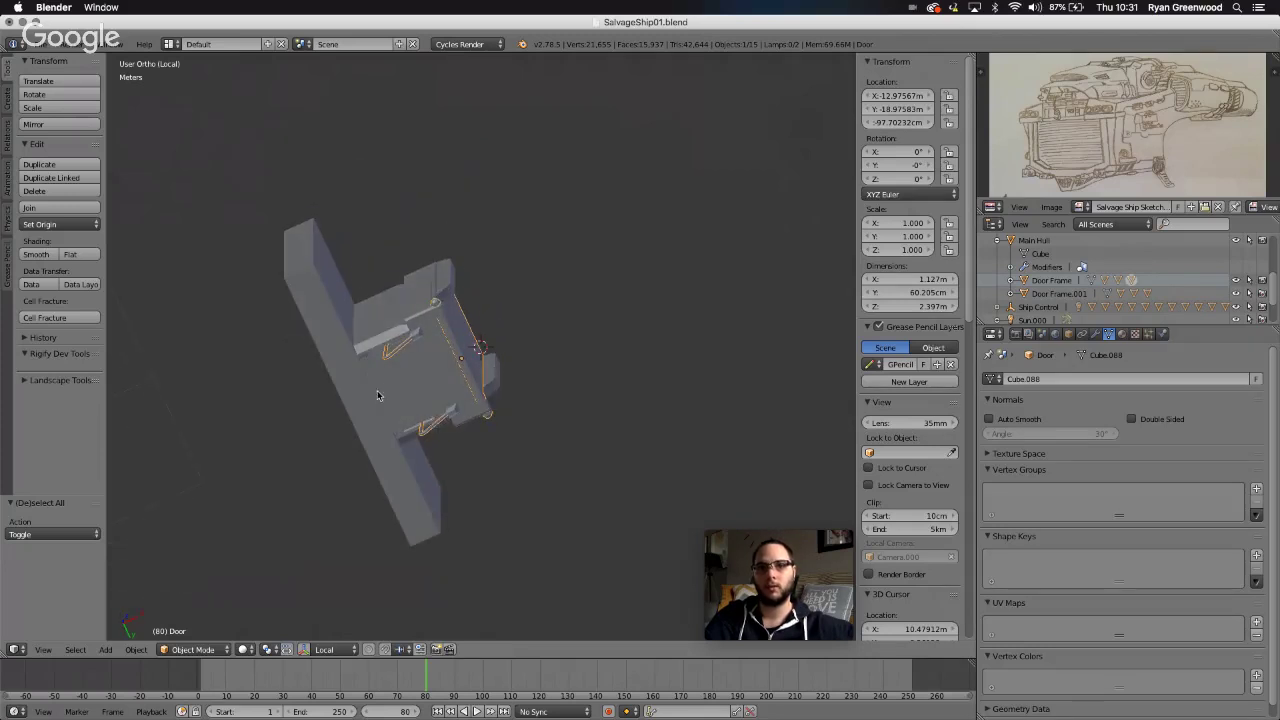
pyautogui.hscroll(-8, 453, 460)
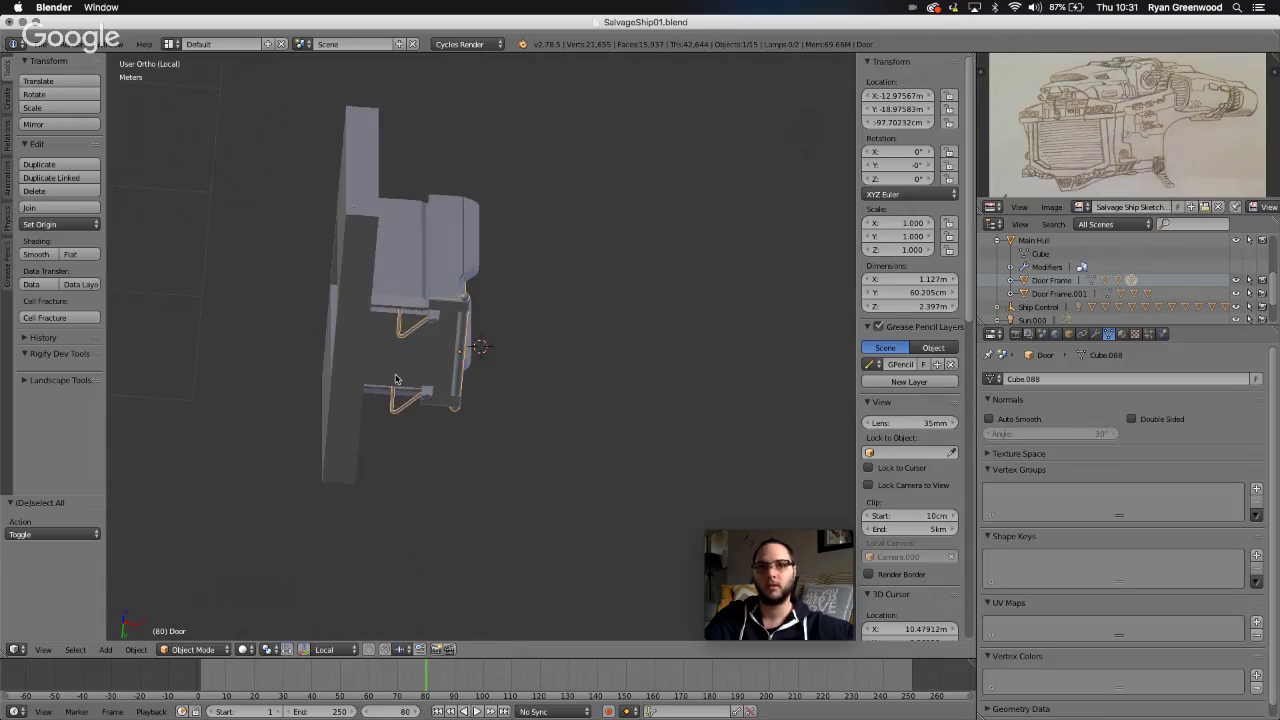
pyautogui.hscroll(5, 396, 379)
pyautogui.hscroll(15, 420, 411)
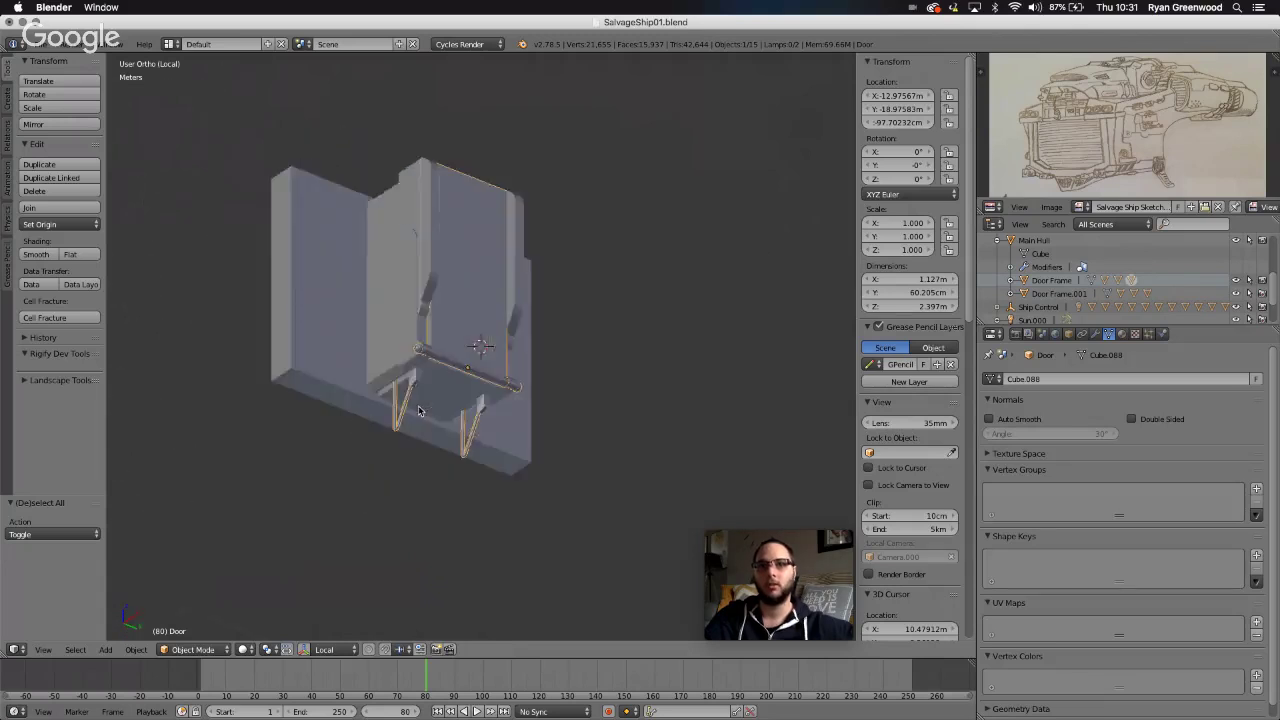
pyautogui.hscroll(3, 420, 411)
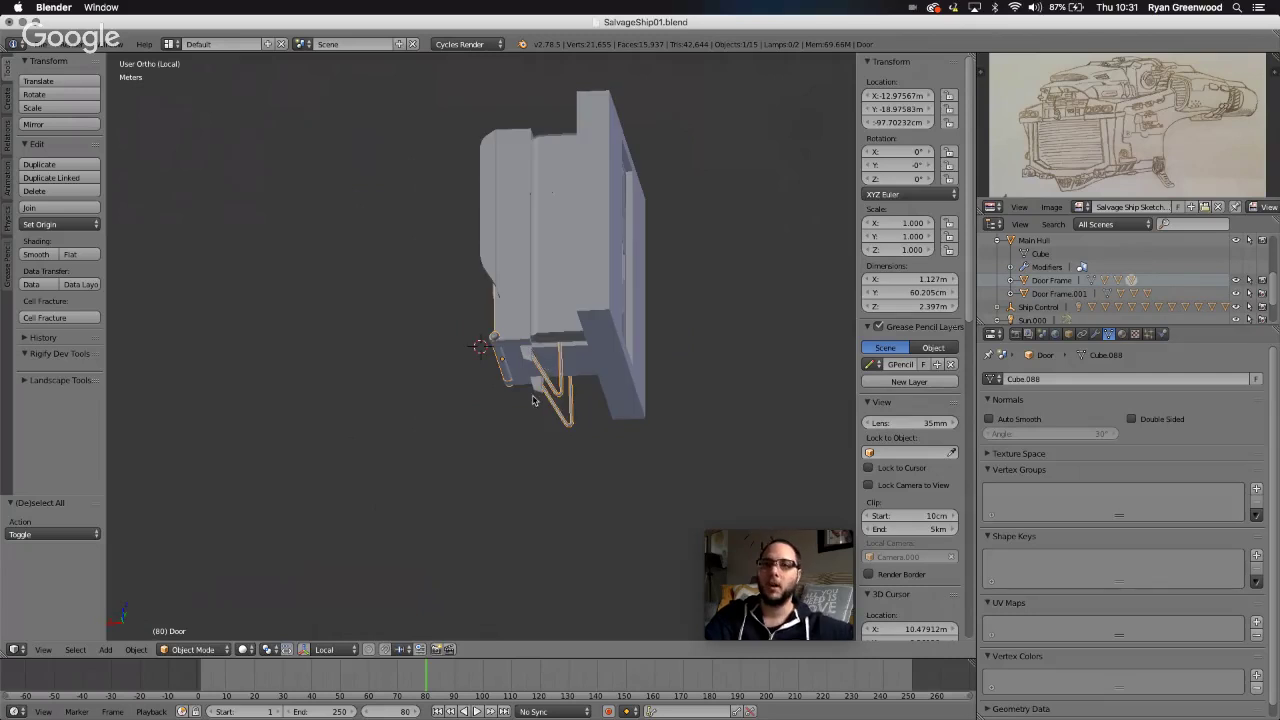
pyautogui.hscroll(-10, 588, 425)
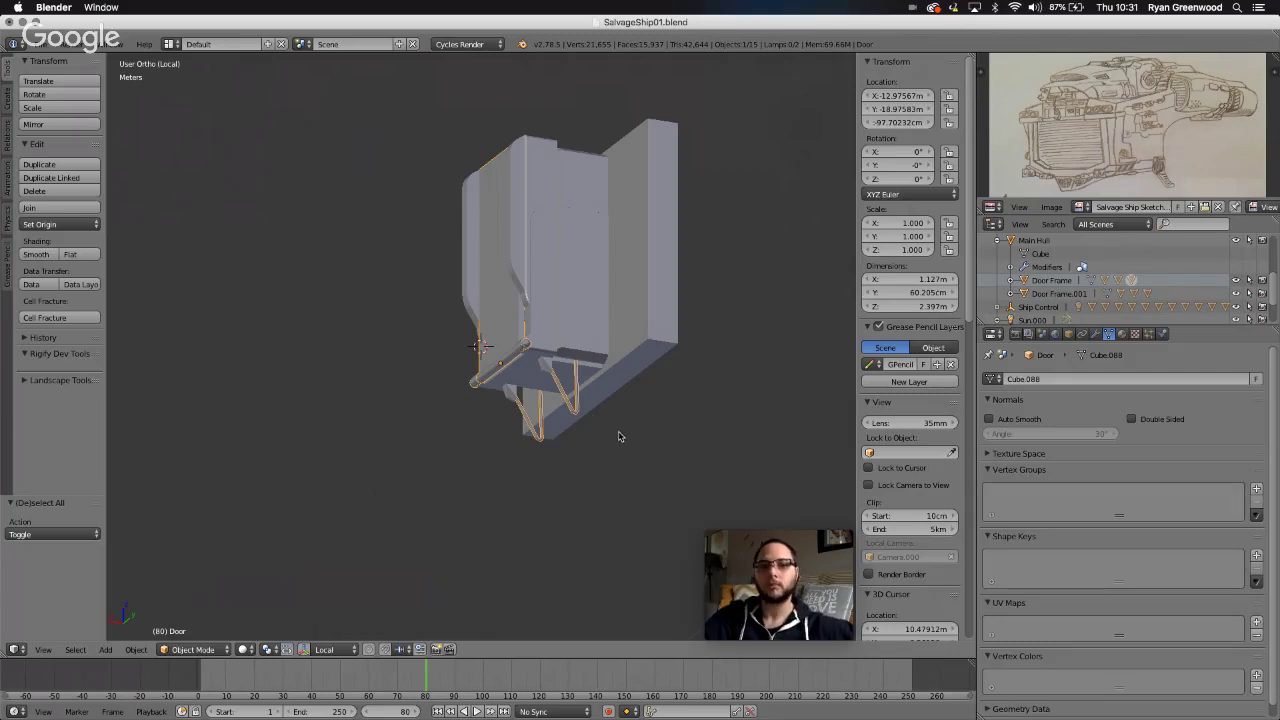
pyautogui.hscroll(-10, 606, 424)
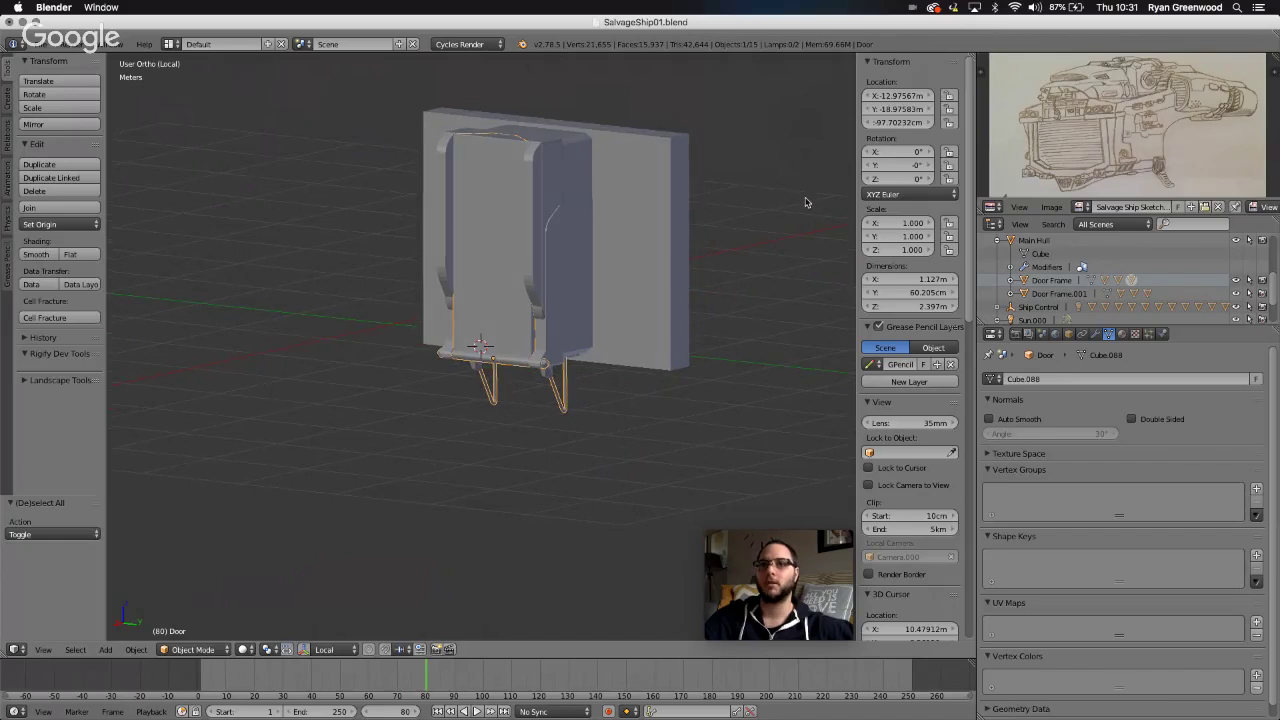
# - Open the stair door again by setting its X rotation to 150°
pyautogui.click(905, 227)
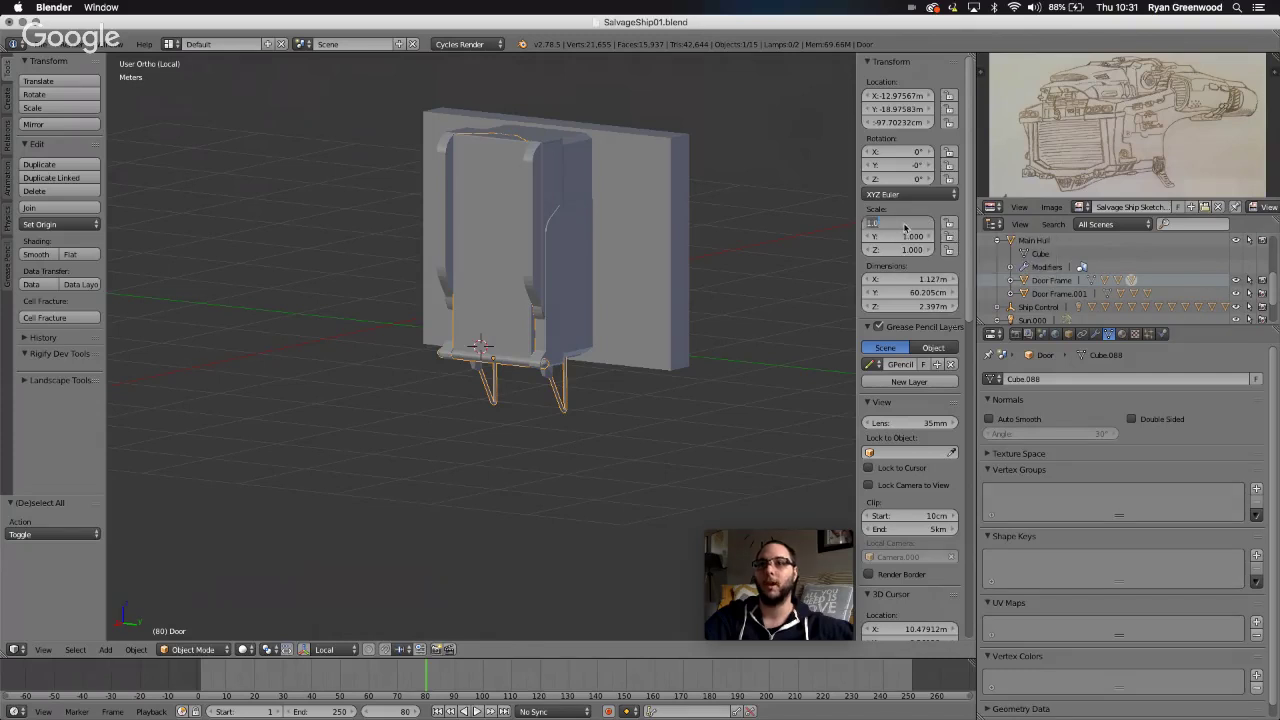
pyautogui.press('Escape')
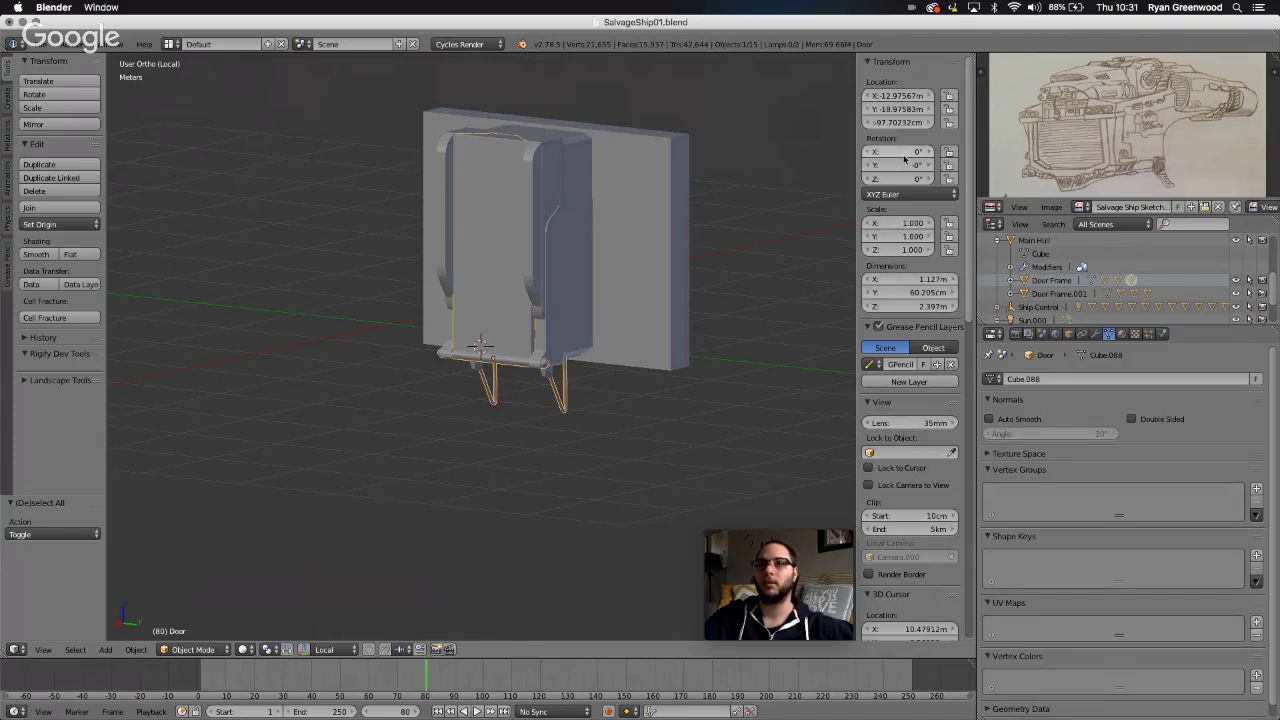
pyautogui.click(905, 152)
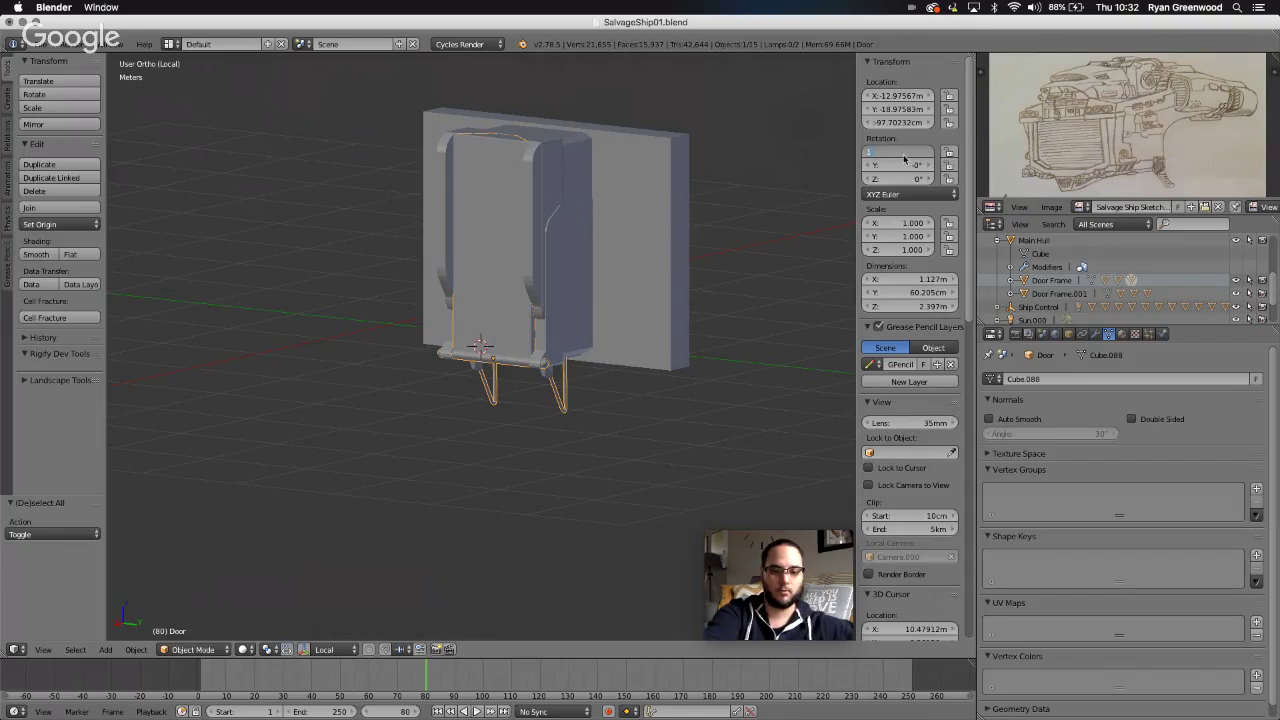
pyautogui.press('Return')
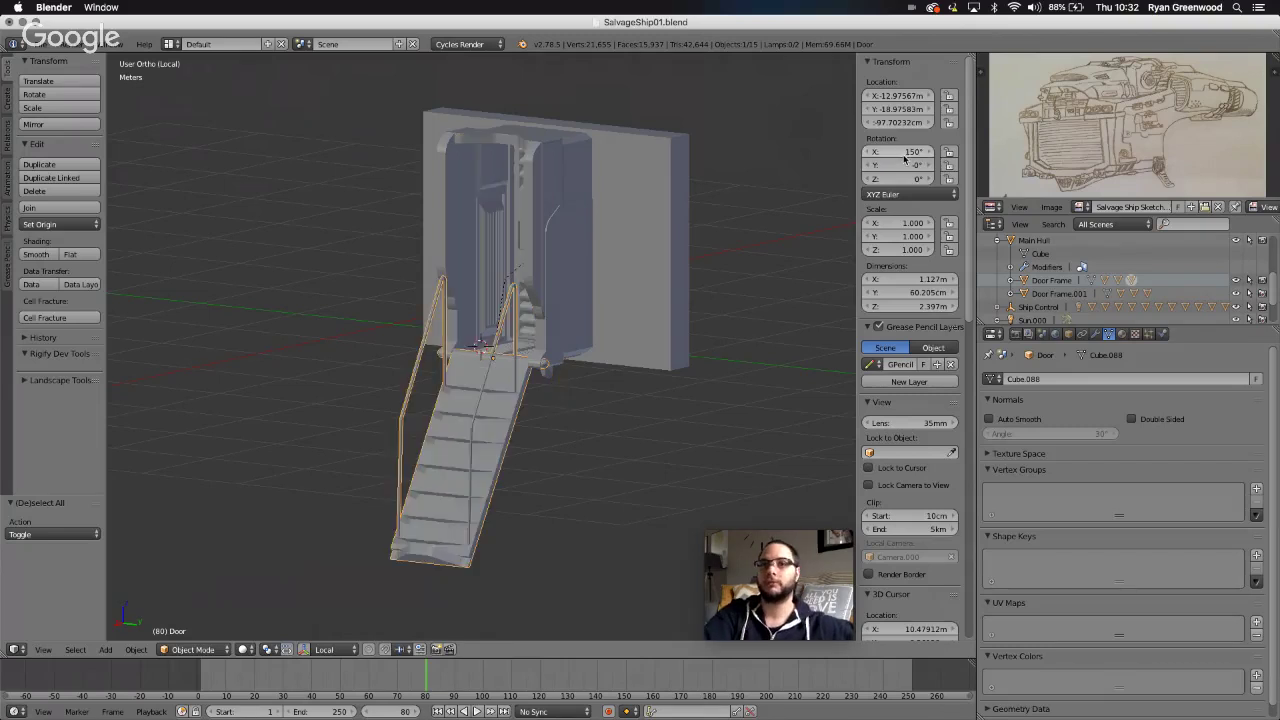
pyautogui.moveTo(483, 410); pyautogui.dragTo(516, 410, button='middle')
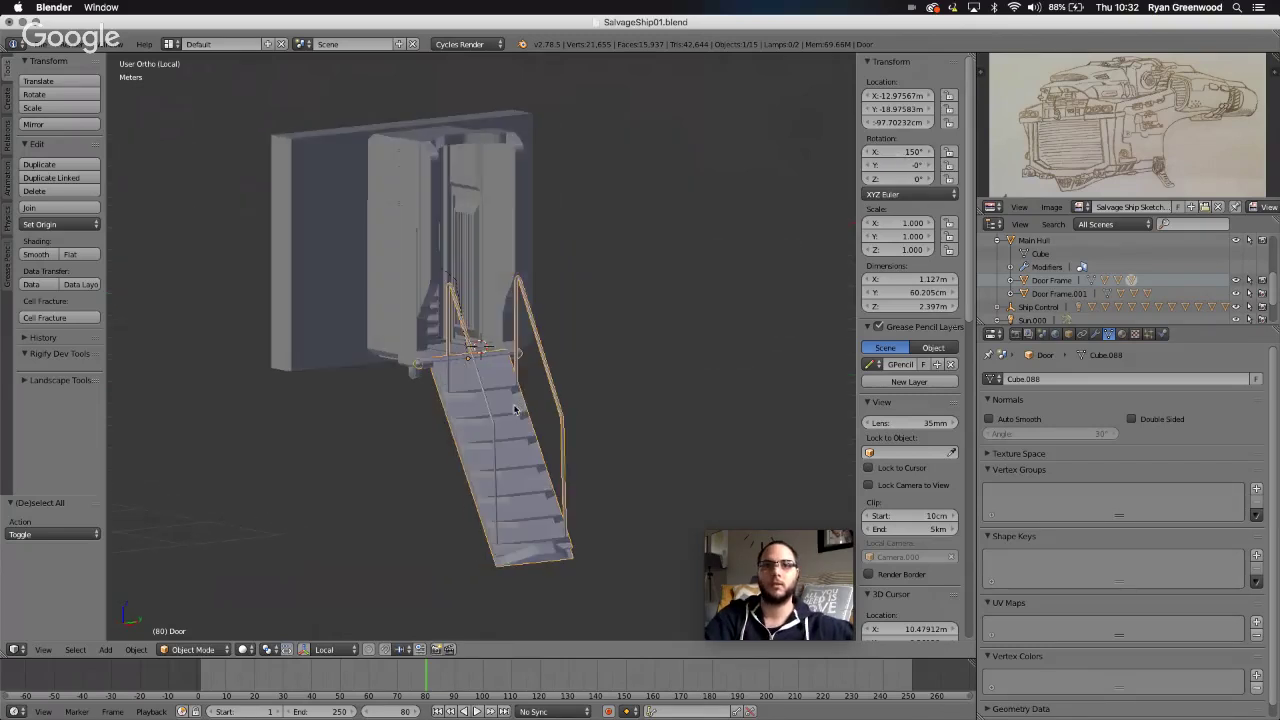
# - Leave local view to bring back the whole ship and select the main hull
pyautogui.click(43, 650)
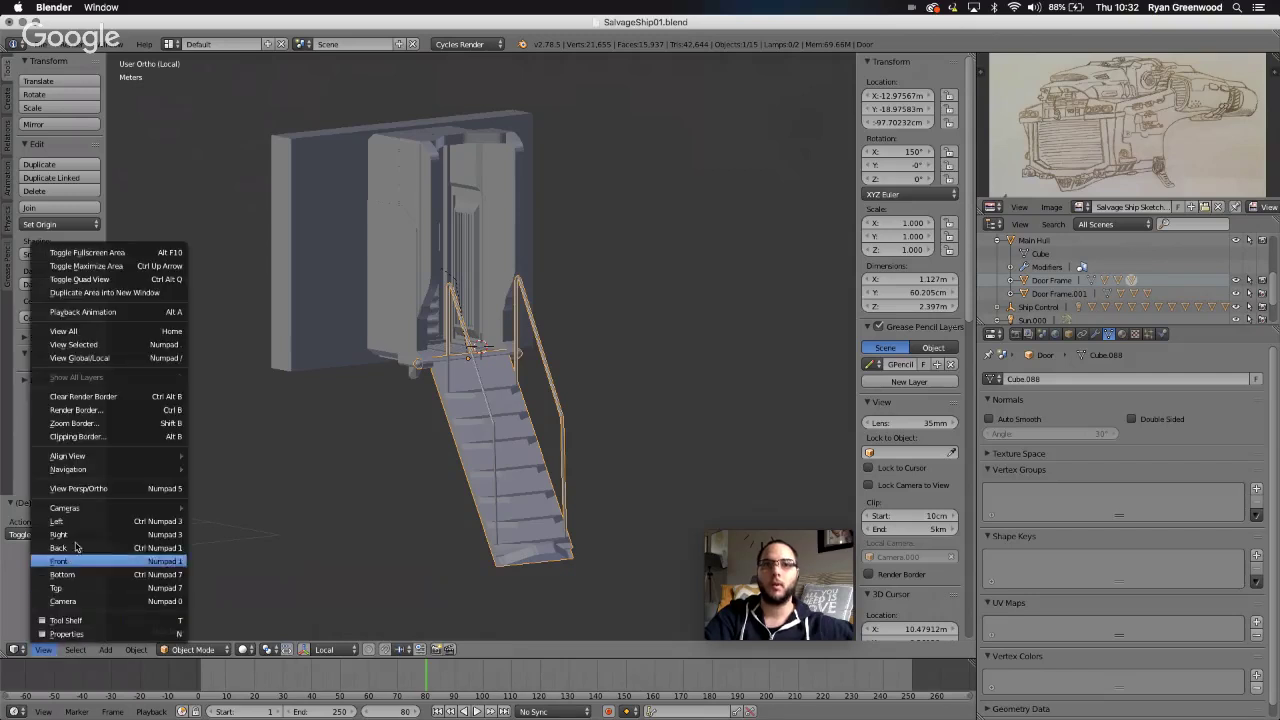
pyautogui.click(80, 358)
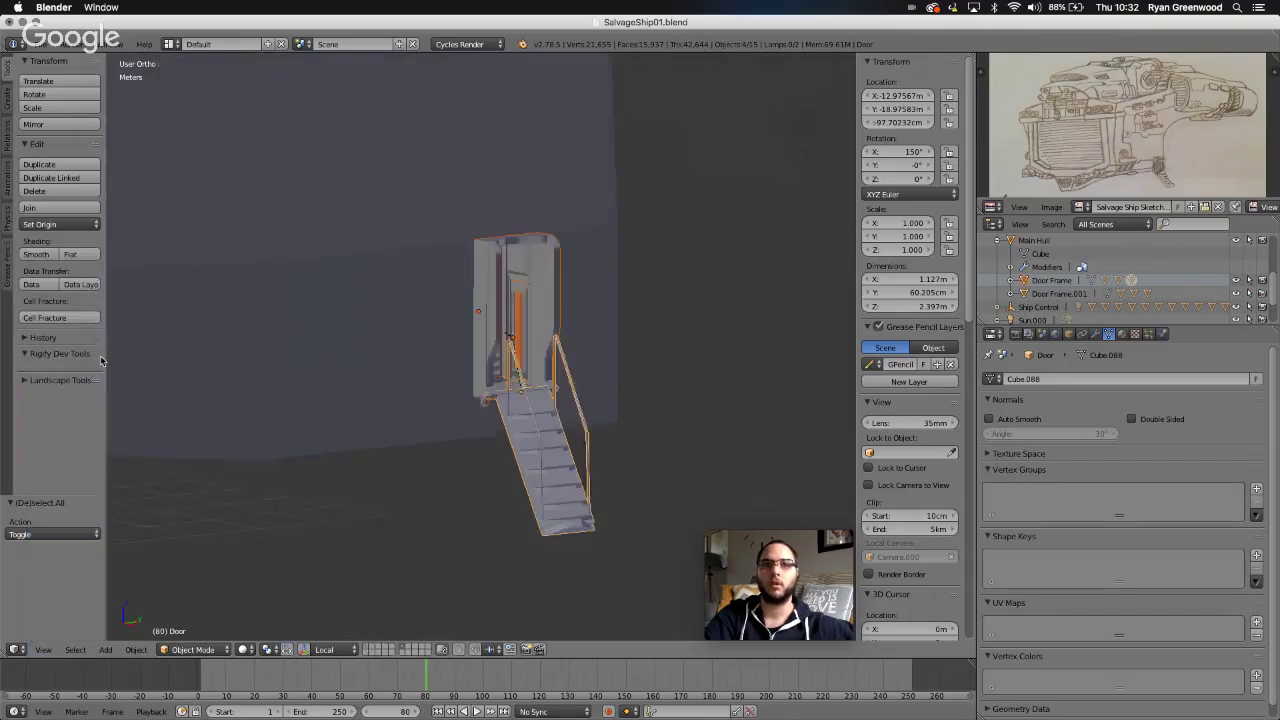
pyautogui.rightClick(565, 440)
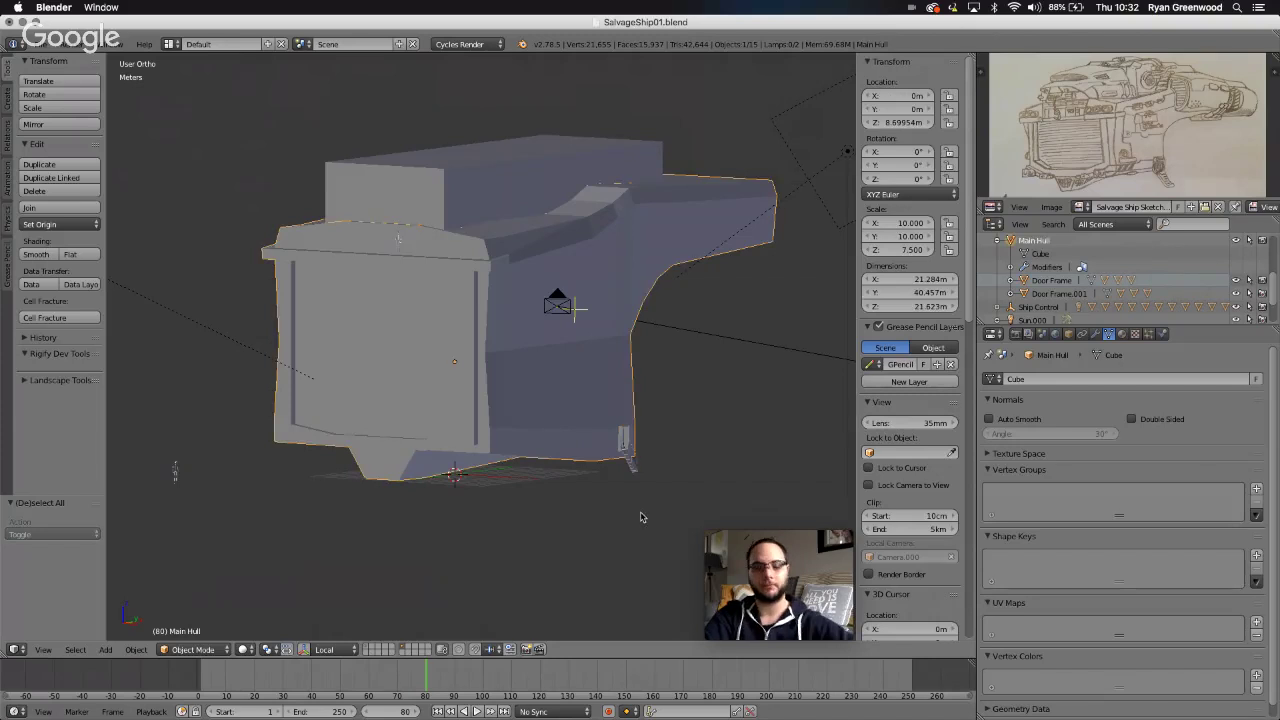
# - Examine how the airlock frame, hinge and open stair door sit against the side of the hull, from the side, below and front
pyautogui.scroll(5, 642, 517)
pyautogui.scroll(3, 642, 517)
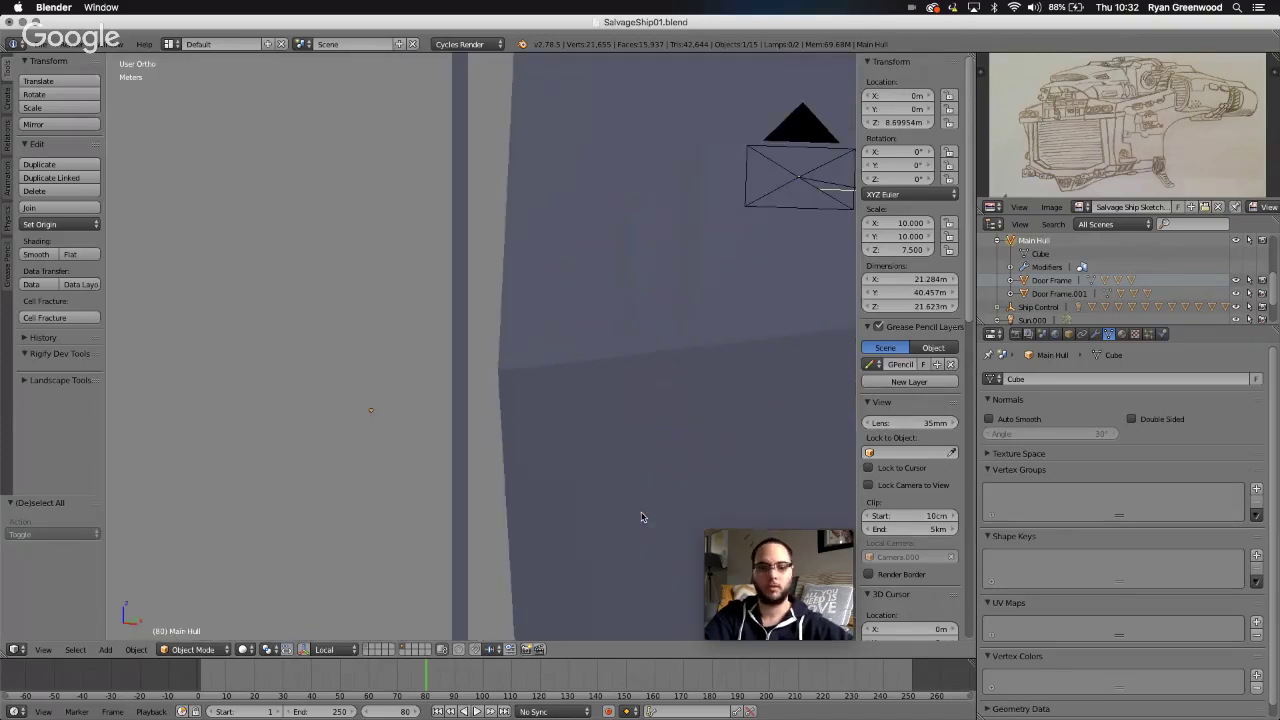
pyautogui.keyDown('shift'); pyautogui.hscroll(5, 642, 517); pyautogui.keyUp('shift')
pyautogui.keyDown('shift'); pyautogui.scroll(-8, 642, 517); pyautogui.keyUp('shift')
pyautogui.keyDown('shift'); pyautogui.hscroll(3, 642, 517); pyautogui.keyUp('shift')
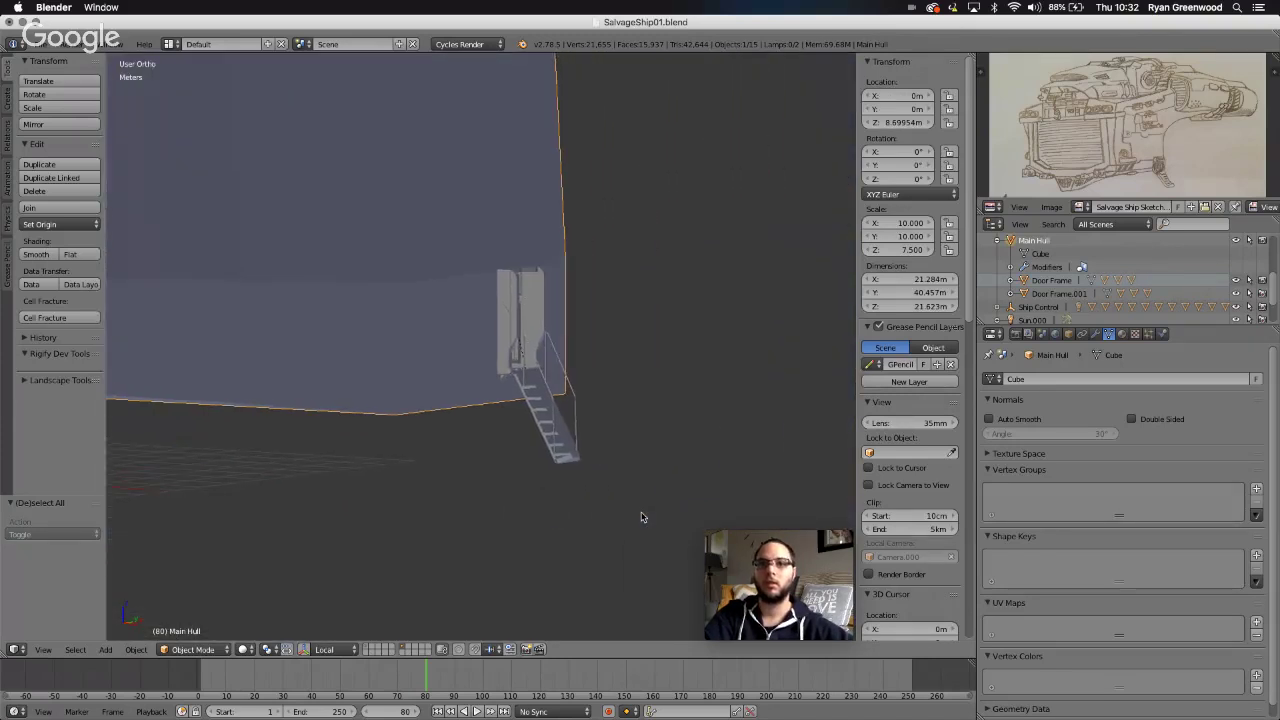
pyautogui.scroll(5, 645, 478)
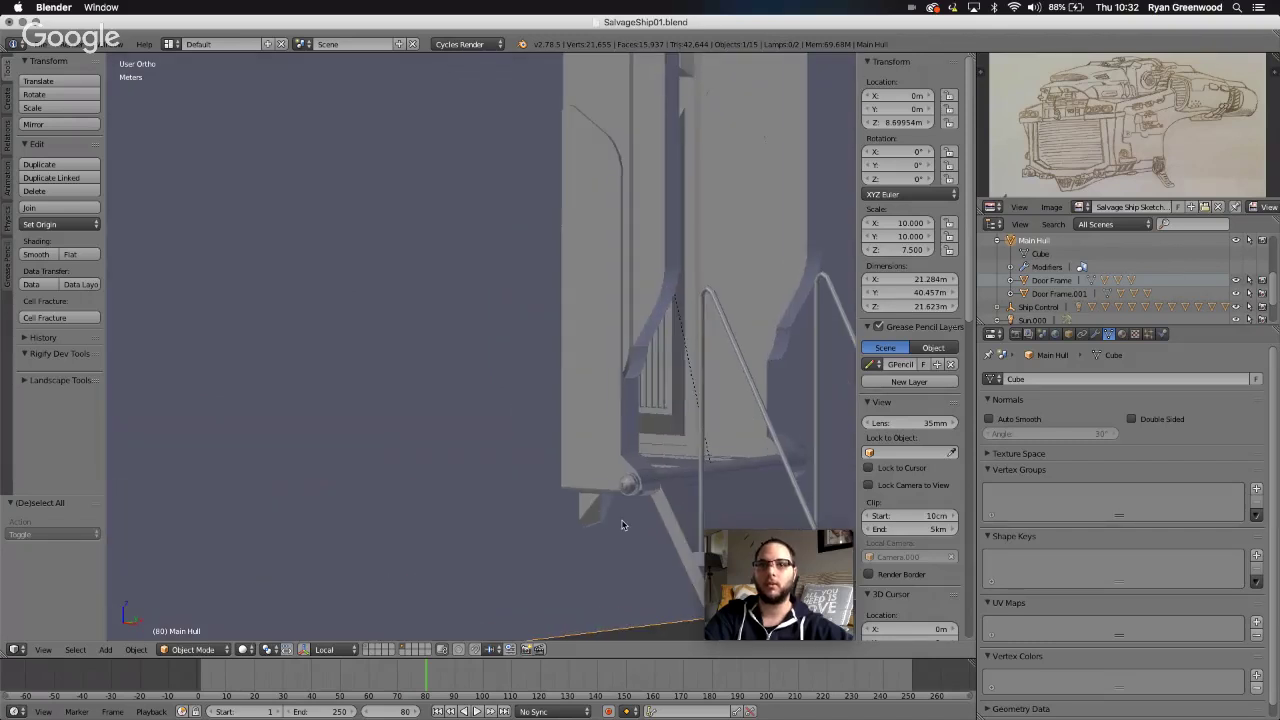
pyautogui.scroll(1, 621, 525)
pyautogui.scroll(-2, 621, 519)
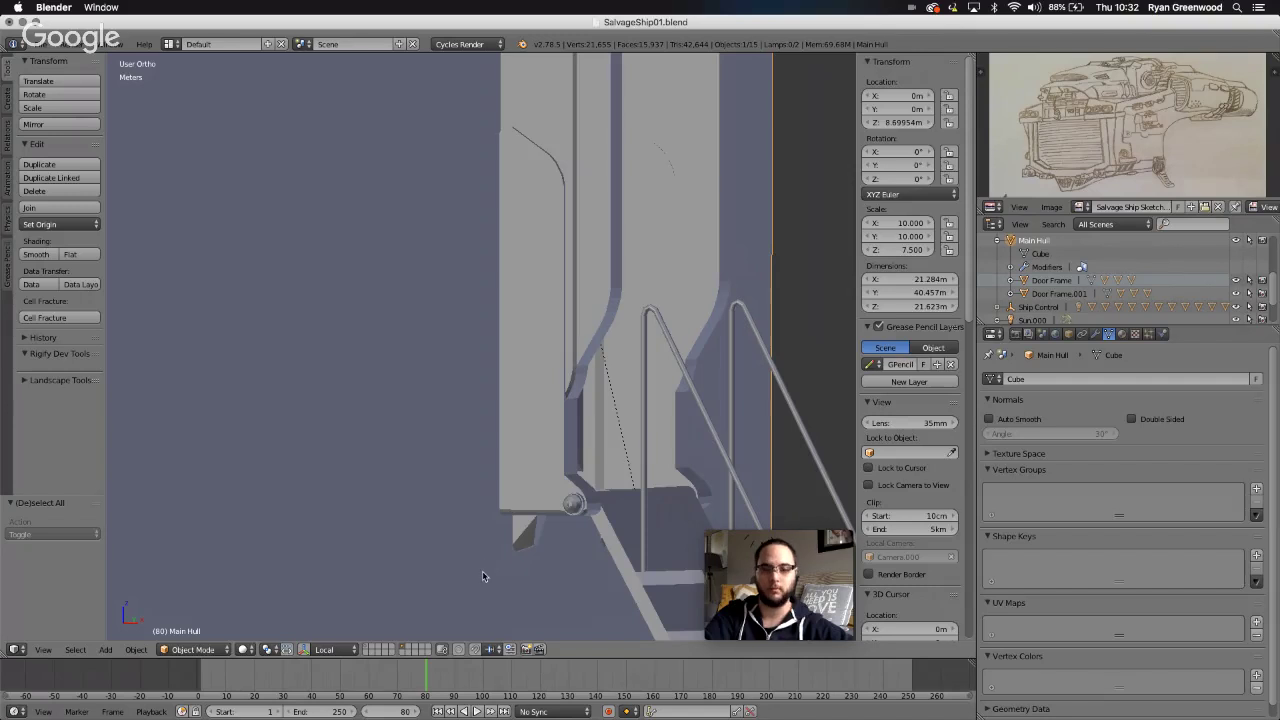
pyautogui.scroll(-3, 482, 576)
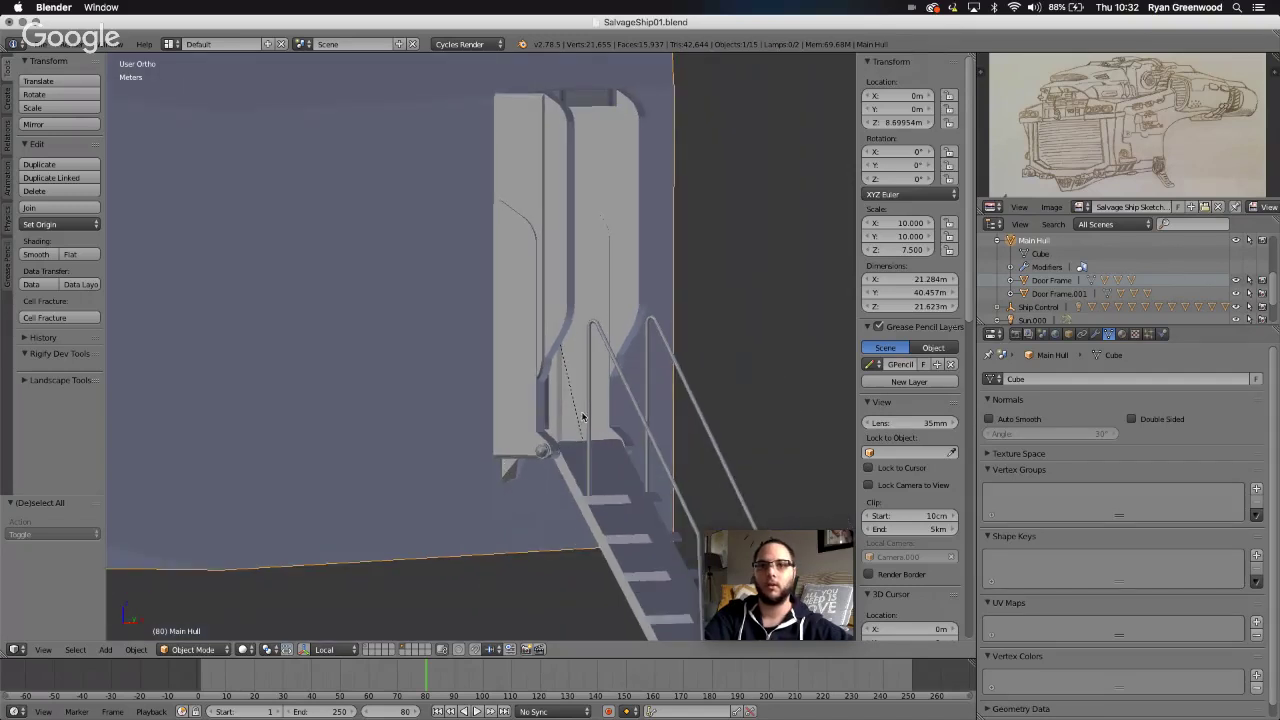
pyautogui.moveTo(505, 497); pyautogui.dragTo(520, 526, button='middle')
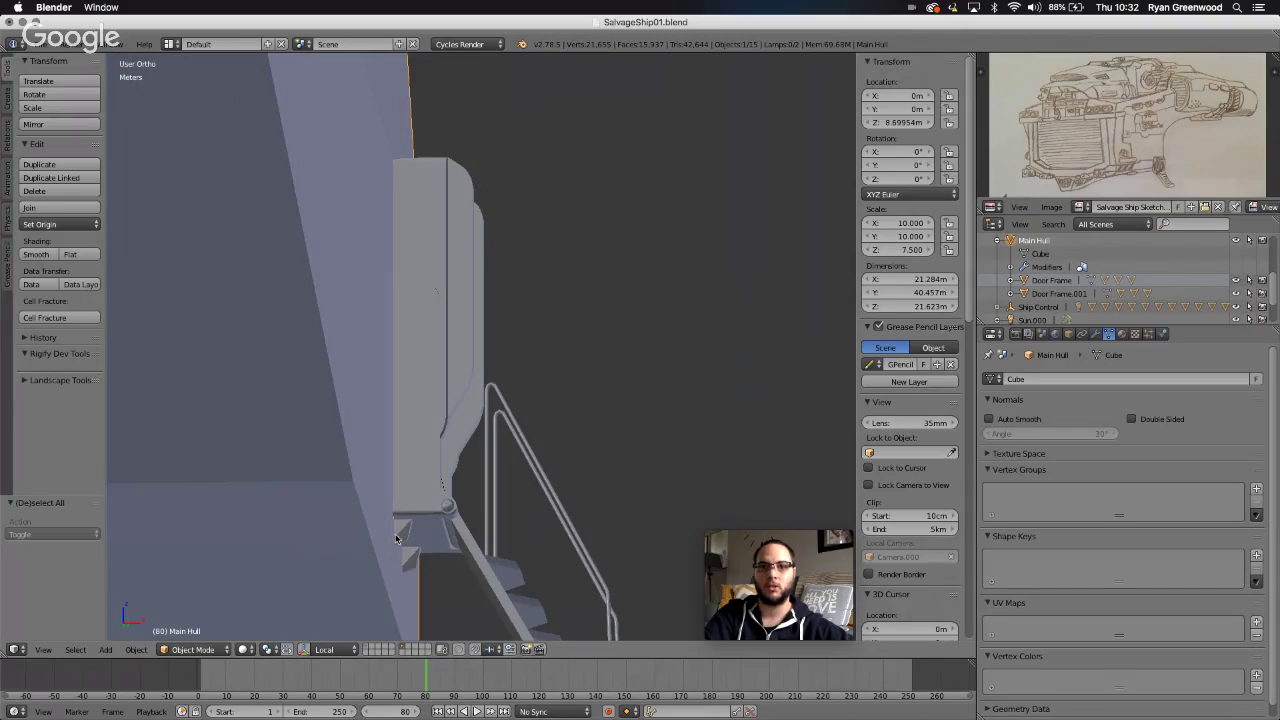
pyautogui.moveTo(318, 588); pyautogui.dragTo(318, 588, button='middle')
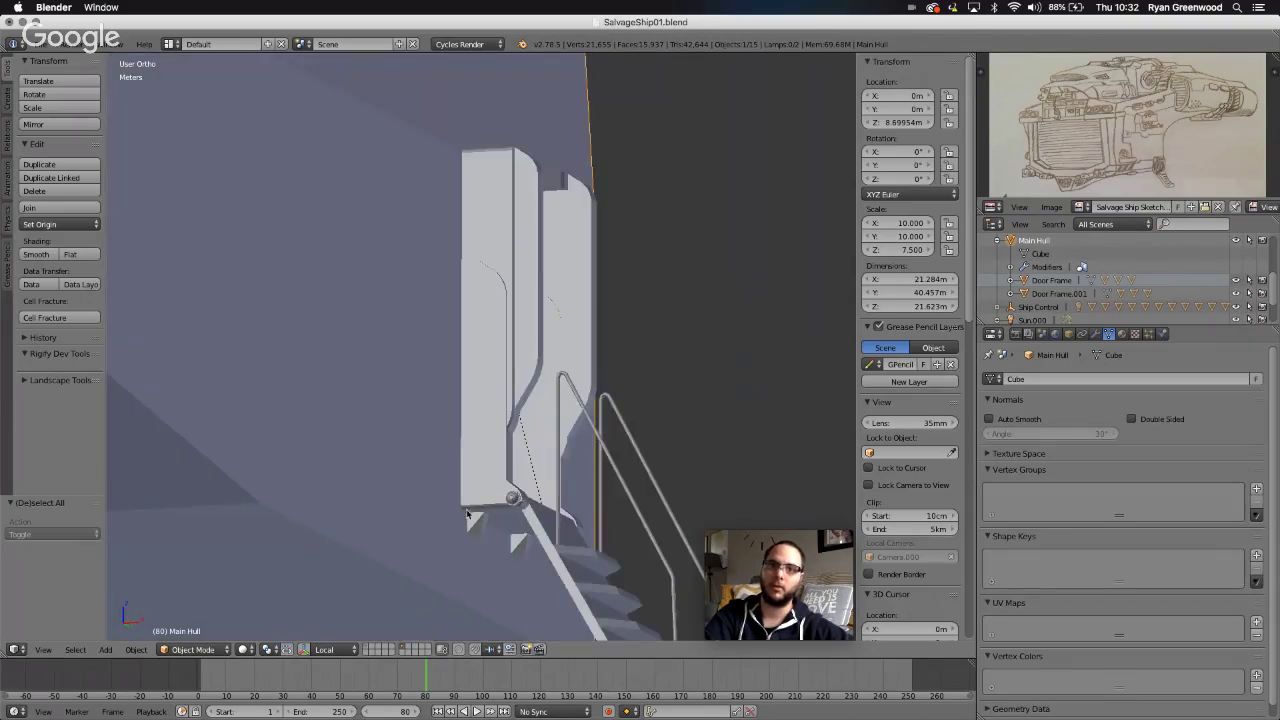
pyautogui.moveTo(414, 590); pyautogui.dragTo(414, 590, button='middle')
pyautogui.keyDown('shift'); pyautogui.hscroll(10, 412, 590); pyautogui.keyUp('shift')
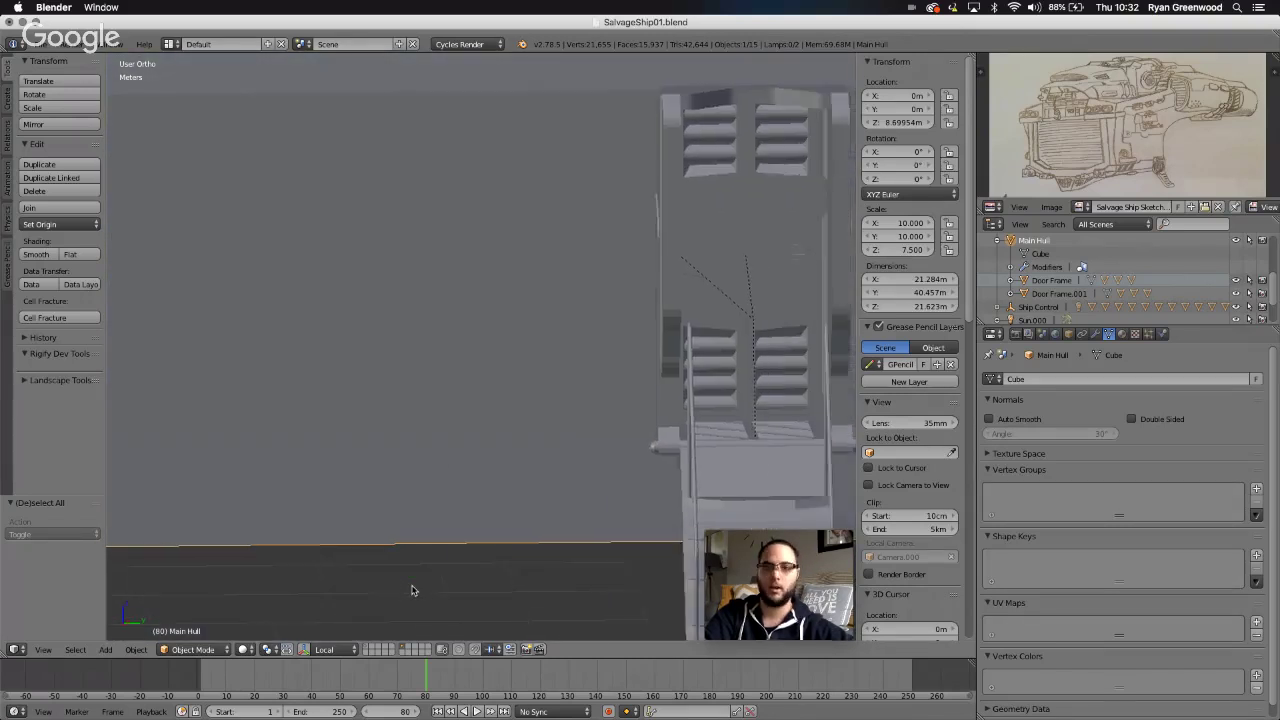
pyautogui.hscroll(3, 412, 590)
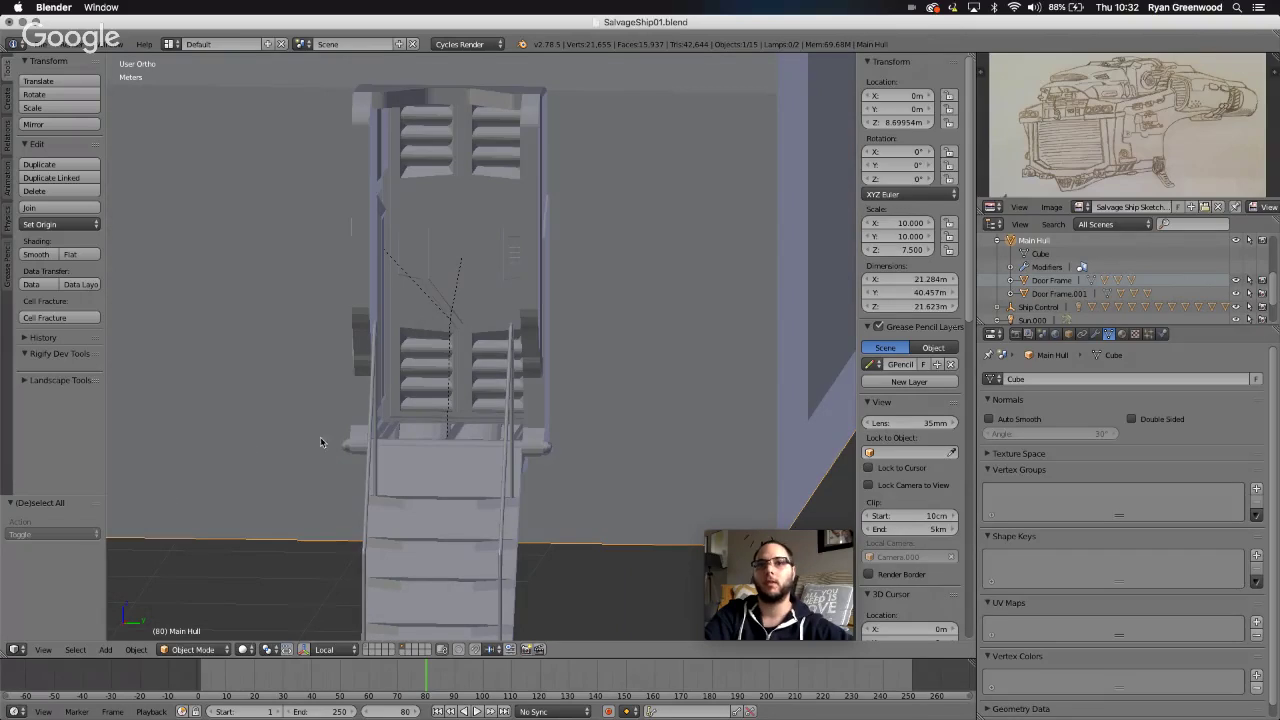
pyautogui.hscroll(5, 458, 241)
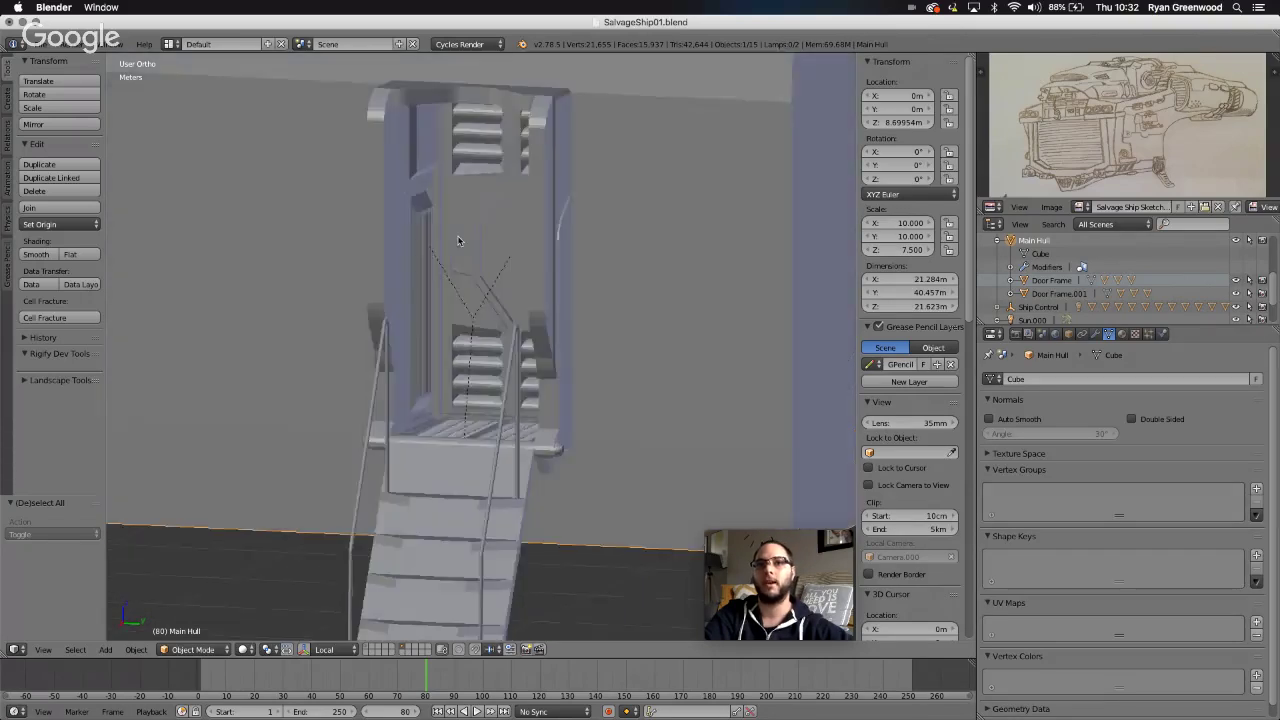
pyautogui.hscroll(-5, 458, 241)
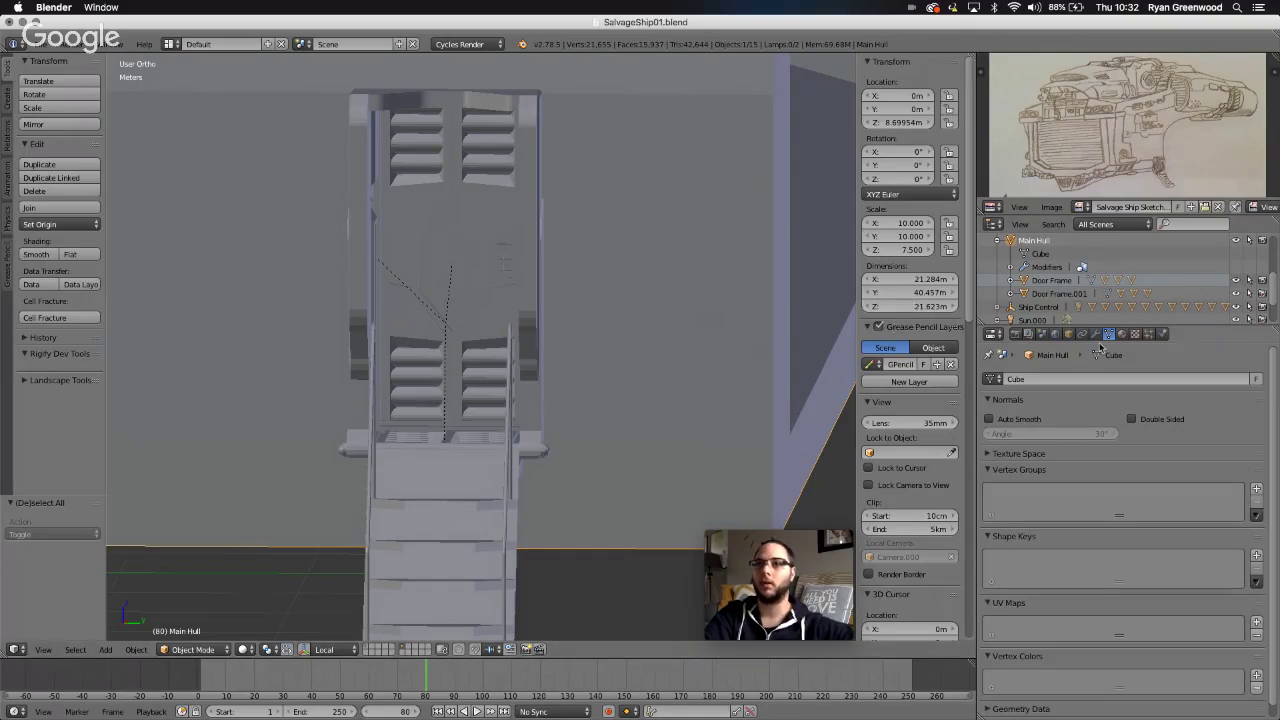
# - Select the inner airlock door and open it by setting its open shape key to 1.000, inspecting the open doorway
pyautogui.rightClick(478, 307)
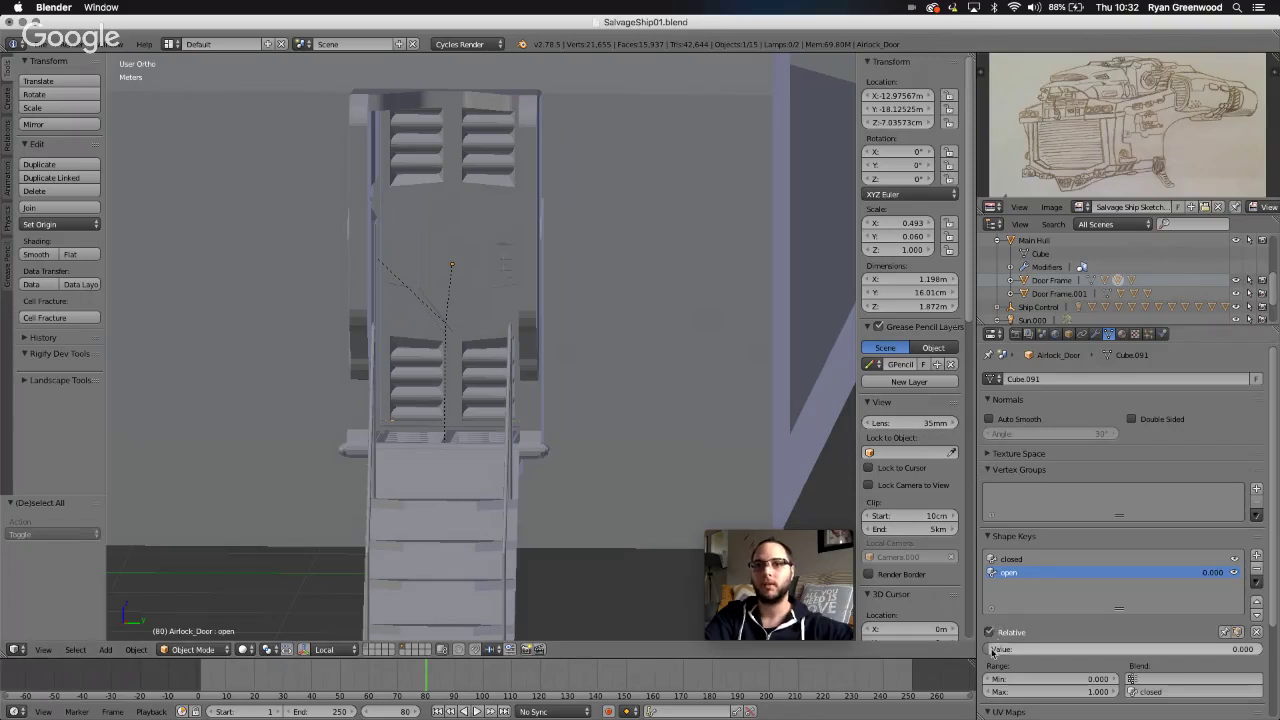
pyautogui.moveTo(996, 648); pyautogui.dragTo(1262, 648)
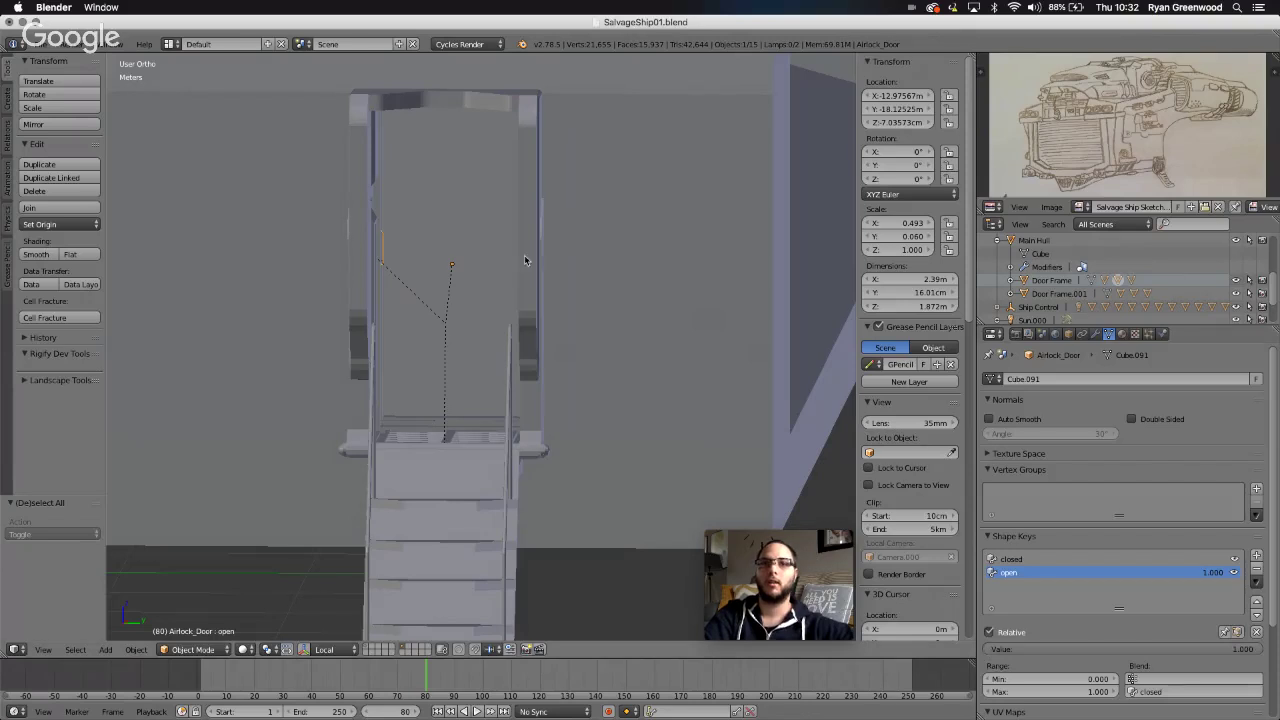
pyautogui.scroll(3, 436, 370)
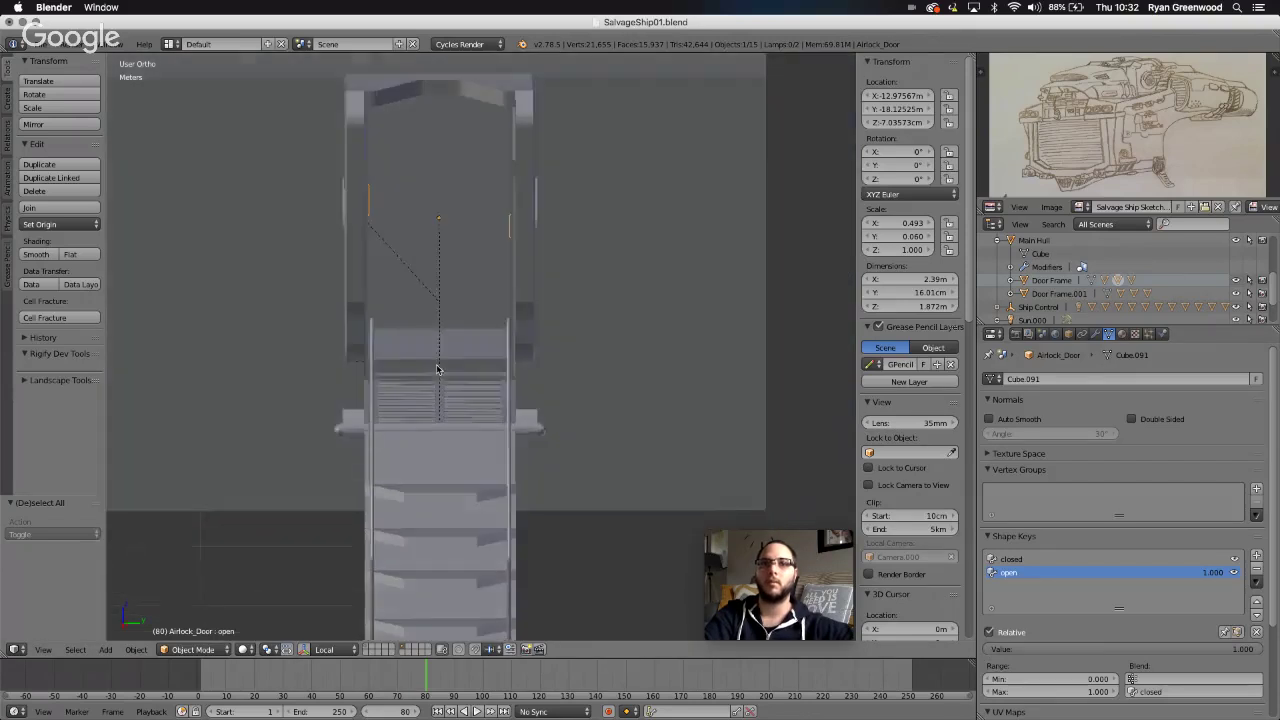
pyautogui.hscroll(5, 436, 370)
pyautogui.scroll(2, 436, 370)
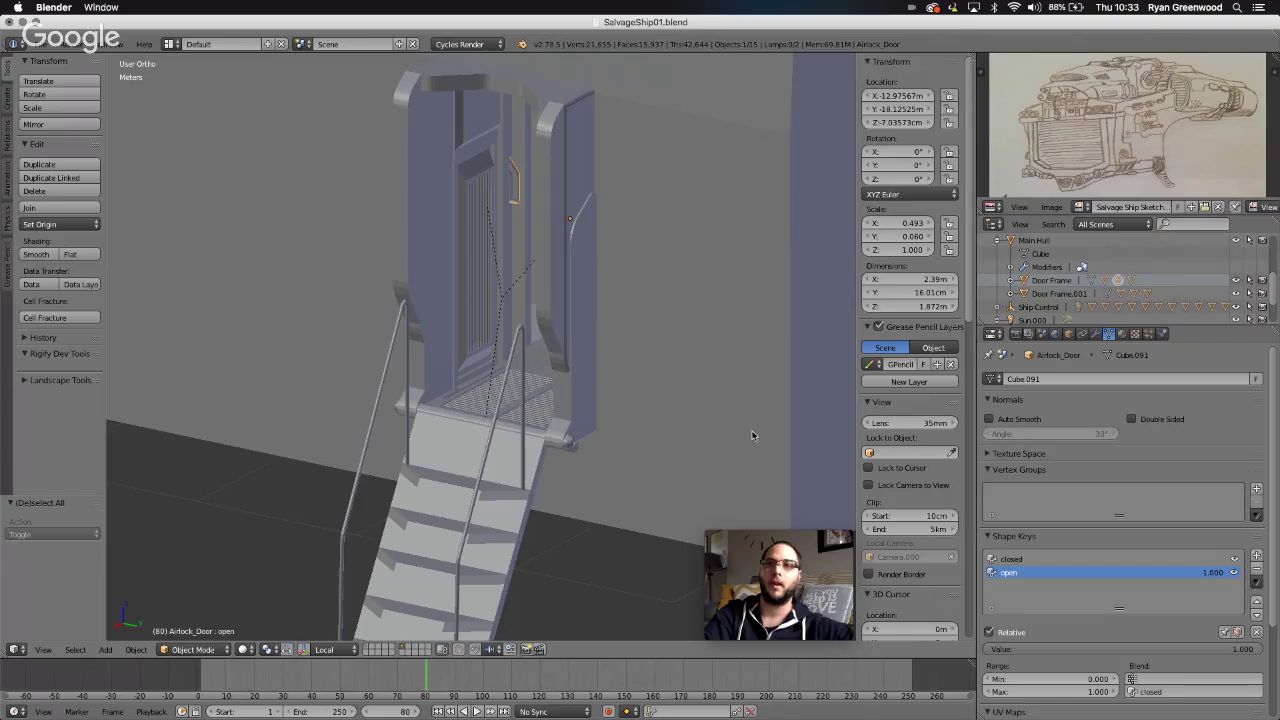
# - Close the inner airlock door by setting its open shape key to 0.000 and reselect the main hull
pyautogui.moveTo(1259, 655); pyautogui.dragTo(990, 655)
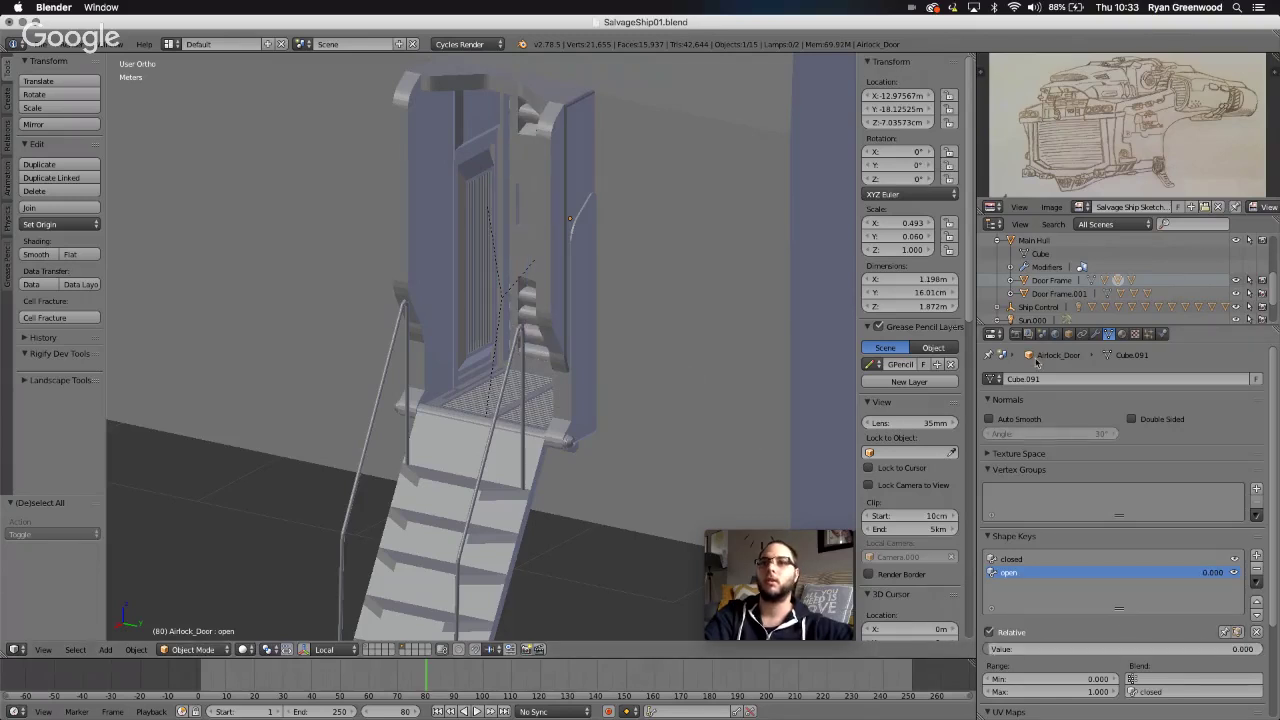
pyautogui.rightClick(720, 324)
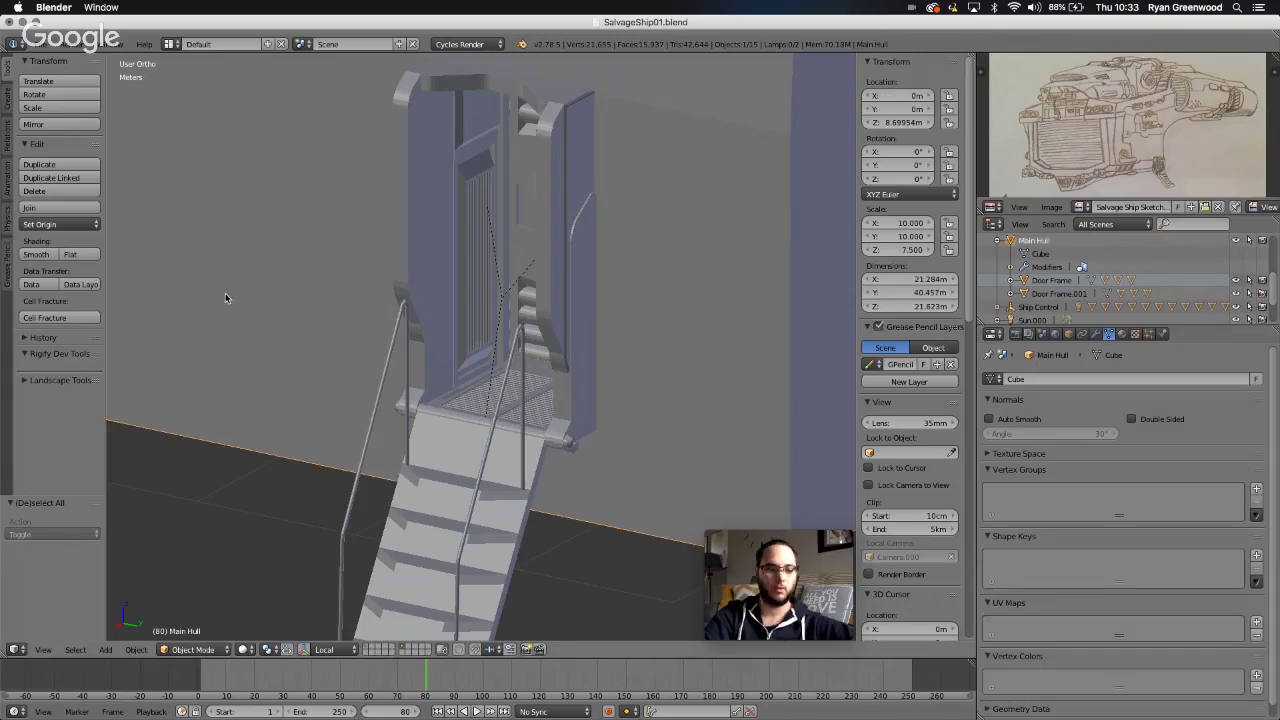
# - Display the ship in wireframe to look through the lower hull at the airlocks on both sides
pyautogui.scroll(-11, 225, 294)
pyautogui.scroll(-2, 225, 298)
pyautogui.scroll(-5, 225, 298)
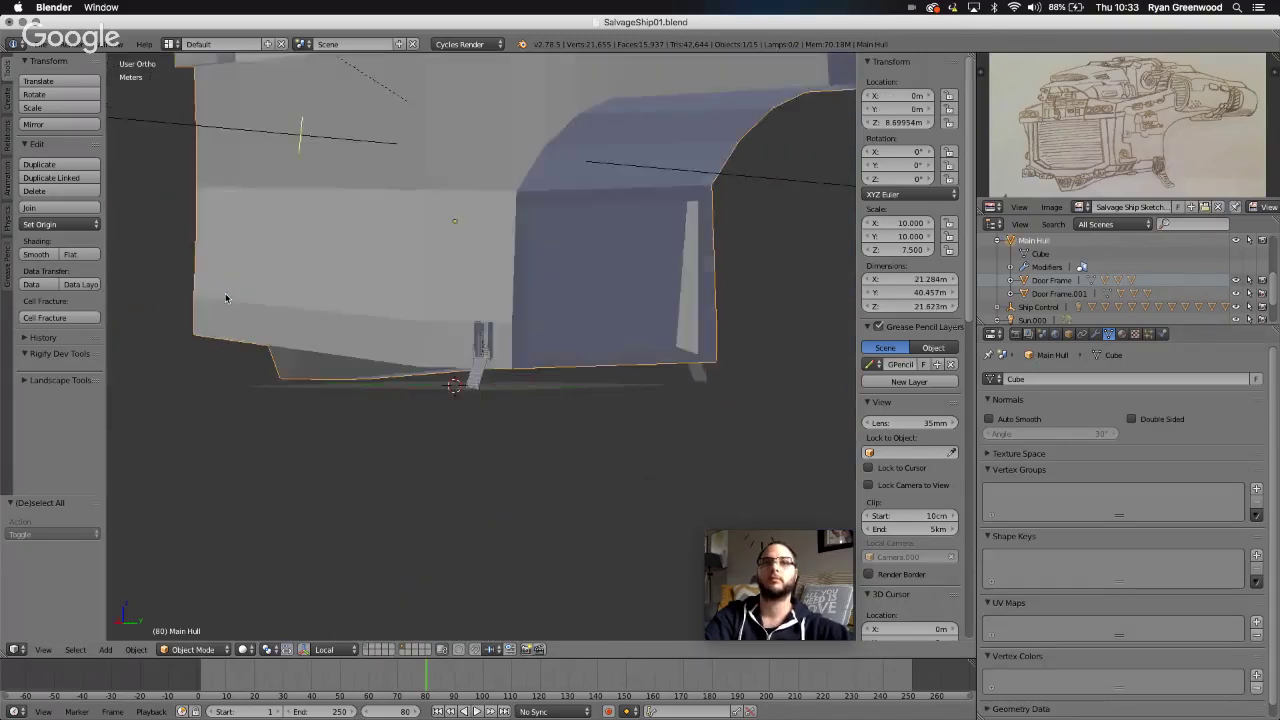
pyautogui.hscroll(-5, 225, 298)
pyautogui.hscroll(-2, 225, 298)
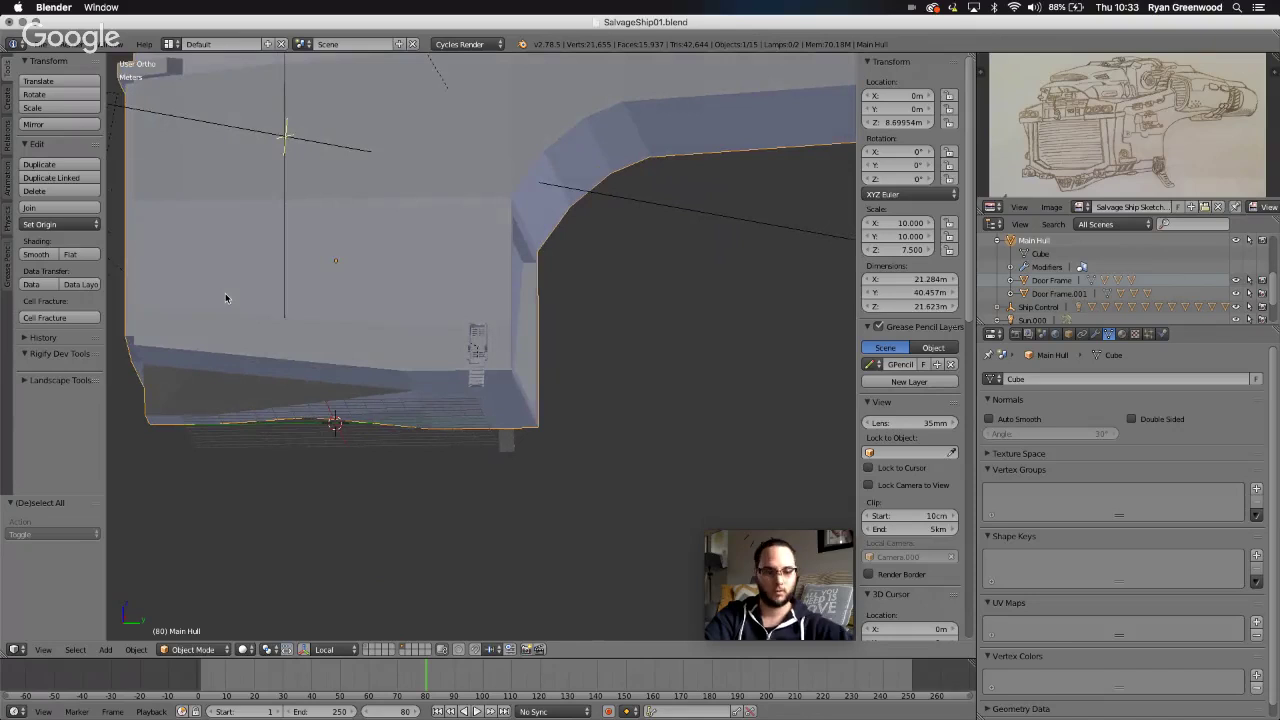
pyautogui.press('z')
pyautogui.hscroll(-8, 226, 298)
pyautogui.scroll(7, 226, 298)
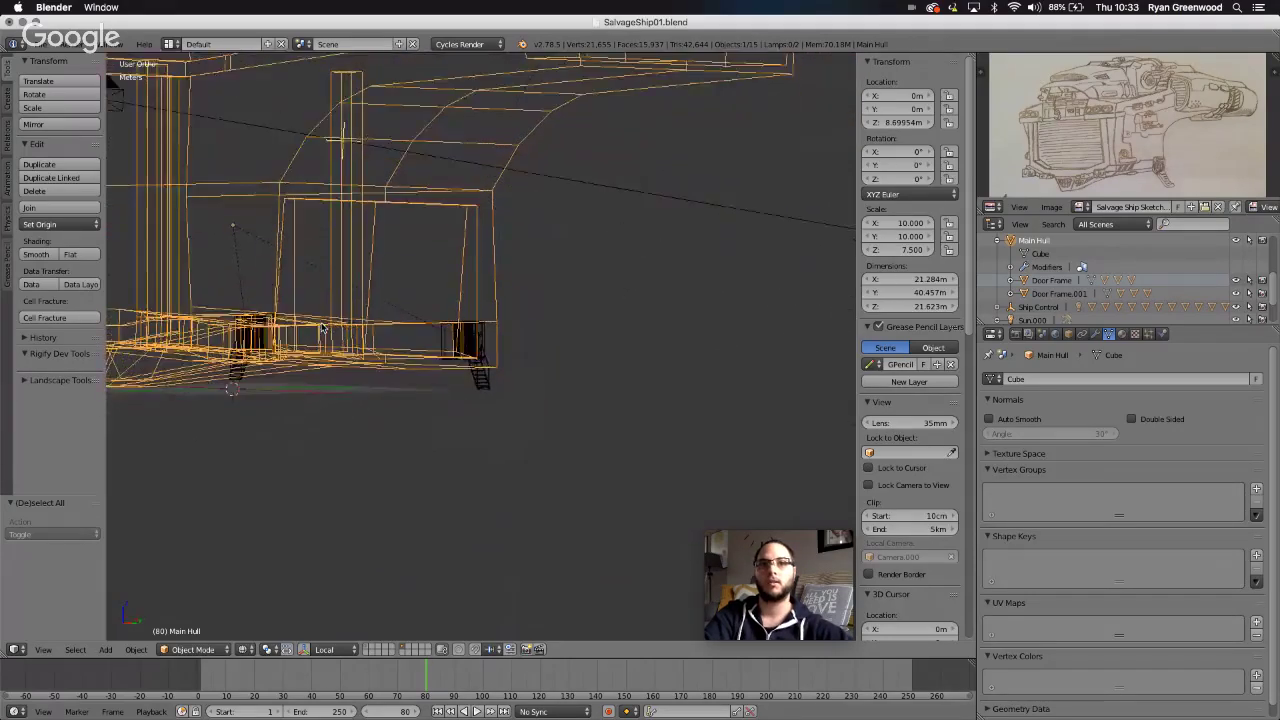
# - Examine the placement of the two airlocks relative to the hull's interior structure from above, the front and both sides
pyautogui.scroll(3, 322, 328)
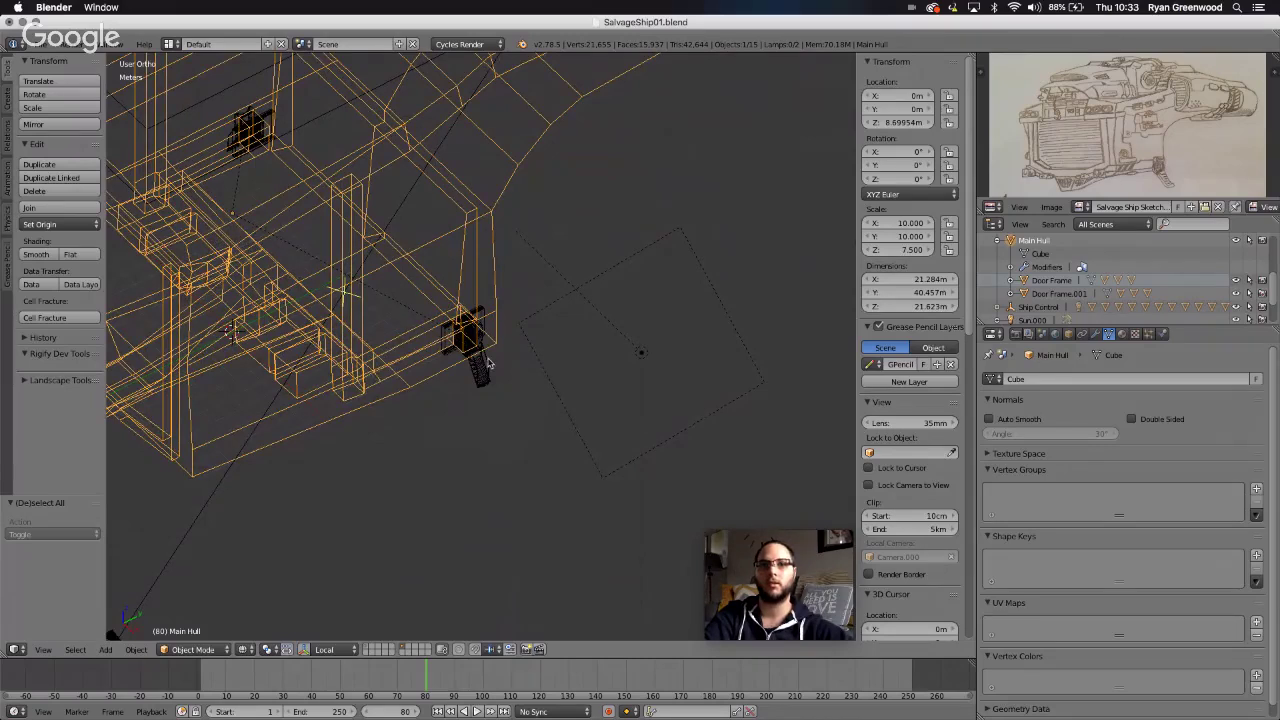
pyautogui.moveTo(487, 363); pyautogui.dragTo(430, 338, button='middle')
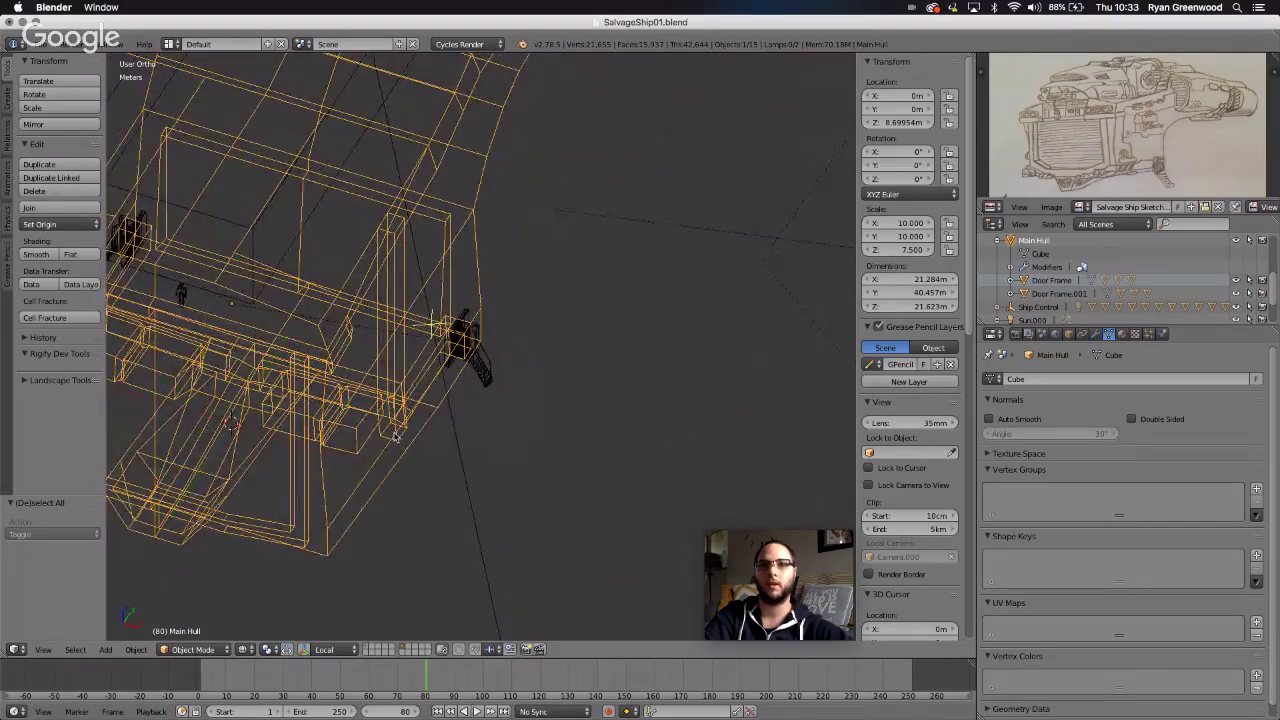
pyautogui.moveTo(395, 437); pyautogui.dragTo(395, 437, button='middle')
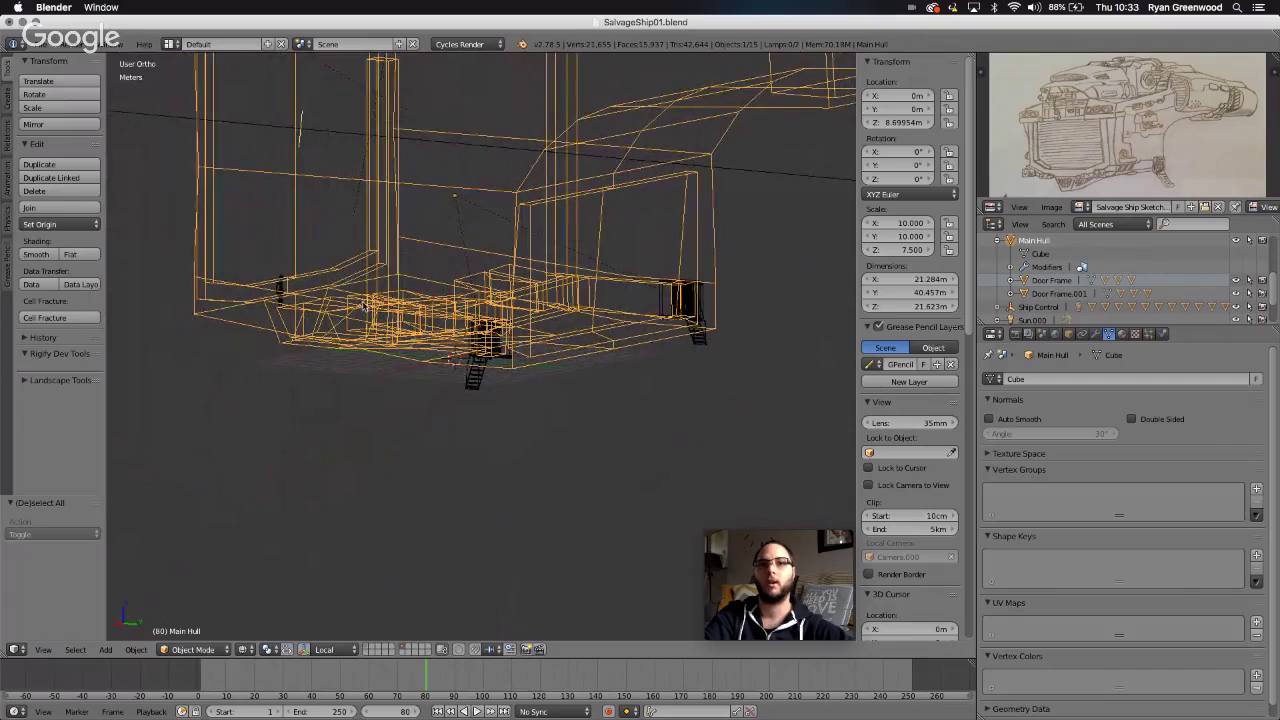
pyautogui.moveTo(489, 328); pyautogui.dragTo(391, 347, button='middle')
pyautogui.hscroll(-10, 513, 333)
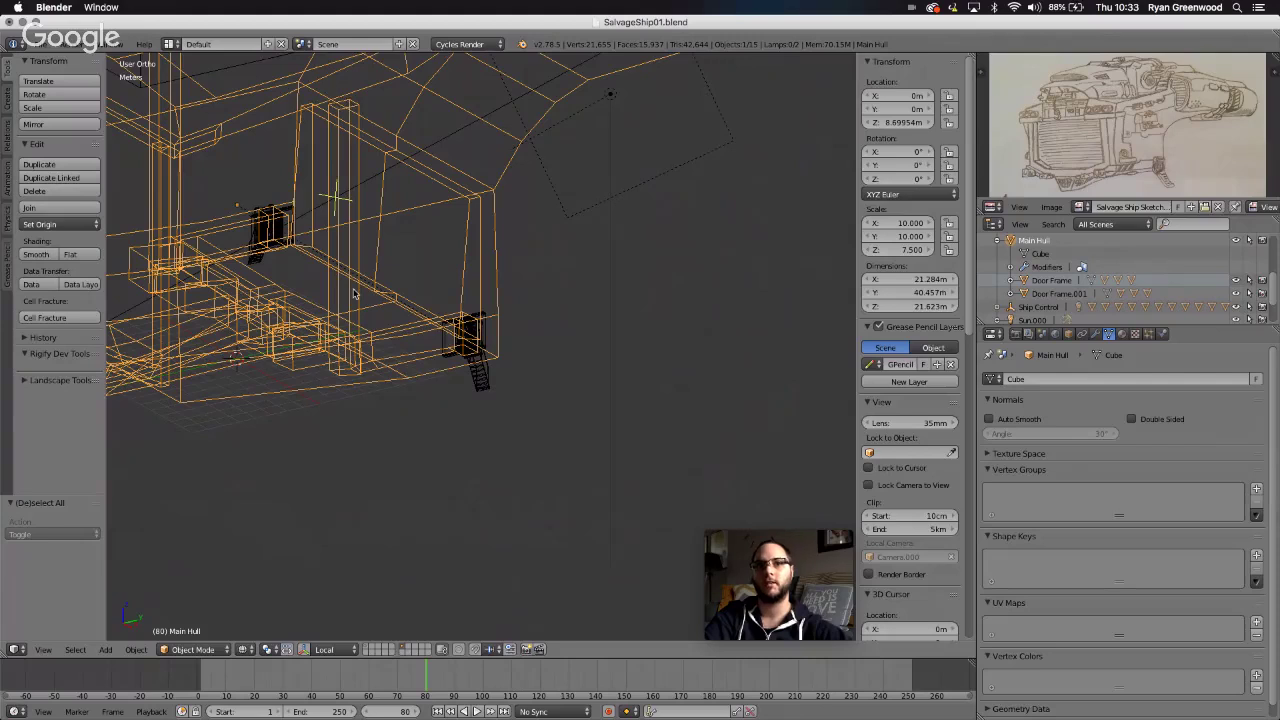
pyautogui.moveTo(353, 293)
pyautogui.mouseDown(button='middle')
pyautogui.moveTo(368, 304)
pyautogui.moveTo(358, 296)
pyautogui.mouseUp(button='middle')
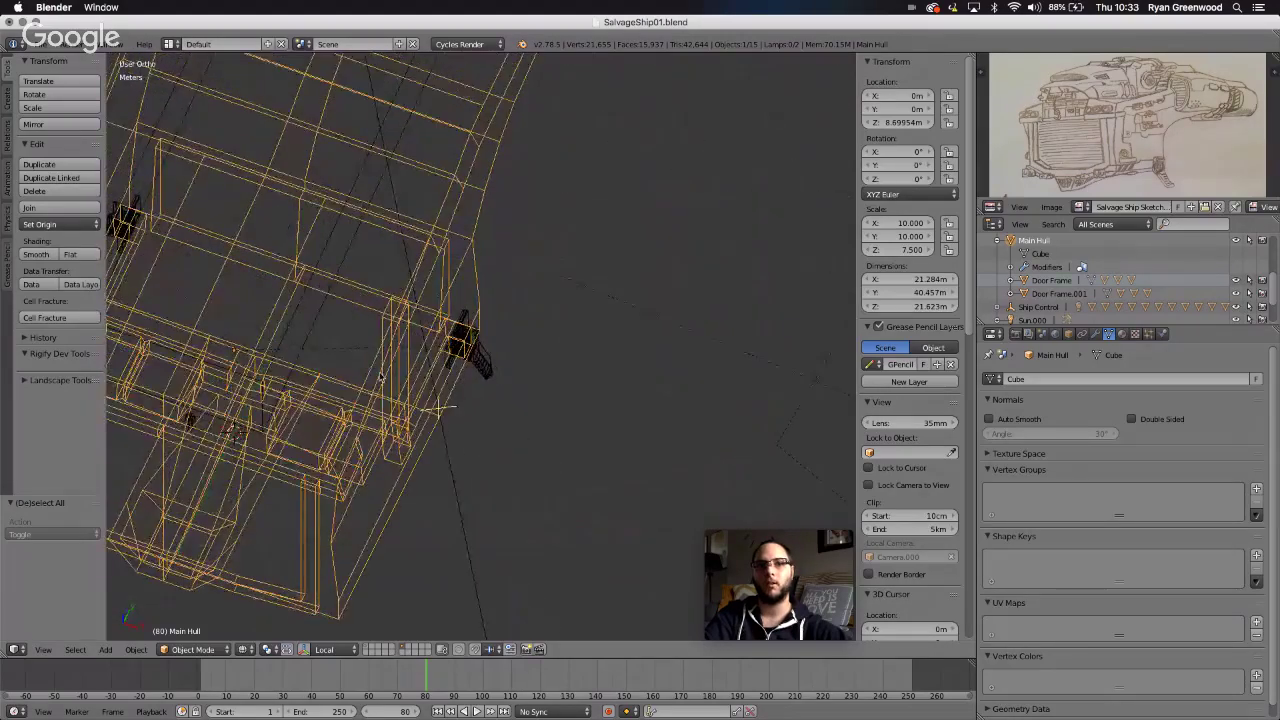
pyautogui.moveTo(312, 447); pyautogui.dragTo(311, 447, button='middle')
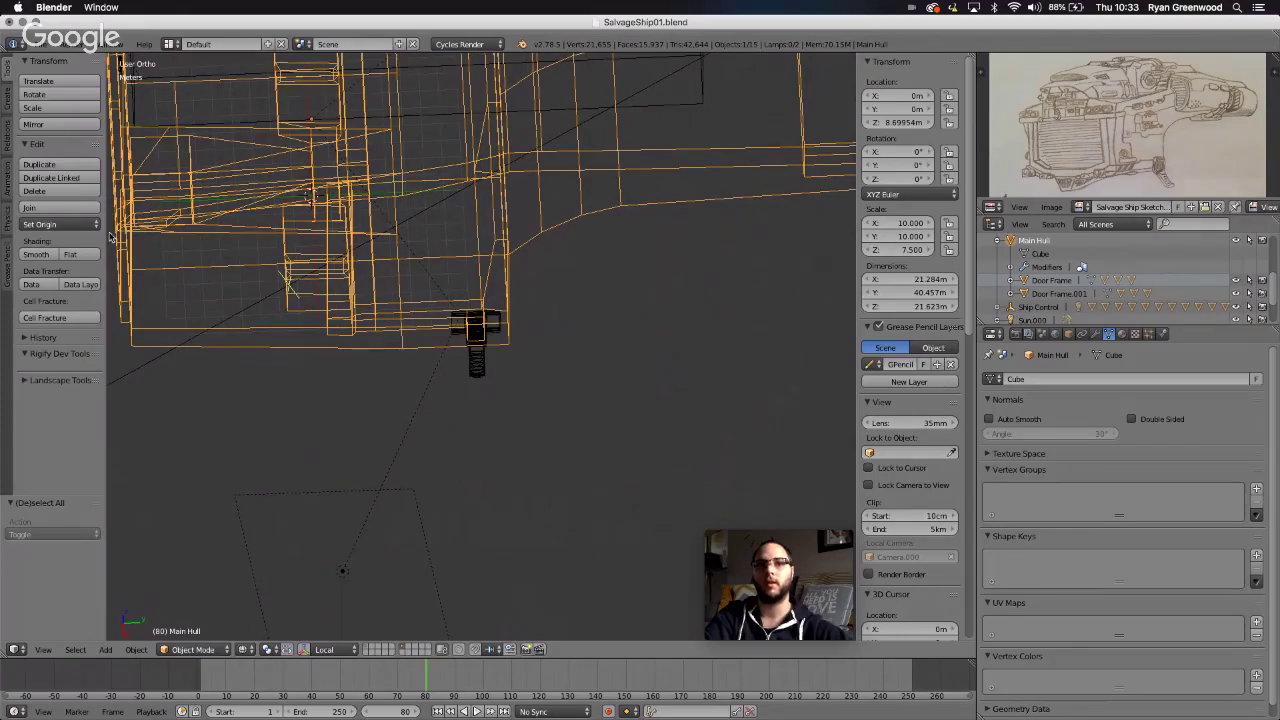
pyautogui.moveTo(174, 288); pyautogui.dragTo(100, 349, button='middle')
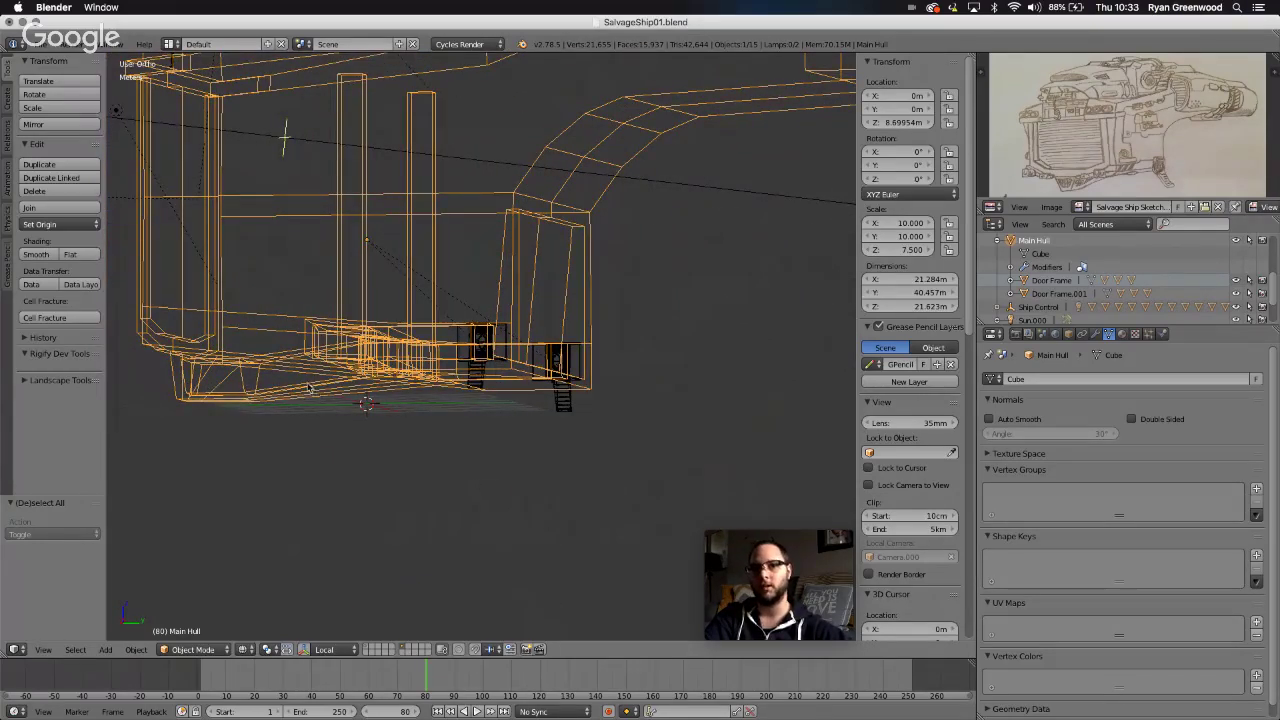
pyautogui.moveTo(308, 388); pyautogui.dragTo(325, 397, button='middle')
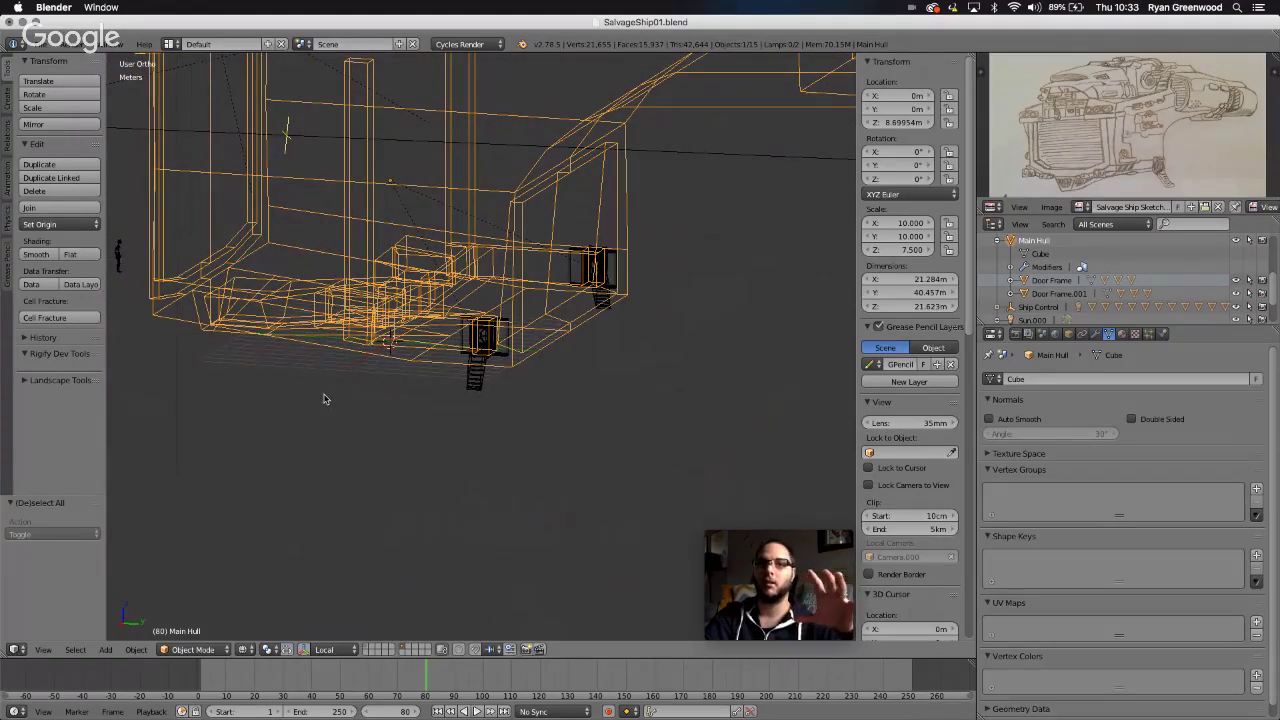
pyautogui.moveTo(324, 401); pyautogui.dragTo(407, 340, button='middle')
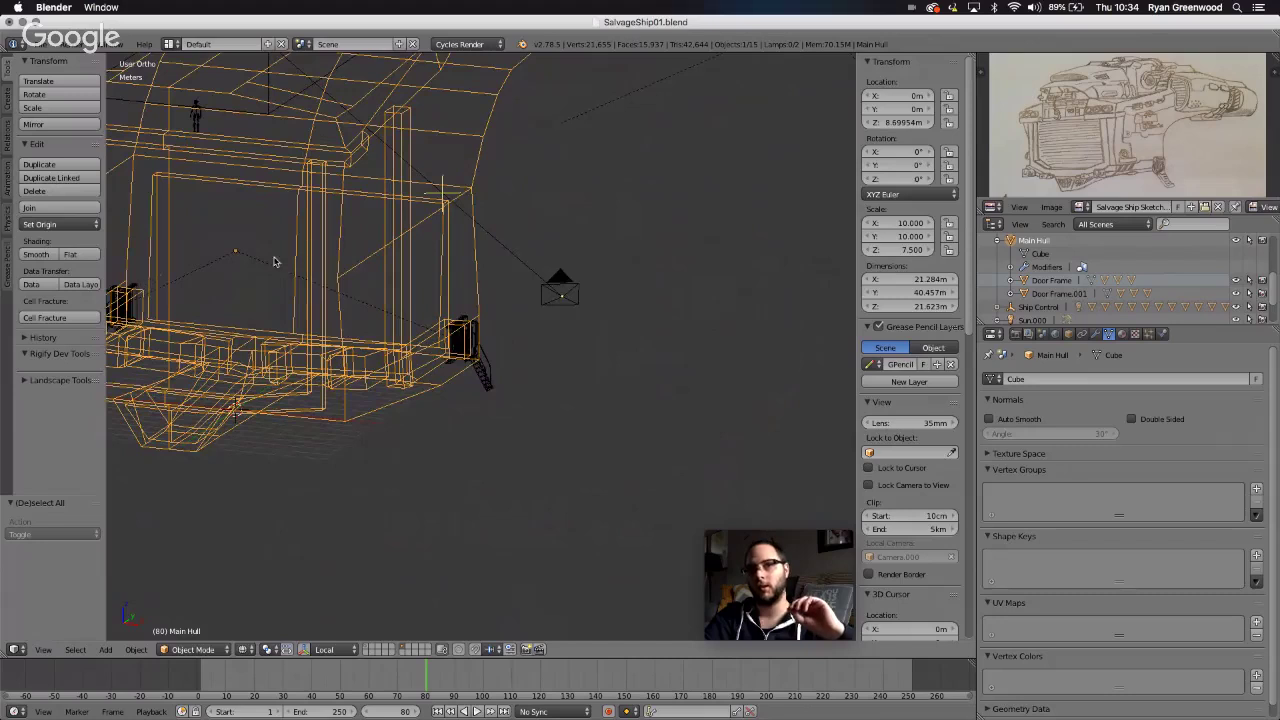
pyautogui.moveTo(220, 296); pyautogui.dragTo(260, 255, button='middle')
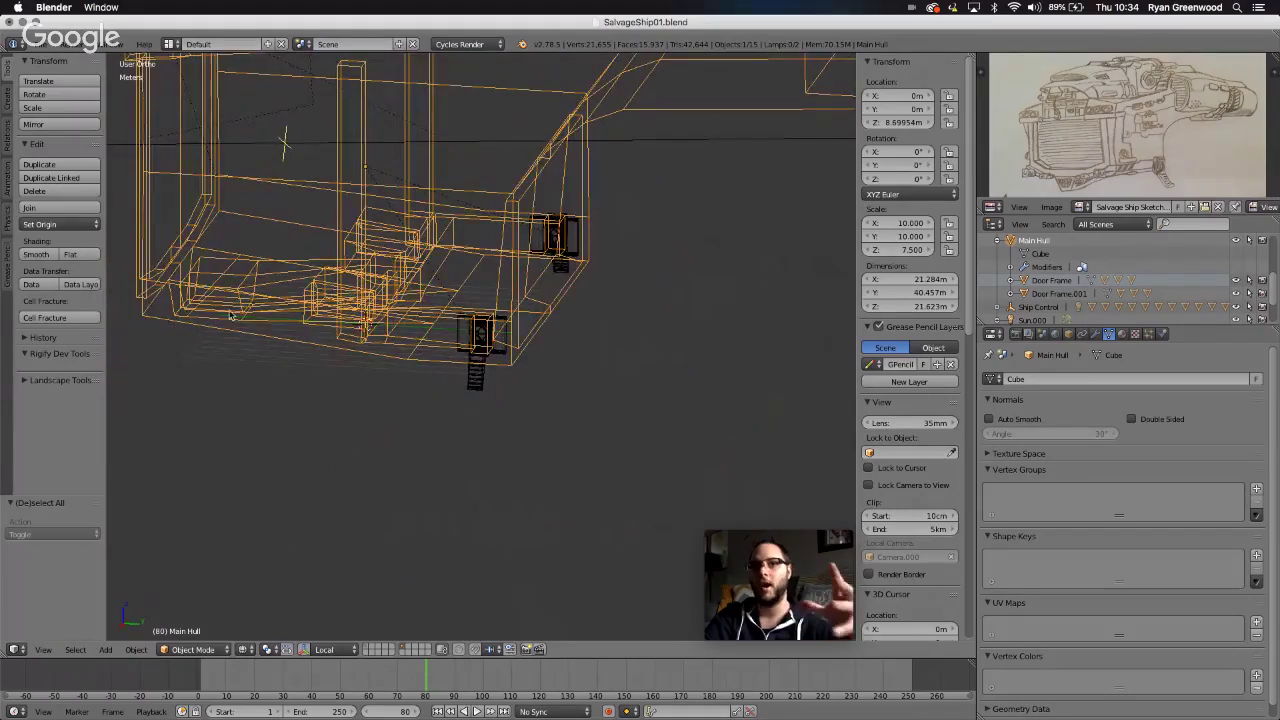
pyautogui.moveTo(230, 315)
pyautogui.mouseDown(button='middle')
pyautogui.moveTo(497, 321)
pyautogui.moveTo(543, 337)
pyautogui.moveTo(326, 291)
pyautogui.mouseUp(button='middle')
# - Return the viewport to solid shading and view the hull from its front and side
pyautogui.scroll(-3, 230, 315)
pyautogui.keyDown('shift'); pyautogui.hscroll(-5, 230, 315); pyautogui.keyUp('shift')
pyautogui.keyDown('shift'); pyautogui.scroll(2, 230, 315); pyautogui.keyUp('shift')
pyautogui.press('z')
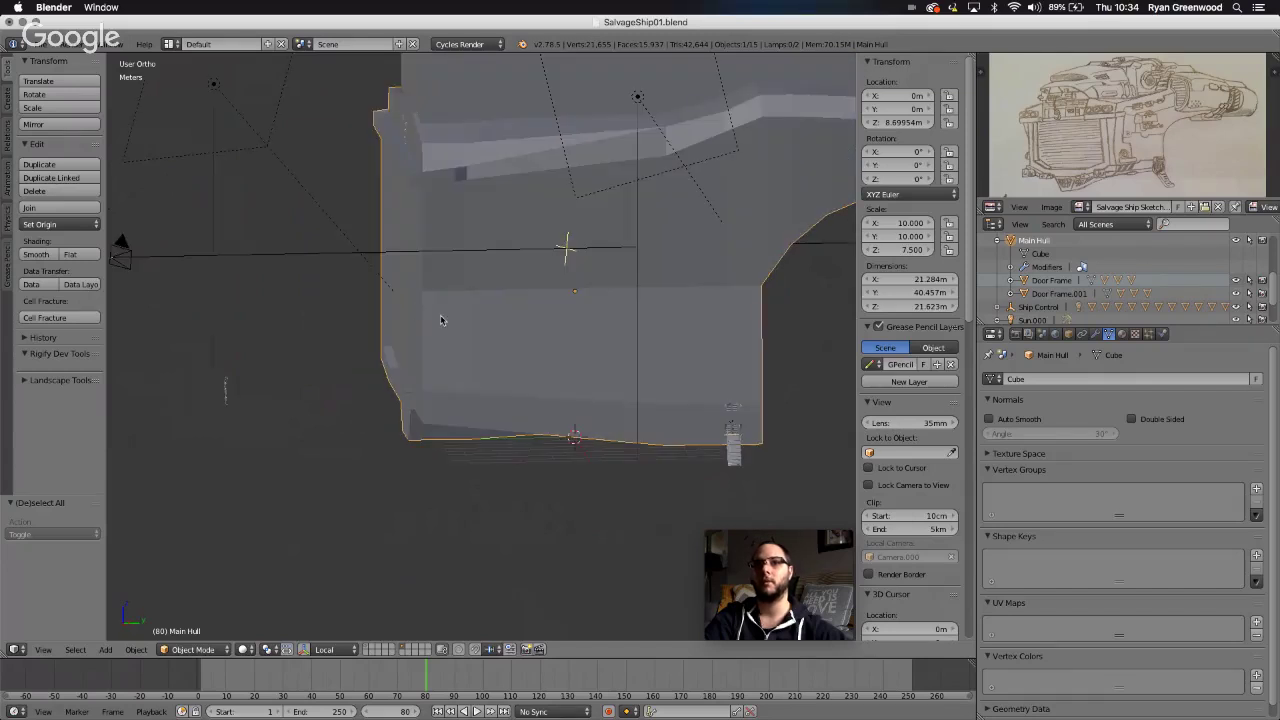
pyautogui.moveTo(443, 320); pyautogui.dragTo(343, 314, button='middle')
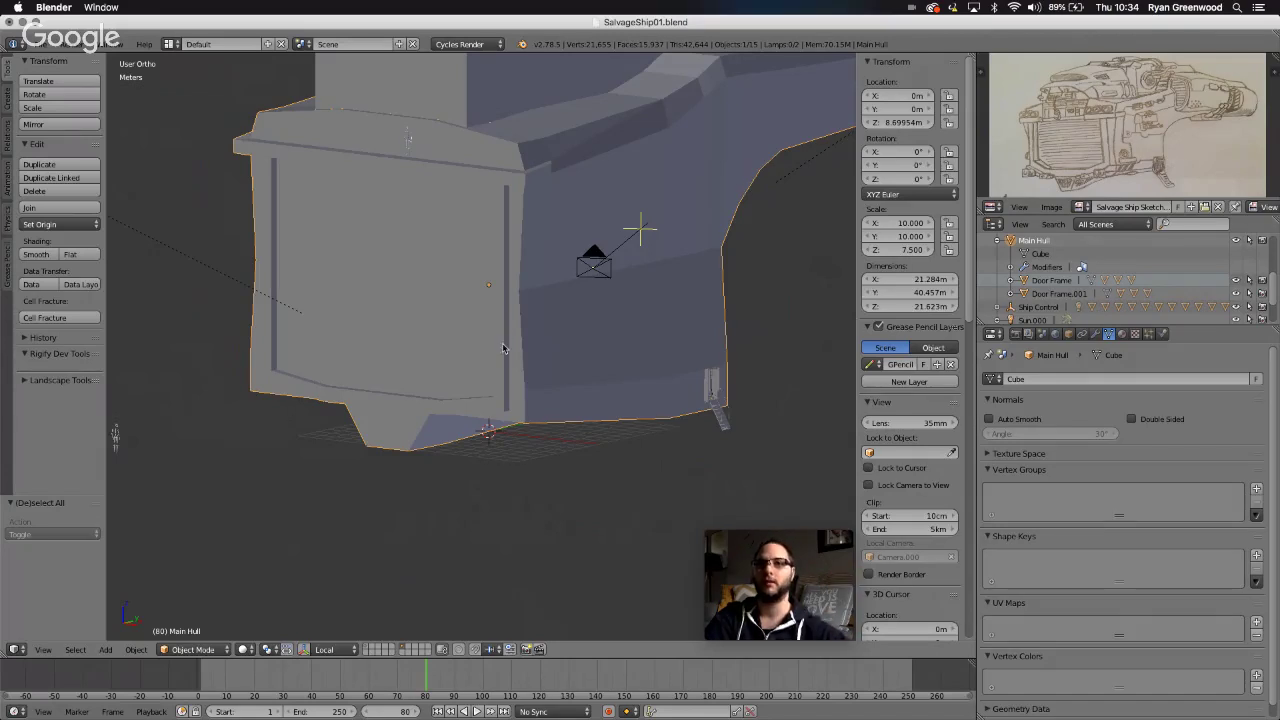
# - Examine the main hull's front, sides and rear in solid shading, including the stair doors near its base
pyautogui.hscroll(10, 503, 348)
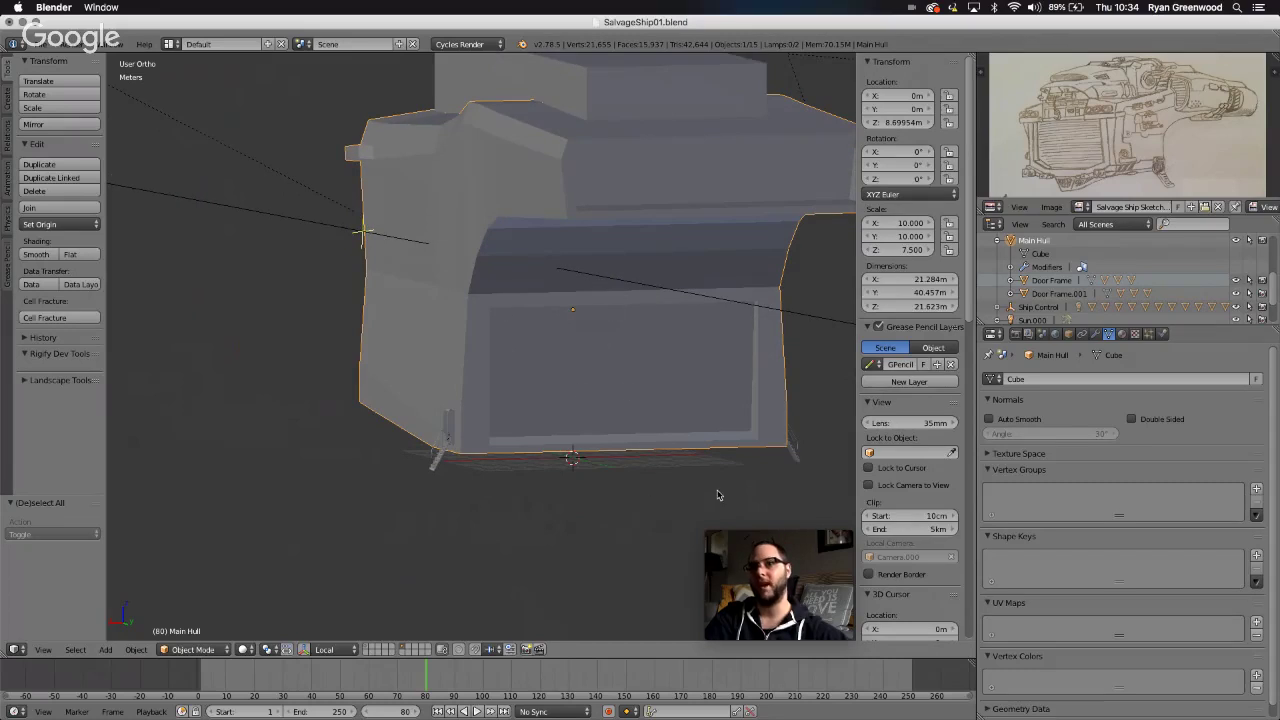
pyautogui.hscroll(-10, 534, 442)
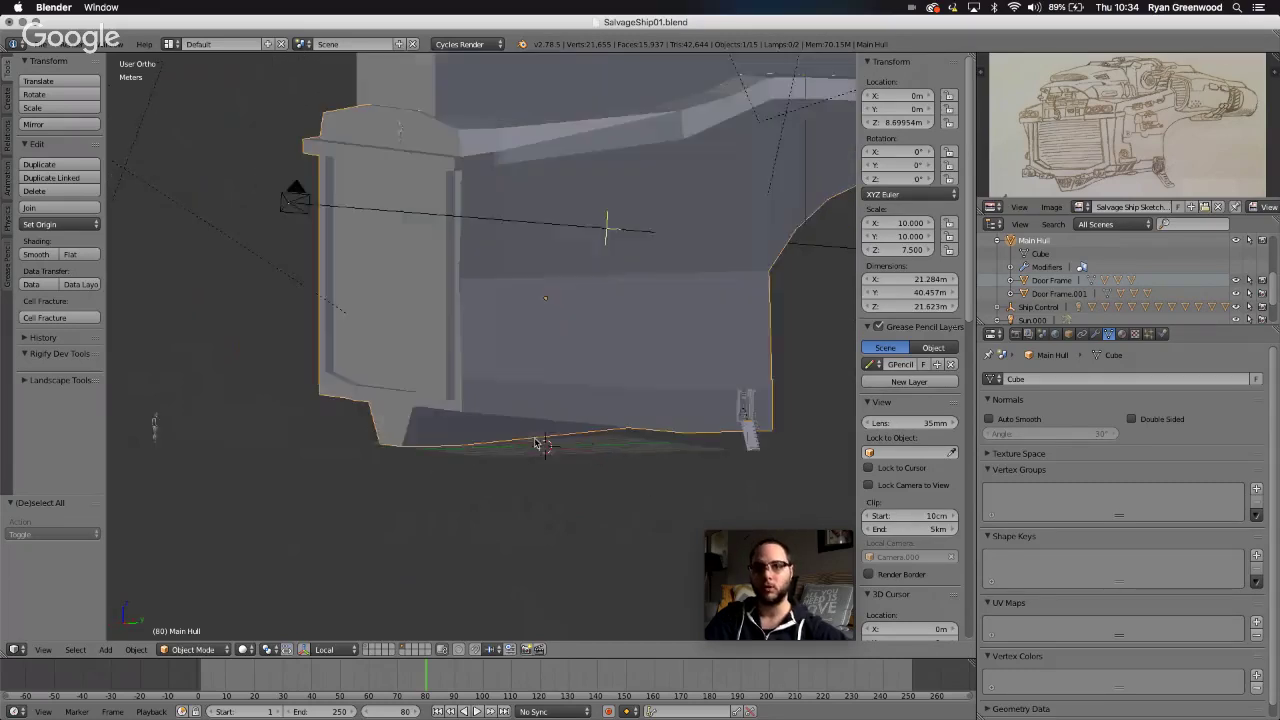
pyautogui.hscroll(10, 706, 478)
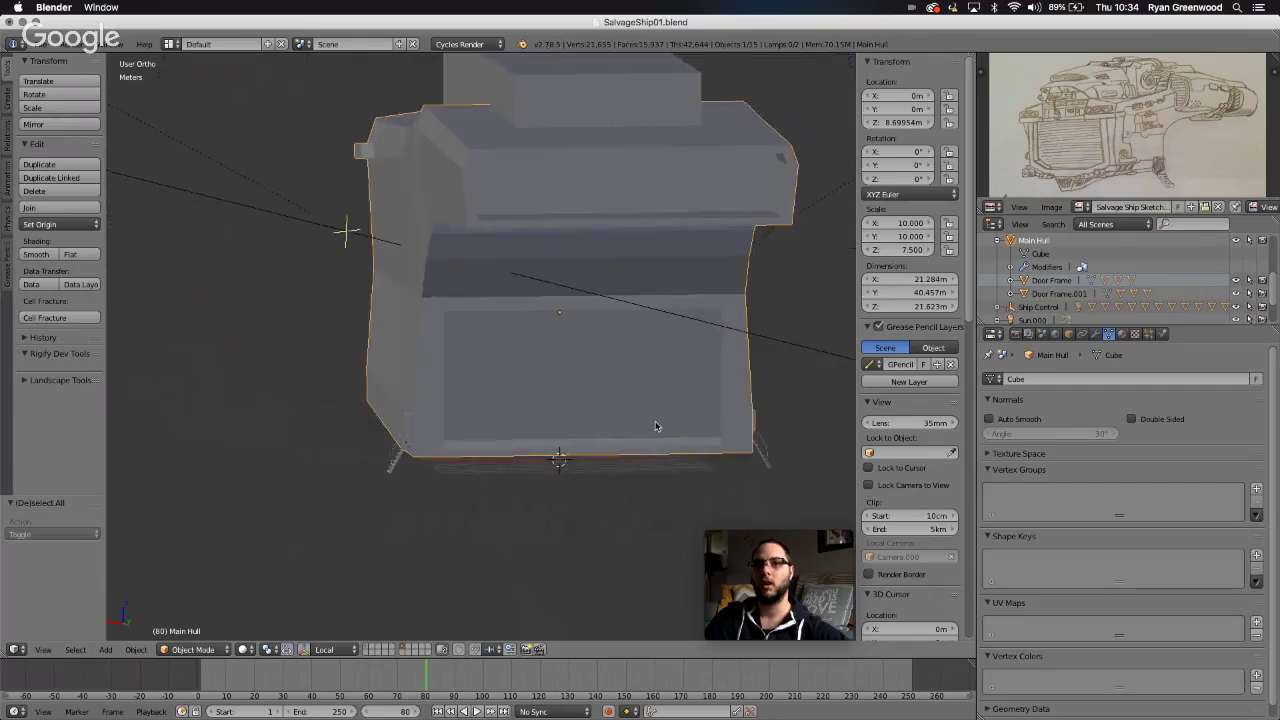
pyautogui.hscroll(-10, 657, 426)
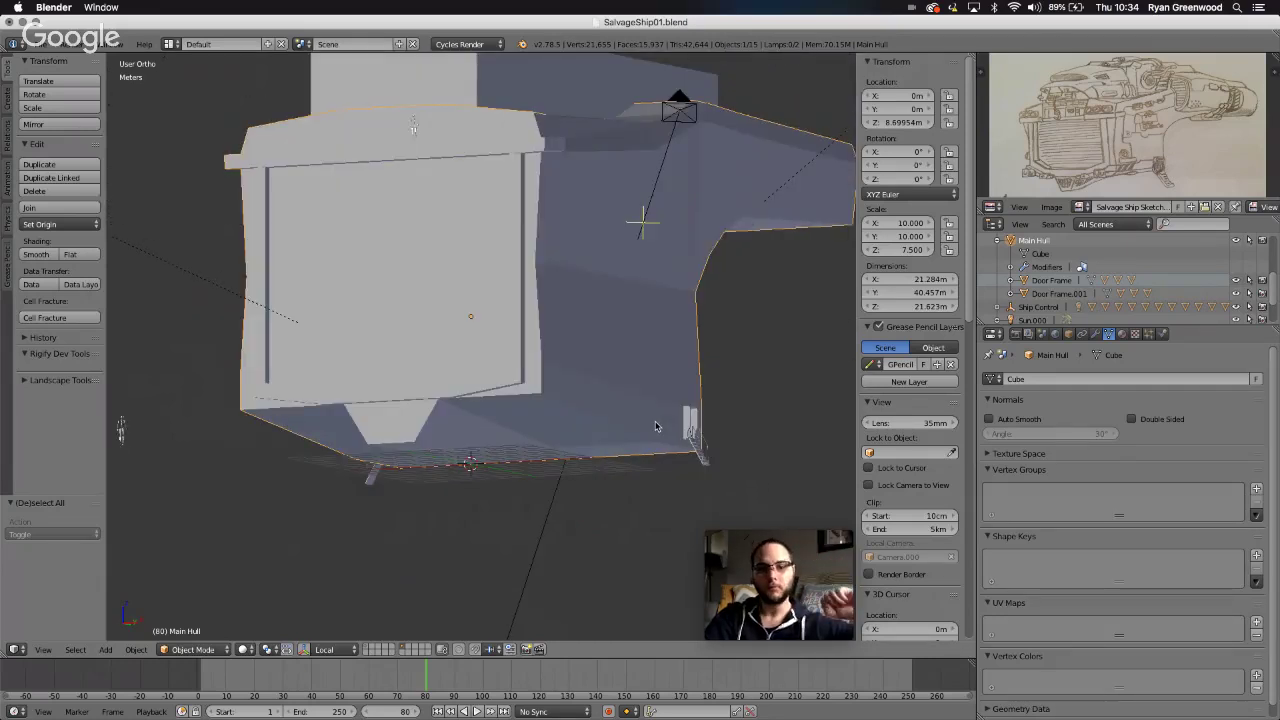
pyautogui.scroll(4, 532, 351)
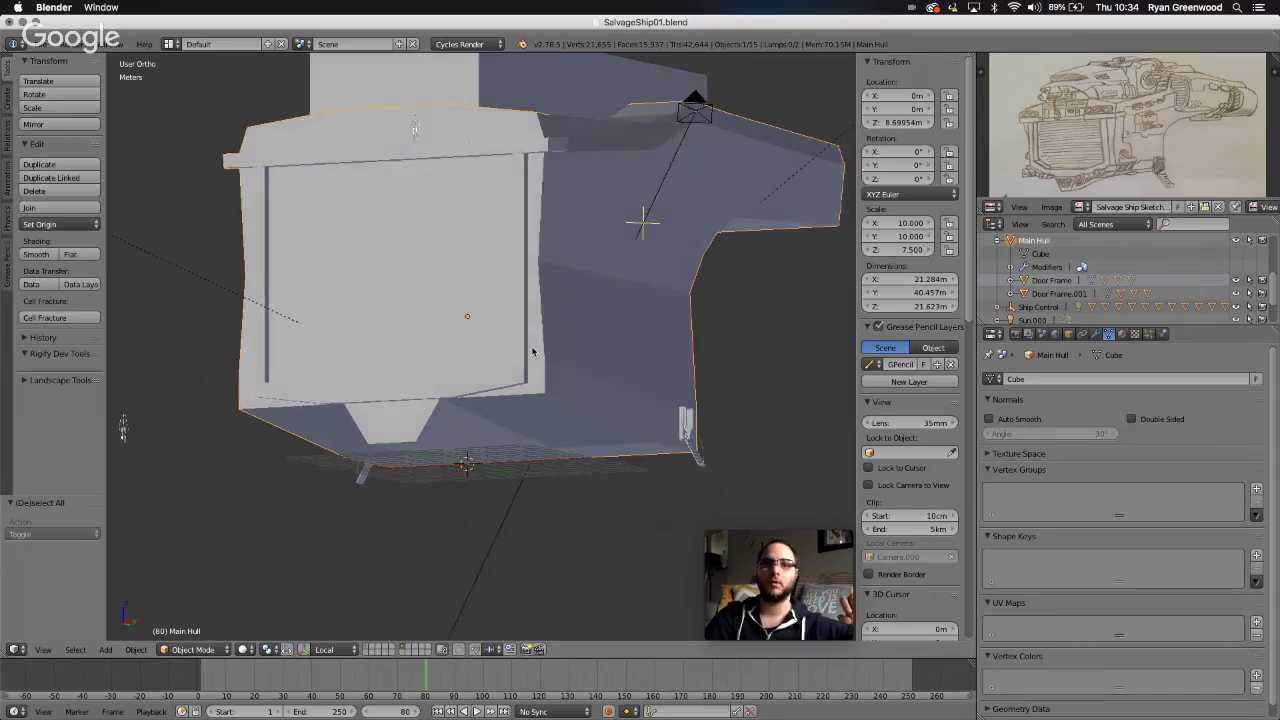
# - Look through the main hull in wireframe from the front and side, and return to solid shading
pyautogui.press('Tab')
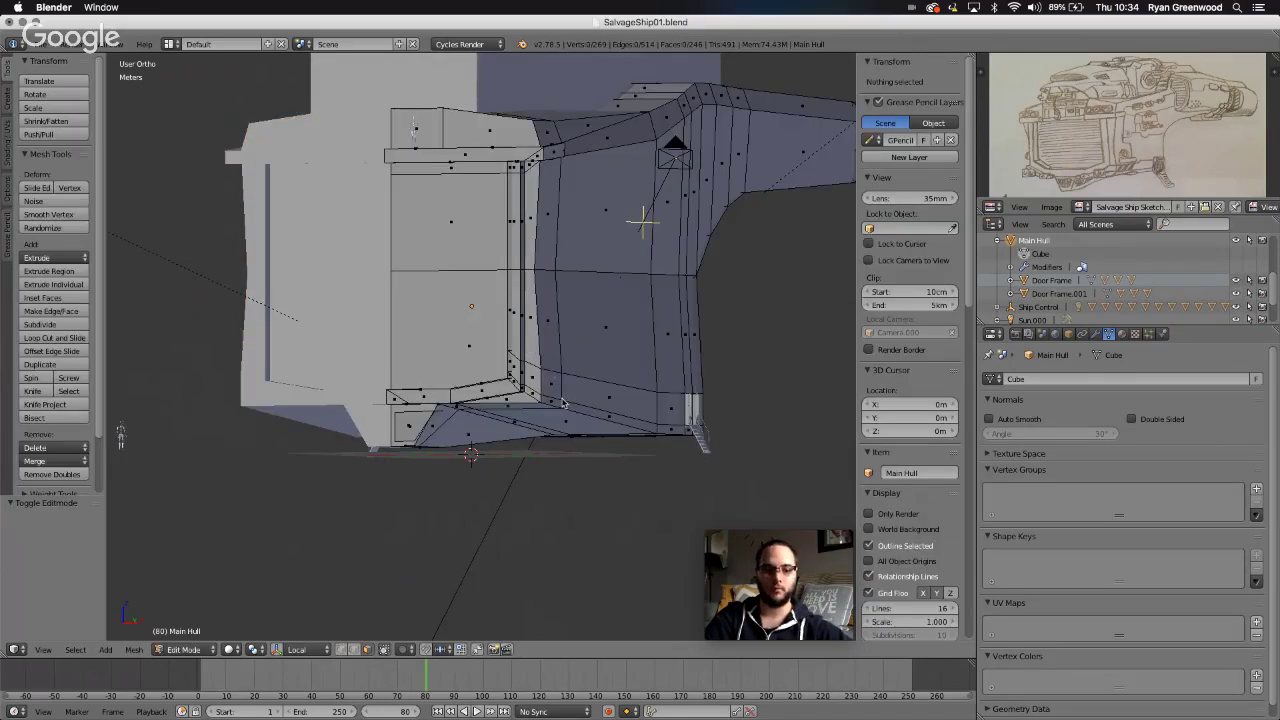
pyautogui.press('Tab')
pyautogui.press('z')
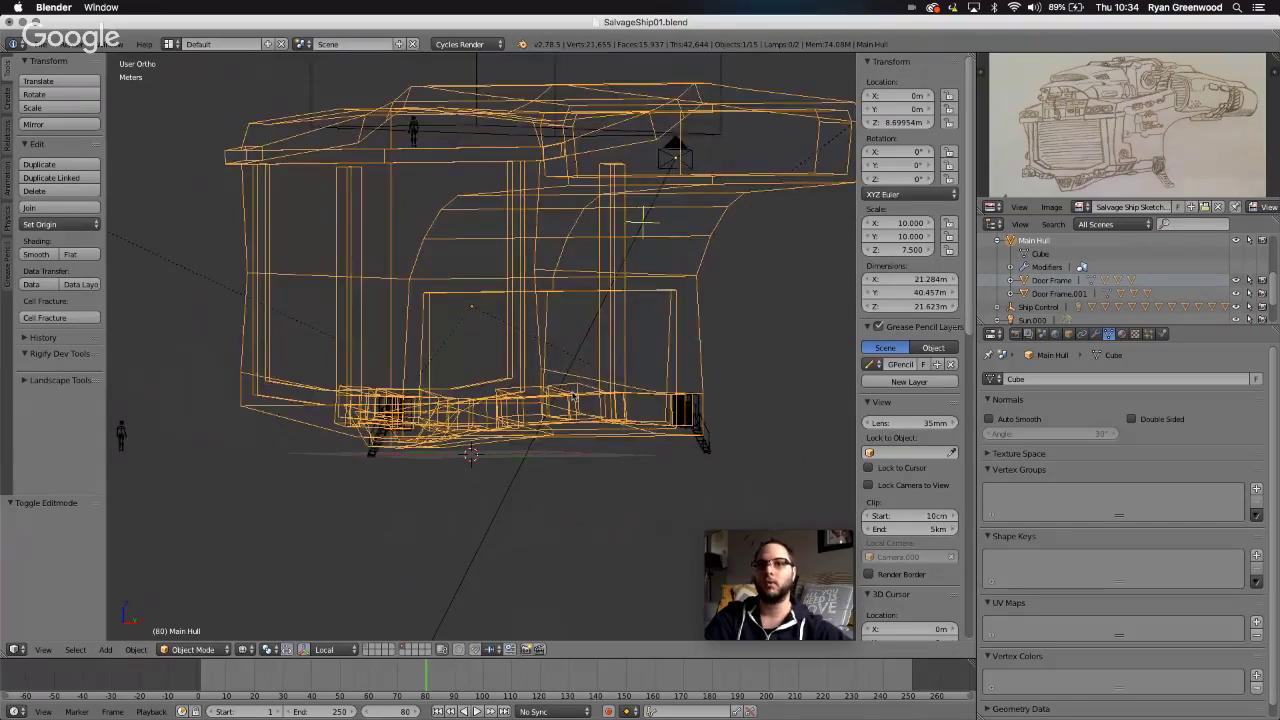
pyautogui.hscroll(-6, 469, 379)
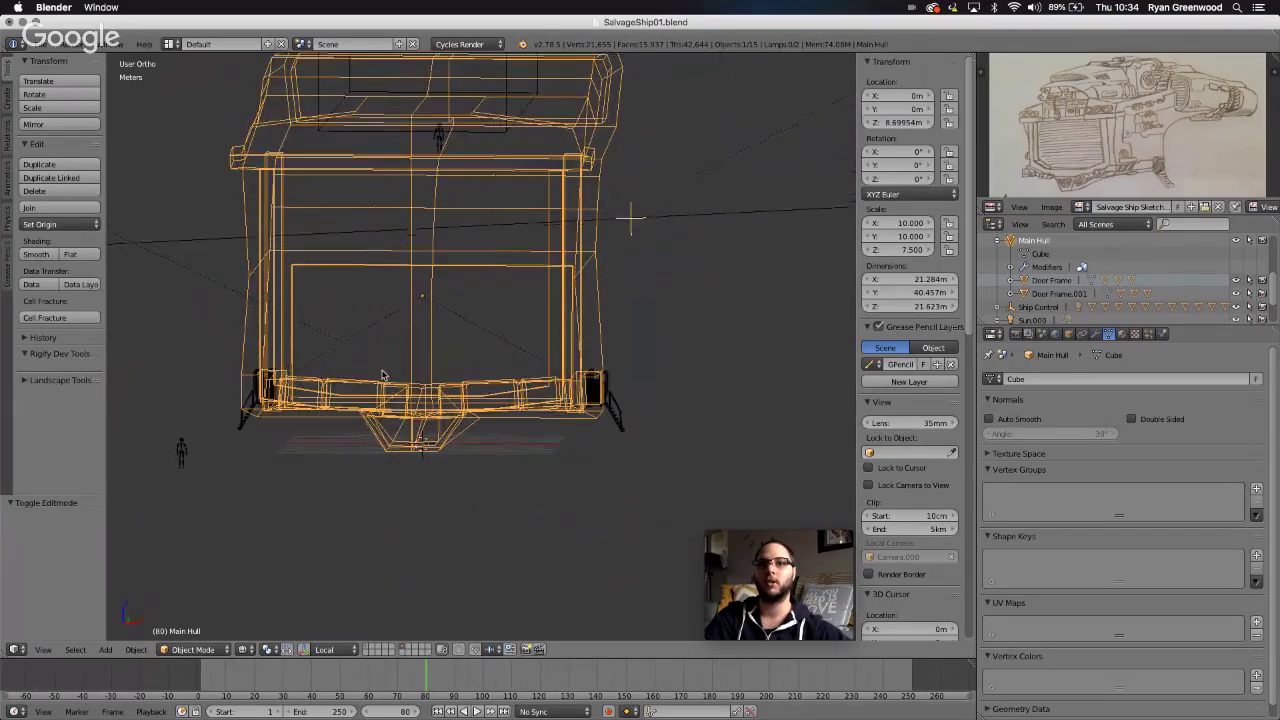
pyautogui.moveTo(573, 370); pyautogui.dragTo(528, 414, button='middle')
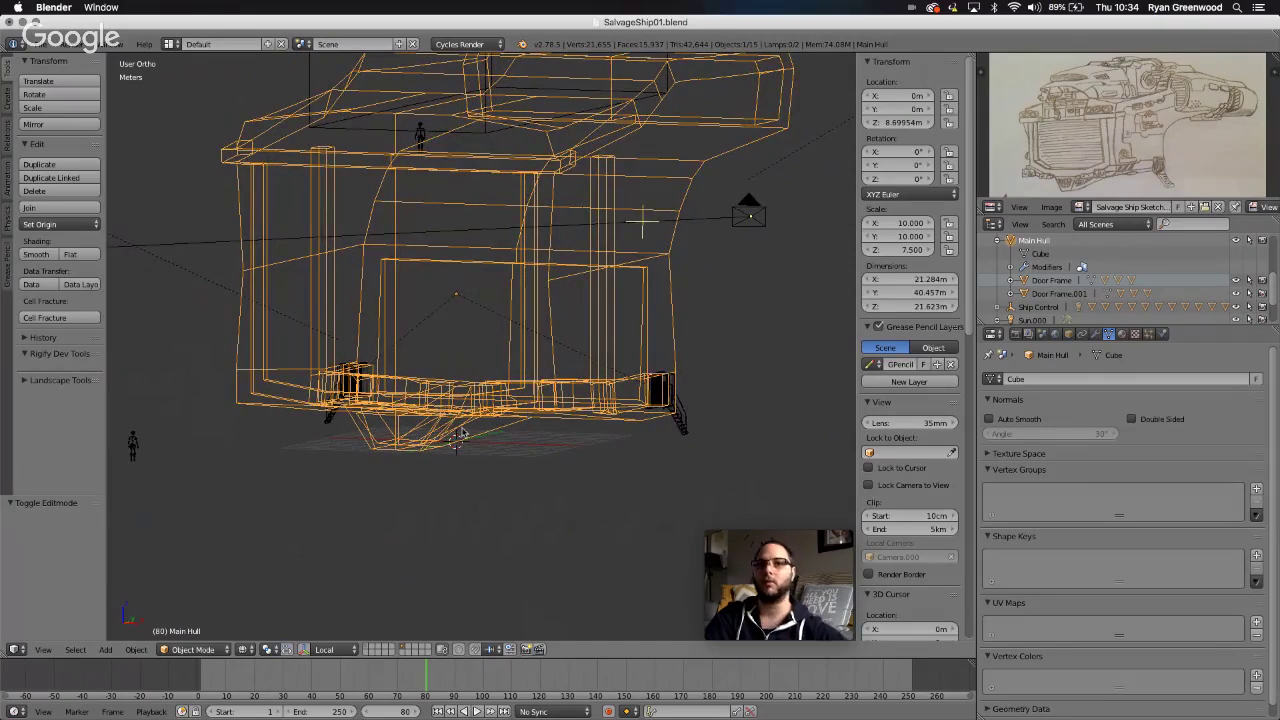
pyautogui.moveTo(464, 433)
pyautogui.mouseDown(button='middle')
pyautogui.moveTo(552, 434)
pyautogui.moveTo(463, 433)
pyautogui.mouseUp(button='middle')
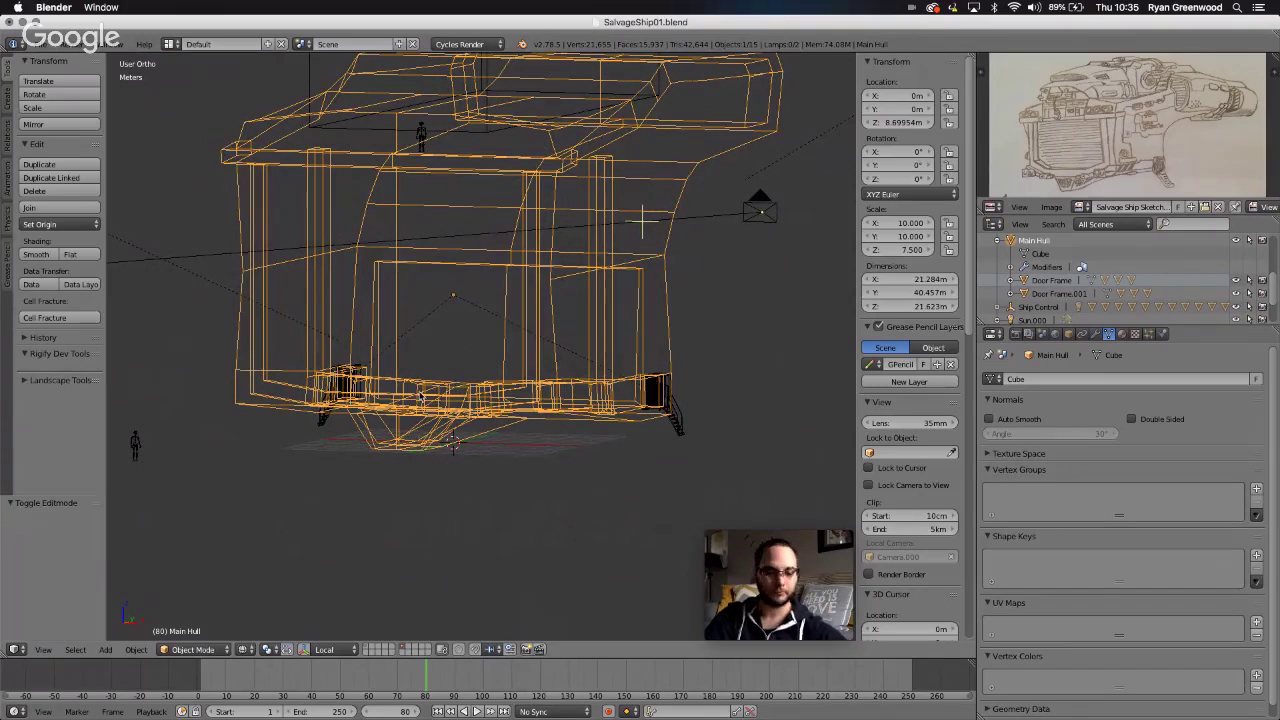
pyautogui.press('z')
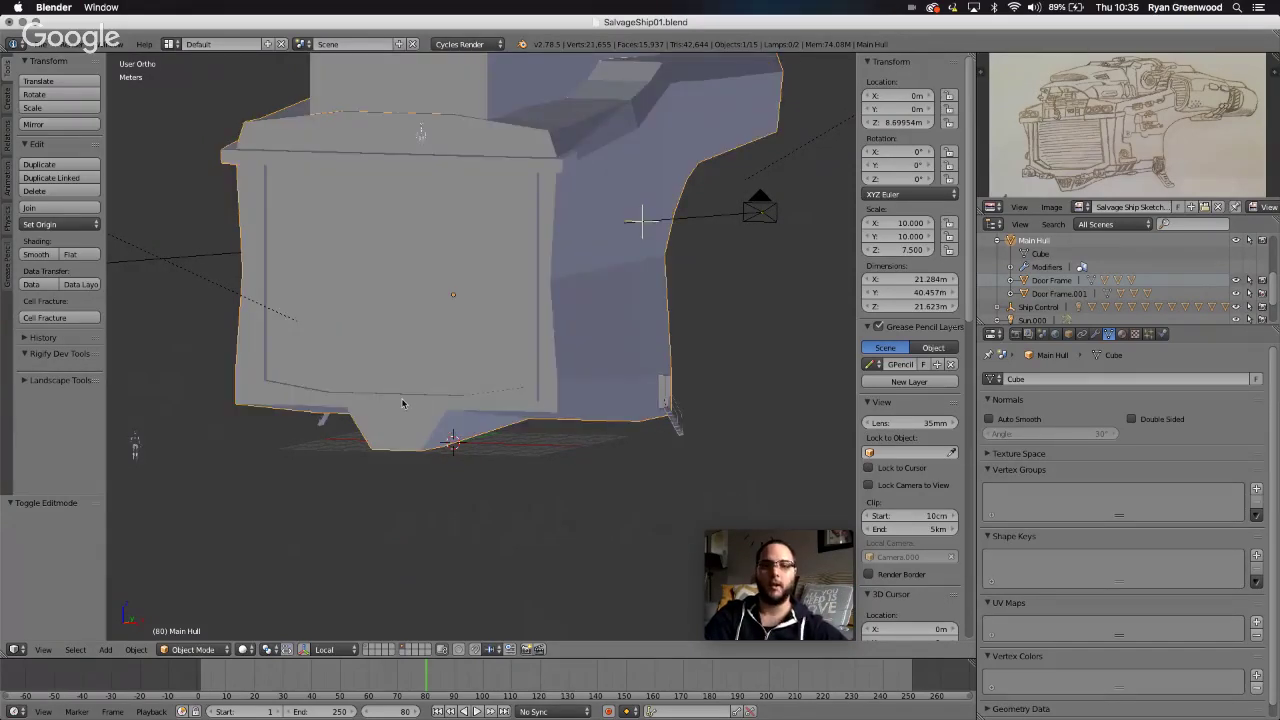
# - Select the three stacked faces of the main hull's large front panel in Edit Mode and duplicate them in place
pyautogui.hscroll(5, 352, 328)
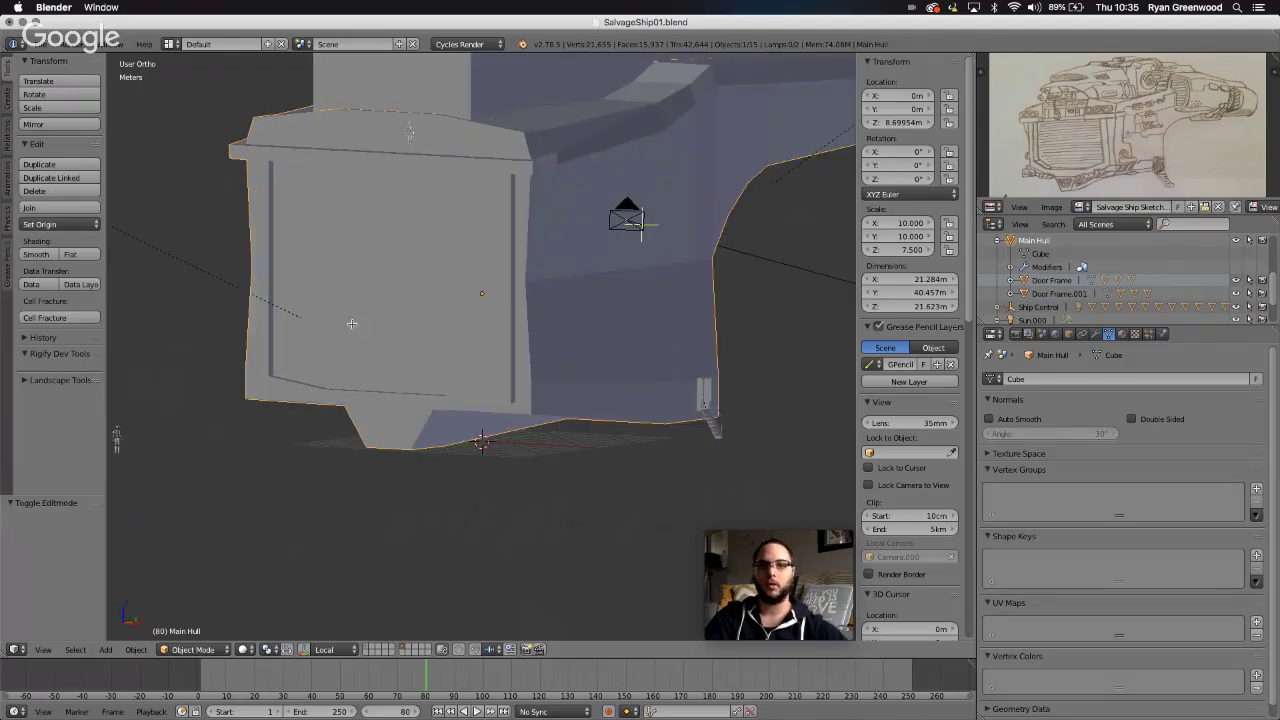
pyautogui.press('Tab')
pyautogui.hscroll(-3, 450, 372)
pyautogui.scroll(3, 450, 372)
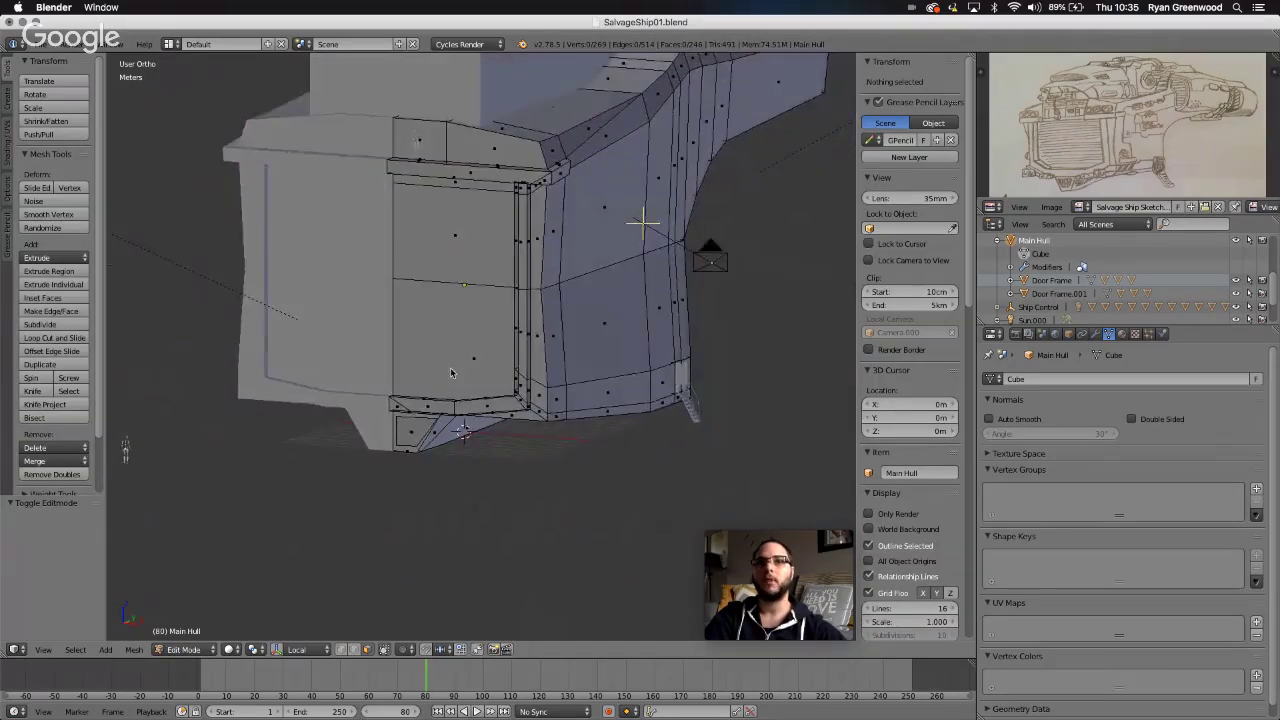
pyautogui.press('KP_4')
pyautogui.press('KP_4')
pyautogui.rightClick(492, 180)
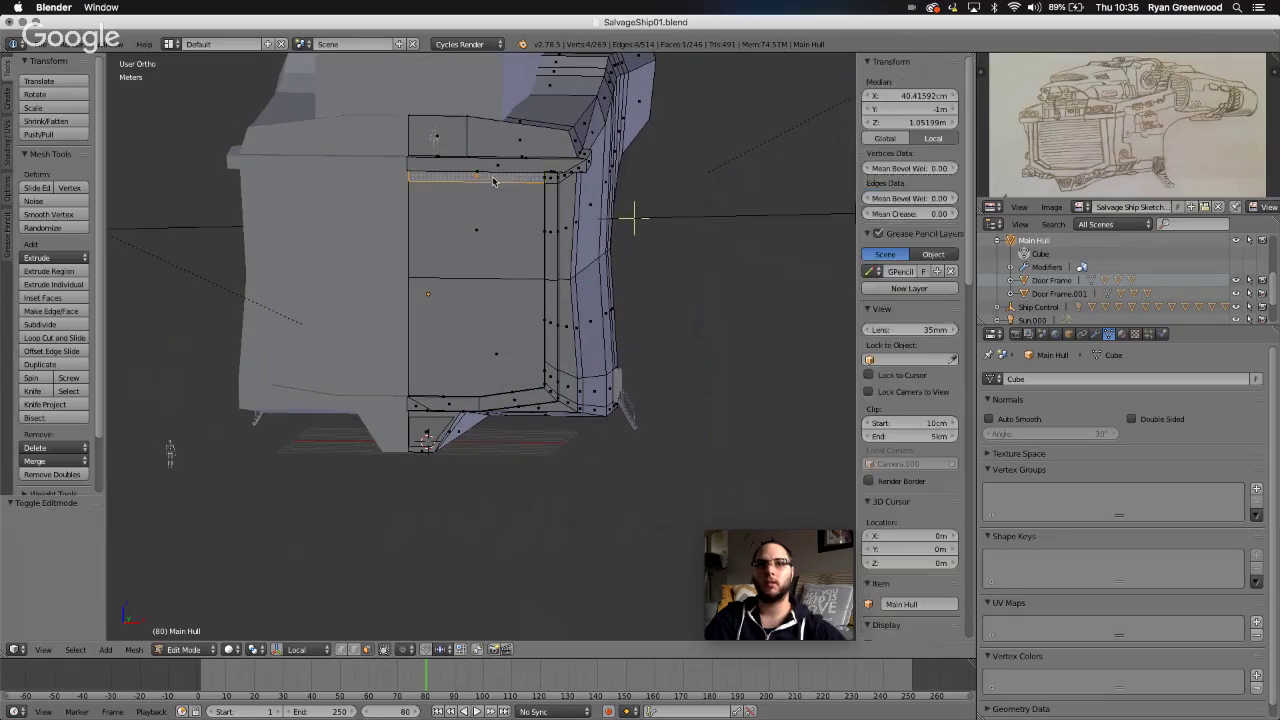
pyautogui.keyDown('shift'); pyautogui.rightClick(479, 245); pyautogui.keyUp('shift')
pyautogui.keyDown('shift'); pyautogui.rightClick(472, 295); pyautogui.keyUp('shift')
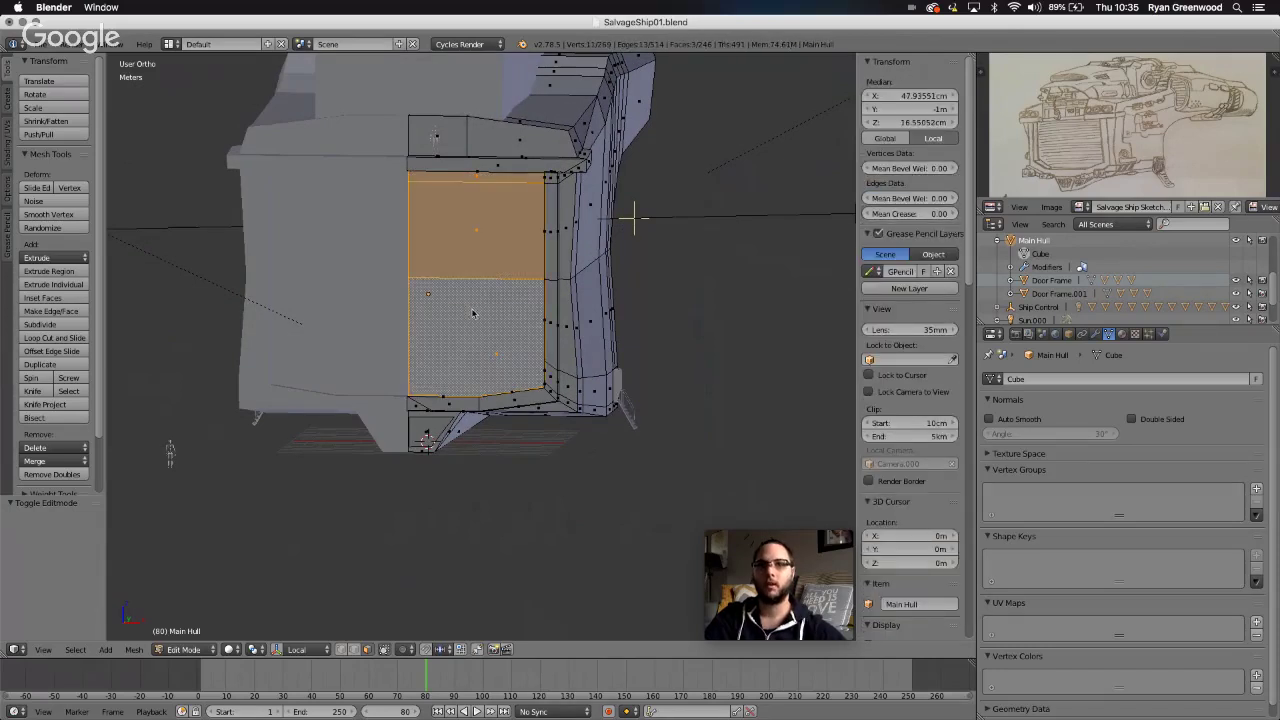
pyautogui.press('KP_6')
pyautogui.press('KP_6')
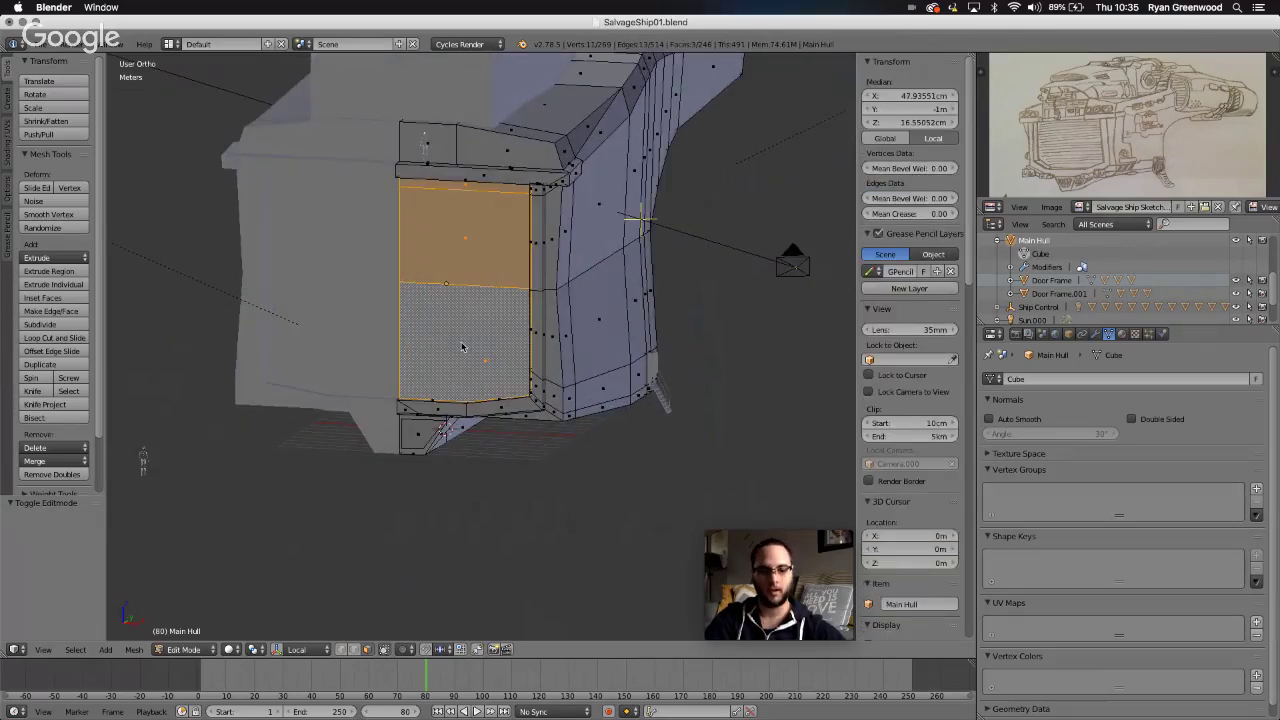
pyautogui.press('e')
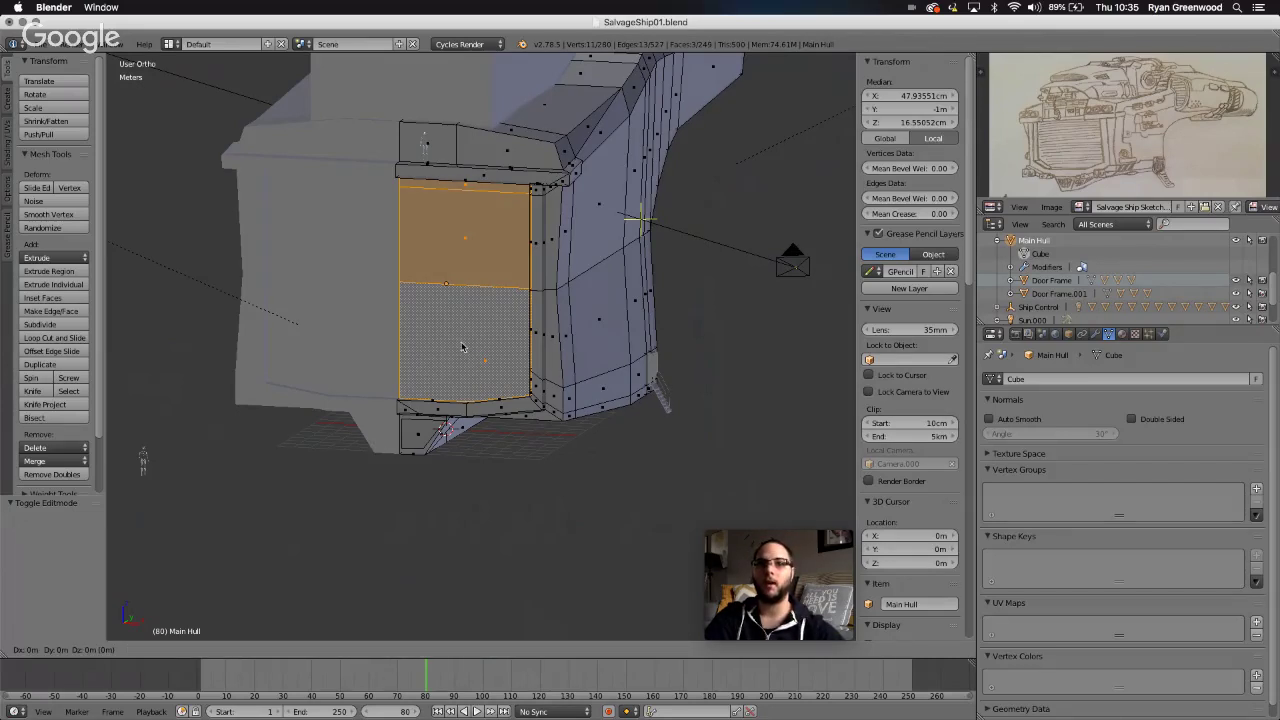
pyautogui.rightClick(462, 347)
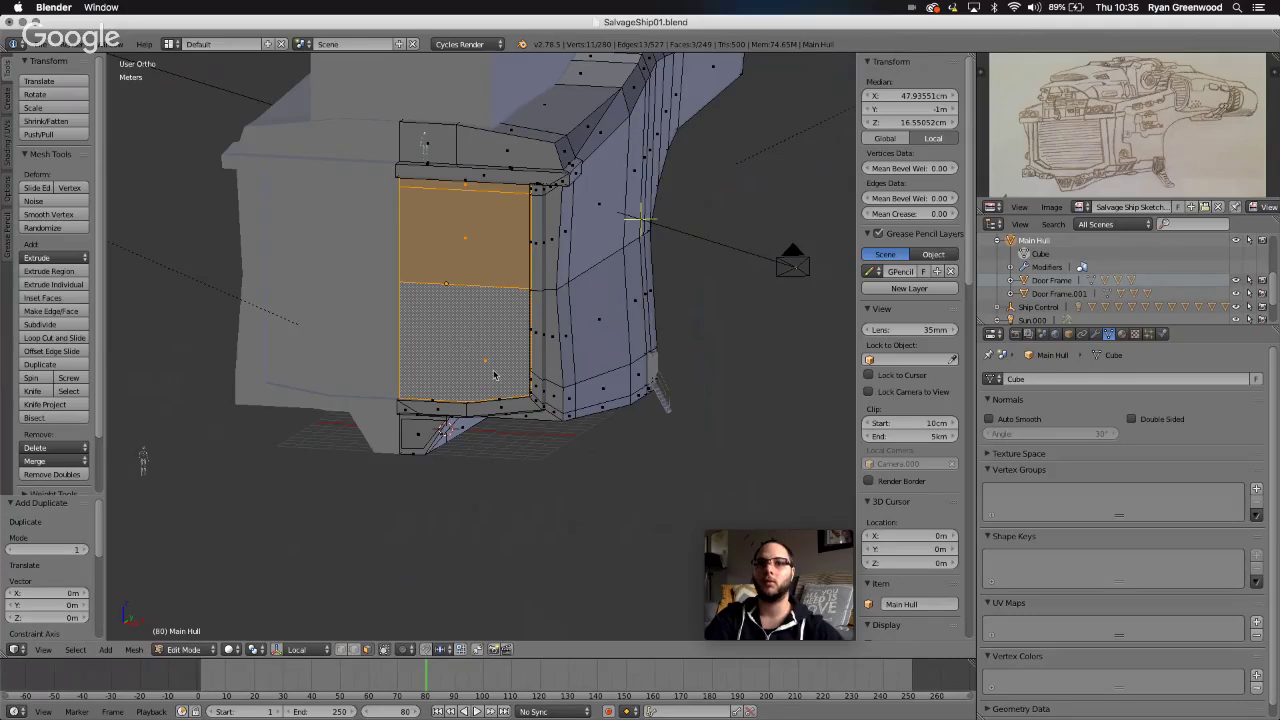
# - Examine the hull's front frame and side walls around the duplicated front panel from several angles
pyautogui.hscroll(5, 494, 375)
pyautogui.scroll(-4, 494, 375)
pyautogui.hscroll(-3, 494, 375)
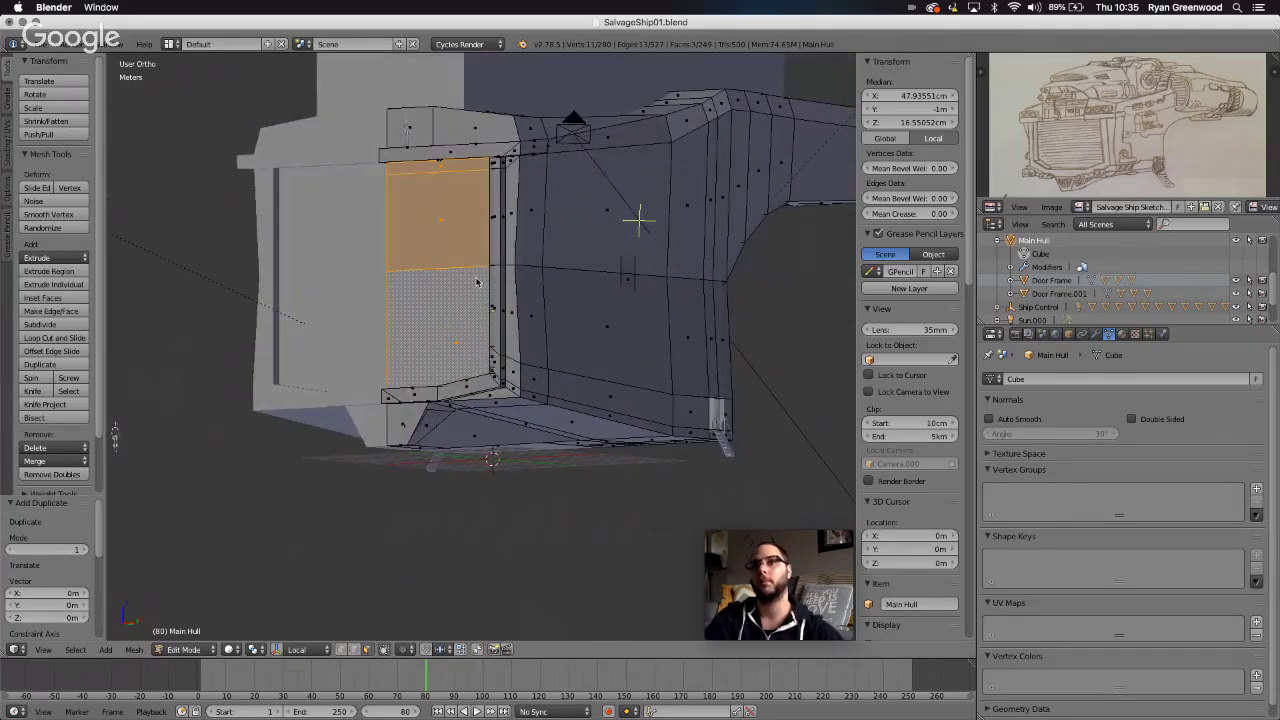
pyautogui.hscroll(5, 476, 282)
pyautogui.hscroll(3, 476, 282)
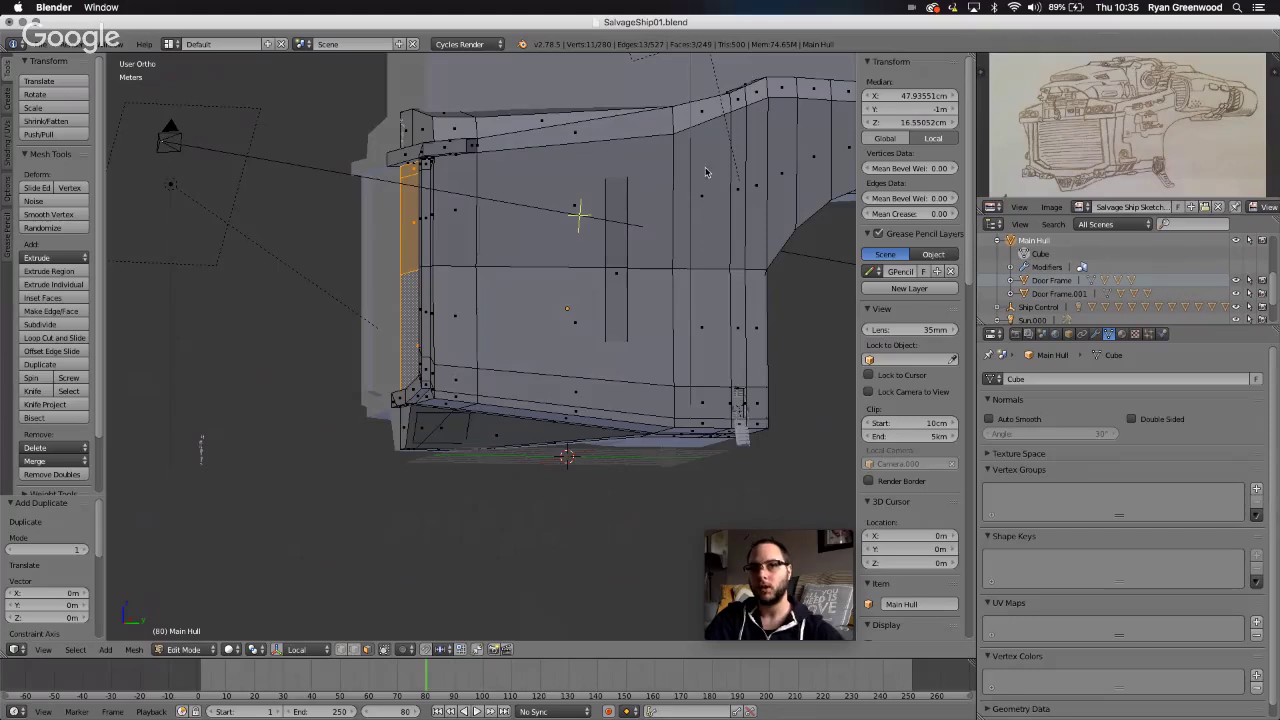
pyautogui.scroll(5, 534, 369)
pyautogui.scroll(-4, 534, 369)
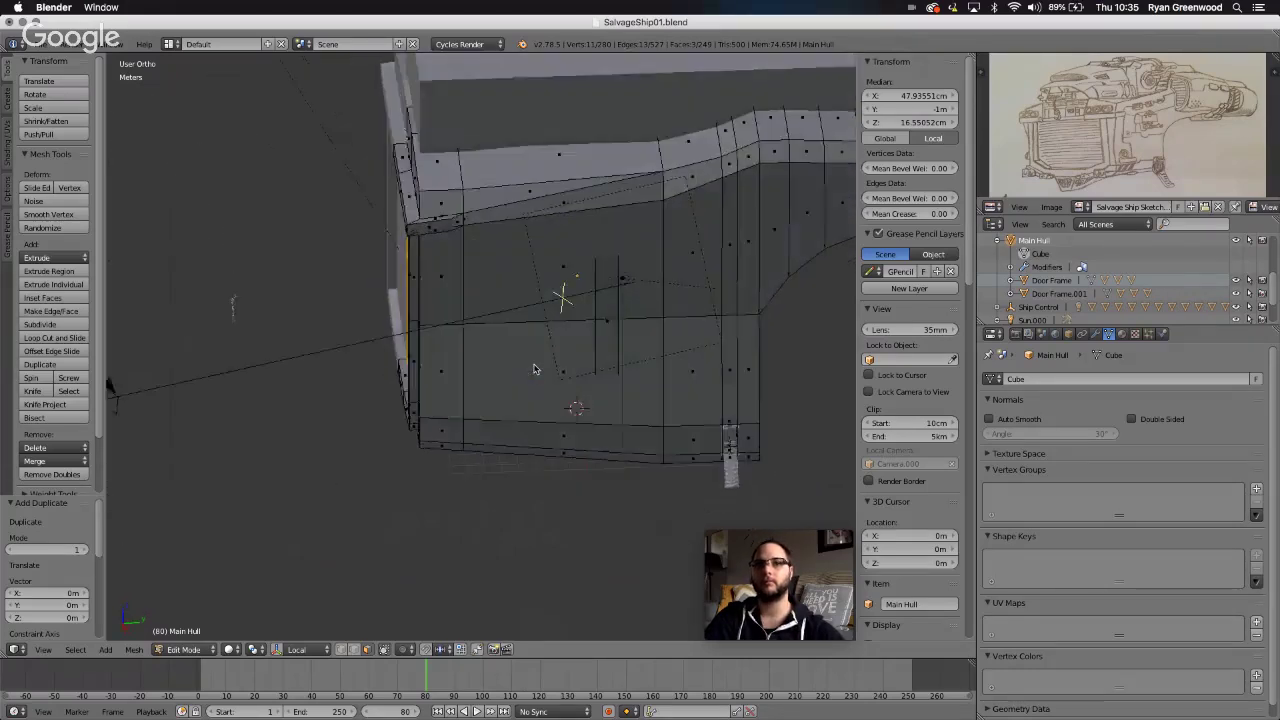
pyautogui.moveTo(534, 369); pyautogui.dragTo(536, 369, button='middle')
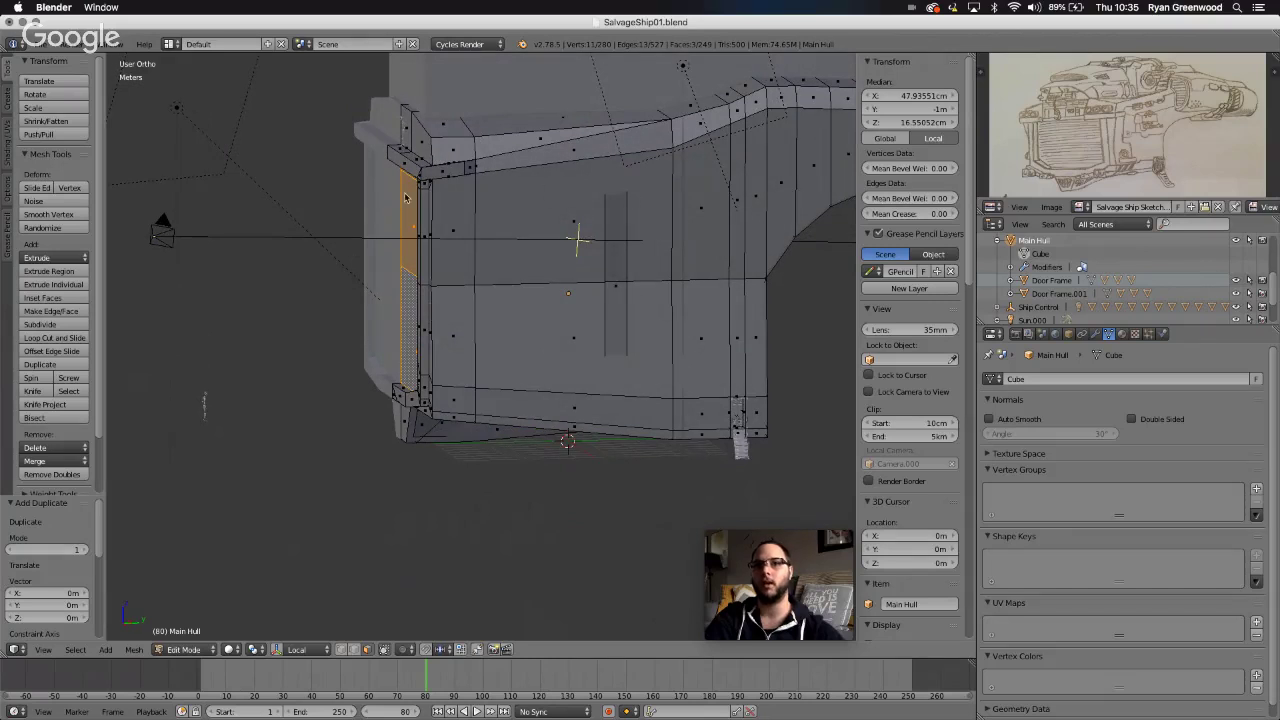
# - Rotate the duplicated front panel faces by -90° about the global X axis, using a wireframe side view
pyautogui.hscroll(5, 513, 309)
pyautogui.scroll(-4, 513, 309)
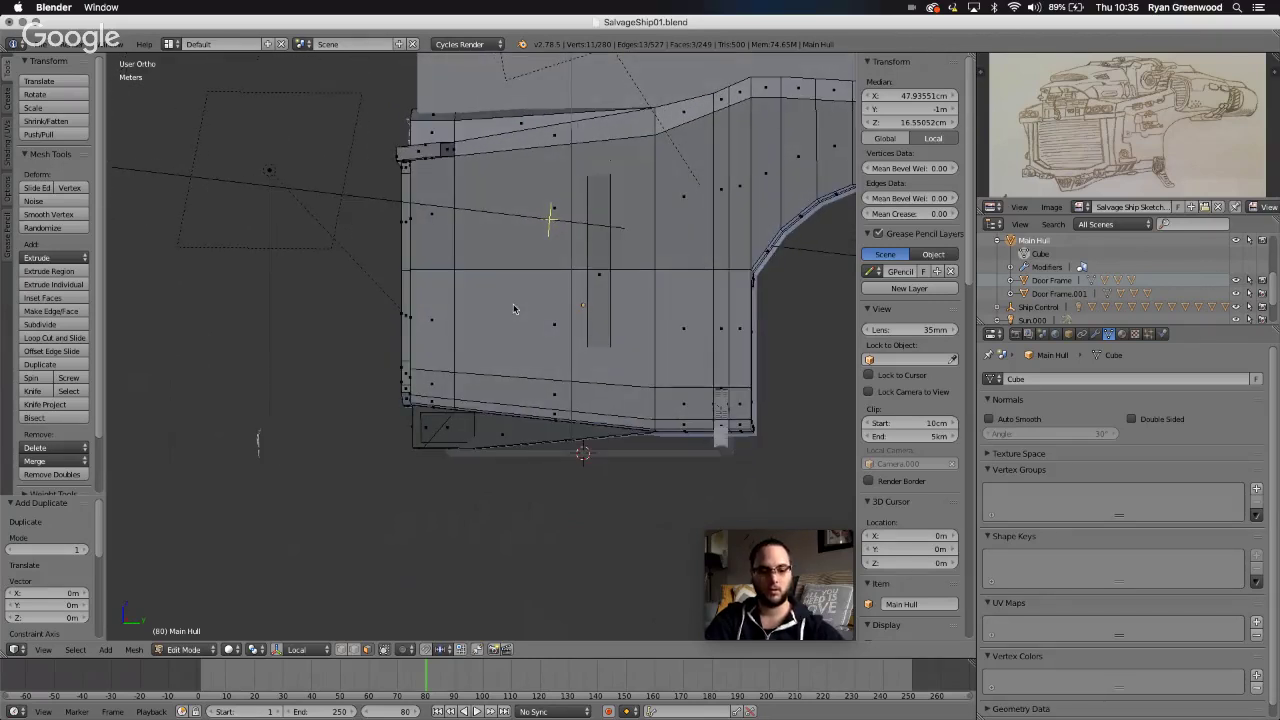
pyautogui.press('z')
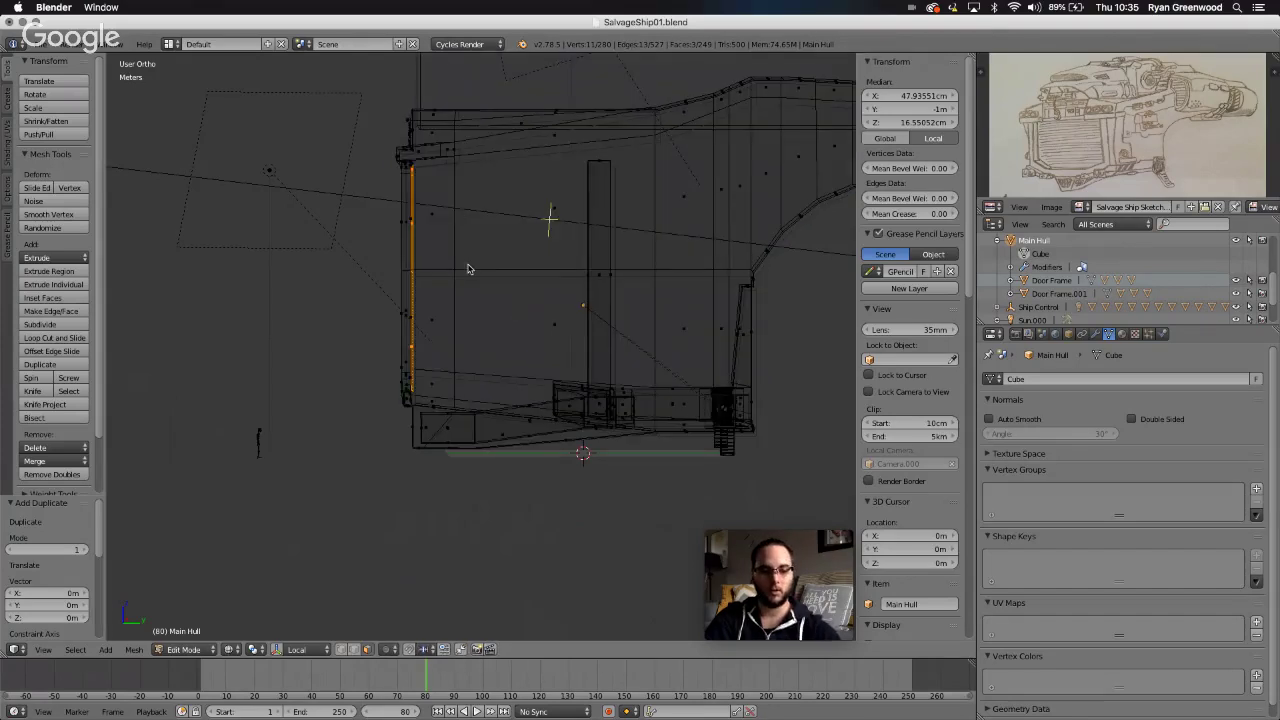
pyautogui.press('r')
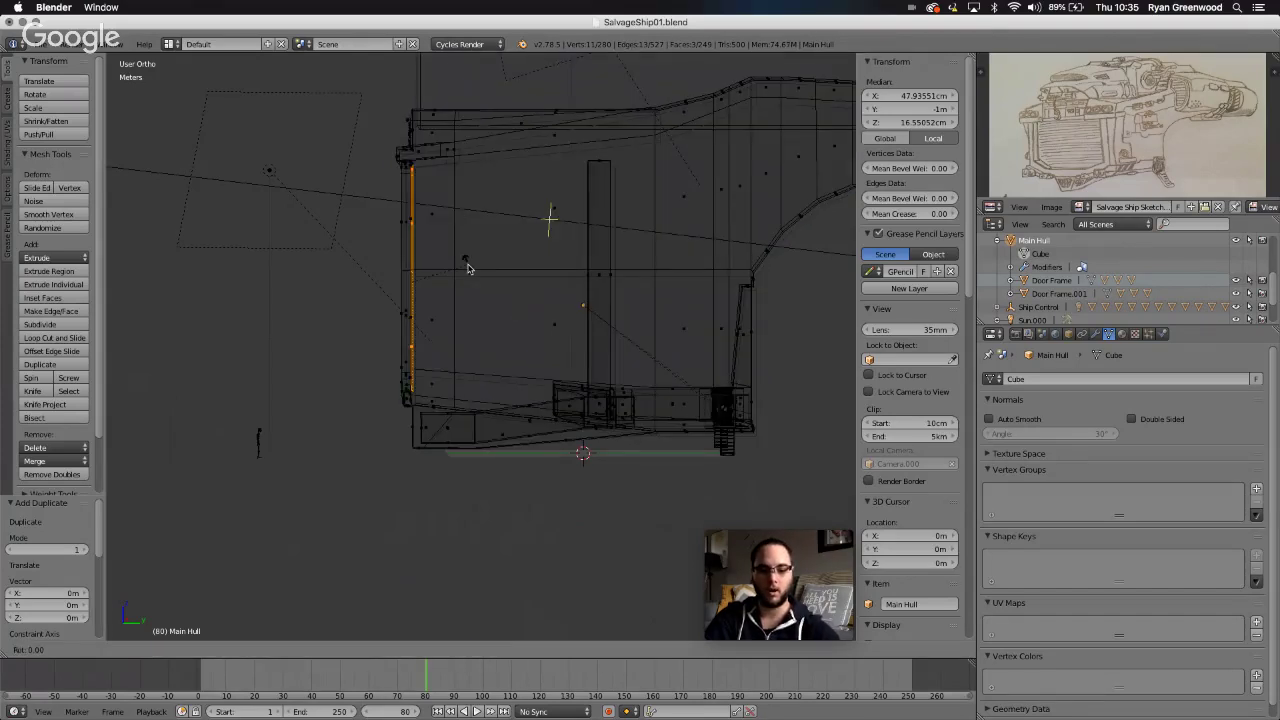
pyautogui.press('x')
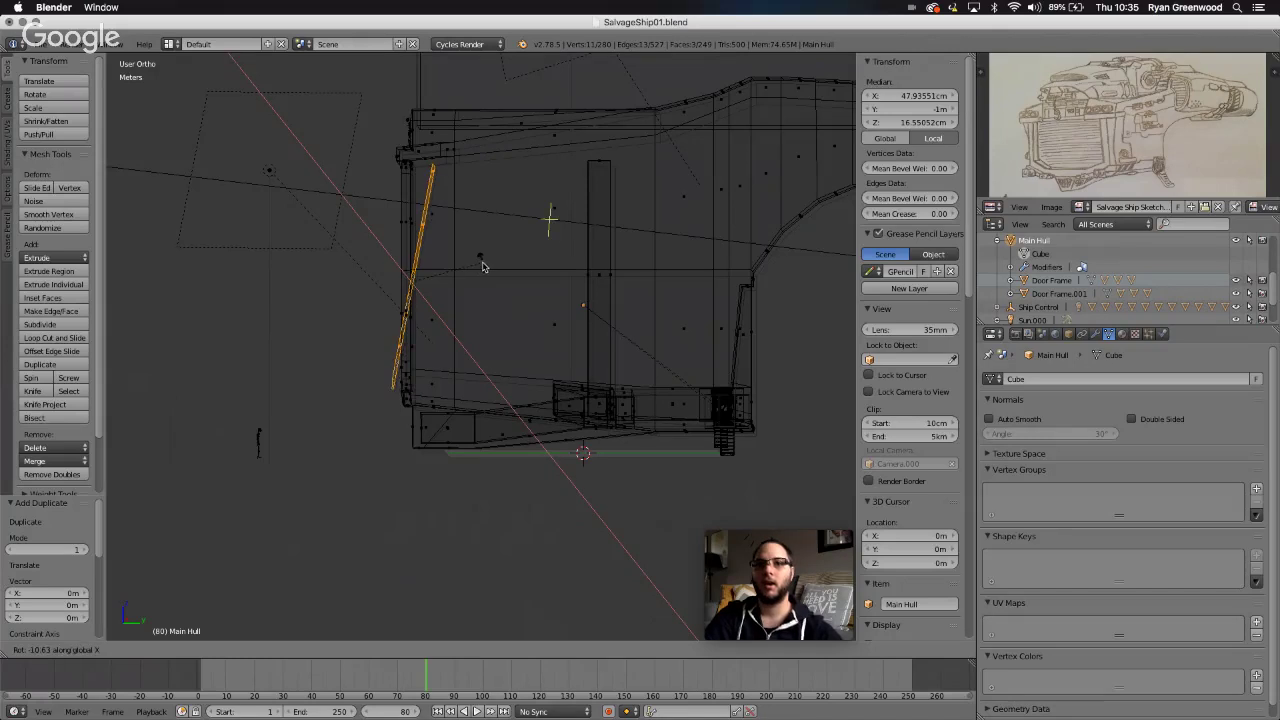
pyautogui.write('-90')
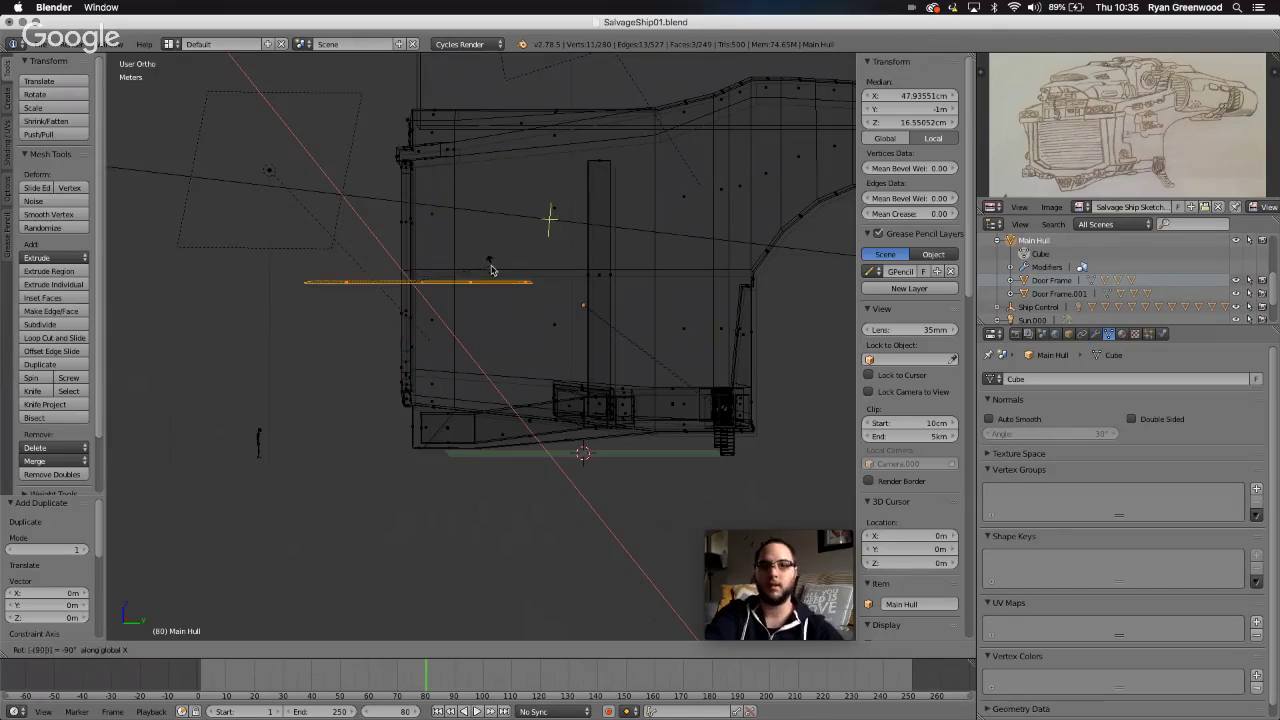
pyautogui.press('Return')
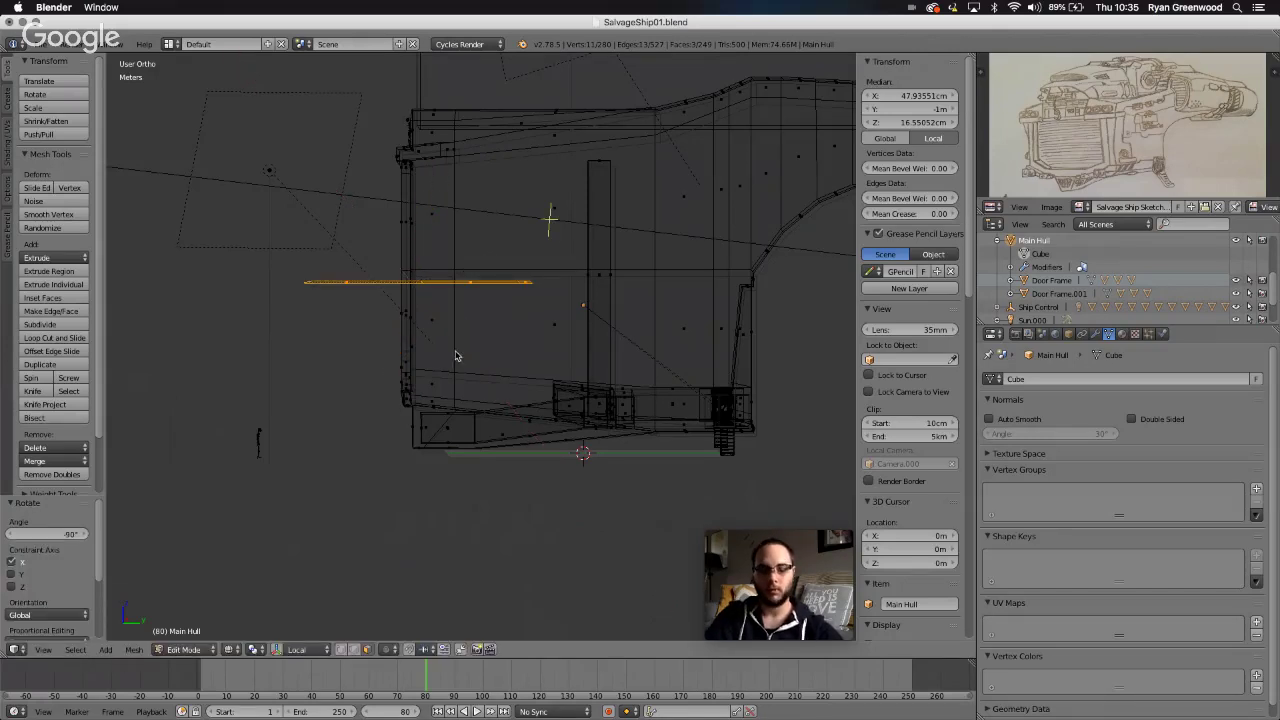
# - Move the duplicated panel 6.378 m along Z and 6.652 m along Y, placing it inside the upper hull
pyautogui.press('g')
pyautogui.press('z')
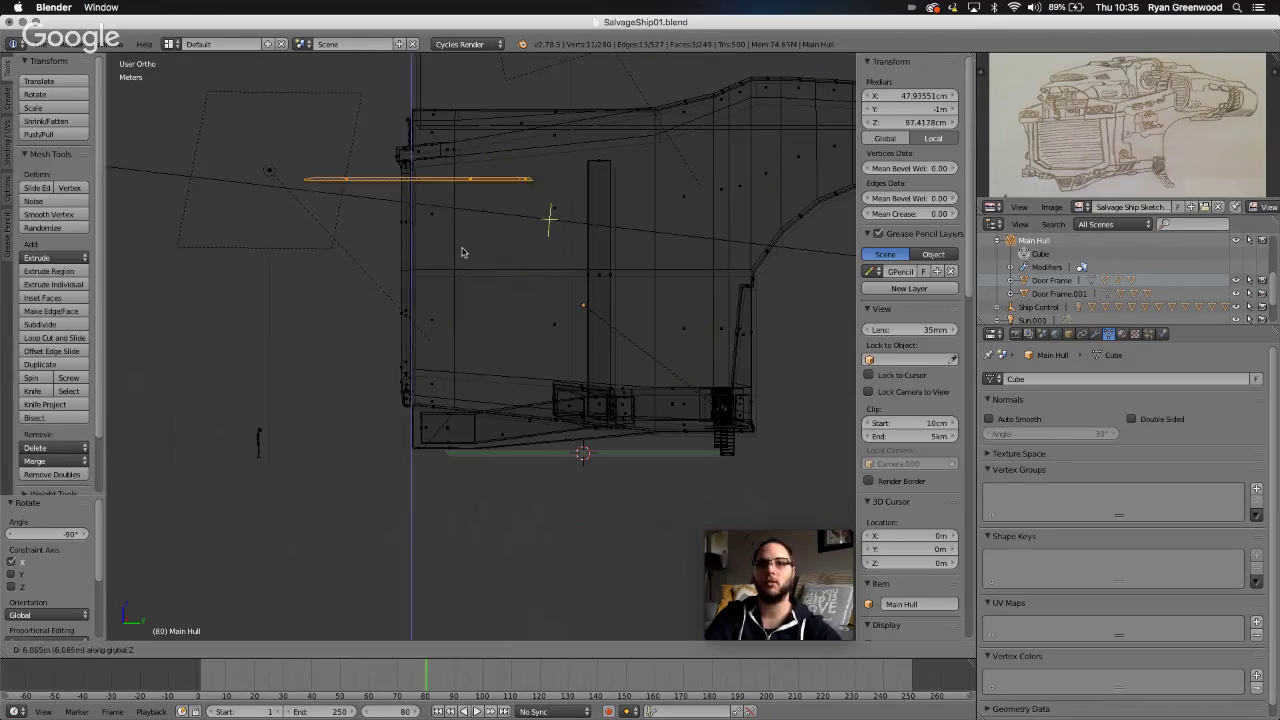
pyautogui.click(462, 247)
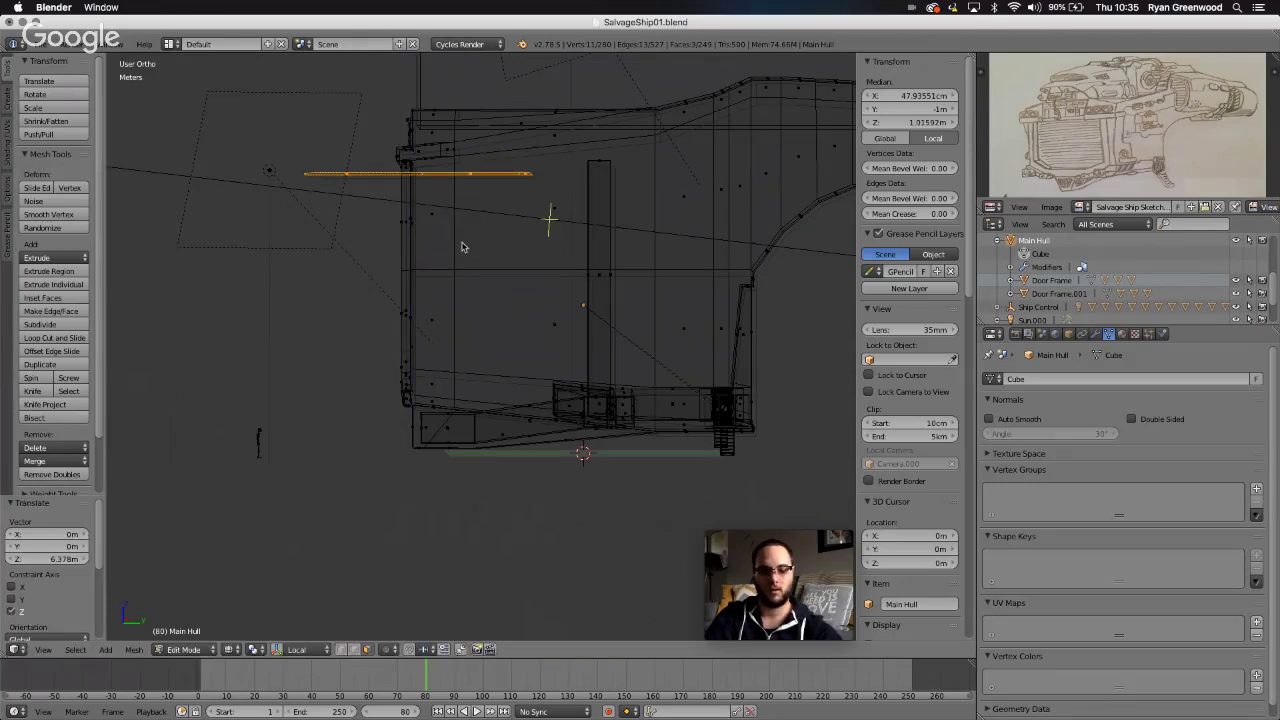
pyautogui.press('g')
pyautogui.press('y')
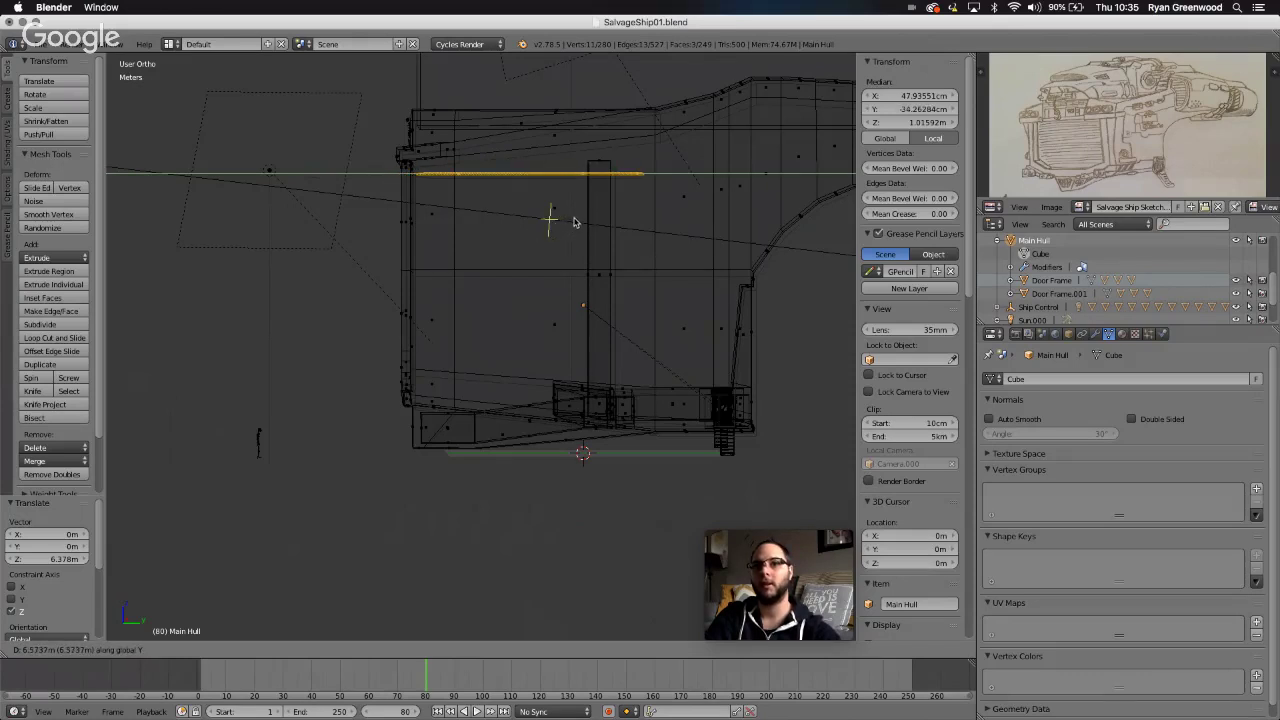
pyautogui.click(580, 218)
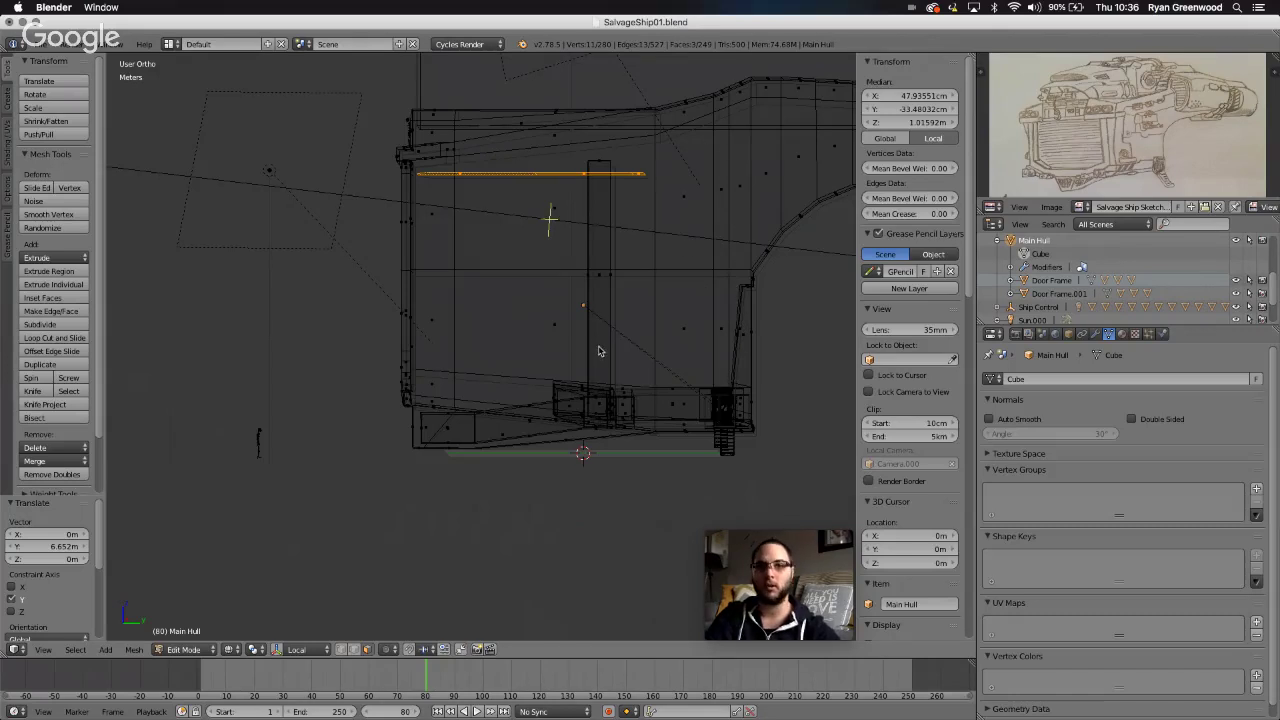
# - Undo the moves and the rotation of the duplicated front panel
pyautogui.hotkey('ctrl', 'z')
pyautogui.hotkey('ctrl', 'z')
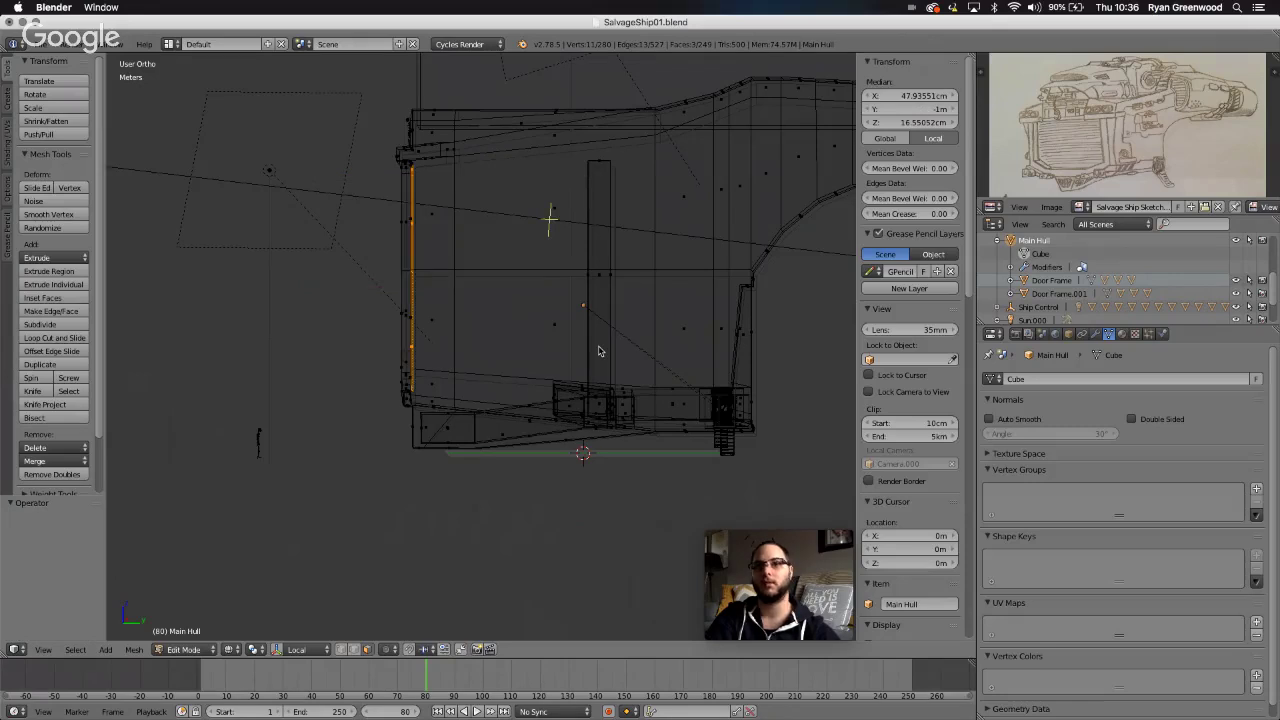
# - Move the duplicated front panel faces -70.303 m along the global Y axis, well clear of the hull's front
pyautogui.hscroll(-10, 612, 323)
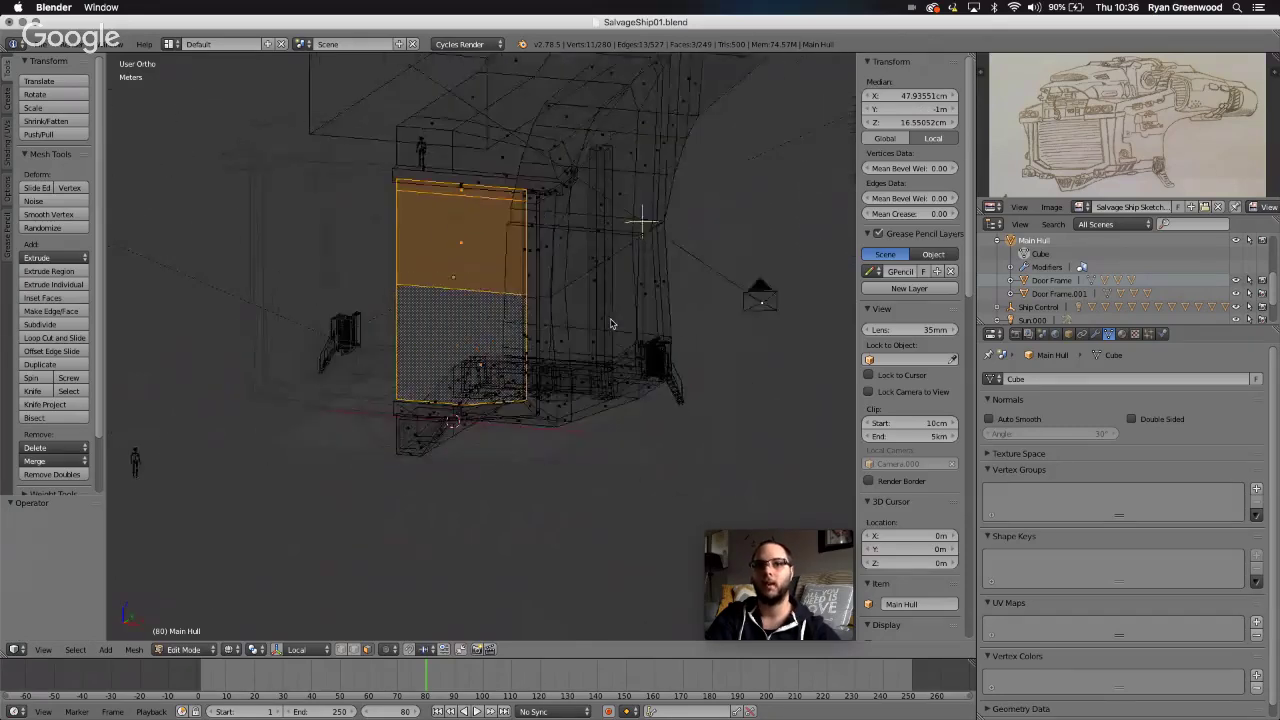
pyautogui.press('g')
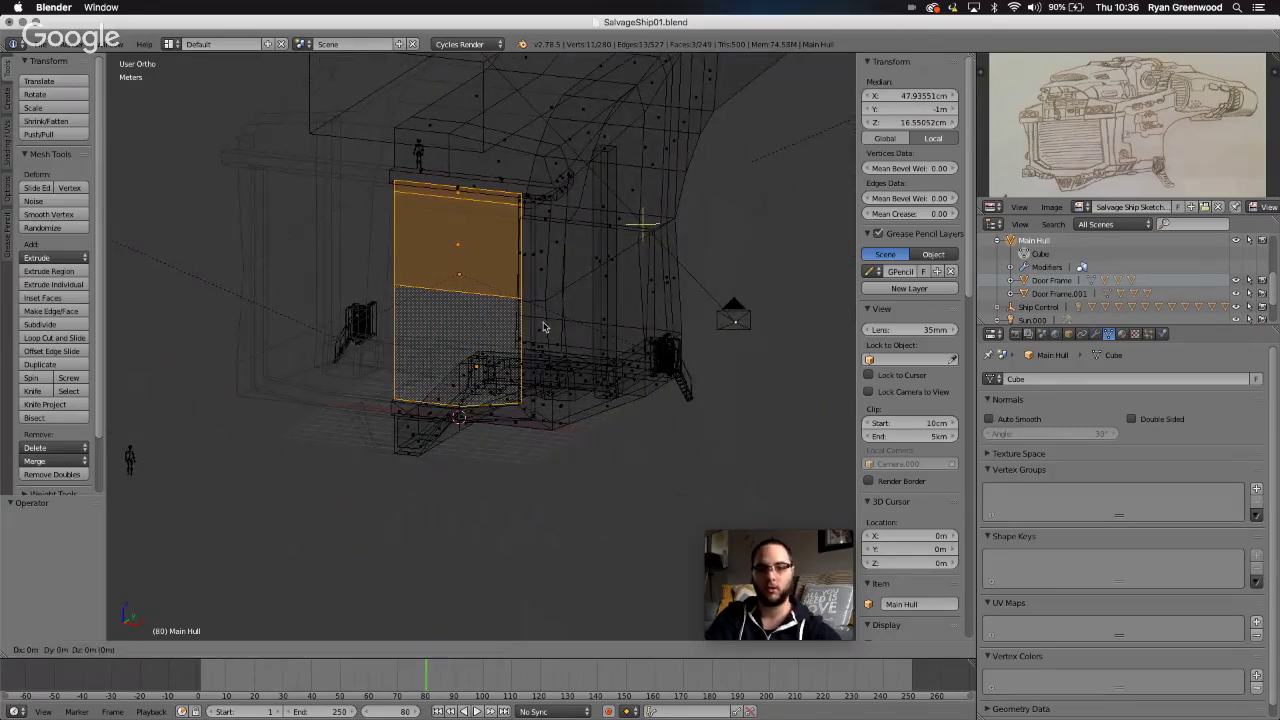
pyautogui.press('y')
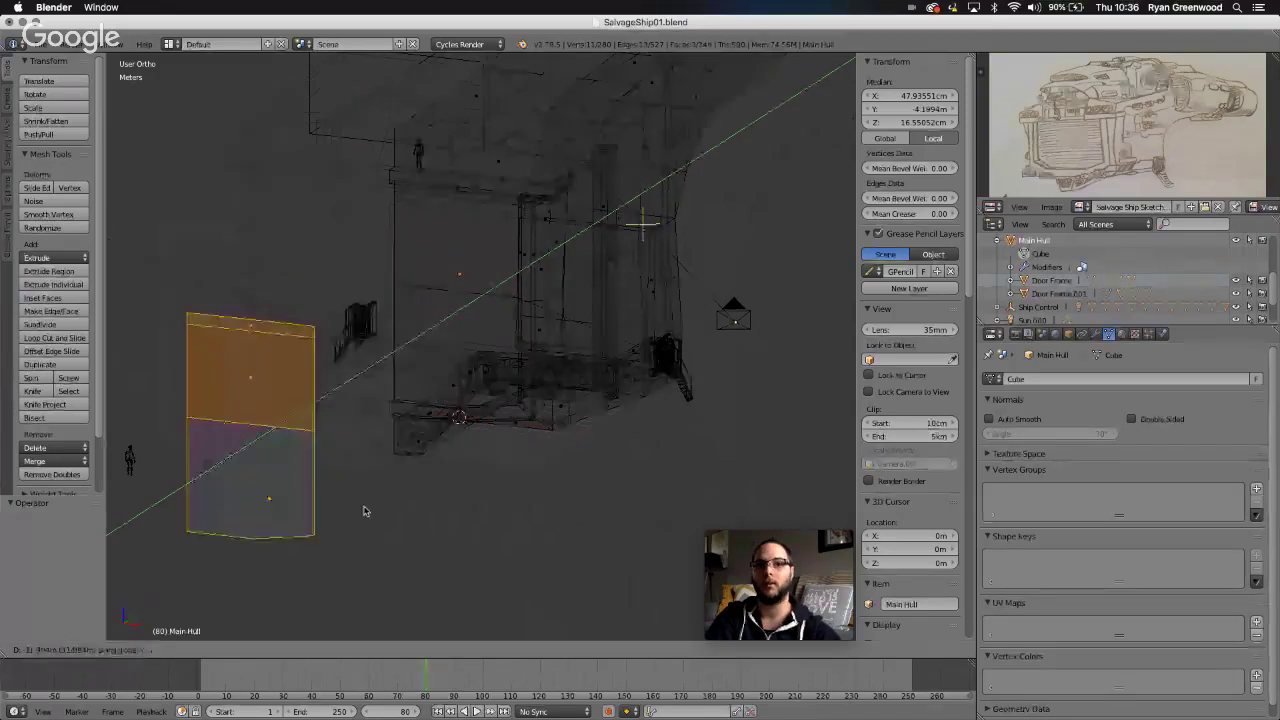
pyautogui.click(145, 125)
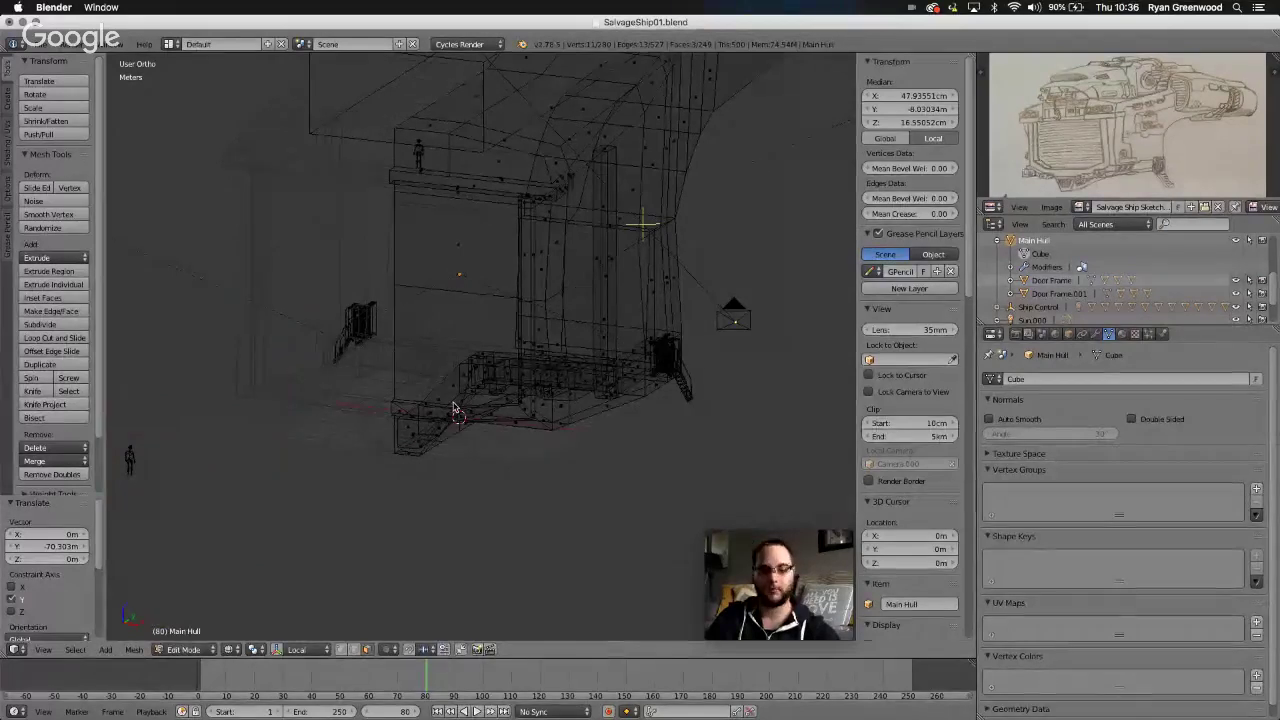
# - In solid shading, select the six faces of the hull's recessed rear wall and duplicate them in place
pyautogui.press('z')
pyautogui.scroll(5, 455, 407)
pyautogui.scroll(-6, 455, 407)
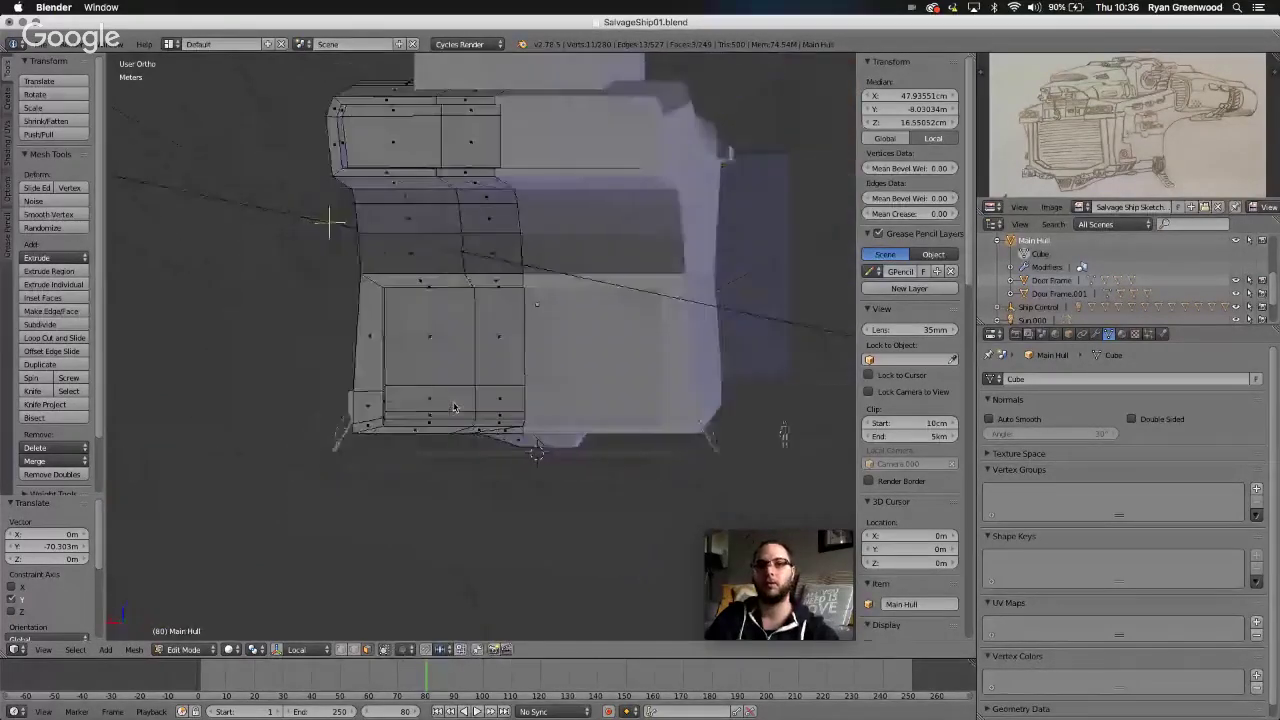
pyautogui.scroll(2, 480, 423)
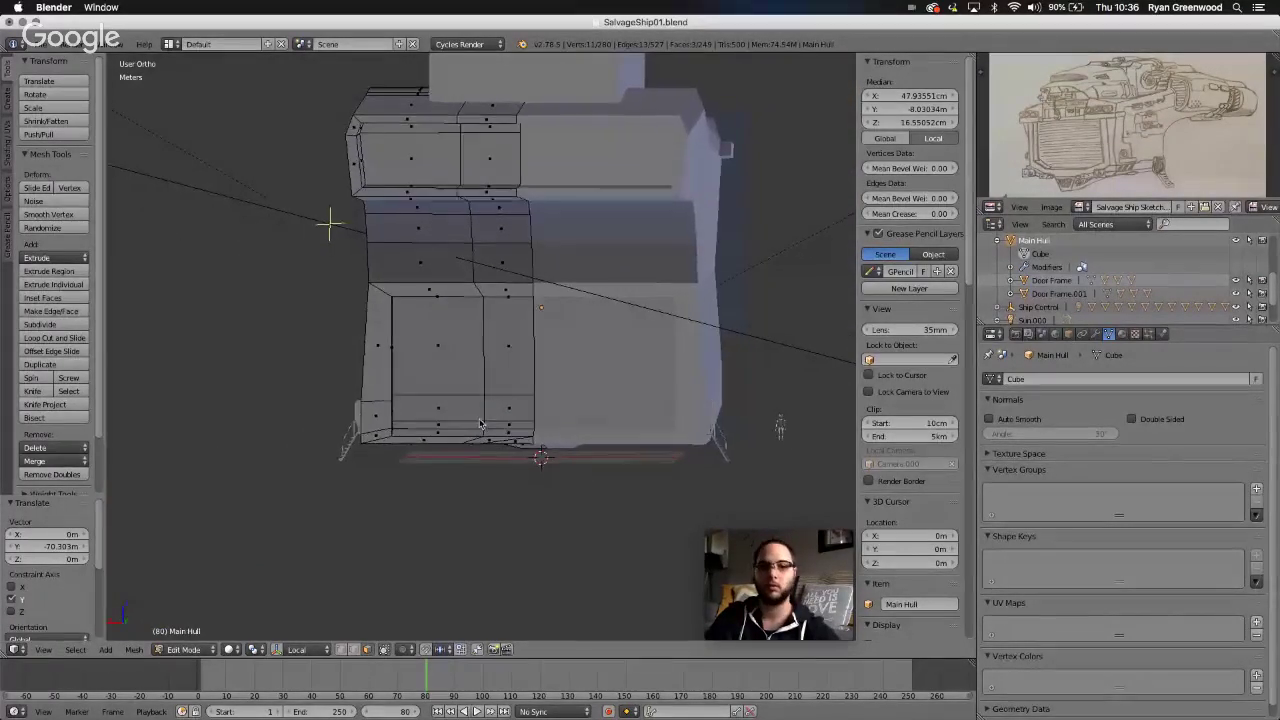
pyautogui.scroll(6, 479, 423)
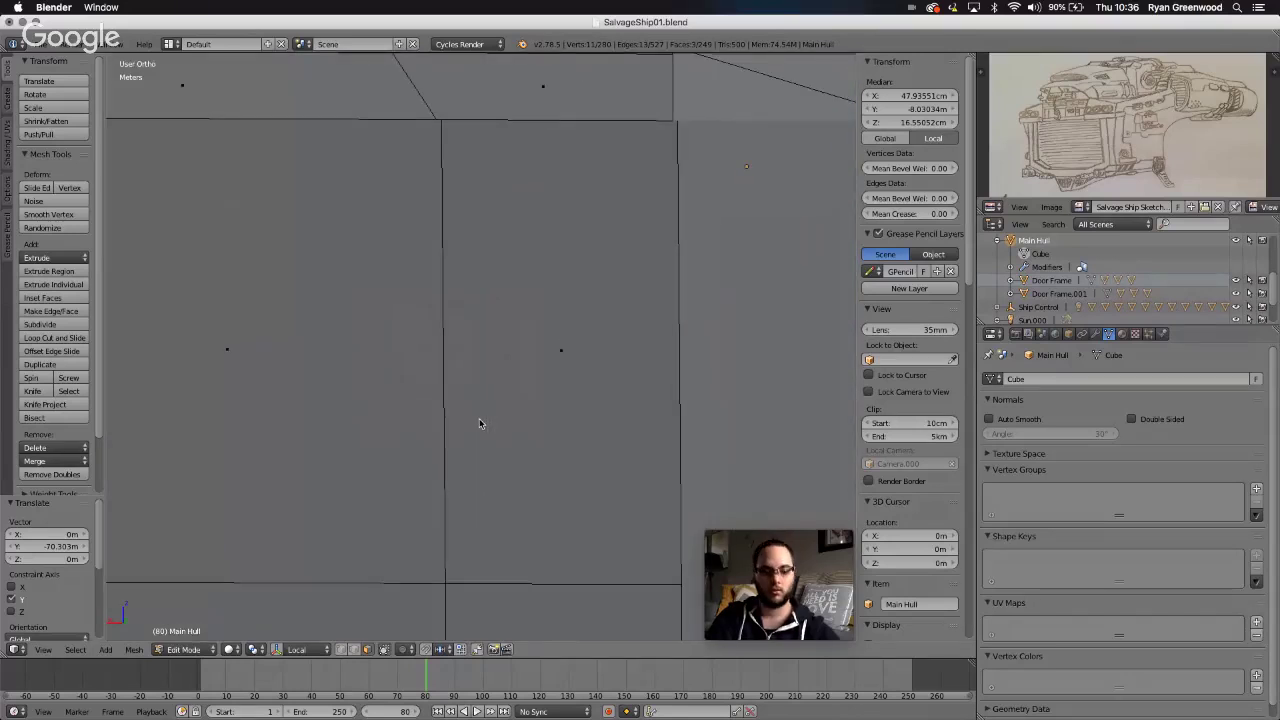
pyautogui.scroll(-5, 479, 421)
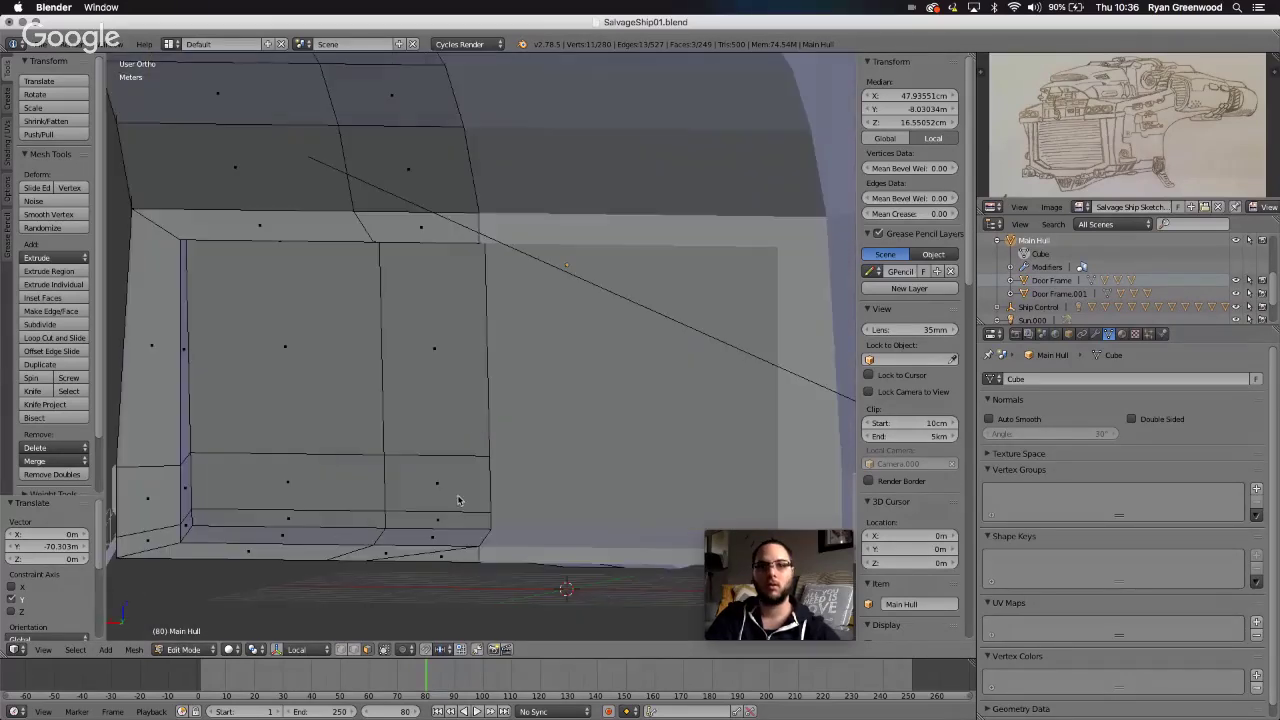
pyautogui.rightClick(453, 520)
pyautogui.keyDown('shift'); pyautogui.rightClick(443, 472); pyautogui.keyUp('shift')
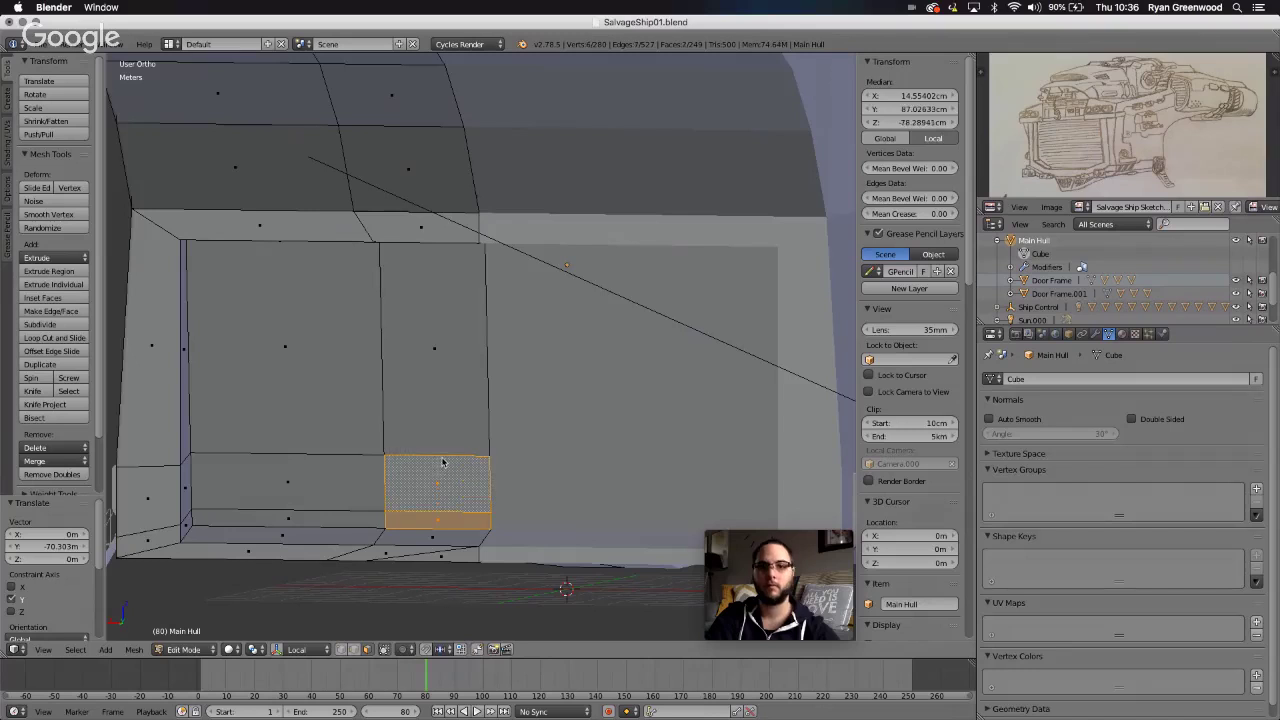
pyautogui.keyDown('shift'); pyautogui.rightClick(438, 440); pyautogui.keyUp('shift')
pyautogui.keyDown('shift'); pyautogui.rightClick(363, 429); pyautogui.keyUp('shift')
pyautogui.keyDown('shift'); pyautogui.rightClick(322, 474); pyautogui.keyUp('shift')
pyautogui.keyDown('shift'); pyautogui.rightClick(305, 520); pyautogui.keyUp('shift')
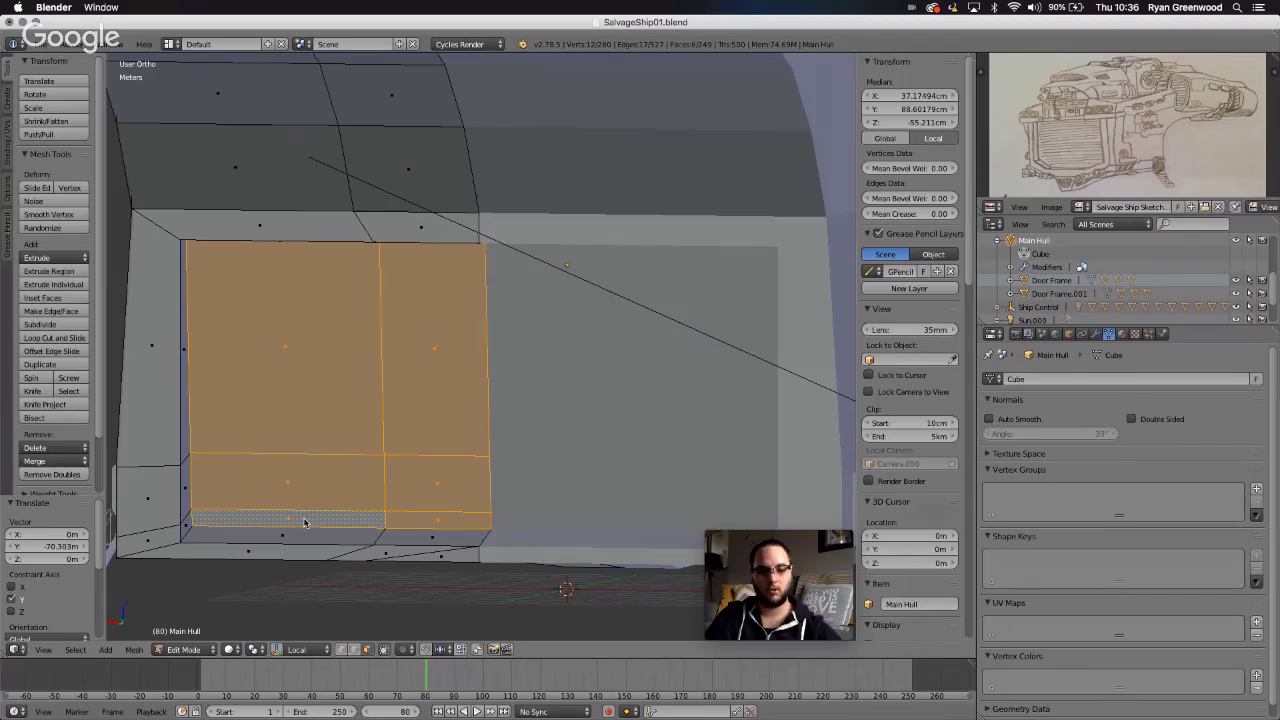
pyautogui.press('g')
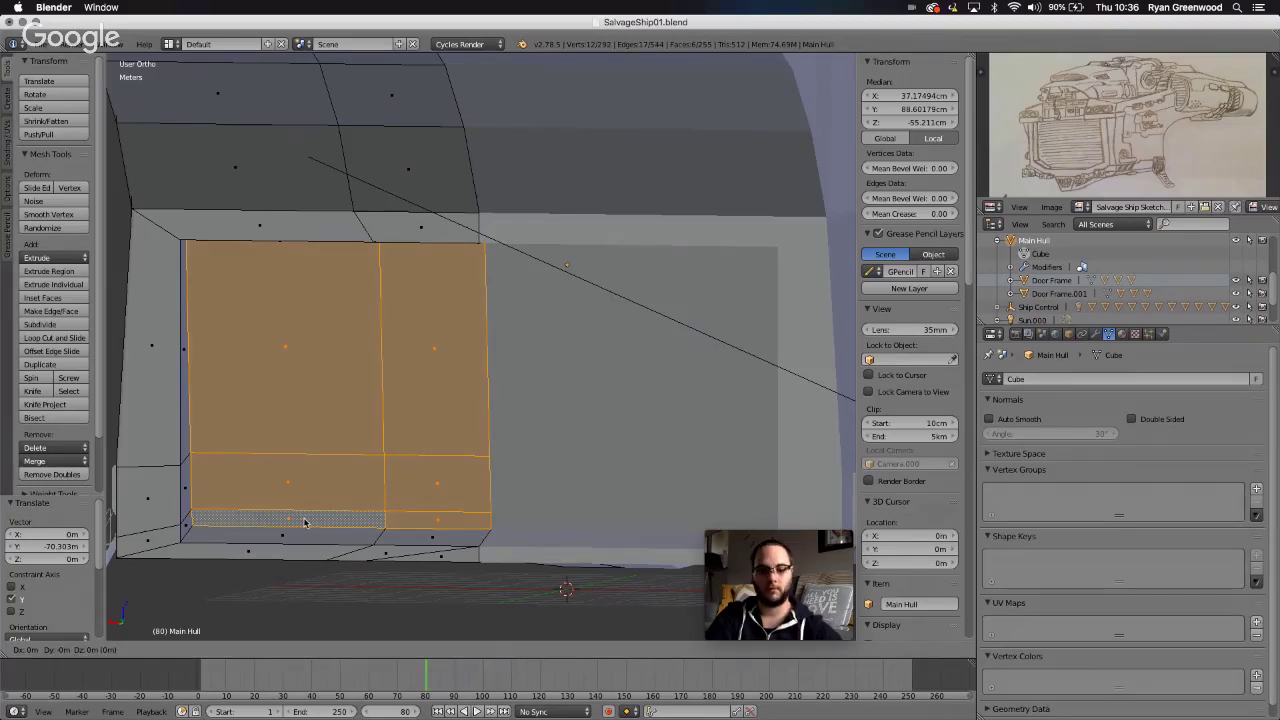
pyautogui.press('g')
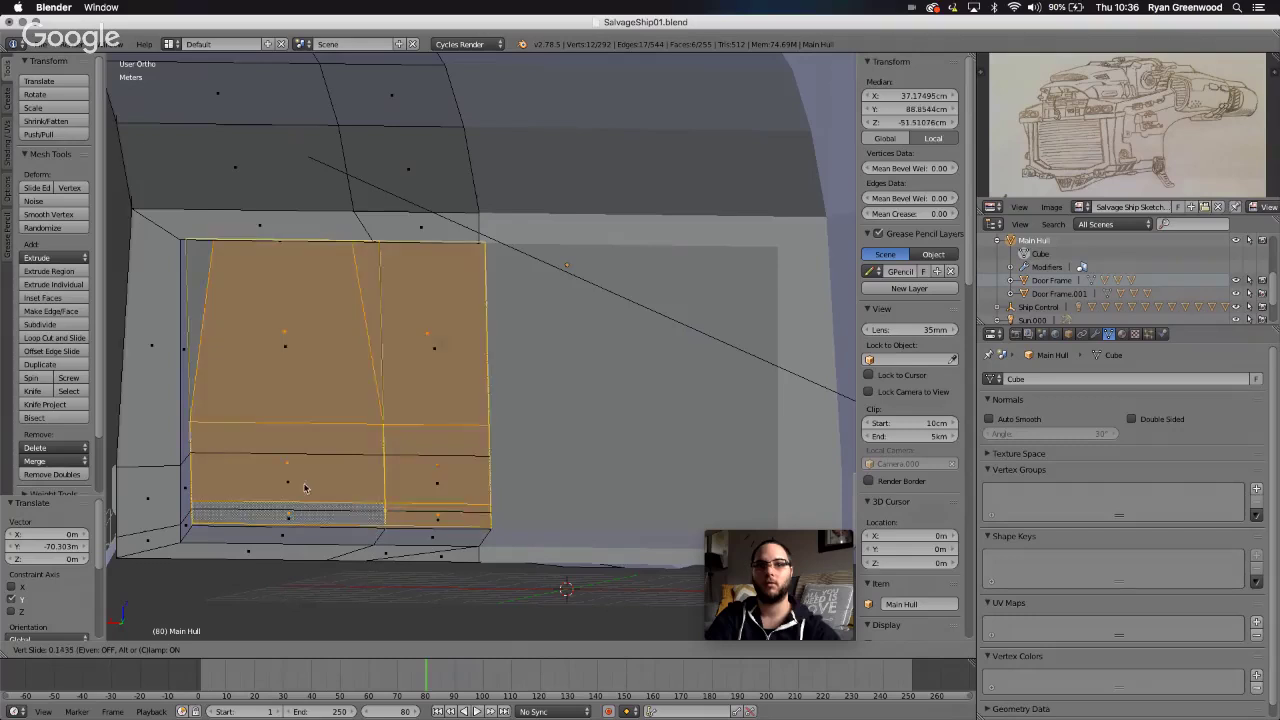
pyautogui.rightClick(314, 460)
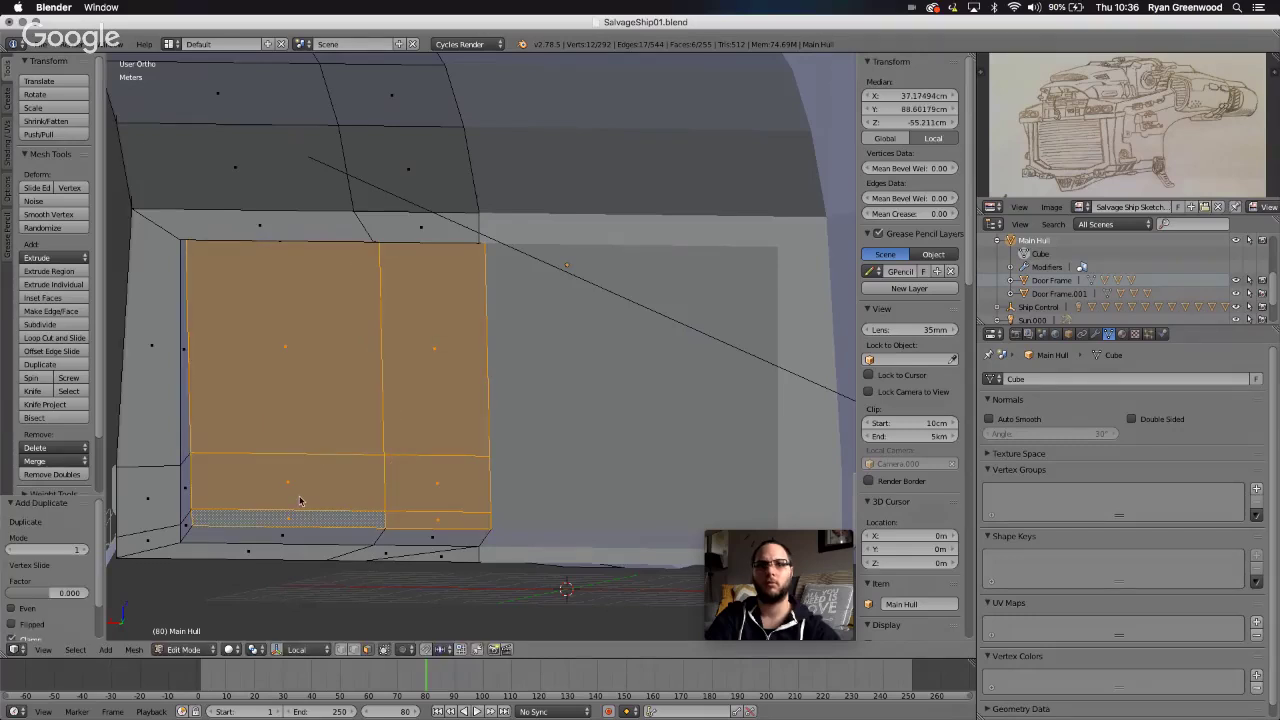
# - Move the duplicated rear wall faces 27.032 m along the global Y axis, out behind the hull
pyautogui.hscroll(10, 300, 501)
pyautogui.hscroll(-20, 300, 501)
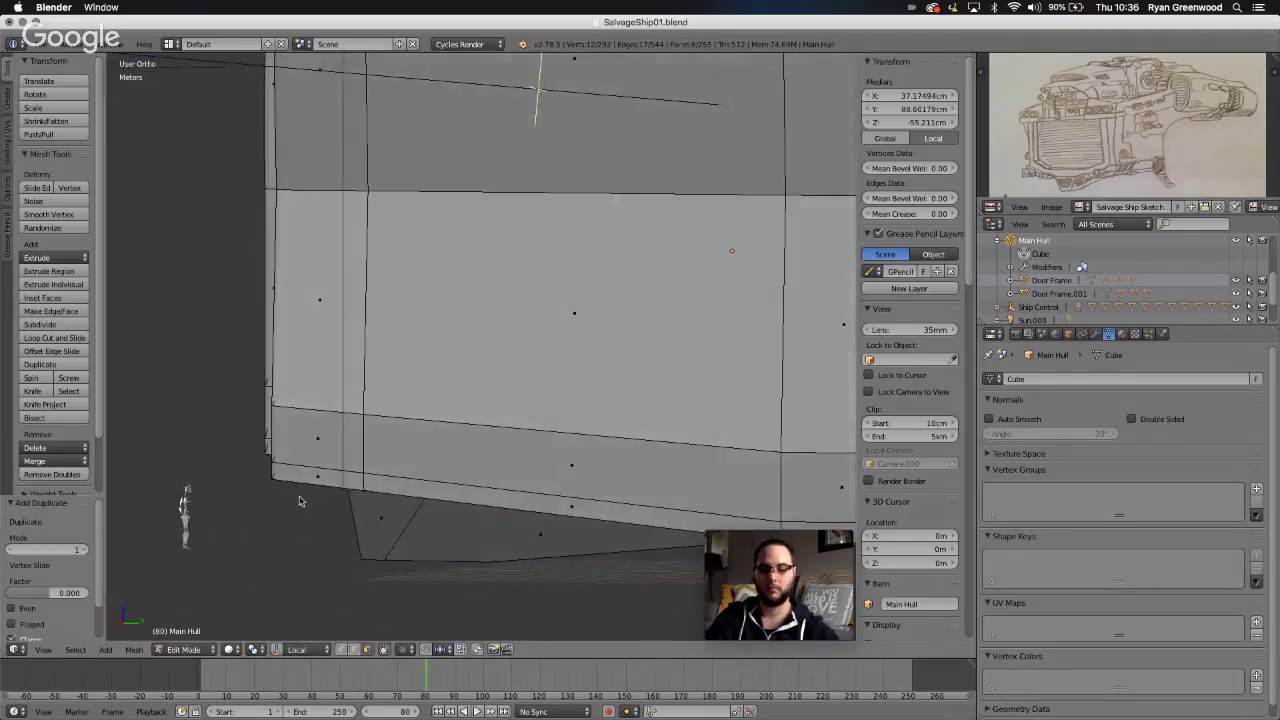
pyautogui.scroll(-5, 299, 501)
pyautogui.press('g')
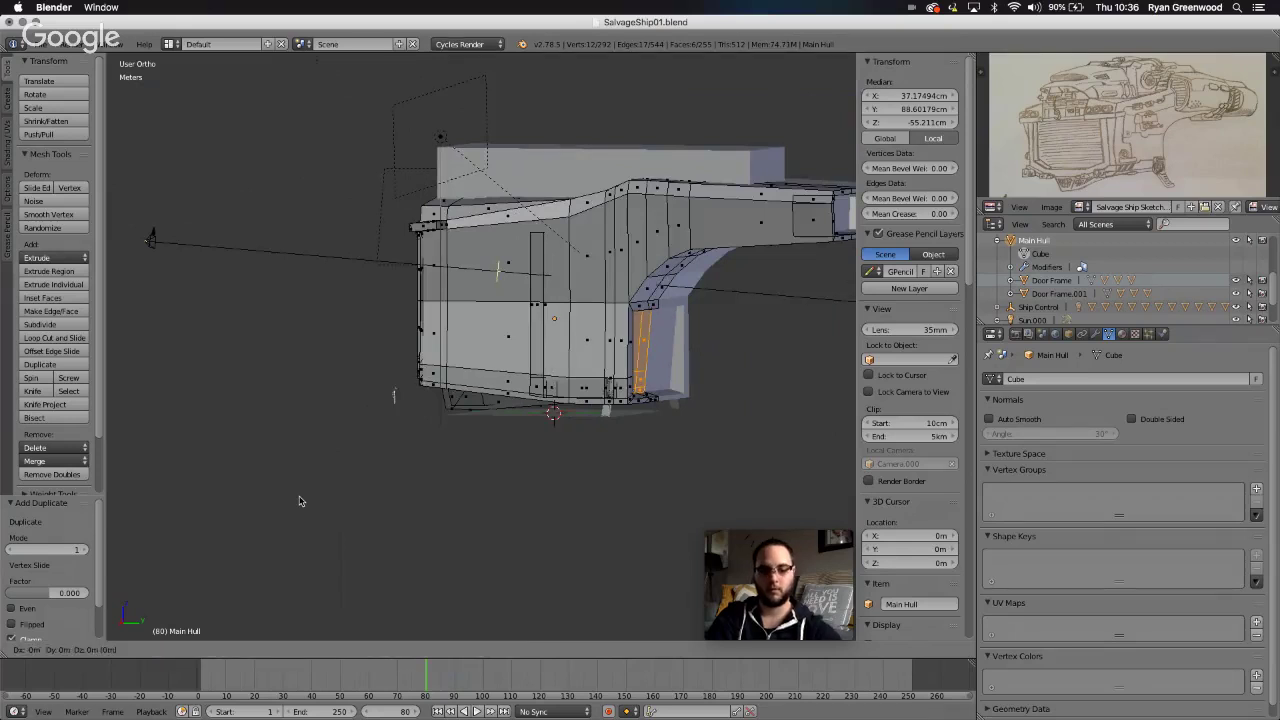
pyautogui.press('y')
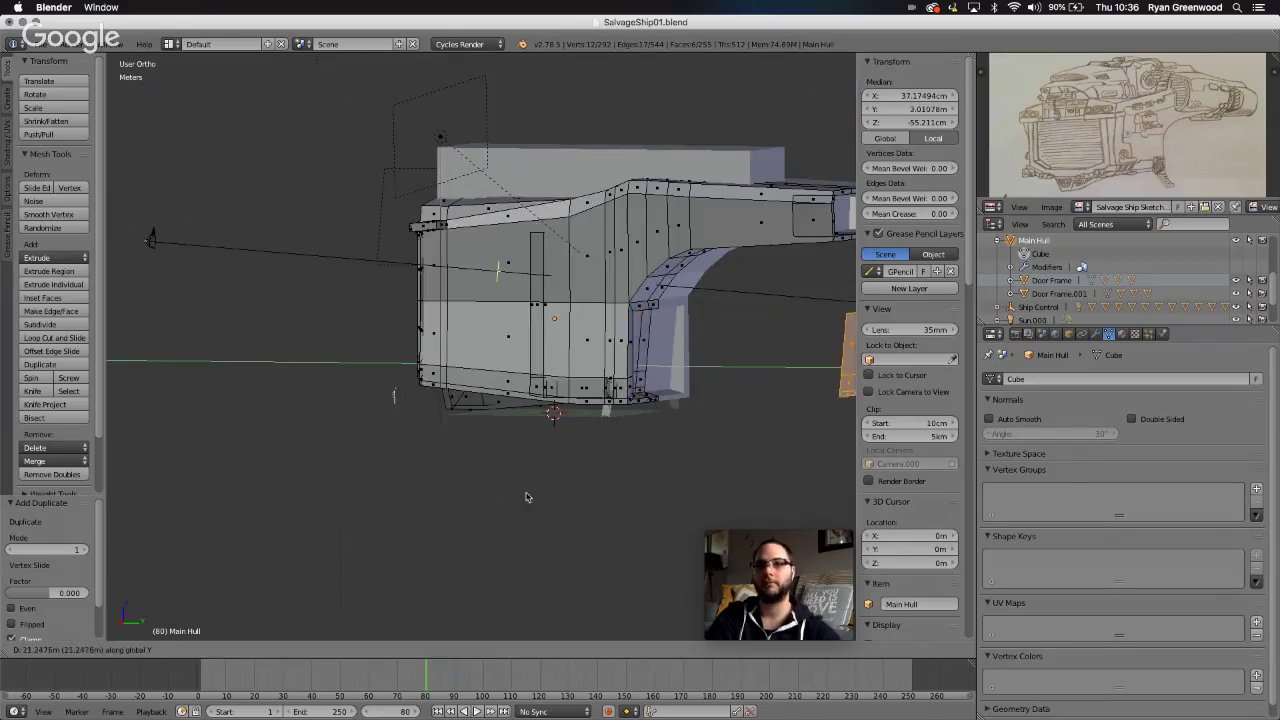
pyautogui.click(577, 502)
# - Examine the hull's side, front and rear openings and the detached rear panel from several angles
pyautogui.hscroll(10, 511, 485)
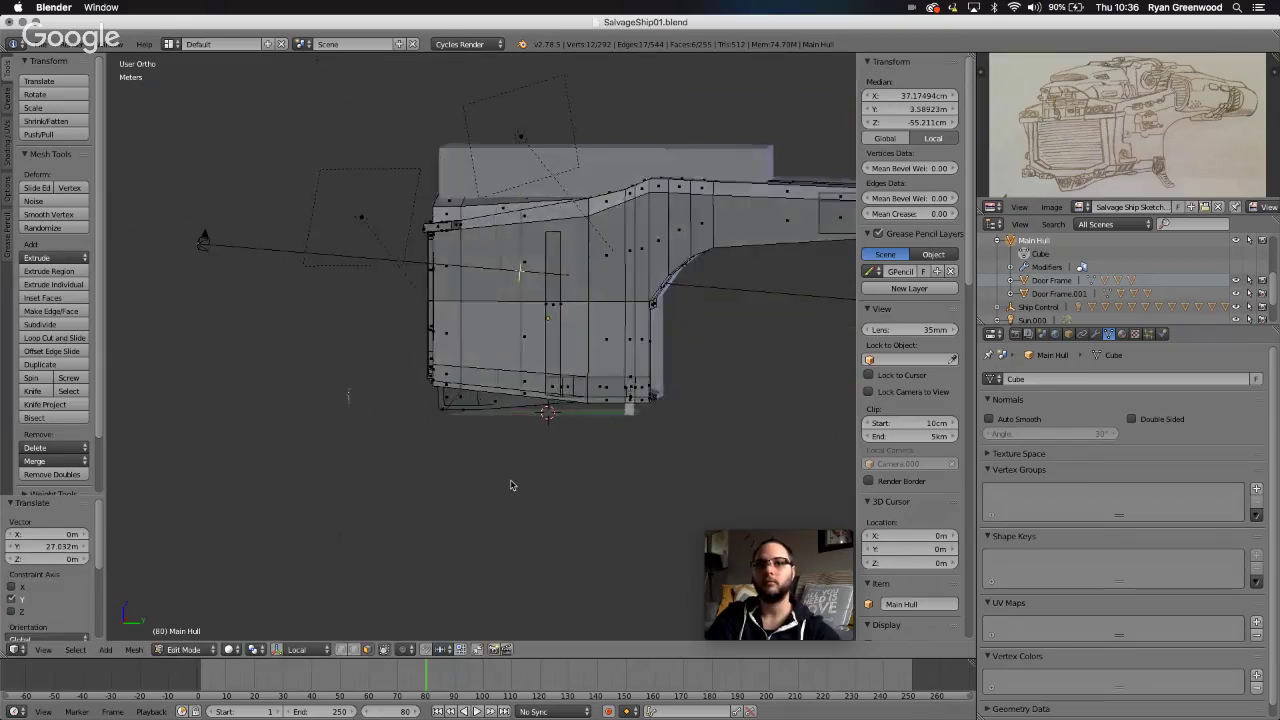
pyautogui.hscroll(-3, 511, 485)
pyautogui.hscroll(-10, 511, 485)
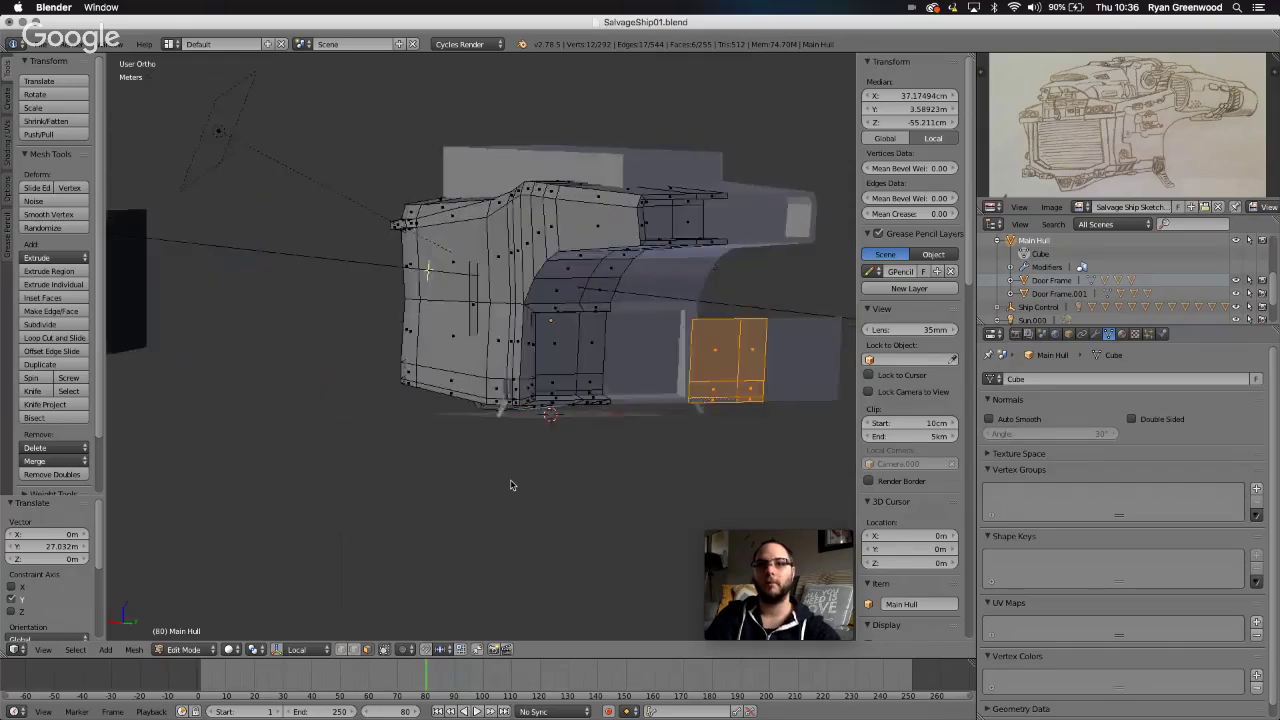
pyautogui.hscroll(-3, 510, 485)
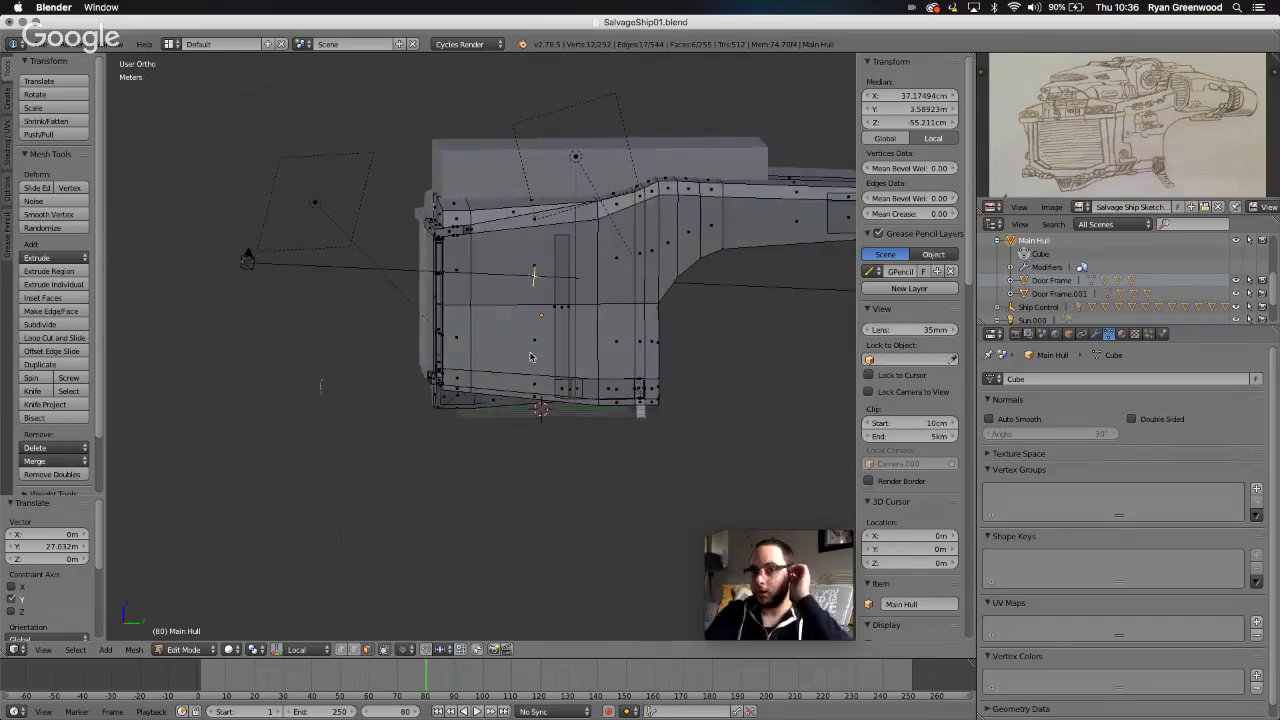
pyautogui.hscroll(-5, 548, 377)
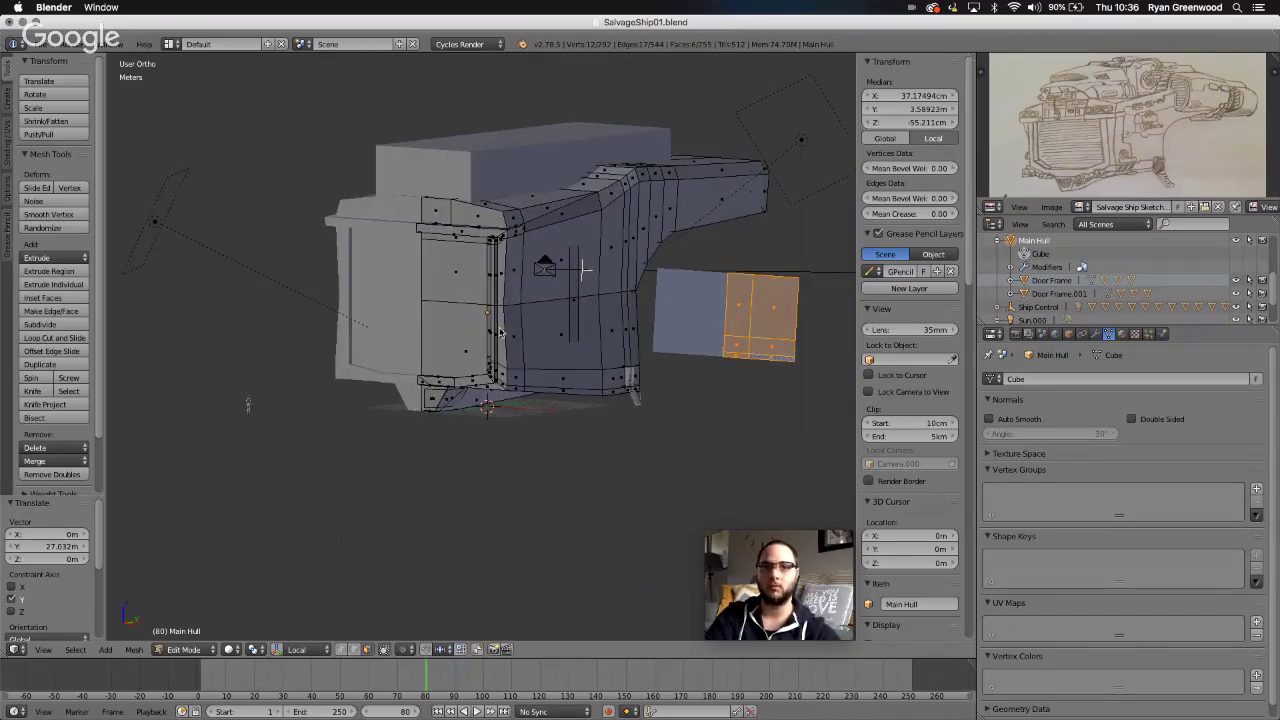
pyautogui.hscroll(5, 568, 336)
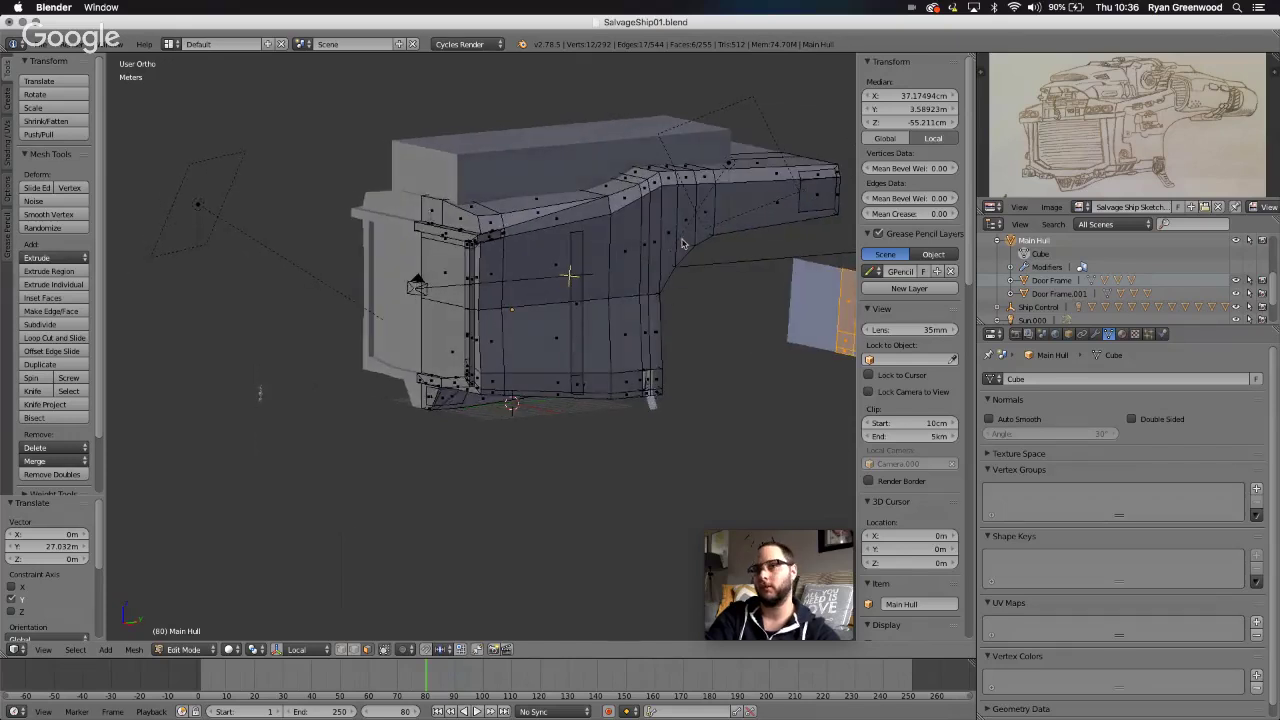
pyautogui.hscroll(5, 683, 282)
pyautogui.scroll(-5, 684, 282)
pyautogui.hscroll(3, 684, 282)
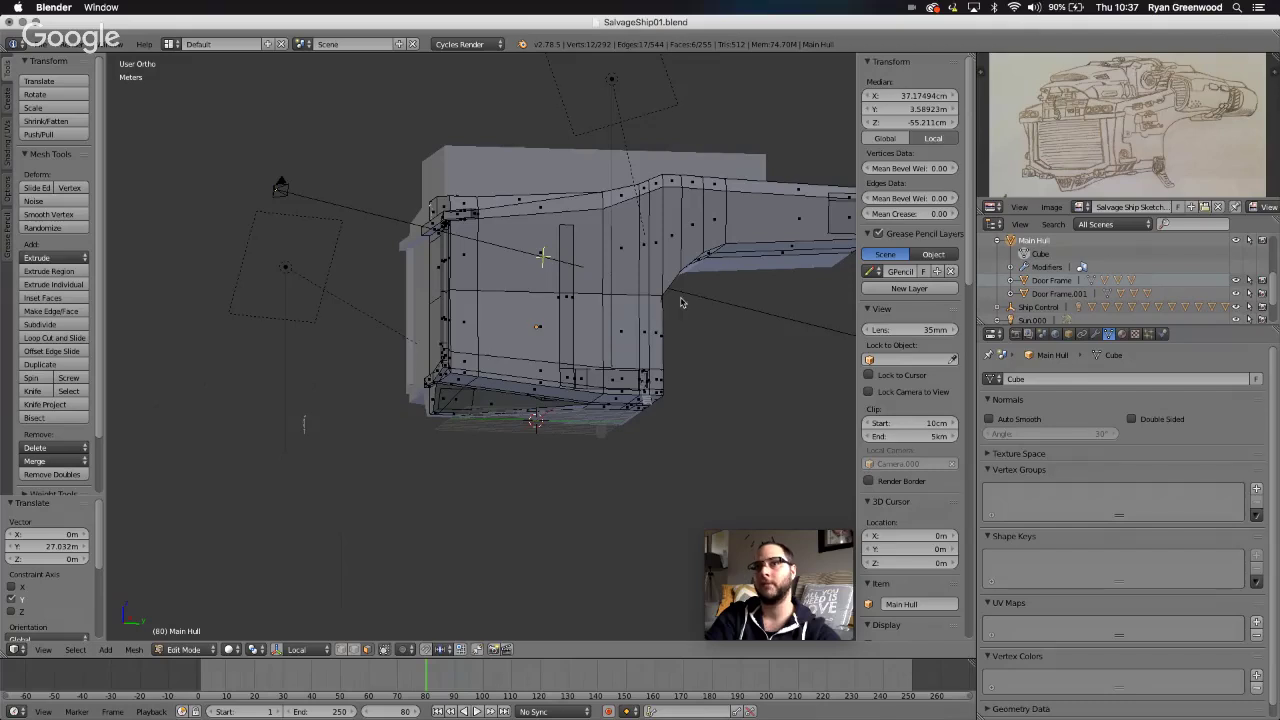
pyautogui.hscroll(5, 681, 302)
pyautogui.scroll(3, 681, 302)
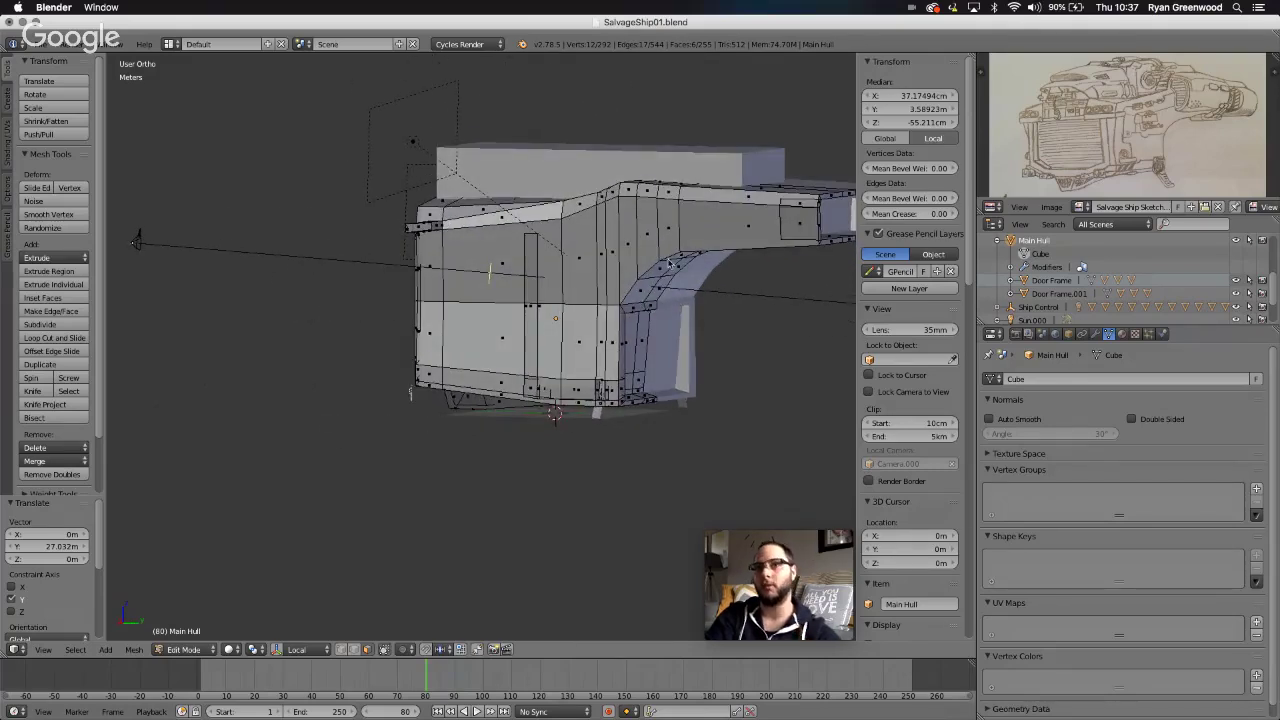
pyautogui.hscroll(-3, 670, 263)
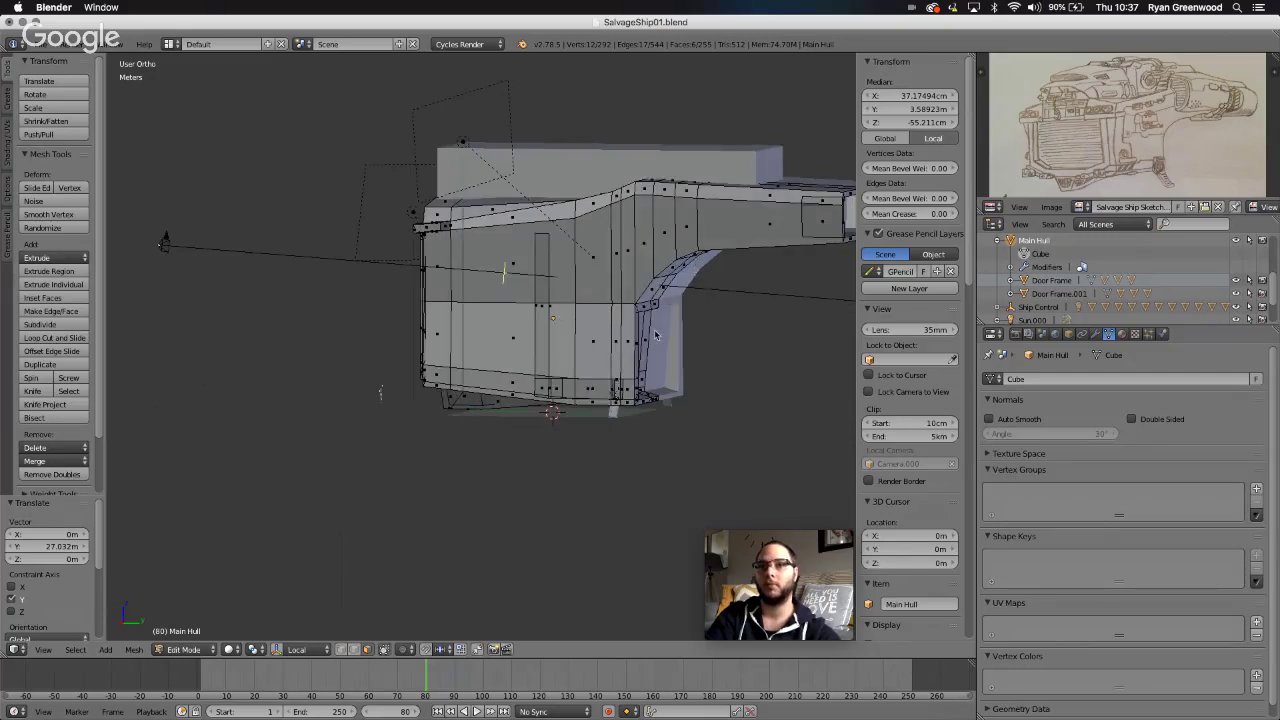
pyautogui.hscroll(-2, 655, 336)
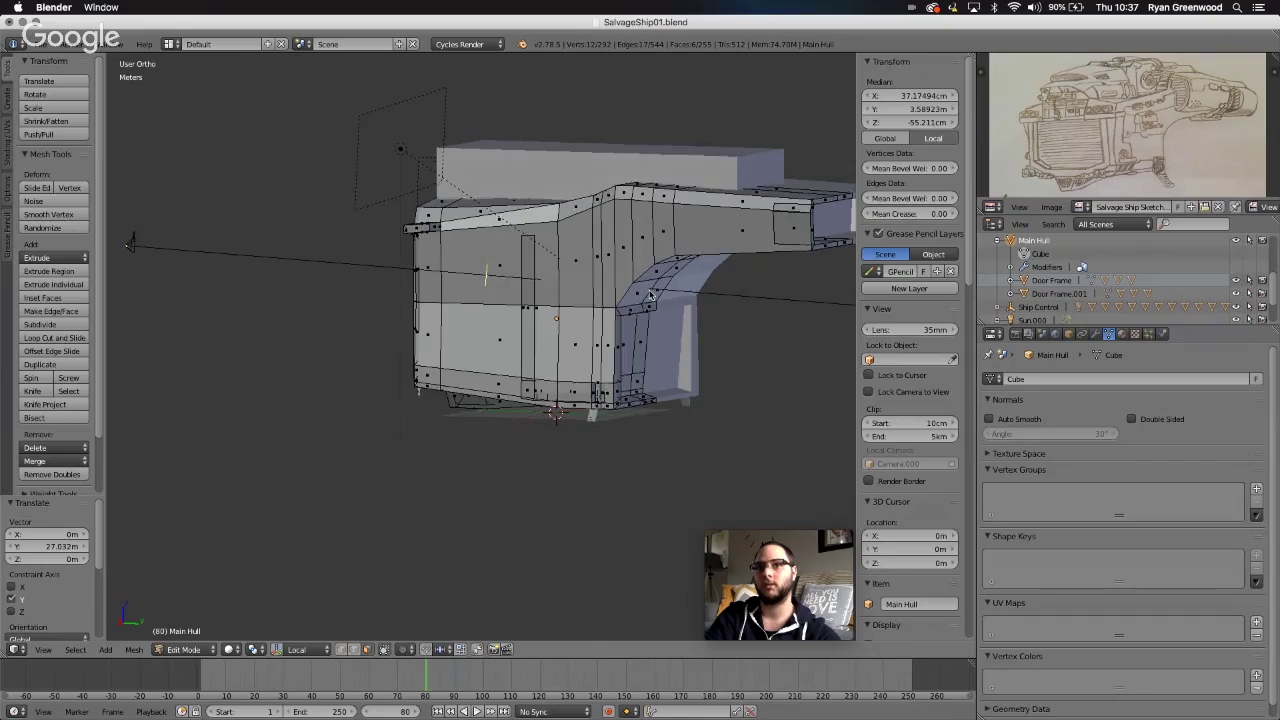
pyautogui.scroll(3, 650, 293)
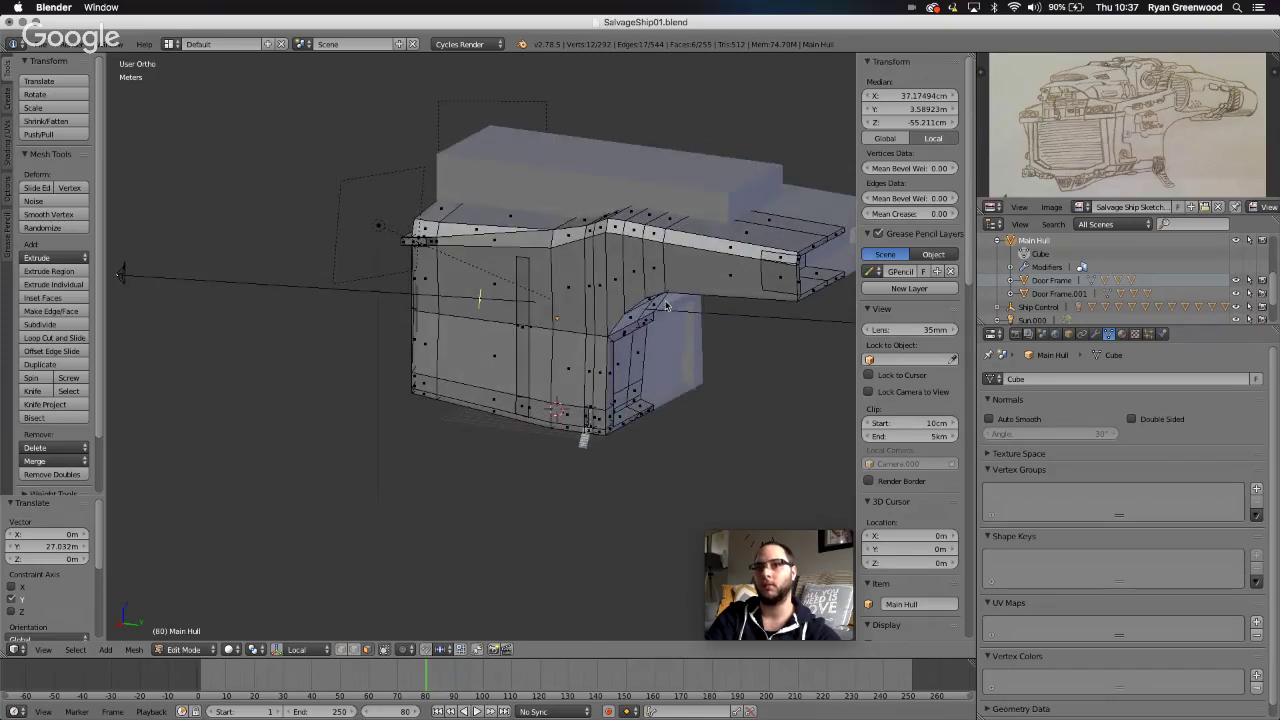
pyautogui.hscroll(5, 668, 305)
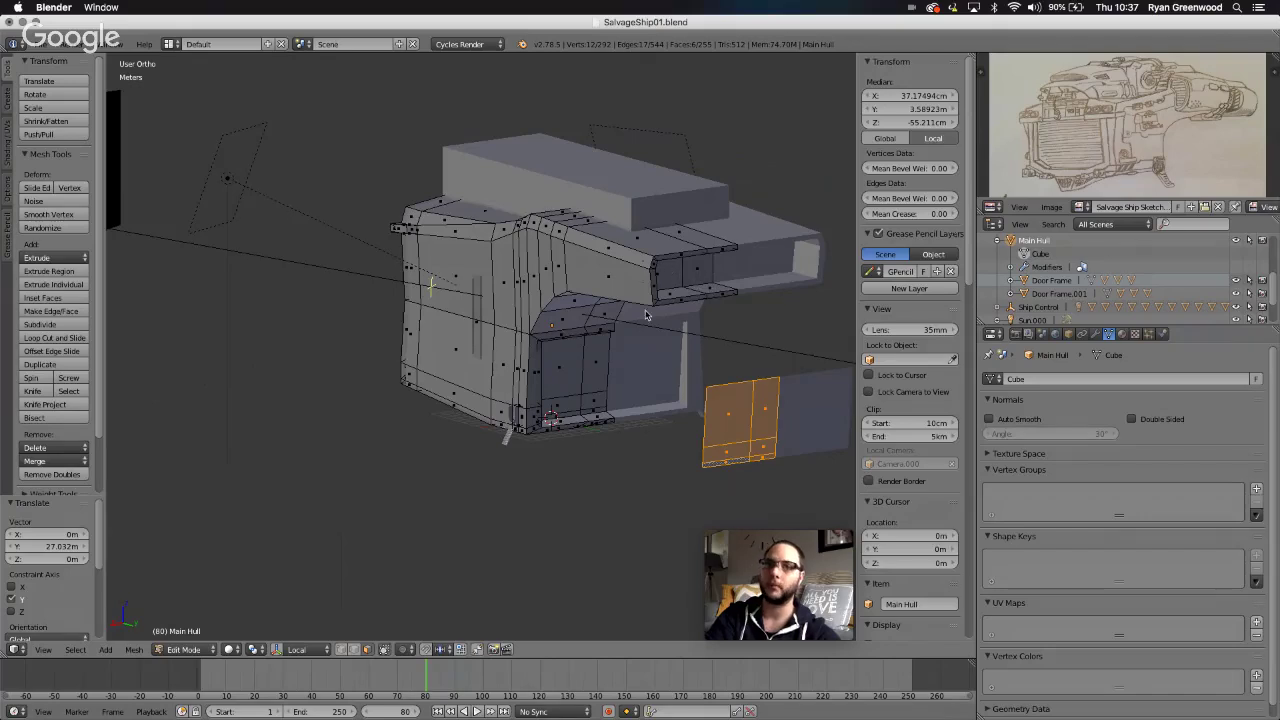
pyautogui.hscroll(-5, 551, 379)
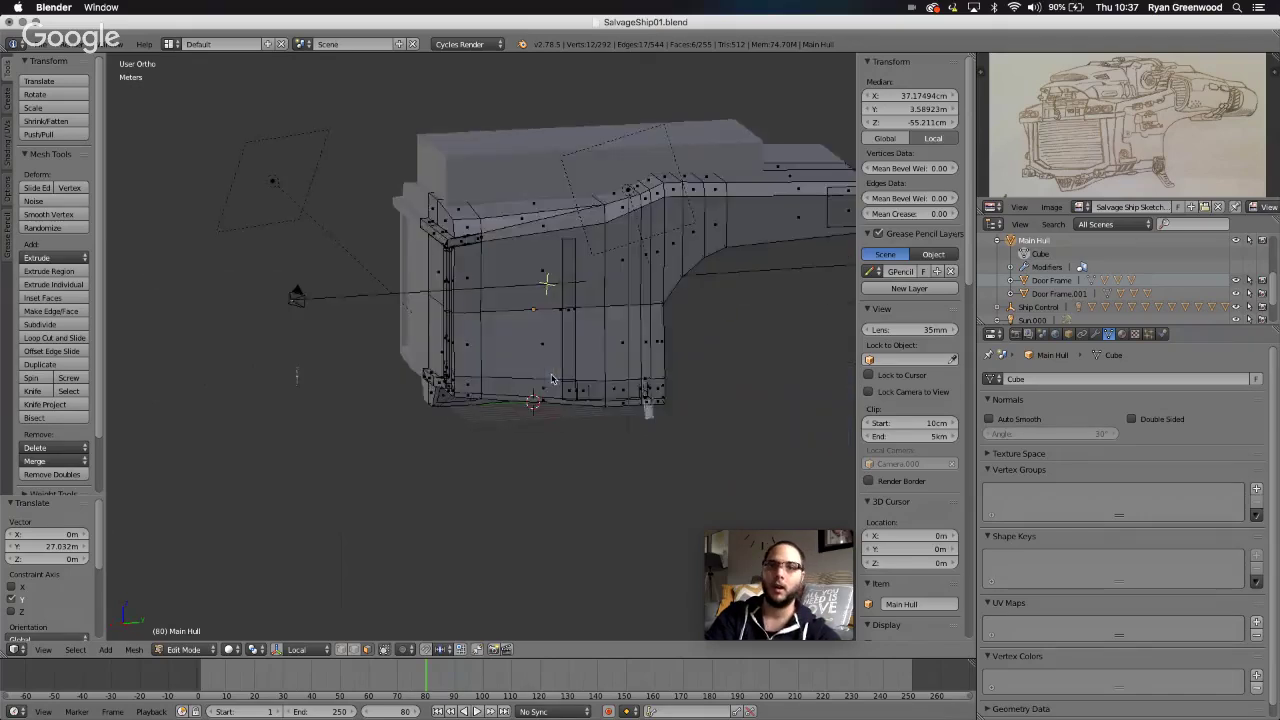
pyautogui.hscroll(5, 555, 375)
pyautogui.hscroll(-5, 518, 350)
pyautogui.hscroll(10, 518, 350)
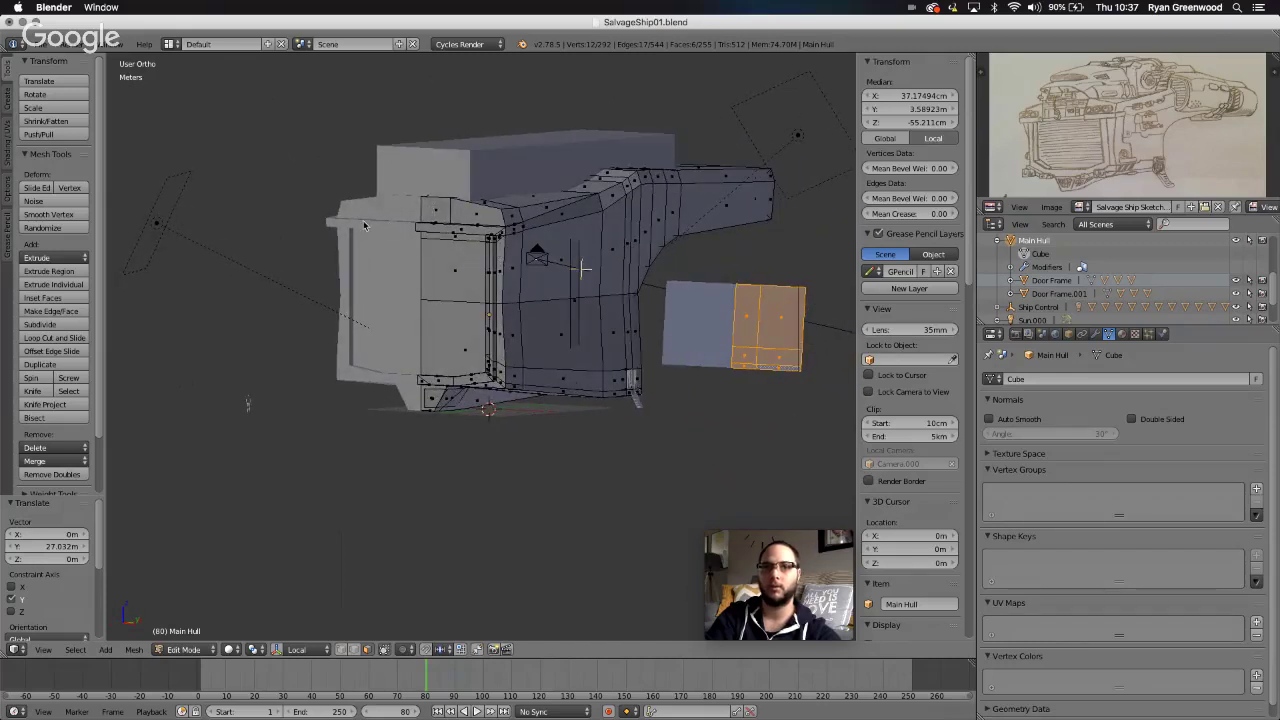
# - Select the lip face above the hull's front opening and examine the front frame and interior around it
pyautogui.rightClick(478, 269)
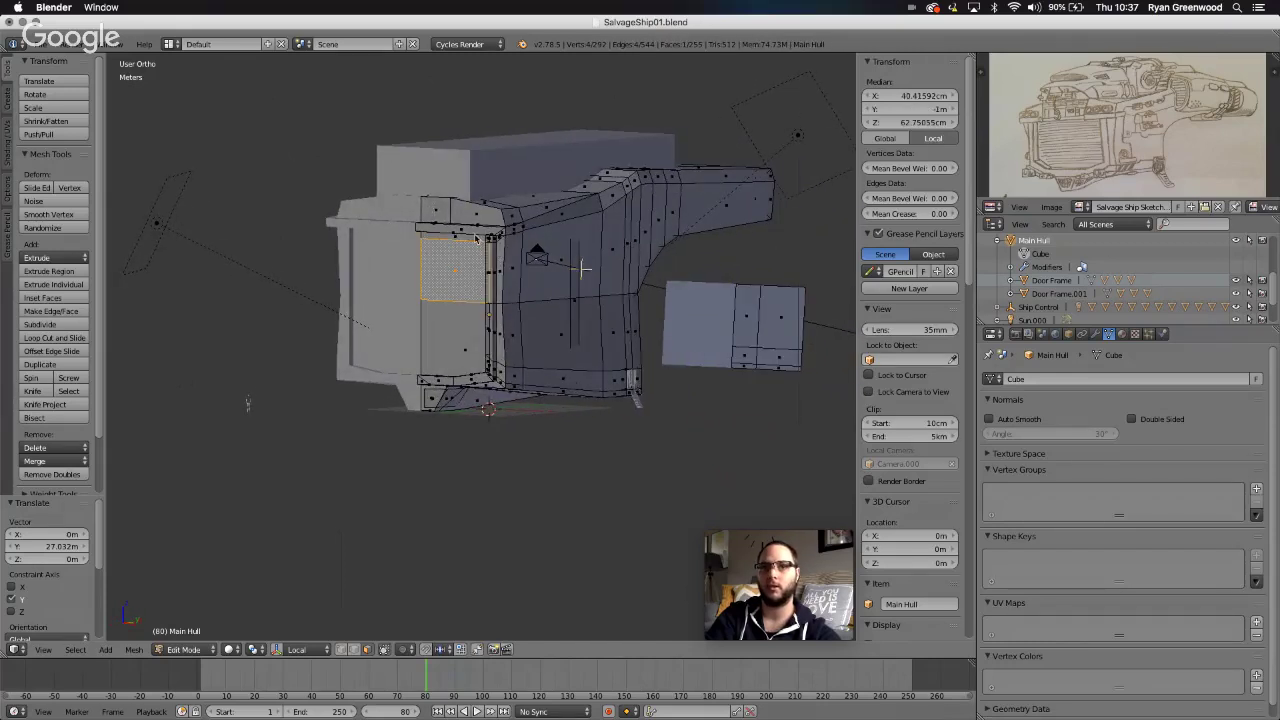
pyautogui.rightClick(483, 230)
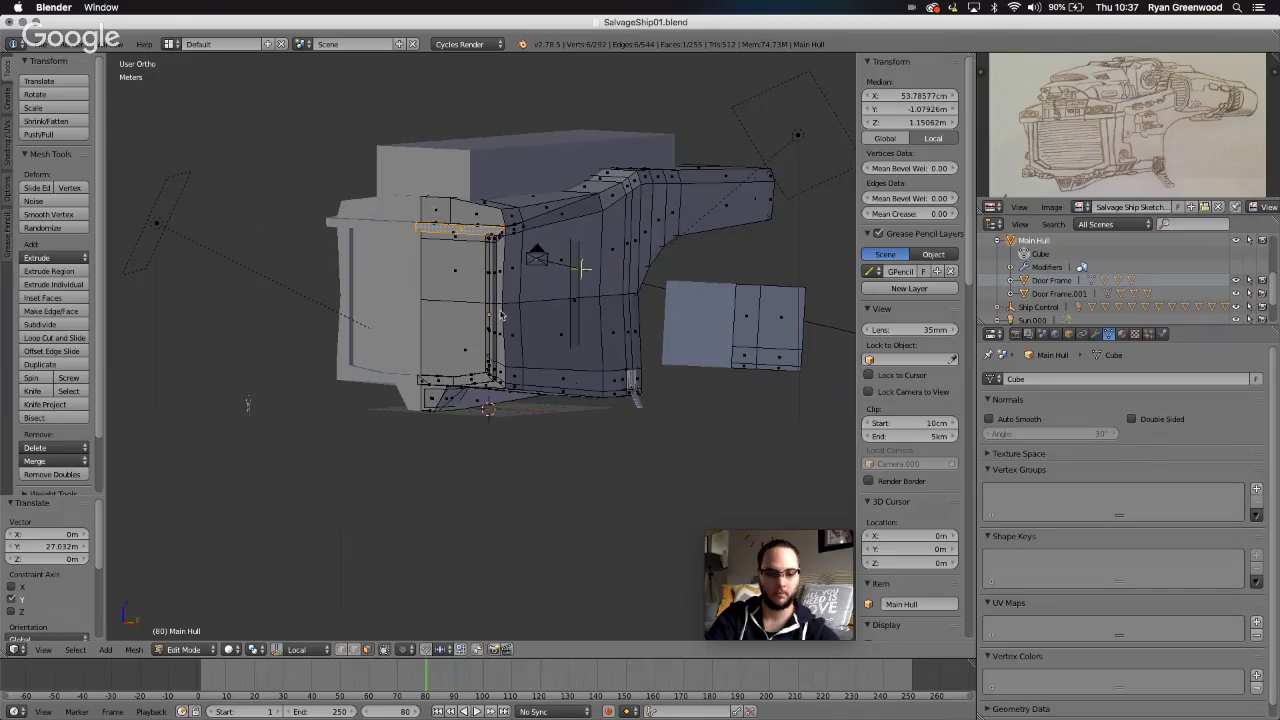
pyautogui.scroll(5, 501, 315)
pyautogui.hscroll(-10, 501, 315)
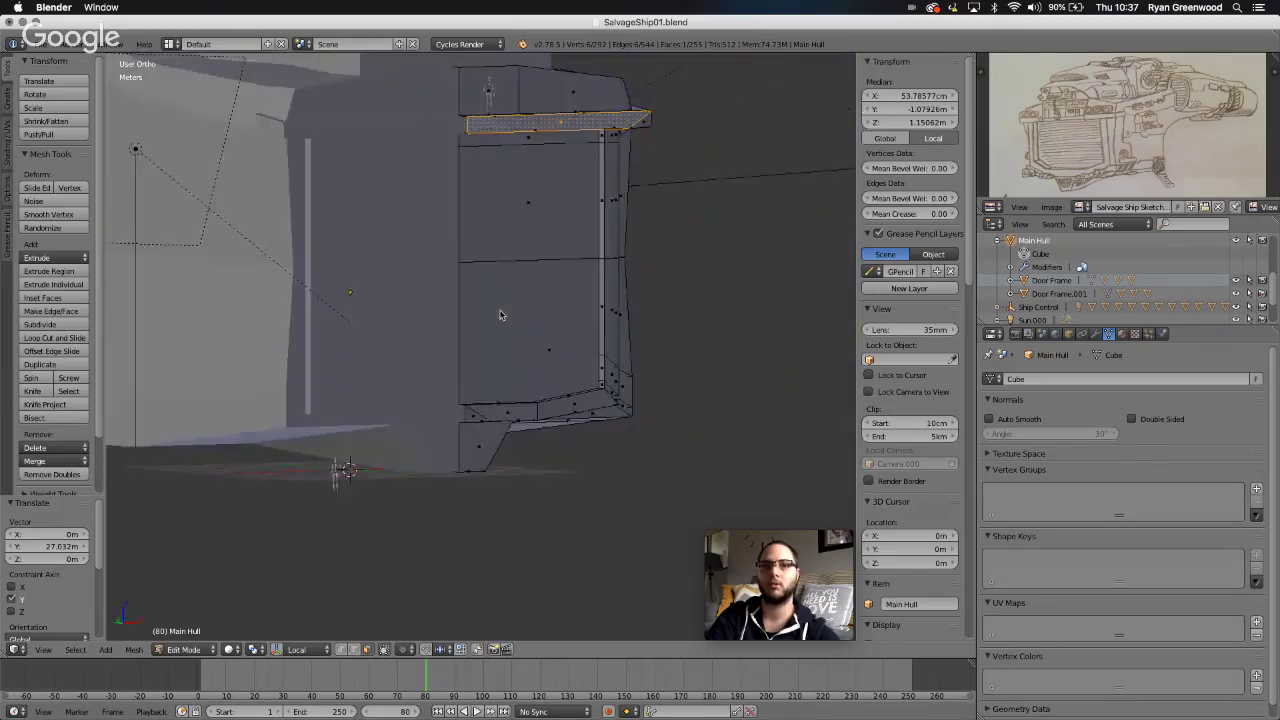
pyautogui.scroll(-10, 540, 411)
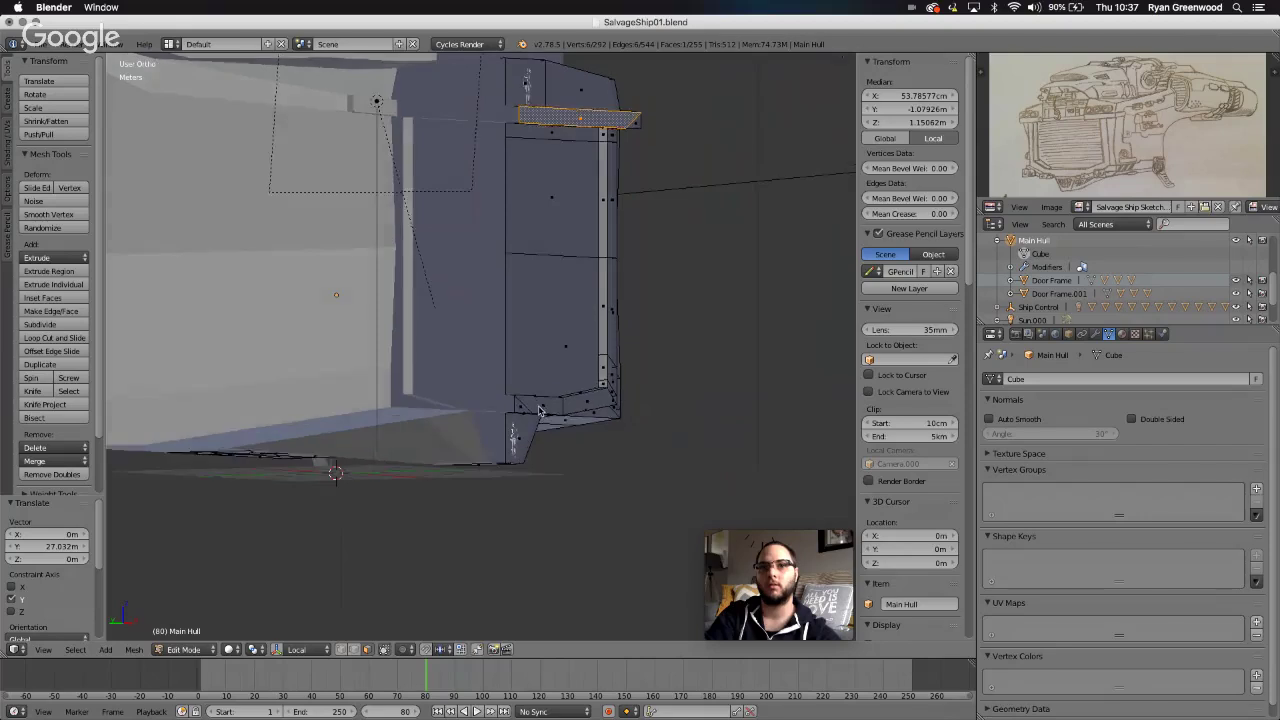
pyautogui.scroll(3, 540, 410)
pyautogui.scroll(-3, 564, 367)
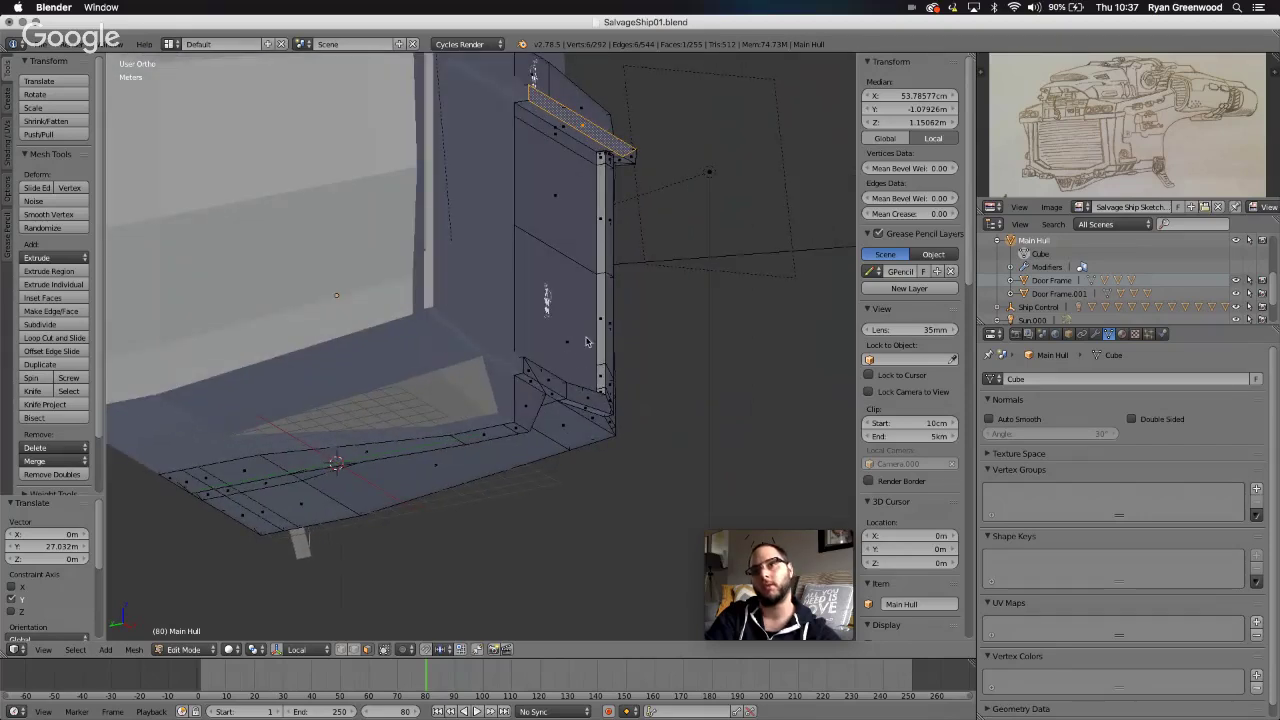
pyautogui.hscroll(10, 433, 267)
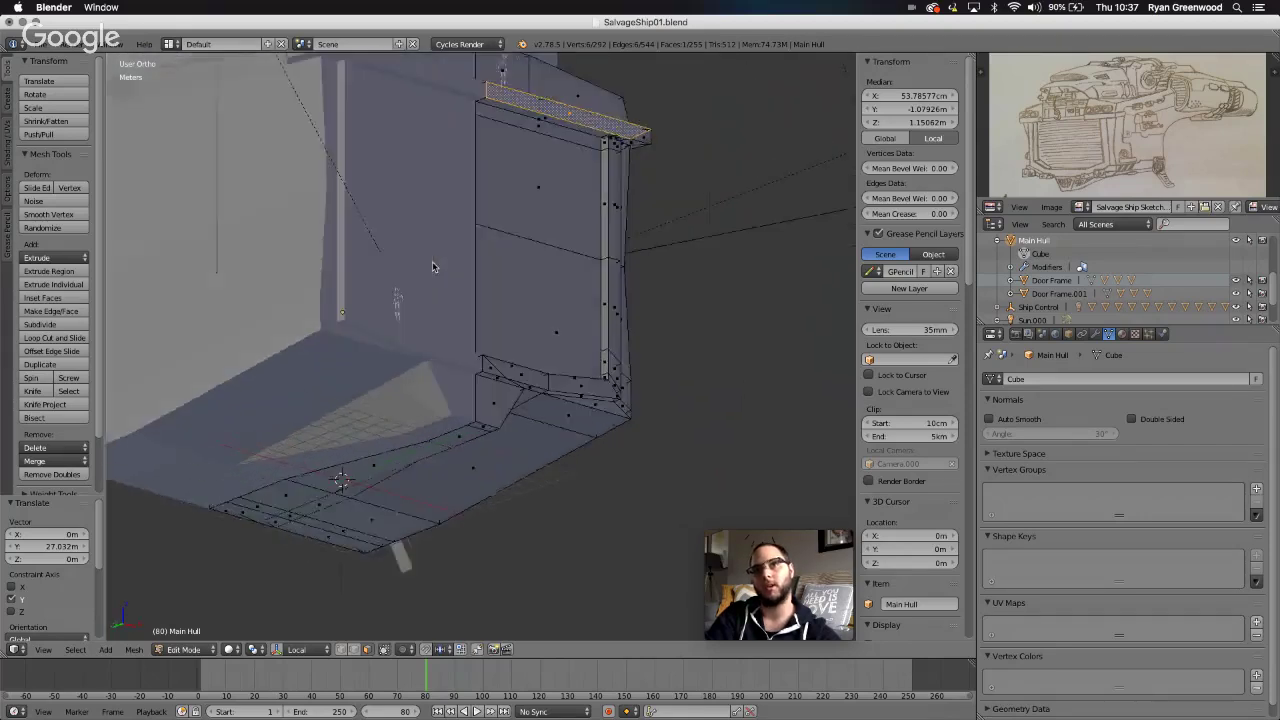
# - Select the face above the front lip and examine the hull's front frame, side and underside from several angles
pyautogui.scroll(5, 433, 267)
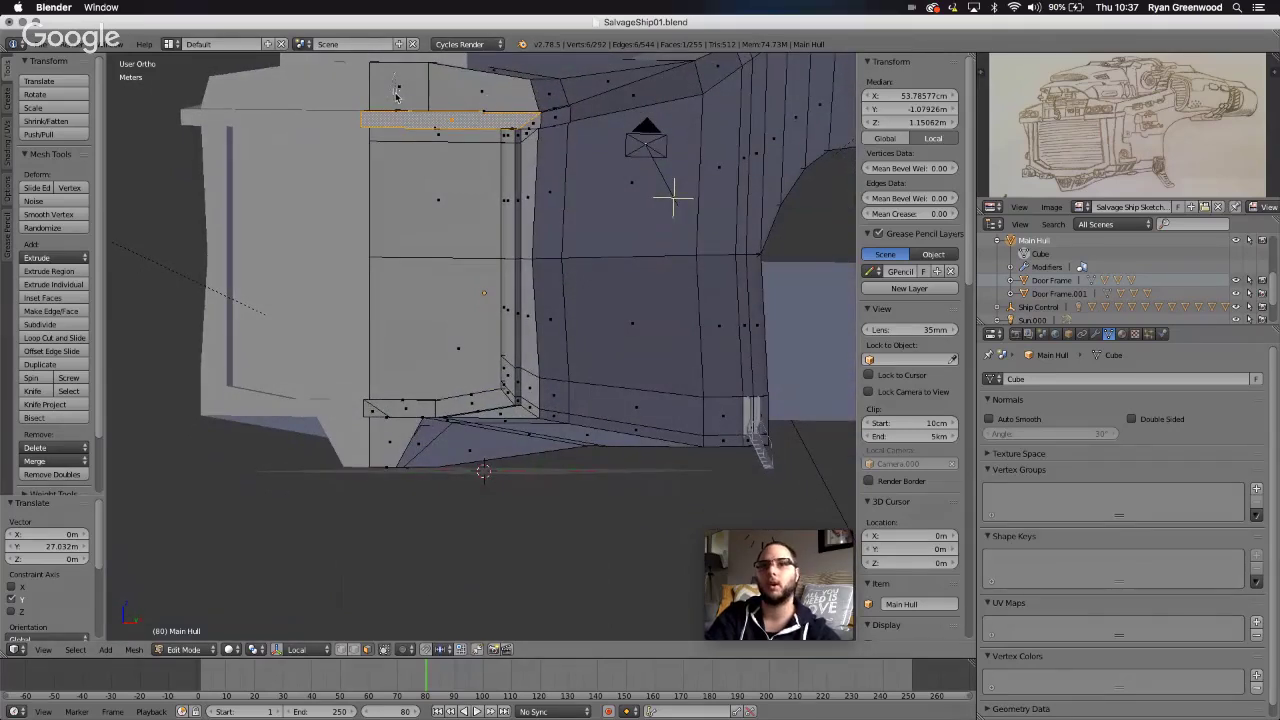
pyautogui.rightClick(404, 90)
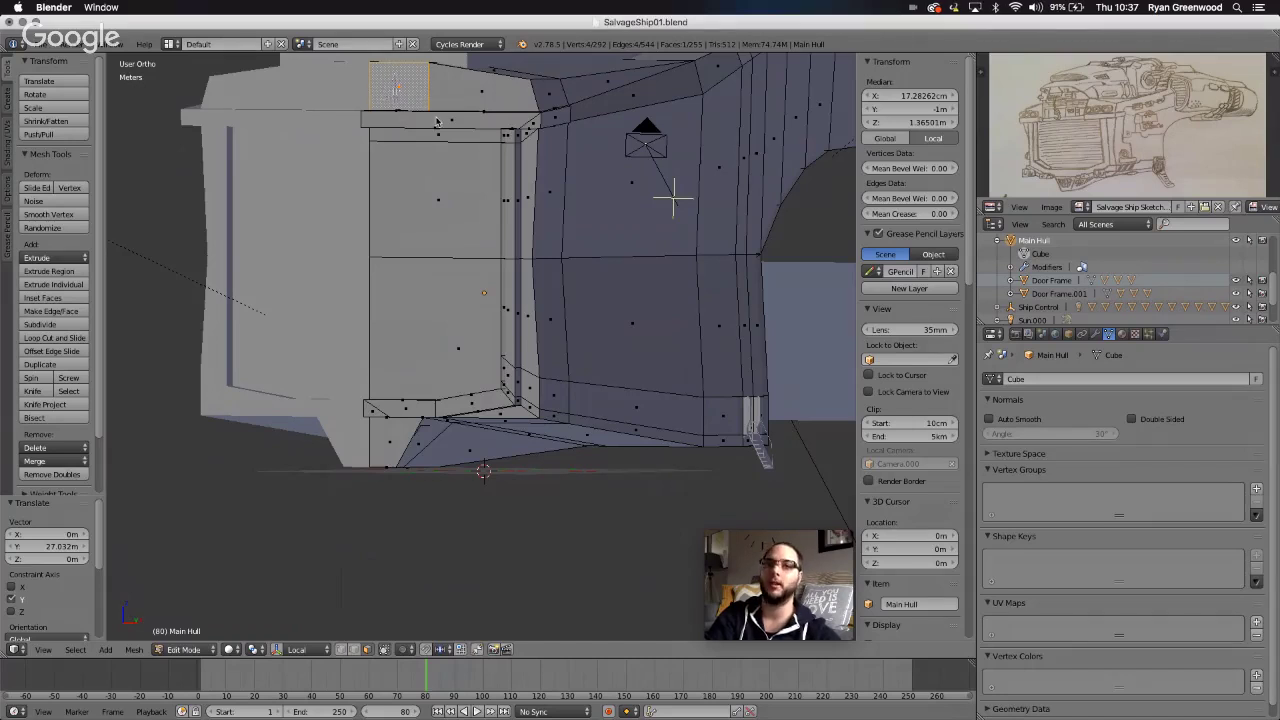
pyautogui.hscroll(-8, 437, 122)
pyautogui.hscroll(3, 448, 131)
pyautogui.hscroll(-1, 448, 240)
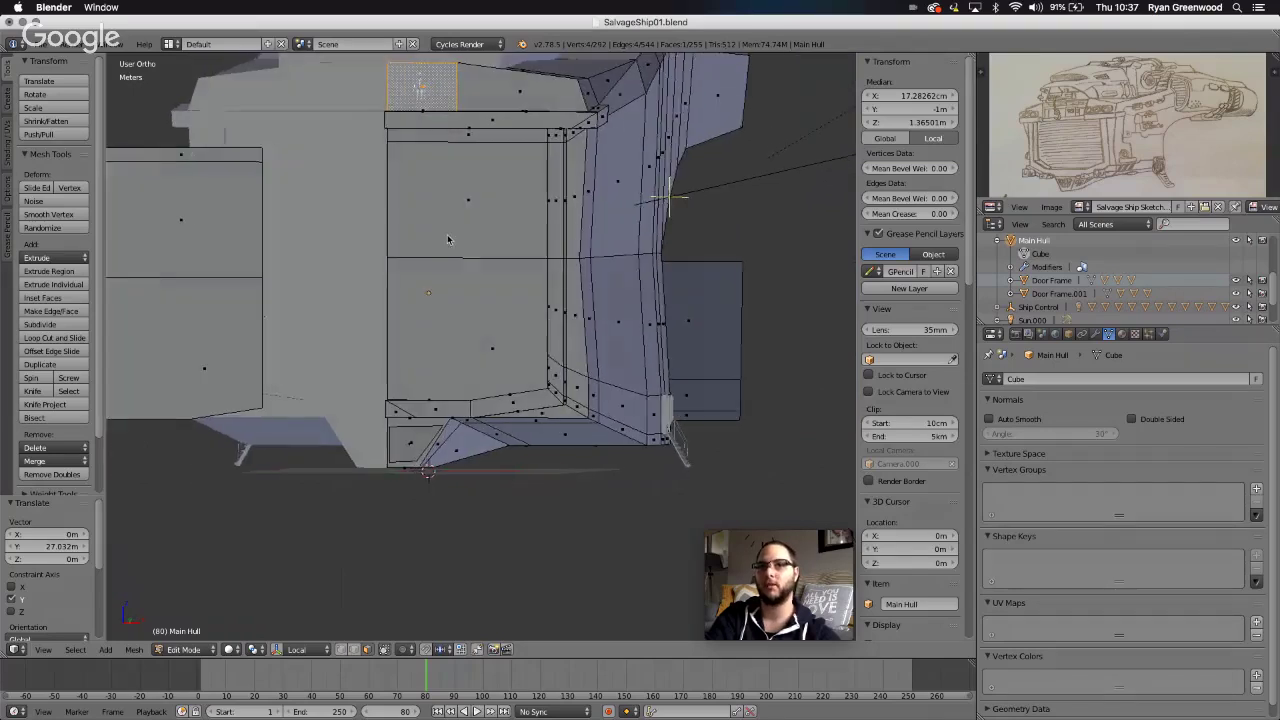
pyautogui.hscroll(8, 448, 240)
pyautogui.scroll(-8, 448, 240)
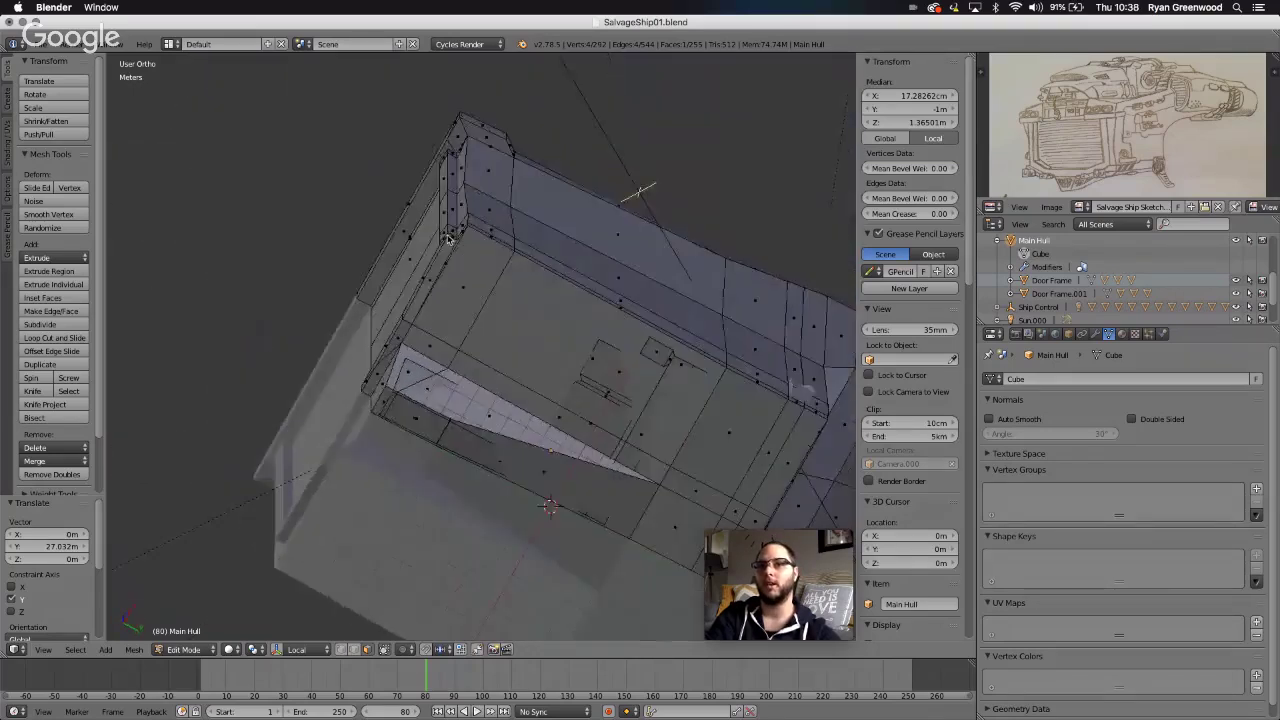
pyautogui.scroll(-10, 448, 239)
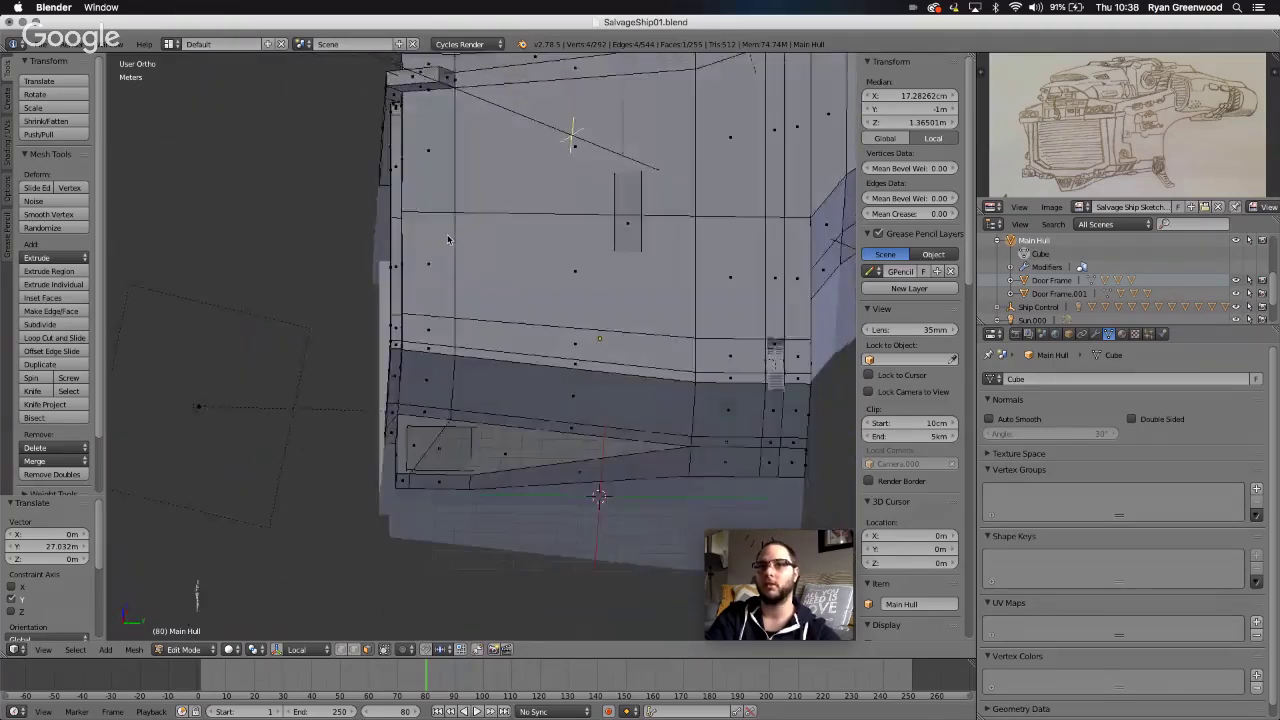
pyautogui.scroll(-5, 448, 239)
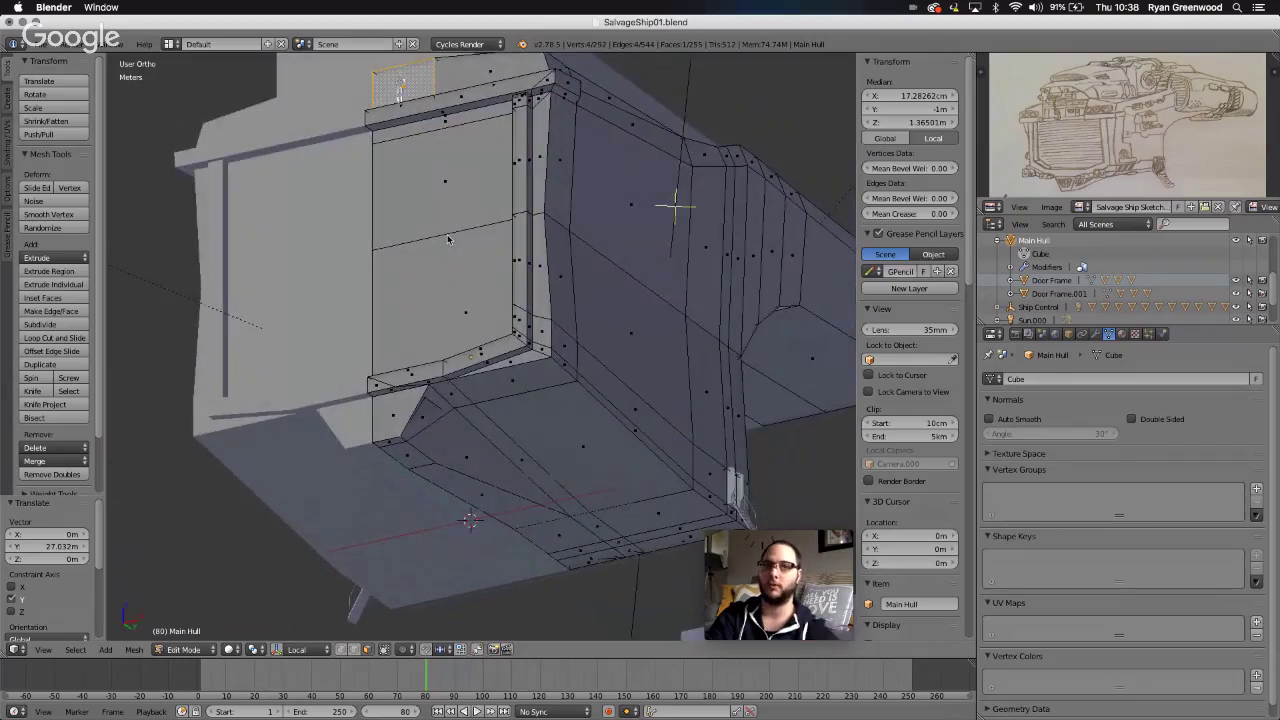
pyautogui.scroll(8, 466, 260)
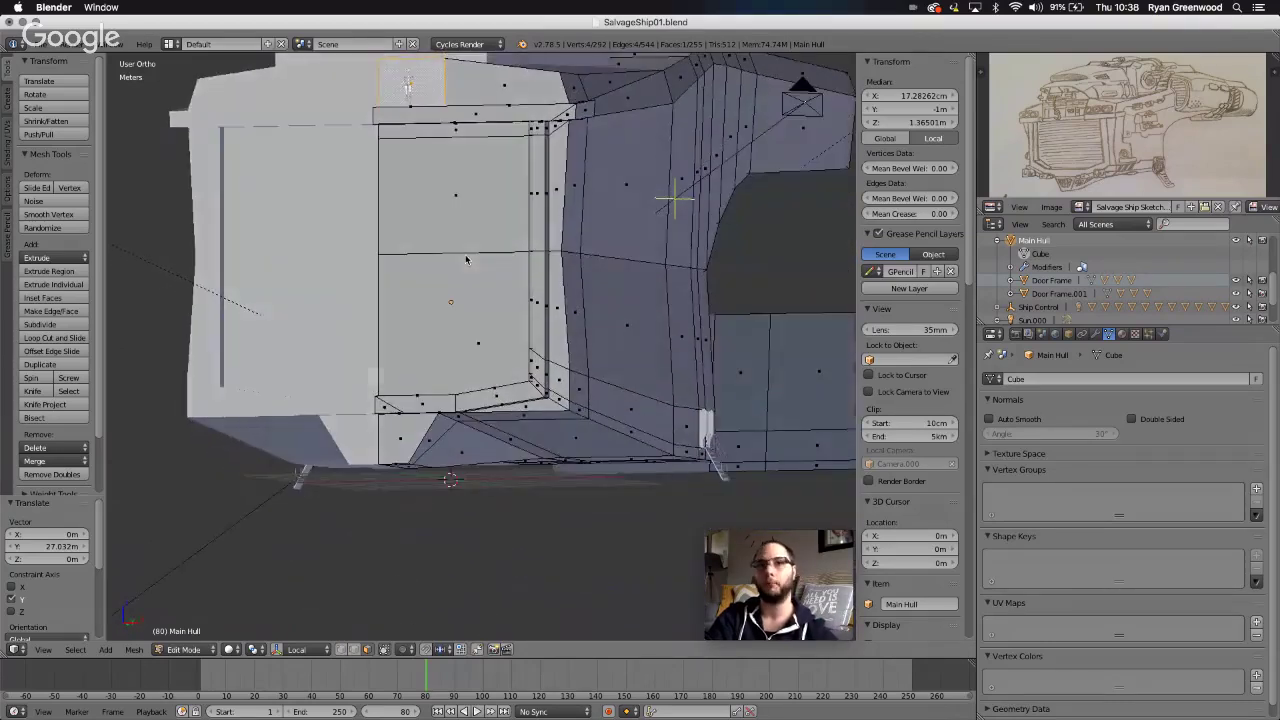
# - Select the three stacked faces of the hull's front wall and show the model as wireframe in the right side view
pyautogui.rightClick(471, 135)
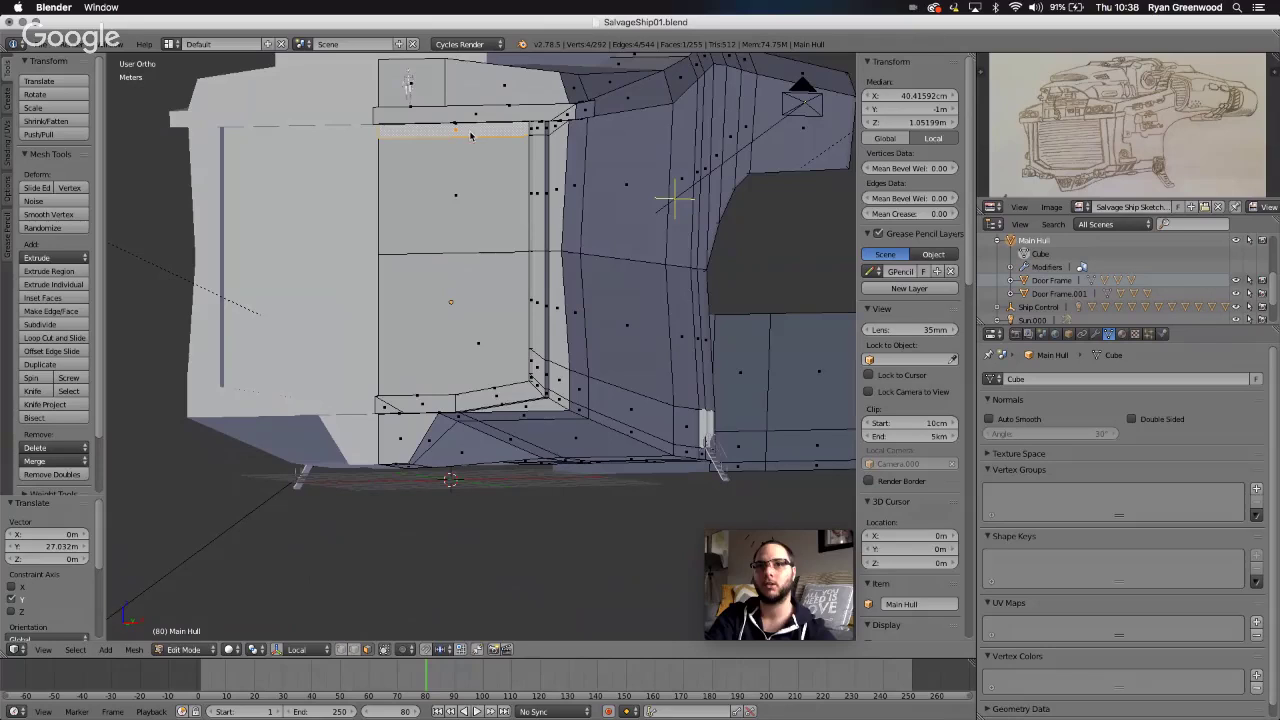
pyautogui.keyDown('shift'); pyautogui.rightClick(452, 212); pyautogui.keyUp('shift')
pyautogui.keyDown('shift'); pyautogui.rightClick(447, 298); pyautogui.keyUp('shift')
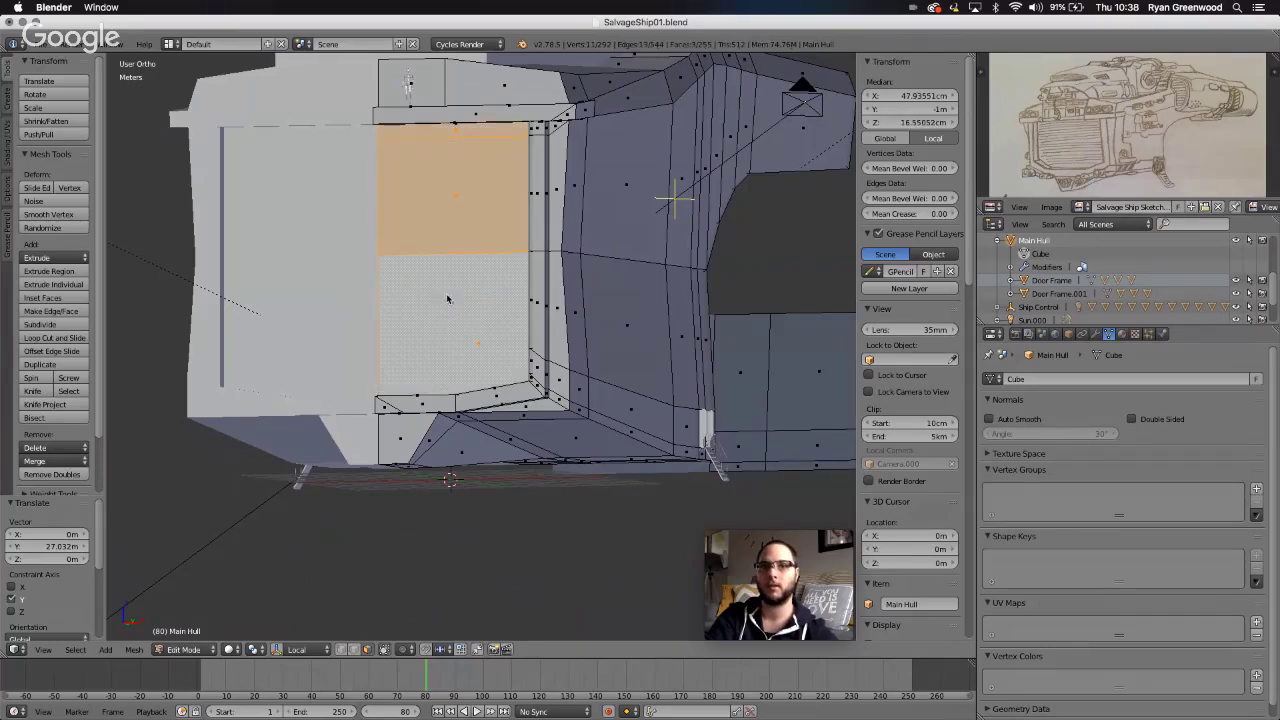
pyautogui.hscroll(10, 447, 363)
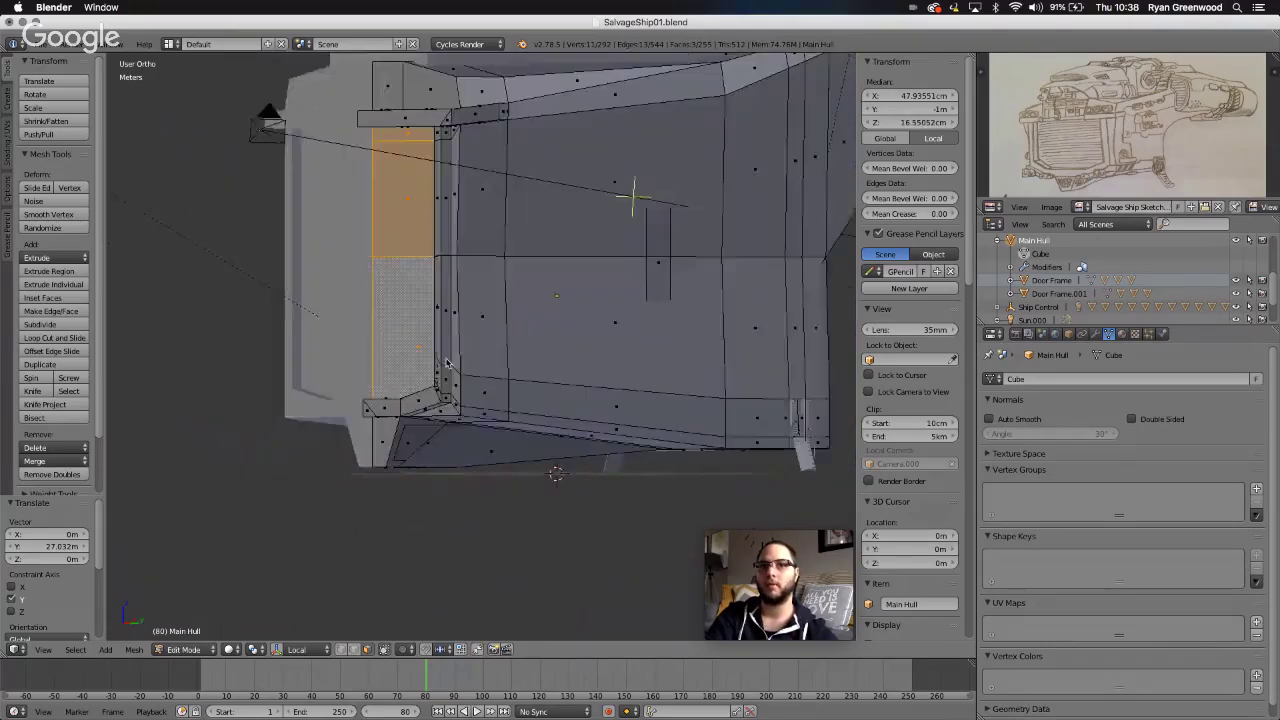
pyautogui.hscroll(2, 447, 362)
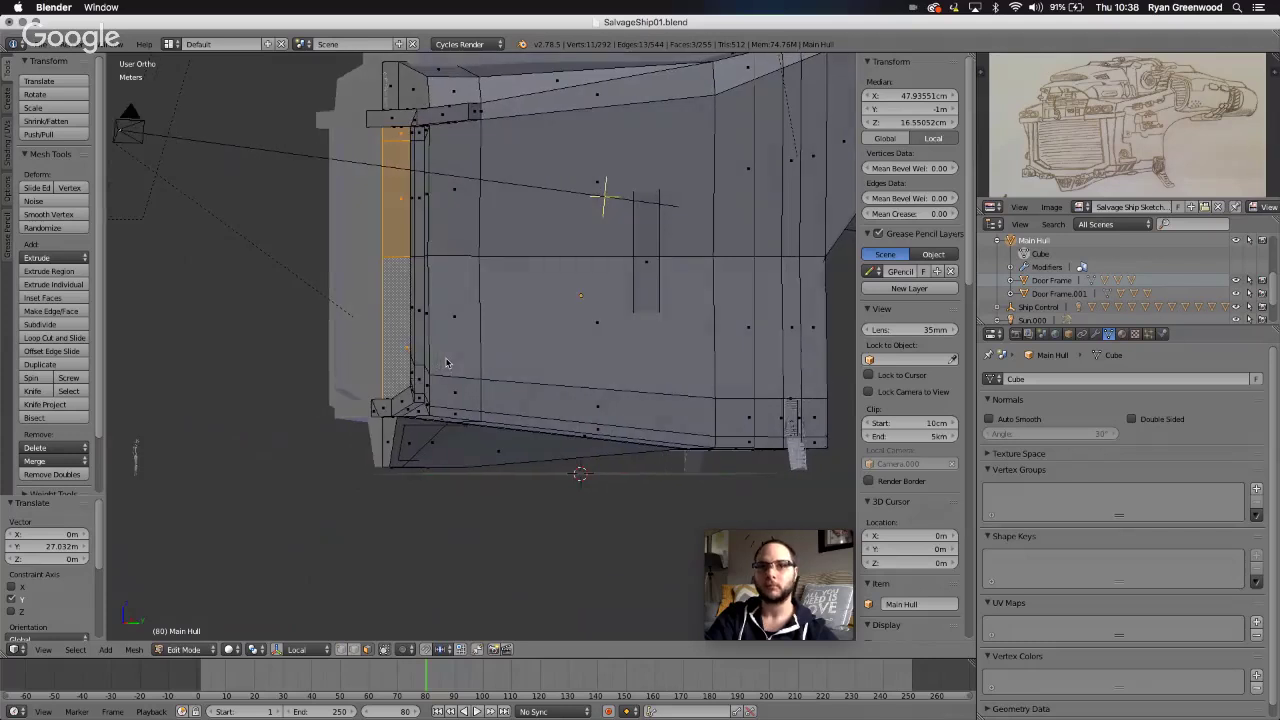
pyautogui.click(43, 650)
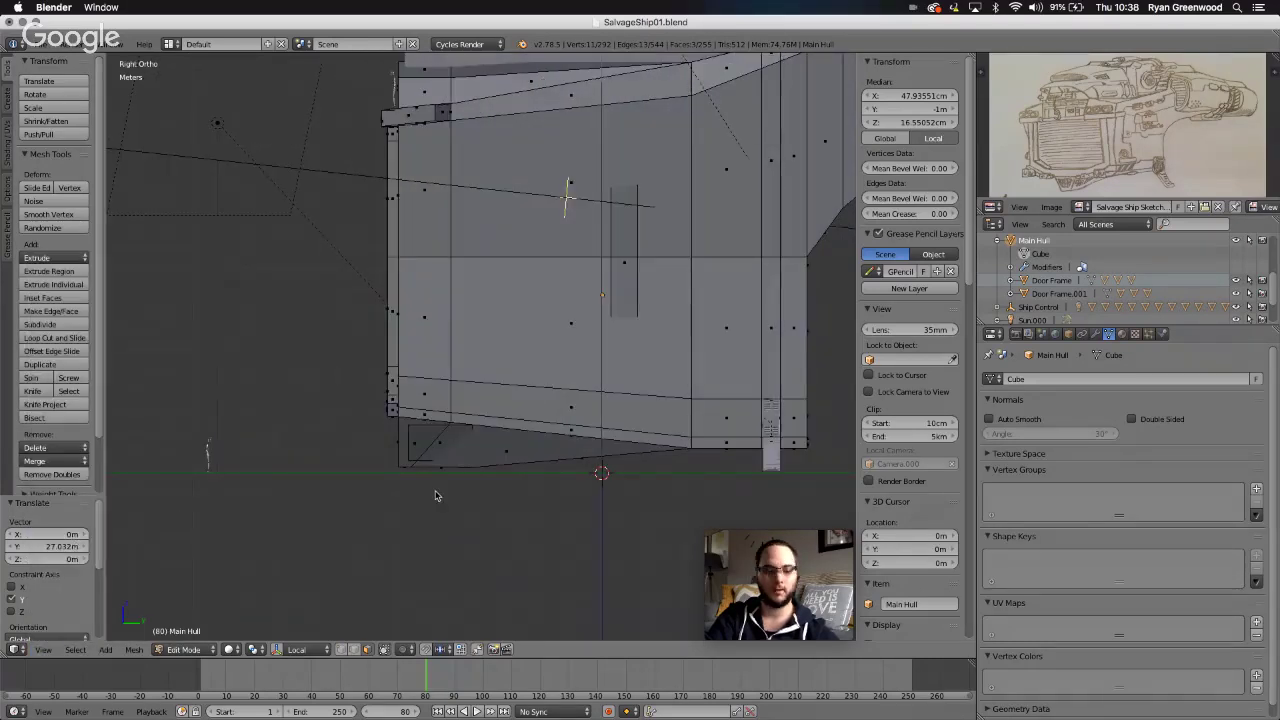
pyautogui.press('z')
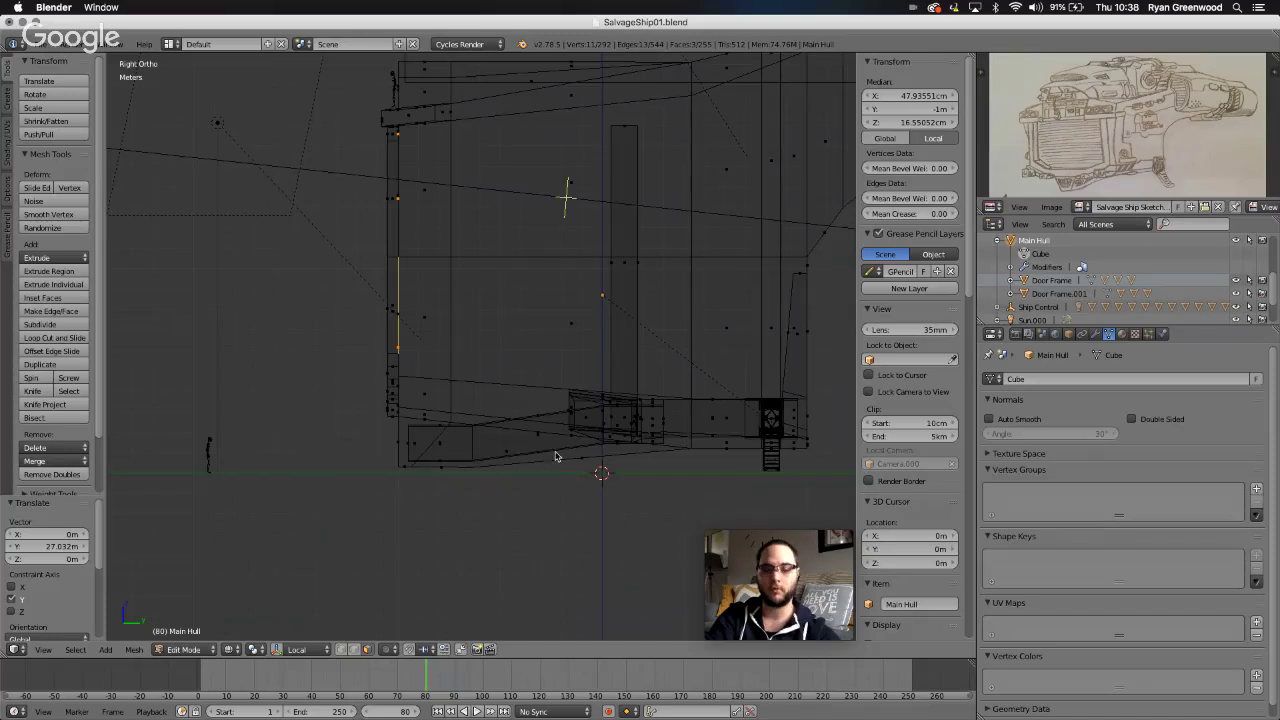
pyautogui.keyDown('shift'); pyautogui.hscroll(5, 556, 457); pyautogui.keyUp('shift')
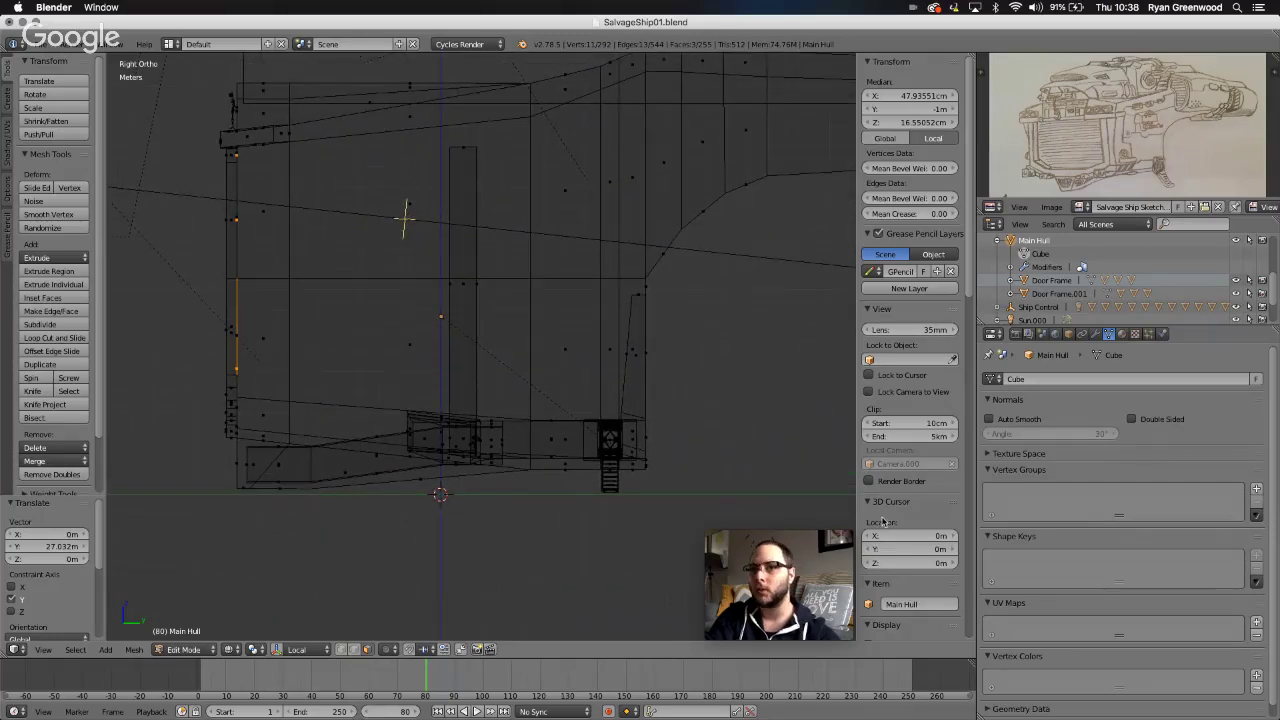
# - Look through the 3D view's display, shading, mesh display and background image settings
pyautogui.scroll(-10, 882, 521)
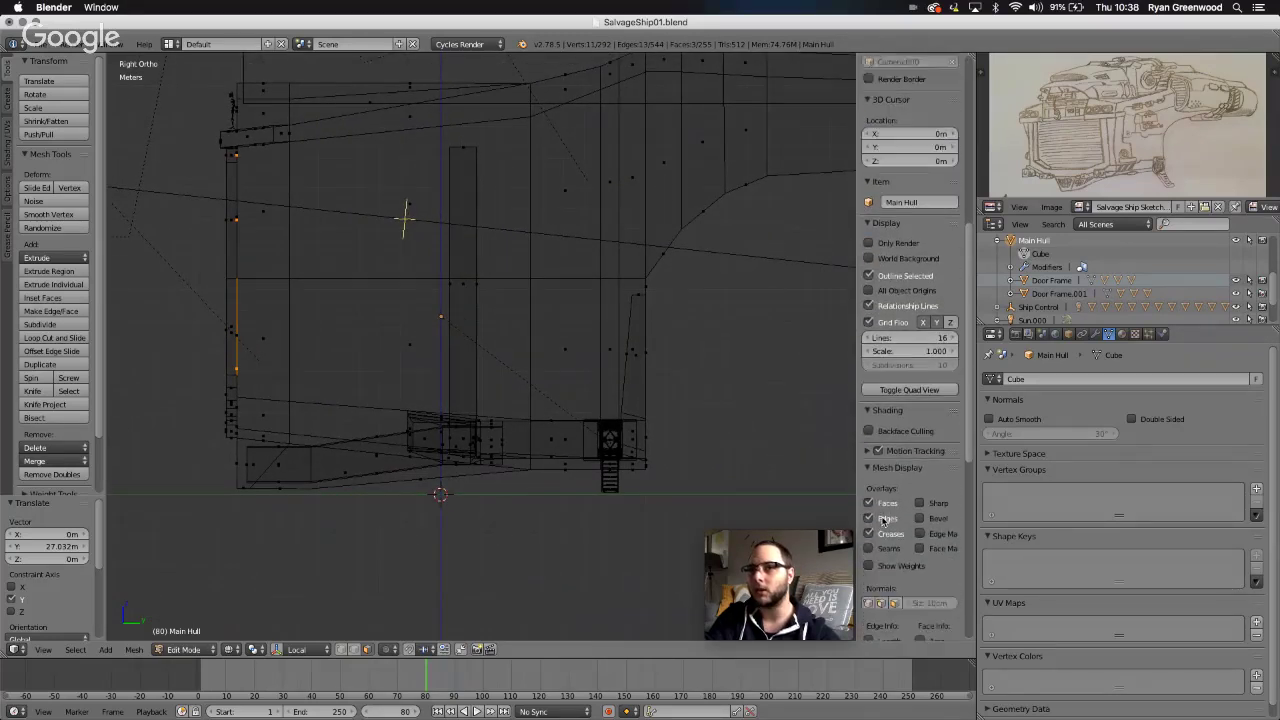
pyautogui.scroll(-2, 882, 521)
pyautogui.scroll(-5, 928, 560)
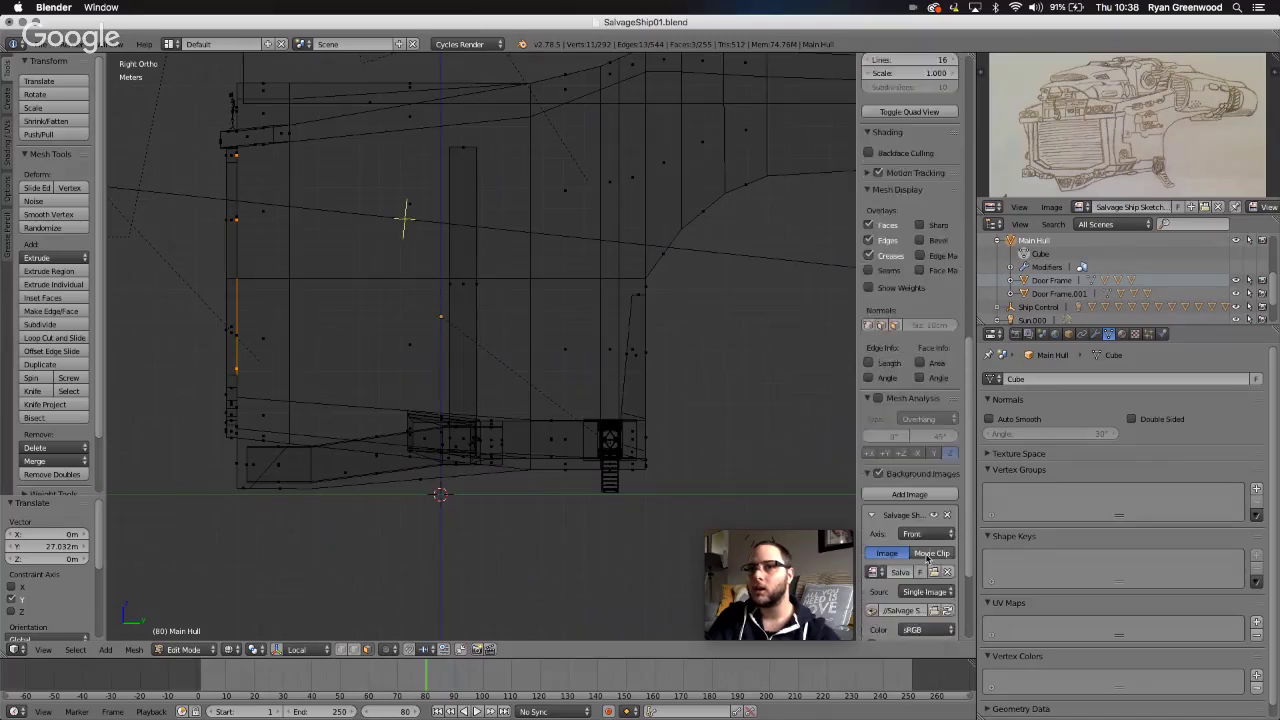
pyautogui.scroll(-4, 928, 560)
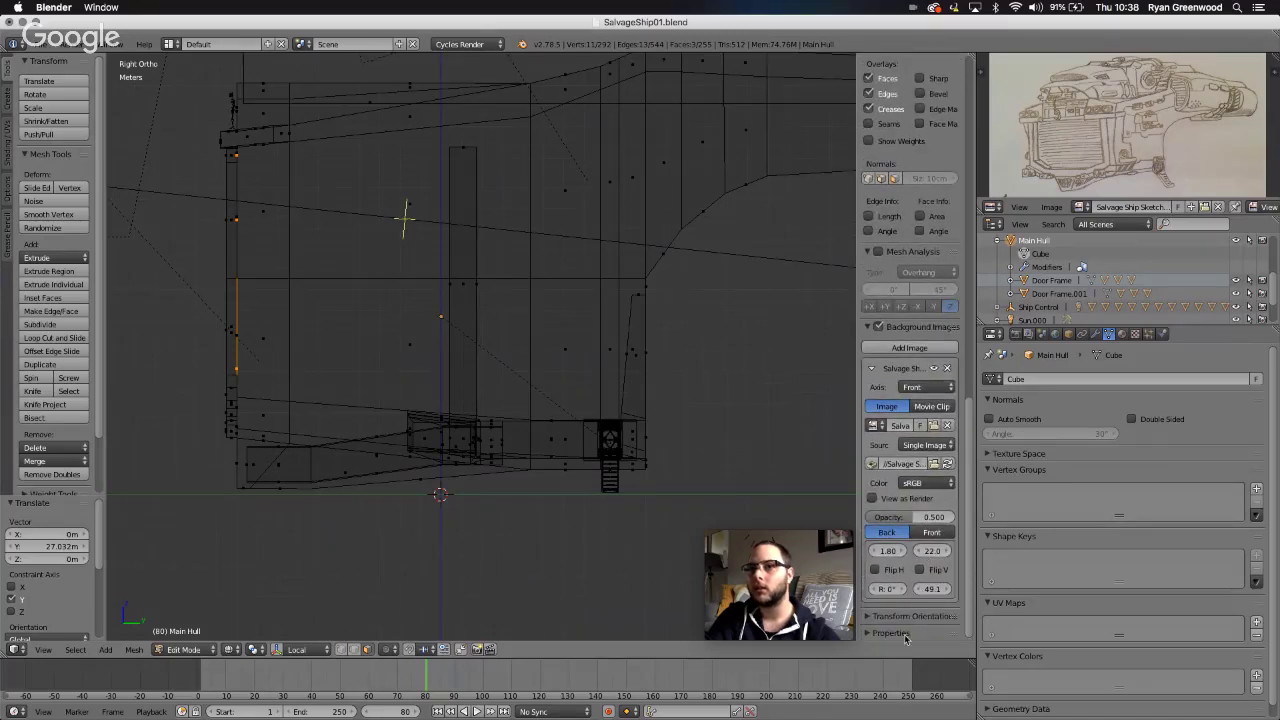
pyautogui.click(870, 638)
pyautogui.scroll(-2, 912, 640)
pyautogui.click(869, 554)
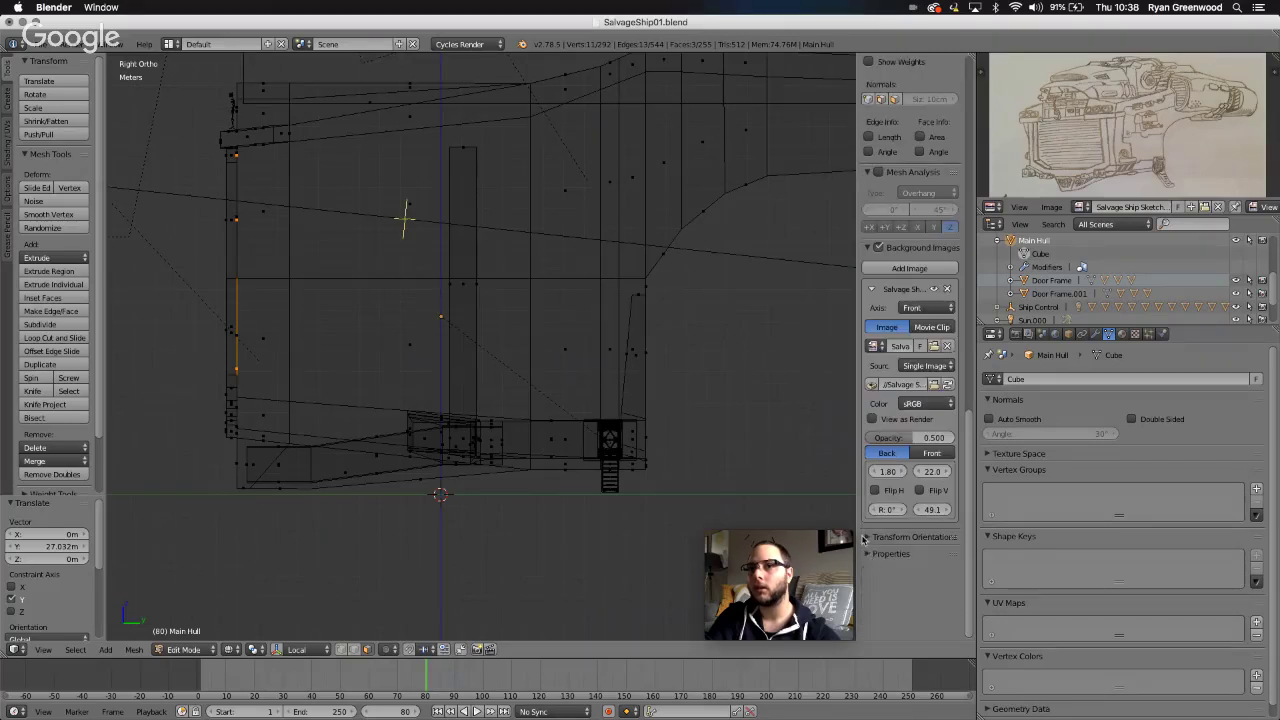
pyautogui.click(865, 538)
pyautogui.scroll(5, 914, 533)
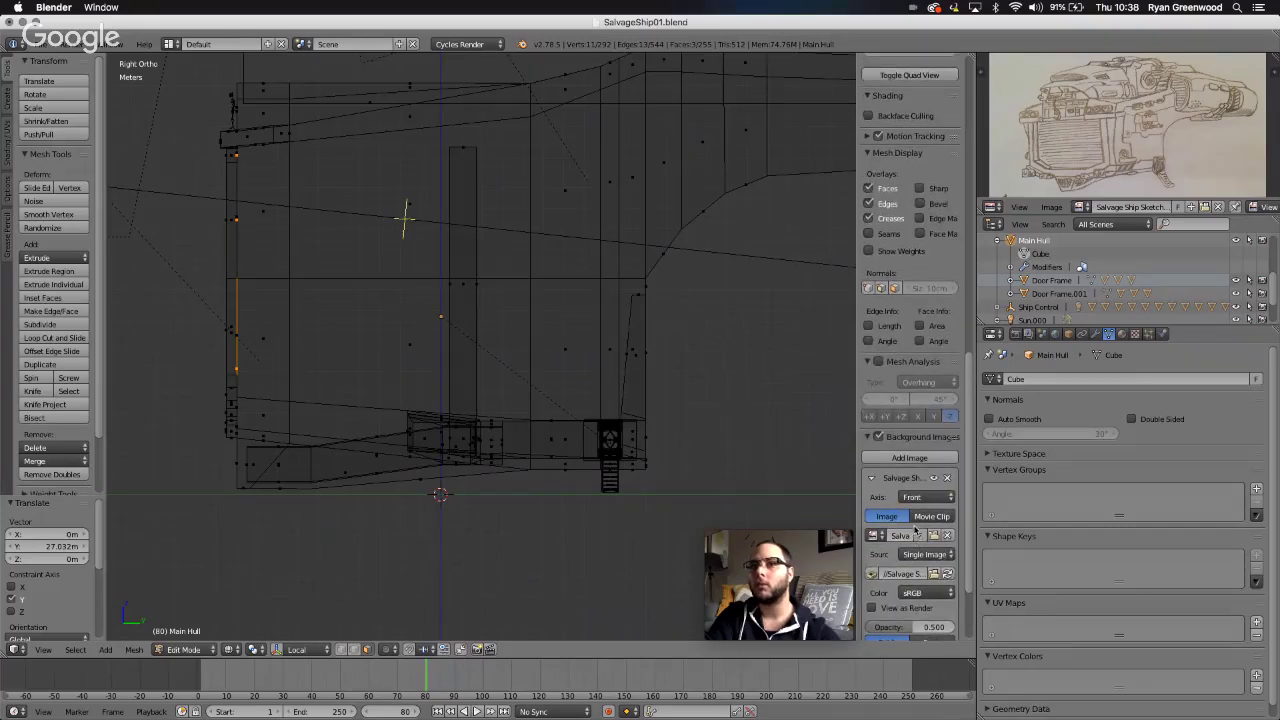
pyautogui.scroll(3, 914, 532)
pyautogui.scroll(1, 914, 532)
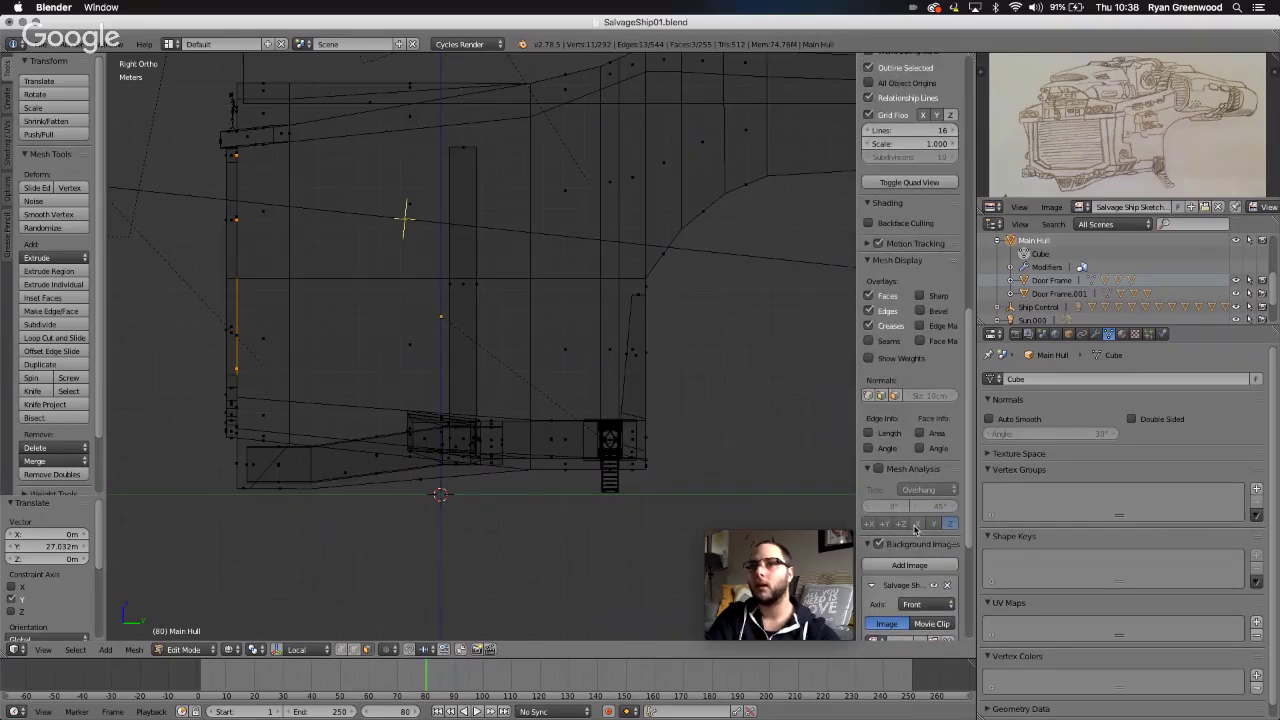
pyautogui.scroll(2, 914, 530)
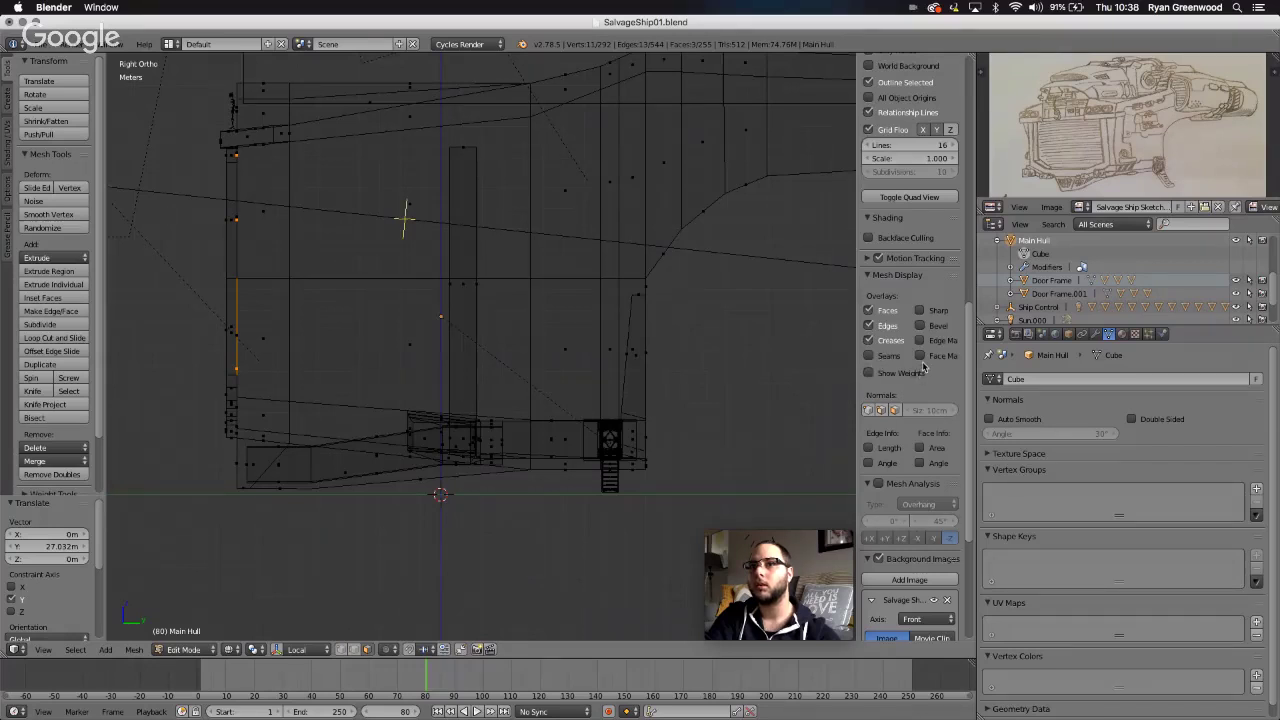
pyautogui.scroll(5, 898, 373)
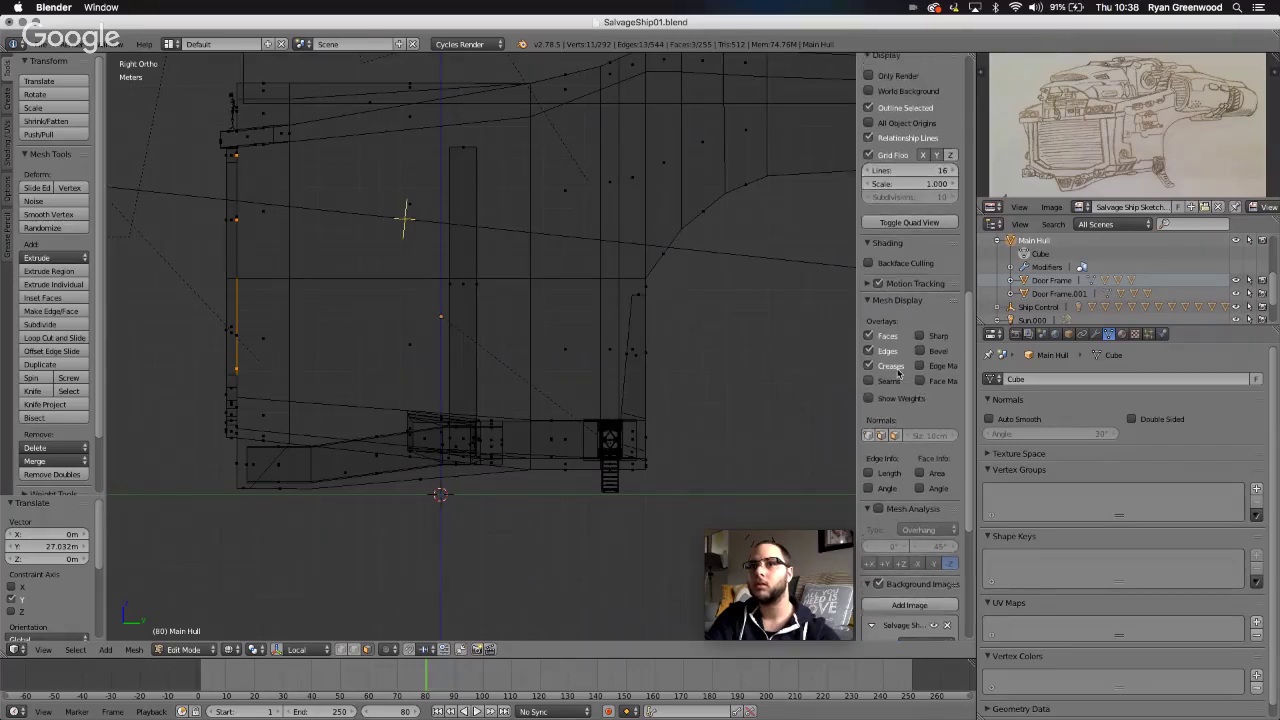
pyautogui.scroll(4, 898, 373)
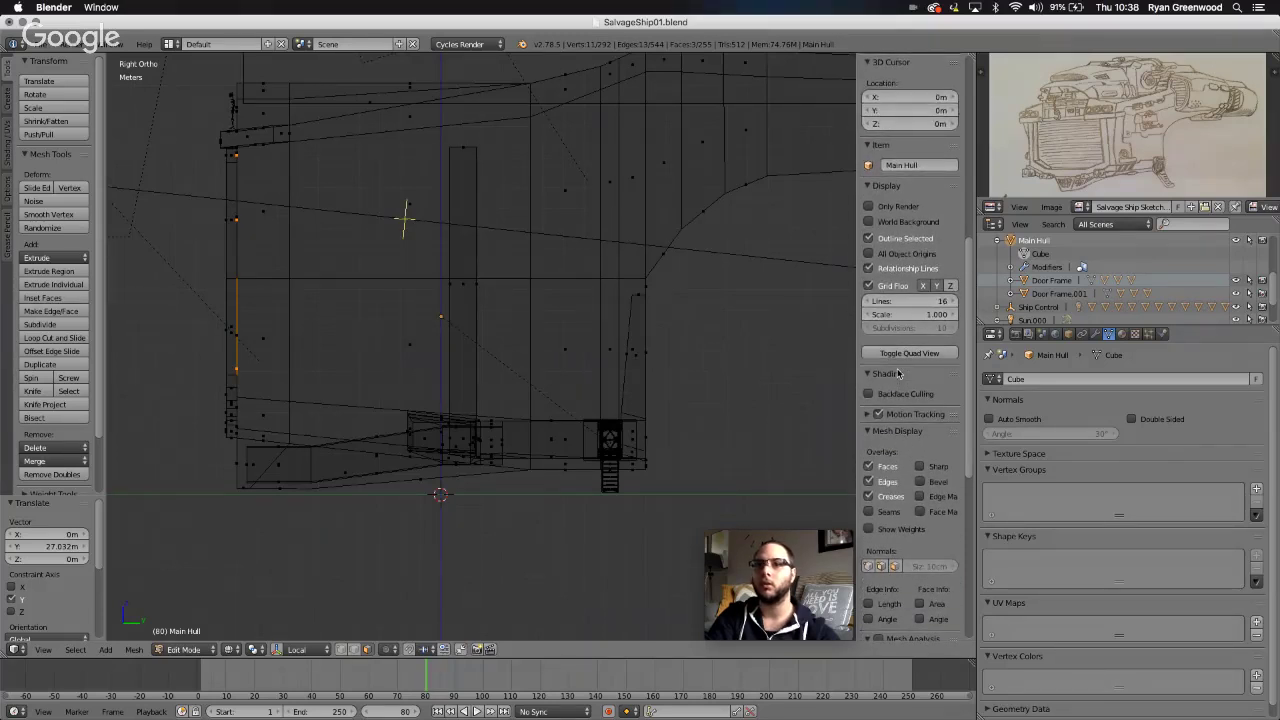
pyautogui.scroll(3, 898, 373)
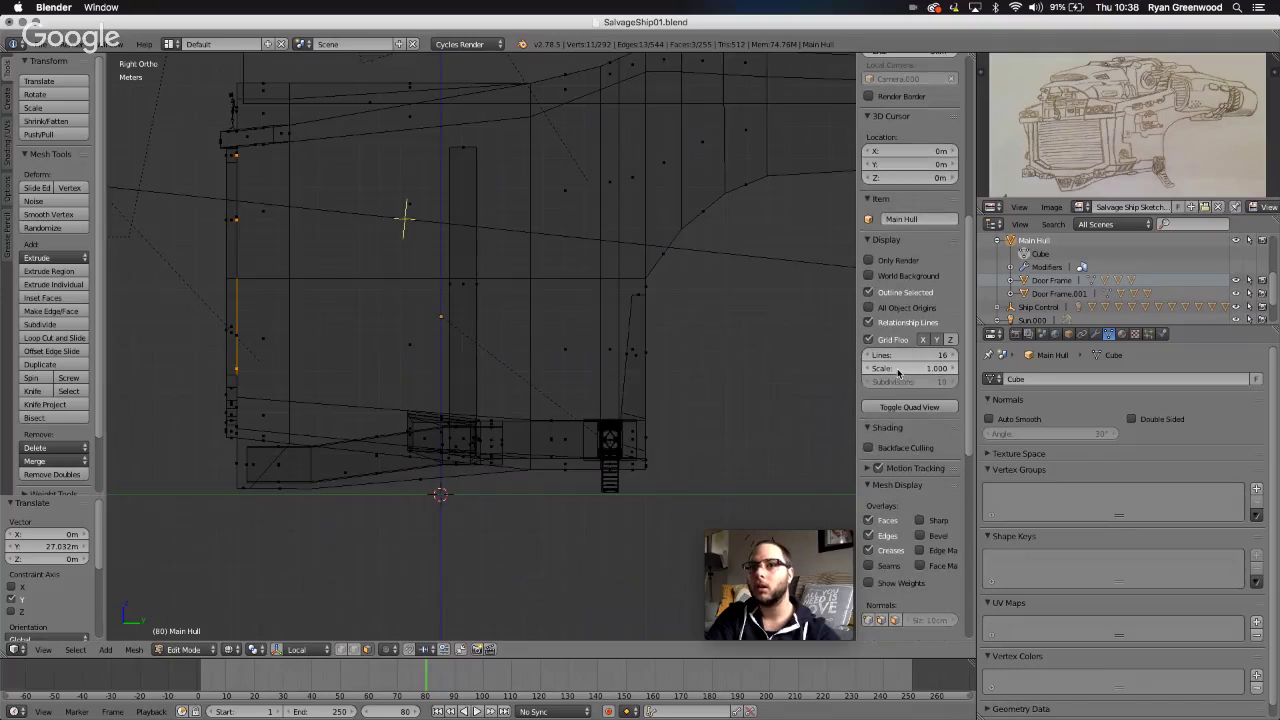
pyautogui.scroll(4, 898, 373)
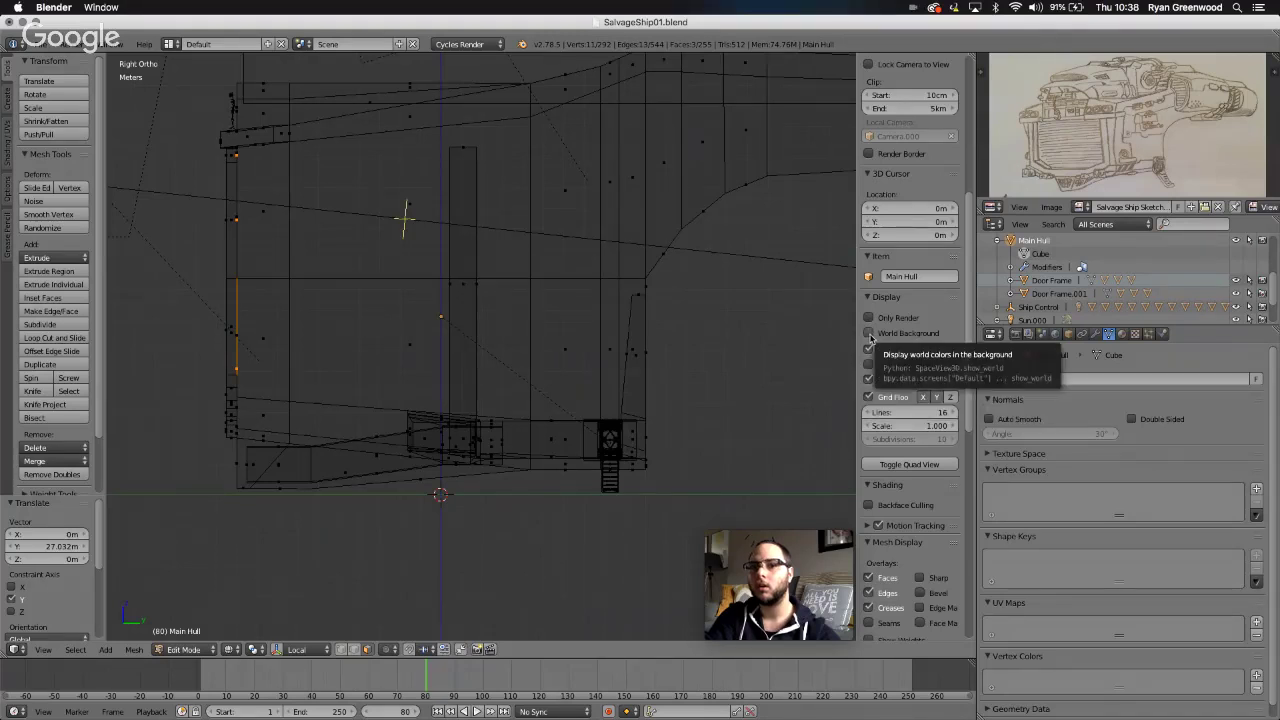
pyautogui.scroll(6, 903, 365)
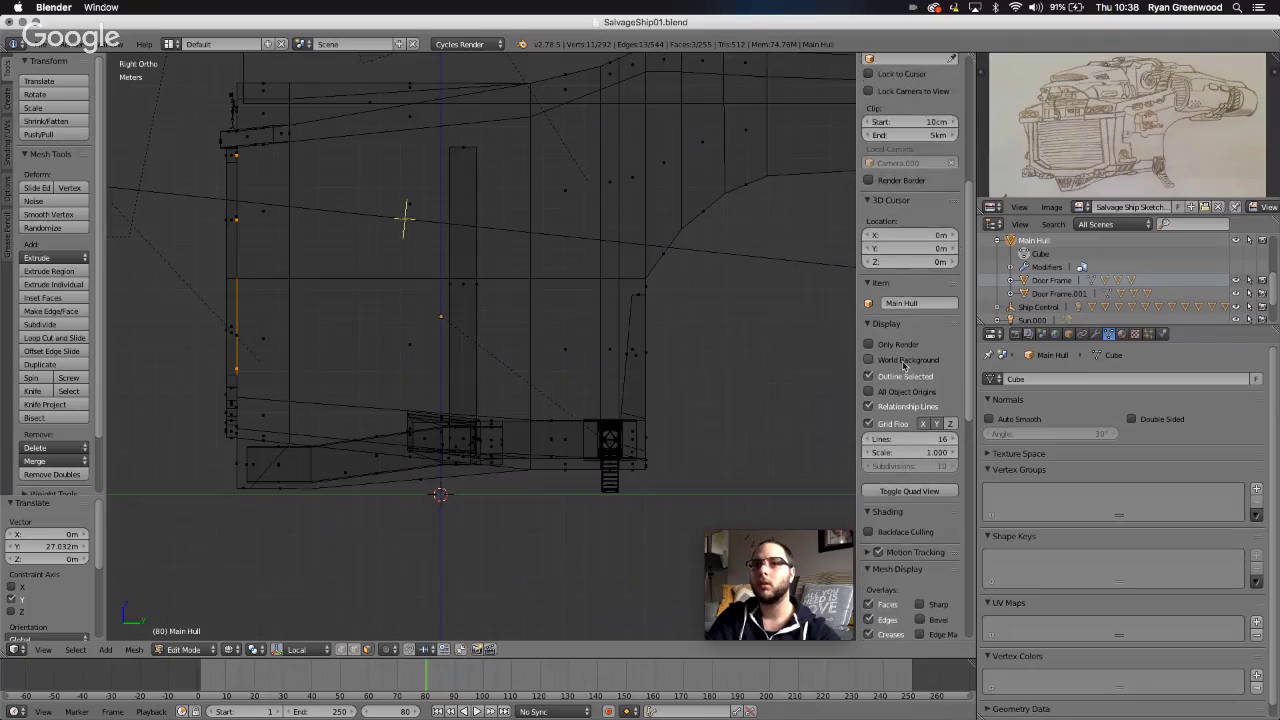
pyautogui.scroll(5, 903, 365)
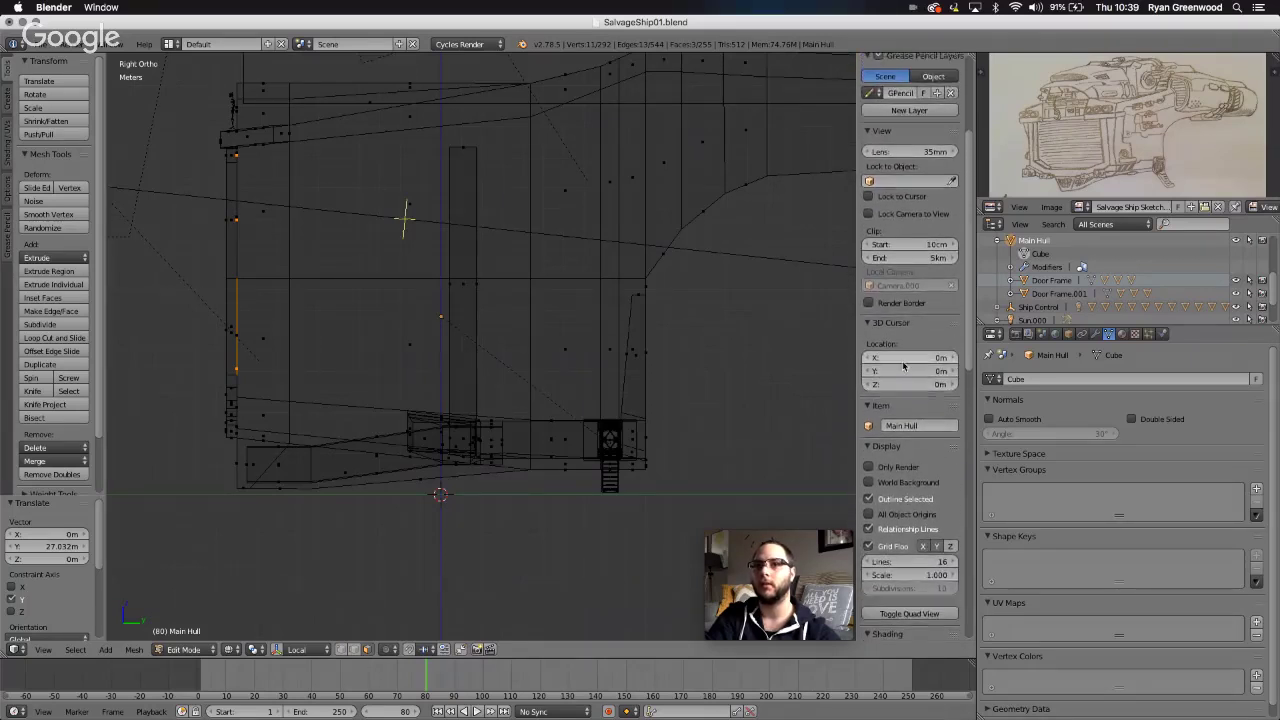
pyautogui.scroll(8, 903, 365)
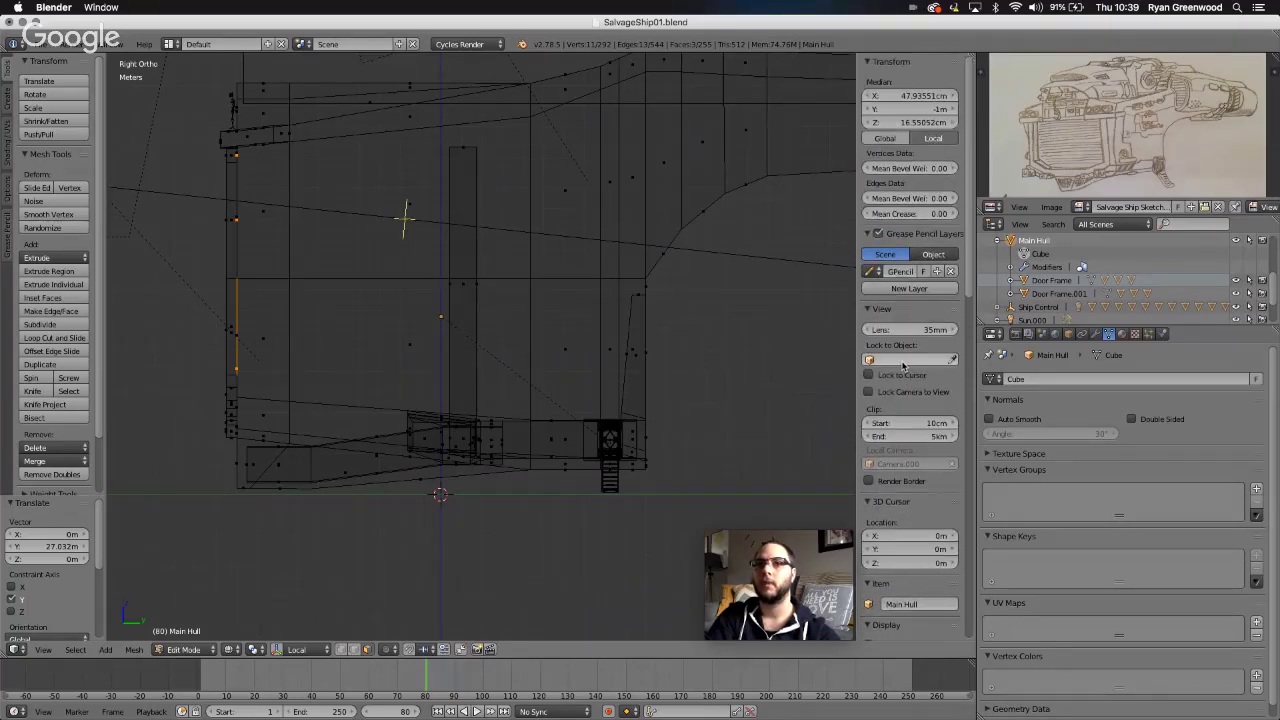
# - Extrude the three front wall faces 14.901 m back into the hull from the right side view, and return to solid shading
pyautogui.moveTo(626, 492); pyautogui.dragTo(646, 494, button='middle')
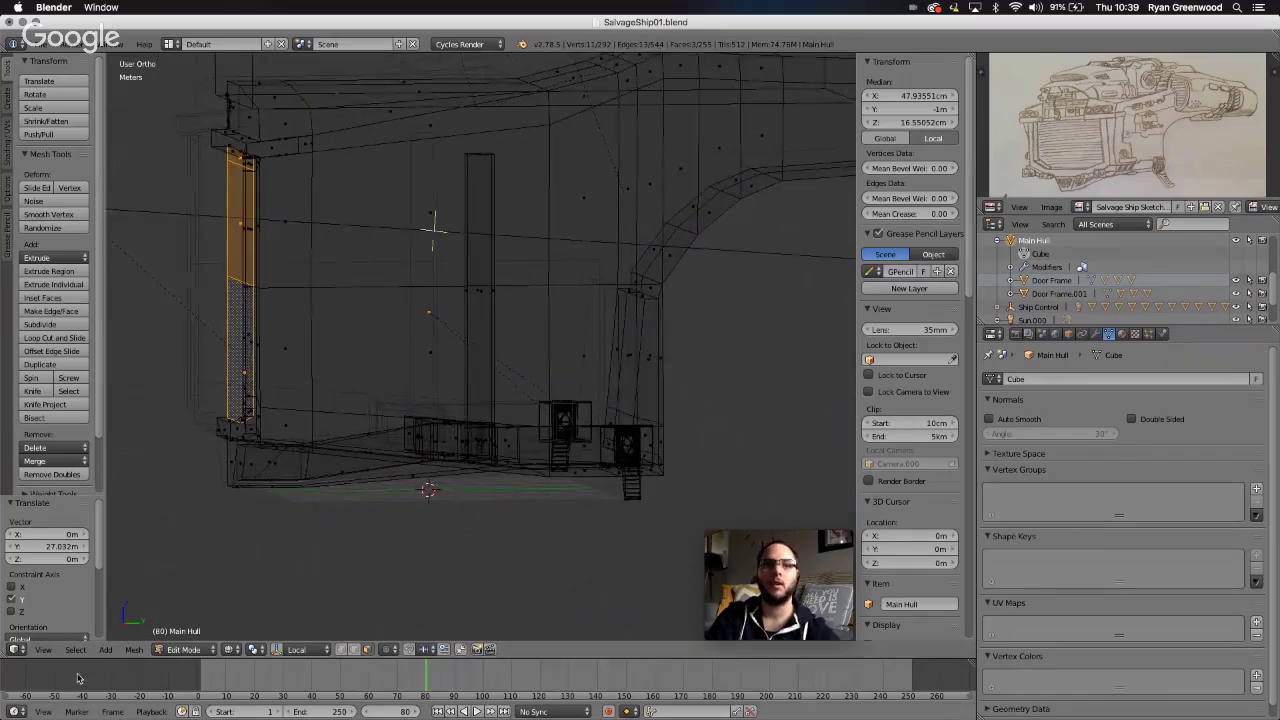
pyautogui.click(43, 649)
pyautogui.click(60, 534)
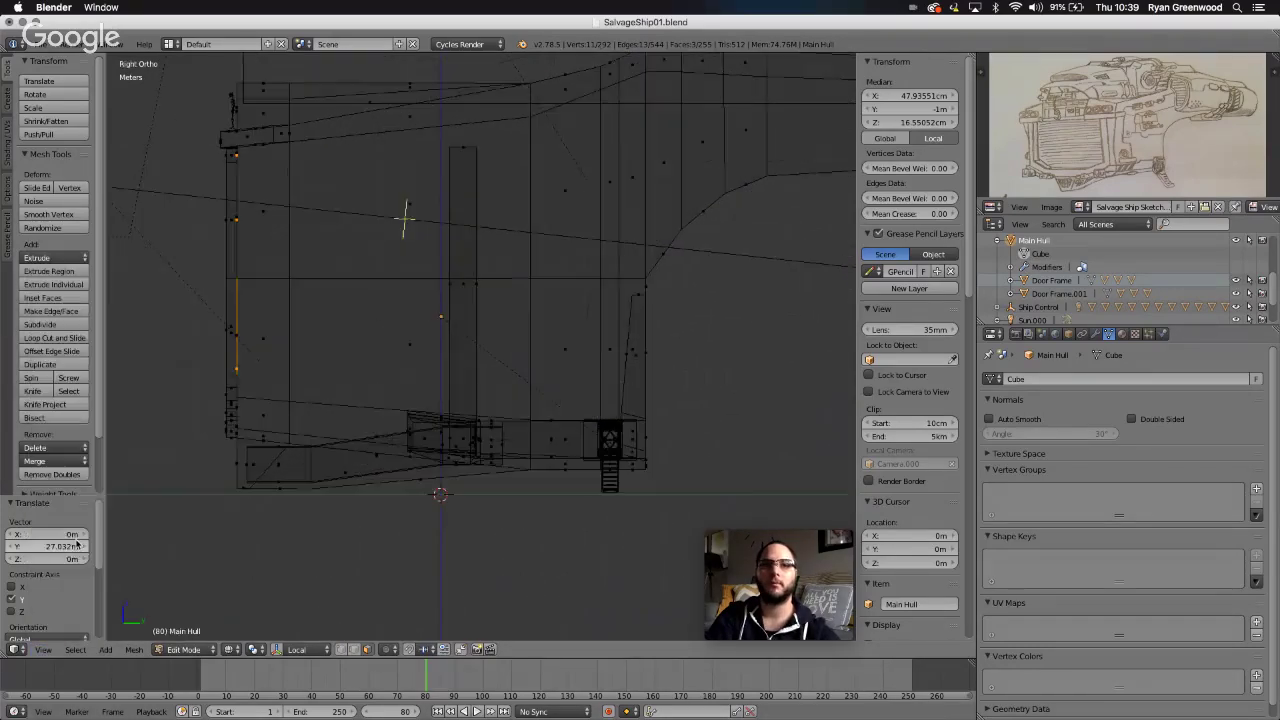
pyautogui.press('e')
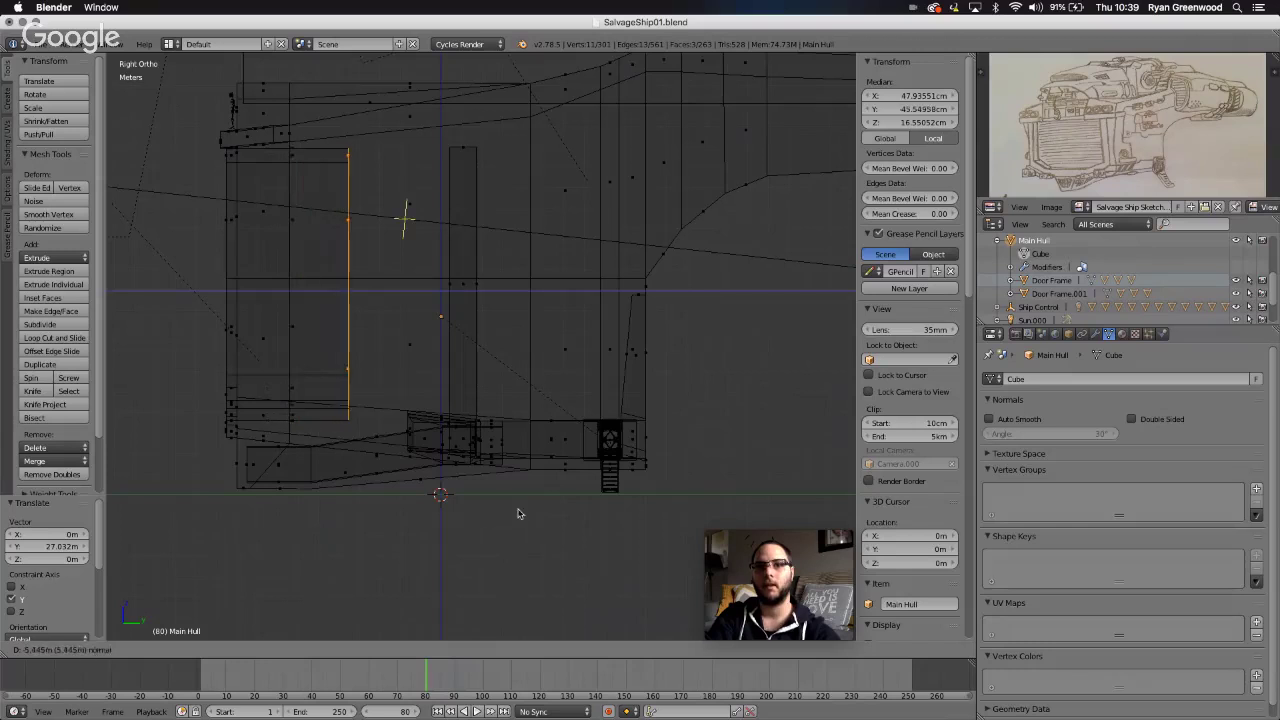
pyautogui.click(706, 467)
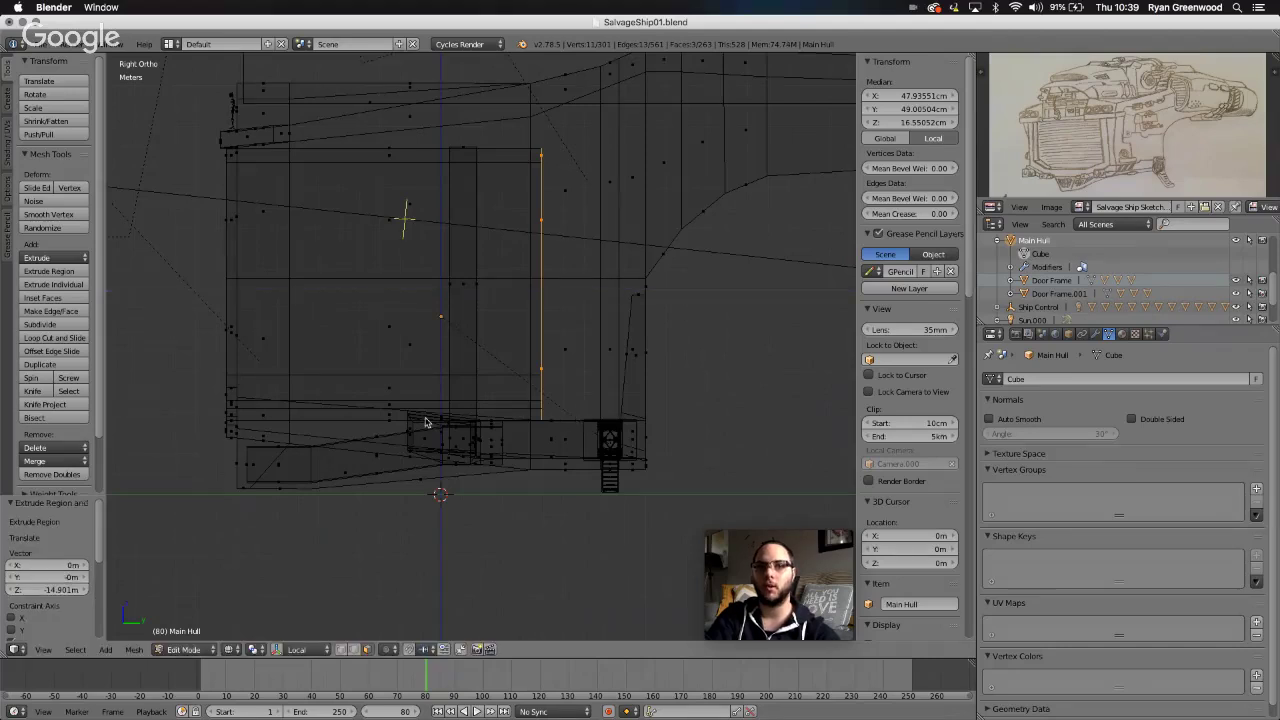
pyautogui.hscroll(-5, 520, 469)
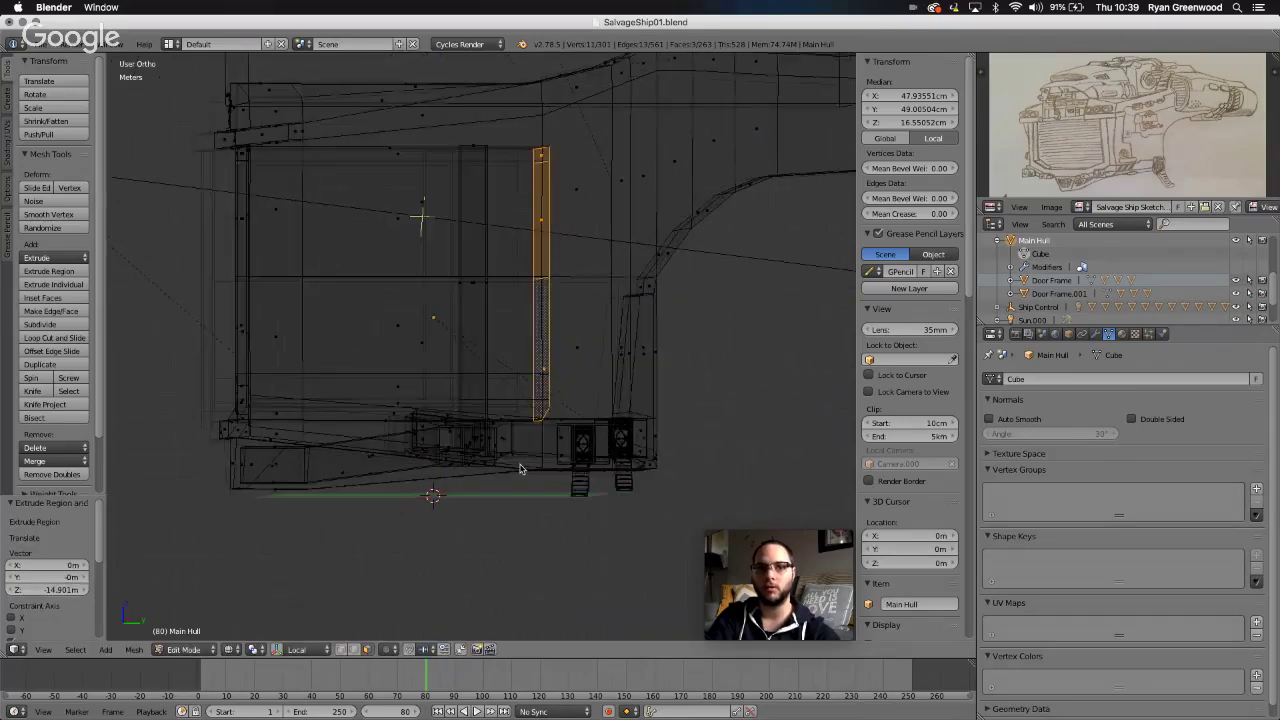
pyautogui.scroll(-5, 520, 469)
pyautogui.hscroll(-10, 520, 469)
pyautogui.scroll(5, 520, 469)
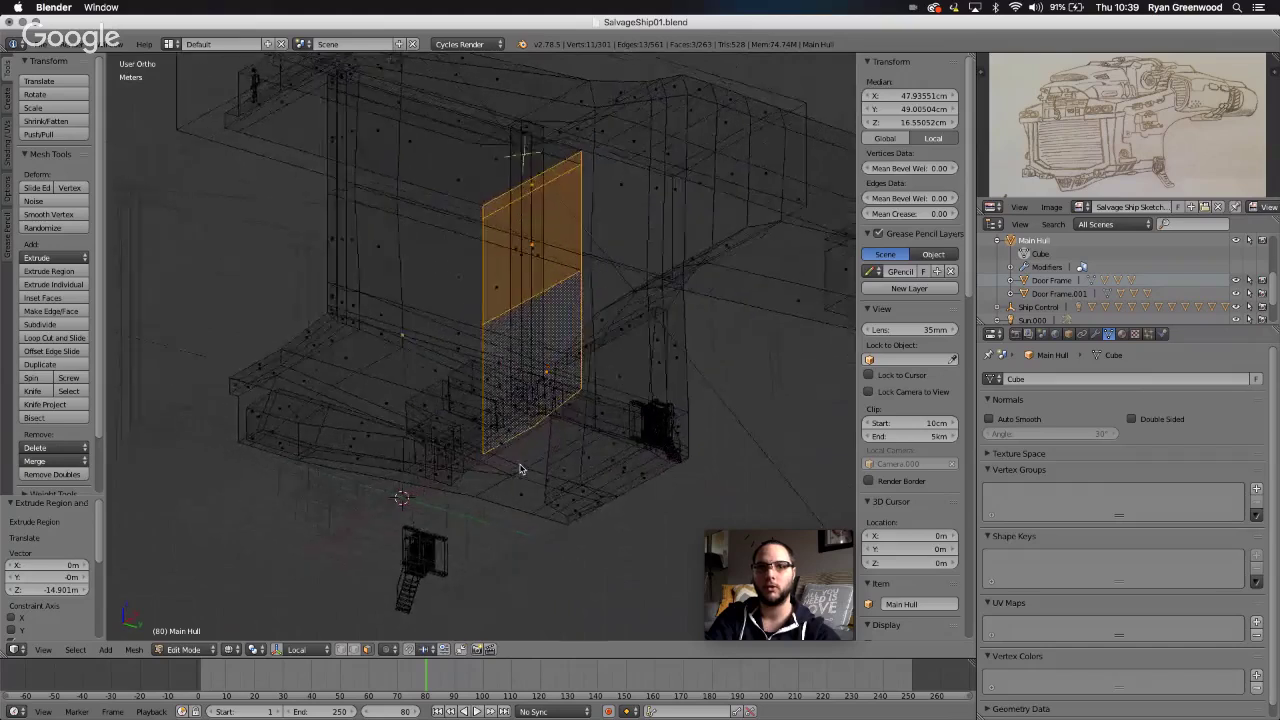
pyautogui.press('z')
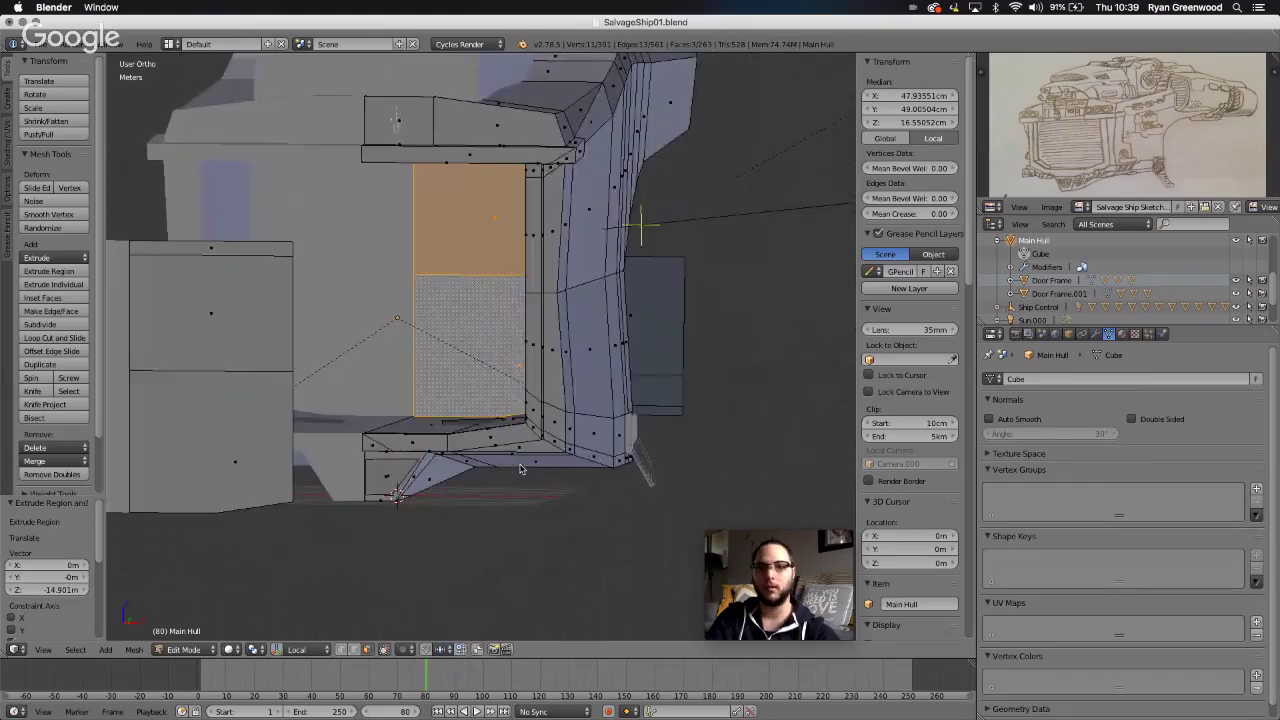
# - Examine the recessed front wall from several angles and show the hull as wireframe in the right side view
pyautogui.hscroll(-10, 520, 469)
pyautogui.scroll(5, 520, 469)
pyautogui.hscroll(5, 520, 469)
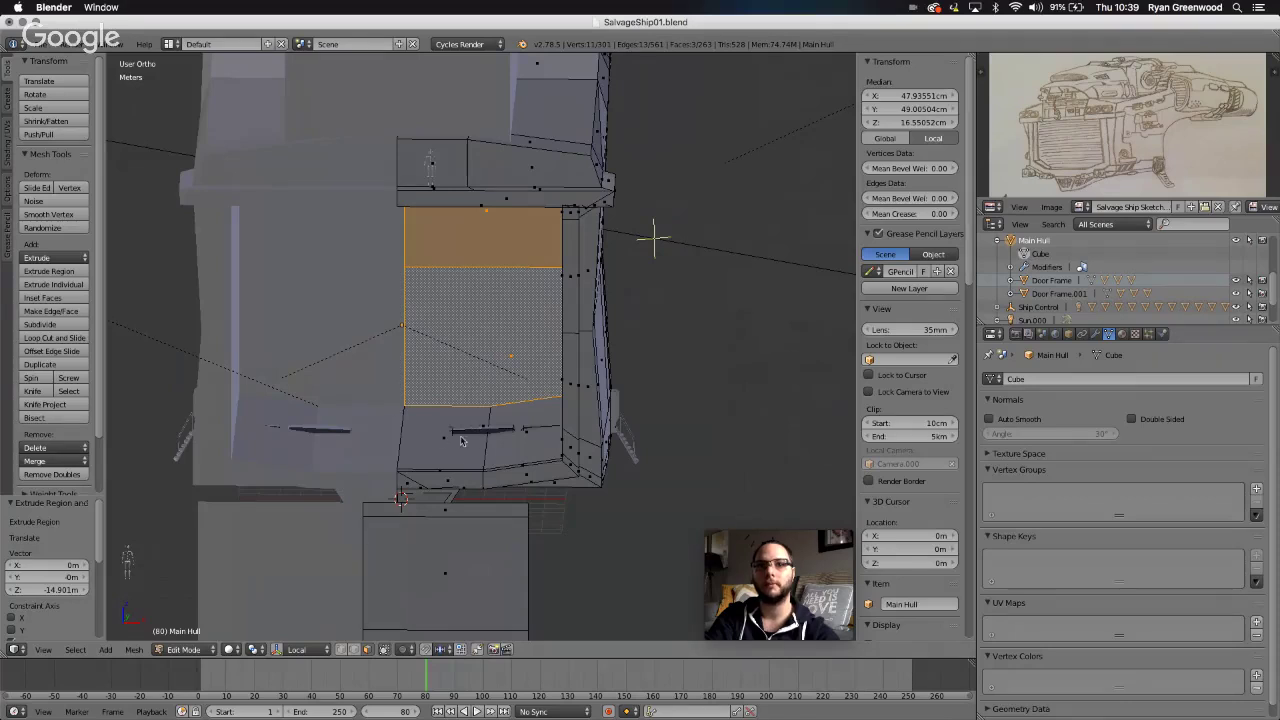
pyautogui.hscroll(10, 491, 478)
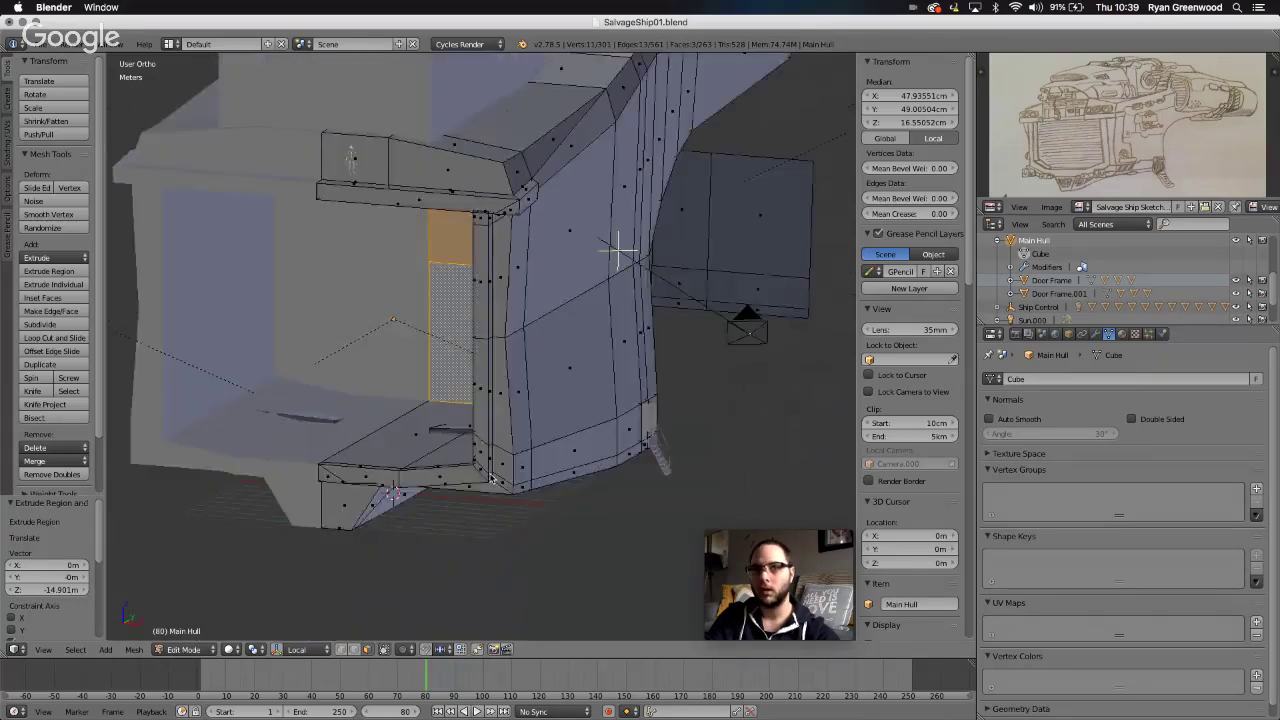
pyautogui.hscroll(5, 491, 478)
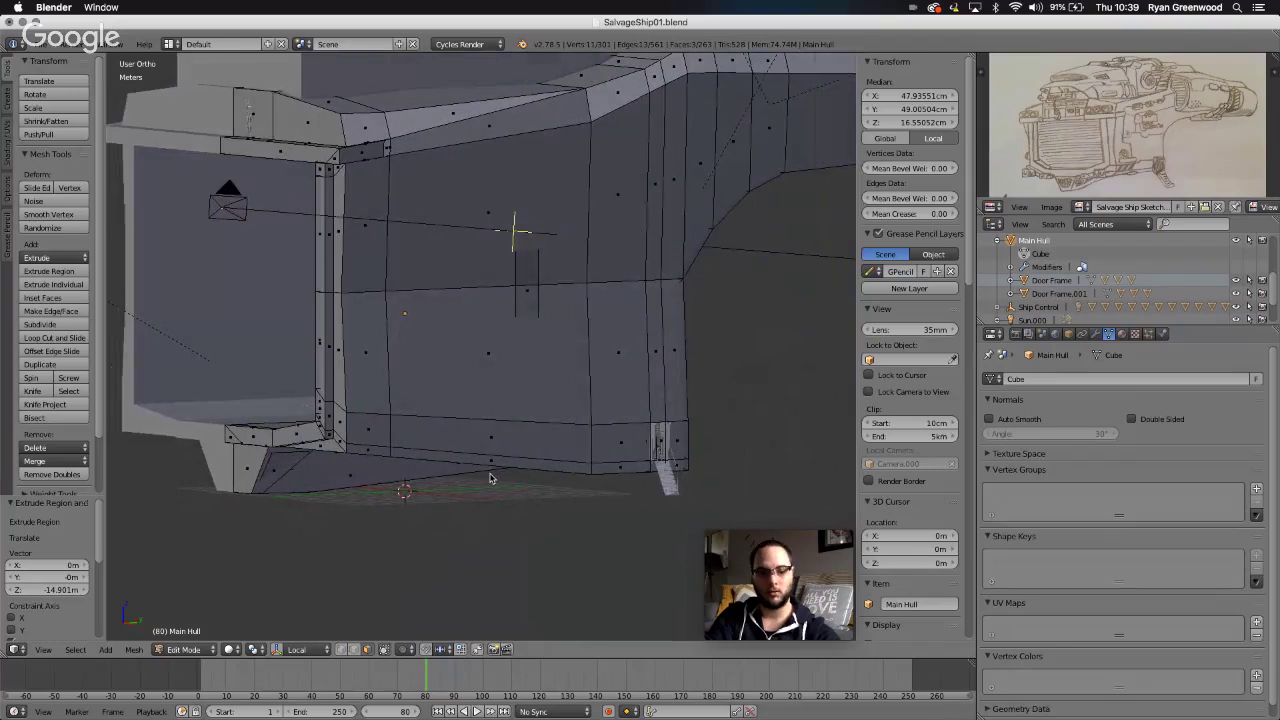
pyautogui.press('z')
pyautogui.scroll(-6, 490, 478)
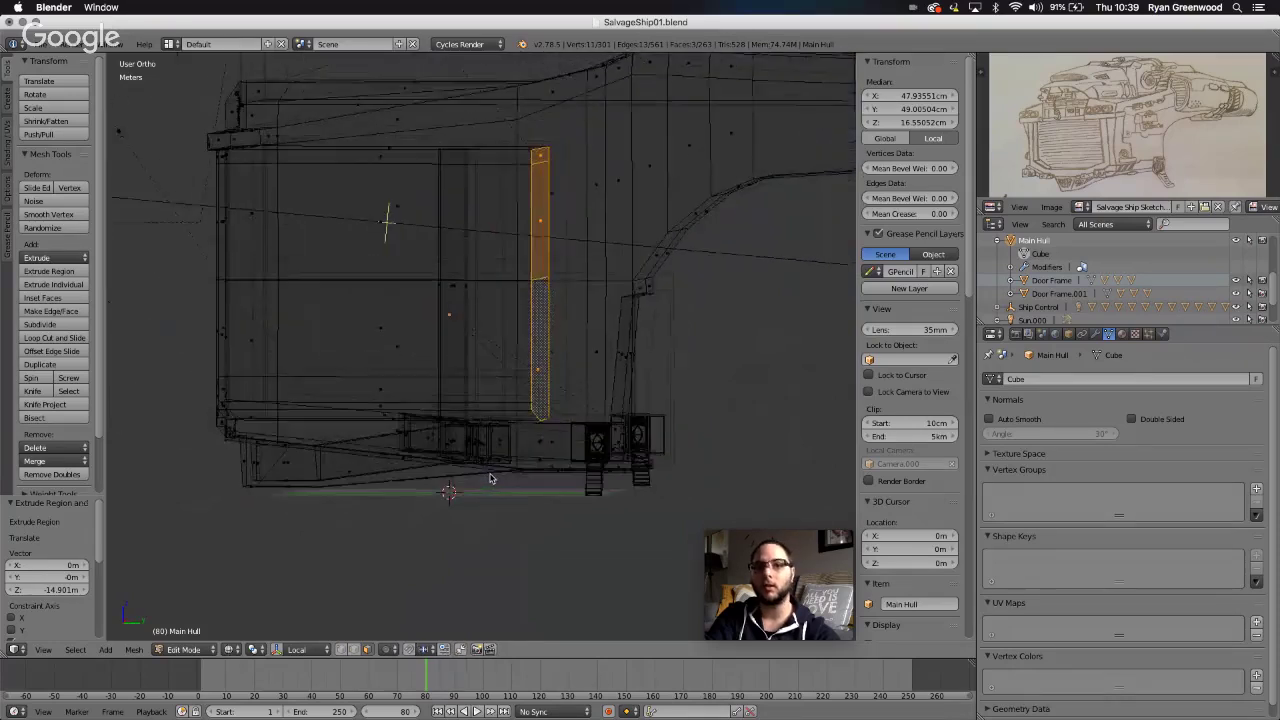
pyautogui.hscroll(-5, 453, 448)
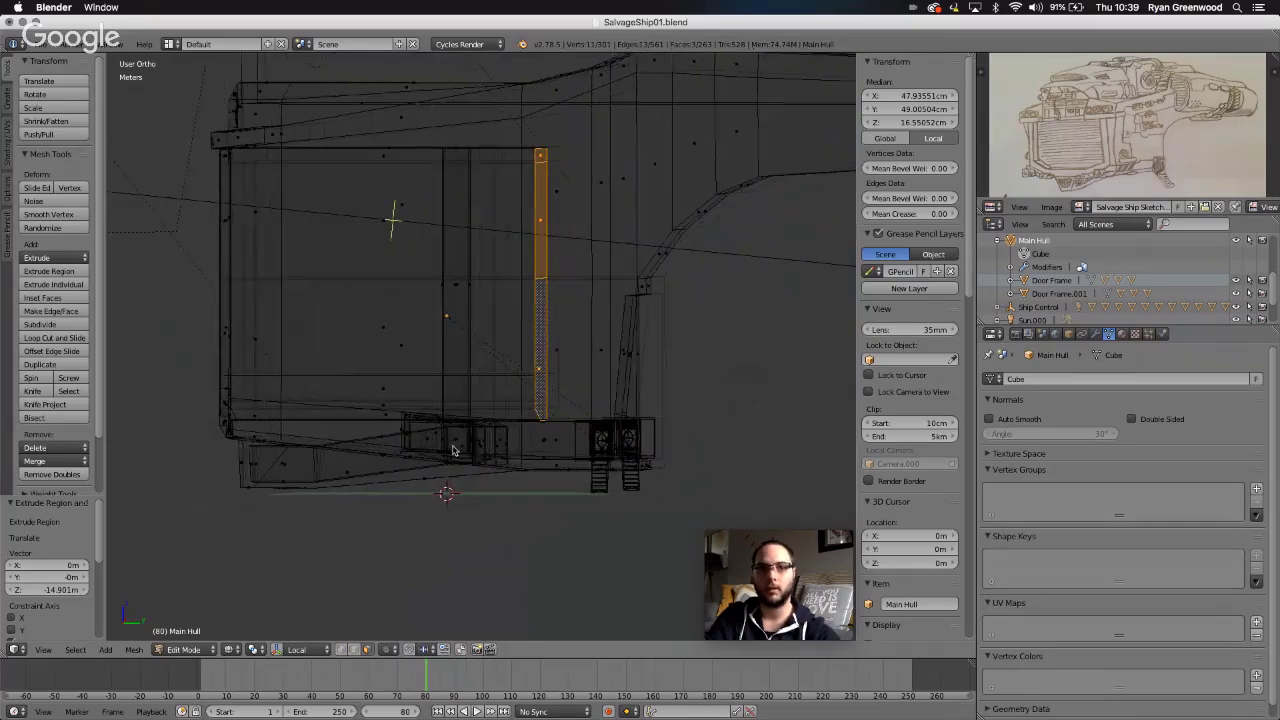
pyautogui.hscroll(-5, 439, 488)
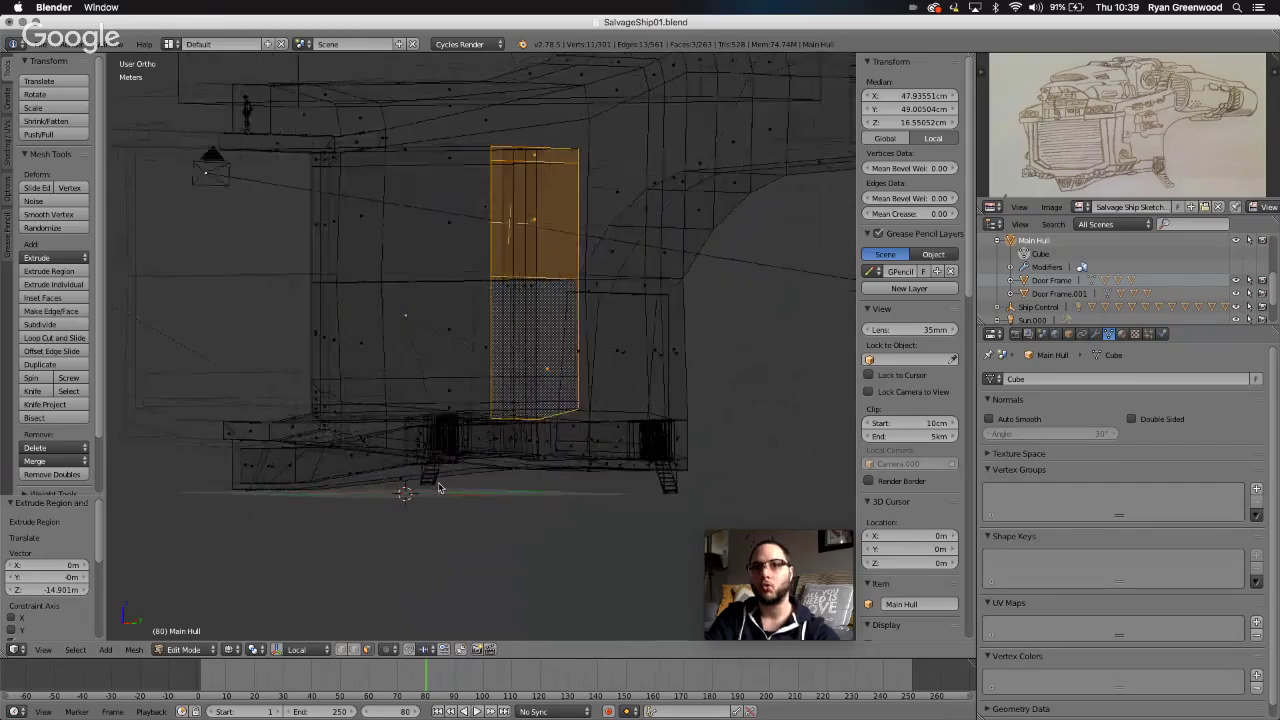
pyautogui.hscroll(4, 439, 488)
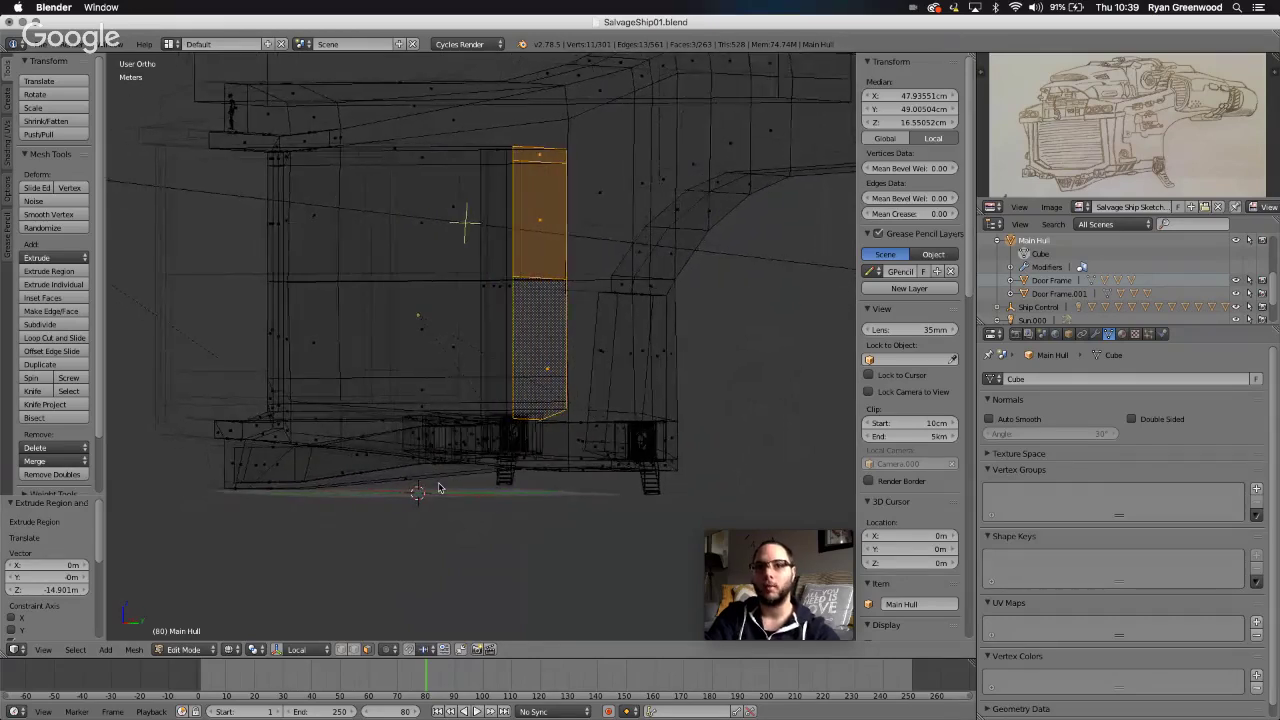
pyautogui.click(42, 650)
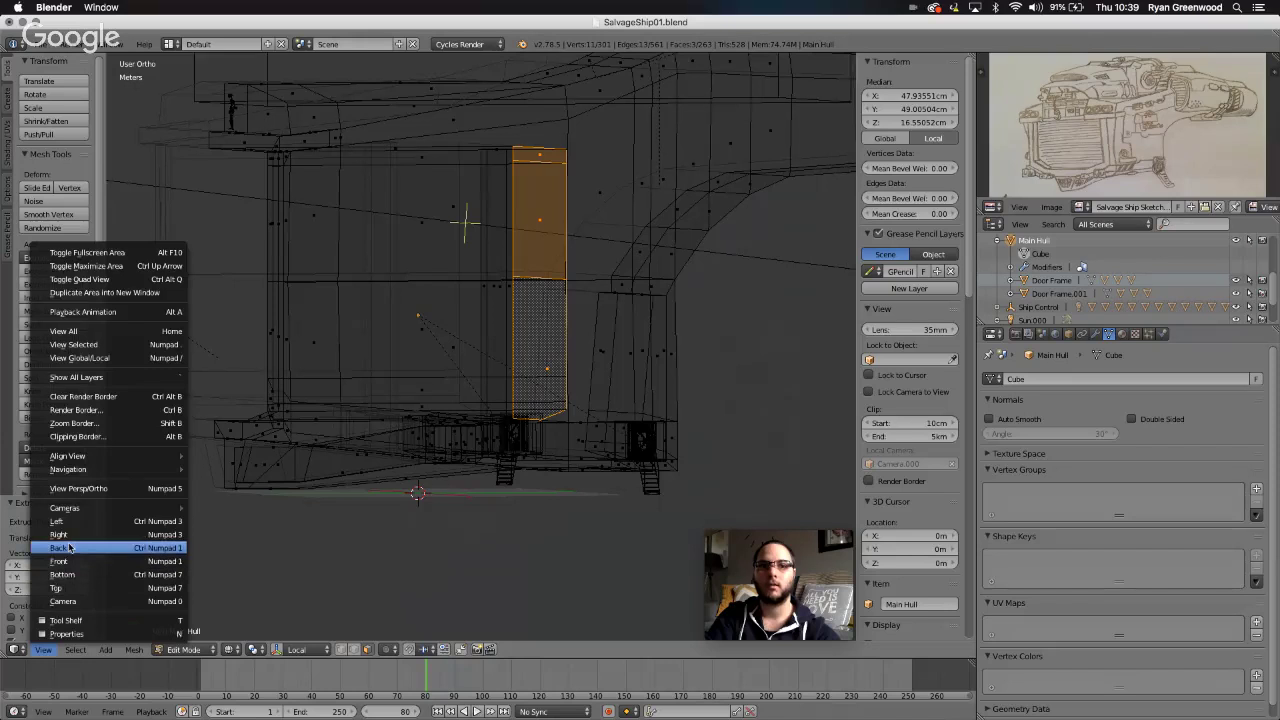
pyautogui.click(60, 534)
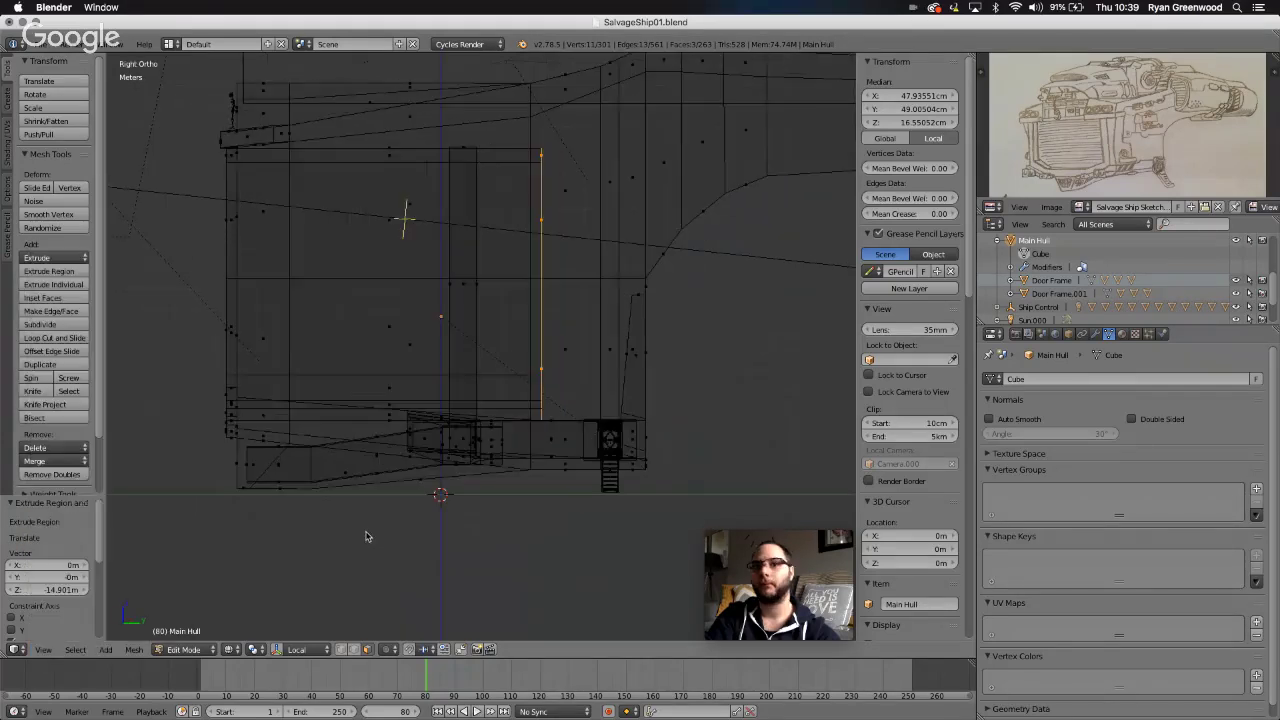
# - Scale the three recessed faces to 0.801 along Z and move them 6.684 m forward along Y
pyautogui.press('s')
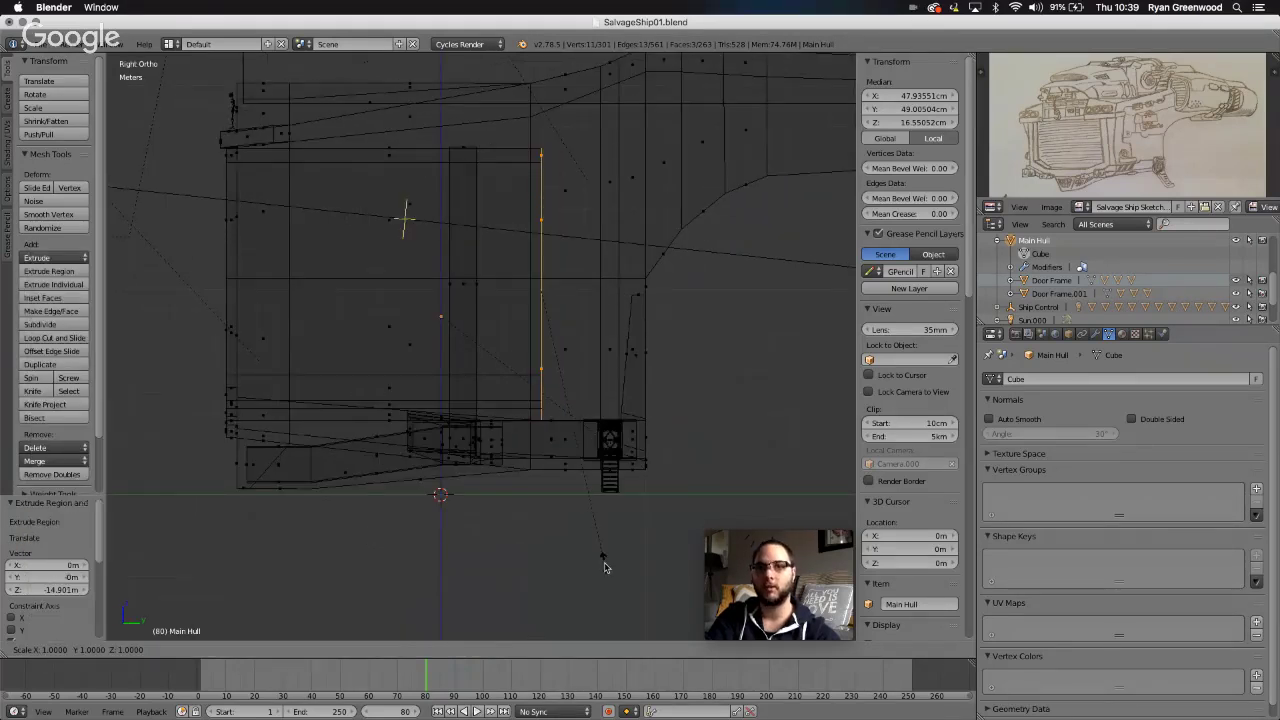
pyautogui.press('z')
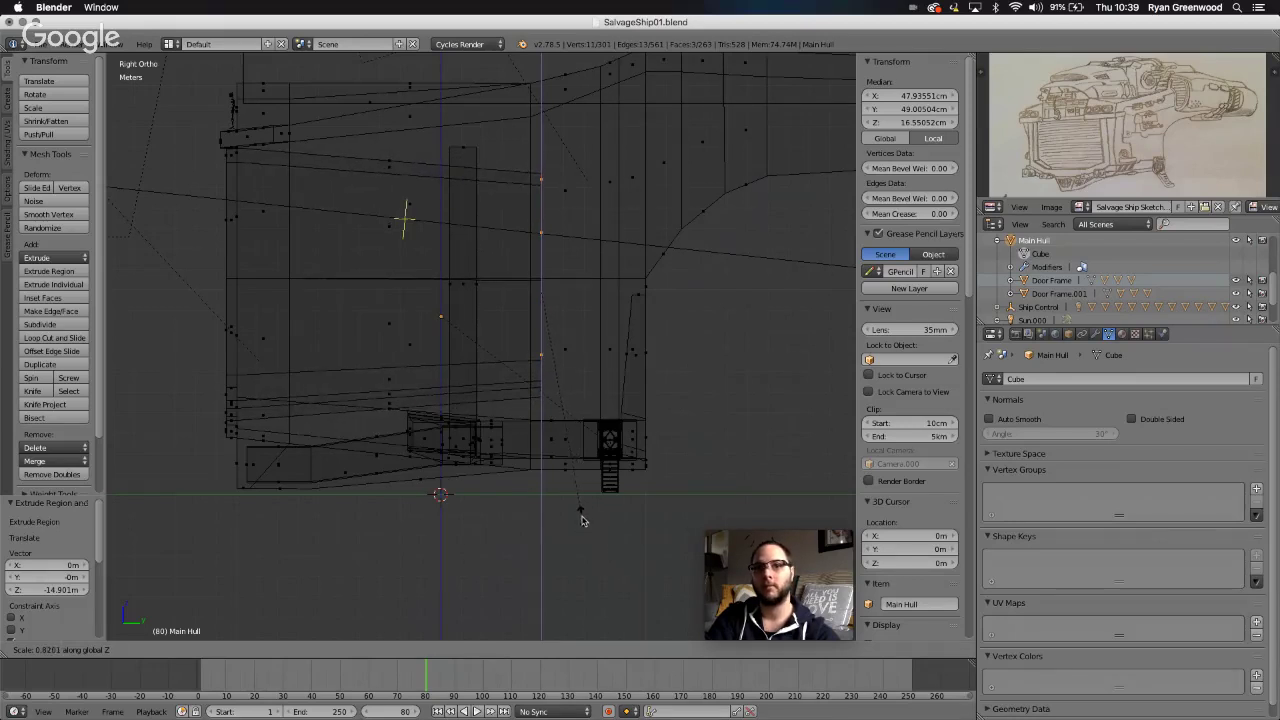
pyautogui.click(577, 516)
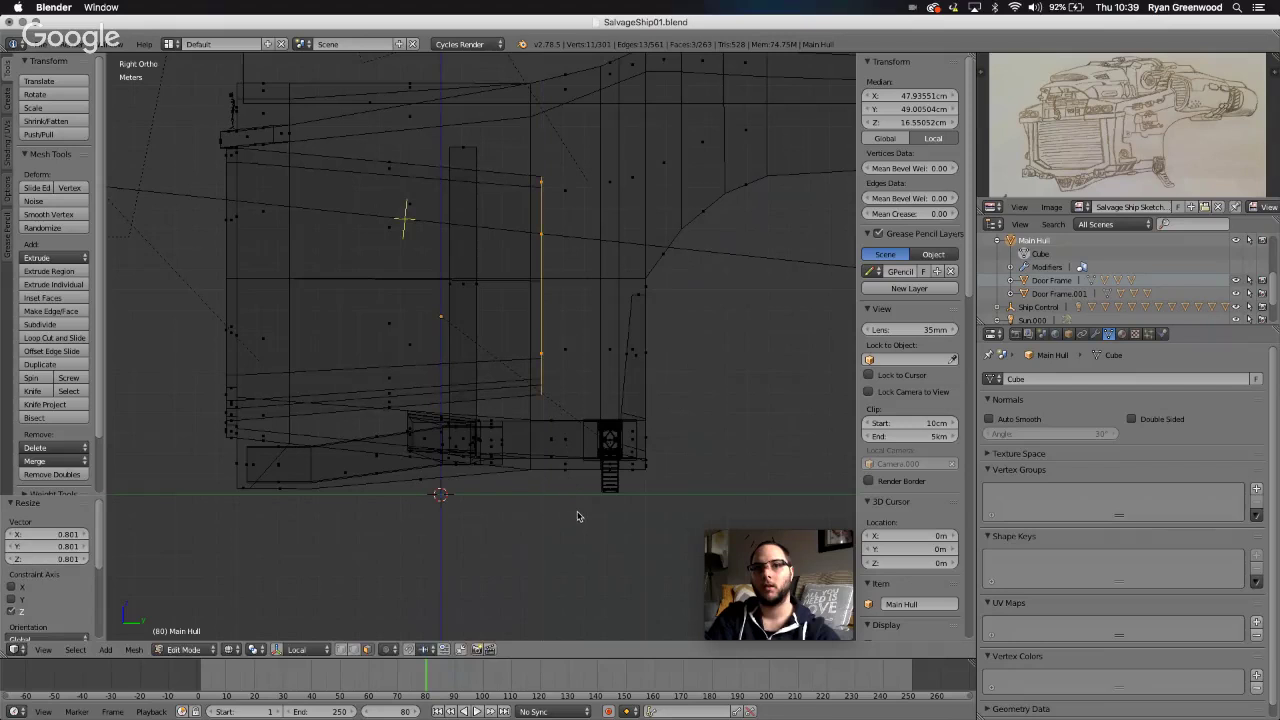
pyautogui.press('g')
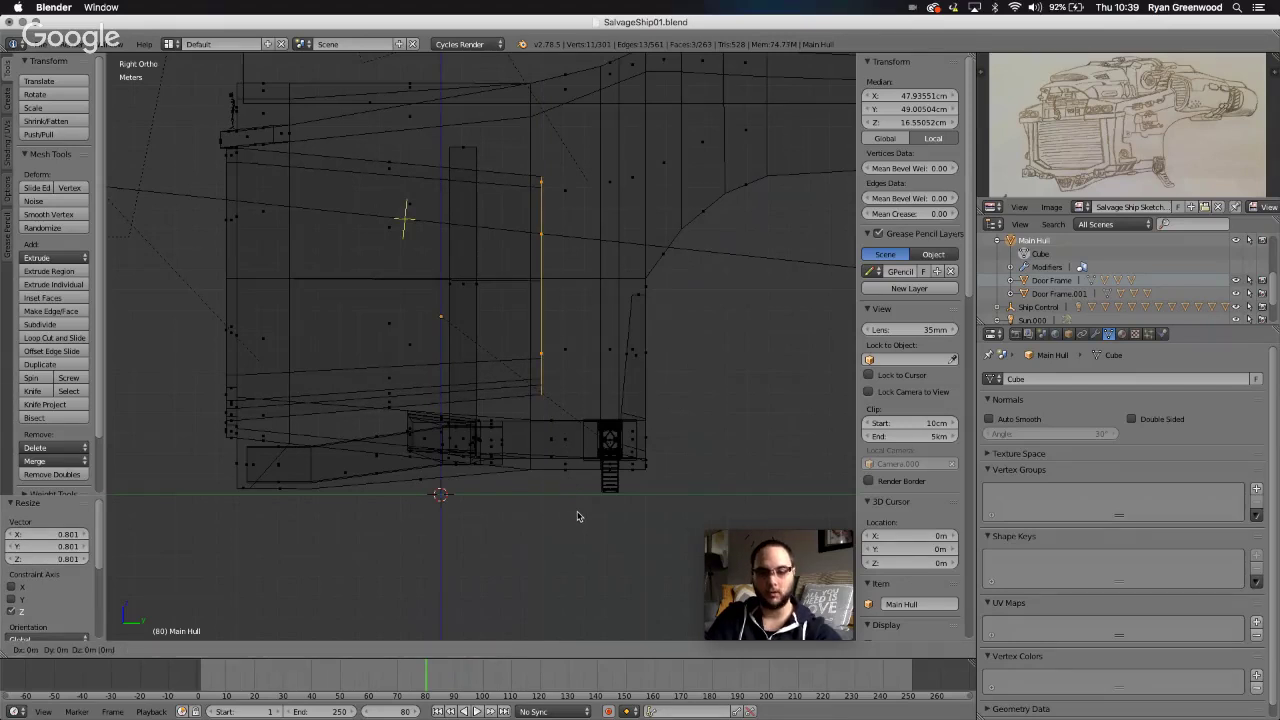
pyautogui.press('y')
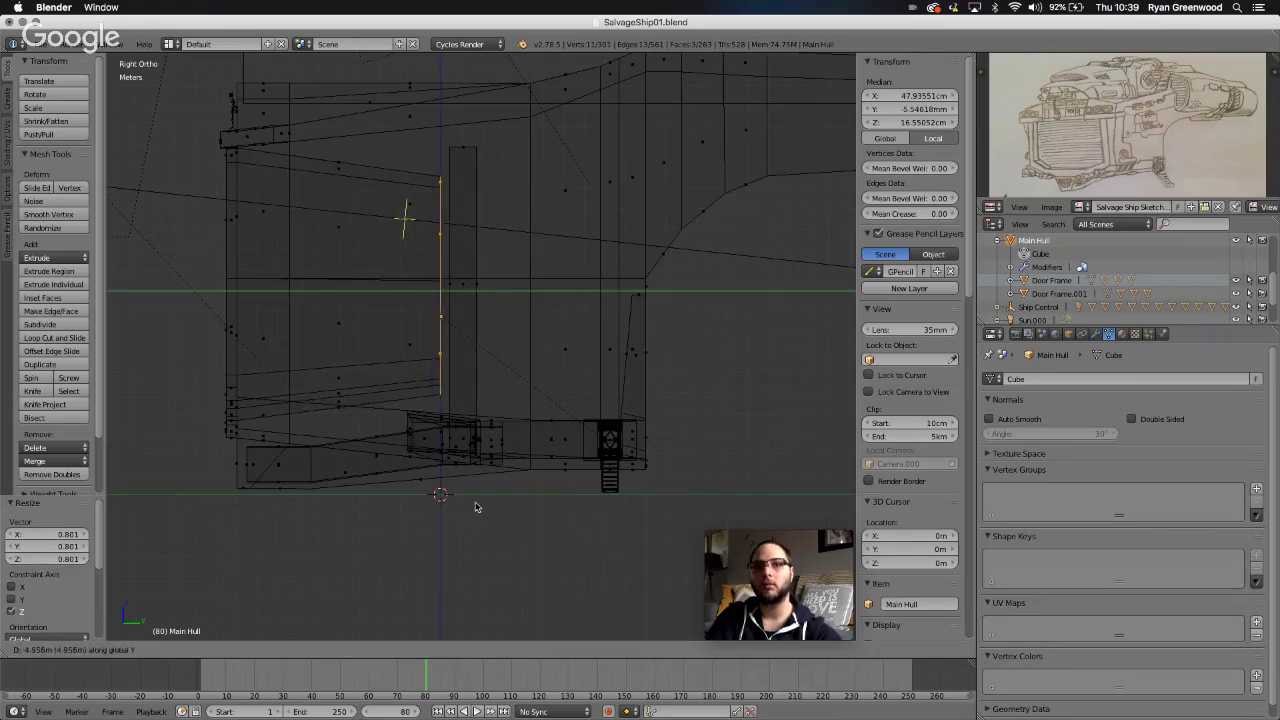
pyautogui.click(441, 511)
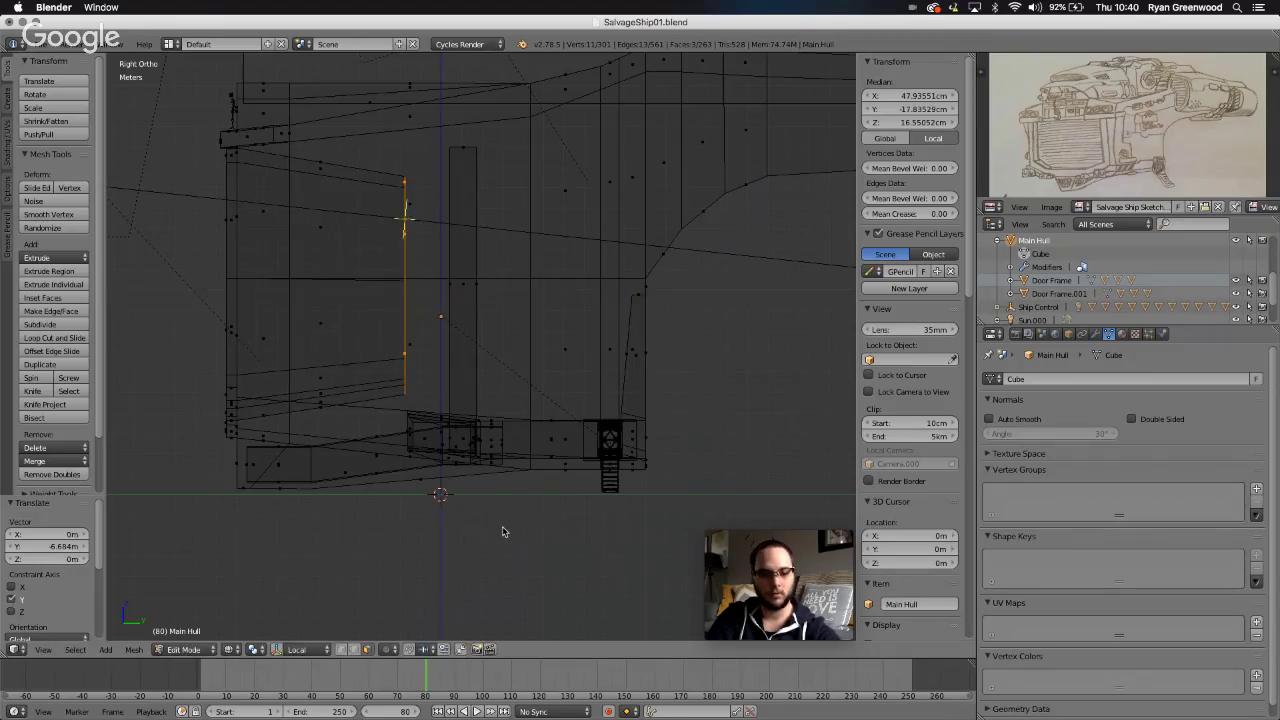
# - Scale the recessed faces to 1.091 along Z and extrude them 6.065 m further back into the hull
pyautogui.press('s')
pyautogui.press('z')
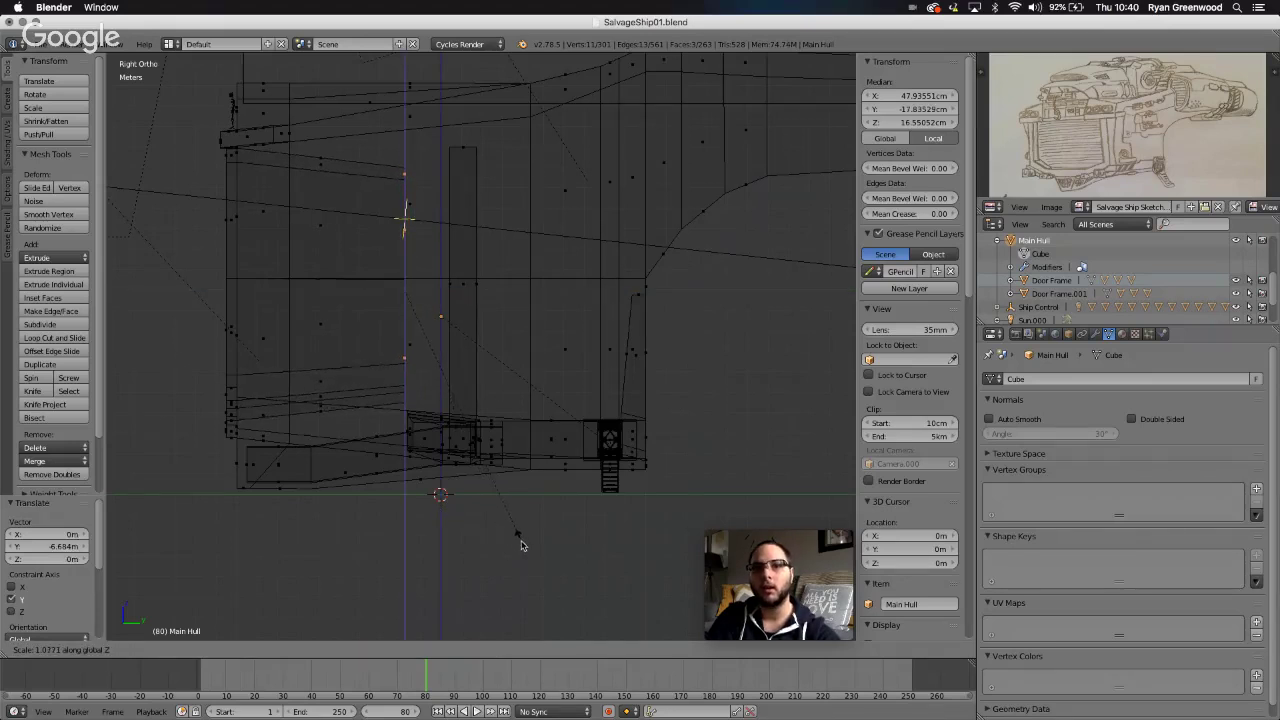
pyautogui.click(525, 546)
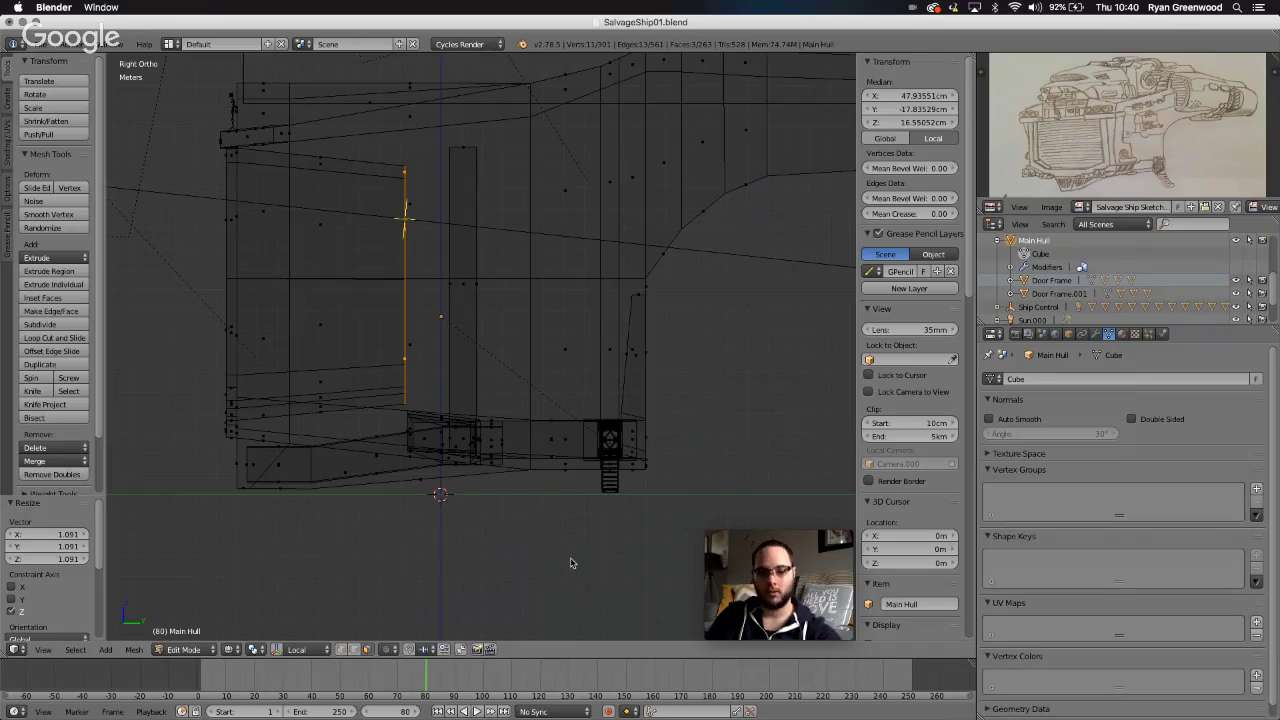
pyautogui.press('e')
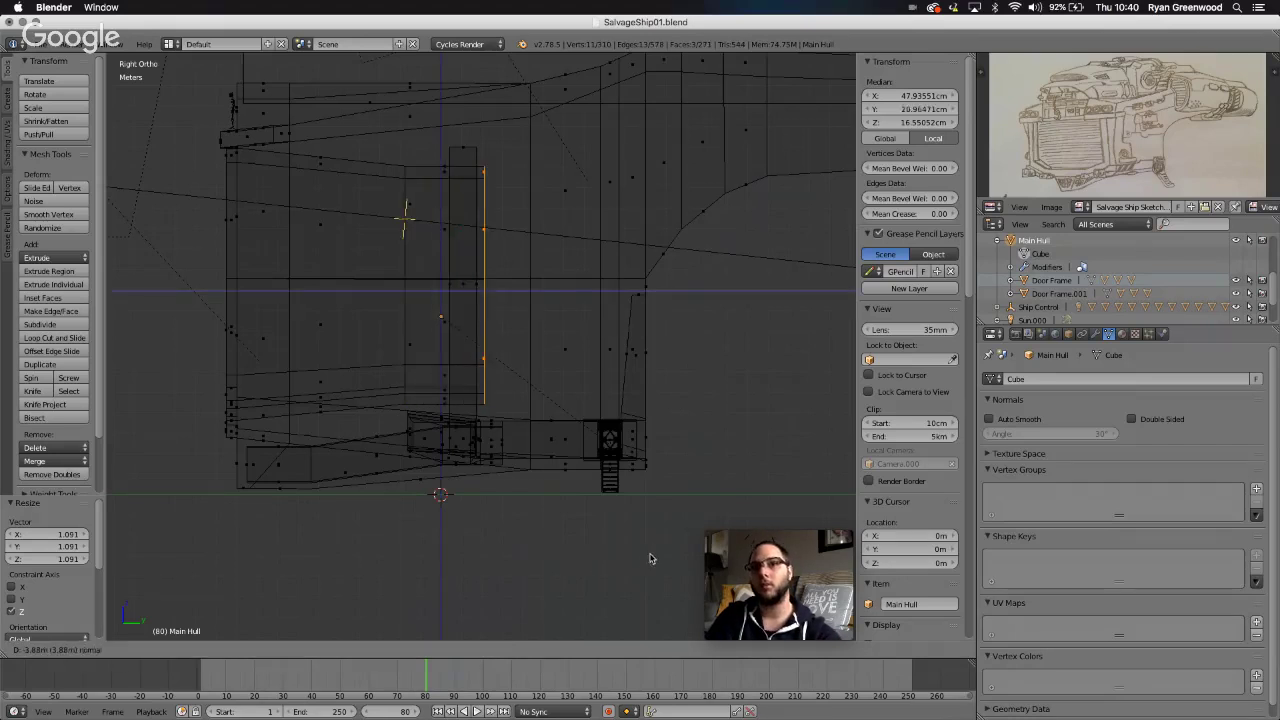
pyautogui.click(703, 545)
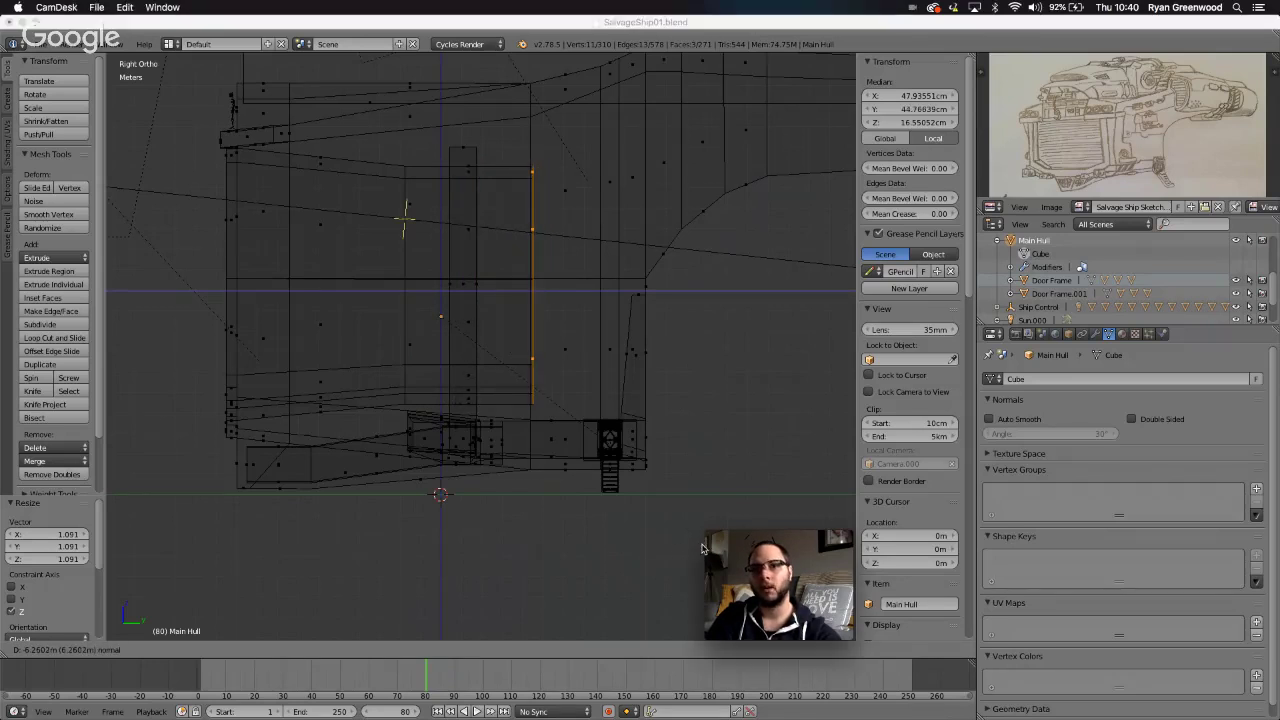
pyautogui.click(660, 532)
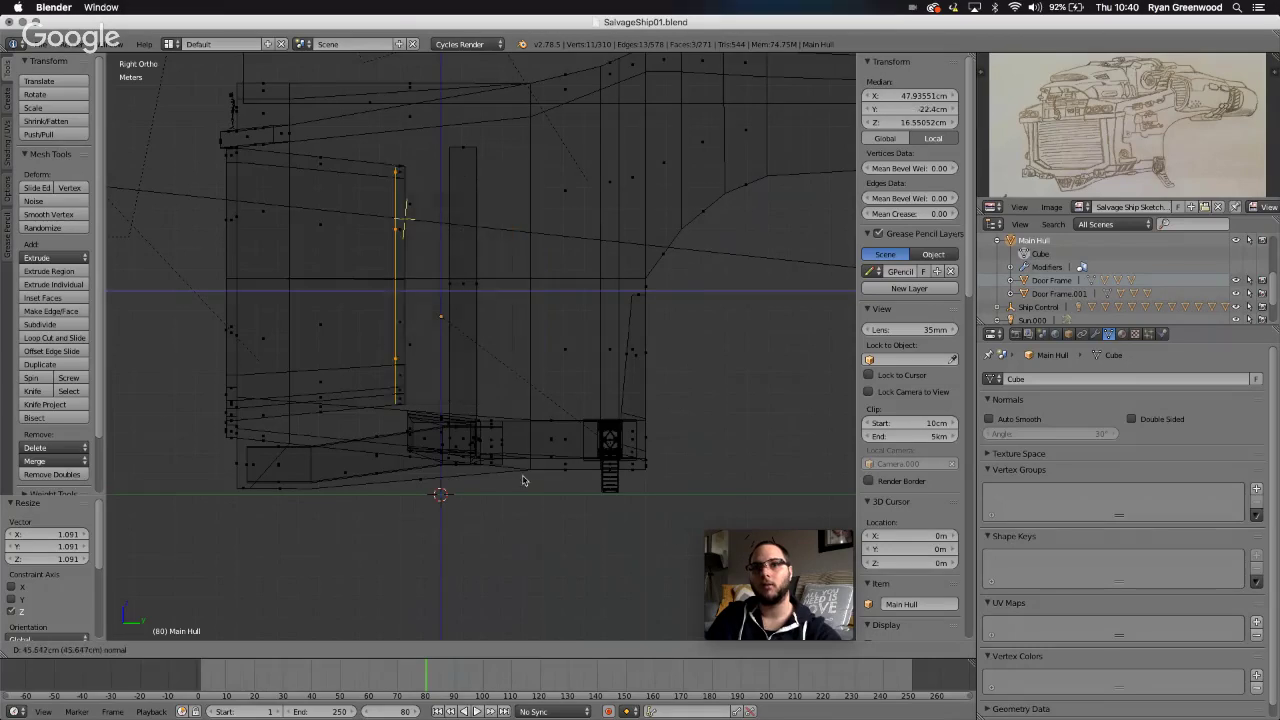
pyautogui.click(656, 471)
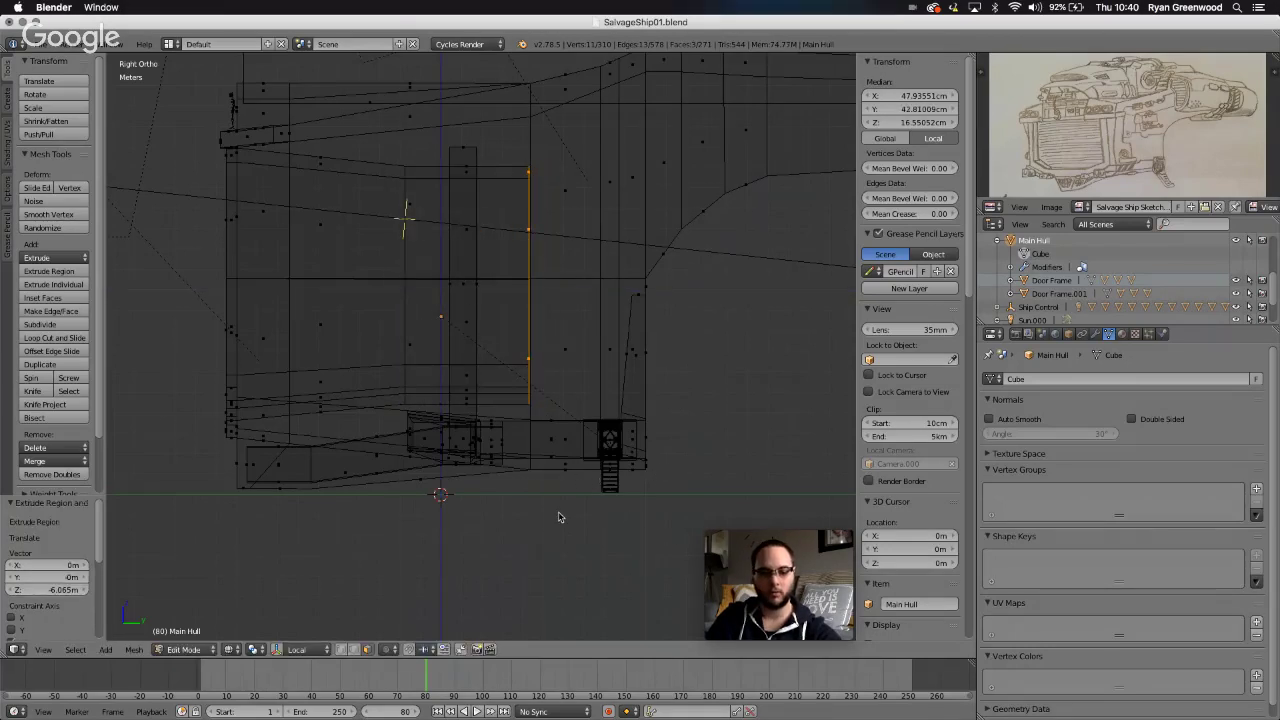
# - Rotate the extruded end faces -12.343° about X and extrude them 3.371 m along their tilted normal, deeper into the hull
pyautogui.press('r')
pyautogui.press('x')
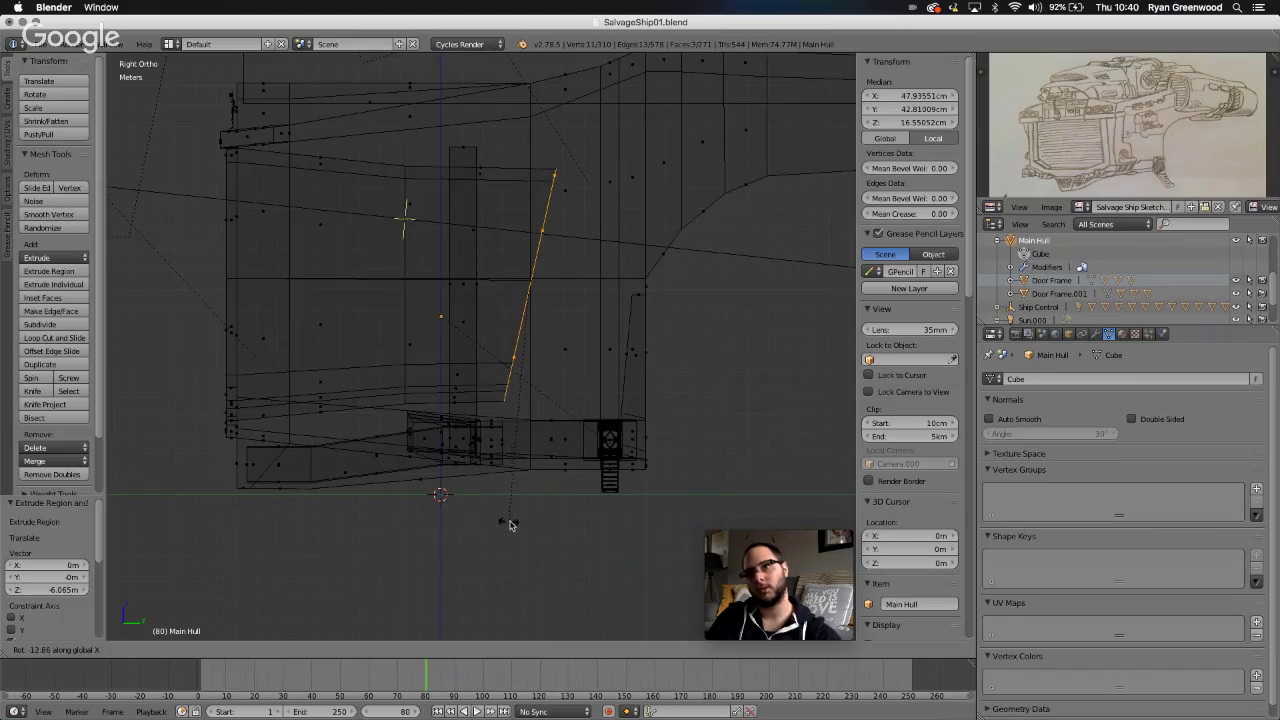
pyautogui.click(521, 512)
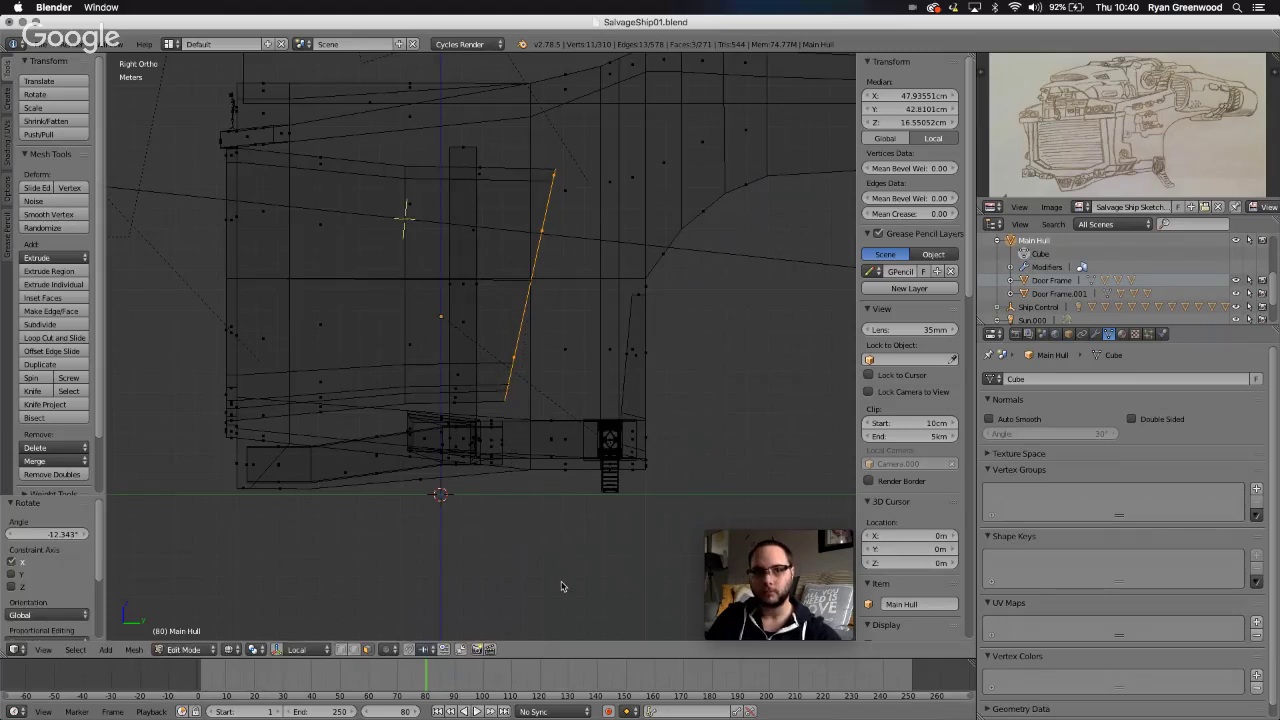
pyautogui.press('e')
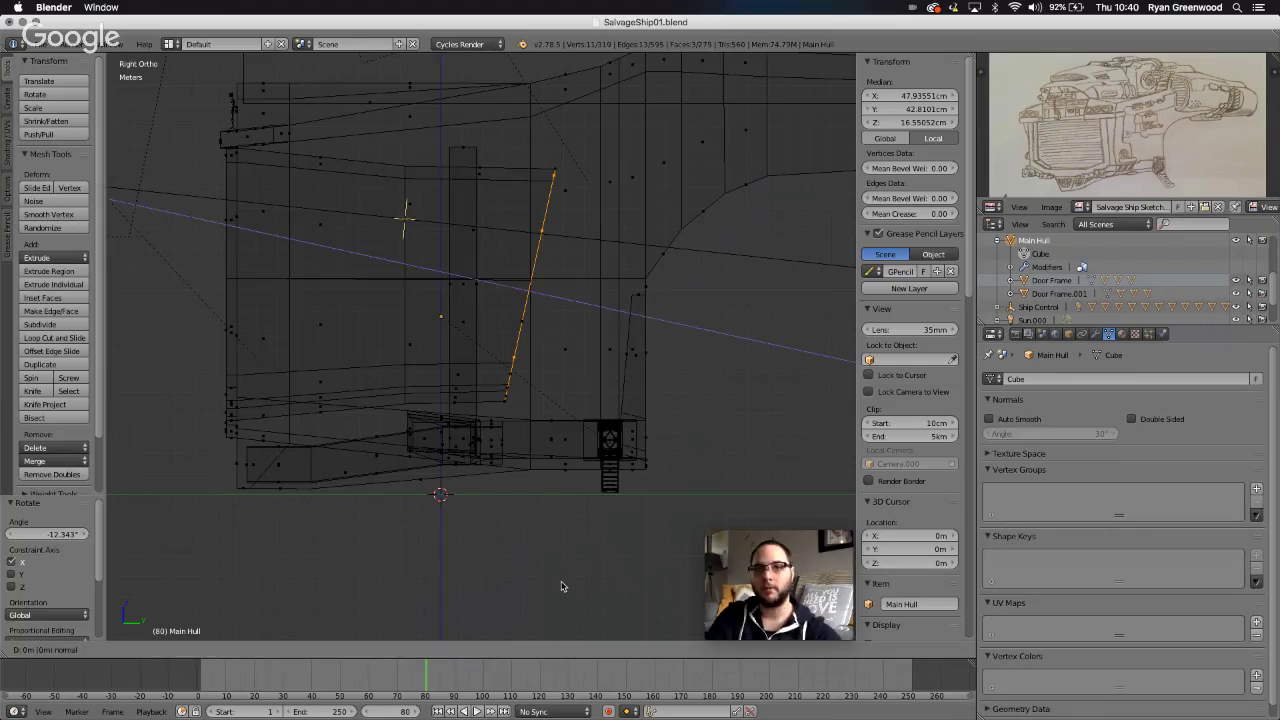
pyautogui.click(628, 595)
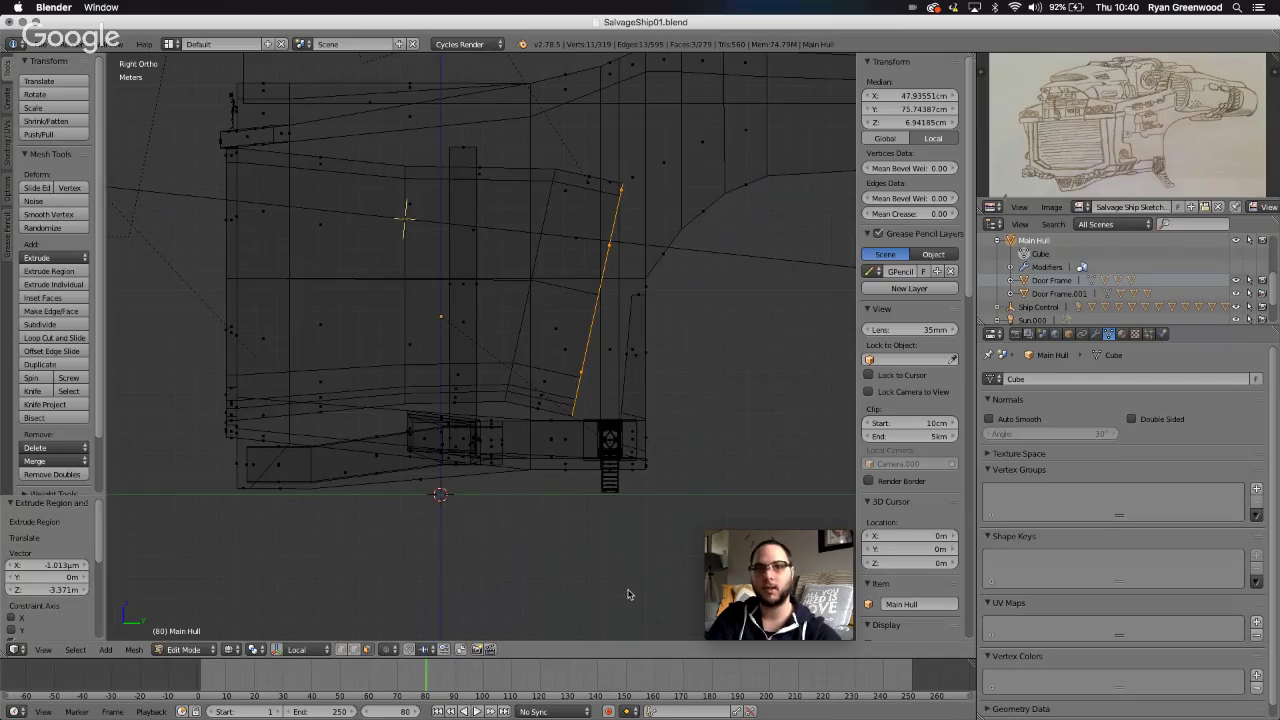
pyautogui.press('s')
pyautogui.press('z')
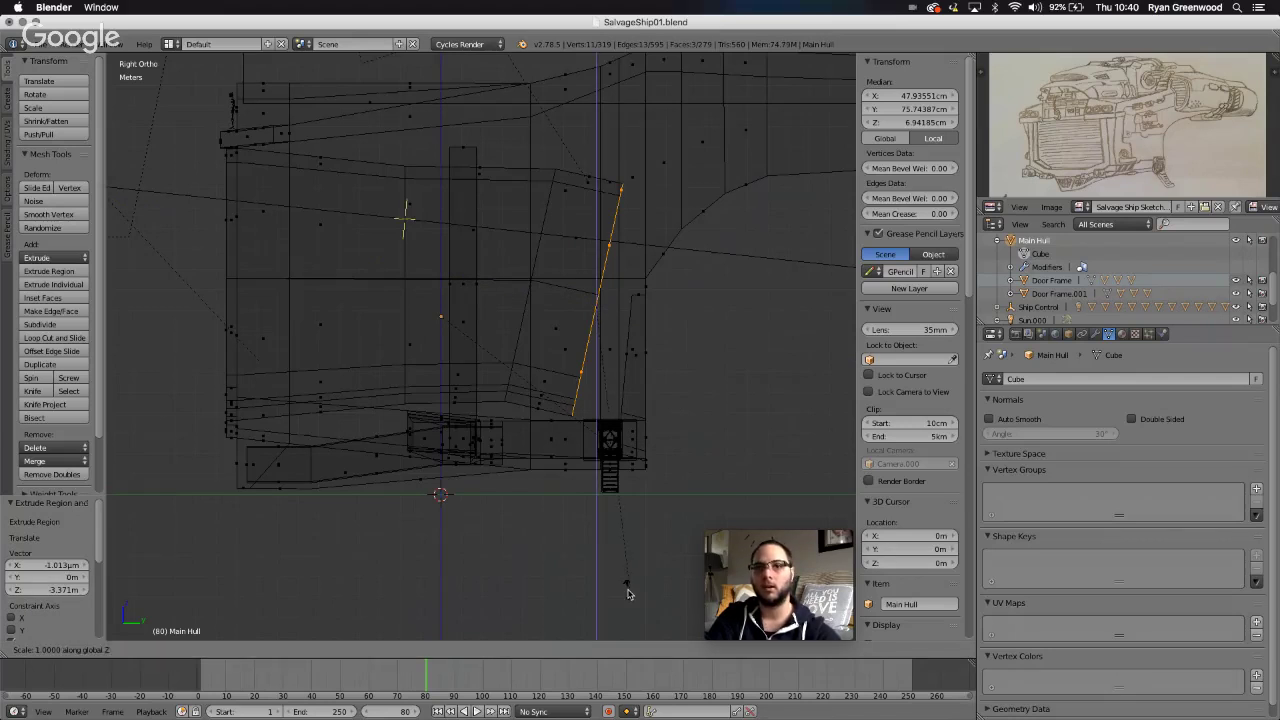
pyautogui.press('Escape')
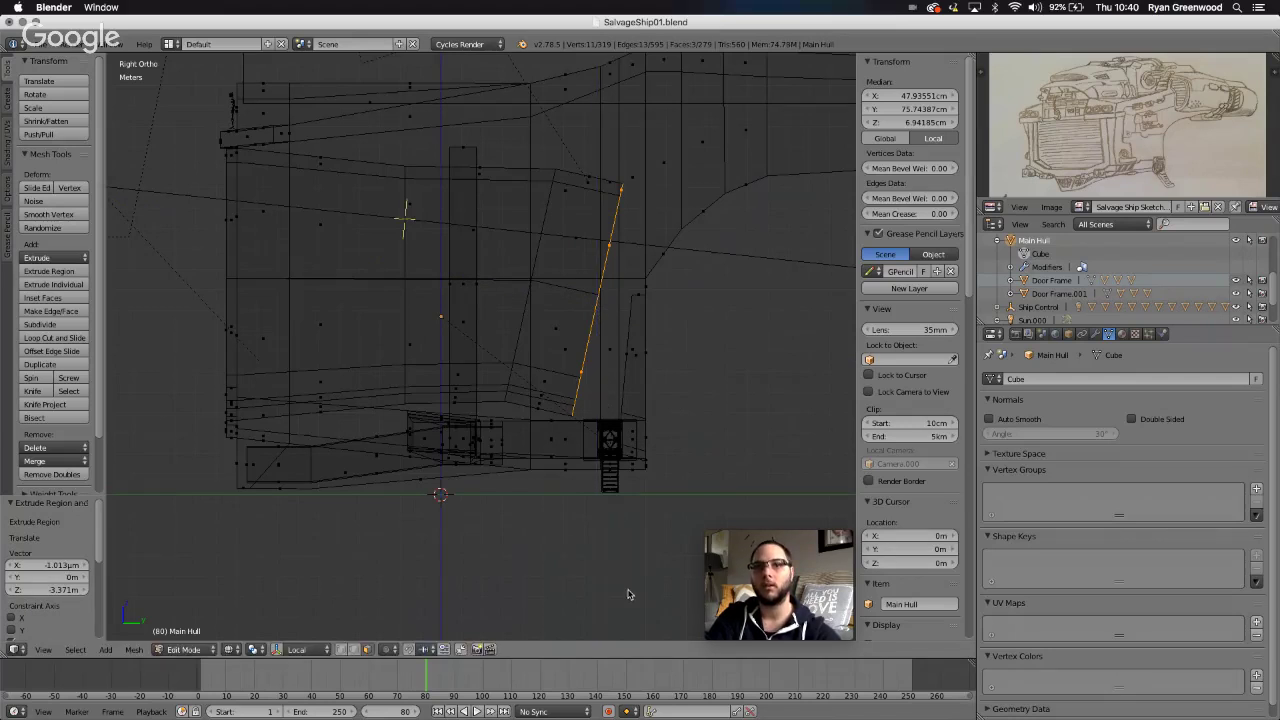
# - Using the Normal transform orientation, scale the tilted end faces to 0.518 along X and move them 1.998 m down along that axis
pyautogui.click(300, 650)
pyautogui.click(274, 648)
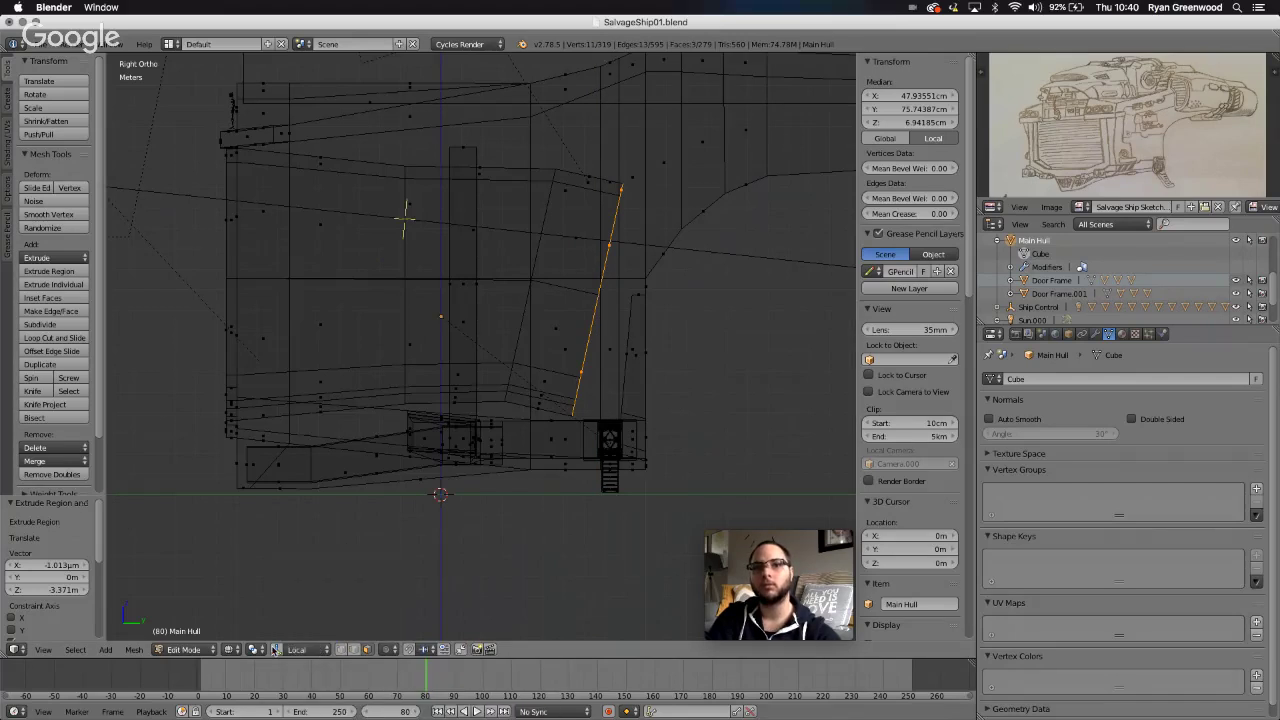
pyautogui.click(276, 649)
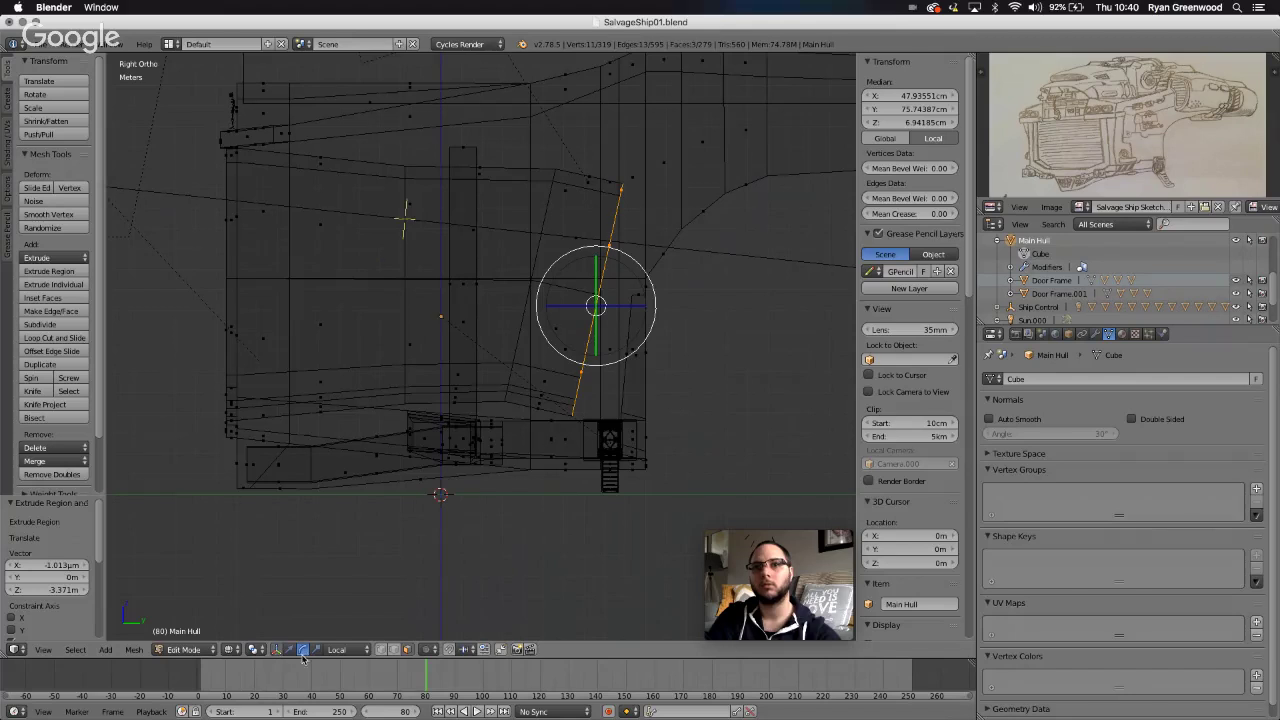
pyautogui.click(316, 650)
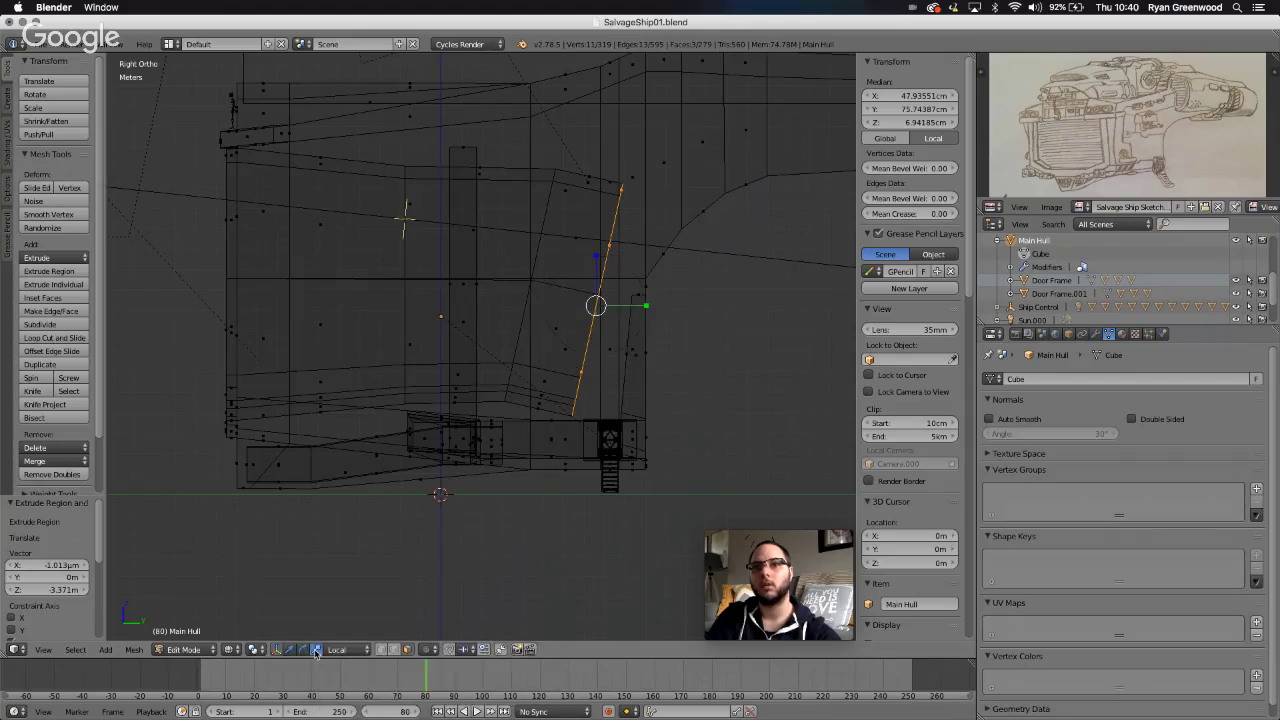
pyautogui.click(340, 650)
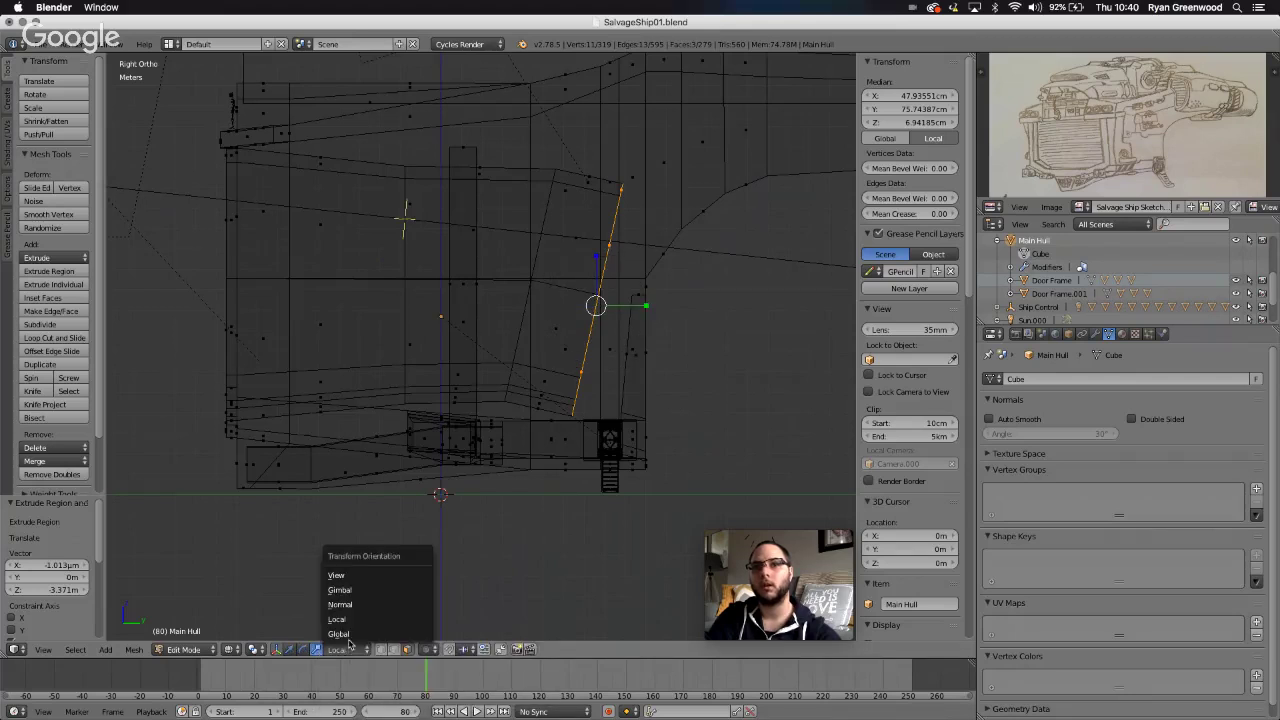
pyautogui.click(347, 605)
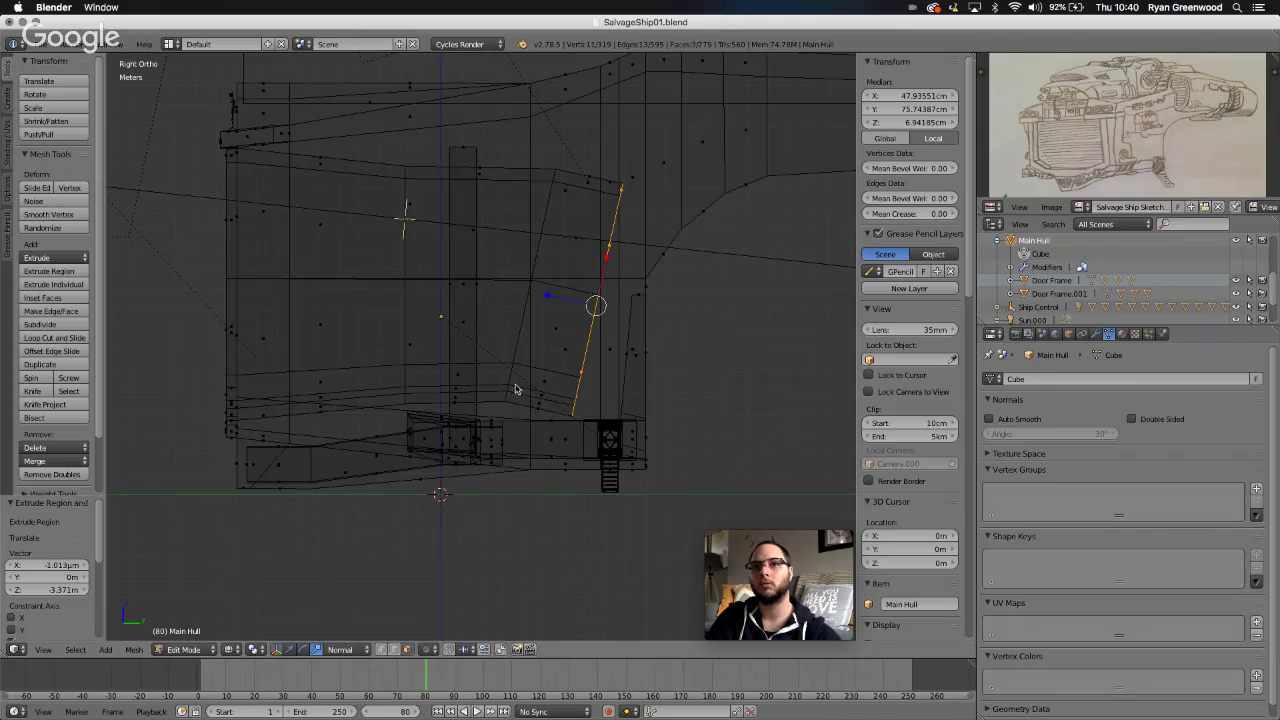
pyautogui.moveTo(610, 262); pyautogui.dragTo(600, 292)
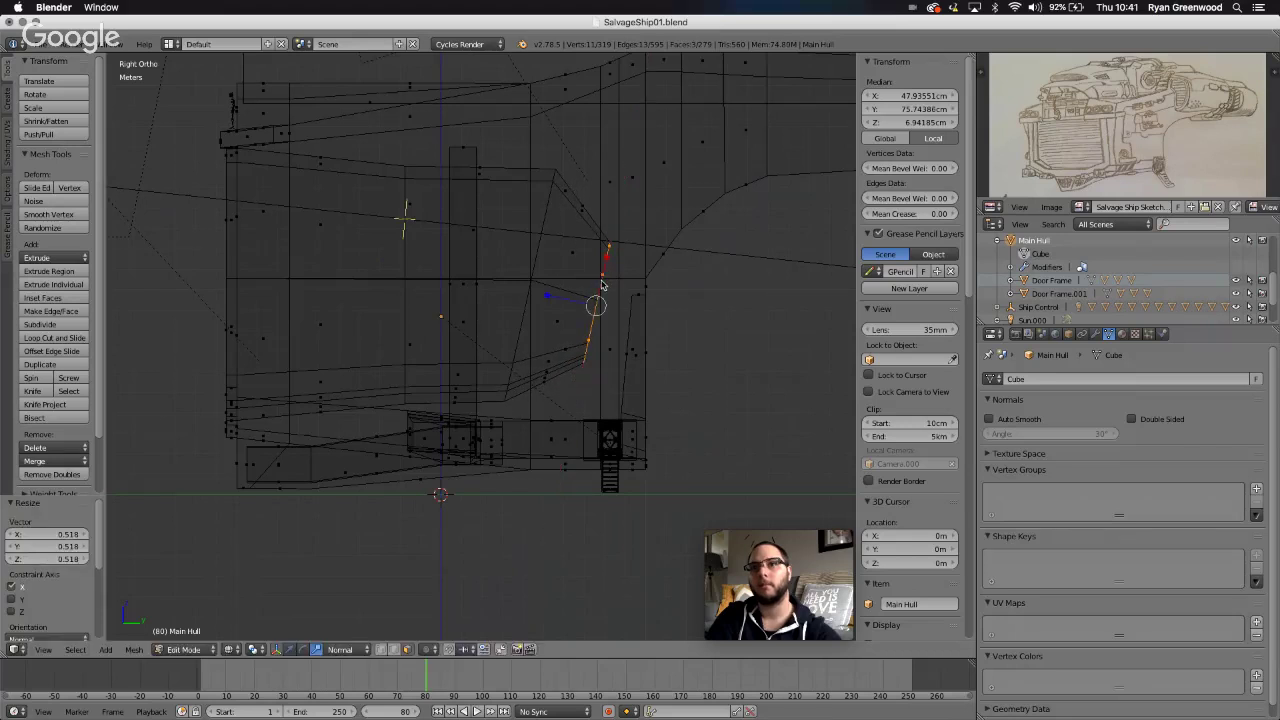
pyautogui.click(290, 649)
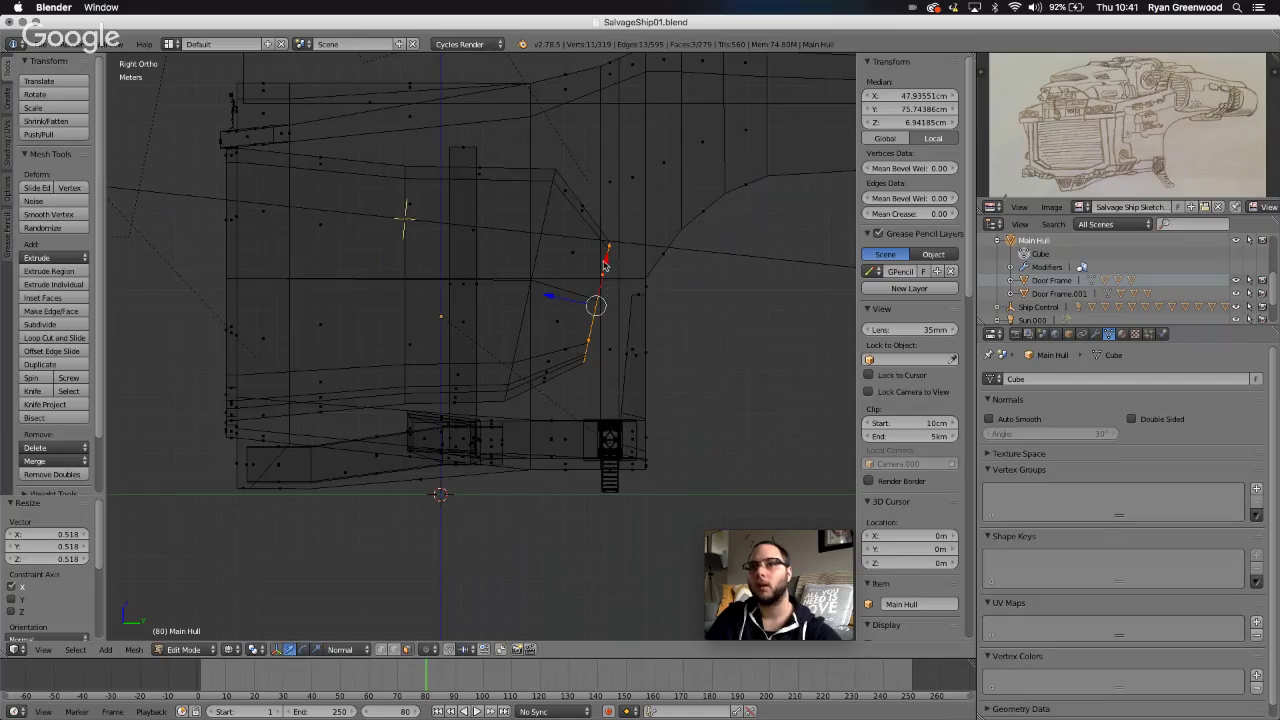
pyautogui.moveTo(606, 265); pyautogui.dragTo(596, 305)
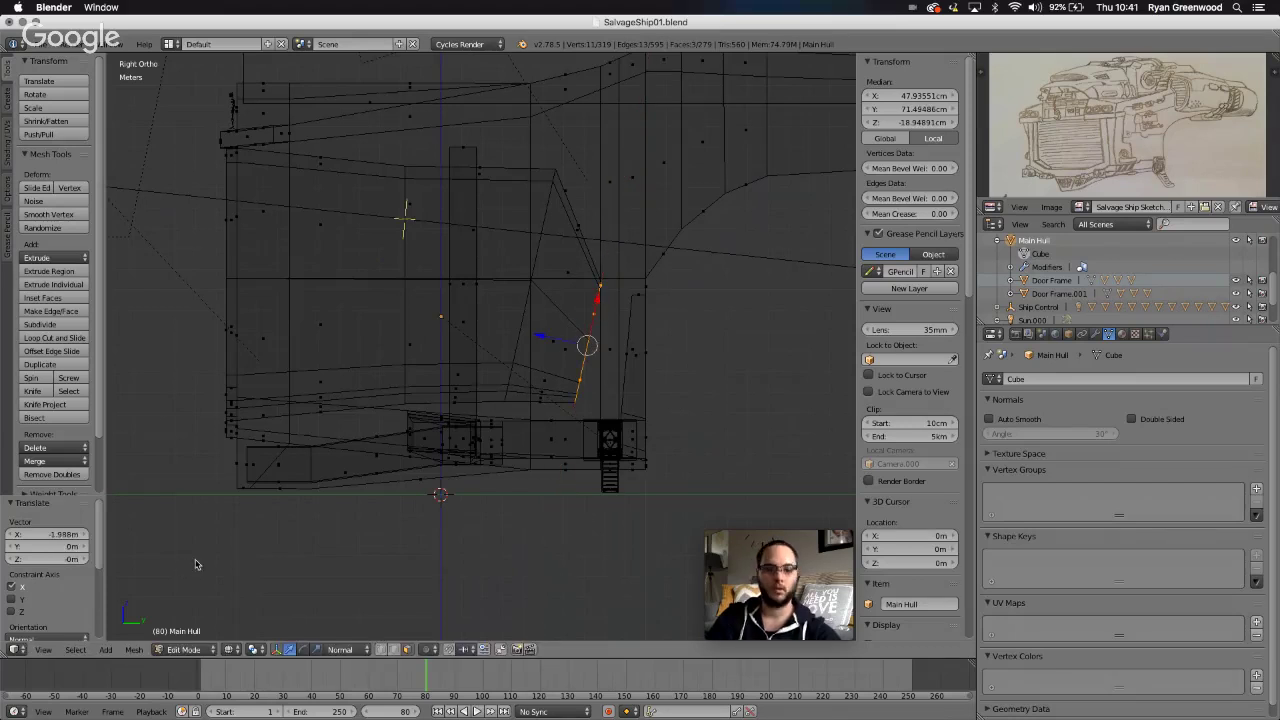
# - Examine the tapered cavity and the surrounding hull from the front, both sides and underneath in solid shading
pyautogui.press('z')
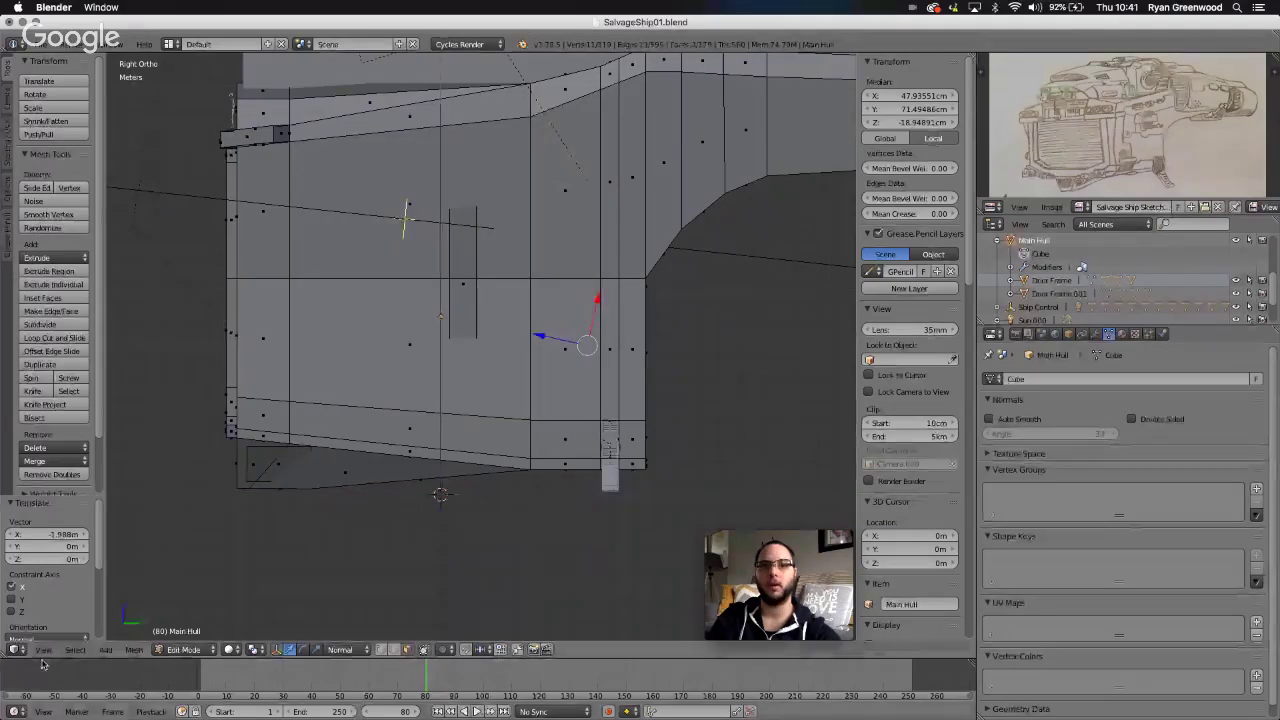
pyautogui.click(43, 652)
pyautogui.click(98, 564)
pyautogui.hscroll(5, 445, 468)
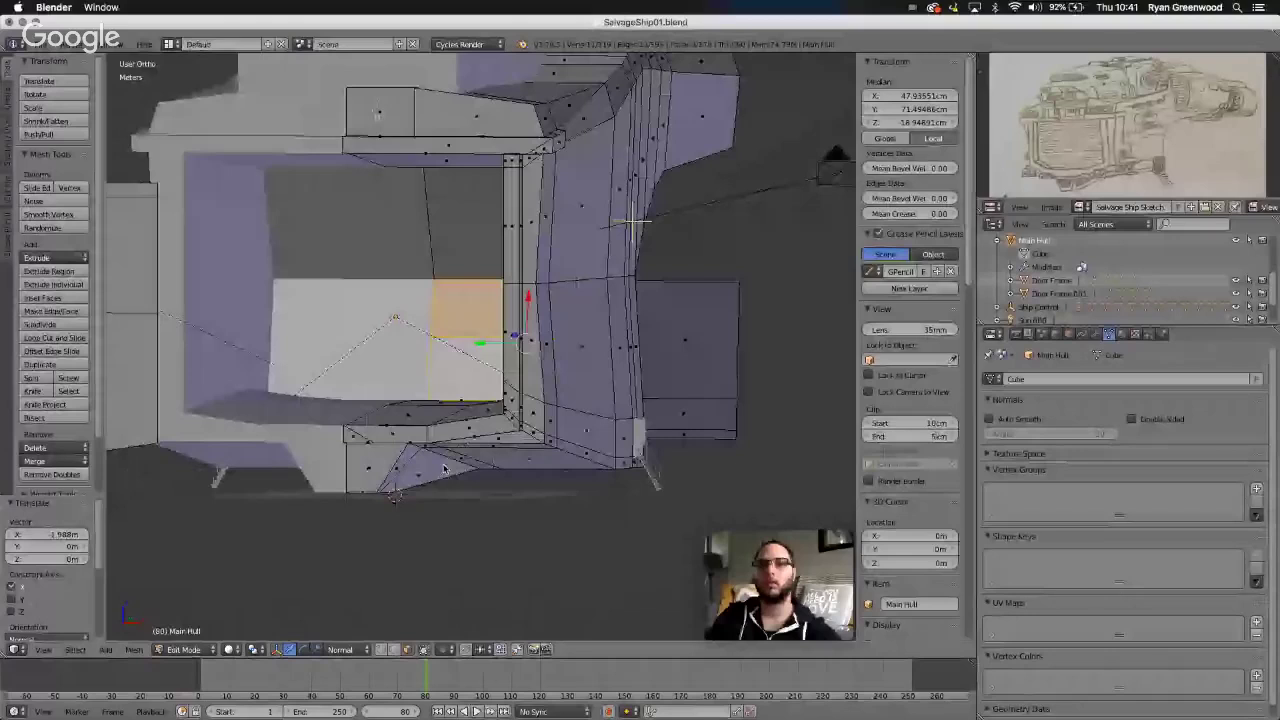
pyautogui.hscroll(-10, 445, 468)
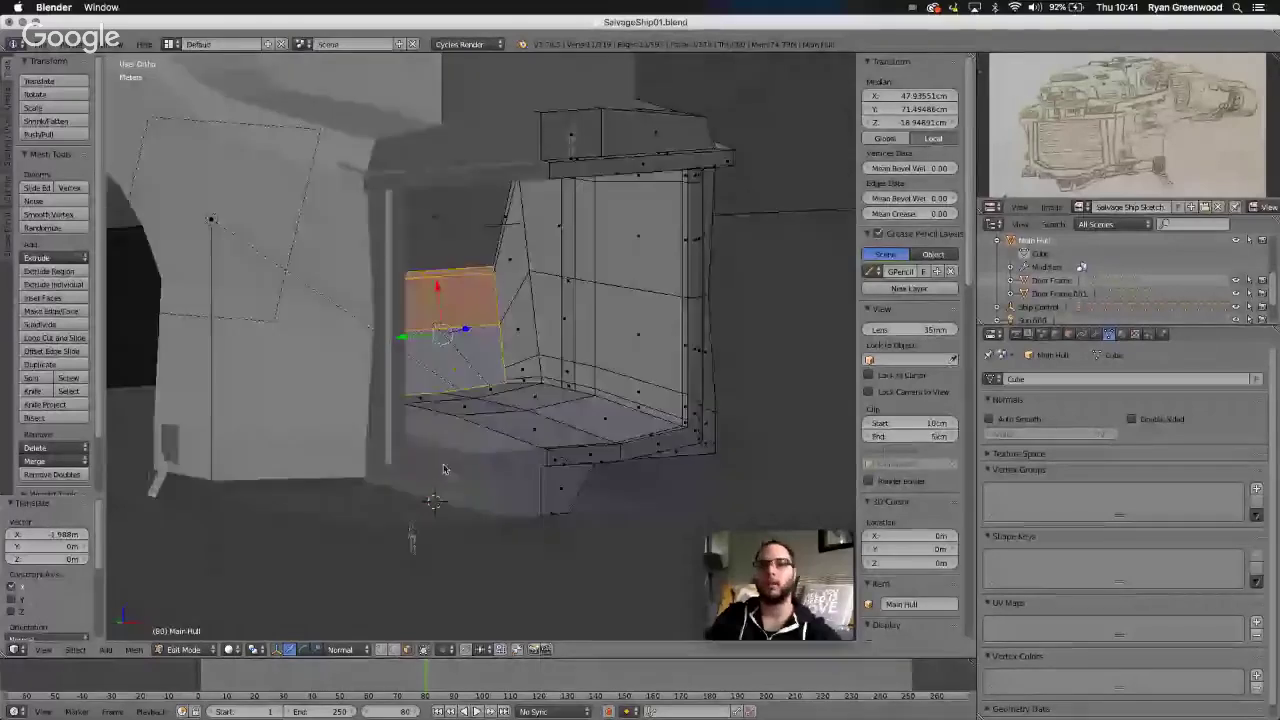
pyautogui.scroll(-5, 445, 468)
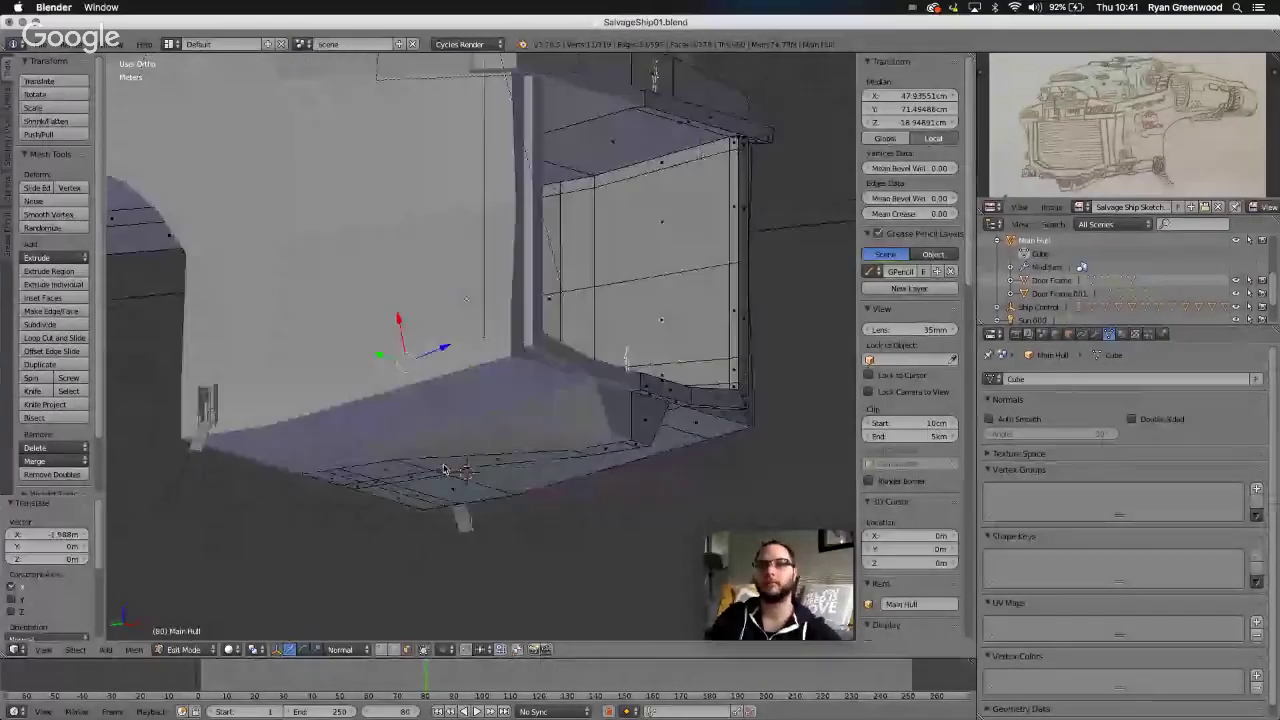
pyautogui.scroll(10, 445, 468)
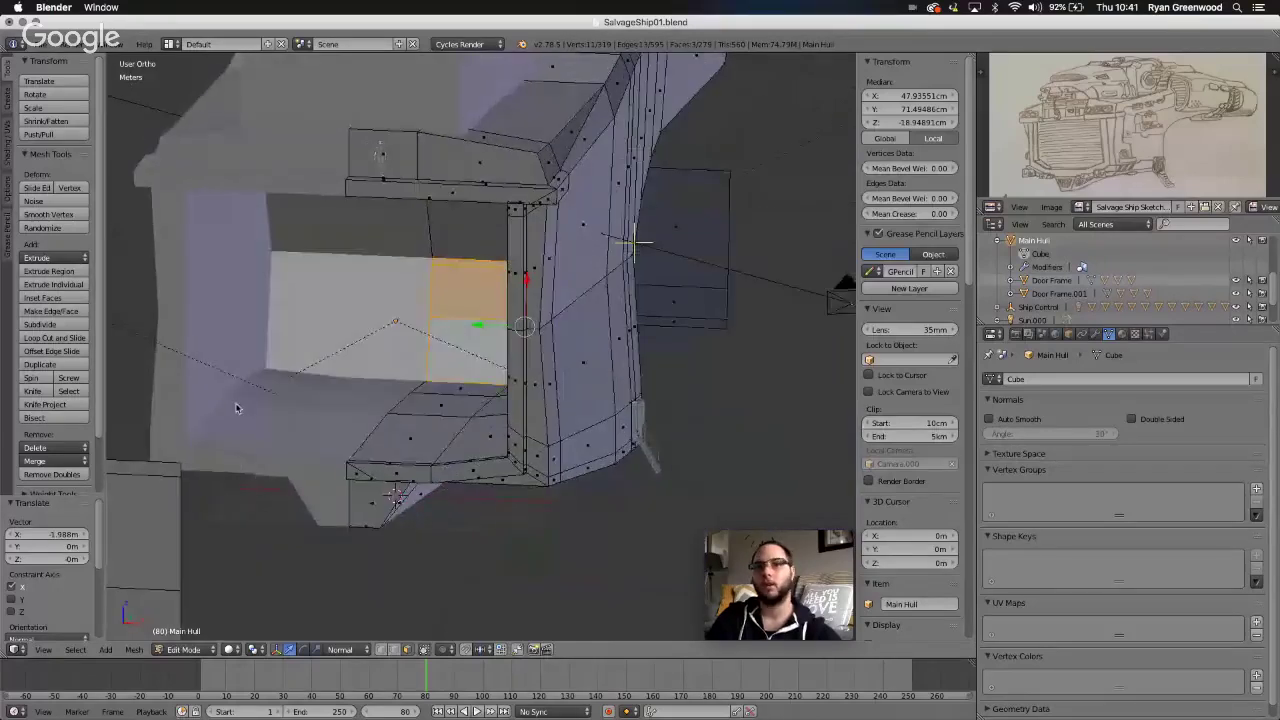
pyautogui.scroll(8, 446, 430)
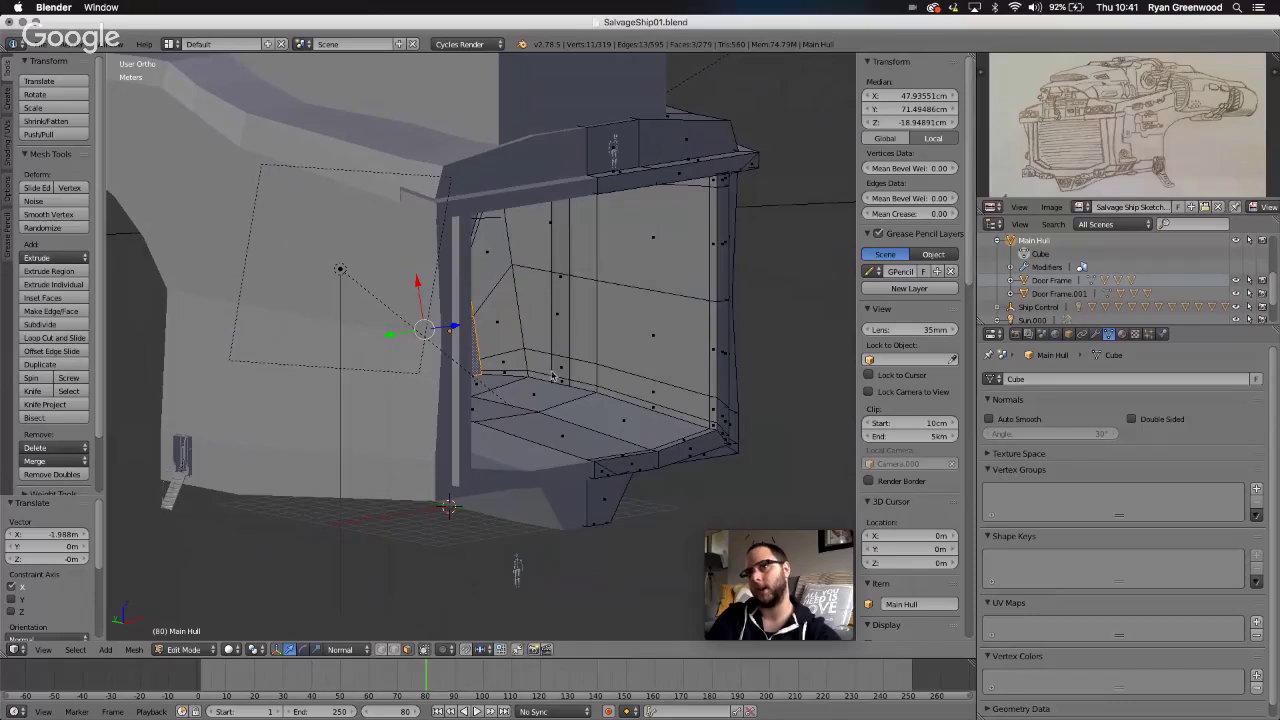
pyautogui.hscroll(5, 552, 376)
pyautogui.hscroll(10, 561, 504)
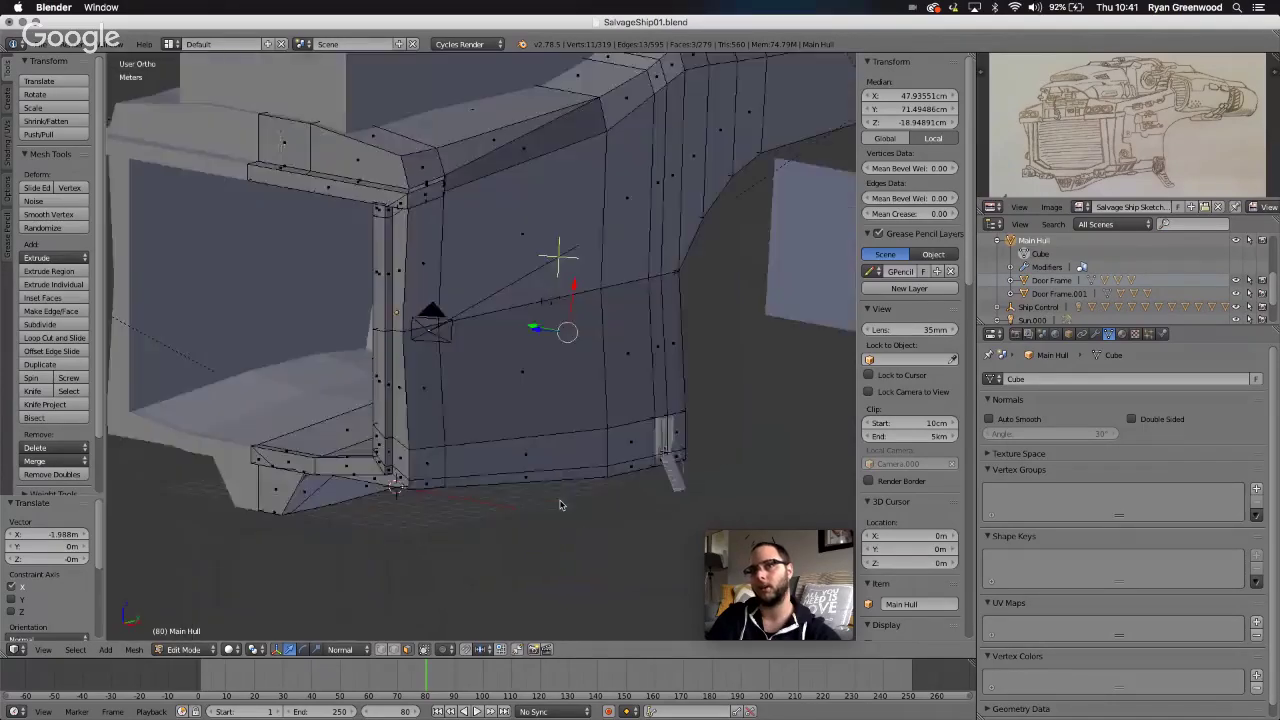
pyautogui.hscroll(8, 561, 504)
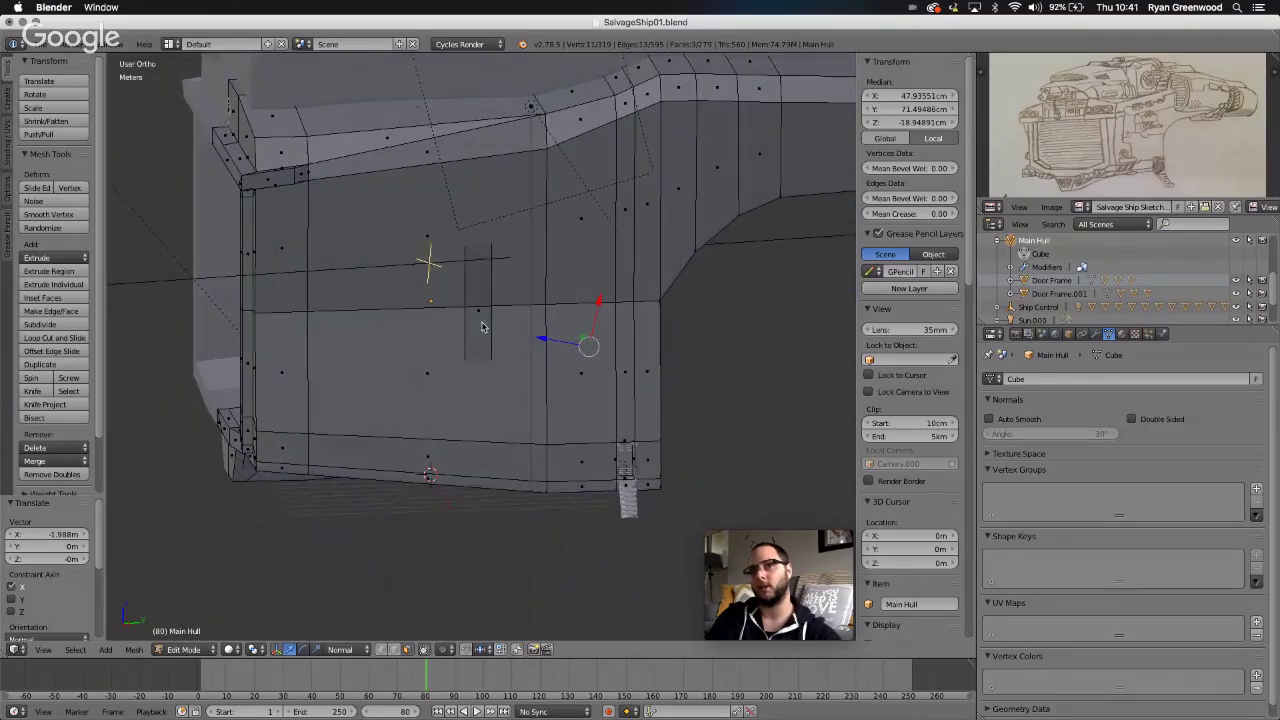
pyautogui.hscroll(4, 490, 326)
pyautogui.hscroll(-10, 501, 325)
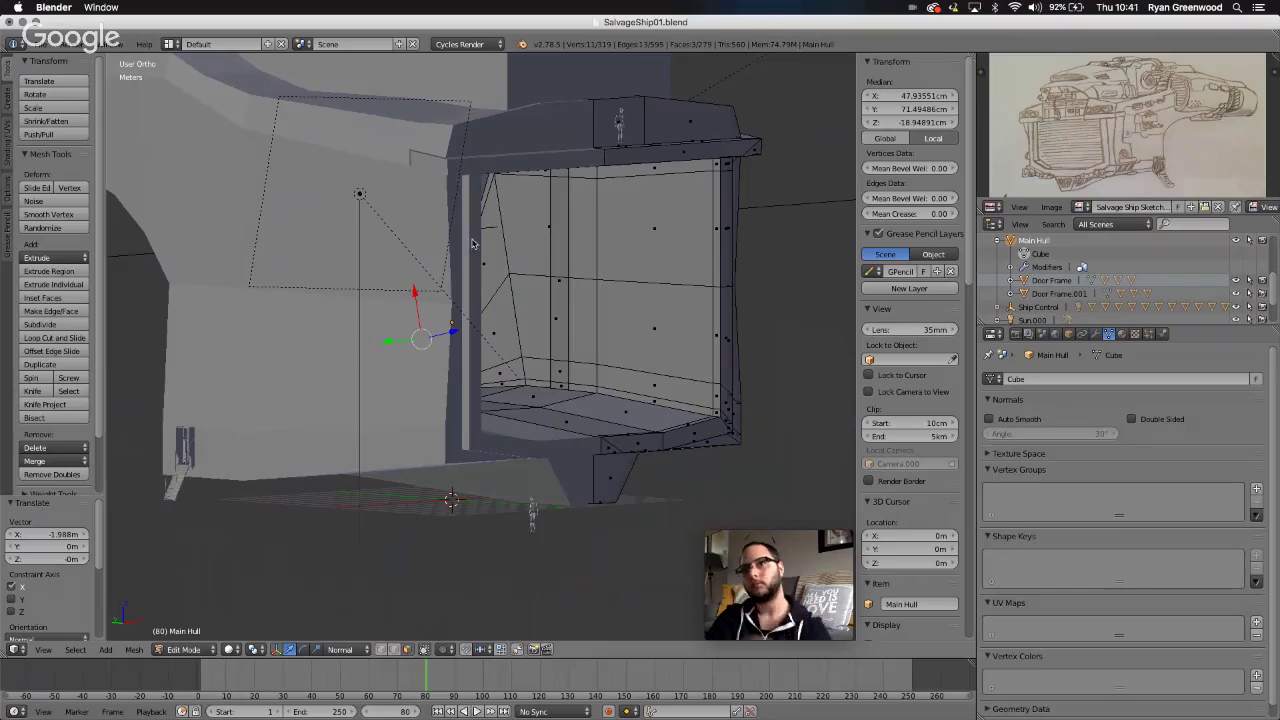
pyautogui.hscroll(10, 362, 335)
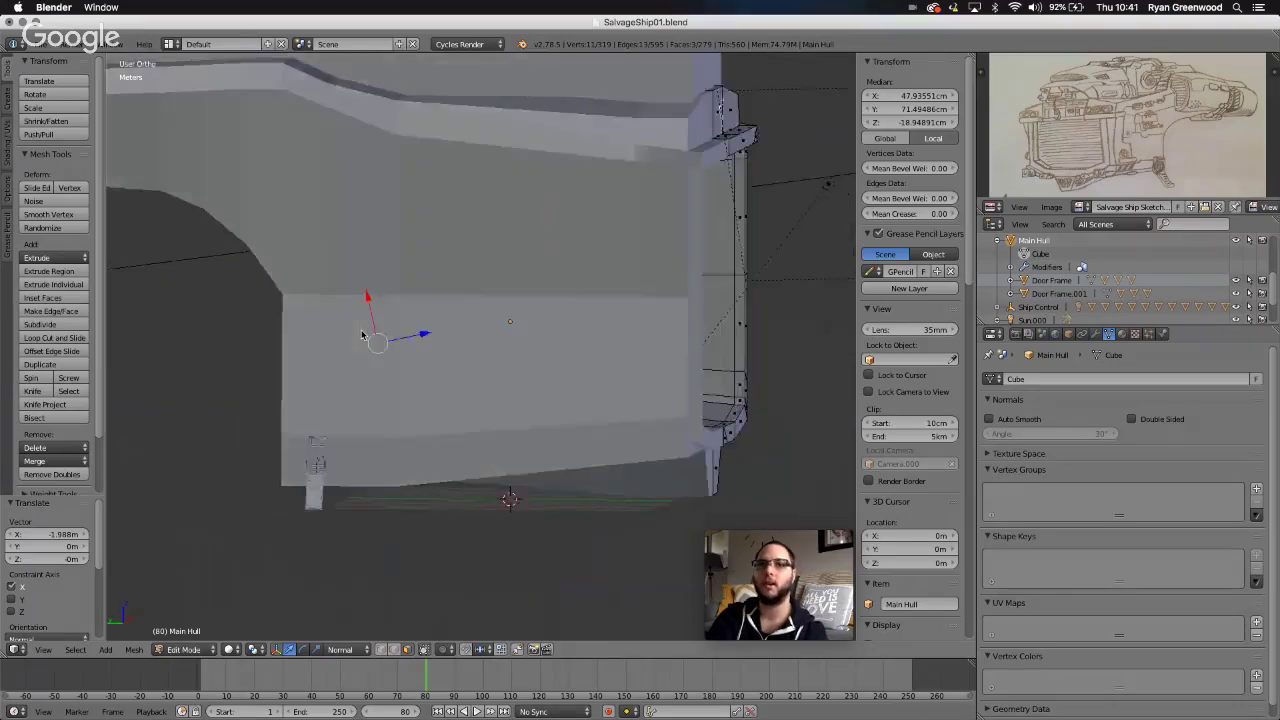
pyautogui.hscroll(10, 362, 335)
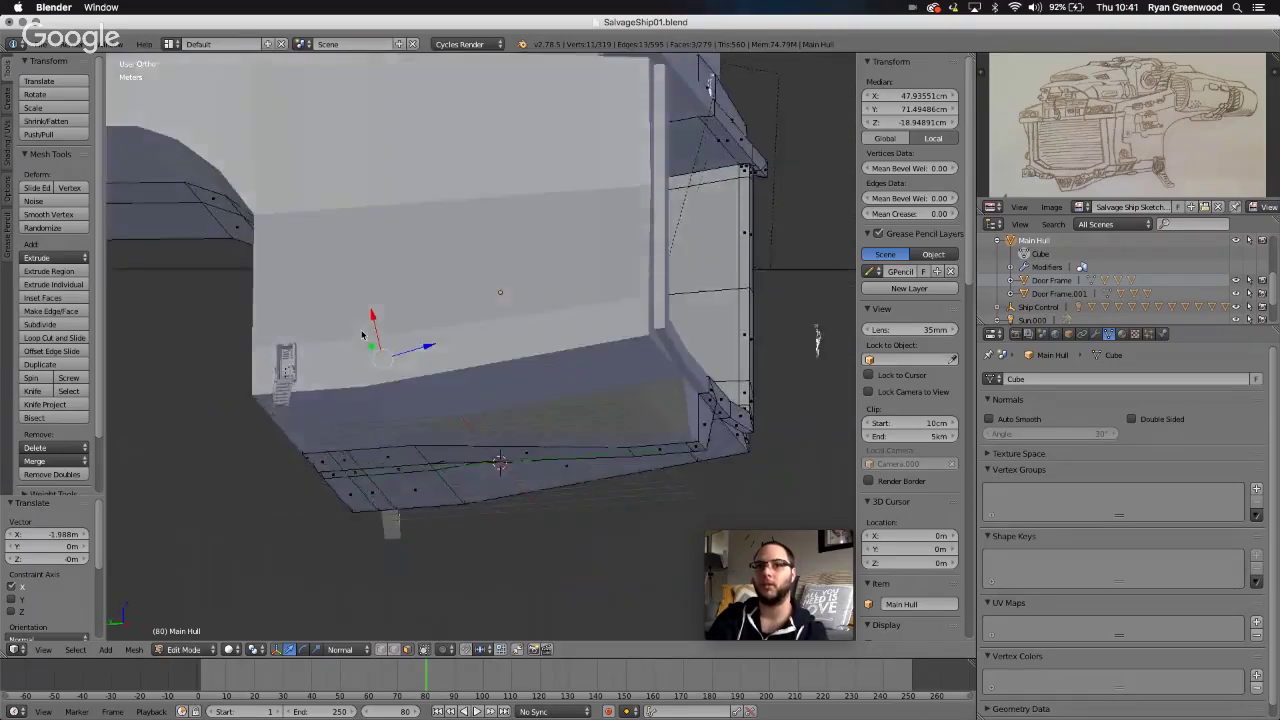
pyautogui.hscroll(10, 362, 335)
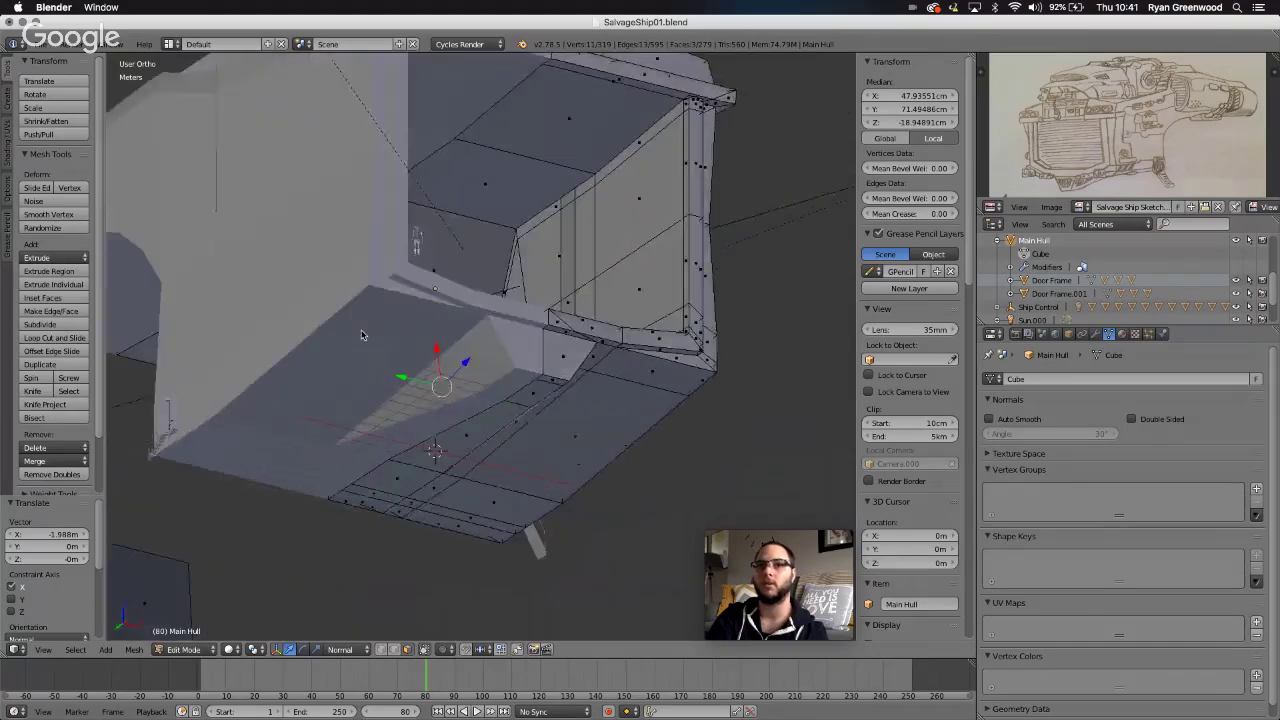
pyautogui.scroll(5, 278, 257)
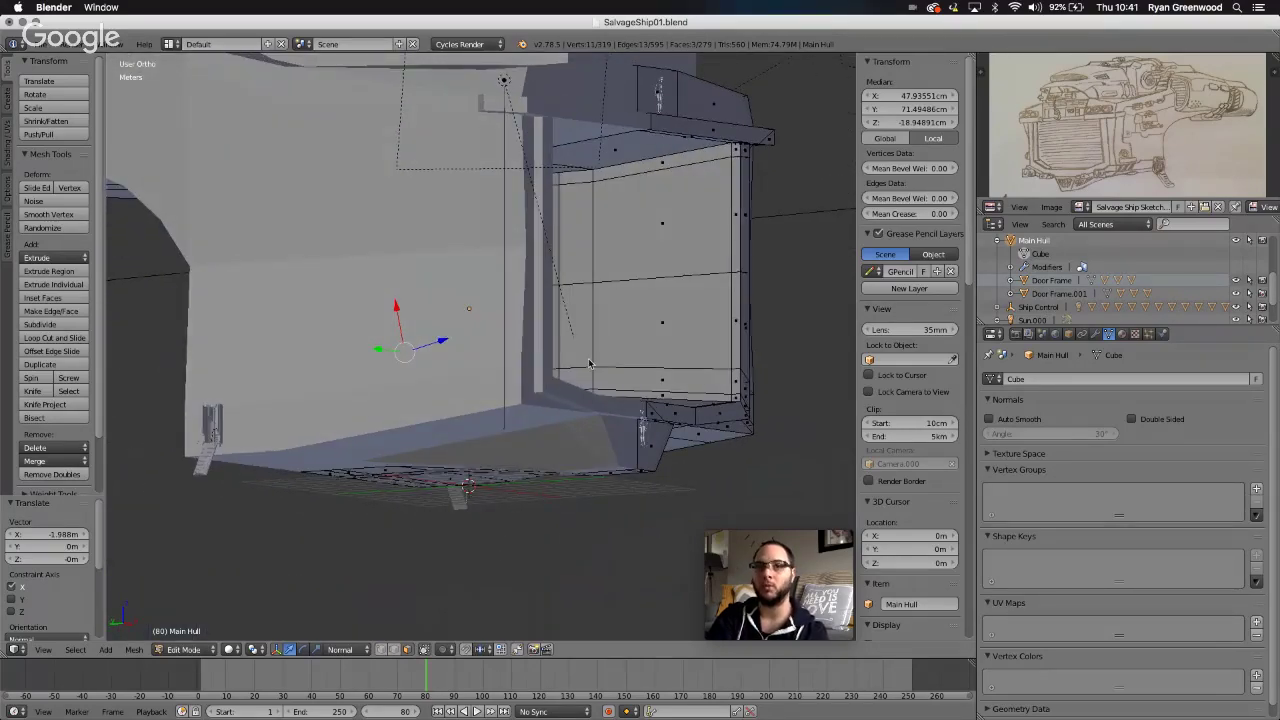
pyautogui.hscroll(10, 590, 363)
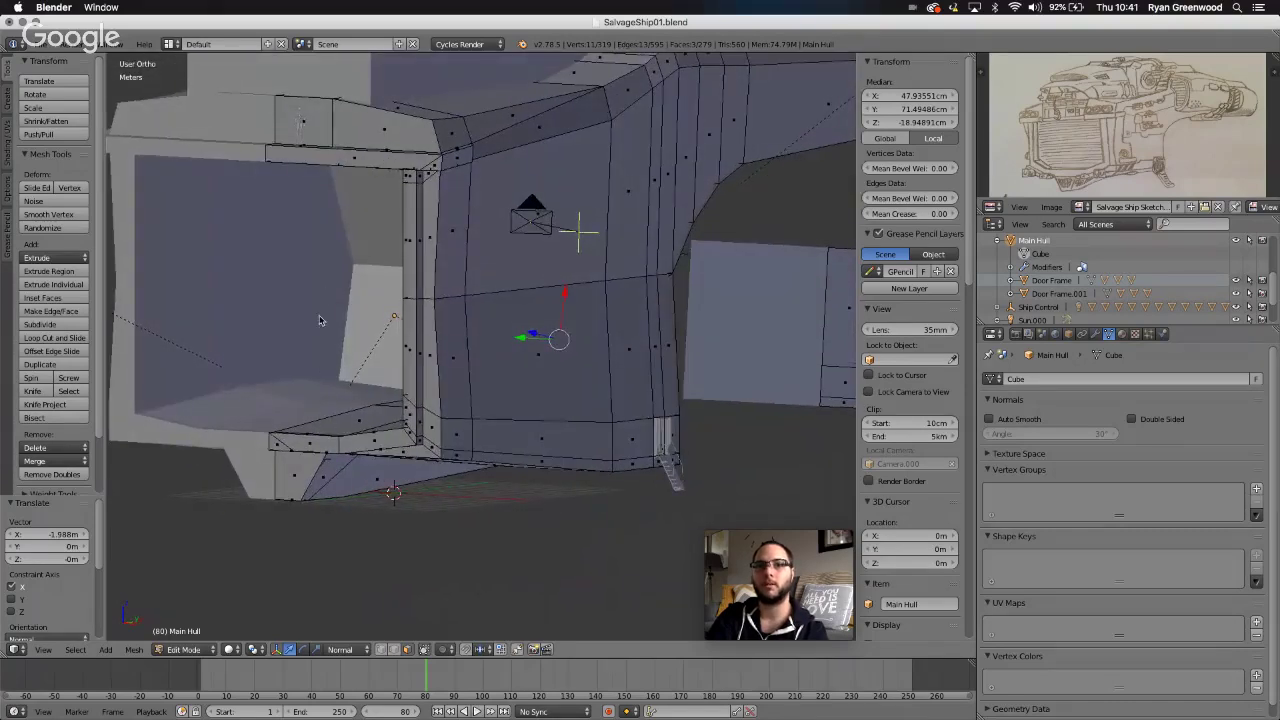
pyautogui.hscroll(-10, 371, 327)
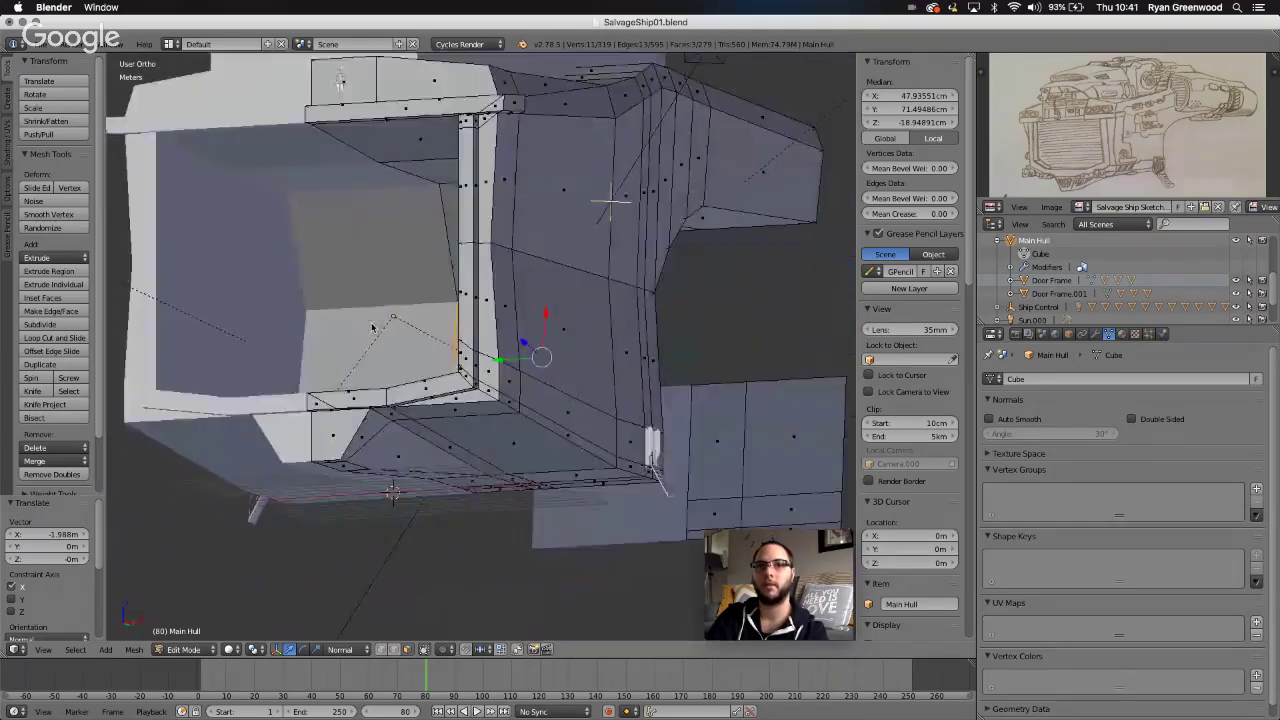
pyautogui.hscroll(10, 371, 327)
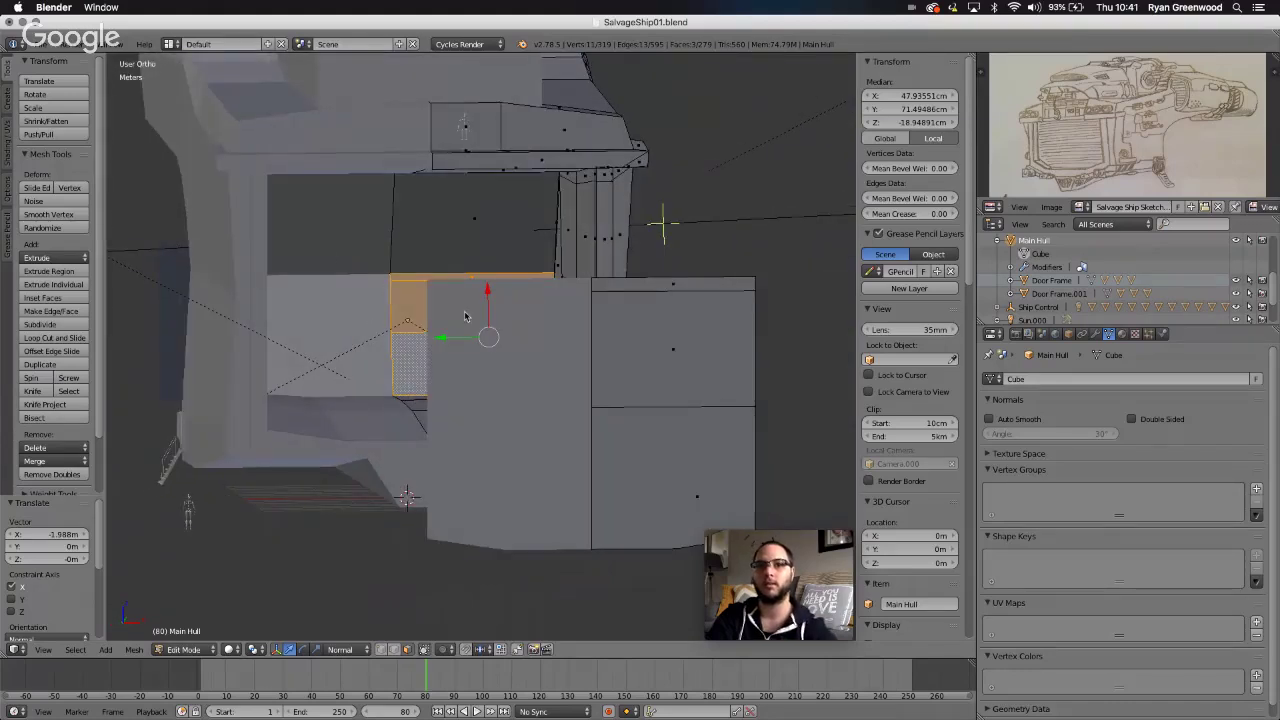
# - Delete the three selected end faces that close off the back of the front cavity
pyautogui.scroll(5, 465, 316)
pyautogui.press('x')
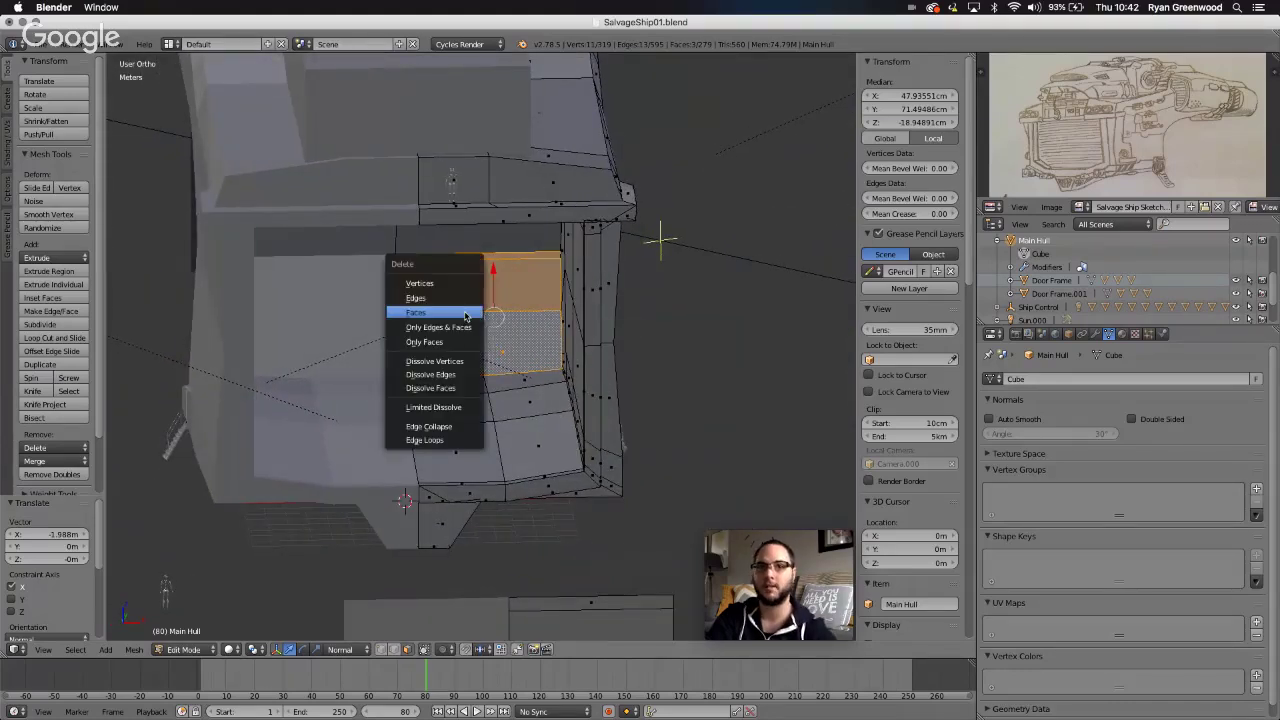
pyautogui.click(465, 311)
pyautogui.hscroll(15, 486, 360)
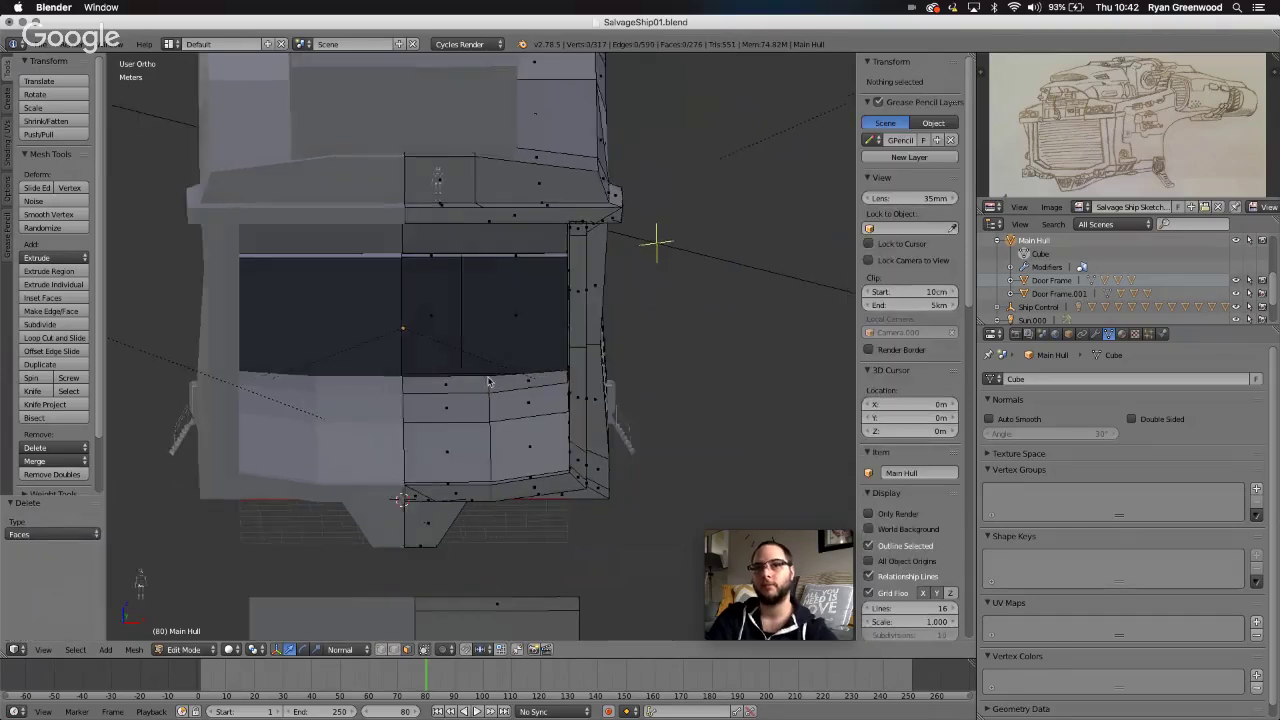
# - Extrude the six faces of the hull's lower rear panel 1.072 m inward along their normal, towards the front cavity
pyautogui.hscroll(-10, 487, 378)
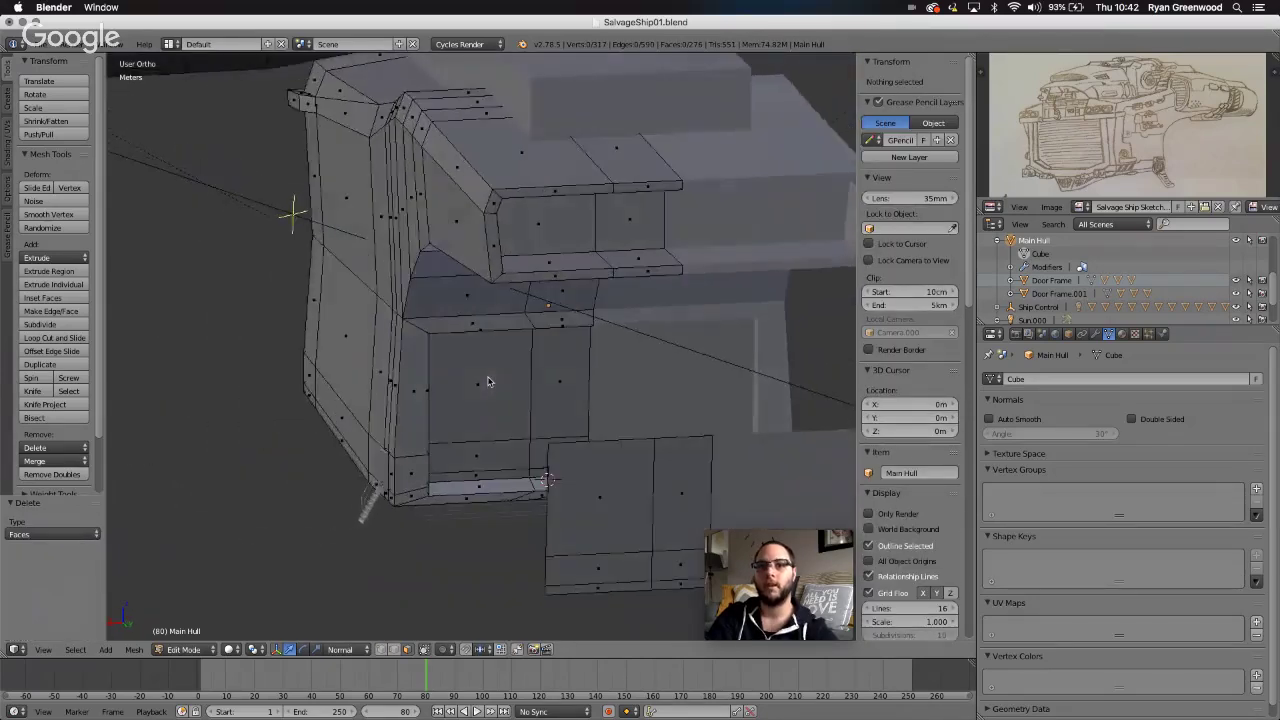
pyautogui.rightClick(575, 418)
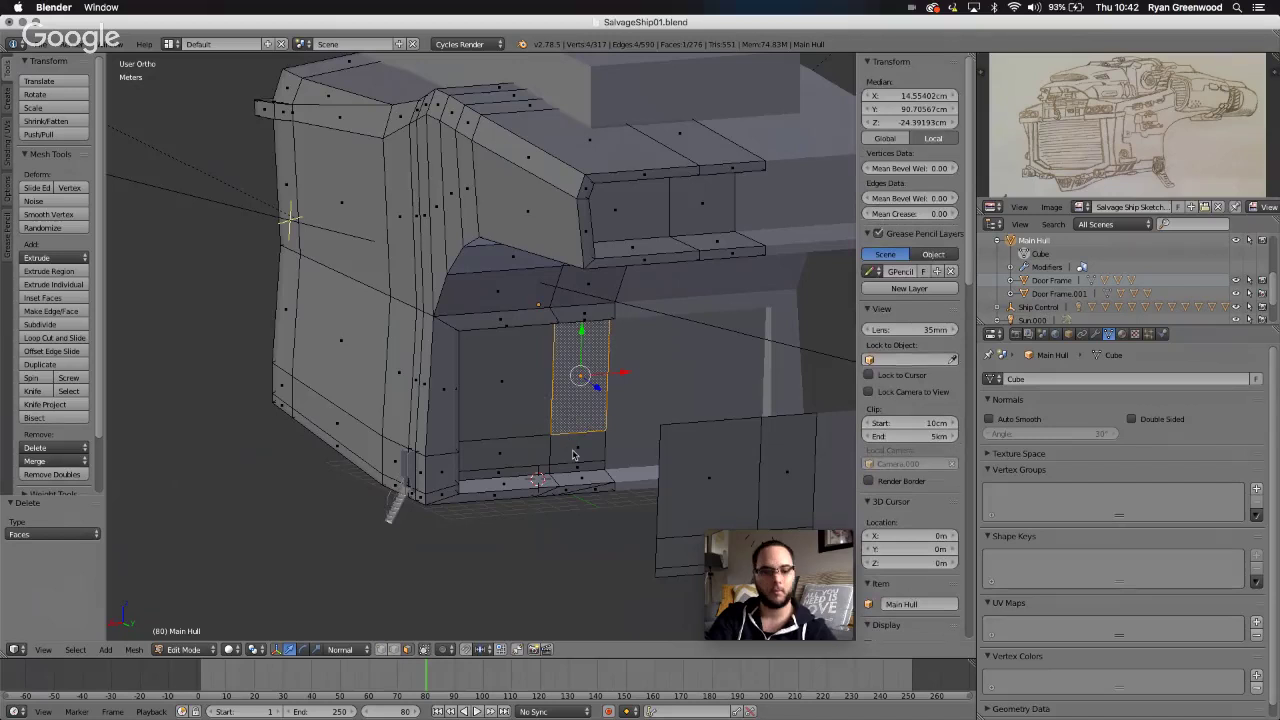
pyautogui.keyDown('shift'); pyautogui.rightClick(574, 452); pyautogui.keyUp('shift')
pyautogui.keyDown('shift'); pyautogui.rightClick(576, 472); pyautogui.keyUp('shift')
pyautogui.keyDown('shift'); pyautogui.rightClick(505, 475); pyautogui.keyUp('shift')
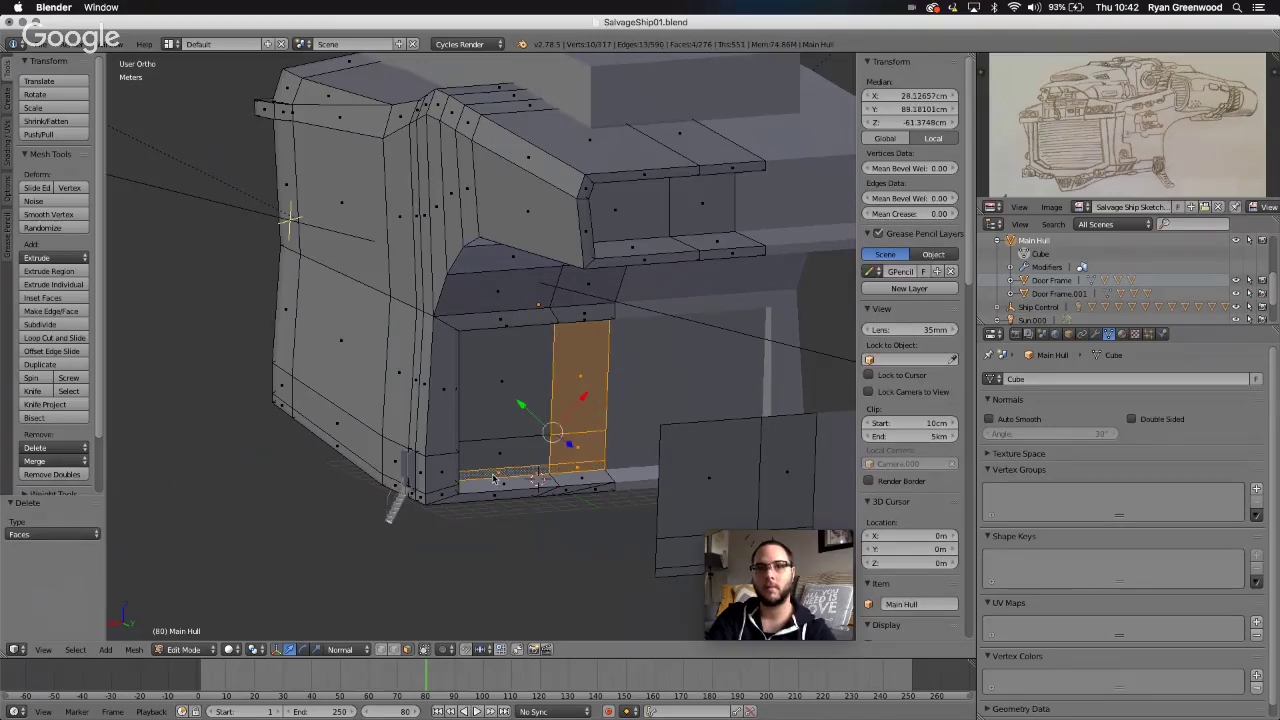
pyautogui.keyDown('shift'); pyautogui.rightClick(490, 455); pyautogui.keyUp('shift')
pyautogui.keyDown('shift'); pyautogui.rightClick(497, 397); pyautogui.keyUp('shift')
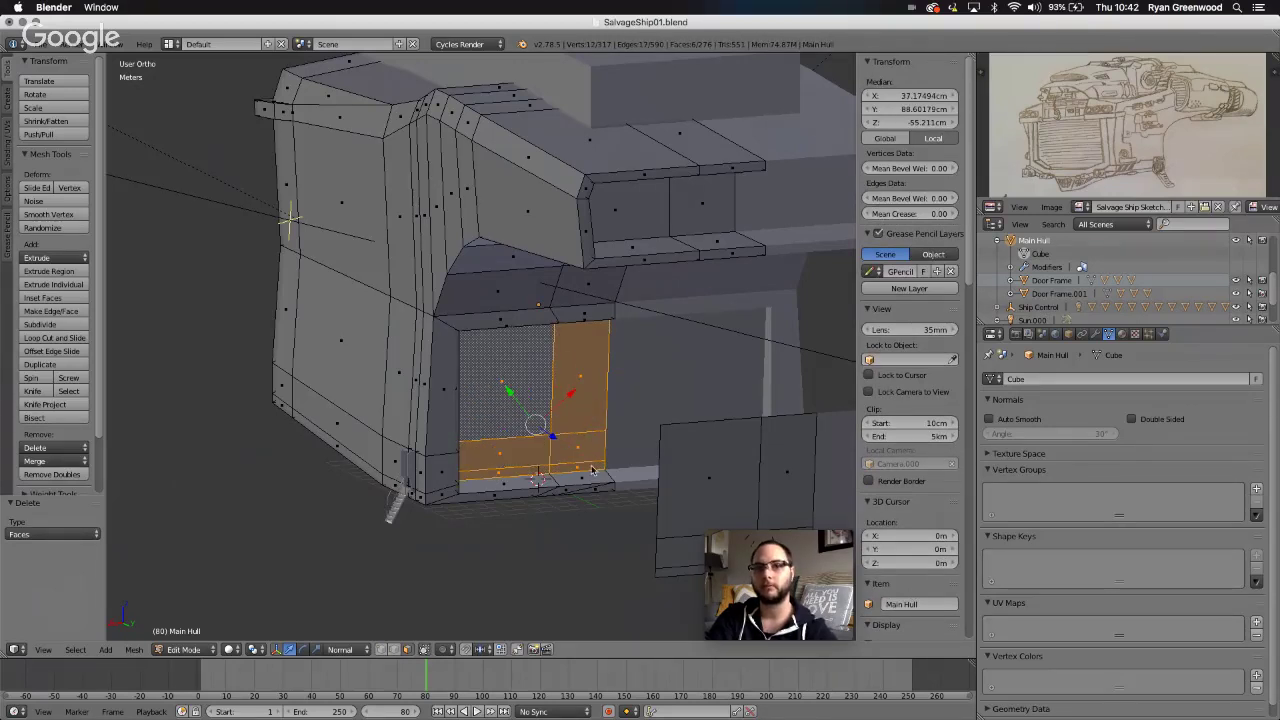
pyautogui.scroll(-10, 592, 470)
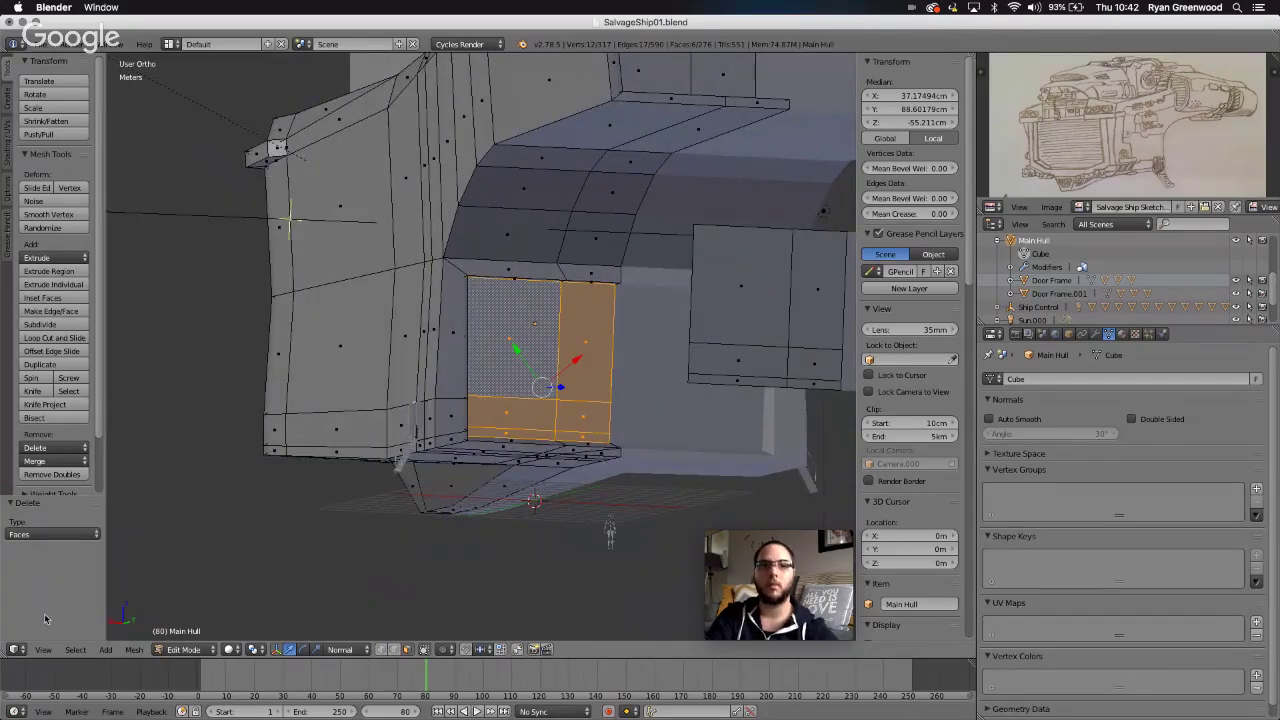
pyautogui.click(43, 650)
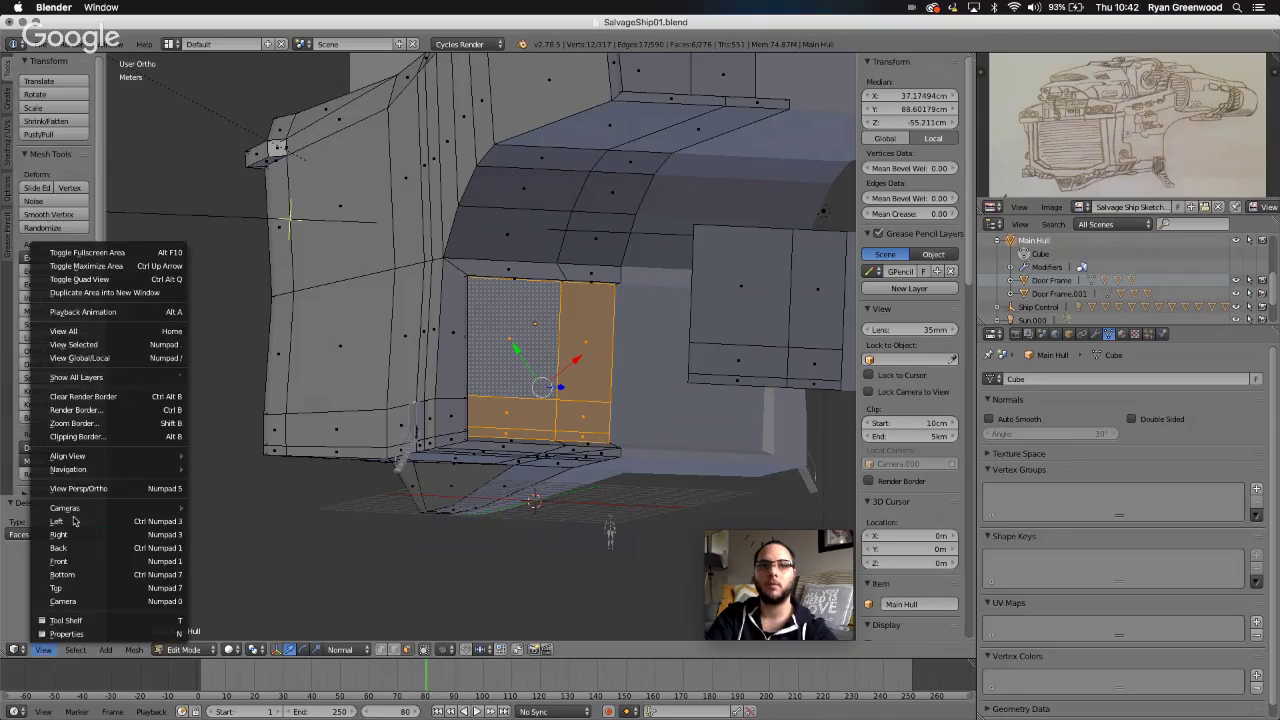
pyautogui.click(80, 536)
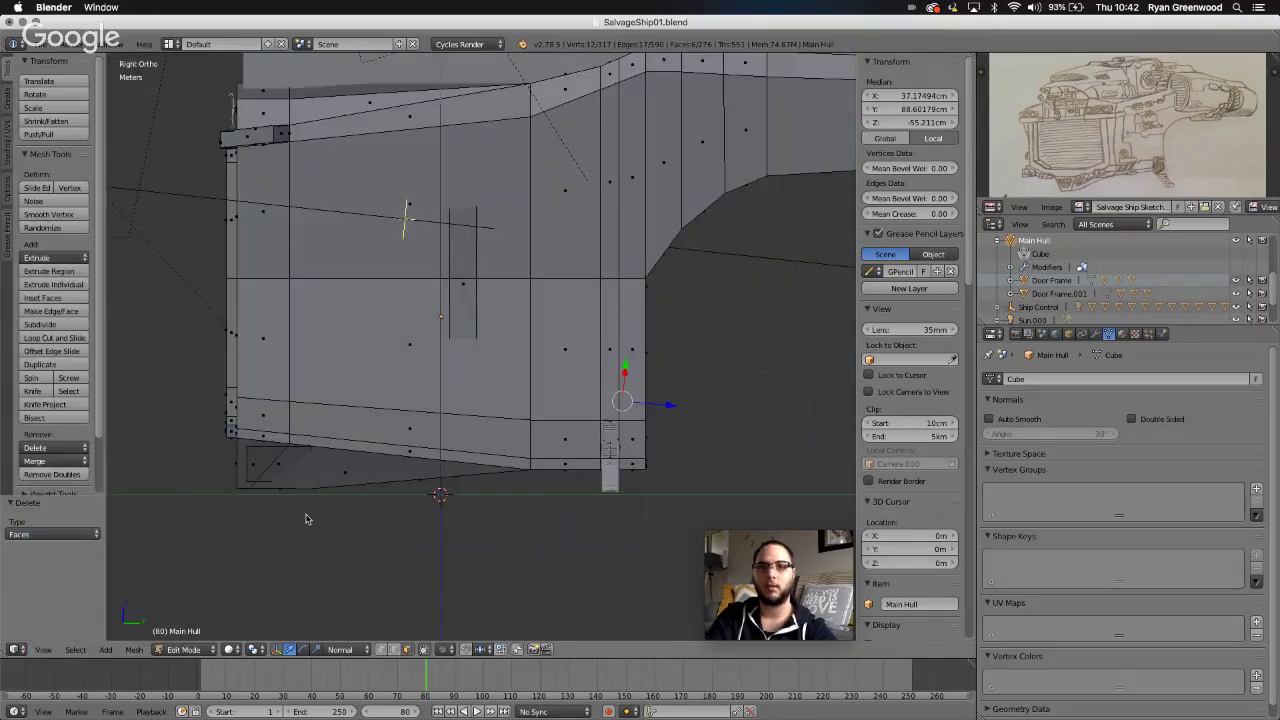
pyautogui.press('z')
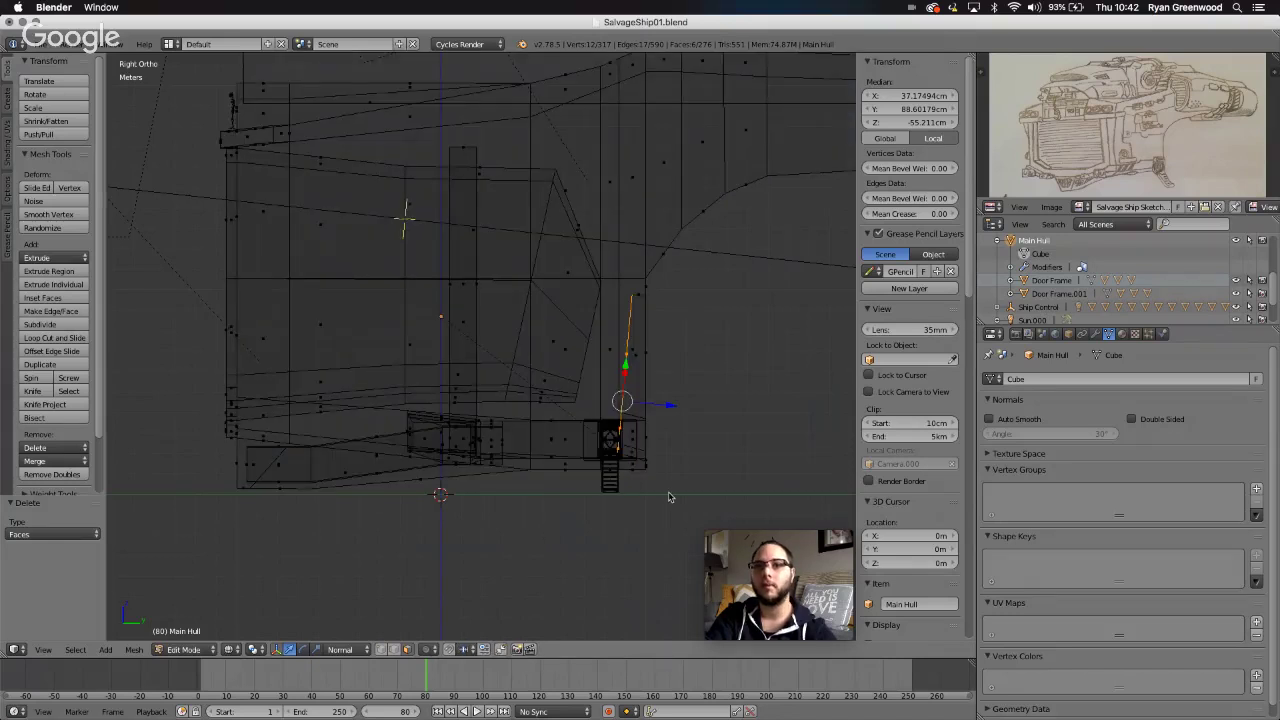
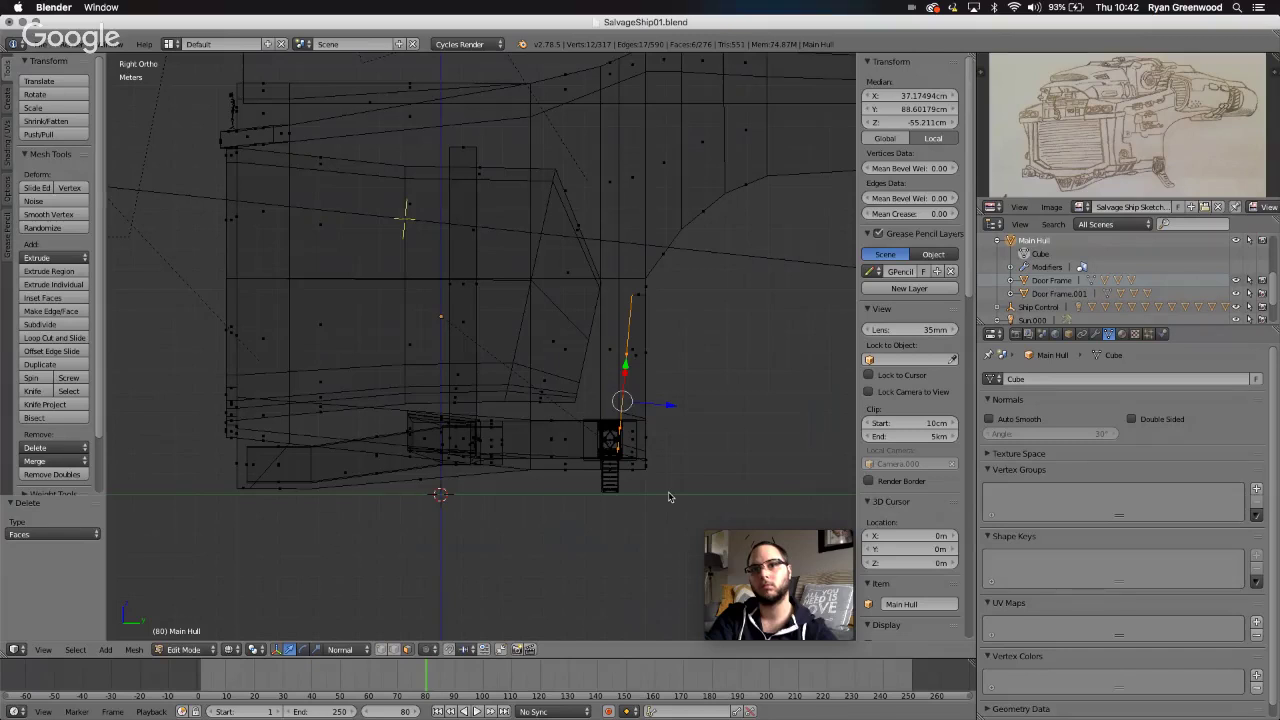
pyautogui.press('g')
pyautogui.press('z')
pyautogui.press('z')
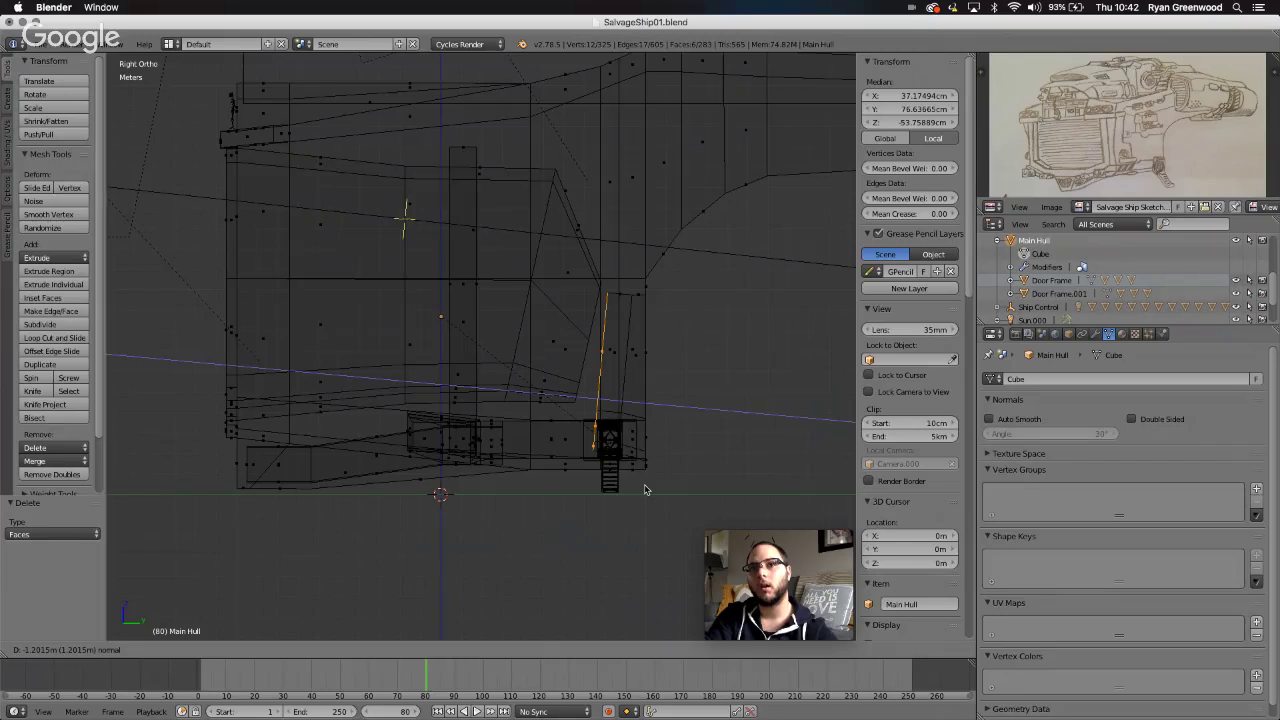
pyautogui.click(646, 490)
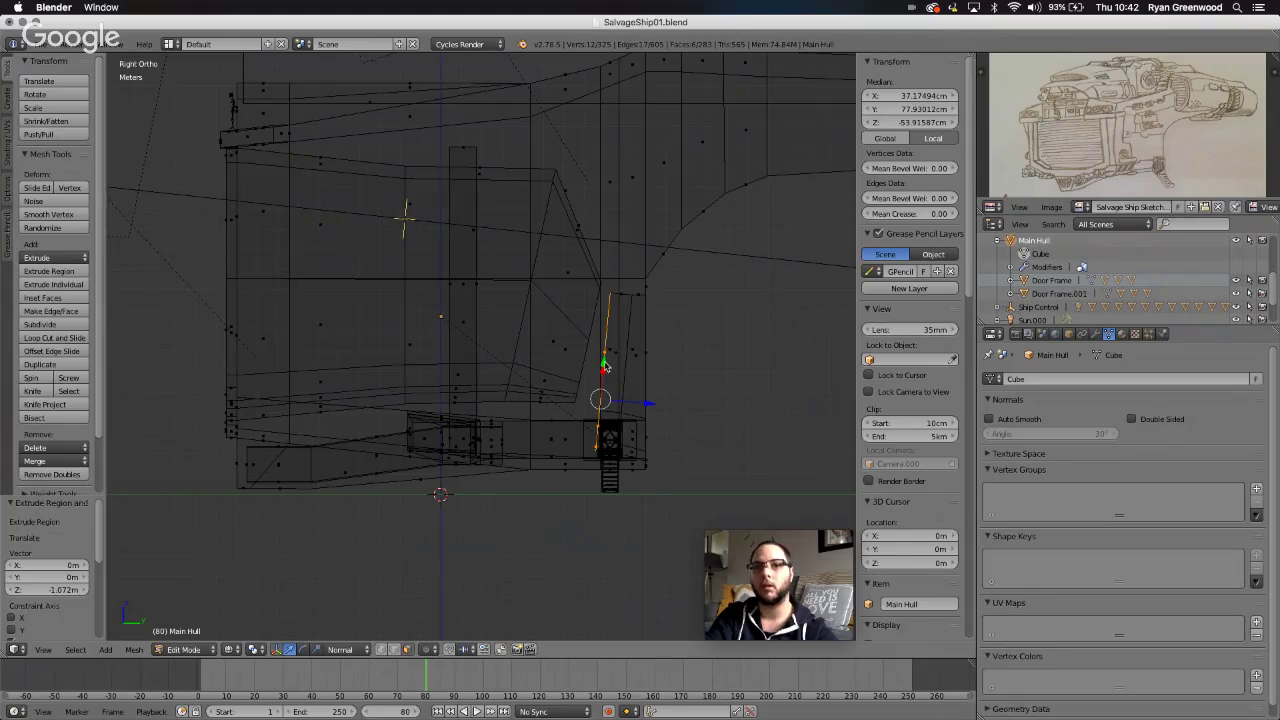
# - Set the transform orientation to Local, hide the manipulator and move the extruded rear faces 88.034 cm up along Z
pyautogui.click(345, 650)
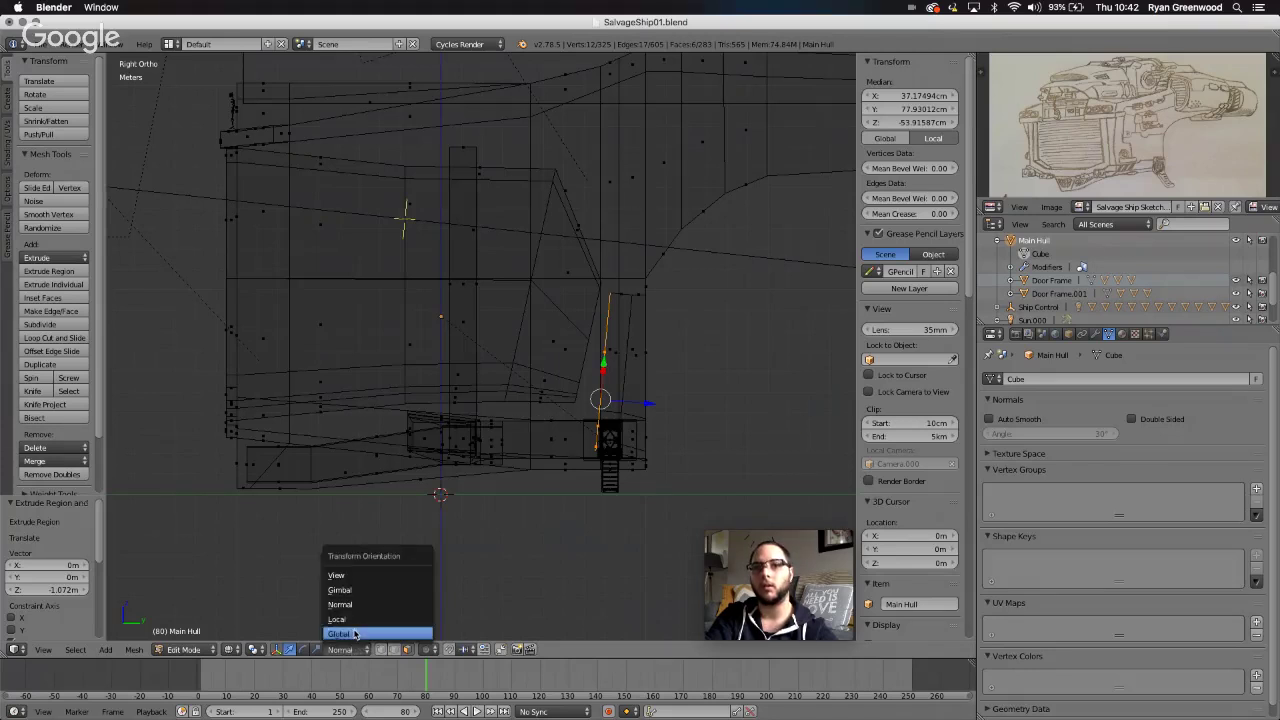
pyautogui.click(355, 622)
pyautogui.click(278, 649)
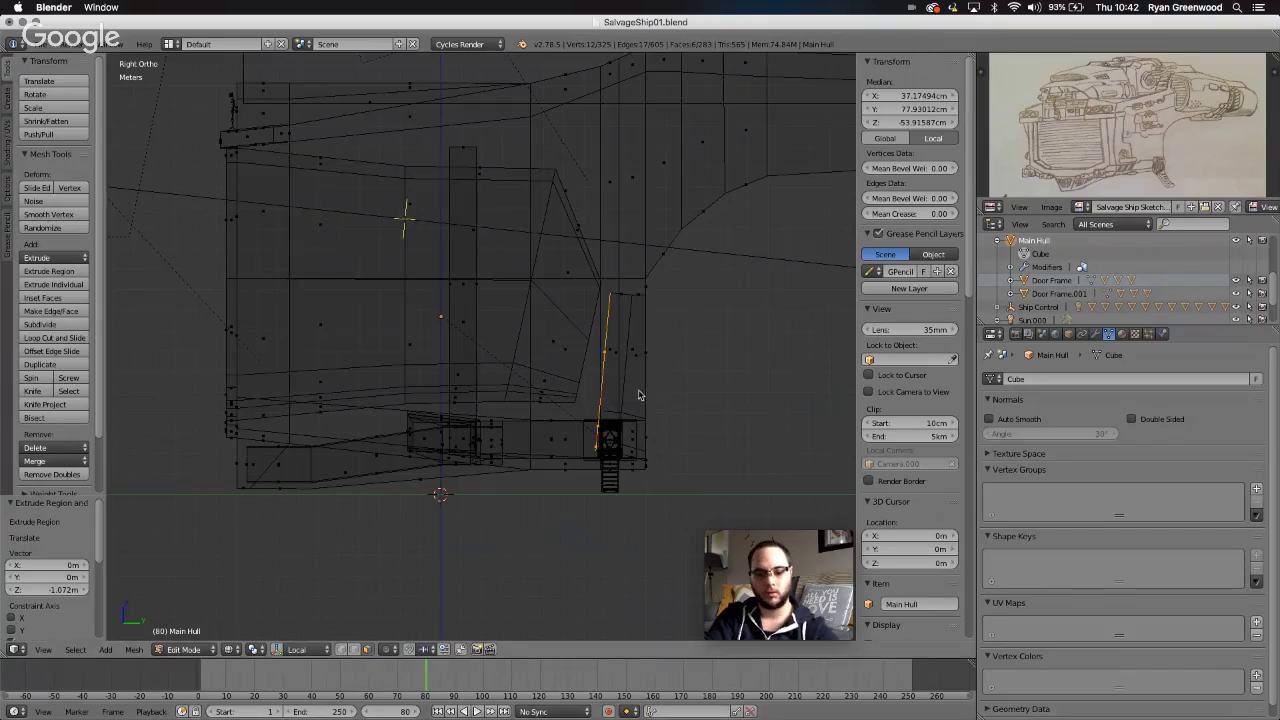
pyautogui.press('g')
pyautogui.press('z')
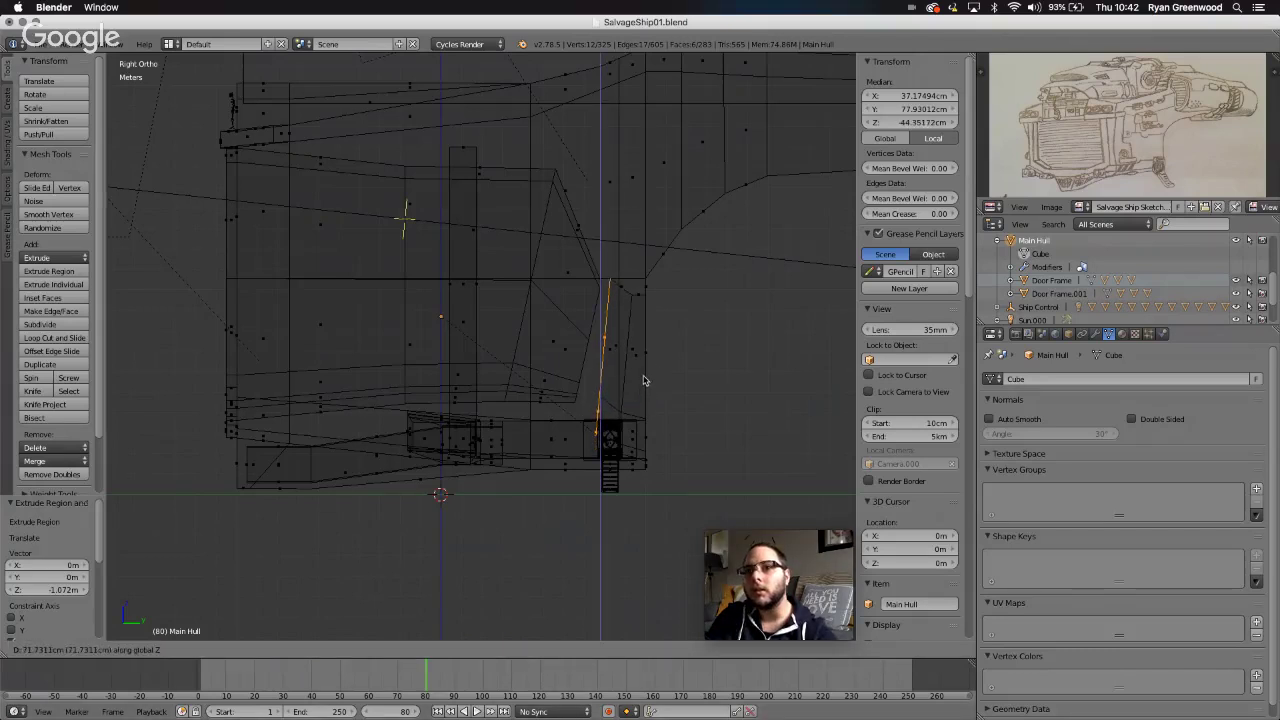
pyautogui.click(645, 377)
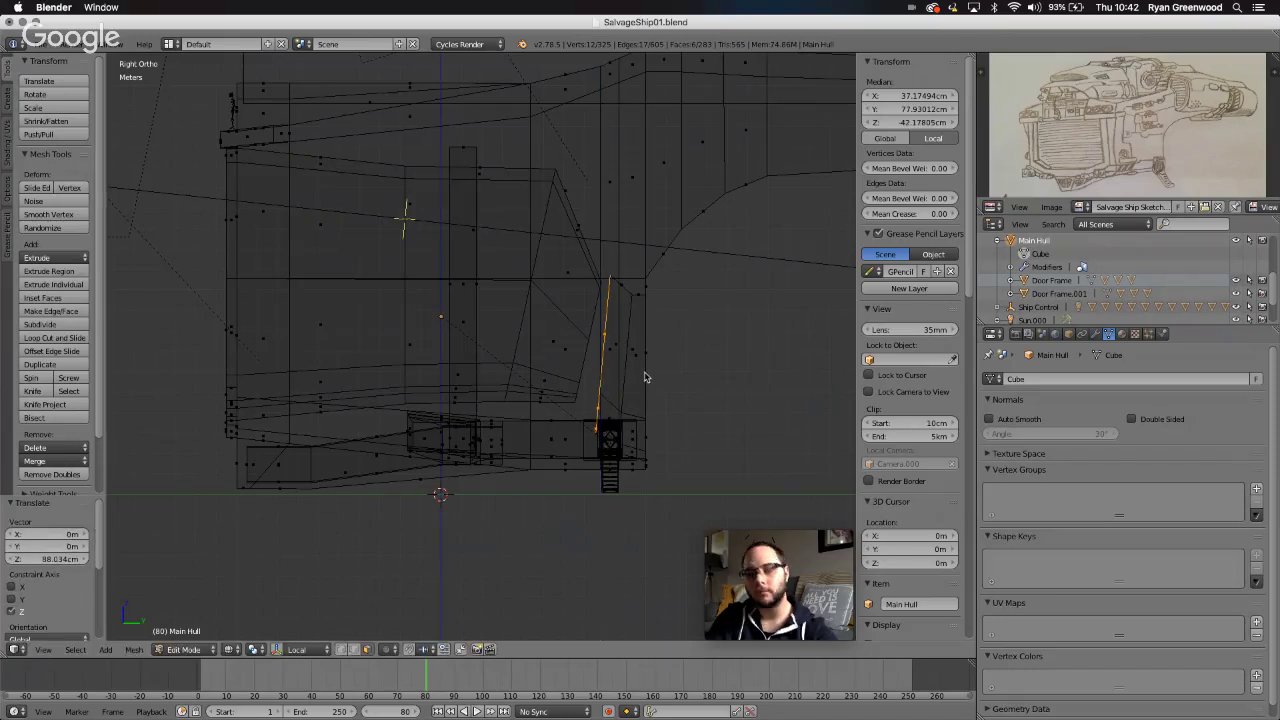
# - Rotate the extruded rear faces -7.298° about X so they tilt towards the cavity's open end
pyautogui.press('r')
pyautogui.press('x')
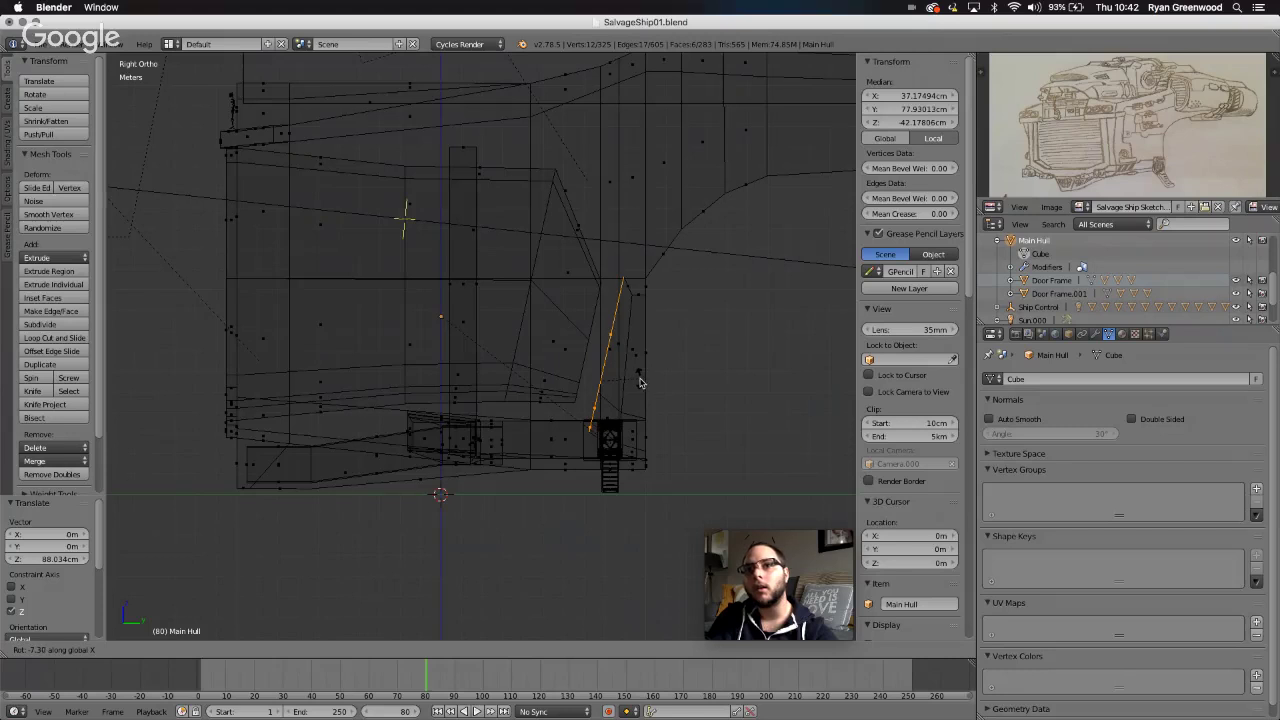
pyautogui.click(640, 381)
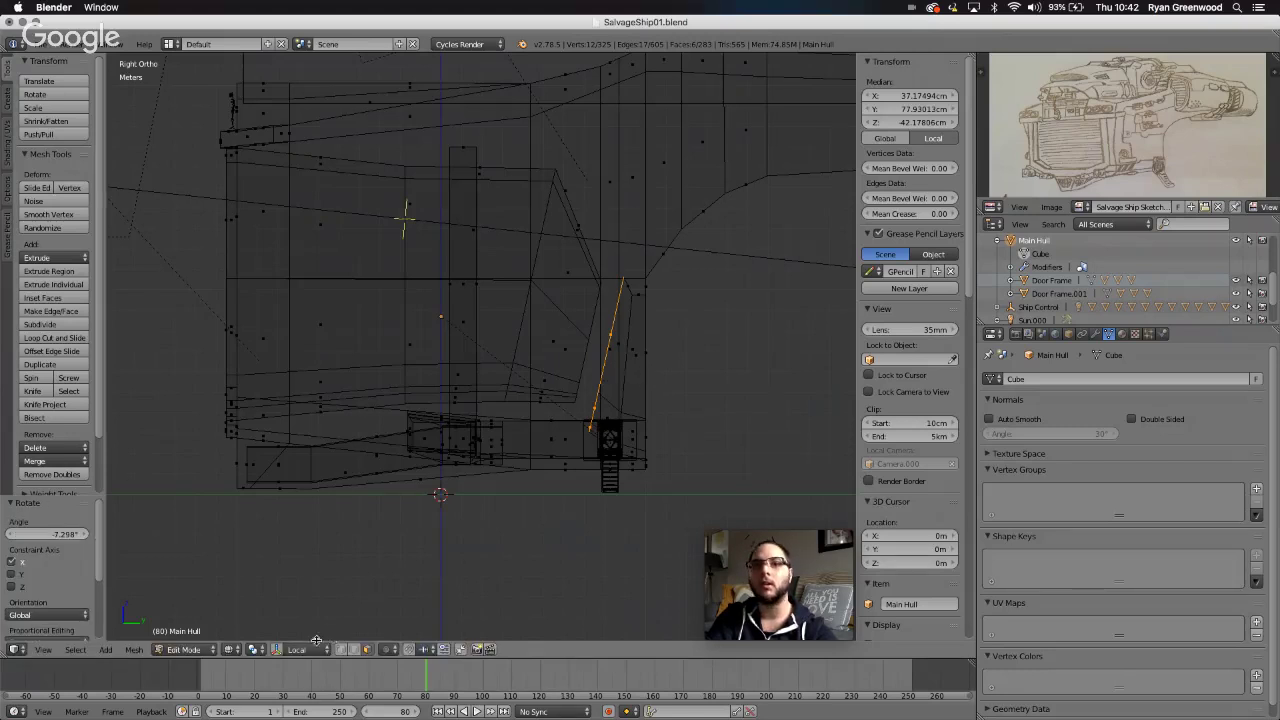
# - Try to scale the tilted rear faces by 0.375 along X in the Normal orientation
pyautogui.click(278, 649)
pyautogui.click(338, 649)
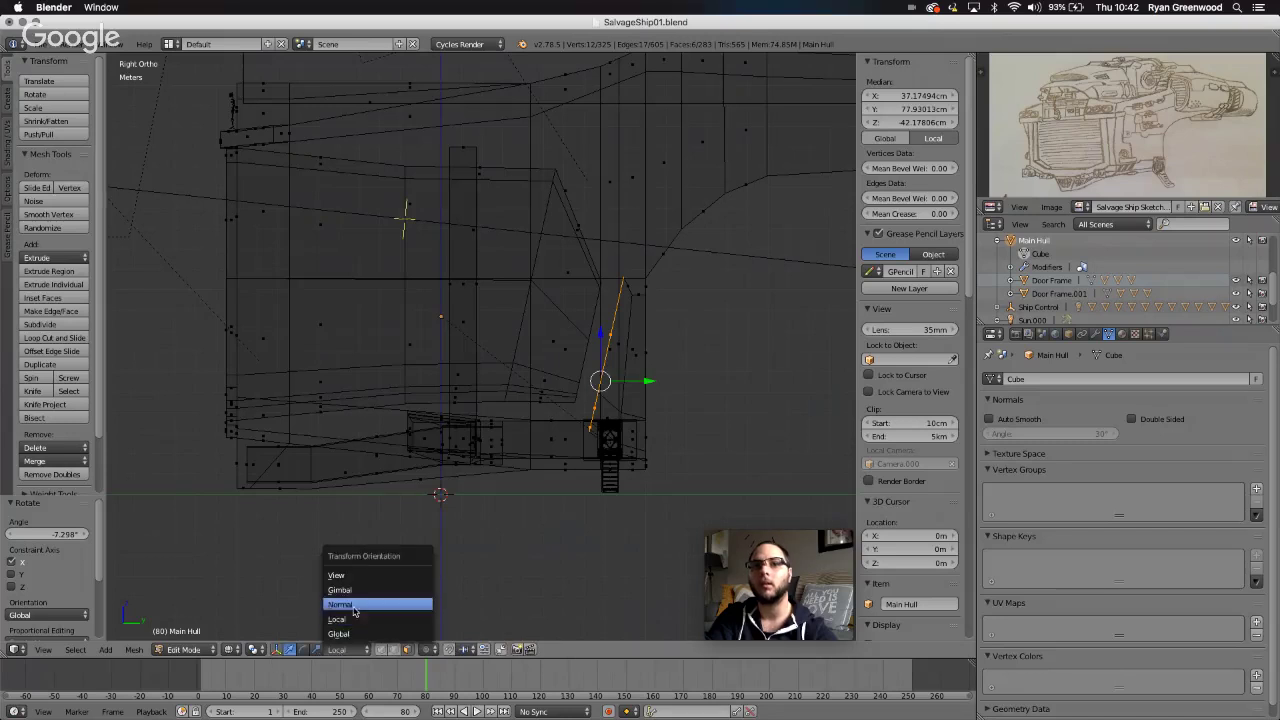
pyautogui.click(352, 605)
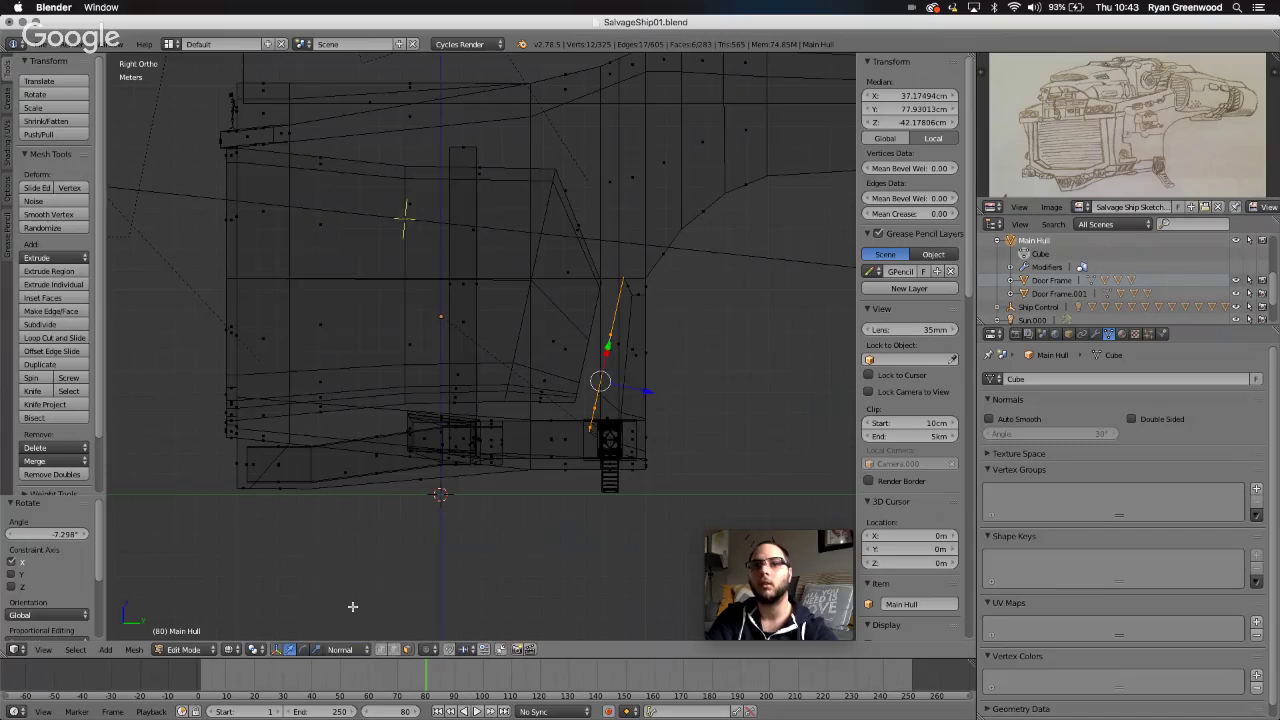
pyautogui.click(317, 649)
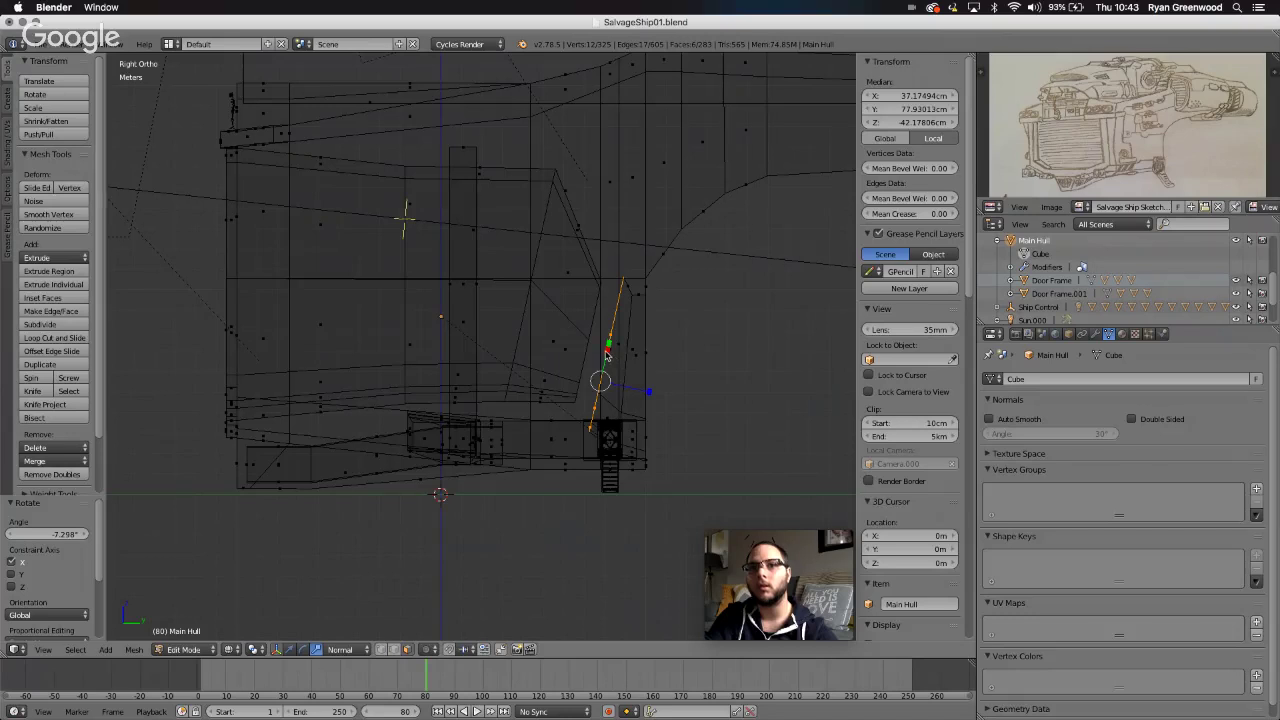
pyautogui.moveTo(606, 355); pyautogui.dragTo(600, 378)
pyautogui.click(600, 378)
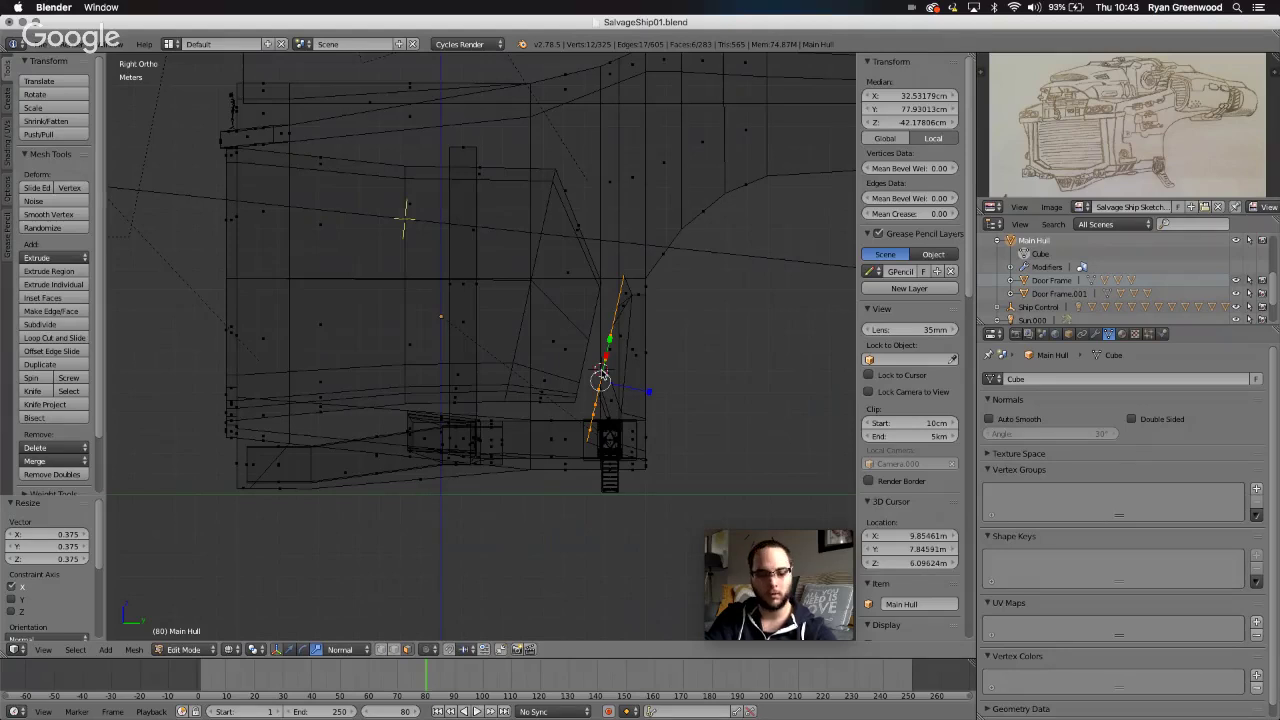
pyautogui.press('super+z')
# - Return the transform orientation to Local and hide the manipulator
pyautogui.hscroll(10, 643, 396)
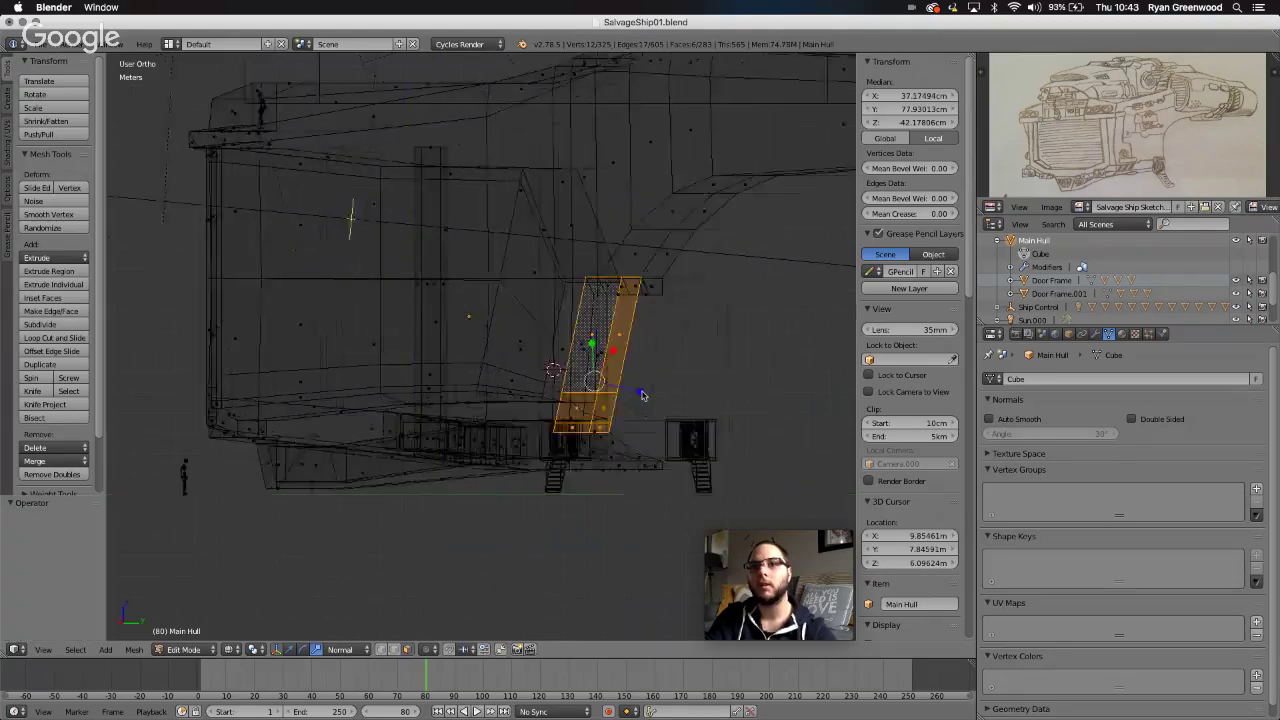
pyautogui.hscroll(-5, 640, 397)
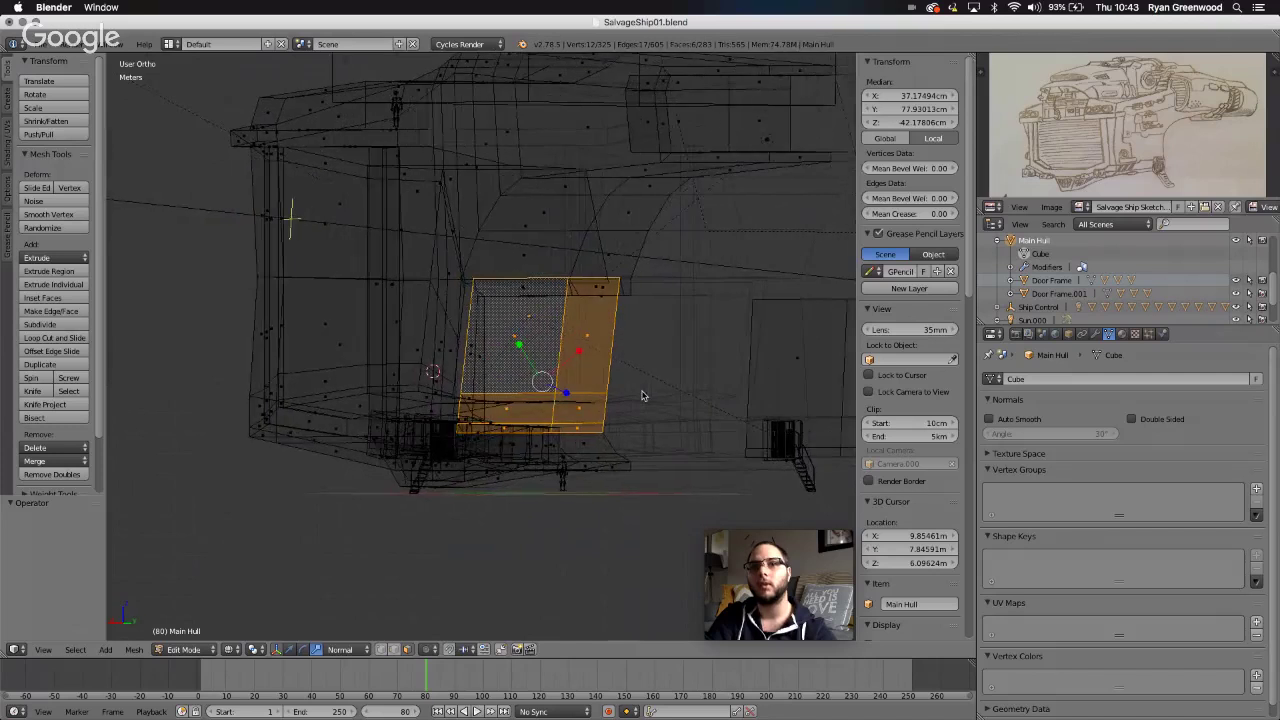
pyautogui.click(340, 649)
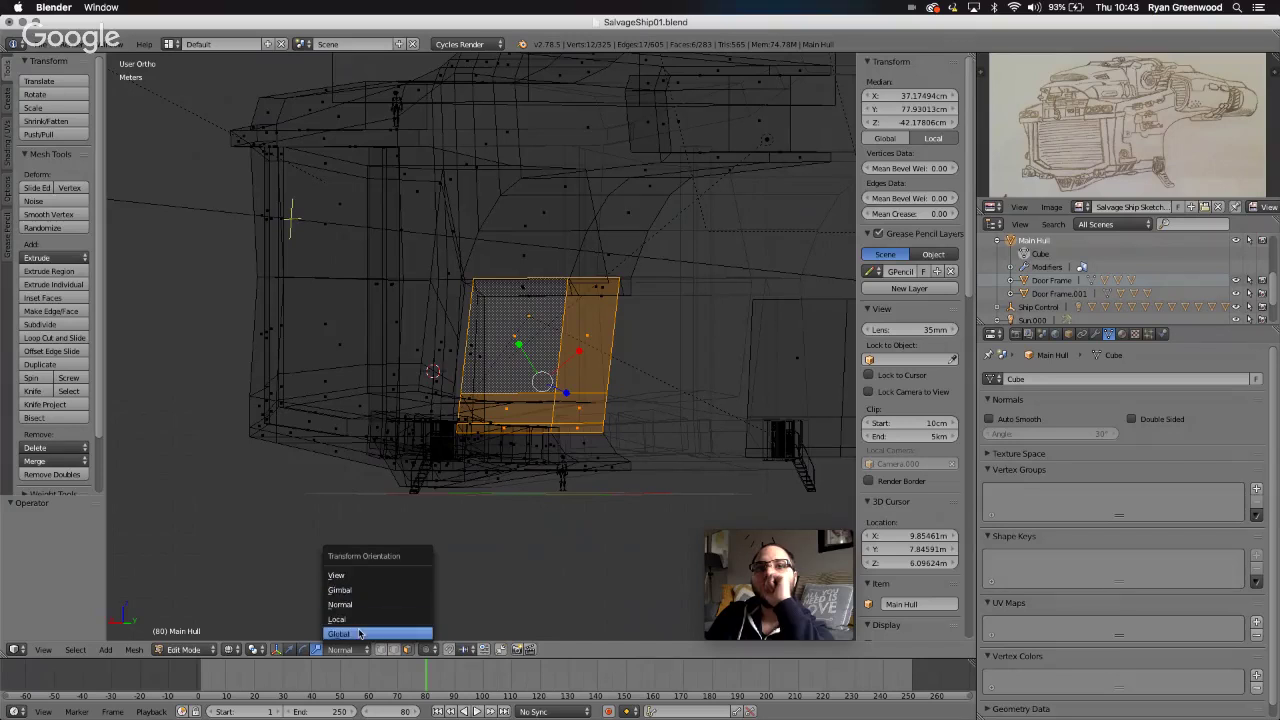
pyautogui.click(358, 633)
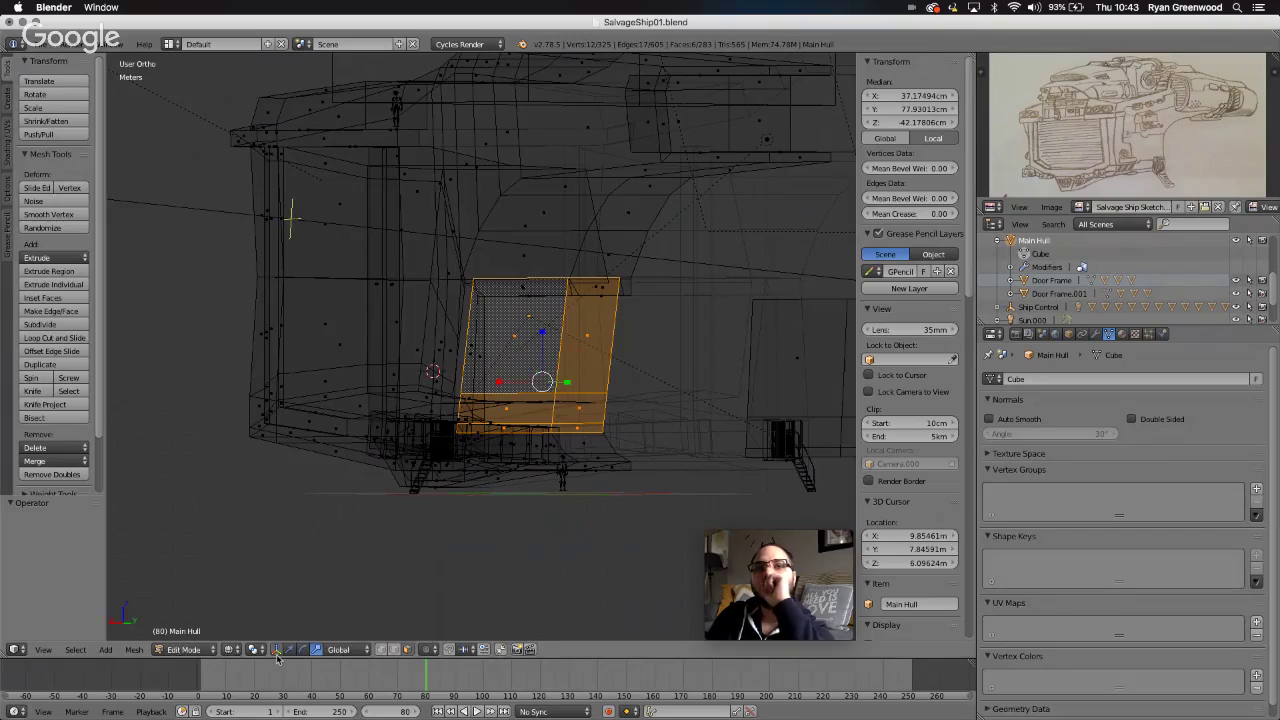
pyautogui.click(335, 651)
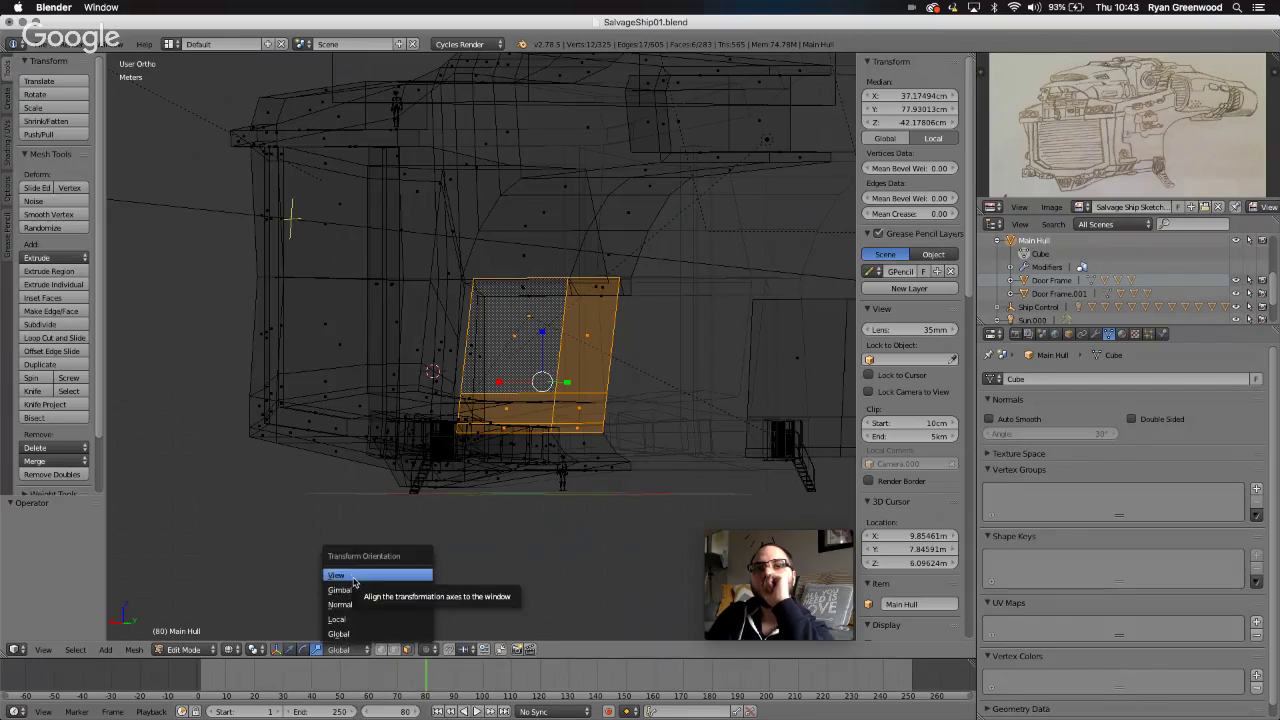
pyautogui.click(345, 619)
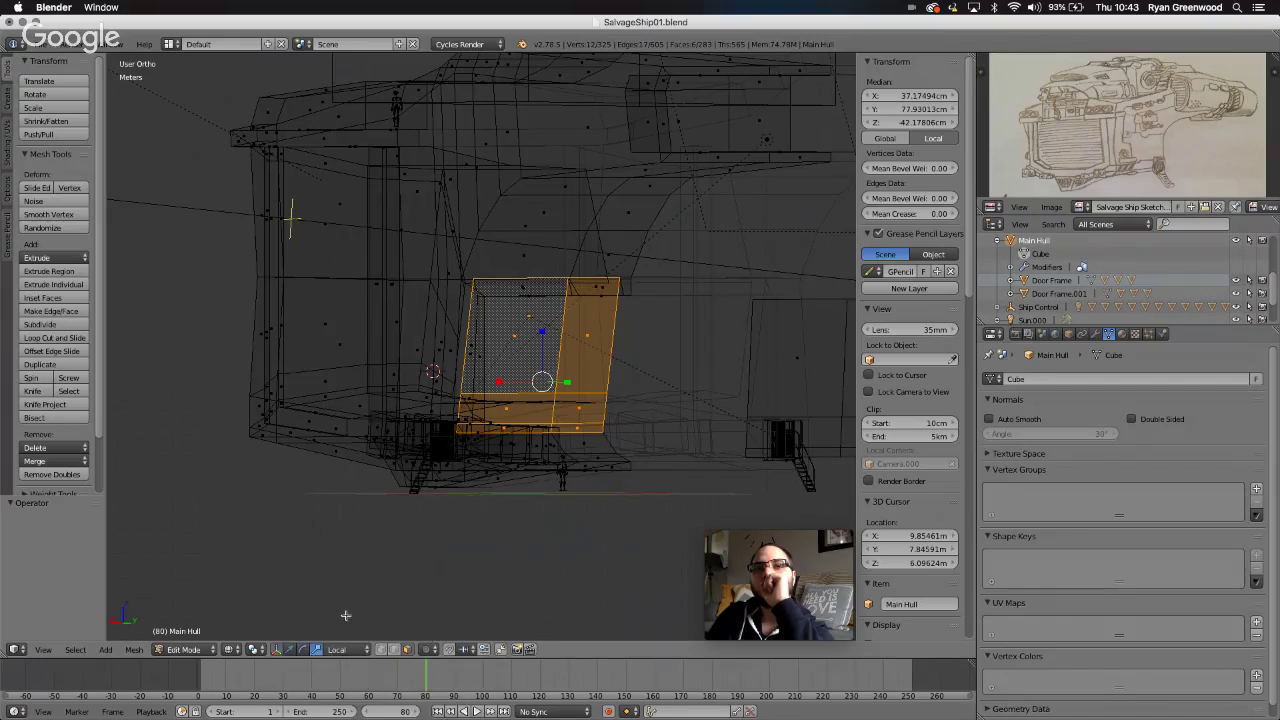
pyautogui.click(276, 650)
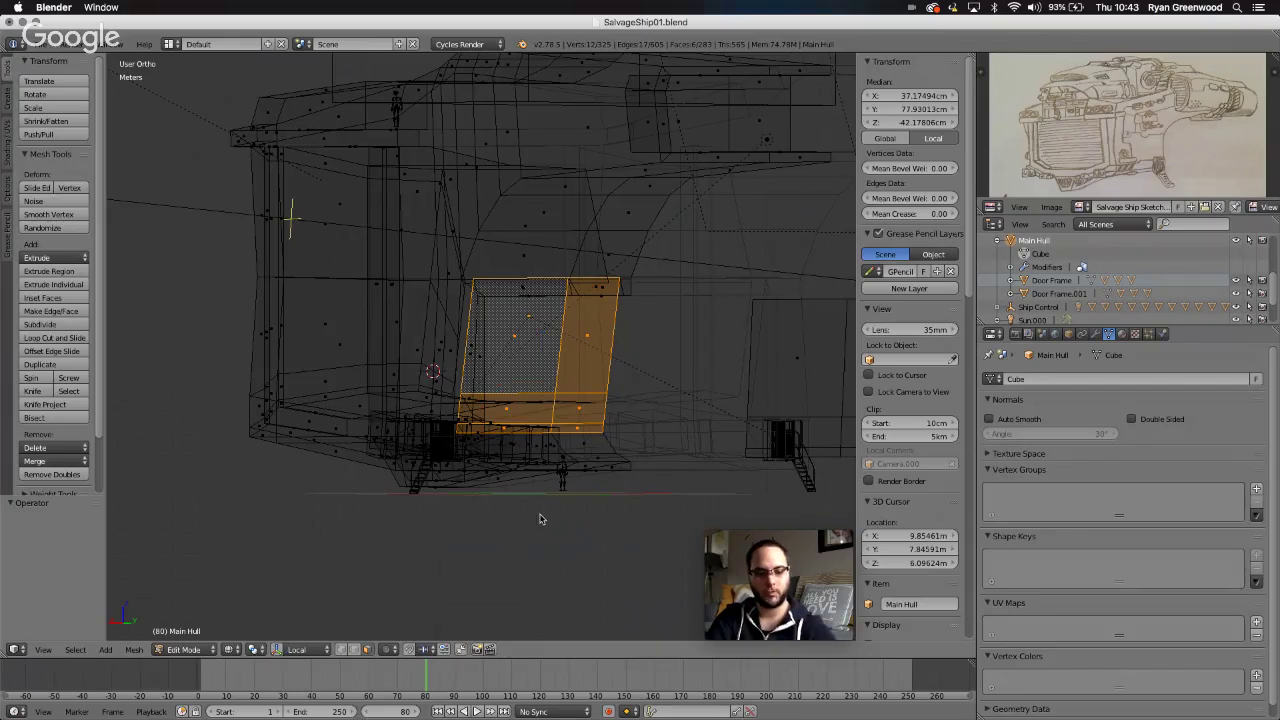
# - Shorten the tilted rear faces by scaling them along Z by 0.780 and again by 0.842
pyautogui.press('s')
pyautogui.press('z')
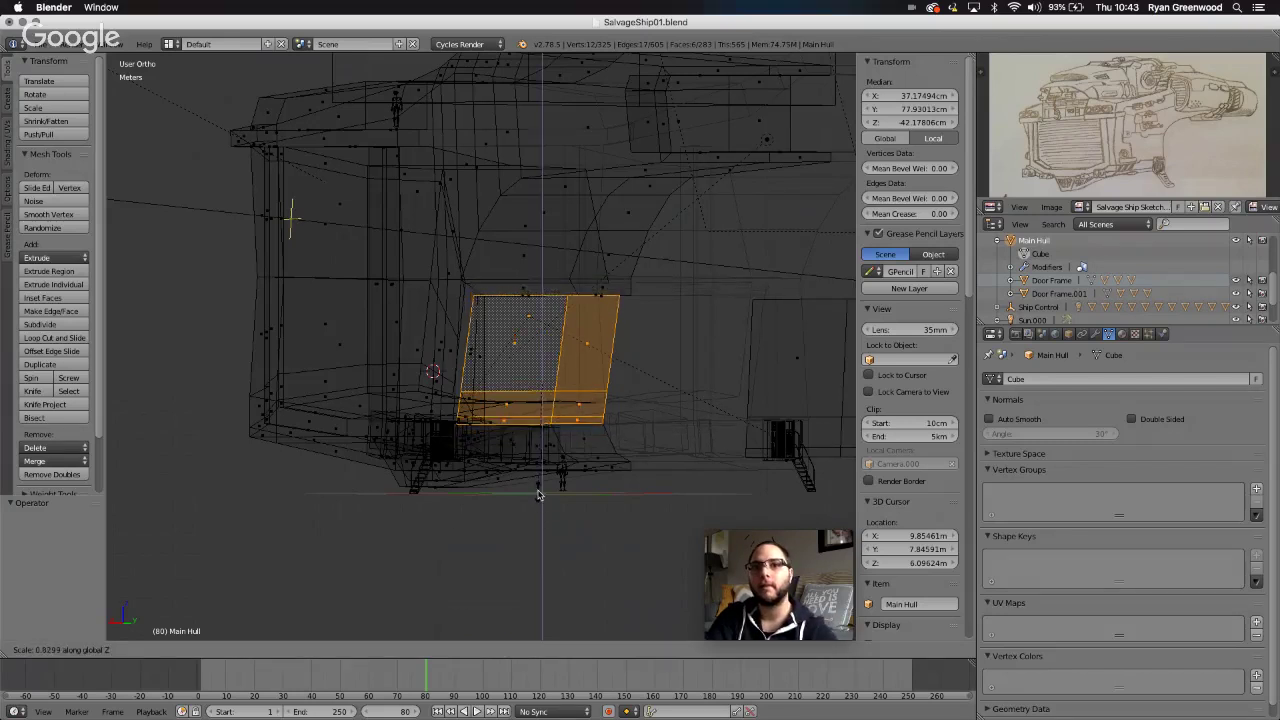
pyautogui.click(536, 489)
pyautogui.hscroll(-10, 577, 513)
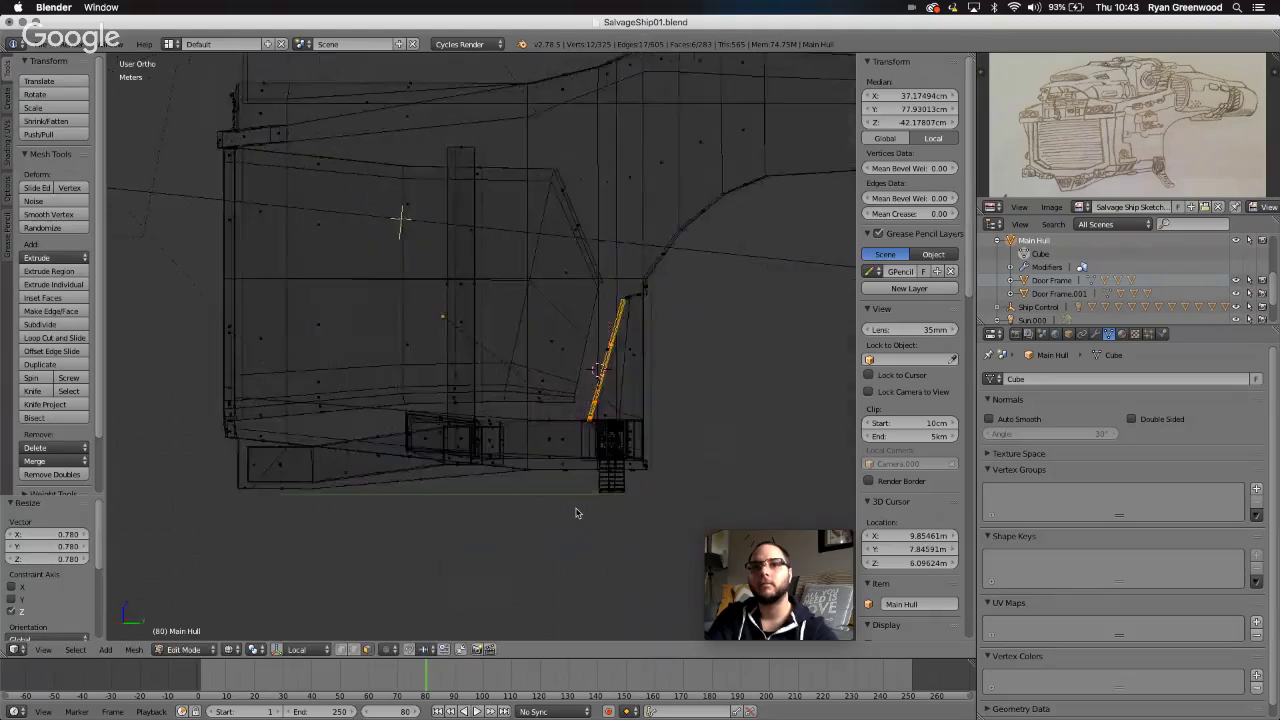
pyautogui.hscroll(3, 577, 513)
pyautogui.hscroll(-10, 576, 513)
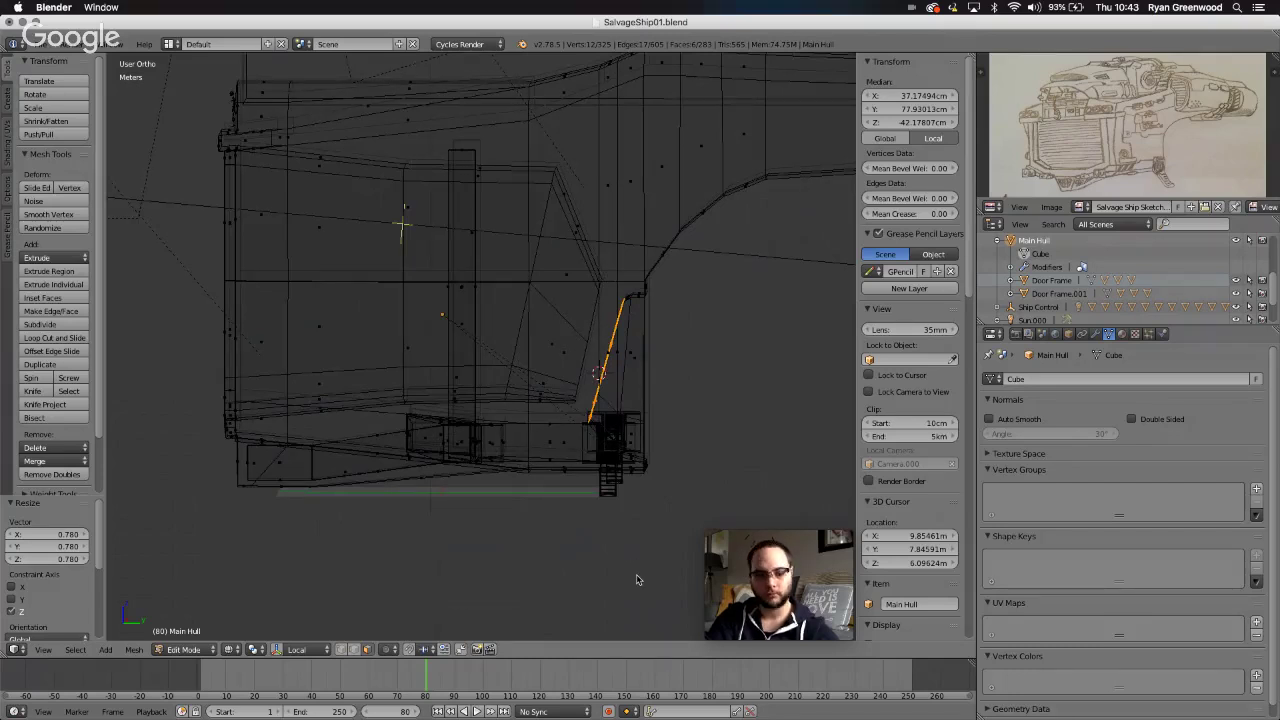
pyautogui.press('s')
pyautogui.press('z')
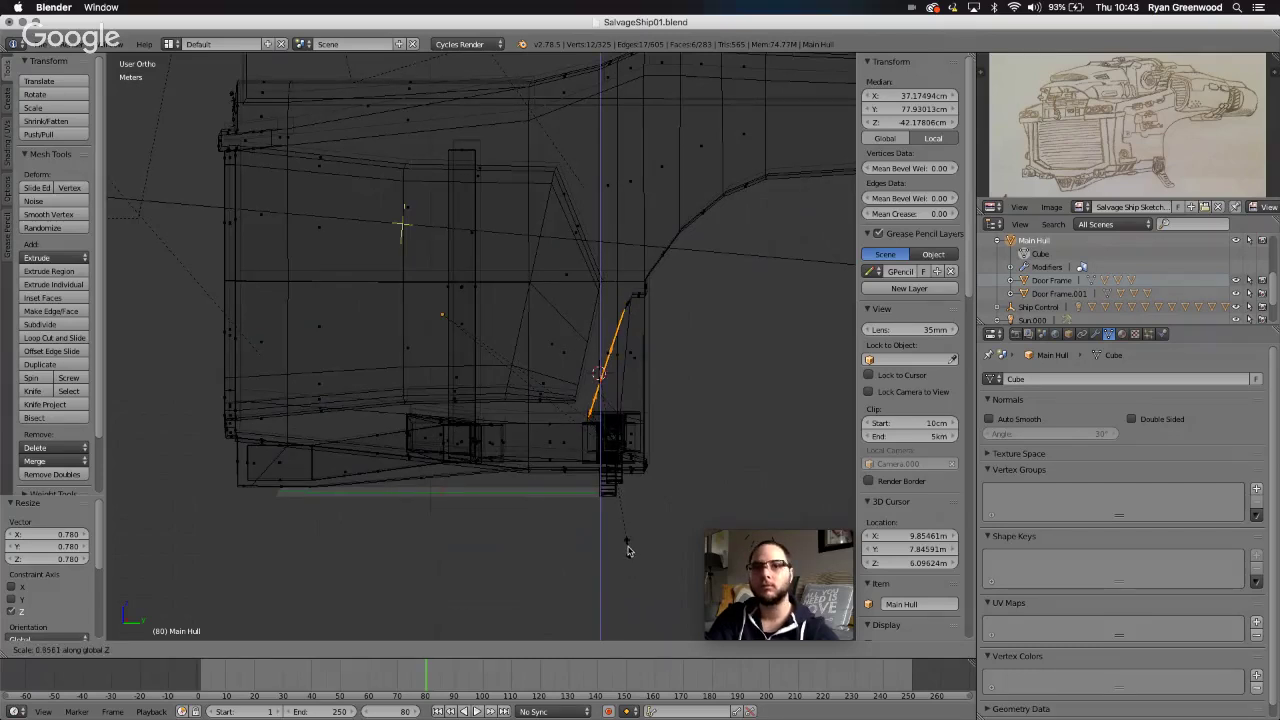
pyautogui.click(627, 548)
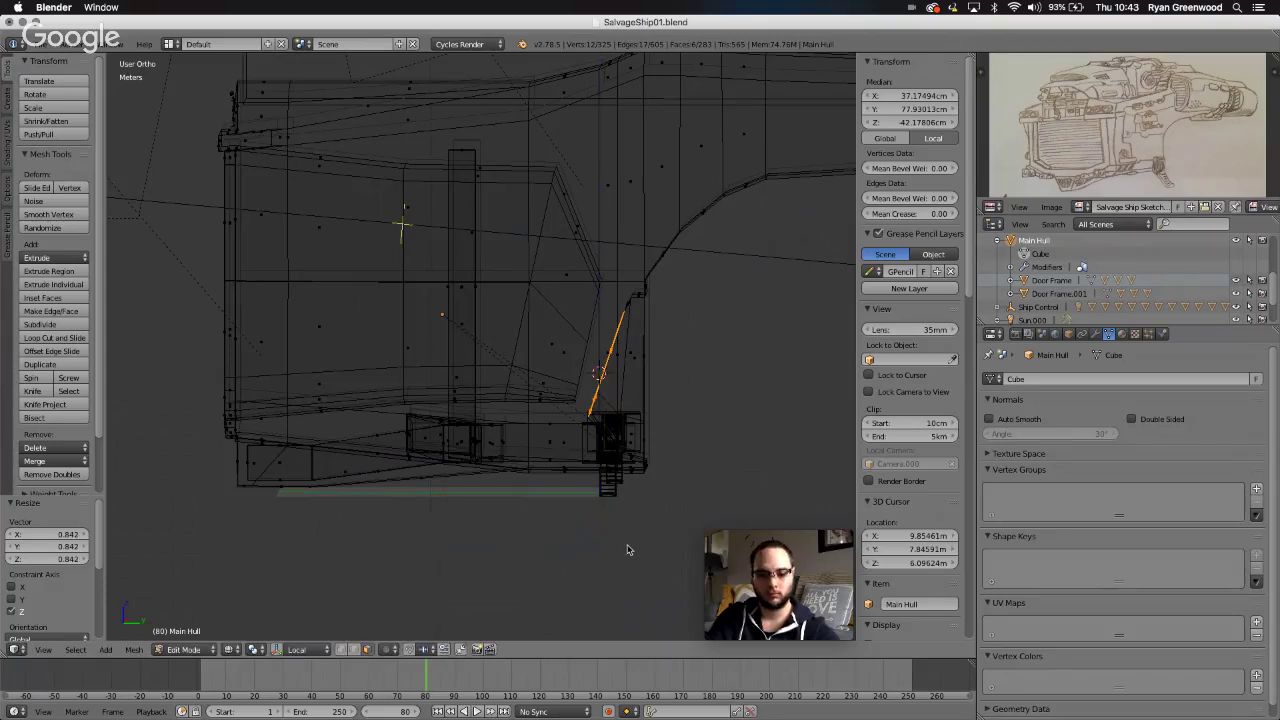
# - Move the extruded rear faces -45.662 cm along Y towards the front cavity and 94.592 cm up along Z
pyautogui.press('g')
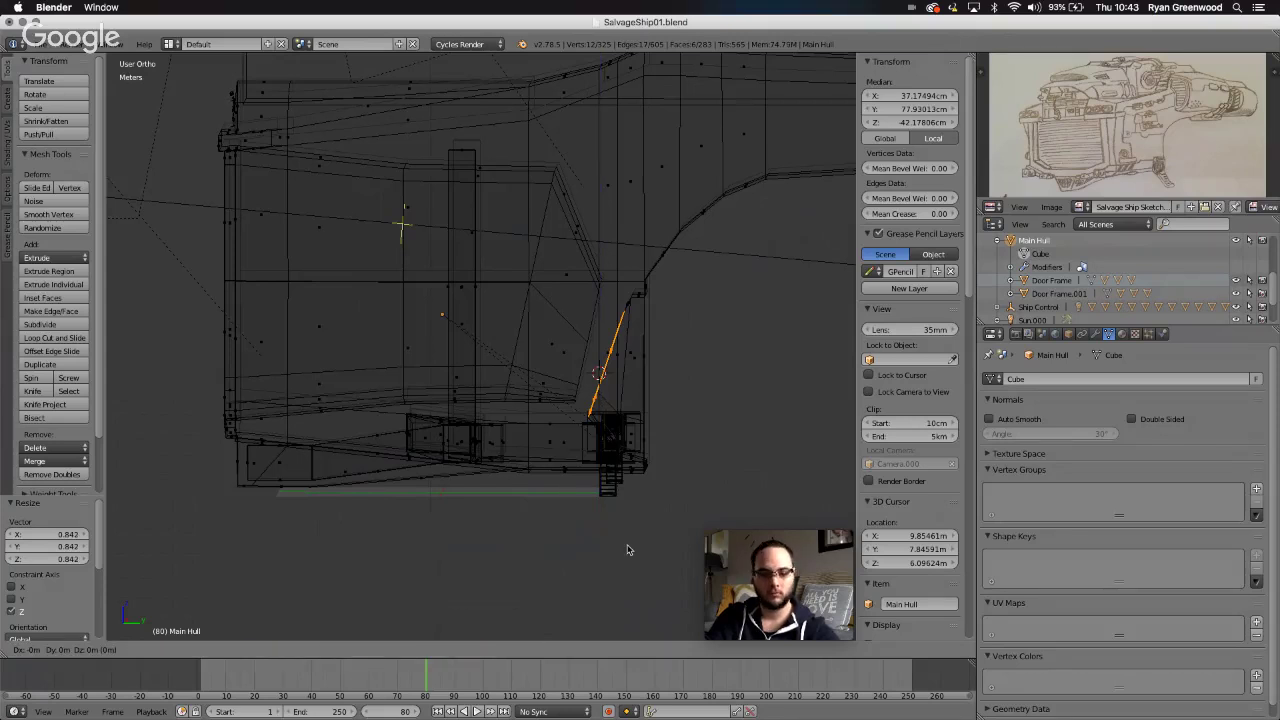
pyautogui.press('y')
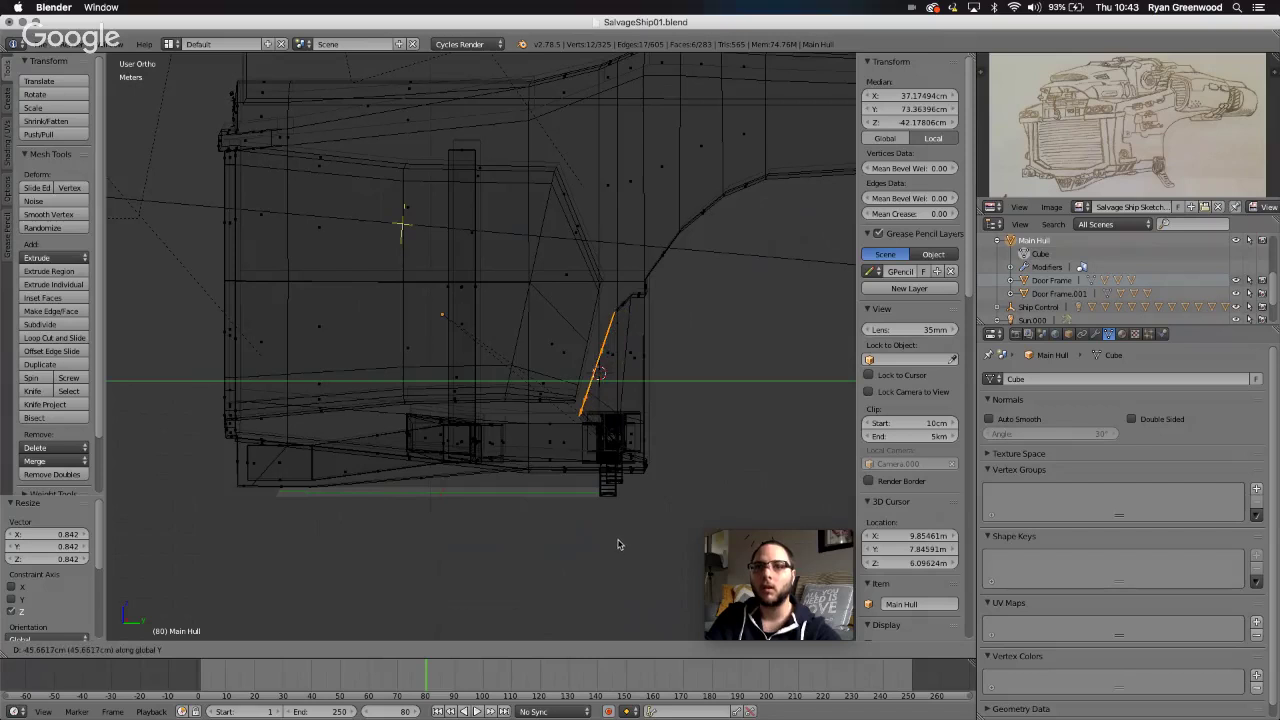
pyautogui.click(617, 544)
pyautogui.press('g')
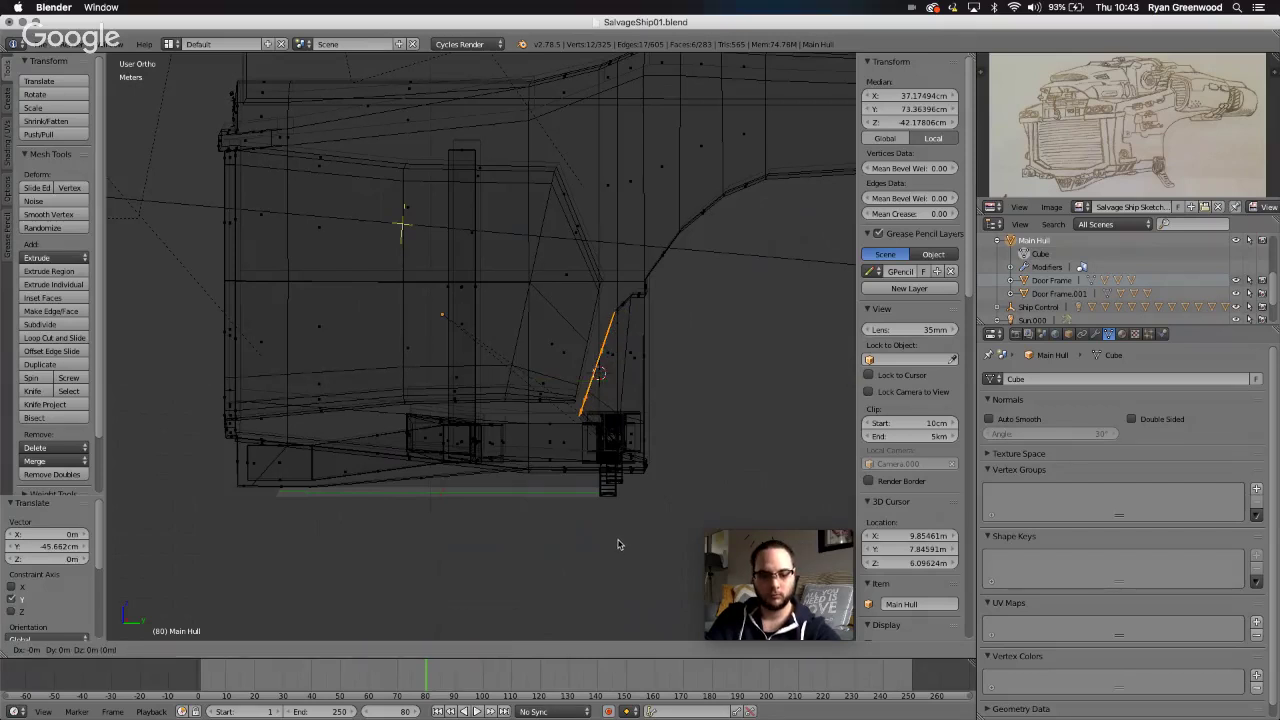
pyautogui.press('z')
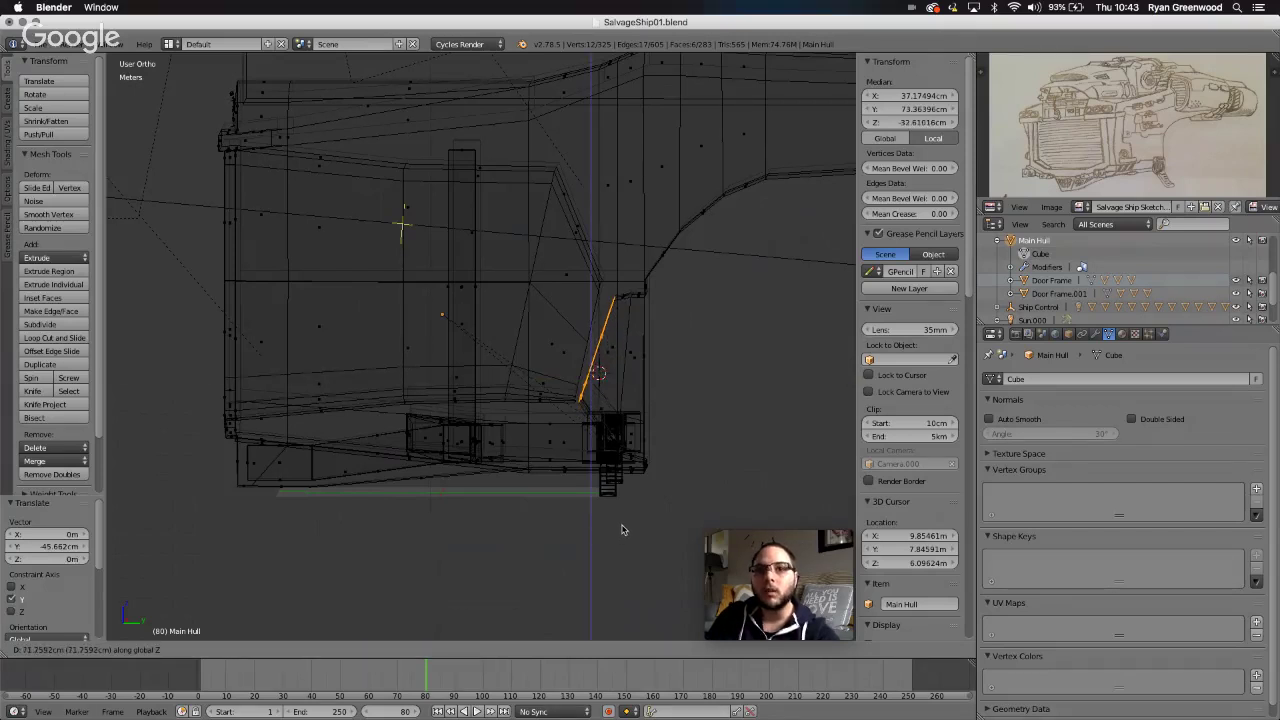
pyautogui.click(624, 525)
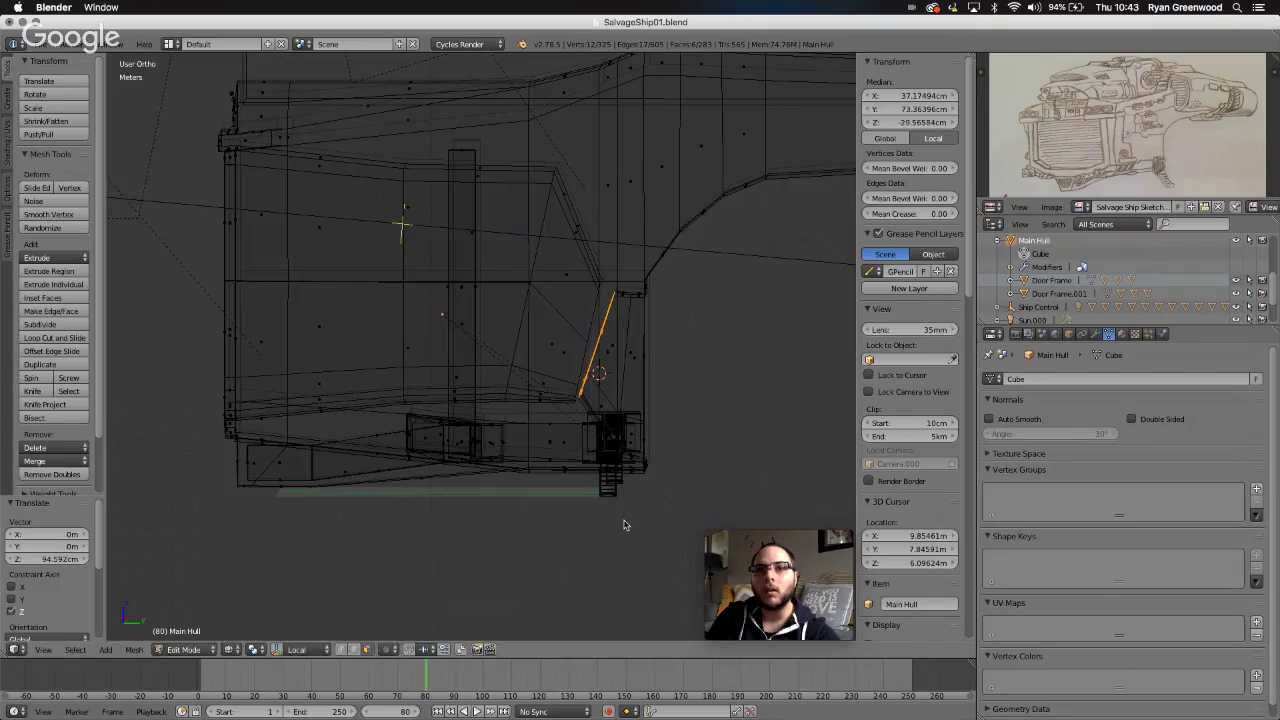
# - Shift the extruded rear faces 29.347 cm back along Y and rotate them 4.037° about X
pyautogui.press('g')
pyautogui.press('y')
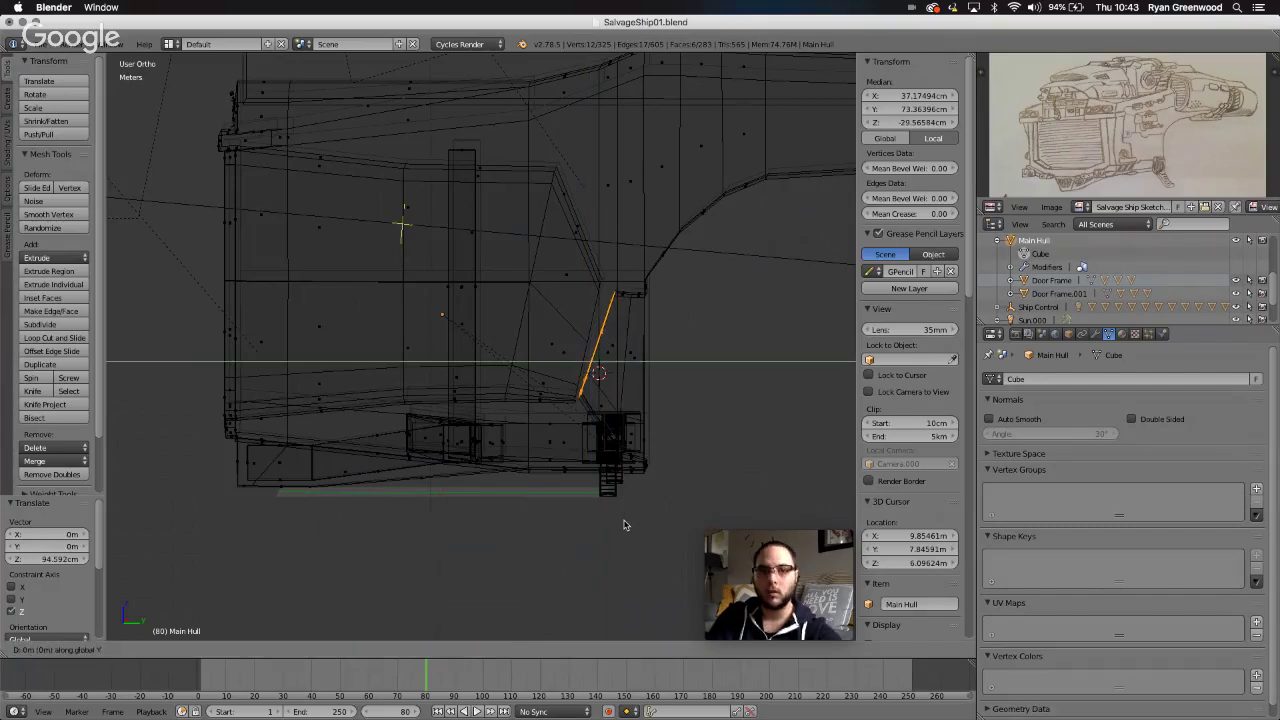
pyautogui.click(630, 525)
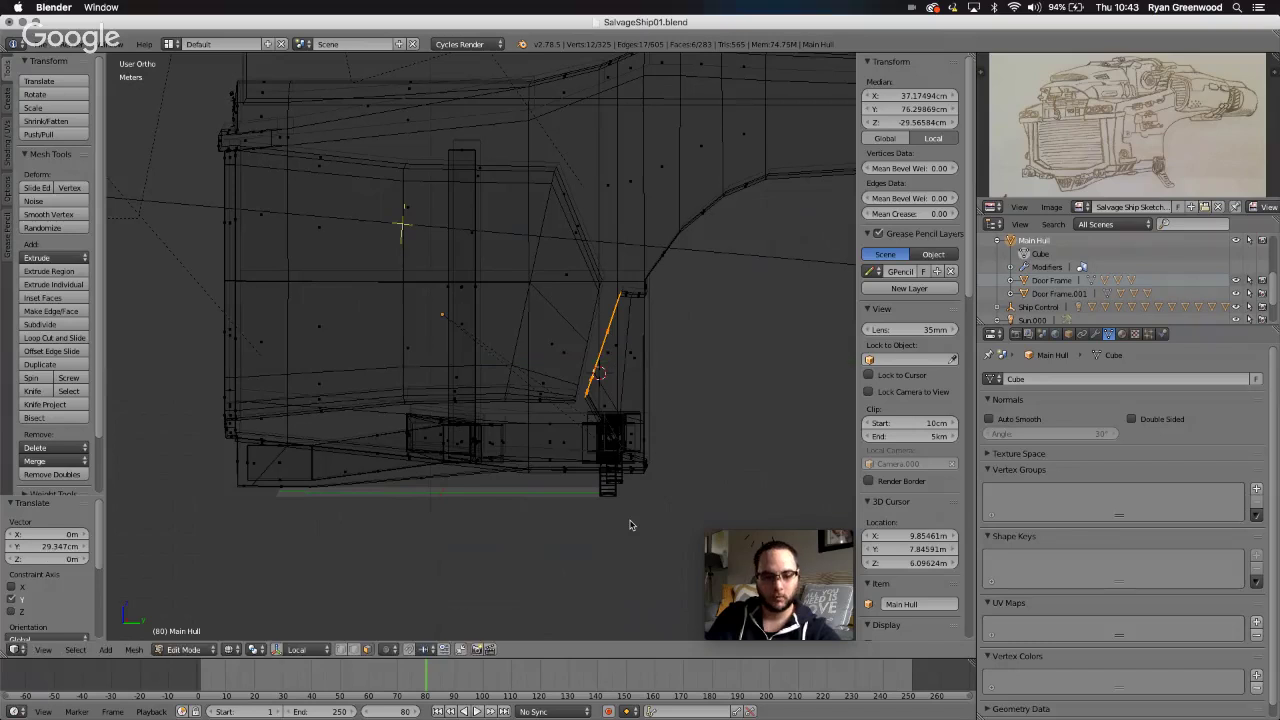
pyautogui.press('r')
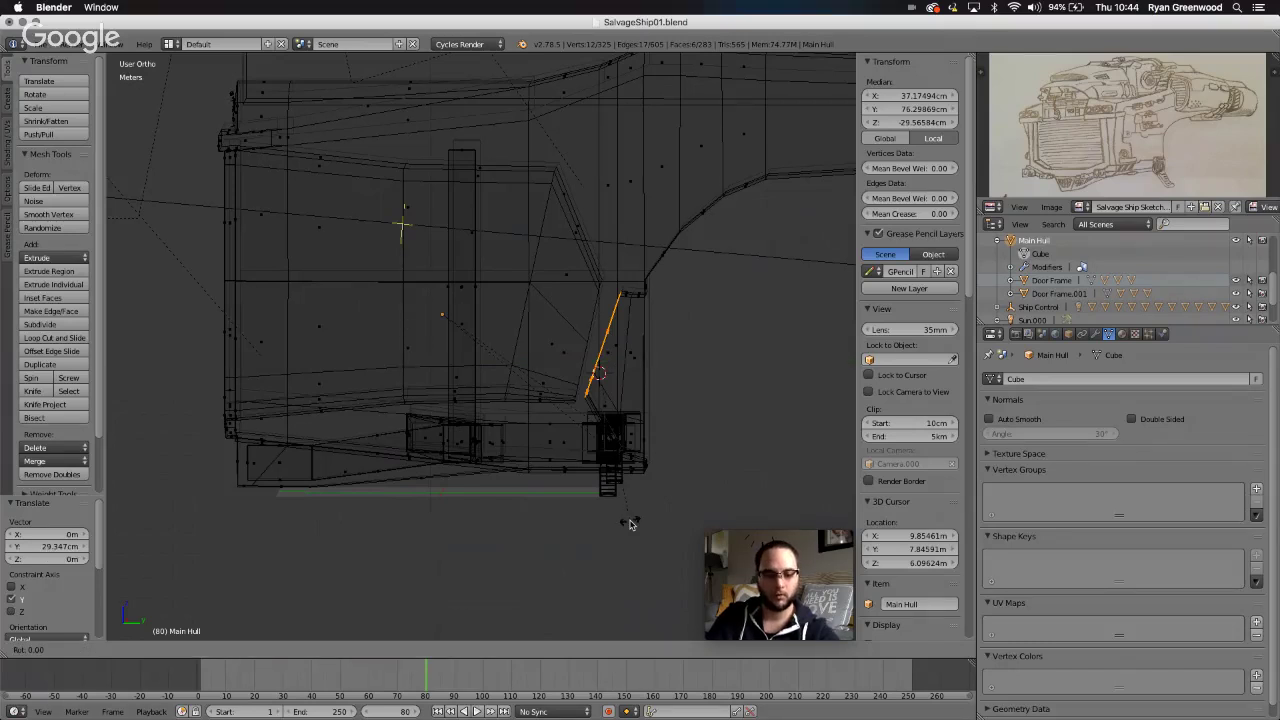
pyautogui.press('x')
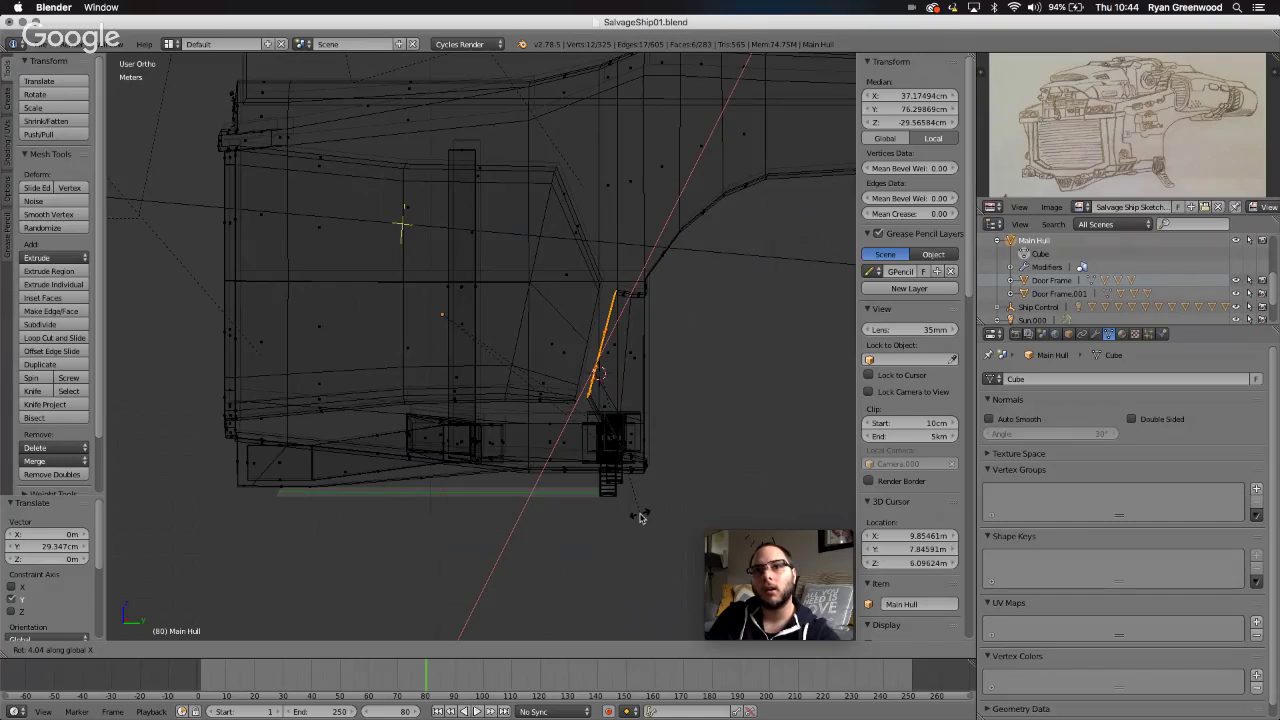
pyautogui.click(640, 517)
# - Rotate the extruded rear faces a further 3.396° about X to make them steeper
pyautogui.click(43, 650)
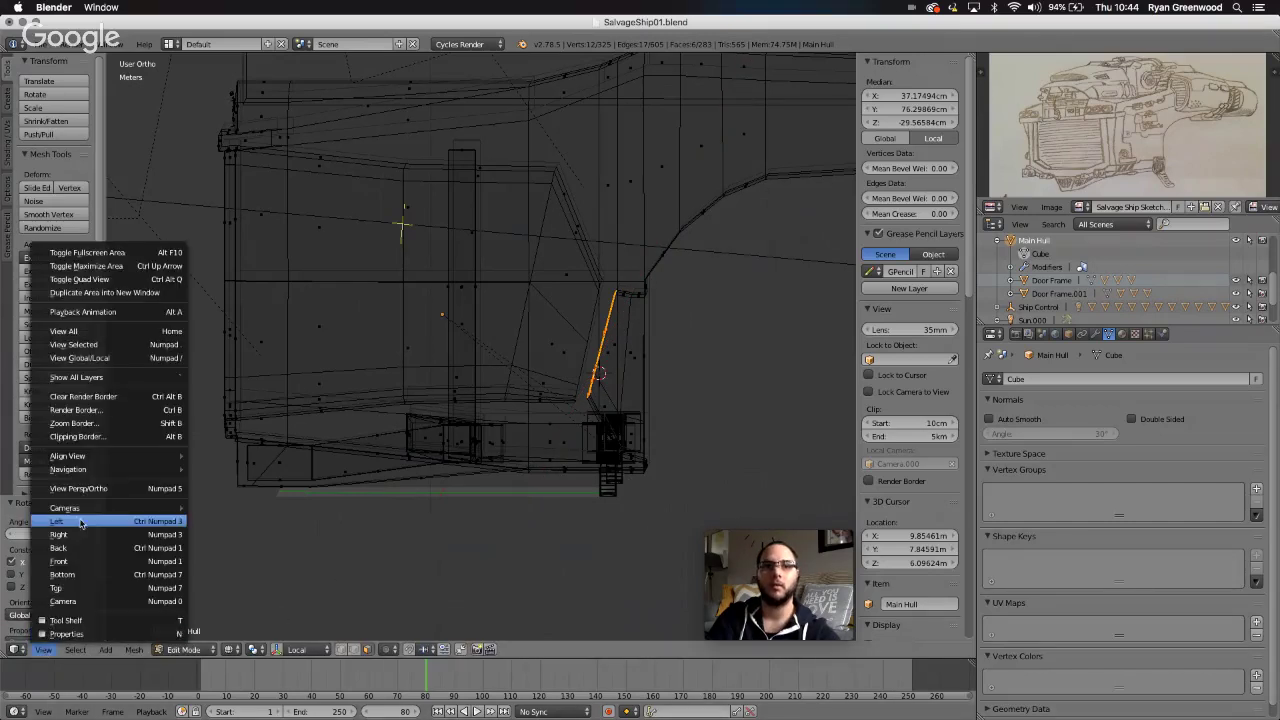
pyautogui.click(80, 535)
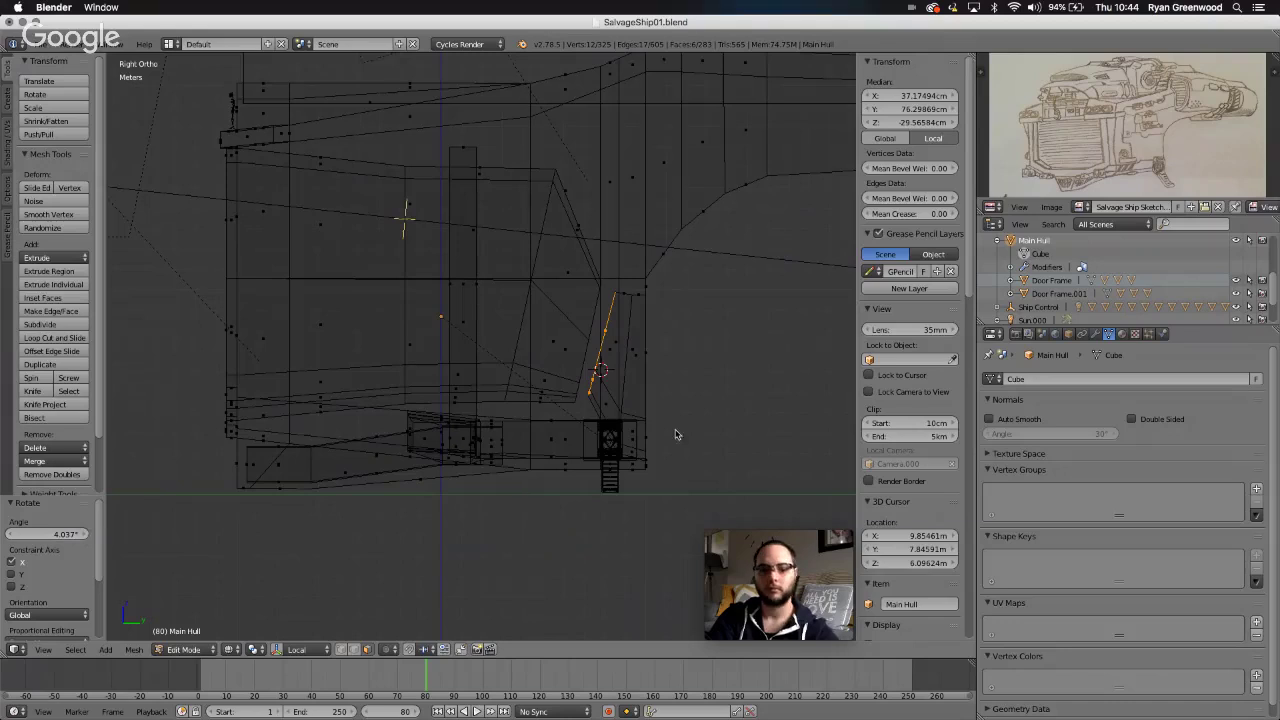
pyautogui.scroll(8, 690, 430)
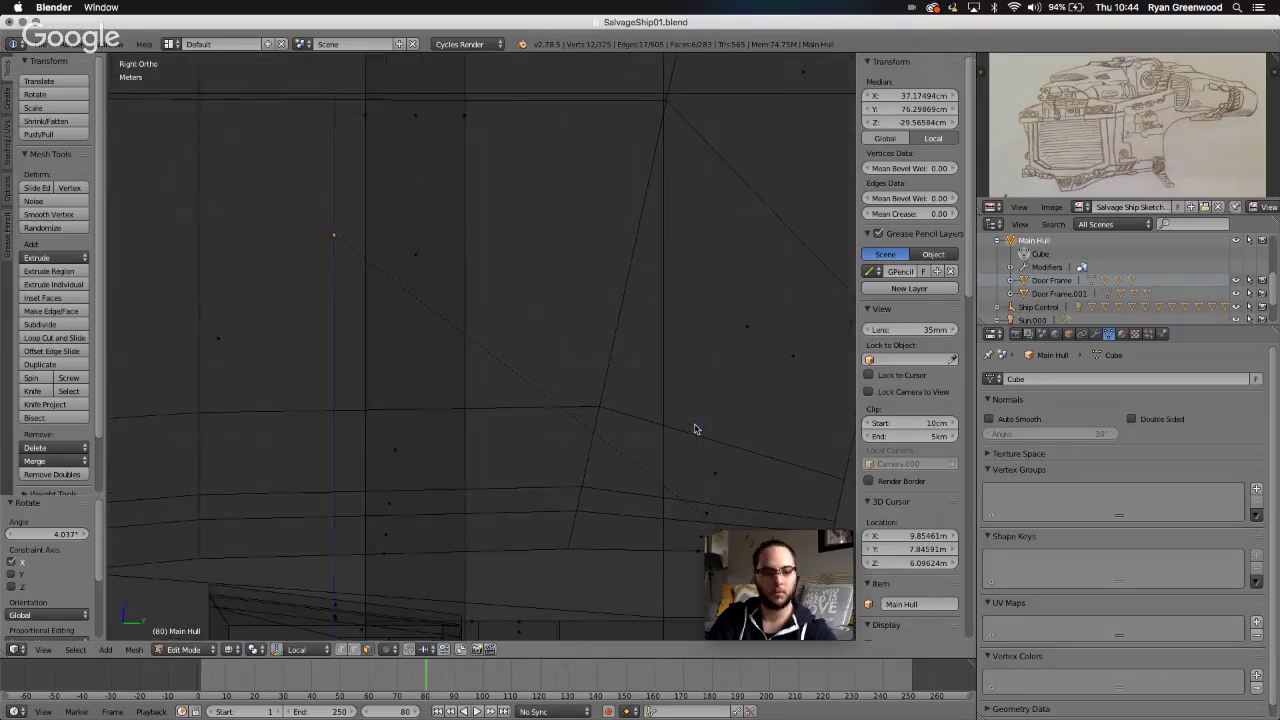
pyautogui.press('KP_Decimal')
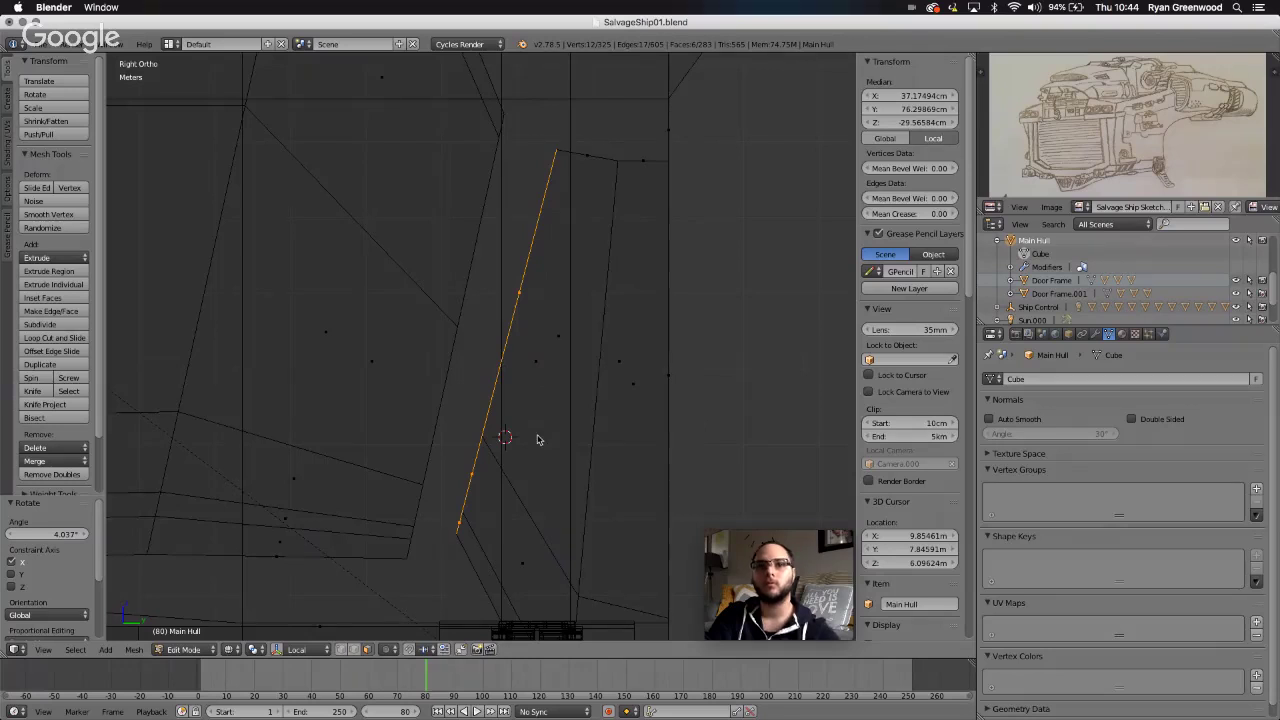
pyautogui.press('r')
pyautogui.press('x')
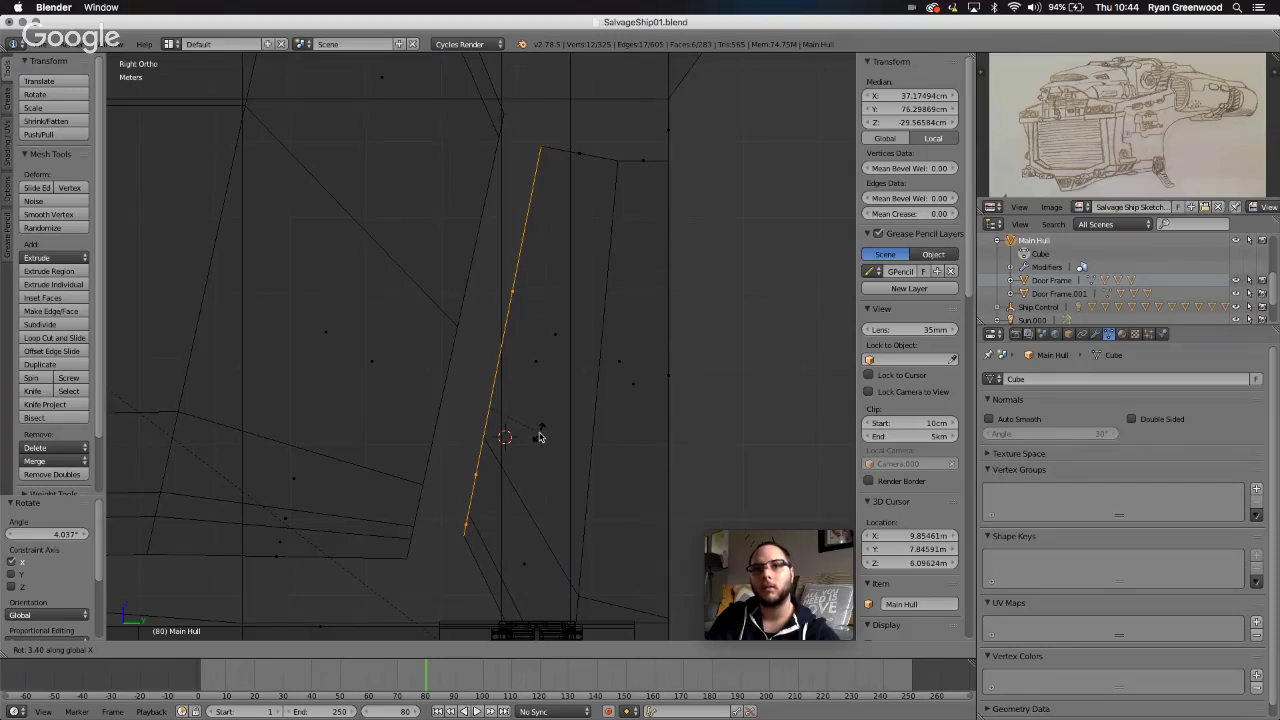
pyautogui.click(540, 436)
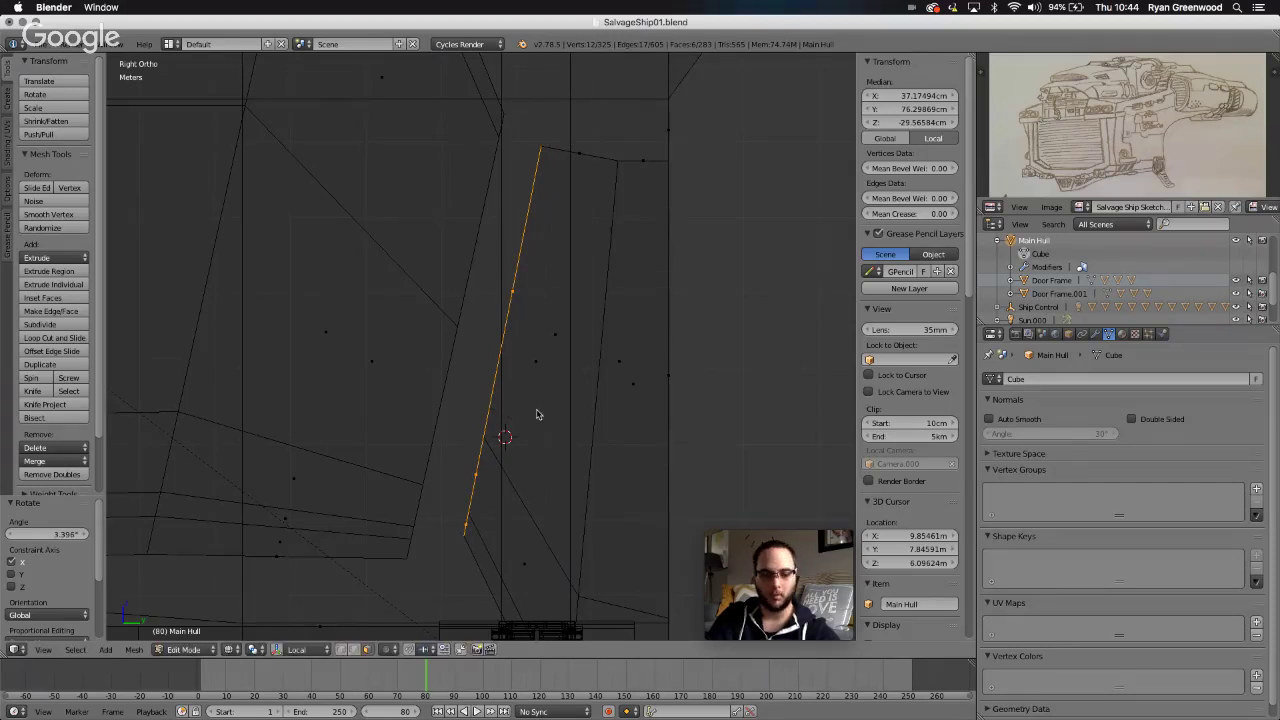
# - Scale the extruded rear faces by 1.193 along Z and lower them 30.877 cm along Z
pyautogui.press('s')
pyautogui.press('z')
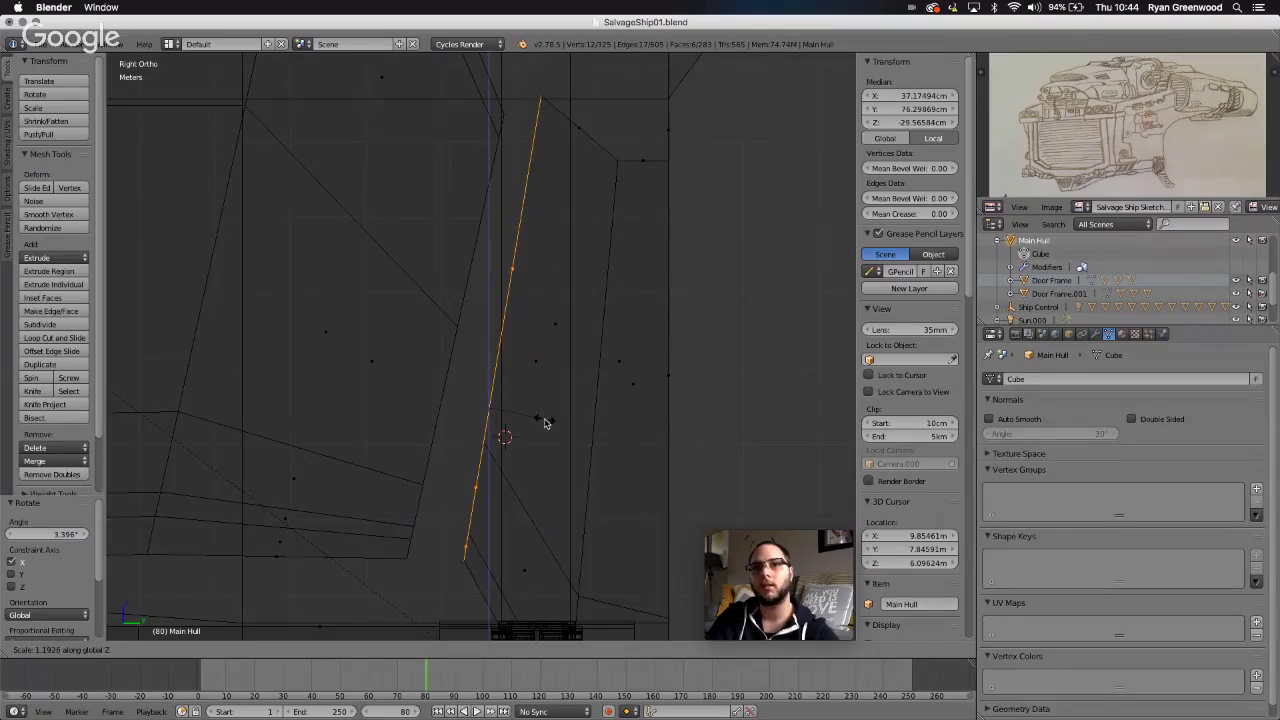
pyautogui.click(545, 423)
pyautogui.press('g')
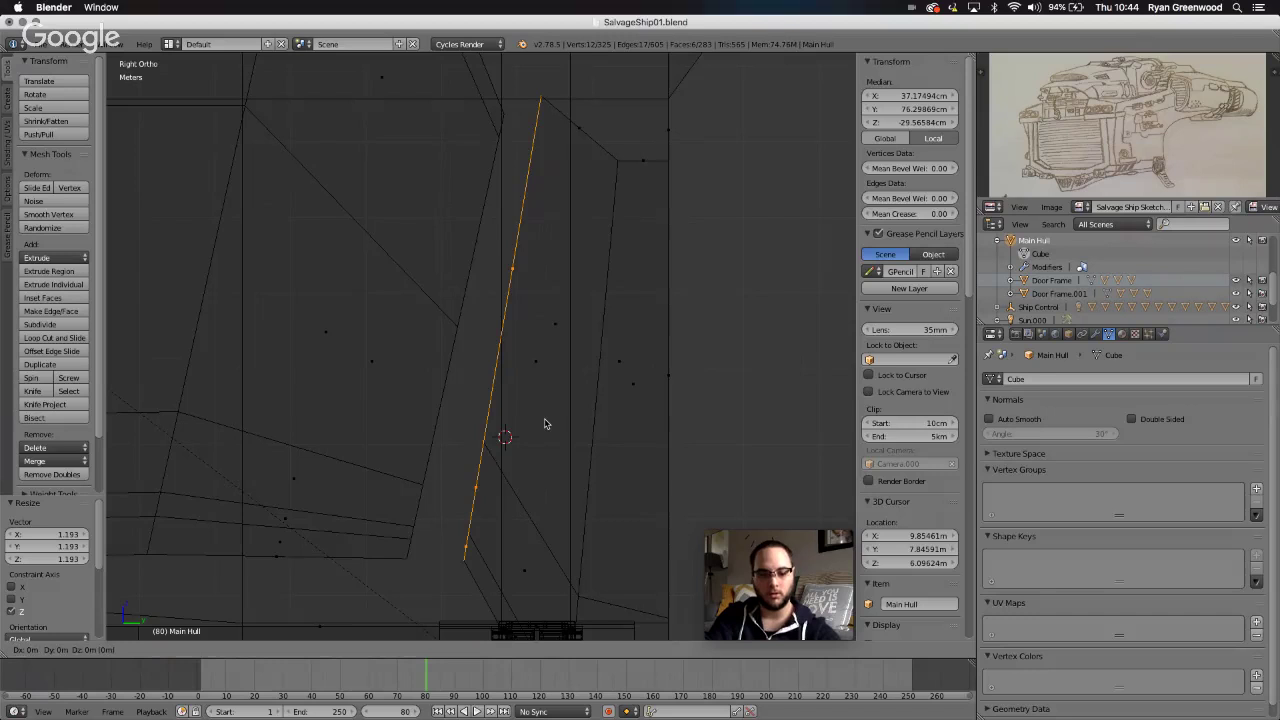
pyautogui.press('z')
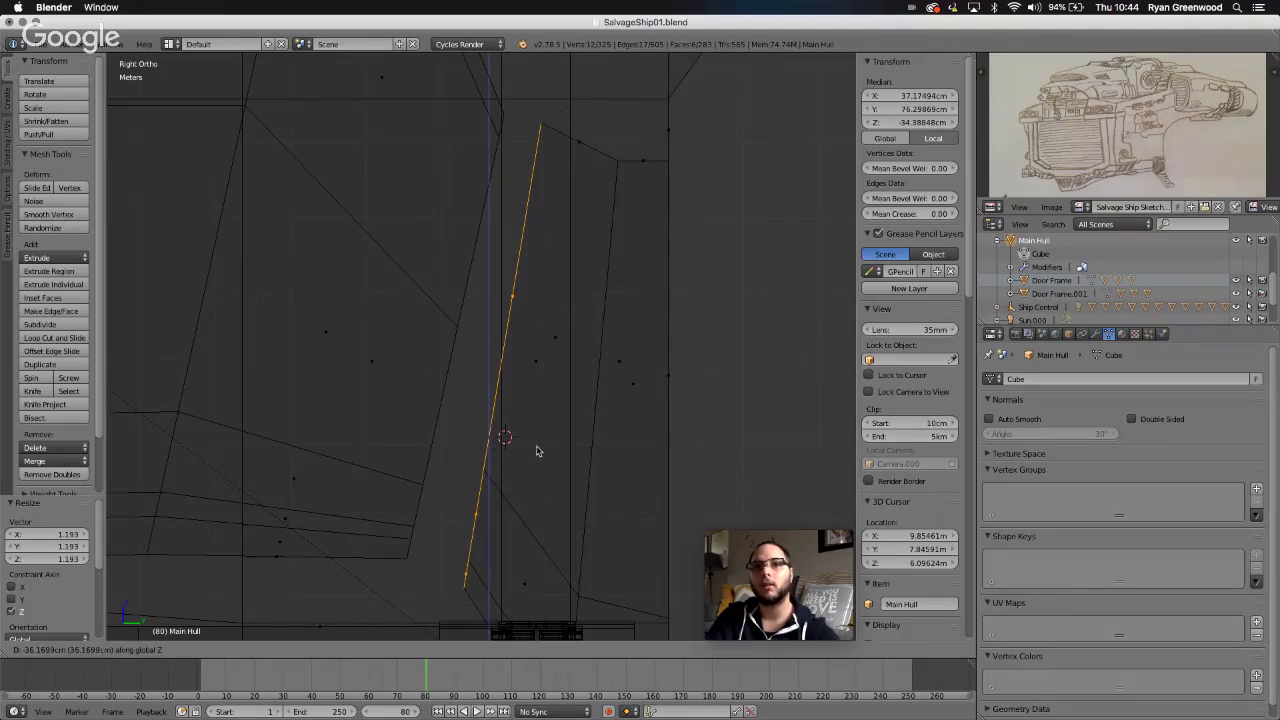
pyautogui.click(538, 447)
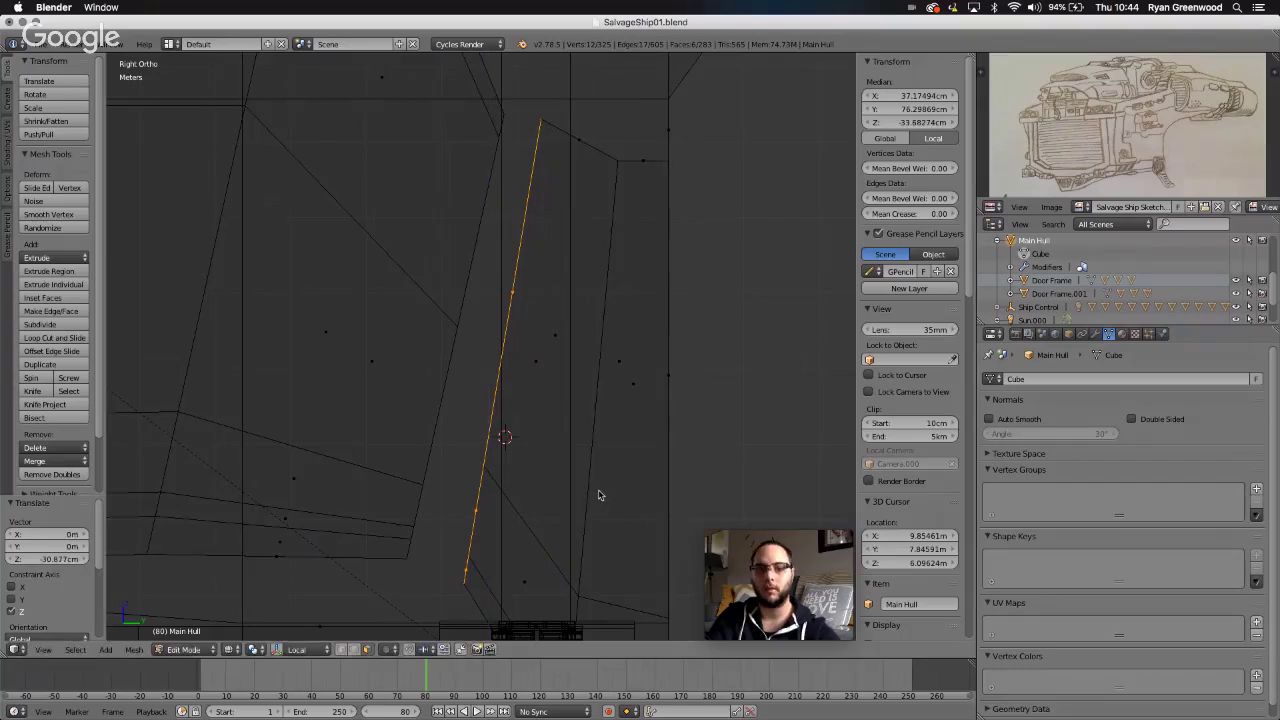
# - Scale the extruded rear faces by 0.942 along Z
pyautogui.press('s')
pyautogui.press('z')
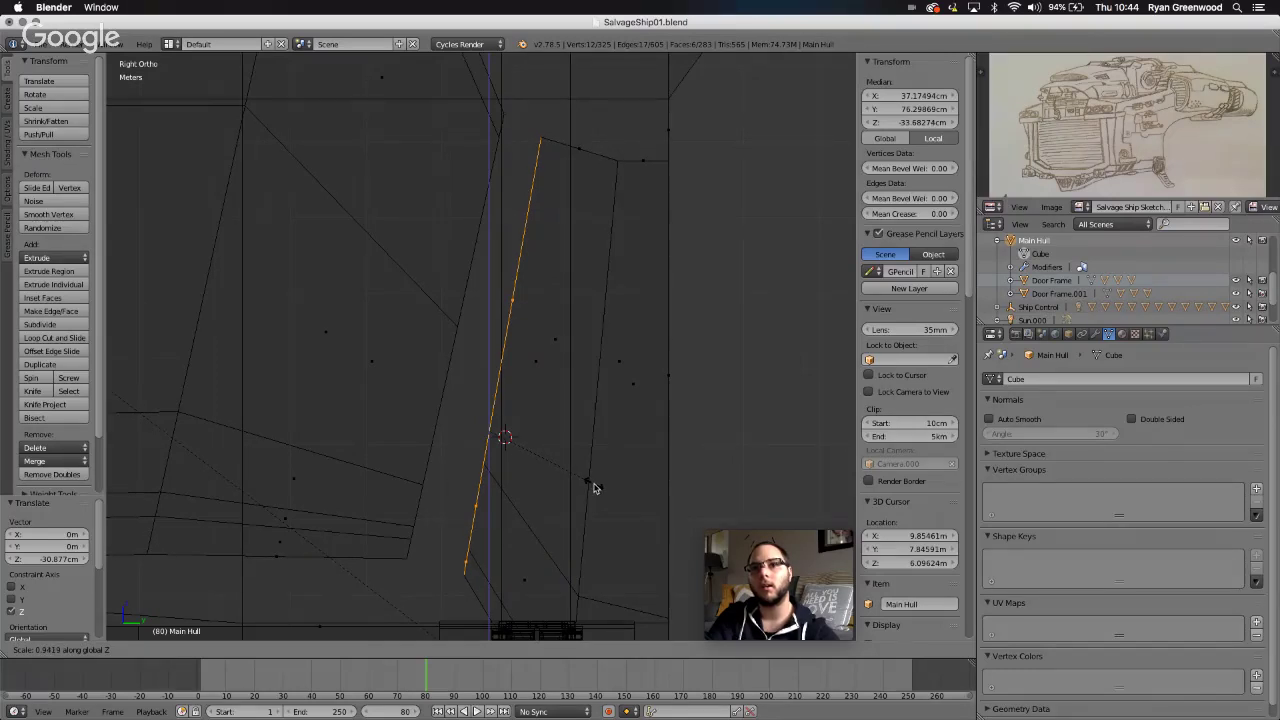
pyautogui.click(594, 488)
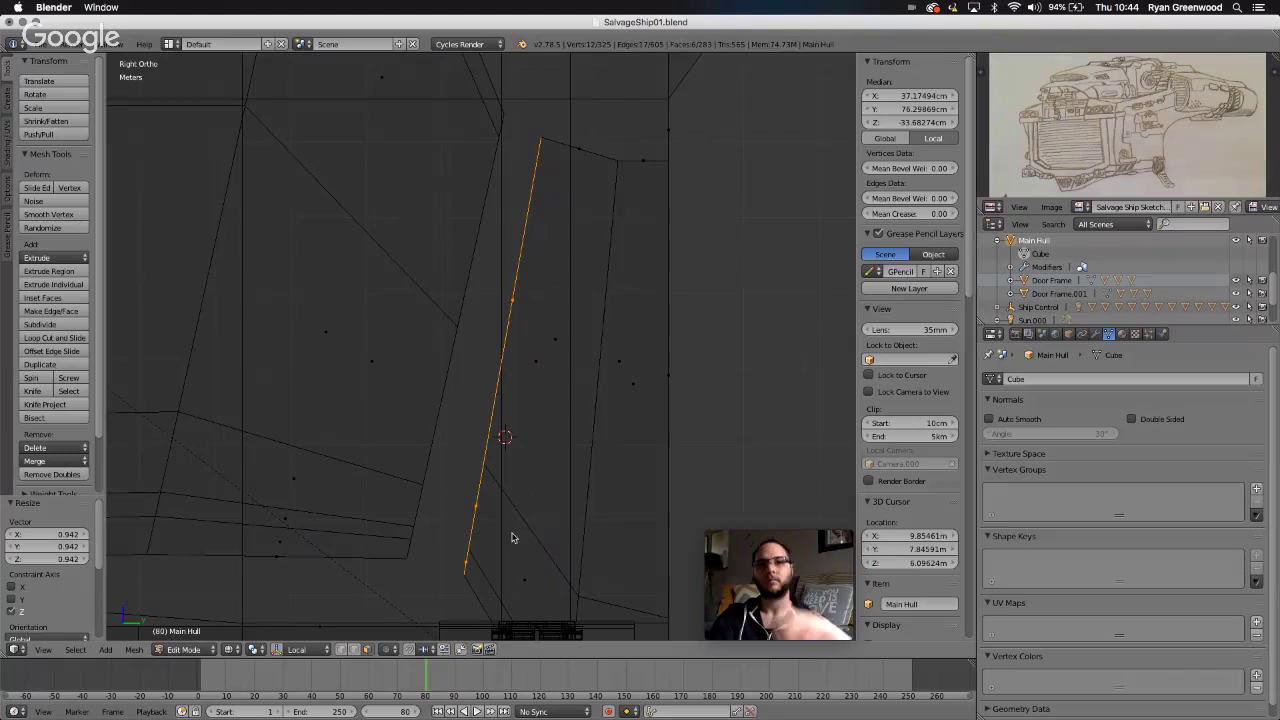
# - Delete the extruded rear faces to leave an open passage from the rear opening into the front cavity
pyautogui.hscroll(-5, 512, 538)
pyautogui.press('z')
pyautogui.hscroll(-5, 512, 538)
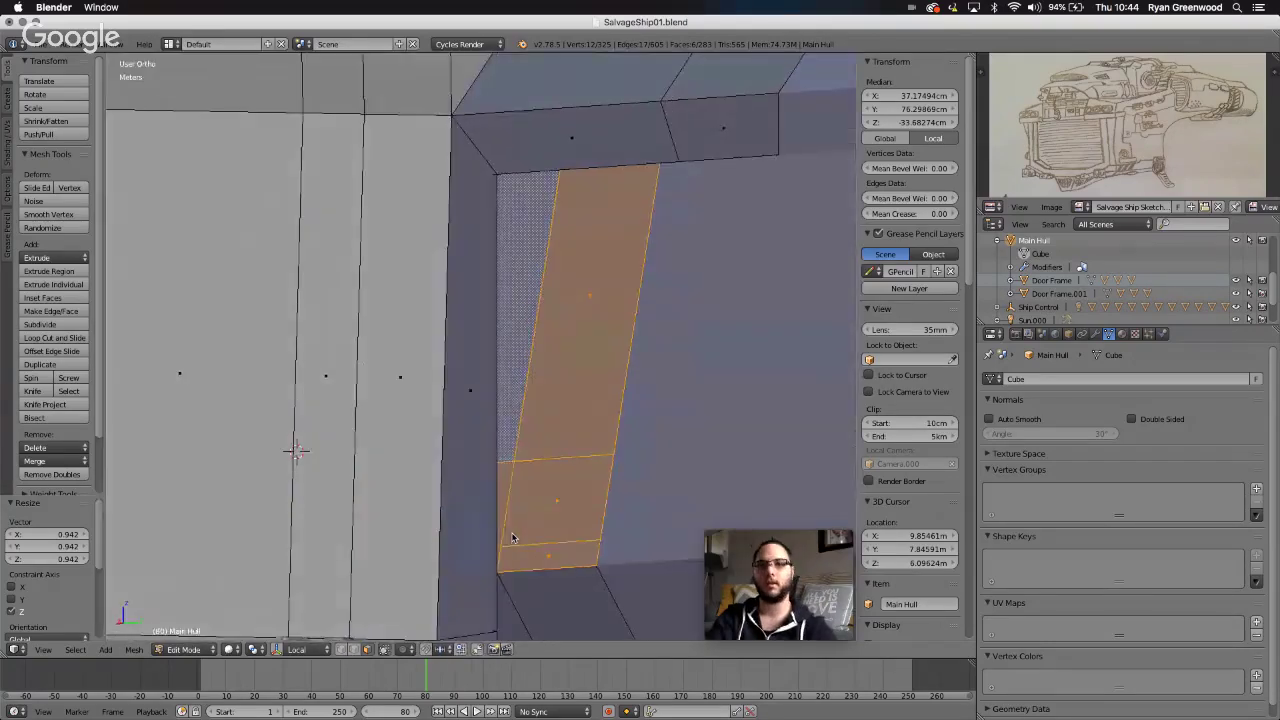
pyautogui.press('x')
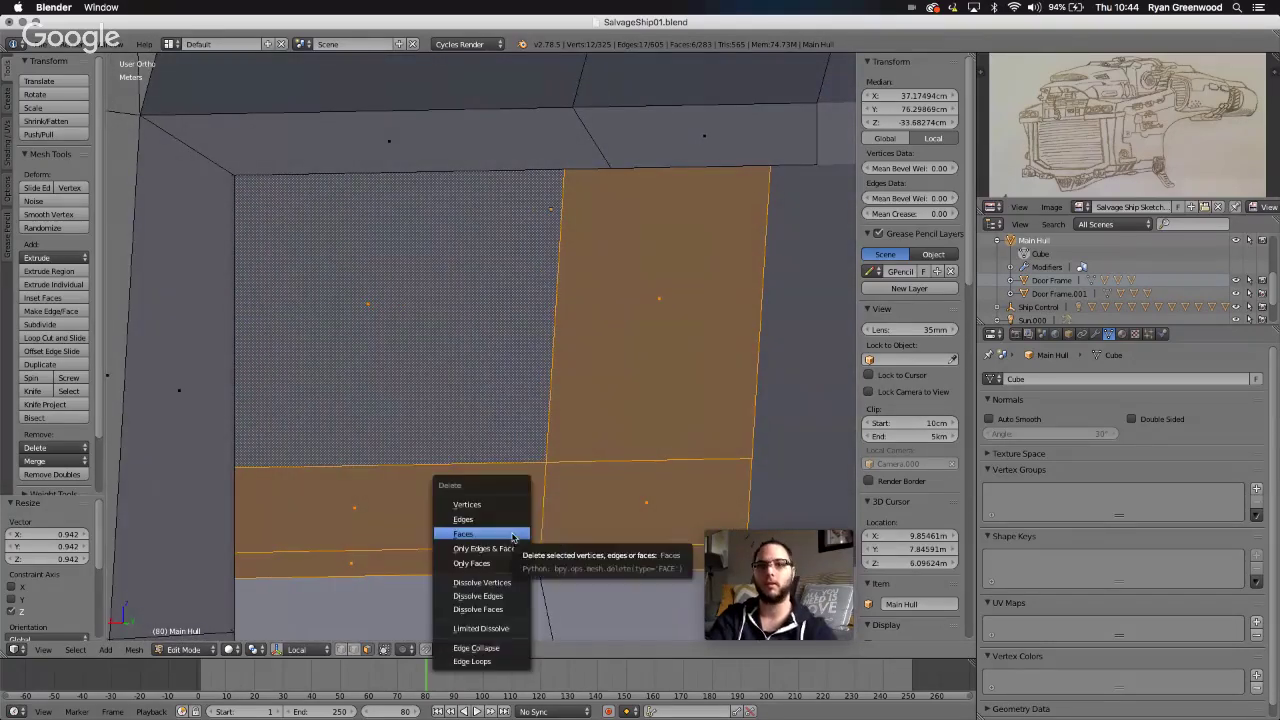
pyautogui.click(509, 534)
# - Connect the edge loop of the rear opening to the edge loop at the front cavity's back end with Bridge Edge Loops
pyautogui.scroll(-5, 446, 532)
pyautogui.scroll(5, 446, 532)
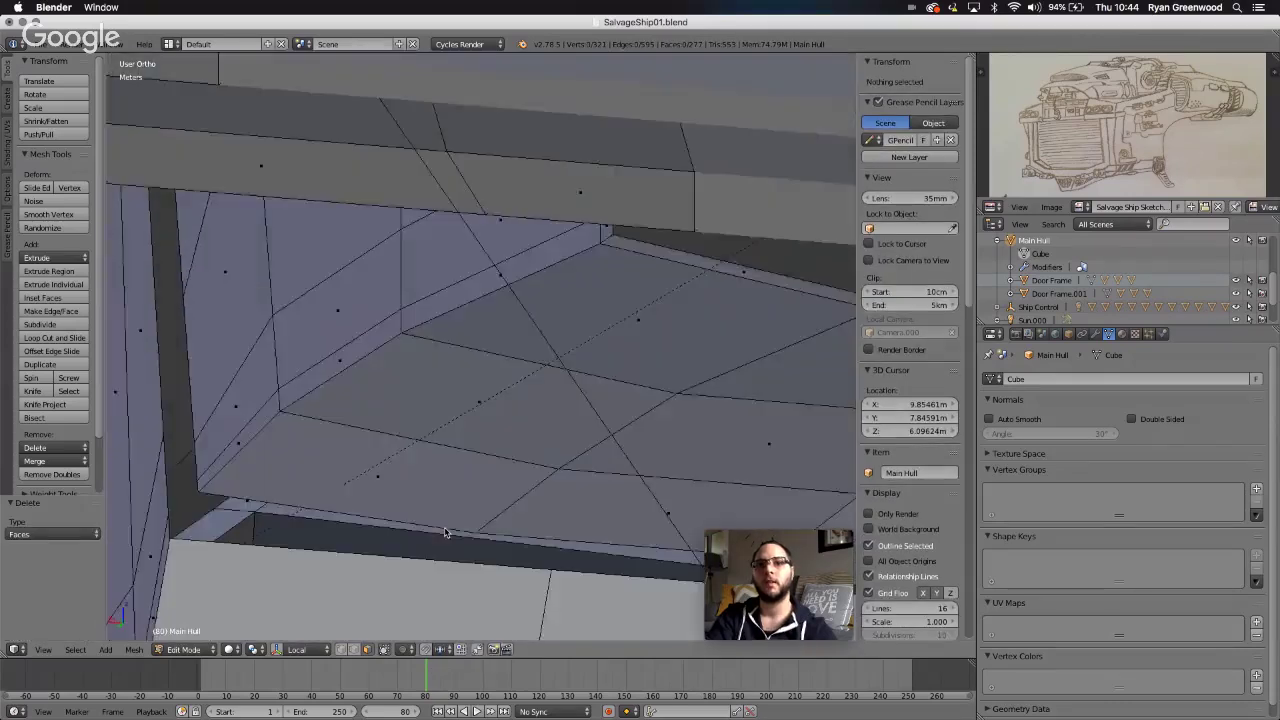
pyautogui.hscroll(2, 446, 532)
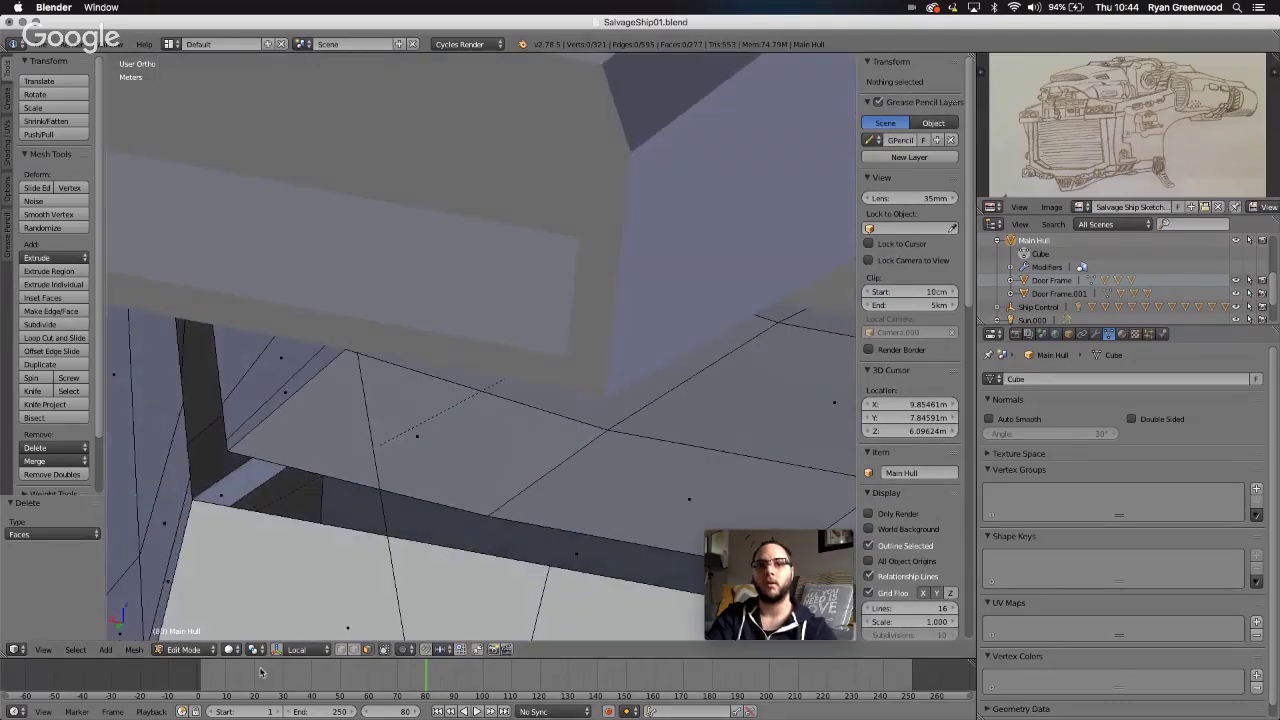
pyautogui.click(355, 650)
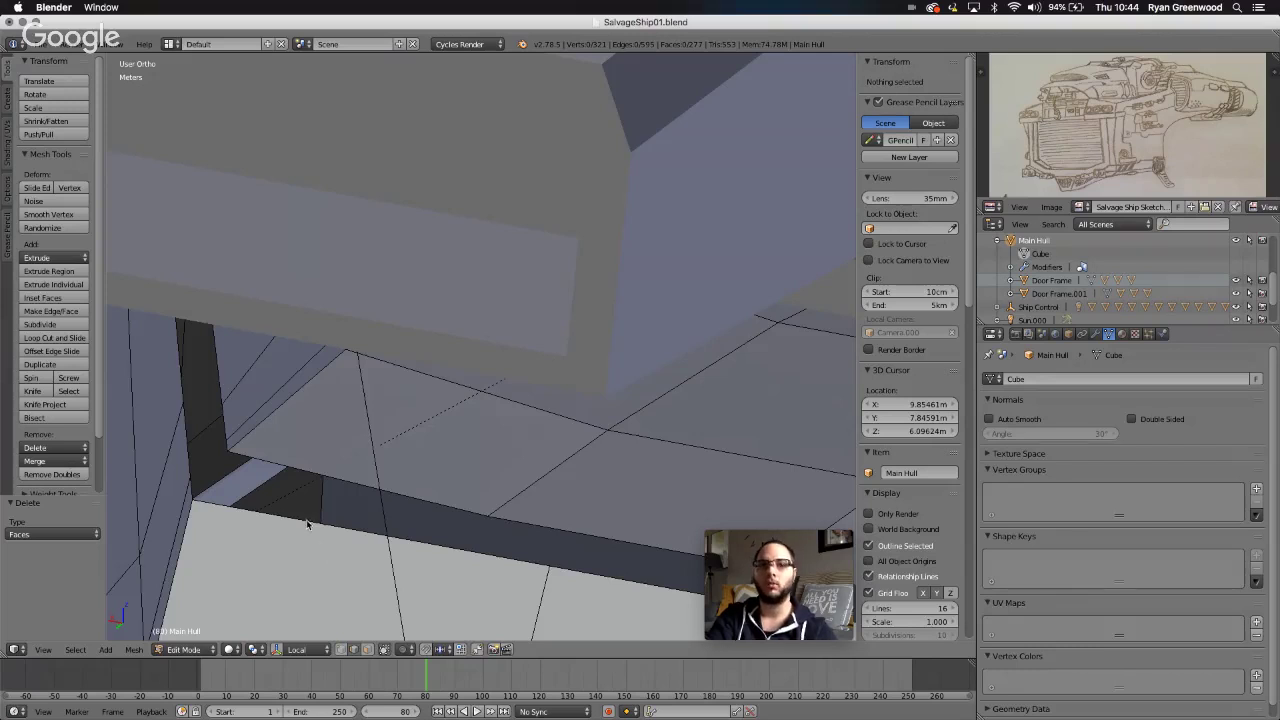
pyautogui.keyDown('alt'); pyautogui.rightClick(307, 522); pyautogui.keyUp('alt')
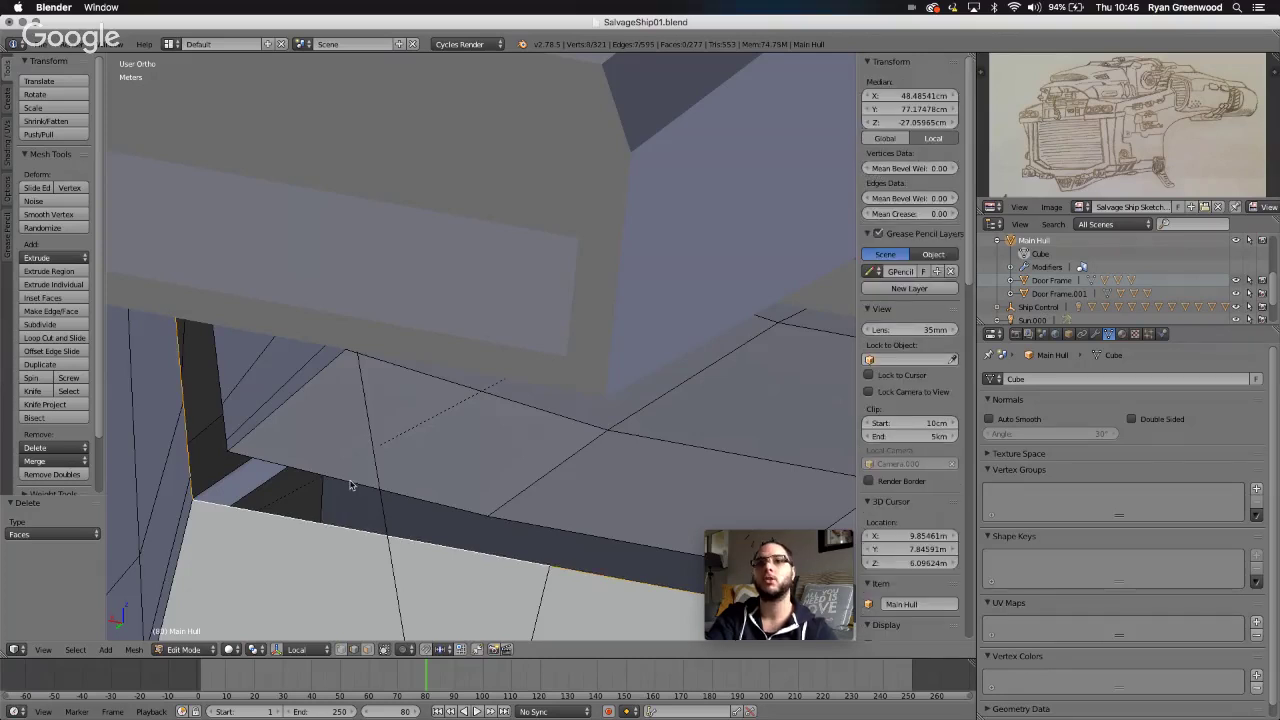
pyautogui.keyDown('alt'); pyautogui.keyDown('shift'); pyautogui.rightClick(350, 485); pyautogui.keyUp('shift'); pyautogui.keyUp('alt')
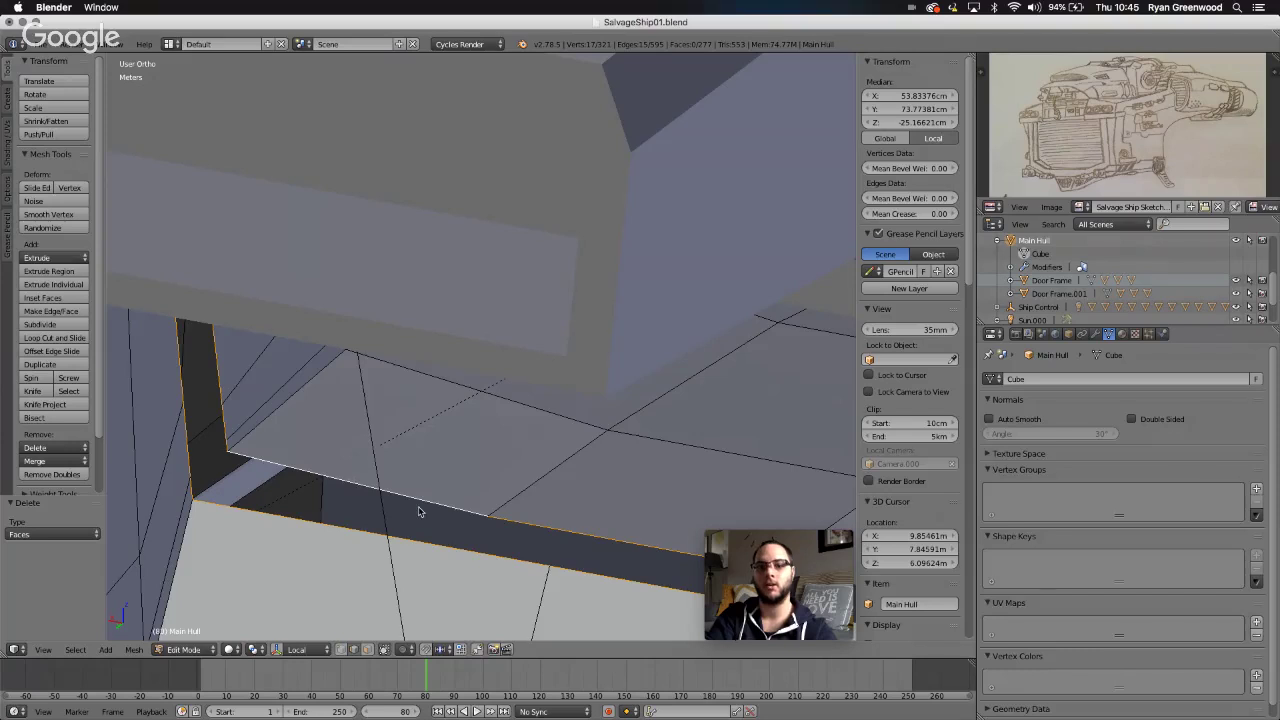
pyautogui.press('space')
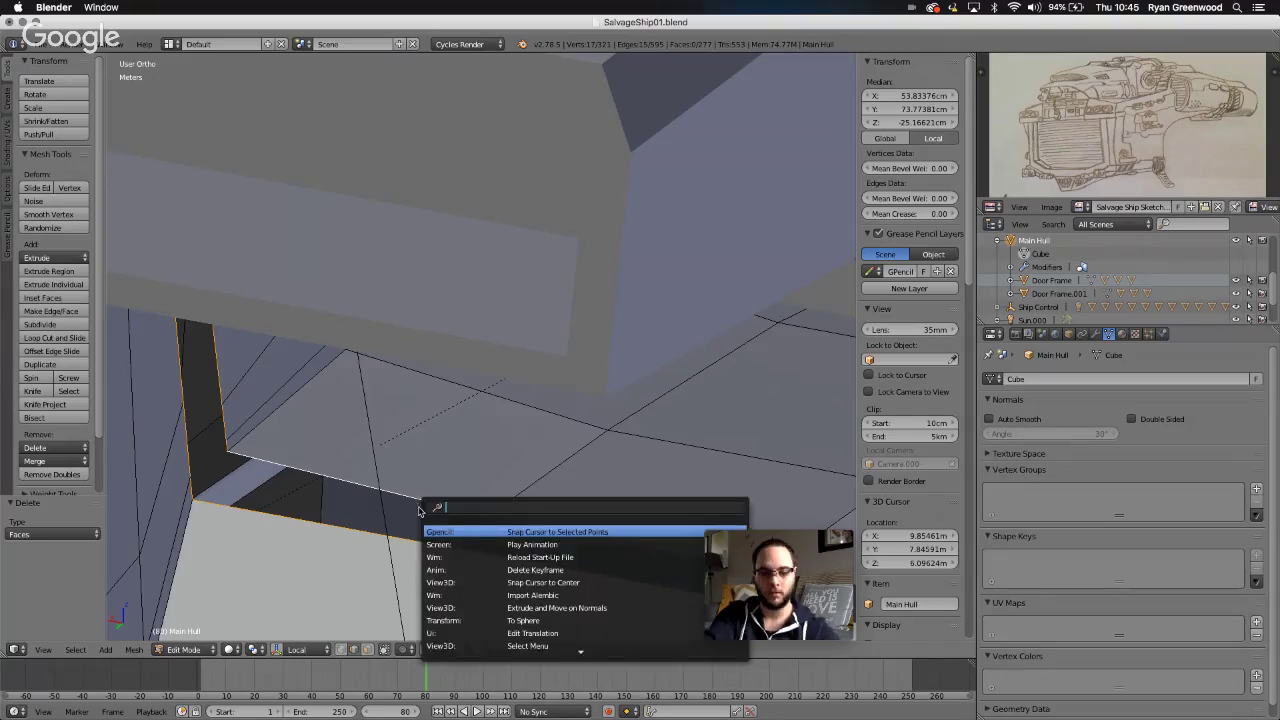
pyautogui.write('brid')
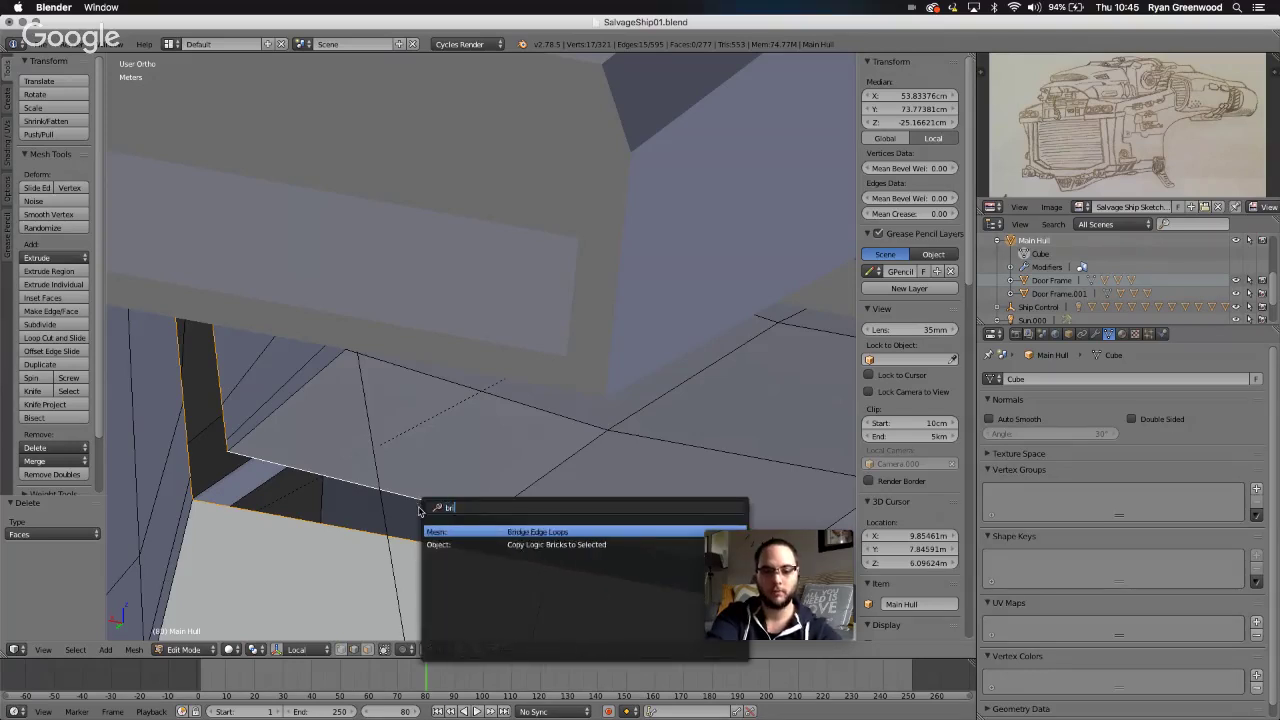
pyautogui.click(530, 532)
pyautogui.scroll(3, 533, 560)
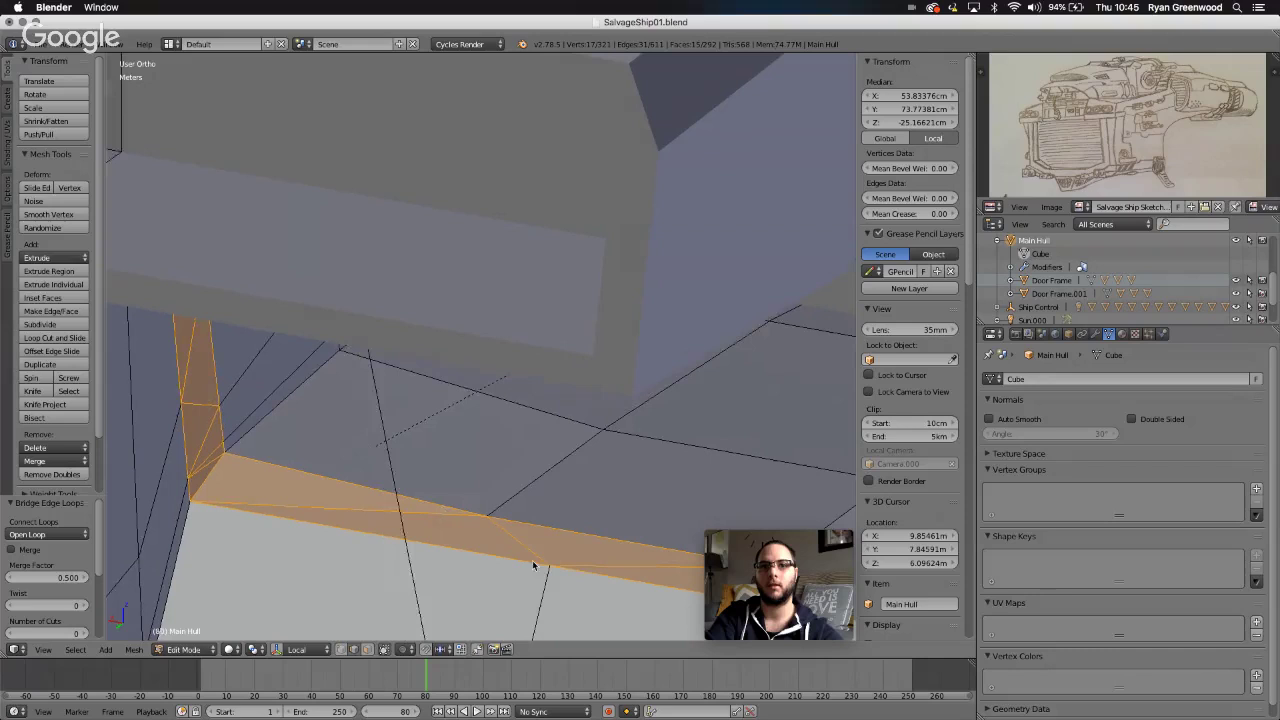
# - Examine the bridged faces and the hull interior from the front and rear, and clear the selection
pyautogui.hscroll(-10, 533, 566)
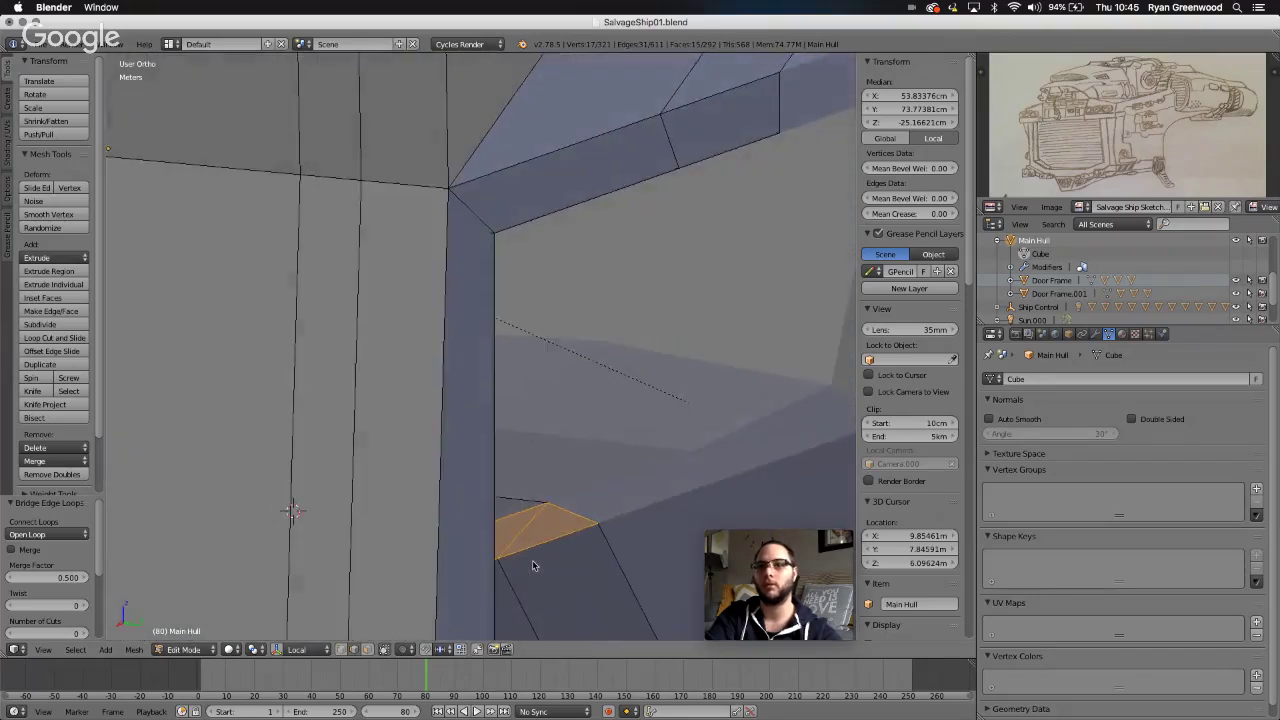
pyautogui.moveTo(533, 566); pyautogui.dragTo(468, 476, button='middle')
pyautogui.scroll(-8, 533, 566)
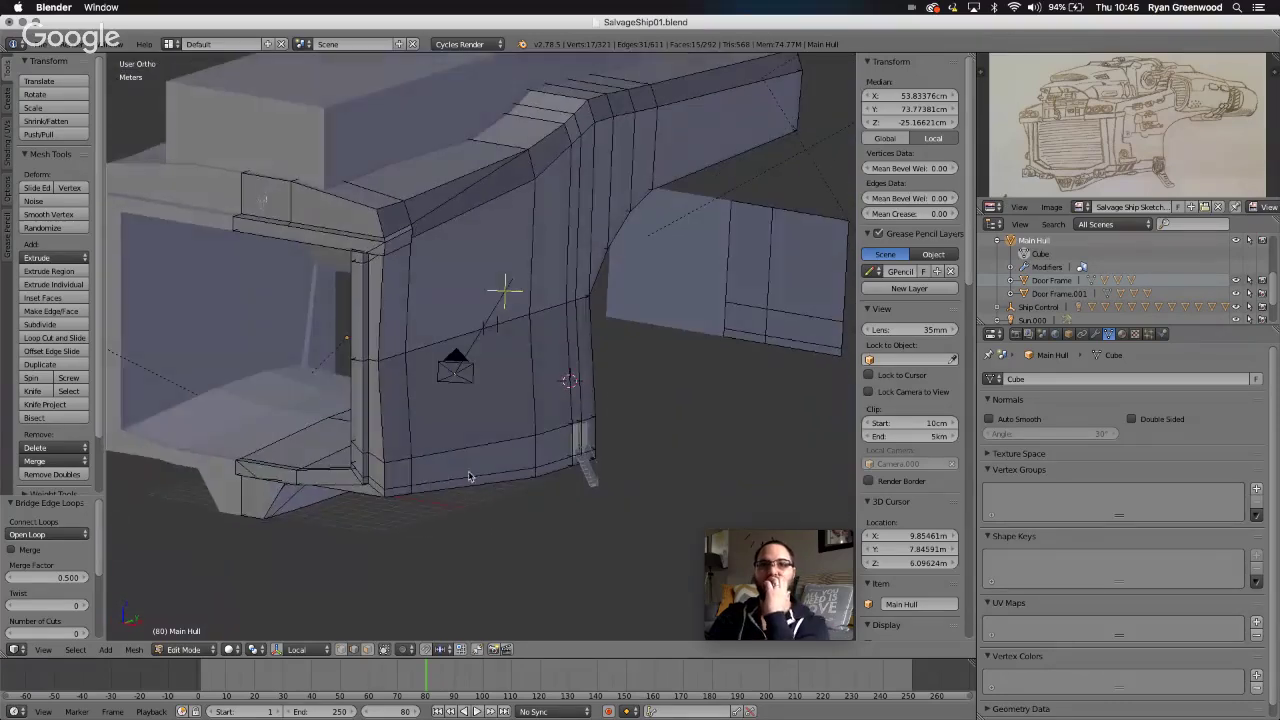
pyautogui.moveTo(291, 378); pyautogui.dragTo(426, 332, button='middle')
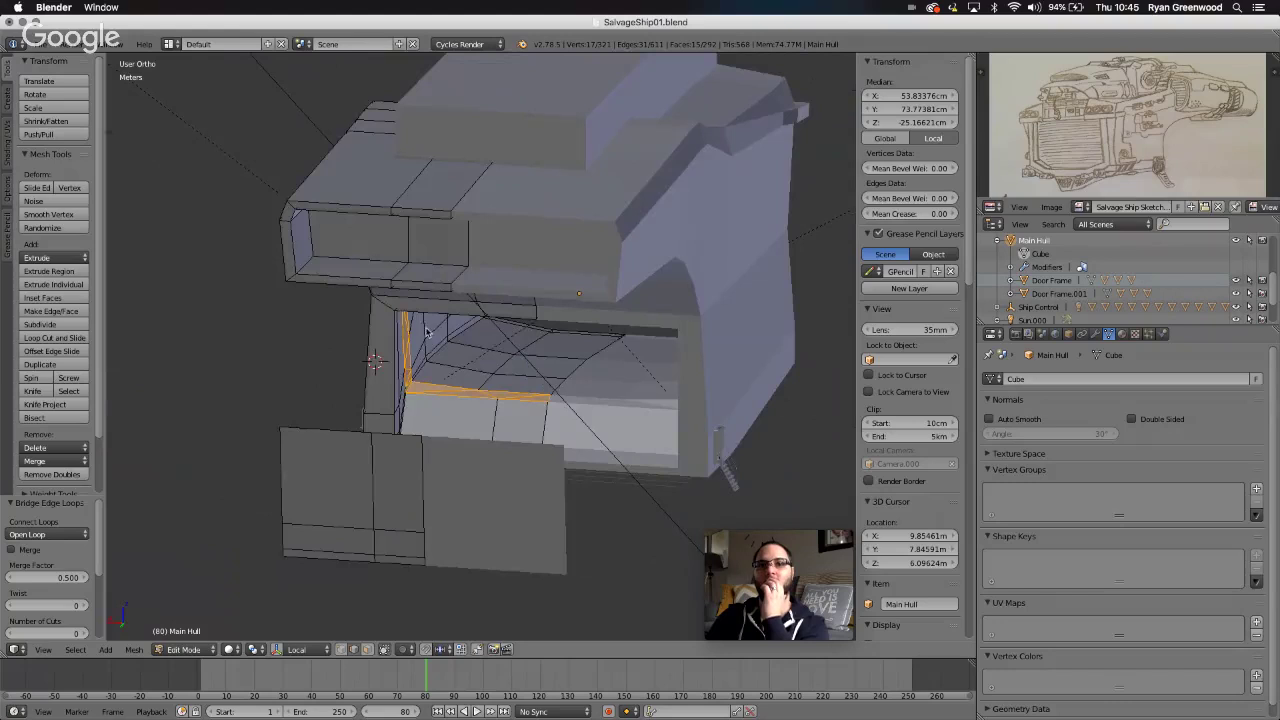
pyautogui.moveTo(576, 297); pyautogui.dragTo(576, 297, button='middle')
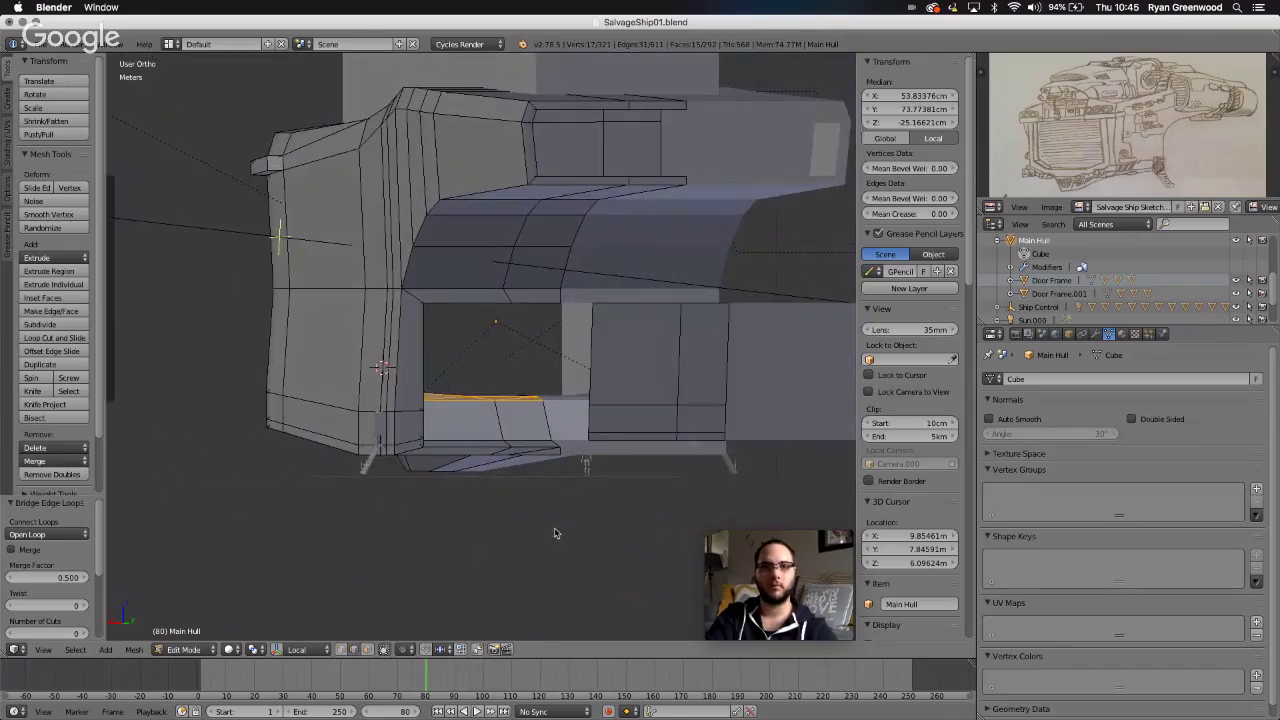
pyautogui.moveTo(551, 531); pyautogui.dragTo(556, 533, button='middle')
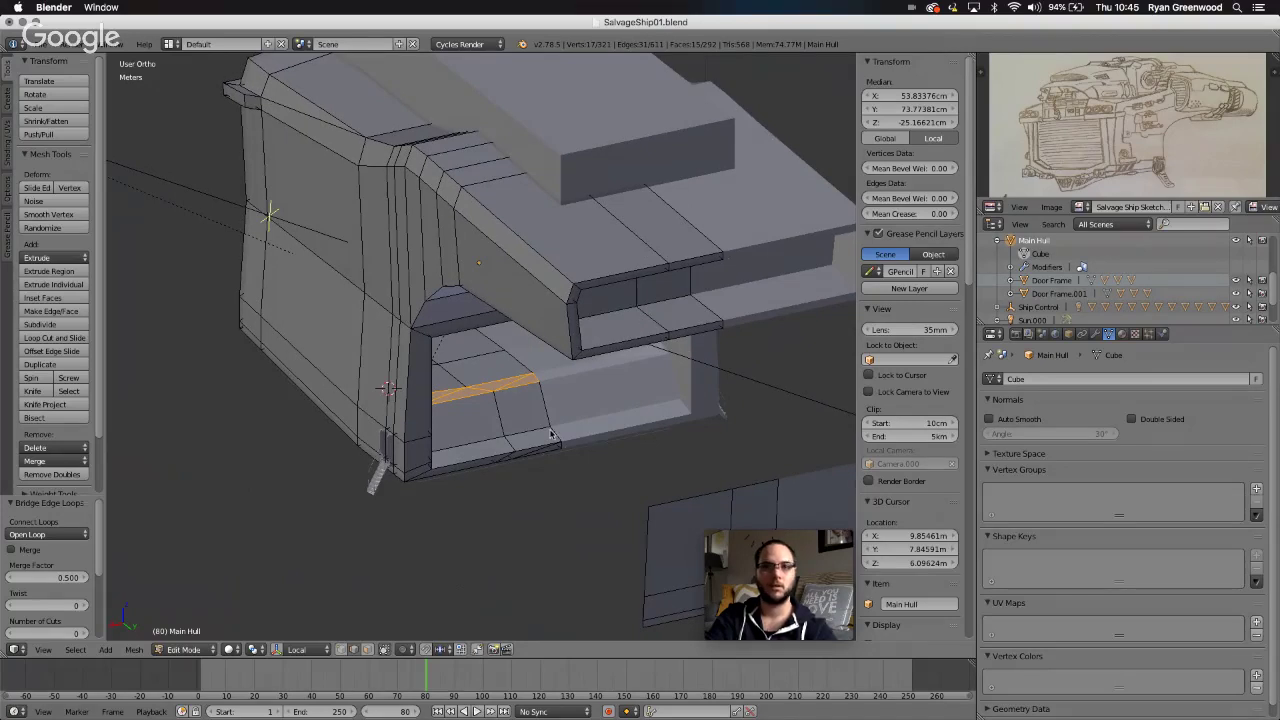
pyautogui.press('a')
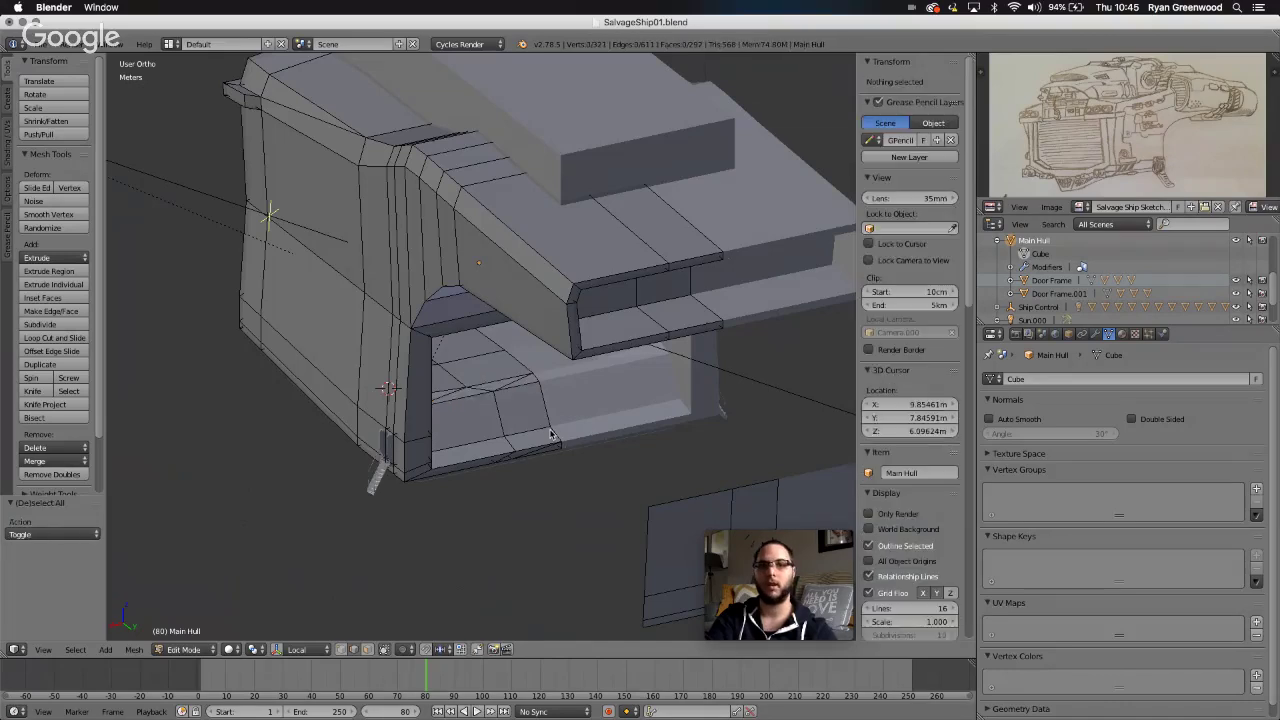
pyautogui.moveTo(576, 472); pyautogui.dragTo(576, 474, button='middle')
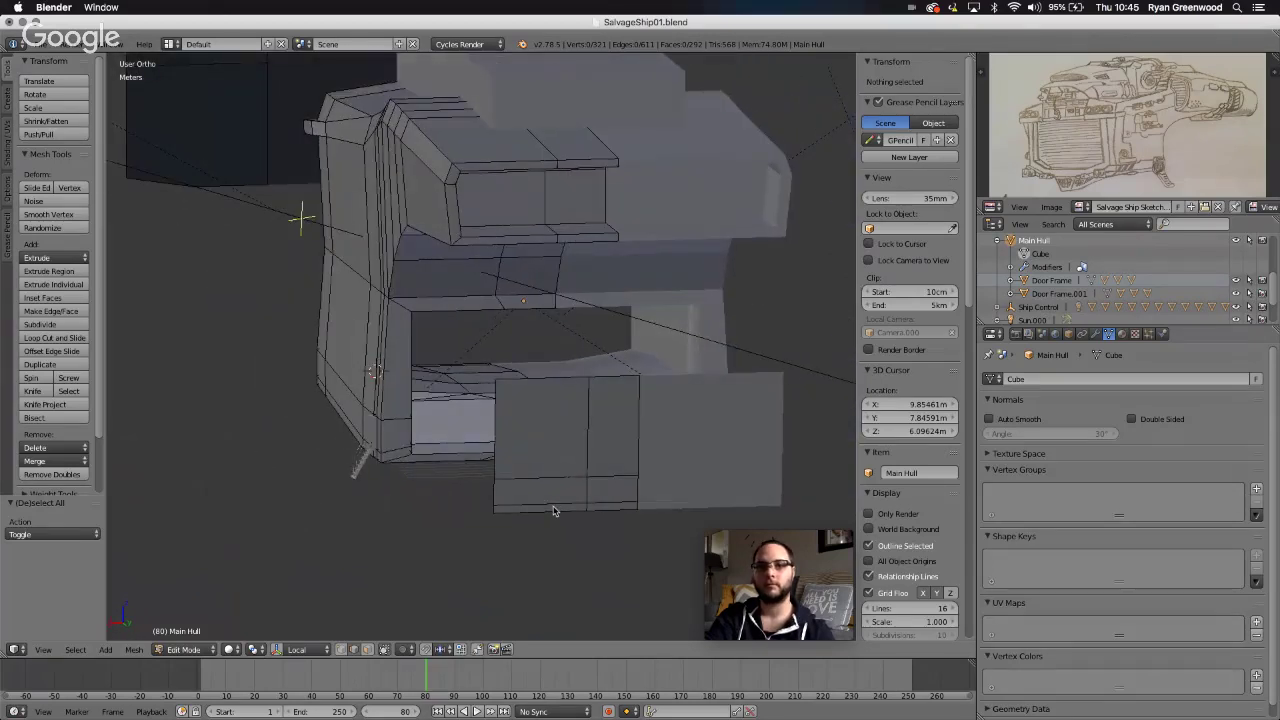
# - Move all linked faces of the detached rear panel -27.025 m along Y into the hull's rear opening
pyautogui.rightClick(553, 510)
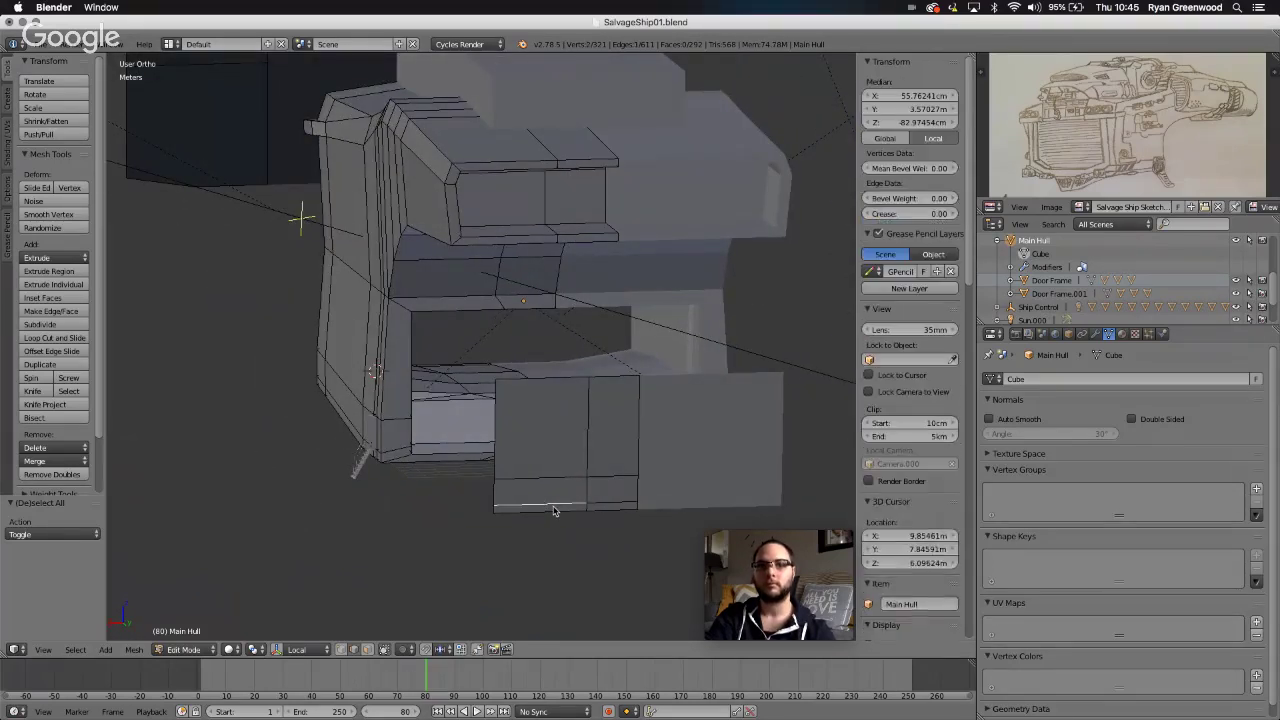
pyautogui.click(367, 651)
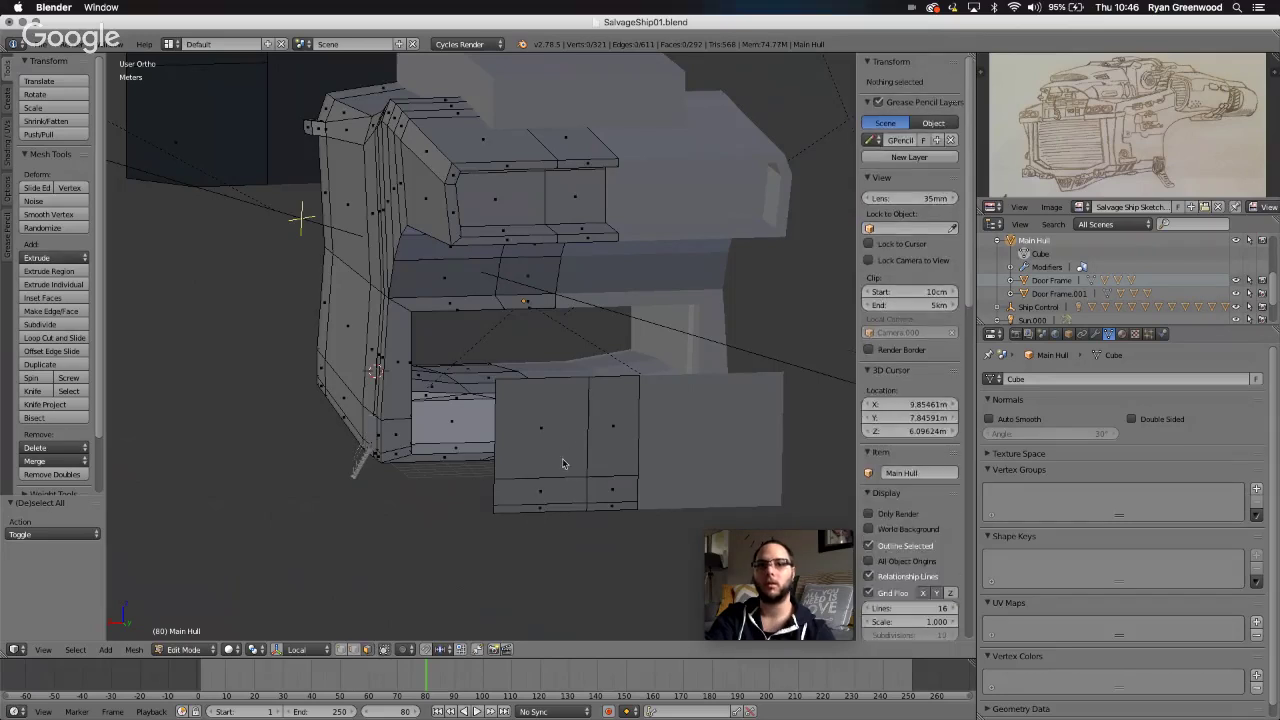
pyautogui.press('l')
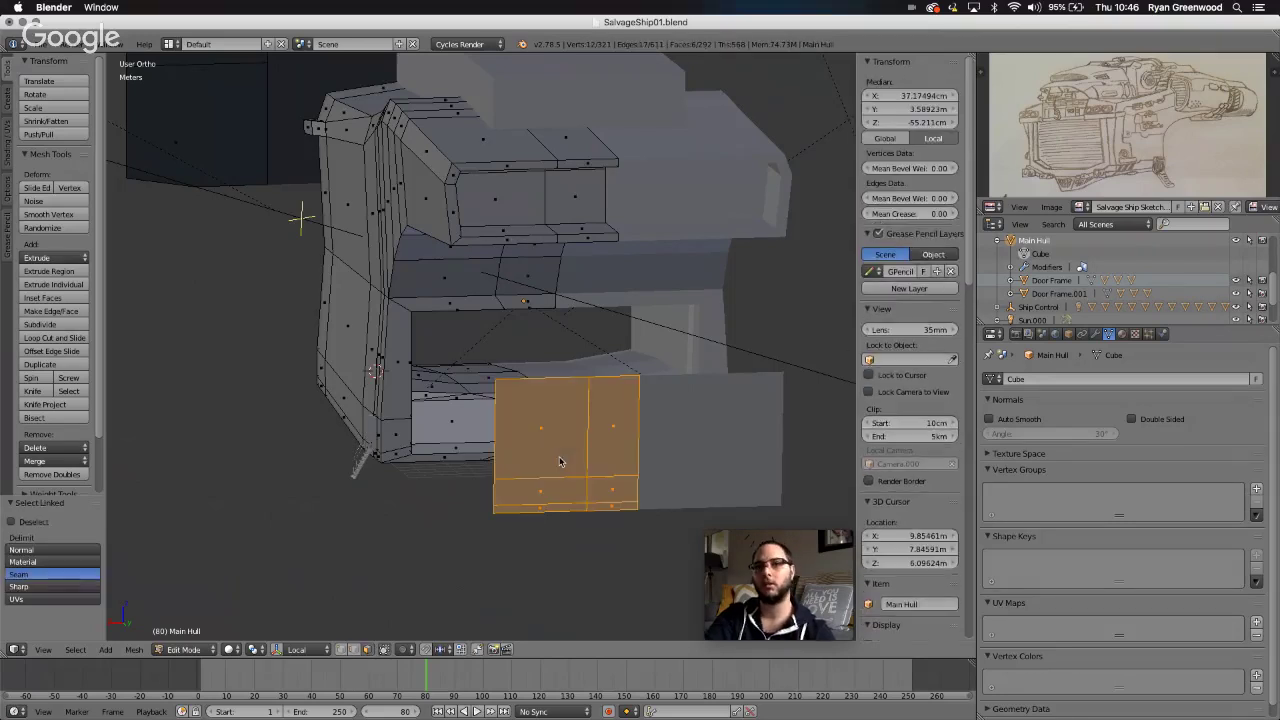
pyautogui.moveTo(565, 570); pyautogui.dragTo(423, 594, button='middle')
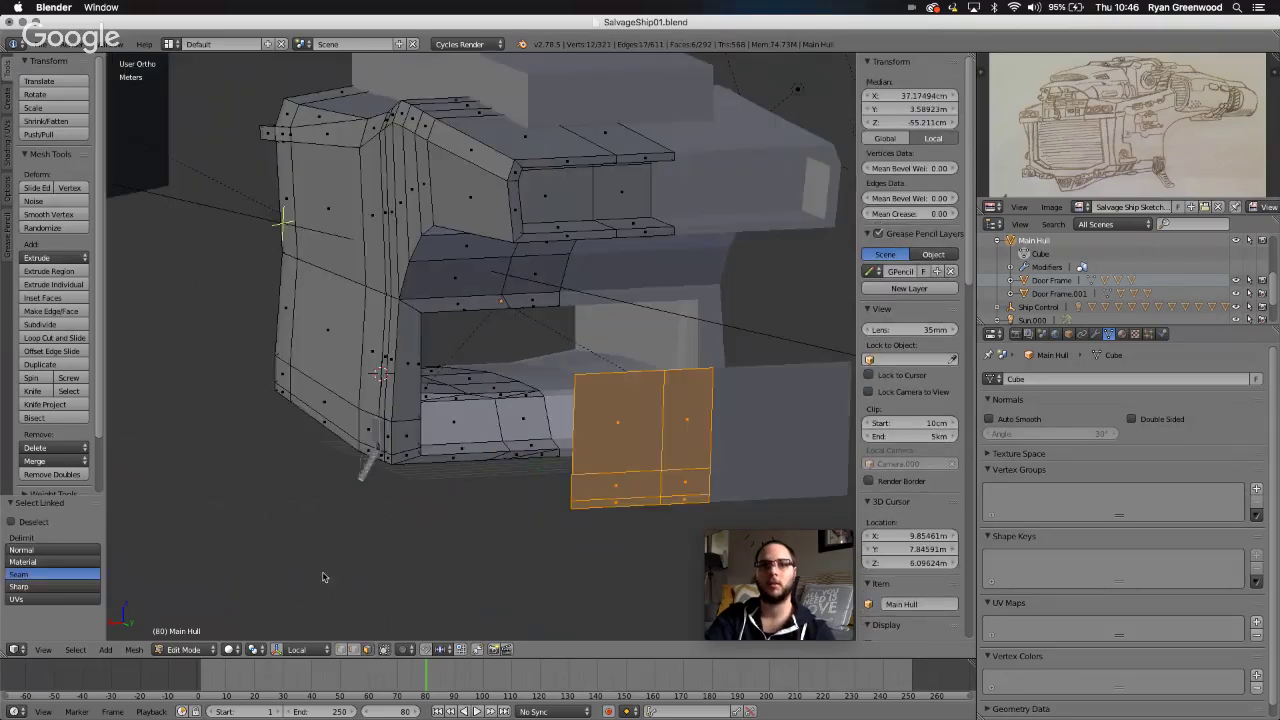
pyautogui.click(43, 650)
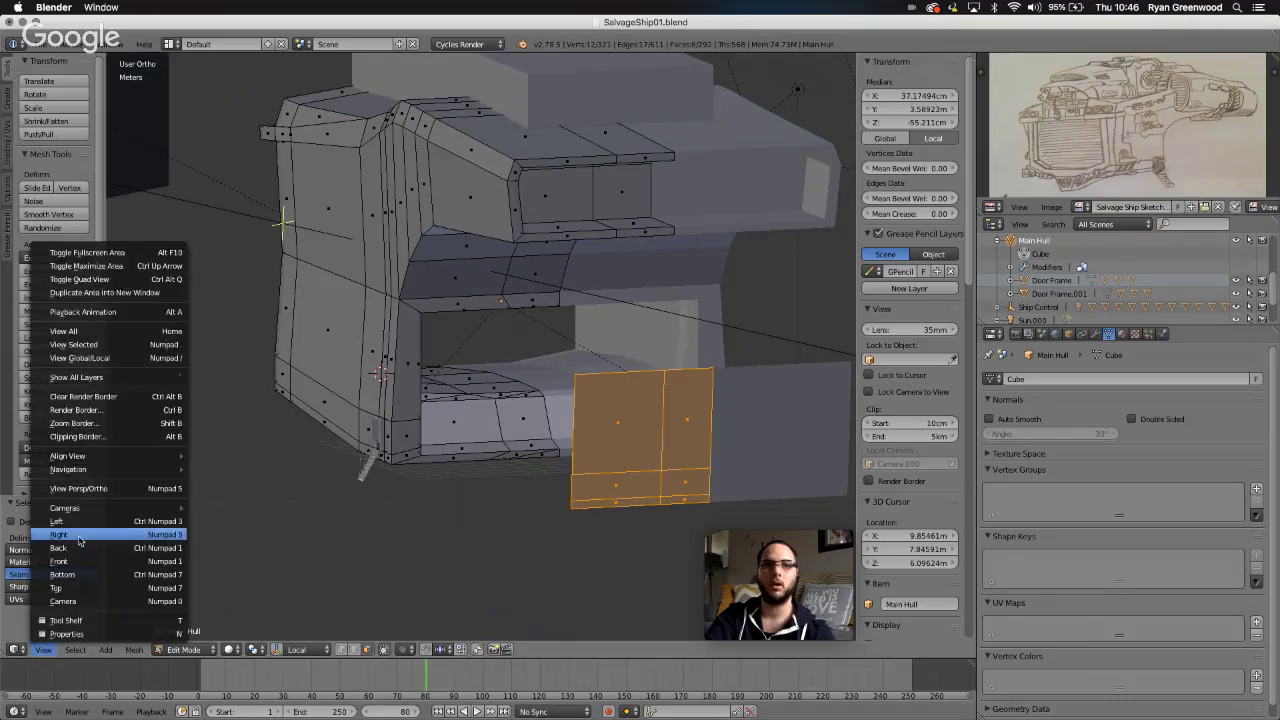
pyautogui.click(82, 536)
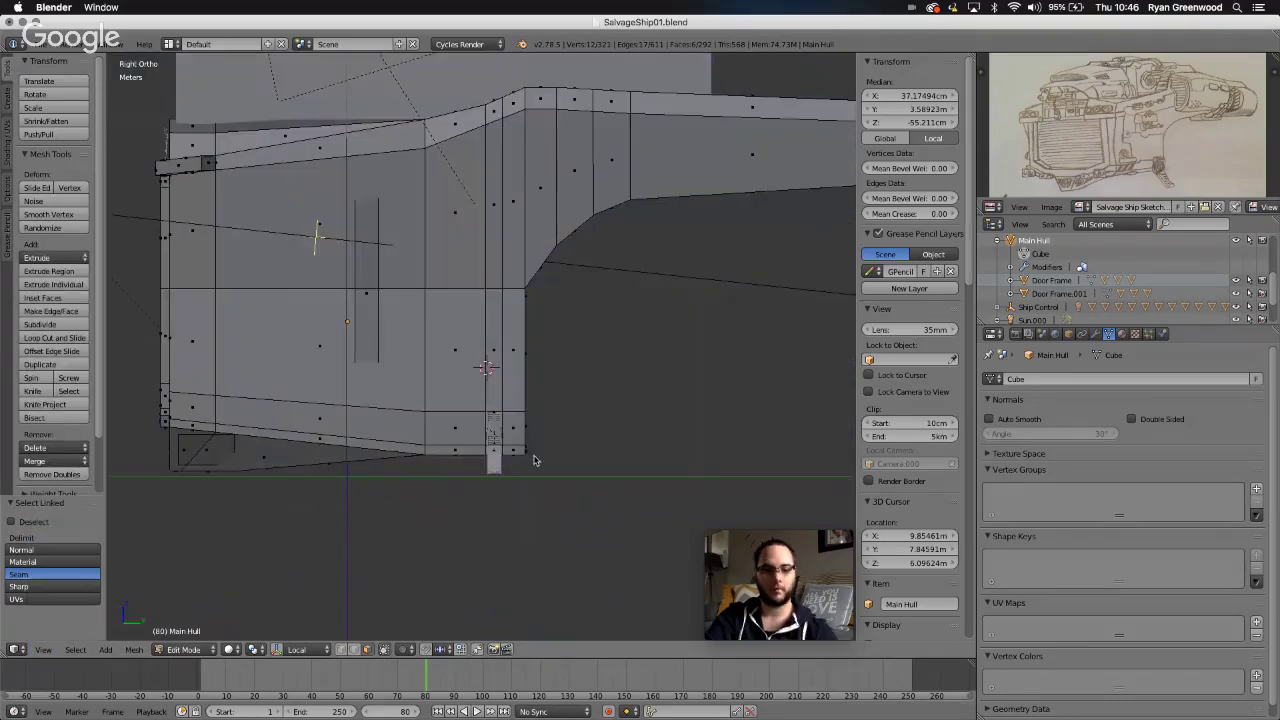
pyautogui.press('z')
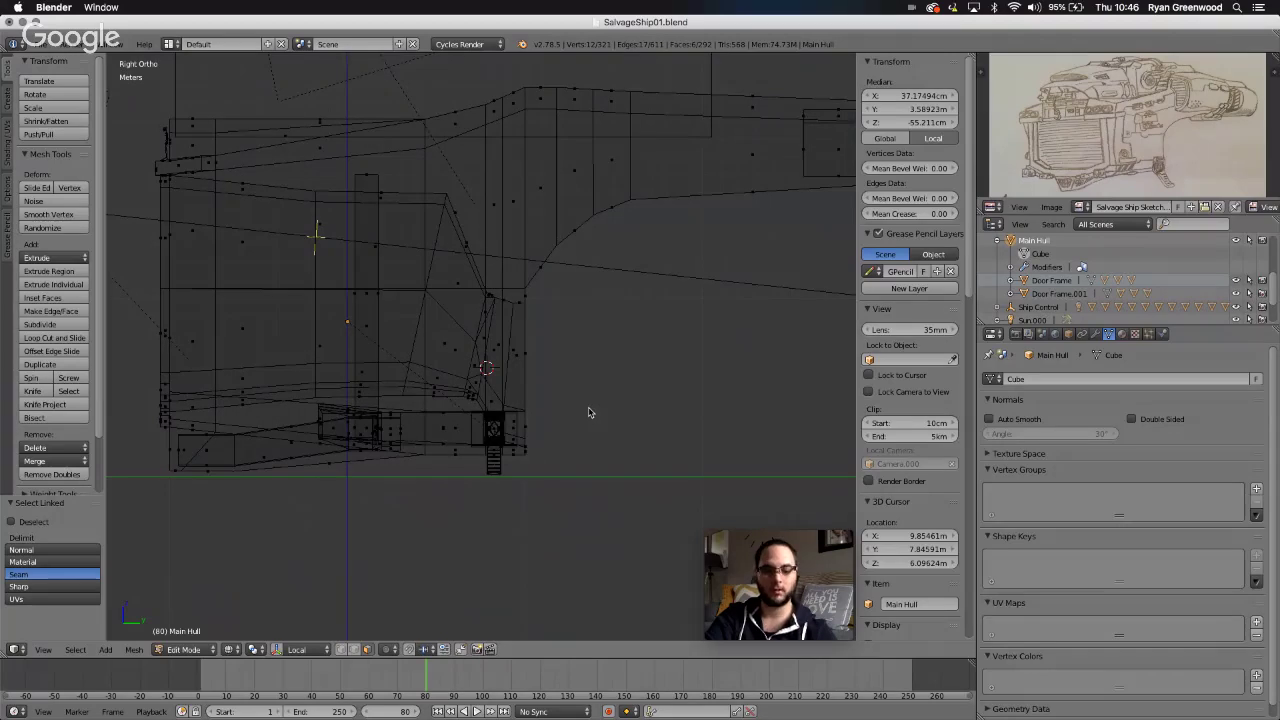
pyautogui.scroll(5, 588, 412)
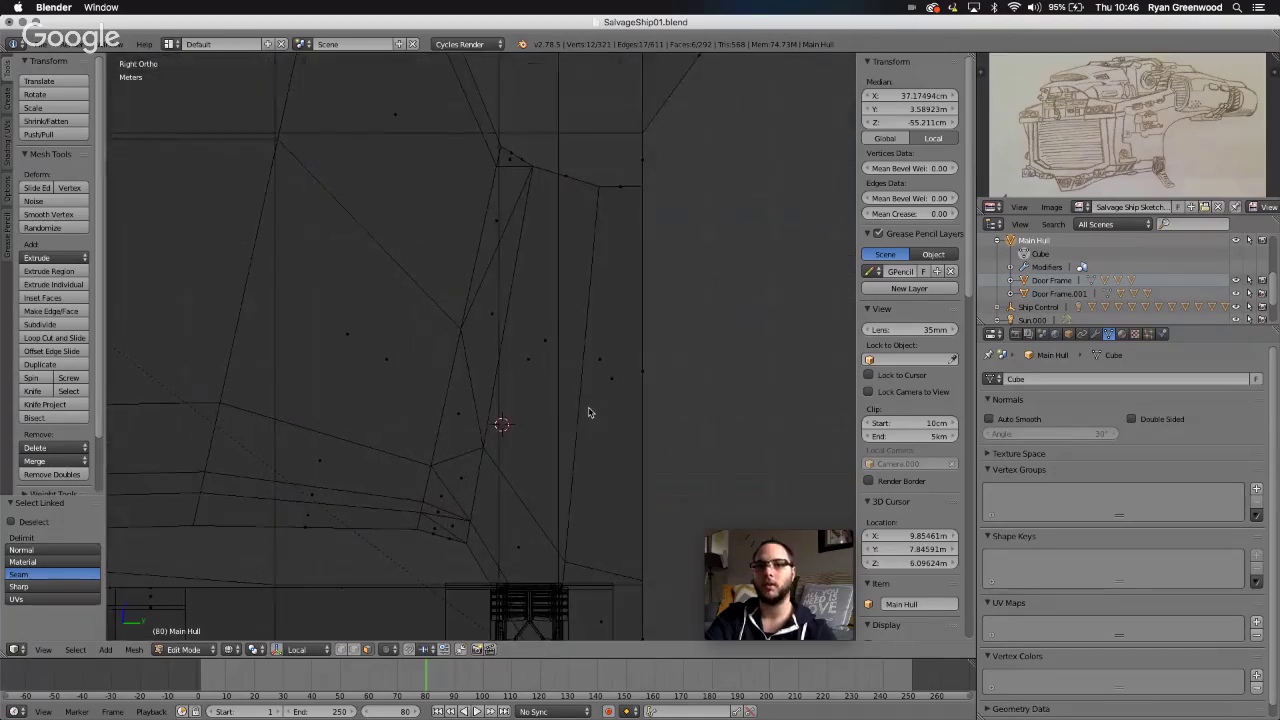
pyautogui.keyDown('shift'); pyautogui.hscroll(5, 589, 412); pyautogui.keyUp('shift')
pyautogui.keyDown('shift'); pyautogui.scroll(-3, 589, 412); pyautogui.keyUp('shift')
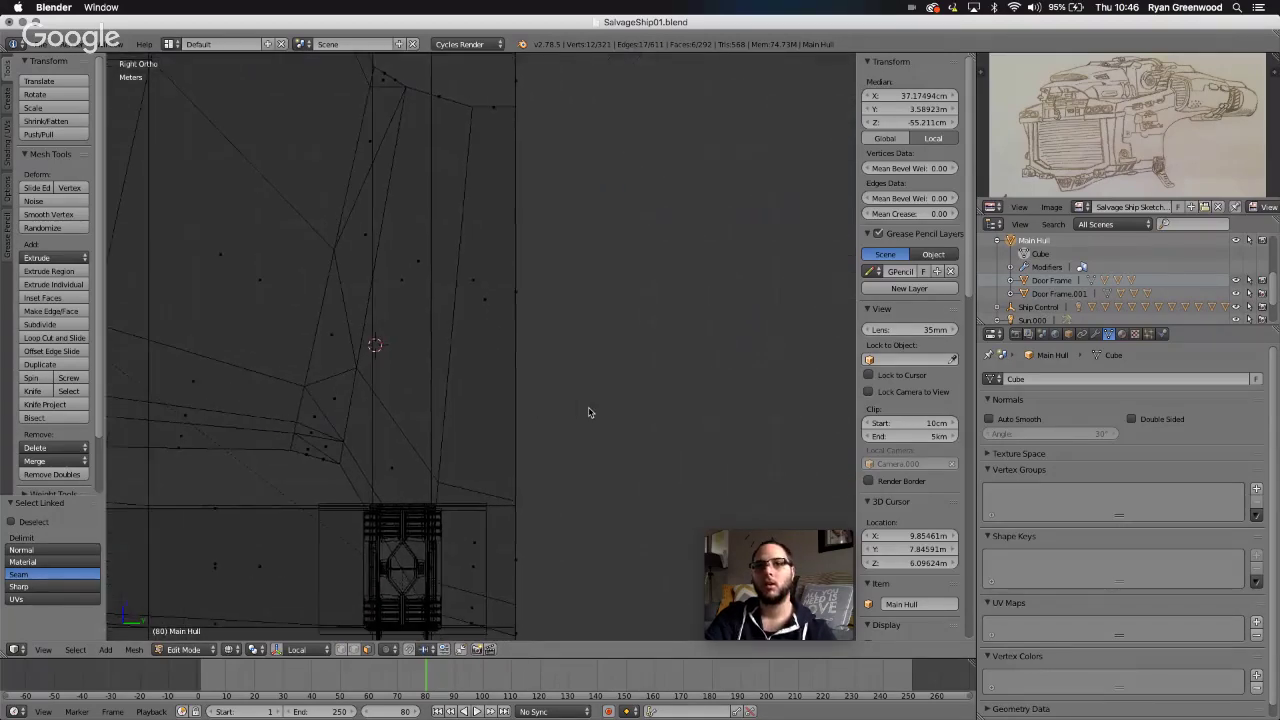
pyautogui.keyDown('shift'); pyautogui.hscroll(1, 588, 412); pyautogui.keyUp('shift')
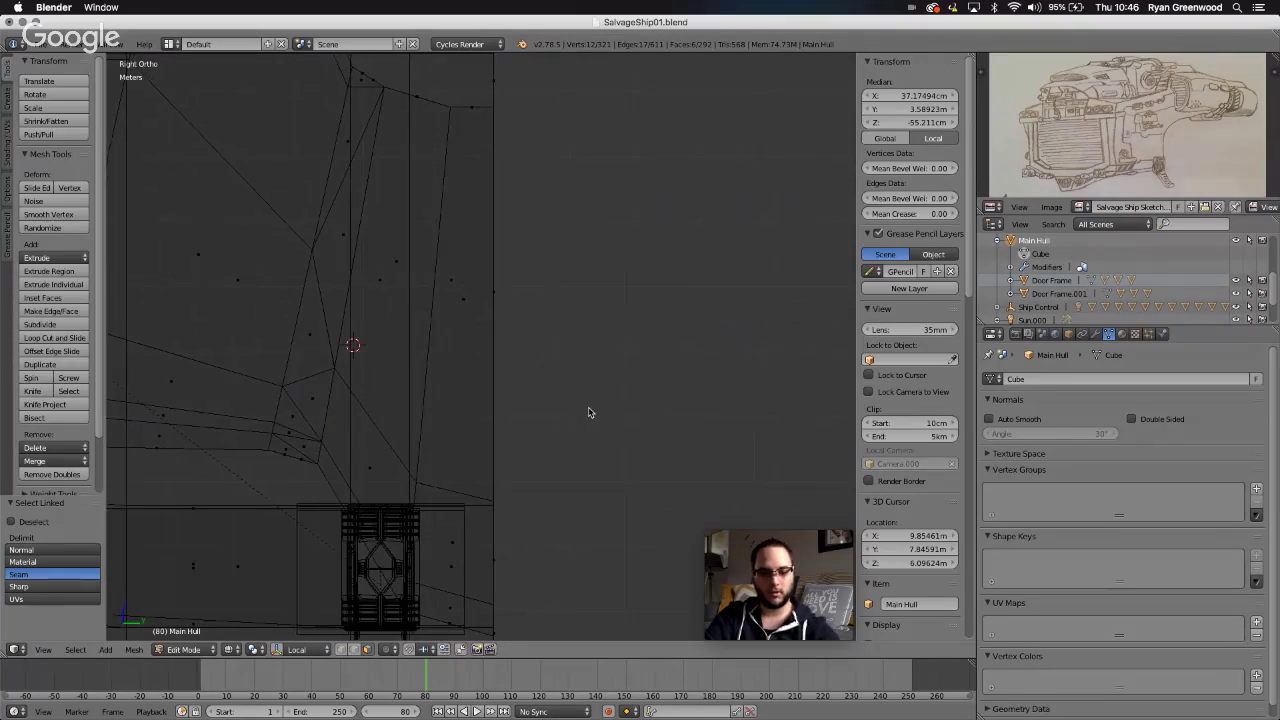
pyautogui.press('g')
pyautogui.press('y')
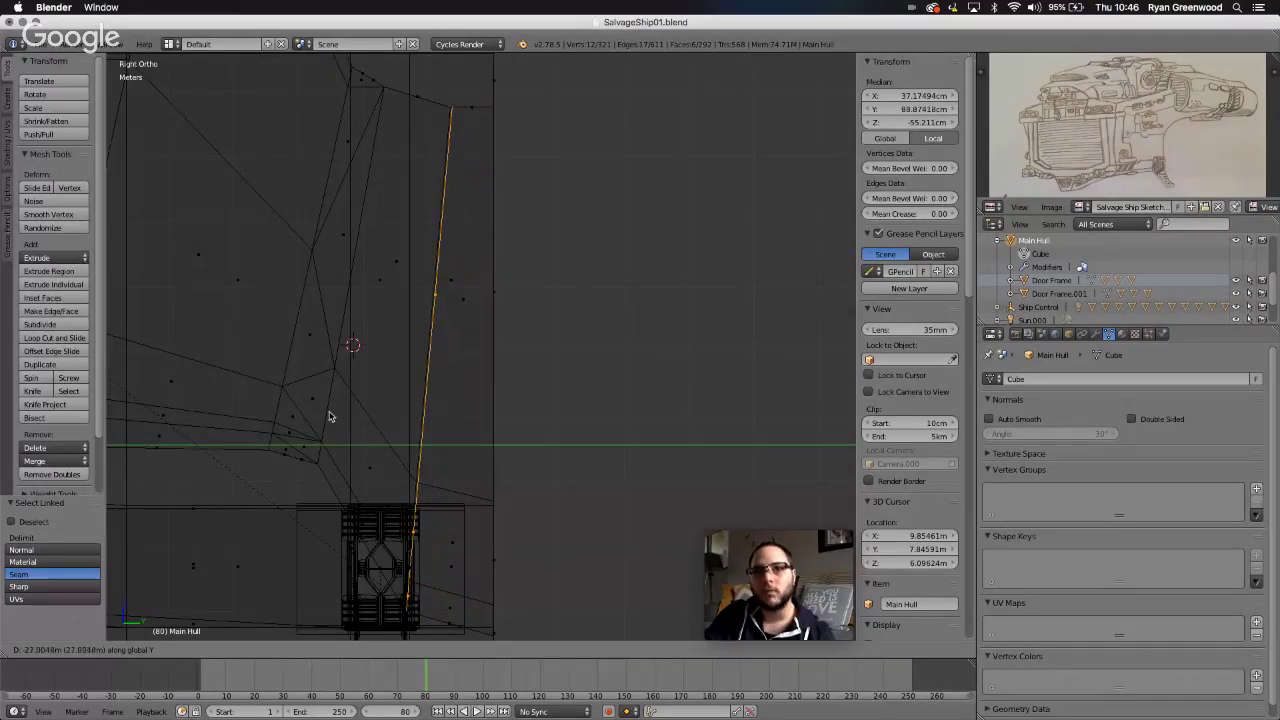
pyautogui.click(329, 416)
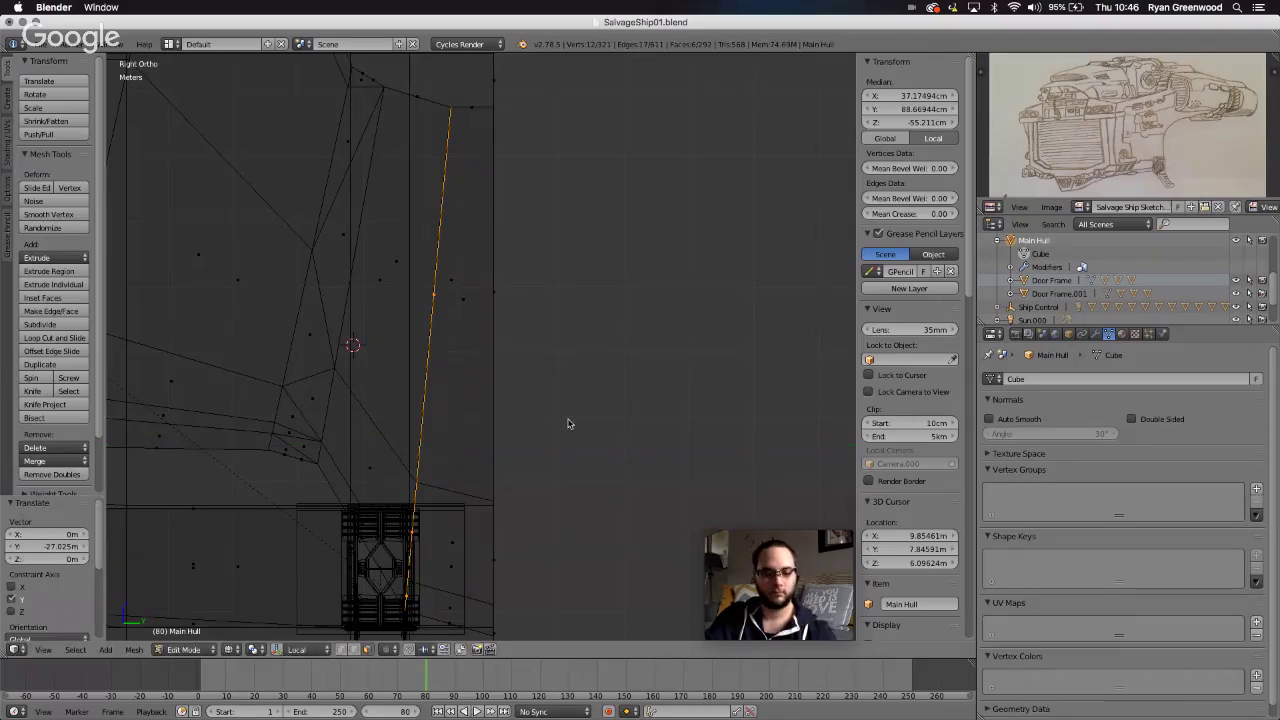
# - Inspect the fit of the moved rear panel in the hull's rear opening from several angles in wireframe
pyautogui.scroll(-7, 567, 423)
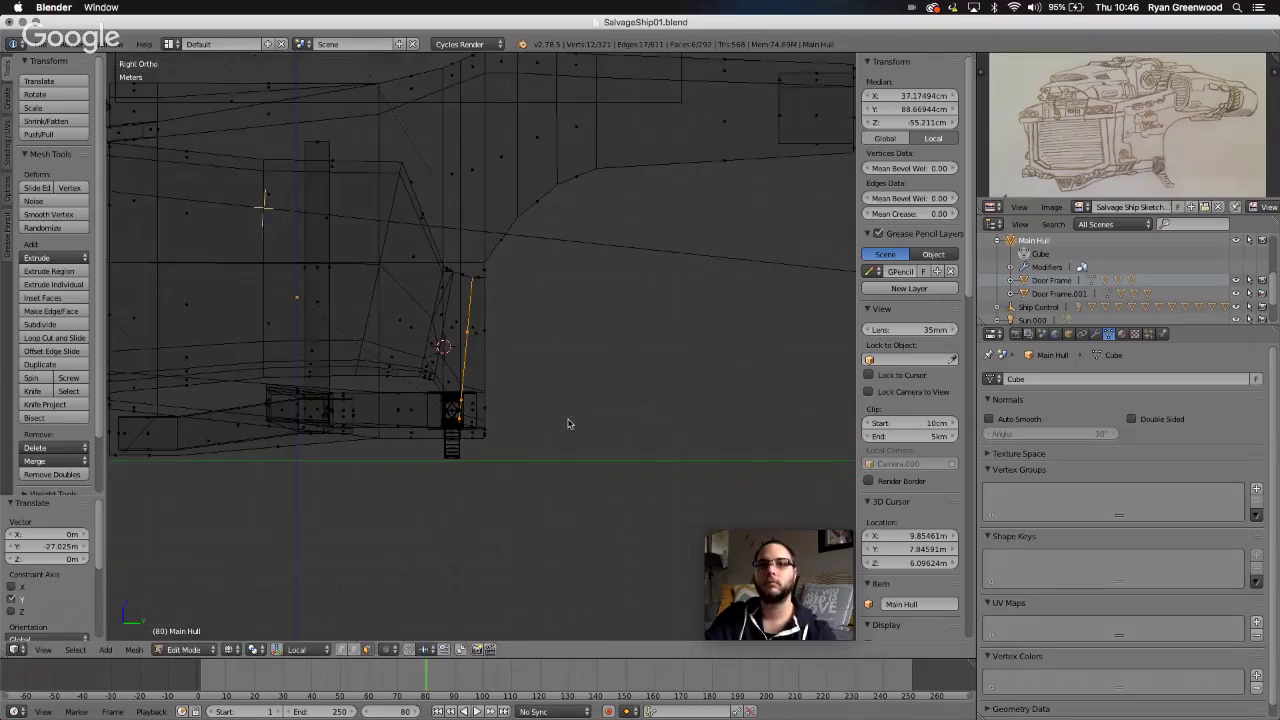
pyautogui.keyDown('shift'); pyautogui.scroll(5, 567, 423); pyautogui.keyUp('shift')
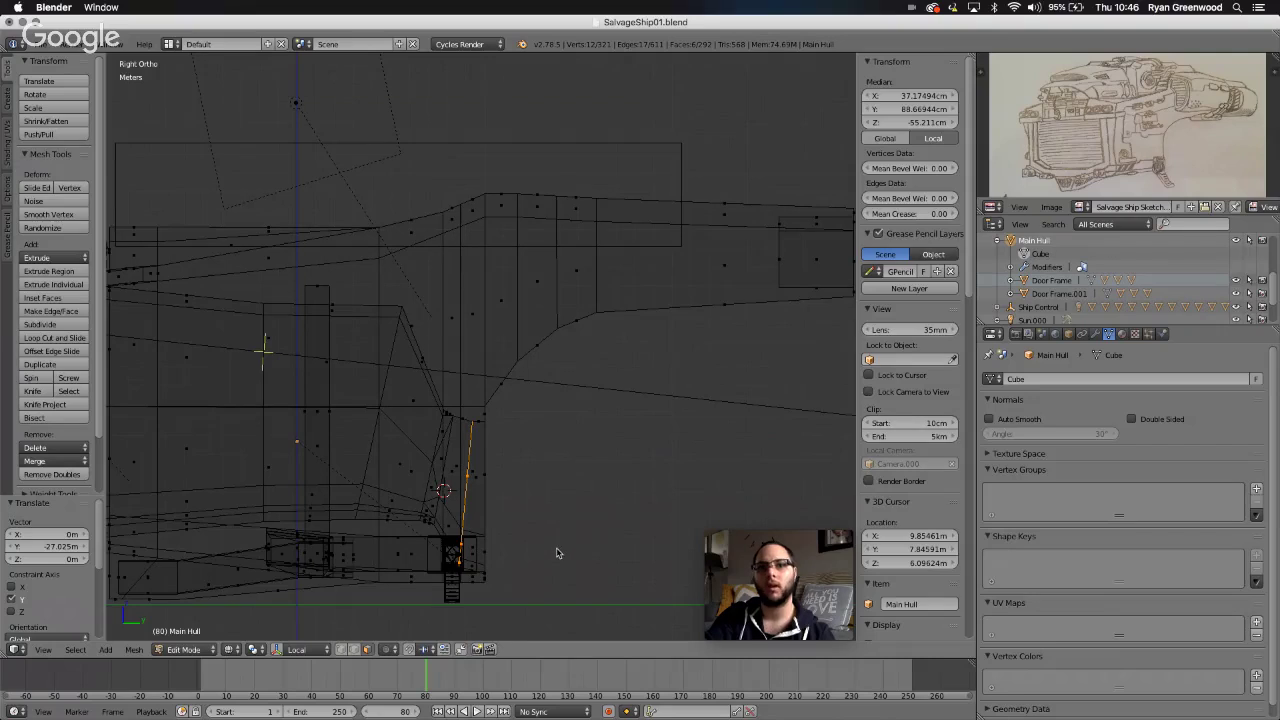
pyautogui.hscroll(10, 558, 553)
pyautogui.hscroll(8, 557, 551)
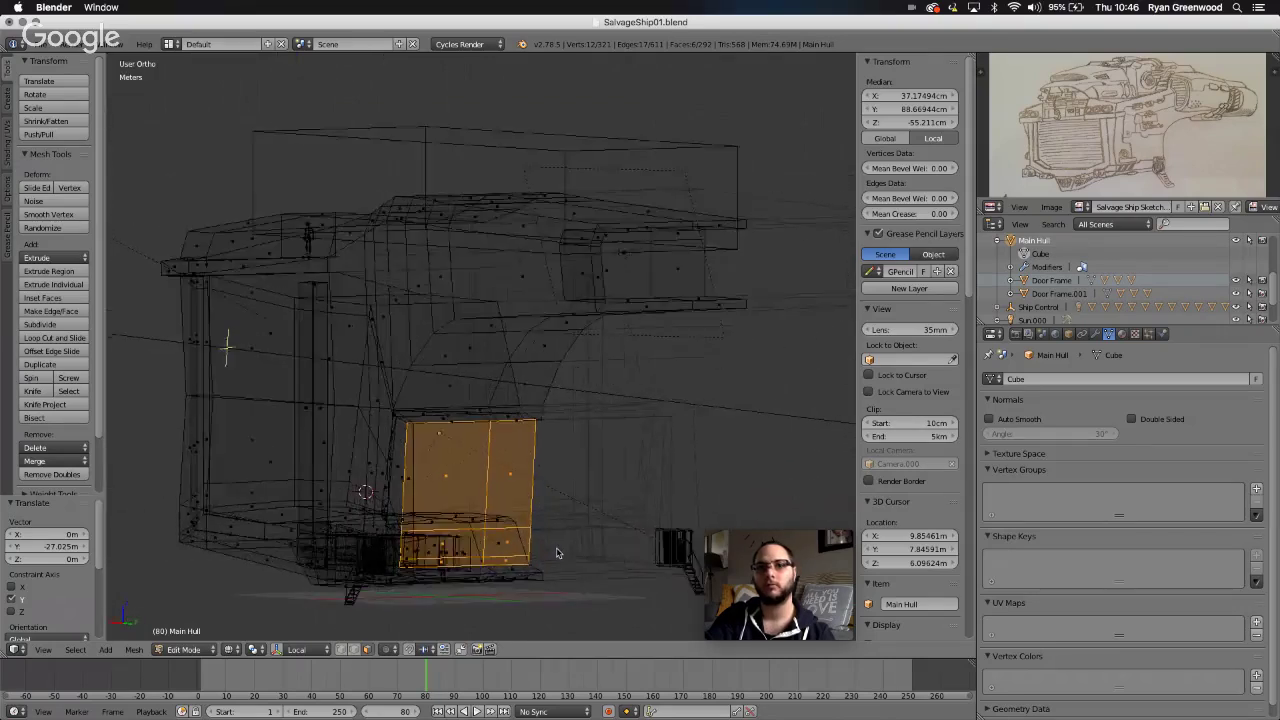
pyautogui.hscroll(8, 557, 552)
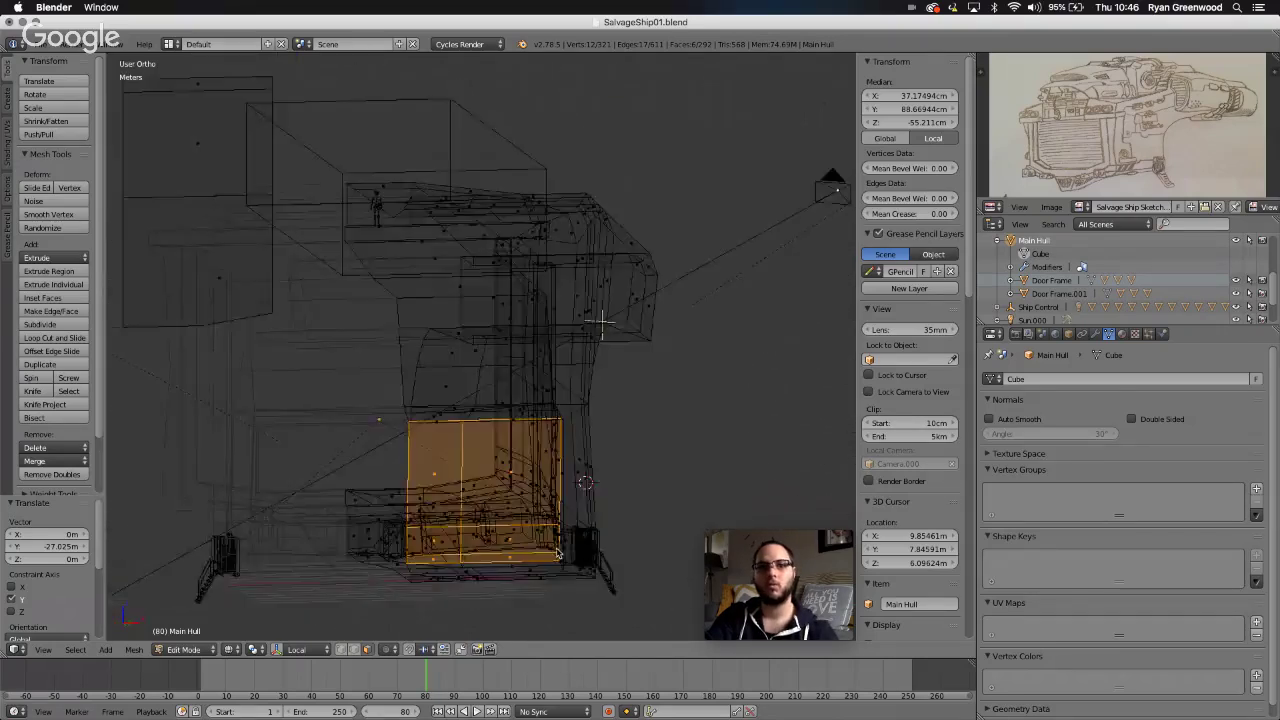
# - Clear the rear panel selection and select all linked faces of the other detached panel standing apart in front of the hull
pyautogui.hscroll(8, 557, 552)
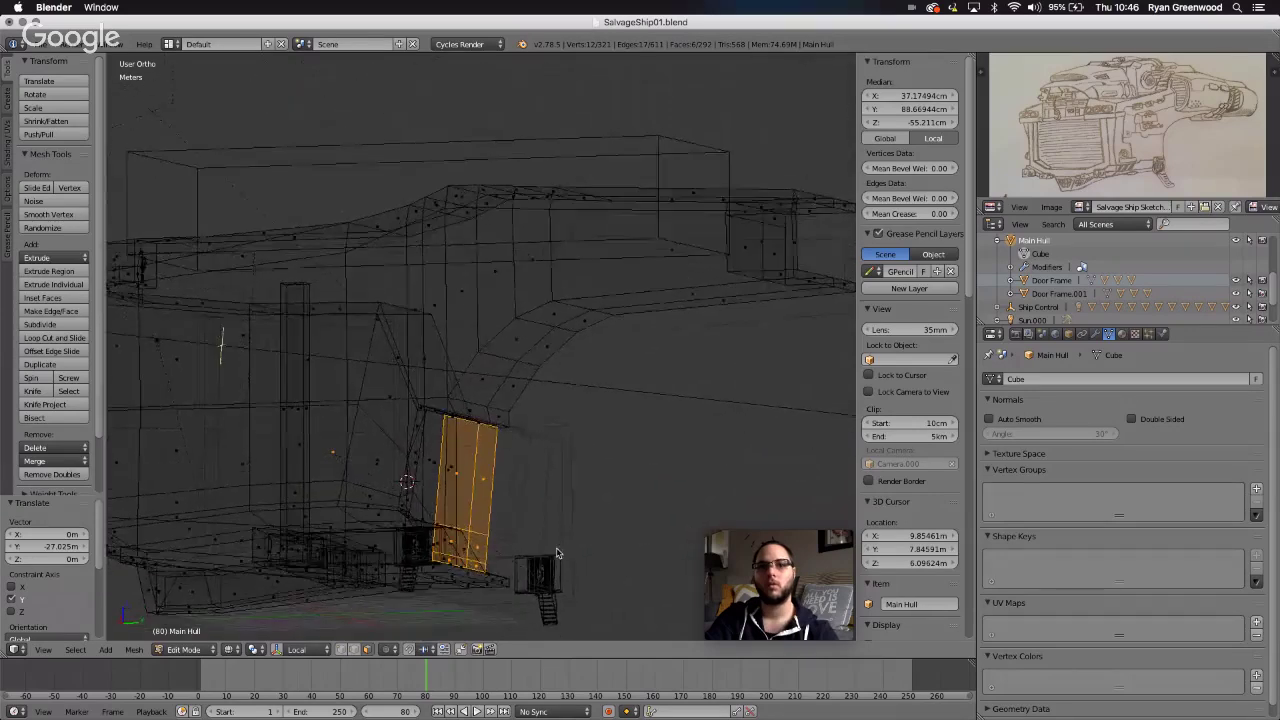
pyautogui.hscroll(8, 557, 552)
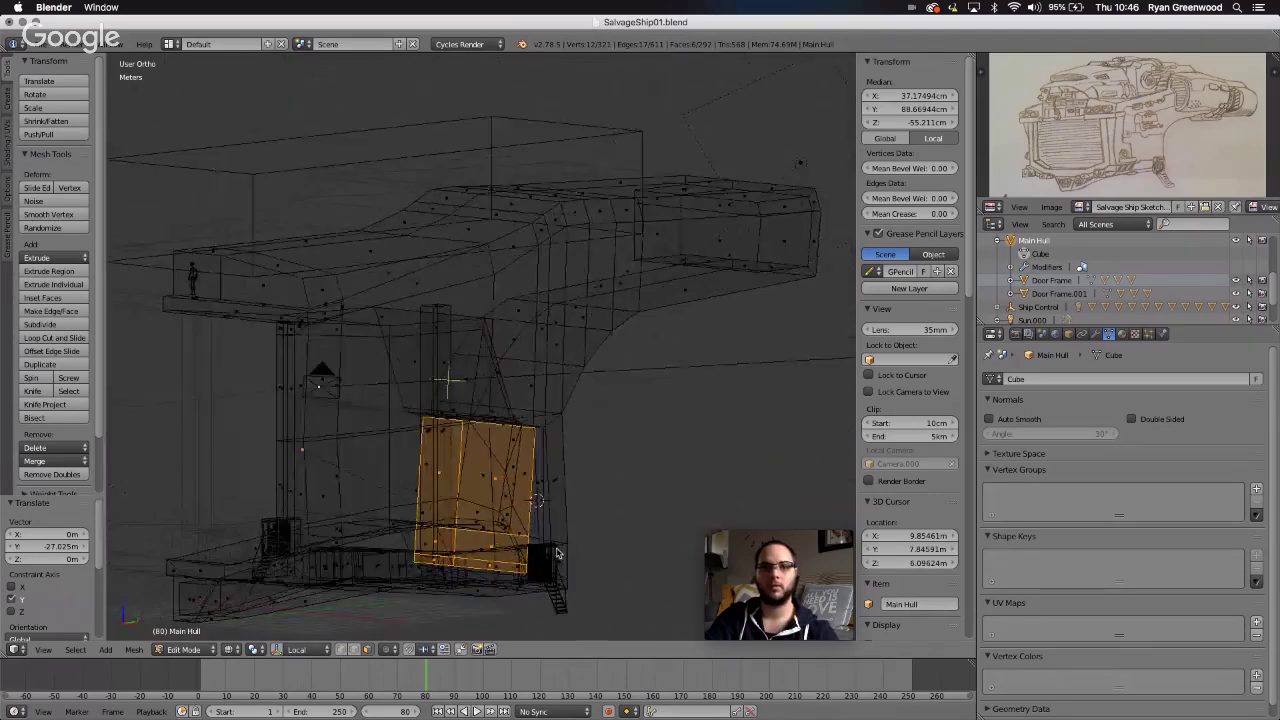
pyautogui.scroll(-3, 557, 552)
pyautogui.hscroll(3, 557, 552)
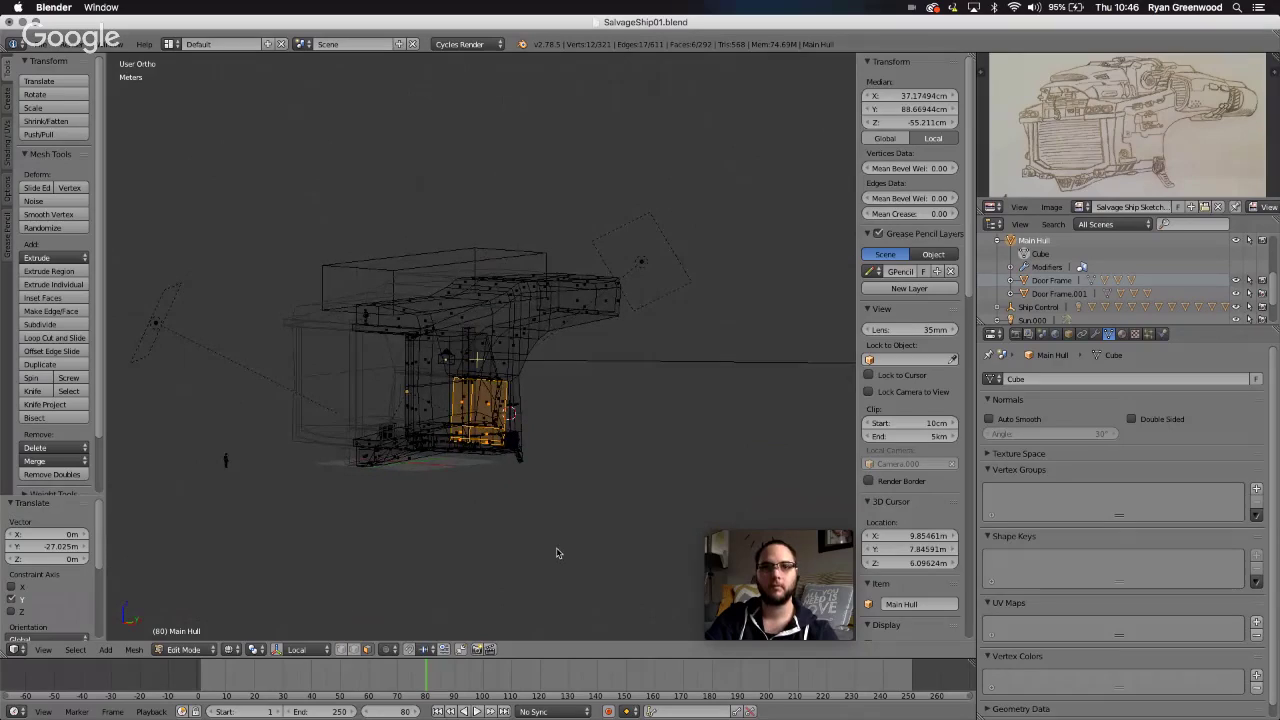
pyautogui.hscroll(6, 557, 552)
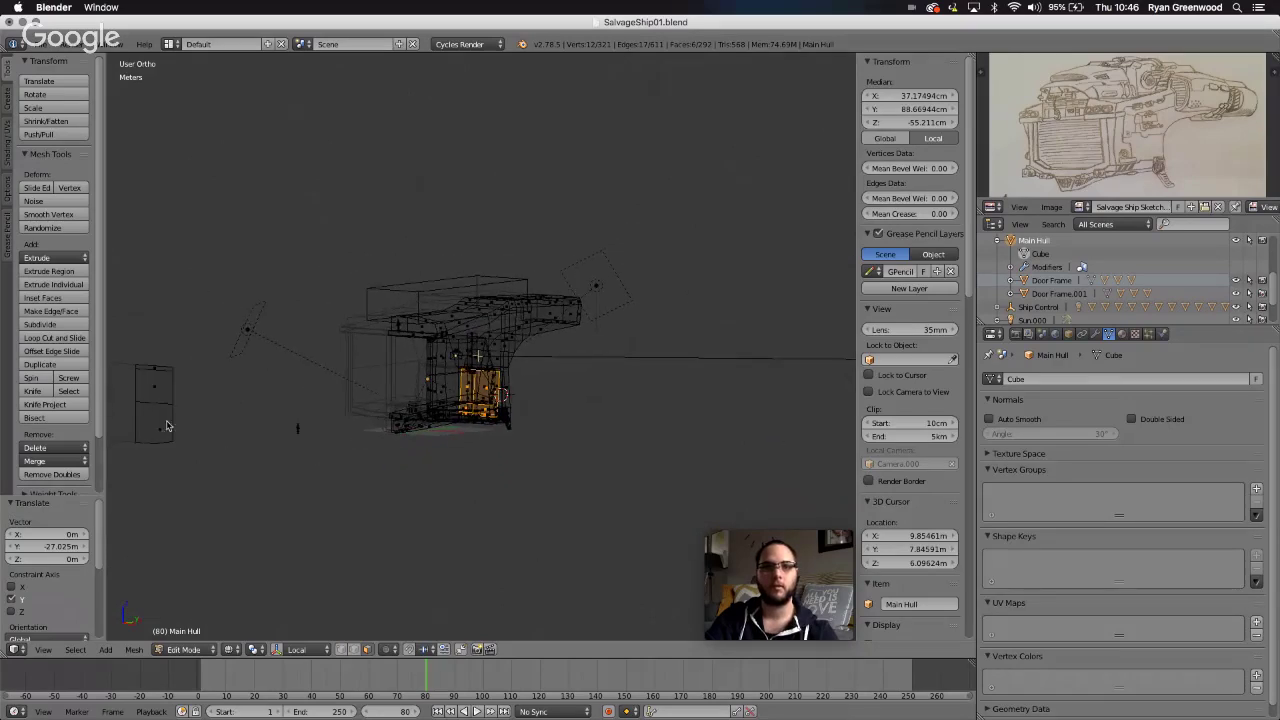
pyautogui.press('a')
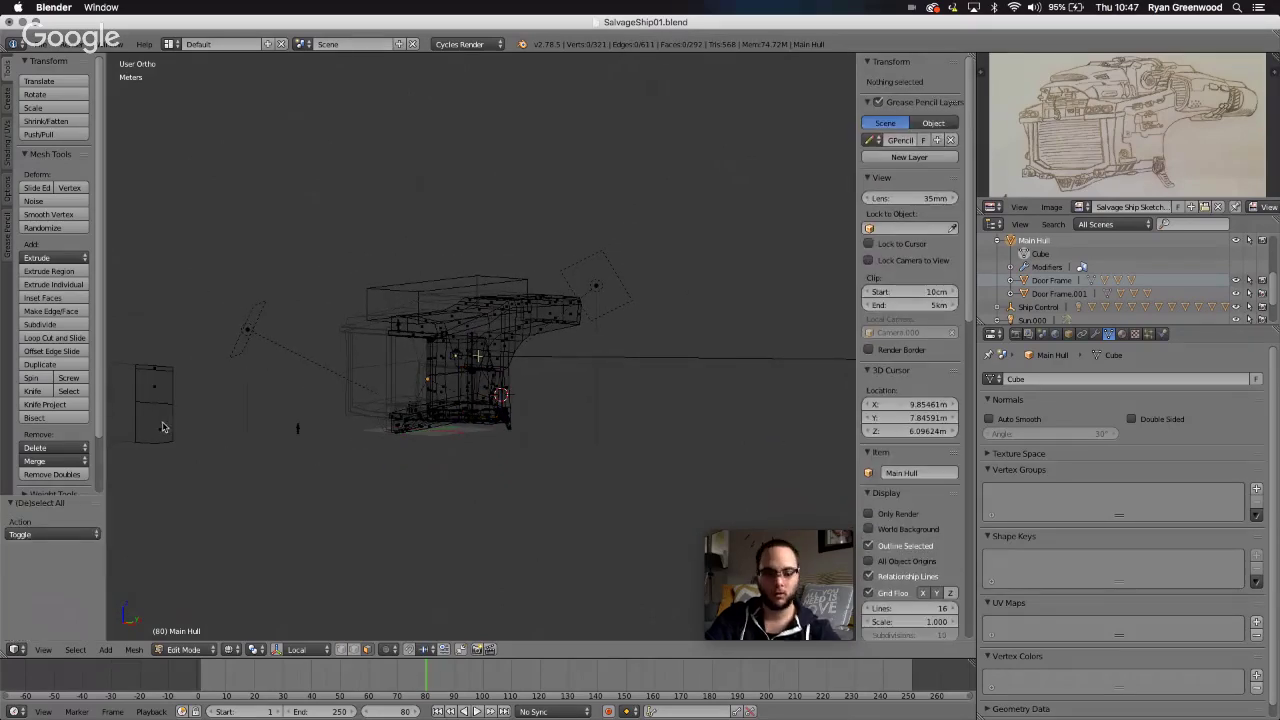
pyautogui.press('l')
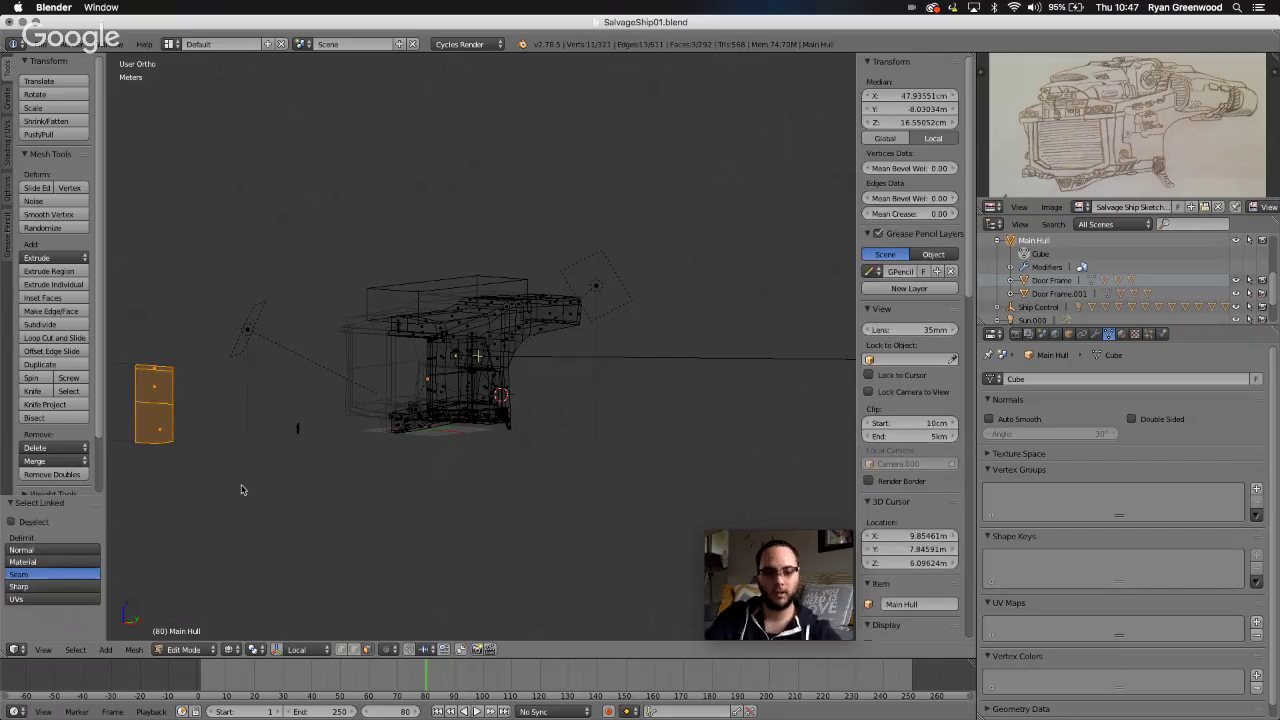
# - Move the selected door panel about 60.96 m along the Y axis towards the front of the hull
pyautogui.press('g')
pyautogui.press('y')
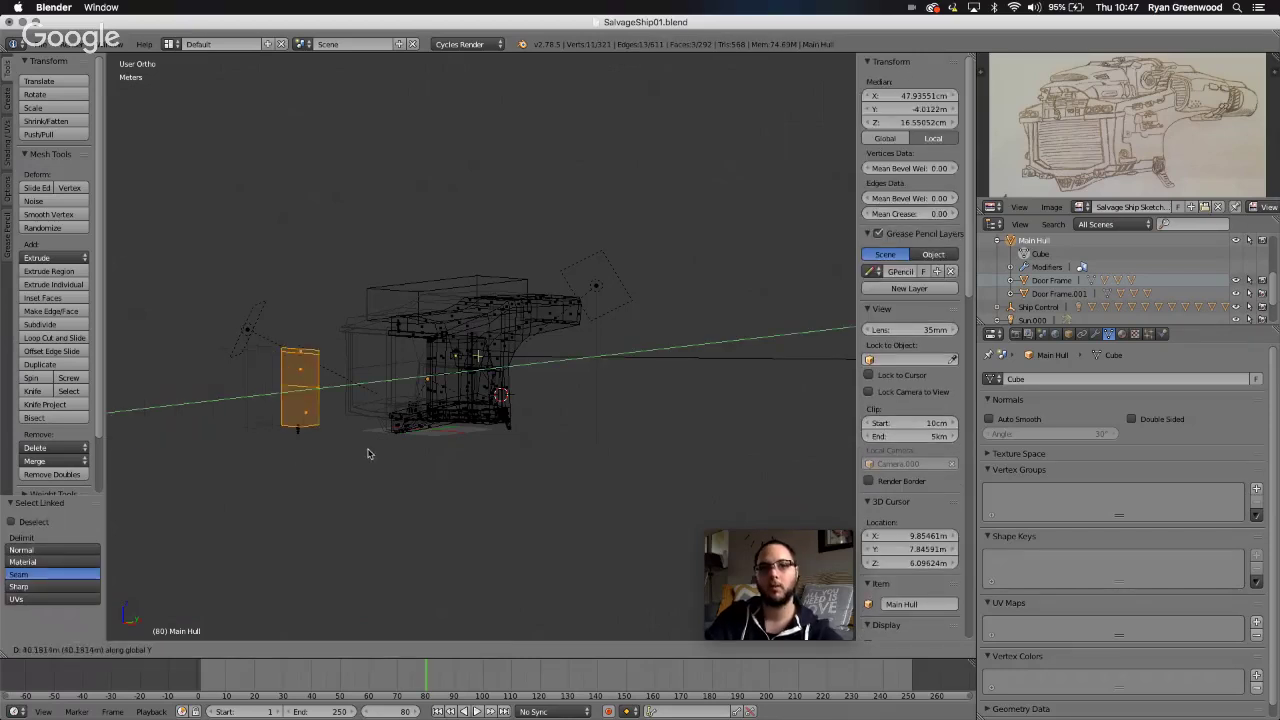
pyautogui.click(443, 437)
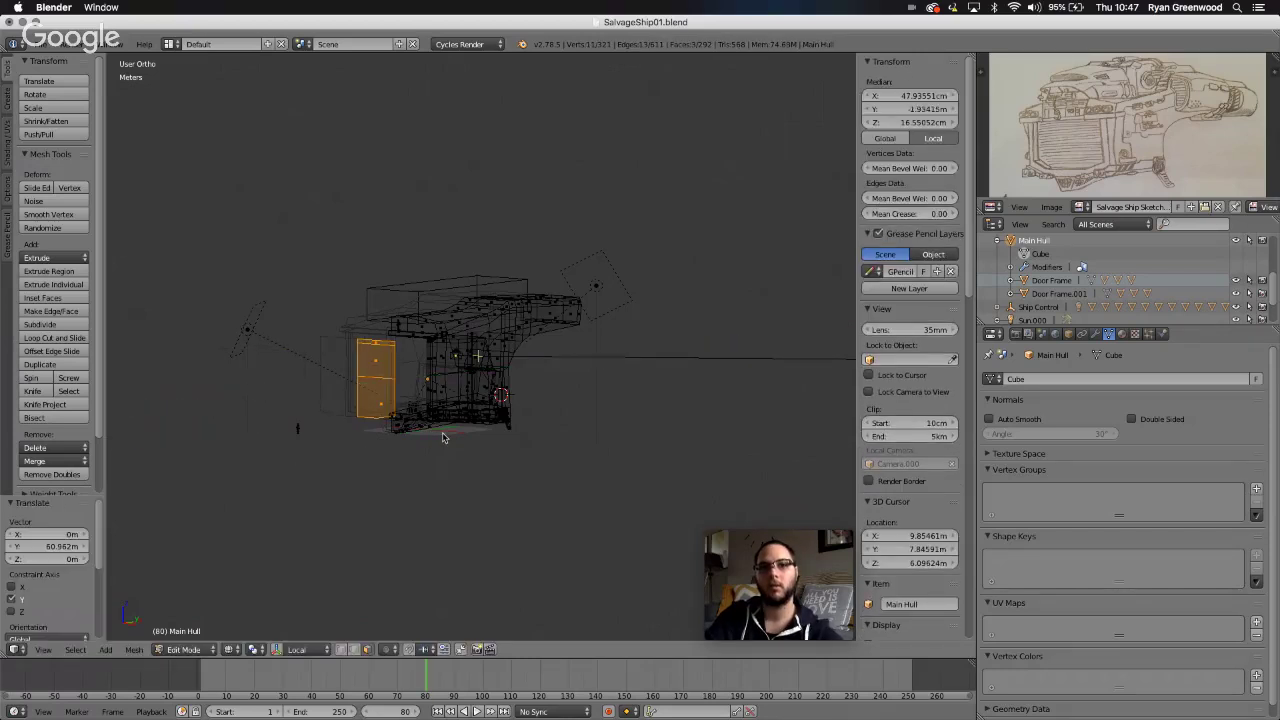
# - In the right orthographic view, move the door panel about 9.36 m along Y into the hull's front opening
pyautogui.click(44, 650)
pyautogui.click(58, 534)
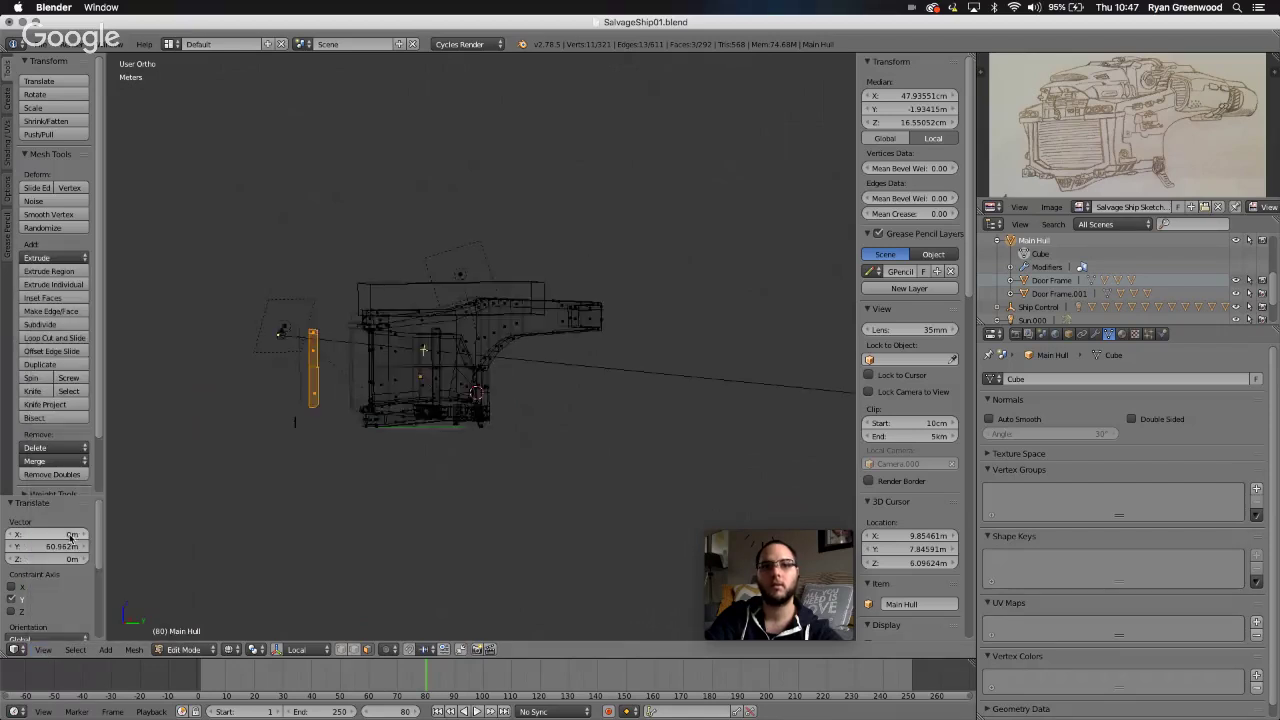
pyautogui.scroll(8, 405, 407)
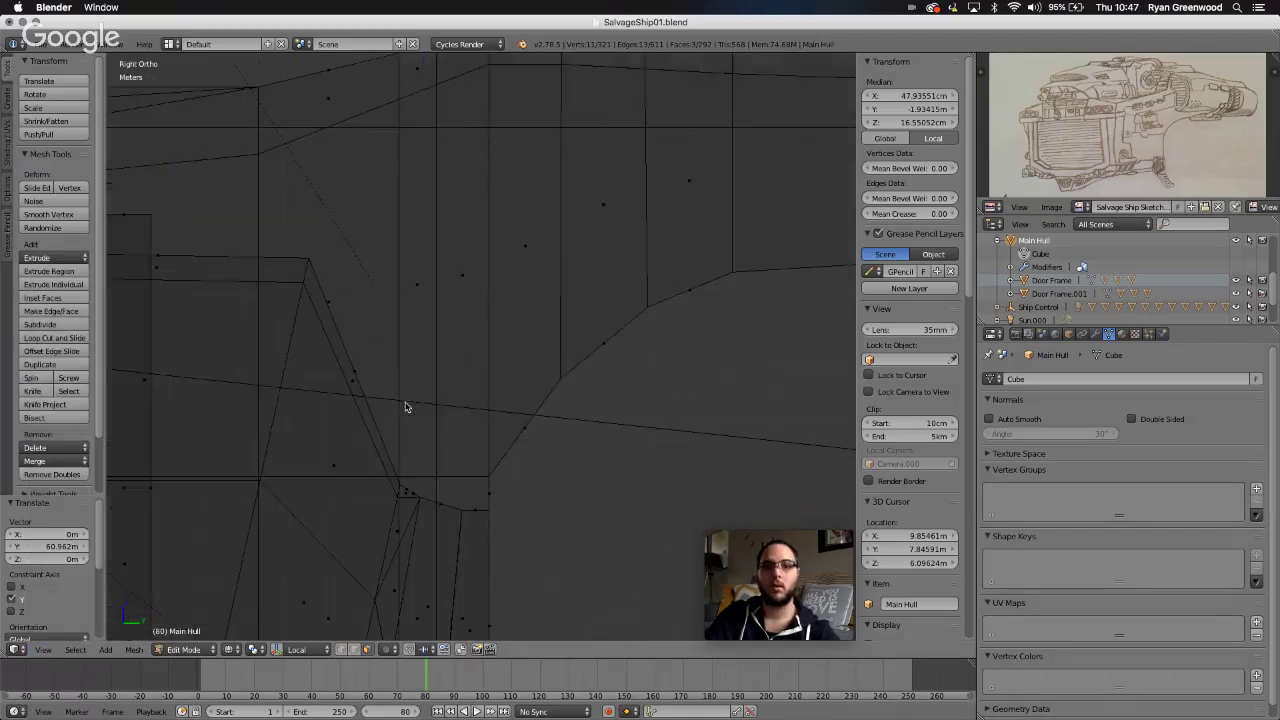
pyautogui.scroll(-5, 405, 407)
pyautogui.scroll(4, 405, 407)
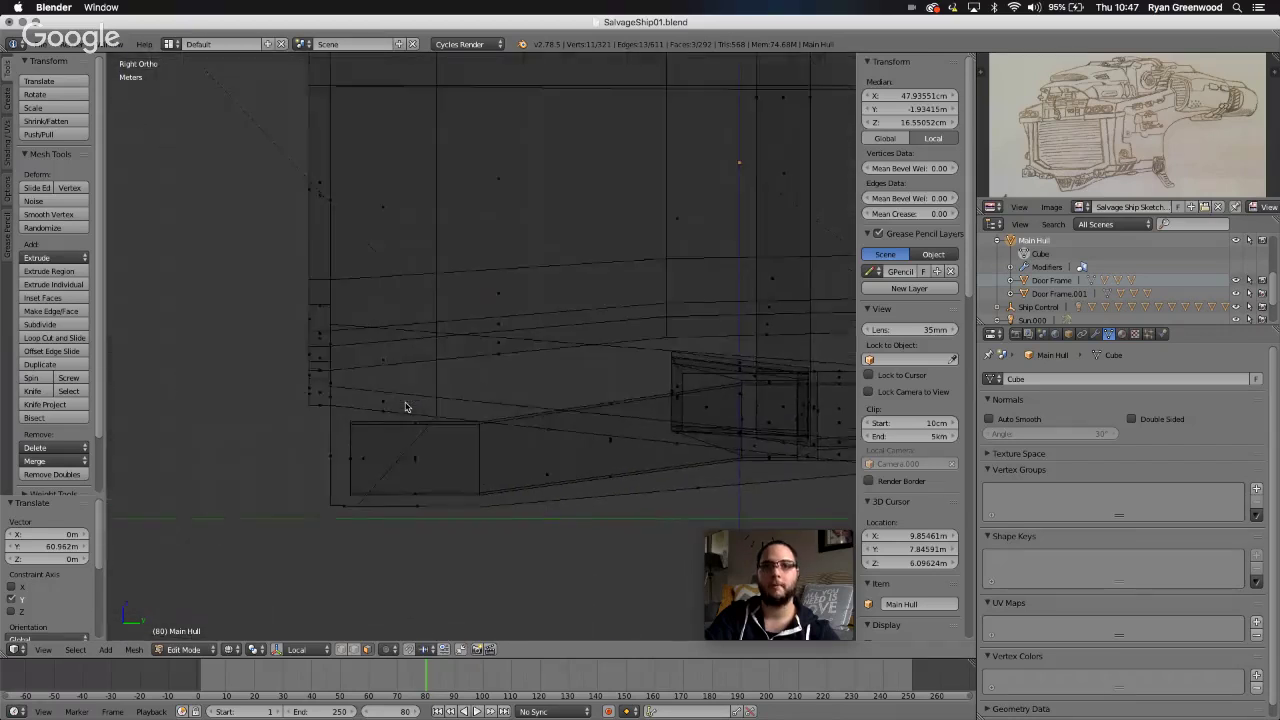
pyautogui.keyDown('shift'); pyautogui.scroll(5, 405, 407); pyautogui.keyUp('shift')
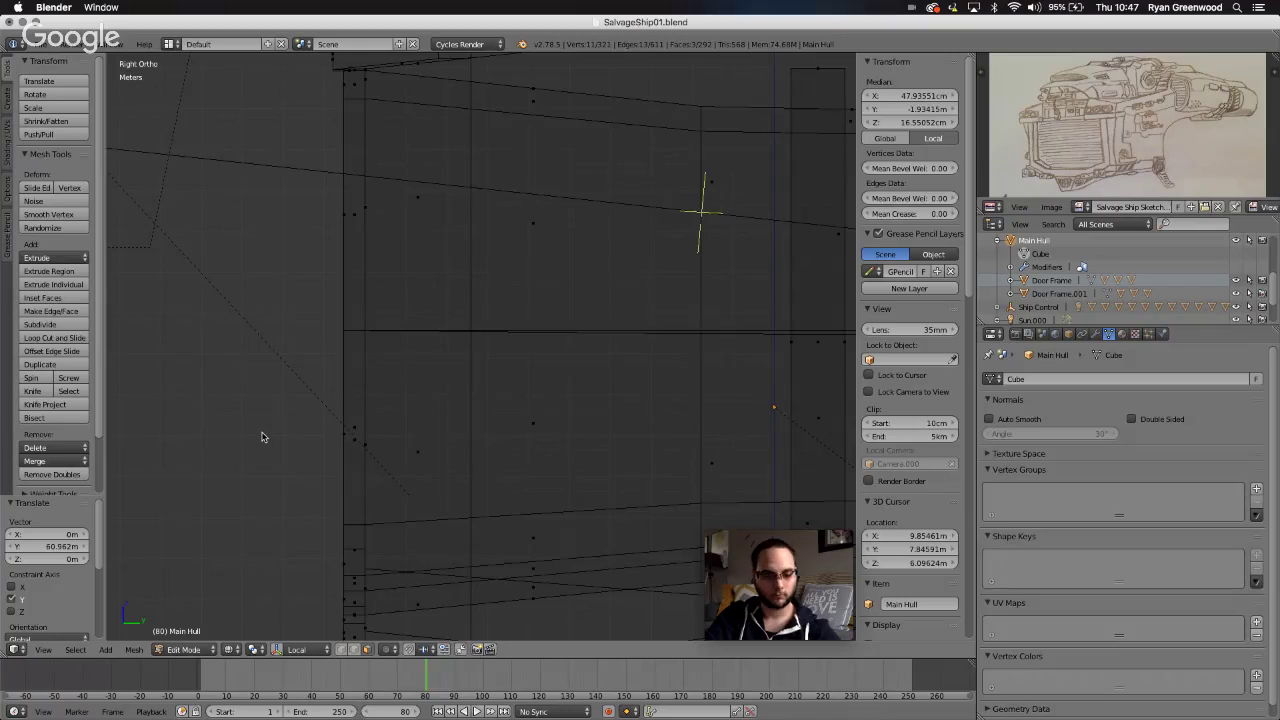
pyautogui.press('g')
pyautogui.press('y')
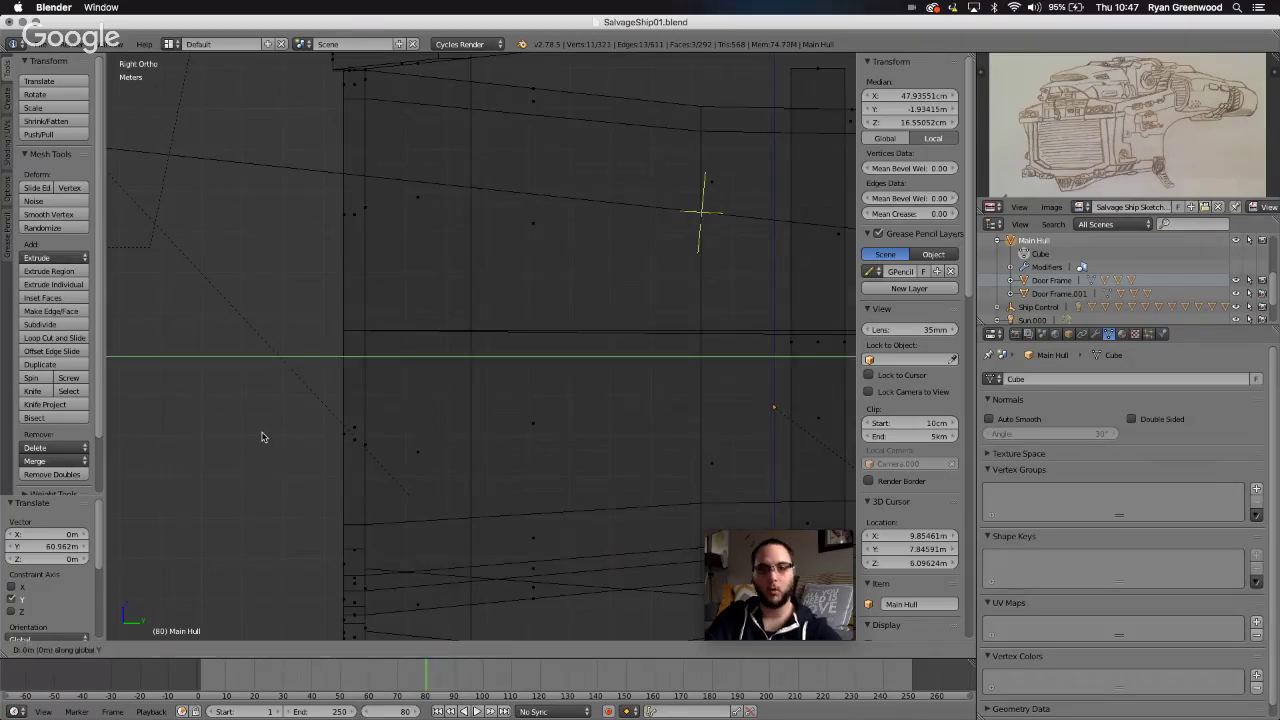
pyautogui.click(638, 427)
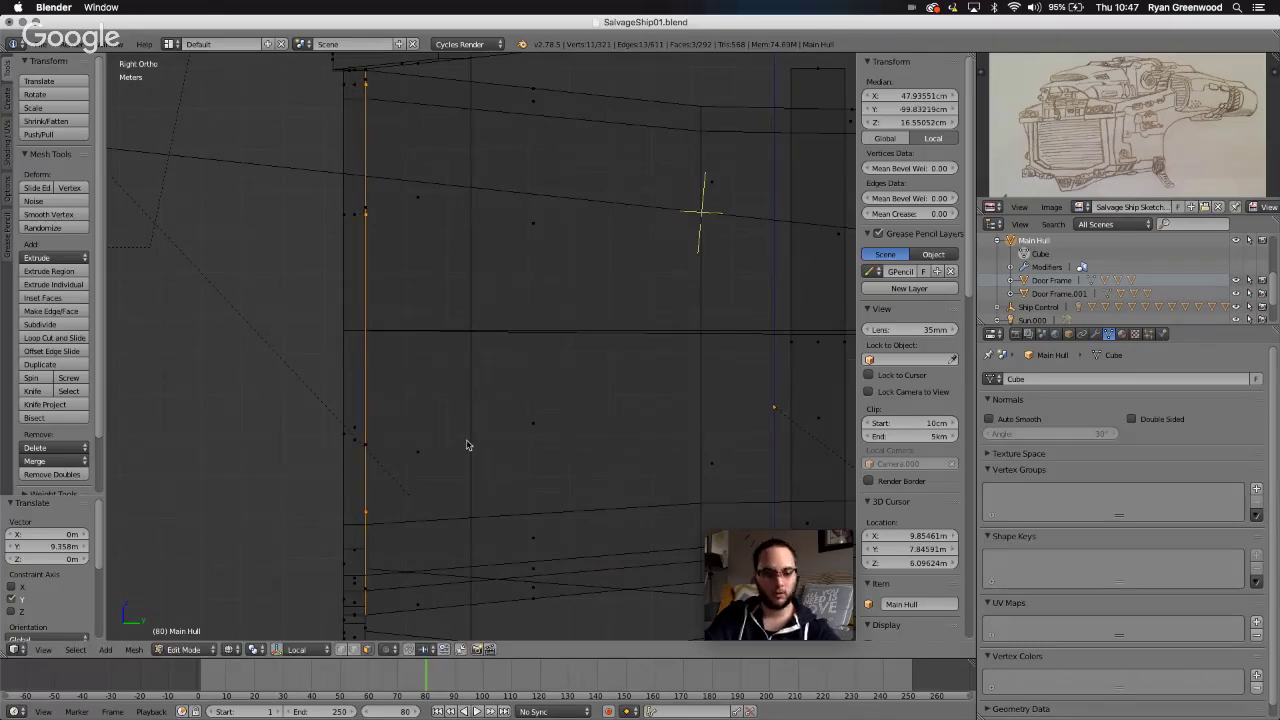
# - Switch the viewport to solid shading and inspect how the door panel sits in the hull's front opening
pyautogui.scroll(-3, 466, 445)
pyautogui.press('z')
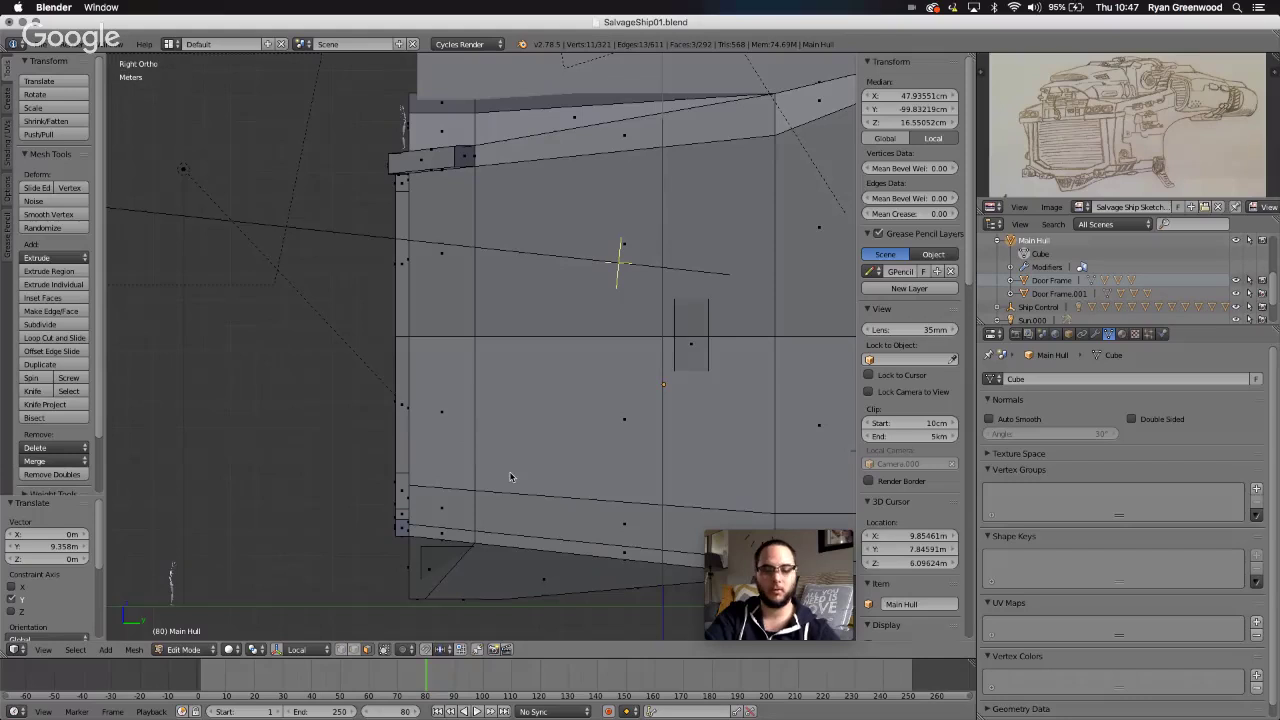
pyautogui.scroll(-3, 510, 477)
pyautogui.hscroll(-10, 510, 477)
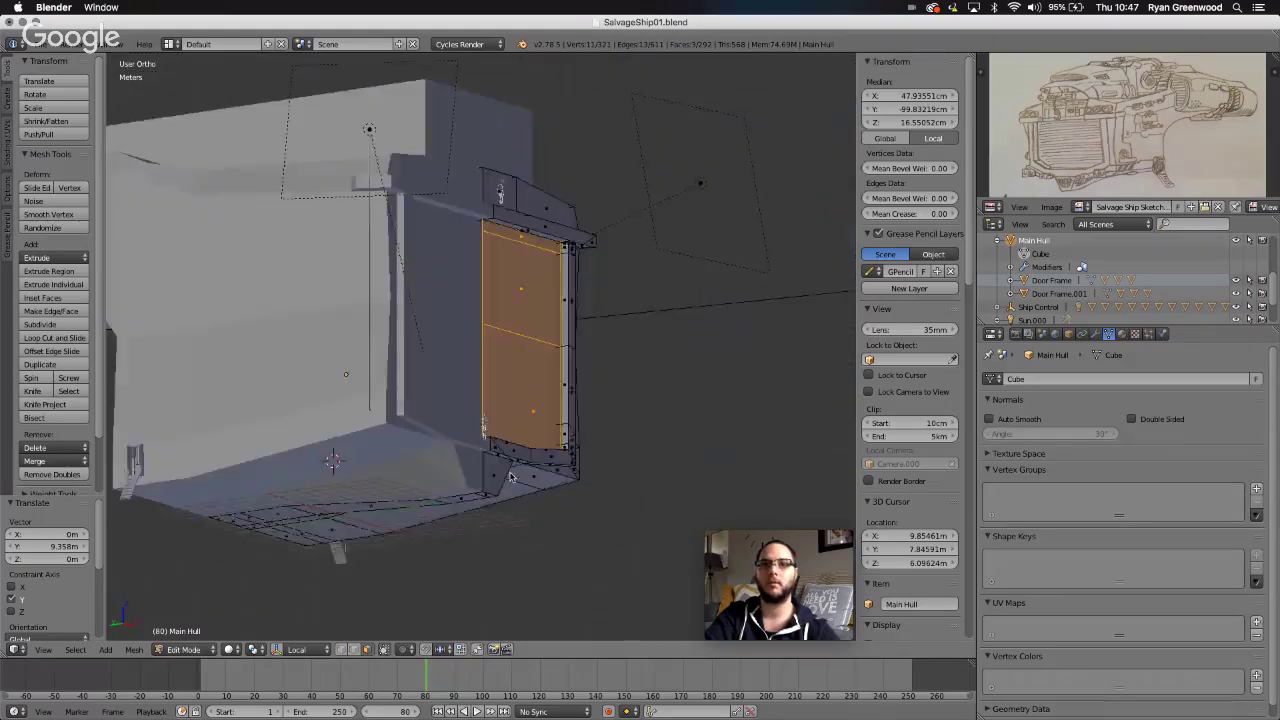
pyautogui.moveTo(510, 477); pyautogui.dragTo(407, 481, button='middle')
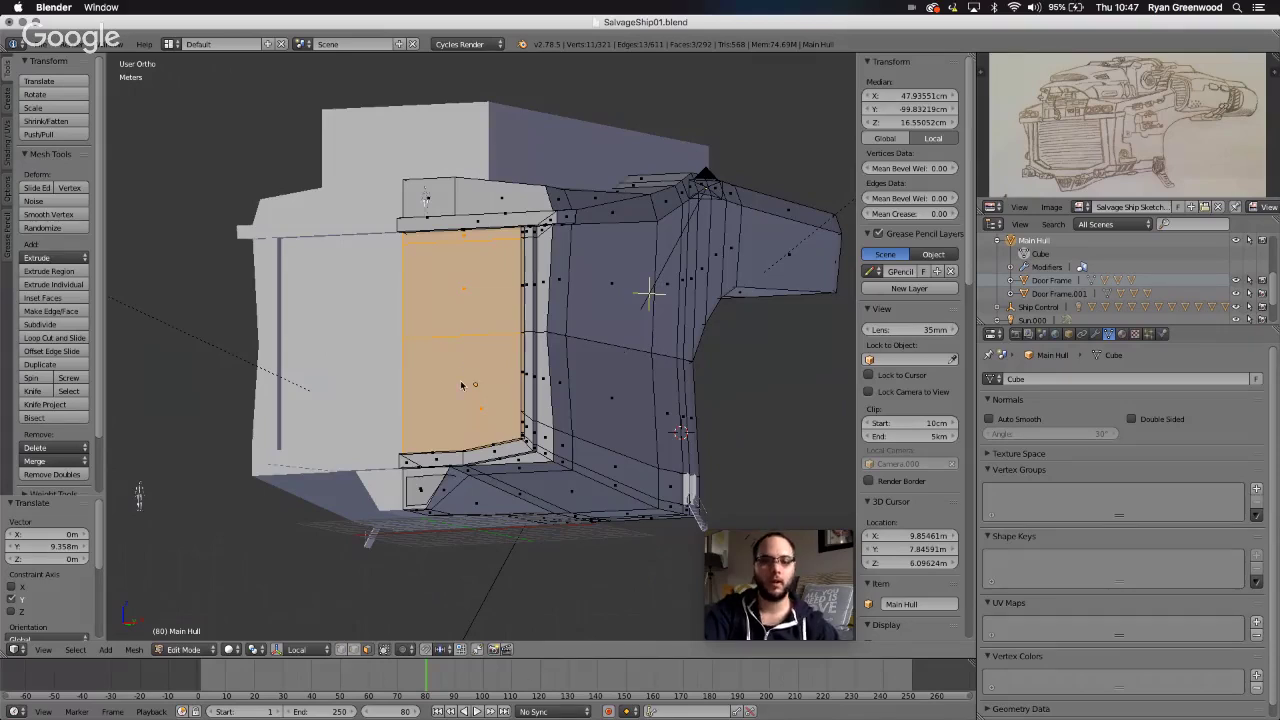
pyautogui.moveTo(466, 388); pyautogui.dragTo(532, 458, button='middle')
# - Add the linked rear door panel to the selection and separate both door panels from the Main Hull mesh
pyautogui.hscroll(6, 532, 458)
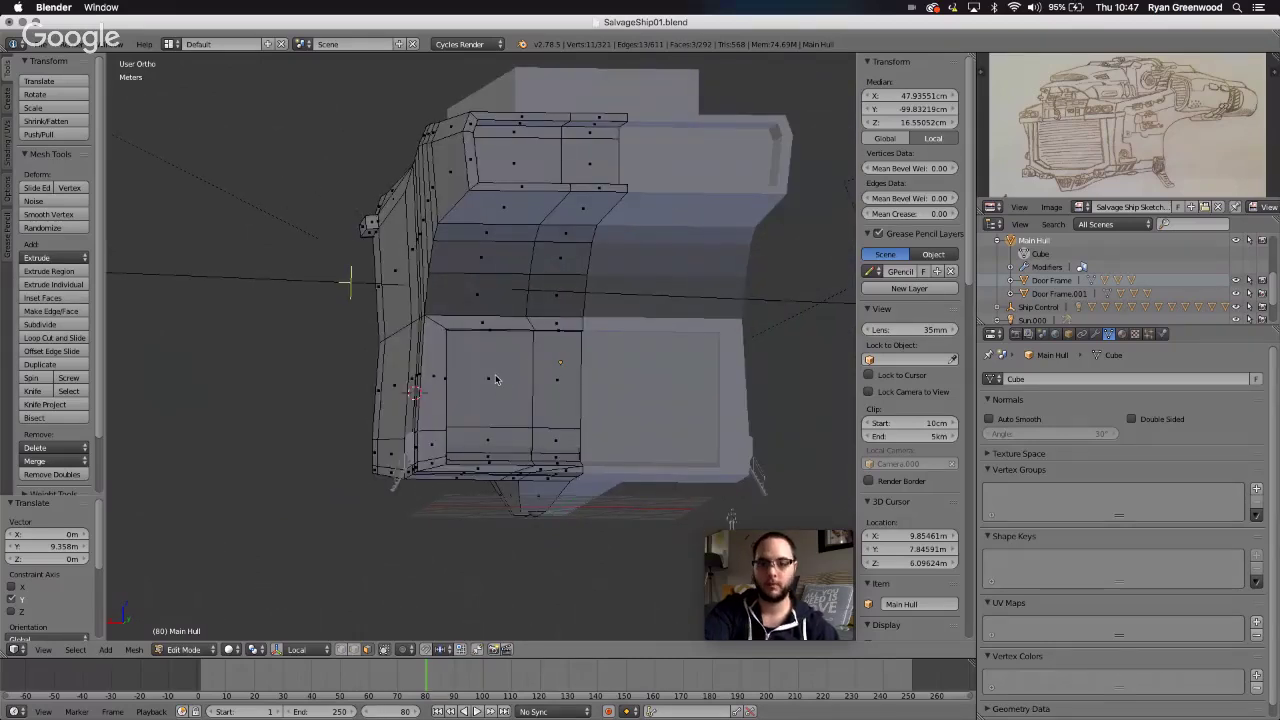
pyautogui.press('l')
pyautogui.hscroll(-10, 534, 446)
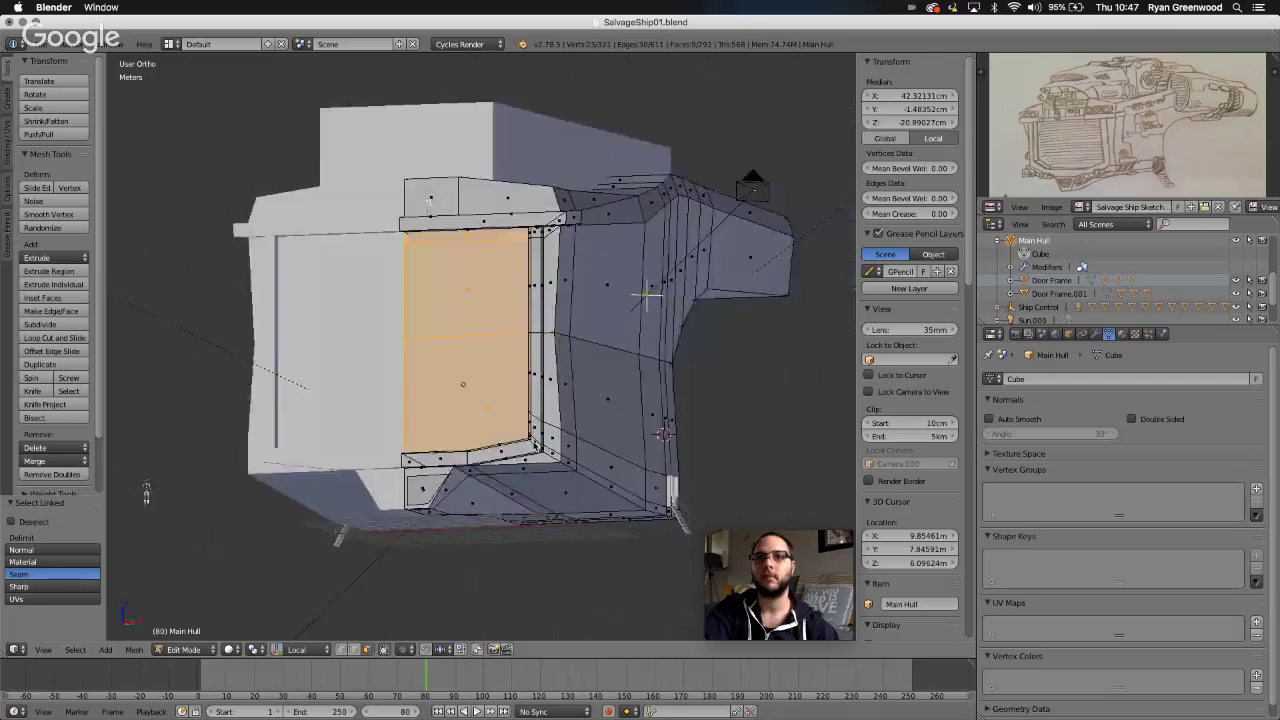
pyautogui.hscroll(-5, 535, 446)
pyautogui.hscroll(5, 535, 446)
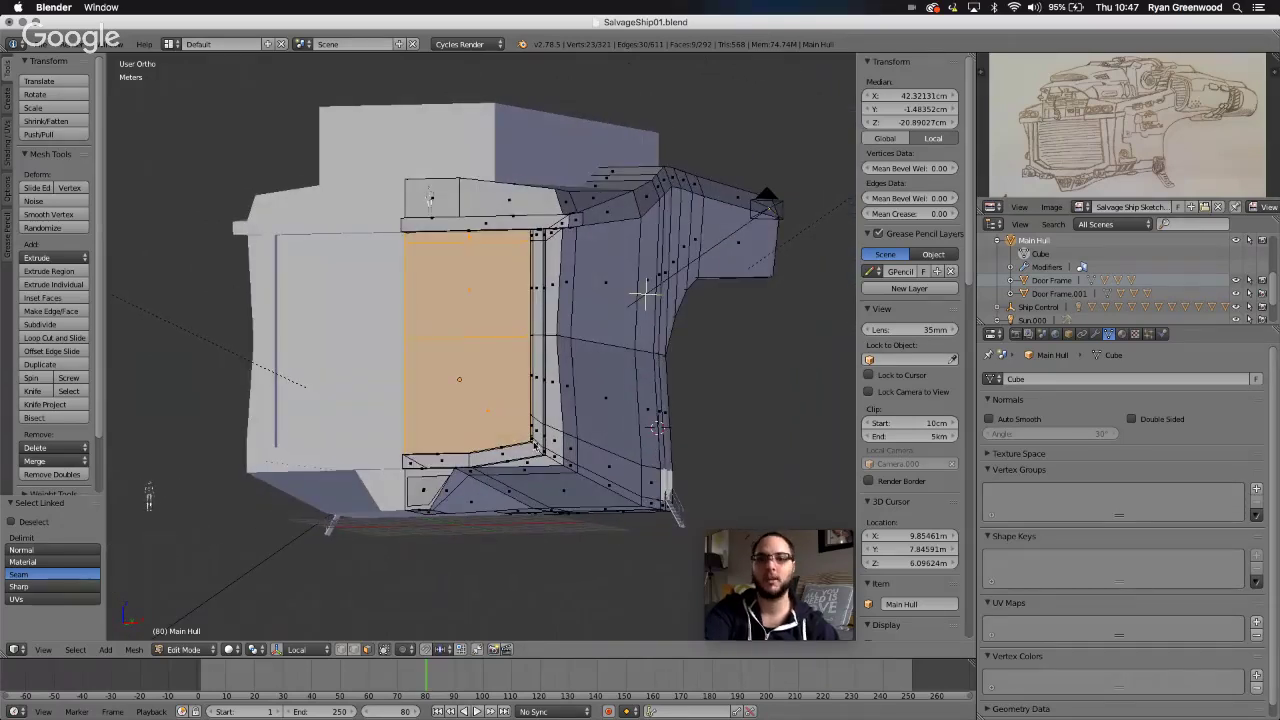
pyautogui.press('p')
pyautogui.click(534, 444)
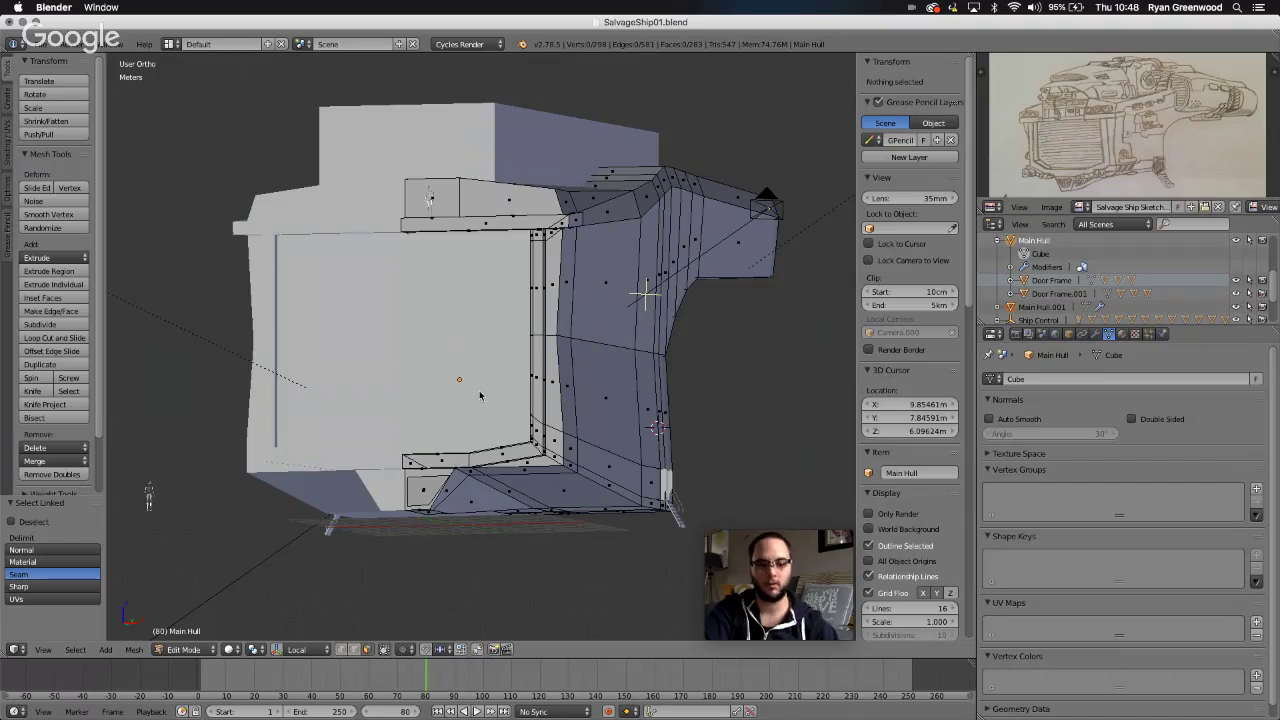
# - In Object Mode, select the separated door object and rename its mesh data Front Skip Door
pyautogui.press('Tab')
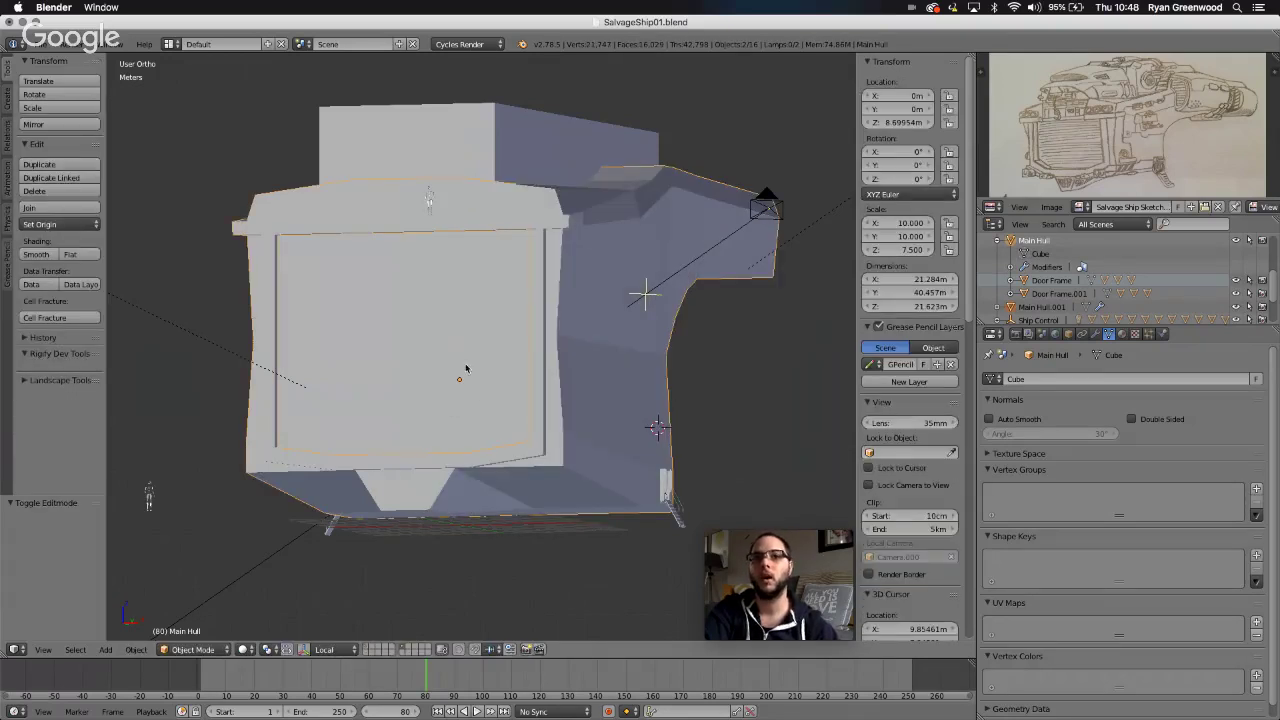
pyautogui.rightClick(468, 386)
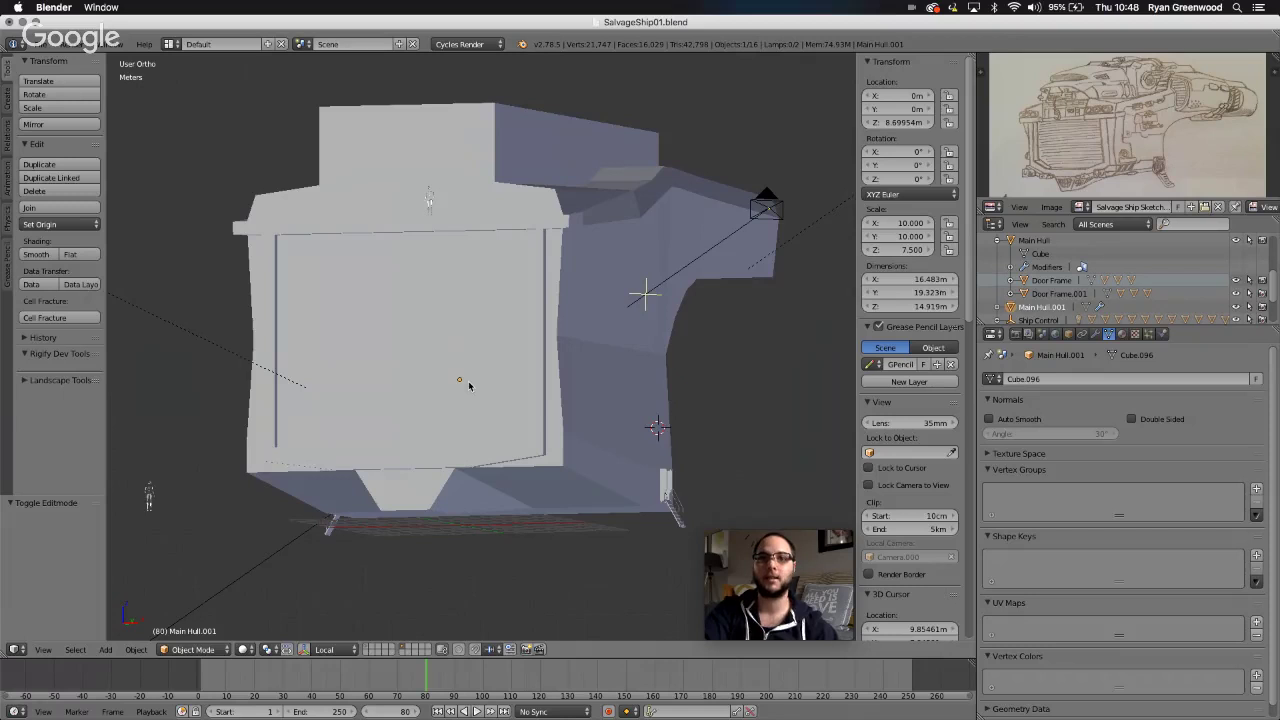
pyautogui.click(1052, 379)
pyautogui.press('BackSpace')
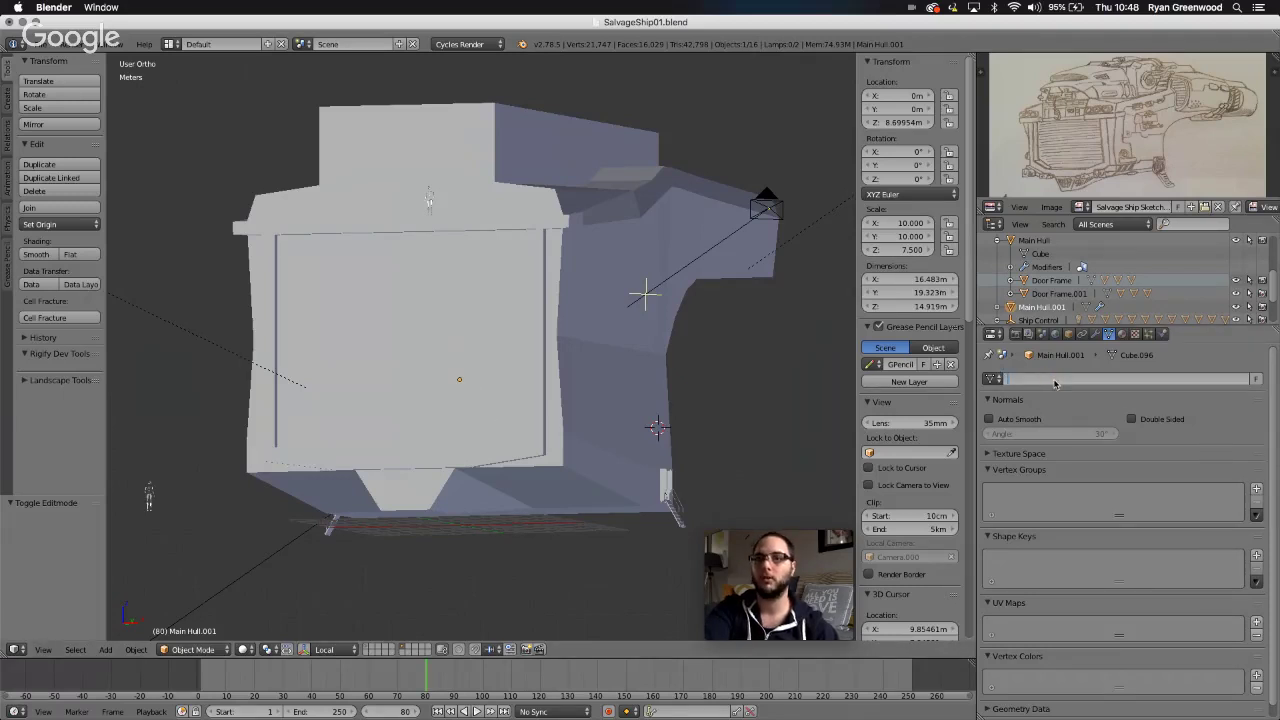
pyautogui.write('S')
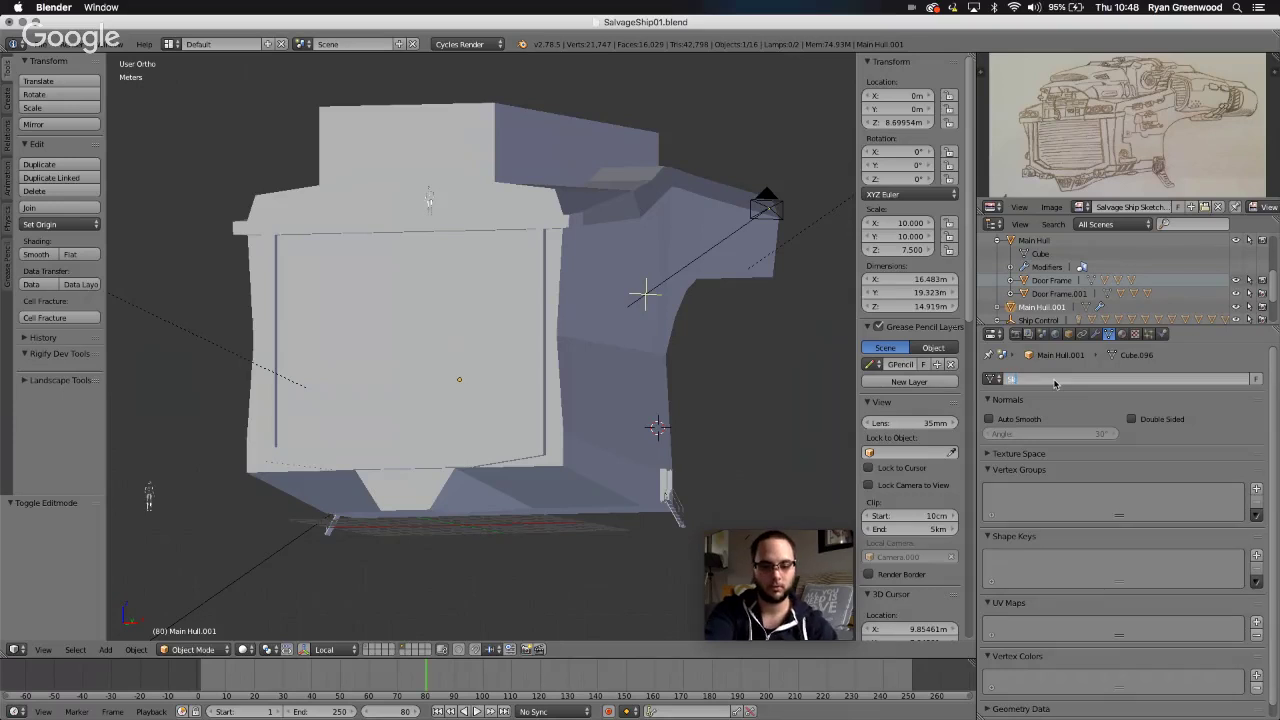
pyautogui.write('hip_')
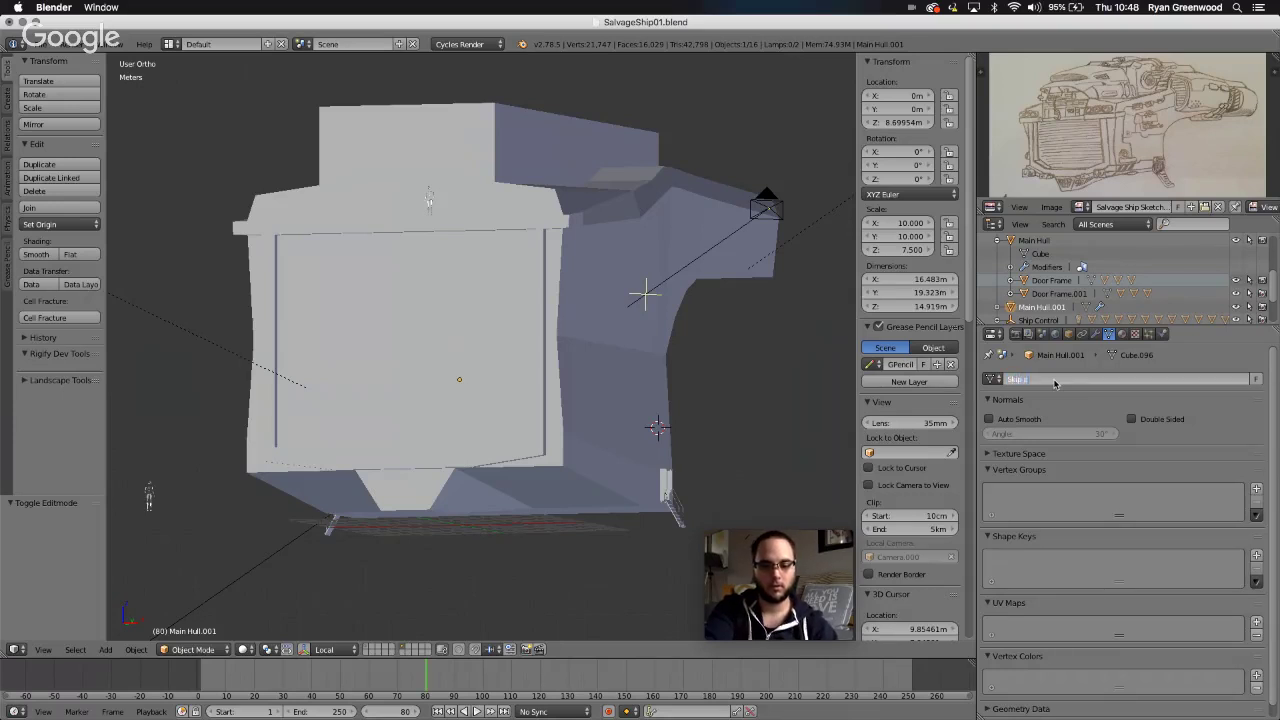
pyautogui.write('doo')
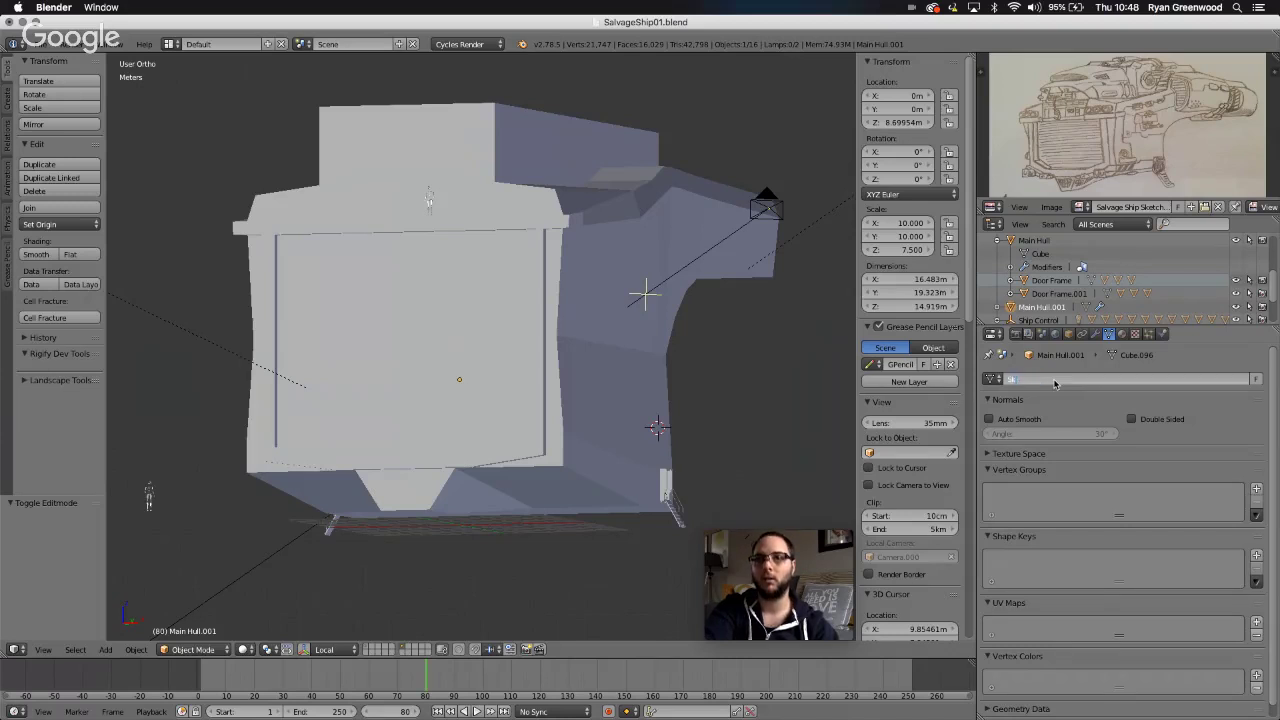
pyautogui.press('BackSpace')
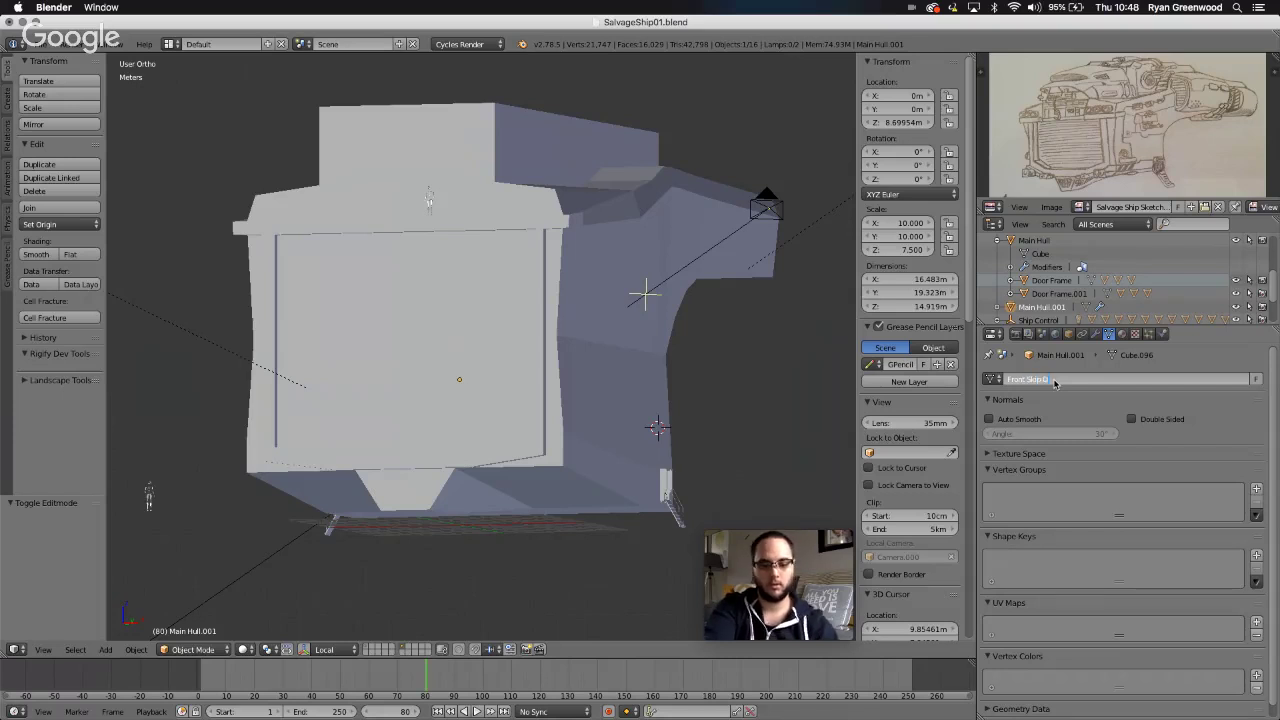
pyautogui.press('Return')
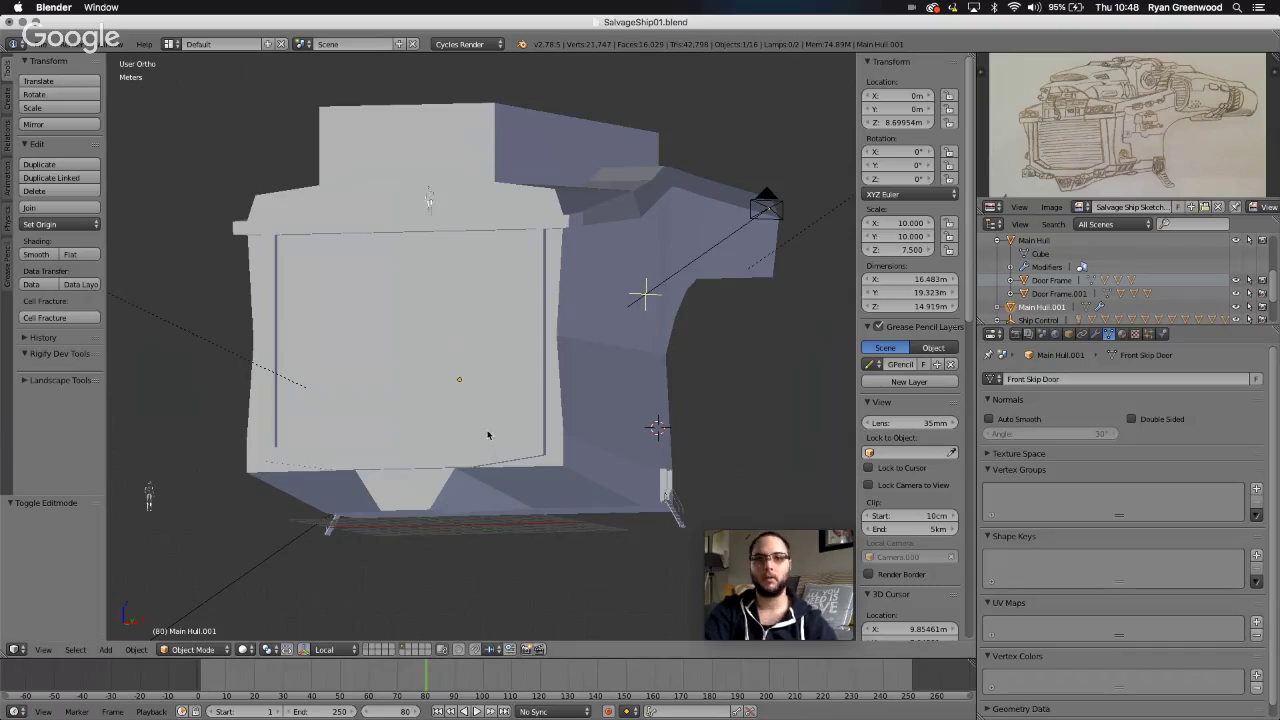
# - Separate the six rear door faces from the door mesh and select the new rear door object in Object Mode
pyautogui.press('Tab')
pyautogui.moveTo(537, 506); pyautogui.dragTo(490, 481, button='middle')
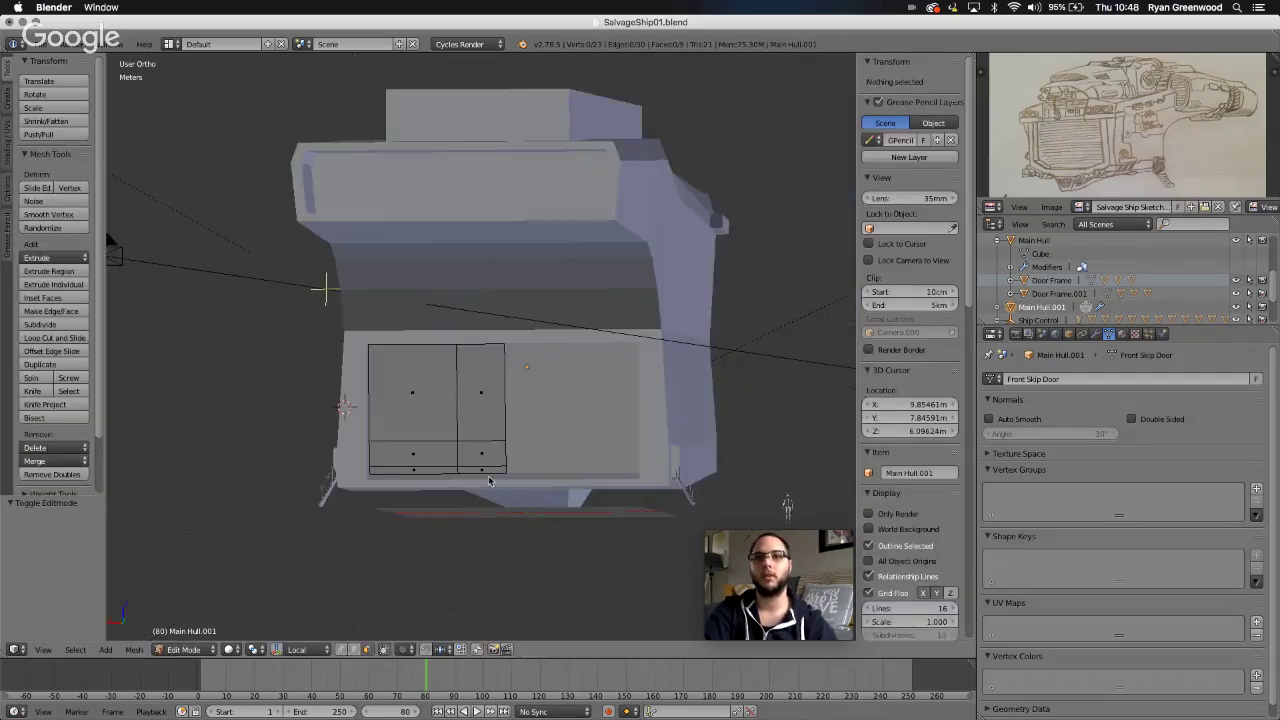
pyautogui.rightClick(478, 396)
pyautogui.keyDown('shift'); pyautogui.rightClick(412, 407); pyautogui.keyUp('shift')
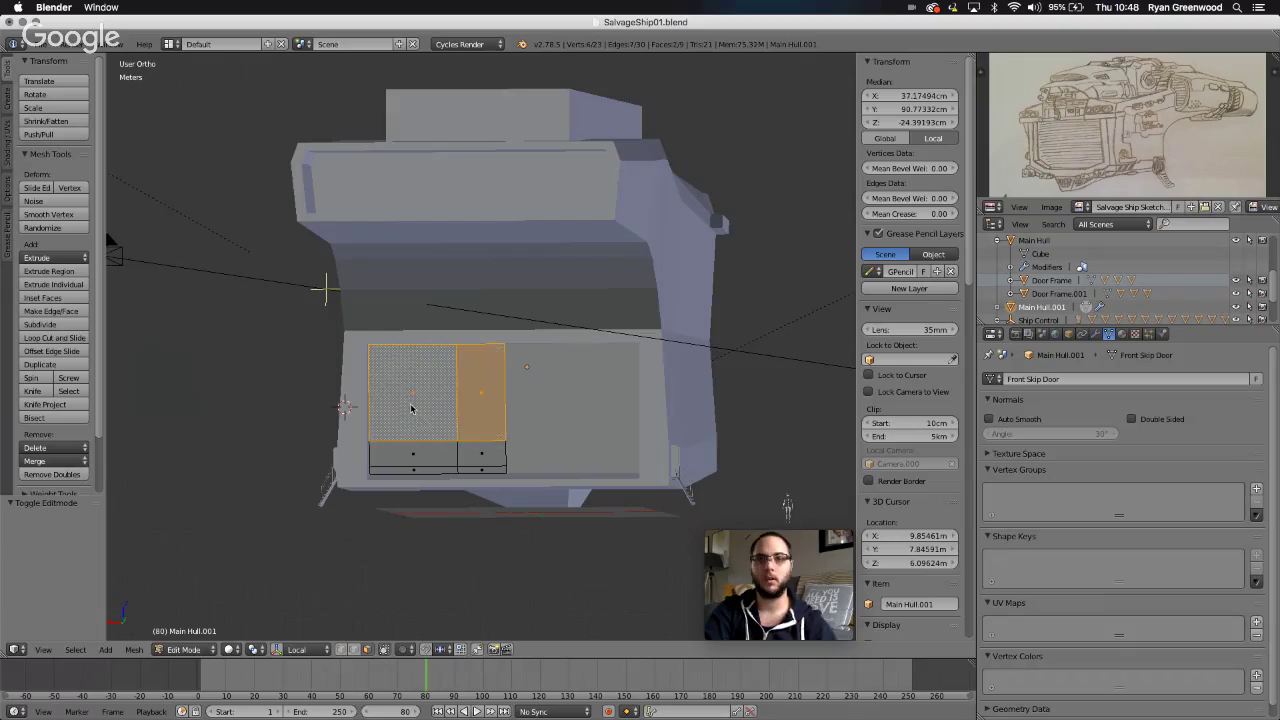
pyautogui.keyDown('shift'); pyautogui.rightClick(414, 456); pyautogui.keyUp('shift')
pyautogui.keyDown('shift'); pyautogui.rightClick(472, 460); pyautogui.keyUp('shift')
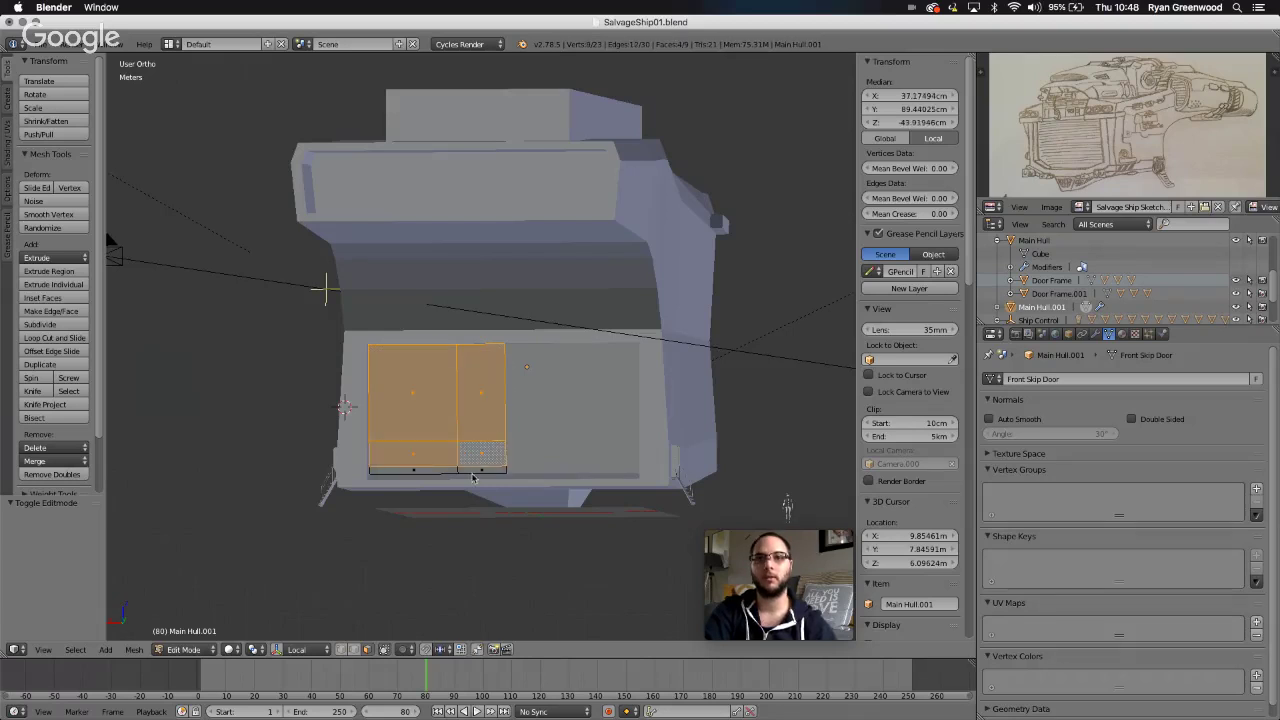
pyautogui.keyDown('shift'); pyautogui.rightClick(475, 471); pyautogui.keyUp('shift')
pyautogui.keyDown('shift'); pyautogui.rightClick(420, 472); pyautogui.keyUp('shift')
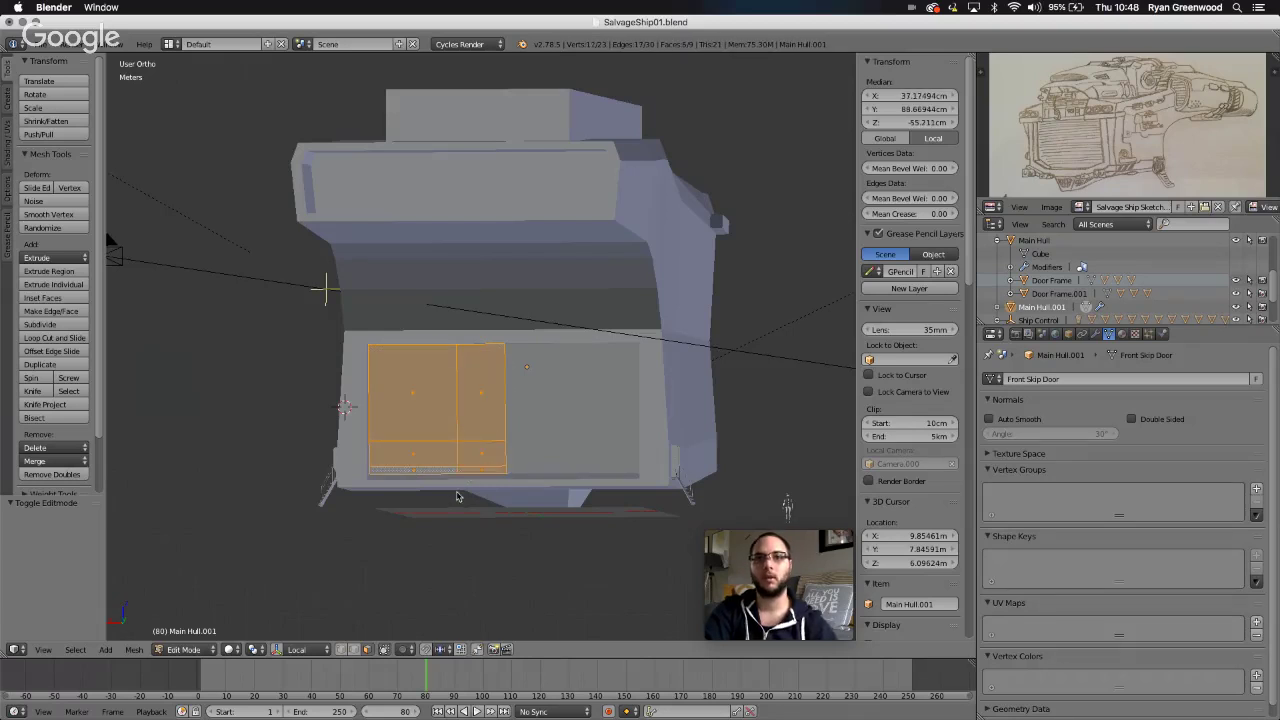
pyautogui.press('p')
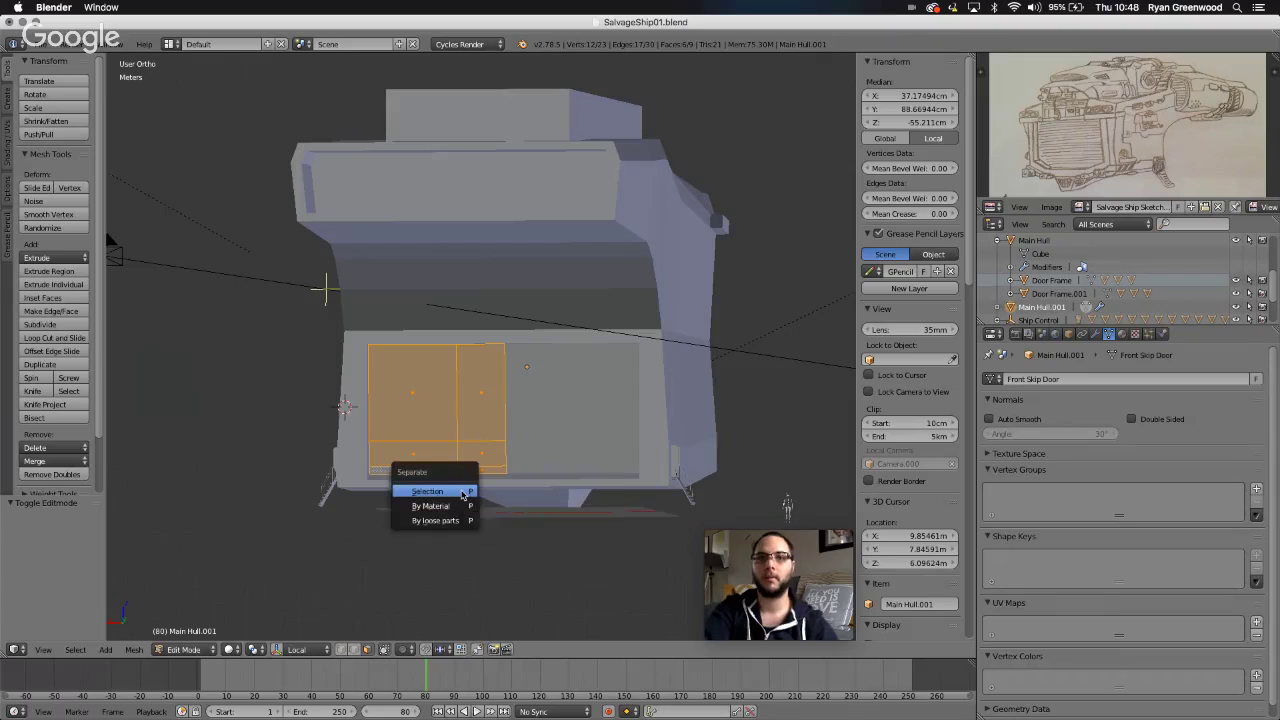
pyautogui.click(461, 493)
pyautogui.moveTo(540, 486); pyautogui.dragTo(541, 491, button='middle')
pyautogui.press('Tab')
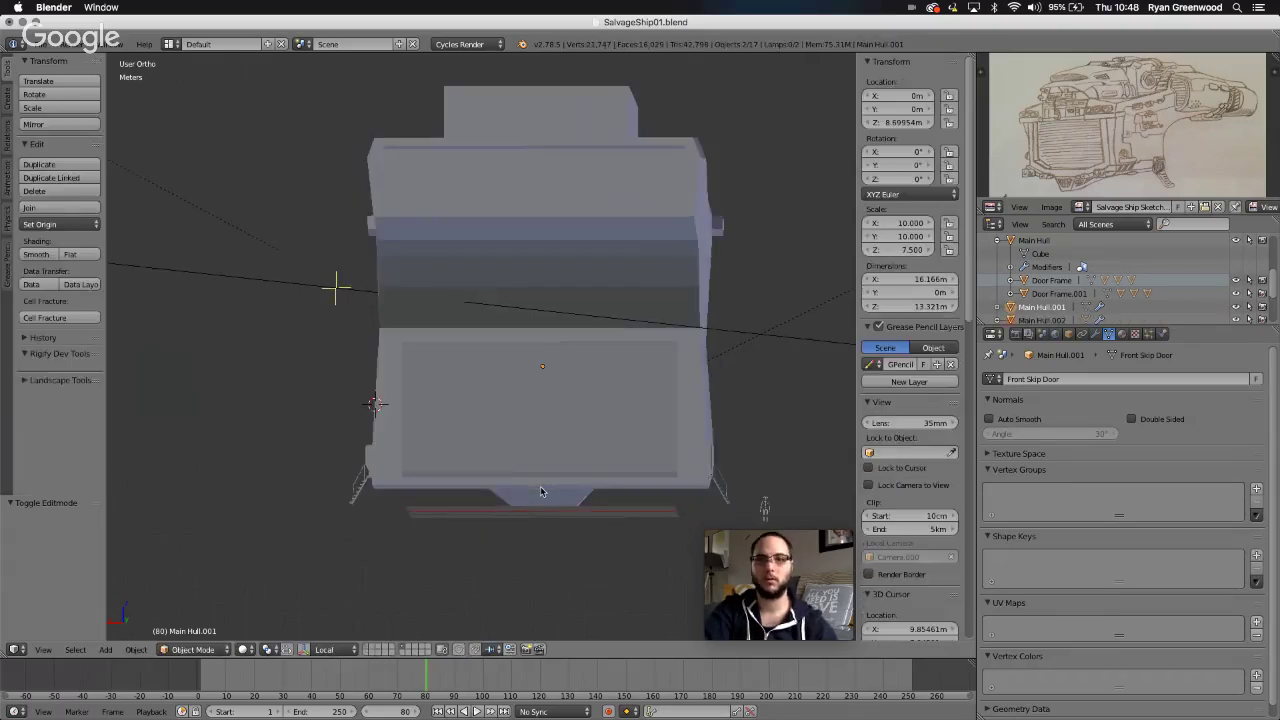
pyautogui.rightClick(496, 432)
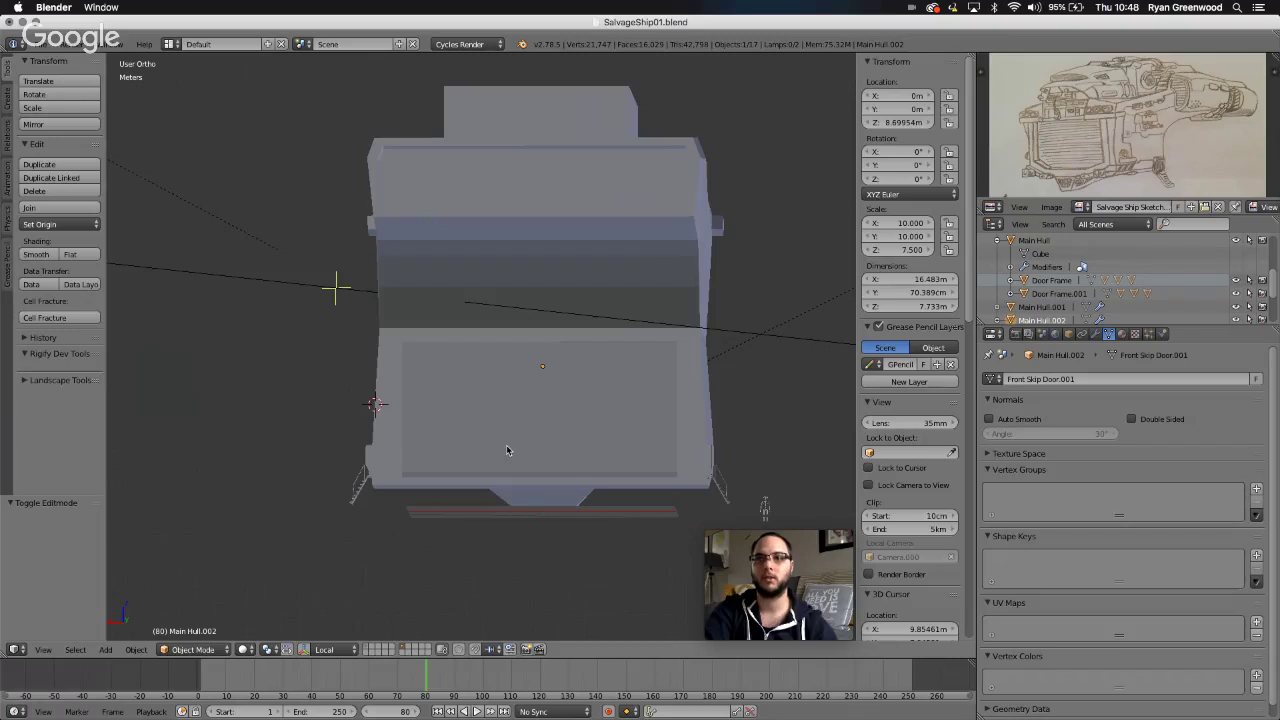
pyautogui.click(1083, 379)
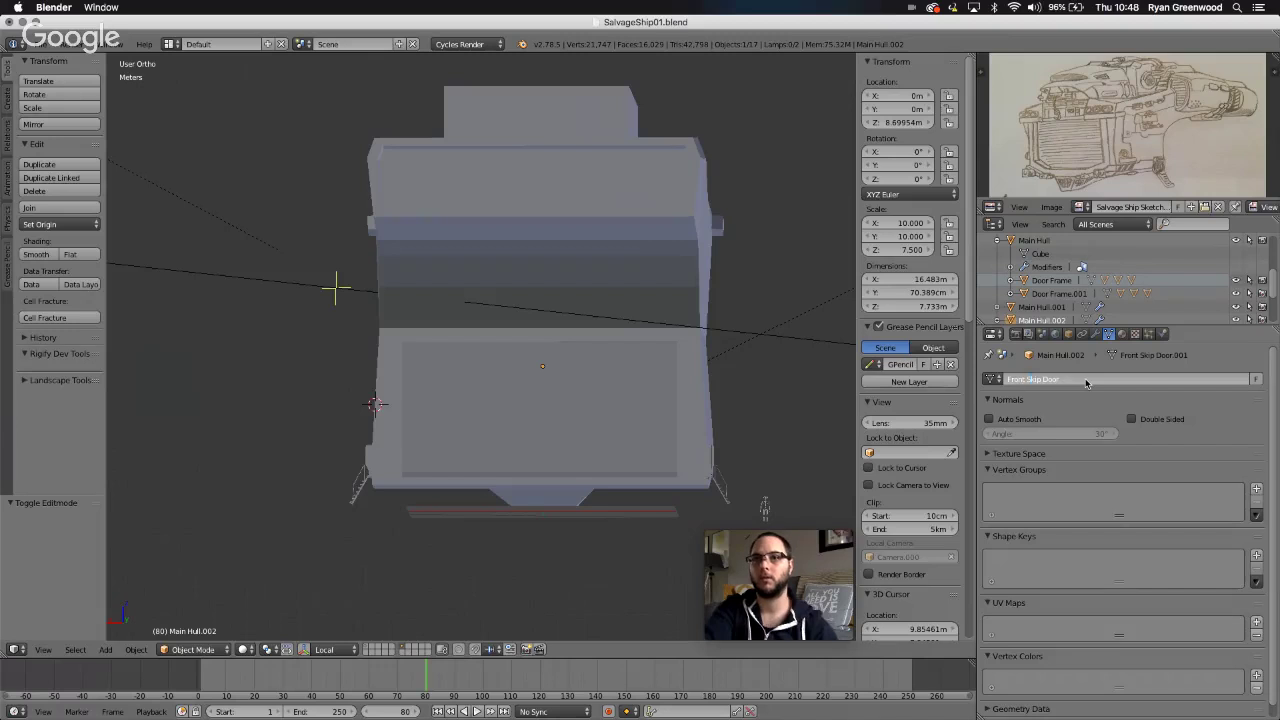
pyautogui.write('Untitled')
pyautogui.press('Return')
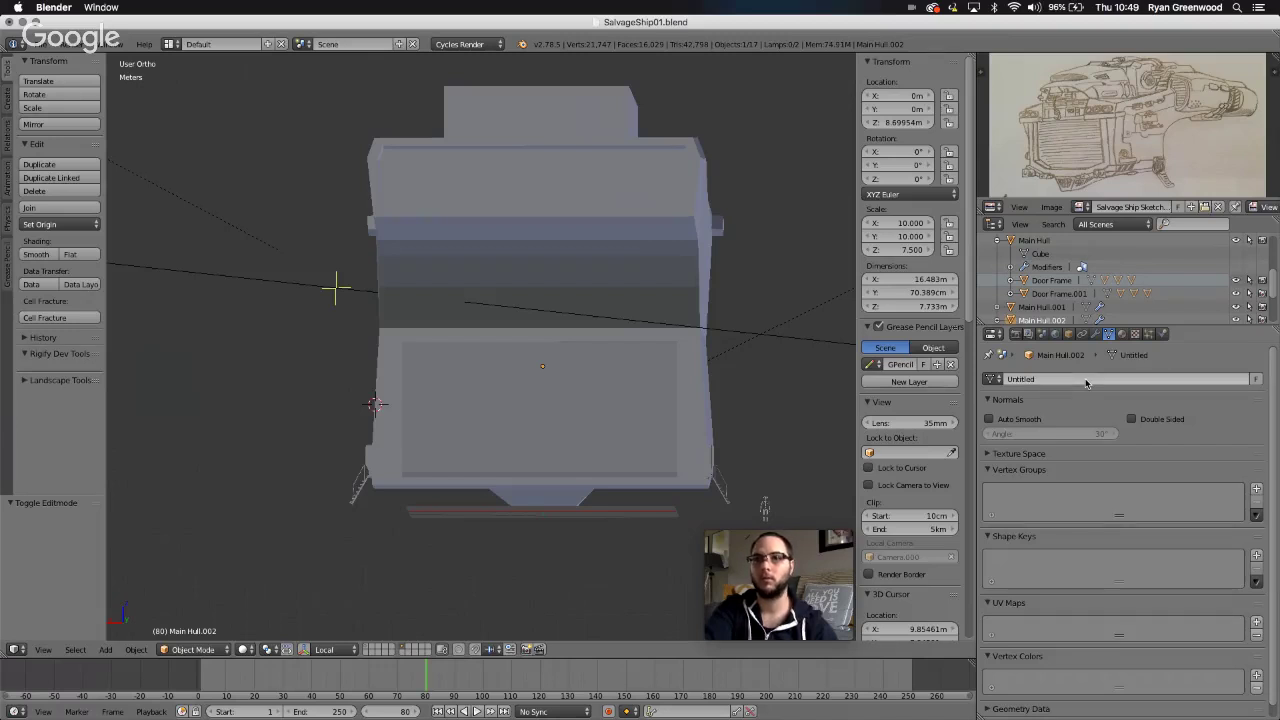
# - Rename the mesh data of the selected rear door object Rear Skip Door
pyautogui.click(1086, 380)
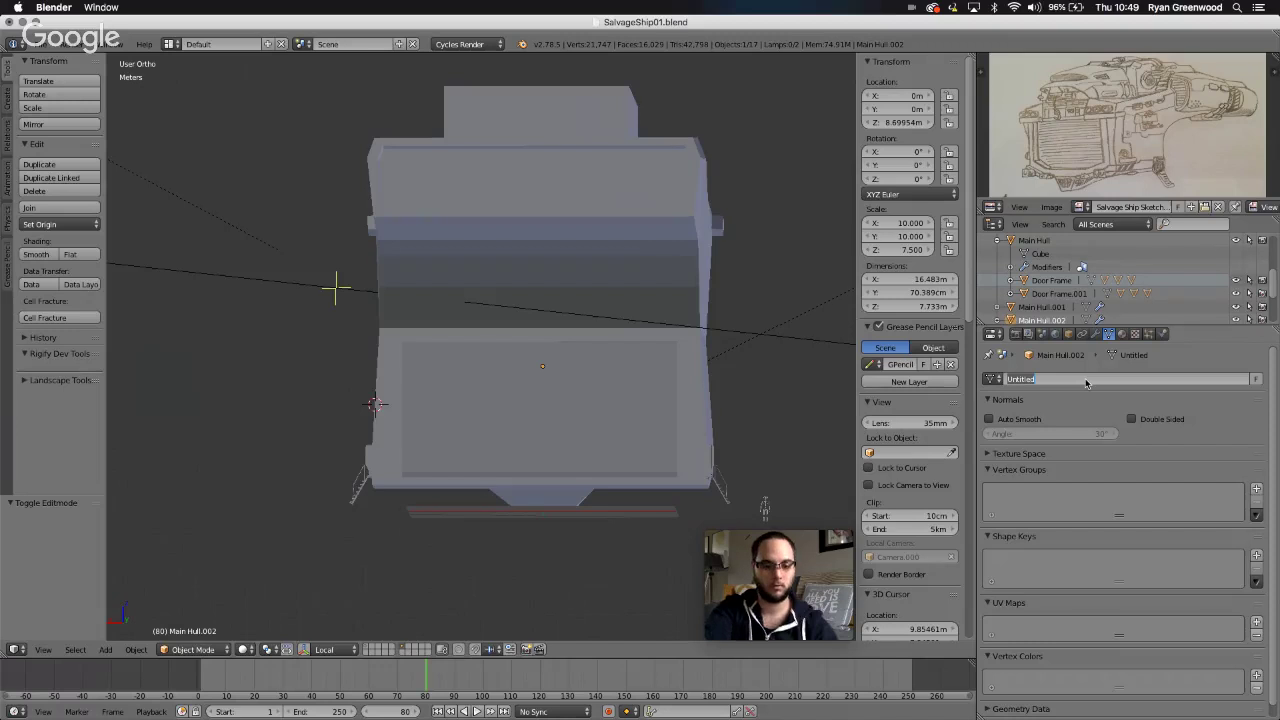
pyautogui.press('BackSpace')
pyautogui.write('Rear')
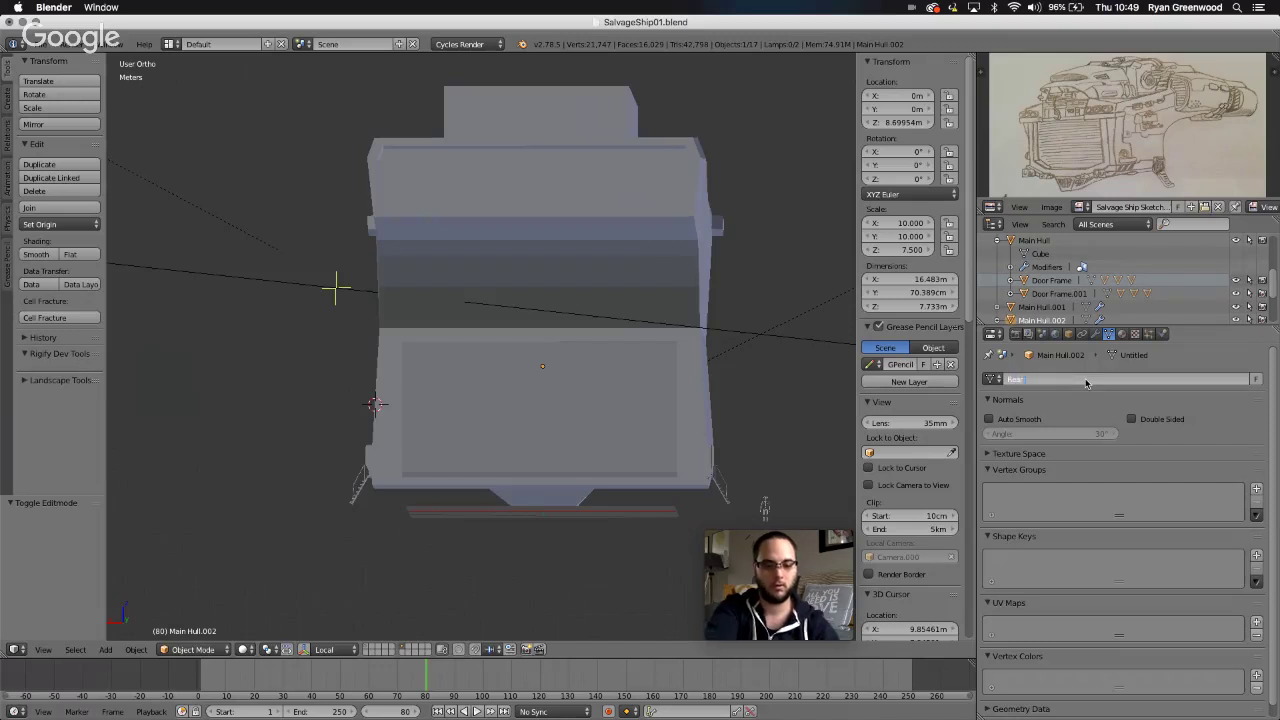
pyautogui.write(' Ship Door')
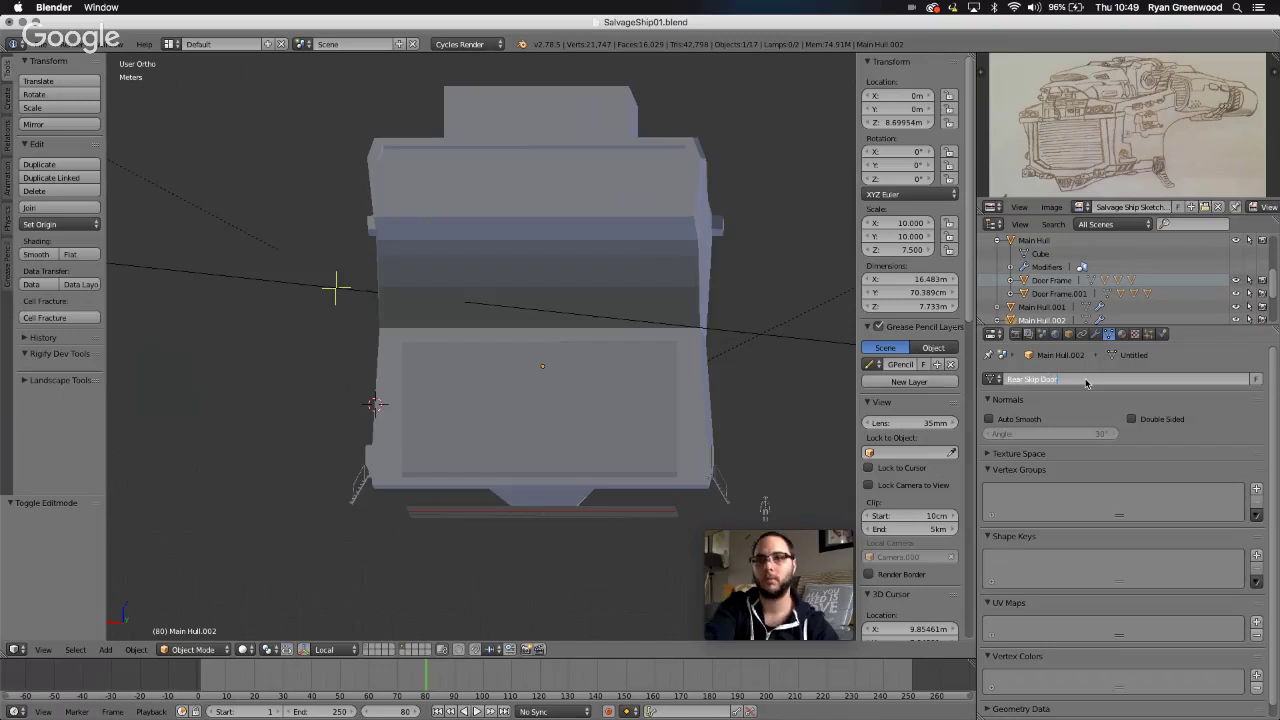
pyautogui.press('Return')
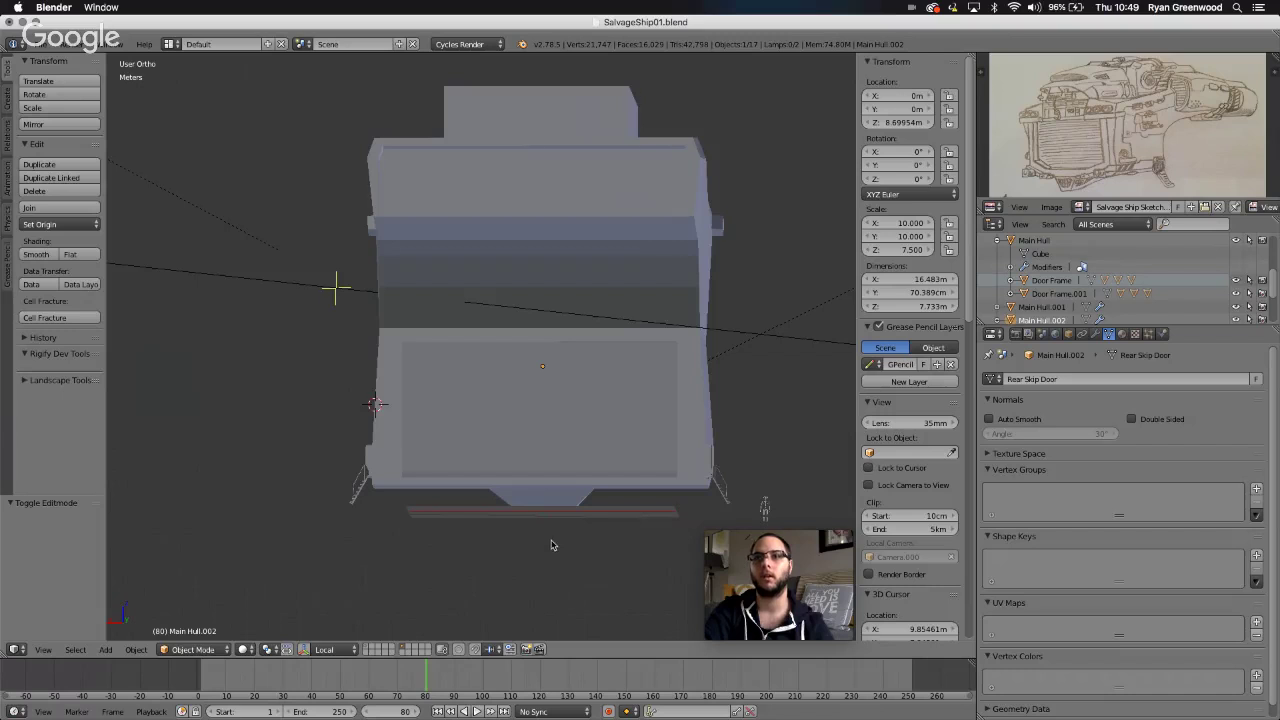
# - Select the front skip door object in the hull opening and isolate it in local view
pyautogui.moveTo(552, 543); pyautogui.dragTo(552, 545, button='middle')
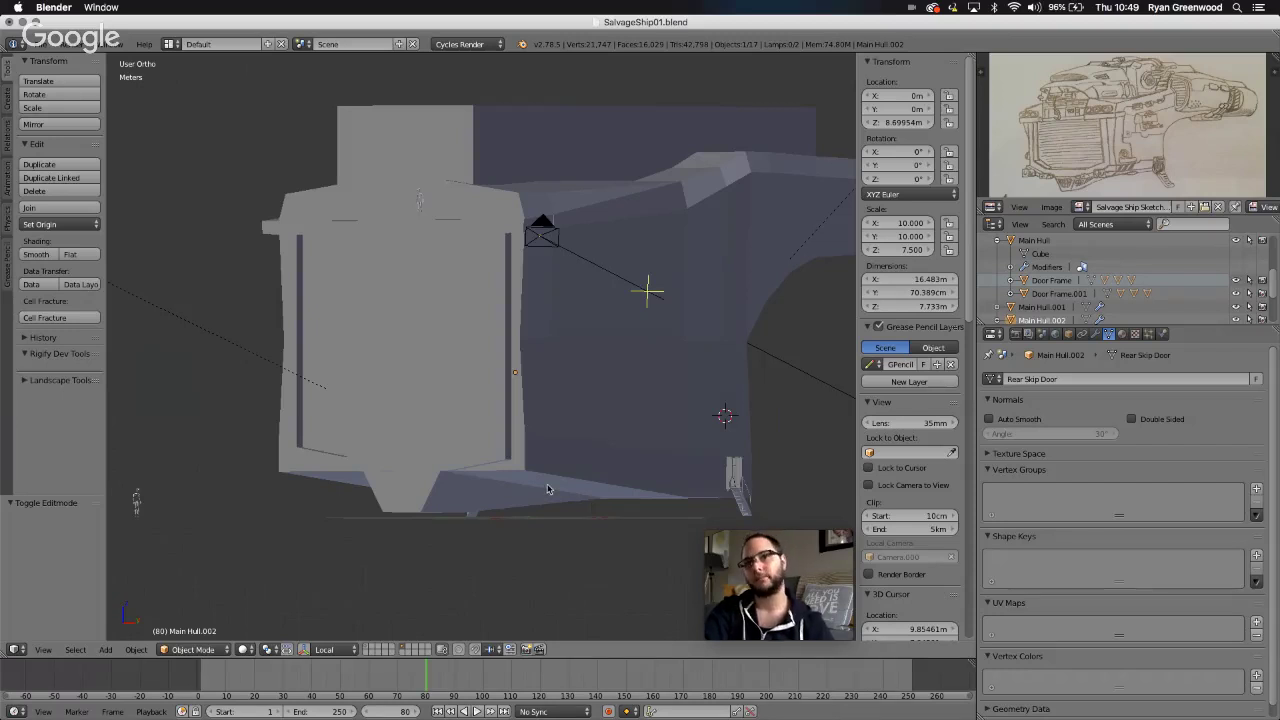
pyautogui.moveTo(548, 489); pyautogui.dragTo(548, 489, button='middle')
pyautogui.hscroll(-10, 547, 489)
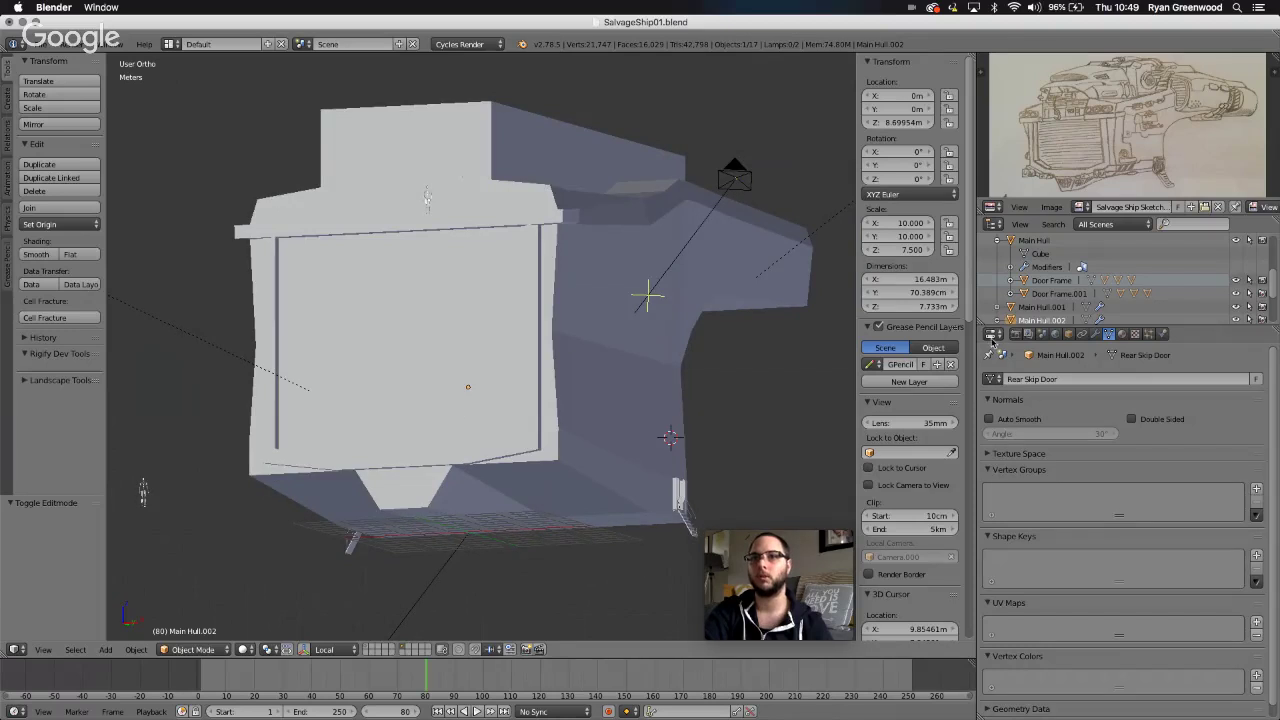
pyautogui.rightClick(458, 371)
pyautogui.hscroll(-3, 528, 438)
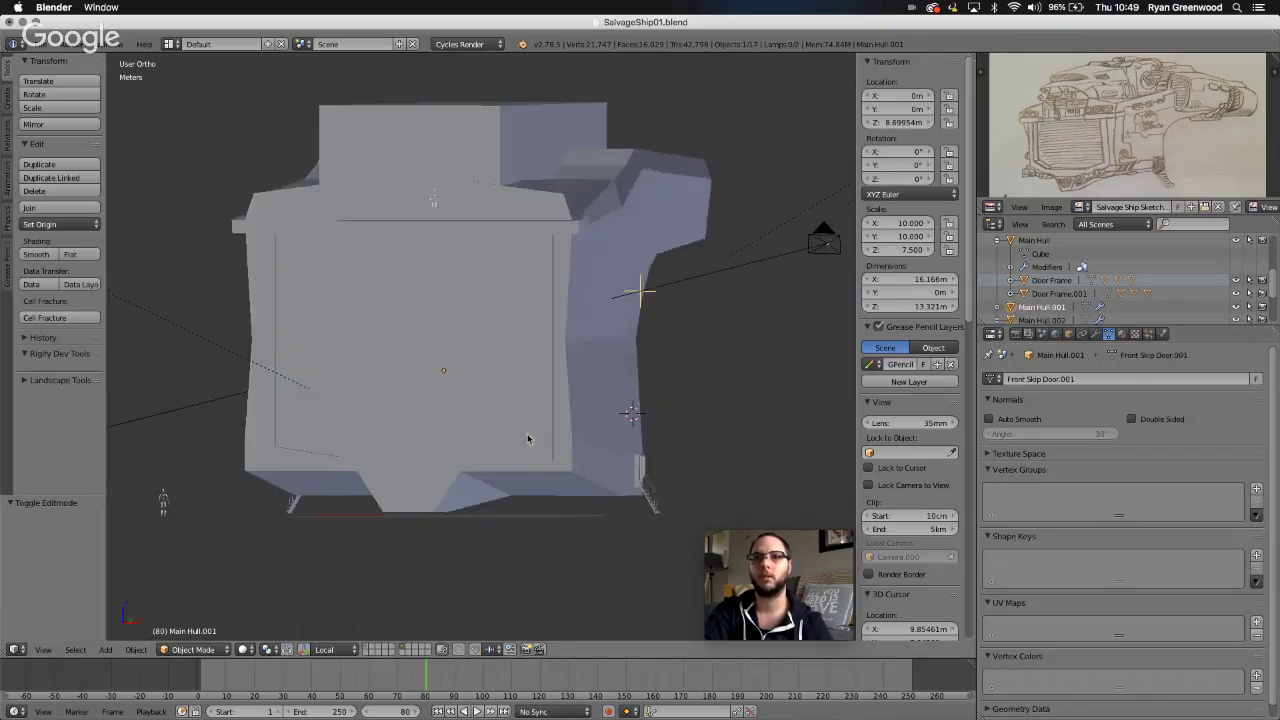
pyautogui.click(43, 650)
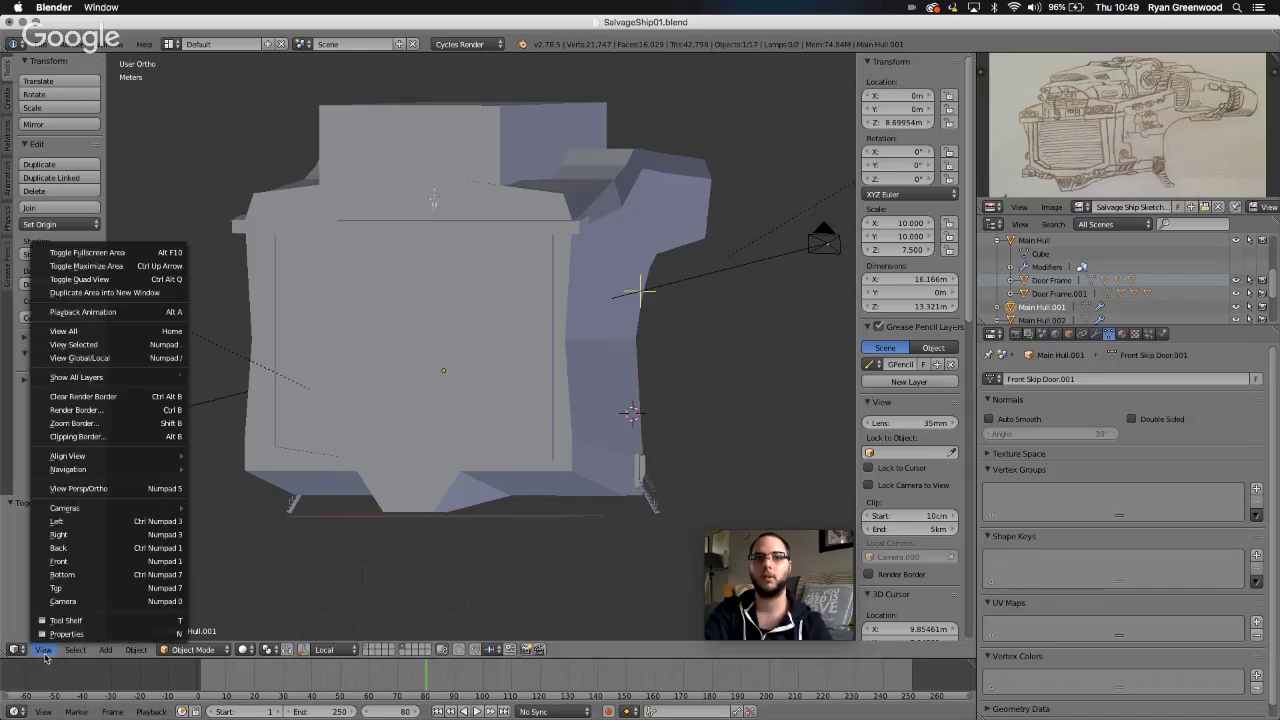
pyautogui.click(112, 358)
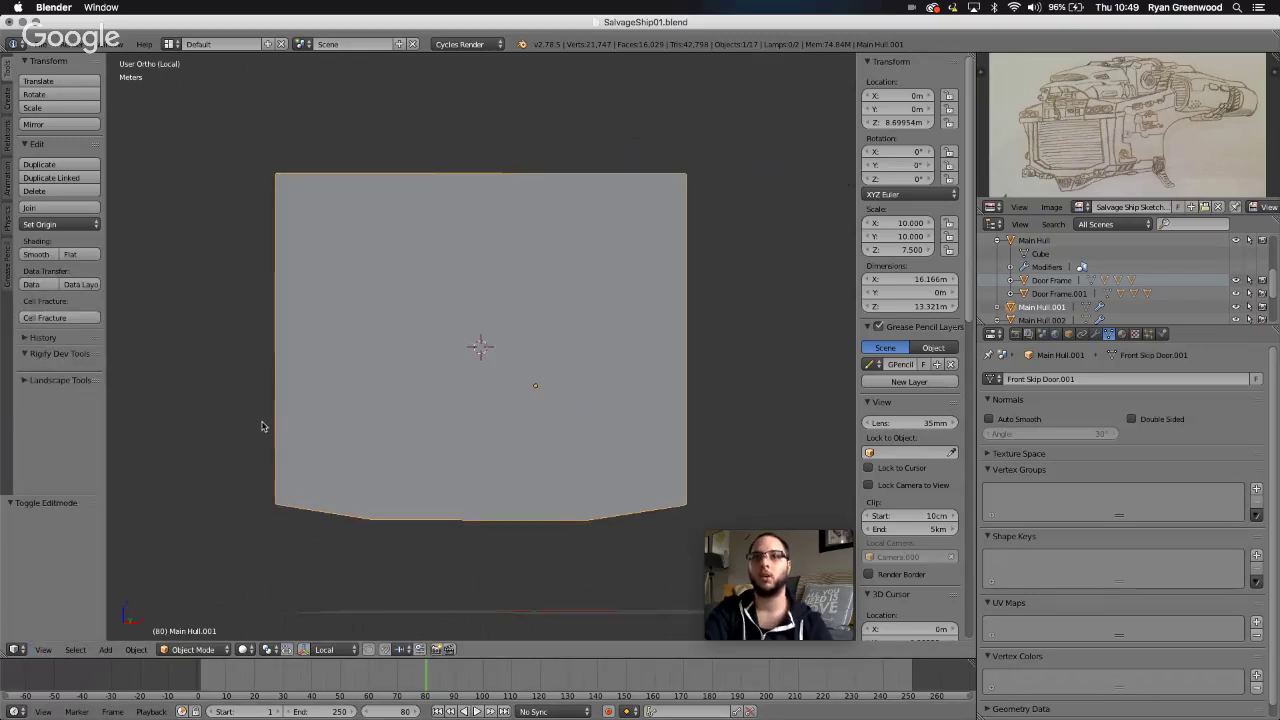
pyautogui.hscroll(5, 441, 490)
pyautogui.hscroll(-6, 441, 490)
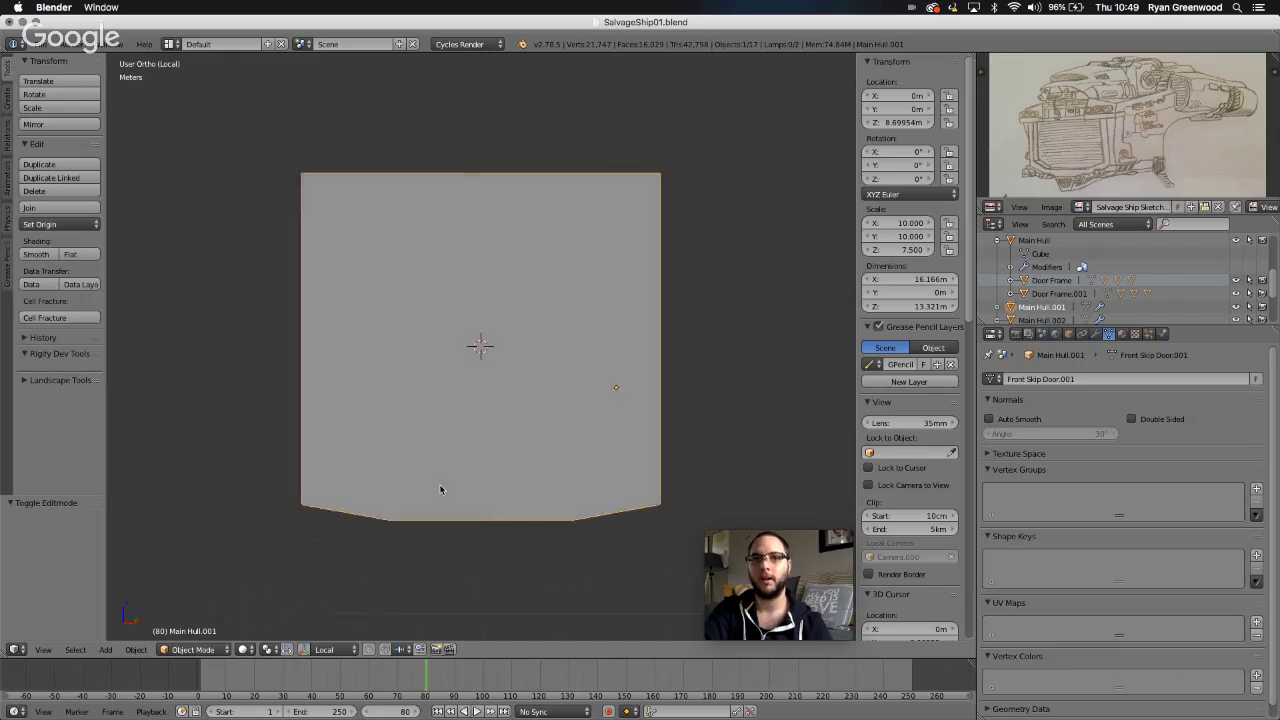
pyautogui.scroll(2, 441, 490)
pyautogui.hscroll(1, 441, 490)
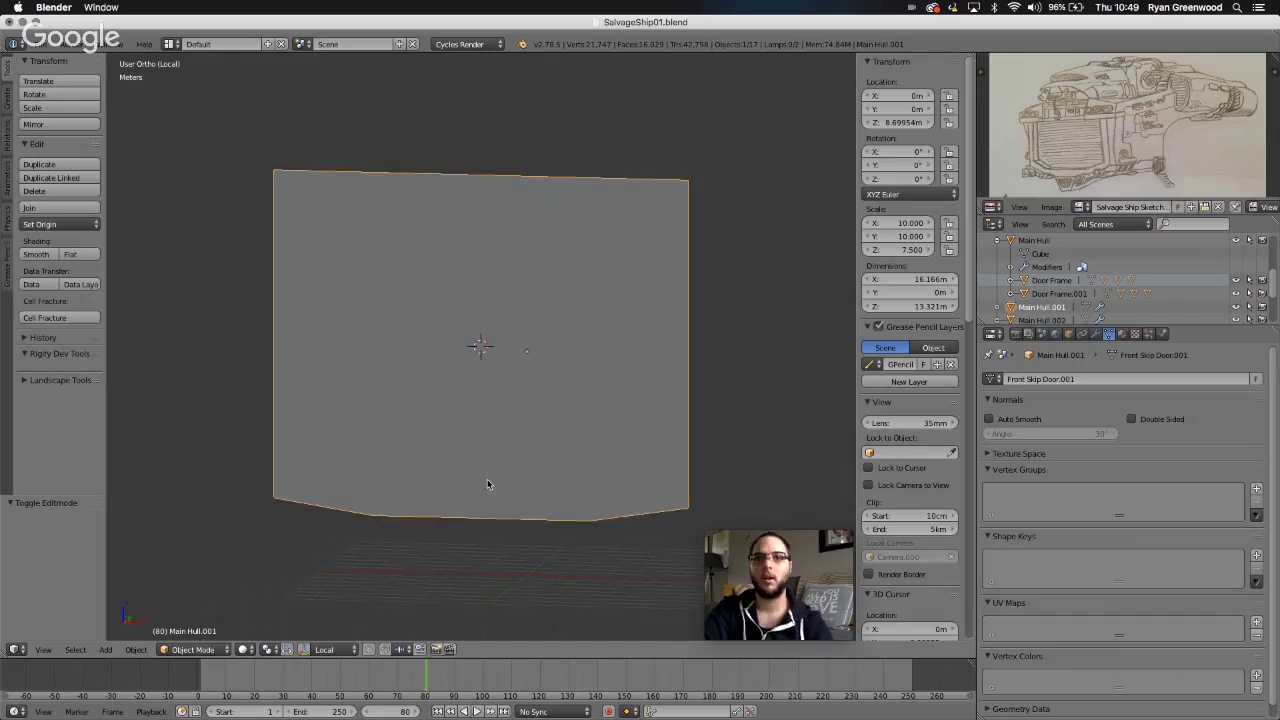
pyautogui.hscroll(-5, 487, 484)
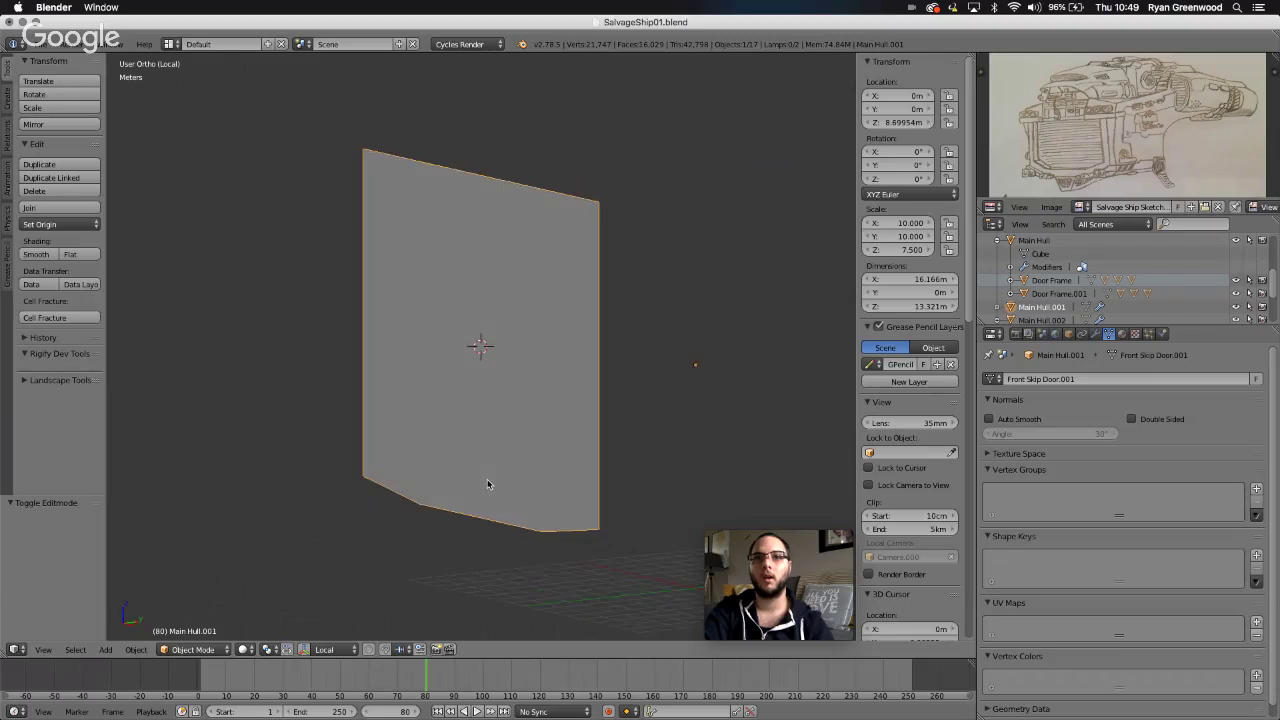
# - Try setting the front door's origin to its geometry, and undo the change
pyautogui.click(66, 225)
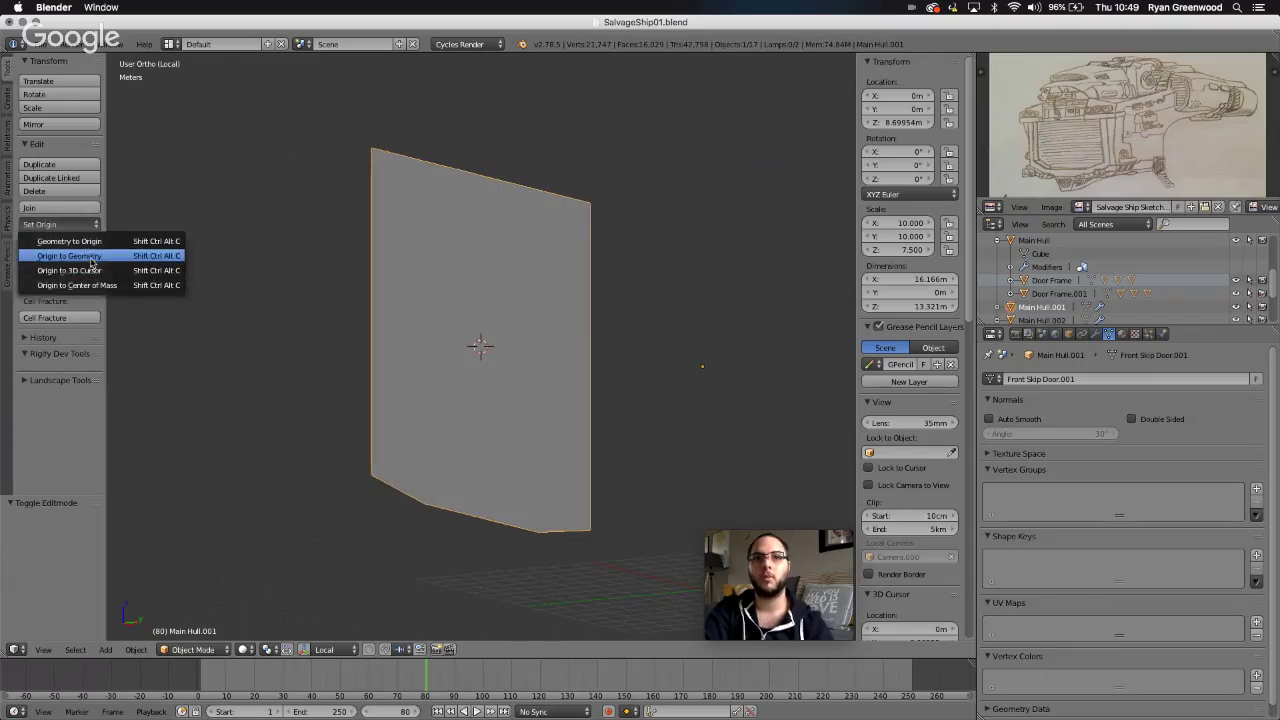
pyautogui.click(90, 256)
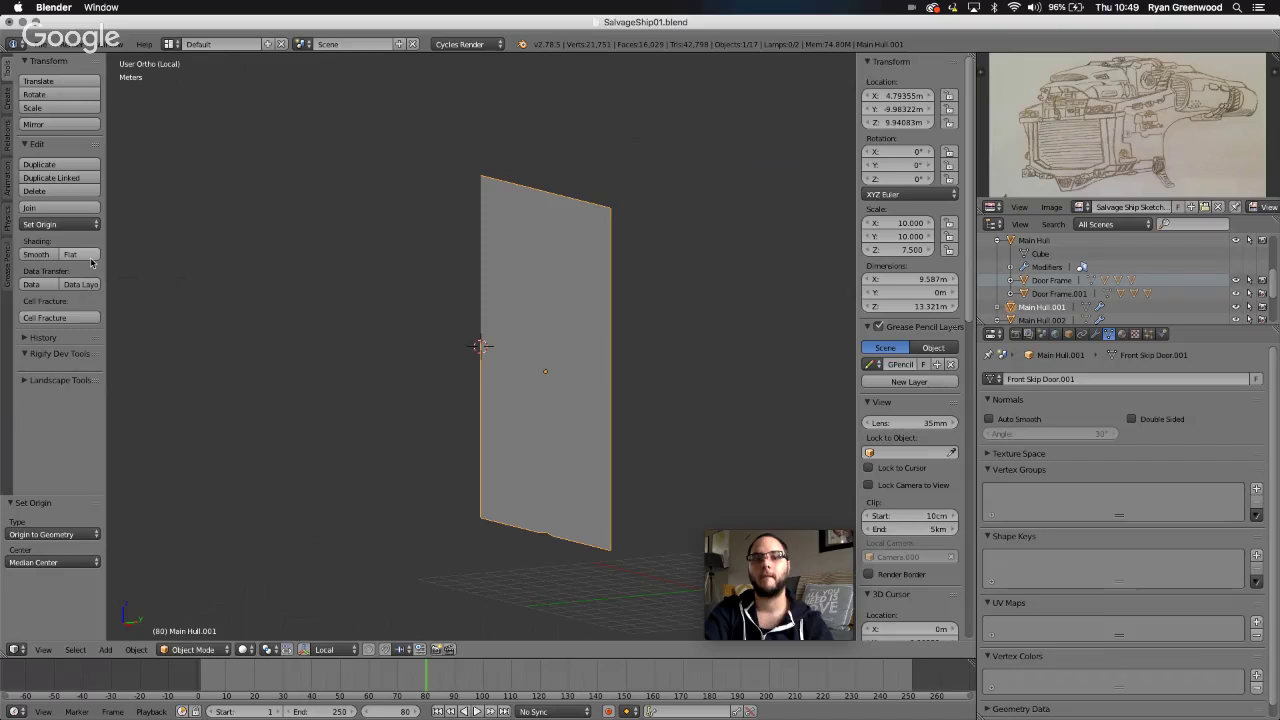
pyautogui.hotkey('ctrl', 'z')
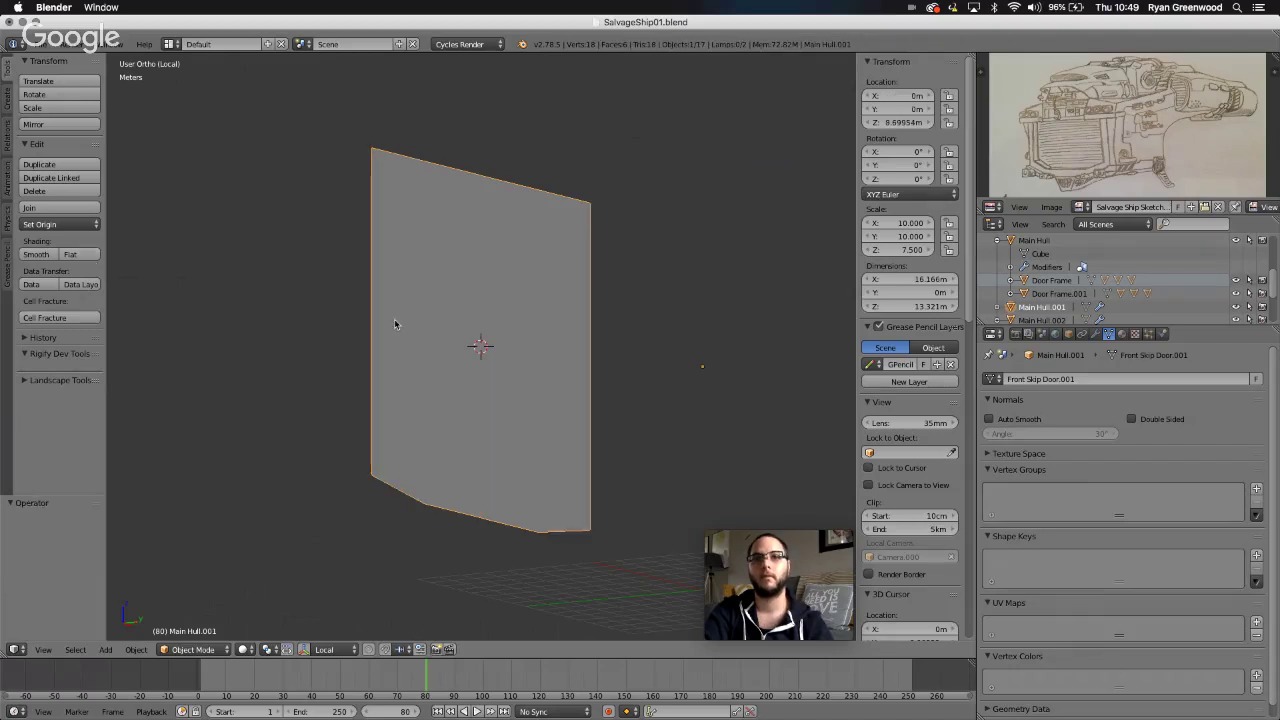
# - Apply the Mirror modifier on the isolated front door object
pyautogui.press('KP_1')
pyautogui.hscroll(-2, 538, 425)
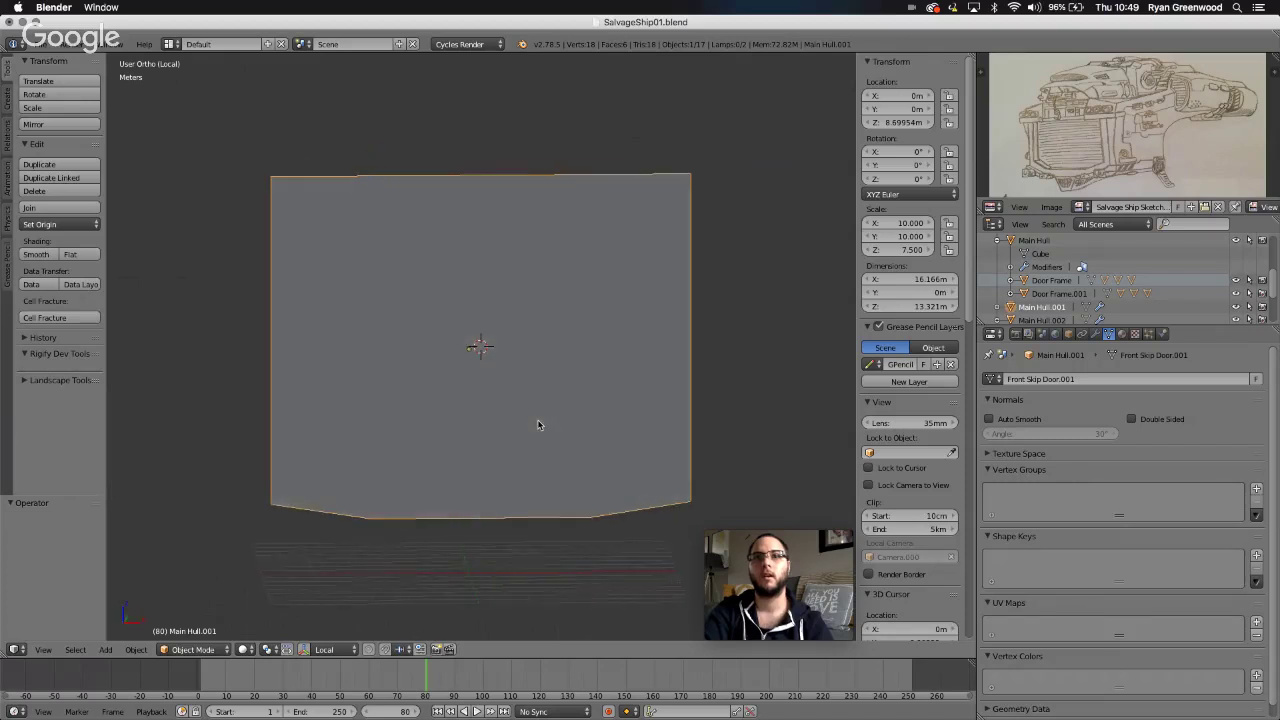
pyautogui.hscroll(3, 538, 425)
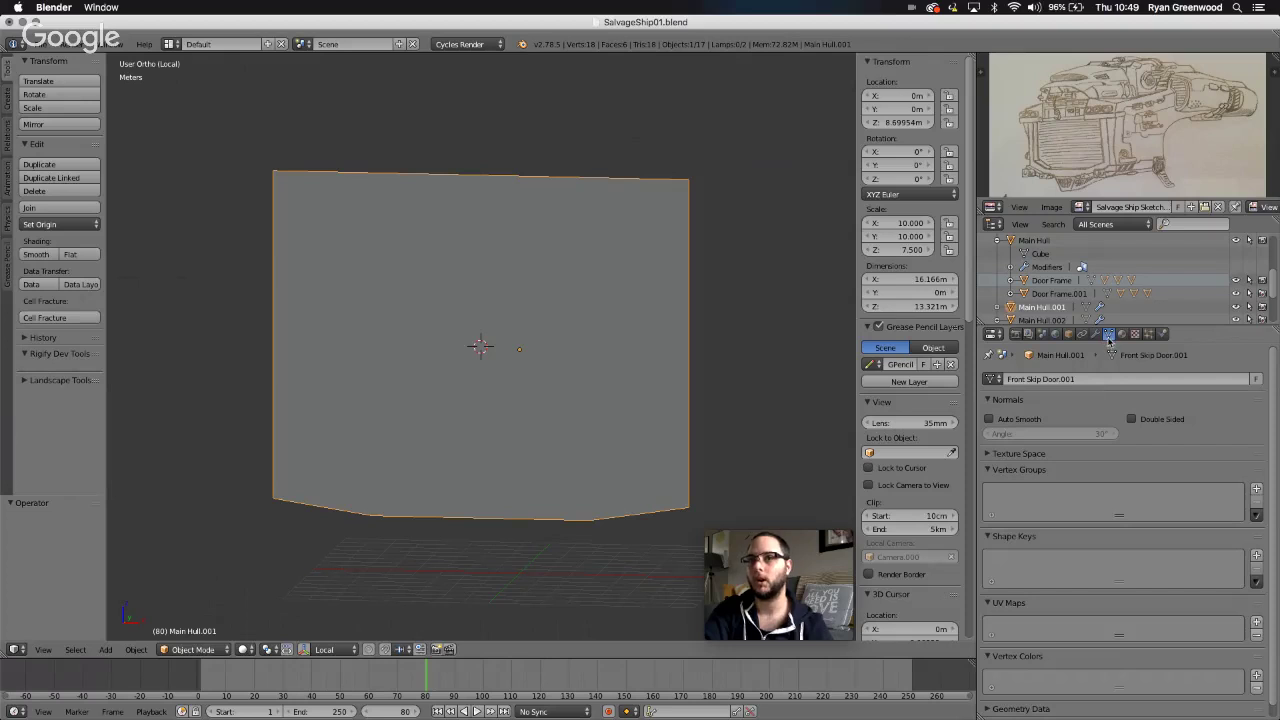
pyautogui.click(1095, 335)
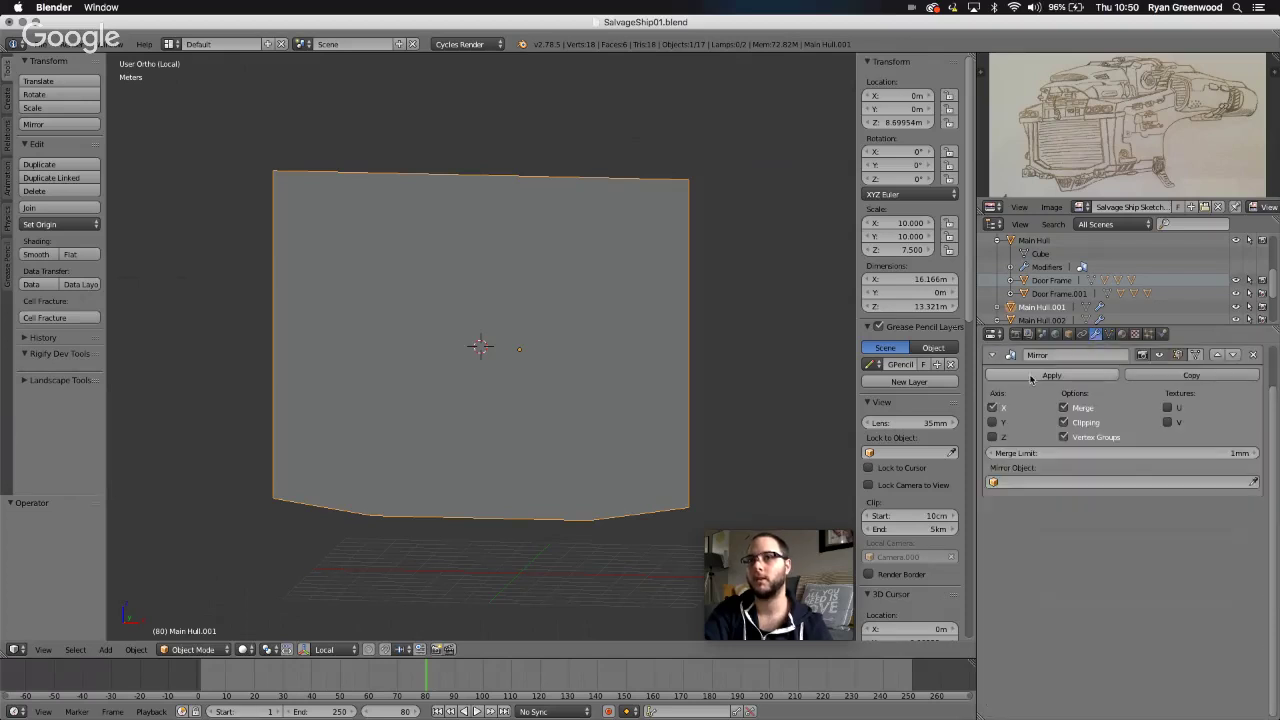
pyautogui.click(1051, 376)
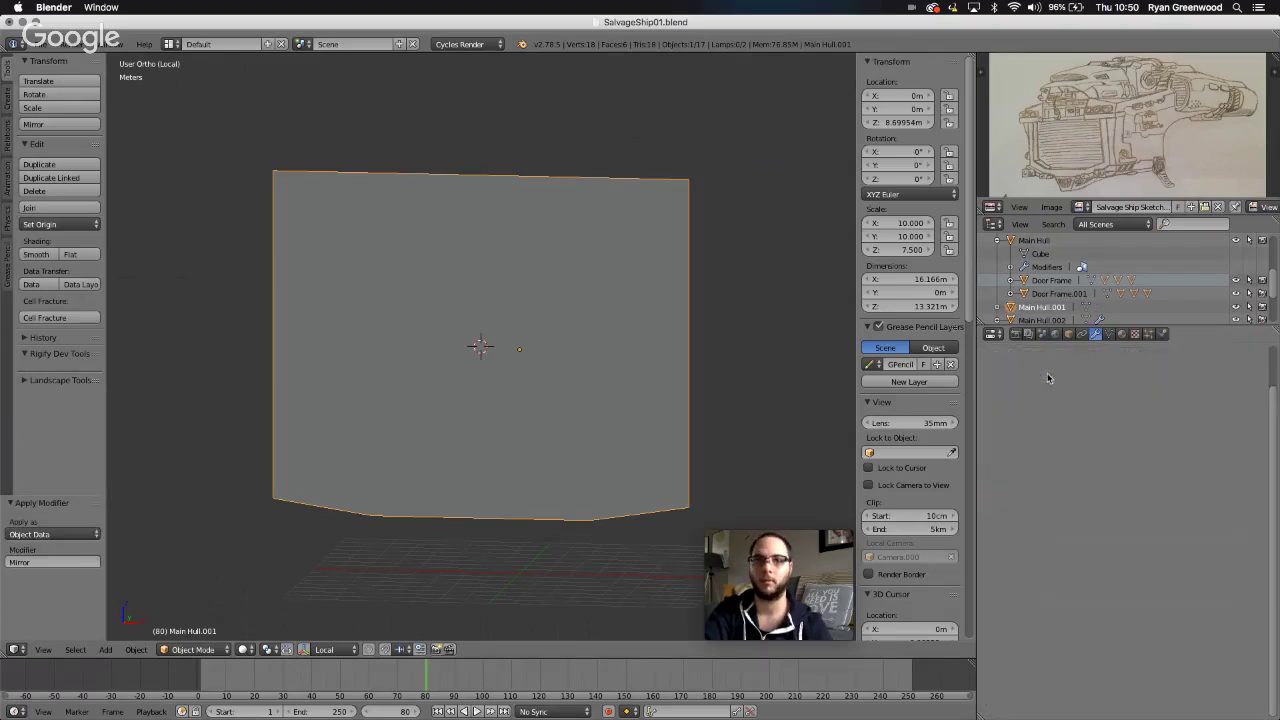
# - Set the front door's origin to its geometry and check the origin's placement on the panel
pyautogui.click(88, 226)
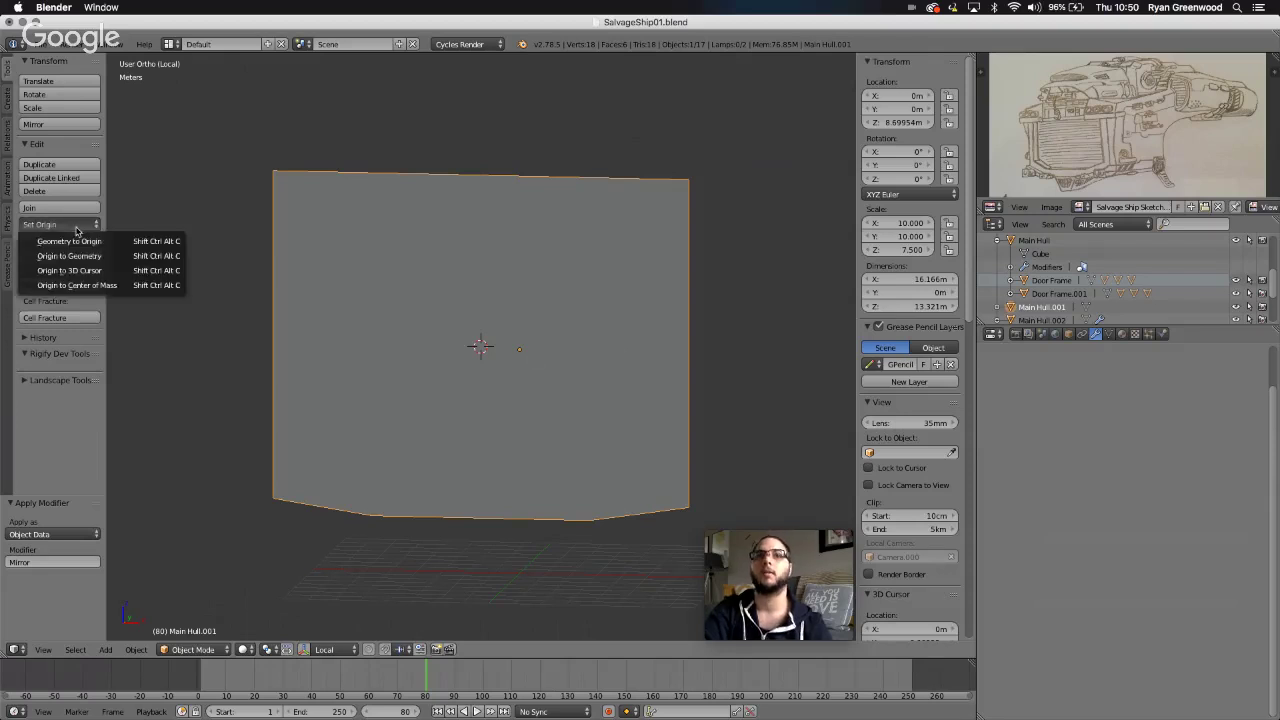
pyautogui.click(90, 262)
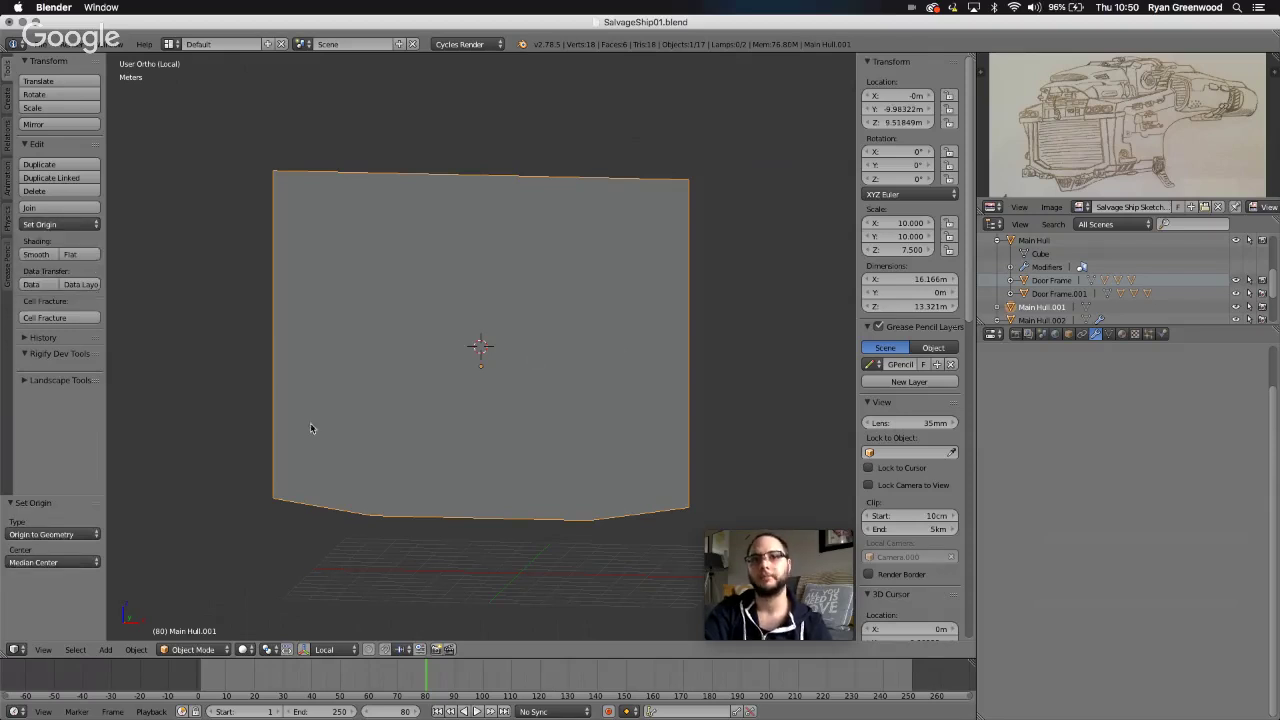
pyautogui.hscroll(10, 421, 443)
pyautogui.hscroll(-5, 421, 443)
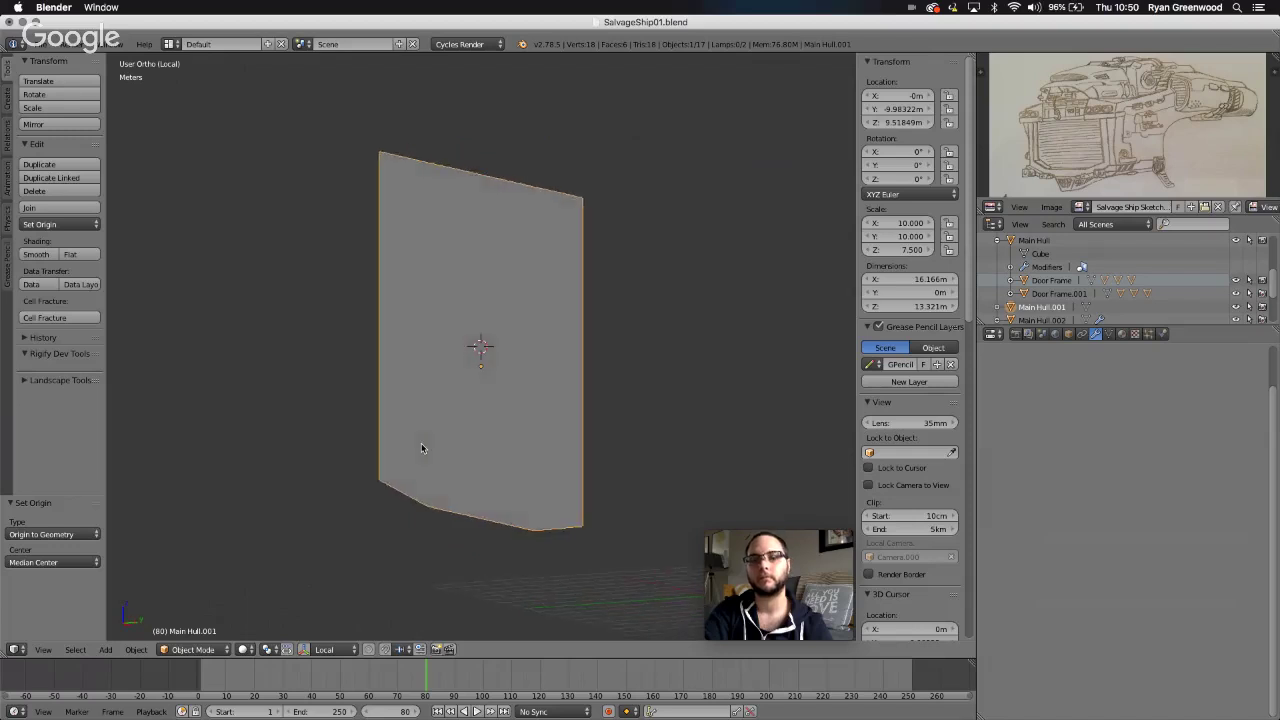
pyautogui.hscroll(-3, 421, 448)
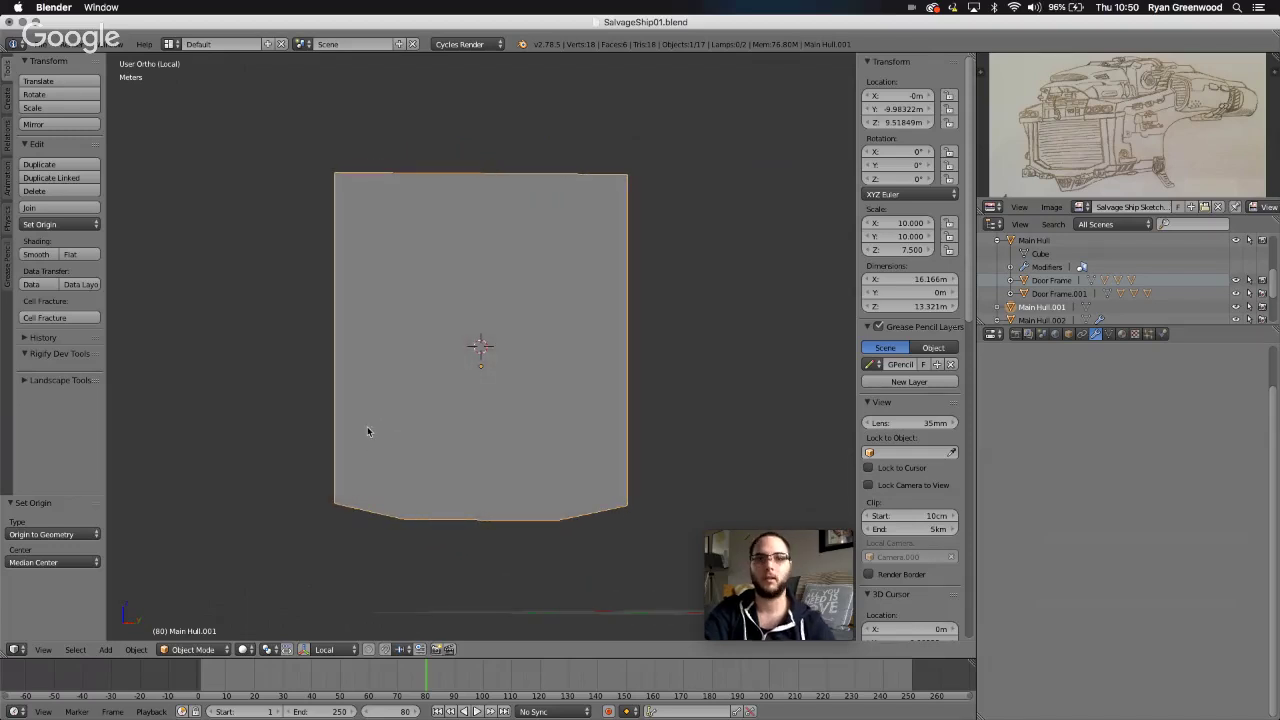
# - In Edit Mode with edge selection, delete all interior vertical and horizontal edges of the front door, leaving only its outline
pyautogui.press('Tab')
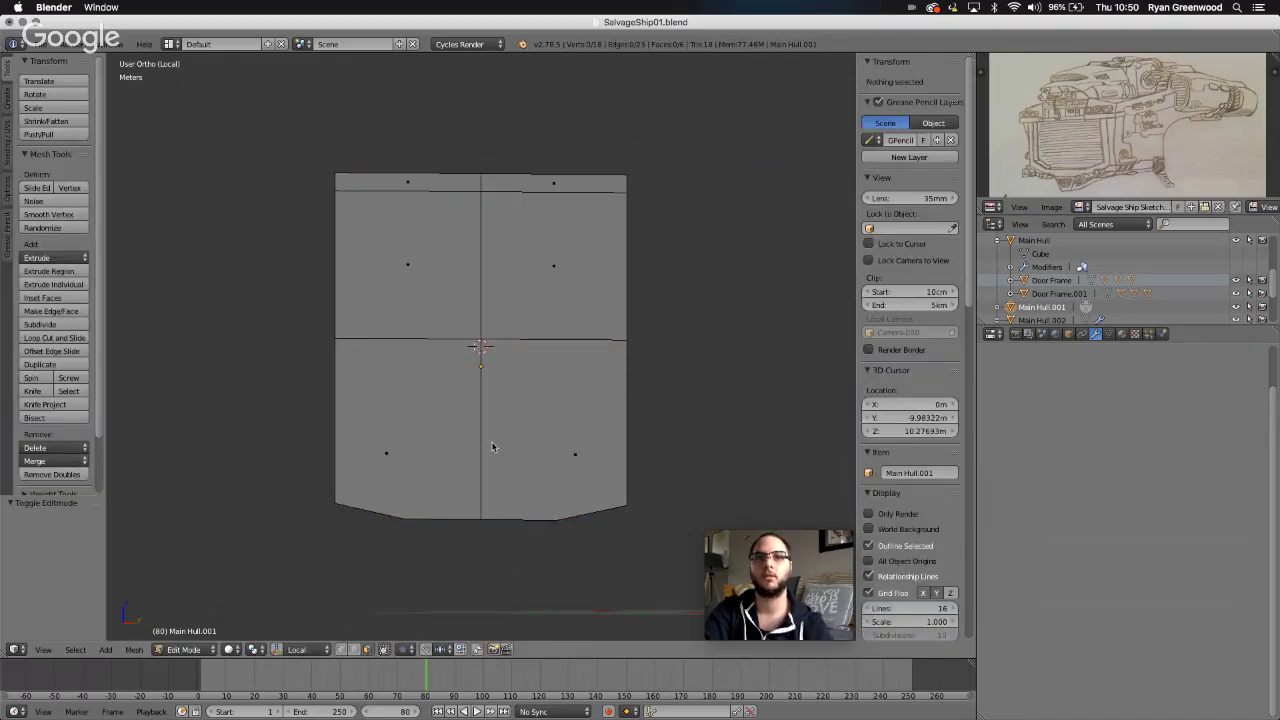
pyautogui.hscroll(3, 492, 447)
pyautogui.hscroll(-8, 492, 447)
pyautogui.hscroll(2, 492, 447)
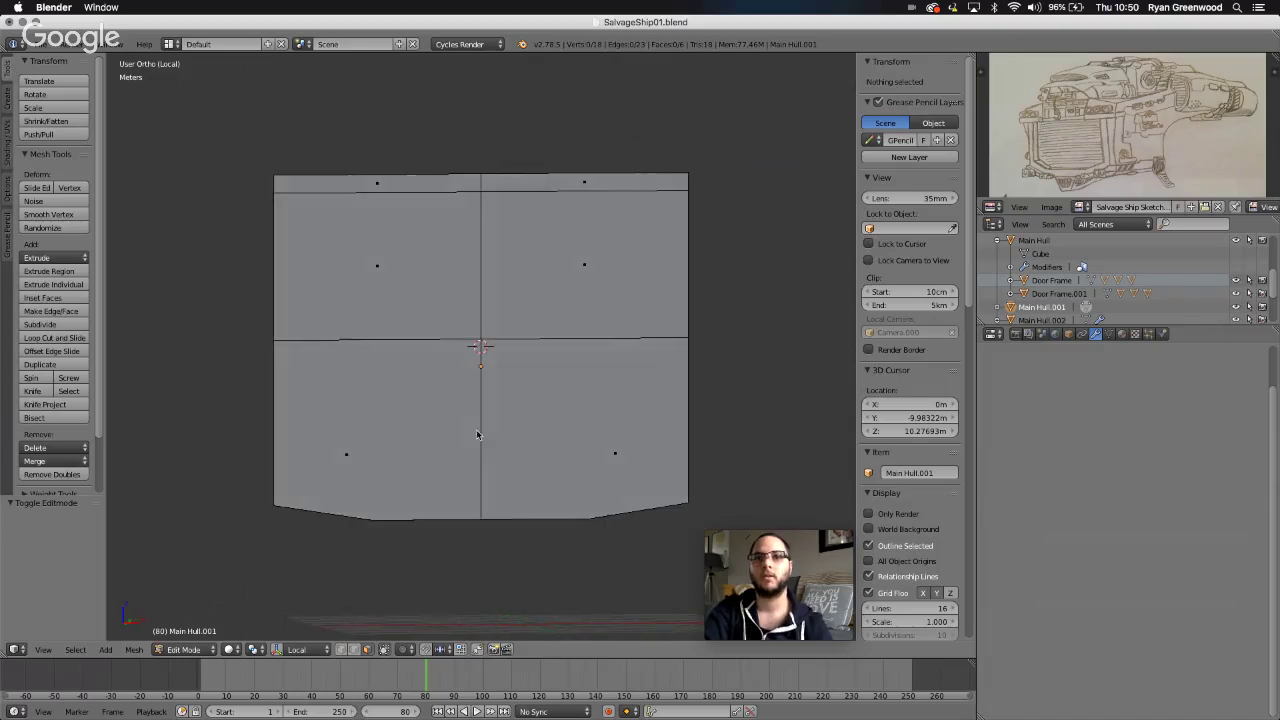
pyautogui.click(354, 650)
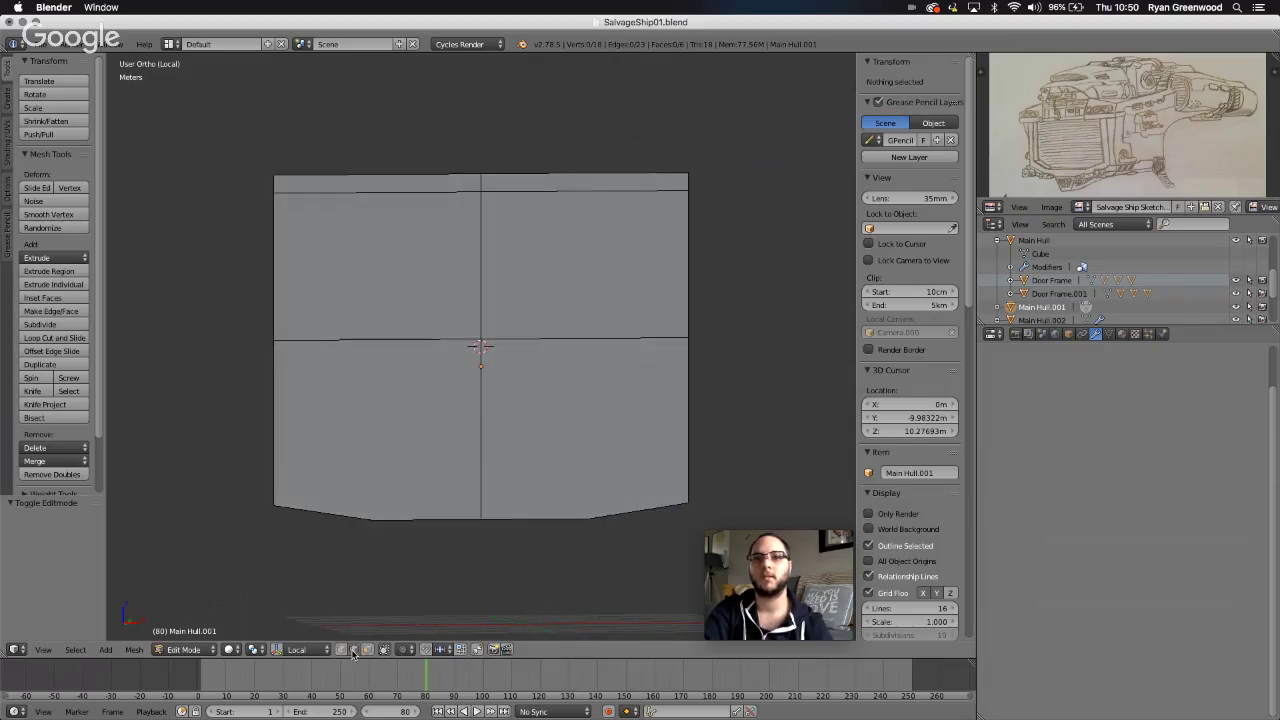
pyautogui.rightClick(484, 469)
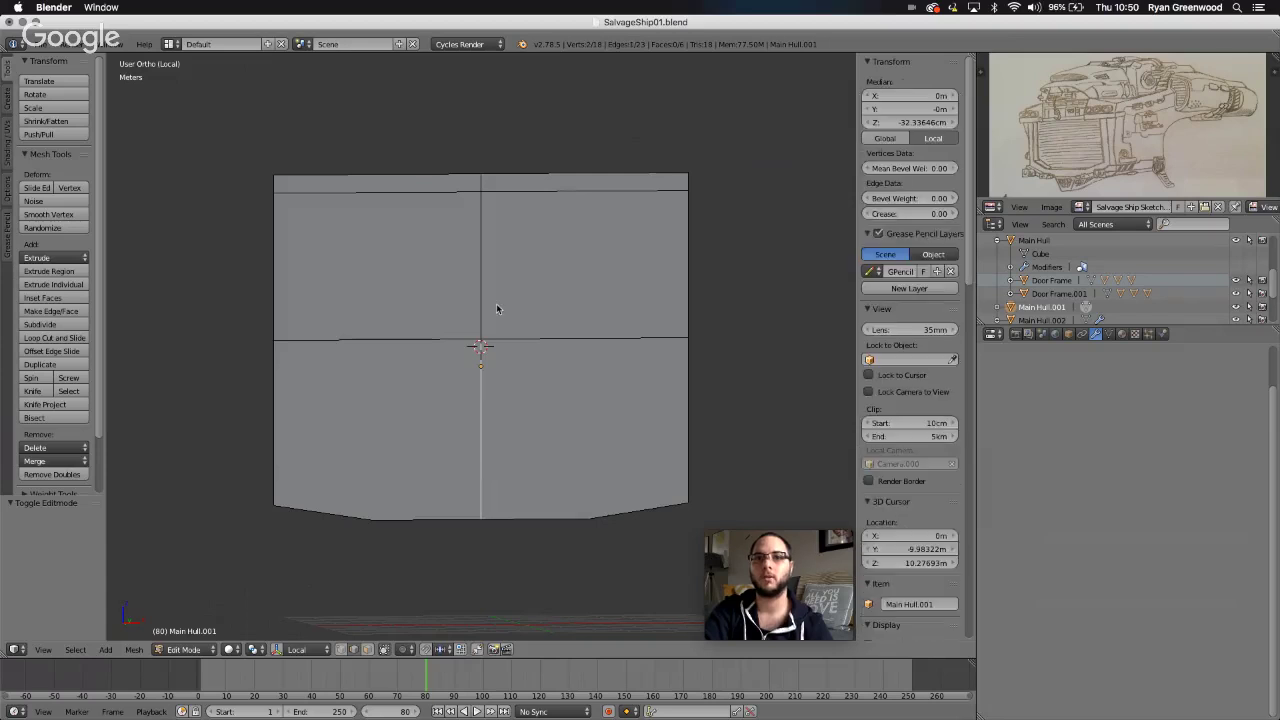
pyautogui.keyDown('shift'); pyautogui.rightClick(482, 288); pyautogui.keyUp('shift')
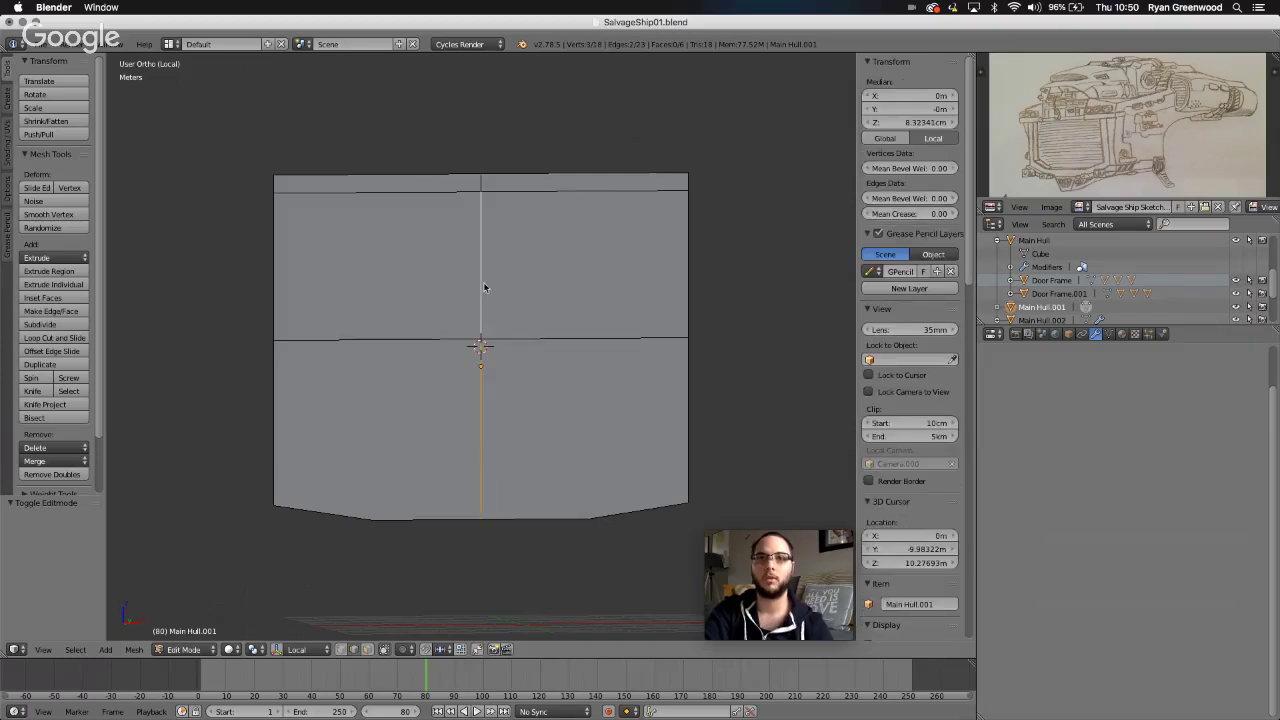
pyautogui.keyDown('shift'); pyautogui.rightClick(506, 192); pyautogui.keyUp('shift')
pyautogui.keyDown('shift'); pyautogui.rightClick(446, 192); pyautogui.keyUp('shift')
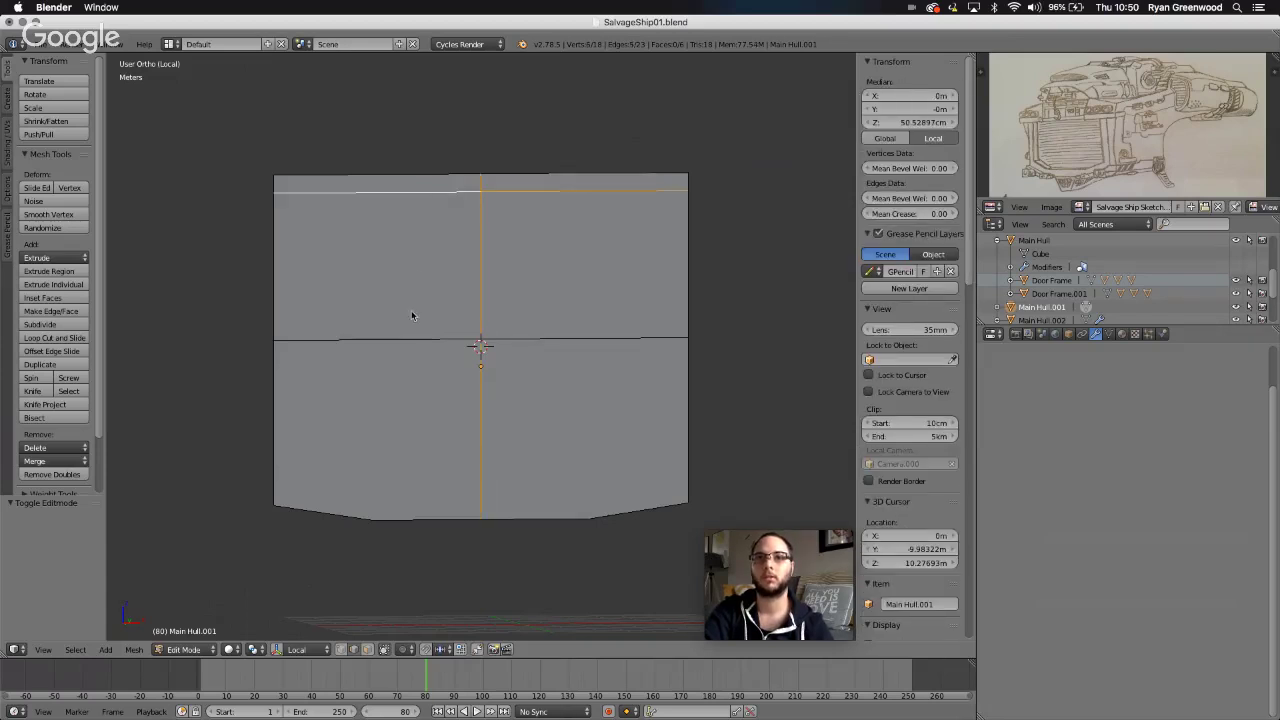
pyautogui.keyDown('shift'); pyautogui.rightClick(405, 342); pyautogui.keyUp('shift')
pyautogui.keyDown('shift'); pyautogui.rightClick(533, 342); pyautogui.keyUp('shift')
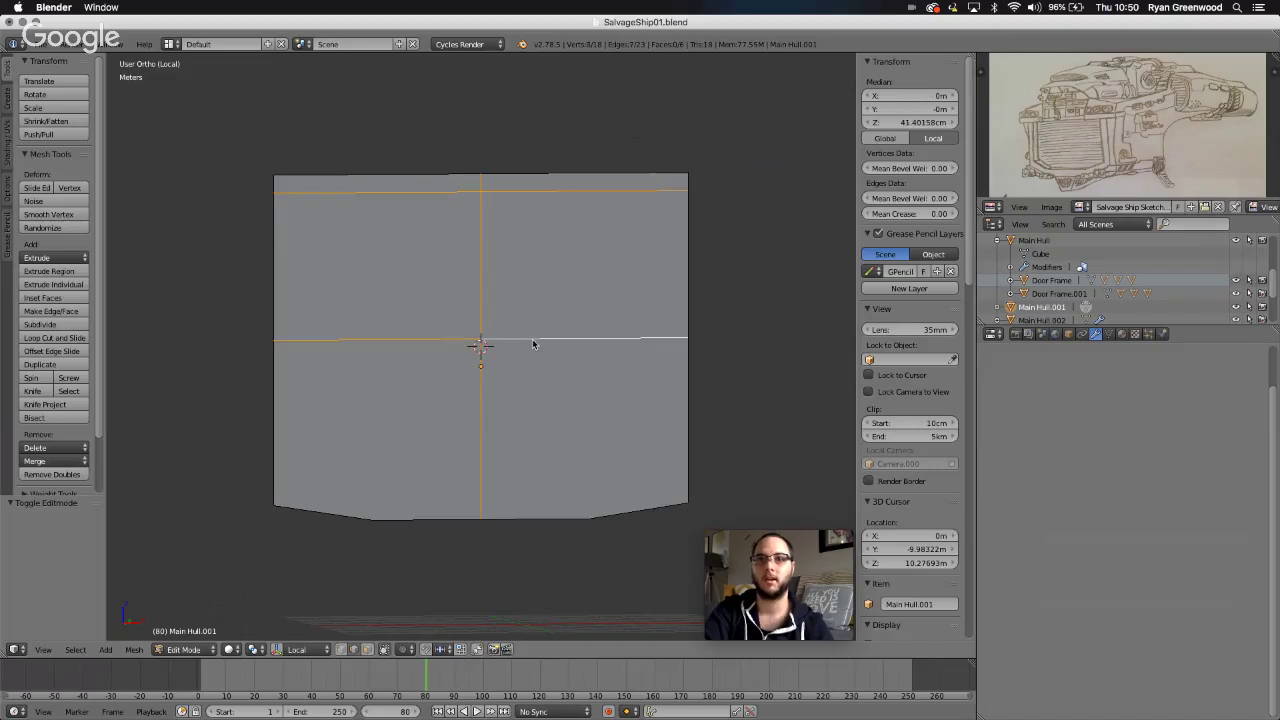
pyautogui.press('x')
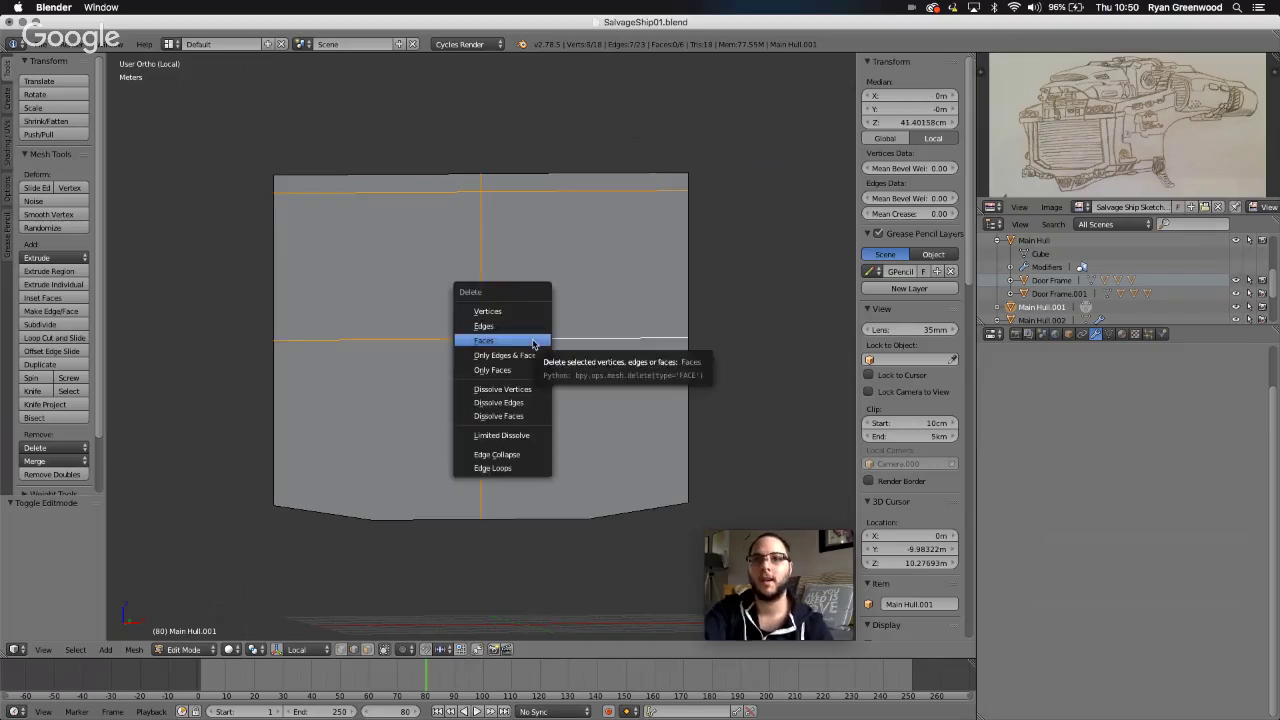
pyautogui.click(528, 327)
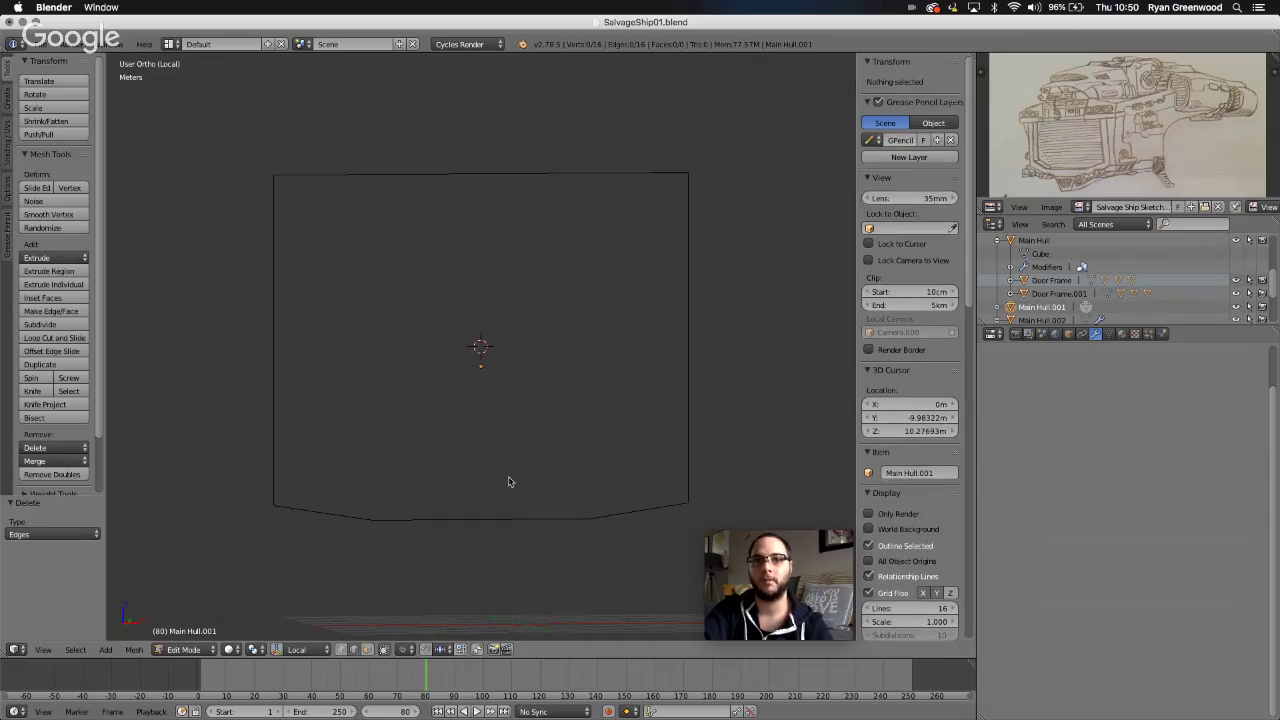
# - Select the front door's whole outline edge loop and fill it with a single face
pyautogui.keyDown('alt'); pyautogui.rightClick(549, 524); pyautogui.keyUp('alt')
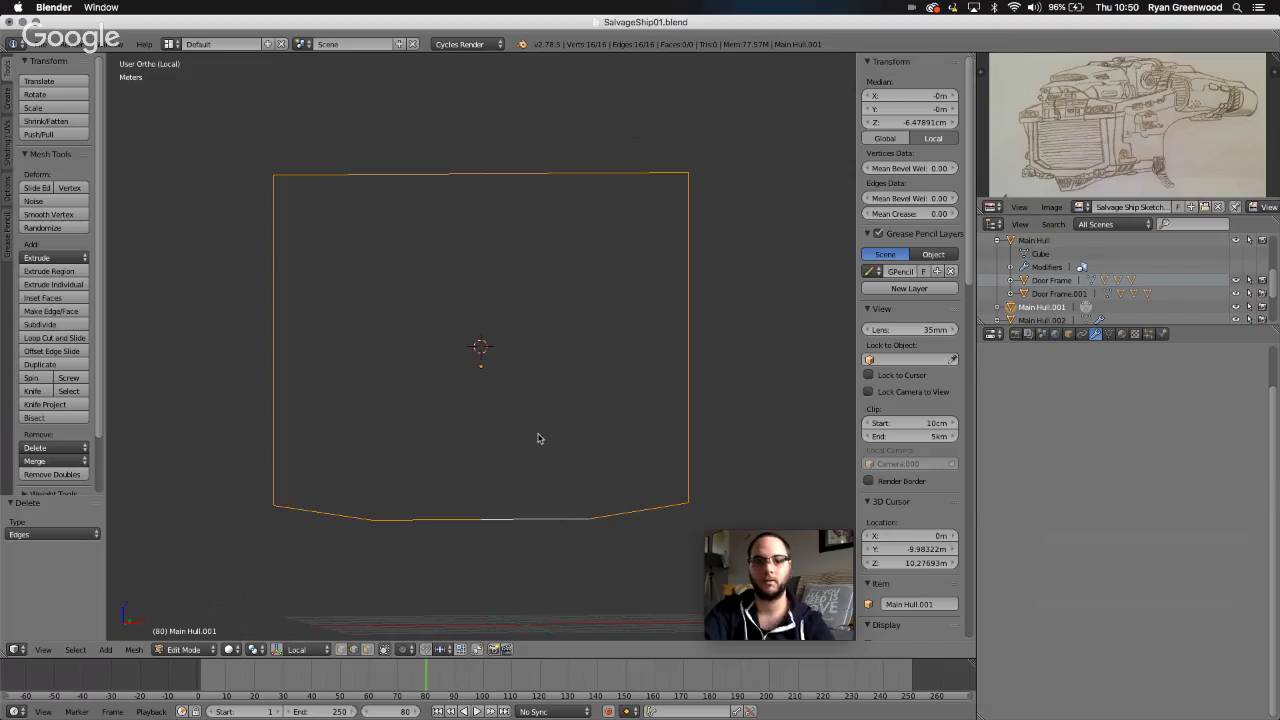
pyautogui.press('f')
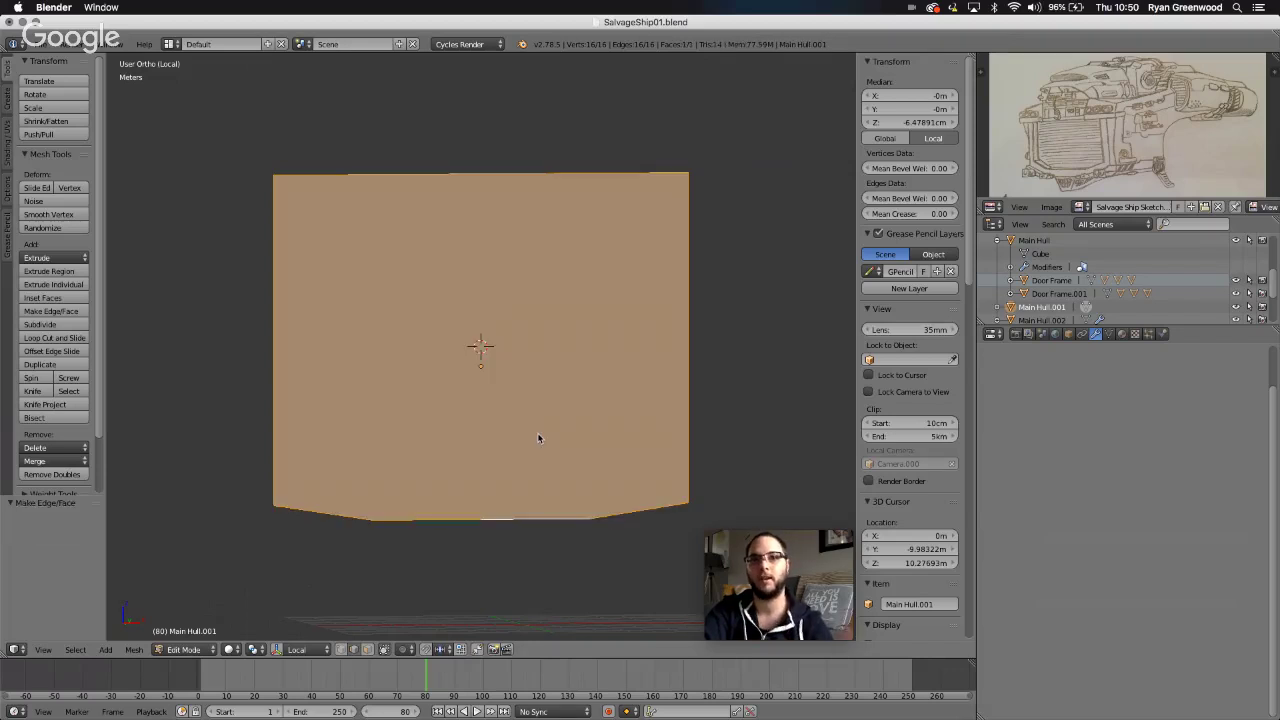
pyautogui.hscroll(5, 480, 445)
pyautogui.hscroll(10, 480, 445)
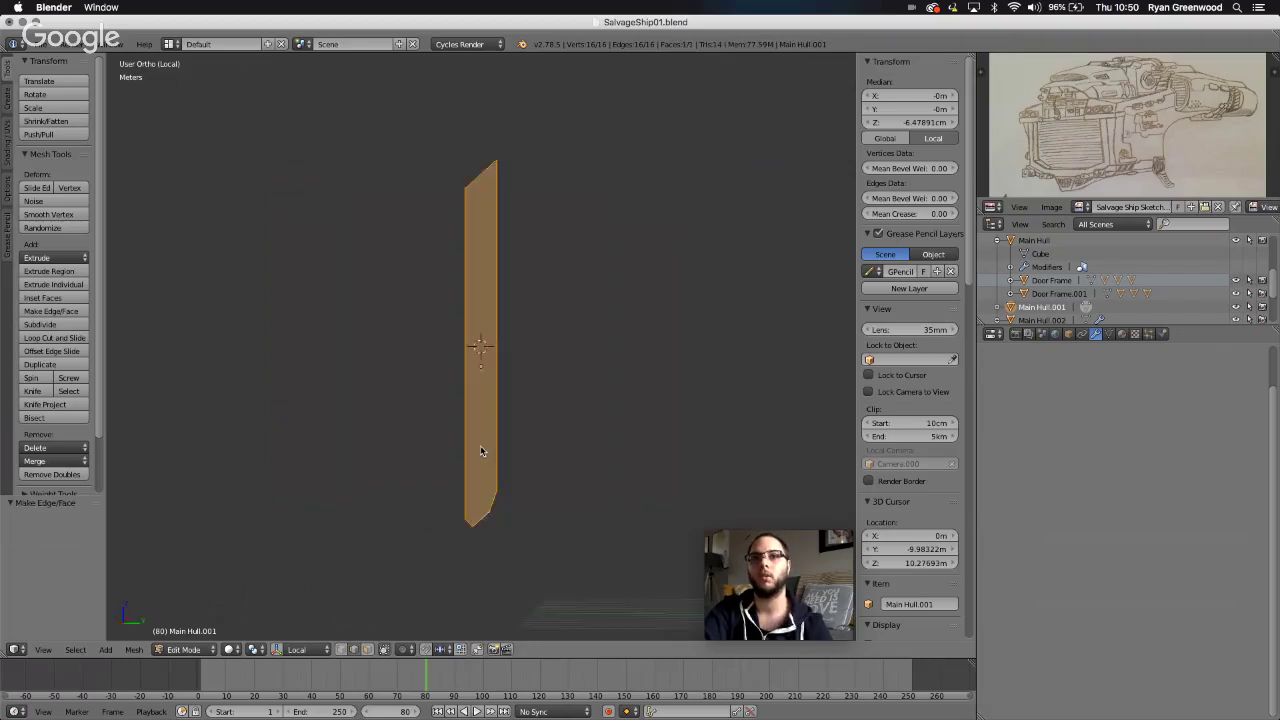
# - In vertex selection mode, merge the four extra vertices along the front door's left side into its bottom-left corner using Merge At Last
pyautogui.hscroll(10, 480, 445)
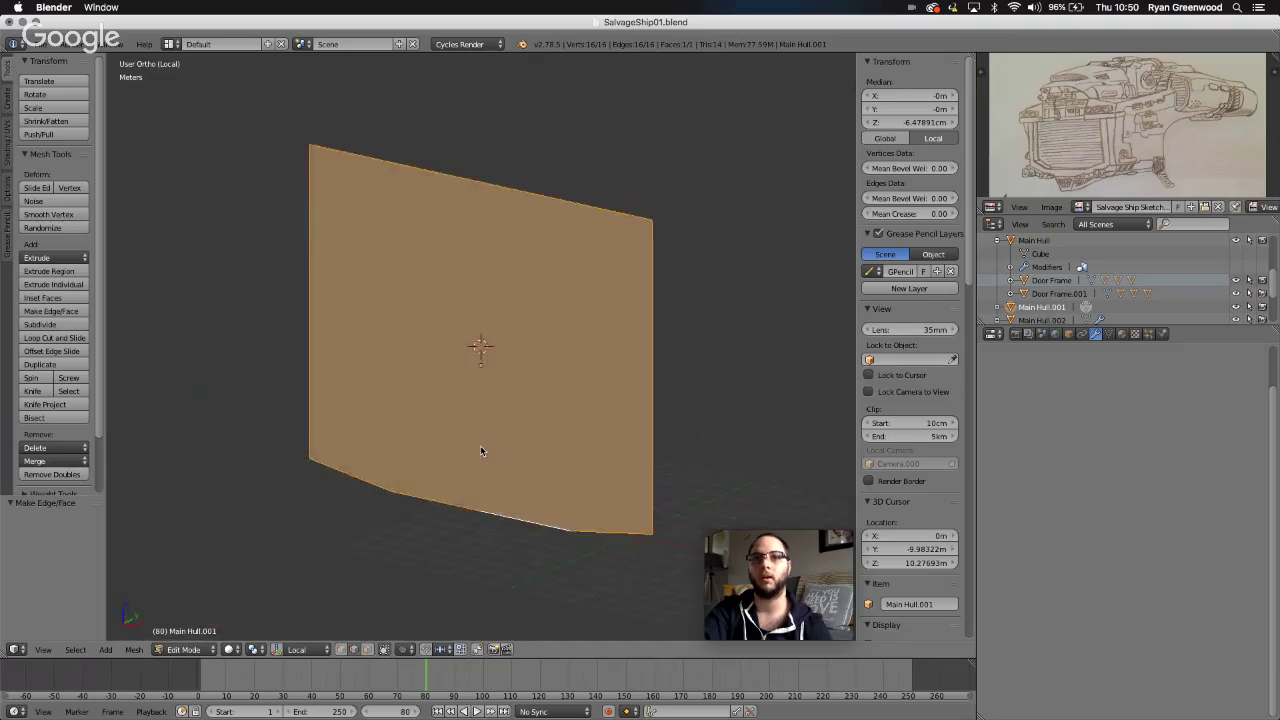
pyautogui.click(343, 653)
pyautogui.hscroll(-5, 398, 557)
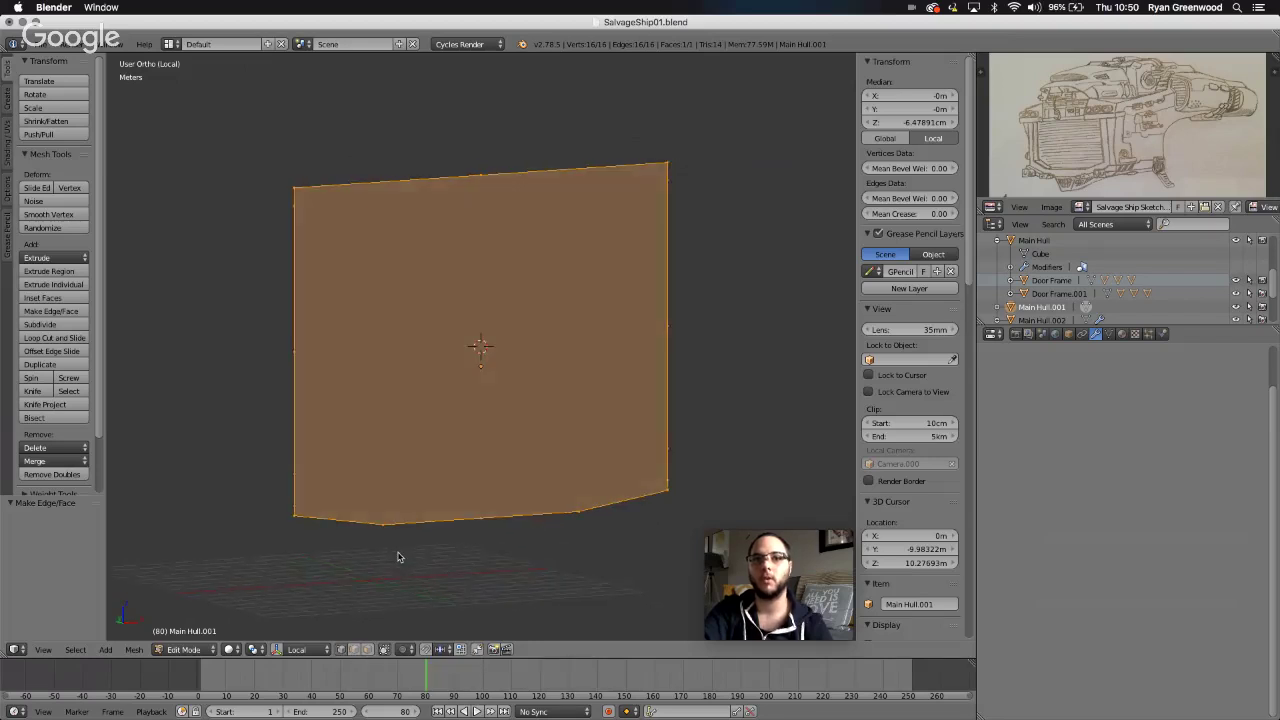
pyautogui.hscroll(-3, 398, 557)
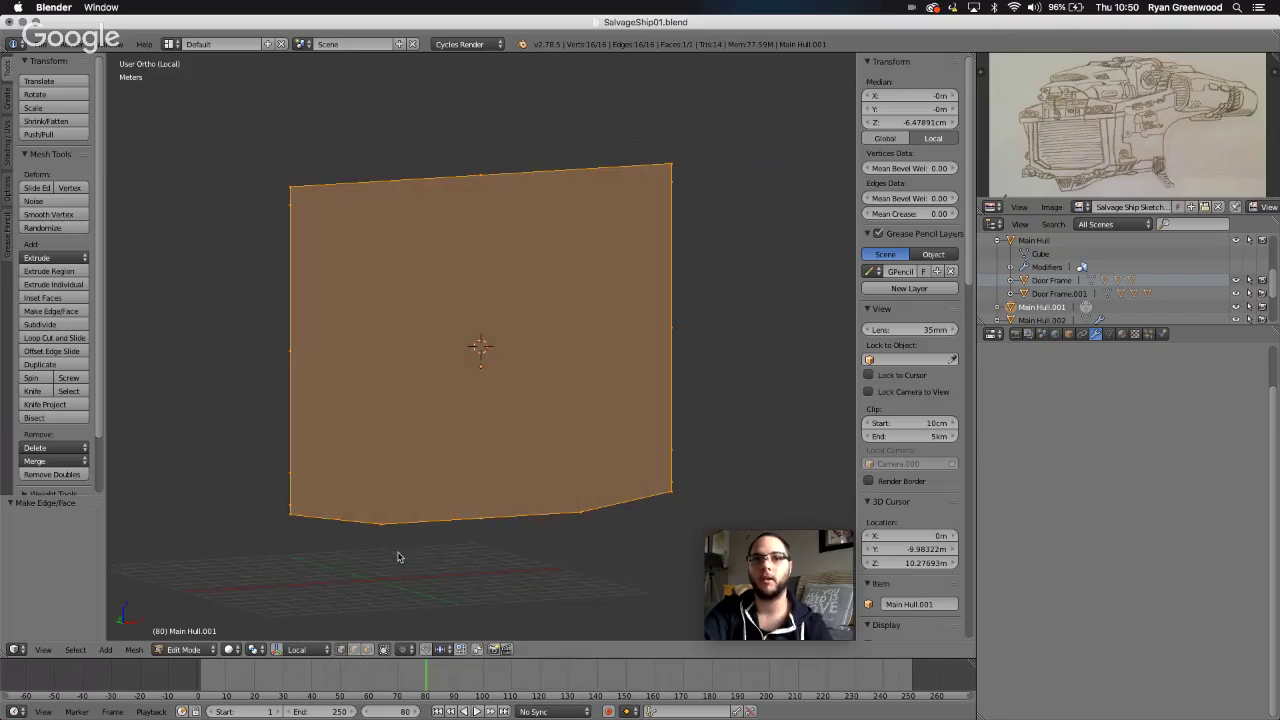
pyautogui.rightClick(282, 207)
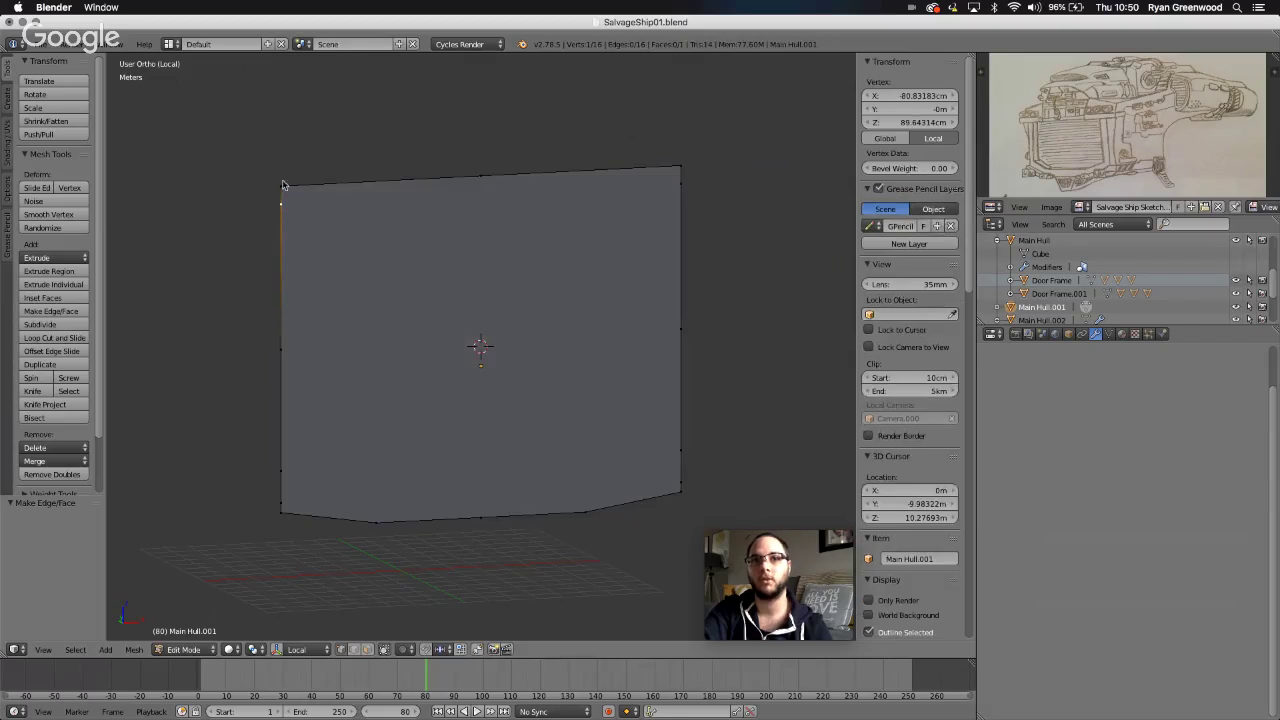
pyautogui.hscroll(1, 282, 358)
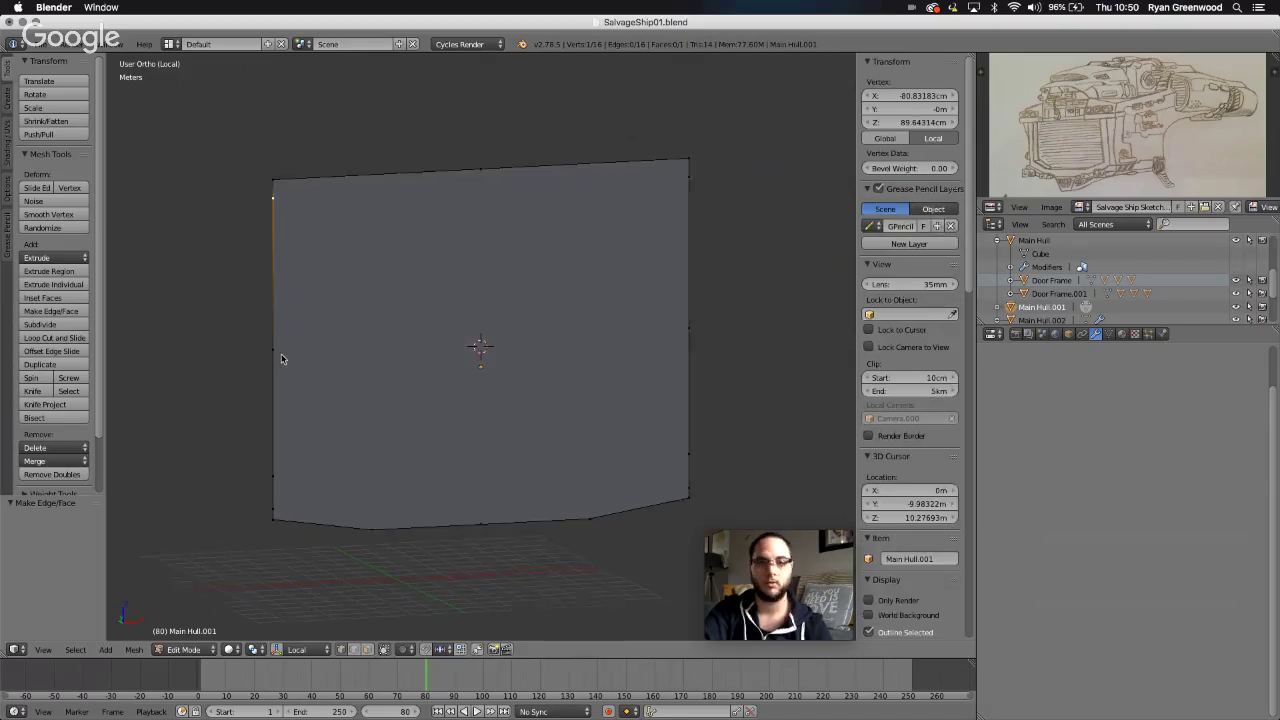
pyautogui.scroll(3, 282, 358)
pyautogui.keyDown('shift'); pyautogui.hscroll(-5, 280, 357); pyautogui.keyUp('shift')
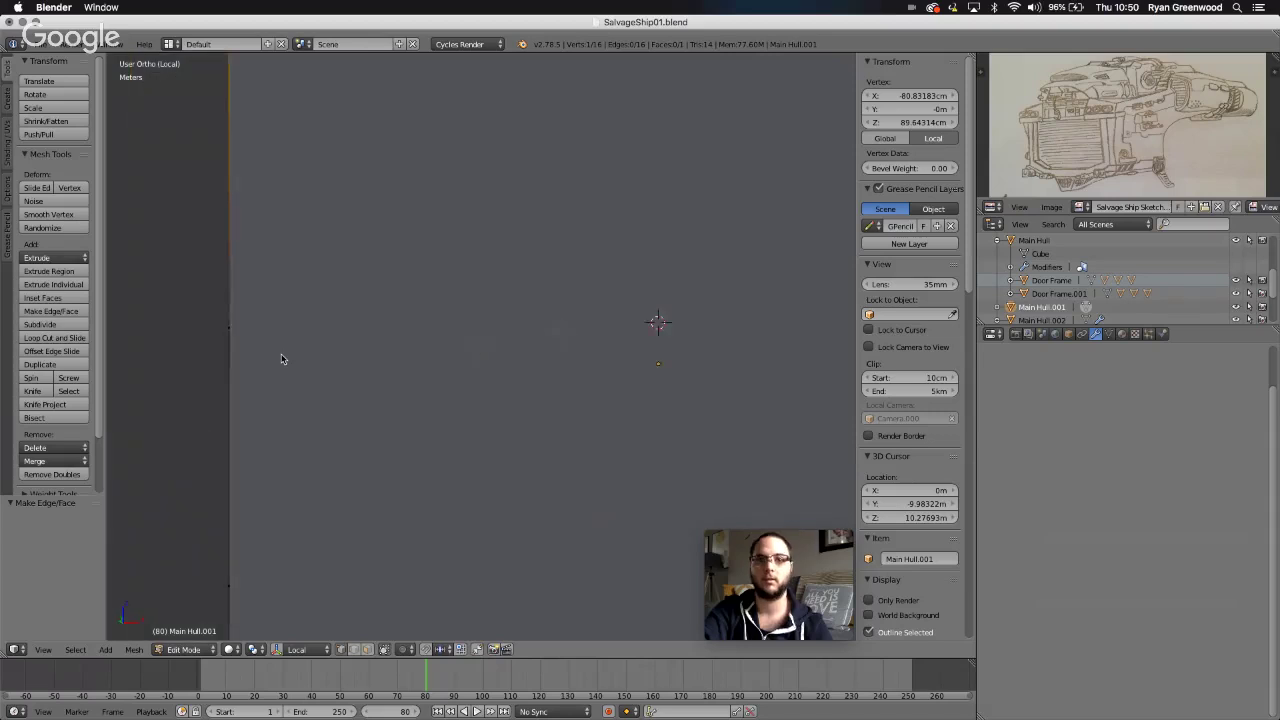
pyautogui.keyDown('shift'); pyautogui.scroll(3, 279, 358); pyautogui.keyUp('shift')
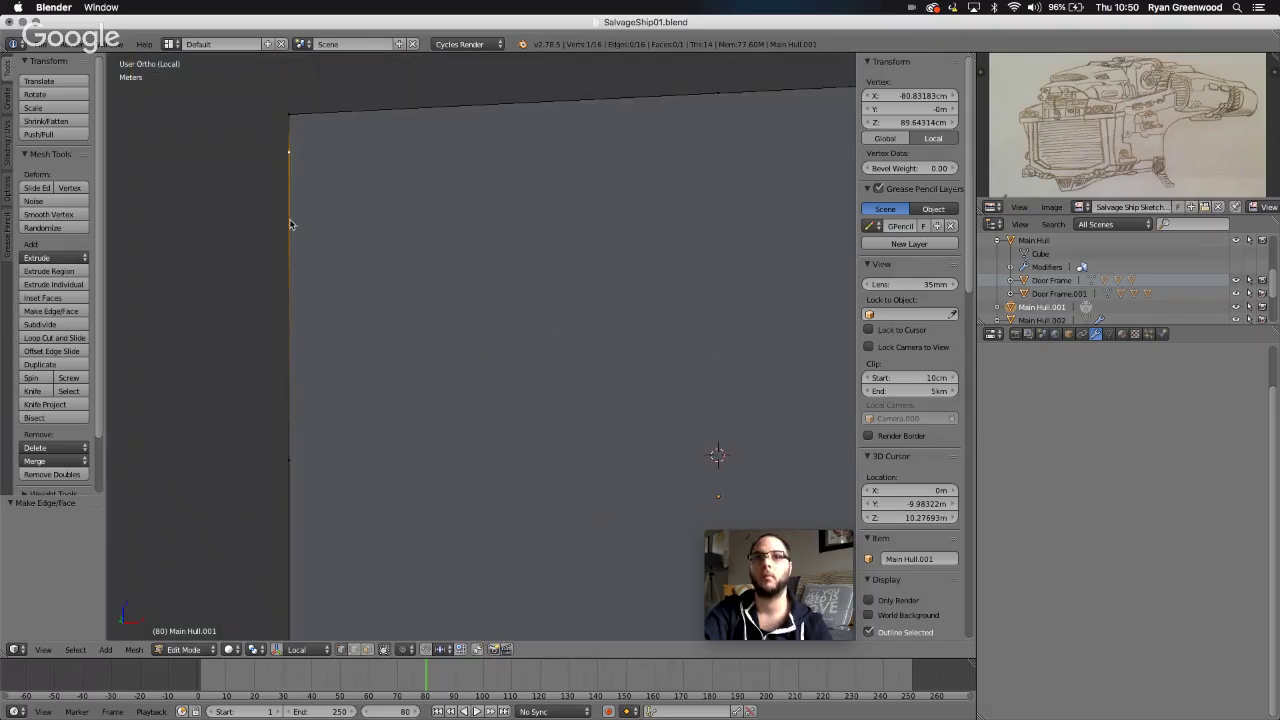
pyautogui.scroll(-1, 299, 245)
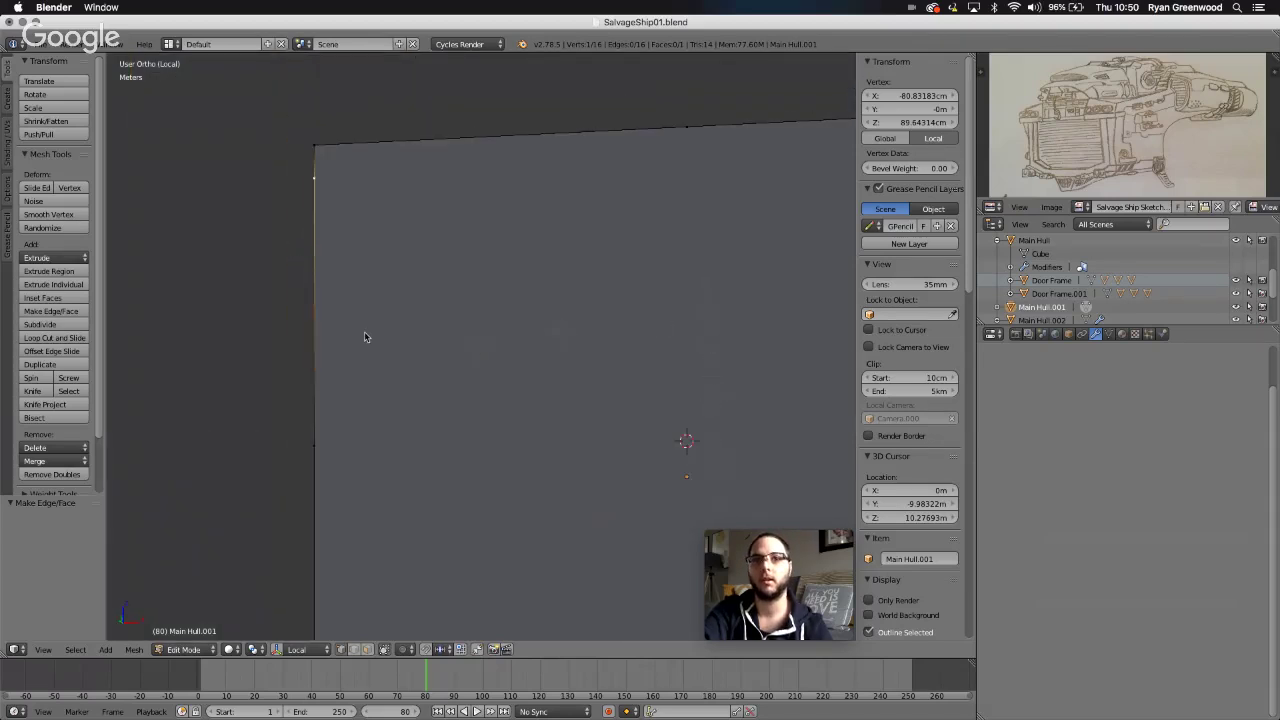
pyautogui.scroll(-4, 364, 335)
pyautogui.keyDown('shift'); pyautogui.rightClick(313, 395); pyautogui.keyUp('shift')
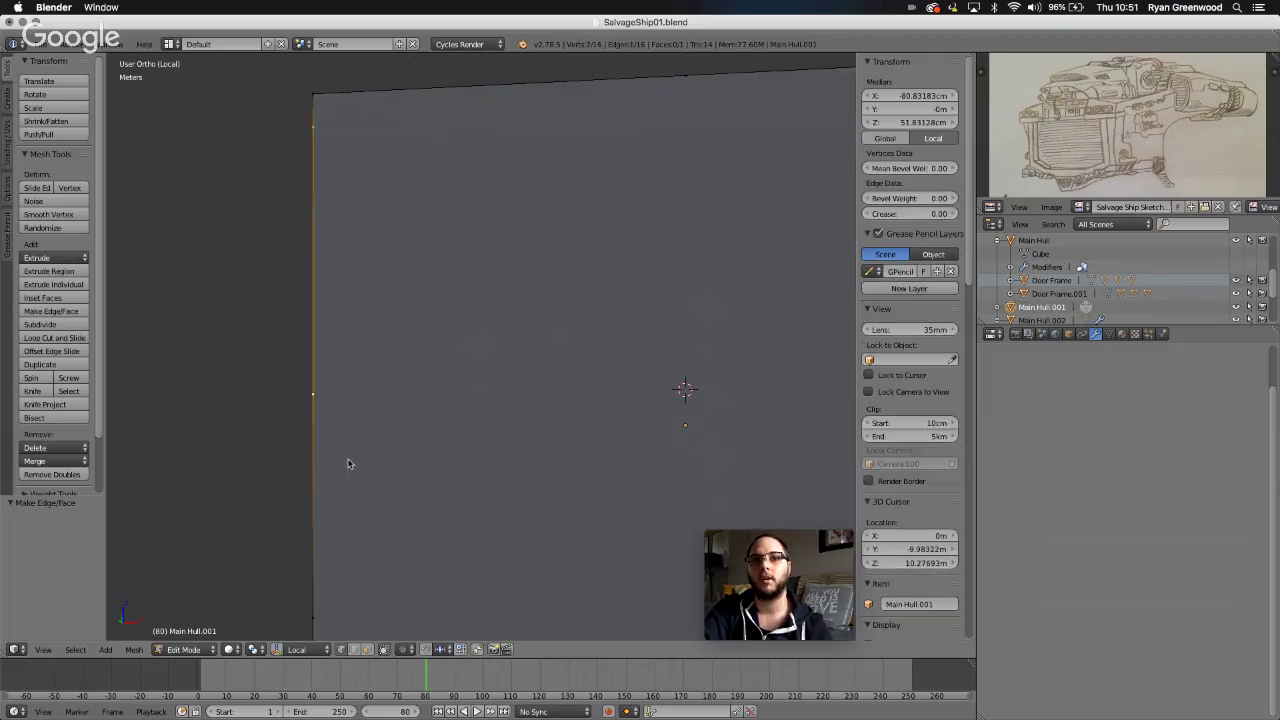
pyautogui.scroll(-8, 354, 477)
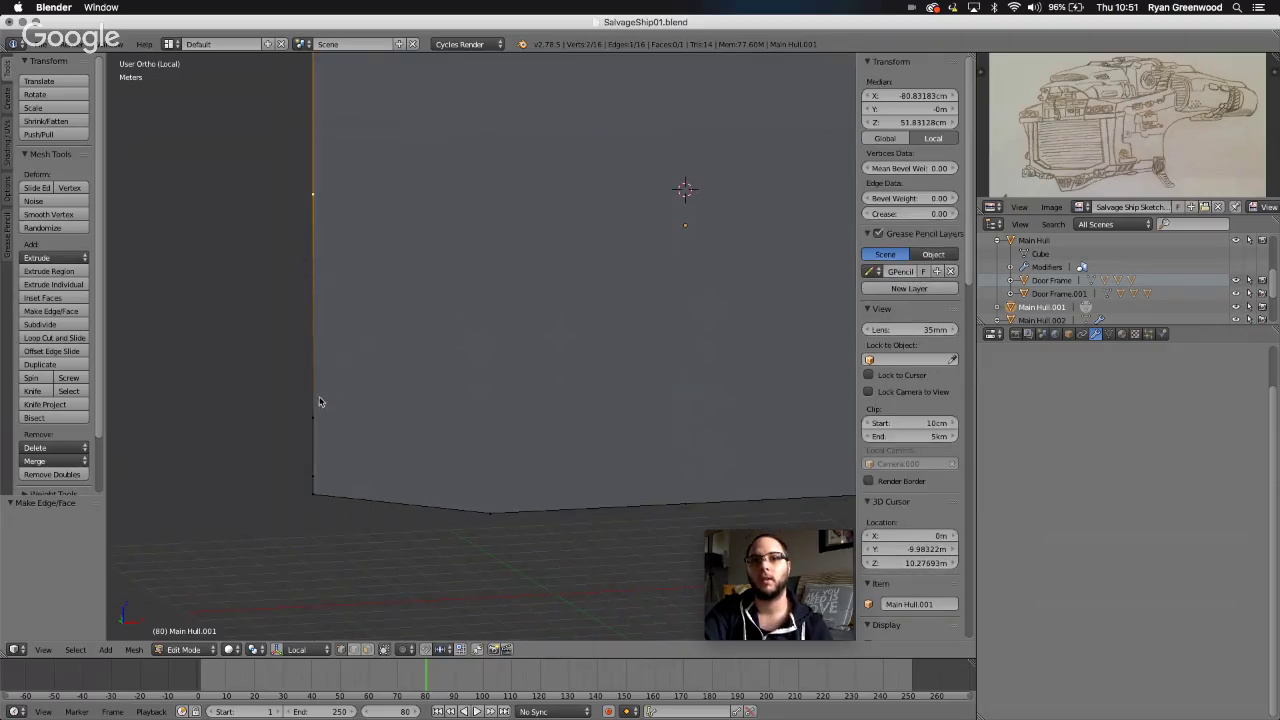
pyautogui.keyDown('shift'); pyautogui.rightClick(314, 423); pyautogui.keyUp('shift')
pyautogui.keyDown('shift'); pyautogui.rightClick(314, 478); pyautogui.keyUp('shift')
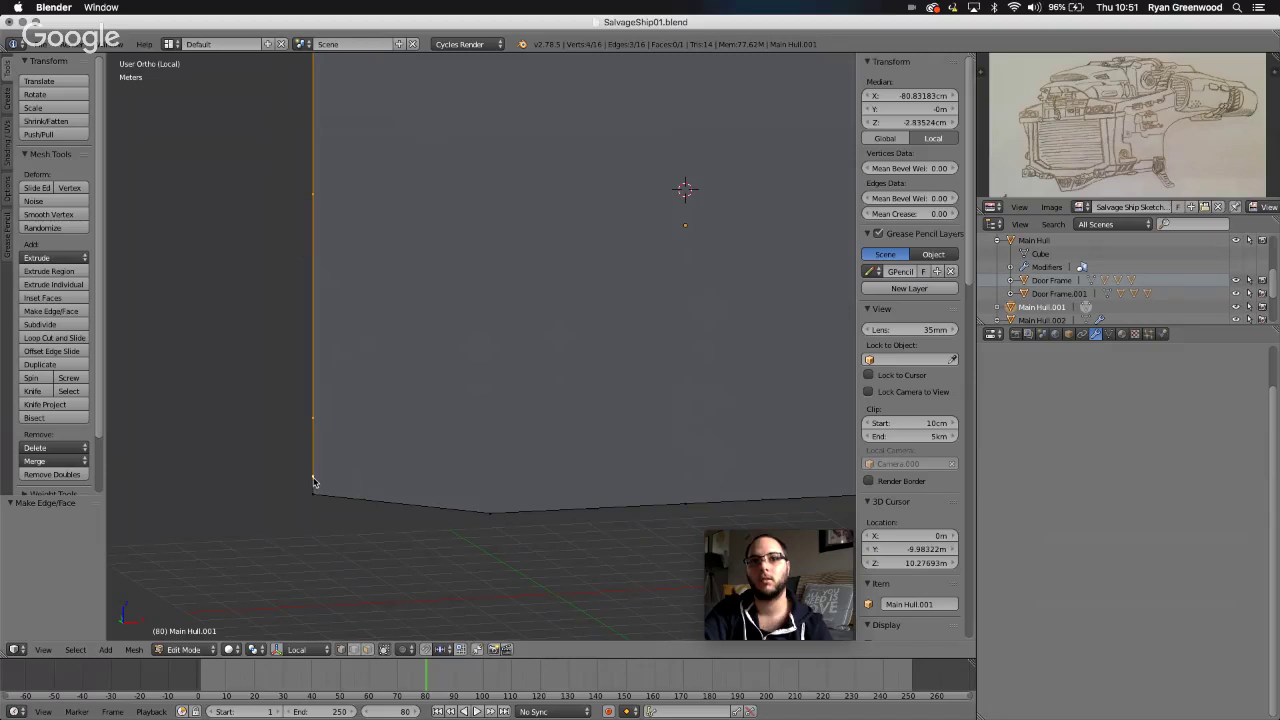
pyautogui.keyDown('shift'); pyautogui.rightClick(313, 495); pyautogui.keyUp('shift')
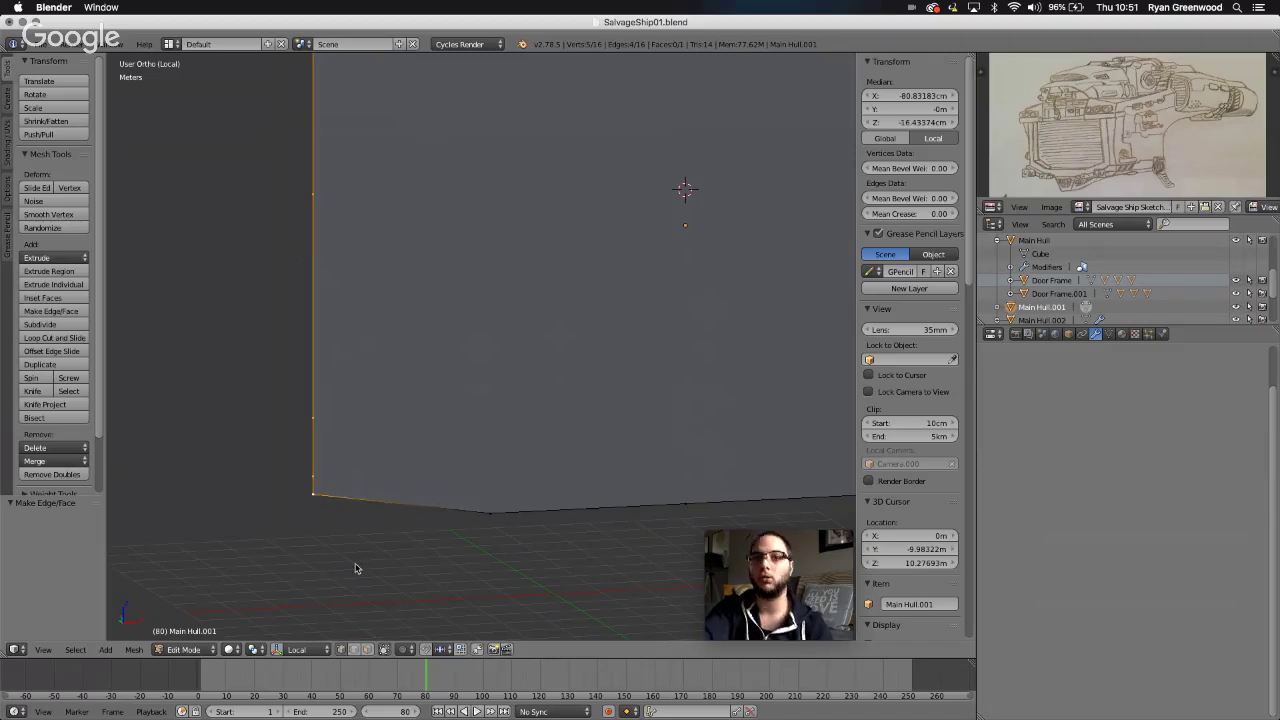
pyautogui.hotkey('alt', 'm')
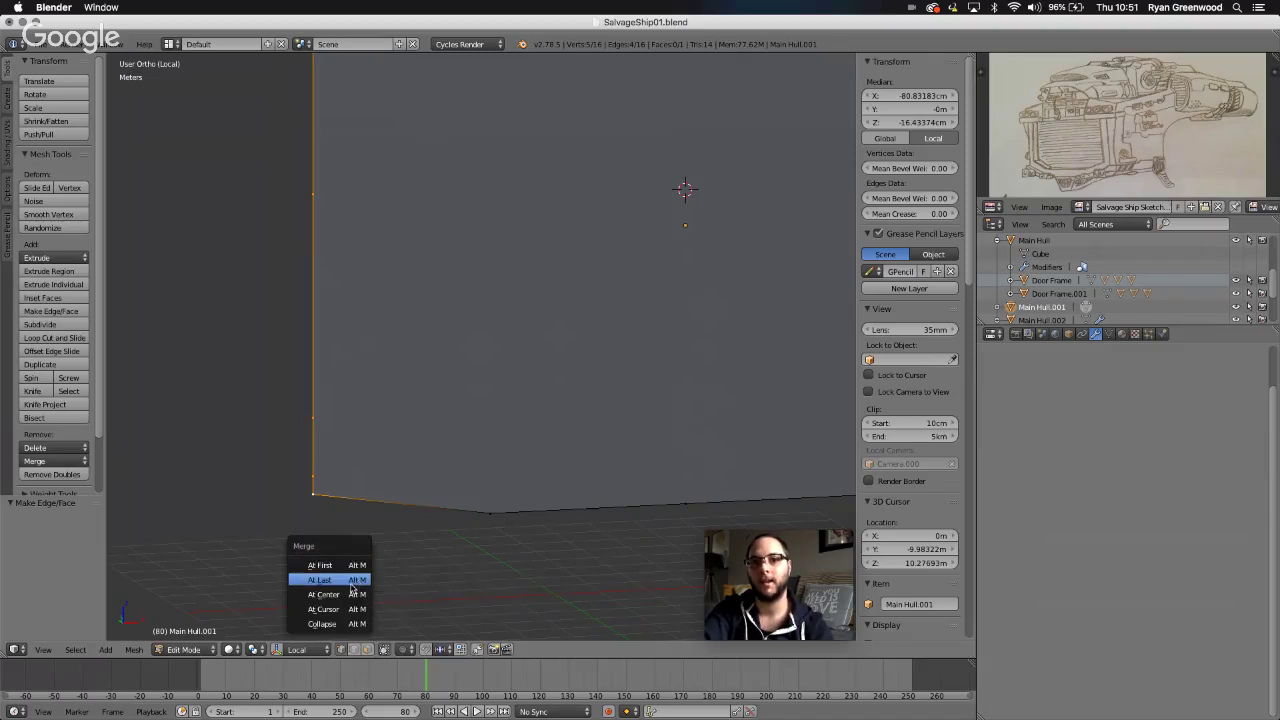
pyautogui.click(320, 580)
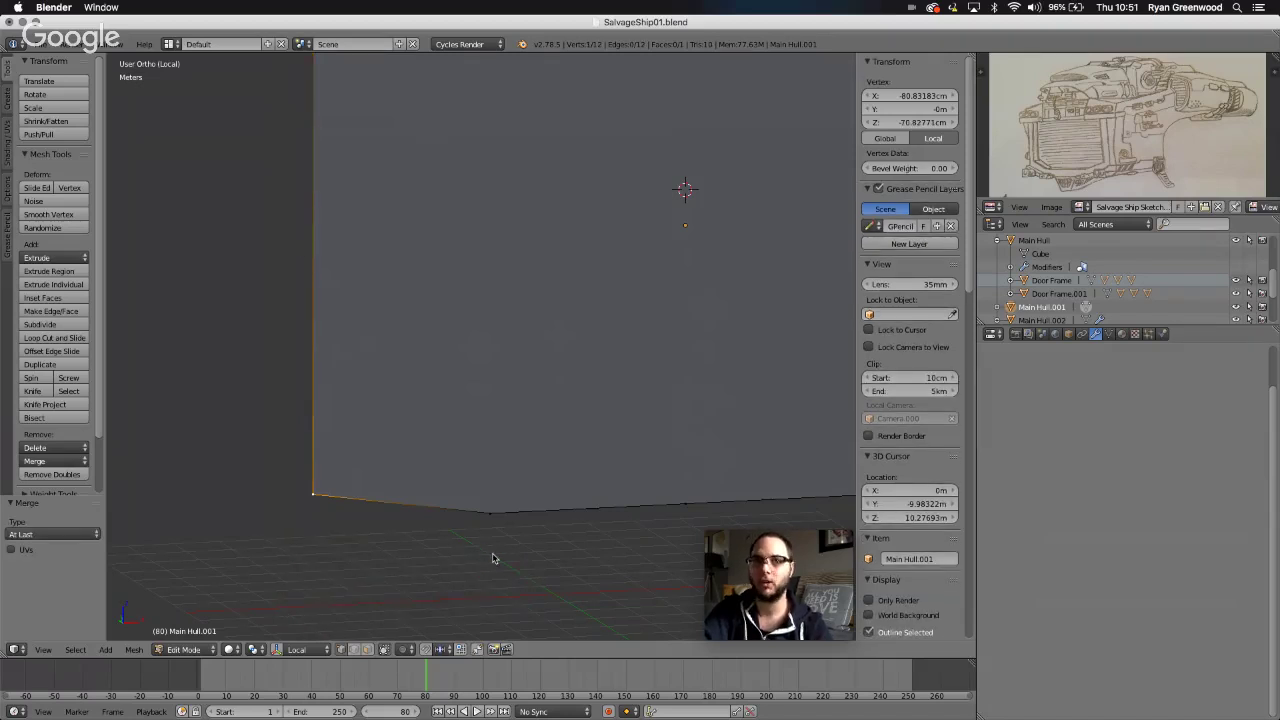
# - Merge the middle vertex of the door's bottom edge into that edge's right end vertex, using At Last
pyautogui.keyDown('shift'); pyautogui.moveTo(567, 553); pyautogui.dragTo(293, 554, button='middle'); pyautogui.keyUp('shift')
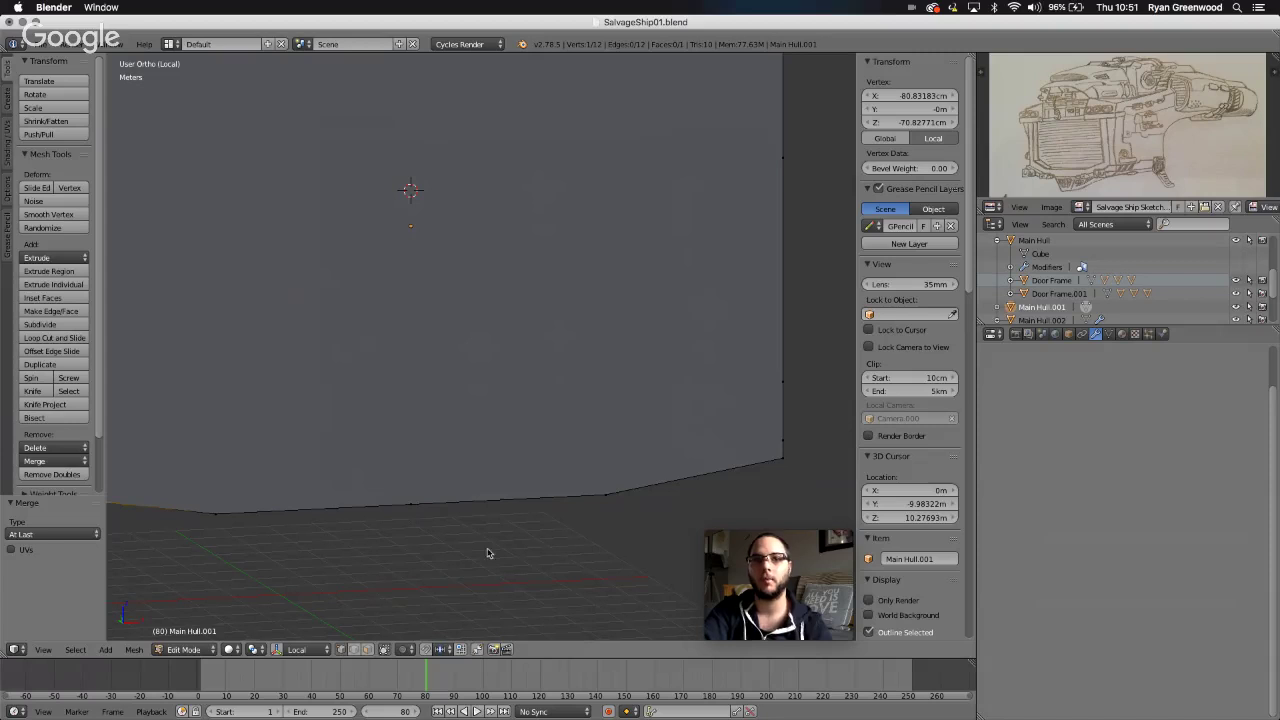
pyautogui.moveTo(488, 553); pyautogui.dragTo(417, 546, button='middle')
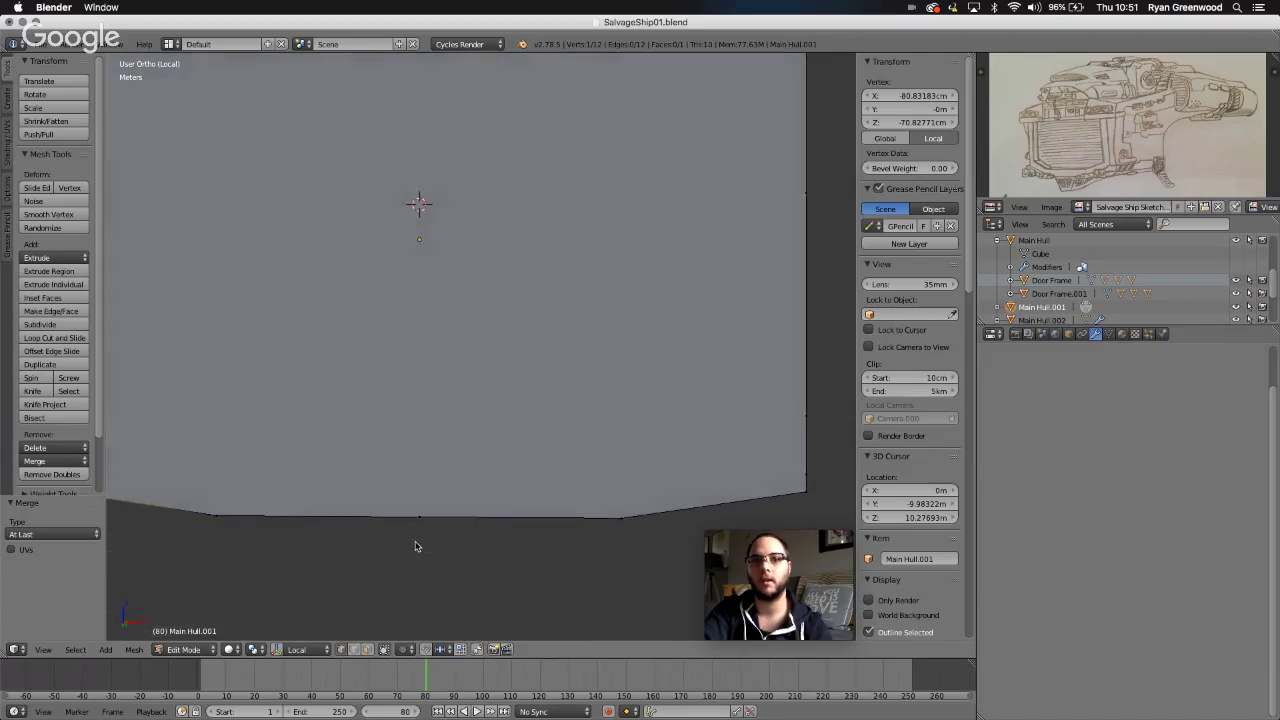
pyautogui.scroll(2, 416, 545)
pyautogui.rightClick(437, 519)
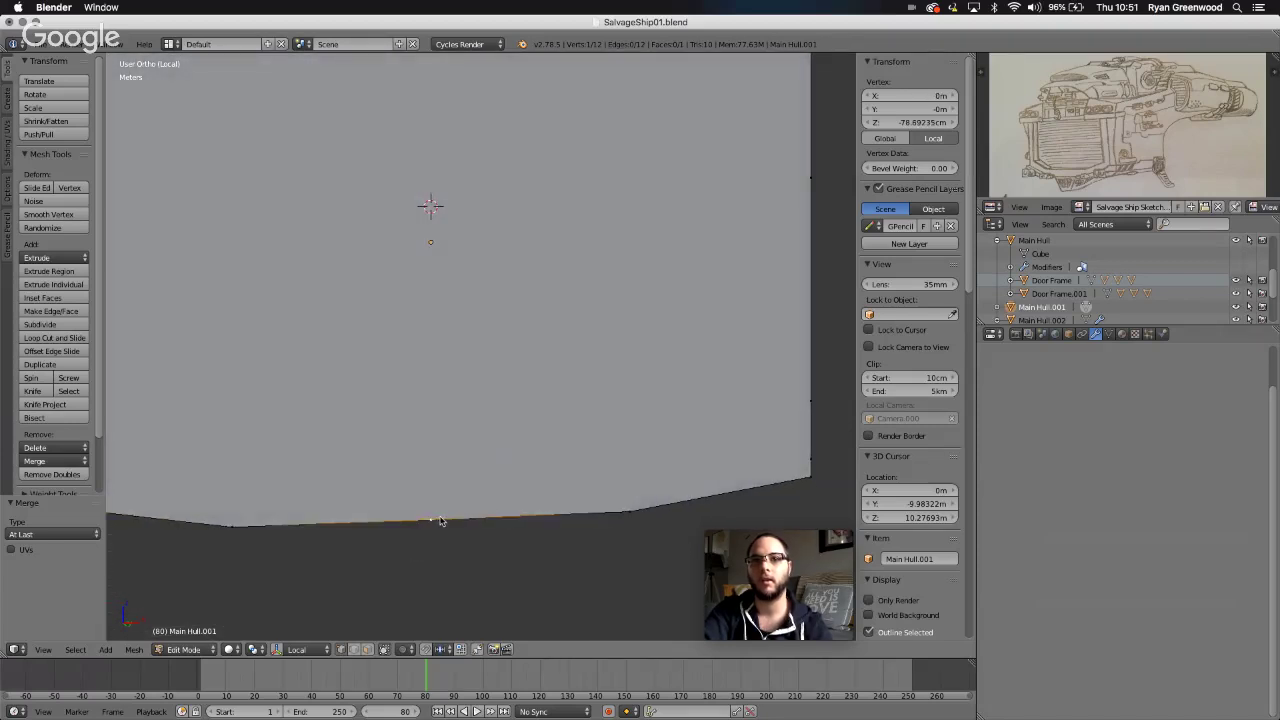
pyautogui.keyDown('shift'); pyautogui.rightClick(648, 517); pyautogui.keyUp('shift')
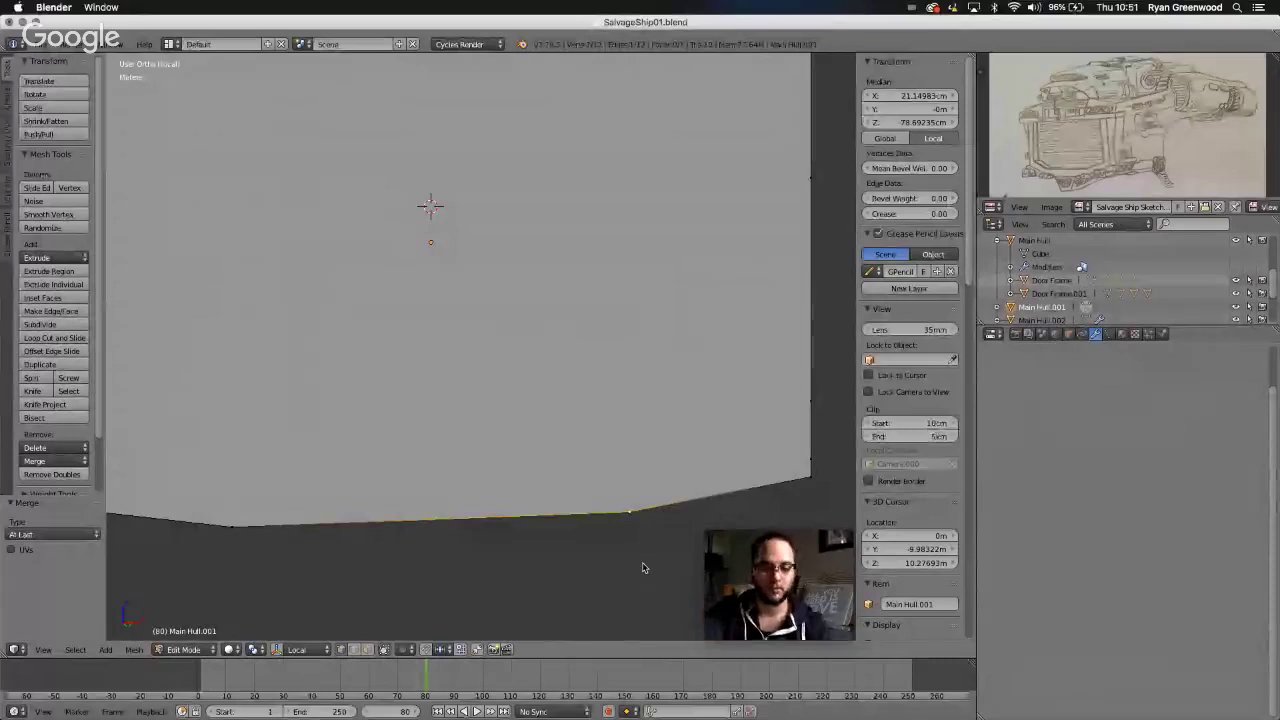
pyautogui.hotkey('alt', 'm')
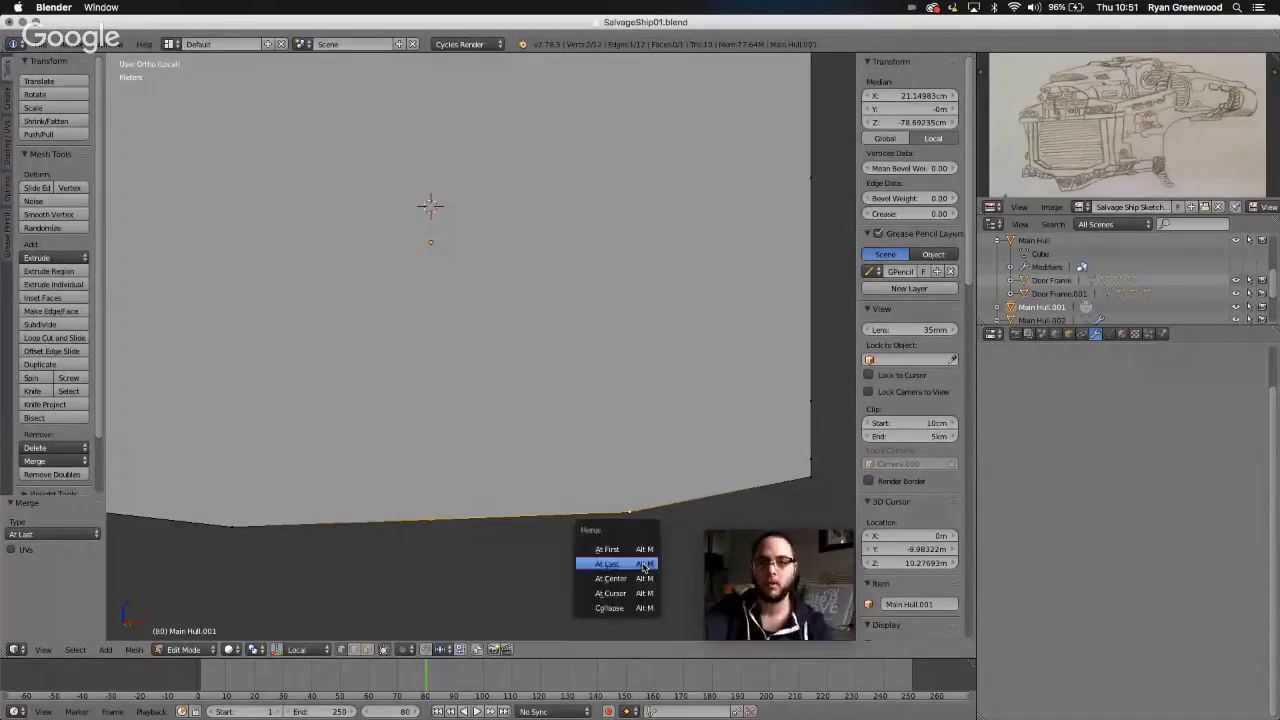
pyautogui.click(641, 566)
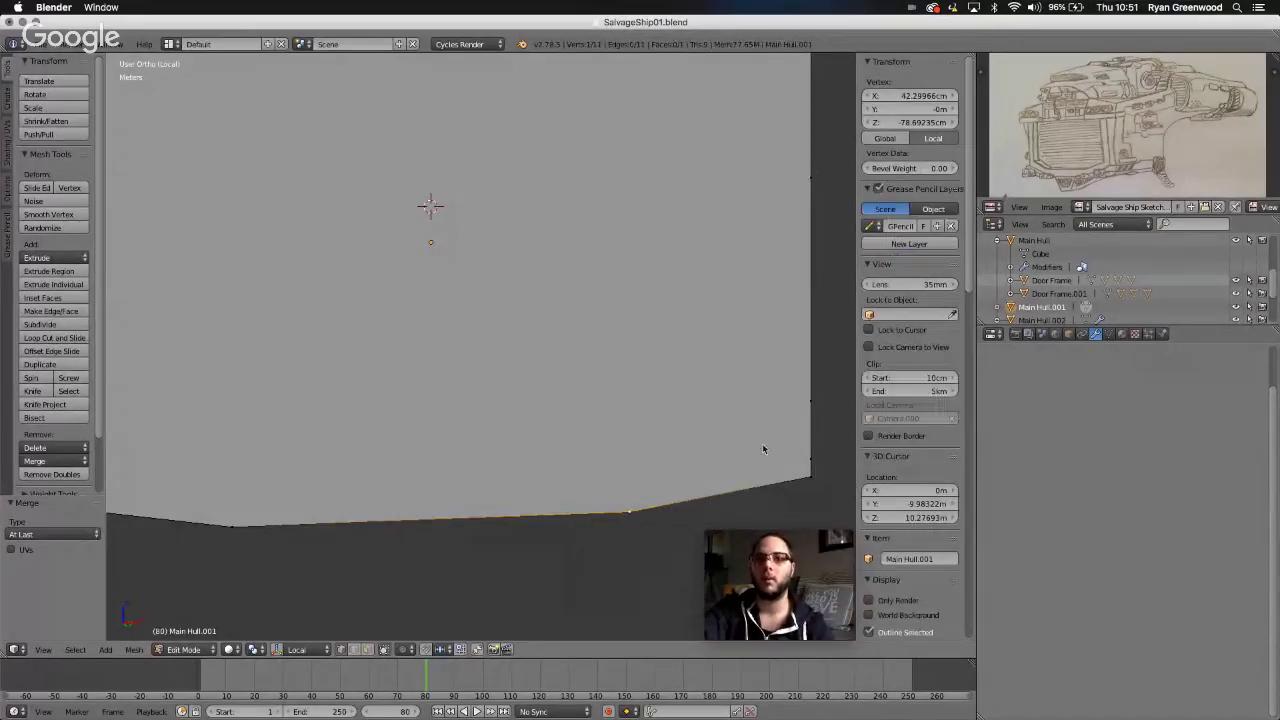
# - Merge the four extra vertices along the door's right side into its bottom-right corner, using At Last
pyautogui.keyDown('ctrl'); pyautogui.scroll(-2, 785, 455); pyautogui.keyUp('ctrl')
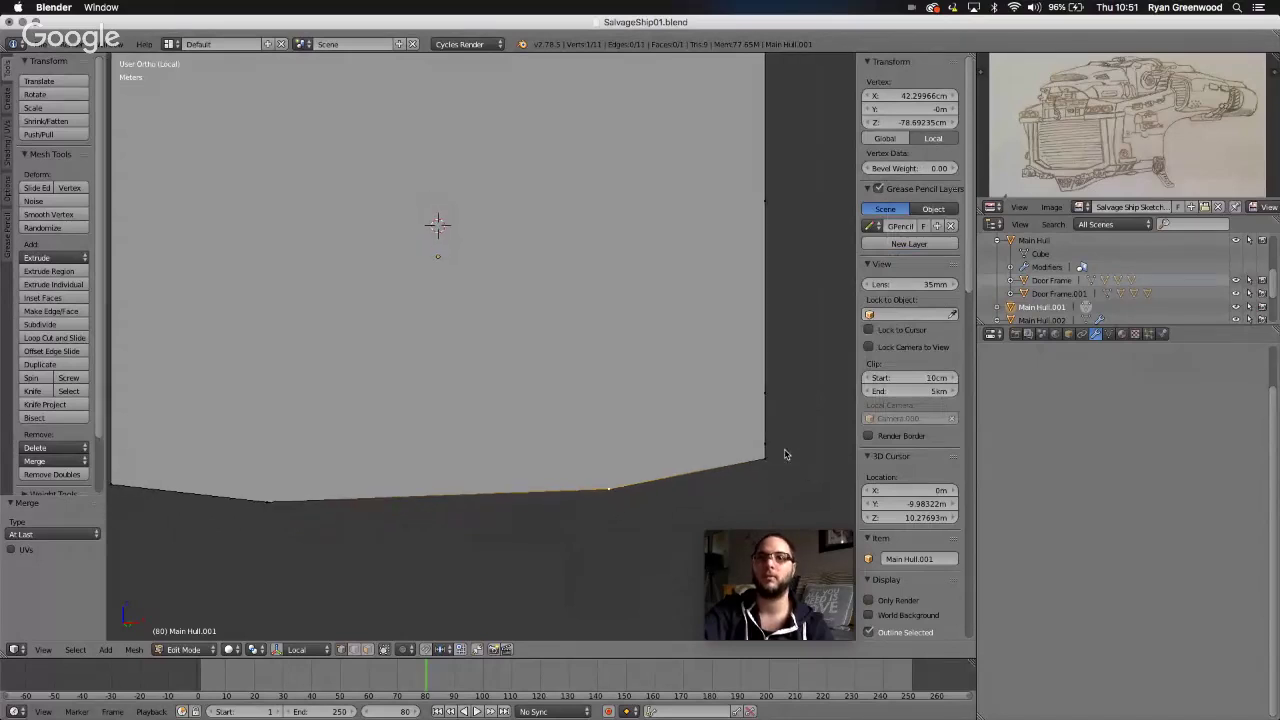
pyautogui.keyDown('shift'); pyautogui.hscroll(2, 785, 455); pyautogui.keyUp('shift')
pyautogui.keyDown('shift'); pyautogui.scroll(8, 785, 455); pyautogui.keyUp('shift')
pyautogui.scroll(-2, 785, 455)
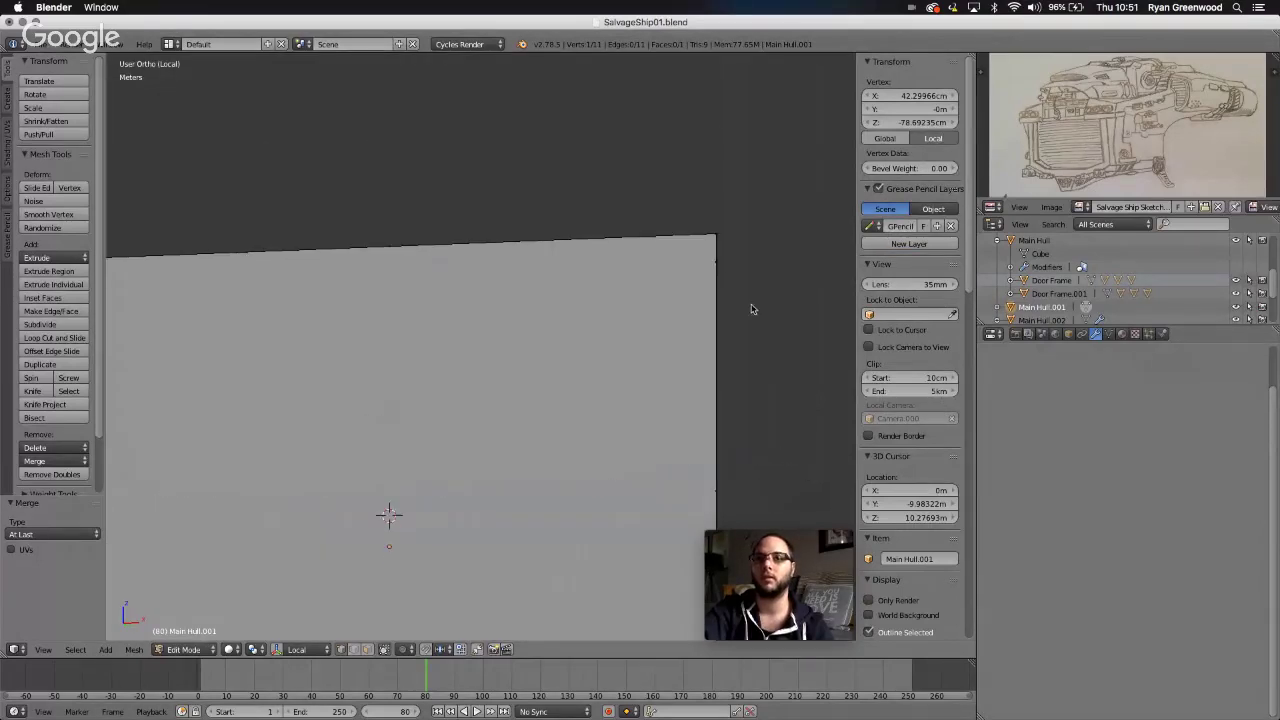
pyautogui.rightClick(718, 268)
pyautogui.keyDown('shift'); pyautogui.scroll(-5, 729, 380); pyautogui.keyUp('shift')
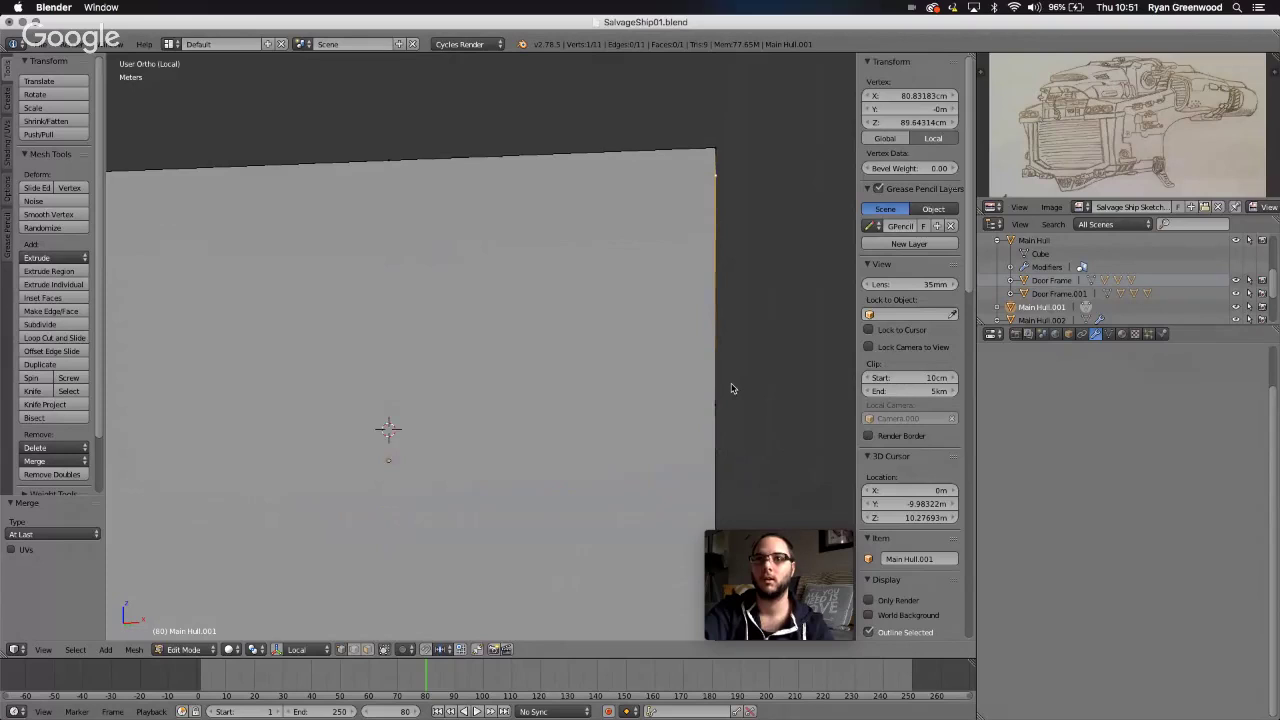
pyautogui.keyDown('shift'); pyautogui.hscroll(2, 757, 429); pyautogui.keyUp('shift')
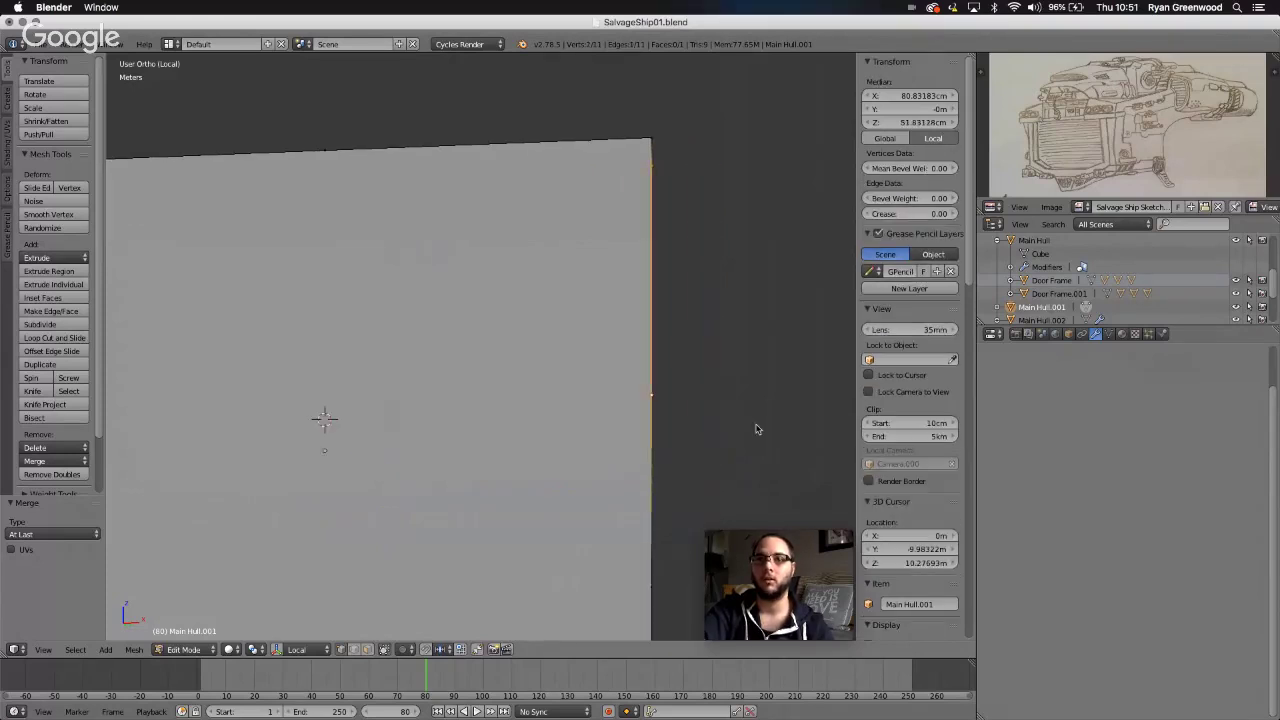
pyautogui.keyDown('shift'); pyautogui.scroll(-2, 757, 429); pyautogui.keyUp('shift')
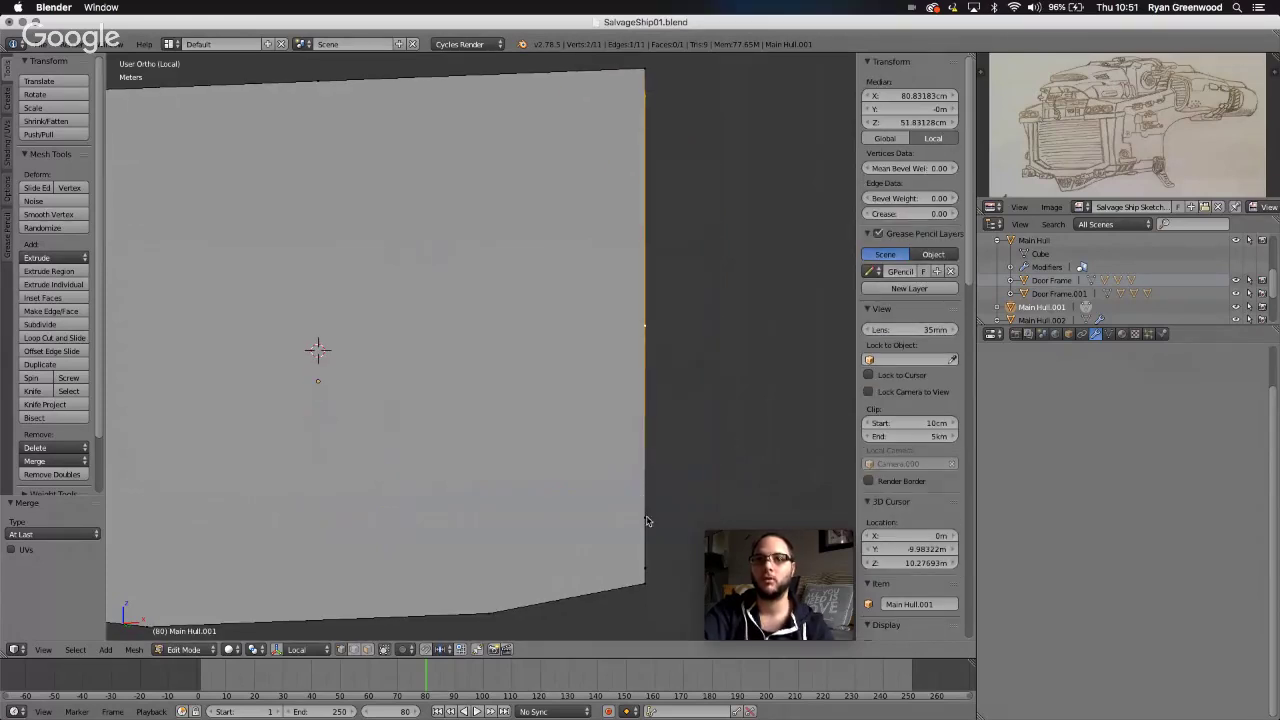
pyautogui.keyDown('shift'); pyautogui.rightClick(646, 576); pyautogui.keyUp('shift')
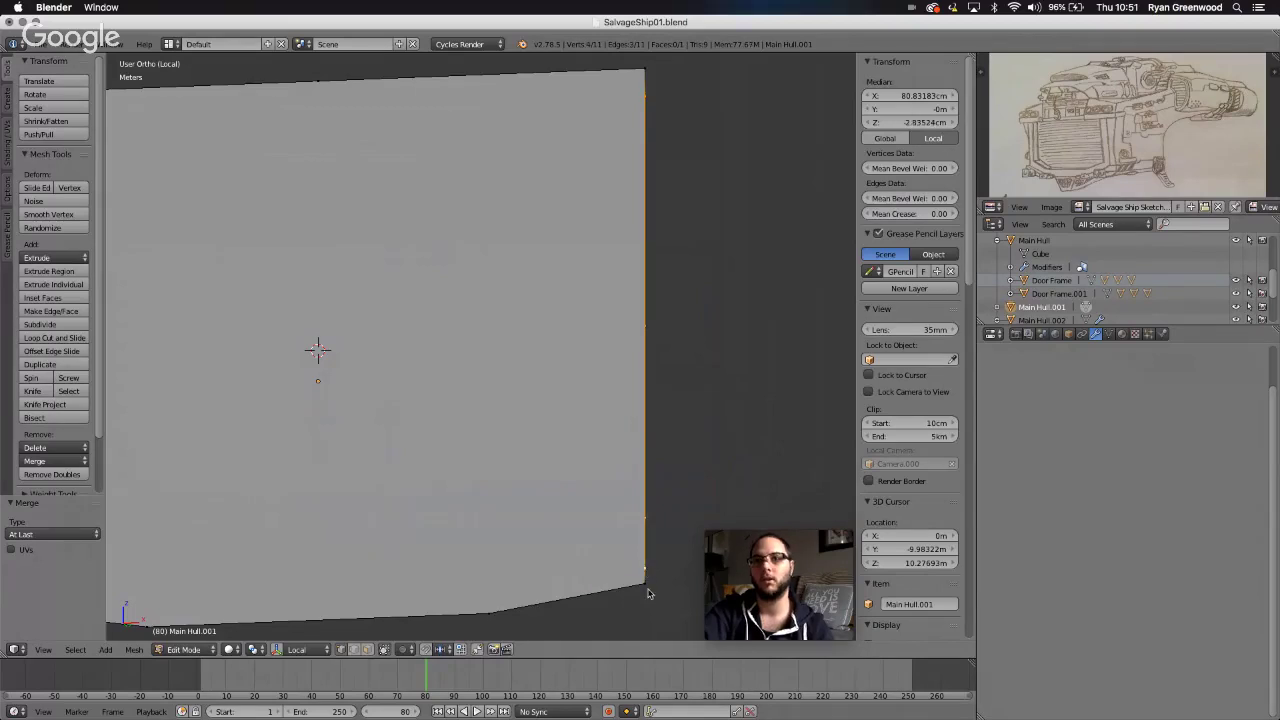
pyautogui.keyDown('shift'); pyautogui.rightClick(647, 590); pyautogui.keyUp('shift')
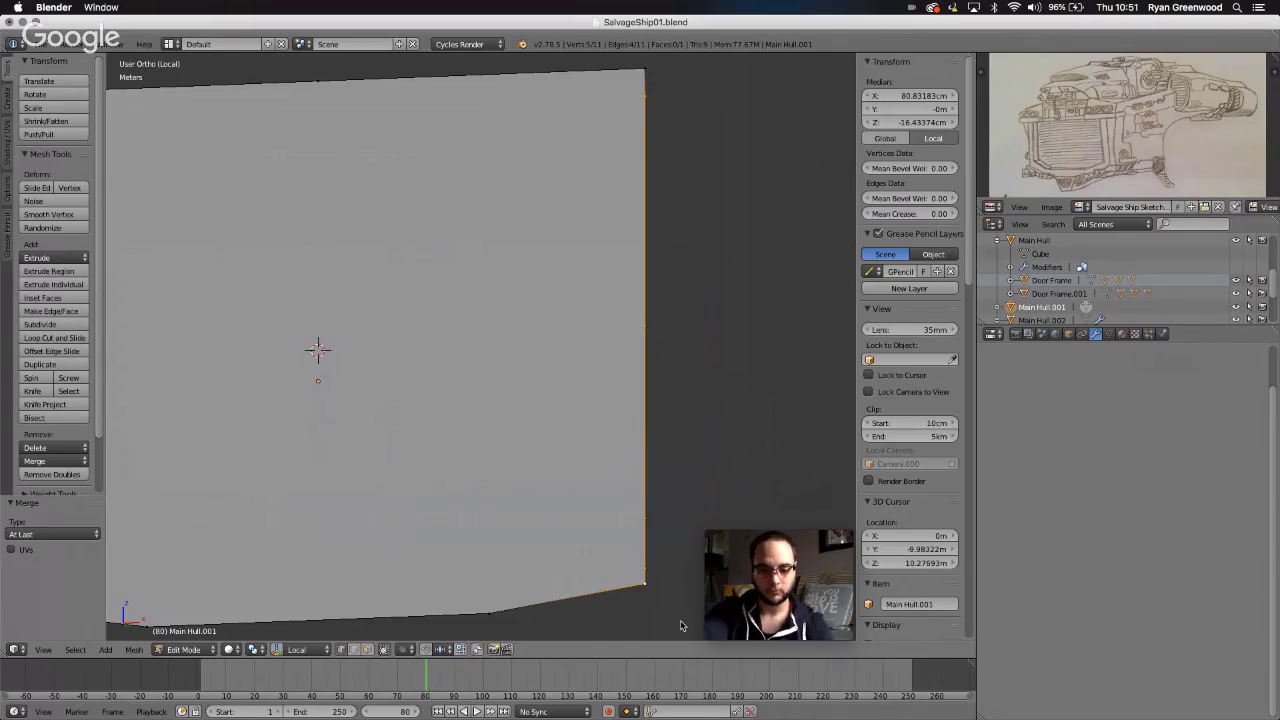
pyautogui.hotkey('alt', 'm')
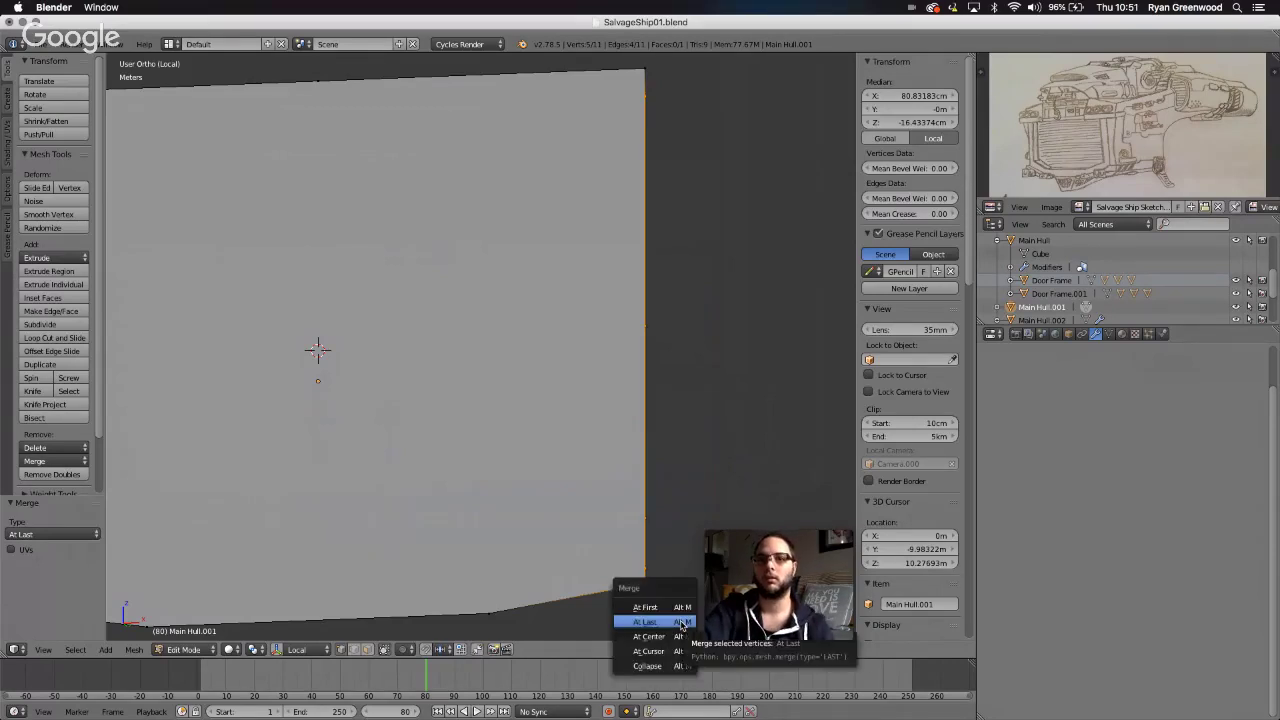
pyautogui.click(681, 622)
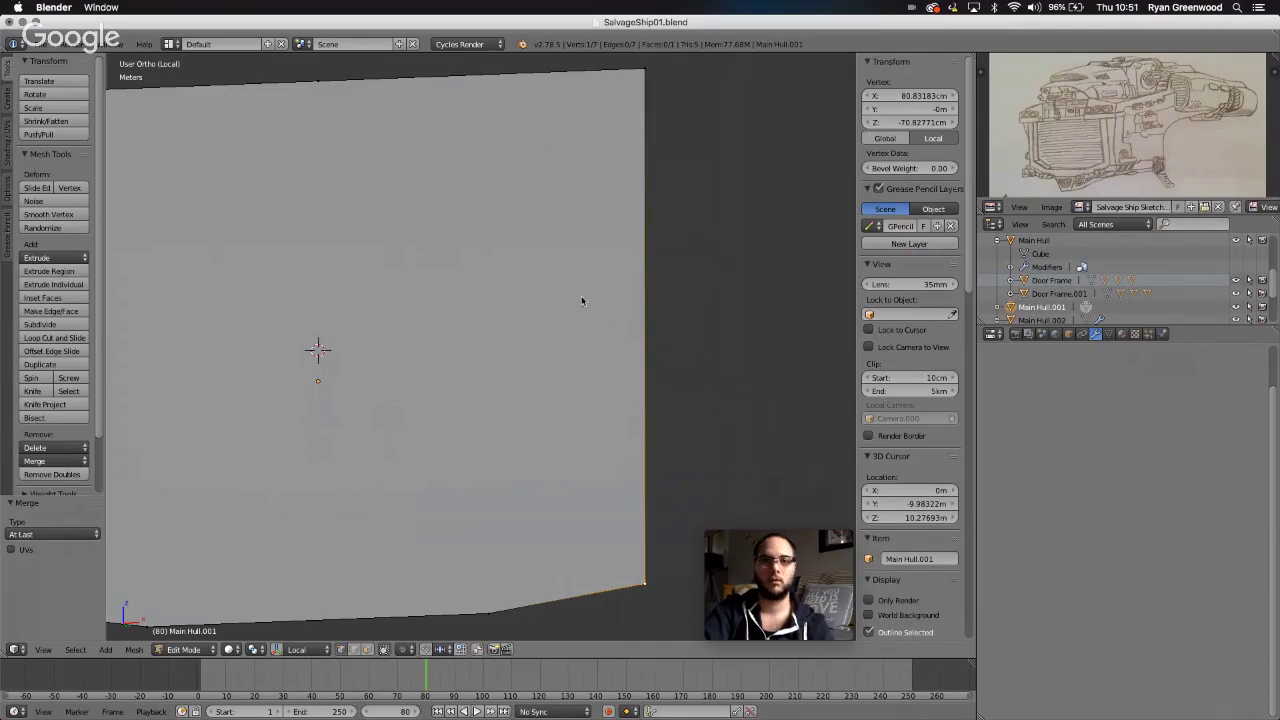
# - Merge the middle vertex of the door's top edge into the top-right corner using At Last, and check the whole outline
pyautogui.scroll(3, 469, 303)
pyautogui.scroll(-3, 469, 303)
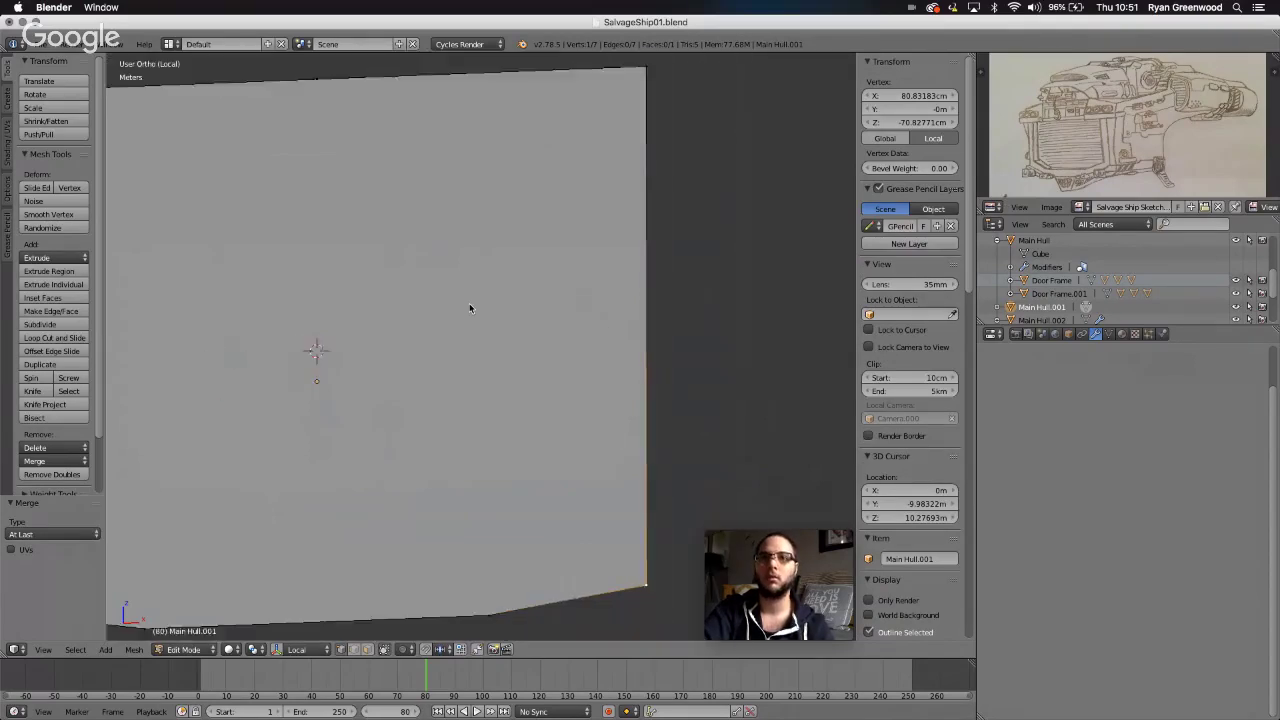
pyautogui.rightClick(325, 101)
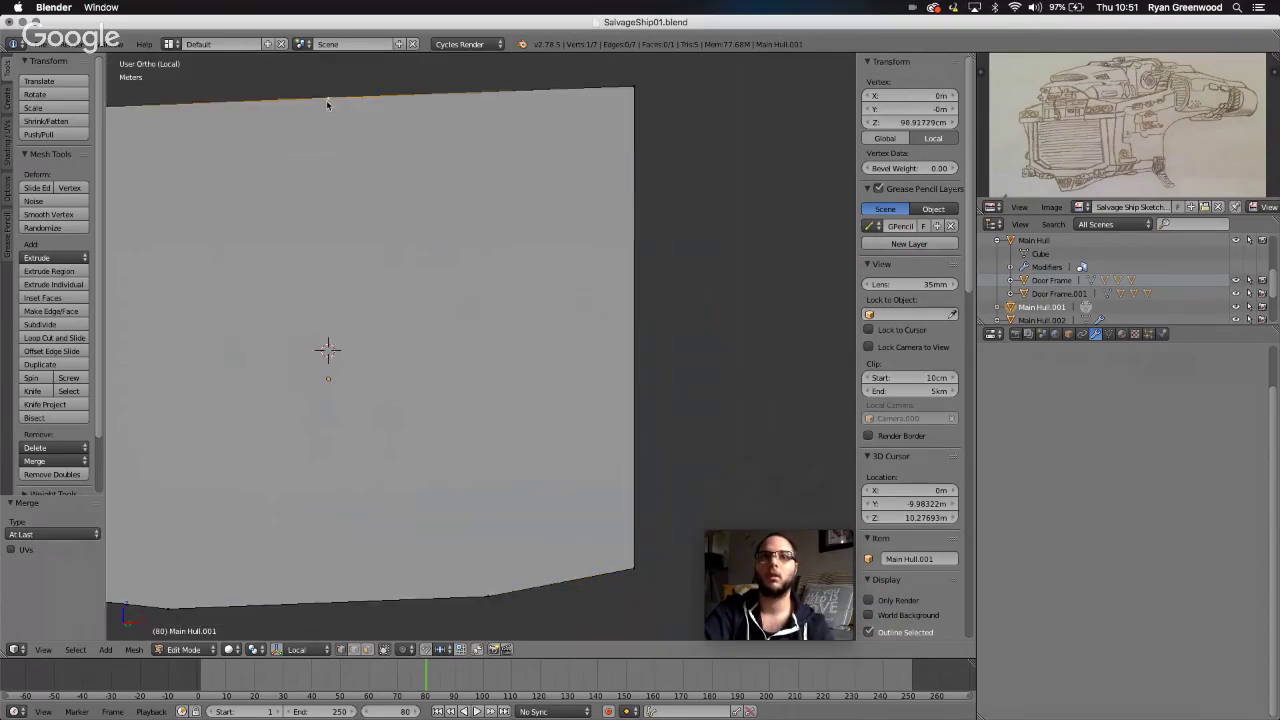
pyautogui.keyDown('shift'); pyautogui.rightClick(631, 87); pyautogui.keyUp('shift')
pyautogui.hotkey('alt', 'm')
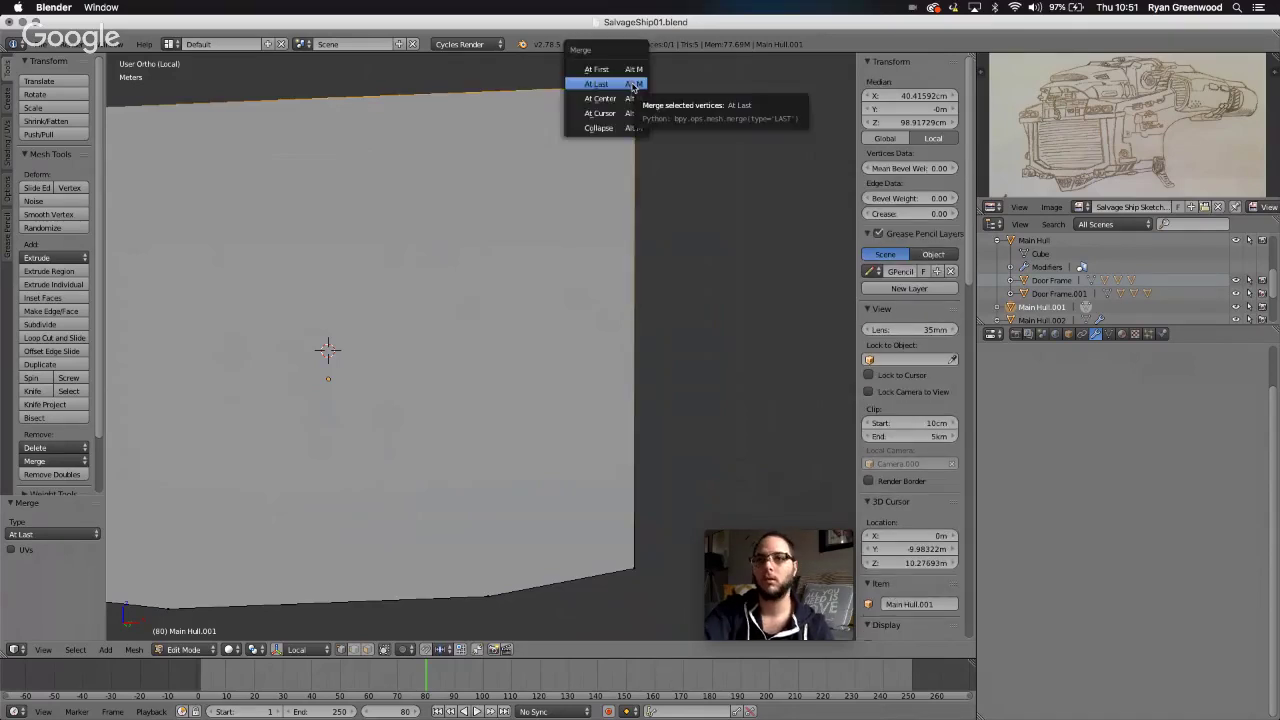
pyautogui.click(598, 84)
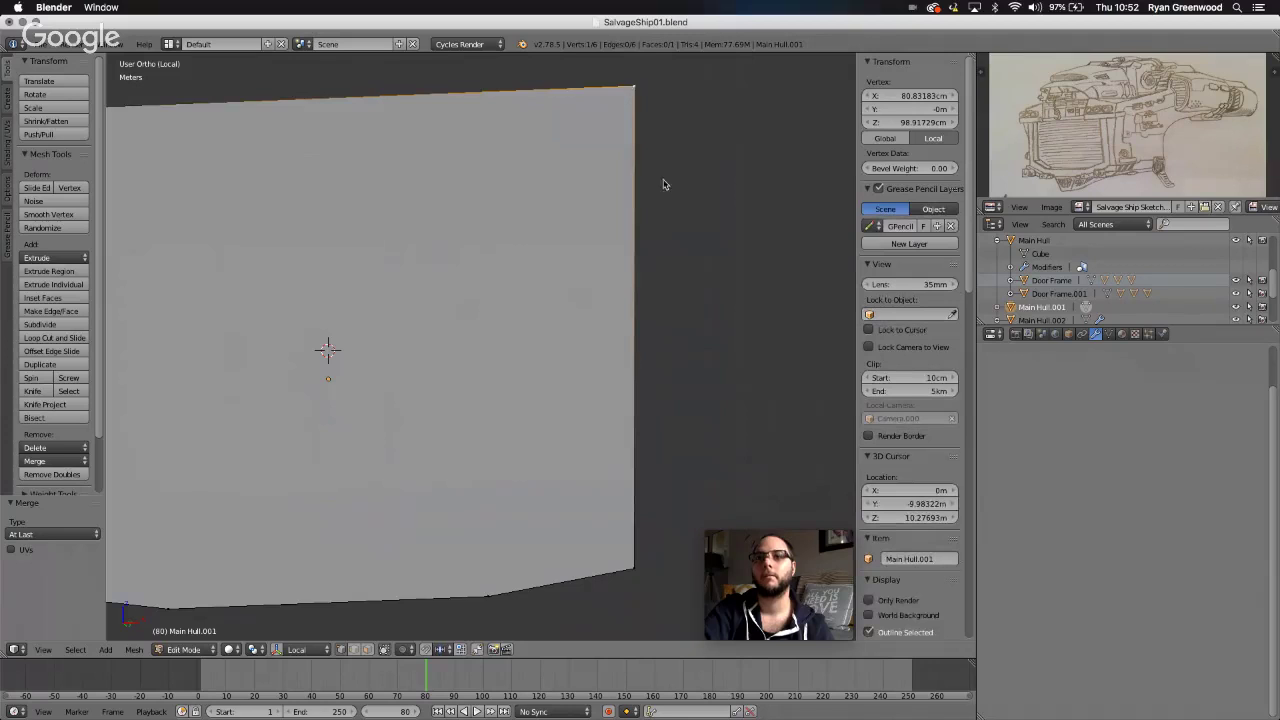
pyautogui.hscroll(-2, 522, 440)
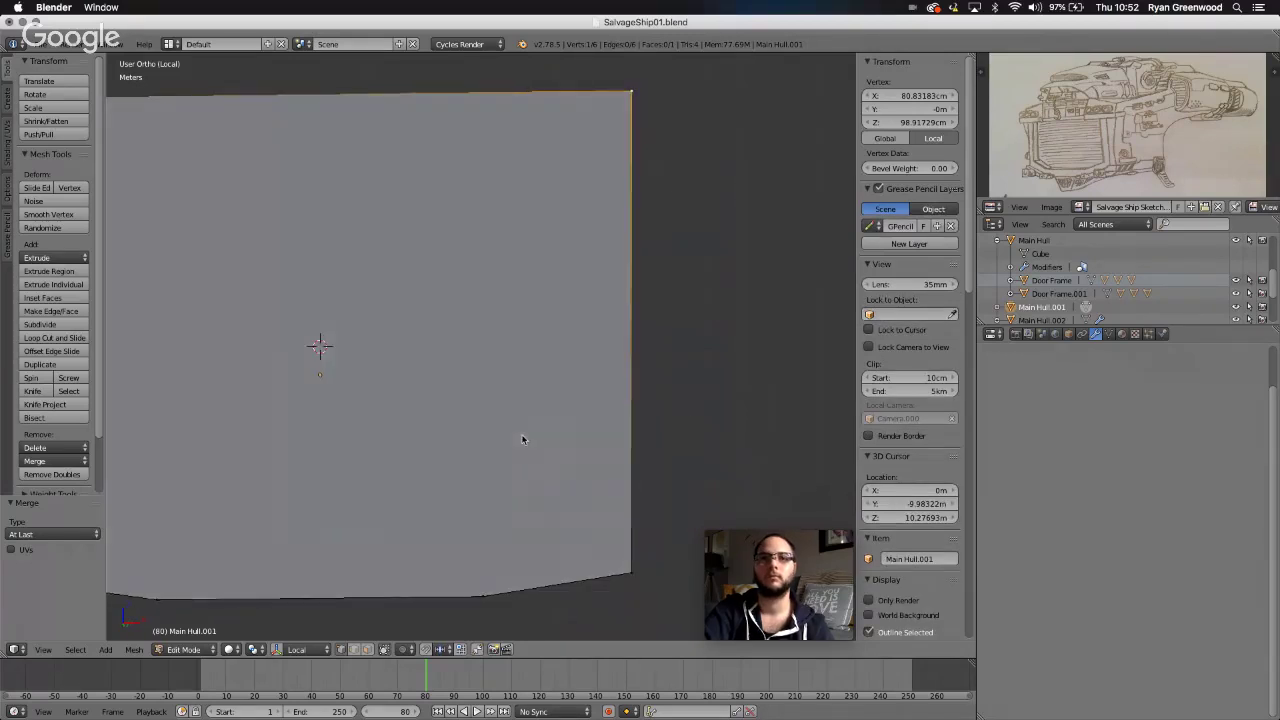
pyautogui.scroll(2, 522, 440)
pyautogui.scroll(-2, 522, 439)
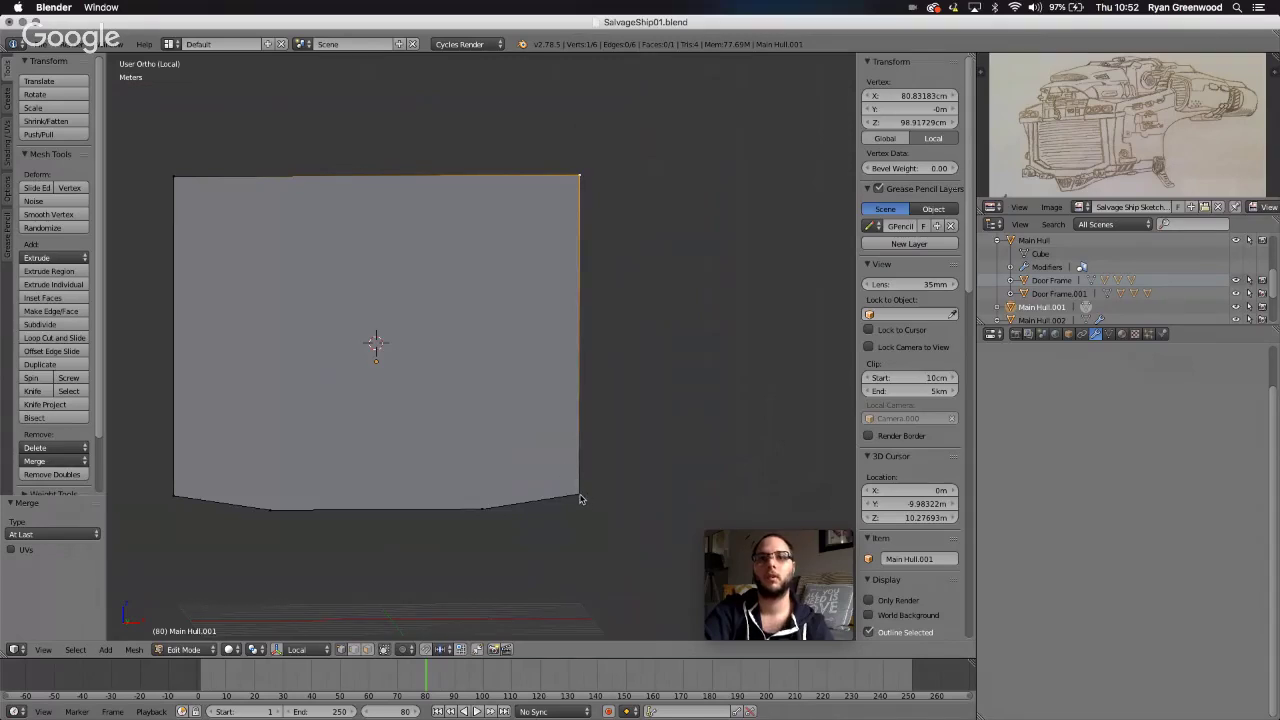
# - Select the remaining corner vertices of the door outline one after another to check the cleaned-up panel
pyautogui.rightClick(484, 512)
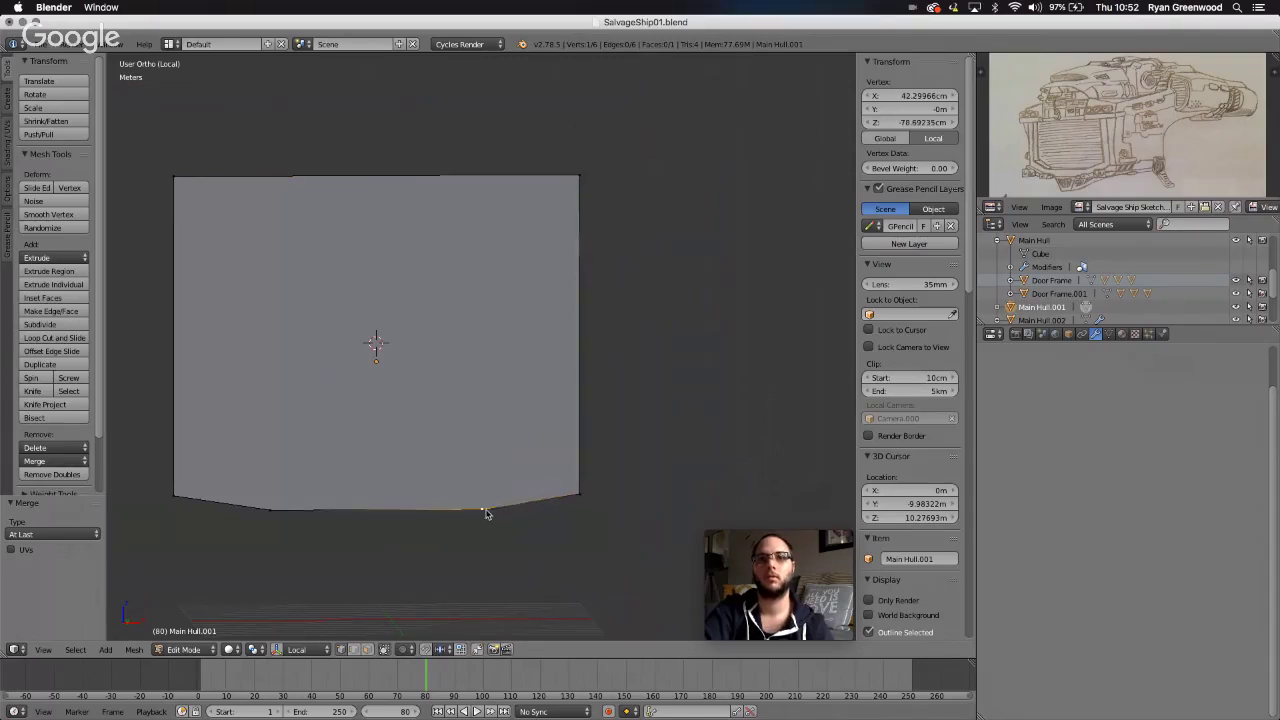
pyautogui.rightClick(272, 513)
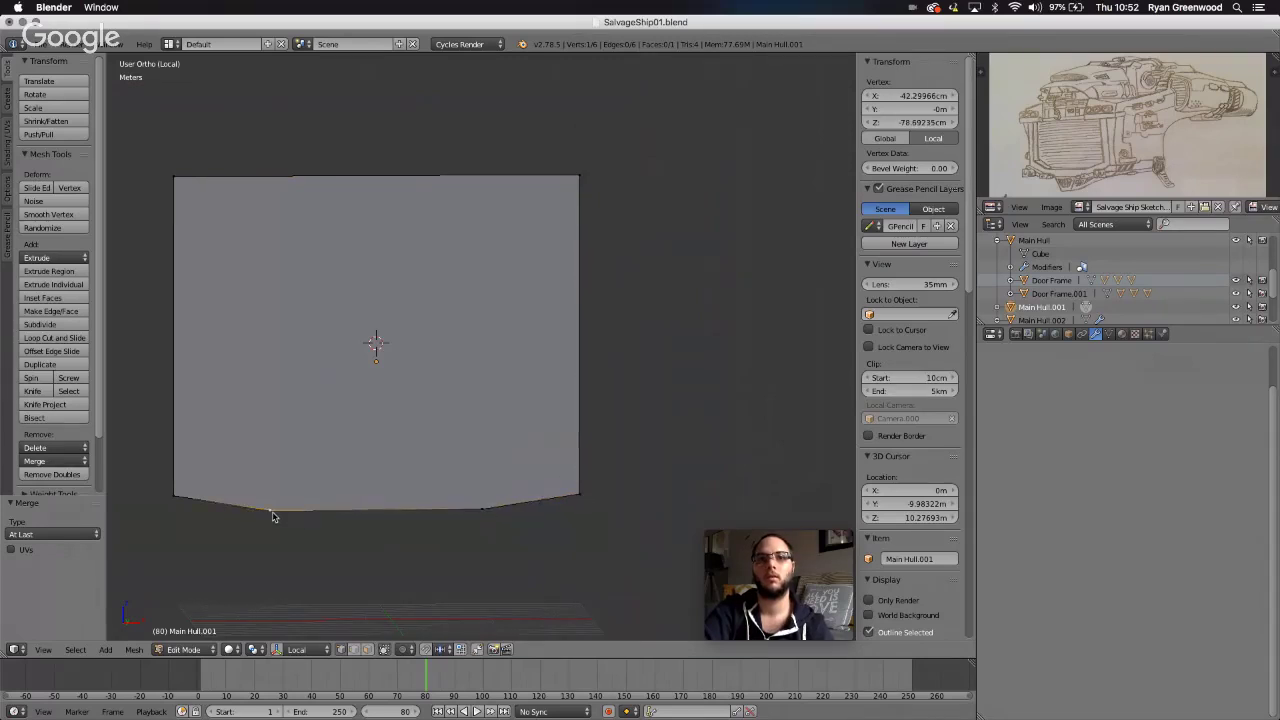
pyautogui.rightClick(177, 497)
pyautogui.rightClick(178, 177)
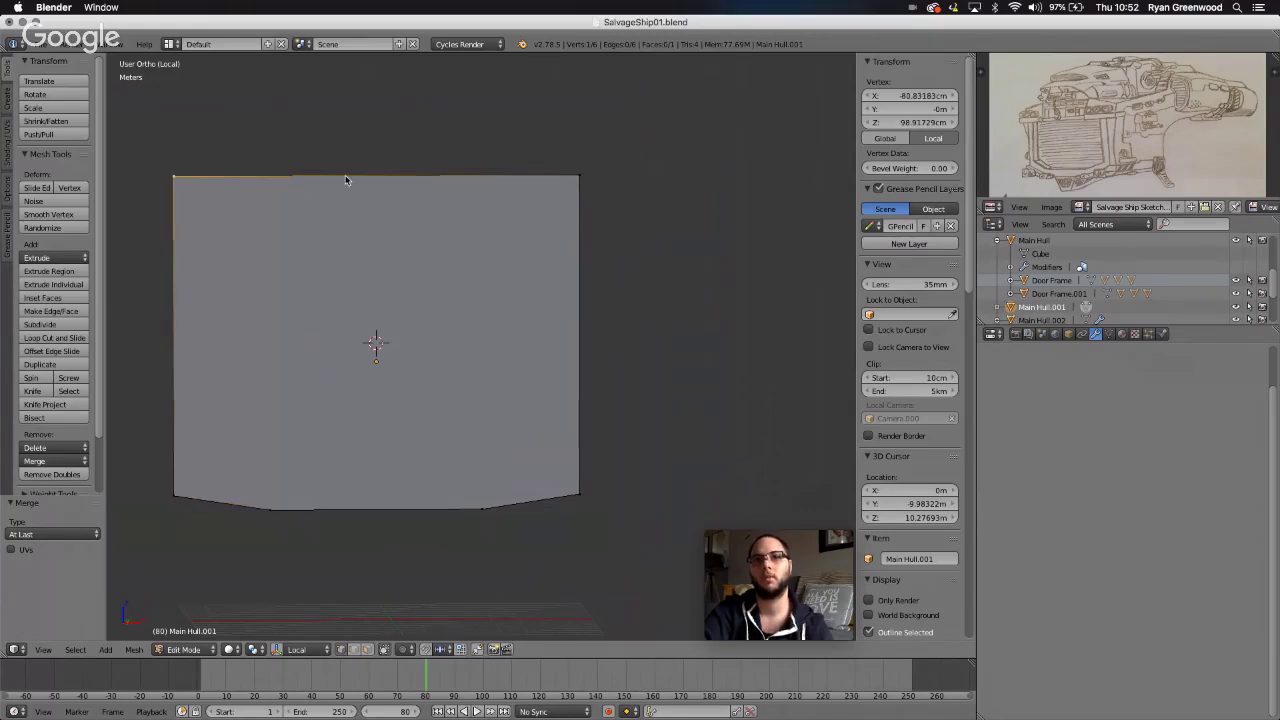
pyautogui.moveTo(455, 245); pyautogui.dragTo(381, 343, button='middle')
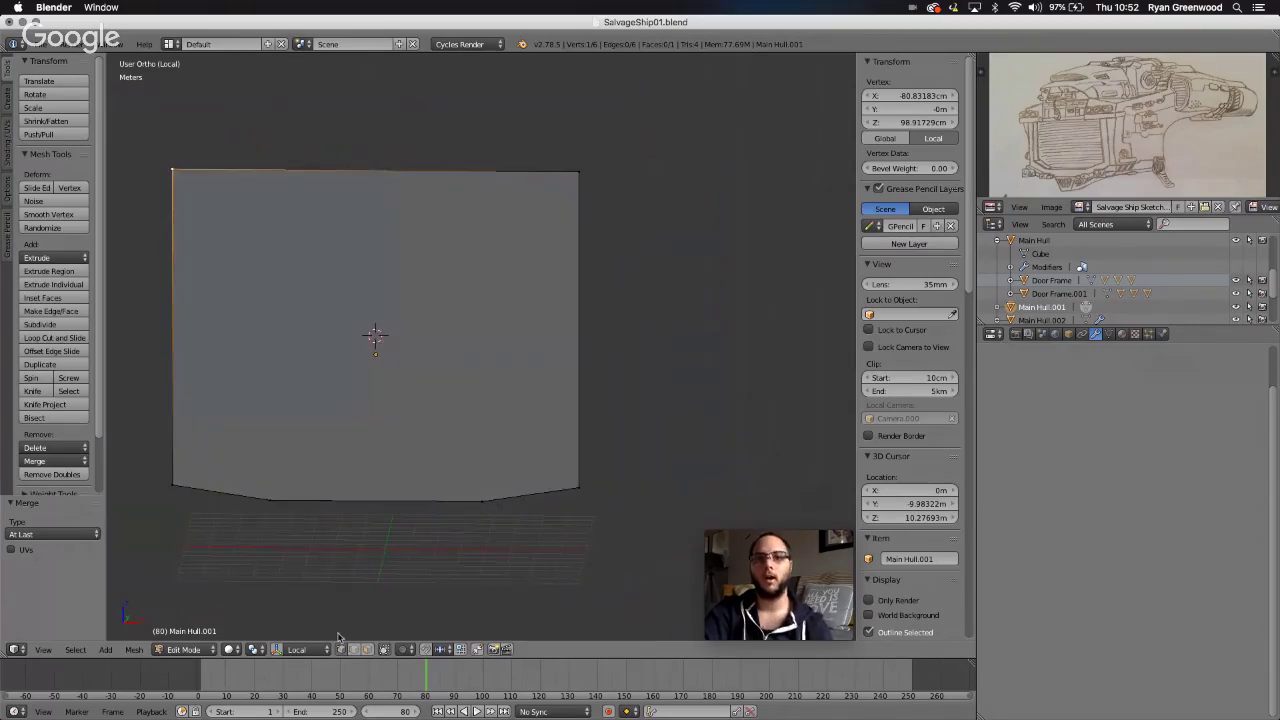
# - In face selection mode, try subdividing the whole door face with one cut and inspect the panel from the side
pyautogui.press('a')
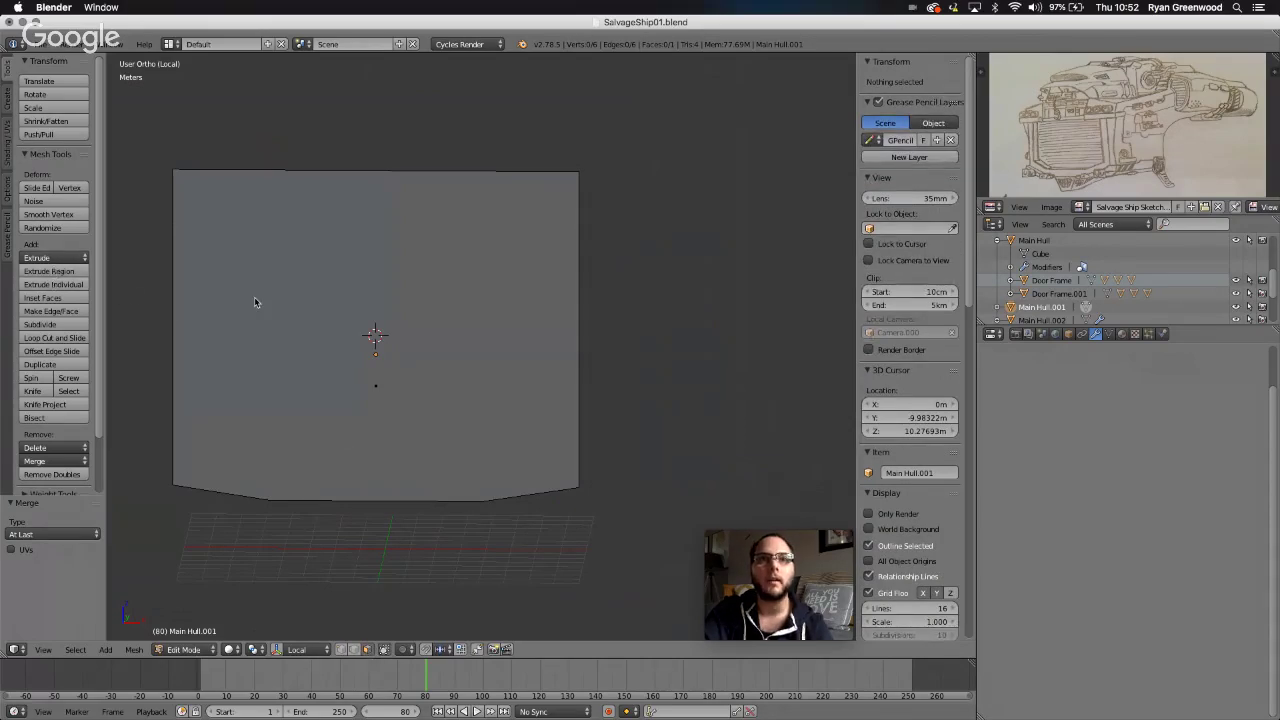
pyautogui.press('a')
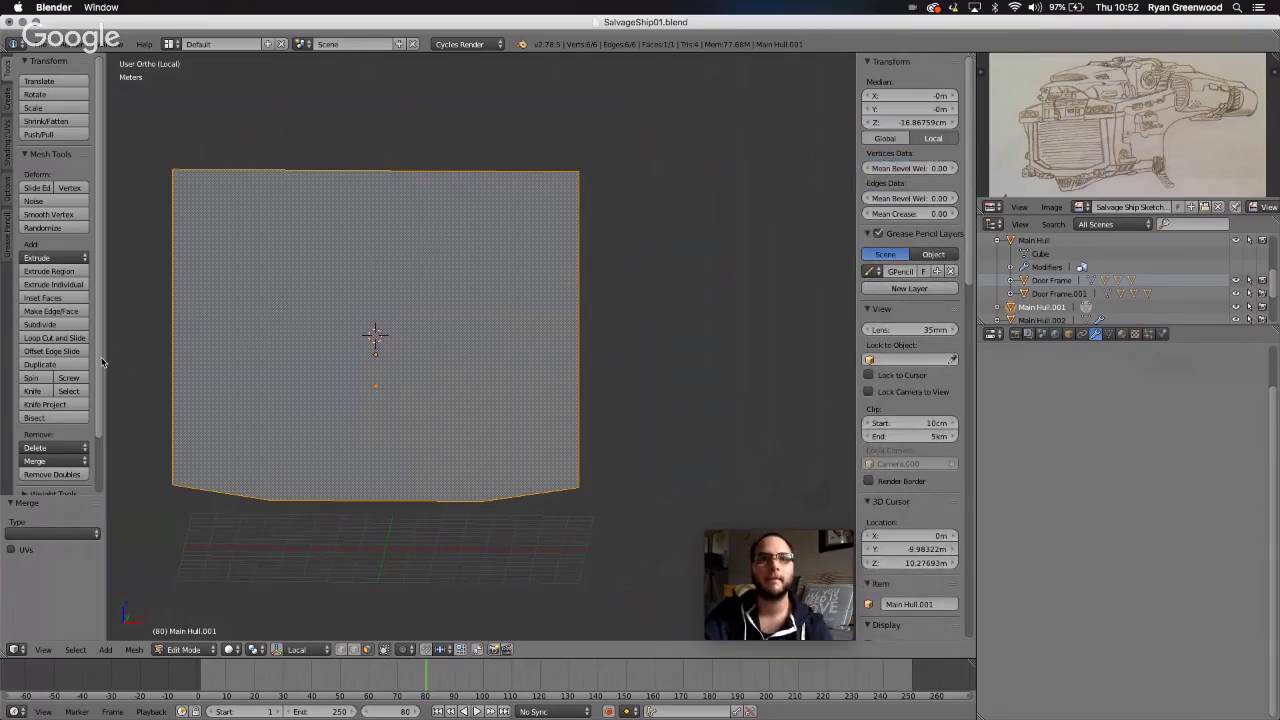
pyautogui.scroll(-3, 99, 364)
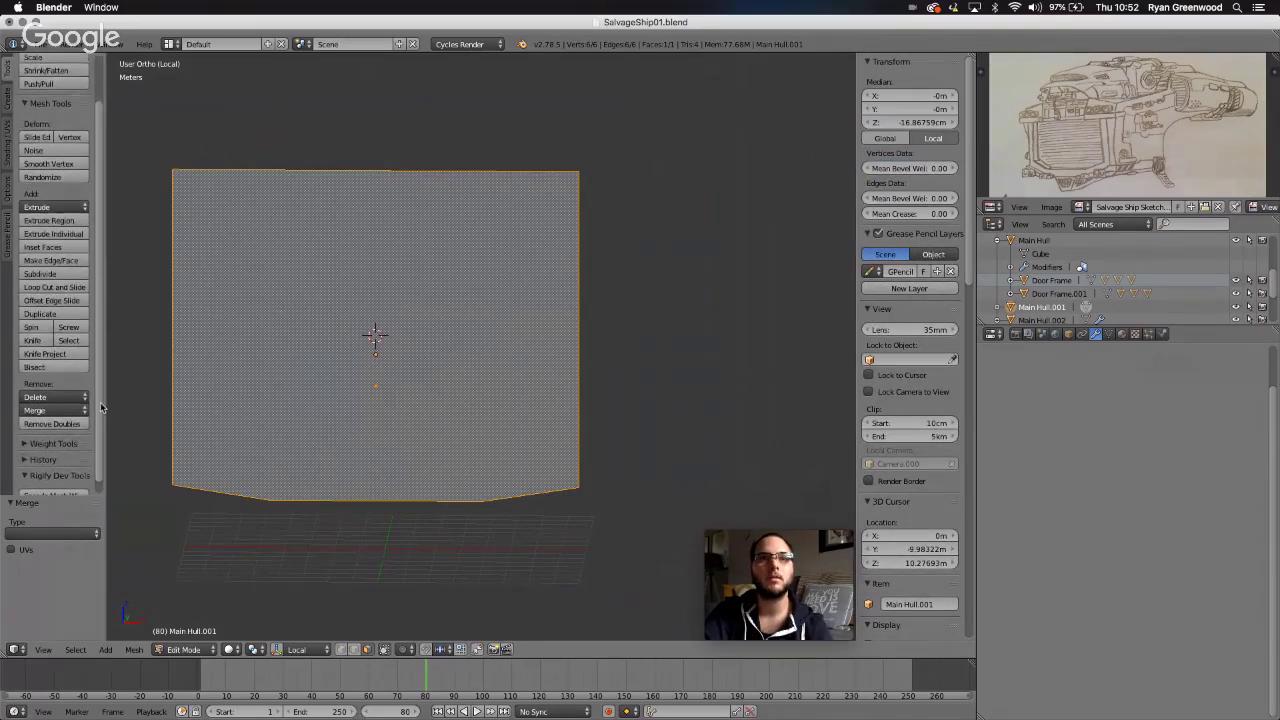
pyautogui.scroll(-2, 100, 420)
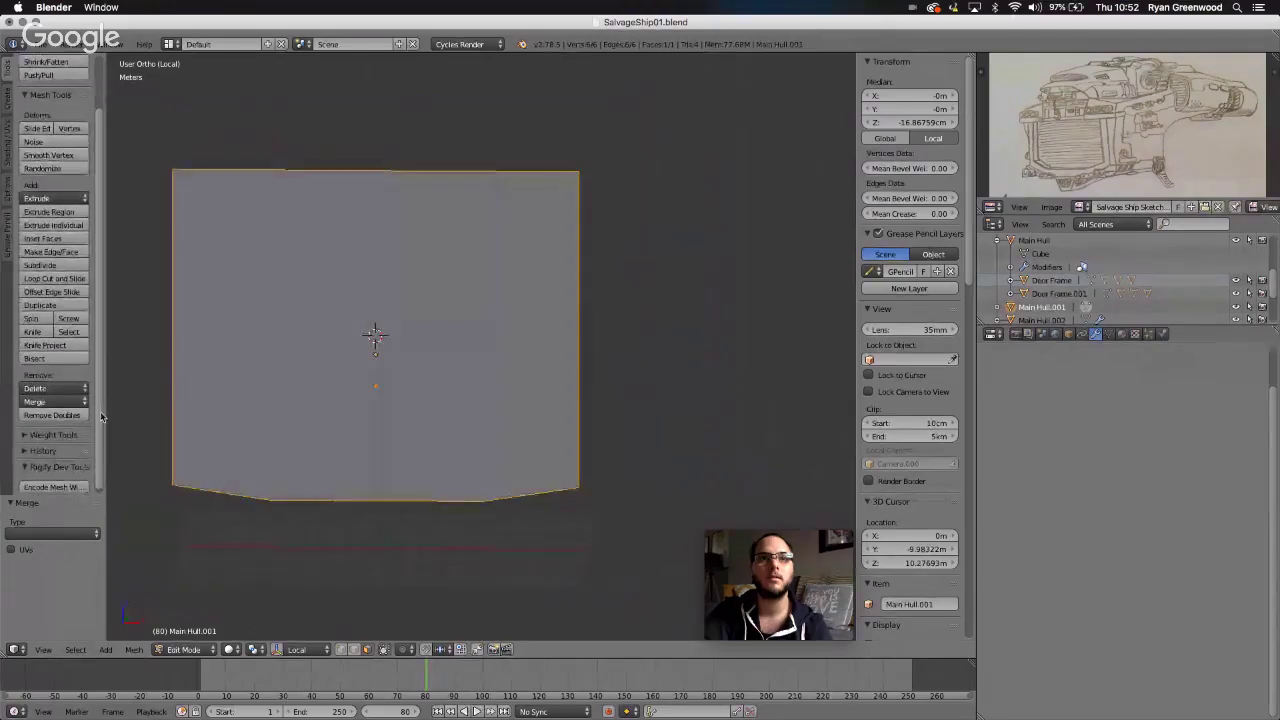
pyautogui.scroll(1, 96, 459)
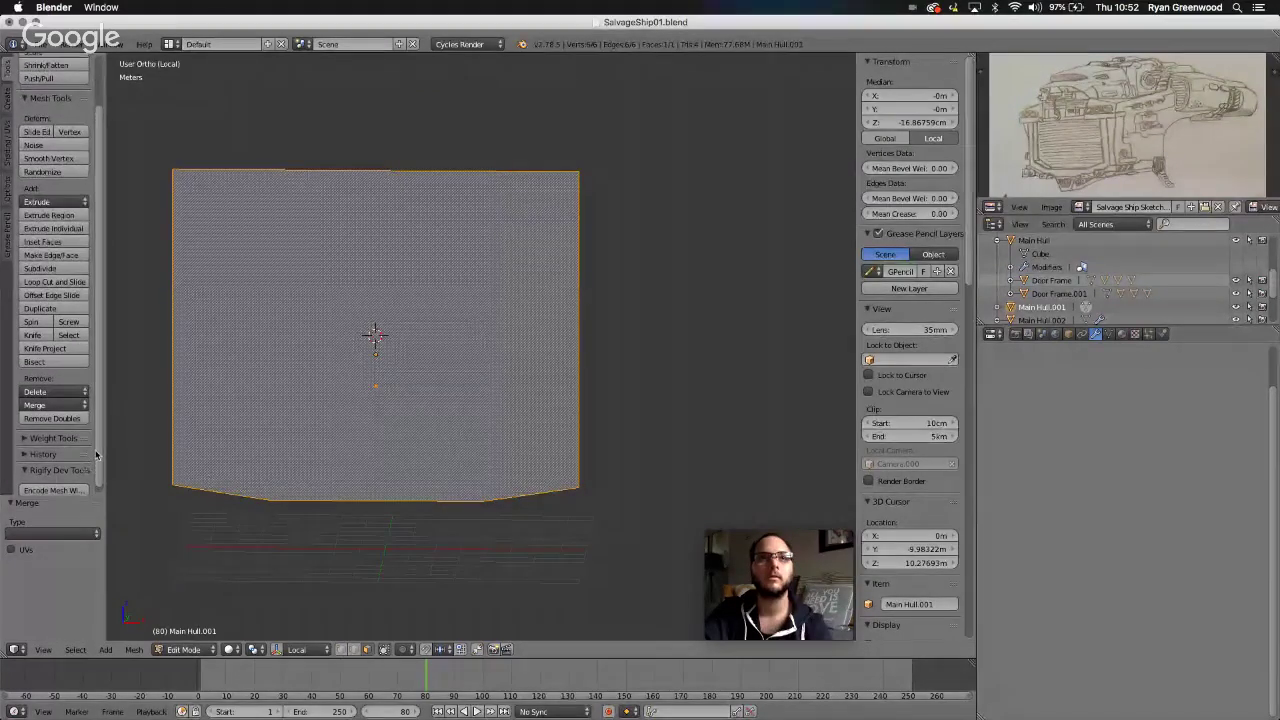
pyautogui.click(42, 268)
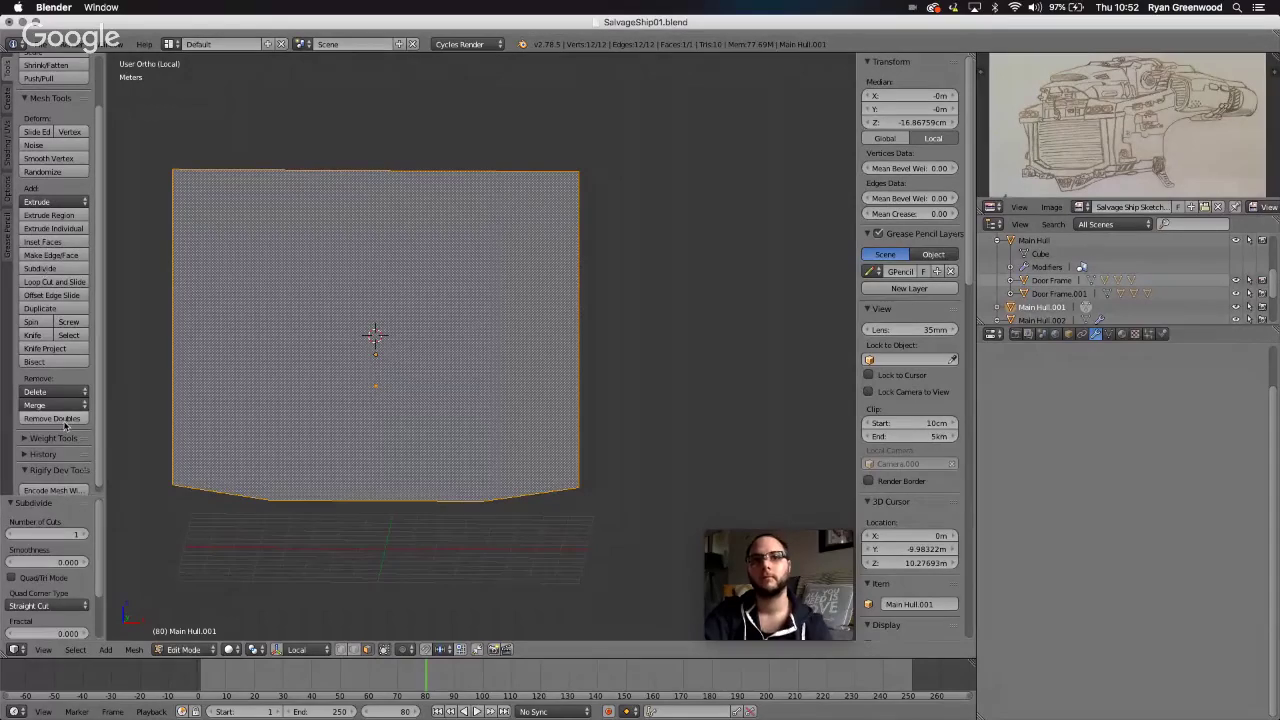
pyautogui.hscroll(8, 182, 512)
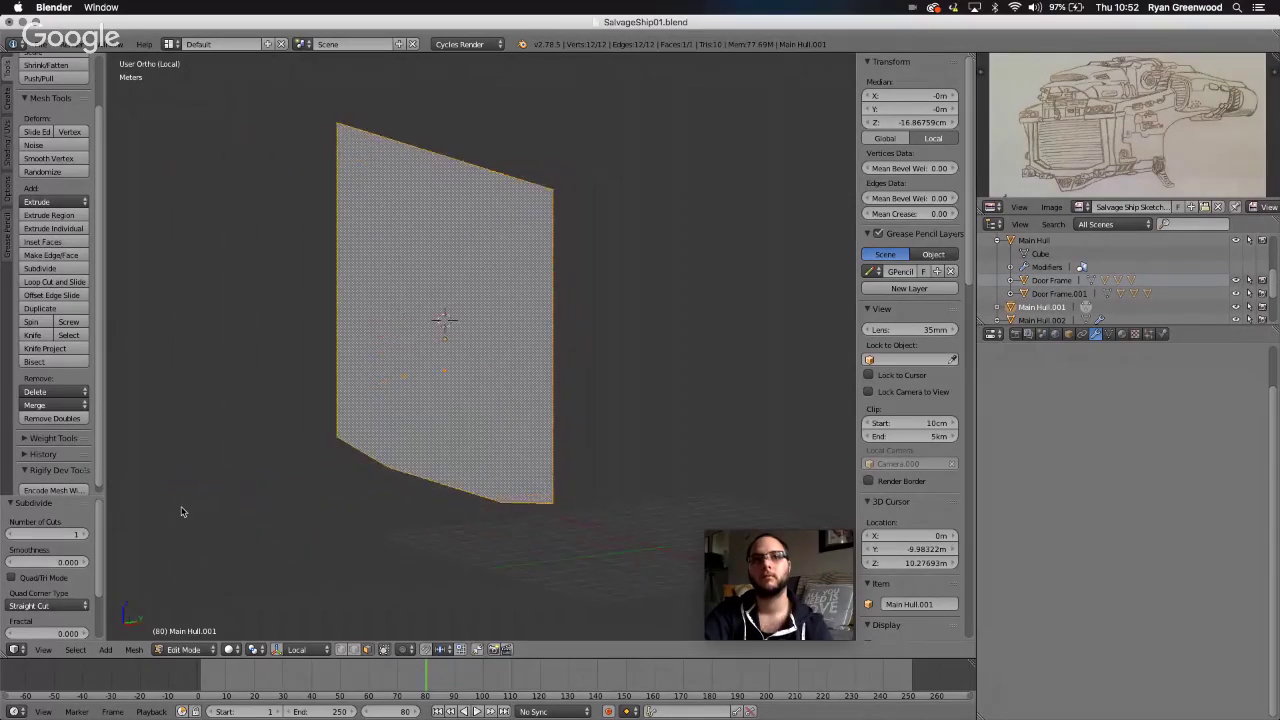
pyautogui.scroll(-2, 182, 512)
pyautogui.hscroll(-10, 181, 512)
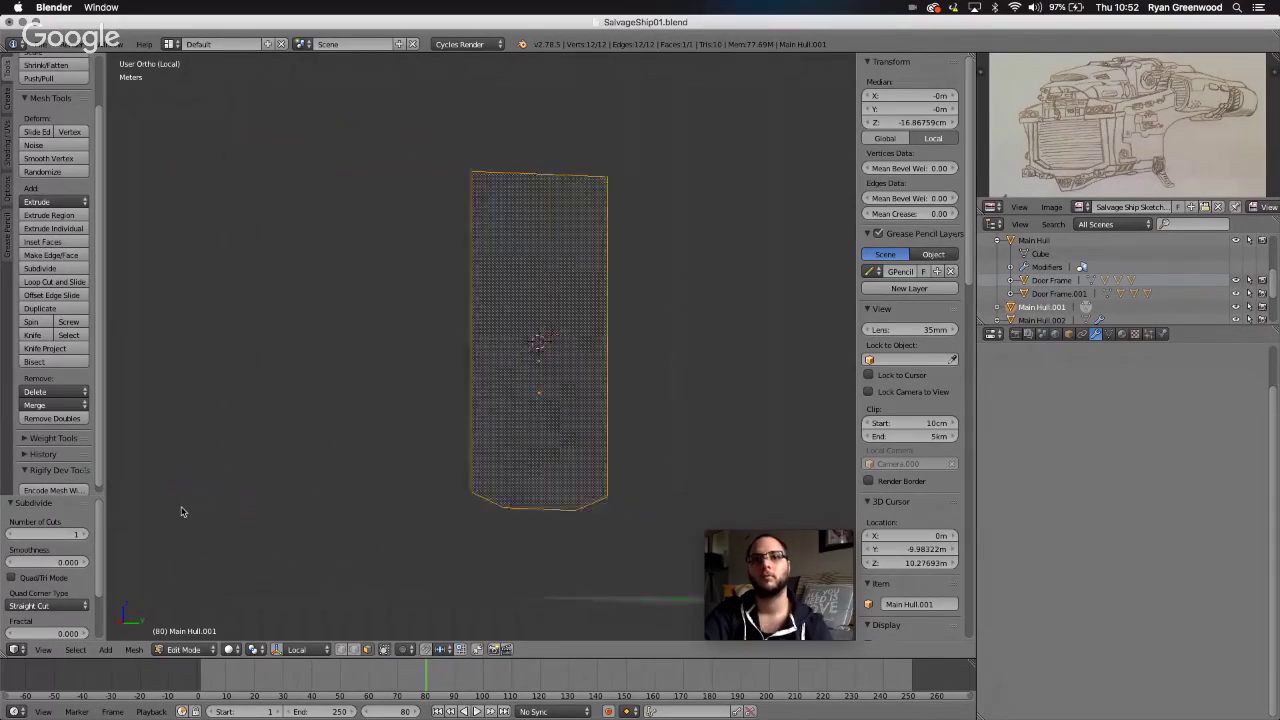
pyautogui.hscroll(-3, 181, 507)
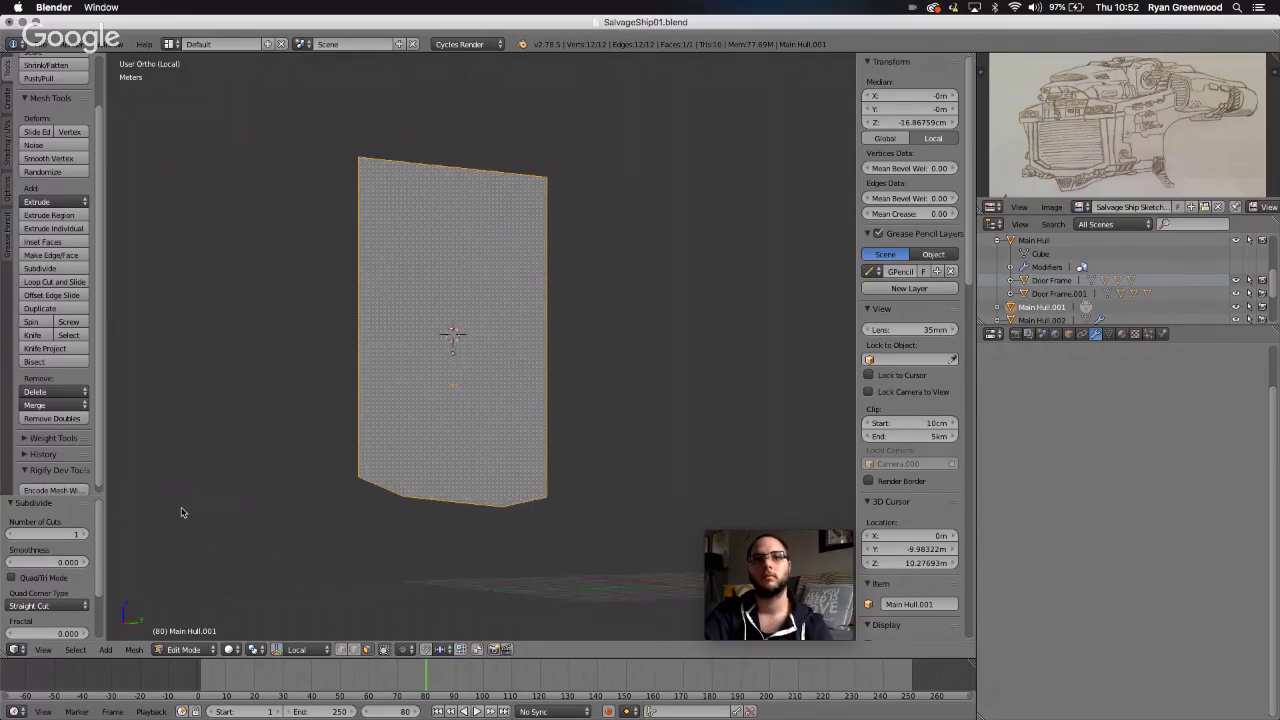
# - Try 2 subdivision cuts on the door, set the cuts back to 1, and undo the subdivision
pyautogui.click(85, 536)
pyautogui.hscroll(-5, 306, 540)
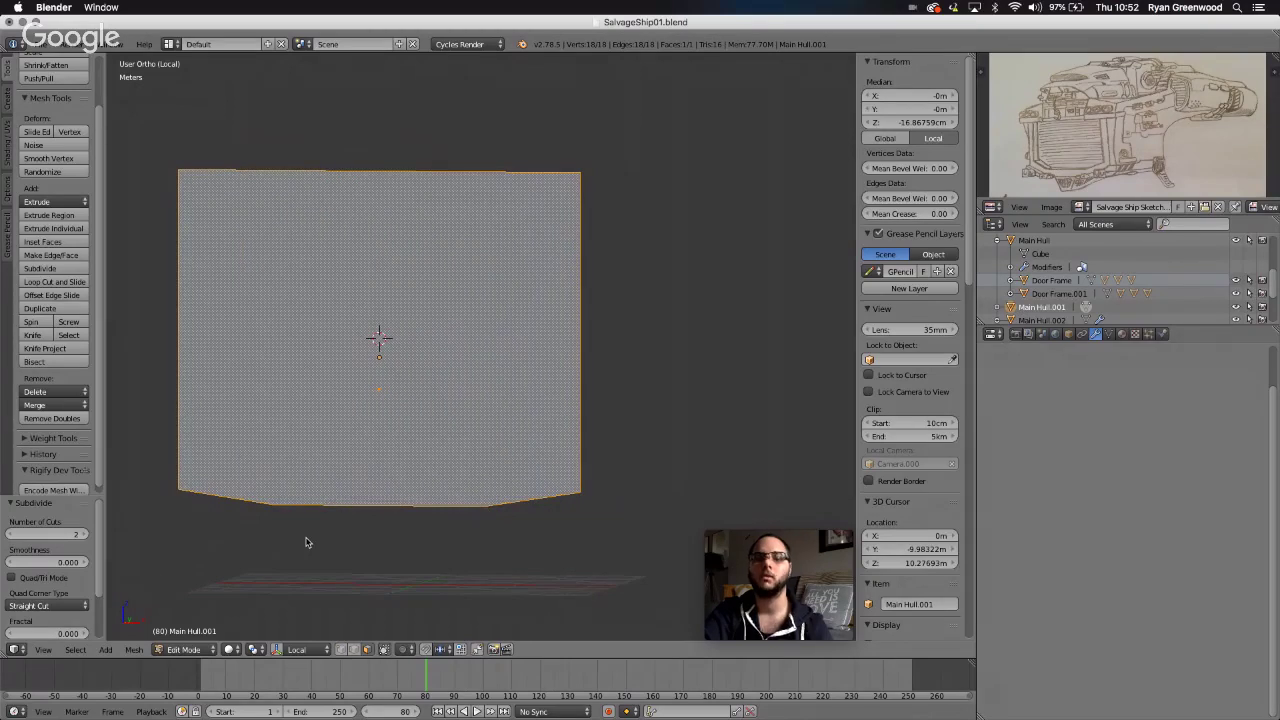
pyautogui.click(12, 536)
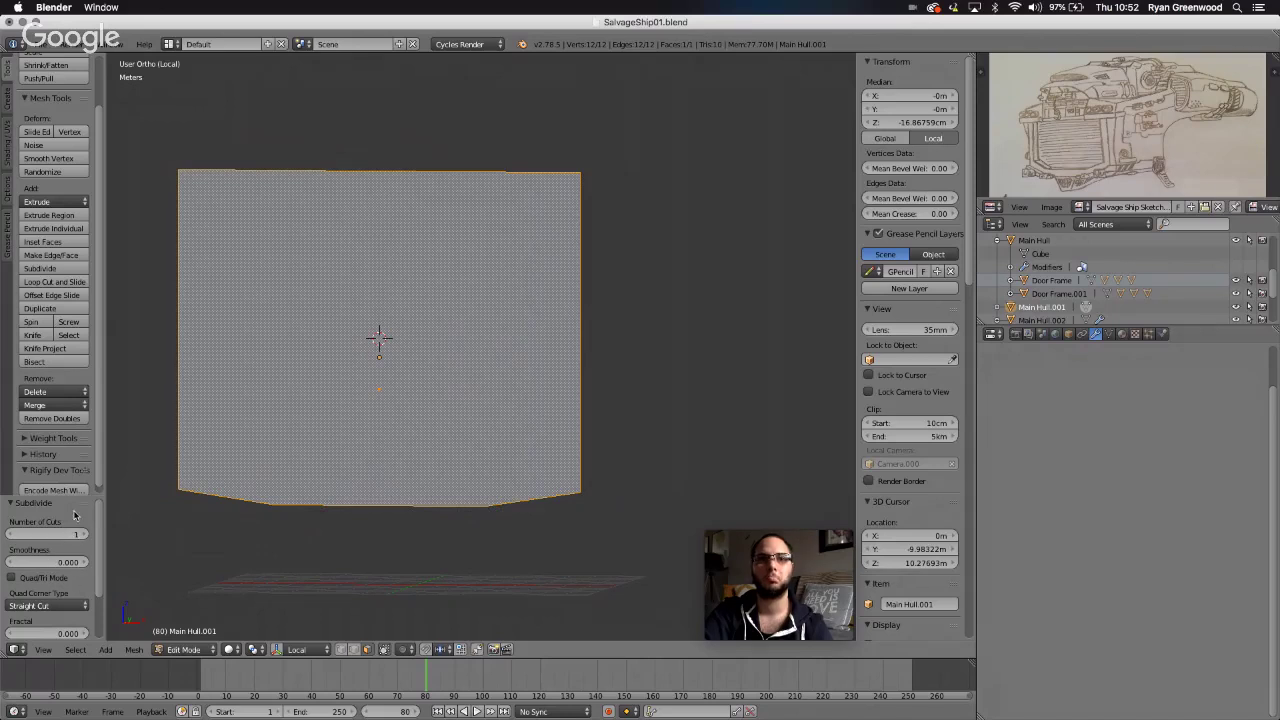
pyautogui.hotkey('ctrl', 'z')
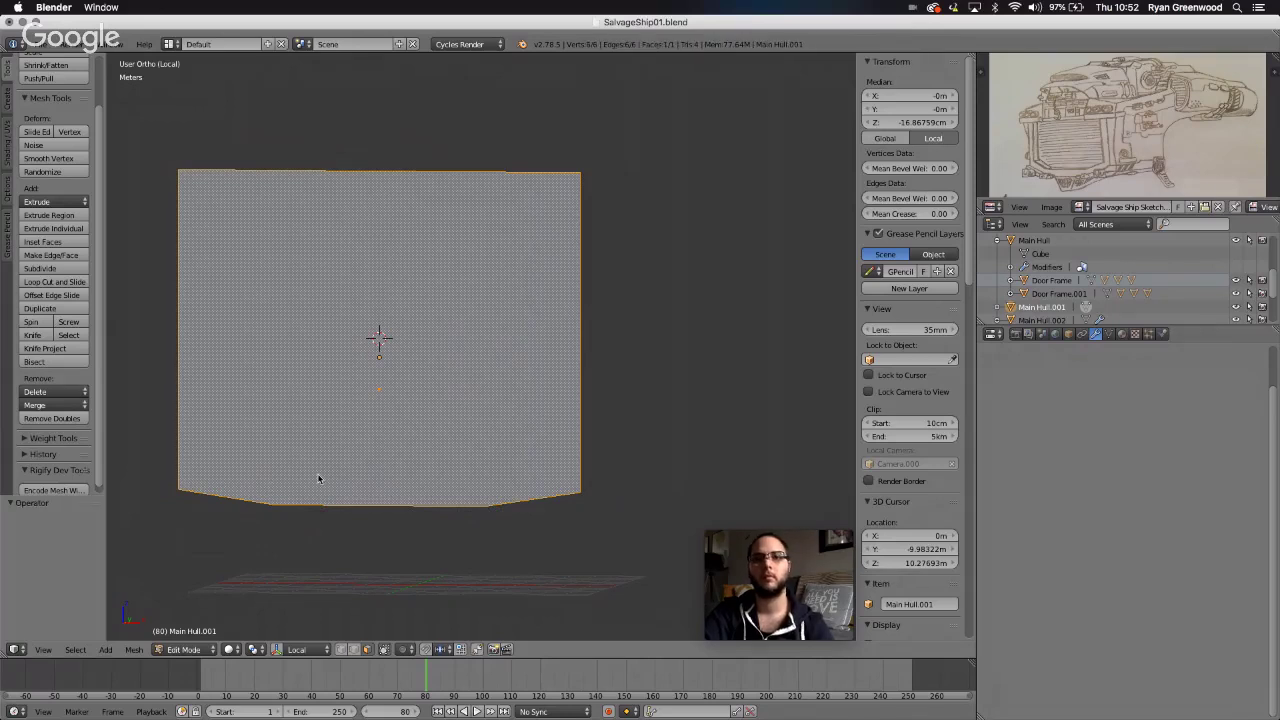
# - In edge selection mode, try subdividing the door with everything selected and again with nothing selected, undoing both attempts
pyautogui.click(355, 650)
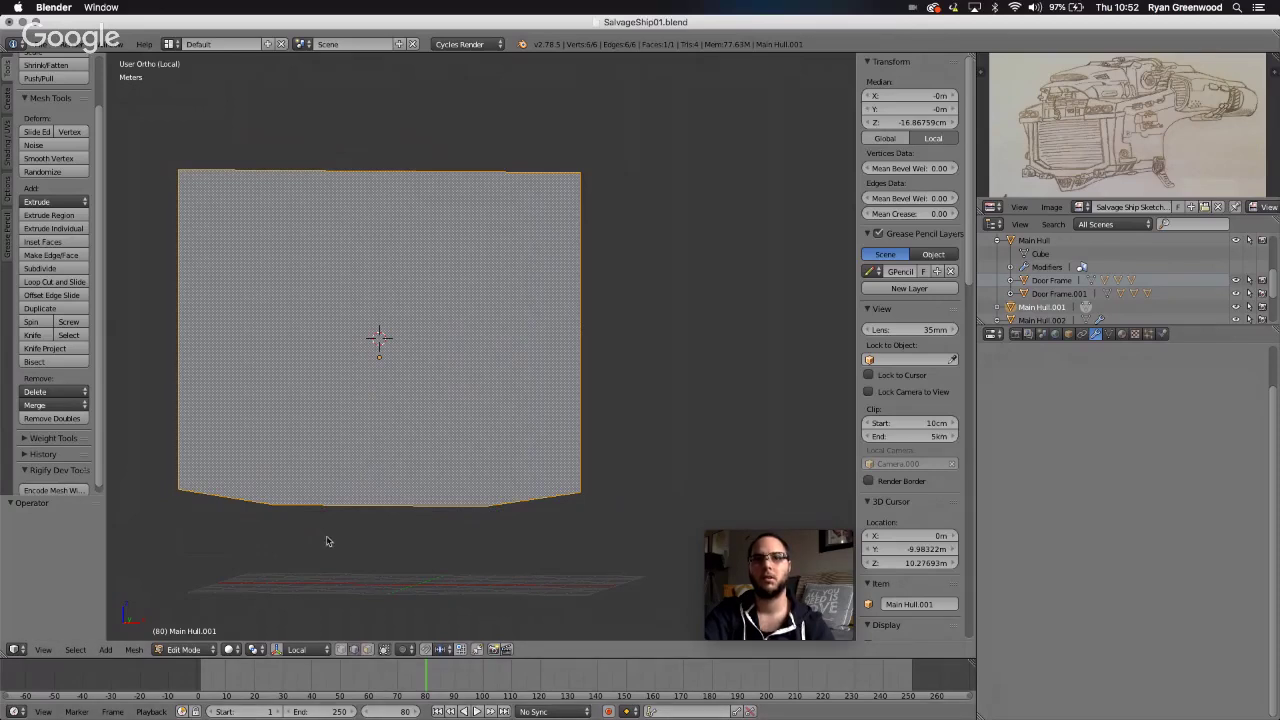
pyautogui.click(54, 270)
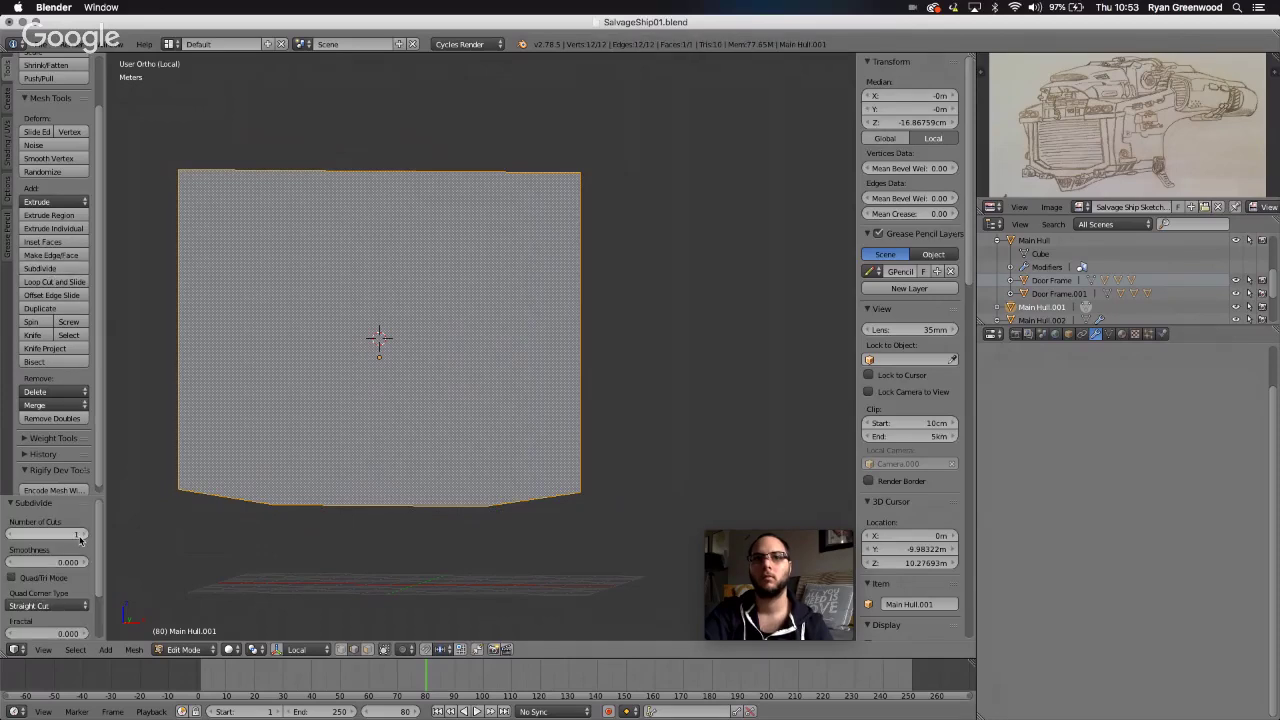
pyautogui.hotkey('ctrl', 'z')
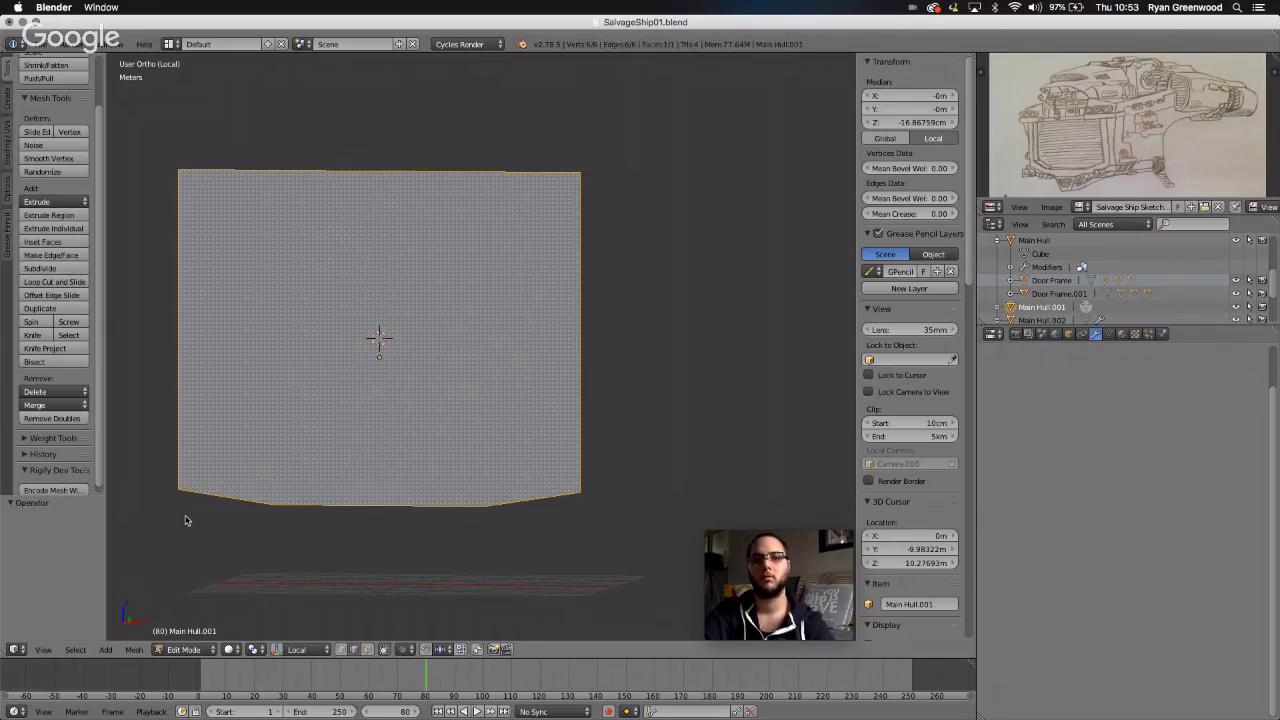
pyautogui.press('a')
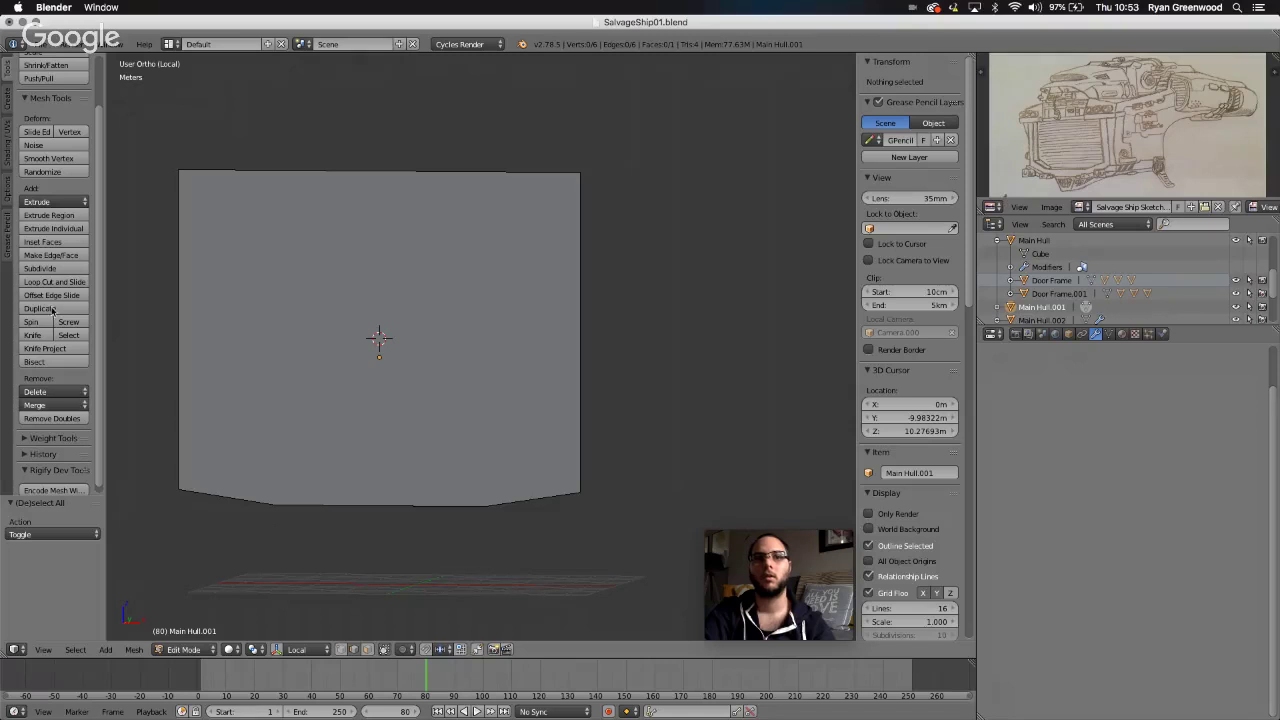
pyautogui.click(49, 269)
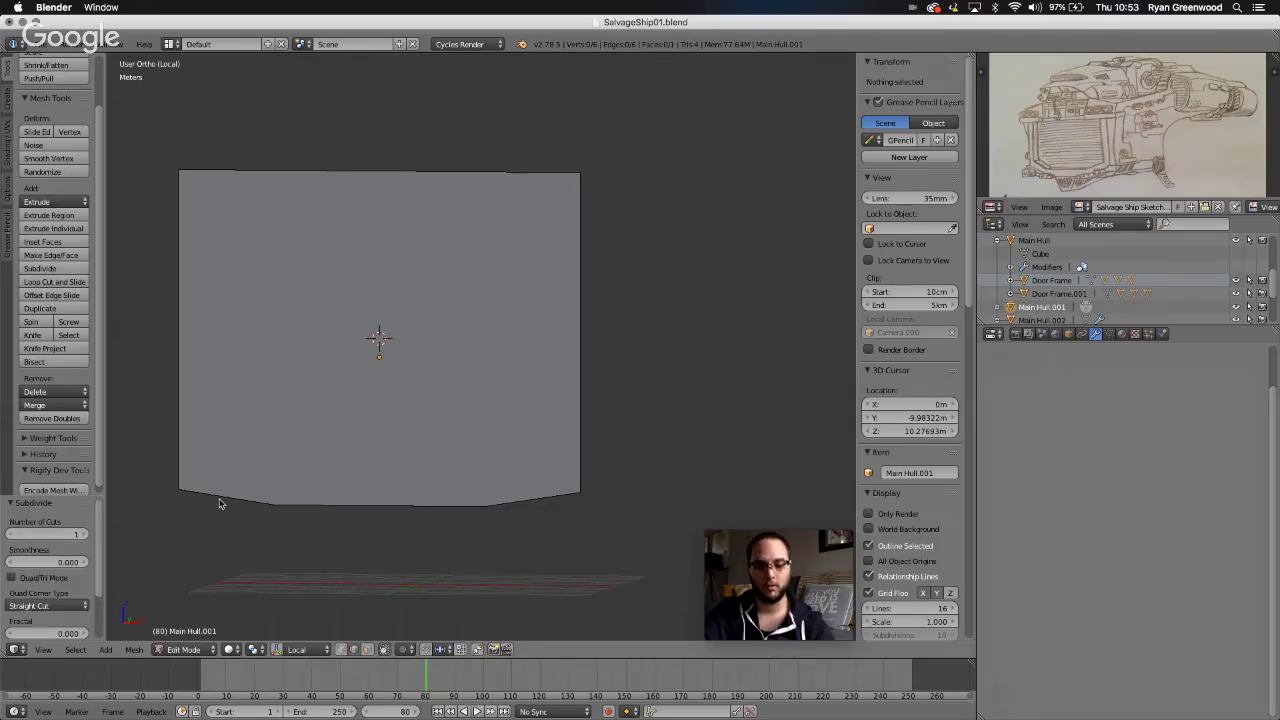
pyautogui.hotkey('ctrl', 'z')
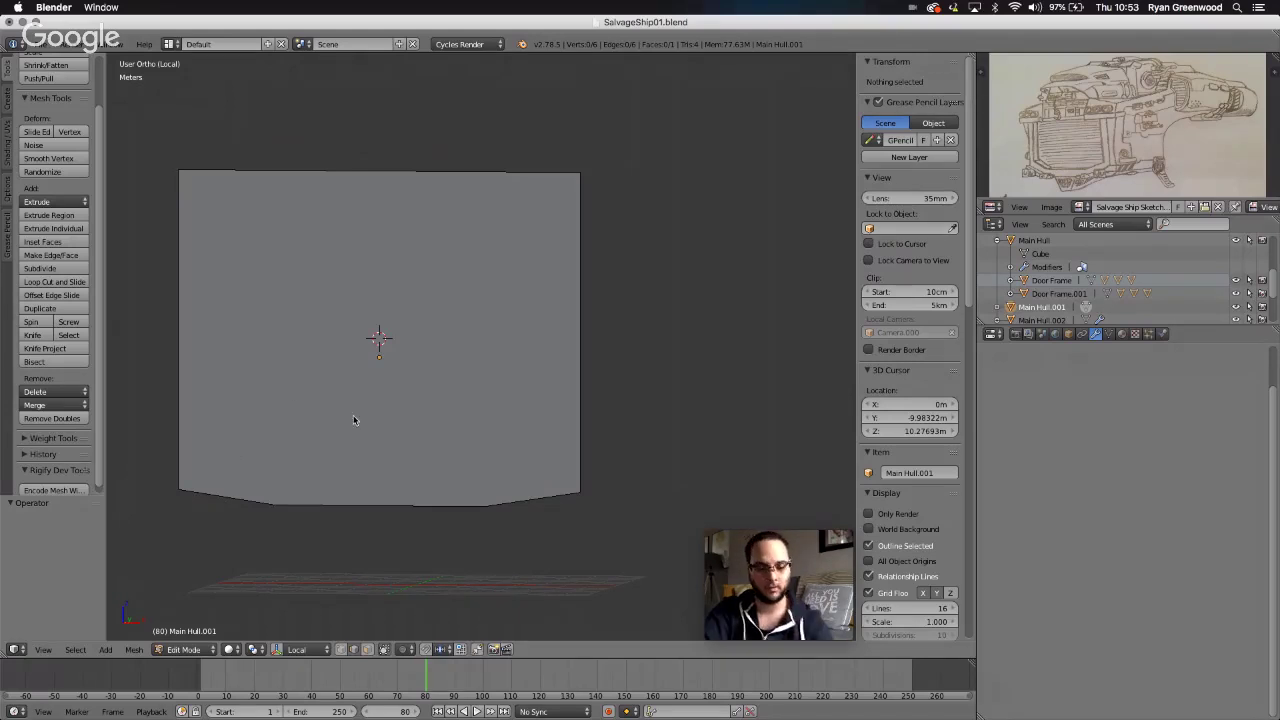
# - From the front view, try a single loop cut on the door's right edge, select the edge's upper half, and undo the cut
pyautogui.hscroll(-5, 425, 432)
pyautogui.hscroll(2, 425, 432)
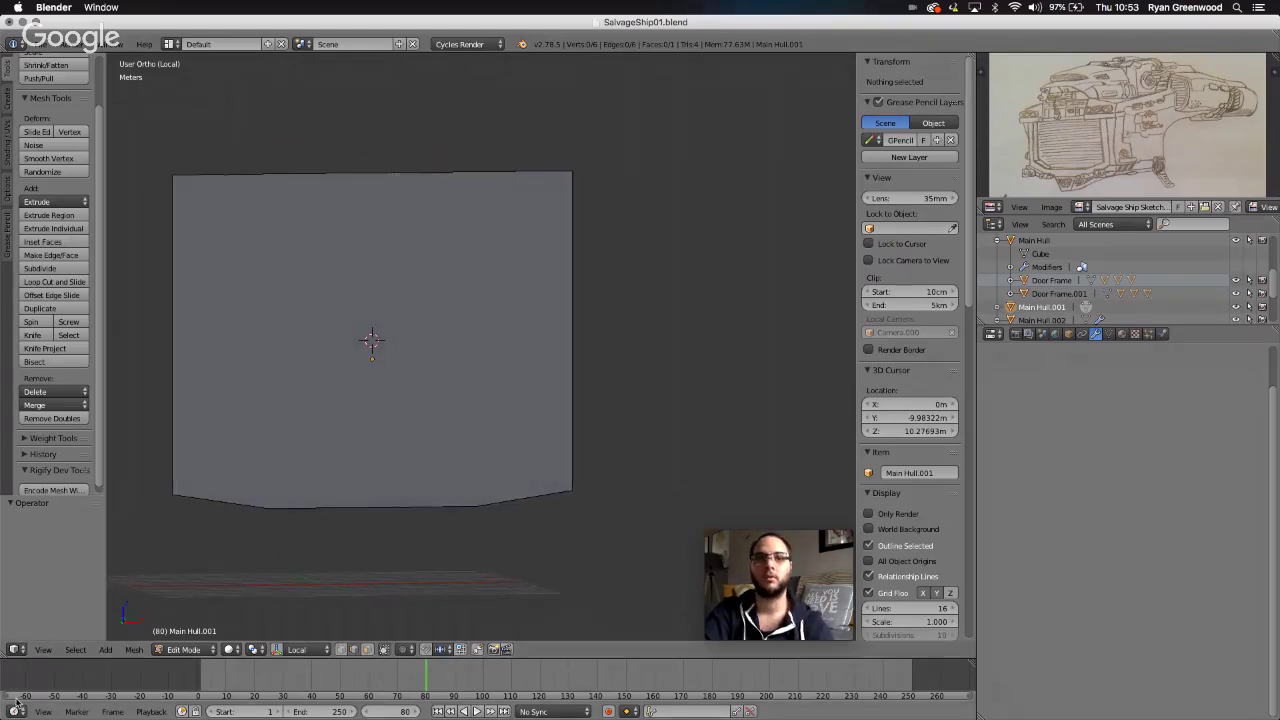
pyautogui.click(43, 650)
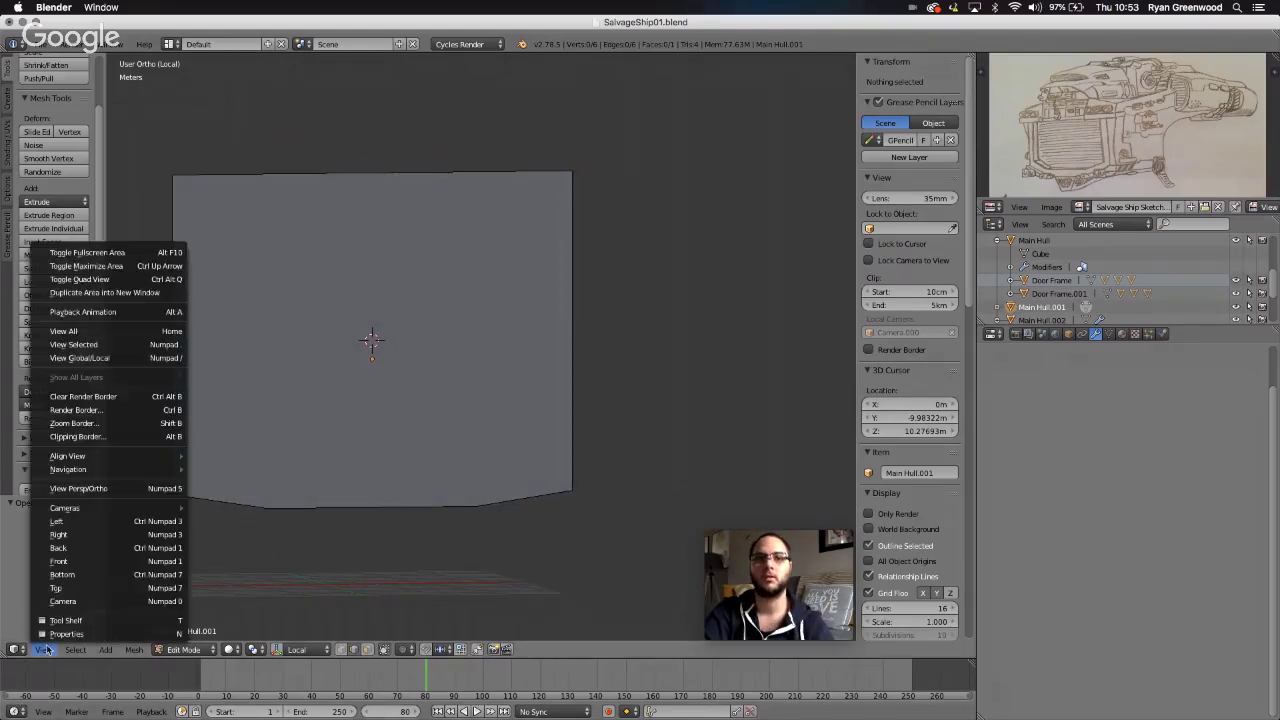
pyautogui.click(75, 562)
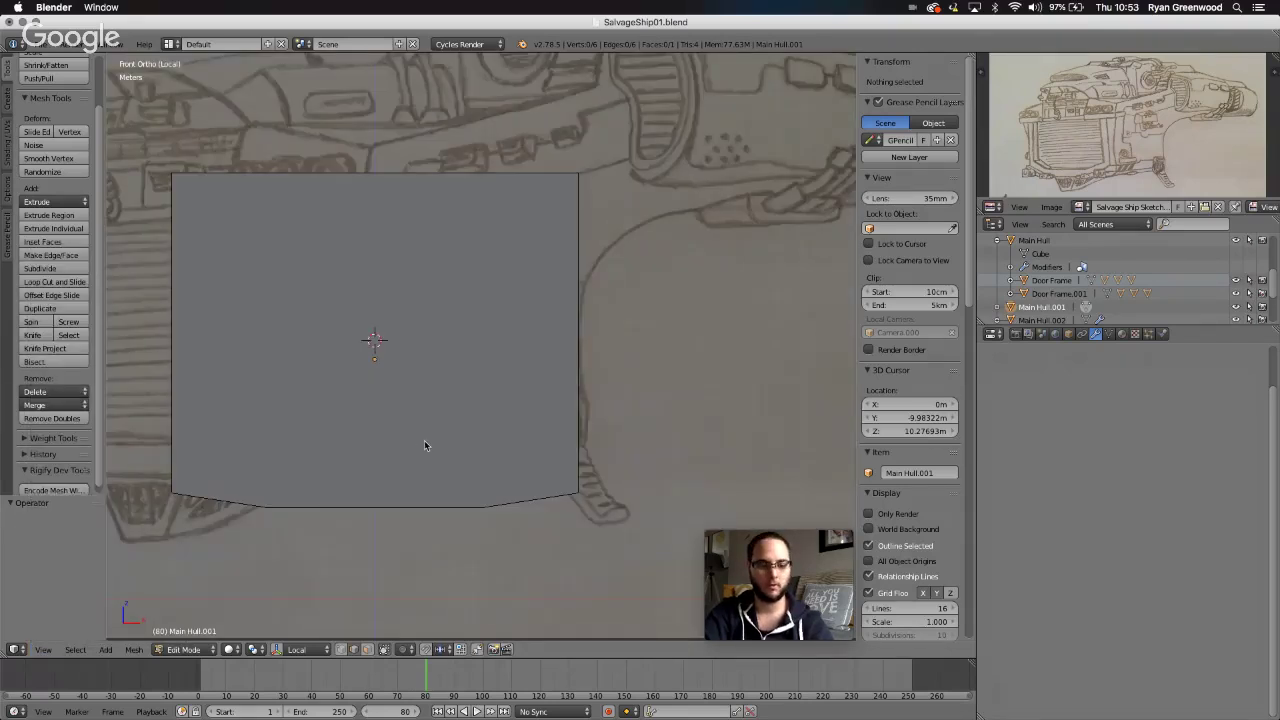
pyautogui.hotkey('ctrl', 'r')
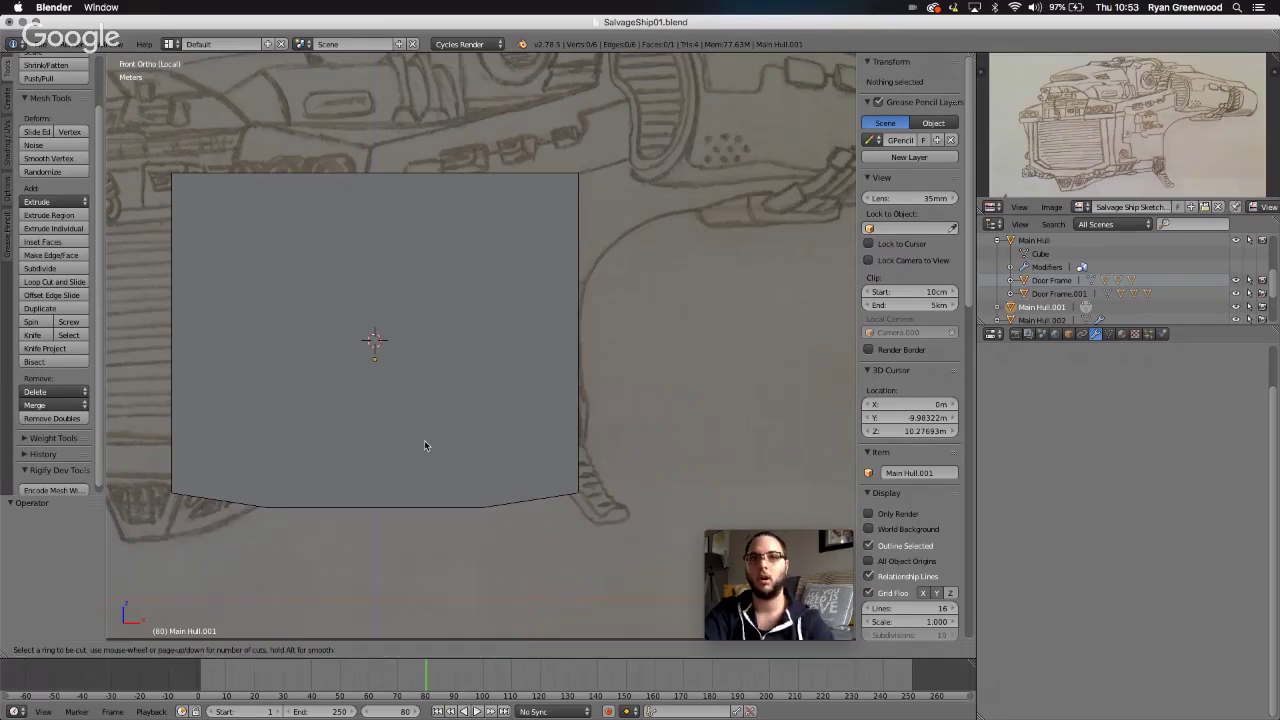
pyautogui.click(580, 225)
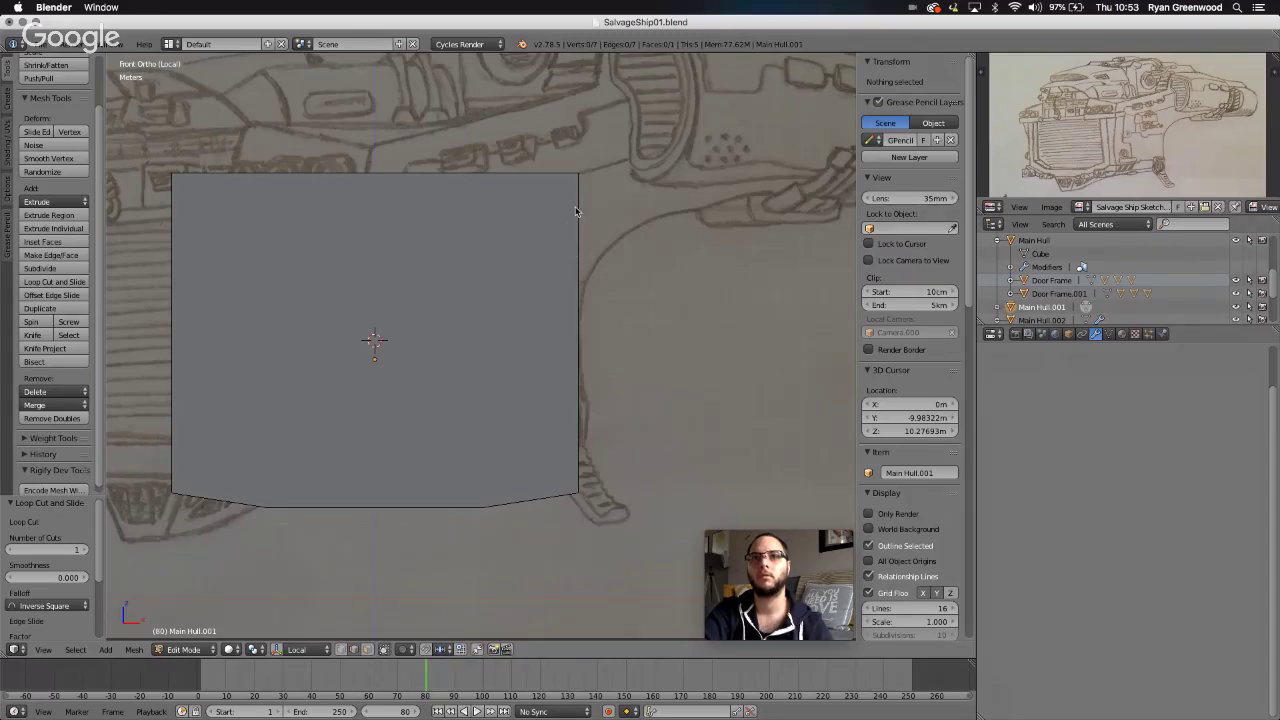
pyautogui.rightClick(576, 212)
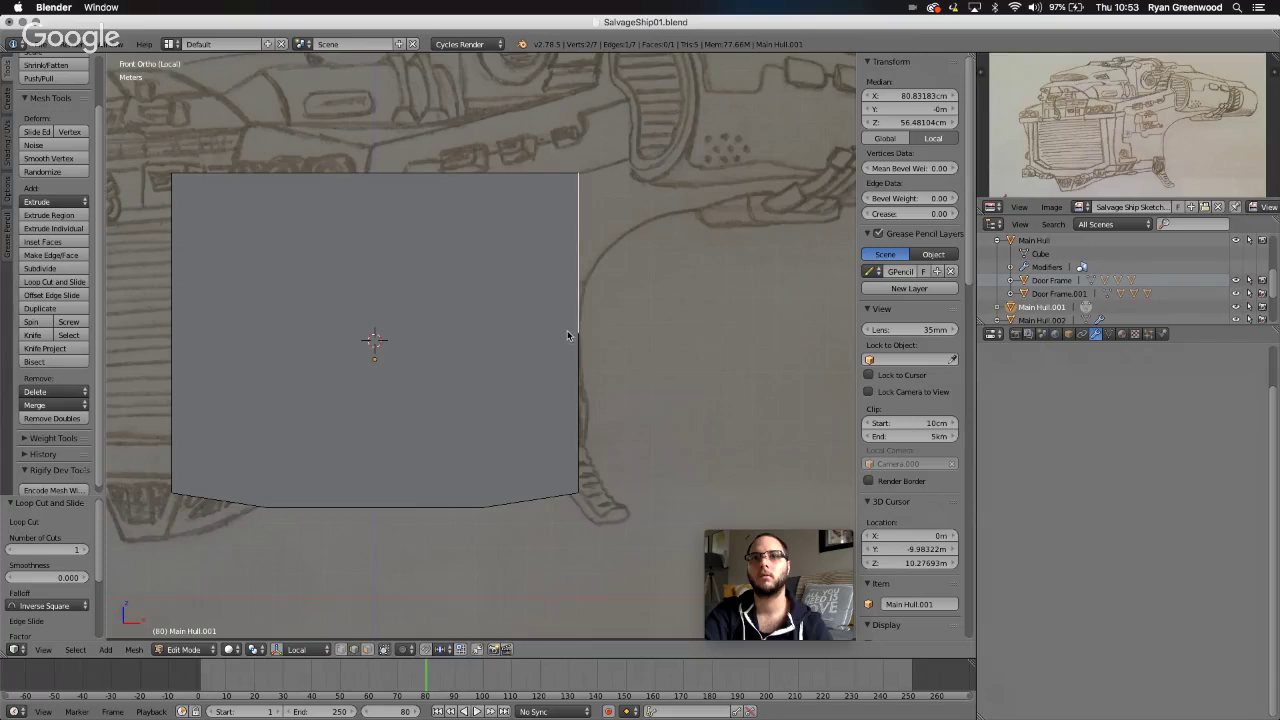
pyautogui.hscroll(10, 528, 340)
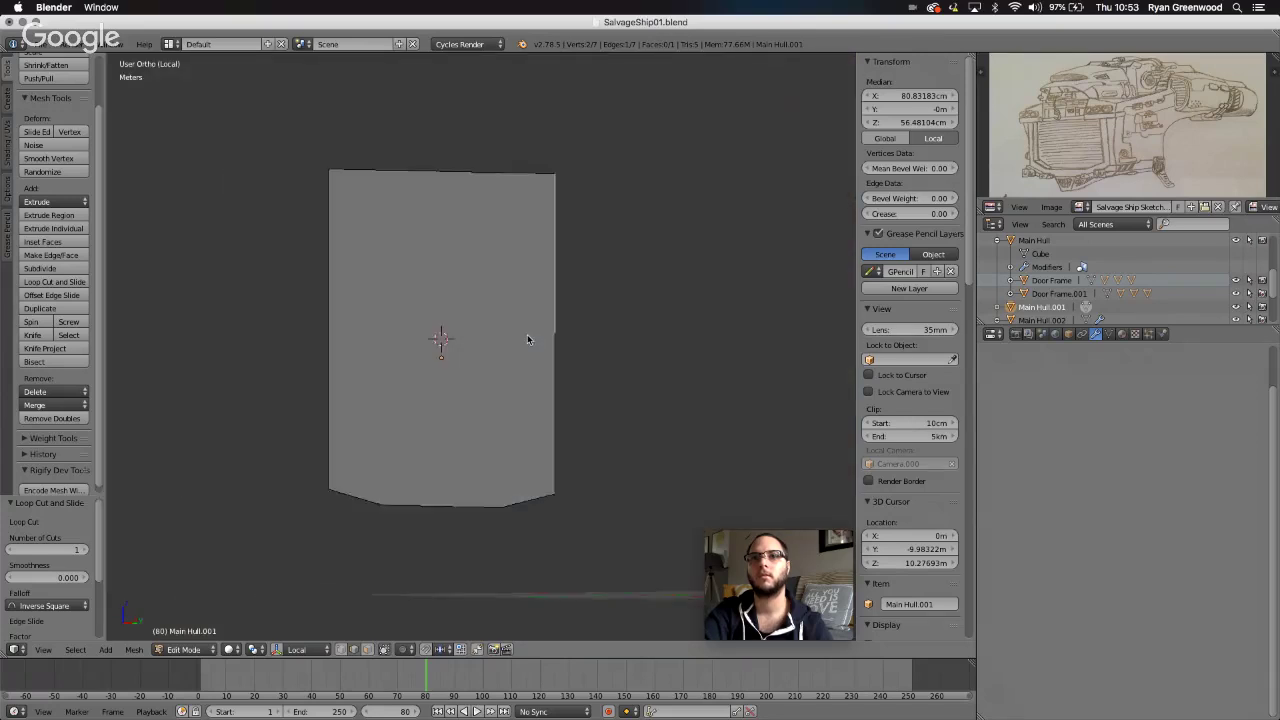
pyautogui.hscroll(10, 527, 340)
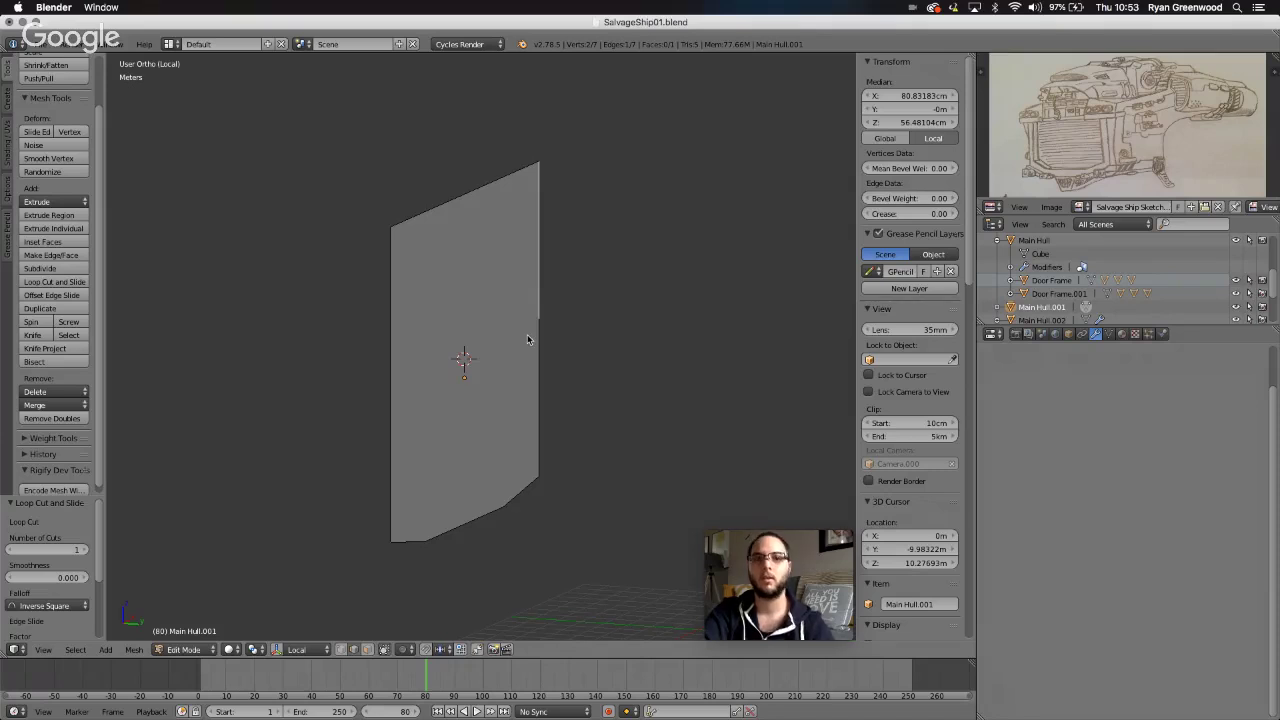
pyautogui.press('a')
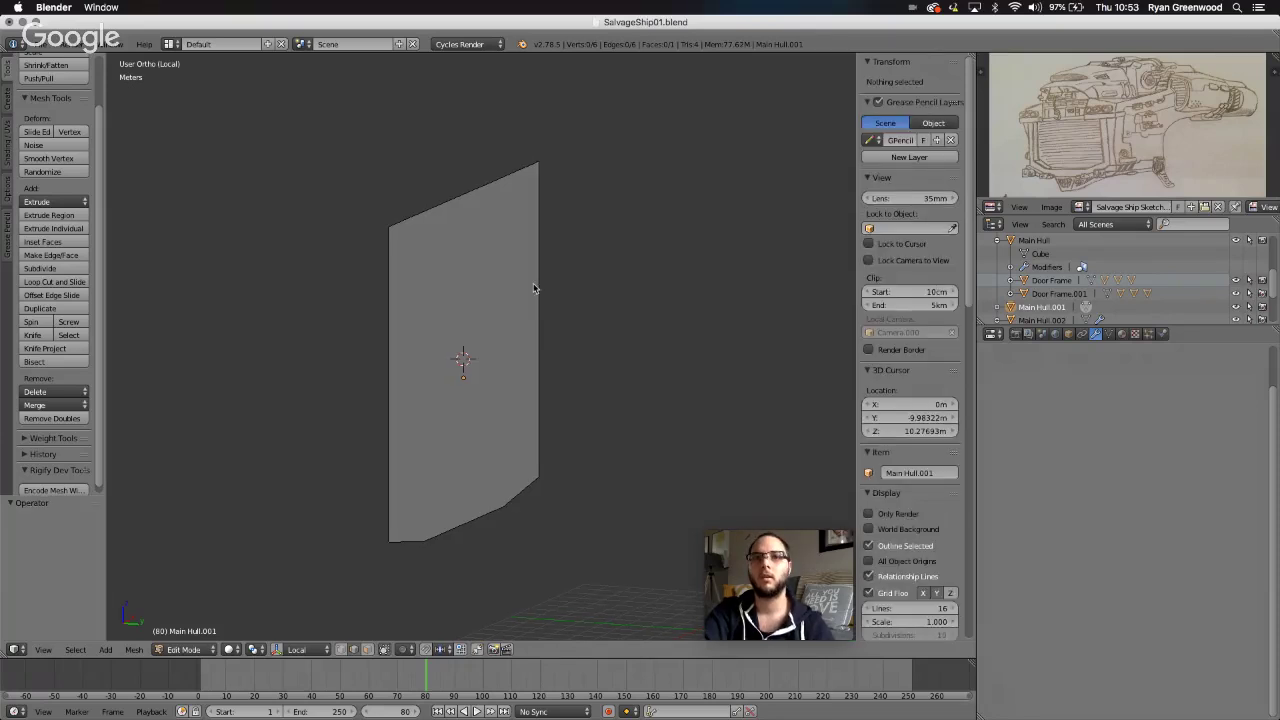
# - Examine the door panel from several angles and inspect its upper corner up close
pyautogui.hscroll(5, 533, 288)
pyautogui.hscroll(8, 533, 288)
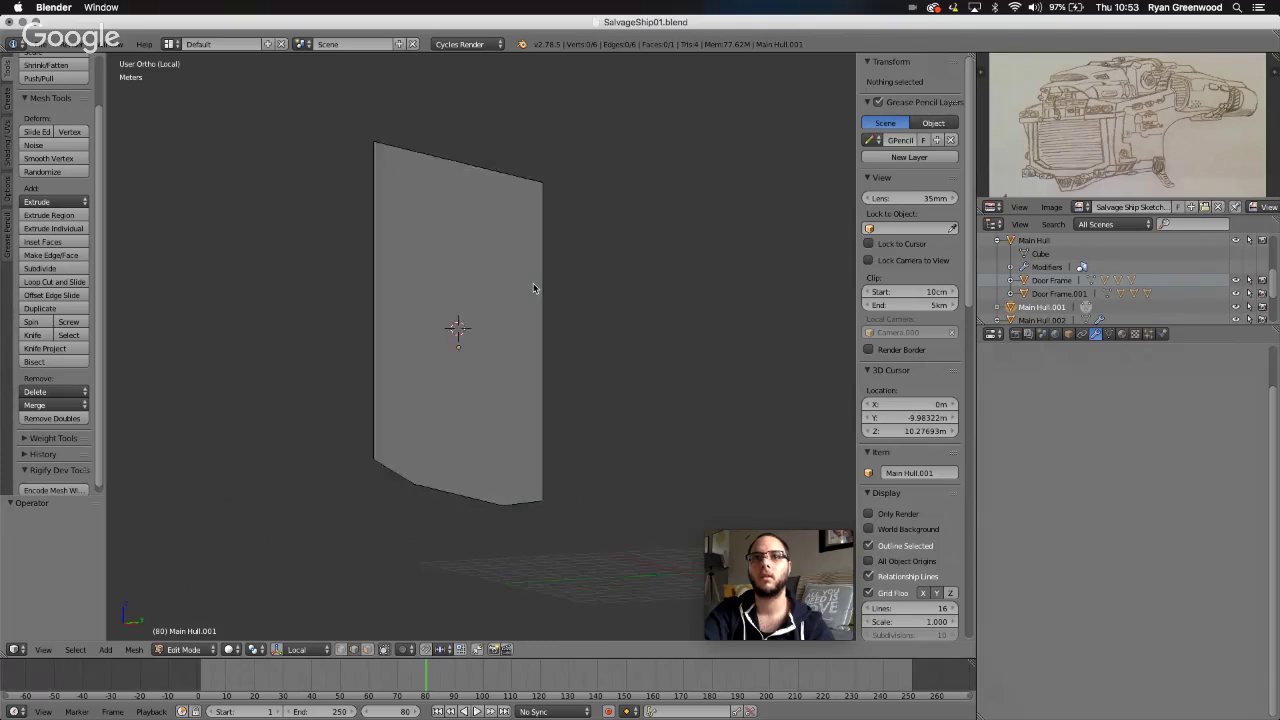
pyautogui.hscroll(-6, 533, 288)
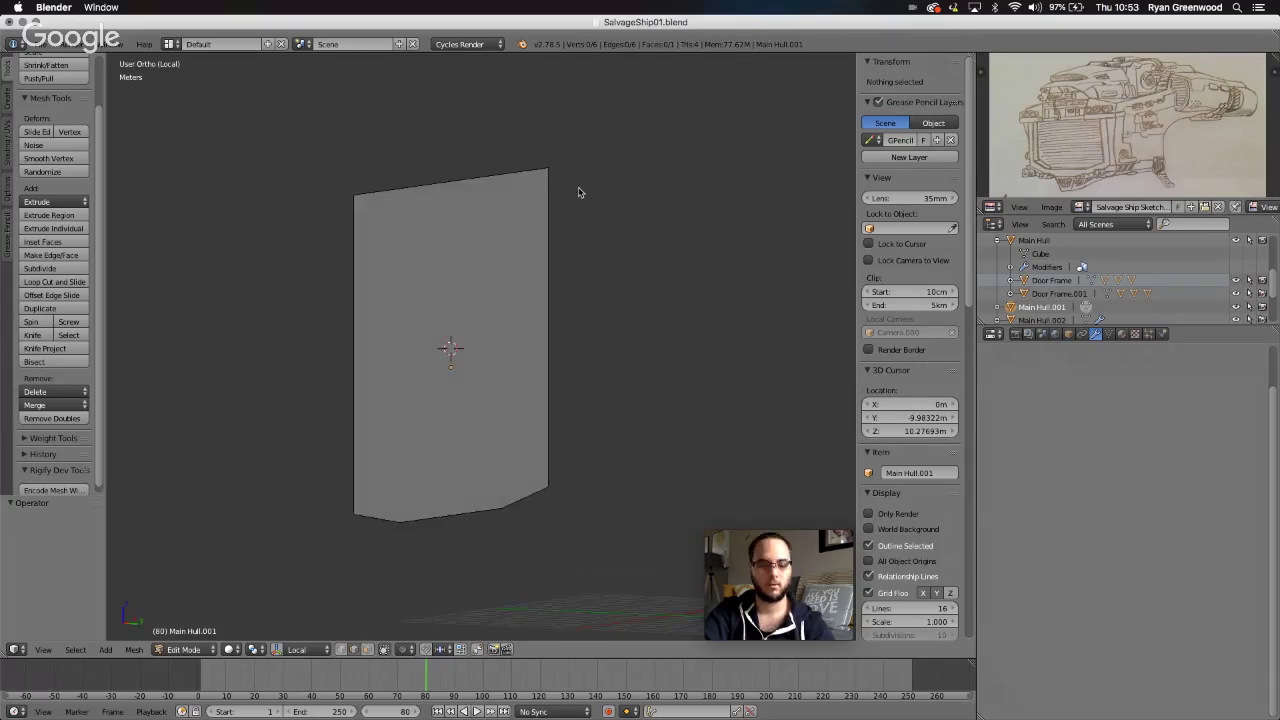
pyautogui.keyDown('ctrl'); pyautogui.scroll(8, 578, 192); pyautogui.keyUp('ctrl')
pyautogui.keyDown('ctrl'); pyautogui.scroll(-1, 578, 192); pyautogui.keyUp('ctrl')
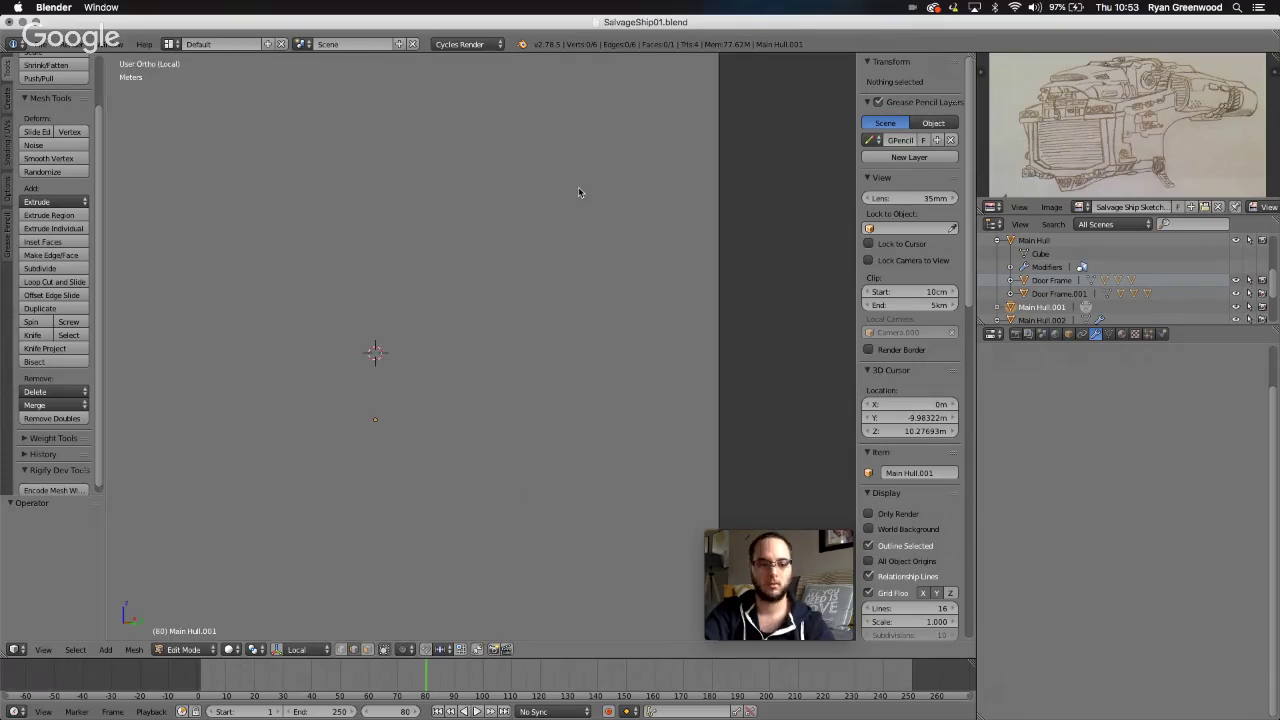
pyautogui.keyDown('shift'); pyautogui.scroll(10, 578, 189); pyautogui.keyUp('shift')
pyautogui.scroll(4, 585, 191)
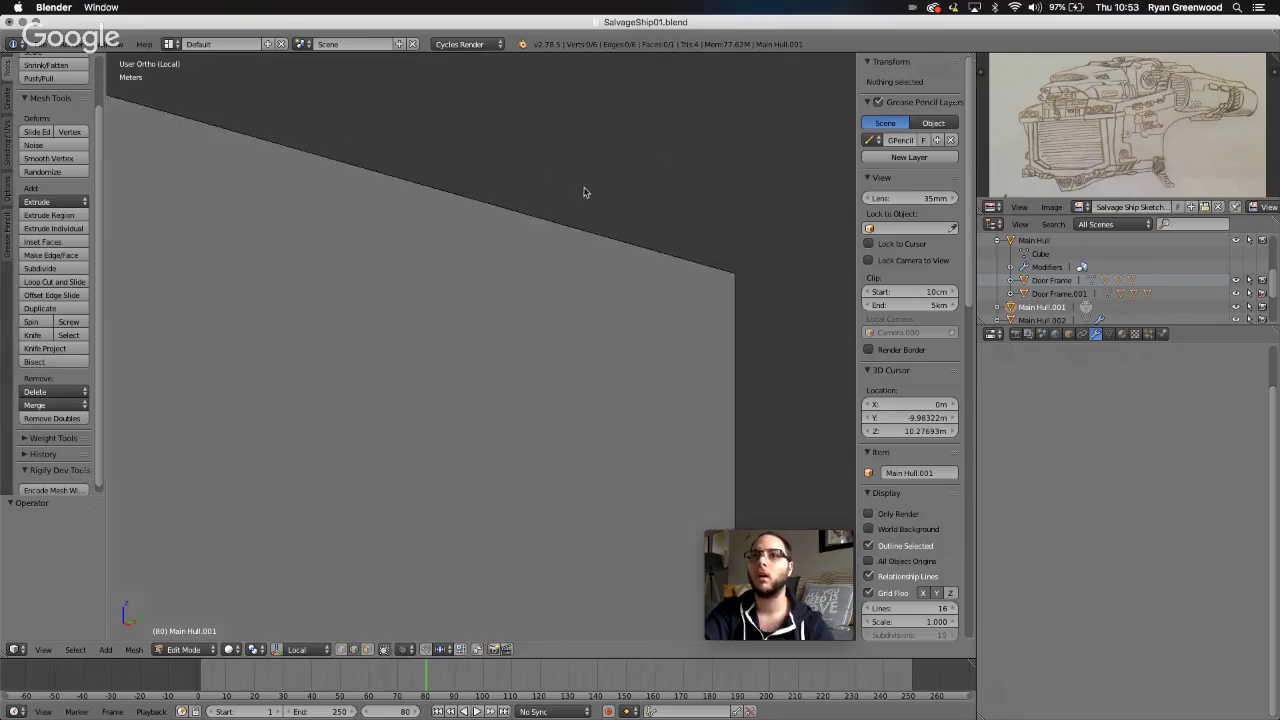
# - Examine the flat door panel's sloped upper edge and corners from several angles
pyautogui.hscroll(5, 585, 191)
pyautogui.hscroll(6, 611, 331)
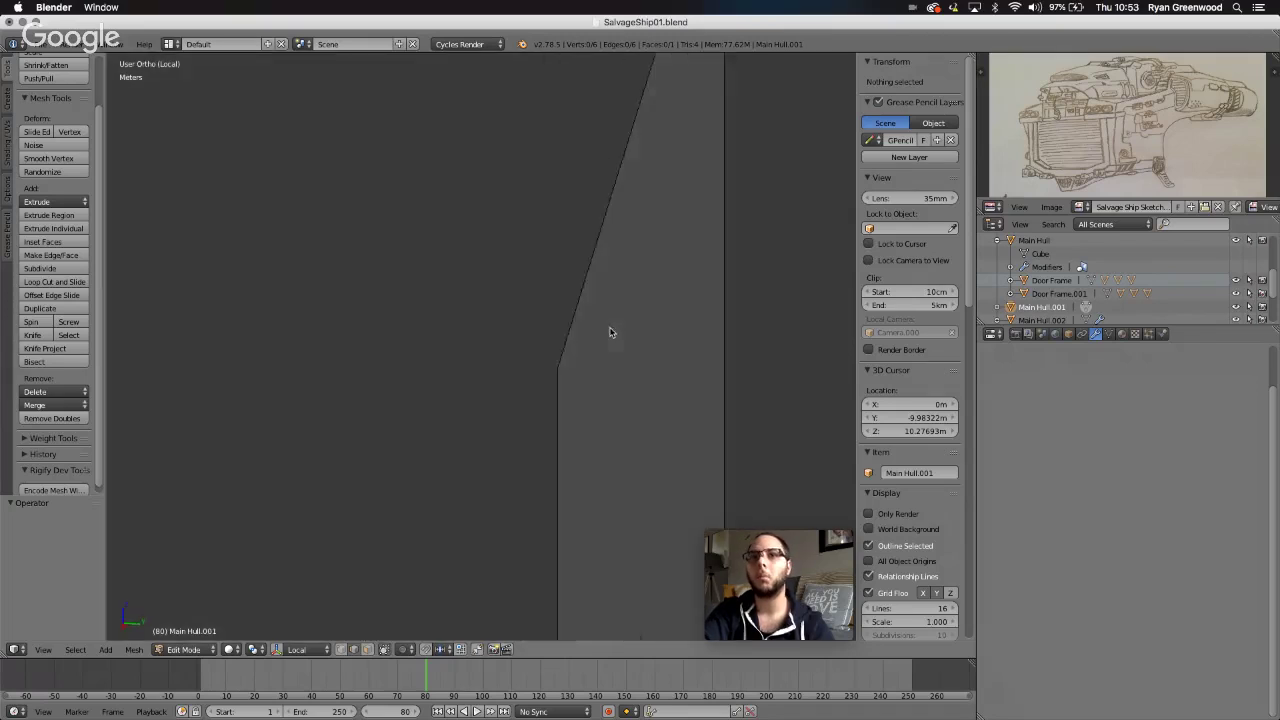
pyautogui.hscroll(8, 610, 332)
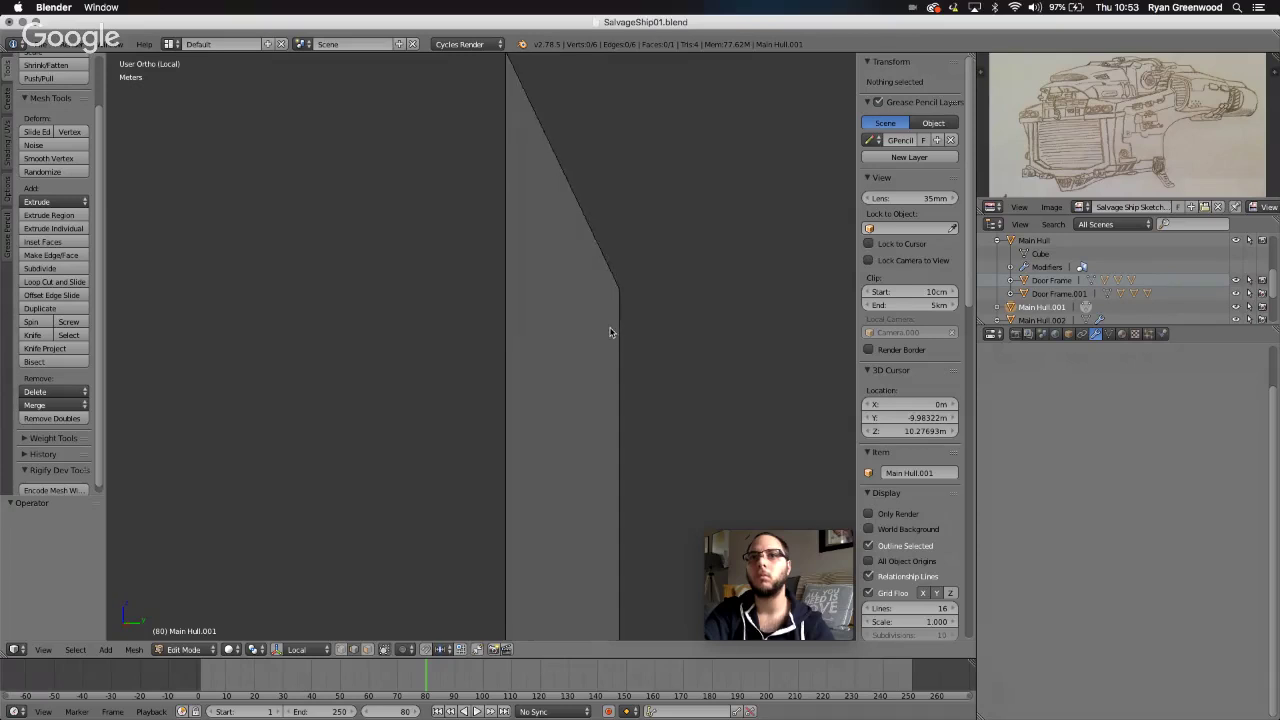
pyautogui.hscroll(8, 610, 332)
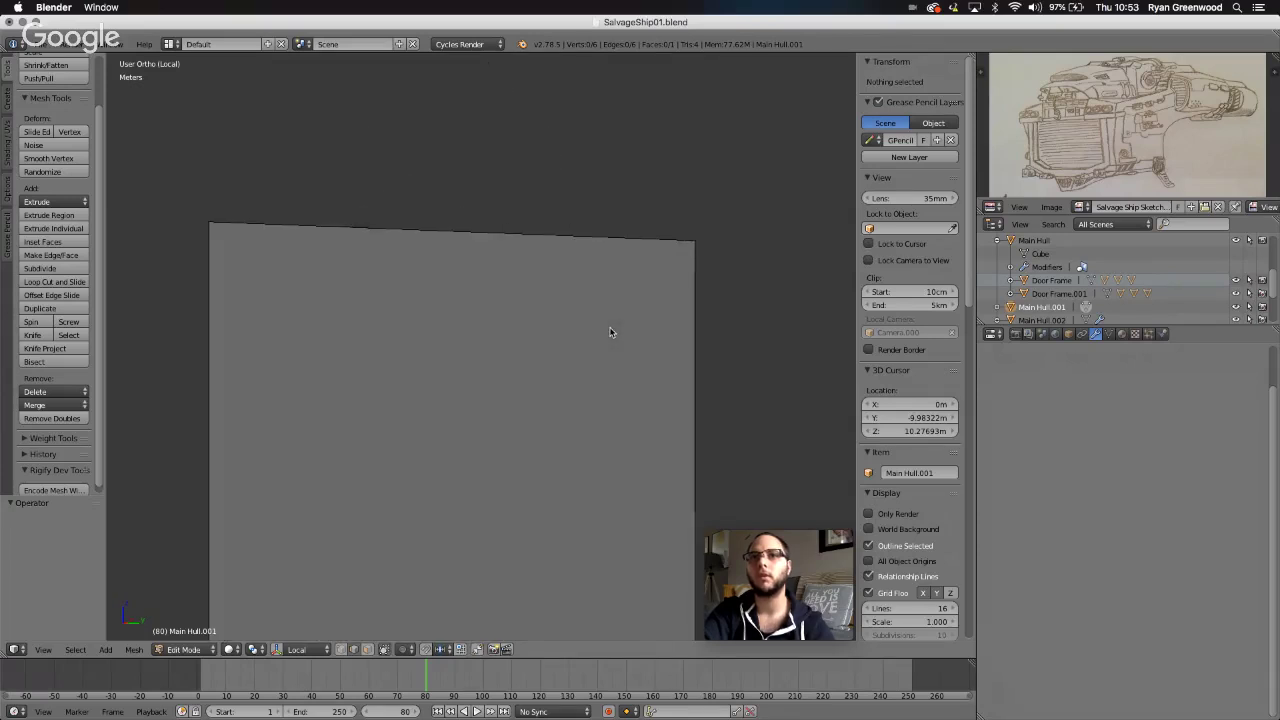
pyautogui.scroll(-6, 610, 332)
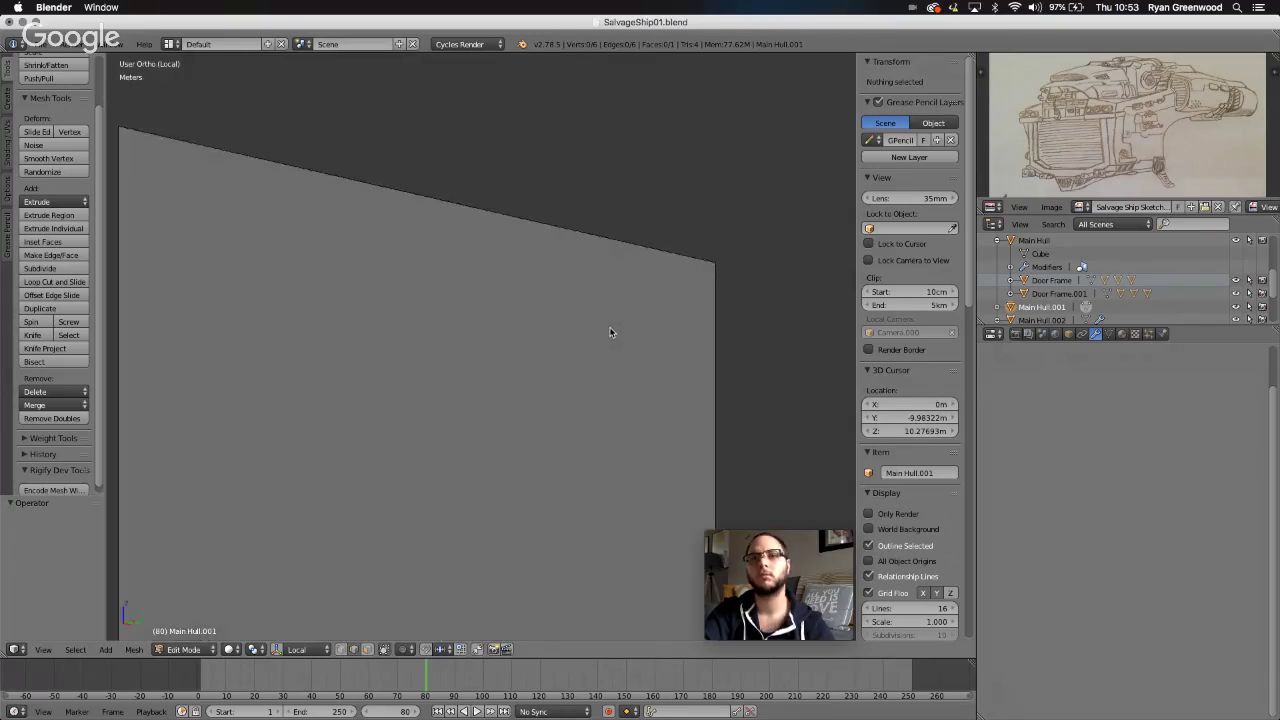
pyautogui.hscroll(4, 610, 332)
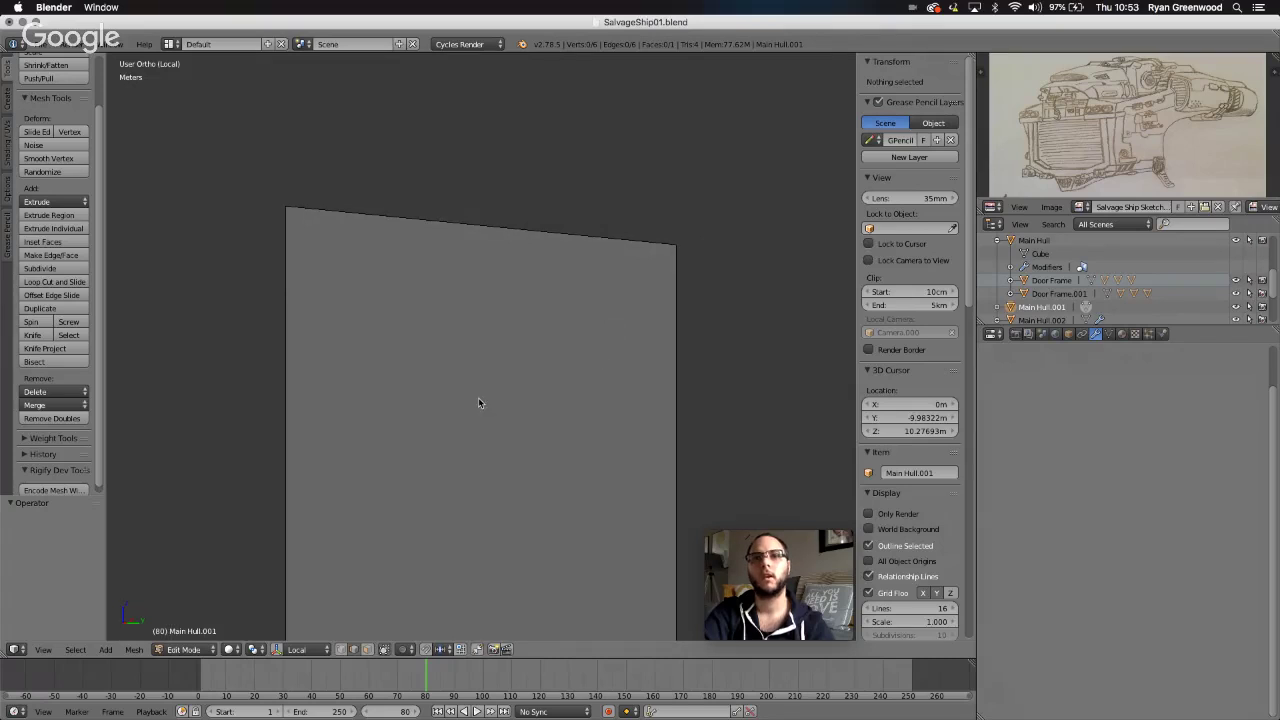
pyautogui.hscroll(5, 478, 397)
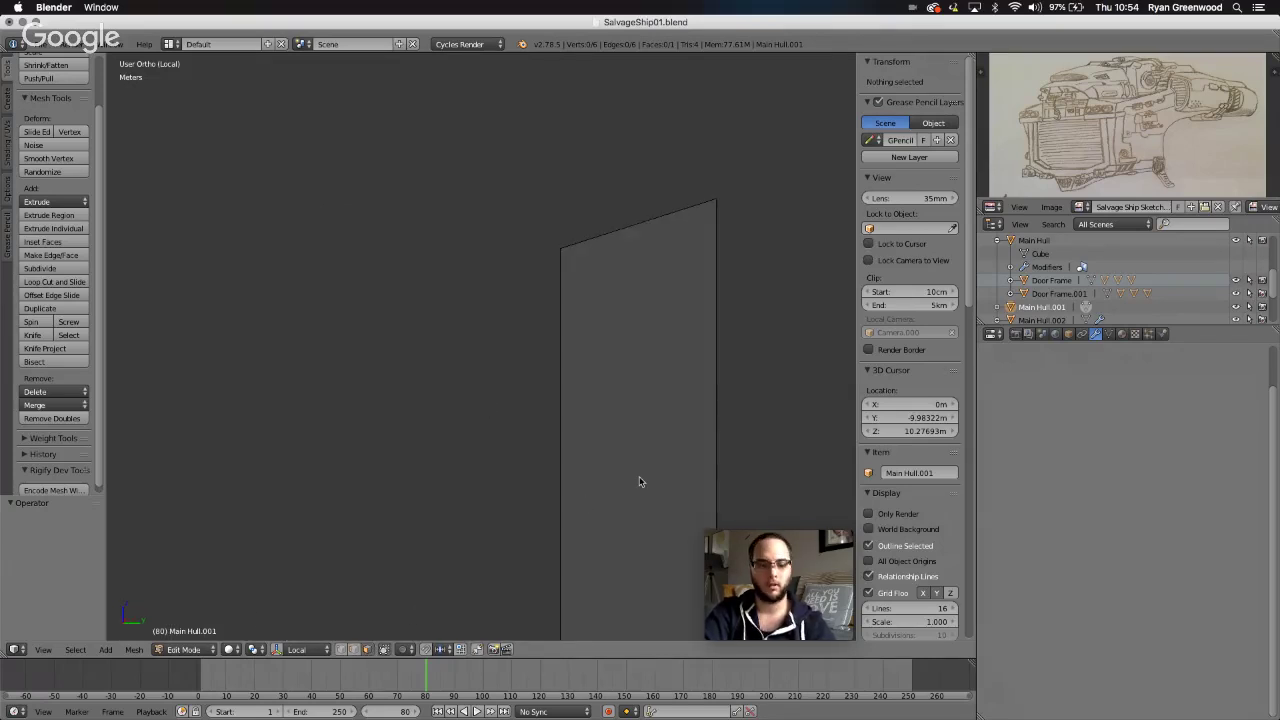
pyautogui.hscroll(2, 639, 482)
# - Select the door panel's face and extrude it about 20 cm along its normal to give the door thickness
pyautogui.rightClick(560, 487)
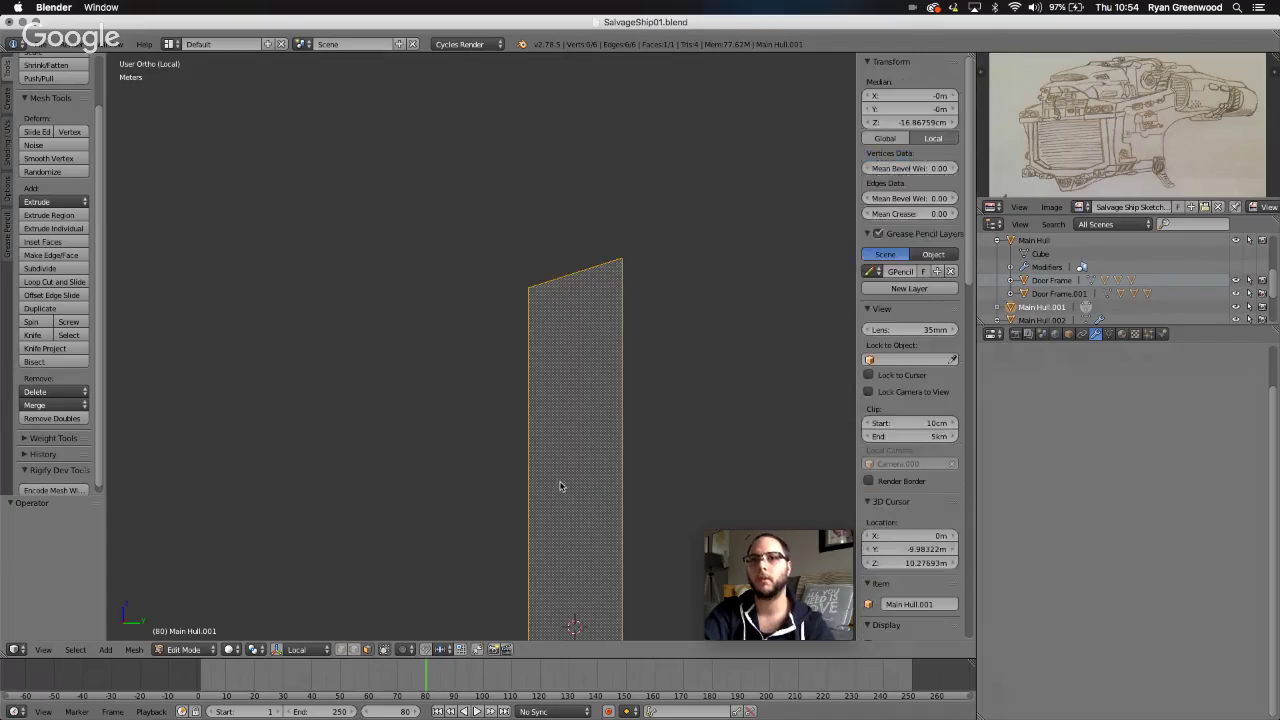
pyautogui.press('e')
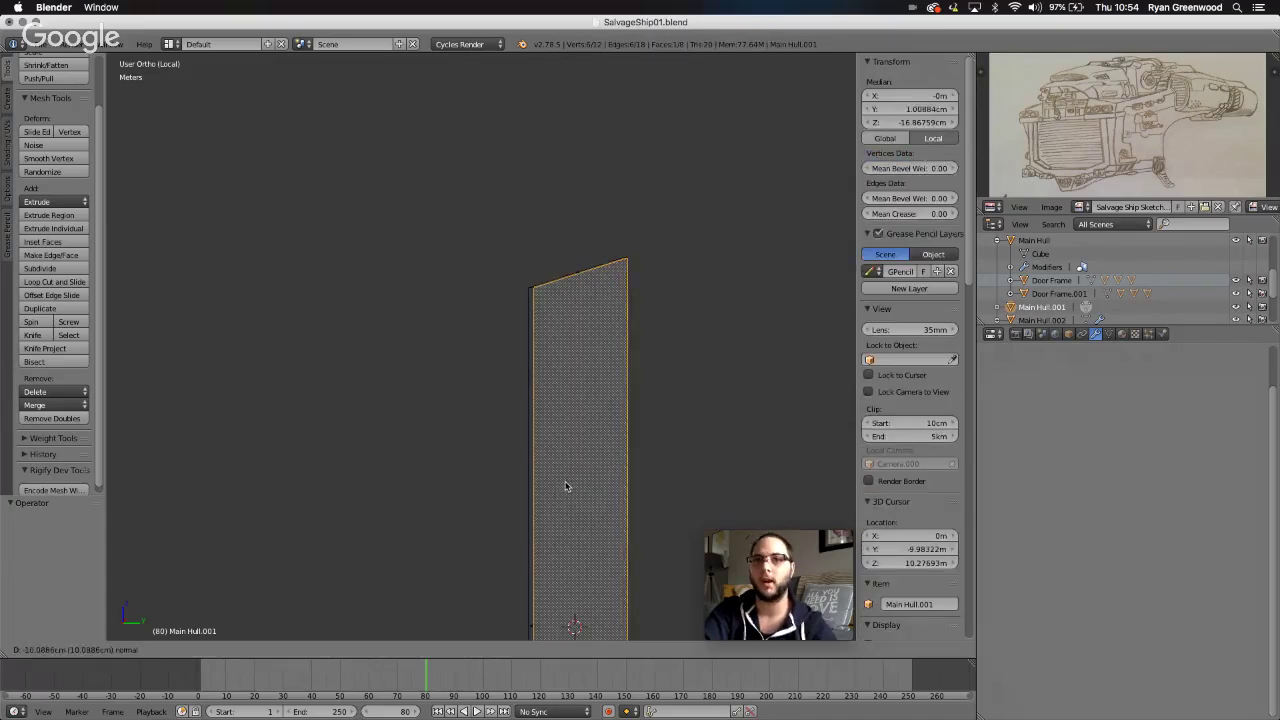
pyautogui.click(571, 485)
pyautogui.hscroll(10, 590, 509)
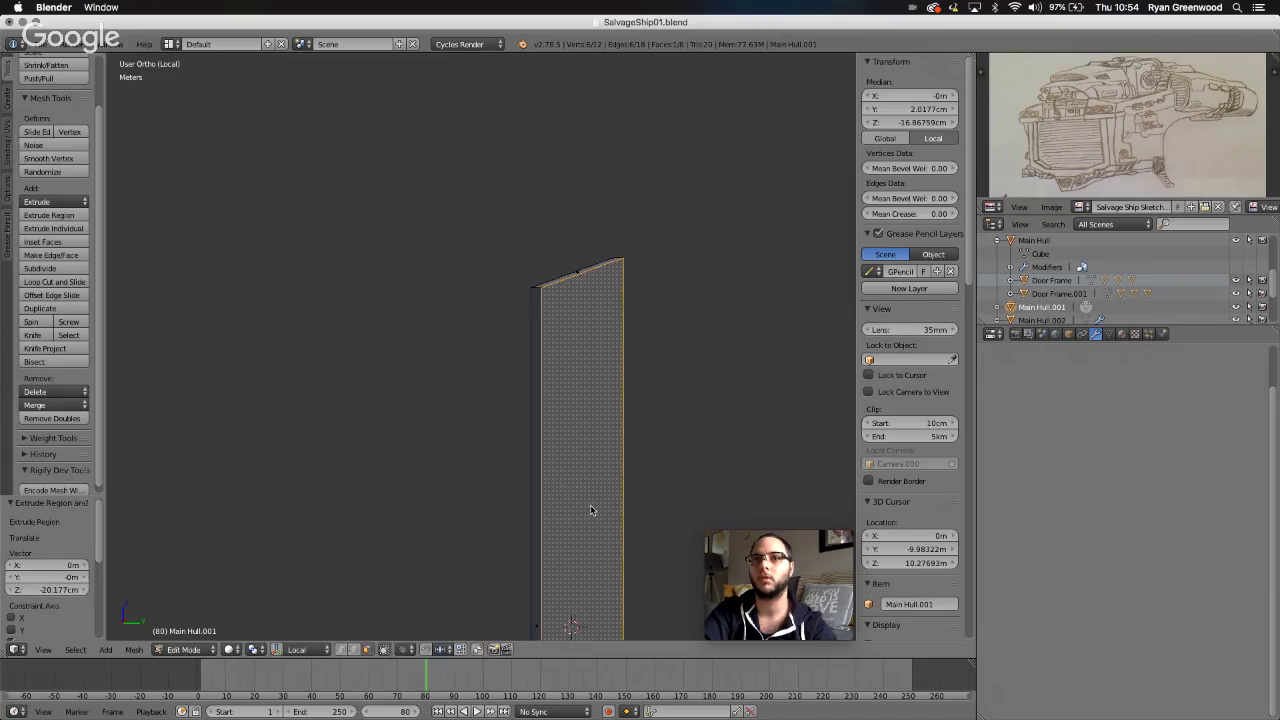
pyautogui.hscroll(-4, 590, 510)
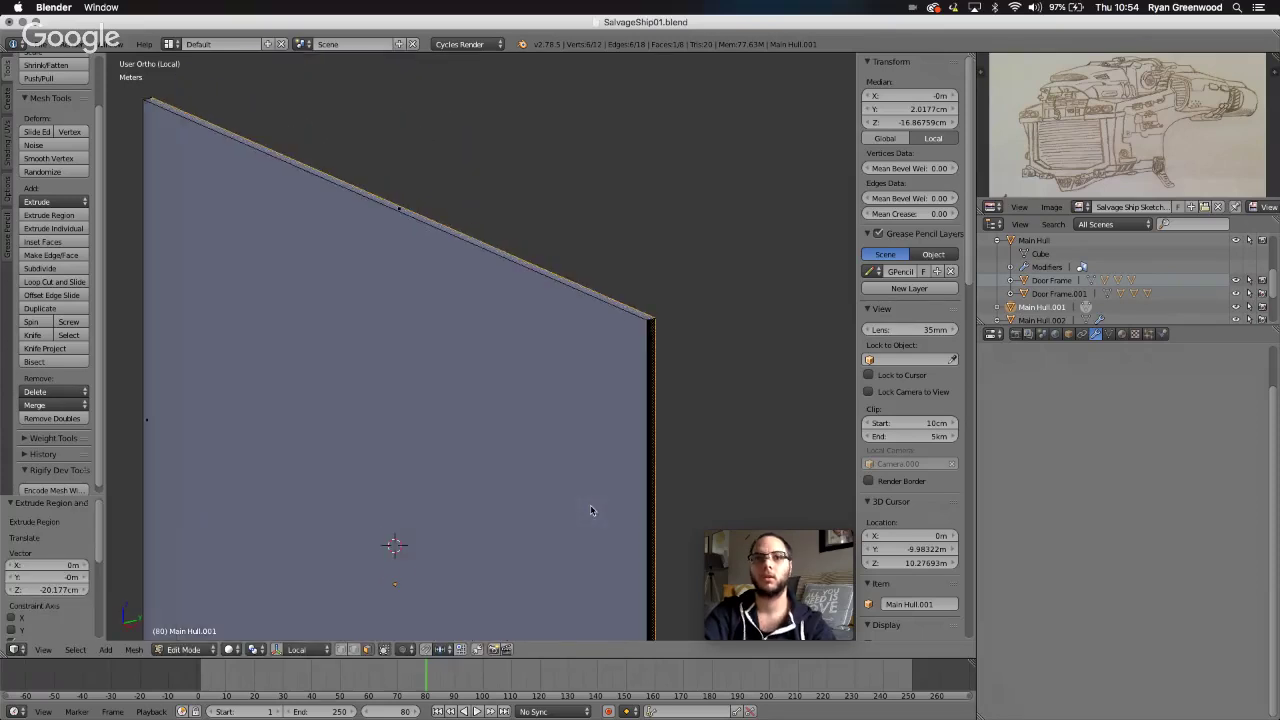
pyautogui.hscroll(-4, 590, 510)
pyautogui.scroll(-4, 590, 510)
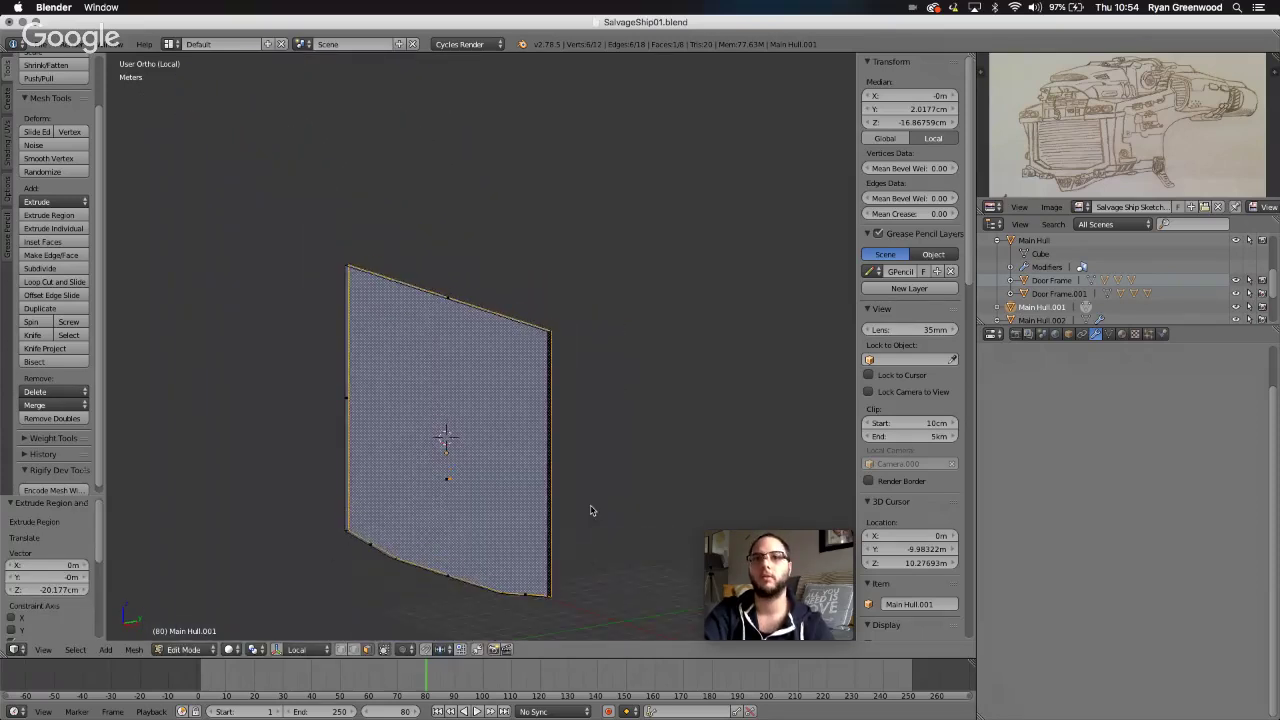
# - Recalculate the normals of the entire door mesh and clear the selection
pyautogui.press('a')
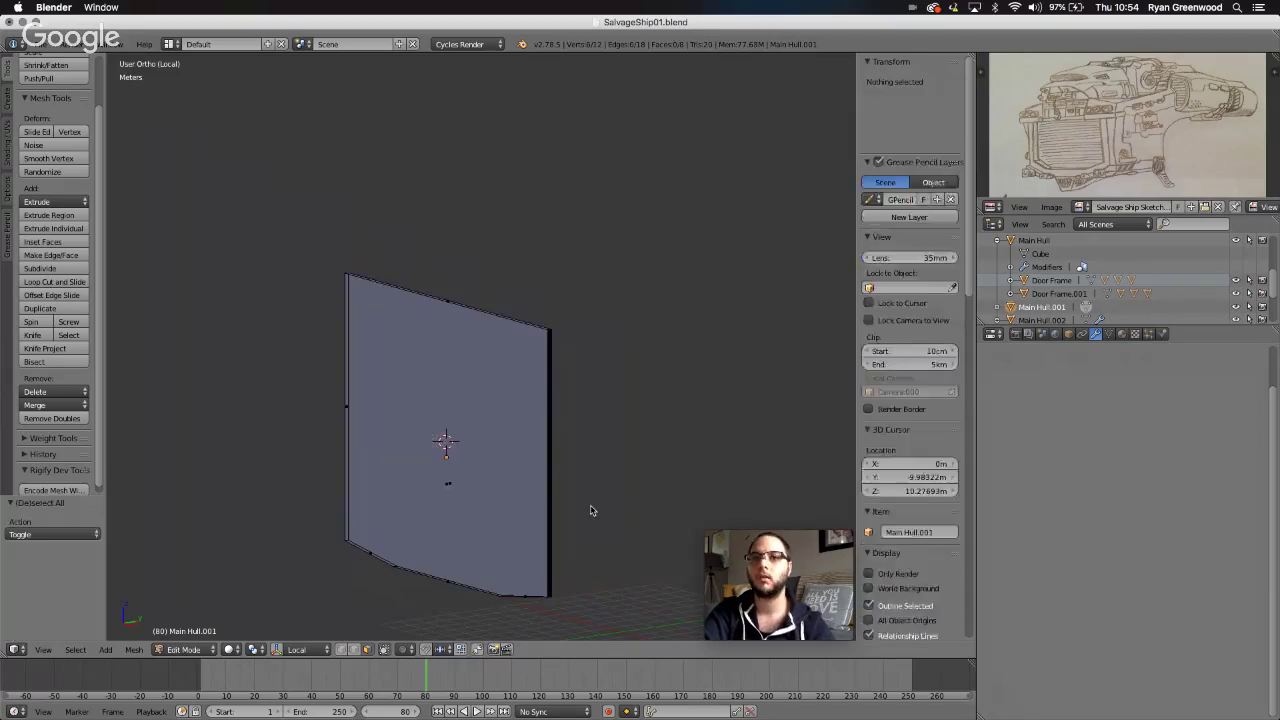
pyautogui.press('a')
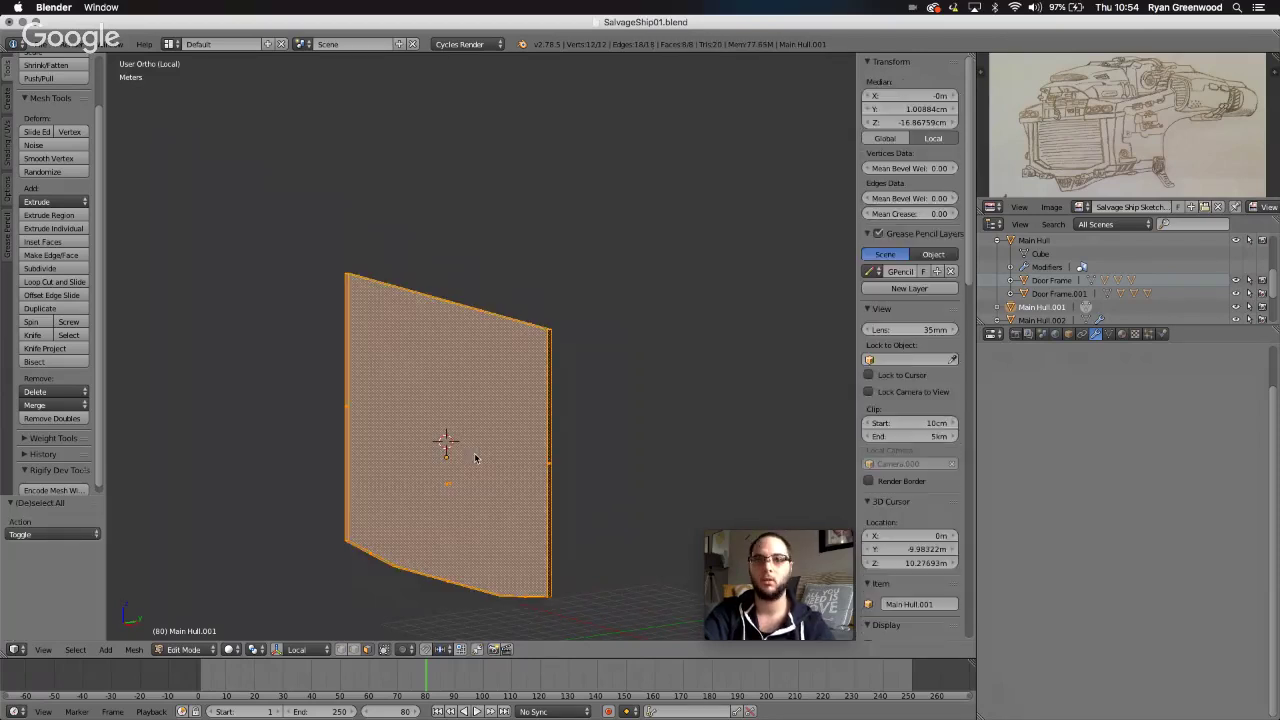
pyautogui.click(8, 153)
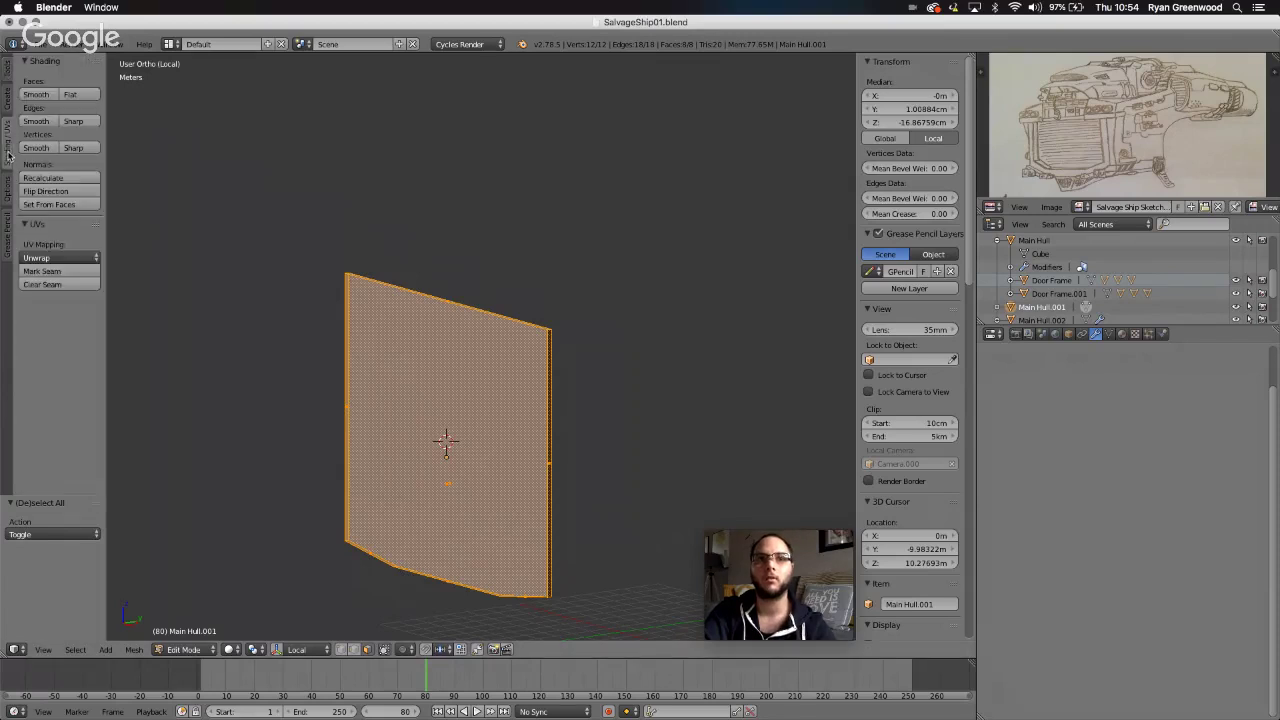
pyautogui.click(57, 180)
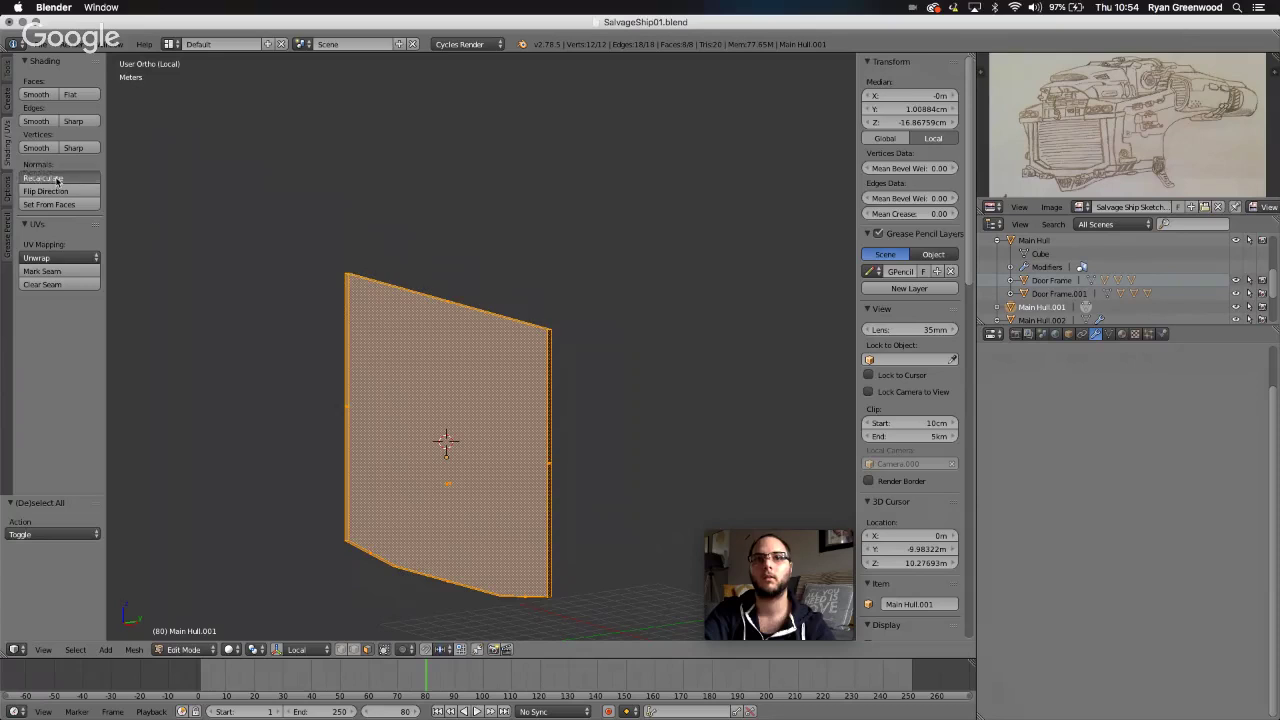
pyautogui.click(5, 70)
pyautogui.press('a')
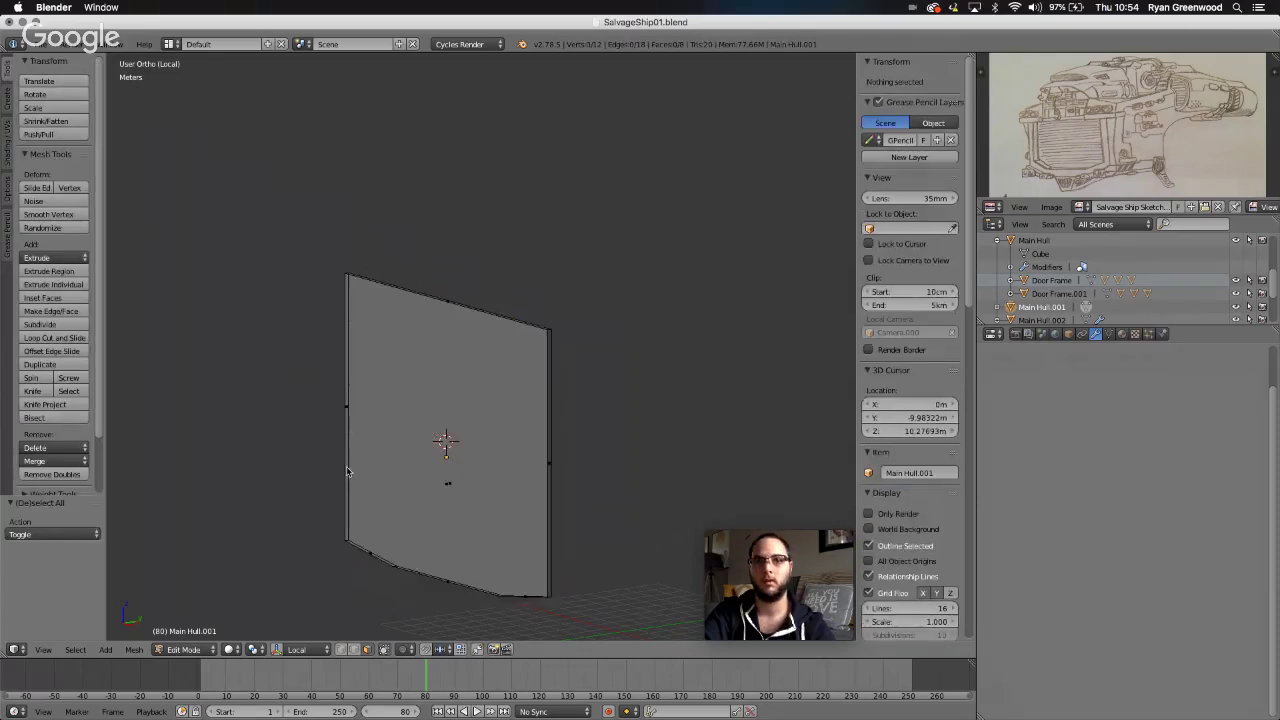
# - Try subdividing the thickened door with nothing selected, and undo the attempt
pyautogui.hscroll(10, 347, 467)
pyautogui.moveTo(347, 472); pyautogui.dragTo(346, 471, button='middle')
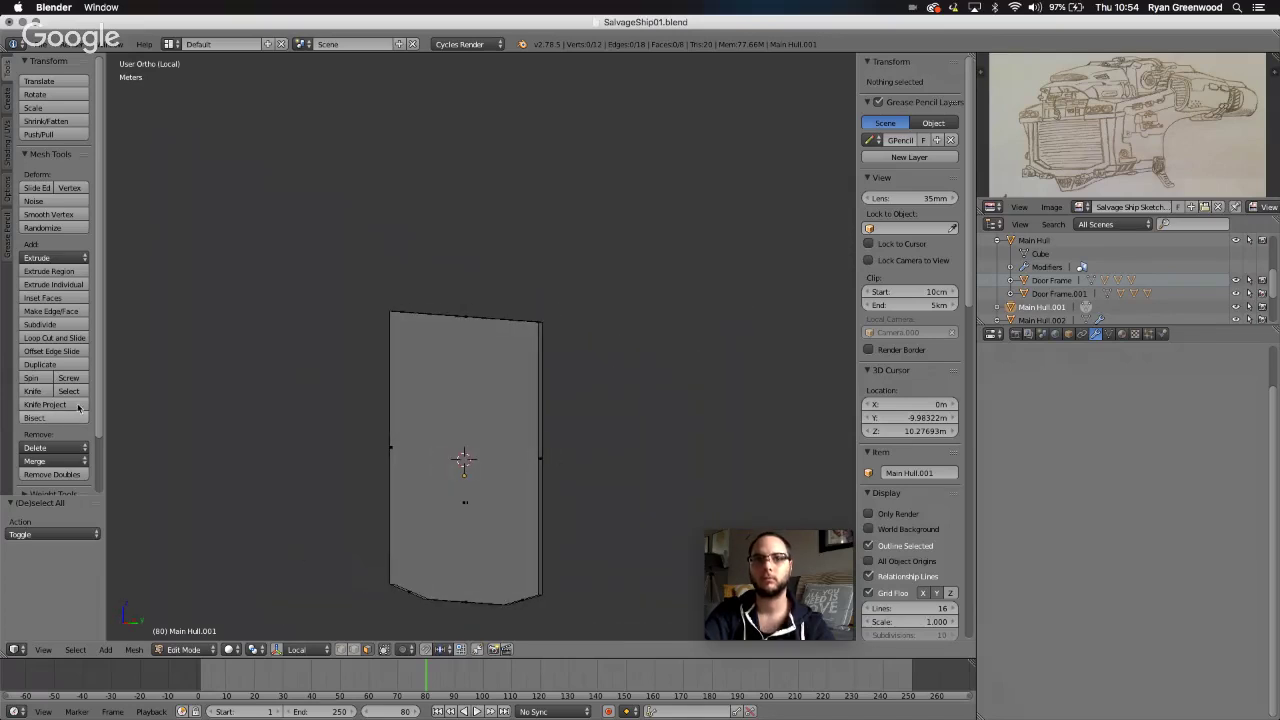
pyautogui.click(57, 324)
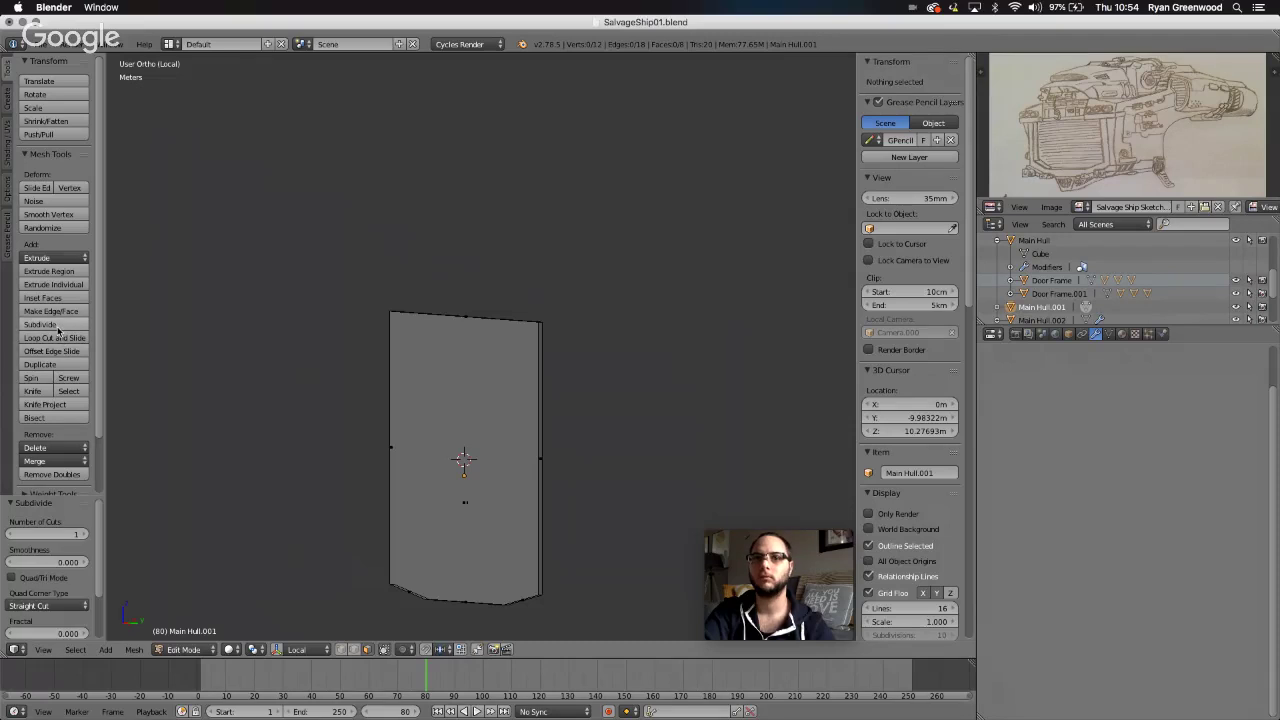
pyautogui.hotkey('ctrl', 'z')
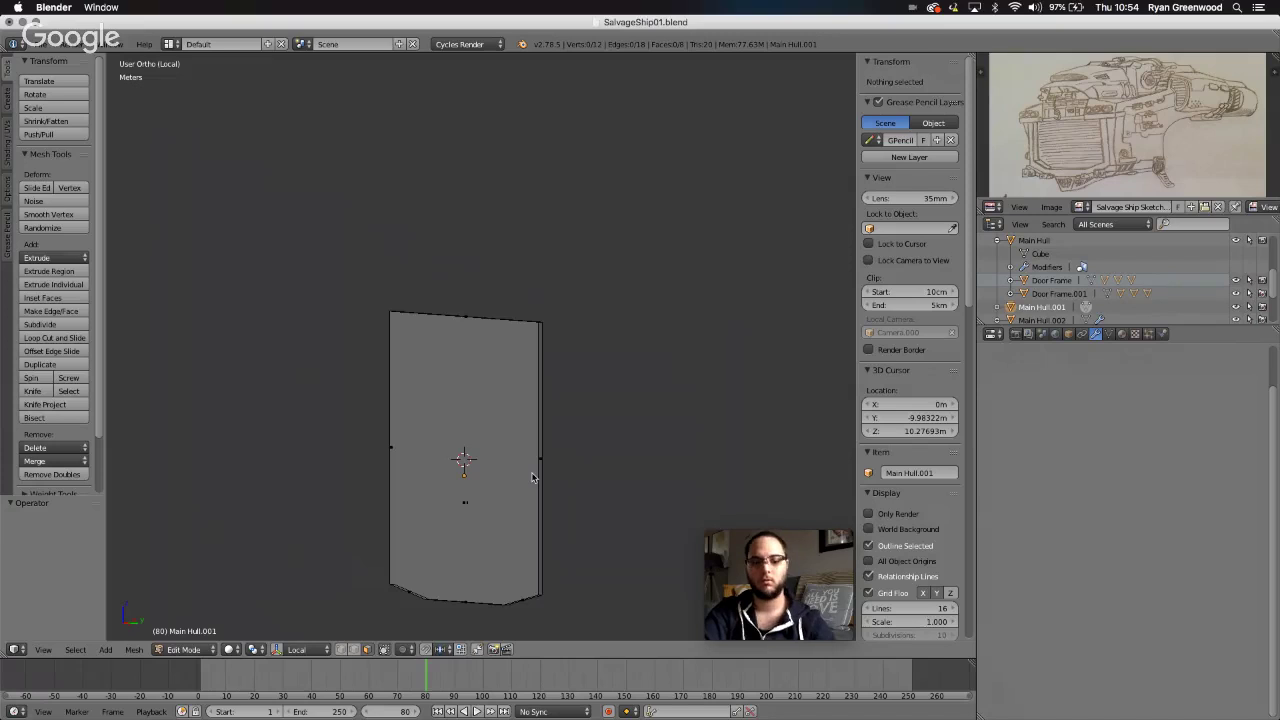
# - Add a single centred loop cut across the narrow face along the door's vertical side
pyautogui.hotkey('ctrl', 'r')
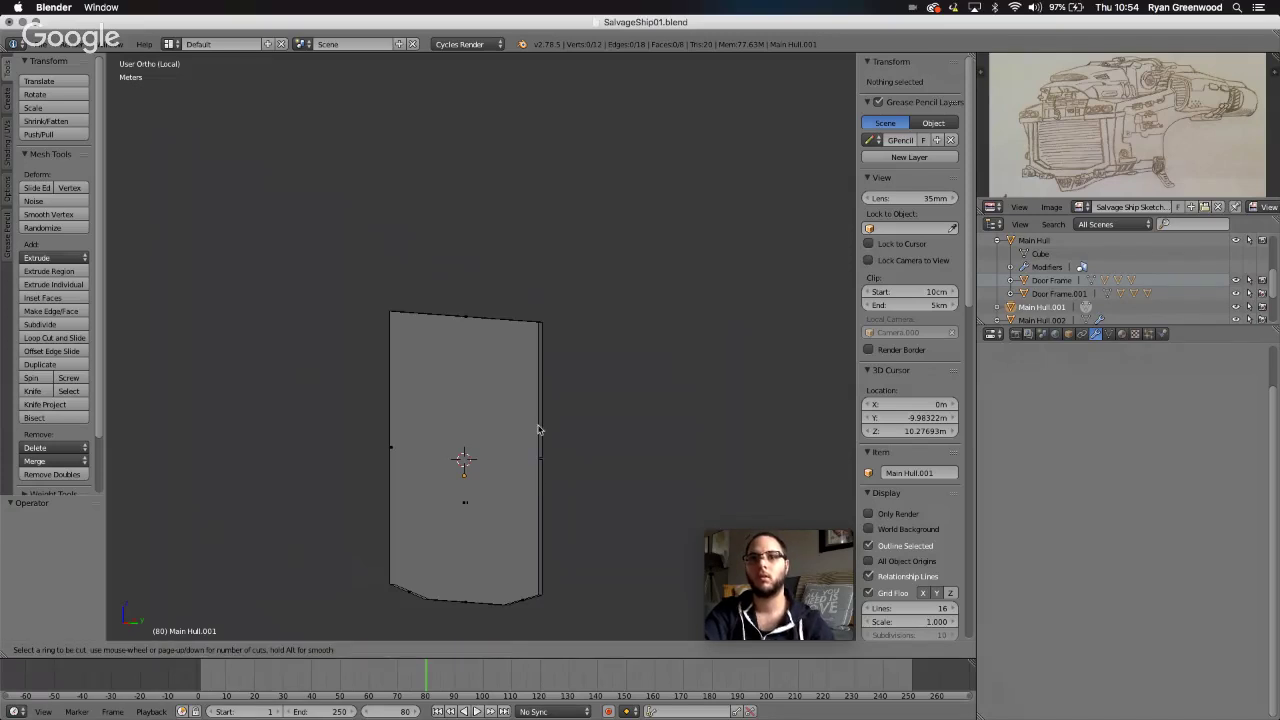
pyautogui.click(537, 440)
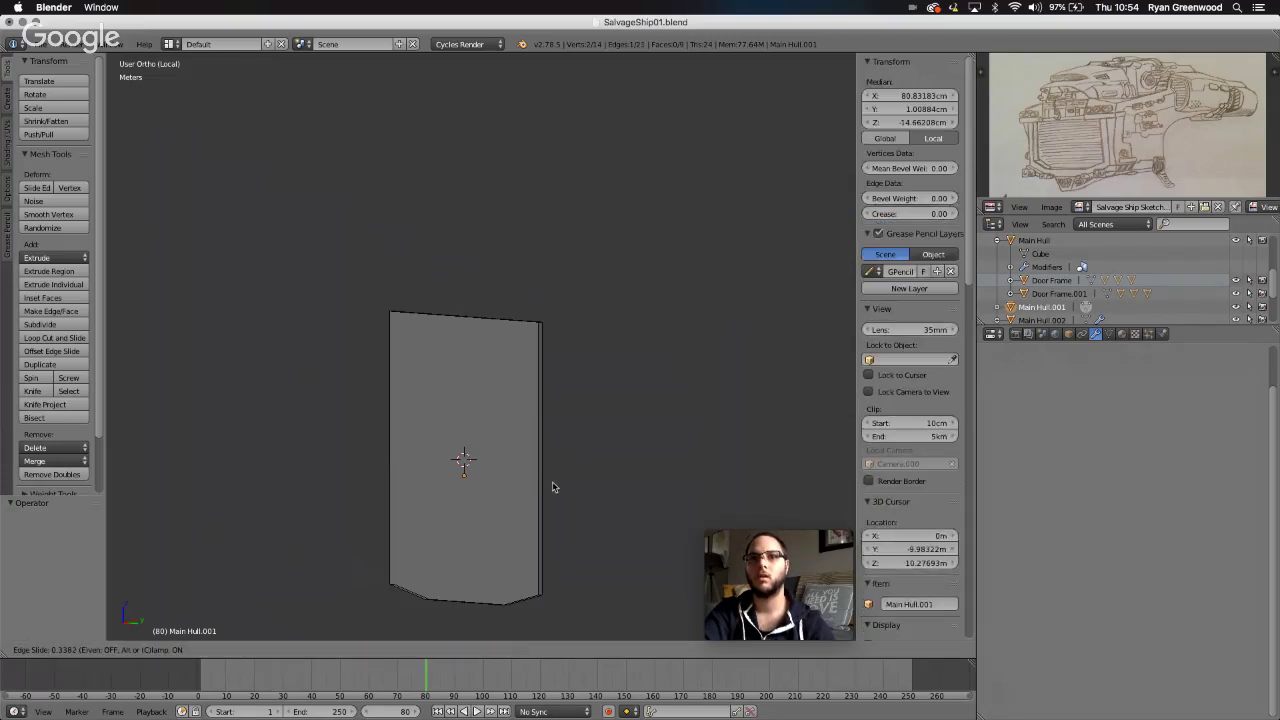
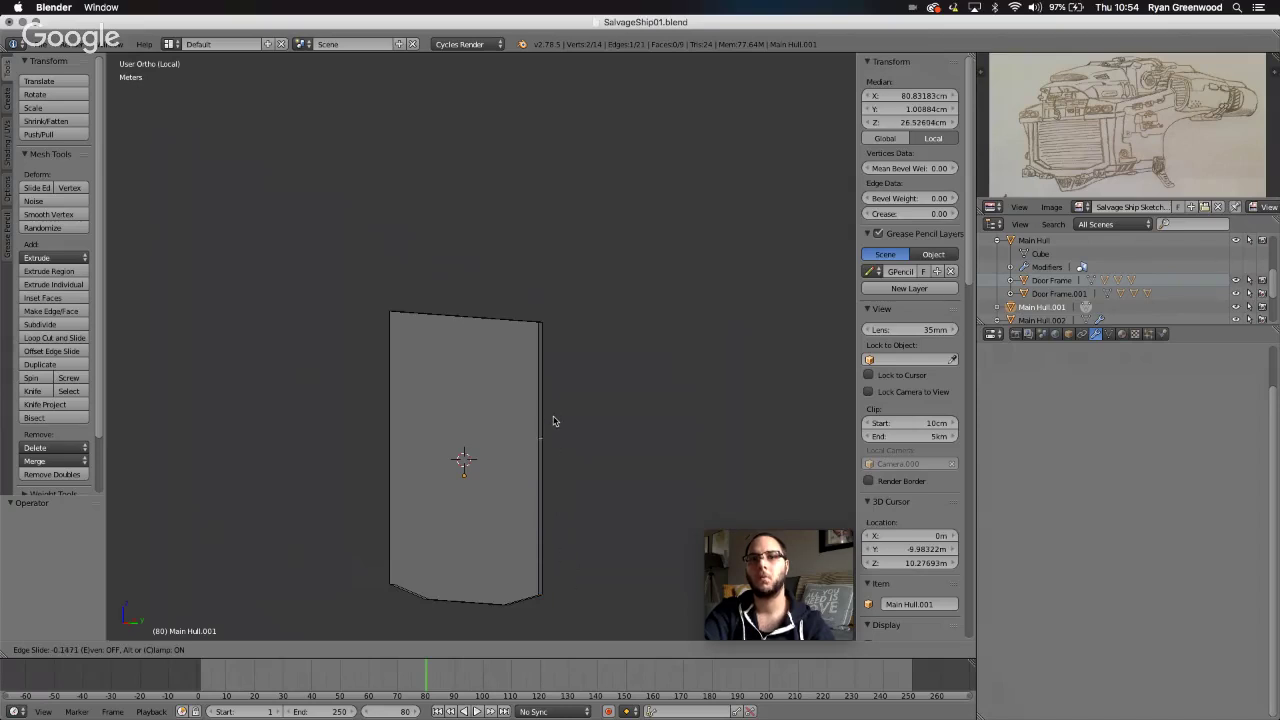
pyautogui.rightClick(550, 358)
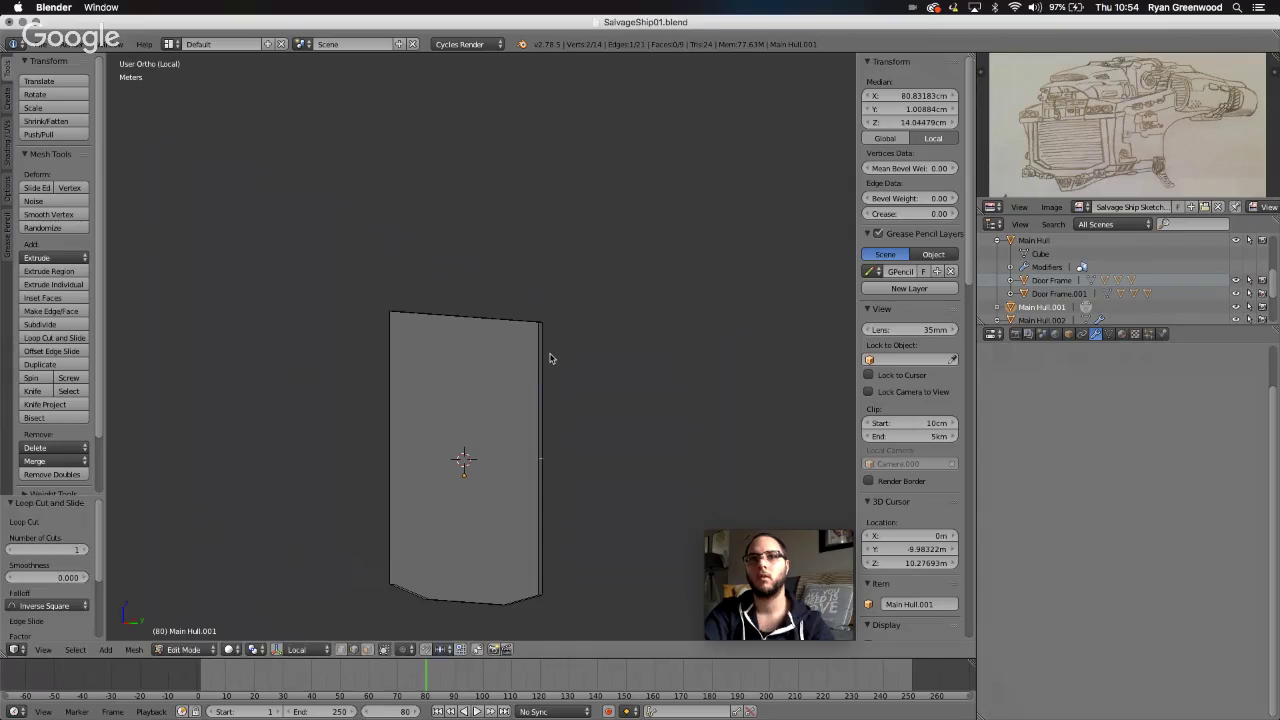
# - Increase the number of loop cuts along the door's narrow side face to 25 and check their spacing
pyautogui.hscroll(5, 543, 435)
pyautogui.hscroll(-3, 543, 435)
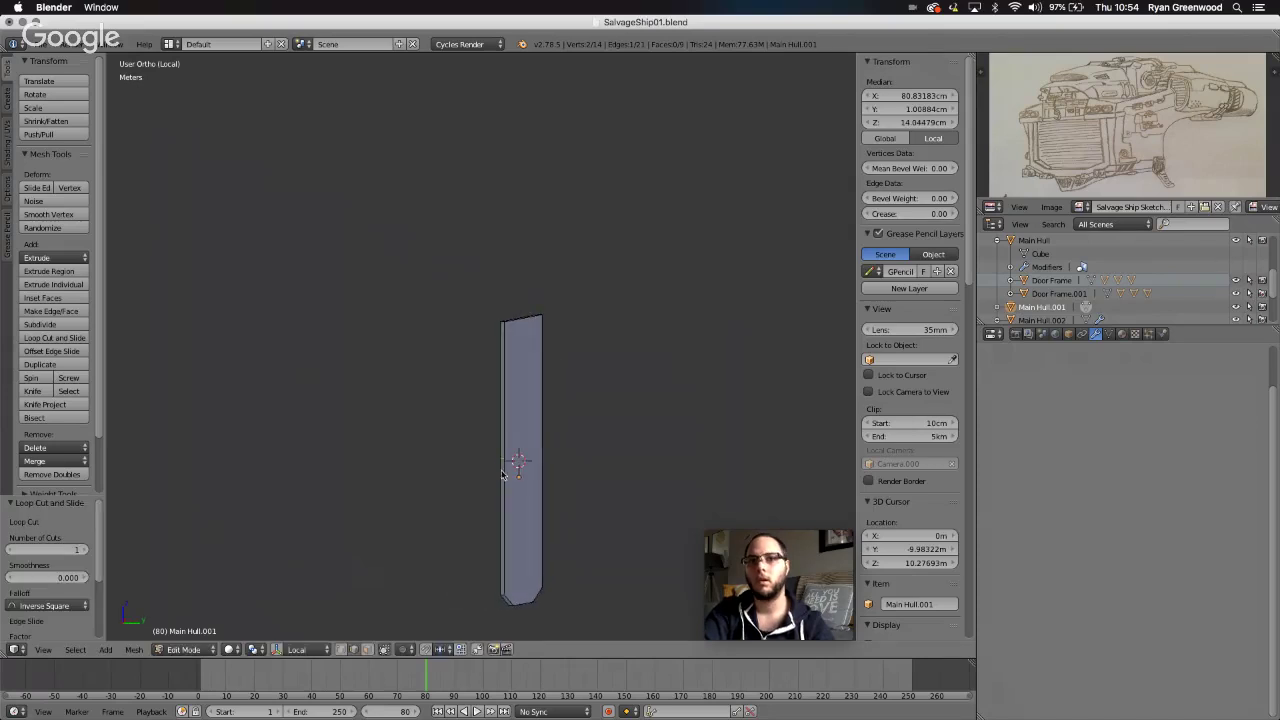
pyautogui.scroll(3, 507, 474)
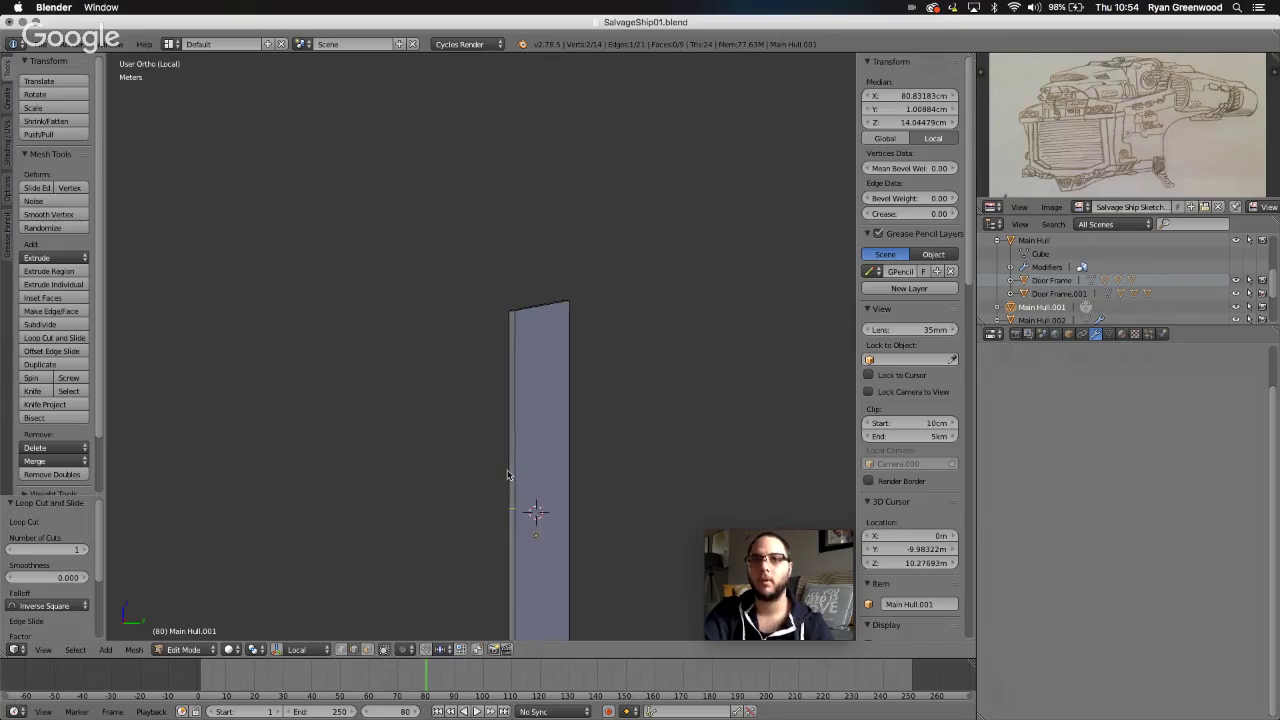
pyautogui.keyDown('shift'); pyautogui.scroll(5, 508, 475); pyautogui.keyUp('shift')
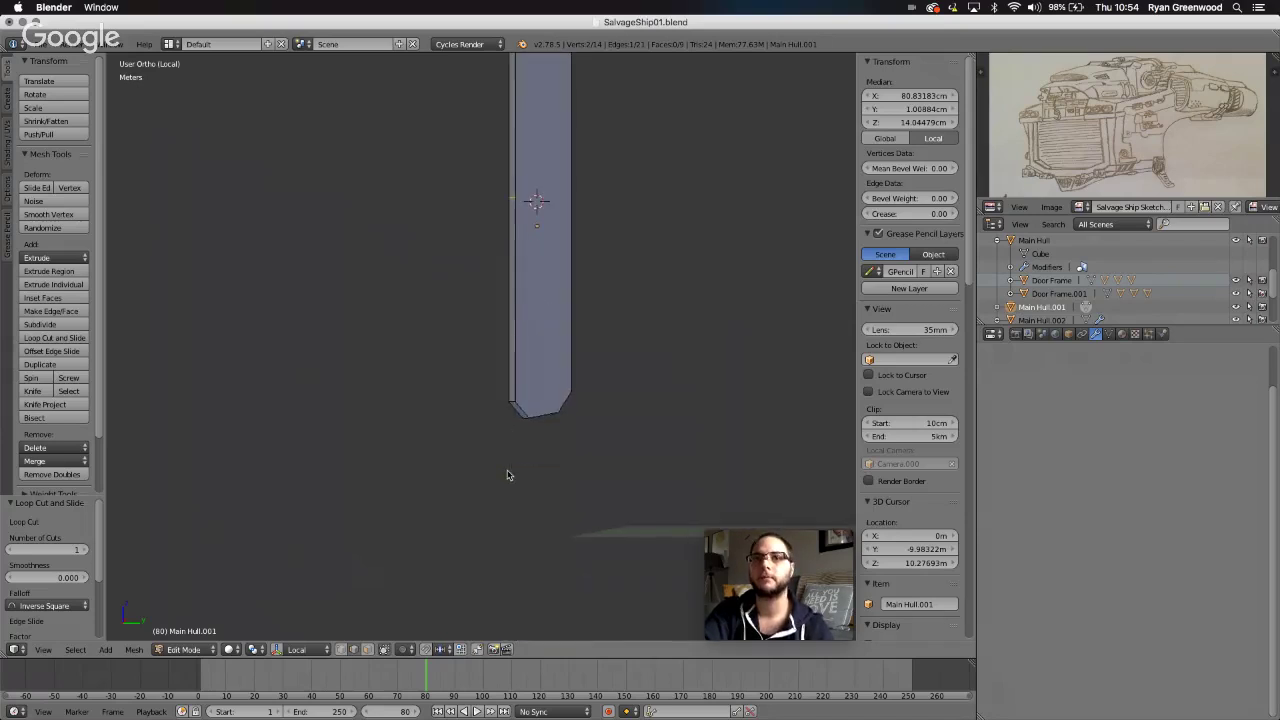
pyautogui.hscroll(-10, 594, 449)
pyautogui.hscroll(-2, 594, 449)
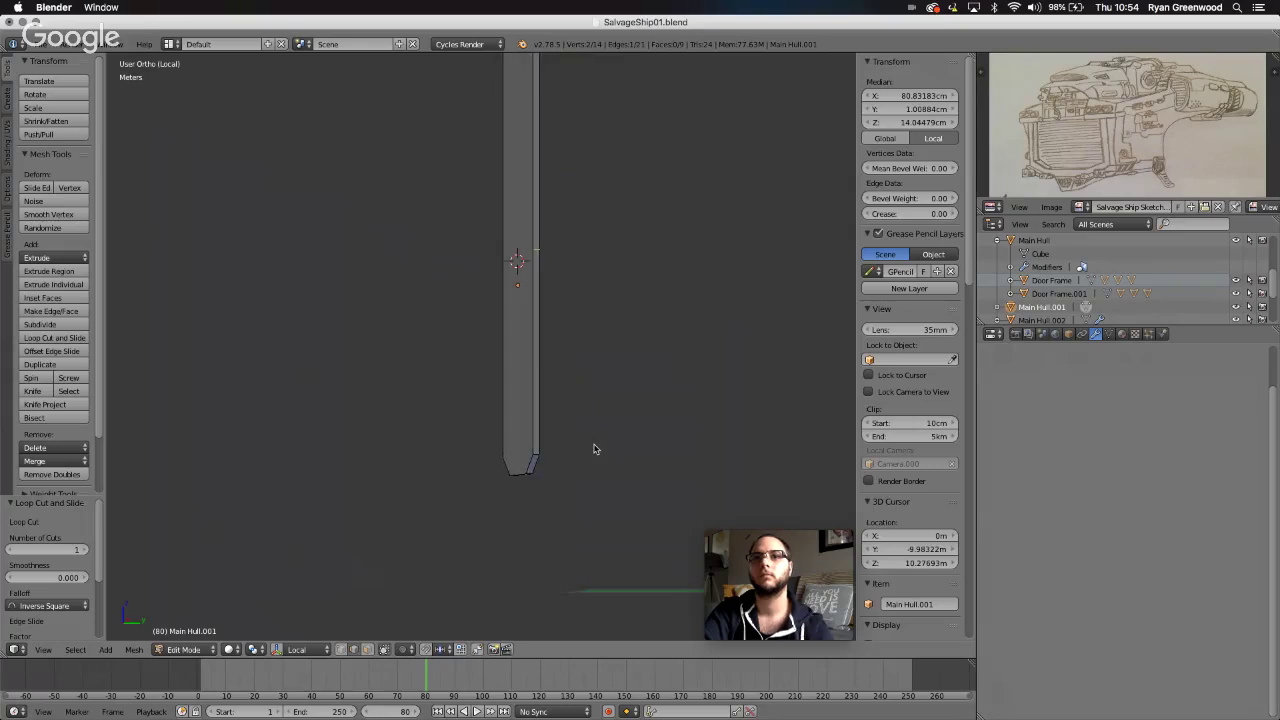
pyautogui.click(85, 551)
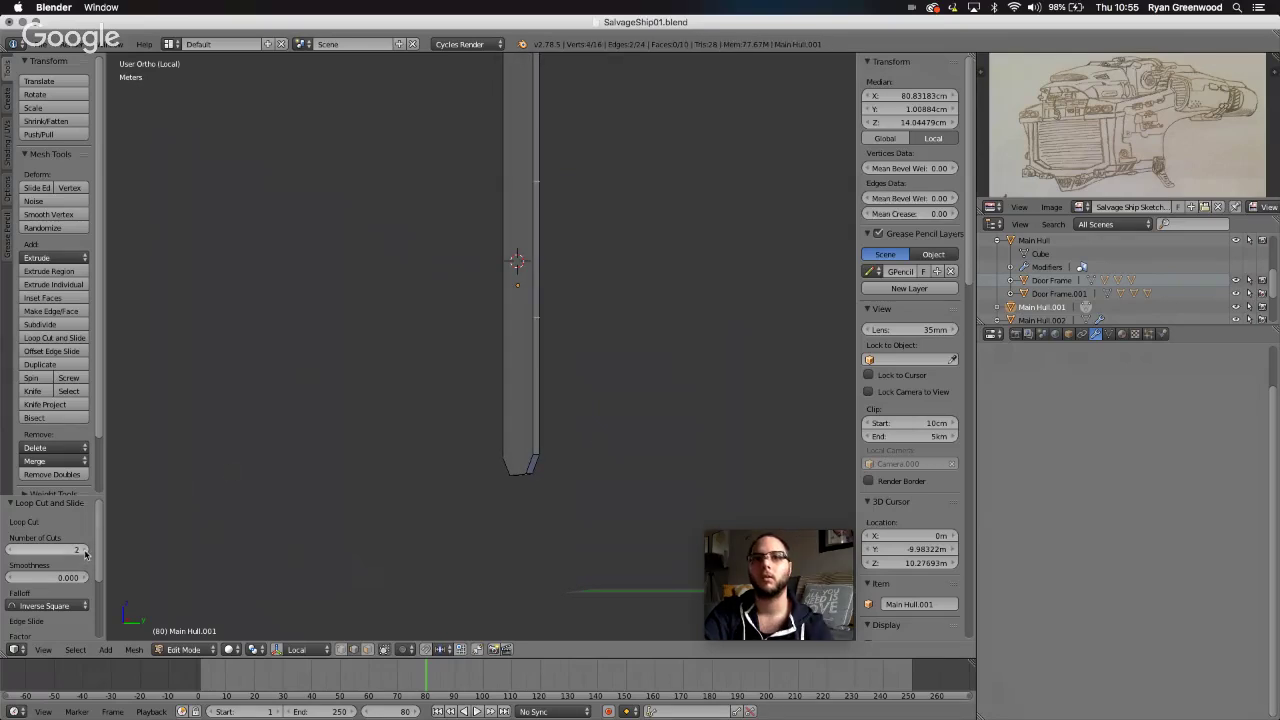
pyautogui.click(85, 551)
pyautogui.click(85, 551)
pyautogui.click(85, 551)
pyautogui.click(85, 552)
pyautogui.click(85, 552)
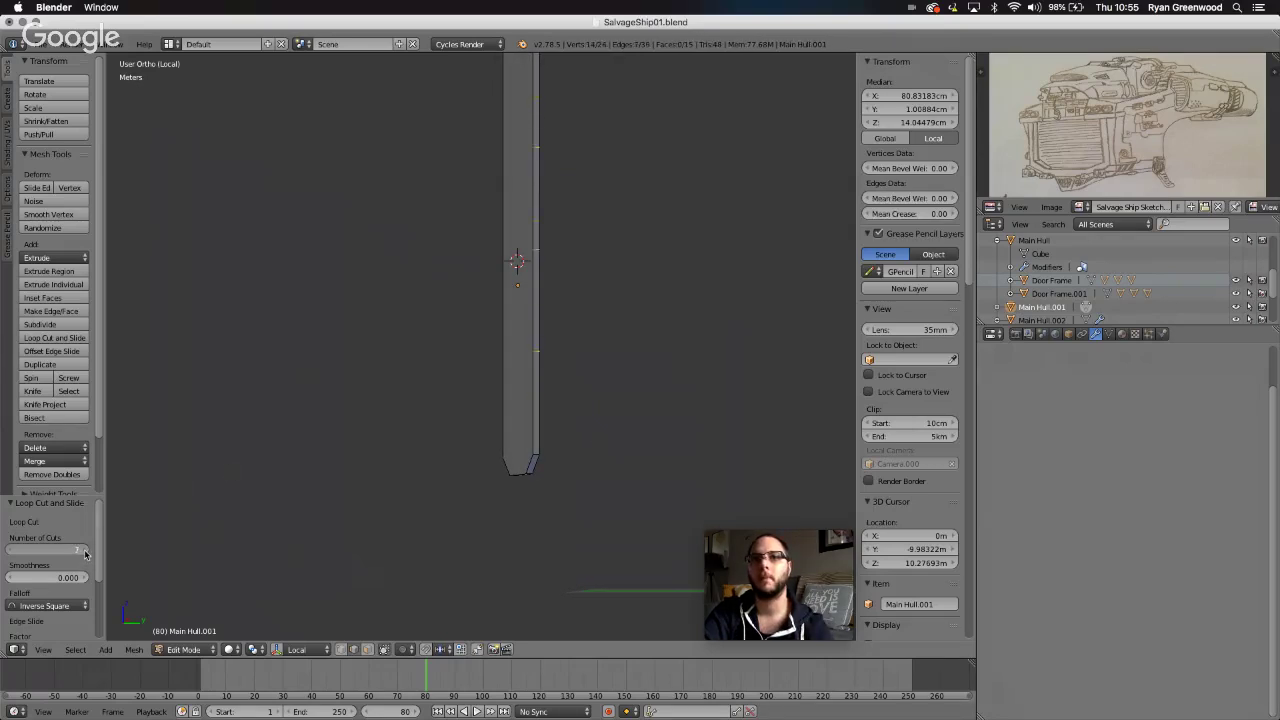
pyautogui.click(85, 552)
pyautogui.click(85, 552)
pyautogui.click(85, 552)
pyautogui.click(85, 552)
pyautogui.click(85, 552)
pyautogui.click(85, 552)
pyautogui.click(85, 551)
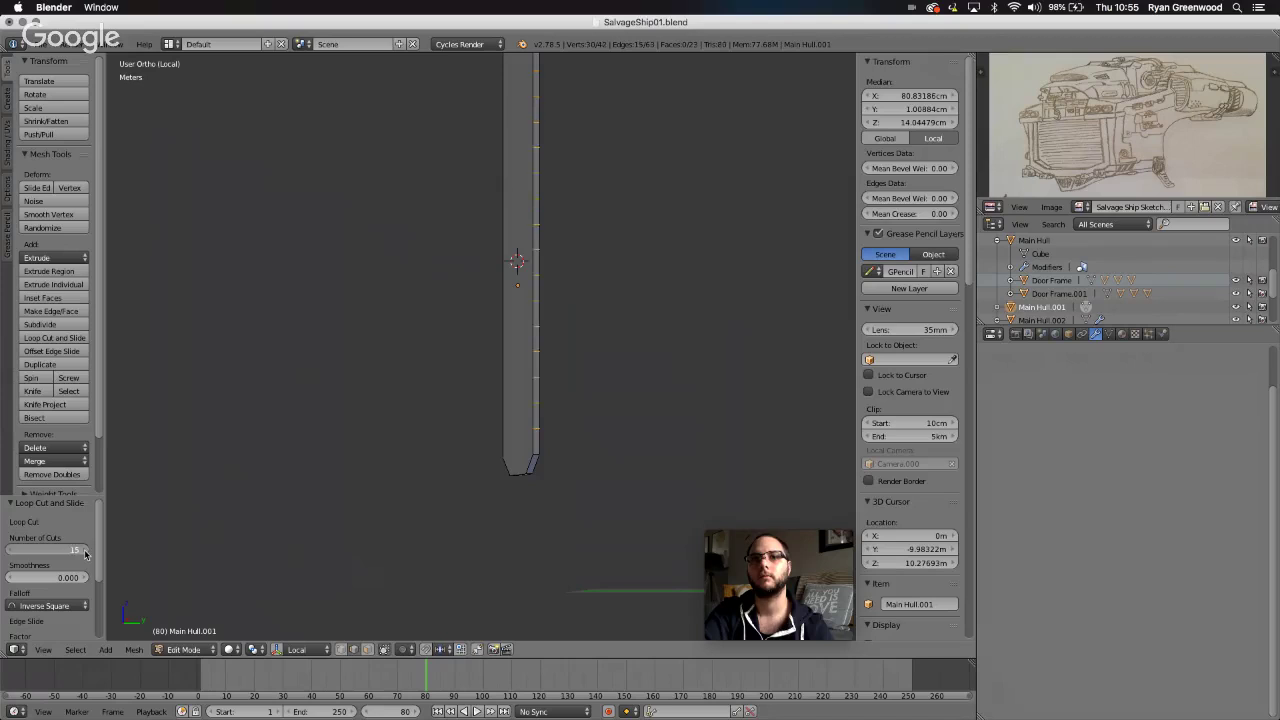
pyautogui.click(85, 551)
pyautogui.click(85, 551)
pyautogui.click(85, 551)
pyautogui.click(85, 551)
pyautogui.click(85, 551)
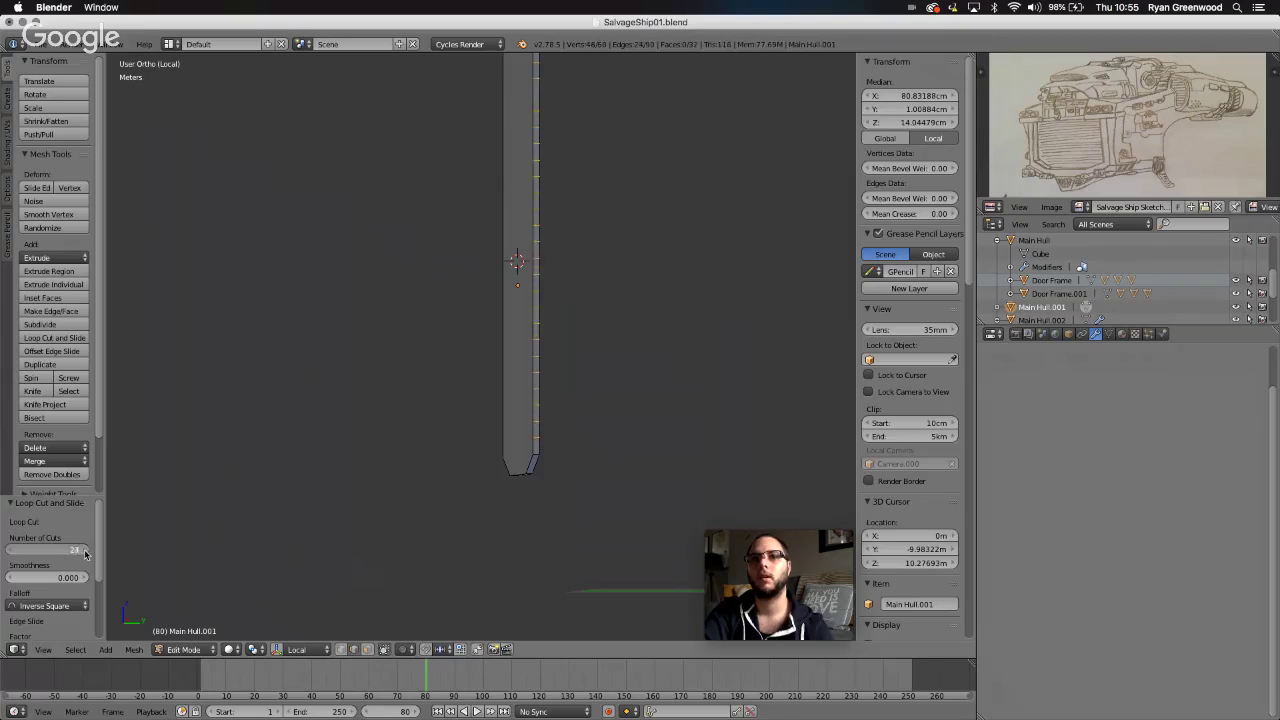
pyautogui.click(85, 551)
pyautogui.click(85, 551)
pyautogui.hscroll(10, 499, 511)
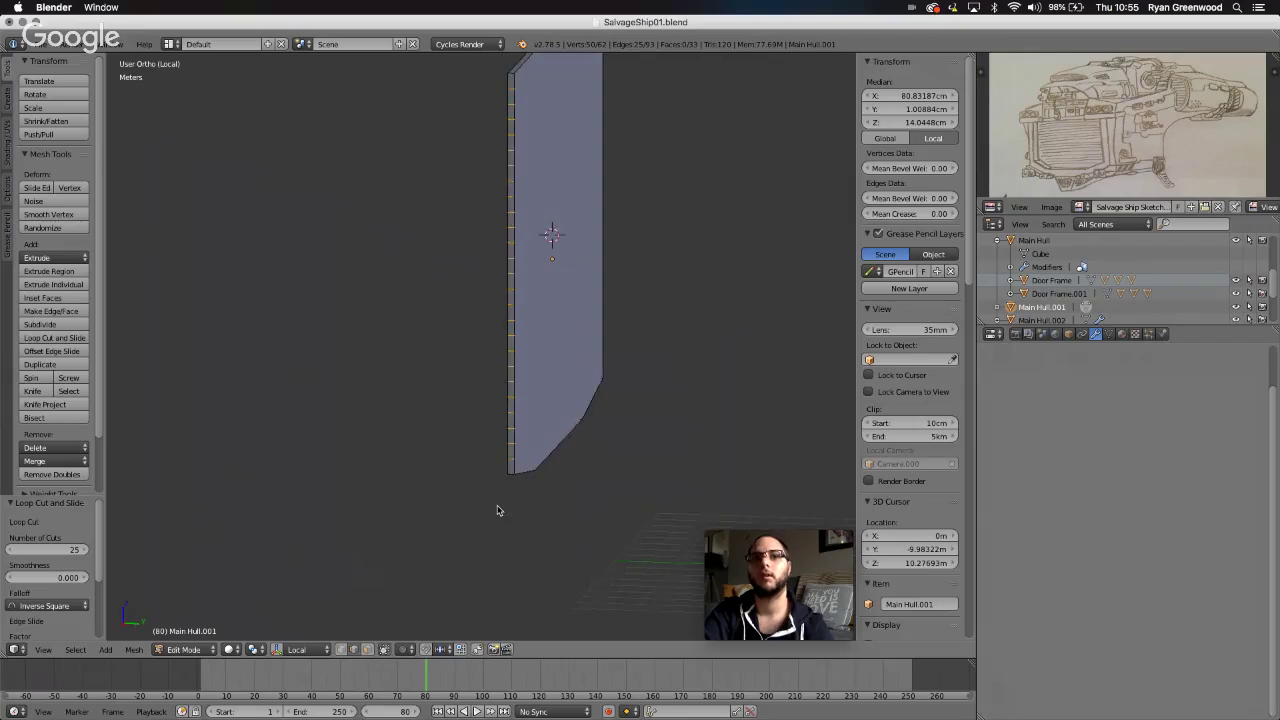
pyautogui.hscroll(5, 589, 446)
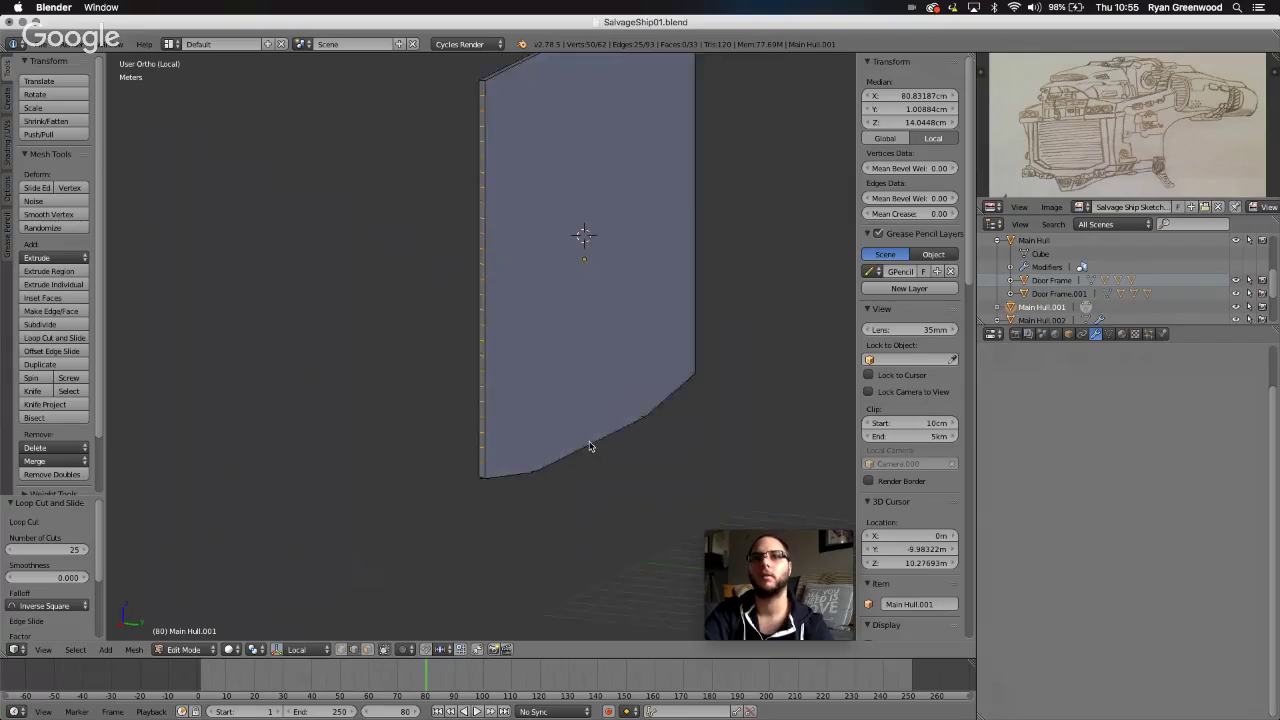
pyautogui.hscroll(6, 589, 446)
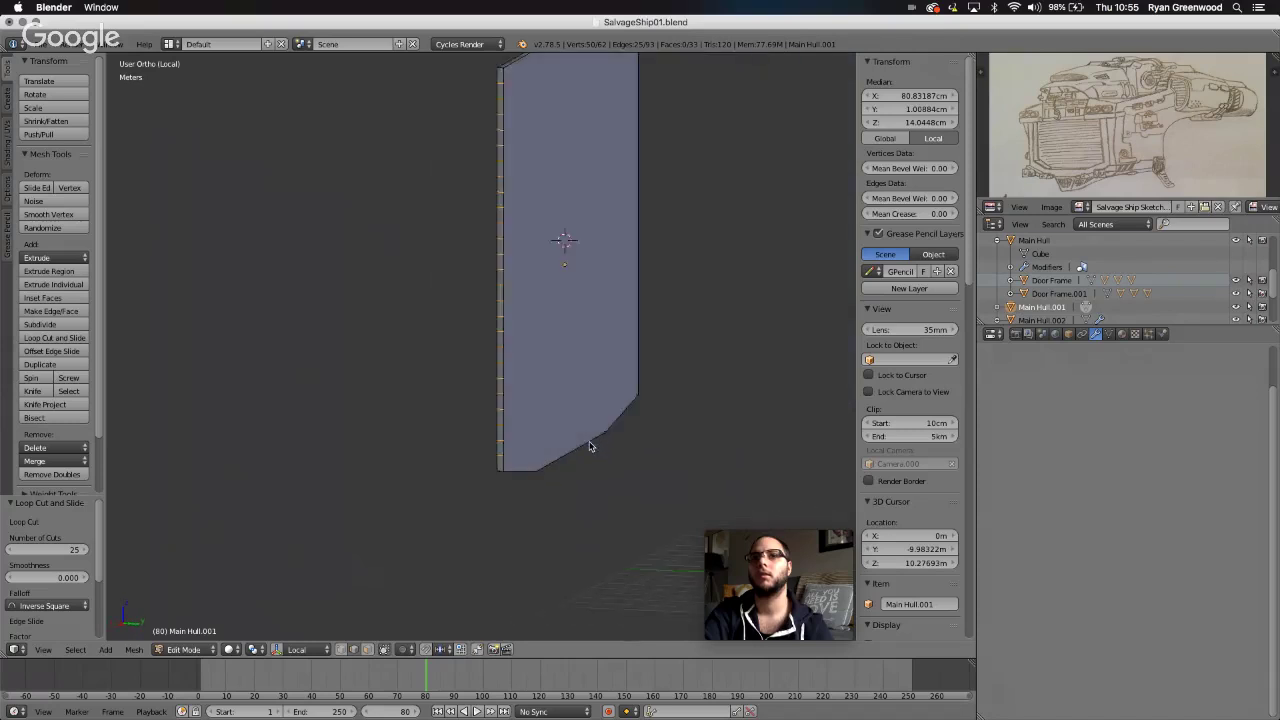
pyautogui.hscroll(6, 589, 446)
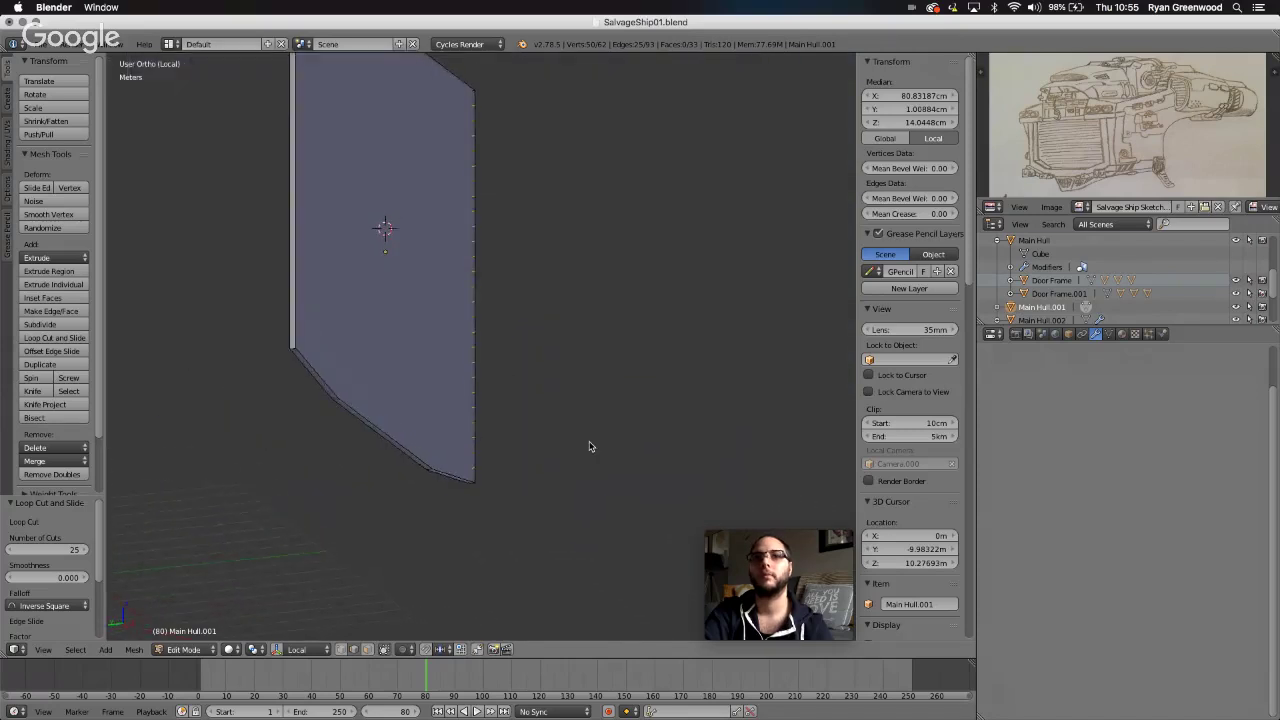
# - Add a single centred loop cut across the narrow face along the door's opposite vertical side
pyautogui.hscroll(3, 589, 446)
pyautogui.hscroll(4, 592, 415)
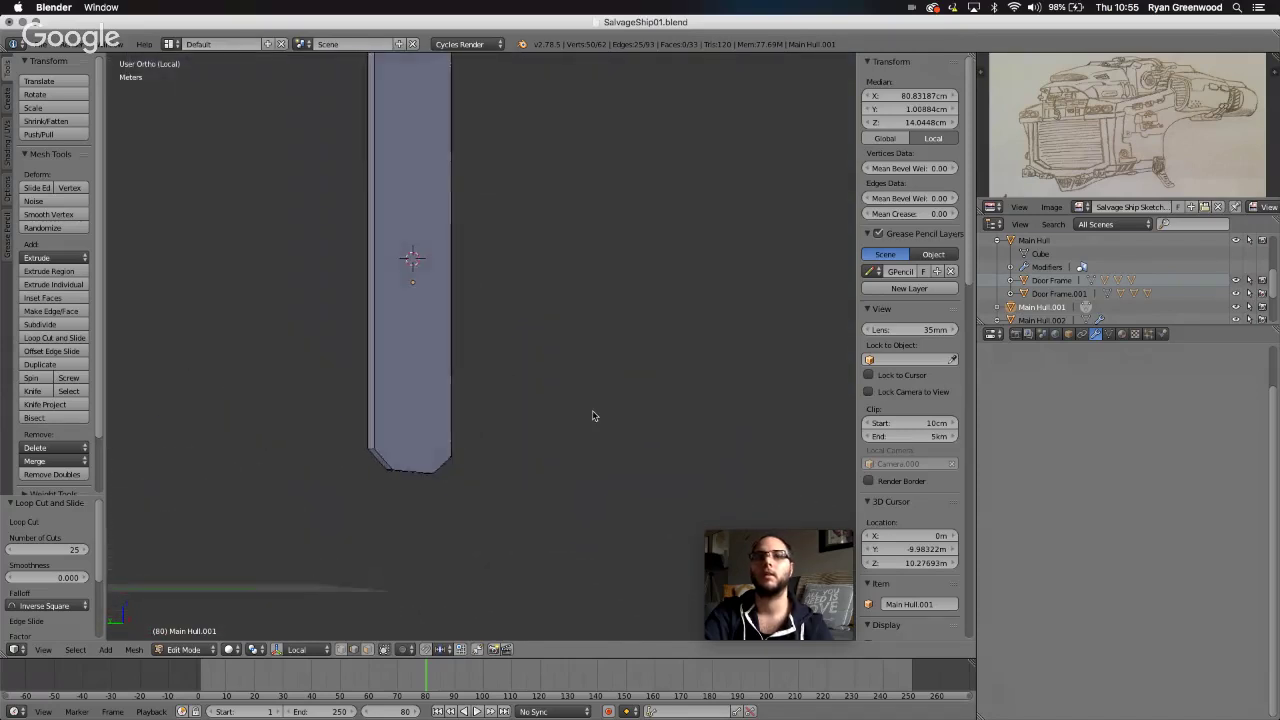
pyautogui.scroll(-1, 593, 416)
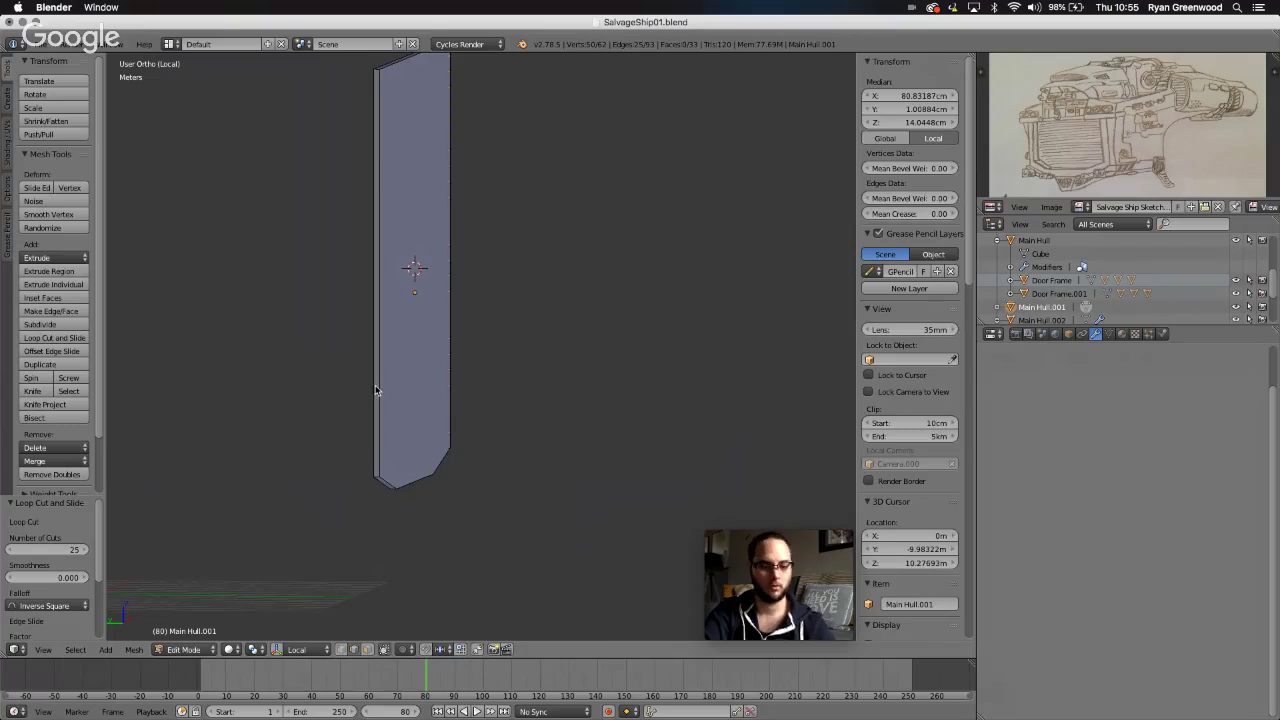
pyautogui.hotkey('ctrl', 'r')
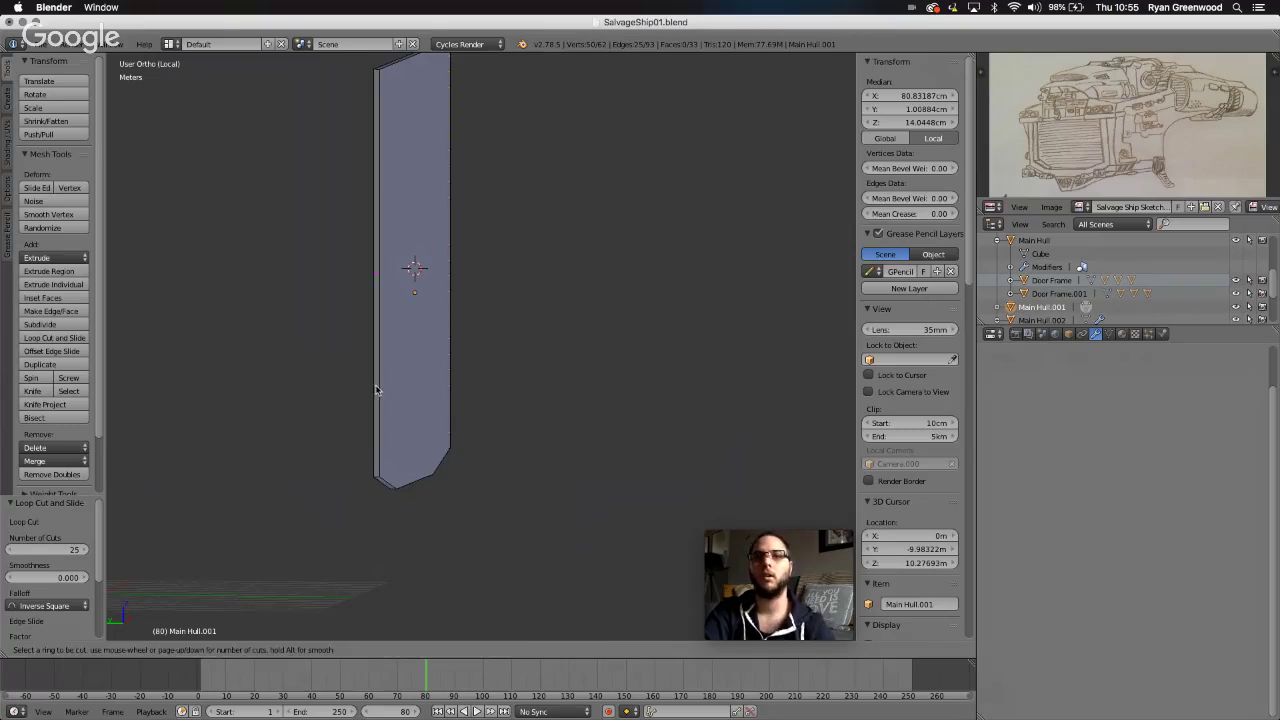
pyautogui.click(376, 390)
pyautogui.rightClick(375, 391)
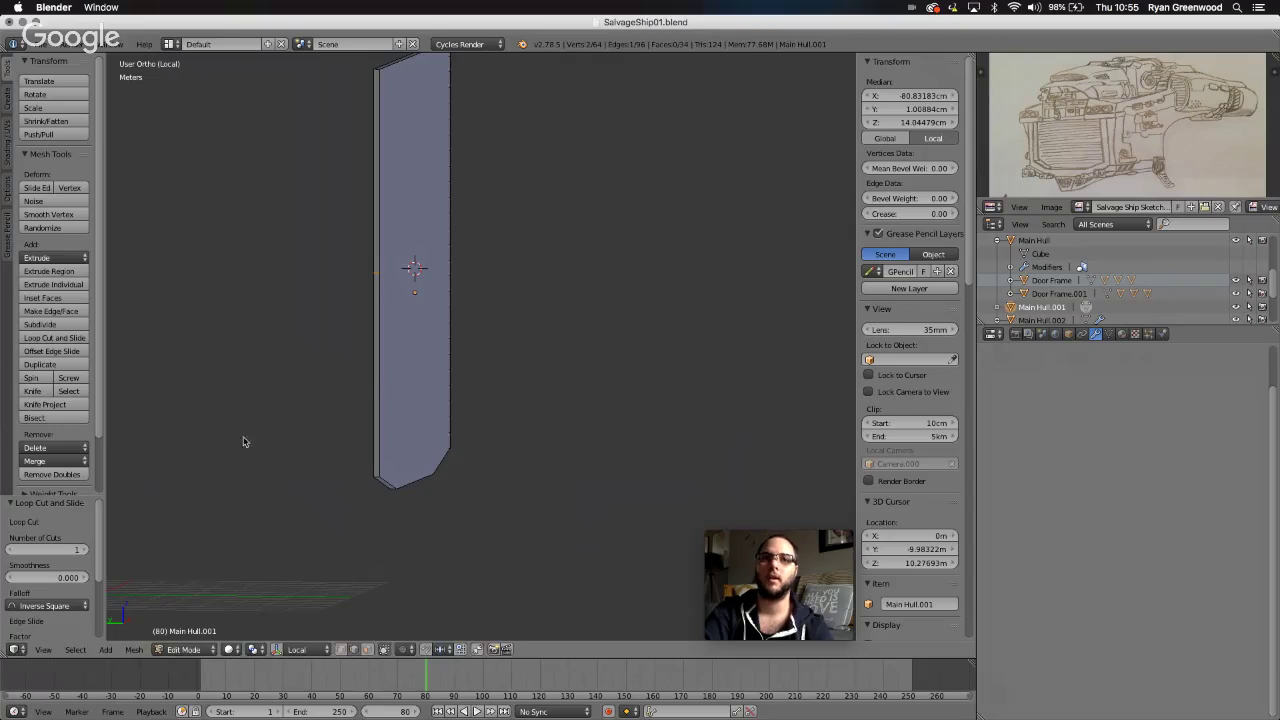
# - Increase the number of loop cuts on the opposite narrow side face to 25 to match the first side
pyautogui.click(86, 552)
pyautogui.click(86, 552)
pyautogui.click(86, 552)
pyautogui.click(86, 552)
pyautogui.click(86, 552)
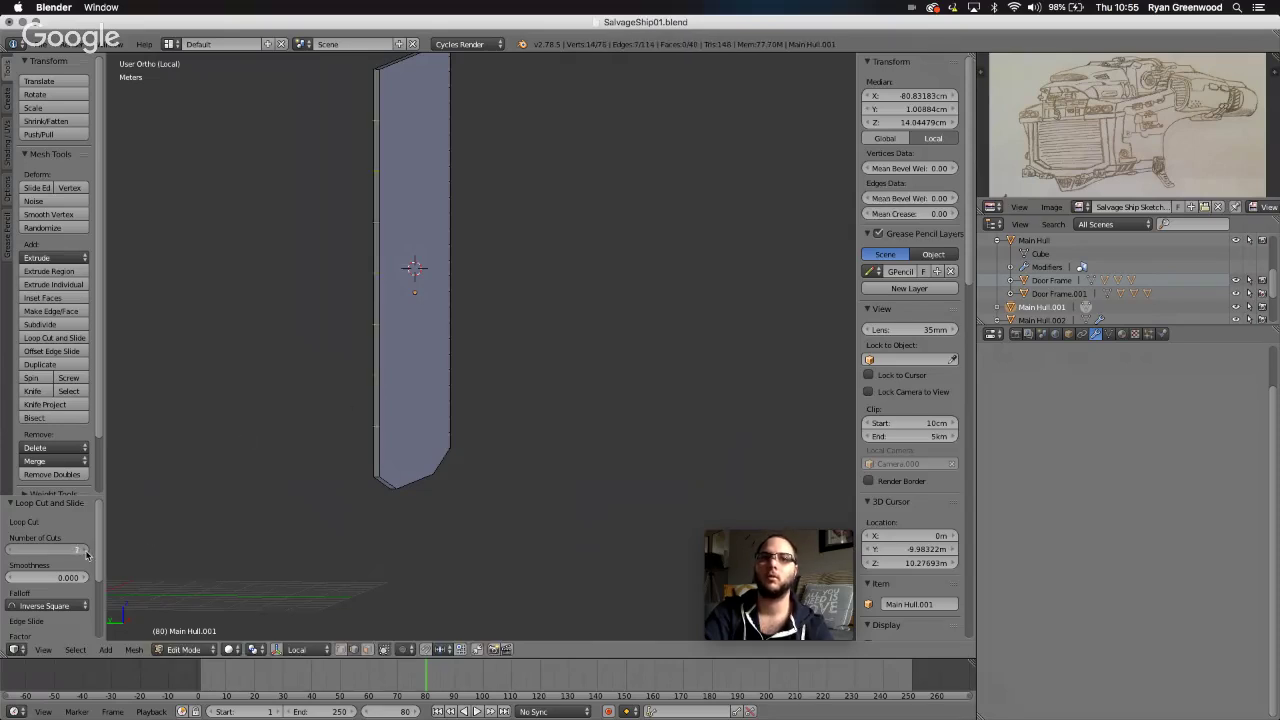
pyautogui.click(86, 552)
pyautogui.click(86, 552)
pyautogui.click(86, 552)
pyautogui.keyDown('ctrl'); pyautogui.scroll(9, 87, 552); pyautogui.keyUp('ctrl')
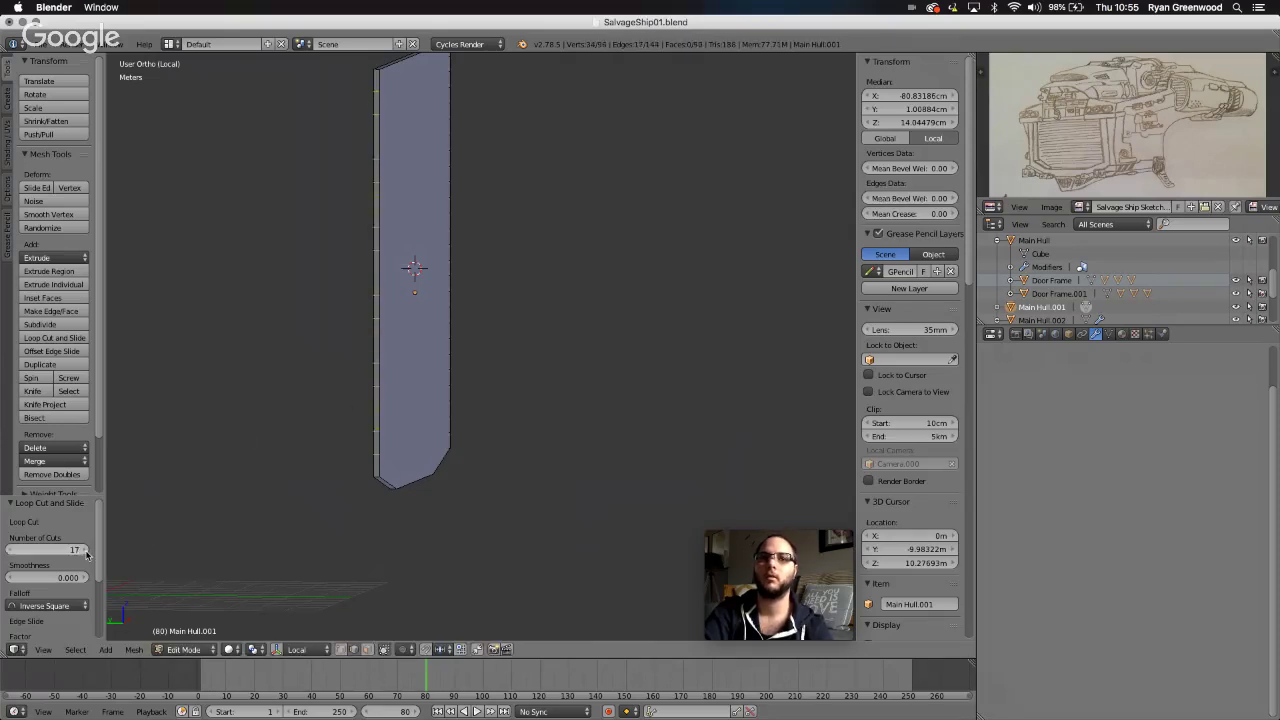
pyautogui.keyDown('ctrl'); pyautogui.scroll(2, 87, 553); pyautogui.keyUp('ctrl')
pyautogui.keyDown('ctrl'); pyautogui.scroll(2, 87, 554); pyautogui.keyUp('ctrl')
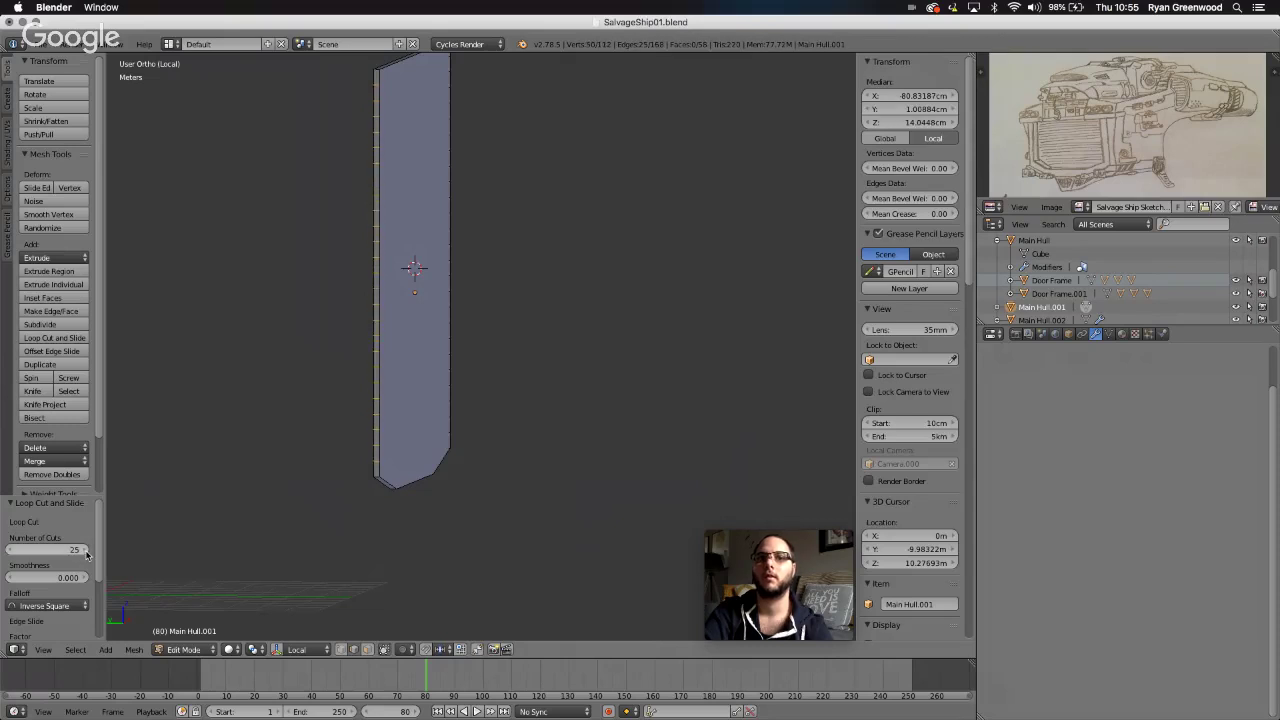
# - In front view, switch the door mesh to vertex selection and clear the selection
pyautogui.hscroll(10, 260, 512)
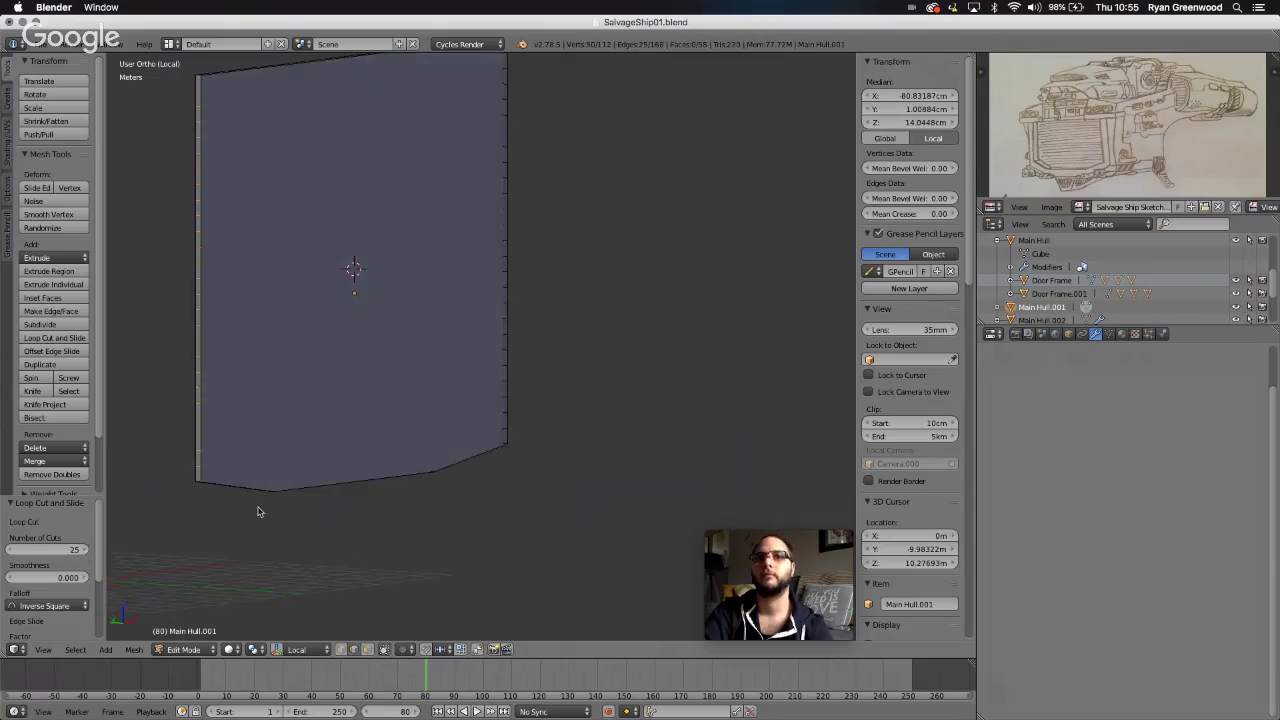
pyautogui.click(43, 649)
pyautogui.click(60, 561)
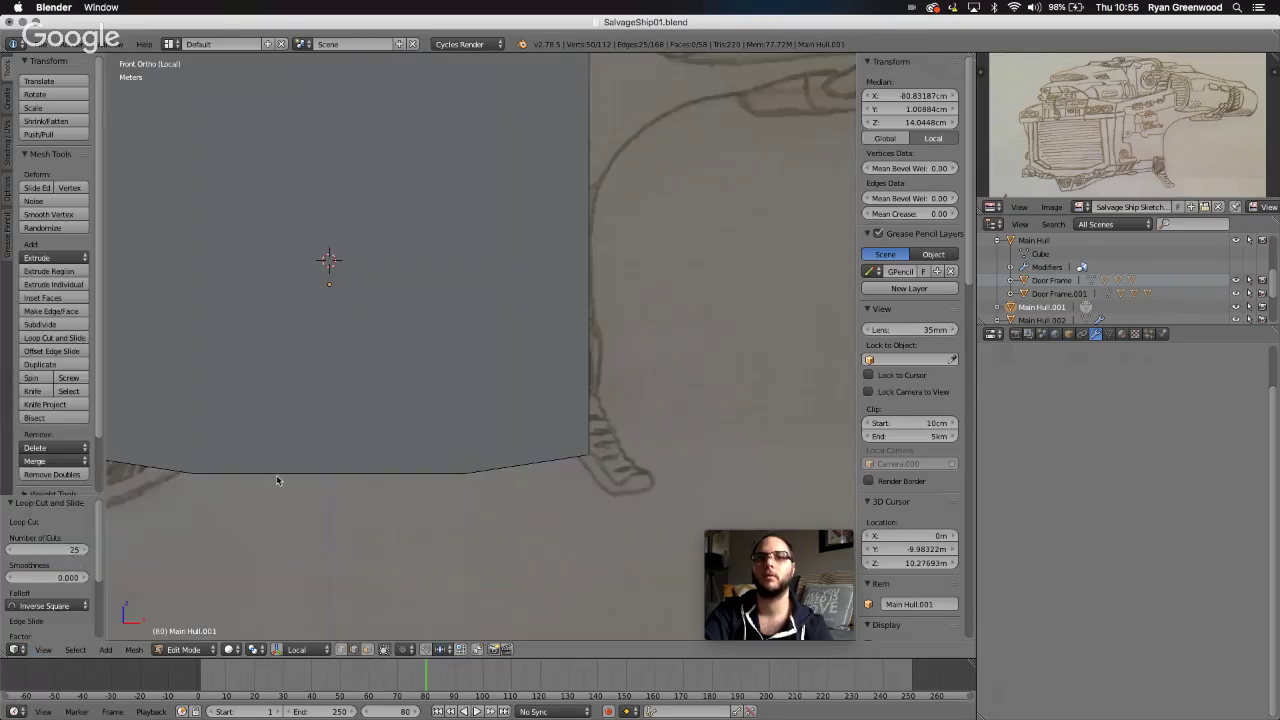
pyautogui.scroll(-6, 413, 404)
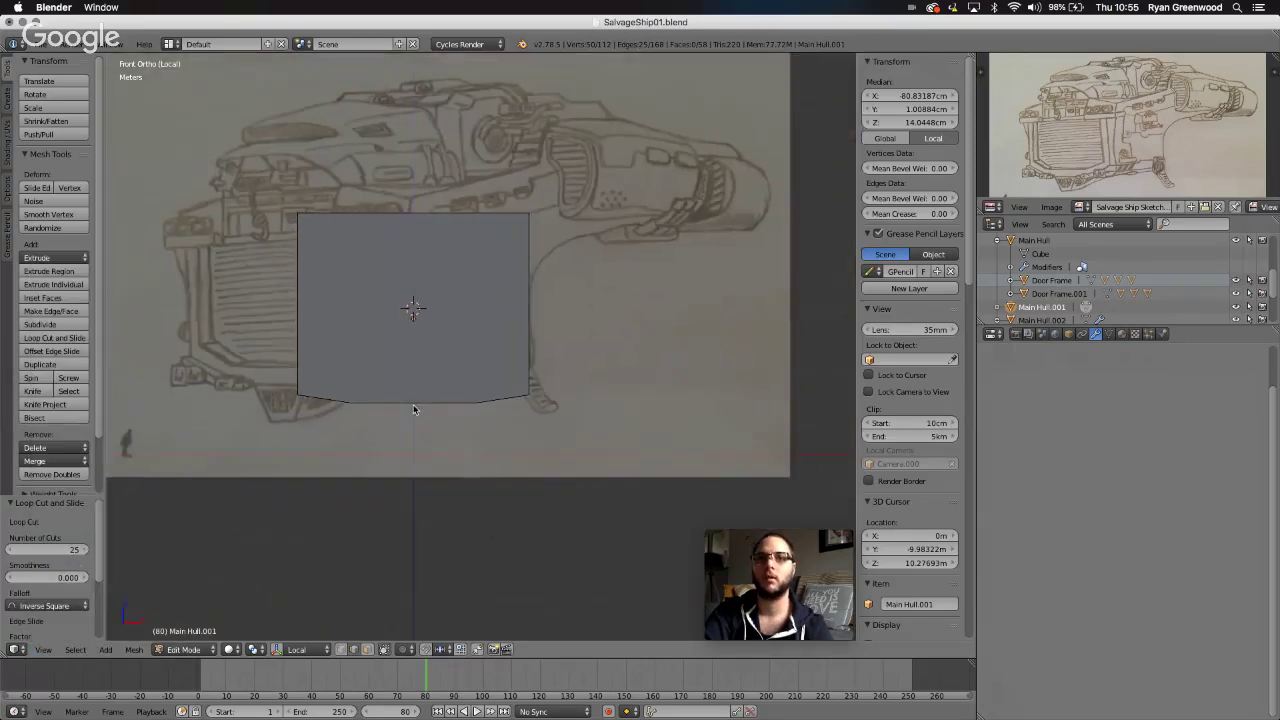
pyautogui.scroll(7, 413, 404)
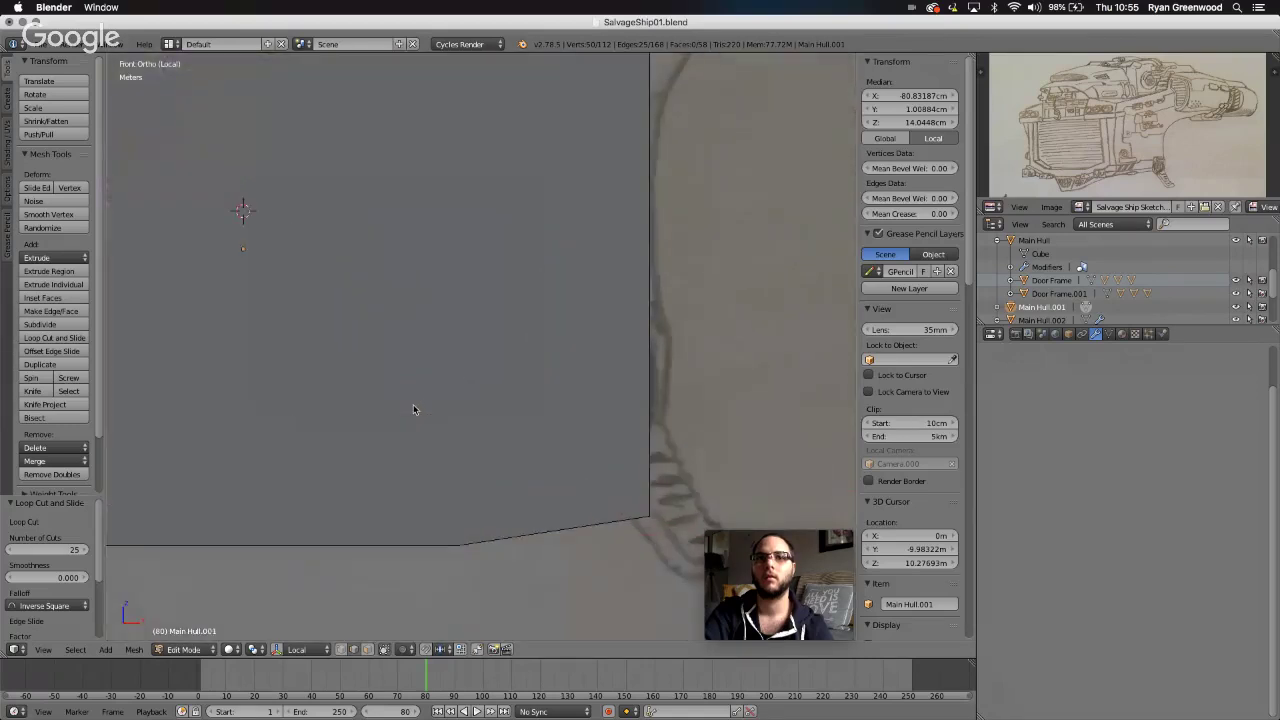
pyautogui.hscroll(-2, 413, 404)
pyautogui.keyDown('ctrl'); pyautogui.scroll(5, 413, 404); pyautogui.keyUp('ctrl')
pyautogui.keyDown('shift'); pyautogui.scroll(2, 413, 404); pyautogui.keyUp('shift')
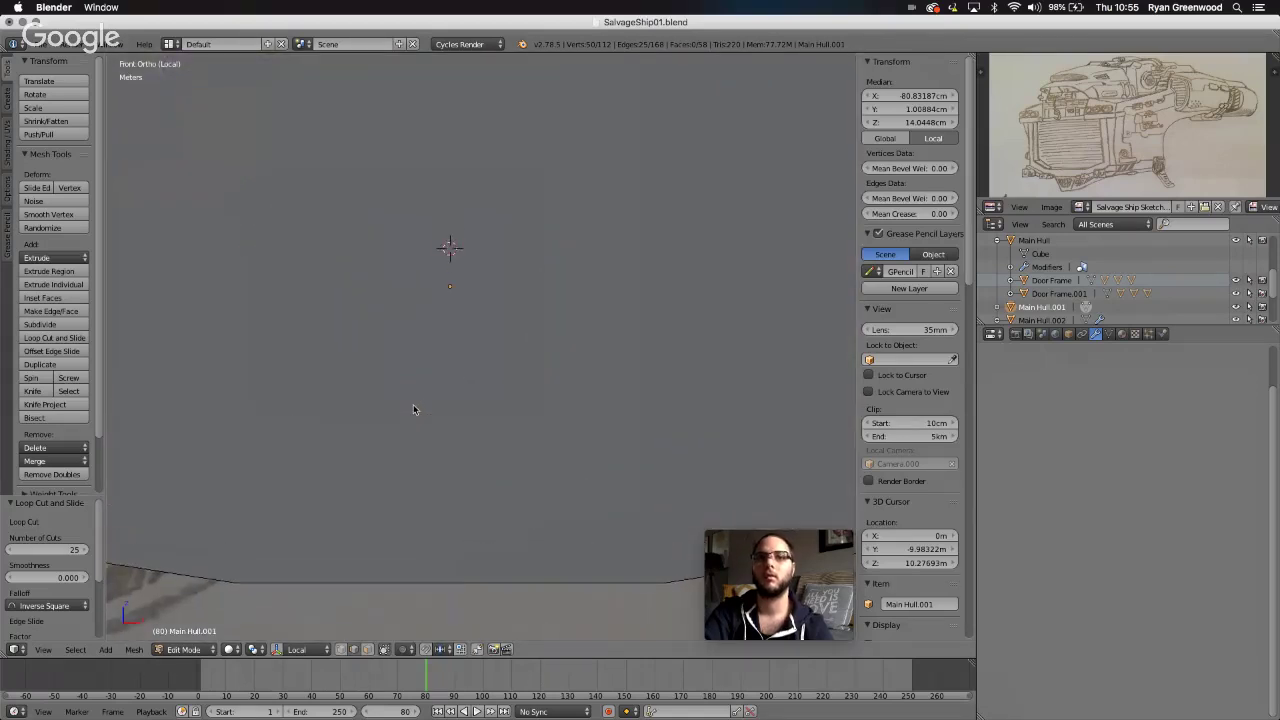
pyautogui.scroll(-2, 413, 404)
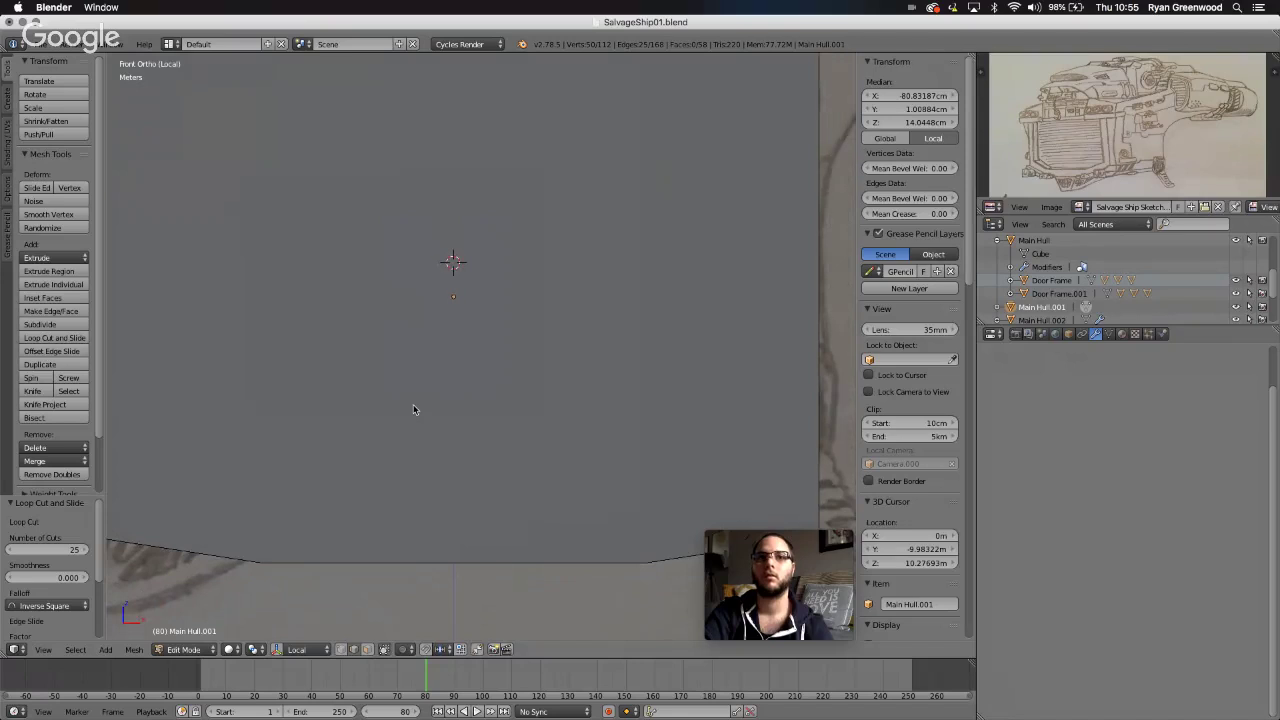
pyautogui.keyDown('shift'); pyautogui.scroll(3, 413, 409); pyautogui.keyUp('shift')
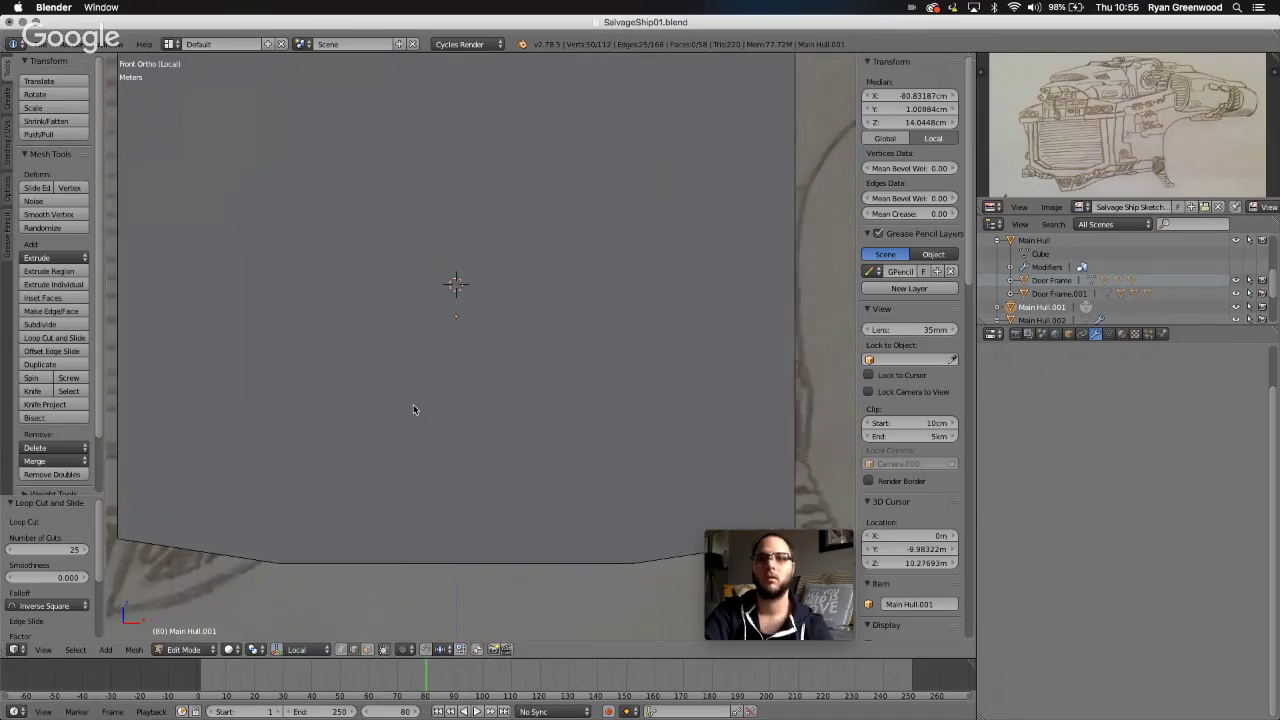
pyautogui.keyDown('shift'); pyautogui.scroll(2, 413, 409); pyautogui.keyUp('shift')
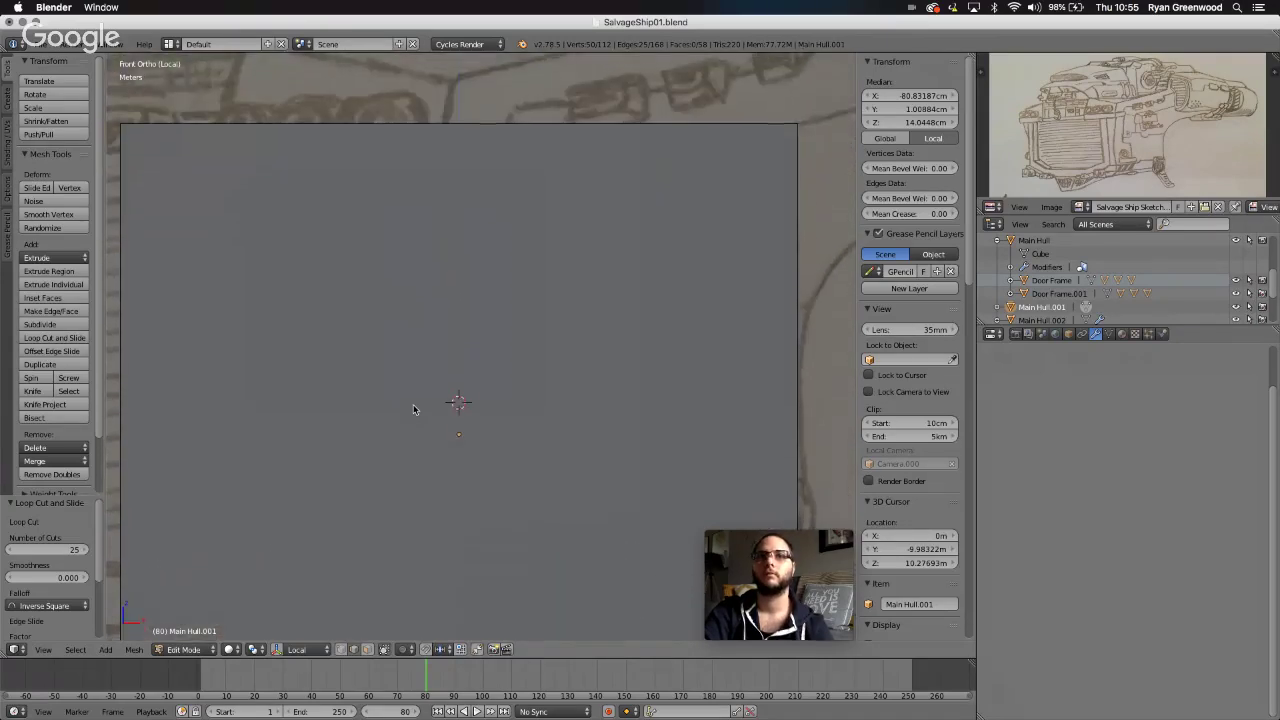
pyautogui.scroll(-4, 413, 409)
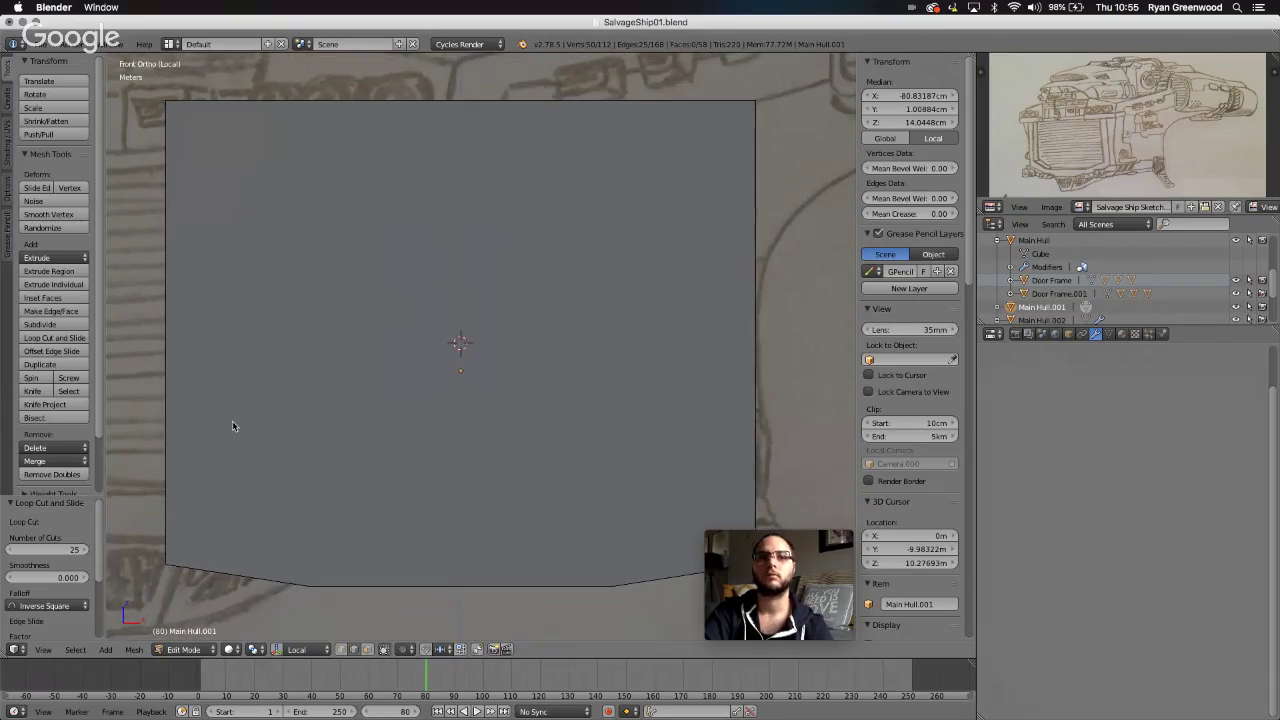
pyautogui.click(343, 649)
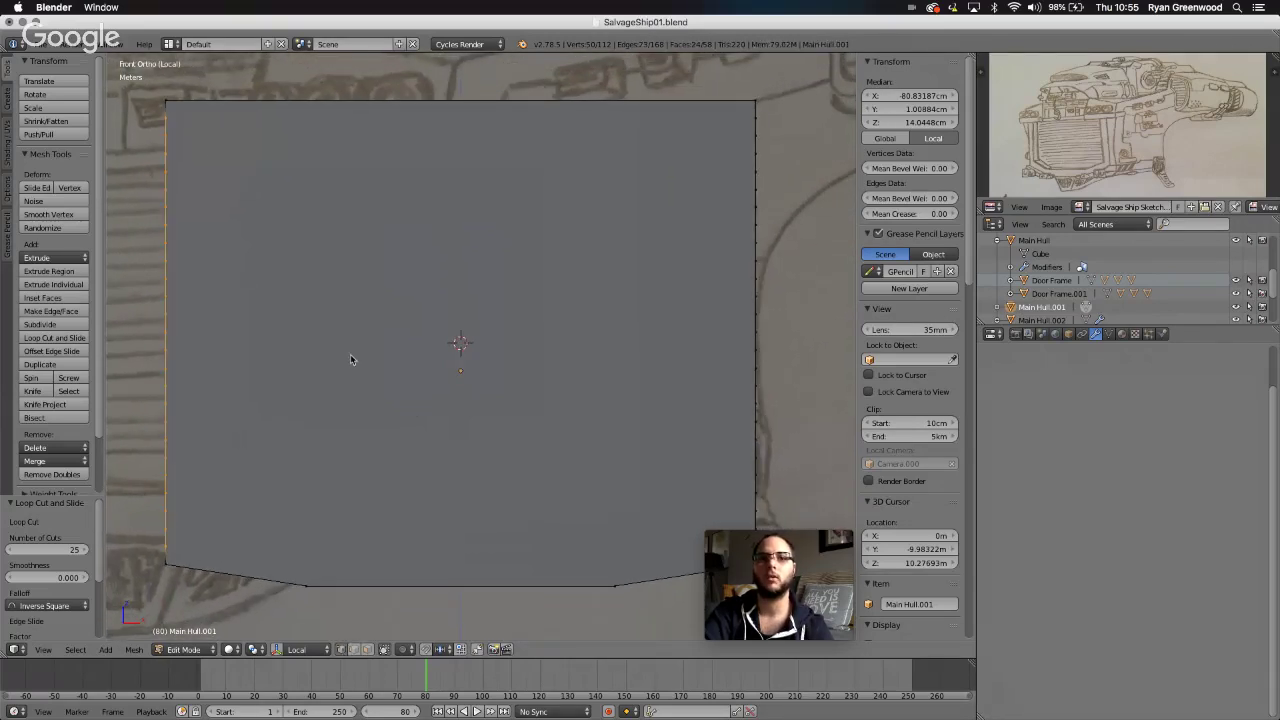
pyautogui.press('a')
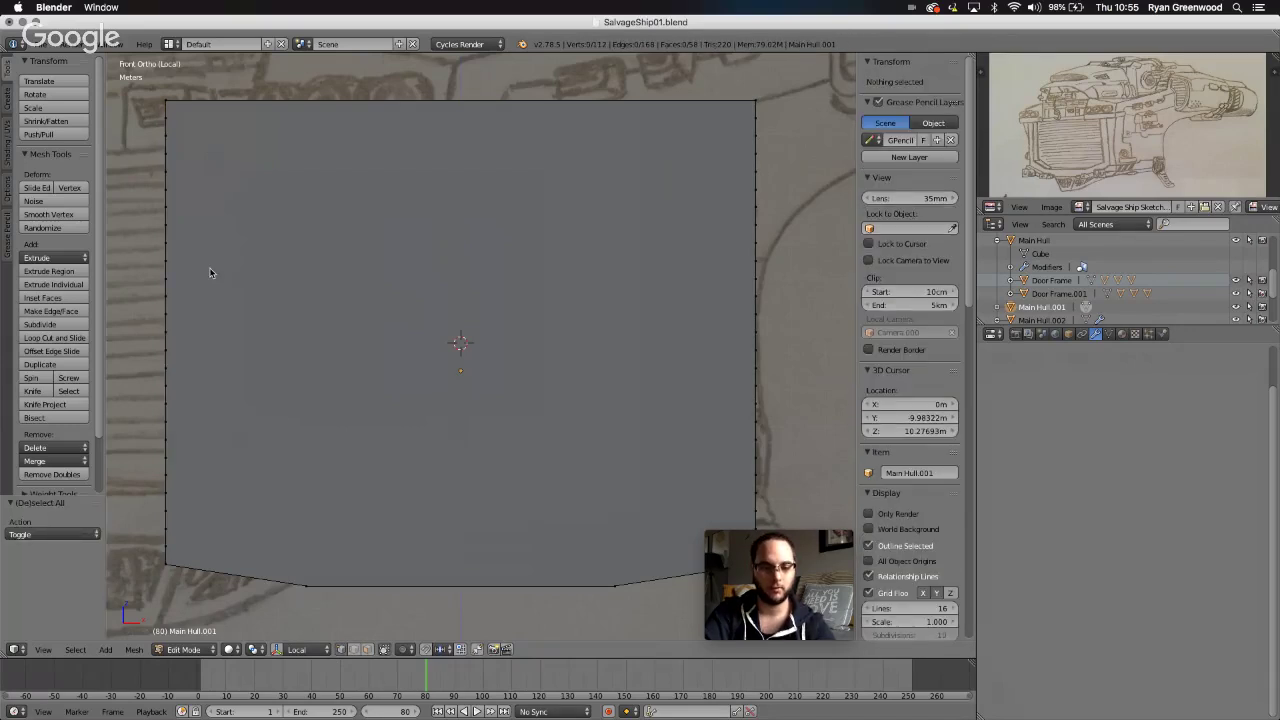
# - Knife two horizontal cuts across the door's front face, joining the first and second pairs of opposite side vertices below the top edge
pyautogui.press('k')
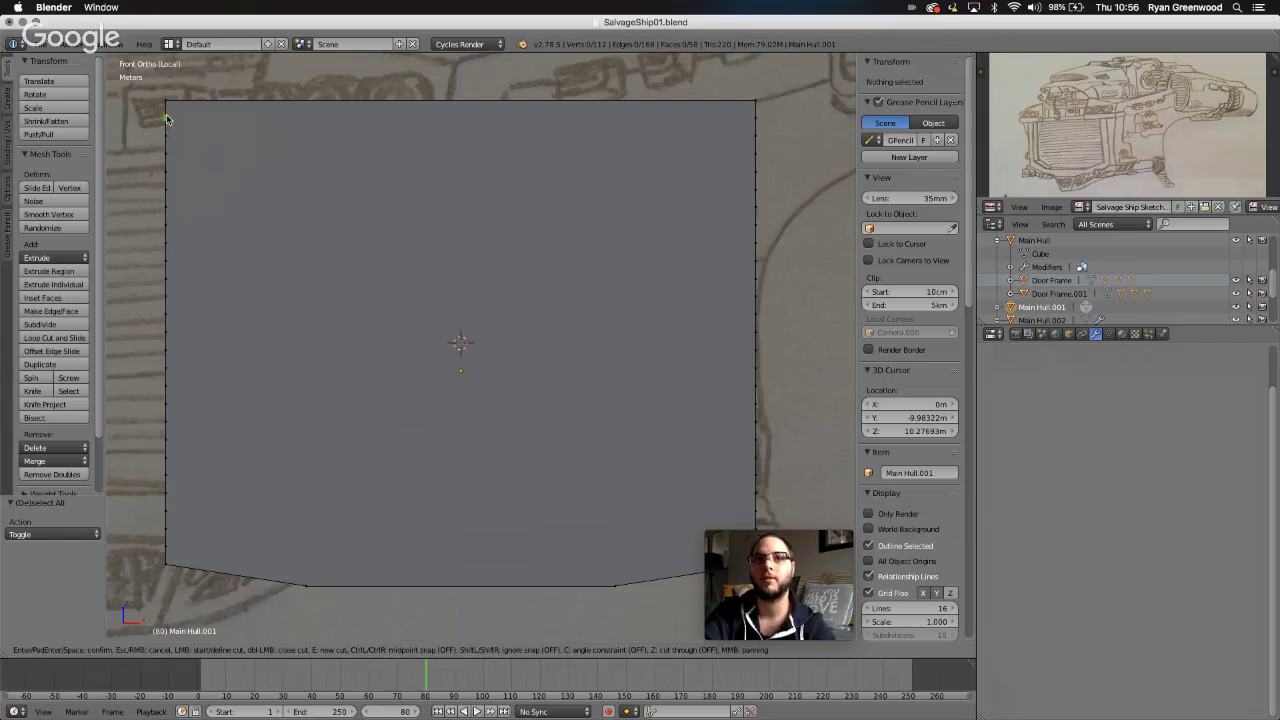
pyautogui.click(166, 118)
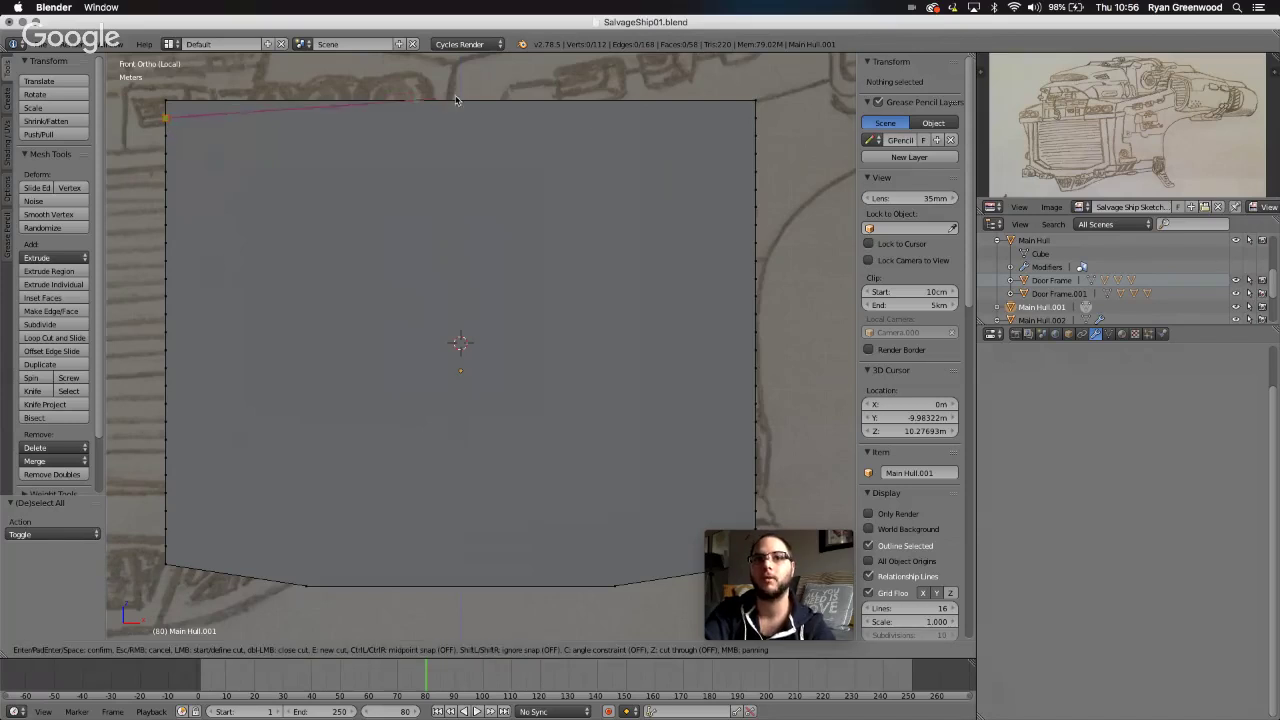
pyautogui.click(755, 123)
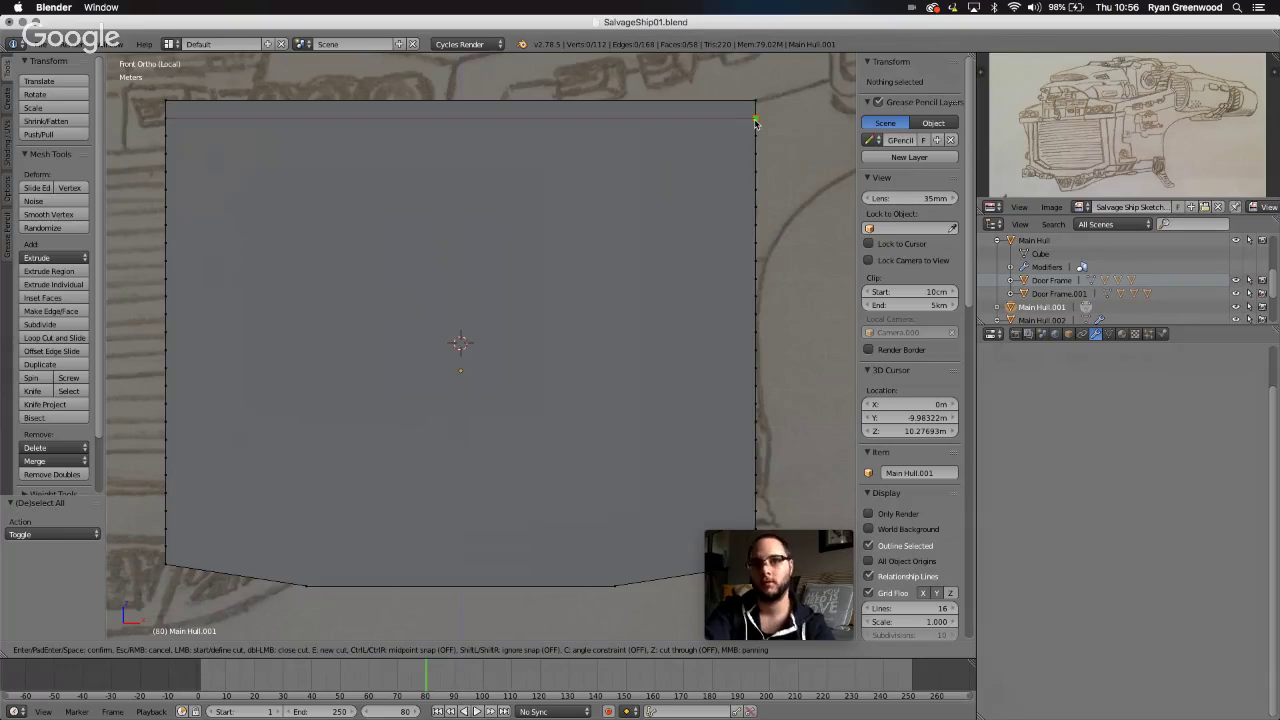
pyautogui.press('Return')
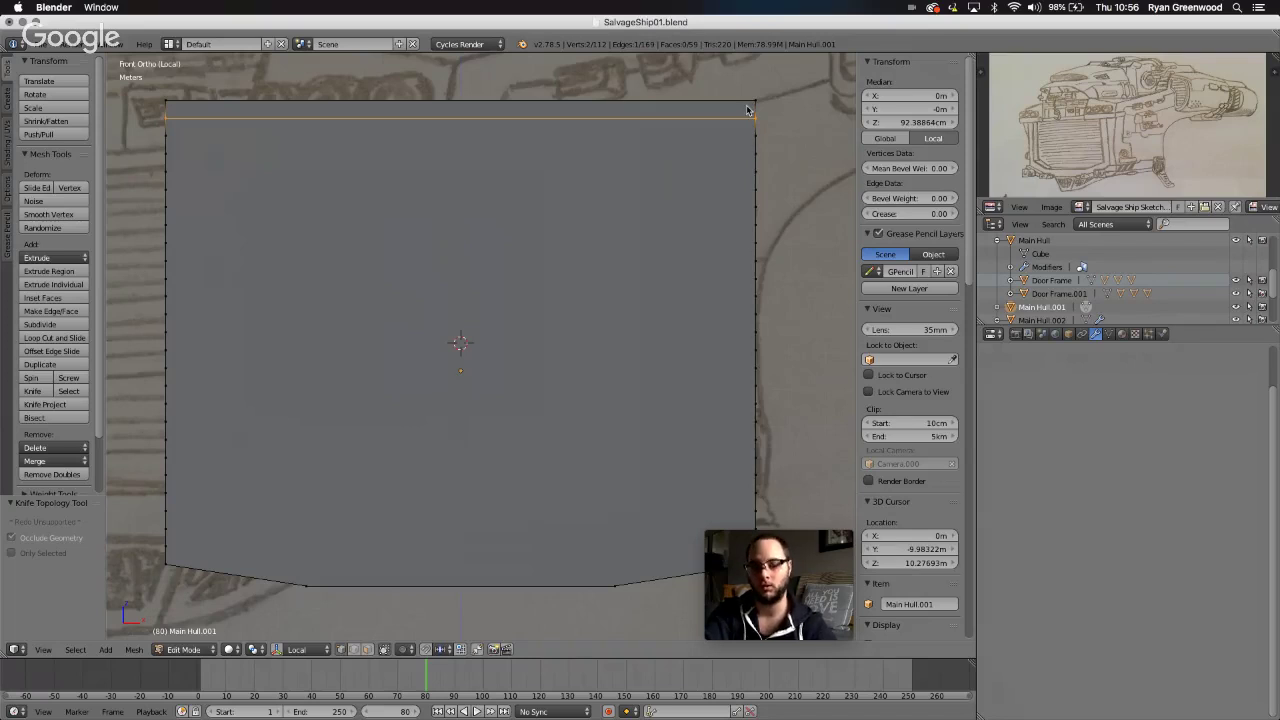
pyautogui.press('k')
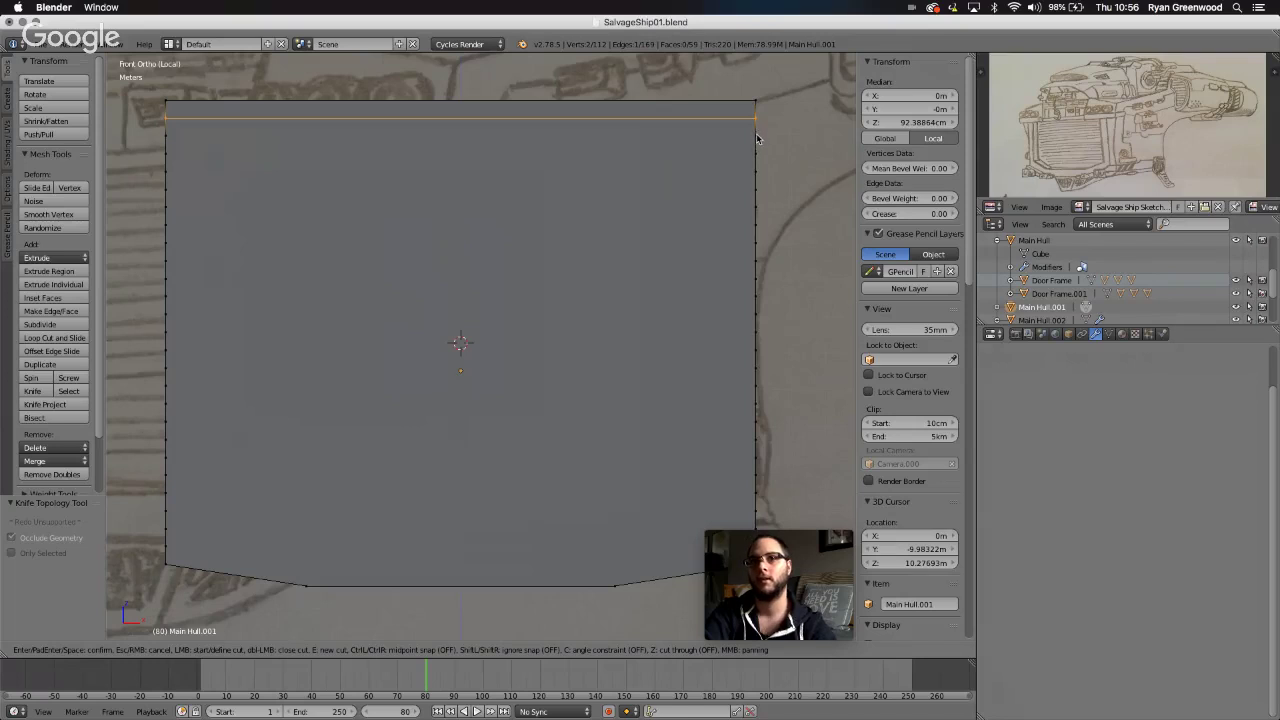
pyautogui.click(757, 138)
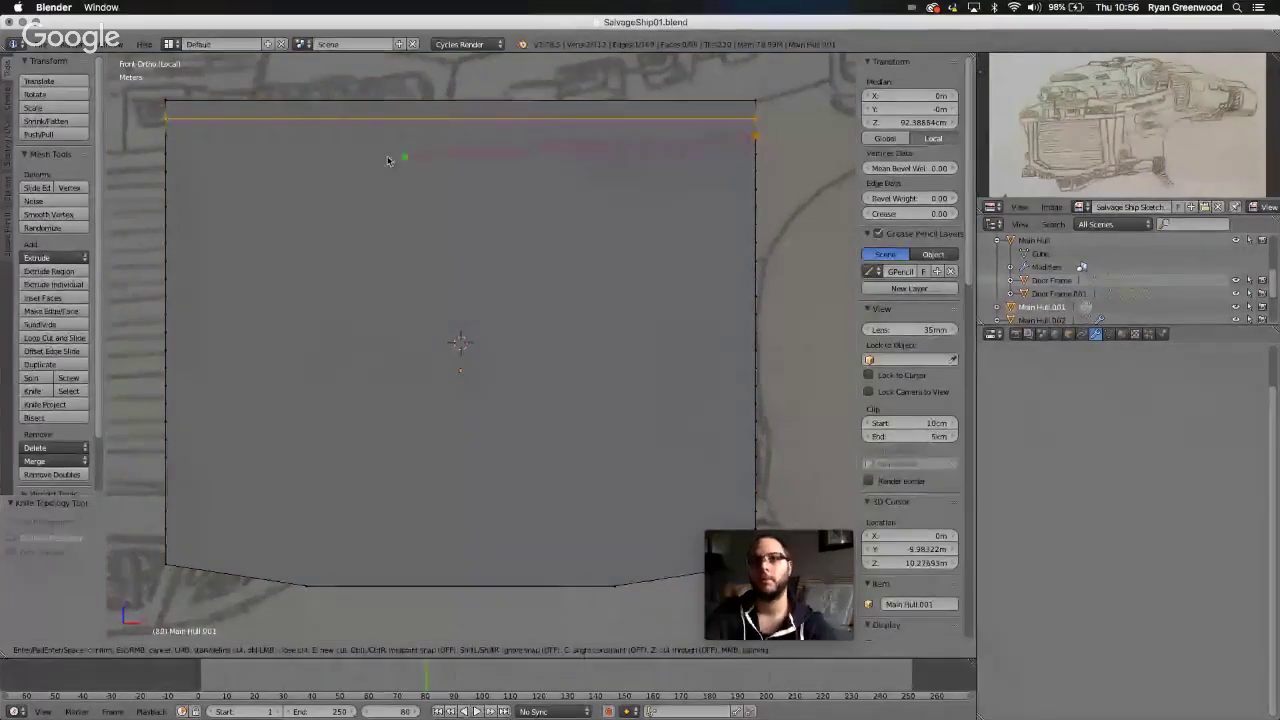
pyautogui.click(167, 138)
pyautogui.press('Return')
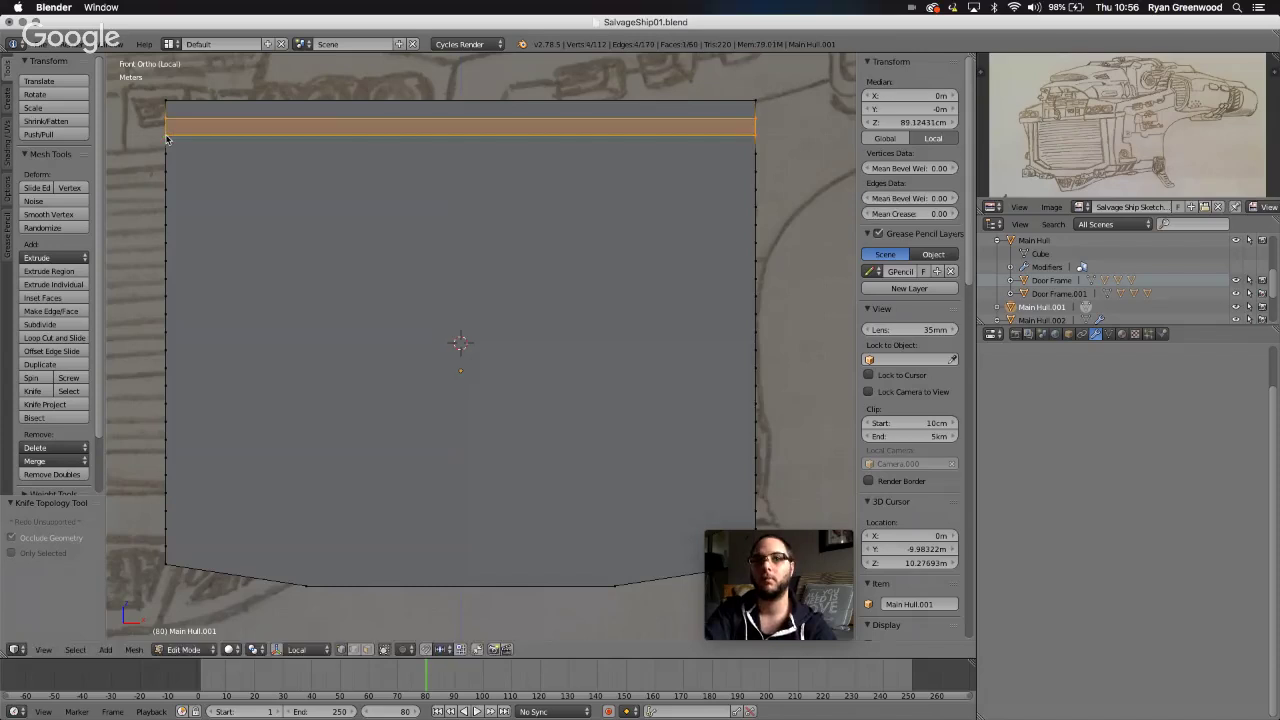
pyautogui.press('k')
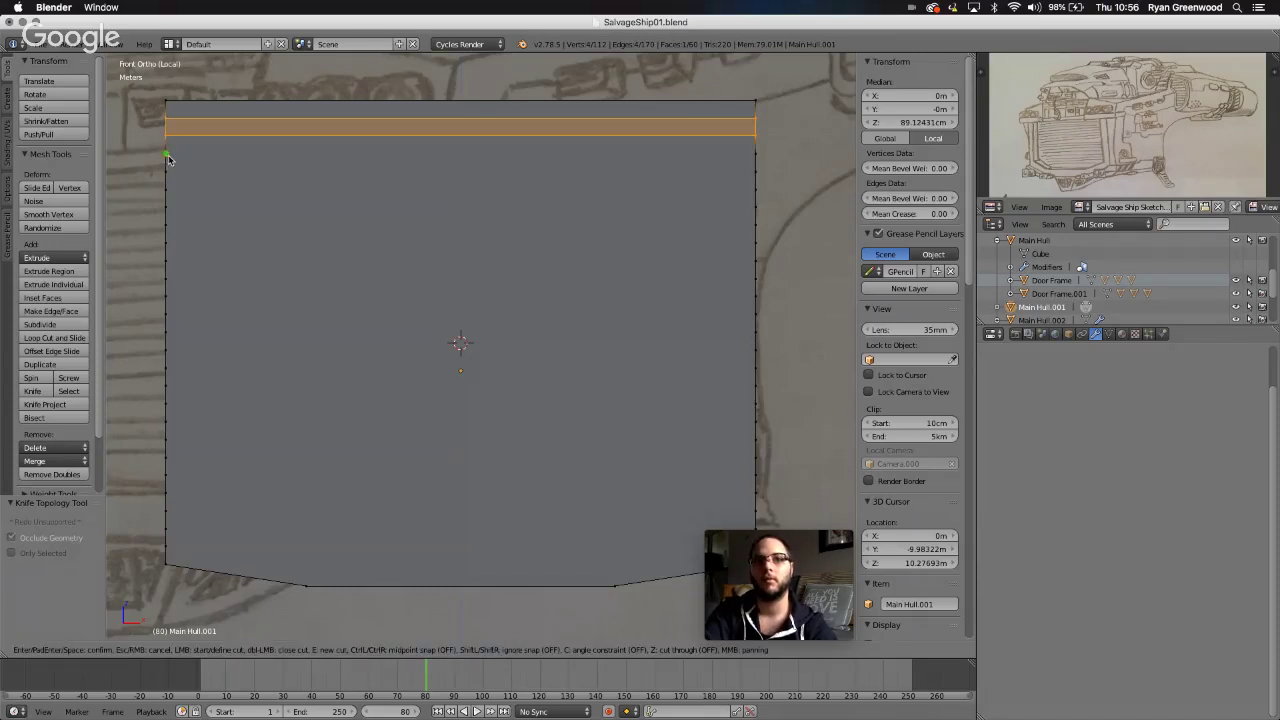
pyautogui.click(167, 155)
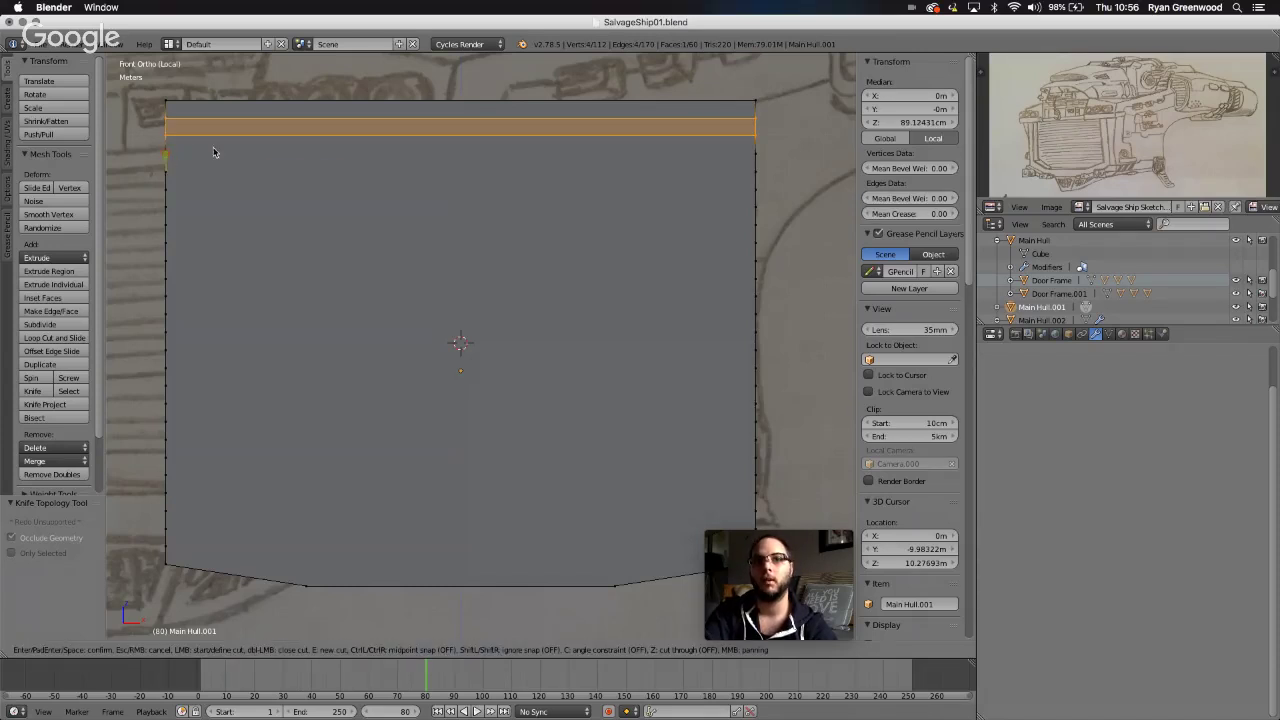
pyautogui.click(756, 154)
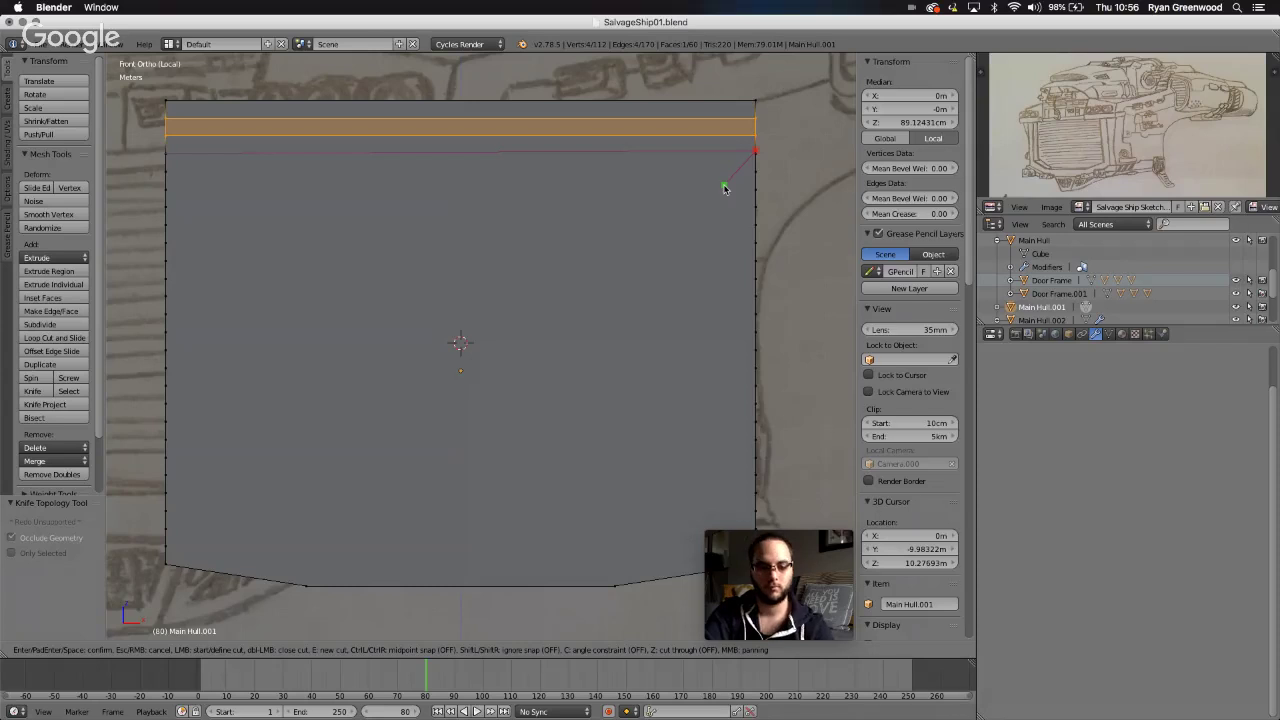
pyautogui.press('Return')
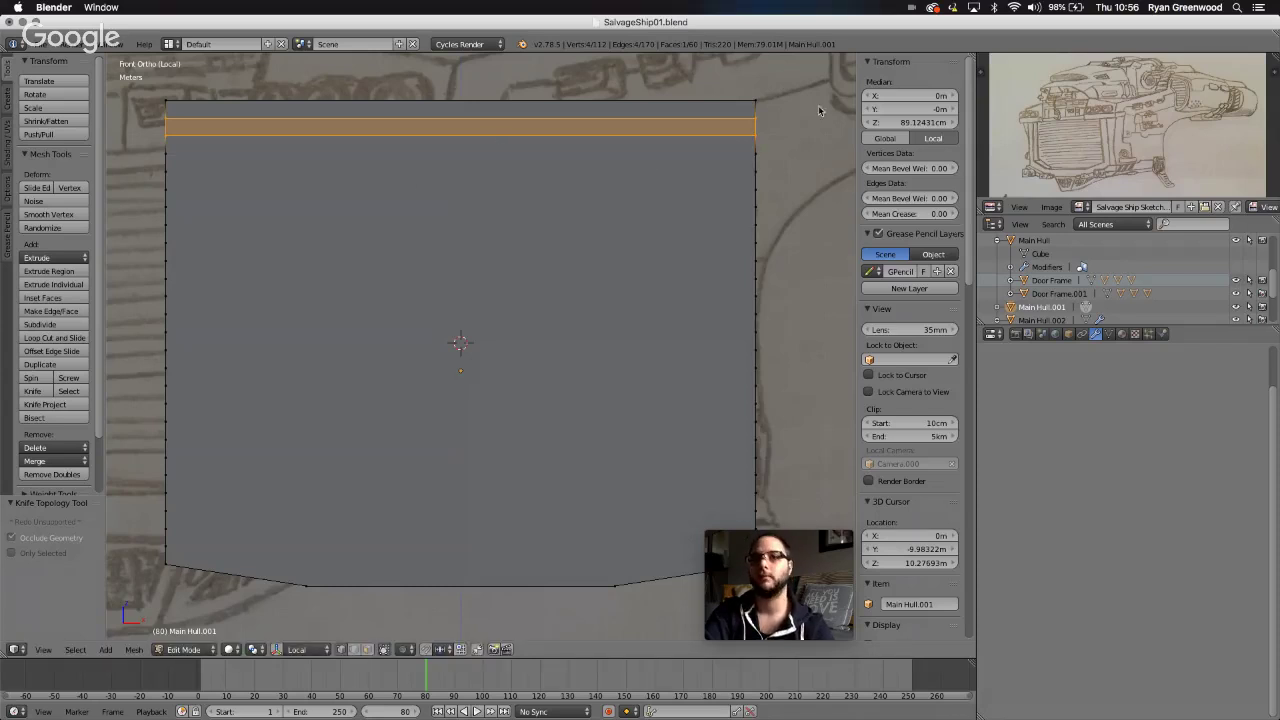
# - Knife the third and fourth horizontal cuts across the front face, snapping each to the next pair of opposite side vertices
pyautogui.press('k')
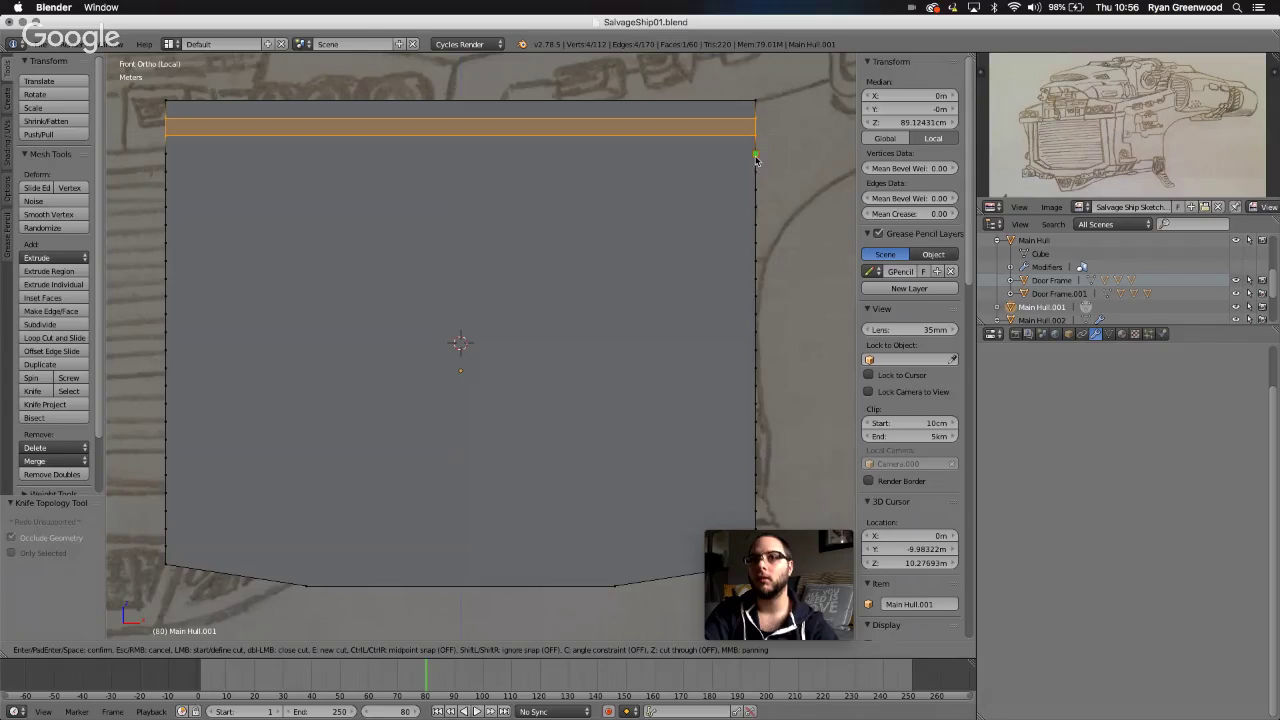
pyautogui.click(756, 157)
pyautogui.click(166, 153)
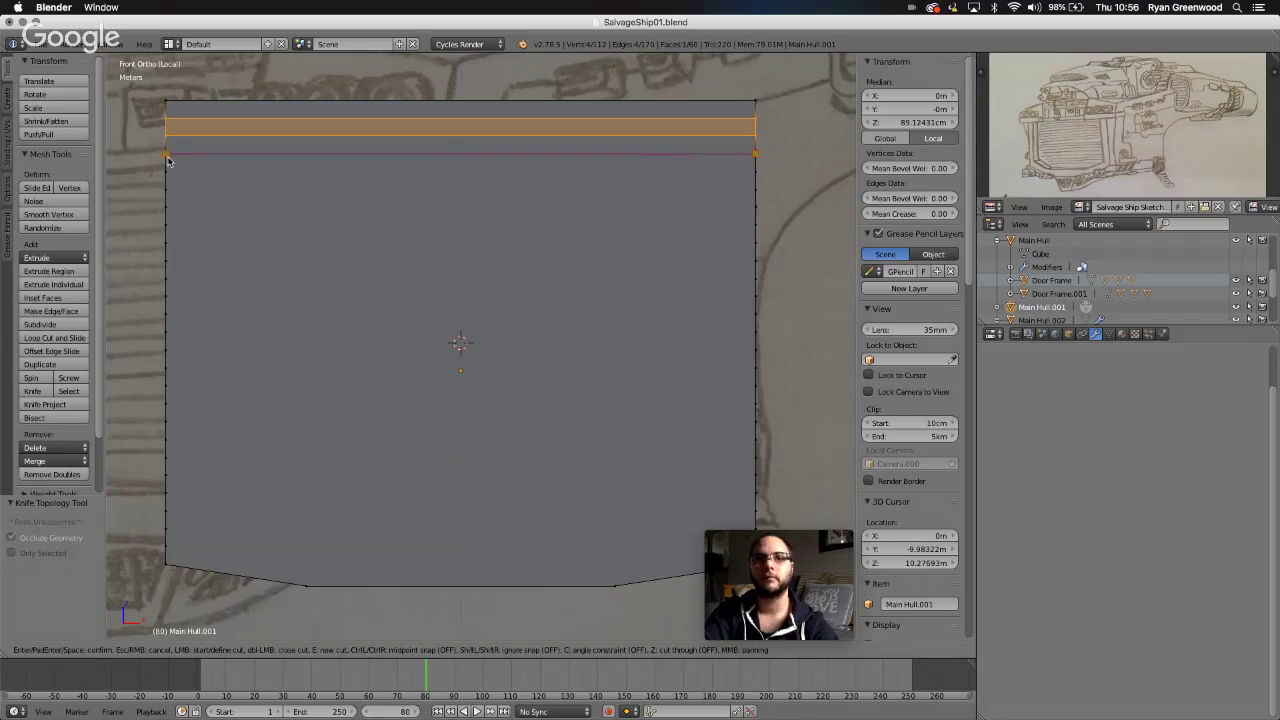
pyautogui.press('Return')
pyautogui.press('k')
pyautogui.press('Return')
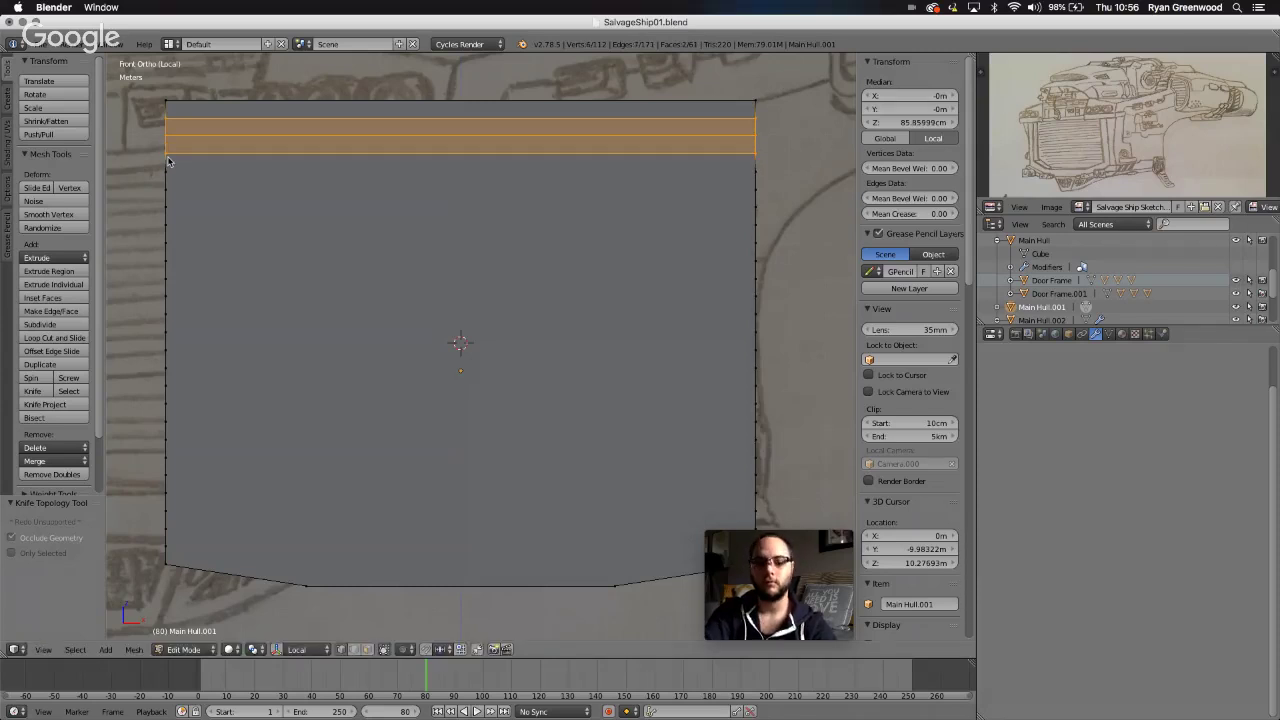
pyautogui.press('k')
pyautogui.click(167, 173)
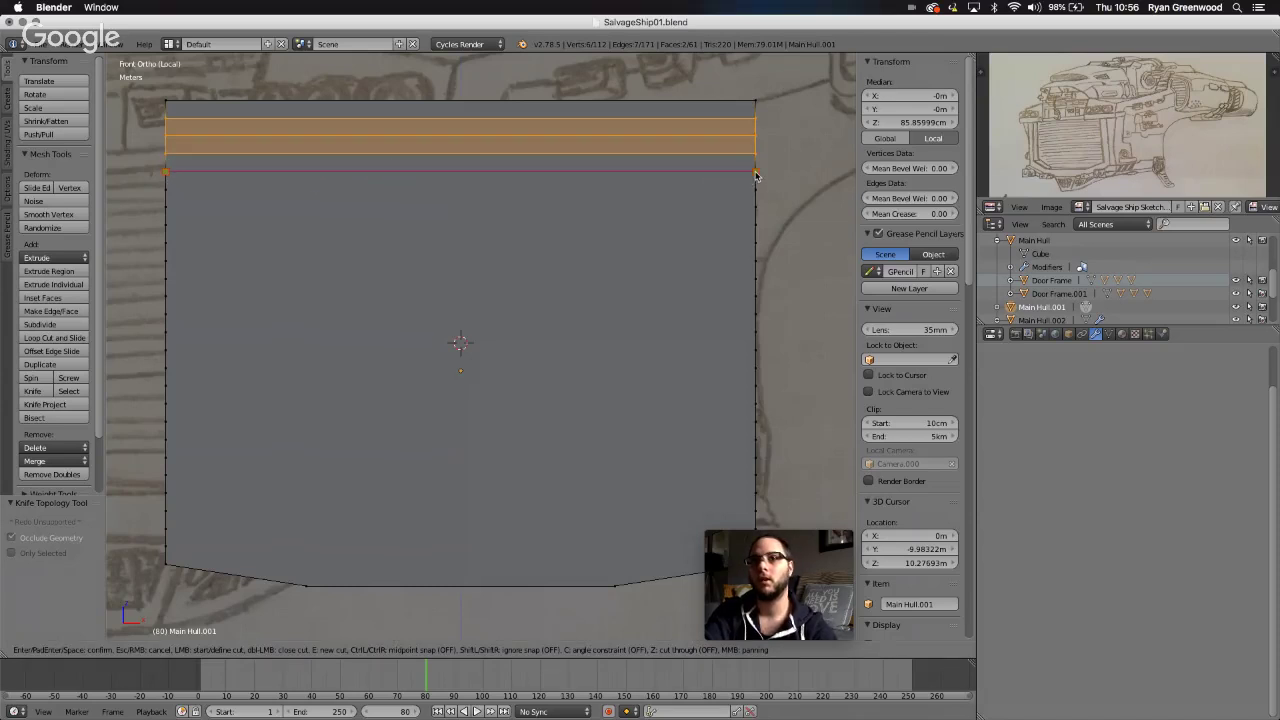
pyautogui.click(755, 173)
pyautogui.press('Return')
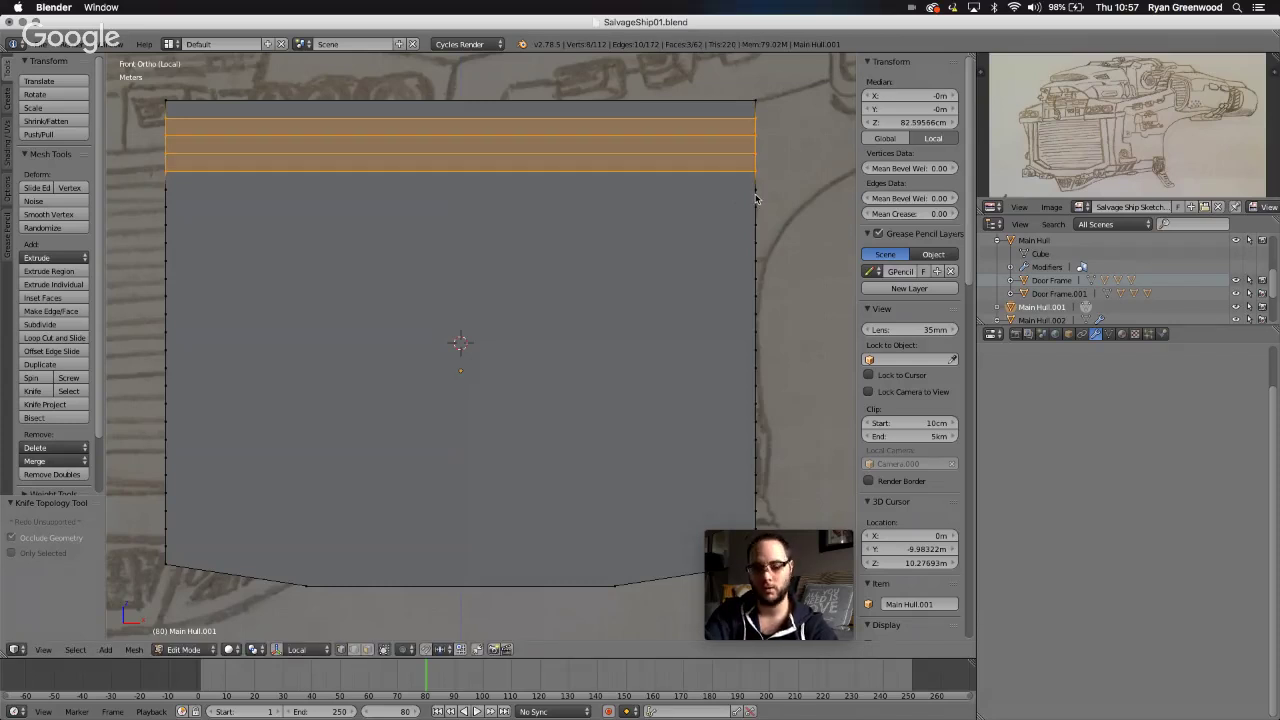
# - Knife the fifth and sixth horizontal cuts across the door's front face, snapping each to the next pair of opposite side vertices
pyautogui.press('k')
pyautogui.click(755, 190)
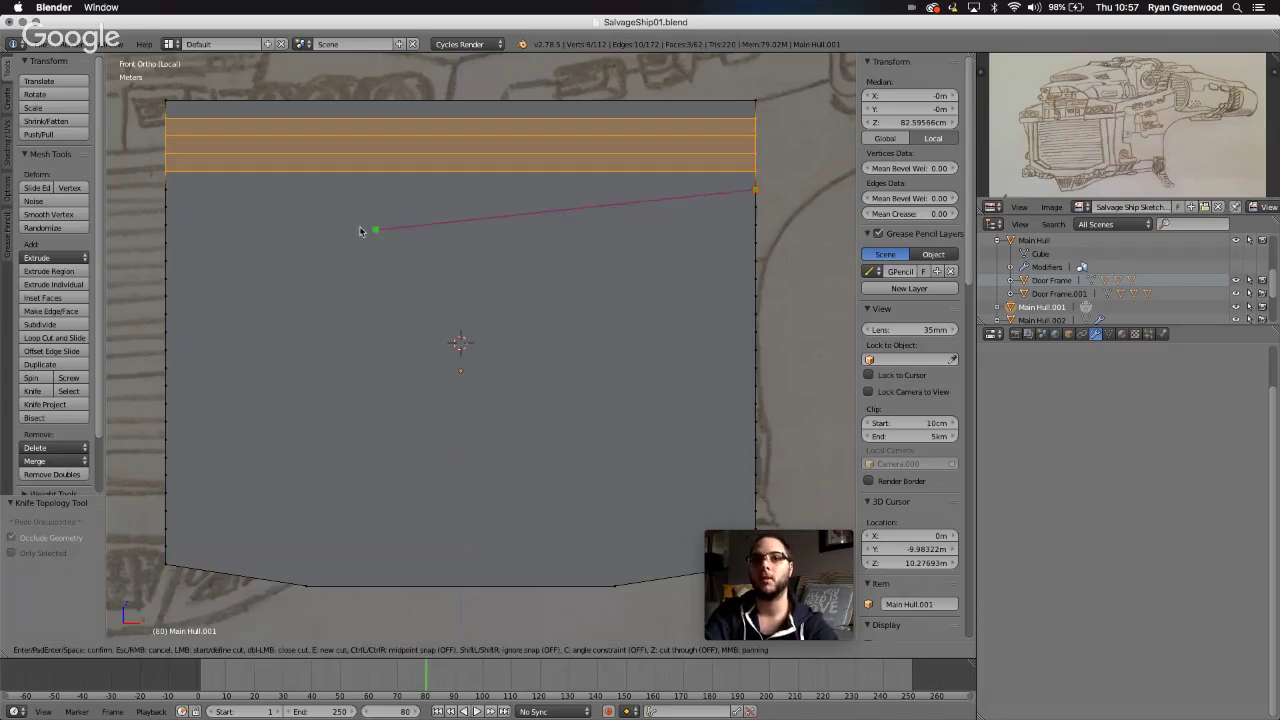
pyautogui.click(167, 190)
pyautogui.press('Return')
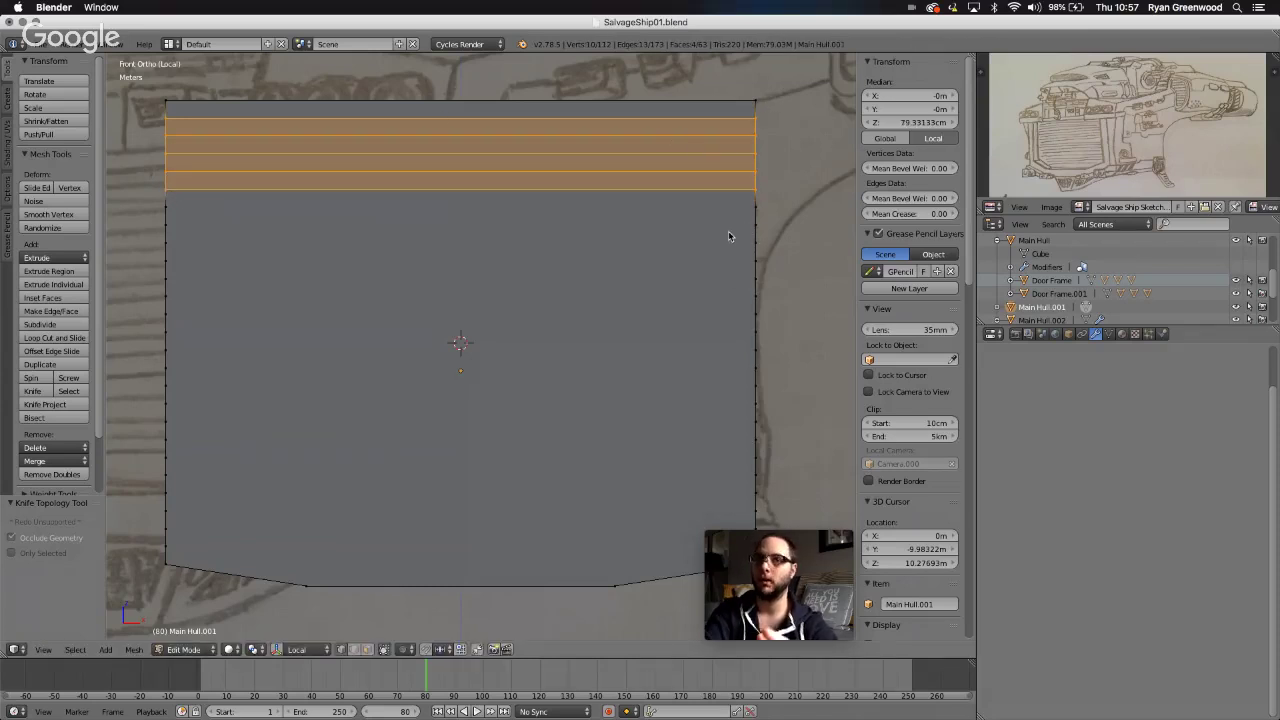
pyautogui.press('k')
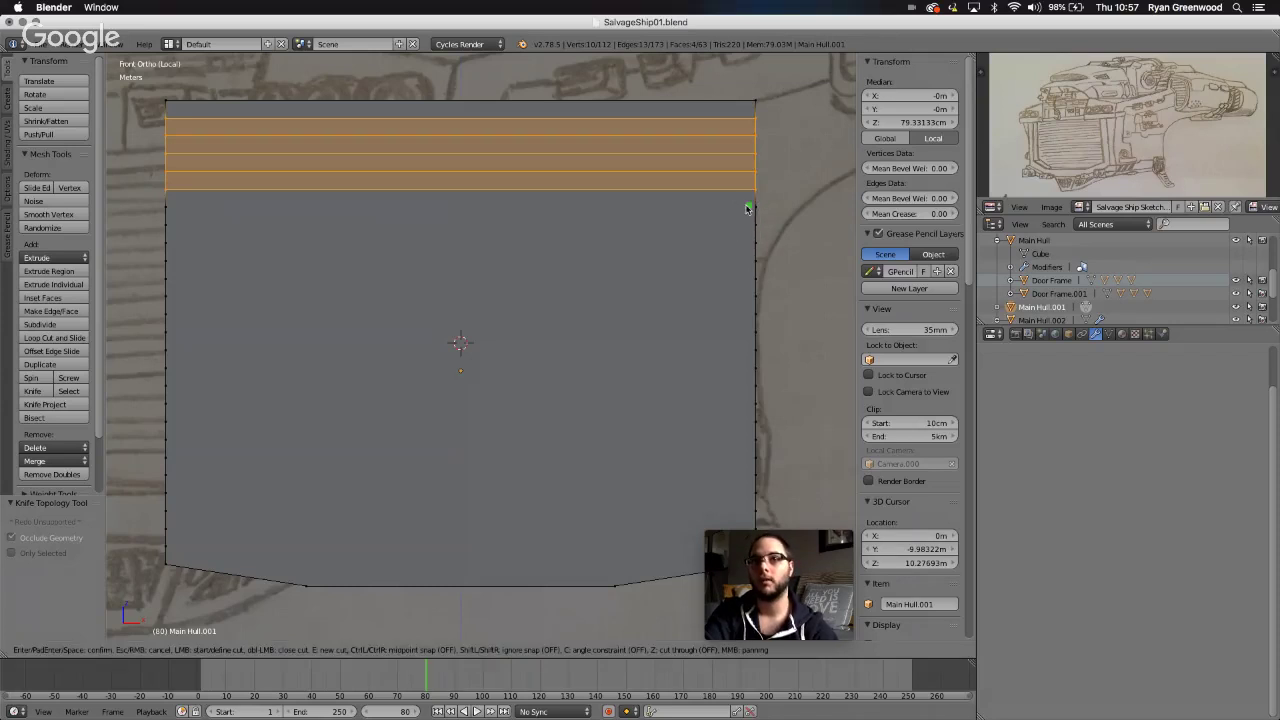
pyautogui.click(752, 208)
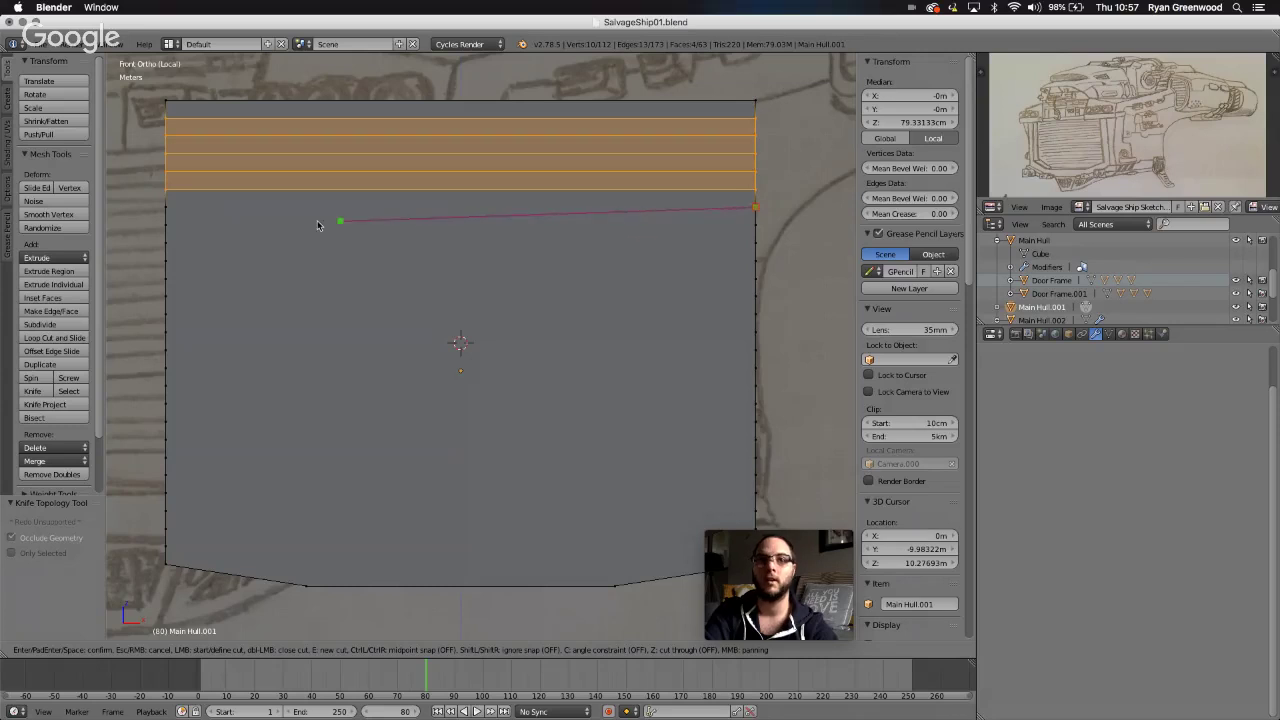
pyautogui.click(166, 208)
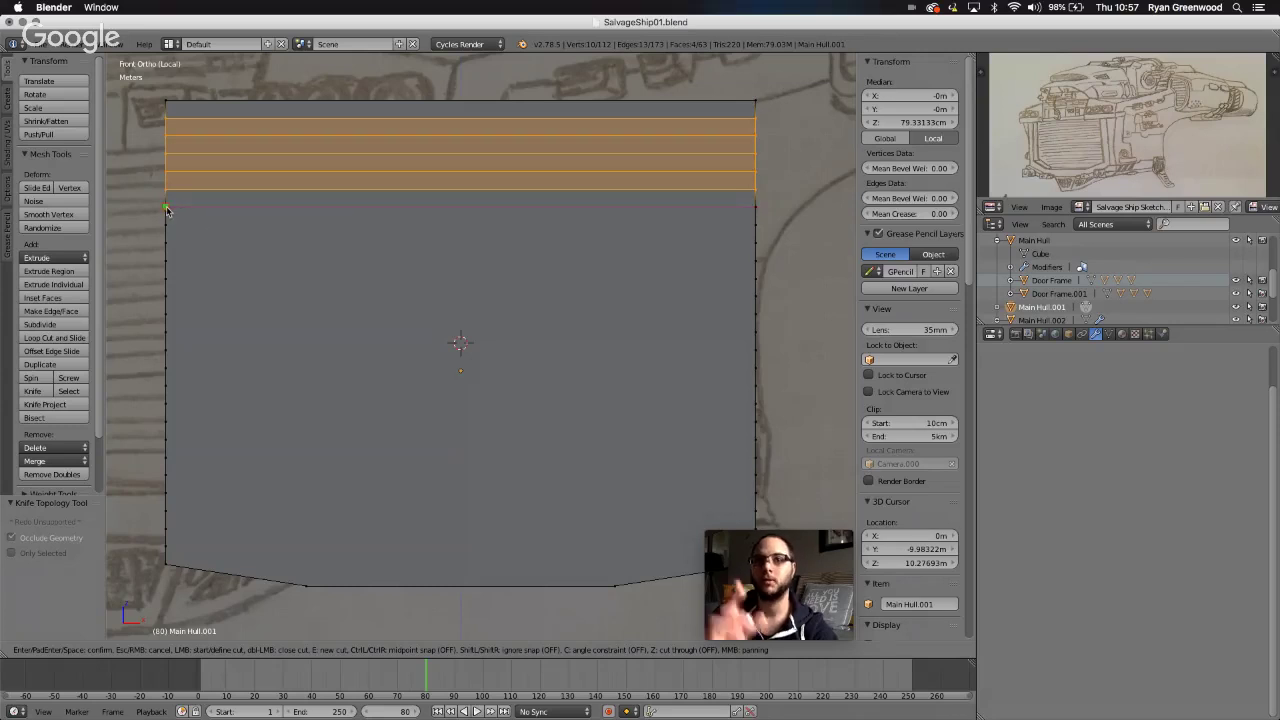
pyautogui.press('Return')
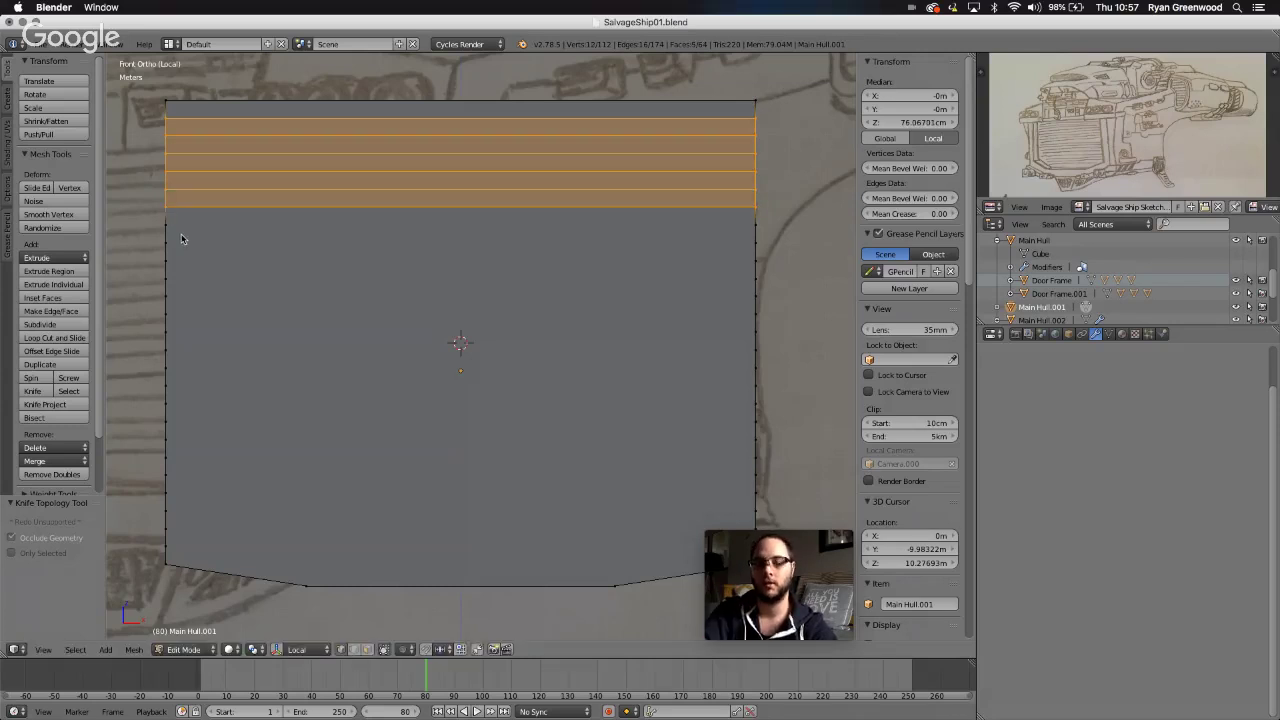
# - Knife the seventh and eighth horizontal cuts across the door's front face between the next two pairs of opposite side vertices
pyautogui.press('k')
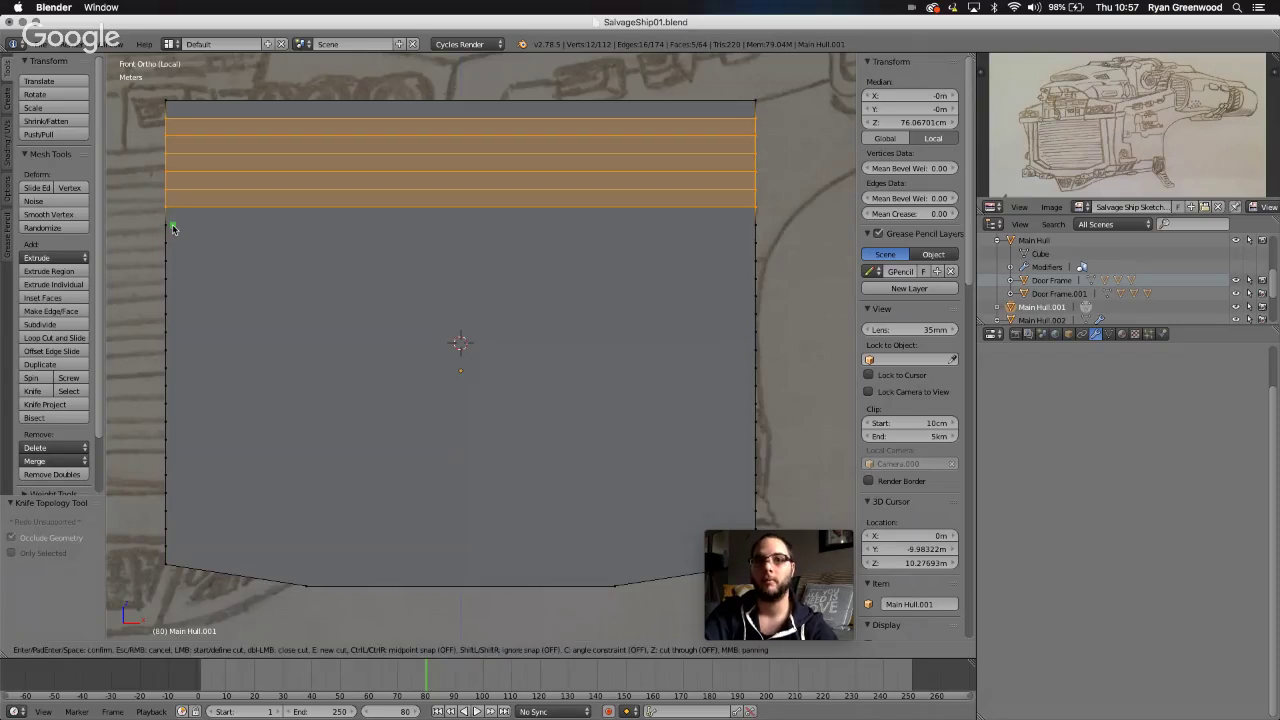
pyautogui.click(168, 223)
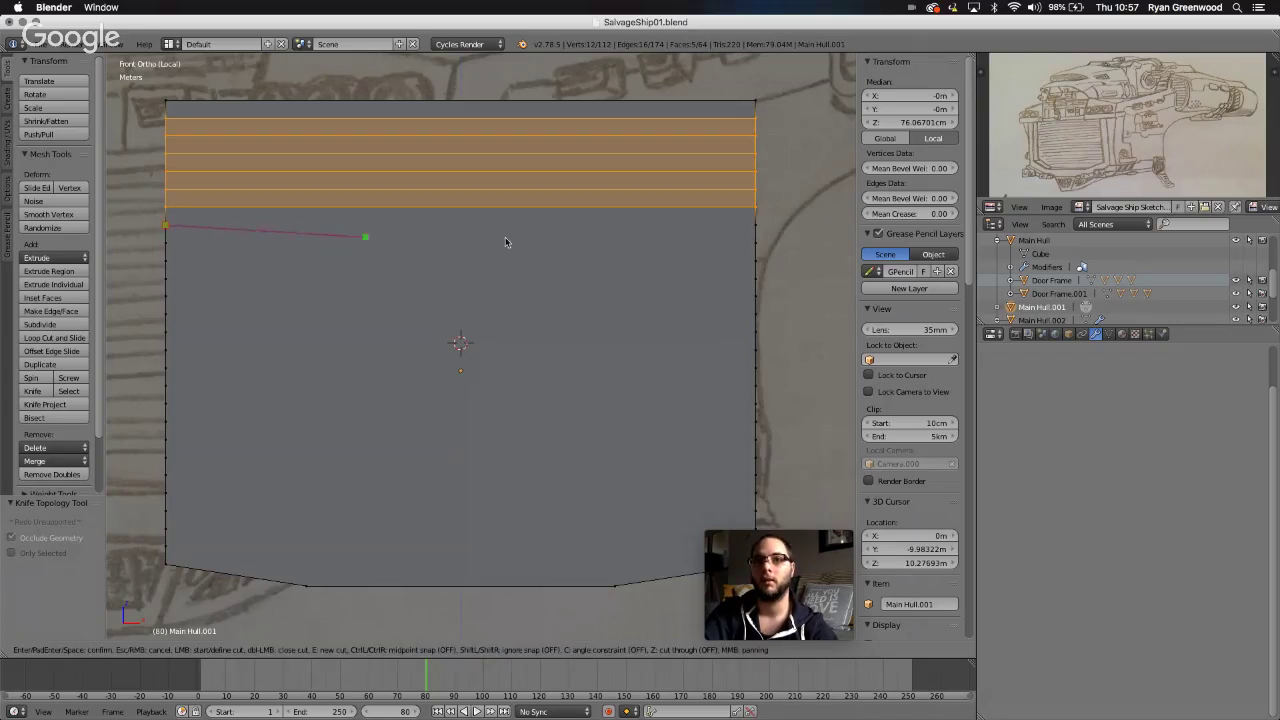
pyautogui.click(755, 226)
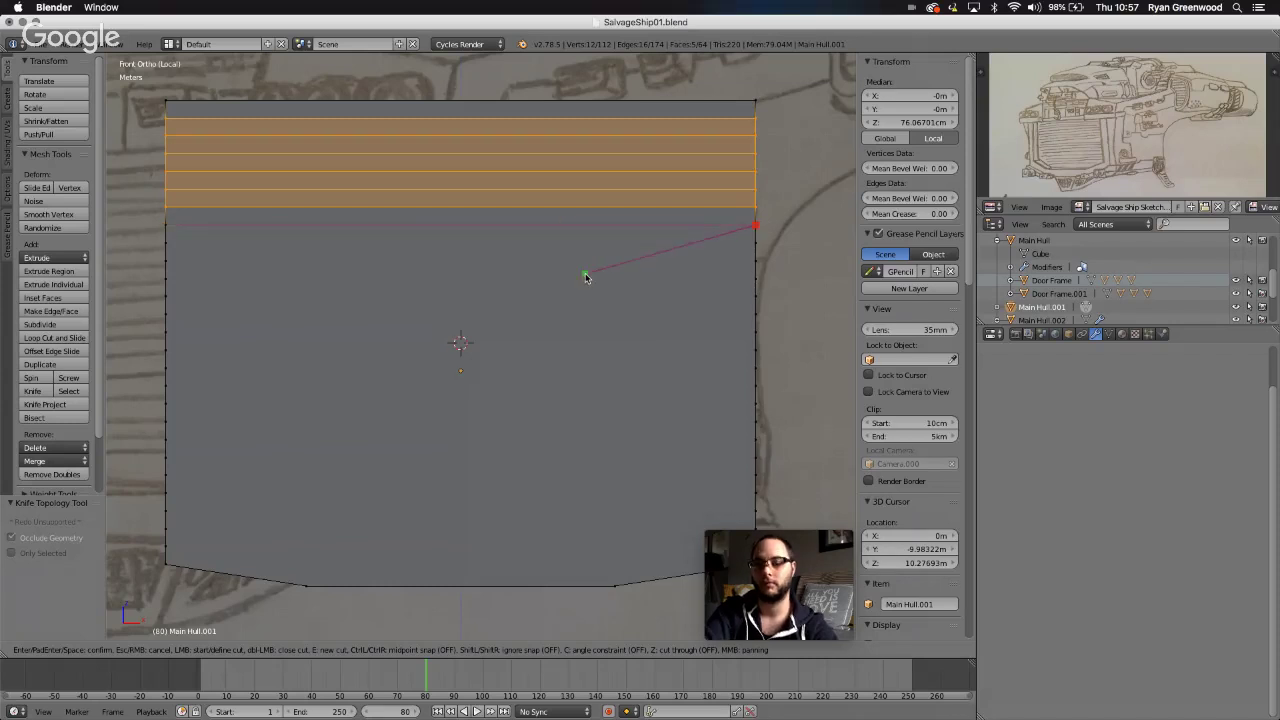
pyautogui.press('Return')
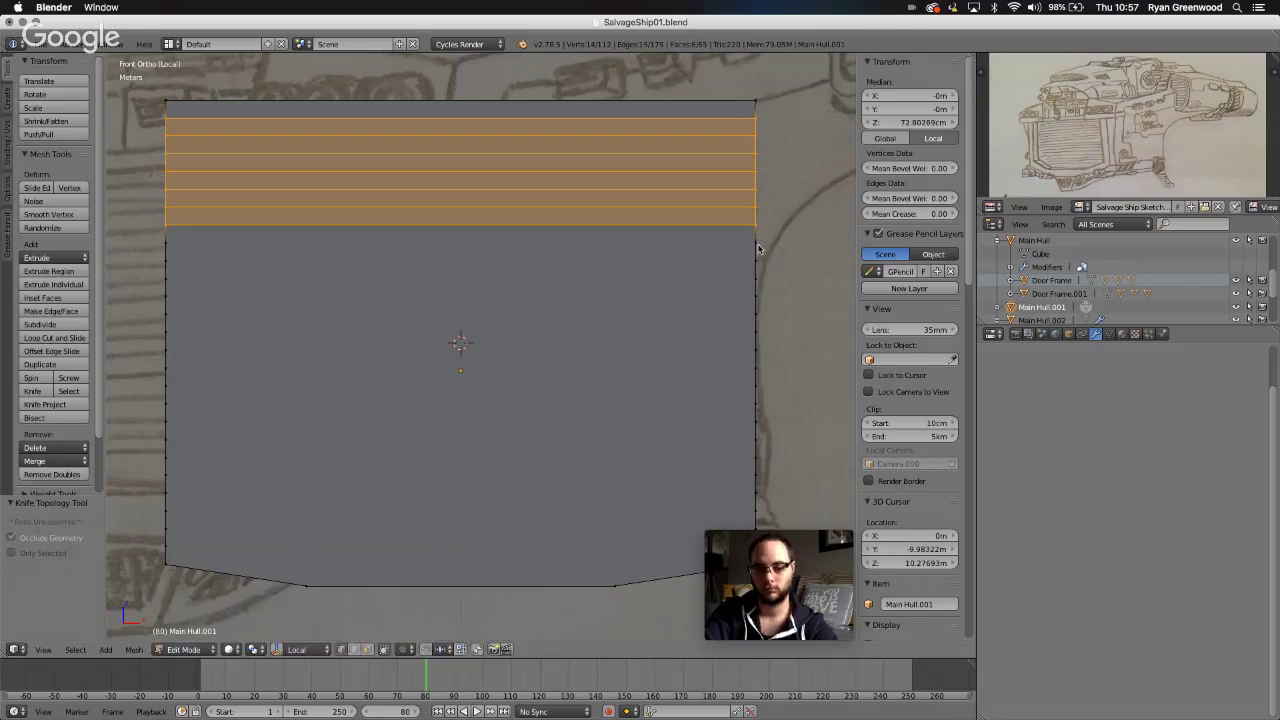
pyautogui.press('k')
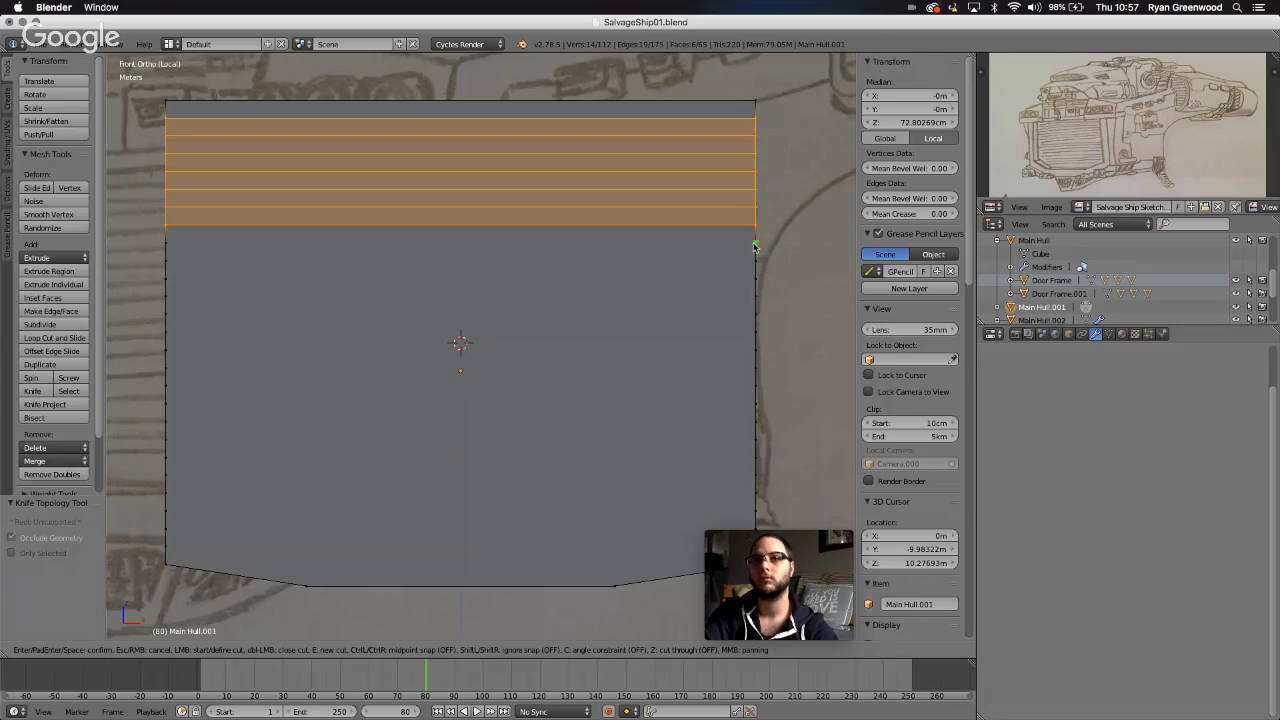
pyautogui.click(755, 243)
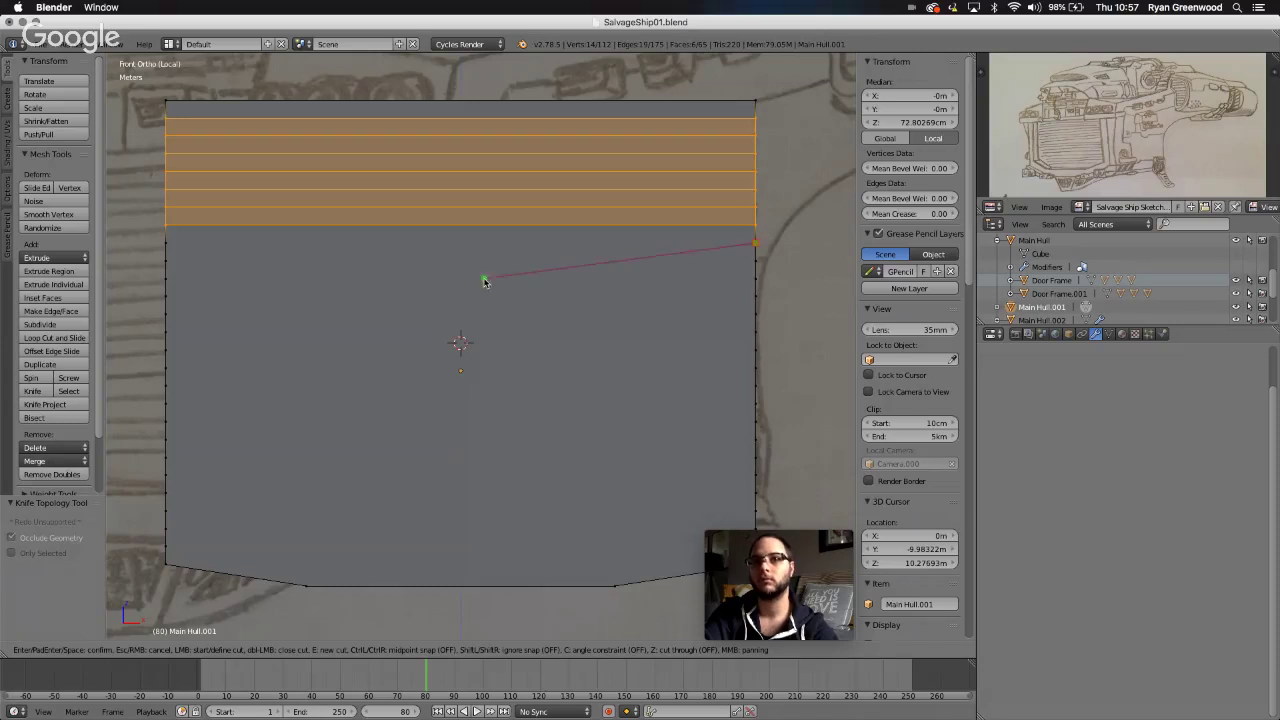
pyautogui.click(166, 244)
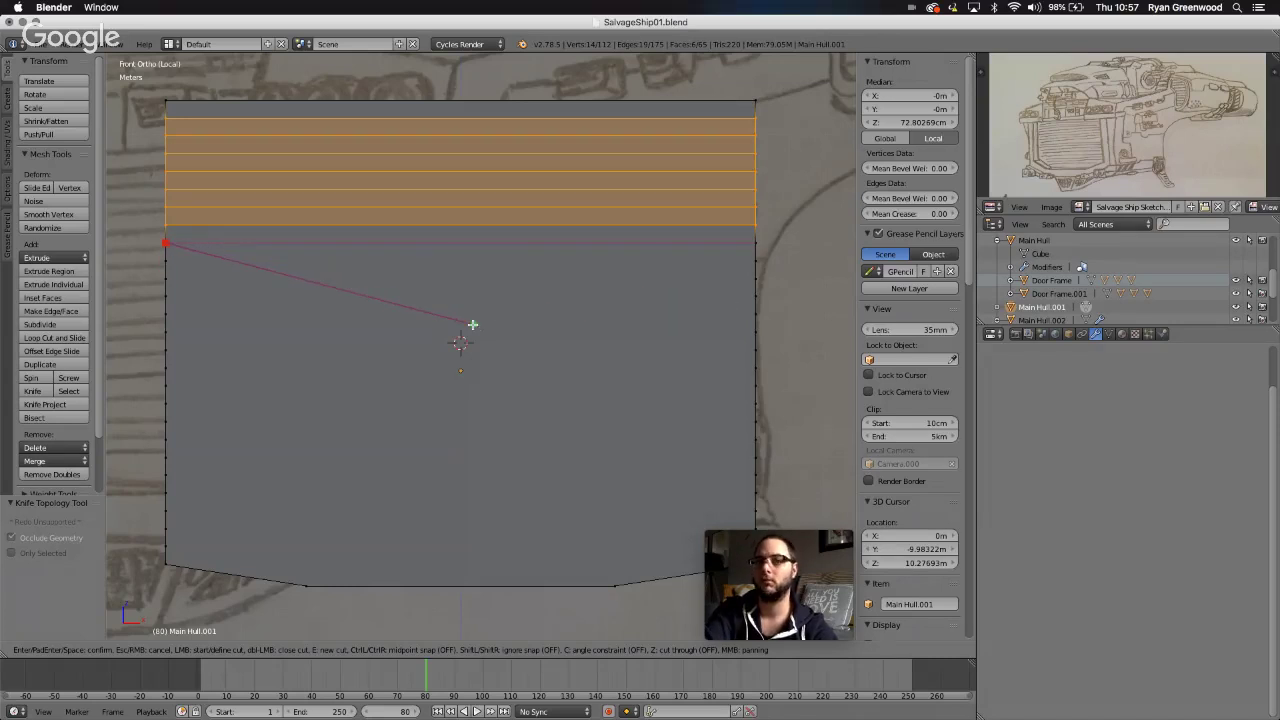
pyautogui.press('Return')
# - Knife the ninth and tenth horizontal cuts across the front face, joining the next opposite side vertices below the eighth cut
pyautogui.press('k')
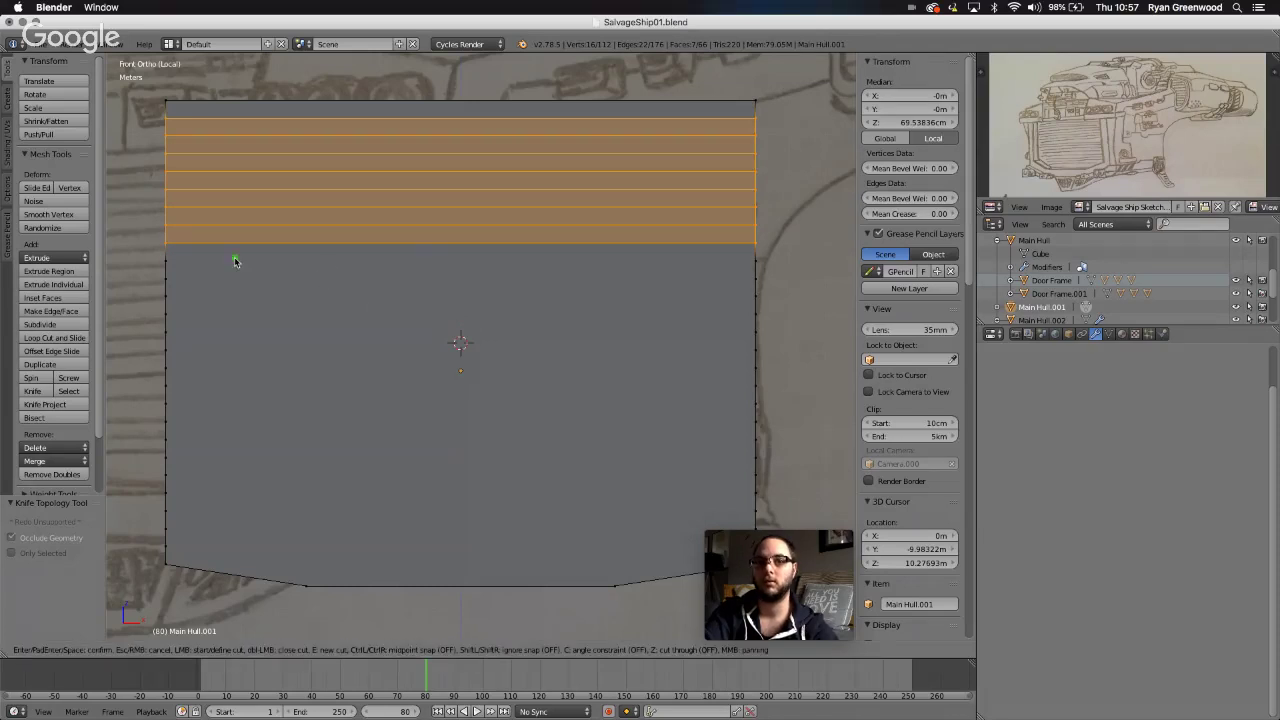
pyautogui.click(167, 263)
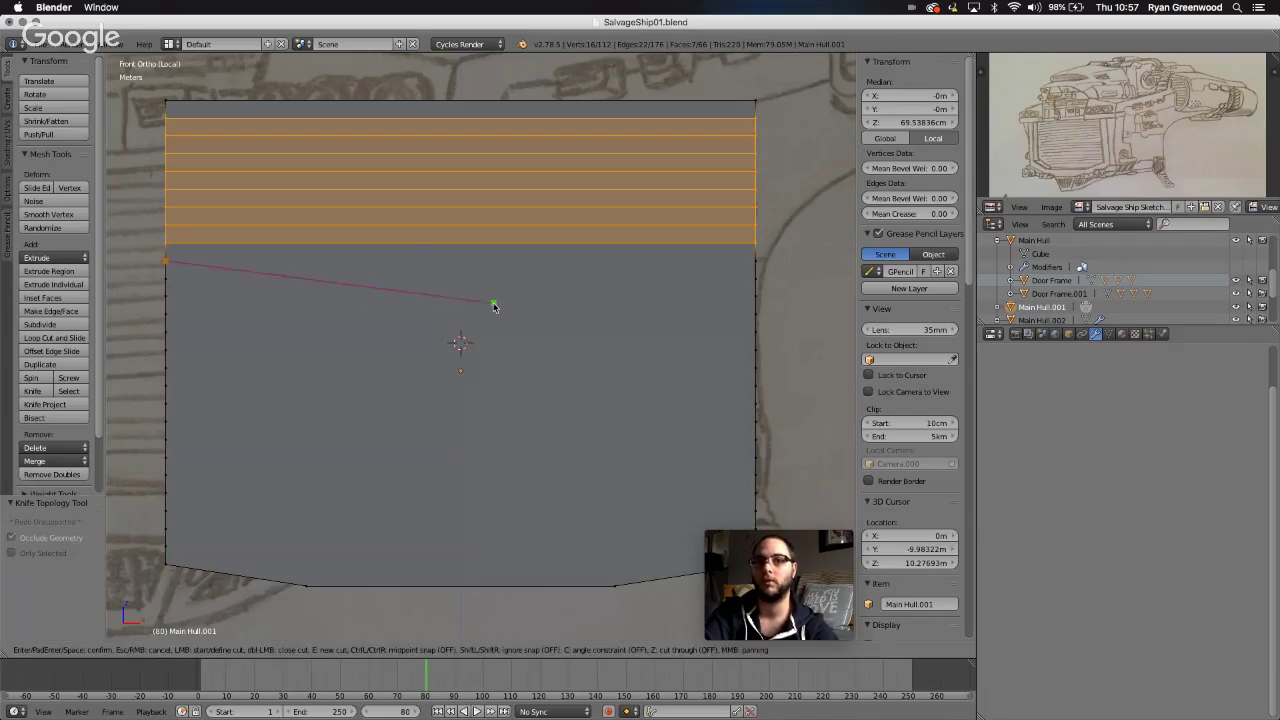
pyautogui.click(756, 264)
pyautogui.press('Return')
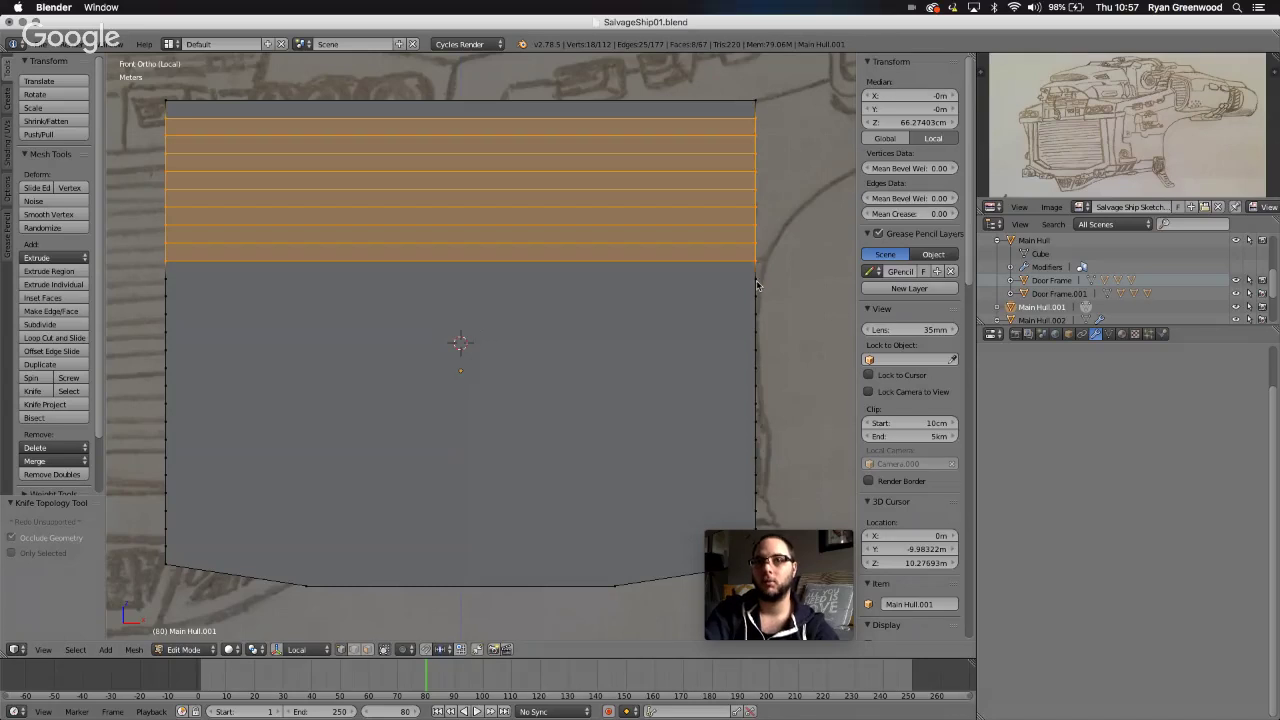
pyautogui.press('k')
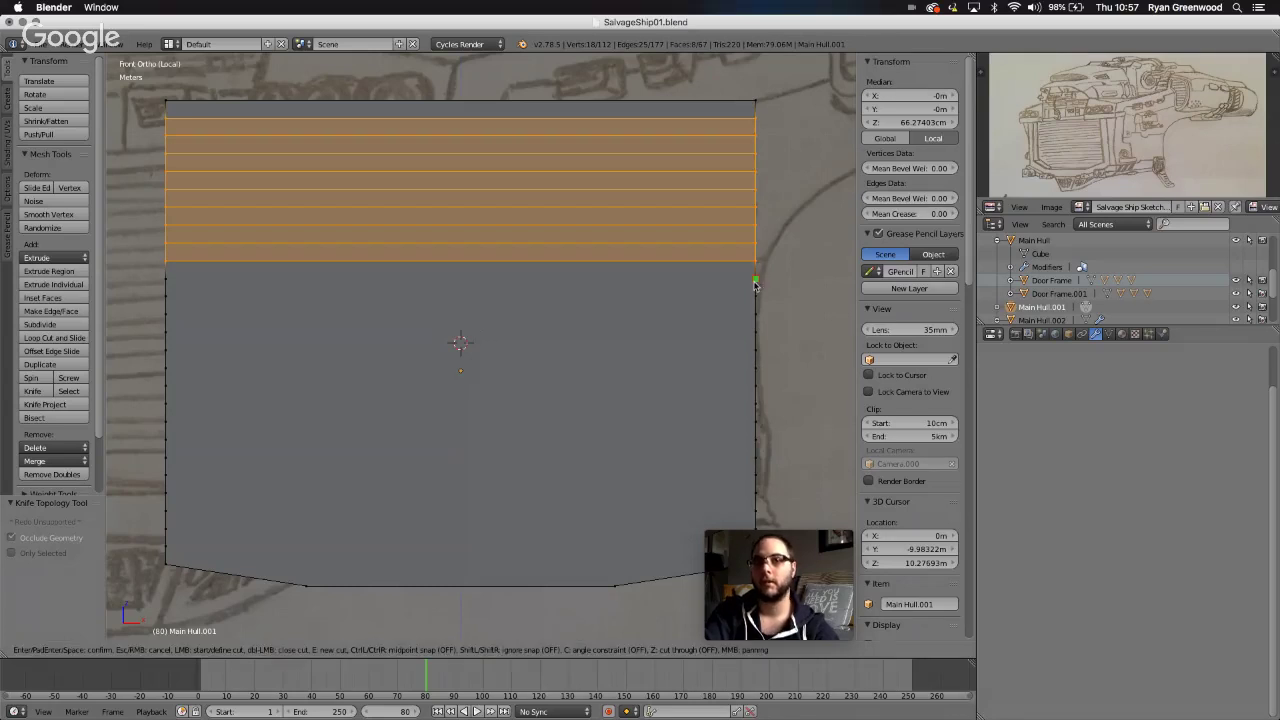
pyautogui.click(756, 281)
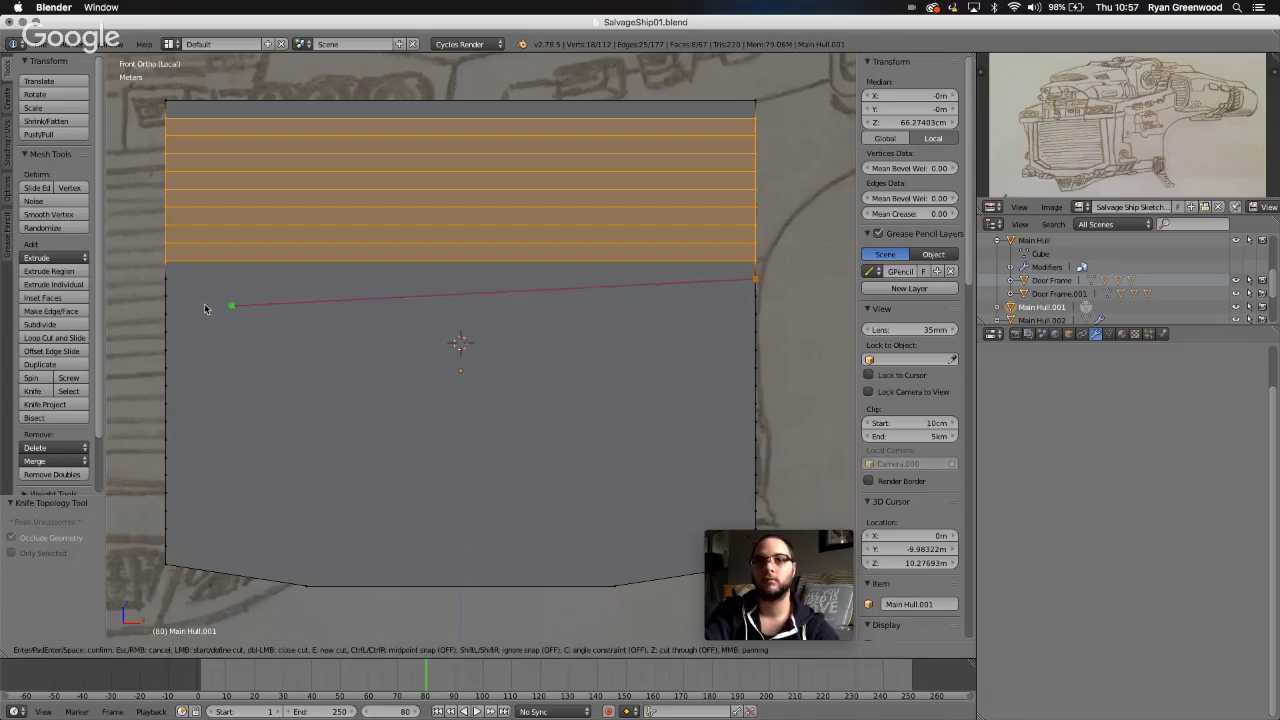
pyautogui.click(167, 281)
pyautogui.press('Return')
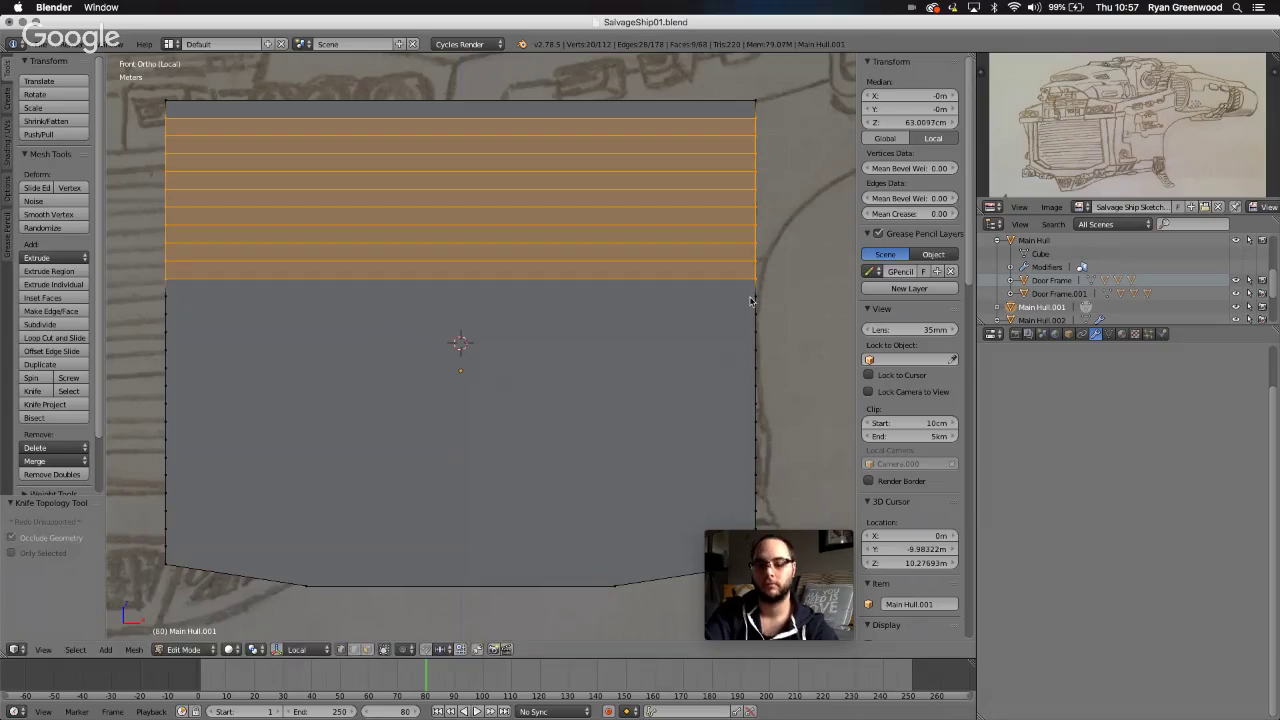
# - Knife the eleventh and twelfth horizontal cuts across the front face, each joining the next pair of opposite side vertices
pyautogui.press('k')
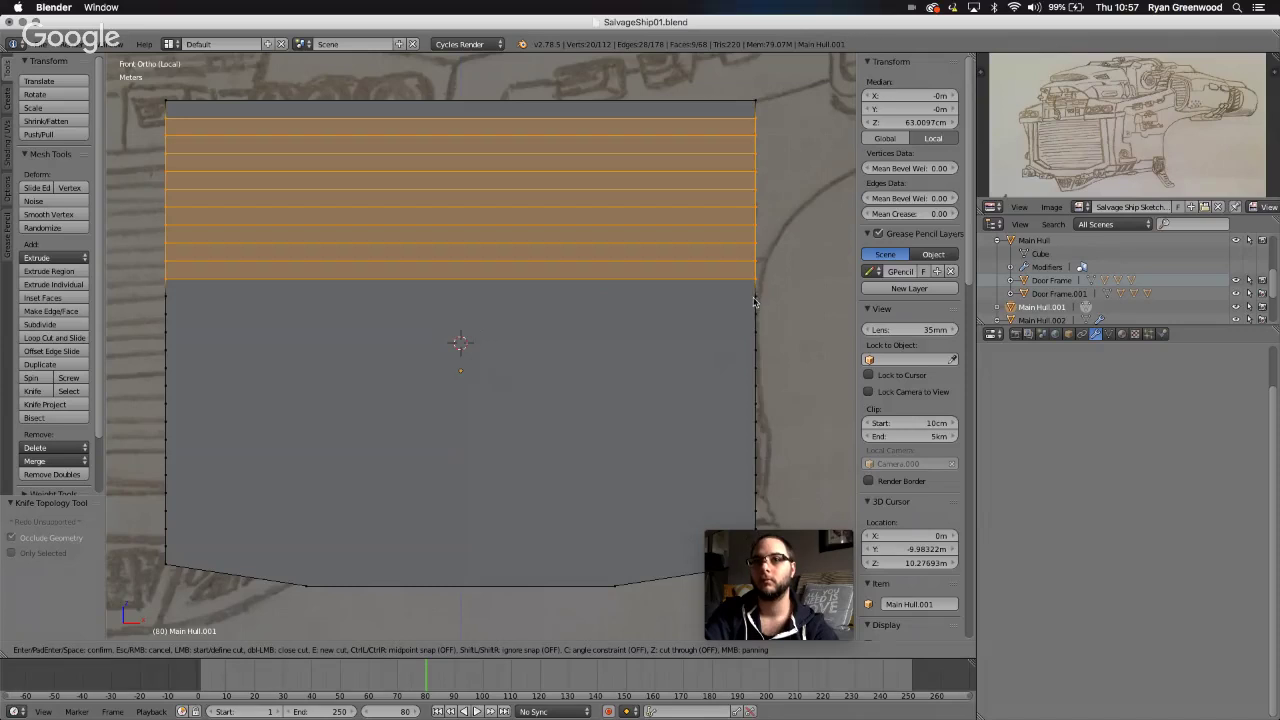
pyautogui.click(754, 299)
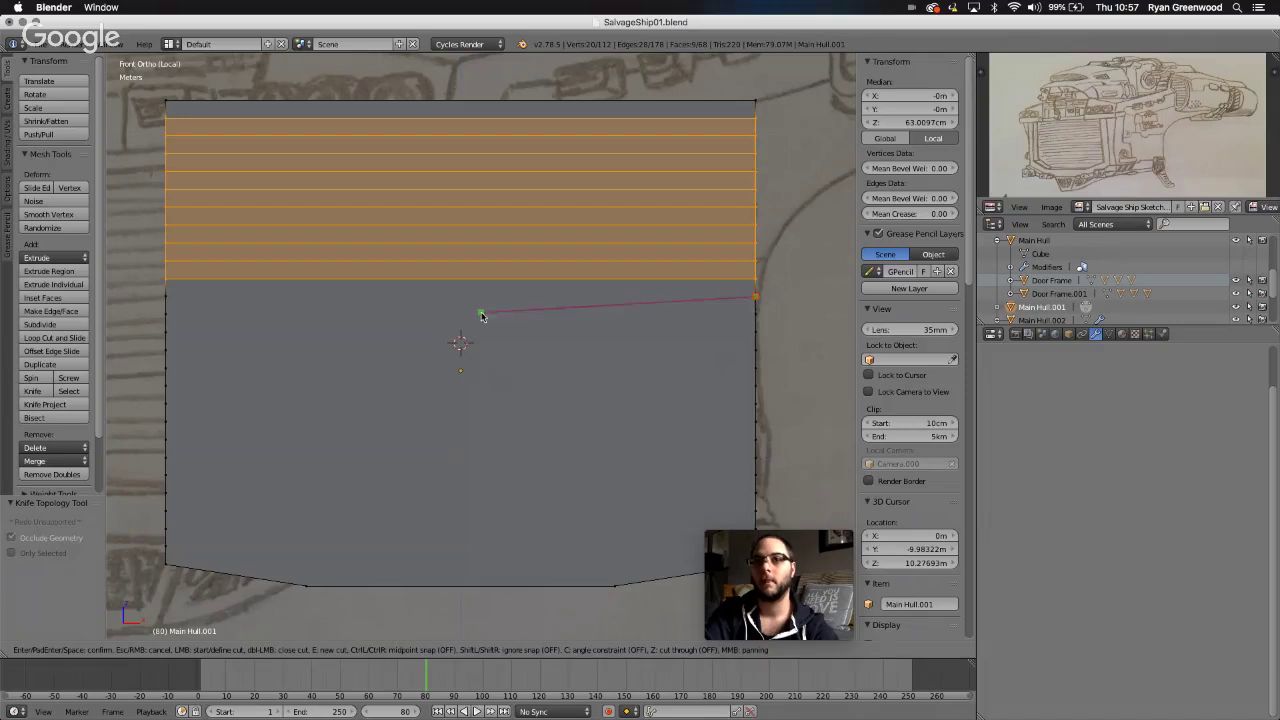
pyautogui.click(168, 299)
pyautogui.press('Return')
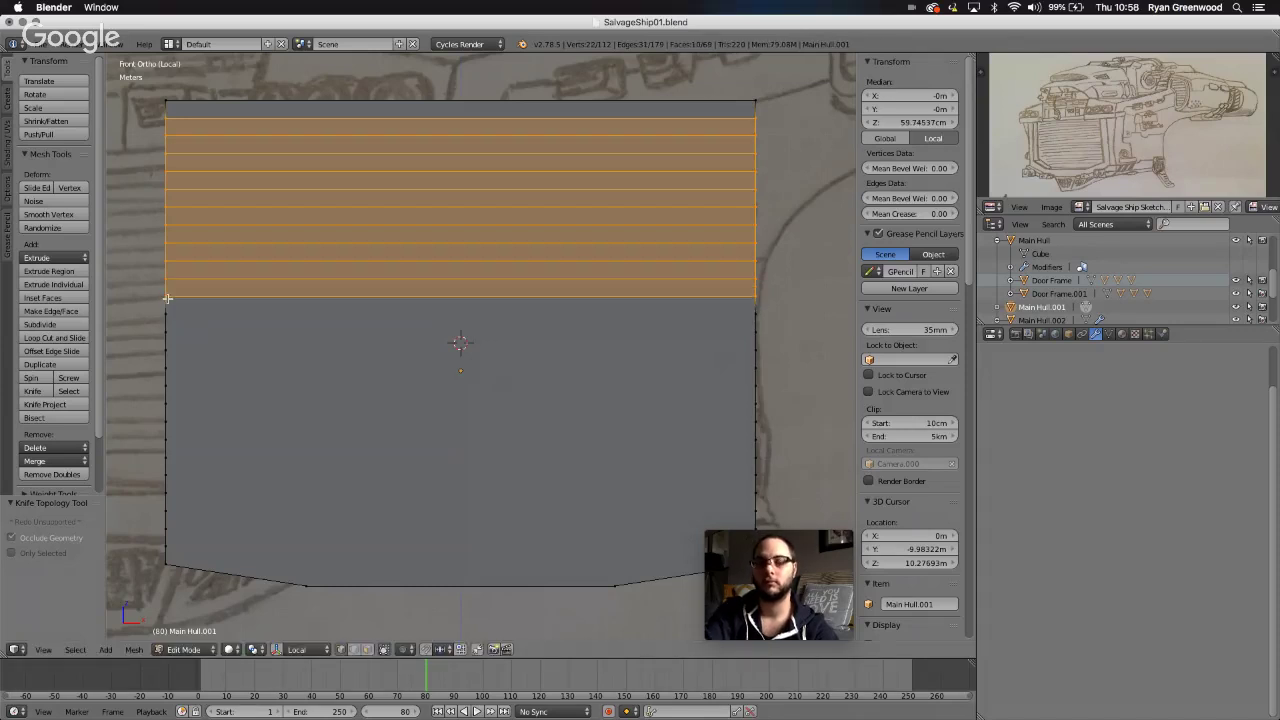
pyautogui.press('k')
pyautogui.click(167, 315)
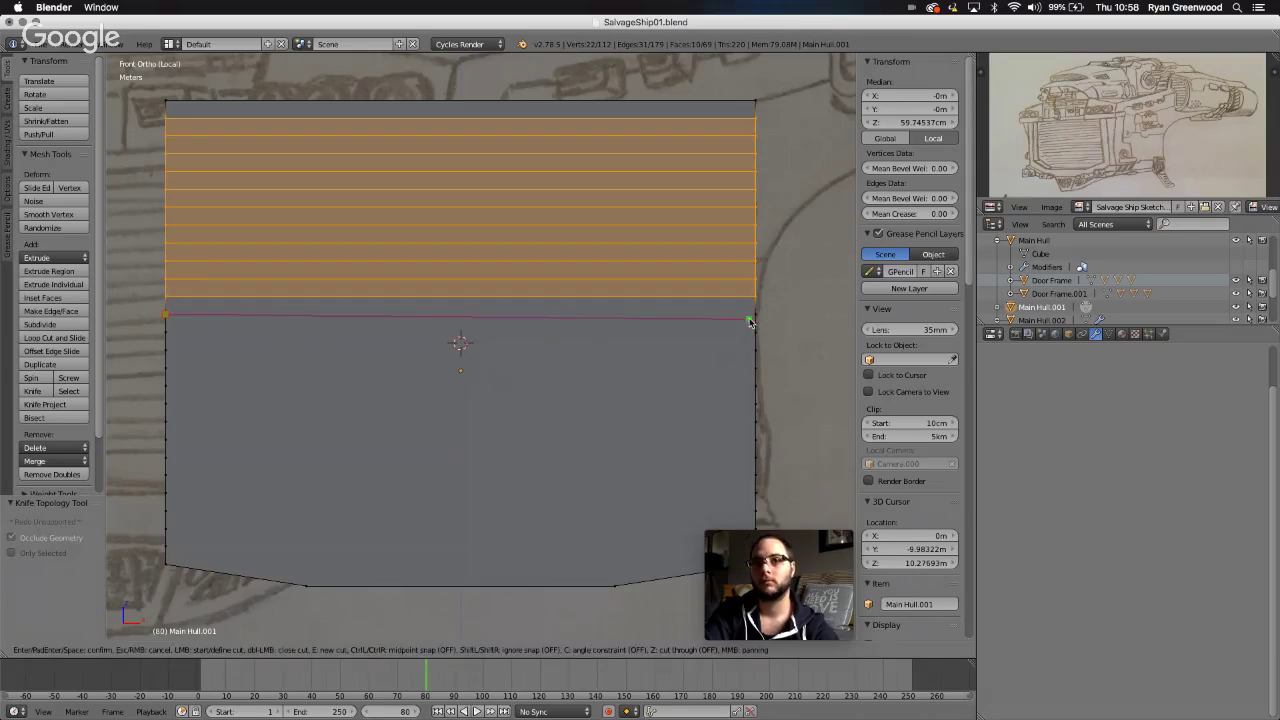
pyautogui.click(755, 318)
pyautogui.press('Return')
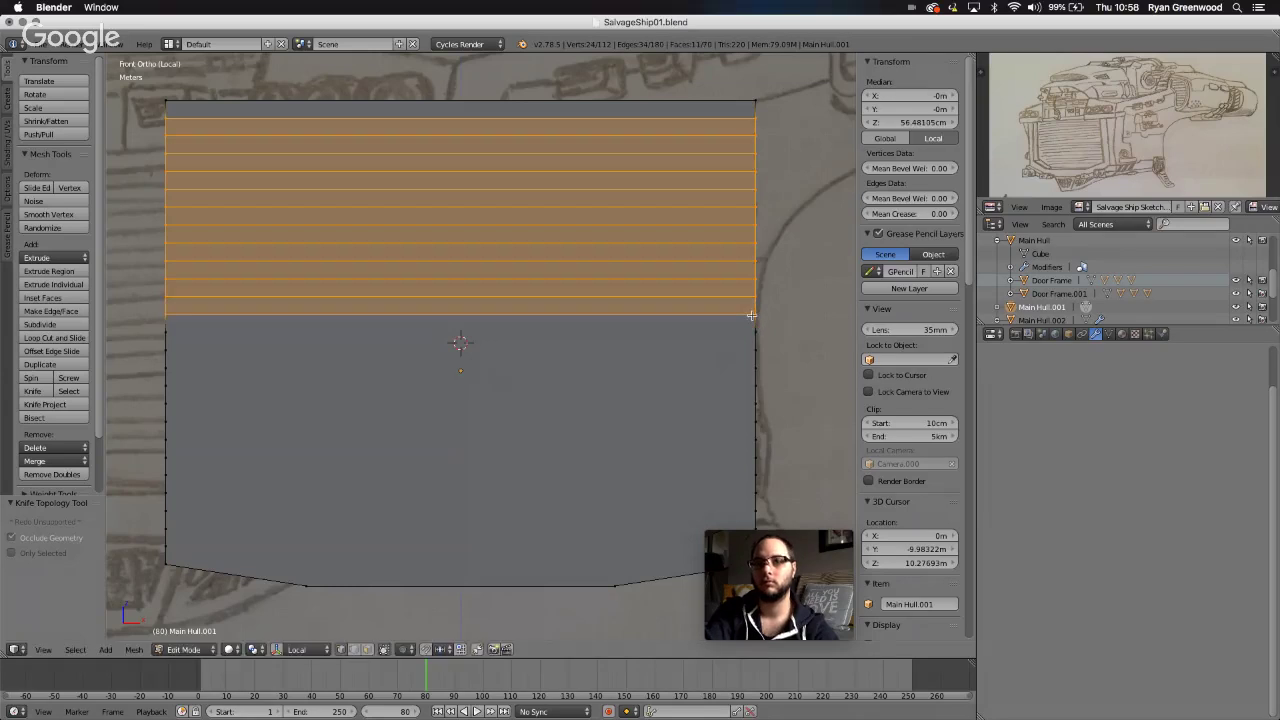
# - Knife the thirteenth and fourteenth horizontal cuts across the middle of the door's front face, snapping to matching side vertices
pyautogui.press('k')
pyautogui.click(756, 331)
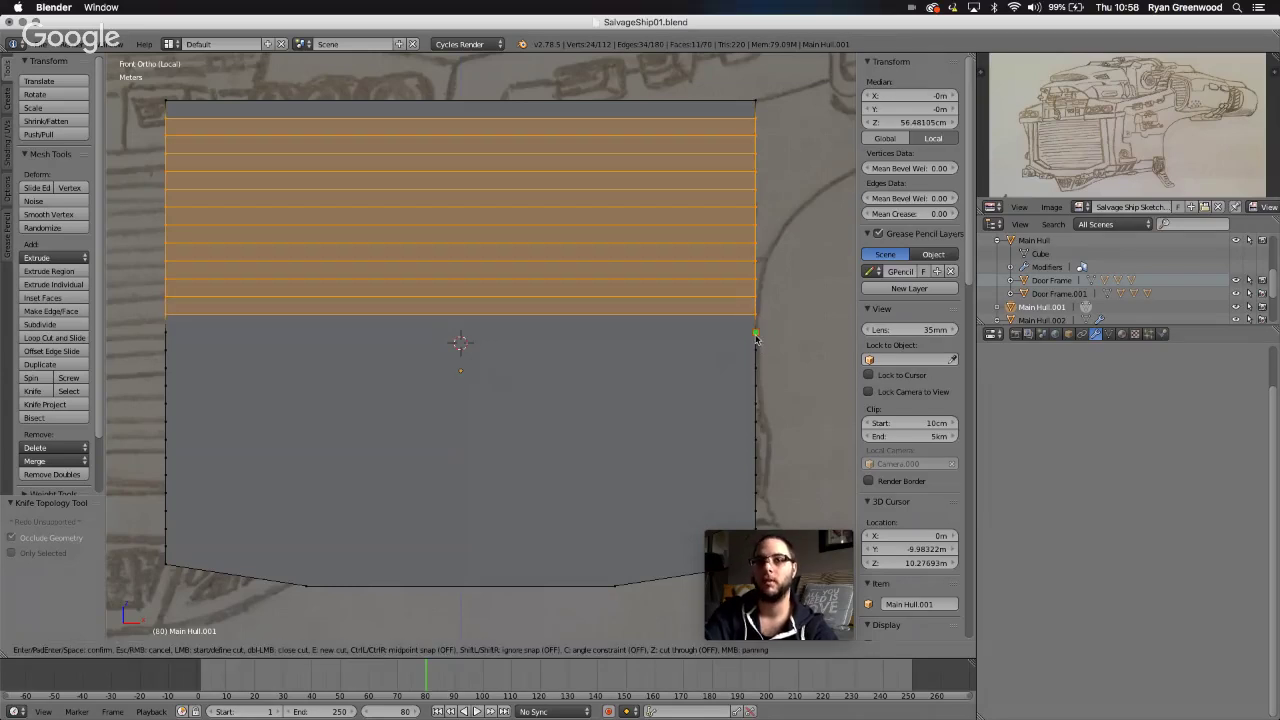
pyautogui.click(168, 336)
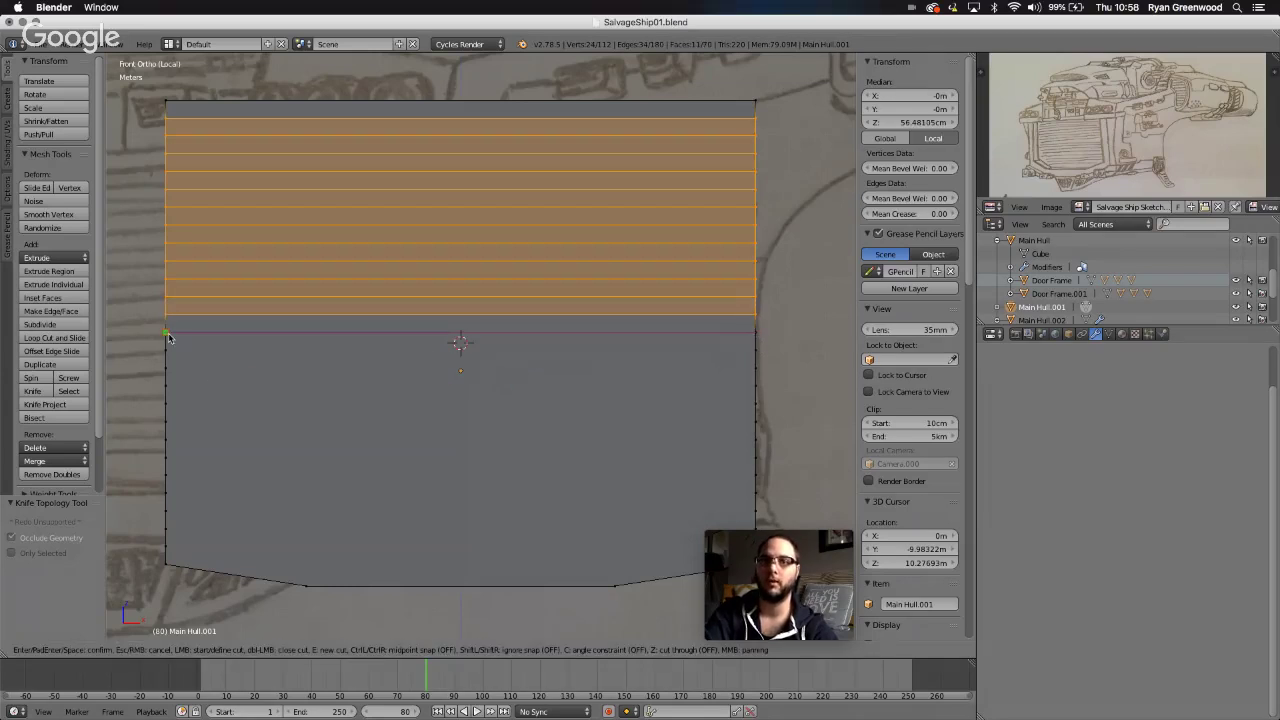
pyautogui.press('Return')
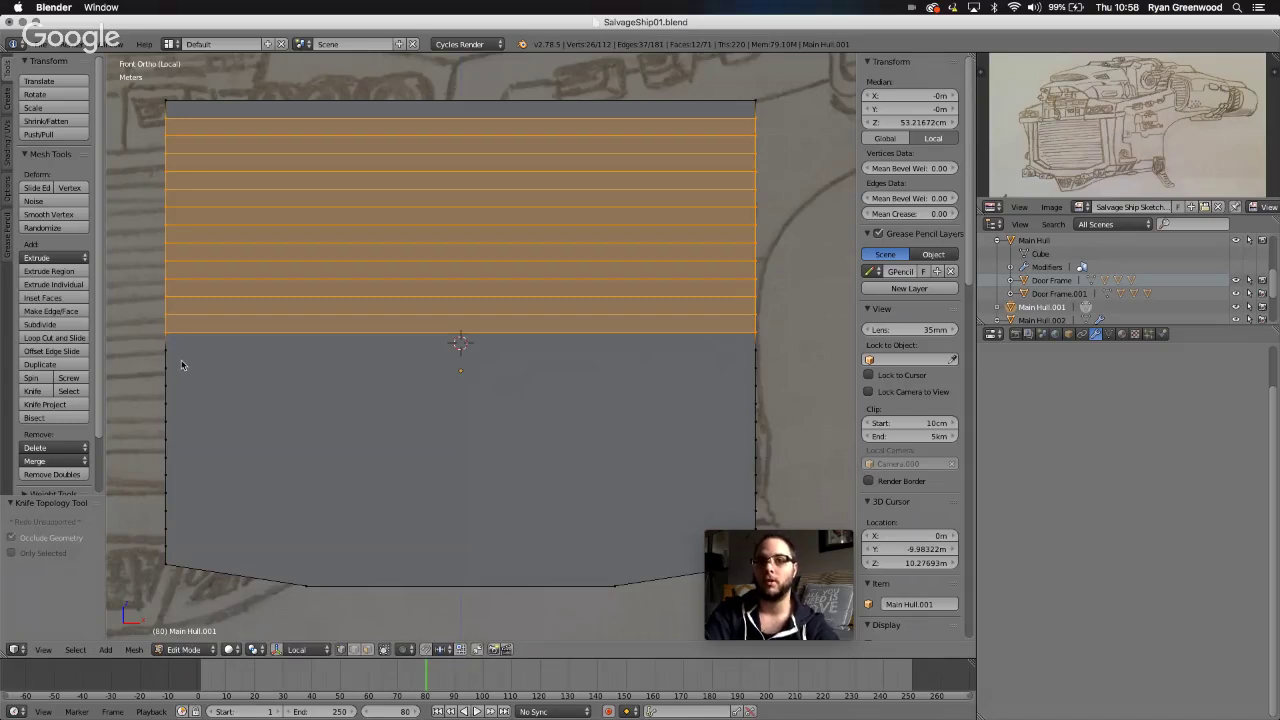
pyautogui.press('k')
pyautogui.click(167, 350)
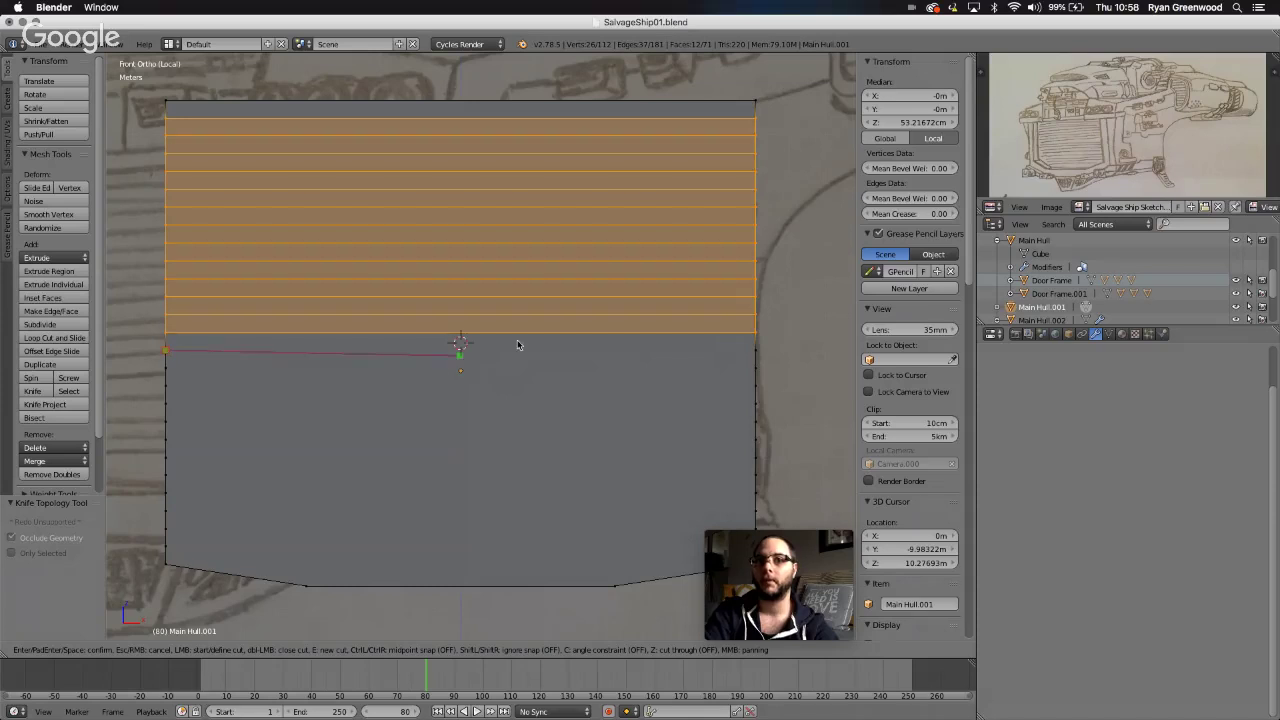
pyautogui.click(755, 350)
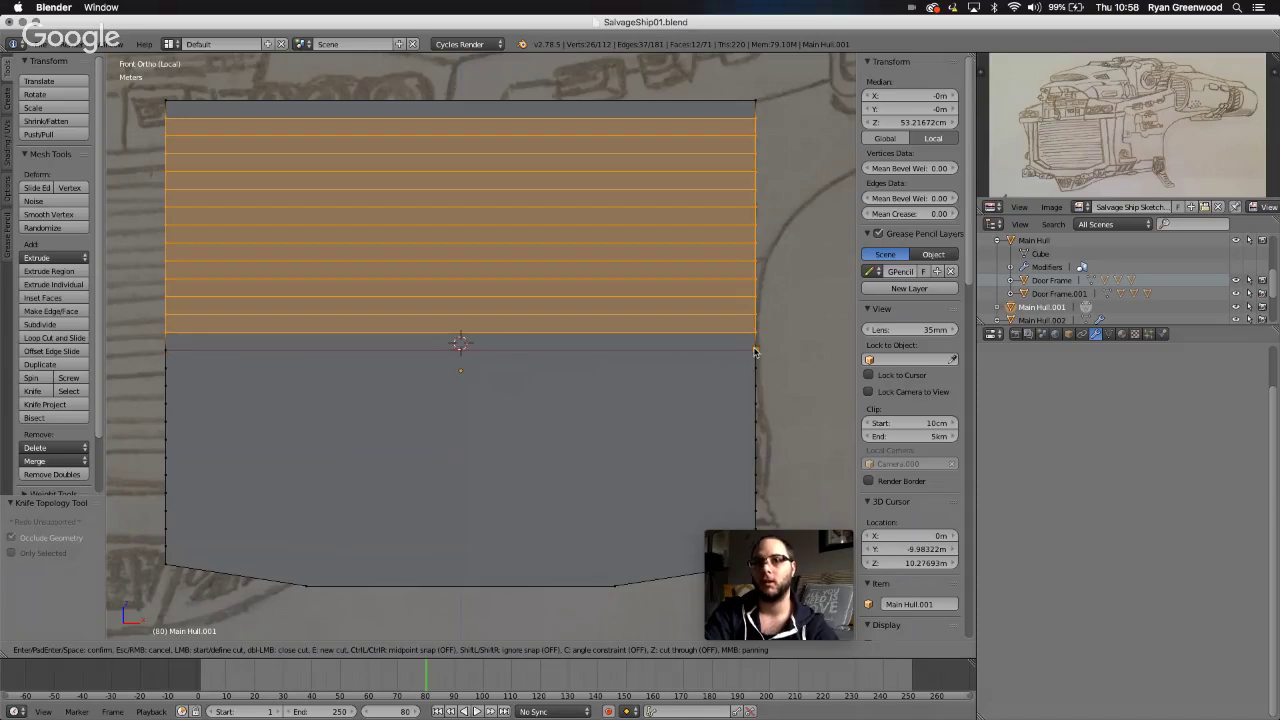
pyautogui.press('Return')
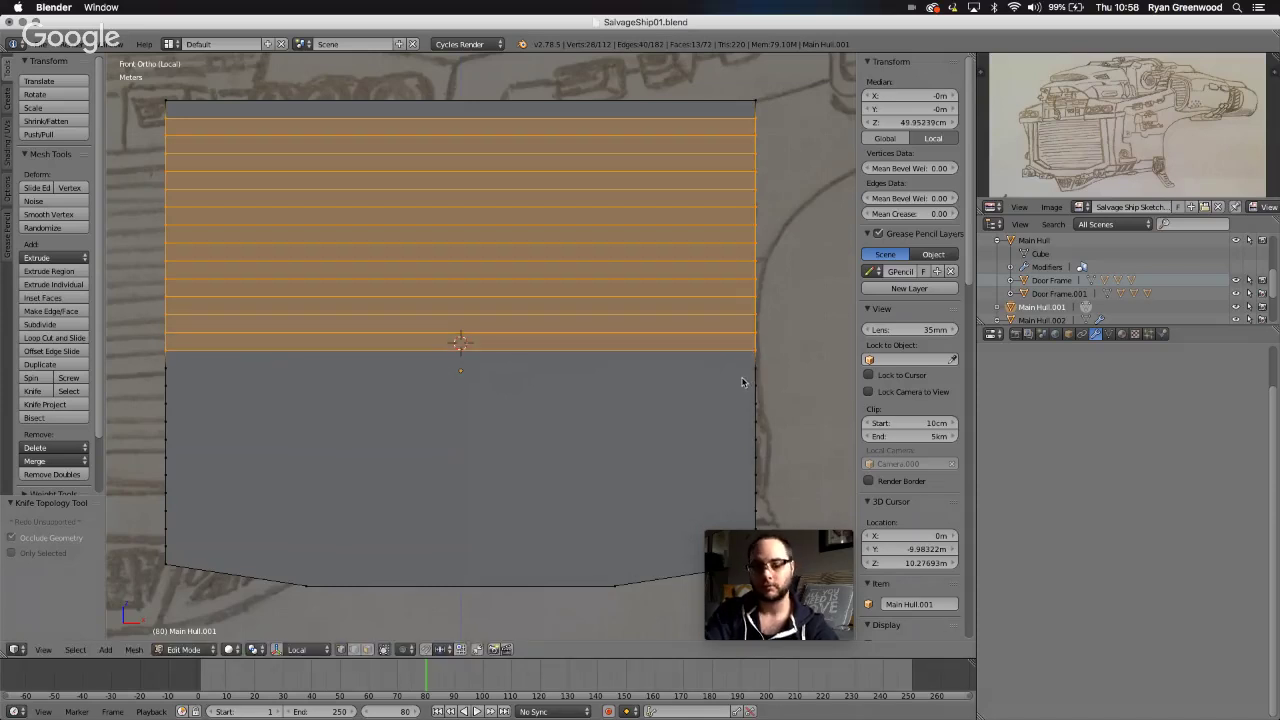
# - Knife the fifteenth horizontal cut across the door's front face, joining the next pair of opposite side vertices
pyautogui.press('k')
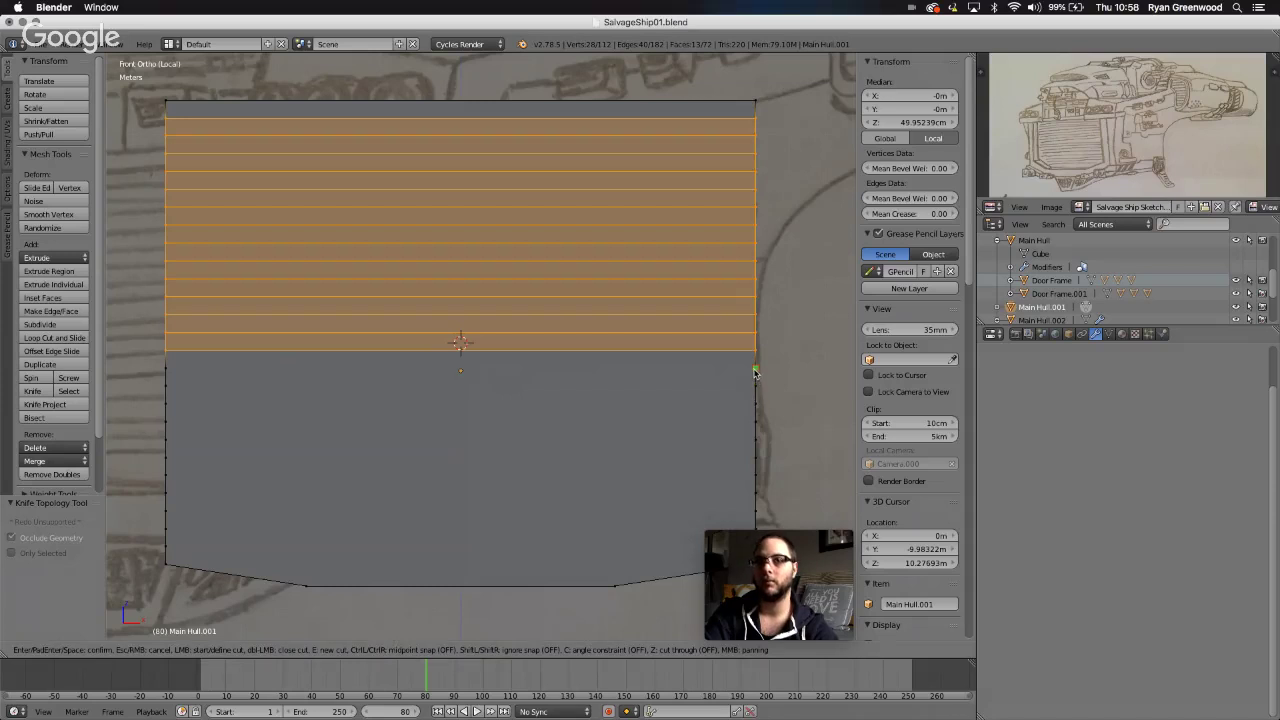
pyautogui.click(755, 369)
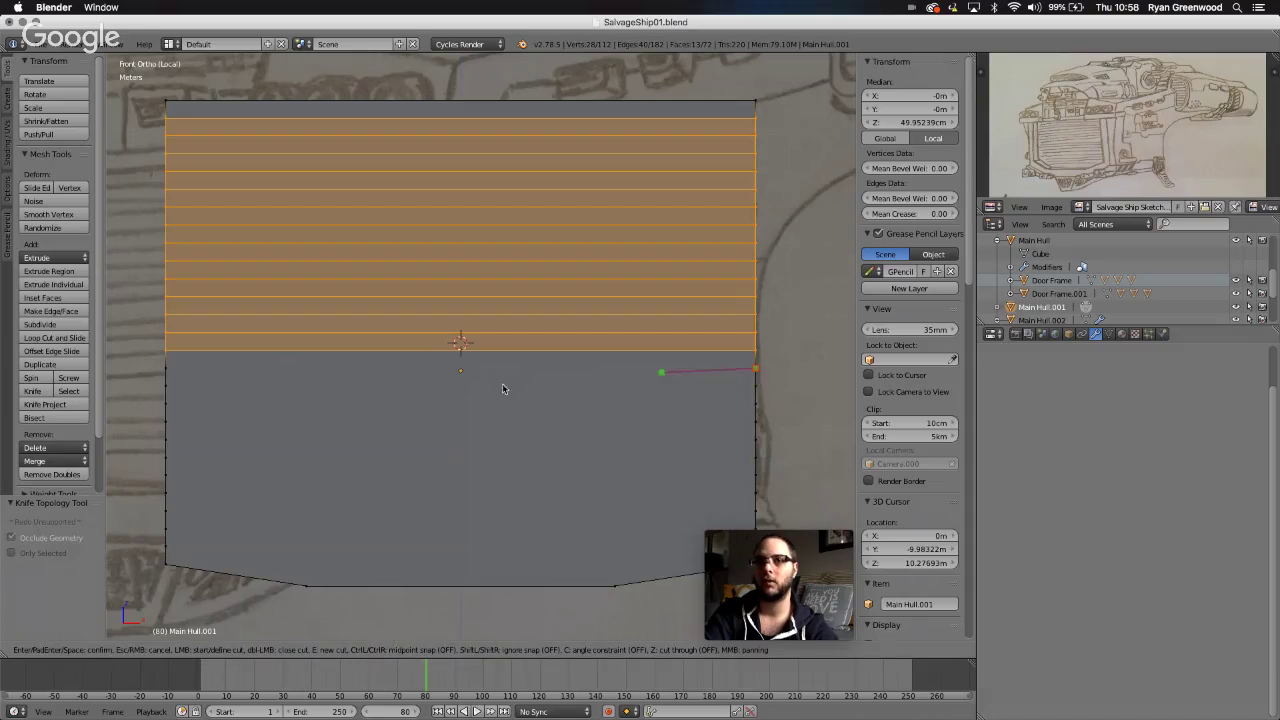
pyautogui.click(166, 369)
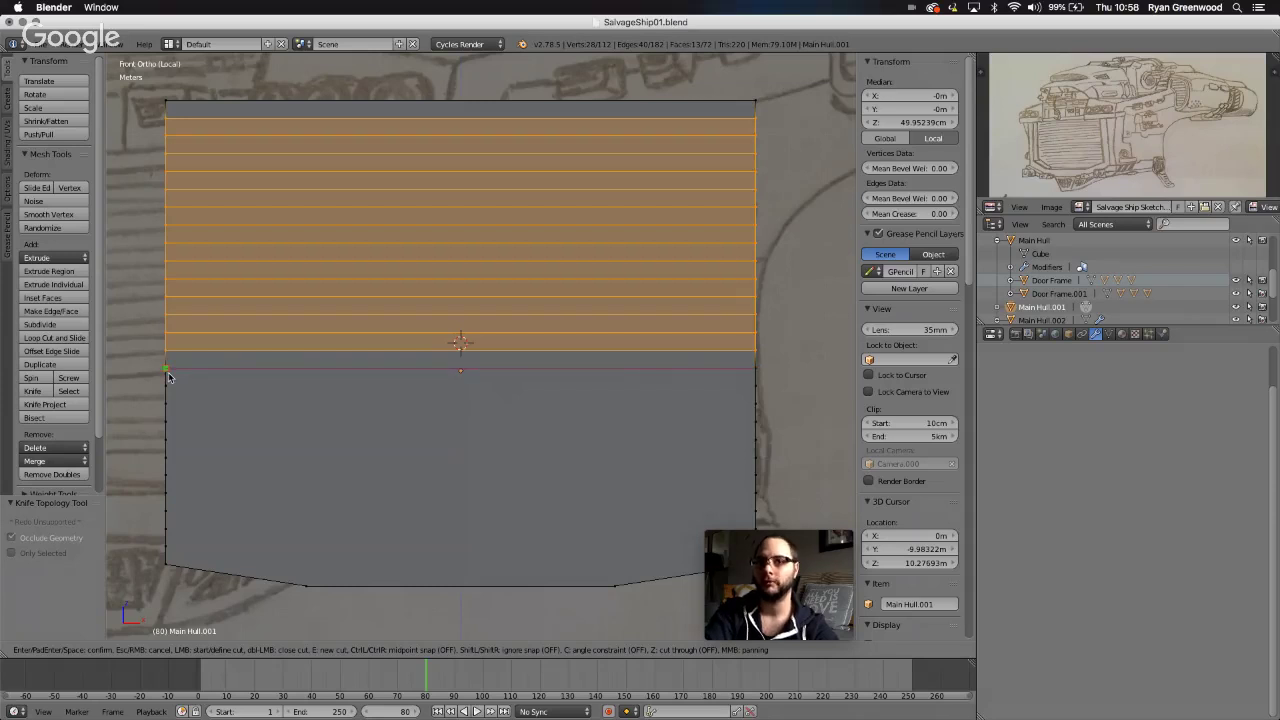
pyautogui.press('Return')
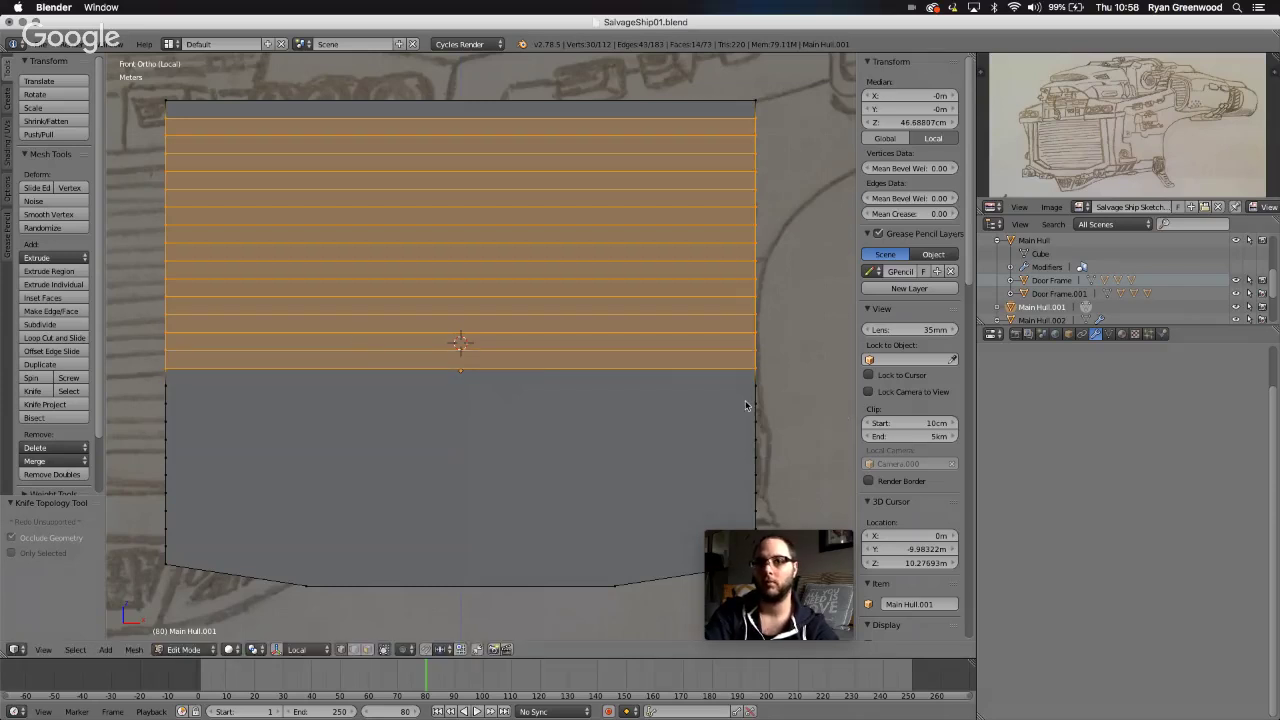
pyautogui.press('k')
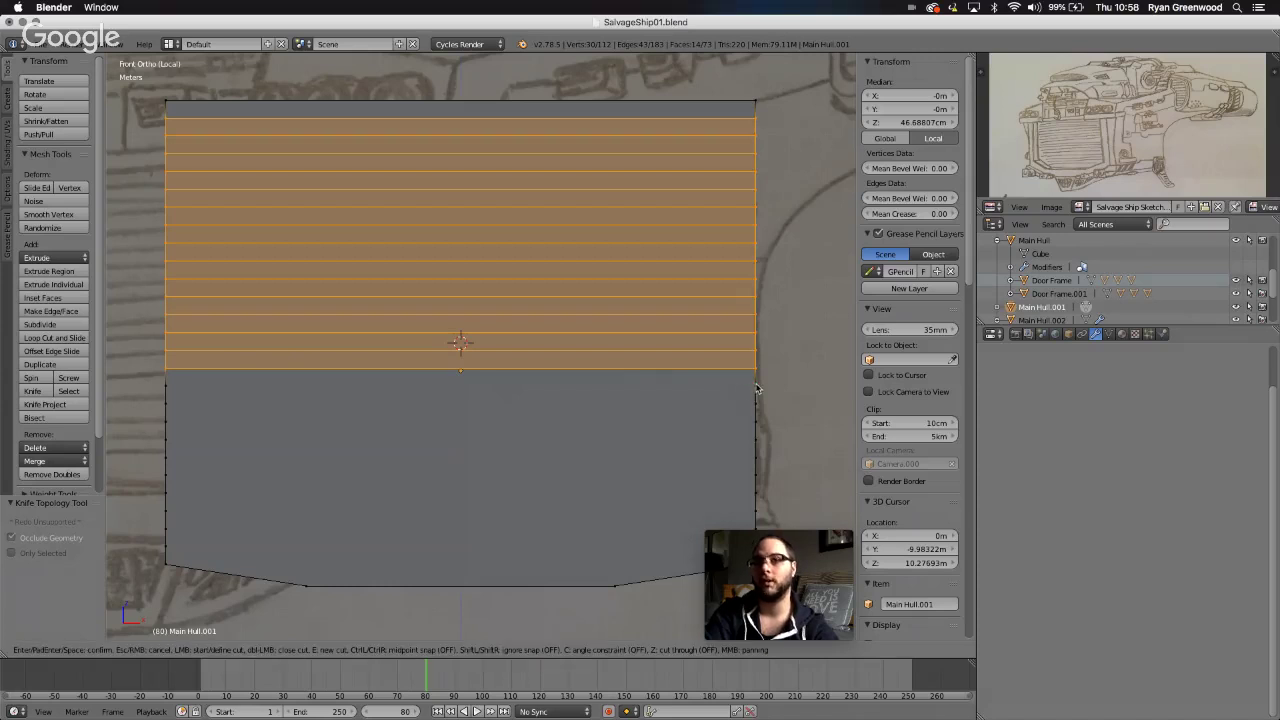
pyautogui.click(756, 387)
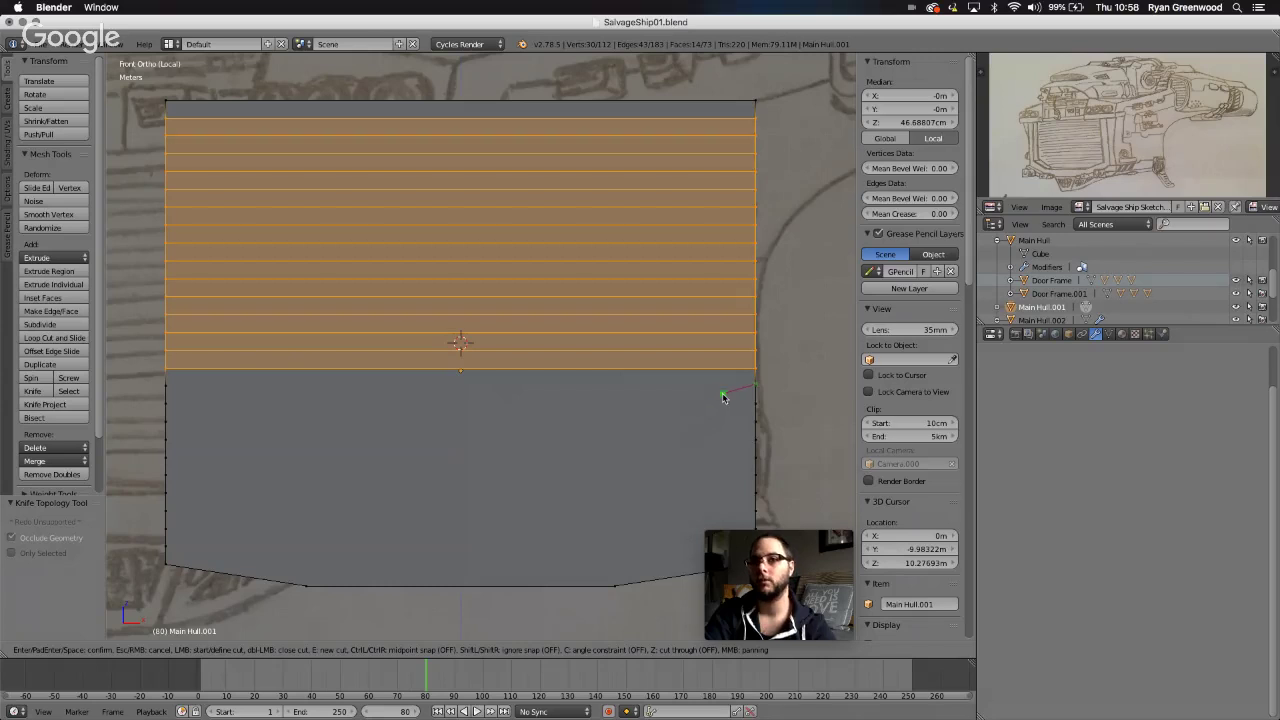
pyautogui.press('Escape')
# - Knife the sixteenth and seventeenth horizontal cuts across the front face between the next two pairs of opposite side vertices
pyautogui.press('k')
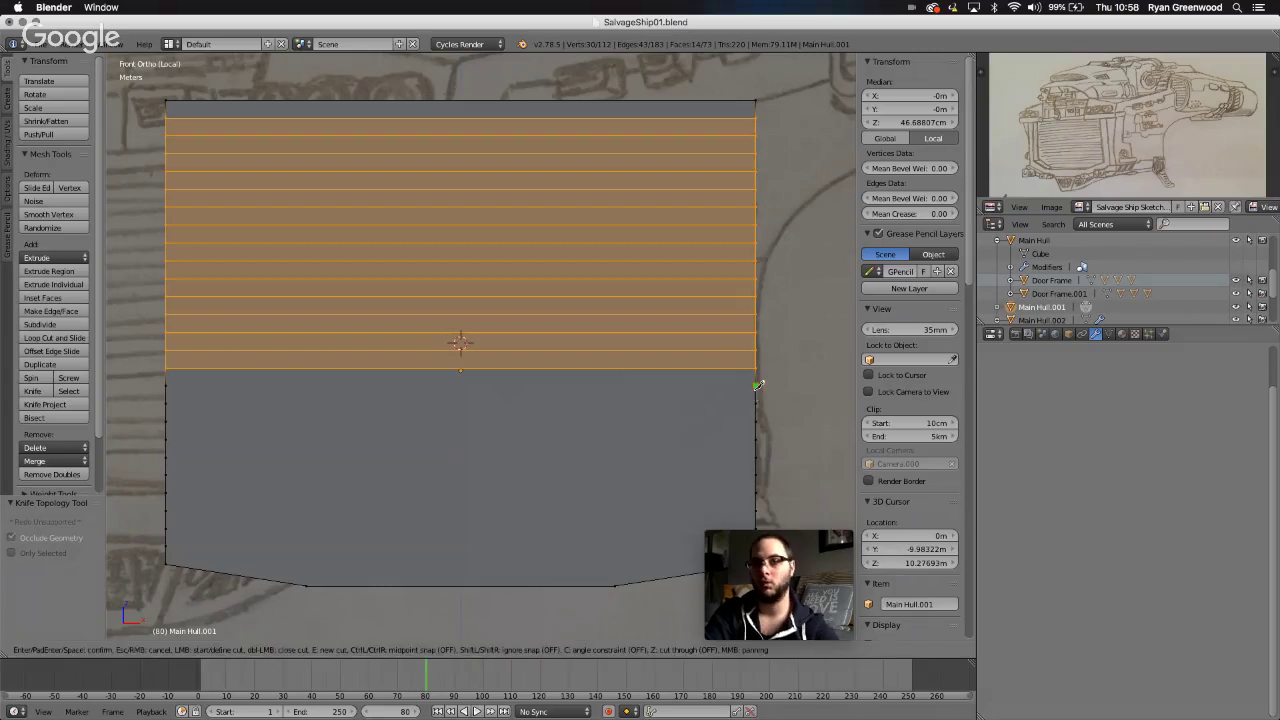
pyautogui.click(755, 387)
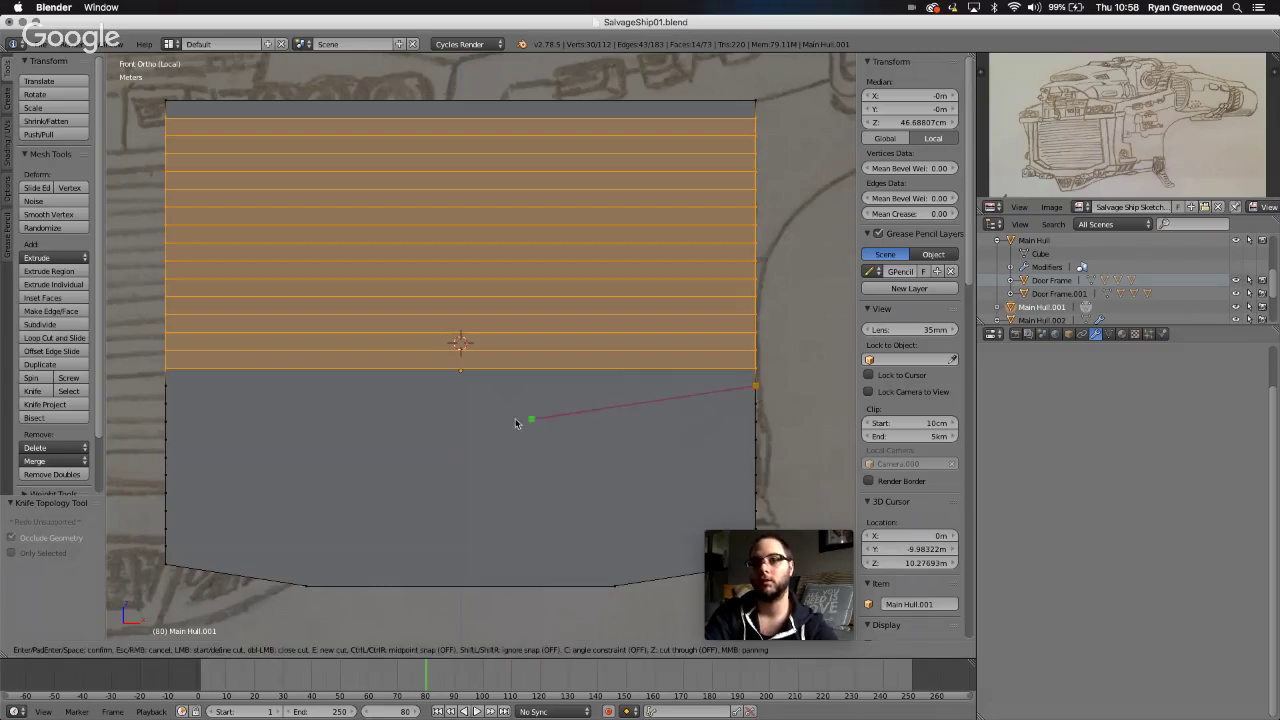
pyautogui.click(167, 390)
pyautogui.press('Return')
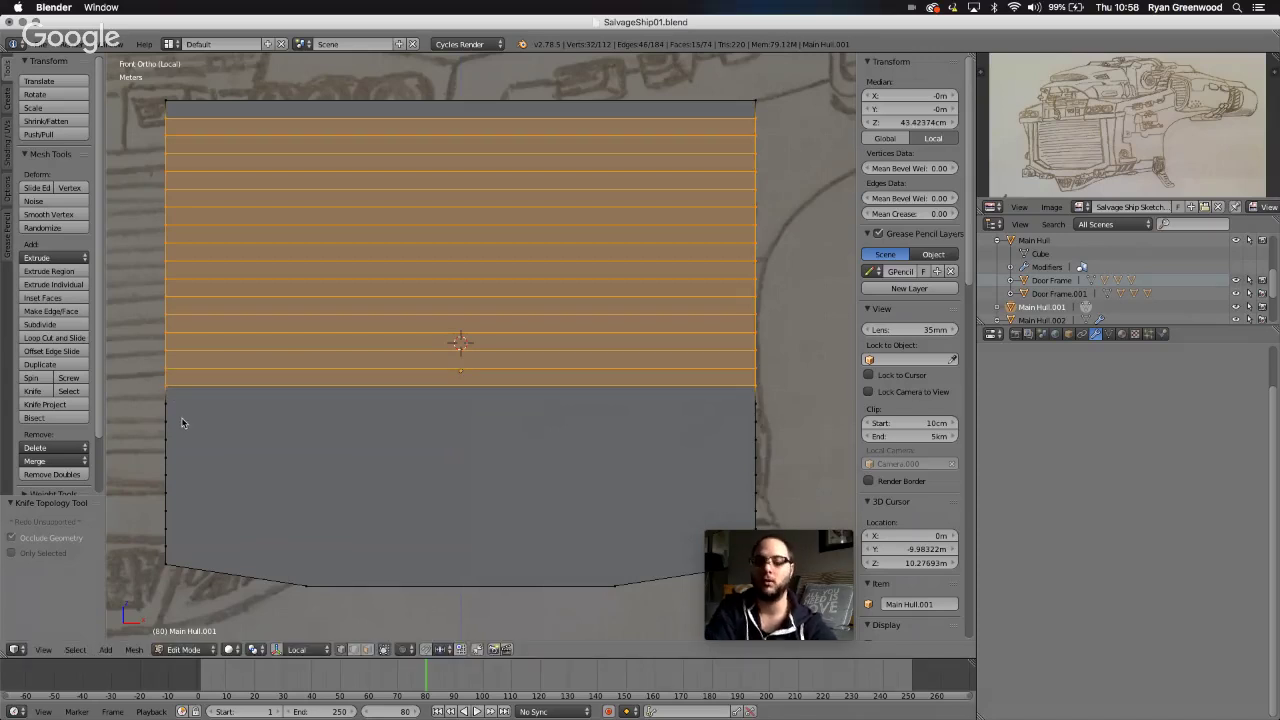
pyautogui.press('k')
pyautogui.click(167, 406)
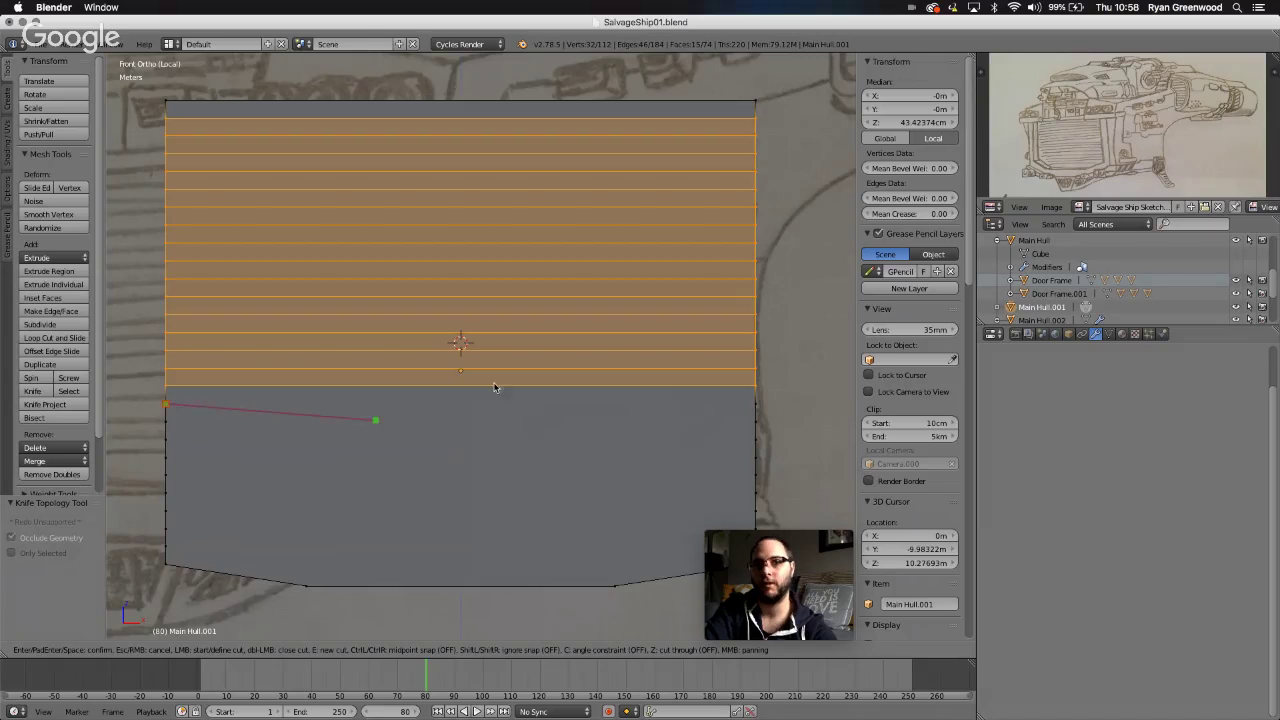
pyautogui.click(756, 405)
pyautogui.press('Return')
# - Knife the eighteenth and nineteenth horizontal cuts across the front face, snapping each to matching side vertices
pyautogui.press('k')
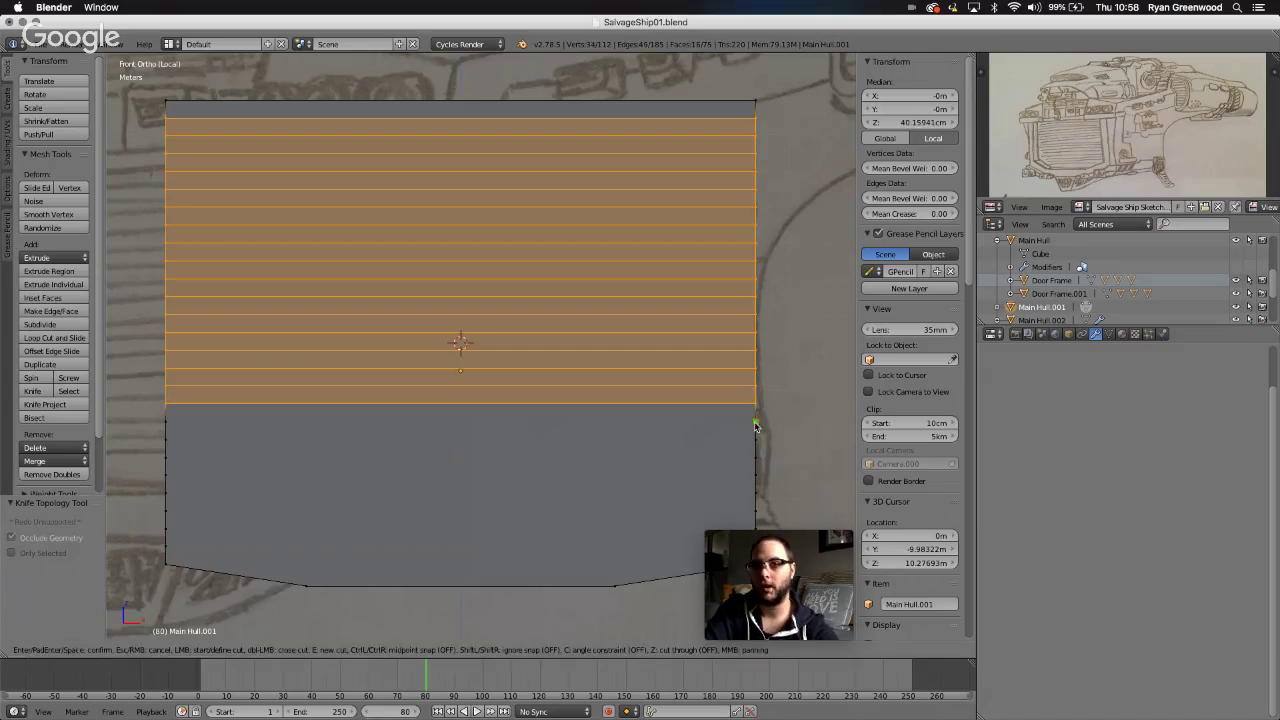
pyautogui.click(756, 423)
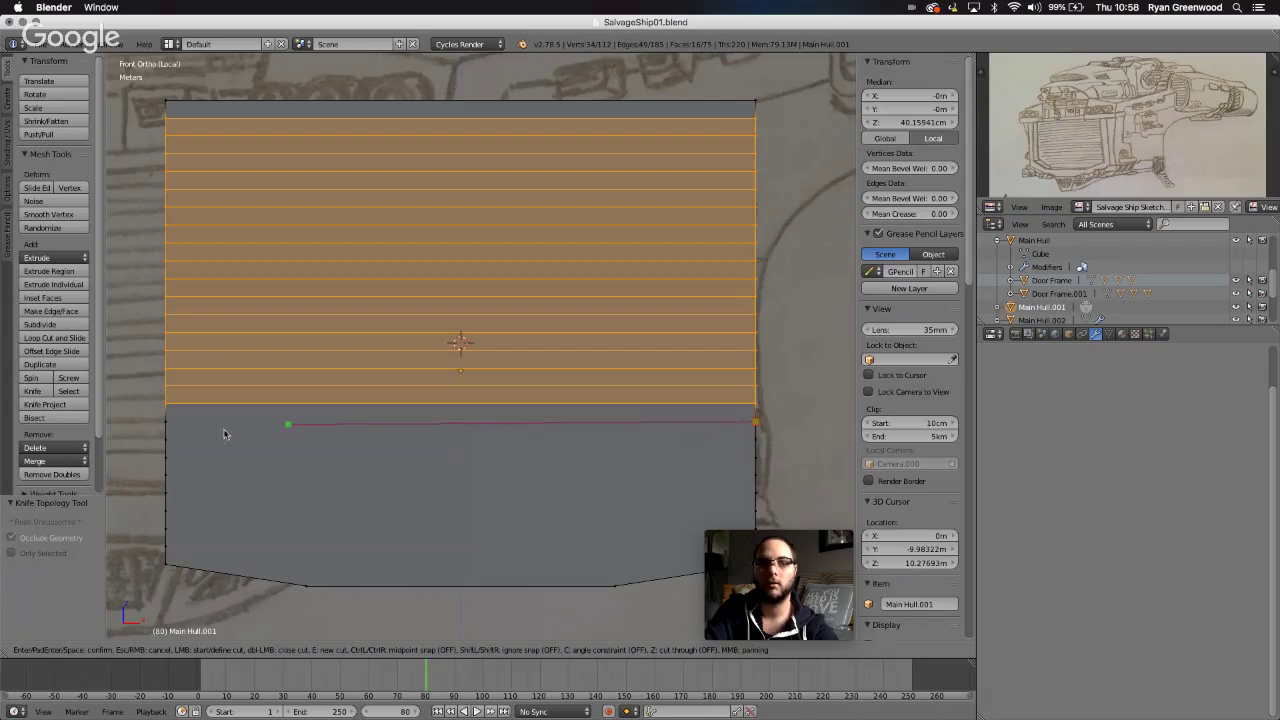
pyautogui.click(167, 422)
pyautogui.press('Return')
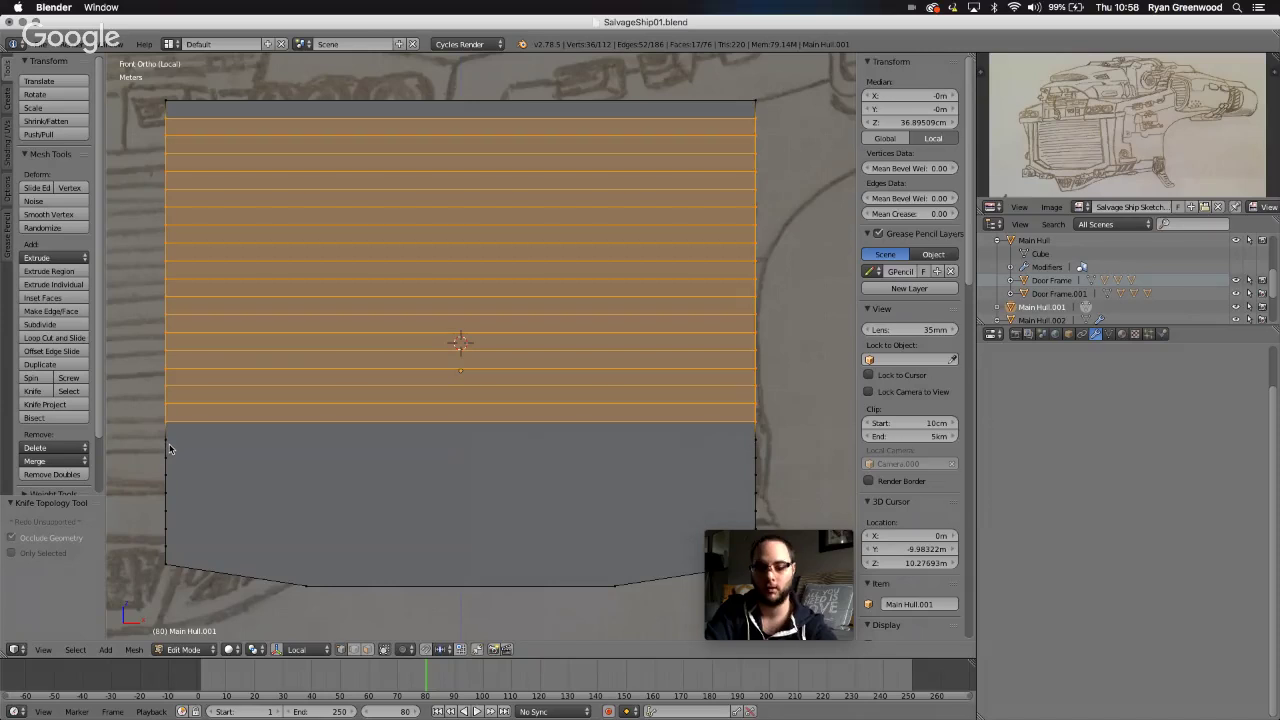
pyautogui.press('k')
pyautogui.click(166, 438)
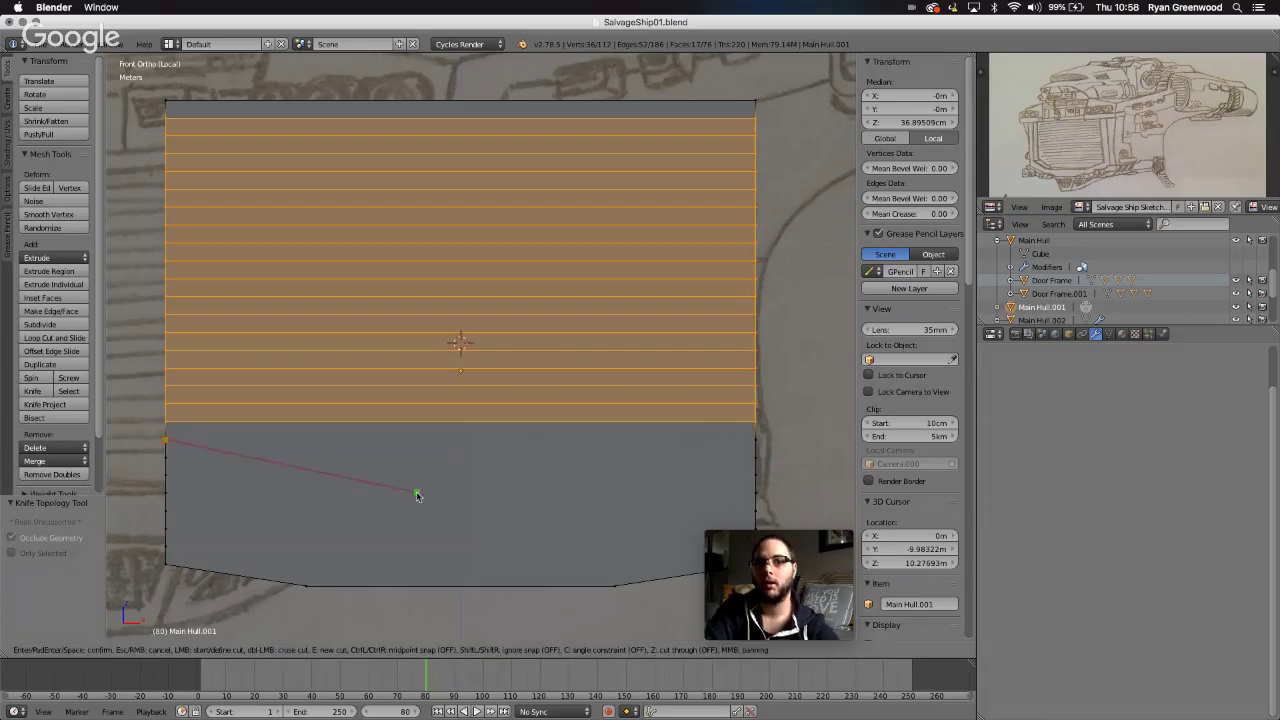
pyautogui.click(754, 441)
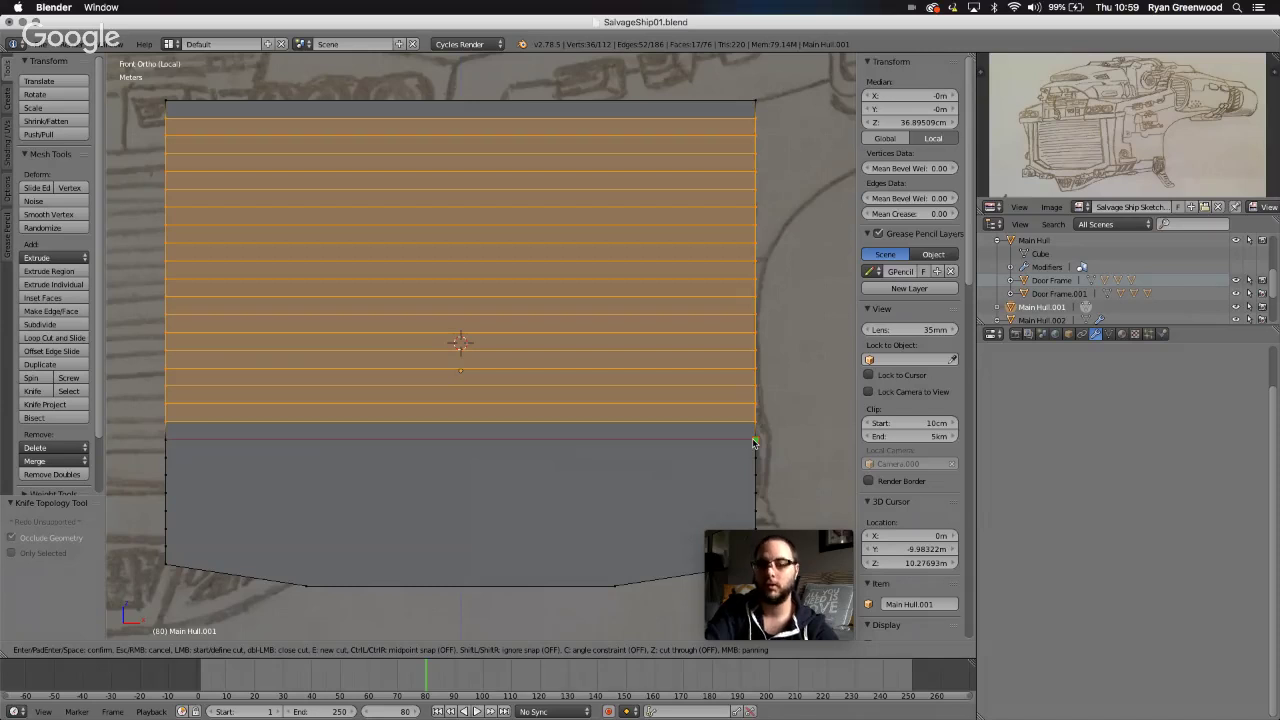
pyautogui.press('Return')
# - Knife the twentieth and twenty-first horizontal cuts across the front face, each joining the next opposite side vertices
pyautogui.press('k')
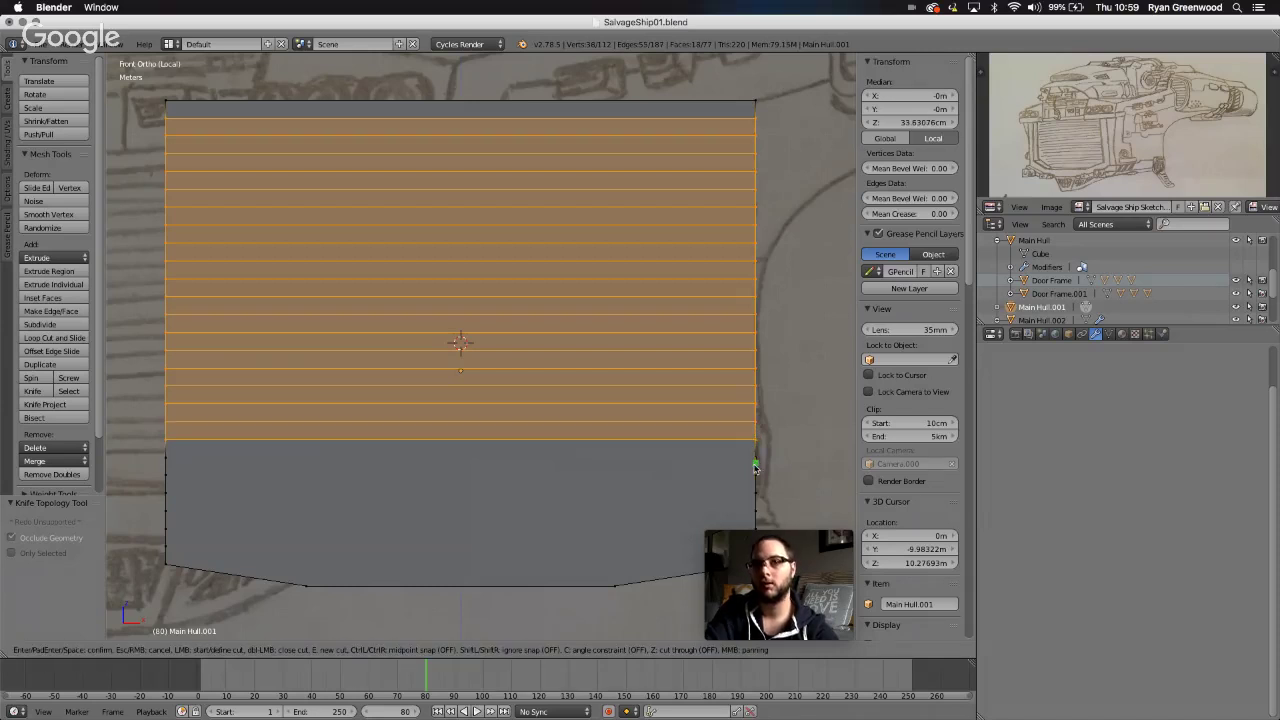
pyautogui.click(755, 461)
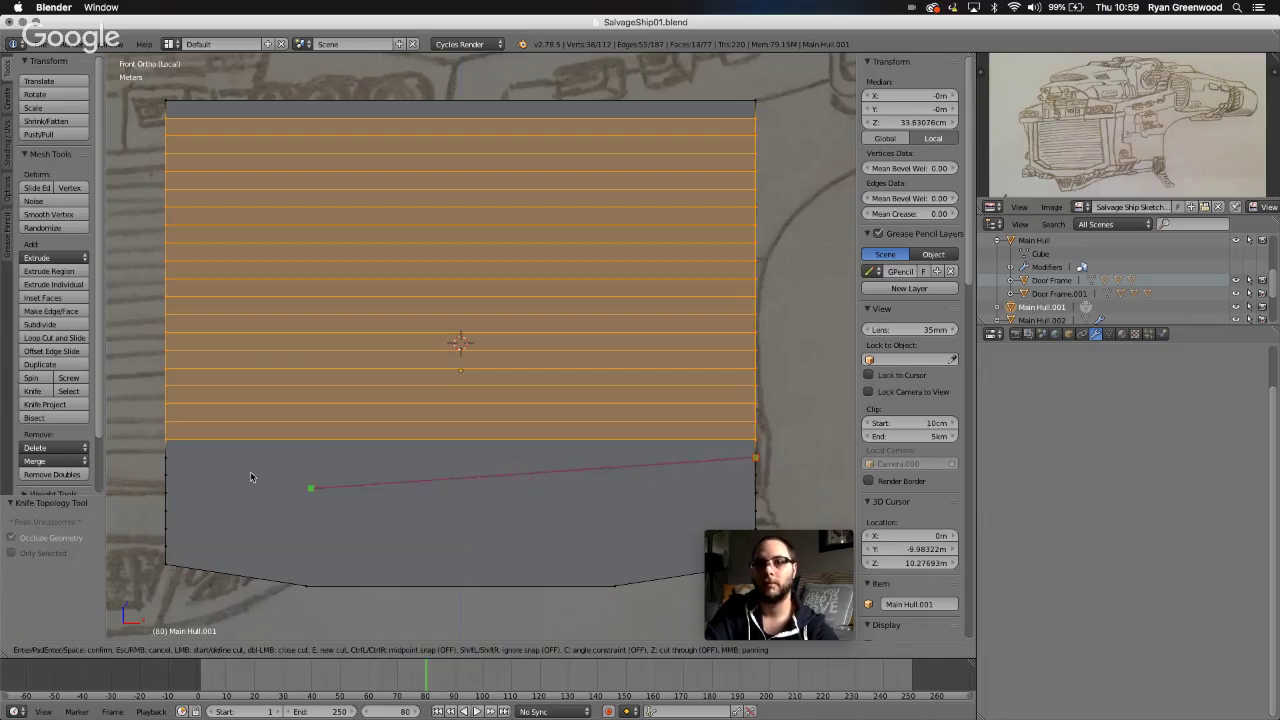
pyautogui.click(167, 462)
pyautogui.press('Return')
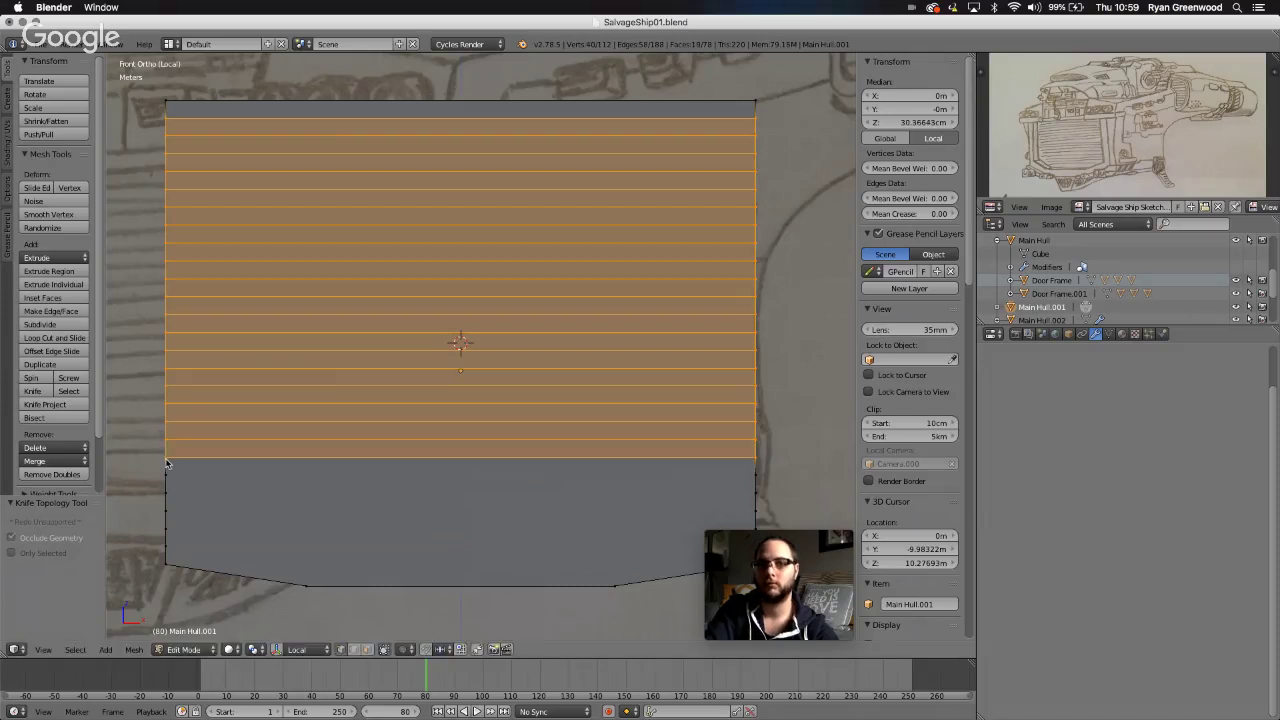
pyautogui.press('k')
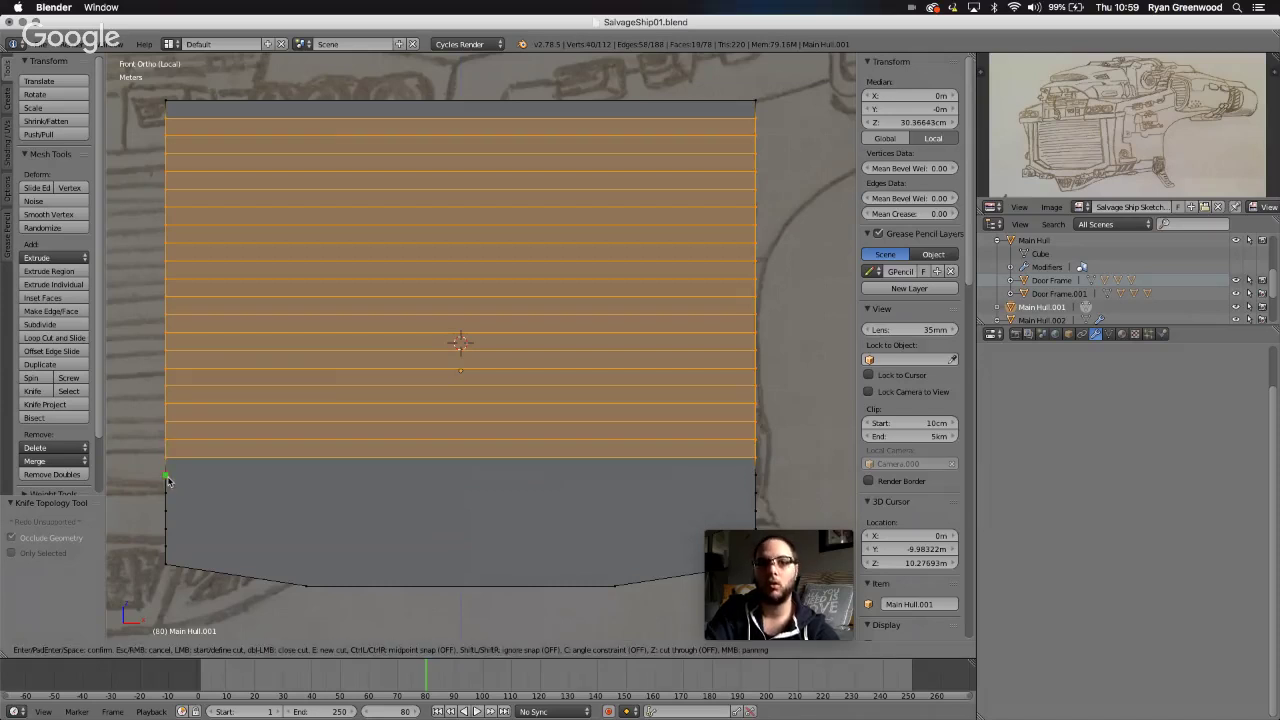
pyautogui.click(167, 475)
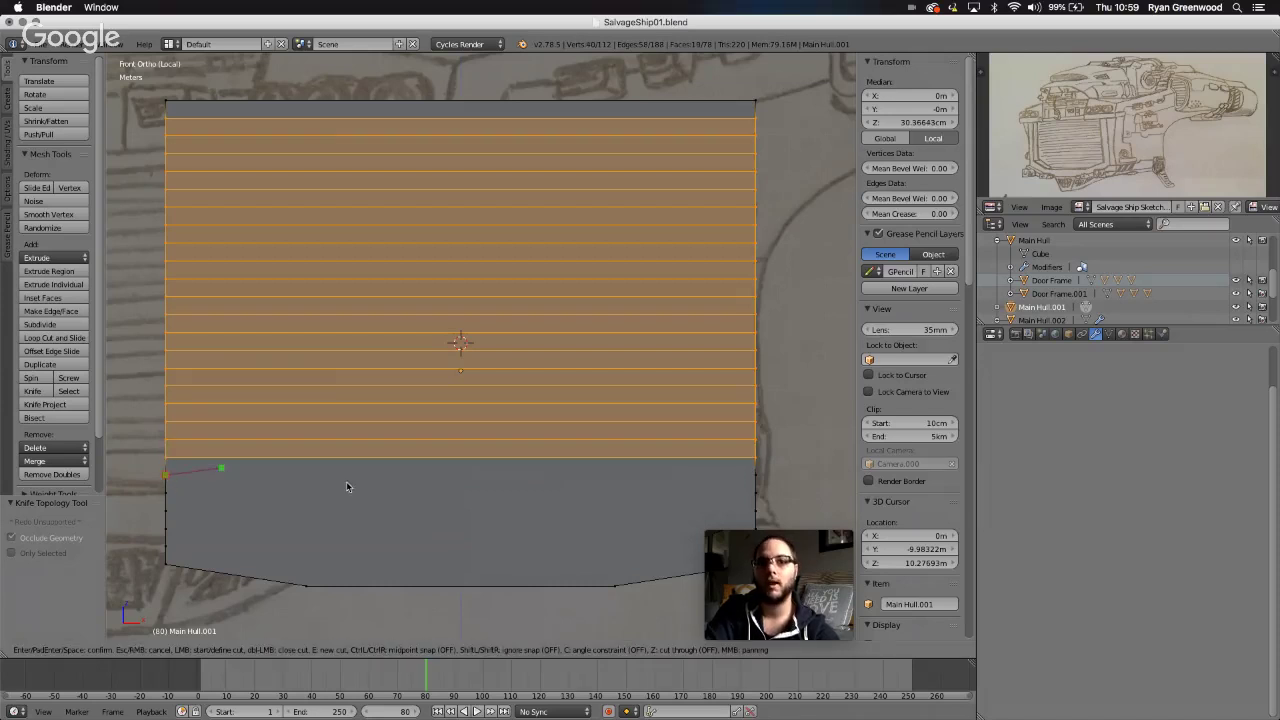
pyautogui.click(753, 478)
pyautogui.press('Return')
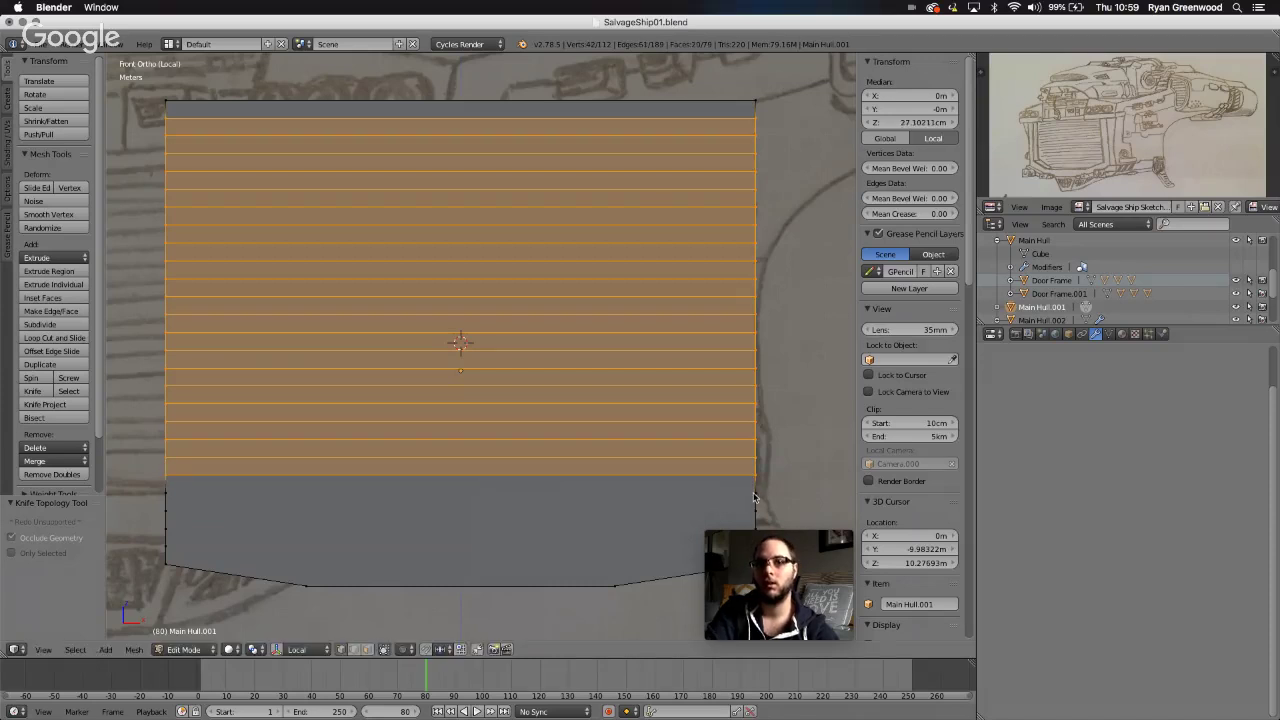
# - Knife the twenty-second and twenty-third horizontal cuts across the lower part of the front face between matching side vertices
pyautogui.press('k')
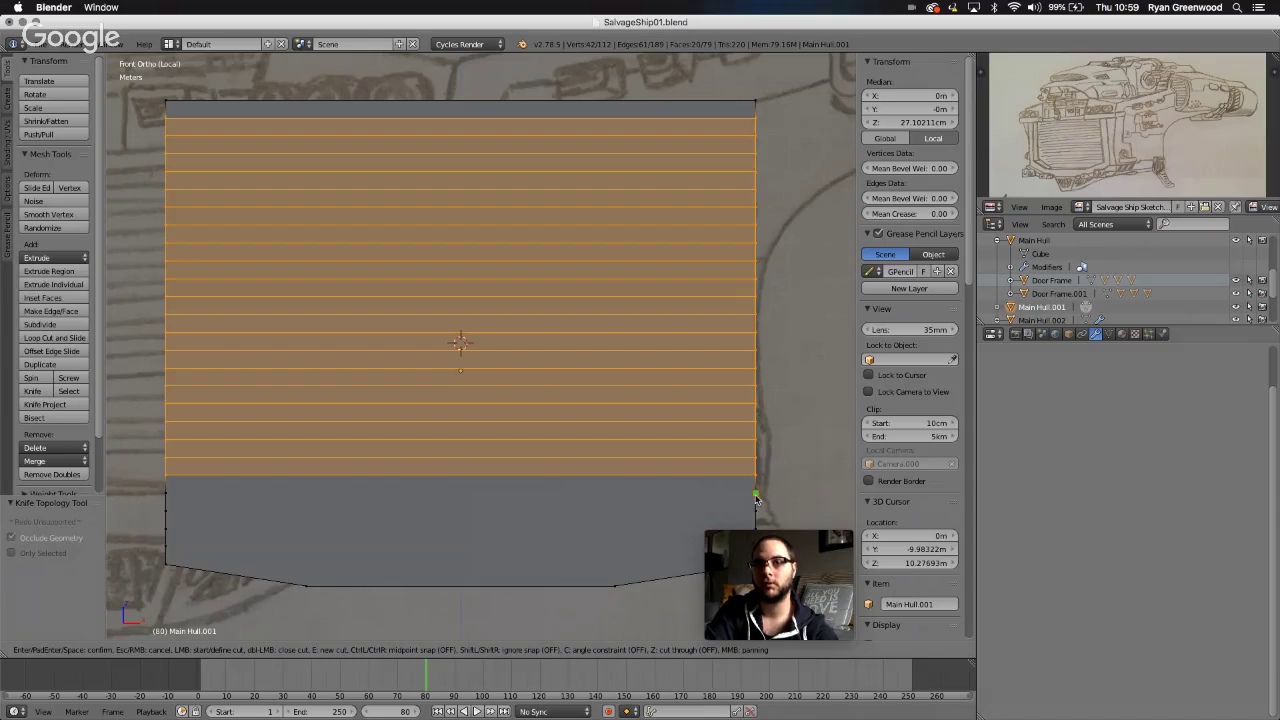
pyautogui.click(756, 495)
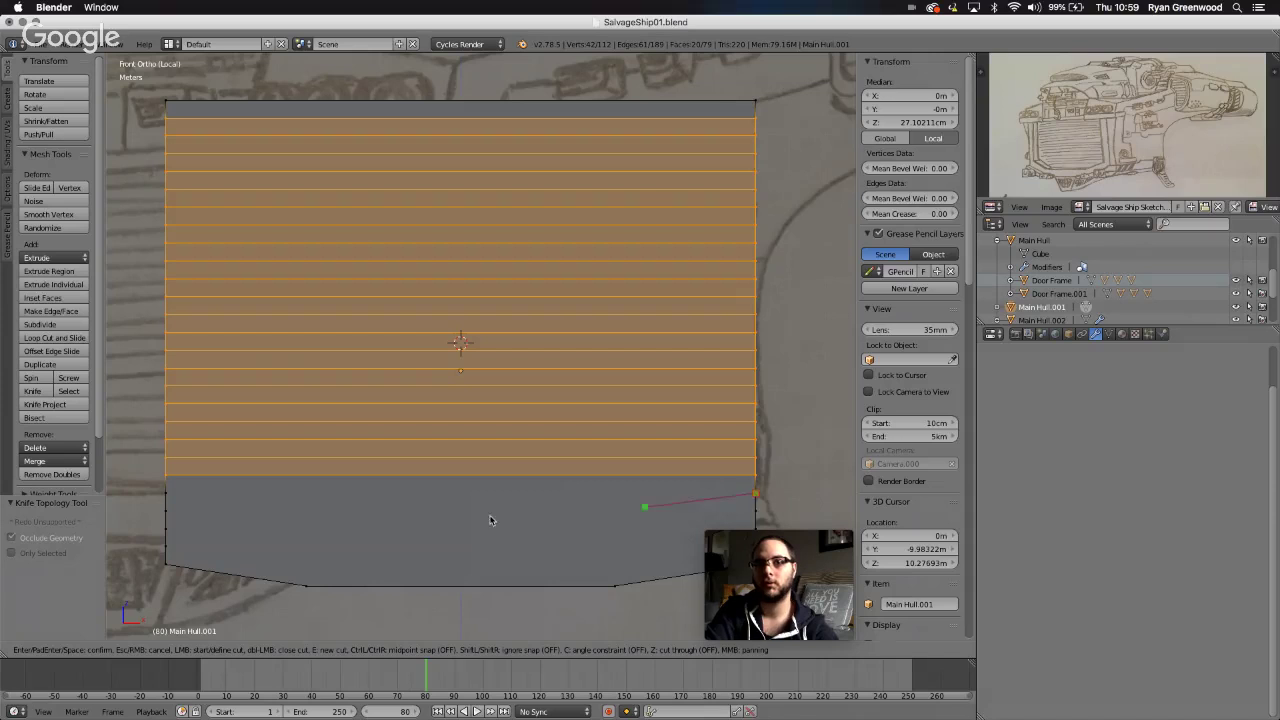
pyautogui.click(167, 496)
pyautogui.press('Return')
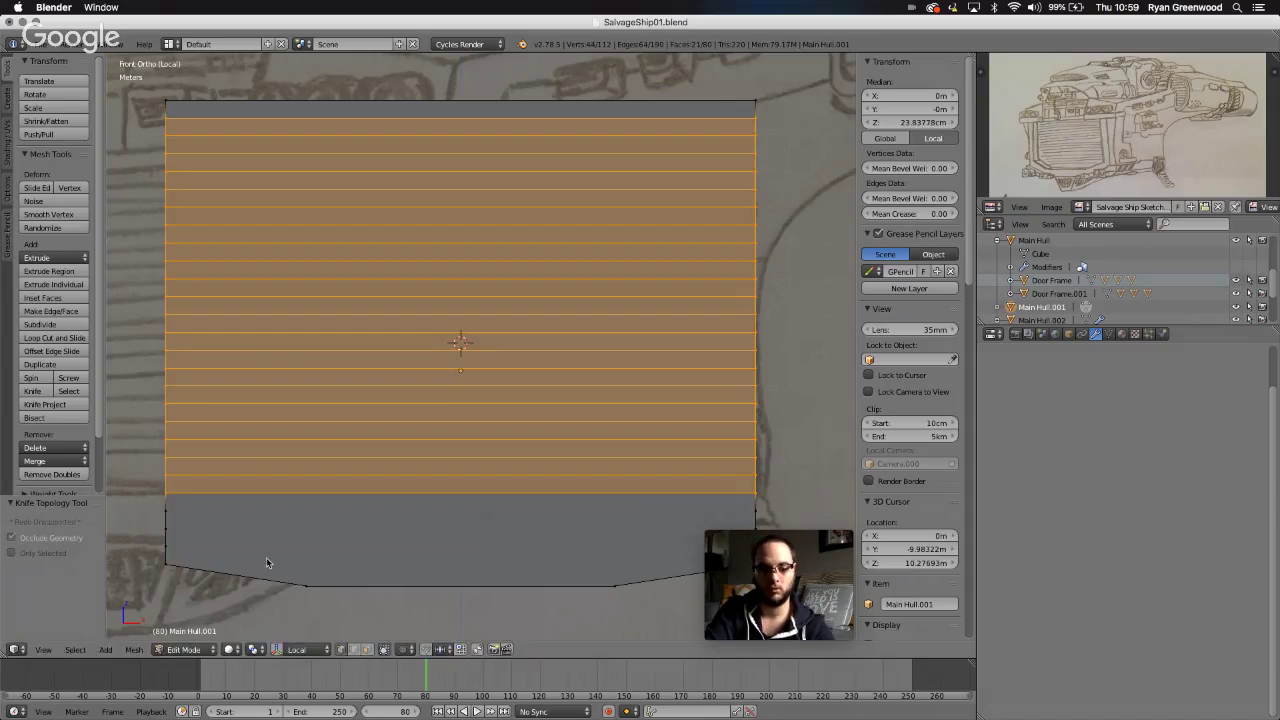
pyautogui.scroll(-5, 266, 563)
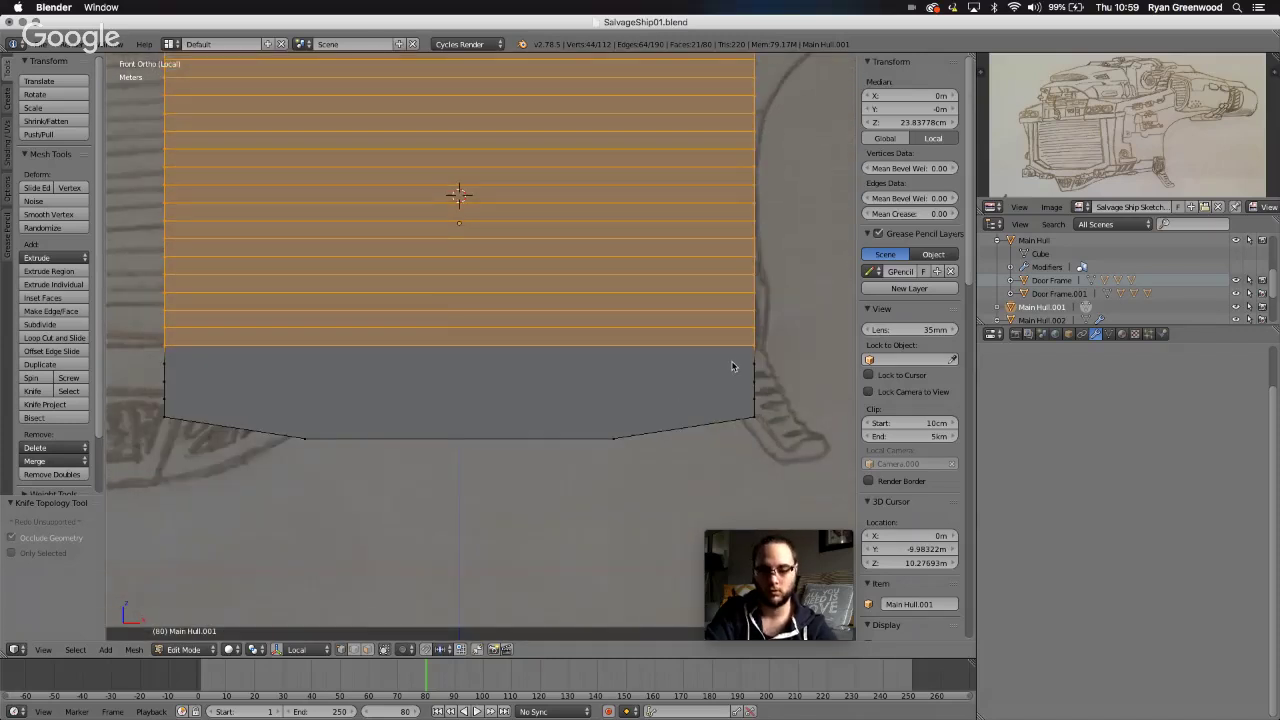
pyautogui.press('k')
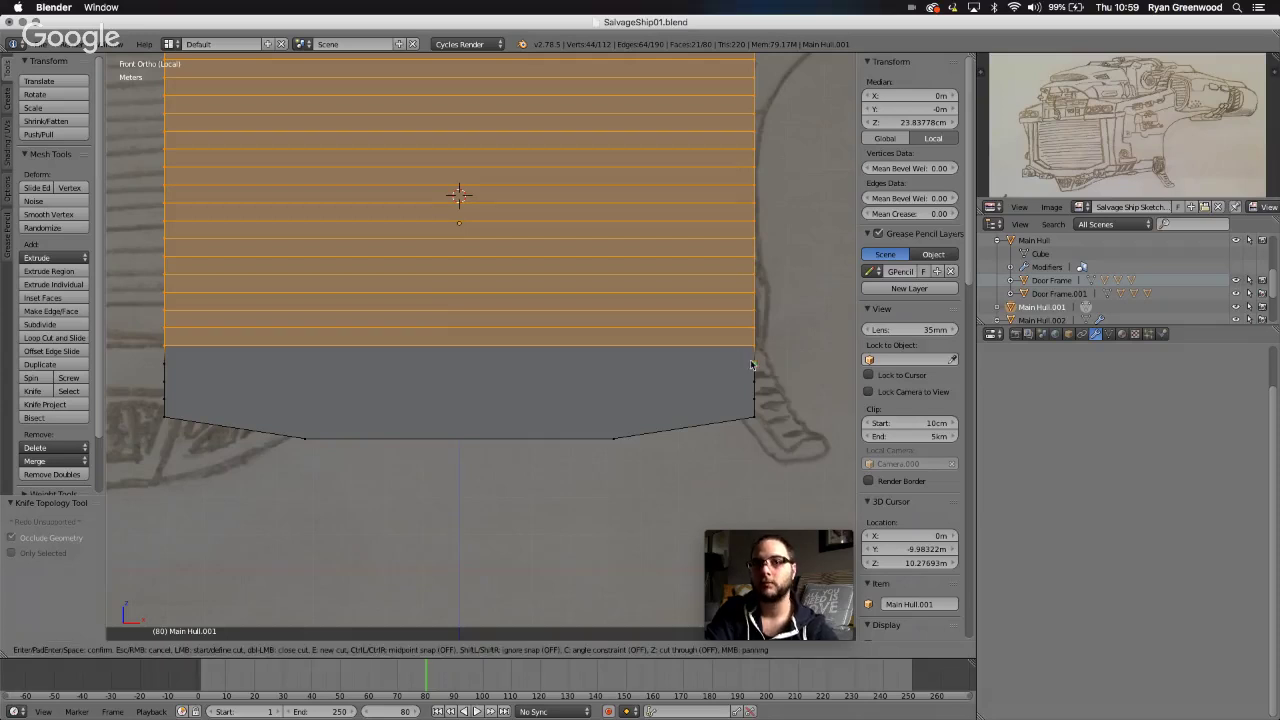
pyautogui.click(754, 364)
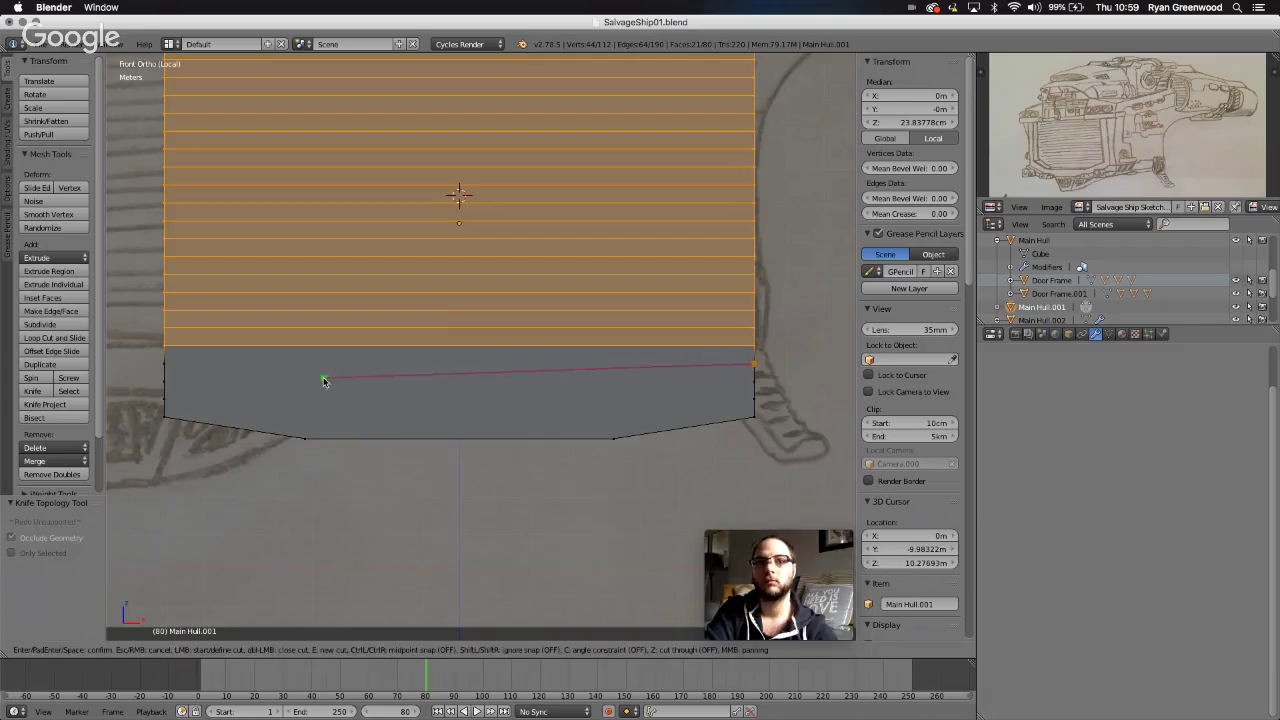
pyautogui.click(167, 366)
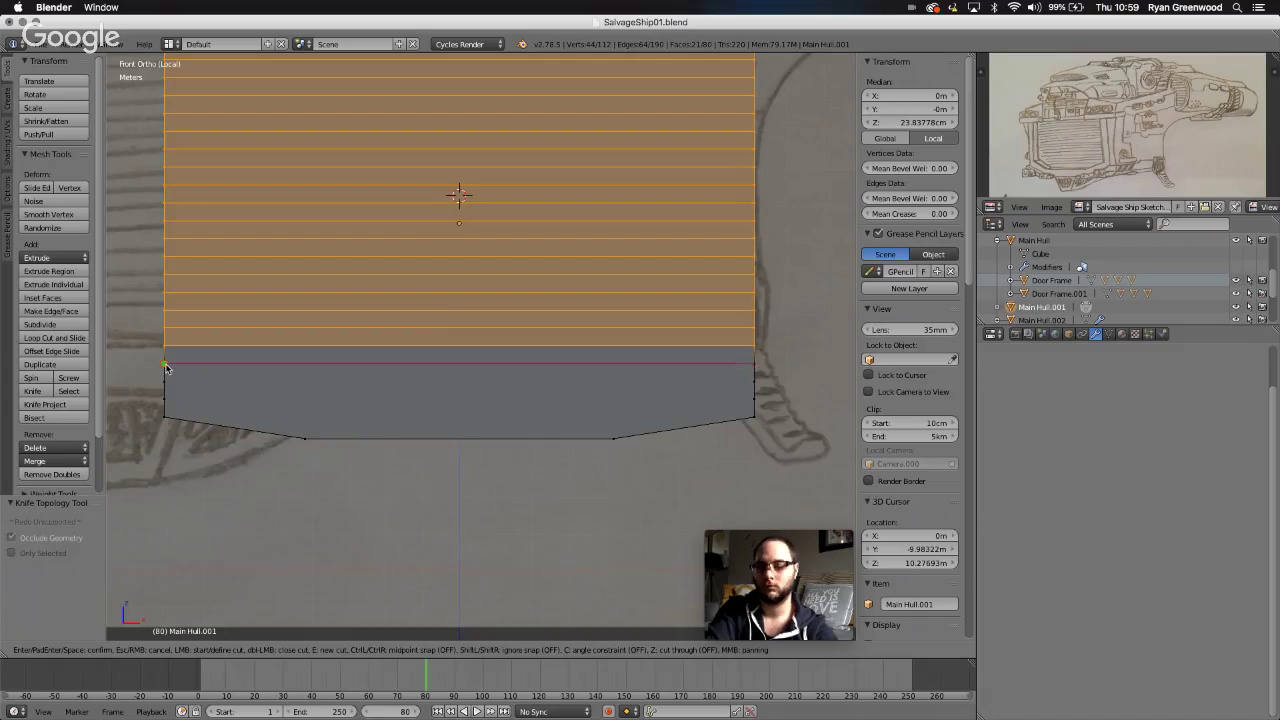
pyautogui.press('Return')
# - Knife the twenty-fourth and twenty-fifth horizontal cuts near the door's bottom, joining the remaining intermediate side vertices
pyautogui.press('k')
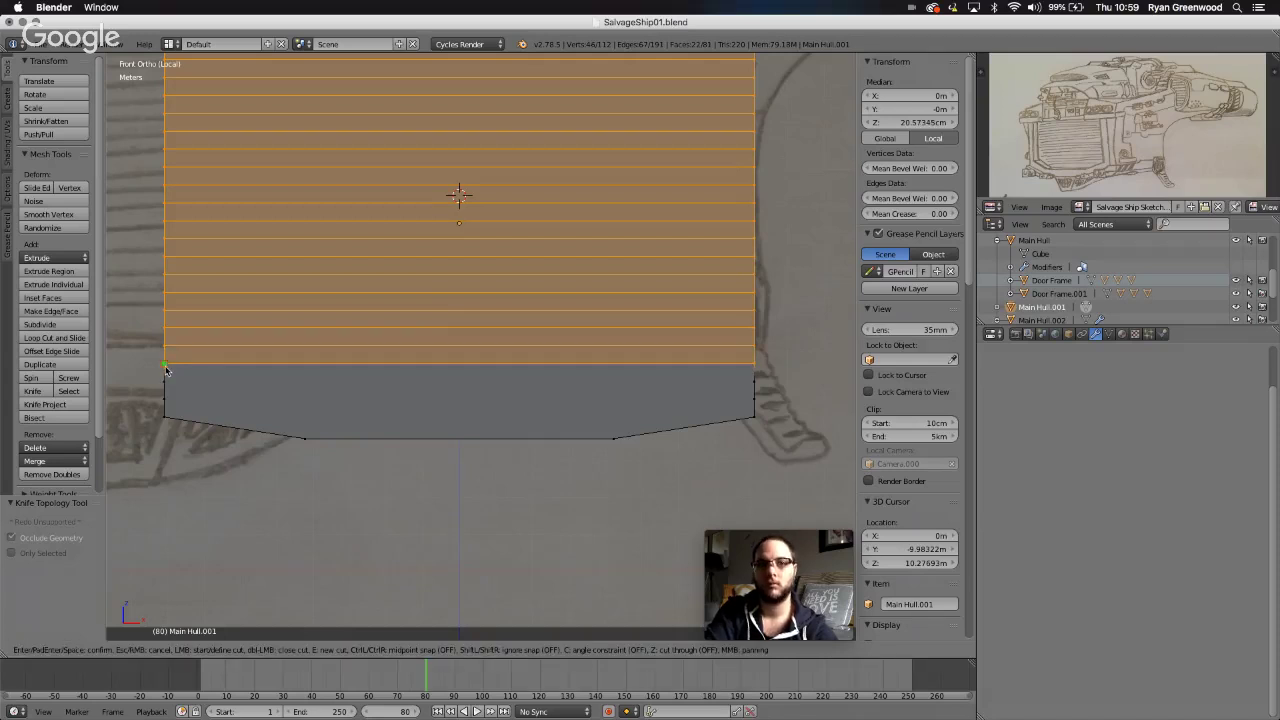
pyautogui.click(164, 382)
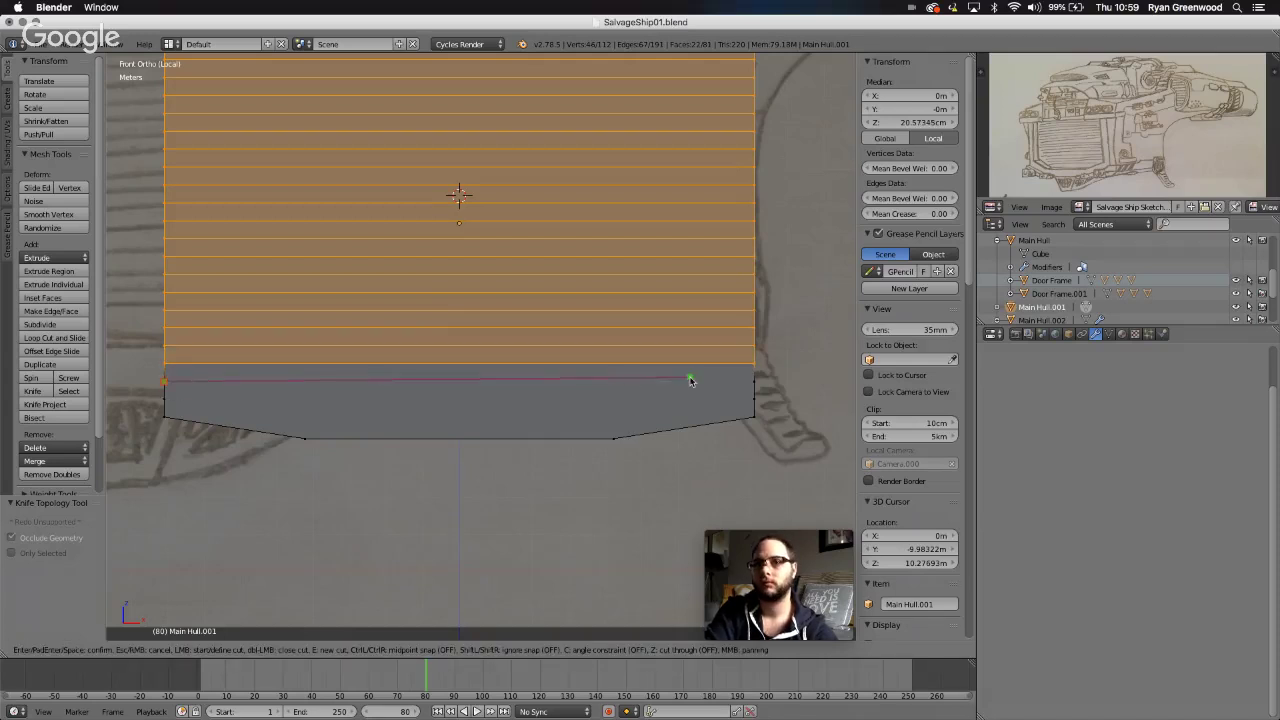
pyautogui.click(753, 382)
pyautogui.press('Return')
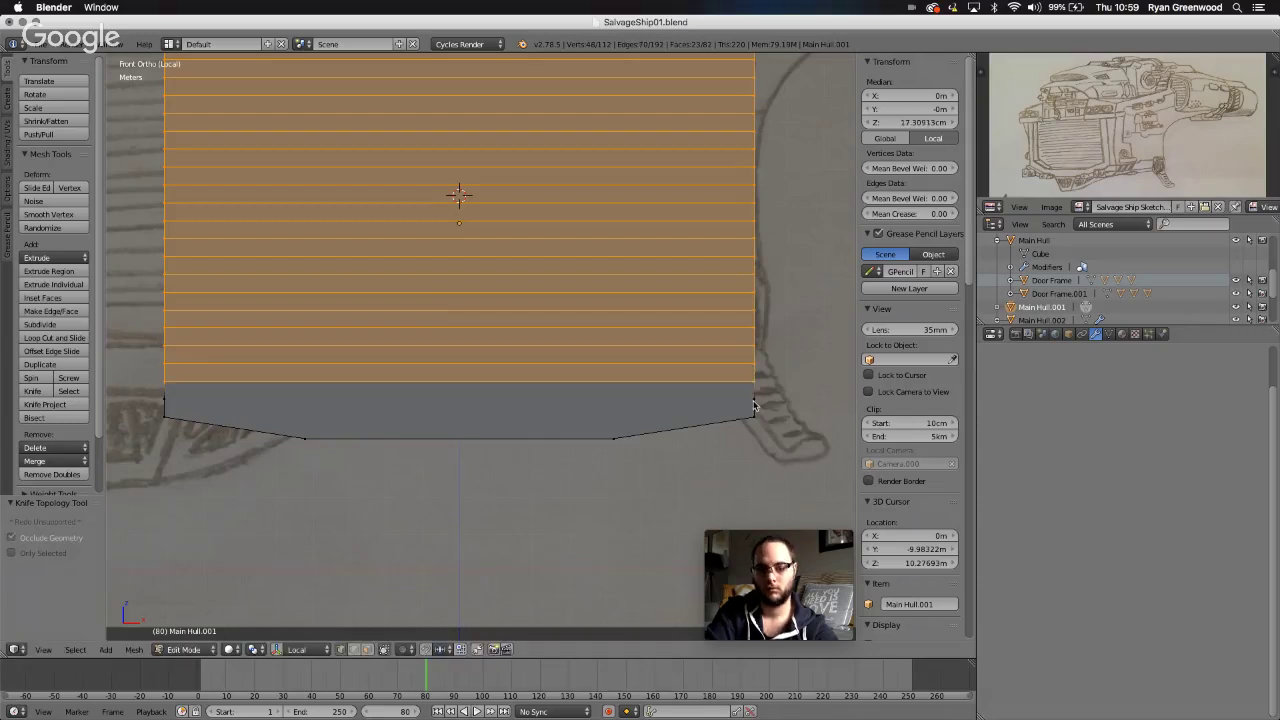
pyautogui.press('k')
pyautogui.click(754, 400)
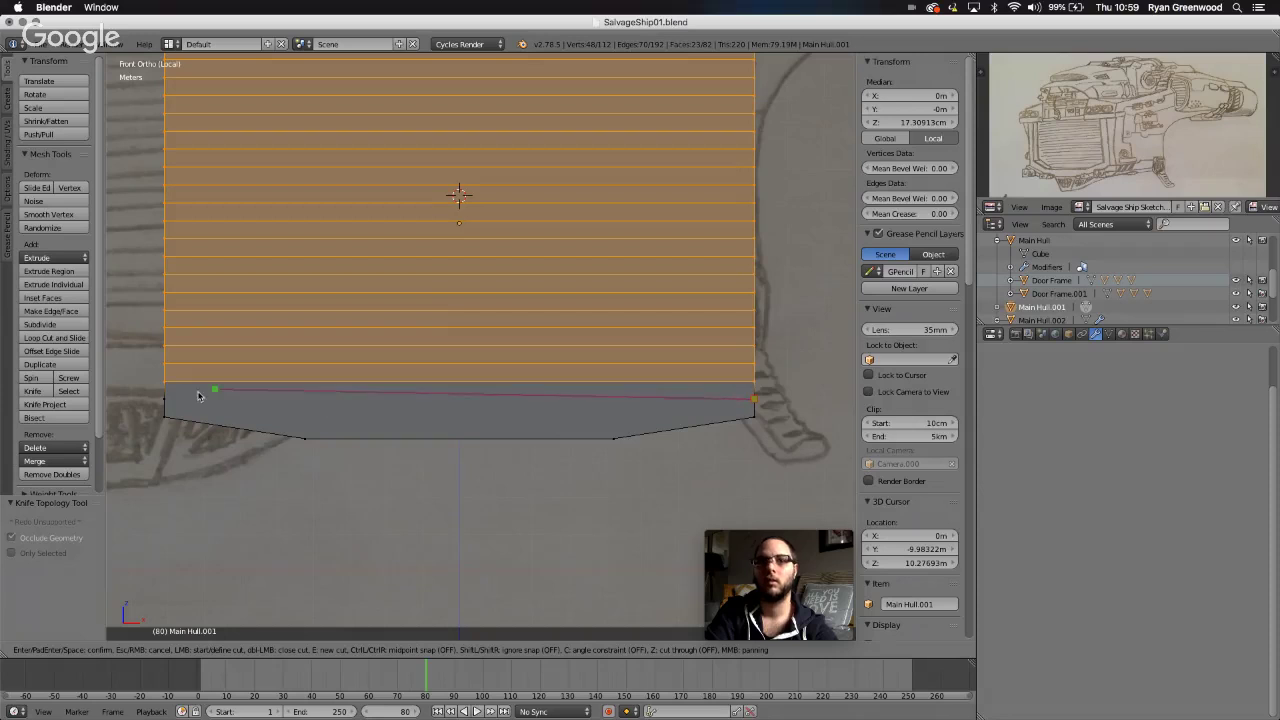
pyautogui.click(167, 401)
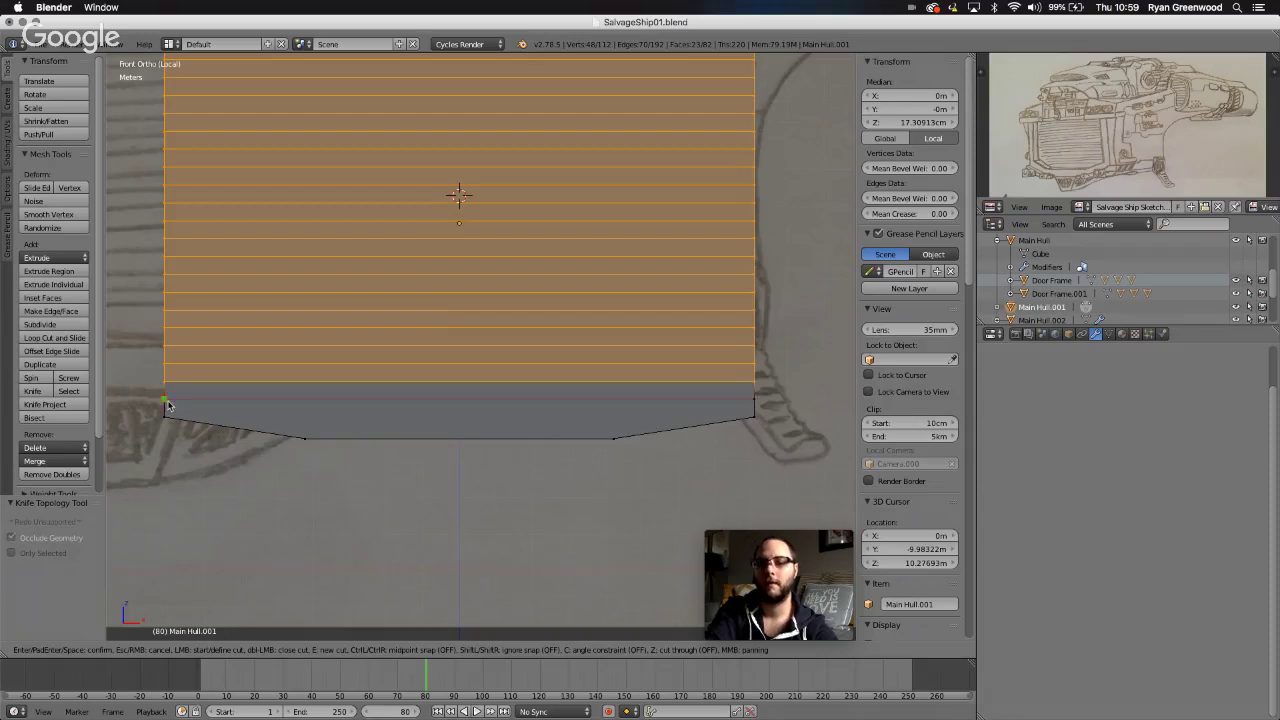
pyautogui.click(166, 401)
pyautogui.press('Return')
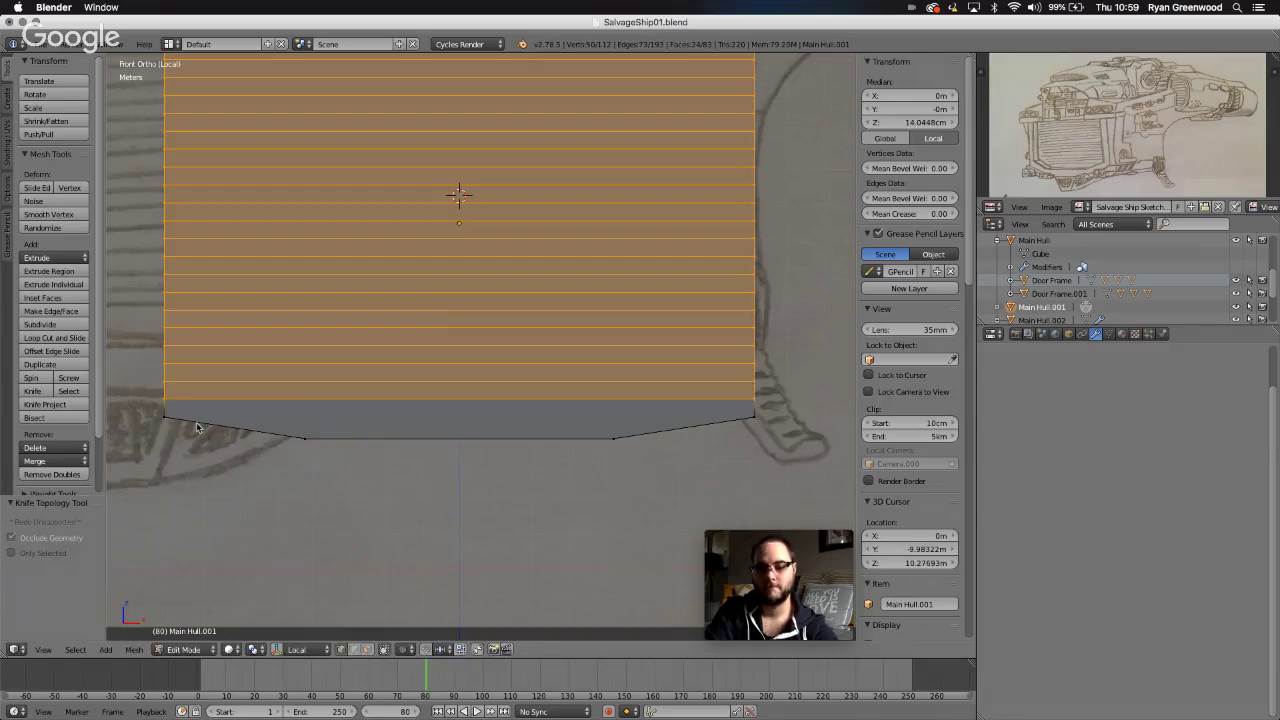
# - Knife the final horizontal cut across the front face between the two side corners where the angled bottom edges begin
pyautogui.press('k')
pyautogui.click(165, 418)
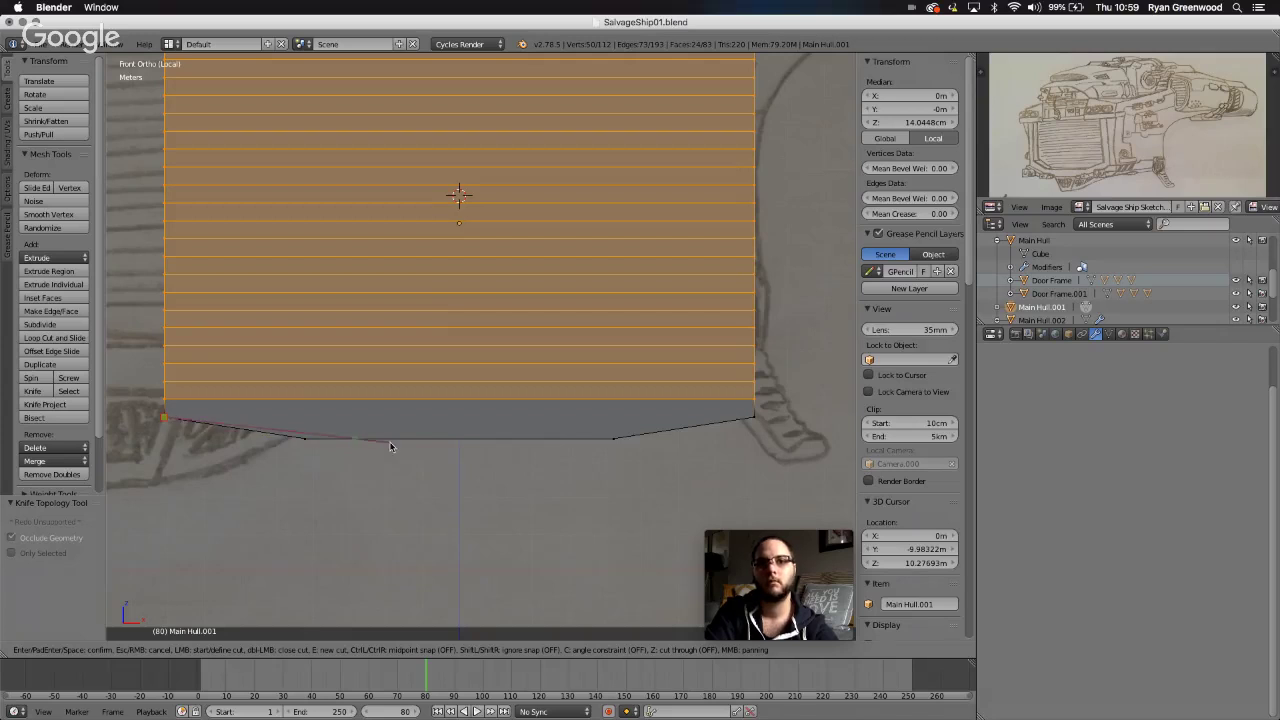
pyautogui.click(741, 418)
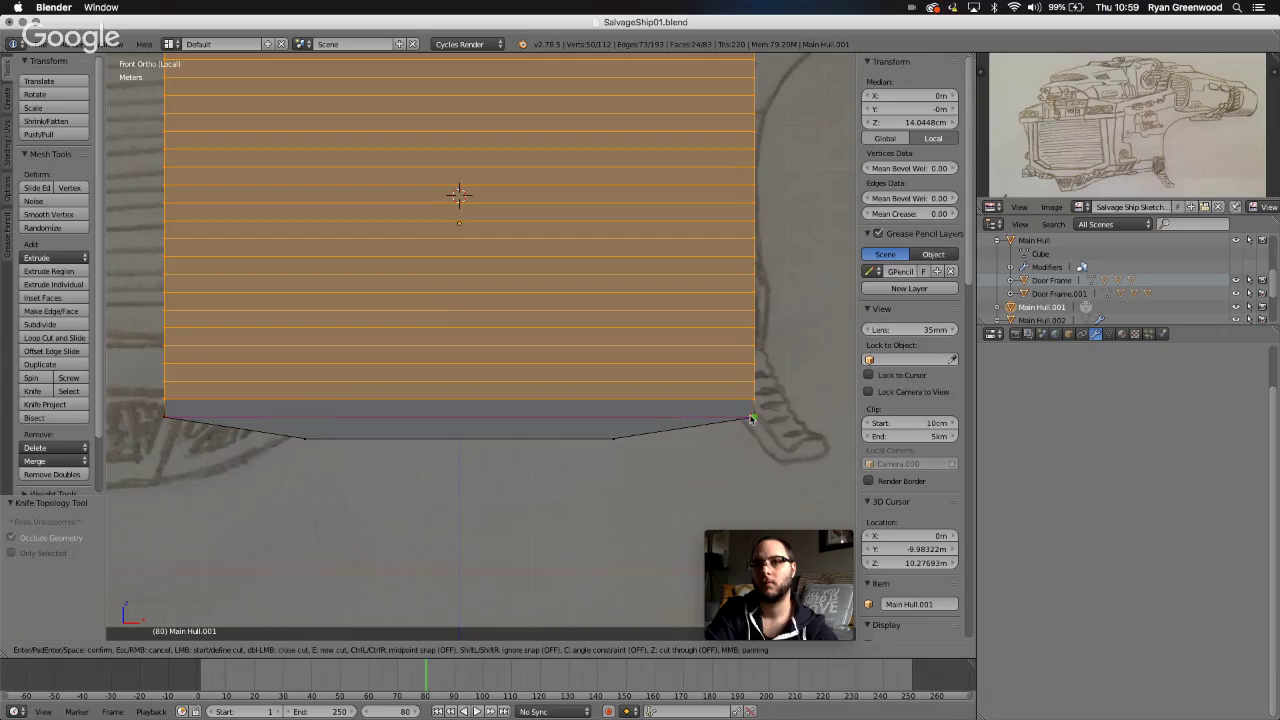
pyautogui.press('Return')
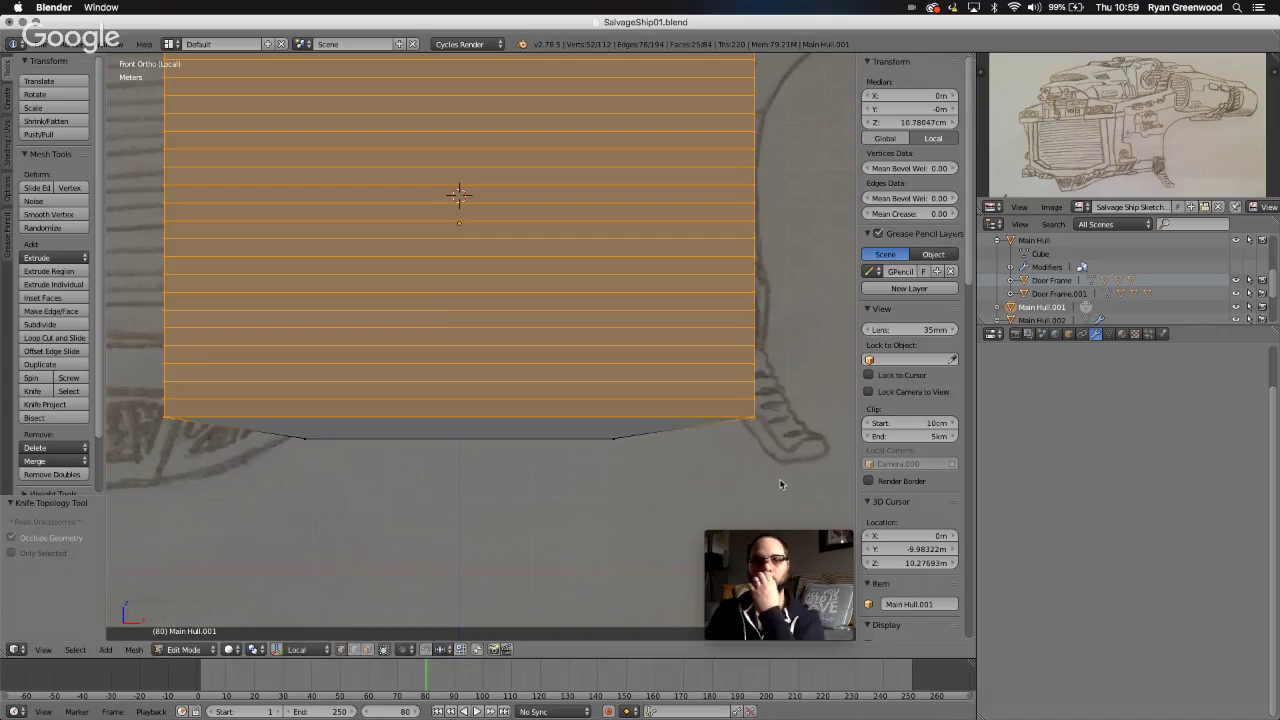
# - Deselect everything and examine the door's front, back and side edges to check the horizontal cuts
pyautogui.hscroll(10, 476, 551)
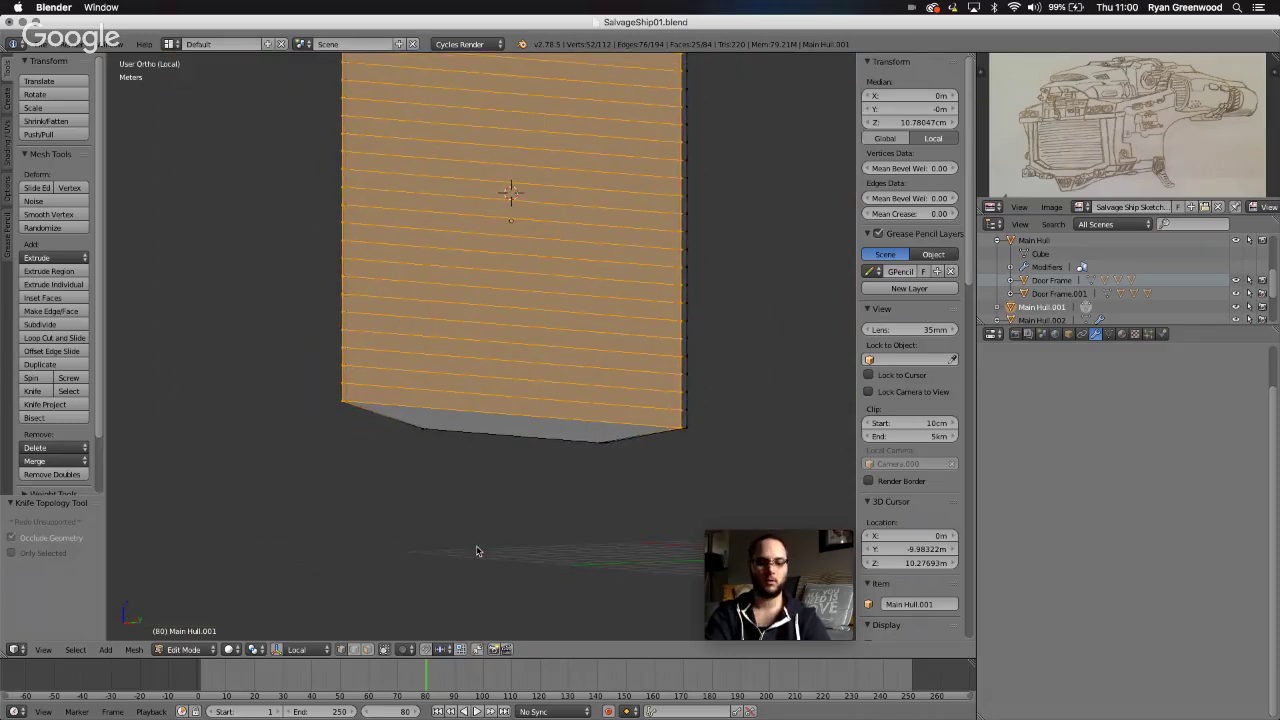
pyautogui.scroll(1, 476, 551)
pyautogui.scroll(-4, 476, 551)
pyautogui.hscroll(-6, 476, 551)
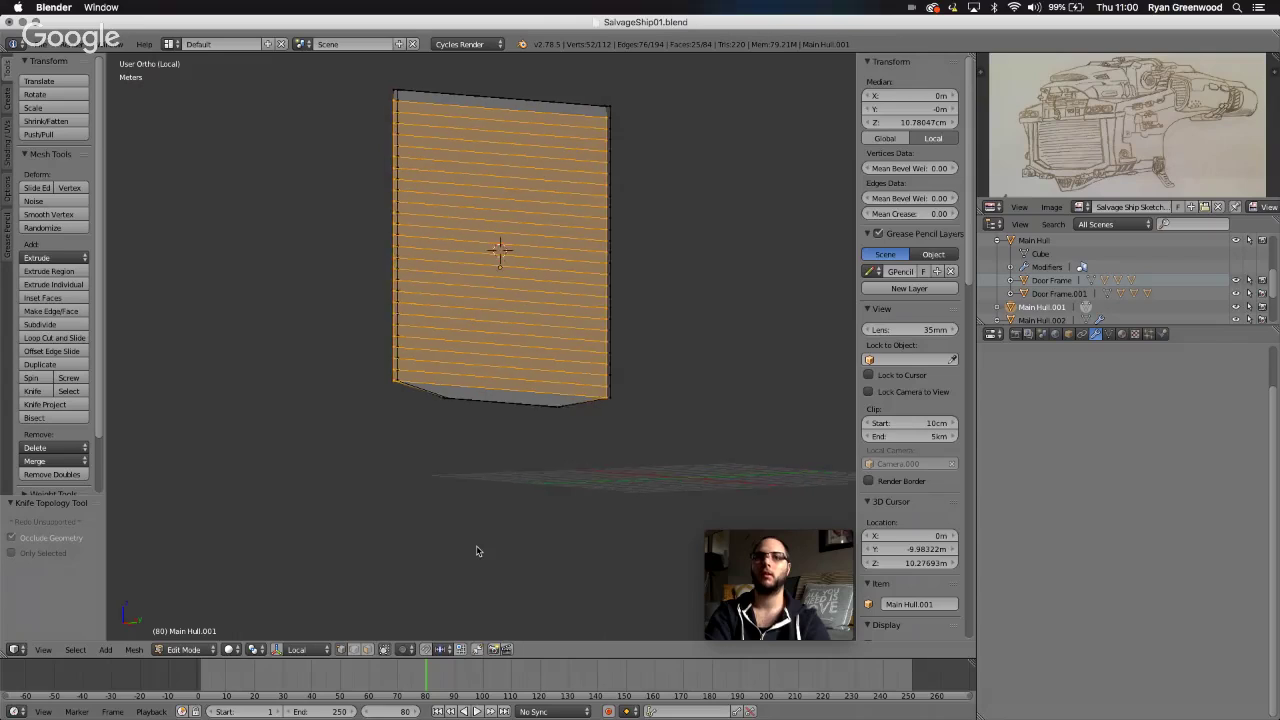
pyautogui.press('a')
pyautogui.hscroll(-10, 545, 536)
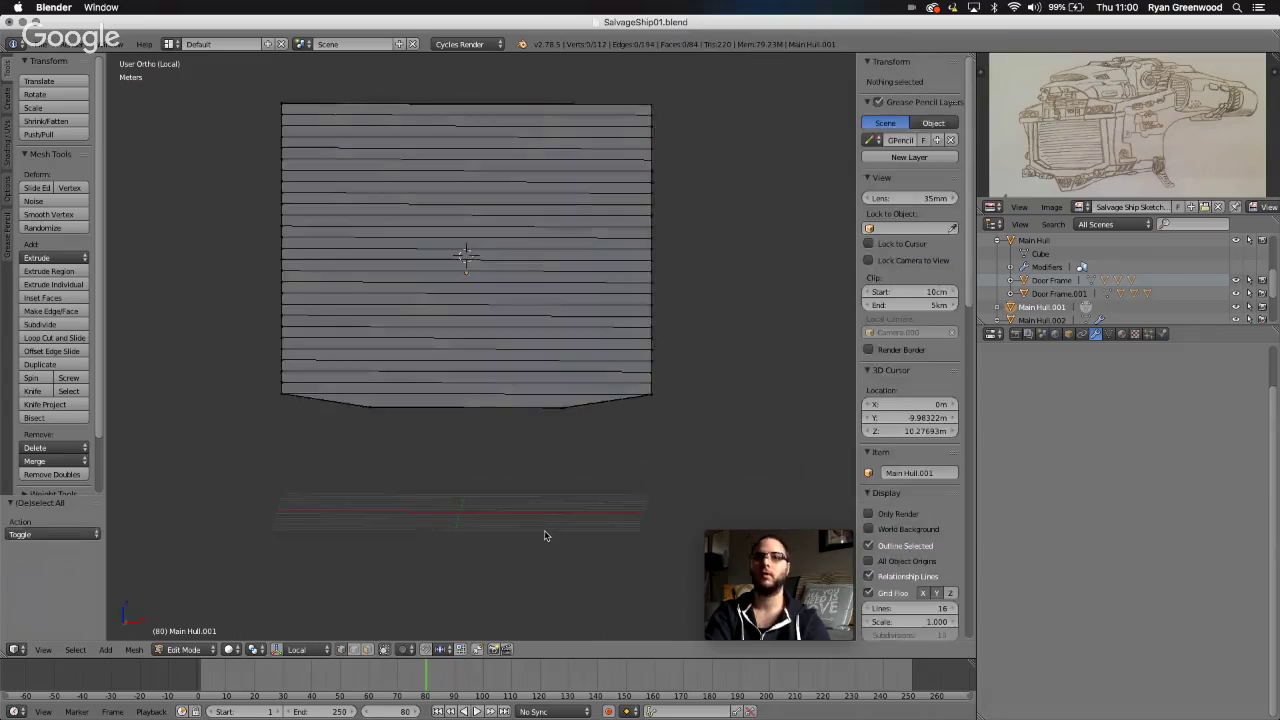
pyautogui.hscroll(5, 545, 536)
pyautogui.hscroll(8, 544, 536)
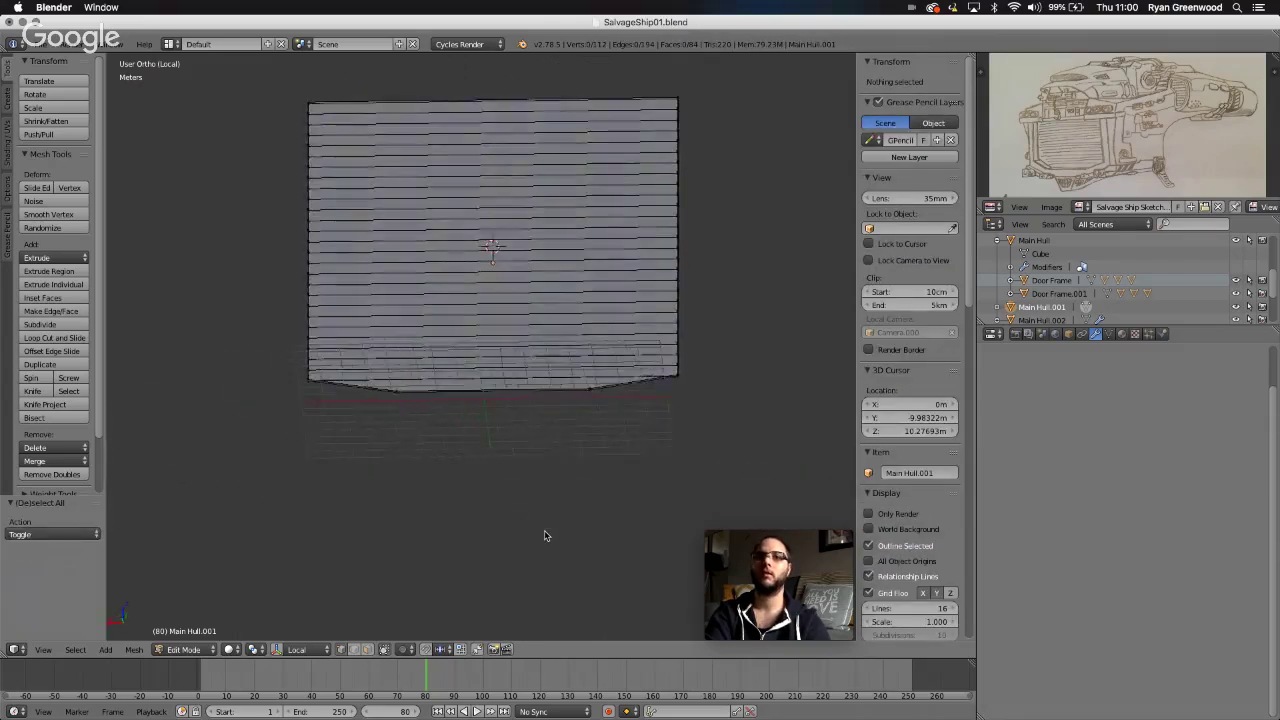
pyautogui.hscroll(5, 544, 536)
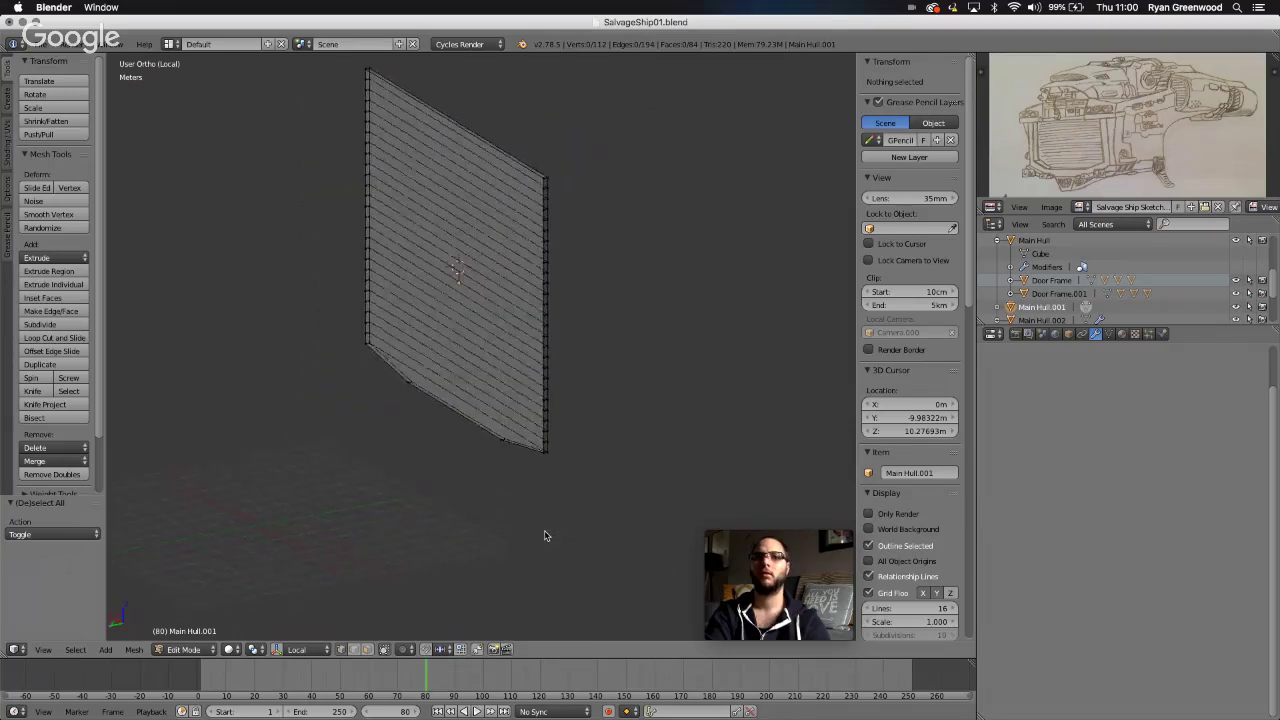
pyautogui.hscroll(6, 509, 465)
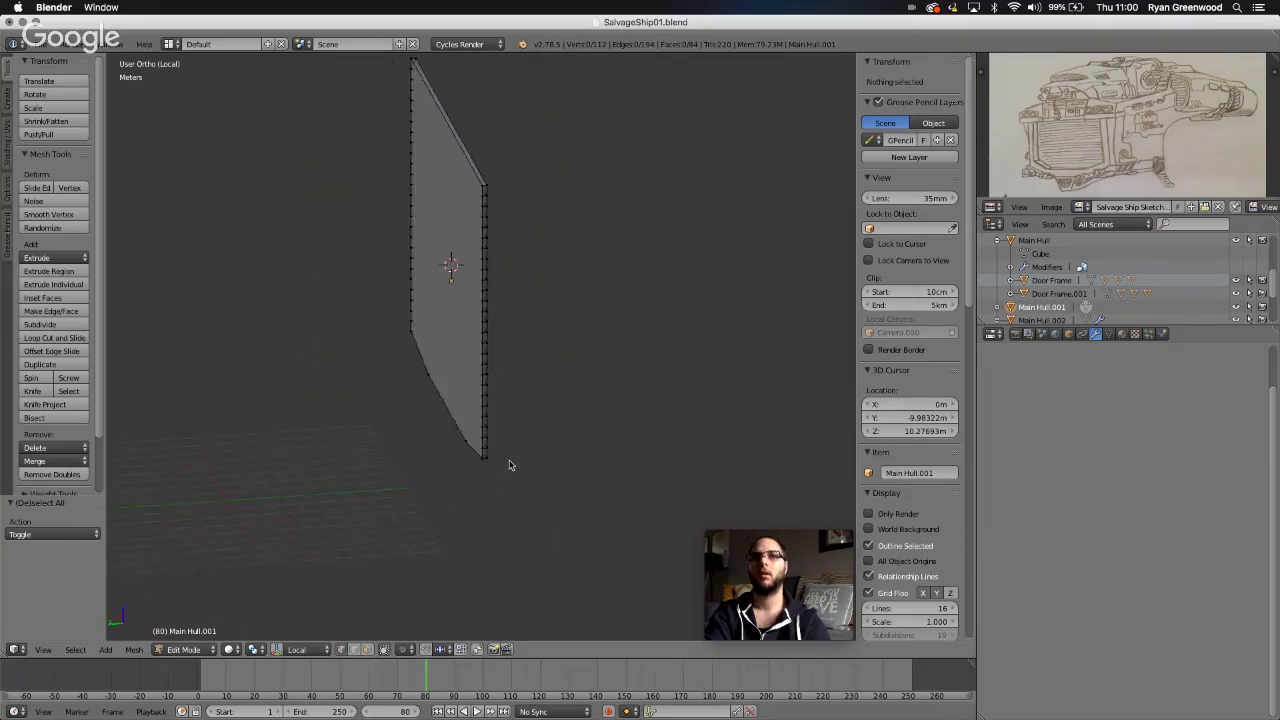
pyautogui.hscroll(8, 509, 465)
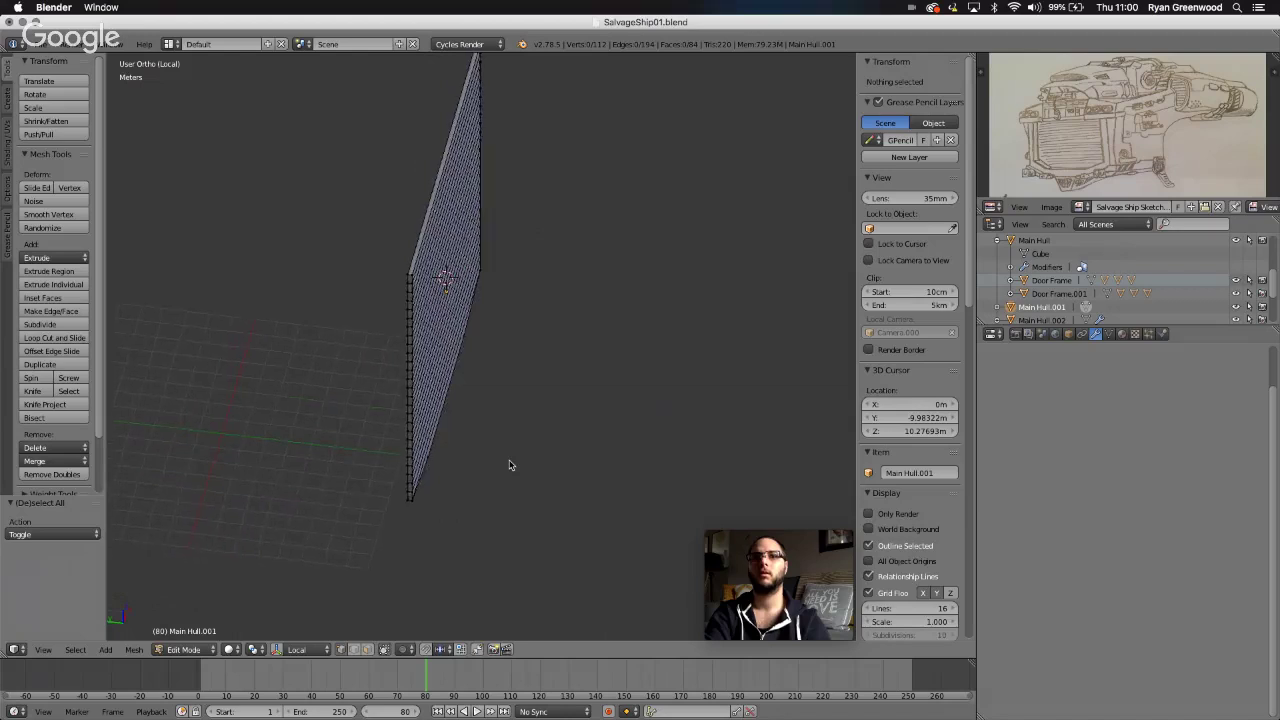
pyautogui.hscroll(8, 509, 465)
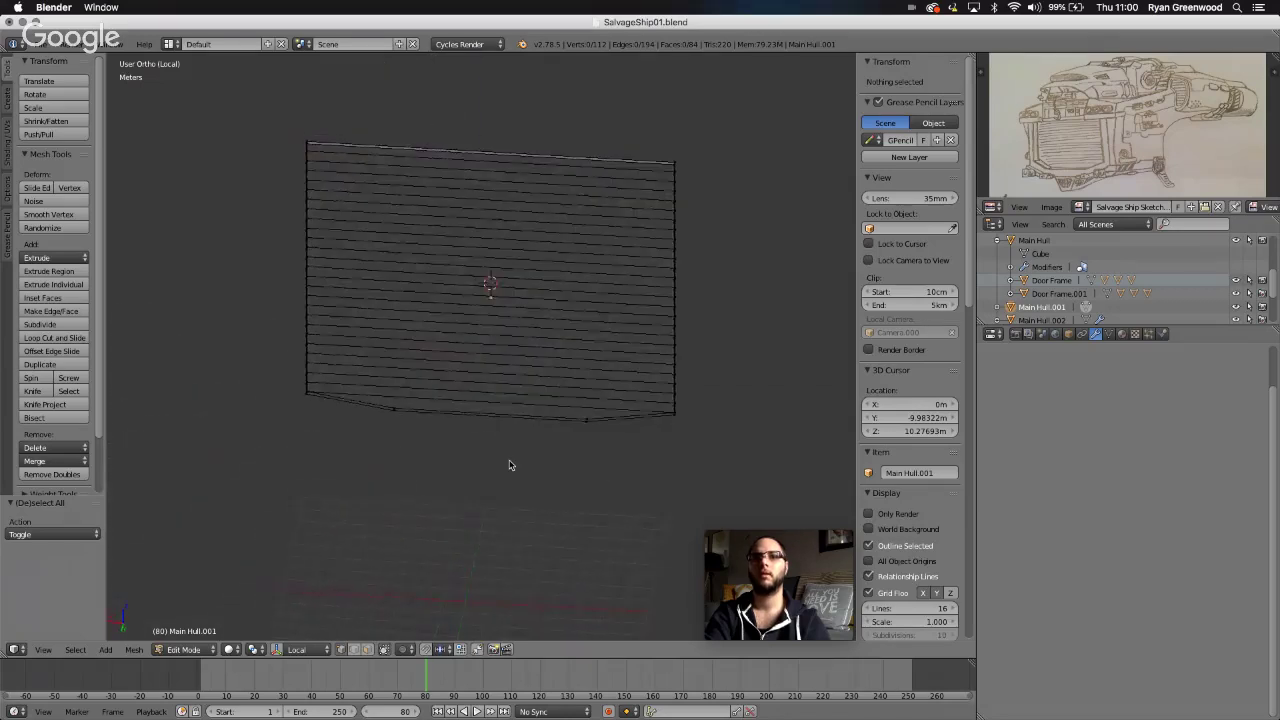
pyautogui.hscroll(8, 520, 429)
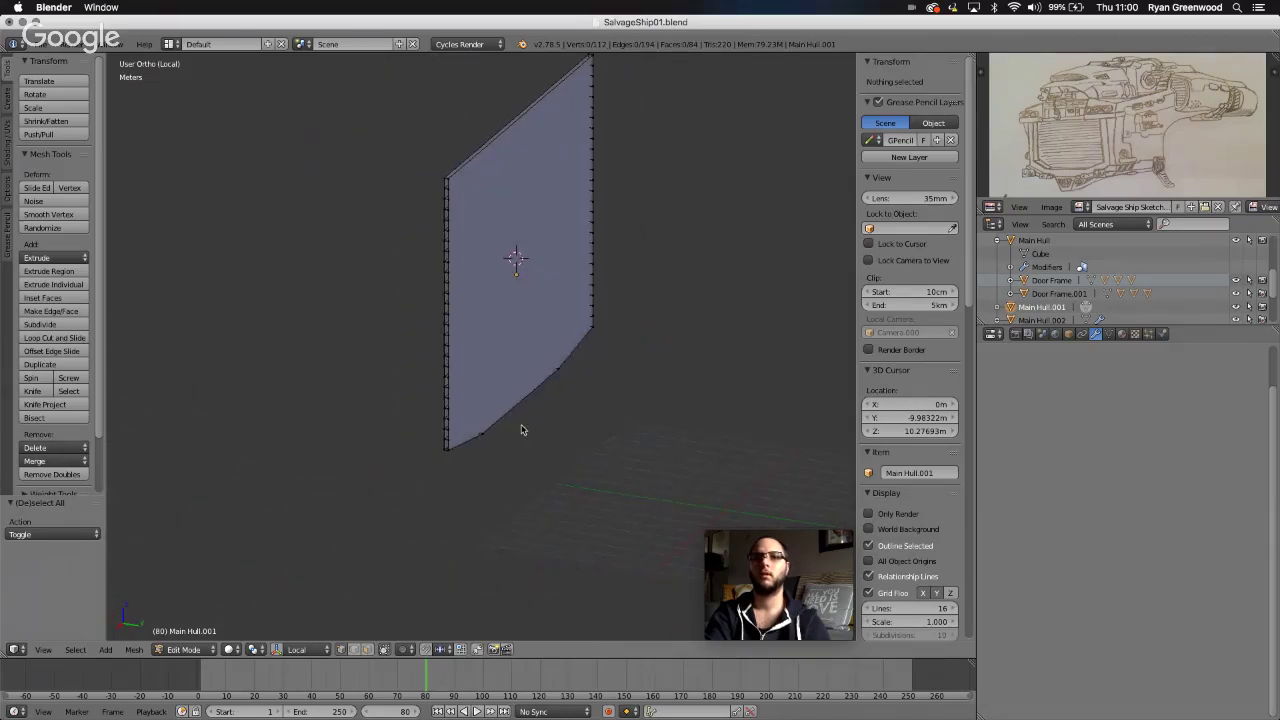
pyautogui.hscroll(8, 521, 429)
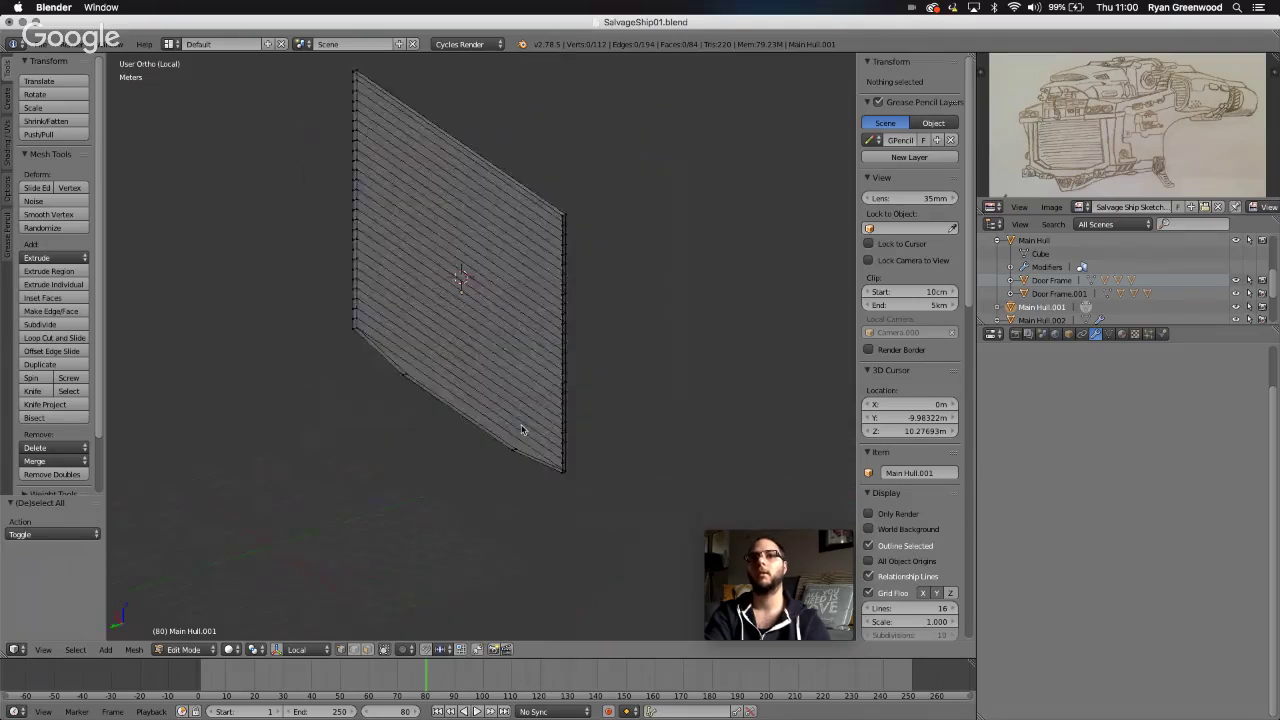
pyautogui.hscroll(6, 521, 429)
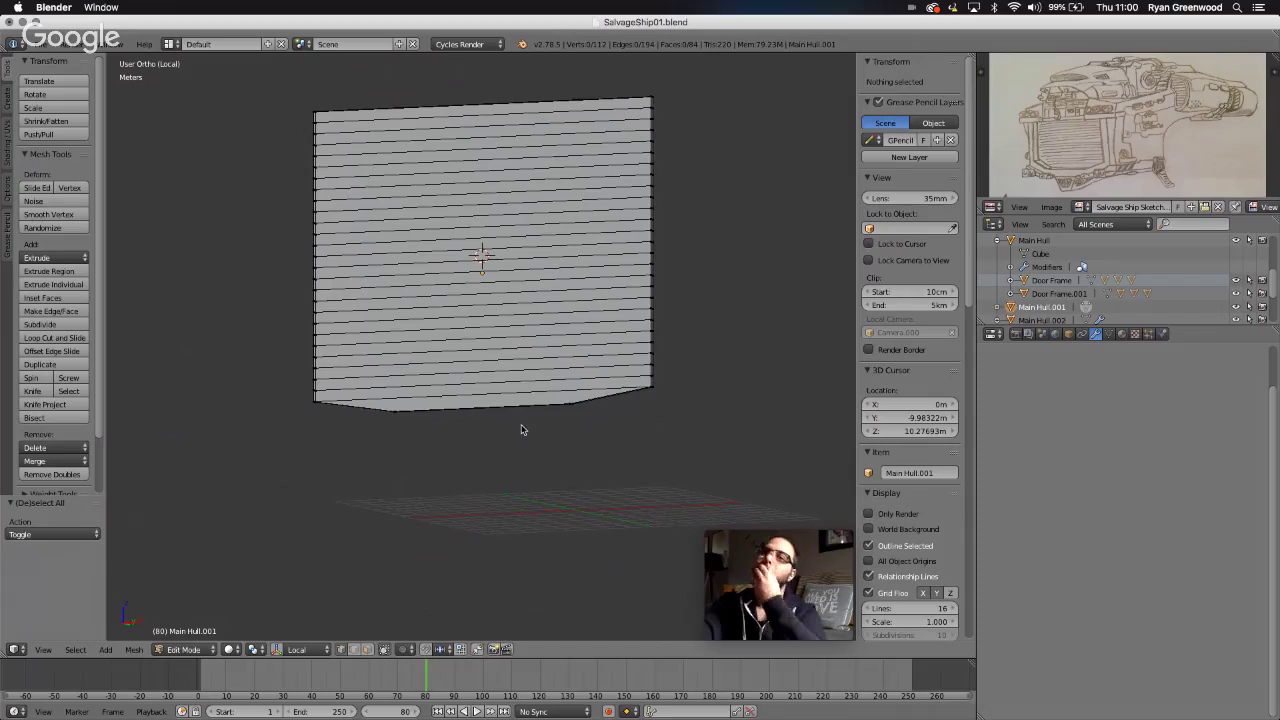
# - In edge select mode, select every horizontal edge loop around the door, from the lowest cut up to the highest
pyautogui.click(368, 650)
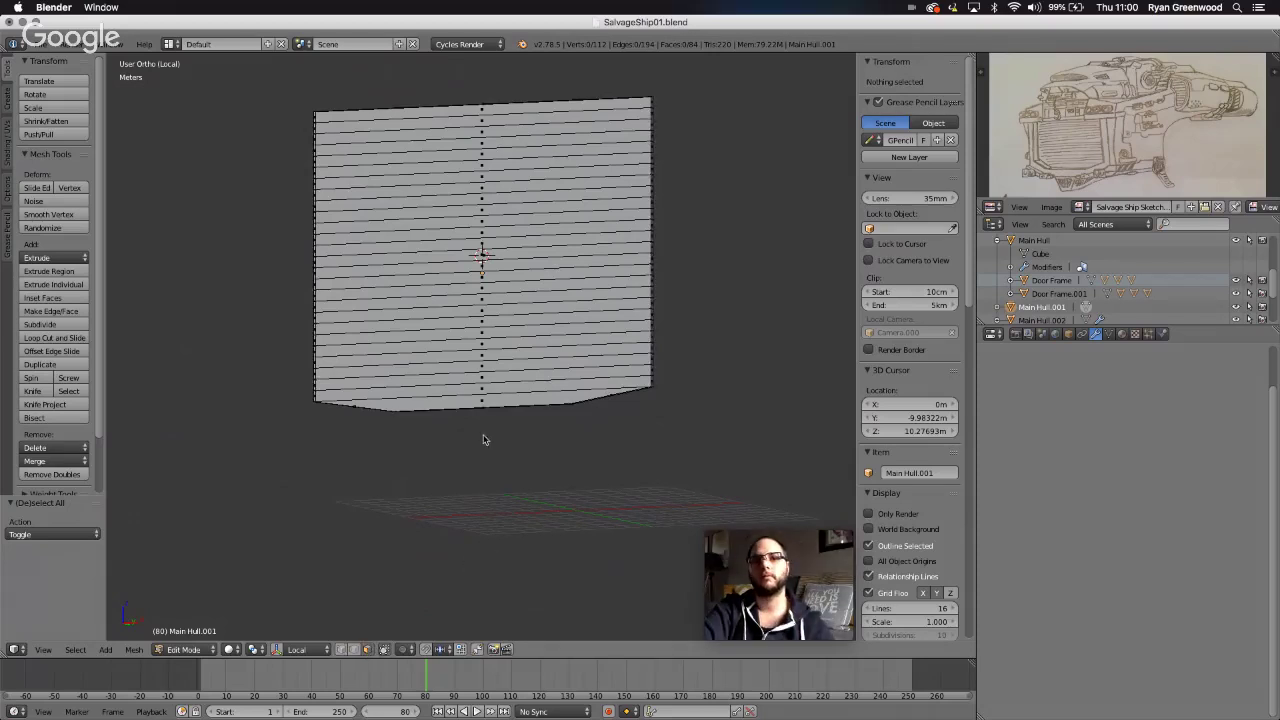
pyautogui.click(354, 650)
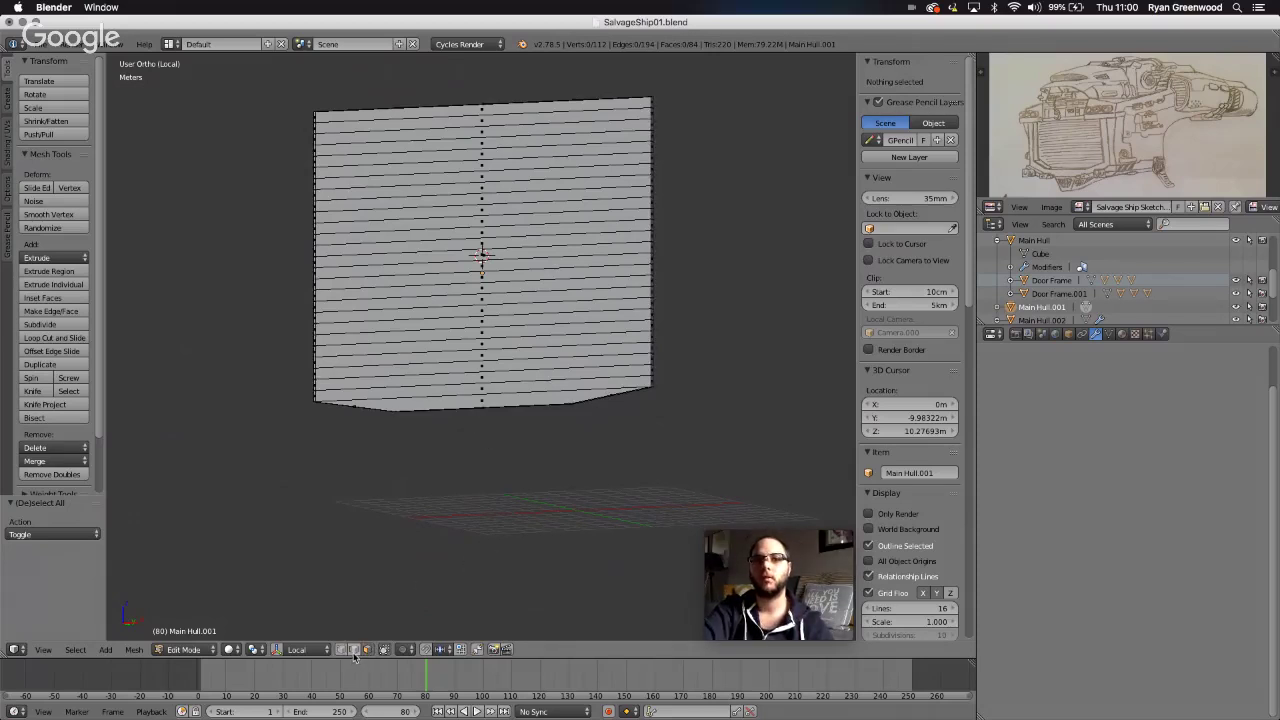
pyautogui.click(367, 649)
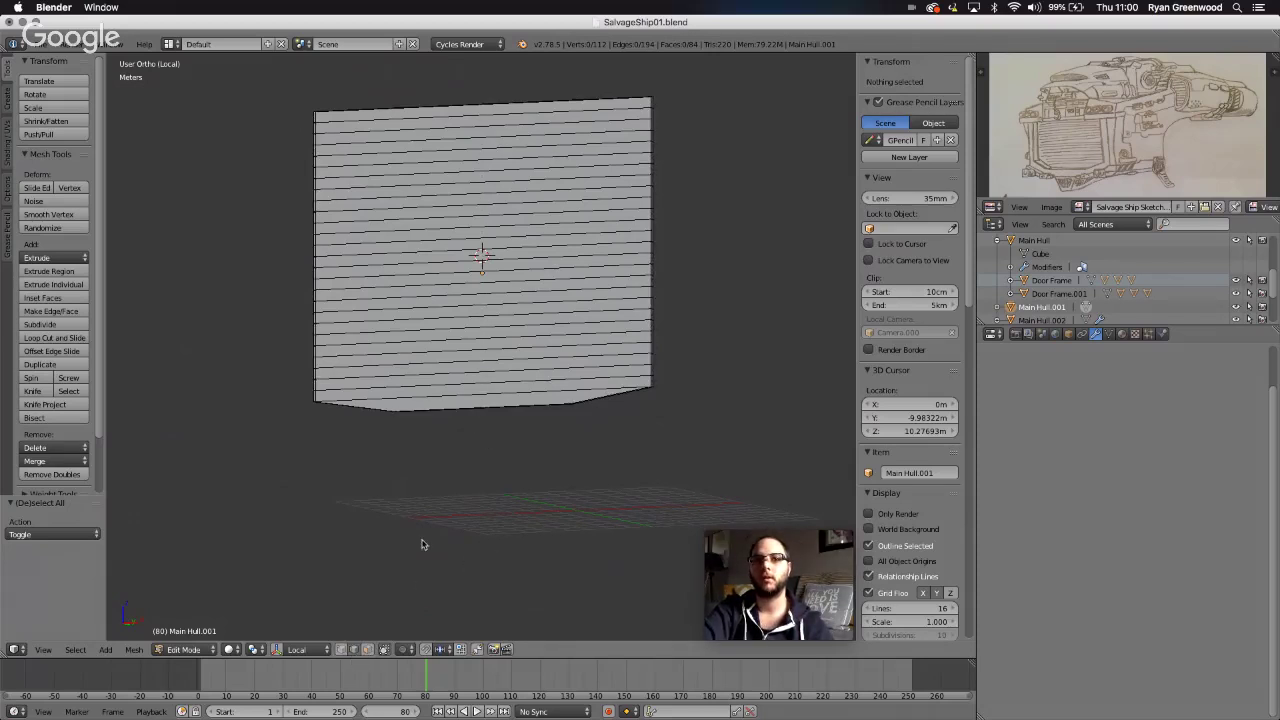
pyautogui.keyDown('alt'); pyautogui.rightClick(579, 391); pyautogui.keyUp('alt')
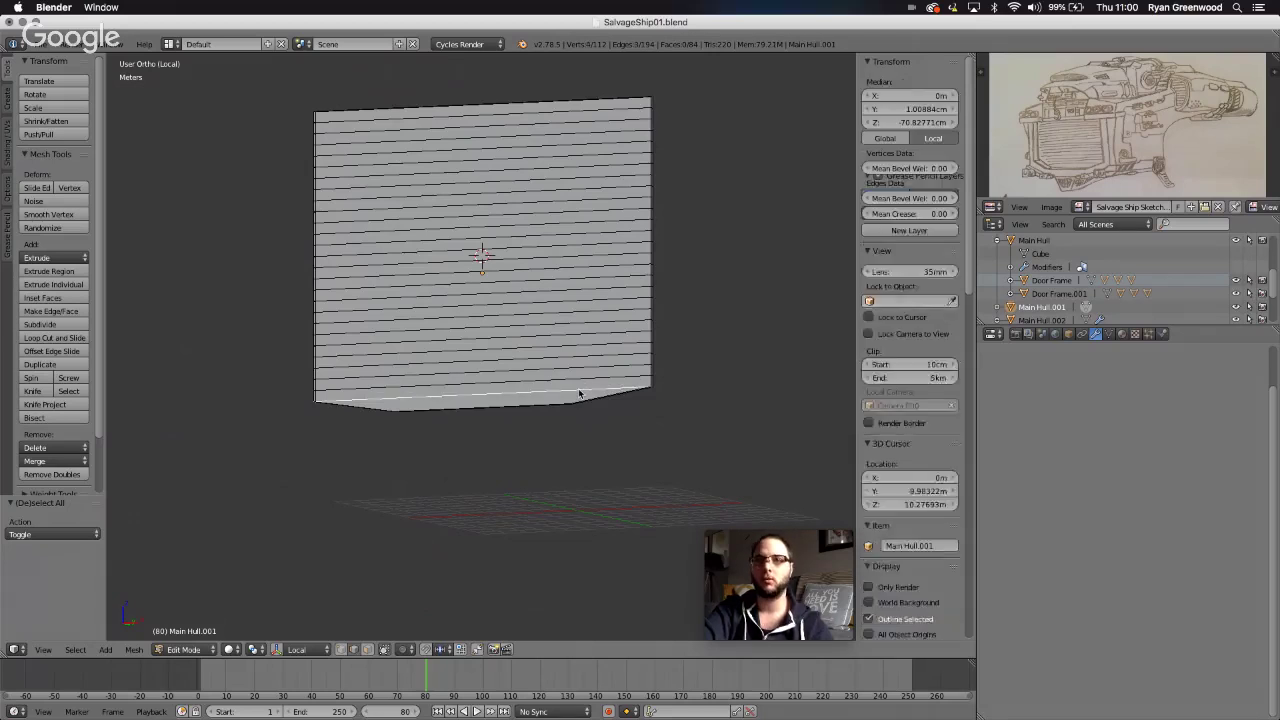
pyautogui.hscroll(-10, 608, 411)
pyautogui.hscroll(-8, 607, 410)
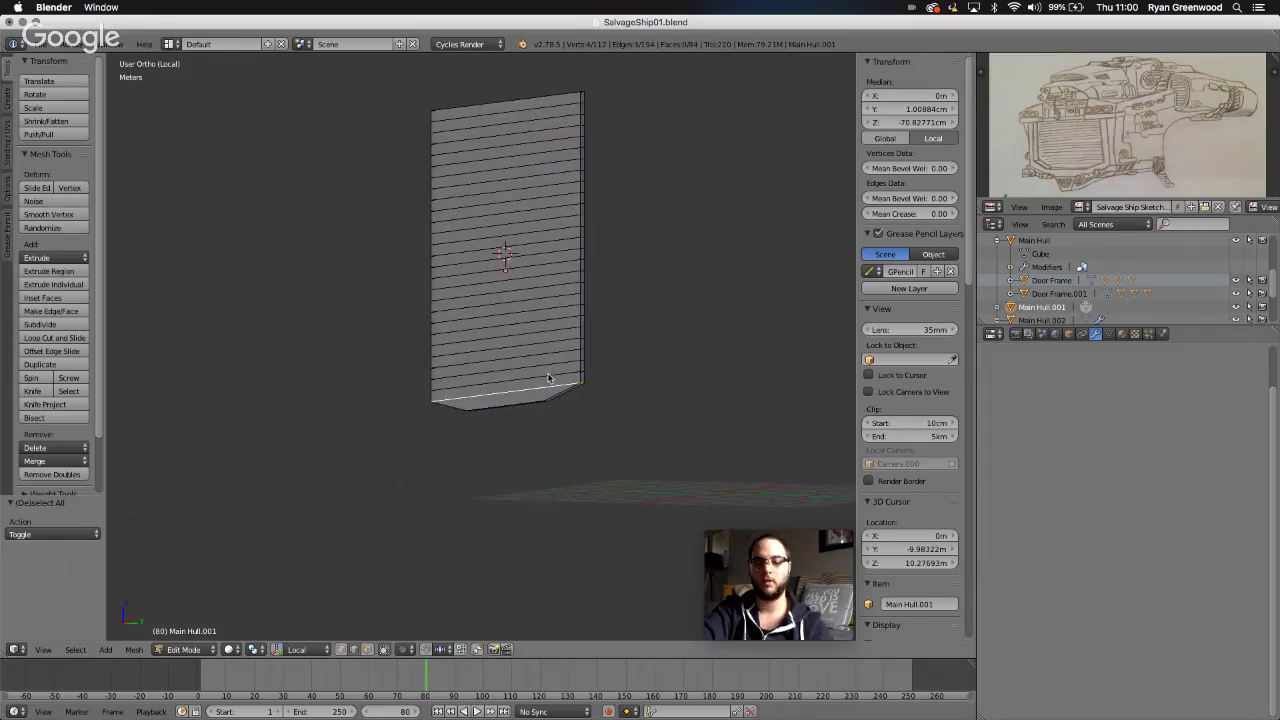
pyautogui.keyDown('alt'); pyautogui.keyDown('shift'); pyautogui.rightClick(548, 378); pyautogui.keyUp('shift'); pyautogui.keyUp('alt')
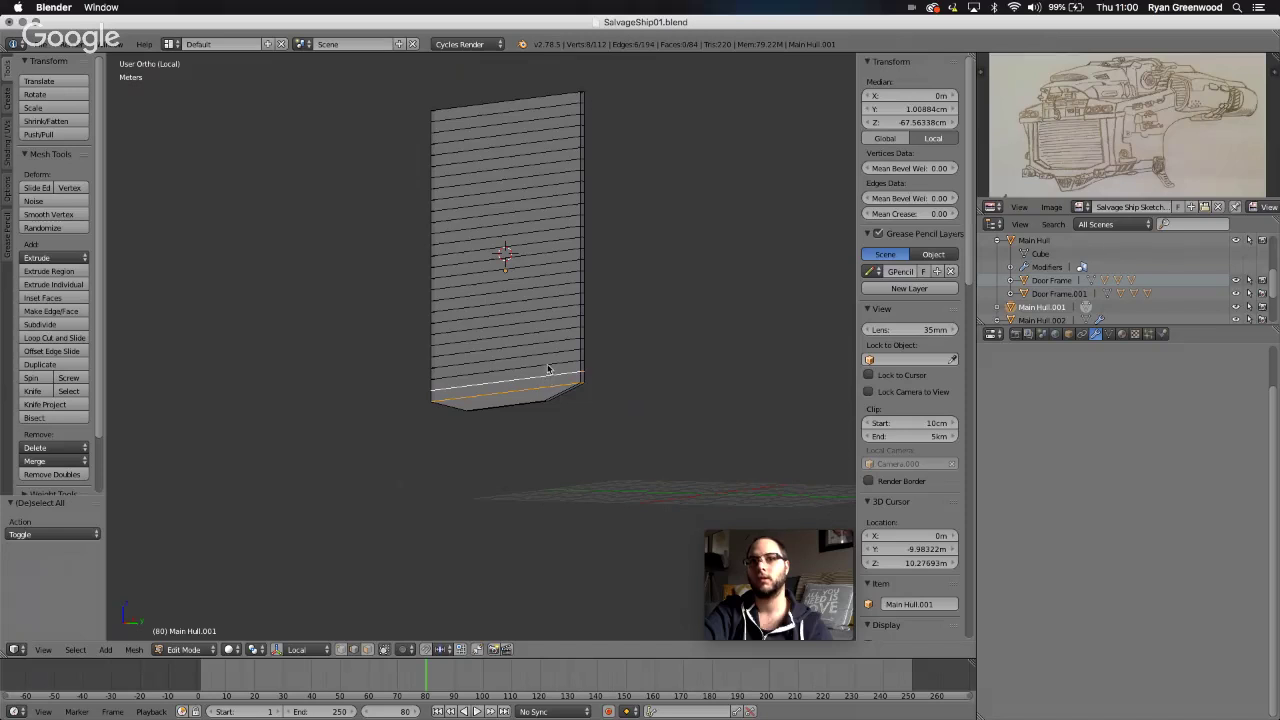
pyautogui.keyDown('alt'); pyautogui.keyDown('shift'); pyautogui.rightClick(548, 368); pyautogui.keyUp('shift'); pyautogui.keyUp('alt')
pyautogui.keyDown('alt'); pyautogui.keyDown('shift'); pyautogui.rightClick(548, 358); pyautogui.keyUp('shift'); pyautogui.keyUp('alt')
pyautogui.keyDown('alt'); pyautogui.keyDown('shift'); pyautogui.rightClick(547, 345); pyautogui.keyUp('shift'); pyautogui.keyUp('alt')
pyautogui.keyDown('alt'); pyautogui.keyDown('shift'); pyautogui.rightClick(545, 330); pyautogui.keyUp('shift'); pyautogui.keyUp('alt')
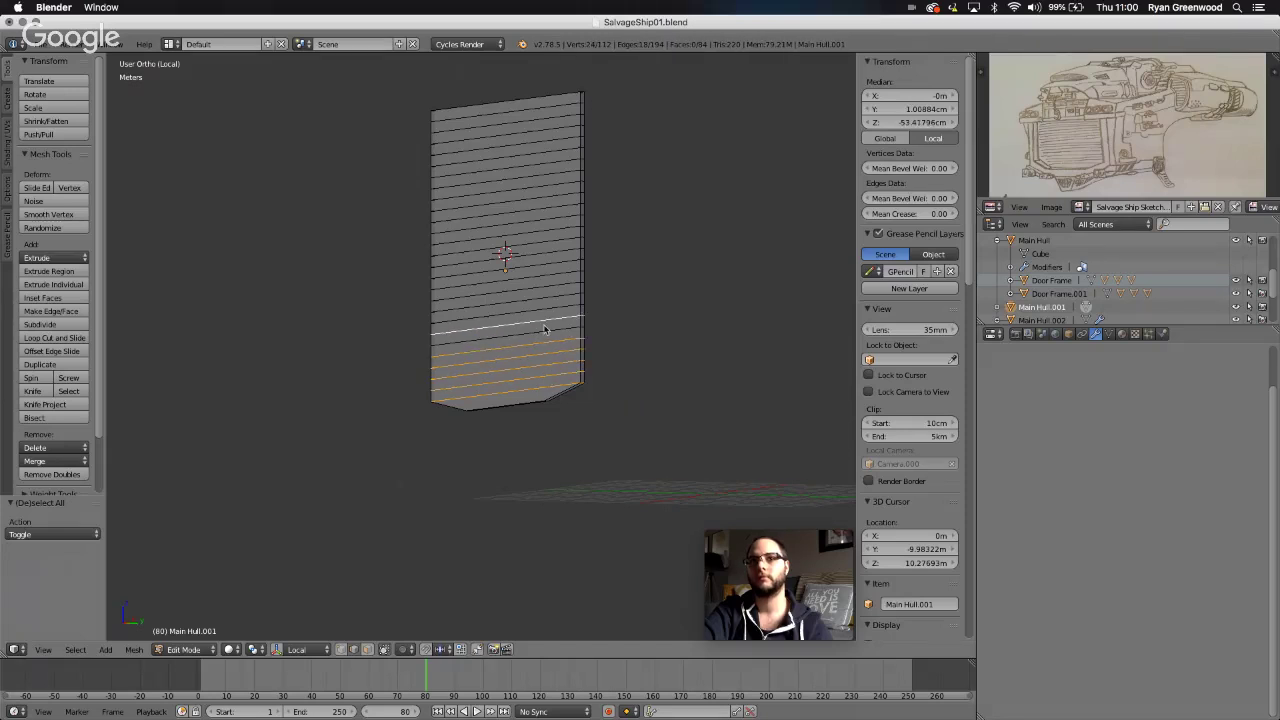
pyautogui.keyDown('alt'); pyautogui.keyDown('shift'); pyautogui.rightClick(547, 319); pyautogui.keyUp('shift'); pyautogui.keyUp('alt')
pyautogui.keyDown('alt'); pyautogui.keyDown('shift'); pyautogui.rightClick(546, 311); pyautogui.keyUp('shift'); pyautogui.keyUp('alt')
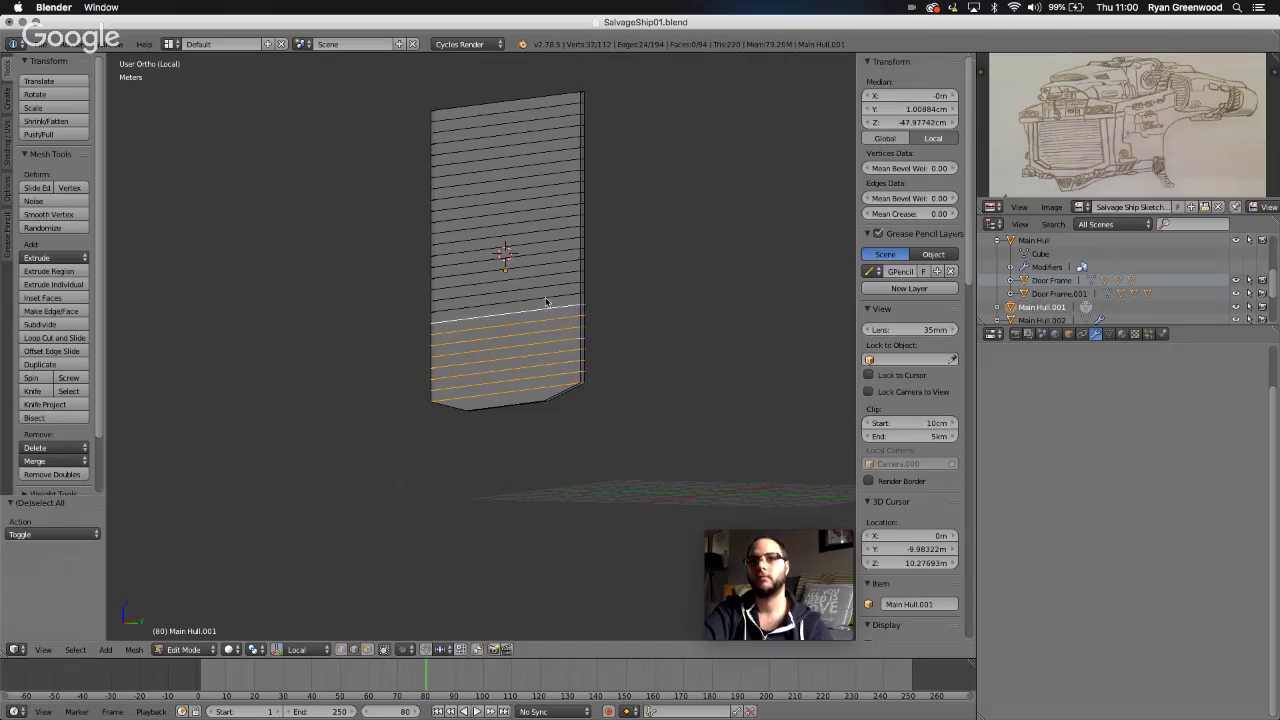
pyautogui.keyDown('alt'); pyautogui.keyDown('shift'); pyautogui.rightClick(547, 302); pyautogui.keyUp('shift'); pyautogui.keyUp('alt')
pyautogui.keyDown('alt'); pyautogui.keyDown('shift'); pyautogui.rightClick(547, 291); pyautogui.keyUp('shift'); pyautogui.keyUp('alt')
pyautogui.keyDown('alt'); pyautogui.keyDown('shift'); pyautogui.rightClick(546, 282); pyautogui.keyUp('shift'); pyautogui.keyUp('alt')
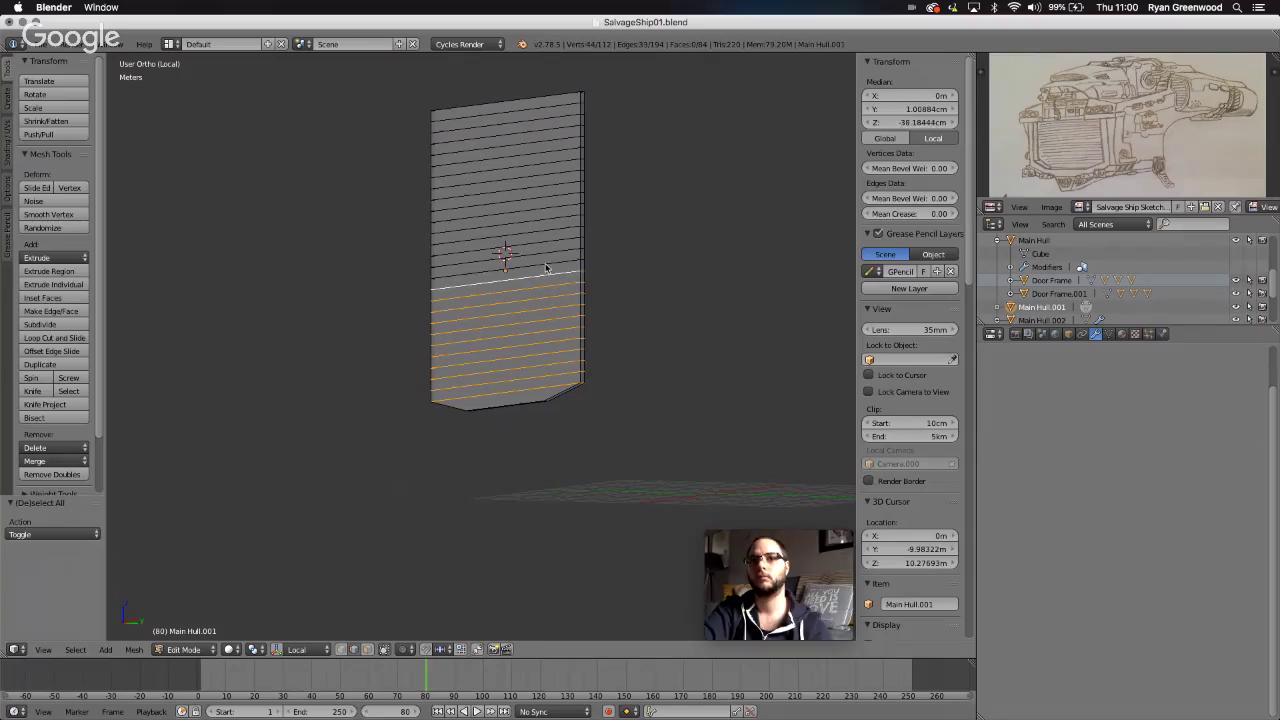
pyautogui.keyDown('alt'); pyautogui.keyDown('shift'); pyautogui.rightClick(546, 272); pyautogui.keyUp('shift'); pyautogui.keyUp('alt')
pyautogui.keyDown('alt'); pyautogui.keyDown('shift'); pyautogui.rightClick(546, 262); pyautogui.keyUp('shift'); pyautogui.keyUp('alt')
pyautogui.keyDown('alt'); pyautogui.keyDown('shift'); pyautogui.rightClick(545, 251); pyautogui.keyUp('shift'); pyautogui.keyUp('alt')
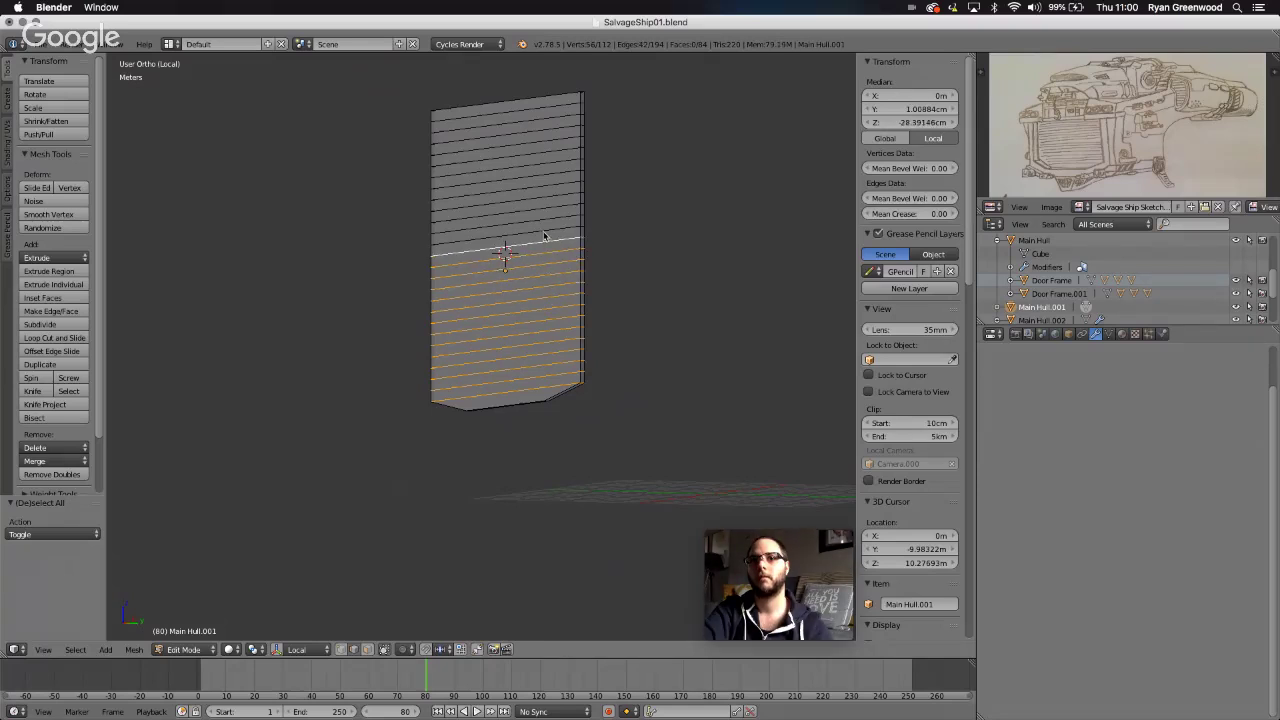
pyautogui.keyDown('alt'); pyautogui.keyDown('shift'); pyautogui.rightClick(545, 238); pyautogui.keyUp('shift'); pyautogui.keyUp('alt')
pyautogui.keyDown('alt'); pyautogui.keyDown('shift'); pyautogui.rightClick(545, 226); pyautogui.keyUp('shift'); pyautogui.keyUp('alt')
pyautogui.keyDown('alt'); pyautogui.keyDown('shift'); pyautogui.rightClick(543, 214); pyautogui.keyUp('shift'); pyautogui.keyUp('alt')
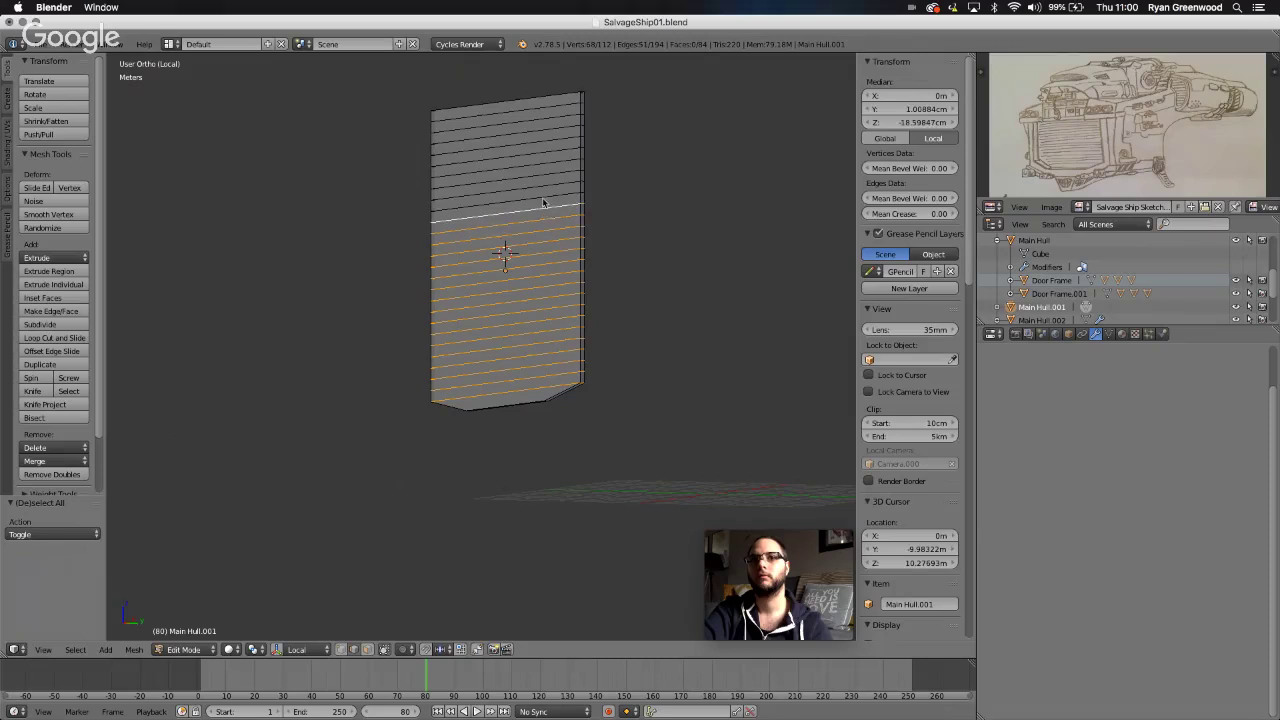
pyautogui.keyDown('alt'); pyautogui.keyDown('shift'); pyautogui.rightClick(544, 199); pyautogui.keyUp('shift'); pyautogui.keyUp('alt')
pyautogui.keyDown('alt'); pyautogui.keyDown('shift'); pyautogui.rightClick(544, 188); pyautogui.keyUp('shift'); pyautogui.keyUp('alt')
pyautogui.keyDown('alt'); pyautogui.keyDown('shift'); pyautogui.rightClick(543, 177); pyautogui.keyUp('shift'); pyautogui.keyUp('alt')
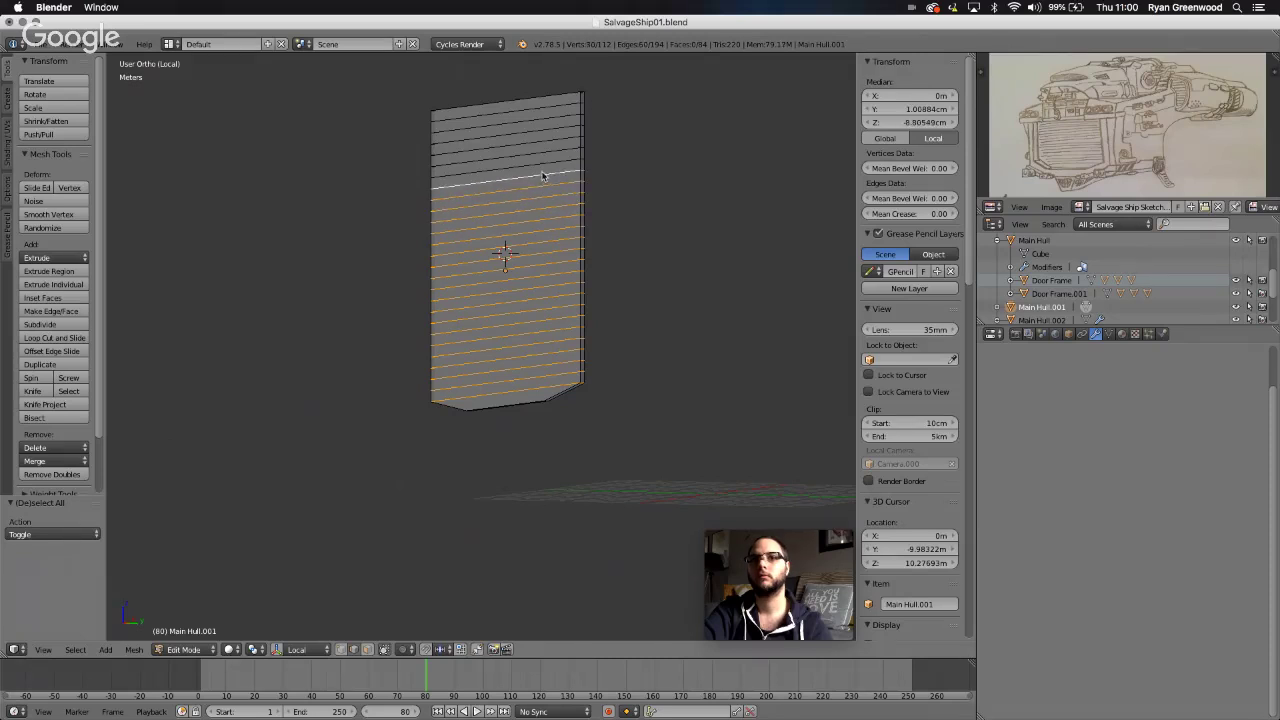
pyautogui.keyDown('alt'); pyautogui.keyDown('shift'); pyautogui.rightClick(541, 168); pyautogui.keyUp('shift'); pyautogui.keyUp('alt')
pyautogui.keyDown('alt'); pyautogui.keyDown('shift'); pyautogui.rightClick(539, 157); pyautogui.keyUp('shift'); pyautogui.keyUp('alt')
pyautogui.keyDown('alt'); pyautogui.keyDown('shift'); pyautogui.rightClick(538, 147); pyautogui.keyUp('shift'); pyautogui.keyUp('alt')
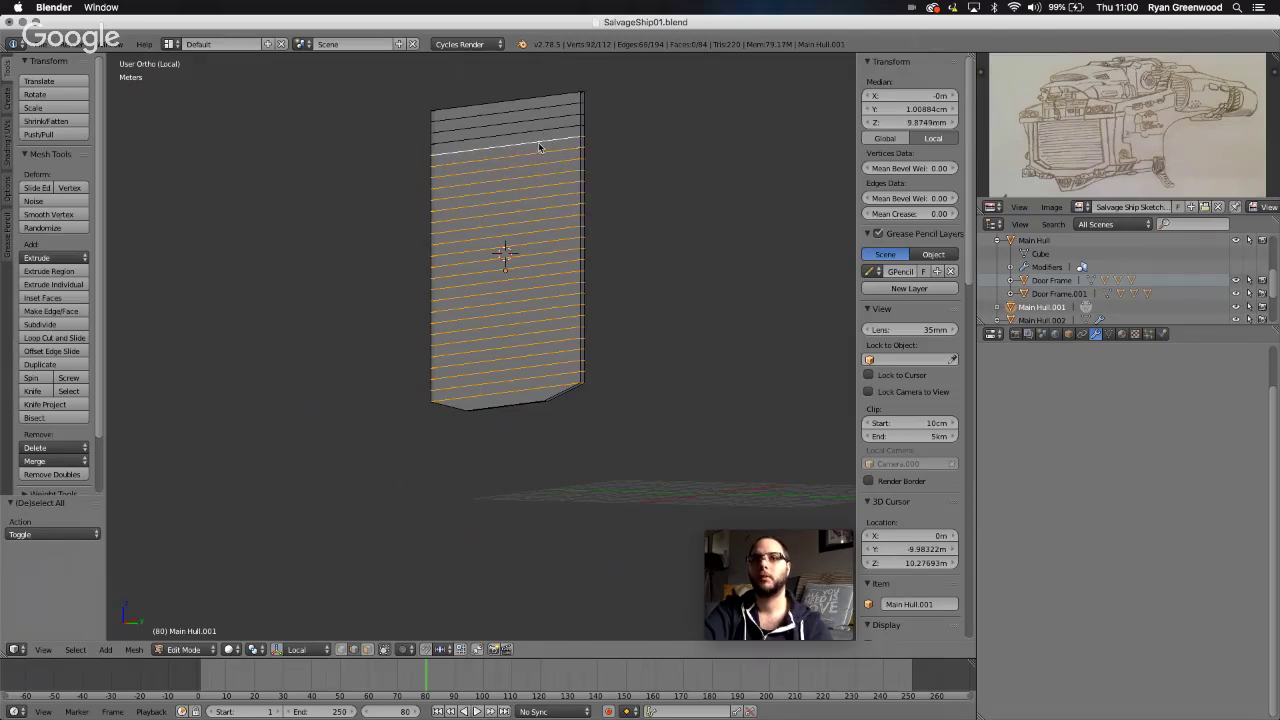
pyautogui.keyDown('alt'); pyautogui.keyDown('shift'); pyautogui.rightClick(538, 130); pyautogui.keyUp('shift'); pyautogui.keyUp('alt')
pyautogui.keyDown('alt'); pyautogui.keyDown('shift'); pyautogui.rightClick(538, 121); pyautogui.keyUp('shift'); pyautogui.keyUp('alt')
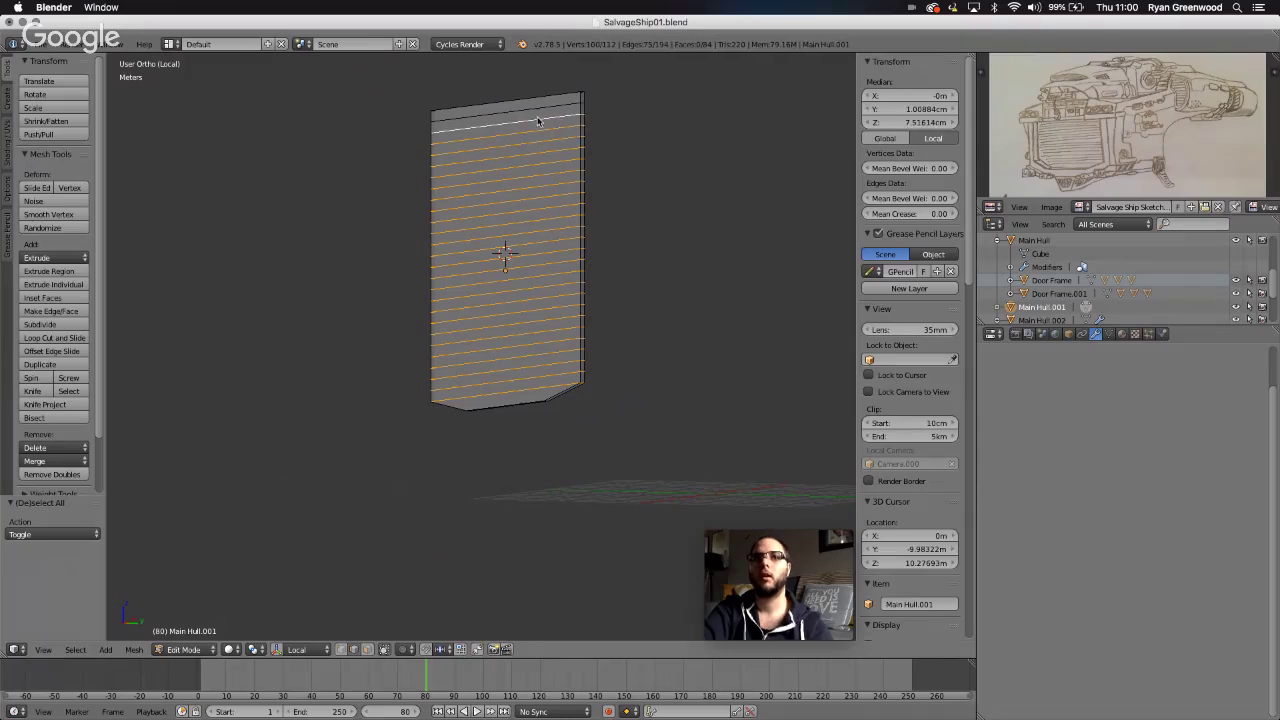
pyautogui.keyDown('alt'); pyautogui.keyDown('shift'); pyautogui.rightClick(538, 112); pyautogui.keyUp('shift'); pyautogui.keyUp('alt')
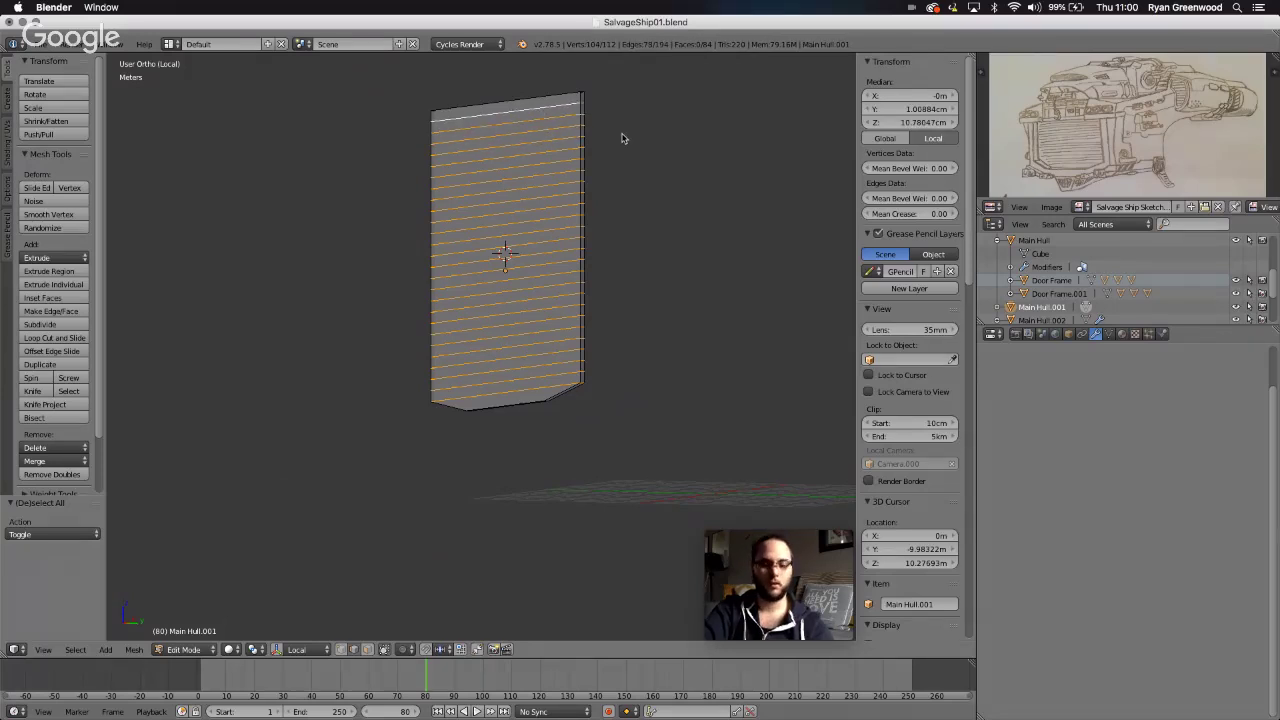
# - Bevel the selected horizontal edge loops into narrow bands with an offset of about 0.003 and one segment
pyautogui.scroll(7, 621, 138)
pyautogui.keyDown('shift'); pyautogui.hscroll(3, 622, 138); pyautogui.keyUp('shift')
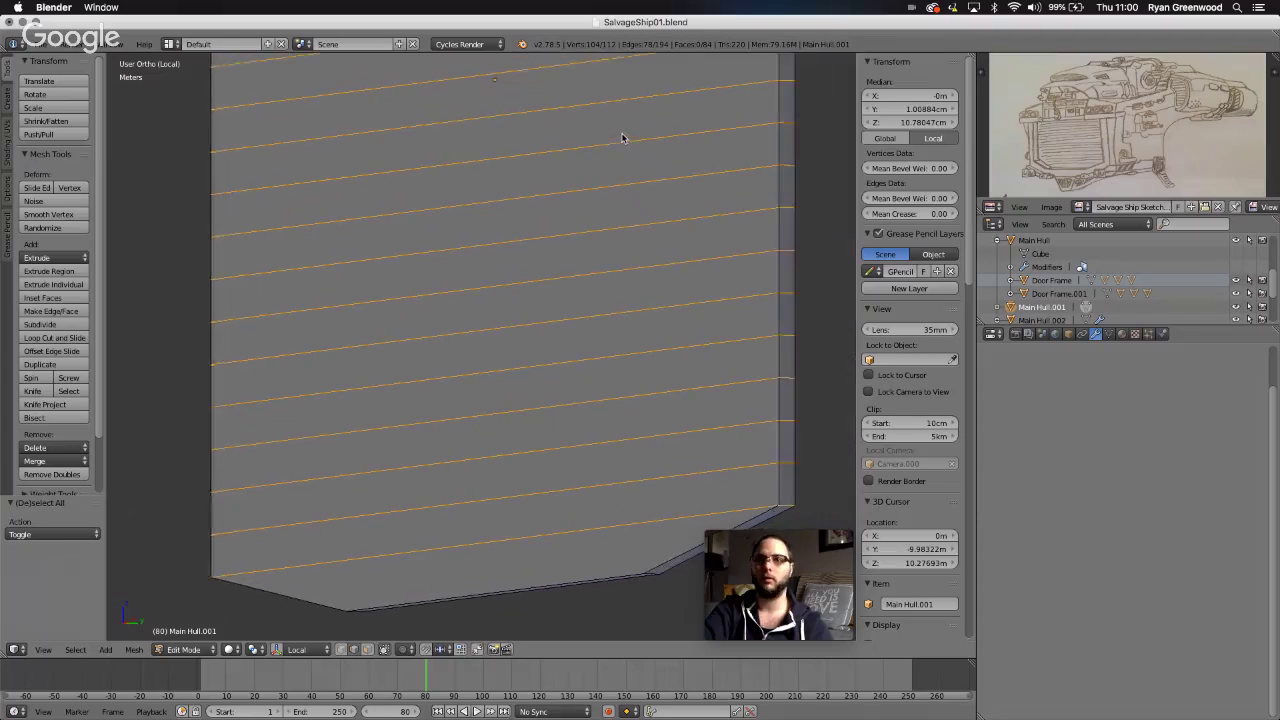
pyautogui.keyDown('shift'); pyautogui.scroll(8, 622, 138); pyautogui.keyUp('shift')
pyautogui.keyDown('shift'); pyautogui.hscroll(5, 622, 138); pyautogui.keyUp('shift')
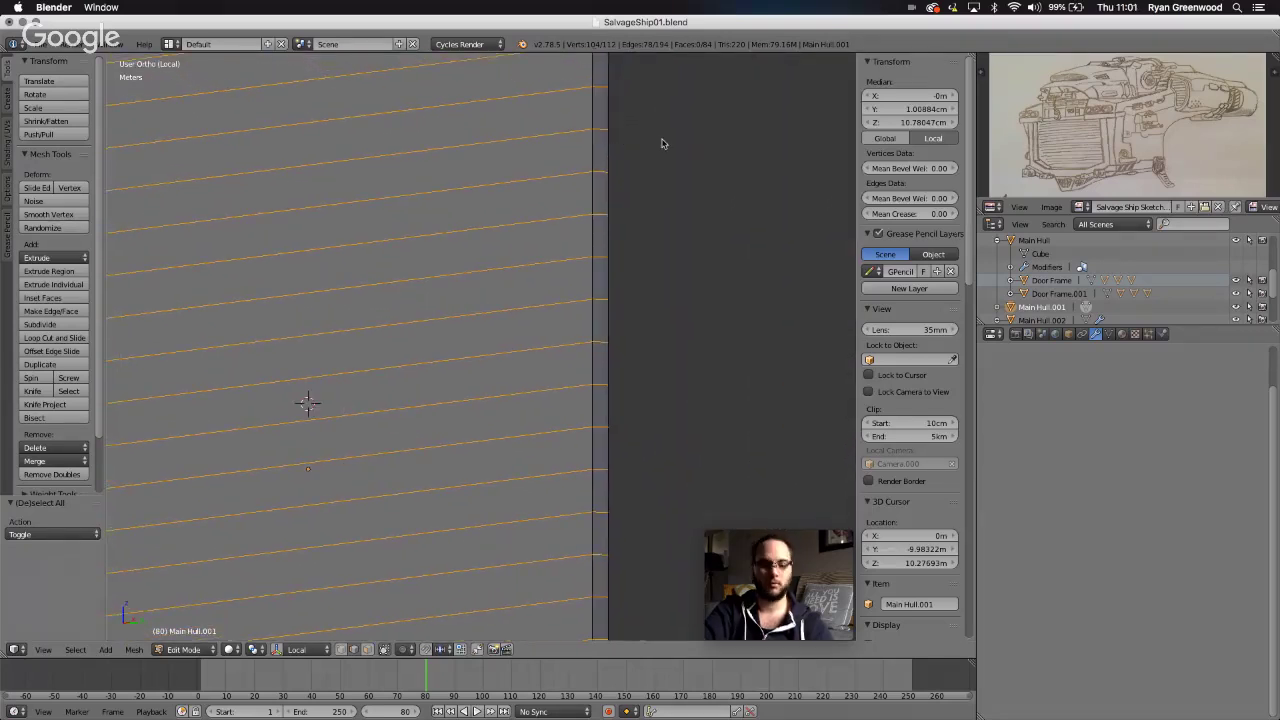
pyautogui.scroll(4, 662, 143)
pyautogui.scroll(-3, 662, 143)
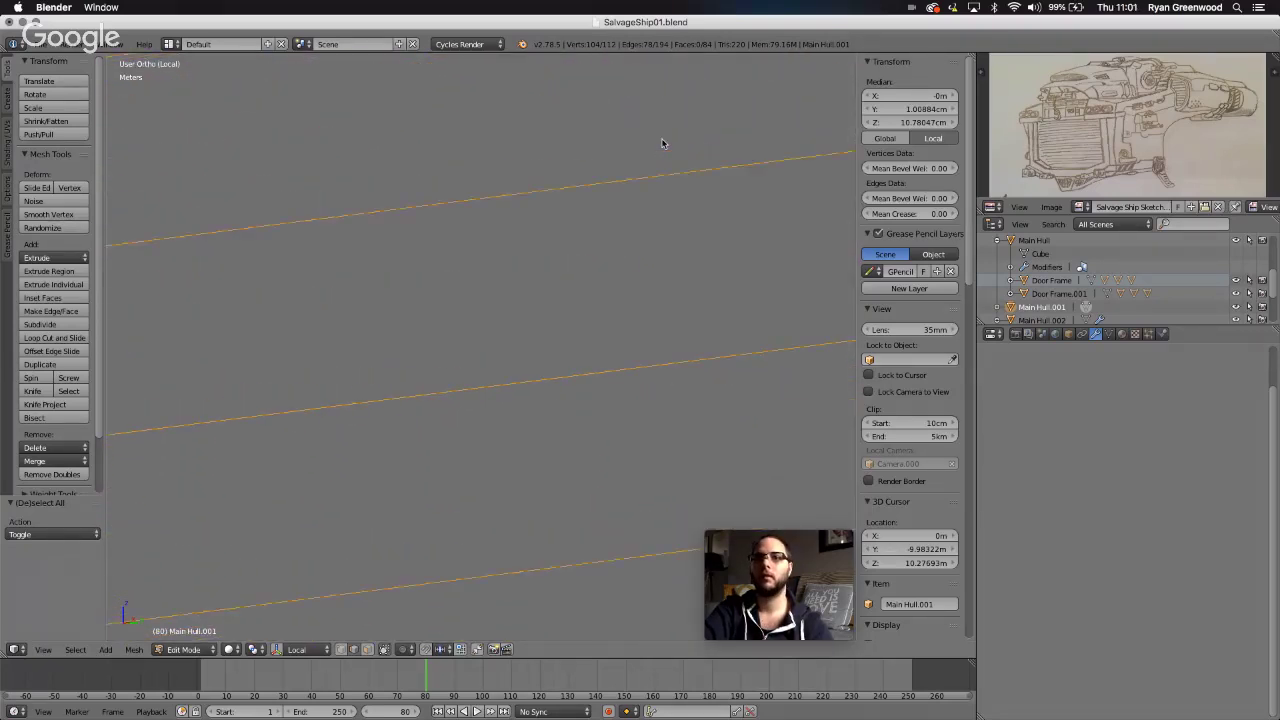
pyautogui.keyDown('ctrl'); pyautogui.scroll(-10, 662, 143); pyautogui.keyUp('ctrl')
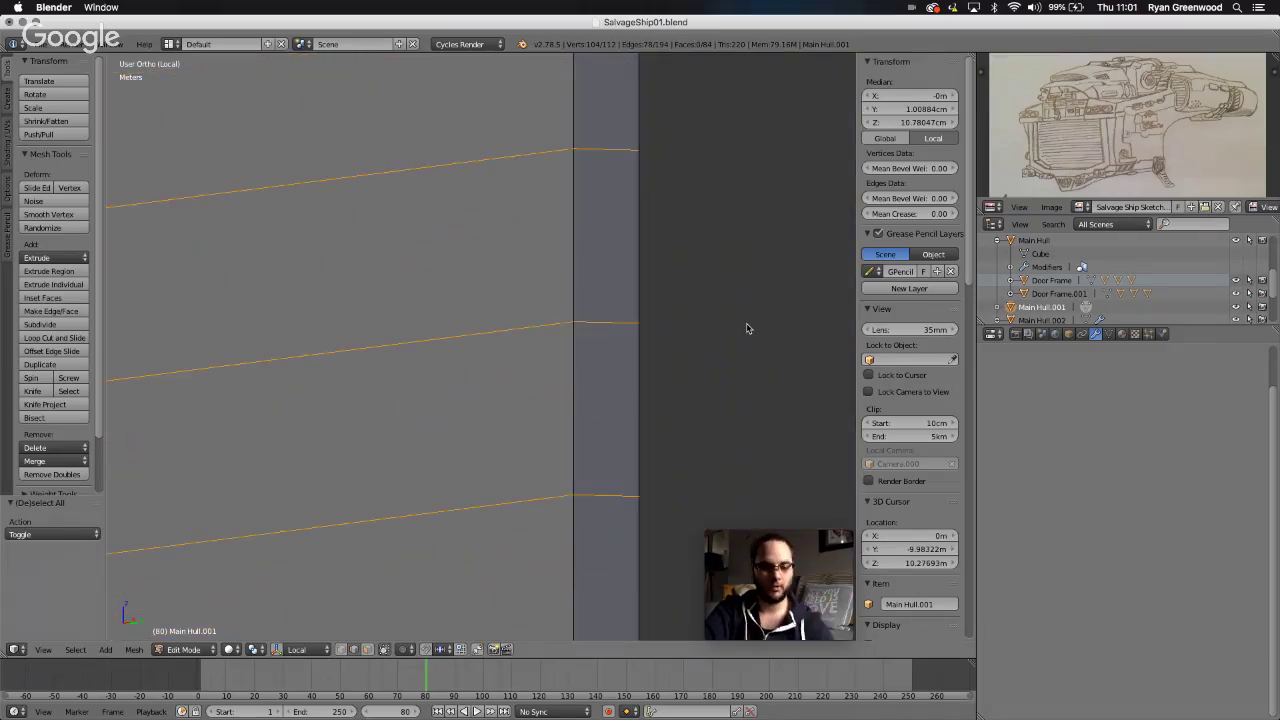
pyautogui.hotkey('ctrl', 'b')
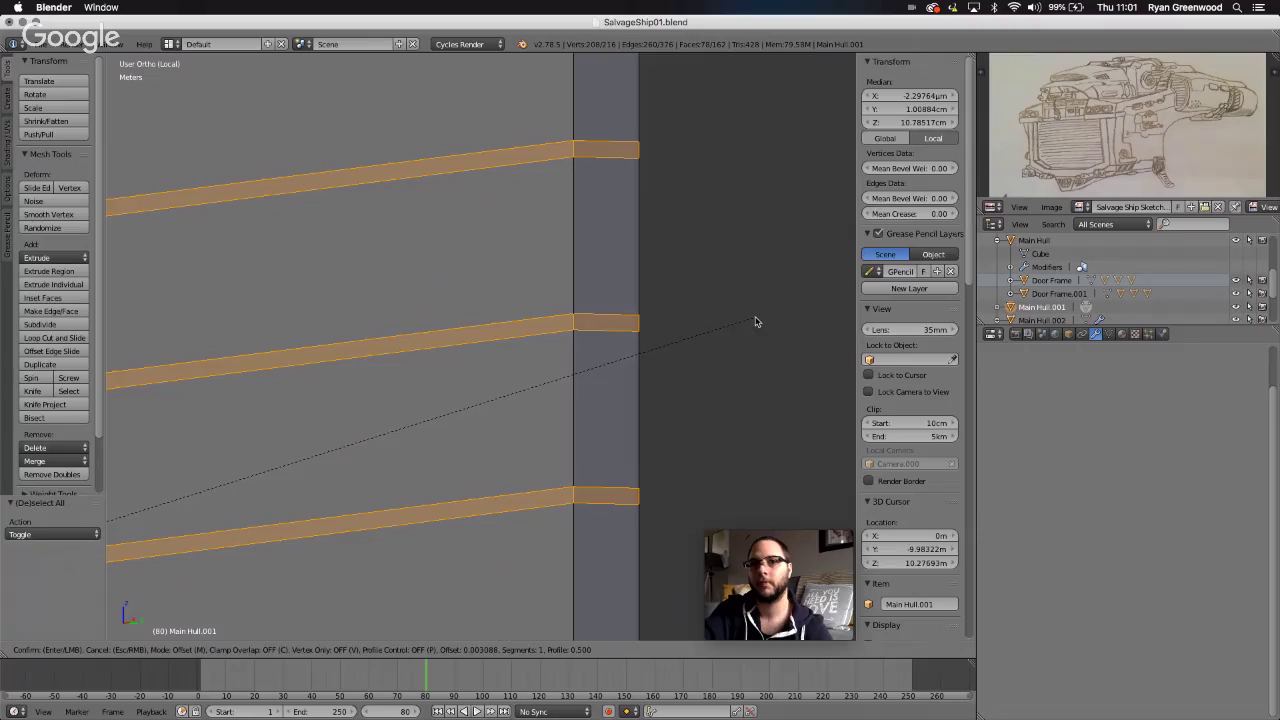
pyautogui.click(755, 321)
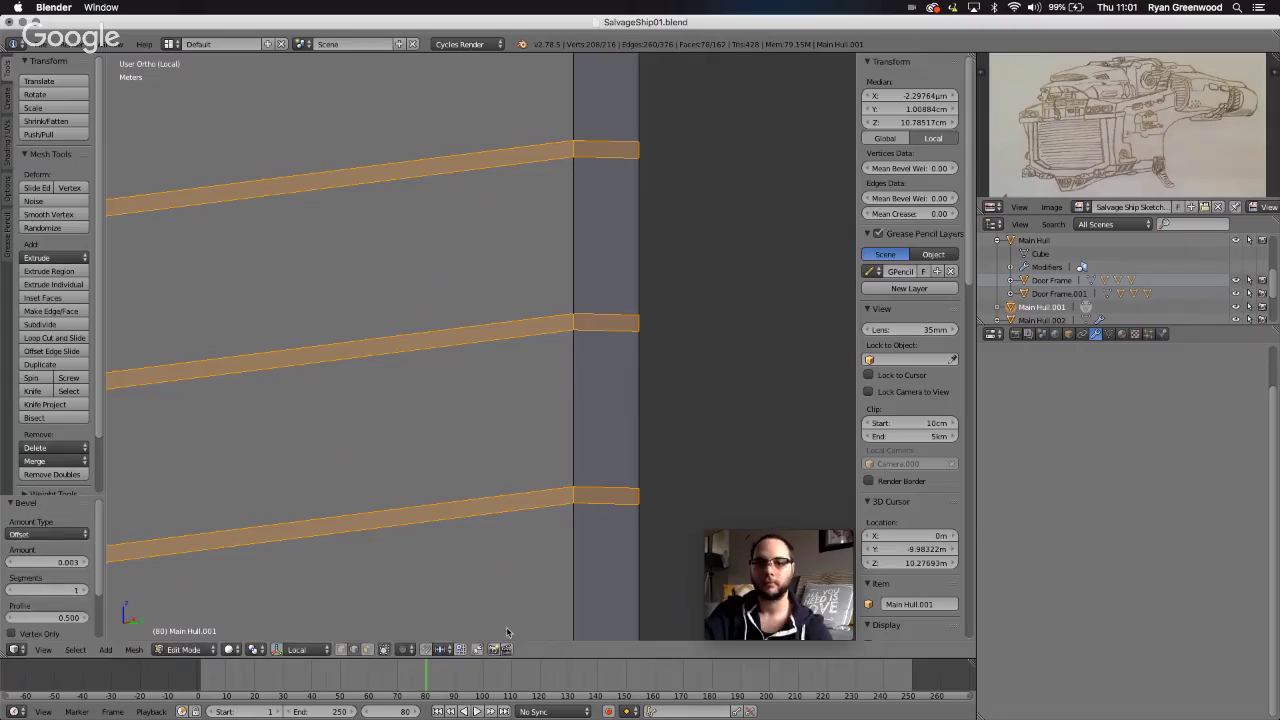
# - In face select mode, select every wide panel between the narrow bands on the door's front face, from the top panel down to the angled bottom one
pyautogui.click(367, 650)
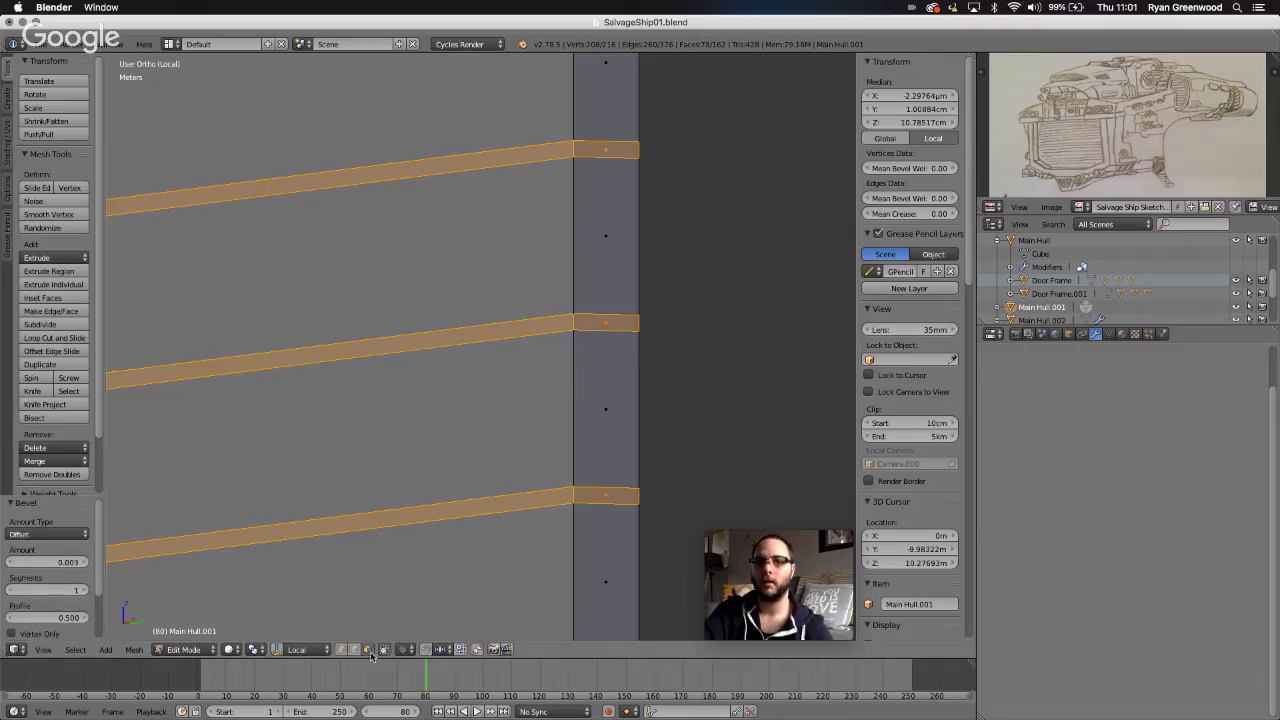
pyautogui.scroll(-8, 382, 456)
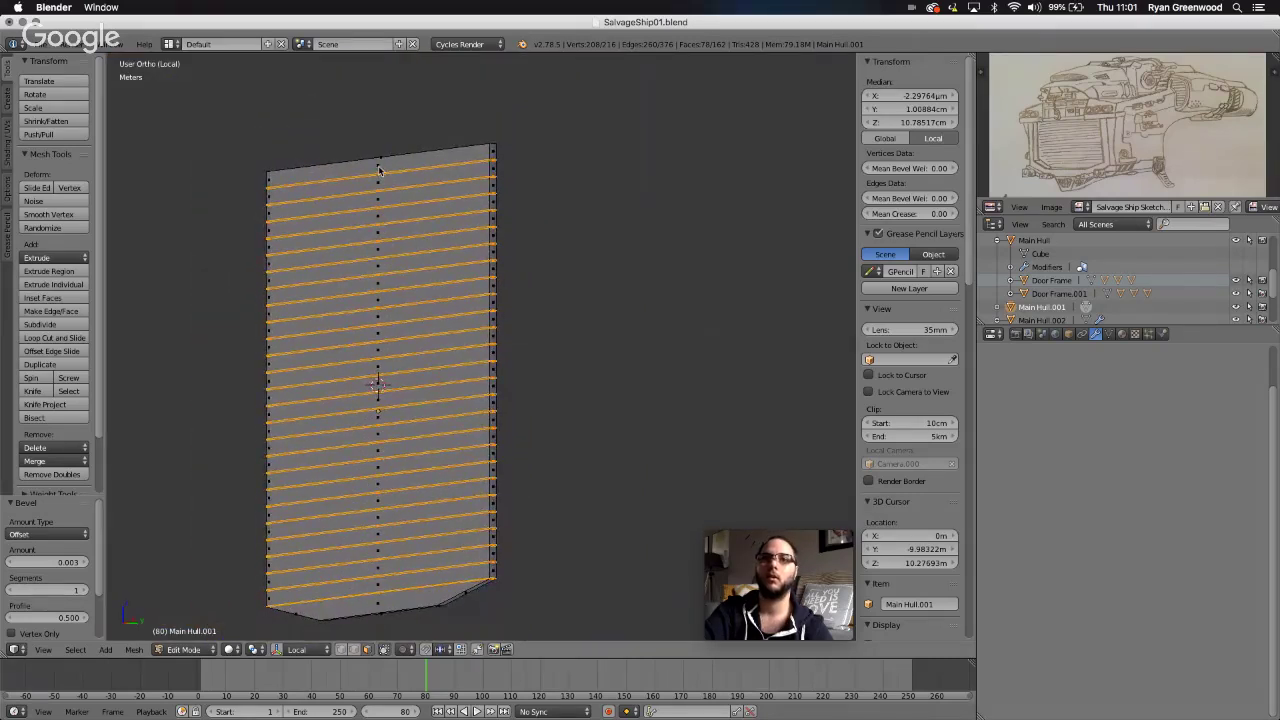
pyautogui.rightClick(379, 171)
pyautogui.keyDown('shift'); pyautogui.rightClick(379, 185); pyautogui.keyUp('shift')
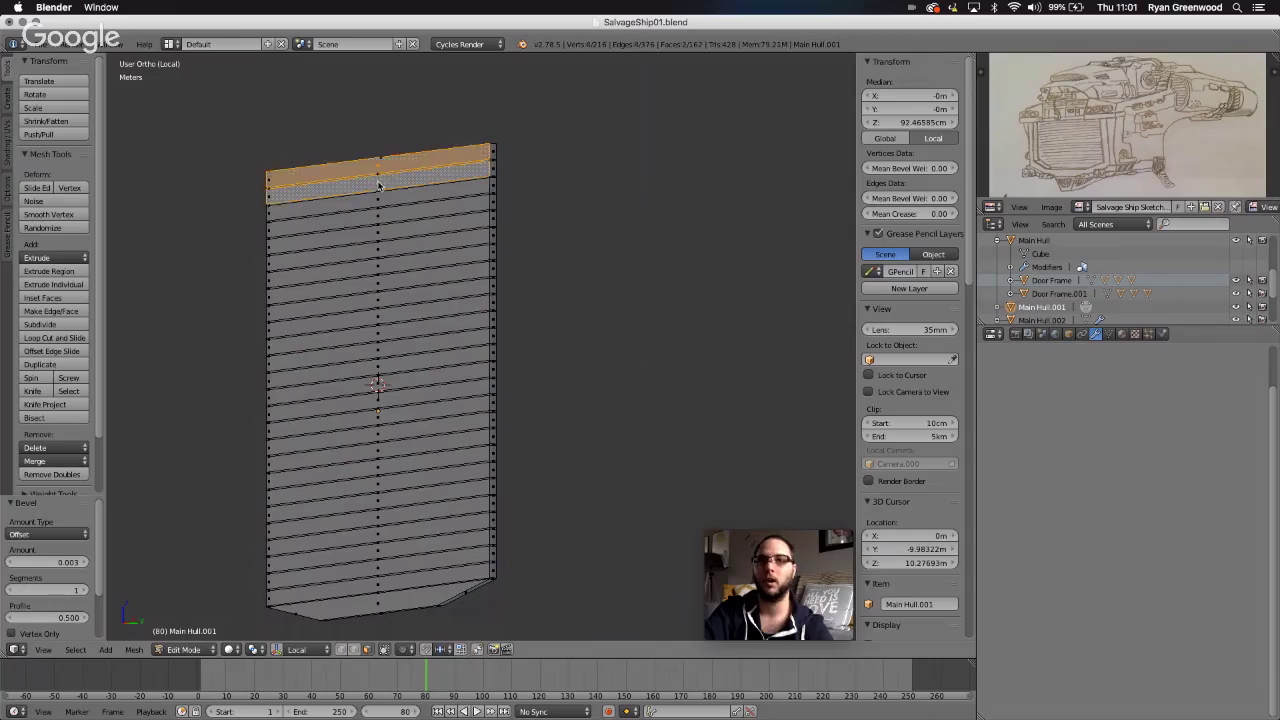
pyautogui.keyDown('shift'); pyautogui.rightClick(379, 200); pyautogui.keyUp('shift')
pyautogui.keyDown('shift'); pyautogui.rightClick(379, 216); pyautogui.keyUp('shift')
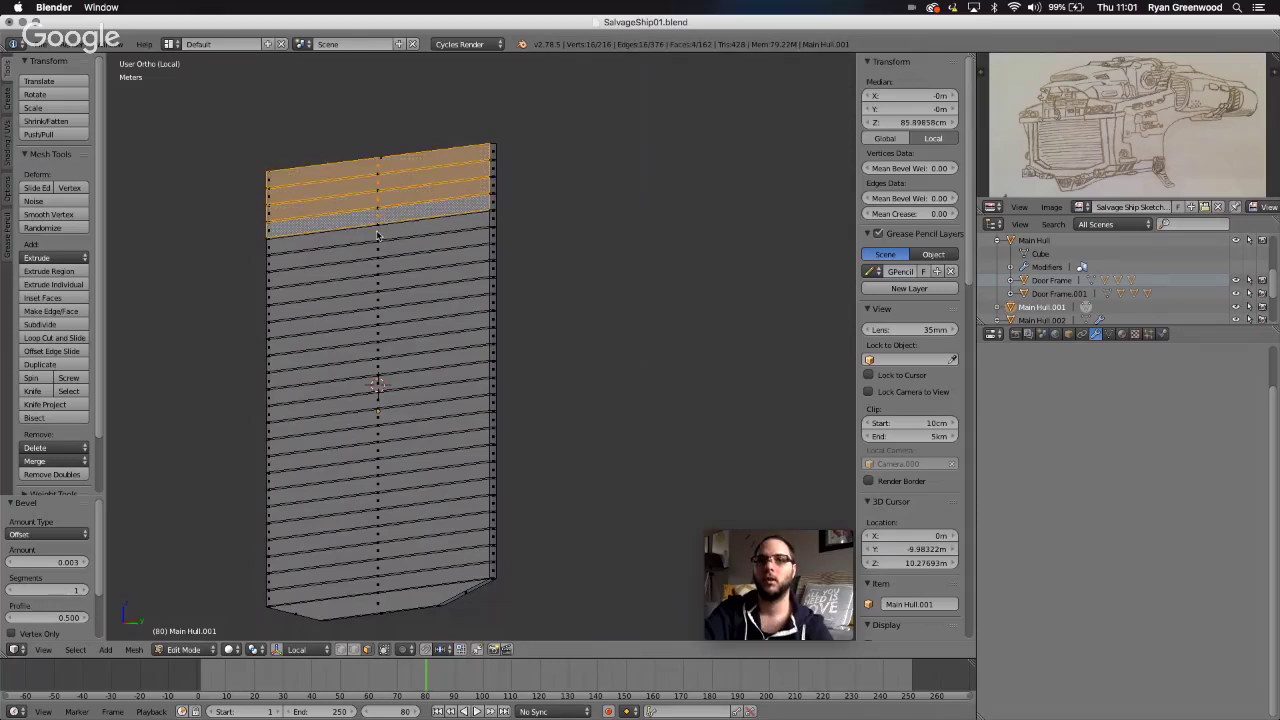
pyautogui.keyDown('shift'); pyautogui.rightClick(378, 238); pyautogui.keyUp('shift')
pyautogui.keyDown('shift'); pyautogui.rightClick(378, 253); pyautogui.keyUp('shift')
pyautogui.keyDown('shift'); pyautogui.rightClick(377, 268); pyautogui.keyUp('shift')
pyautogui.keyDown('shift'); pyautogui.rightClick(376, 284); pyautogui.keyUp('shift')
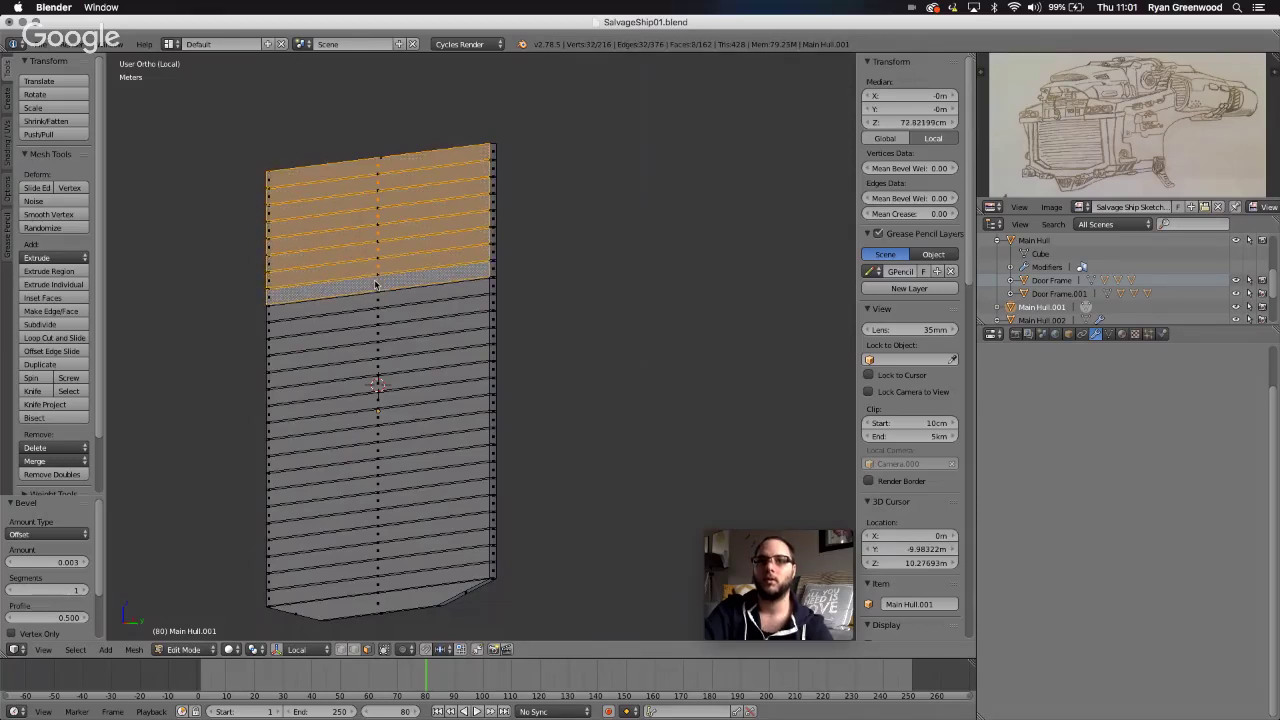
pyautogui.keyDown('shift'); pyautogui.rightClick(377, 303); pyautogui.keyUp('shift')
pyautogui.keyDown('shift'); pyautogui.rightClick(376, 320); pyautogui.keyUp('shift')
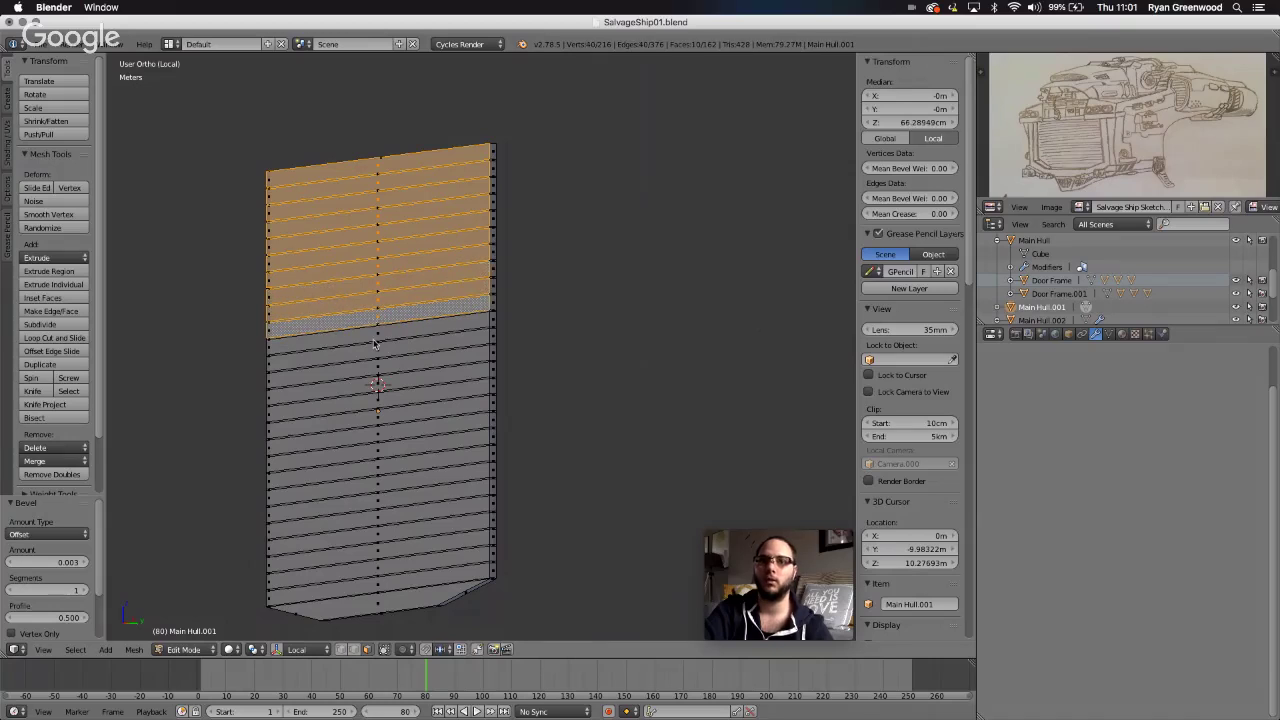
pyautogui.keyDown('shift'); pyautogui.rightClick(378, 340); pyautogui.keyUp('shift')
pyautogui.keyDown('shift'); pyautogui.rightClick(378, 355); pyautogui.keyUp('shift')
pyautogui.keyDown('shift'); pyautogui.rightClick(377, 368); pyautogui.keyUp('shift')
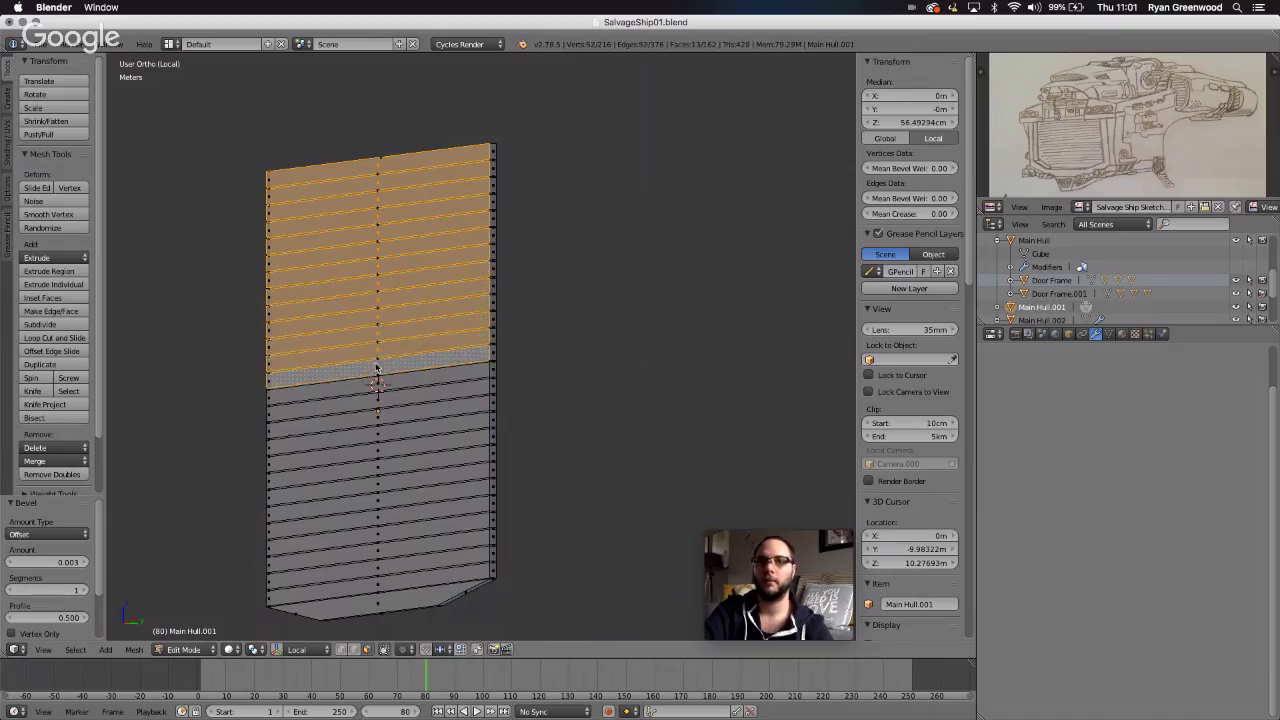
pyautogui.keyDown('shift'); pyautogui.rightClick(416, 384); pyautogui.keyUp('shift')
pyautogui.keyDown('shift'); pyautogui.rightClick(405, 401); pyautogui.keyUp('shift')
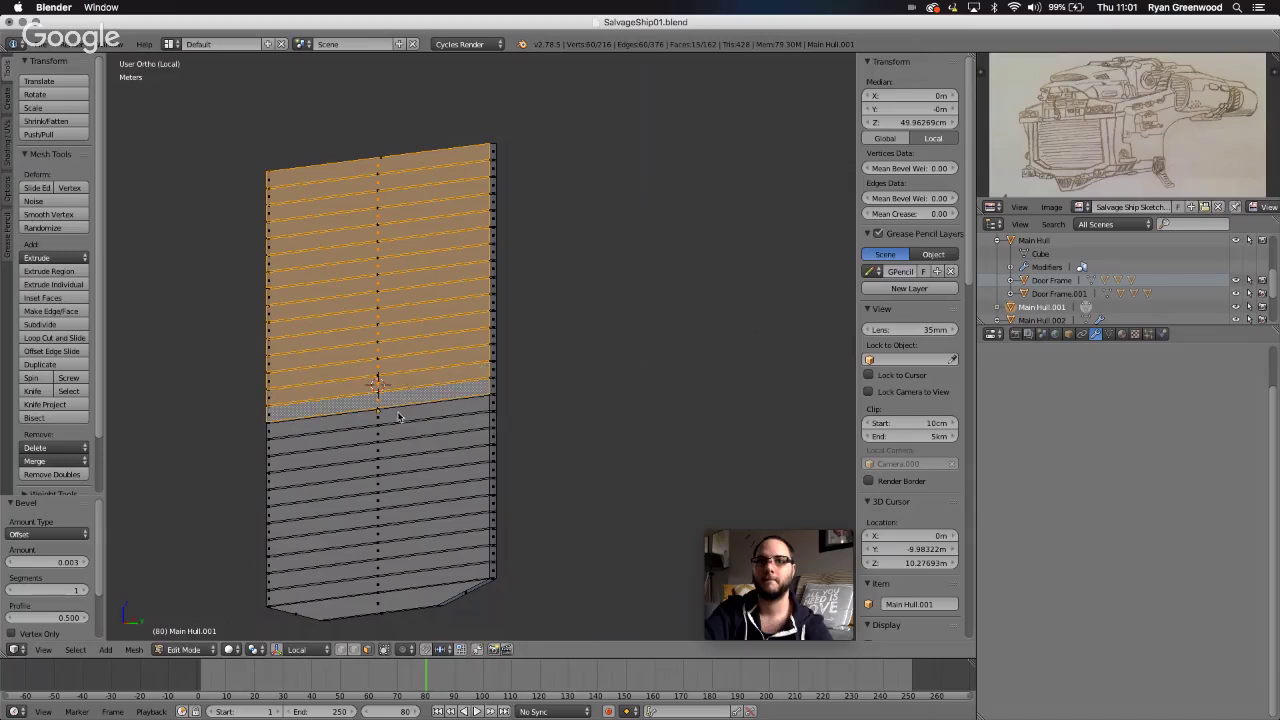
pyautogui.keyDown('shift'); pyautogui.rightClick(398, 420); pyautogui.keyUp('shift')
pyautogui.keyDown('shift'); pyautogui.rightClick(397, 435); pyautogui.keyUp('shift')
pyautogui.keyDown('shift'); pyautogui.rightClick(396, 450); pyautogui.keyUp('shift')
pyautogui.keyDown('shift'); pyautogui.rightClick(395, 466); pyautogui.keyUp('shift')
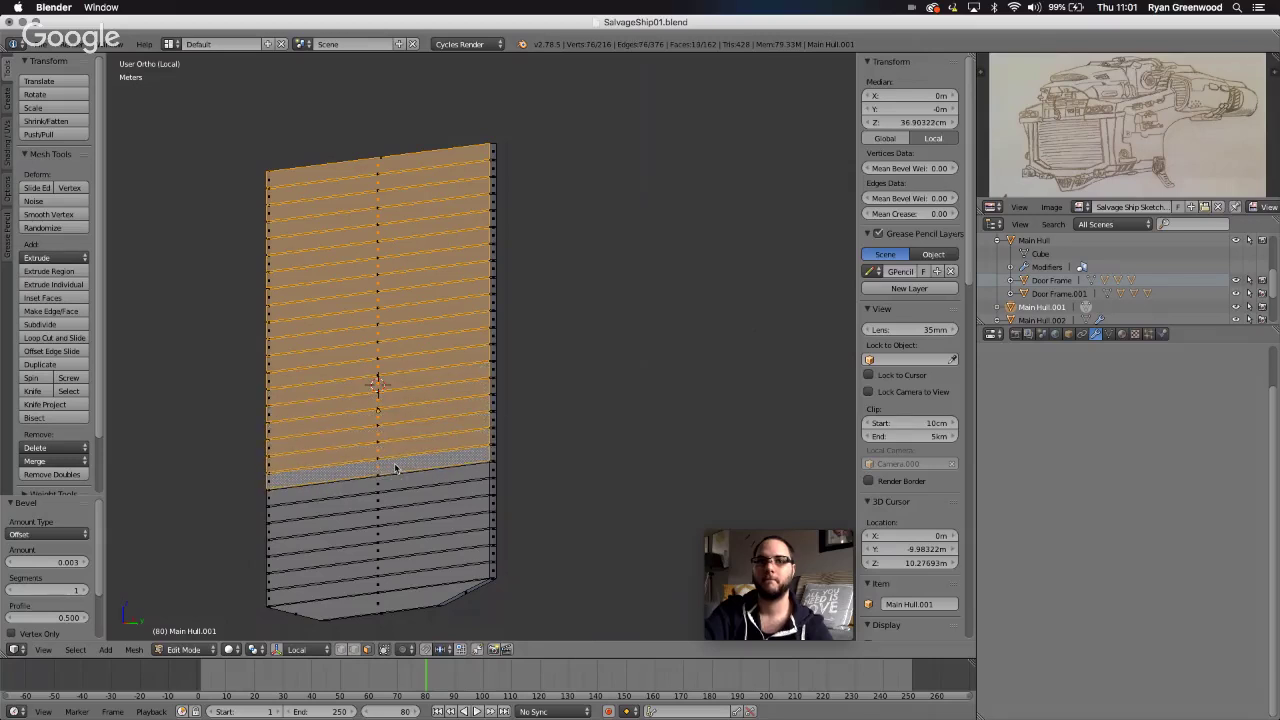
pyautogui.keyDown('shift'); pyautogui.rightClick(395, 484); pyautogui.keyUp('shift')
pyautogui.keyDown('shift'); pyautogui.rightClick(395, 502); pyautogui.keyUp('shift')
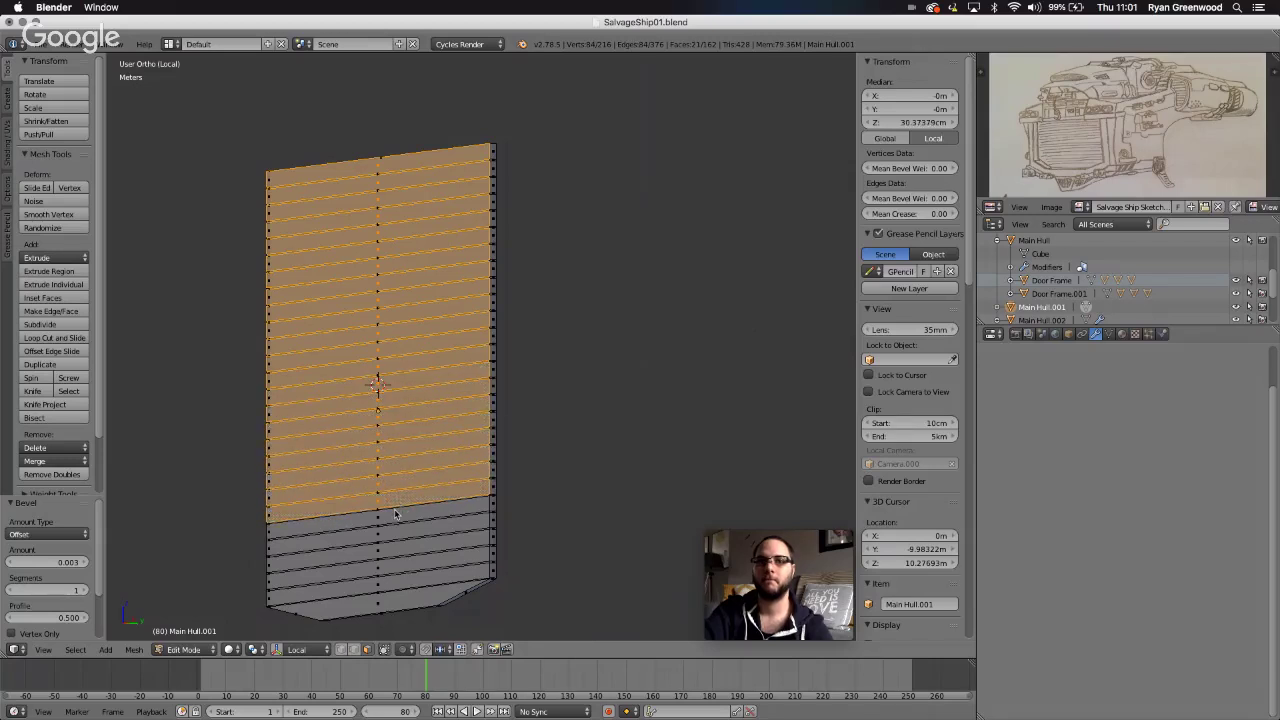
pyautogui.keyDown('shift'); pyautogui.rightClick(395, 513); pyautogui.keyUp('shift')
pyautogui.keyDown('shift'); pyautogui.rightClick(394, 540); pyautogui.keyUp('shift')
pyautogui.keyDown('shift'); pyautogui.rightClick(394, 550); pyautogui.keyUp('shift')
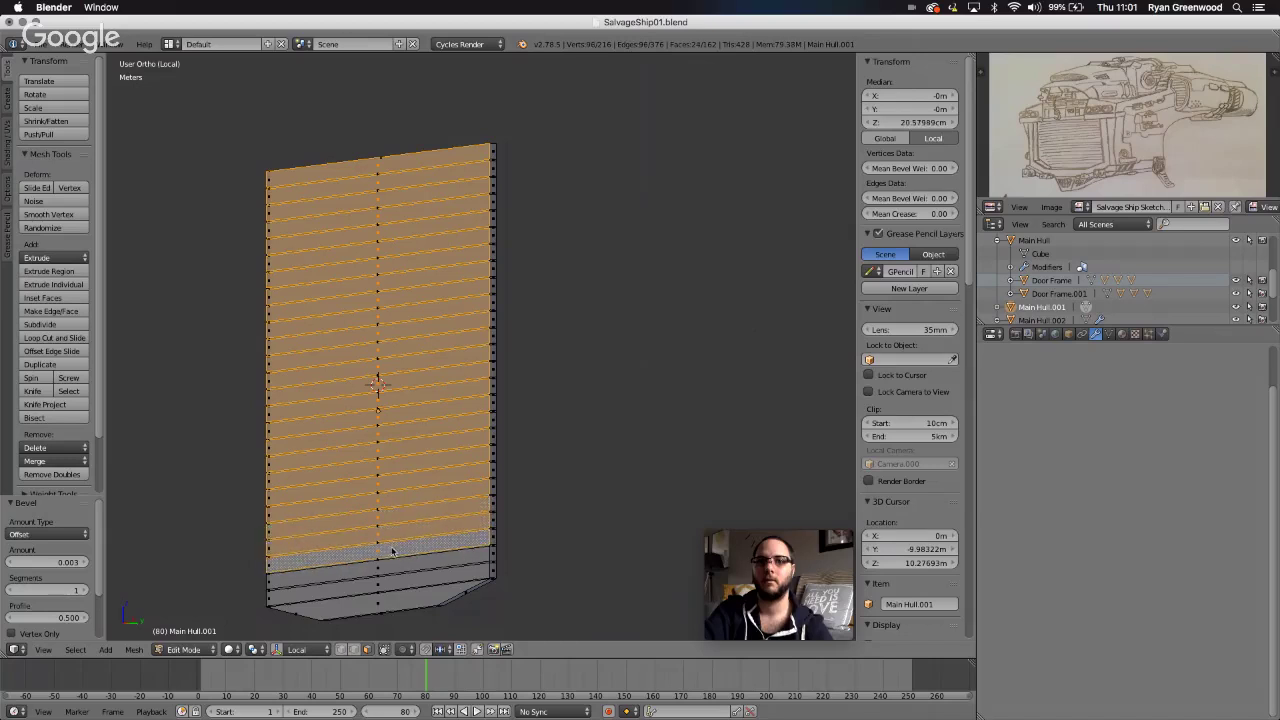
pyautogui.keyDown('shift'); pyautogui.rightClick(393, 566); pyautogui.keyUp('shift')
pyautogui.keyDown('shift'); pyautogui.rightClick(392, 583); pyautogui.keyUp('shift')
pyautogui.keyDown('shift'); pyautogui.rightClick(390, 600); pyautogui.keyUp('shift')
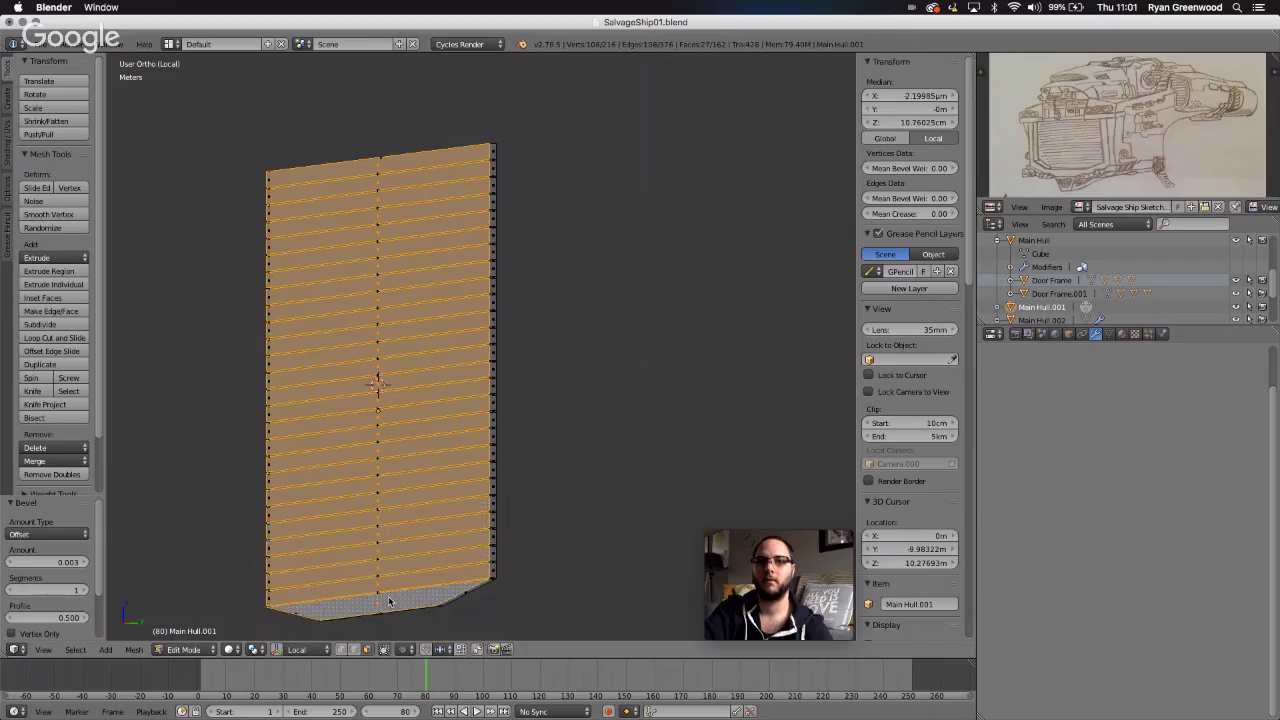
# - Examine the door's narrow side edge up close to check the selected front panels in profile
pyautogui.hscroll(10, 389, 624)
pyautogui.hscroll(-5, 389, 627)
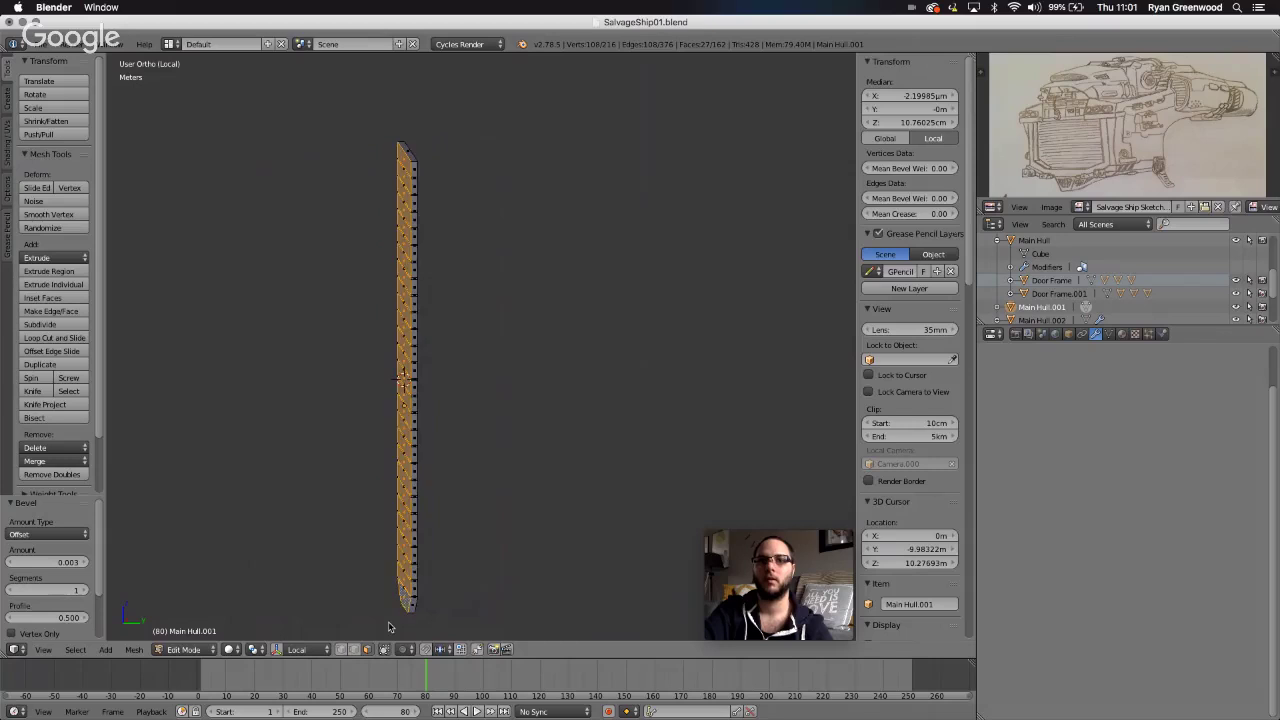
pyautogui.scroll(8, 481, 480)
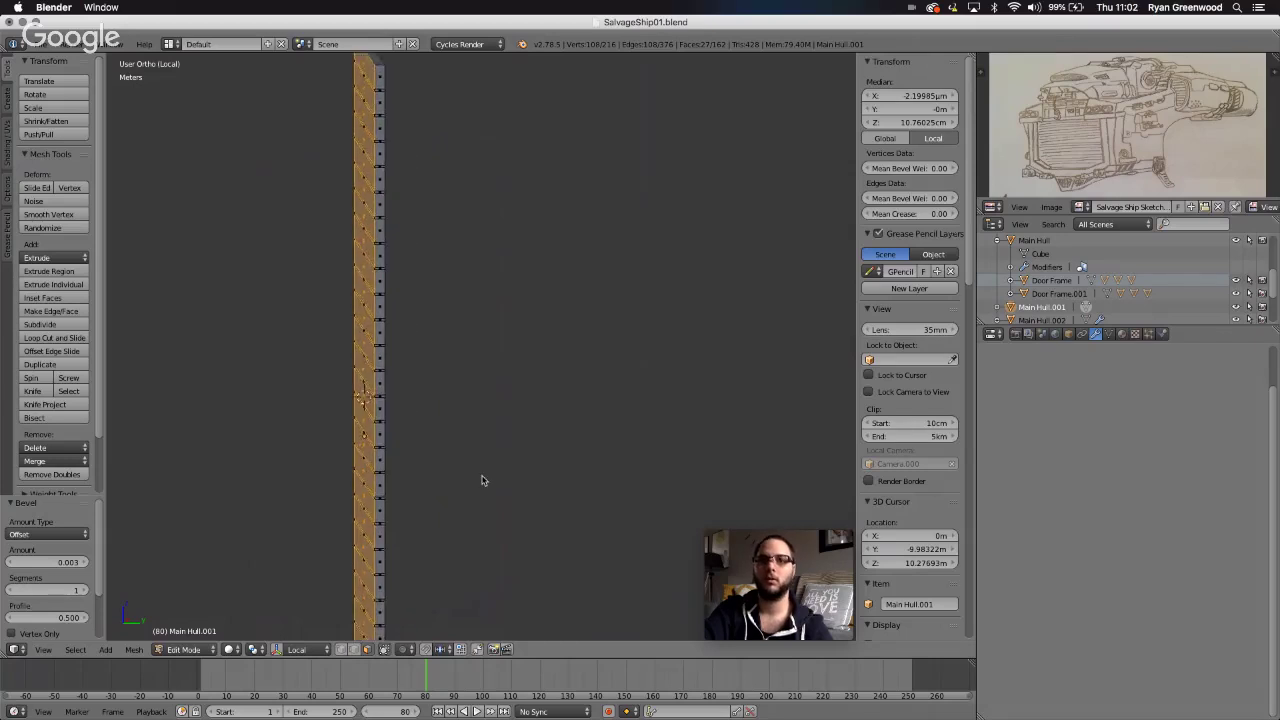
# - Extrude the selected slat faces of the panel outward by about 4.3 cm
pyautogui.scroll(3, 481, 480)
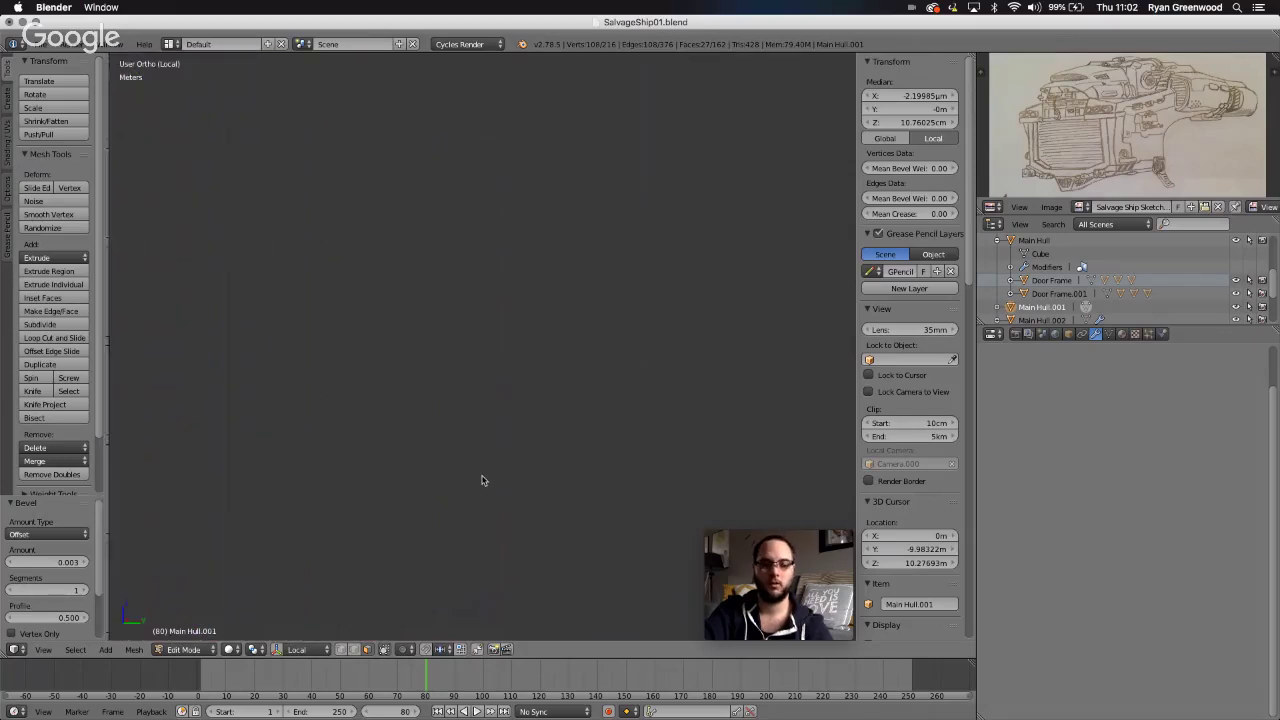
pyautogui.keyDown('shift'); pyautogui.hscroll(-5, 481, 480); pyautogui.keyUp('shift')
pyautogui.keyDown('shift'); pyautogui.scroll(10, 481, 480); pyautogui.keyUp('shift')
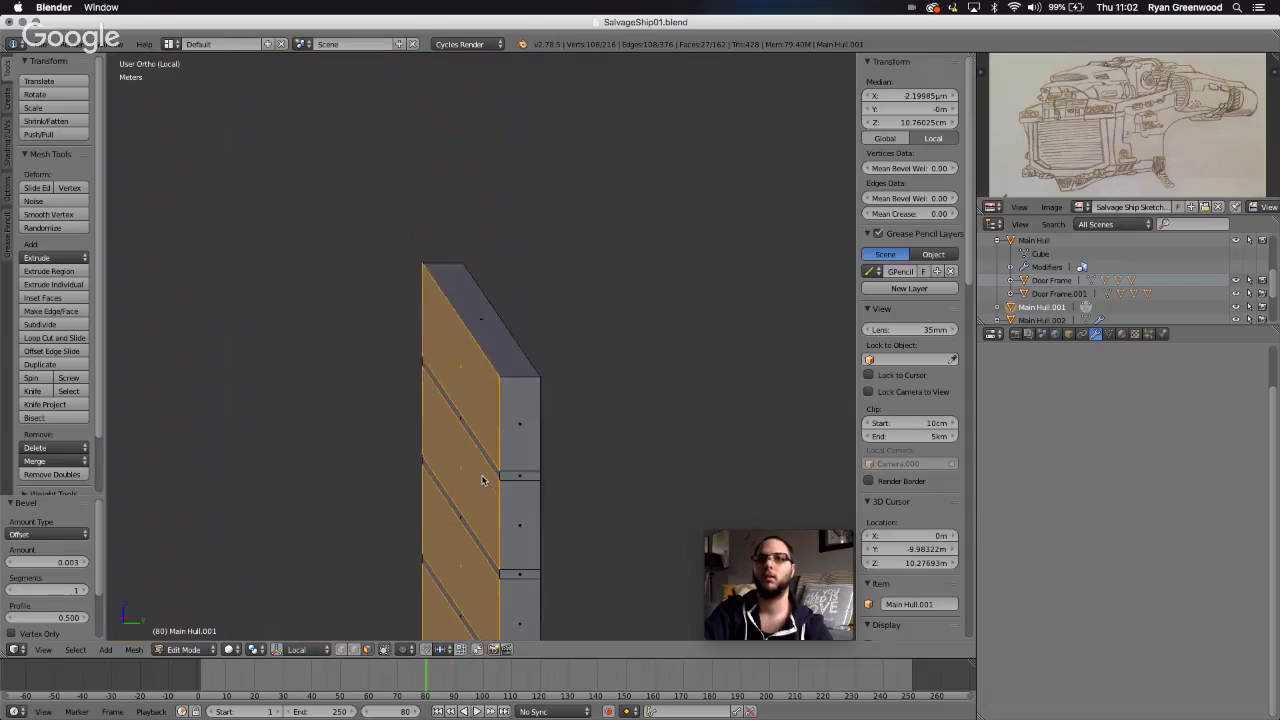
pyautogui.scroll(-2, 481, 480)
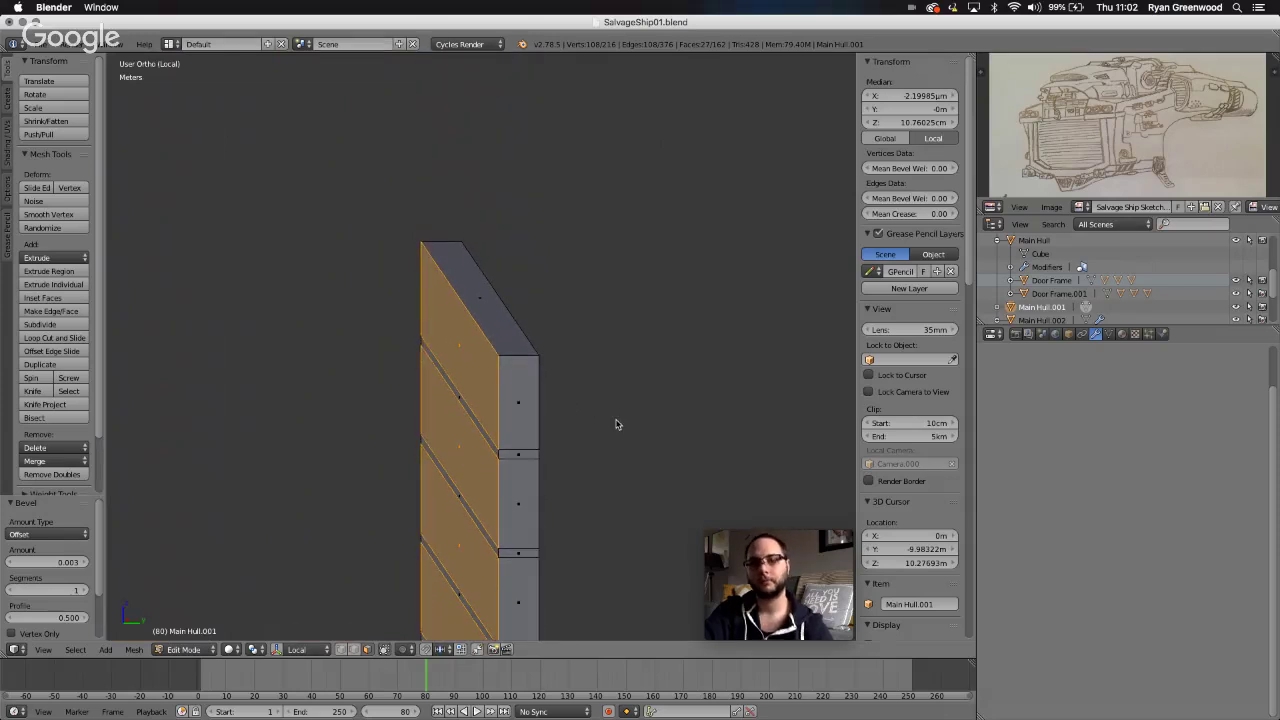
pyautogui.press('e')
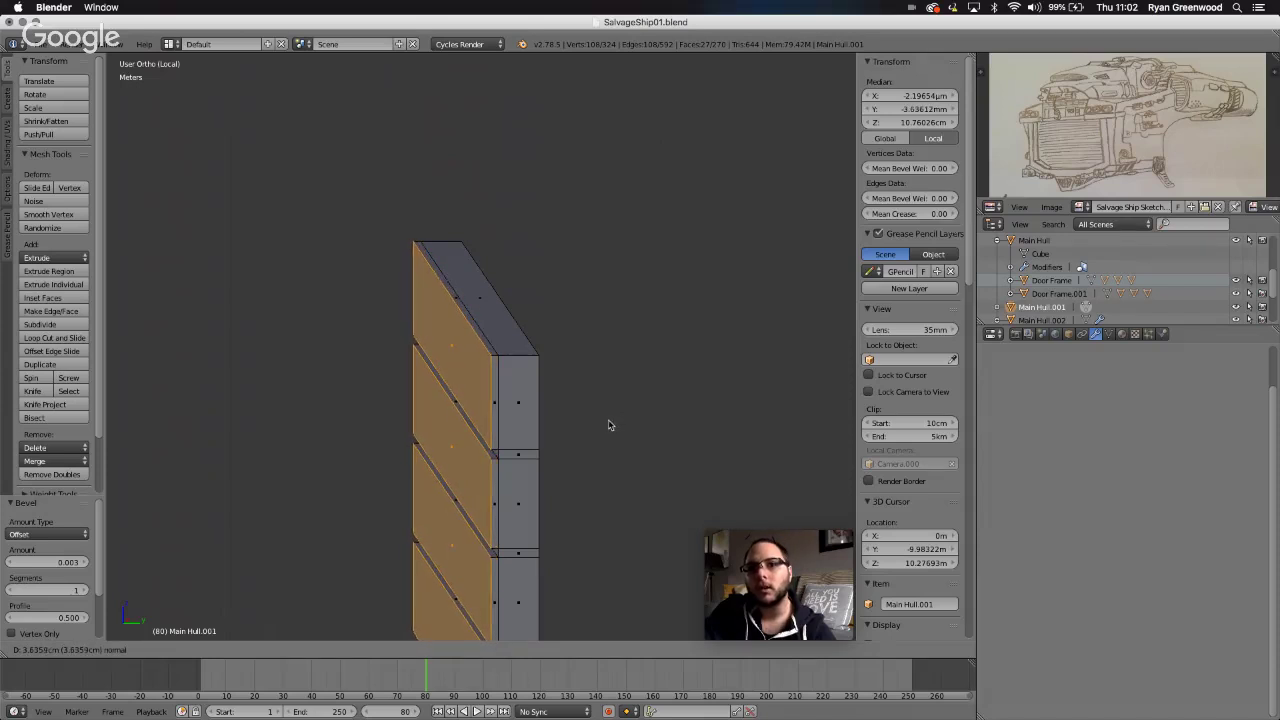
pyautogui.click(608, 425)
# - Extrude the slat faces outward a second time by about 2.4 cm
pyautogui.scroll(3, 598, 394)
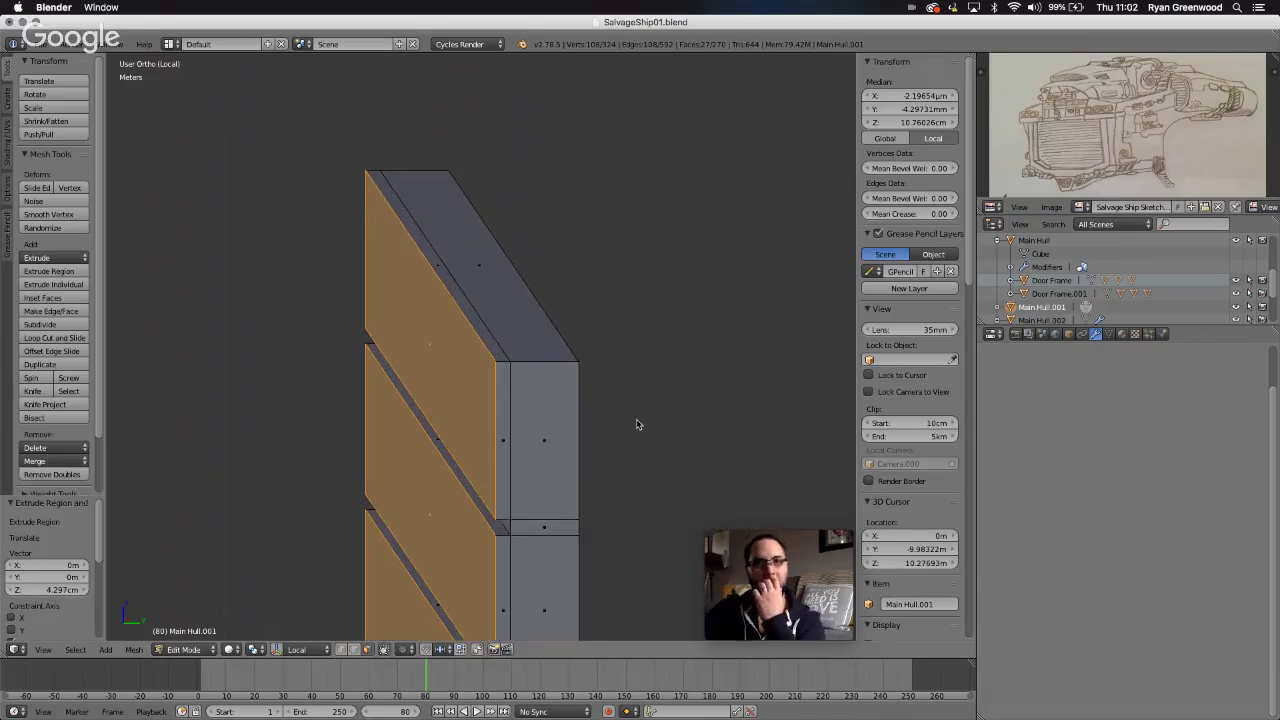
pyautogui.press('e')
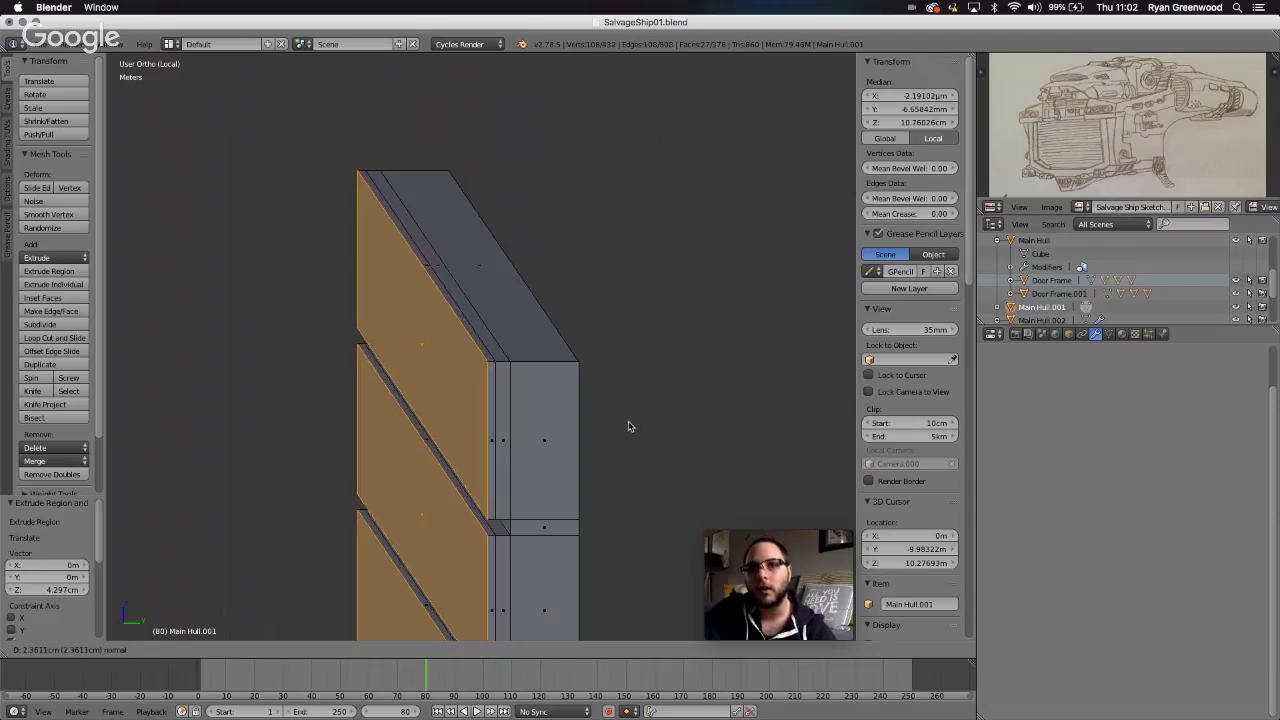
pyautogui.click(628, 427)
pyautogui.press('s')
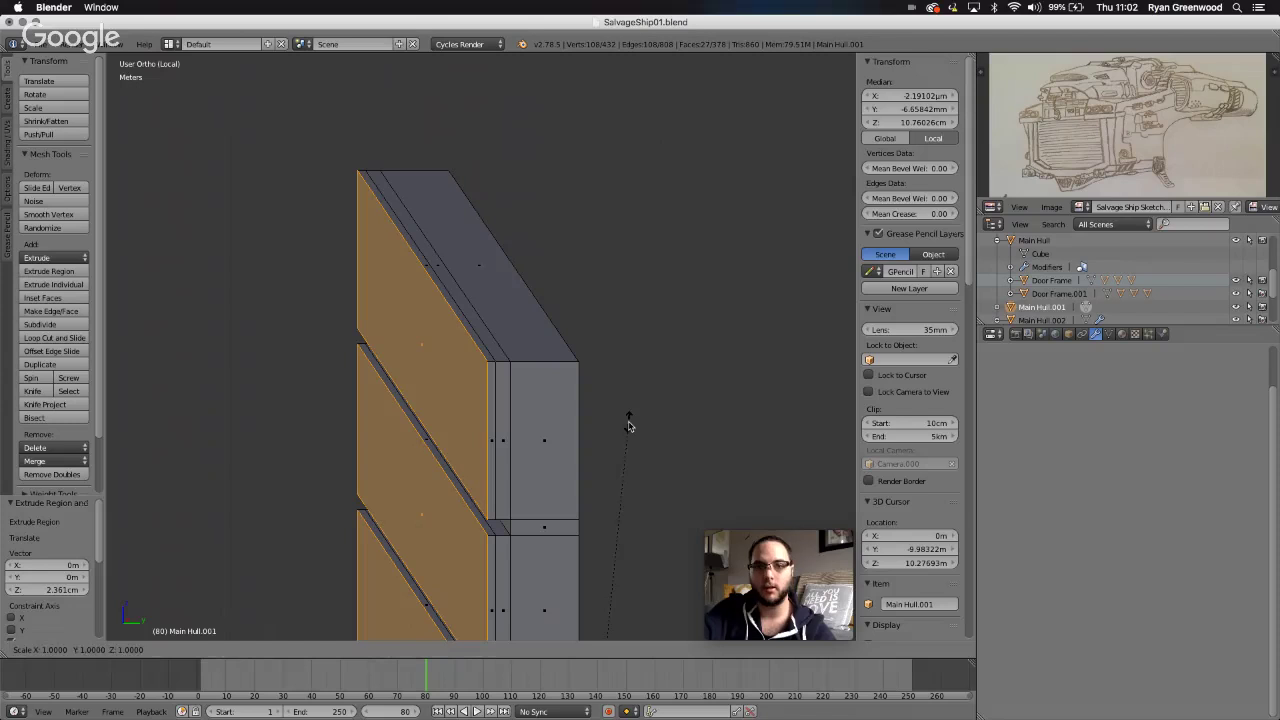
pyautogui.press('z')
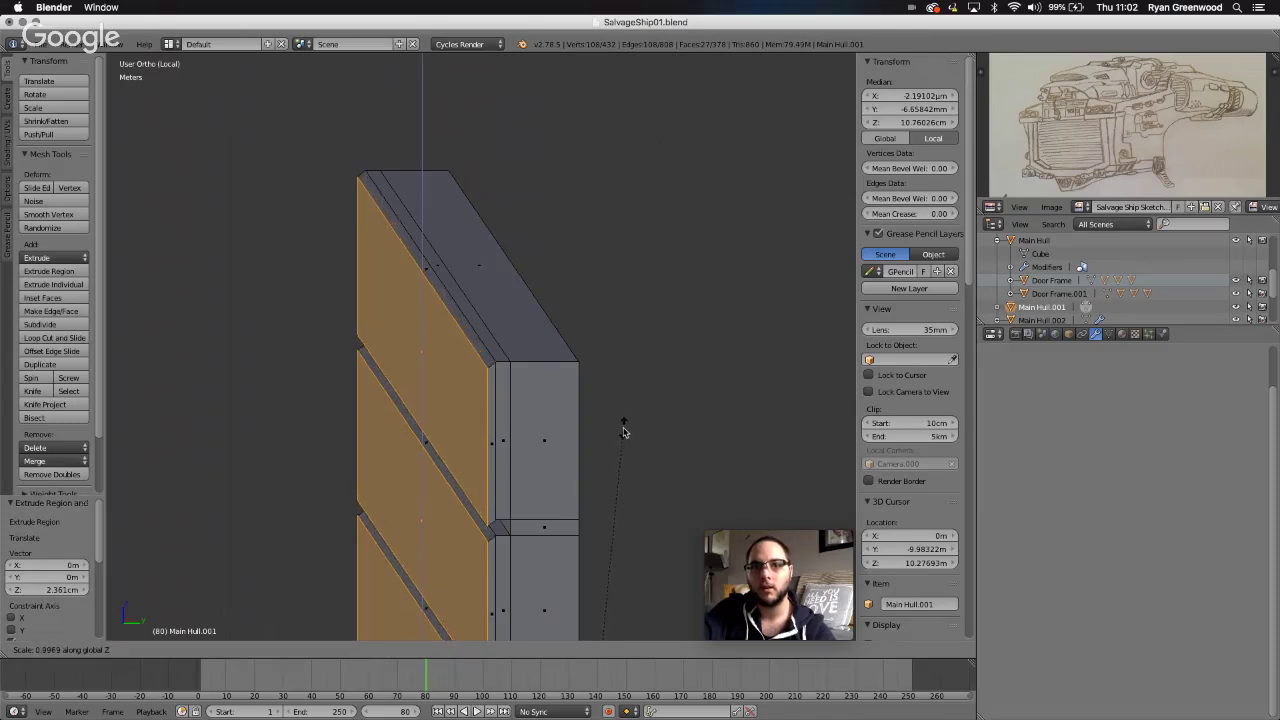
pyautogui.rightClick(625, 432)
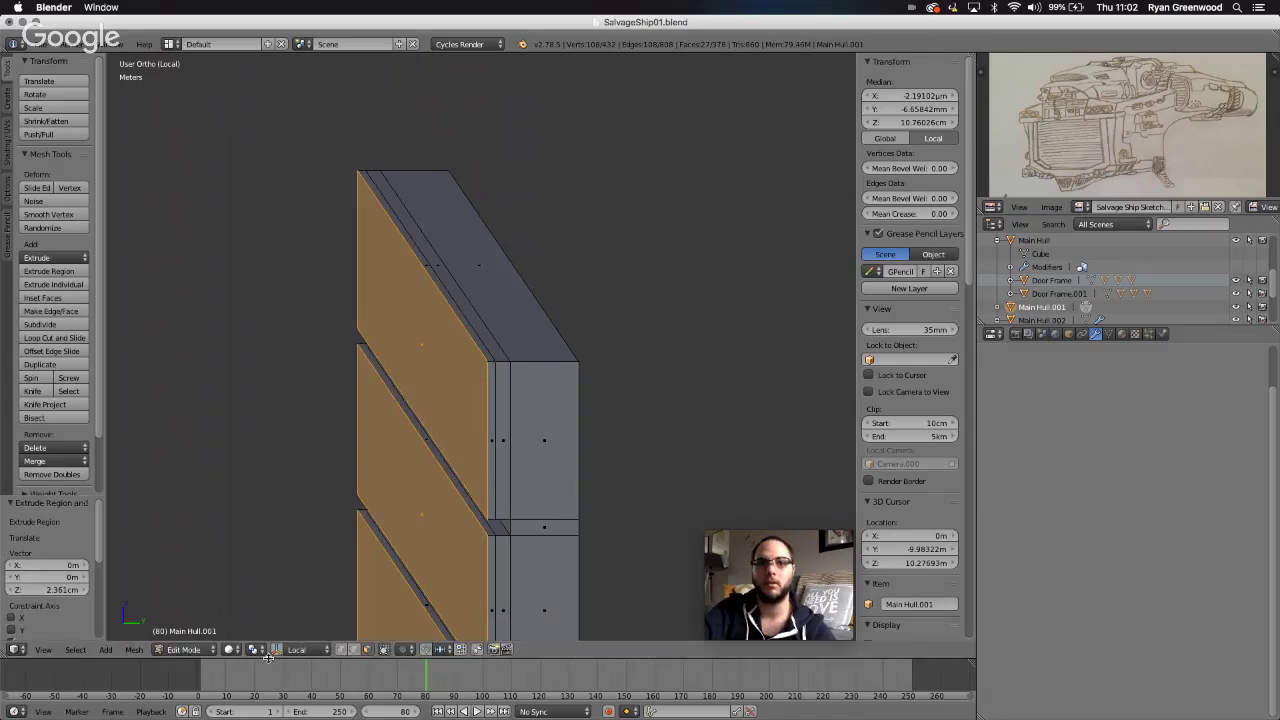
# - Set the pivot point to Individual Origins and scale the slat faces along Z to about 0.971
pyautogui.click(255, 650)
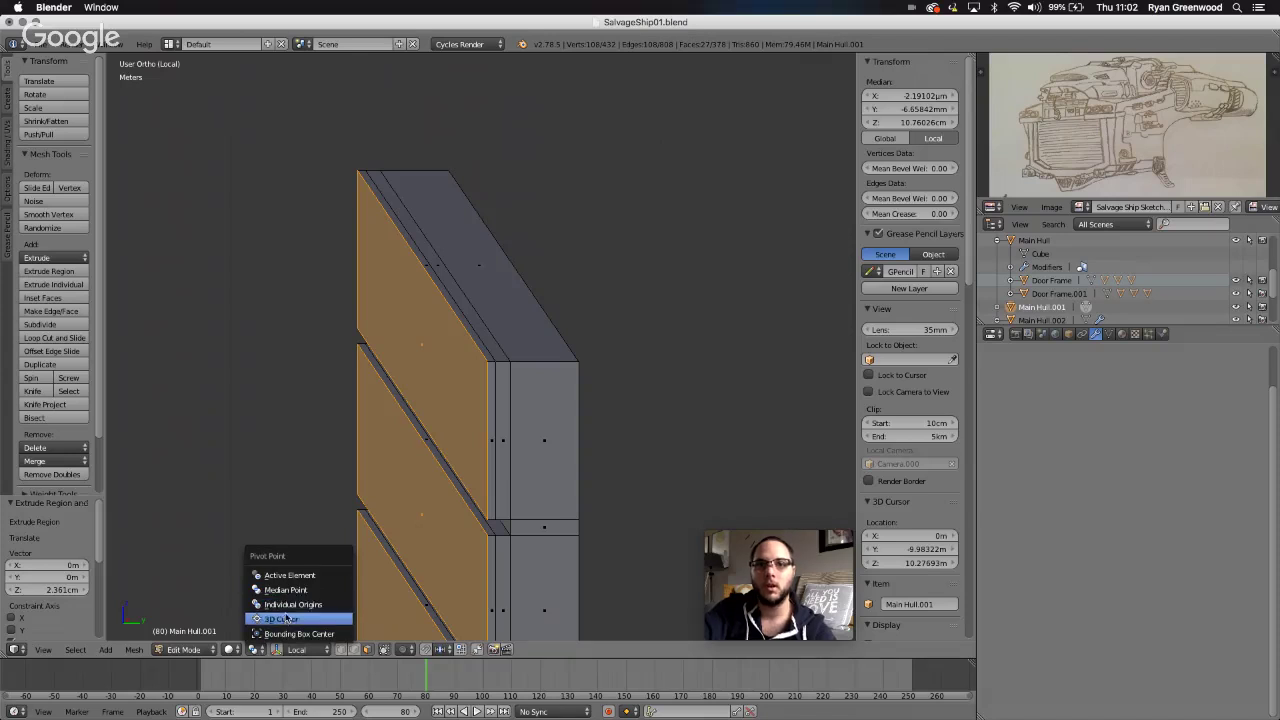
pyautogui.click(288, 605)
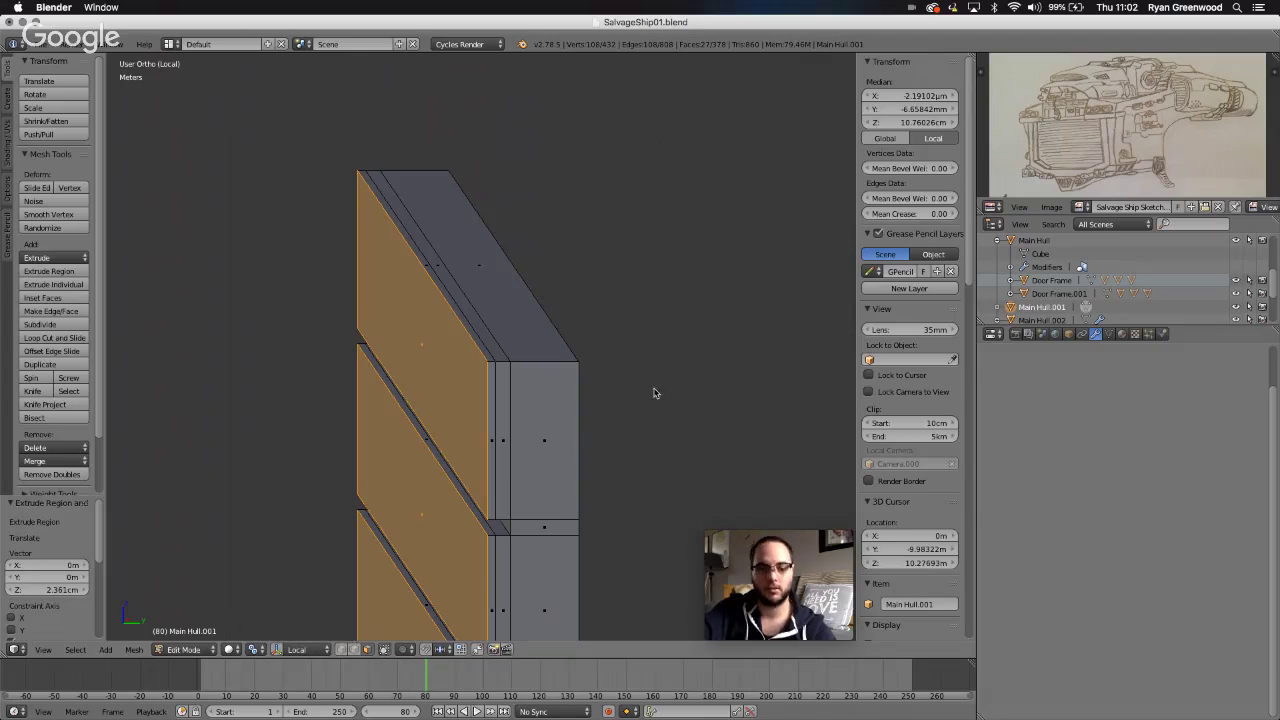
pyautogui.press('s')
pyautogui.press('z')
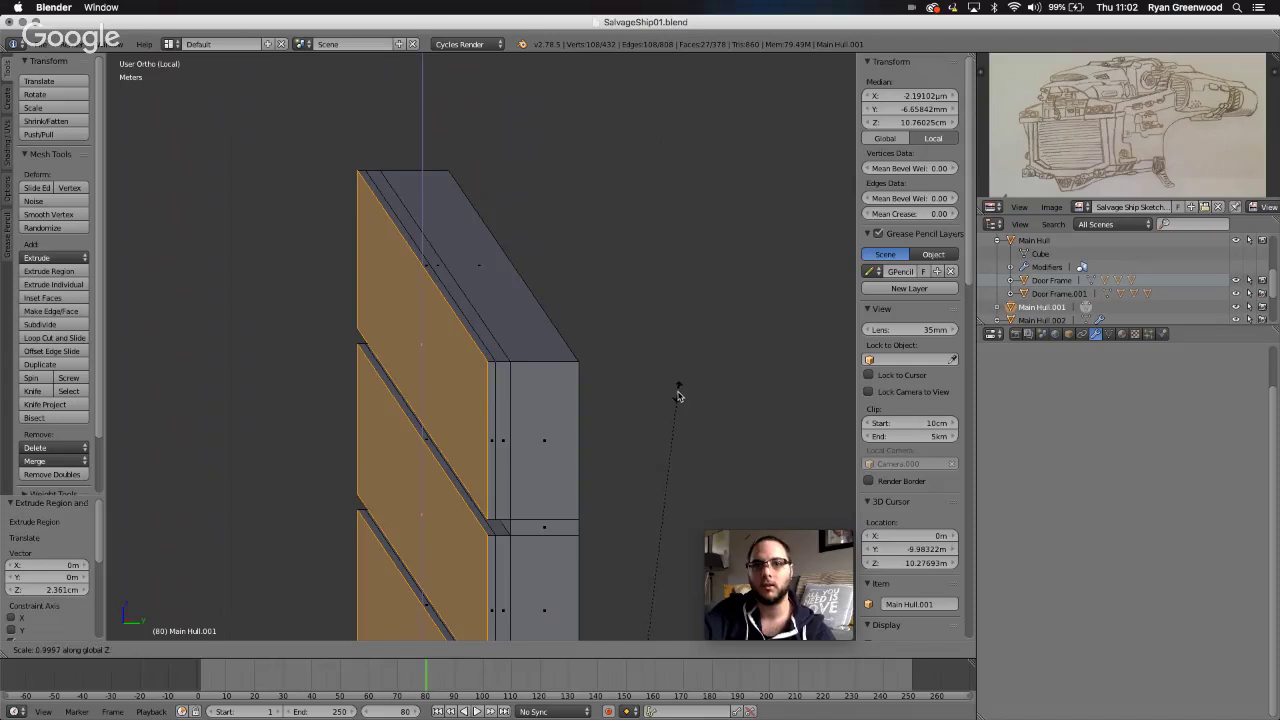
pyautogui.click(656, 456)
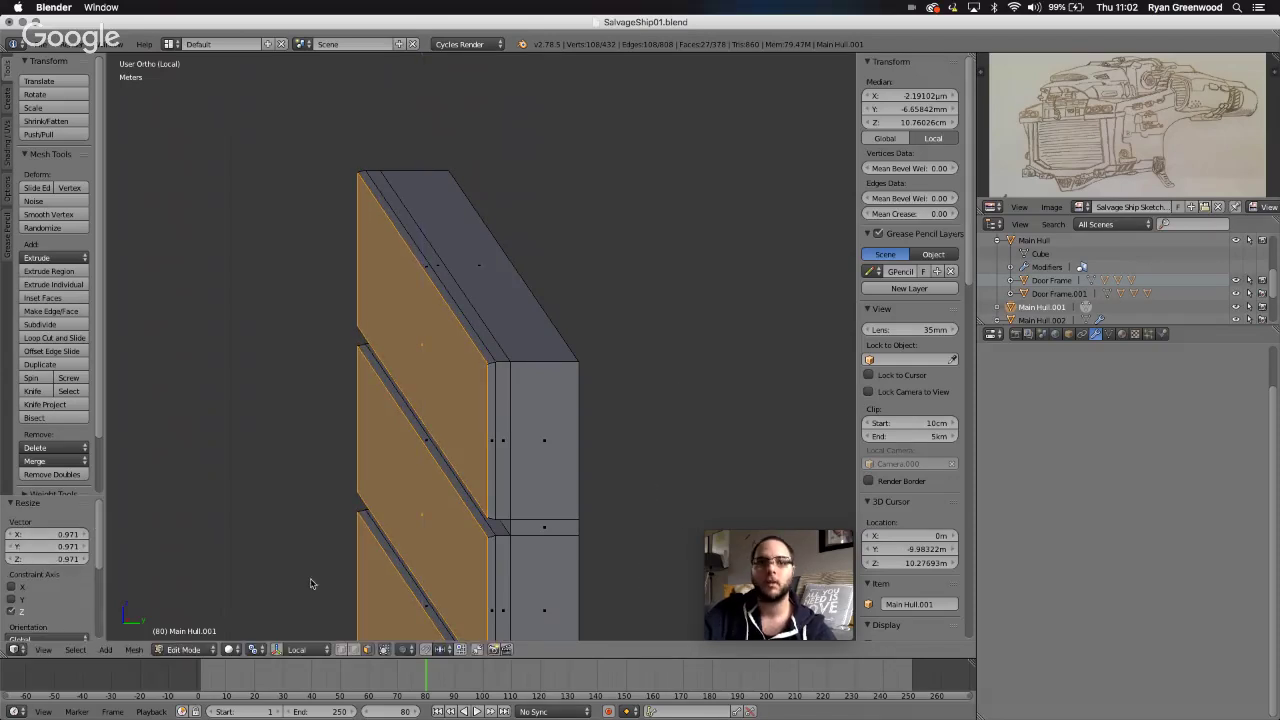
# - Switch to the right-side view and extrude the slat faces outward by about 1.77 cm
pyautogui.click(43, 649)
pyautogui.click(70, 534)
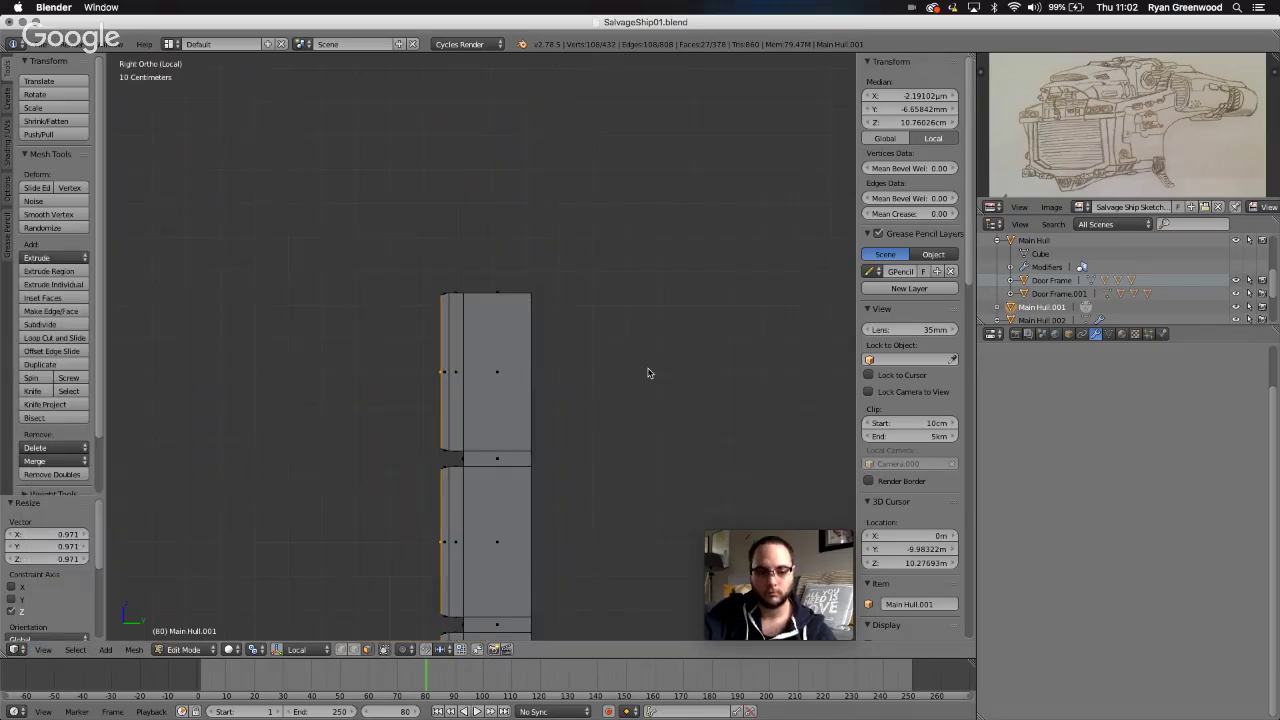
pyautogui.press('e')
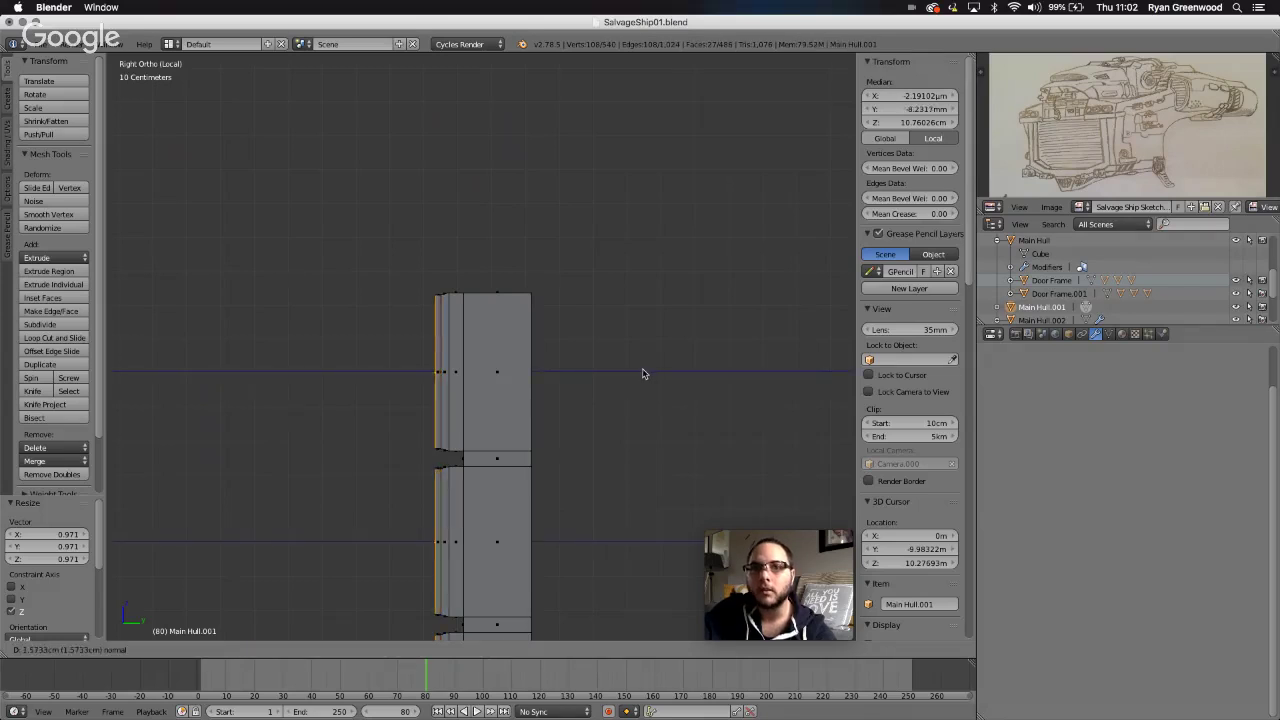
pyautogui.click(643, 374)
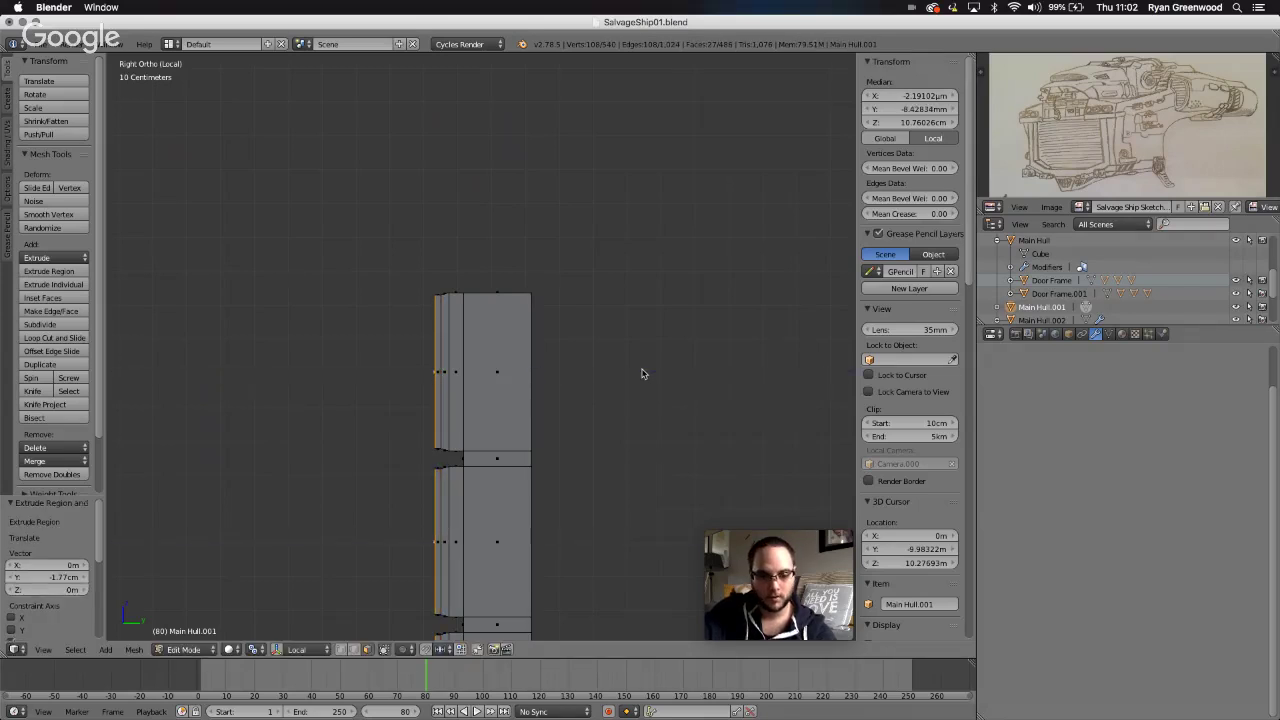
# - Scale the outermost slat faces along Z to about 0.896 to round the slat edges
pyautogui.press('s')
pyautogui.press('z')
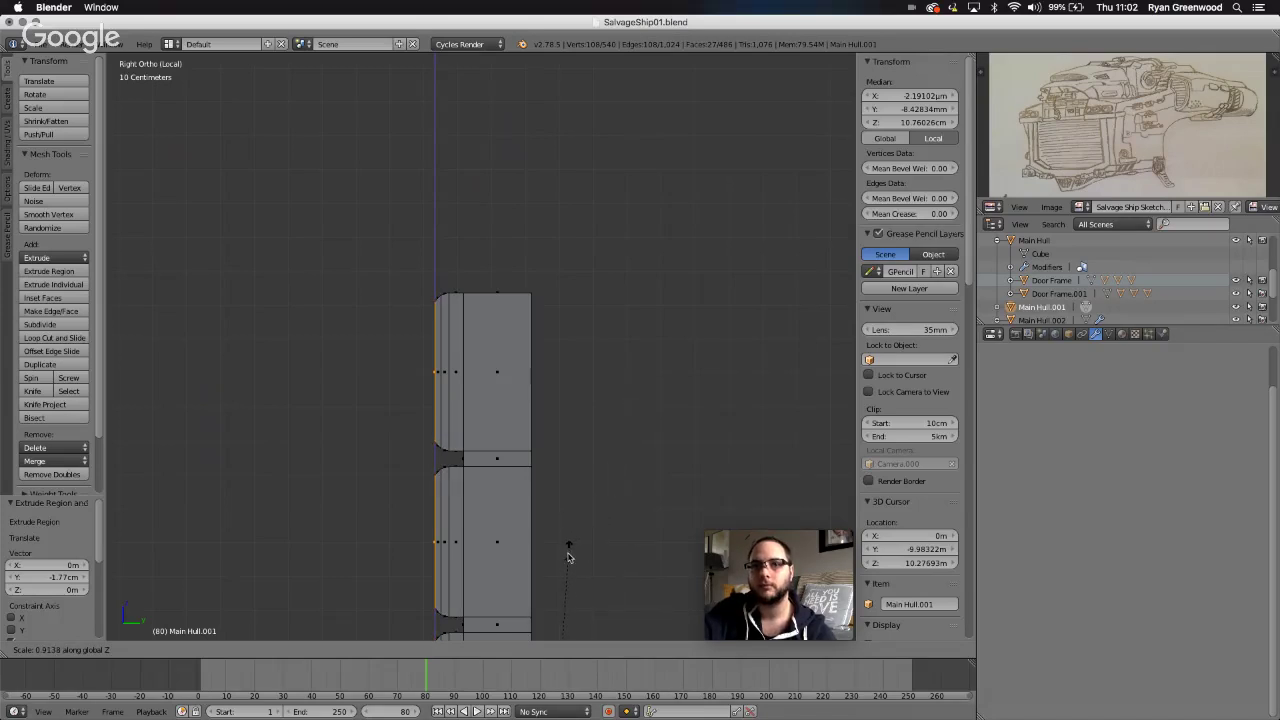
pyautogui.click(551, 588)
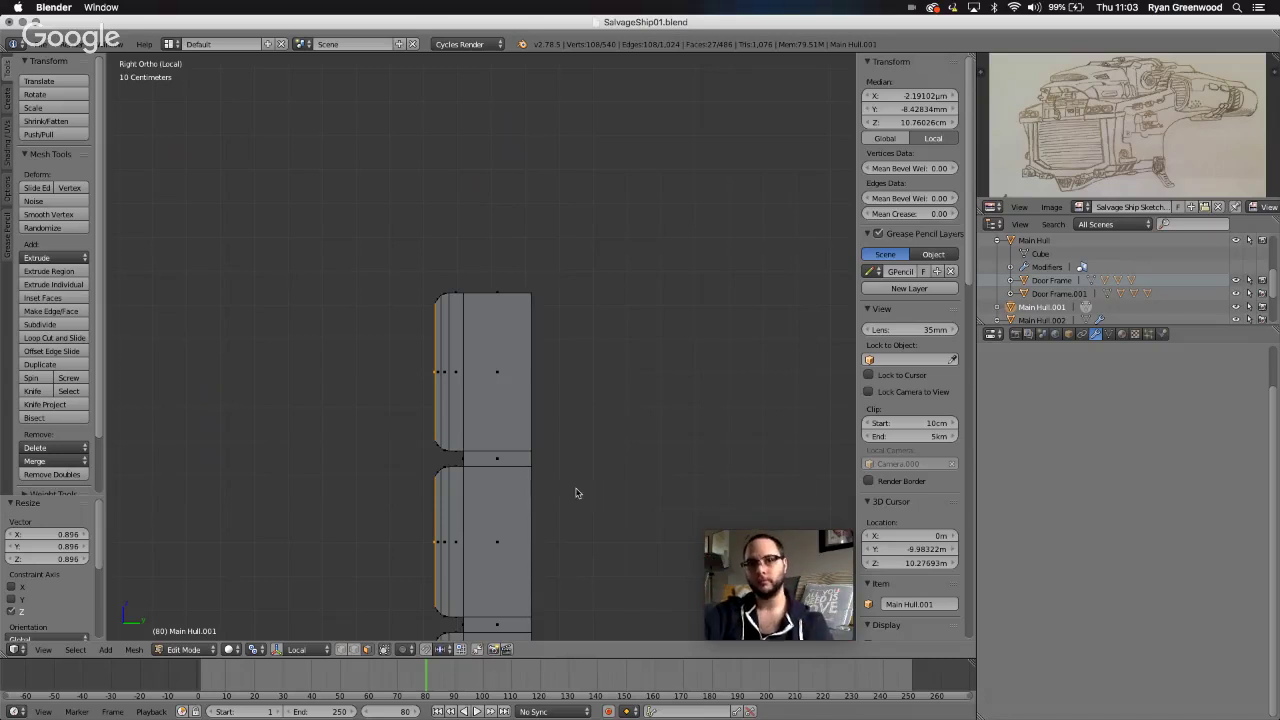
# - Deselect all the slat faces and return the panel to Object Mode
pyautogui.moveTo(611, 526); pyautogui.dragTo(610, 523, button='middle')
pyautogui.hscroll(3, 610, 526)
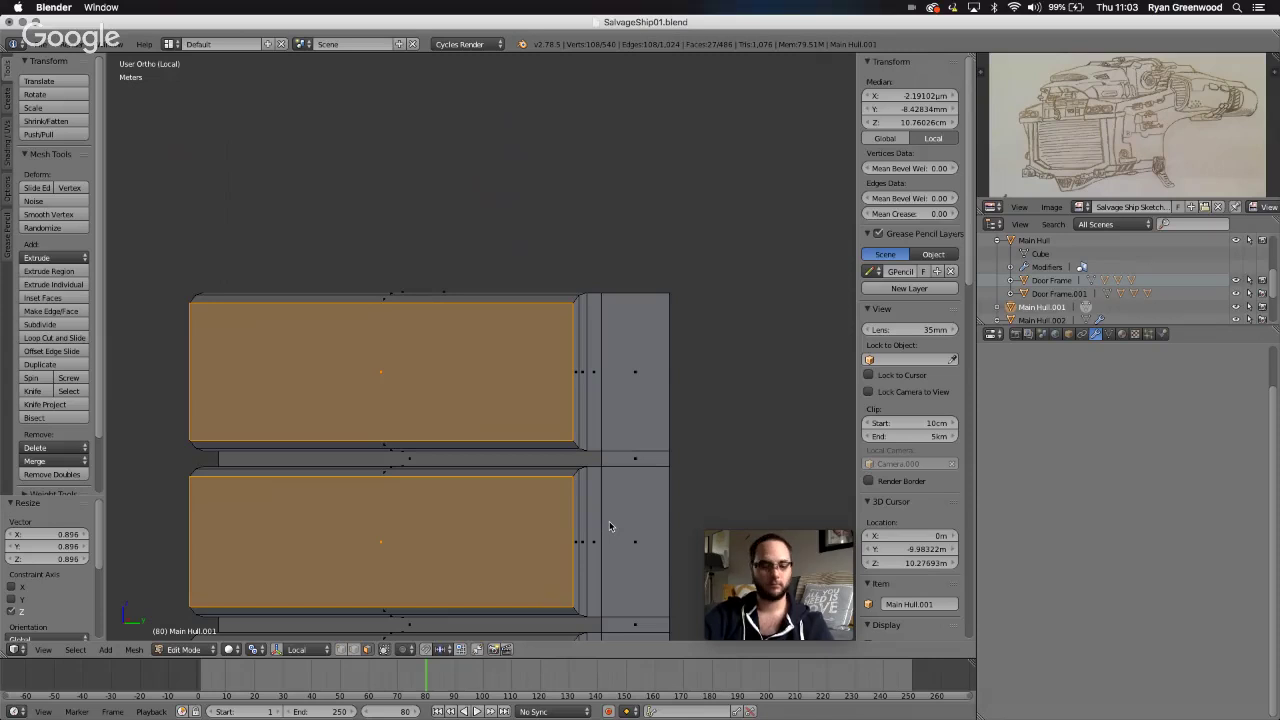
pyautogui.press('a')
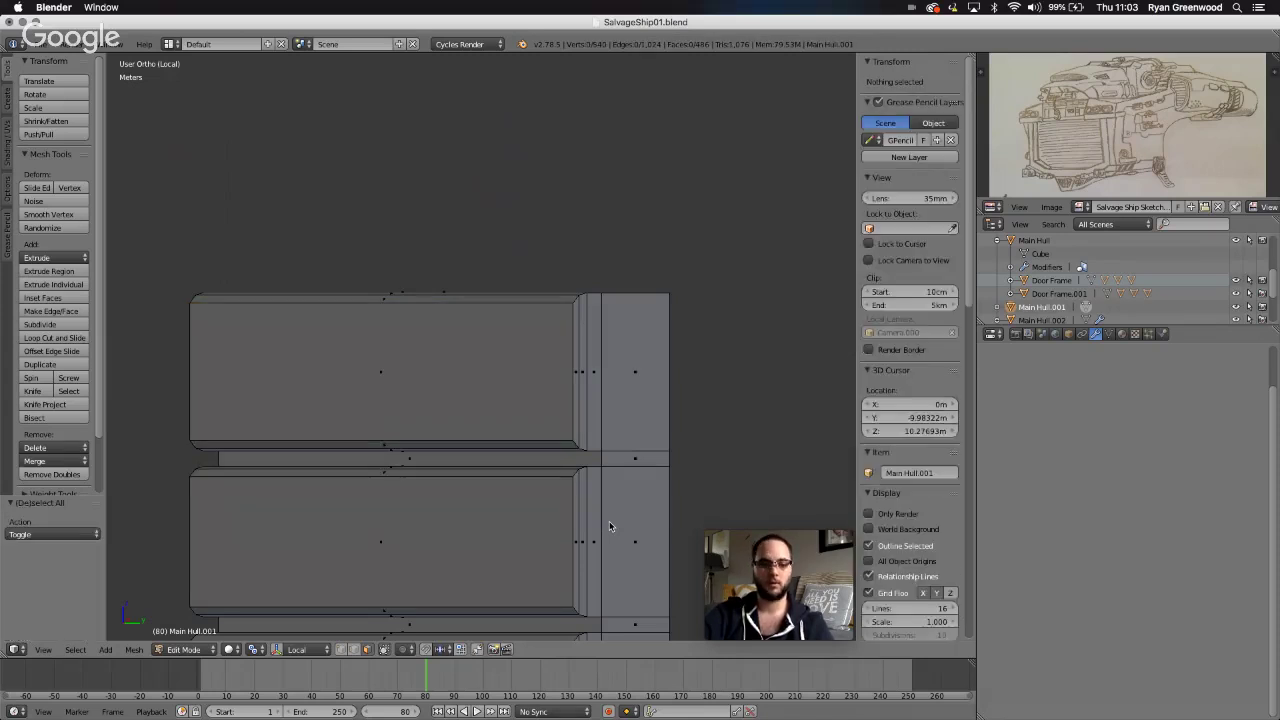
pyautogui.press('Tab')
# - Examine the finished slatted panel along its full height and from the front and sides
pyautogui.scroll(-8, 610, 528)
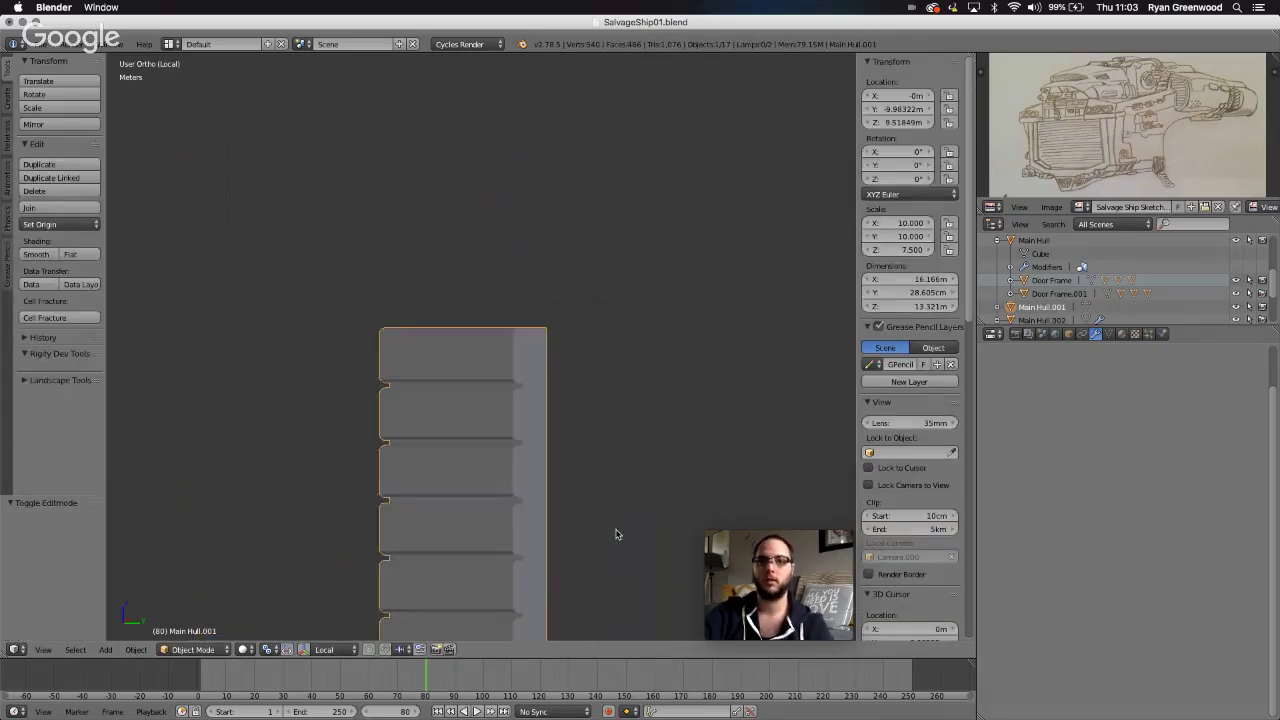
pyautogui.keyDown('ctrl'); pyautogui.scroll(-10, 615, 534); pyautogui.keyUp('ctrl')
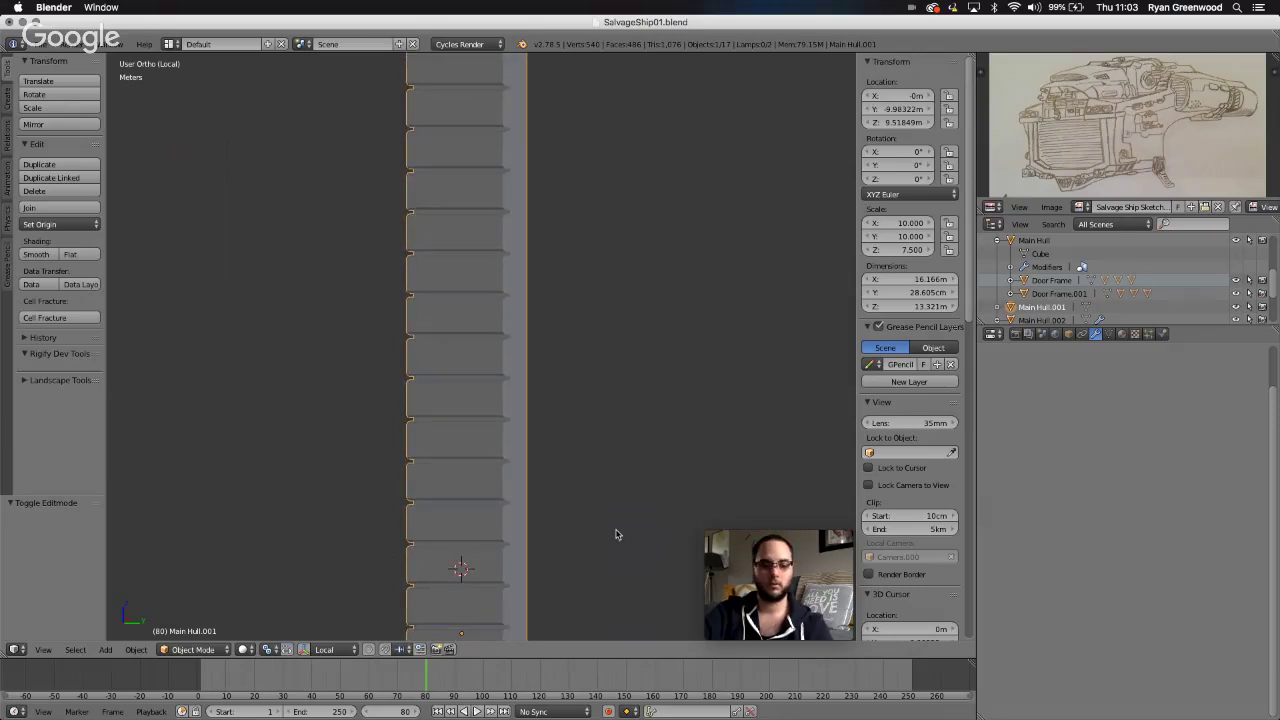
pyautogui.scroll(-3, 615, 534)
pyautogui.keyDown('ctrl'); pyautogui.scroll(-2, 615, 534); pyautogui.keyUp('ctrl')
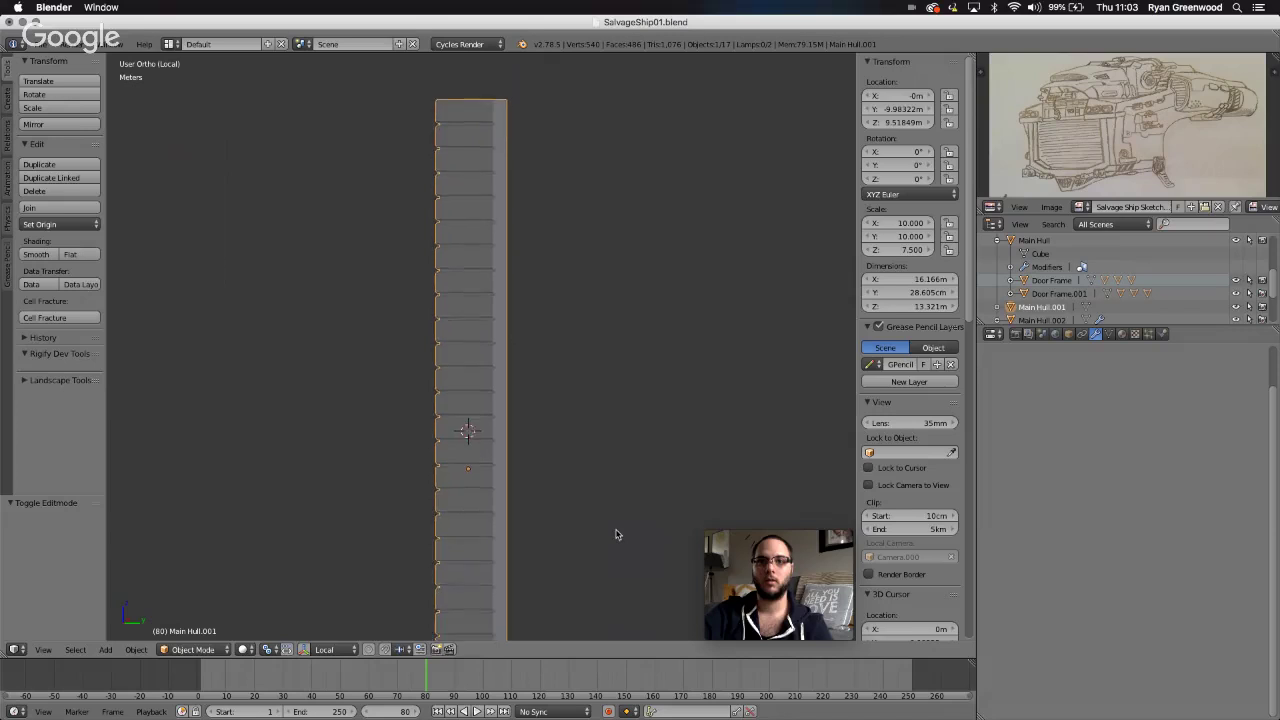
pyautogui.keyDown('ctrl'); pyautogui.scroll(-2, 615, 534); pyautogui.keyUp('ctrl')
pyautogui.scroll(-1, 615, 534)
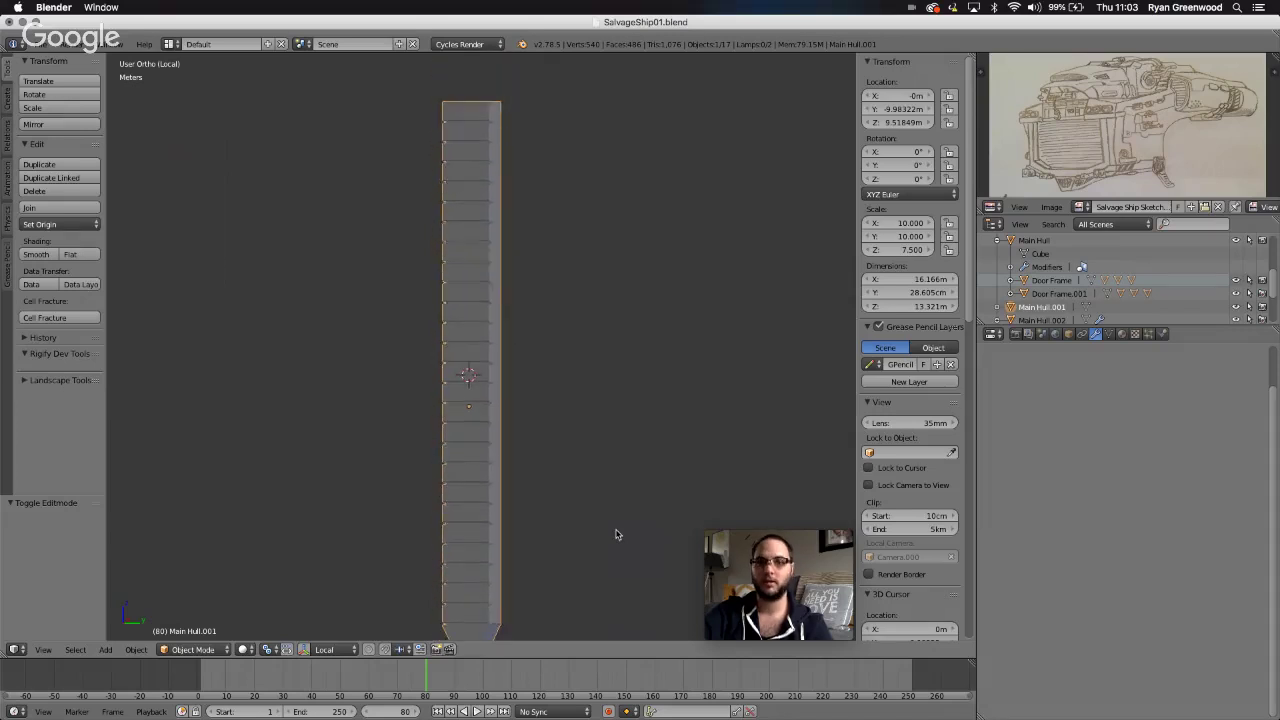
pyautogui.keyDown('ctrl'); pyautogui.scroll(-1, 616, 534); pyautogui.keyUp('ctrl')
pyautogui.keyDown('shift'); pyautogui.scroll(-2, 616, 534); pyautogui.keyUp('shift')
pyautogui.hscroll(-3, 616, 534)
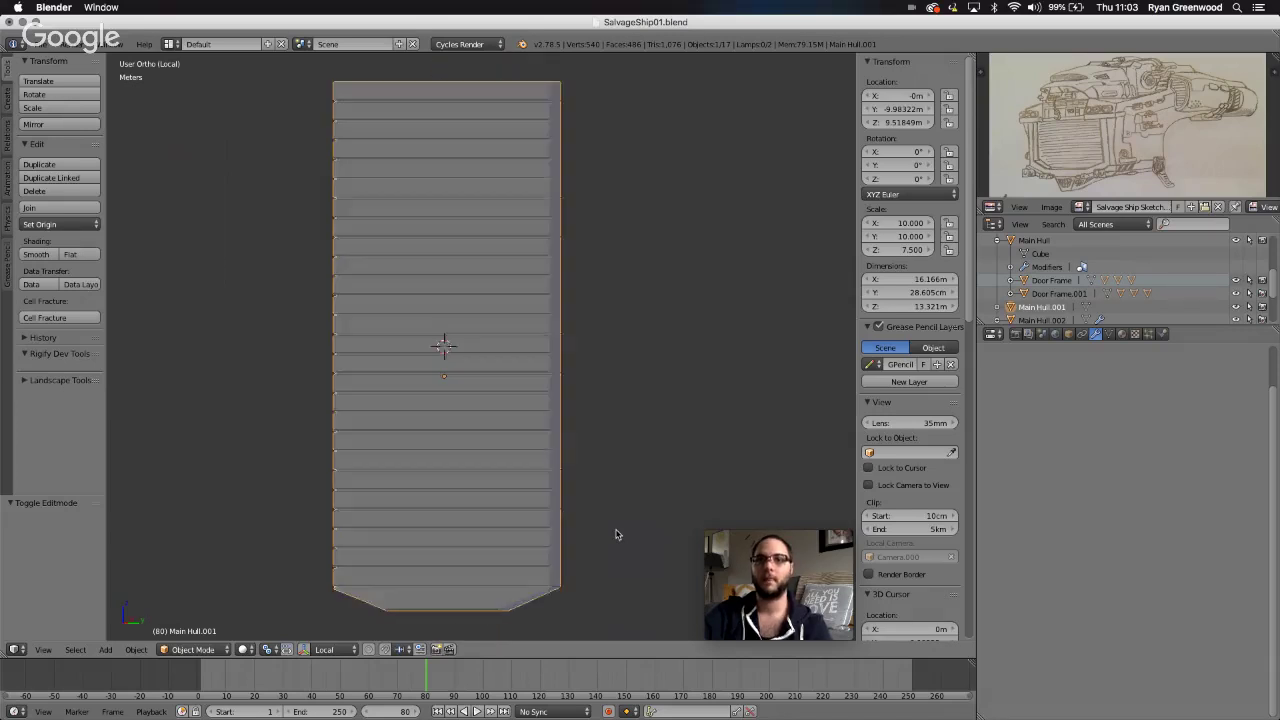
pyautogui.hscroll(-10, 616, 534)
pyautogui.hscroll(3, 616, 534)
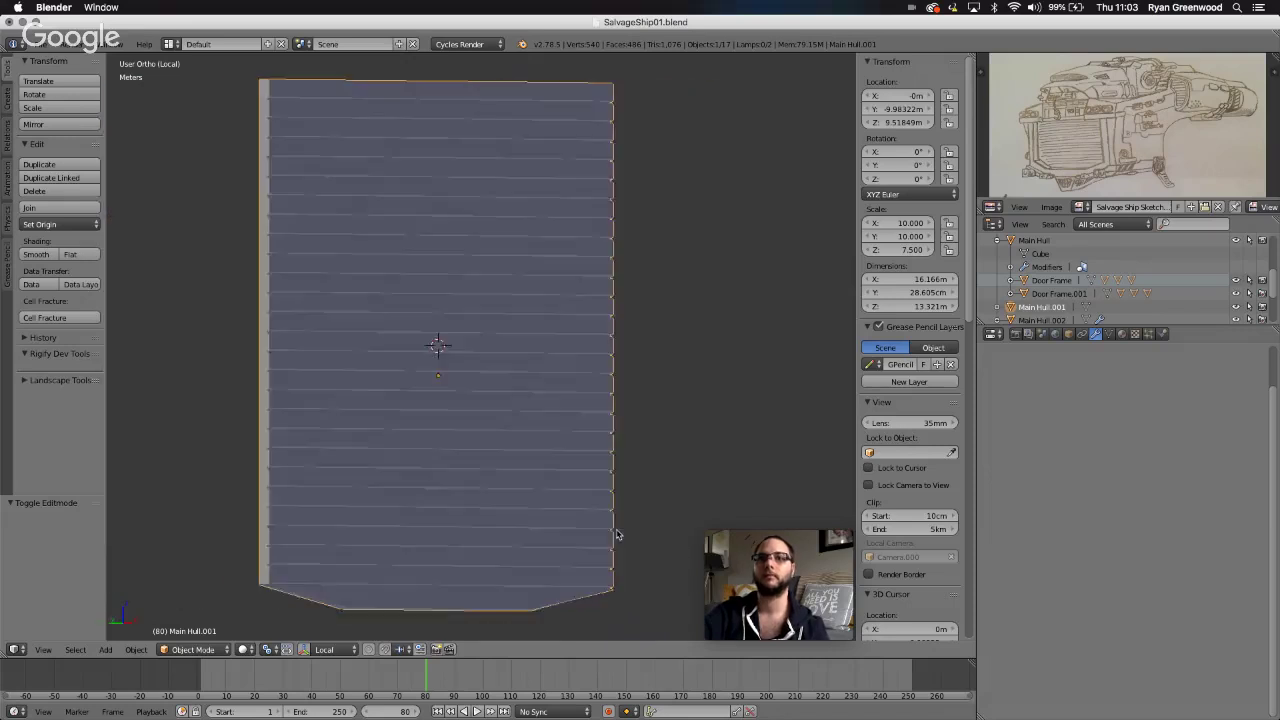
pyautogui.hscroll(-8, 616, 533)
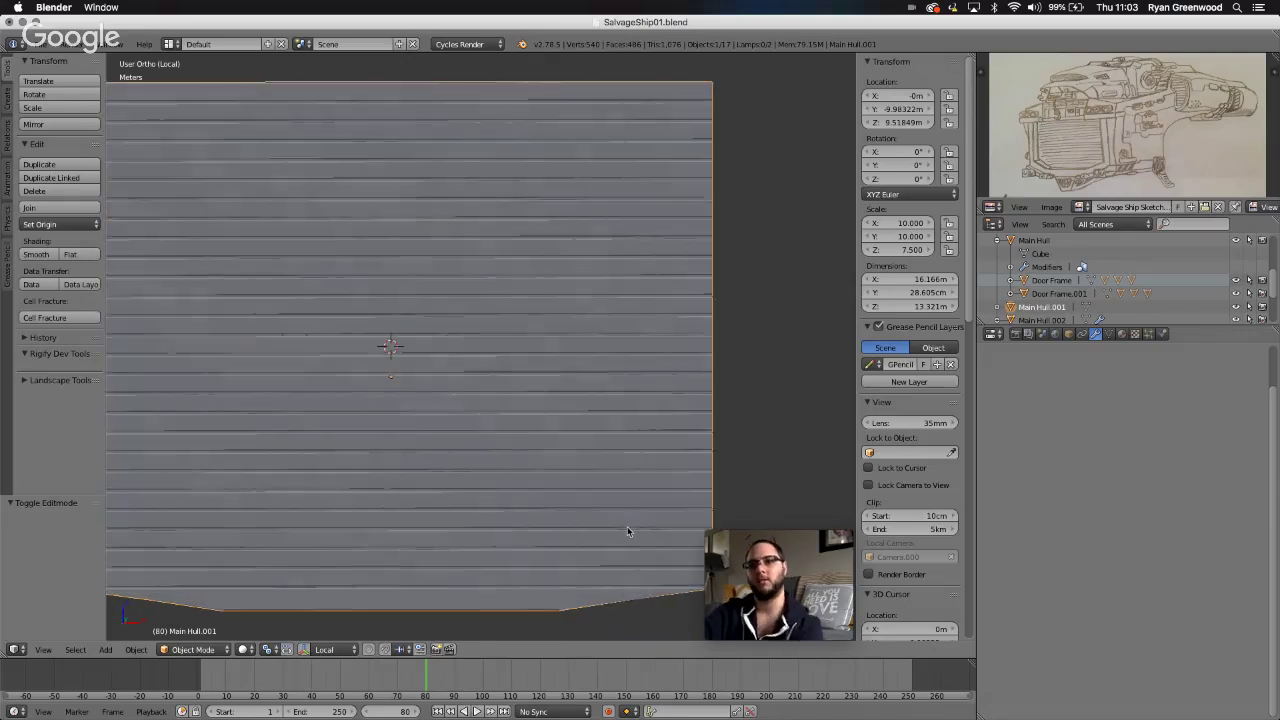
pyautogui.hscroll(-2, 627, 526)
pyautogui.hscroll(-6, 630, 527)
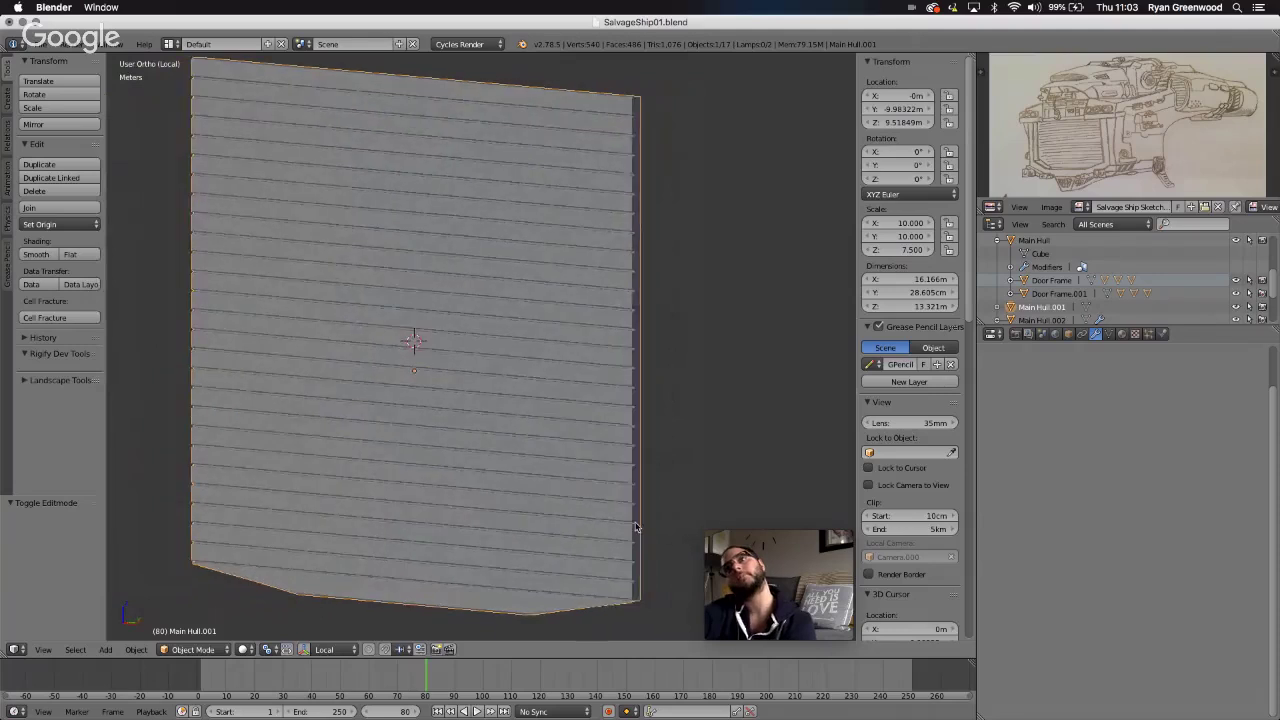
pyautogui.hscroll(-8, 635, 527)
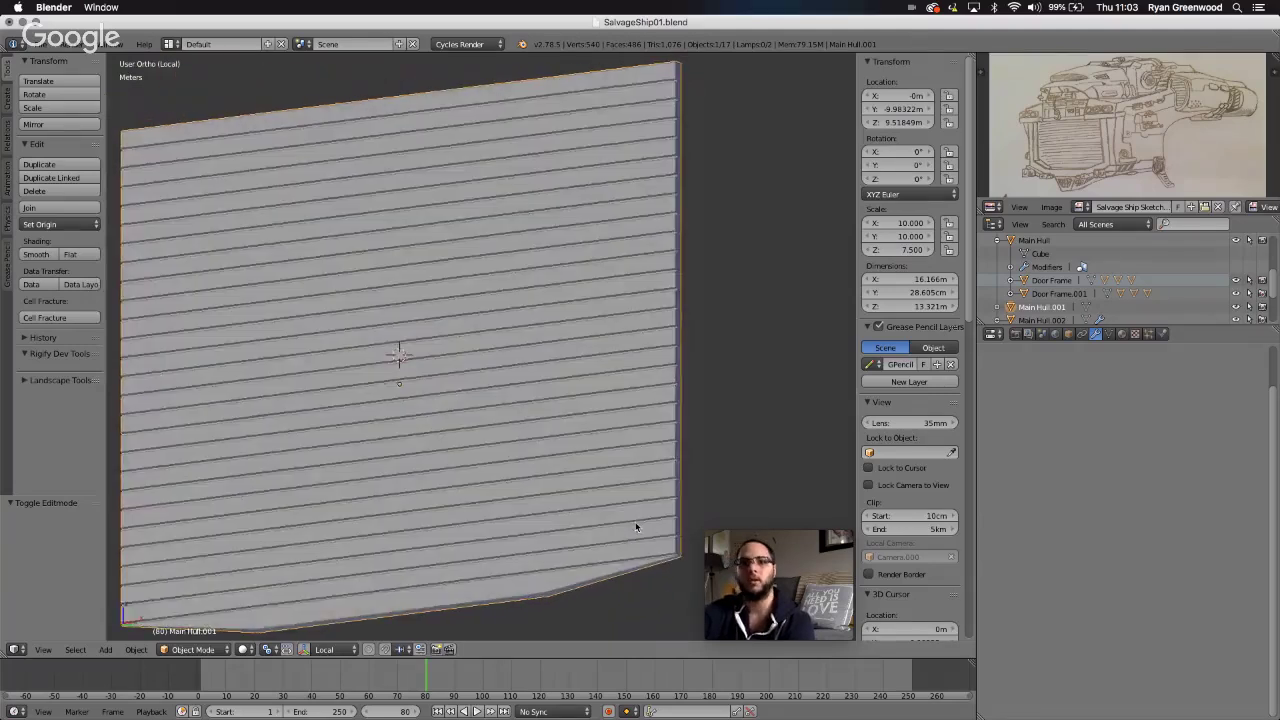
pyautogui.hscroll(-3, 635, 527)
# - Leave the panel's local view and examine the slatted panel and hull on the whole ship
pyautogui.click(43, 650)
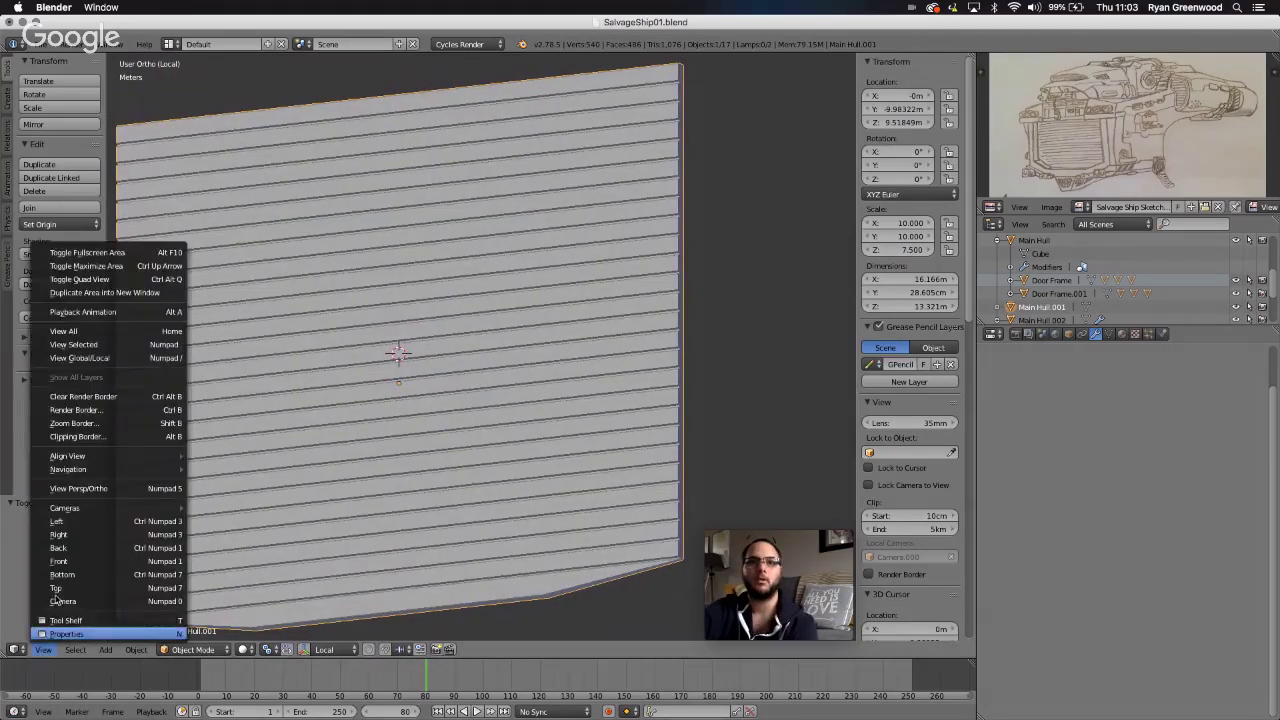
pyautogui.click(94, 357)
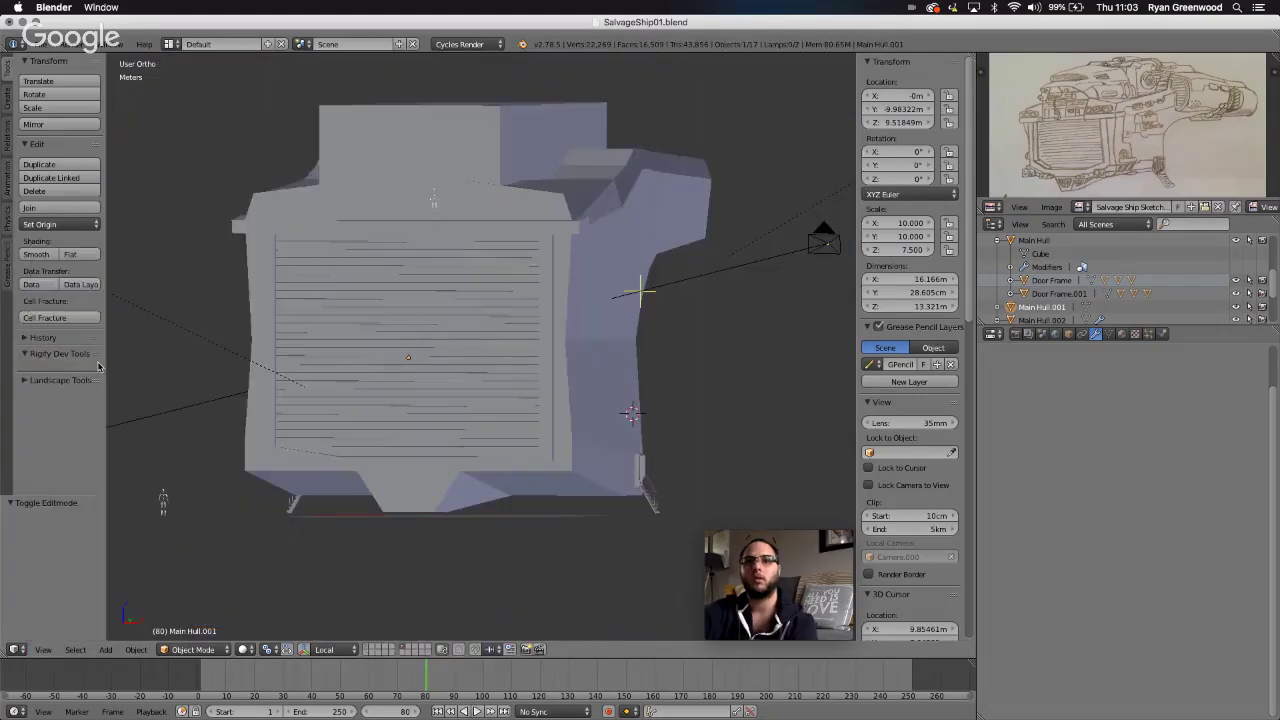
pyautogui.hscroll(10, 333, 373)
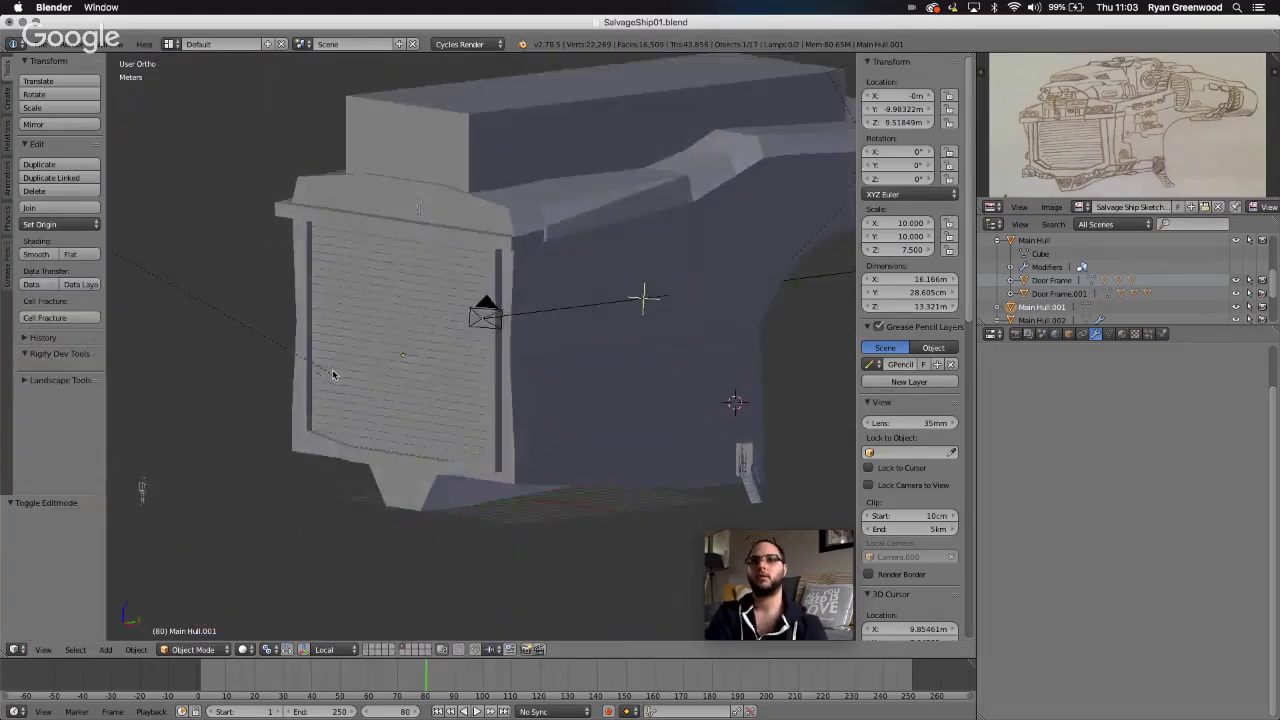
pyautogui.scroll(5, 333, 373)
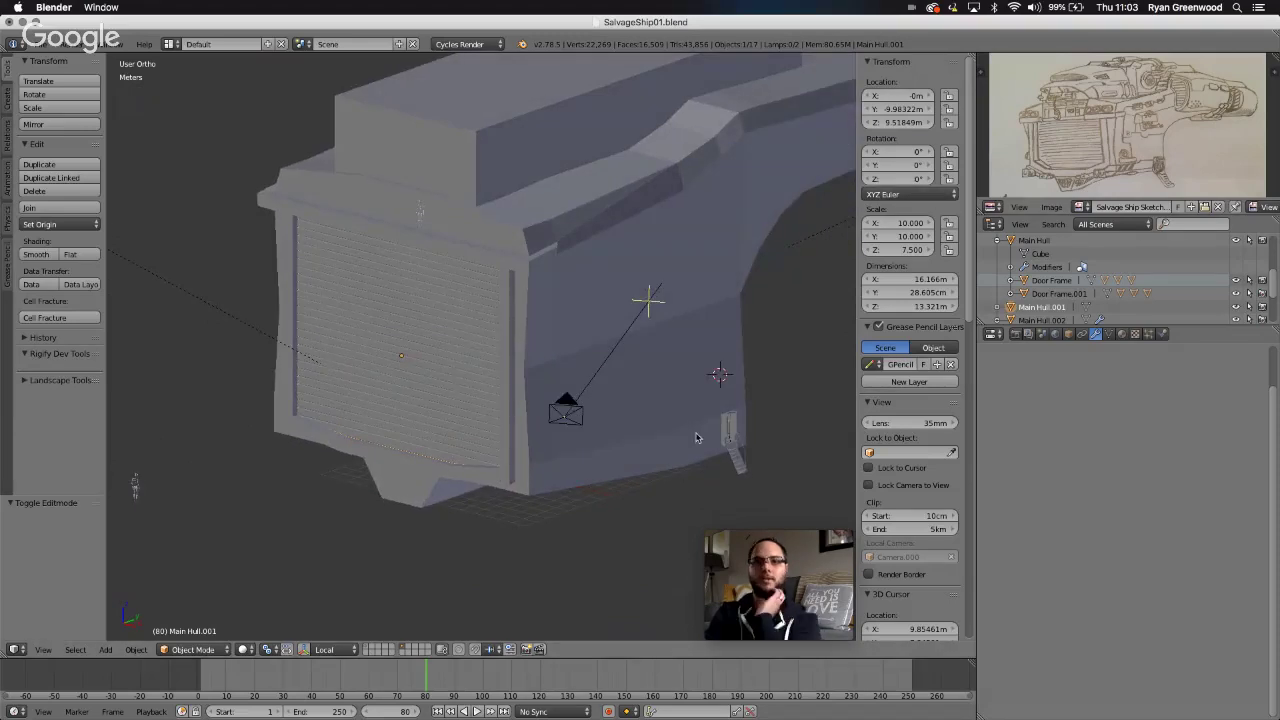
pyautogui.hscroll(-6, 695, 437)
pyautogui.scroll(-5, 697, 437)
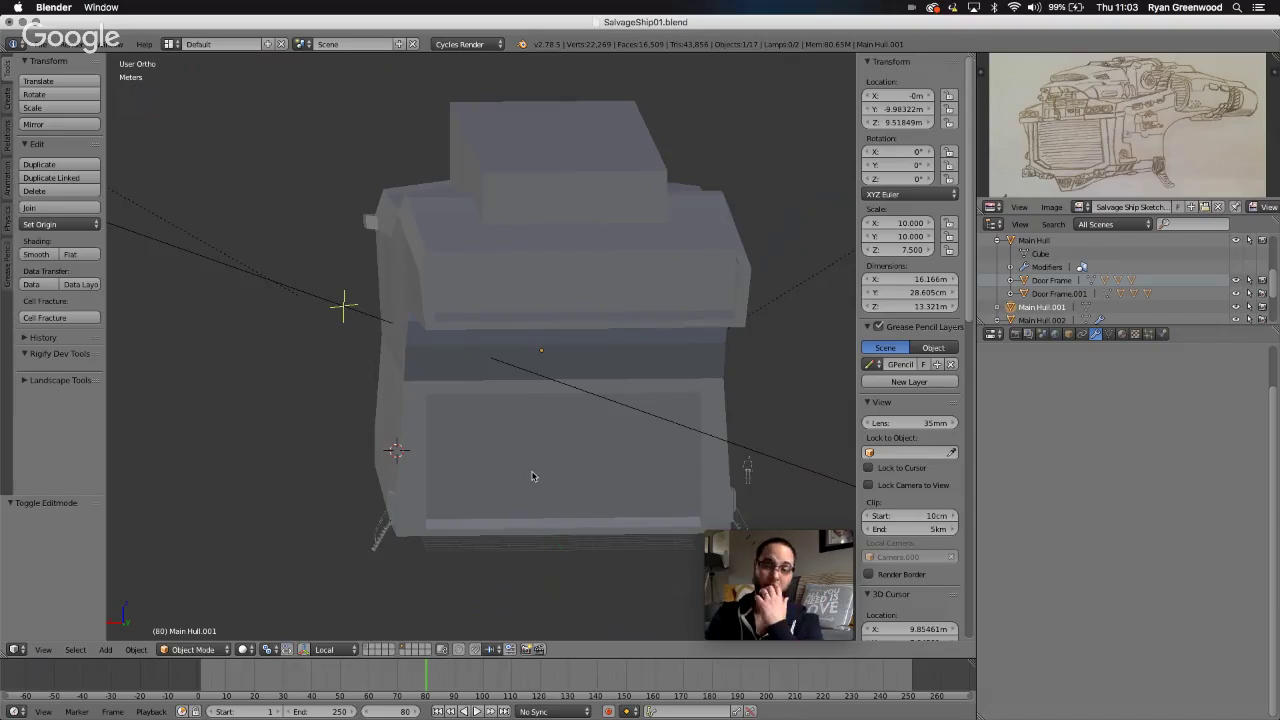
pyautogui.hscroll(-10, 531, 476)
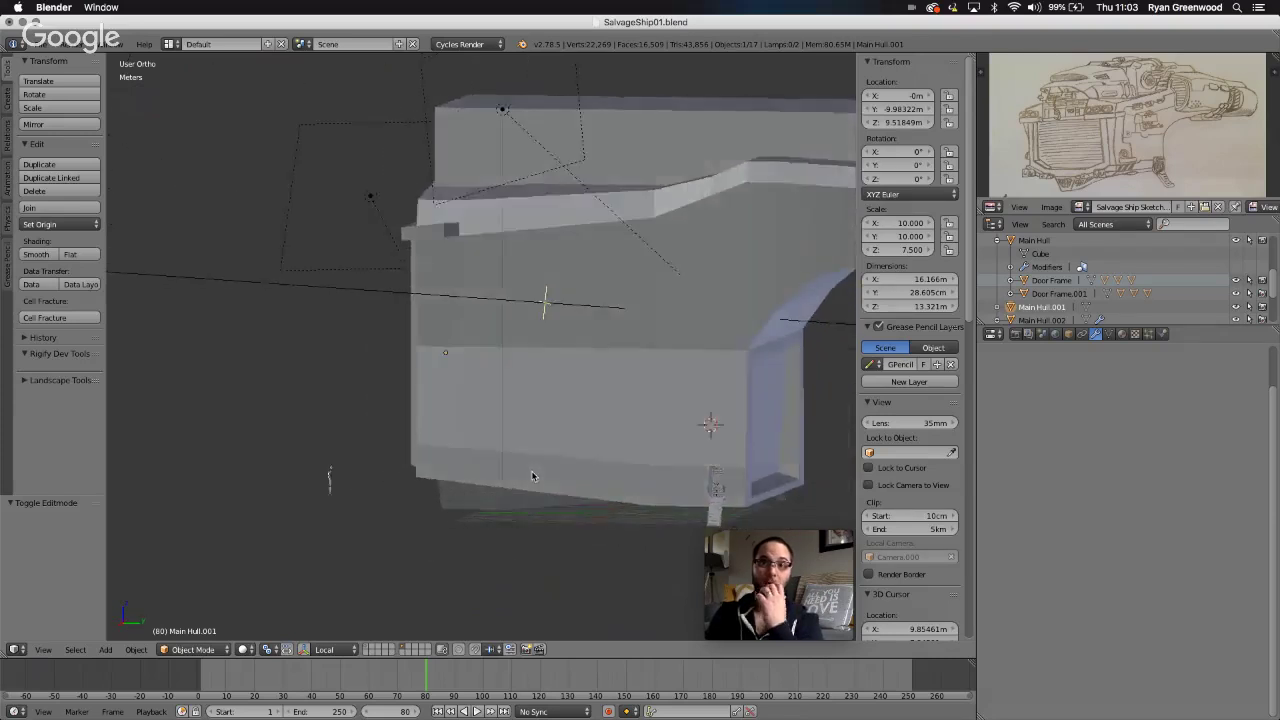
# - Examine the slatted front panel and the surrounding hull on the whole ship from the side and the front
pyautogui.hscroll(-10, 531, 476)
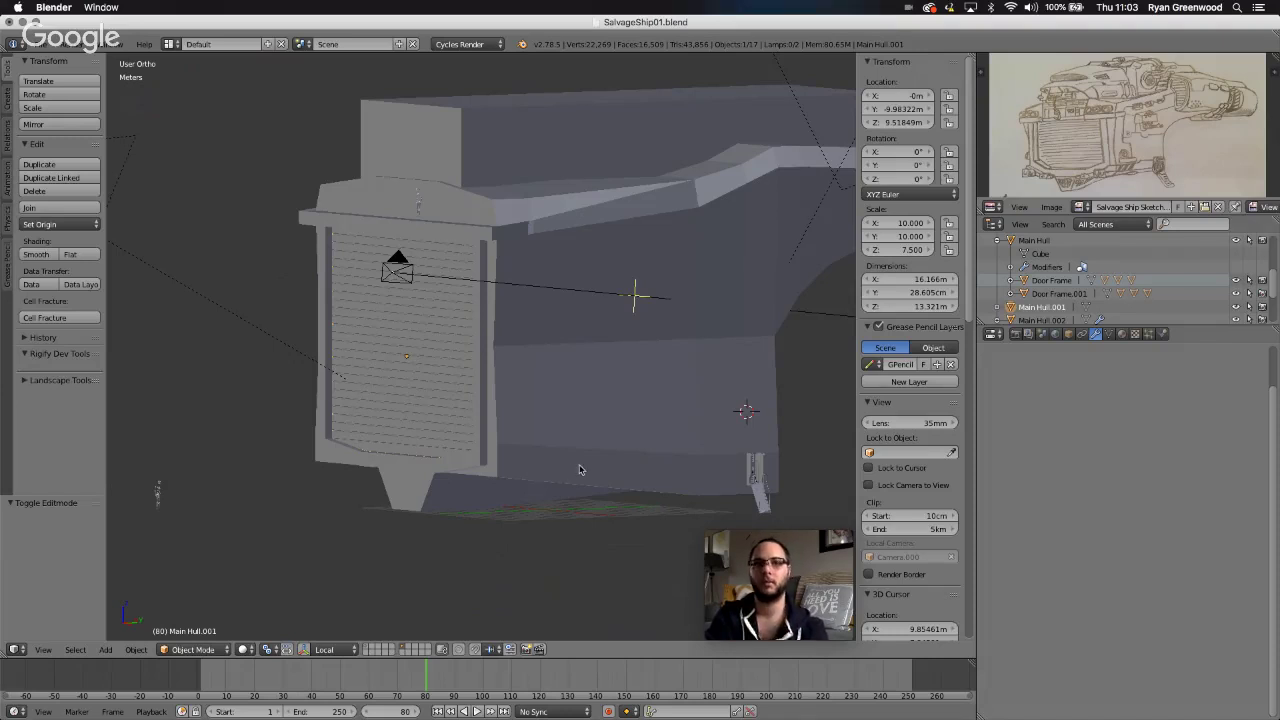
pyautogui.hscroll(-10, 580, 470)
pyautogui.hscroll(3, 580, 470)
pyautogui.hscroll(3, 578, 470)
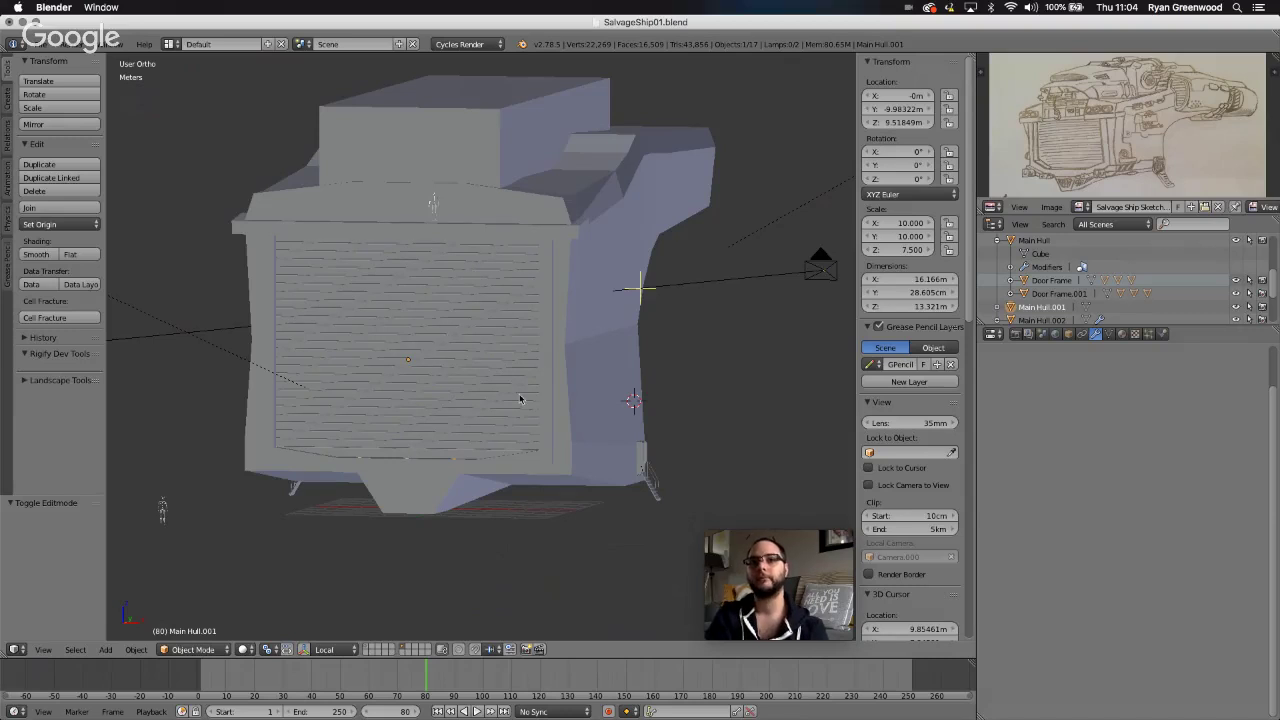
pyautogui.hscroll(15, 519, 399)
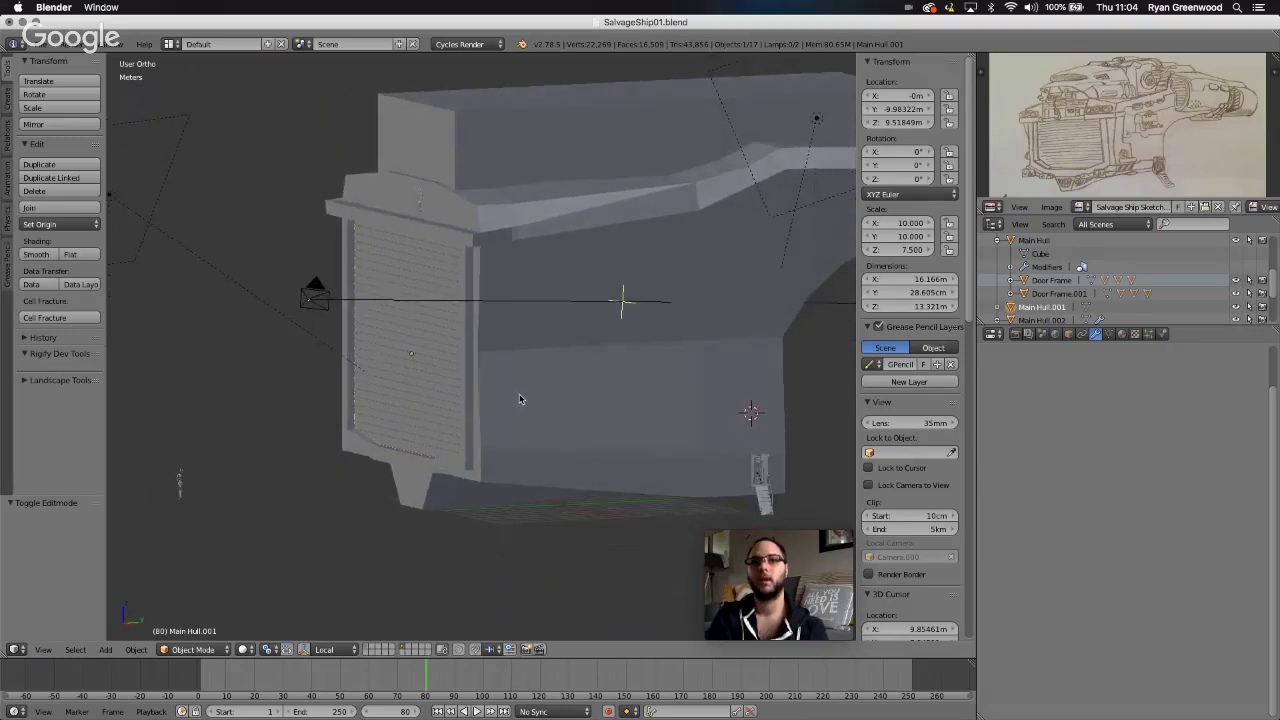
pyautogui.hscroll(-2, 519, 399)
pyautogui.hscroll(-6, 519, 399)
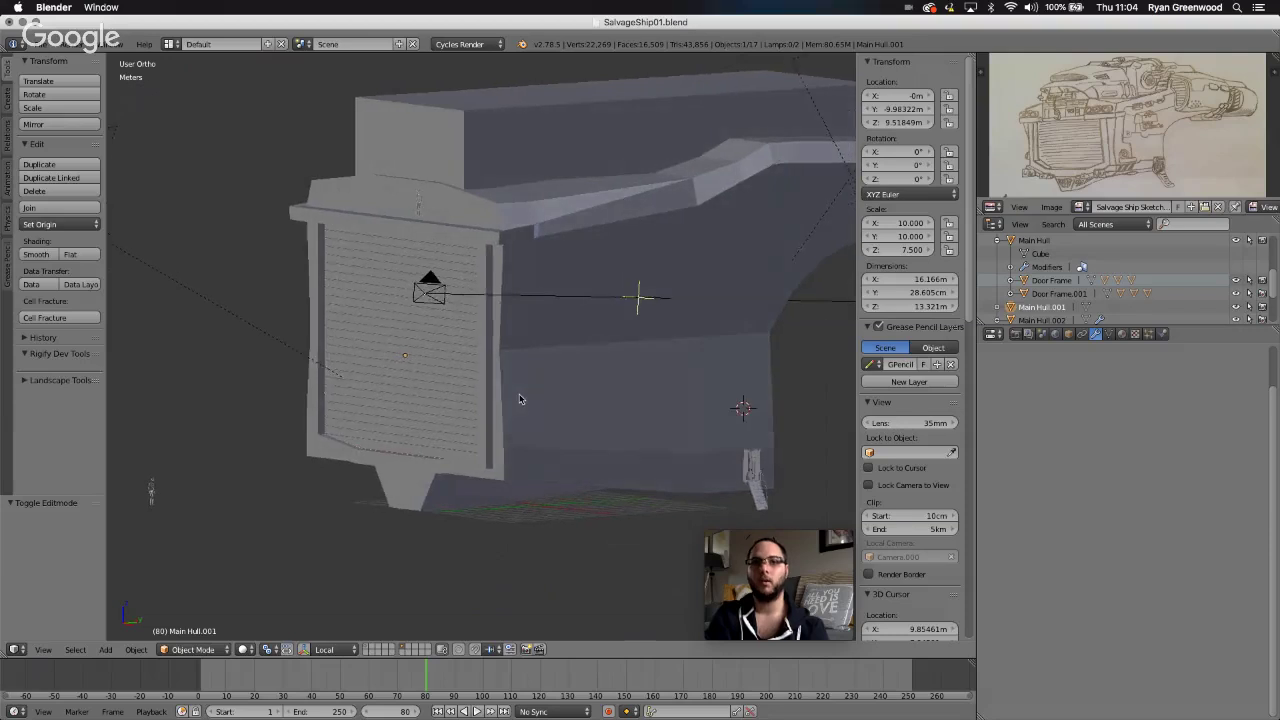
pyautogui.hscroll(-6, 519, 399)
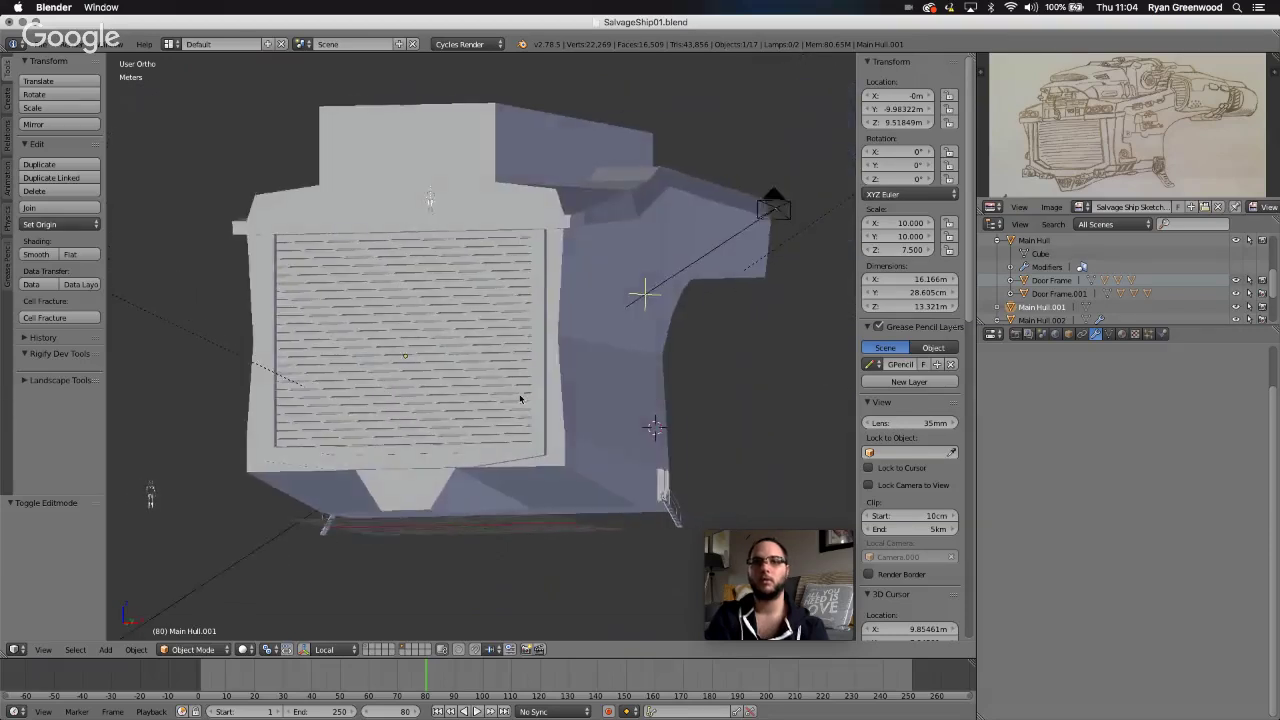
pyautogui.hscroll(-6, 519, 399)
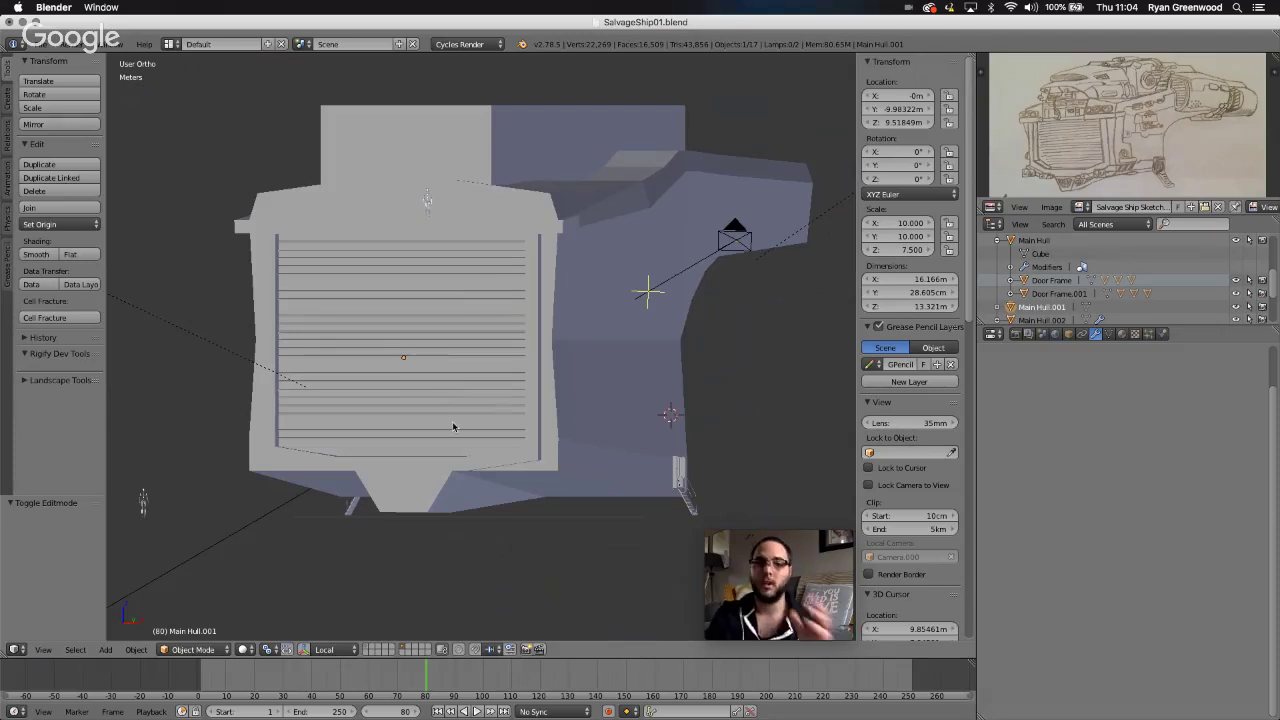
pyautogui.hscroll(-3, 505, 437)
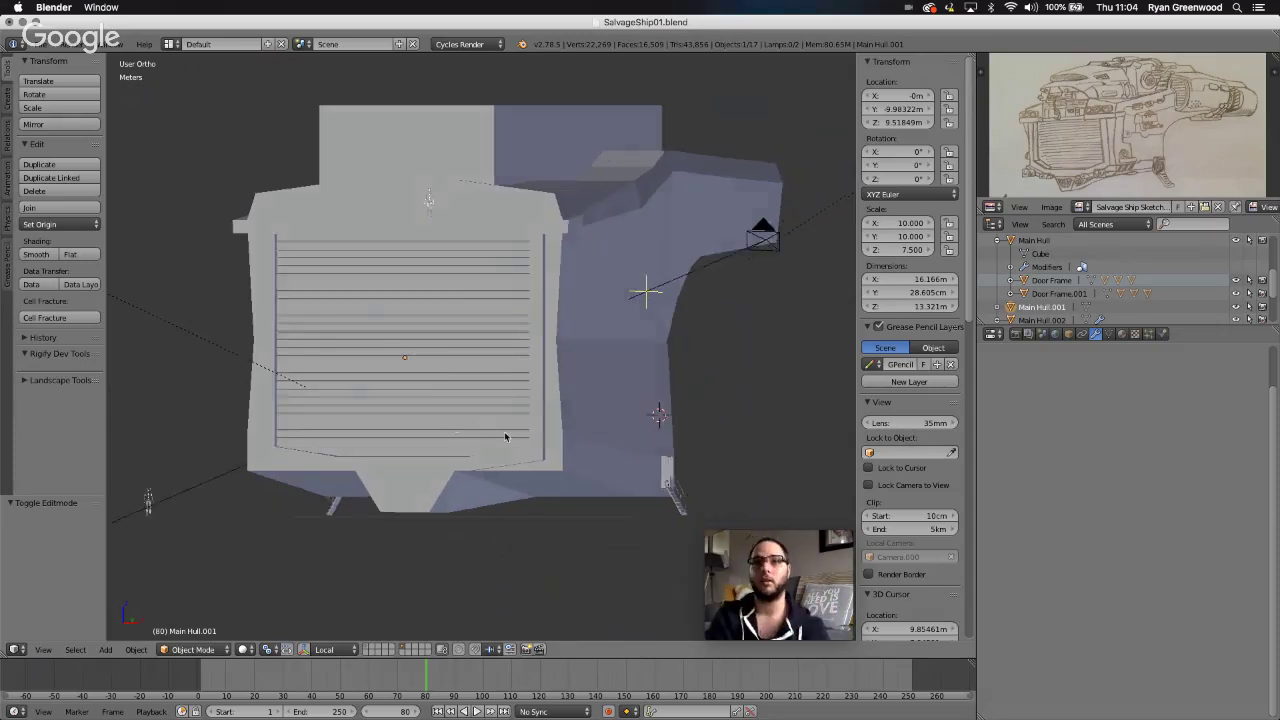
# - Isolate the slatted panel in local view and add a first shape key to its mesh in Object Mode
pyautogui.click(43, 649)
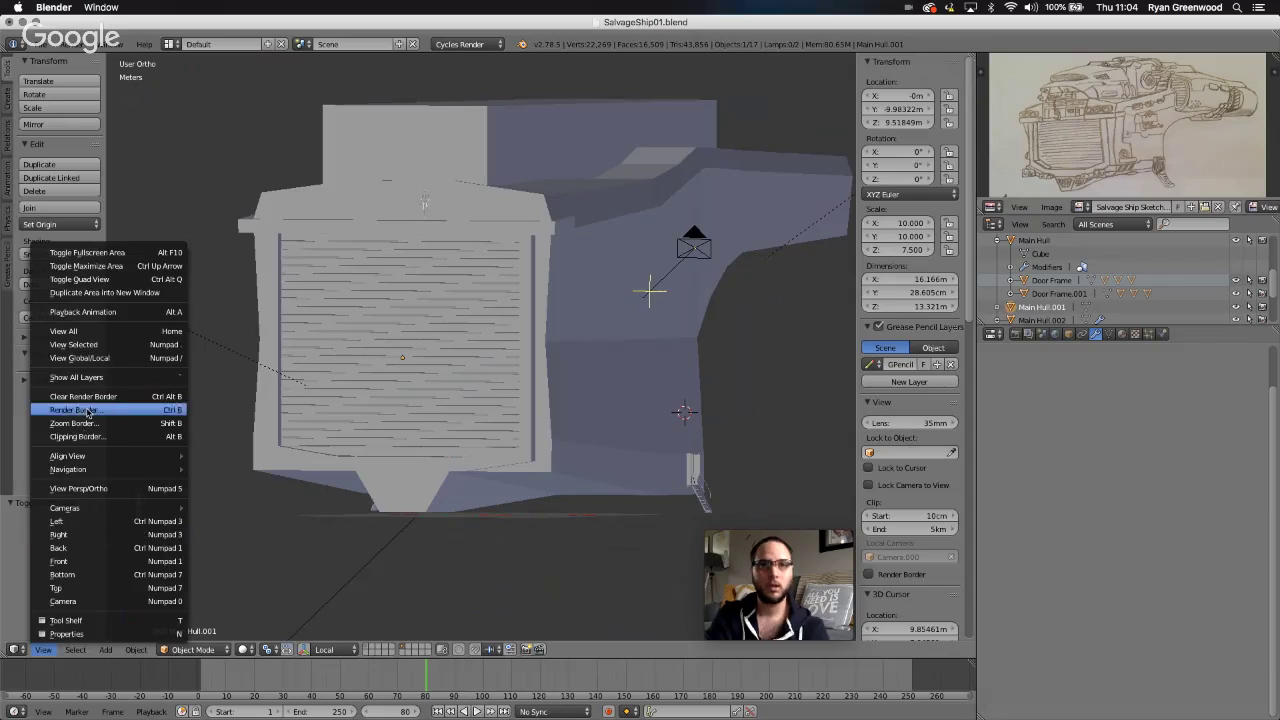
pyautogui.click(88, 358)
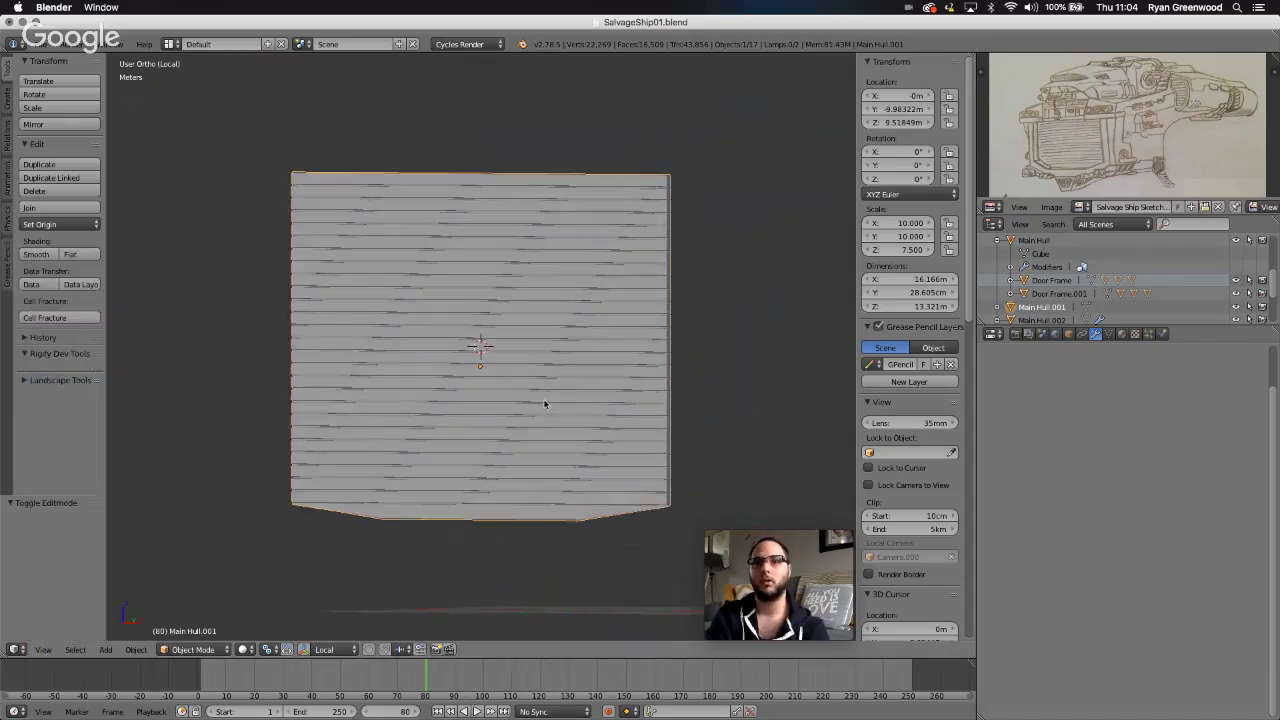
pyautogui.hscroll(5, 545, 404)
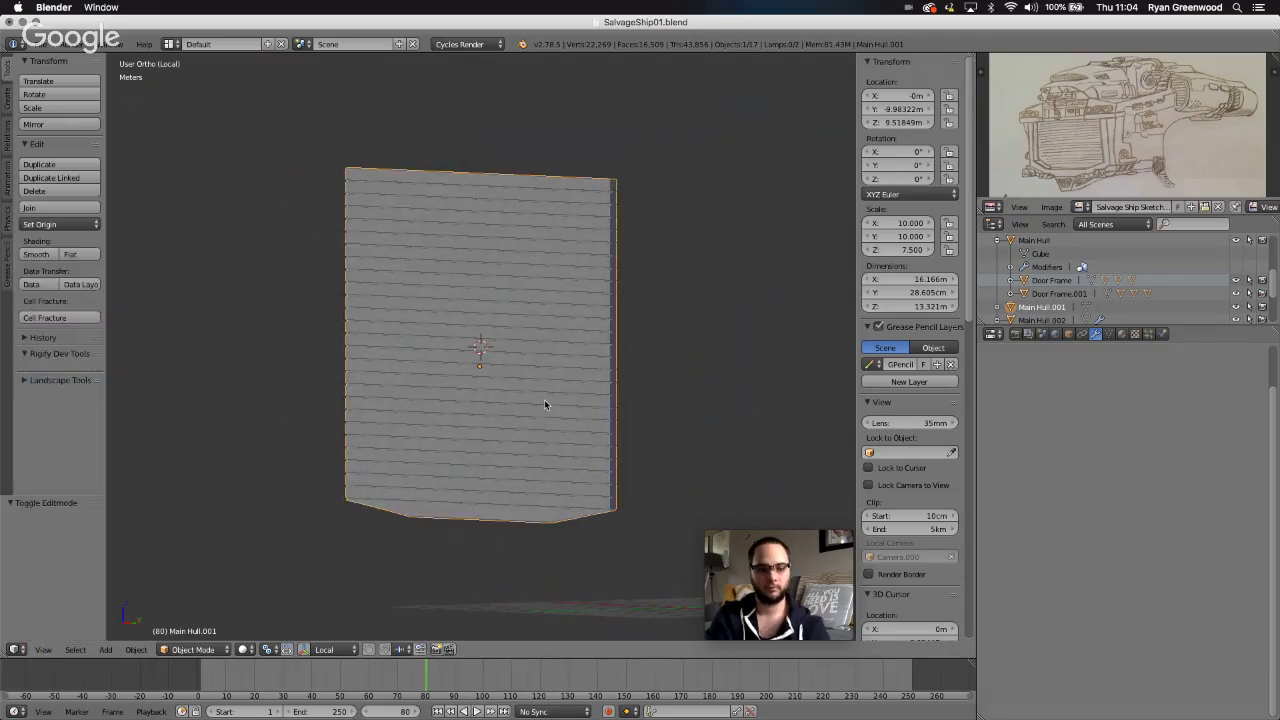
pyautogui.press('Tab')
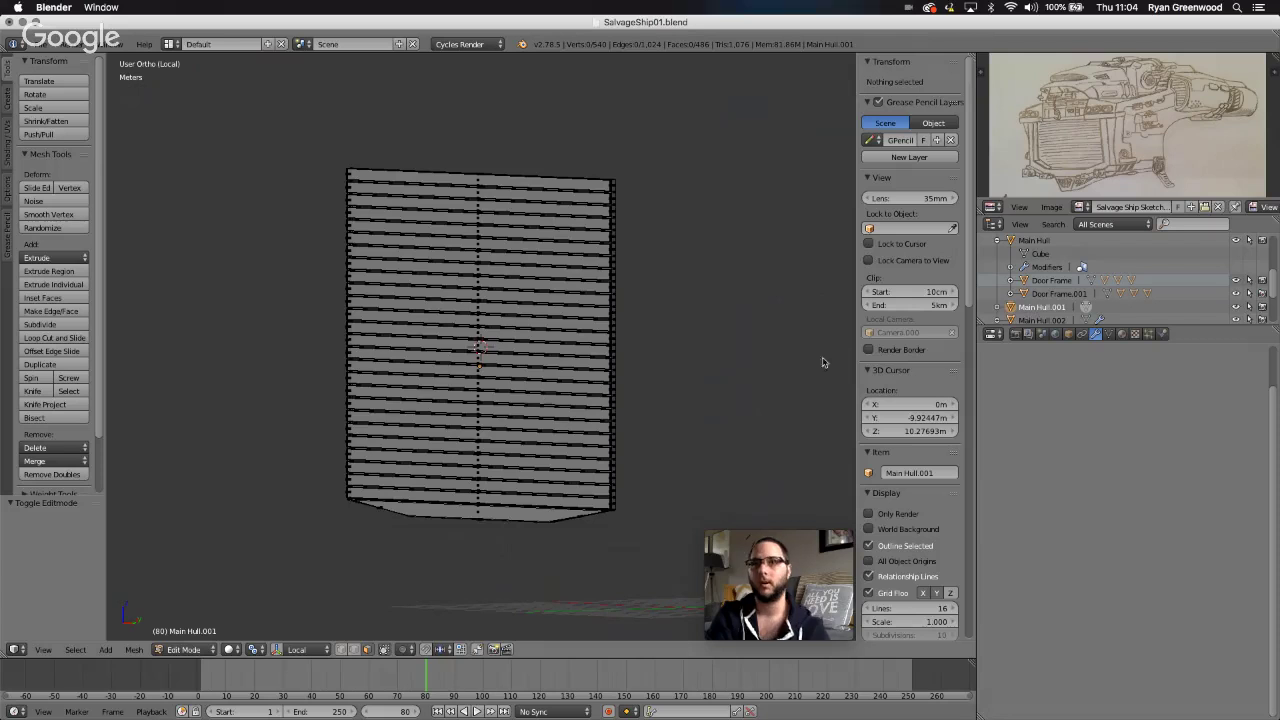
pyautogui.click(1110, 334)
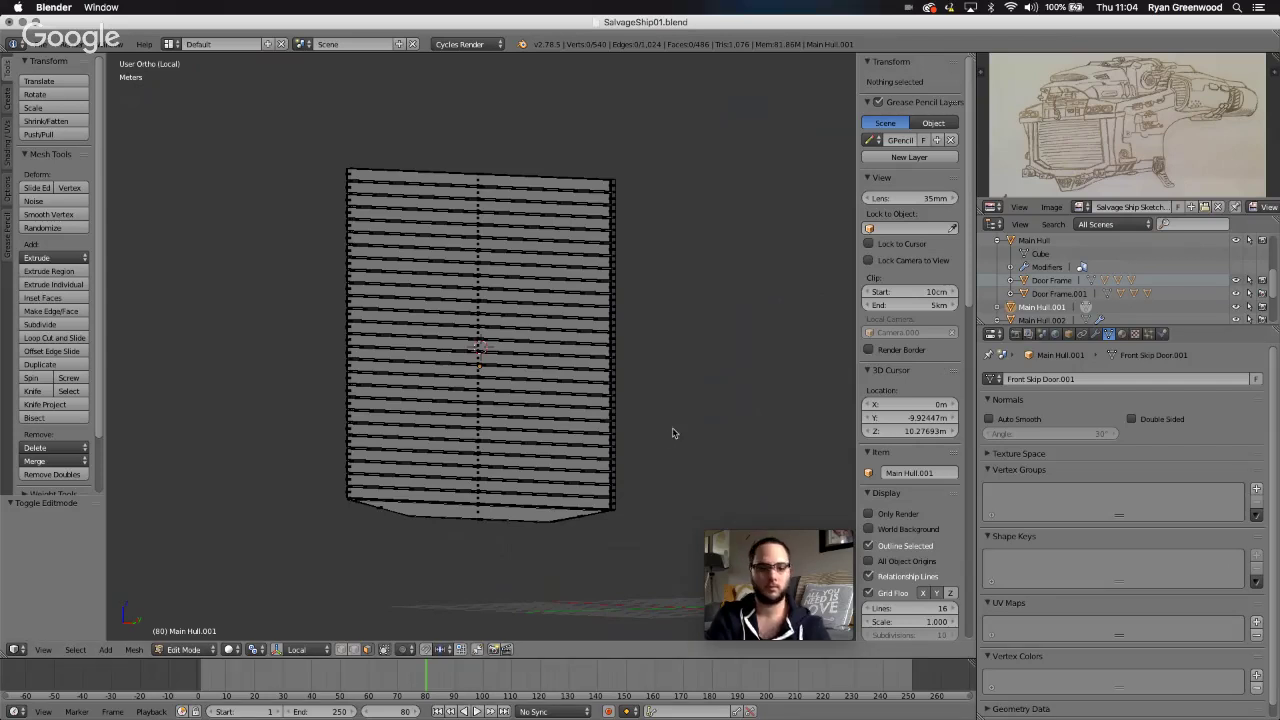
pyautogui.press('Tab')
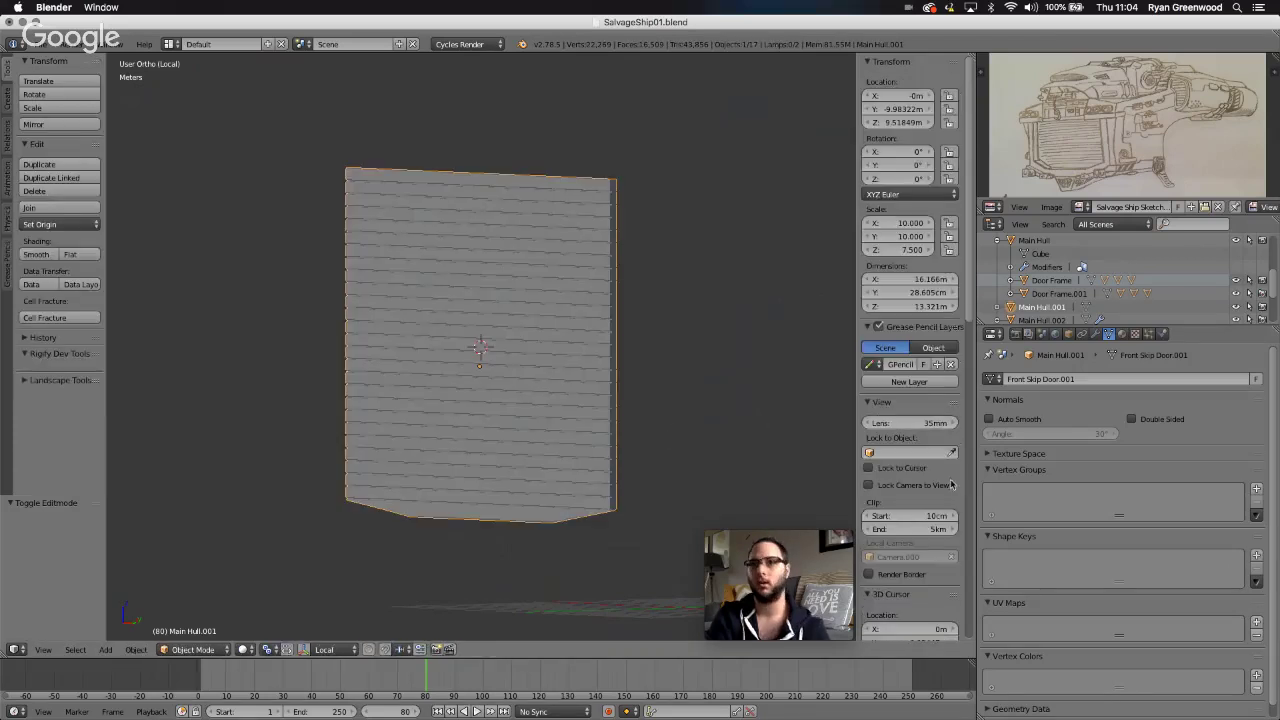
pyautogui.click(1256, 555)
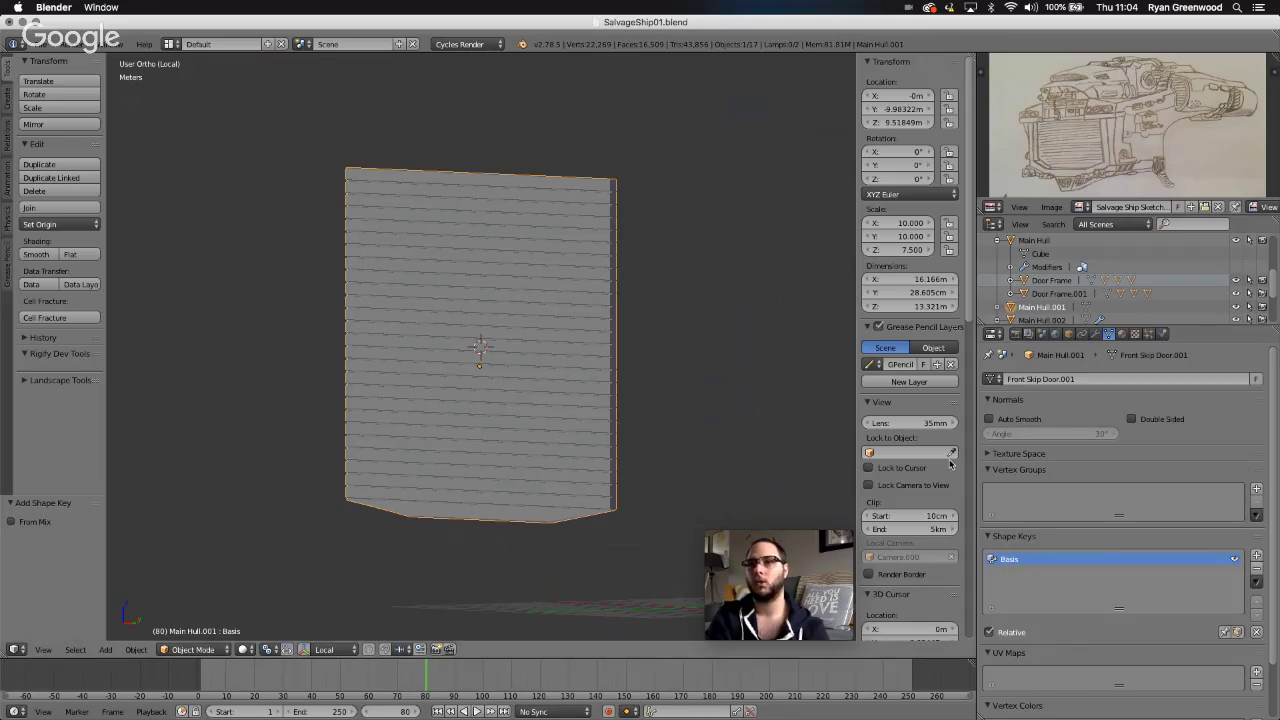
# - Rename the panel's Basis shape key to "close"
pyautogui.hscroll(10, 543, 384)
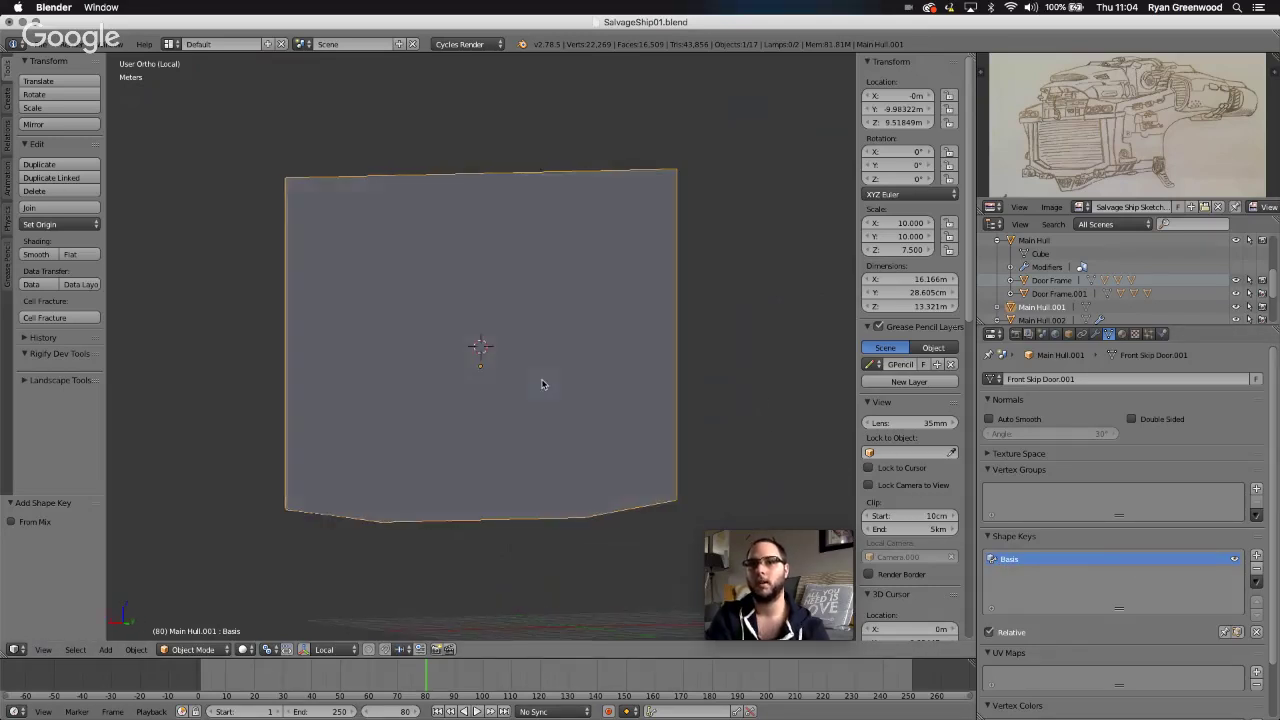
pyautogui.hscroll(-10, 543, 384)
pyautogui.hscroll(-5, 543, 384)
pyautogui.scroll(3, 543, 384)
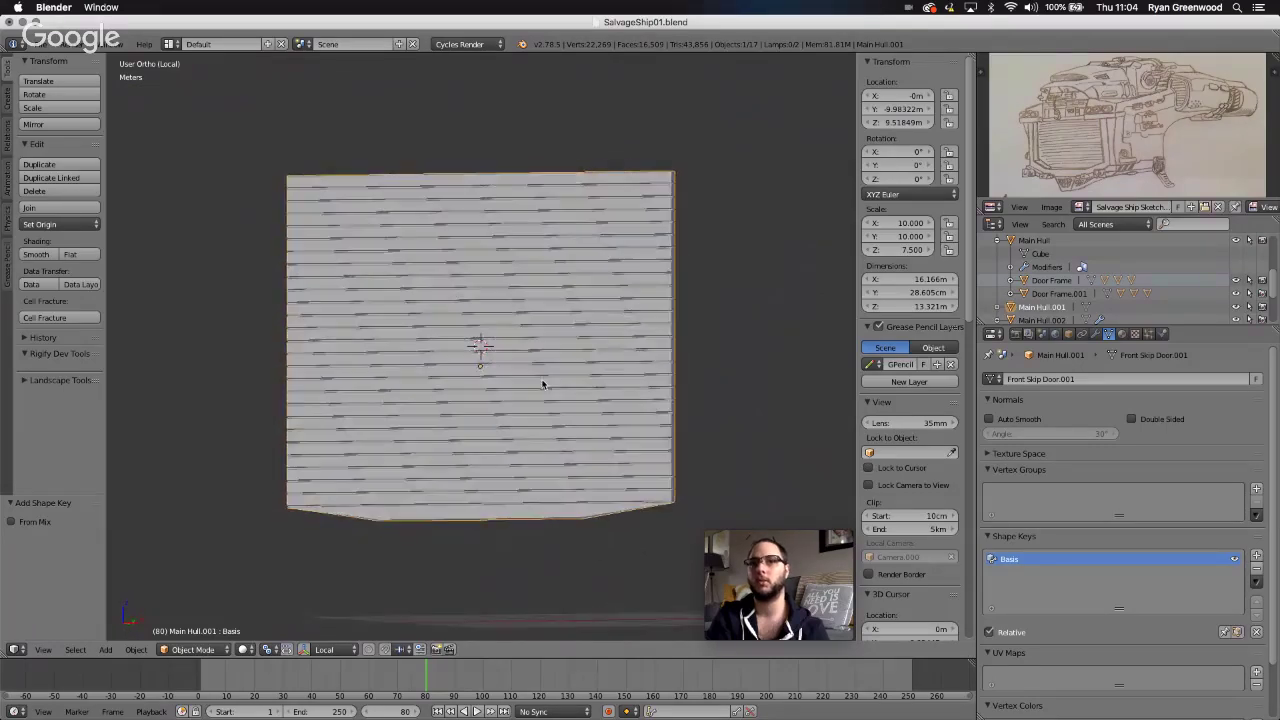
pyautogui.hscroll(7, 543, 384)
pyautogui.hscroll(2, 542, 384)
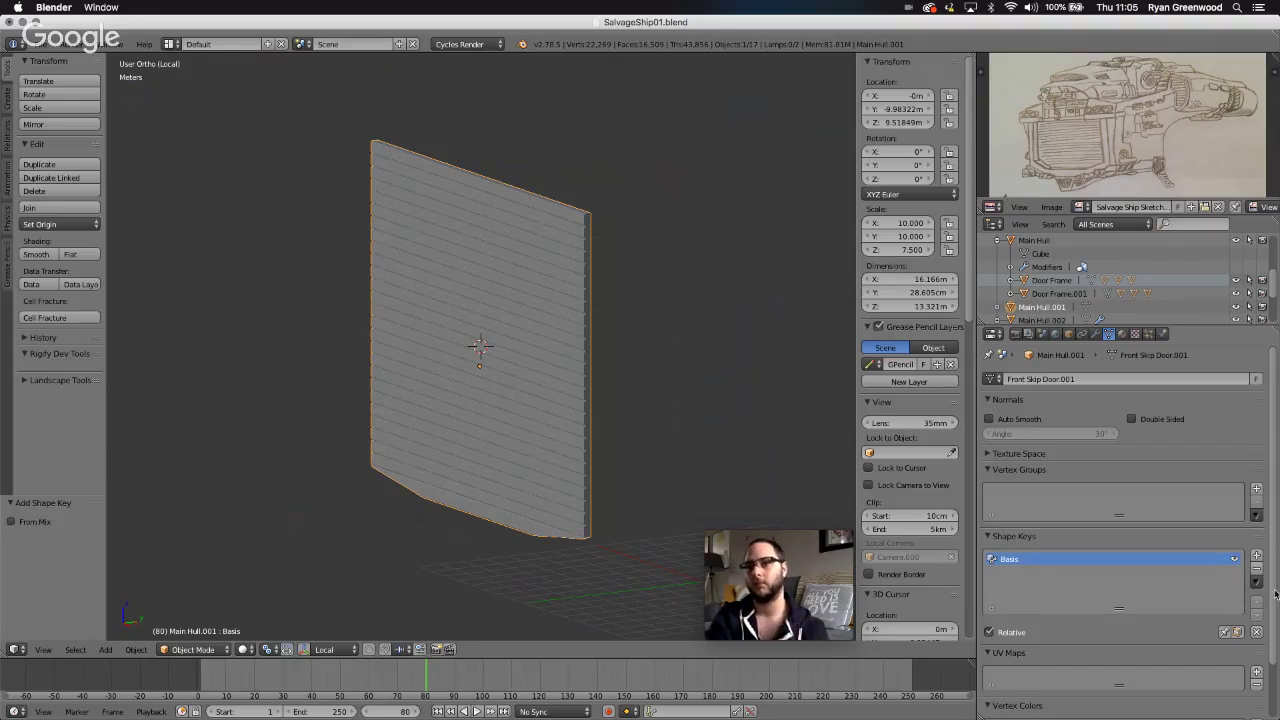
pyautogui.doubleClick(1010, 560)
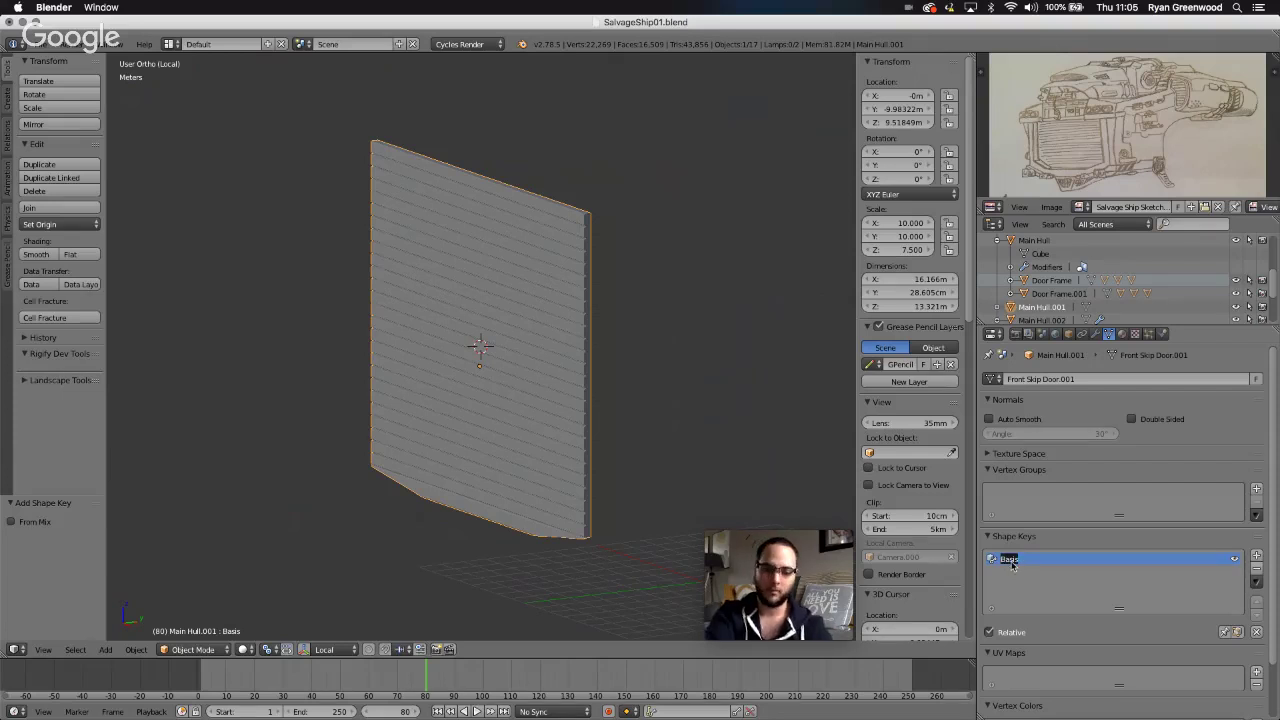
pyautogui.write('close')
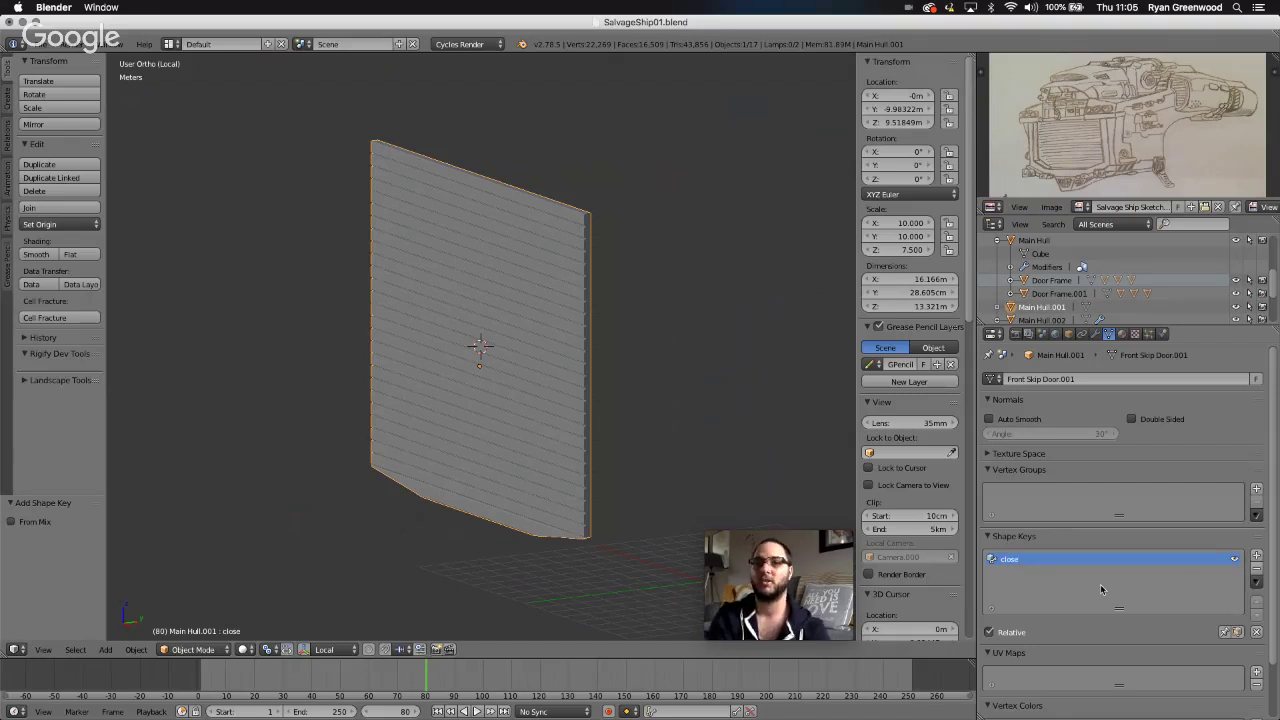
# - Add a second shape key to the panel and name it "Open"
pyautogui.click(1256, 557)
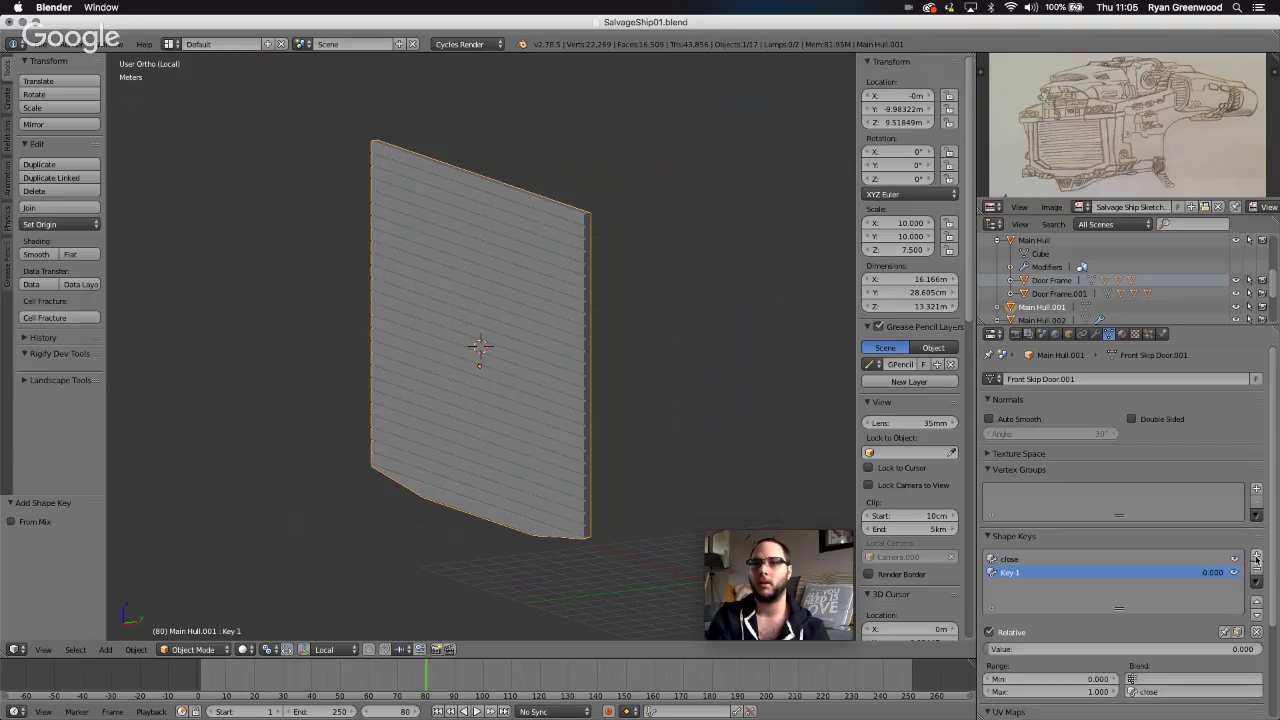
pyautogui.doubleClick(1021, 578)
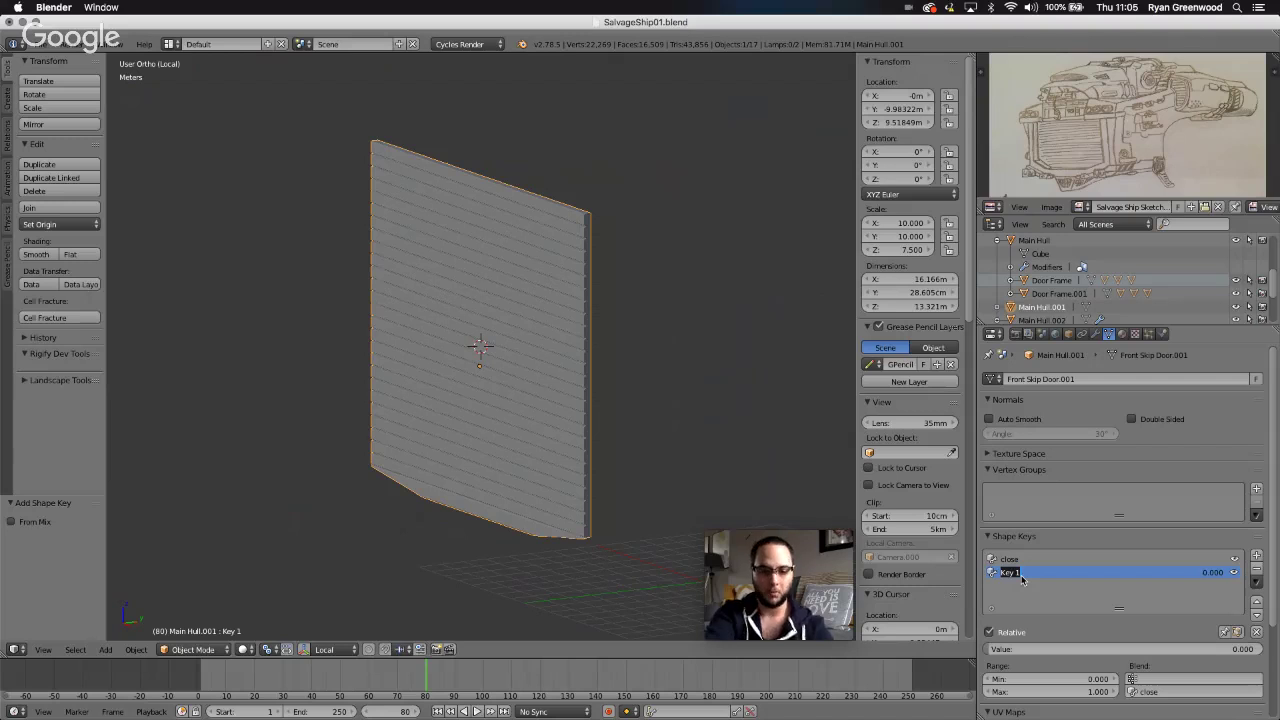
pyautogui.write('o')
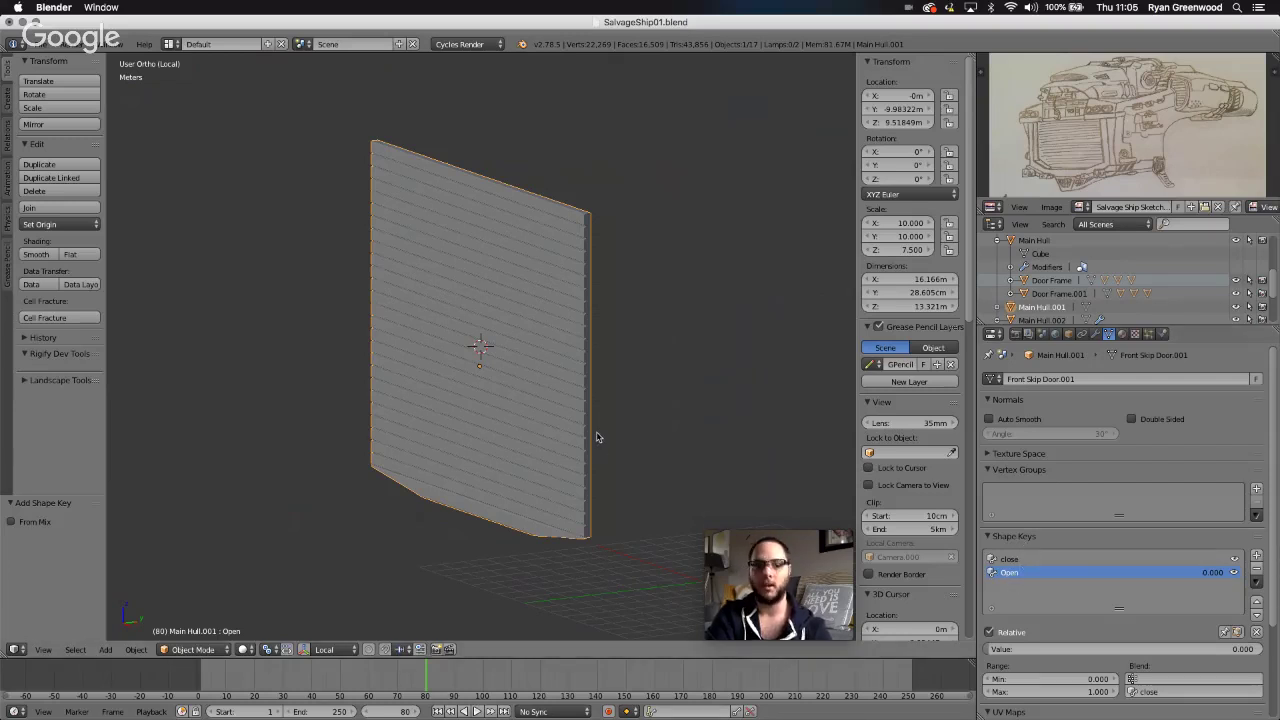
# - In Edit Mode on the Open shape key, move the panel's entire mesh up about 2.207 m along Z in wireframe right view
pyautogui.press('Tab')
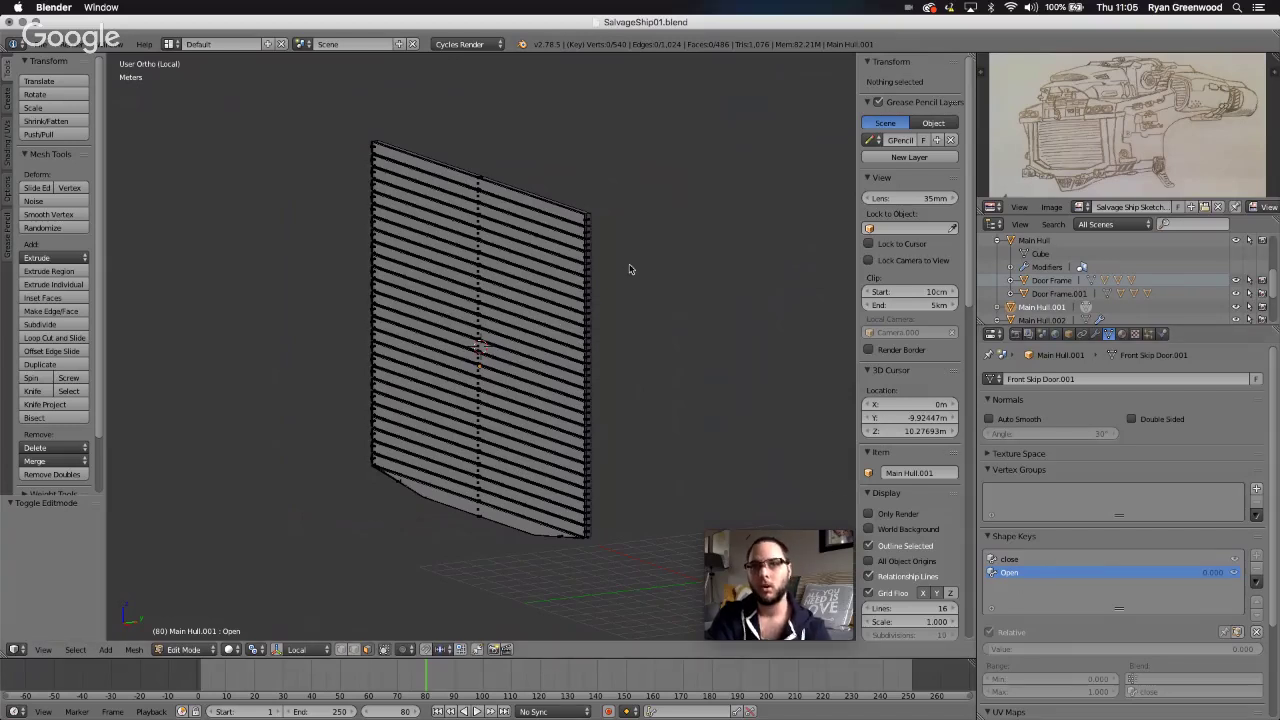
pyautogui.hscroll(5, 616, 319)
pyautogui.scroll(-5, 616, 319)
pyautogui.hscroll(5, 614, 317)
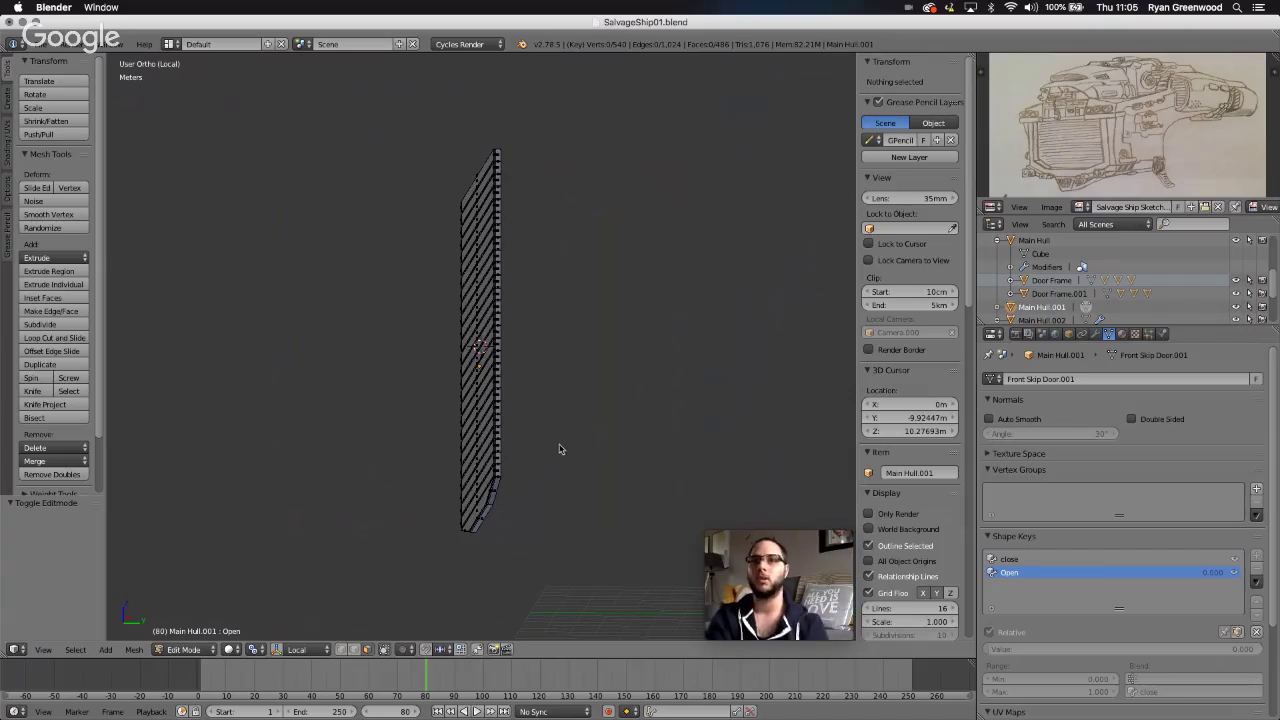
pyautogui.hscroll(-5, 598, 433)
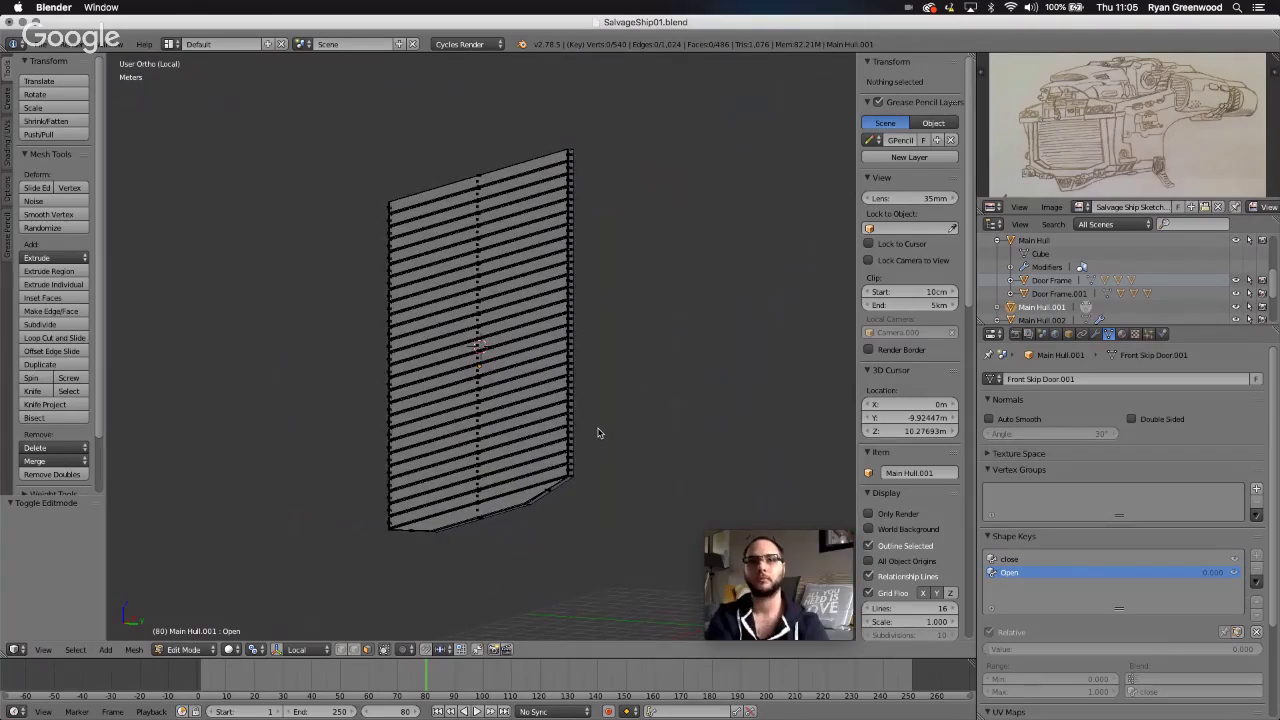
pyautogui.hscroll(3, 551, 426)
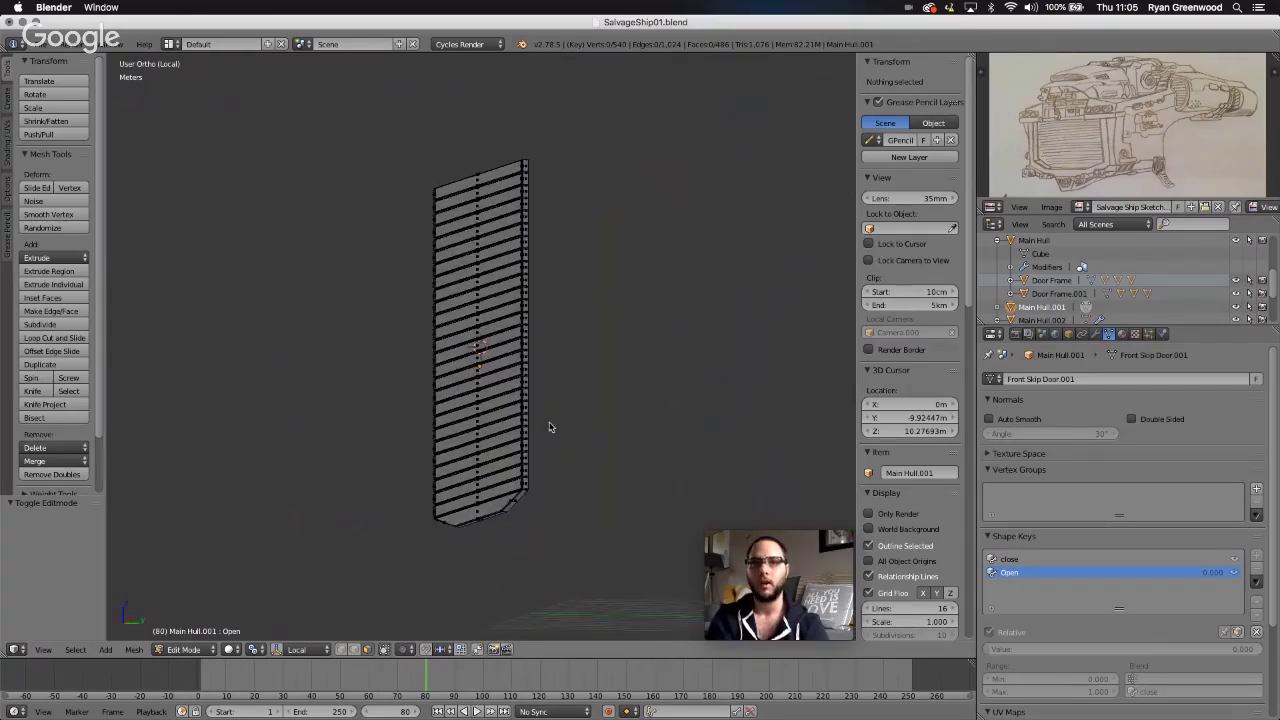
pyautogui.click(44, 650)
pyautogui.click(82, 536)
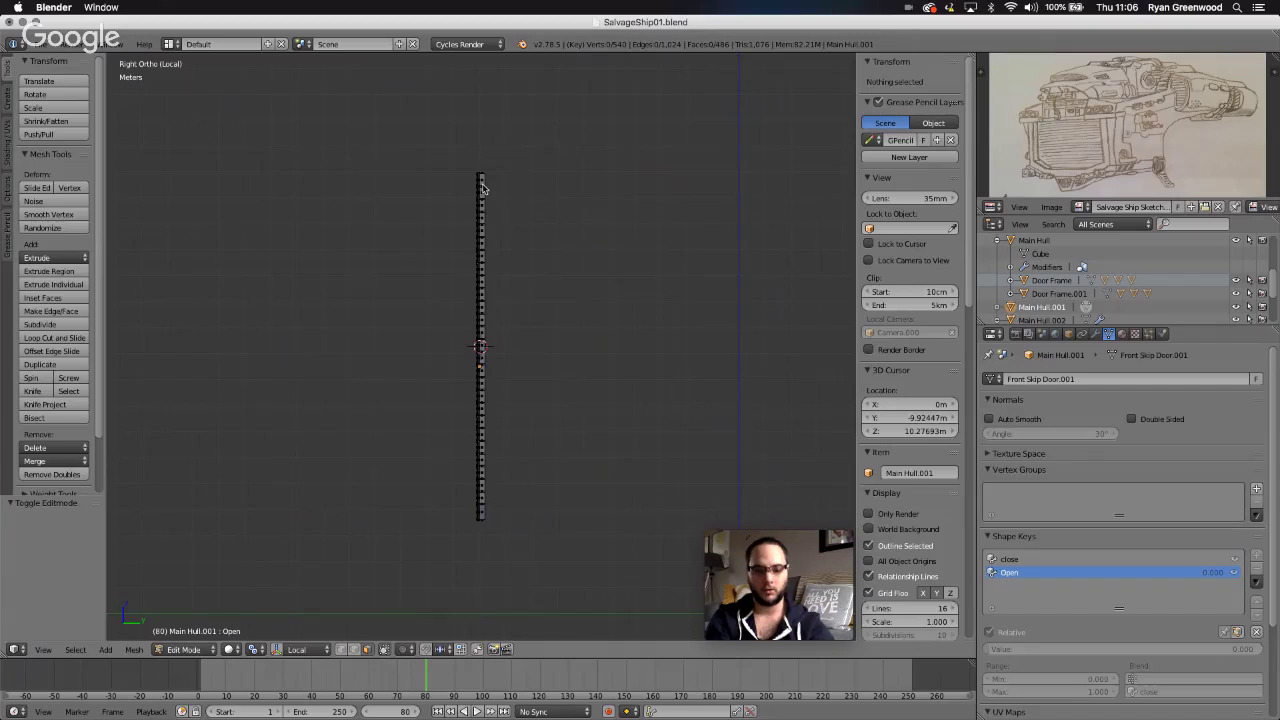
pyautogui.press('z')
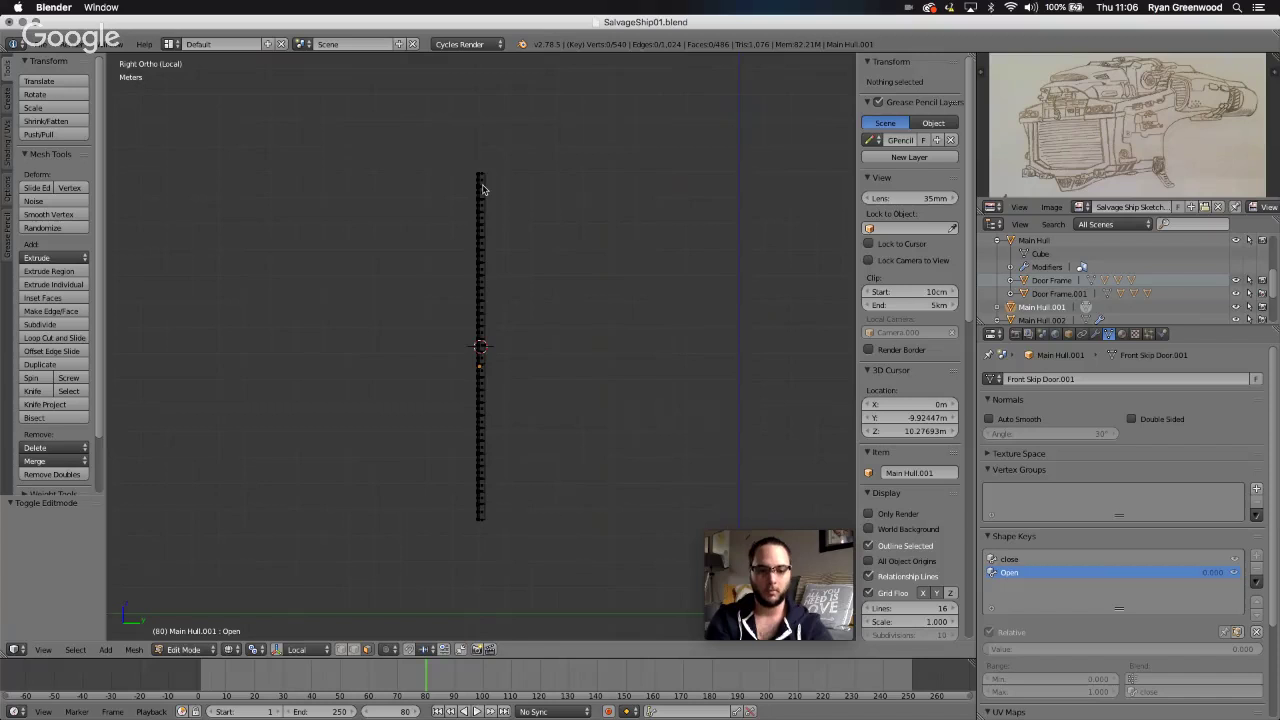
pyautogui.press('a')
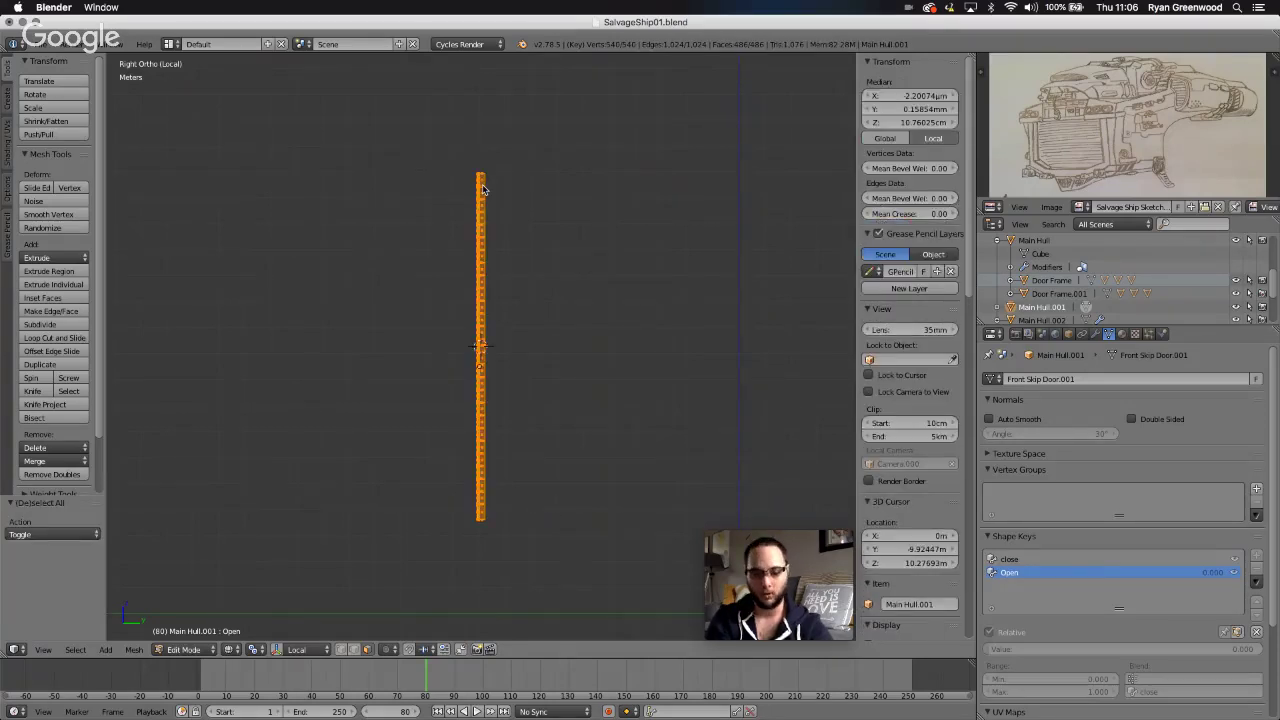
pyautogui.press('g')
pyautogui.press('z')
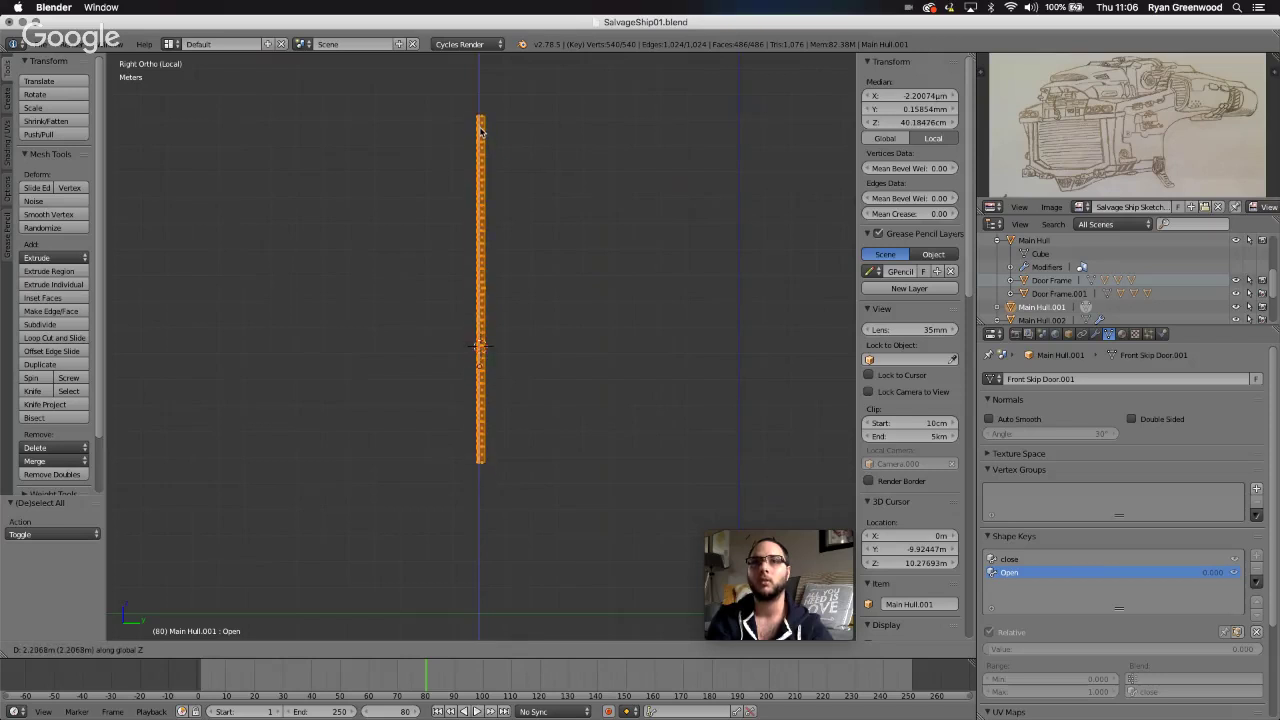
pyautogui.click(481, 130)
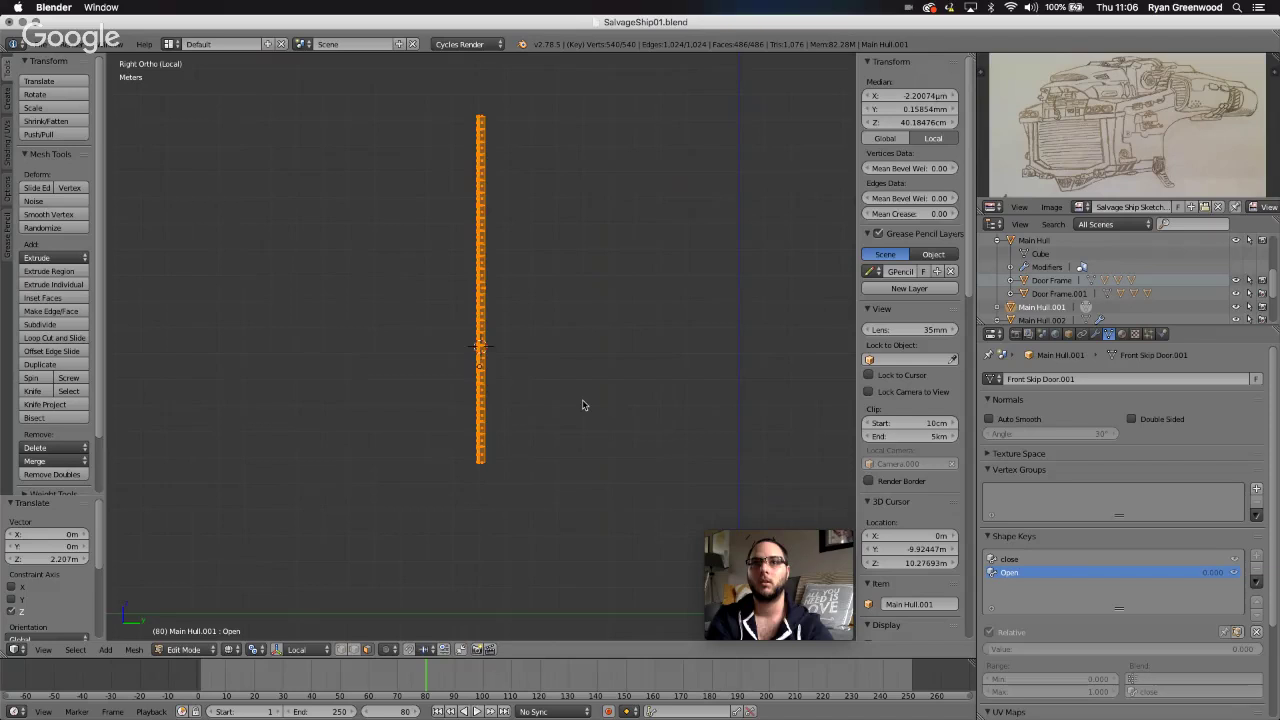
# - In wireframe back view, clear the selection and box-select all of the panel's slats below the top two
pyautogui.hscroll(-1, 583, 405)
pyautogui.hscroll(-8, 583, 405)
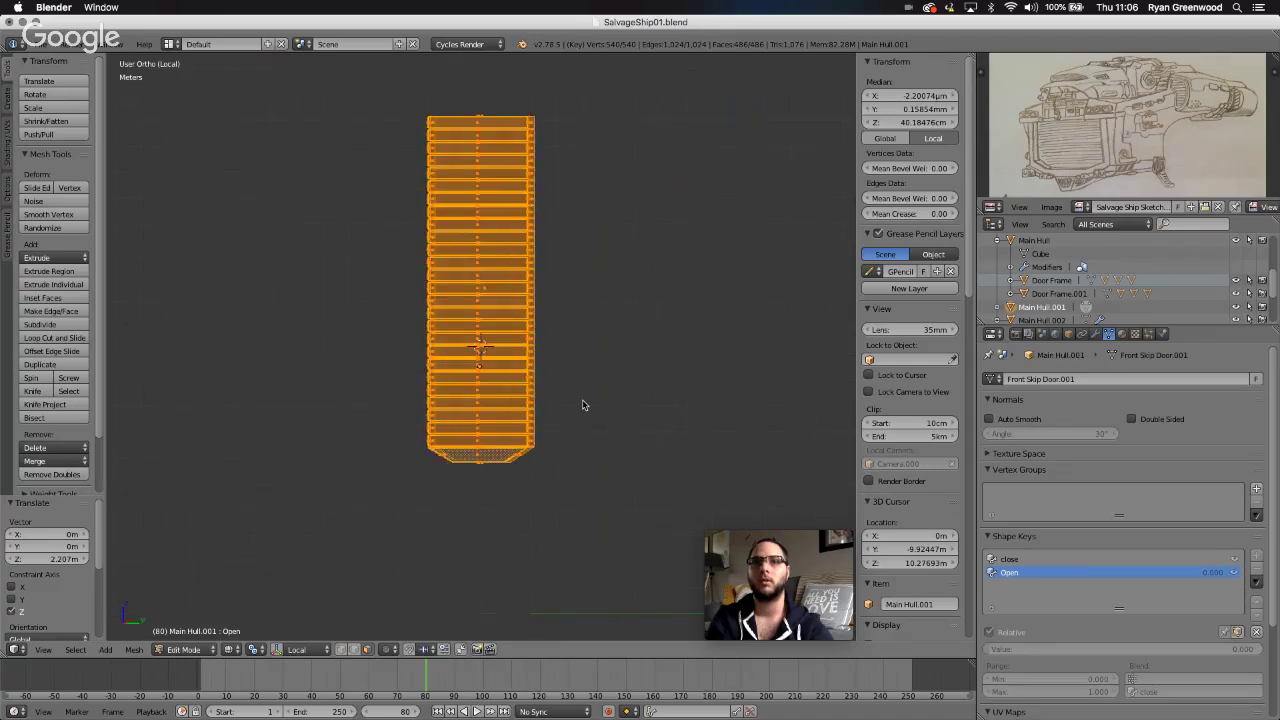
pyautogui.press('KP_4')
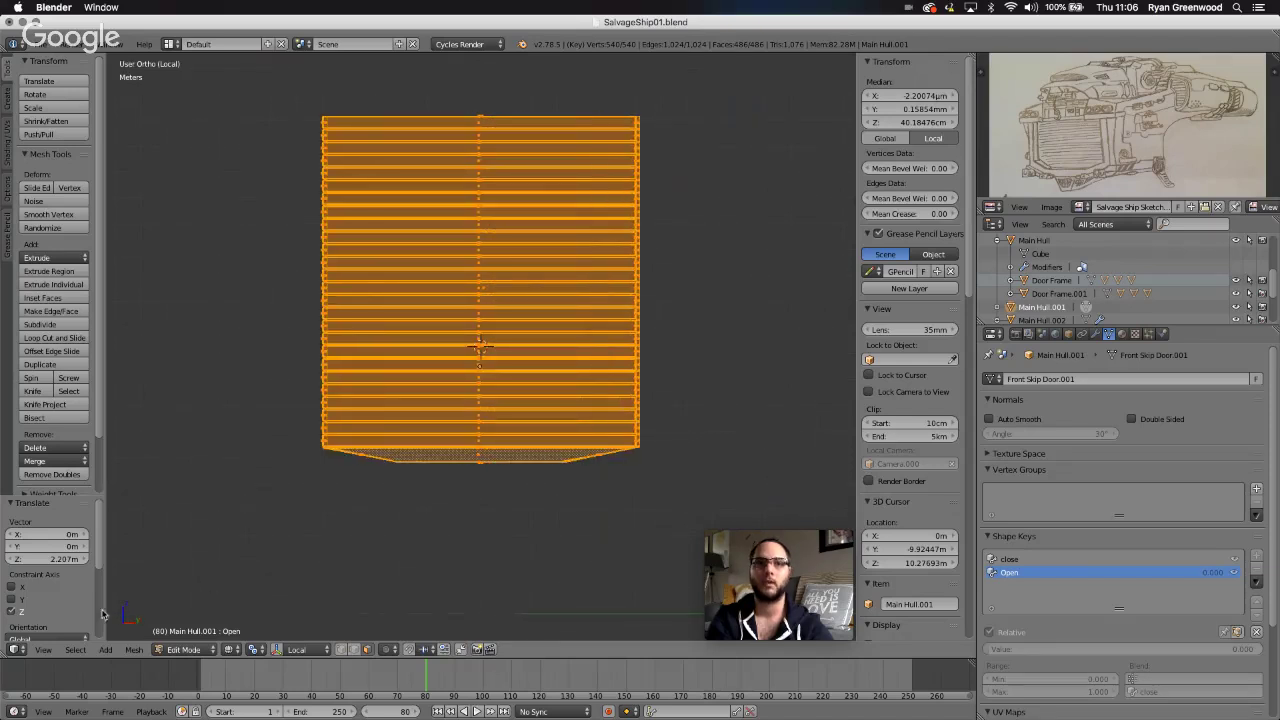
pyautogui.click(43, 650)
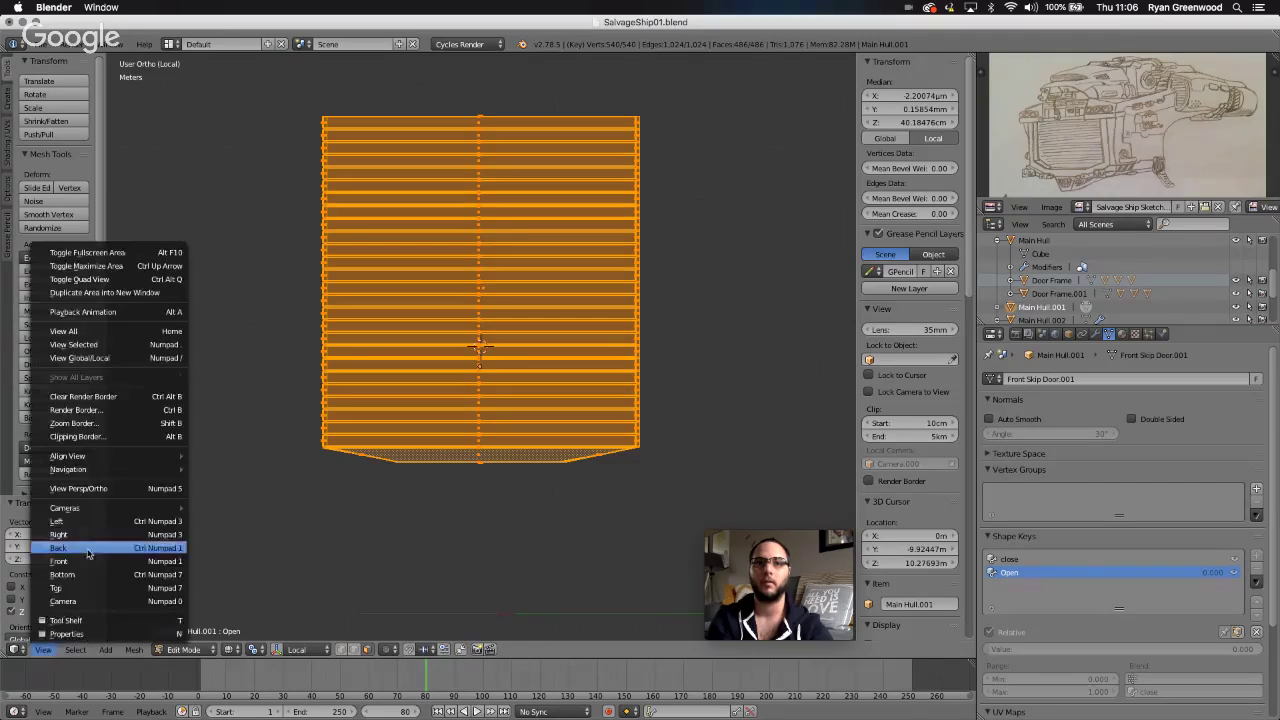
pyautogui.click(55, 549)
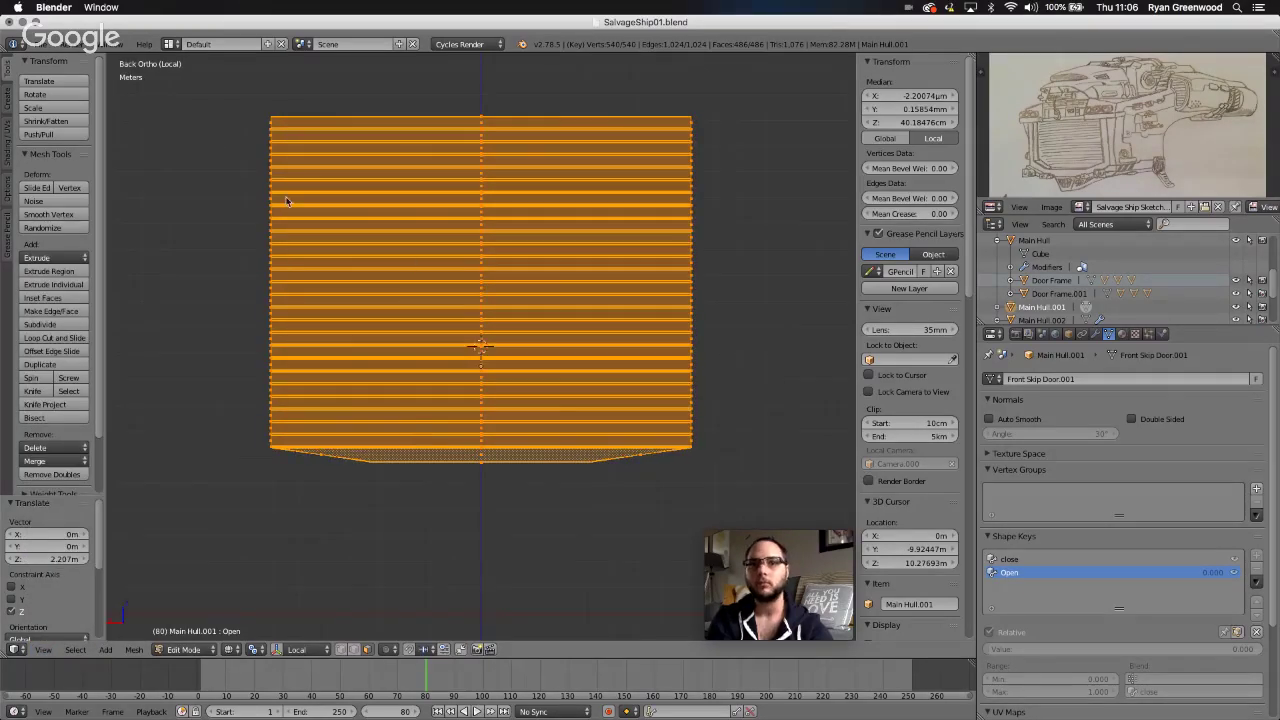
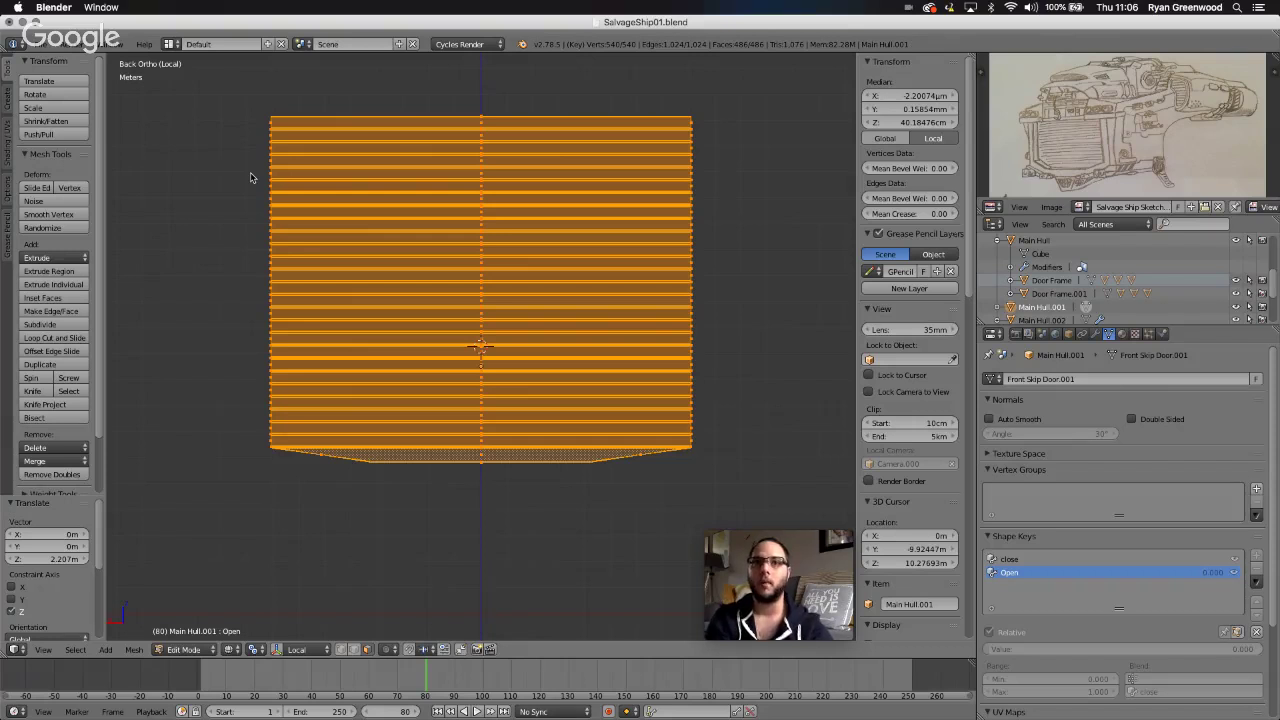
pyautogui.press('z')
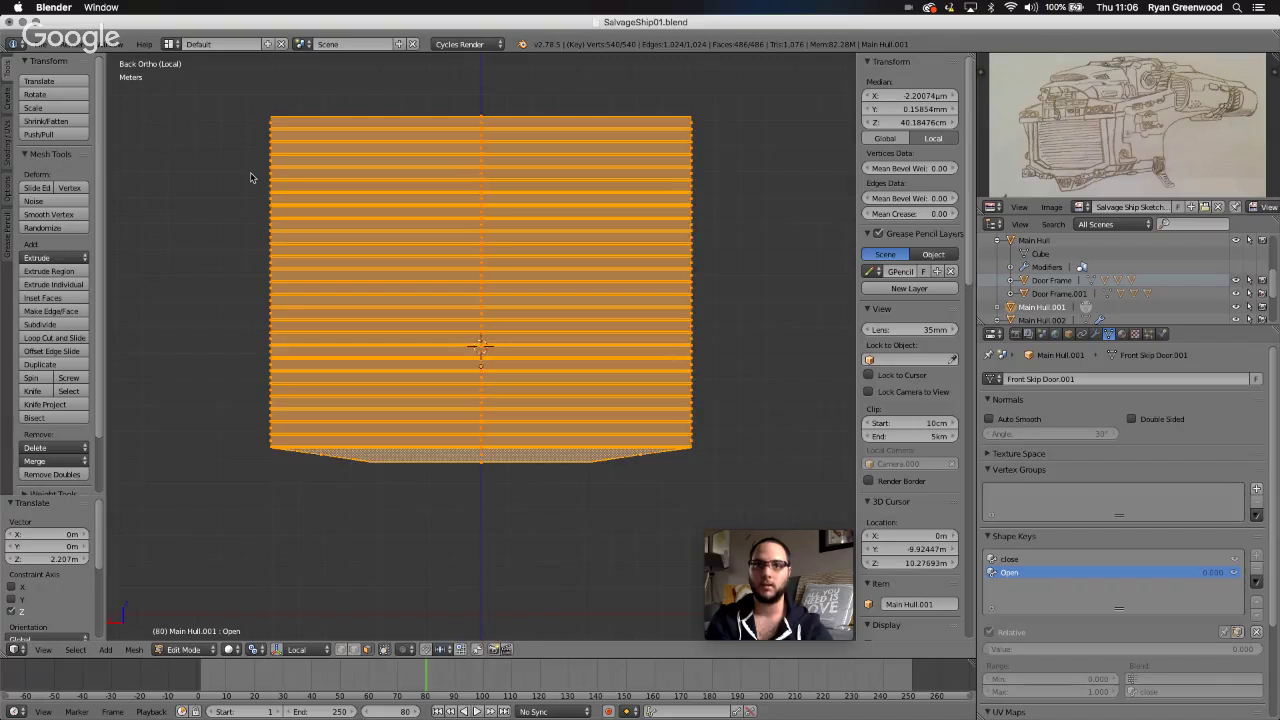
pyautogui.press('a')
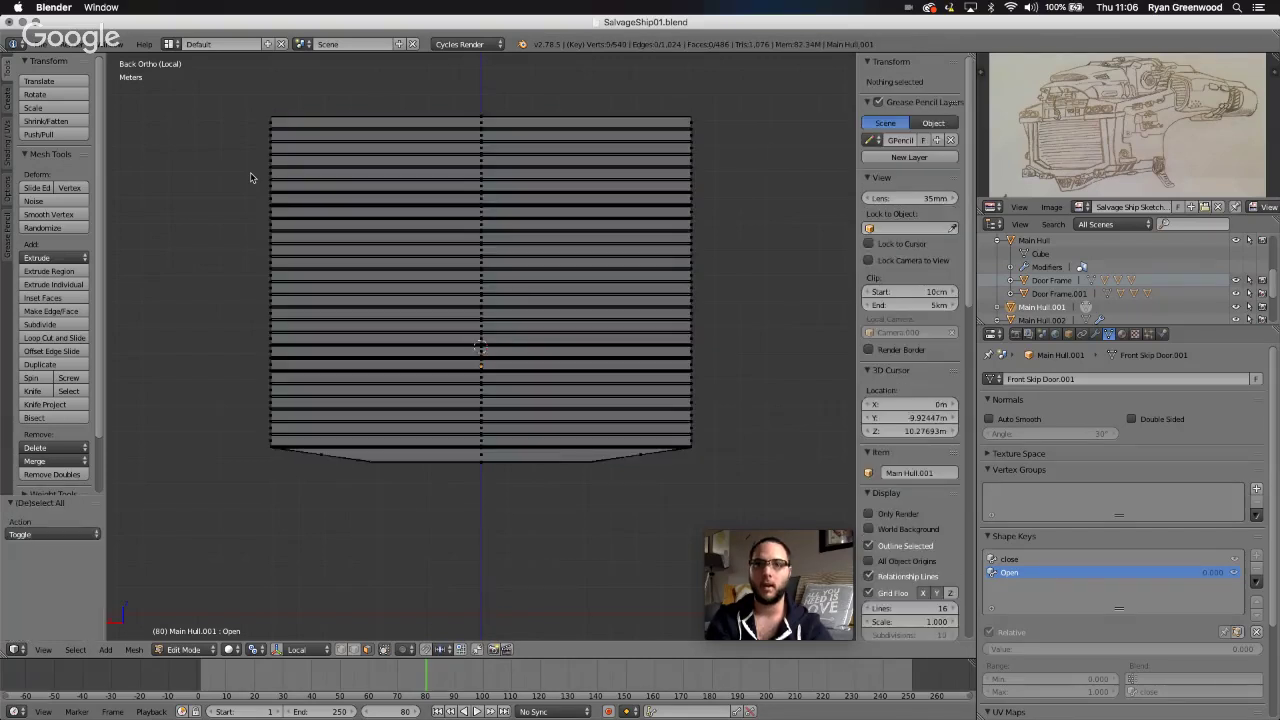
pyautogui.press('z')
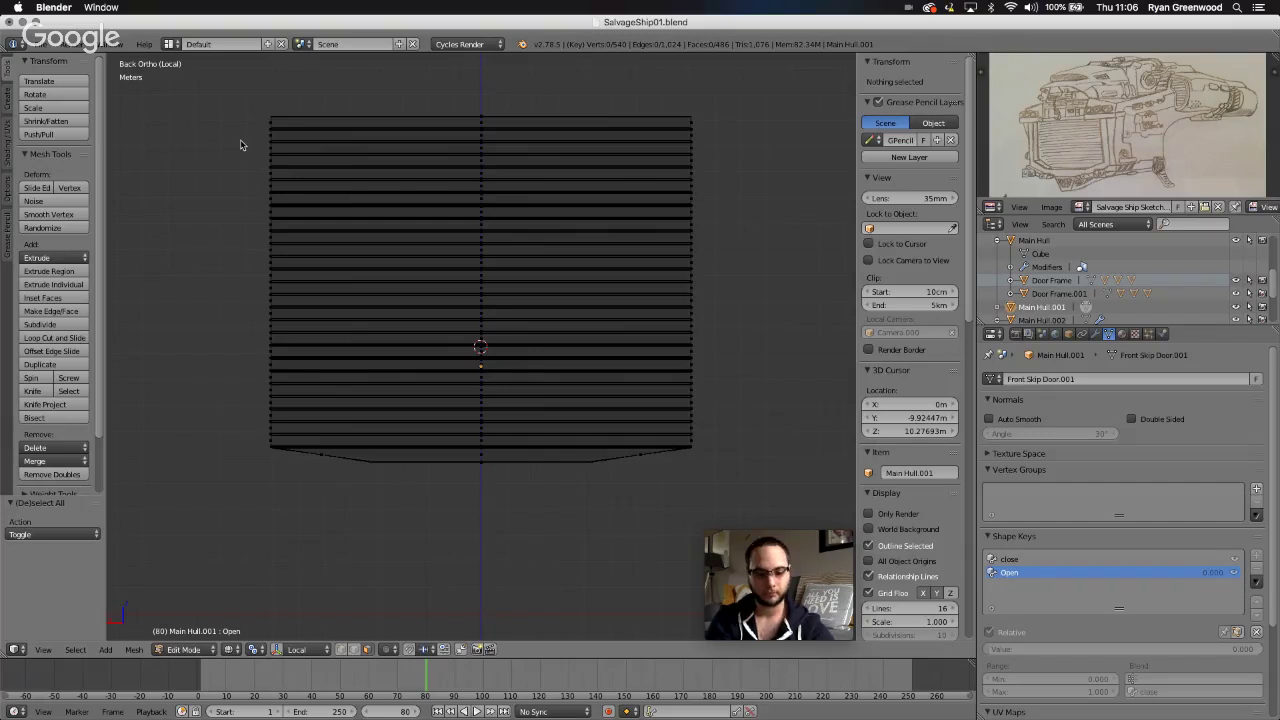
pyautogui.press('b')
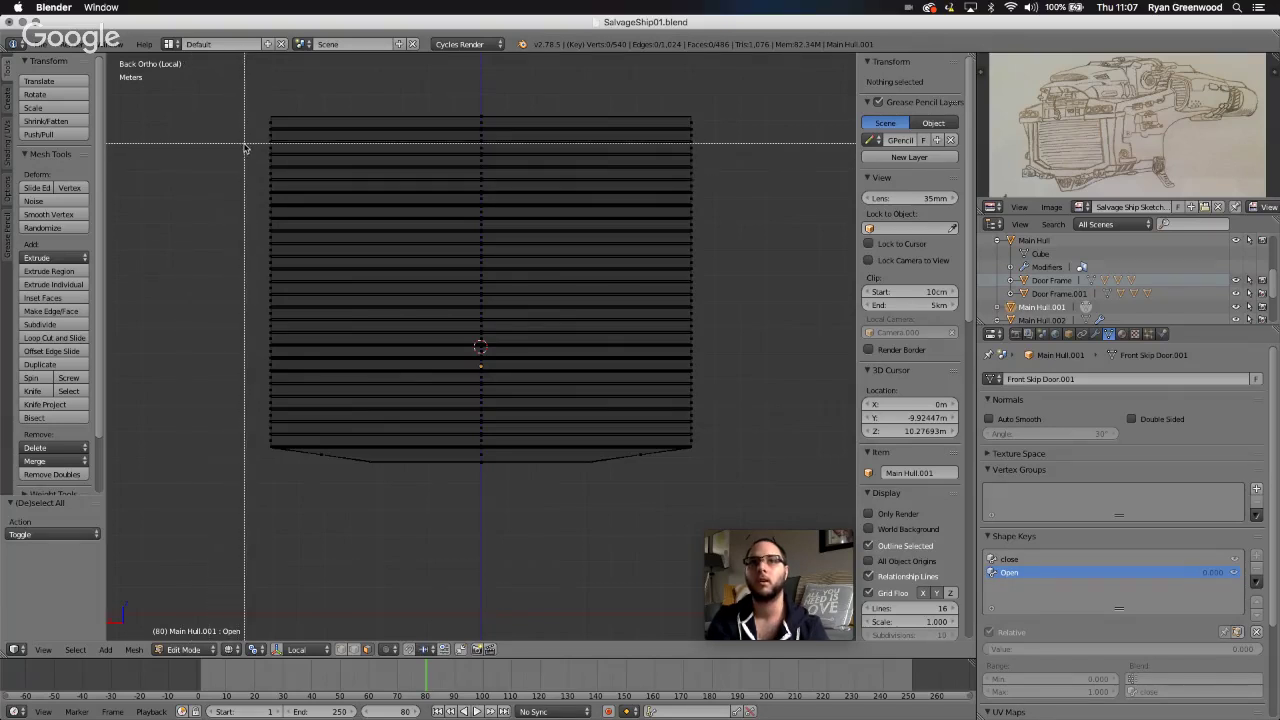
pyautogui.moveTo(245, 141); pyautogui.dragTo(717, 494)
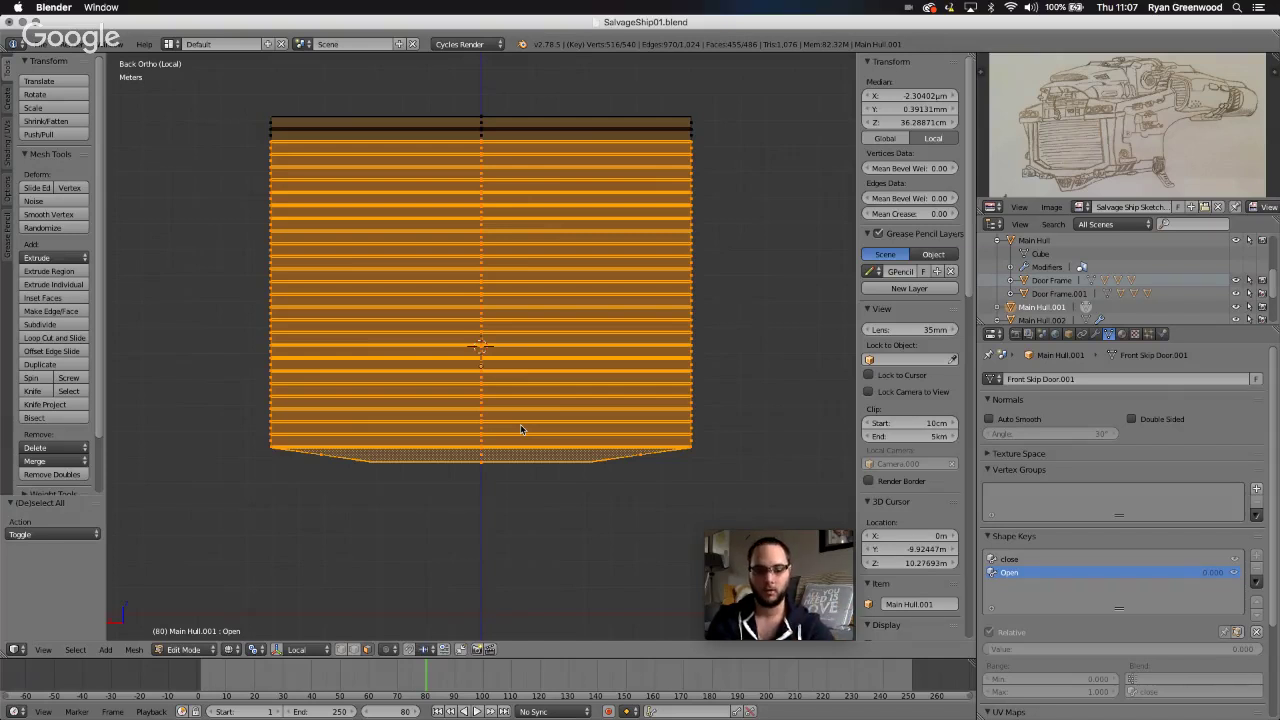
pyautogui.press('g')
pyautogui.press('z')
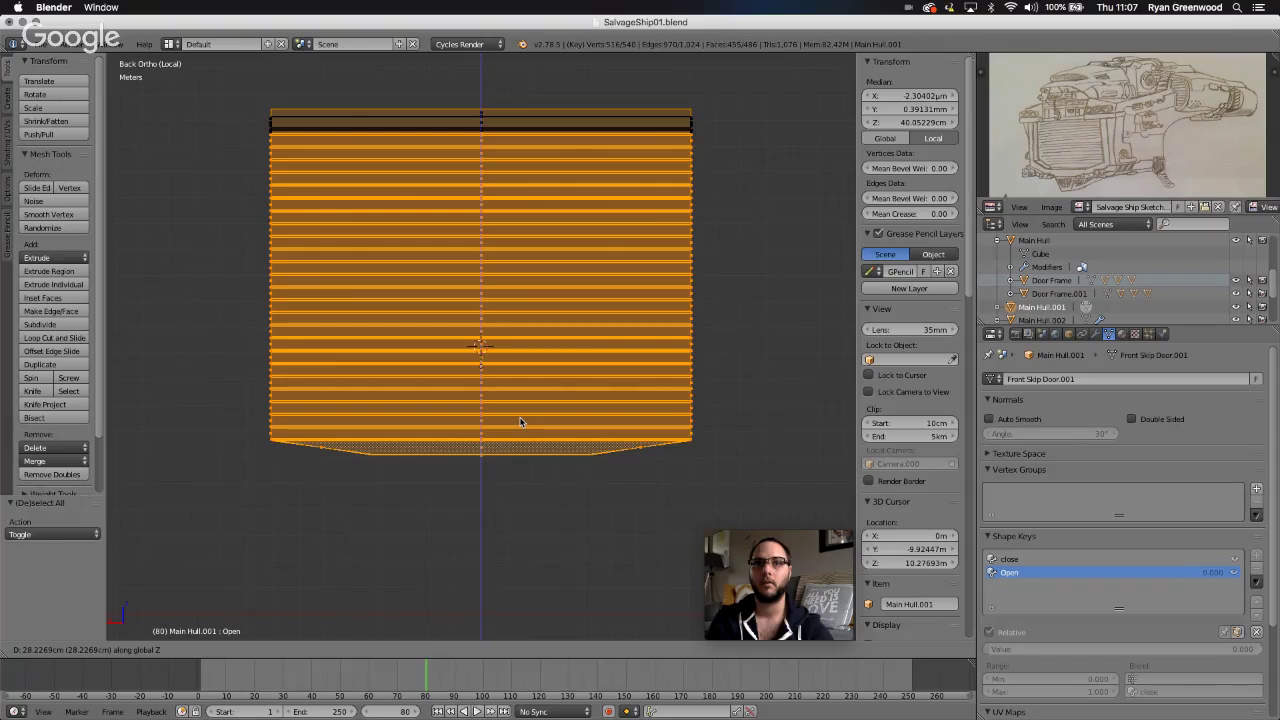
pyautogui.rightClick(519, 424)
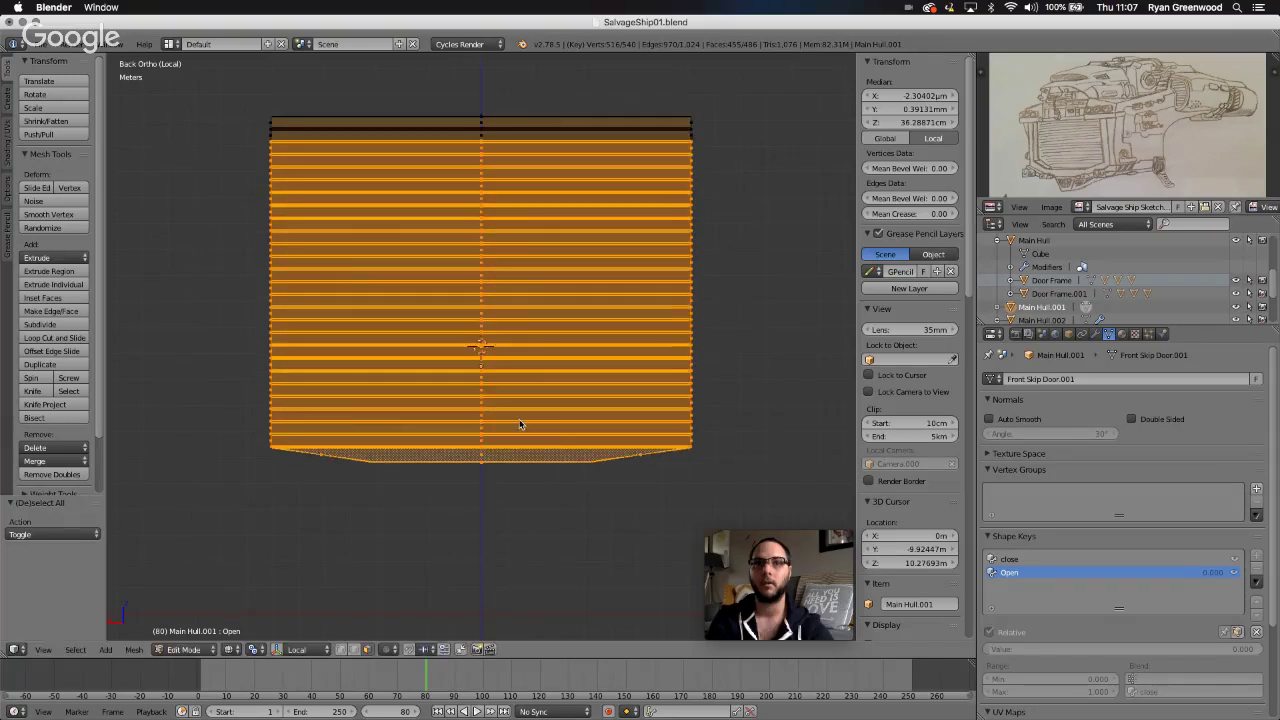
# - Toggle the selection of the front faces of the panel's two topmost slats
pyautogui.moveTo(551, 407); pyautogui.dragTo(650, 410, button='middle')
pyautogui.hscroll(-6, 551, 408)
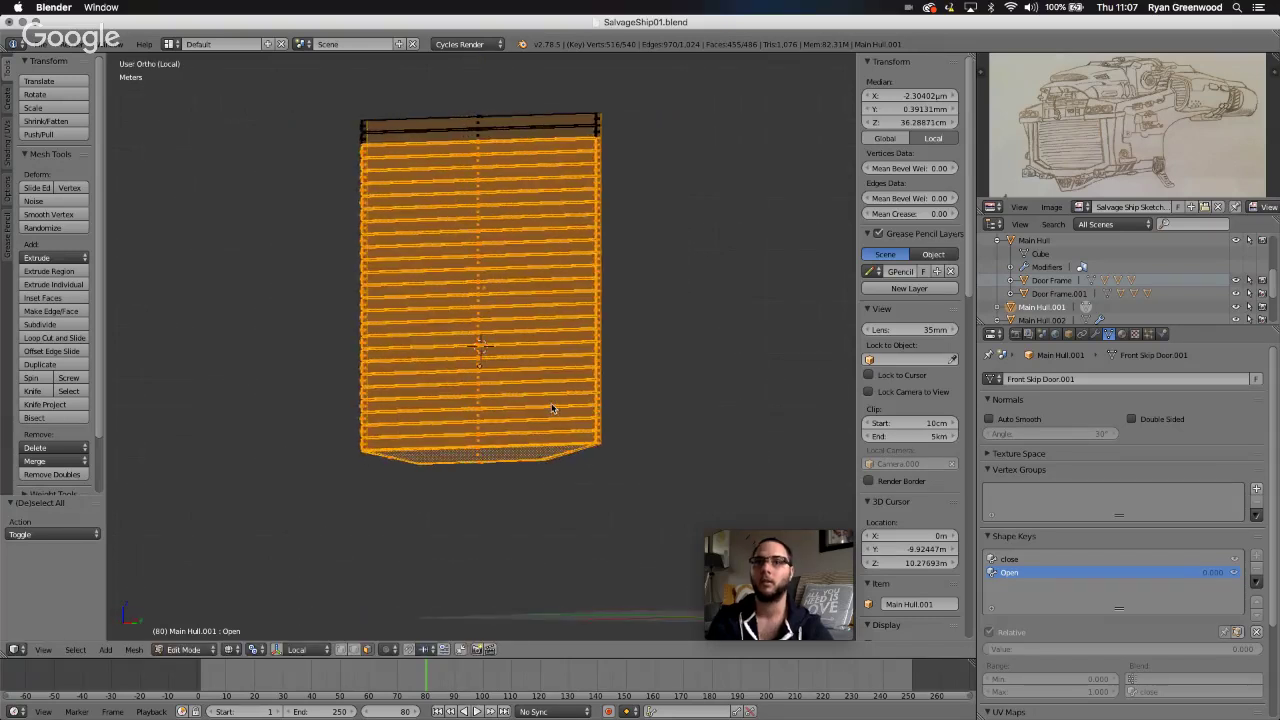
pyautogui.hscroll(-6, 551, 408)
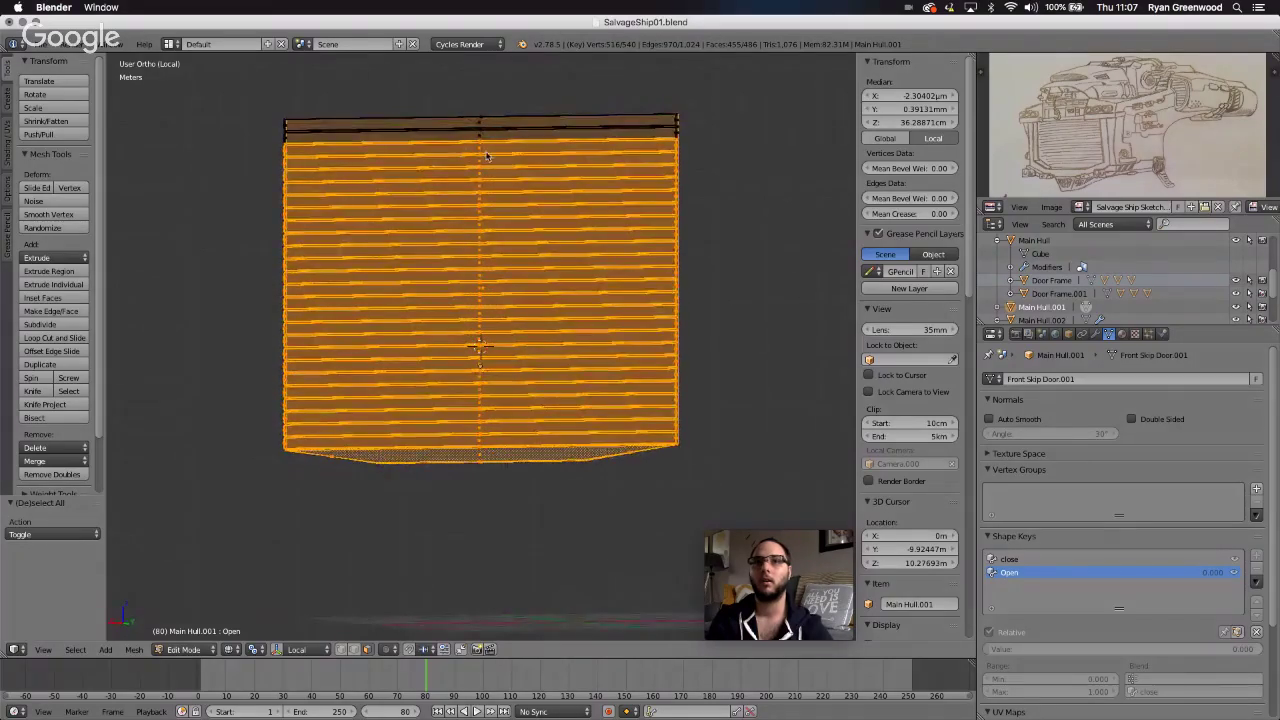
pyautogui.keyDown('shift'); pyautogui.rightClick(482, 126); pyautogui.keyUp('shift')
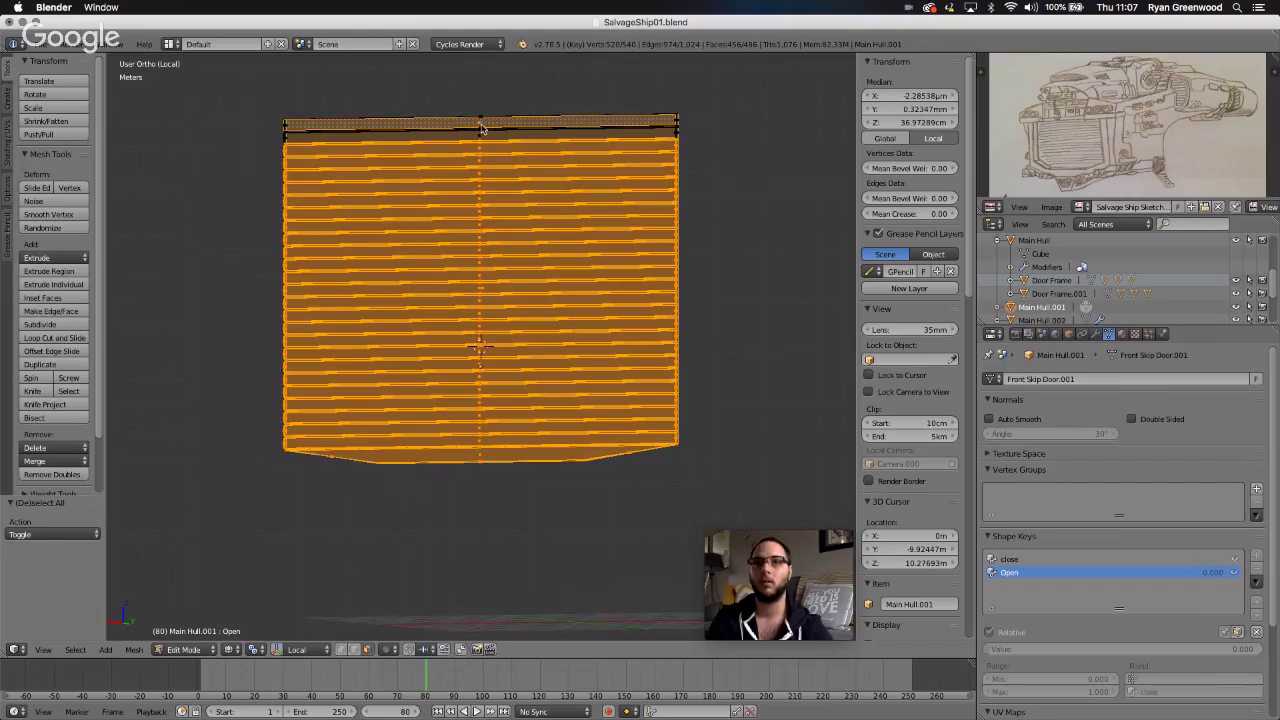
pyautogui.keyDown('shift'); pyautogui.rightClick(478, 137); pyautogui.keyUp('shift')
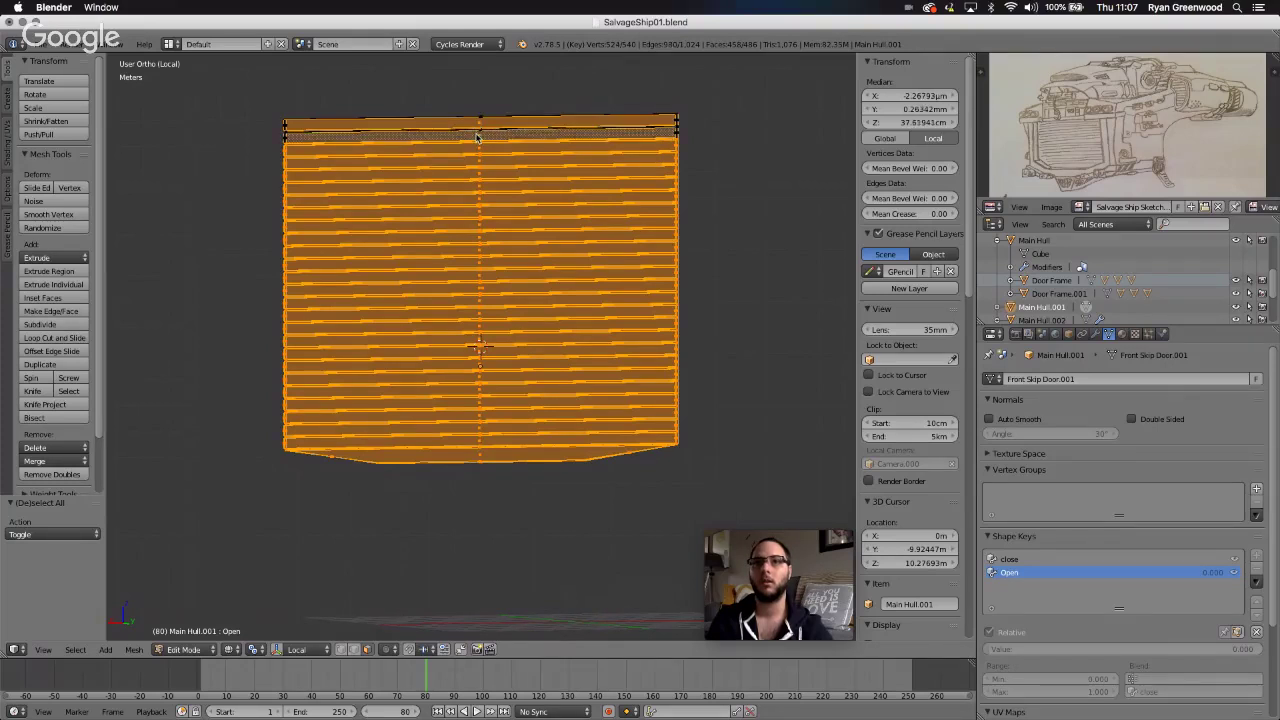
pyautogui.keyDown('shift'); pyautogui.rightClick(446, 143); pyautogui.keyUp('shift')
pyautogui.hscroll(-6, 446, 144)
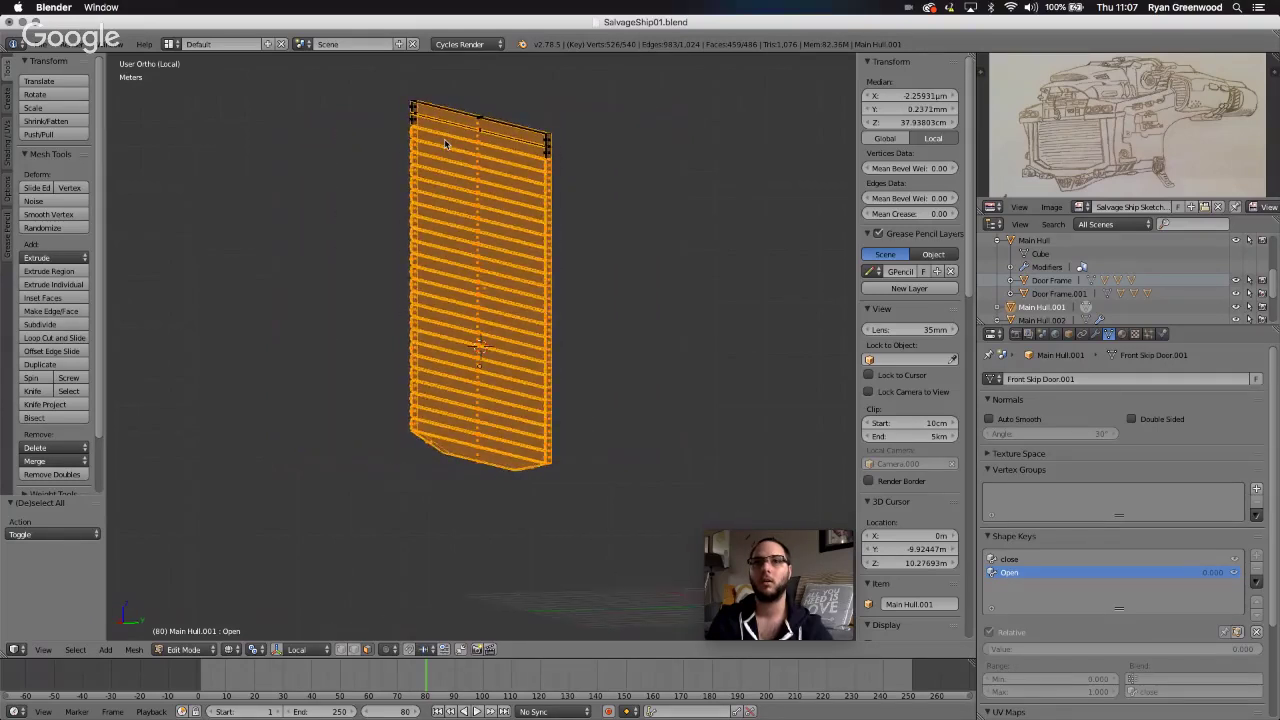
# - Inspect the panel from behind in solid shading and remove its large back face from the selection
pyautogui.click(43, 649)
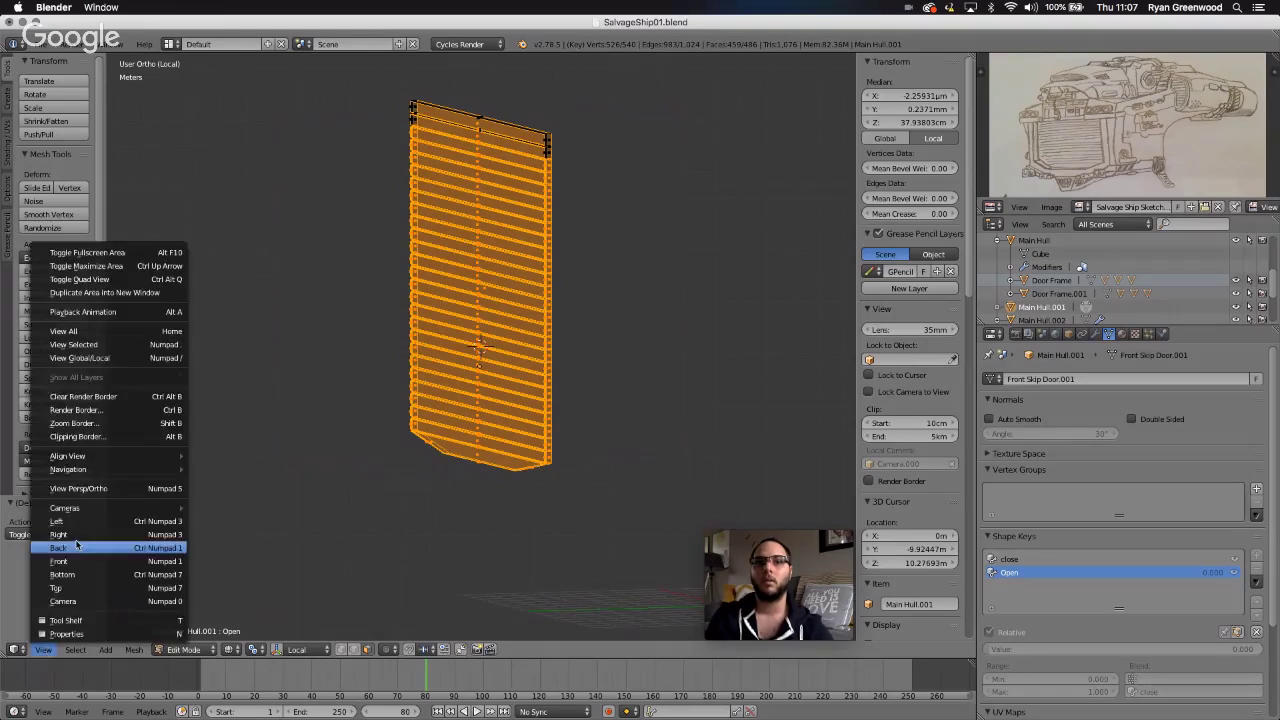
pyautogui.click(60, 548)
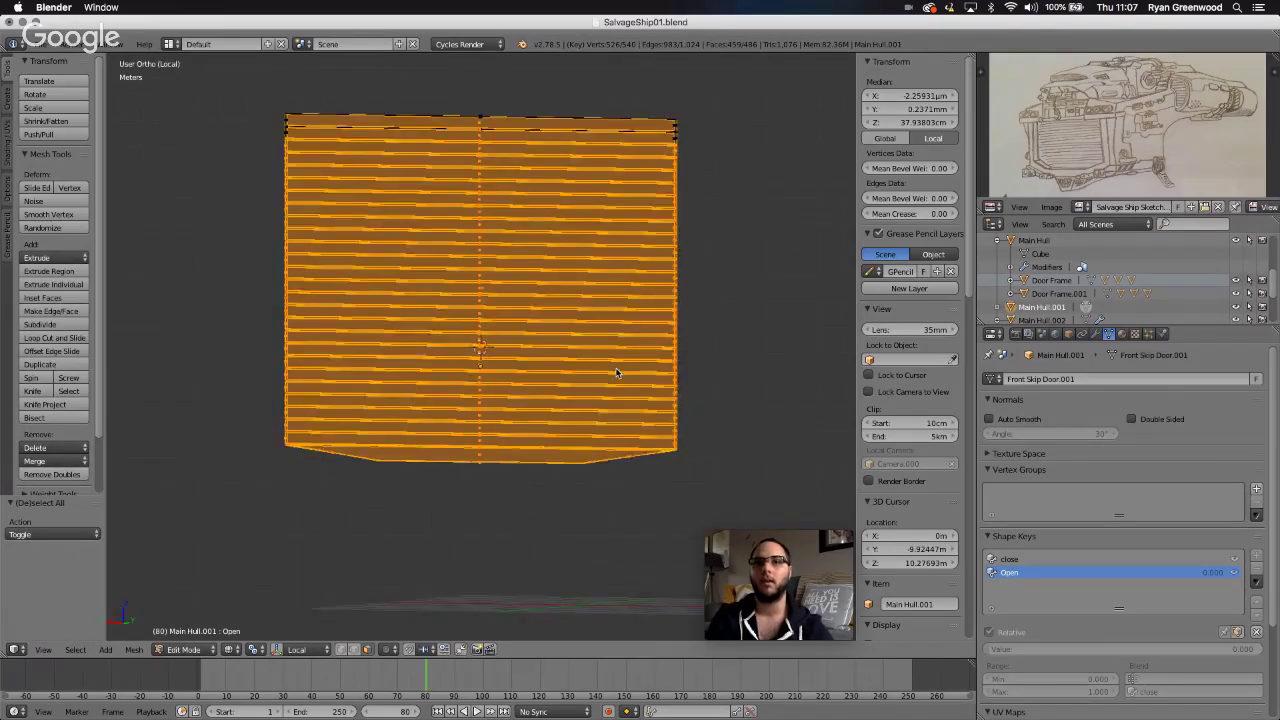
pyautogui.hscroll(-10, 616, 373)
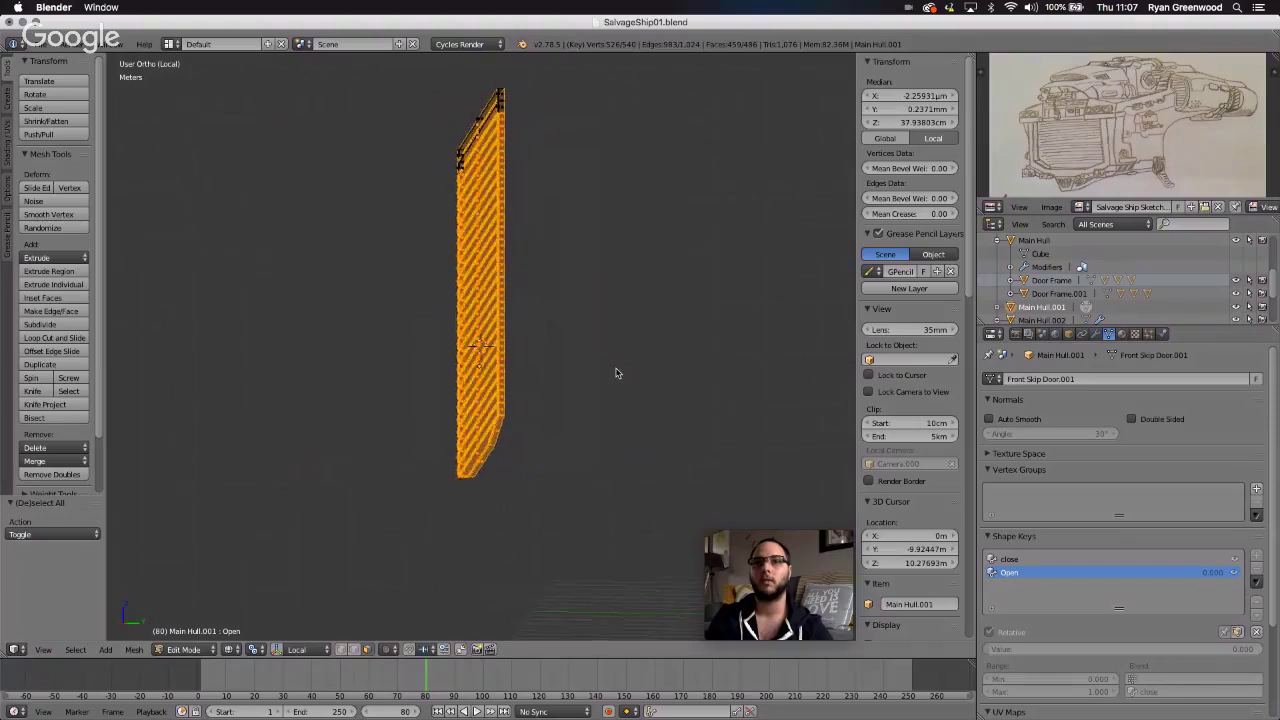
pyautogui.hscroll(10, 616, 373)
pyautogui.hscroll(-5, 616, 373)
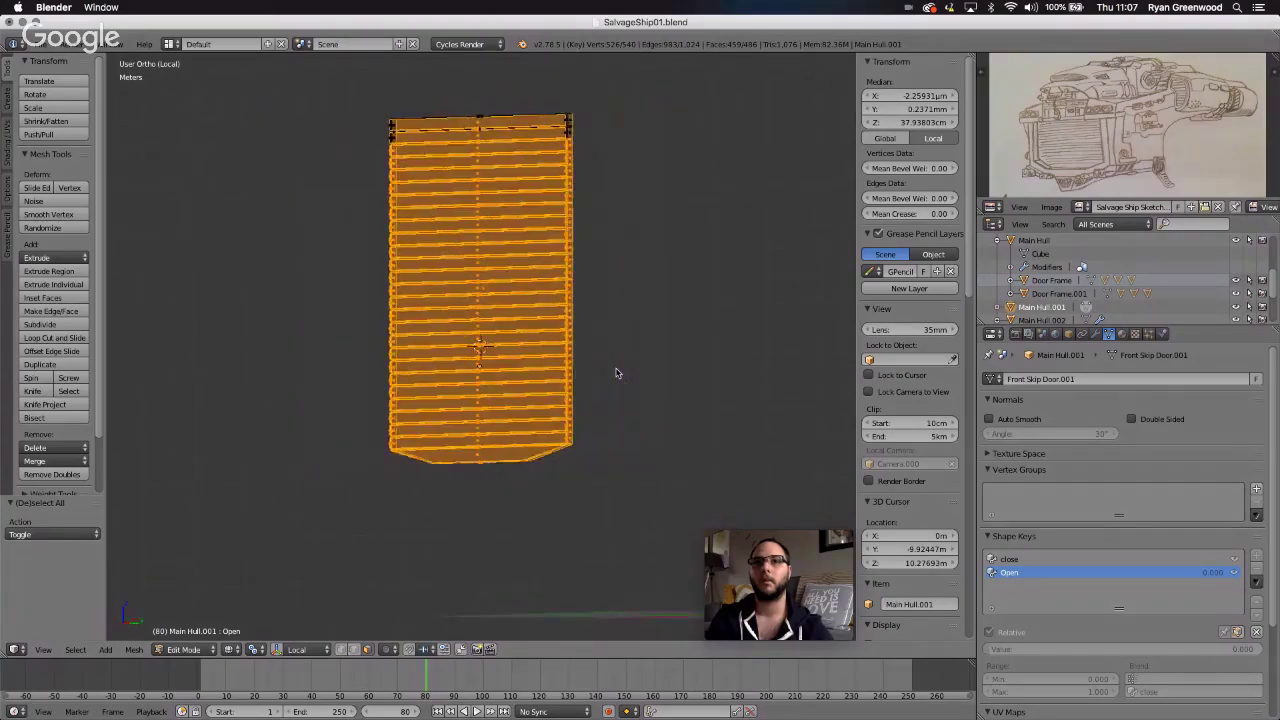
pyautogui.hscroll(-8, 616, 373)
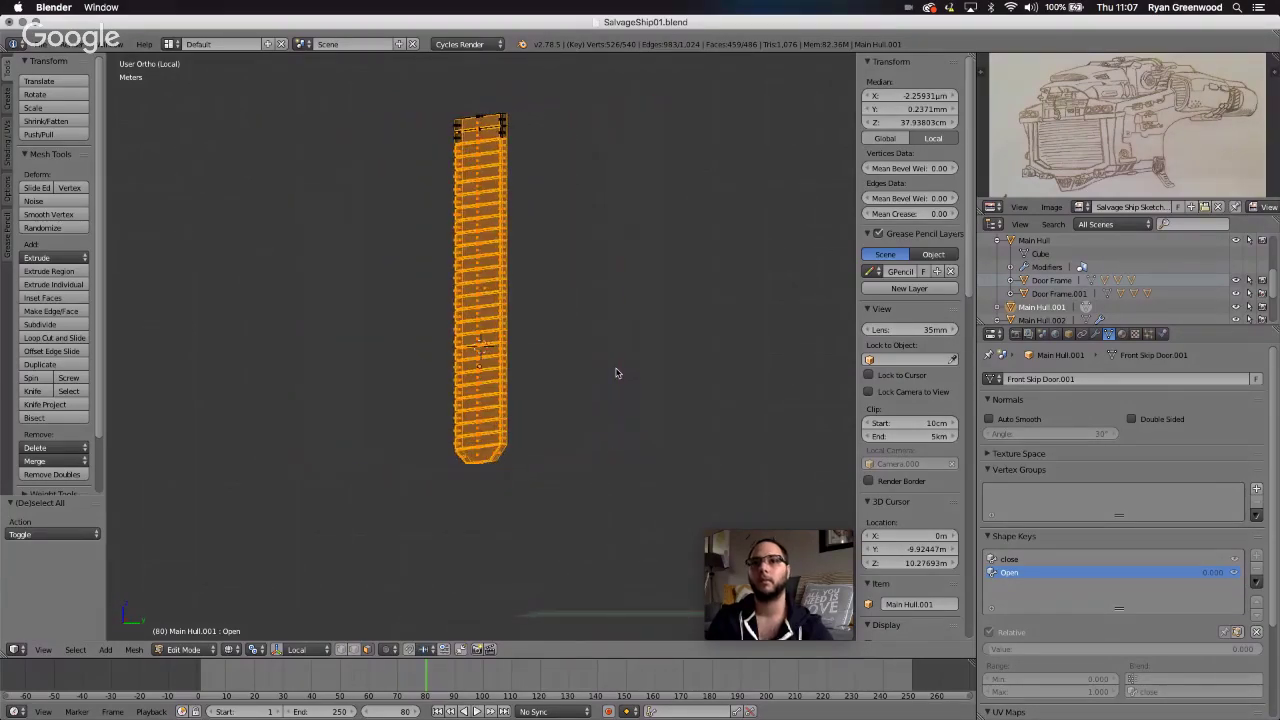
pyautogui.hscroll(-2, 616, 373)
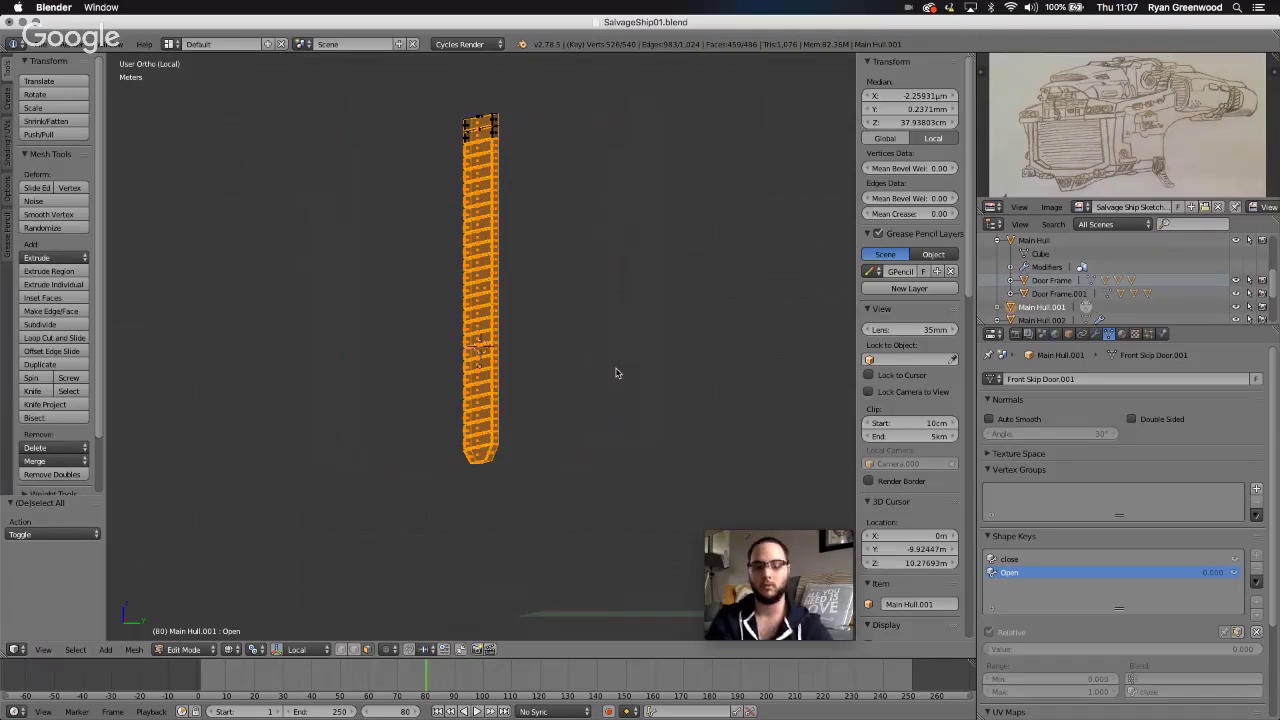
pyautogui.hscroll(-10, 616, 373)
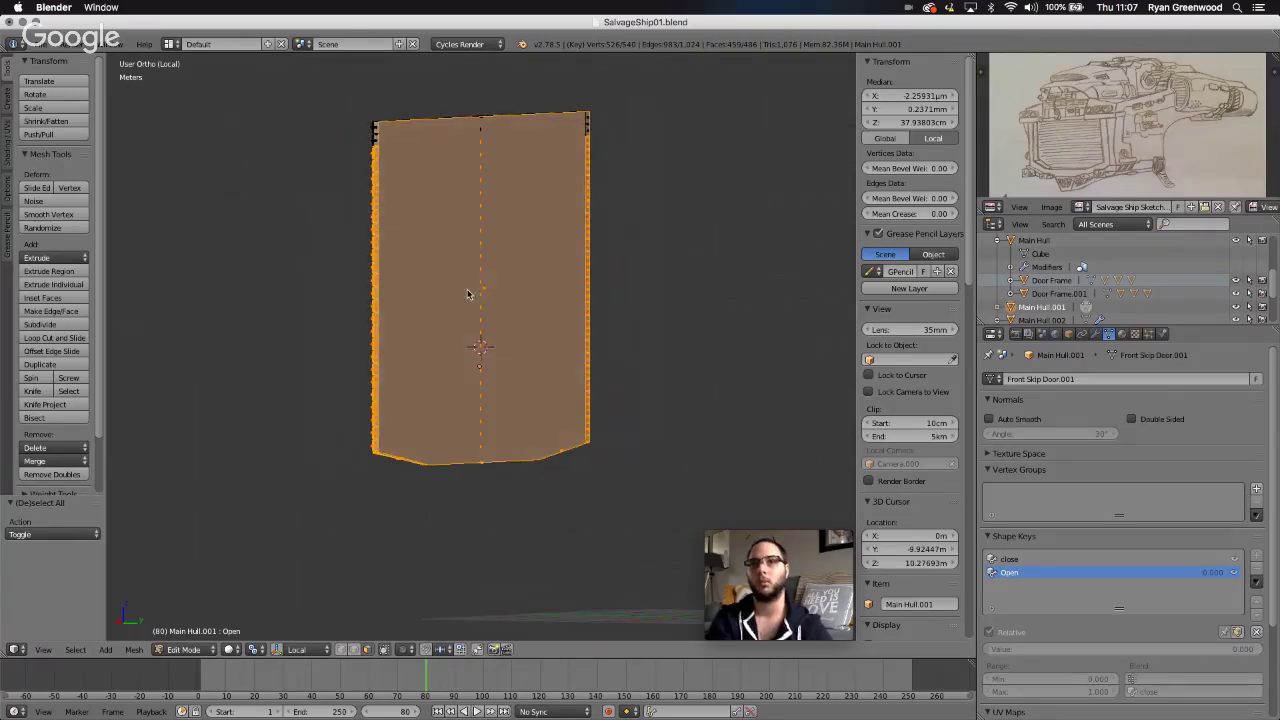
pyautogui.keyDown('shift'); pyautogui.rightClick(520, 393); pyautogui.keyUp('shift')
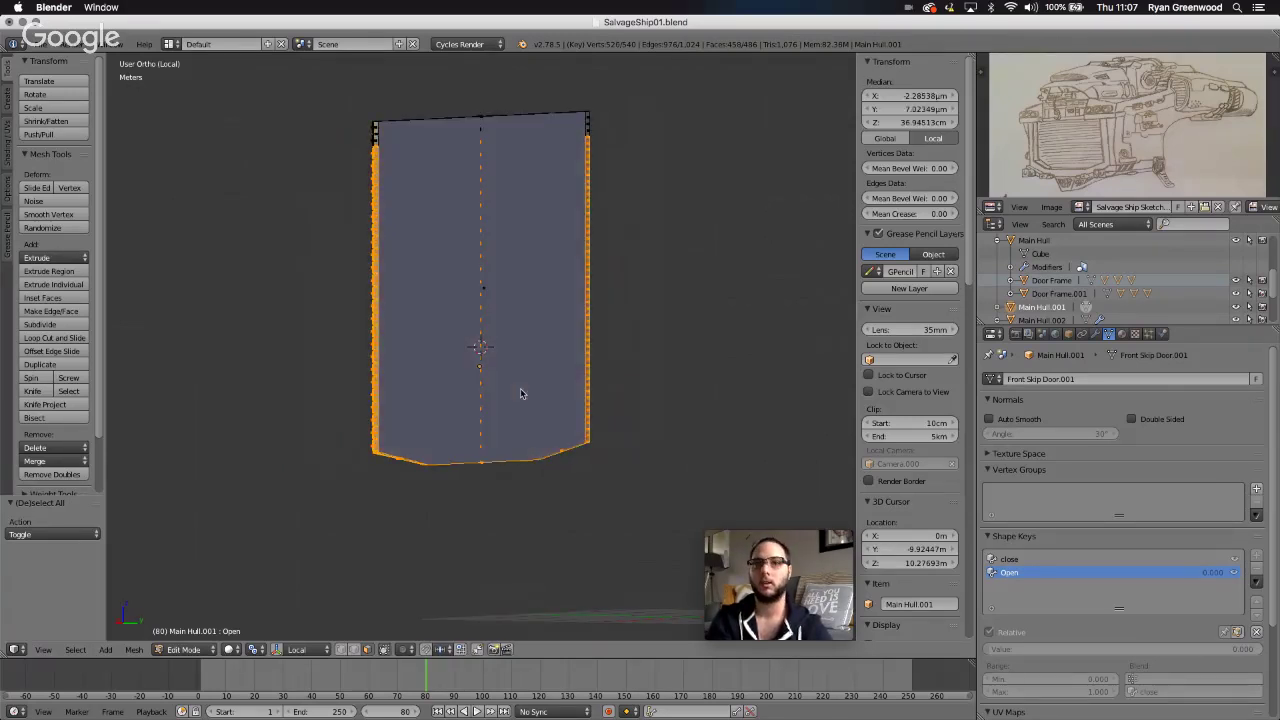
pyautogui.hscroll(-5, 594, 509)
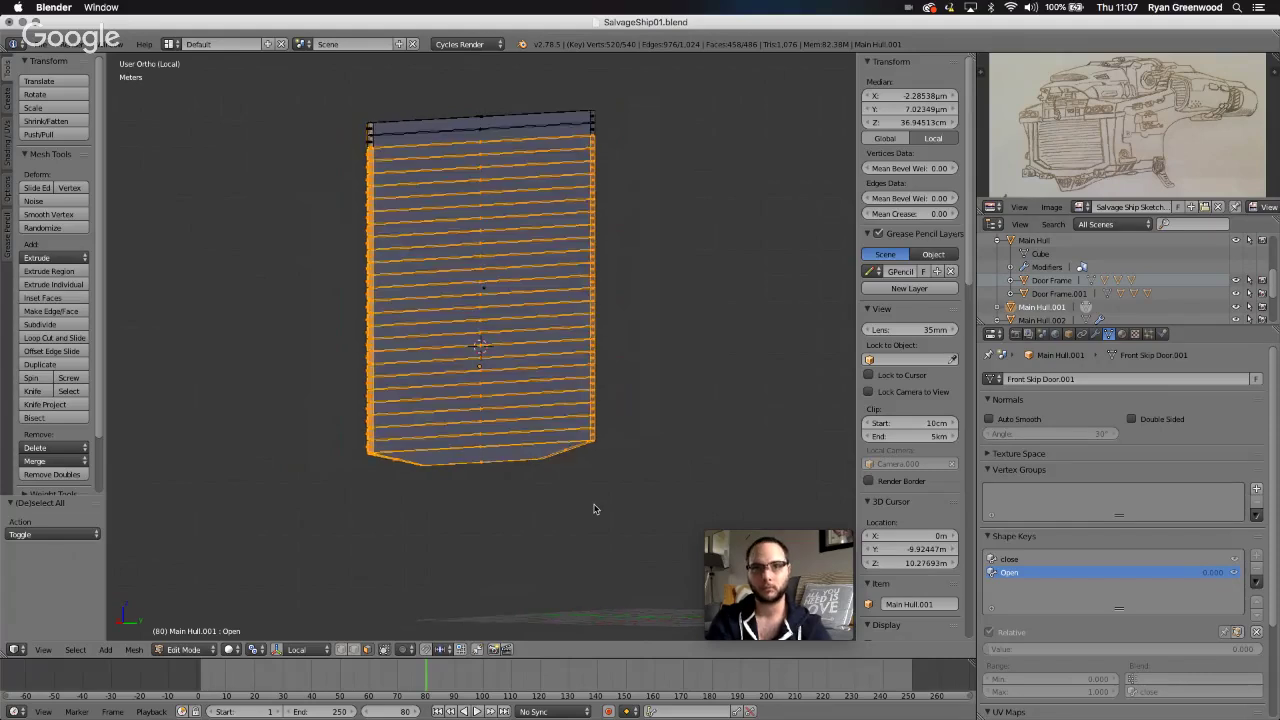
# - View the panel from the front and remove the faces of its two topmost slats from the selection
pyautogui.hscroll(10, 594, 509)
pyautogui.hscroll(10, 594, 509)
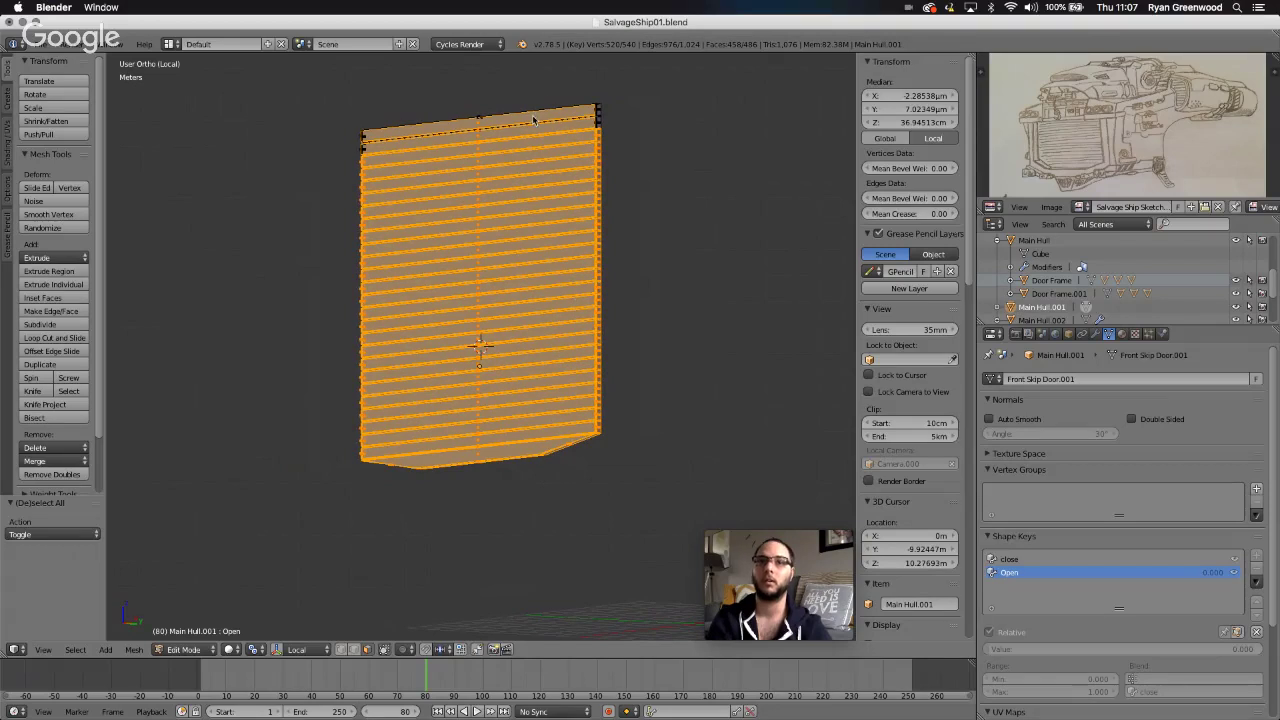
pyautogui.keyDown('shift'); pyautogui.rightClick(532, 115); pyautogui.keyUp('shift')
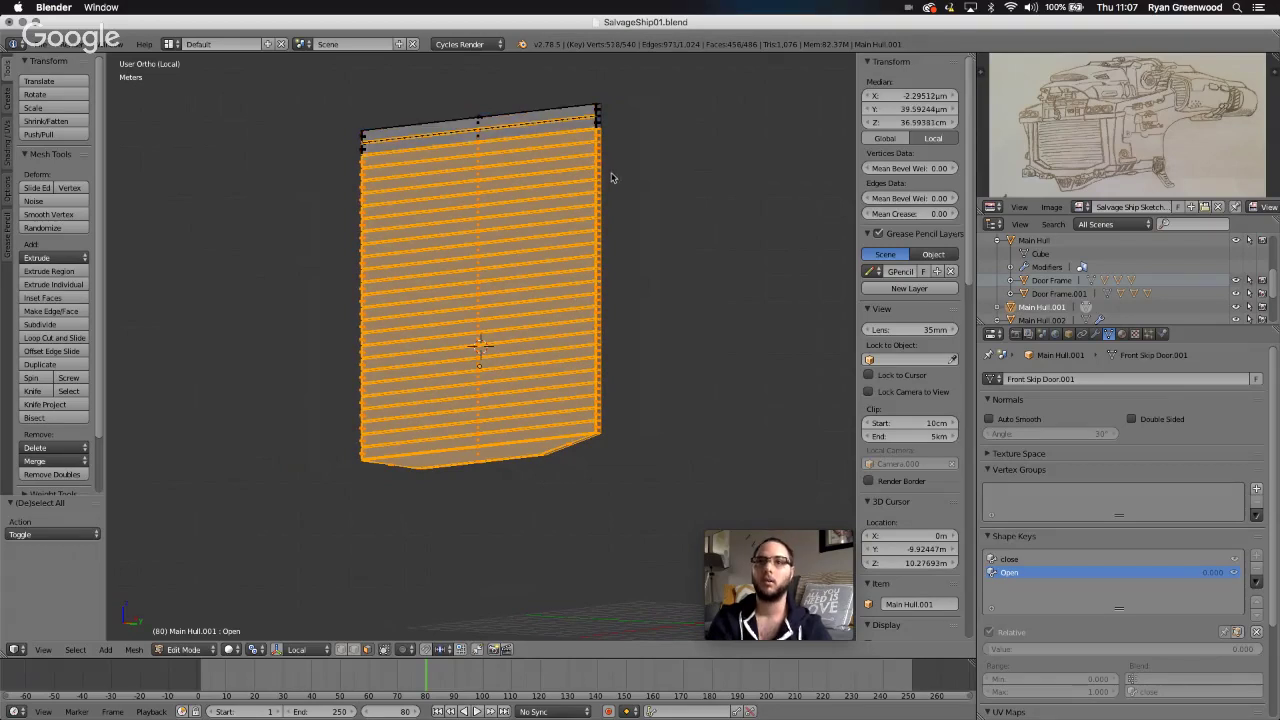
pyautogui.keyDown('shift'); pyautogui.rightClick(535, 122); pyautogui.keyUp('shift')
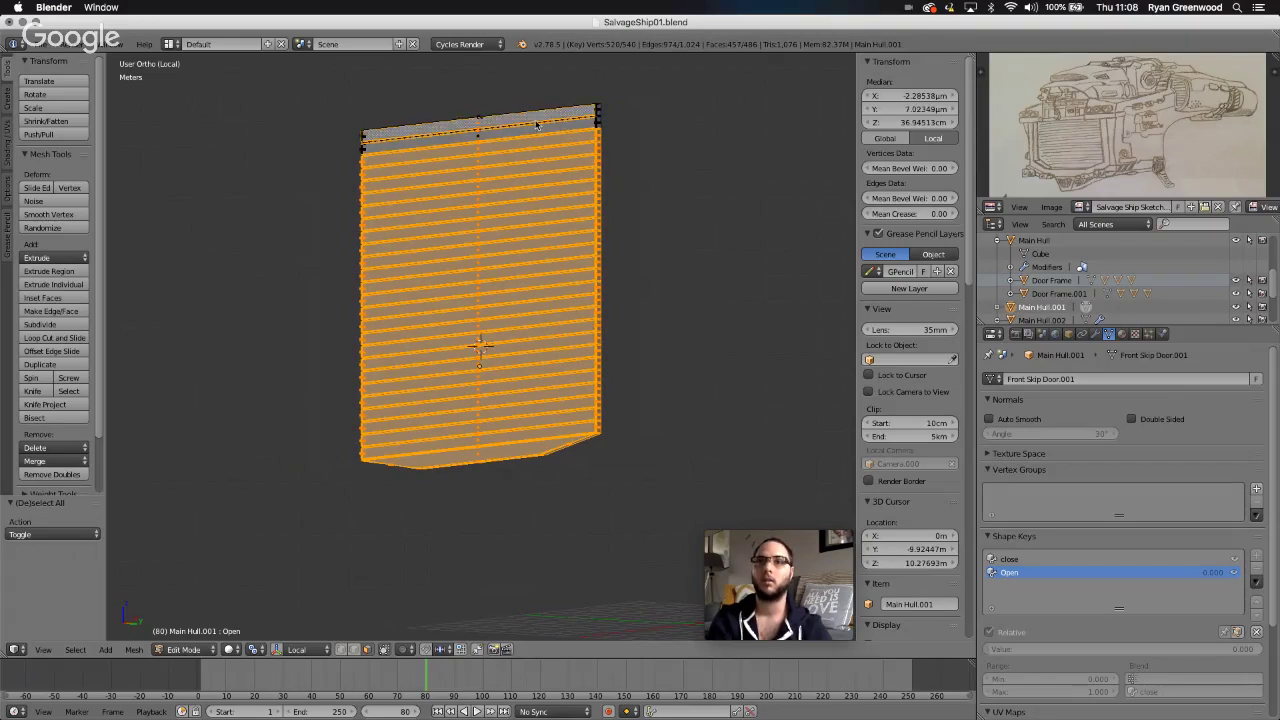
pyautogui.keyDown('shift'); pyautogui.rightClick(528, 129); pyautogui.keyUp('shift')
pyautogui.keyDown('shift'); pyautogui.rightClick(476, 127); pyautogui.keyUp('shift')
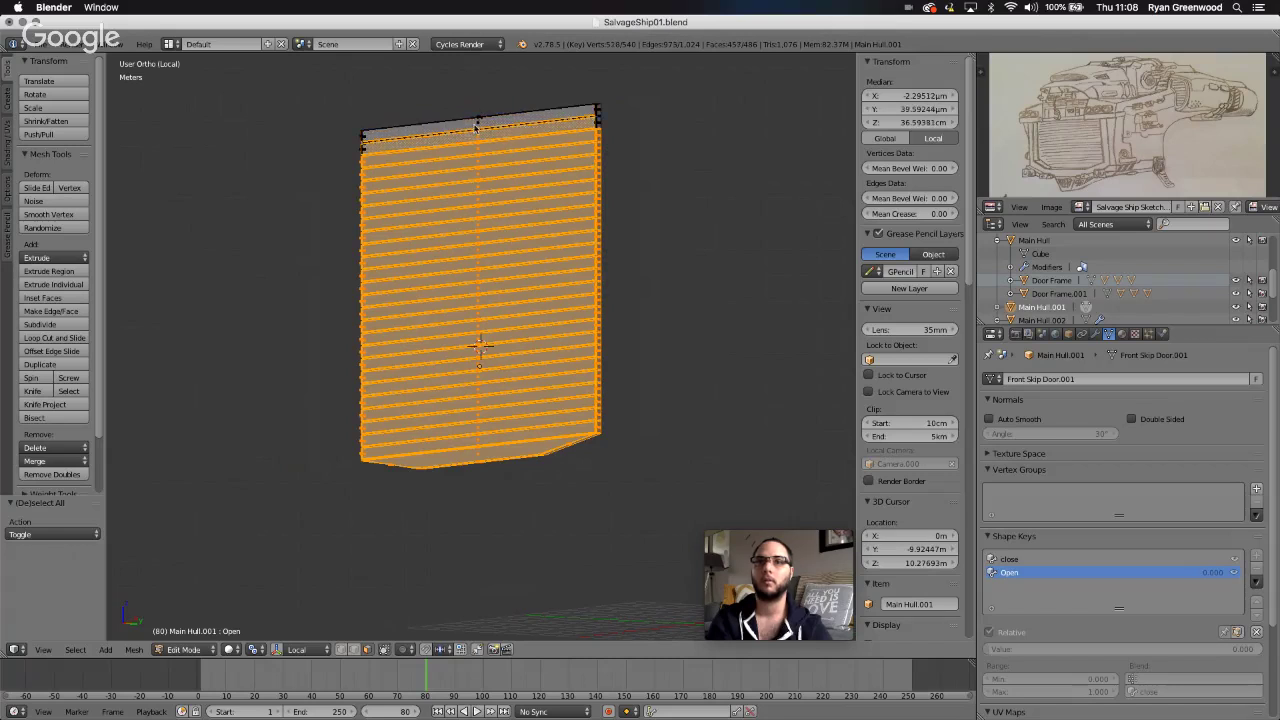
pyautogui.keyDown('shift'); pyautogui.rightClick(477, 136); pyautogui.keyUp('shift')
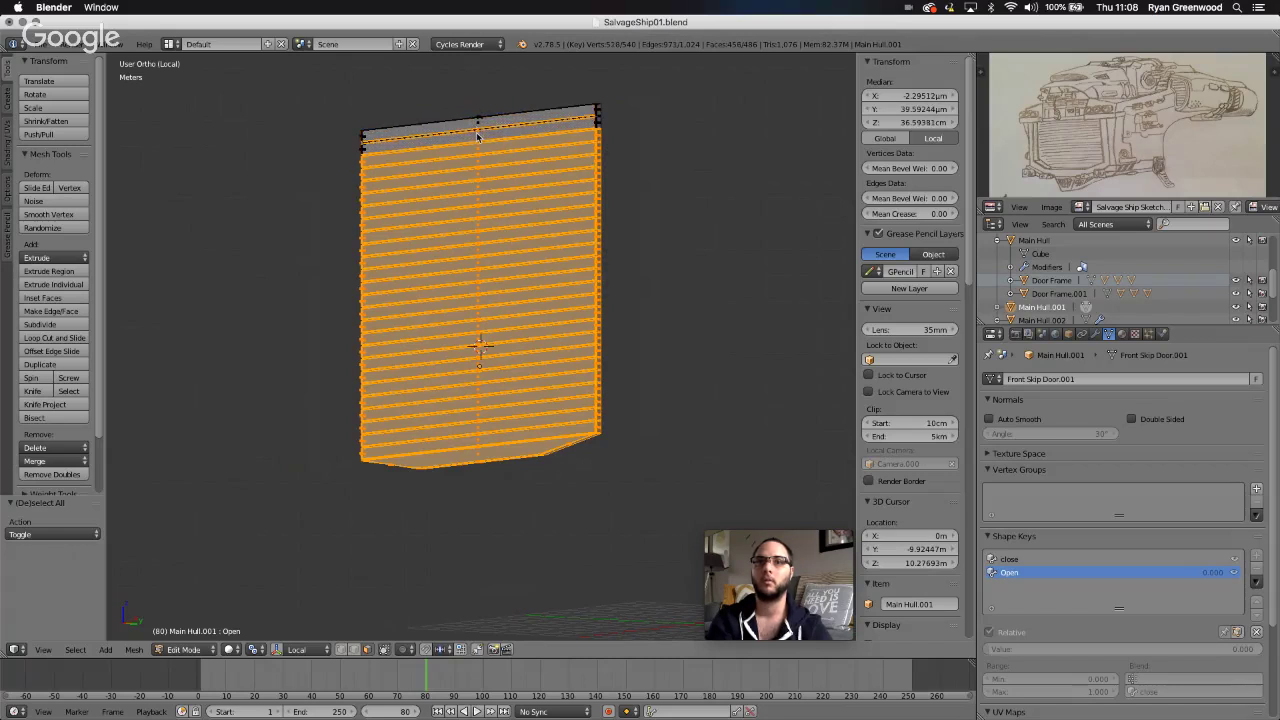
pyautogui.press('b')
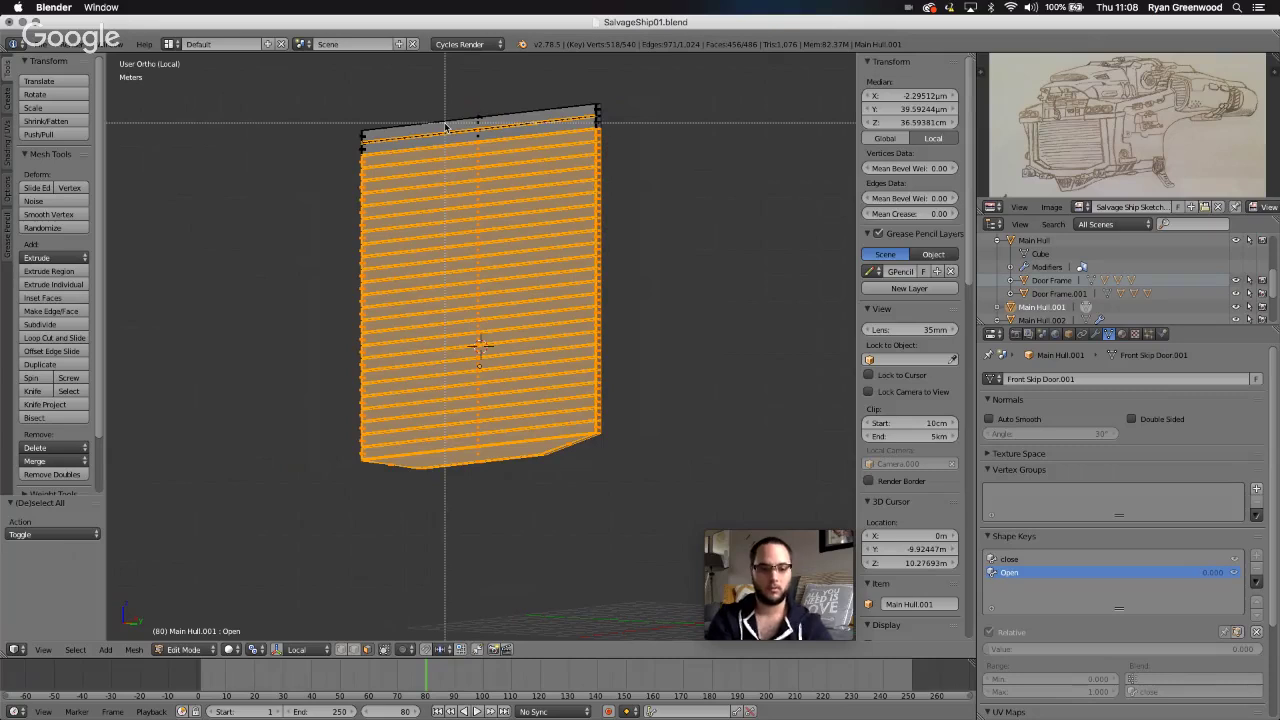
pyautogui.press('Escape')
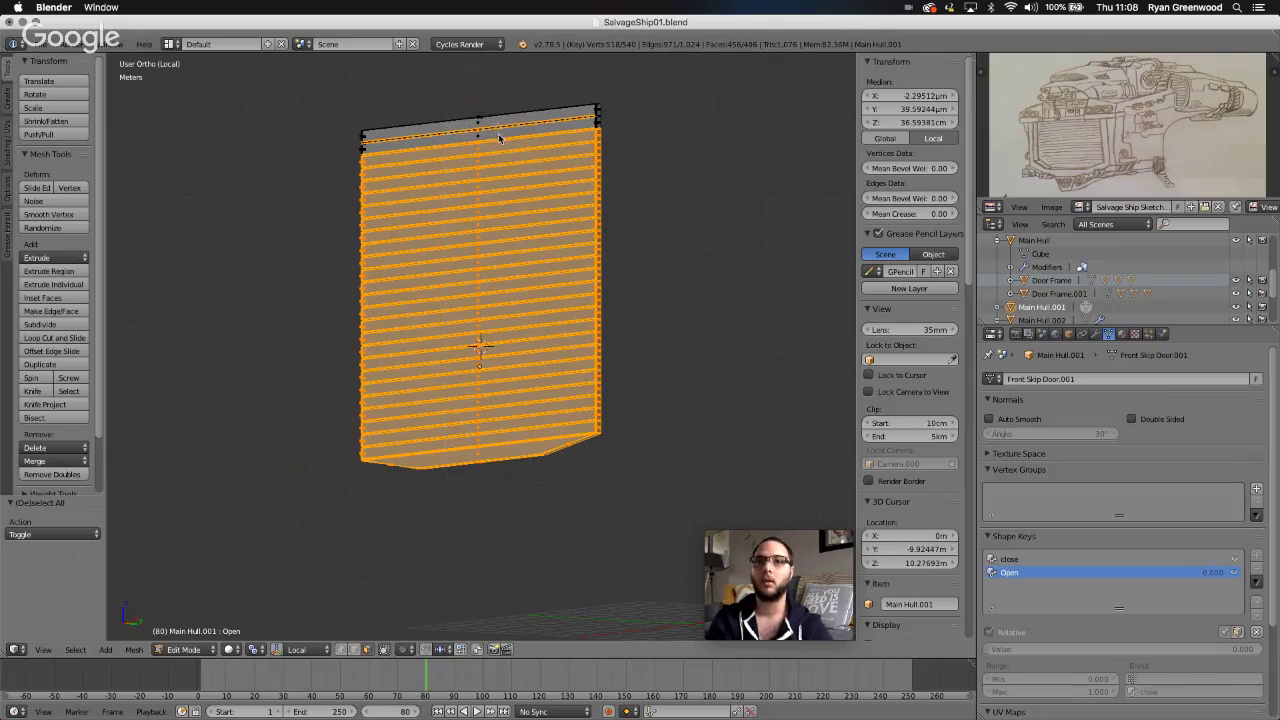
# - Box-deselect the narrow faces in the groove between the panel's two topmost slats
pyautogui.scroll(10, 516, 135)
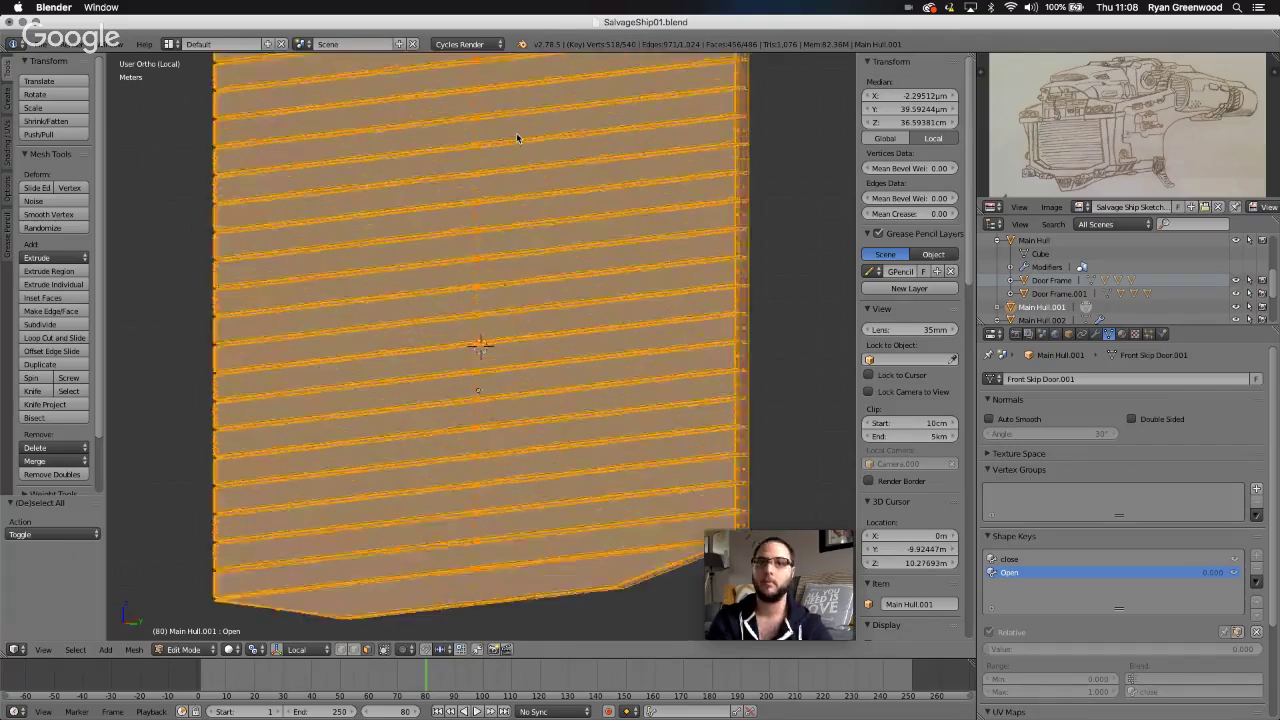
pyautogui.keyDown('shift'); pyautogui.scroll(15, 517, 138); pyautogui.keyUp('shift')
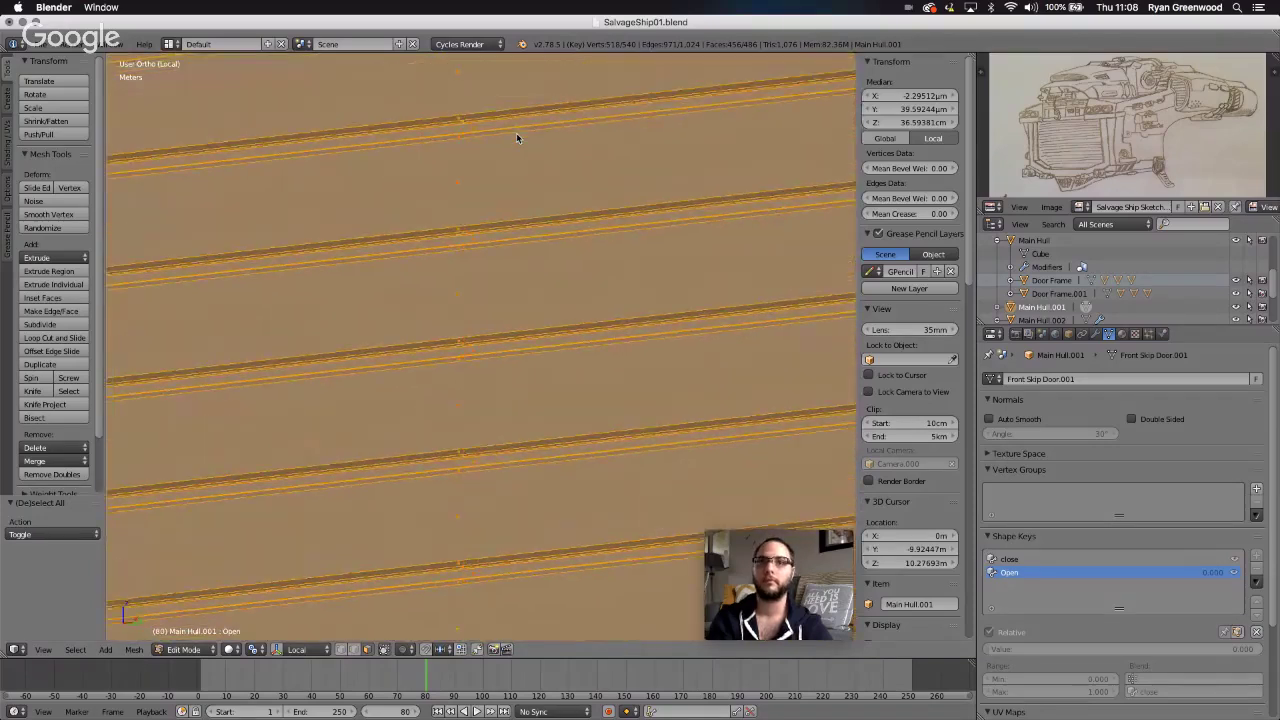
pyautogui.keyDown('shift'); pyautogui.scroll(5, 516, 137); pyautogui.keyUp('shift')
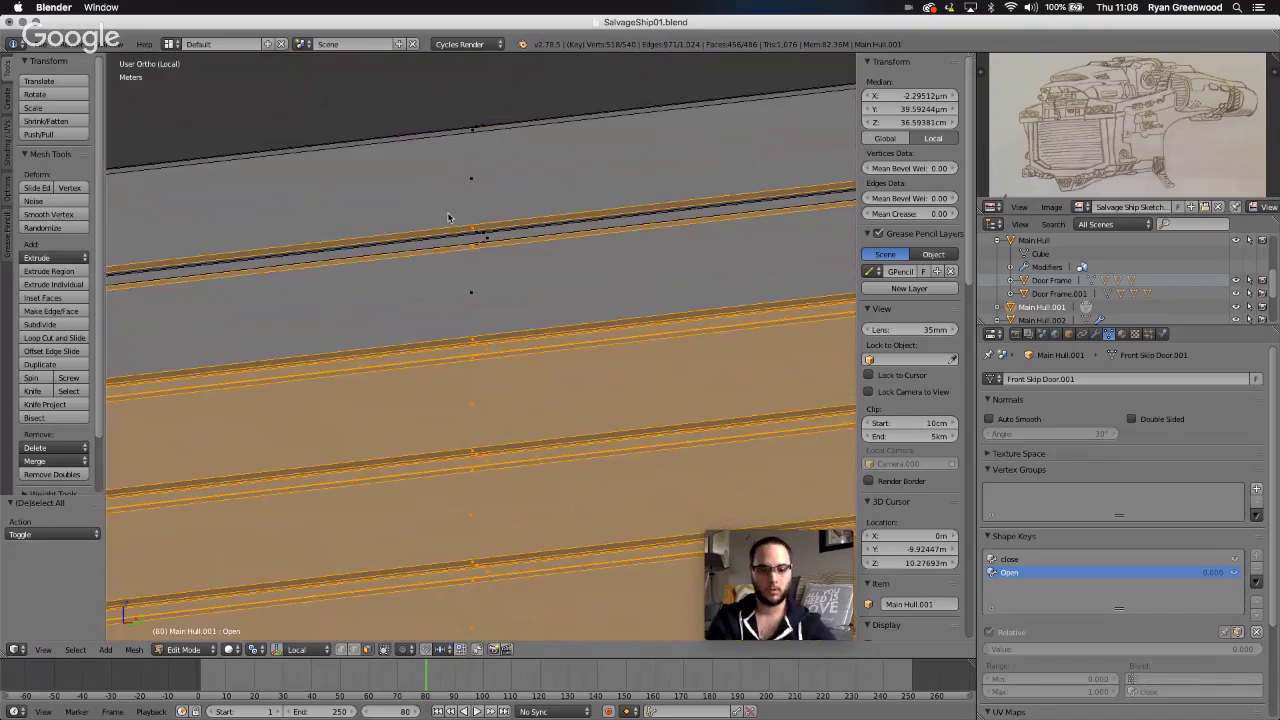
pyautogui.press('b')
pyautogui.moveTo(448, 217); pyautogui.dragTo(503, 275, button='middle')
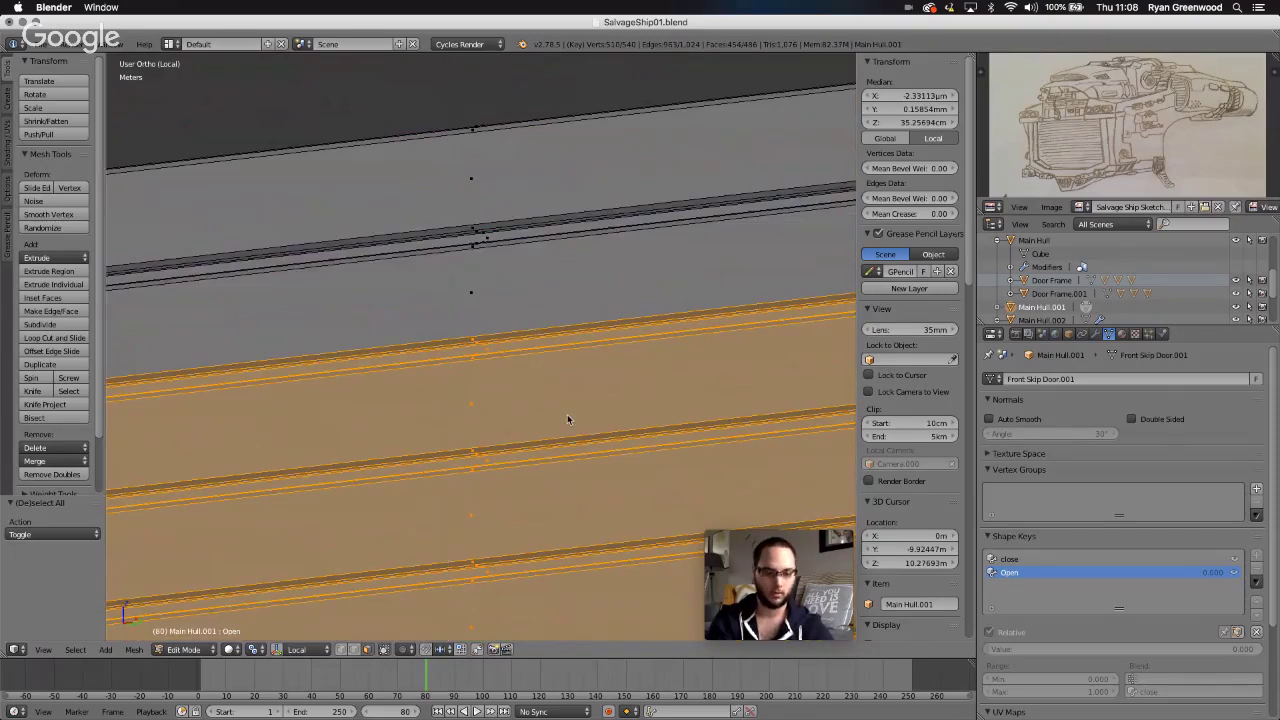
# - Move the selected lower slats up 83.676 cm along the global Z axis
pyautogui.scroll(-6, 567, 414)
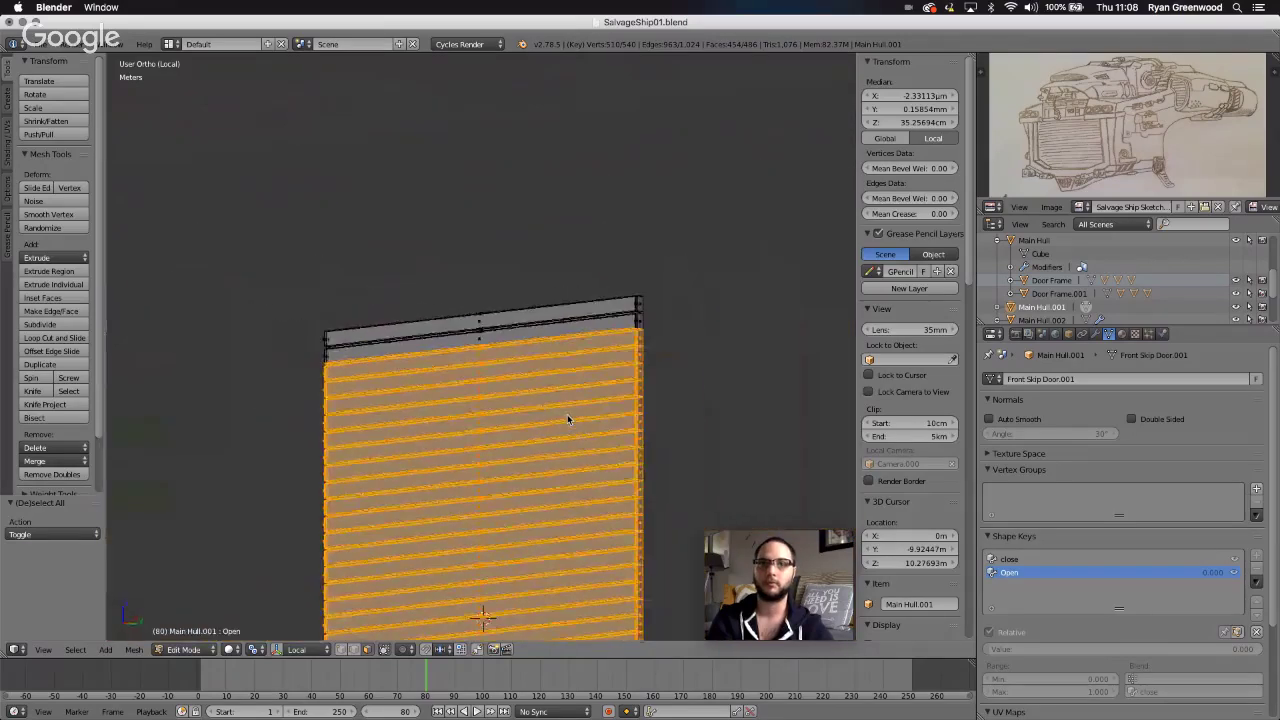
pyautogui.scroll(-3, 567, 414)
pyautogui.hscroll(5, 567, 414)
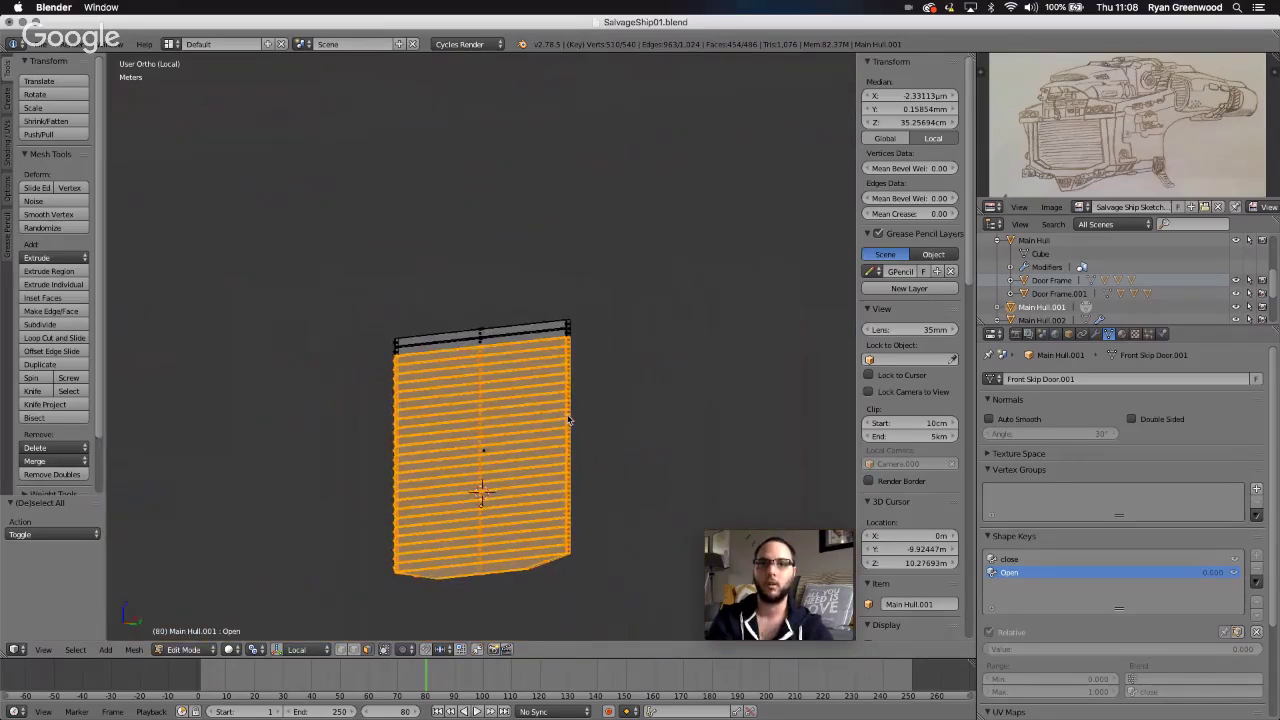
pyautogui.hscroll(-4, 567, 414)
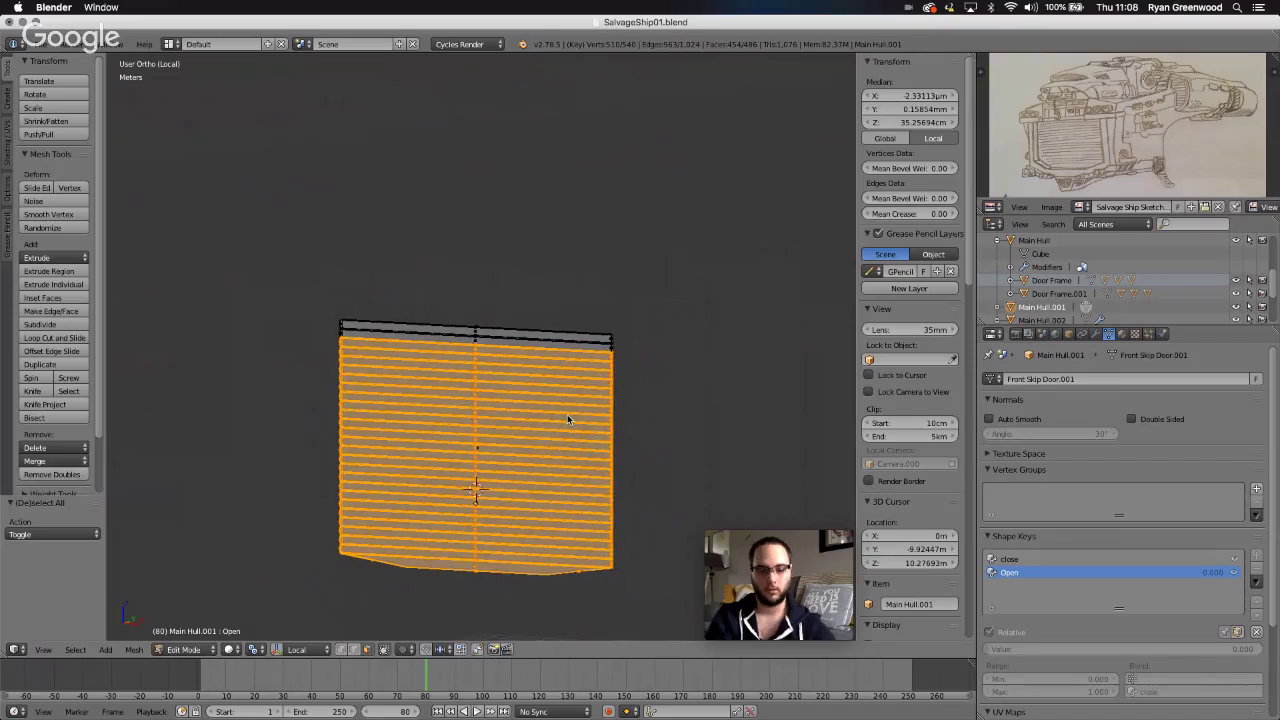
pyautogui.press('g')
pyautogui.press('z')
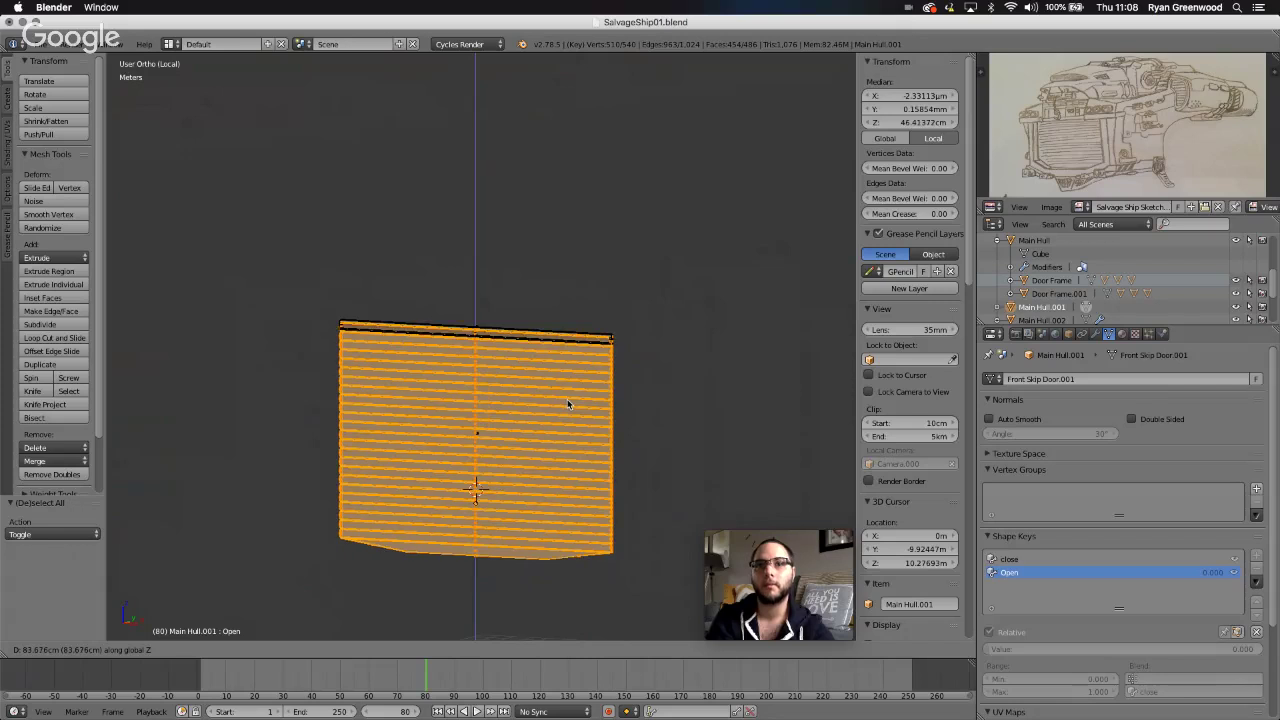
pyautogui.click(567, 404)
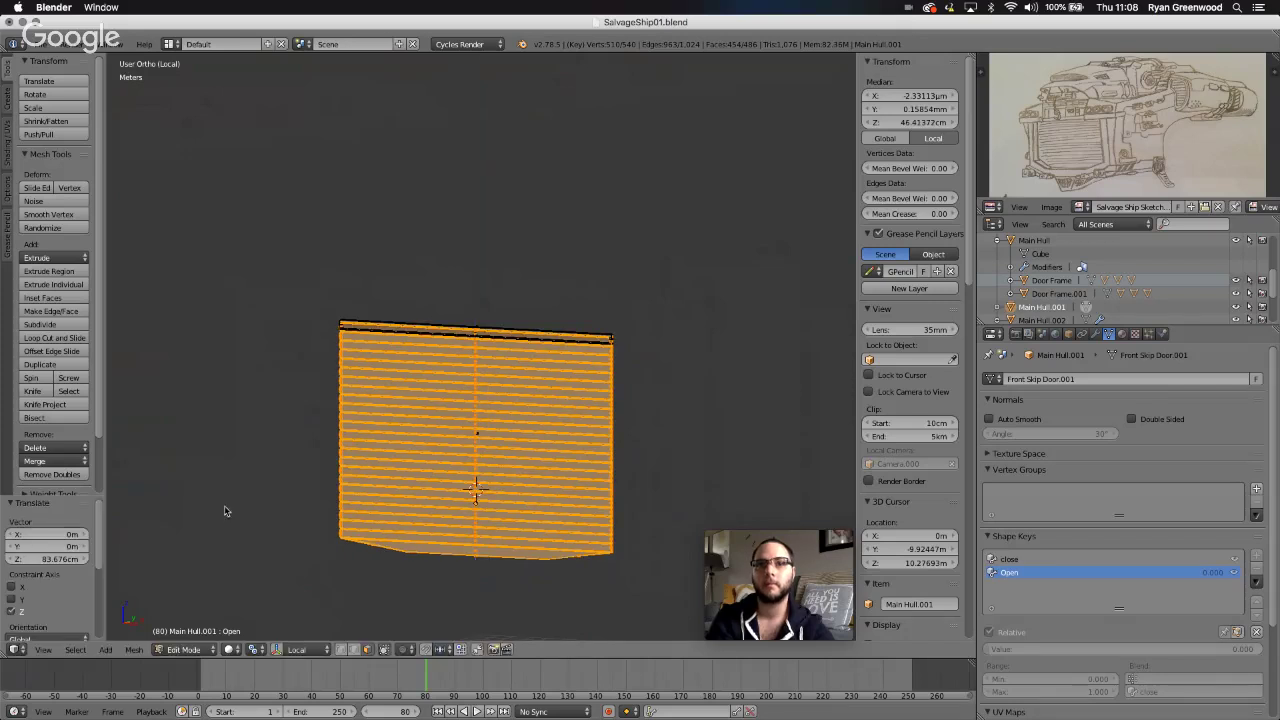
# - Switch to the front orthographic view and hide the salvage ship sketch background image
pyautogui.click(43, 649)
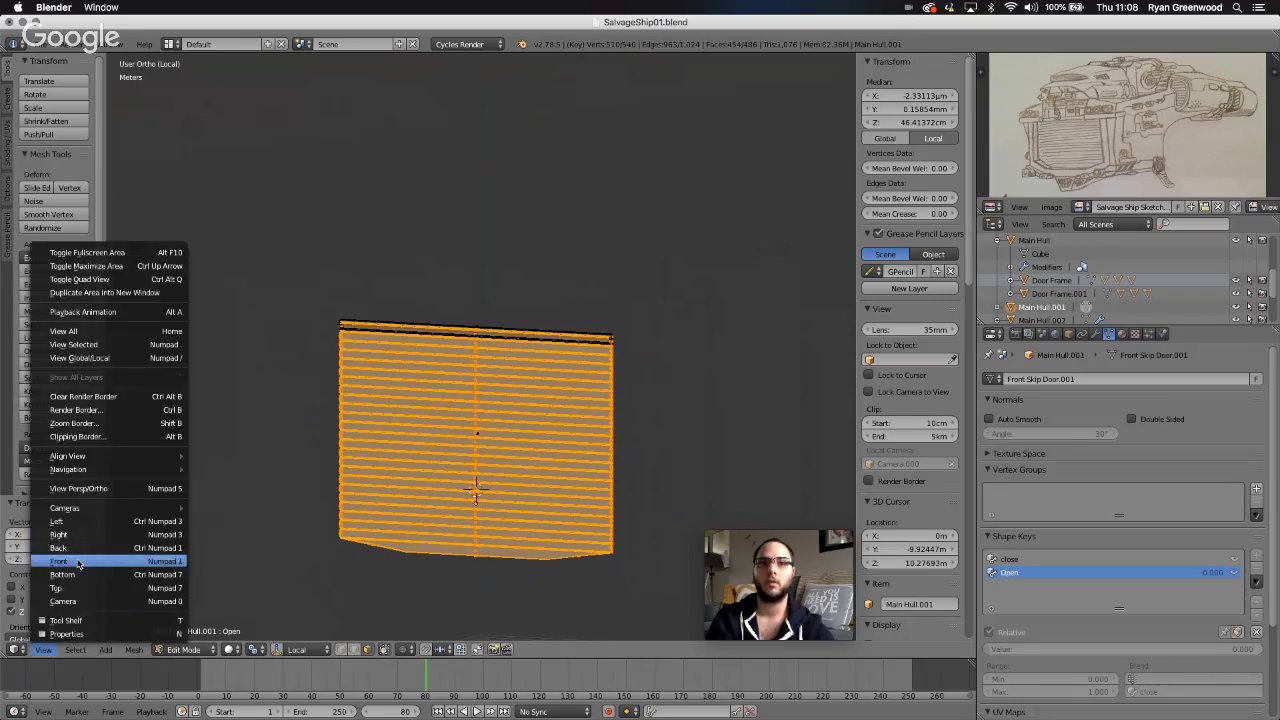
pyautogui.click(77, 561)
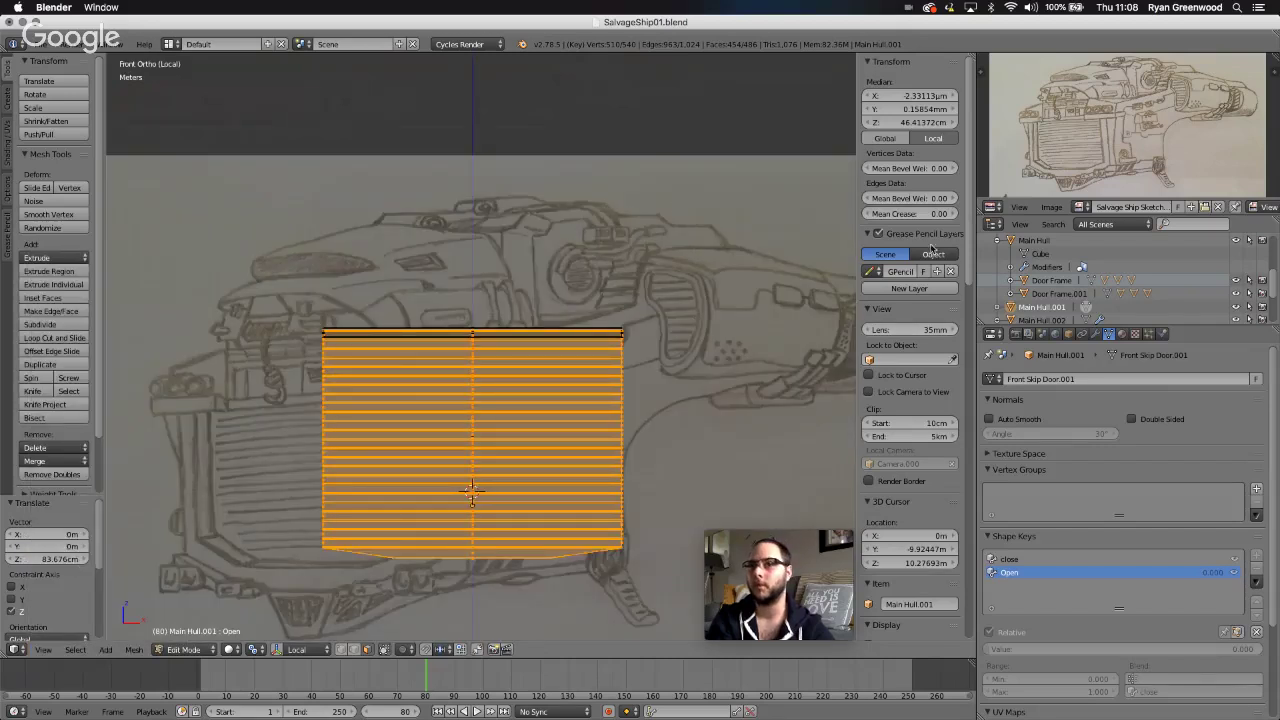
pyautogui.moveTo(967, 267); pyautogui.dragTo(983, 640)
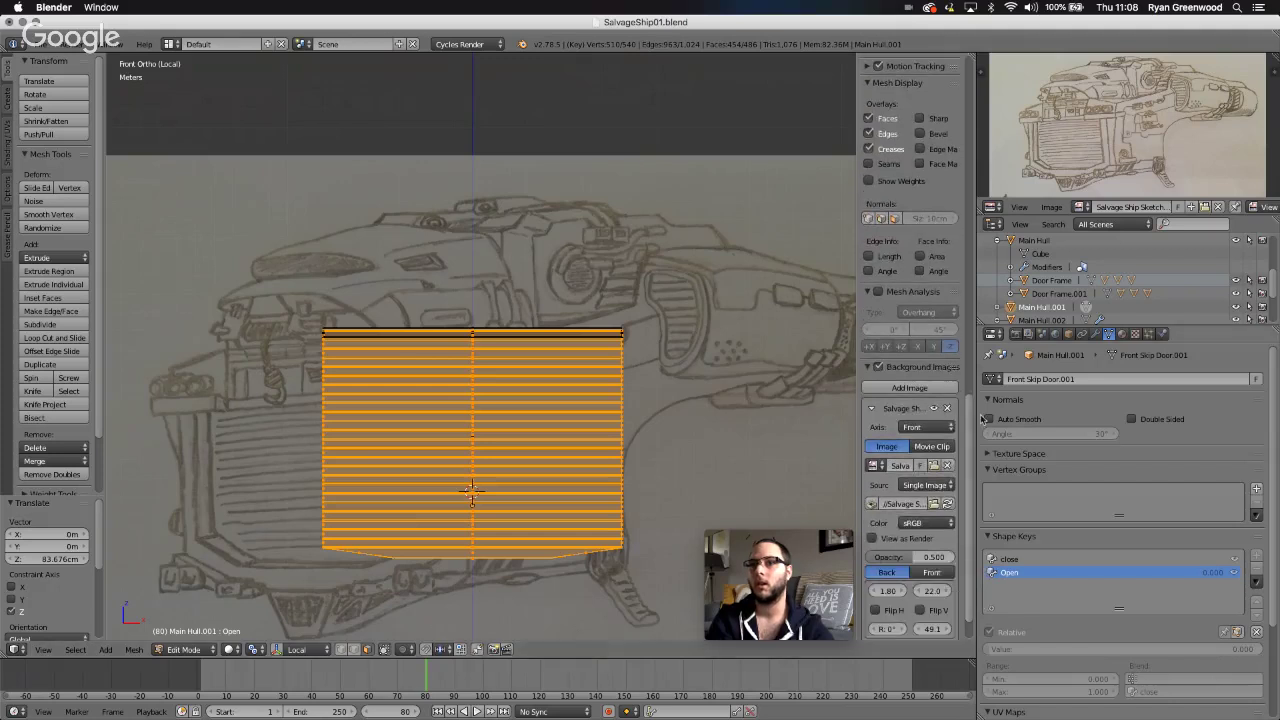
pyautogui.click(934, 409)
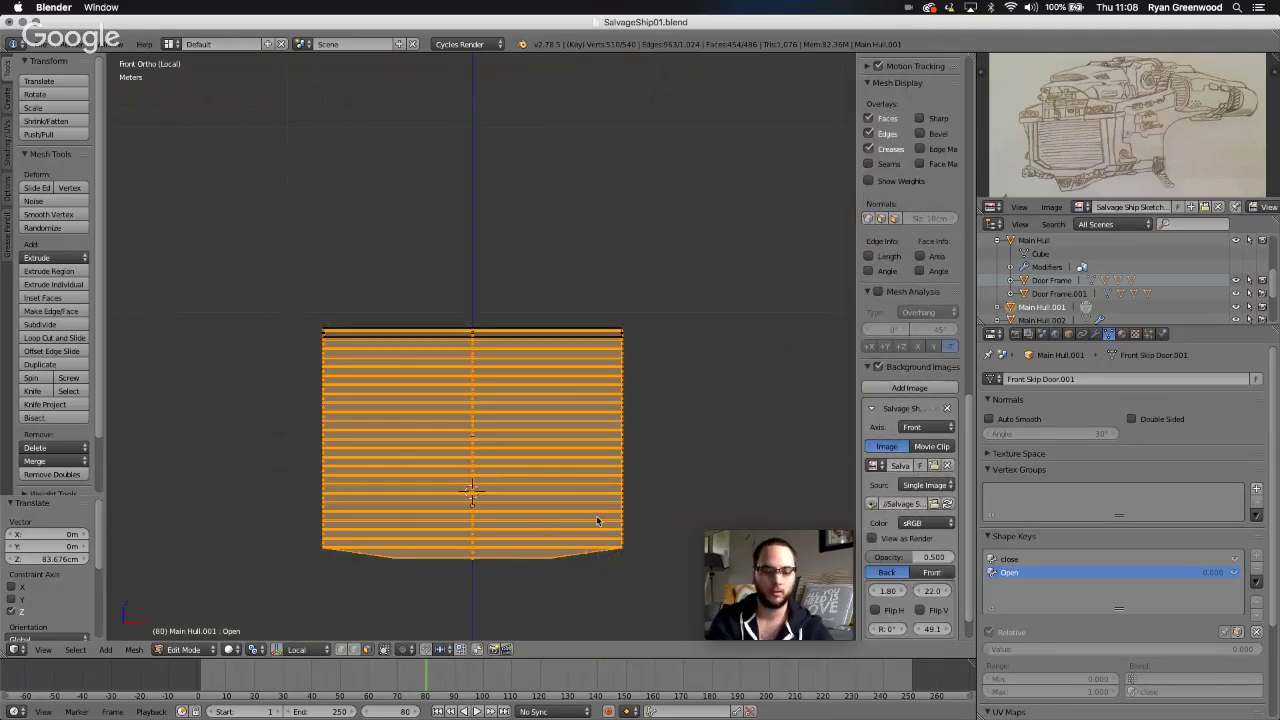
pyautogui.scroll(-5, 597, 520)
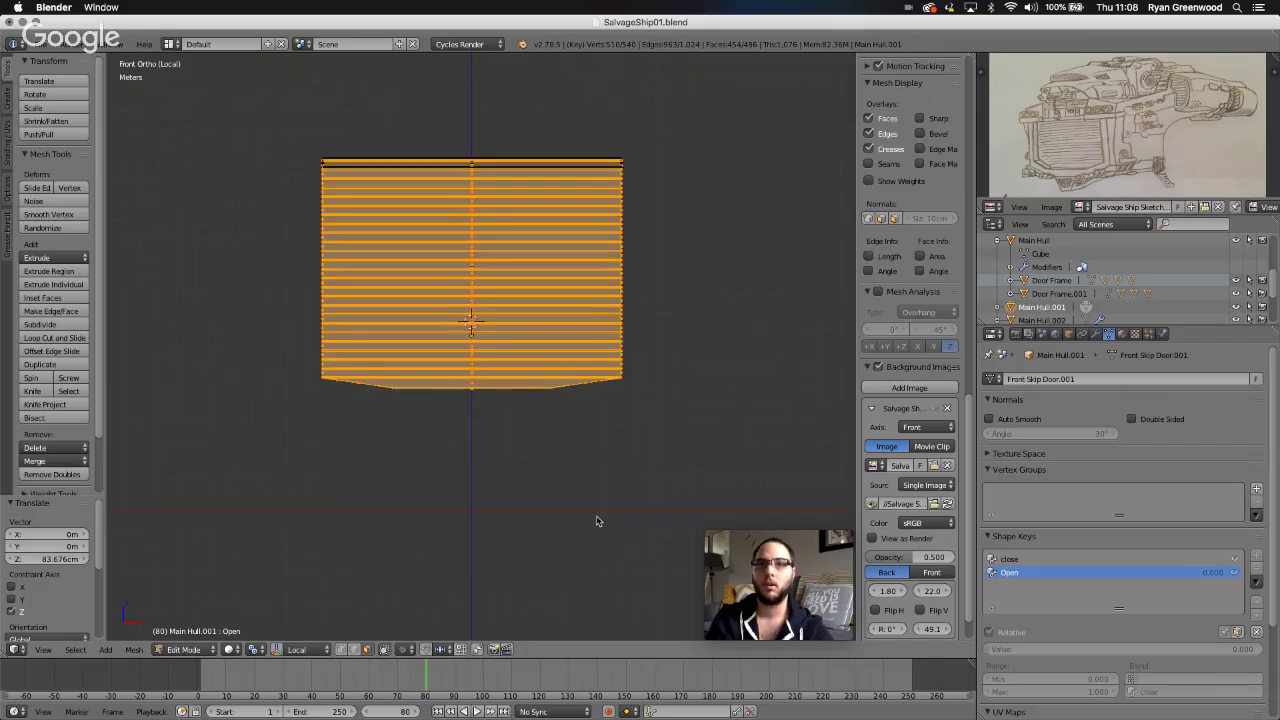
pyautogui.scroll(3, 597, 520)
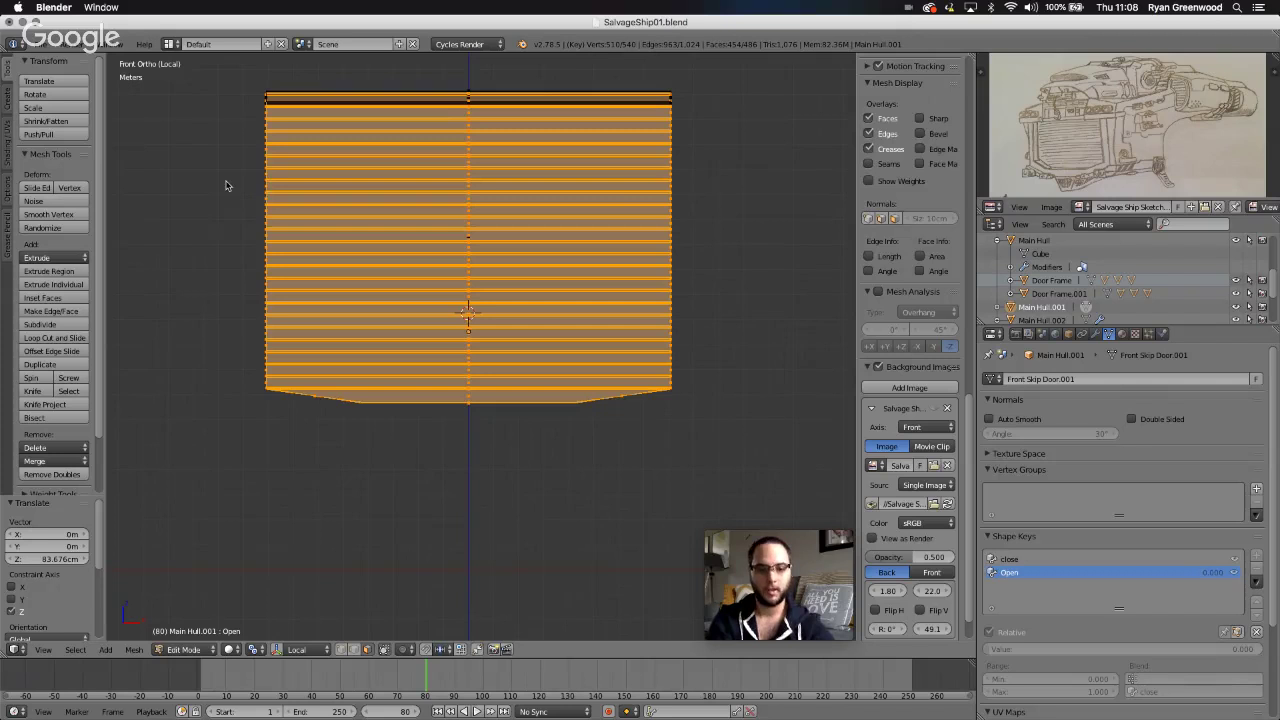
# - Try to box-select all slats below the top two in solid shading after clearing the selection, and check the panel's back
pyautogui.press('a')
pyautogui.press('b')
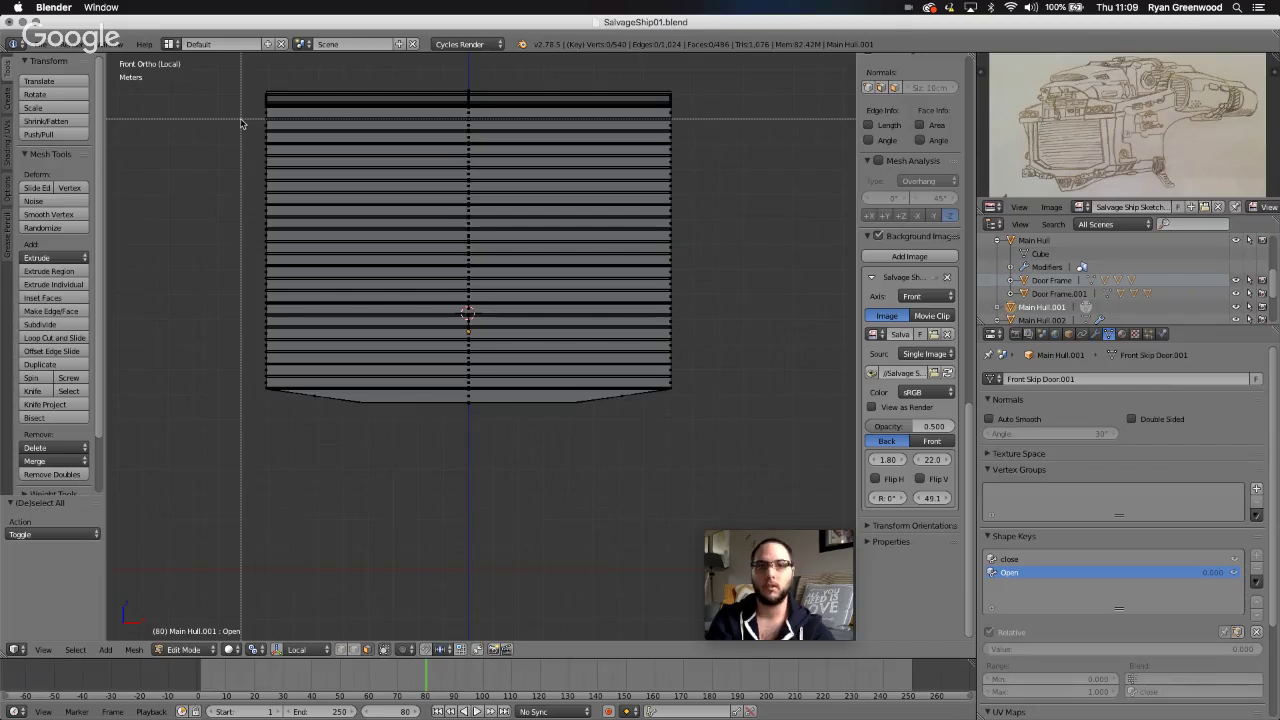
pyautogui.moveTo(240, 118); pyautogui.dragTo(699, 440)
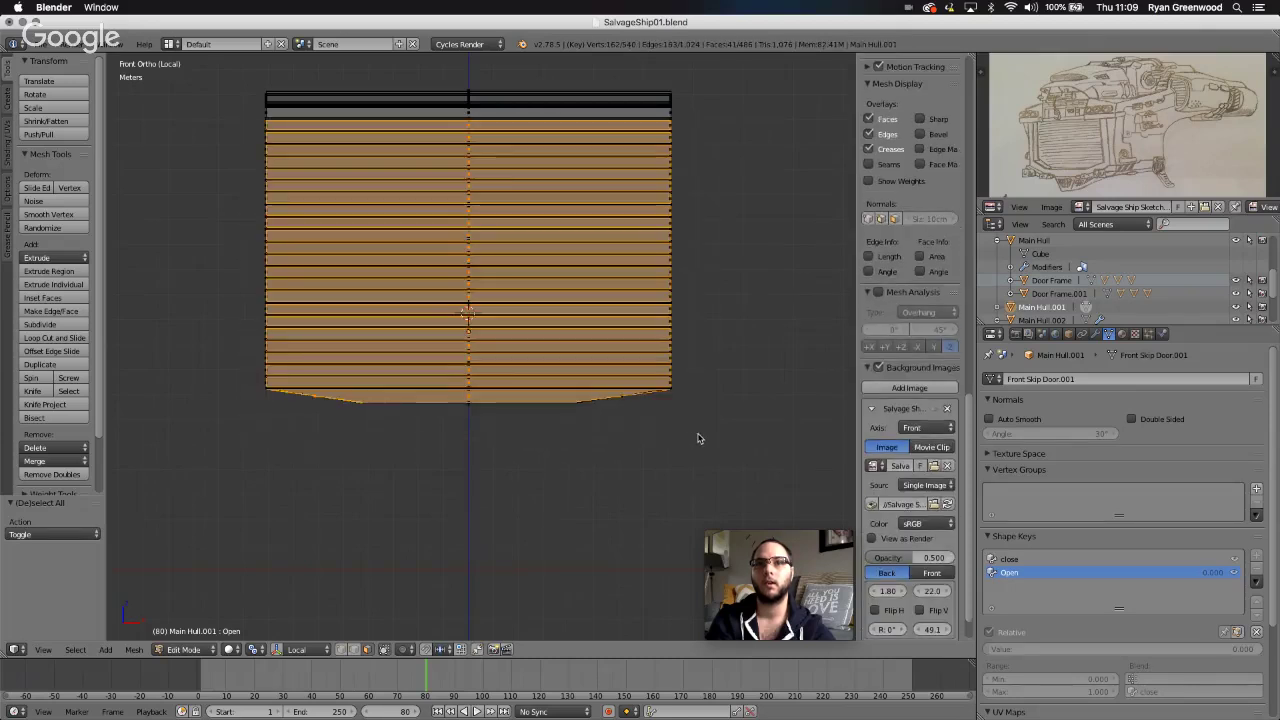
pyautogui.hscroll(-10, 717, 419)
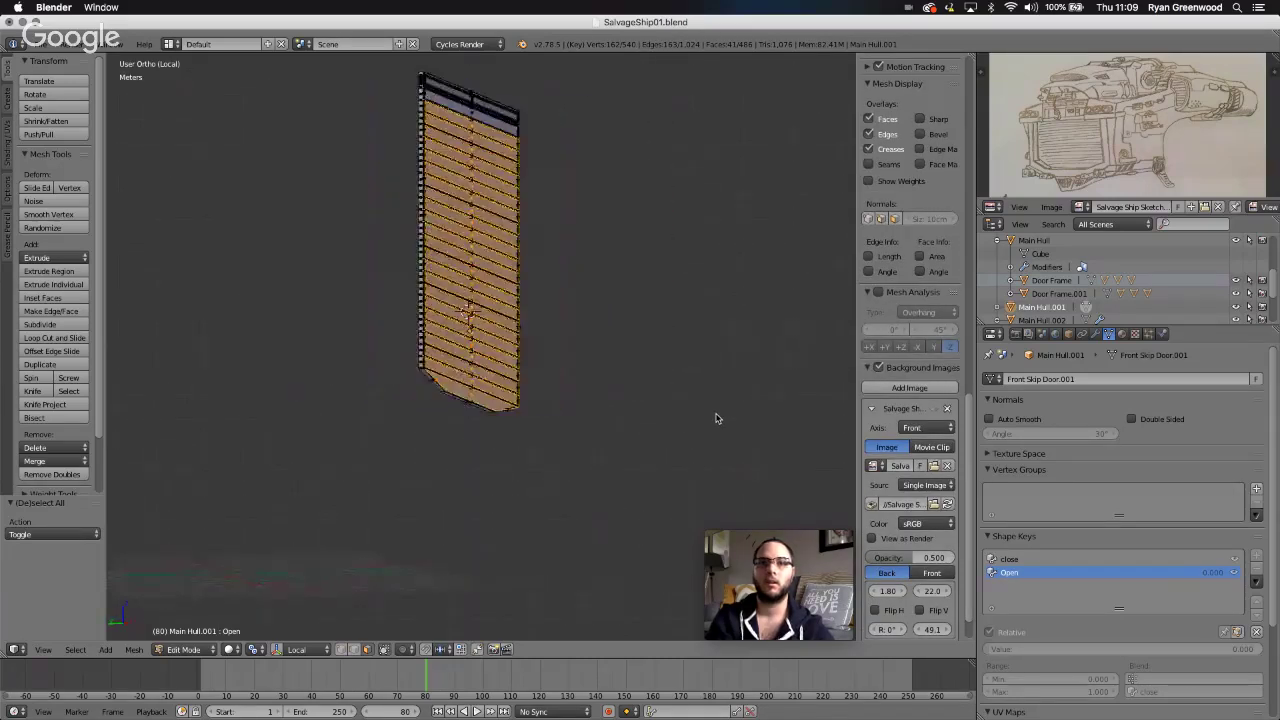
pyautogui.hscroll(10, 716, 418)
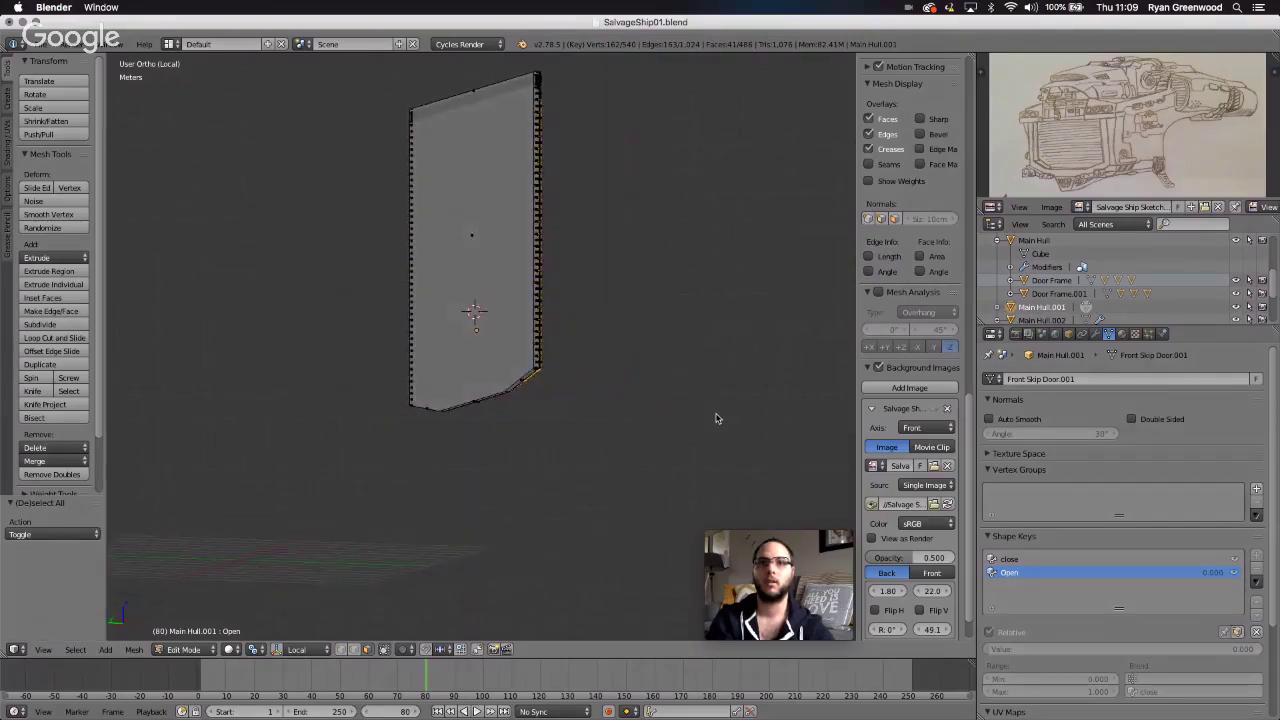
pyautogui.hscroll(5, 716, 418)
# - Clear the selection and box-select all of the panel's slats below the top two in wireframe front view
pyautogui.press('a')
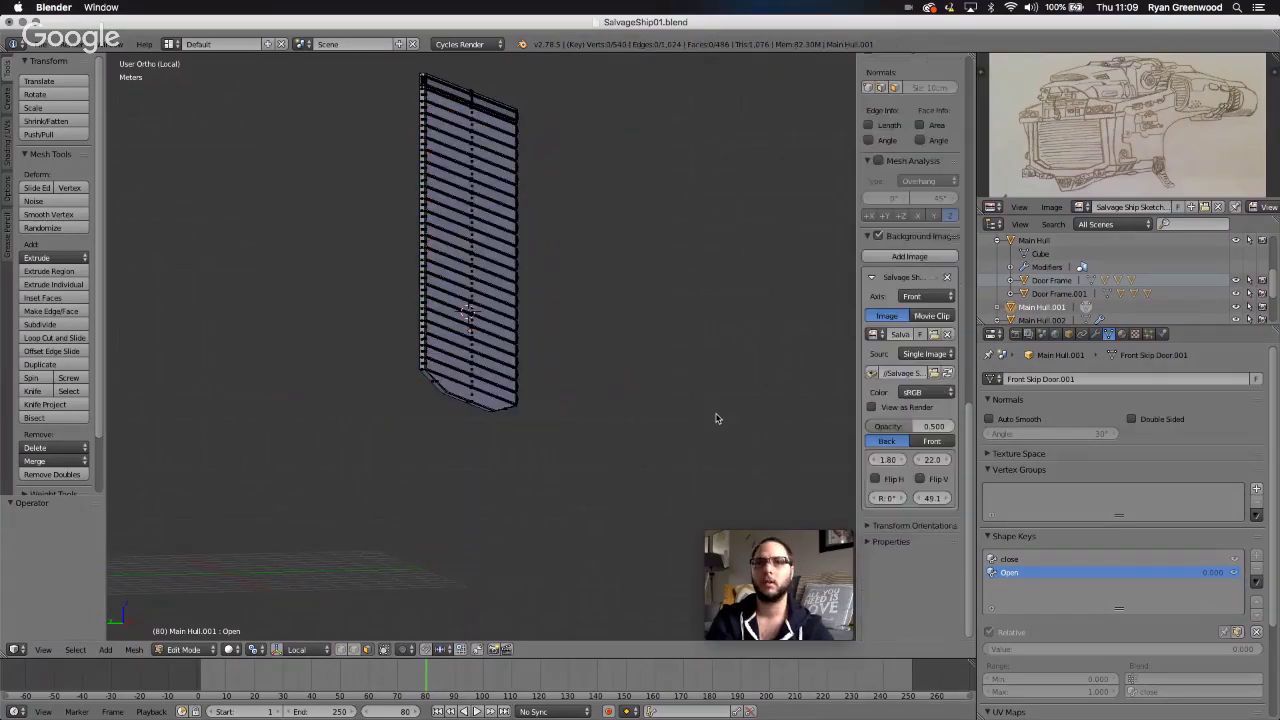
pyautogui.hscroll(5, 597, 426)
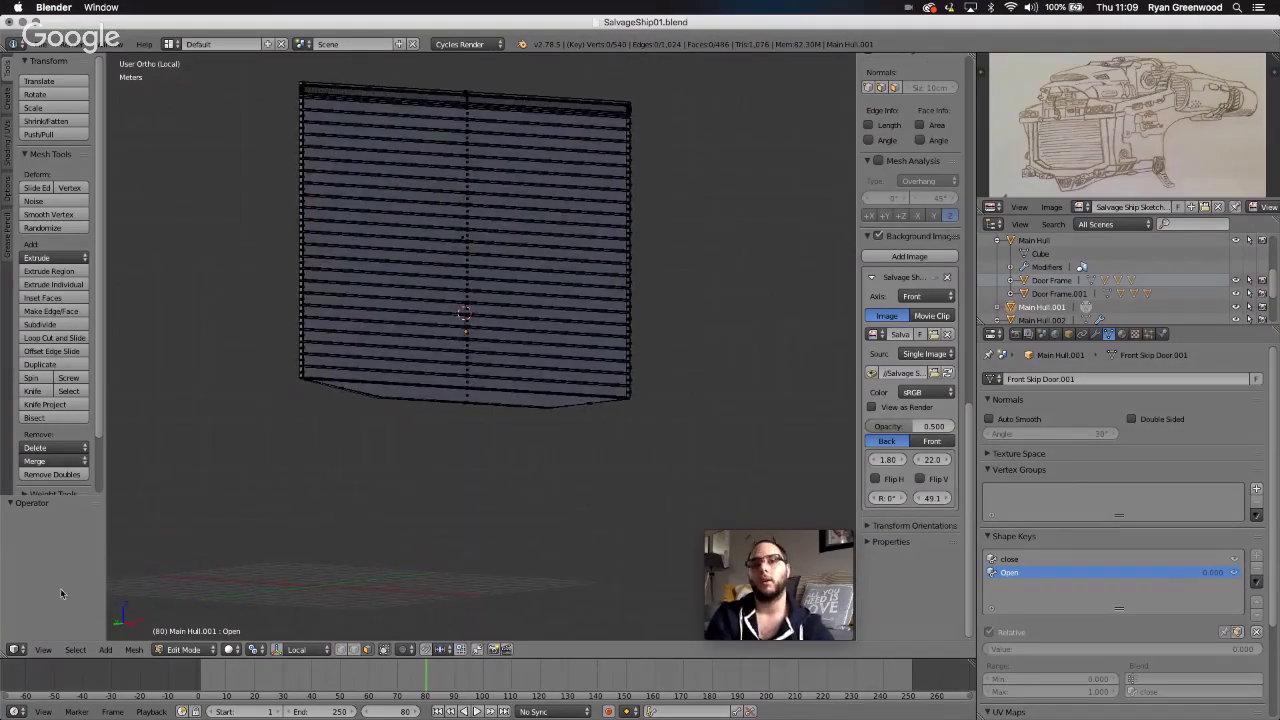
pyautogui.click(43, 649)
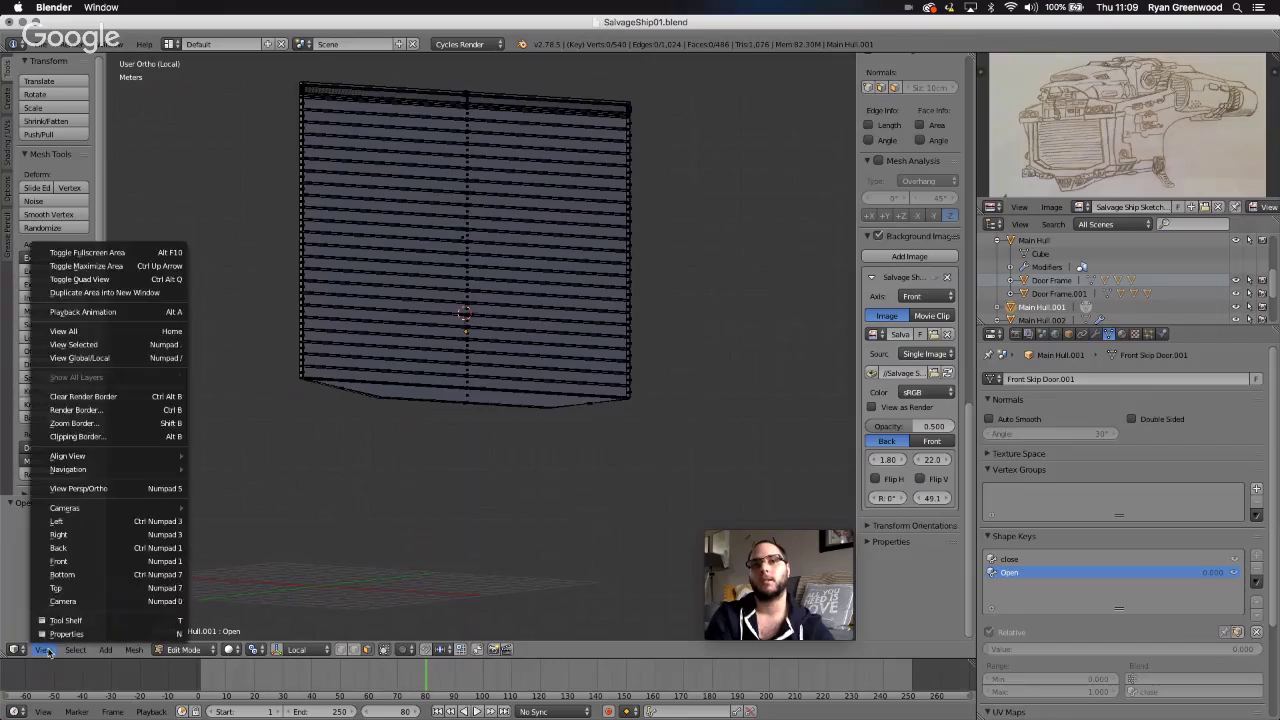
pyautogui.click(59, 561)
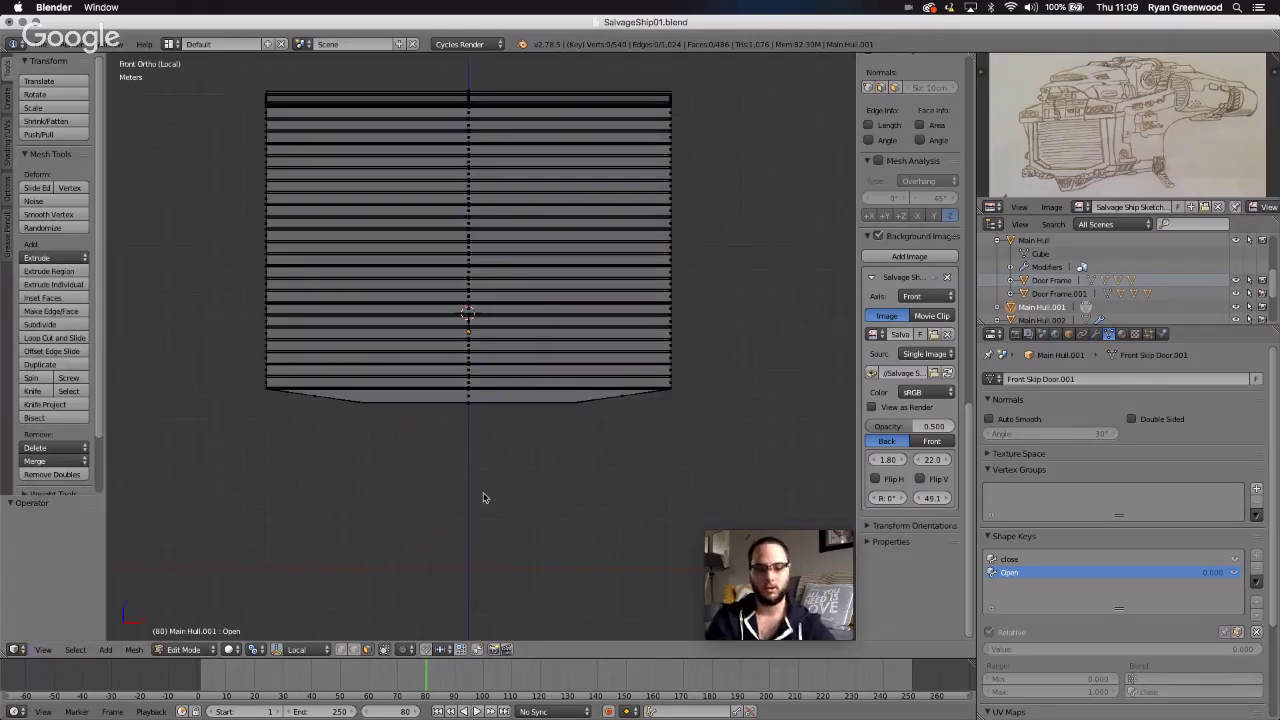
pyautogui.press('z')
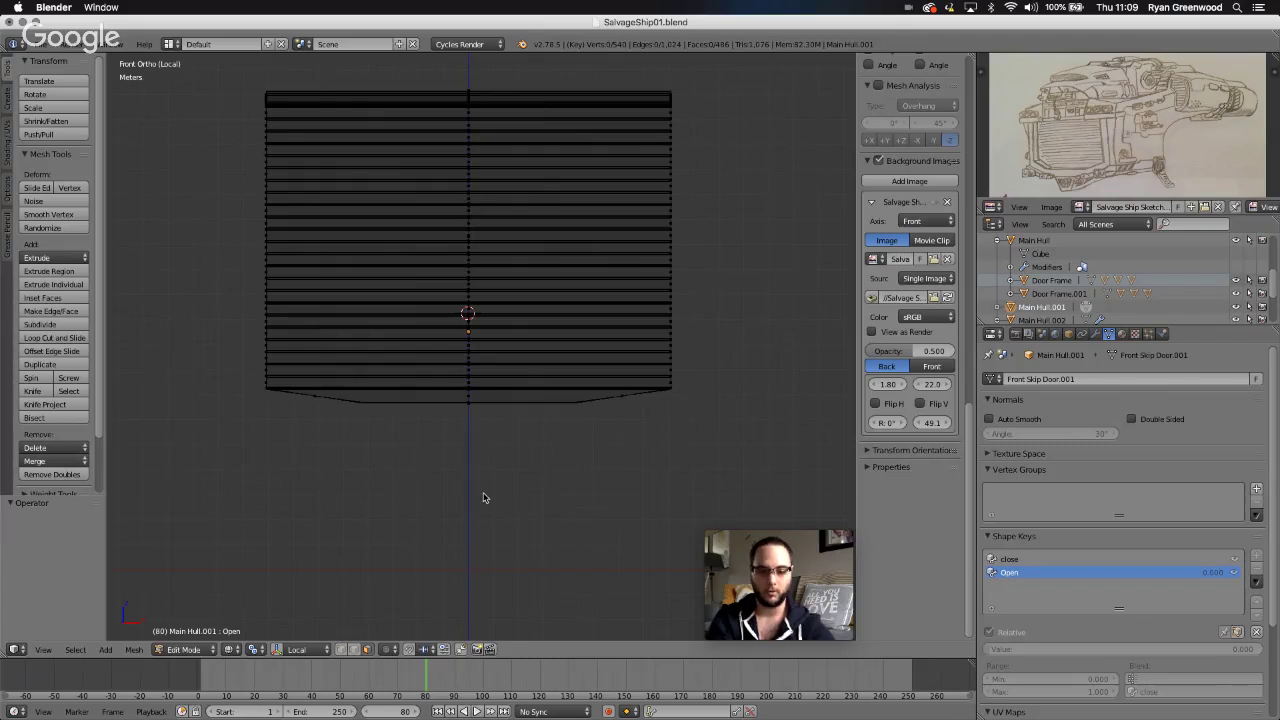
pyautogui.press('b')
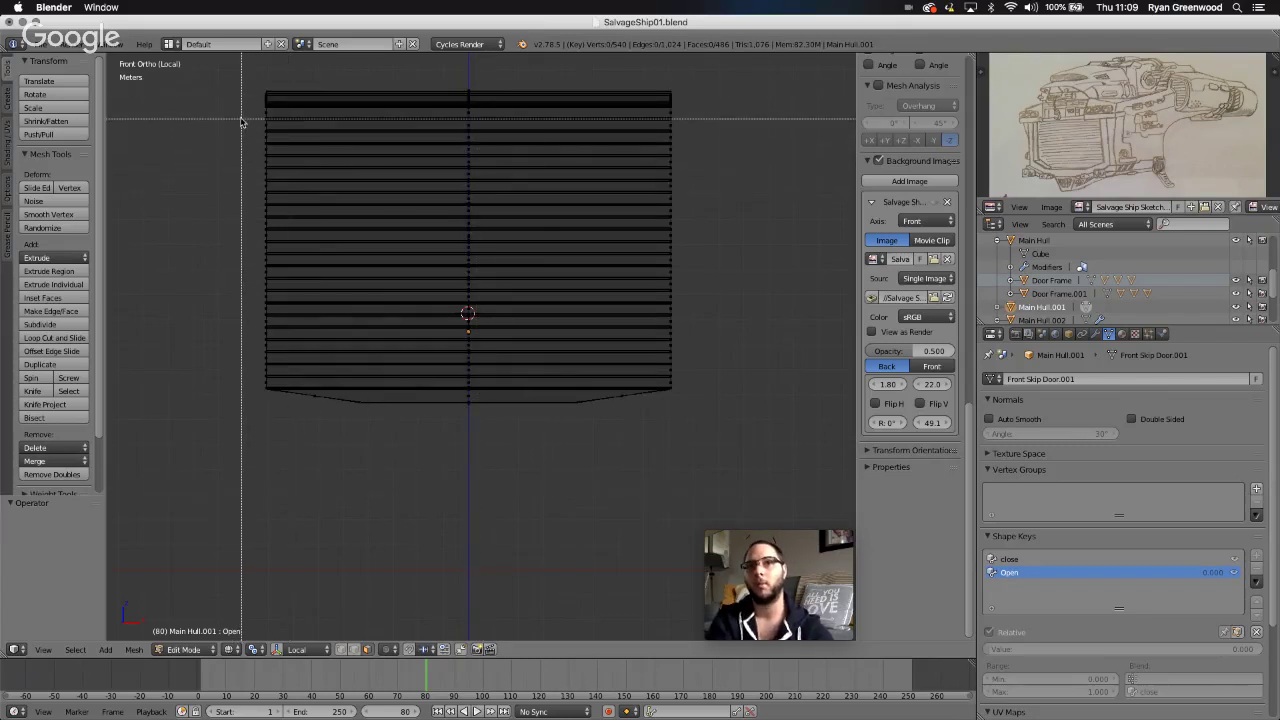
pyautogui.moveTo(241, 121); pyautogui.dragTo(703, 429)
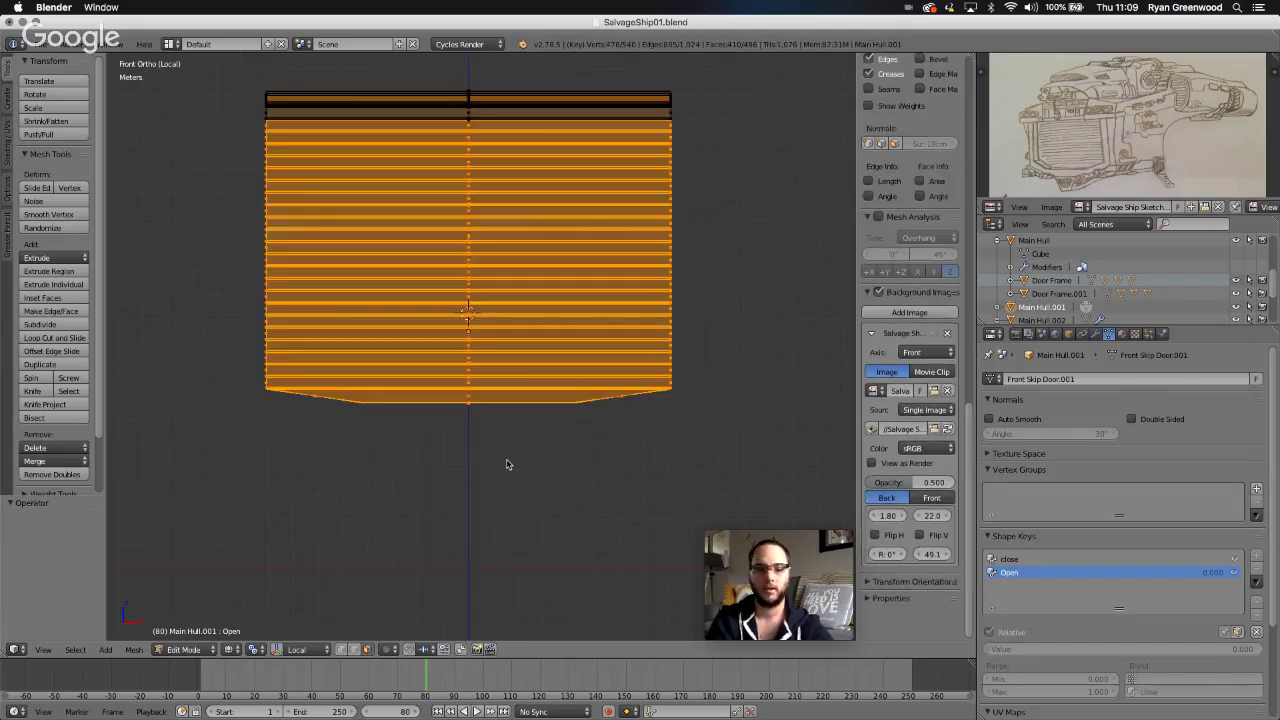
# - Return to solid shading and deselect the large back face of the panel, keeping the lower slats selected
pyautogui.press('z')
pyautogui.hscroll(-5, 538, 458)
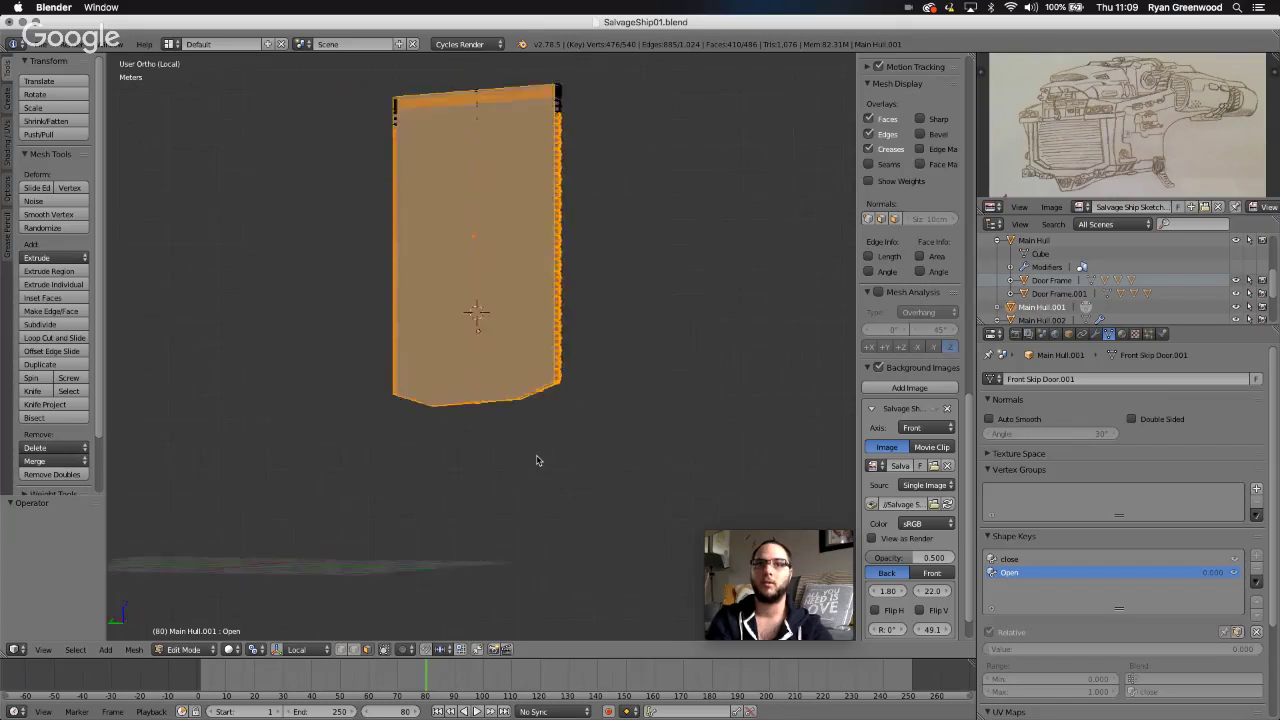
pyautogui.hscroll(3, 538, 458)
pyautogui.hscroll(-5, 606, 323)
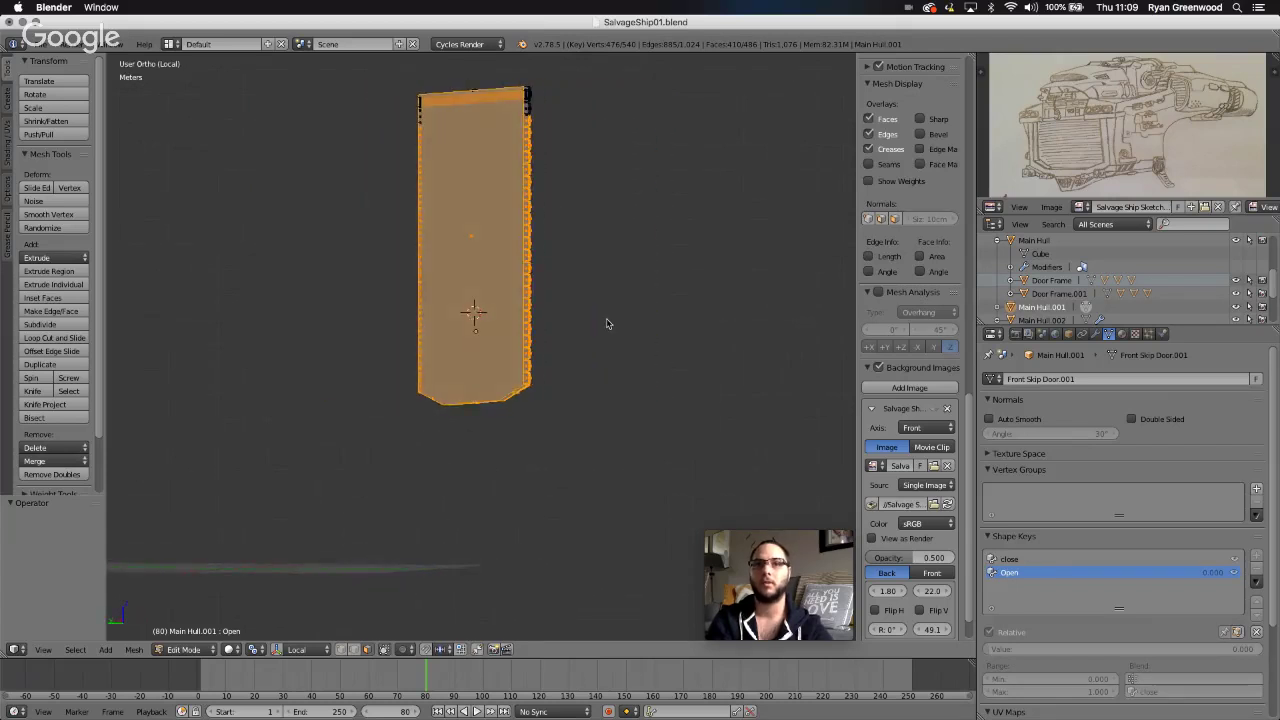
pyautogui.keyDown('shift'); pyautogui.rightClick(475, 278); pyautogui.keyUp('shift')
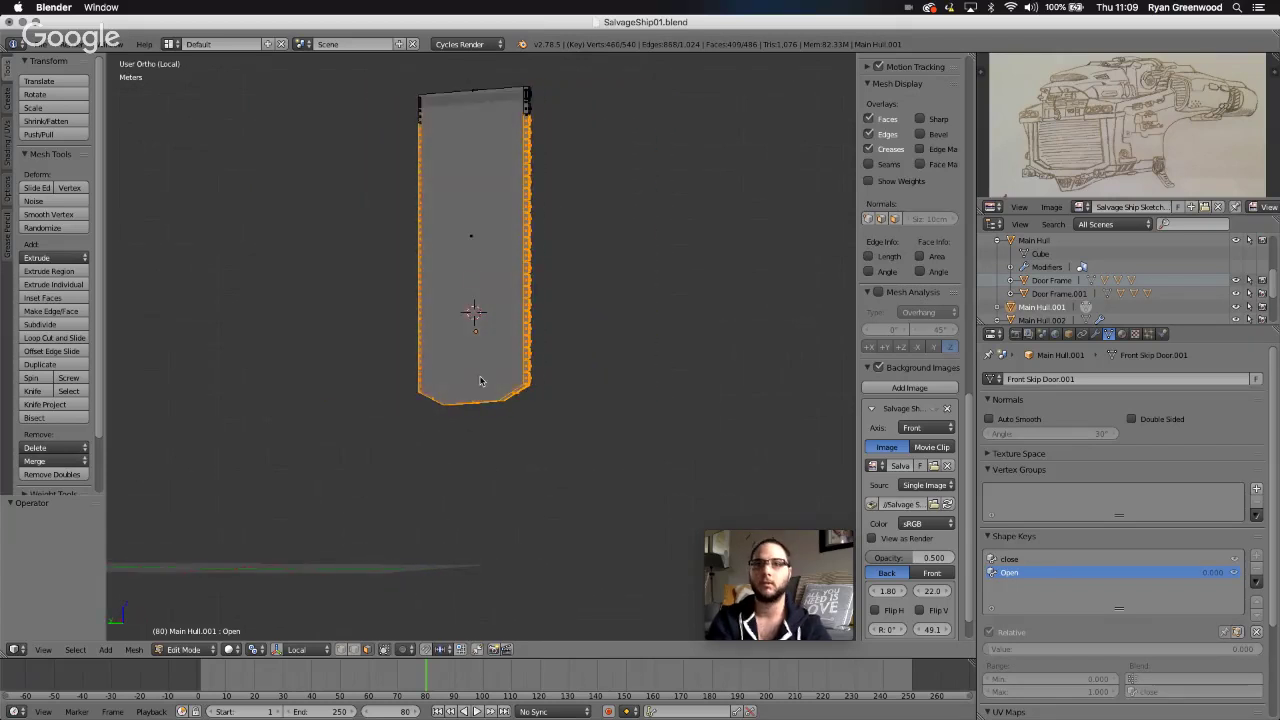
# - Move the selected slats up 1.012 m along the global Z axis in the front orthographic view
pyautogui.click(43, 651)
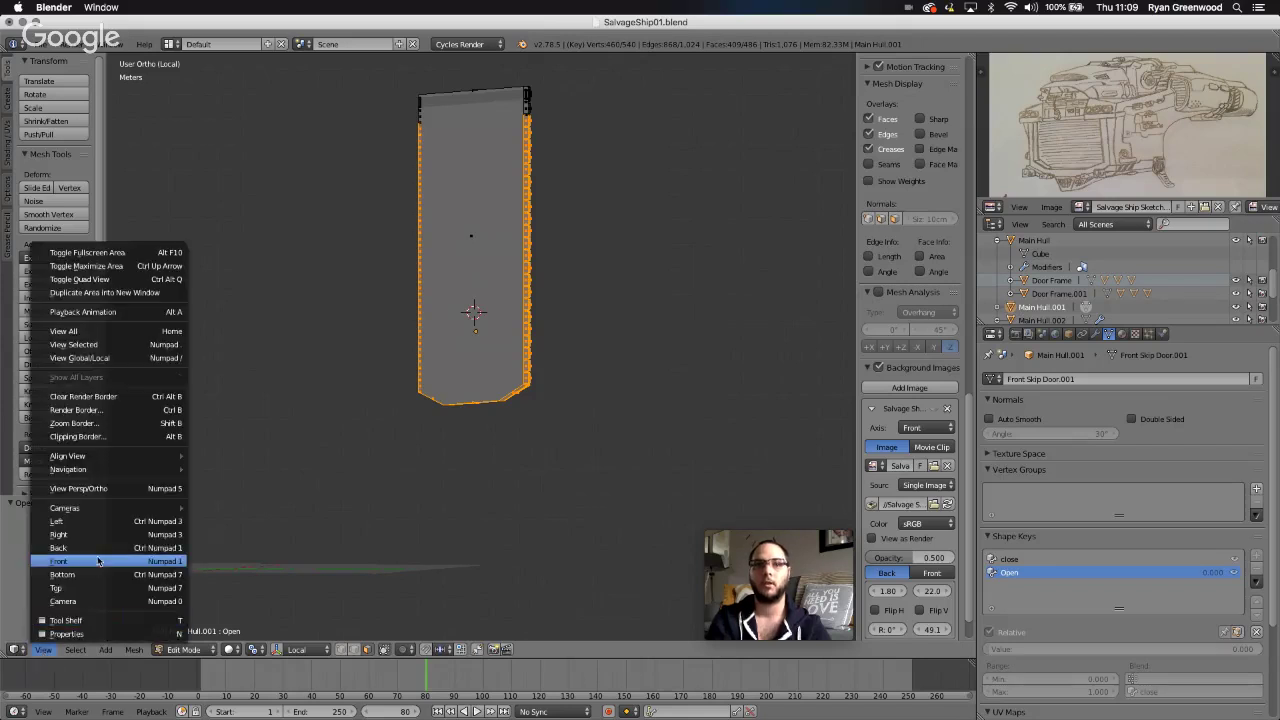
pyautogui.click(97, 562)
pyautogui.press('g')
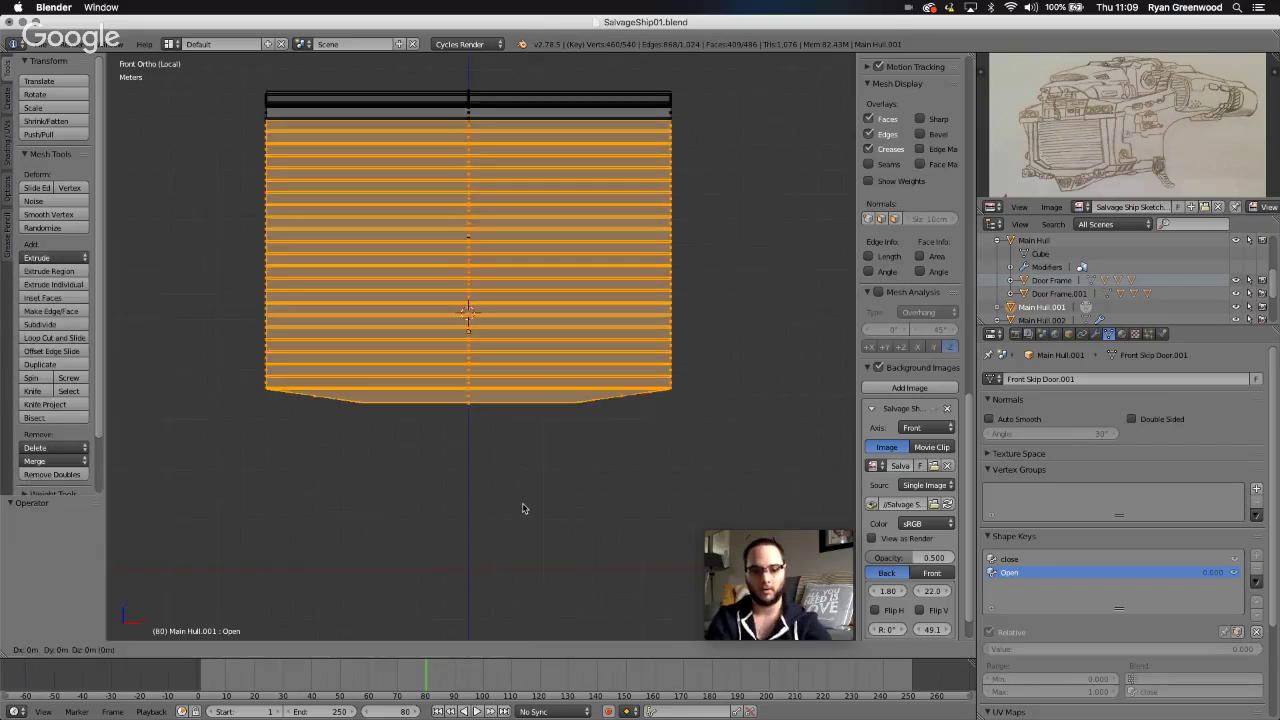
pyautogui.press('z')
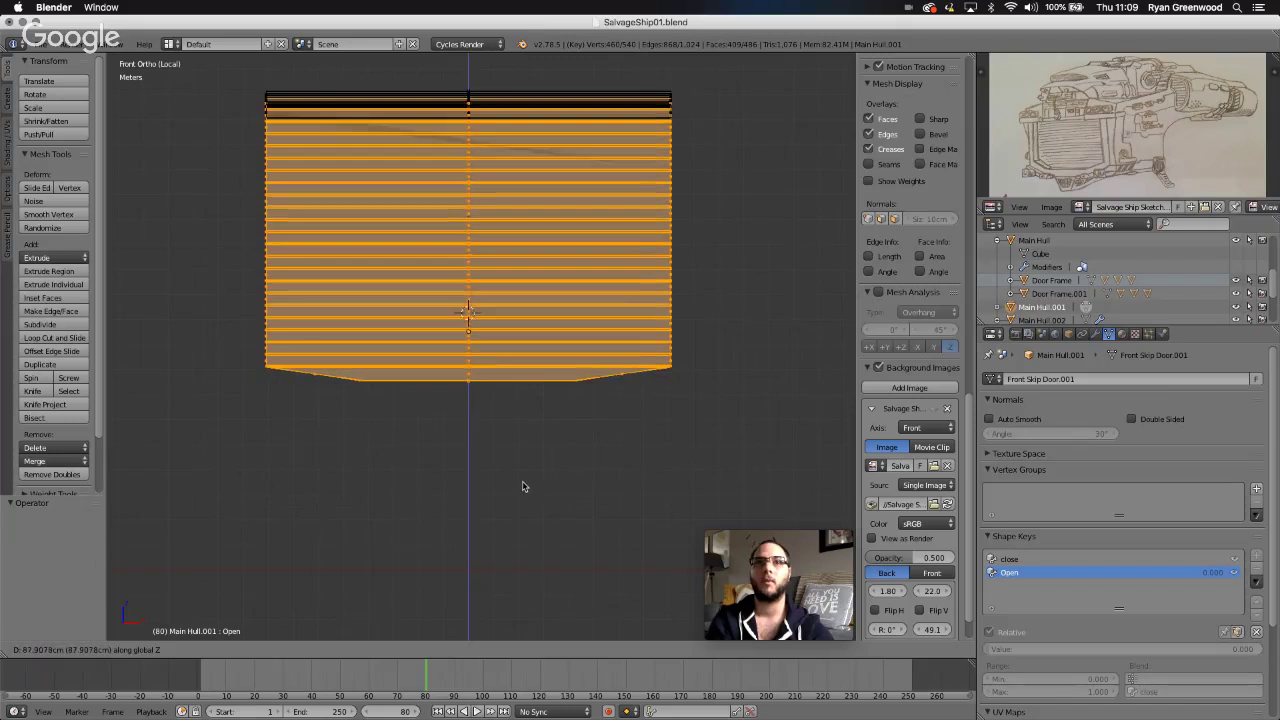
pyautogui.click(522, 485)
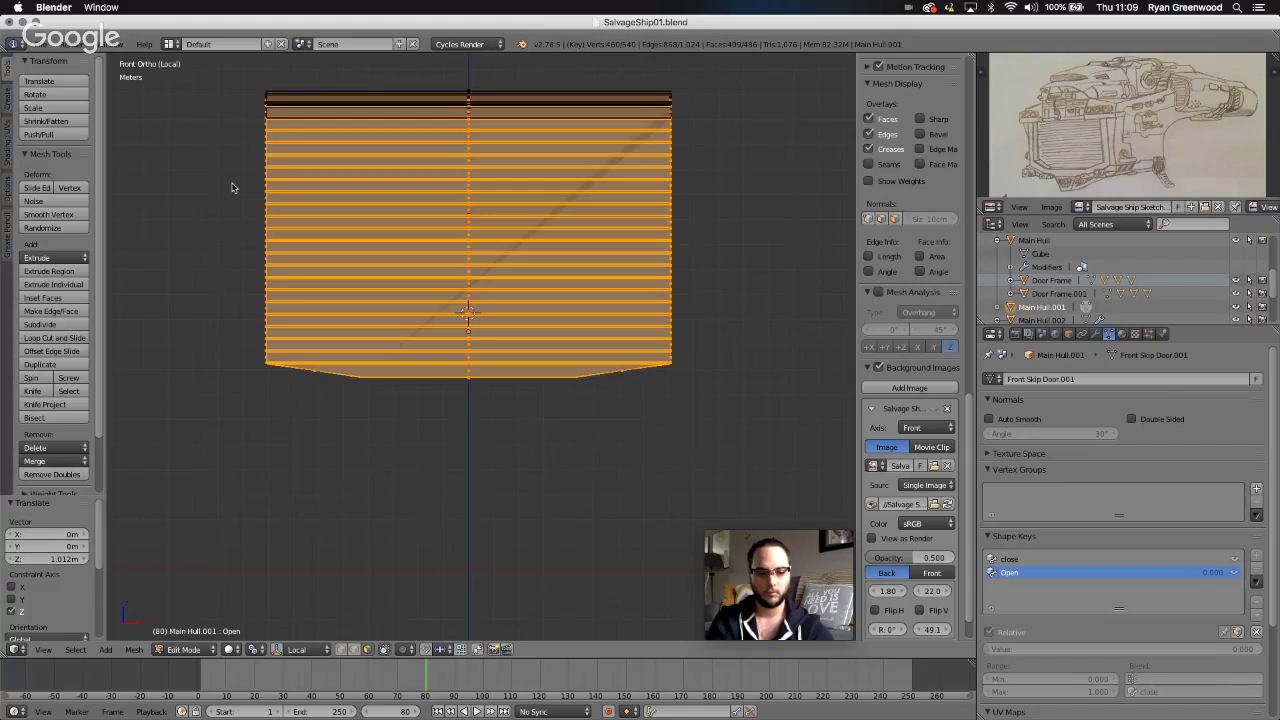
# - Clear the selection and box-select all slats below the stacked top two in wireframe shading
pyautogui.press('a')
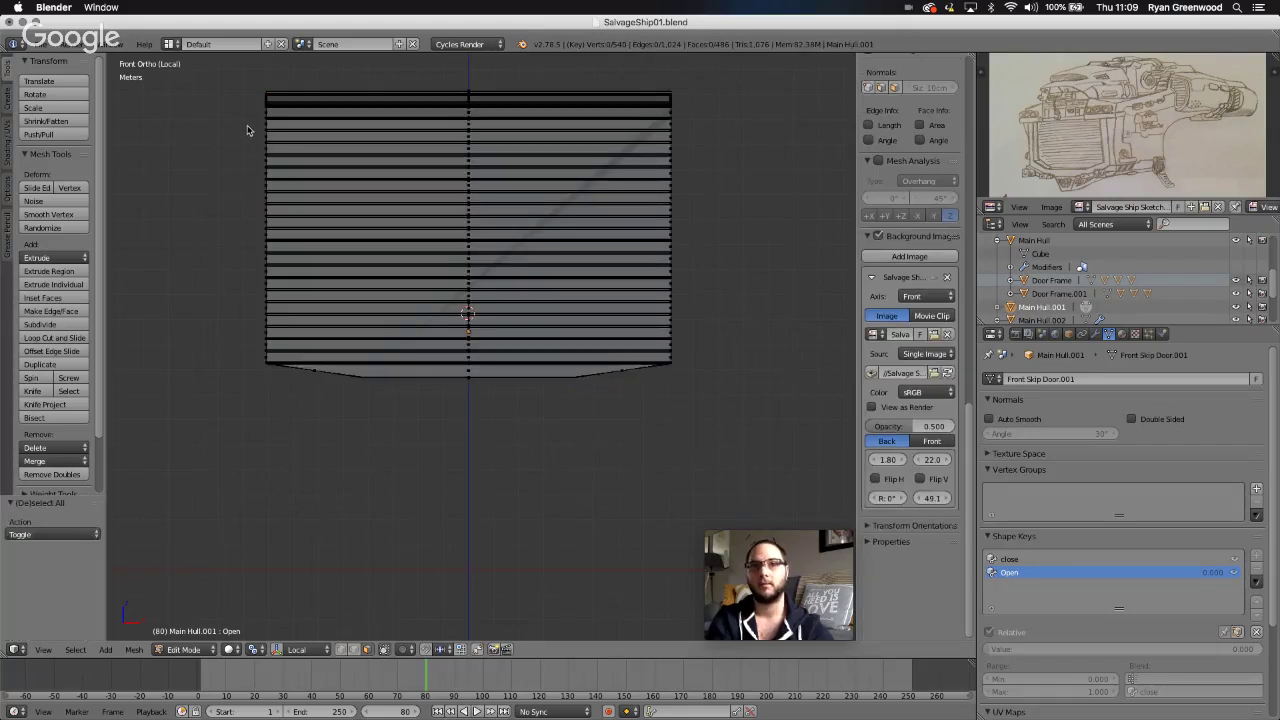
pyautogui.press('z')
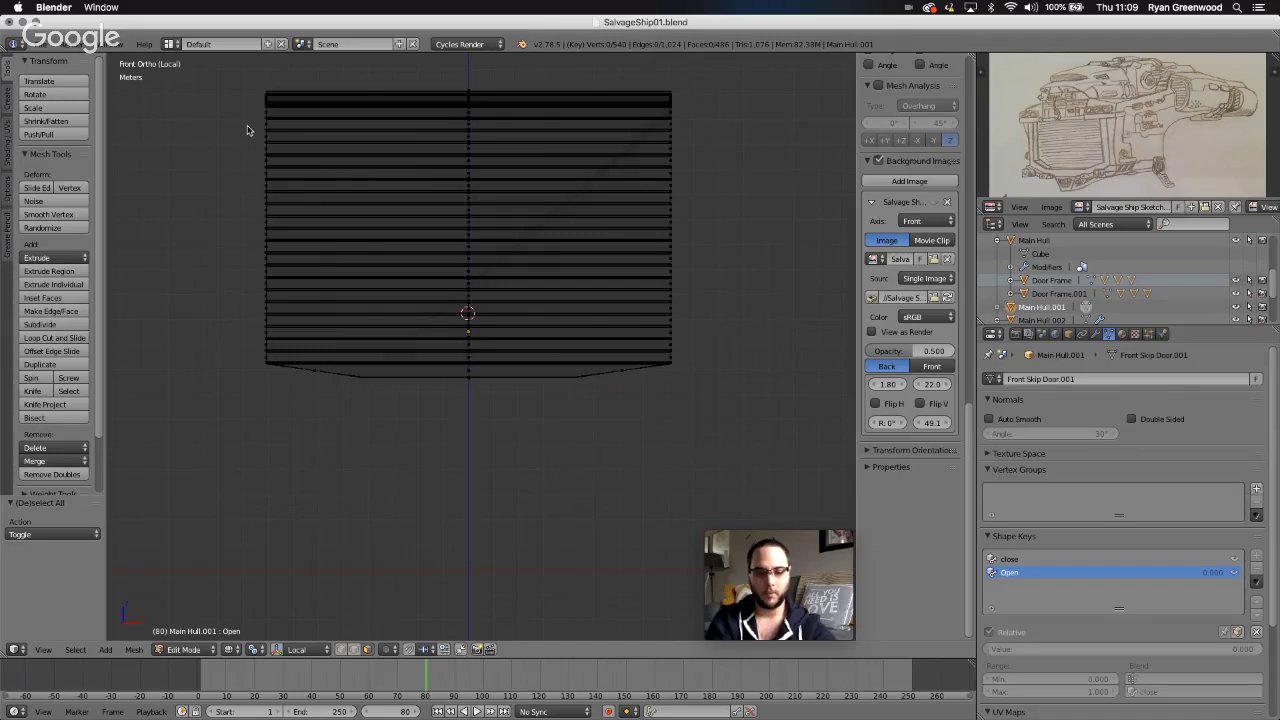
pyautogui.press('b')
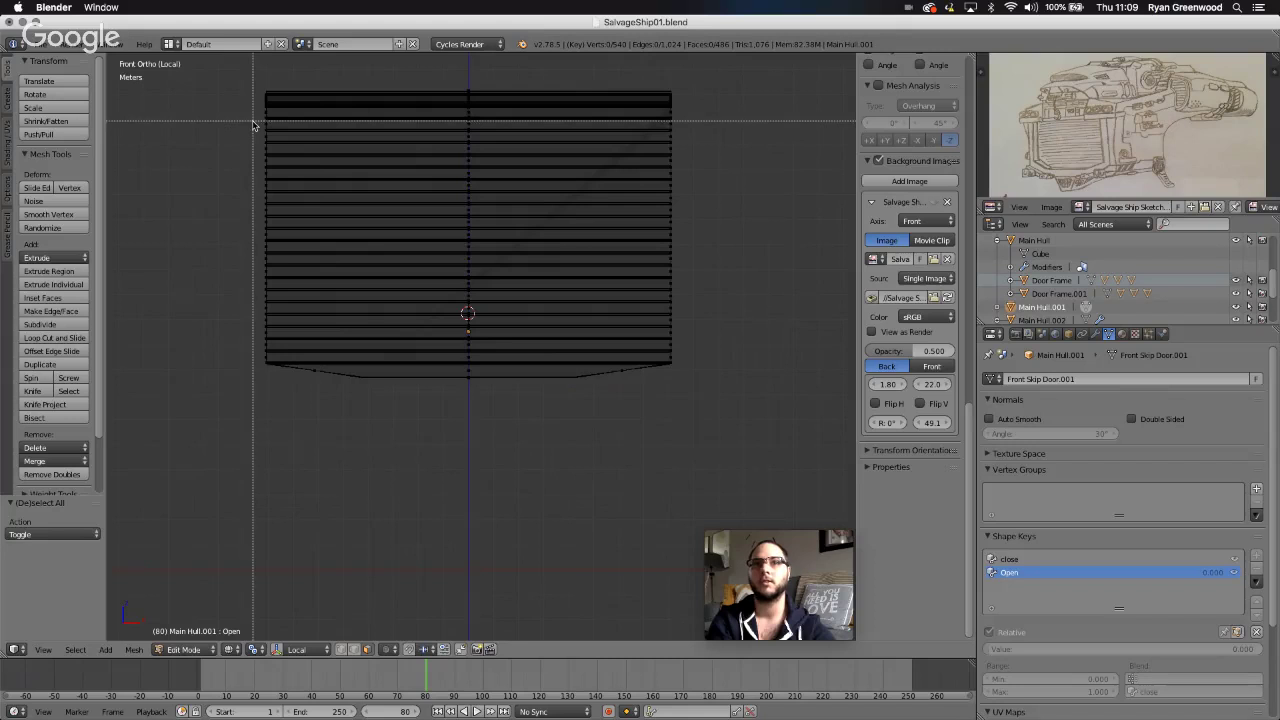
pyautogui.moveTo(253, 123); pyautogui.dragTo(686, 398)
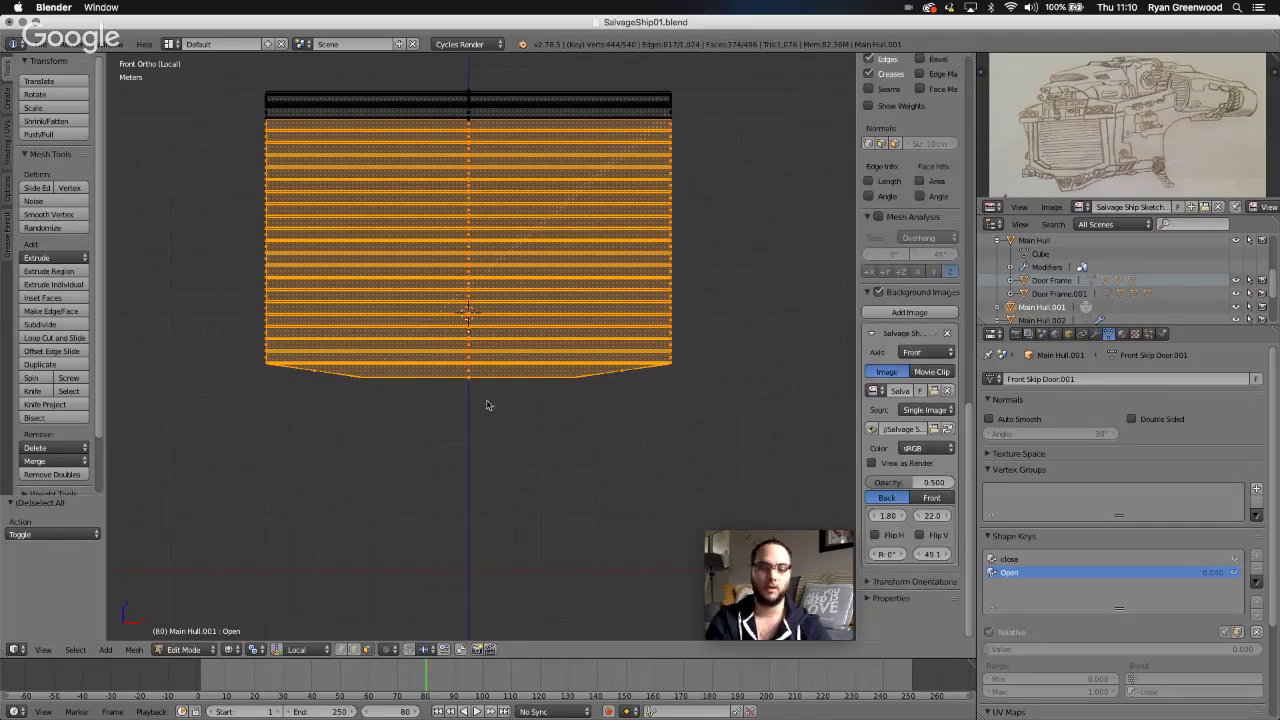
# - Switch to solid shading and remove the panel's large back face from the slat selection
pyautogui.press('z')
pyautogui.hscroll(-10, 488, 405)
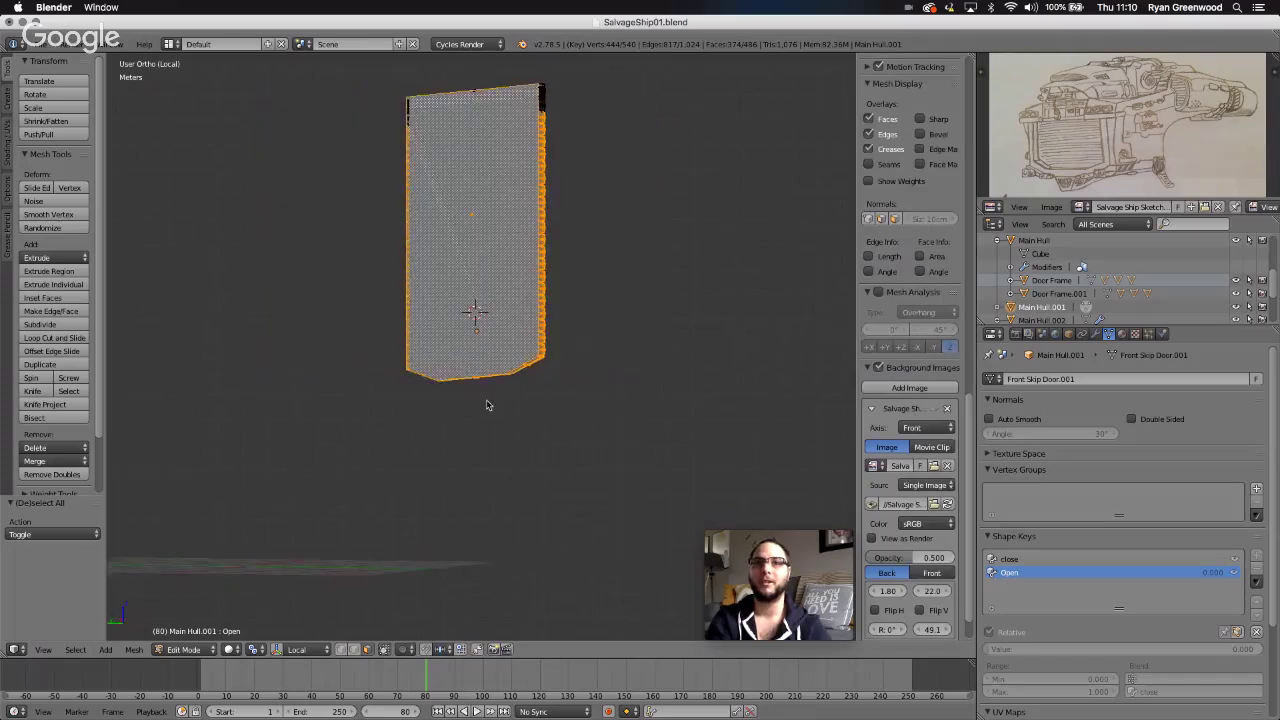
pyautogui.keyDown('shift'); pyautogui.rightClick(476, 238); pyautogui.keyUp('shift')
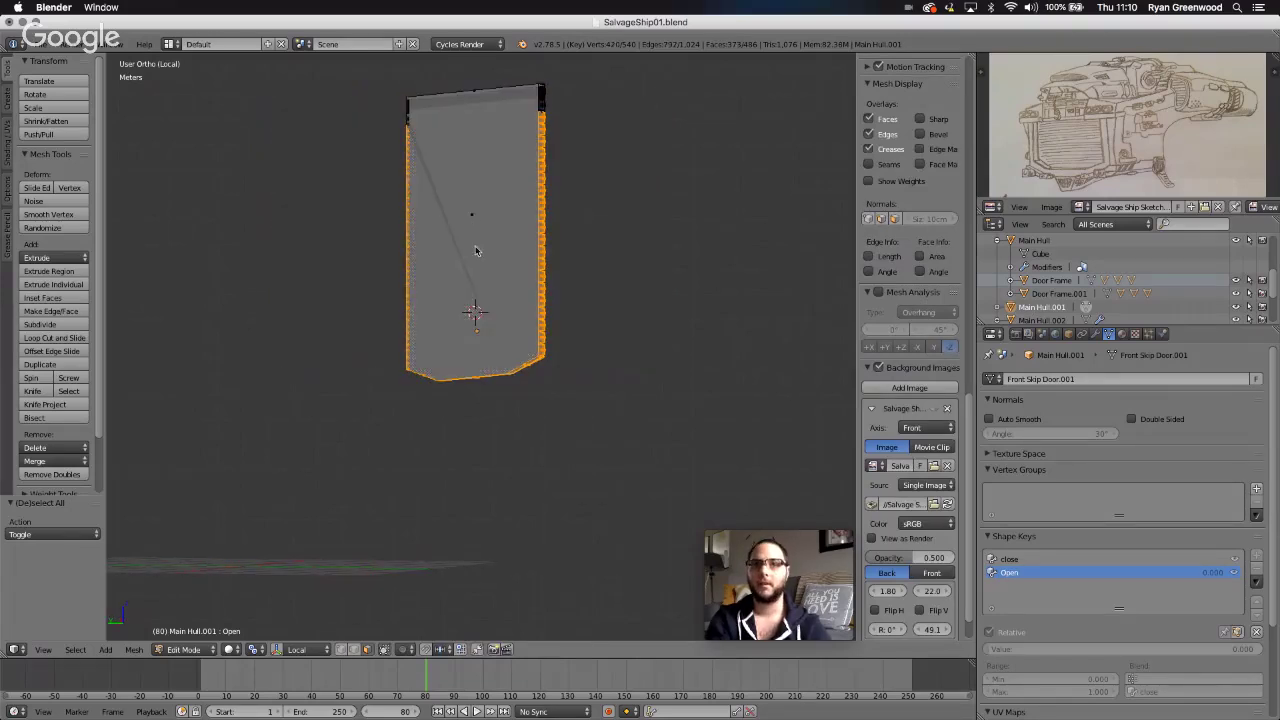
# - Raise the remaining selected slats 1.012 m along the global Z axis
pyautogui.hscroll(10, 453, 379)
pyautogui.hscroll(-3, 452, 378)
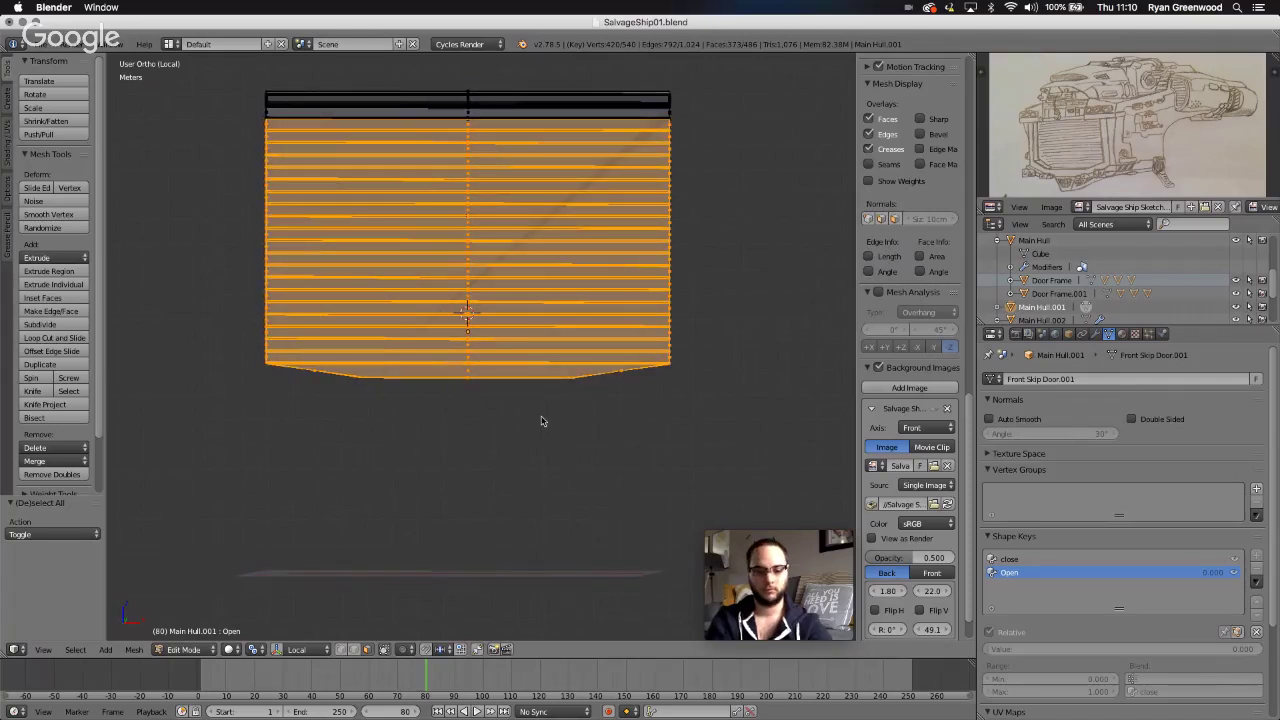
pyautogui.press('g')
pyautogui.press('z')
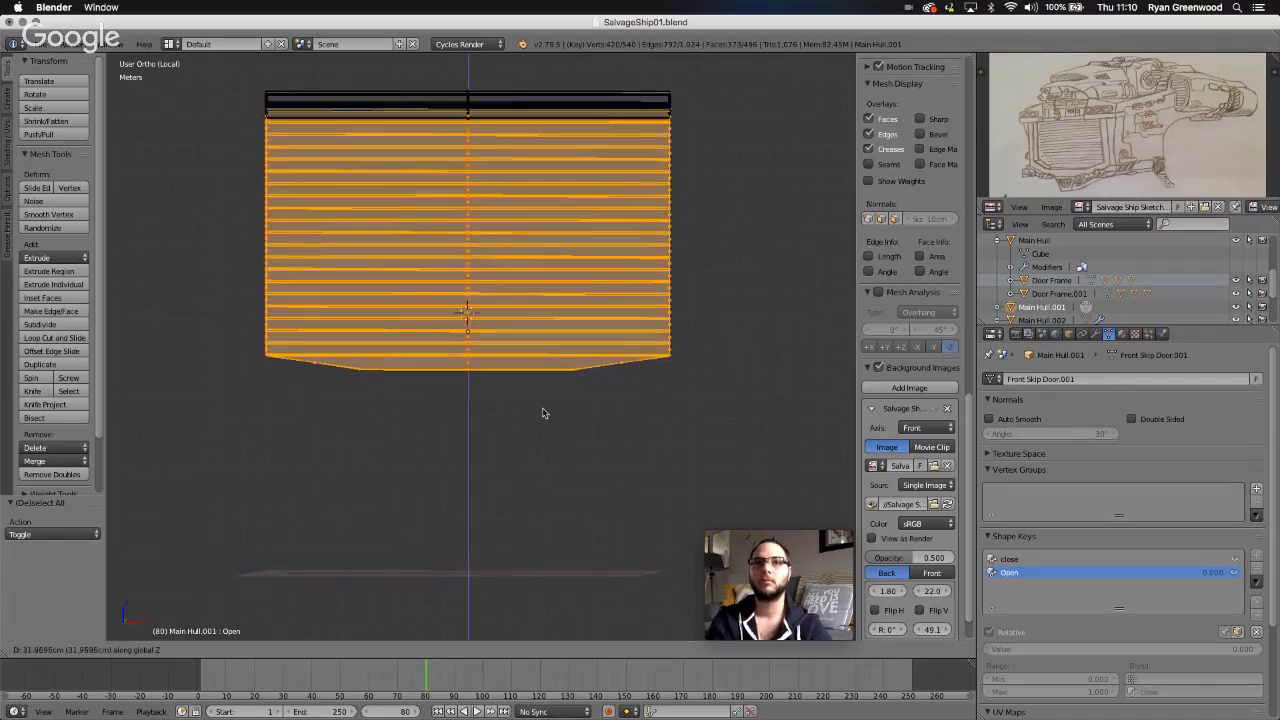
pyautogui.click(542, 395)
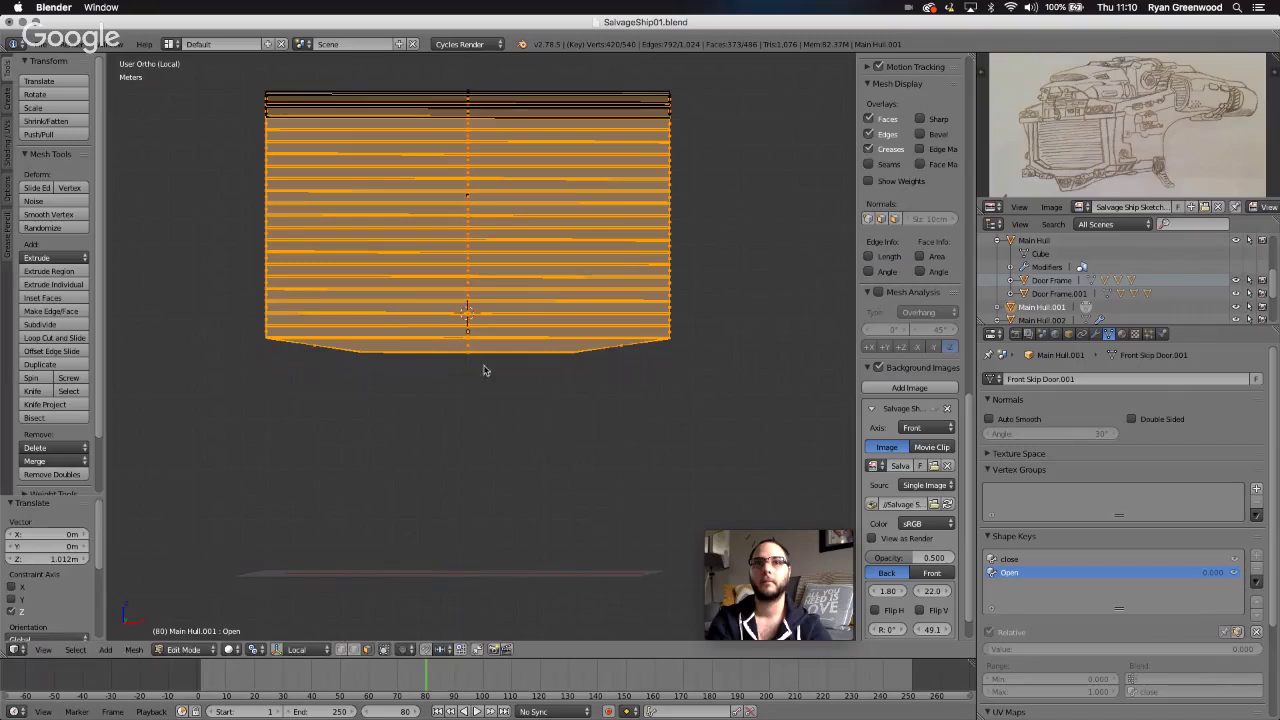
# - Clear the selection and box-select the slats below the stacked top two in wireframe front orthographic view
pyautogui.press('a')
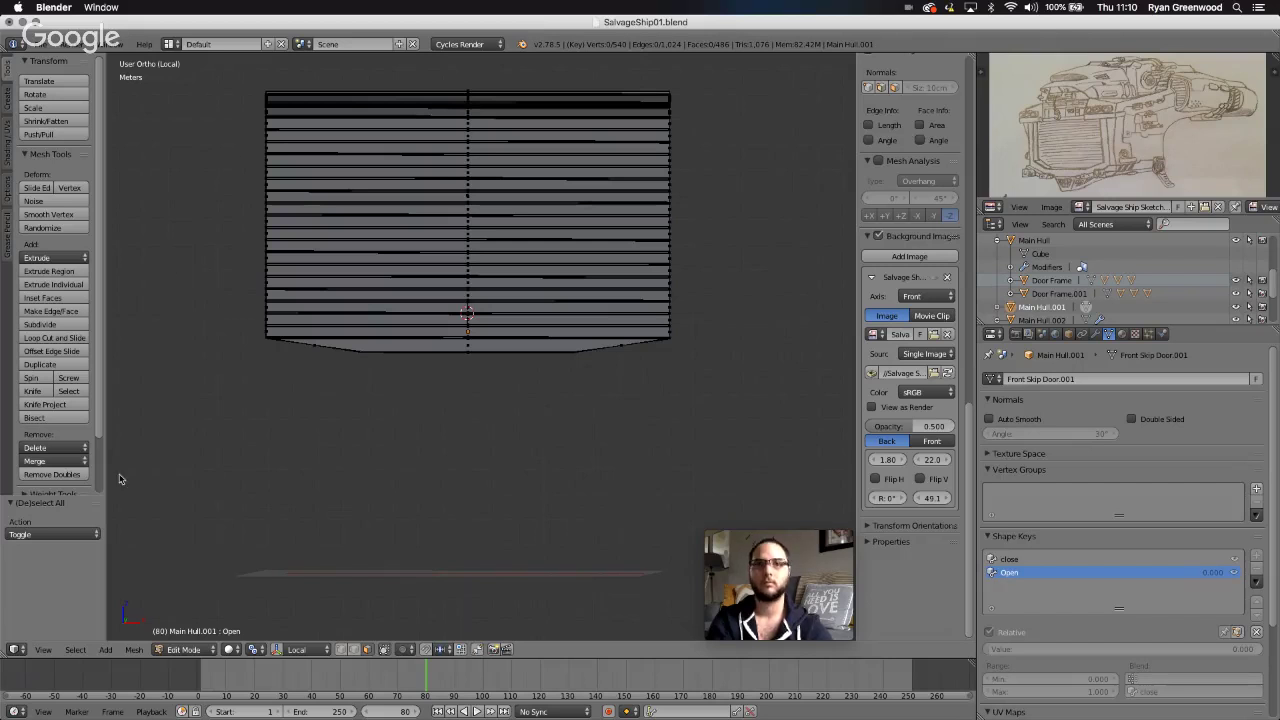
pyautogui.click(43, 649)
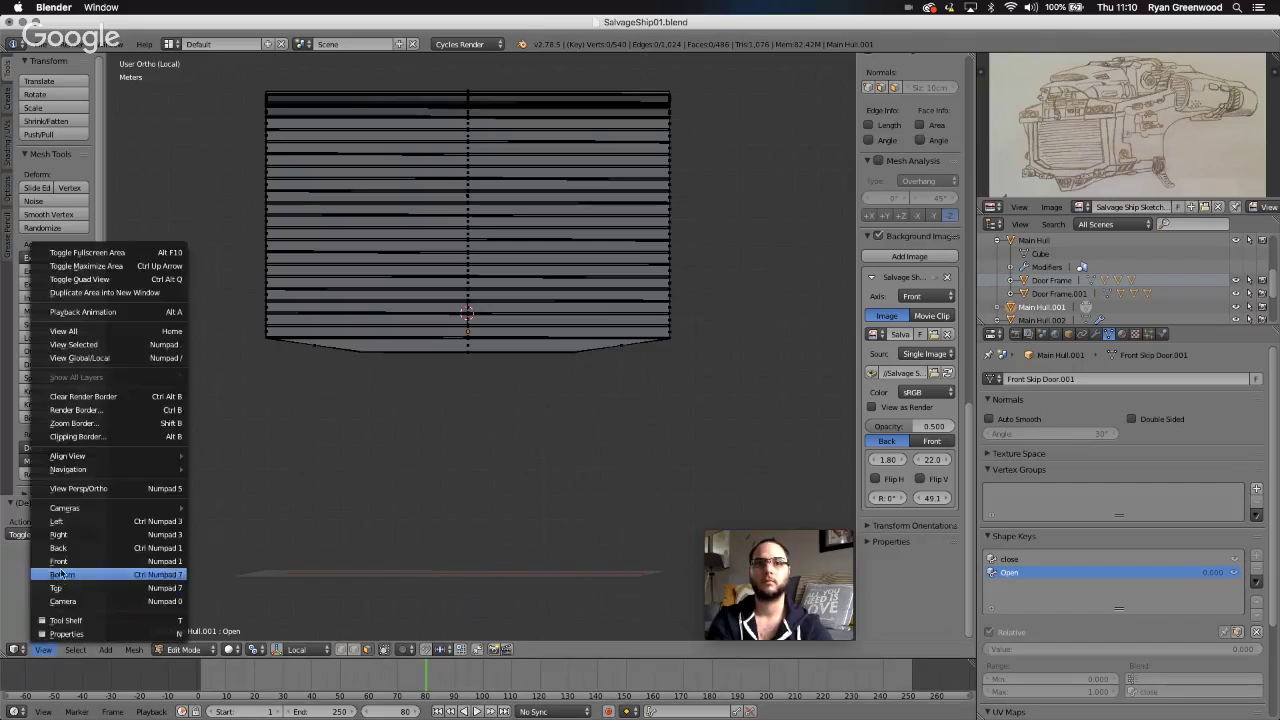
pyautogui.click(60, 561)
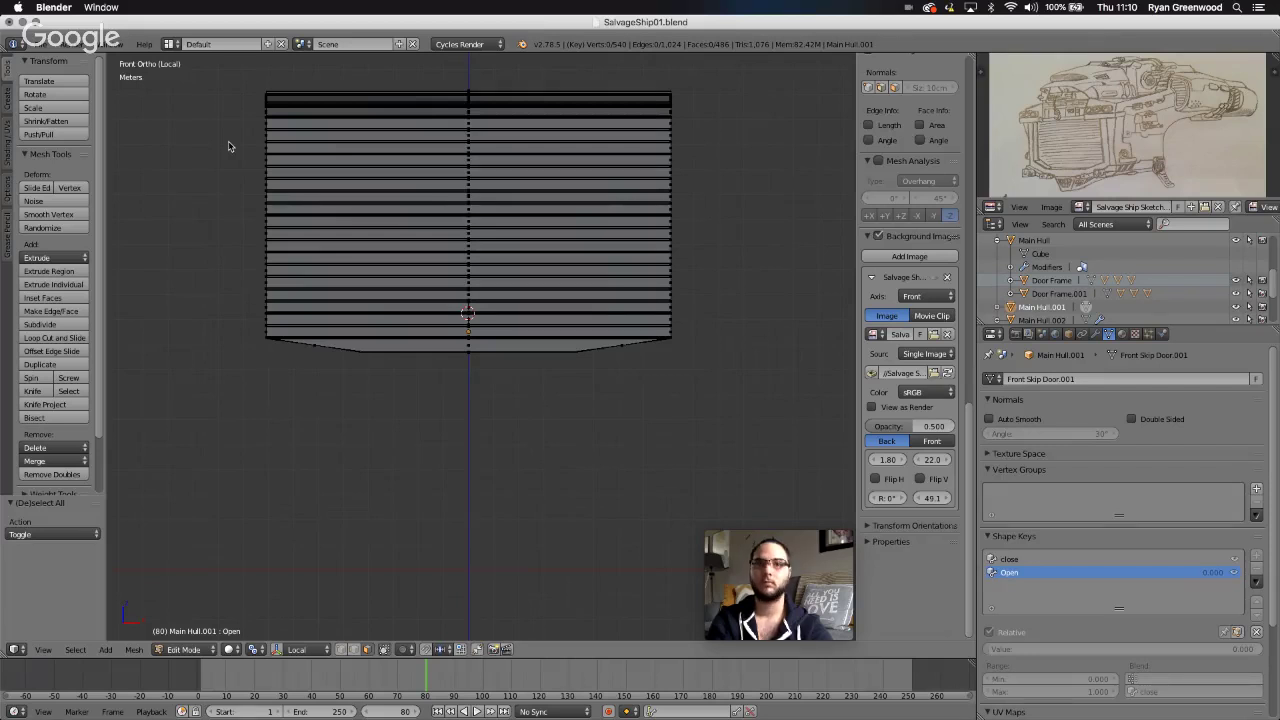
pyautogui.press('z')
pyautogui.press('b')
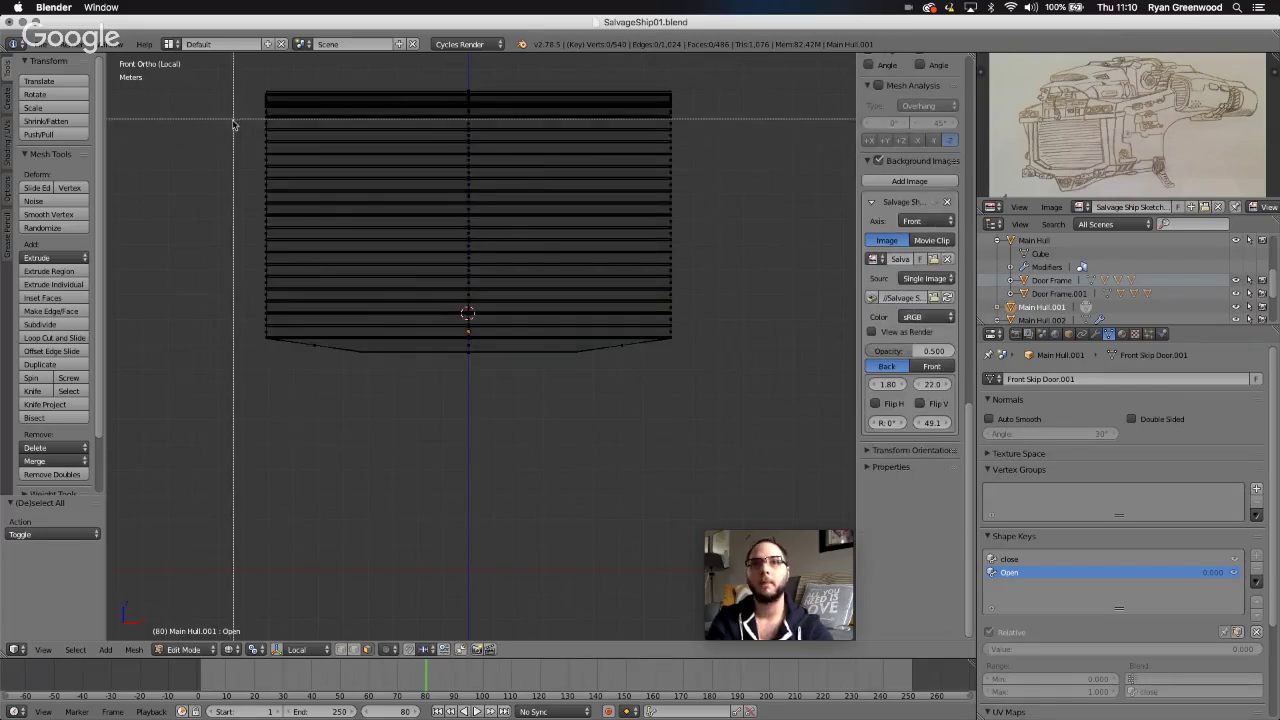
pyautogui.moveTo(244, 125); pyautogui.dragTo(708, 394)
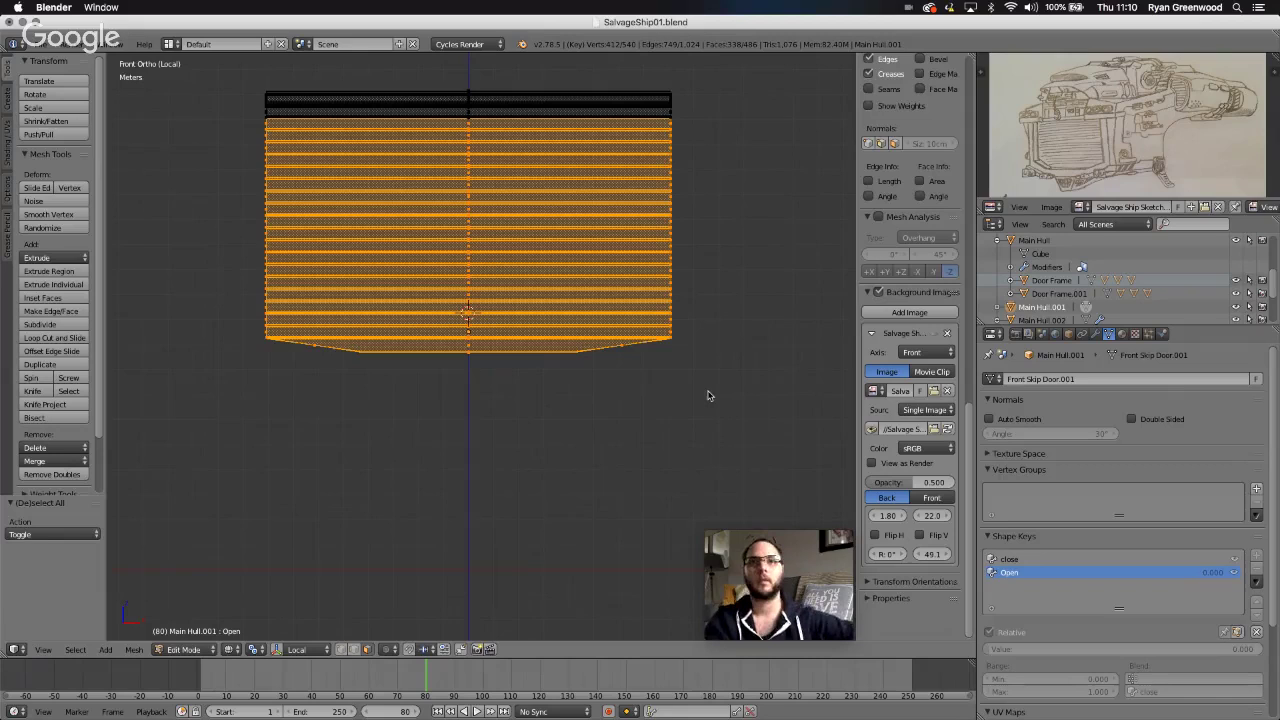
pyautogui.press('g')
pyautogui.press('z')
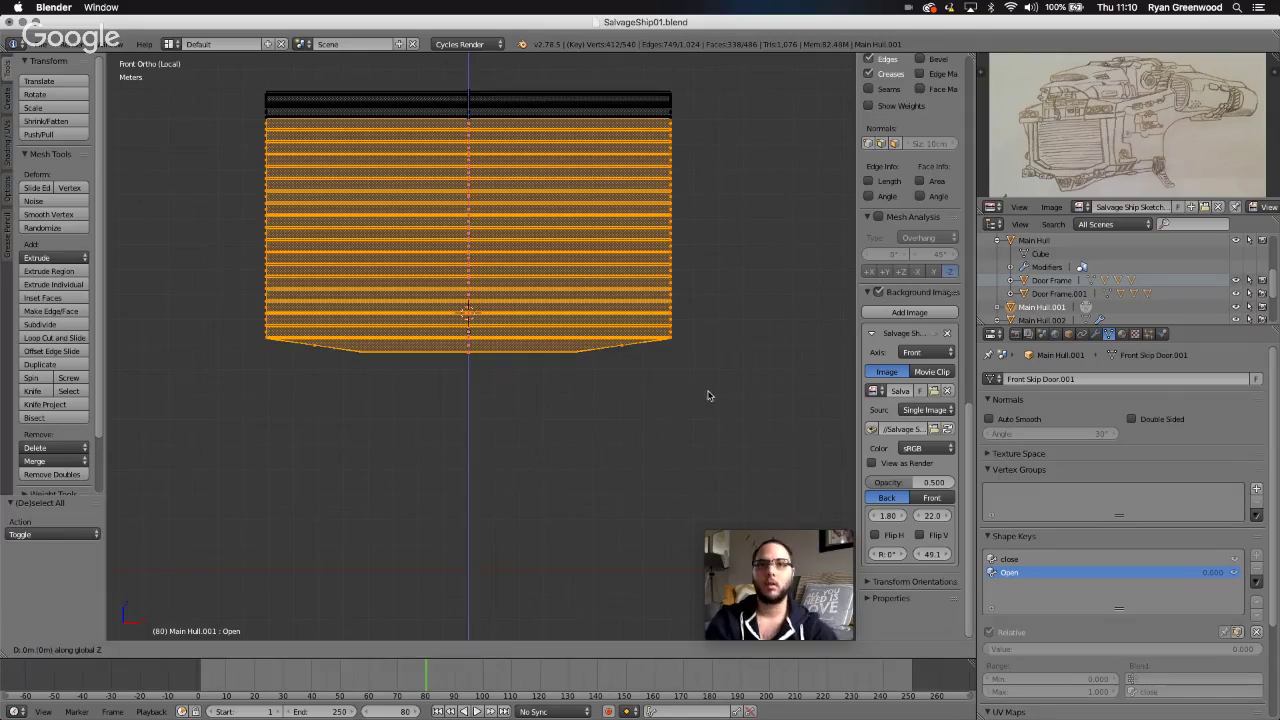
pyautogui.rightClick(708, 385)
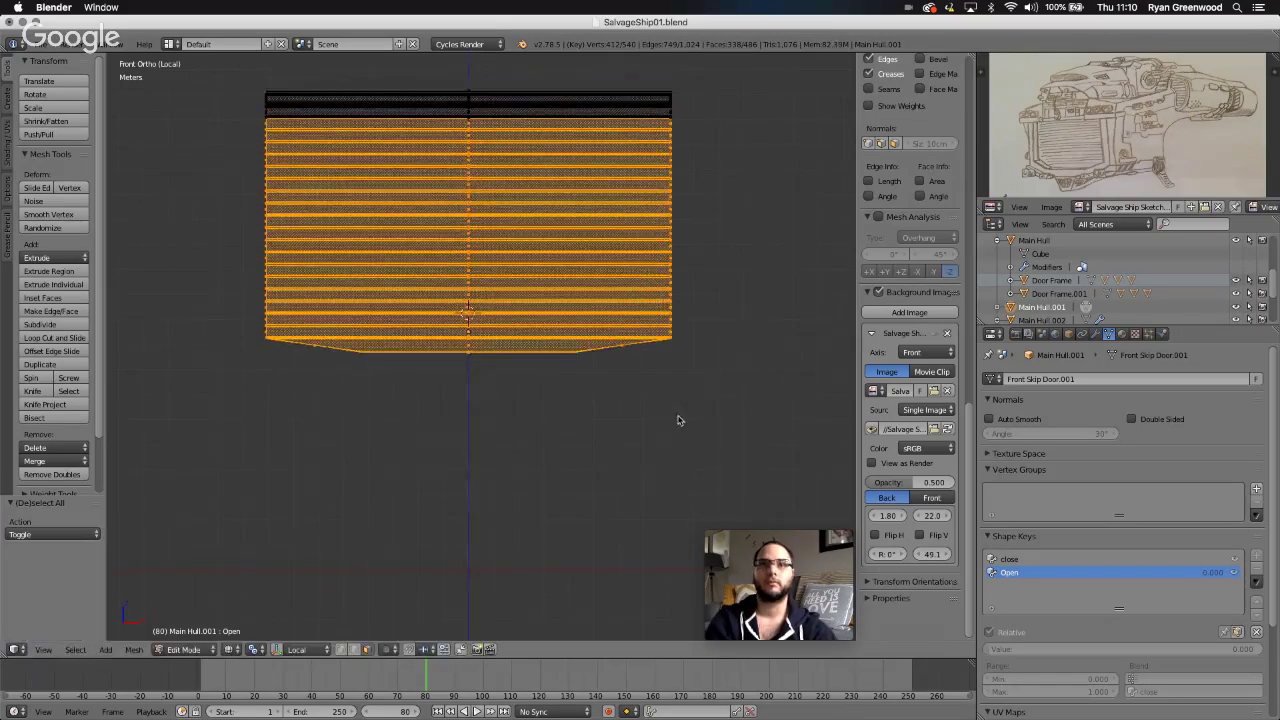
# - Deselect the panel's large back face in solid shading and check the slat selection from both sides
pyautogui.hscroll(-10, 679, 420)
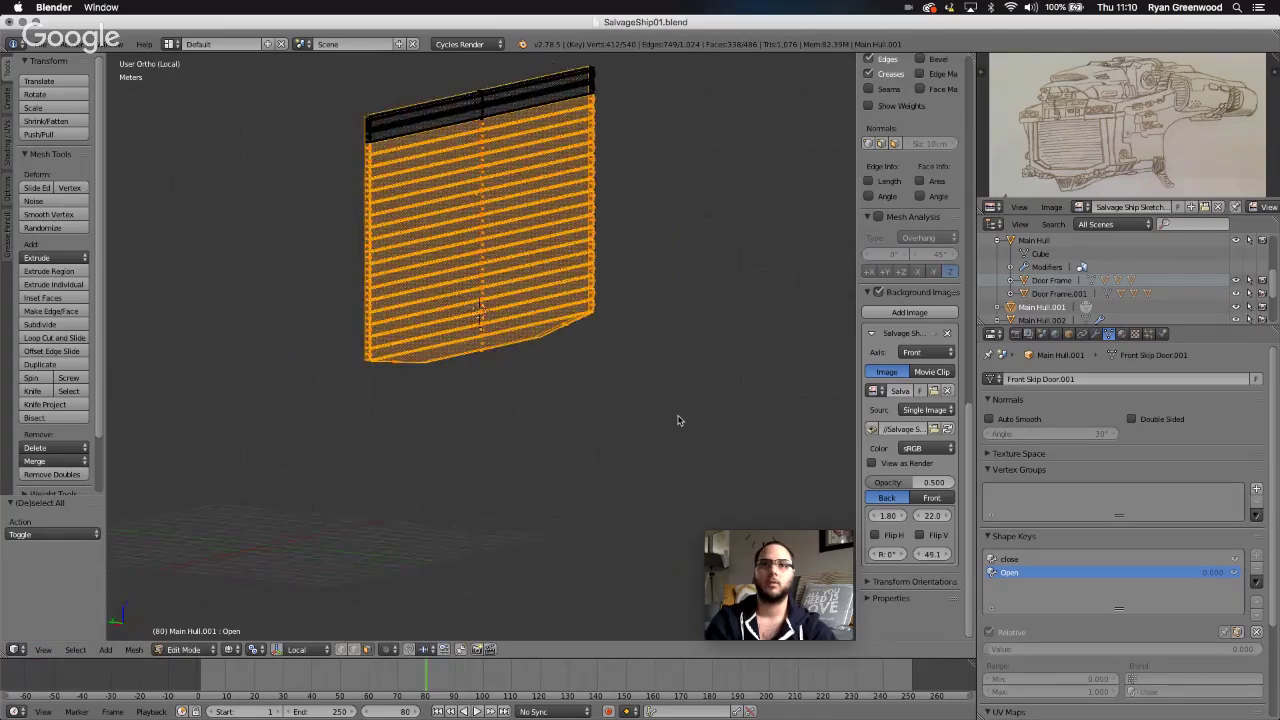
pyautogui.hscroll(-3, 677, 420)
pyautogui.press('z')
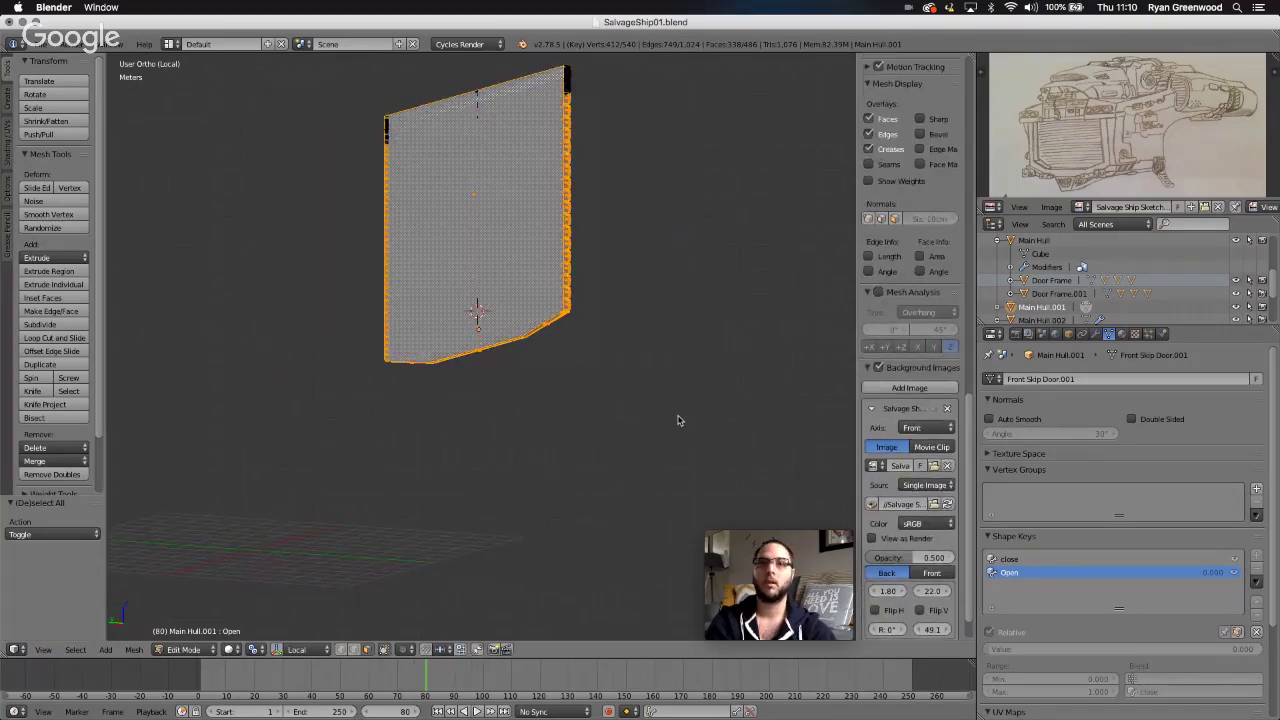
pyautogui.hscroll(-5, 492, 225)
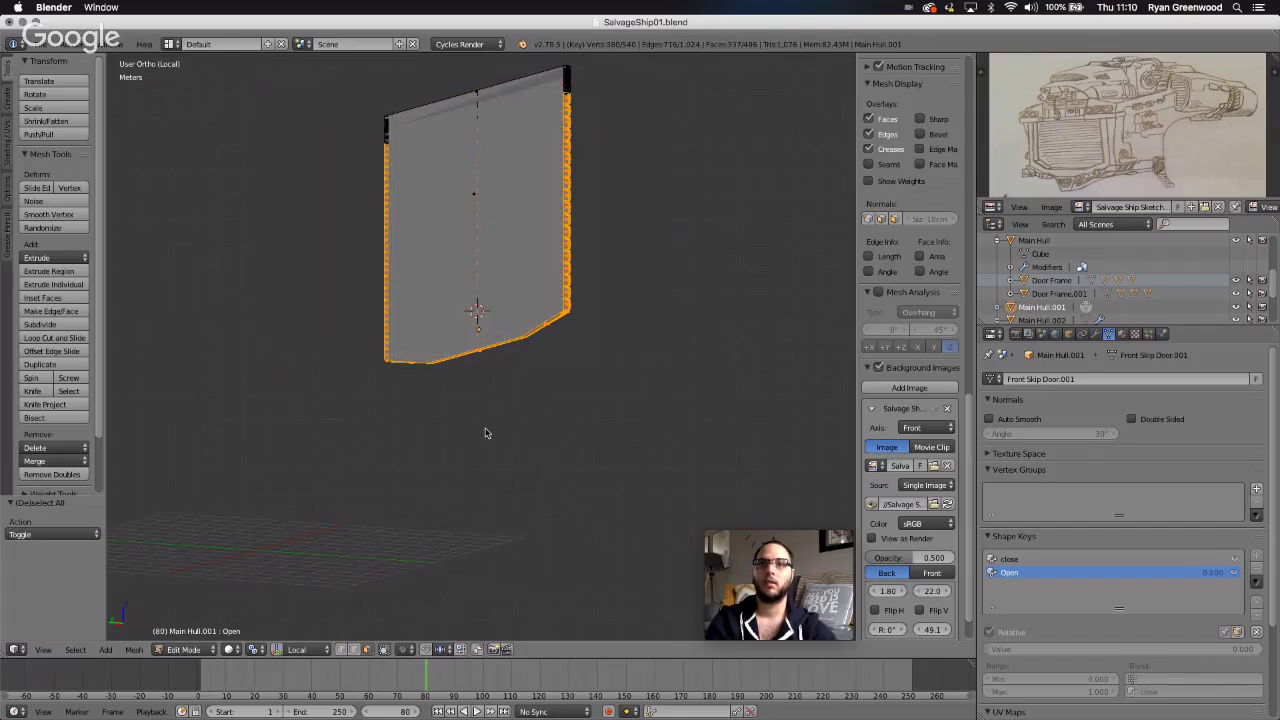
pyautogui.hscroll(-3, 485, 432)
pyautogui.hscroll(-8, 485, 432)
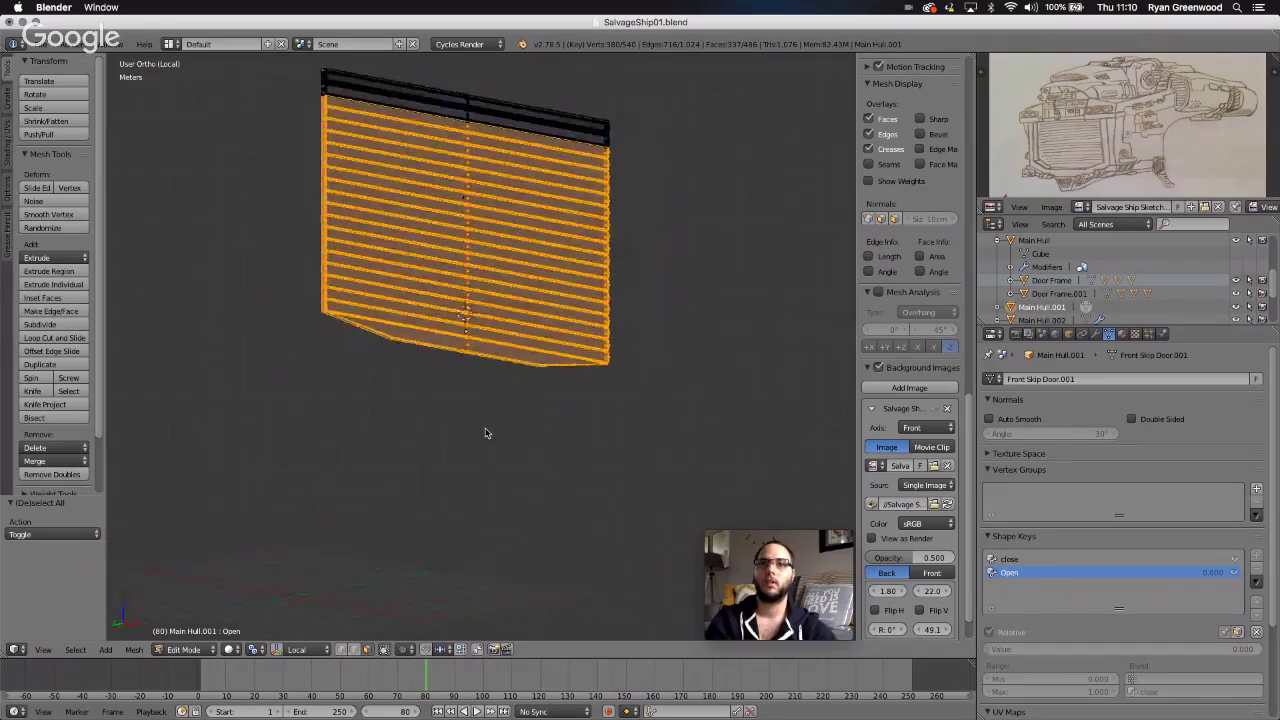
pyautogui.hscroll(-6, 445, 341)
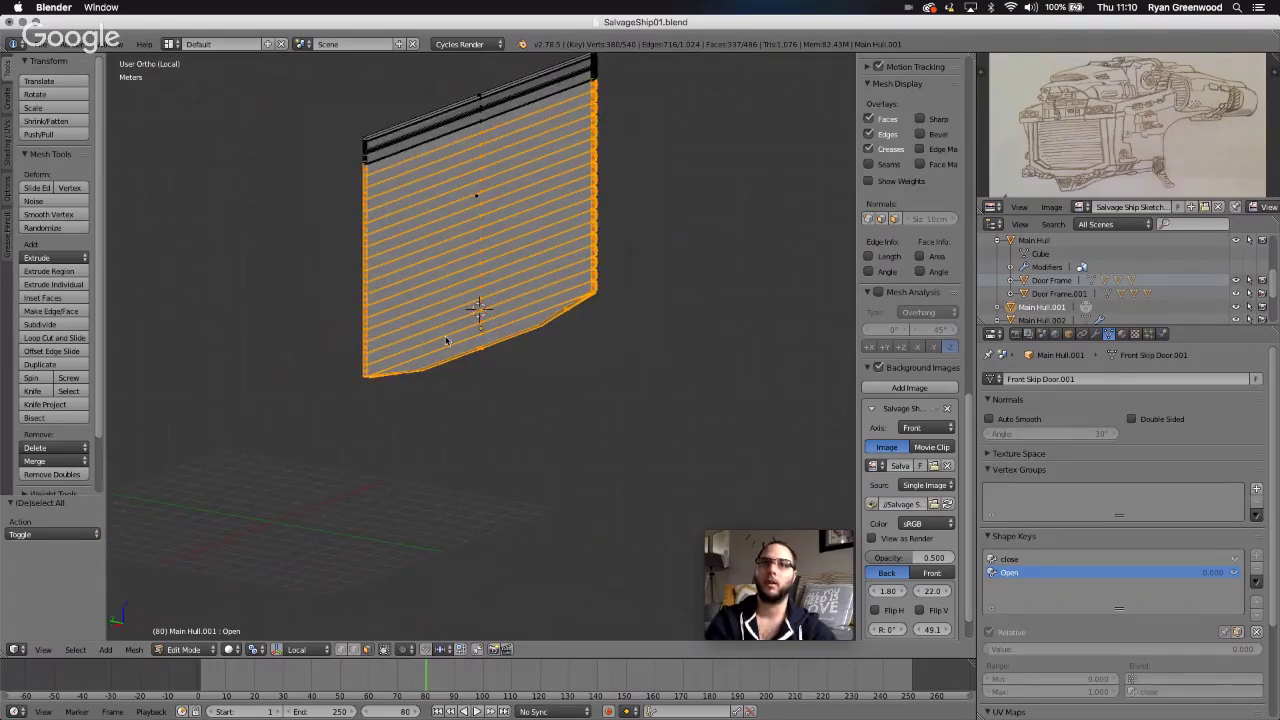
pyautogui.hscroll(-6, 445, 341)
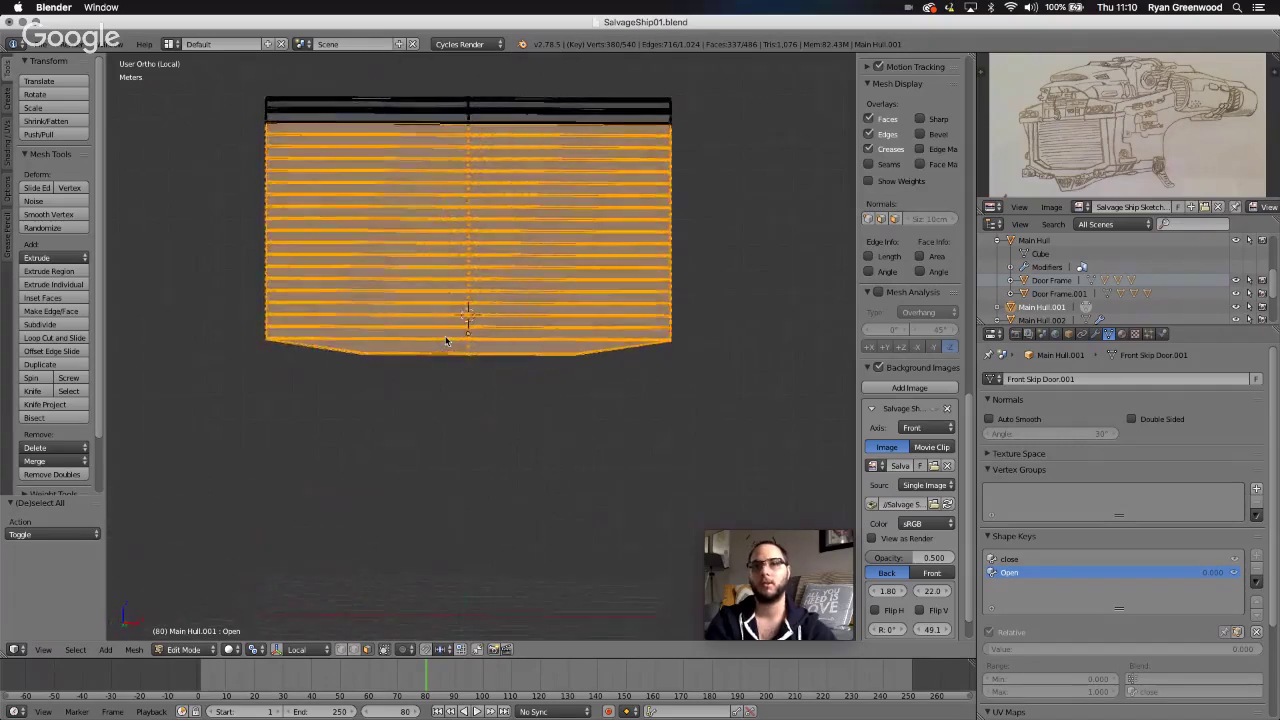
# - Move the selected slats up 95.899 cm along the global Z axis in the front orthographic view
pyautogui.click(43, 650)
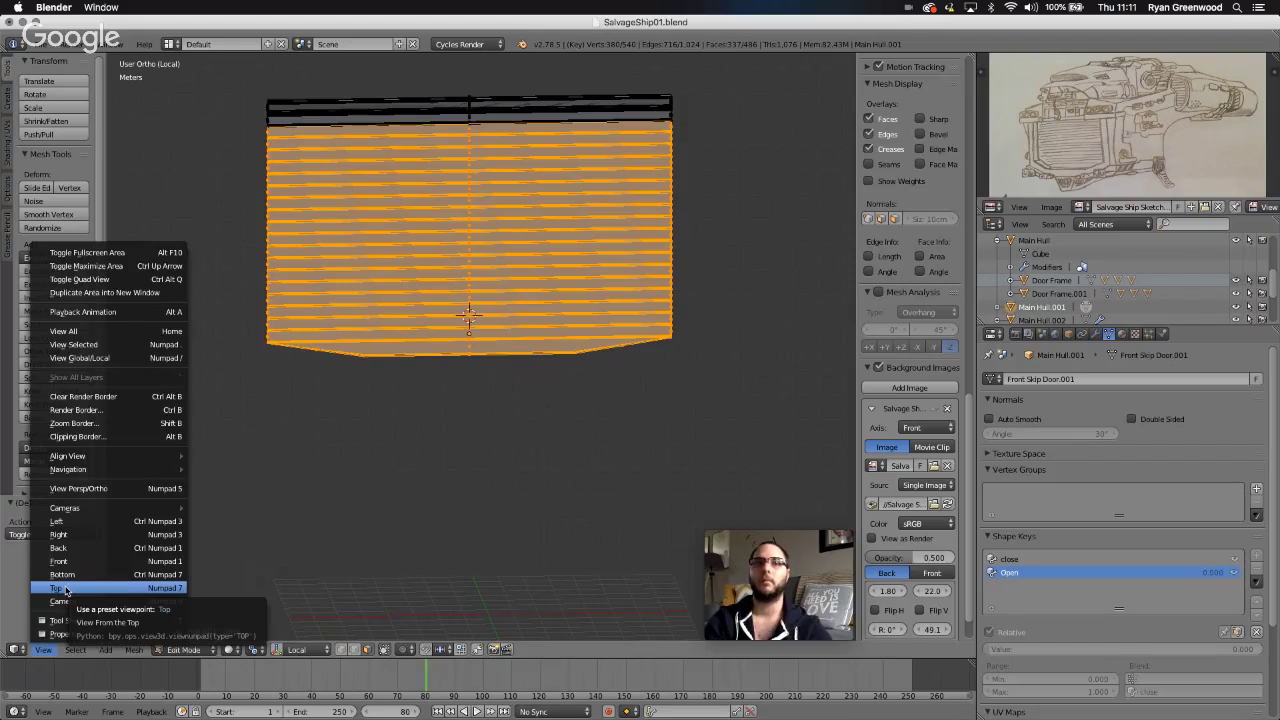
pyautogui.click(60, 561)
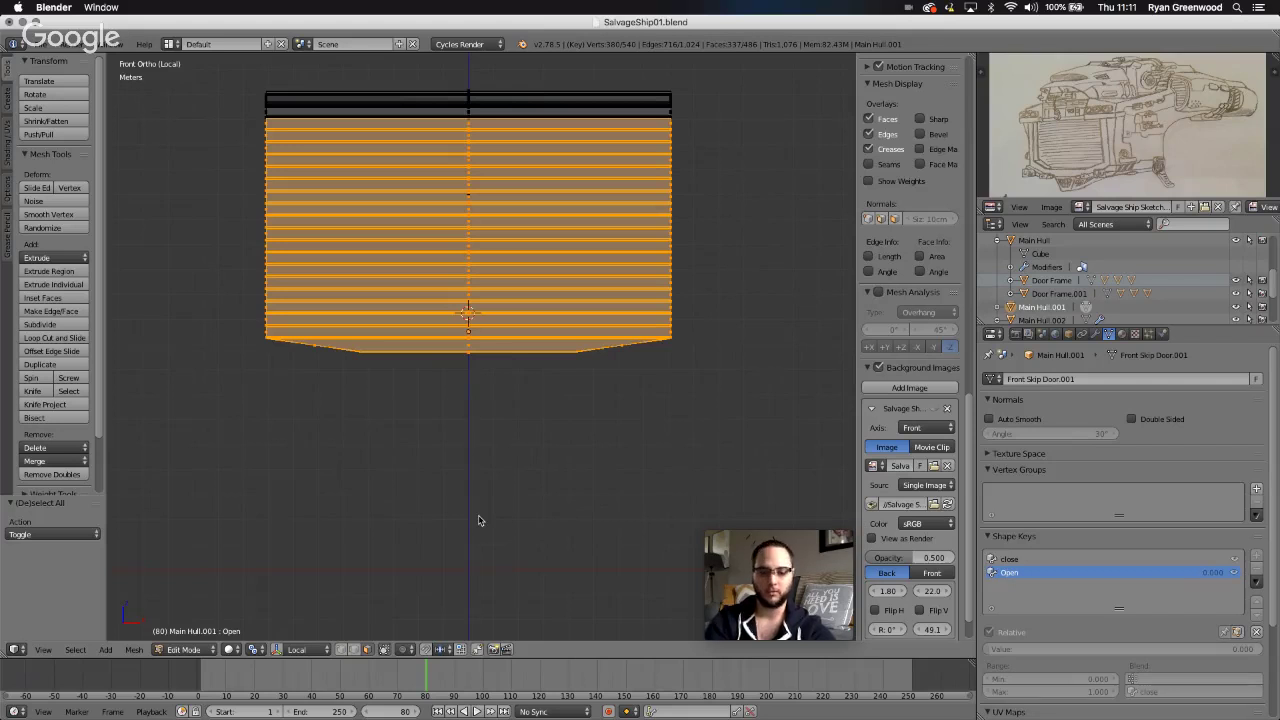
pyautogui.press('g')
pyautogui.press('z')
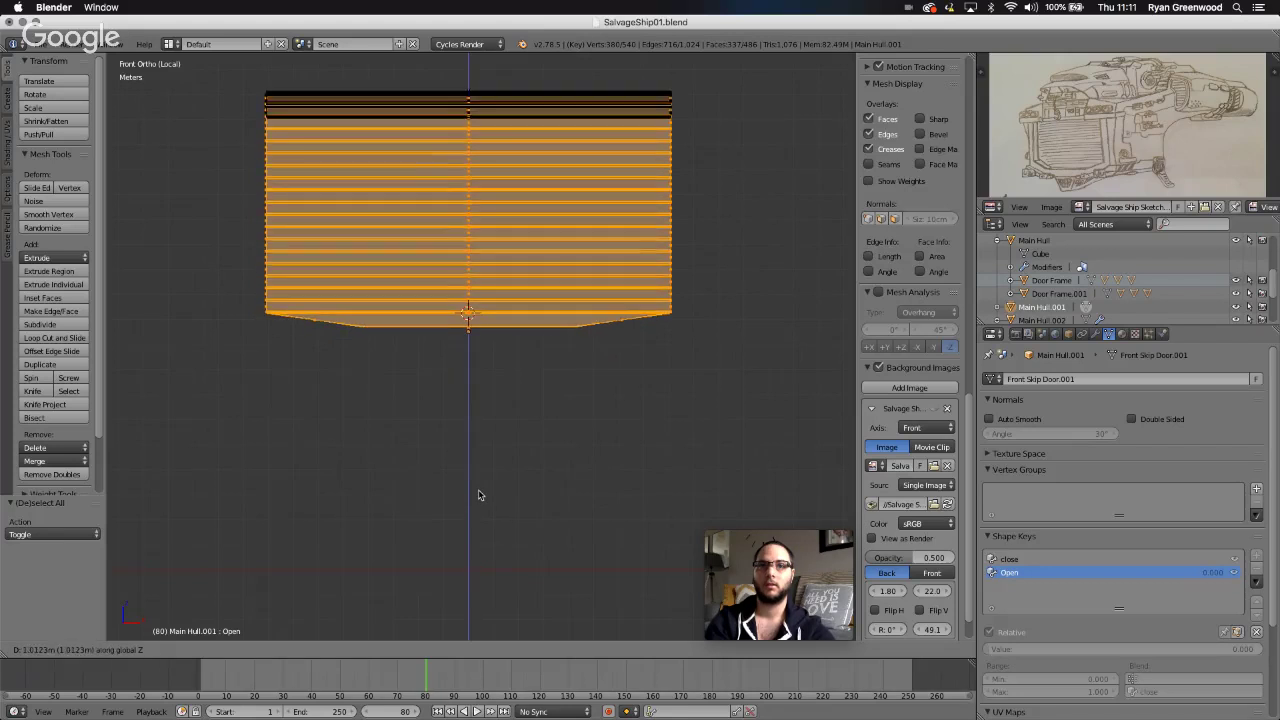
pyautogui.click(478, 497)
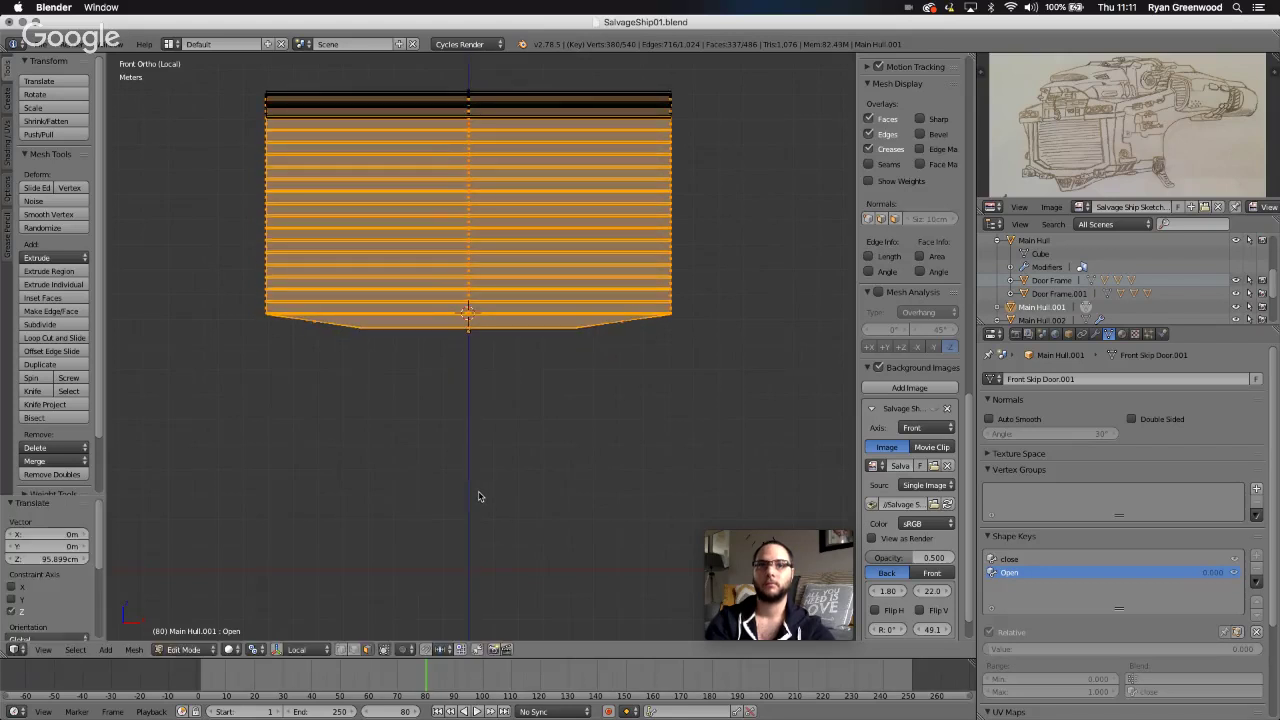
# - Clear the selection in wireframe shading and box-select all slats below the stacked top section, including the angled bottom edge
pyautogui.press('z')
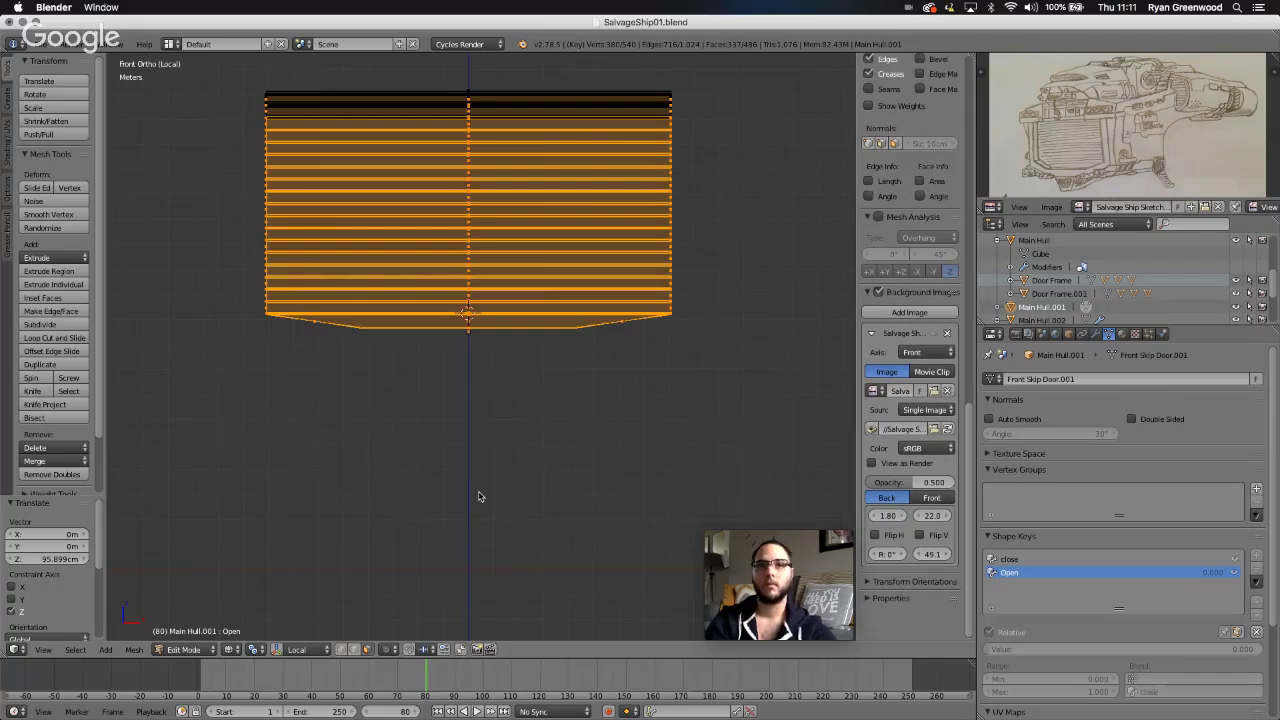
pyautogui.press('b')
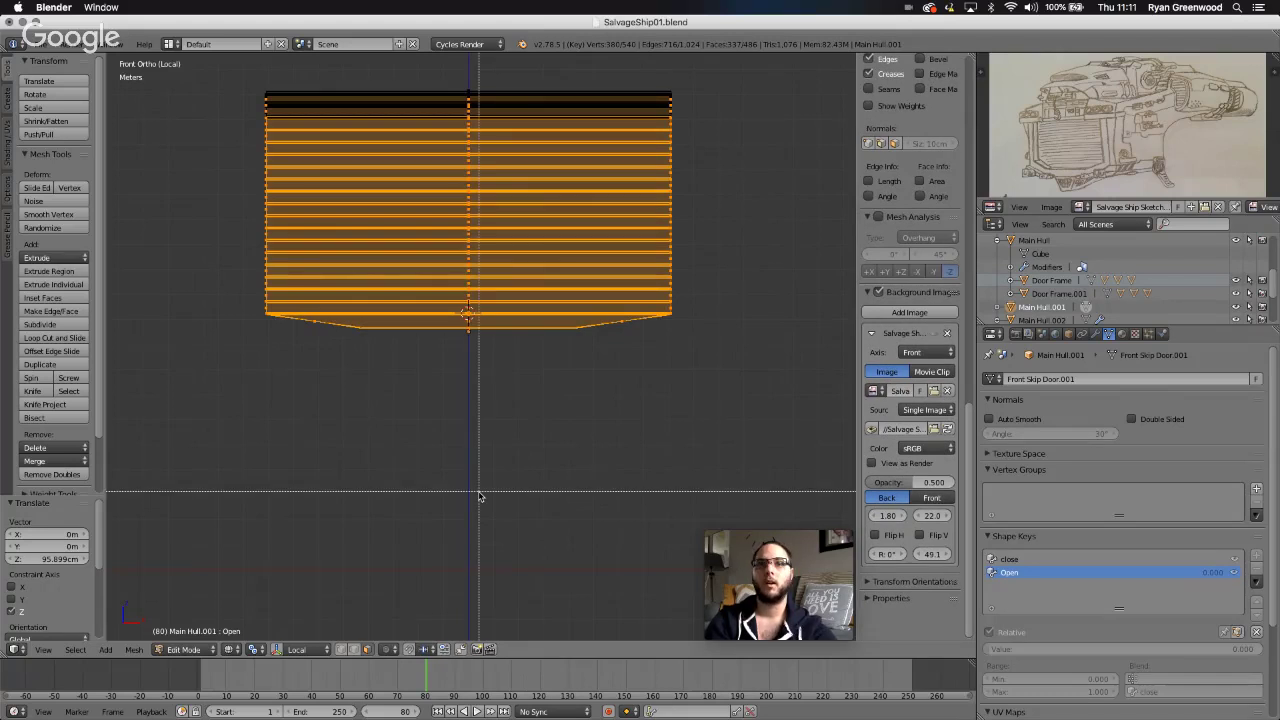
pyautogui.press('Escape')
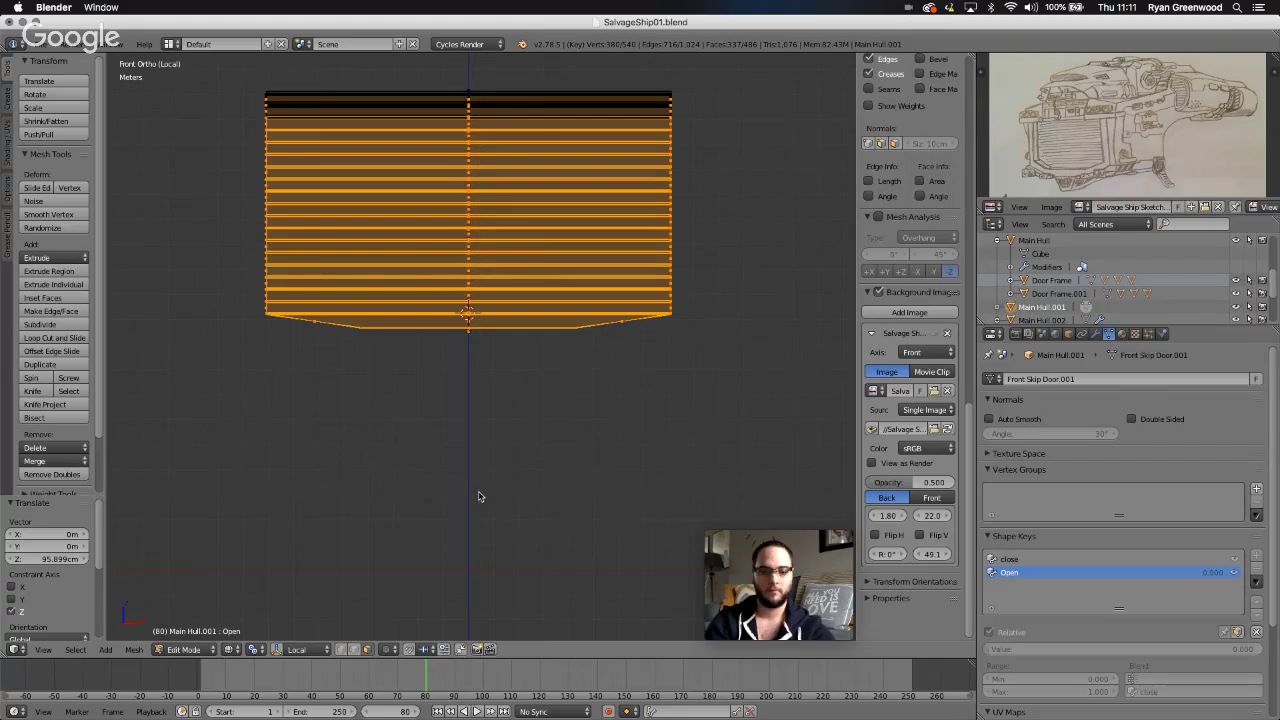
pyautogui.press('a')
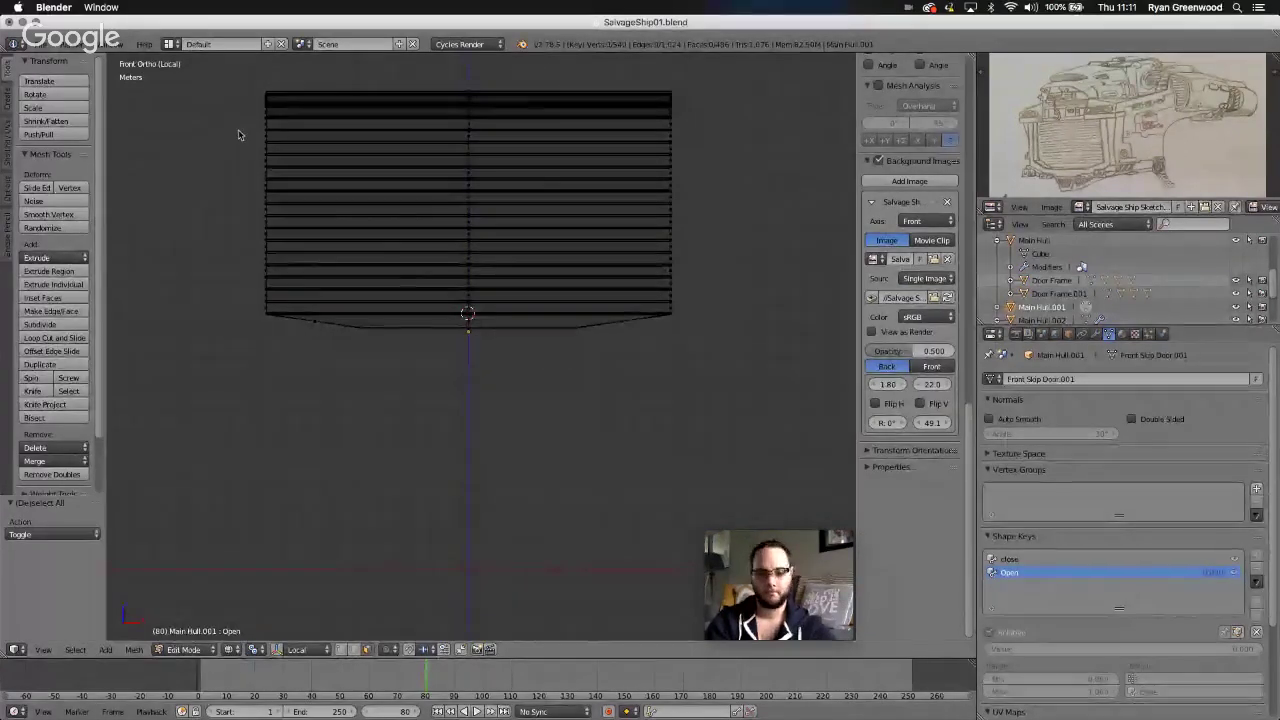
pyautogui.press('b')
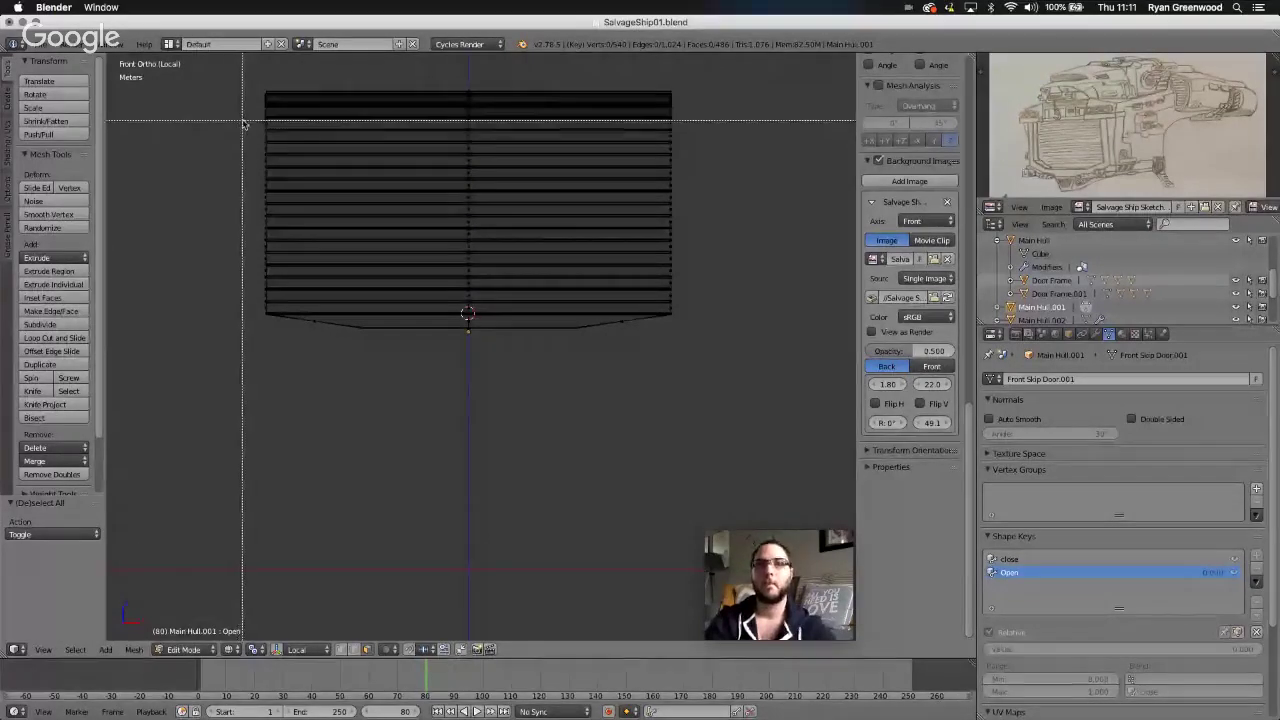
pyautogui.moveTo(243, 120); pyautogui.dragTo(701, 349)
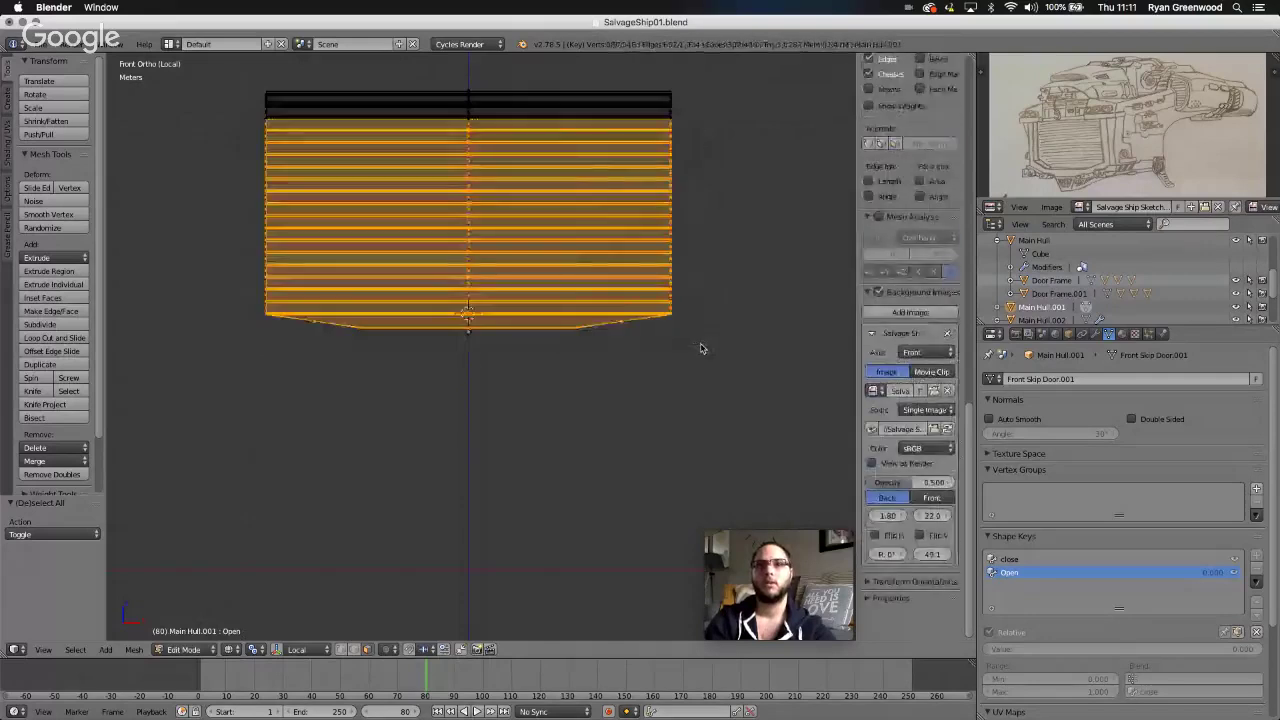
# - Return to solid shading and remove the door panel's large back face from the slat selection
pyautogui.hscroll(-10, 622, 409)
pyautogui.hscroll(-5, 620, 409)
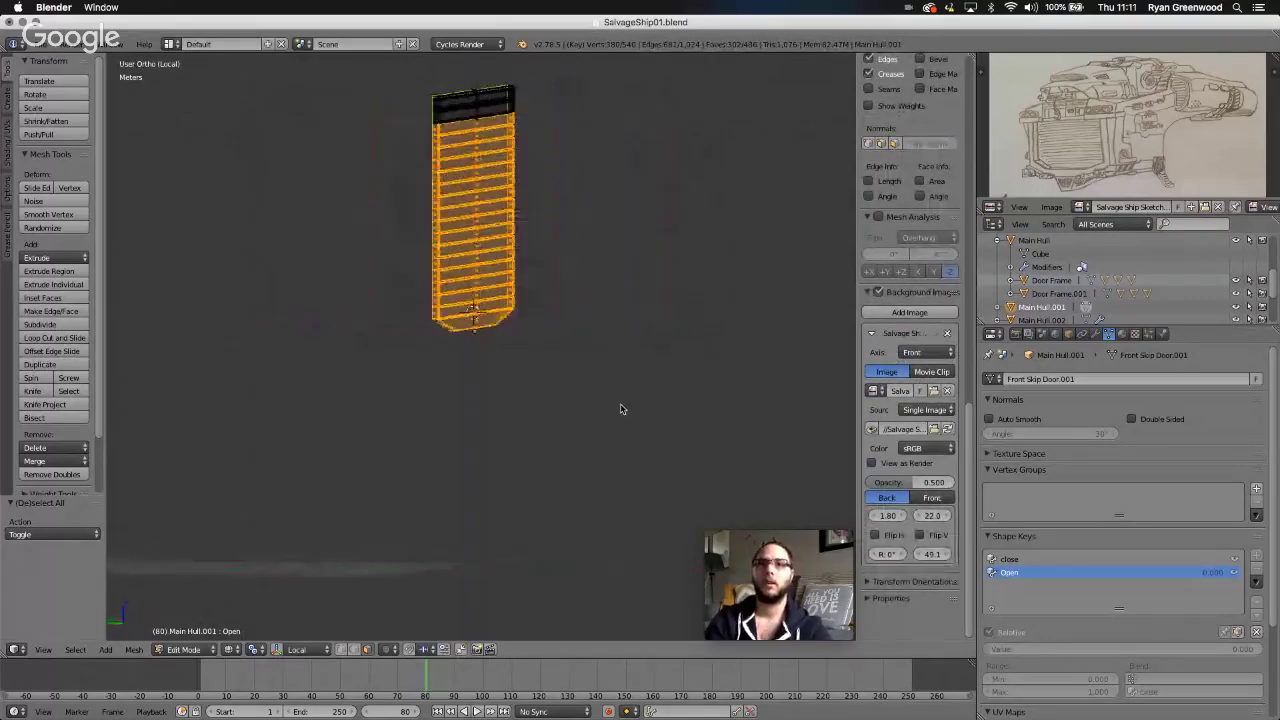
pyautogui.press('z')
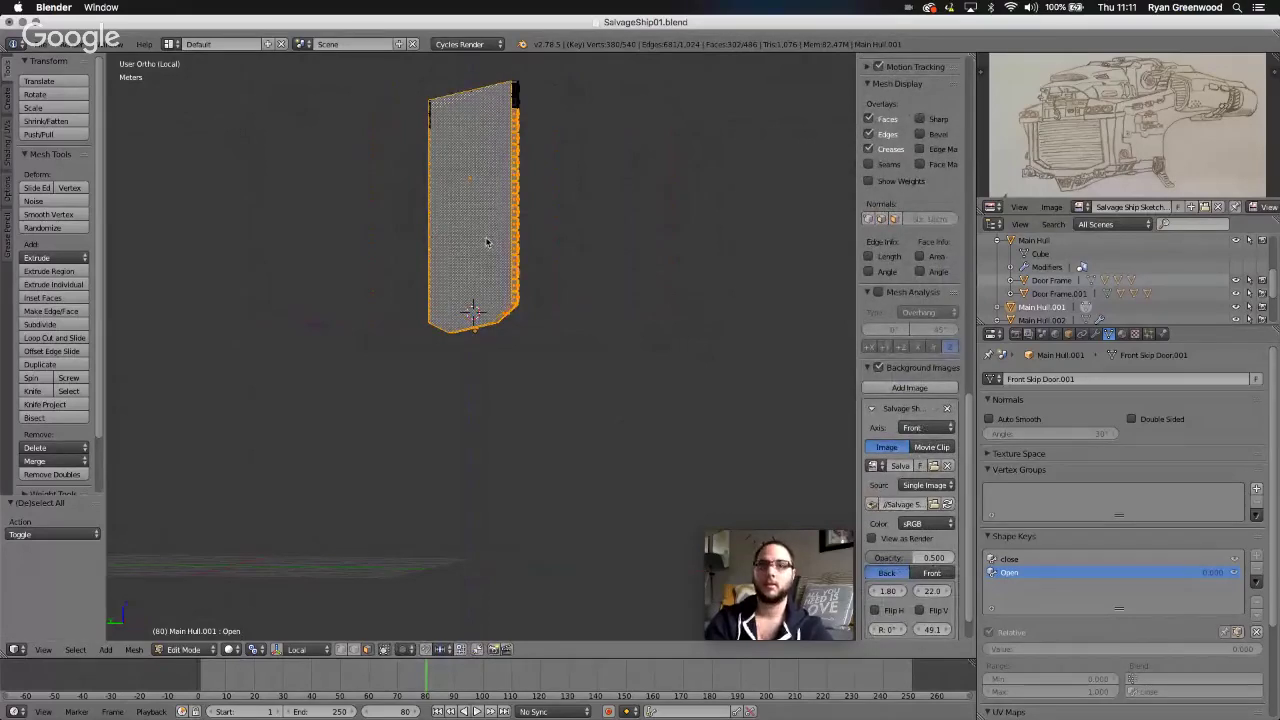
pyautogui.hscroll(-6, 497, 429)
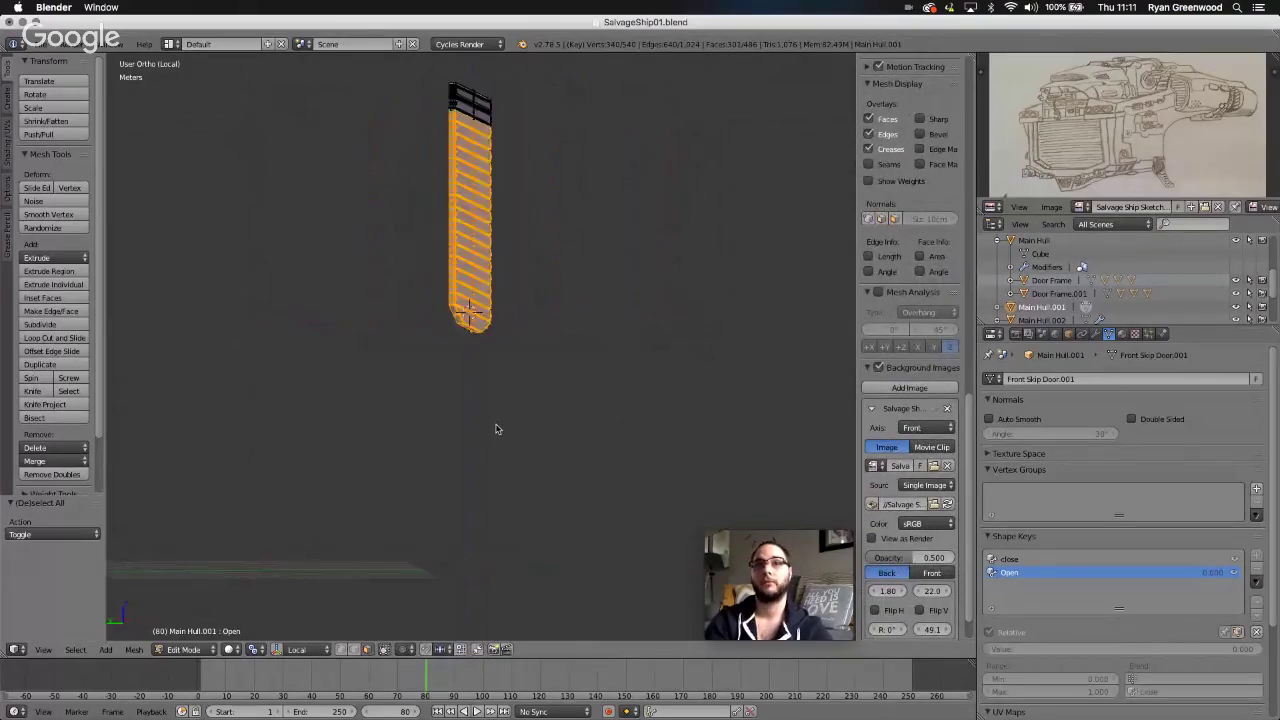
# - Move the selected slats up 95.902 cm along the global Z axis
pyautogui.hscroll(-3, 497, 429)
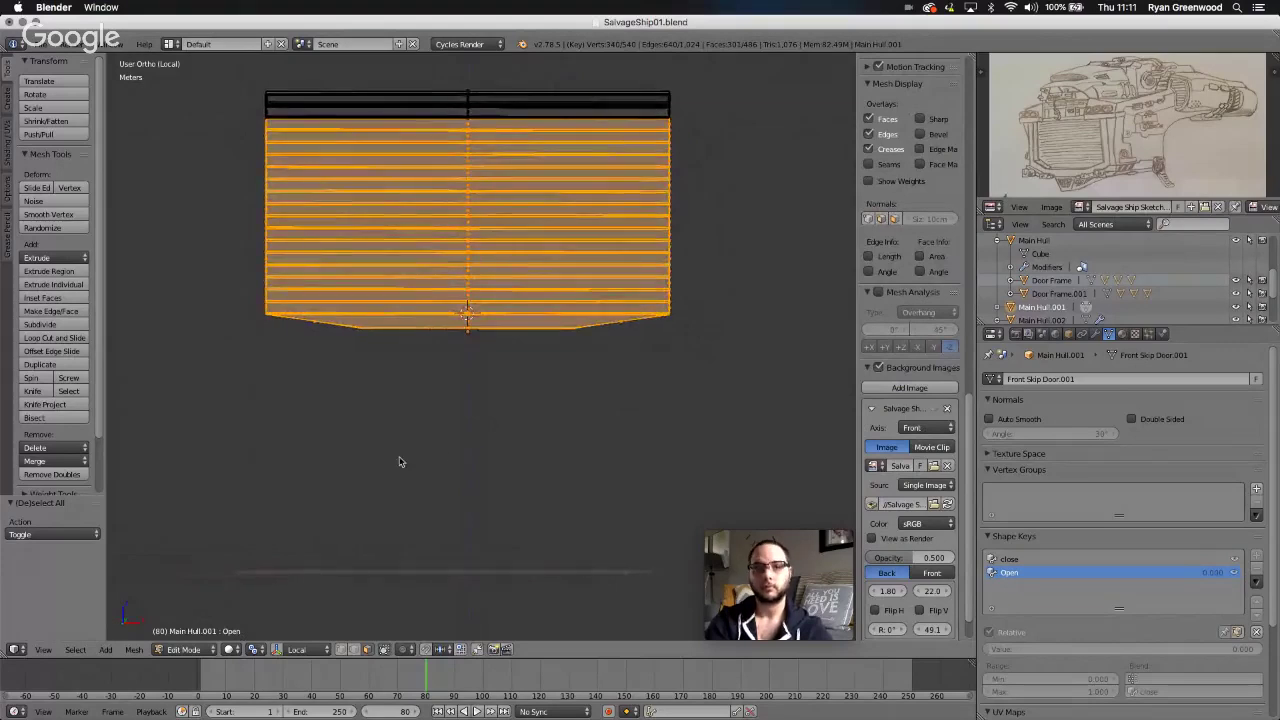
pyautogui.press('g')
pyautogui.press('z')
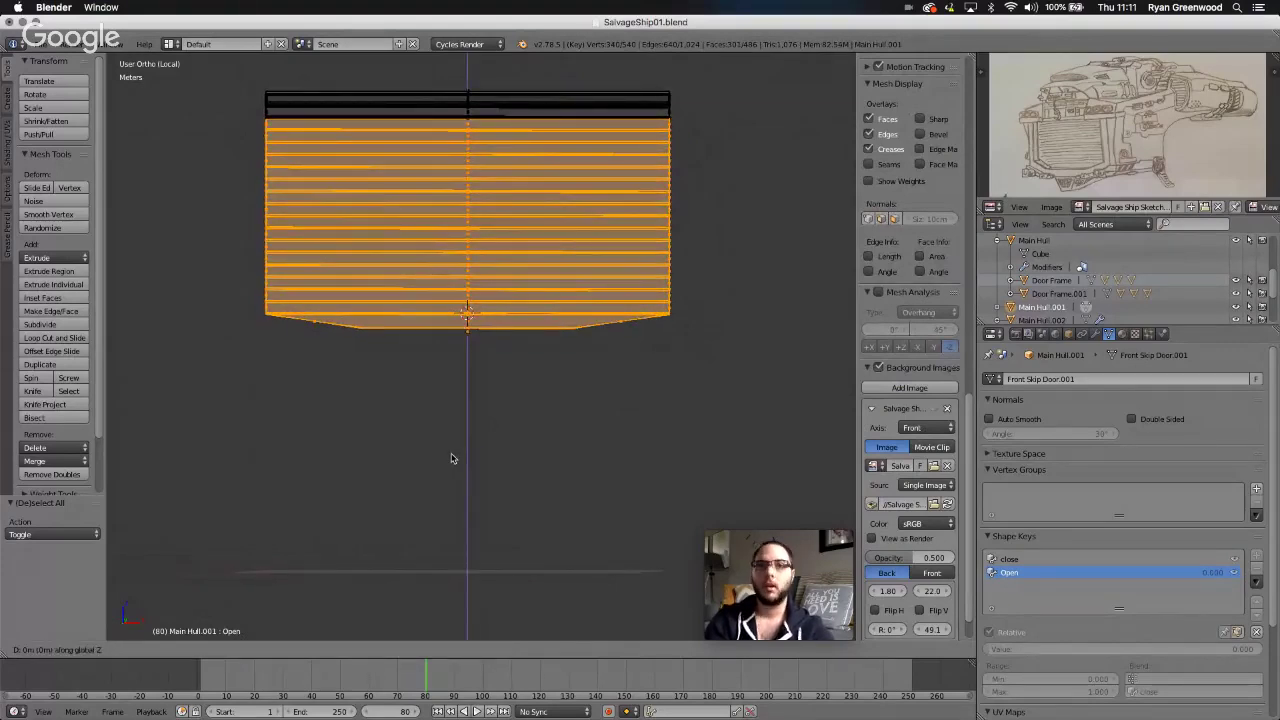
pyautogui.click(452, 434)
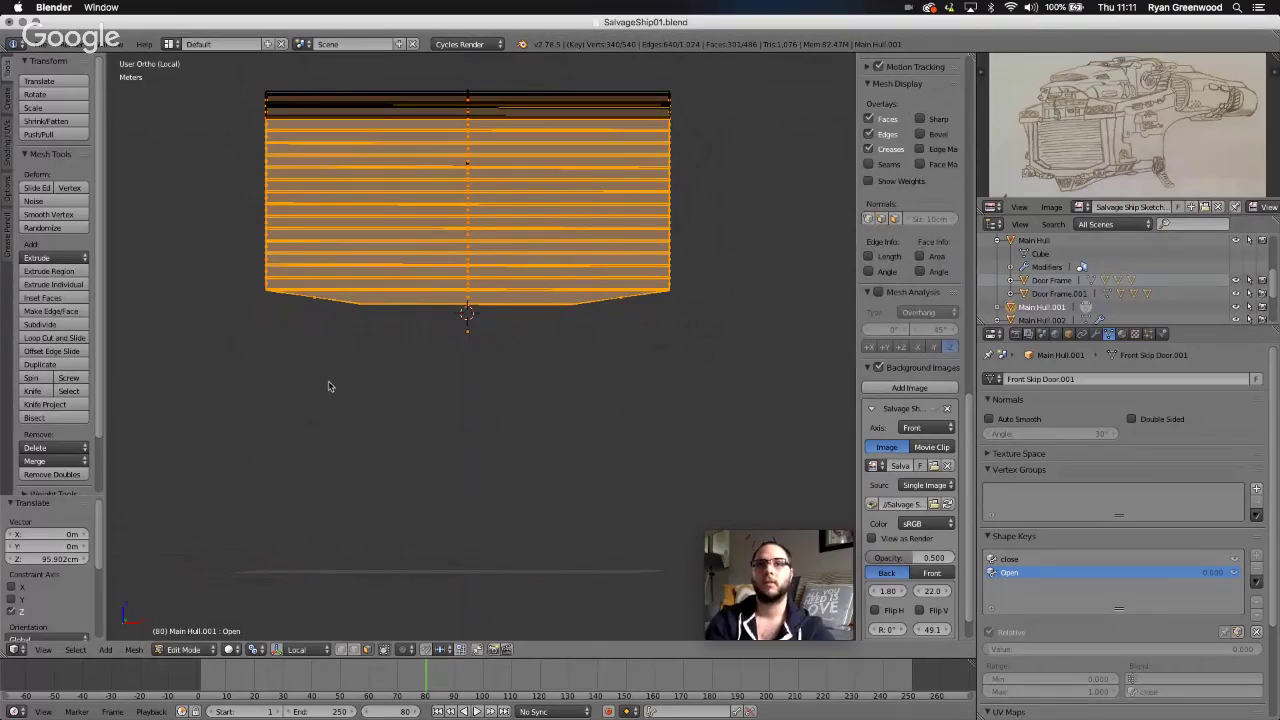
# - Deselect everything and box-select the slats below the stacked top ones in wireframe front orthographic view
pyautogui.moveTo(376, 420); pyautogui.dragTo(389, 422, button='middle')
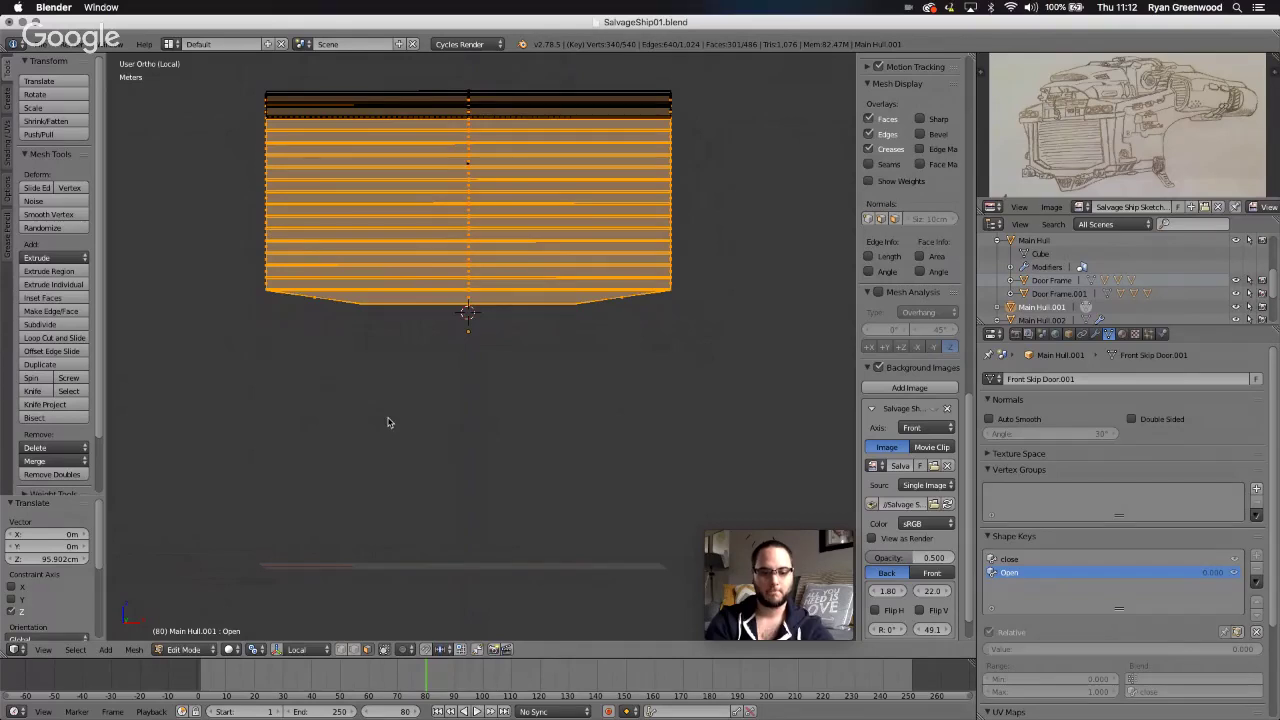
pyautogui.press('a')
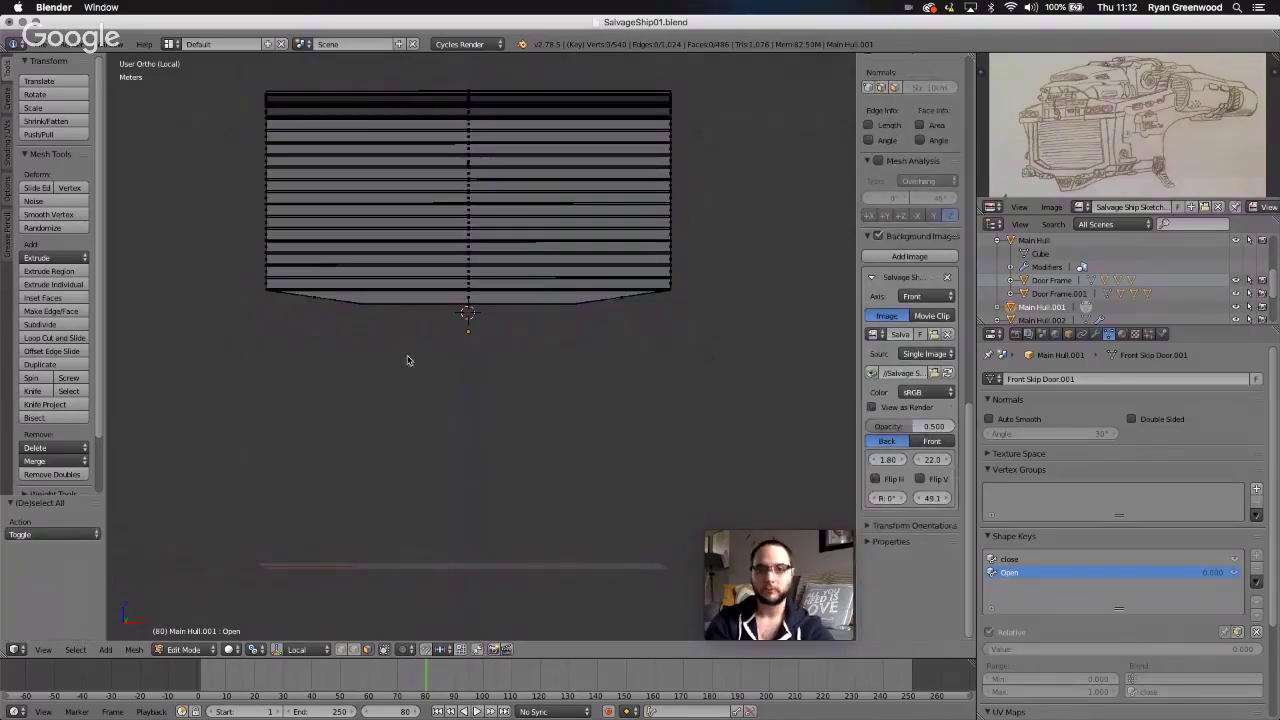
pyautogui.click(45, 650)
pyautogui.click(58, 561)
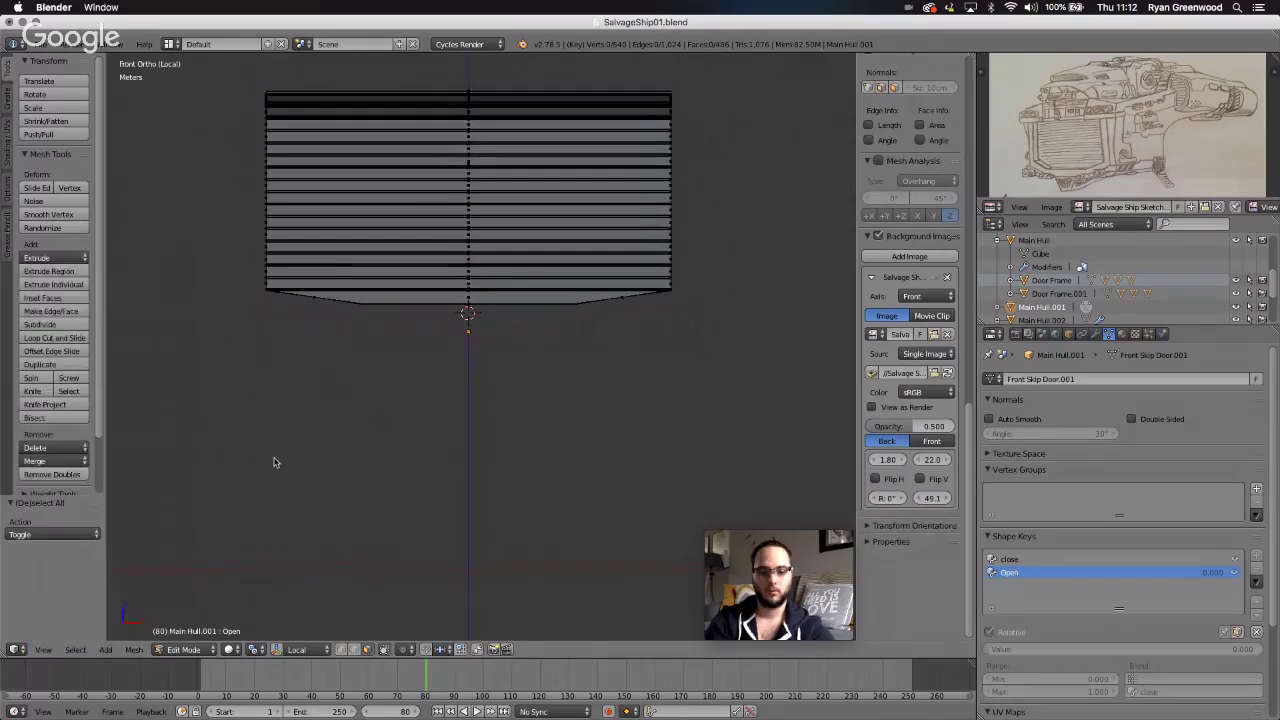
pyautogui.press('z')
pyautogui.press('b')
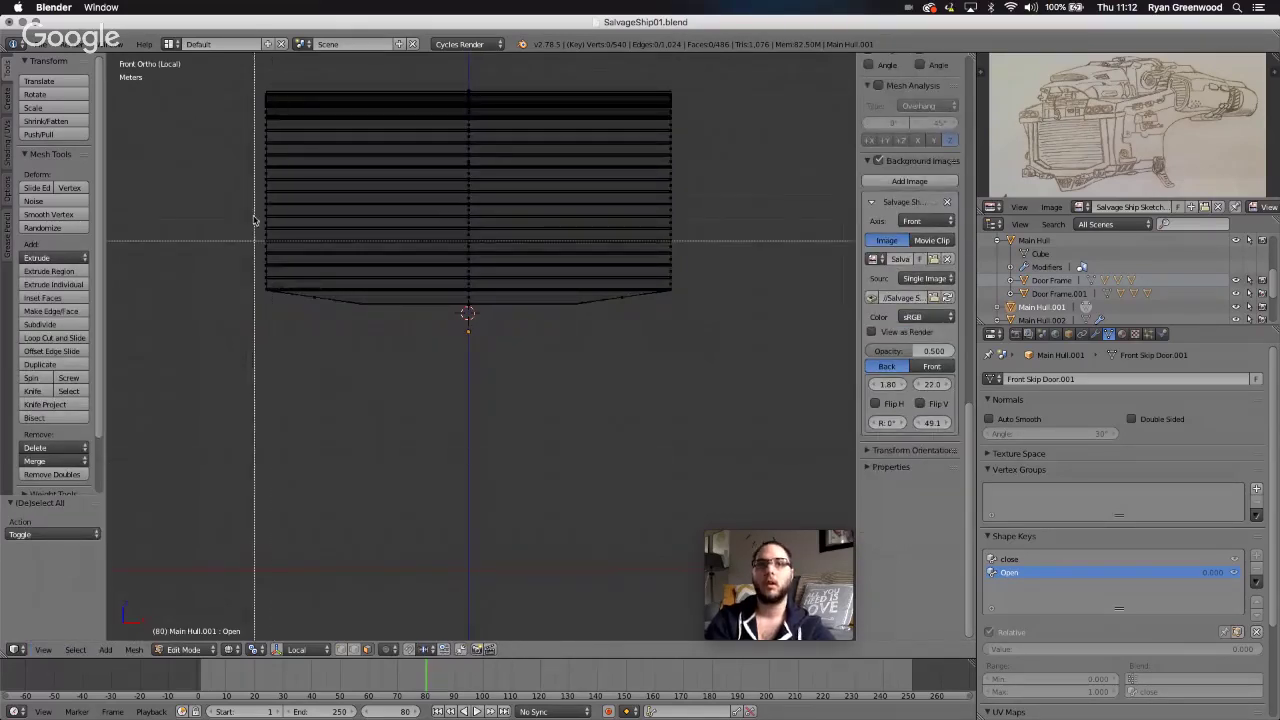
pyautogui.moveTo(253, 121); pyautogui.dragTo(686, 328)
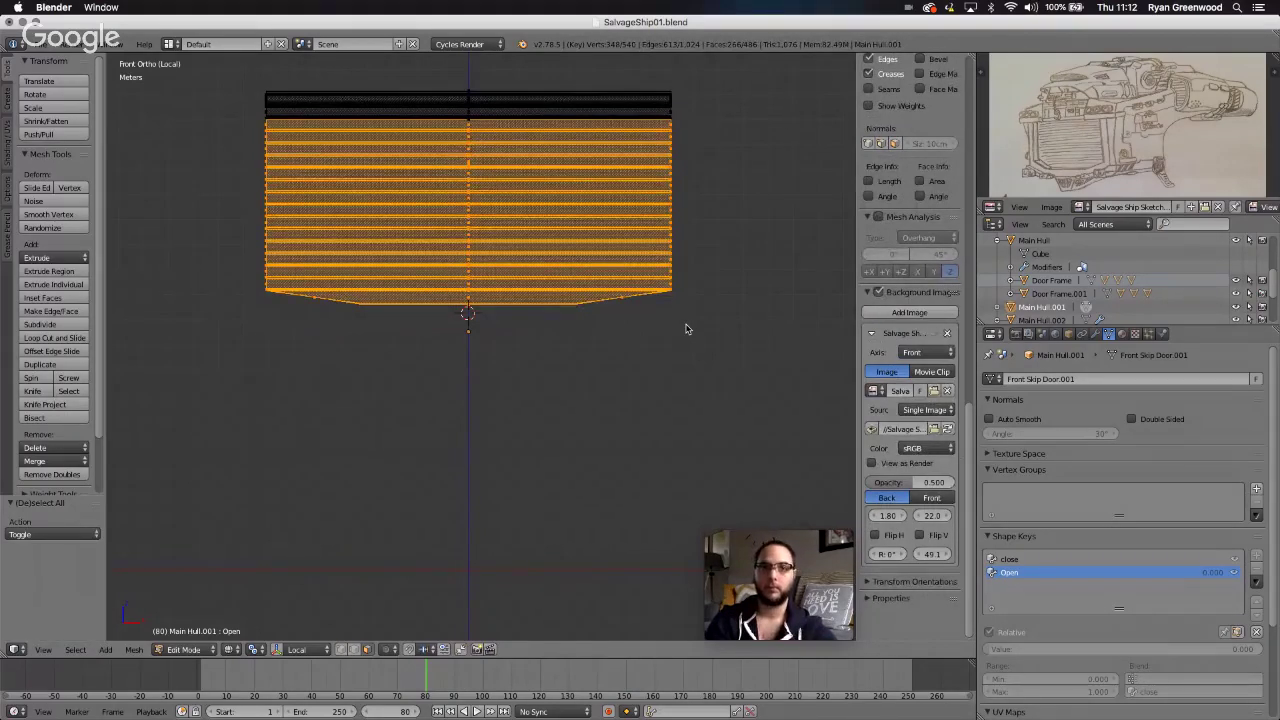
pyautogui.press('g')
pyautogui.press('z')
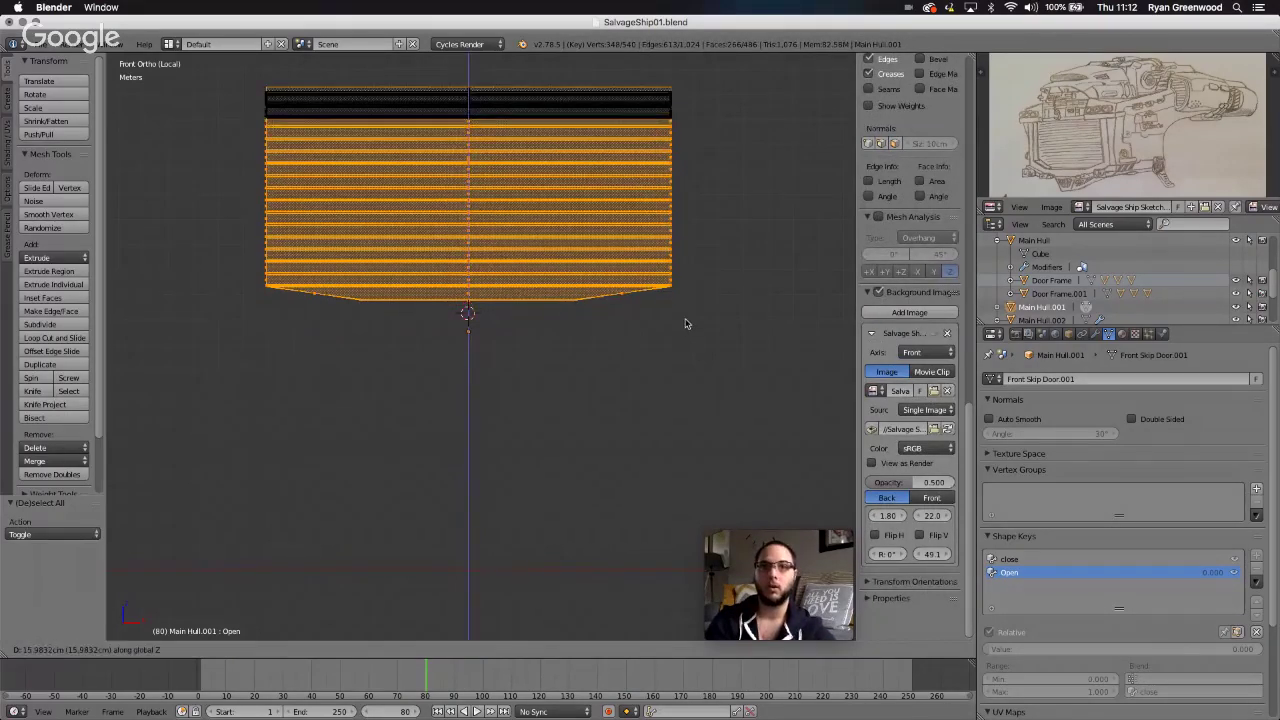
pyautogui.rightClick(686, 315)
# - Orbit to the rear of the door and deselect its large back face in solid shading
pyautogui.hscroll(-10, 688, 371)
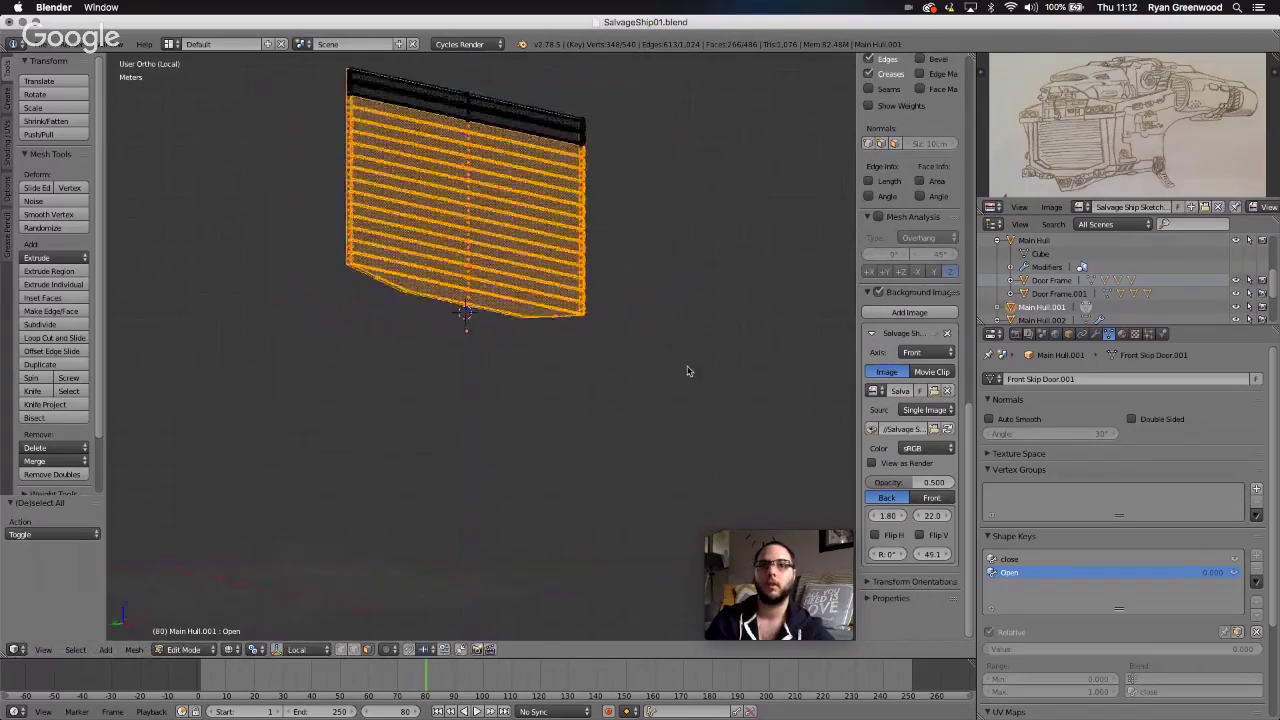
pyautogui.hscroll(10, 687, 371)
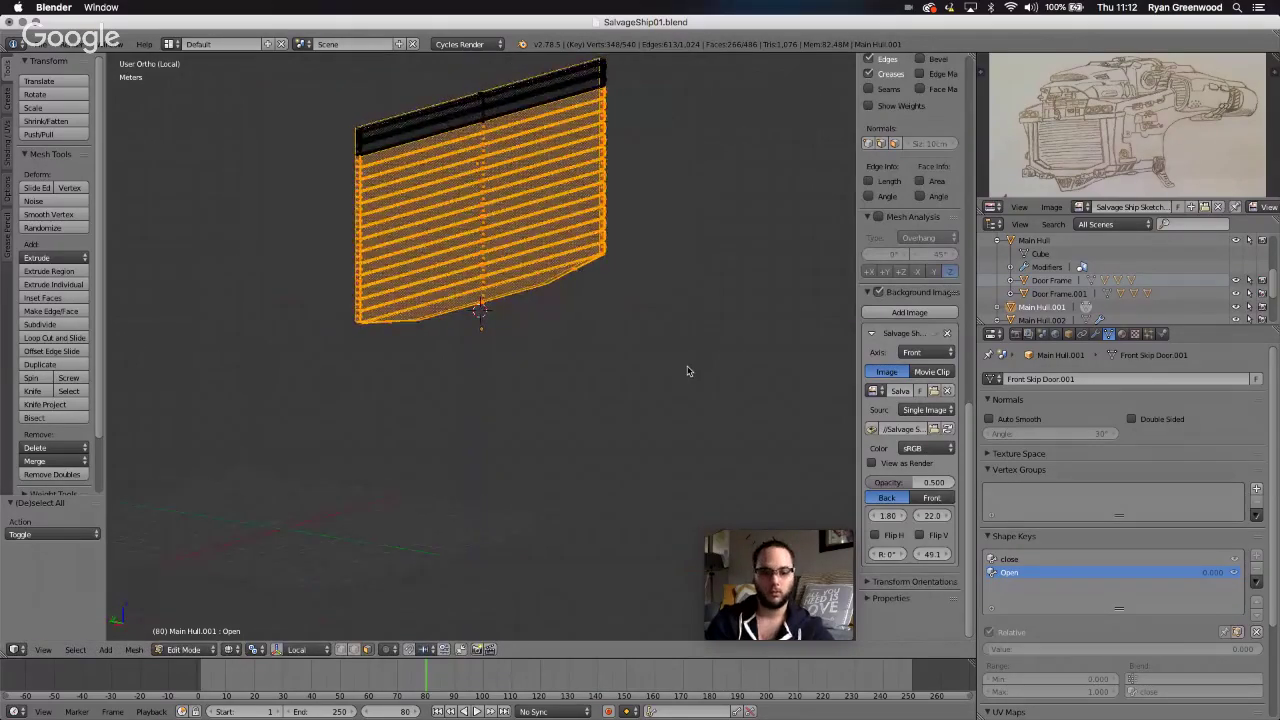
pyautogui.press('z')
pyautogui.keyDown('shift'); pyautogui.rightClick(529, 237); pyautogui.keyUp('shift')
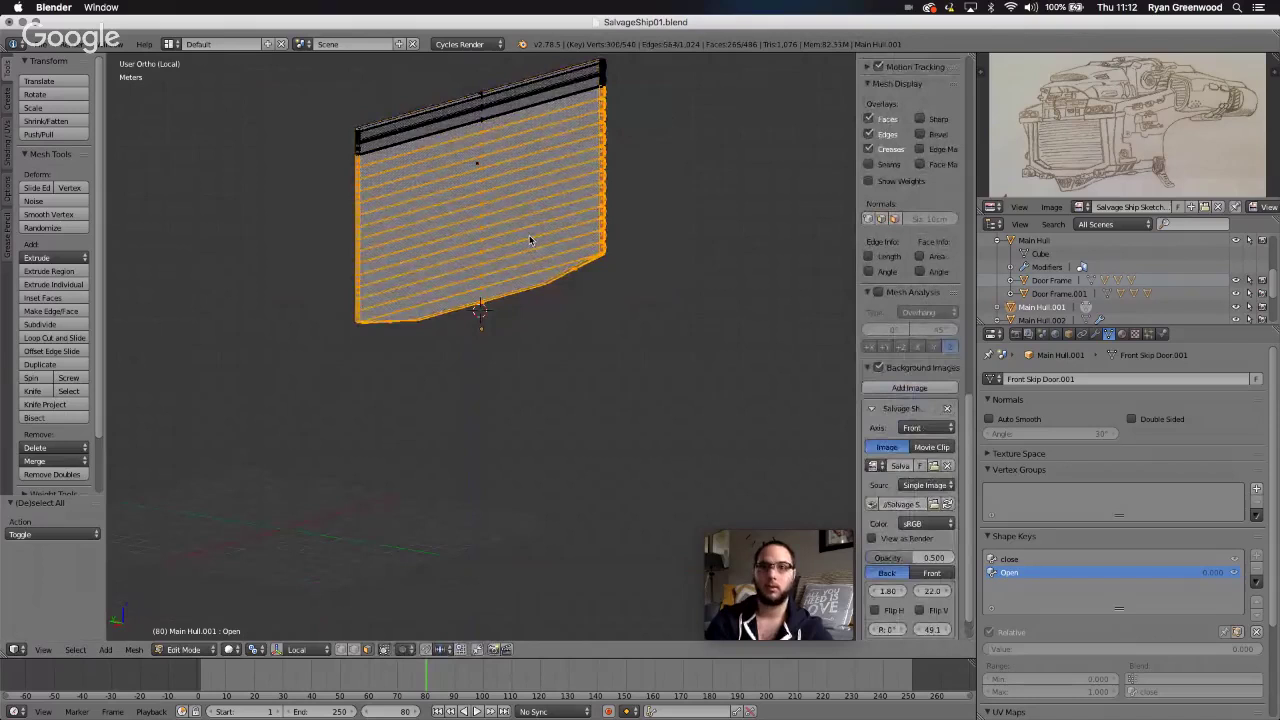
# - Raise the selected slats 1.103 m along the global Z axis
pyautogui.hscroll(5, 511, 346)
pyautogui.hscroll(-10, 511, 346)
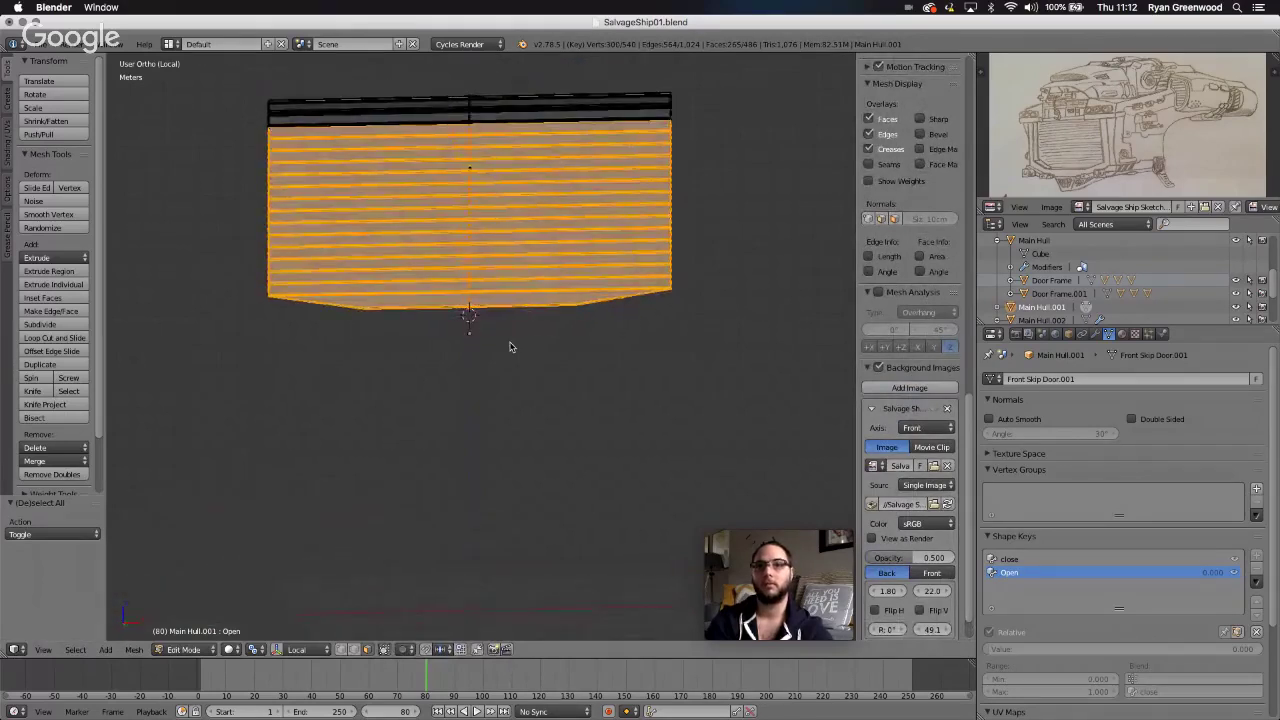
pyautogui.hscroll(-1, 511, 346)
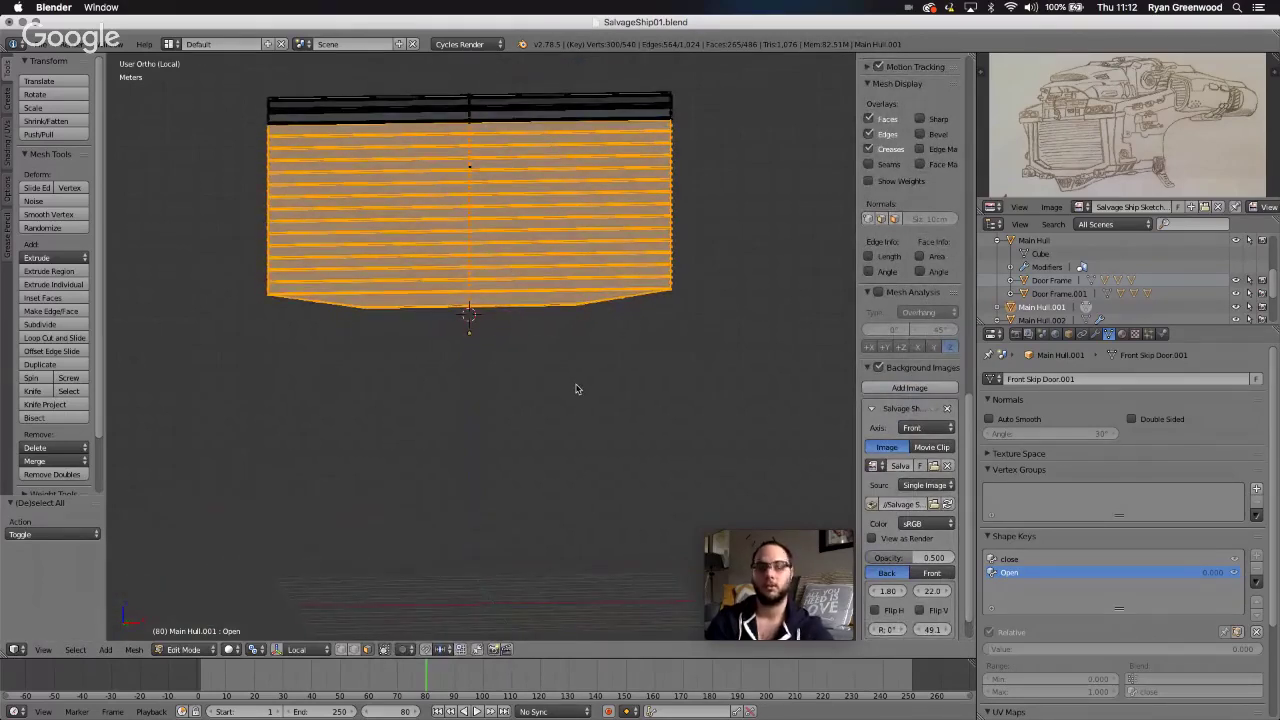
pyautogui.press('g')
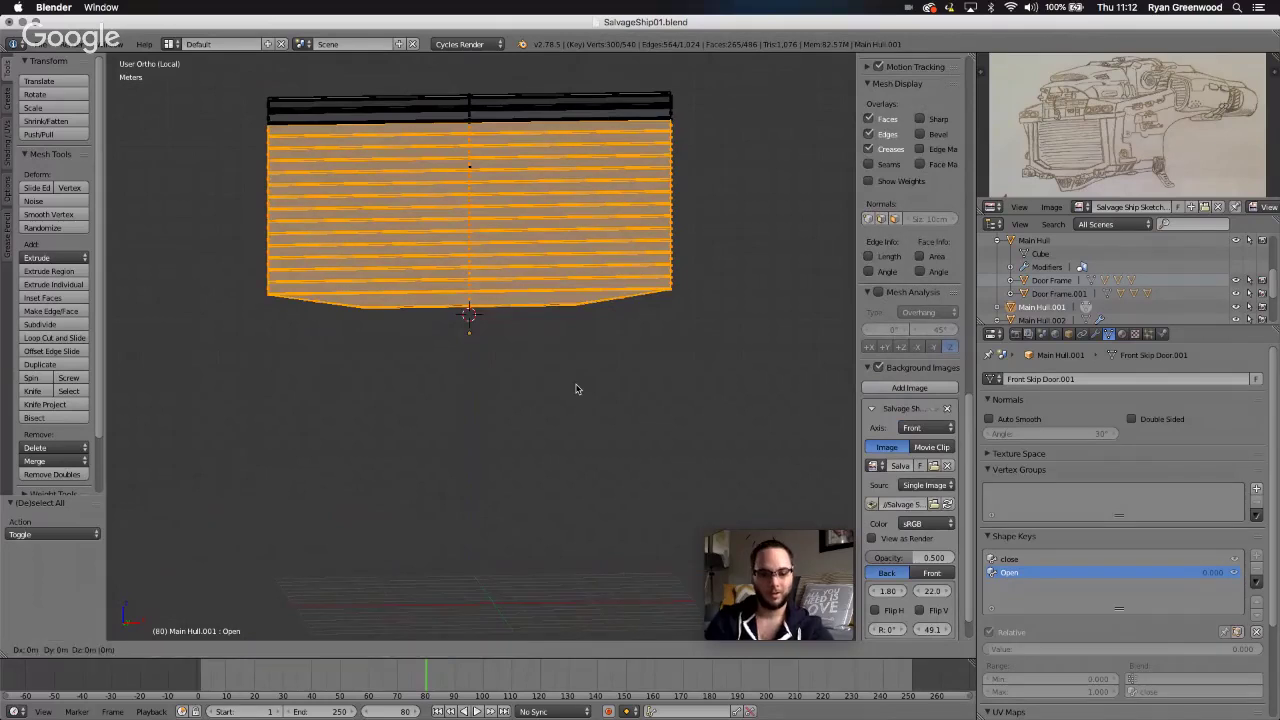
pyautogui.press('z')
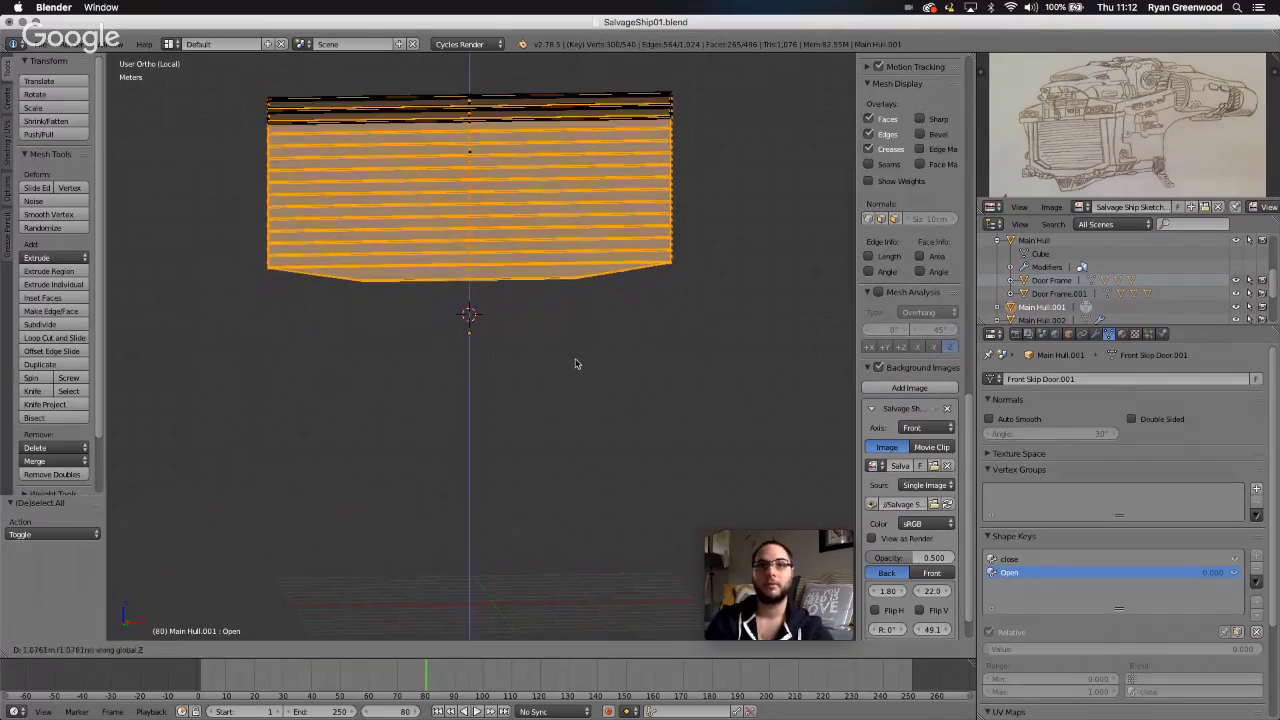
pyautogui.click(575, 368)
# - Clear the selection, return to the front orthographic view and box-select the remaining slats below the stack in wireframe
pyautogui.hscroll(-2, 430, 389)
pyautogui.hscroll(-1, 430, 389)
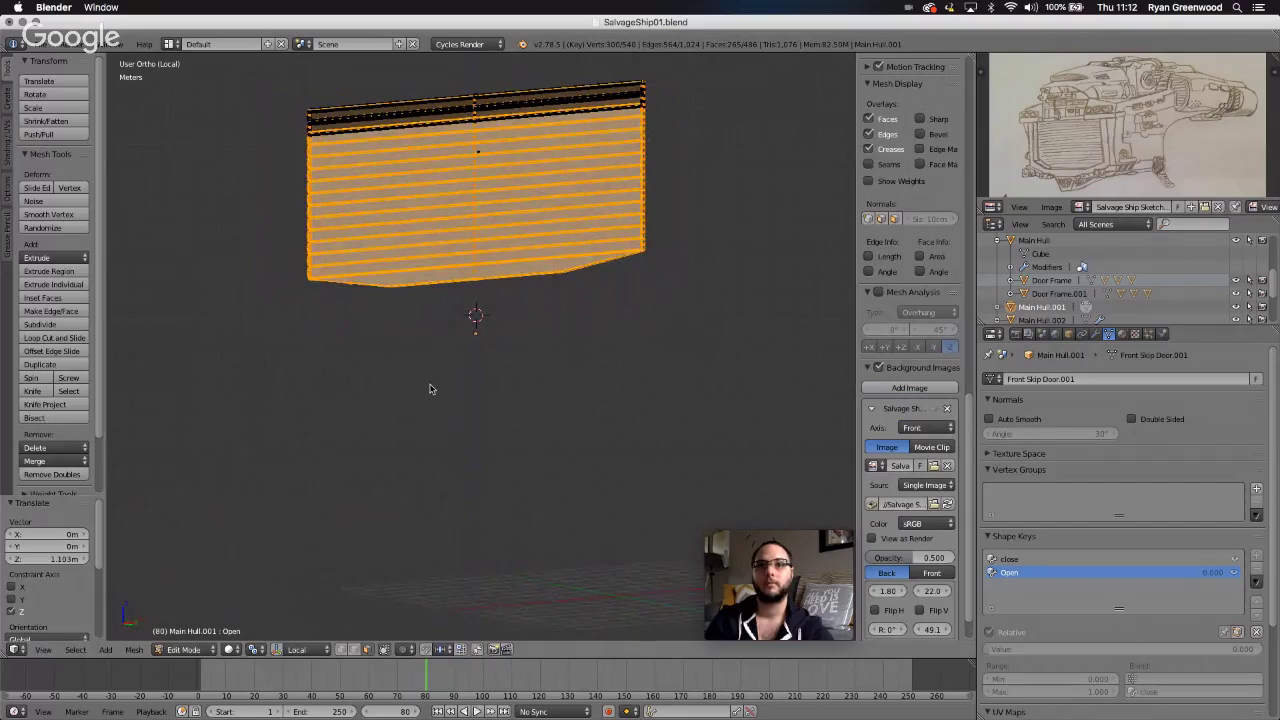
pyautogui.hscroll(3, 430, 389)
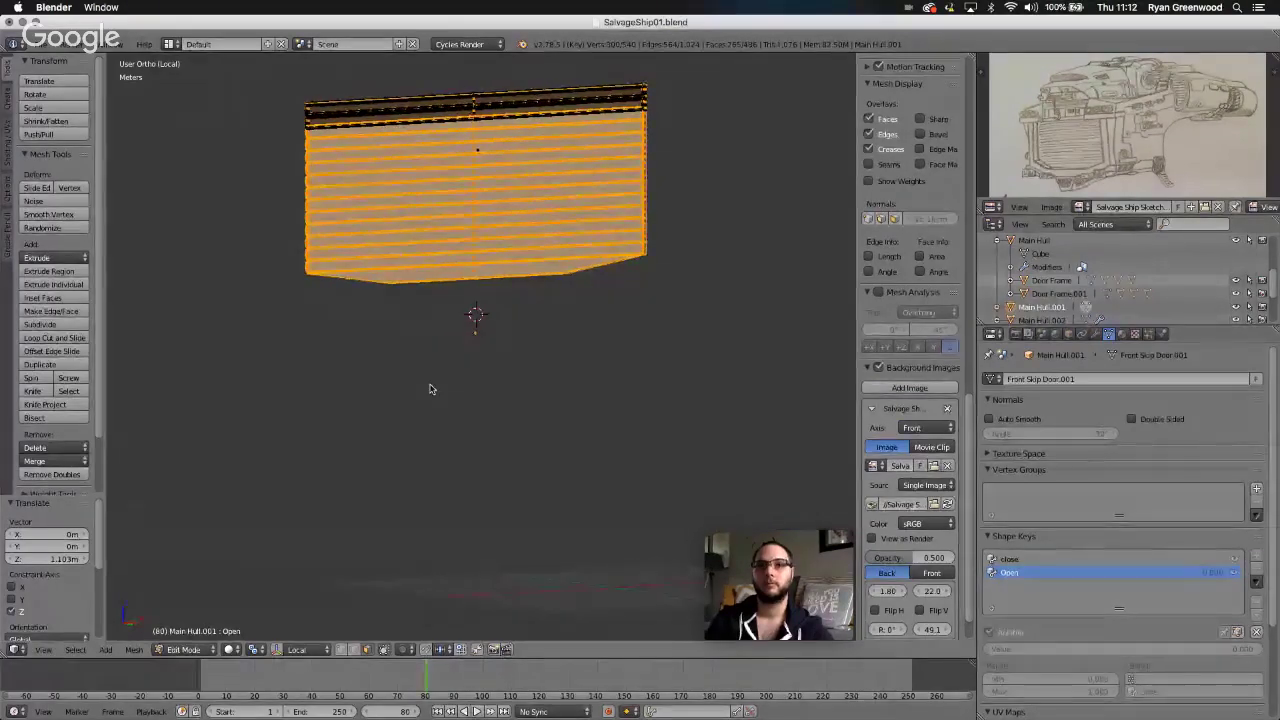
pyautogui.press('a')
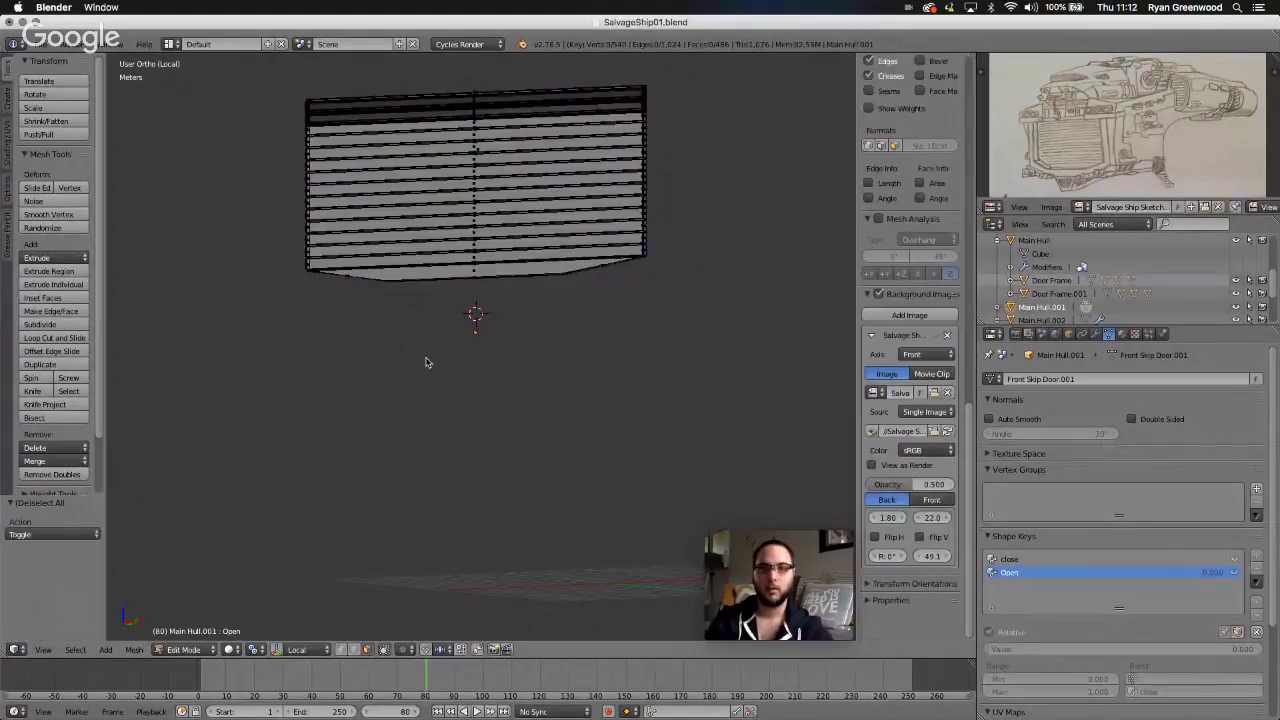
pyautogui.click(43, 649)
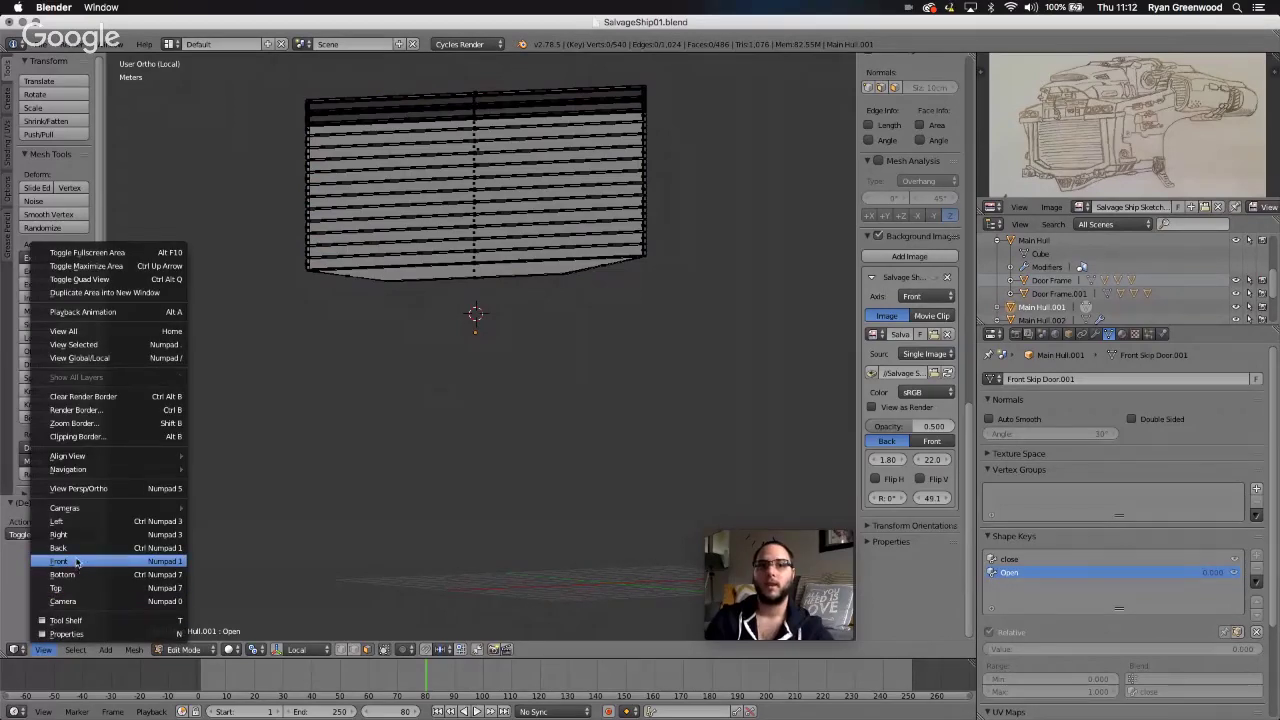
pyautogui.click(70, 561)
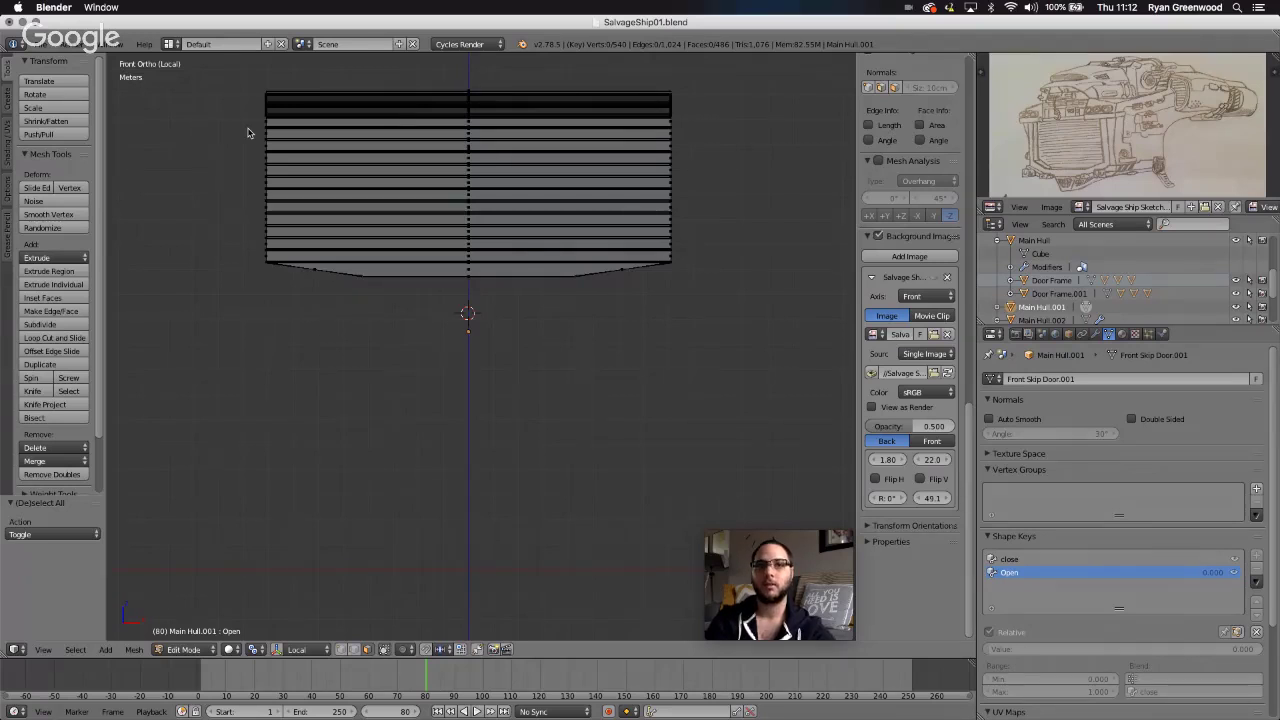
pyautogui.press('b')
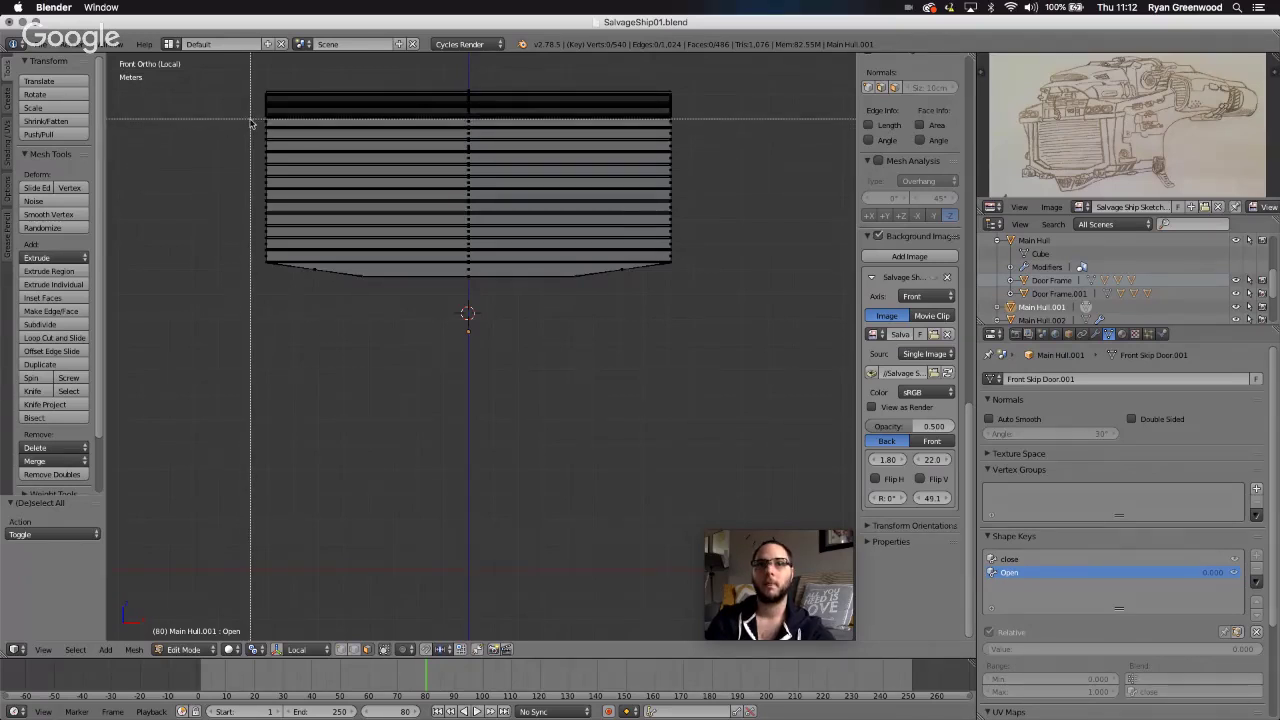
pyautogui.moveTo(251, 119); pyautogui.dragTo(229, 145)
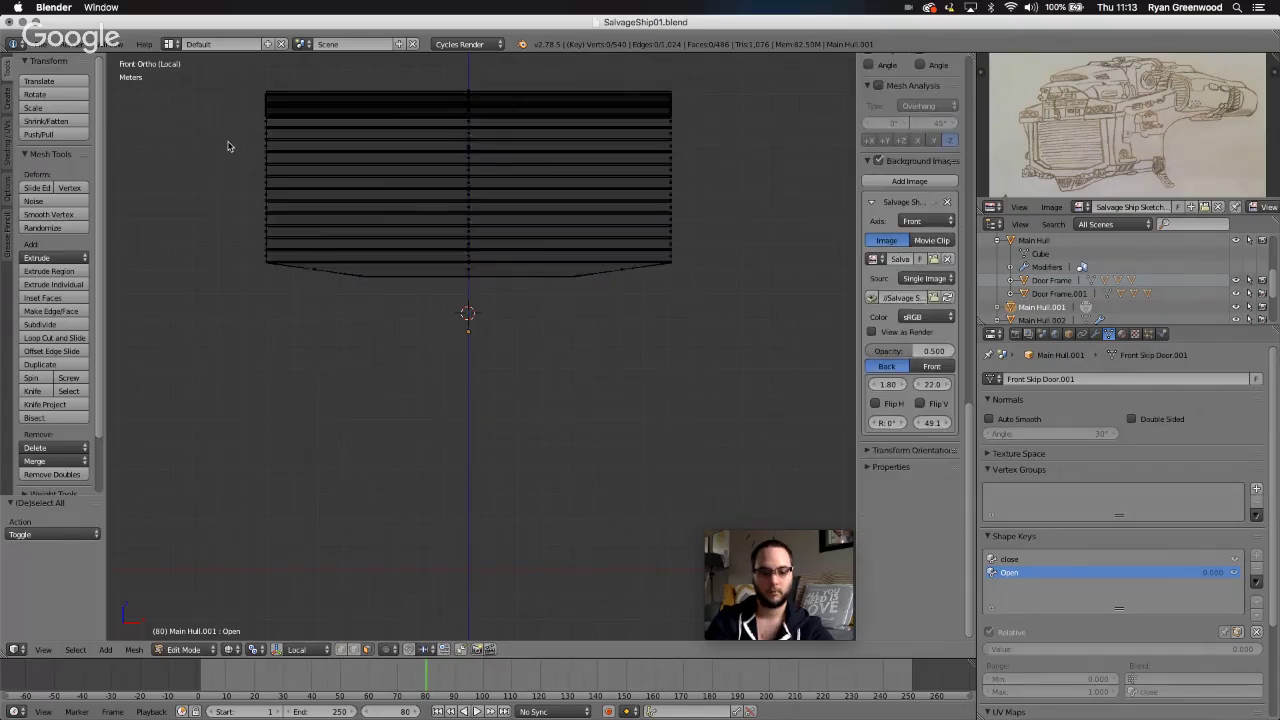
pyautogui.press('b')
pyautogui.moveTo(234, 120); pyautogui.dragTo(705, 311)
# - Exclude the door's large back face from the new slat selection in solid shading
pyautogui.hscroll(-5, 580, 387)
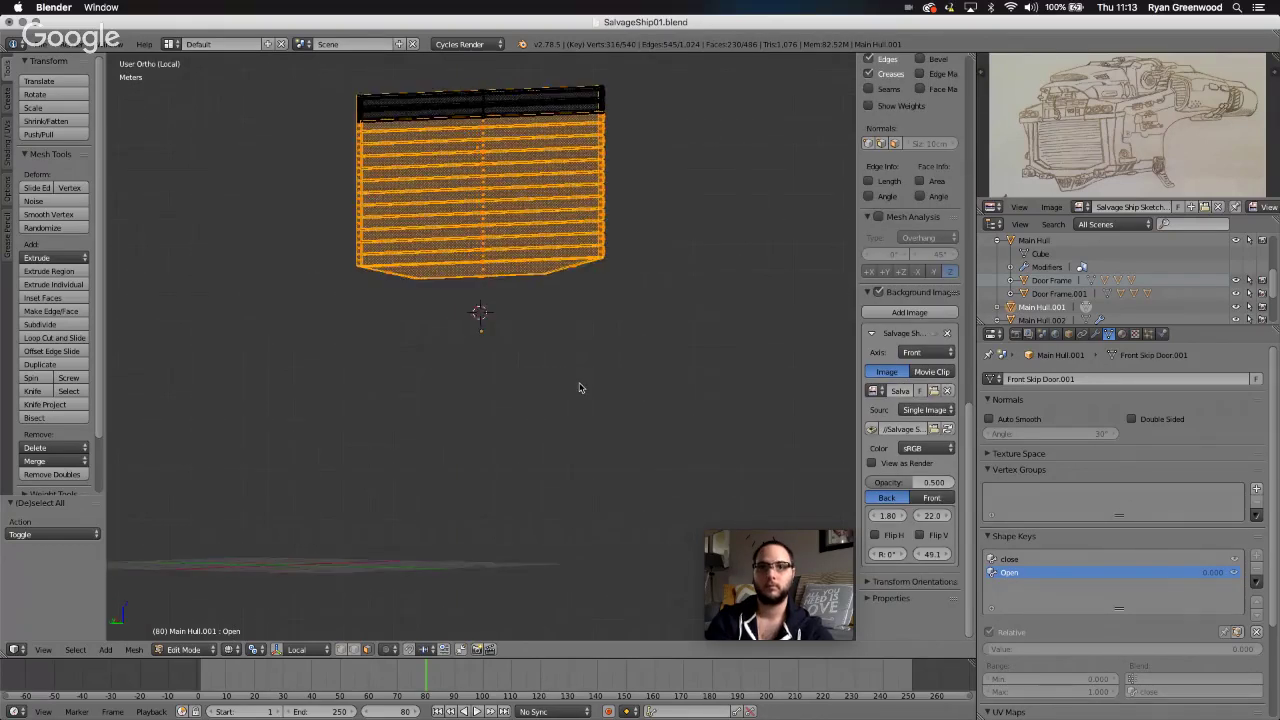
pyautogui.hscroll(3, 579, 388)
pyautogui.hscroll(-4, 526, 224)
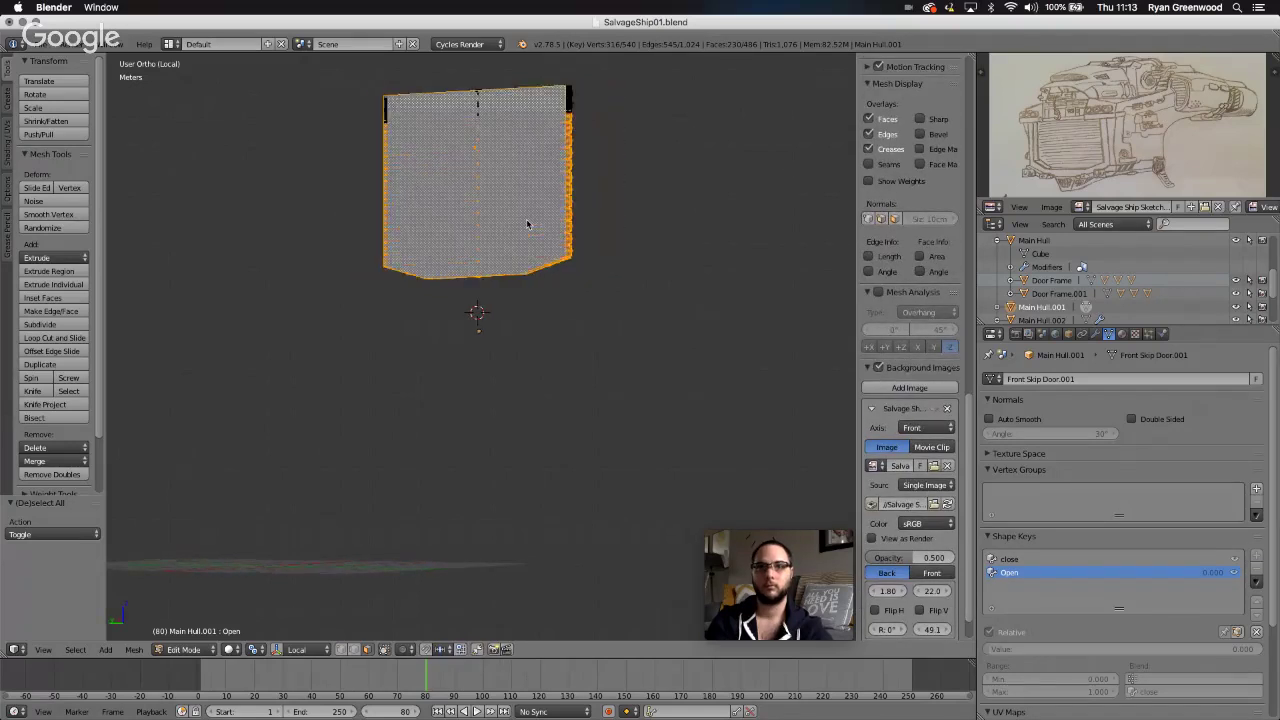
pyautogui.keyDown('shift'); pyautogui.rightClick(503, 188); pyautogui.keyUp('shift')
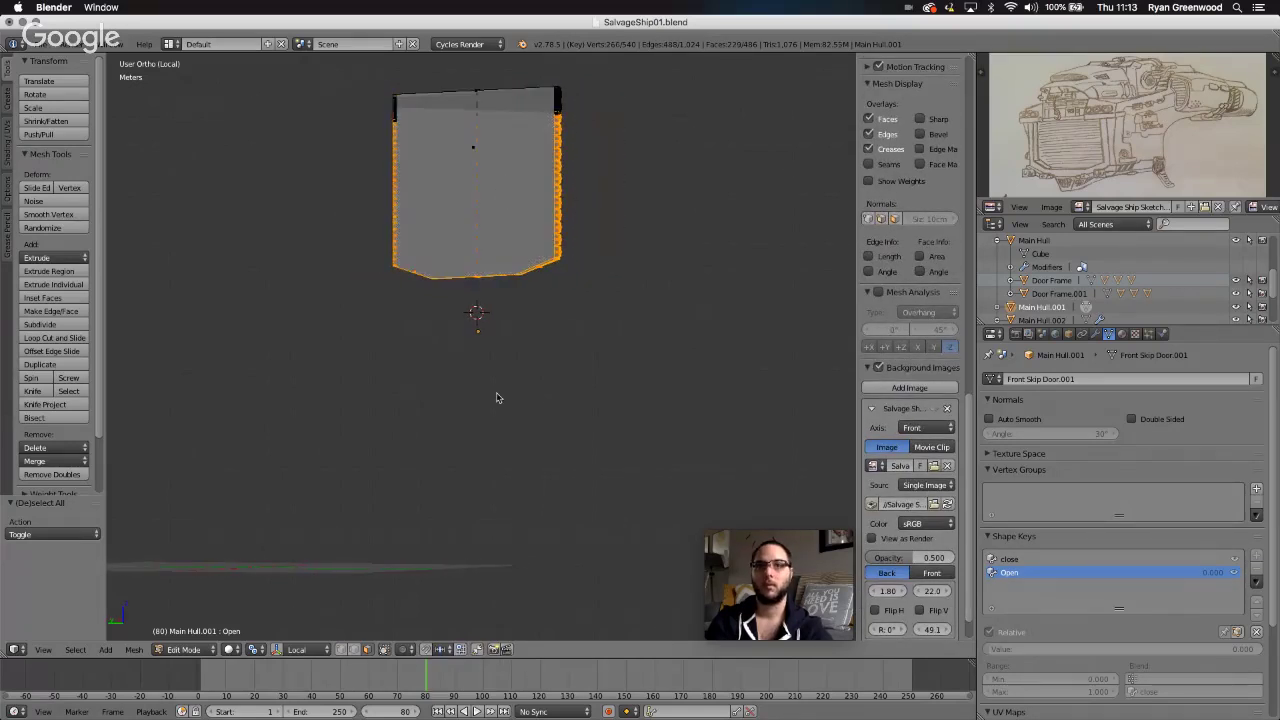
# - Raise the selected slats 90.581 cm along the global Z axis
pyautogui.hscroll(6, 496, 404)
pyautogui.hscroll(-1, 495, 405)
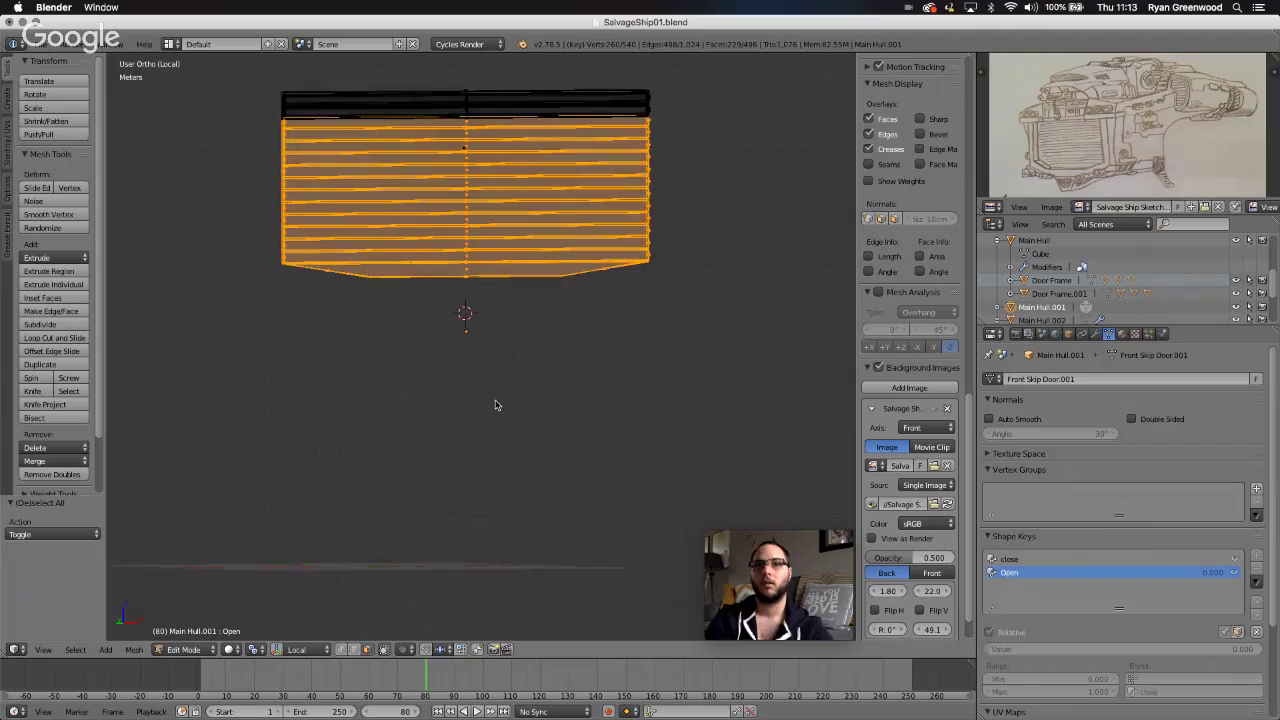
pyautogui.press('g')
pyautogui.press('z')
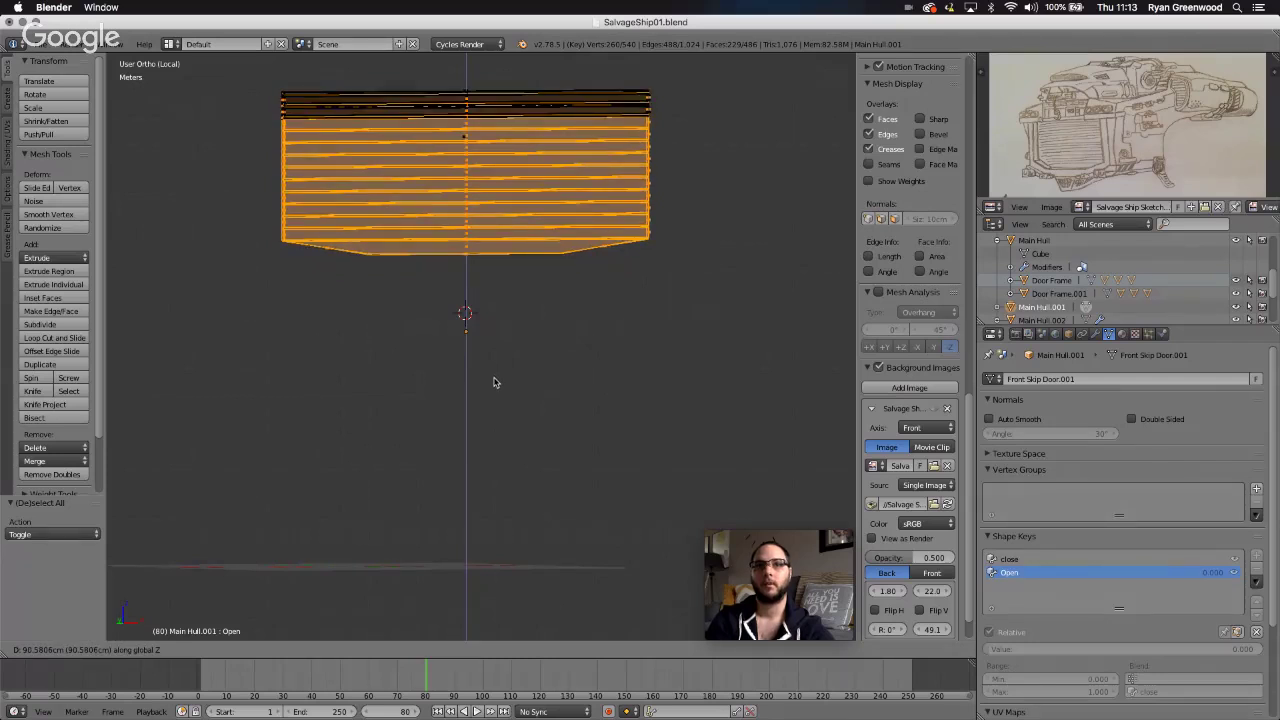
pyautogui.click(493, 382)
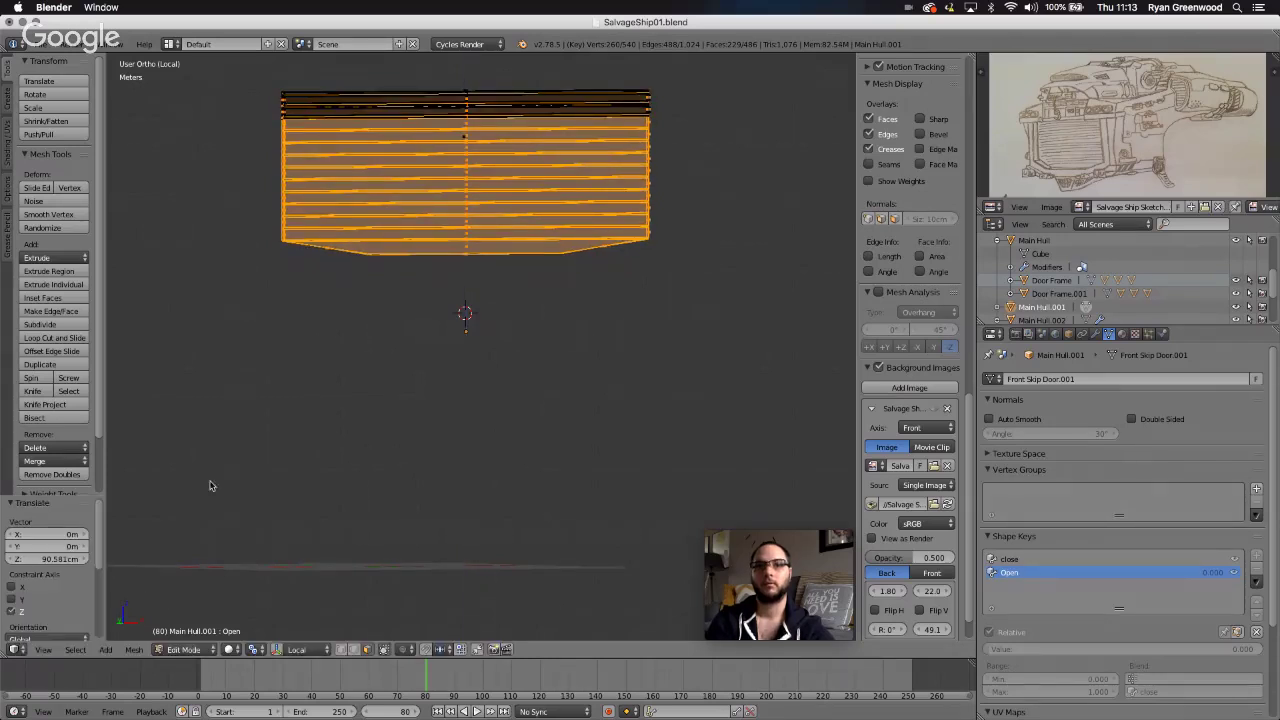
# - Clear the selection in the front orthographic view and box-select the slats below the upper two exposed rows in wireframe
pyautogui.click(43, 649)
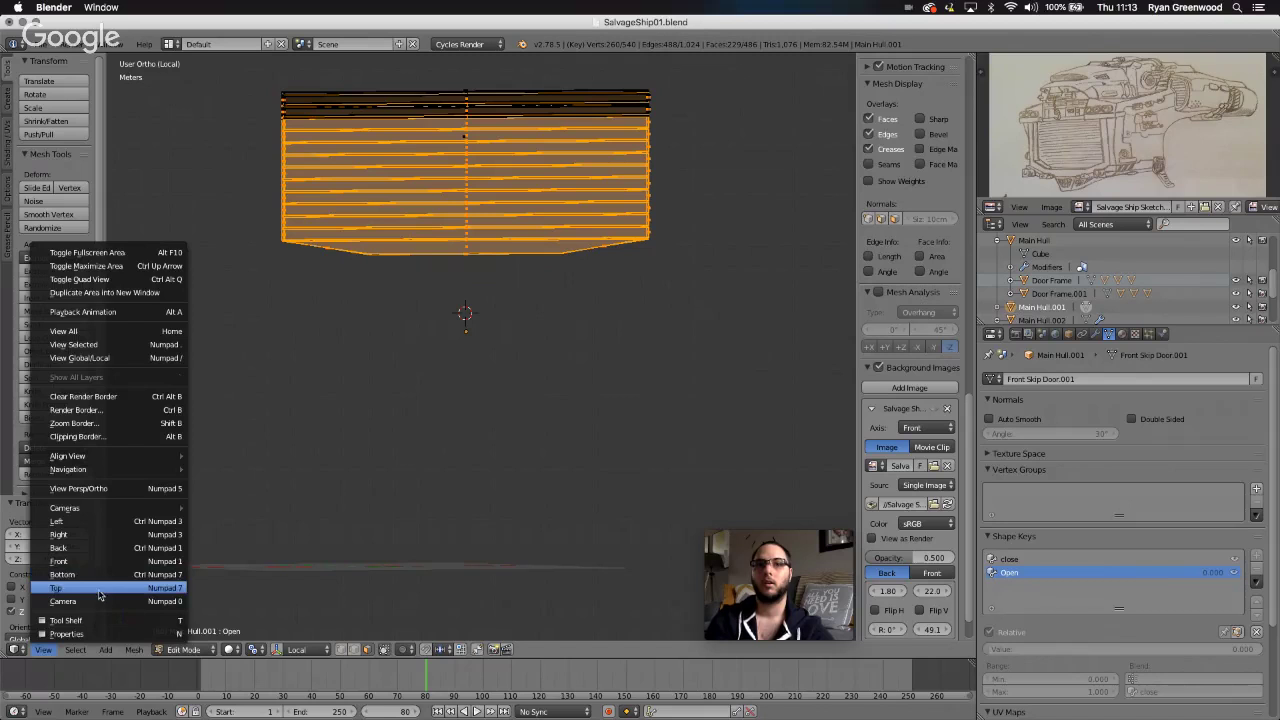
pyautogui.click(95, 567)
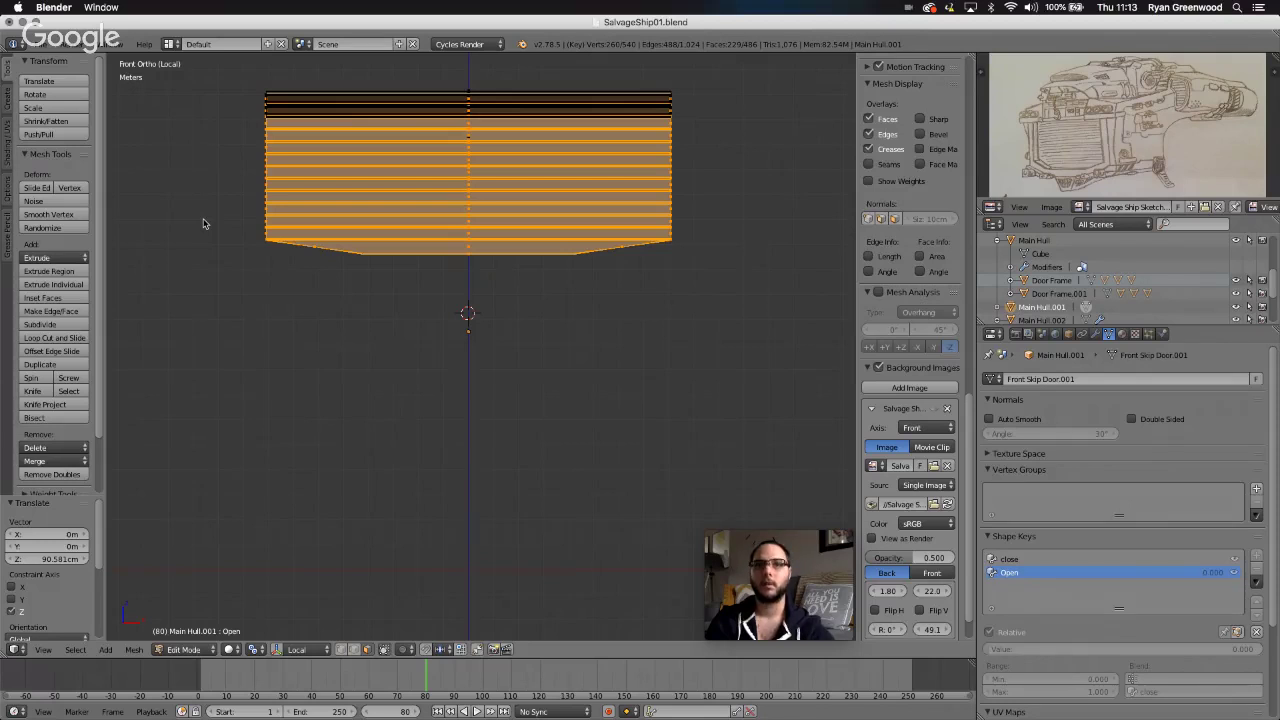
pyautogui.press('a')
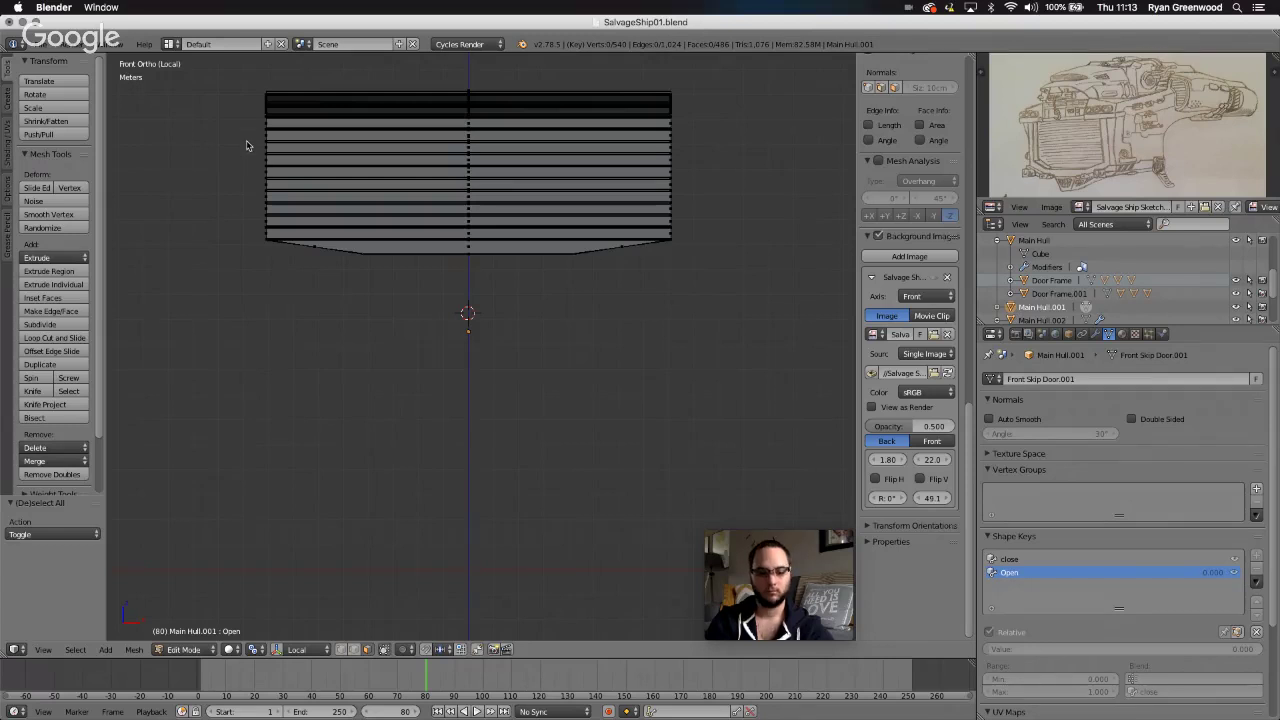
pyautogui.press('b')
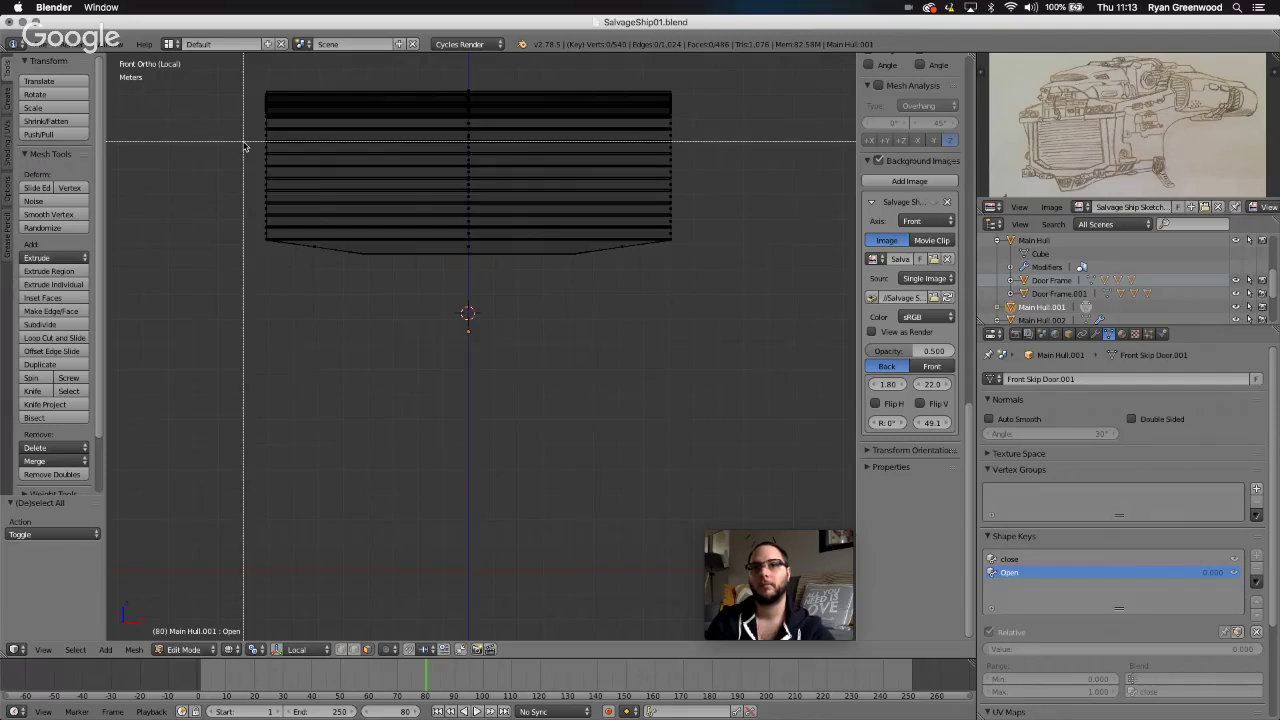
pyautogui.press('Escape')
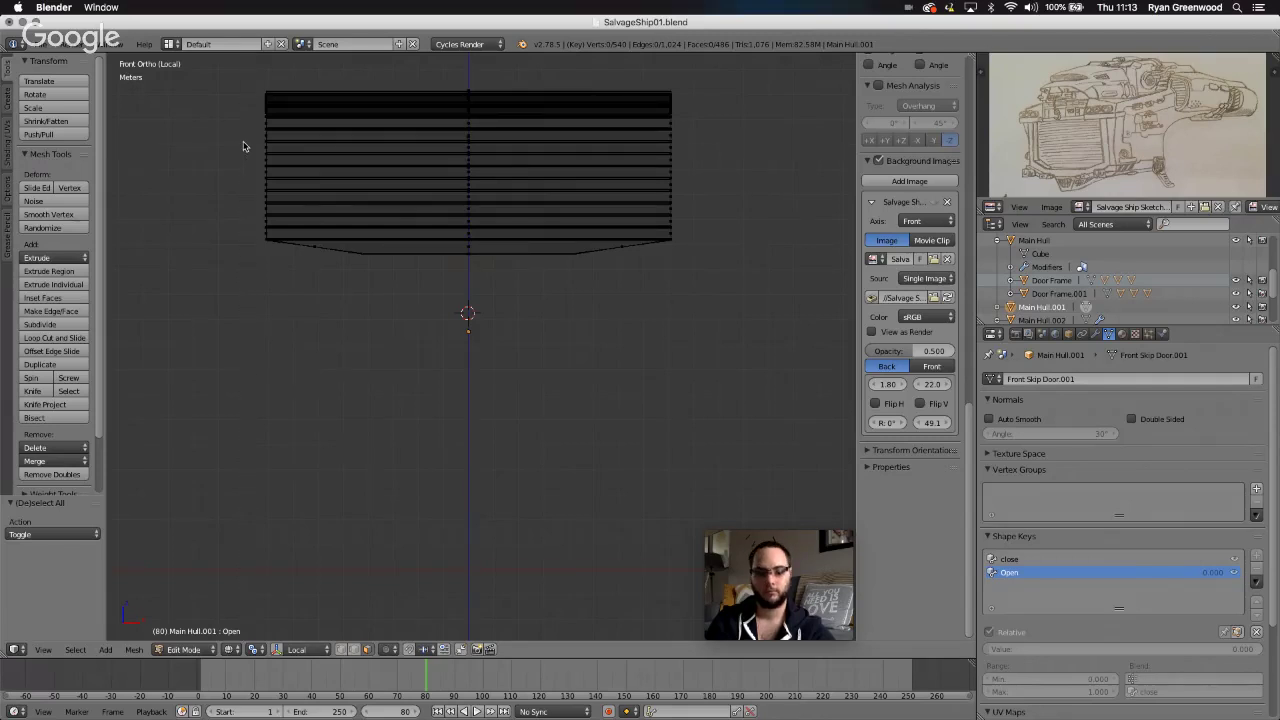
pyautogui.press('b')
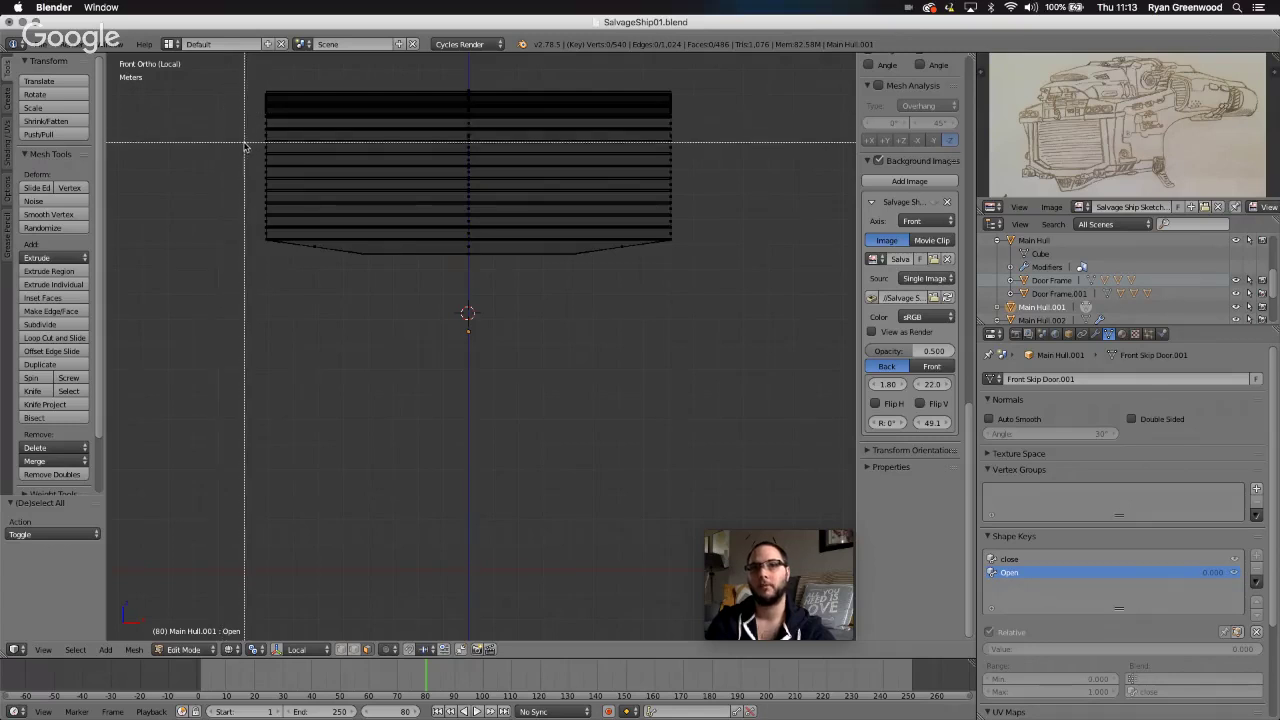
pyautogui.moveTo(244, 143); pyautogui.dragTo(709, 290)
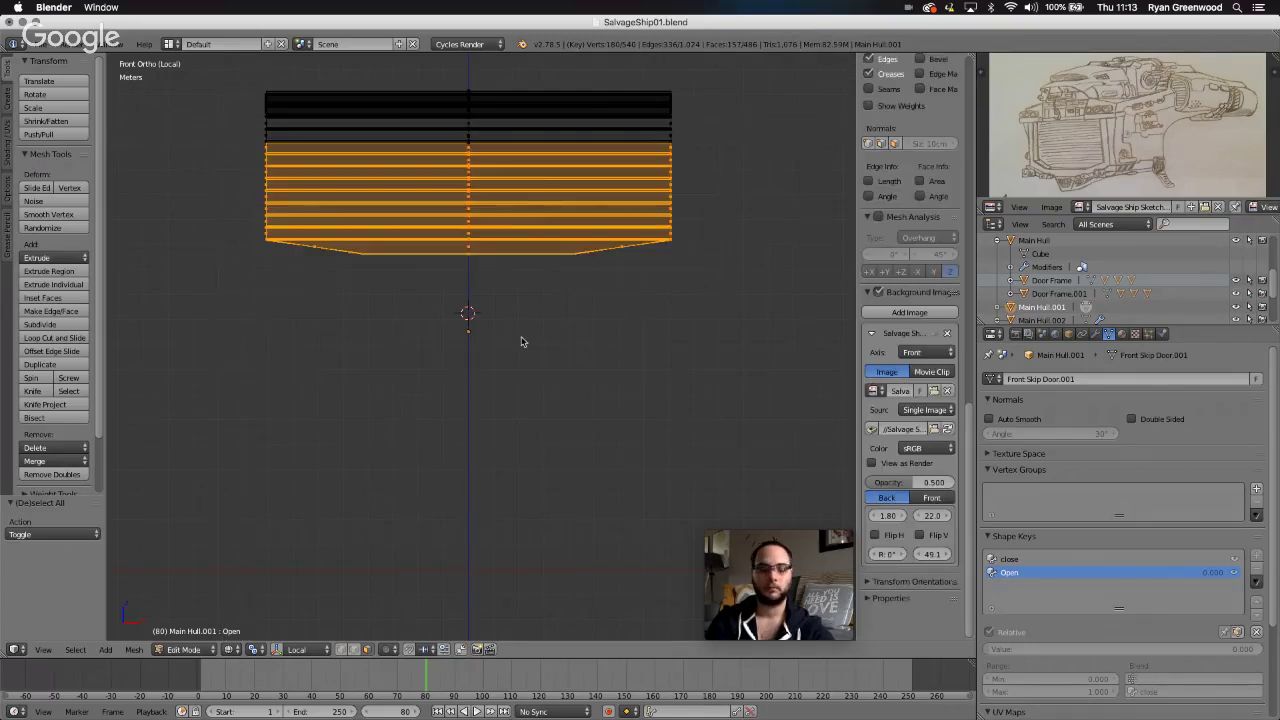
# - Raise the selected lower slats 1.918 m along the global Z axis in the solid-shaded front view
pyautogui.press('z')
pyautogui.hscroll(-10, 521, 341)
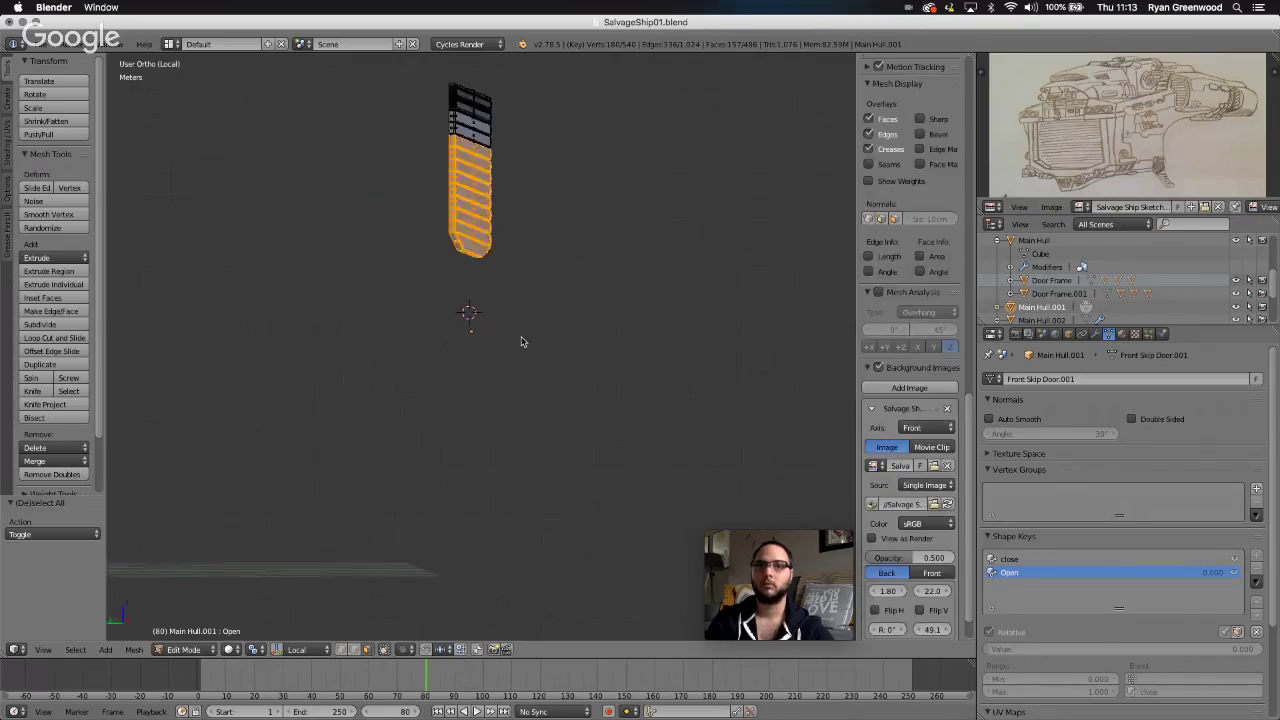
pyautogui.hscroll(10, 502, 296)
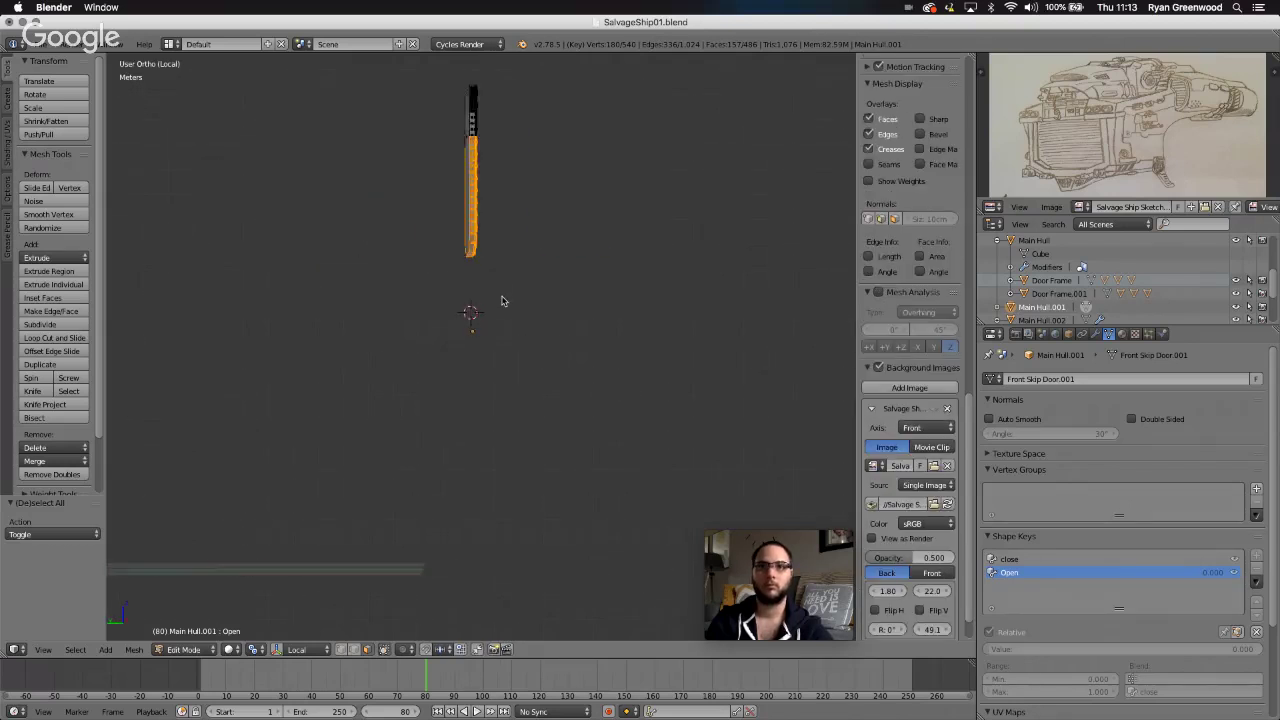
pyautogui.hscroll(-12, 502, 296)
pyautogui.hscroll(-10, 502, 301)
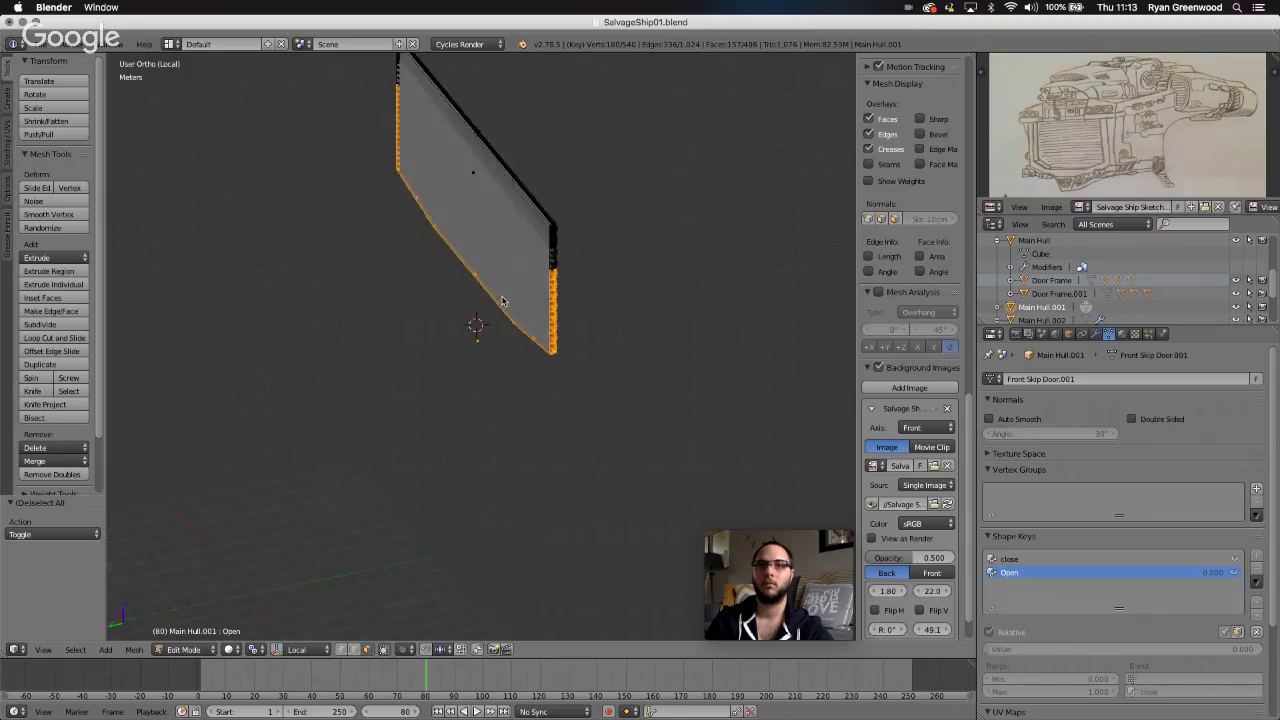
pyautogui.hscroll(-10, 455, 379)
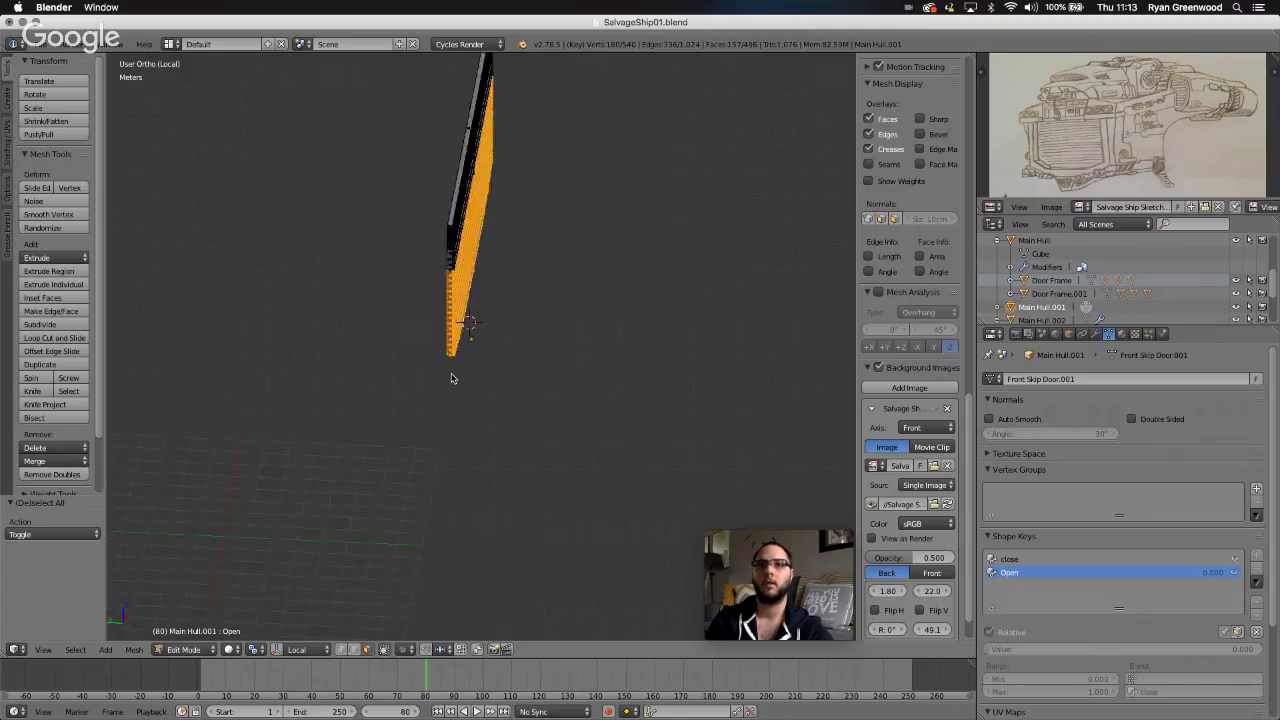
pyautogui.click(43, 649)
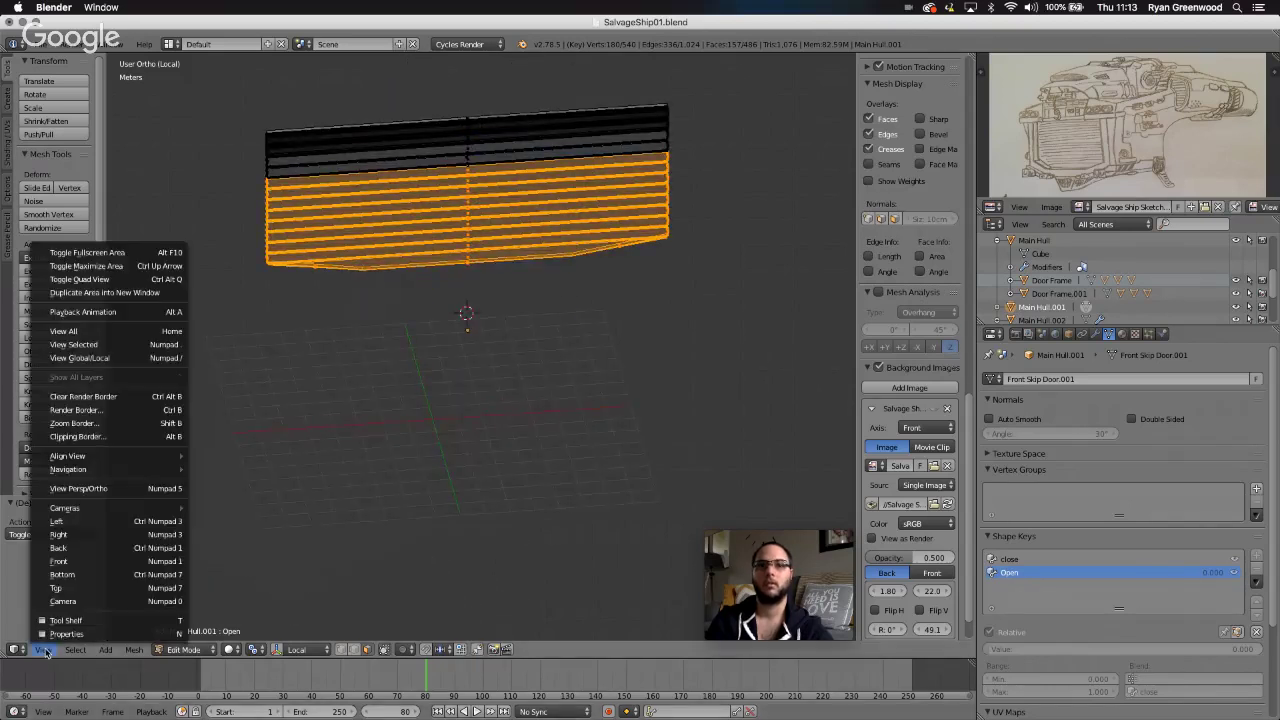
pyautogui.click(71, 566)
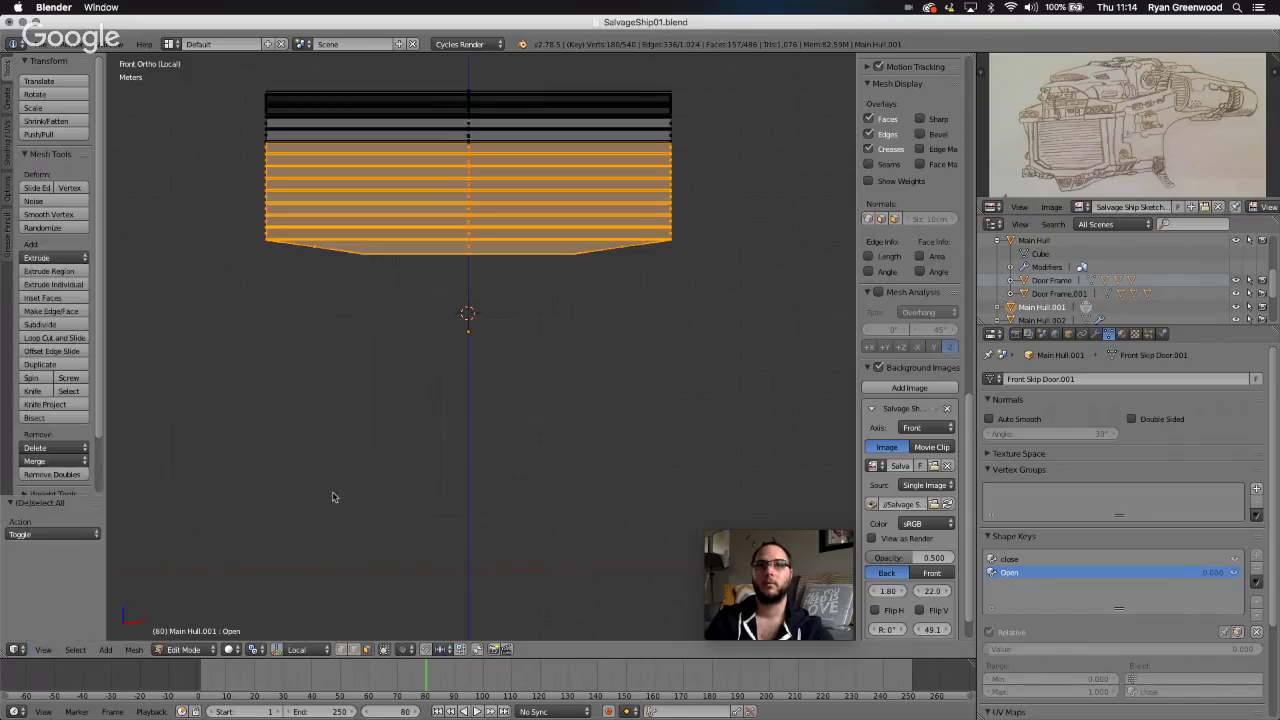
pyautogui.press('z')
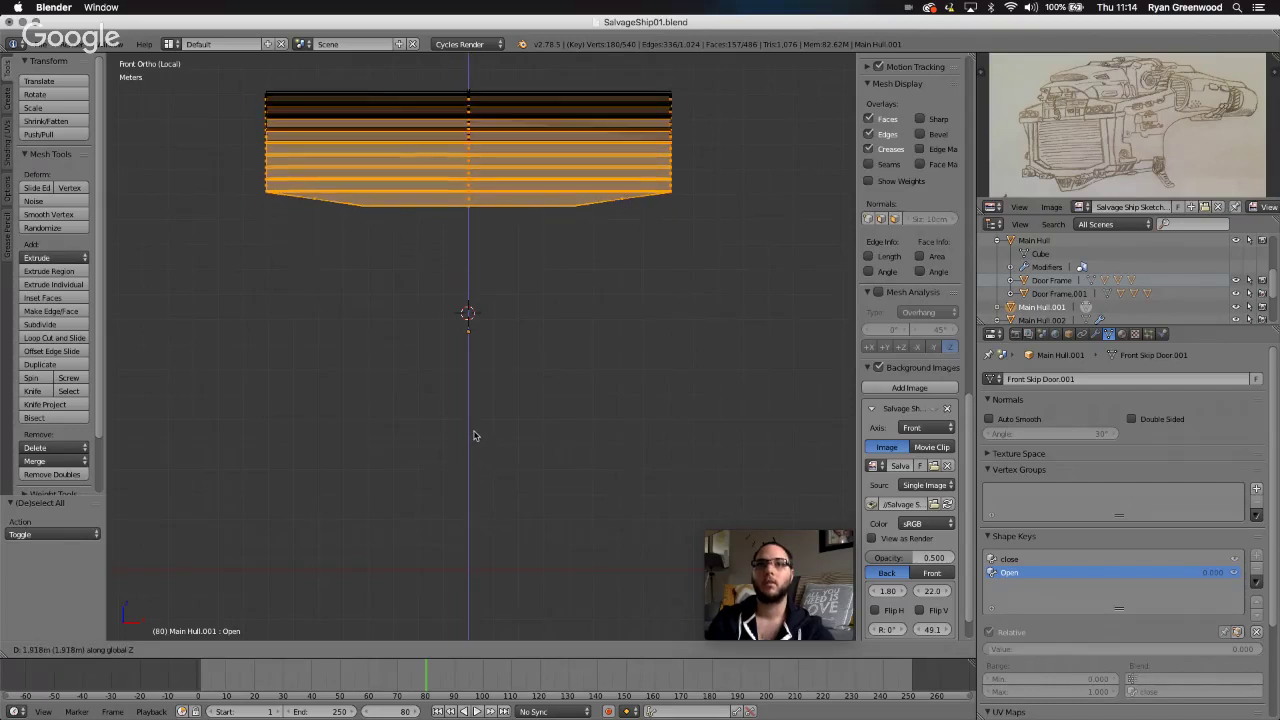
pyautogui.click(475, 436)
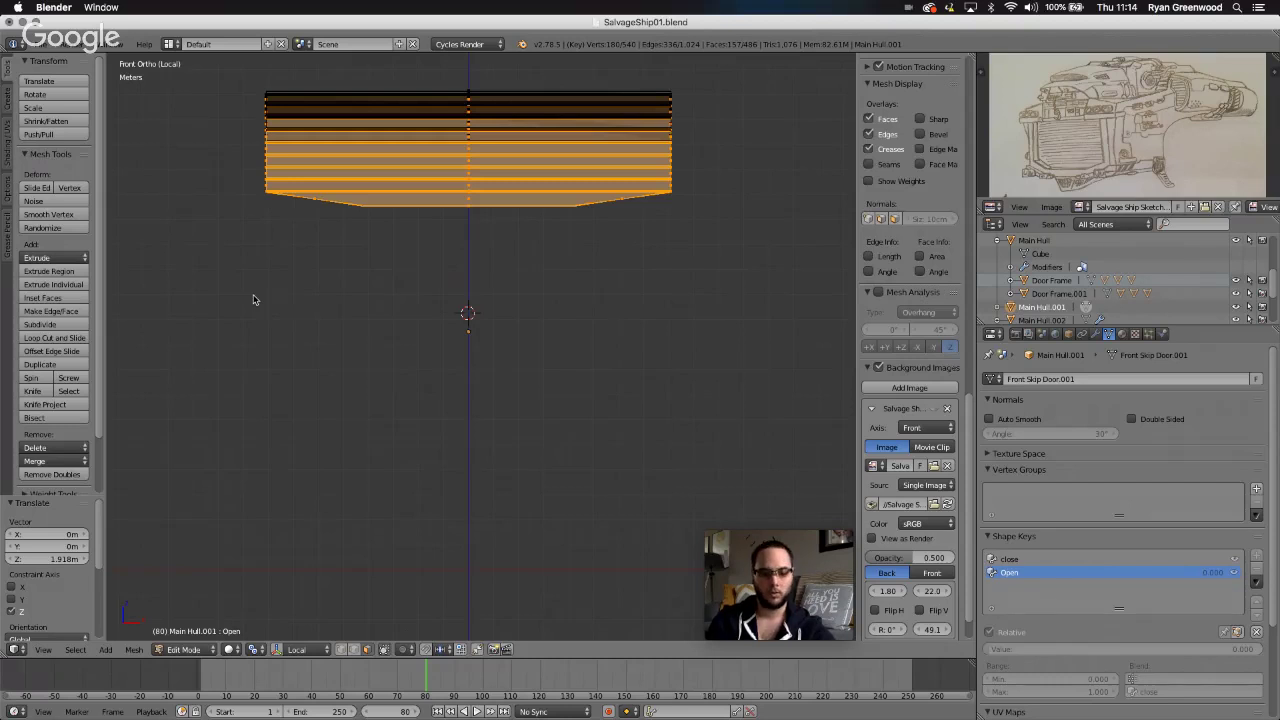
# - Replace the selection with a wireframe box selection of the lower slats still hanging beneath the stack
pyautogui.press('a')
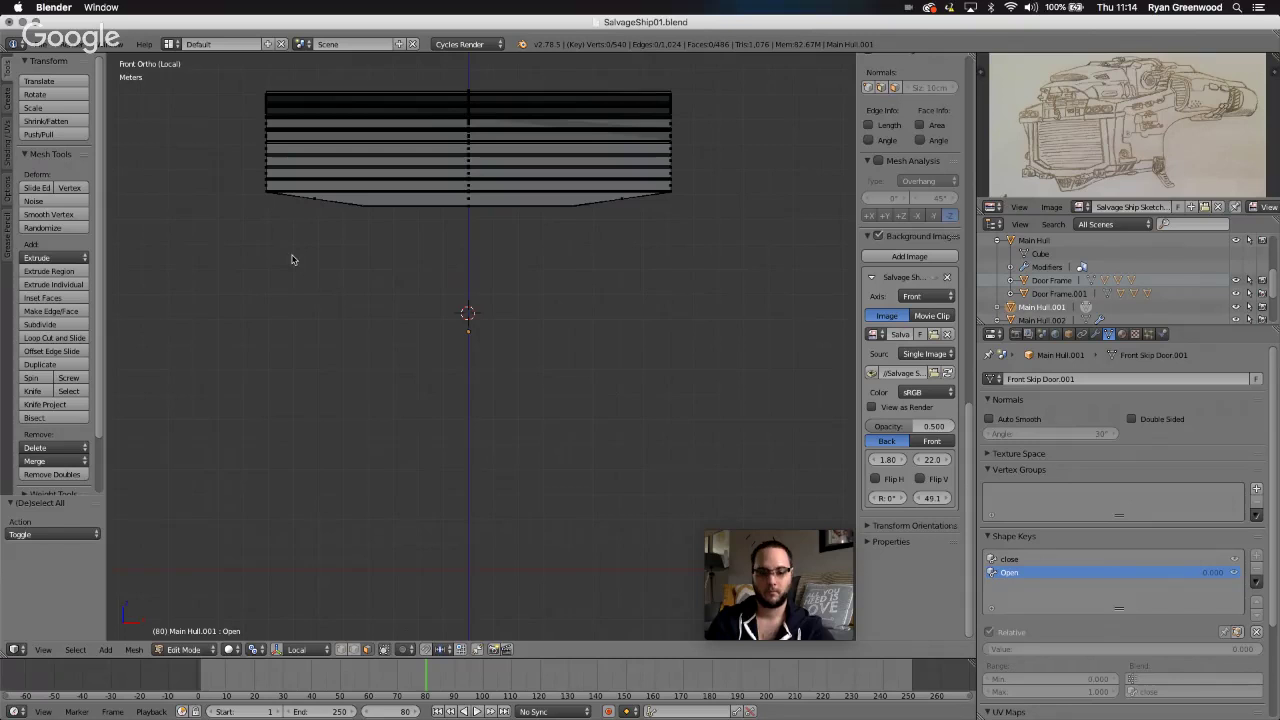
pyautogui.press('z')
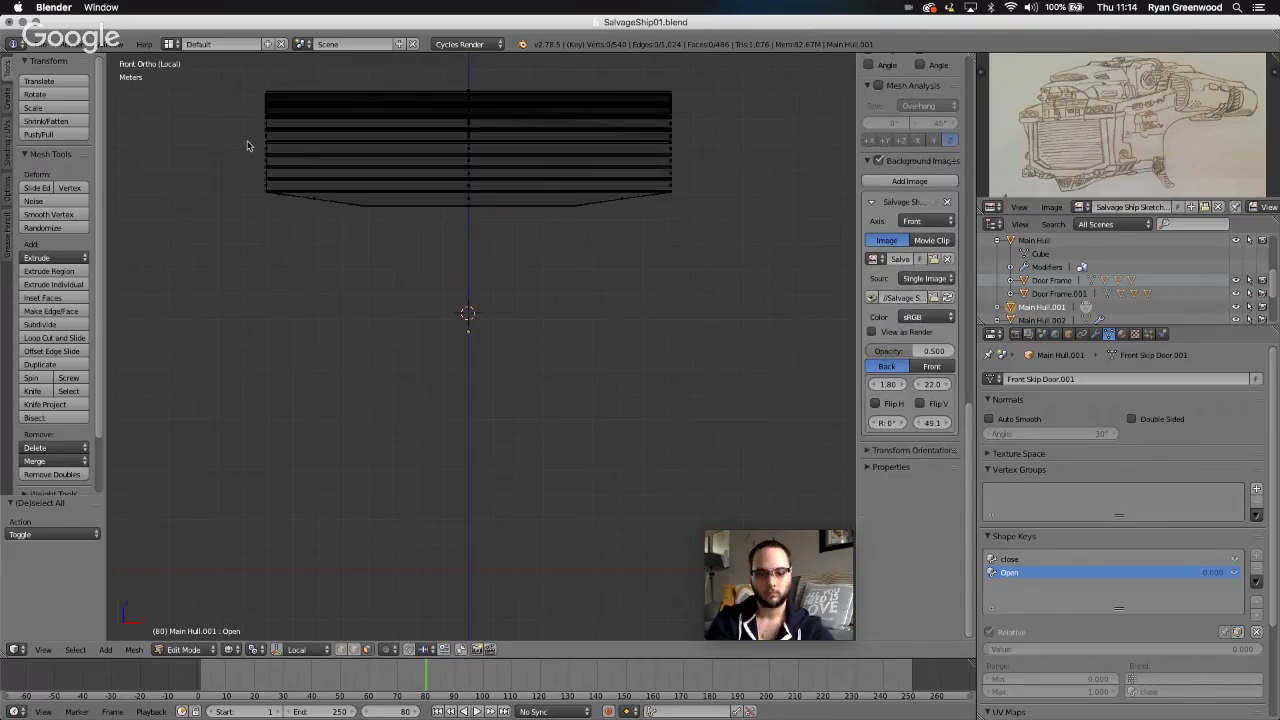
pyautogui.press('b')
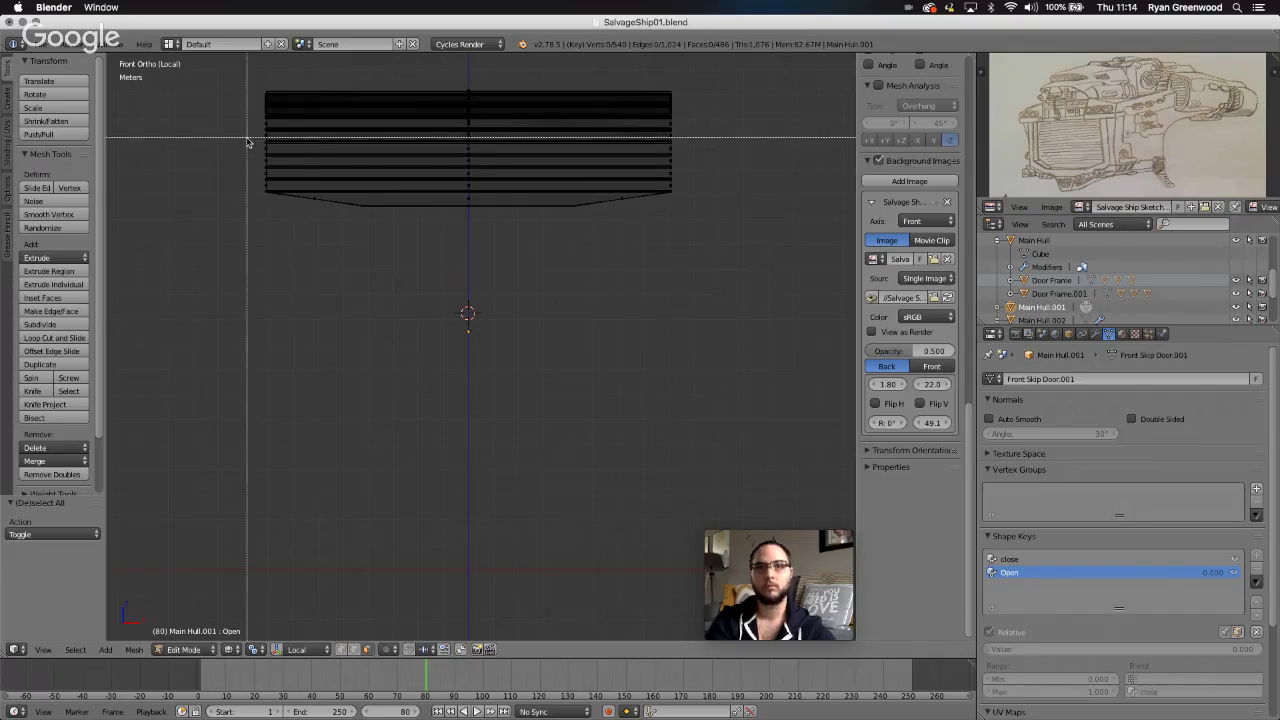
pyautogui.moveTo(246, 140); pyautogui.dragTo(722, 268)
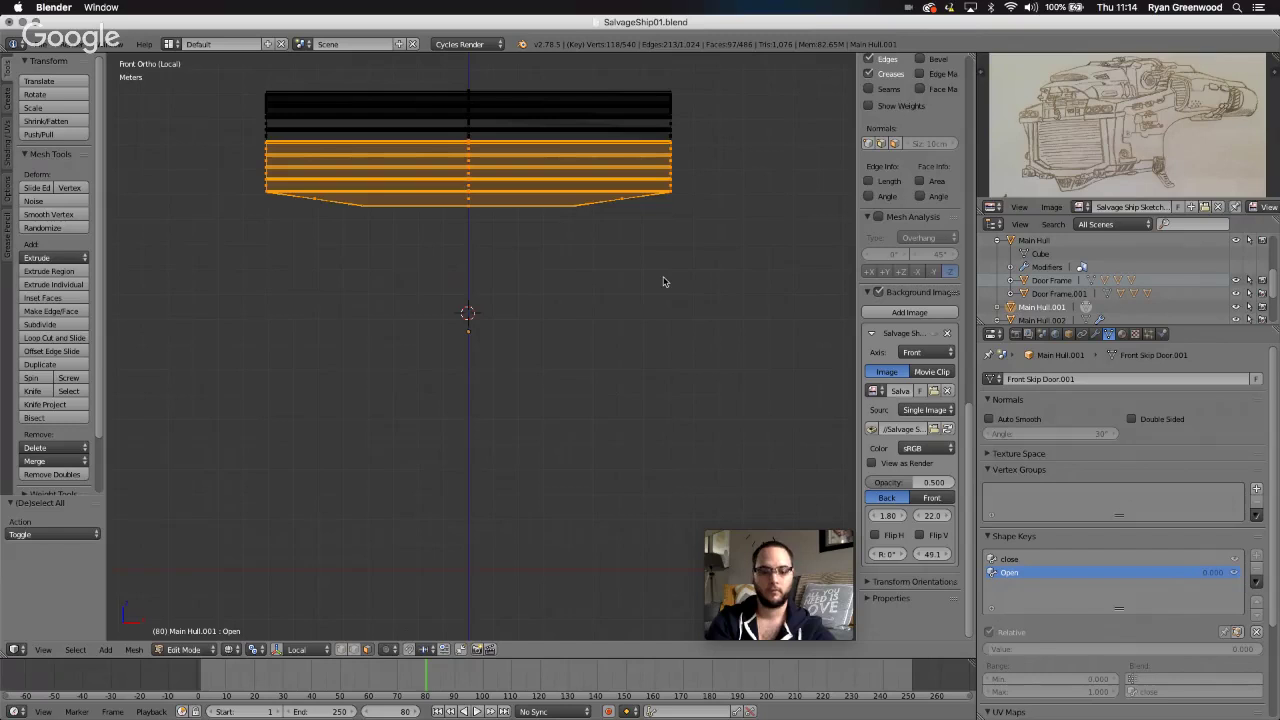
# - Return to solid shading in the front view and raise the selected slats 1.891 m along the global Z axis
pyautogui.press('z')
pyautogui.hscroll(-5, 664, 282)
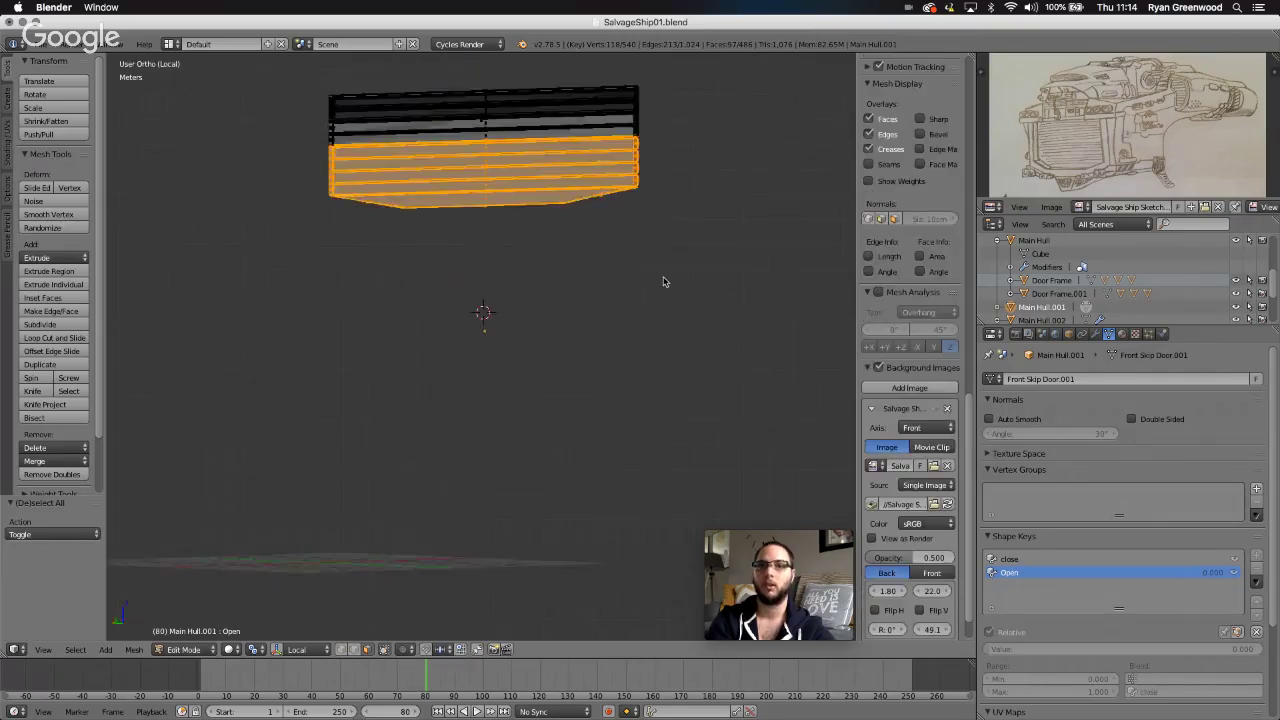
pyautogui.hscroll(-6, 663, 282)
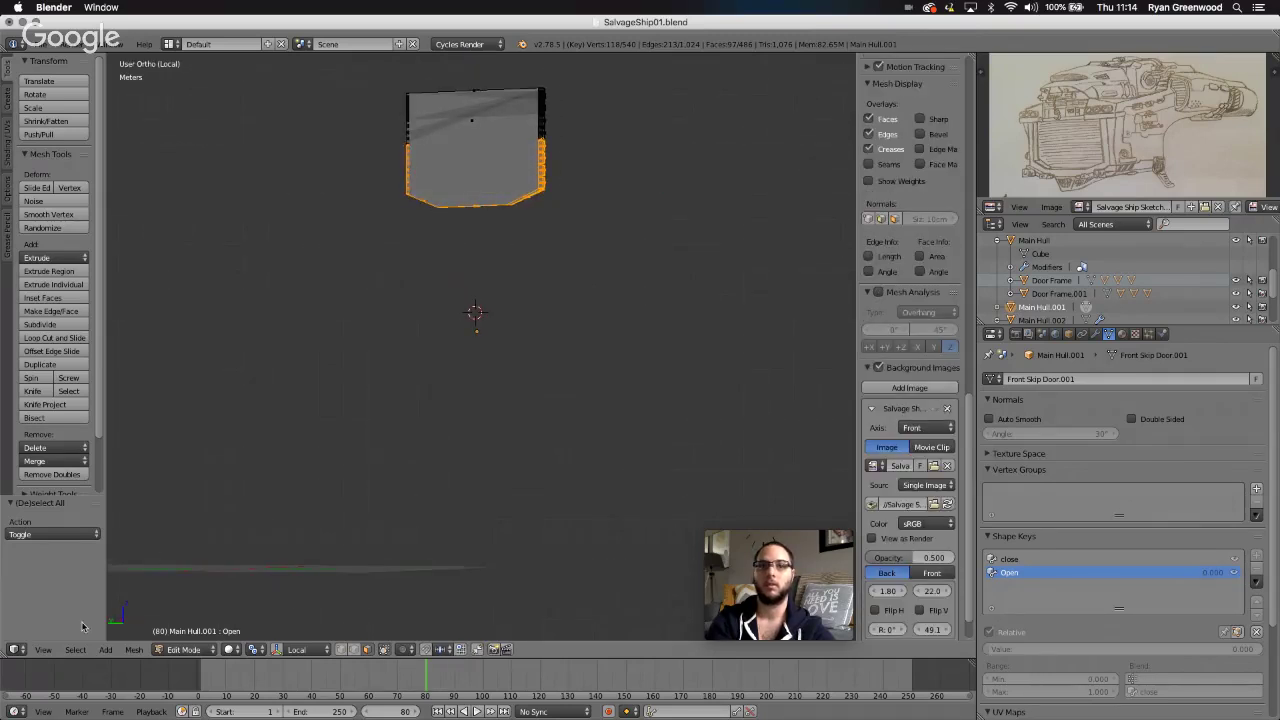
pyautogui.click(45, 649)
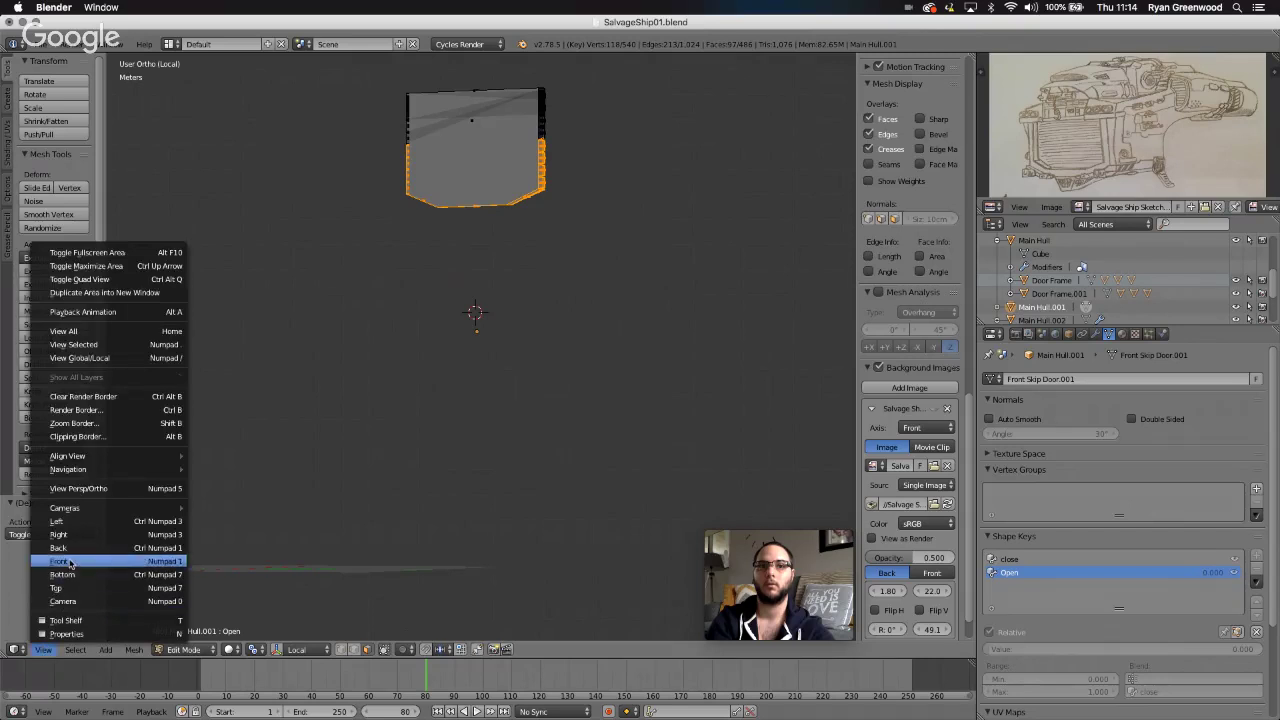
pyautogui.click(70, 563)
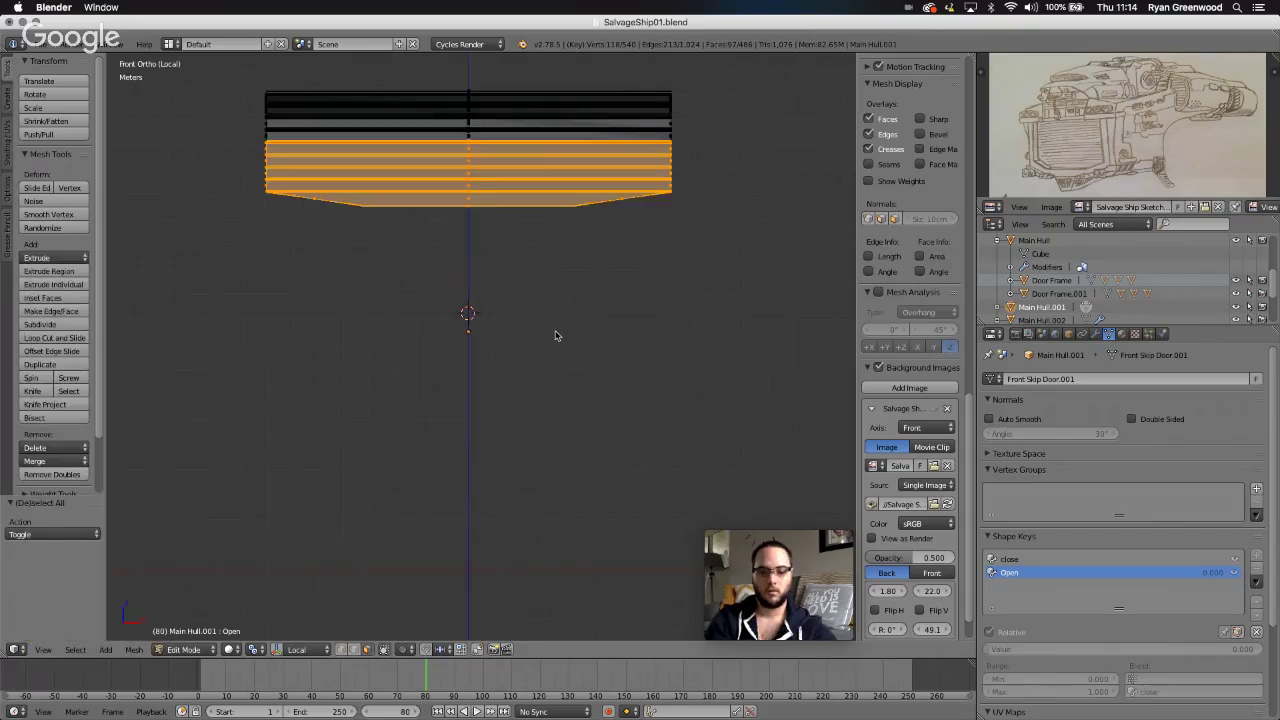
pyautogui.press('g')
pyautogui.press('z')
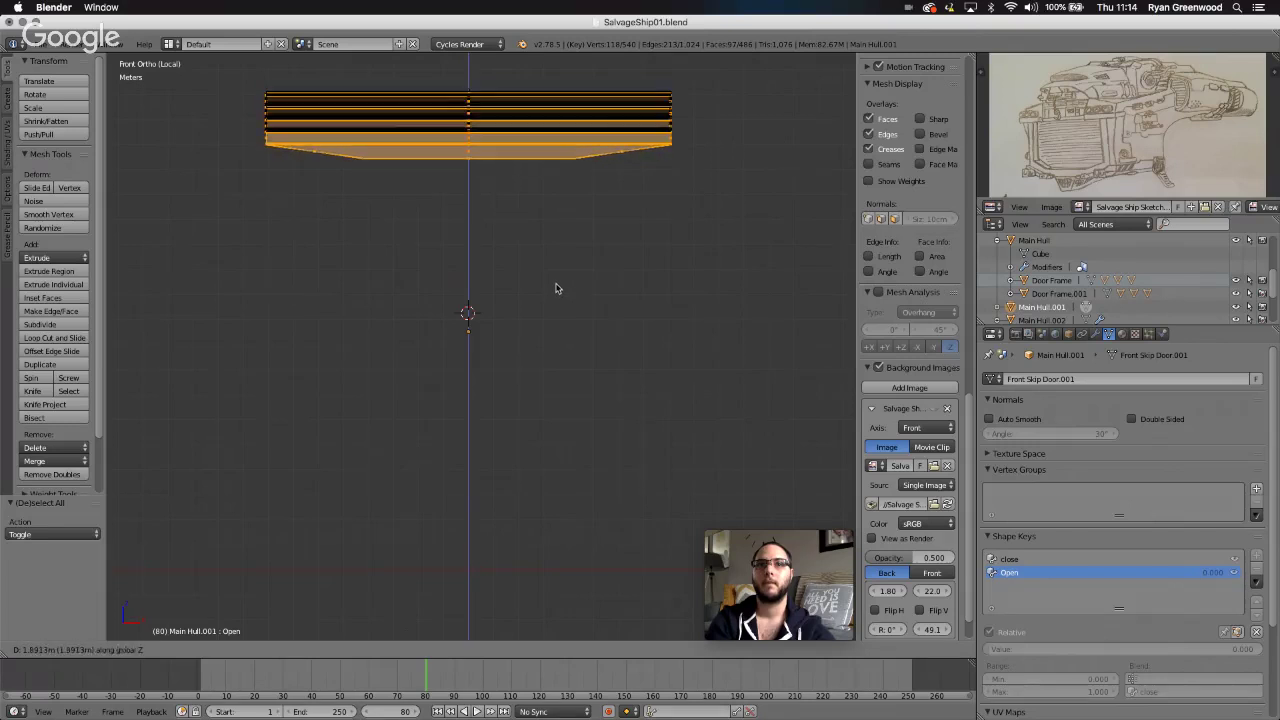
pyautogui.click(556, 289)
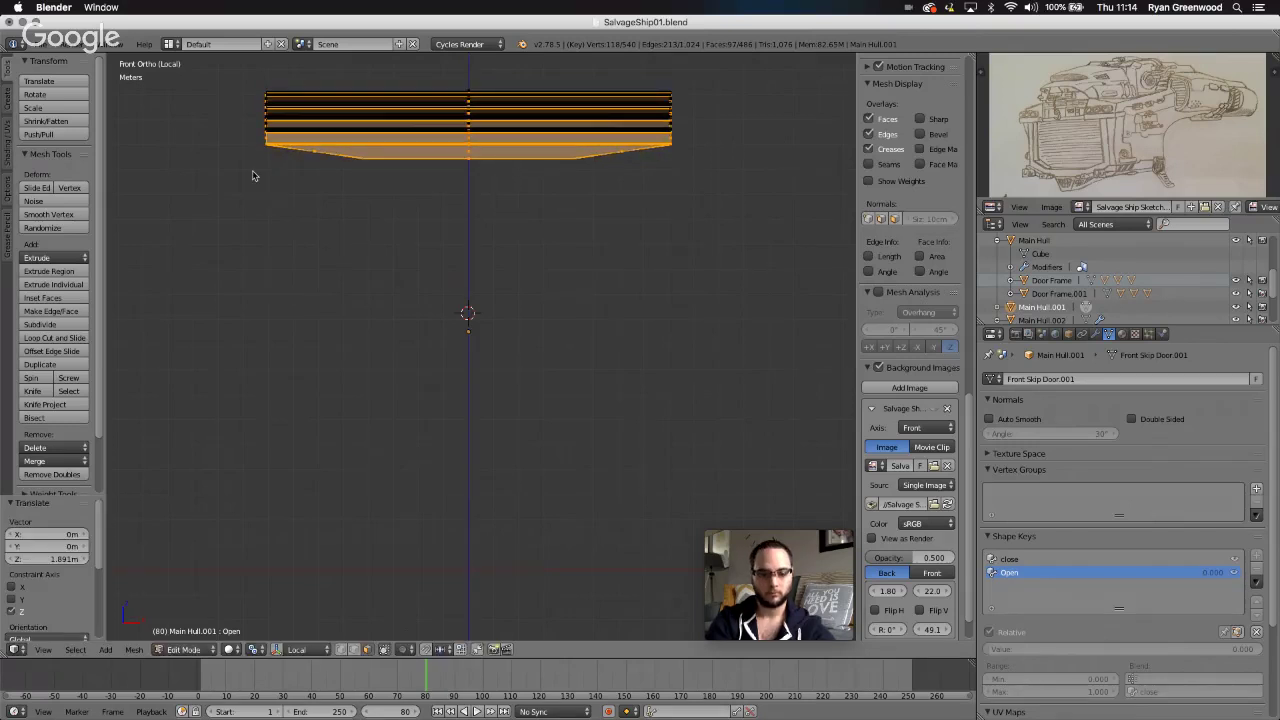
# - Deselect everything and box-select only the door's bottom slats with the angled lower edge in wireframe
pyautogui.press('a')
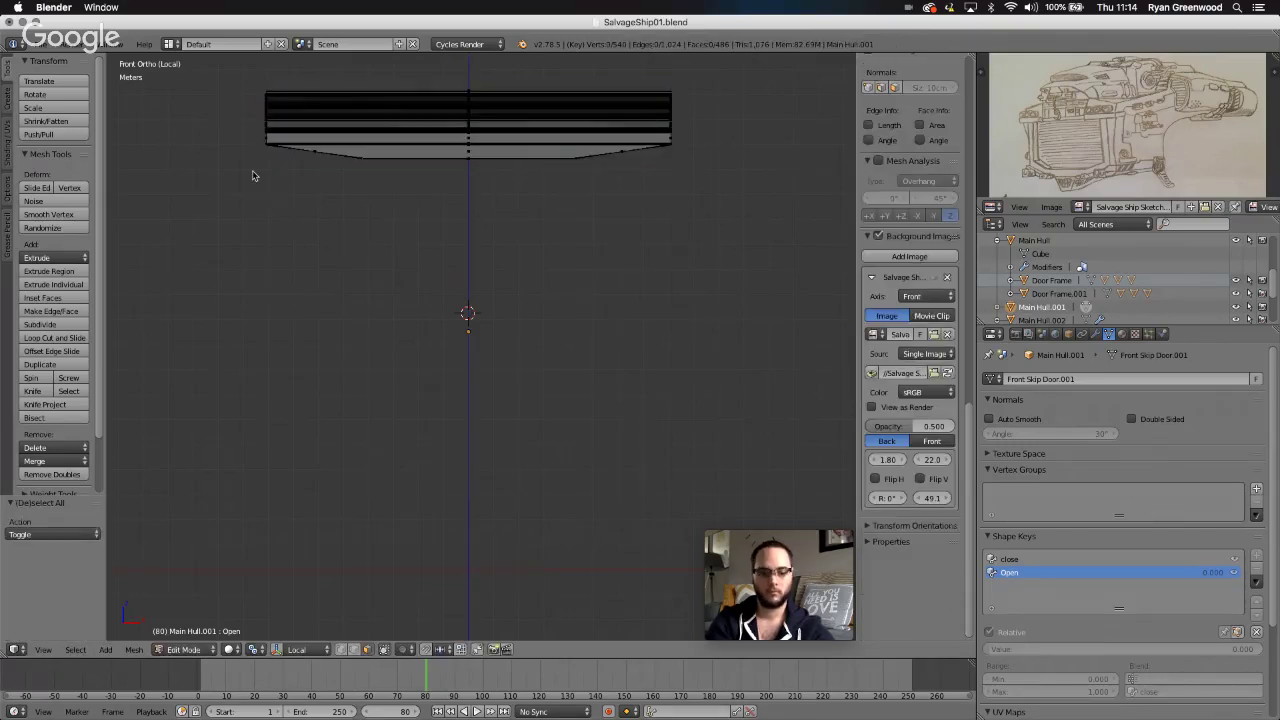
pyautogui.press('z')
pyautogui.press('b')
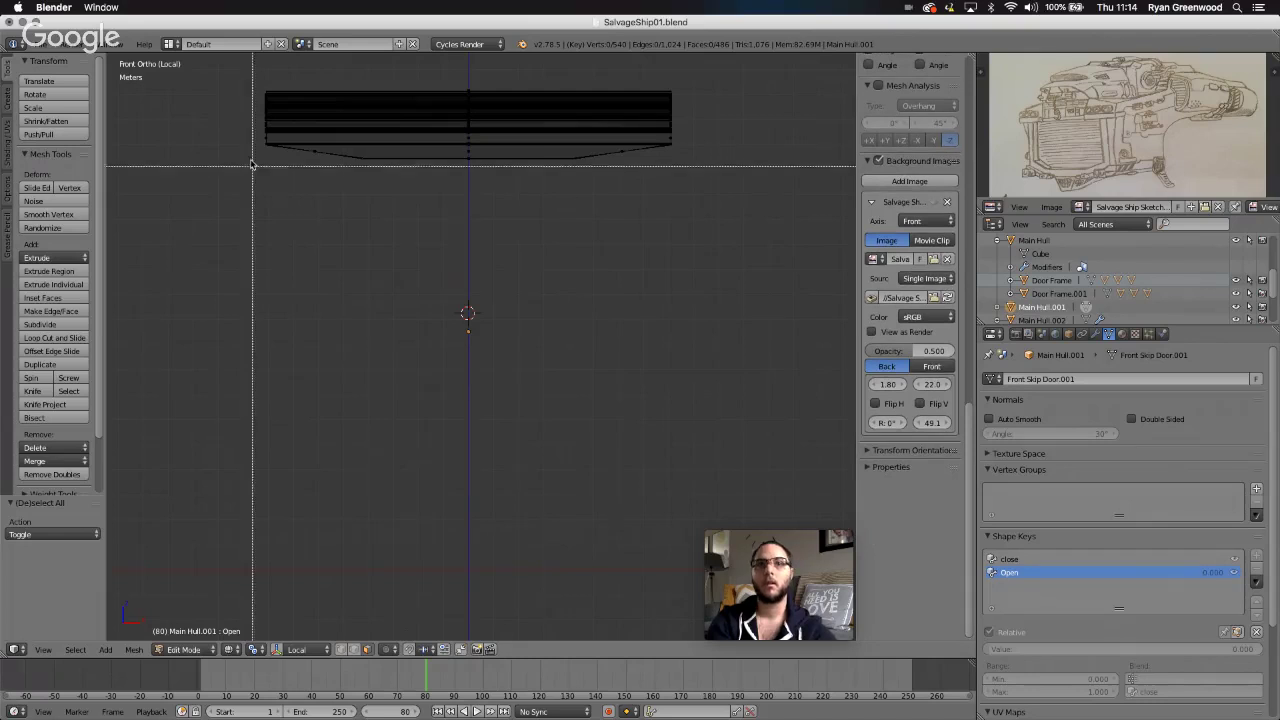
pyautogui.moveTo(250, 137); pyautogui.dragTo(689, 210)
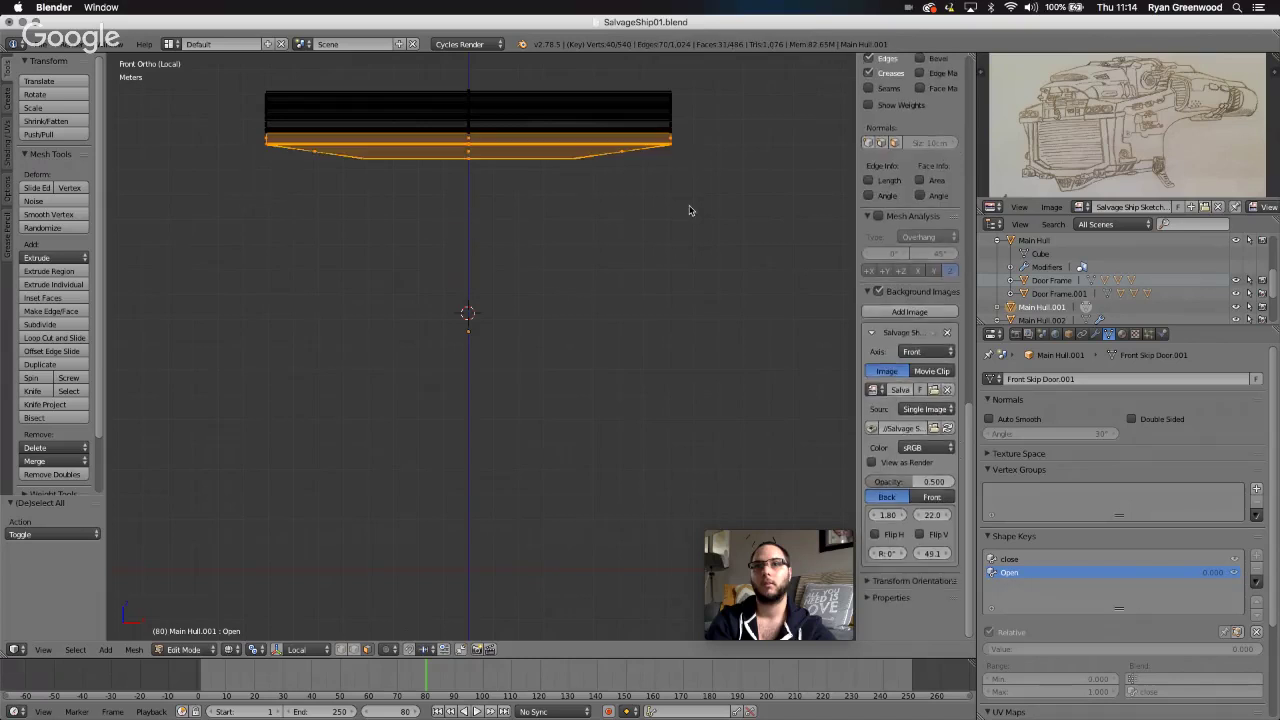
# - Snap the 3D cursor to the scene center
pyautogui.click(562, 211)
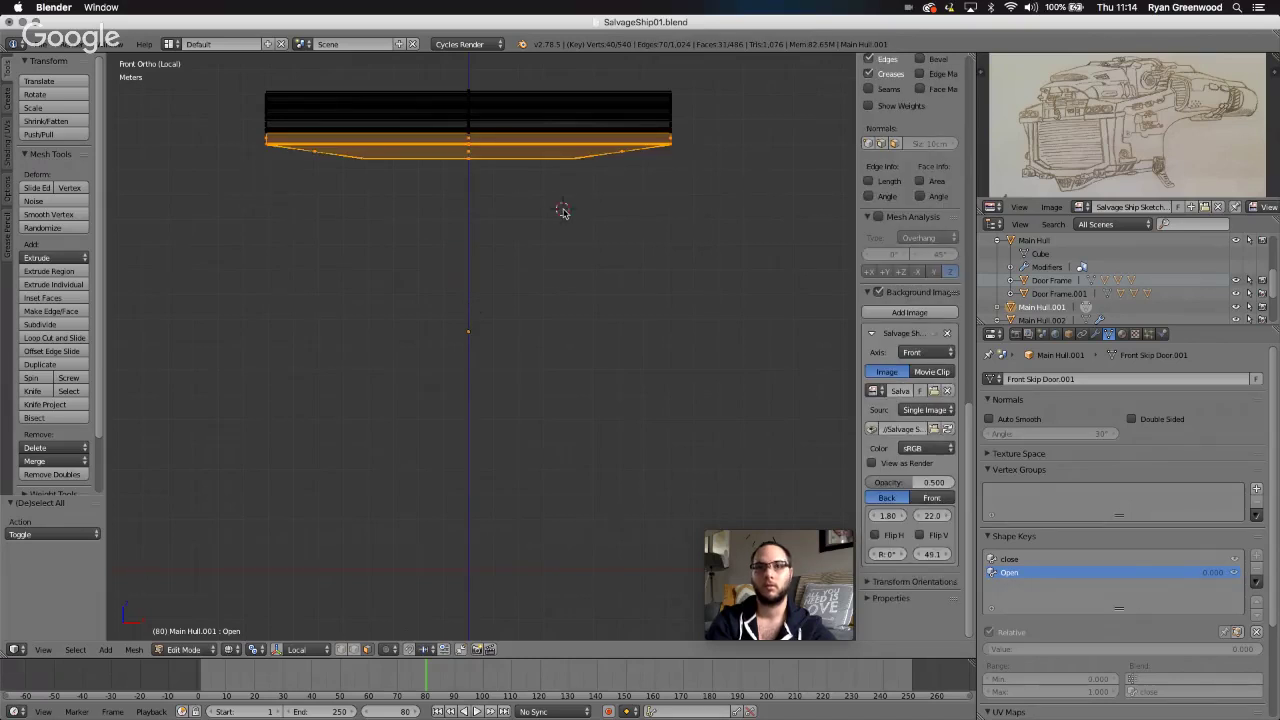
pyautogui.hotkey('shift', 's')
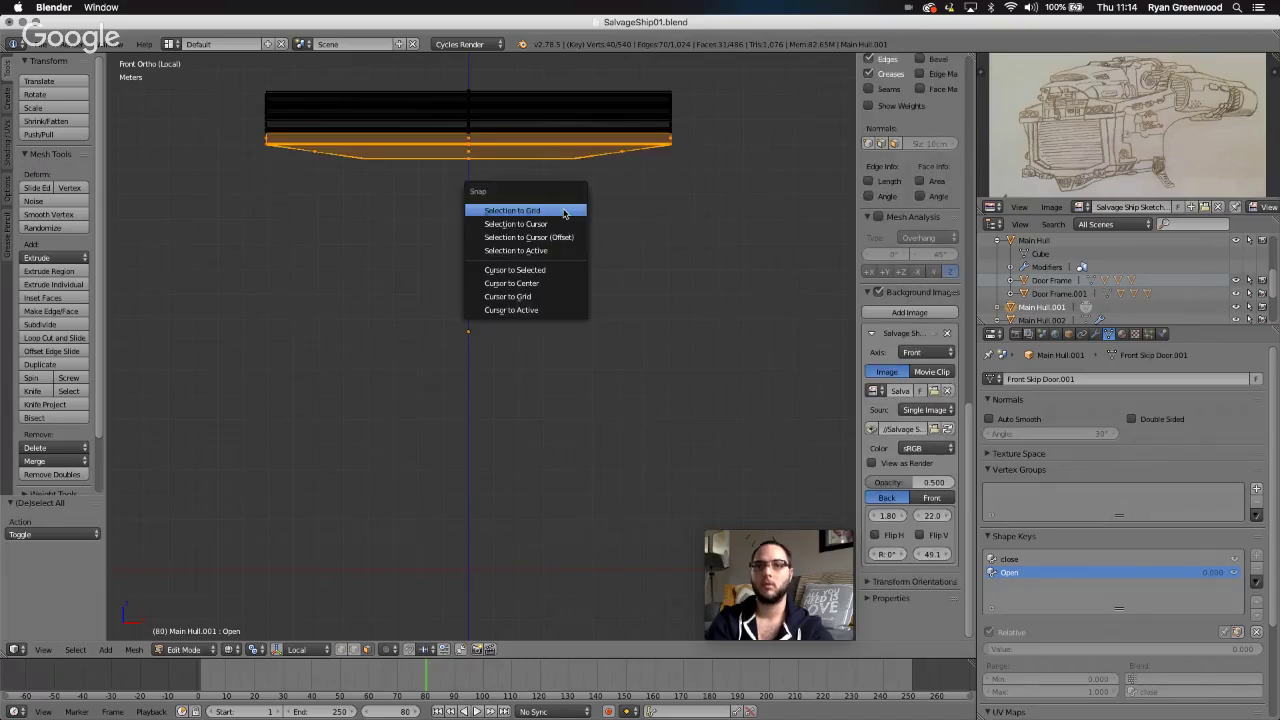
pyautogui.click(556, 284)
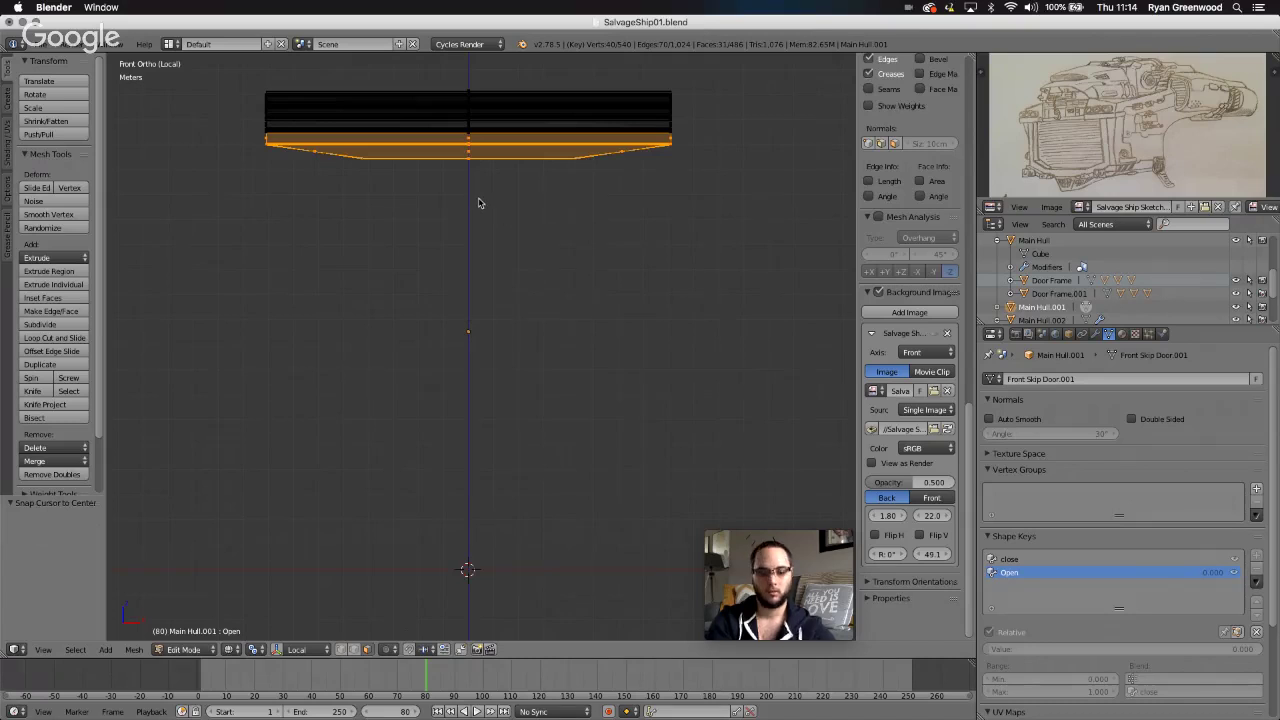
# - Try to raise the selected bottom slats 1.225 m along the global Z axis
pyautogui.press('g')
pyautogui.press('z')
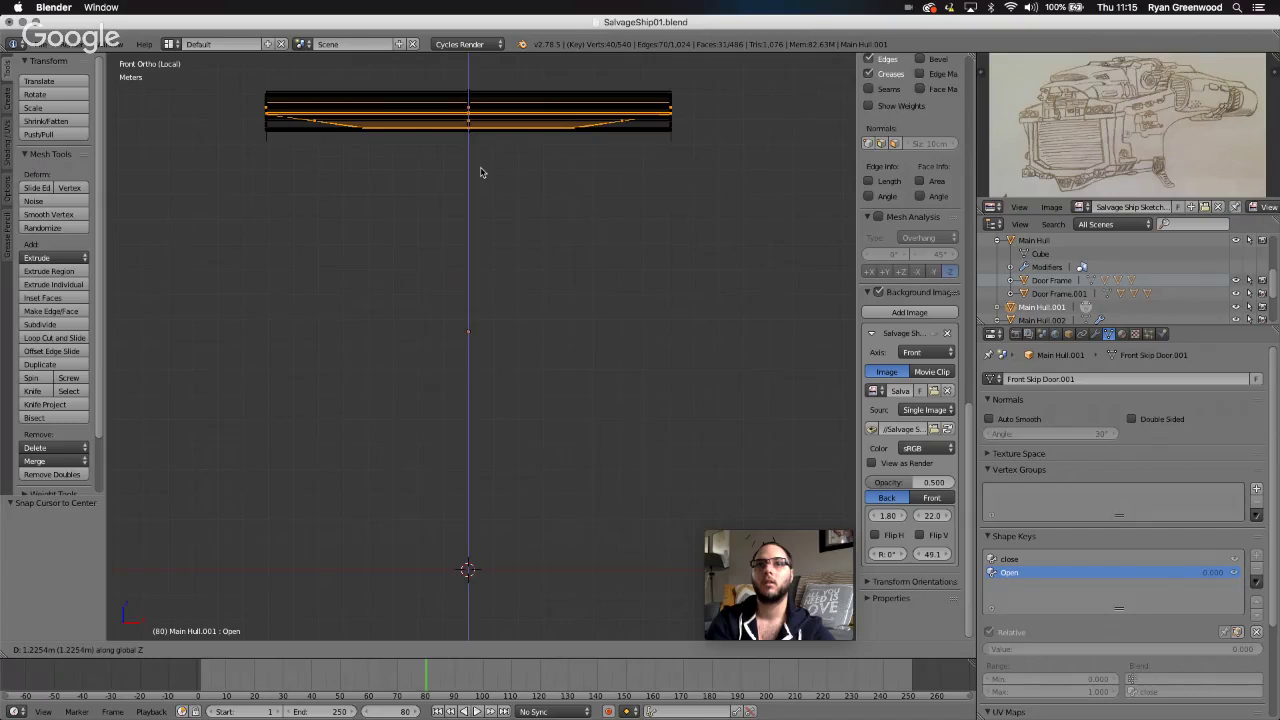
pyautogui.click(480, 172)
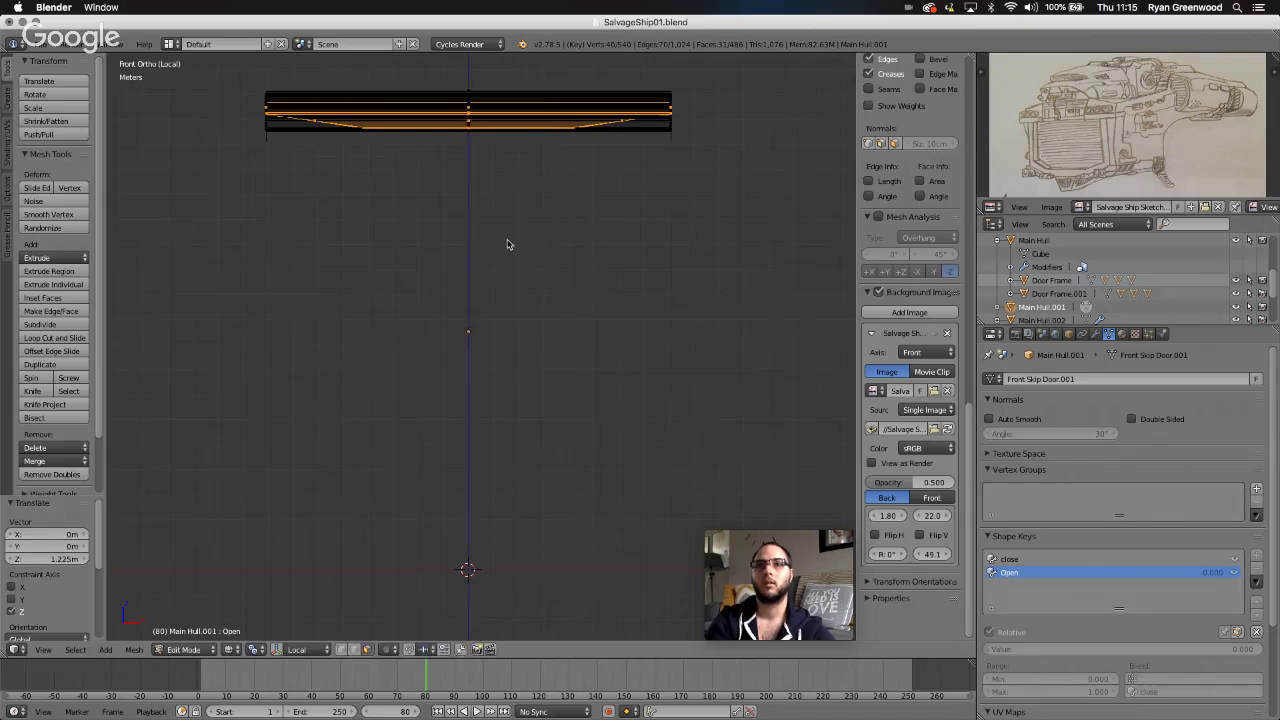
pyautogui.hscroll(-5, 508, 244)
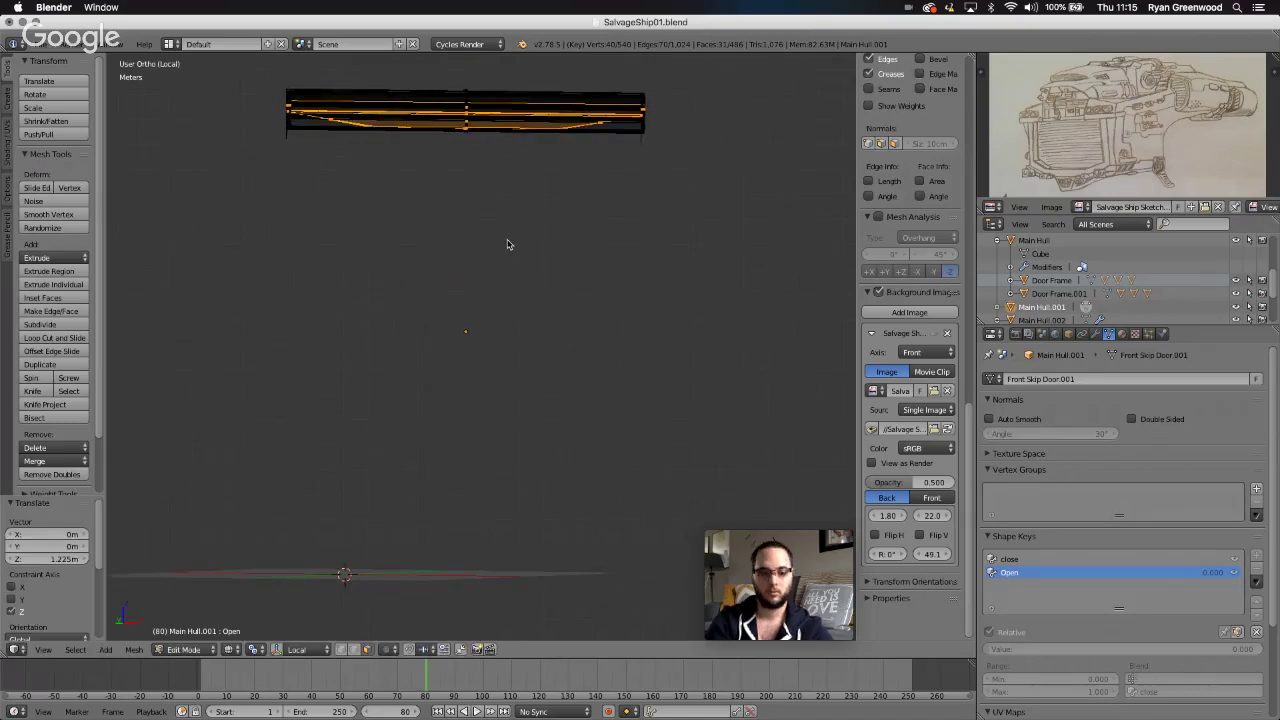
pyautogui.hotkey('ctrl', 'z')
pyautogui.hscroll(-5, 378, 210)
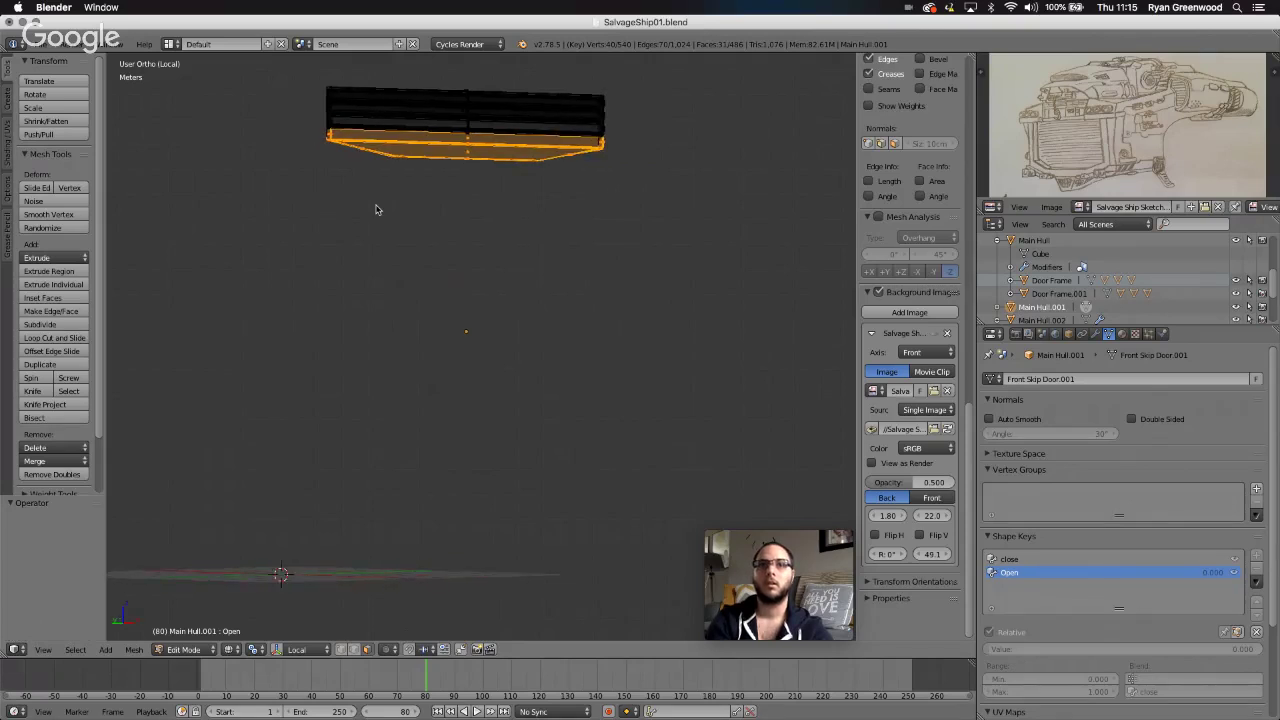
# - Return to solid shading and add the unselected end geometry of the bottom slats to the selection with a box selection
pyautogui.press('z')
pyautogui.hscroll(-5, 425, 212)
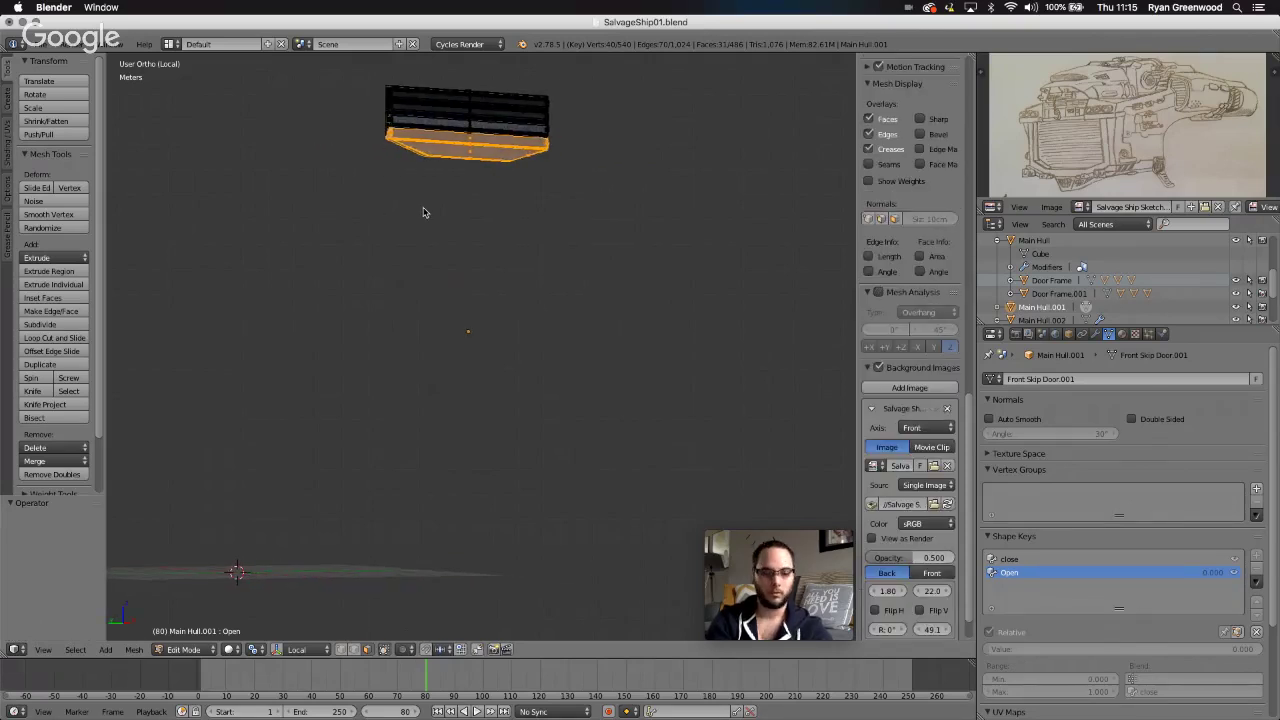
pyautogui.keyDown('ctrl'); pyautogui.scroll(6, 425, 212); pyautogui.keyUp('ctrl')
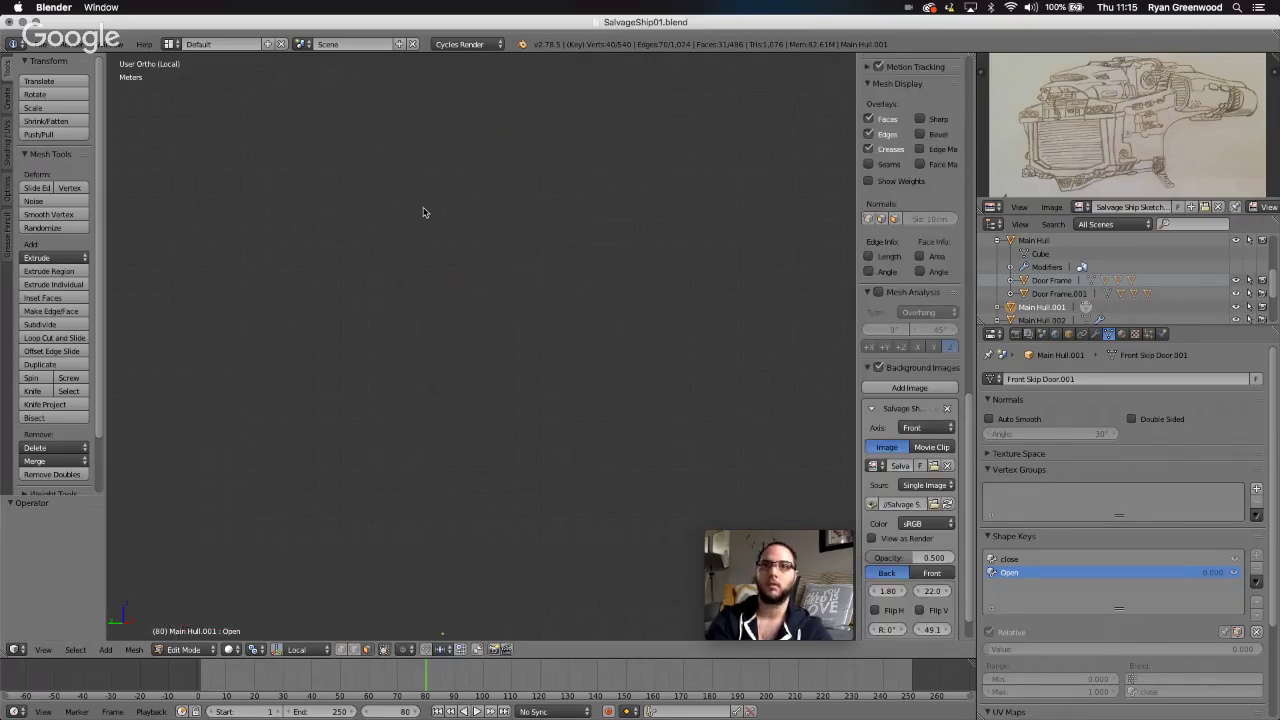
pyautogui.moveTo(423, 212); pyautogui.dragTo(427, 201, button='middle')
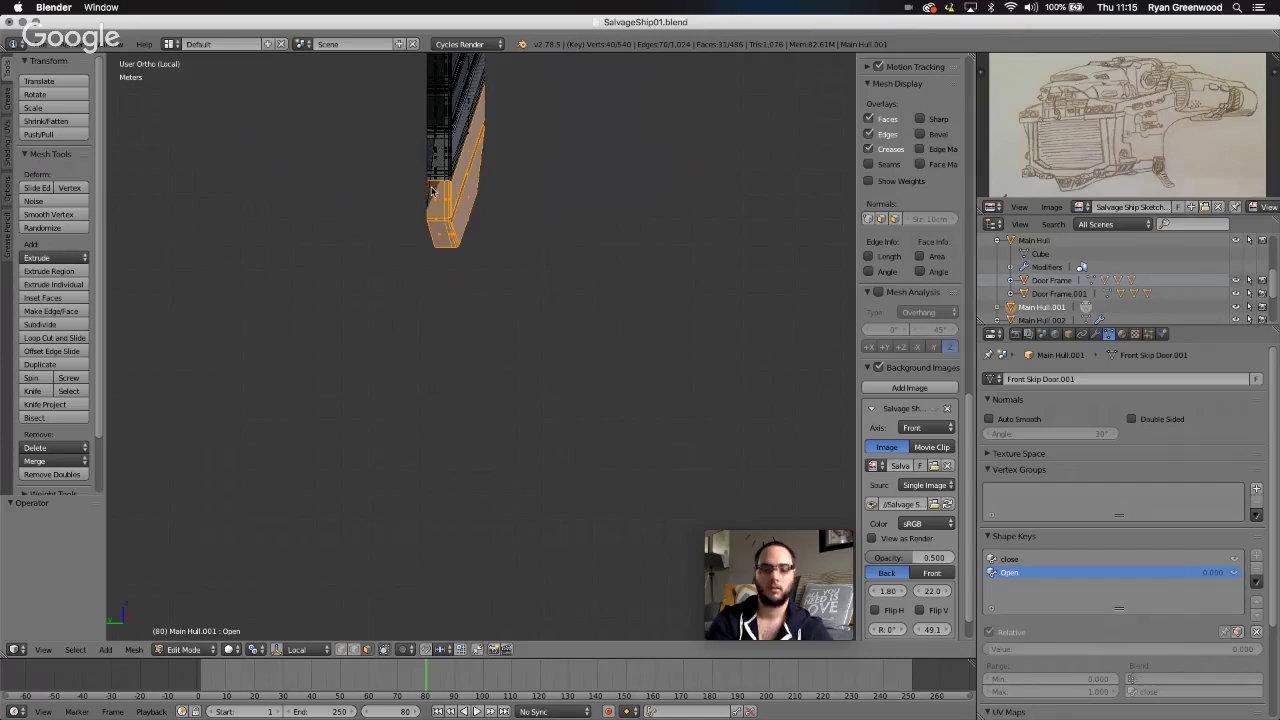
pyautogui.press('b')
pyautogui.moveTo(428, 182); pyautogui.dragTo(443, 210)
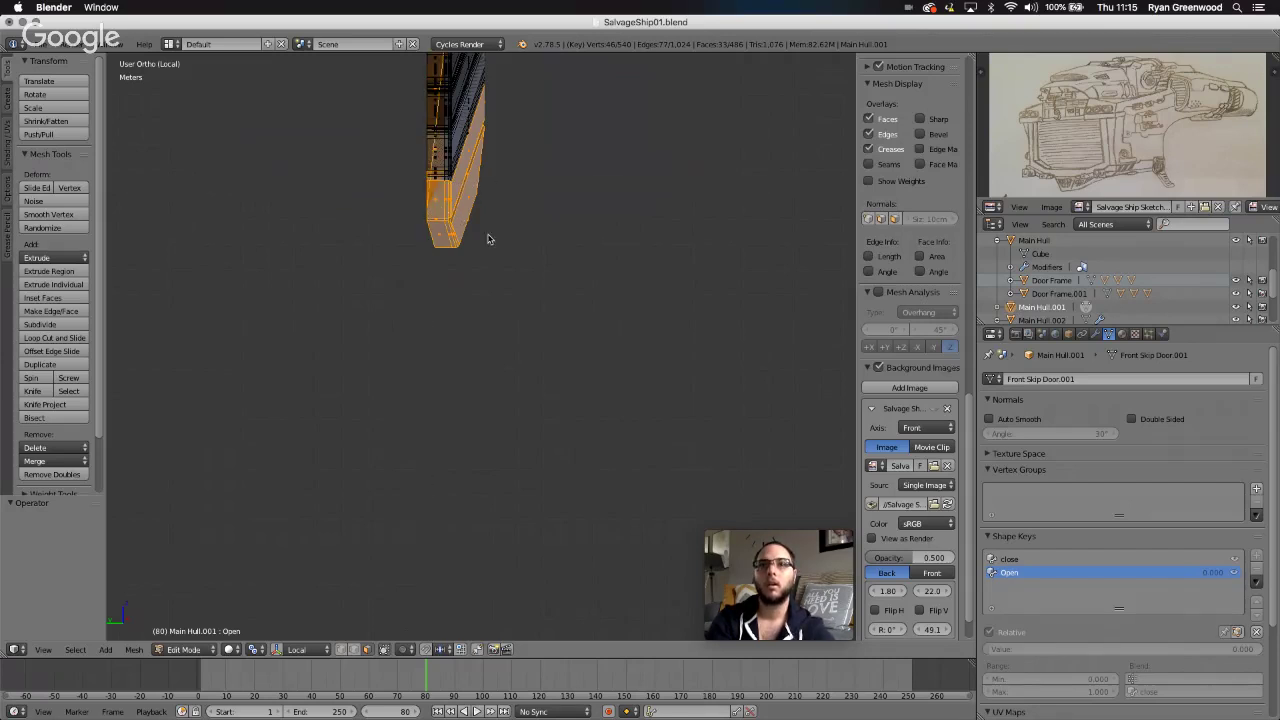
# - Raise the selected bottom slats 1.239 m along the global Z axis into the stack
pyautogui.hscroll(-5, 489, 239)
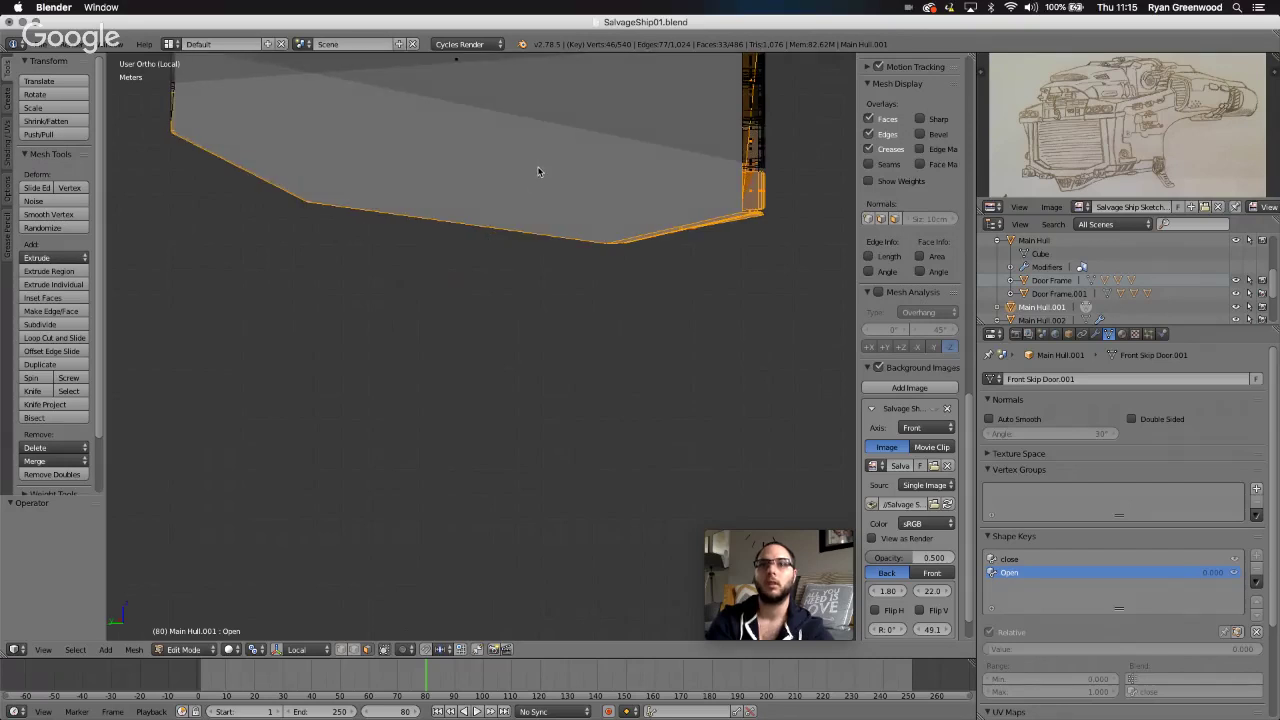
pyautogui.hscroll(-10, 538, 172)
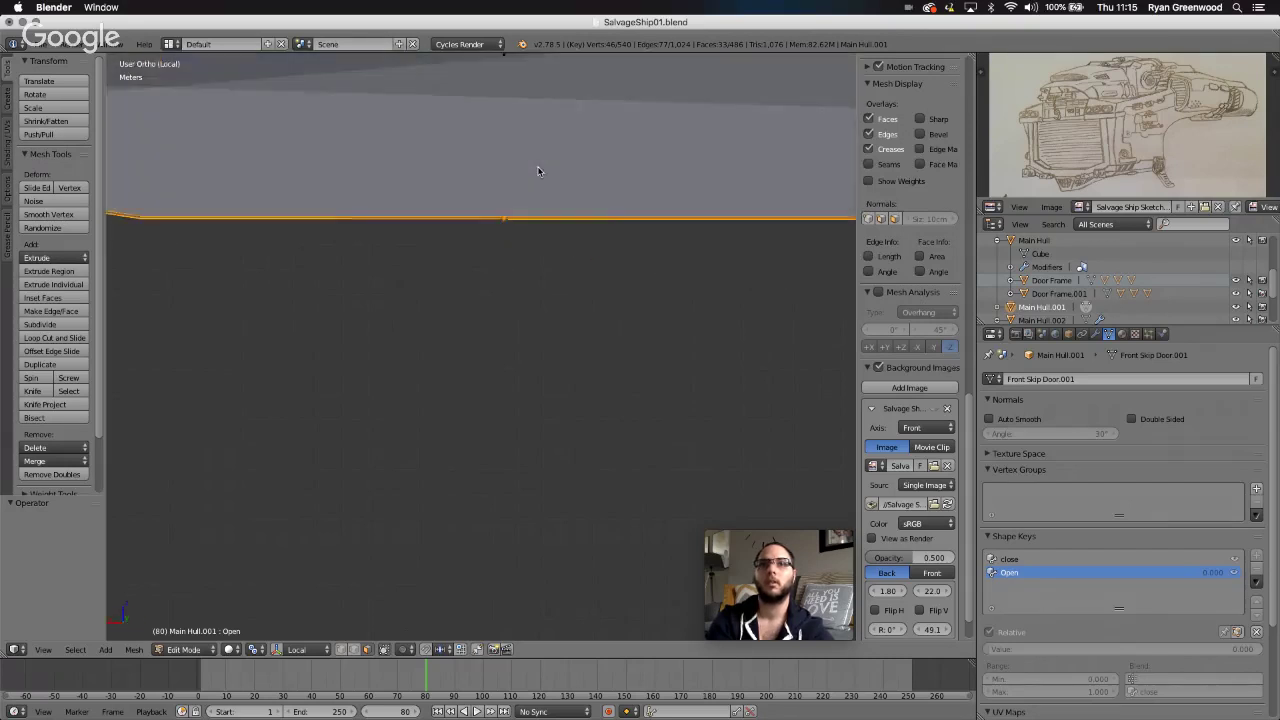
pyautogui.moveTo(537, 171); pyautogui.dragTo(537, 171, button='middle')
pyautogui.scroll(-3, 538, 172)
pyautogui.scroll(-5, 537, 171)
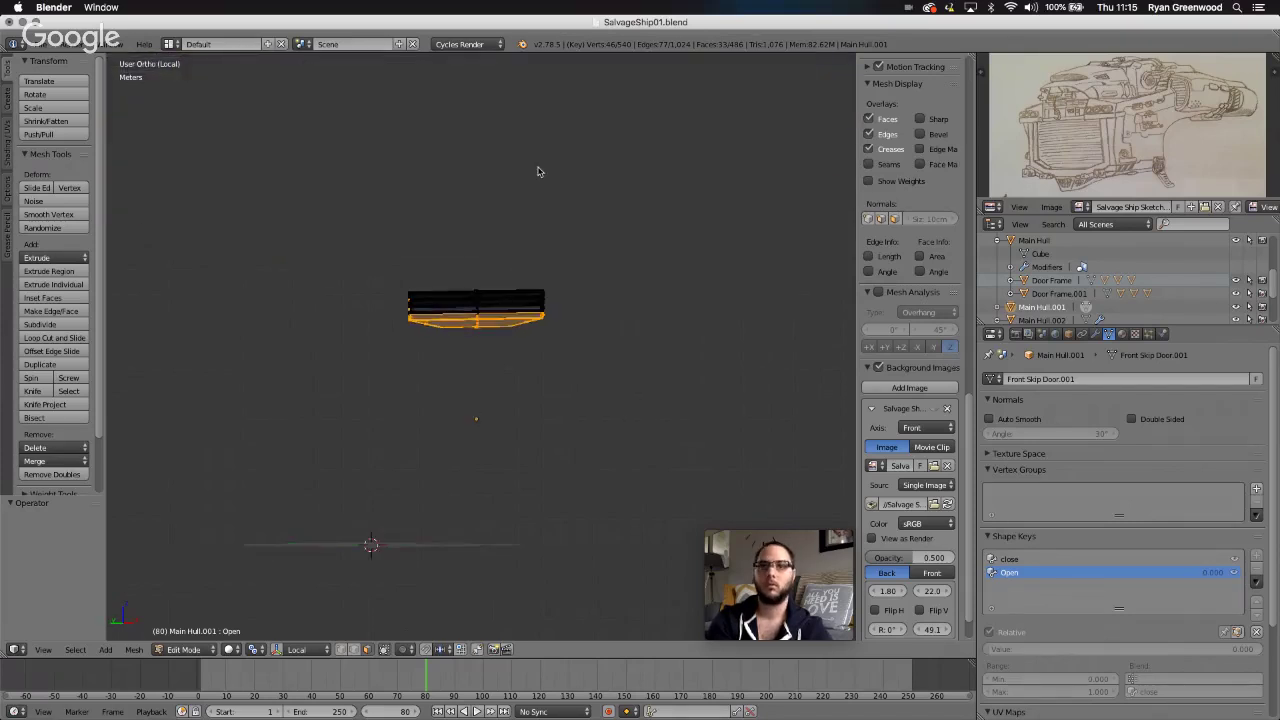
pyautogui.scroll(6, 537, 171)
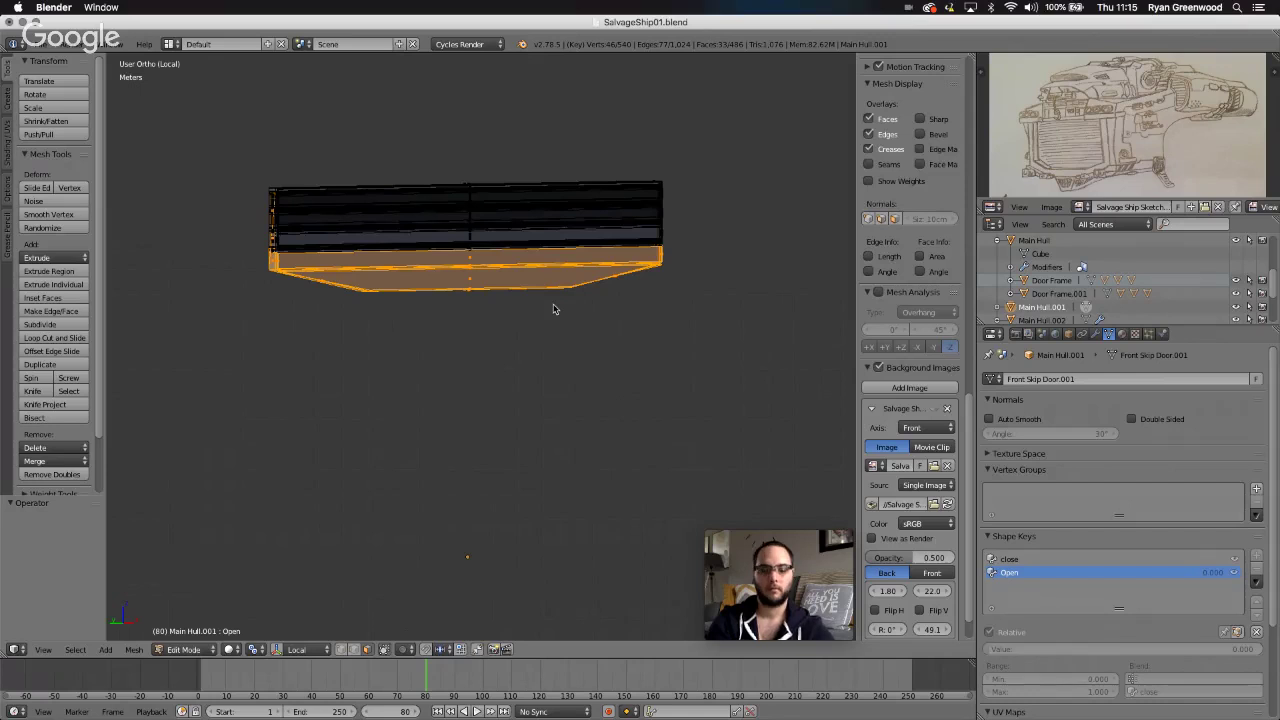
pyautogui.press('g')
pyautogui.press('z')
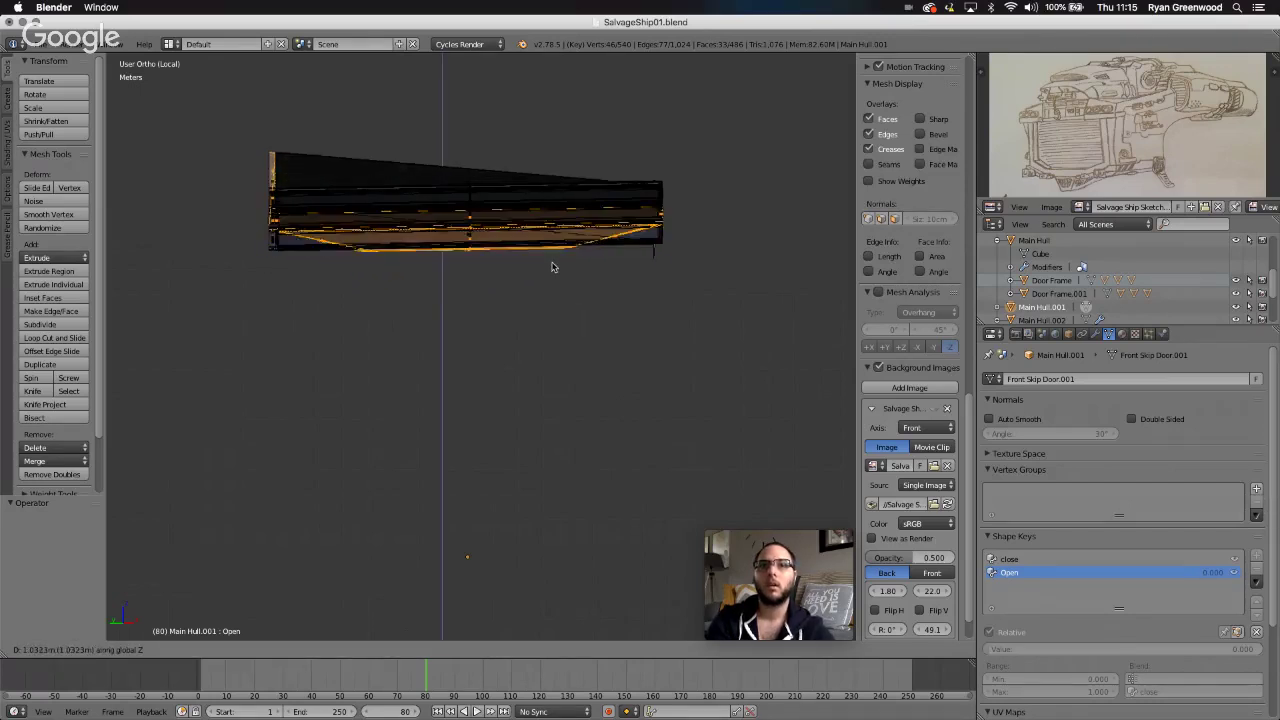
pyautogui.click(551, 261)
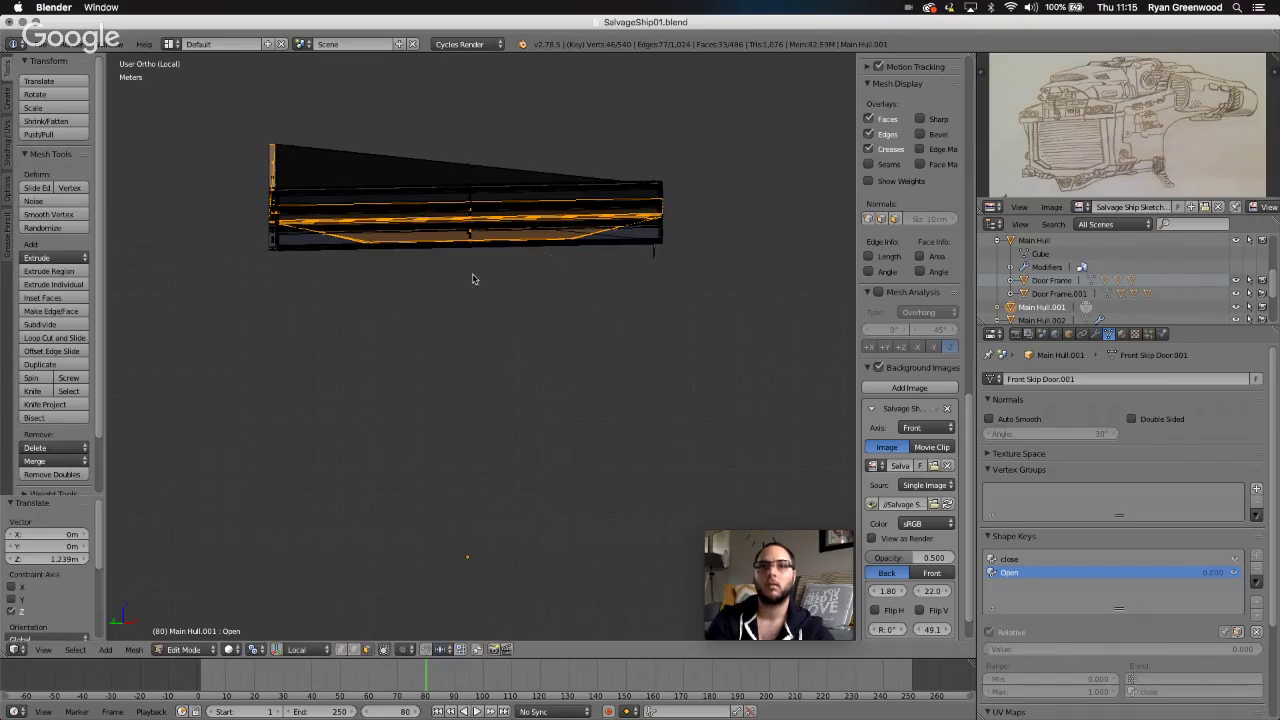
pyautogui.hscroll(-10, 440, 295)
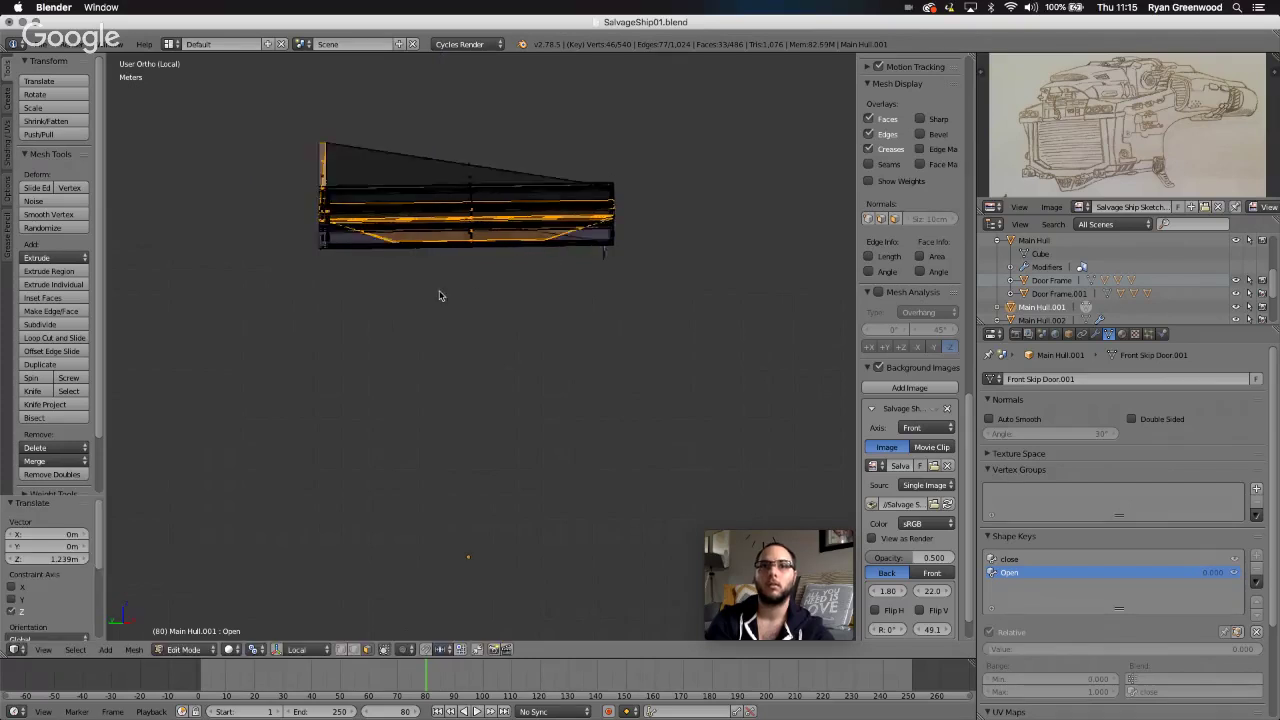
# - Select only the stray vertices protruding above the stack's end, using wireframe, and lower them 1.118 m along the global Z axis
pyautogui.click(352, 652)
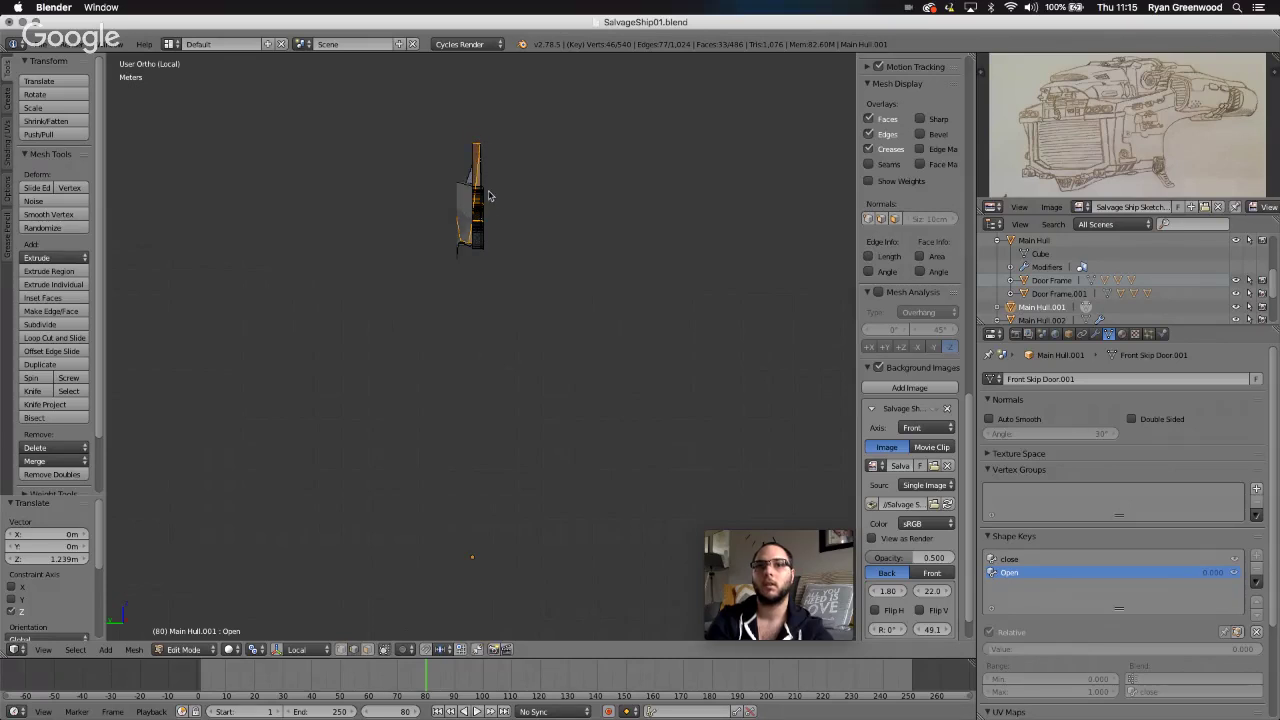
pyautogui.rightClick(478, 150)
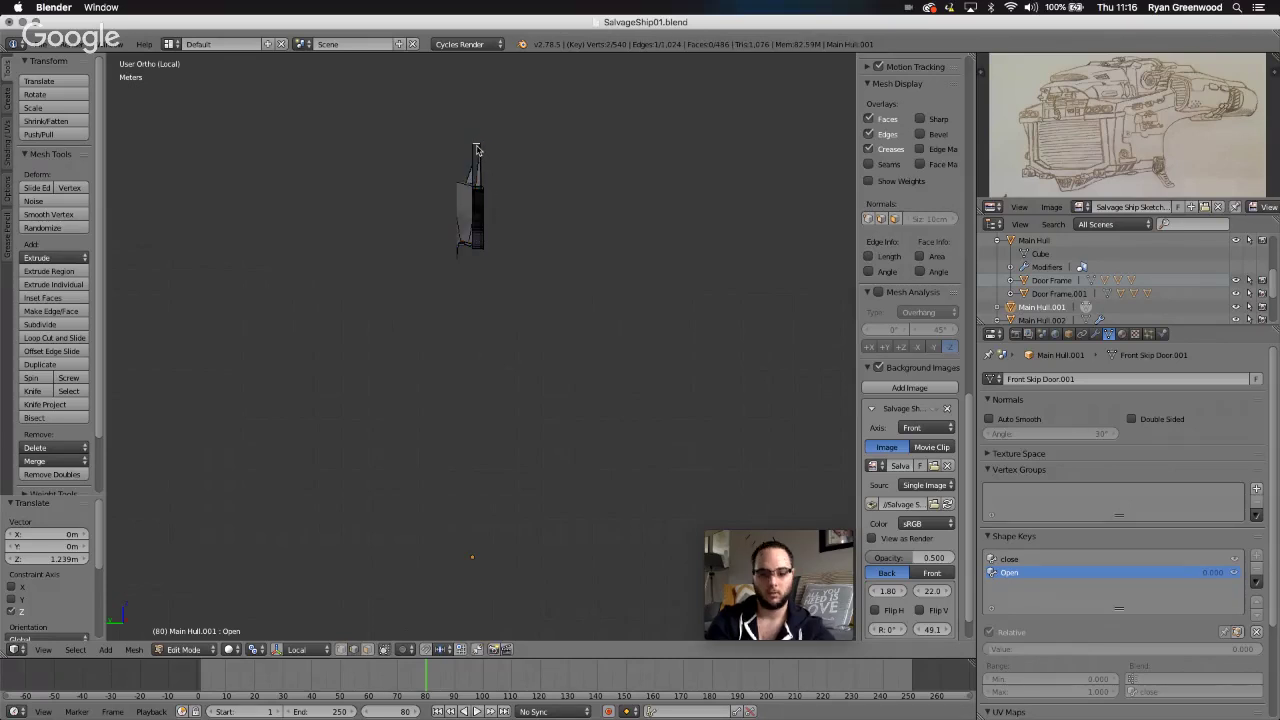
pyautogui.press('g')
pyautogui.press('z')
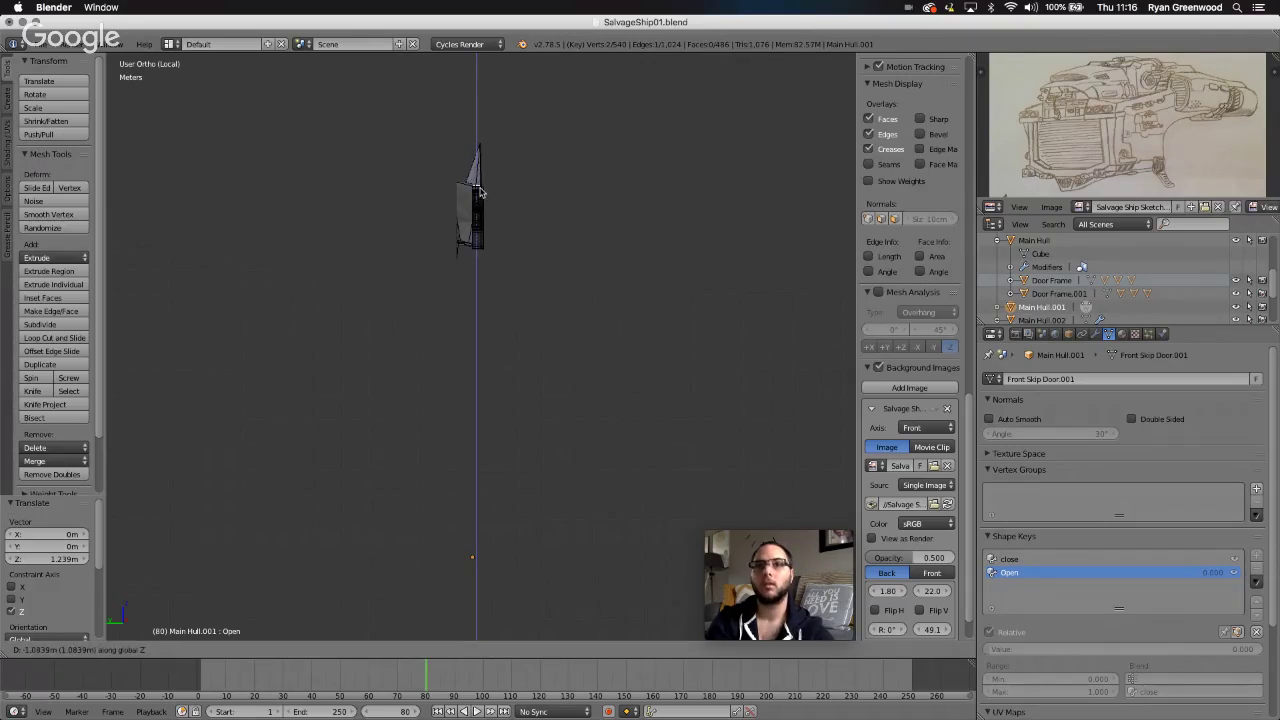
pyautogui.rightClick(480, 192)
pyautogui.click(348, 648)
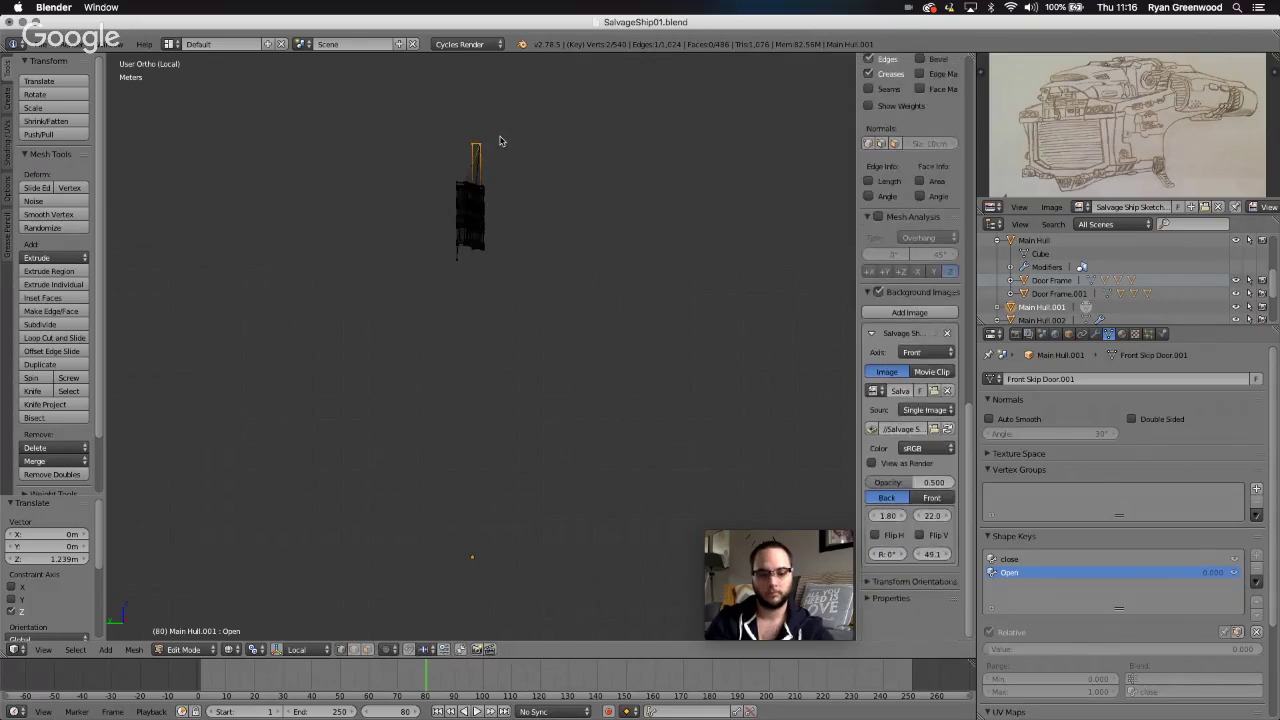
pyautogui.press('b')
pyautogui.moveTo(499, 127); pyautogui.dragTo(450, 168)
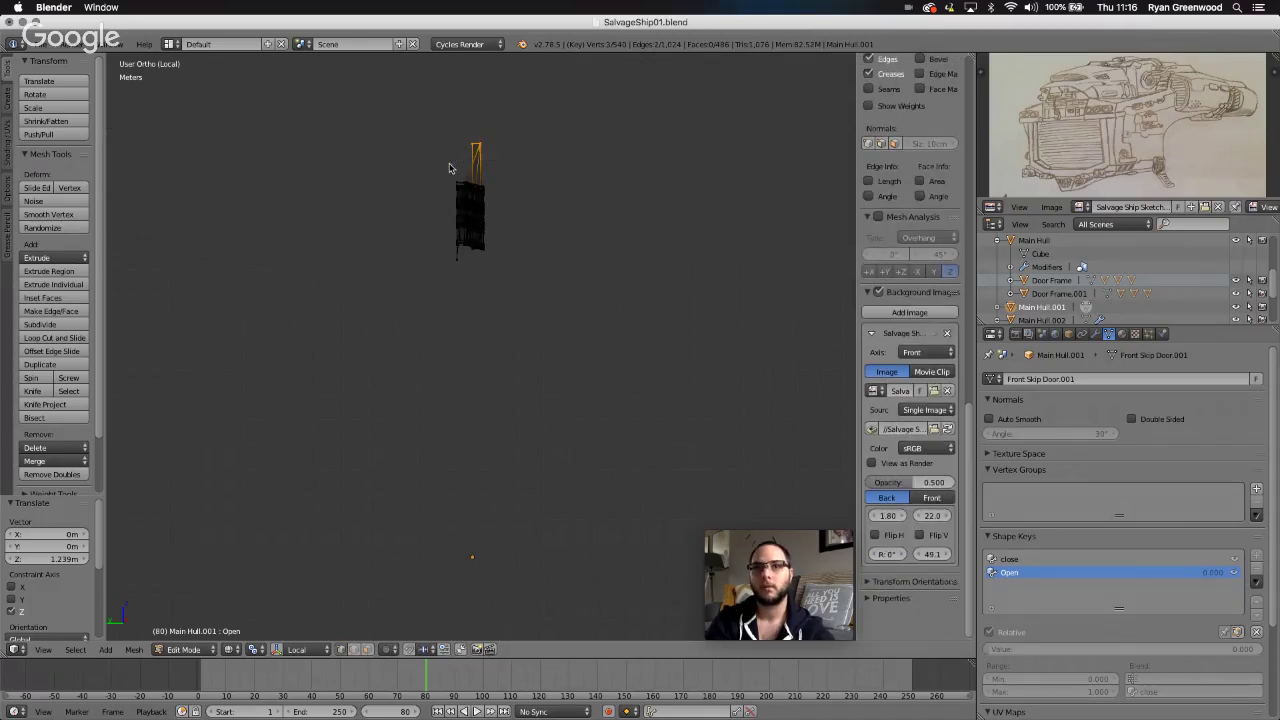
pyautogui.press('g')
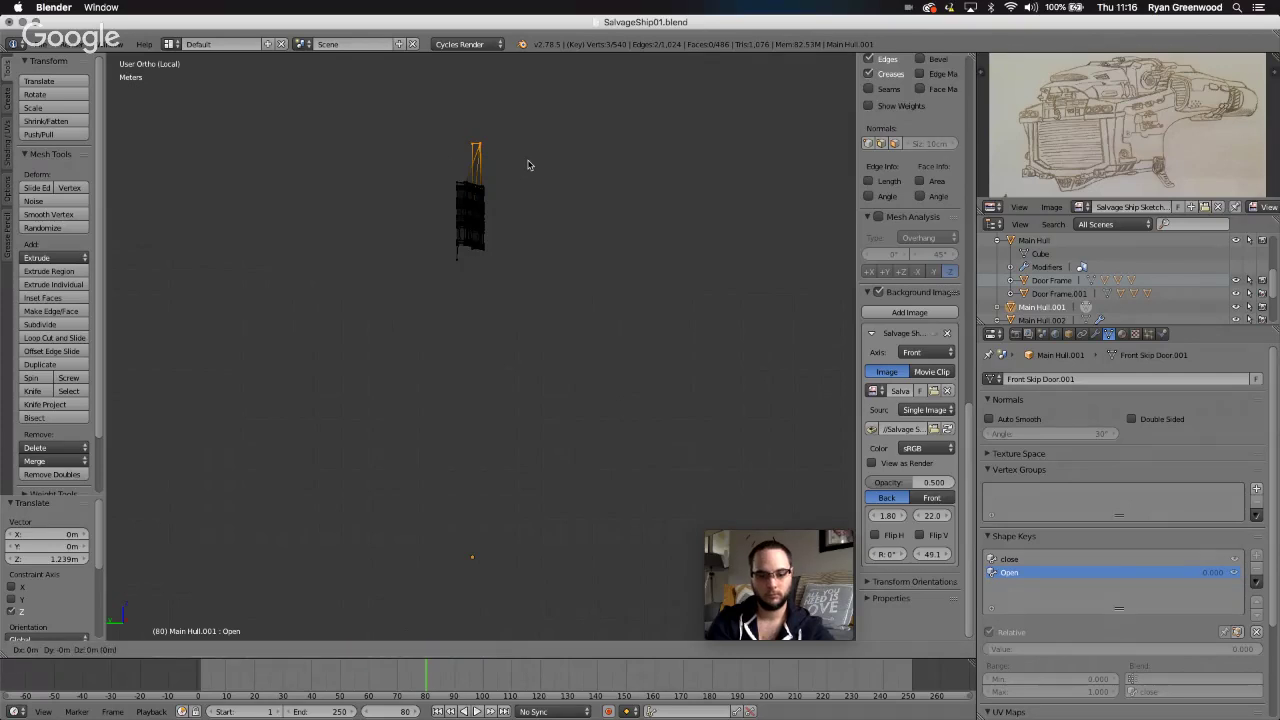
pyautogui.press('z')
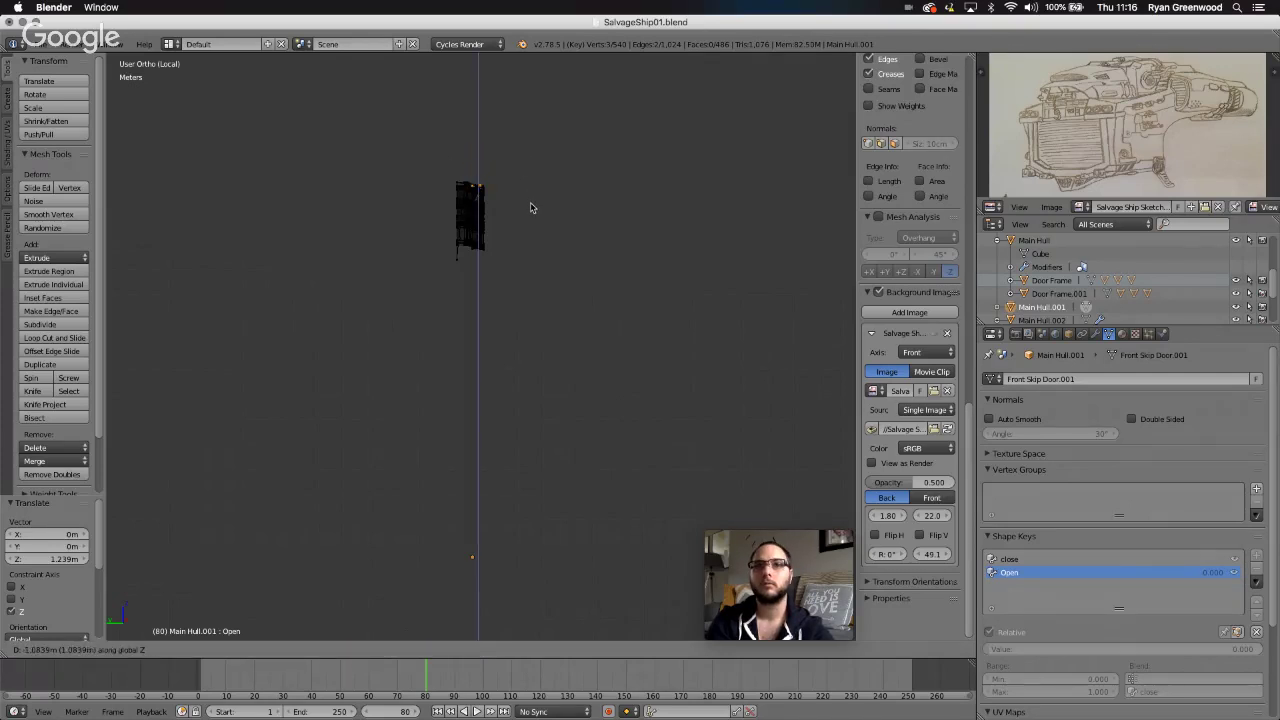
pyautogui.click(531, 208)
# - Deselect everything, box-select the stray vertex hanging below the stack's other end, and raise it 46.46 cm along the global Z axis
pyautogui.hscroll(5, 485, 335)
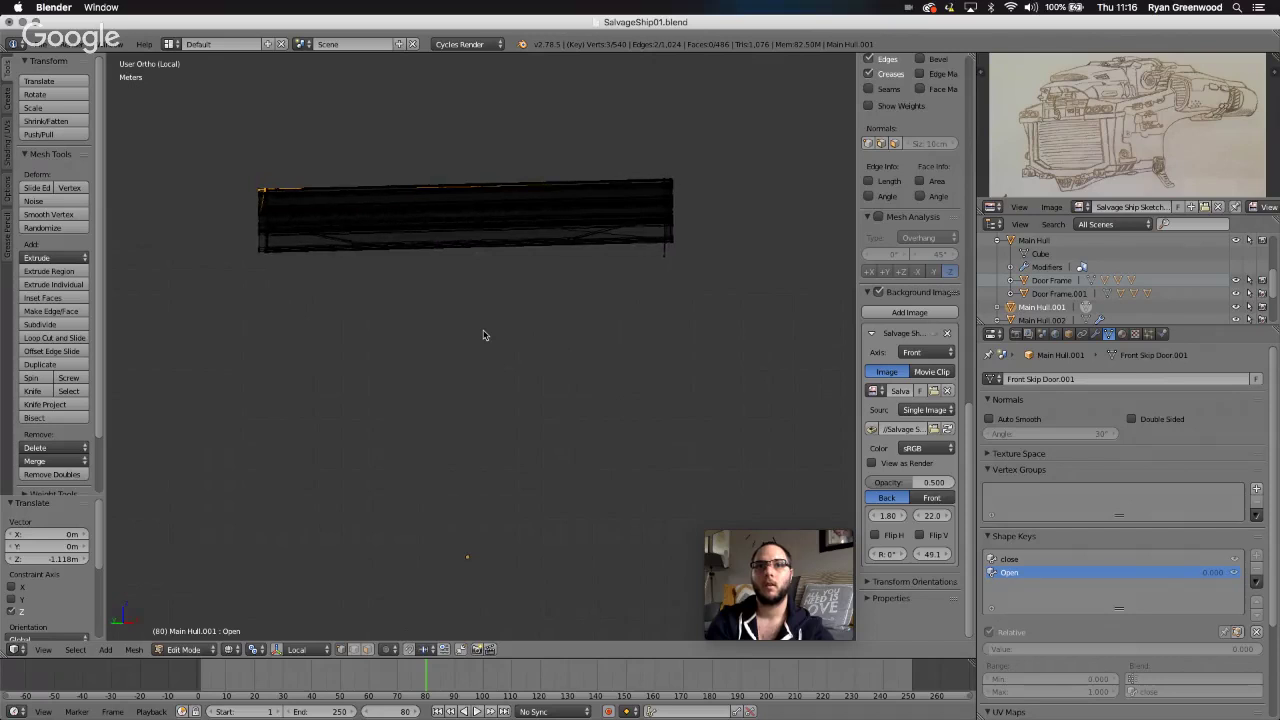
pyautogui.hscroll(2, 483, 335)
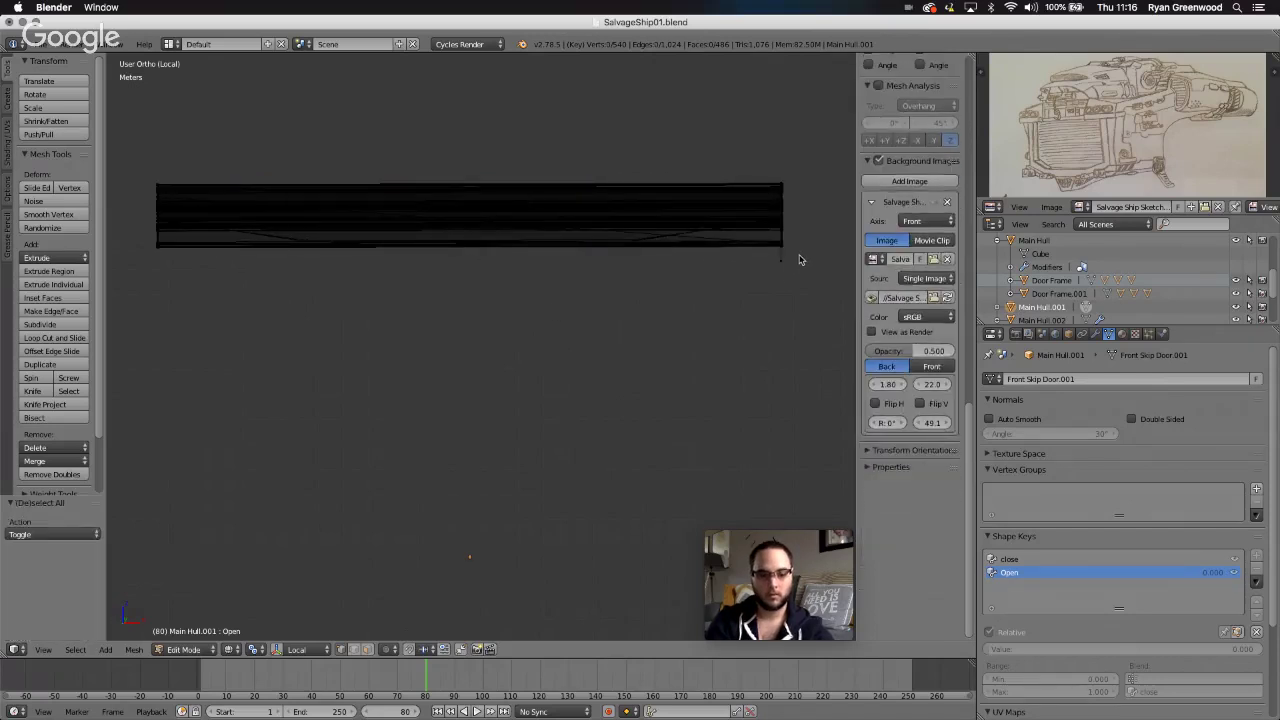
pyautogui.press('a')
pyautogui.press('b')
pyautogui.moveTo(800, 258); pyautogui.dragTo(763, 277)
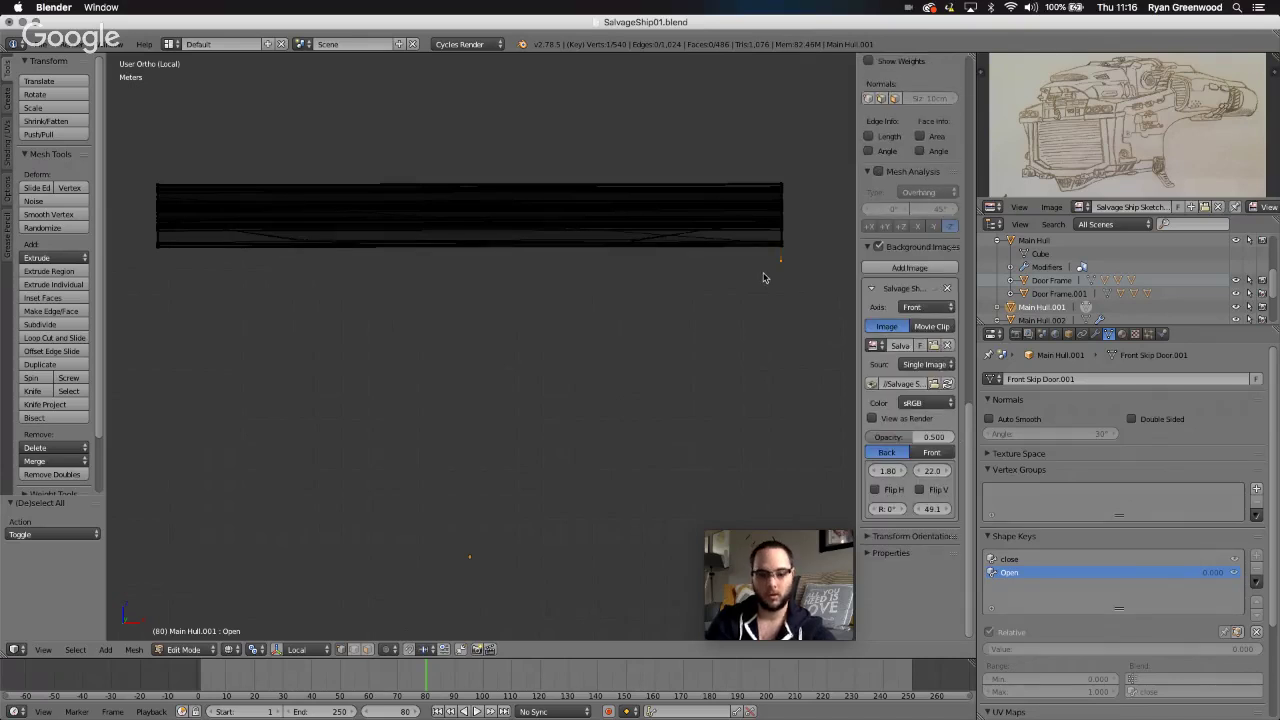
pyautogui.press('g')
pyautogui.press('z')
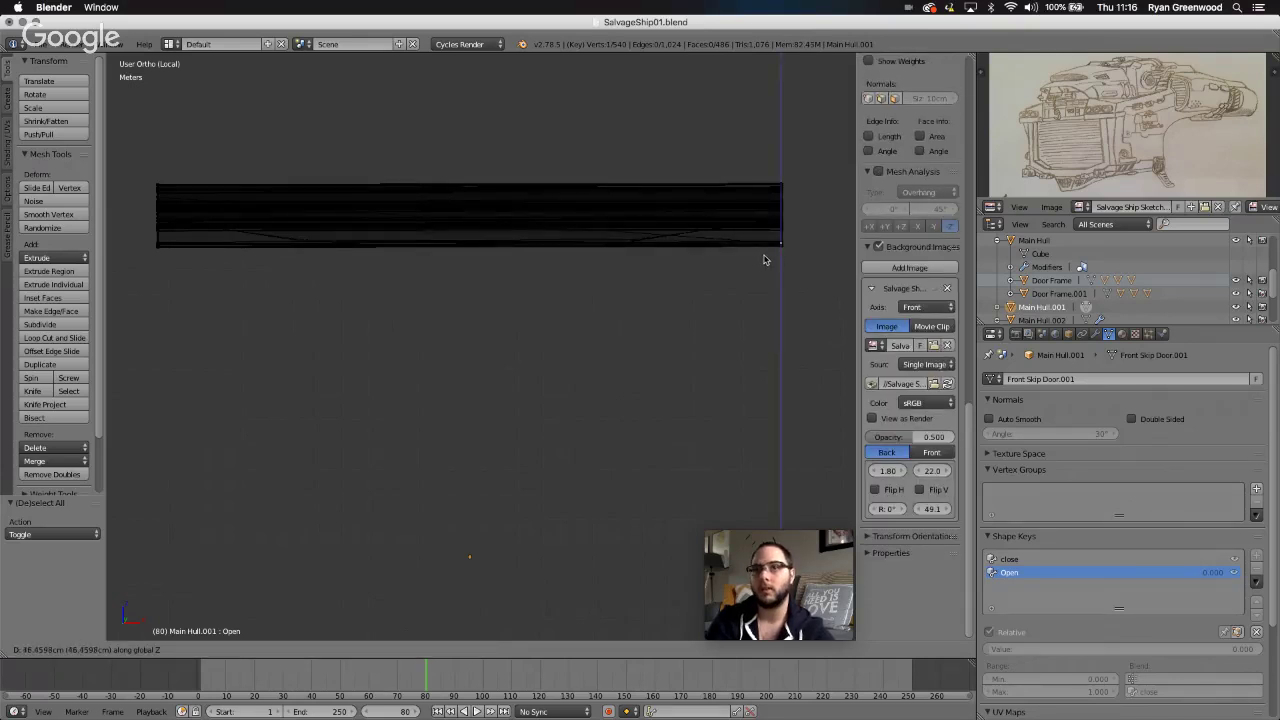
pyautogui.click(763, 259)
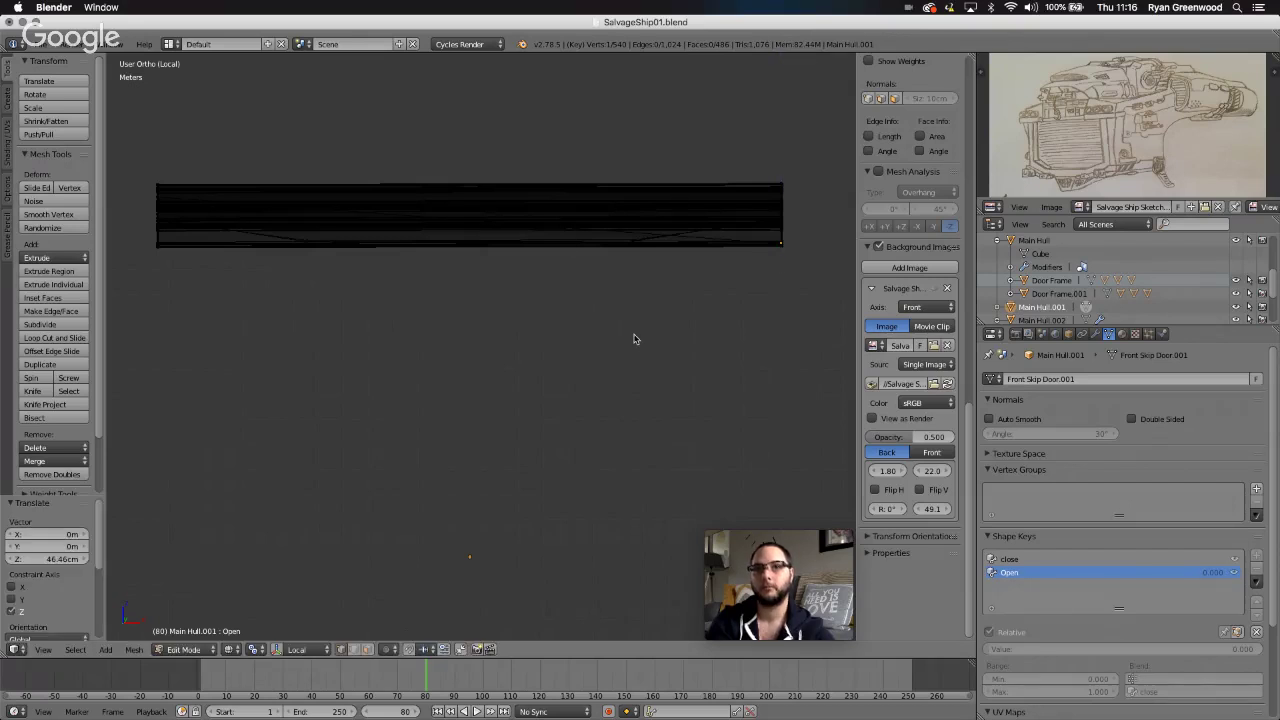
# - Switch back to solid shading and return the door to Object Mode
pyautogui.hscroll(-10, 634, 339)
pyautogui.hscroll(10, 634, 339)
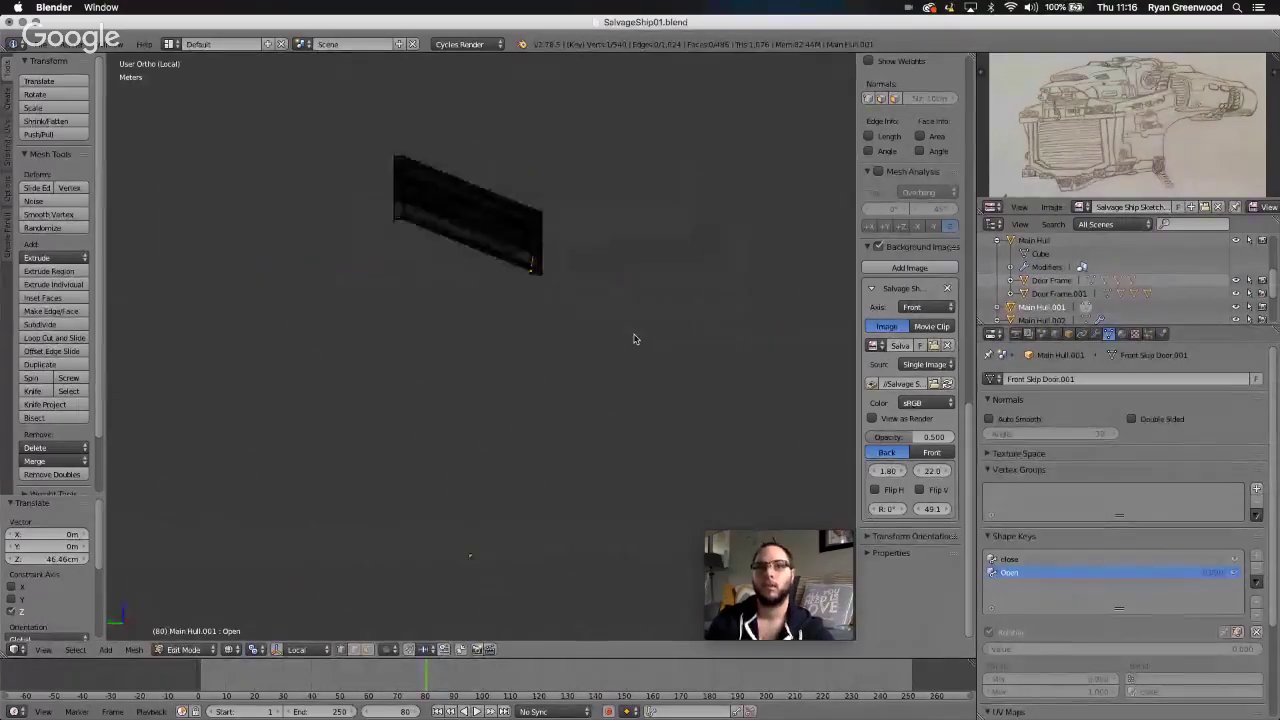
pyautogui.press('z')
pyautogui.hscroll(8, 591, 411)
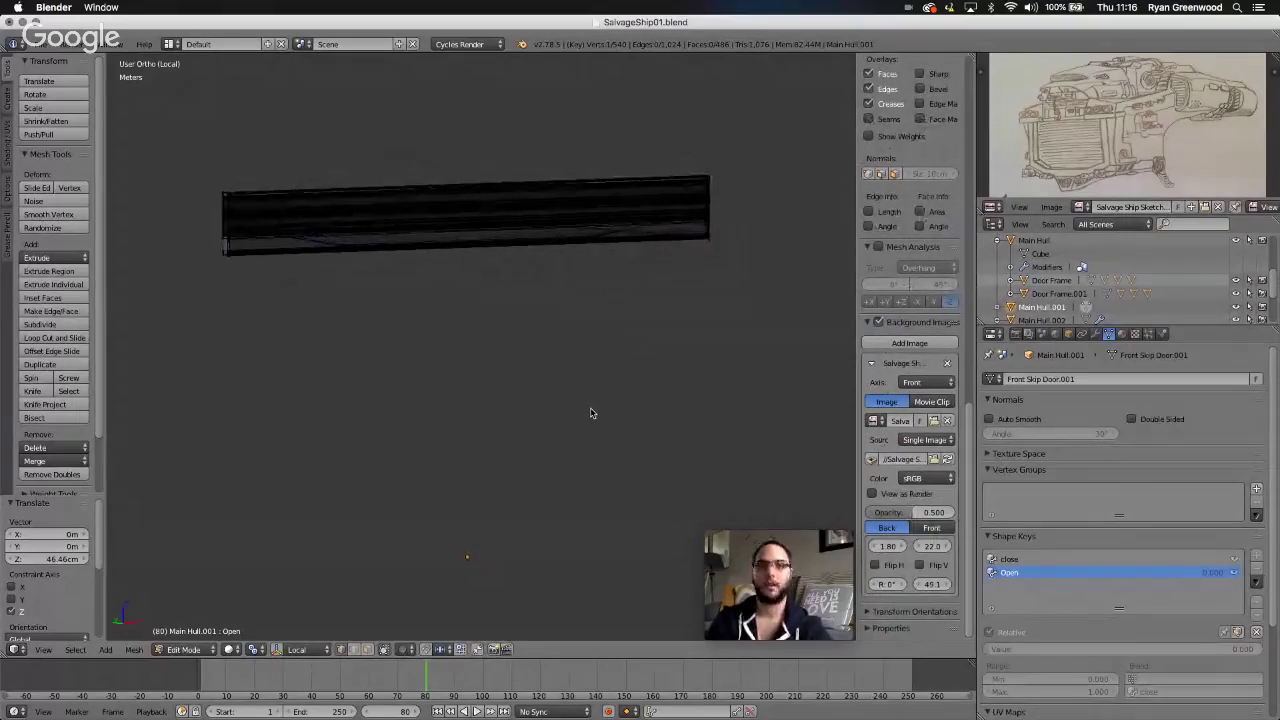
pyautogui.keyDown('ctrl'); pyautogui.scroll(-4, 591, 413); pyautogui.keyUp('ctrl')
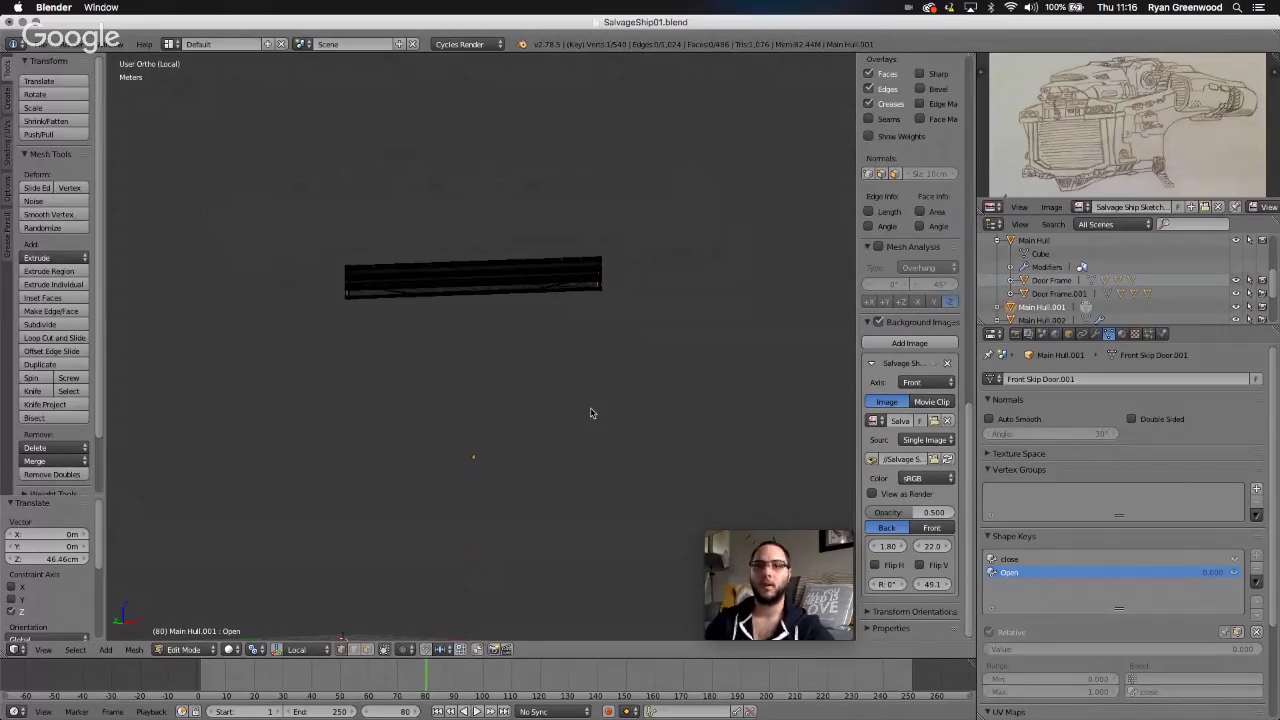
pyautogui.press('Tab')
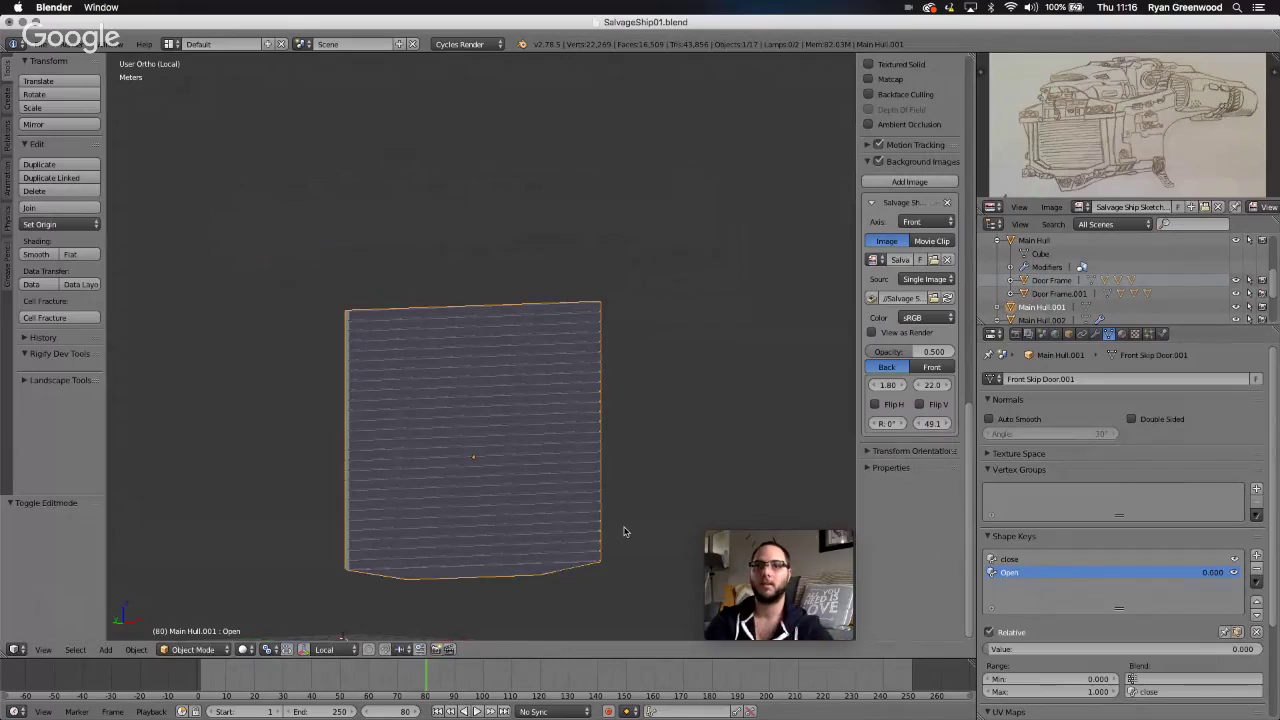
pyautogui.hscroll(-3, 623, 530)
pyautogui.hscroll(-4, 625, 531)
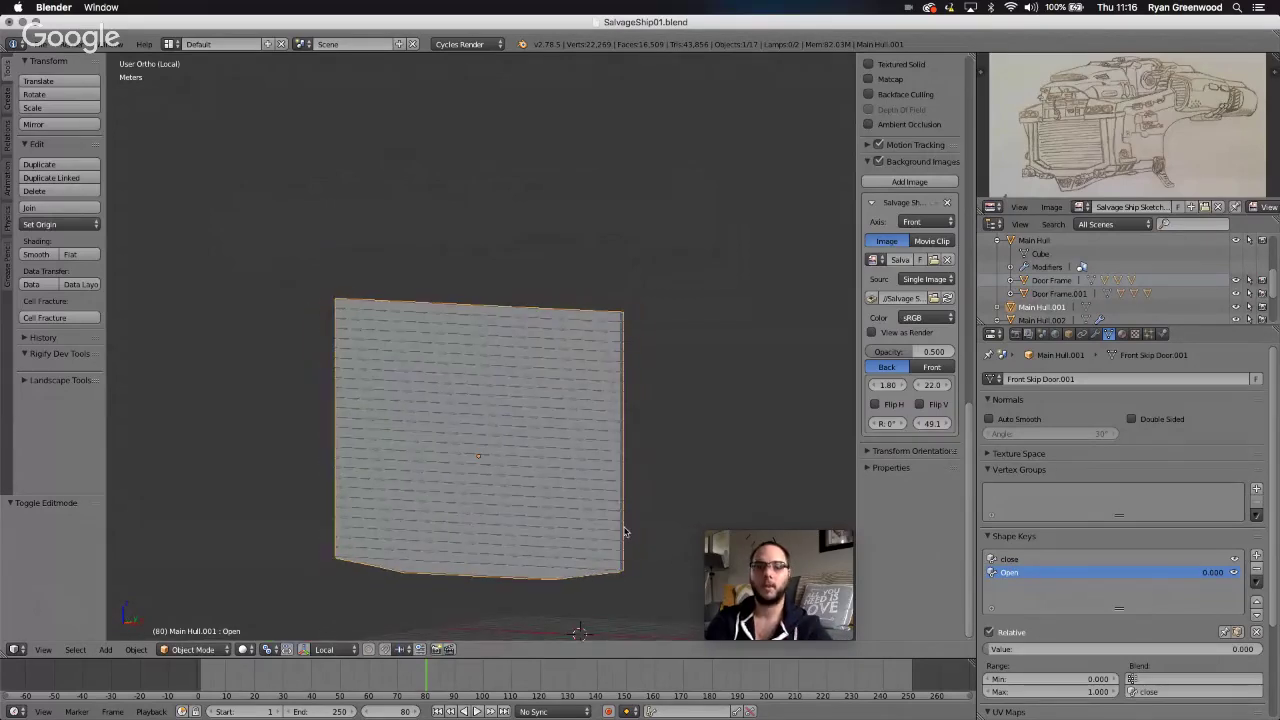
pyautogui.scroll(-2, 625, 532)
pyautogui.scroll(1, 625, 532)
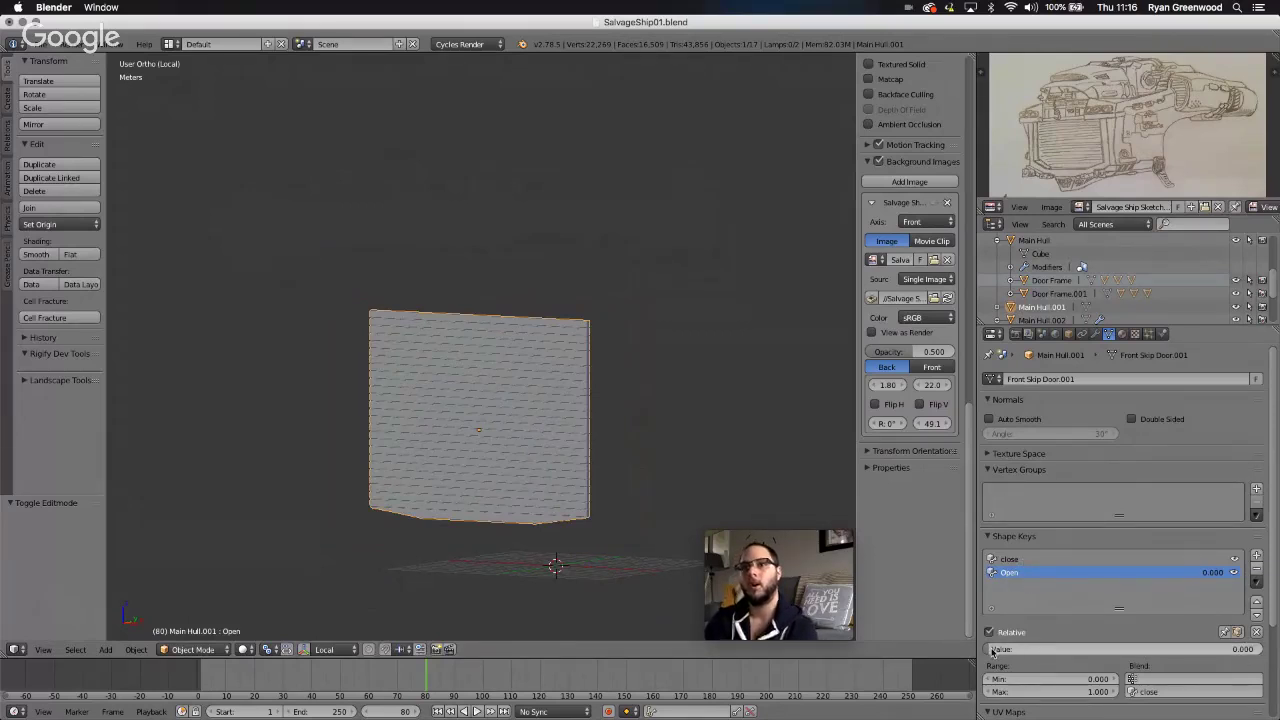
# - Scrub the Open shape key's value to preview the door movement, ending at 0.000
pyautogui.moveTo(992, 651); pyautogui.dragTo(991, 651)
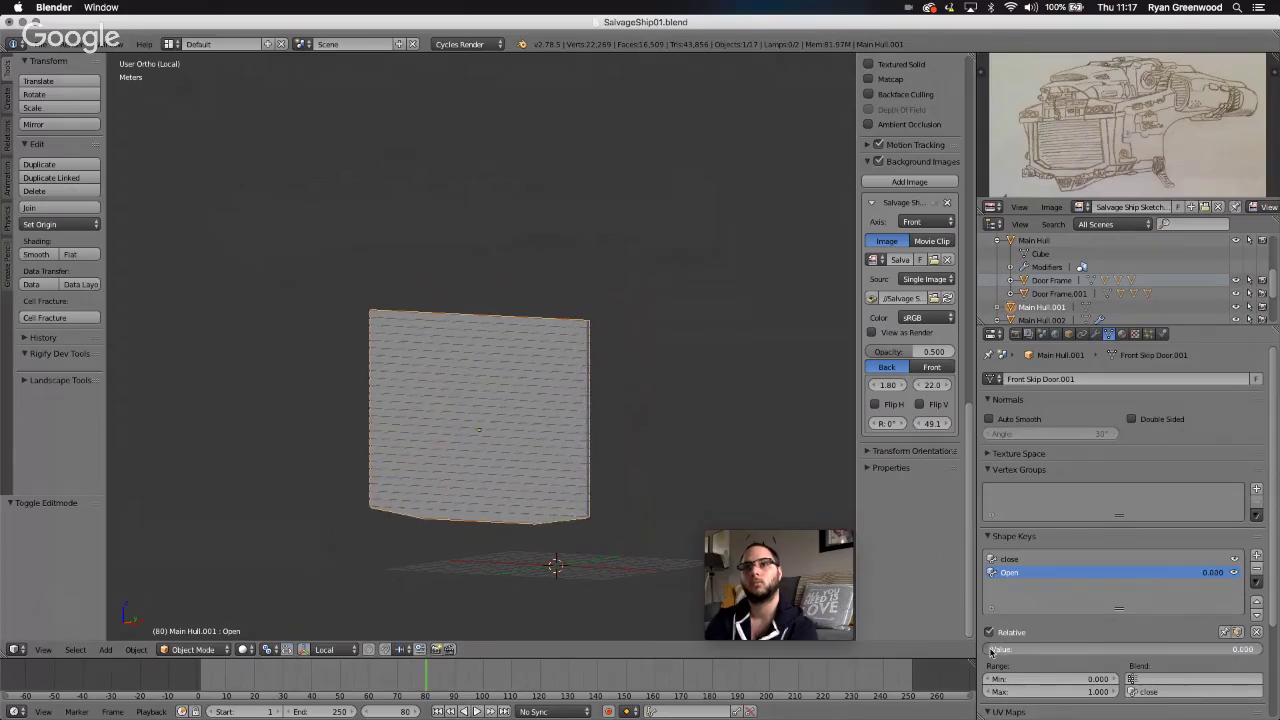
pyautogui.moveTo(429, 566); pyautogui.dragTo(426, 566, button='middle')
pyautogui.scroll(5, 426, 565)
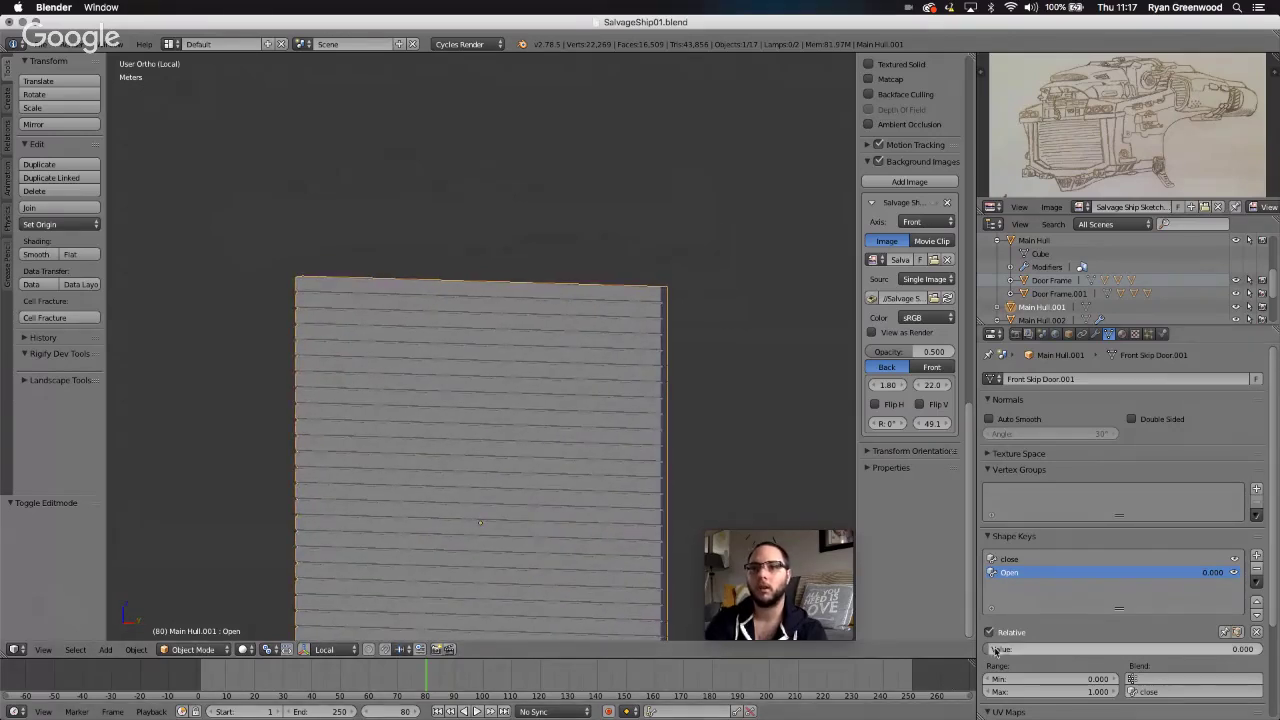
# - Set the Open shape key's value to 0.731 and examine the partly stacked door slats from several angles
pyautogui.moveTo(993, 650); pyautogui.dragTo(1188, 650)
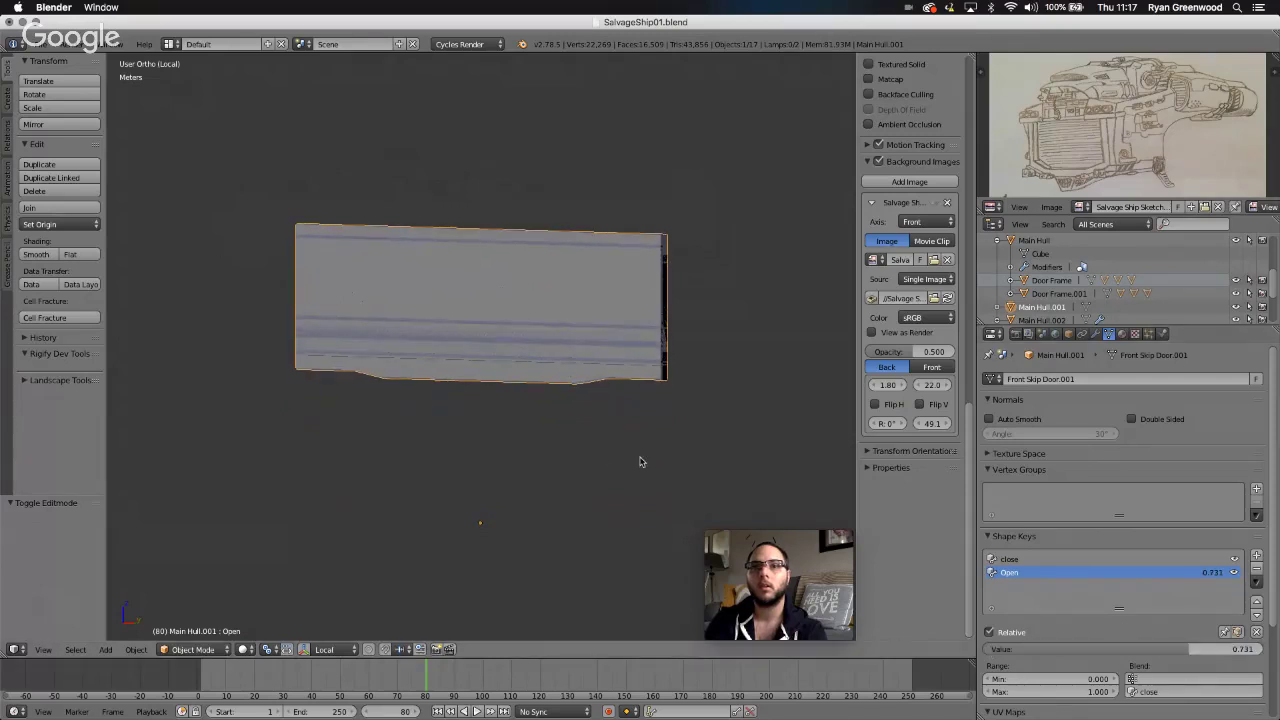
pyautogui.moveTo(643, 460); pyautogui.dragTo(603, 455, button='middle')
pyautogui.hscroll(10, 603, 455)
pyautogui.hscroll(-10, 603, 455)
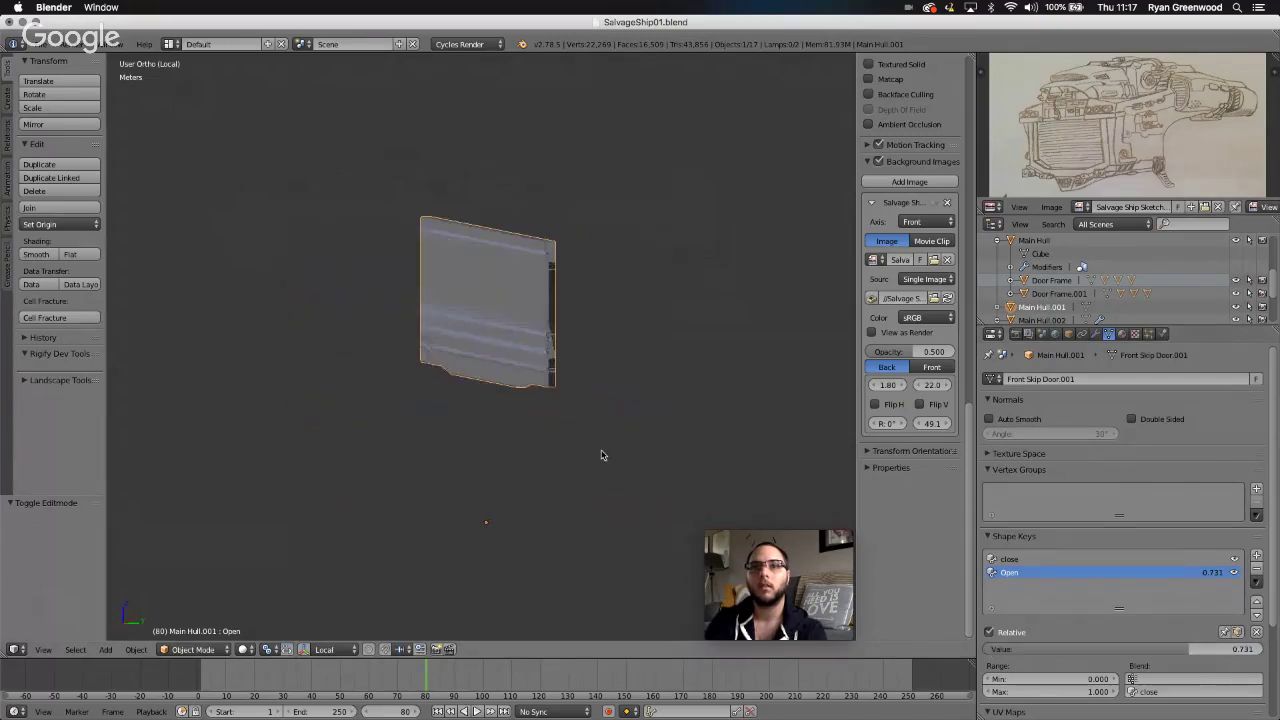
pyautogui.hscroll(8, 601, 455)
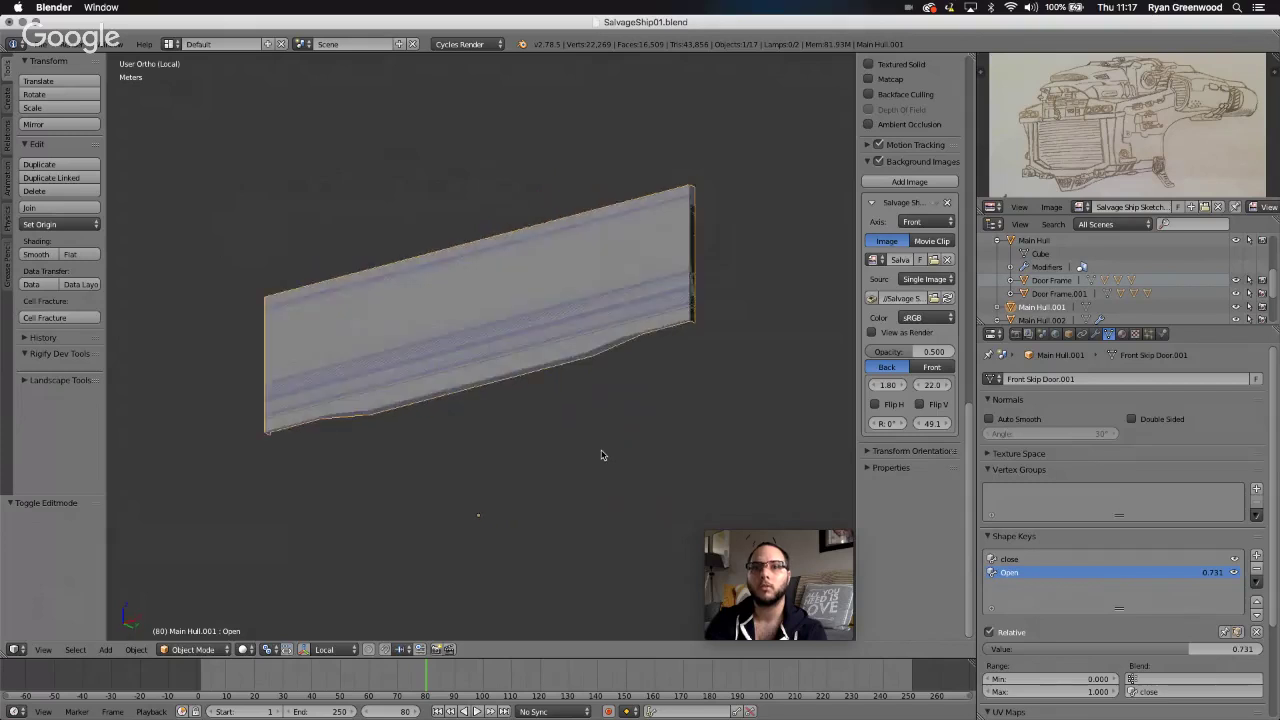
pyautogui.hscroll(-8, 602, 455)
pyautogui.hscroll(9, 602, 455)
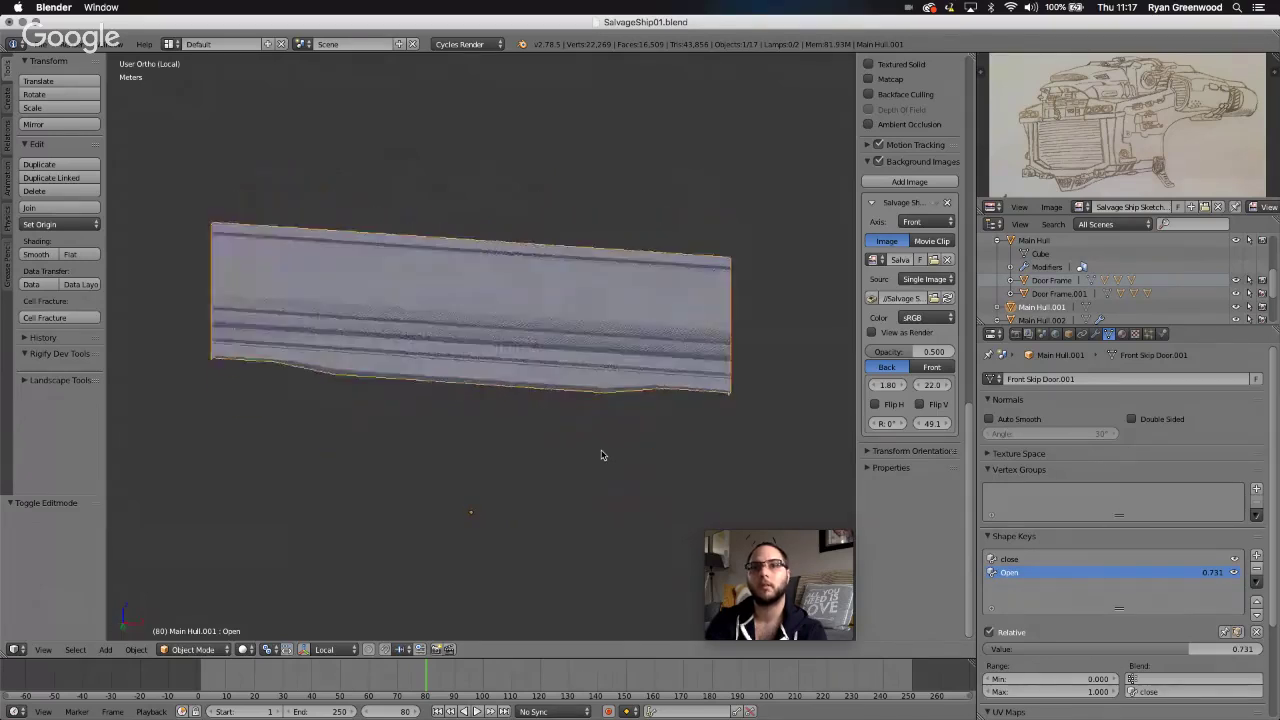
# - Leave local view to show the whole ship and set the door's Open shape key value to 1.000
pyautogui.click(43, 650)
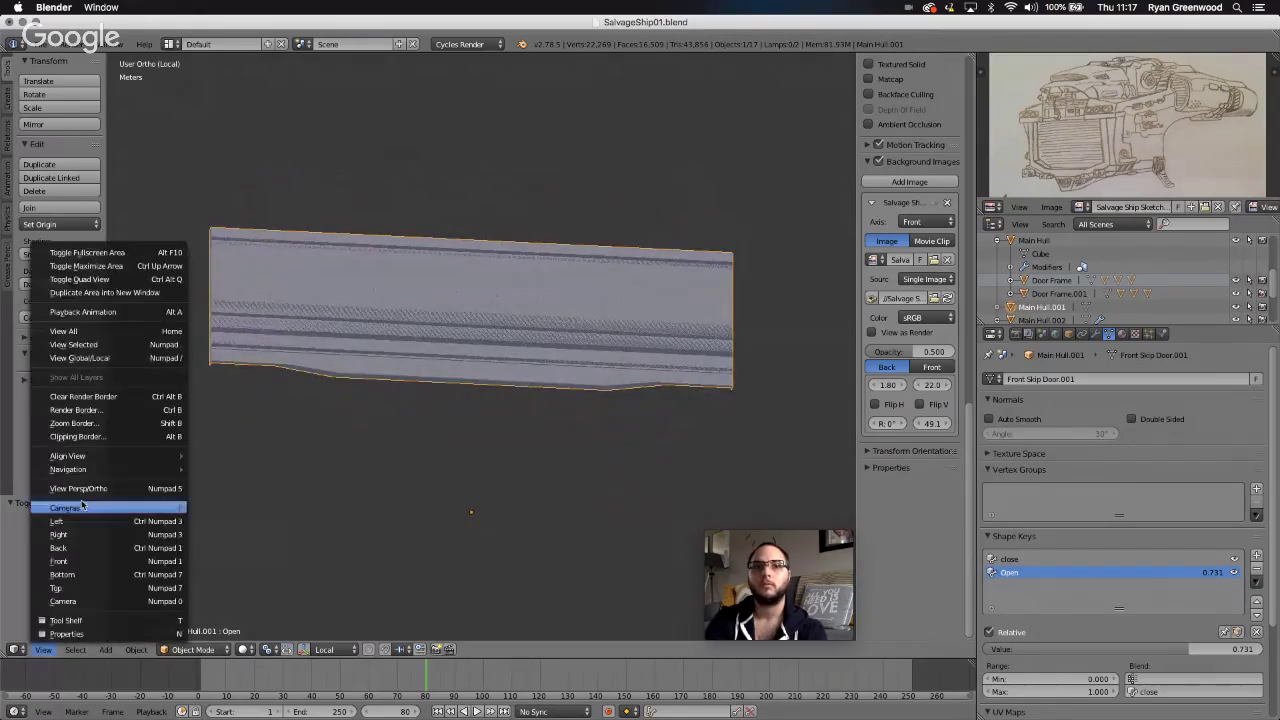
pyautogui.click(101, 357)
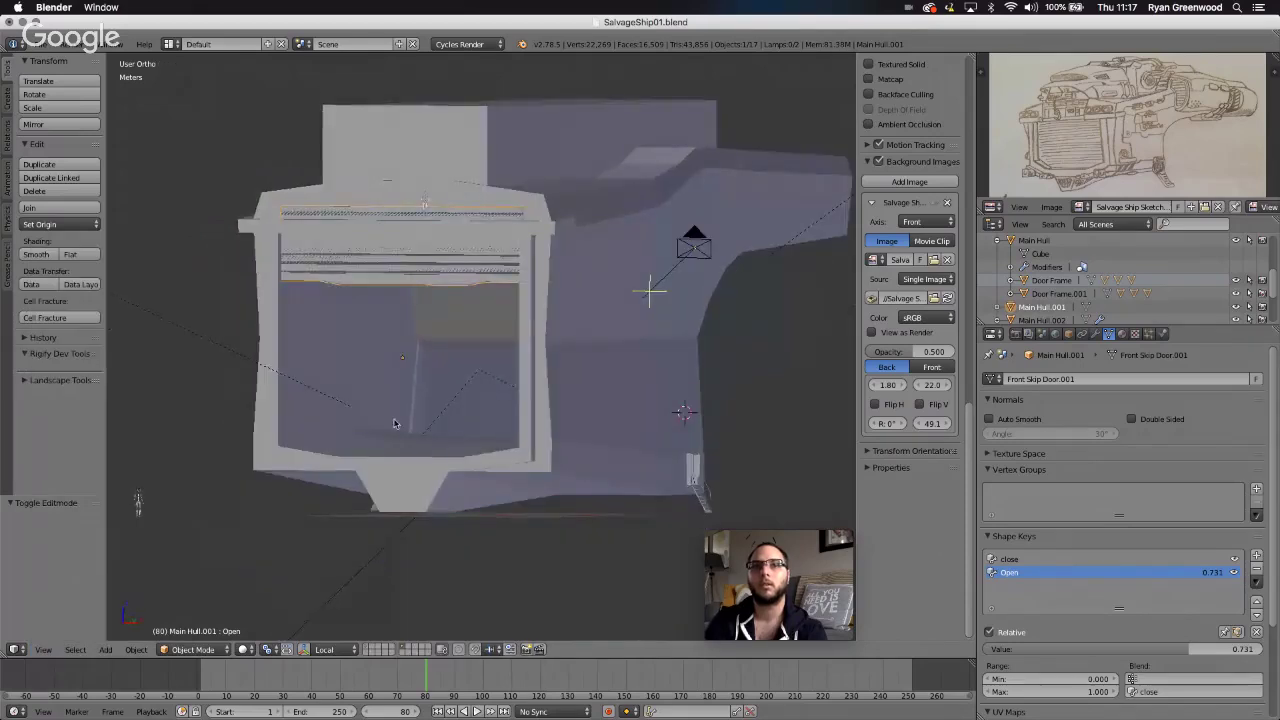
pyautogui.hscroll(-10, 478, 437)
pyautogui.hscroll(8, 478, 437)
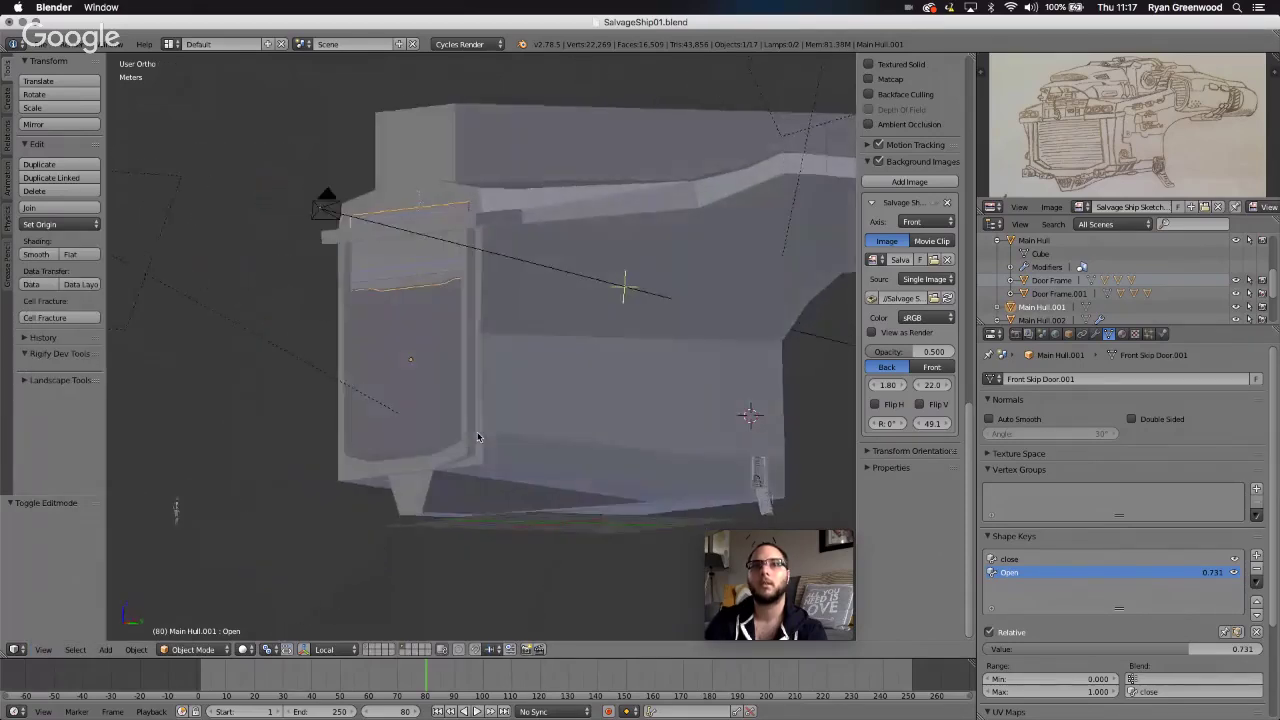
pyautogui.hscroll(-10, 478, 437)
pyautogui.scroll(5, 478, 437)
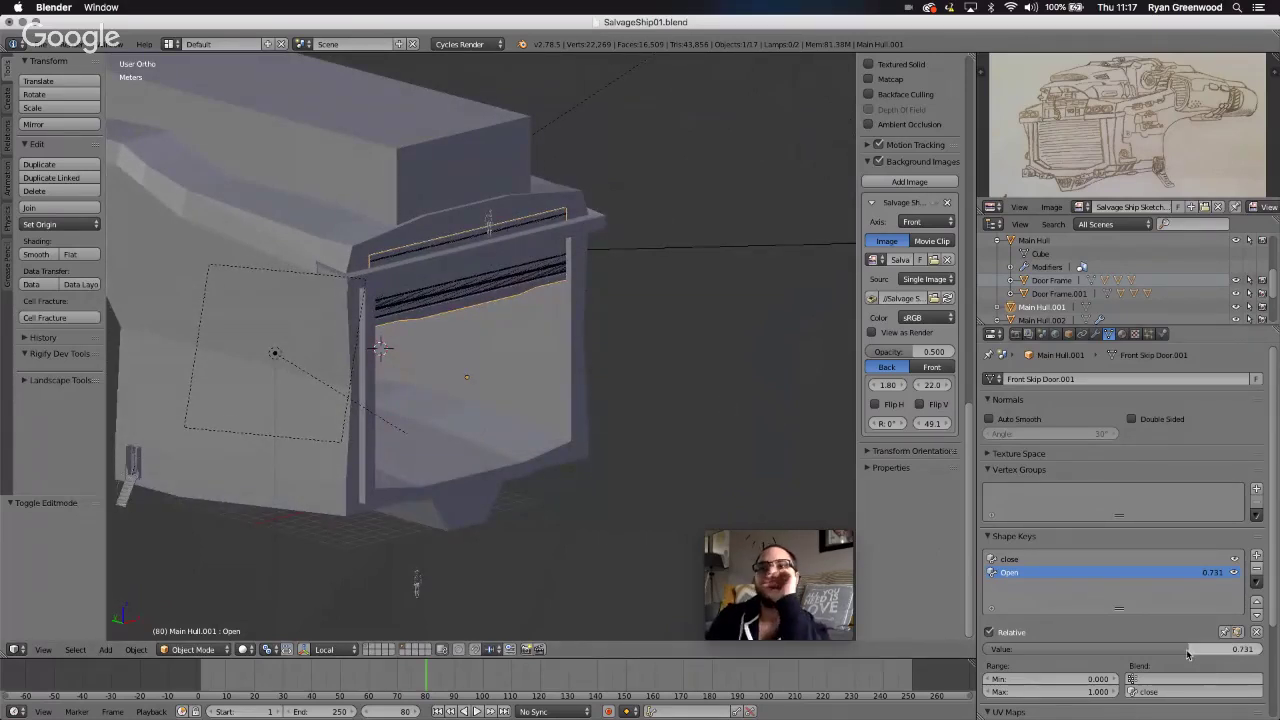
pyautogui.moveTo(1190, 657); pyautogui.dragTo(1265, 655)
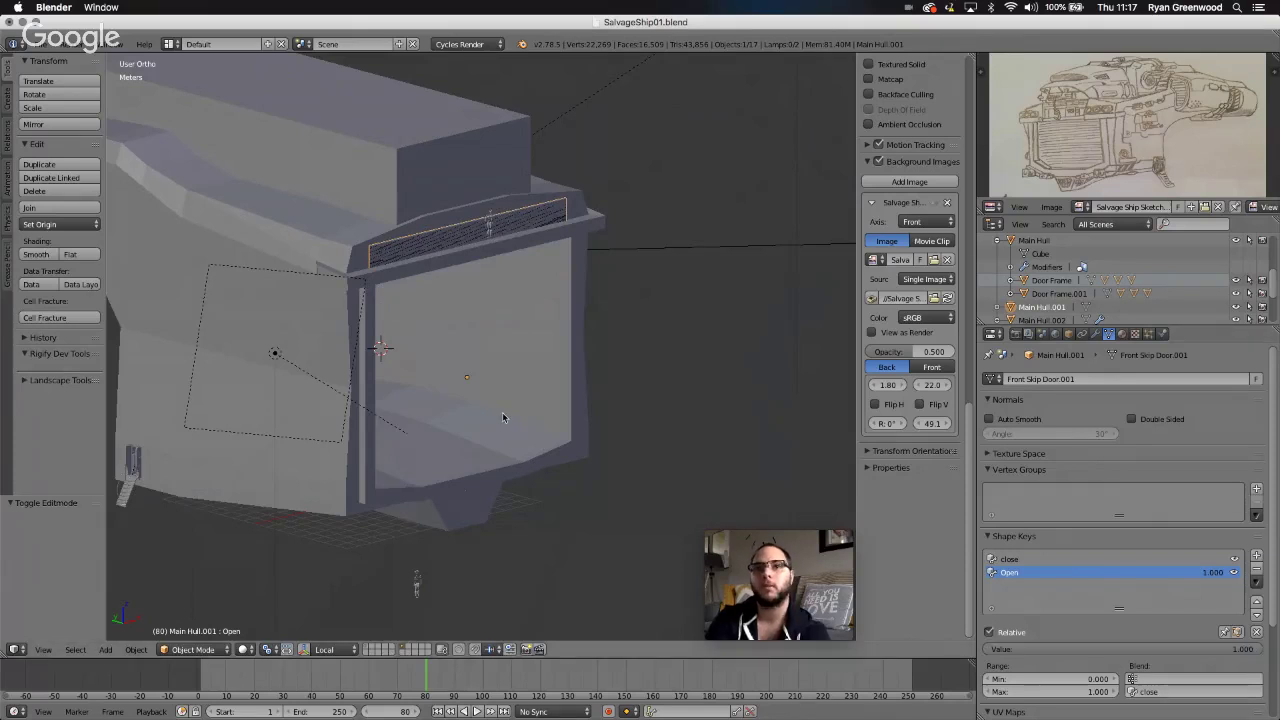
# - Move the main hull's front faces above the door opening -13.544 cm along the global Y axis, using face selection in Edit Mode
pyautogui.hscroll(10, 502, 412)
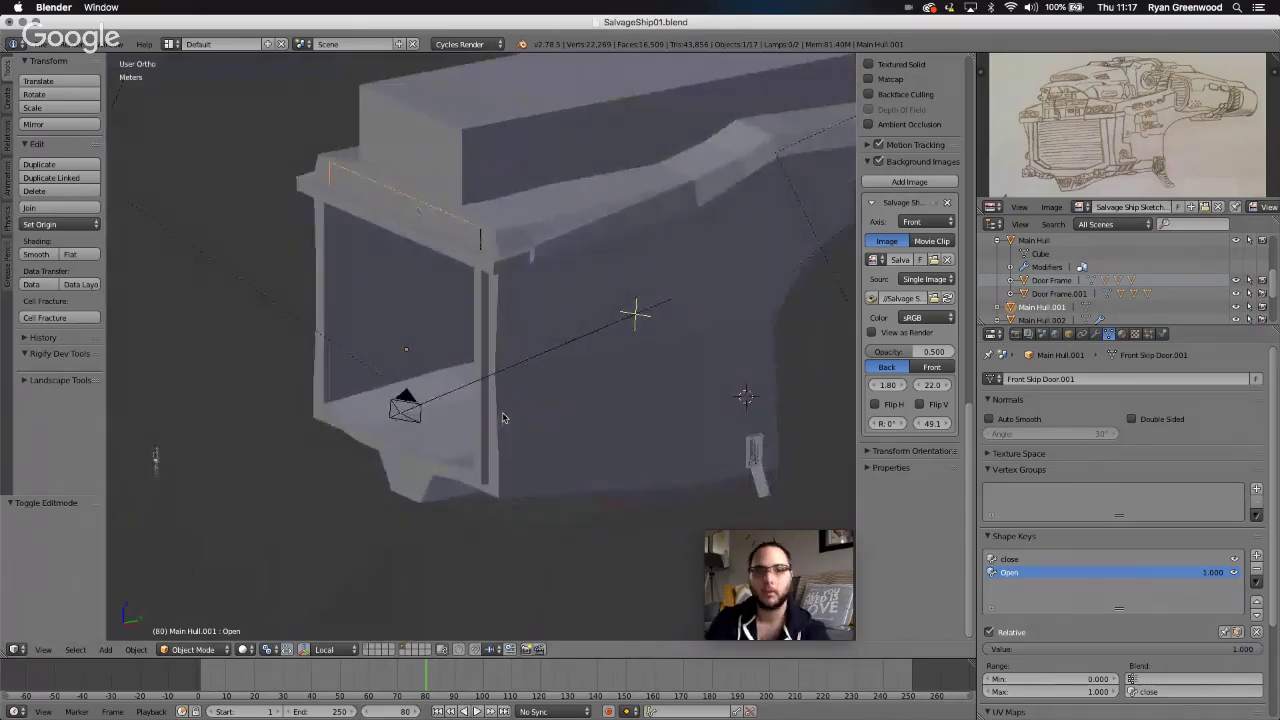
pyautogui.hscroll(5, 502, 412)
pyautogui.scroll(8, 502, 418)
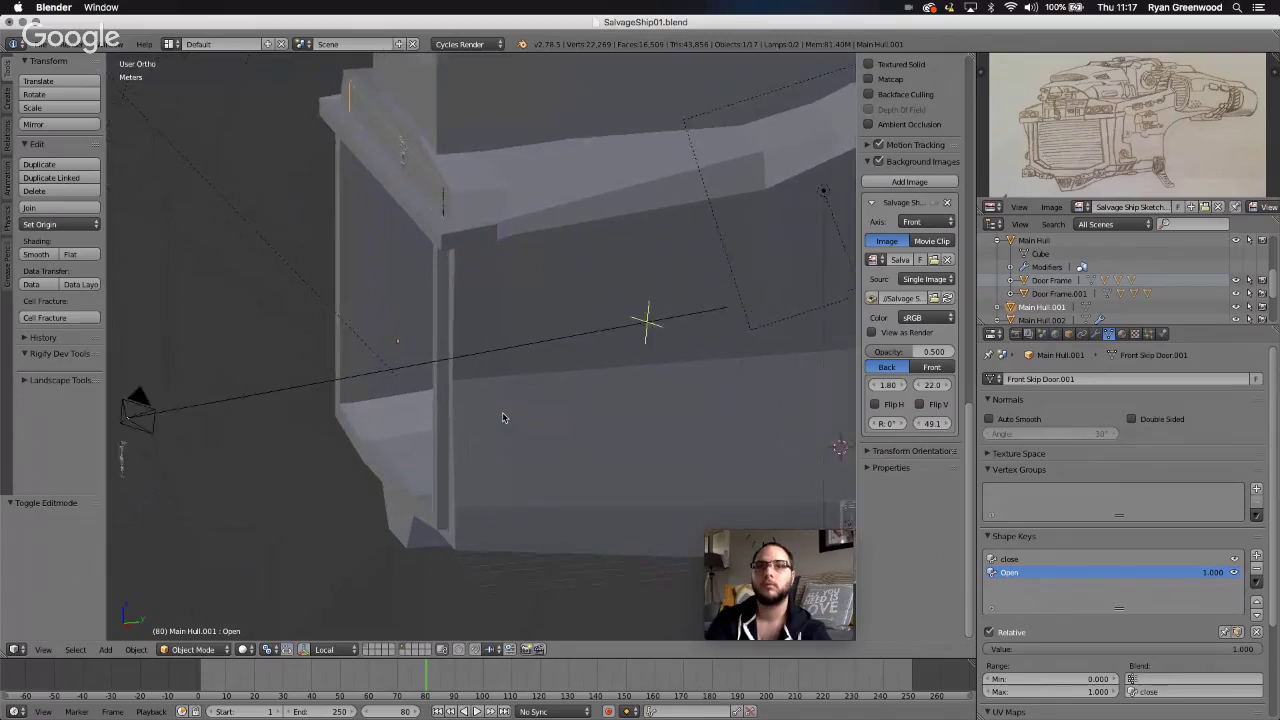
pyautogui.keyDown('shift'); pyautogui.scroll(8, 502, 412); pyautogui.keyUp('shift')
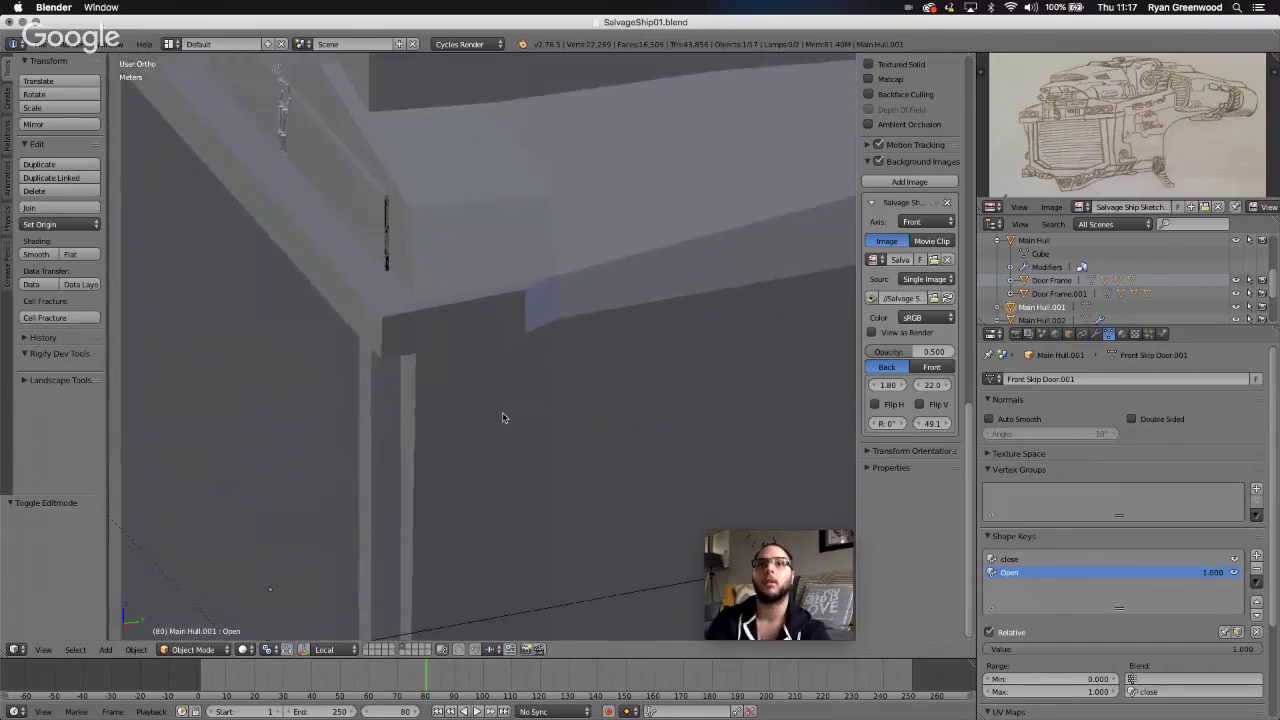
pyautogui.hscroll(-4, 411, 287)
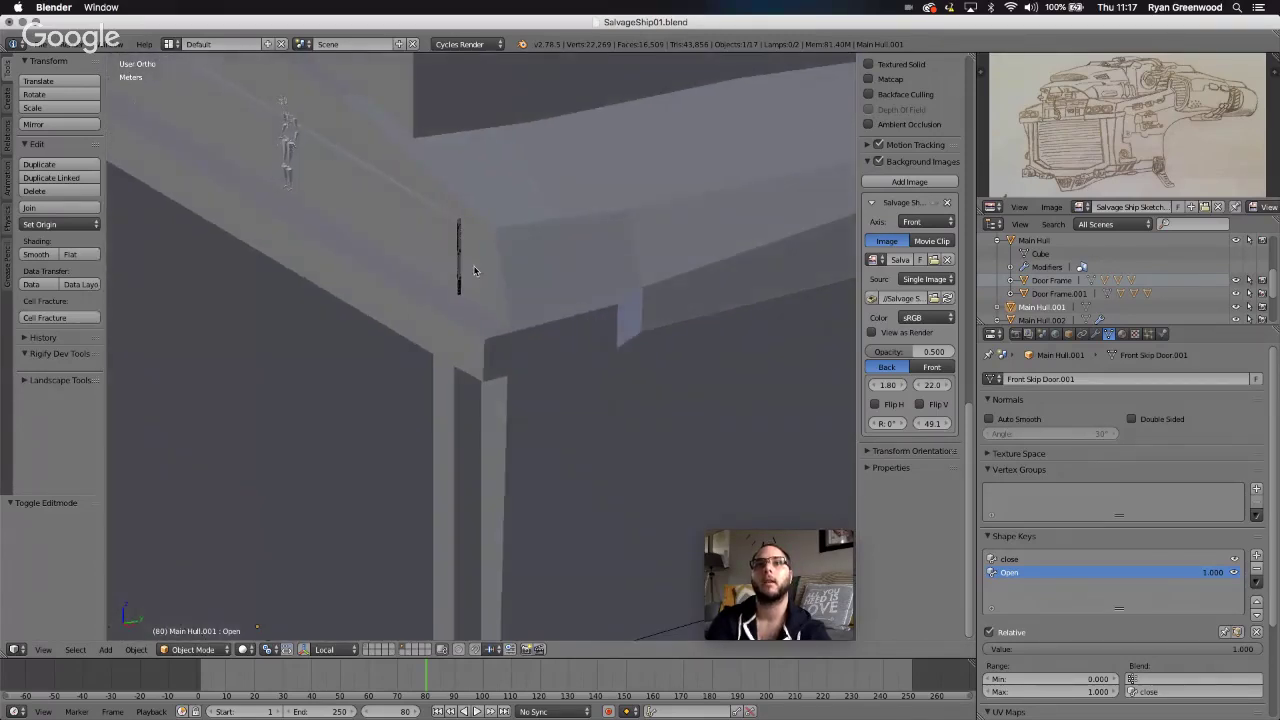
pyautogui.rightClick(490, 270)
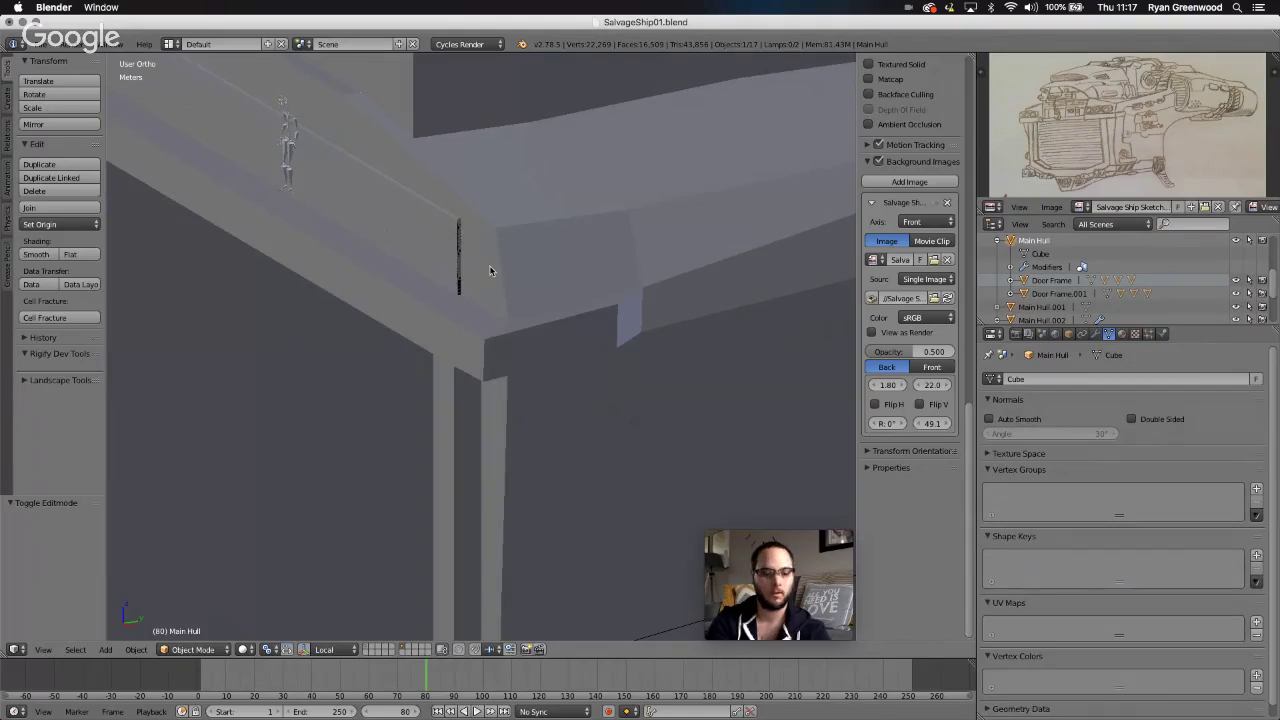
pyautogui.press('Tab')
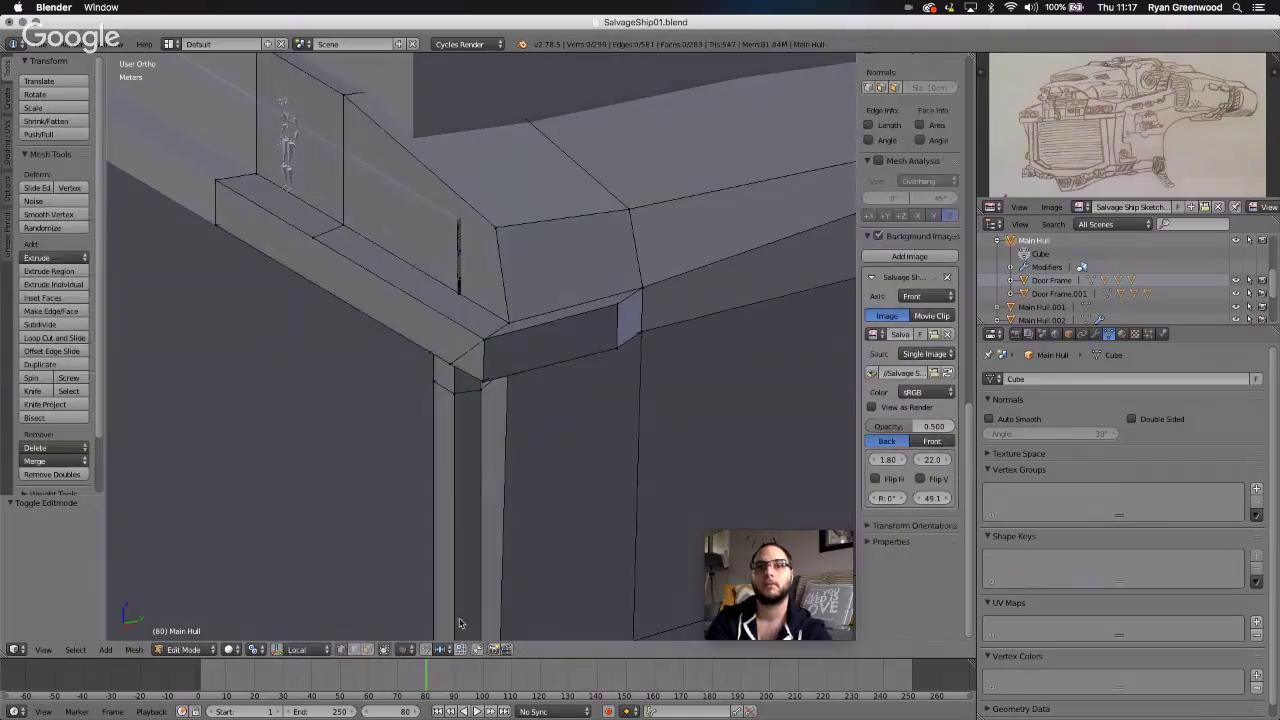
pyautogui.click(368, 650)
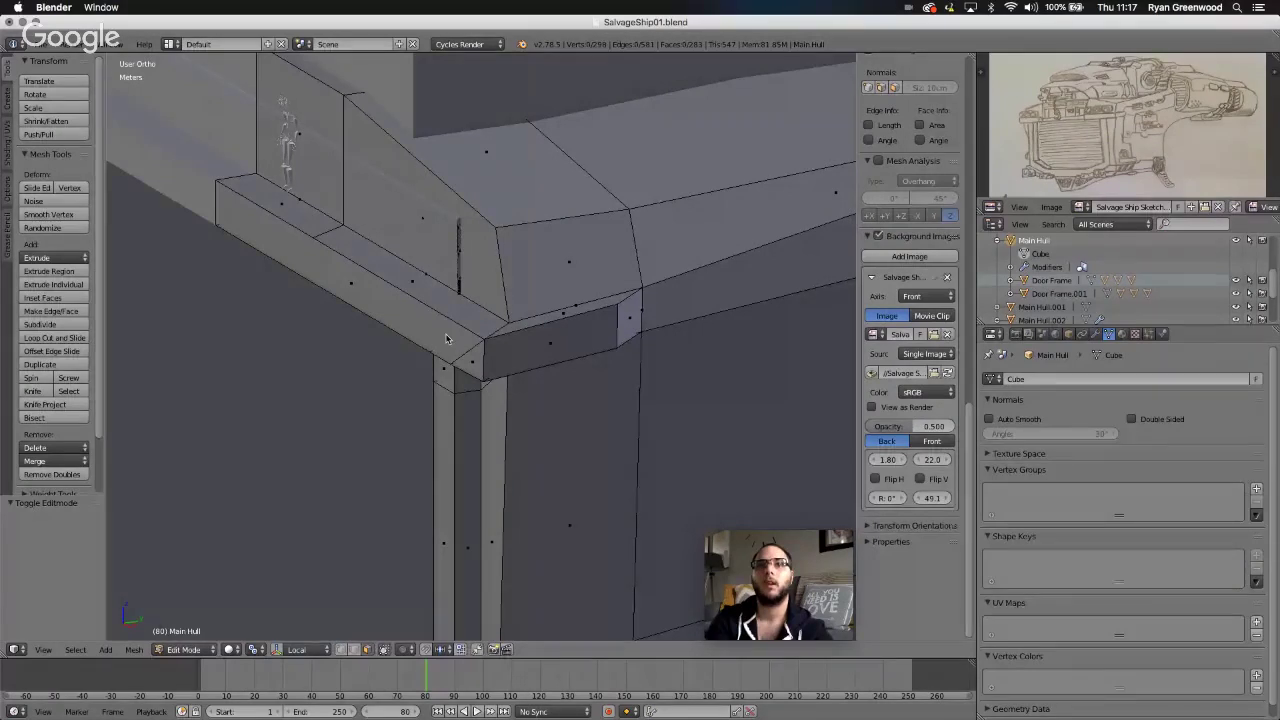
pyautogui.rightClick(468, 210)
pyautogui.press('g')
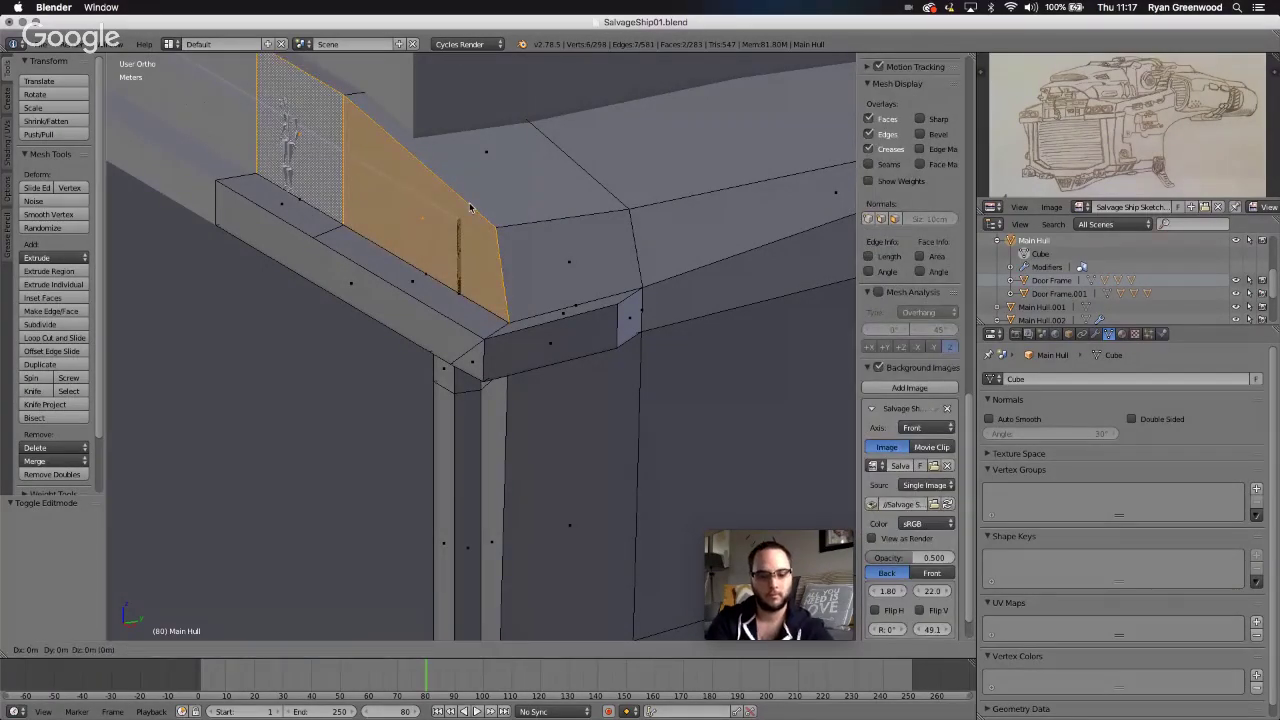
pyautogui.press('y')
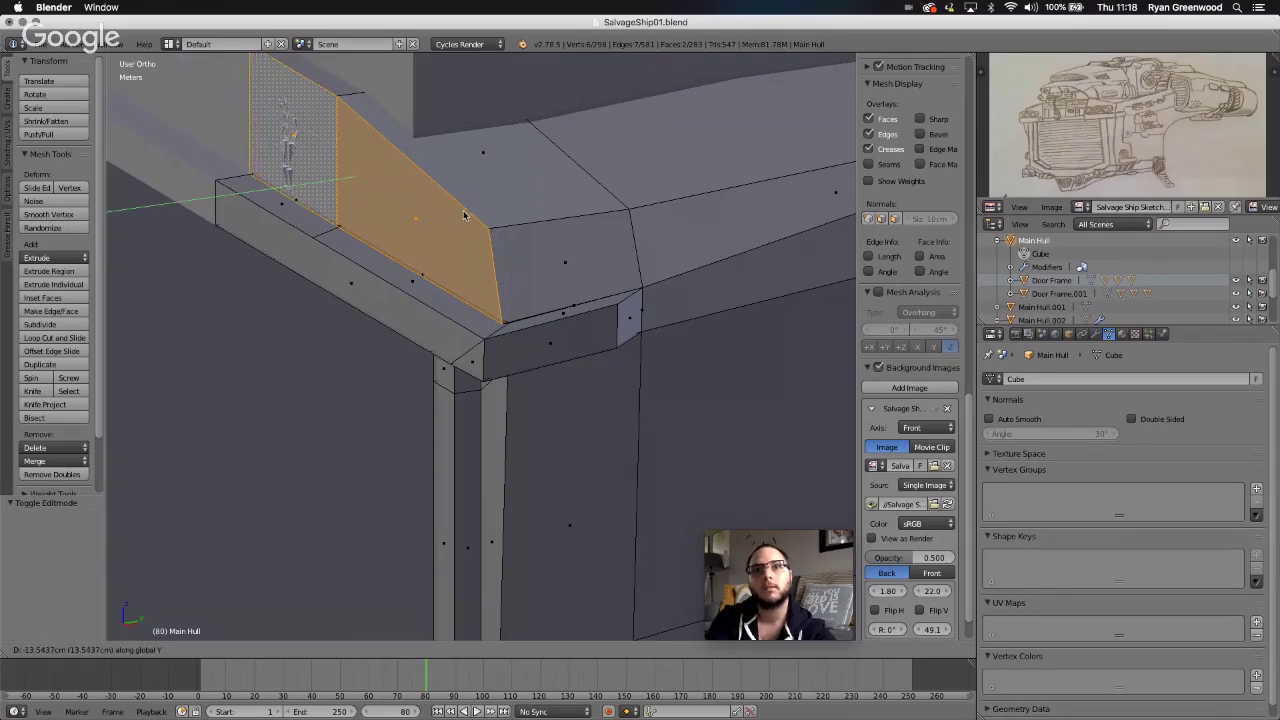
pyautogui.click(464, 215)
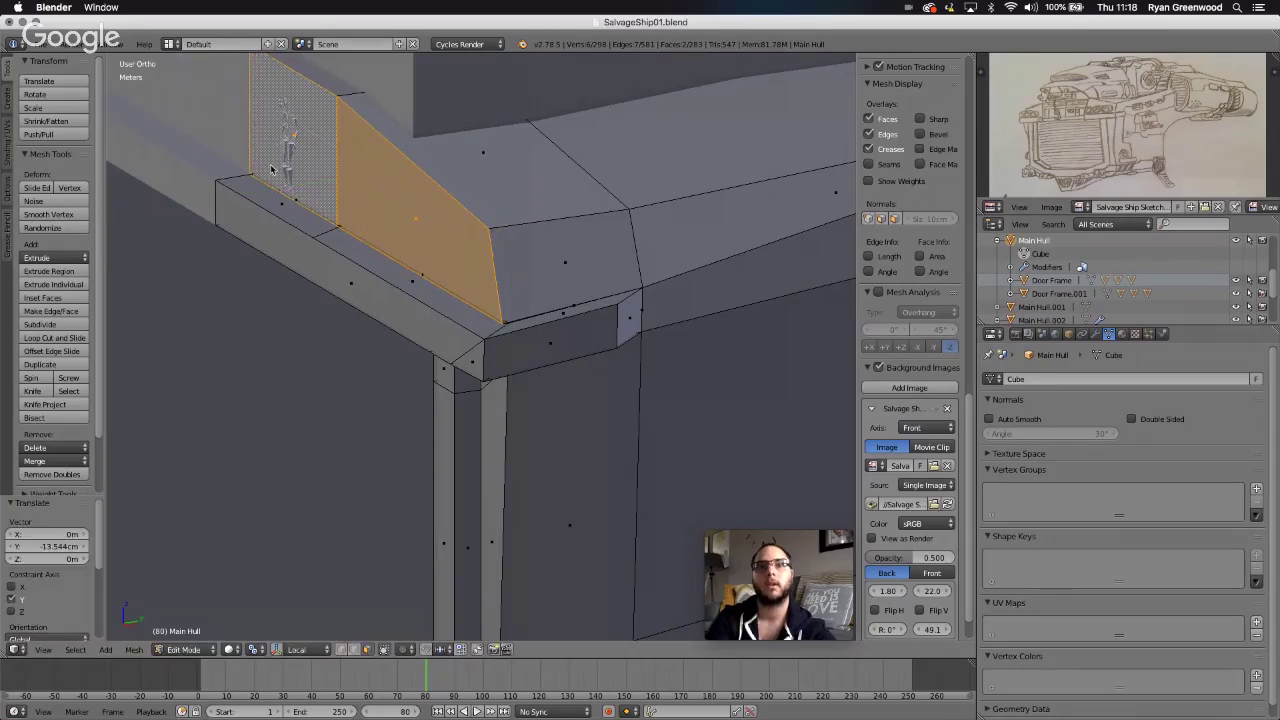
pyautogui.press('Tab')
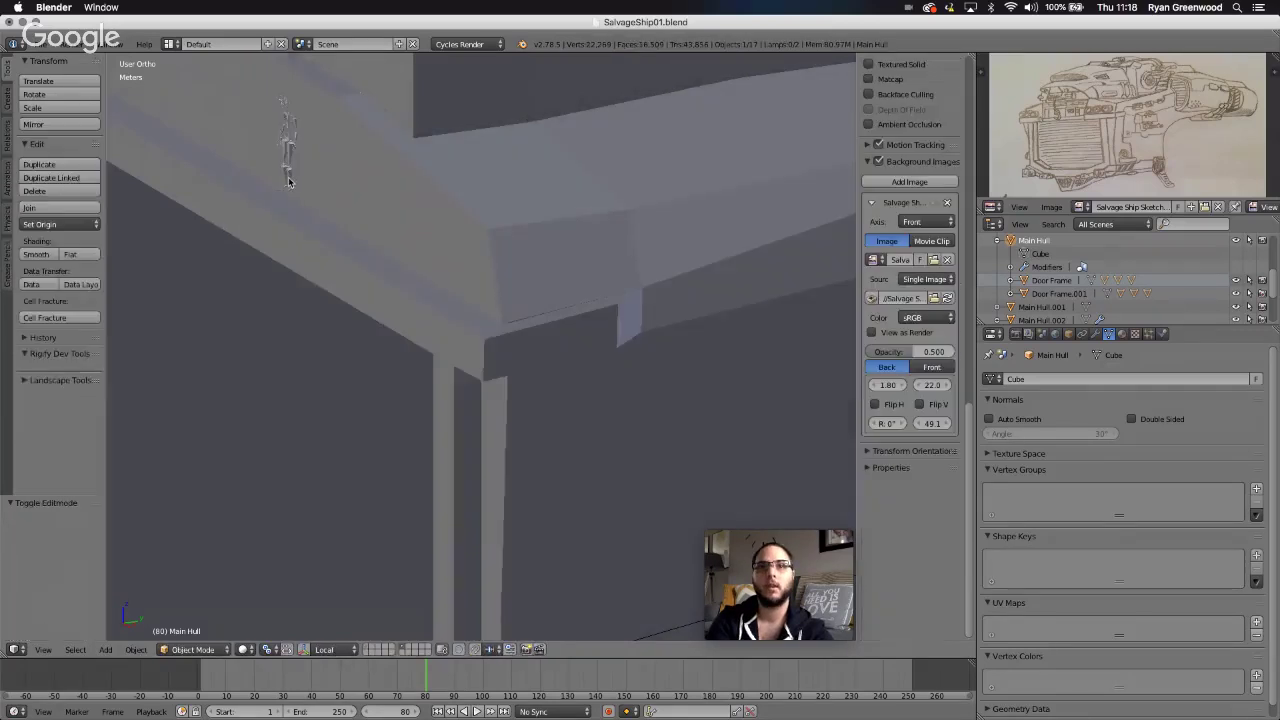
# - Move the human scale figure above the door opening -33.963 cm along the global Y axis
pyautogui.rightClick(288, 181)
pyautogui.press('g')
pyautogui.press('y')
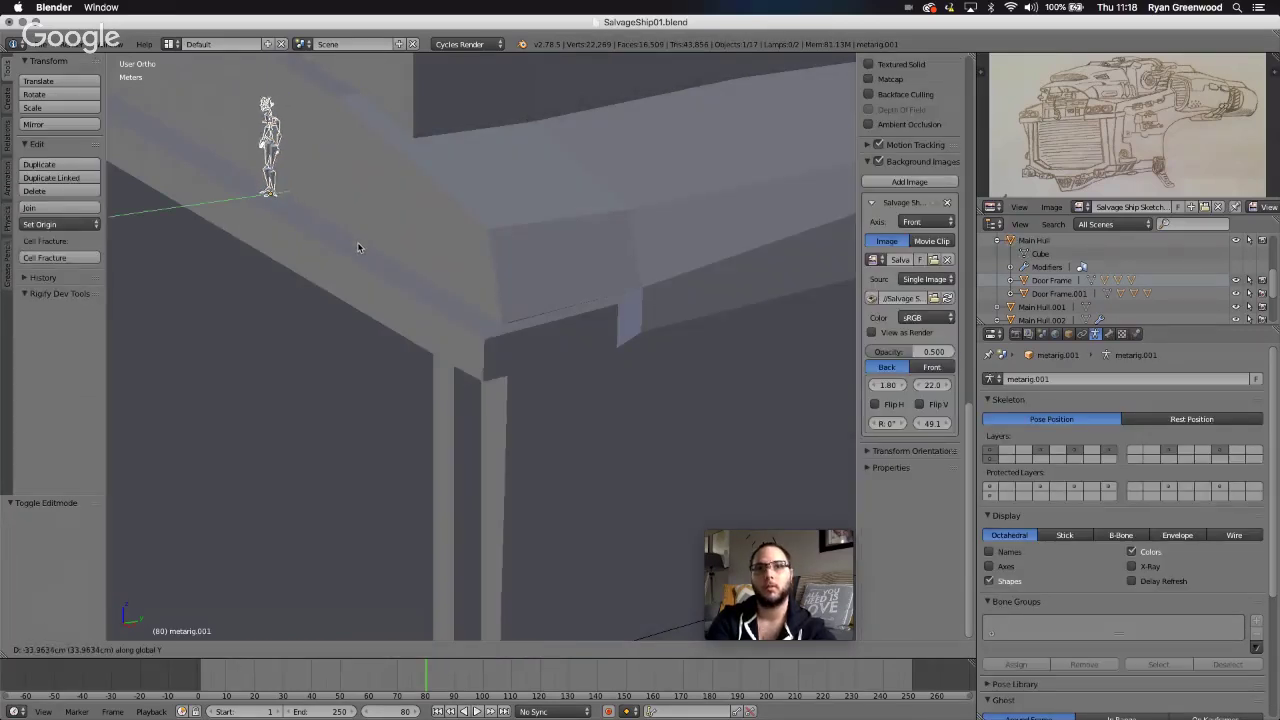
pyautogui.click(358, 247)
pyautogui.moveTo(422, 330); pyautogui.dragTo(422, 330, button='middle')
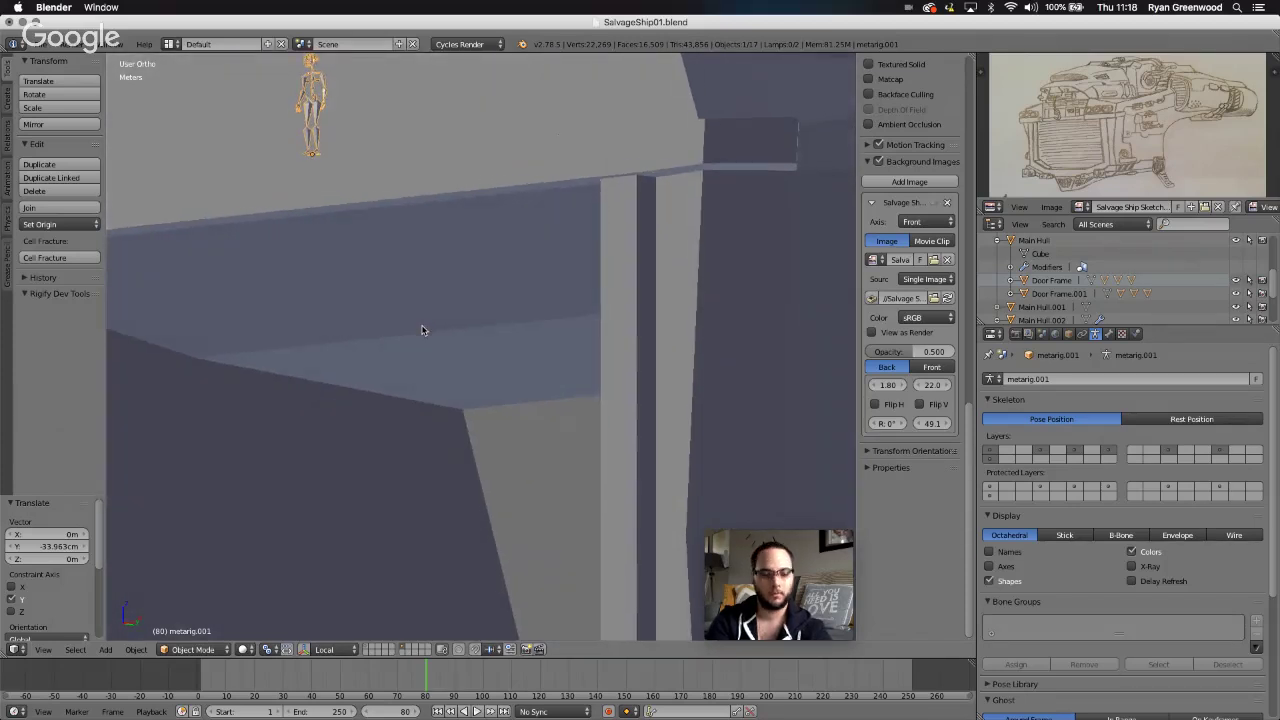
pyautogui.scroll(-10, 422, 330)
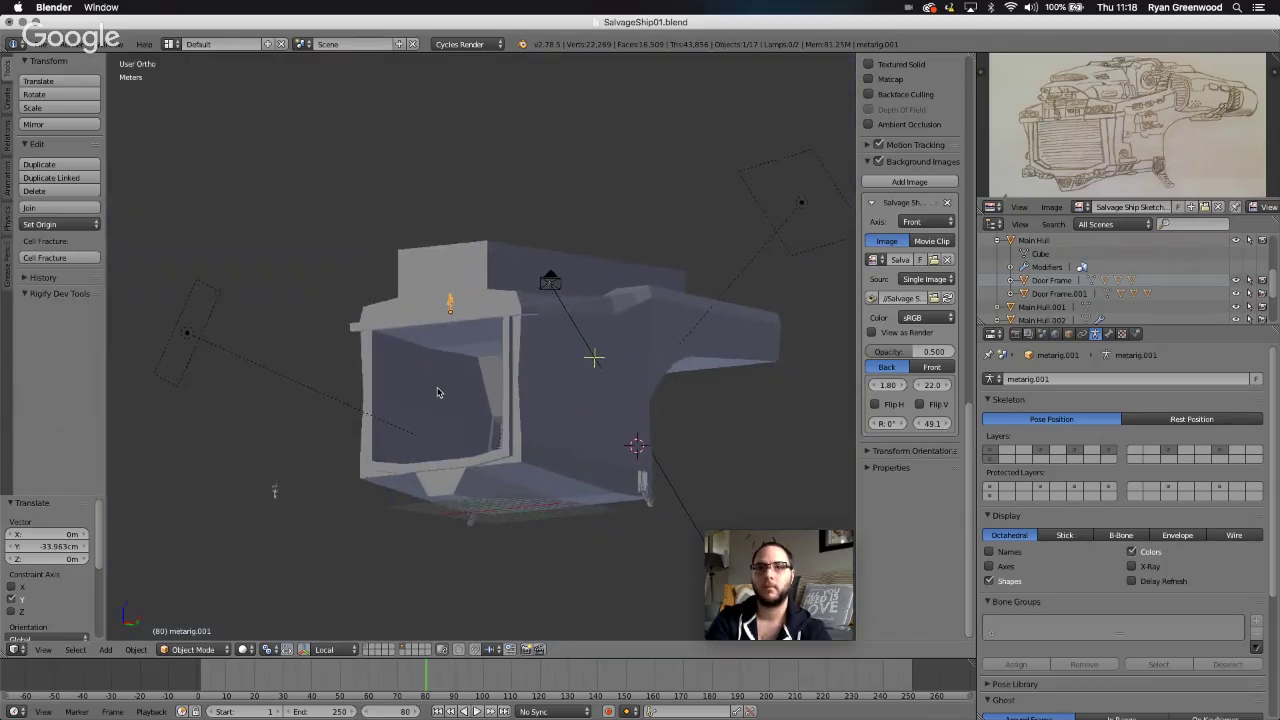
pyautogui.moveTo(437, 392); pyautogui.dragTo(434, 346, button='middle')
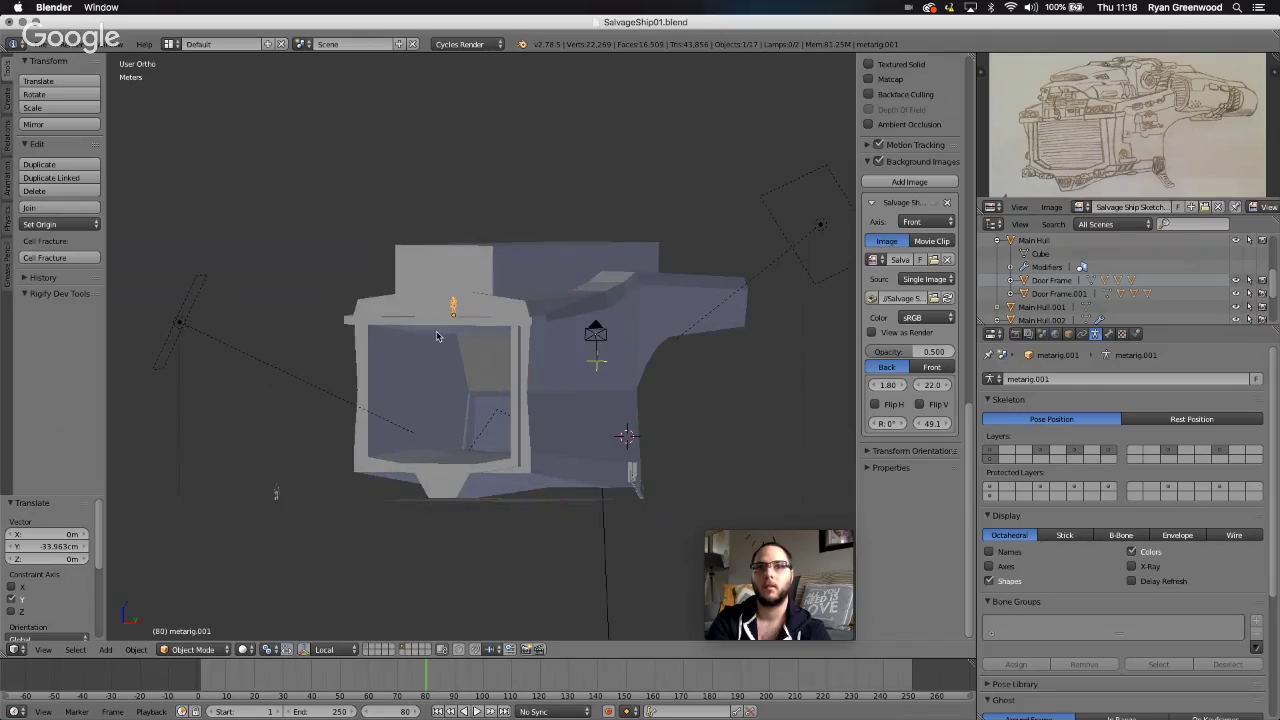
# - Look through the Outliner's object list for the front door
pyautogui.rightClick(436, 336)
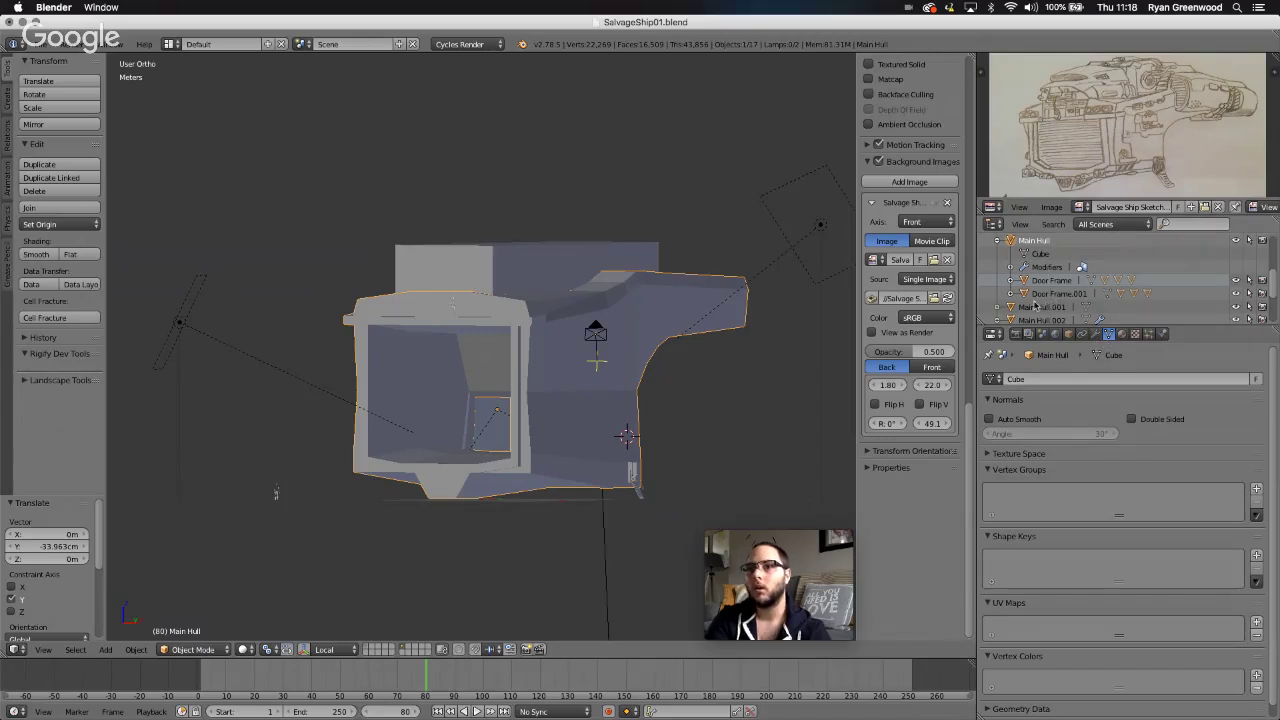
pyautogui.scroll(-4, 1052, 305)
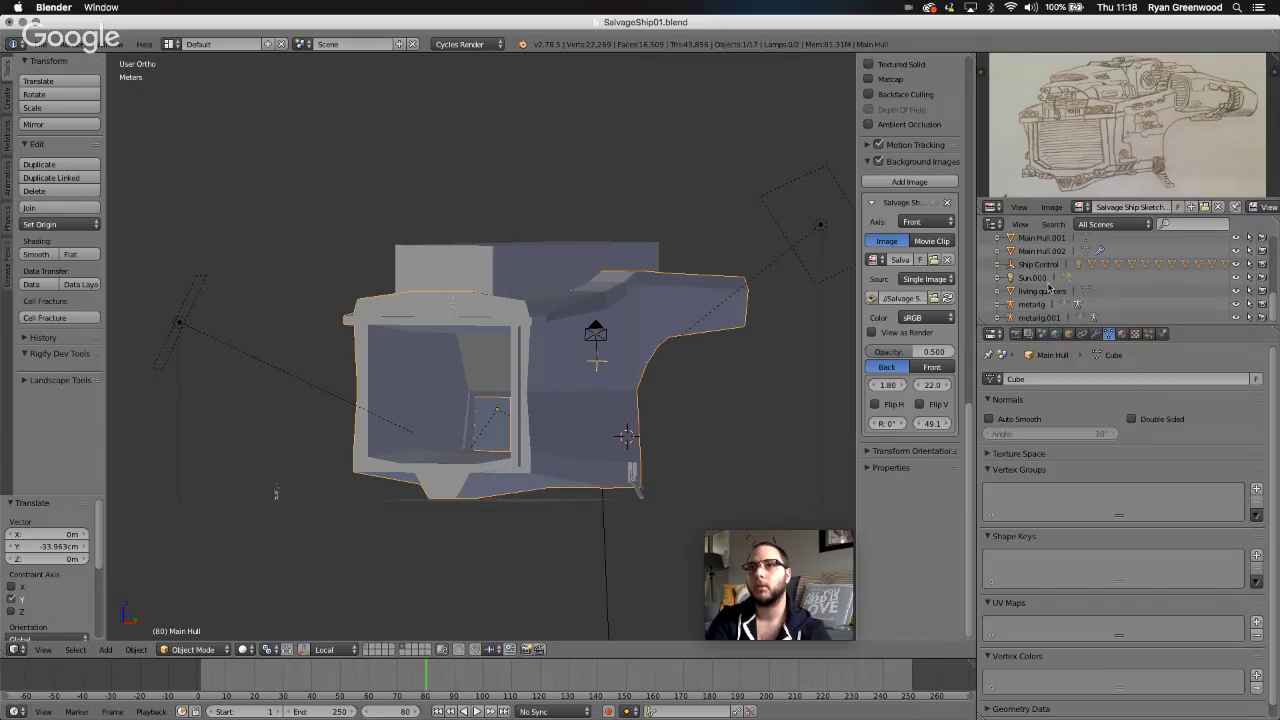
pyautogui.scroll(5, 1030, 260)
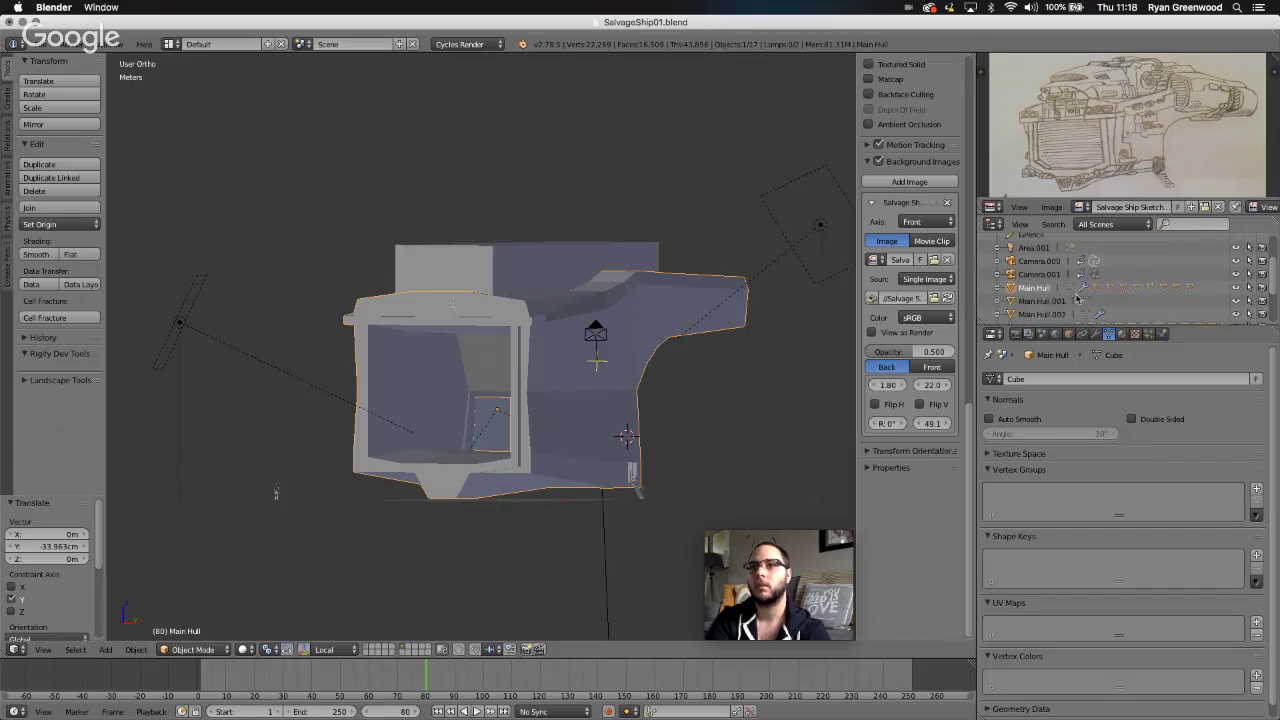
pyautogui.scroll(3, 1052, 307)
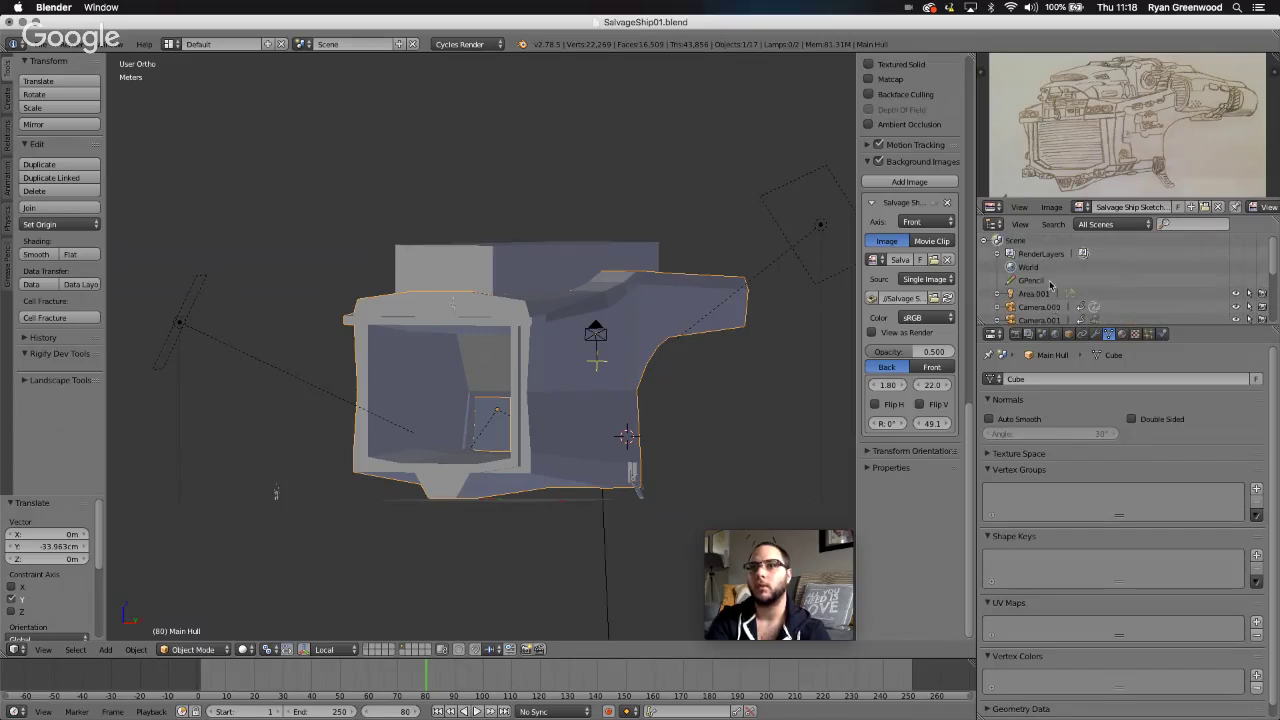
pyautogui.scroll(-8, 1052, 300)
pyautogui.scroll(3, 1050, 286)
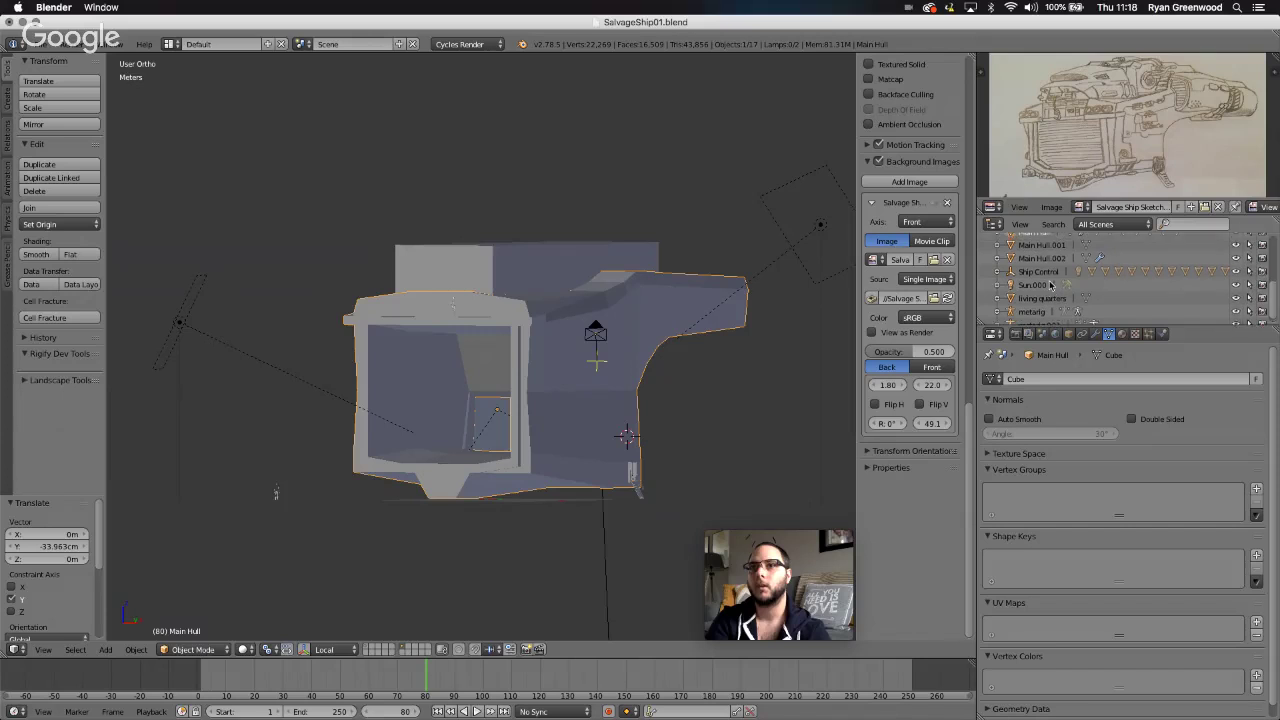
pyautogui.scroll(2, 1050, 285)
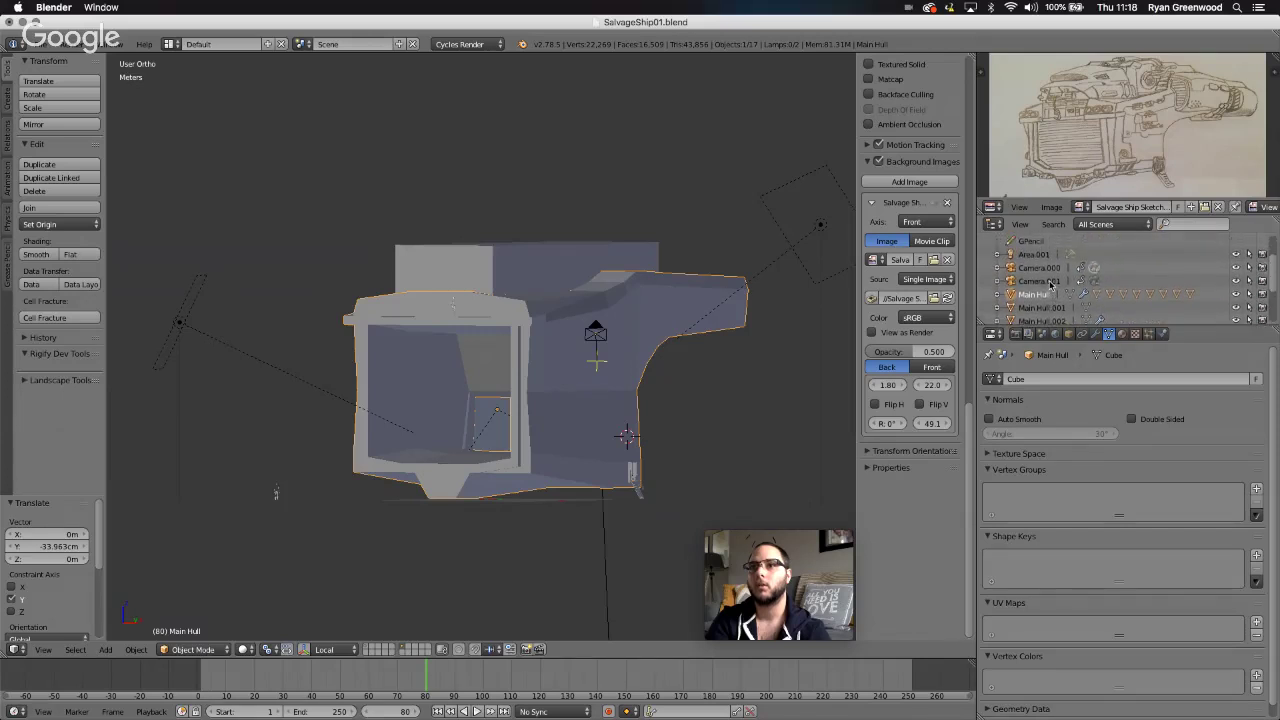
# - Filter the Outliner by "door" and then by "front", and select Front Skip Door.001
pyautogui.click(1186, 224)
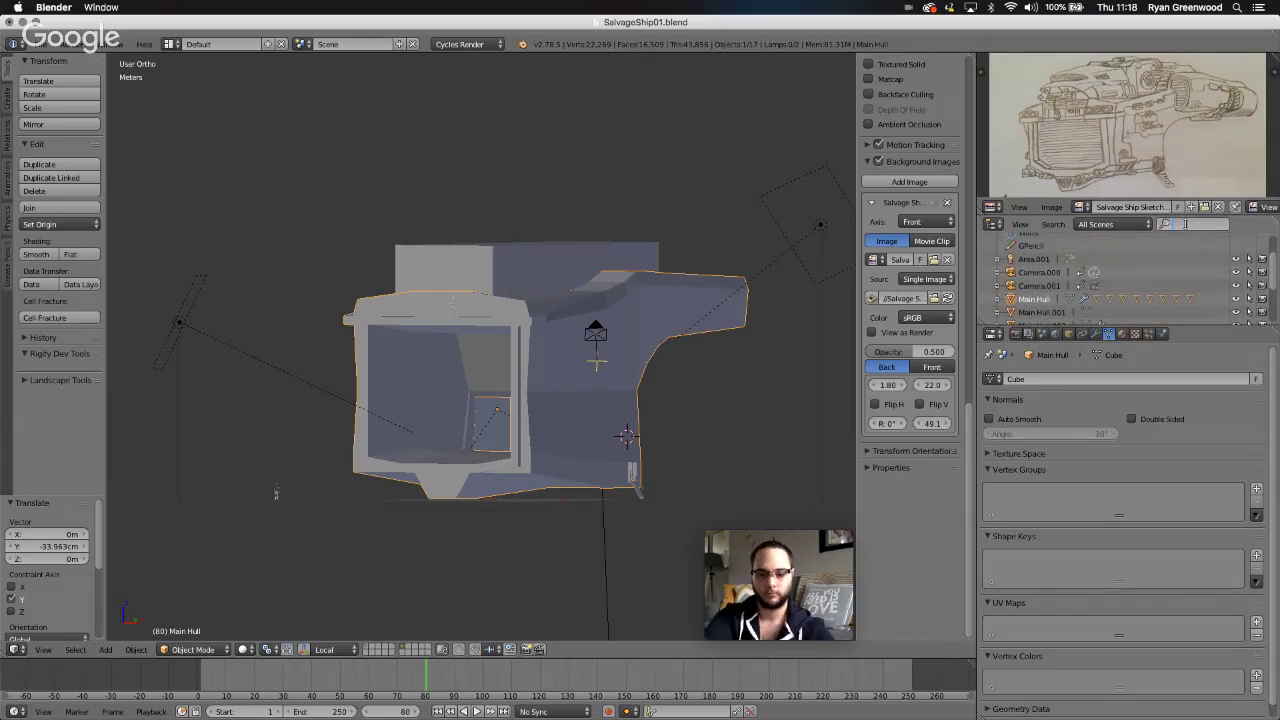
pyautogui.write('door')
pyautogui.press('Return')
pyautogui.write('front')
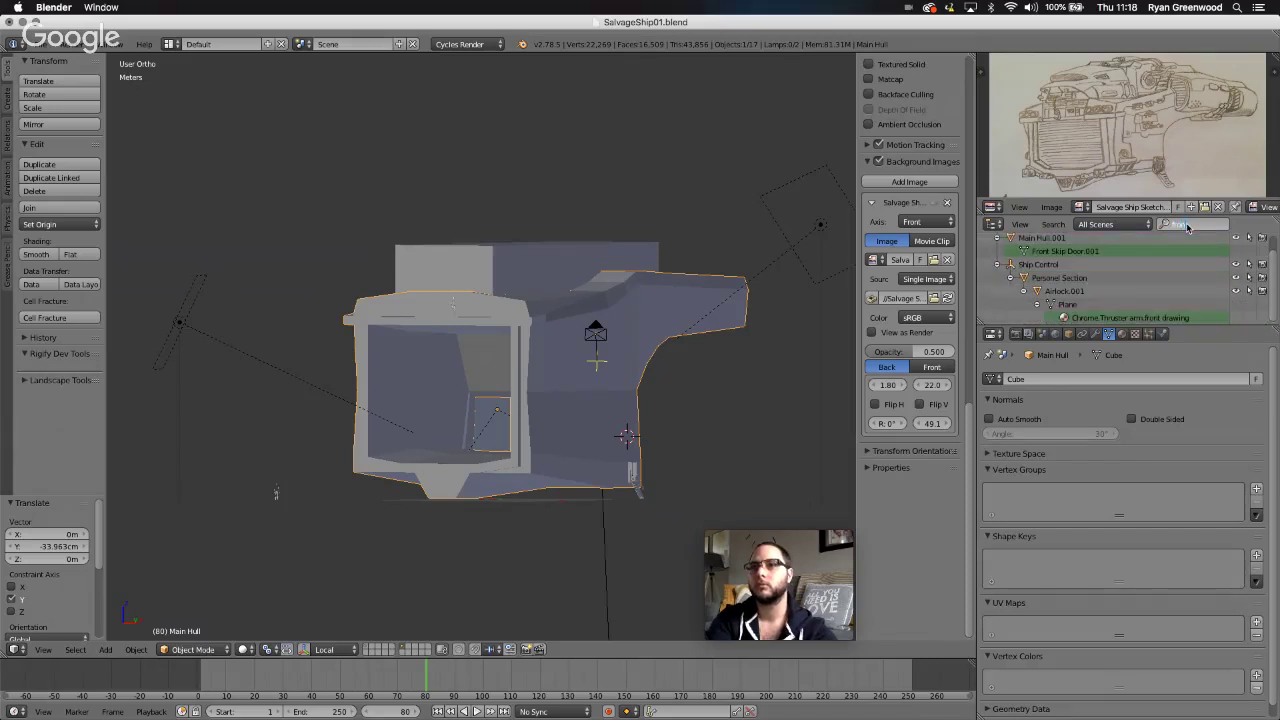
pyautogui.press('Return')
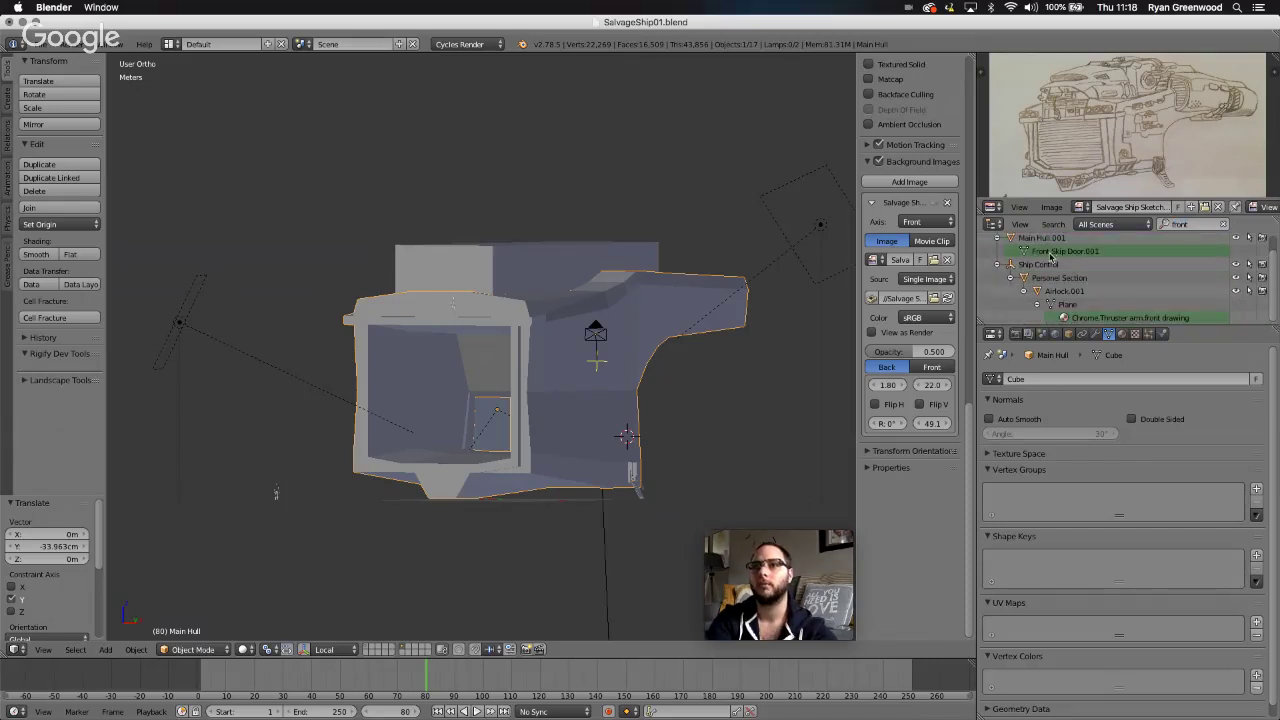
pyautogui.click(1050, 254)
# - Test the front door's Open shape key in Object Mode by running it up and back, leaving its value at 0.000
pyautogui.press('Tab')
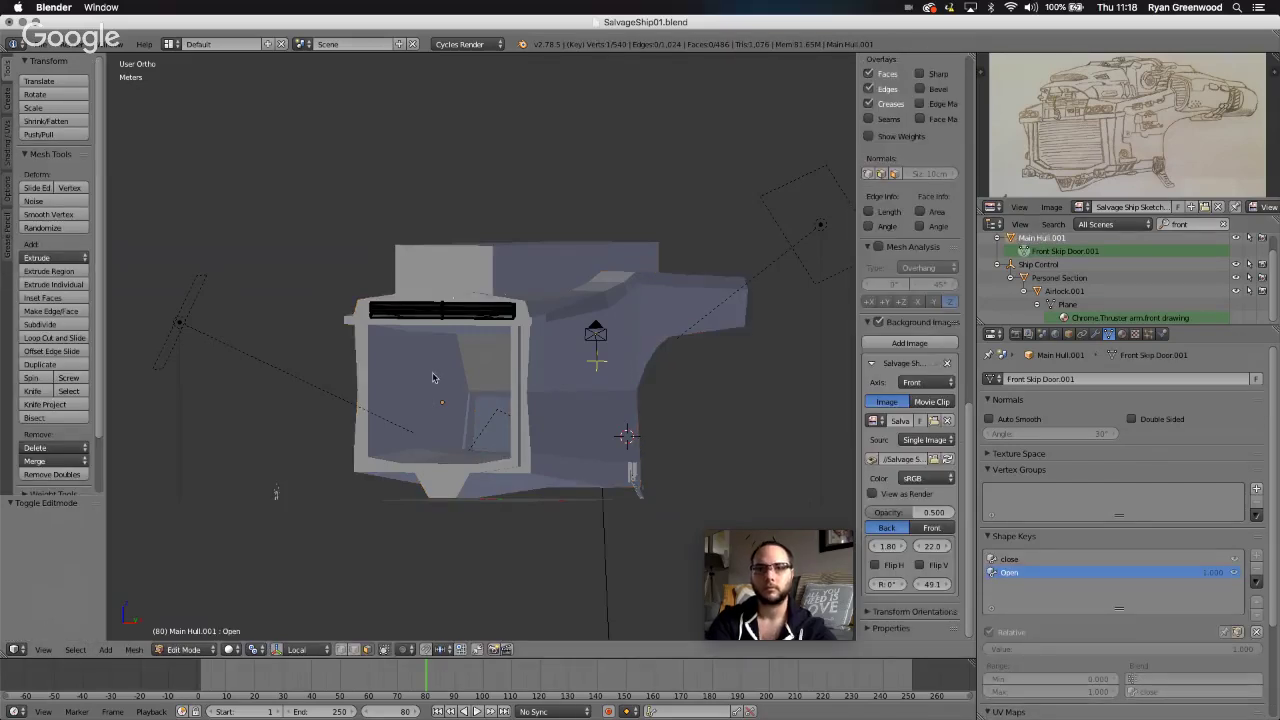
pyautogui.moveTo(1261, 652); pyautogui.dragTo(1007, 652)
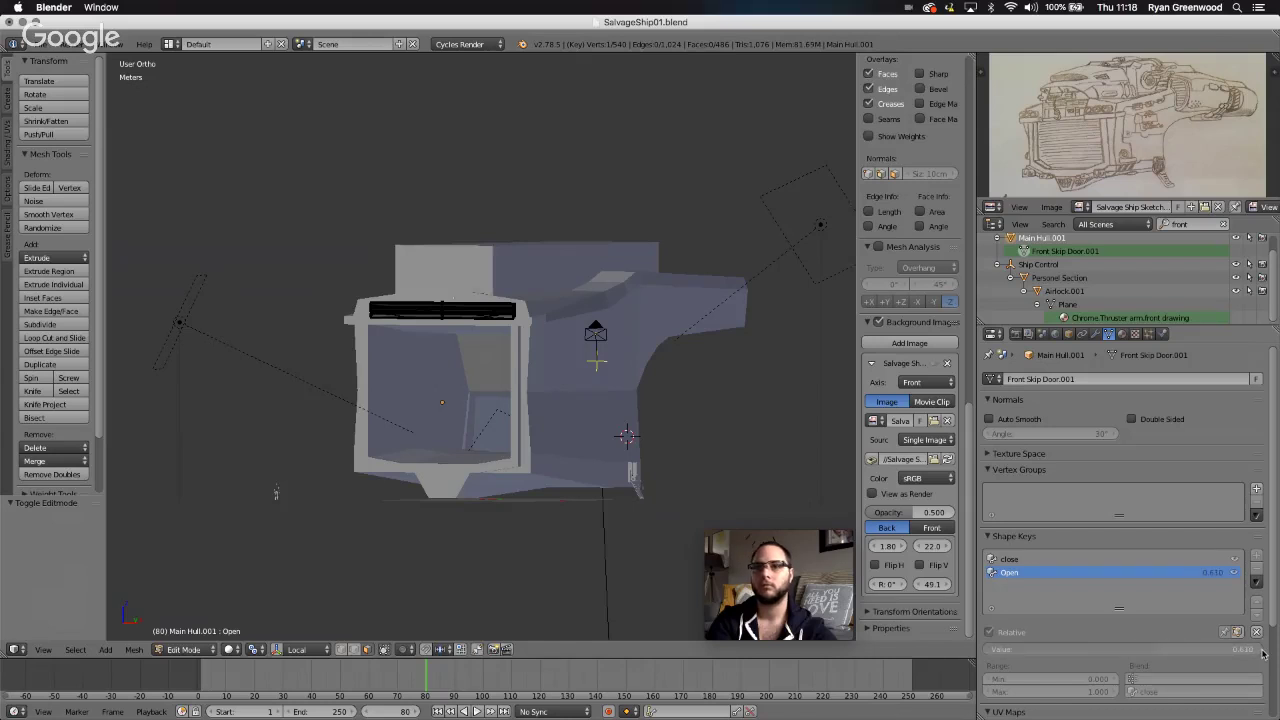
pyautogui.moveTo(1262, 652); pyautogui.dragTo(989, 652)
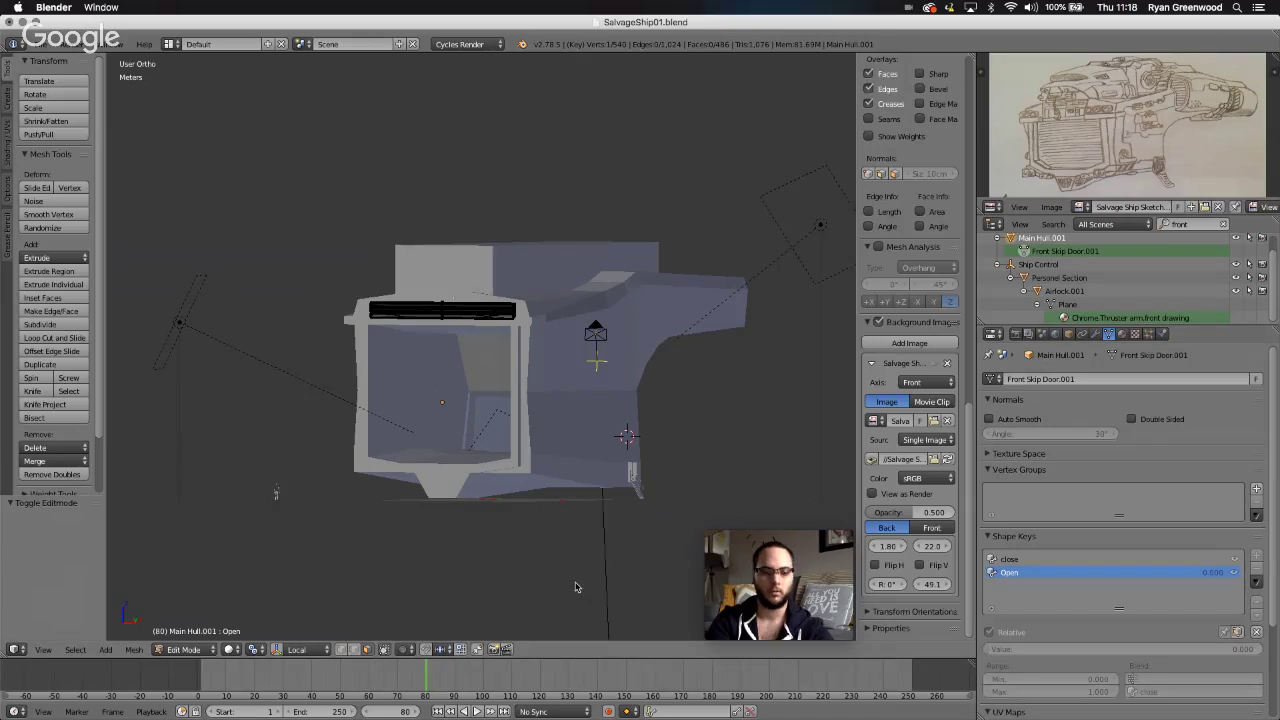
pyautogui.press('Tab')
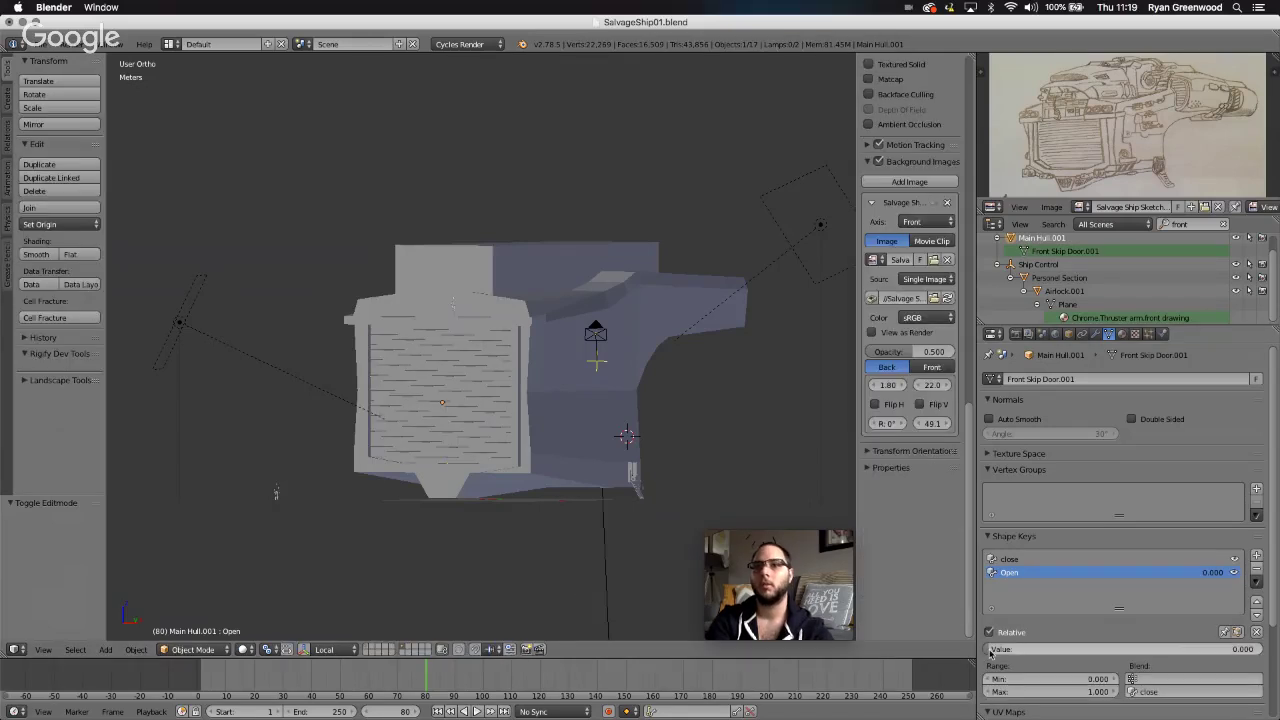
pyautogui.moveTo(990, 651); pyautogui.dragTo(1258, 651)
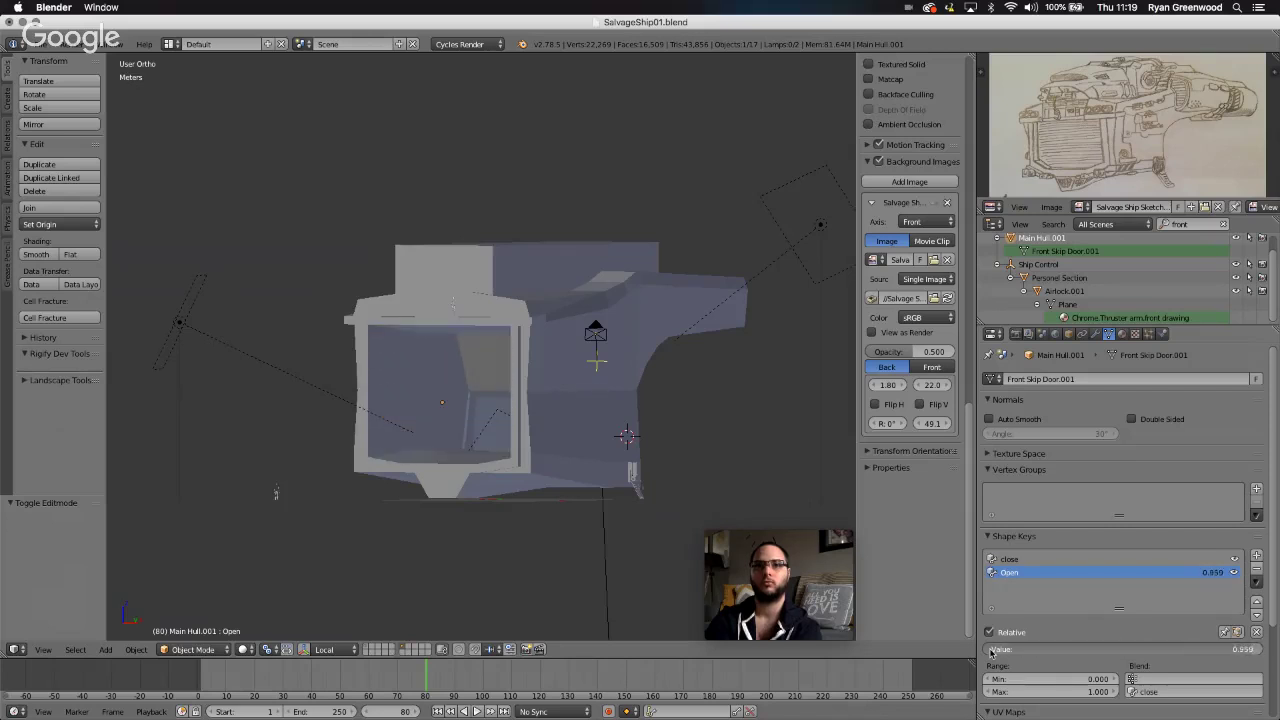
pyautogui.moveTo(991, 651); pyautogui.dragTo(988, 651)
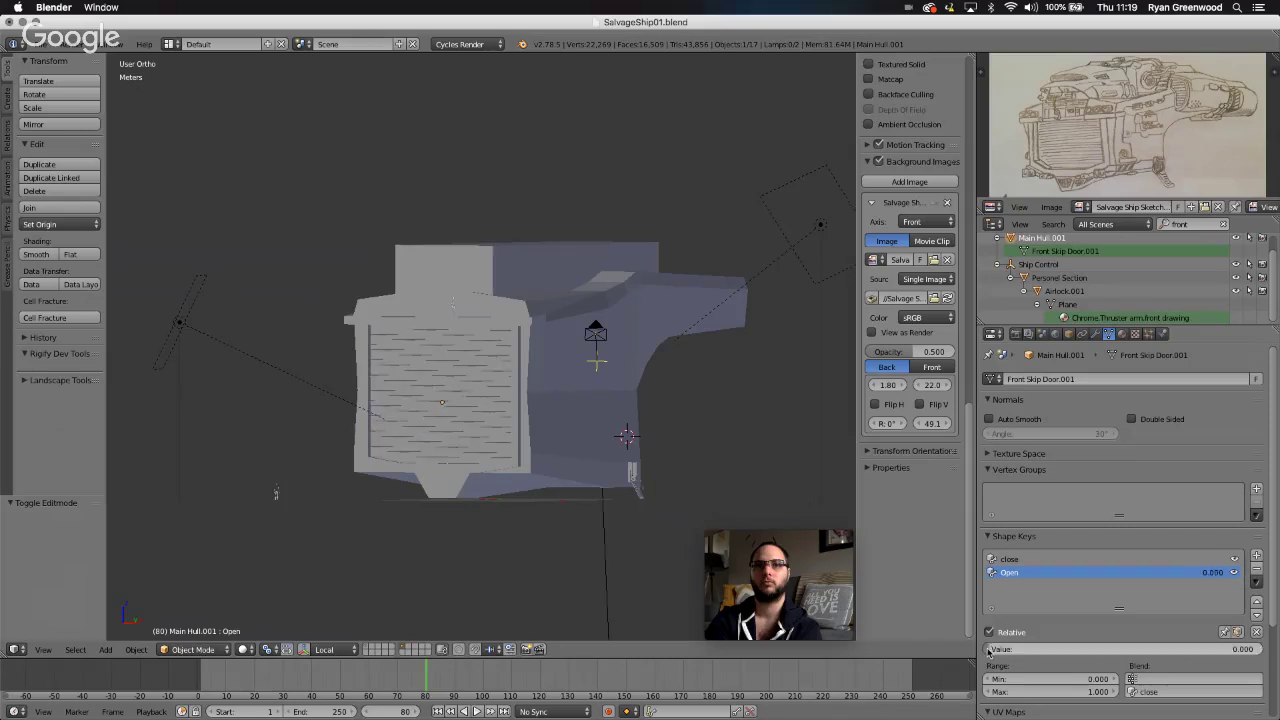
# - Examine the salvage ship's hull from the front, side and rear with the front door closed
pyautogui.hscroll(-10, 598, 553)
pyautogui.hscroll(7, 598, 553)
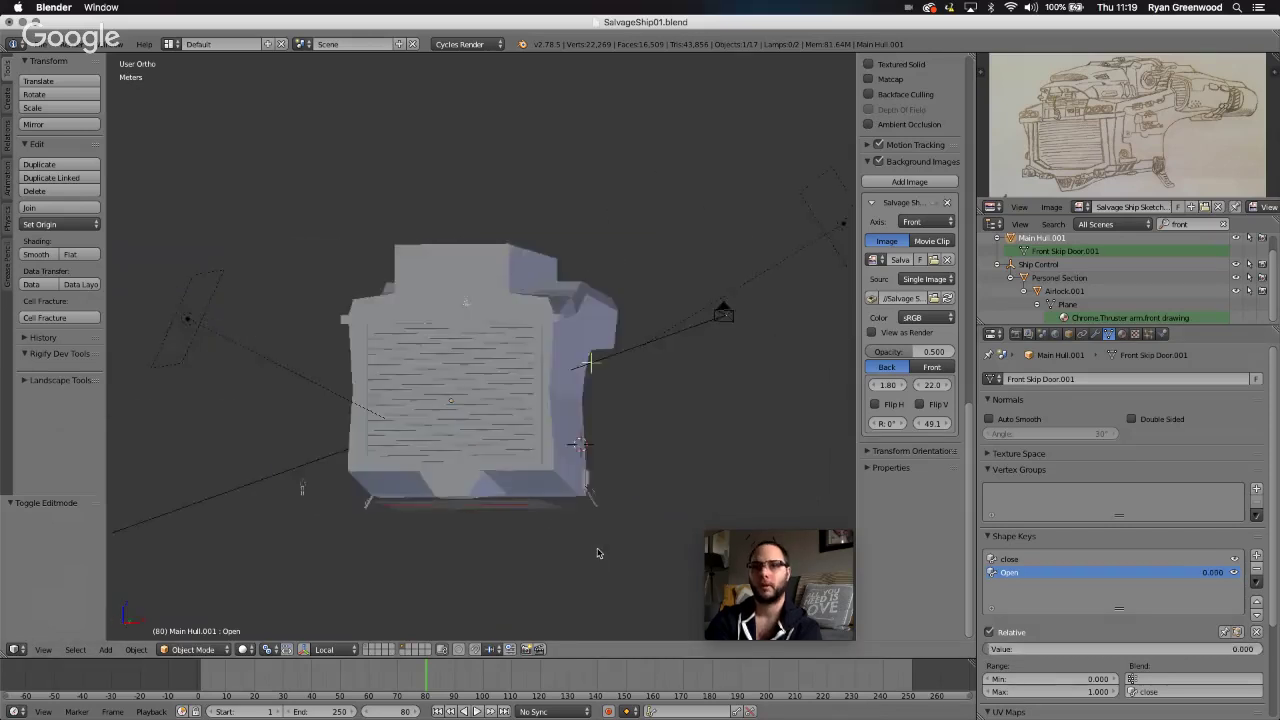
pyautogui.hscroll(-15, 597, 553)
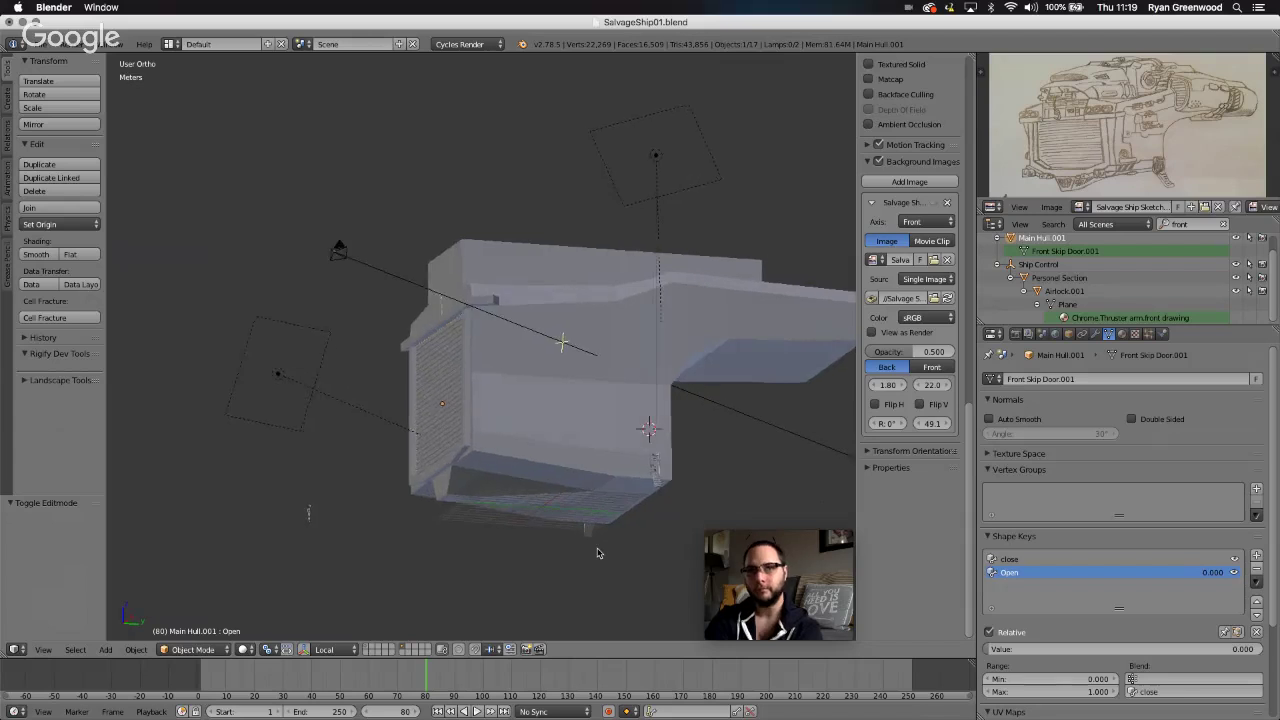
pyautogui.hscroll(-15, 598, 553)
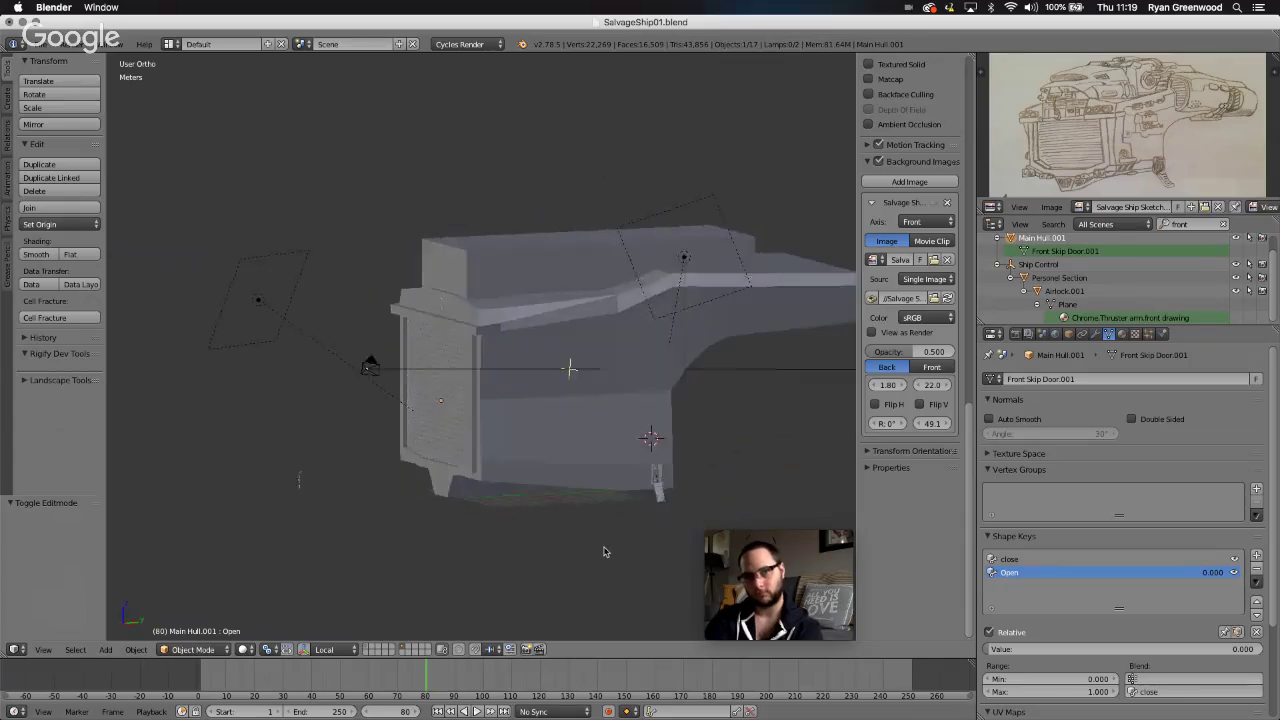
pyautogui.hscroll(15, 603, 552)
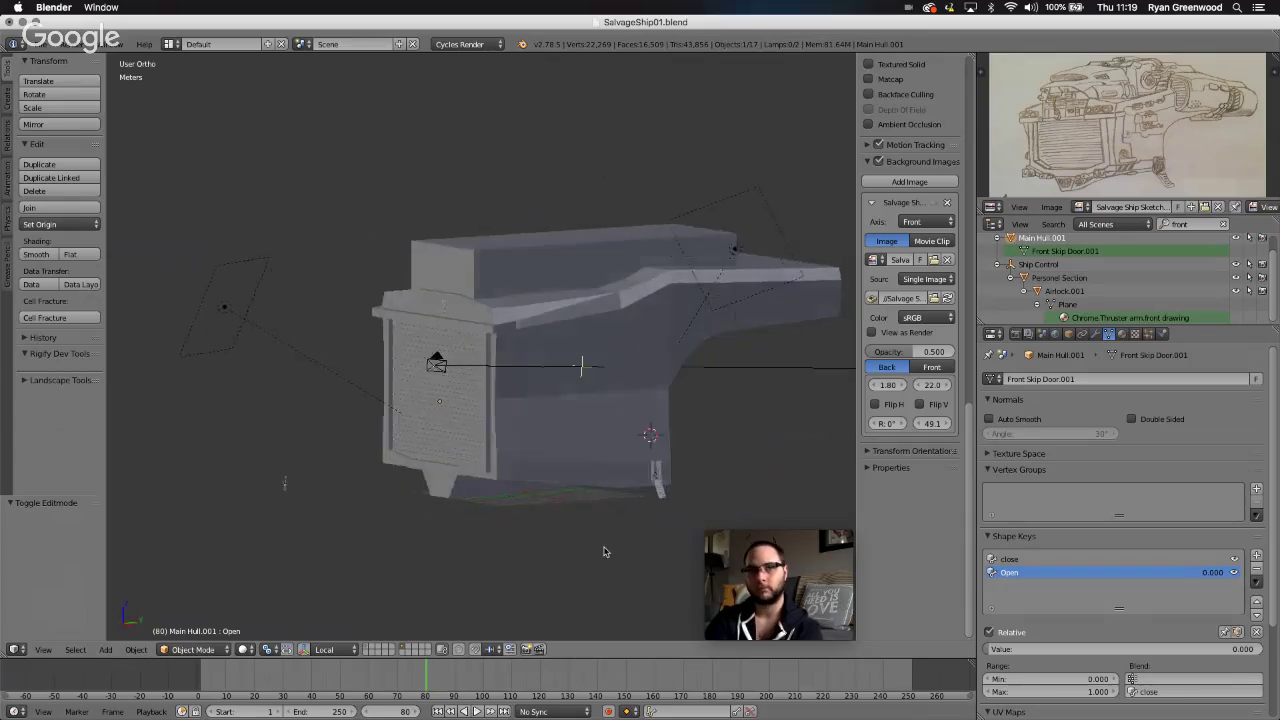
pyautogui.hscroll(-15, 603, 552)
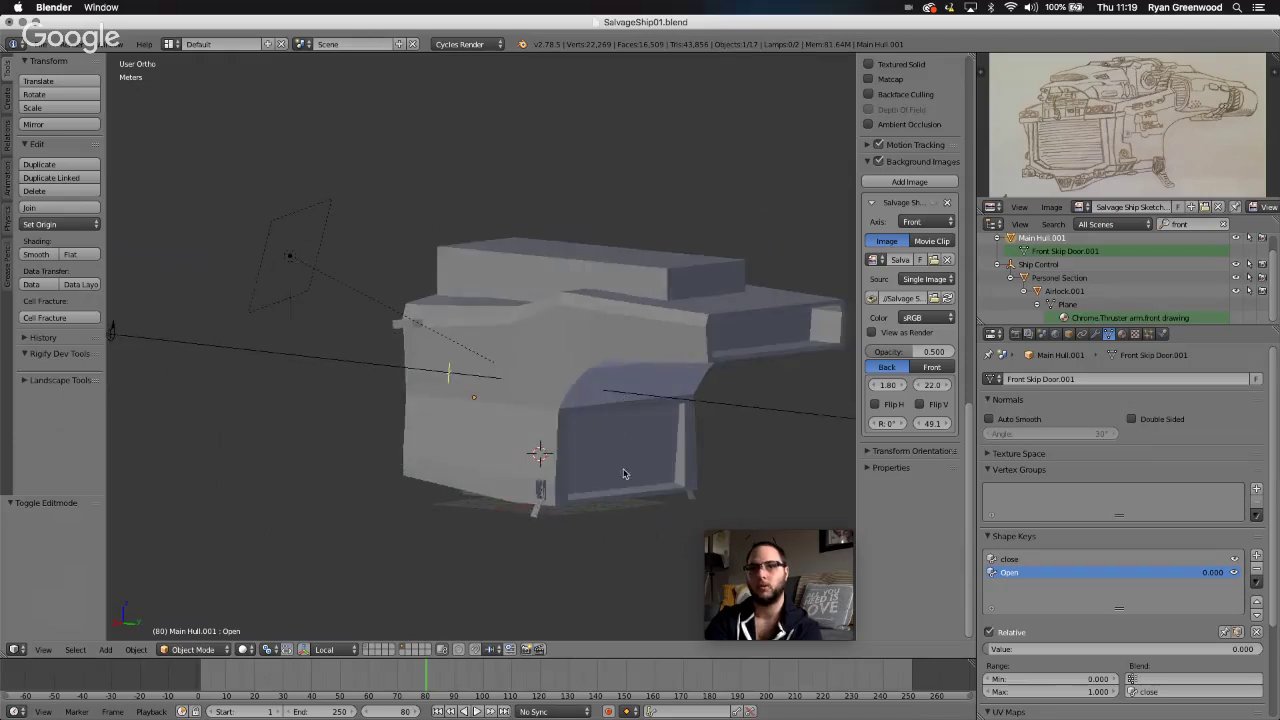
pyautogui.hscroll(10, 418, 504)
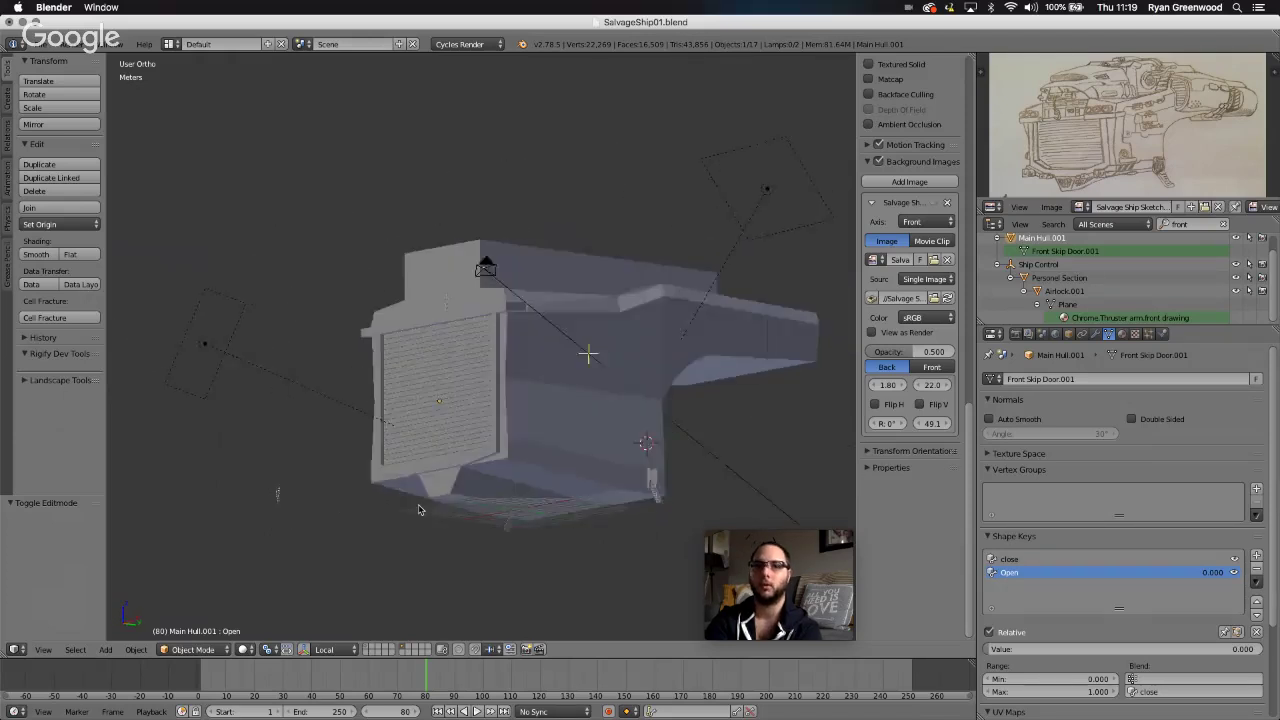
pyautogui.hscroll(8, 419, 510)
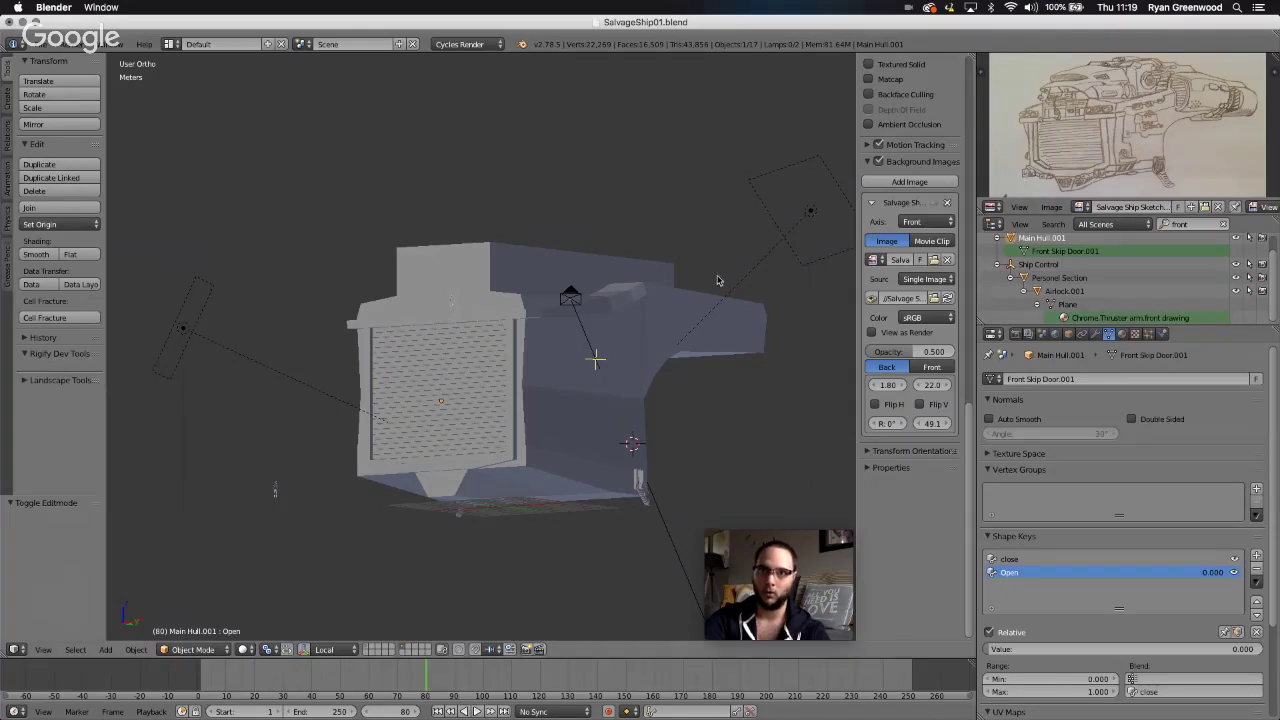
pyautogui.moveTo(577, 485); pyautogui.dragTo(618, 517, button='middle')
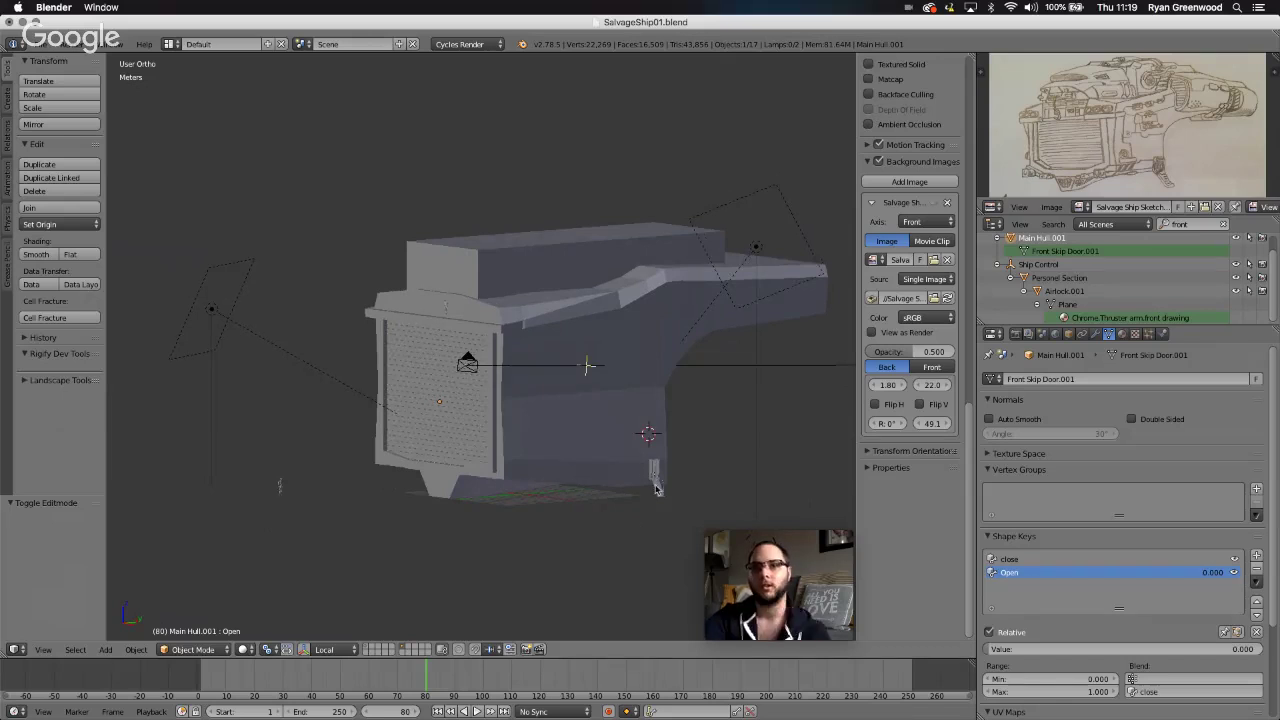
# - In right view, add a single vertical loop cut to the Main Hull's side, slid rearward to just behind the small rectangular recess
pyautogui.scroll(8, 616, 485)
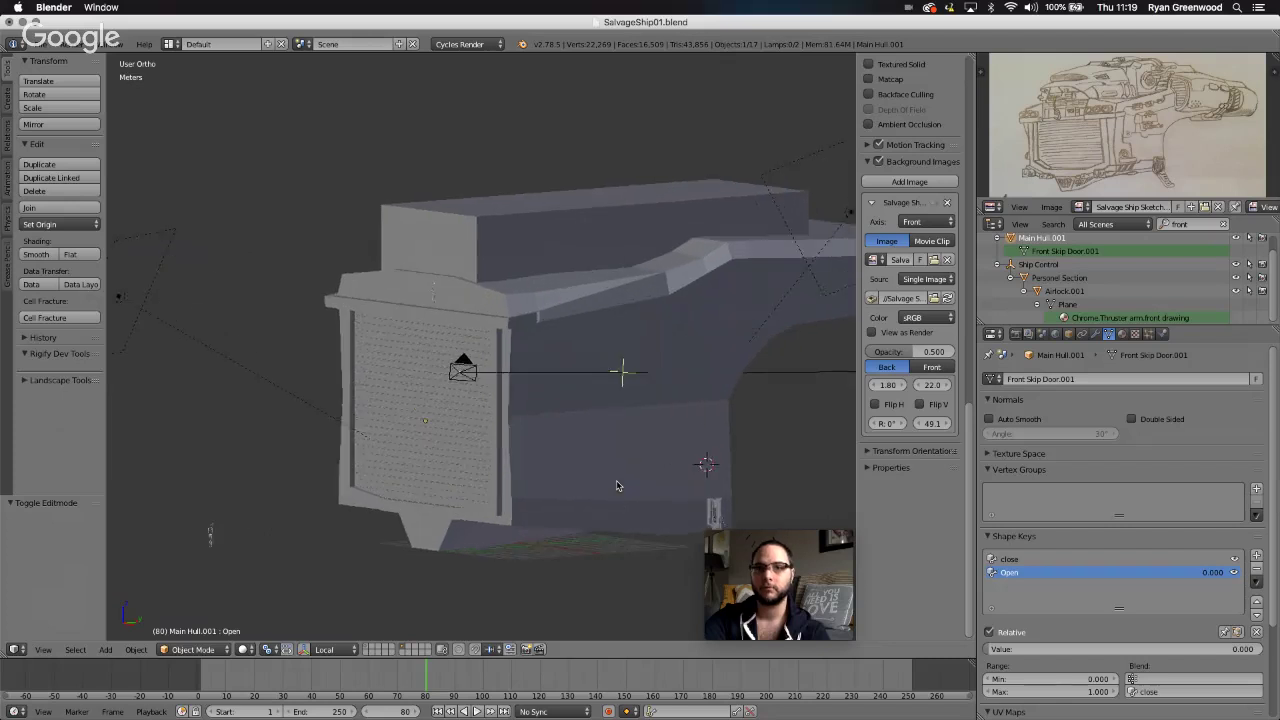
pyautogui.scroll(8, 616, 485)
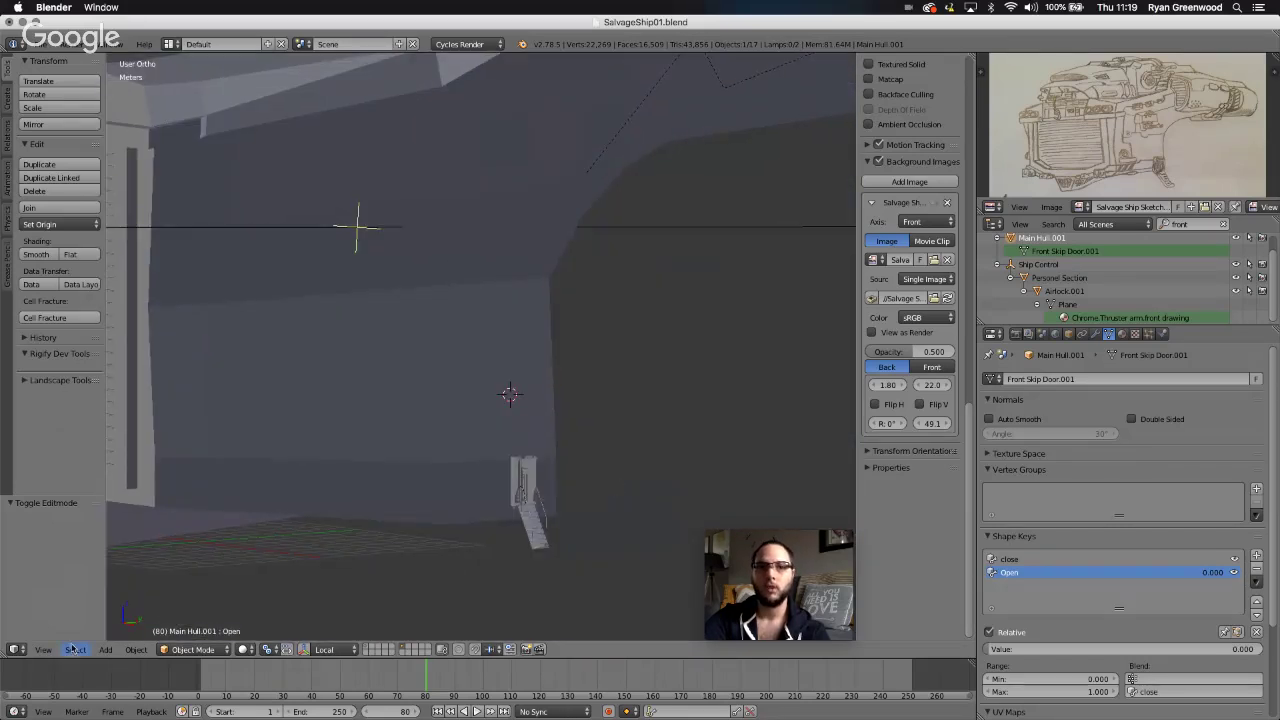
pyautogui.click(43, 649)
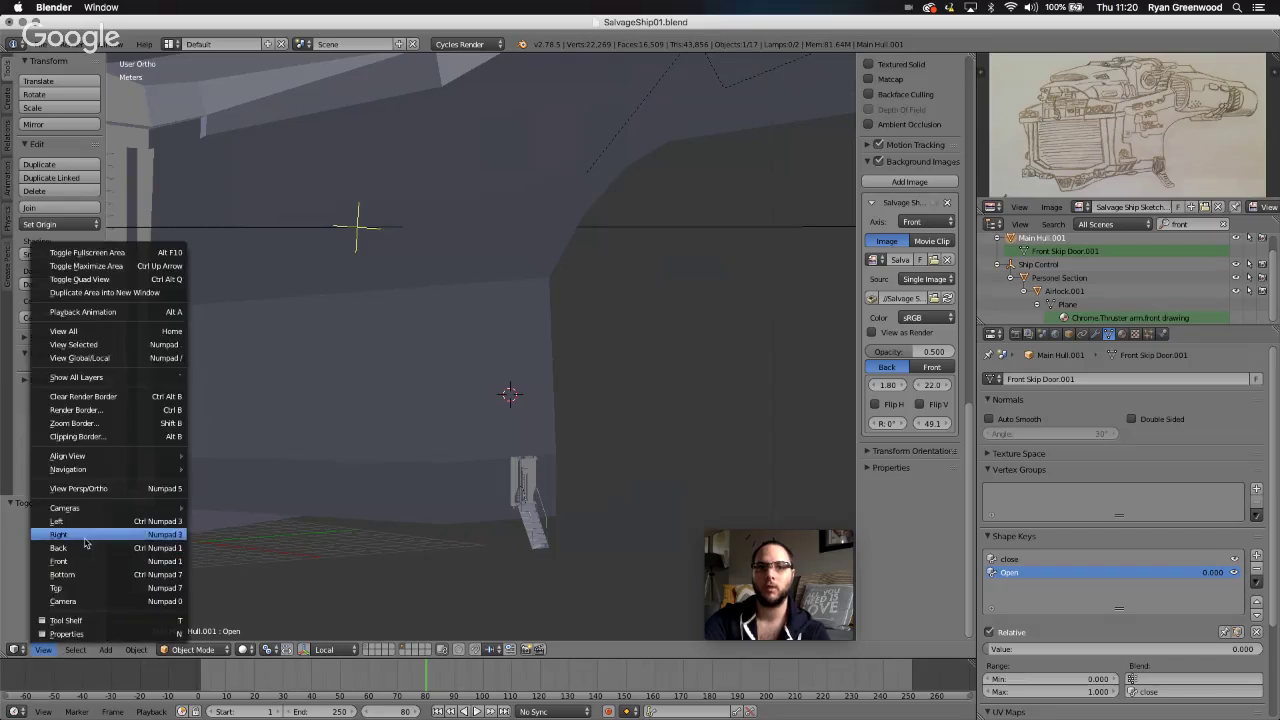
pyautogui.click(86, 536)
pyautogui.rightClick(462, 470)
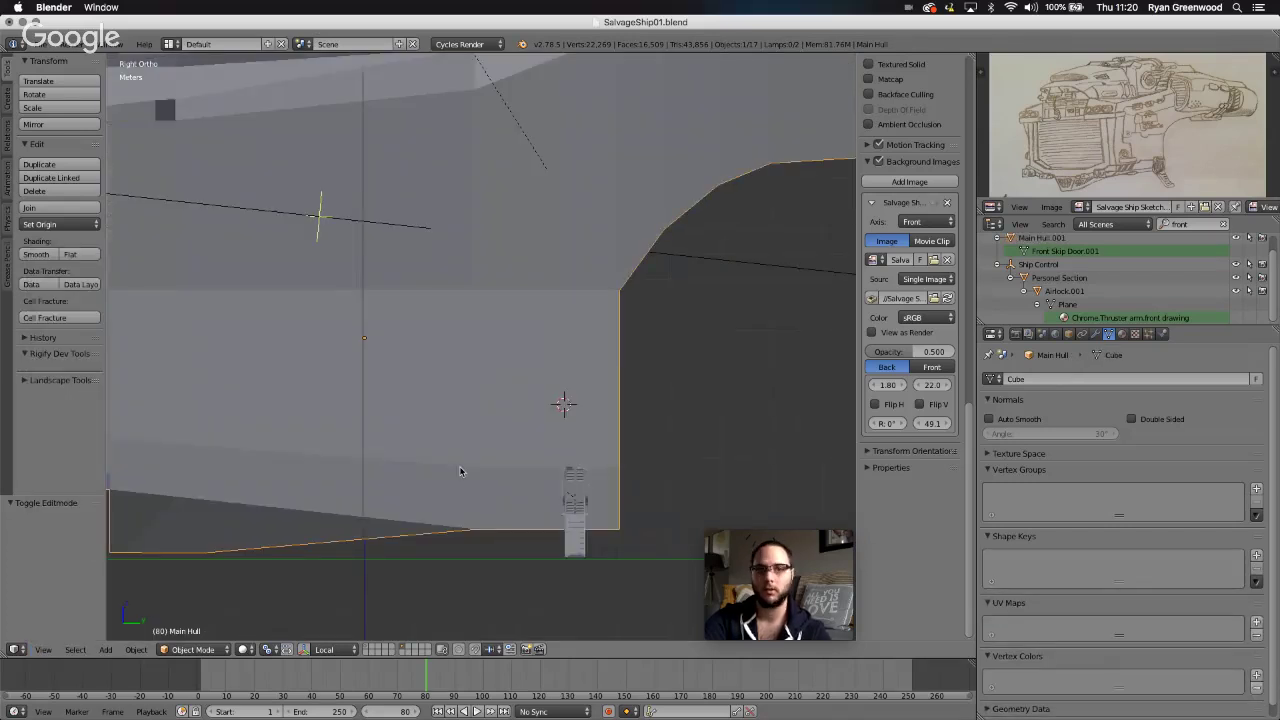
pyautogui.press('Tab')
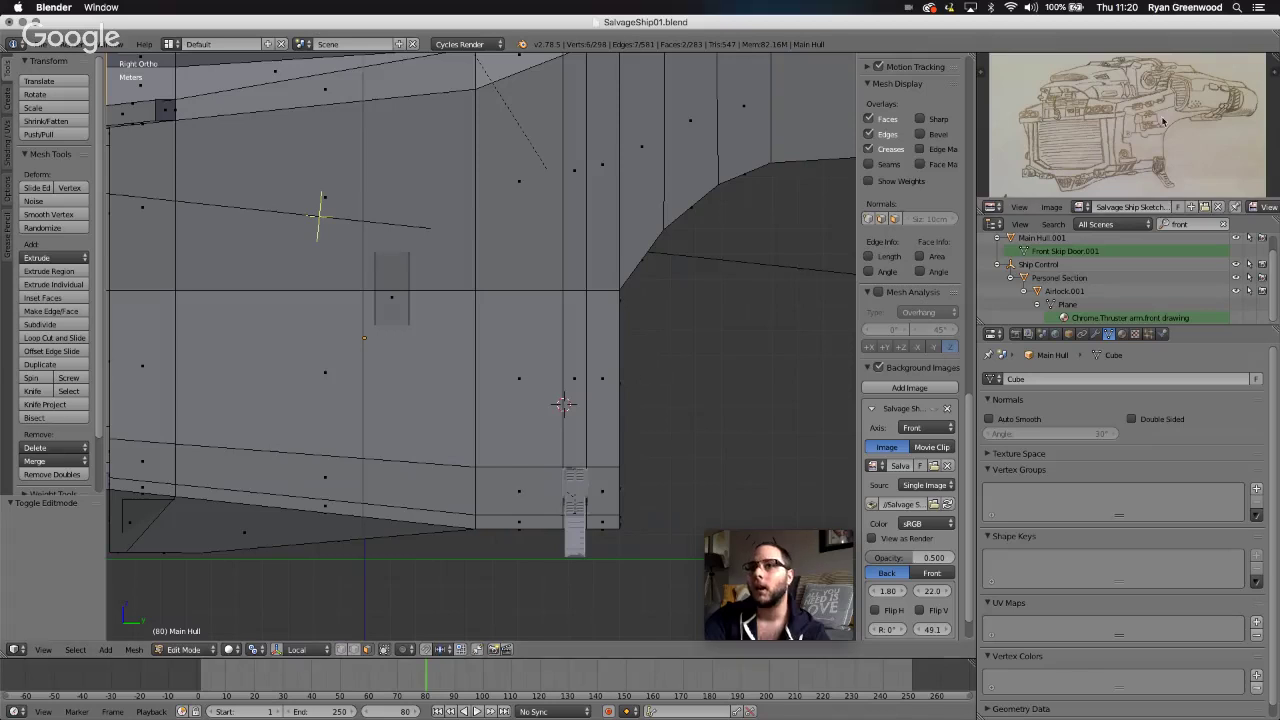
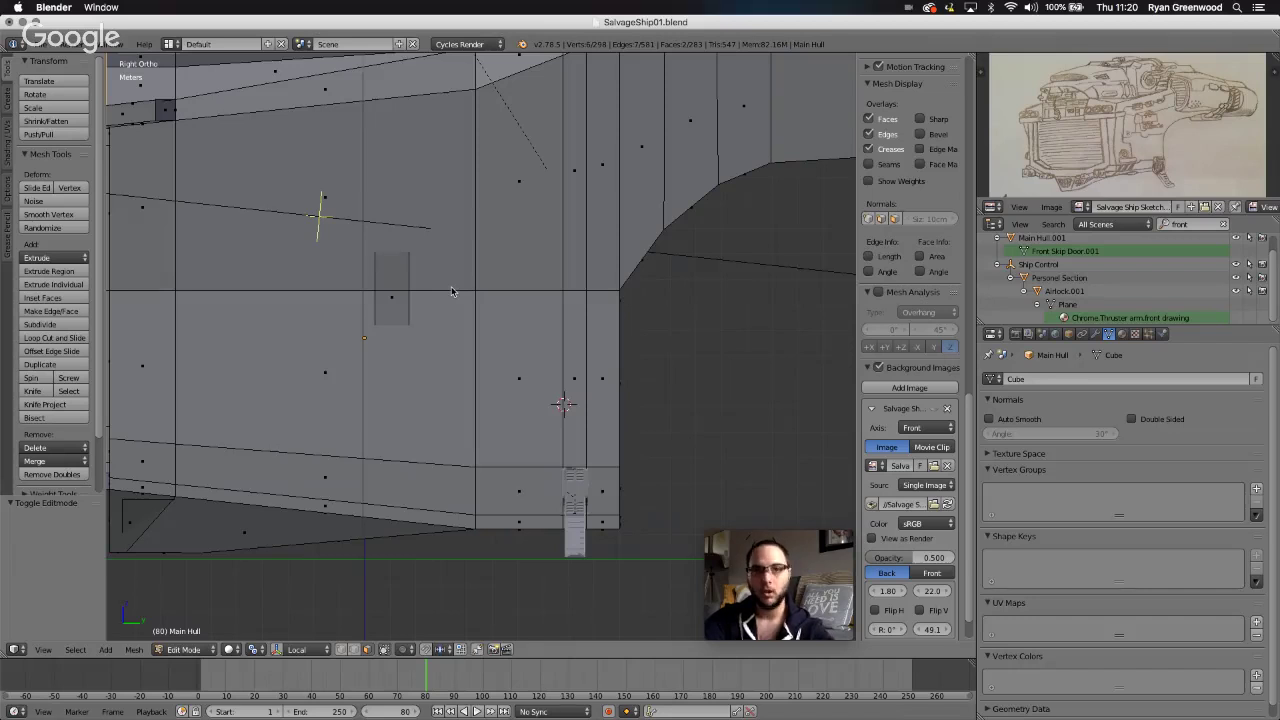
pyautogui.hotkey('ctrl', 'r')
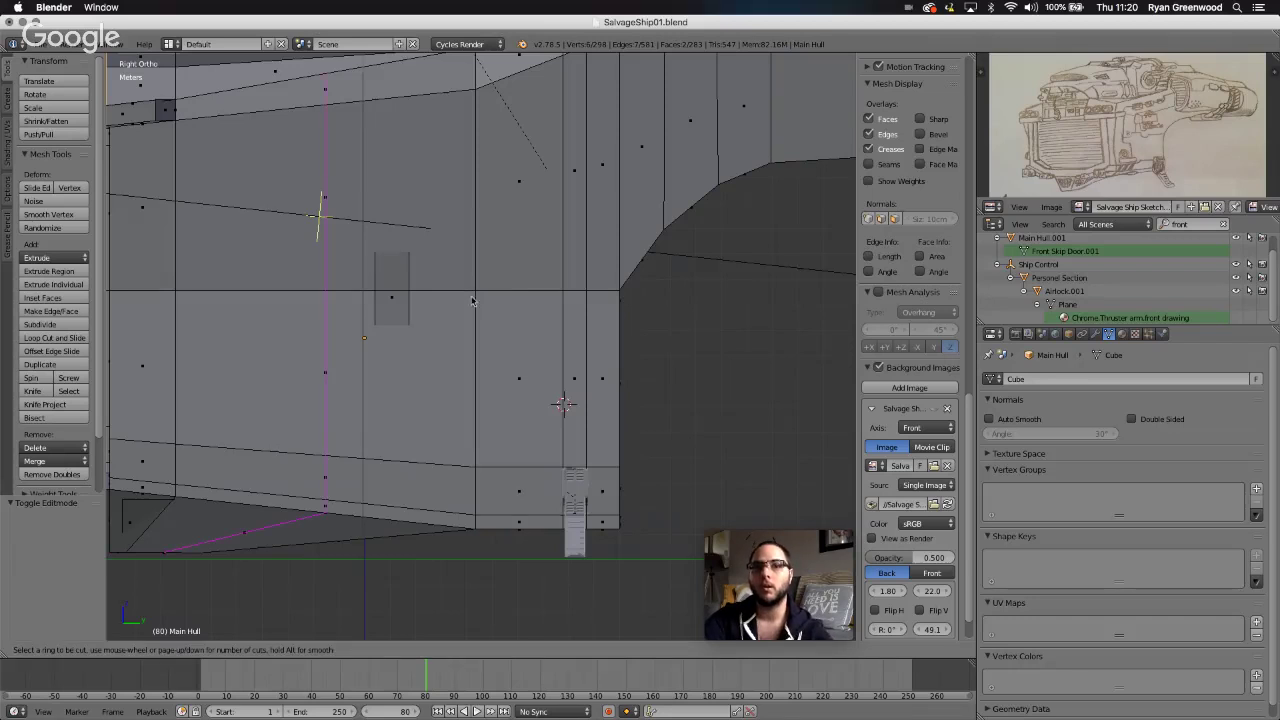
pyautogui.click(445, 270)
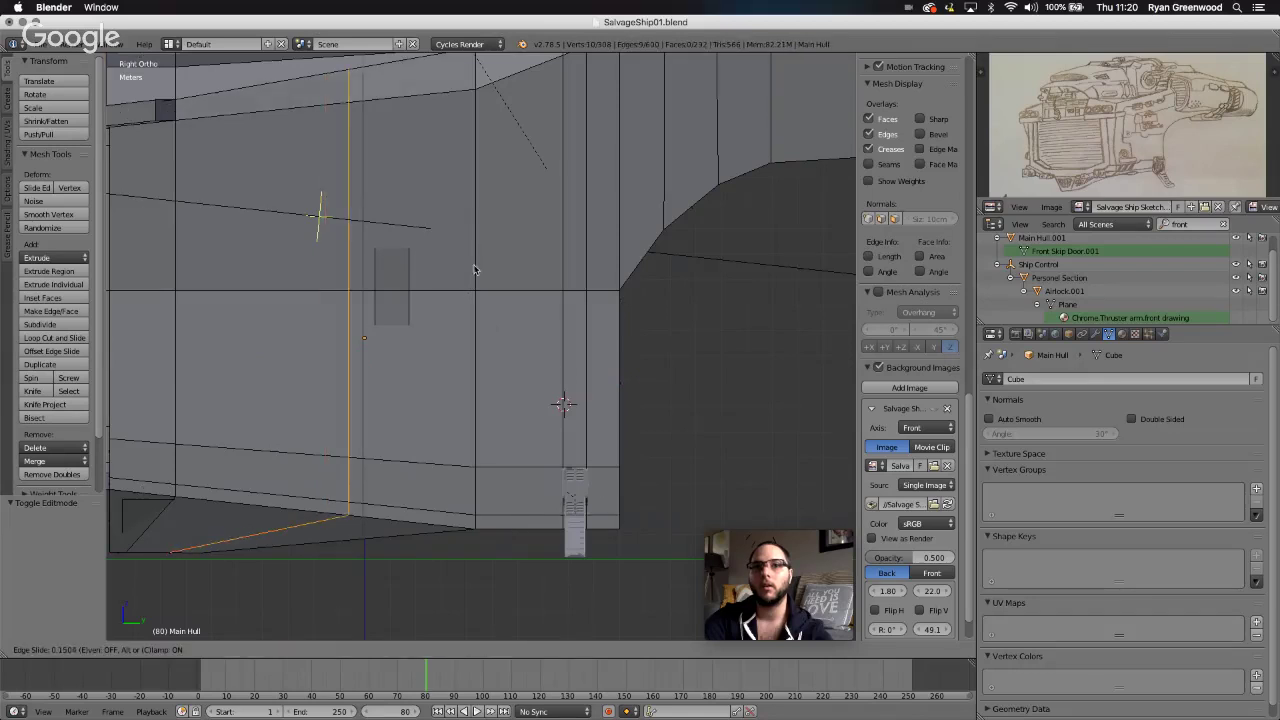
pyautogui.click(538, 272)
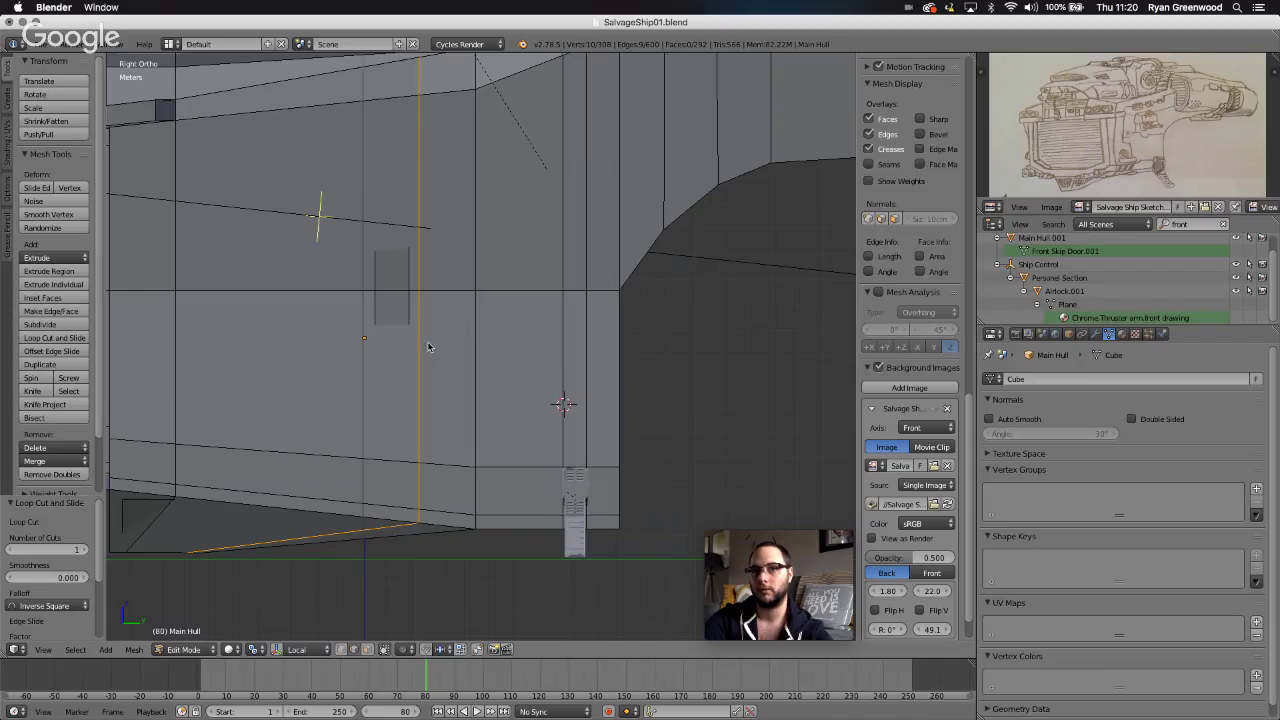
# - Add a second vertical loop cut to the Main Hull's side, slid toward the front, ahead of the small rectangular recess
pyautogui.hotkey('ctrl', 'r')
pyautogui.click(271, 307)
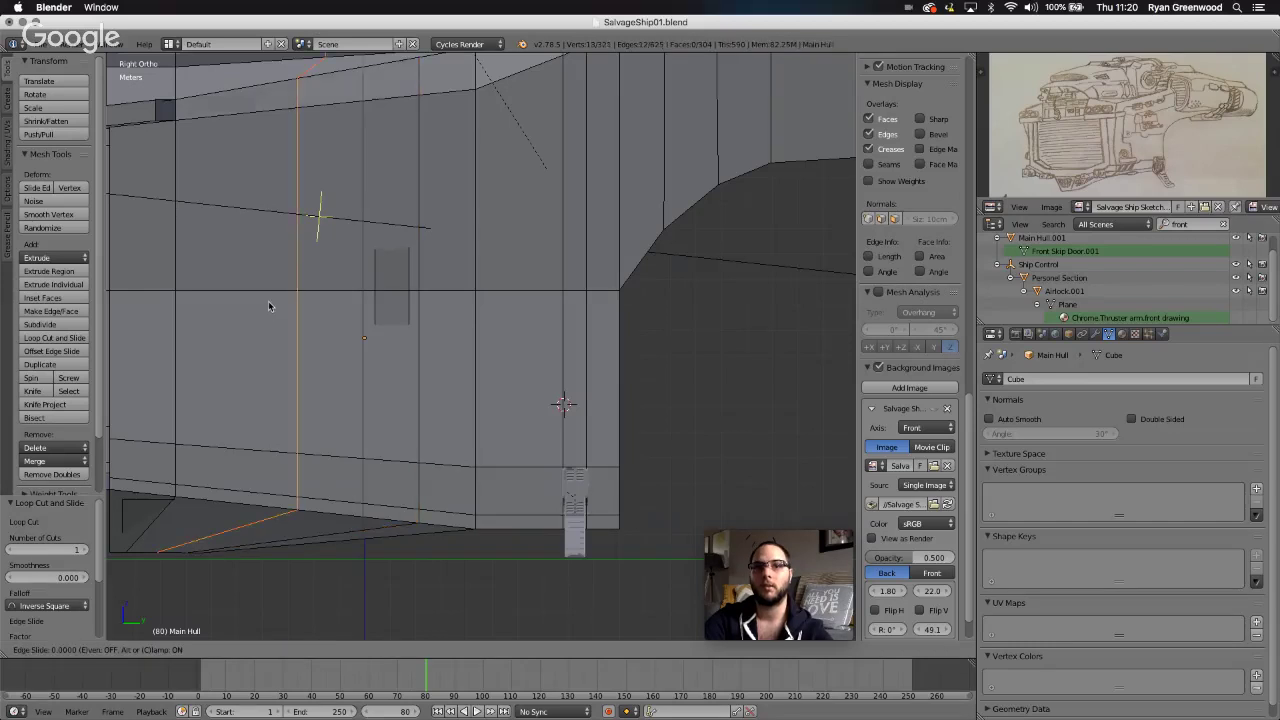
pyautogui.click(241, 309)
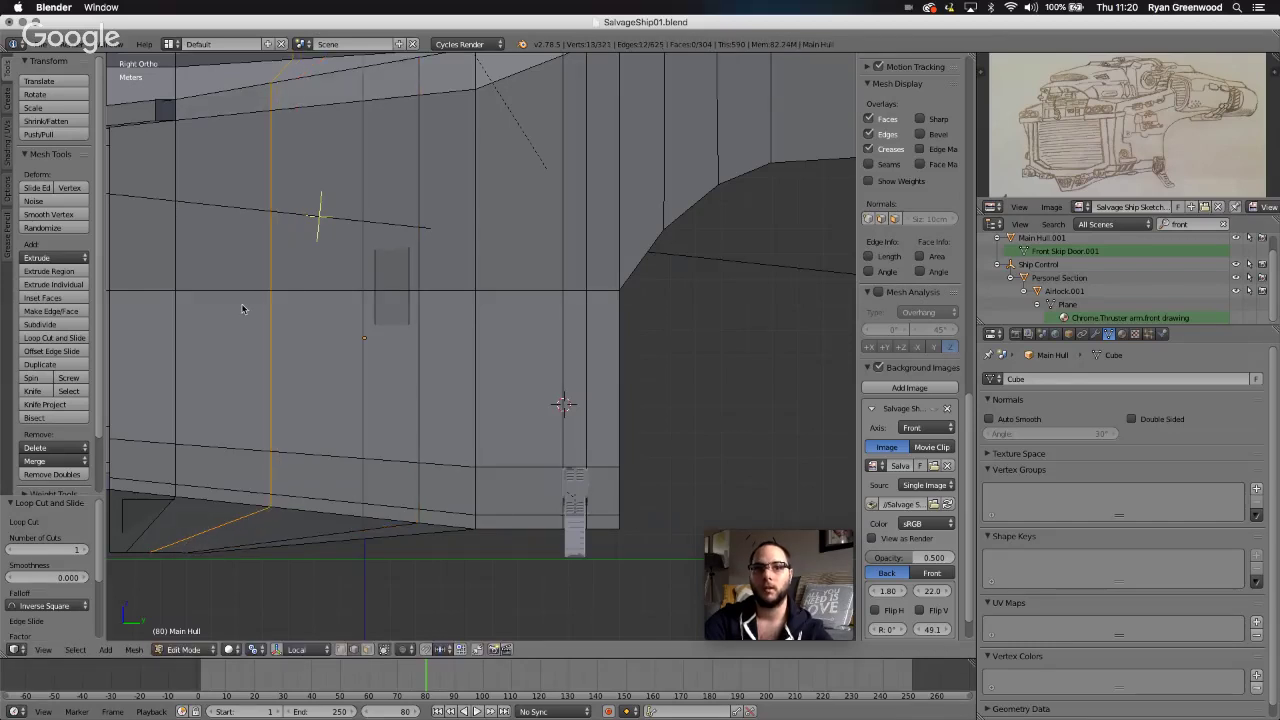
# - Undo the previous loop cut and add a single vertical loop cut to the hull side, slid by about -0.25
pyautogui.click(84, 550)
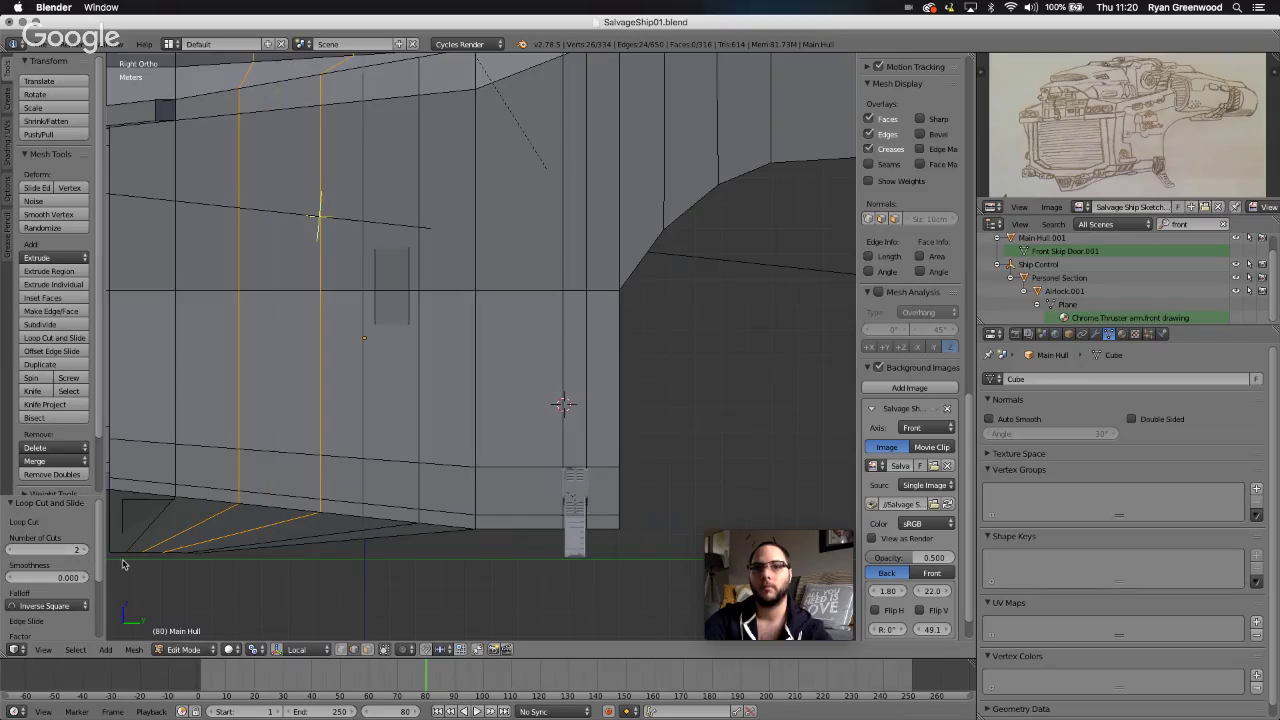
pyautogui.hotkey('ctrl', 'z')
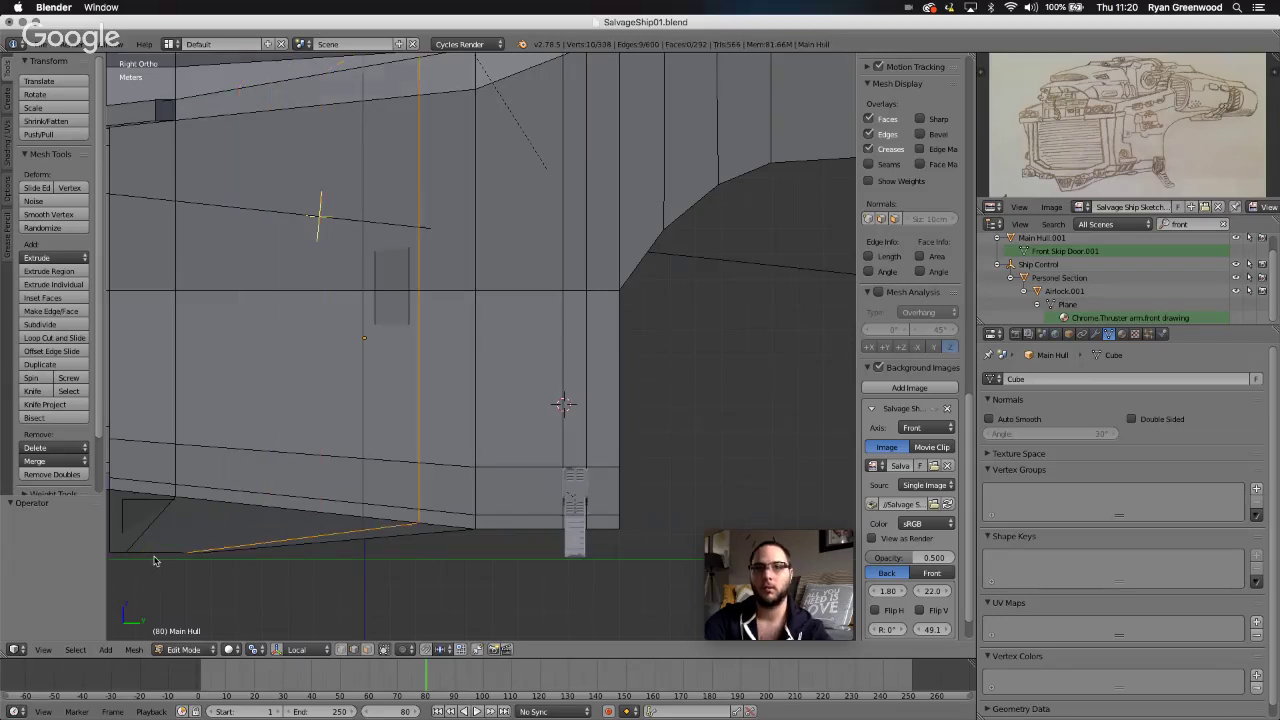
pyautogui.hotkey('ctrl', 'r')
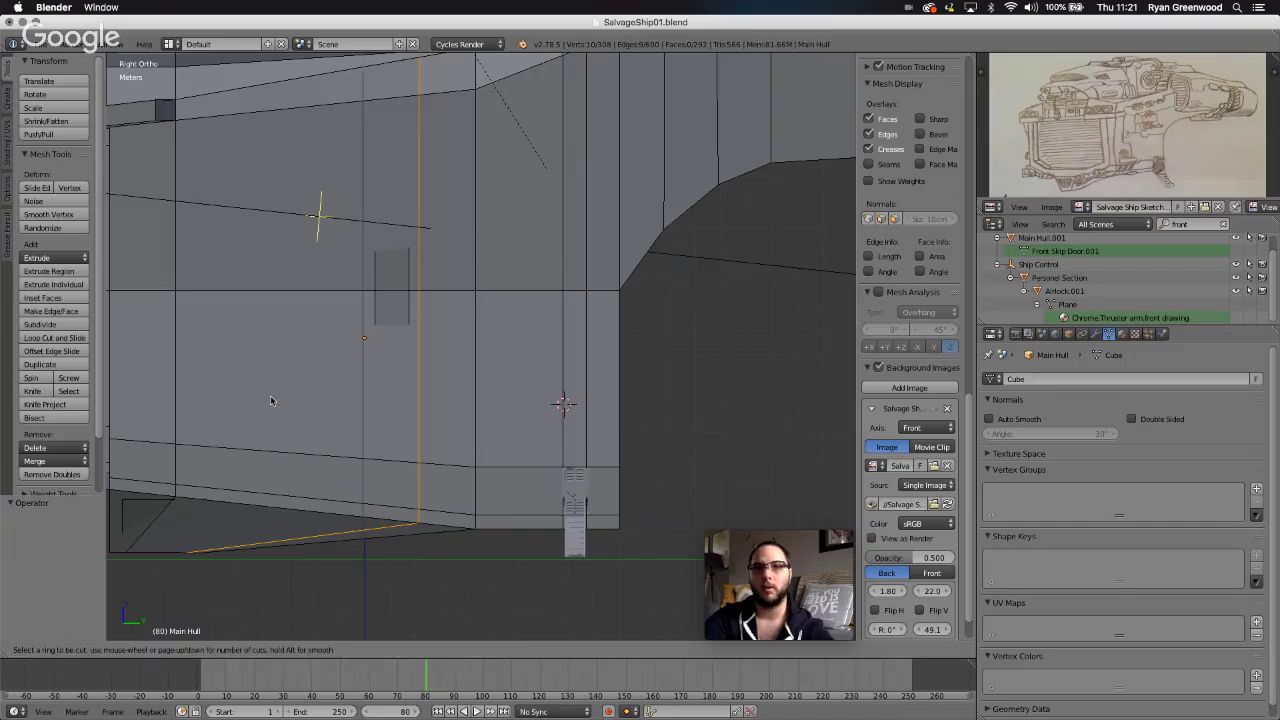
pyautogui.click(277, 293)
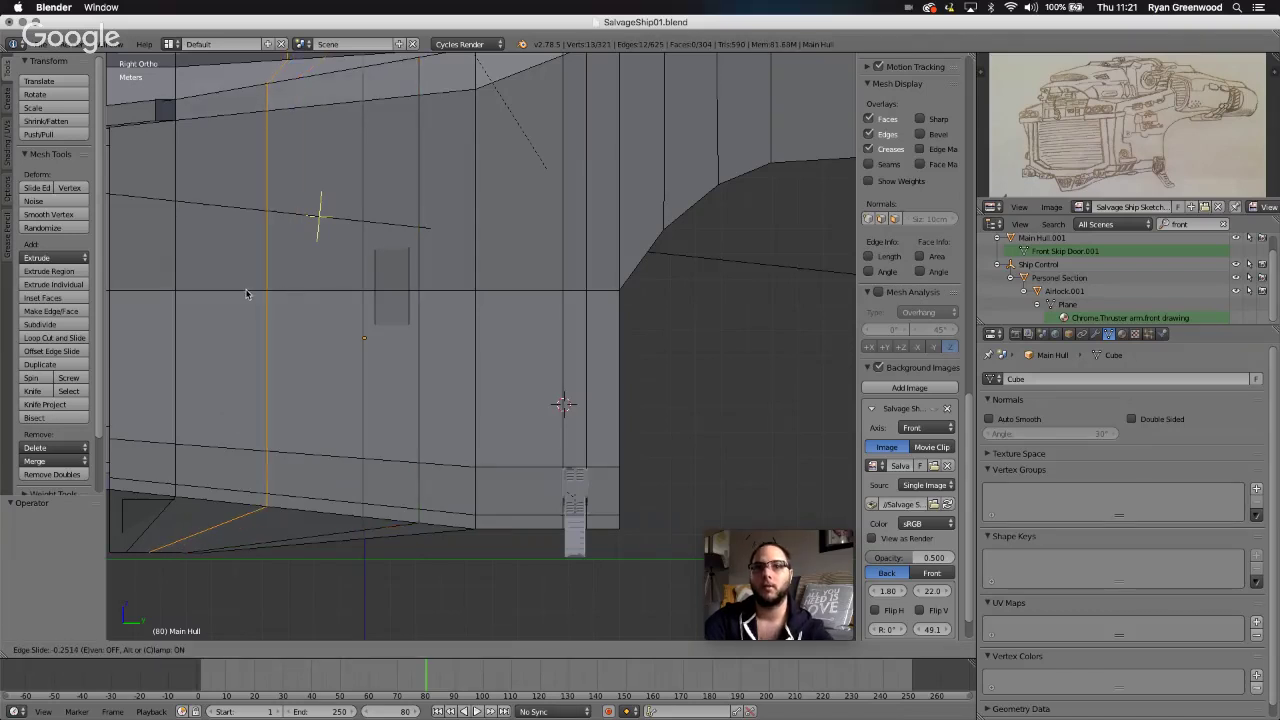
pyautogui.click(249, 295)
# - Bevel the new loop's two edges above and below the hull's middle edge by about 0.073 with one segment
pyautogui.rightClick(268, 352)
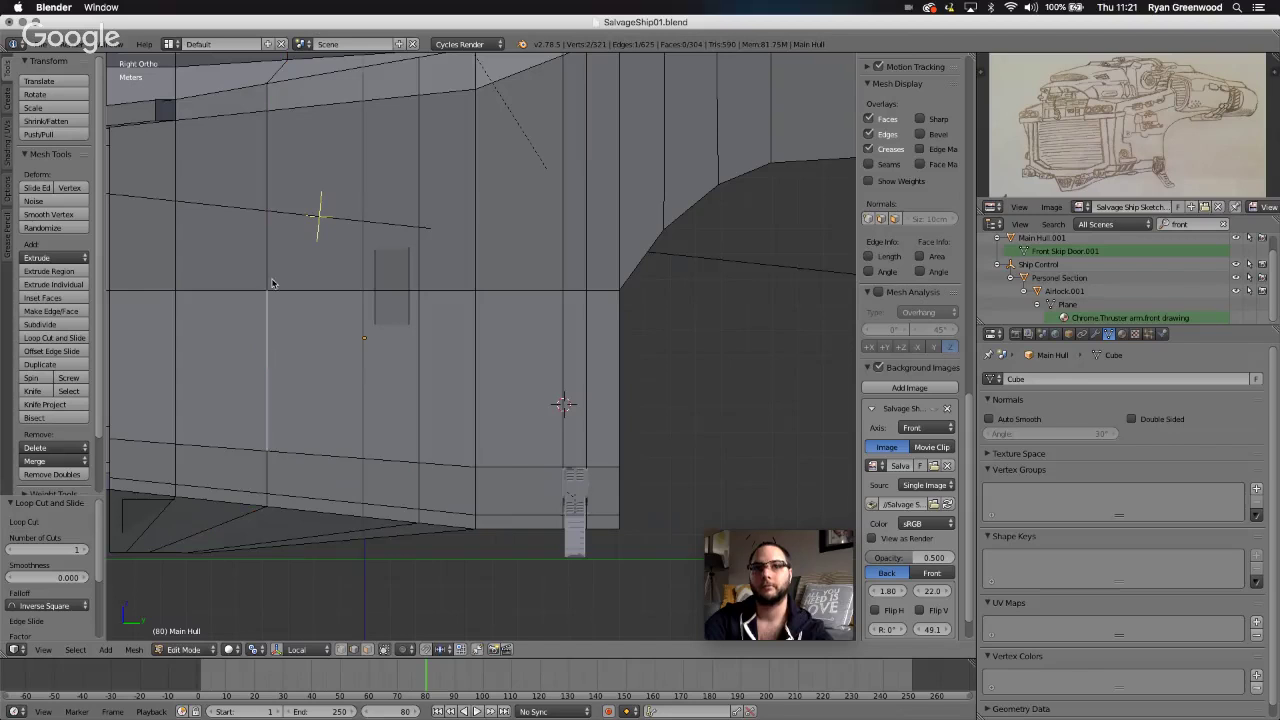
pyautogui.keyDown('shift'); pyautogui.rightClick(268, 265); pyautogui.keyUp('shift')
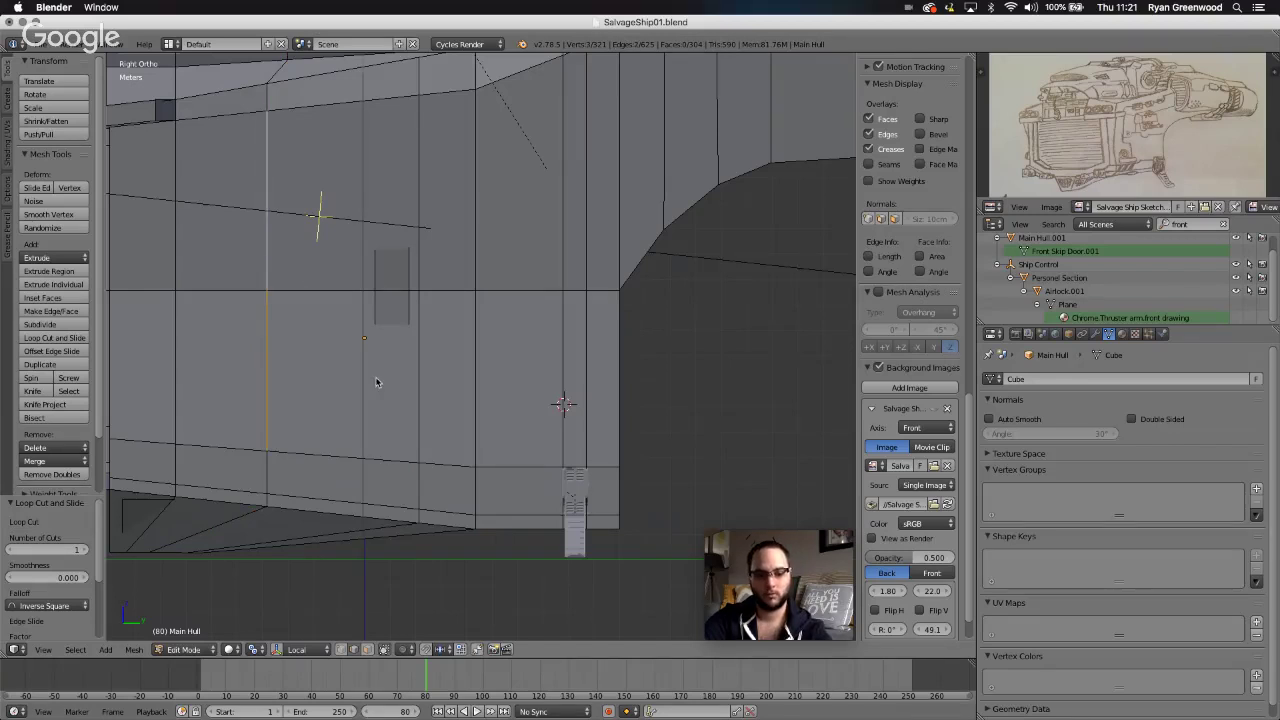
pyautogui.hotkey('ctrl', 'b')
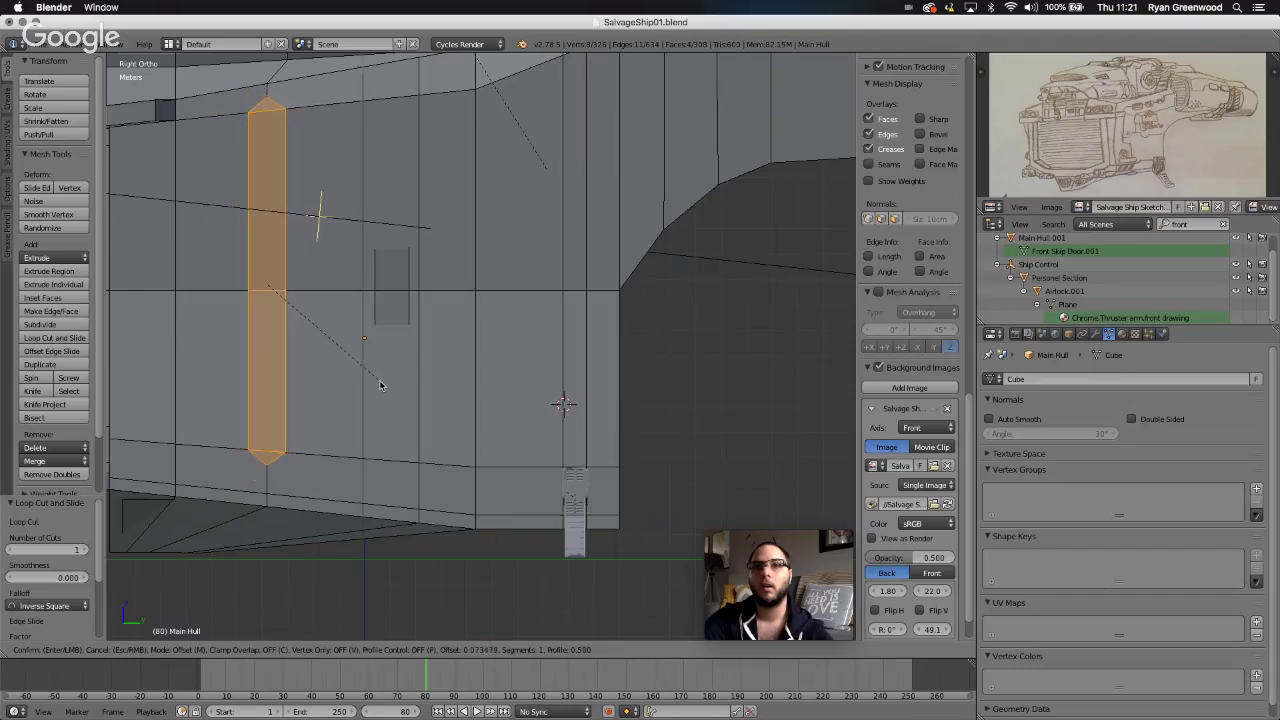
pyautogui.click(379, 383)
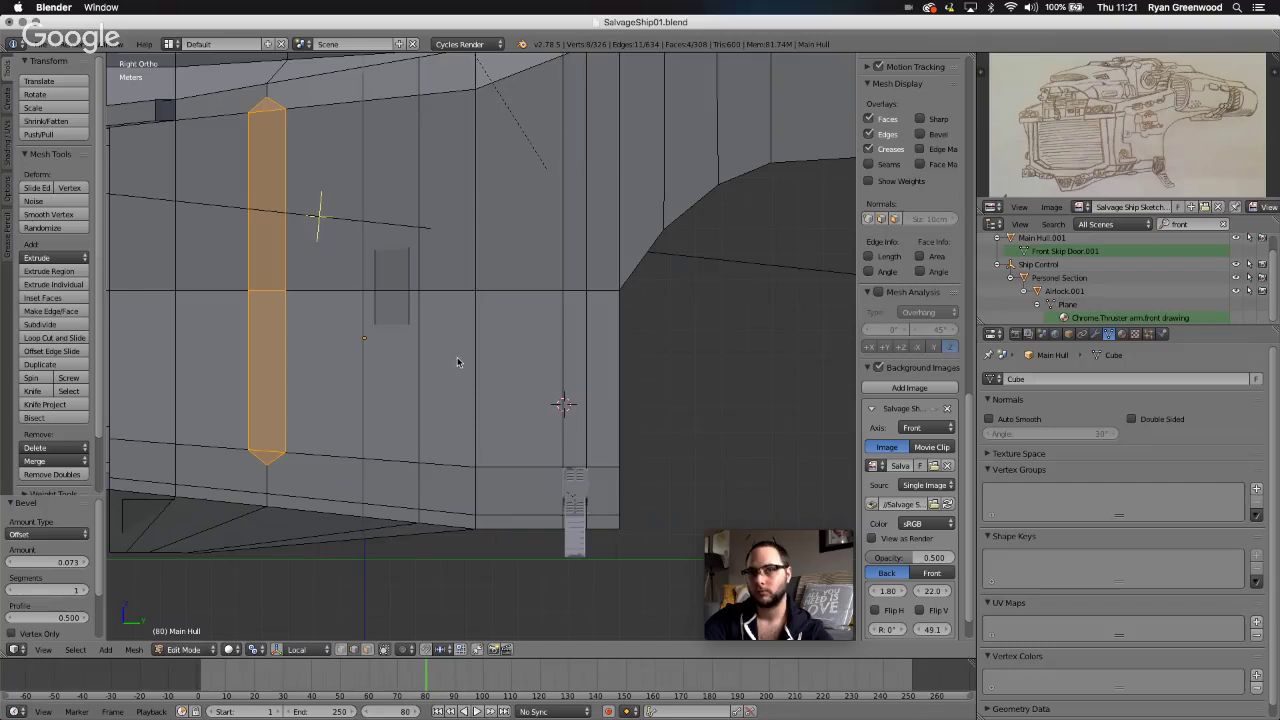
# - Knife-cut a horizontal edge from the bevelled strip to the vertical edge behind it, and another across the strip above the middle edge
pyautogui.press('k')
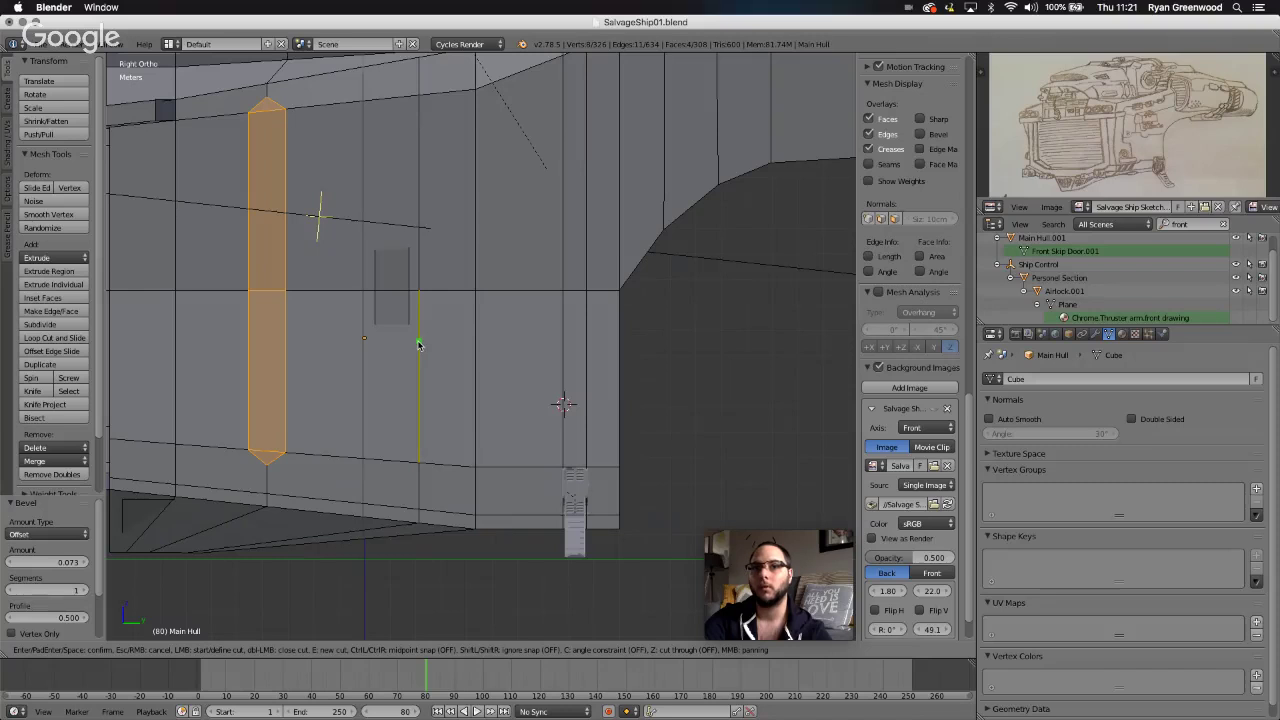
pyautogui.click(419, 342)
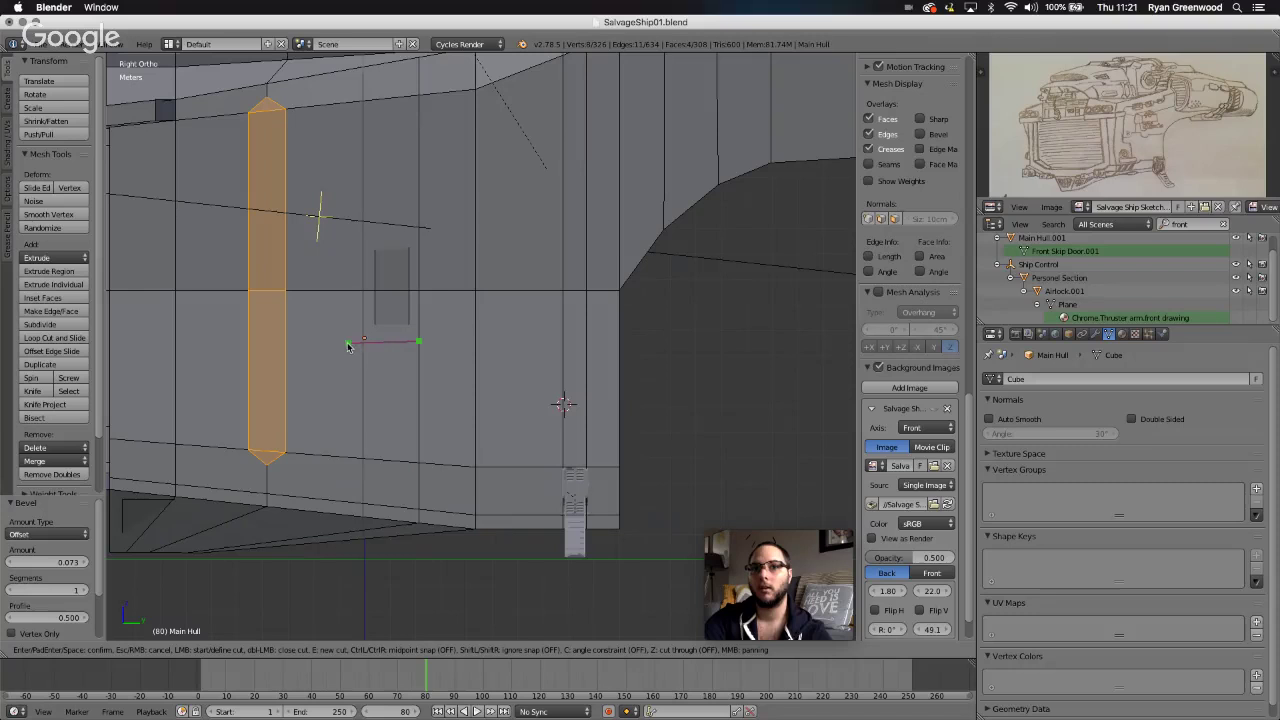
pyautogui.click(286, 342)
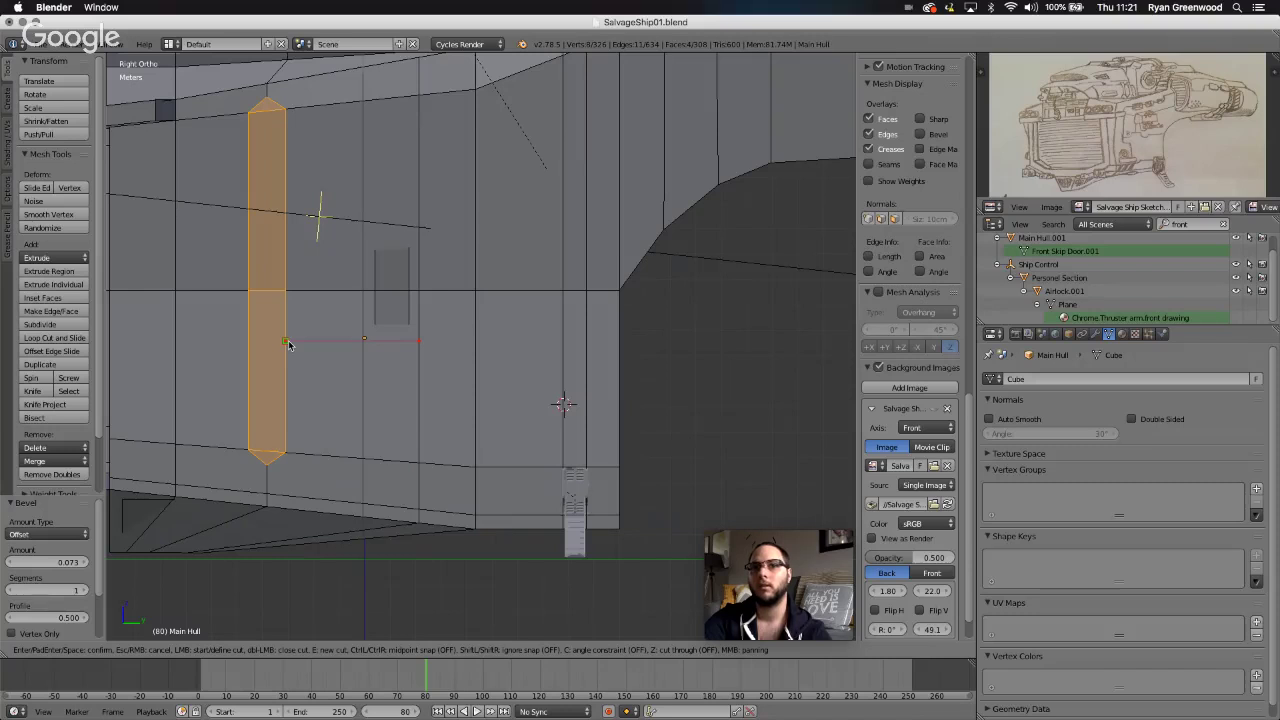
pyautogui.press('Return')
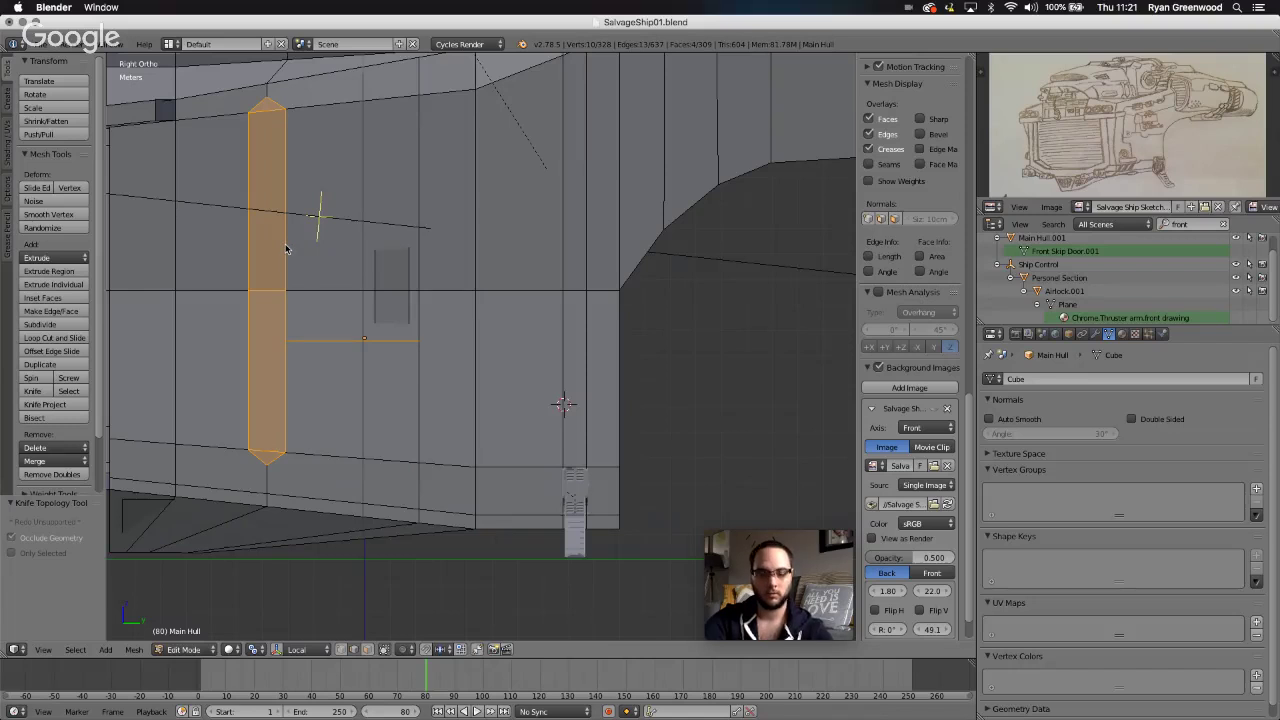
pyautogui.press('k')
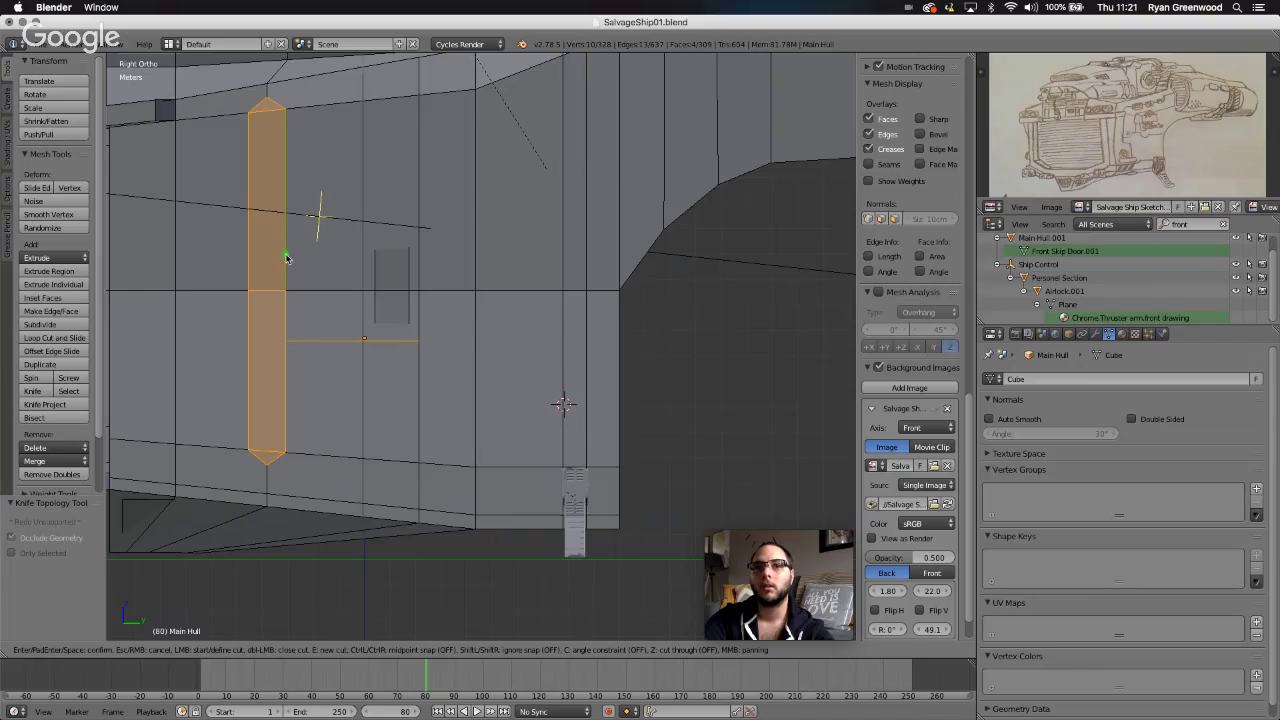
pyautogui.click(286, 257)
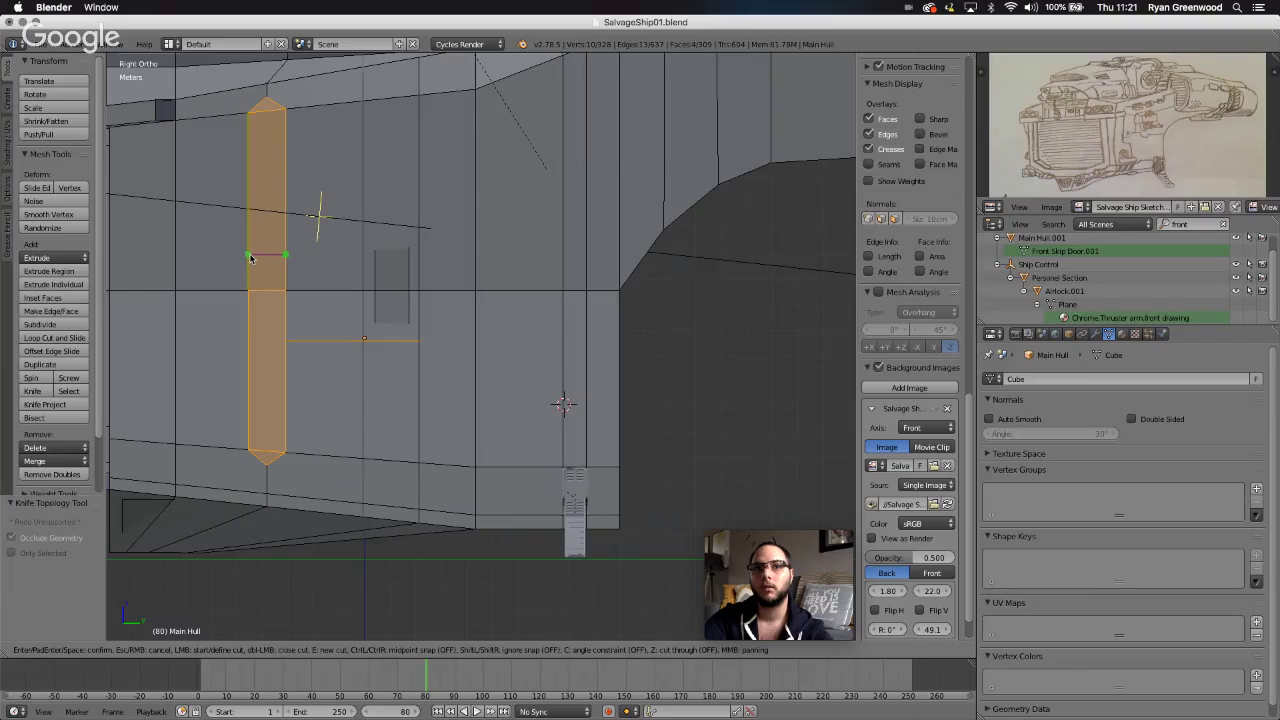
pyautogui.click(249, 257)
pyautogui.press('Return')
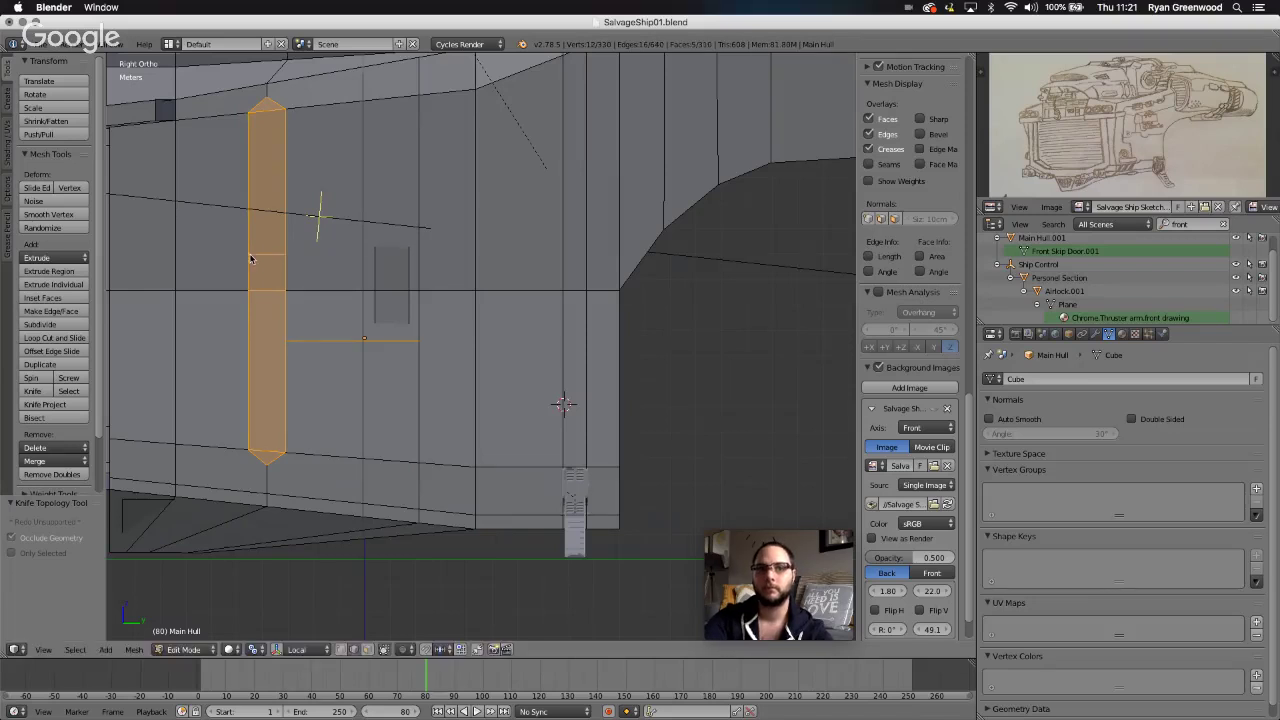
# - Undo both horizontal knife cuts on the hull side
pyautogui.rightClick(337, 345)
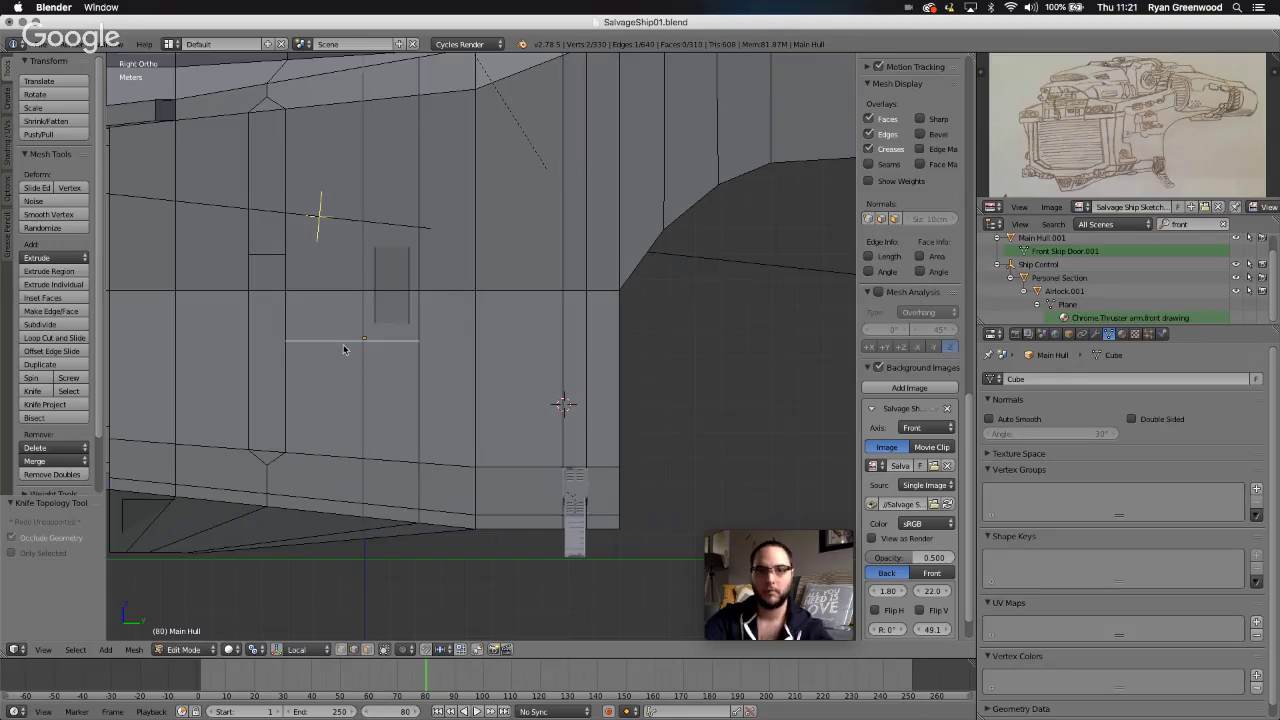
pyautogui.hscroll(-10, 421, 378)
pyautogui.hscroll(-10, 418, 380)
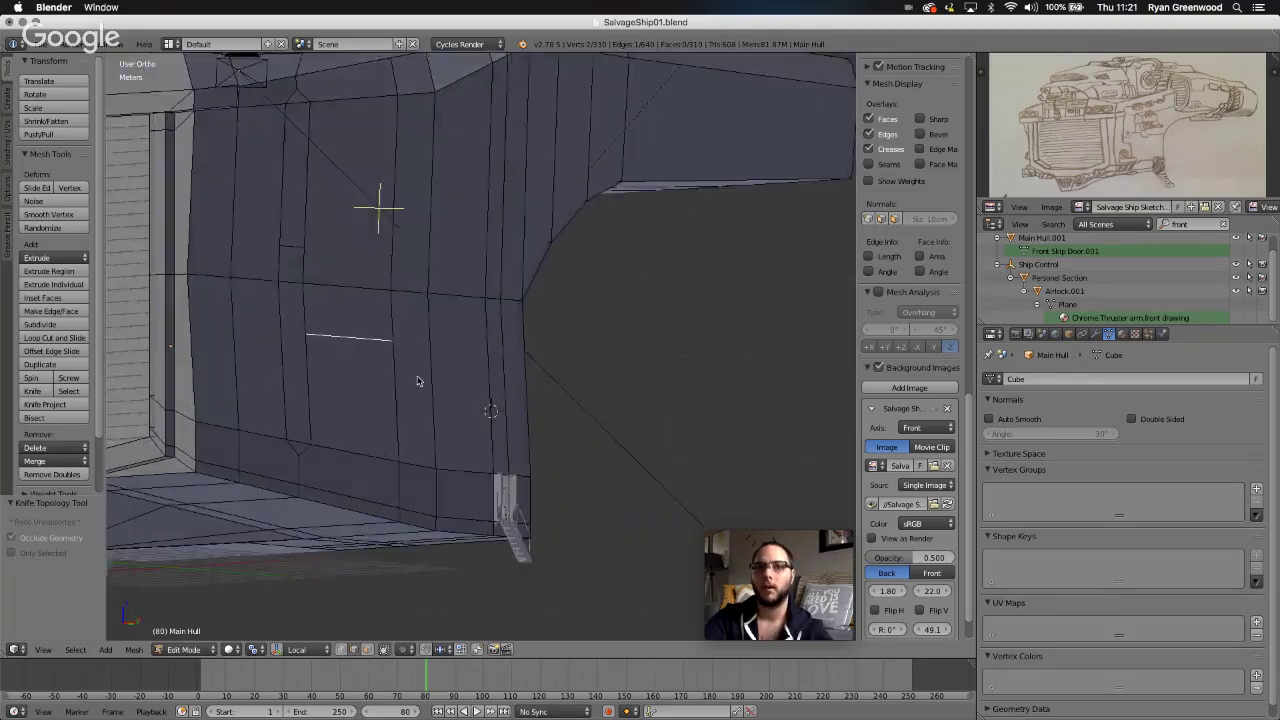
pyautogui.hscroll(-5, 418, 380)
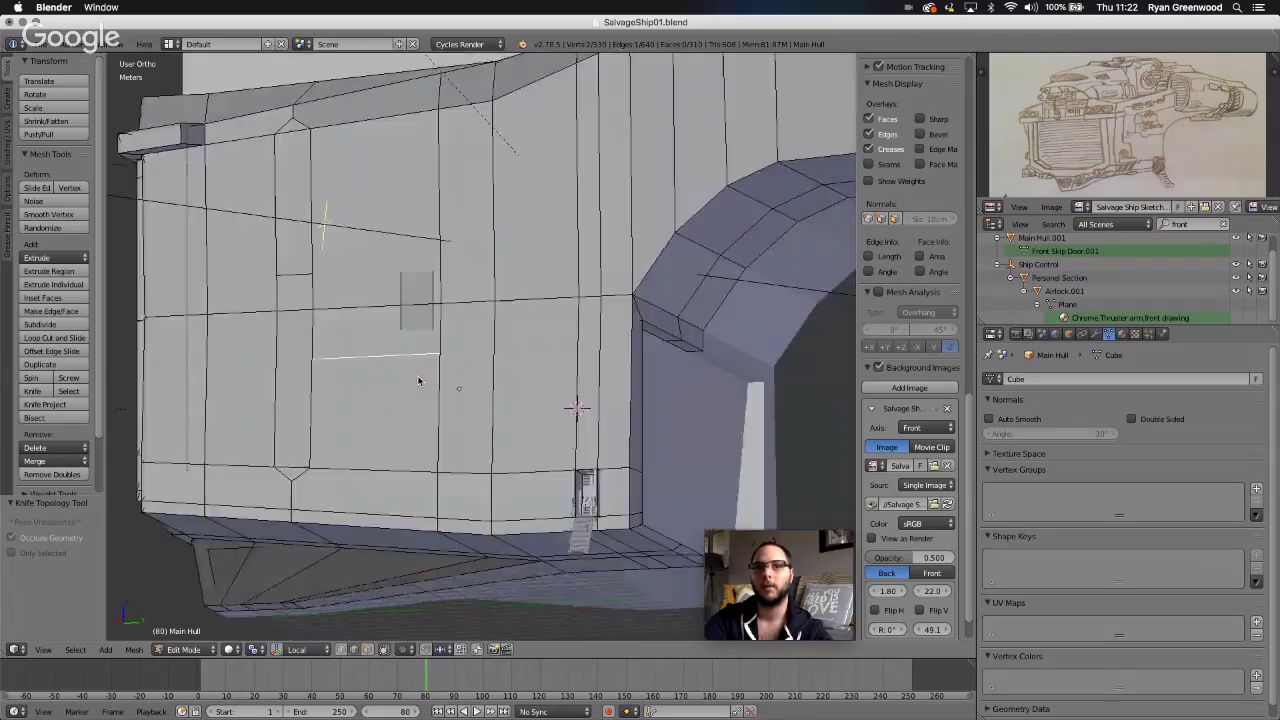
pyautogui.scroll(3, 418, 380)
pyautogui.hotkey('ctrl', 'z')
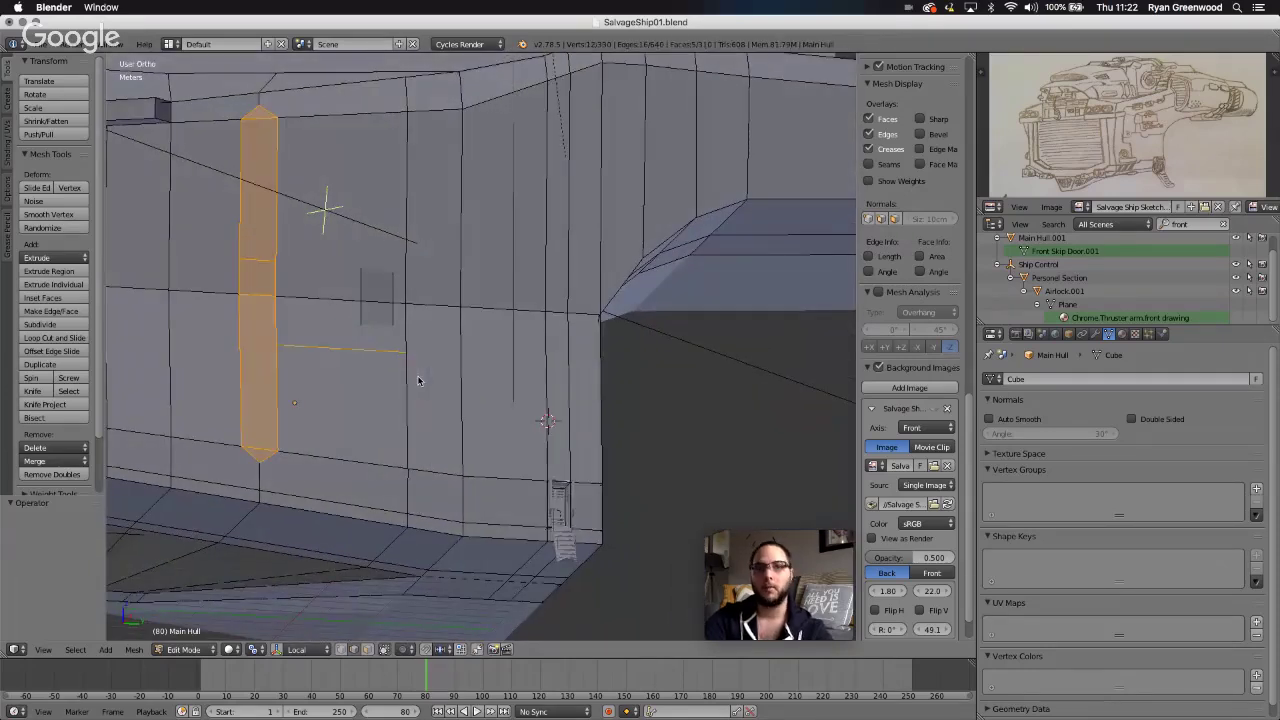
pyautogui.hscroll(-5, 388, 353)
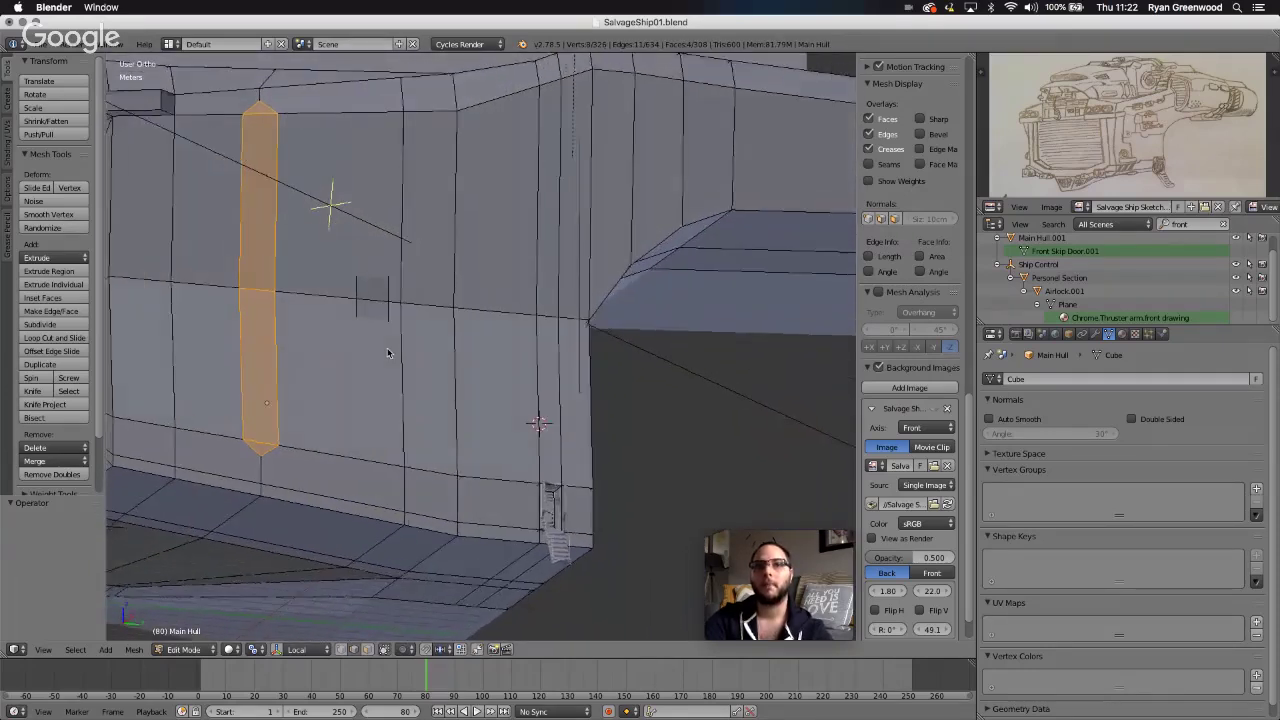
# - Add a vertical loop cut between the bevelled strip and the next vertical edge behind it, slid by about -0.23
pyautogui.hscroll(-2, 388, 353)
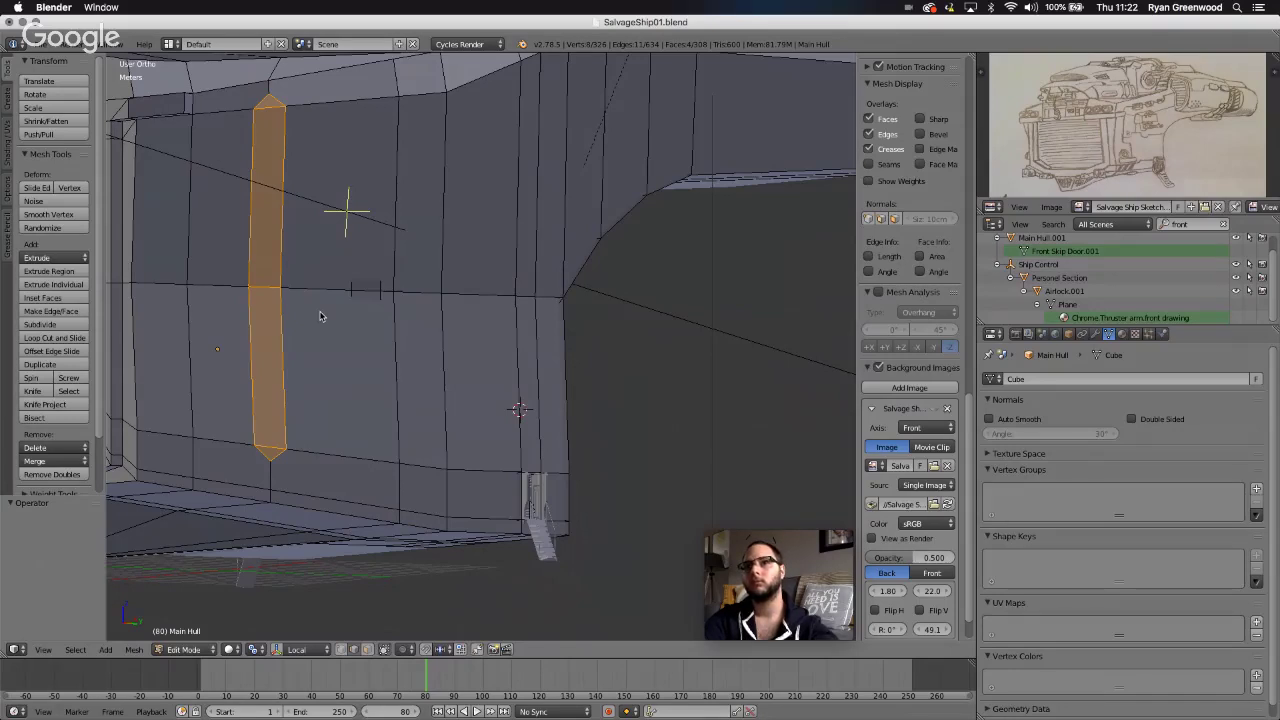
pyautogui.hscroll(5, 331, 315)
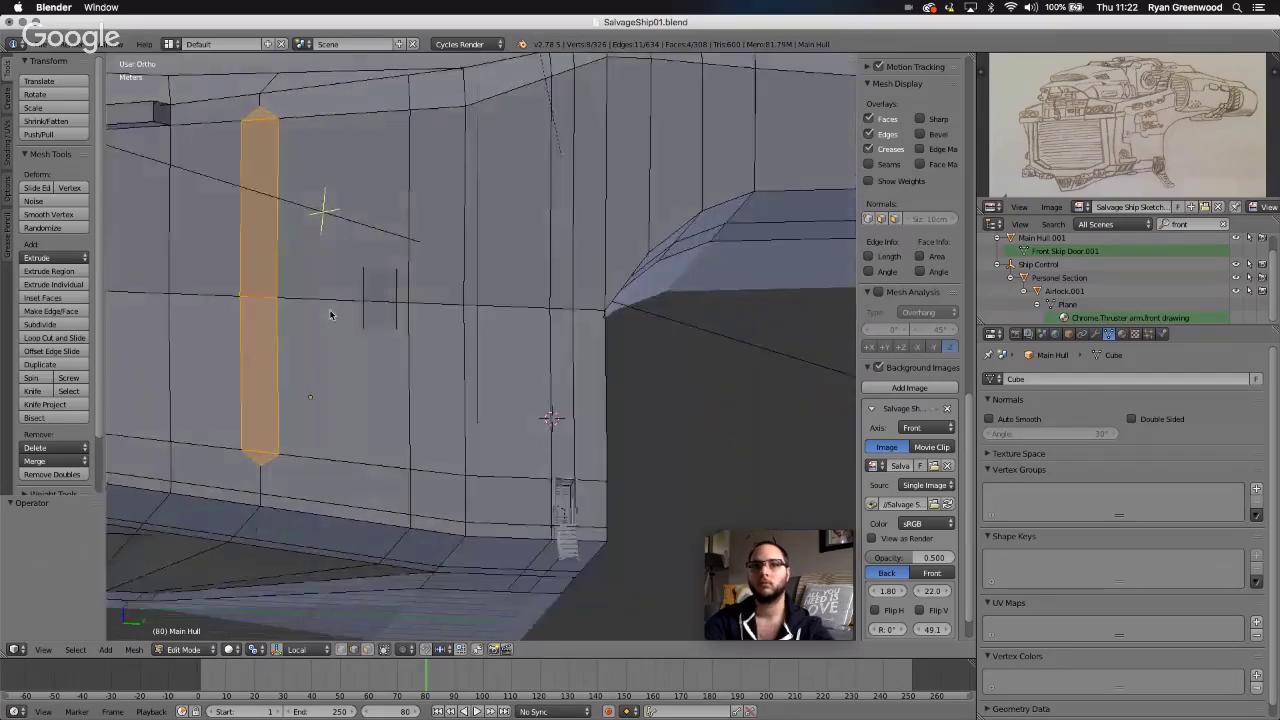
pyautogui.moveTo(331, 314); pyautogui.dragTo(329, 311, button='middle')
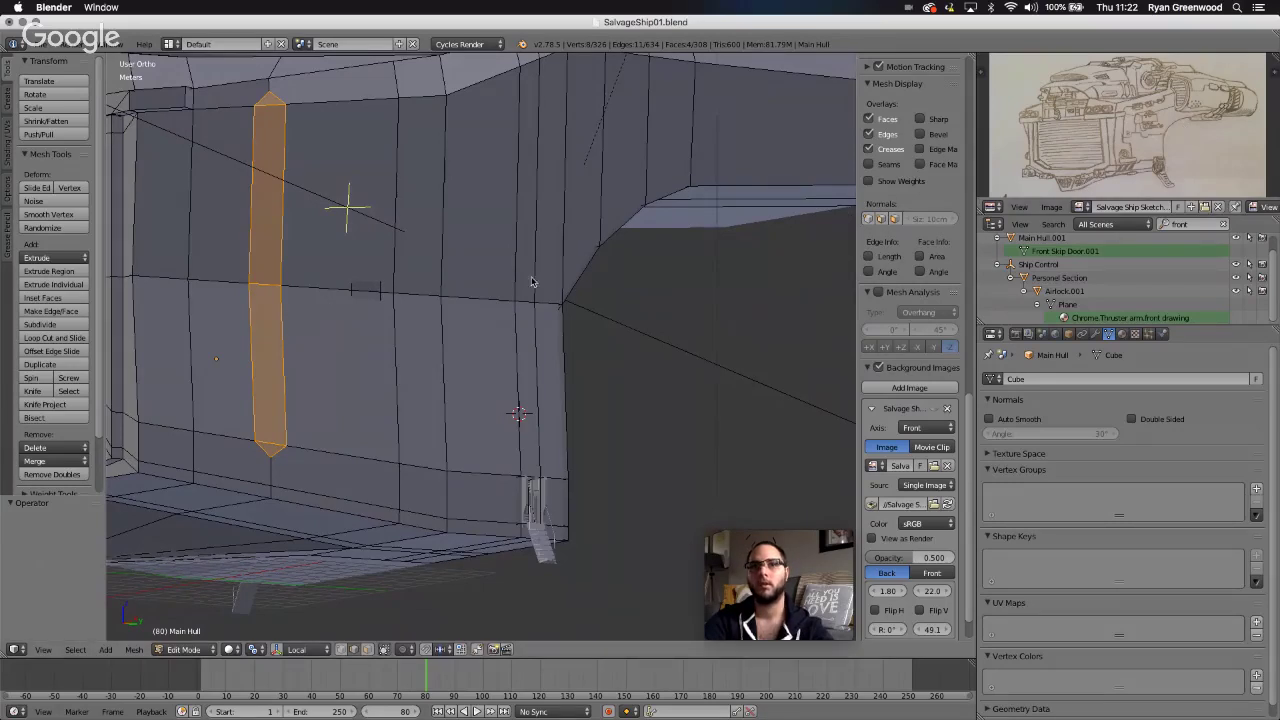
pyautogui.hotkey('ctrl', 'r')
pyautogui.click(313, 302)
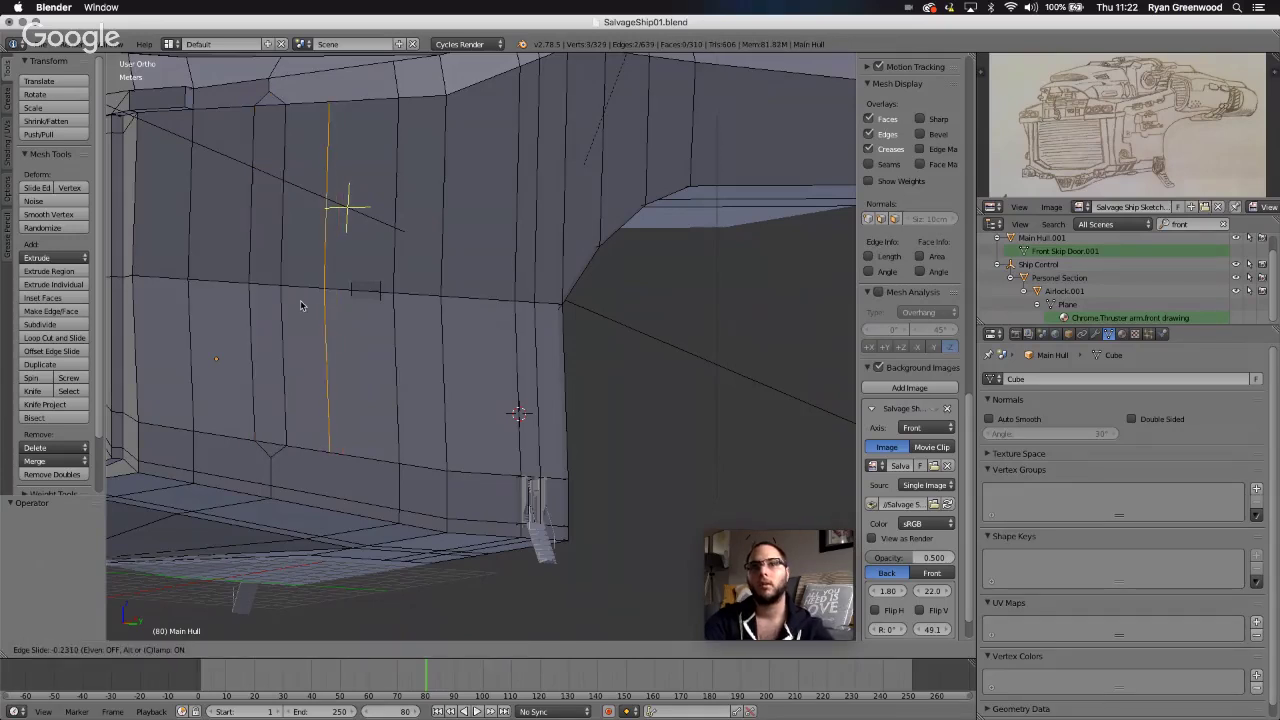
pyautogui.click(302, 305)
# - Knife-cut a short horizontal edge from the new vertical edge to the bevelled strip, just below the hull's middle edge
pyautogui.hscroll(10, 325, 351)
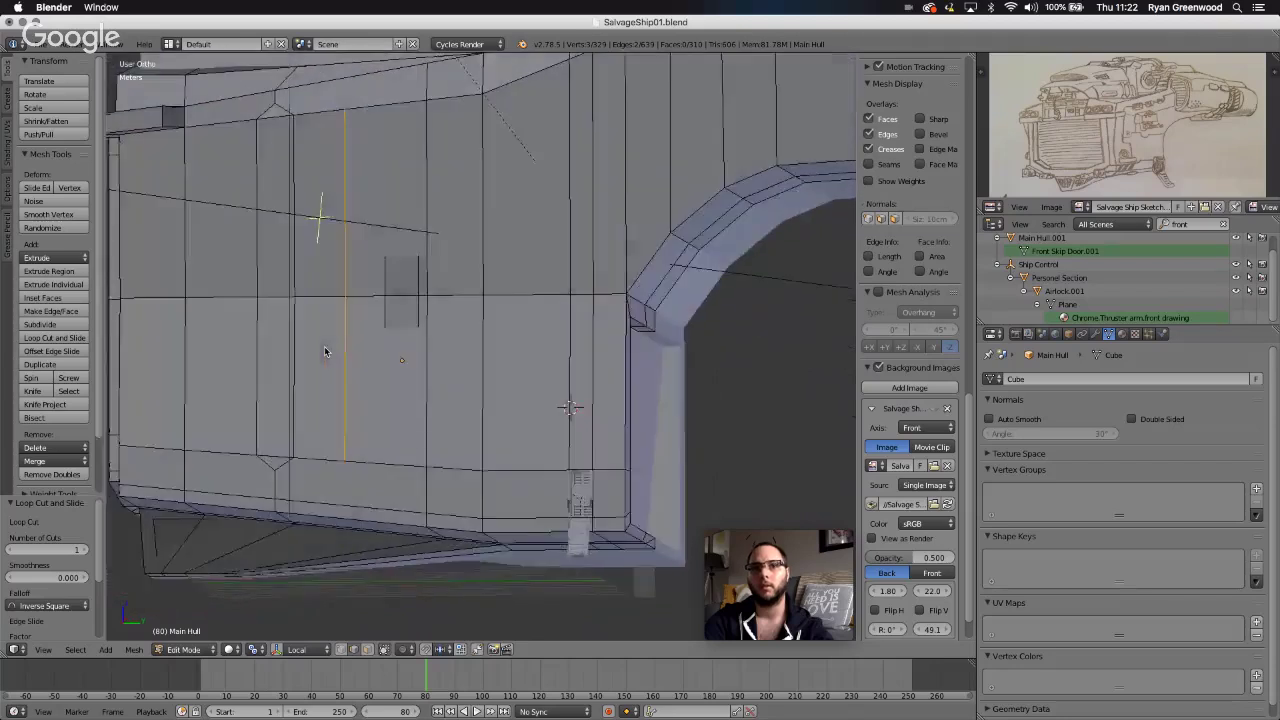
pyautogui.scroll(5, 325, 351)
pyautogui.hscroll(-3, 352, 351)
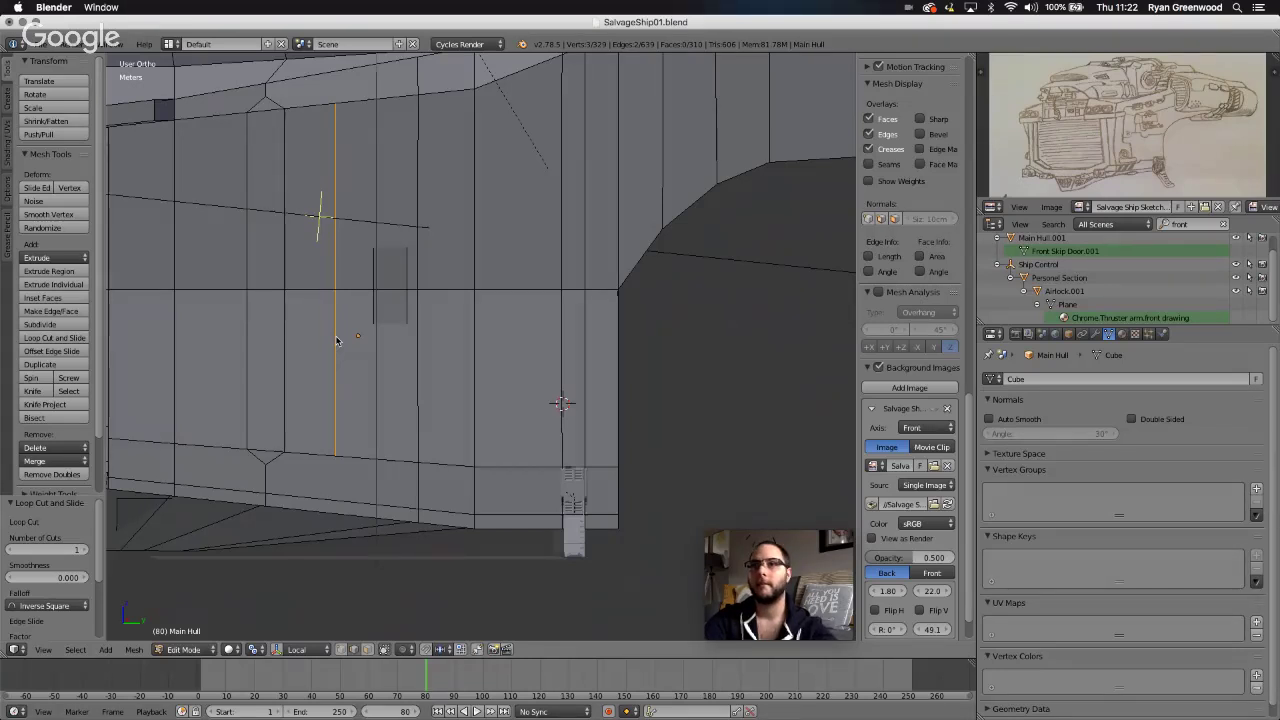
pyautogui.press('k')
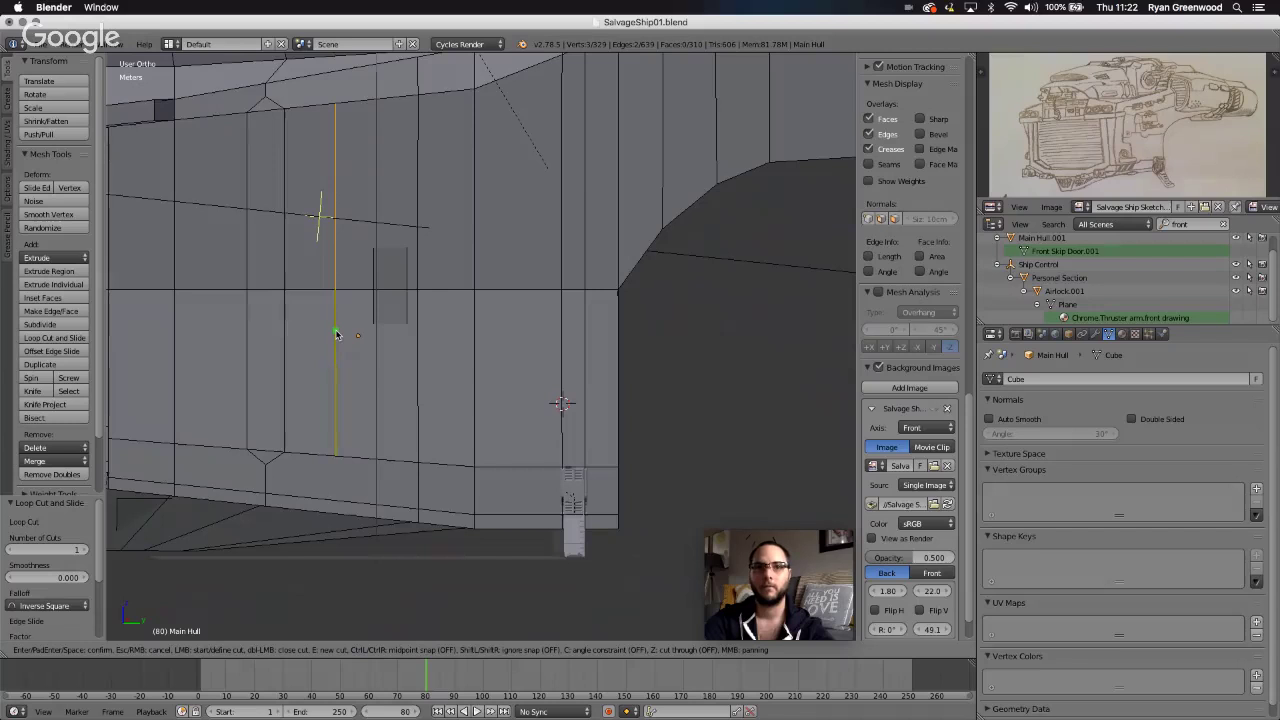
pyautogui.click(336, 333)
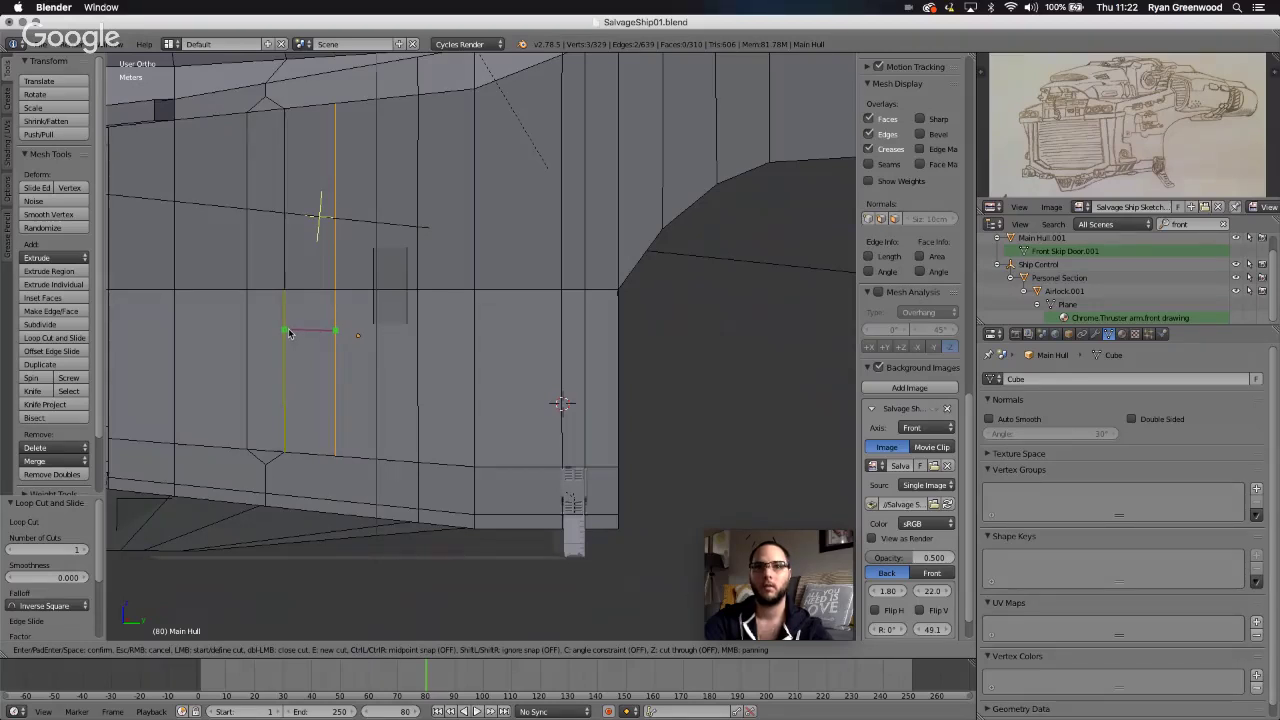
pyautogui.click(286, 333)
pyautogui.press('Return')
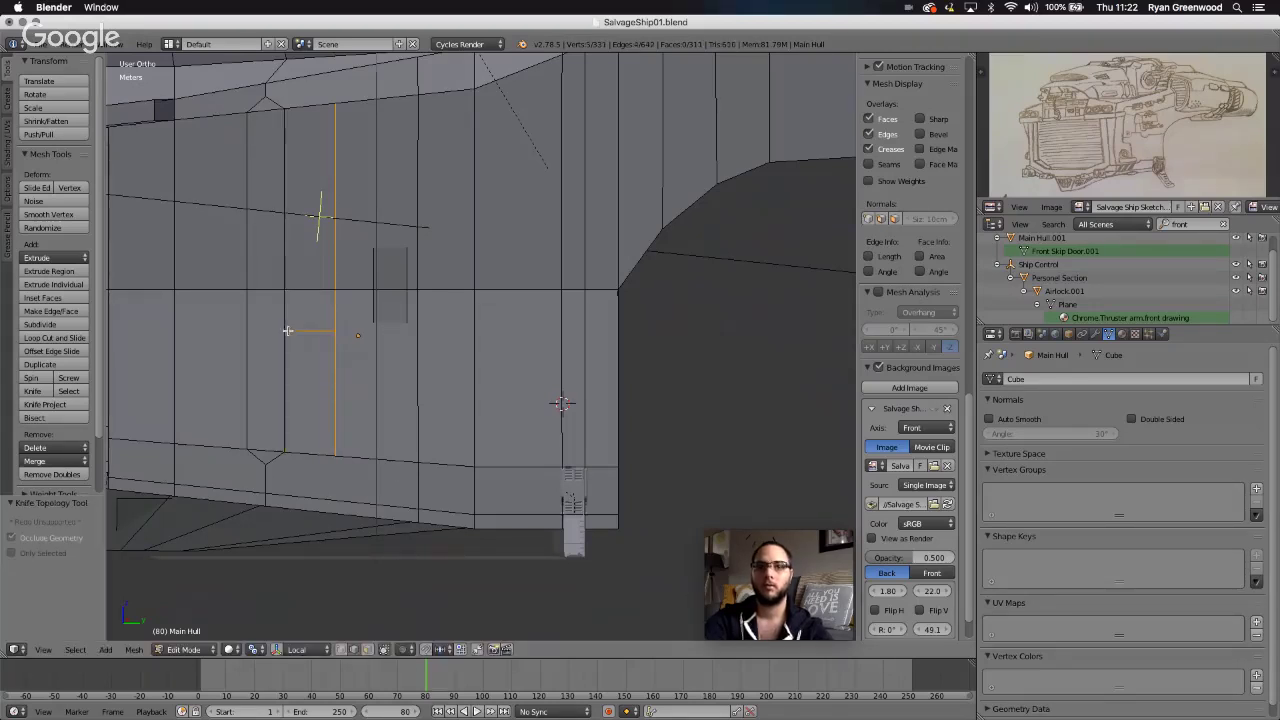
# - Knife-cut a horizontal edge across the bevelled strip just above the middle edge, and select the short cut edge below the middle edge
pyautogui.moveTo(444, 397); pyautogui.dragTo(440, 398, button='middle')
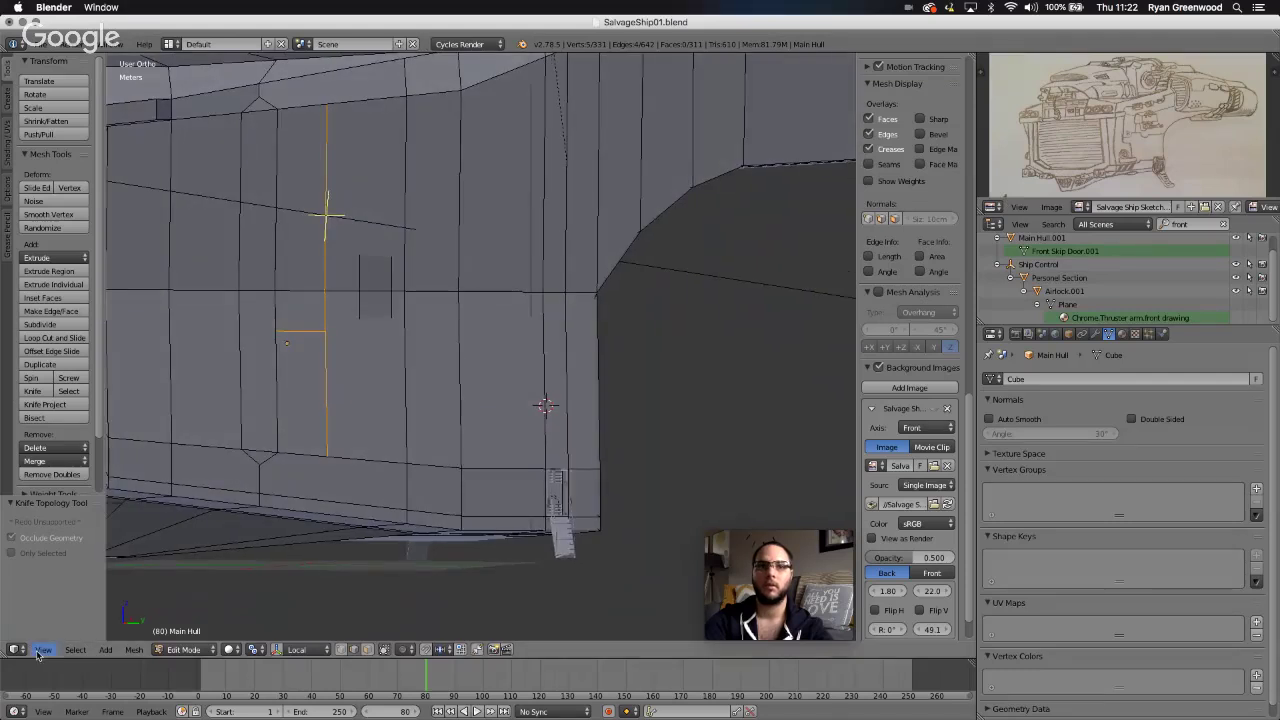
pyautogui.click(41, 650)
pyautogui.click(69, 537)
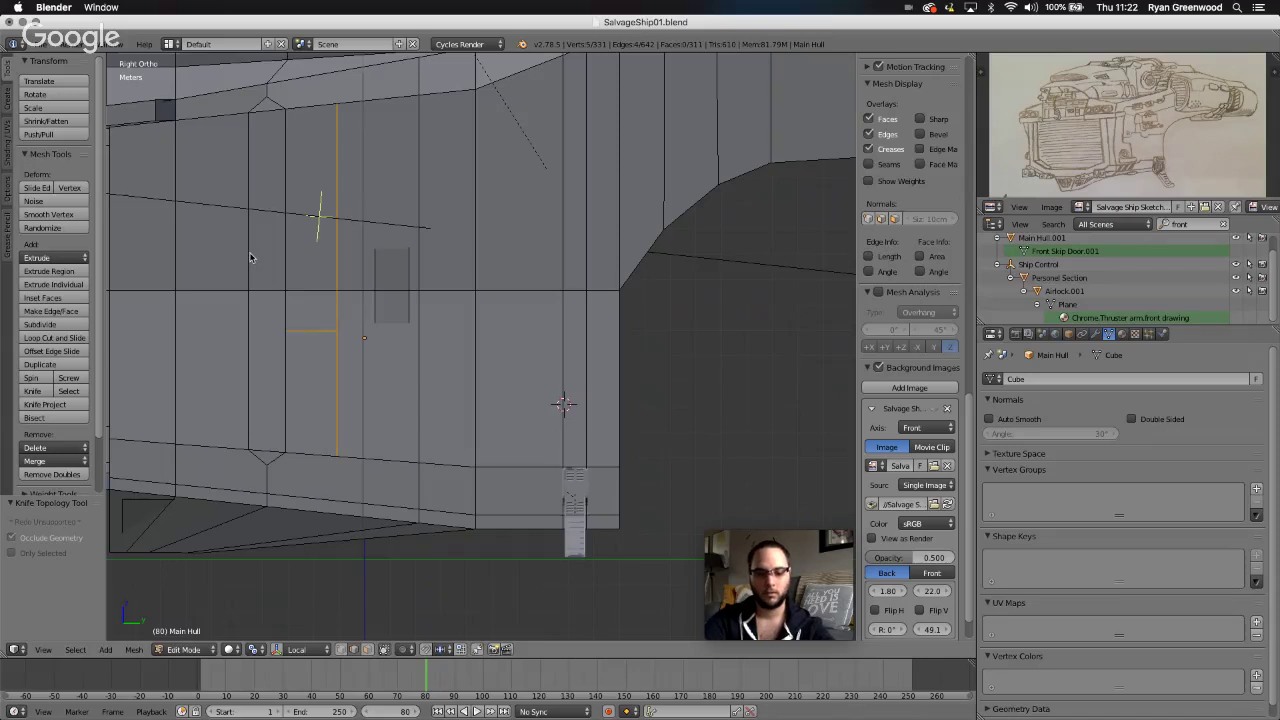
pyautogui.press('k')
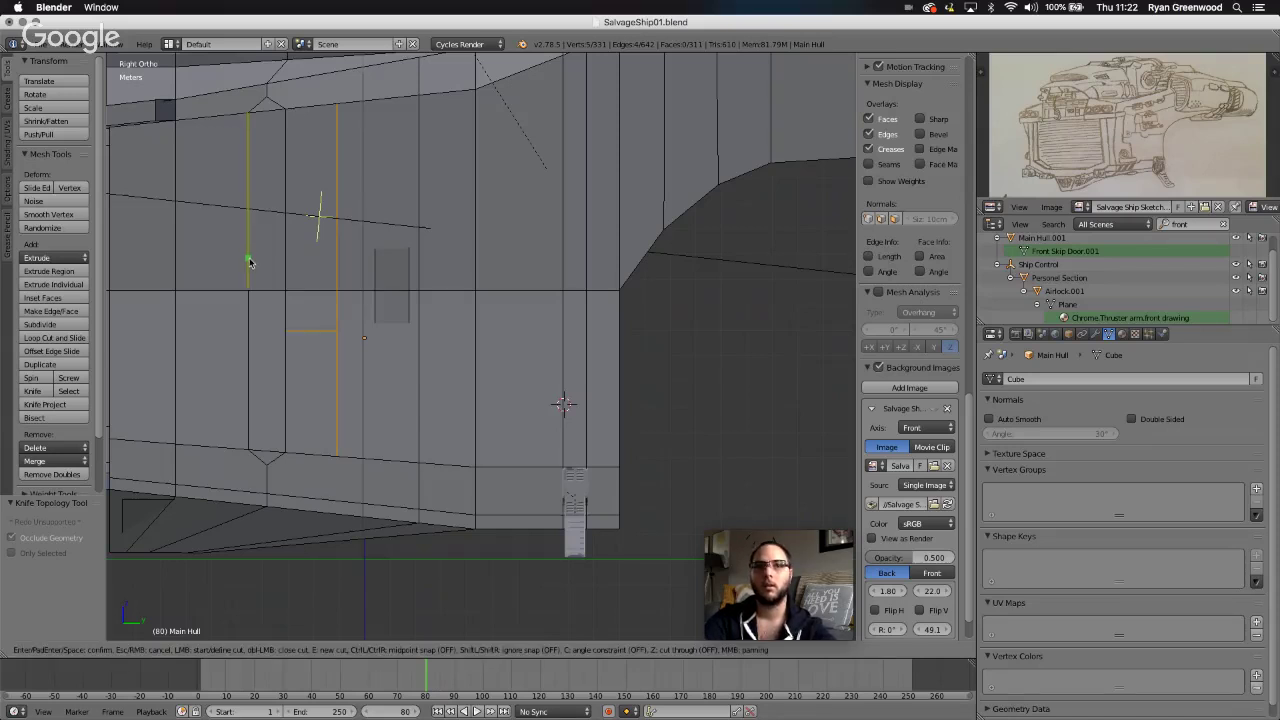
pyautogui.click(249, 260)
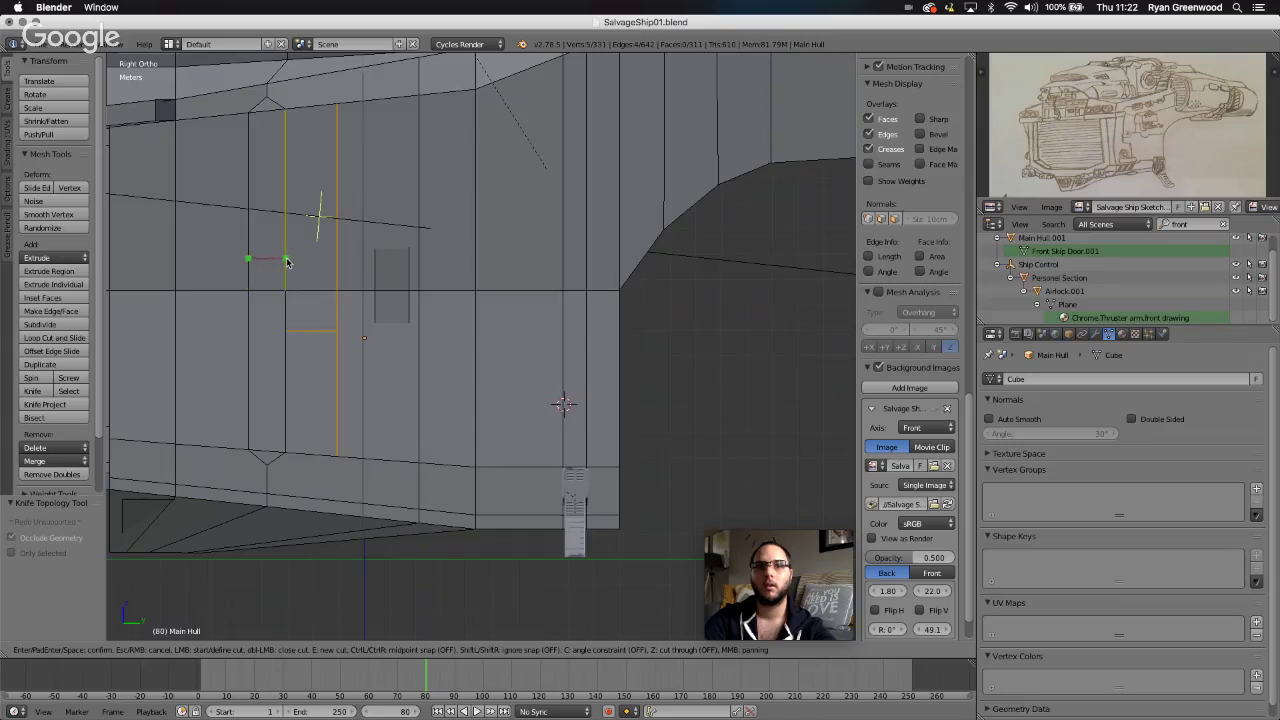
pyautogui.click(286, 262)
pyautogui.press('Return')
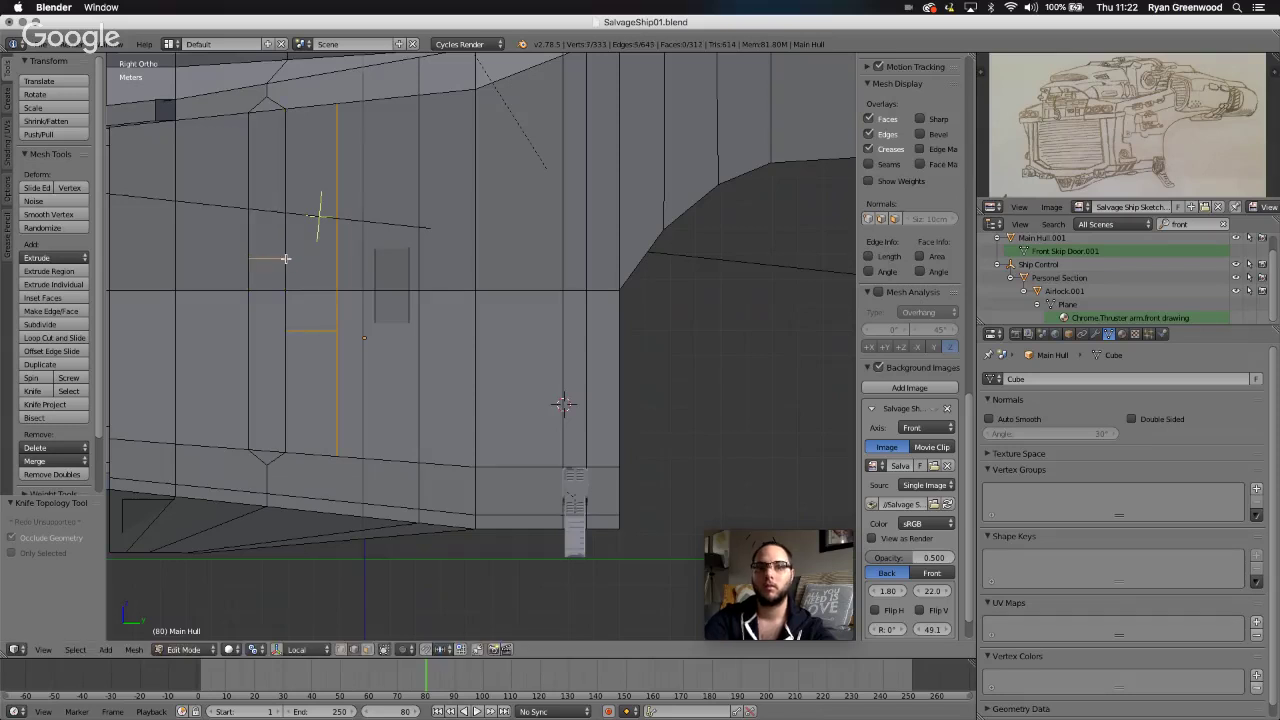
pyautogui.rightClick(310, 338)
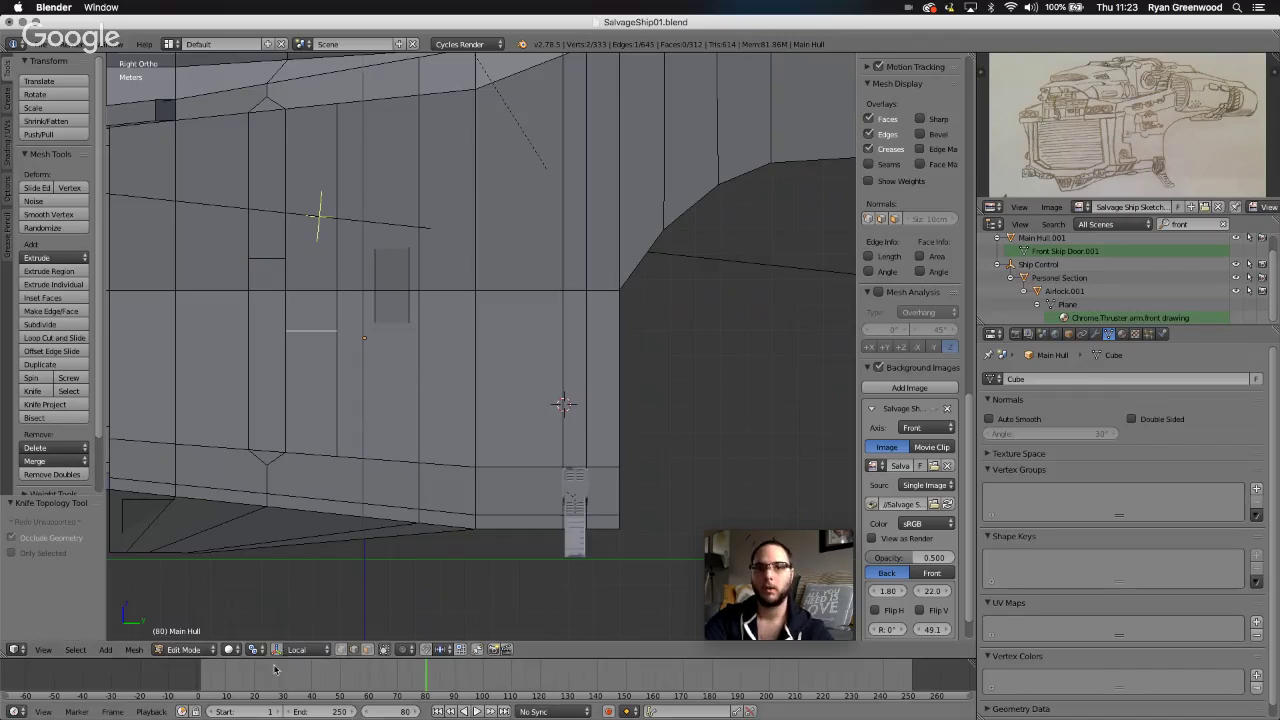
# - In face select mode, select the nine side faces below the hull's middle edge, including the small bevelled-strip face above it
pyautogui.click(367, 650)
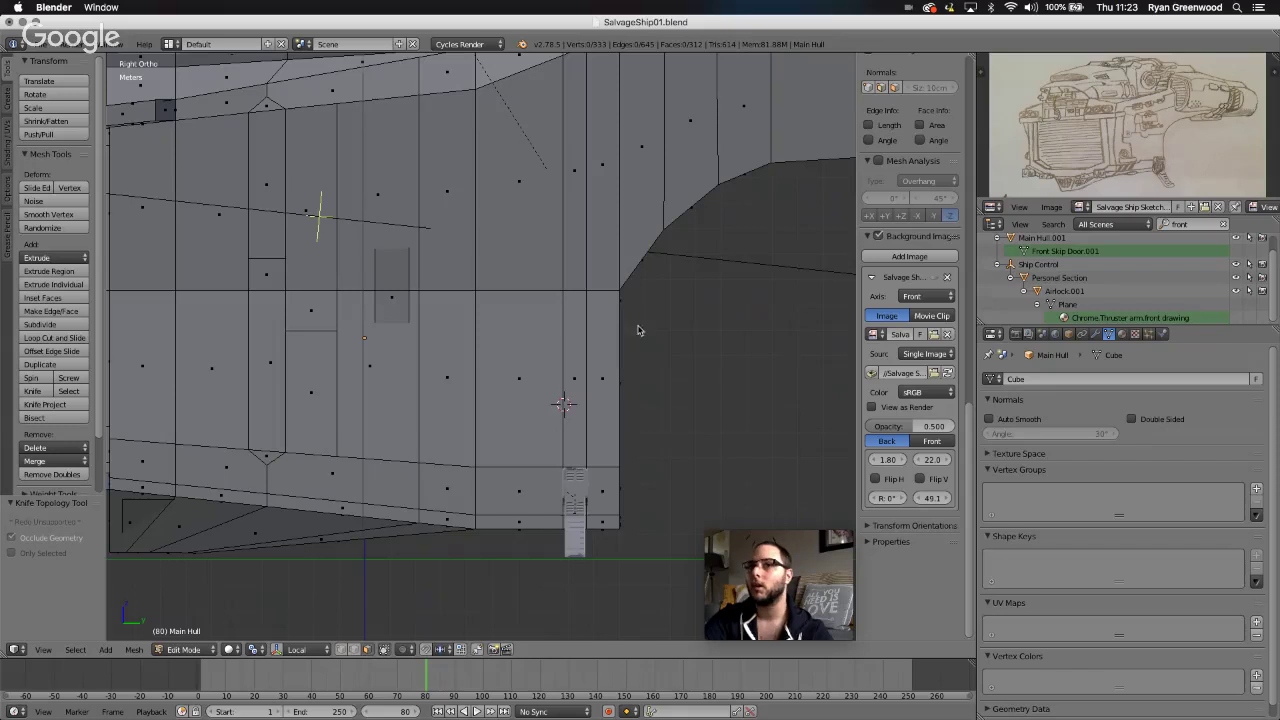
pyautogui.rightClick(604, 364)
pyautogui.keyDown('shift'); pyautogui.rightClick(573, 370); pyautogui.keyUp('shift')
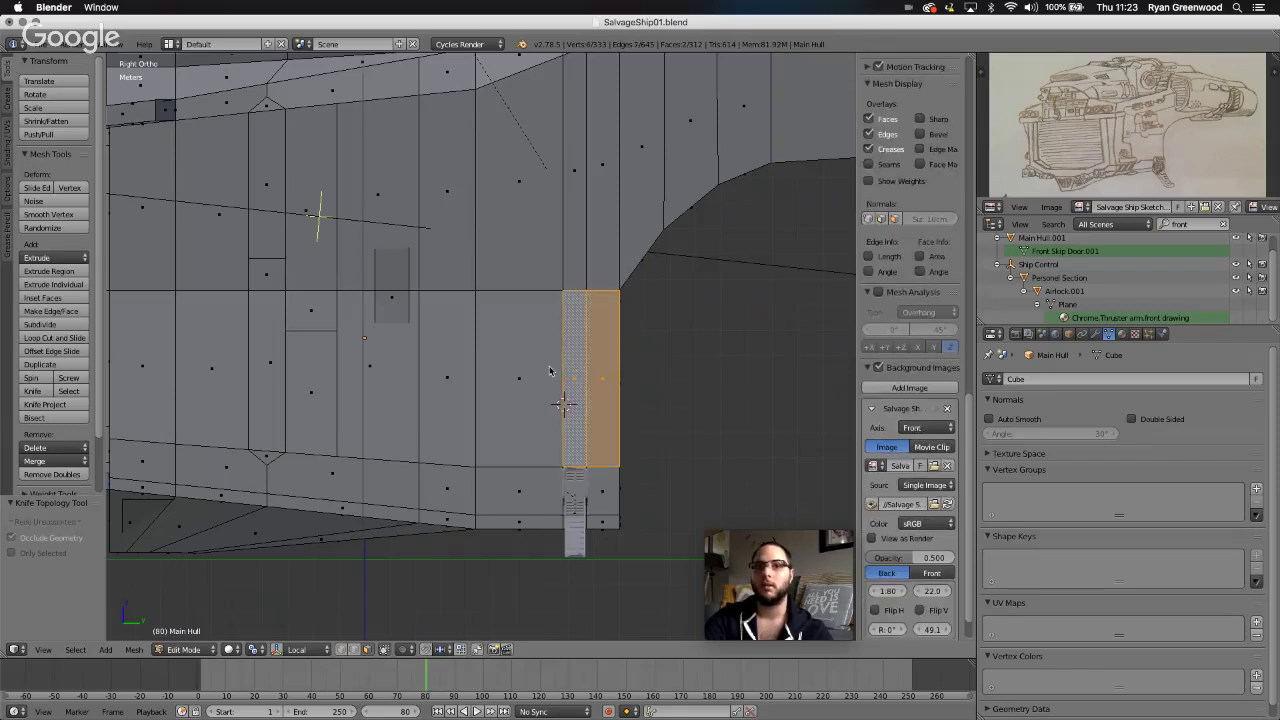
pyautogui.keyDown('shift'); pyautogui.rightClick(528, 372); pyautogui.keyUp('shift')
pyautogui.keyDown('shift'); pyautogui.rightClick(450, 376); pyautogui.keyUp('shift')
pyautogui.keyDown('shift'); pyautogui.rightClick(390, 385); pyautogui.keyUp('shift')
pyautogui.keyDown('shift'); pyautogui.rightClick(322, 390); pyautogui.keyUp('shift')
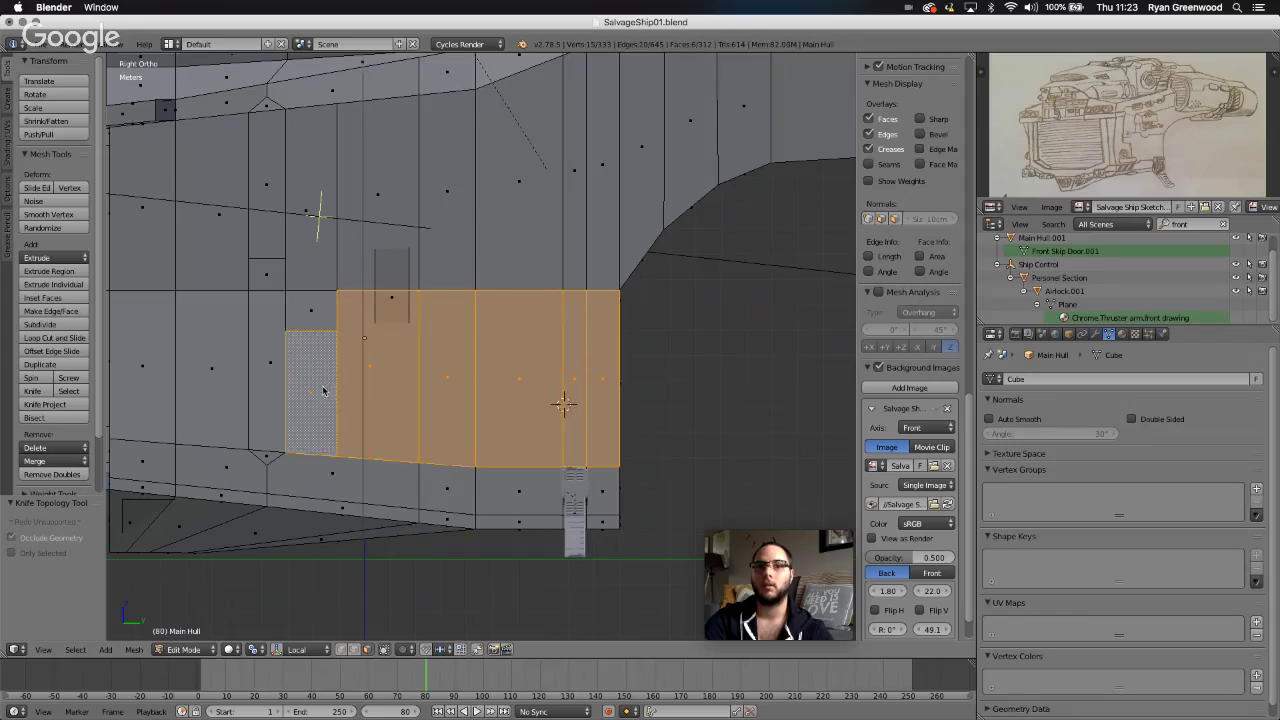
pyautogui.keyDown('shift'); pyautogui.rightClick(266, 372); pyautogui.keyUp('shift')
pyautogui.keyDown('shift'); pyautogui.rightClick(265, 274); pyautogui.keyUp('shift')
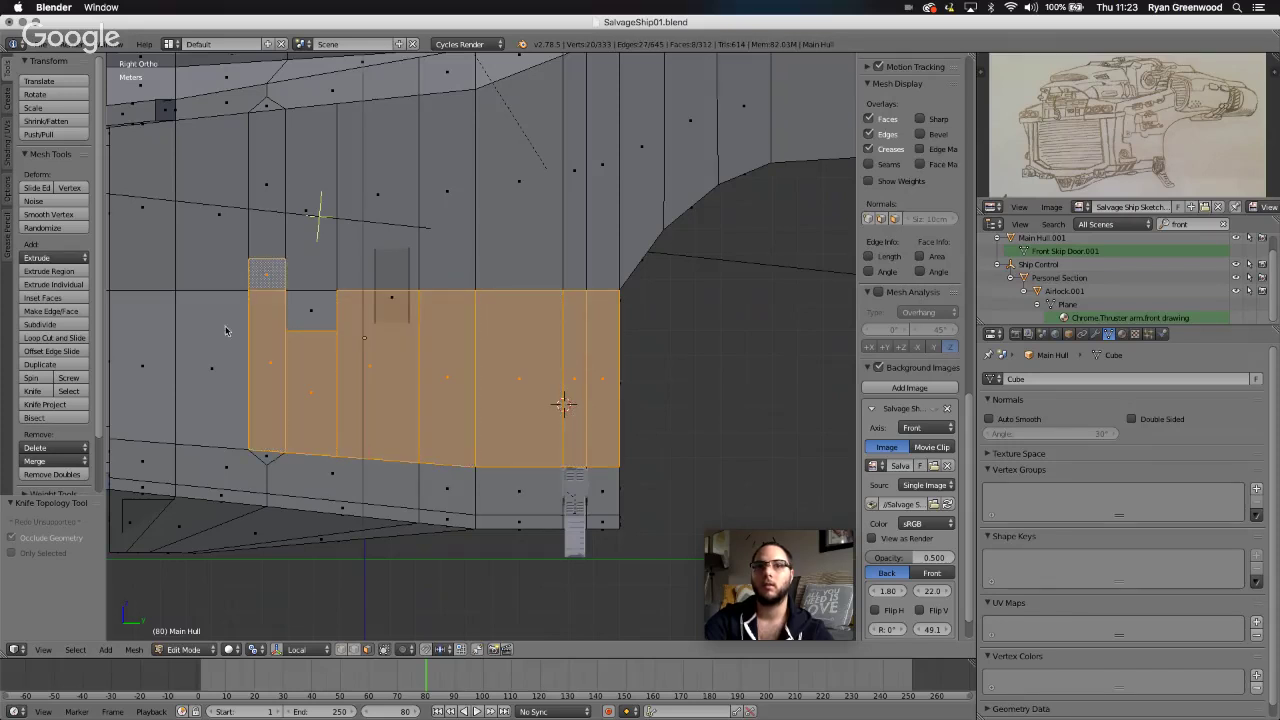
pyautogui.keyDown('shift'); pyautogui.rightClick(225, 335); pyautogui.keyUp('shift')
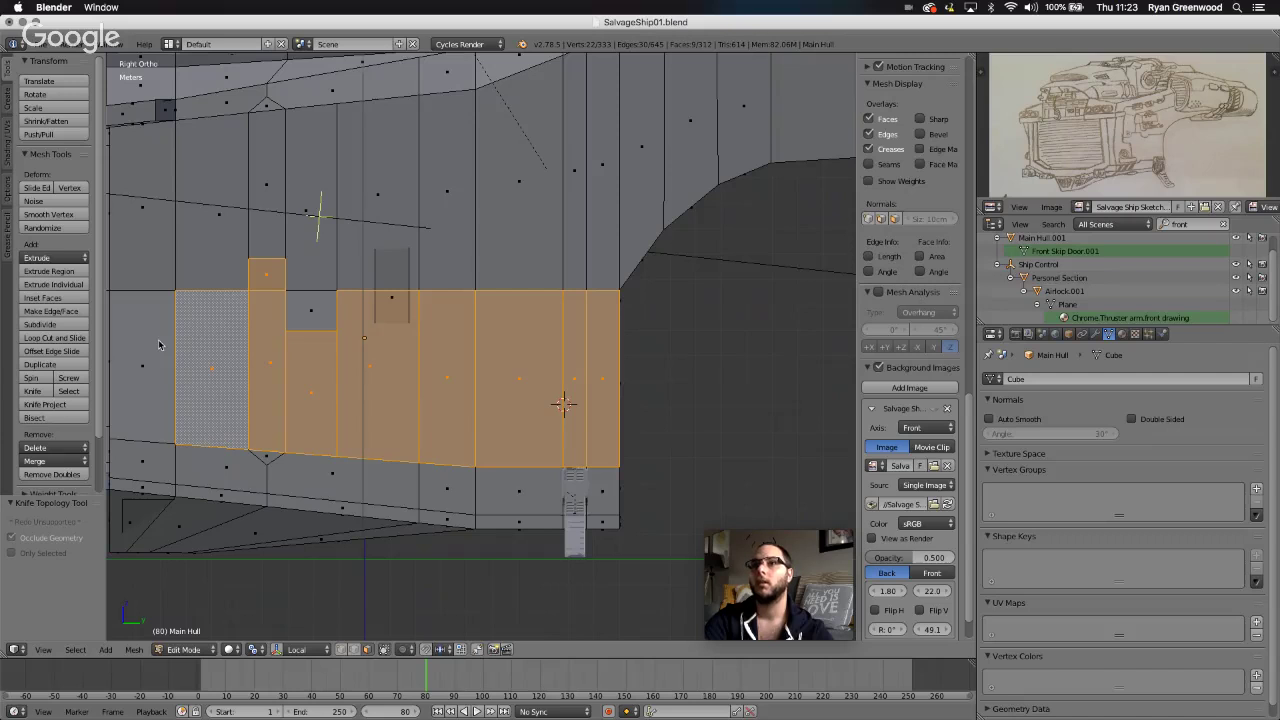
pyautogui.hscroll(4, 228, 330)
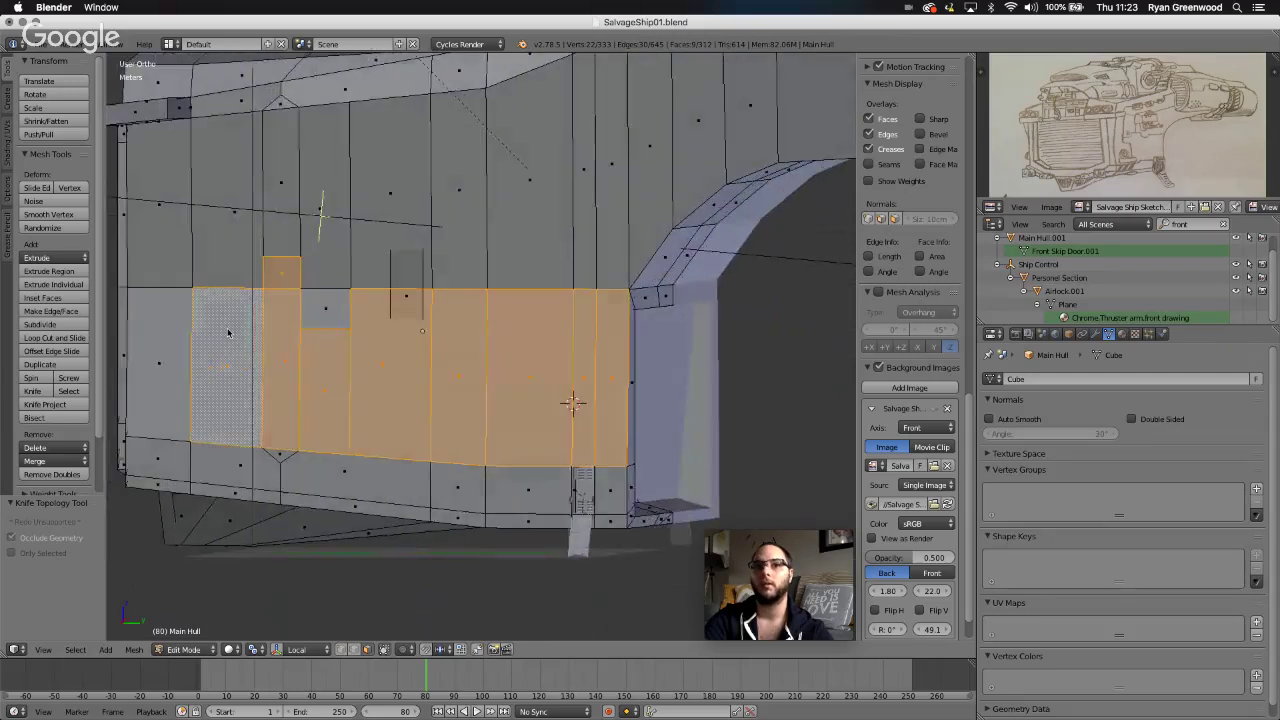
pyautogui.hscroll(-2, 228, 333)
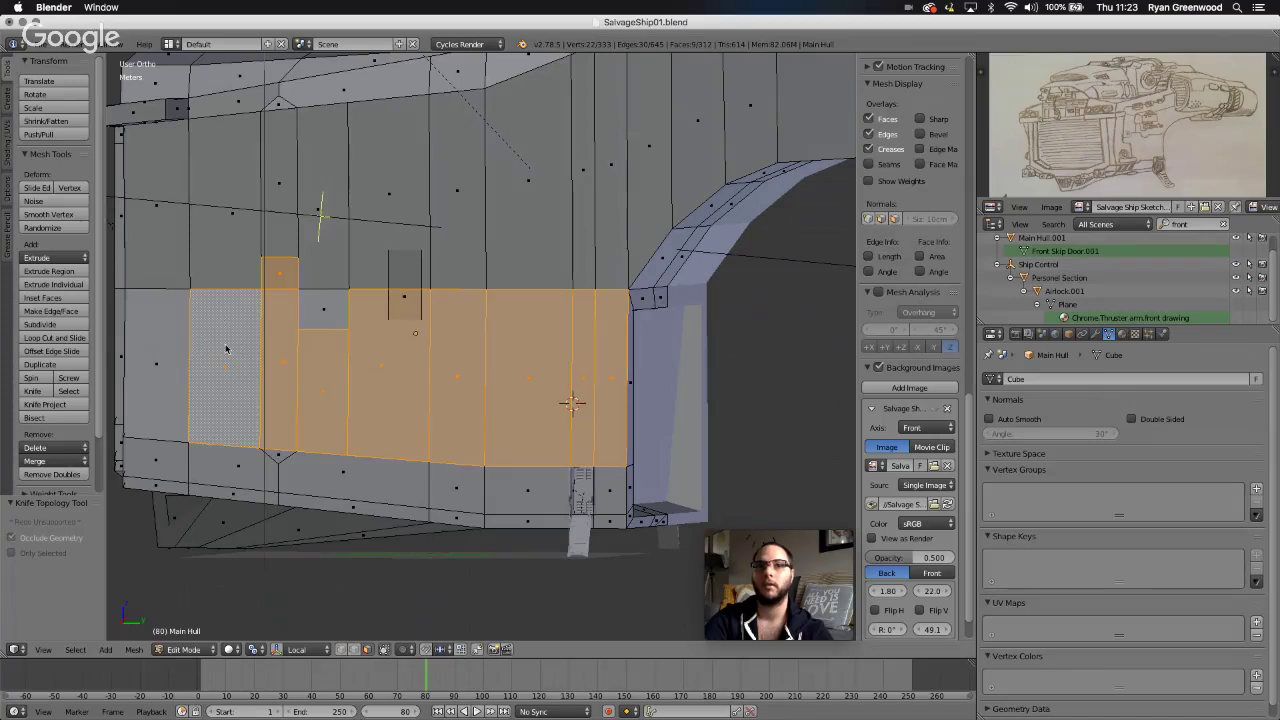
# - Deselect everything and add a vertical loop cut through the face below the middle edge, just ahead of the bevelled strip, slid by about -0.02
pyautogui.hotkey('ctrl', 'r')
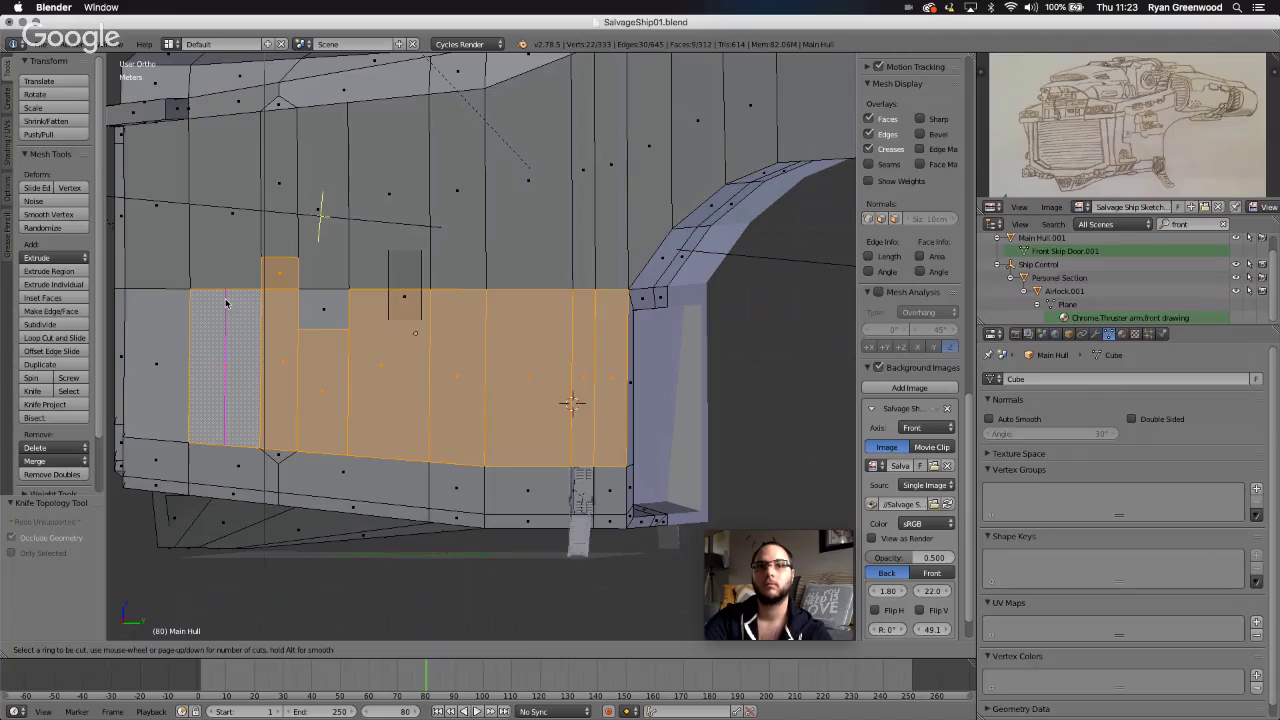
pyautogui.press('Escape')
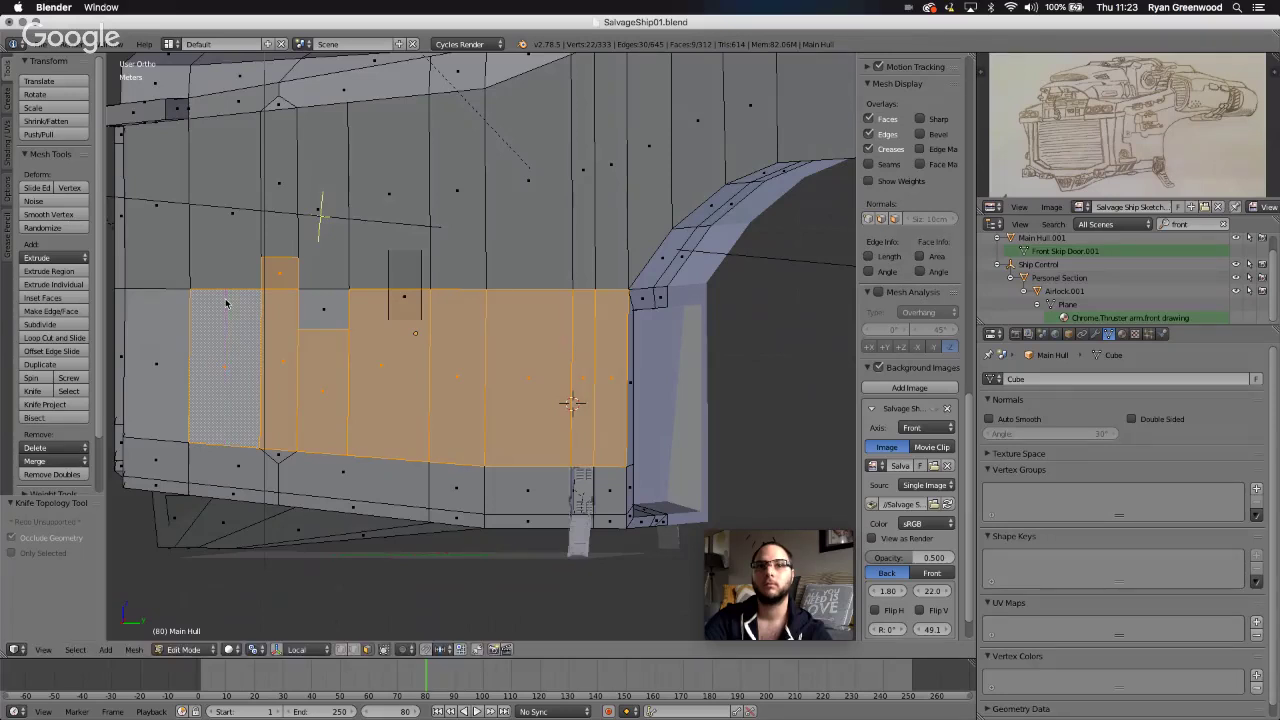
pyautogui.press('a')
pyautogui.hscroll(-5, 281, 386)
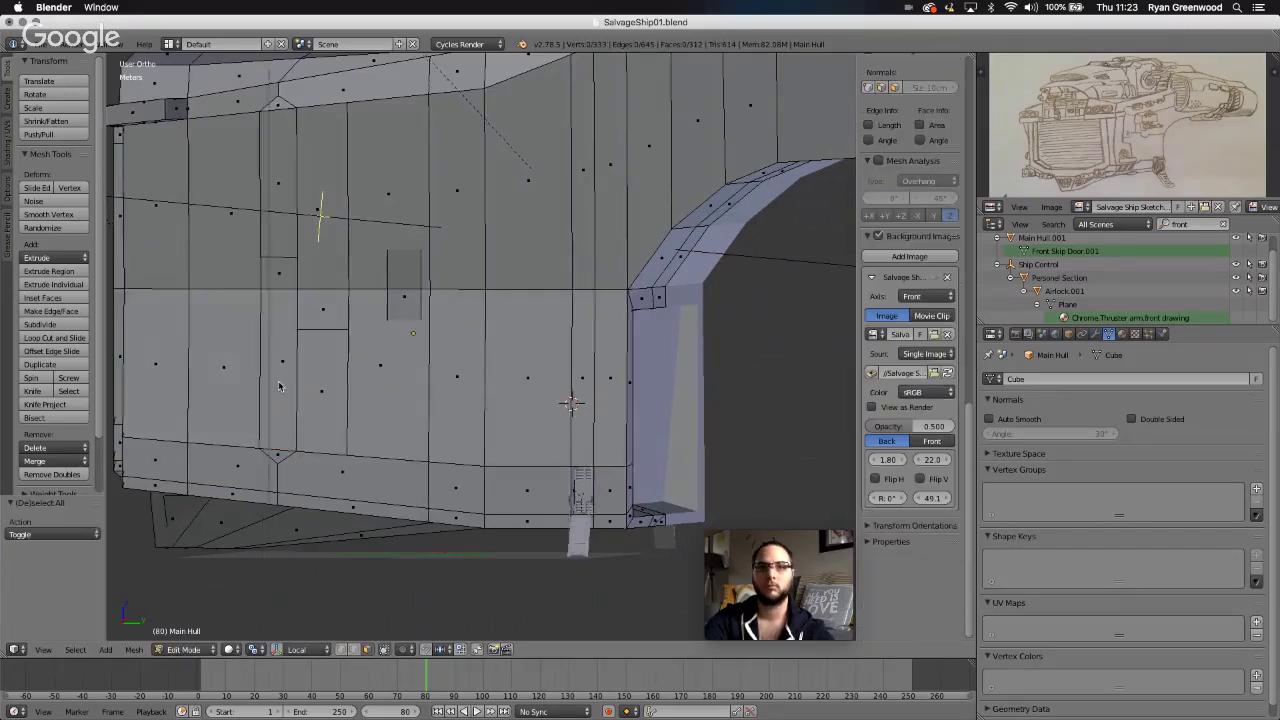
pyautogui.hscroll(-3, 281, 386)
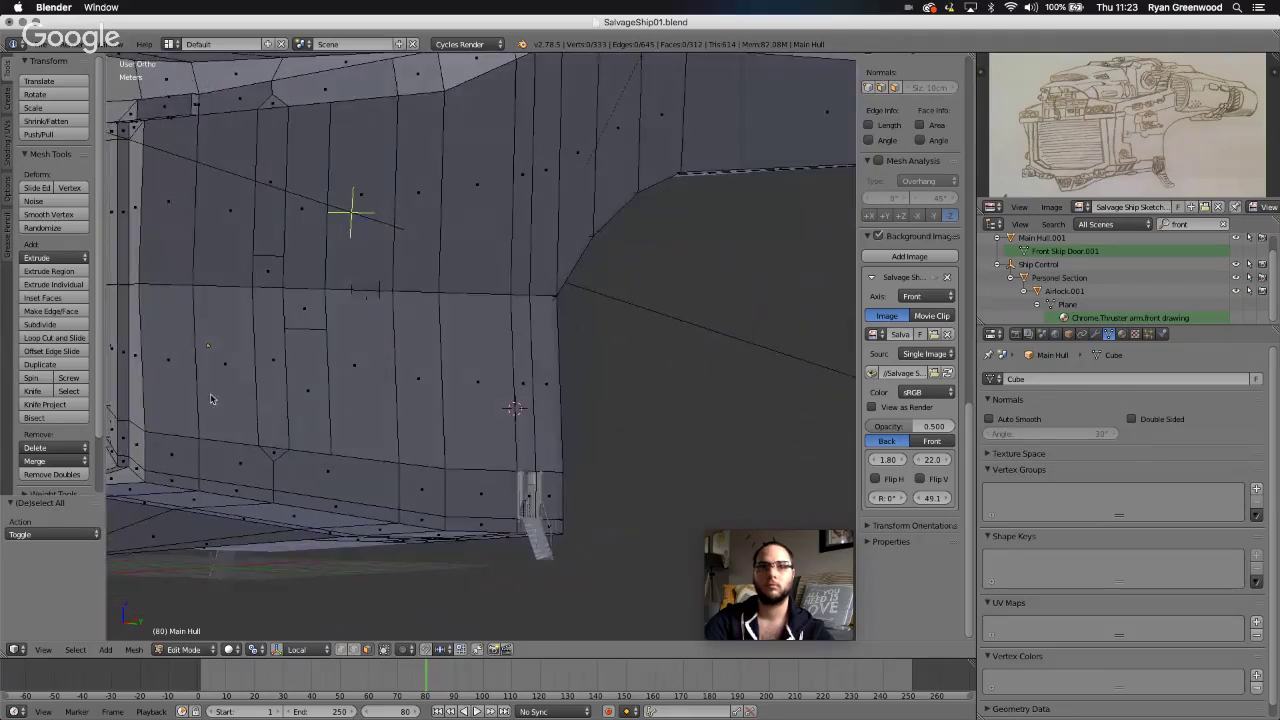
pyautogui.hotkey('ctrl', 'r')
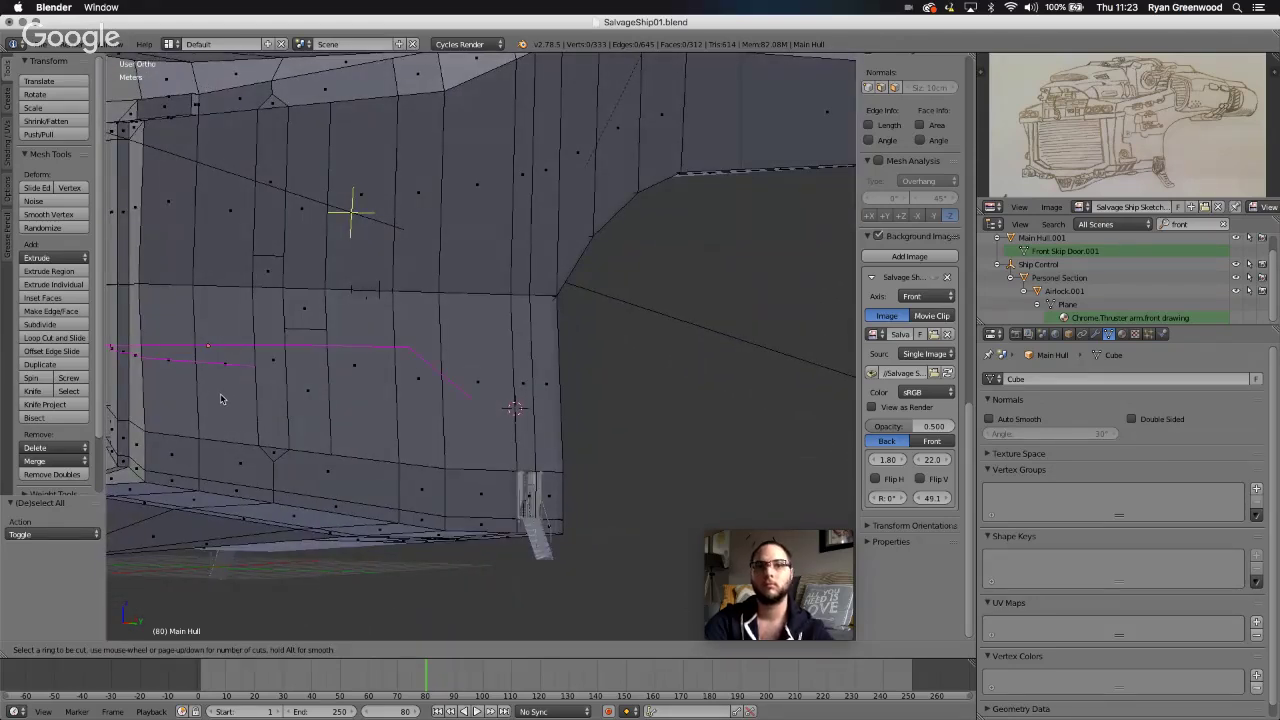
pyautogui.click(222, 293)
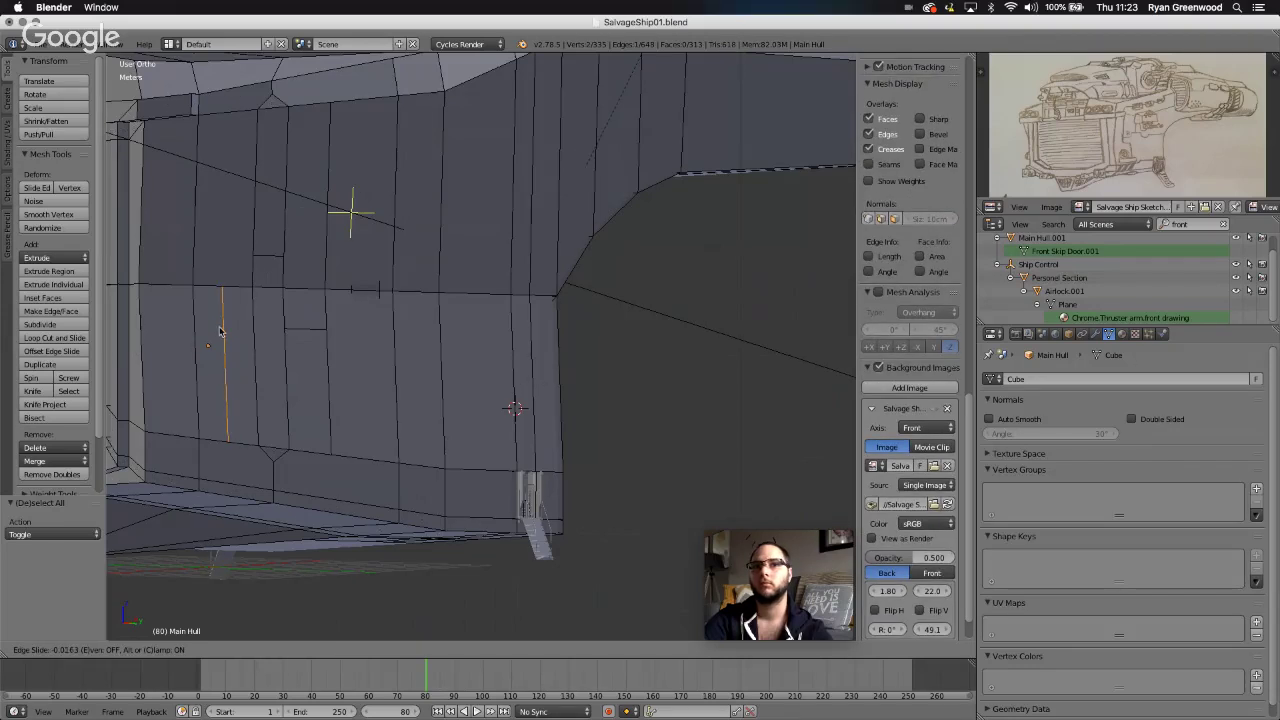
pyautogui.click(220, 331)
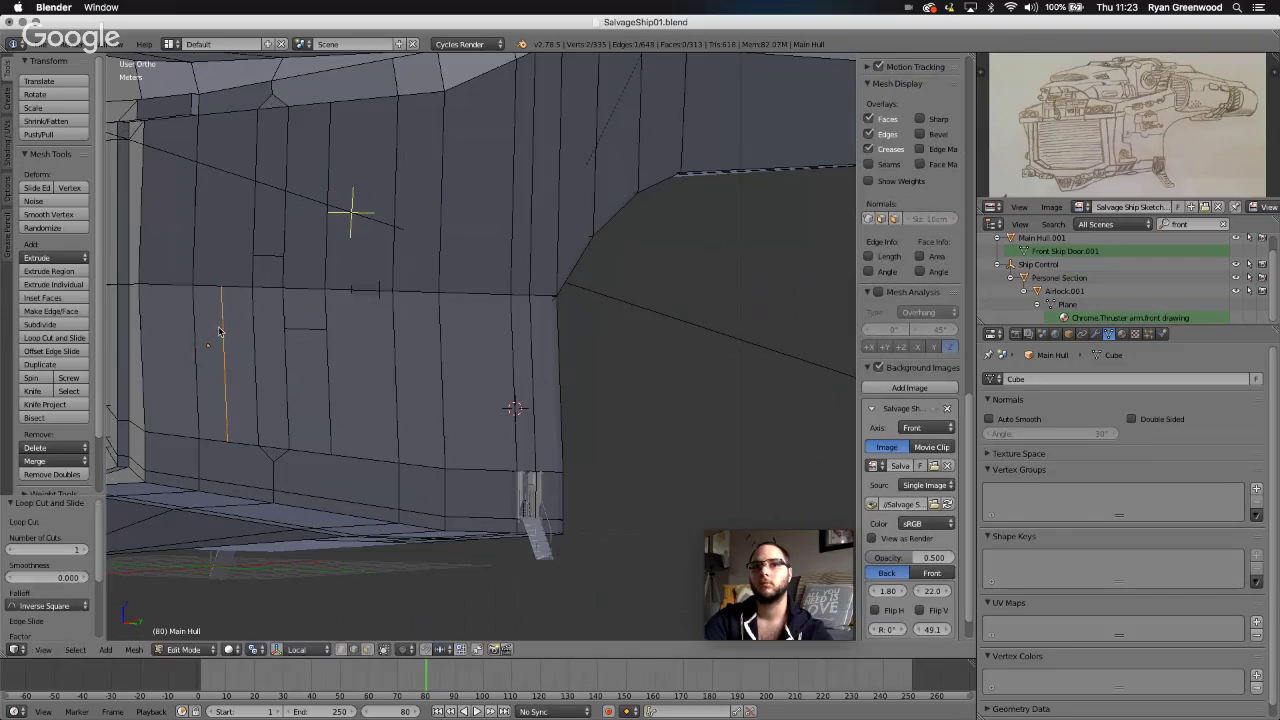
# - Knife-cut a short horizontal edge from the new vertical edge to the next vertical edge ahead of it, below the middle edge
pyautogui.hscroll(8, 193, 364)
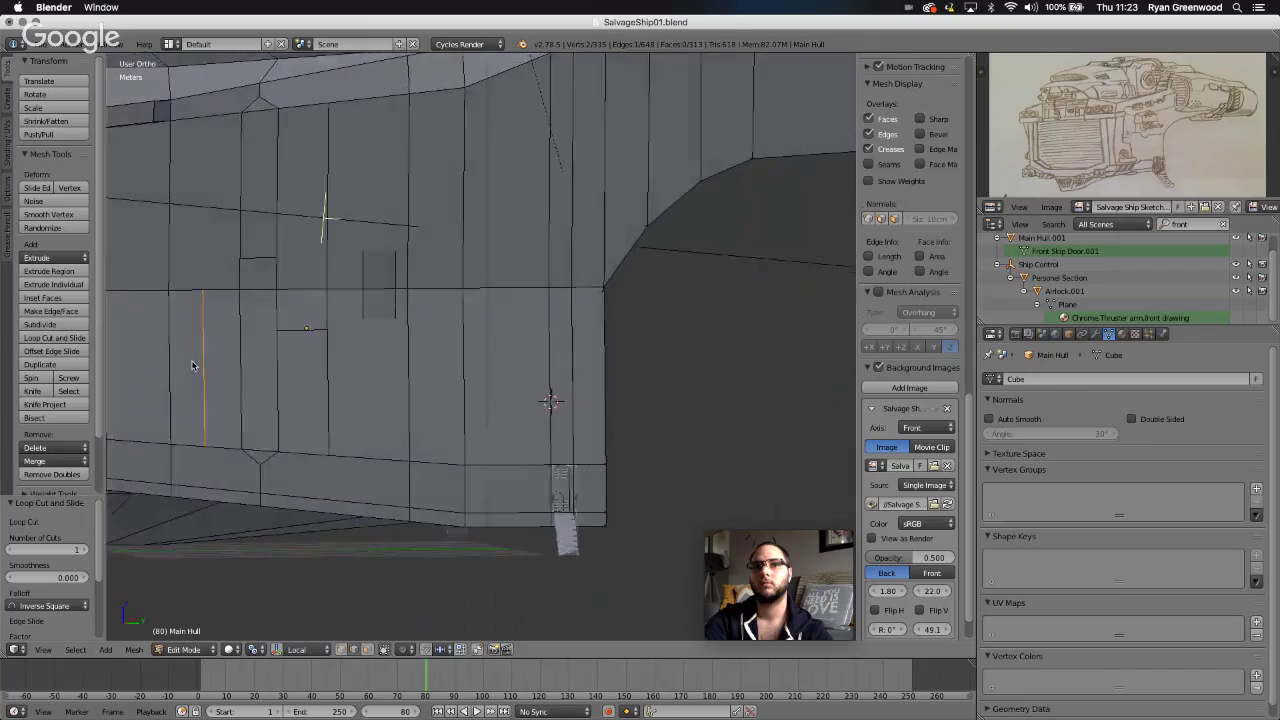
pyautogui.hscroll(1, 193, 364)
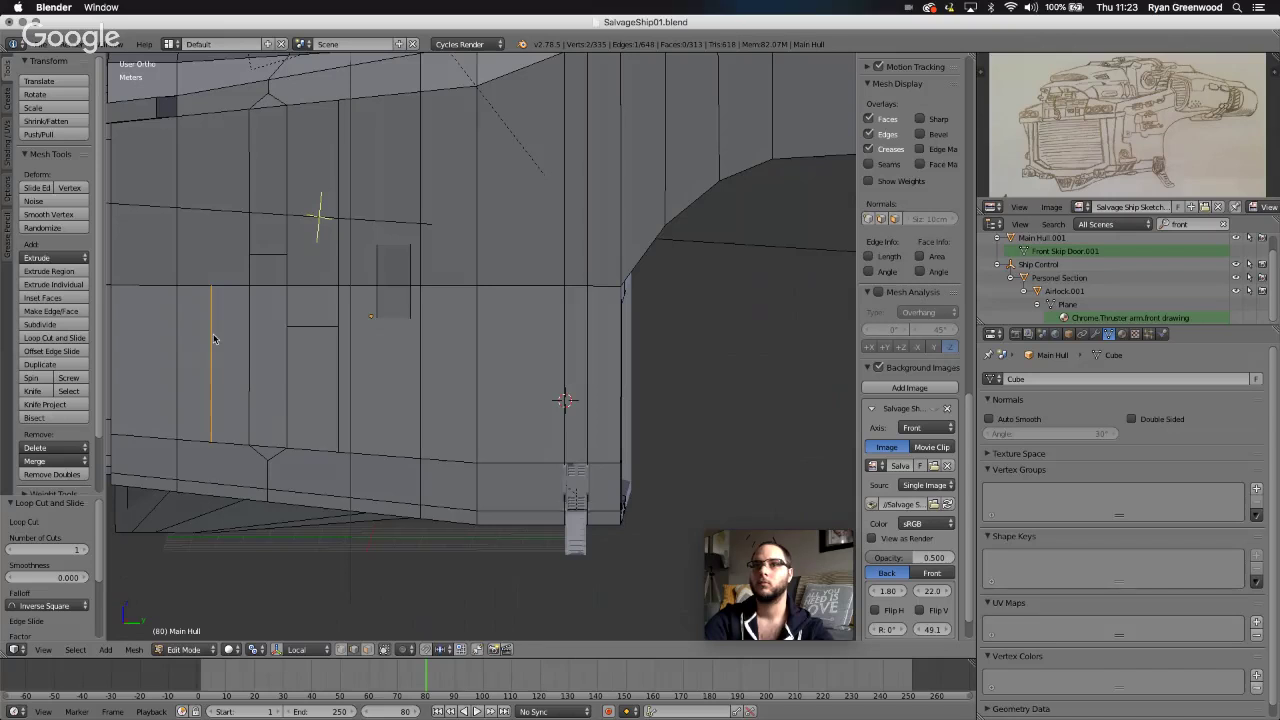
pyautogui.press('k')
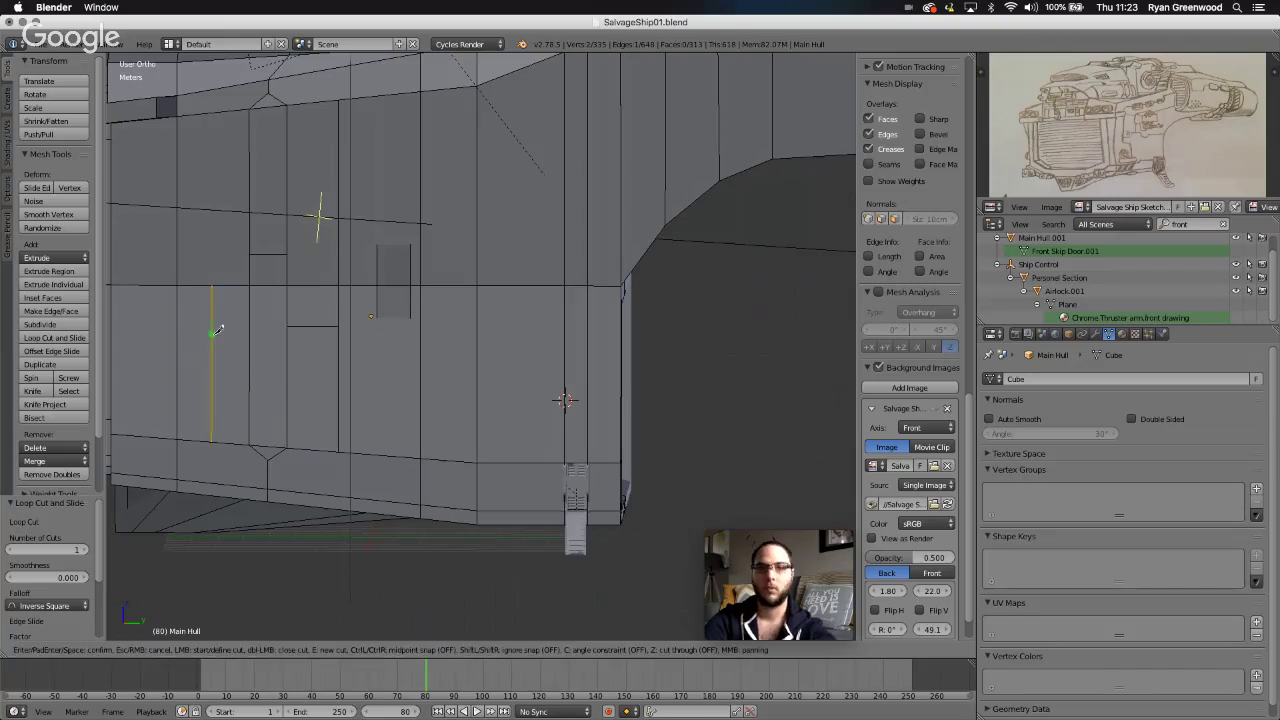
pyautogui.click(211, 336)
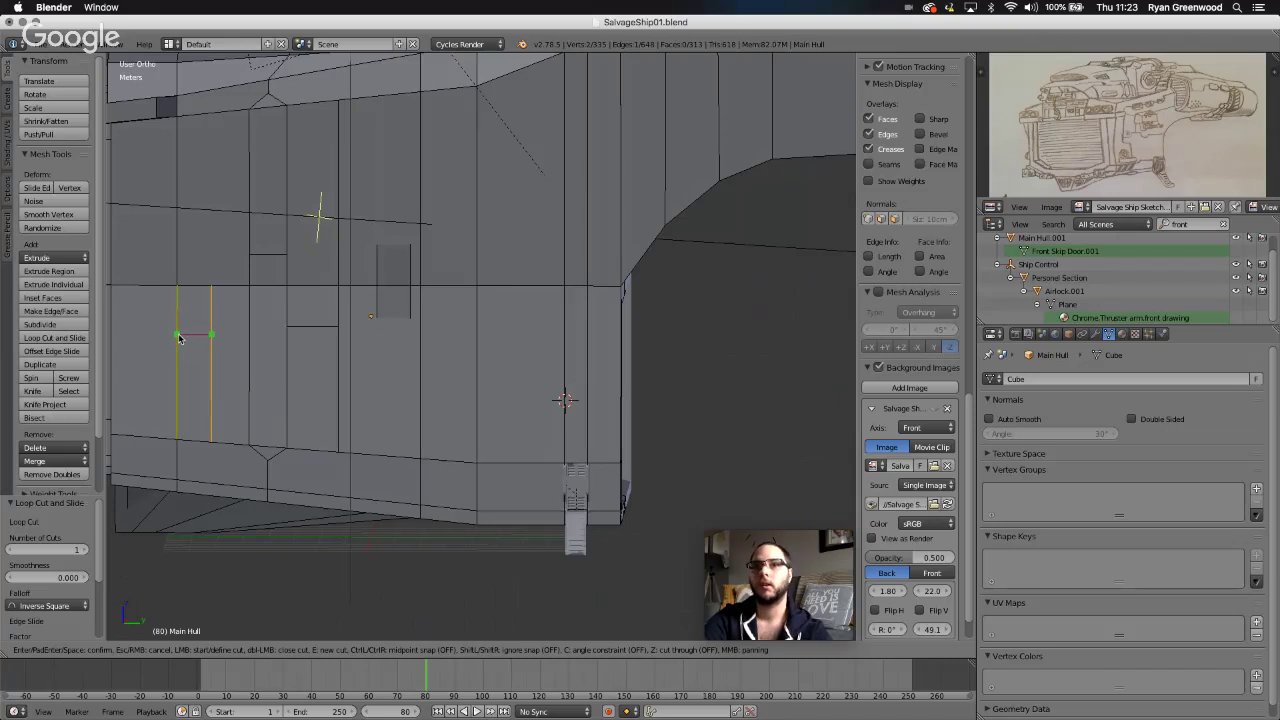
pyautogui.click(178, 336)
pyautogui.press('Return')
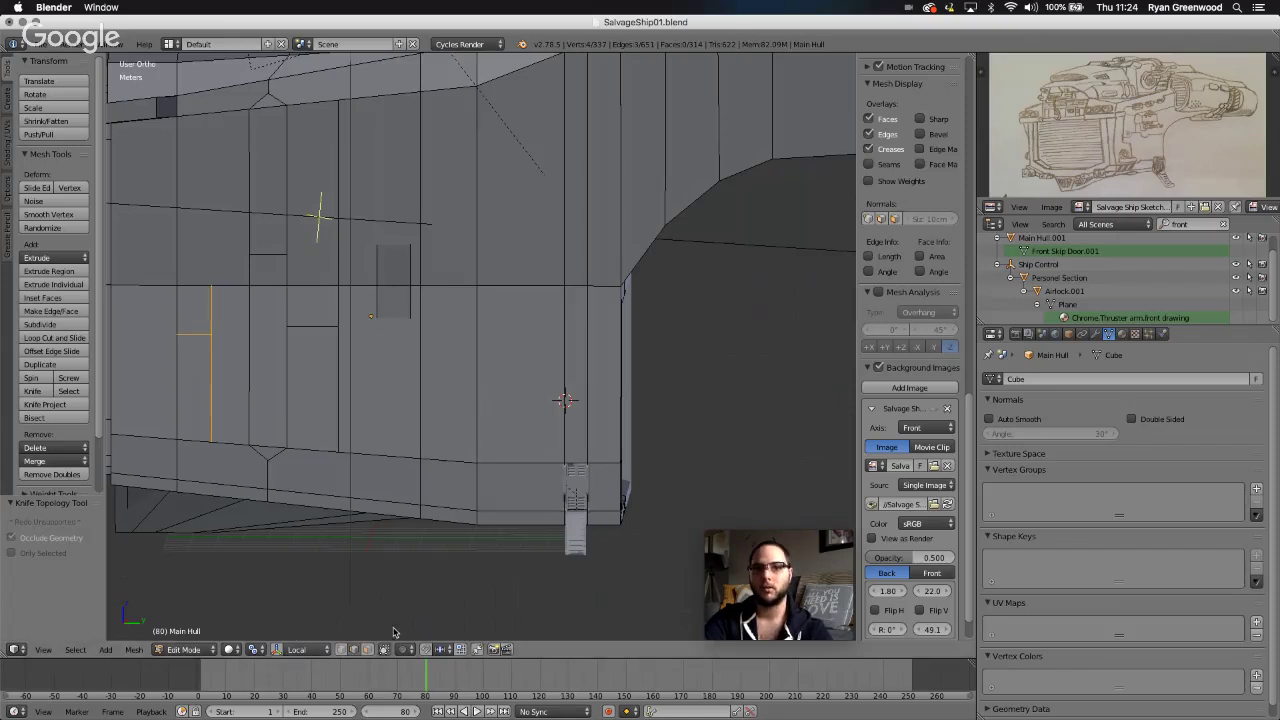
# - Select the rearmost face below the middle edge and, in right view, knife-cut a long horizontal edge from the new vertical edge's lower end to the hull's rear edge
pyautogui.click(367, 649)
pyautogui.rightClick(604, 407)
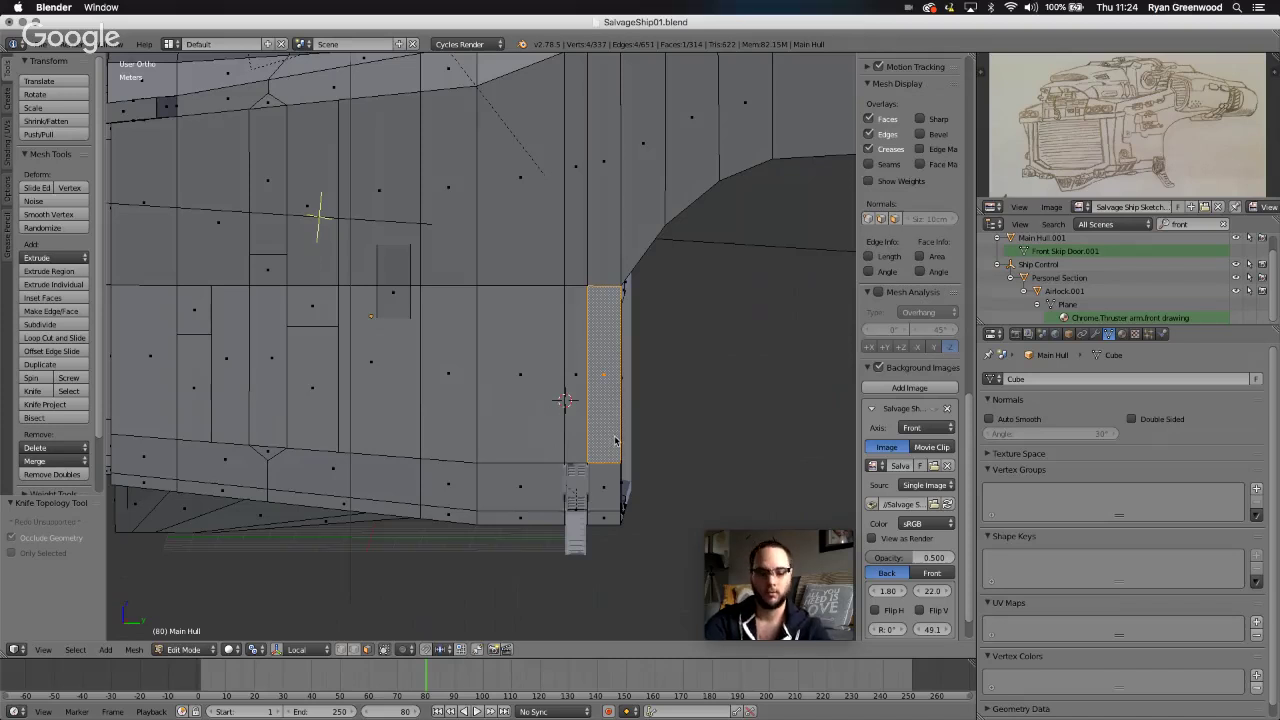
pyautogui.click(42, 651)
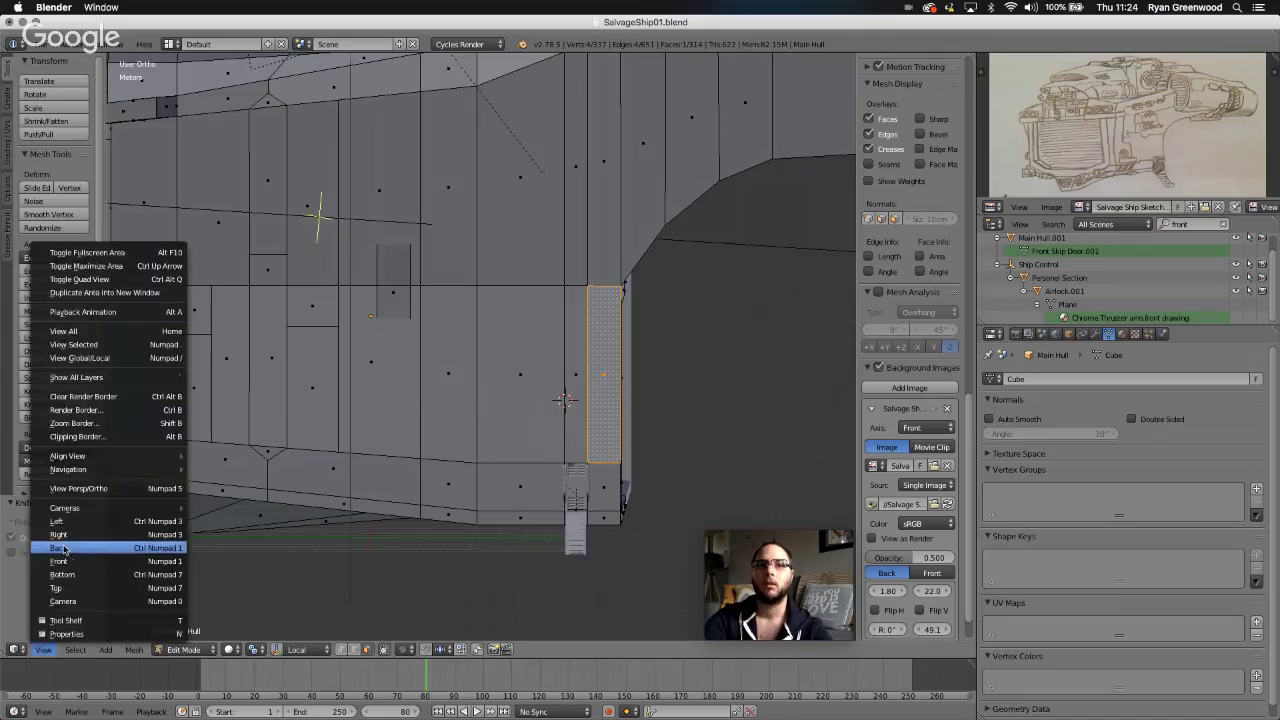
pyautogui.press('Escape')
pyautogui.press('KP_3')
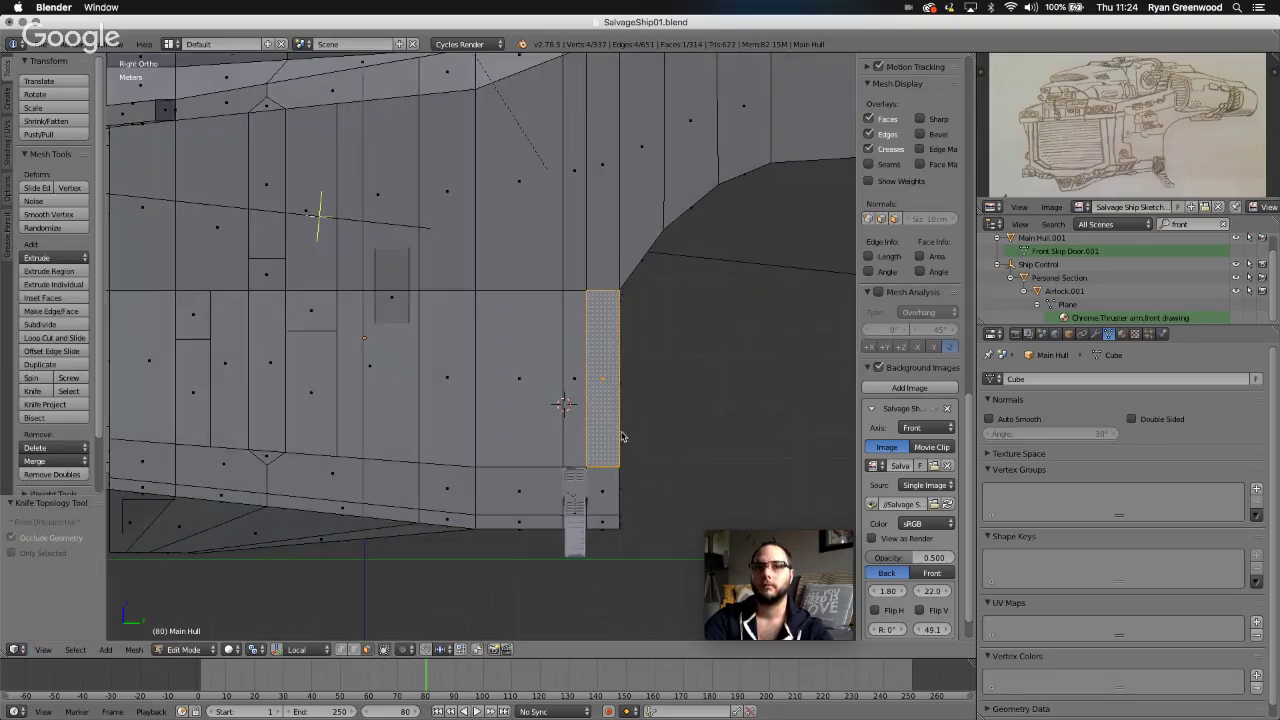
pyautogui.press('k')
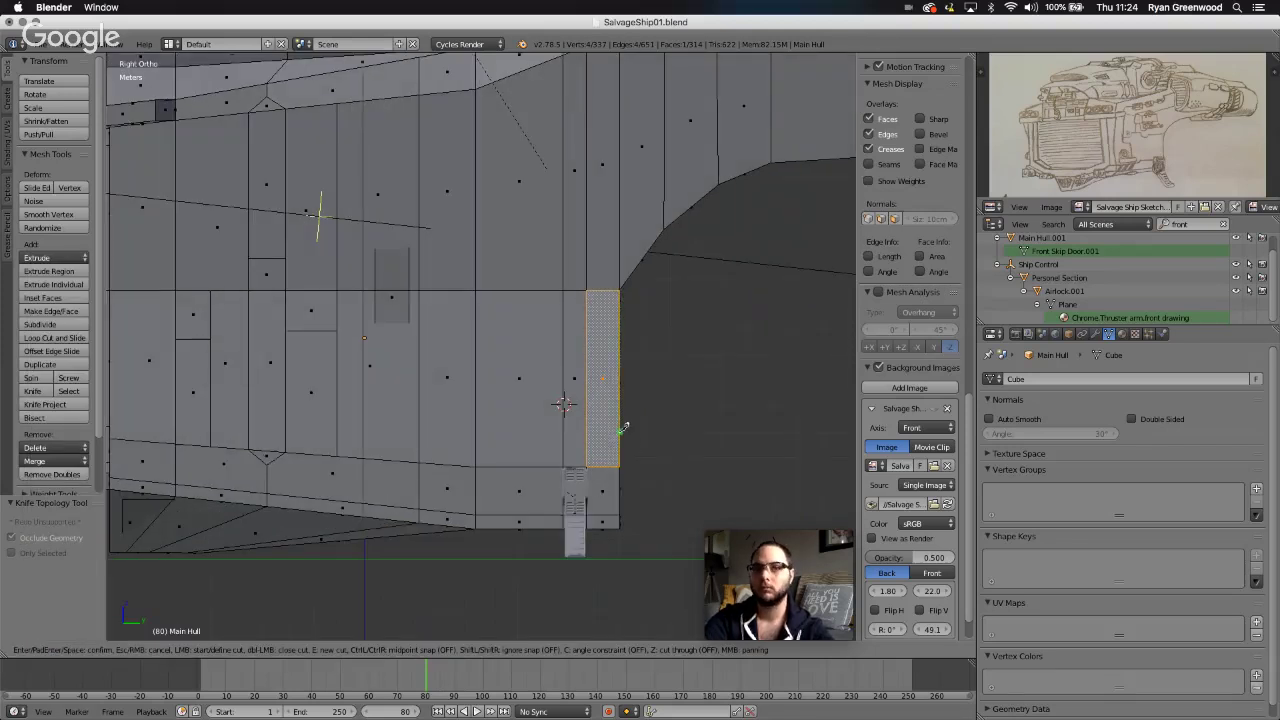
pyautogui.click(210, 339)
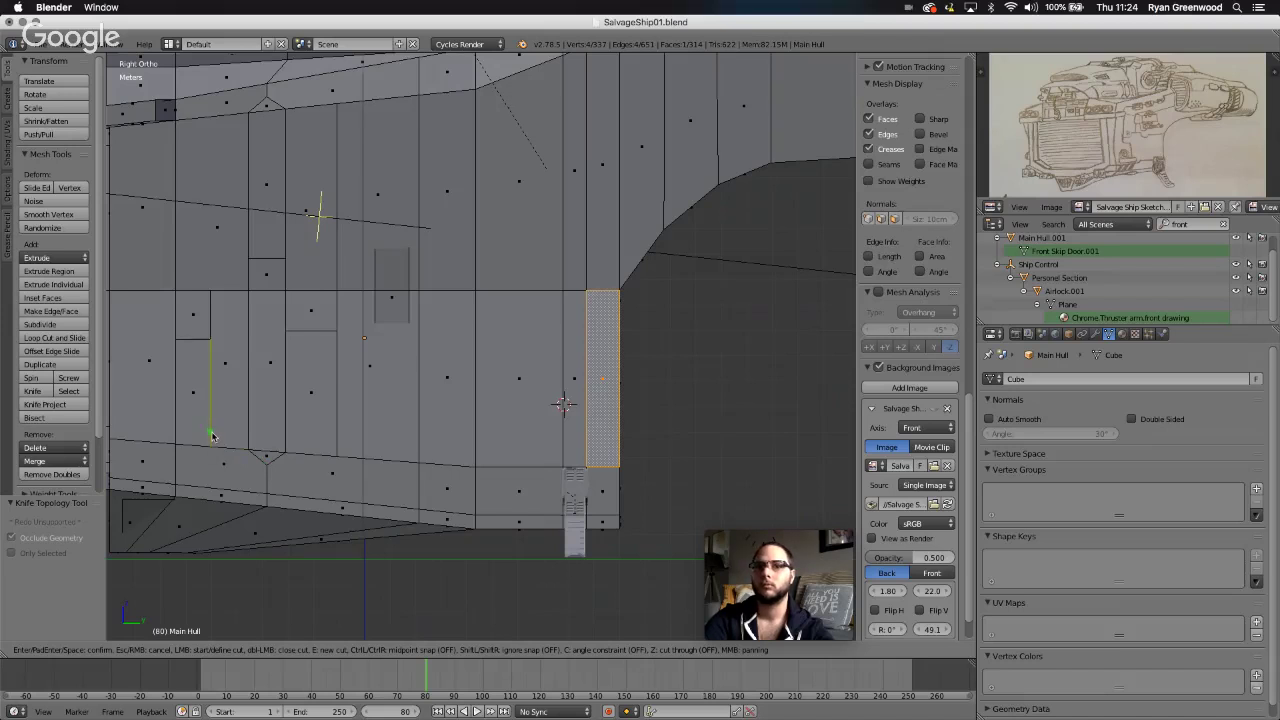
pyautogui.click(211, 435)
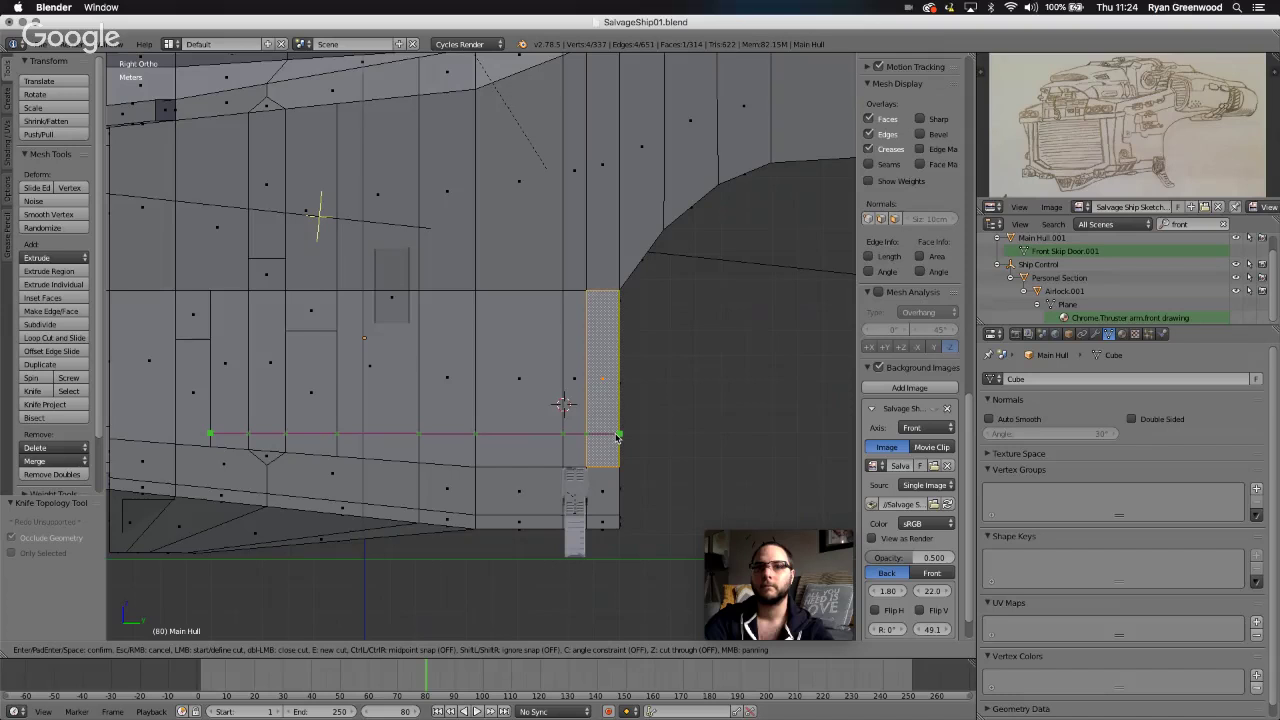
pyautogui.click(618, 435)
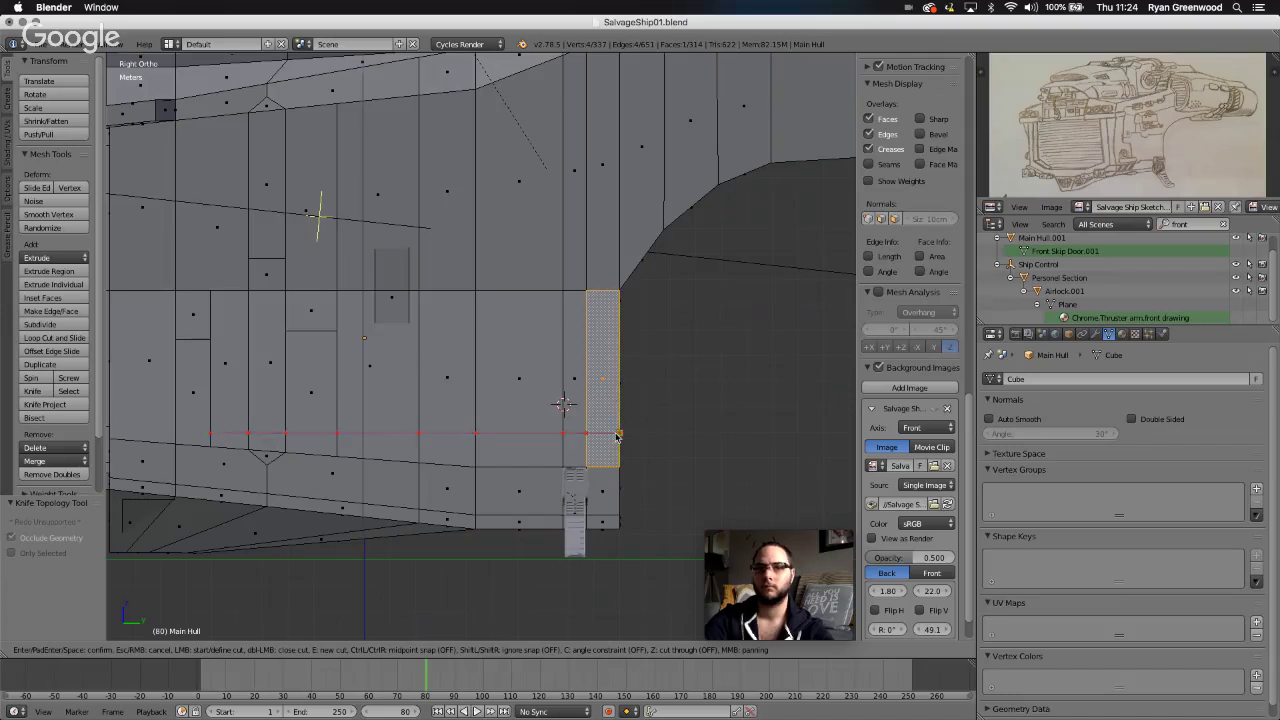
pyautogui.press('Return')
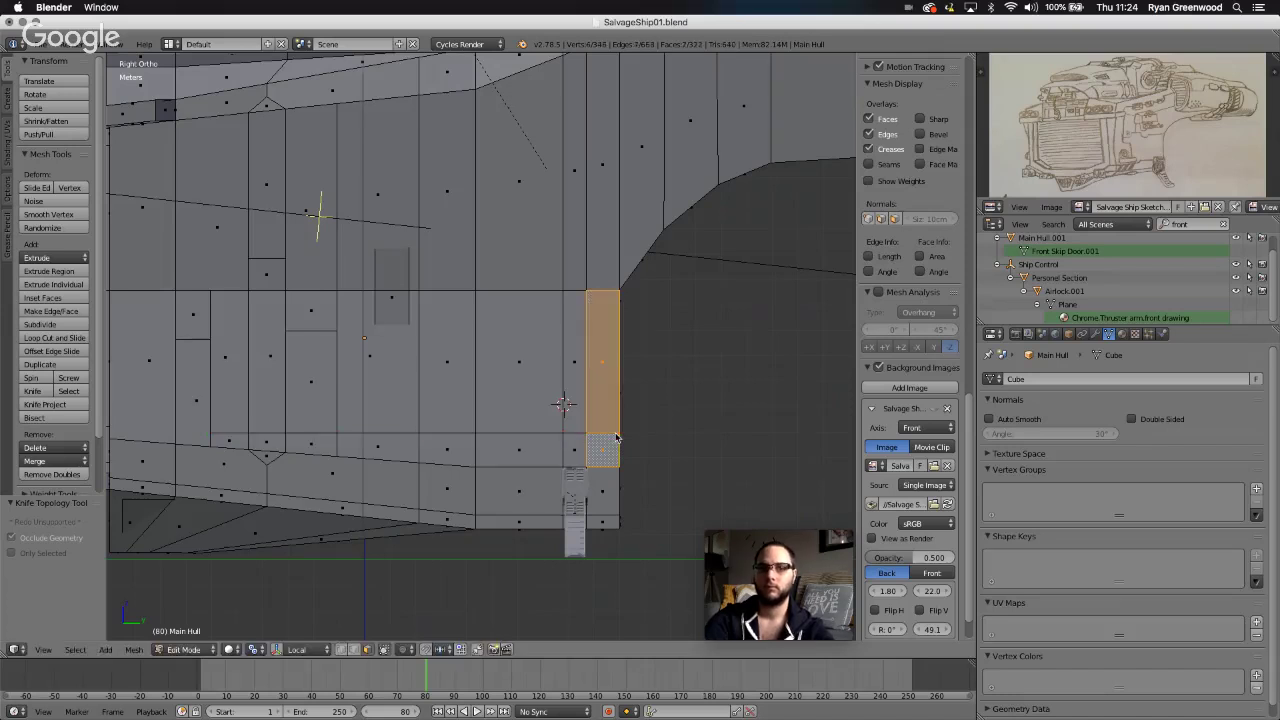
# - Extend the selection to eleven faces forming the stepped panel outline, including the small faces above the strip, at the front and below the long cut
pyautogui.keyDown('shift'); pyautogui.rightClick(571, 376); pyautogui.keyUp('shift')
pyautogui.keyDown('shift'); pyautogui.rightClick(540, 377); pyautogui.keyUp('shift')
pyautogui.keyDown('shift'); pyautogui.rightClick(457, 390); pyautogui.keyUp('shift')
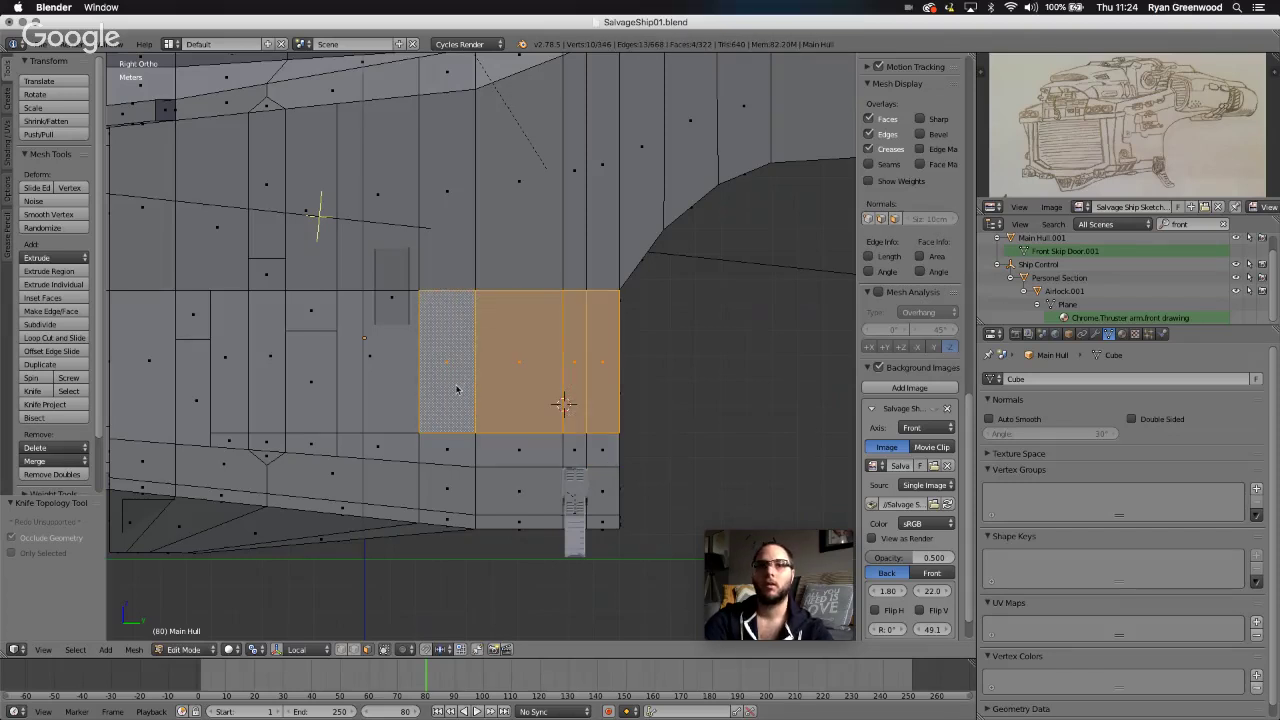
pyautogui.keyDown('shift'); pyautogui.rightClick(405, 387); pyautogui.keyUp('shift')
pyautogui.keyDown('shift'); pyautogui.rightClick(321, 400); pyautogui.keyUp('shift')
pyautogui.keyDown('shift'); pyautogui.rightClick(262, 300); pyautogui.keyUp('shift')
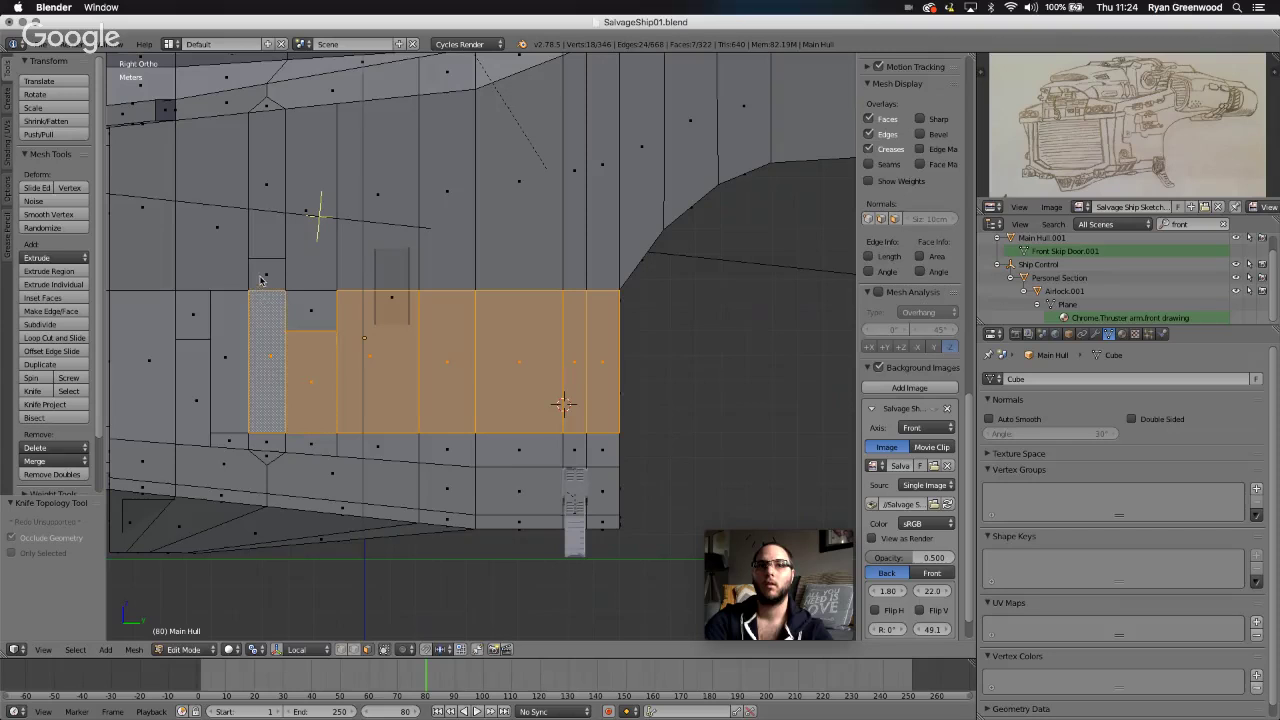
pyautogui.keyDown('shift'); pyautogui.rightClick(263, 282); pyautogui.keyUp('shift')
pyautogui.keyDown('shift'); pyautogui.rightClick(239, 326); pyautogui.keyUp('shift')
pyautogui.keyDown('shift'); pyautogui.rightClick(198, 325); pyautogui.keyUp('shift')
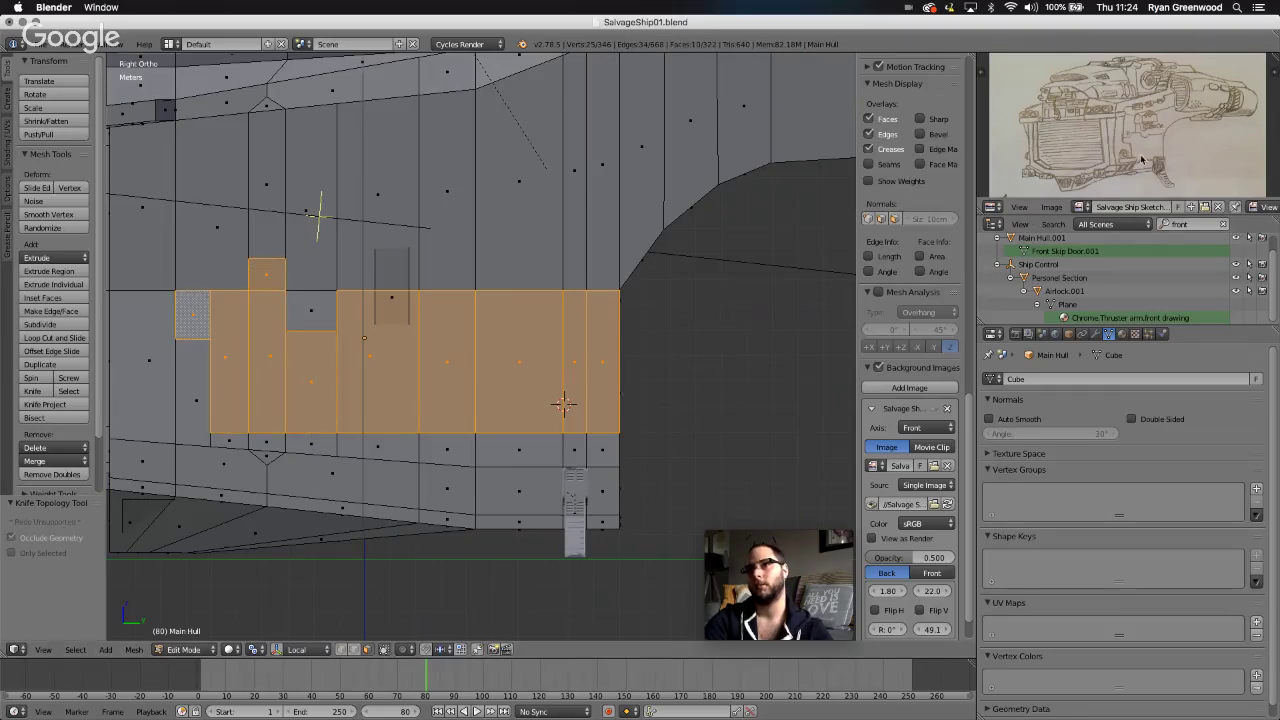
pyautogui.keyDown('shift'); pyautogui.rightClick(231, 438); pyautogui.keyUp('shift')
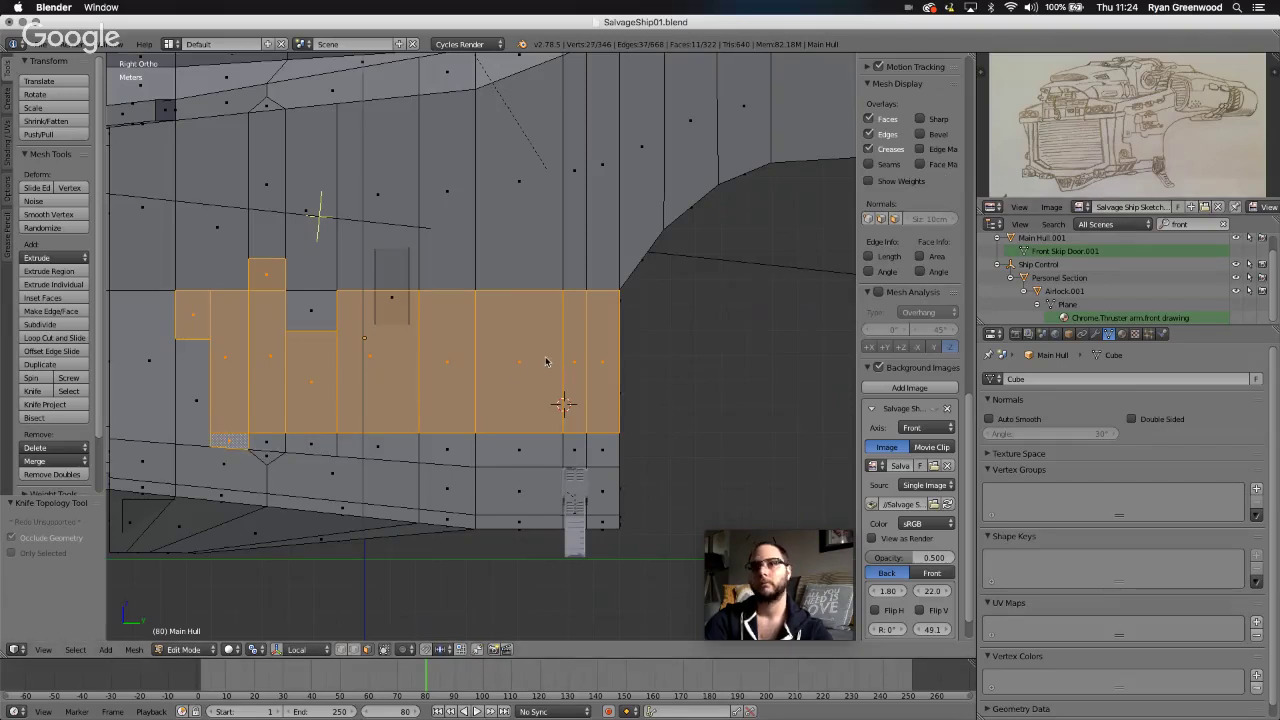
# - Duplicate the selected panel faces in place and separate the copy from the Main Hull as its own object
pyautogui.moveTo(534, 450); pyautogui.dragTo(532, 449, button='middle')
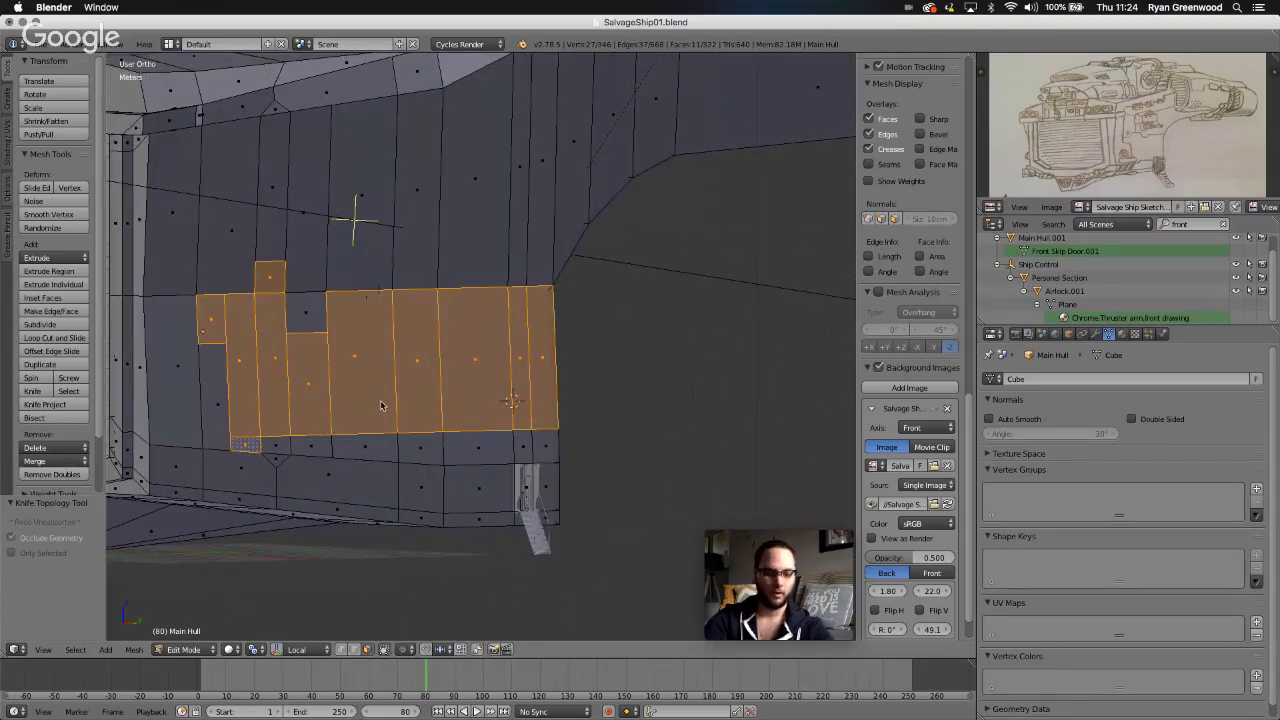
pyautogui.press('e')
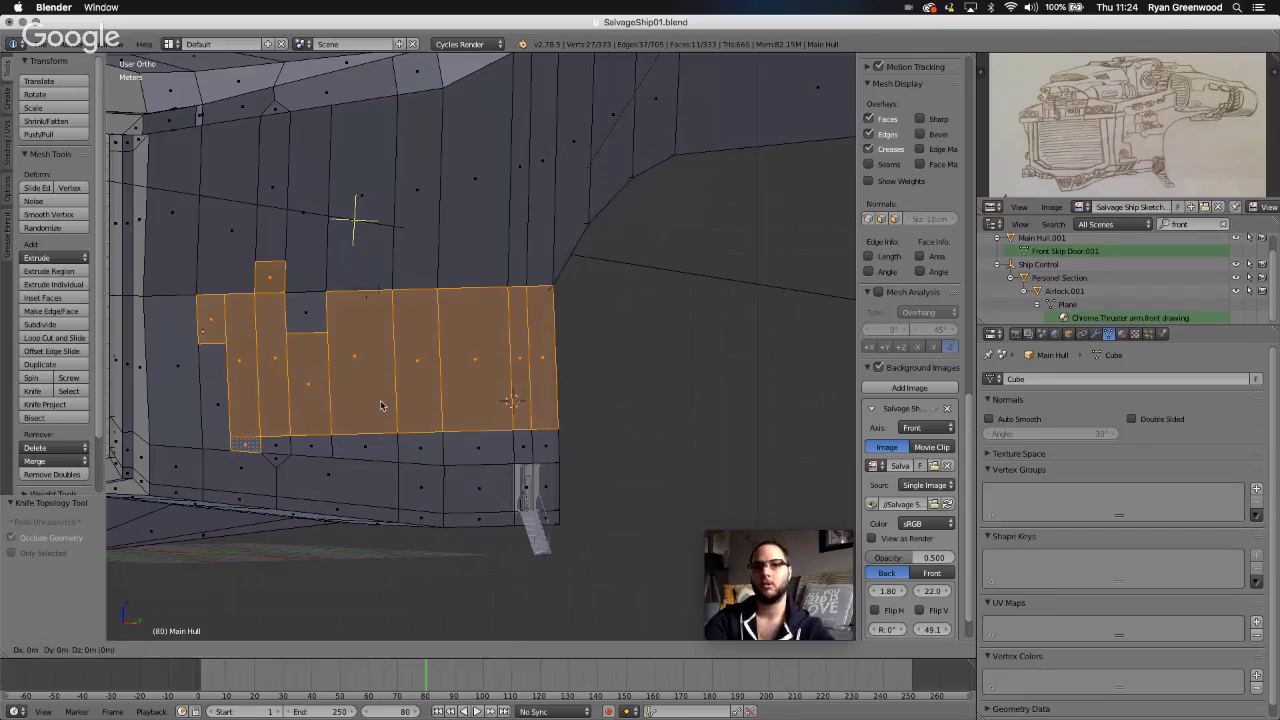
pyautogui.rightClick(434, 389)
pyautogui.press('p')
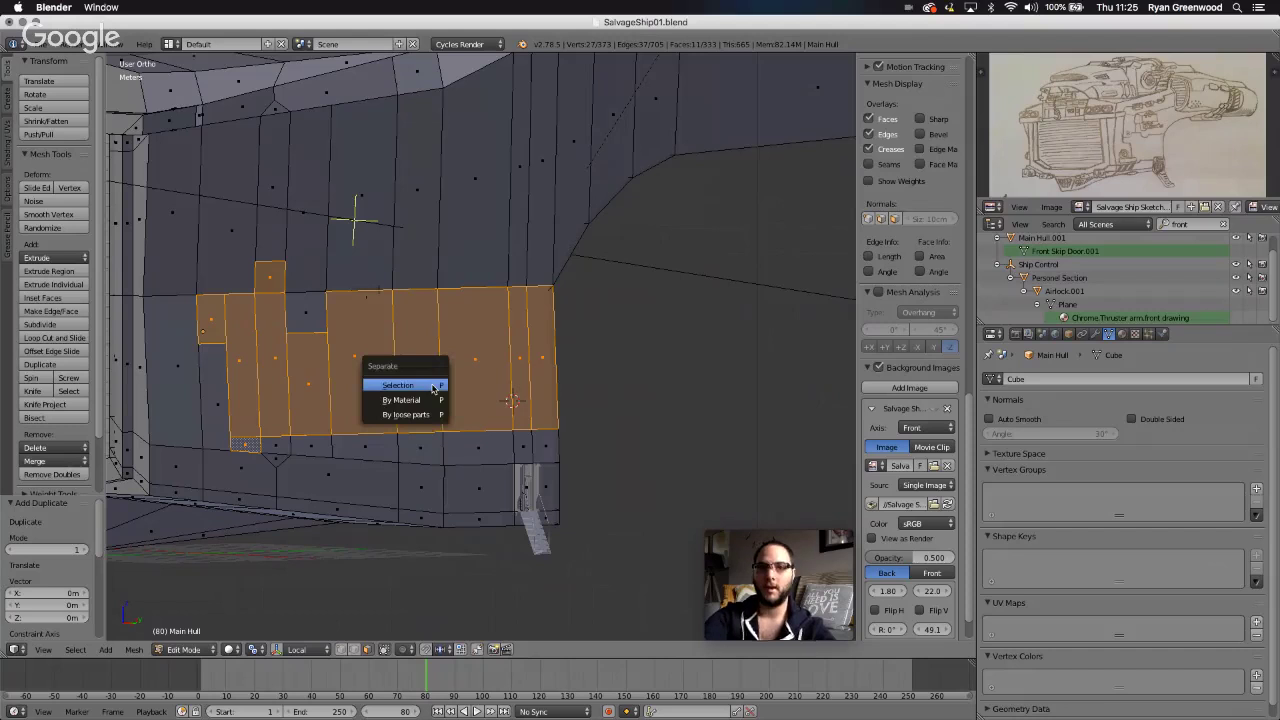
pyautogui.click(400, 385)
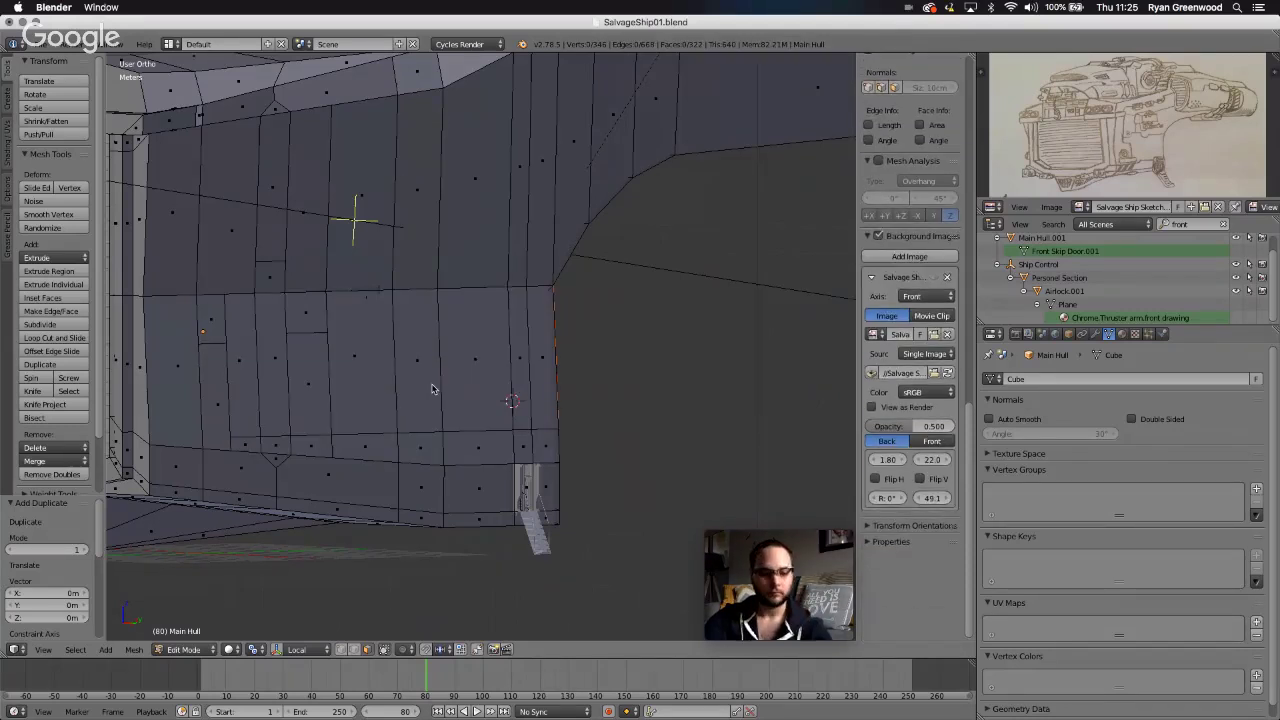
# - Return to Object Mode, select the separated side panel and rename its mesh data to Panel01
pyautogui.press('Tab')
pyautogui.rightClick(430, 386)
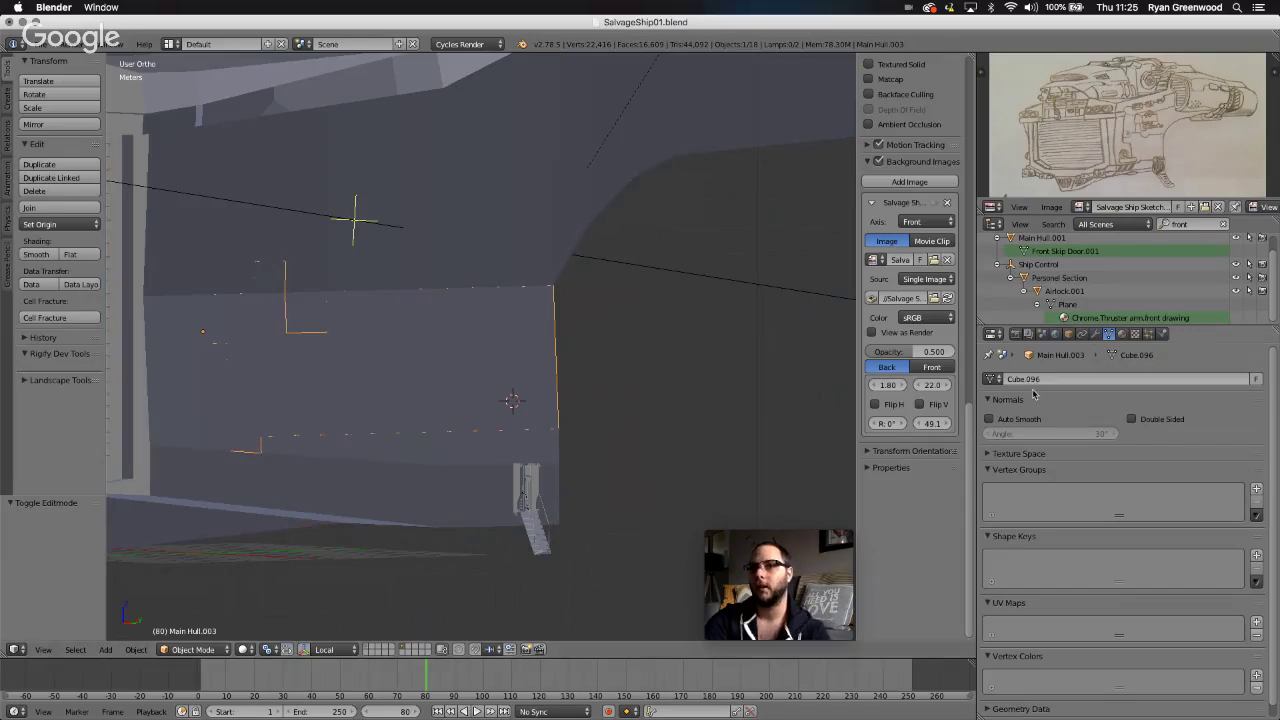
pyautogui.click(1040, 380)
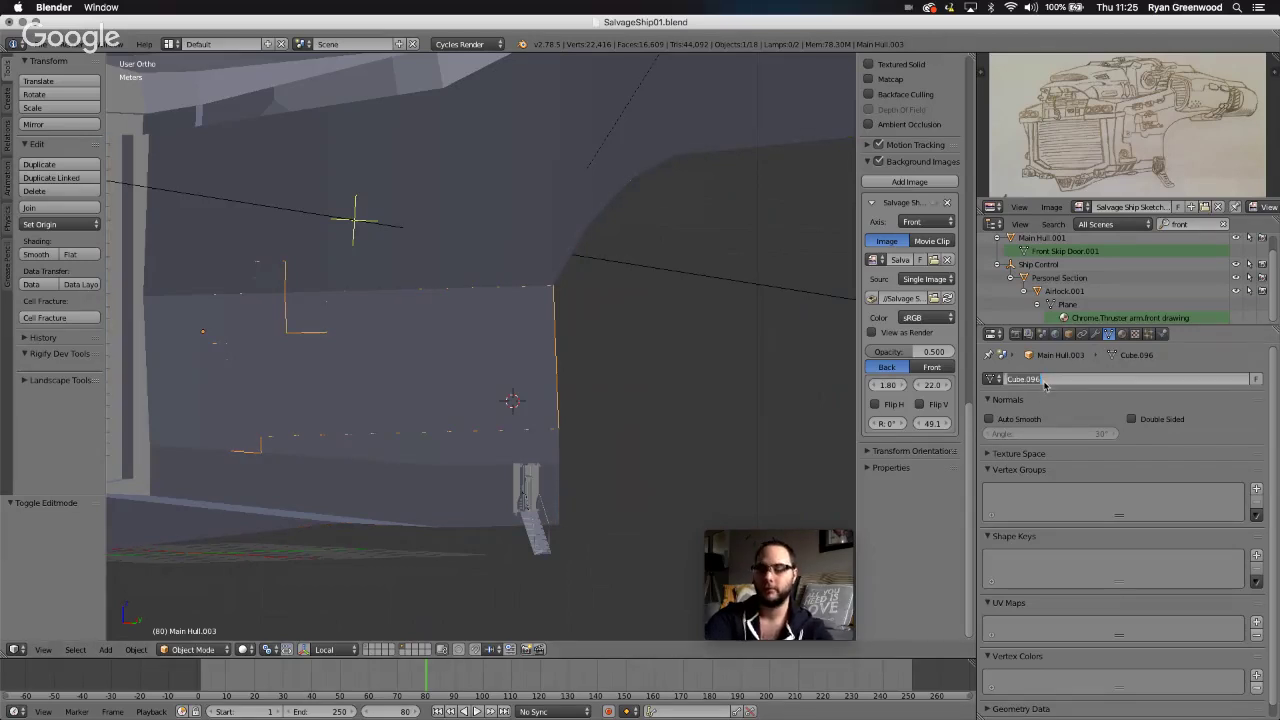
pyautogui.press('BackSpace')
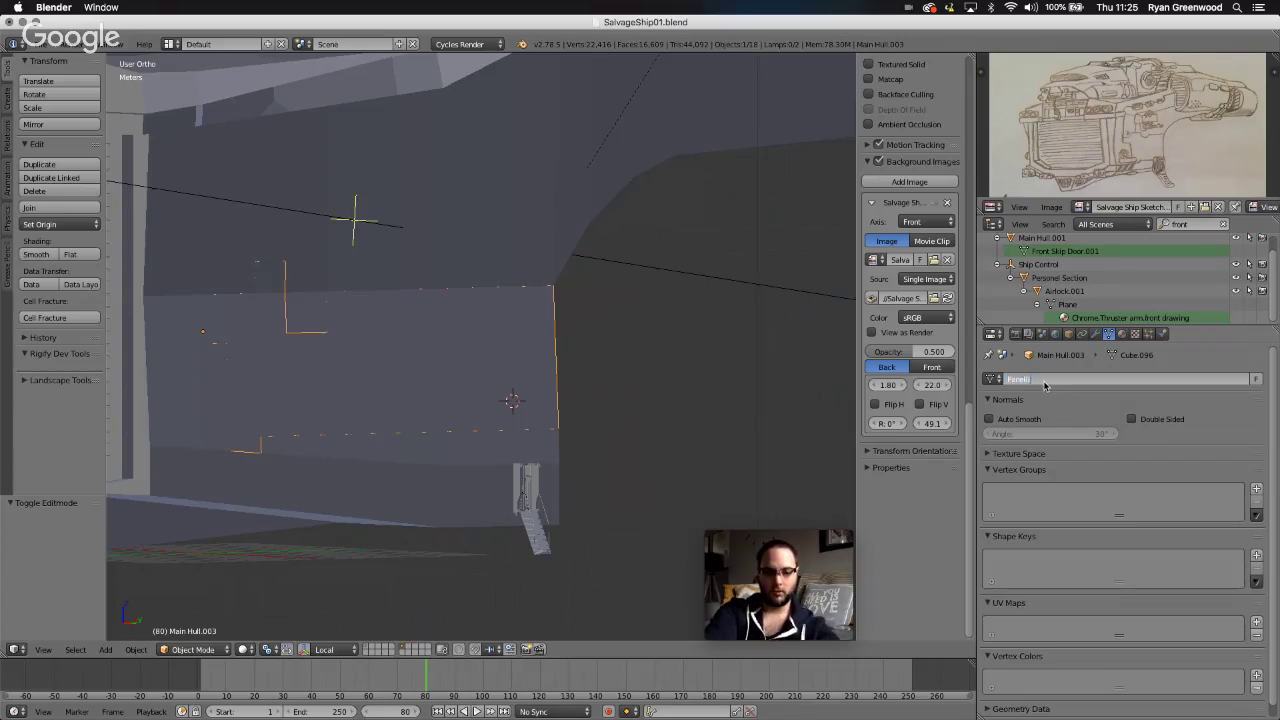
pyautogui.press('Return')
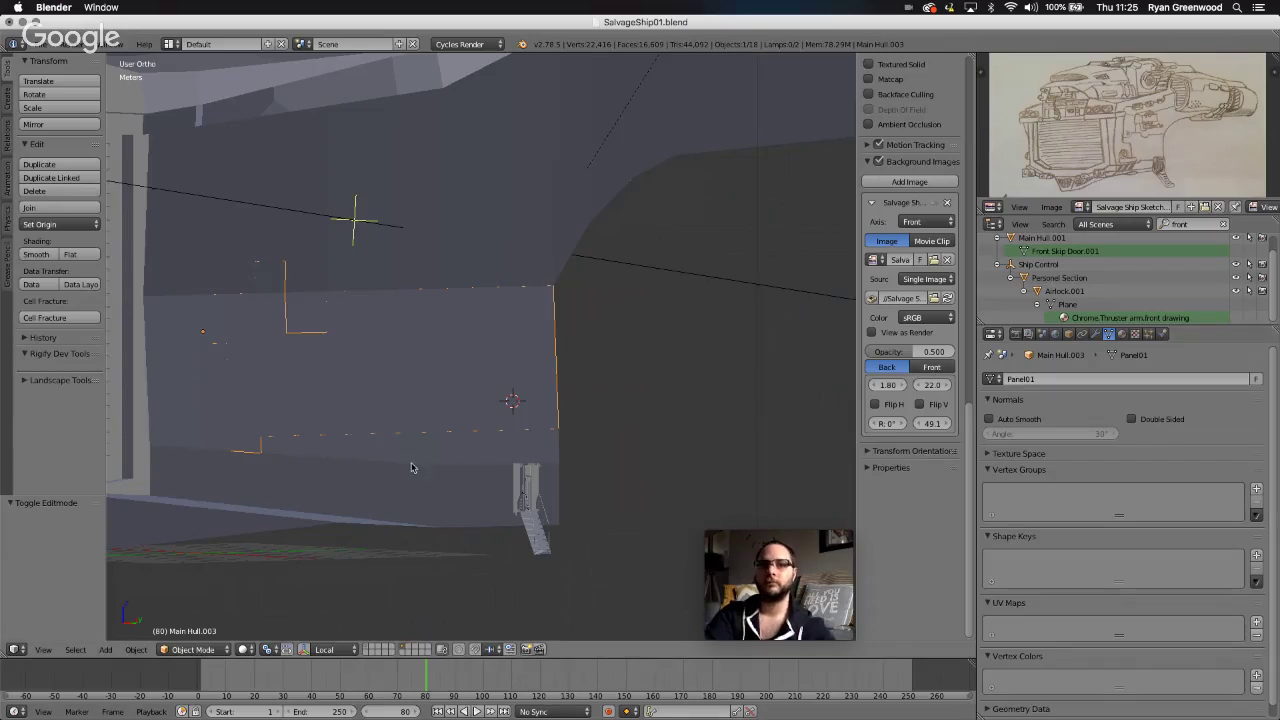
# - Apply the panel's Mirror modifier and add a Solidify modifier to it
pyautogui.click(1096, 335)
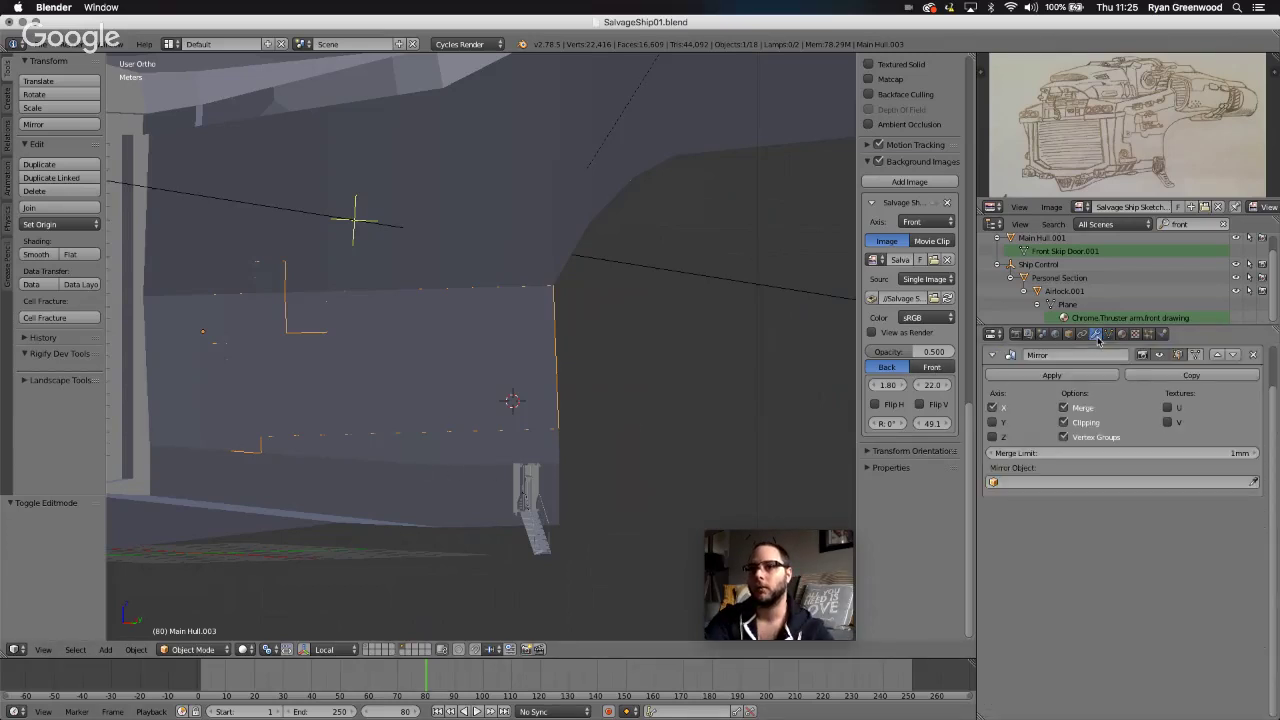
pyautogui.click(1052, 375)
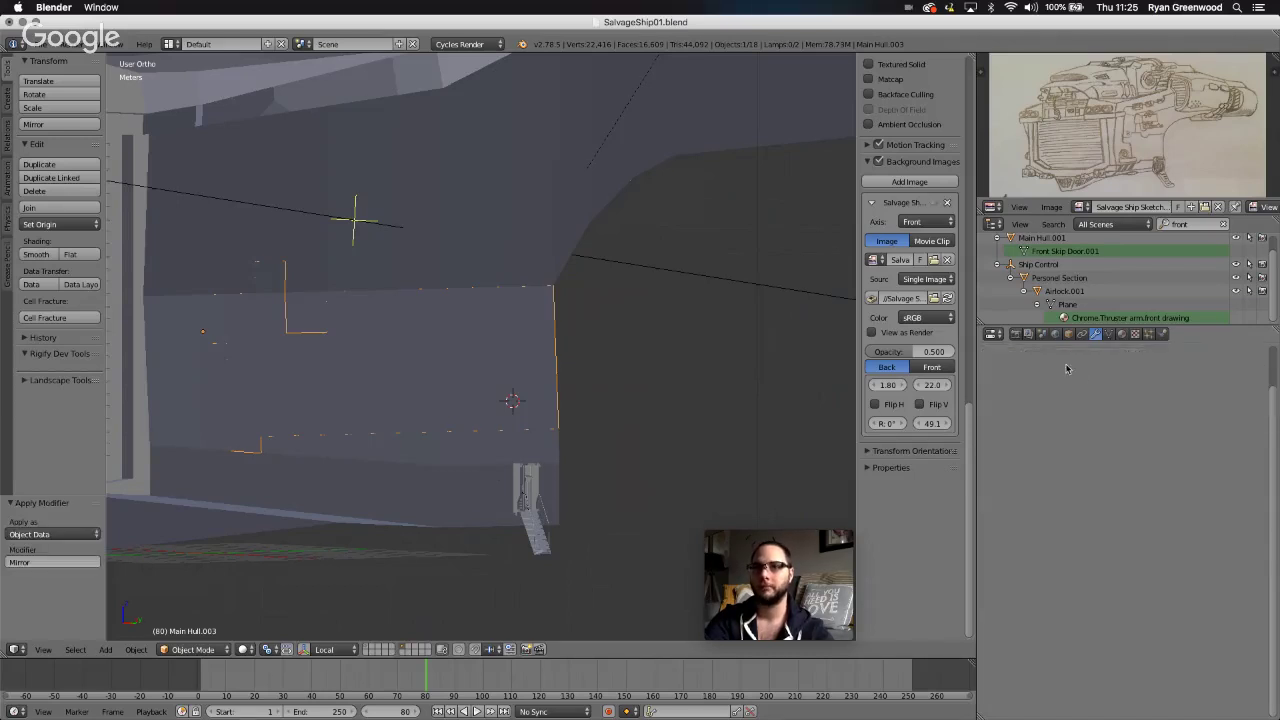
pyautogui.click(1150, 379)
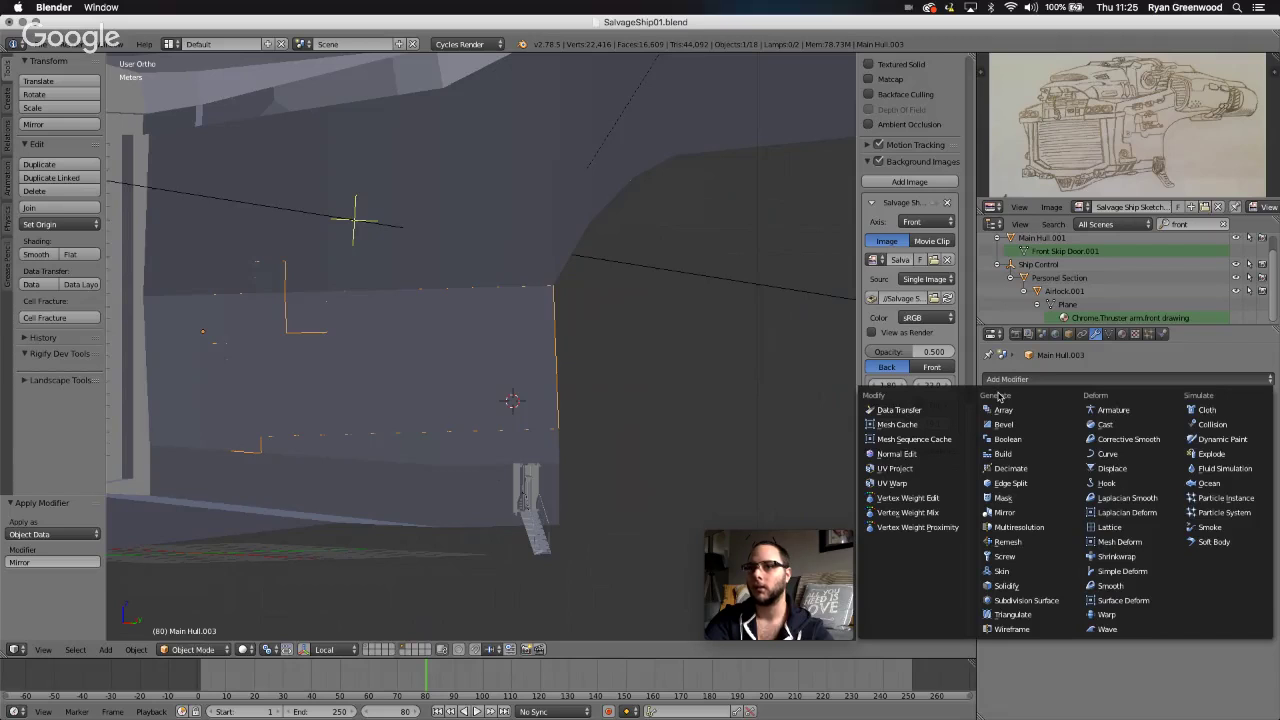
pyautogui.click(1006, 588)
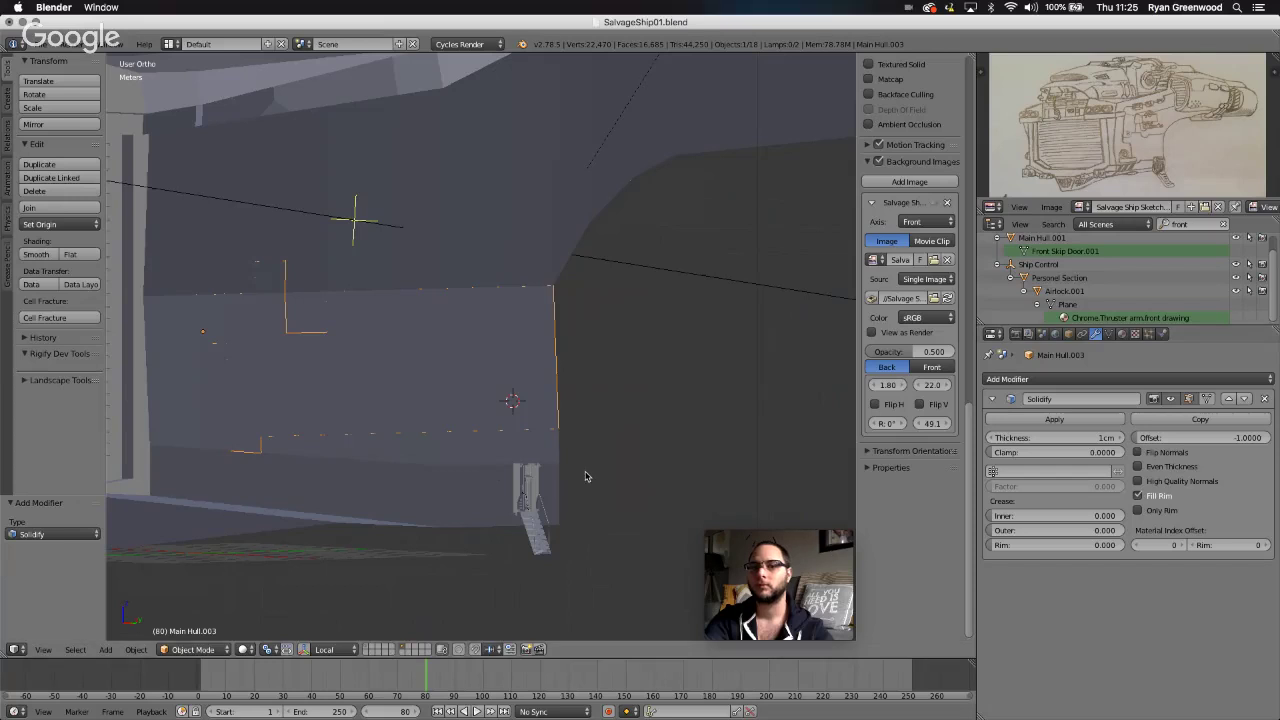
# - Isolate the panel in local view and examine its solidified thickness edge-on and from the side
pyautogui.hscroll(-5, 586, 476)
pyautogui.hscroll(5, 586, 476)
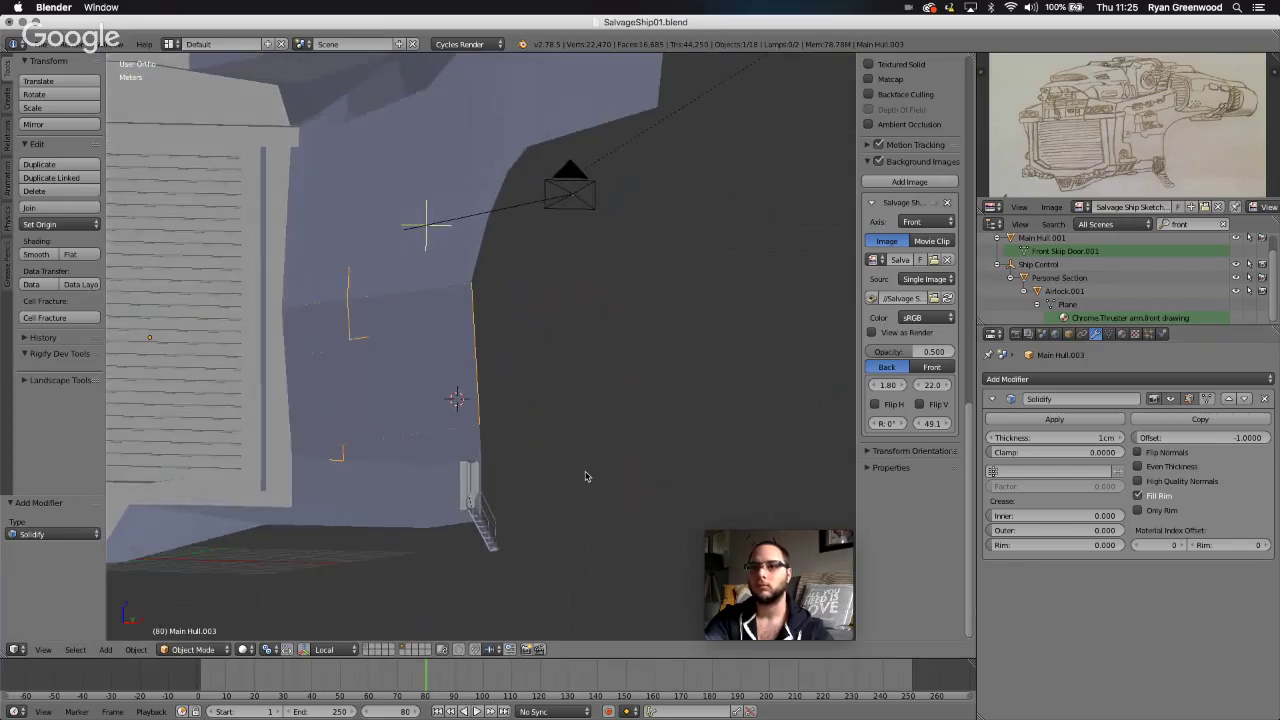
pyautogui.click(43, 649)
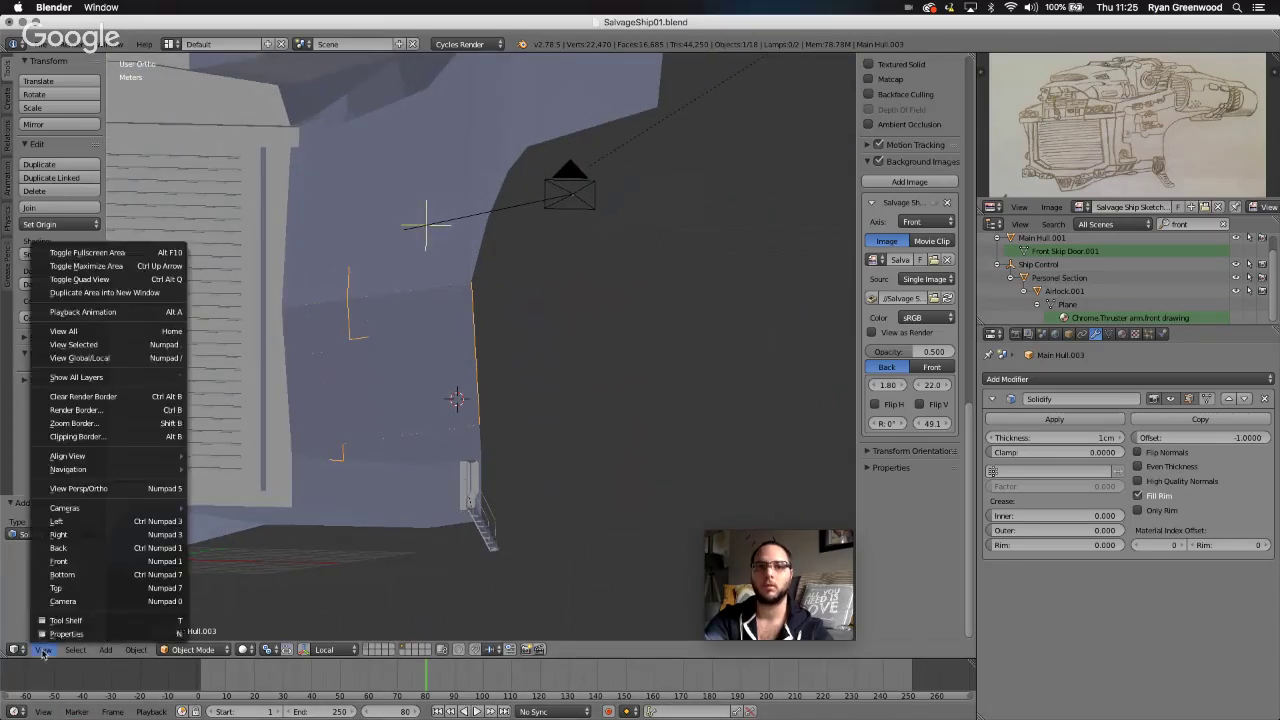
pyautogui.click(90, 358)
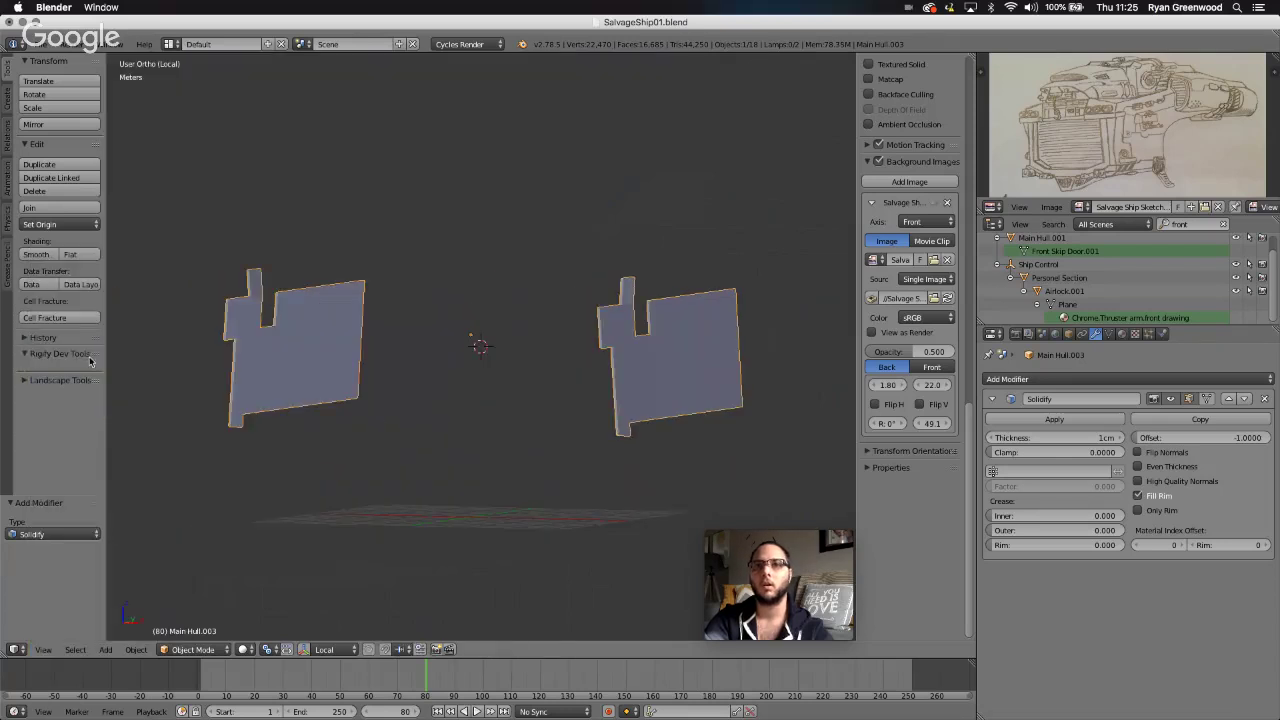
pyautogui.hscroll(8, 601, 393)
pyautogui.hscroll(2, 602, 393)
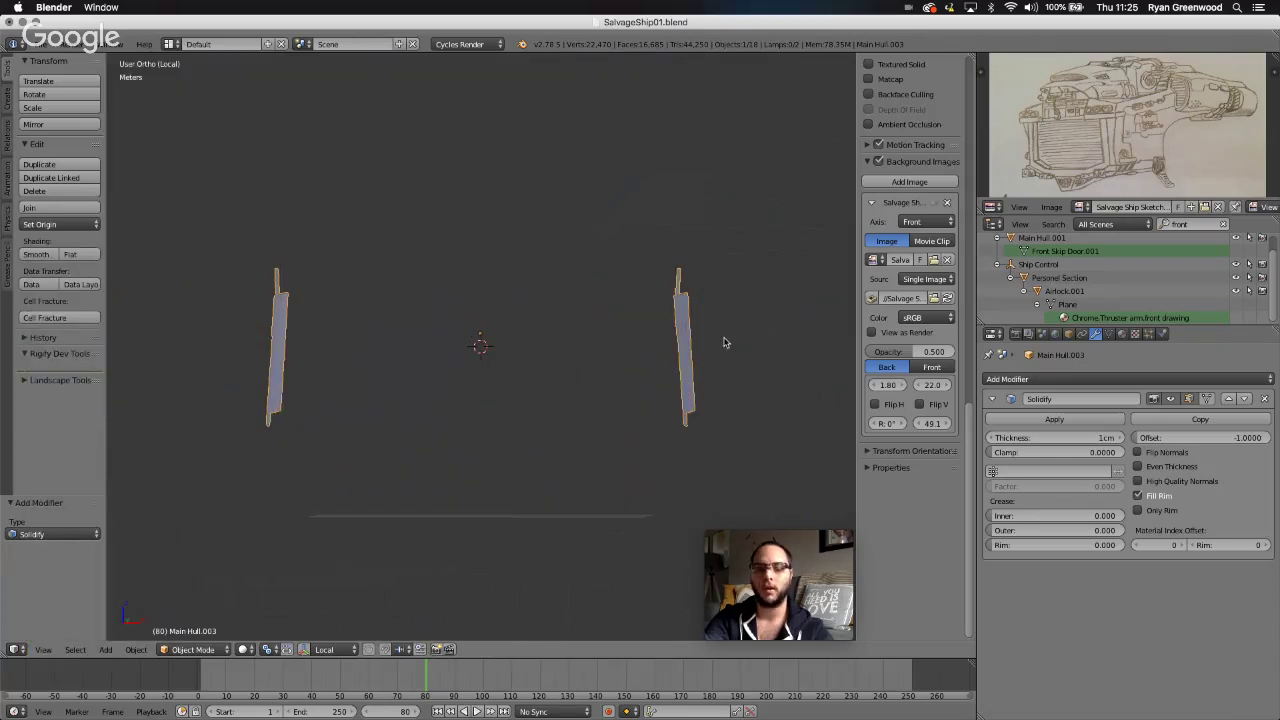
pyautogui.scroll(3, 725, 342)
pyautogui.scroll(3, 725, 342)
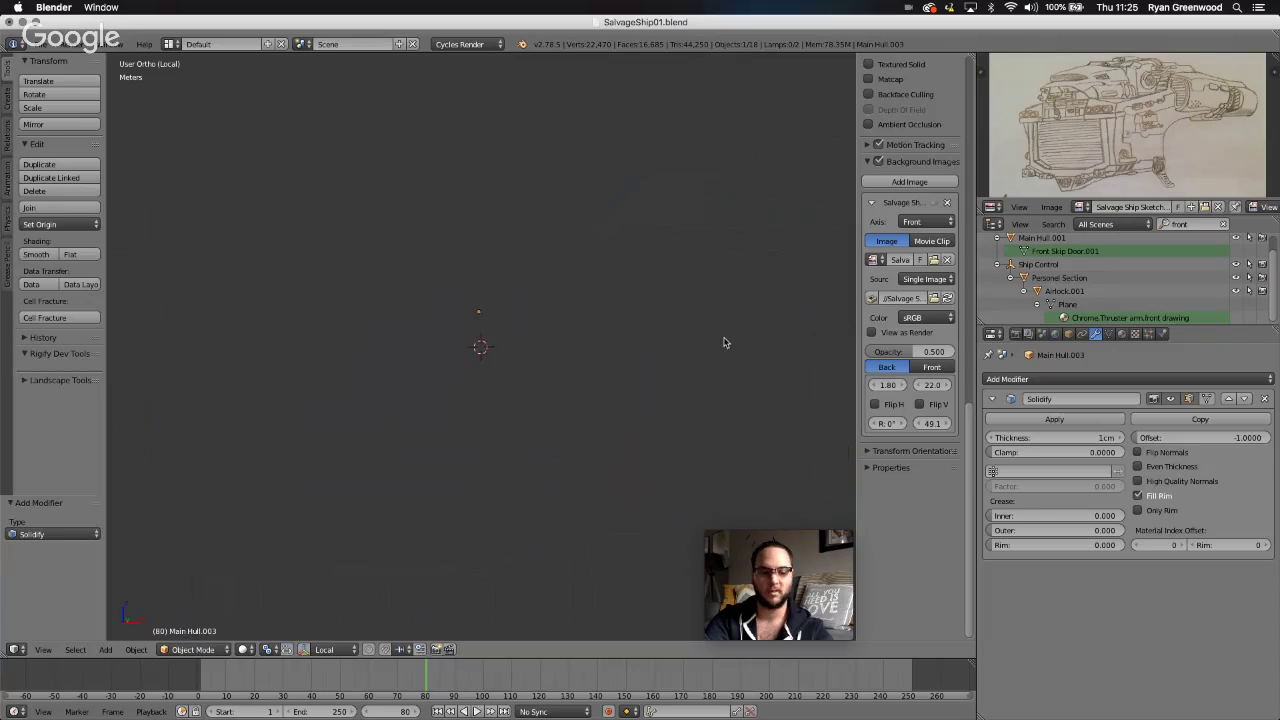
pyautogui.keyDown('shift'); pyautogui.hscroll(10, 725, 342); pyautogui.keyUp('shift')
pyautogui.hscroll(3, 725, 342)
pyautogui.hscroll(-2, 725, 342)
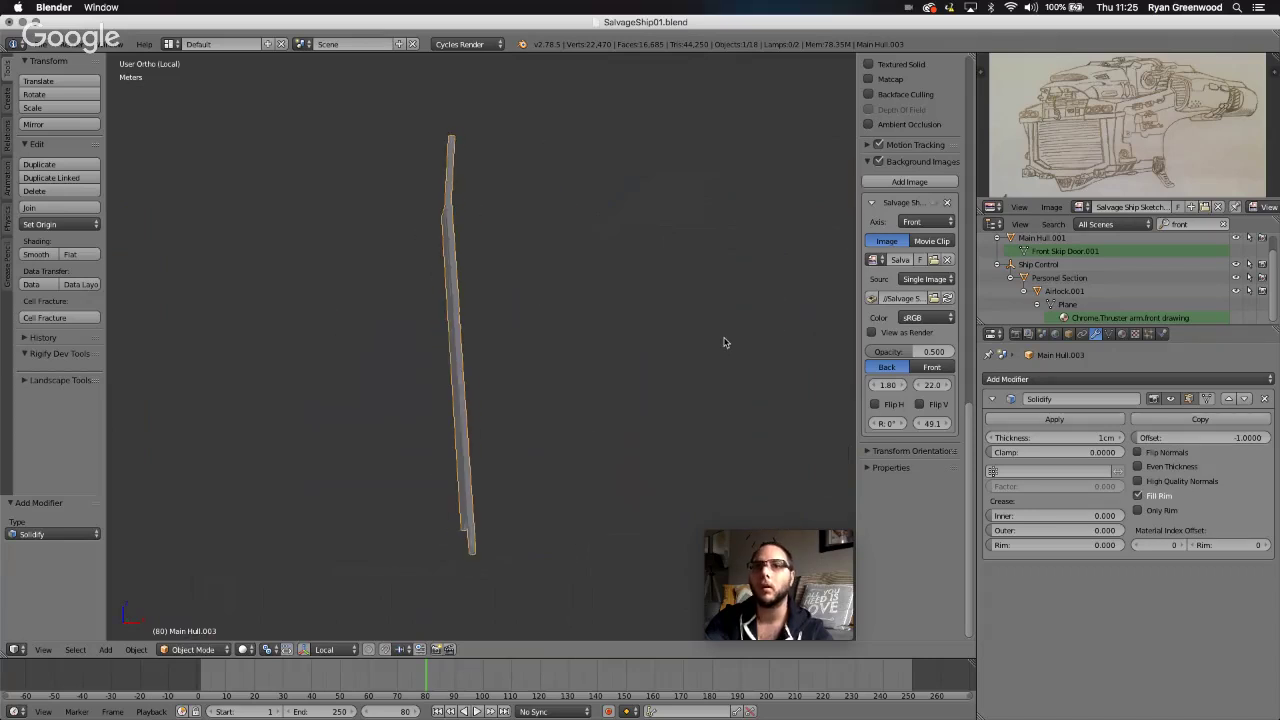
pyautogui.hscroll(8, 725, 342)
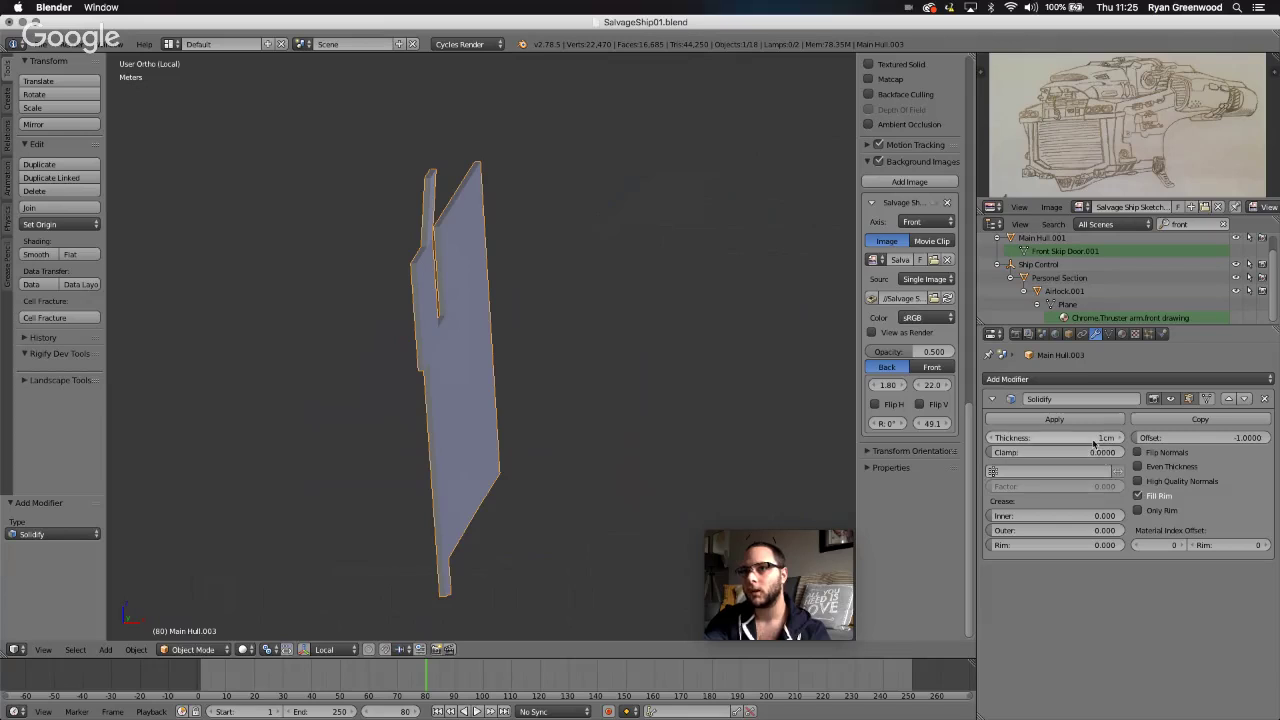
# - Set the Solidify offset to 1.0 and leave local view to show the whole ship
pyautogui.click(1234, 443)
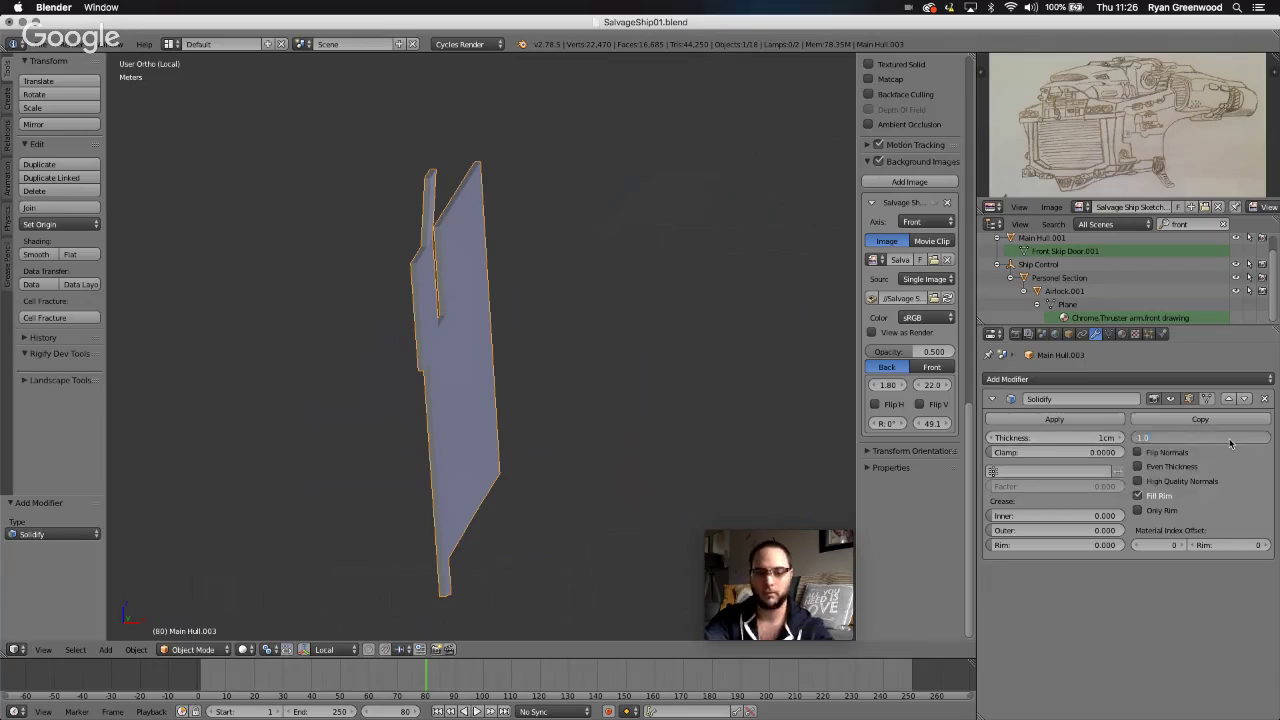
pyautogui.press('Return')
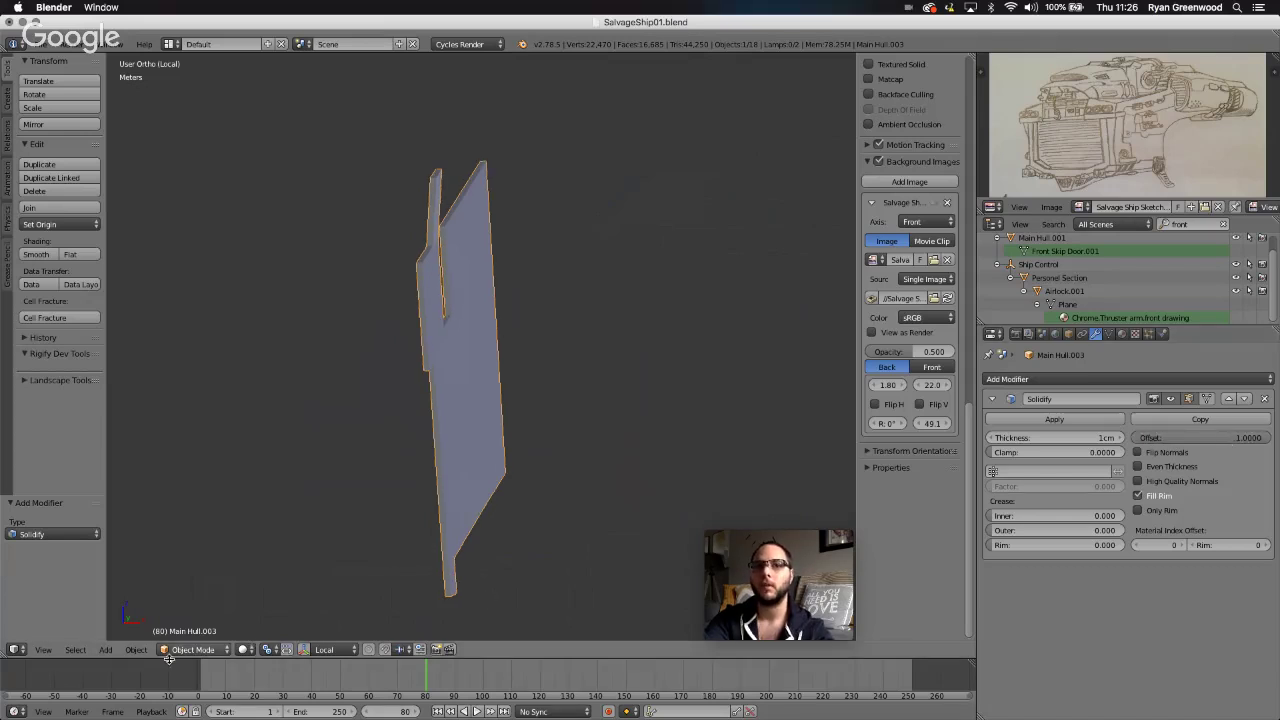
pyautogui.click(43, 650)
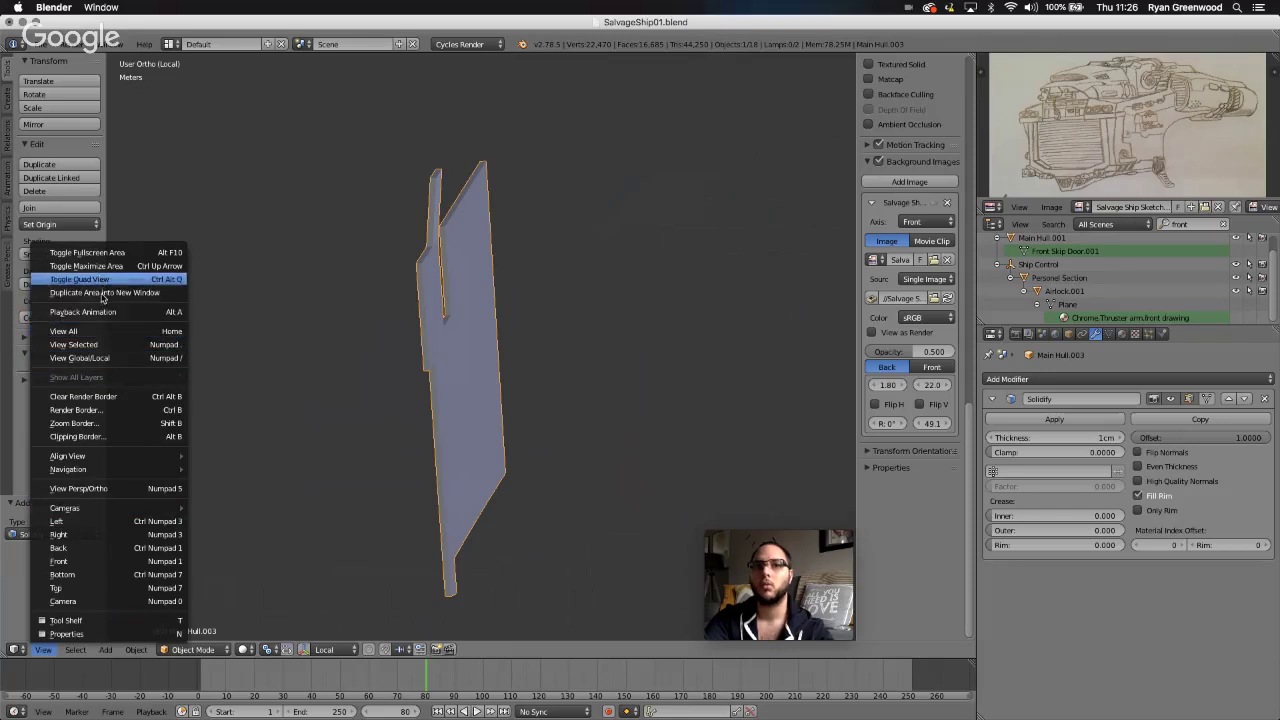
pyautogui.click(112, 358)
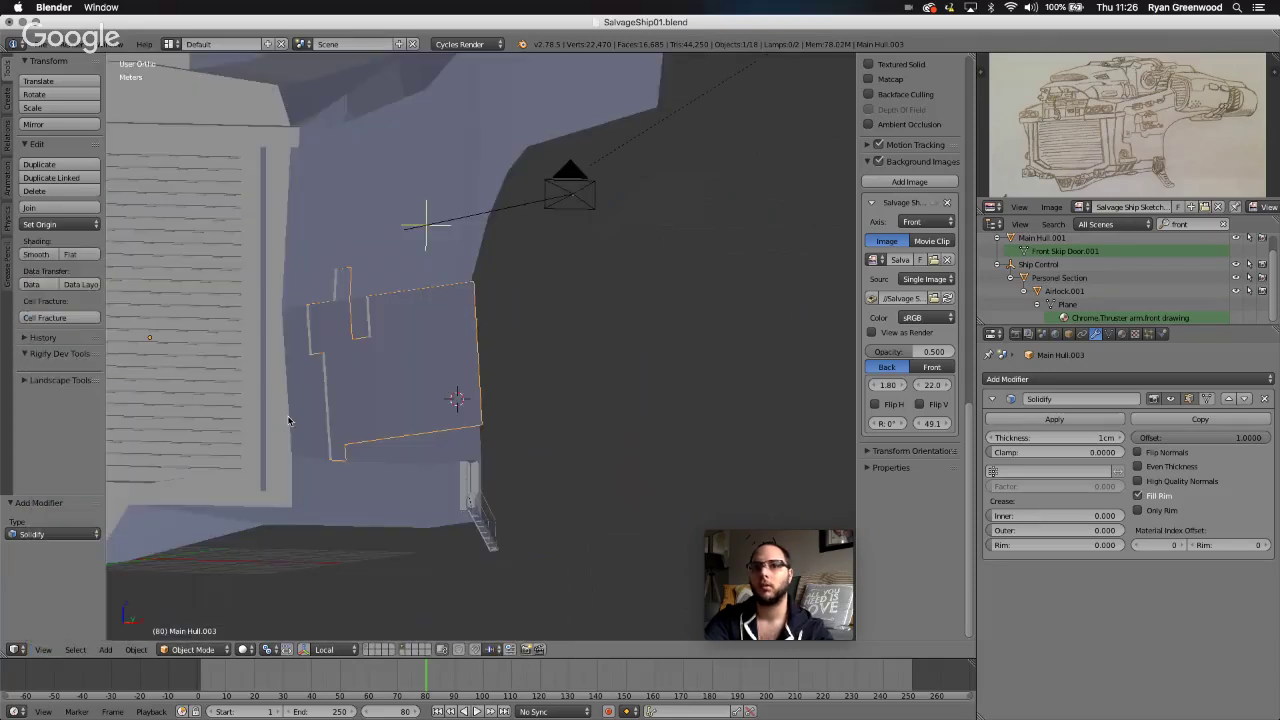
# - Set the panel's Solidify thickness to 1.5 cm while viewing its profile against the hull side
pyautogui.hscroll(-10, 239, 437)
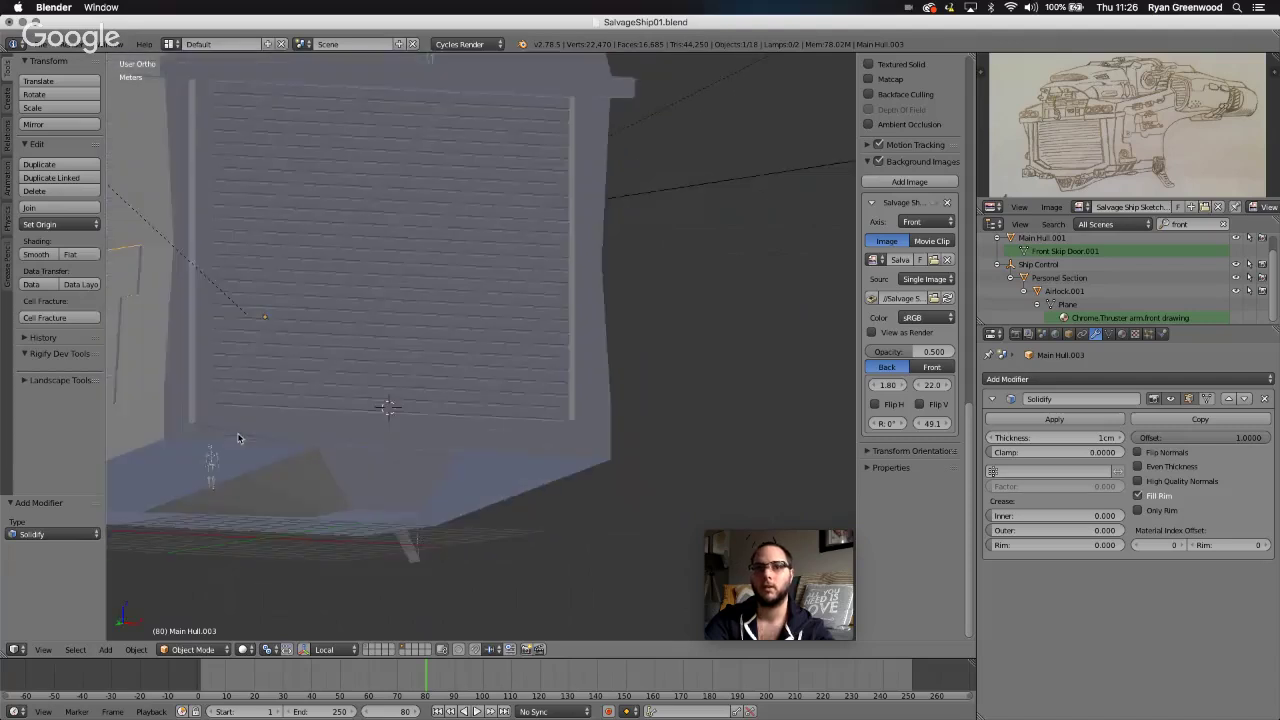
pyautogui.scroll(10, 239, 438)
pyautogui.hscroll(-10, 239, 438)
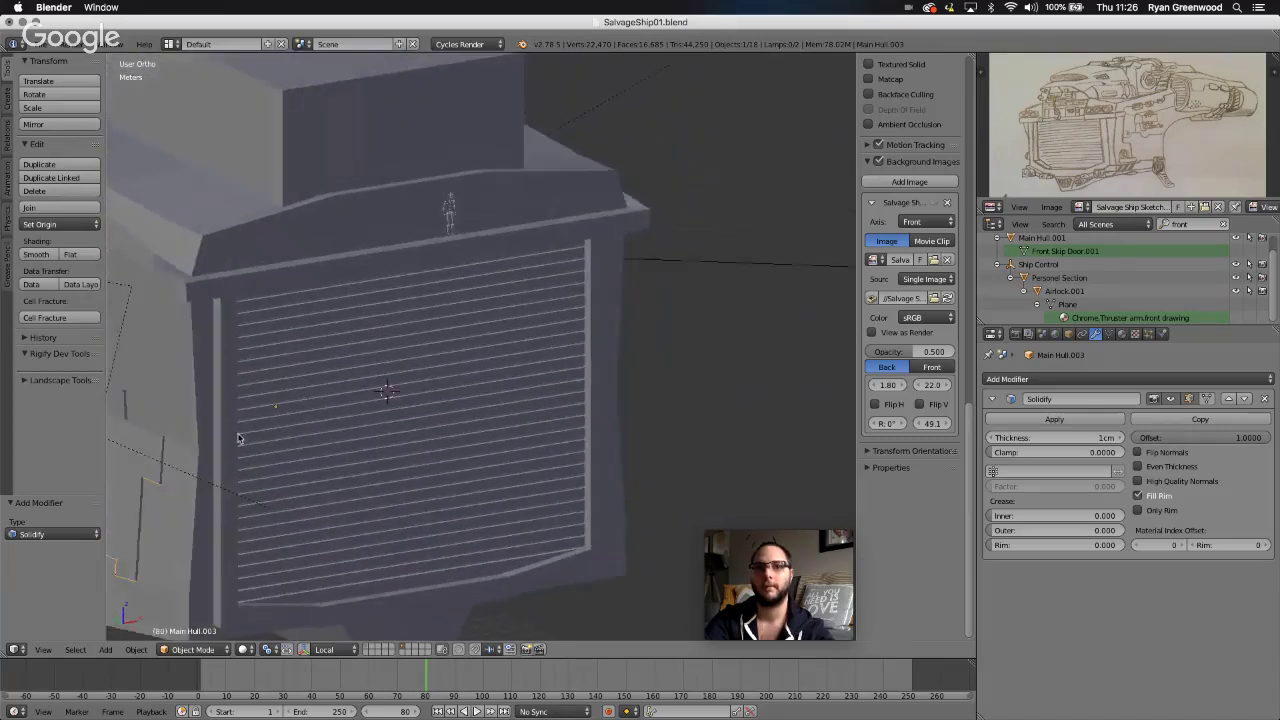
pyautogui.moveTo(238, 438); pyautogui.dragTo(238, 438, button='middle')
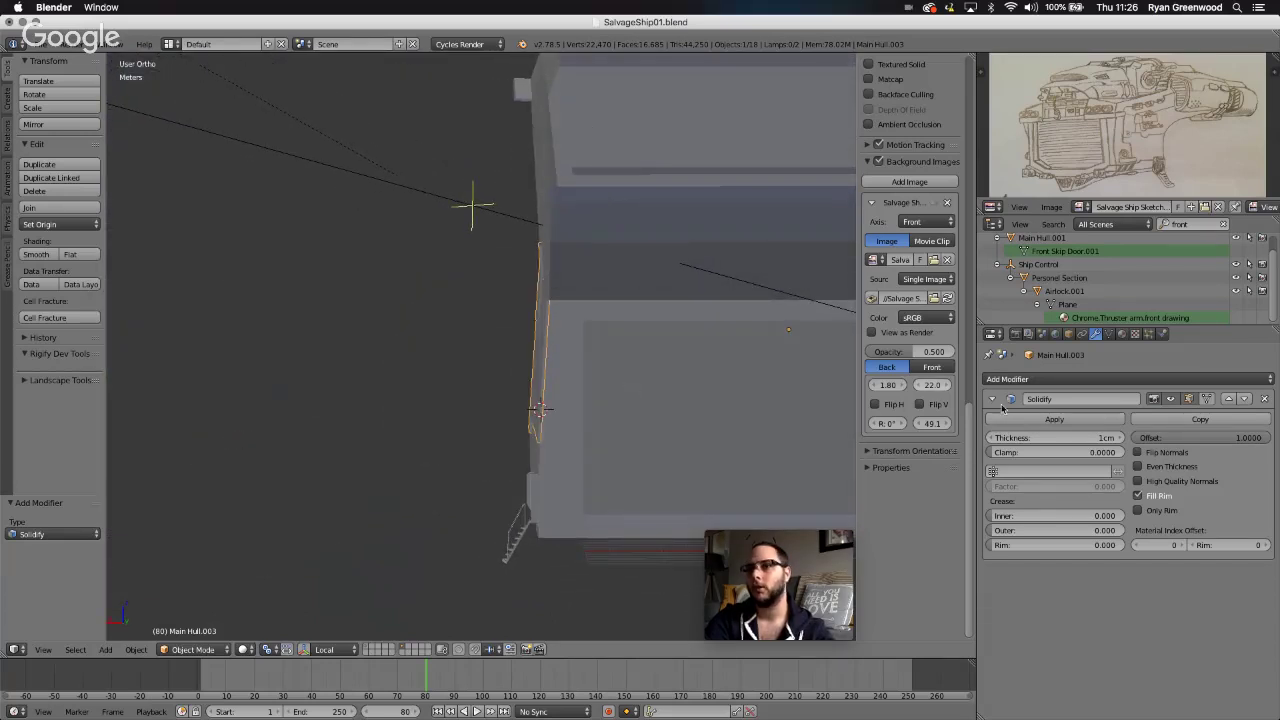
pyautogui.click(1096, 440)
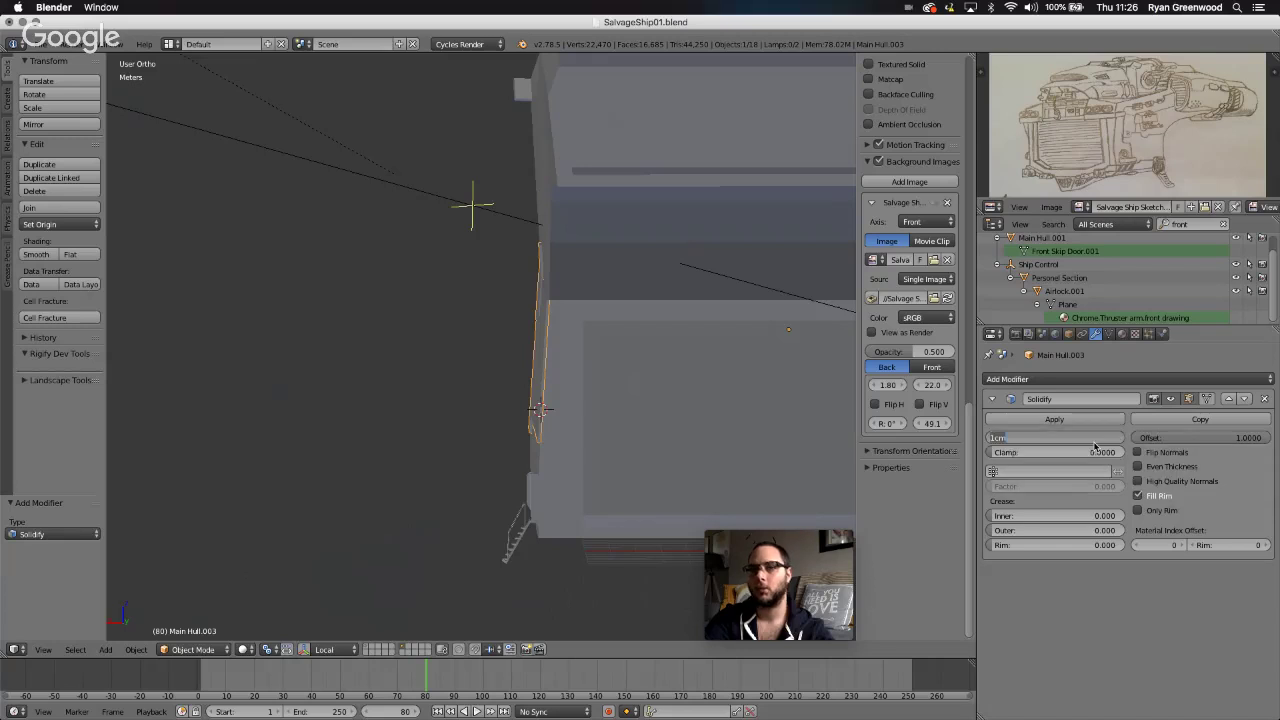
pyautogui.write('1.5')
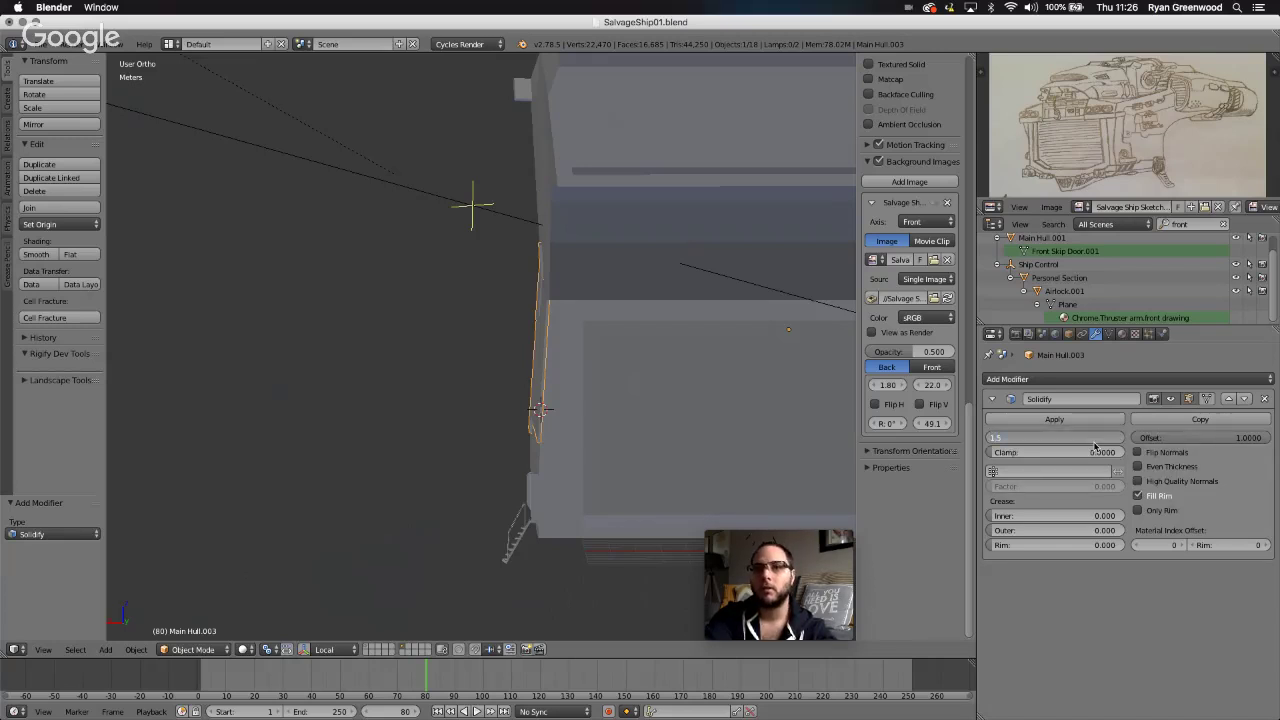
pyautogui.press('Return')
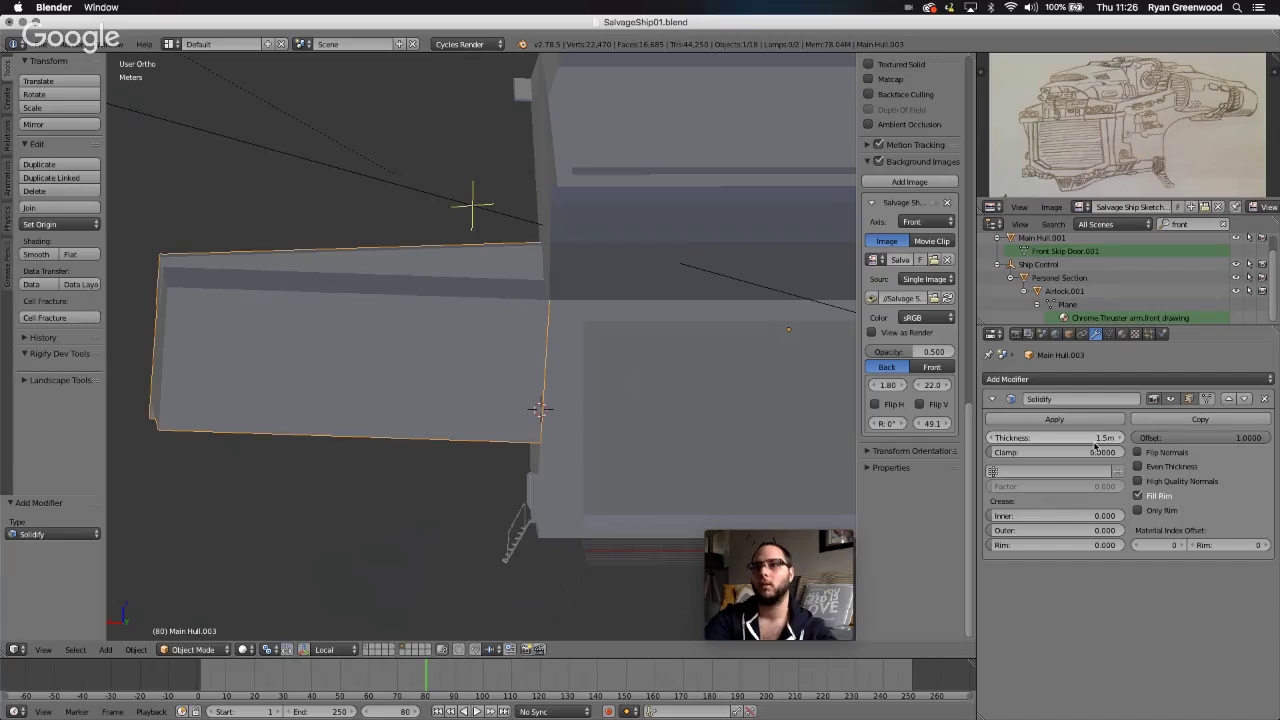
pyautogui.click(1096, 440)
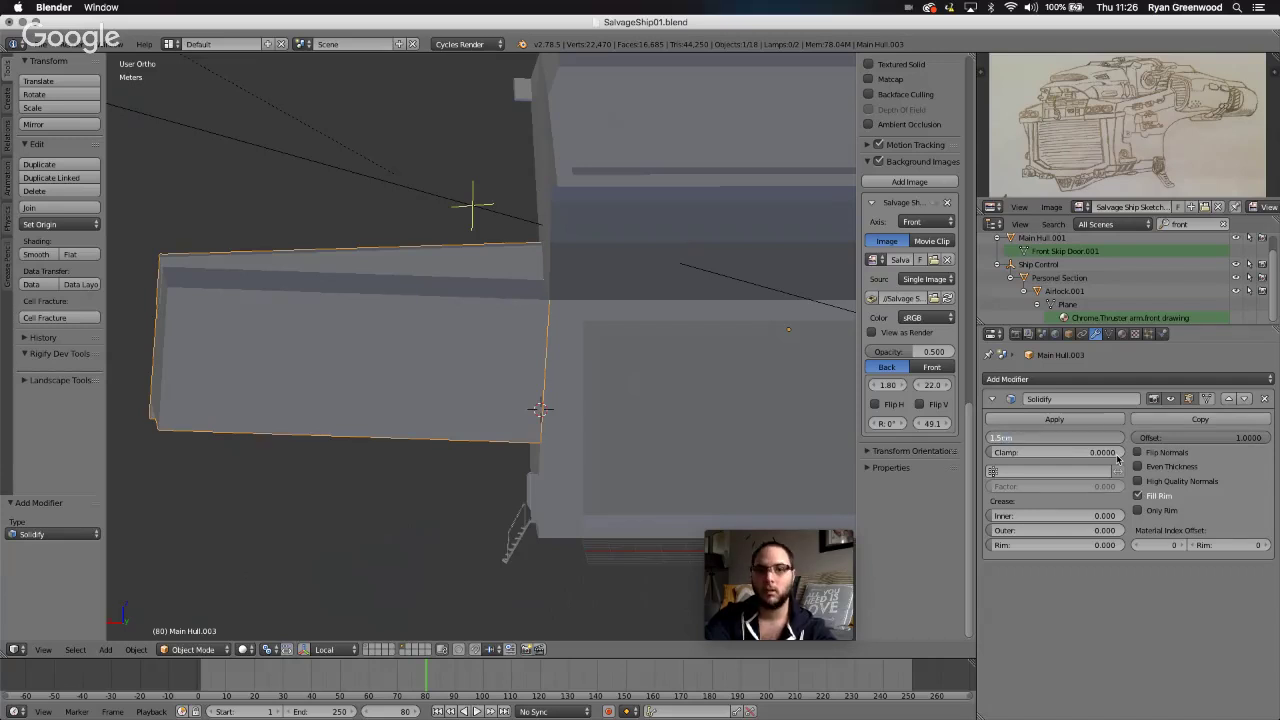
pyautogui.press('Return')
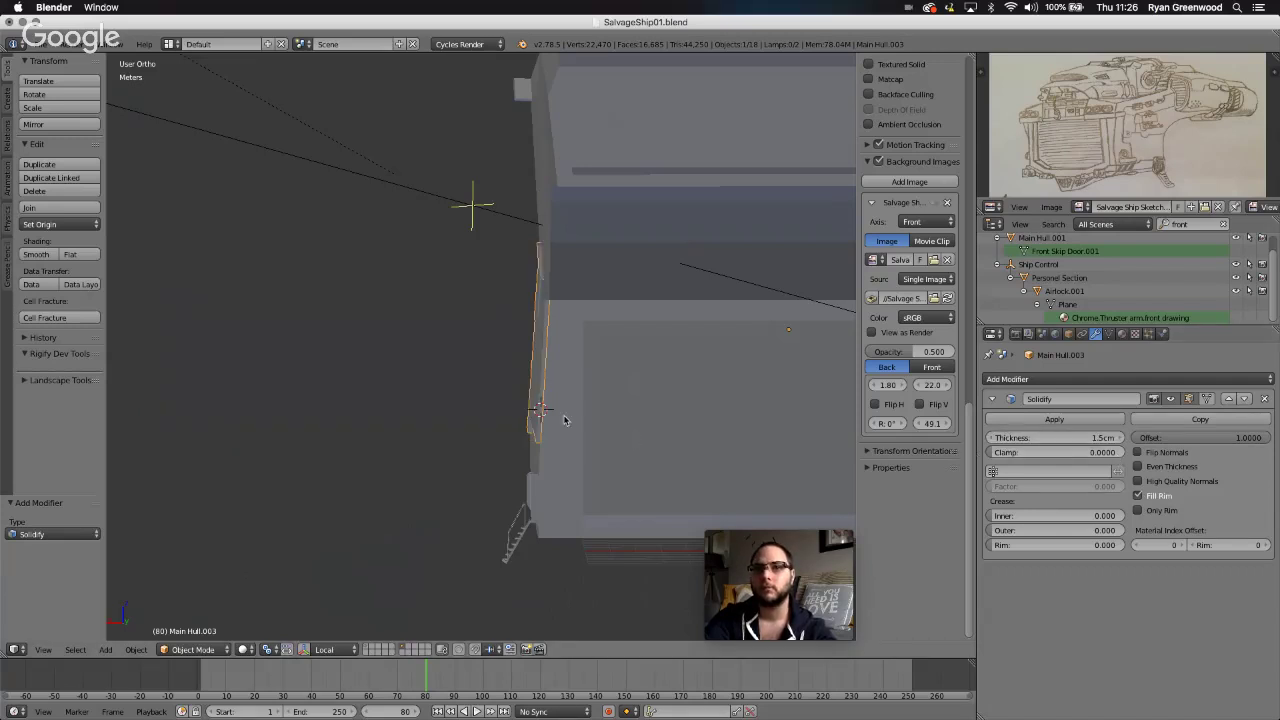
# - Add a Bevel modifier to the solidified side panel
pyautogui.hscroll(-5, 565, 420)
pyautogui.scroll(2, 565, 420)
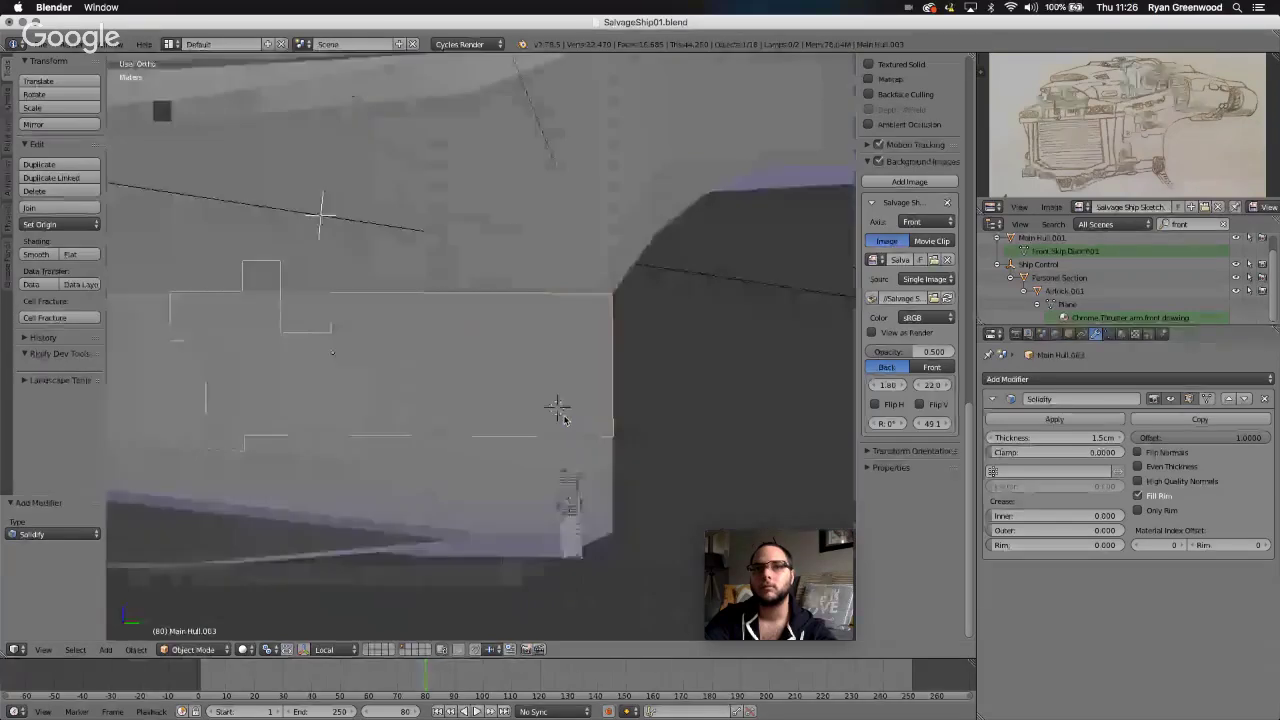
pyautogui.hscroll(10, 565, 420)
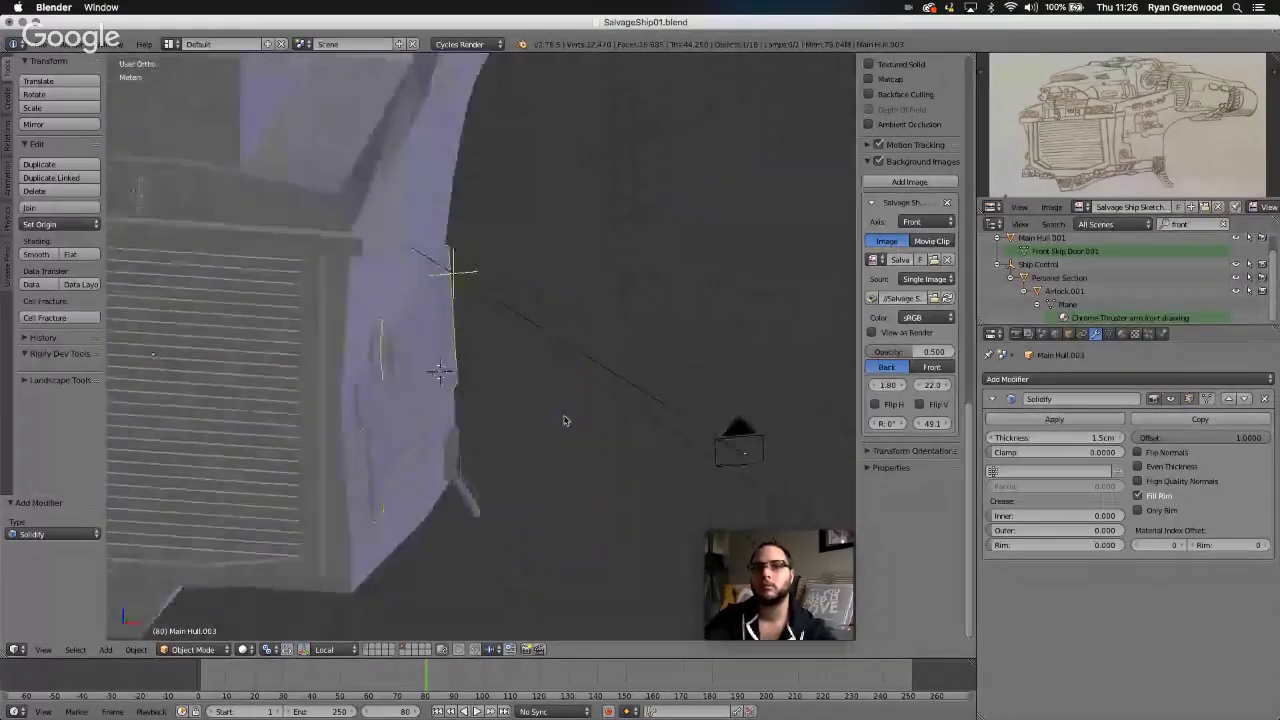
pyautogui.hscroll(5, 564, 420)
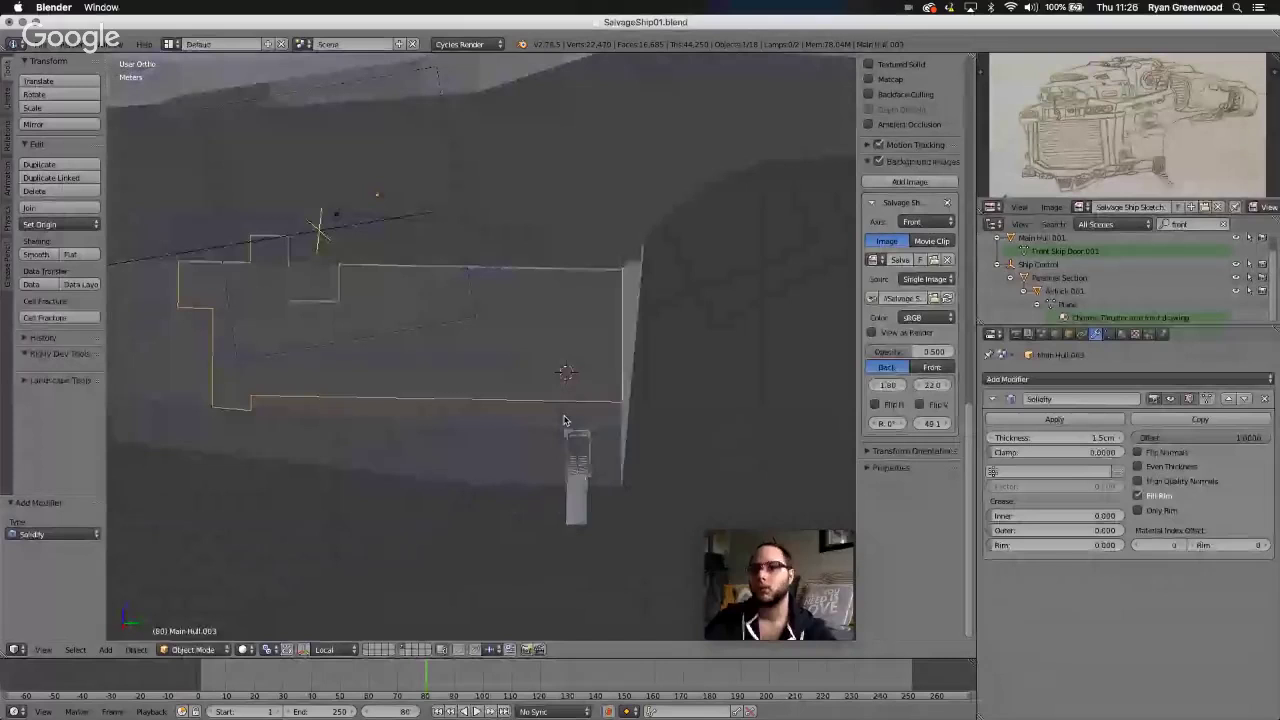
pyautogui.hscroll(1, 565, 420)
pyautogui.click(1030, 379)
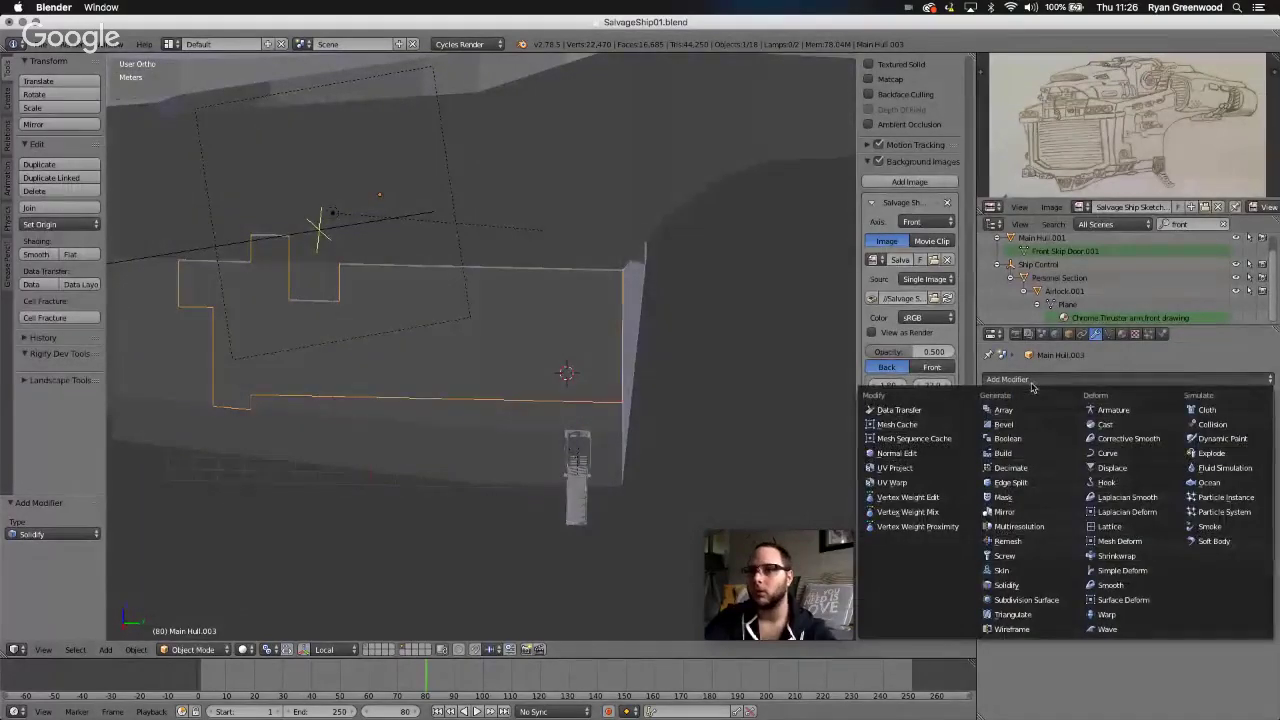
pyautogui.click(1008, 425)
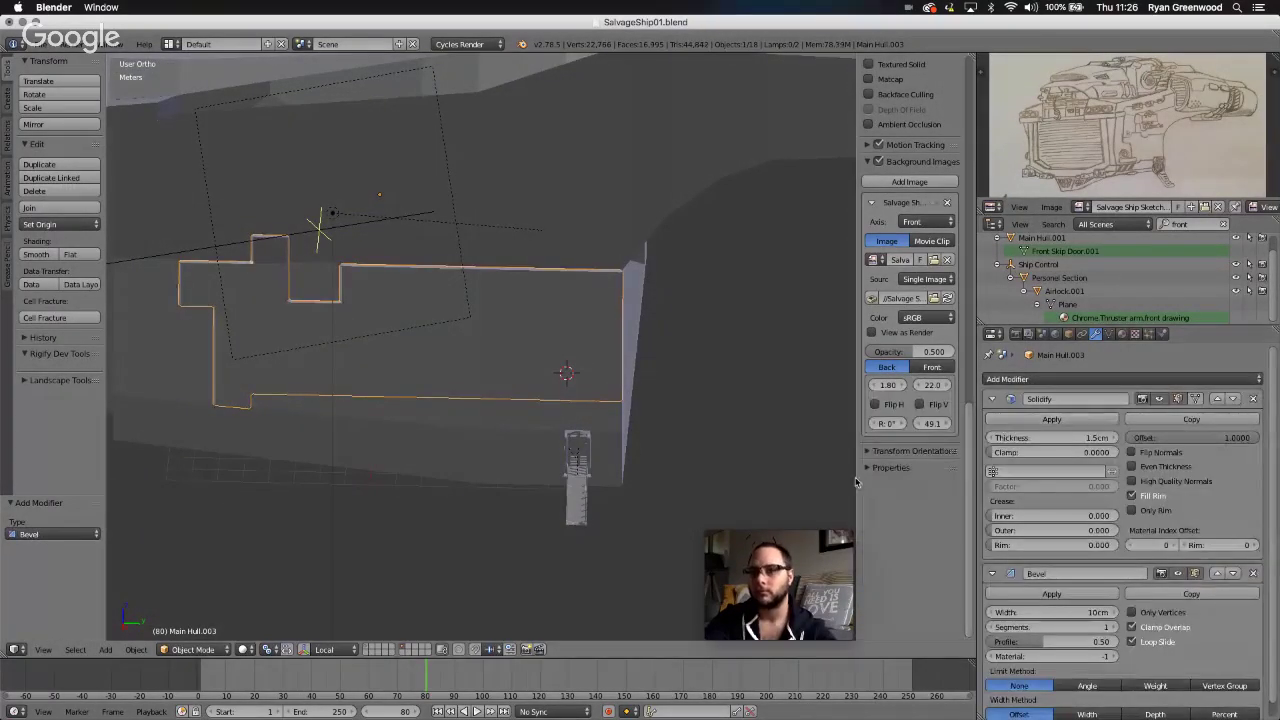
# - Isolate the solidified side panel in local view and inspect the bevel on its notched corner
pyautogui.hscroll(3, 575, 373)
pyautogui.click(43, 649)
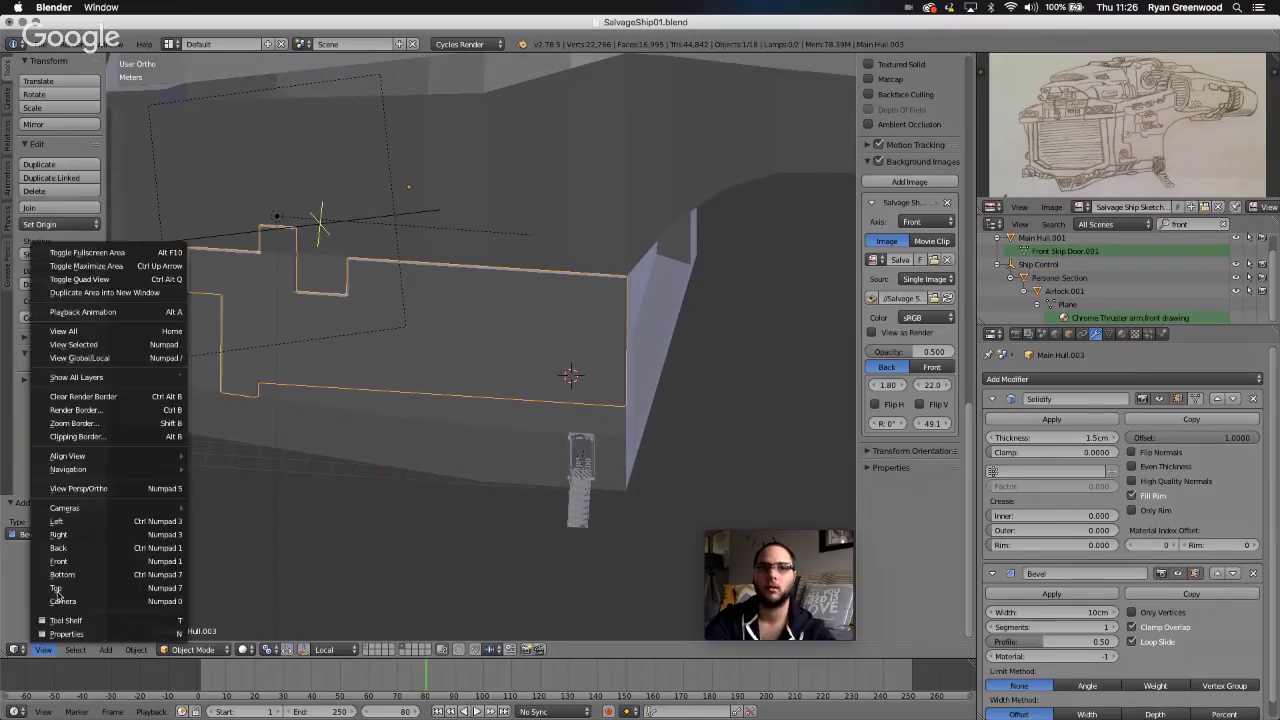
pyautogui.click(107, 357)
pyautogui.hscroll(-5, 613, 457)
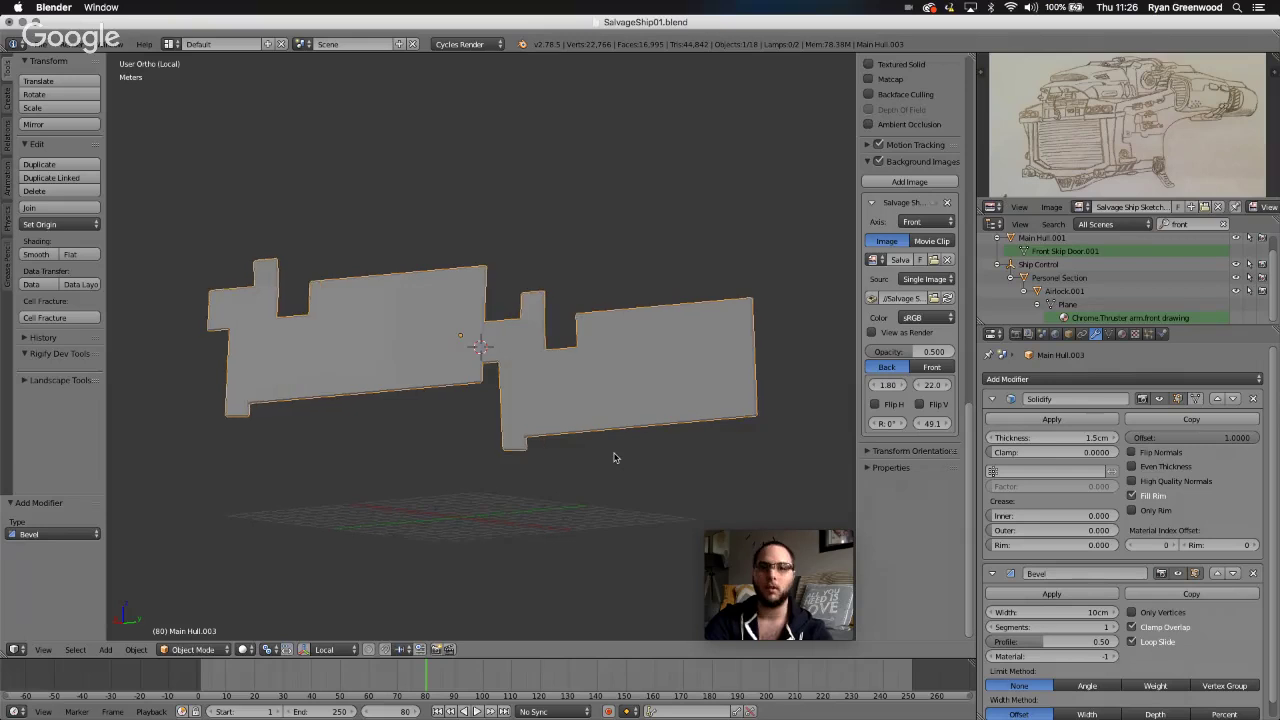
pyautogui.scroll(5, 614, 457)
pyautogui.scroll(3, 614, 457)
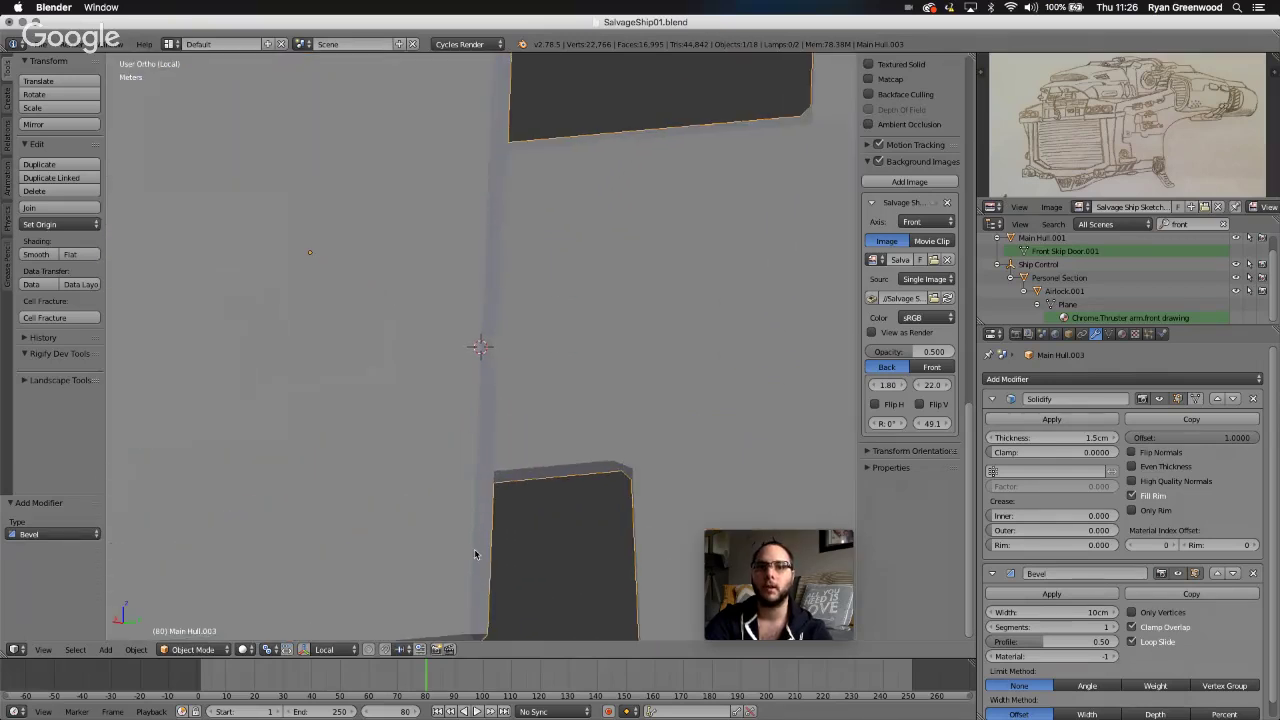
pyautogui.keyDown('shift'); pyautogui.scroll(-5, 480, 582); pyautogui.keyUp('shift')
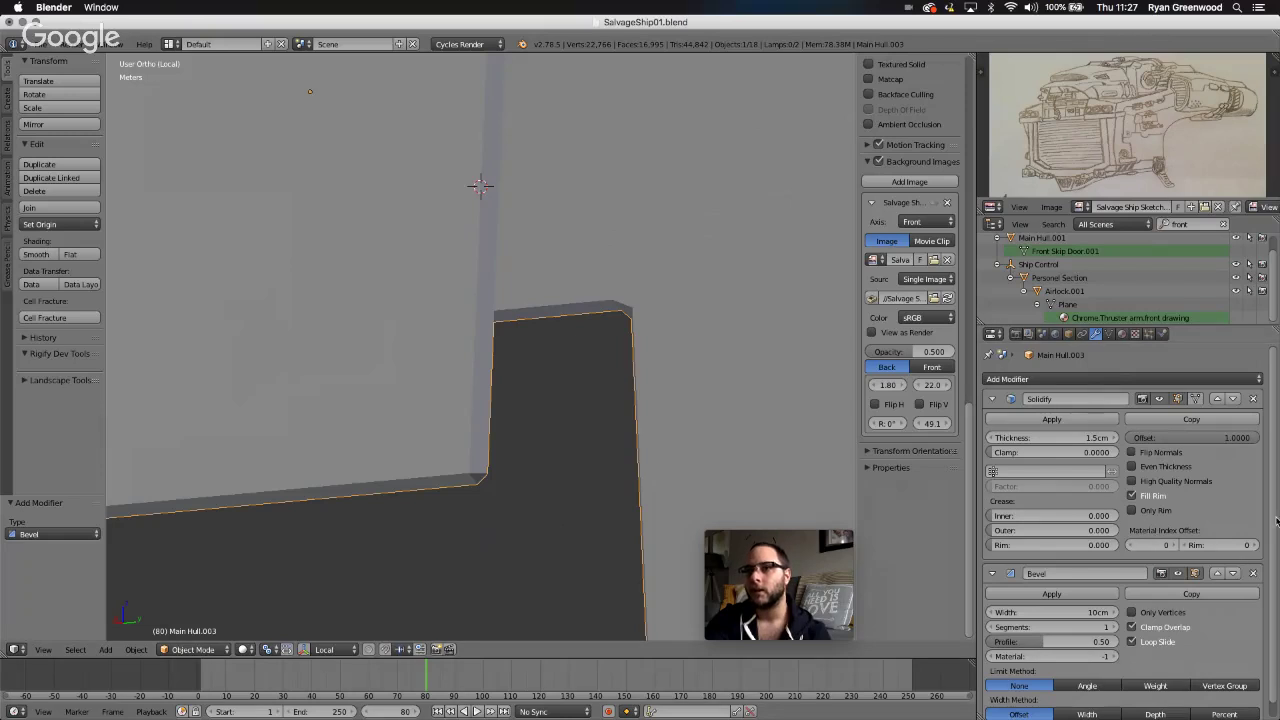
# - Increase the Bevel modifier's width on the side panel to 20 cm
pyautogui.scroll(-1, 1274, 520)
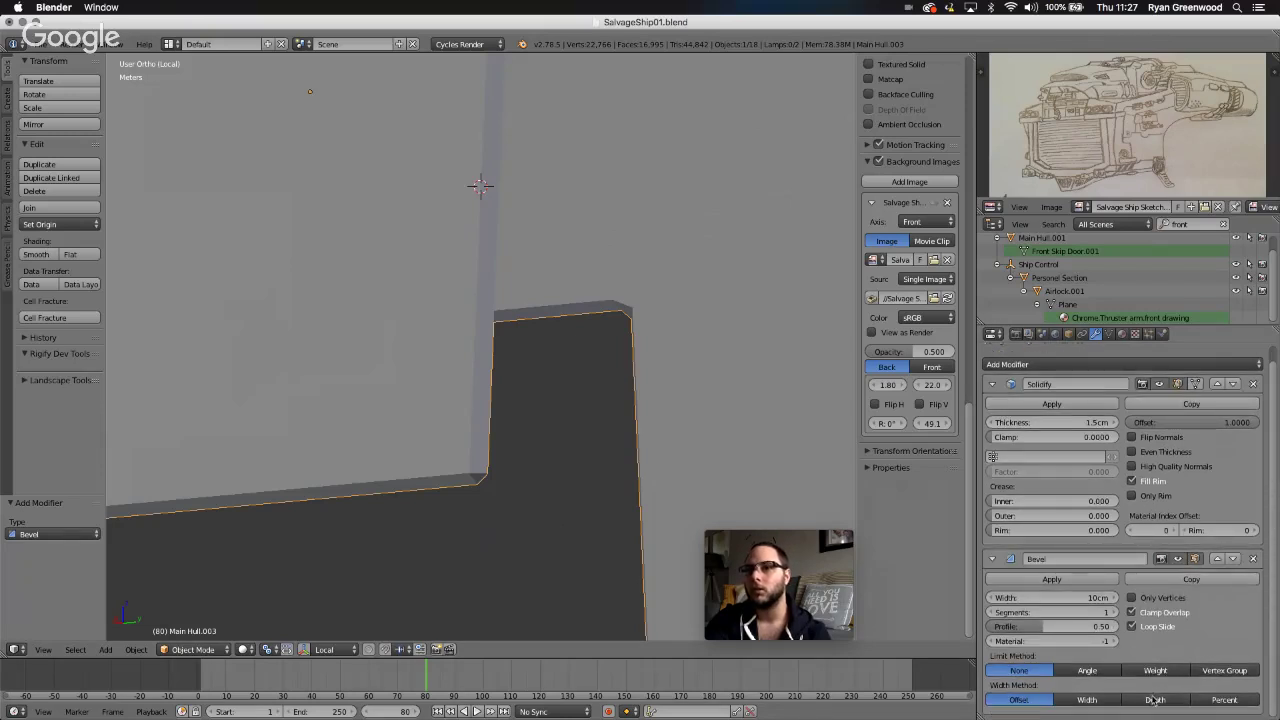
pyautogui.click(1114, 598)
pyautogui.click(1114, 598)
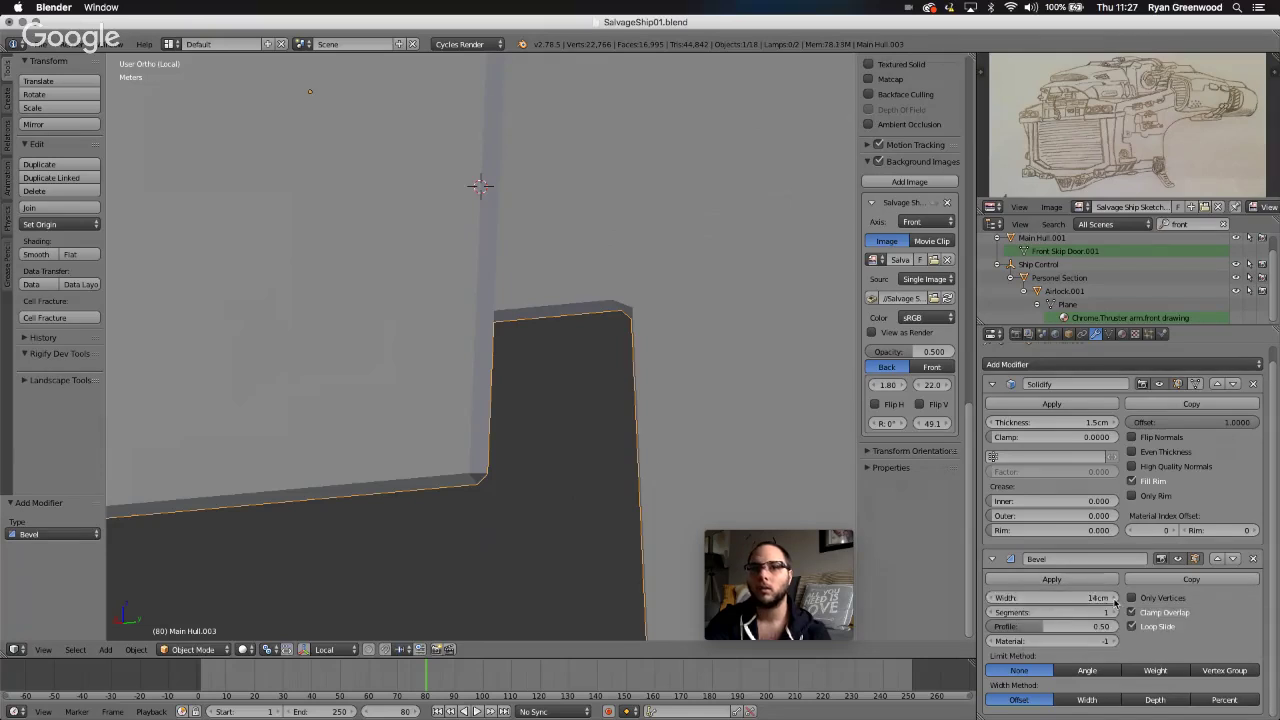
pyautogui.click(1114, 598)
pyautogui.click(1114, 598)
pyautogui.click(1114, 598)
pyautogui.click(1114, 598)
pyautogui.click(1114, 598)
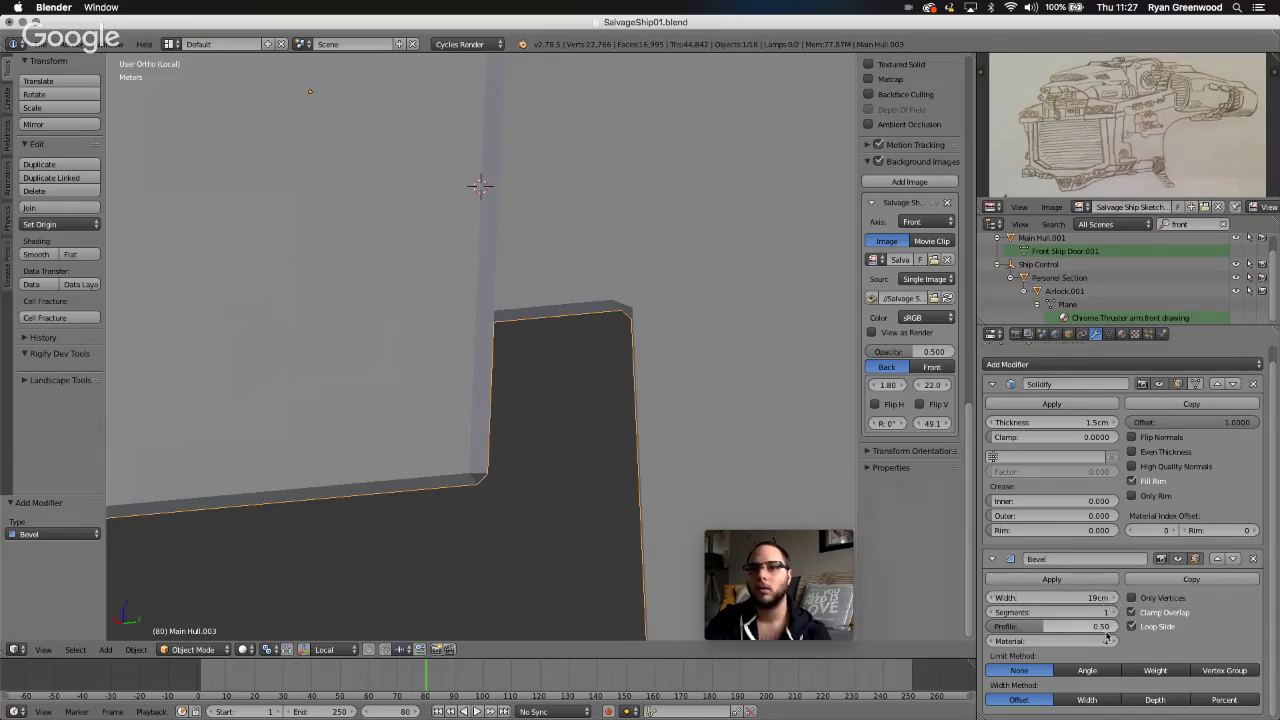
pyautogui.click(1114, 598)
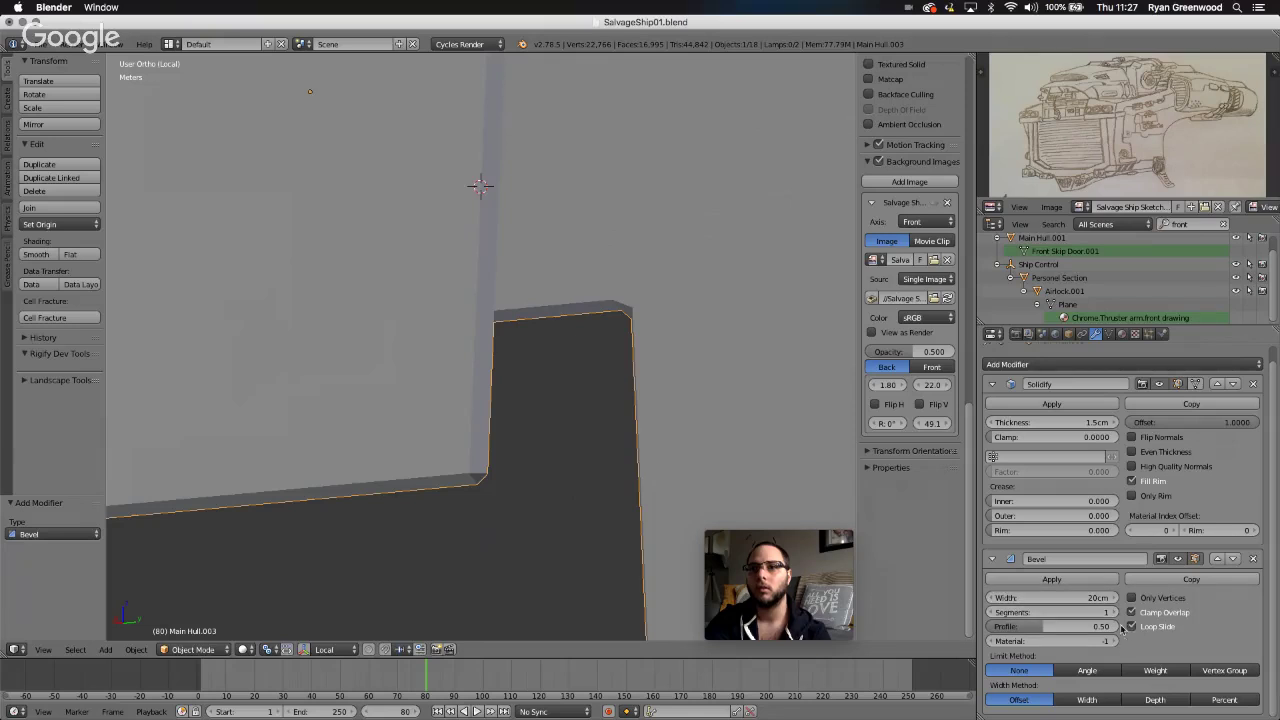
# - Set the panel's Bevel modifier to 4 segments
pyautogui.click(1114, 612)
pyautogui.click(1115, 613)
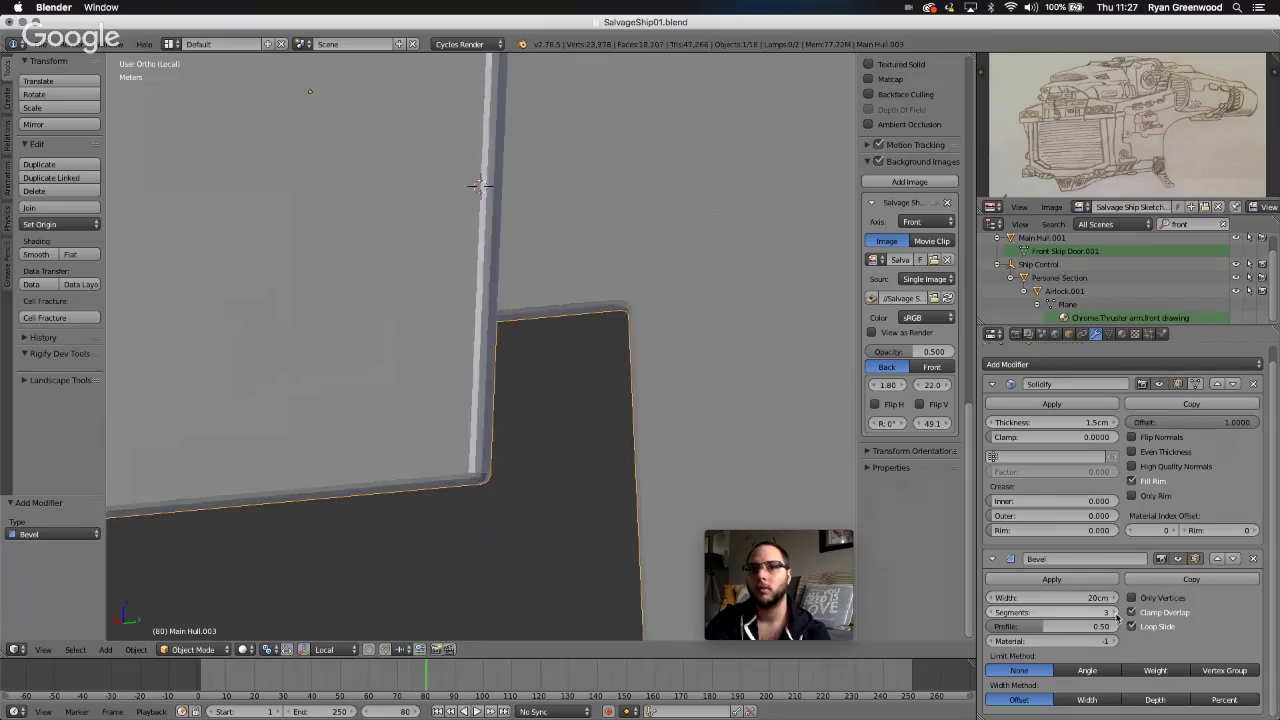
pyautogui.click(1114, 612)
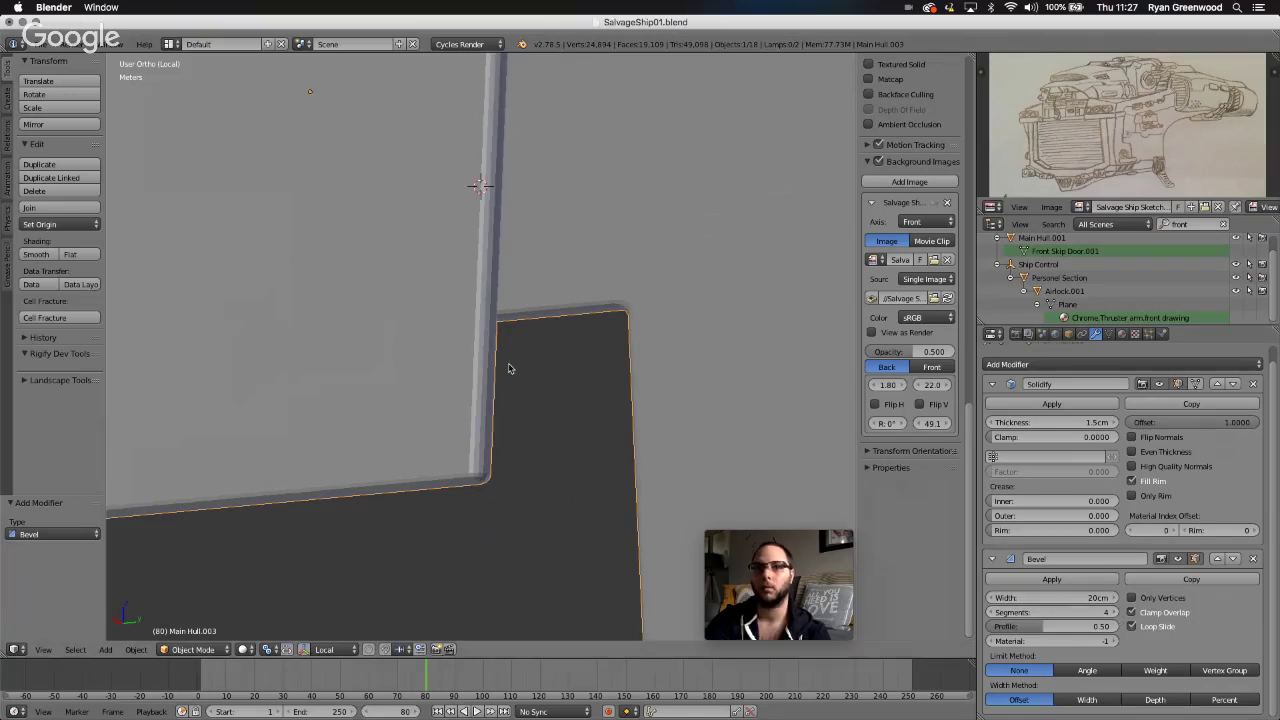
# - Set the panel's Bevel width to 15 cm
pyautogui.click(989, 599)
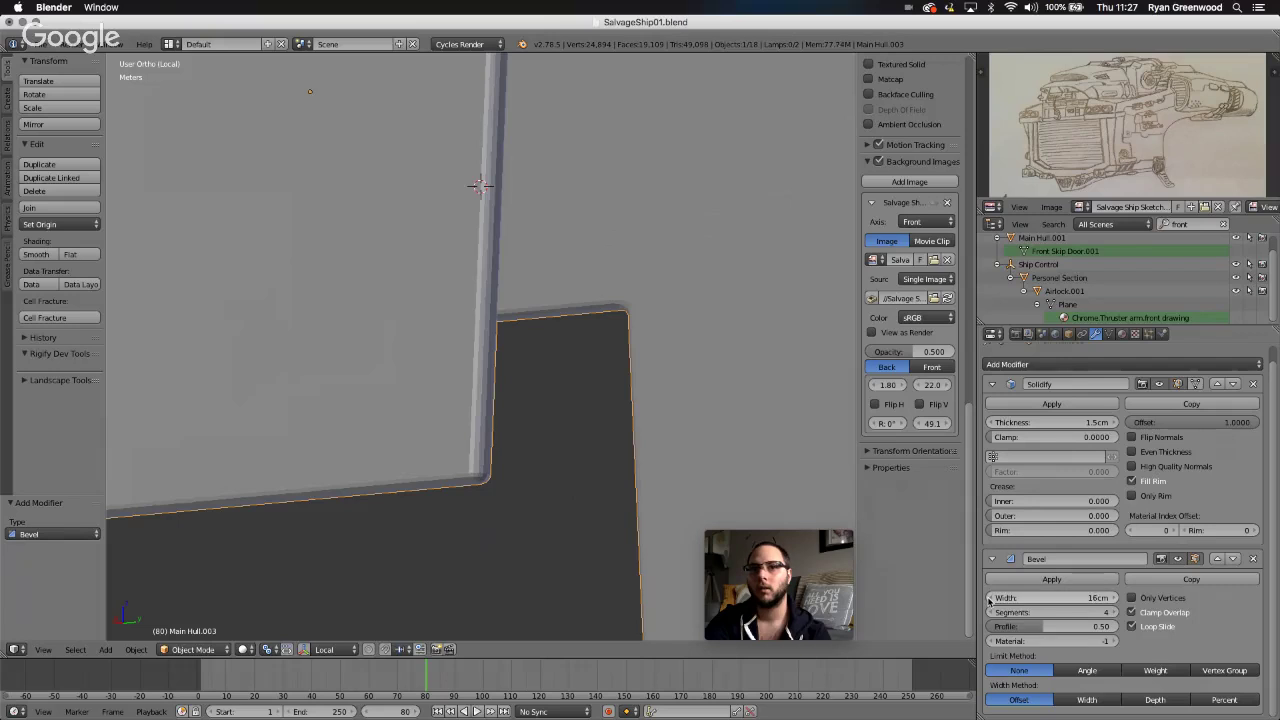
pyautogui.click(1090, 599)
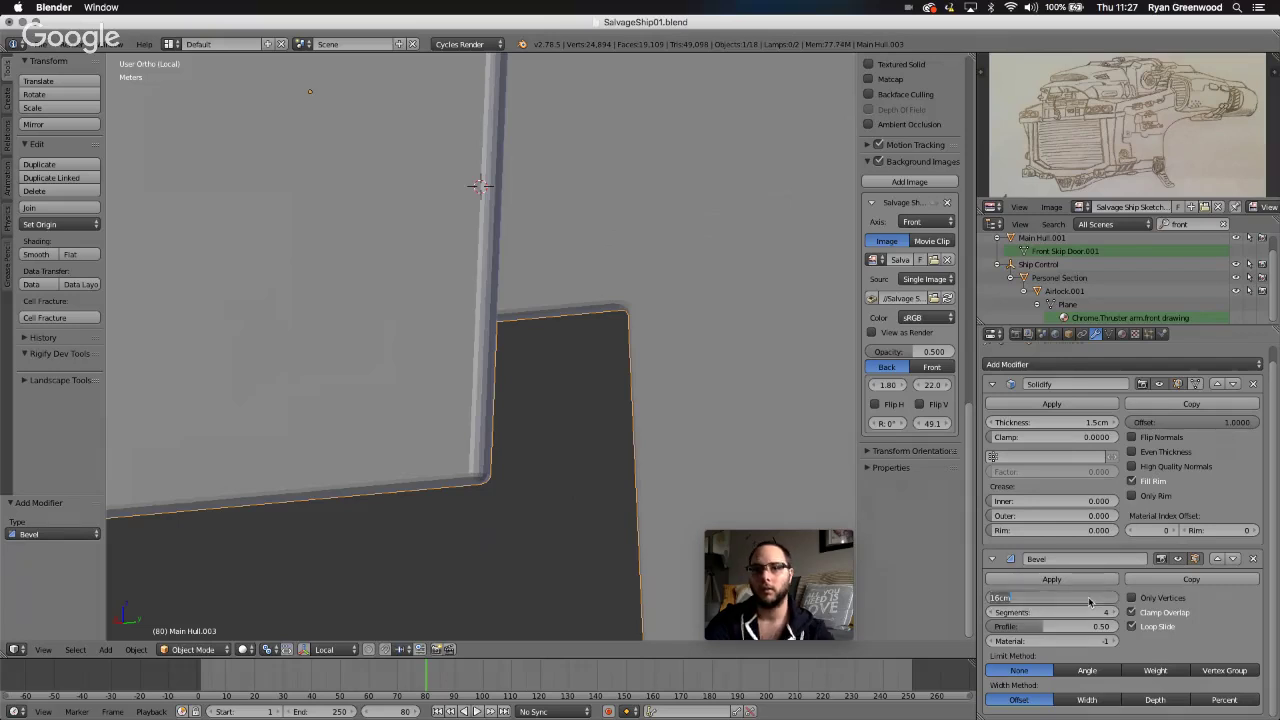
pyautogui.write('15')
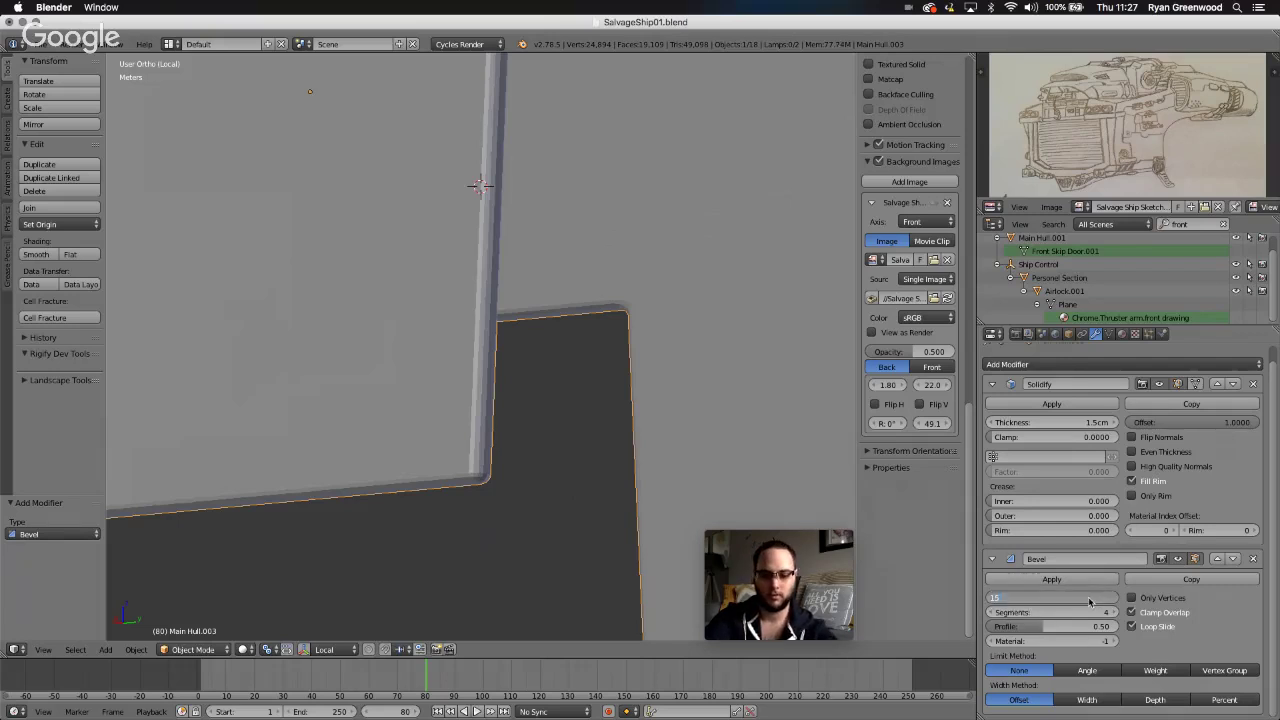
pyautogui.write('cm')
pyautogui.press('Return')
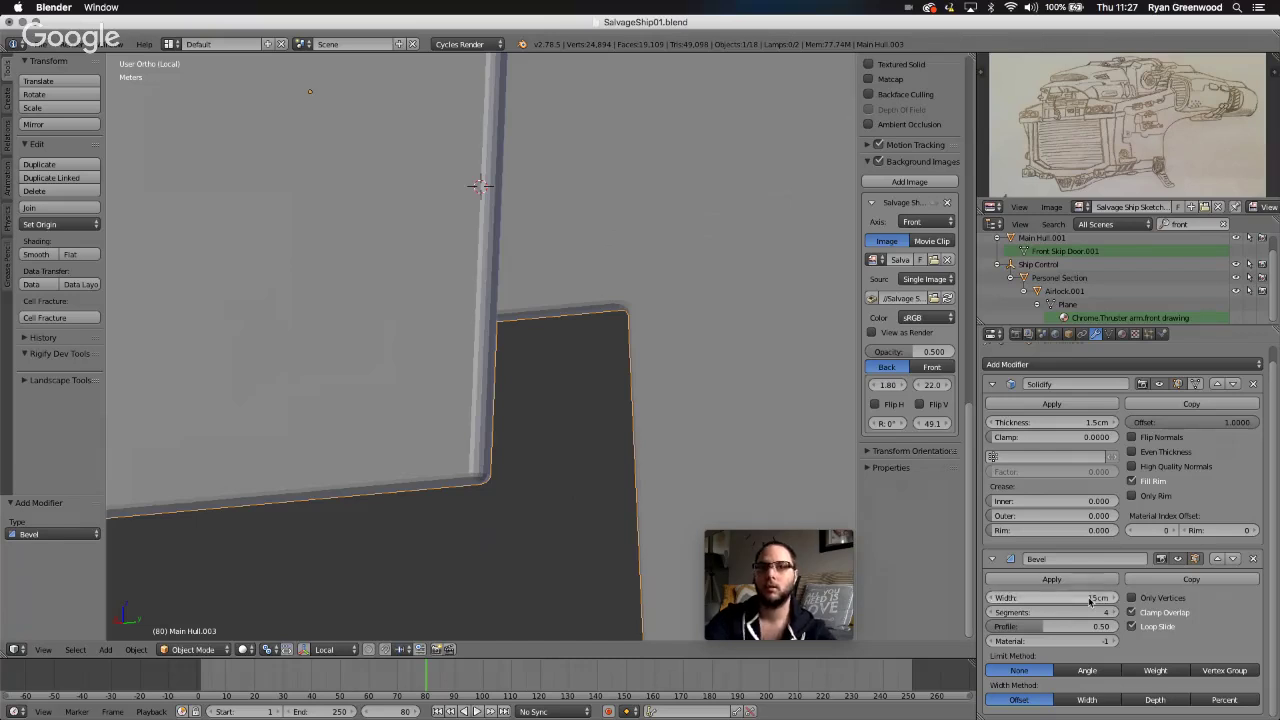
# - Add a Subdivision Surface modifier to the side panel with 2 view subdivisions
pyautogui.scroll(-7, 508, 518)
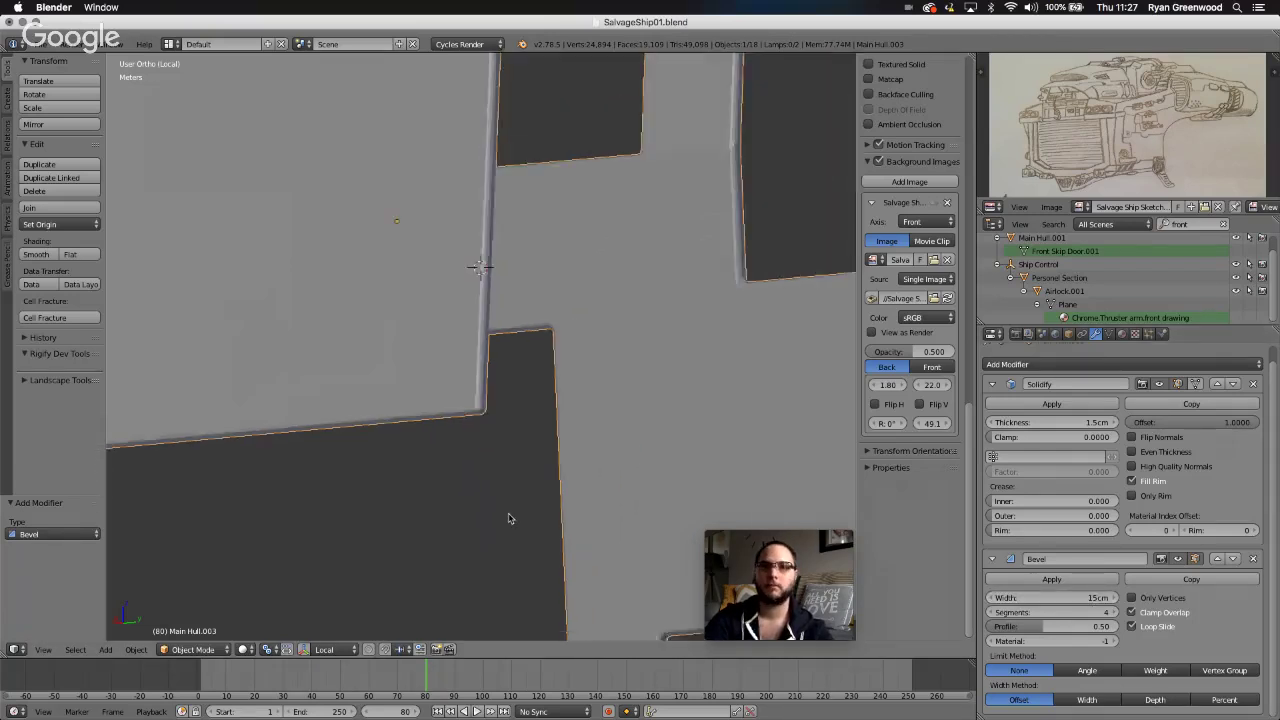
pyautogui.moveTo(509, 518); pyautogui.dragTo(510, 519, button='middle')
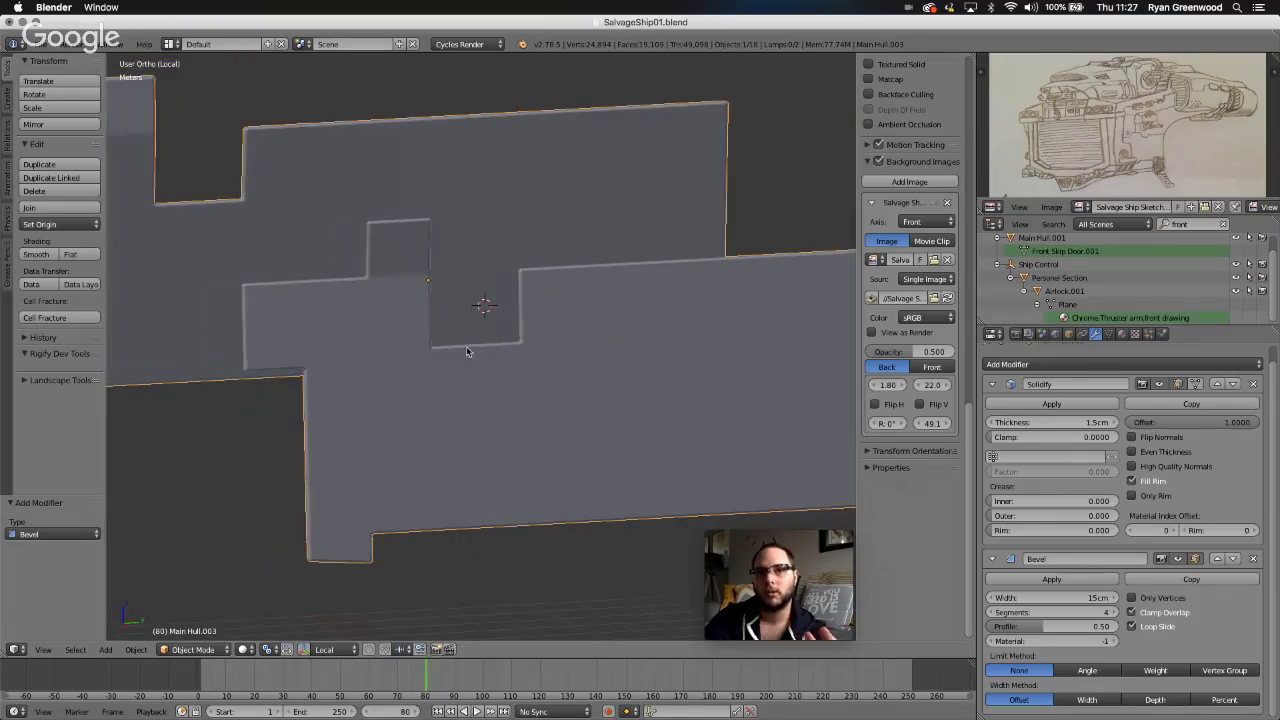
pyautogui.moveTo(533, 396); pyautogui.dragTo(537, 398, button='middle')
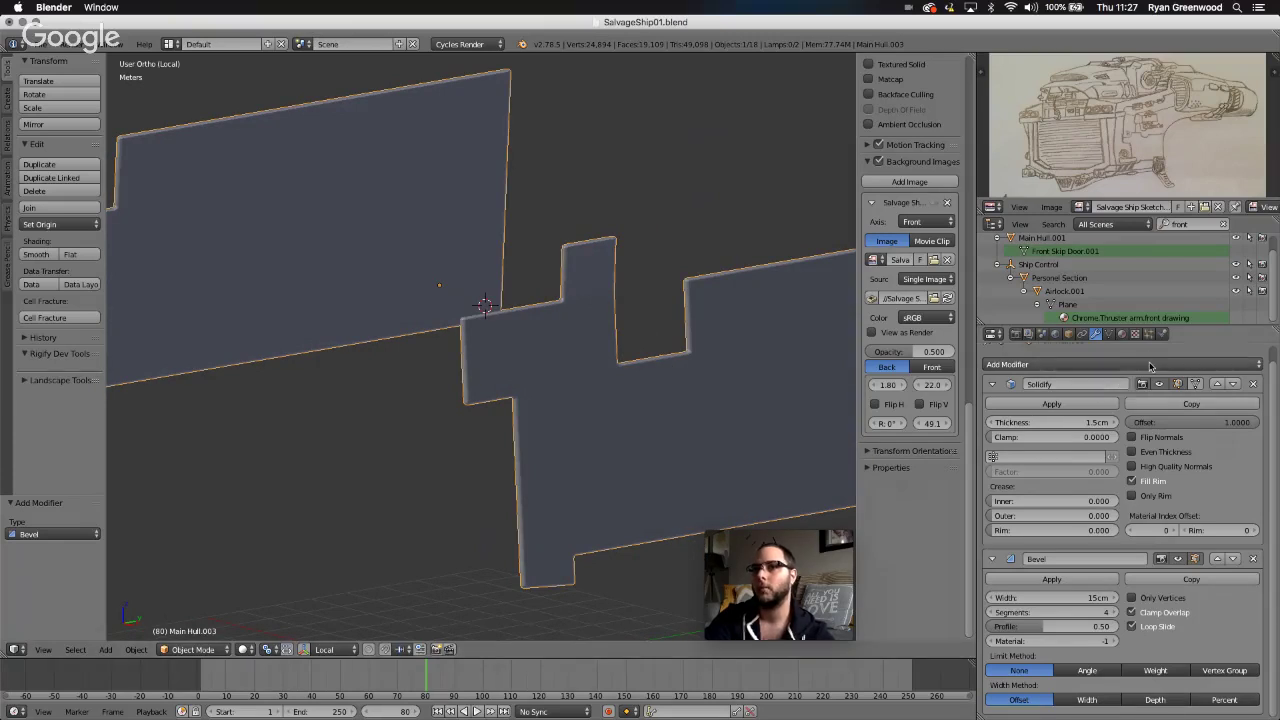
pyautogui.click(1050, 364)
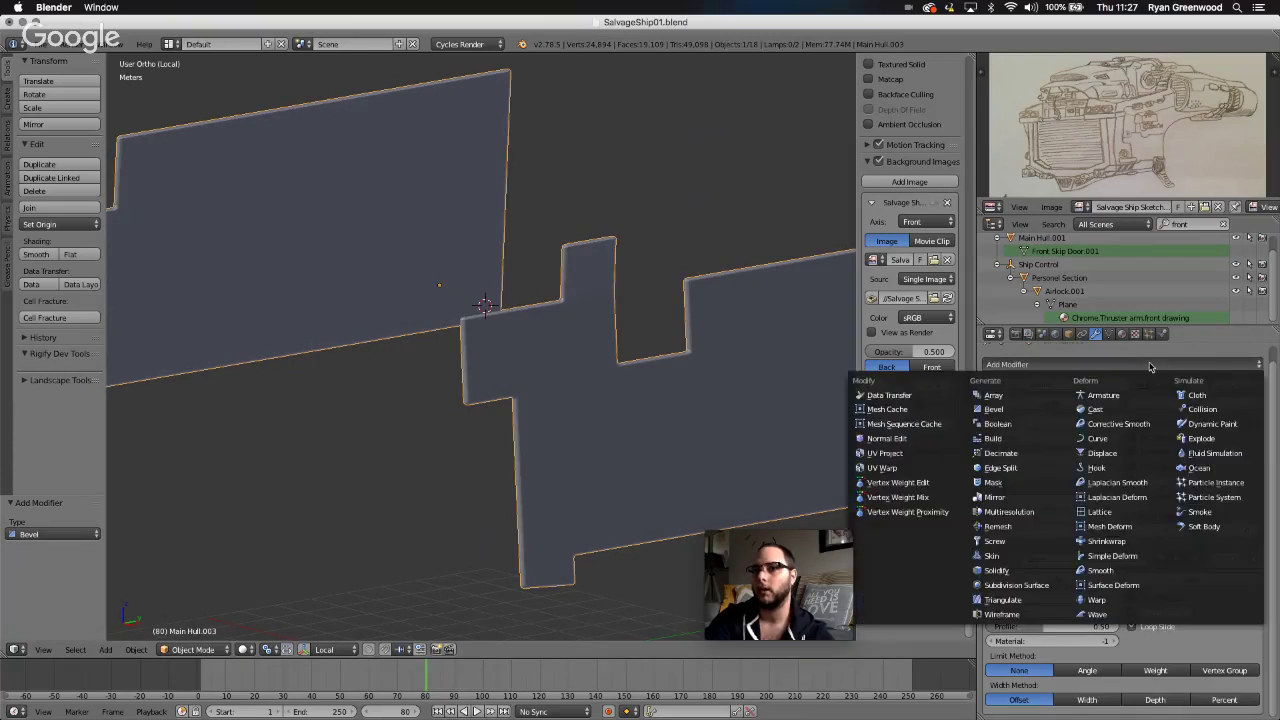
pyautogui.click(1027, 587)
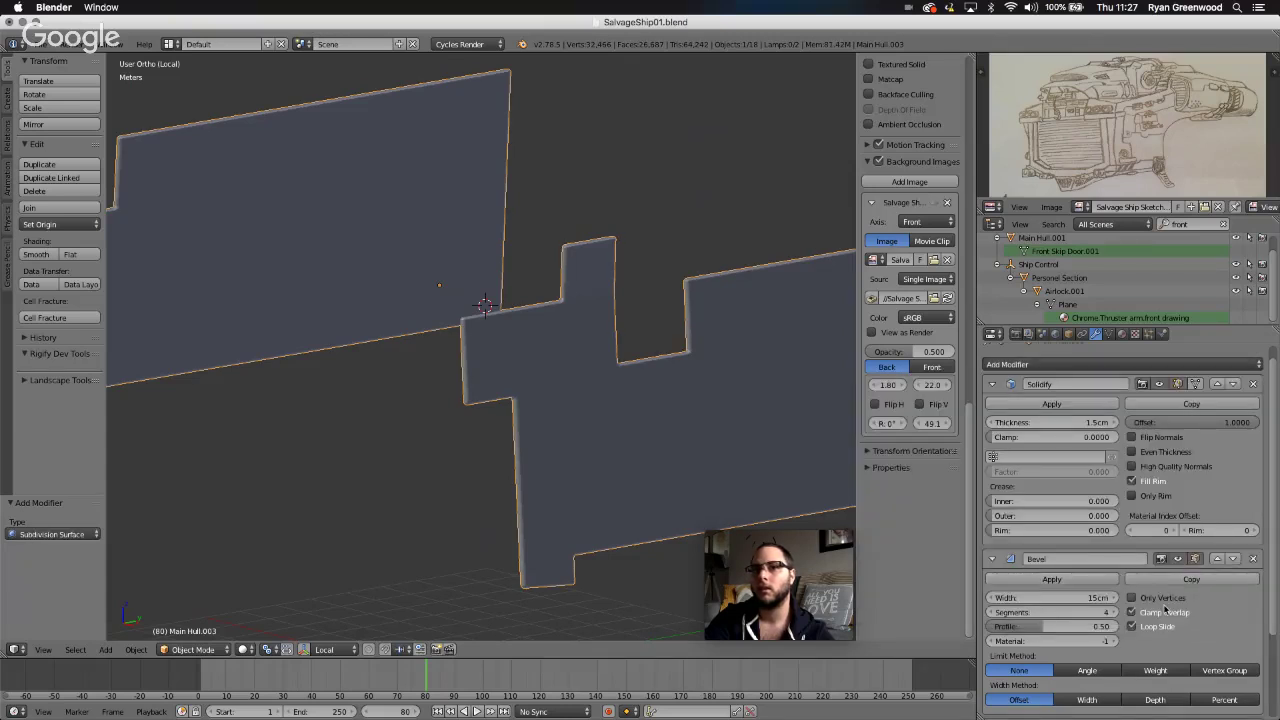
pyautogui.scroll(-4, 1175, 628)
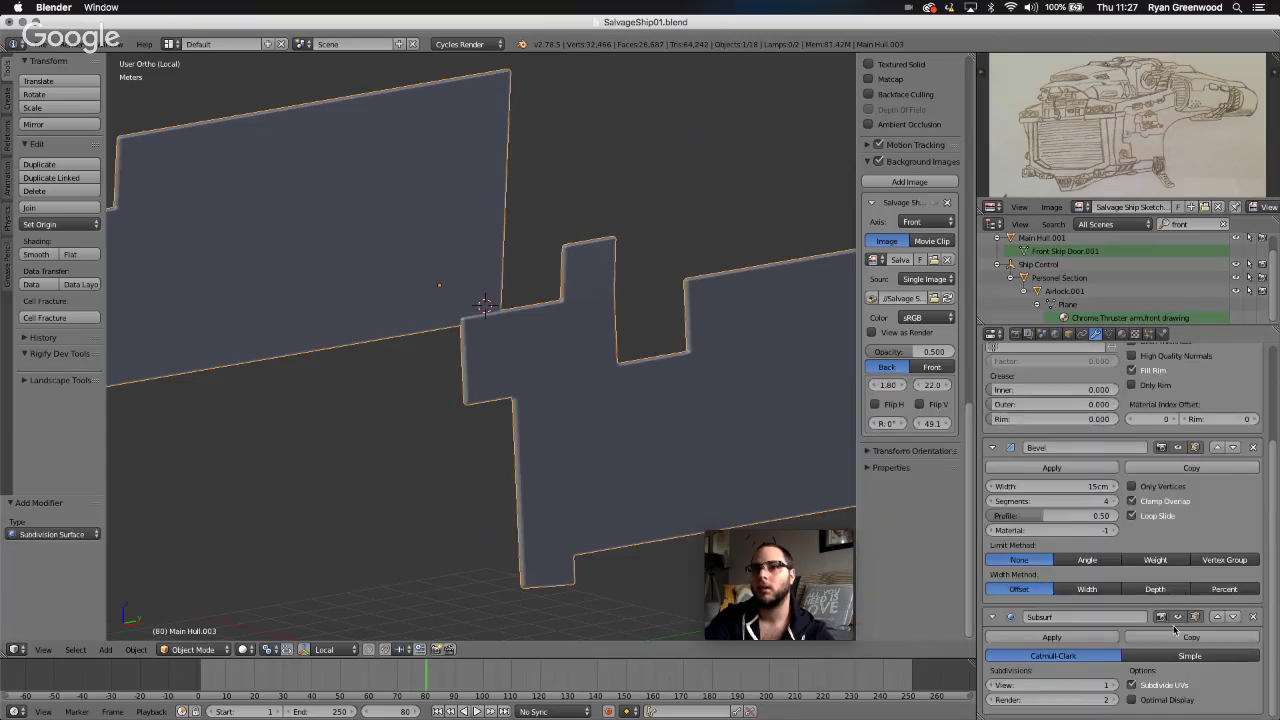
pyautogui.click(1114, 686)
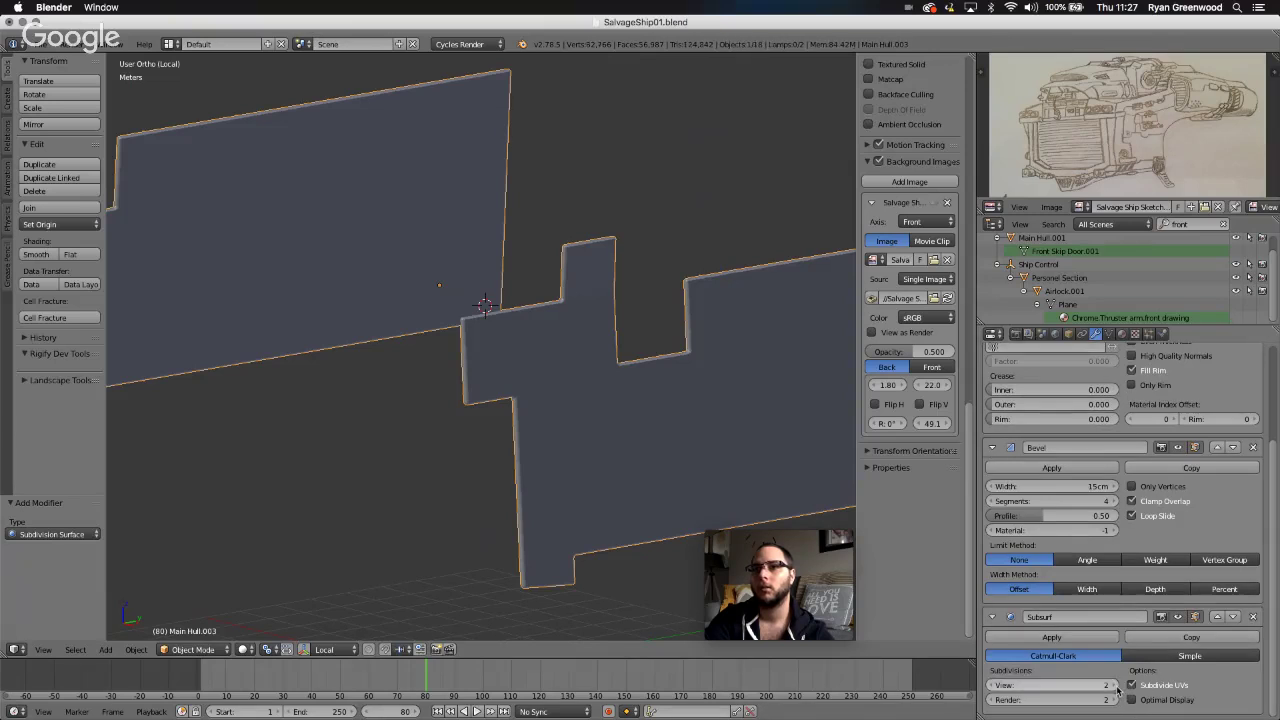
# - Apply smooth shading to the side panel and leave local view to show the whole ship
pyautogui.moveTo(634, 443); pyautogui.dragTo(624, 439, button='middle')
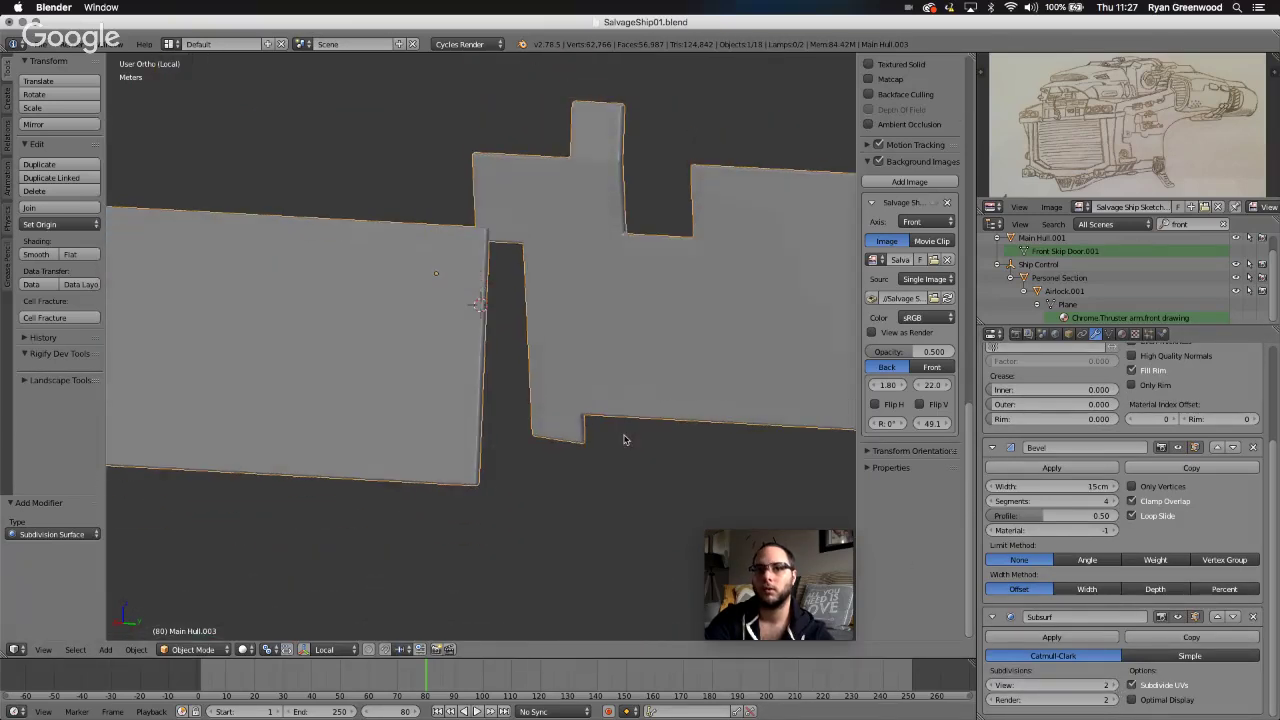
pyautogui.click(32, 257)
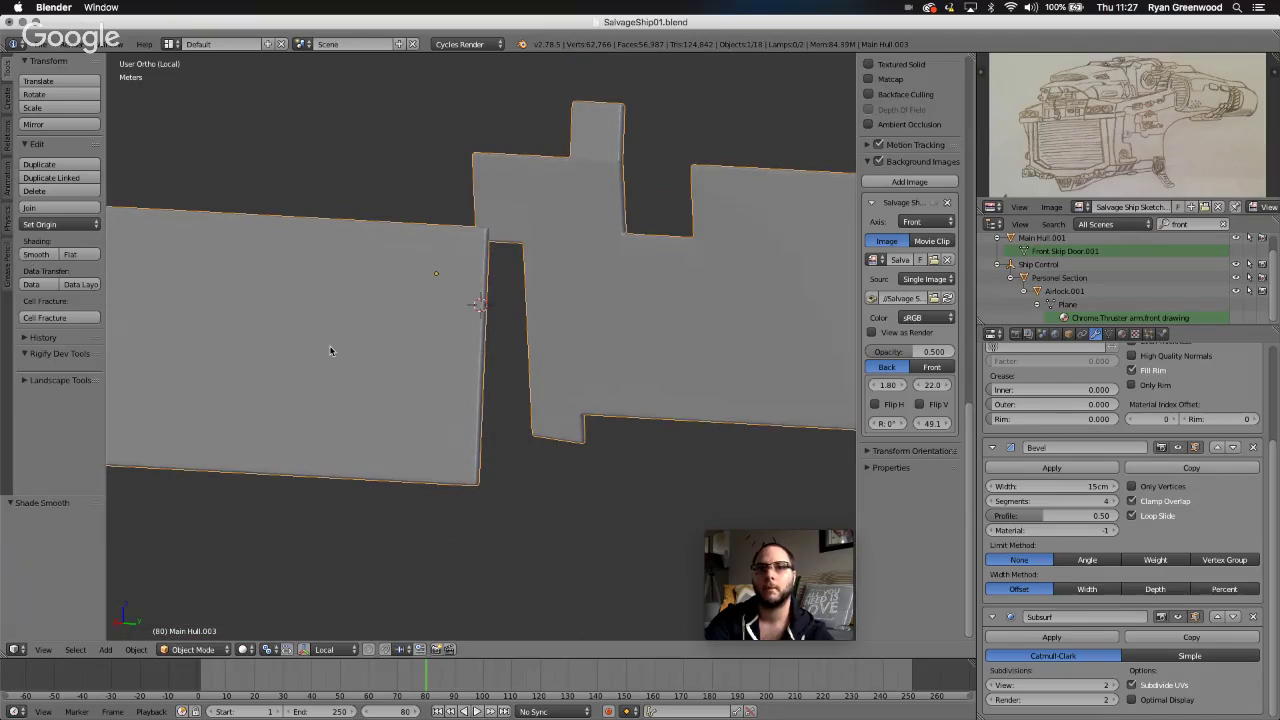
pyautogui.moveTo(329, 351); pyautogui.dragTo(378, 375, button='middle')
pyautogui.click(44, 650)
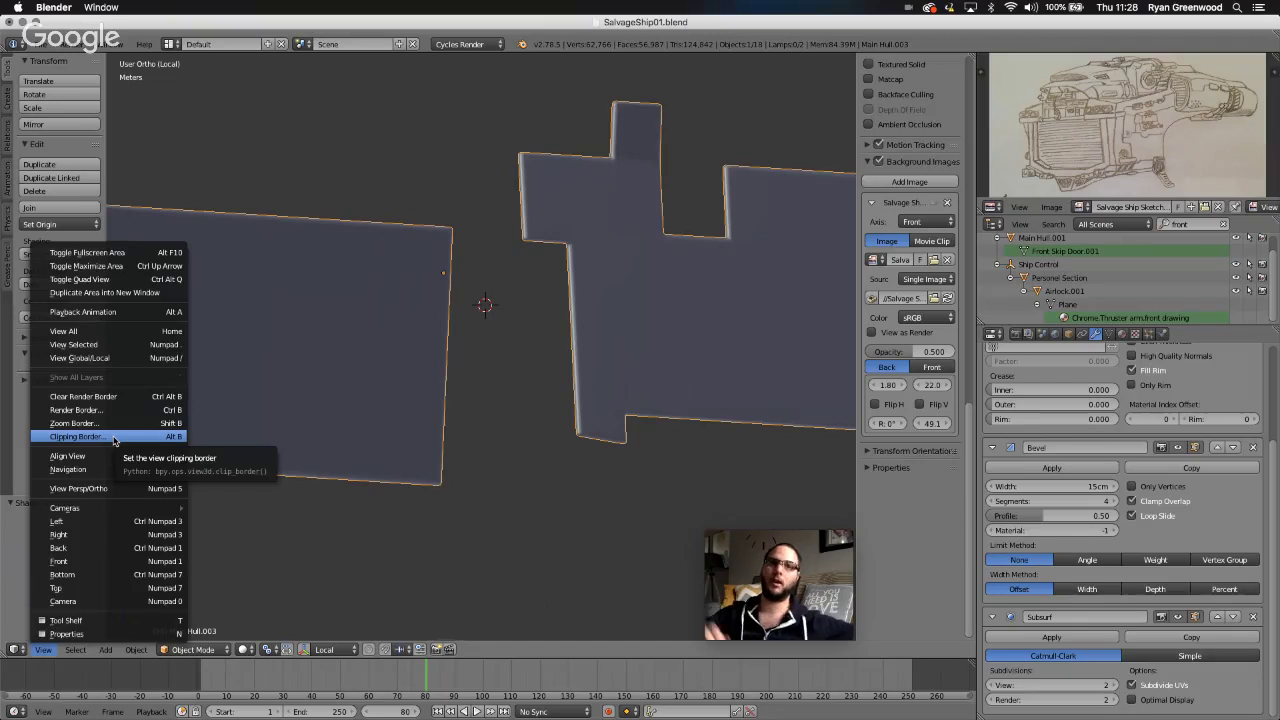
pyautogui.click(110, 358)
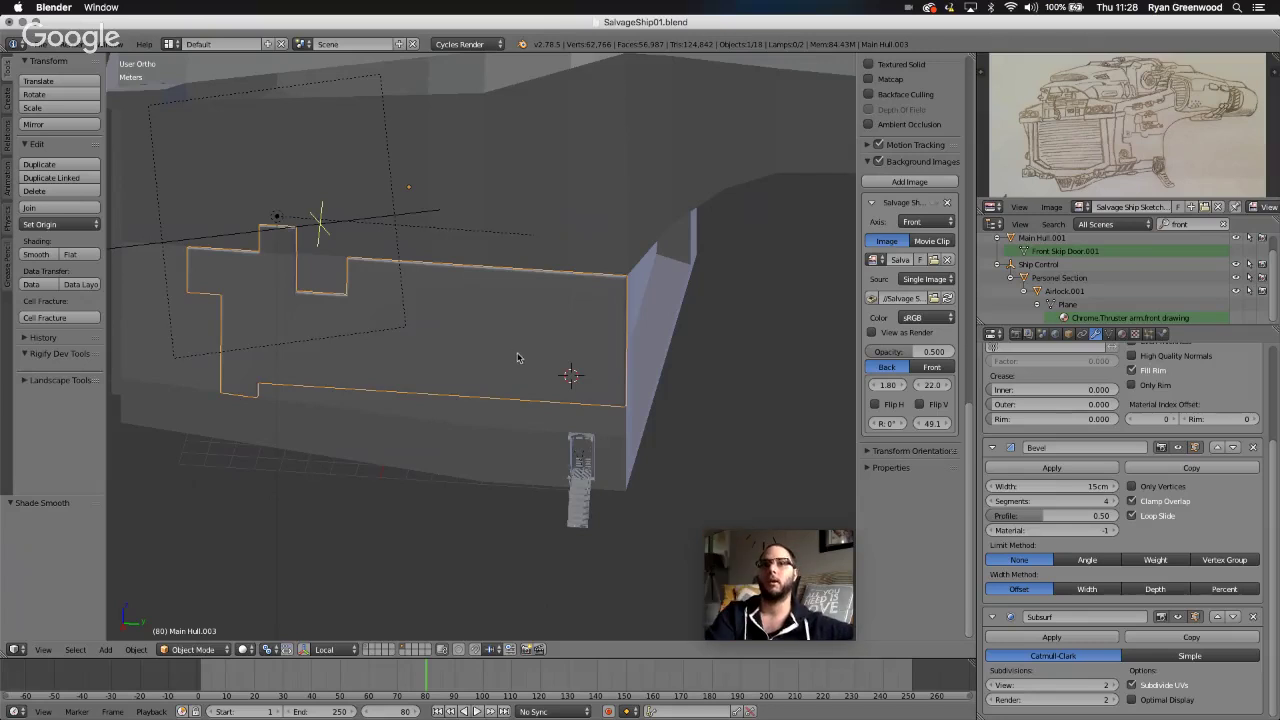
# - Examine how the finished side panel sits against the hull from the side, front and rear of the ship
pyautogui.hscroll(-10, 518, 358)
pyautogui.moveTo(518, 358); pyautogui.dragTo(516, 349, button='middle')
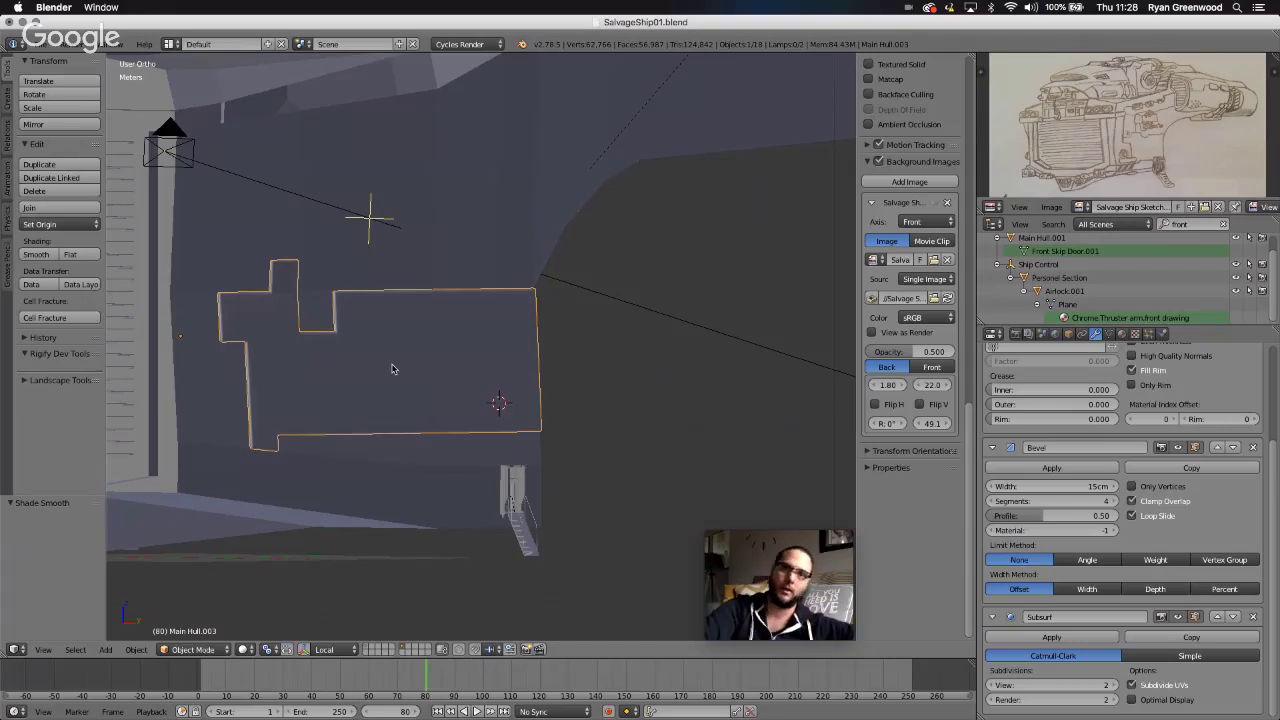
pyautogui.press('KP_4')
pyautogui.press('KP_4')
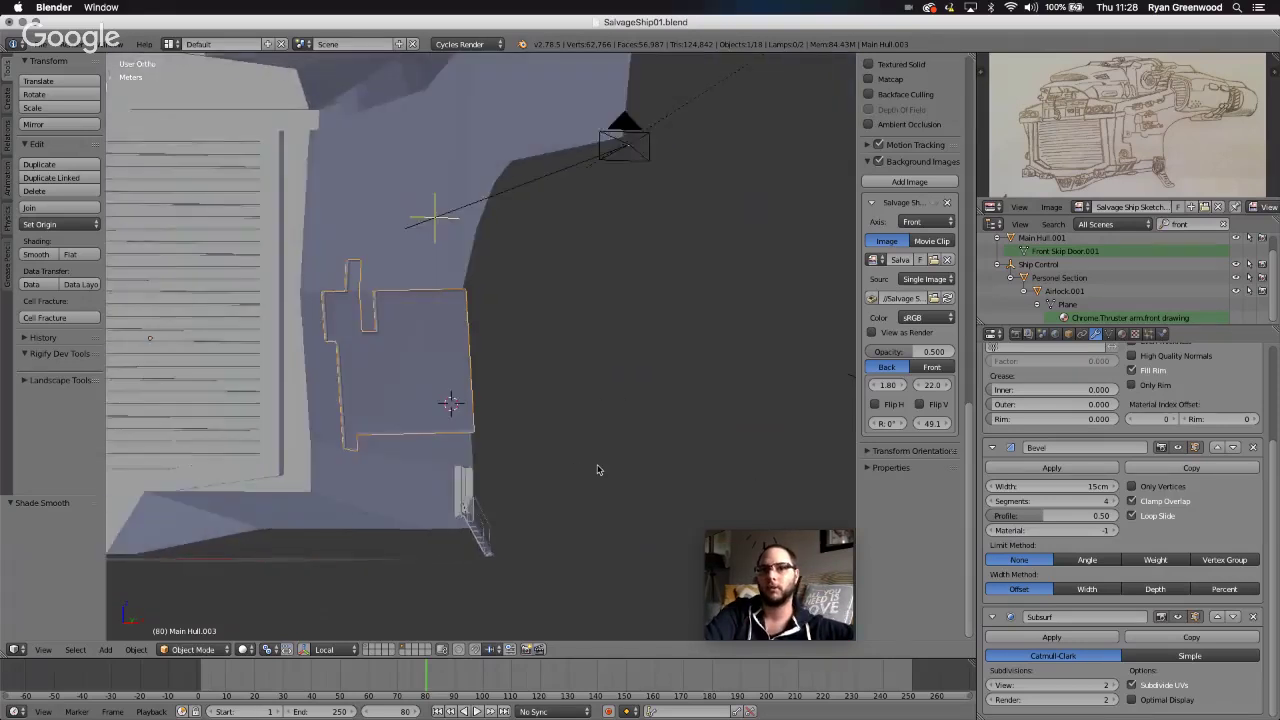
pyautogui.hscroll(-5, 598, 470)
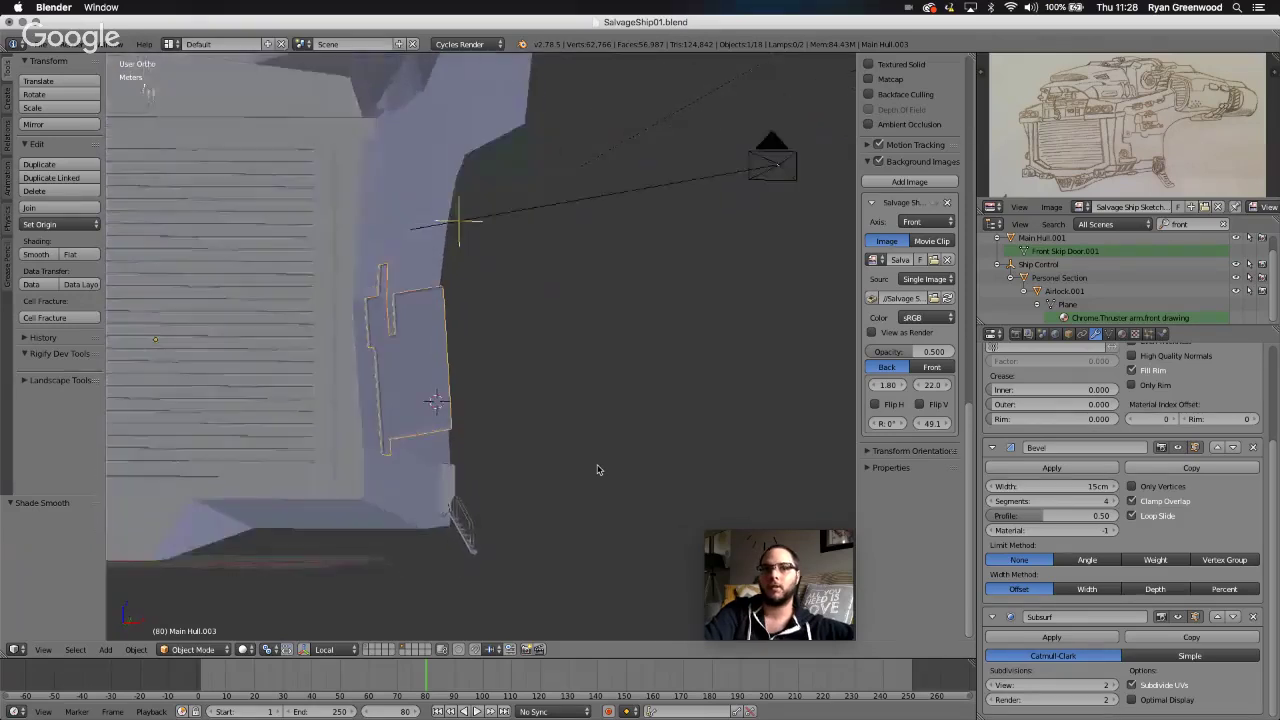
pyautogui.hscroll(-6, 598, 470)
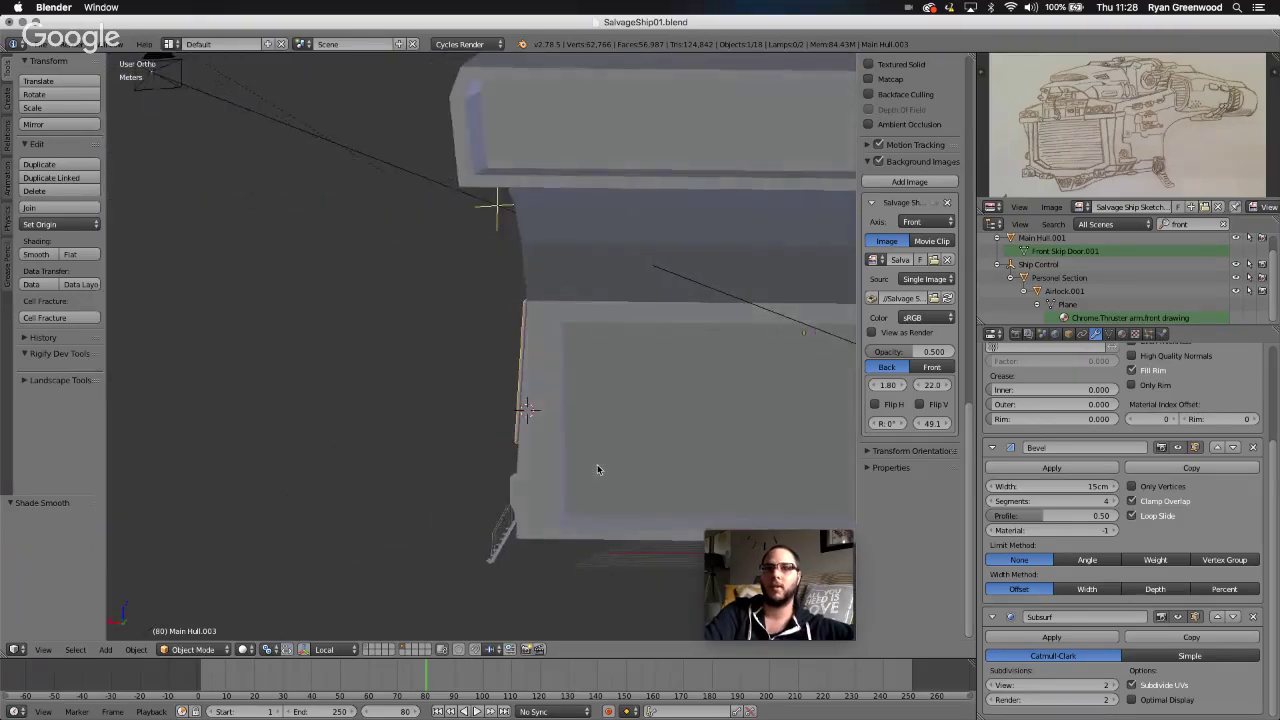
pyautogui.hscroll(-5, 597, 470)
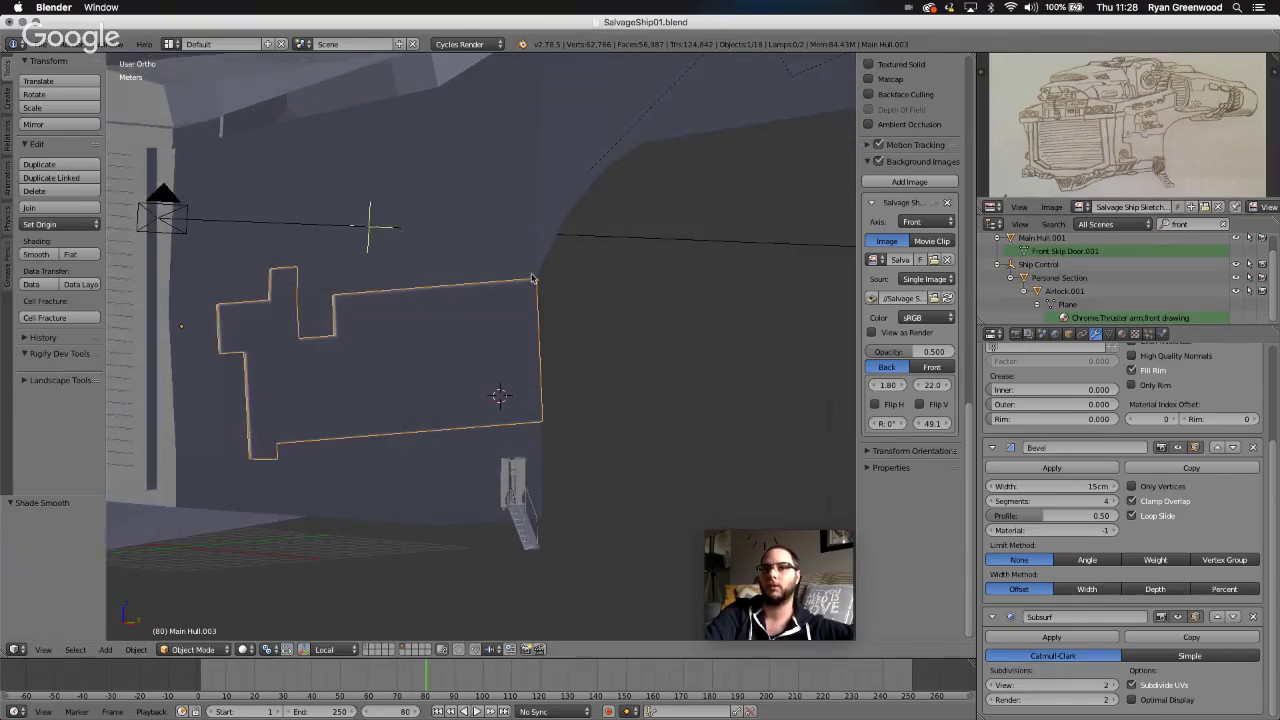
pyautogui.hscroll(-2, 324, 468)
pyautogui.hscroll(-6, 324, 468)
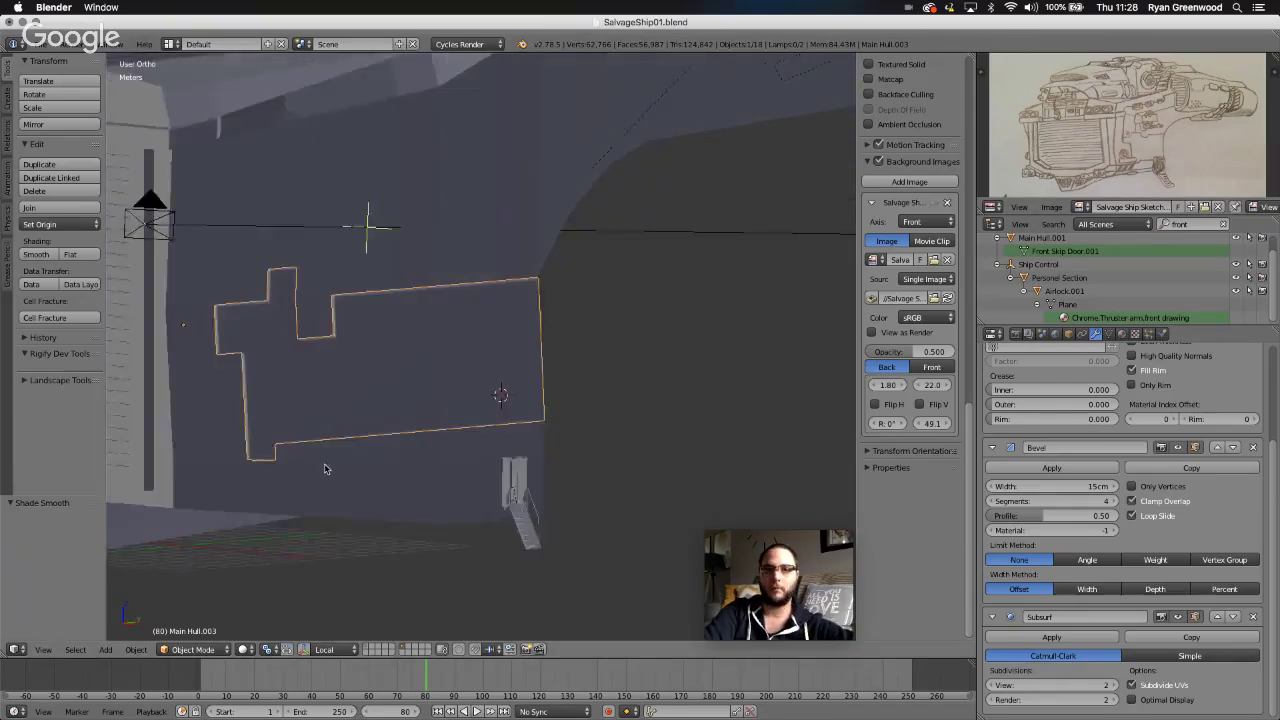
pyautogui.hscroll(-5, 324, 463)
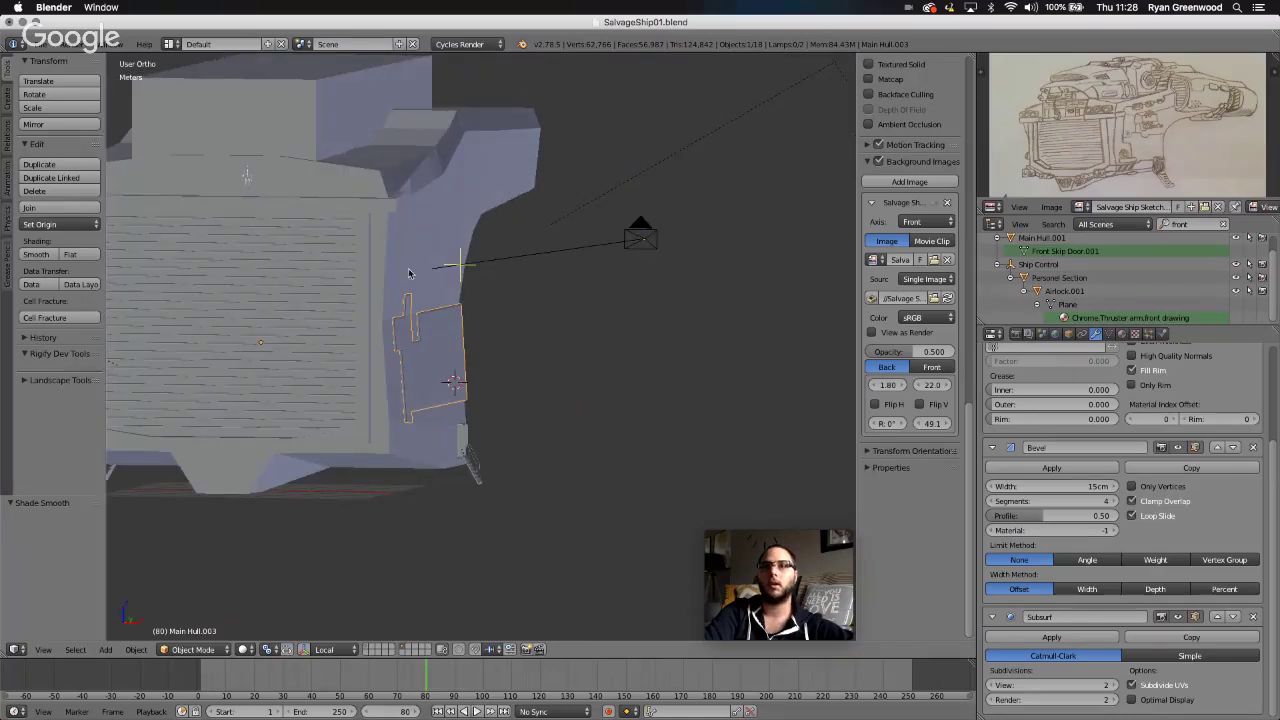
pyautogui.hscroll(6, 413, 330)
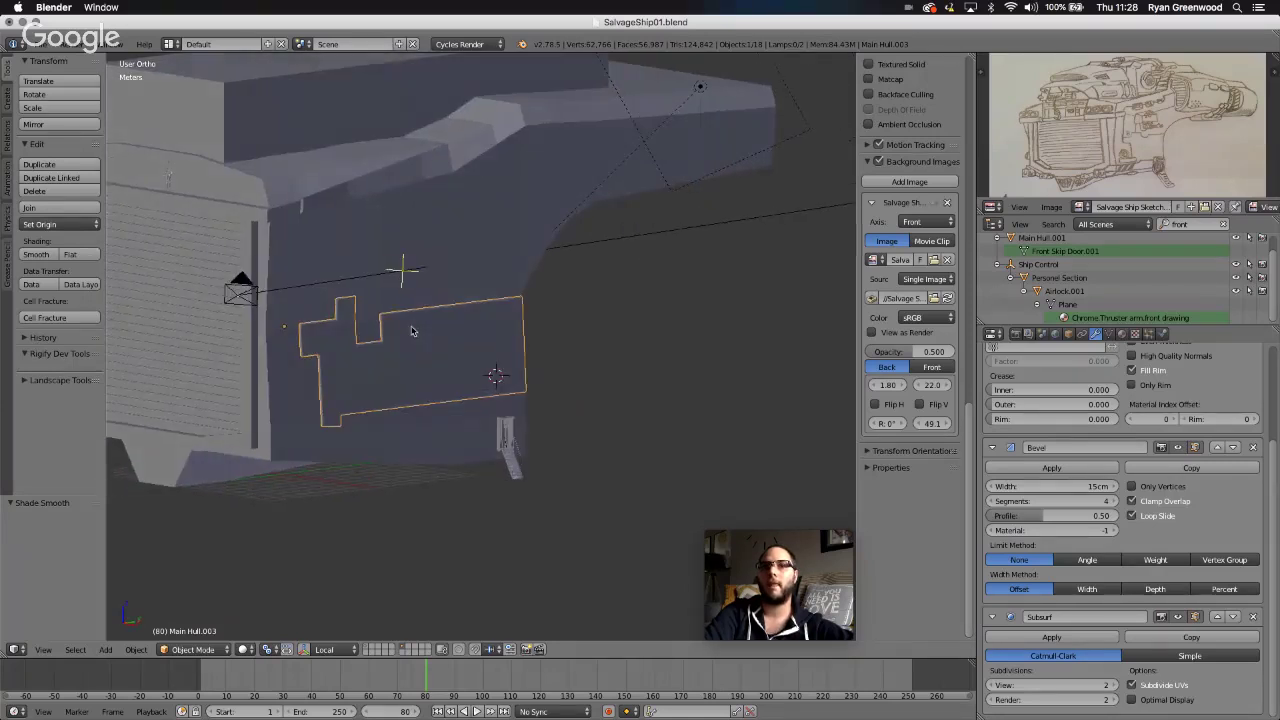
pyautogui.hscroll(-4, 271, 330)
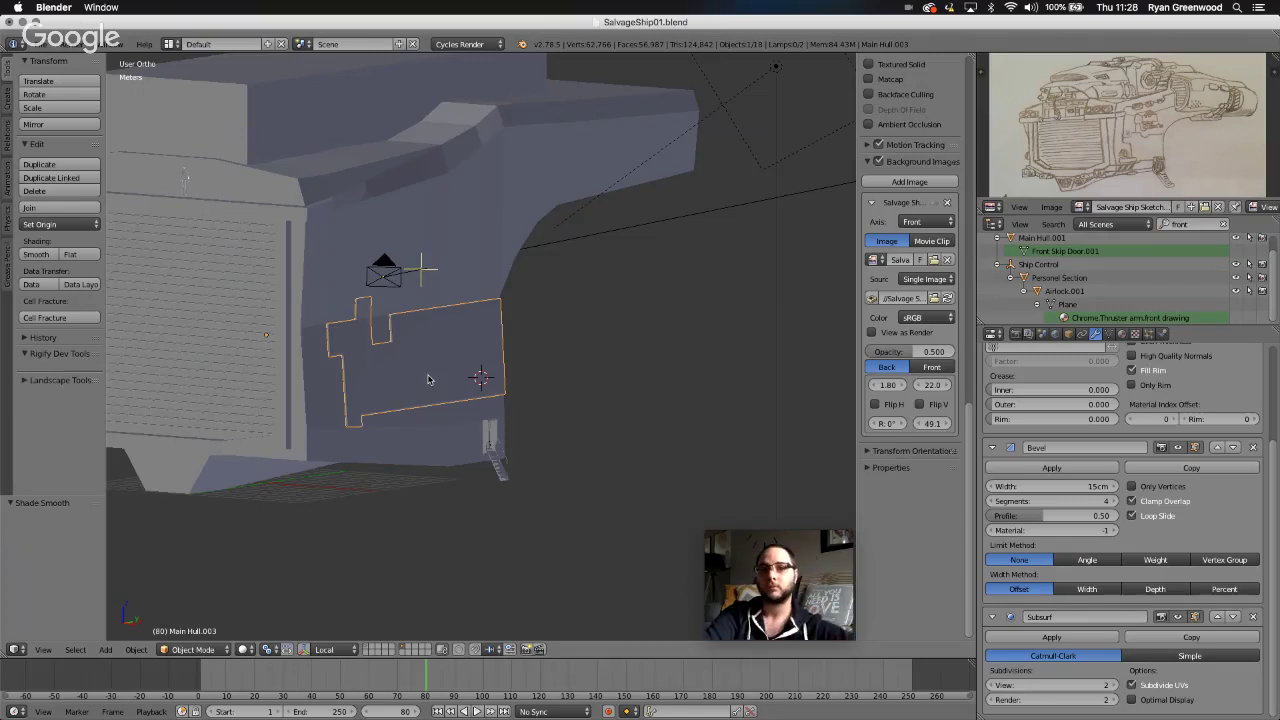
pyautogui.hscroll(8, 333, 432)
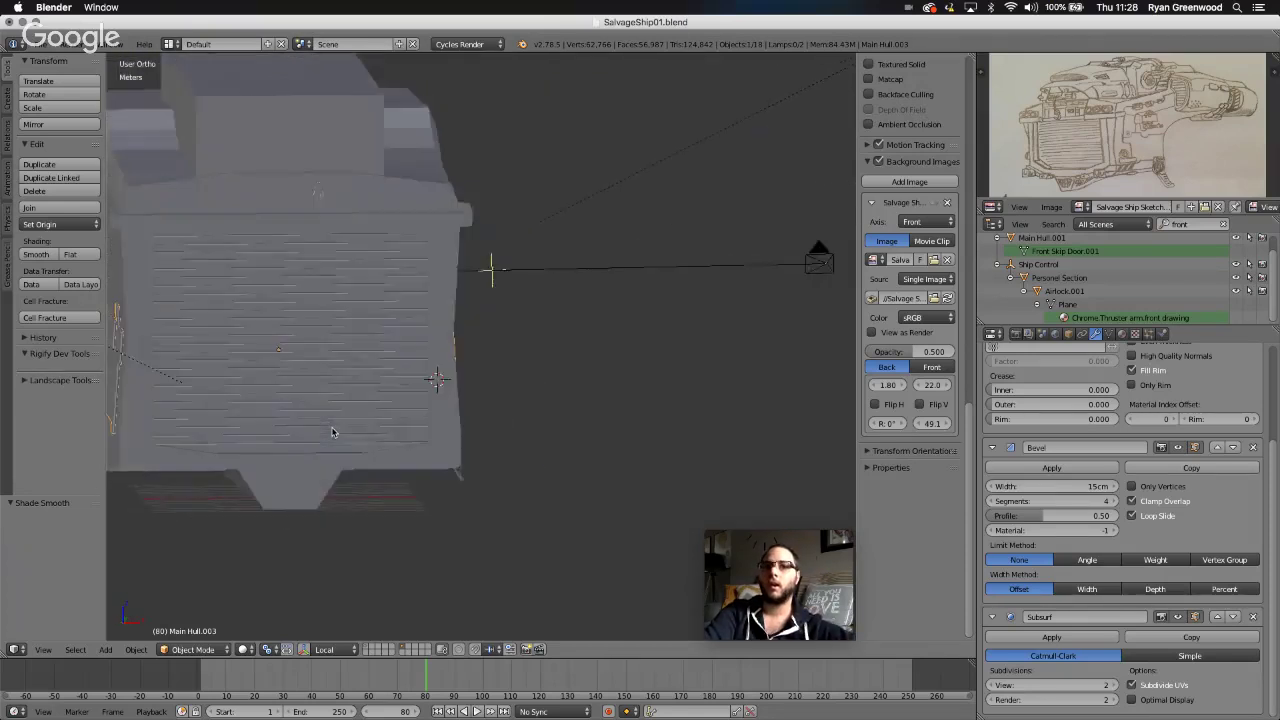
# - Snap the 3D cursor to the sloped upper front face of the Main Hull mesh, above the slatted door
pyautogui.hscroll(-8, 333, 432)
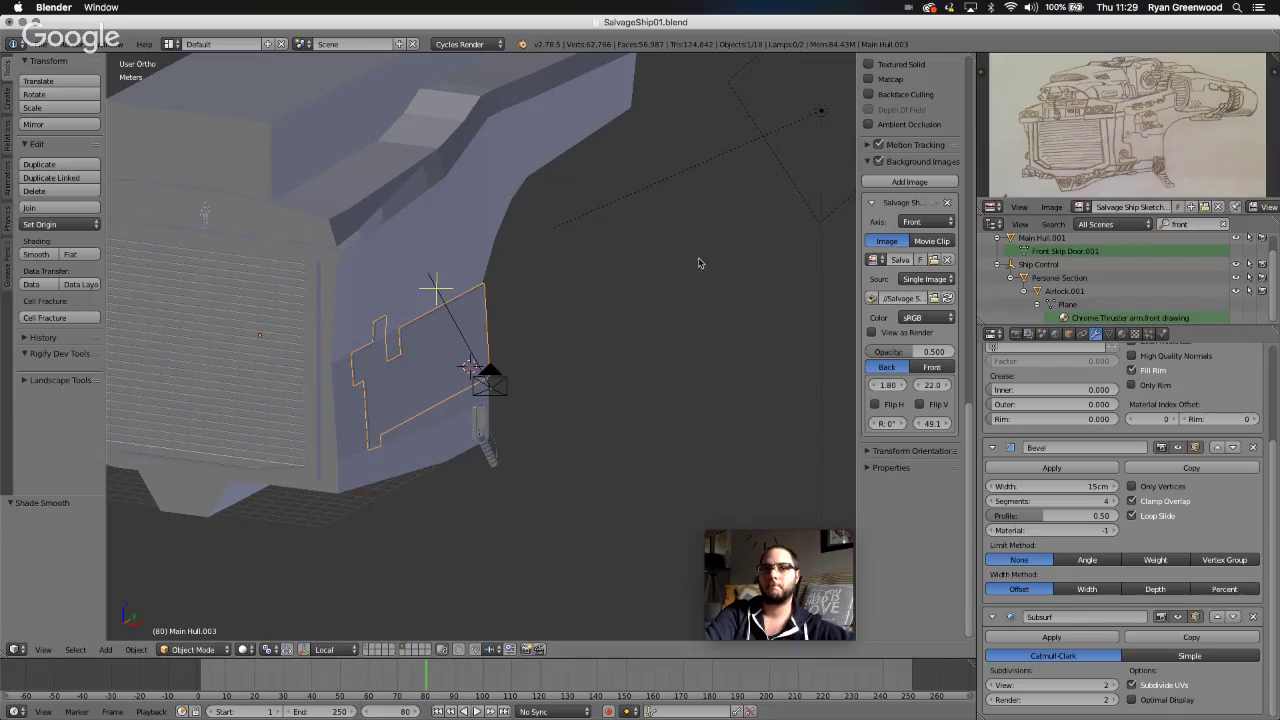
pyautogui.rightClick(315, 260)
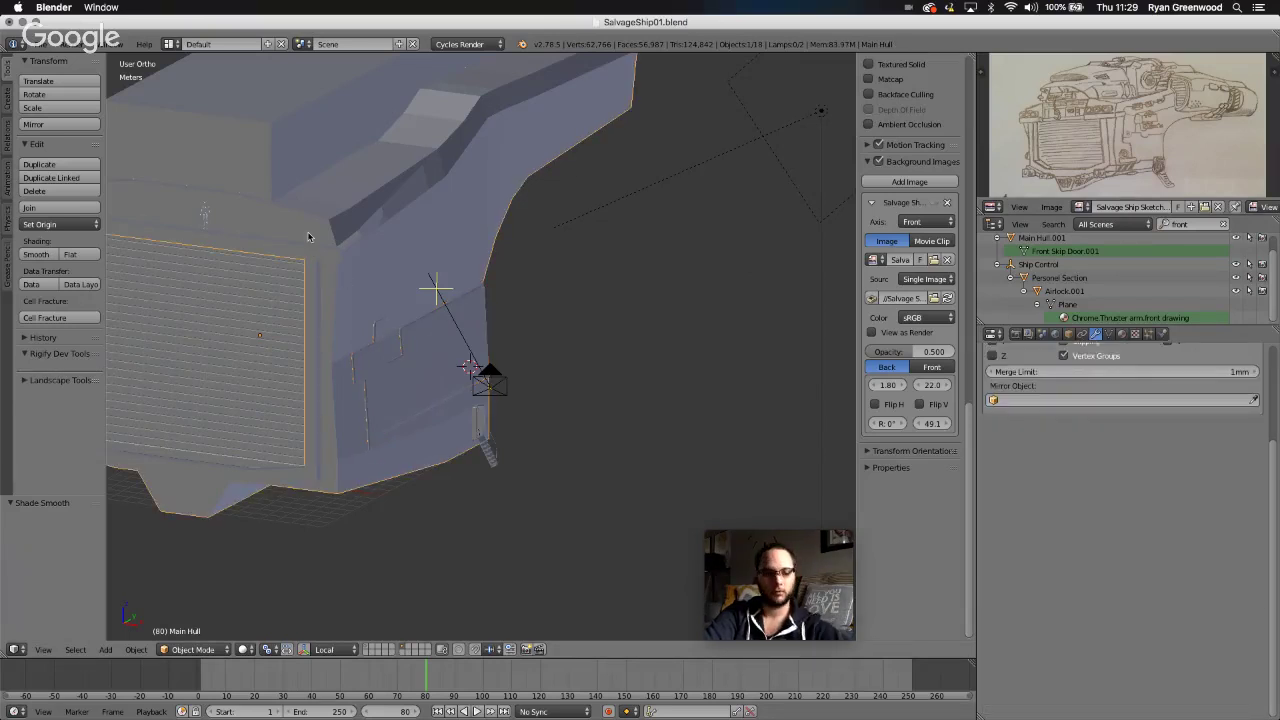
pyautogui.press('Tab')
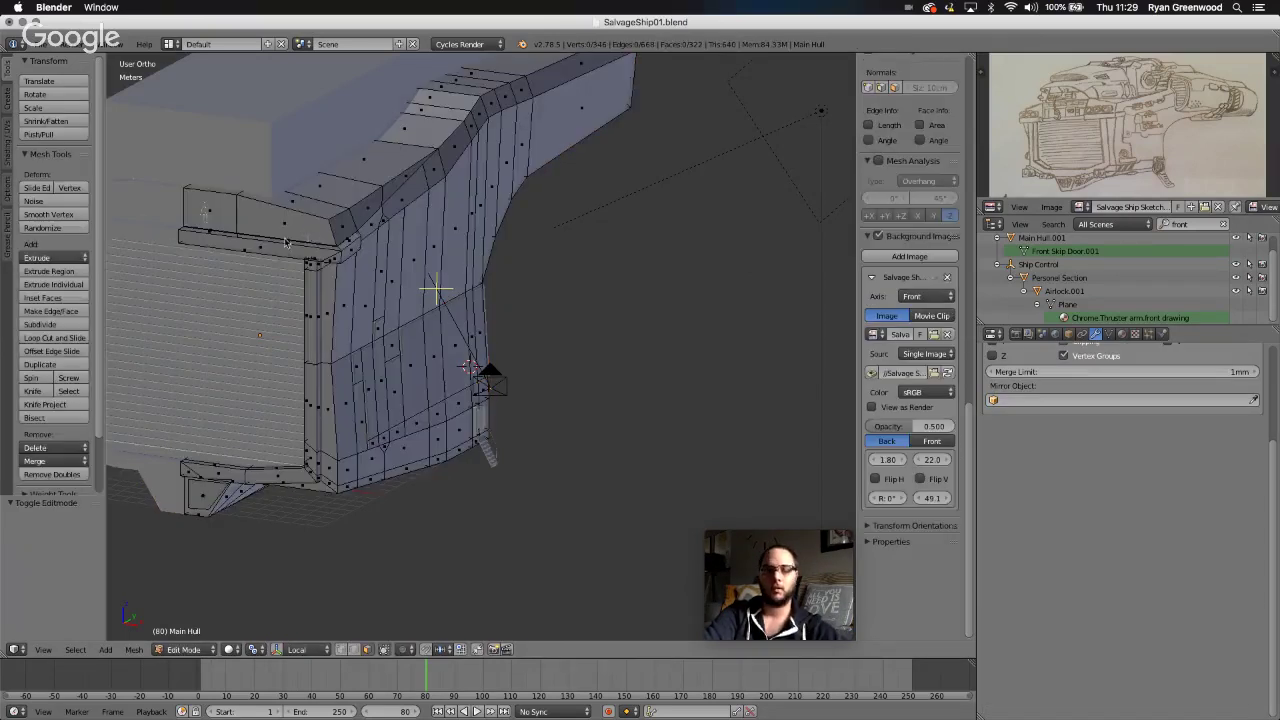
pyautogui.rightClick(282, 233)
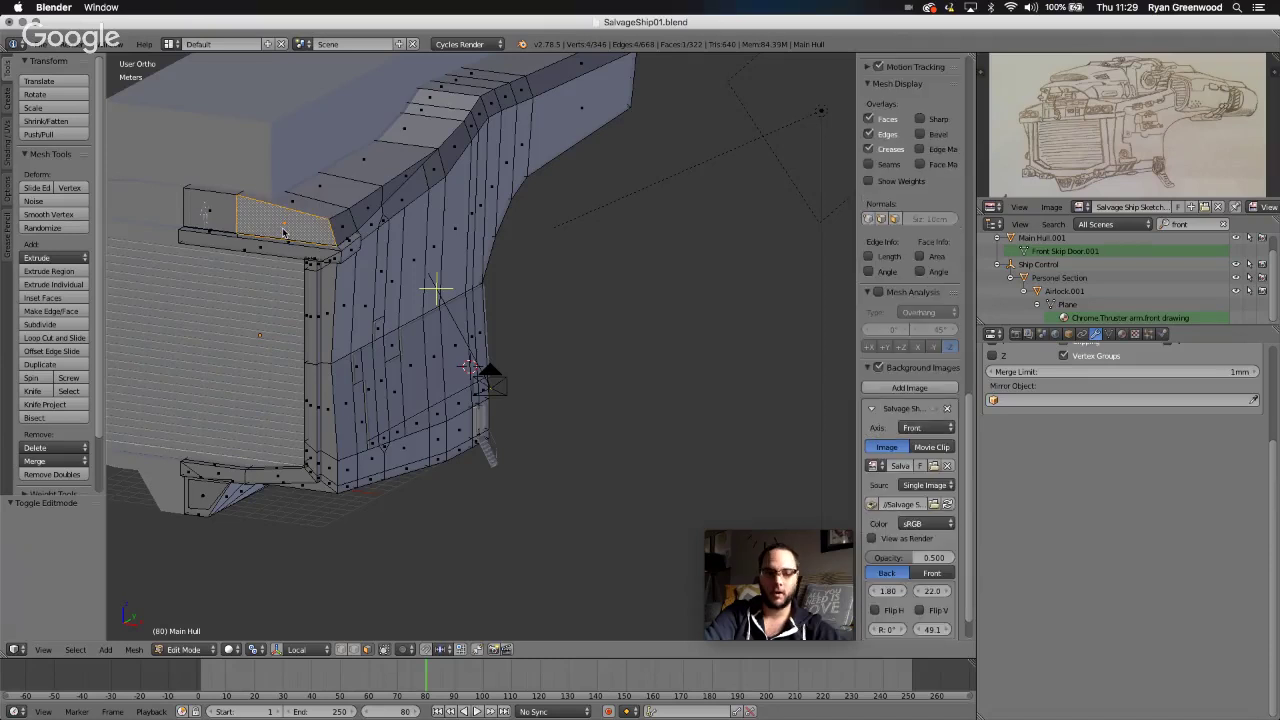
pyautogui.hotkey('shift', 's')
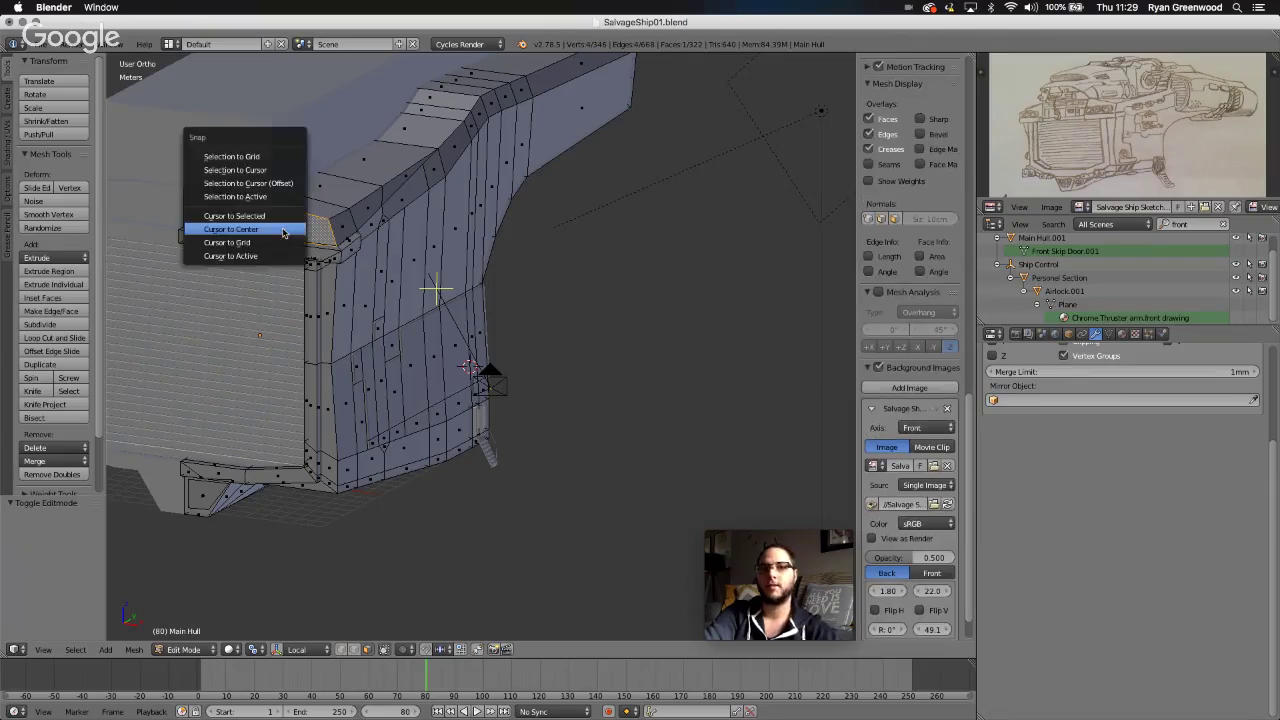
pyautogui.click(280, 217)
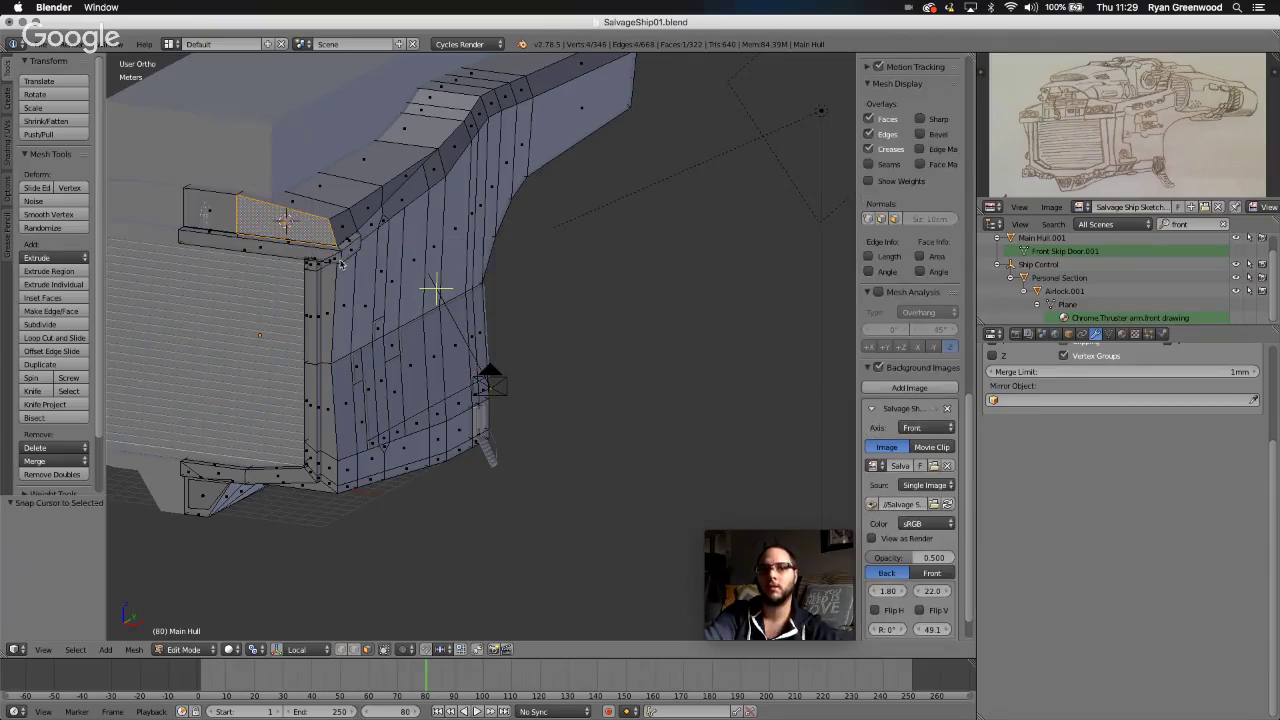
# - Add a 32-vertex cylinder of radius 1 m and depth 2 m at the 3D cursor and rotate it 90° about X
pyautogui.moveTo(312, 248); pyautogui.dragTo(321, 250, button='middle')
pyautogui.hotkey('shift', 'a')
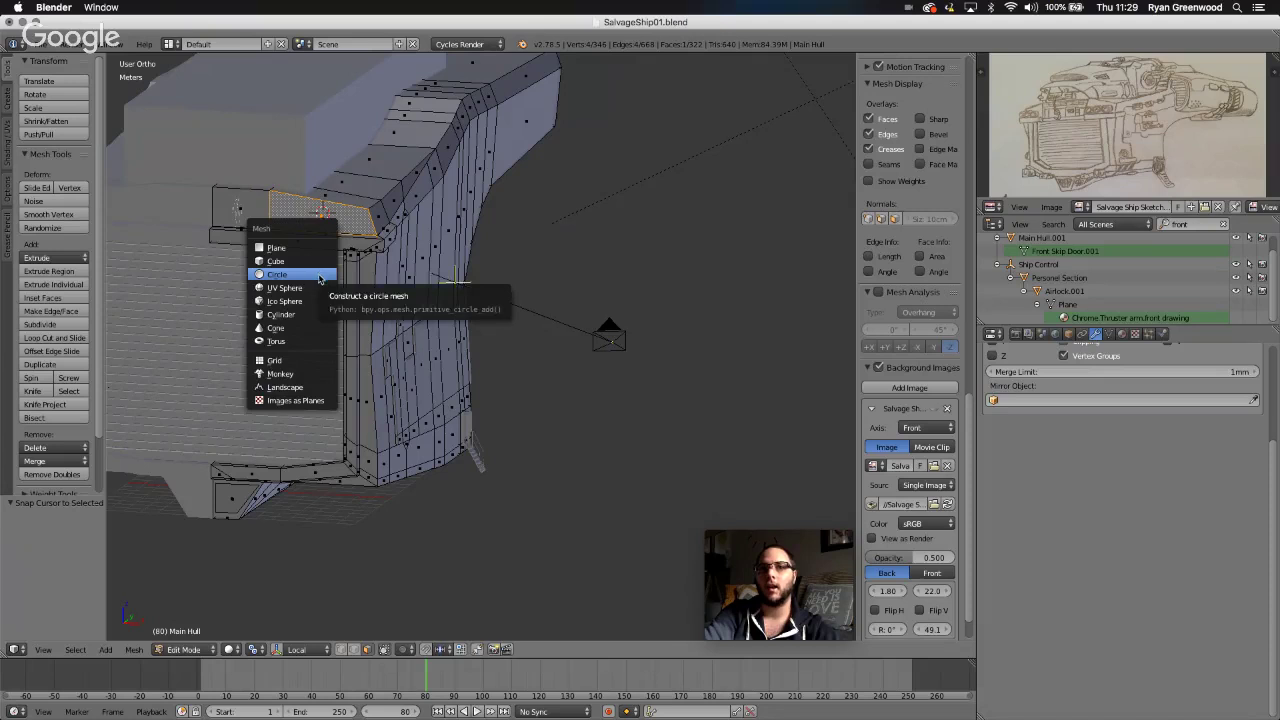
pyautogui.click(314, 316)
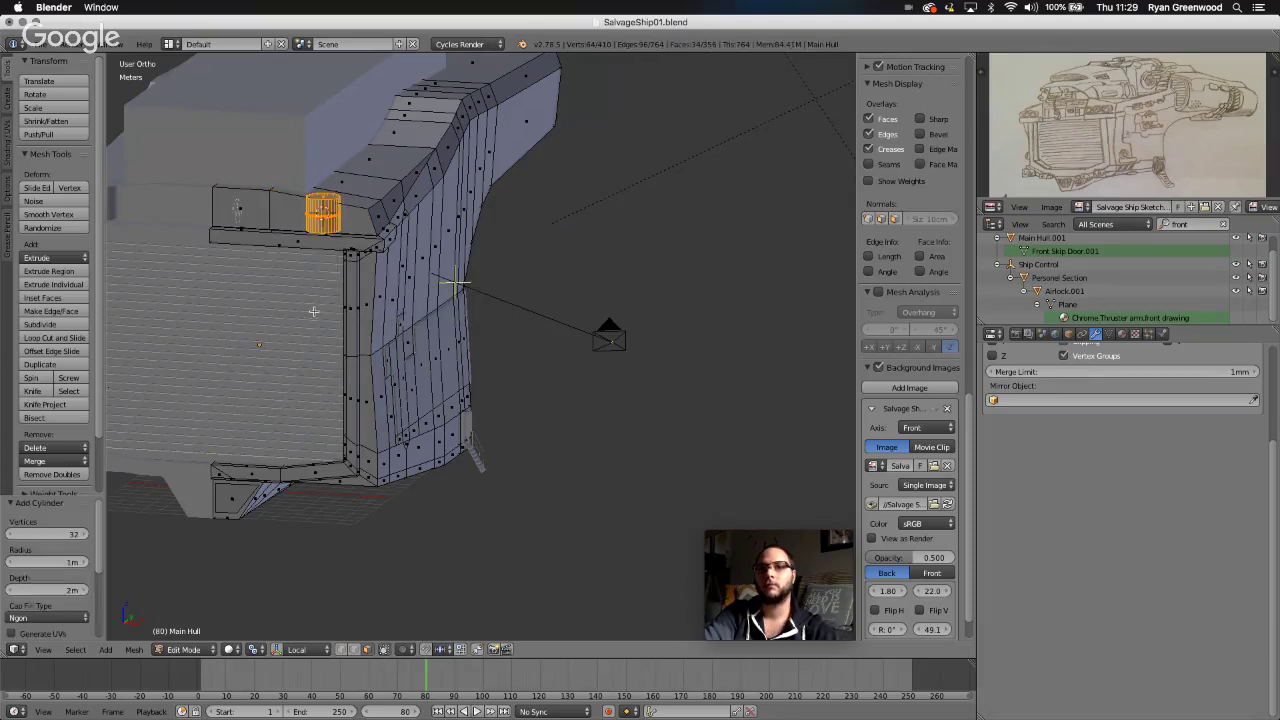
pyautogui.moveTo(384, 242); pyautogui.dragTo(384, 246, button='middle')
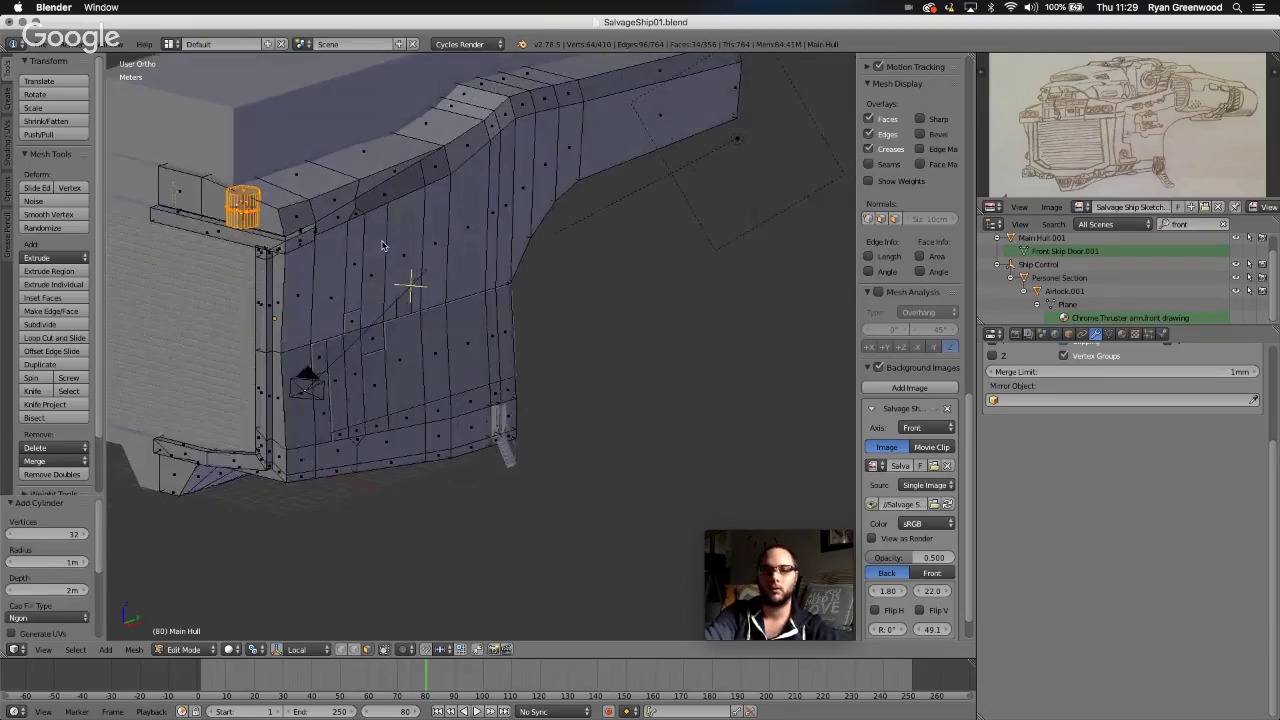
pyautogui.press('r')
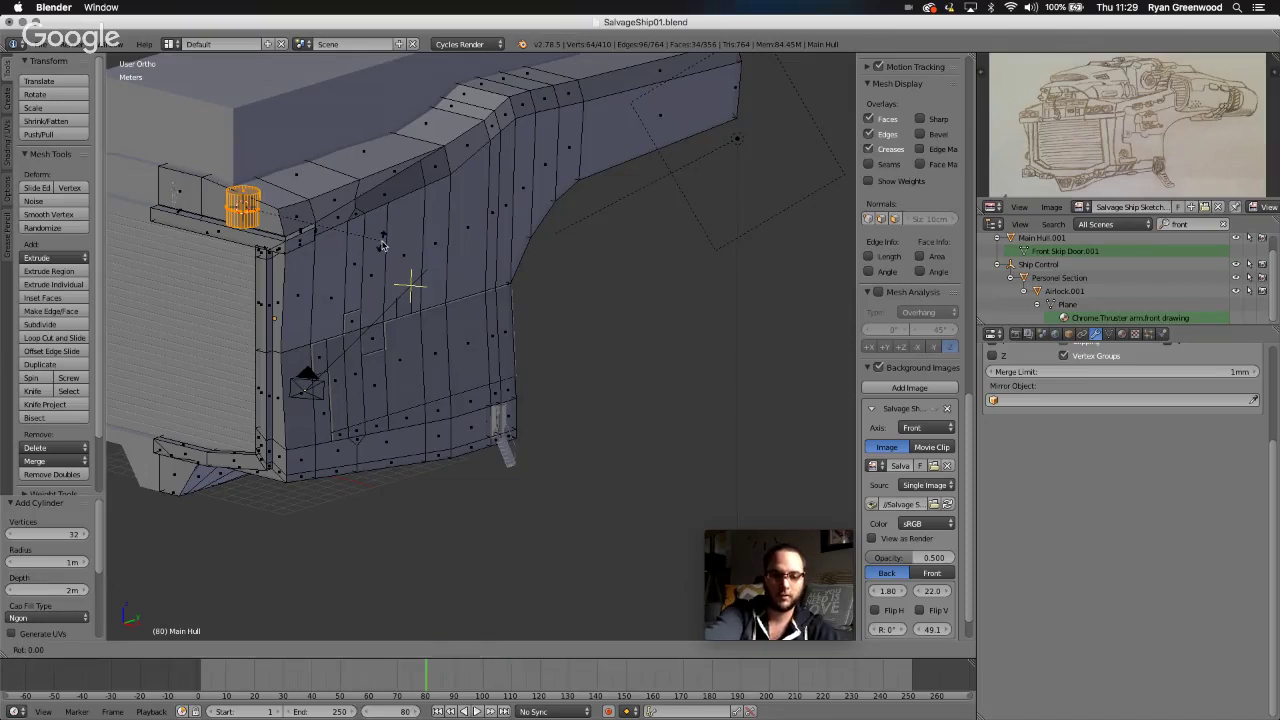
pyautogui.press('x')
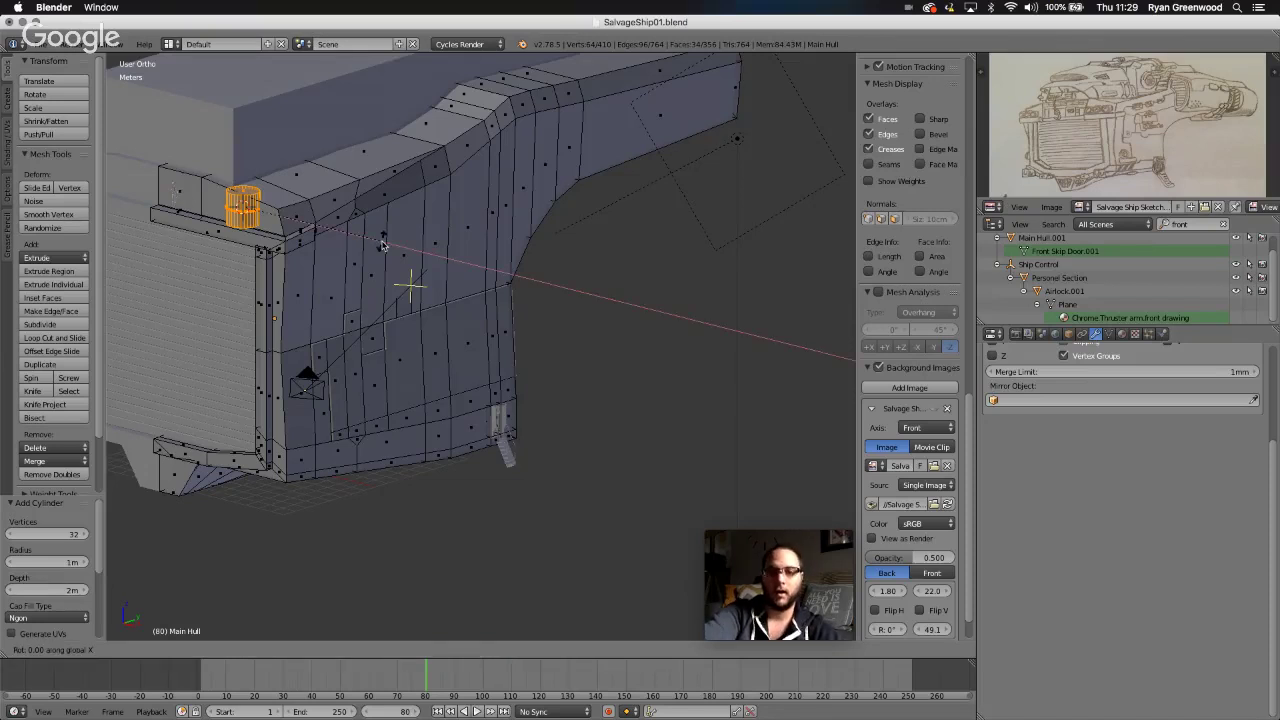
pyautogui.write('90')
pyautogui.press('Return')
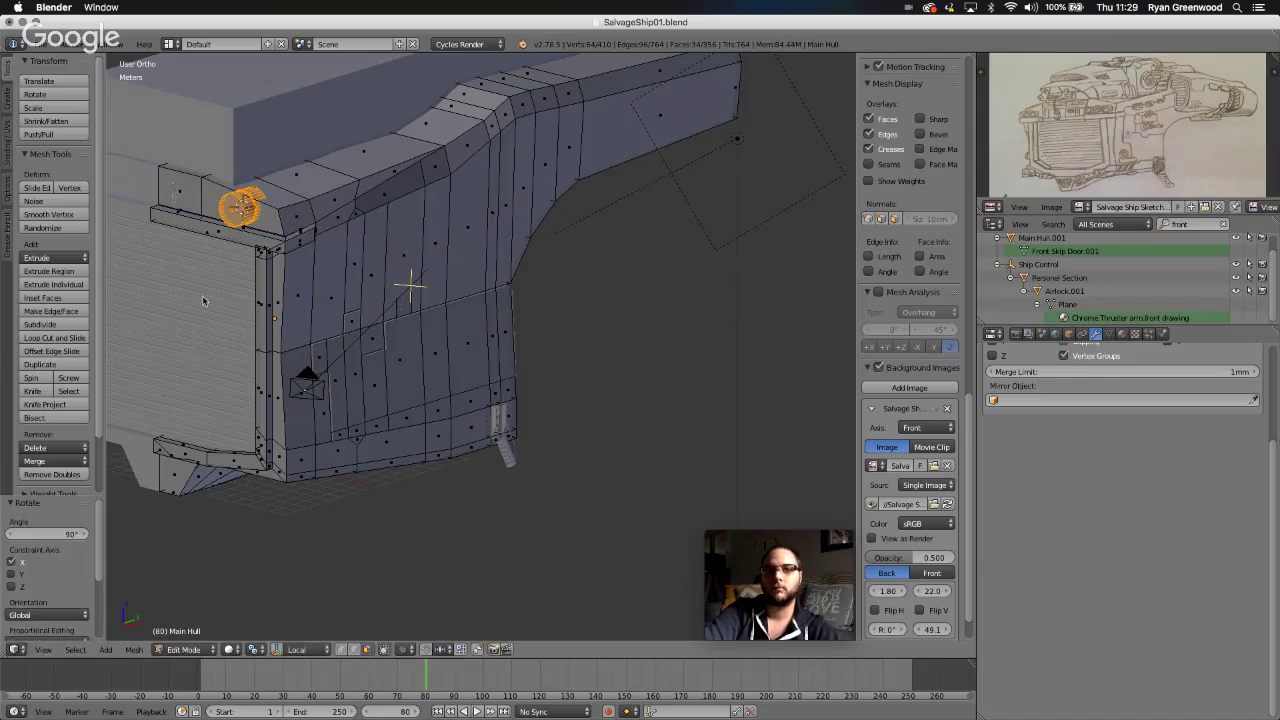
pyautogui.click(45, 652)
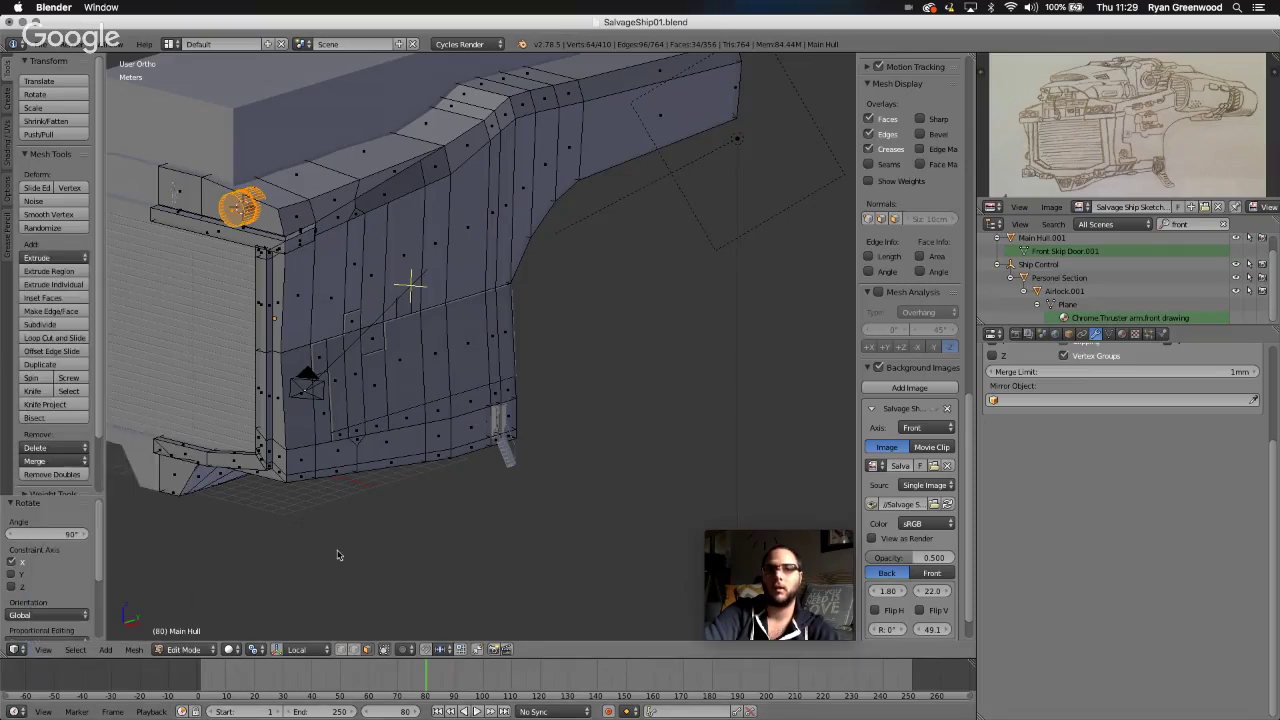
# - Flatten the cylinder into a disc by scaling it to 0.25 along the Y axis
pyautogui.scroll(10, 266, 197)
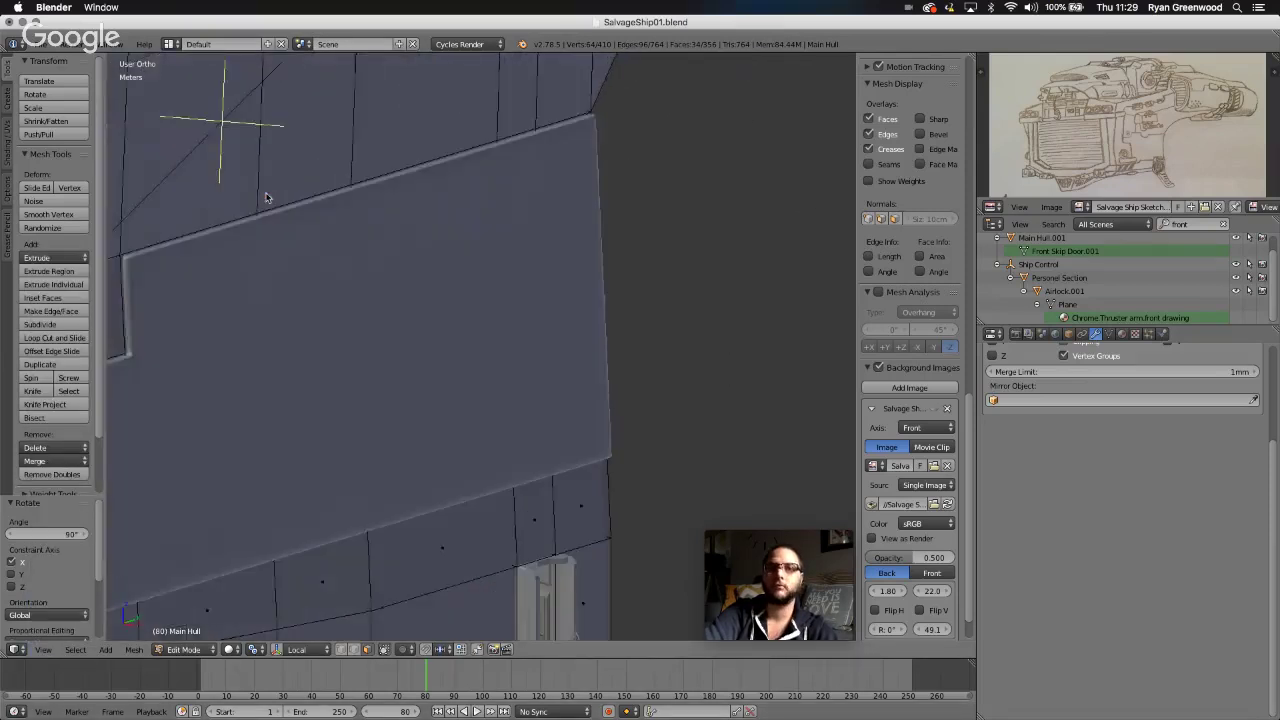
pyautogui.keyDown('shift'); pyautogui.hscroll(-10, 266, 197); pyautogui.keyUp('shift')
pyautogui.keyDown('shift'); pyautogui.scroll(10, 266, 197); pyautogui.keyUp('shift')
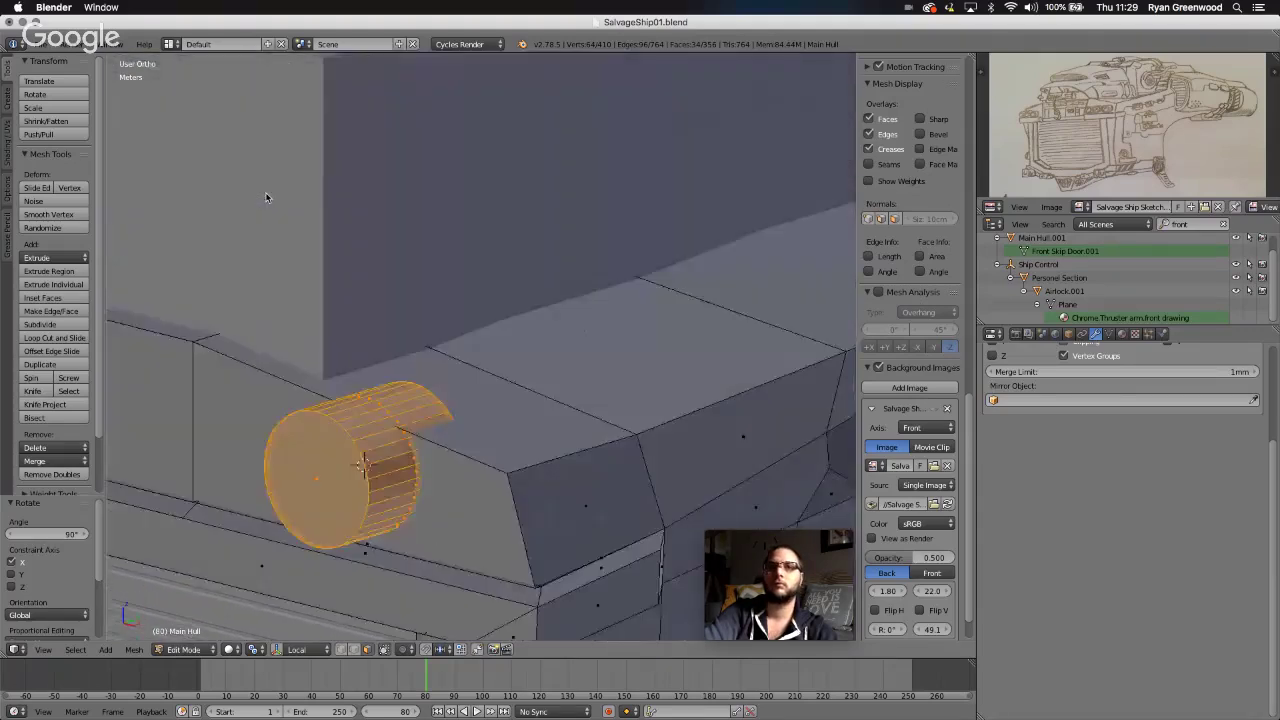
pyautogui.keyDown('shift'); pyautogui.scroll(-4, 266, 197); pyautogui.keyUp('shift')
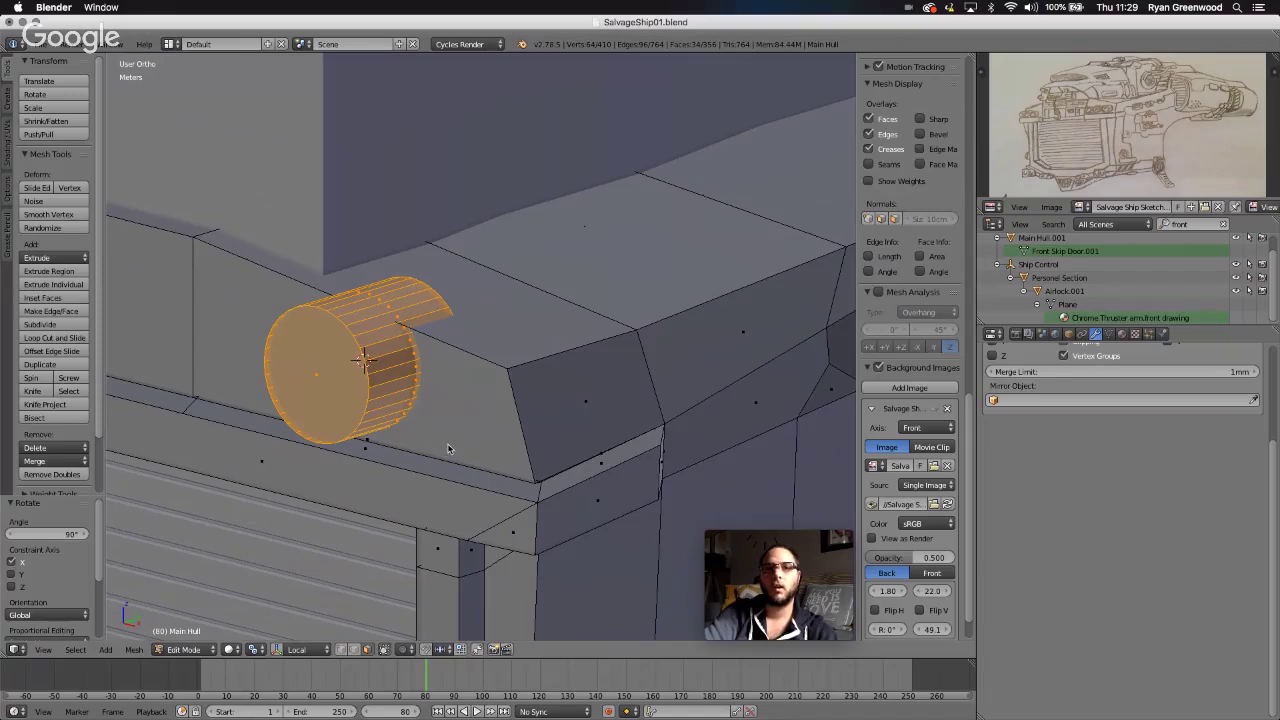
pyautogui.press('s')
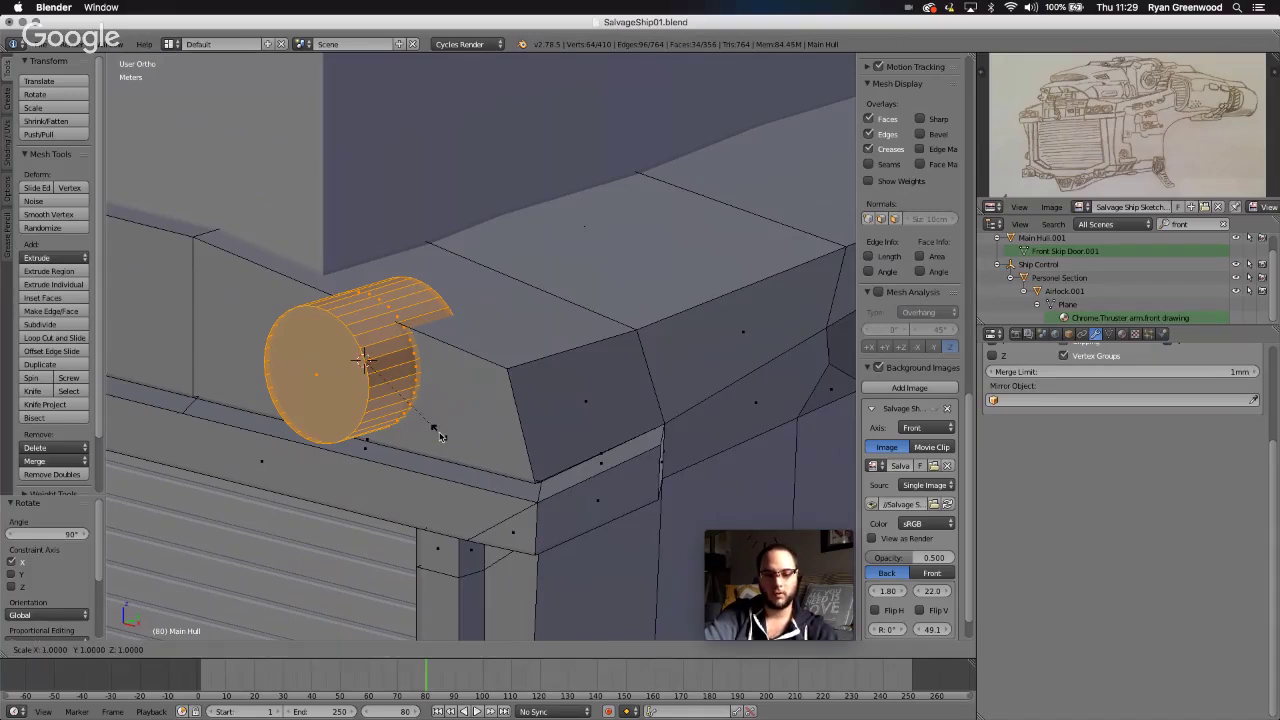
pyautogui.press('y')
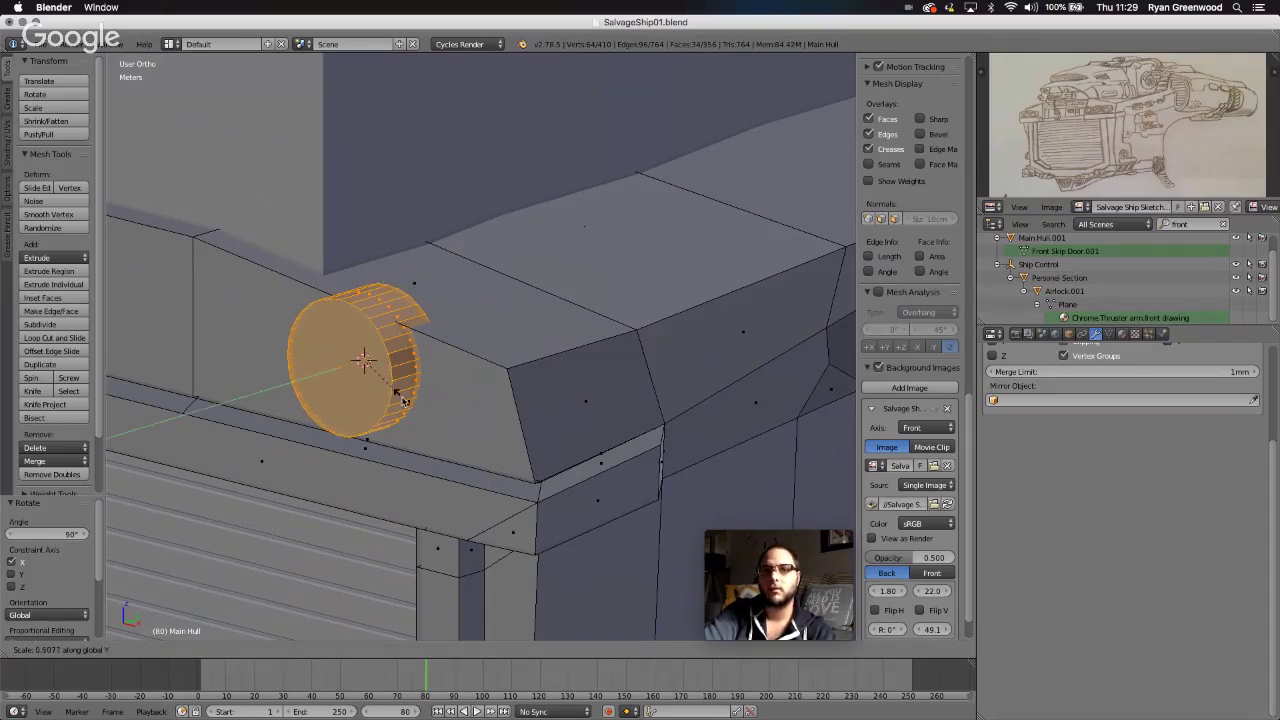
pyautogui.click(384, 381)
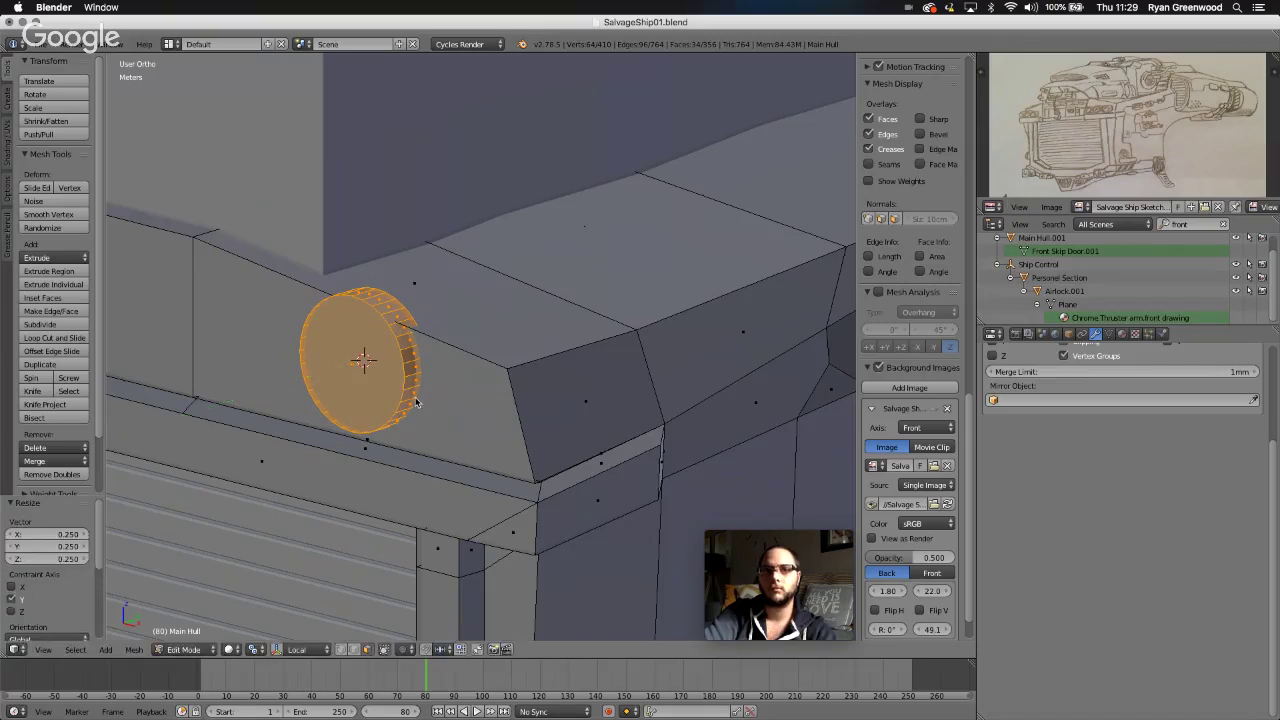
# - Lower the disc about 26.5 cm along Z and scale it to about 0.851 on X and Z only
pyautogui.press('g')
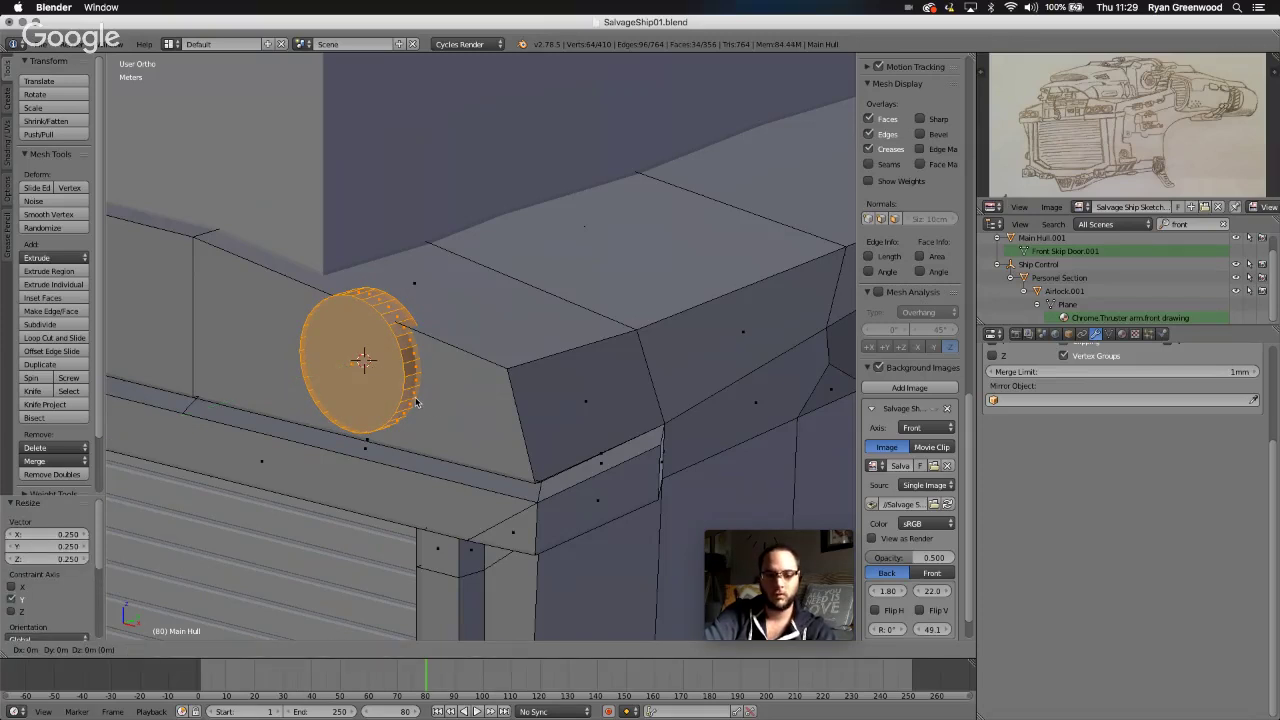
pyautogui.press('z')
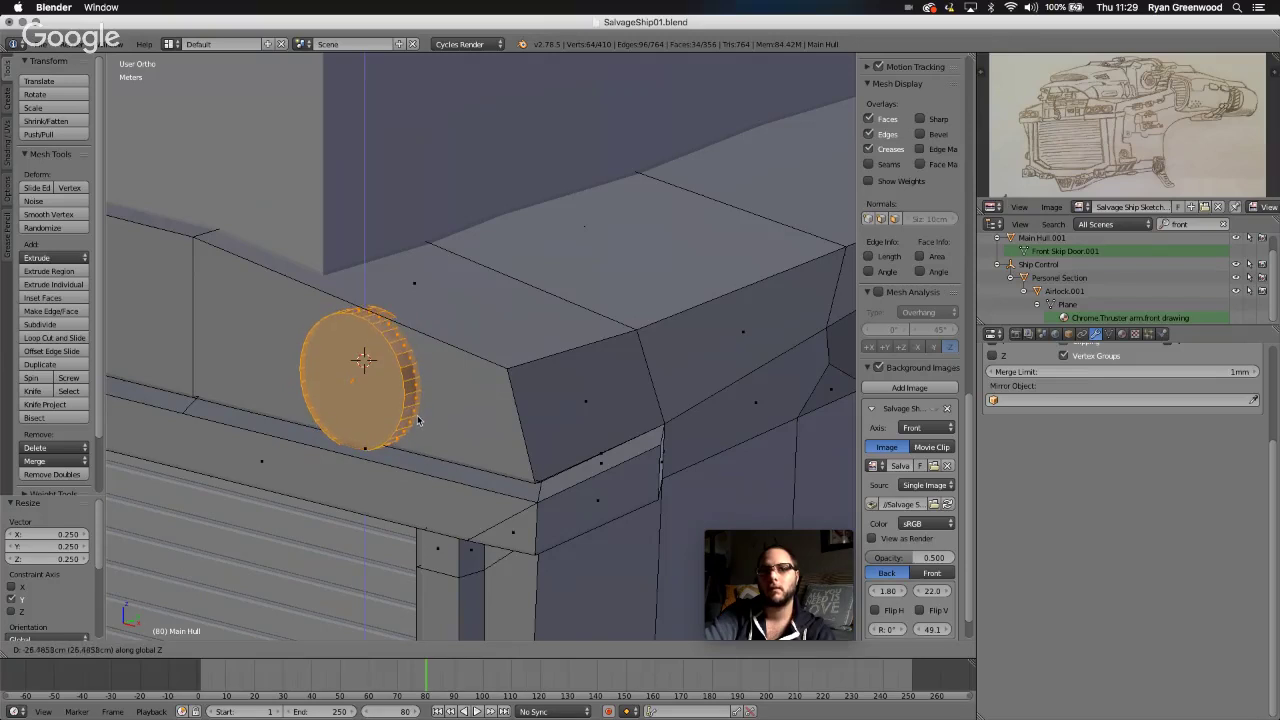
pyautogui.click(418, 422)
pyautogui.press('s')
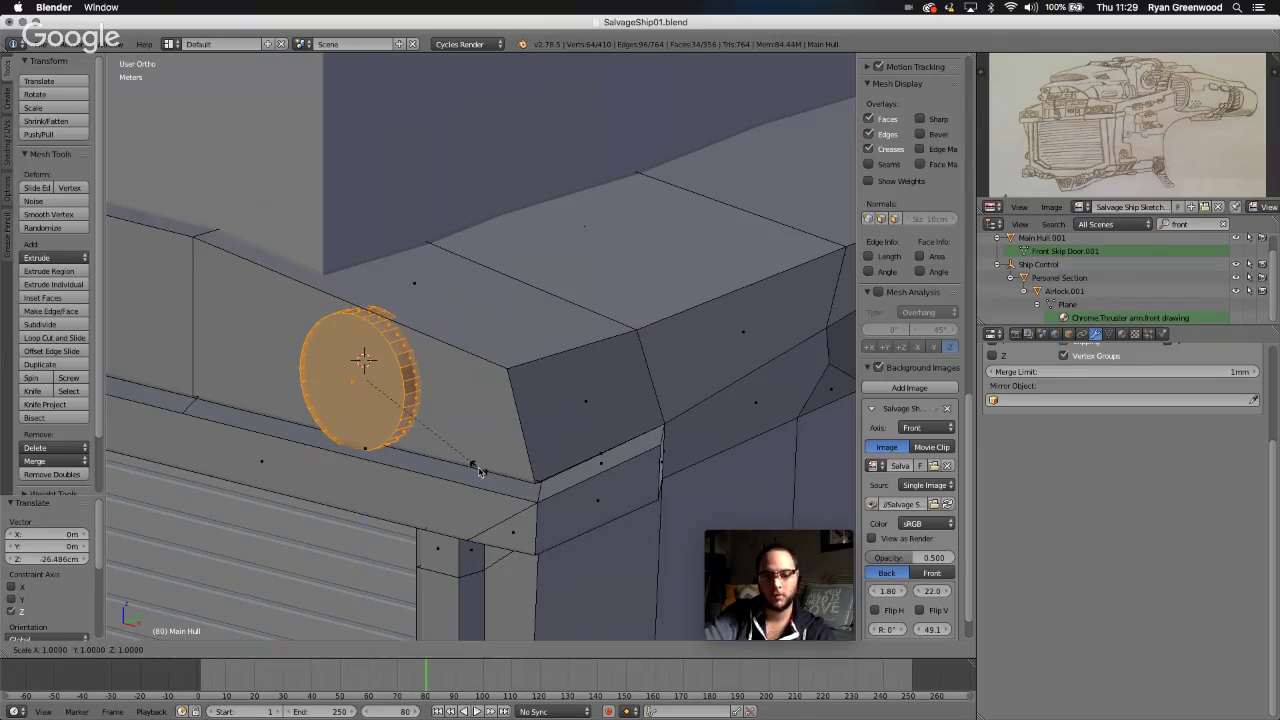
pyautogui.hotkey('shift', 'y')
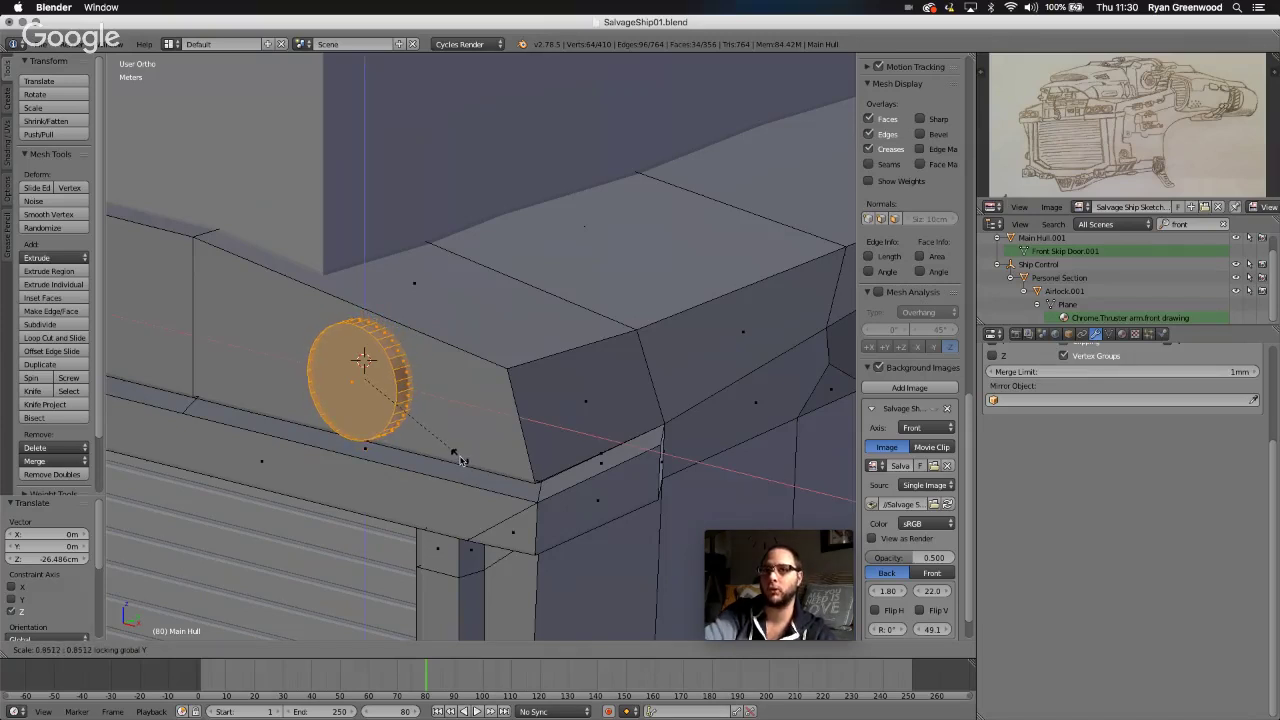
pyautogui.click(462, 460)
# - Compare the disc's size with the human figure standing on the hull's front ledge
pyautogui.hscroll(-10, 504, 486)
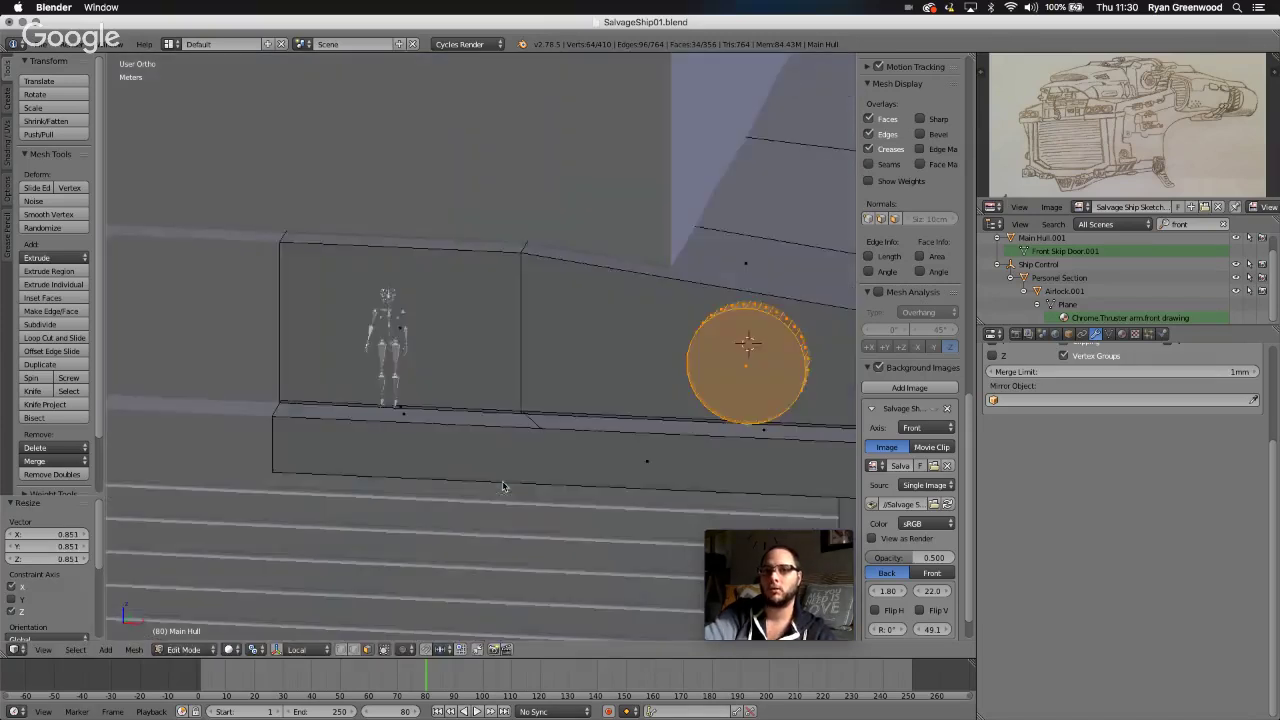
pyautogui.scroll(-5, 504, 486)
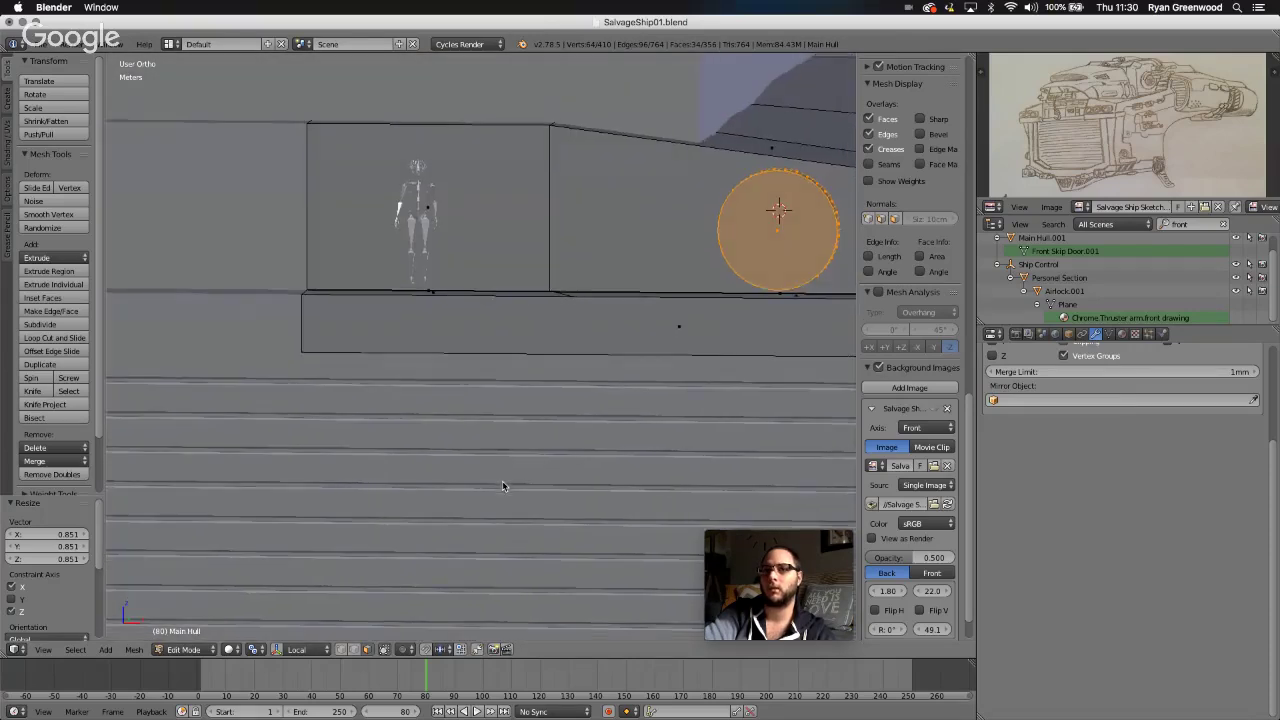
pyautogui.hscroll(10, 504, 486)
pyautogui.moveTo(502, 486); pyautogui.dragTo(506, 378, button='middle')
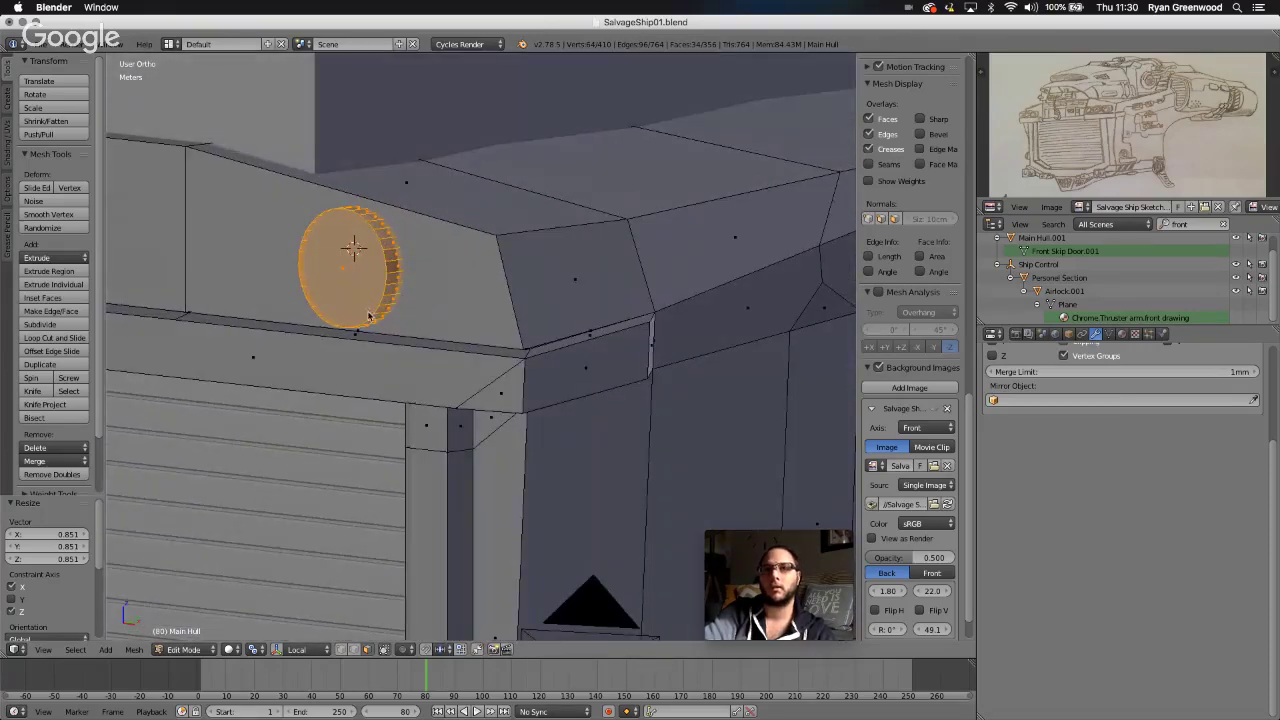
pyautogui.hscroll(-10, 372, 322)
pyautogui.scroll(-4, 372, 322)
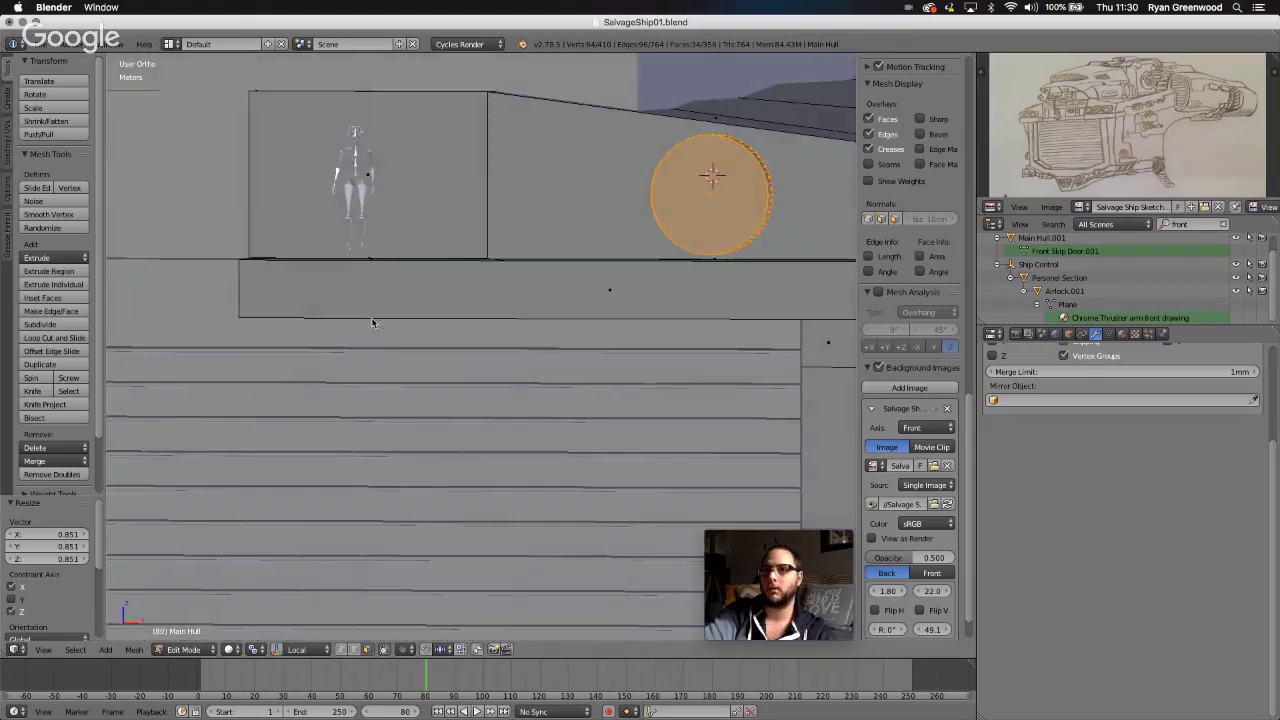
pyautogui.hscroll(-3, 372, 322)
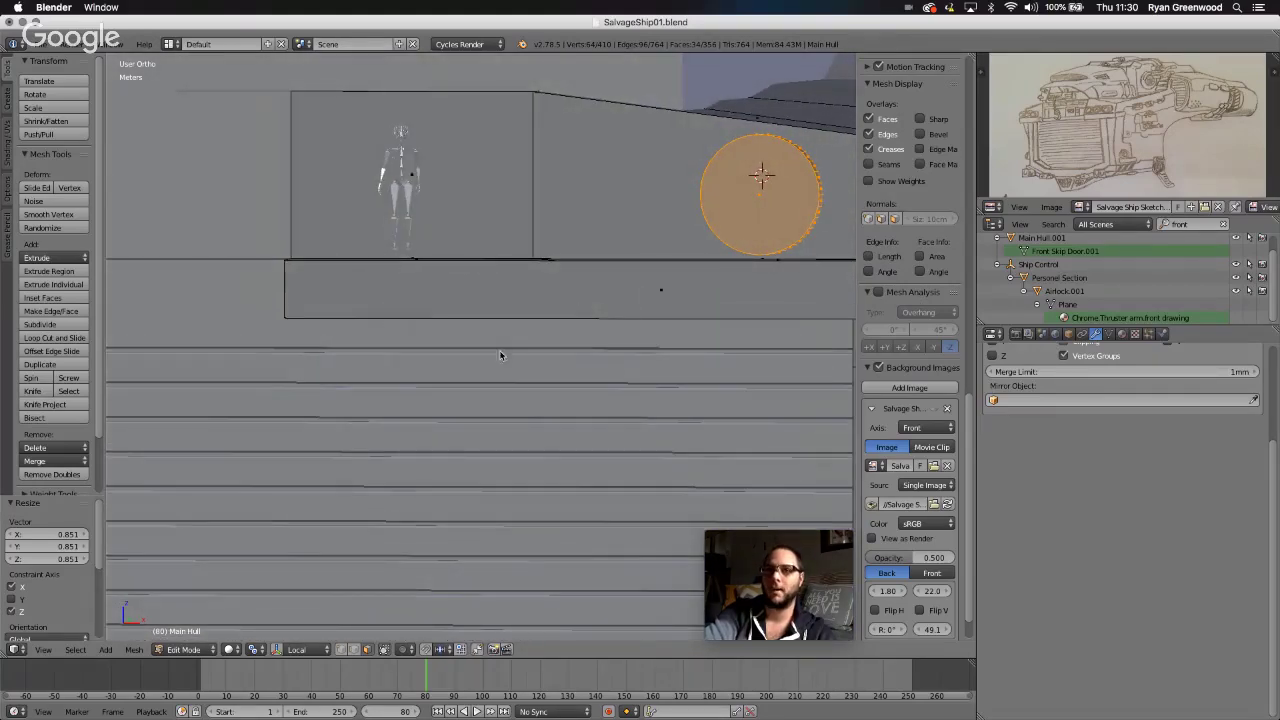
# - In front view, move the disc about 2.1 m along X toward the outer end of the upper hull face
pyautogui.click(43, 650)
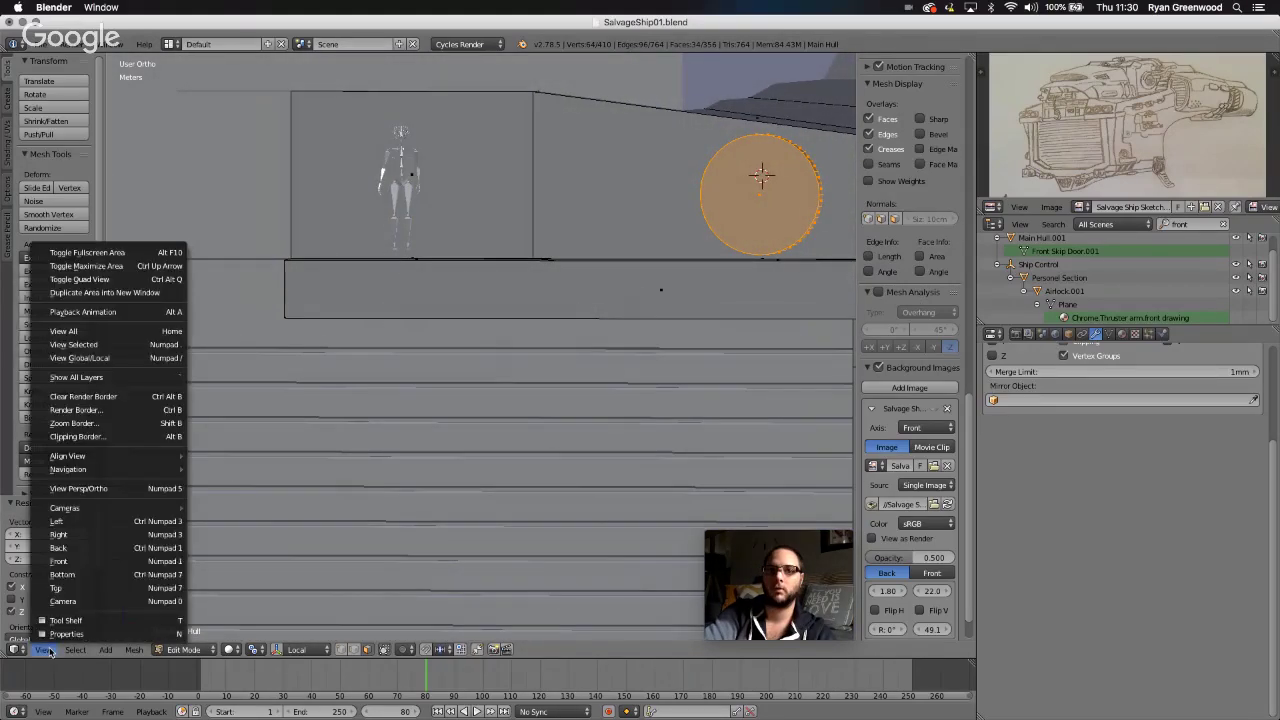
pyautogui.click(83, 566)
pyautogui.keyDown('shift'); pyautogui.hscroll(10, 594, 430); pyautogui.keyUp('shift')
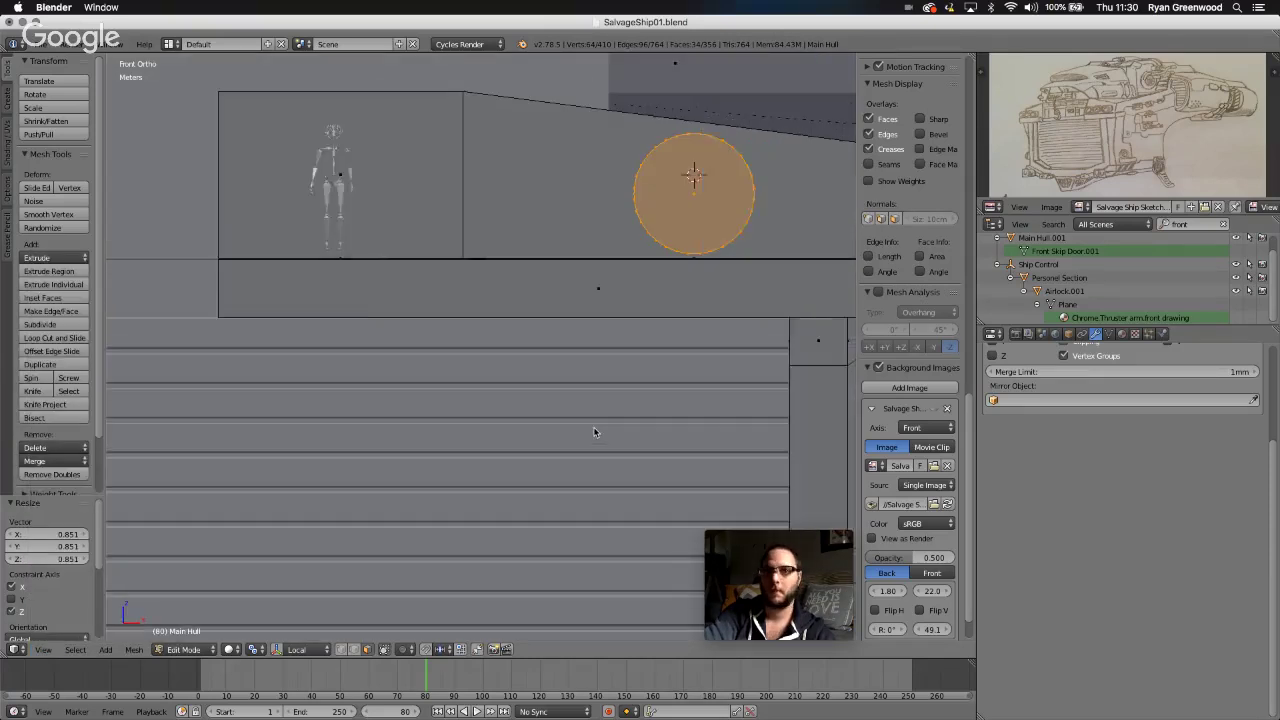
pyautogui.keyDown('shift'); pyautogui.scroll(1, 594, 431); pyautogui.keyUp('shift')
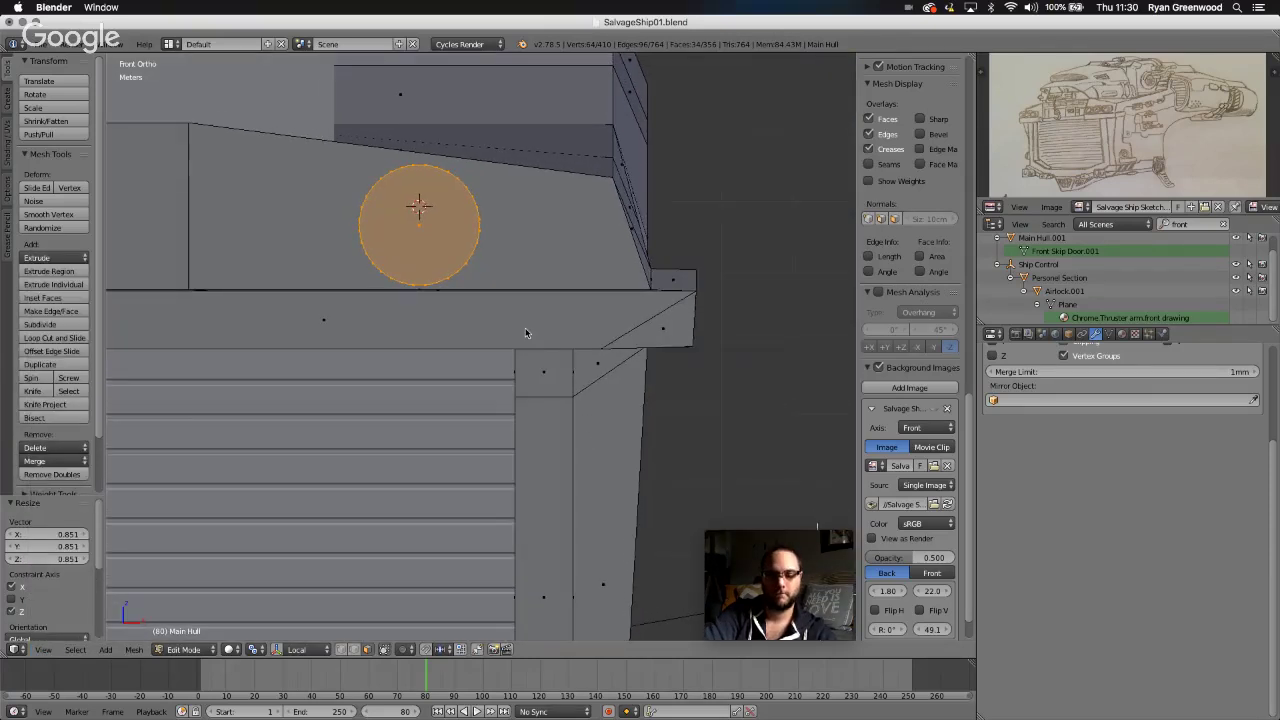
pyautogui.press('g')
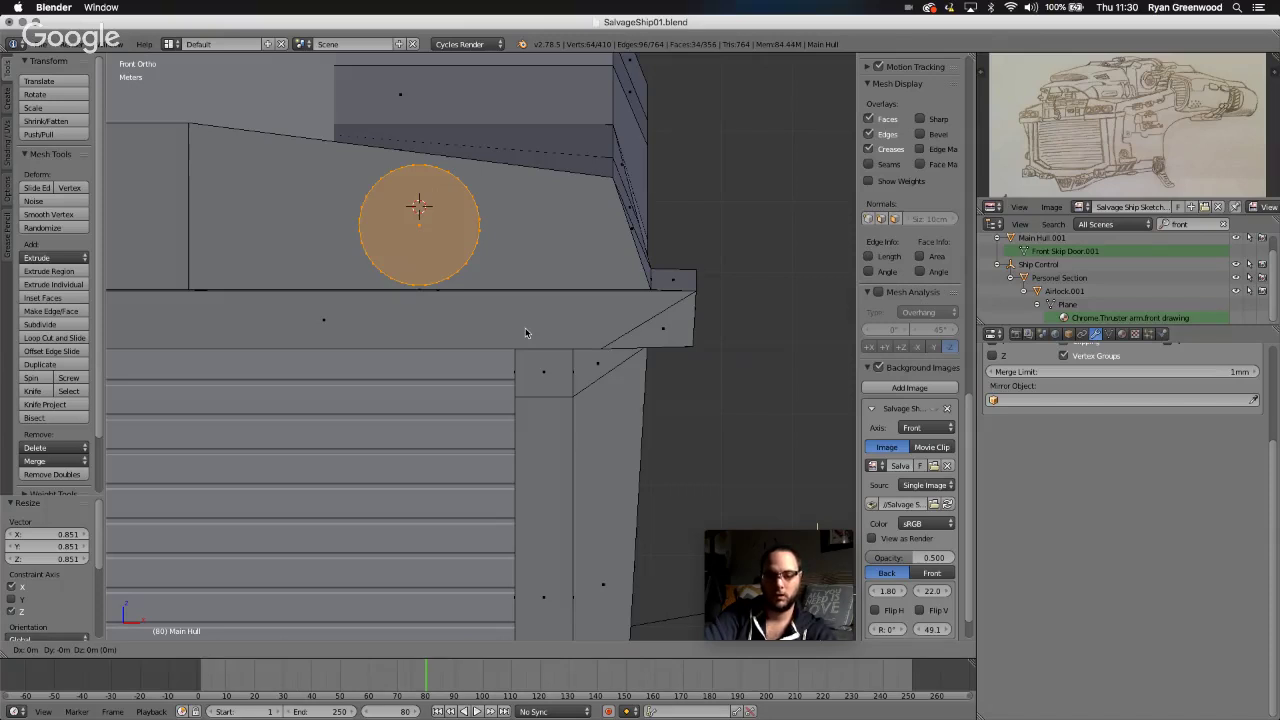
pyautogui.press('x')
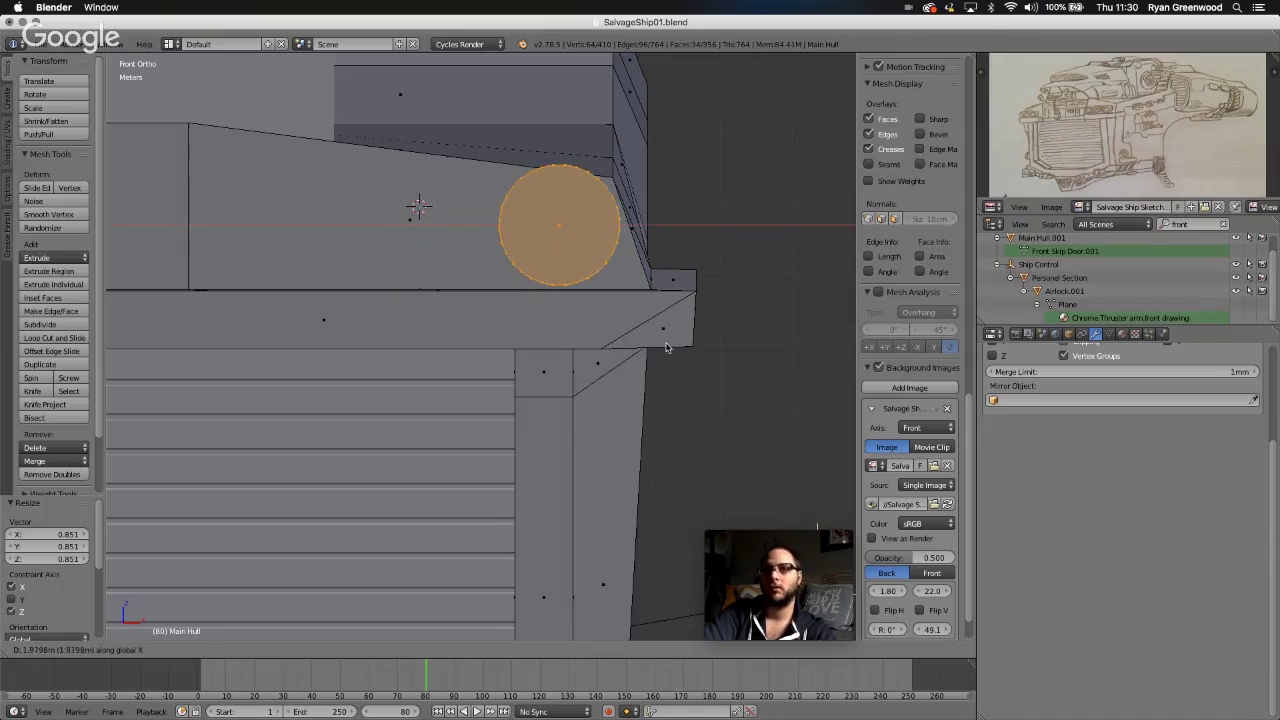
pyautogui.click(670, 348)
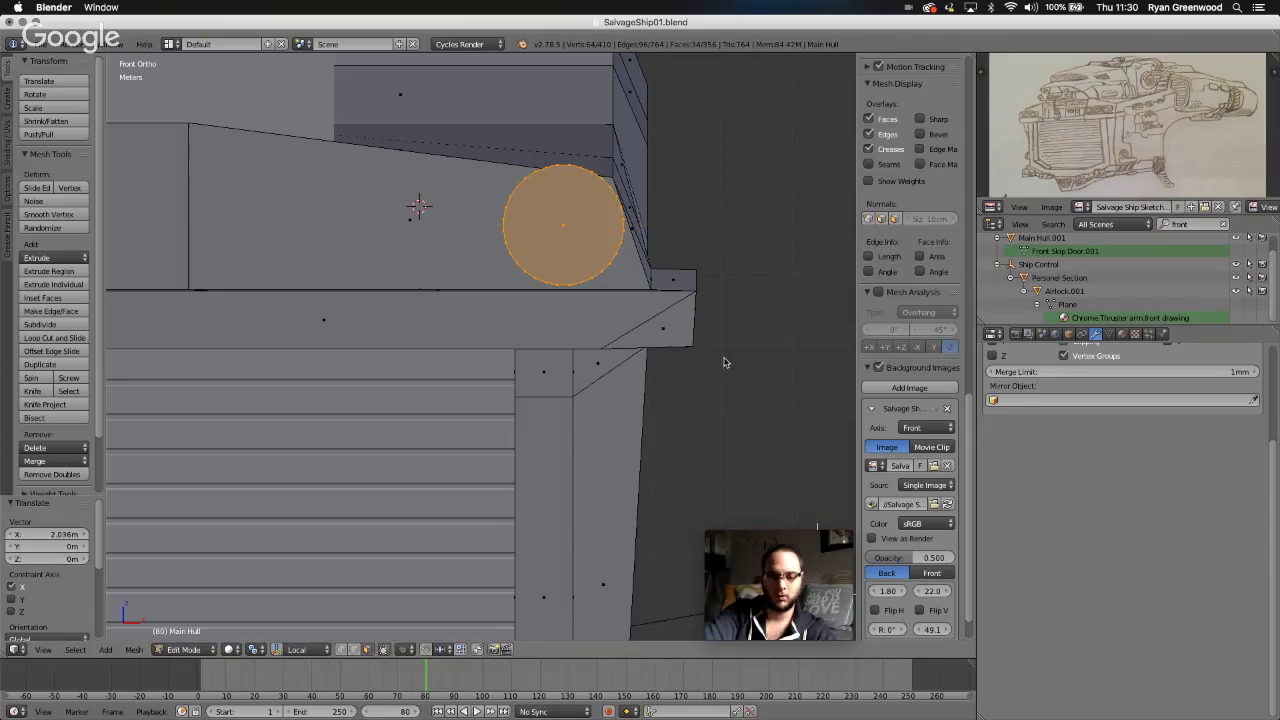
# - Scale the disc to about 0.584 on X and Z only and lower it about 28.3 cm along Z
pyautogui.press('s')
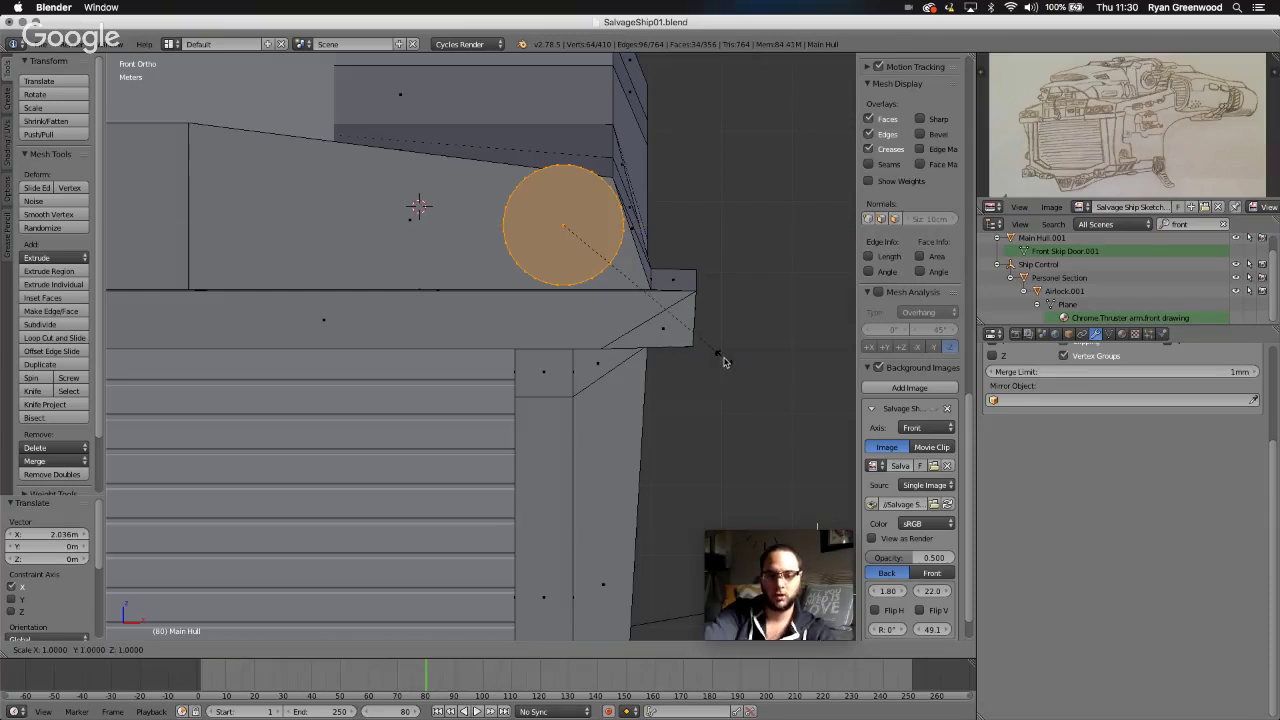
pyautogui.hotkey('shift', 'y')
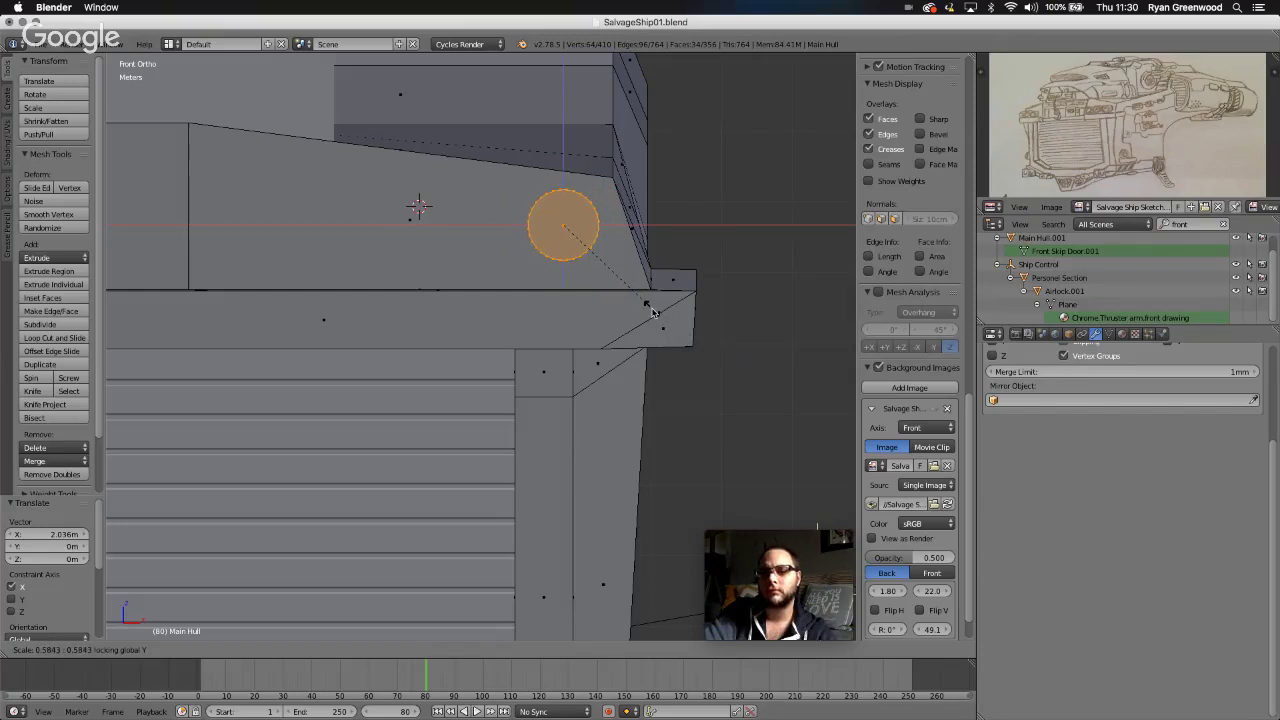
pyautogui.click(652, 313)
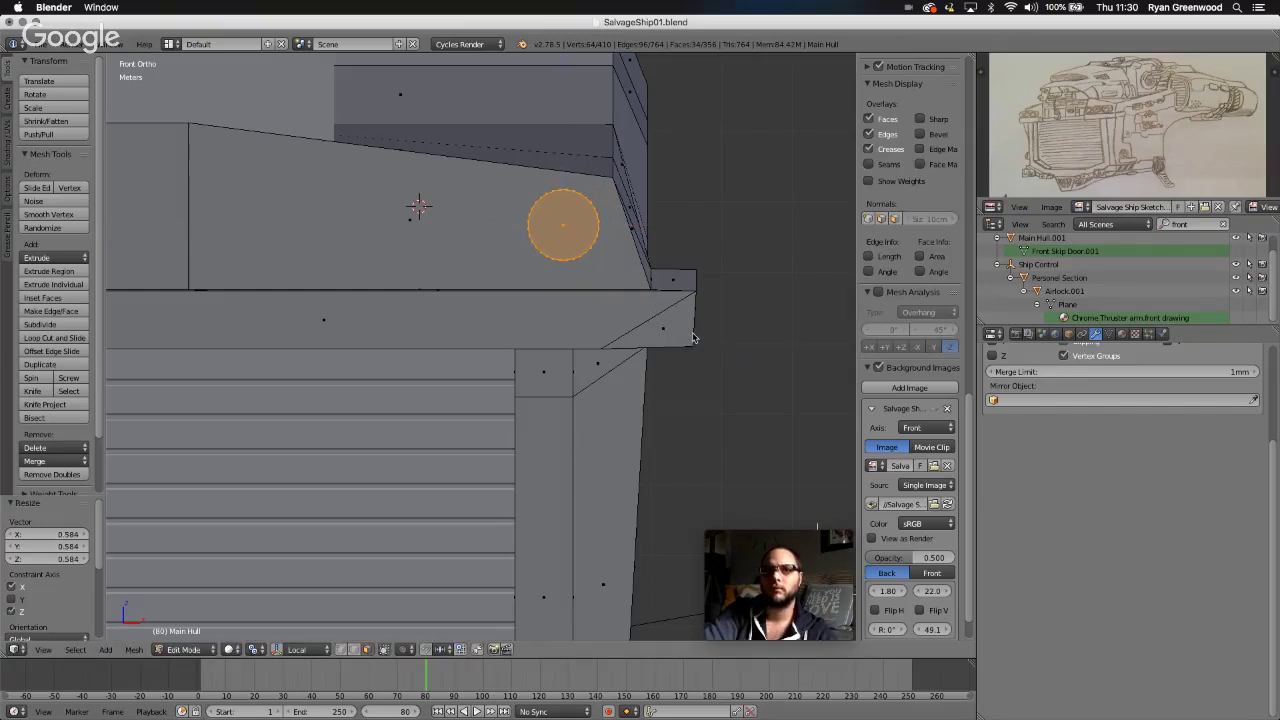
pyautogui.press('g')
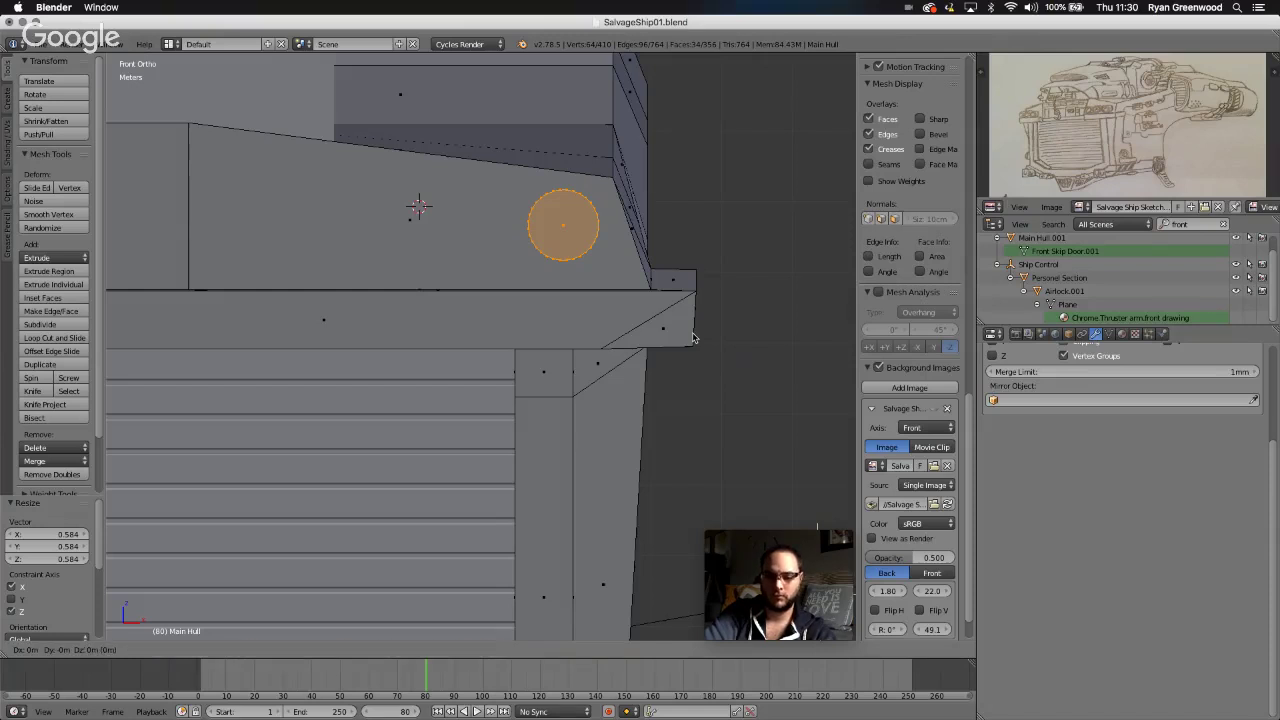
pyautogui.press('z')
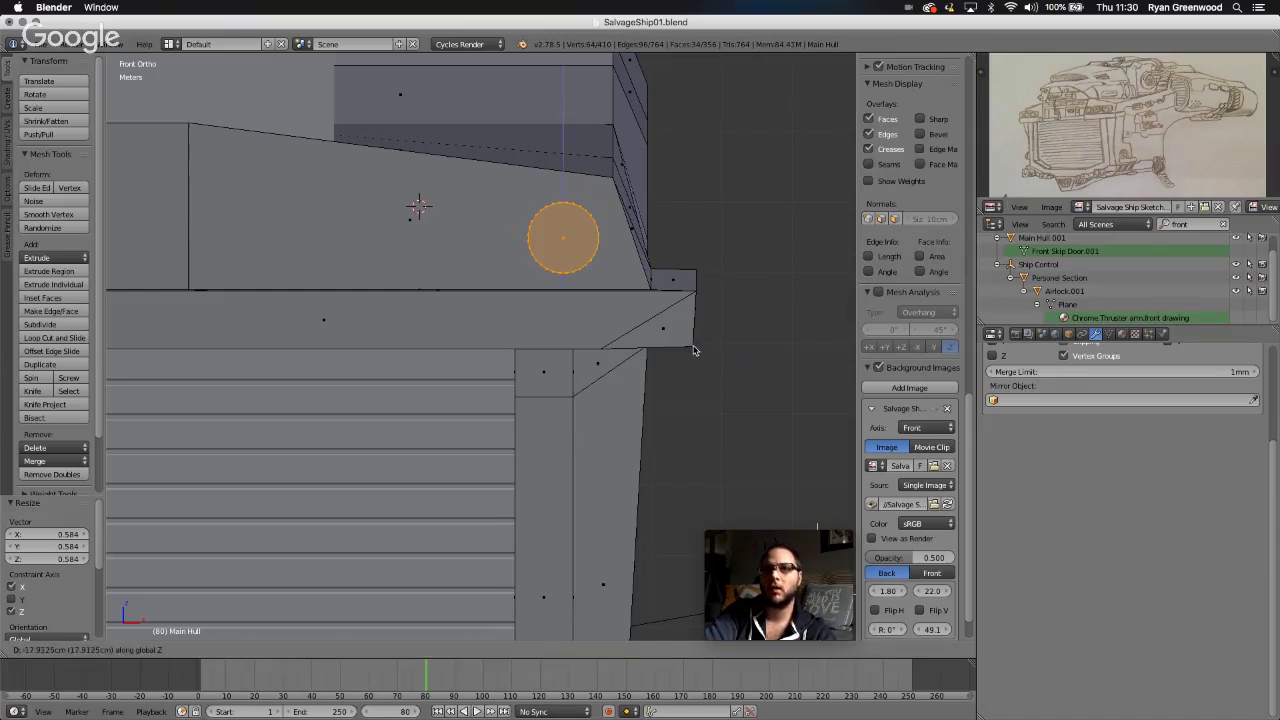
pyautogui.click(695, 357)
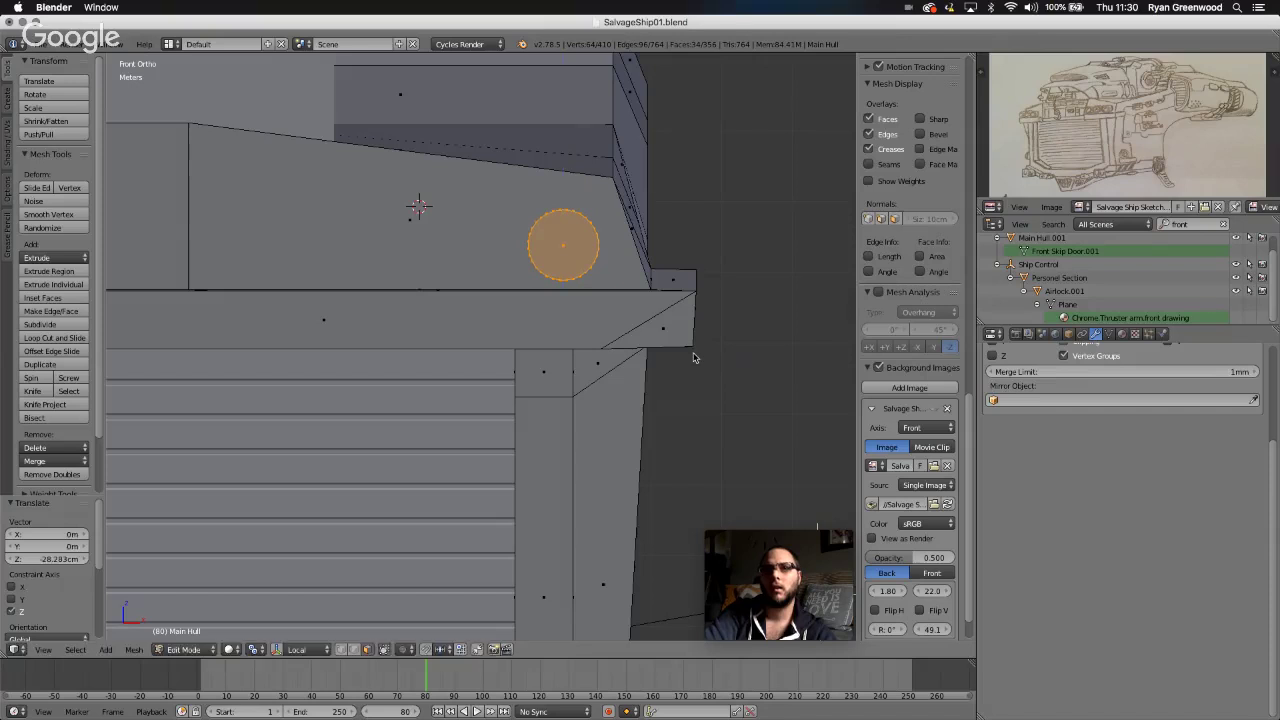
# - Enlarge the disc to about 1.247 on X and Z only and raise it about 8.5 cm along Z
pyautogui.hotkey('shift', 's')
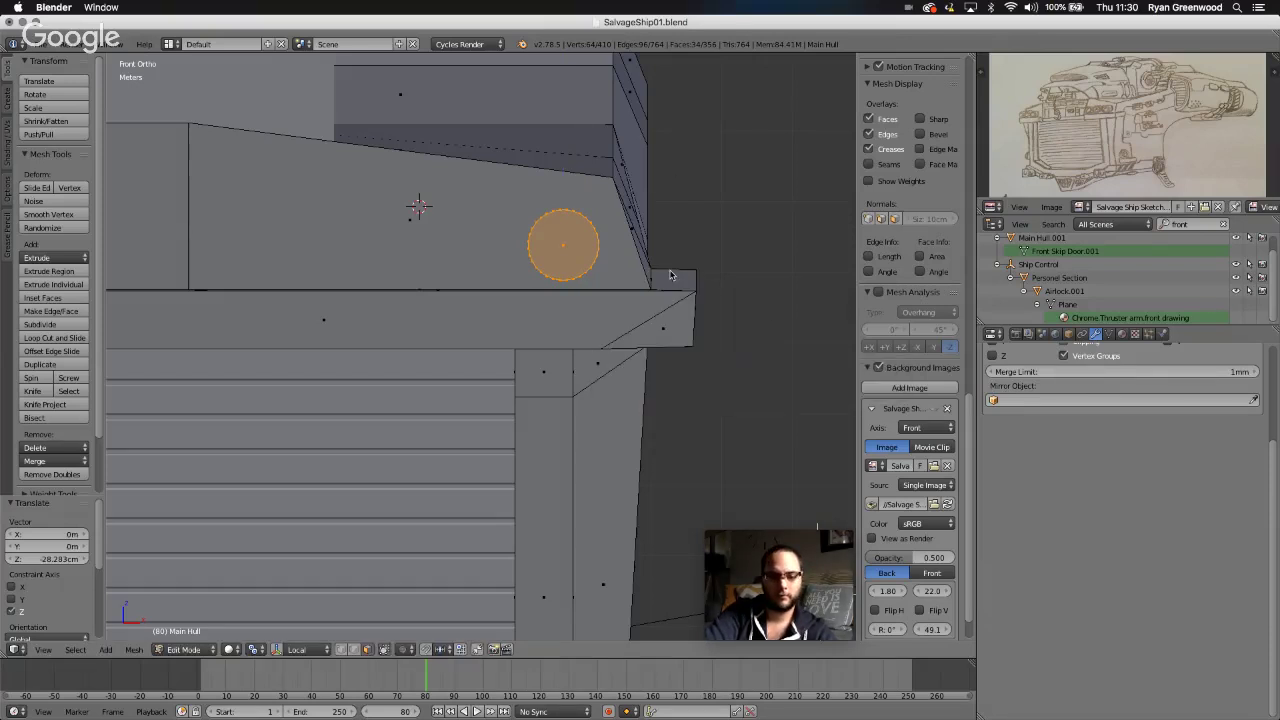
pyautogui.press('s')
pyautogui.hotkey('shift', 'y')
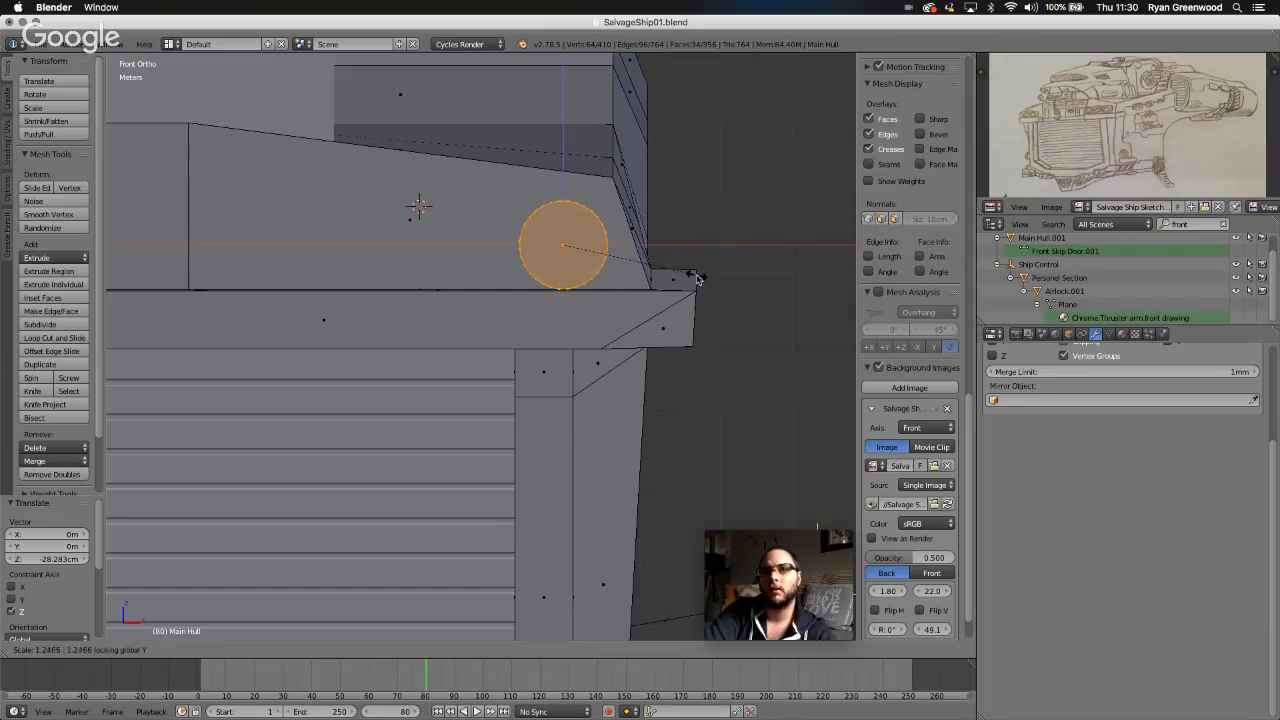
pyautogui.click(697, 279)
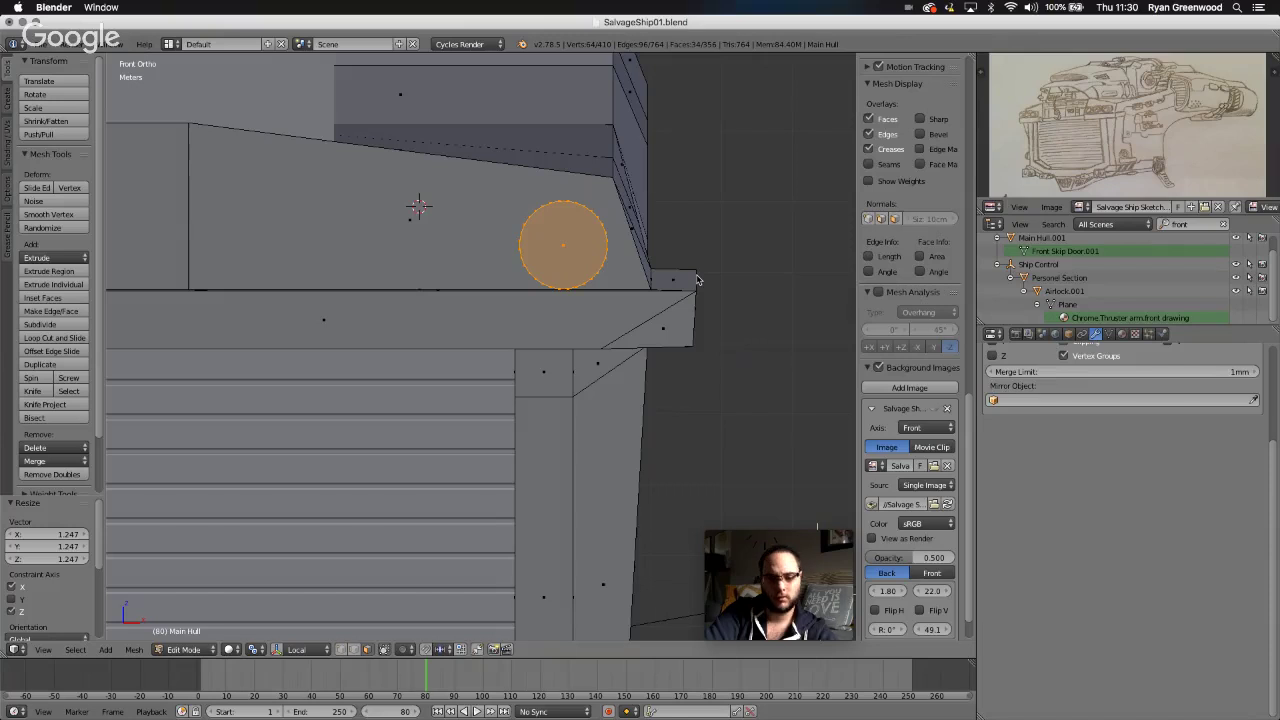
pyautogui.press('g')
pyautogui.press('z')
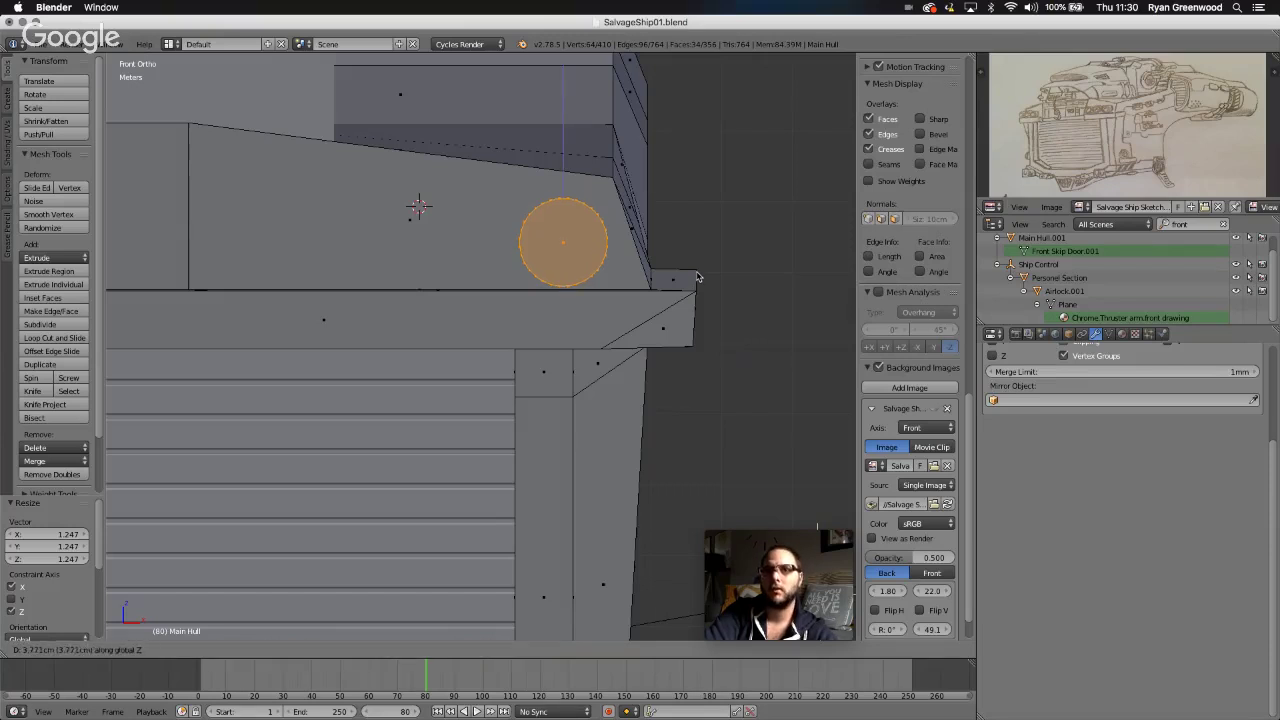
pyautogui.click(695, 275)
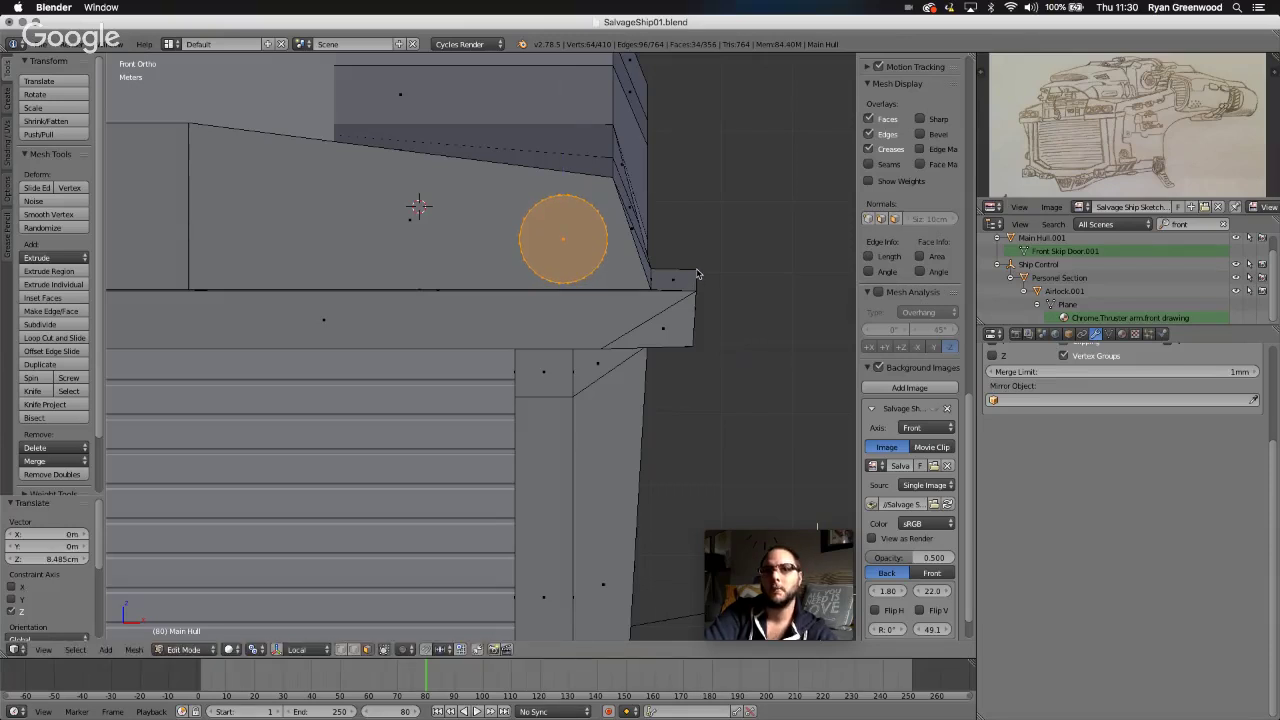
# - Separate the selected disc from the Main Hull mesh into its own object and leave Edit Mode
pyautogui.hscroll(10, 583, 297)
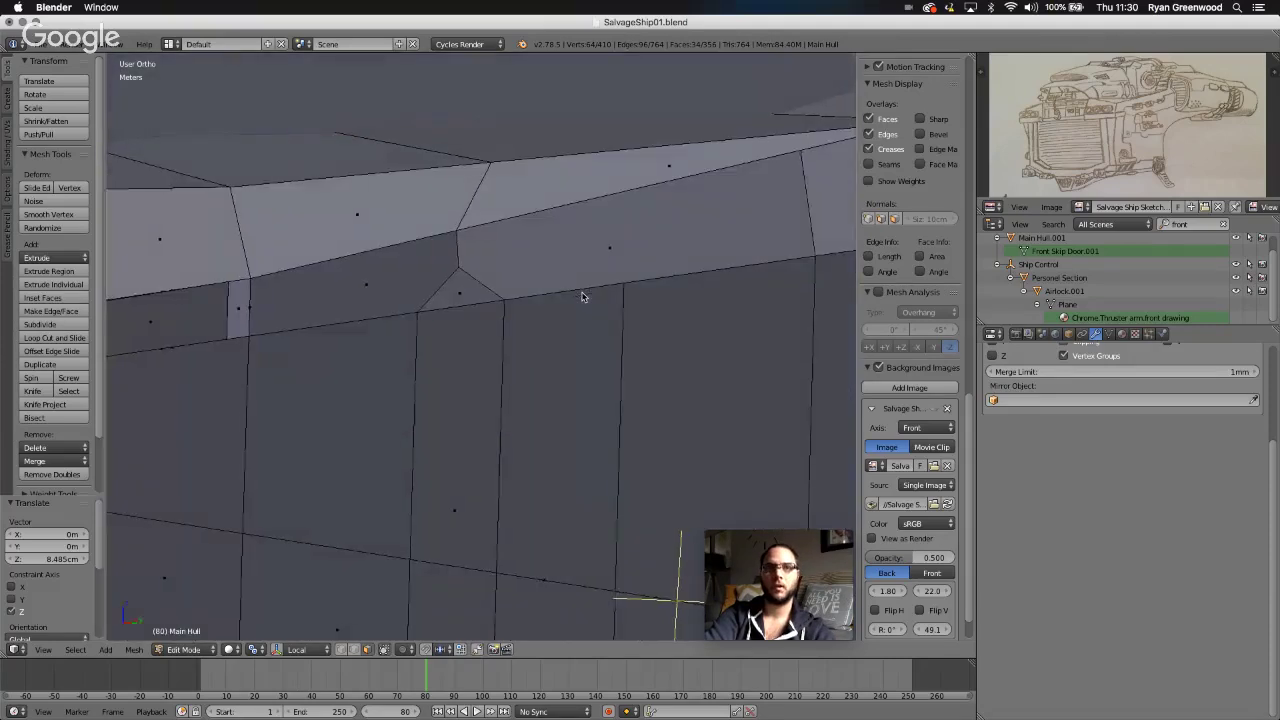
pyautogui.hscroll(-6, 583, 297)
pyautogui.hscroll(3, 583, 296)
pyautogui.press('x')
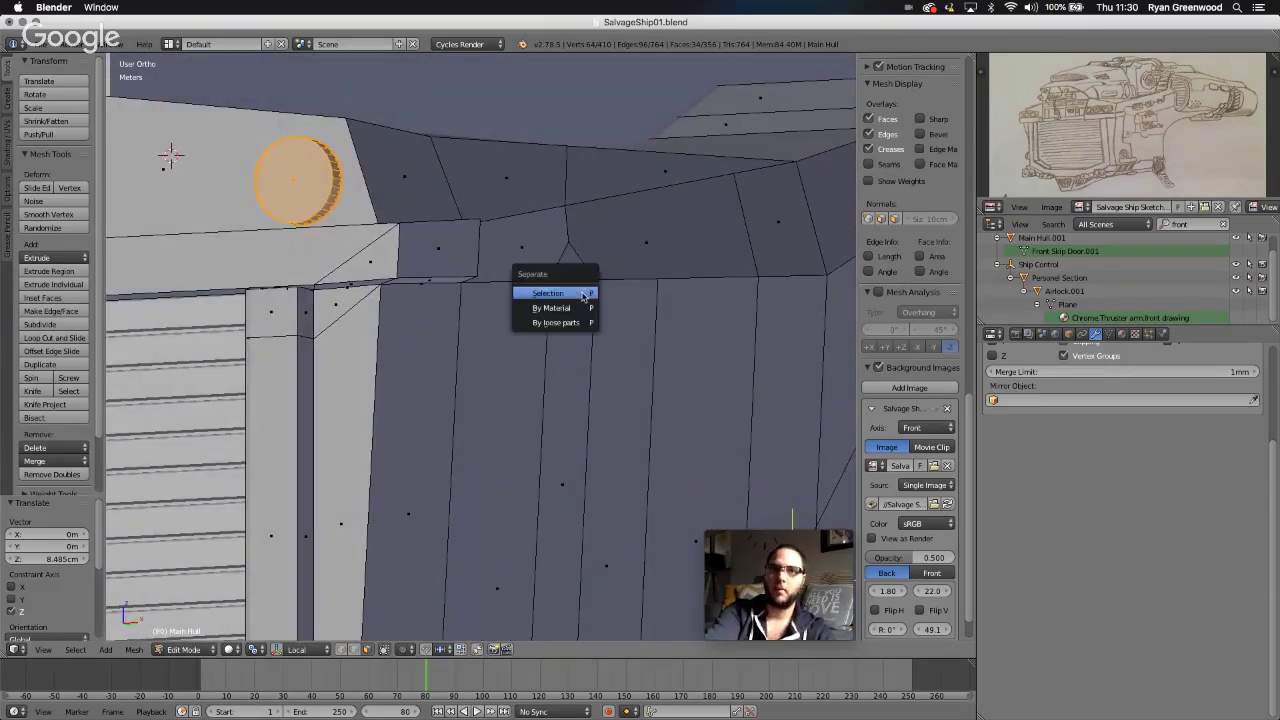
pyautogui.click(581, 293)
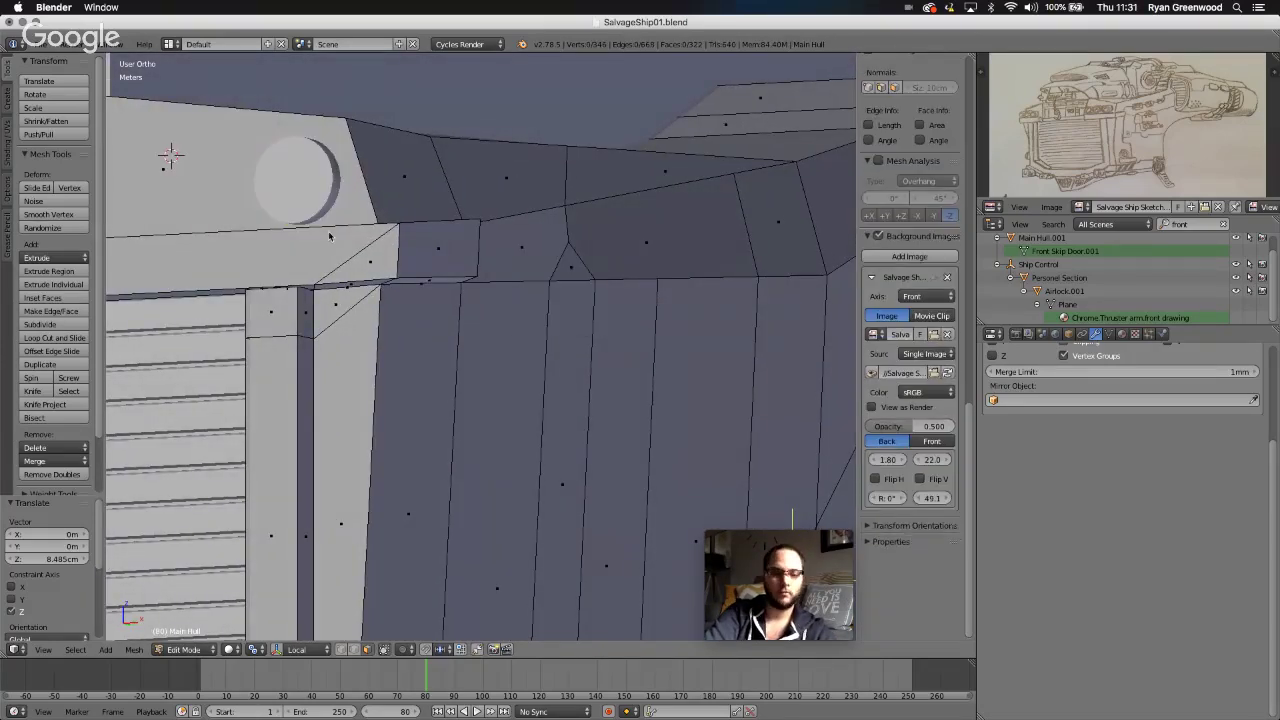
pyautogui.press('Tab')
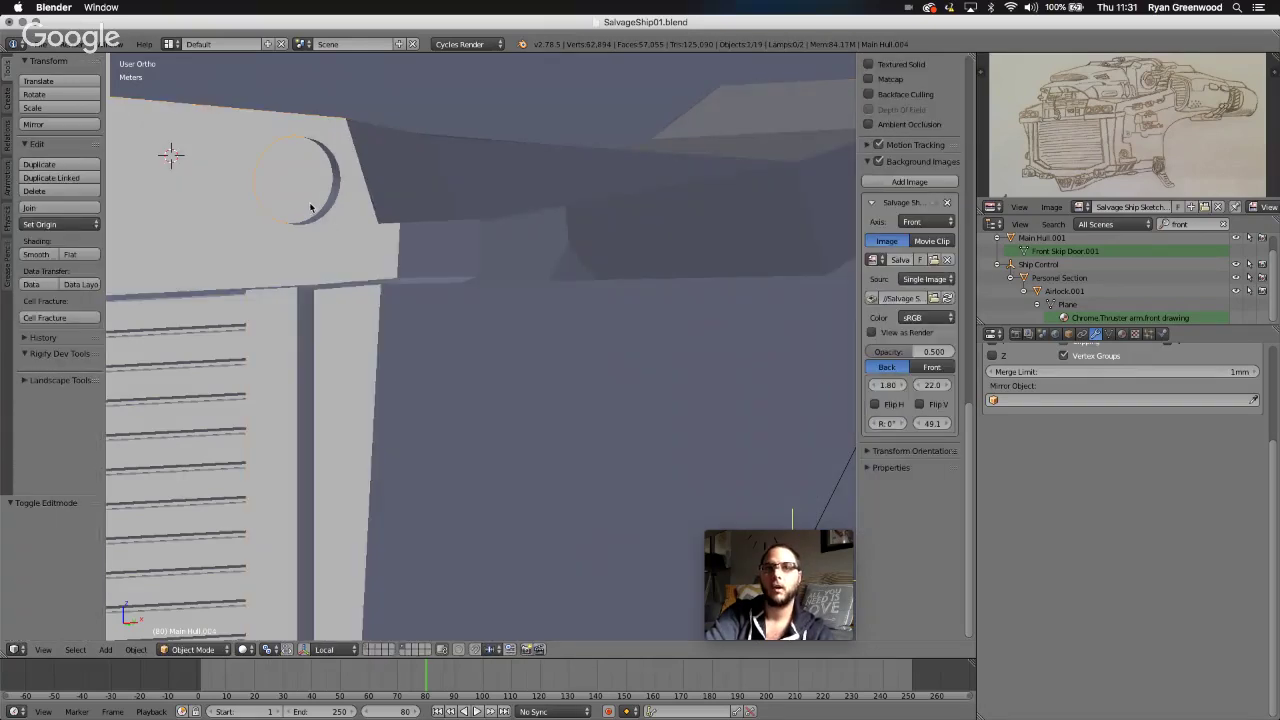
# - Rename the separated disc object as Headlights
pyautogui.click(1068, 334)
pyautogui.click(1059, 379)
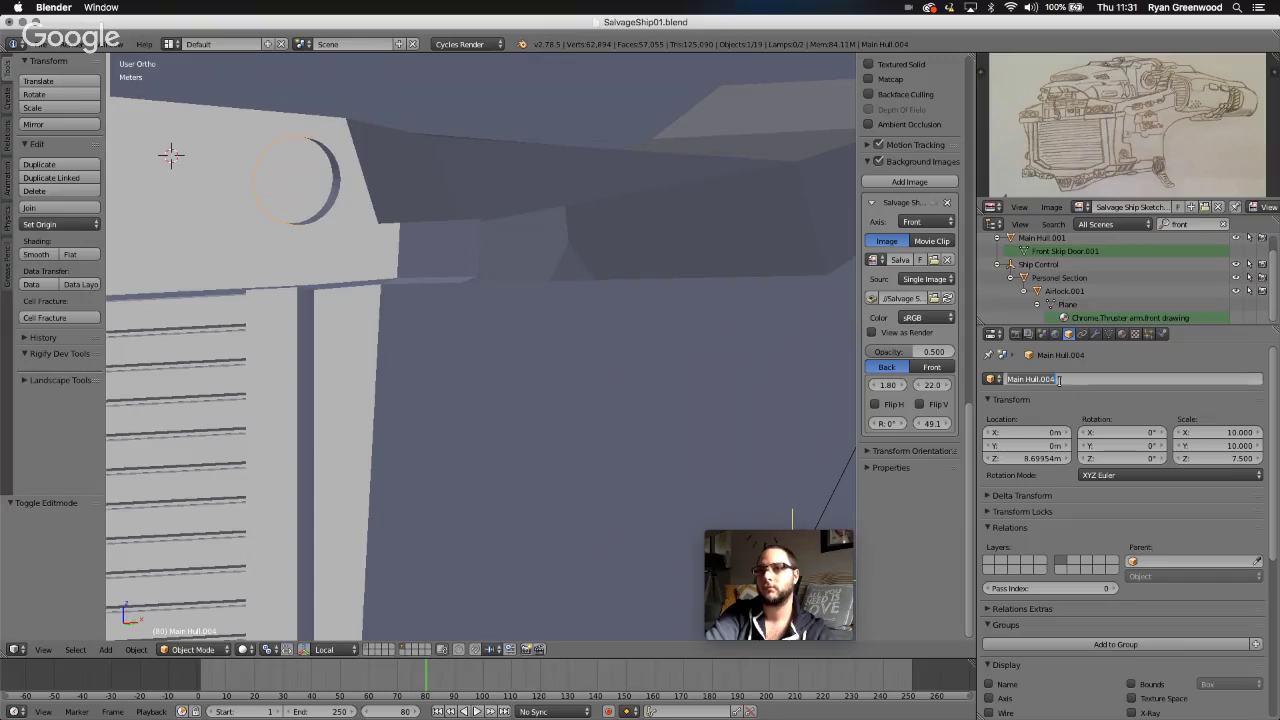
pyautogui.press('BackSpace')
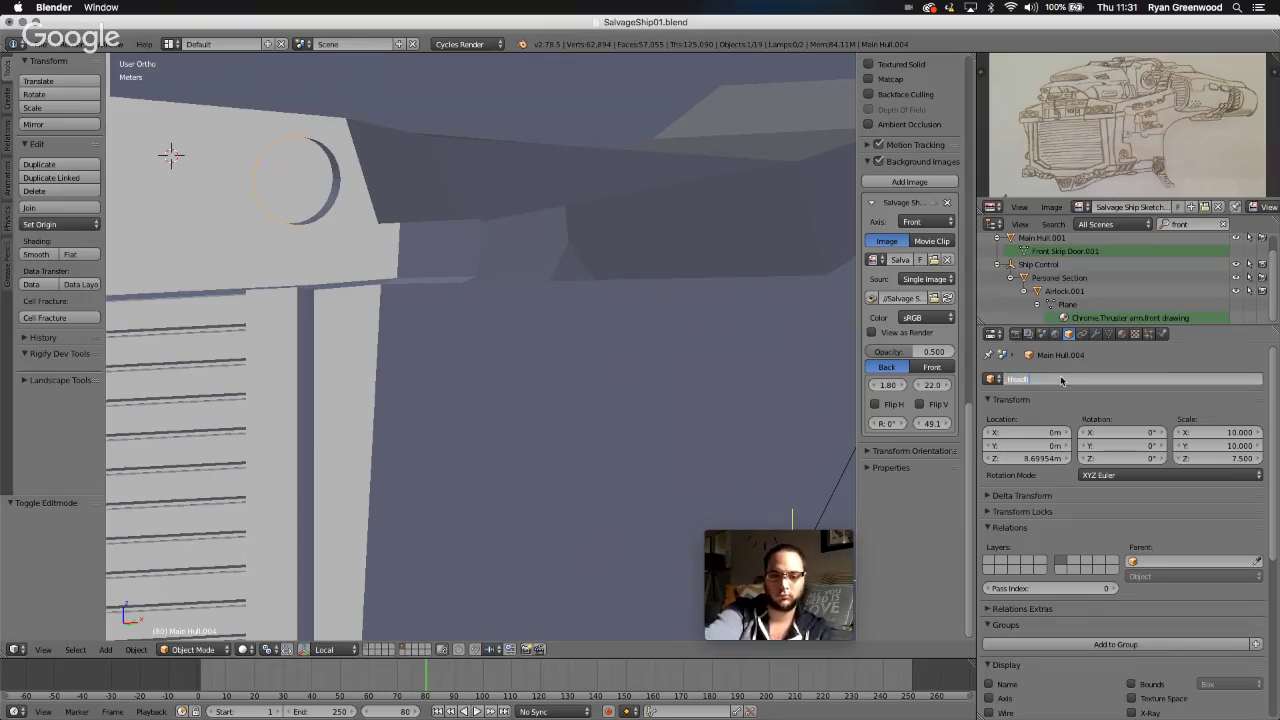
pyautogui.write('Headlights')
pyautogui.press('Return')
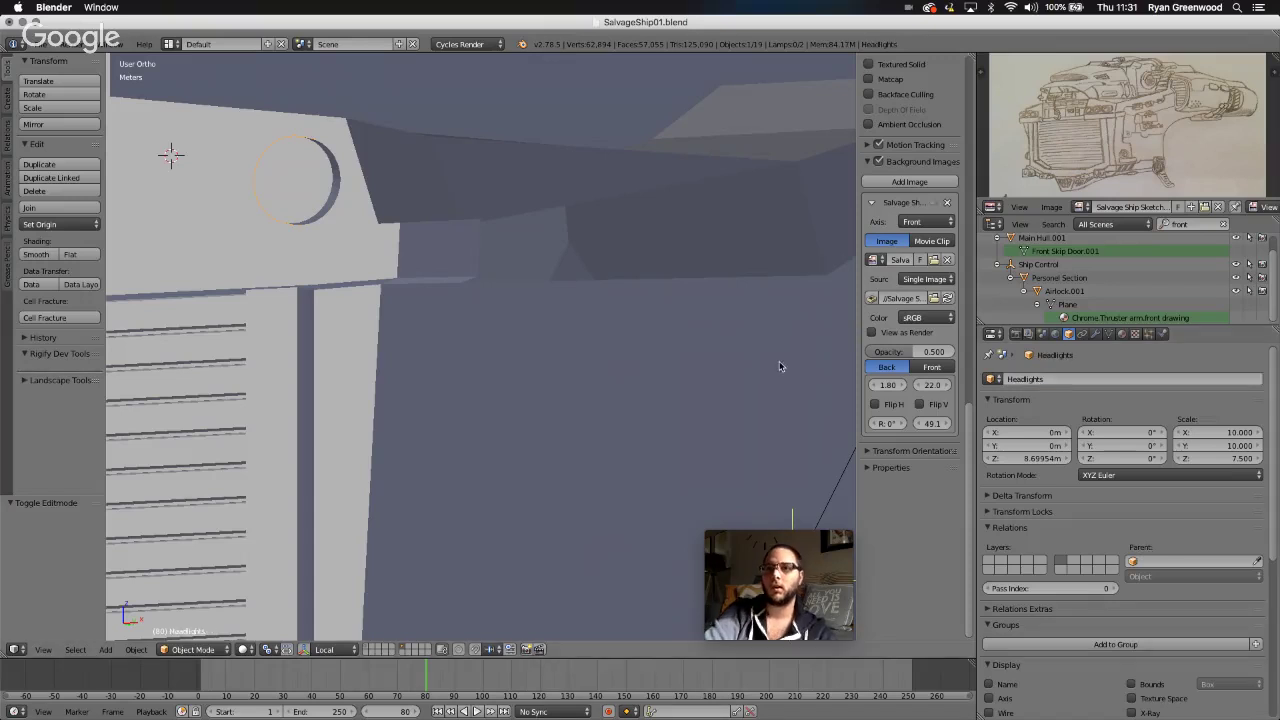
# - Isolate the Headlights object in local view and frame one of its discs up close
pyautogui.scroll(-10, 257, 329)
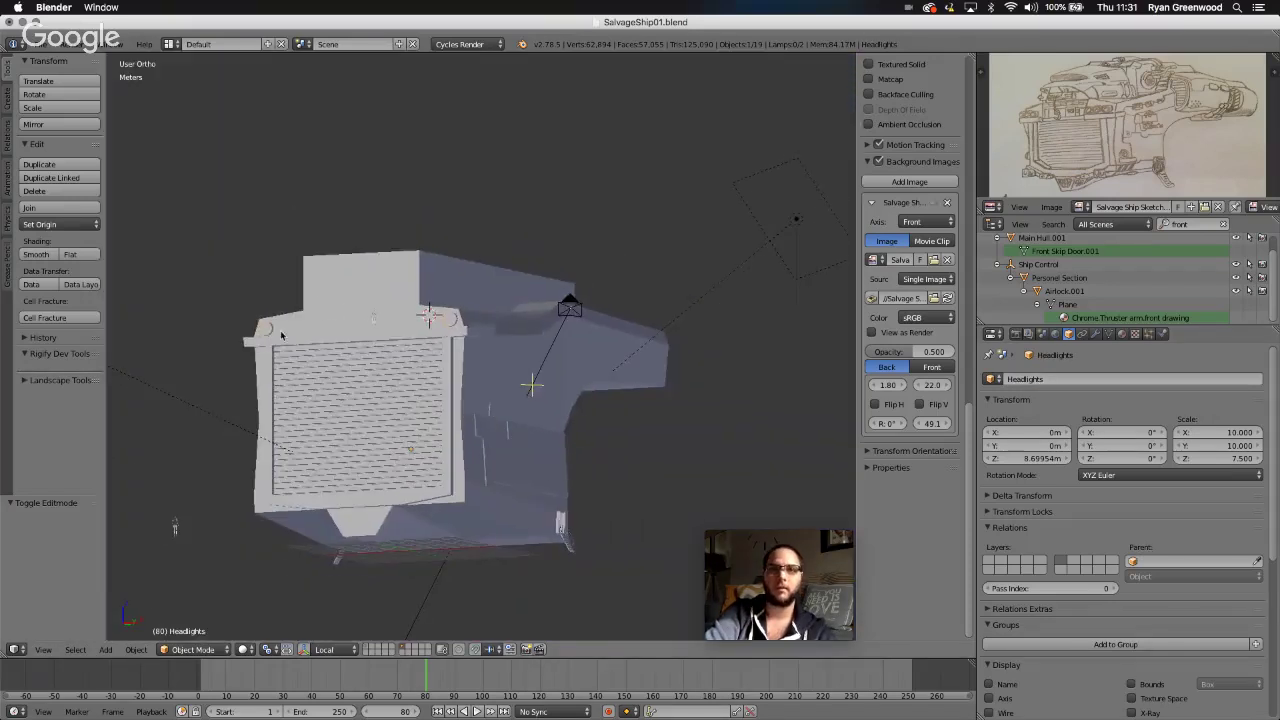
pyautogui.scroll(6, 379, 352)
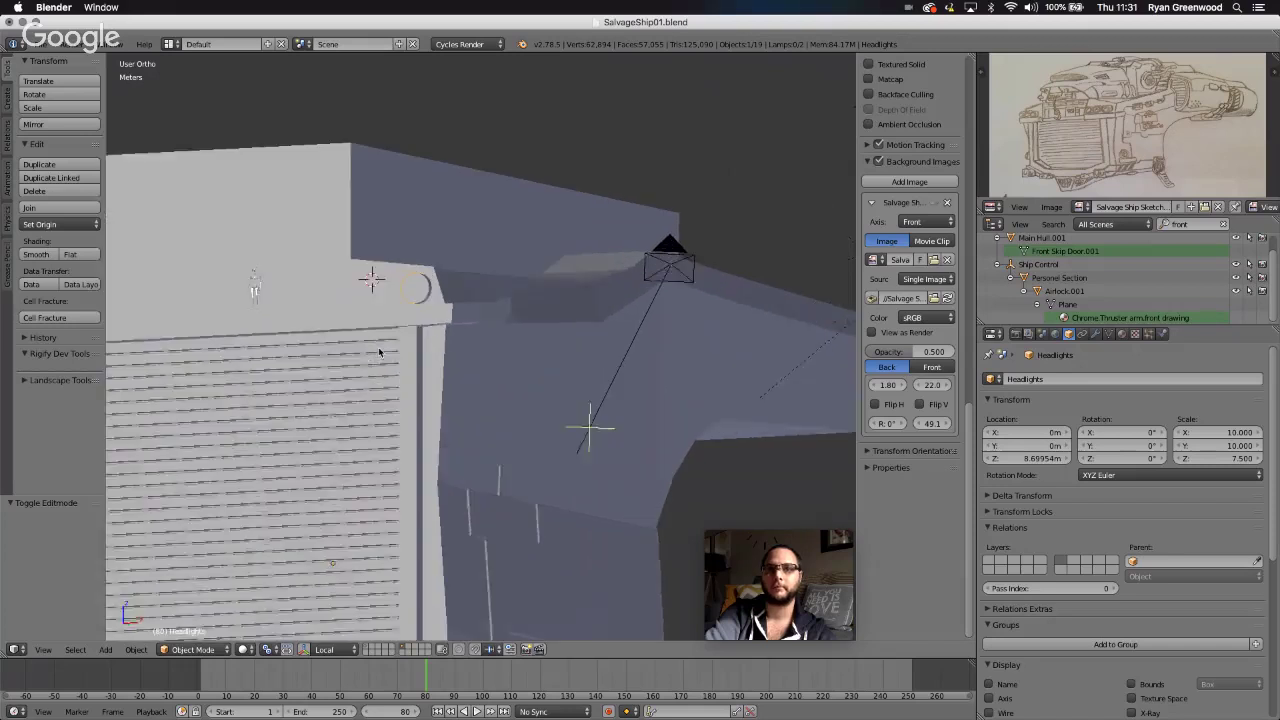
pyautogui.click(43, 649)
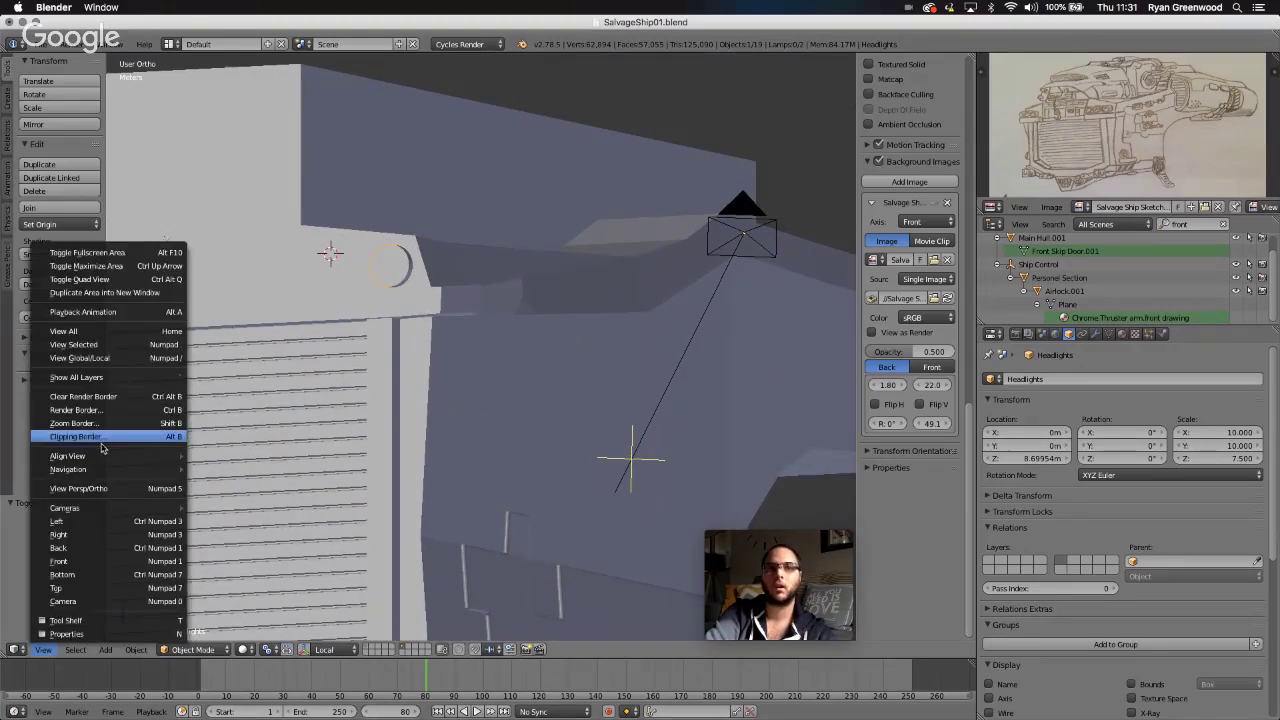
pyautogui.click(100, 358)
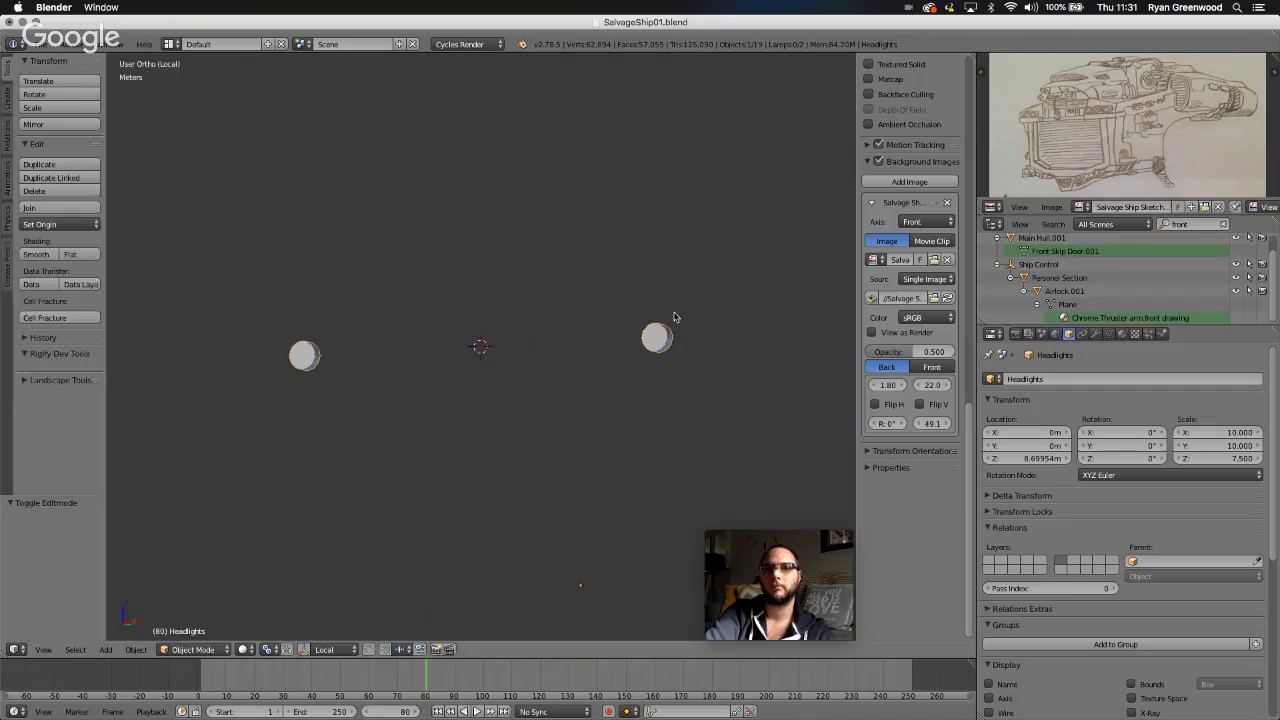
pyautogui.press('h')
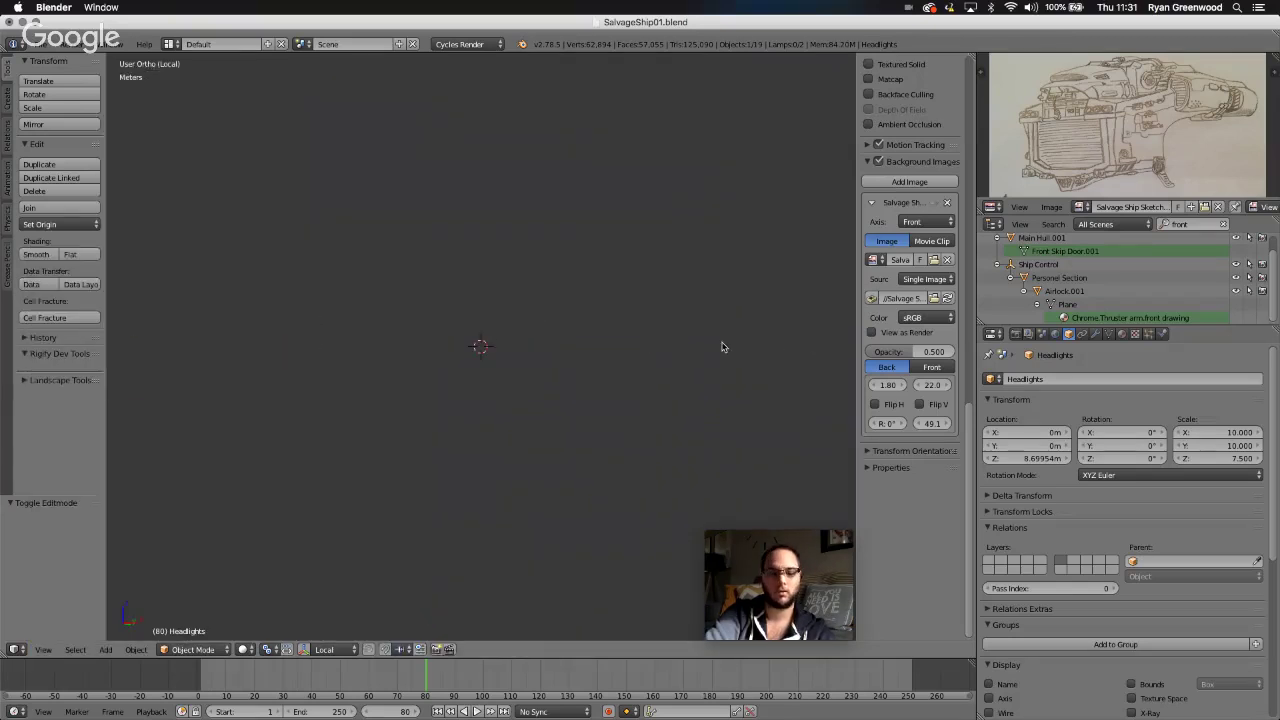
pyautogui.keyDown('shift'); pyautogui.hscroll(10, 723, 347); pyautogui.keyUp('shift')
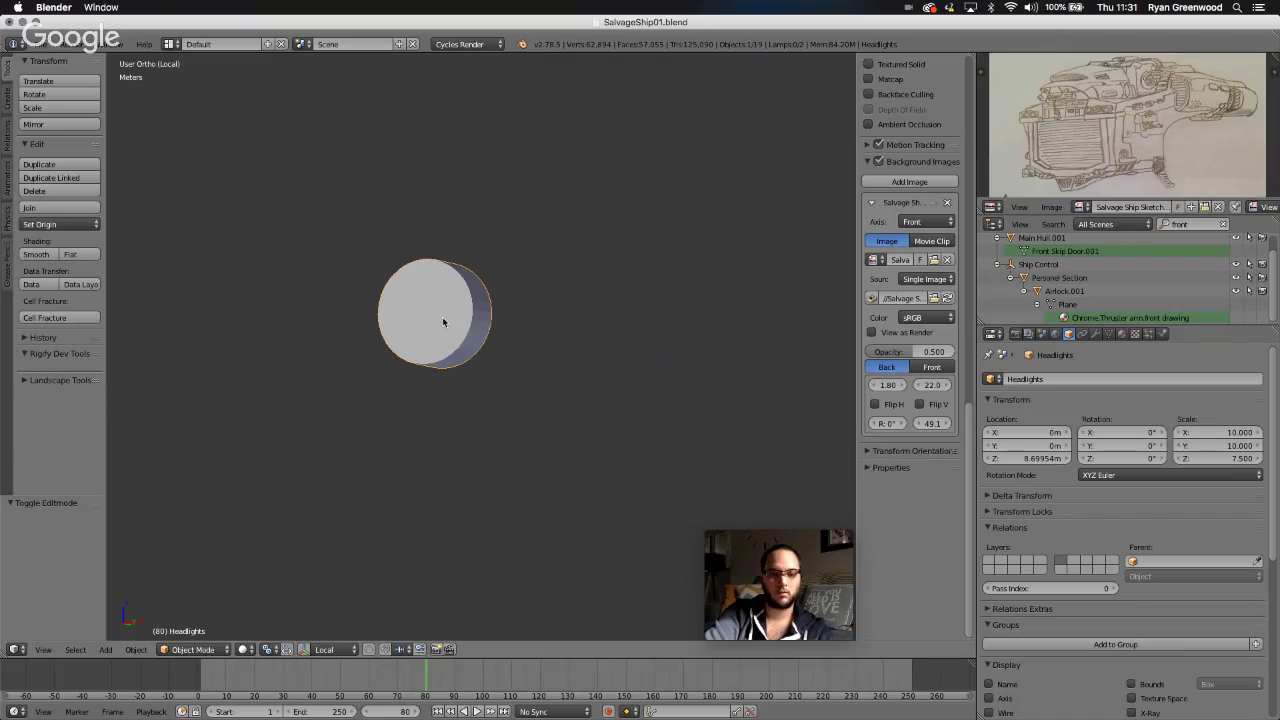
# - Thin the headlight disc by moving its back face about -37 cm and a further -9.5 cm along Y
pyautogui.press('Tab')
pyautogui.press('KP_3')
pyautogui.hscroll(6, 435, 360)
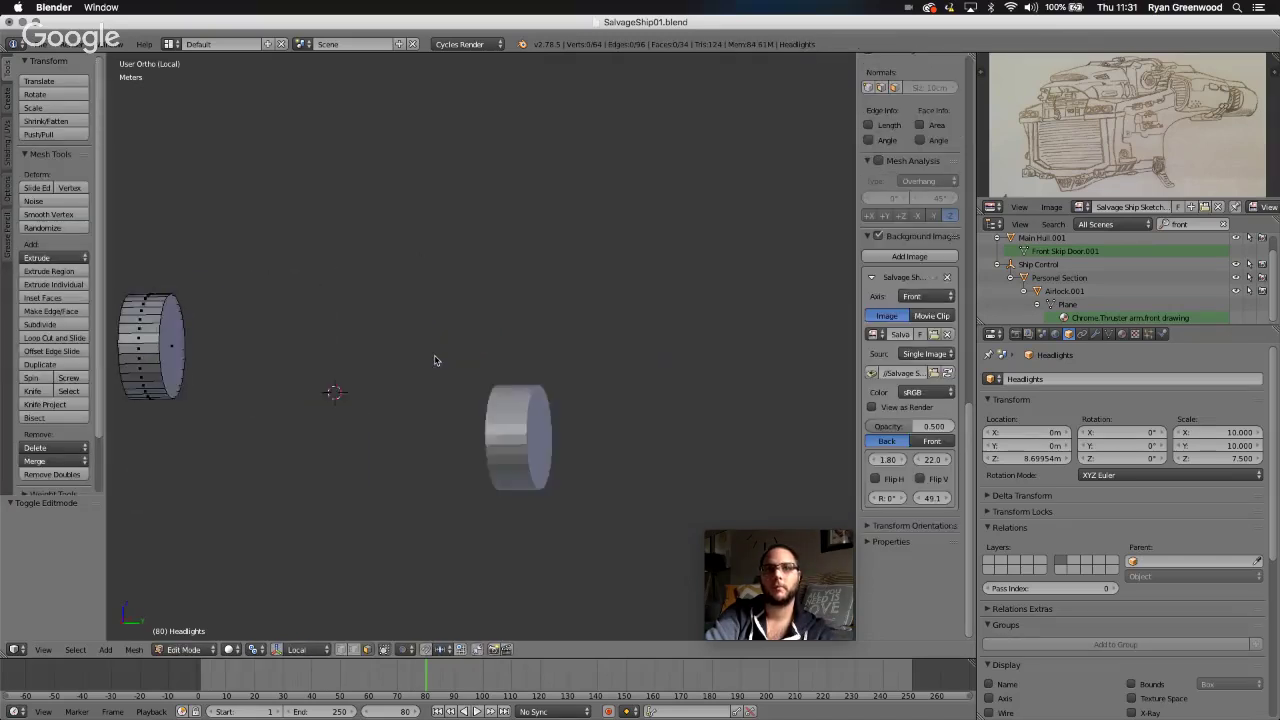
pyautogui.rightClick(165, 356)
pyautogui.hscroll(-6, 243, 431)
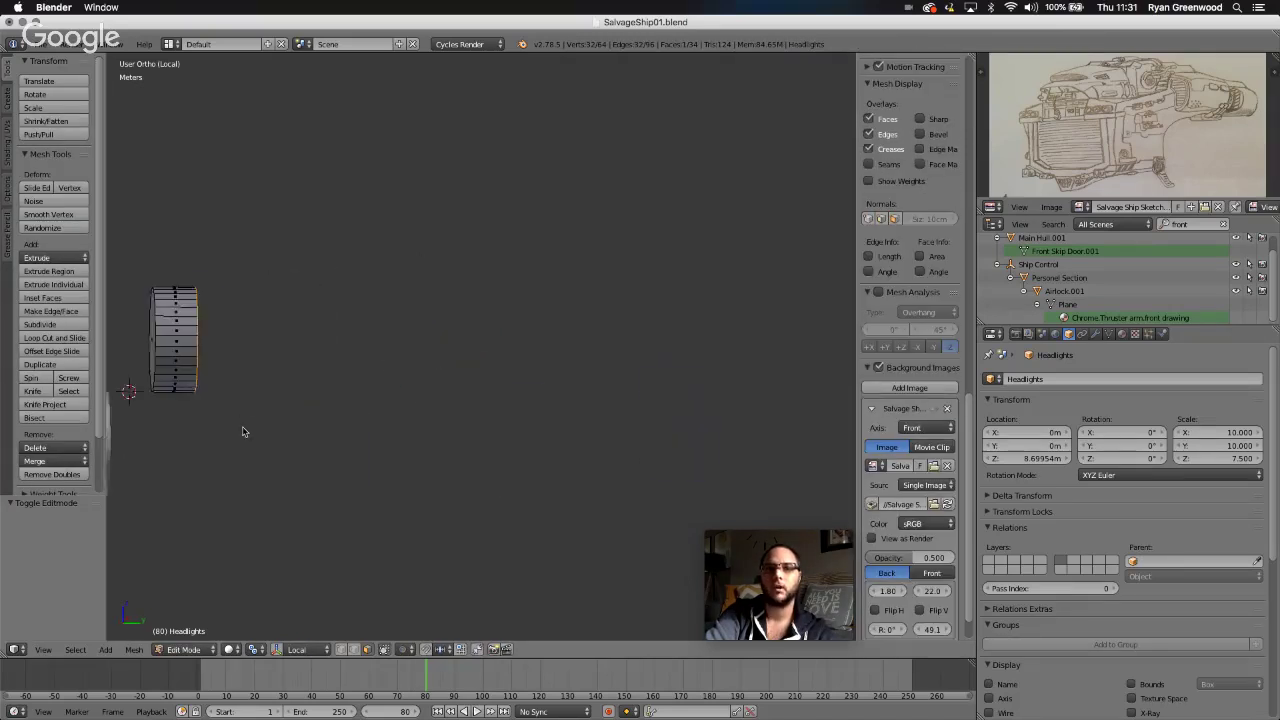
pyautogui.press('g')
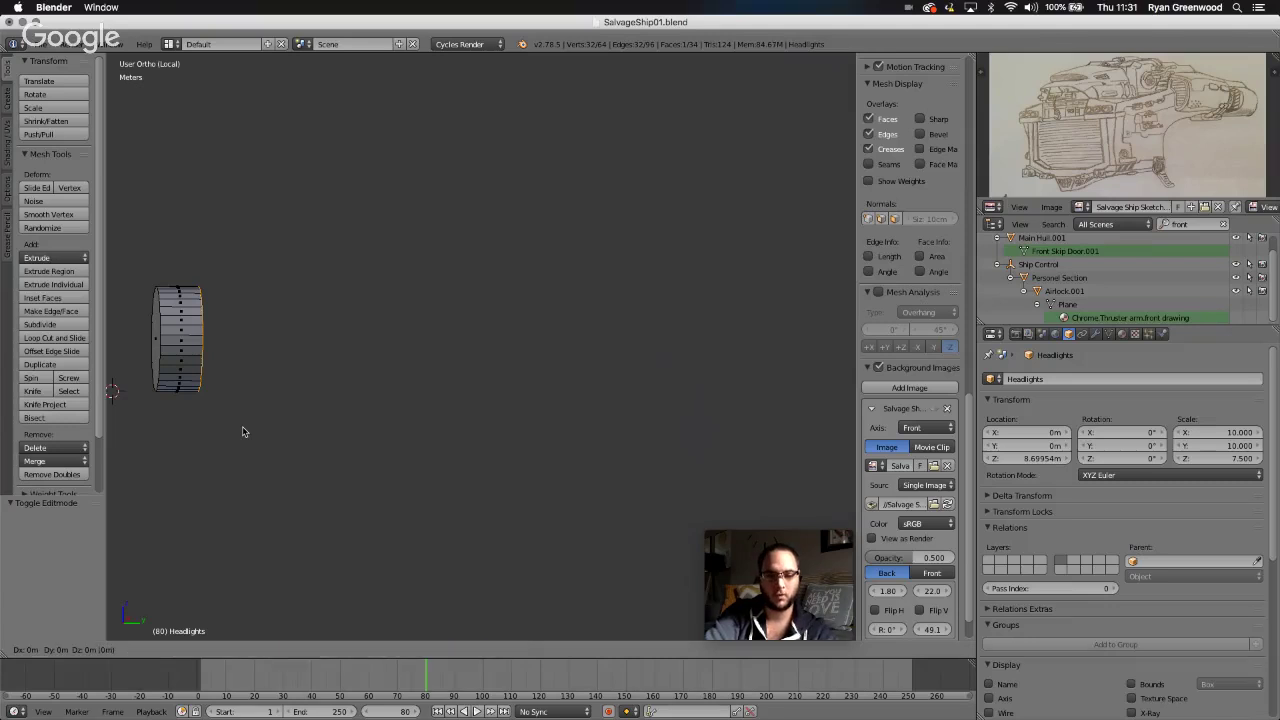
pyautogui.press('y')
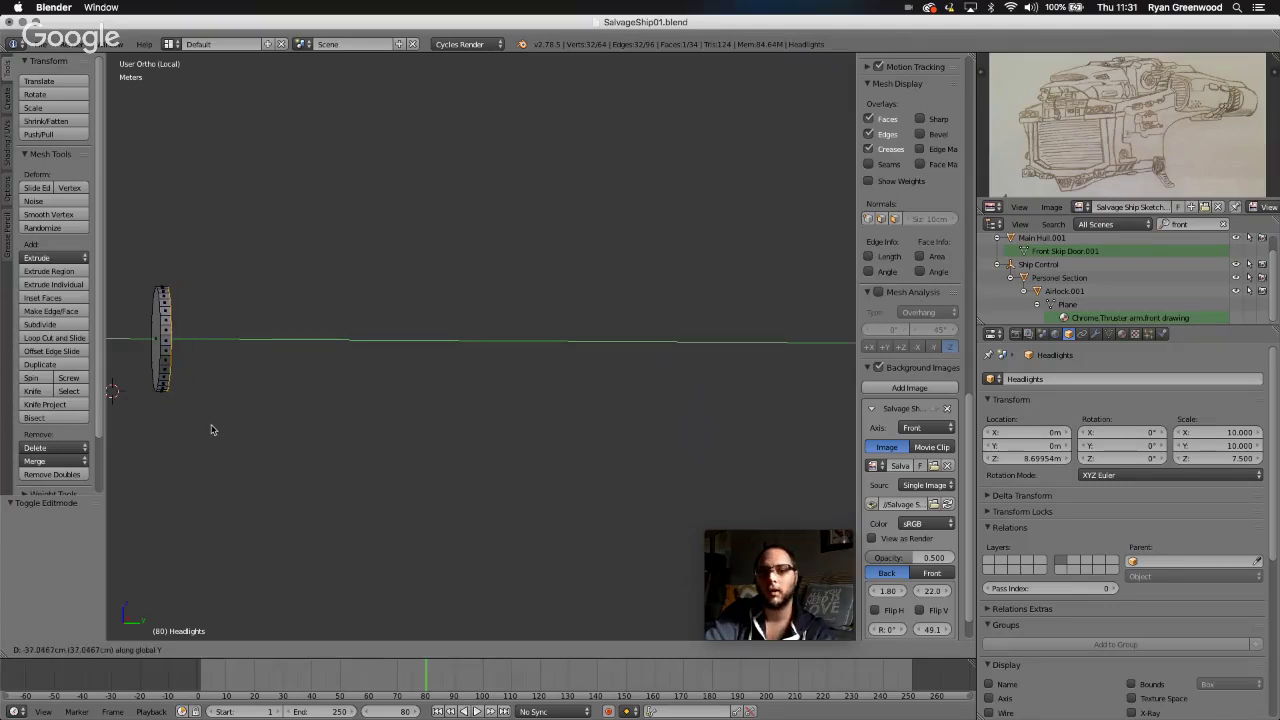
pyautogui.click(211, 430)
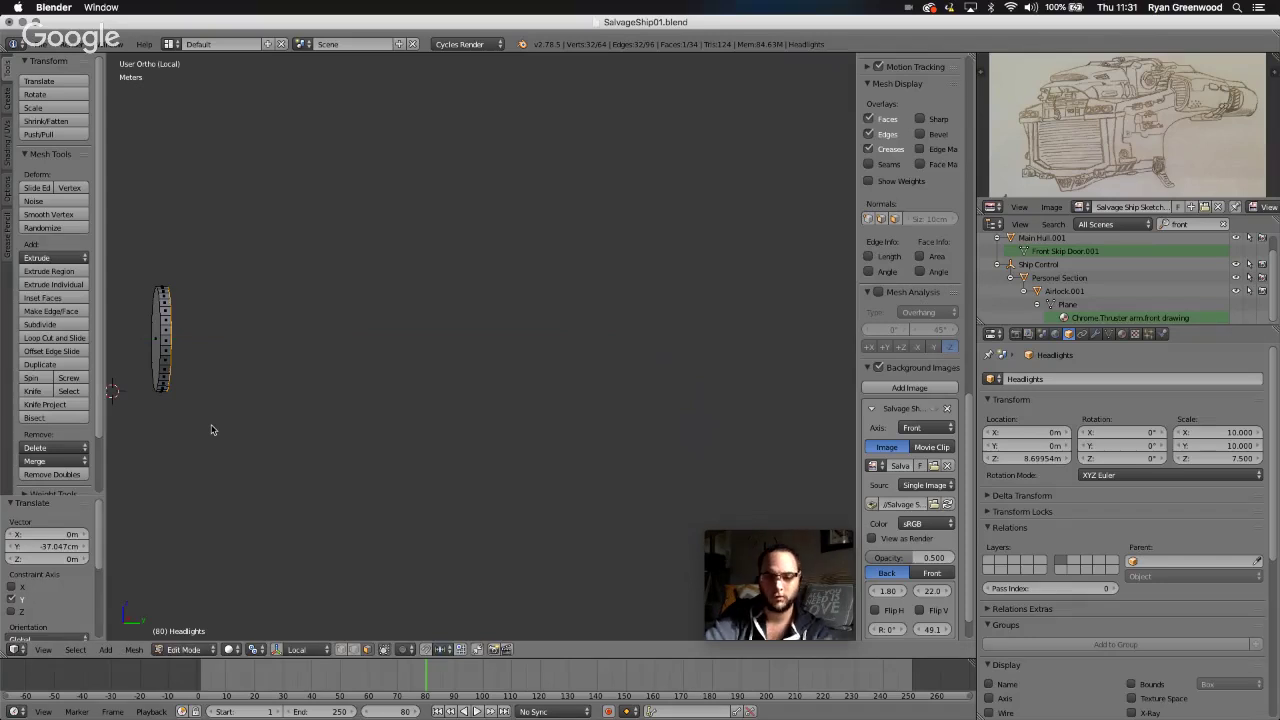
pyautogui.press('g')
pyautogui.press('y')
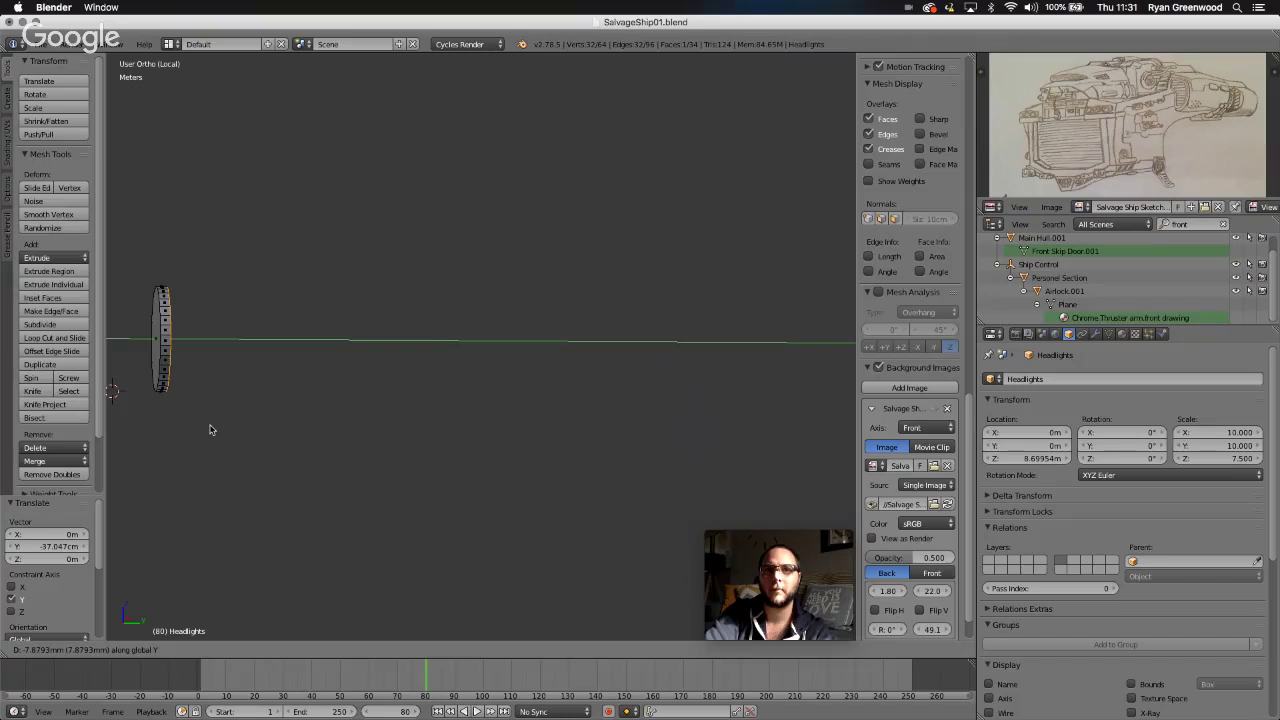
pyautogui.click(207, 430)
# - Scale the headlight's back face to about 1.044 on X and Z only, giving the rim a slight taper
pyautogui.hscroll(5, 246, 428)
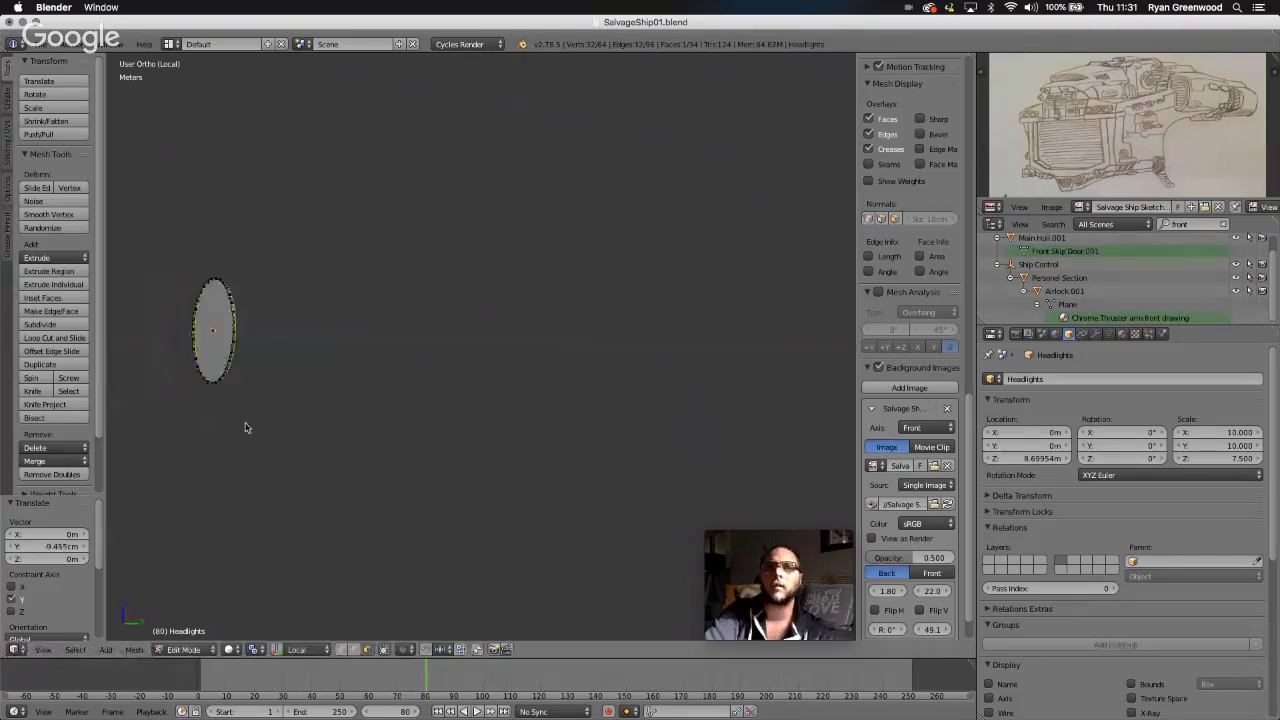
pyautogui.hscroll(-8, 246, 428)
pyautogui.keyDown('ctrl'); pyautogui.scroll(3, 246, 428); pyautogui.keyUp('ctrl')
pyautogui.keyDown('ctrl'); pyautogui.scroll(3, 246, 428); pyautogui.keyUp('ctrl')
pyautogui.keyDown('shift'); pyautogui.hscroll(-8, 246, 428); pyautogui.keyUp('shift')
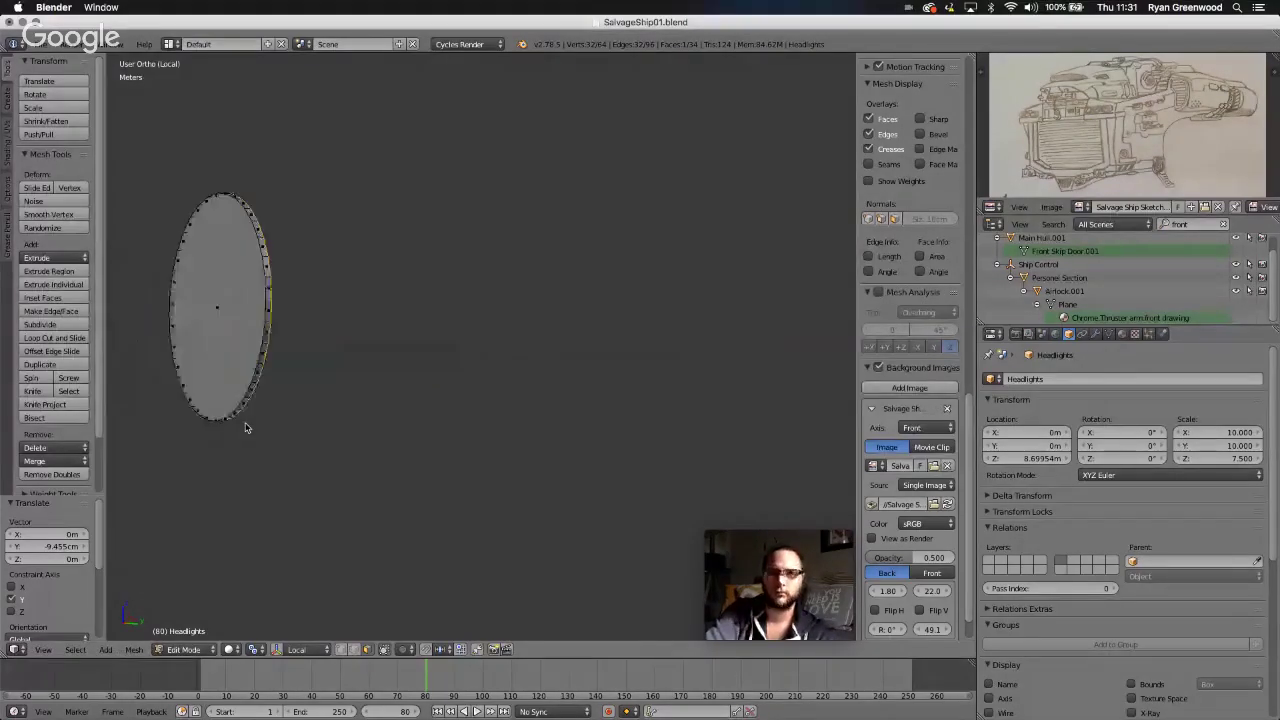
pyautogui.press('s')
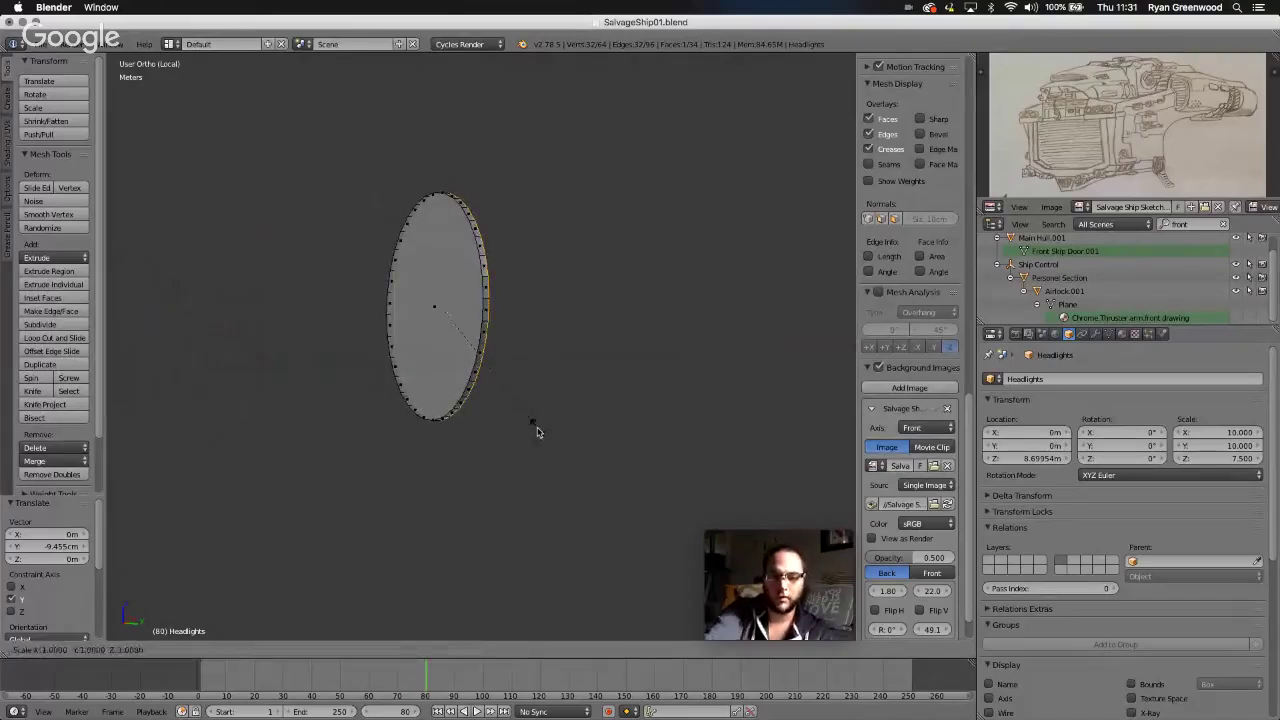
pyautogui.hotkey('shift', 'y')
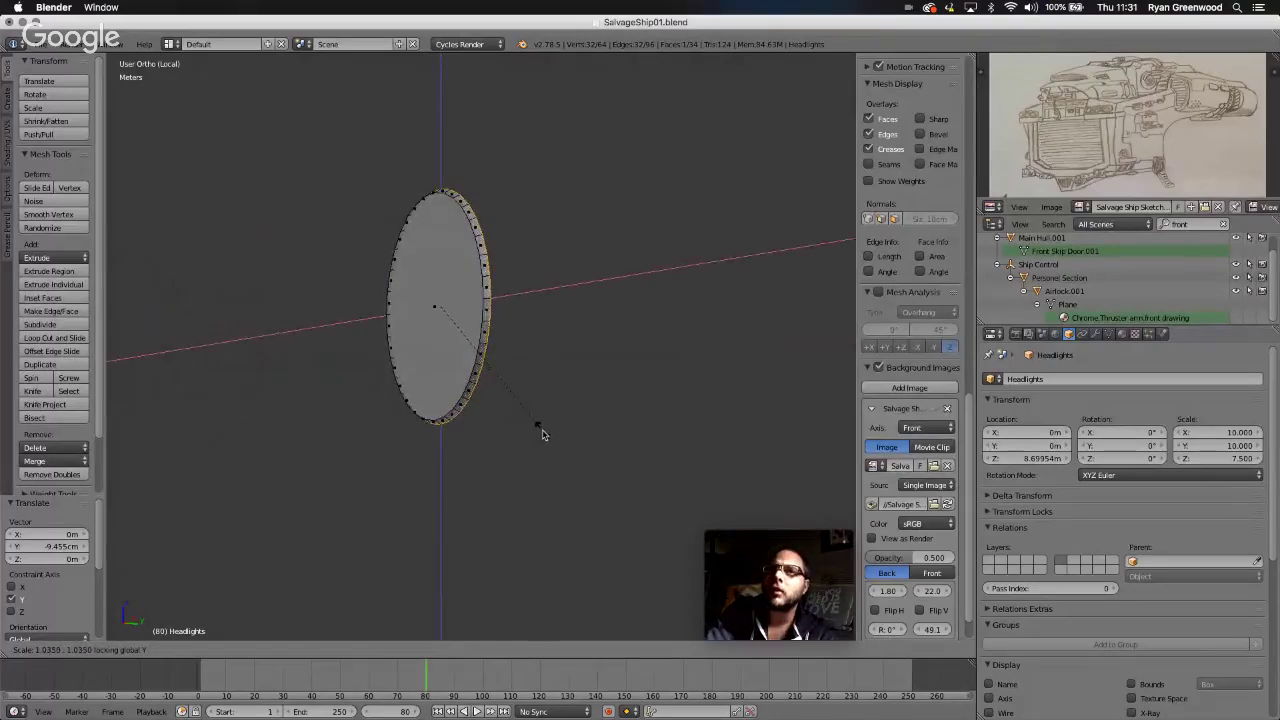
pyautogui.click(541, 431)
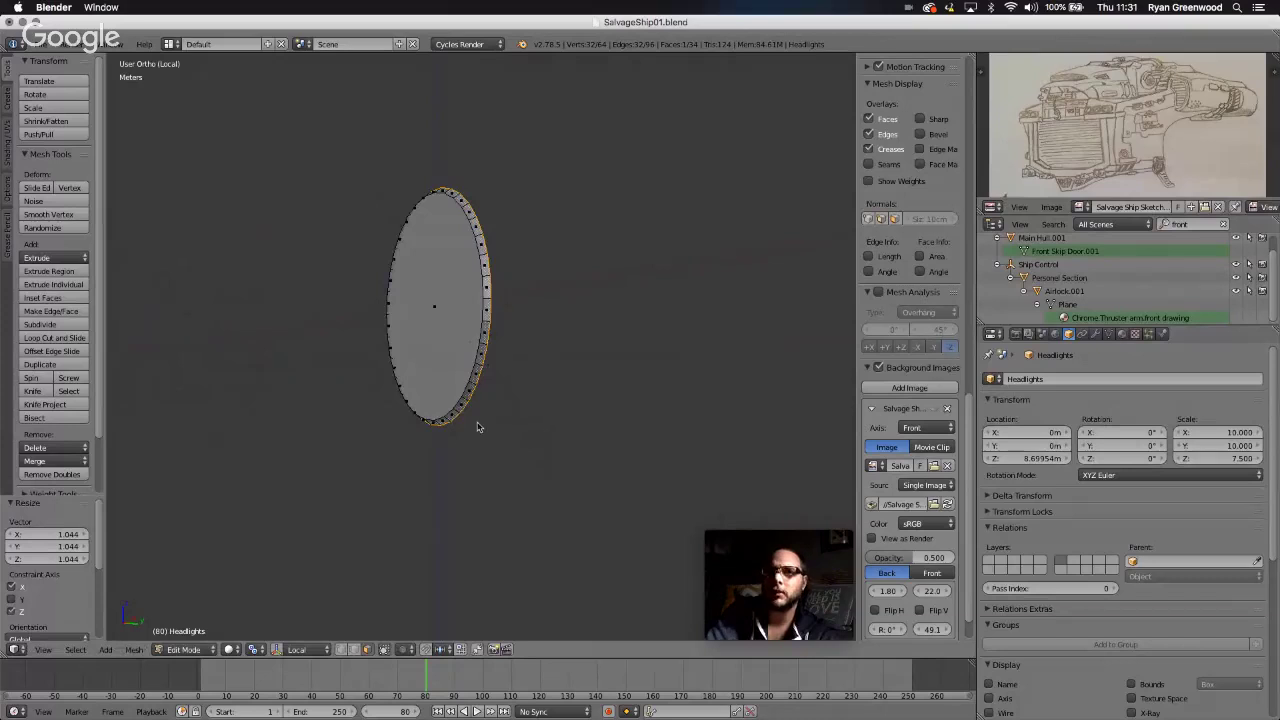
# - From the right side view, extrude the headlight's back face about 1.8 cm further back
pyautogui.hscroll(5, 477, 427)
pyautogui.hscroll(2, 477, 427)
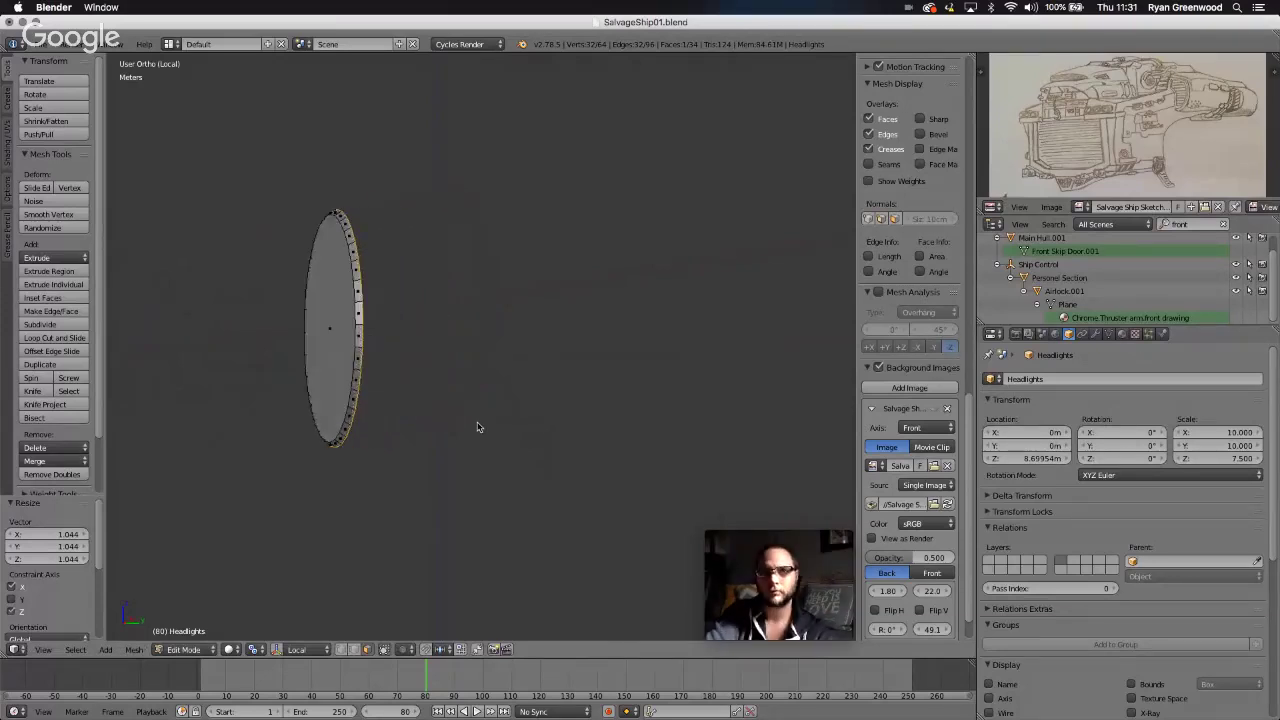
pyautogui.click(40, 651)
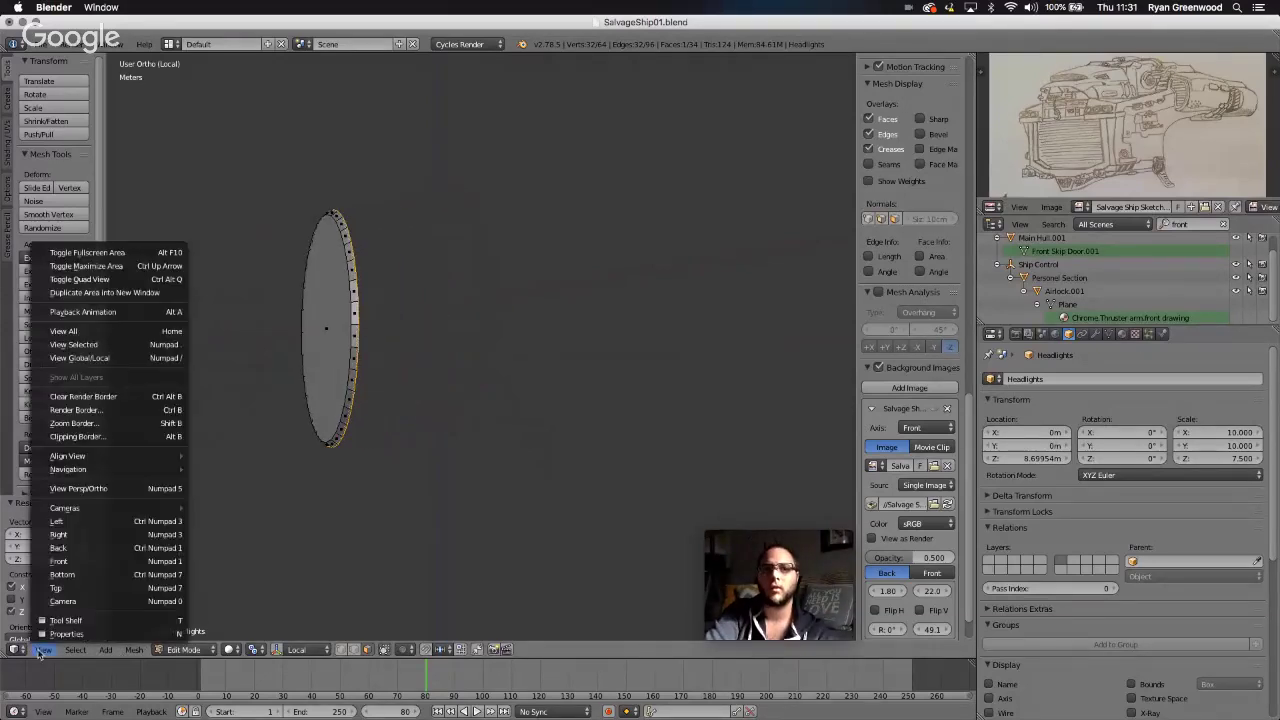
pyautogui.click(60, 535)
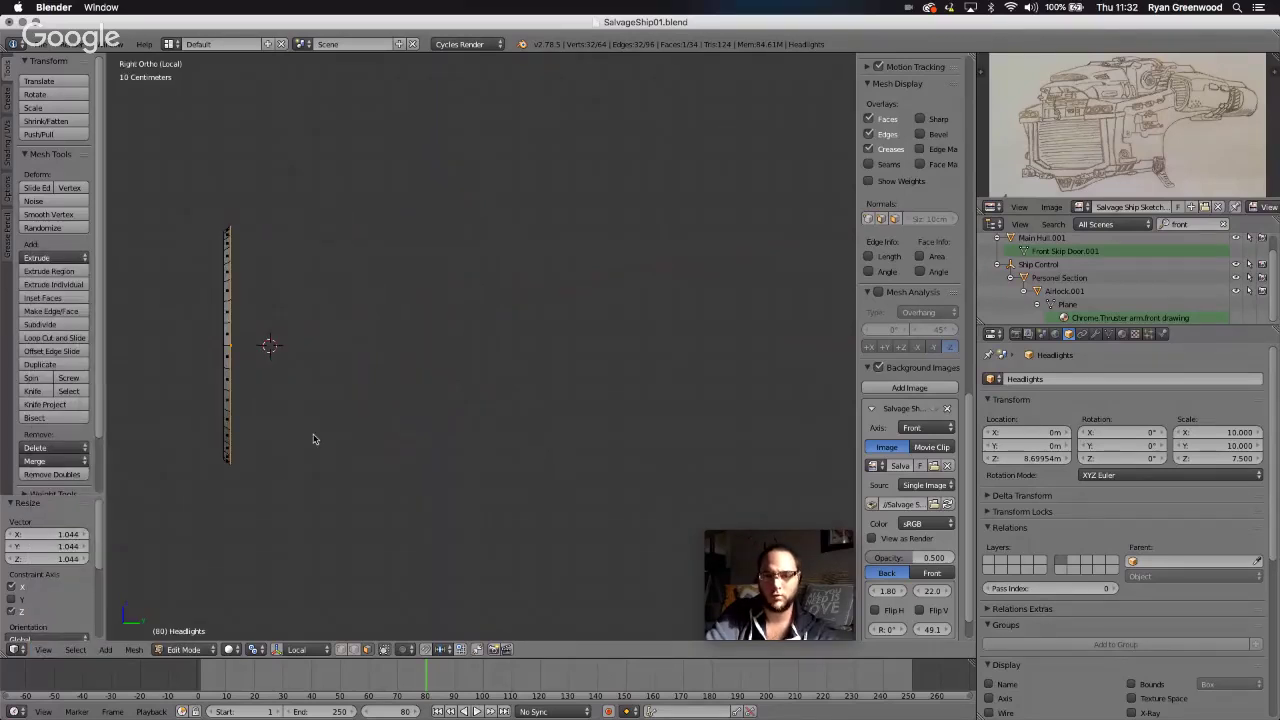
pyautogui.press('e')
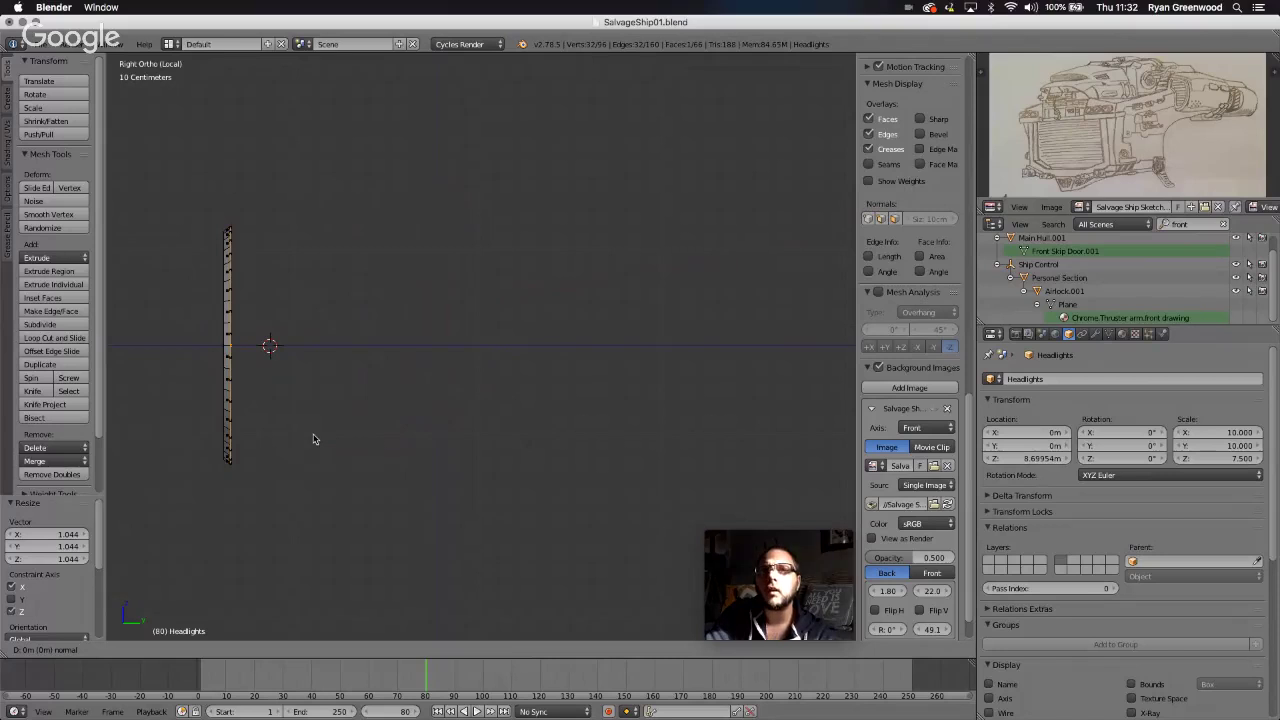
pyautogui.click(316, 439)
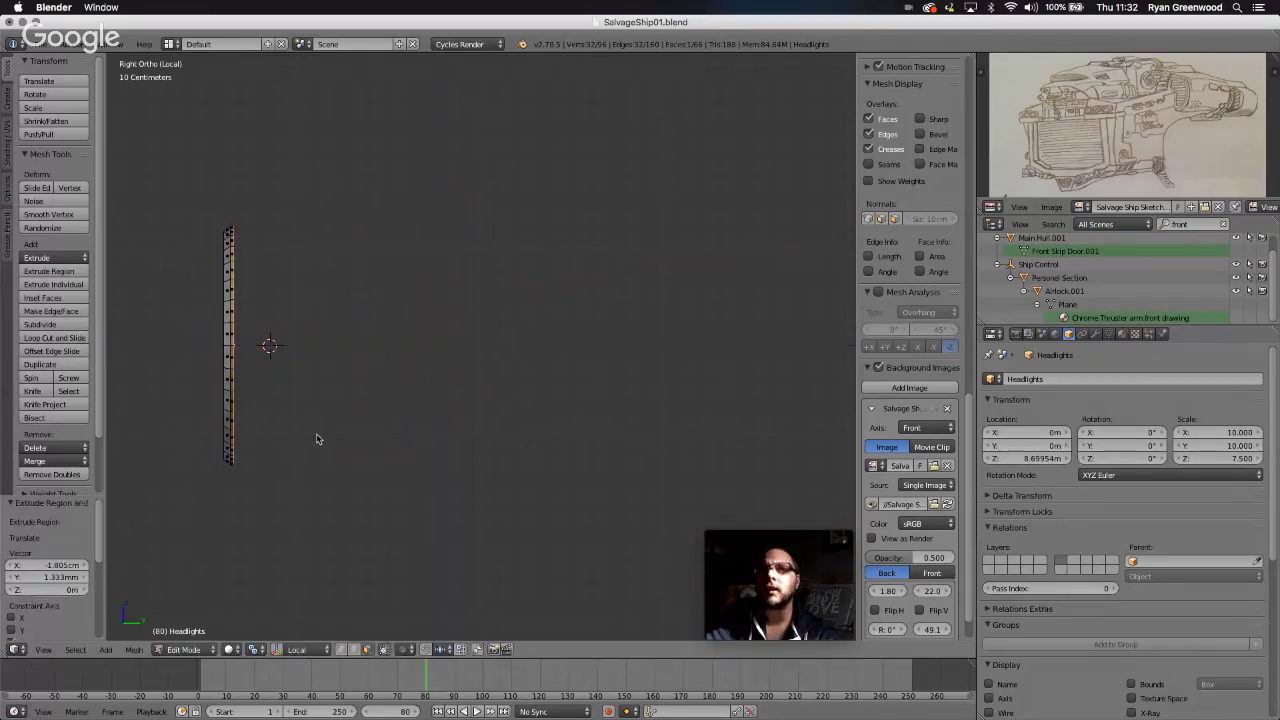
# - Extrude the back face in place, widen it to about 1.057 on X and Z only, and extrude it about 36 cm as the housing
pyautogui.press('e')
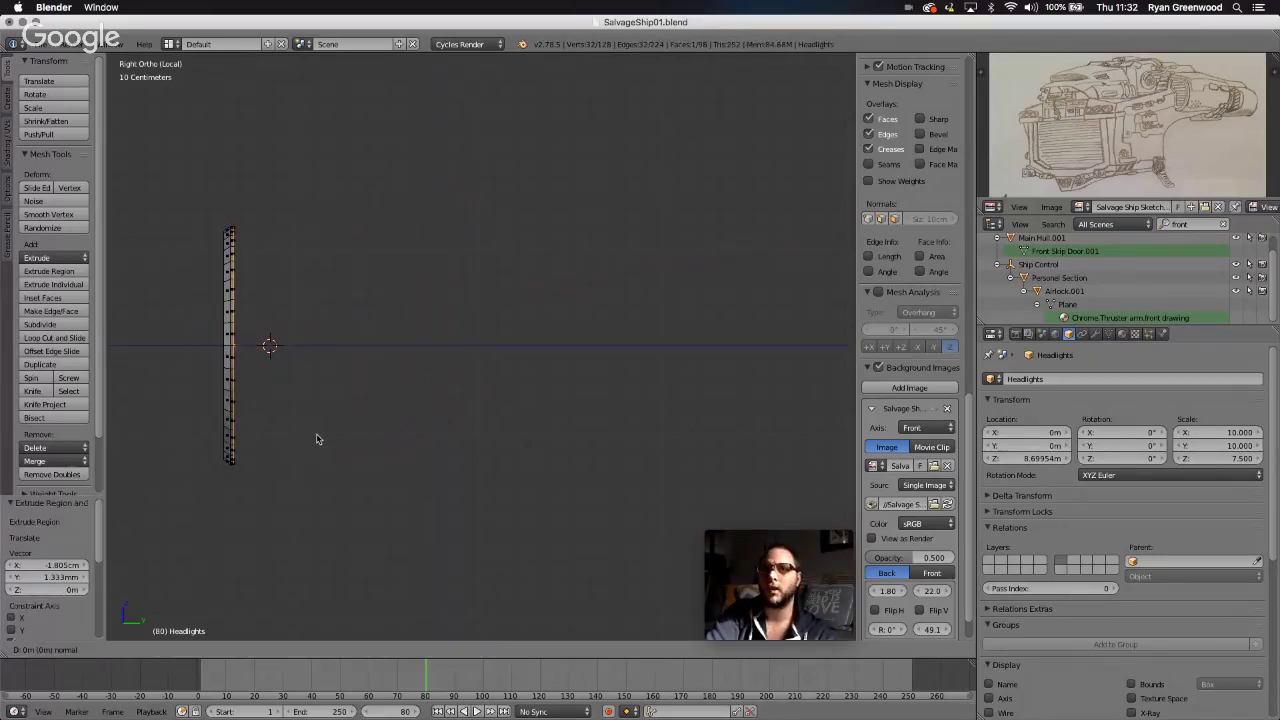
pyautogui.rightClick(316, 439)
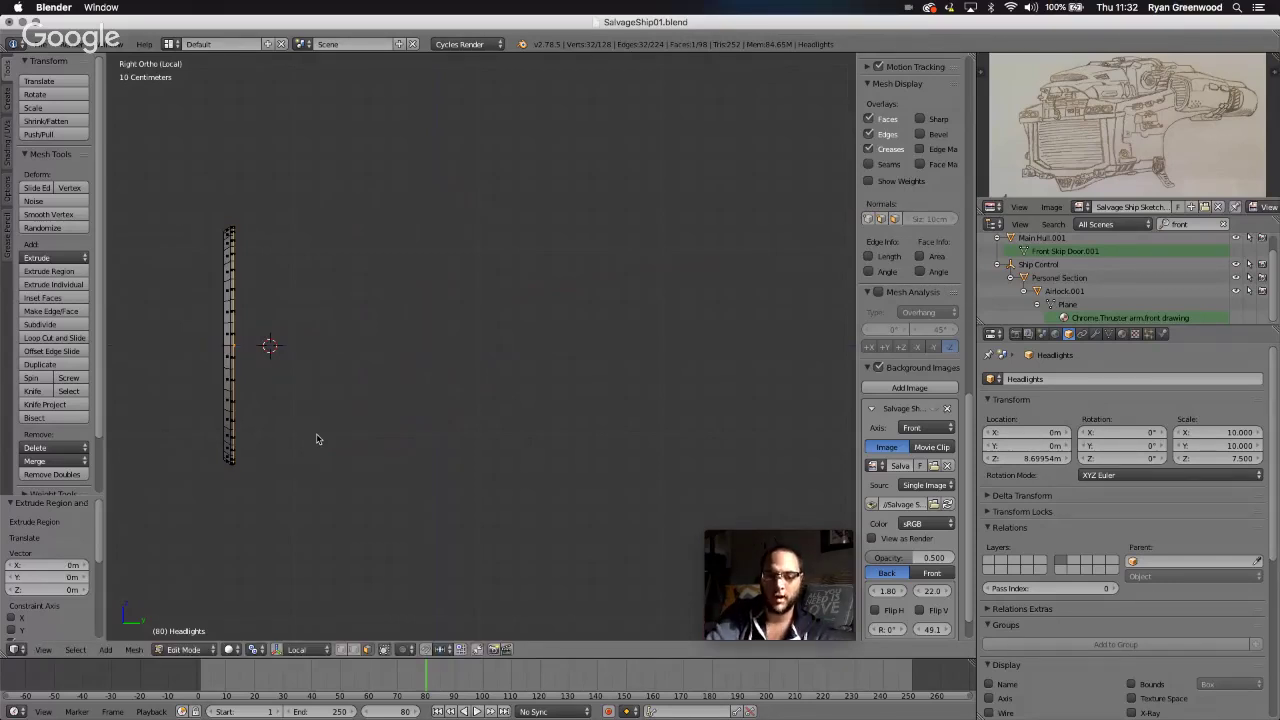
pyautogui.press('s')
pyautogui.hotkey('shift', 'y')
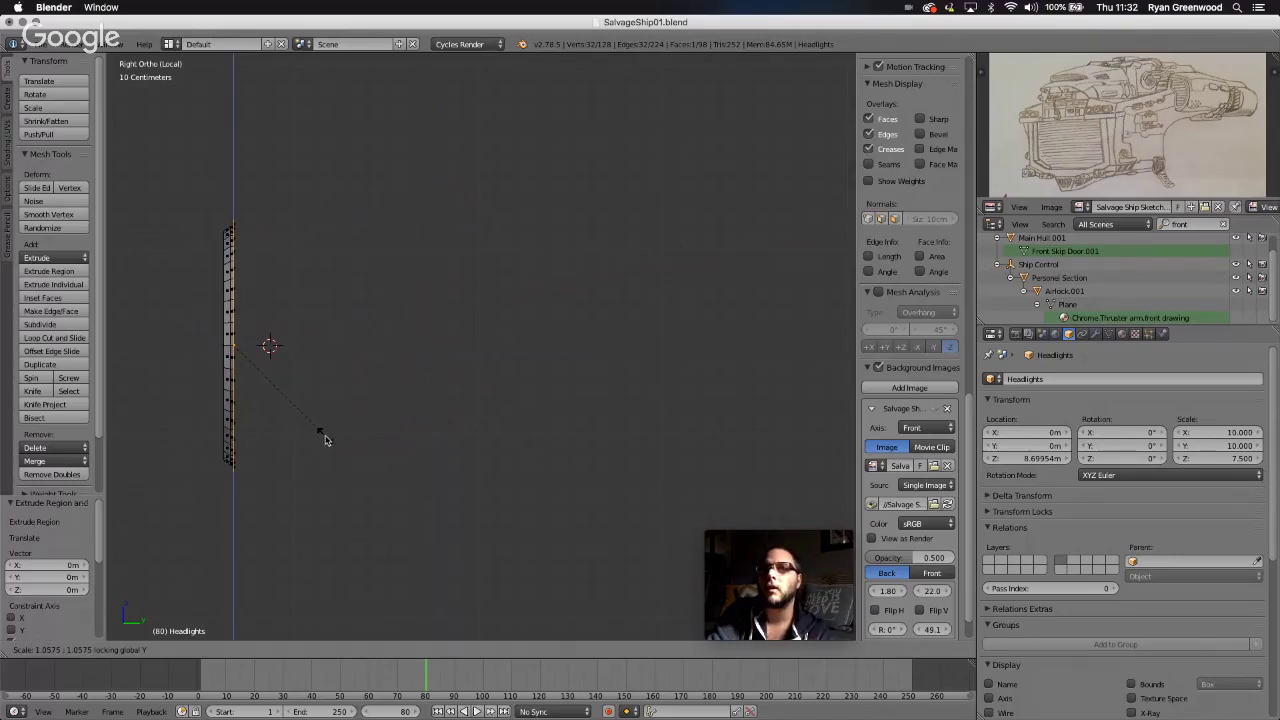
pyautogui.click(324, 440)
pyautogui.press('e')
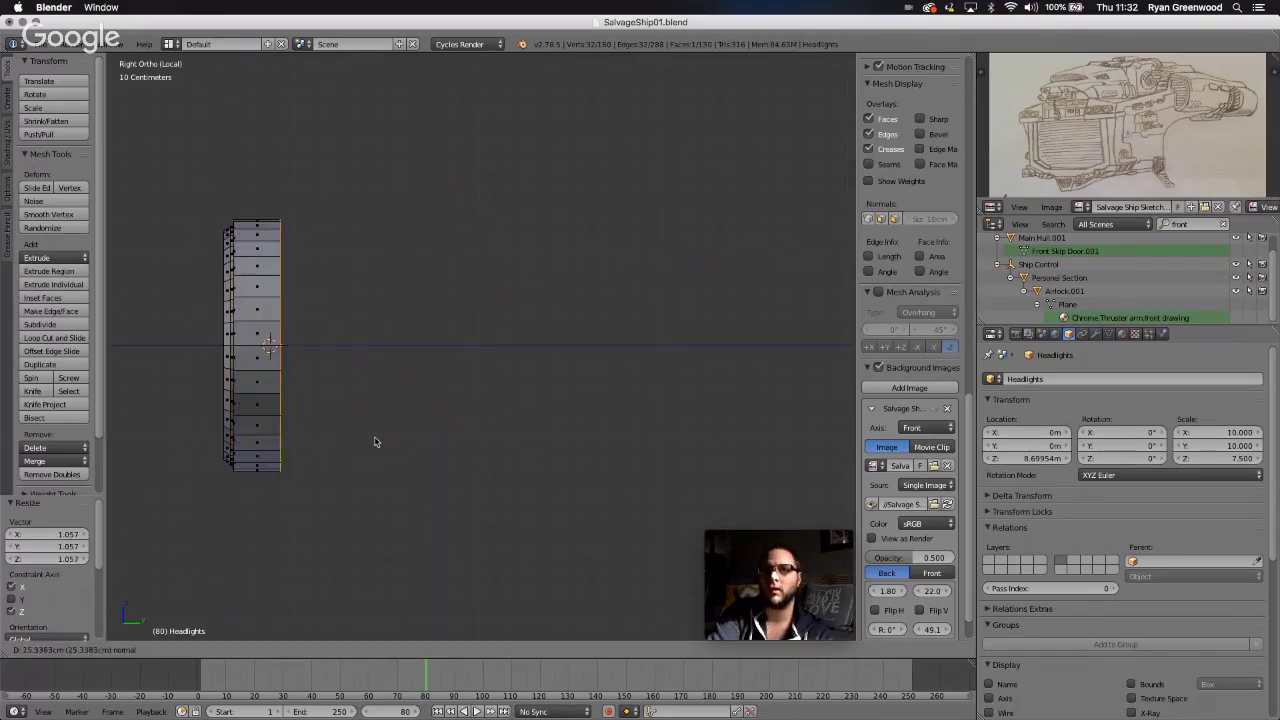
pyautogui.click(400, 443)
# - Extrude the housing's back face in place and shrink it to about 0.949 on X and Z only
pyautogui.moveTo(400, 443)
pyautogui.mouseDown(button='middle')
pyautogui.moveTo(440, 440)
pyautogui.moveTo(400, 443)
pyautogui.mouseUp(button='middle')
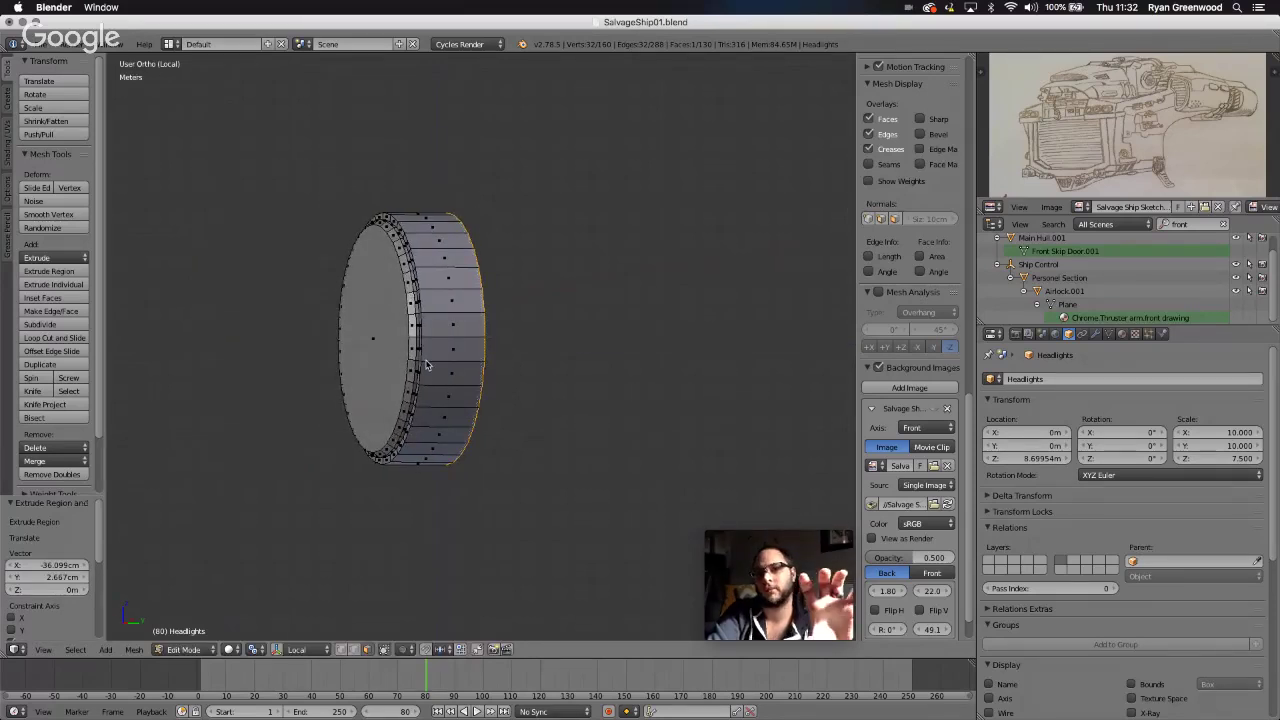
pyautogui.hscroll(10, 427, 398)
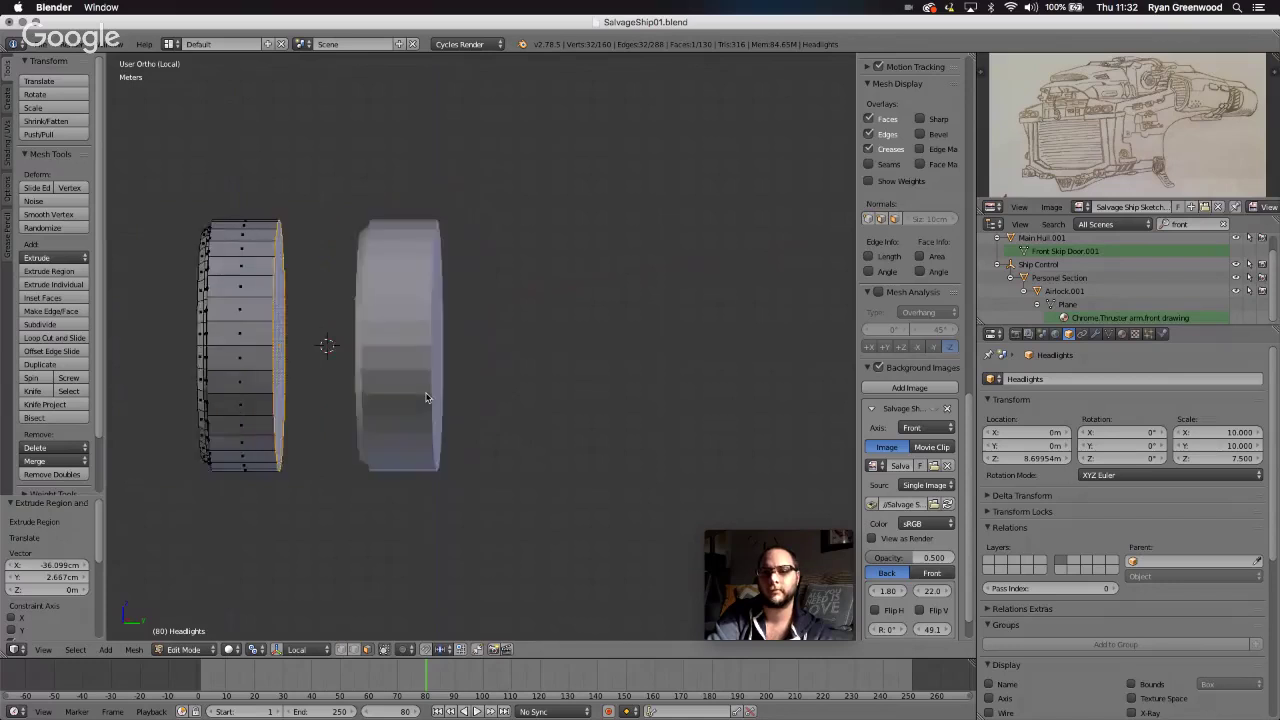
pyautogui.hscroll(5, 425, 397)
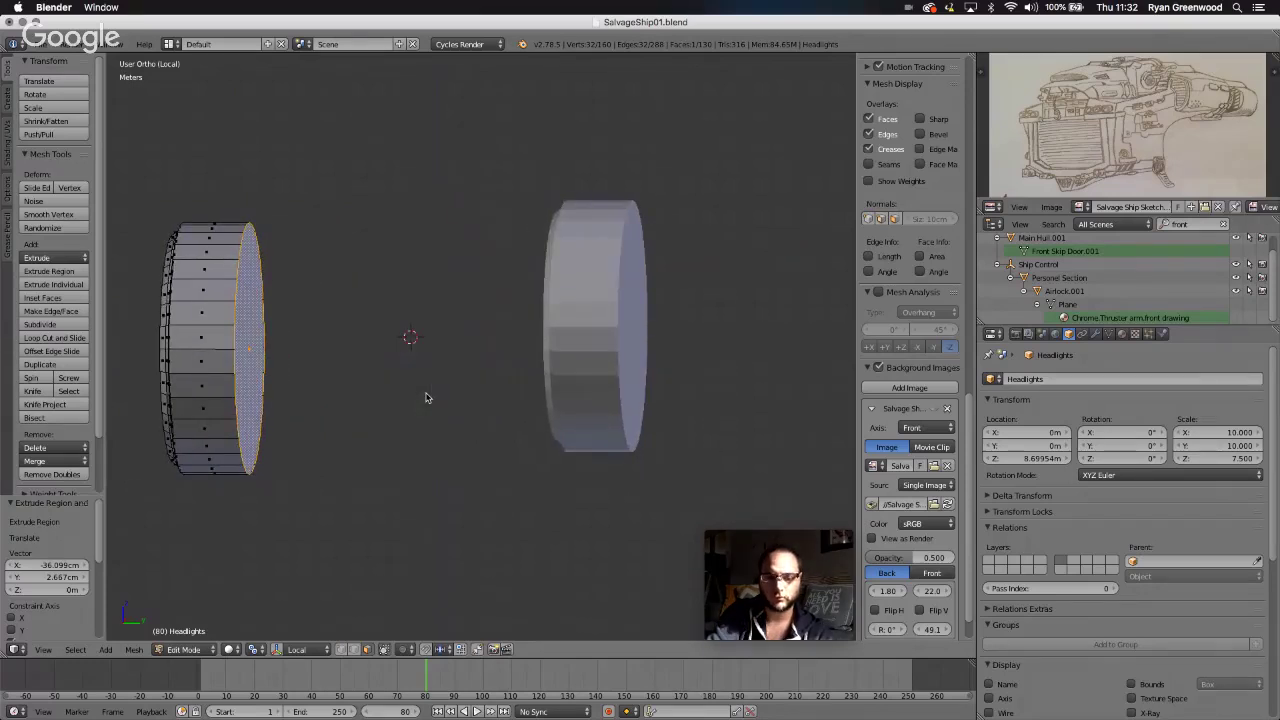
pyautogui.press('e')
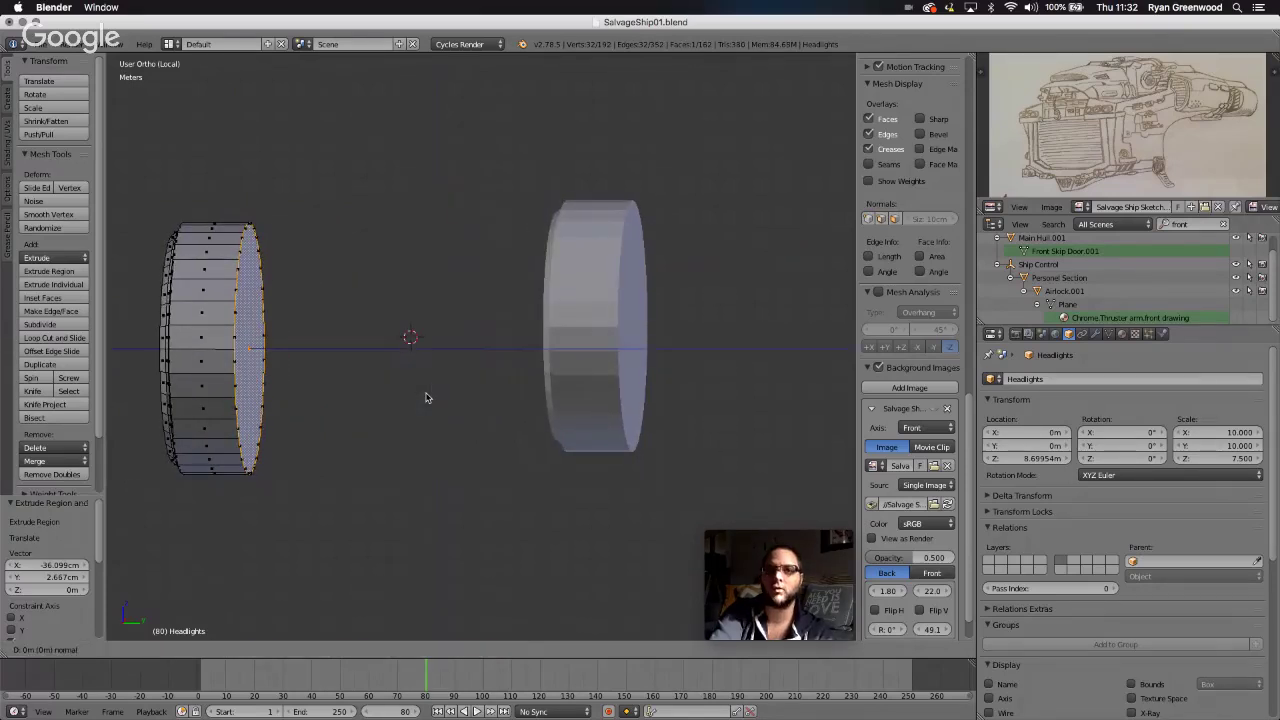
pyautogui.press('Escape')
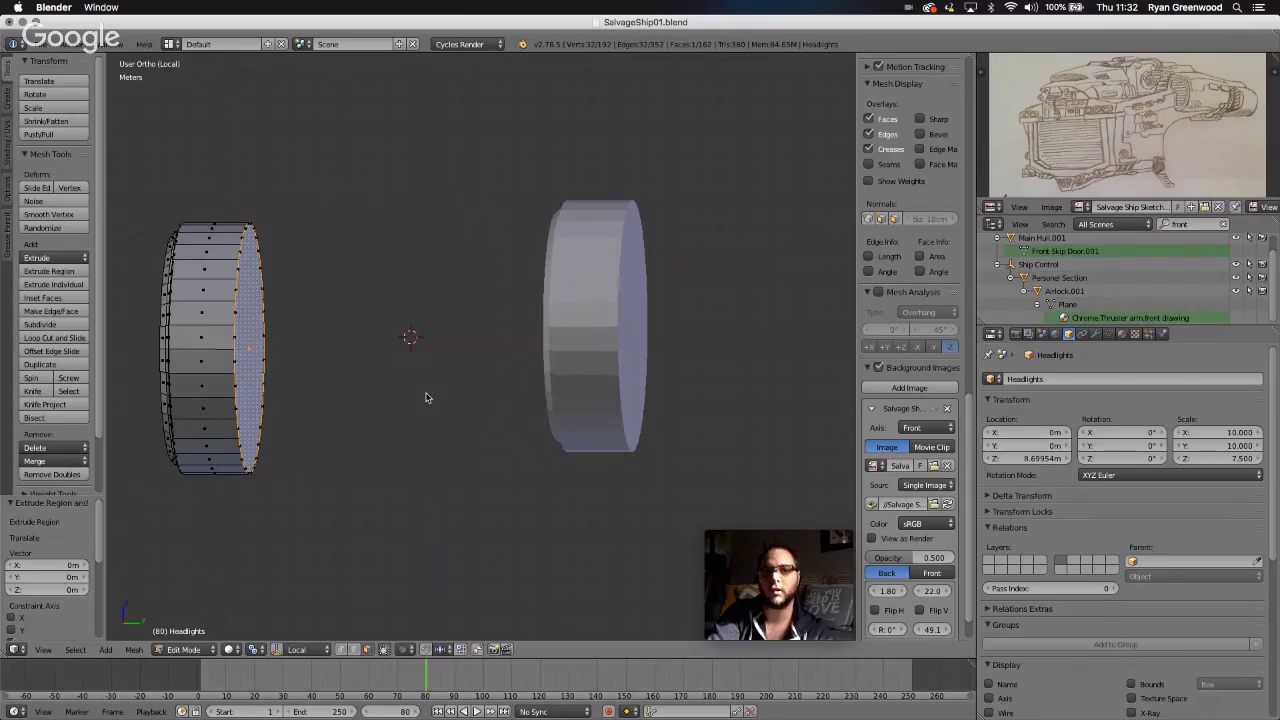
pyautogui.press('s')
pyautogui.hotkey('shift', 'y')
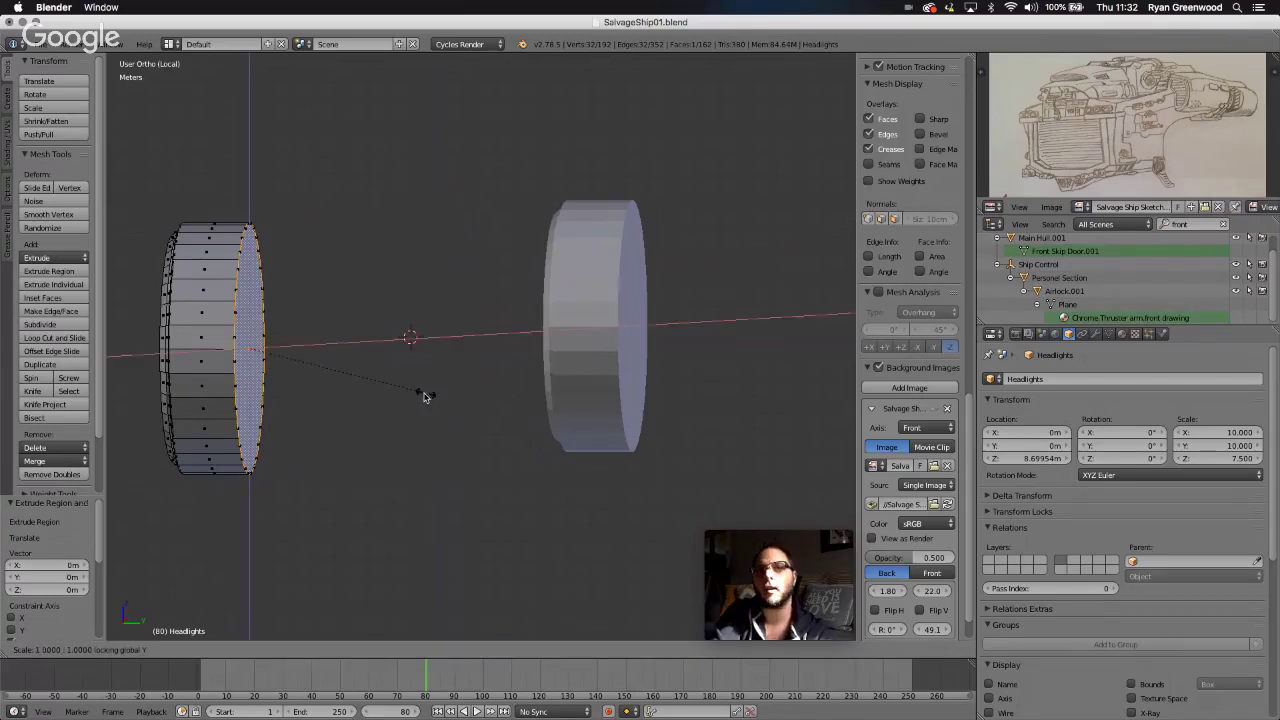
pyautogui.click(418, 396)
# - Extrude the shrunken back face about 3.7 cm and scale it to about 0.958 for a slight taper
pyautogui.moveTo(307, 407); pyautogui.dragTo(304, 407, button='middle')
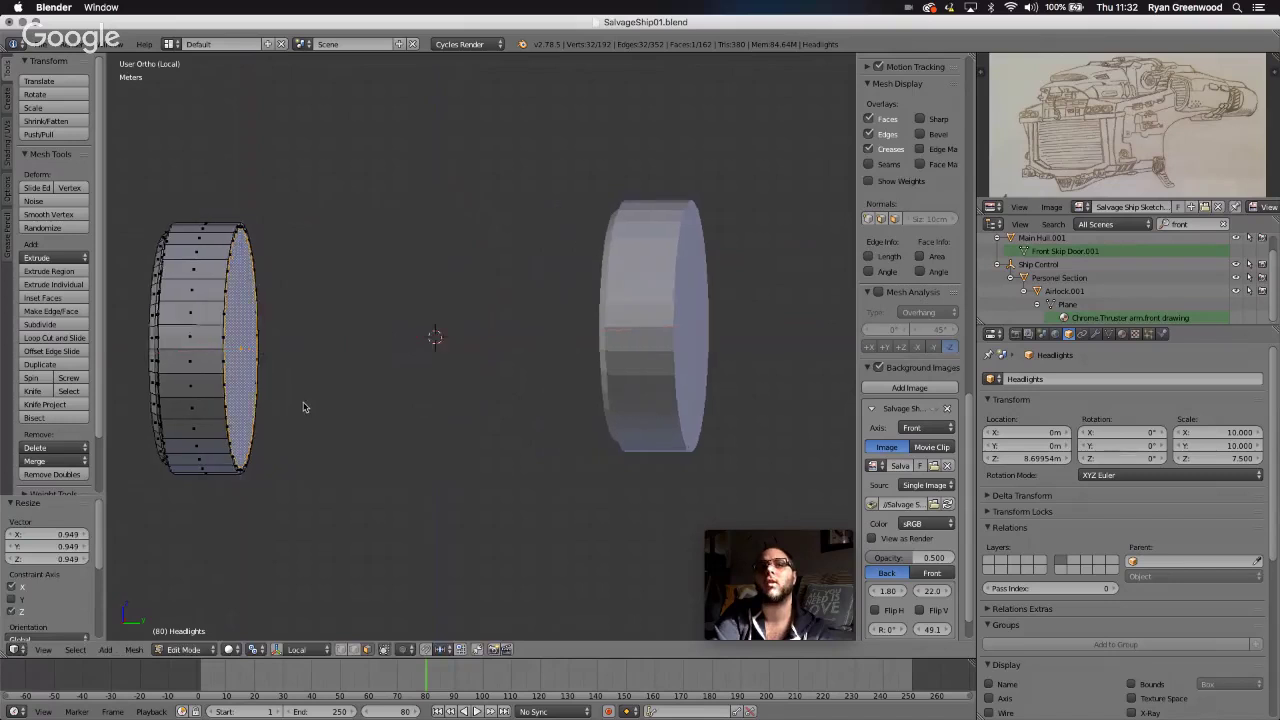
pyautogui.hscroll(10, 305, 407)
pyautogui.hscroll(-5, 305, 407)
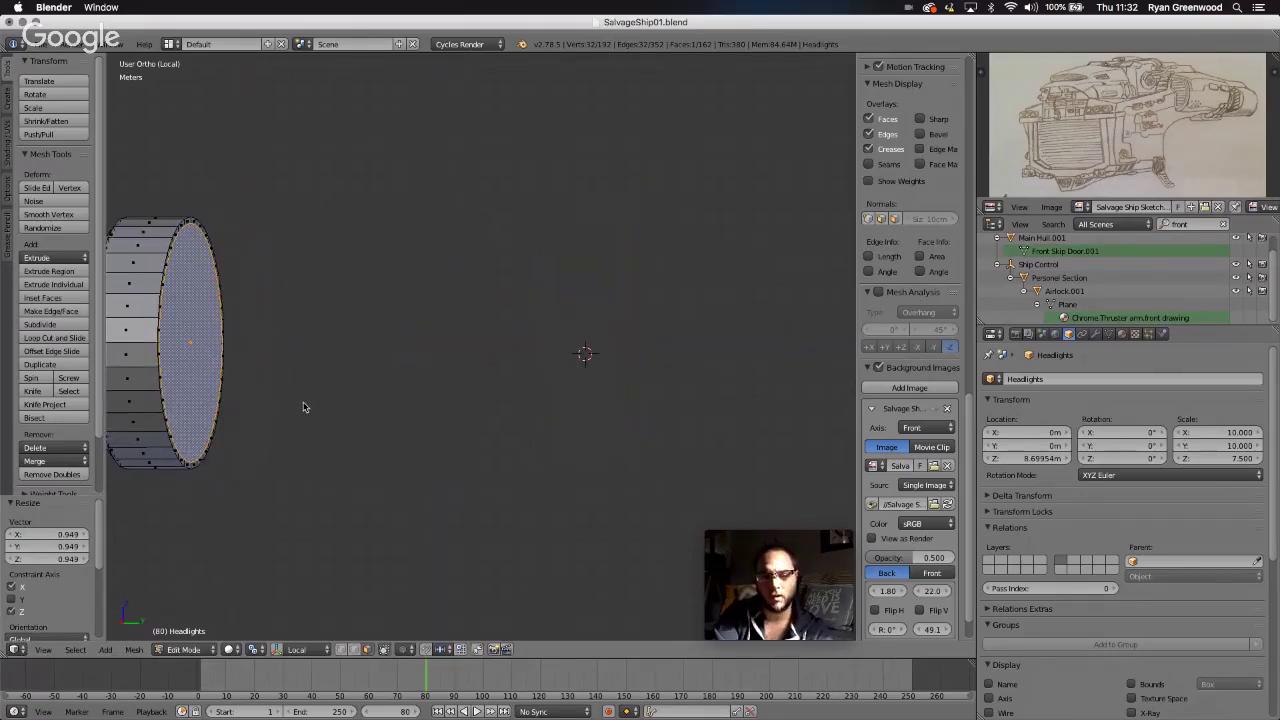
pyautogui.press('e')
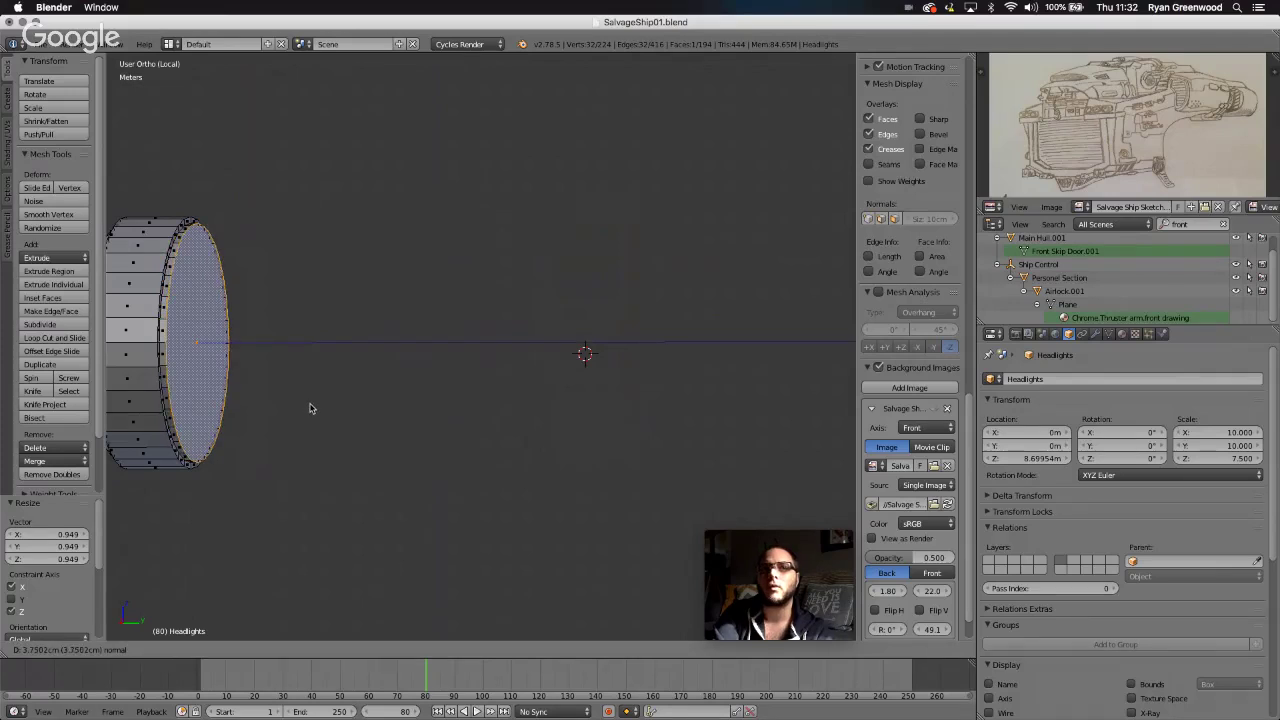
pyautogui.click(310, 408)
pyautogui.press('s')
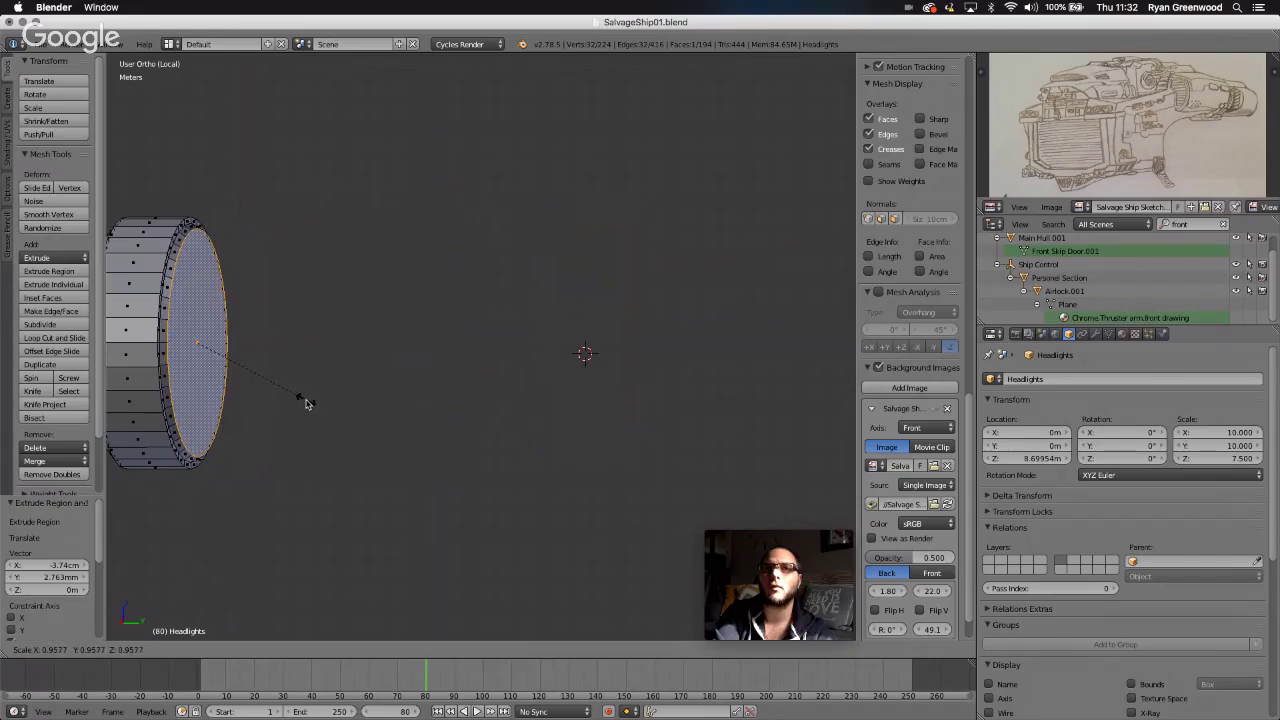
pyautogui.click(307, 403)
# - In the right side view, extrude the back face about 6.1 cm and scale it to about 0.859
pyautogui.click(43, 649)
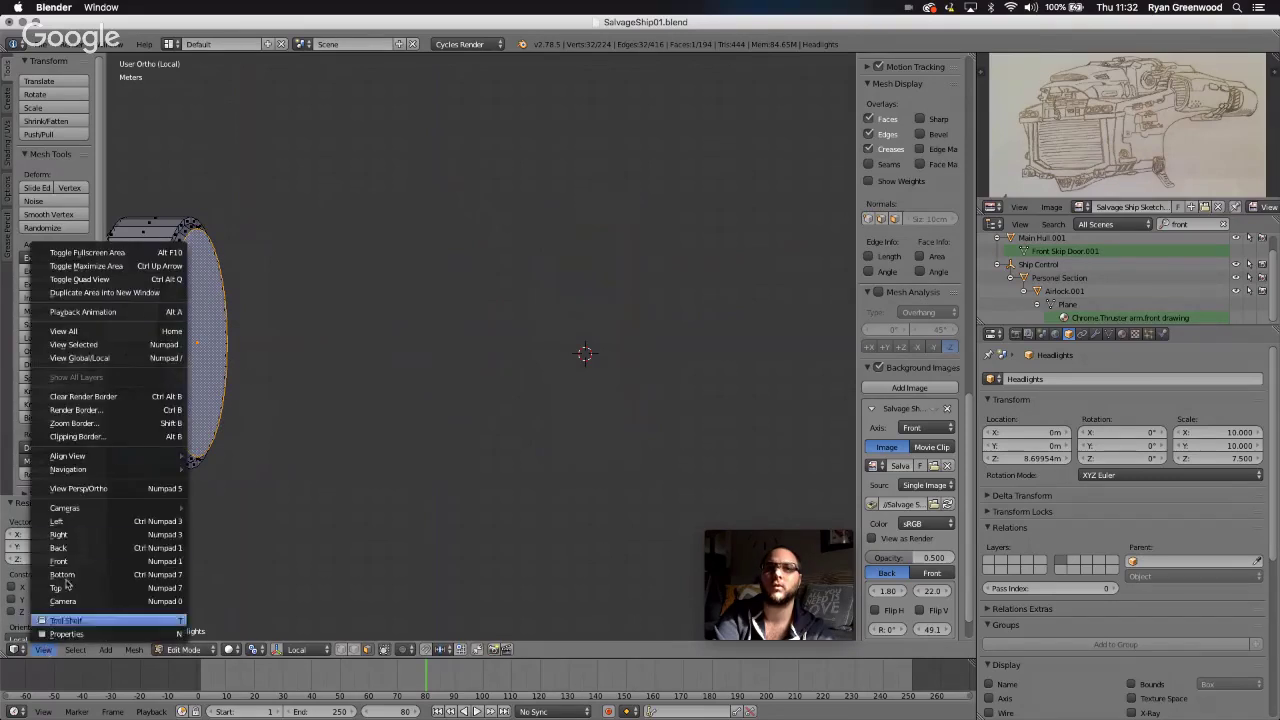
pyautogui.click(60, 534)
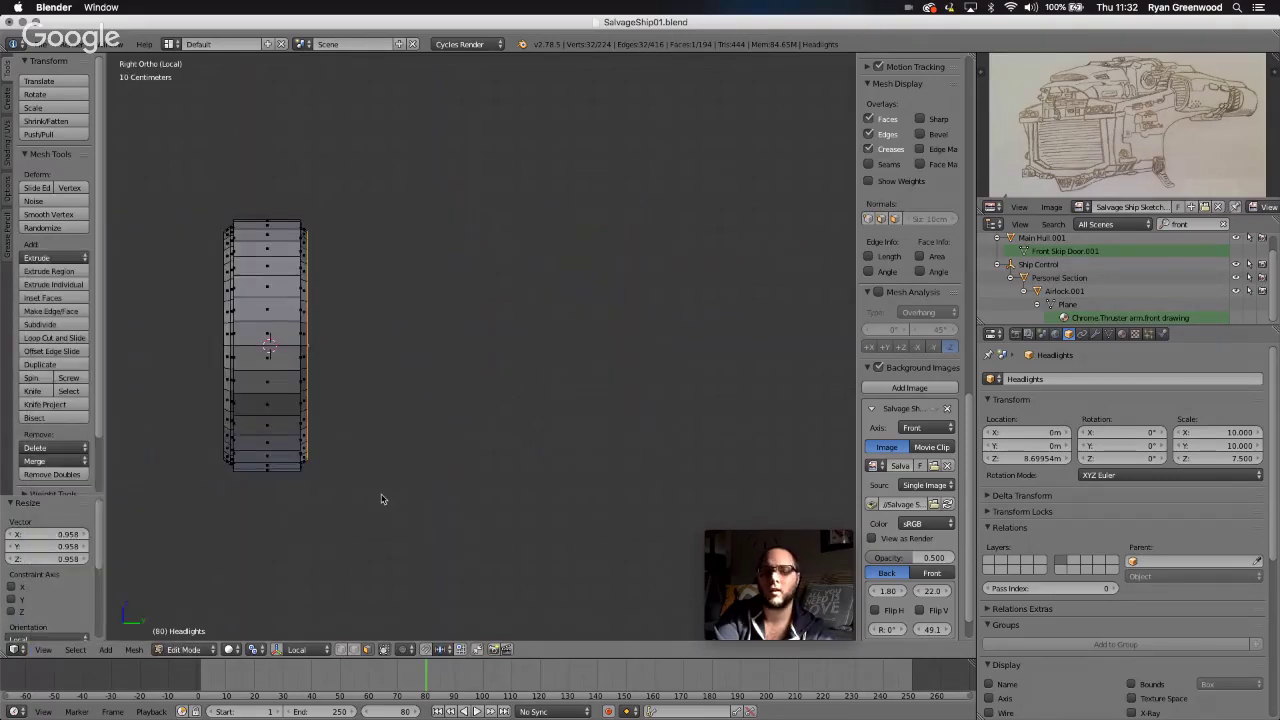
pyautogui.press('e')
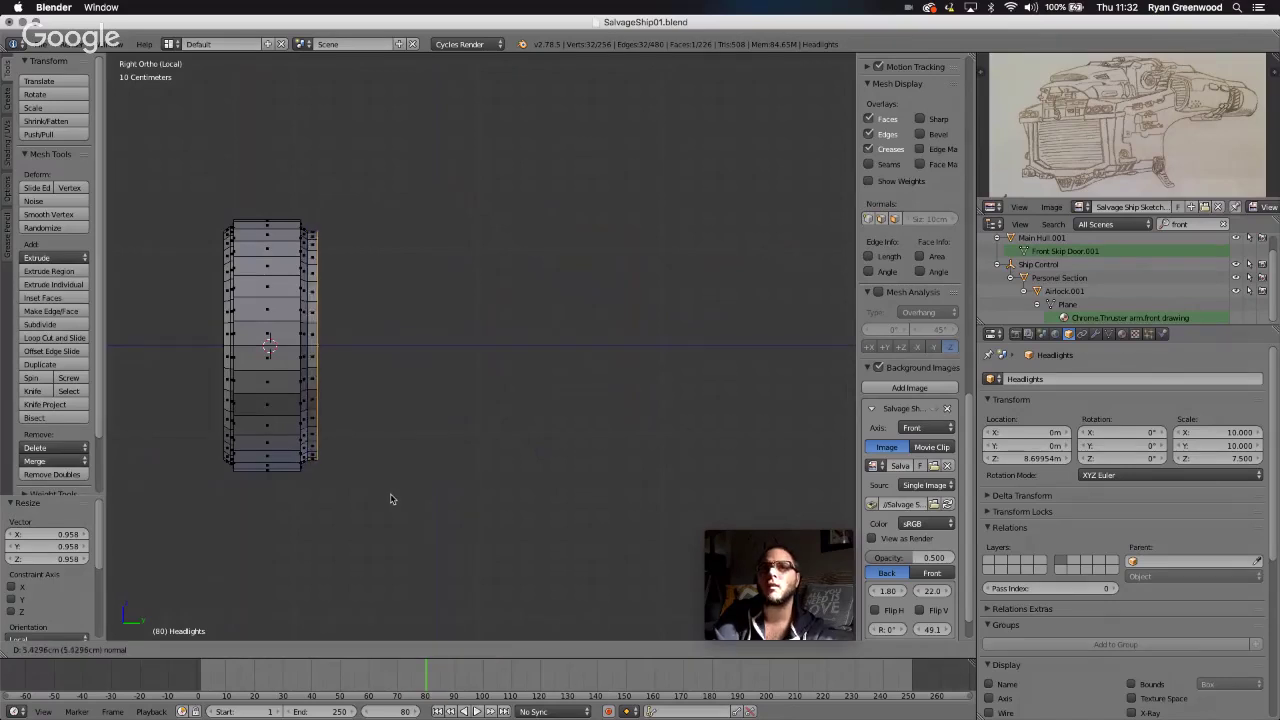
pyautogui.click(392, 499)
pyautogui.press('s')
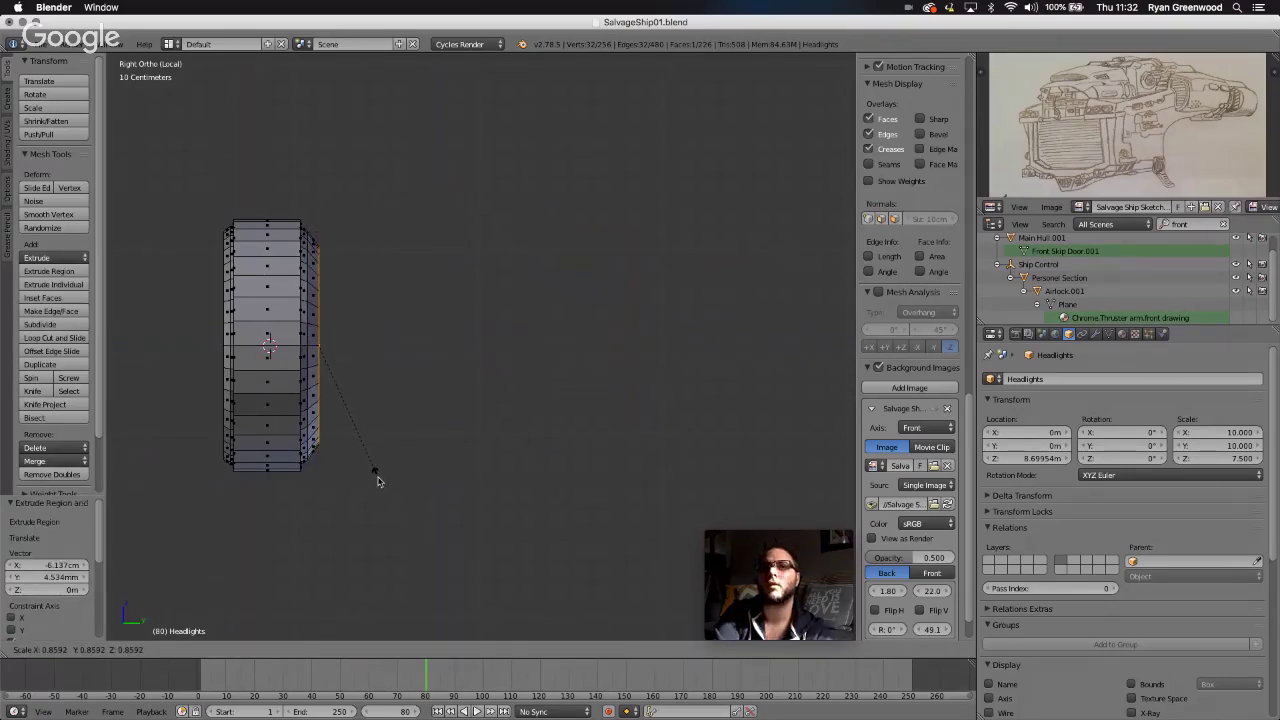
pyautogui.click(377, 481)
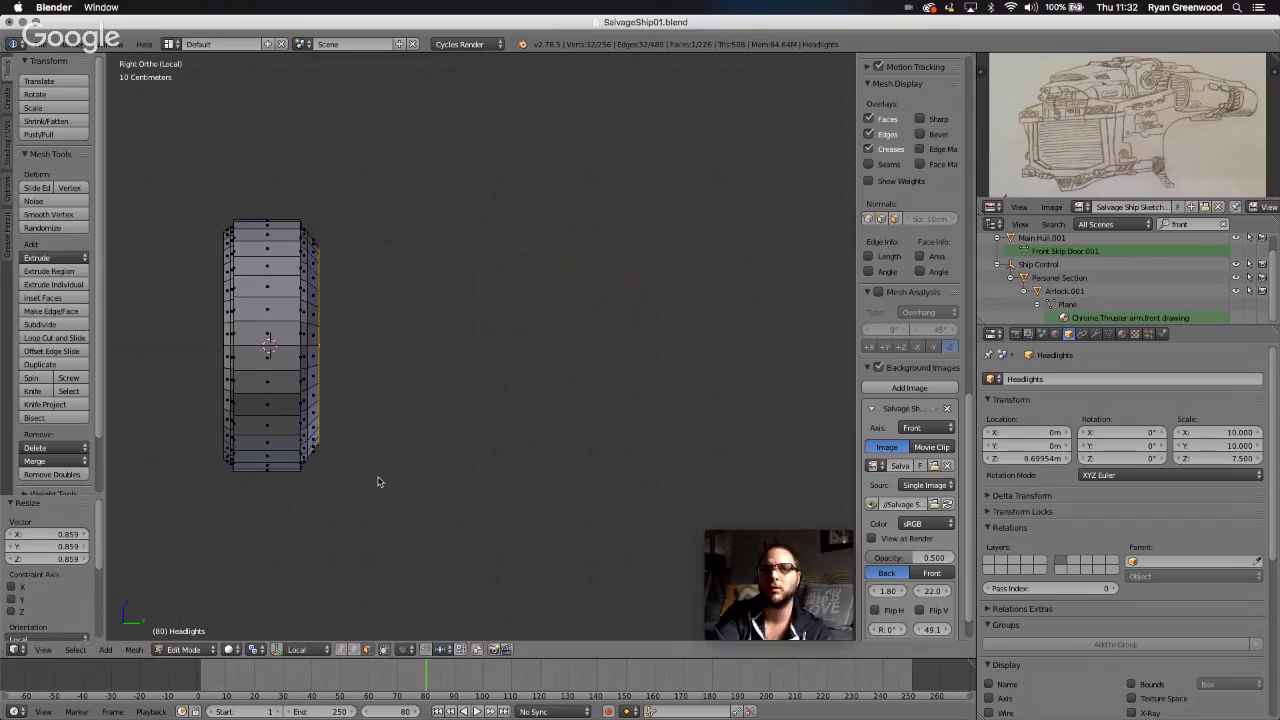
# - Extrude another back section about 5.4 cm, scaled to about 0.787, and extend its end face about 13.4 cm as a straight rear stub
pyautogui.press('e')
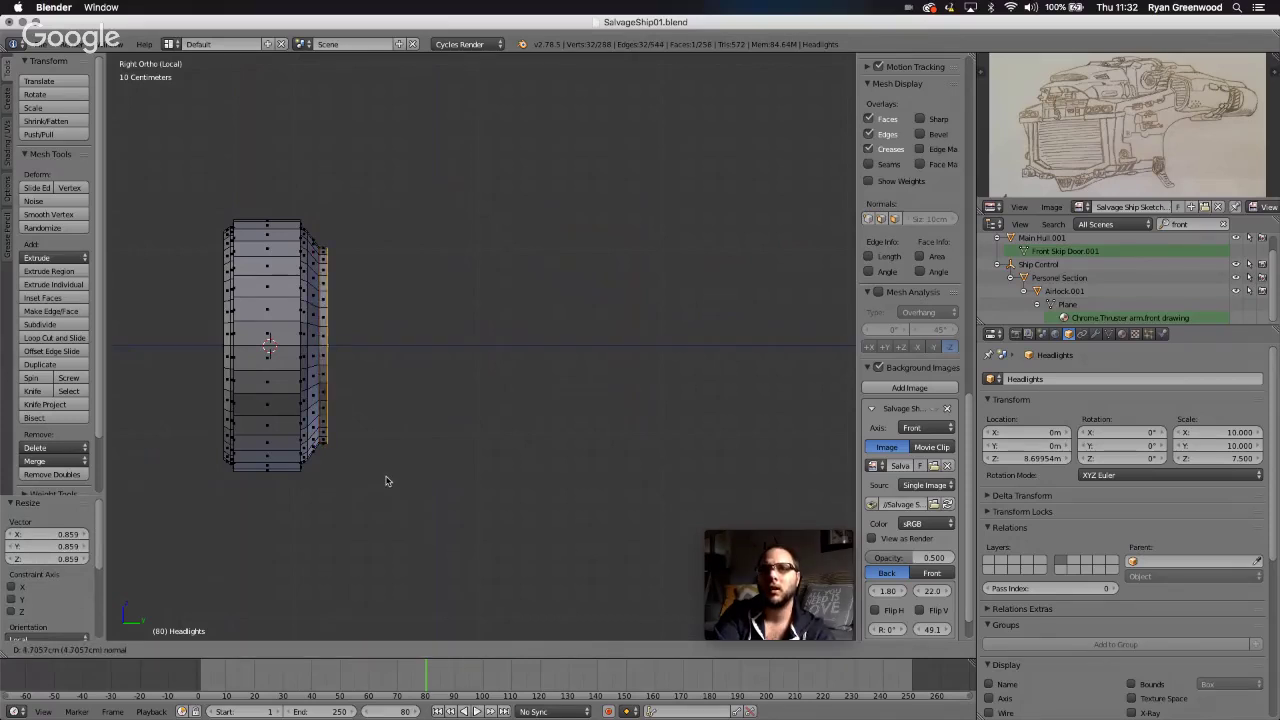
pyautogui.click(386, 481)
pyautogui.press('s')
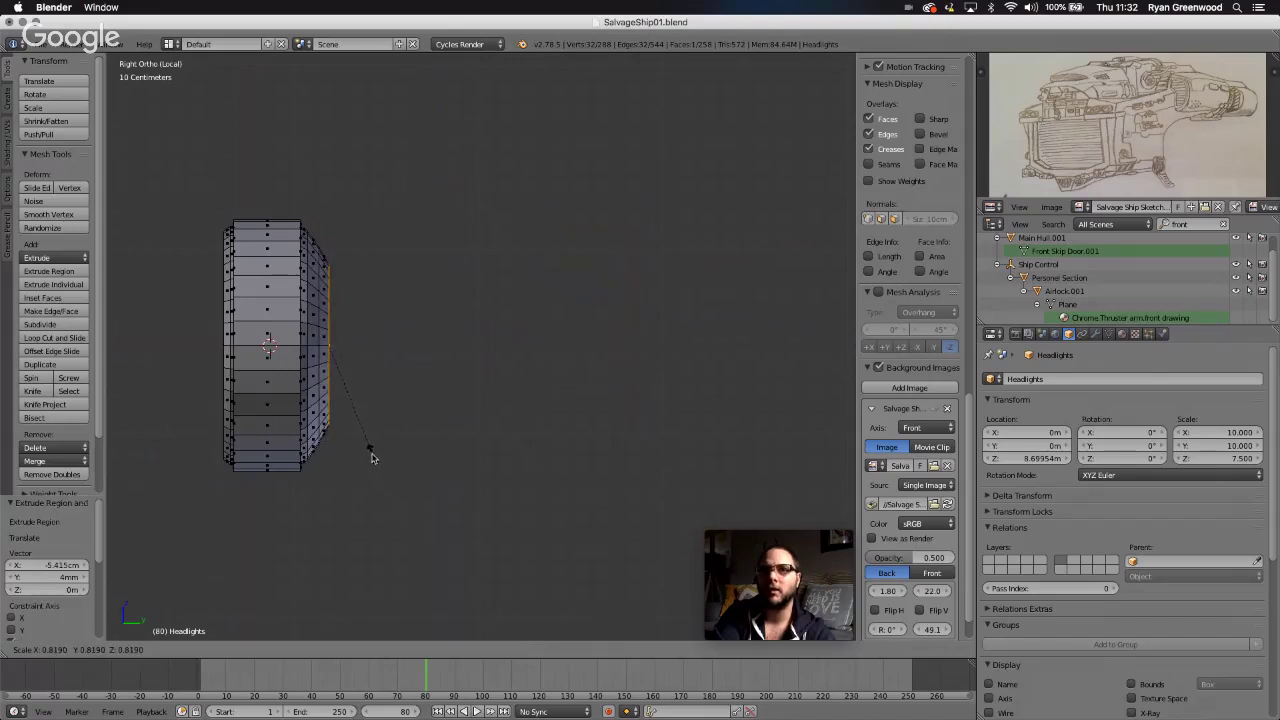
pyautogui.click(368, 456)
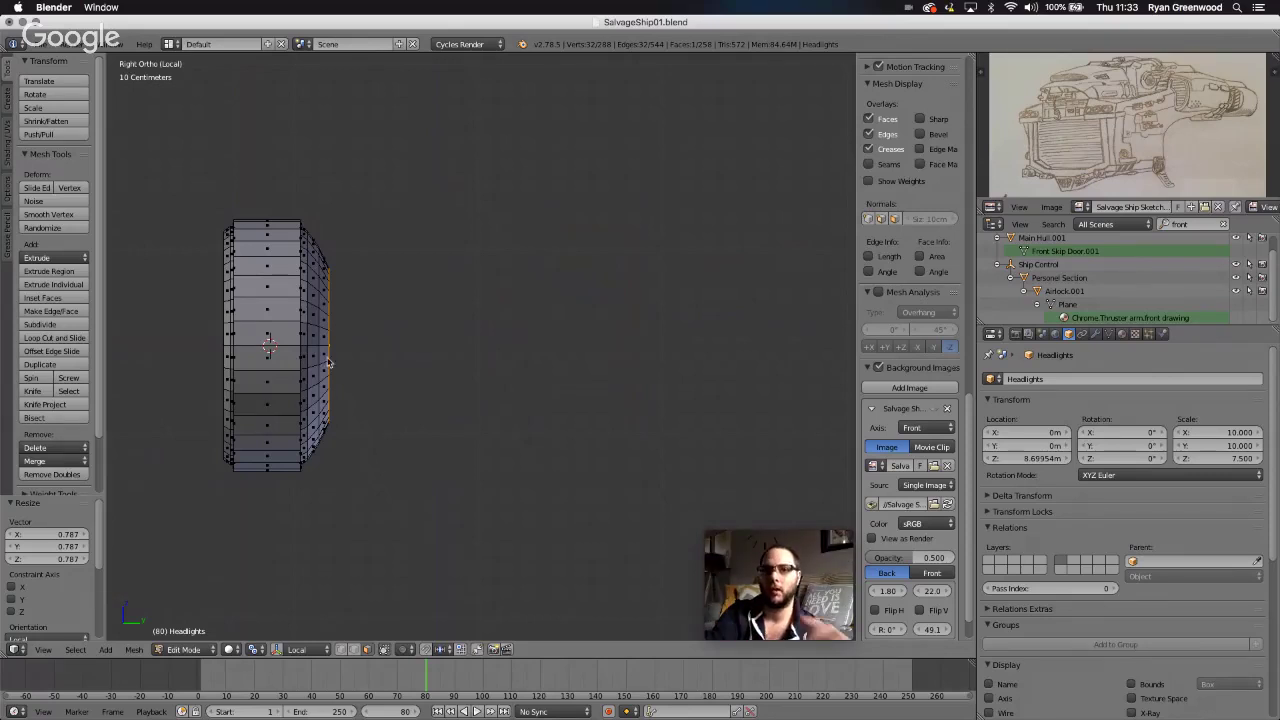
pyautogui.press('e')
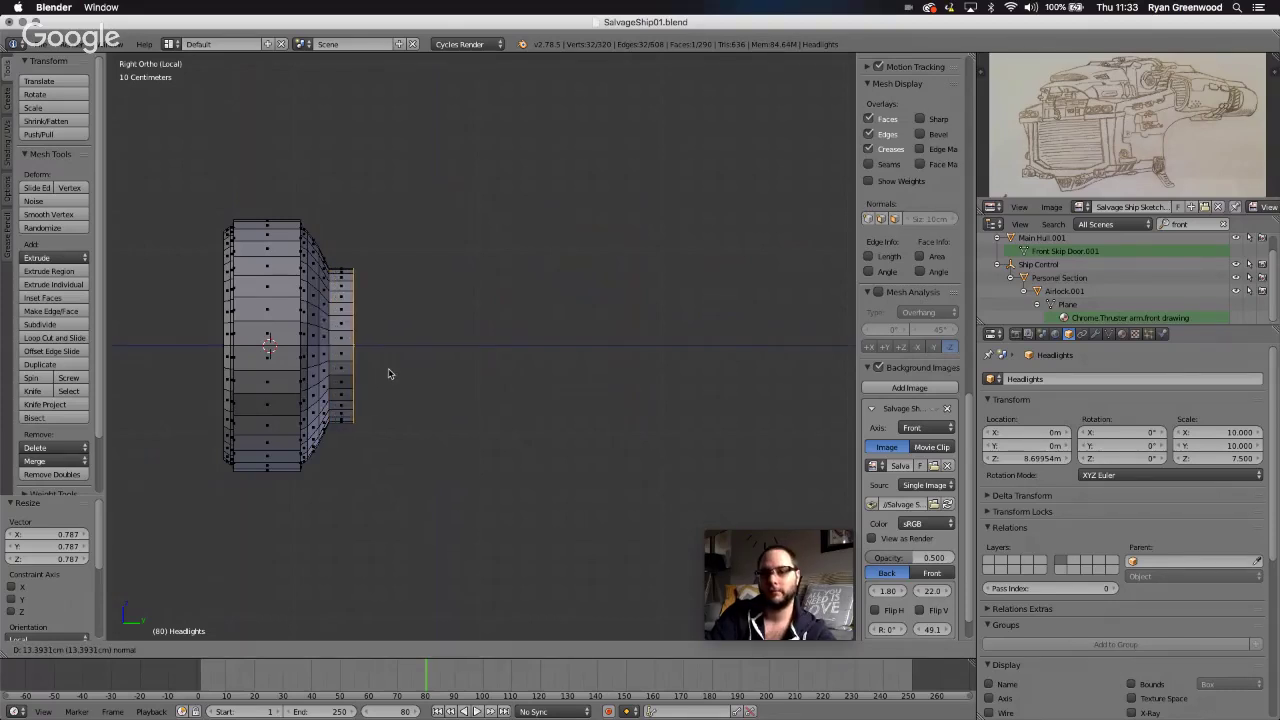
pyautogui.click(389, 373)
# - Extrude the headlight's round front face in place and scale it to about 0.934 to form an inner rim
pyautogui.hscroll(-5, 407, 389)
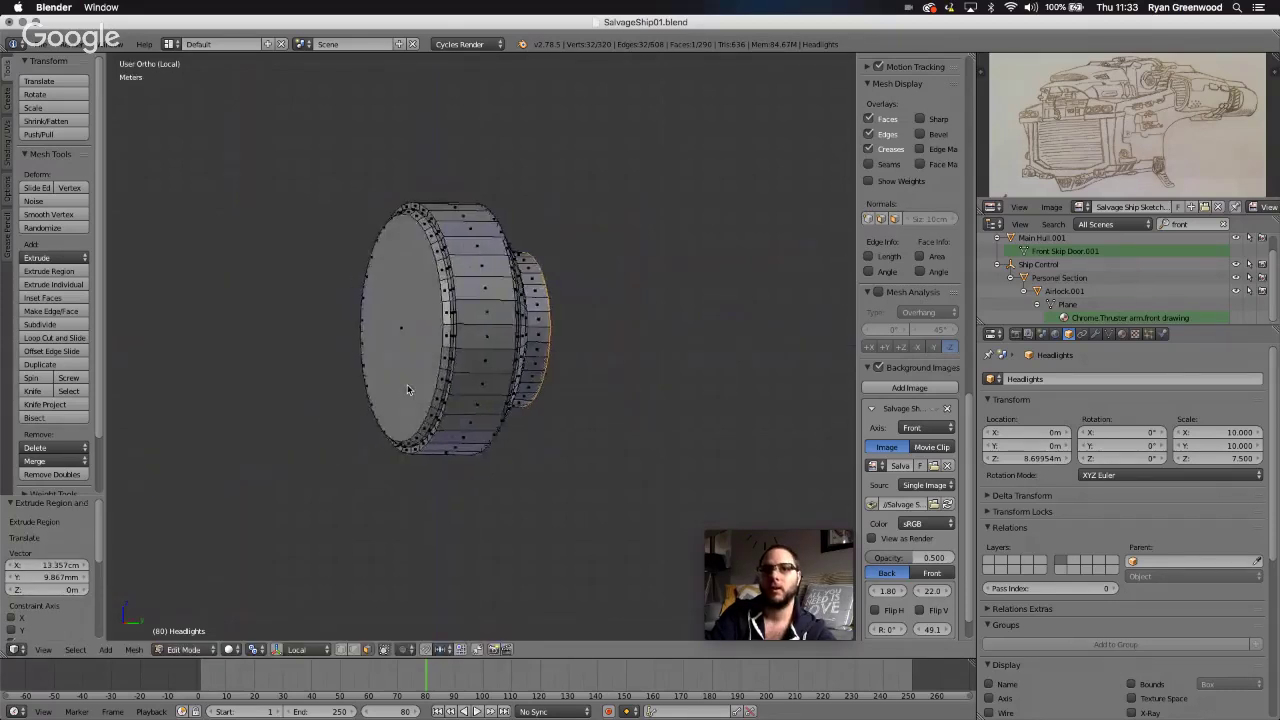
pyautogui.hscroll(-6, 407, 389)
pyautogui.hscroll(3, 407, 389)
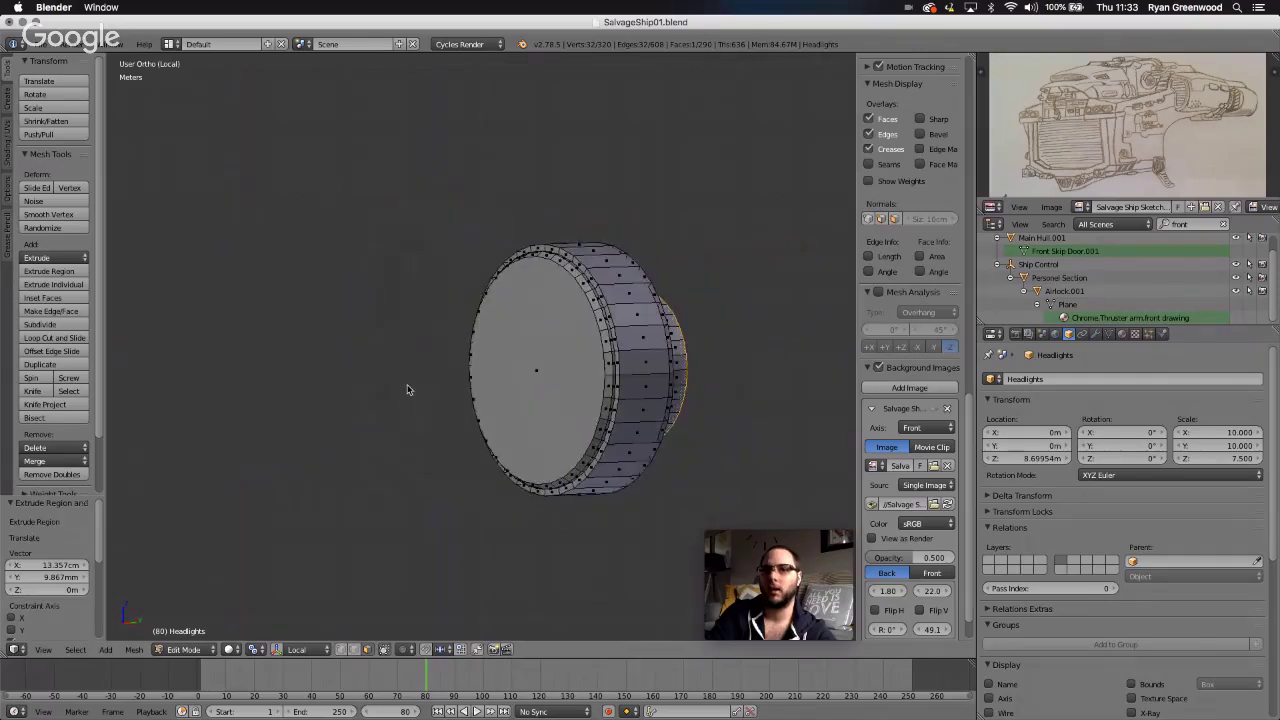
pyautogui.rightClick(546, 406)
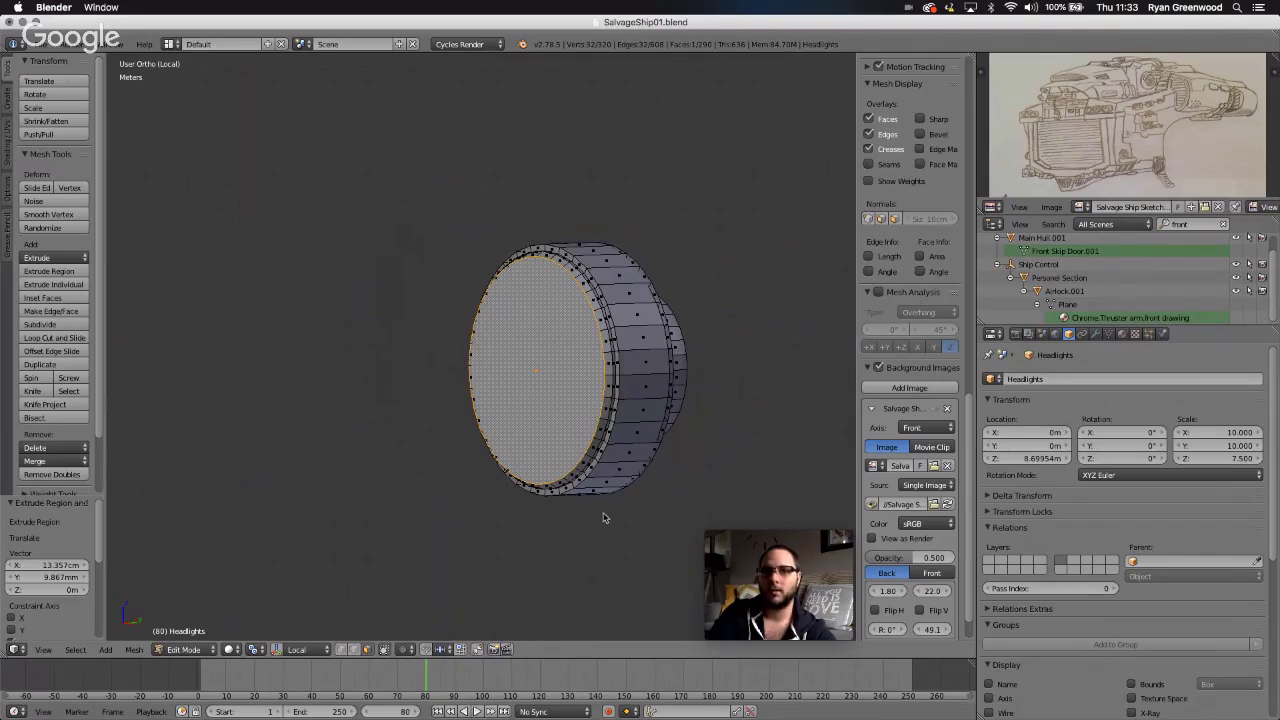
pyautogui.hscroll(-5, 604, 517)
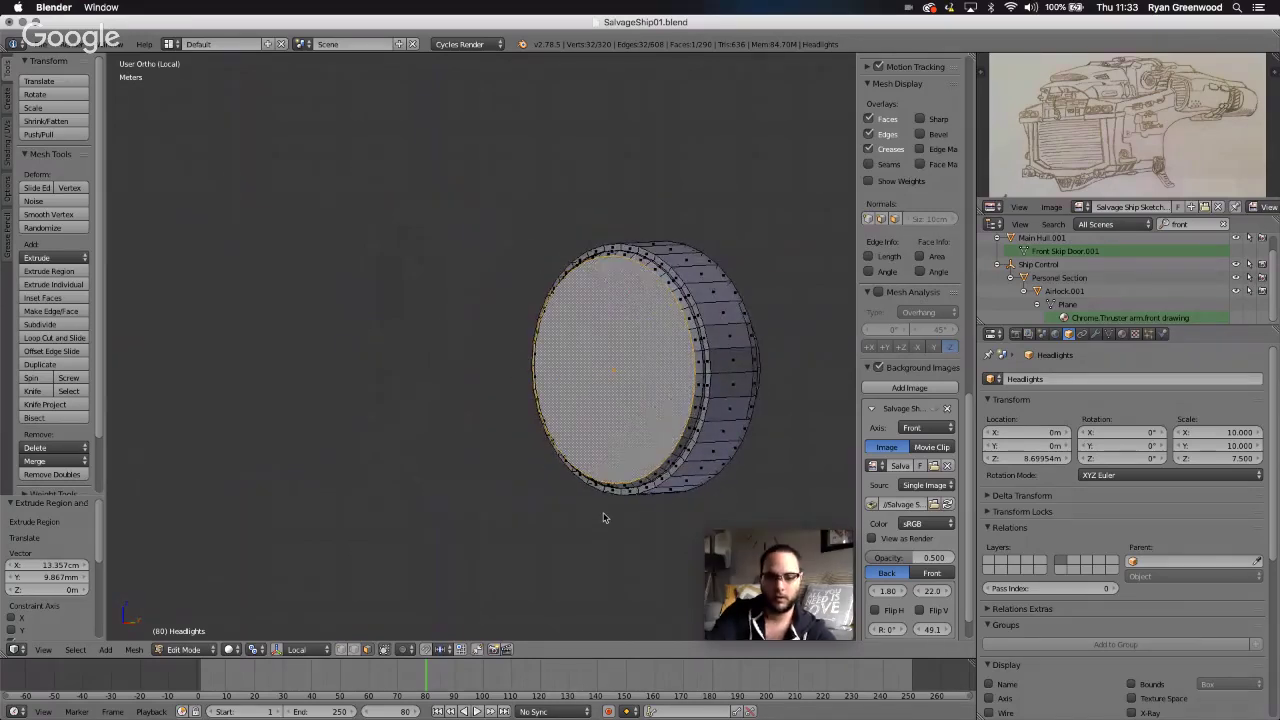
pyautogui.press('e')
pyautogui.rightClick(604, 517)
pyautogui.press('s')
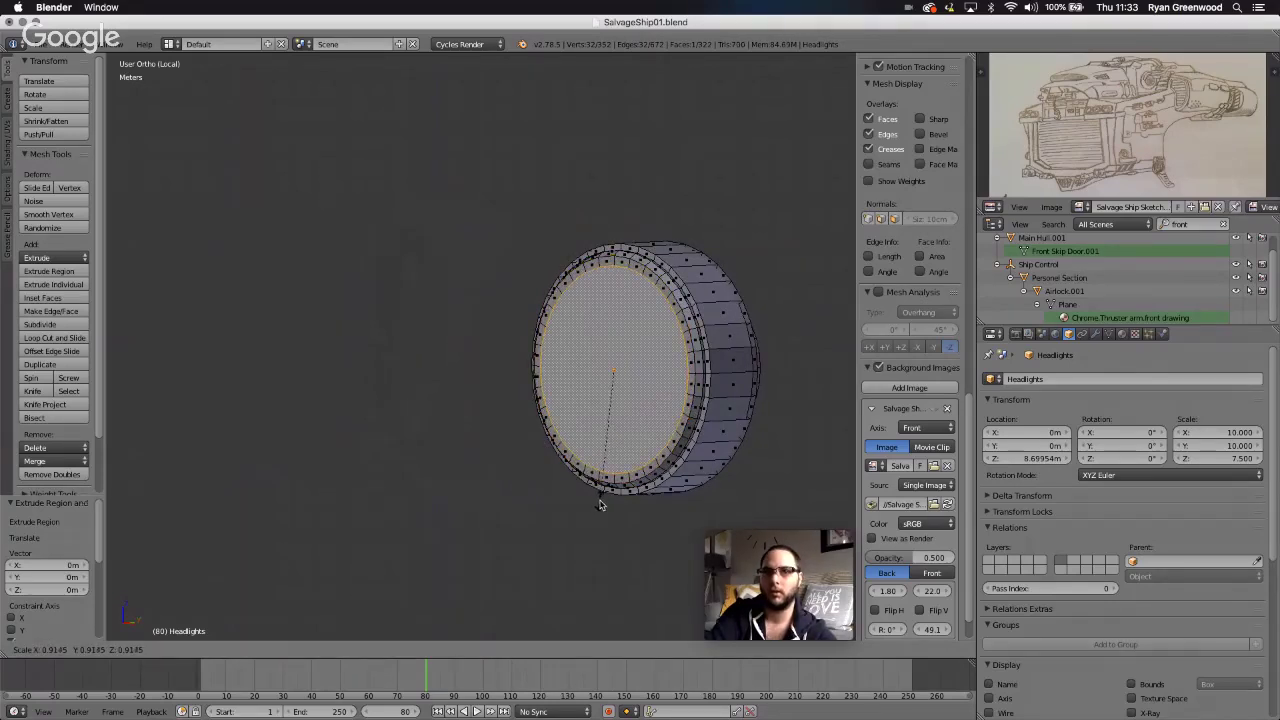
pyautogui.click(607, 508)
# - Extrude the headlight's front face inward about 5.1 cm, and extrude it again in place scaled to about 0.958
pyautogui.hscroll(5, 607, 508)
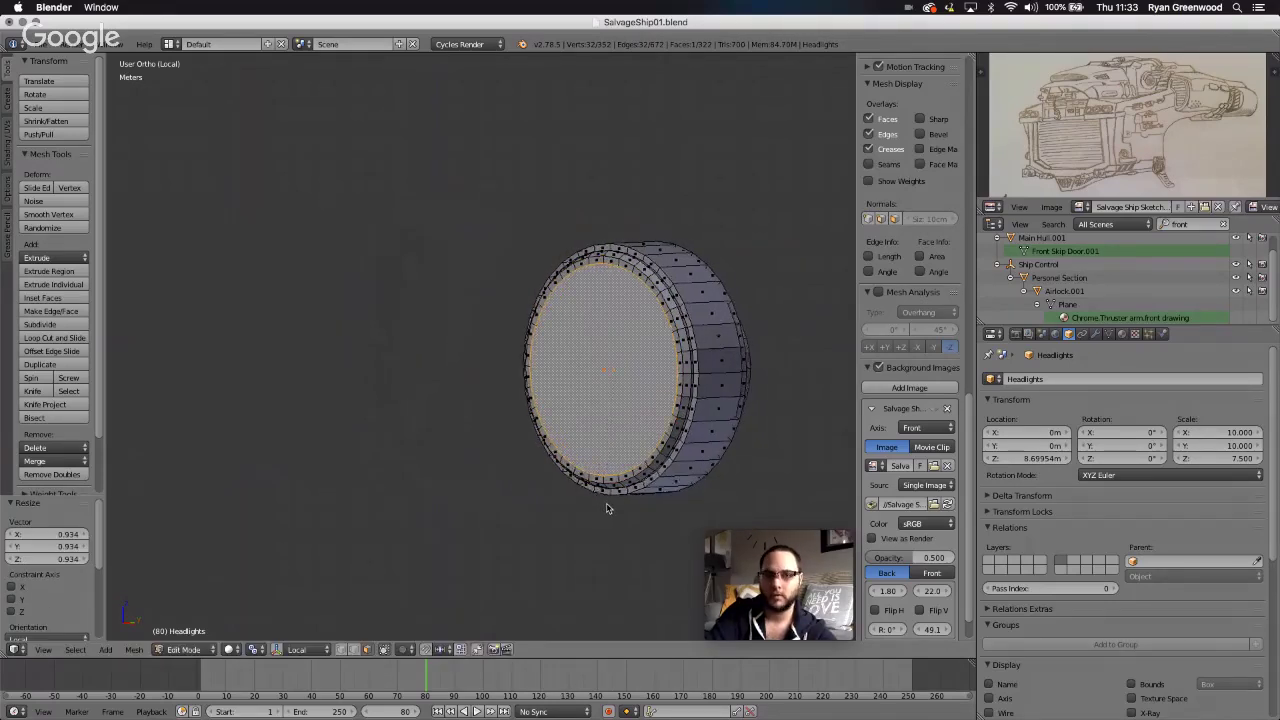
pyautogui.press('e')
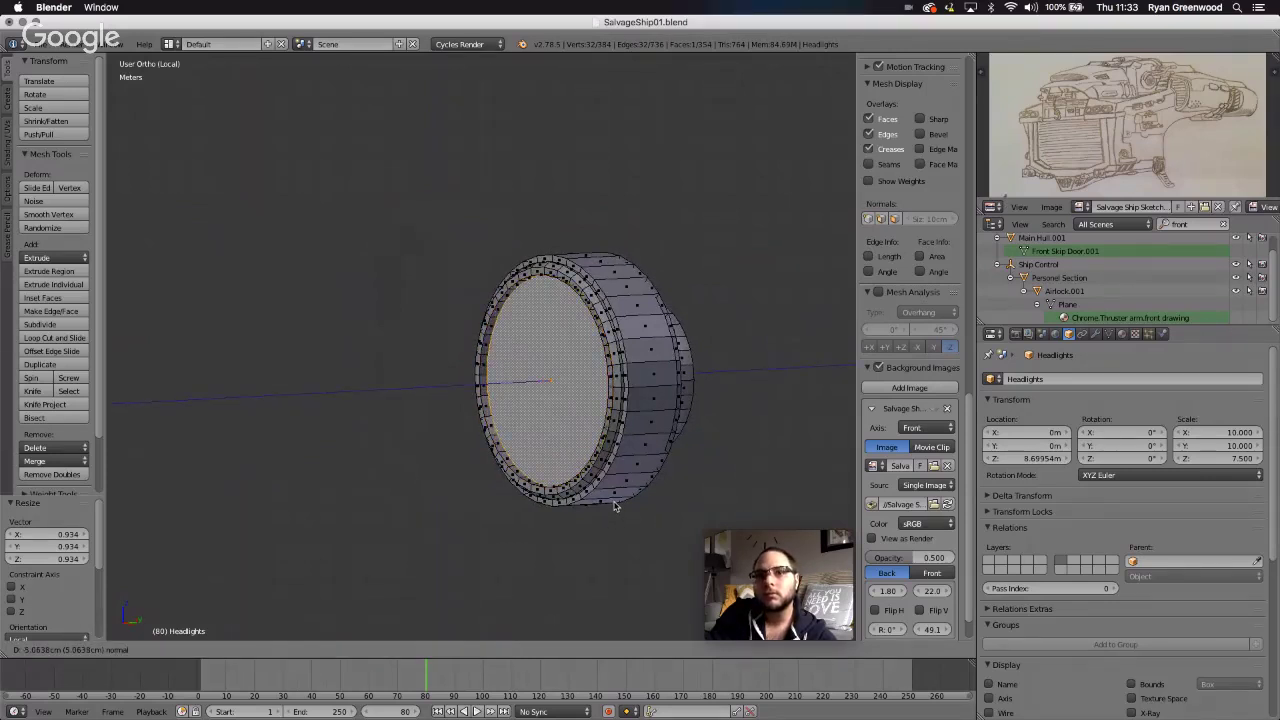
pyautogui.click(614, 507)
pyautogui.press('e')
pyautogui.rightClick(614, 507)
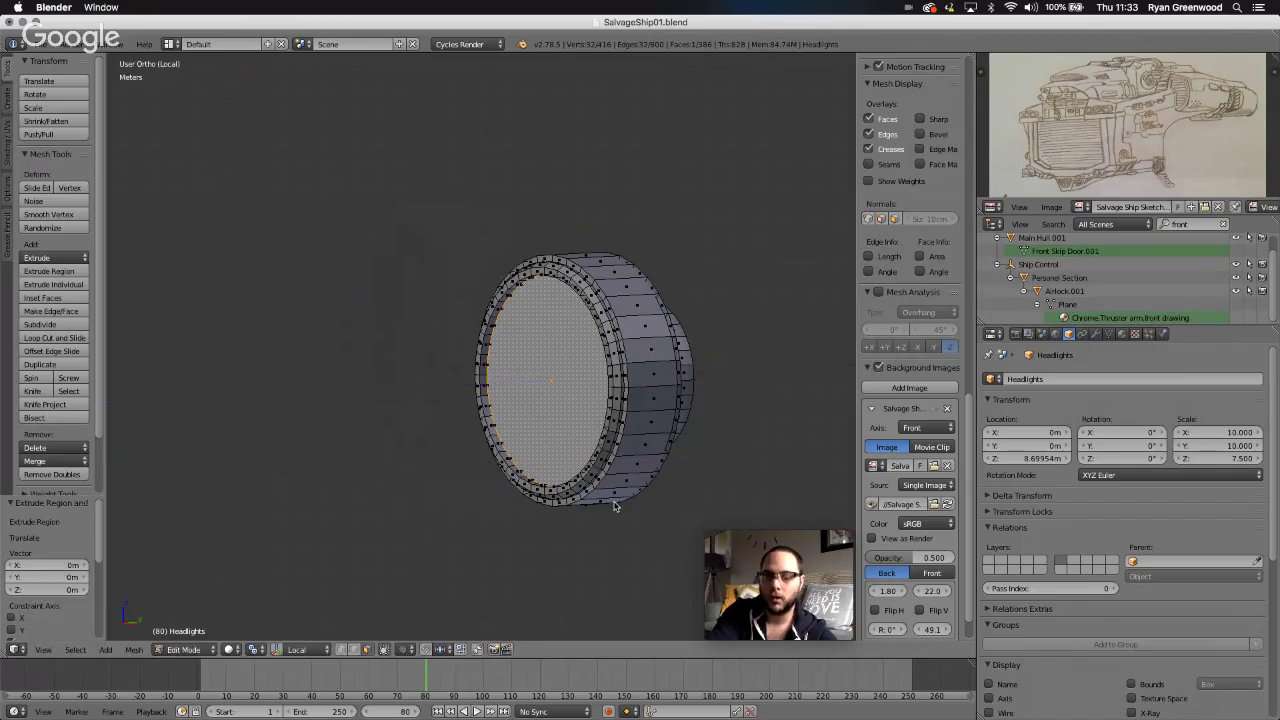
pyautogui.press('s')
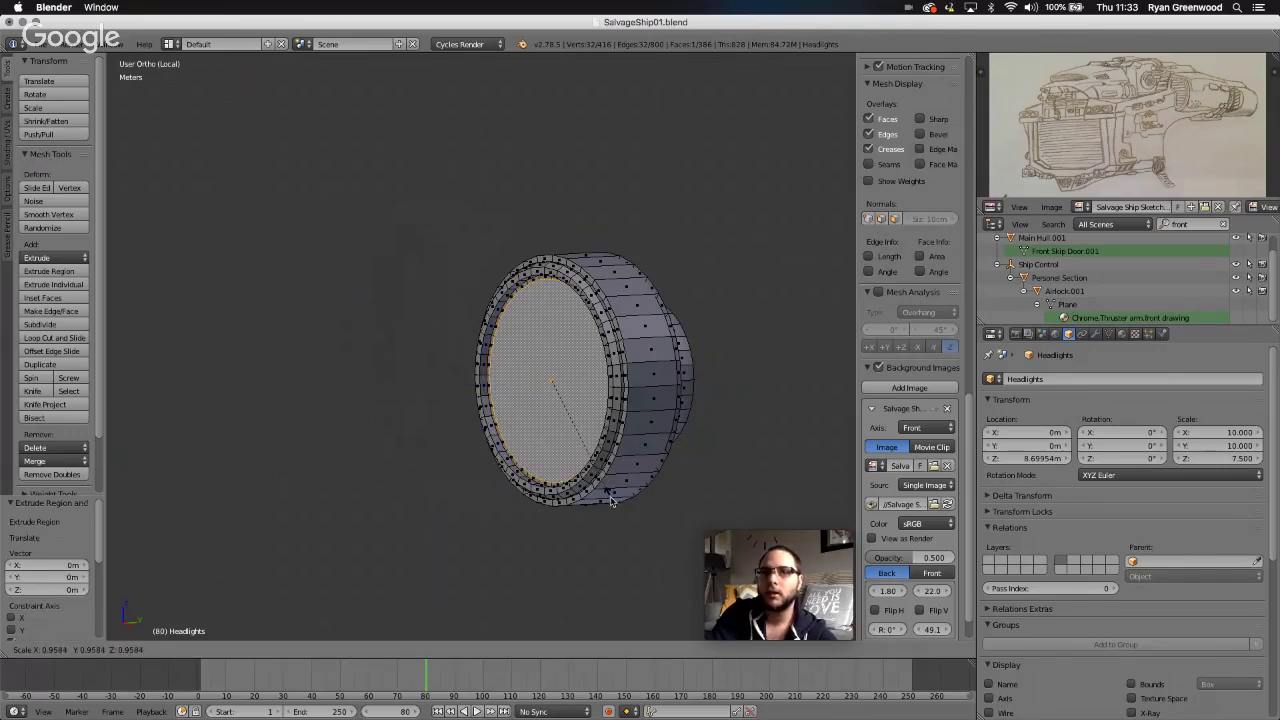
pyautogui.click(612, 501)
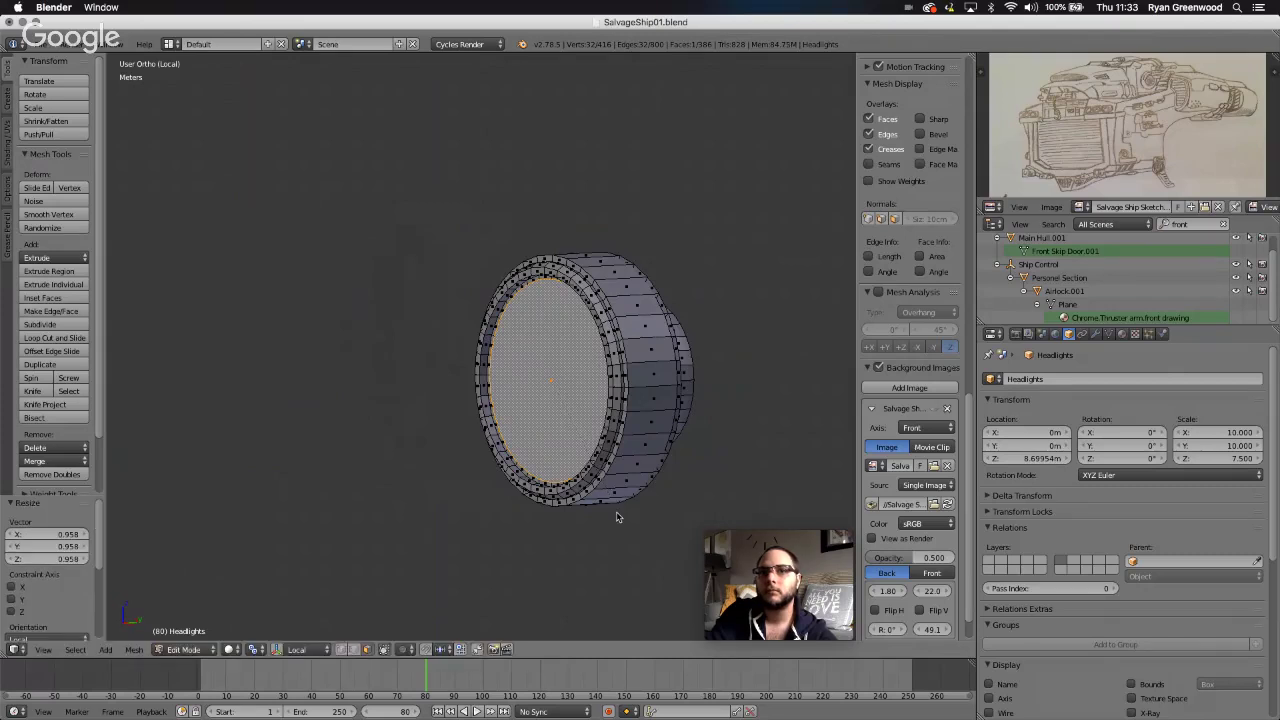
# - Extrude the recessed front face outward about 16 cm and scale it to about 0.917 to start the lens
pyautogui.moveTo(614, 514); pyautogui.dragTo(617, 517, button='middle')
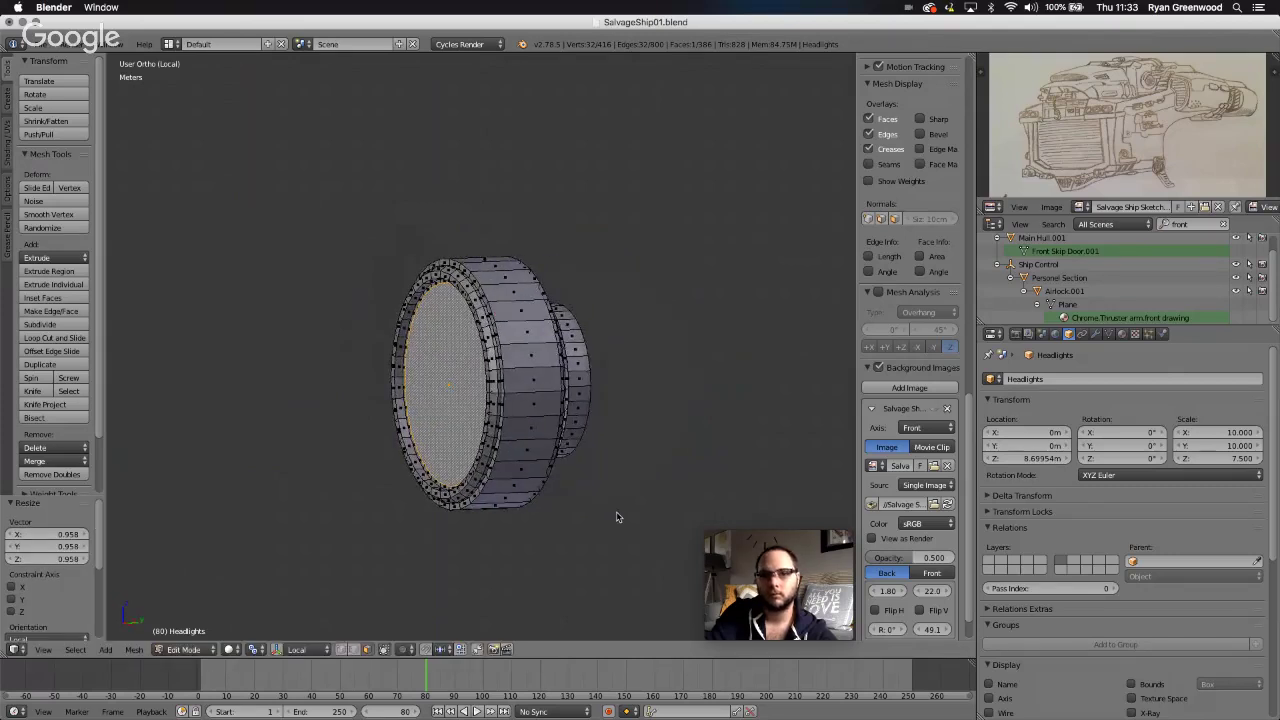
pyautogui.moveTo(617, 517); pyautogui.dragTo(617, 517, button='middle')
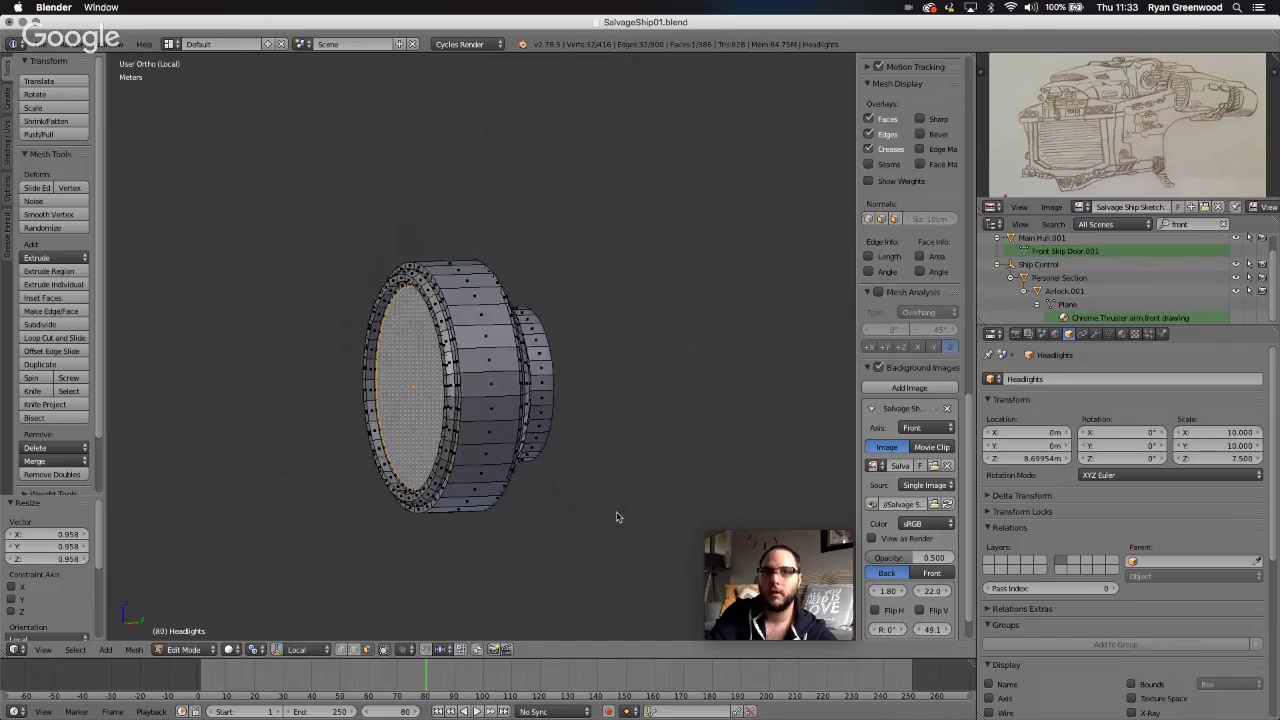
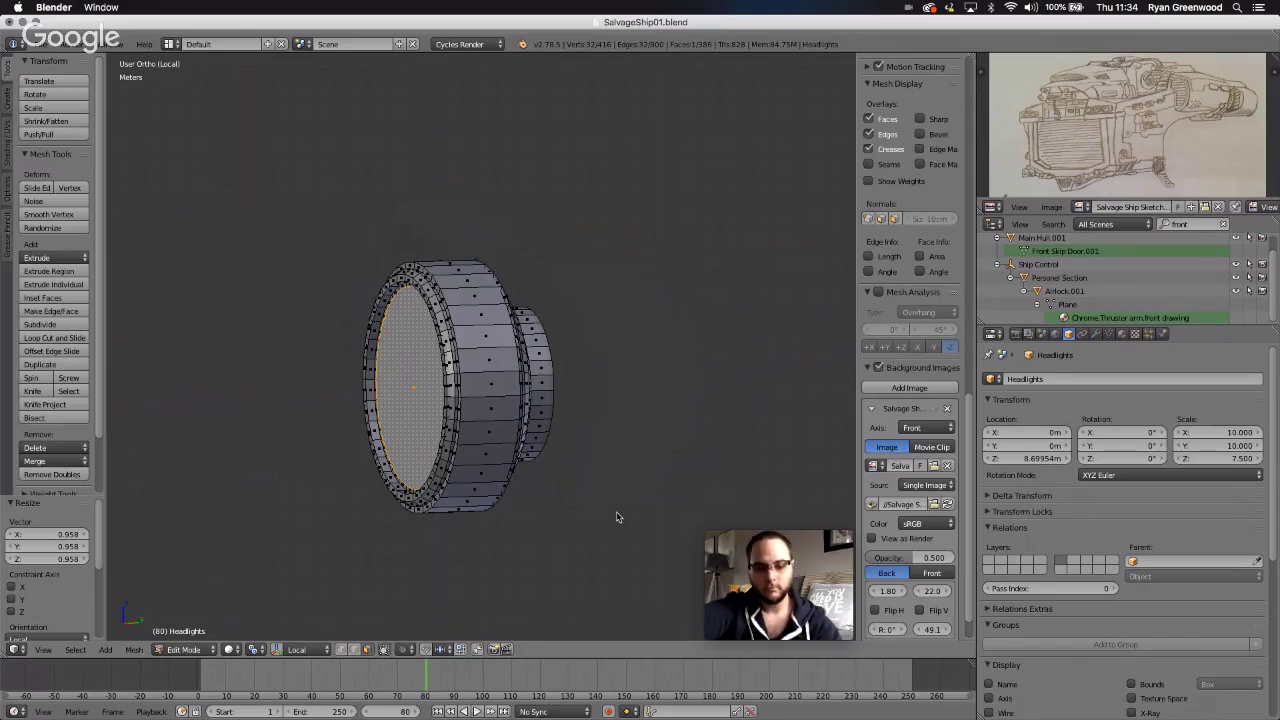
pyautogui.press('e')
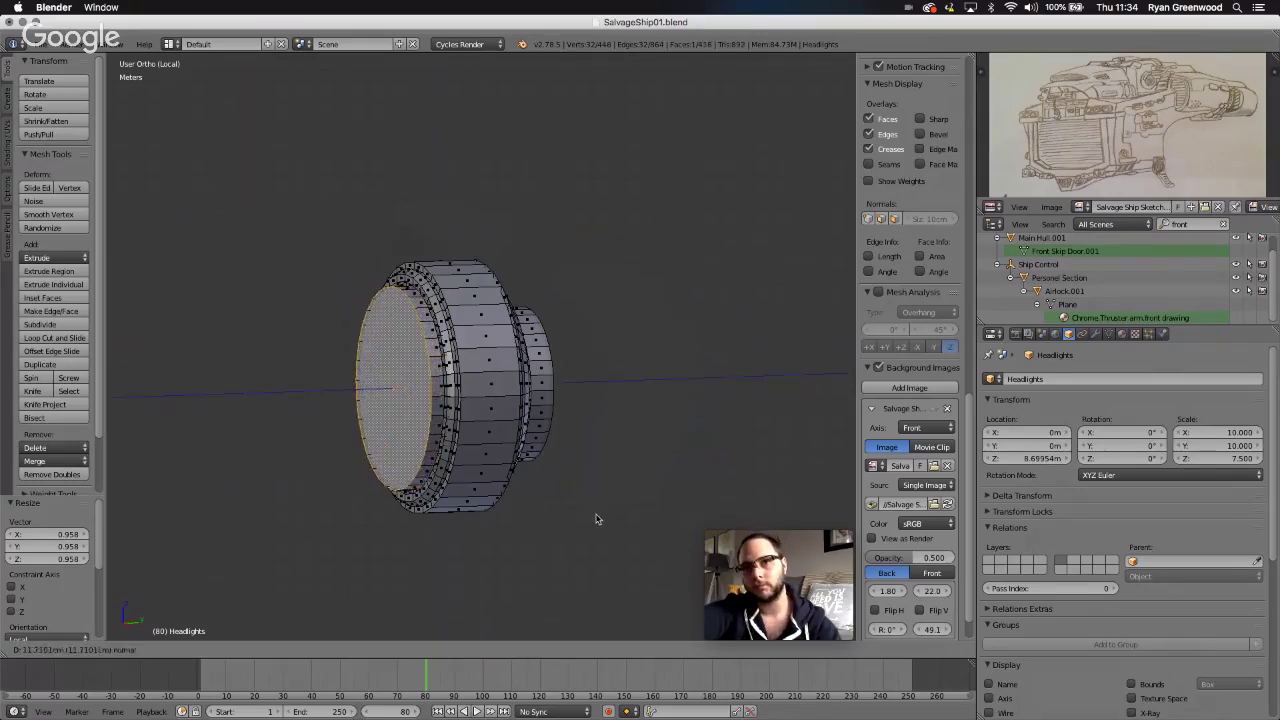
pyautogui.click(589, 521)
pyautogui.press('s')
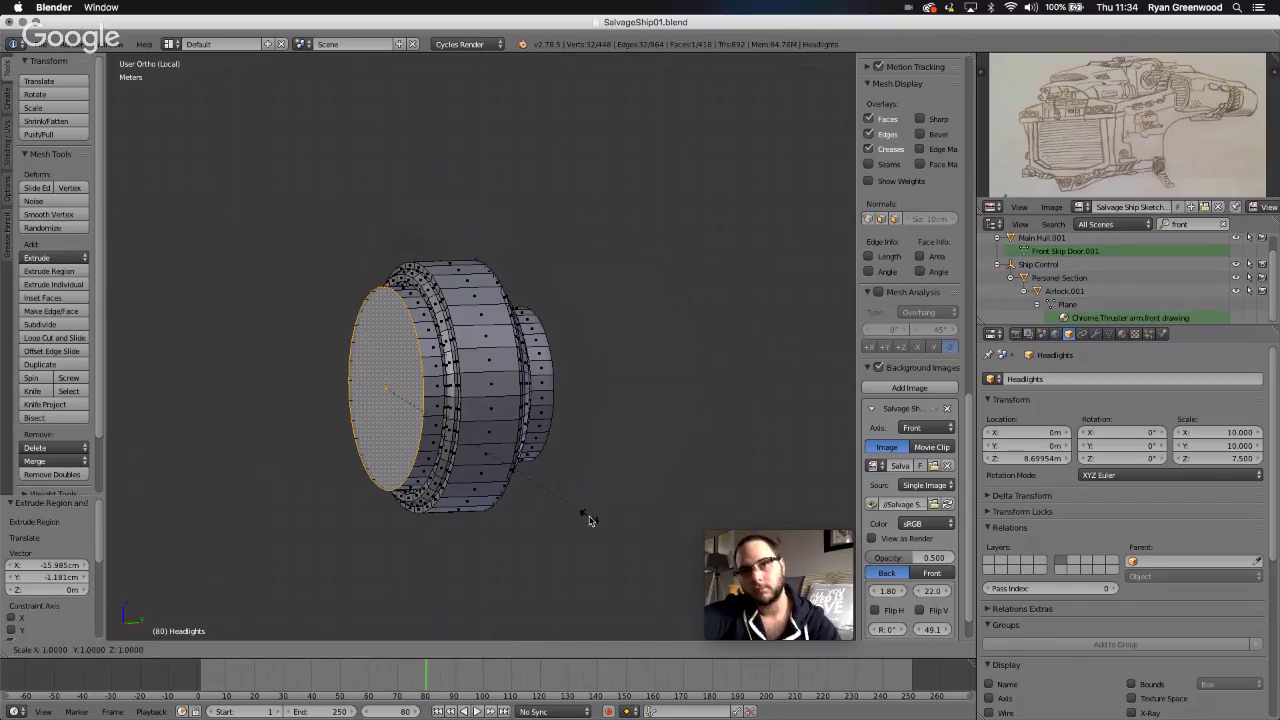
pyautogui.click(571, 513)
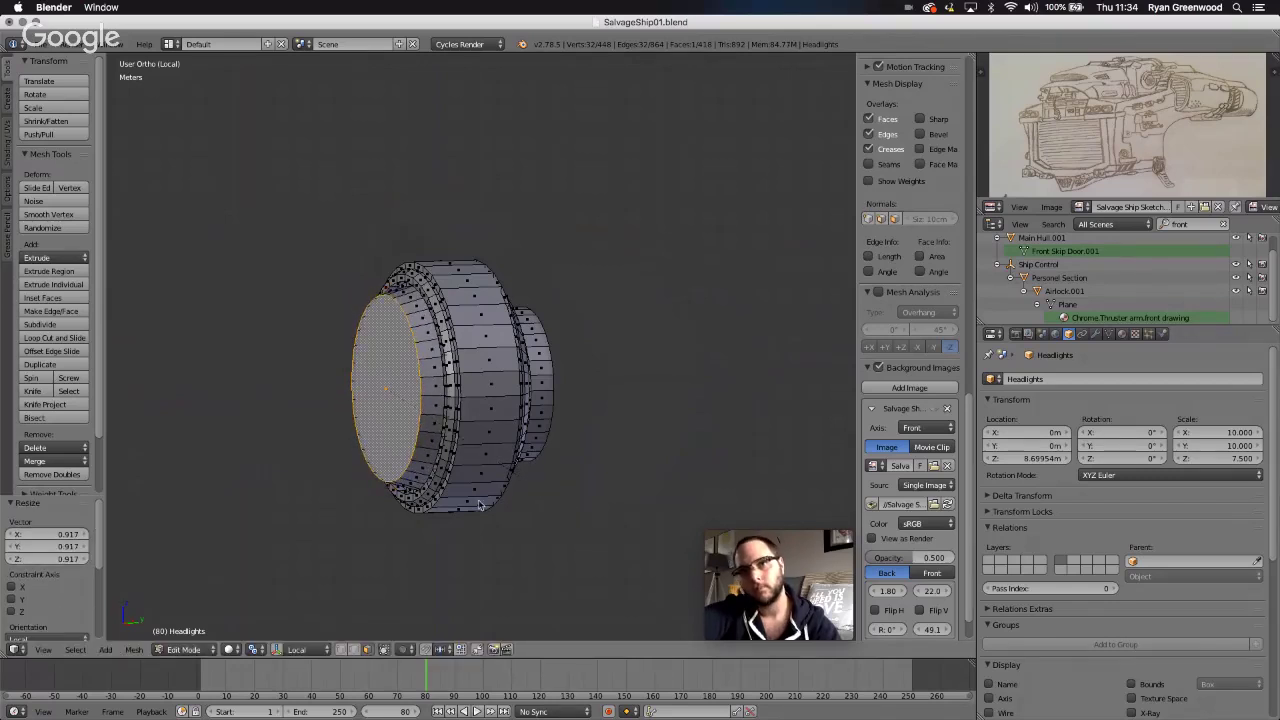
# - In the right side view, move the lens face back along Y by about 6.5 cm toward the housing
pyautogui.hscroll(3, 480, 503)
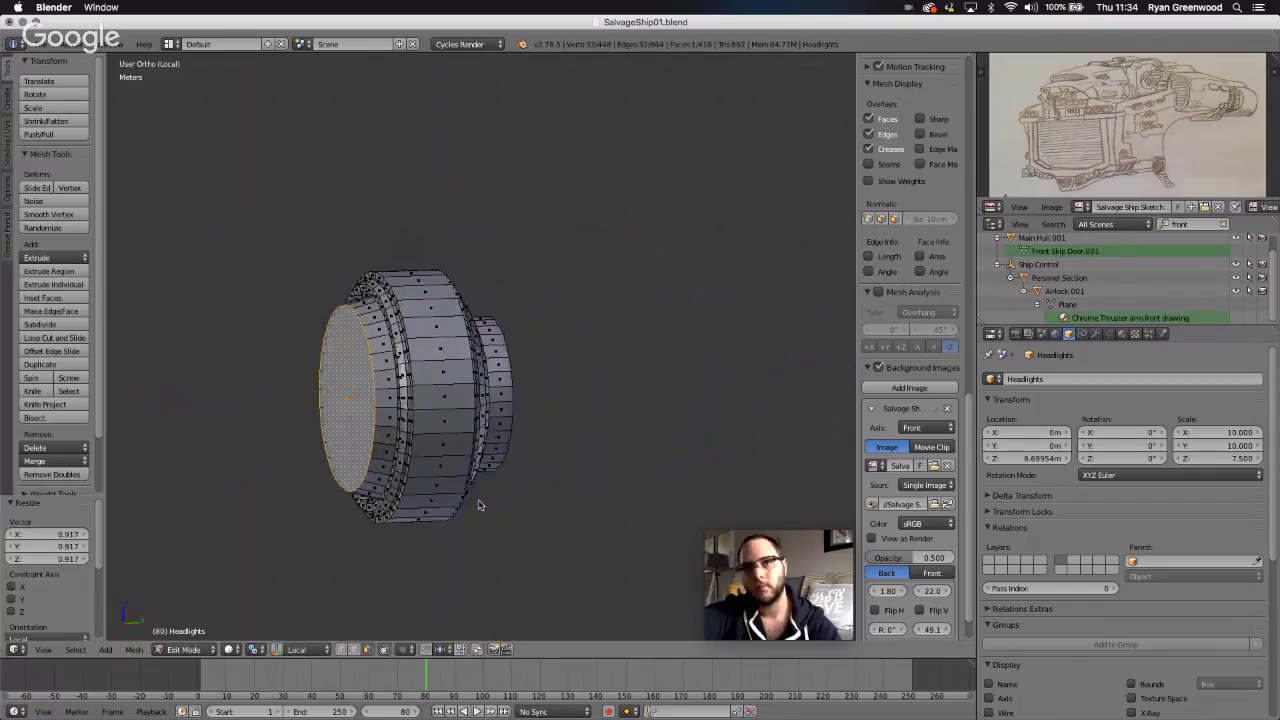
pyautogui.click(44, 650)
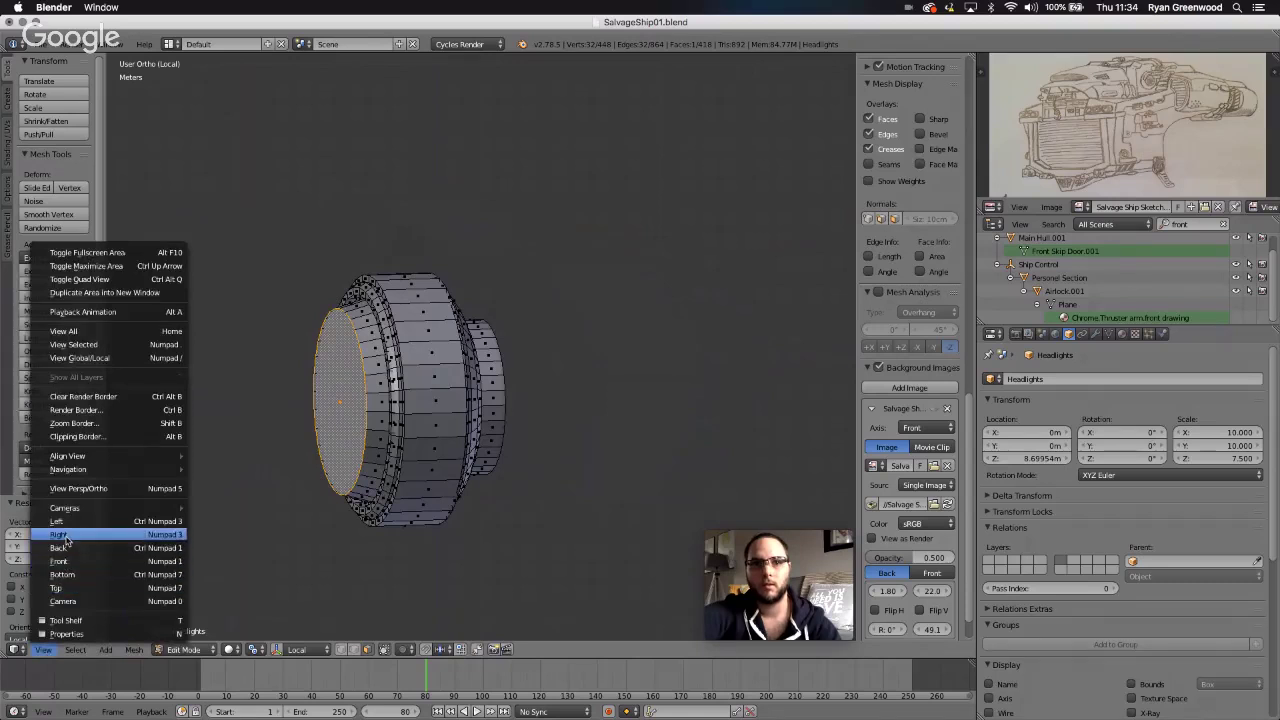
pyautogui.click(60, 535)
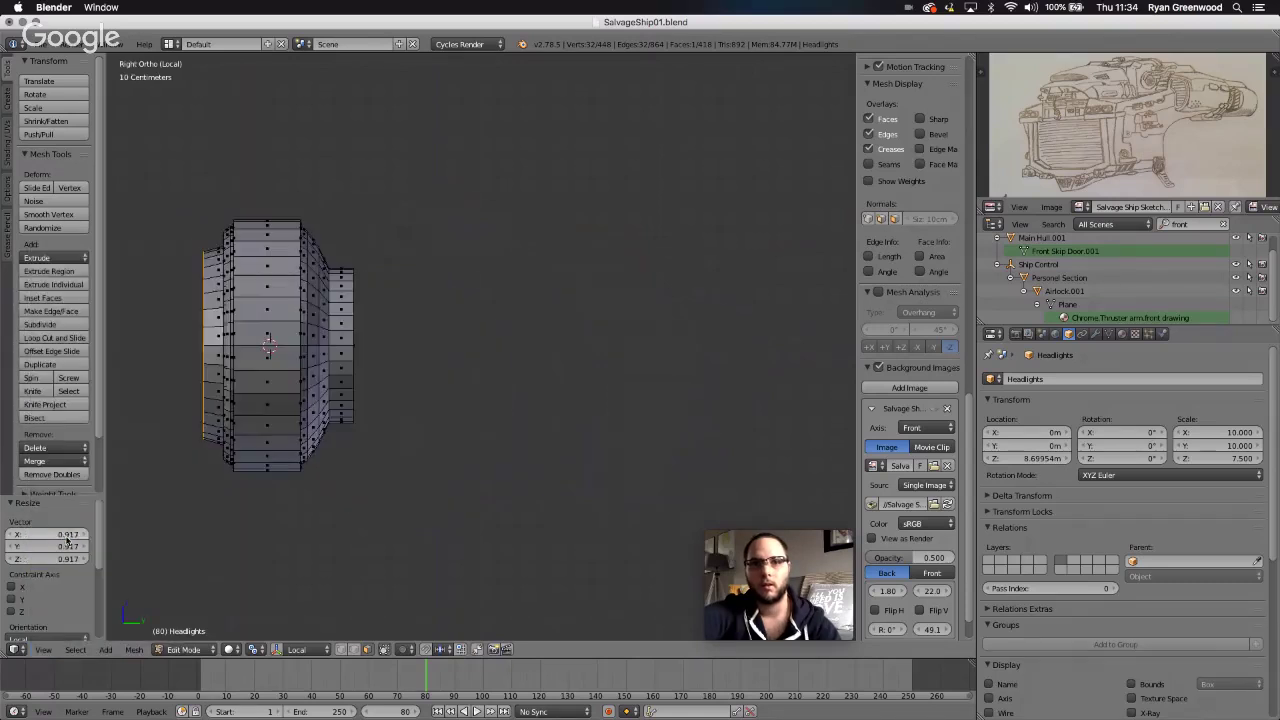
pyautogui.press('y')
pyautogui.click(231, 469)
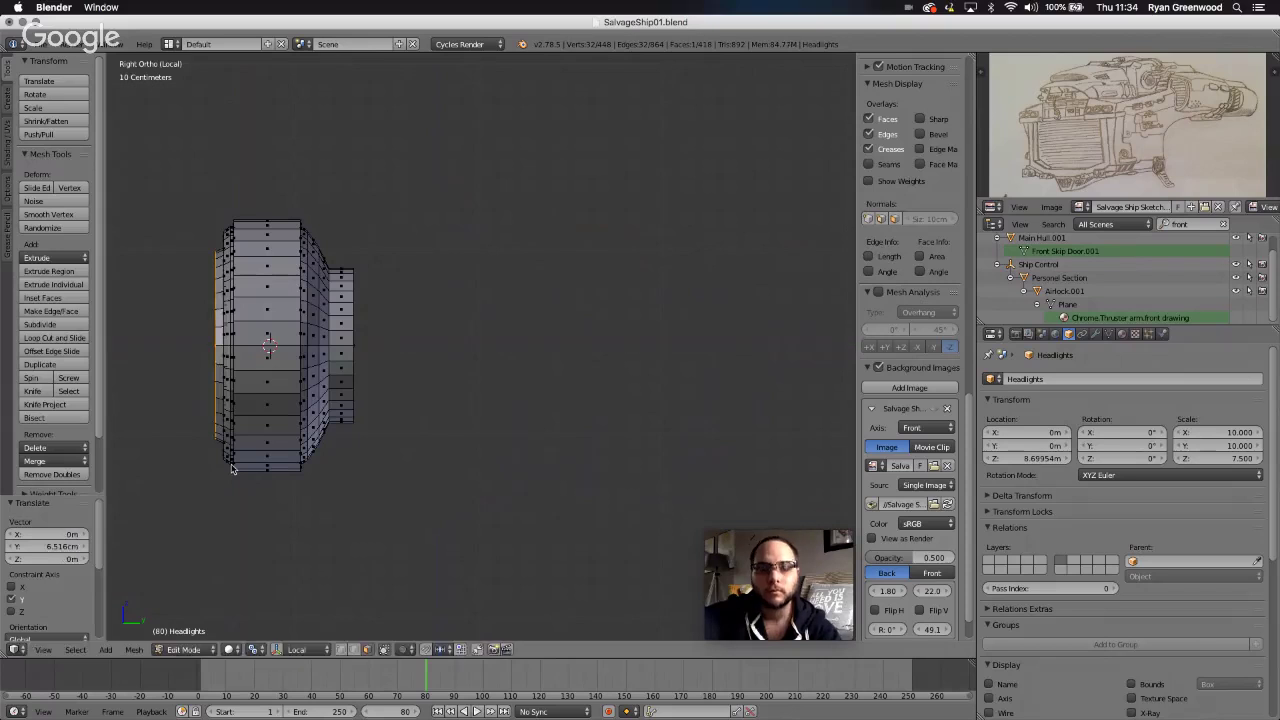
# - Extrude the lens face about 5.8 cm scaled to about 0.893, and again about 5.4 cm scaled to about 0.837
pyautogui.press('e')
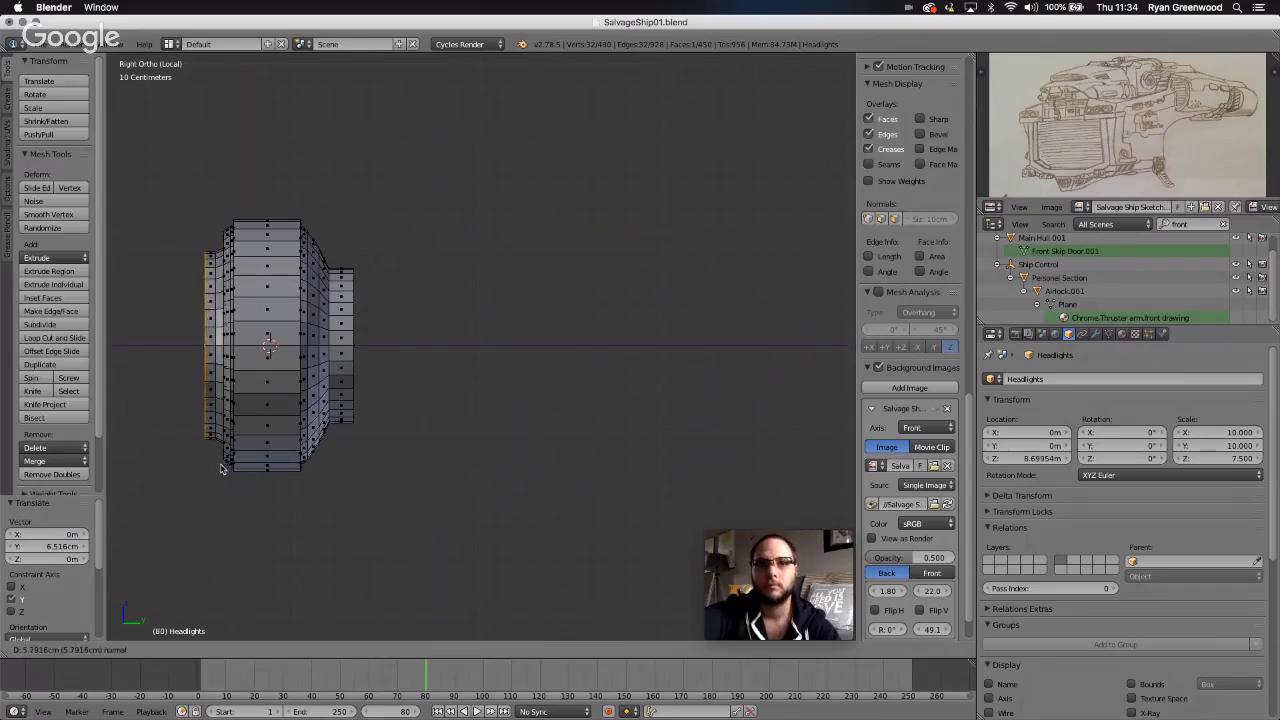
pyautogui.click(222, 468)
pyautogui.press('s')
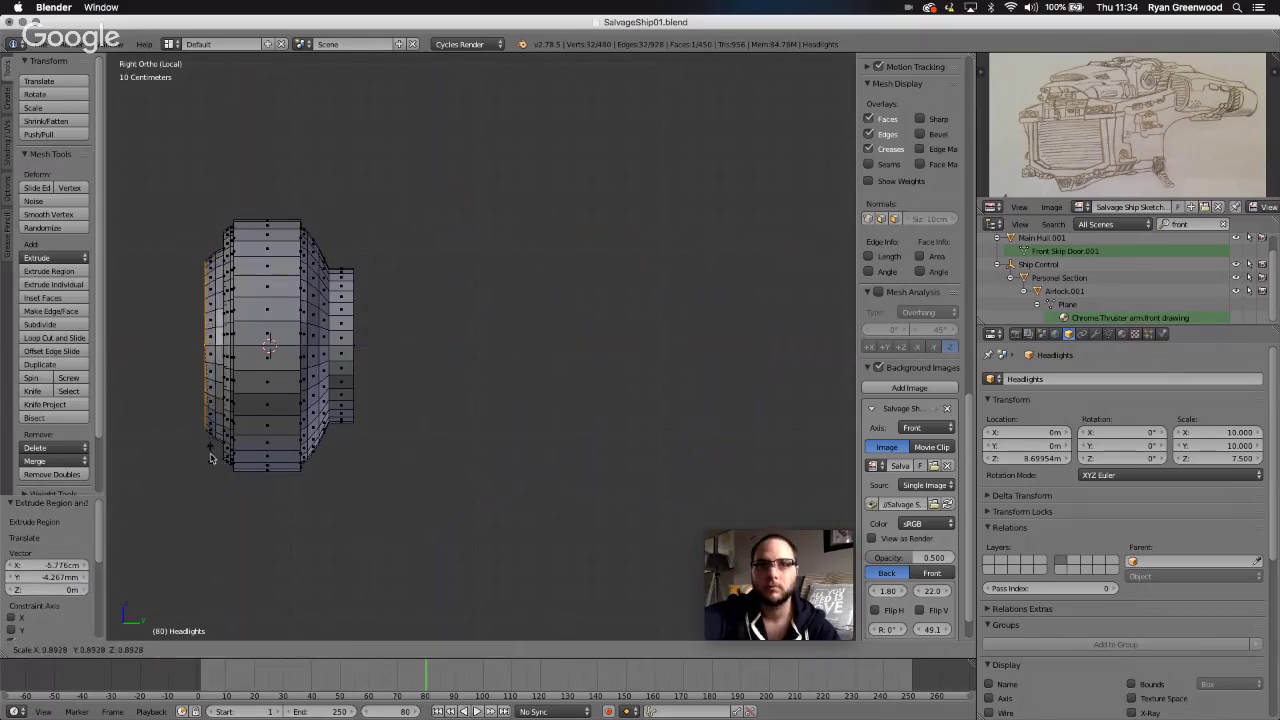
pyautogui.click(213, 458)
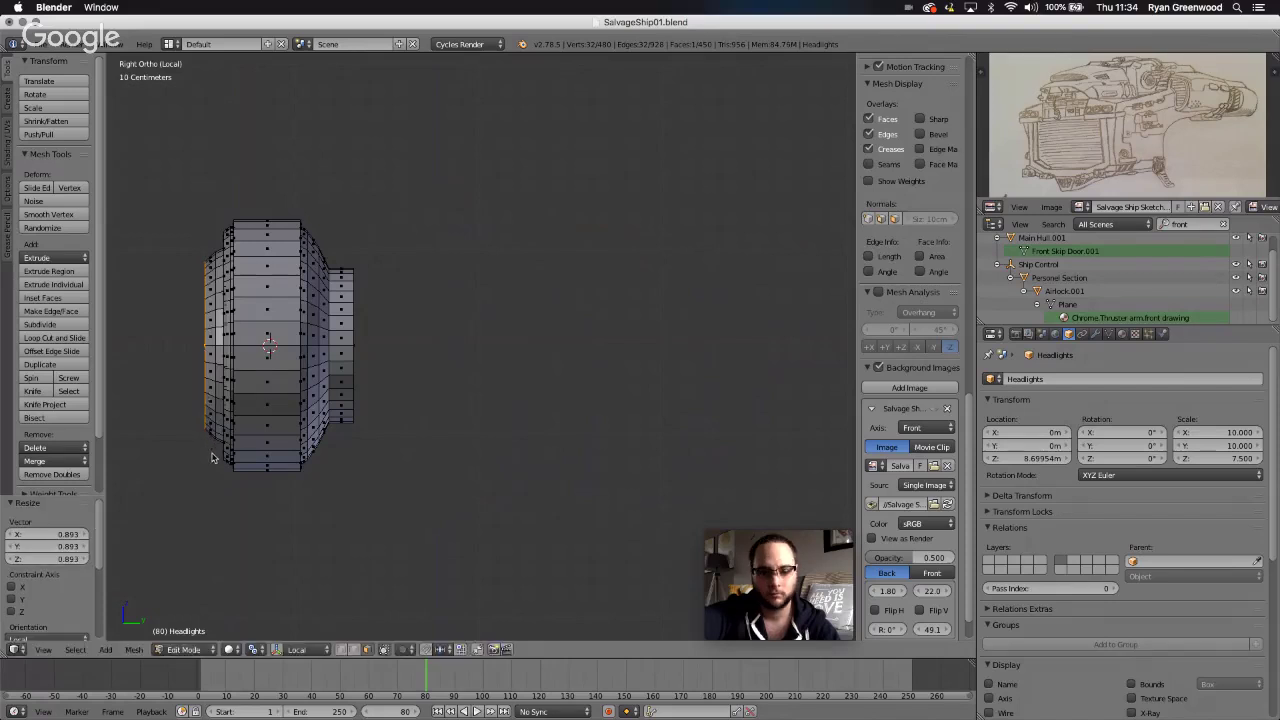
pyautogui.press('e')
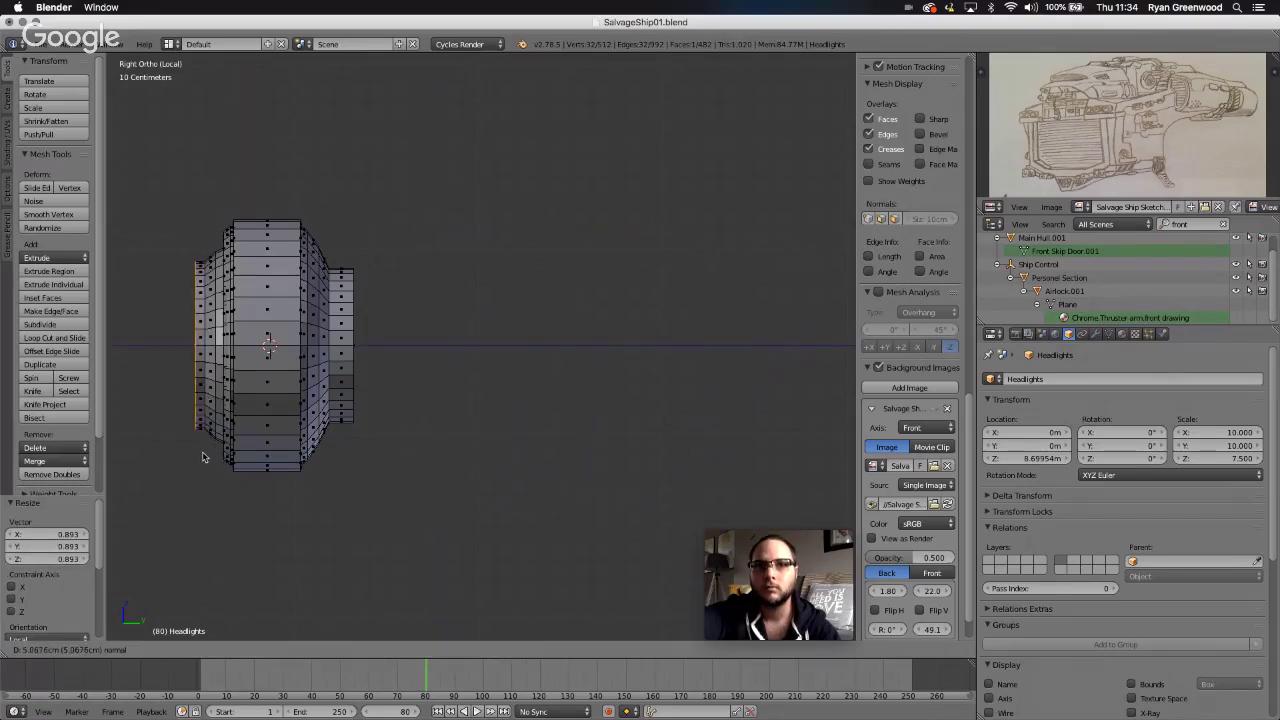
pyautogui.click(201, 457)
pyautogui.press('s')
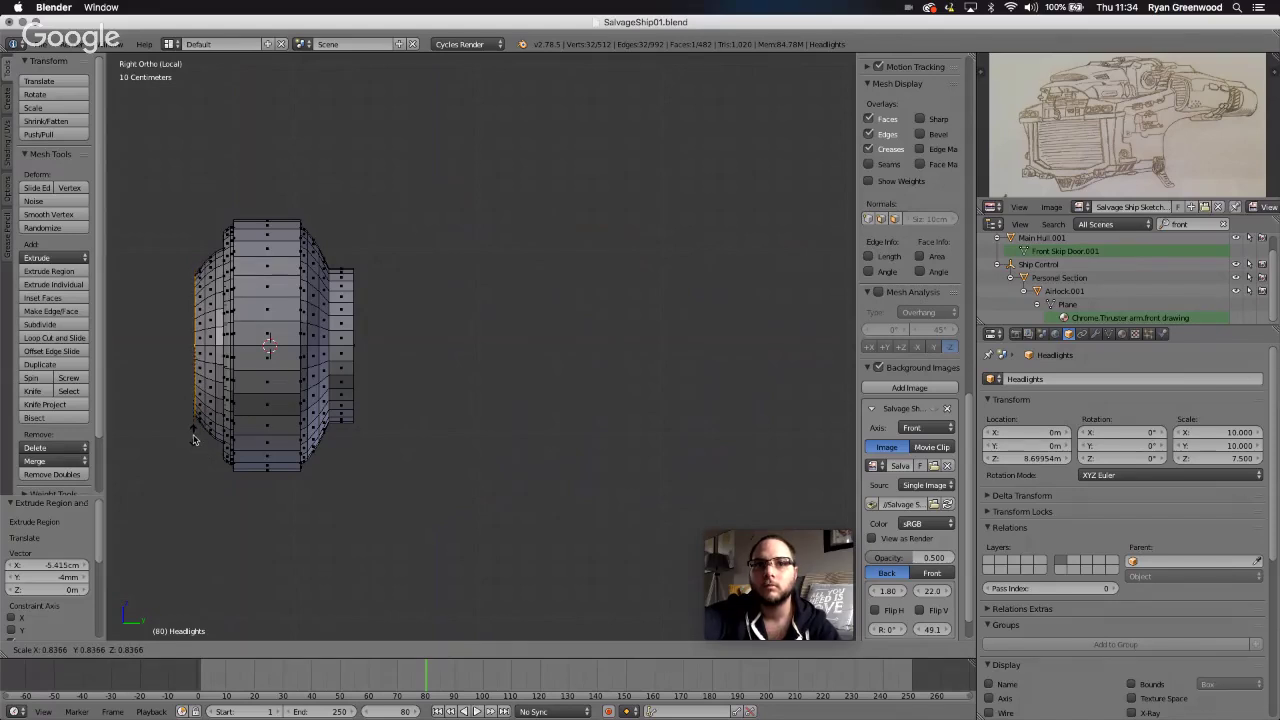
pyautogui.click(194, 438)
# - Extrude a last lens section about 5.4 cm and scale its face to about 0.621 to round off the dome
pyautogui.press('e')
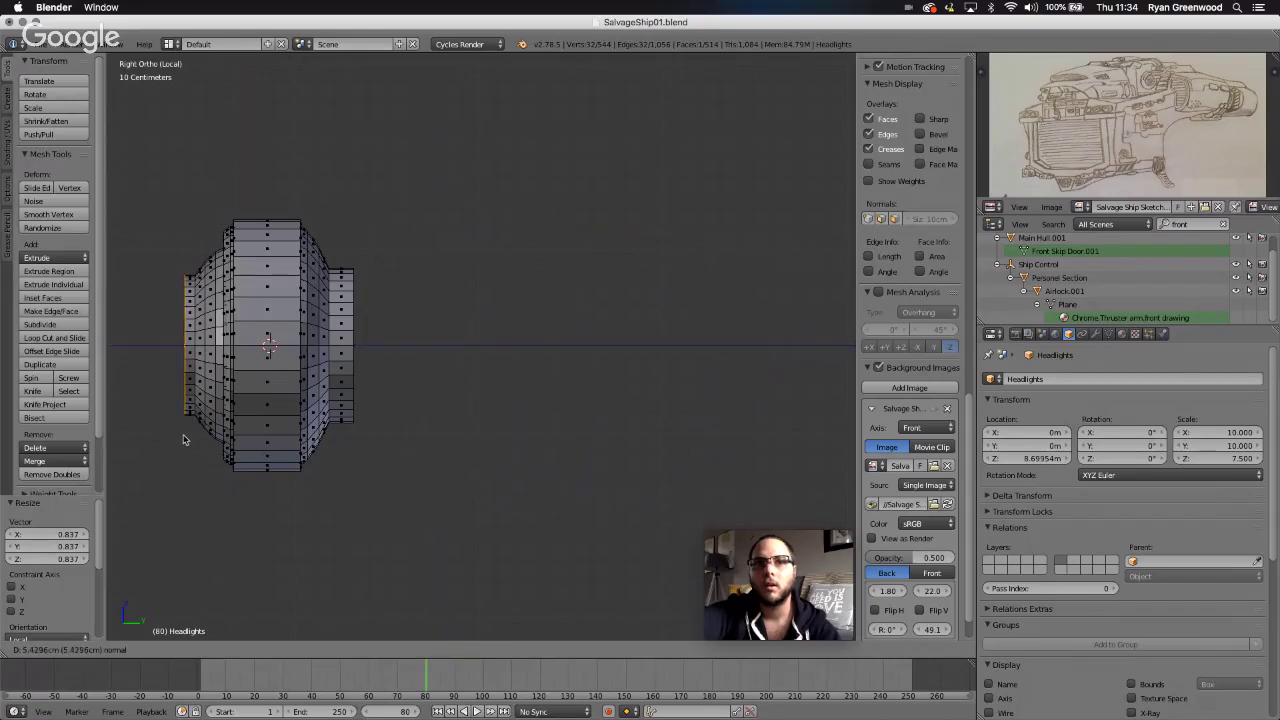
pyautogui.click(183, 440)
pyautogui.press('s')
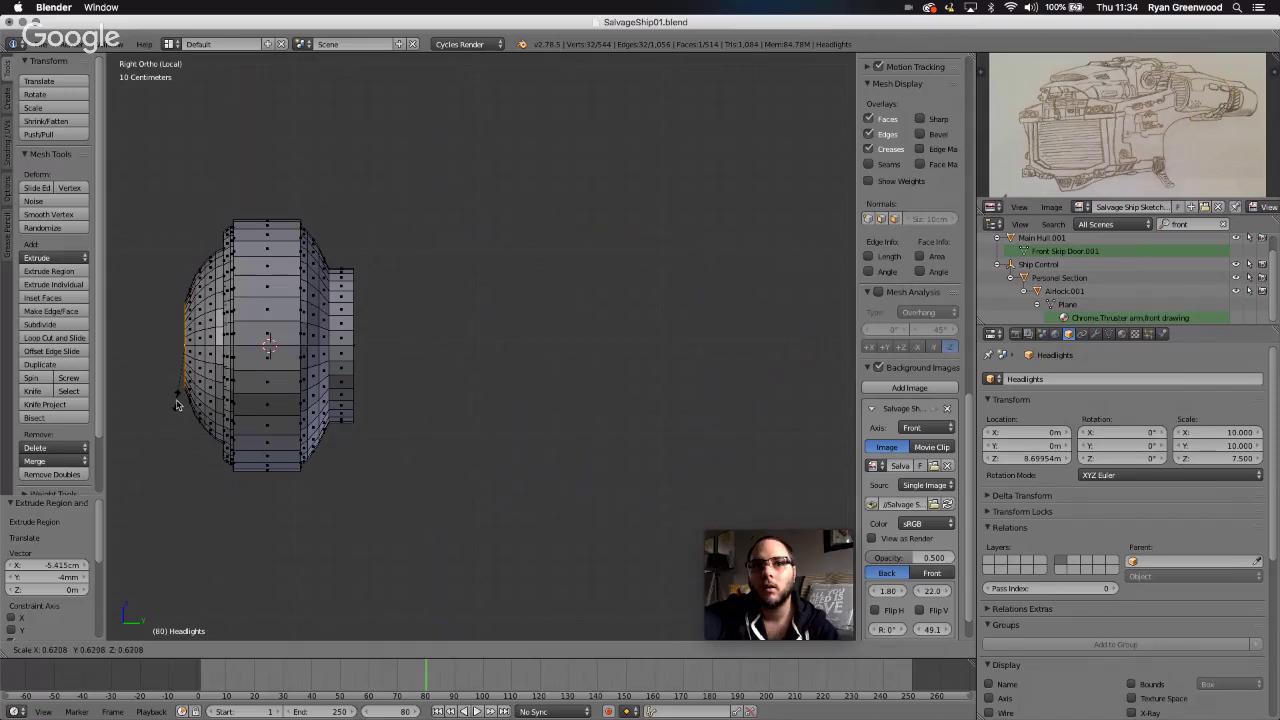
pyautogui.click(176, 404)
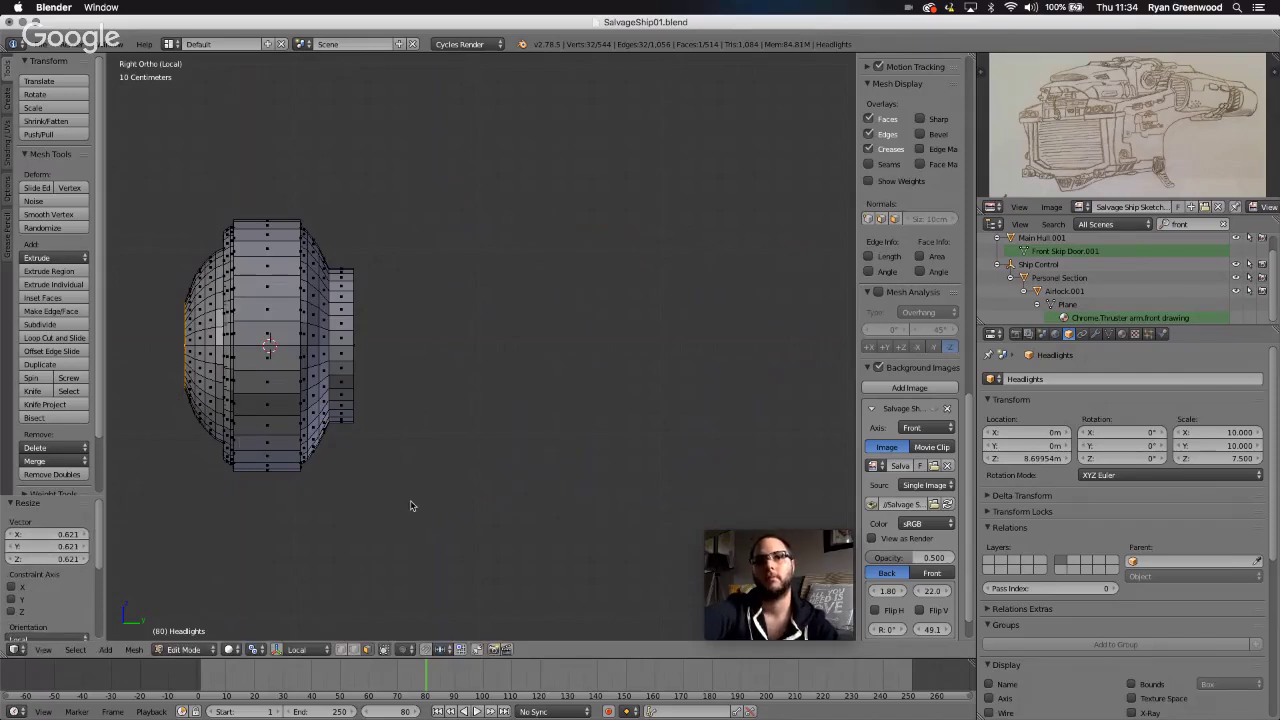
# - Snap the 3D cursor to the lens's selected centre face and add a UV sphere with 32 segments and 16 rings there
pyautogui.hscroll(-10, 411, 505)
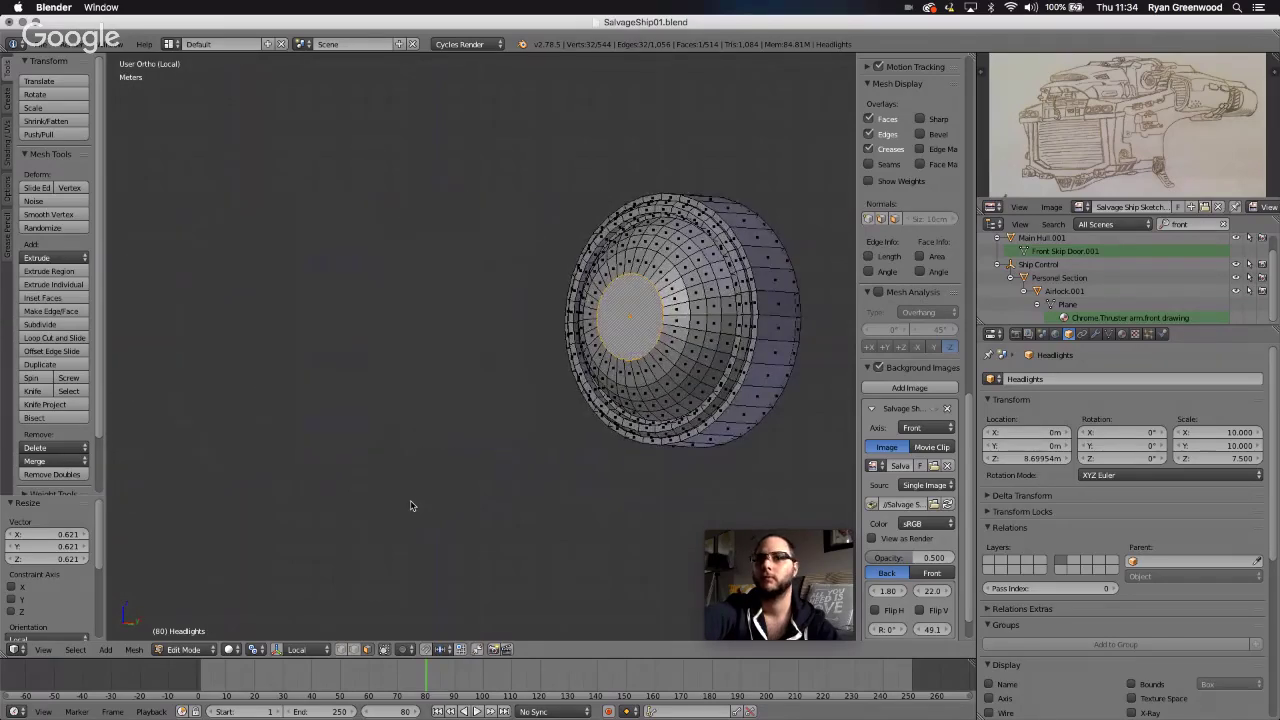
pyautogui.hscroll(-3, 410, 505)
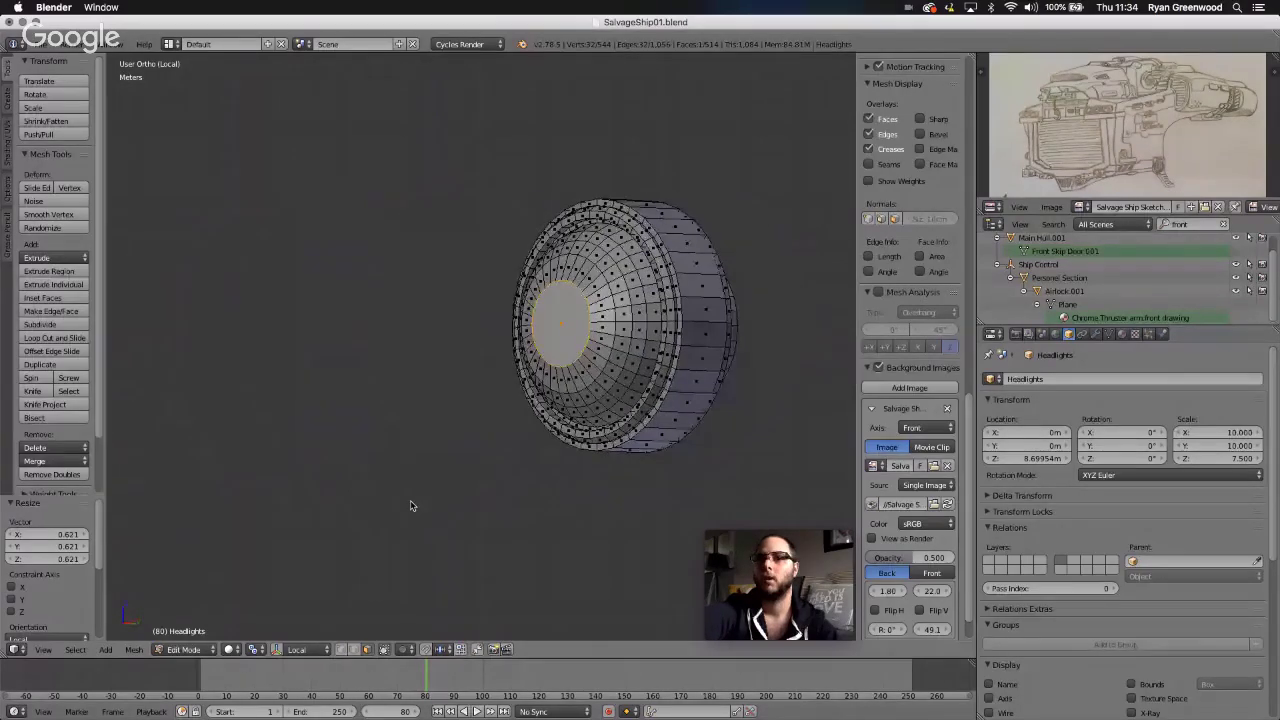
pyautogui.hscroll(-3, 410, 505)
pyautogui.scroll(4, 410, 505)
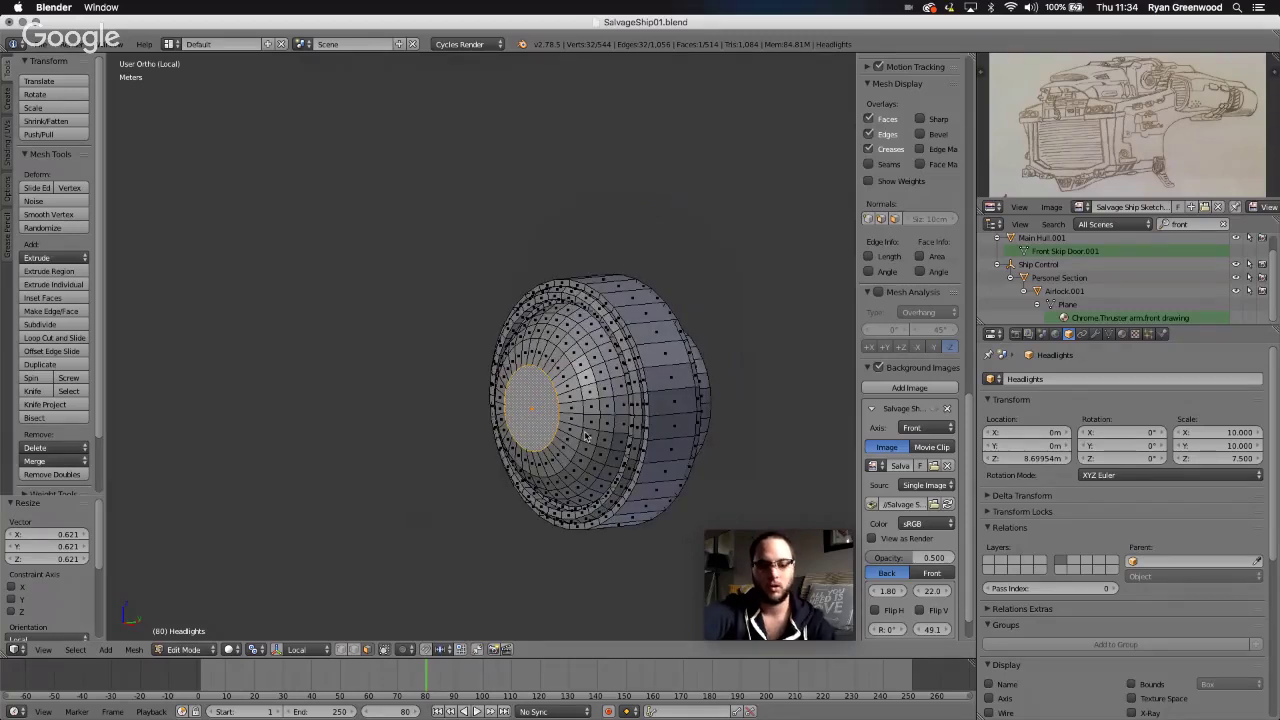
pyautogui.hotkey('shift', 's')
pyautogui.click(586, 434)
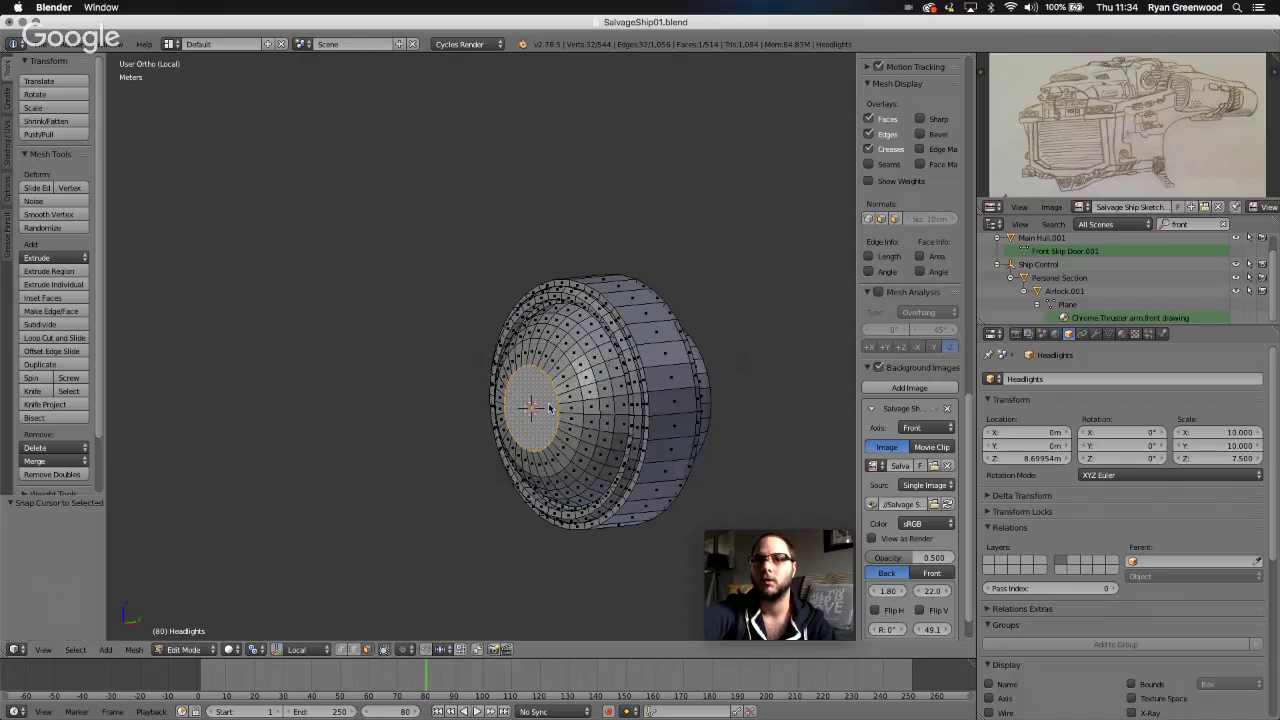
pyautogui.hotkey('shift', 'a')
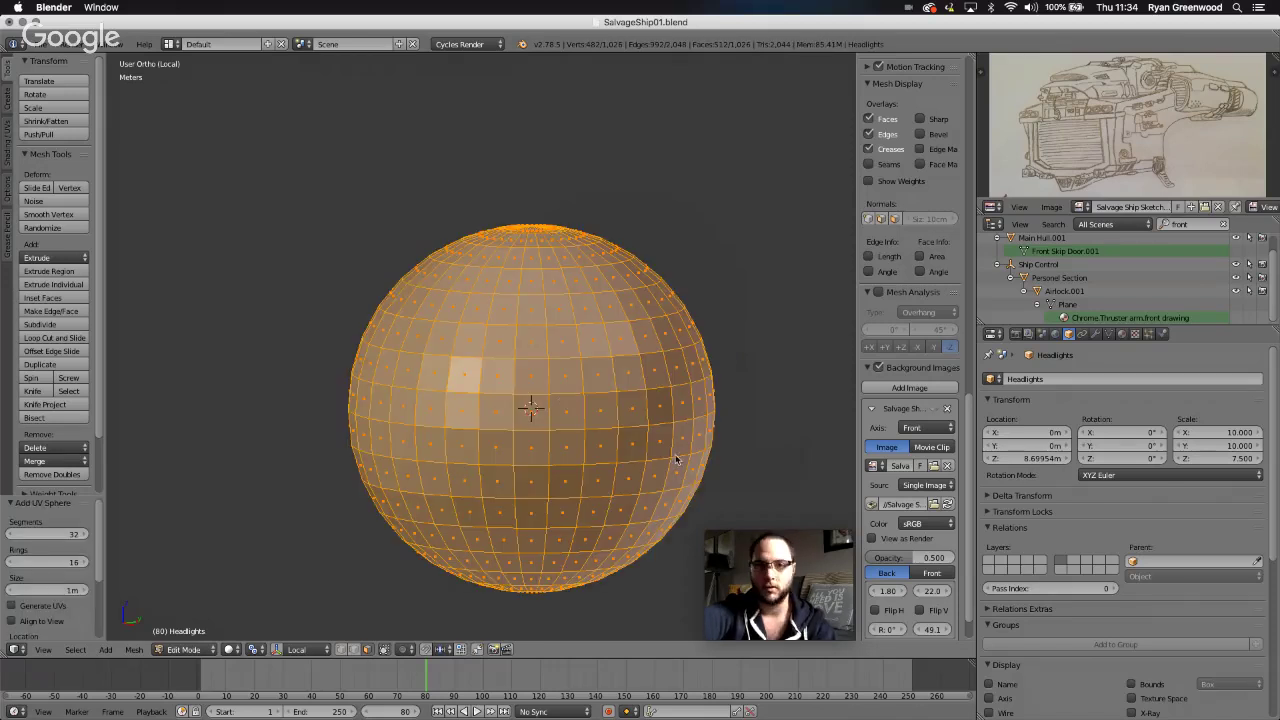
# - Scale the UV sphere to about 0.307 and move it about 55.3 cm along Y into the headlight housing
pyautogui.press('s')
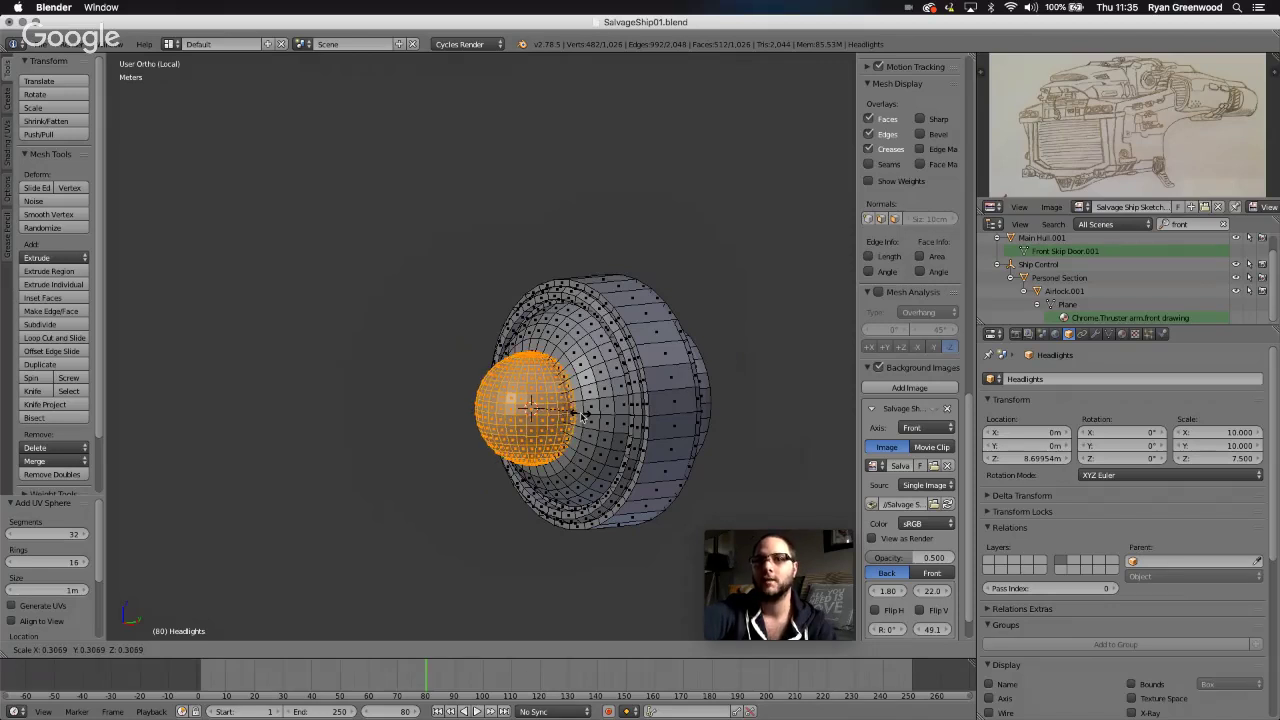
pyautogui.click(582, 416)
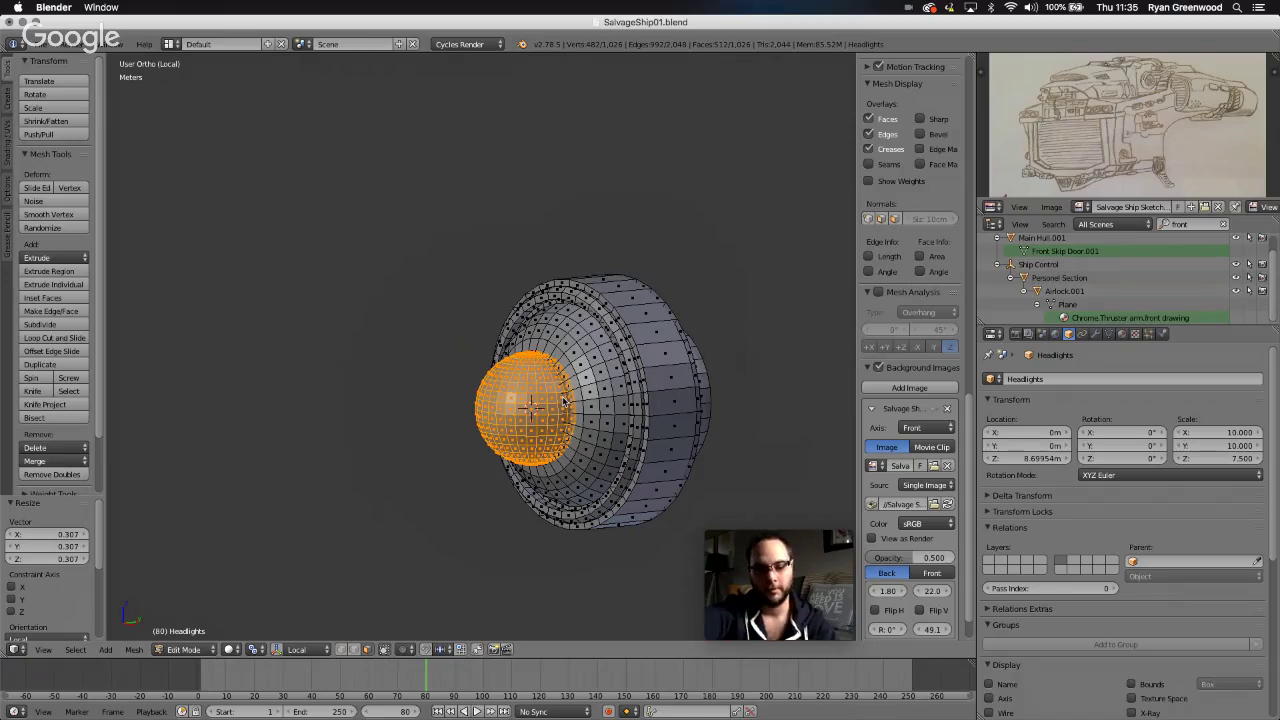
pyautogui.press('g')
pyautogui.press('y')
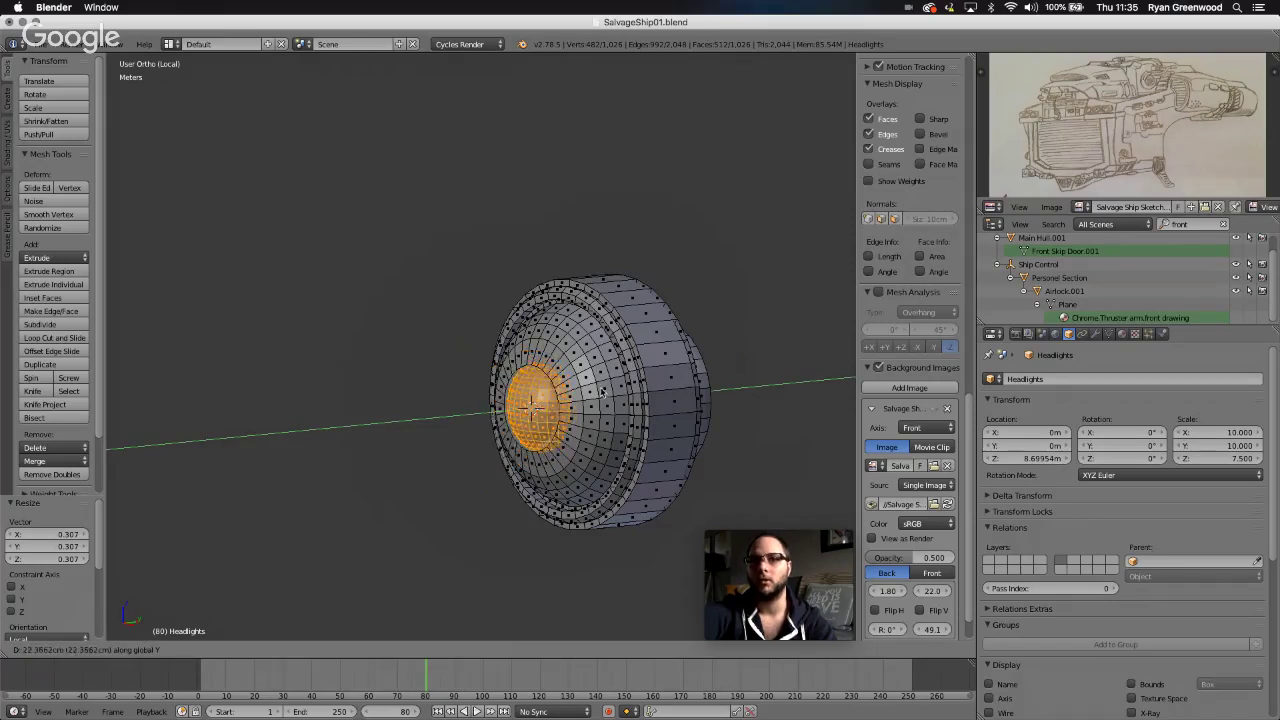
pyautogui.click(642, 384)
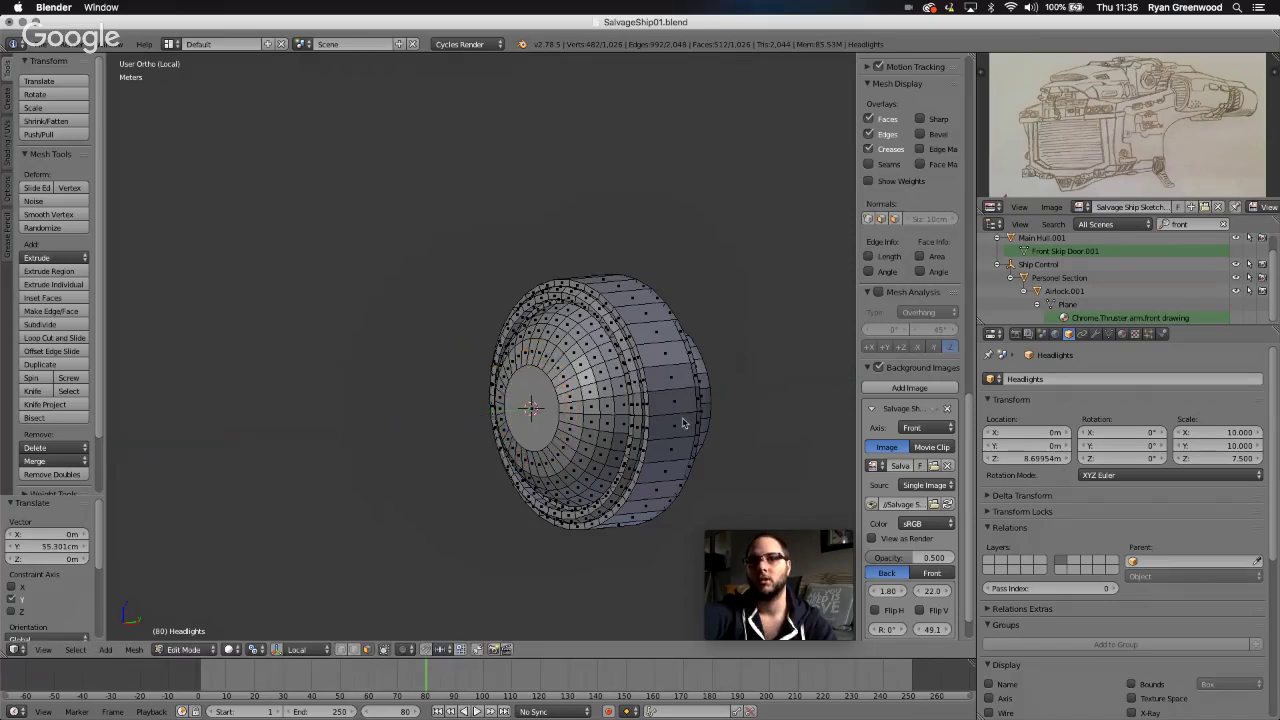
pyautogui.hscroll(-10, 684, 423)
pyautogui.hscroll(15, 684, 423)
pyautogui.hscroll(5, 684, 423)
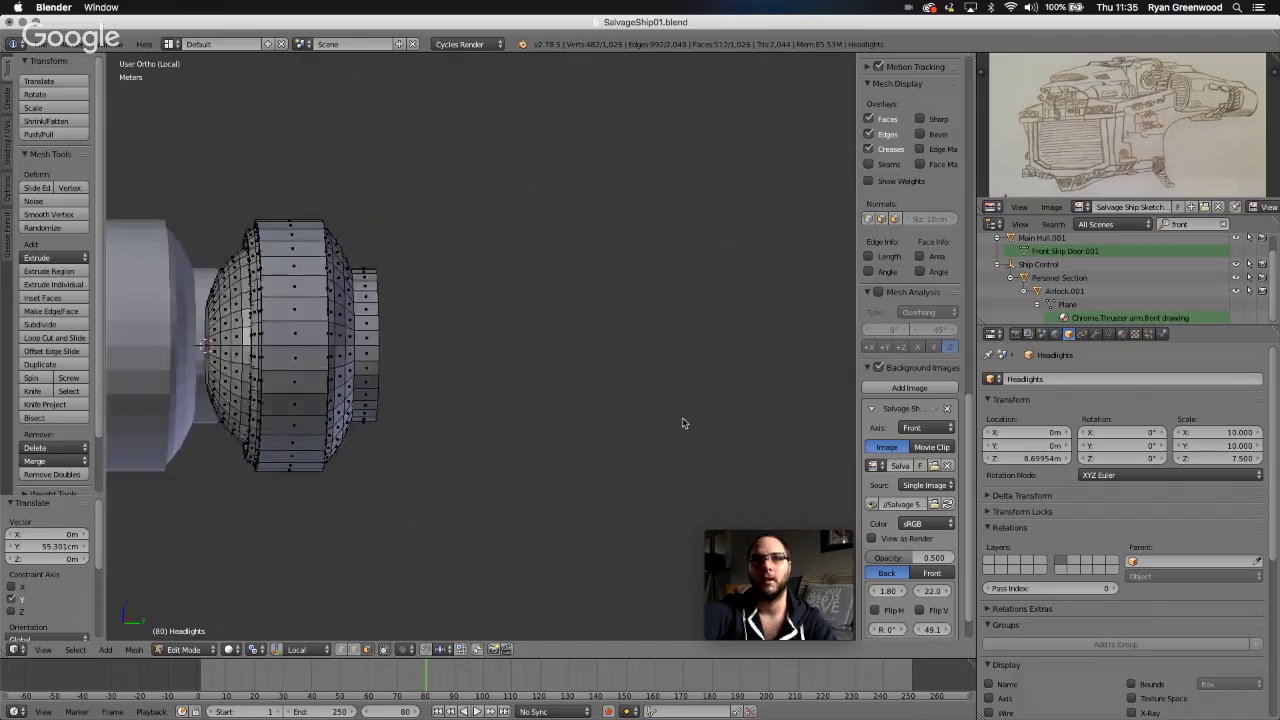
pyautogui.hscroll(-10, 684, 423)
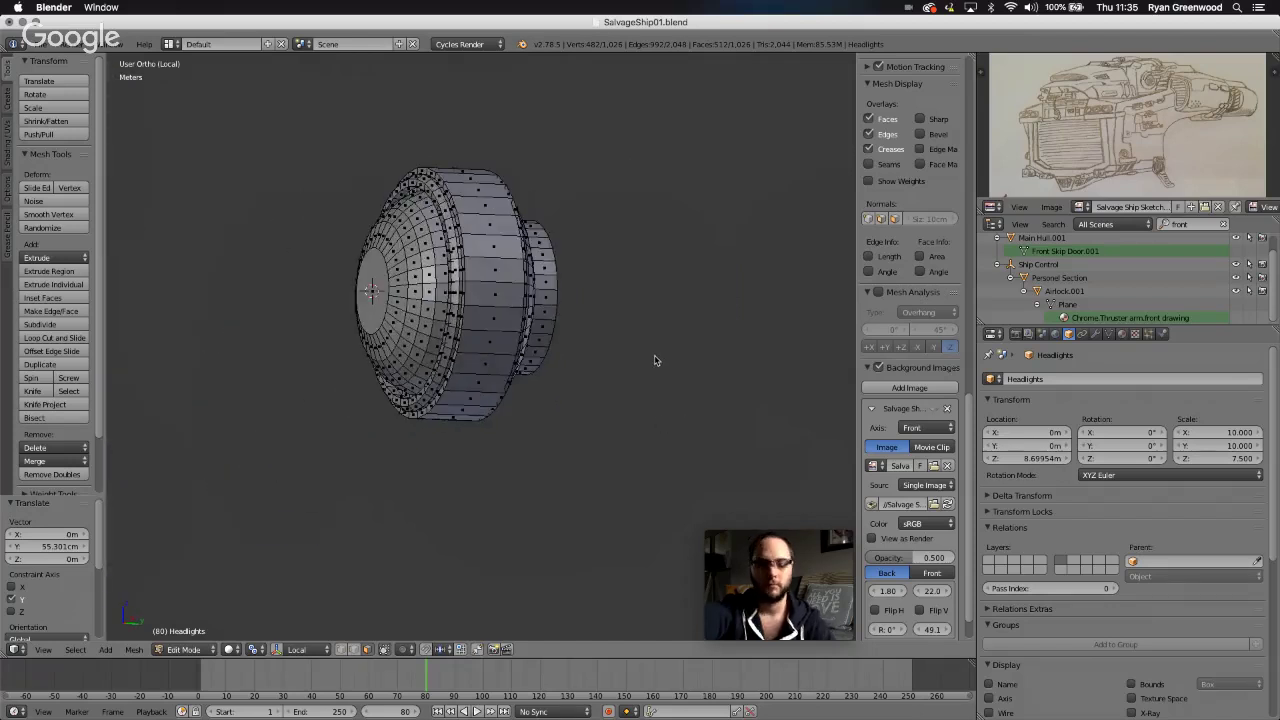
pyautogui.keyDown('ctrl'); pyautogui.scroll(-8, 655, 361); pyautogui.keyUp('ctrl')
pyautogui.hscroll(-8, 655, 361)
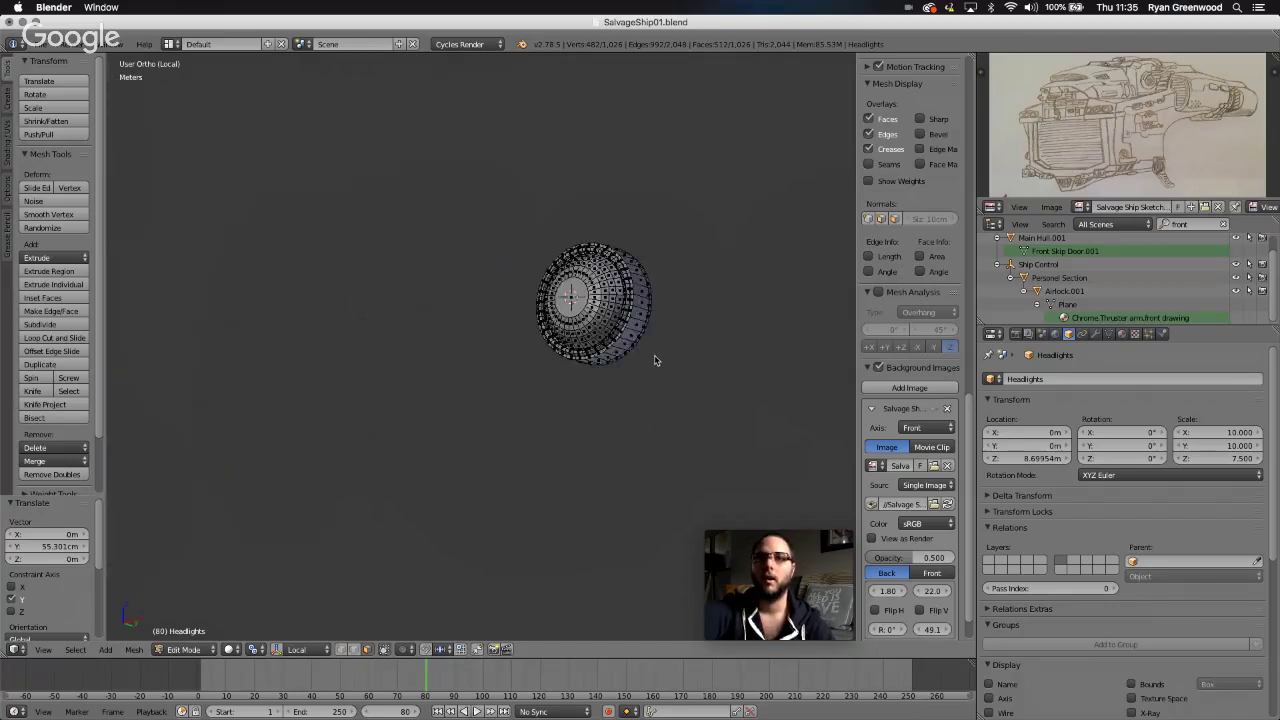
# - Select the whole headlight mesh and switch to the front view with the object's modifiers displayed
pyautogui.scroll(4, 655, 361)
pyautogui.scroll(3, 655, 361)
pyautogui.scroll(-2, 655, 360)
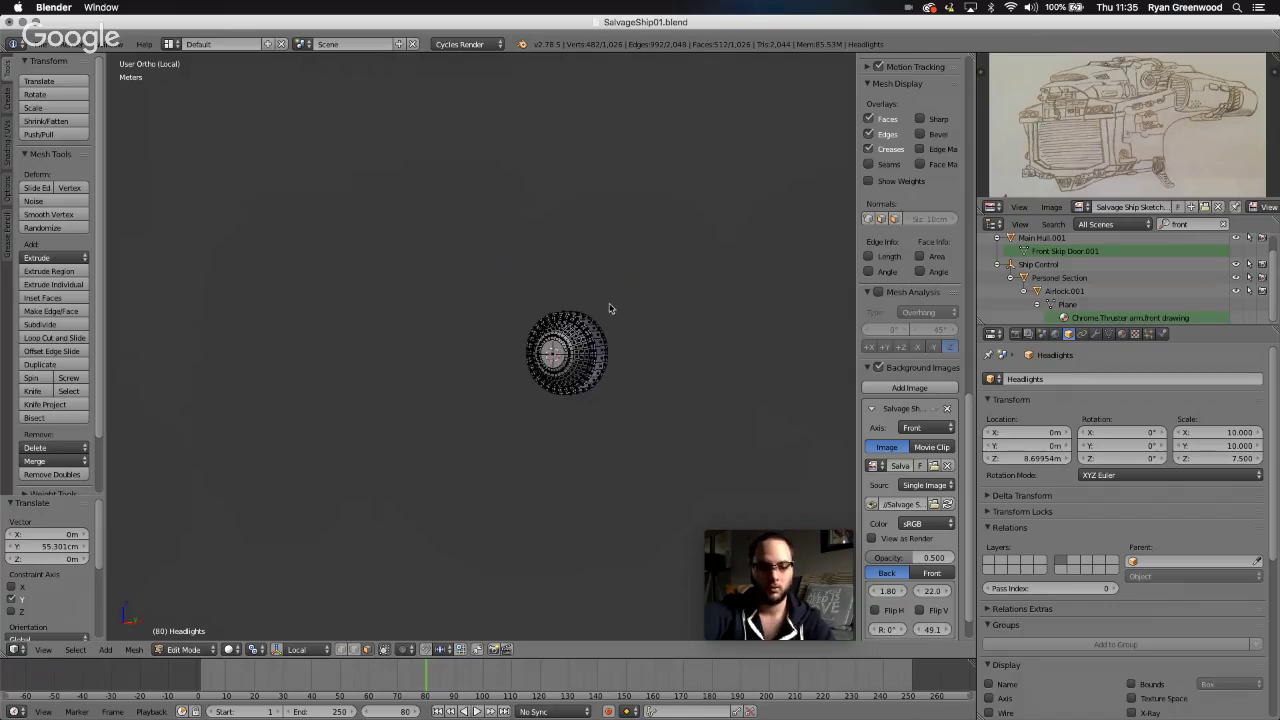
pyautogui.press('a')
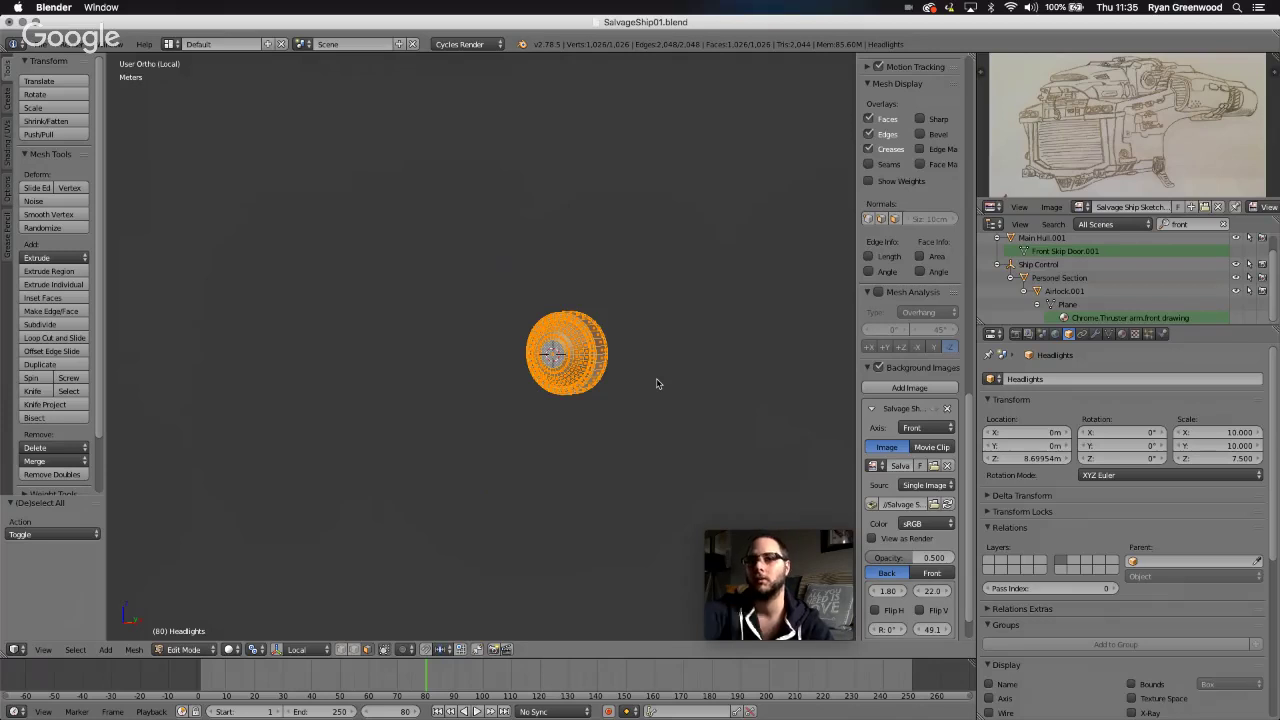
pyautogui.click(1095, 335)
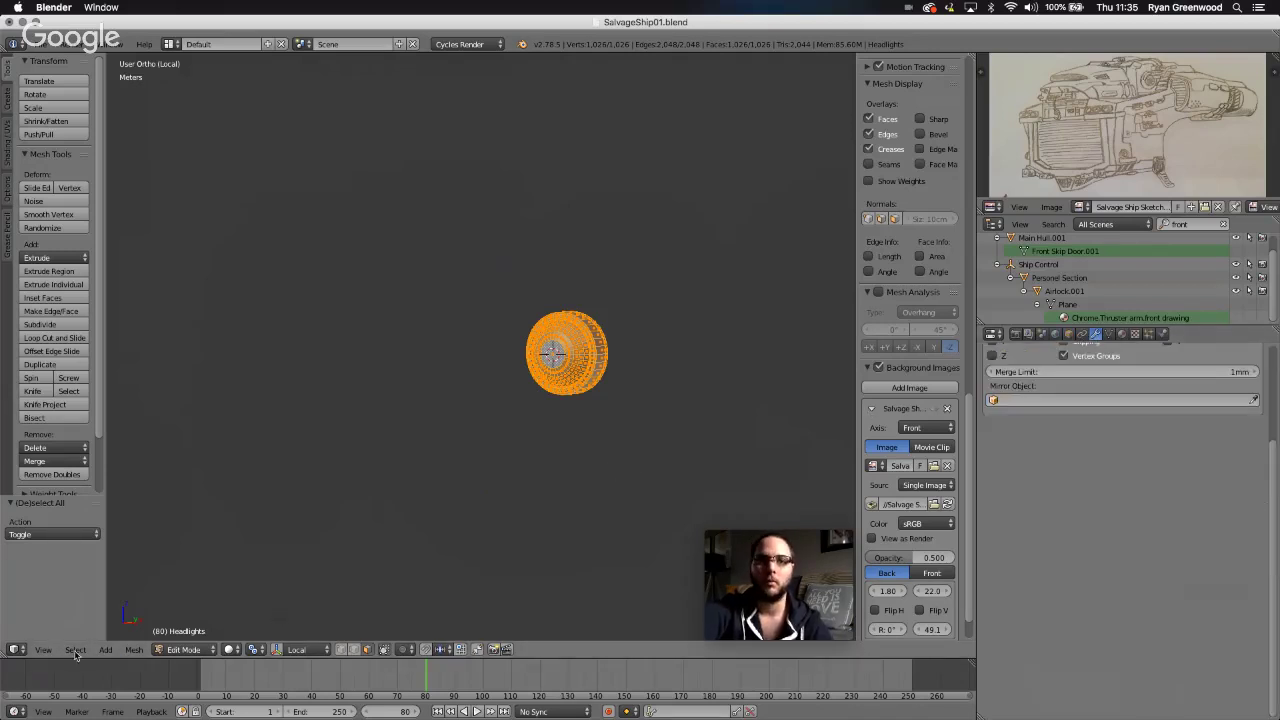
pyautogui.click(44, 650)
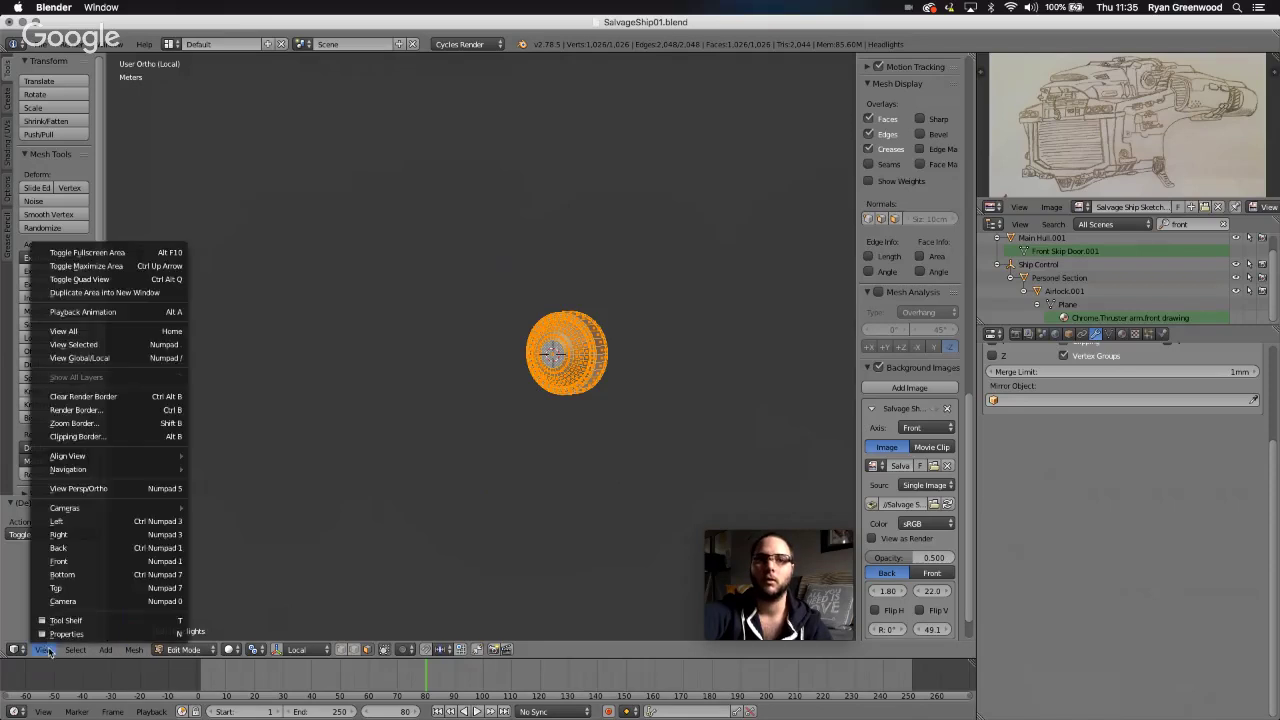
pyautogui.click(77, 562)
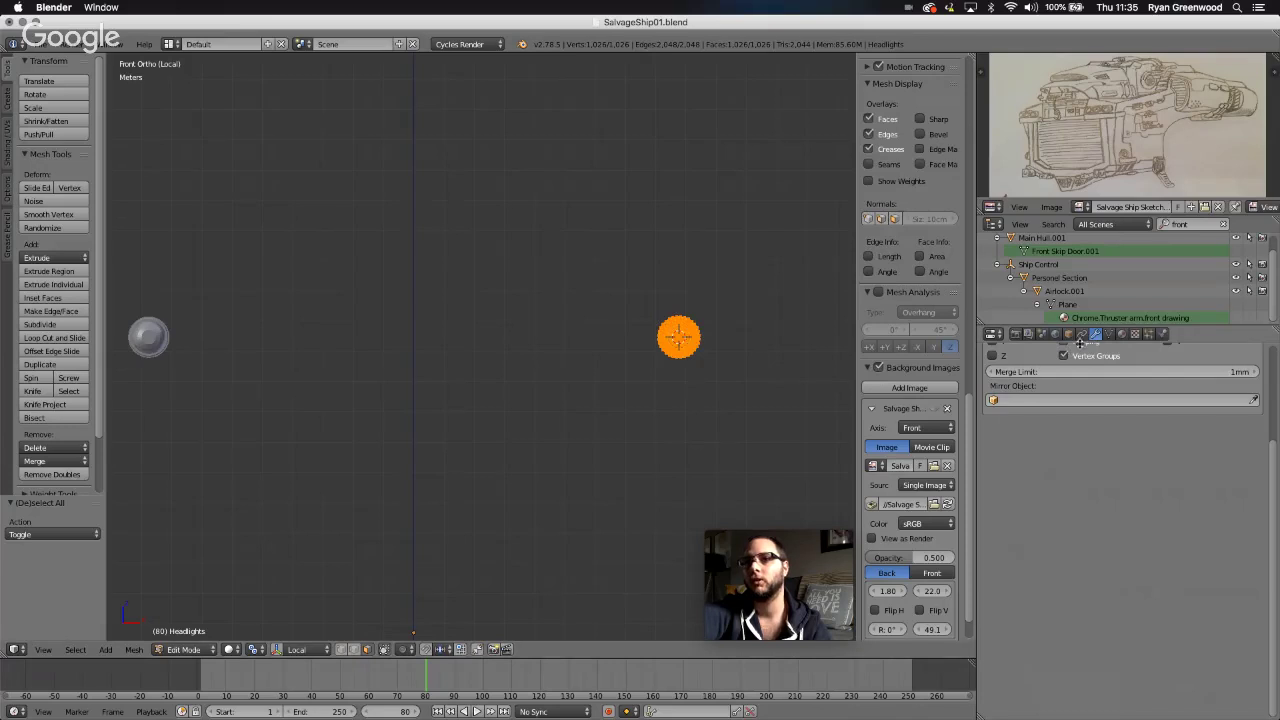
# - Try an Array modifier on the Headlights object and remove it, keeping only the Mirror modifier
pyautogui.scroll(3, 1135, 409)
pyautogui.scroll(1, 1135, 409)
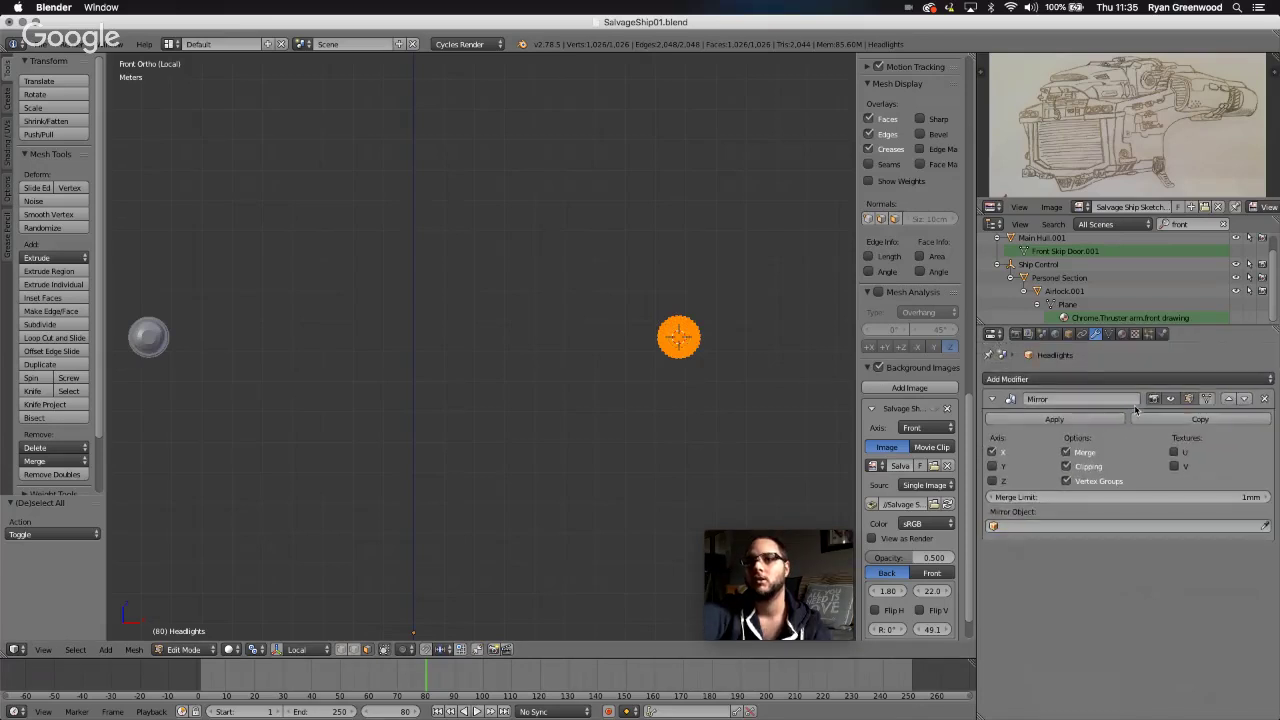
pyautogui.click(1082, 379)
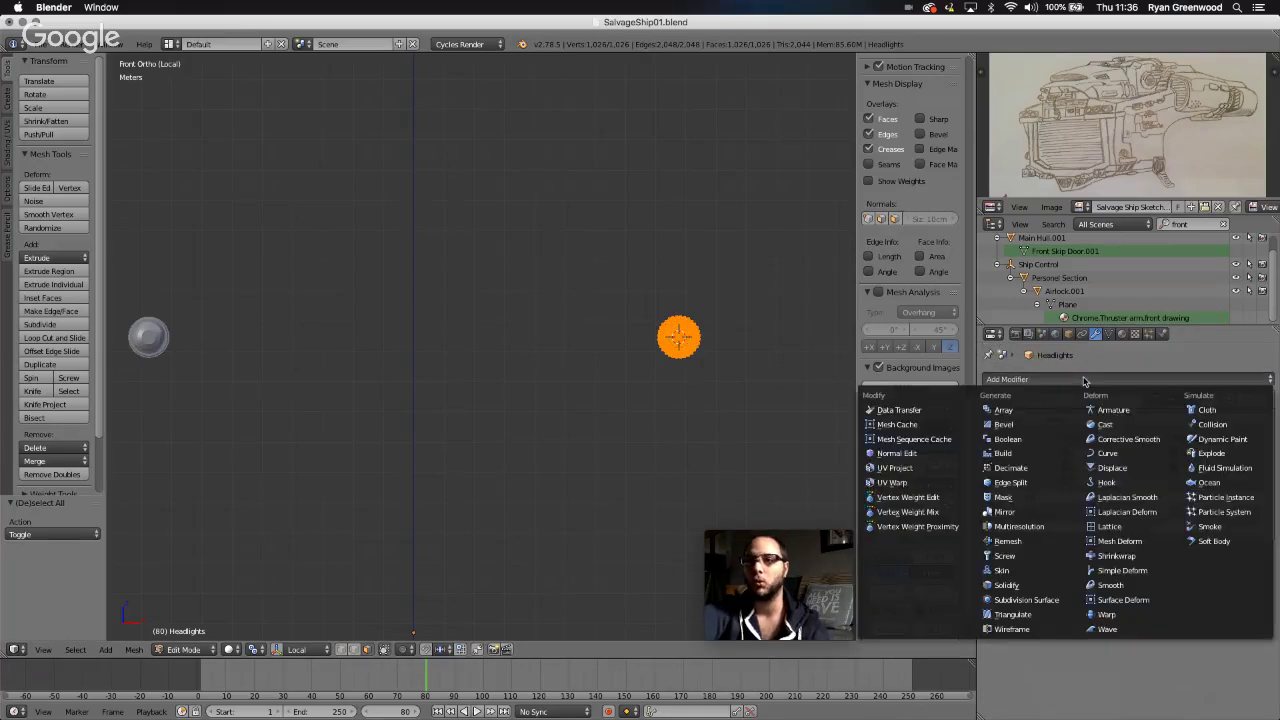
pyautogui.click(1016, 411)
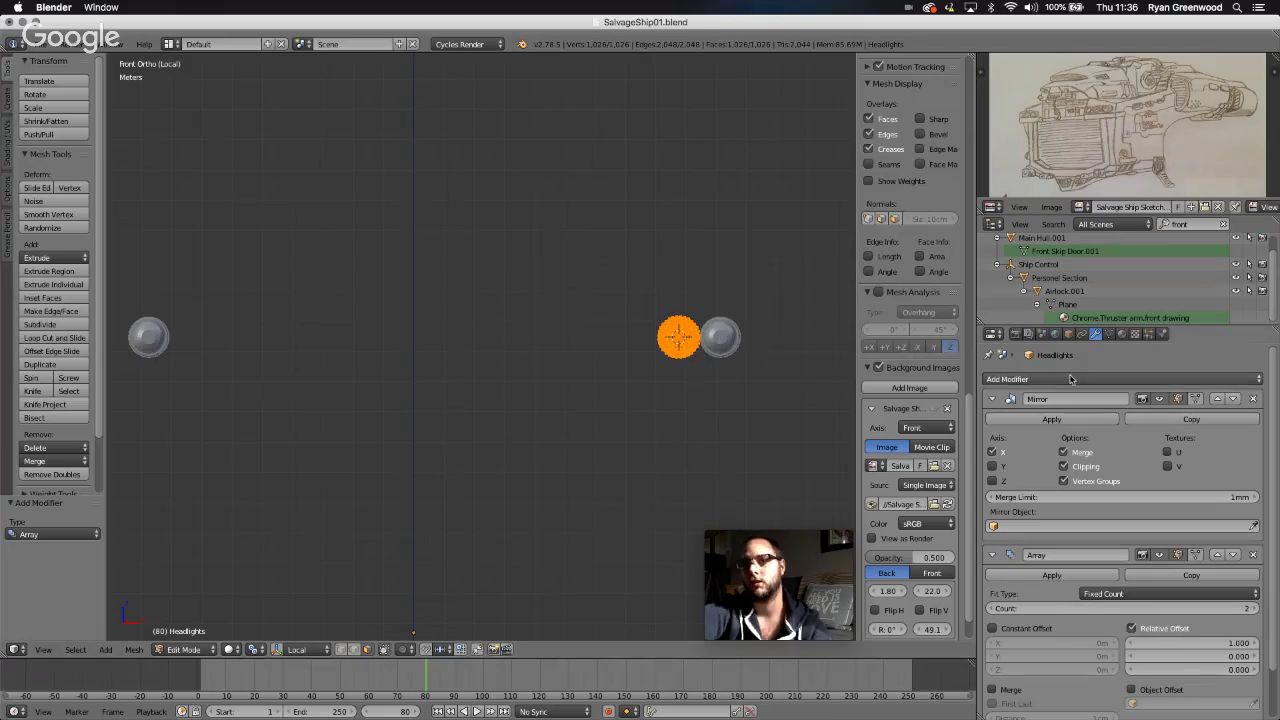
pyautogui.click(1252, 555)
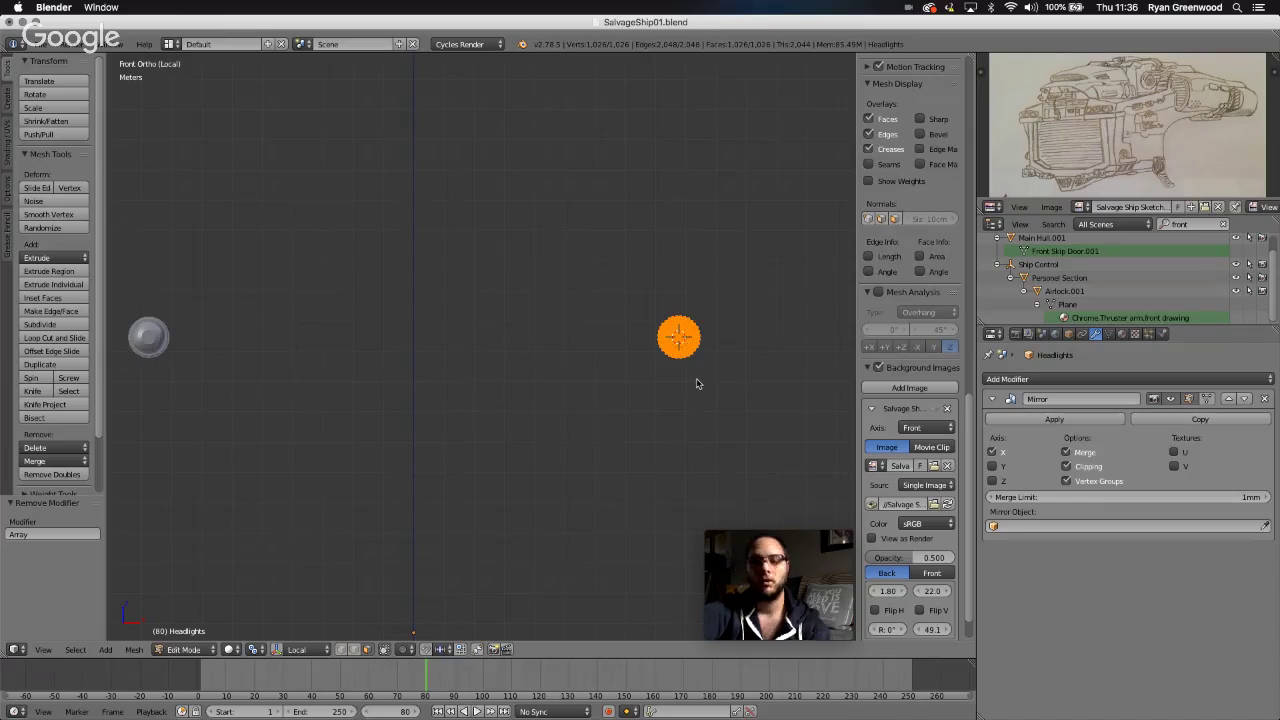
# - Duplicate the headlight twice along negative X, spacing the copies about 1.6 m apart in a row of three, and return to Object Mode
pyautogui.hotkey('shift', 'd')
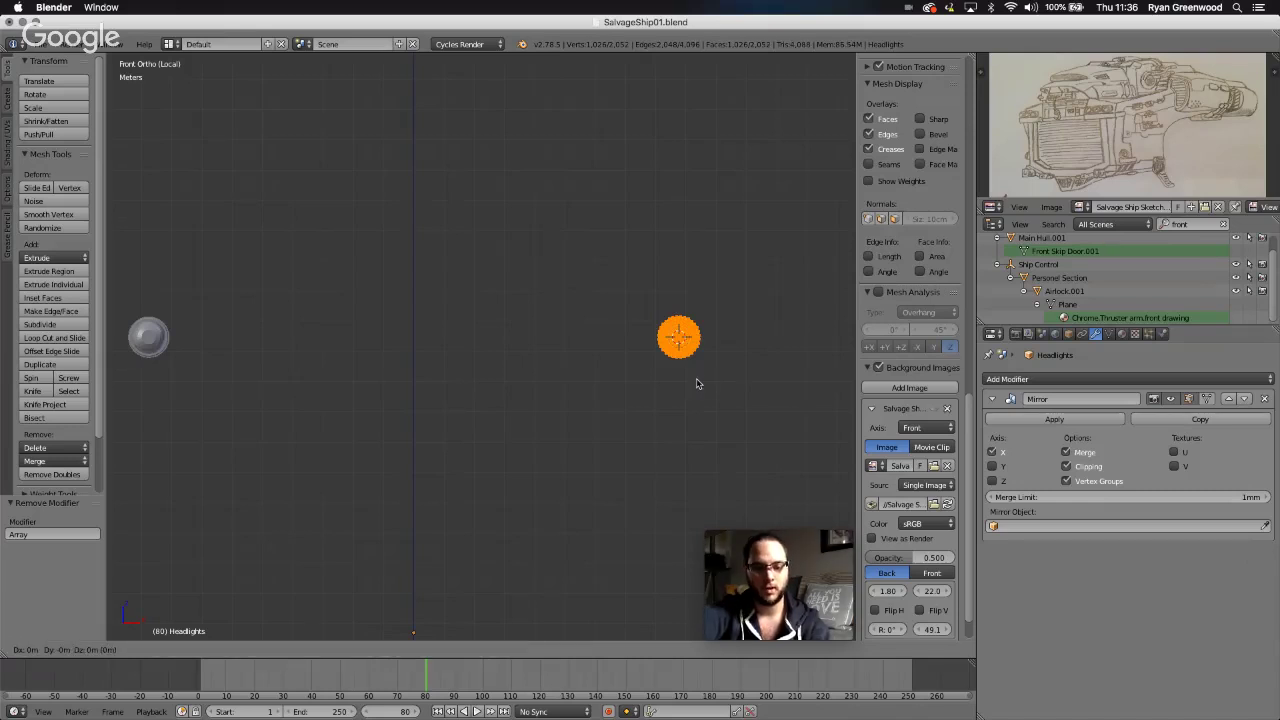
pyautogui.press('x')
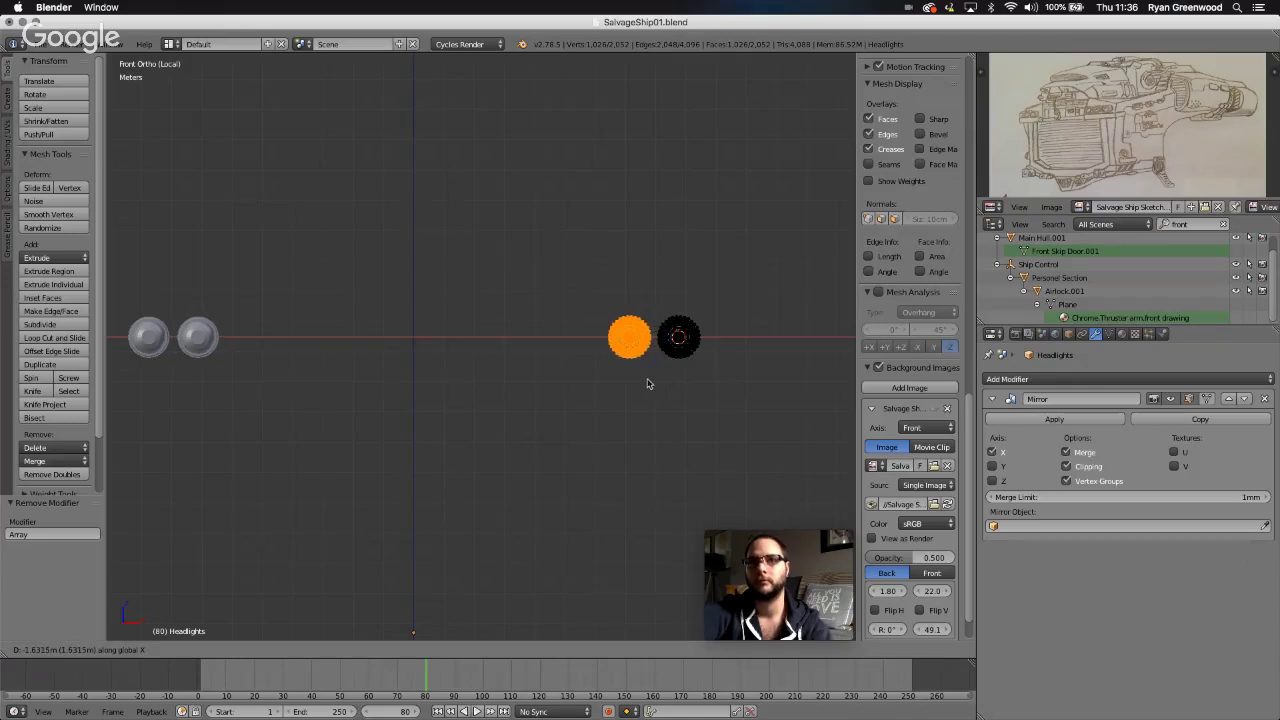
pyautogui.click(647, 383)
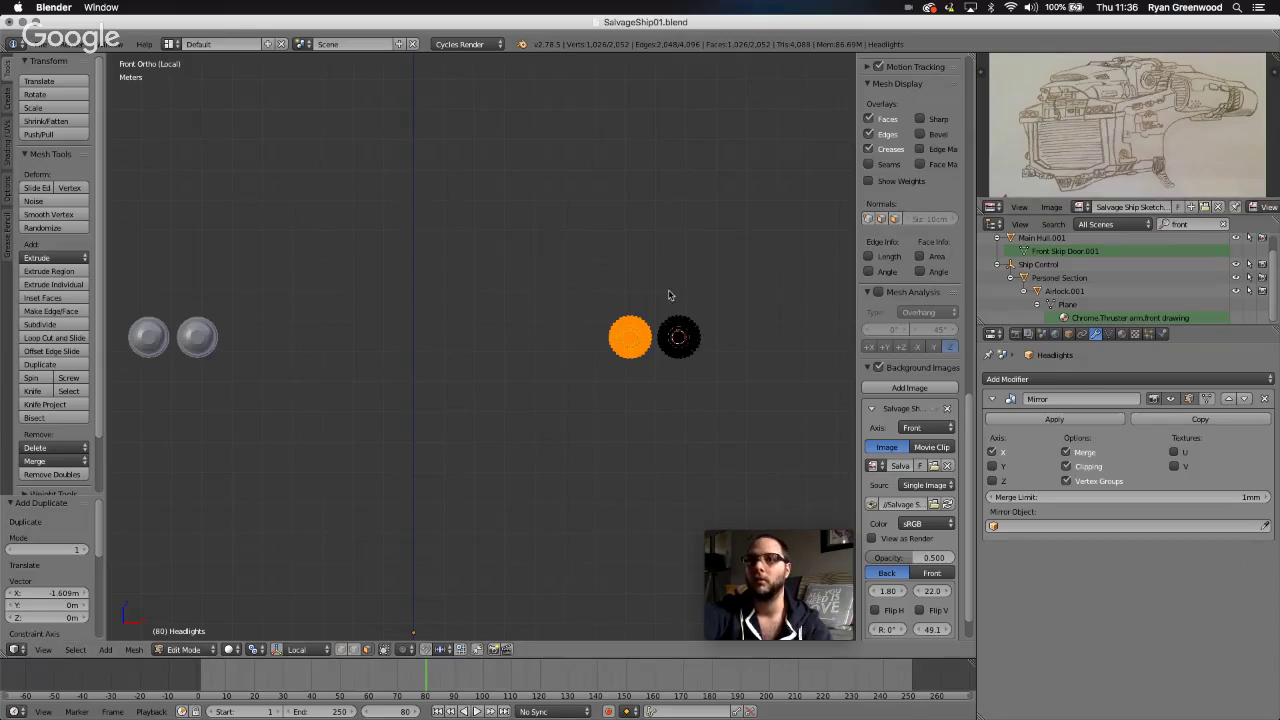
pyautogui.hotkey('shift', 'd')
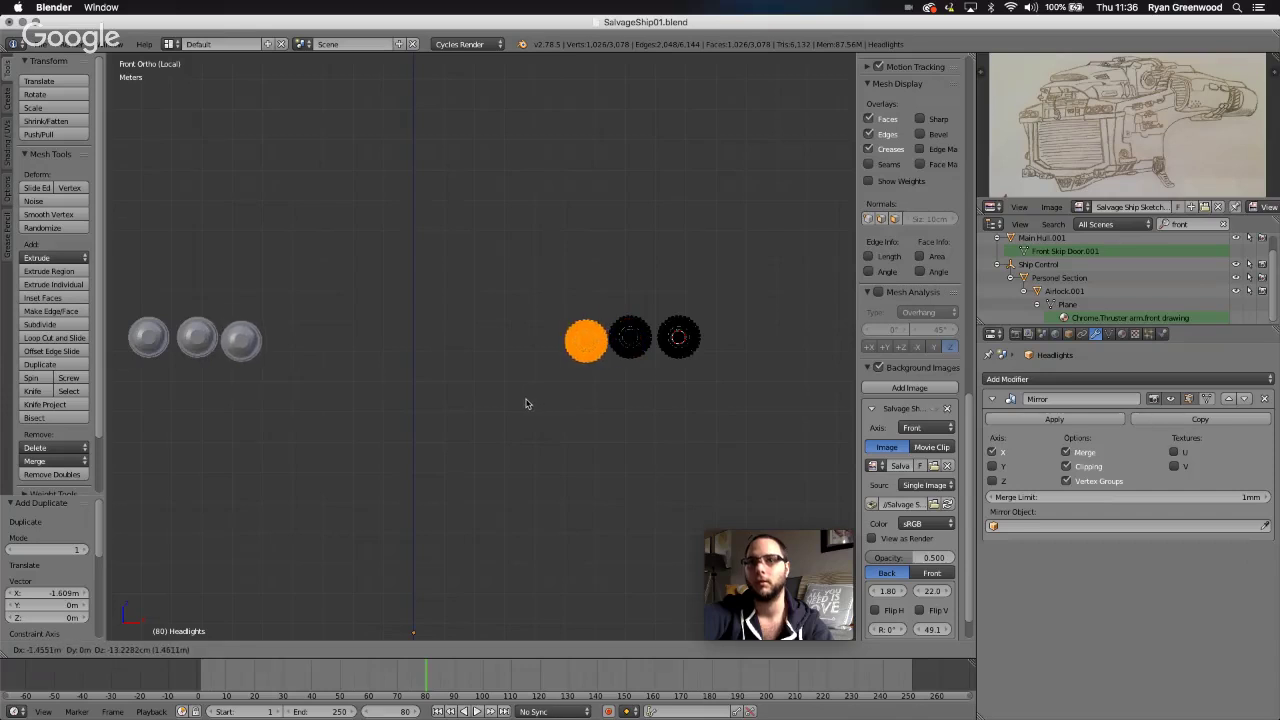
pyautogui.press('x')
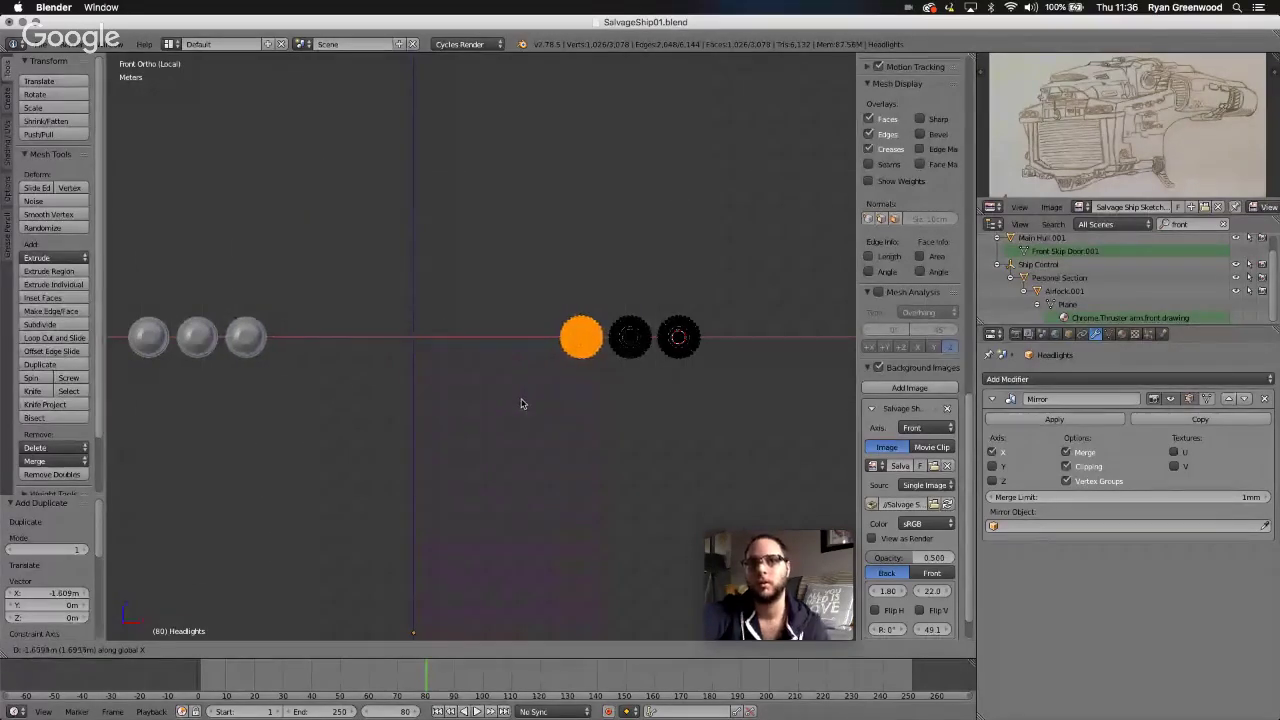
pyautogui.click(520, 403)
pyautogui.press('Tab')
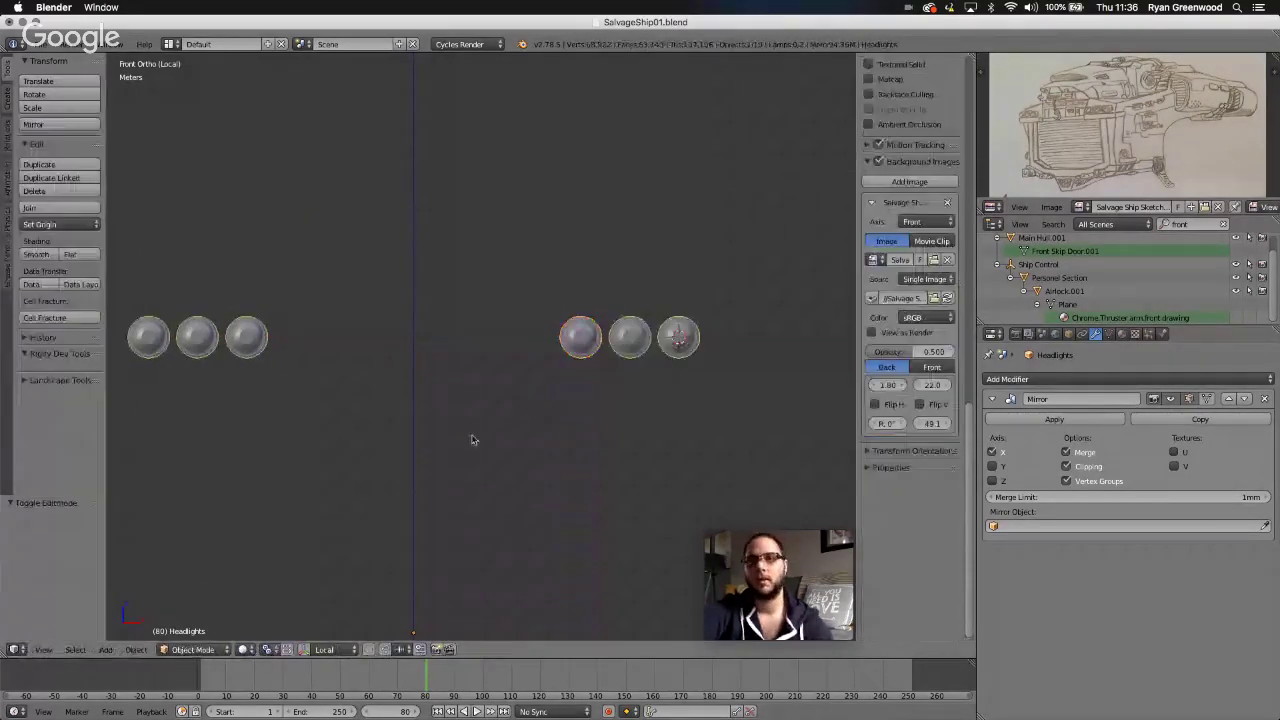
# - Leave local view and move the Headlights object about 41.4 cm along negative Y out of the hull front
pyautogui.moveTo(470, 437); pyautogui.dragTo(394, 484, button='middle')
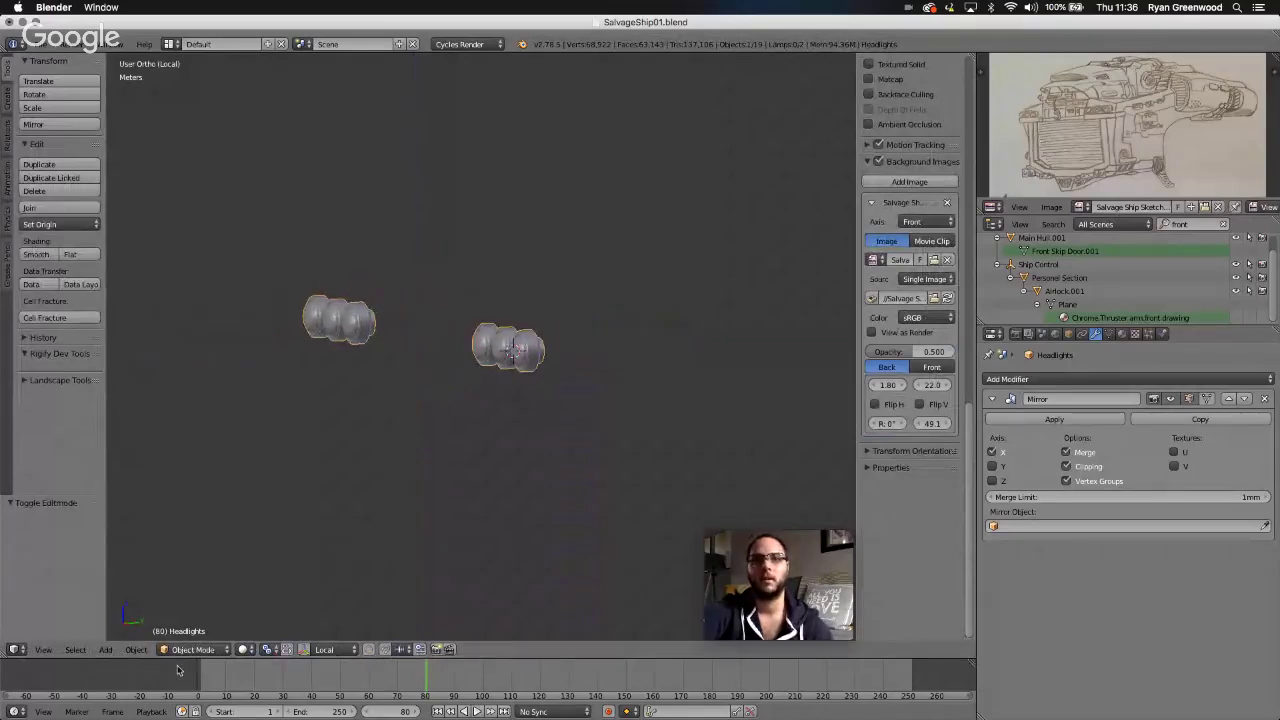
pyautogui.click(43, 649)
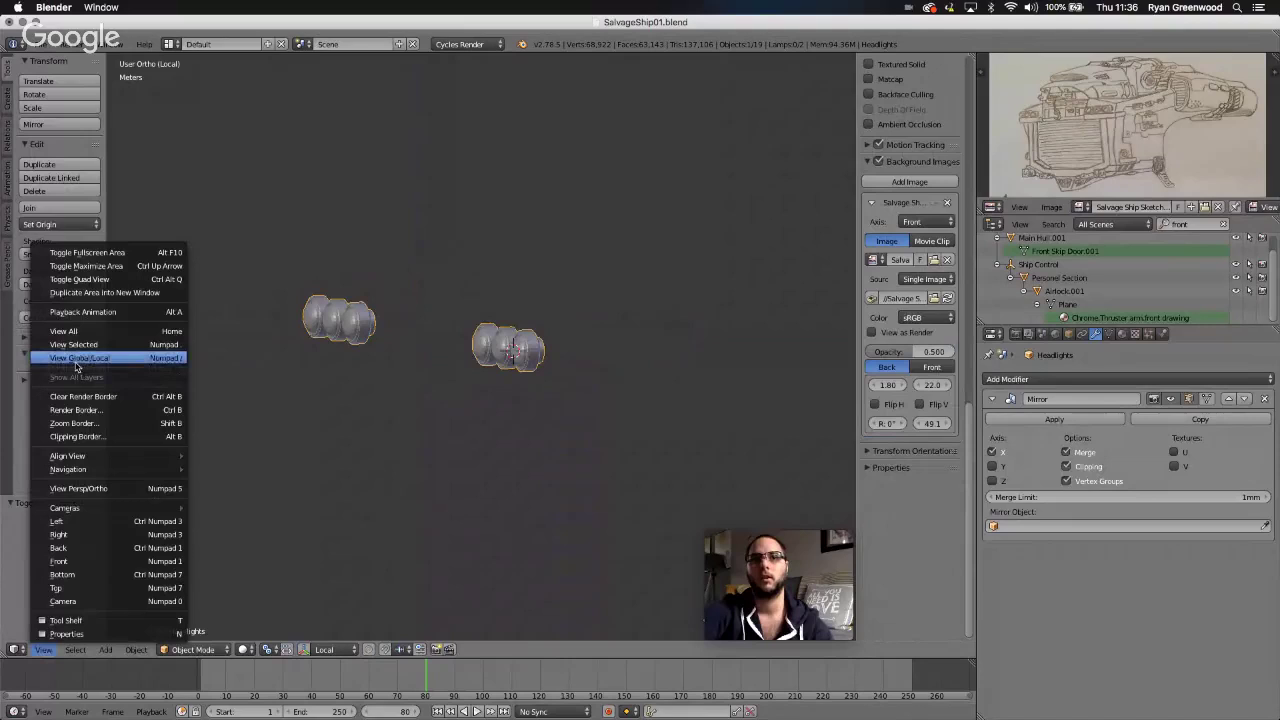
pyautogui.click(76, 362)
pyautogui.moveTo(290, 397); pyautogui.dragTo(290, 397, button='middle')
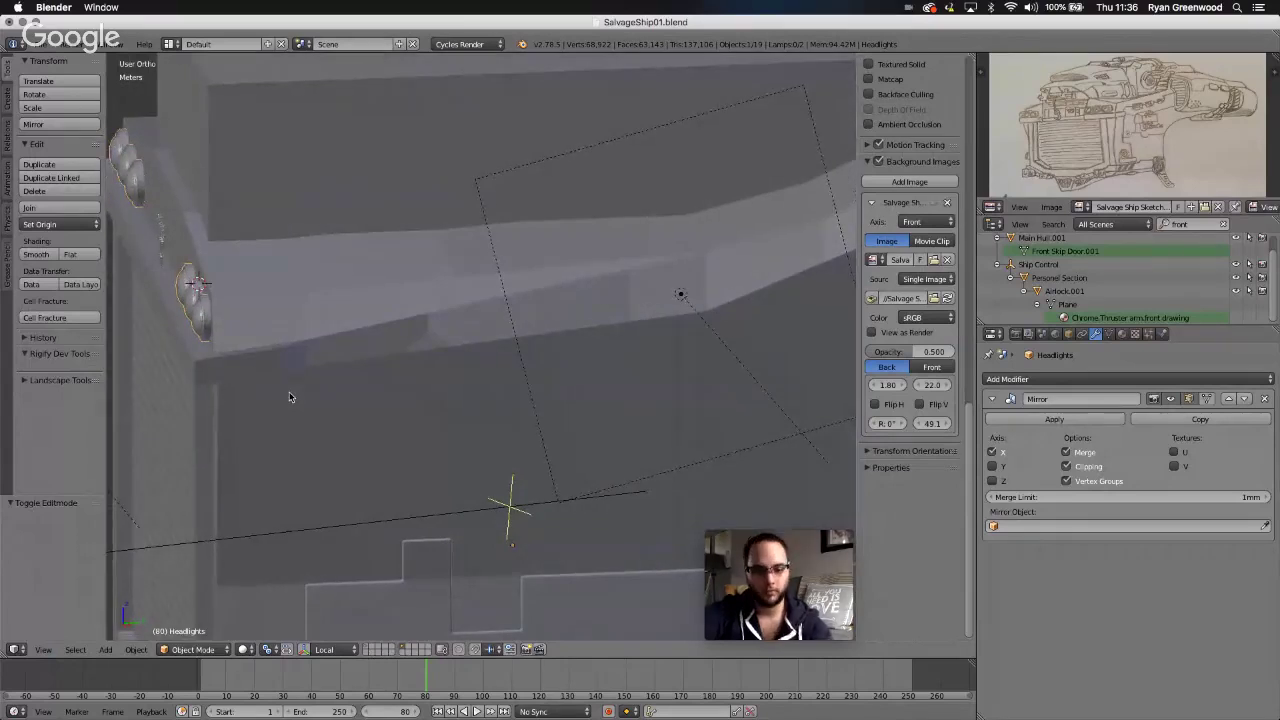
pyautogui.press('g')
pyautogui.press('y')
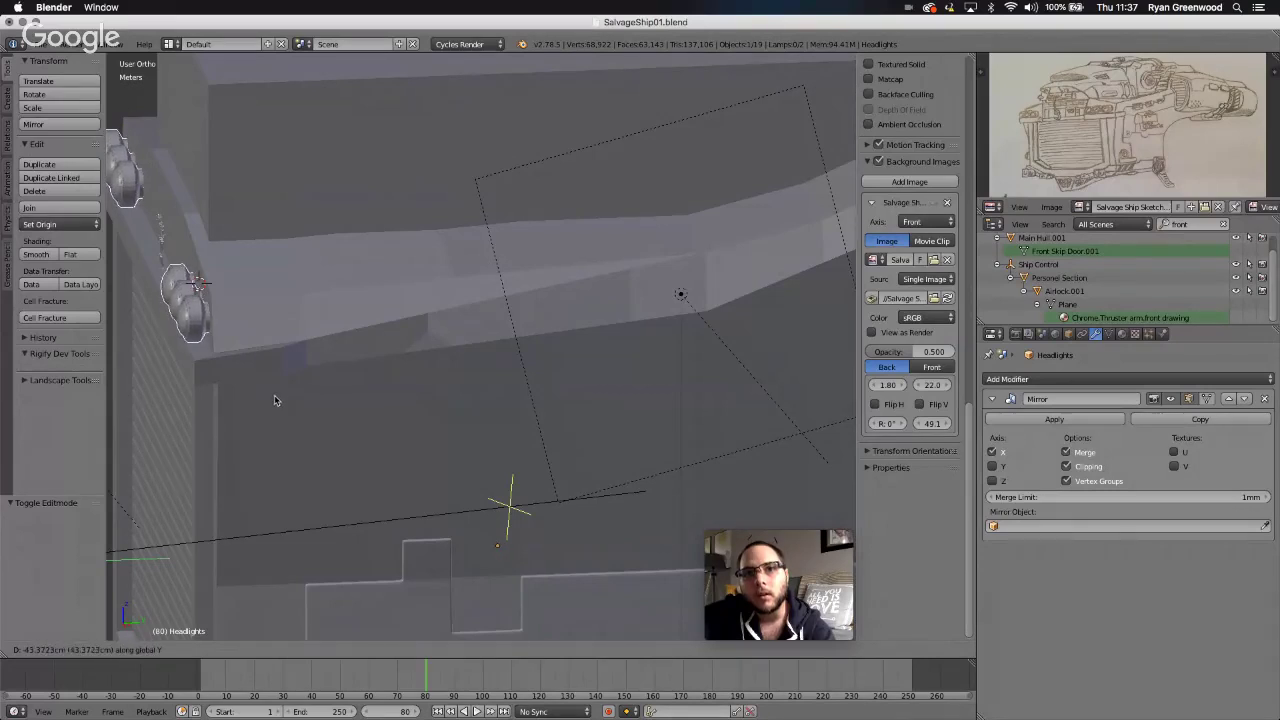
pyautogui.click(275, 400)
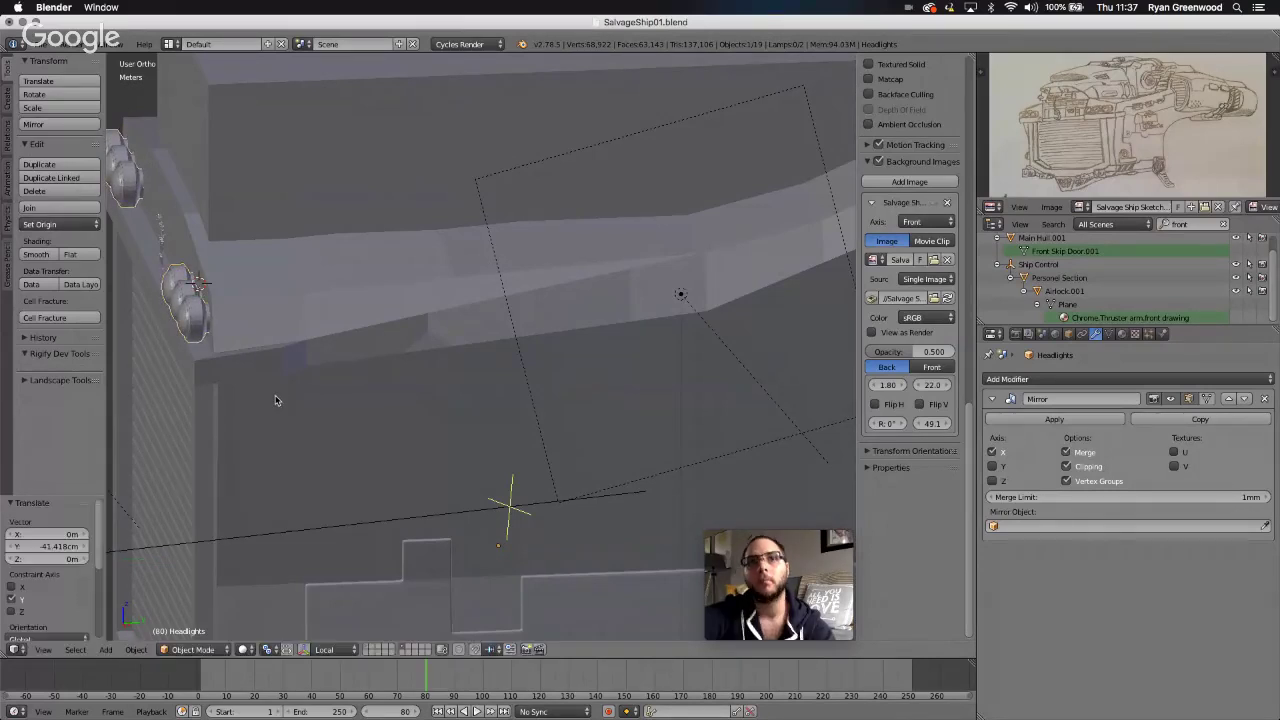
# - Examine how the headlight rows sit on the hull front from several angles
pyautogui.press('KP_Decimal')
pyautogui.hscroll(-5, 325, 400)
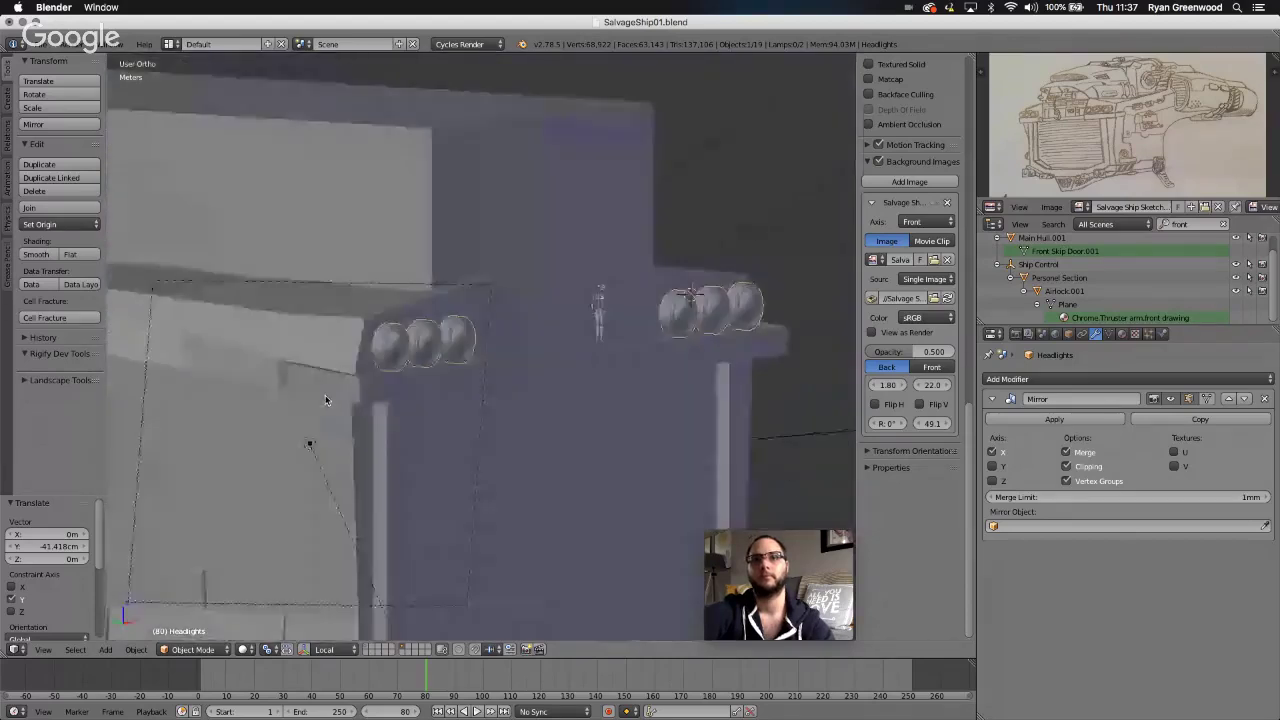
pyautogui.scroll(-3, 325, 400)
pyautogui.hscroll(8, 325, 400)
pyautogui.hscroll(-5, 325, 400)
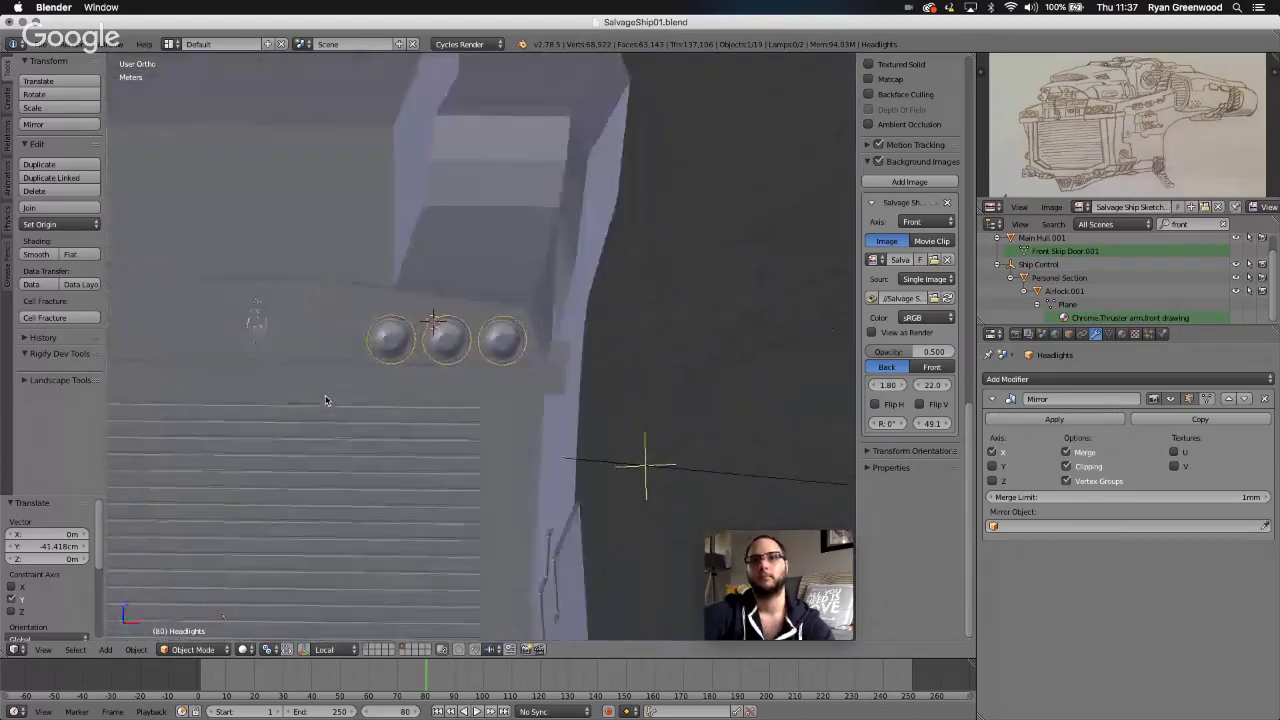
pyautogui.scroll(-4, 325, 400)
pyautogui.hscroll(4, 325, 400)
pyautogui.scroll(5, 325, 400)
pyautogui.hscroll(3, 325, 400)
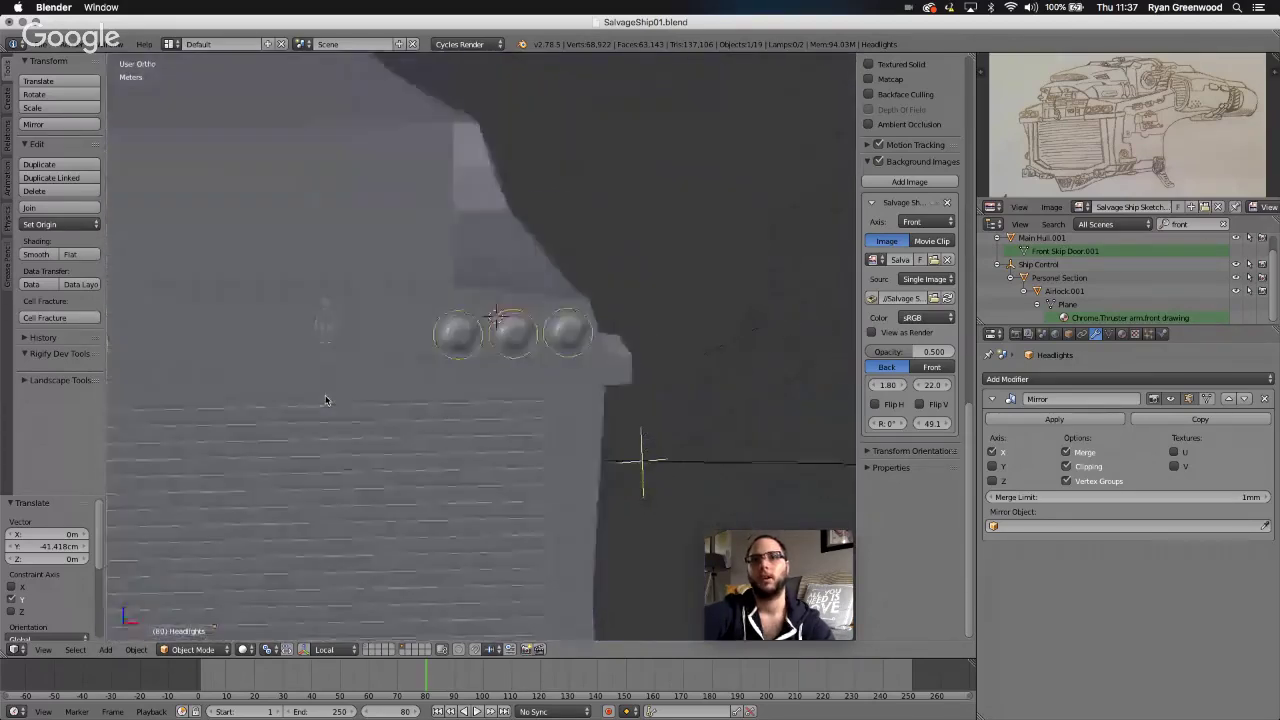
pyautogui.hscroll(-3, 325, 400)
pyautogui.hscroll(3, 325, 400)
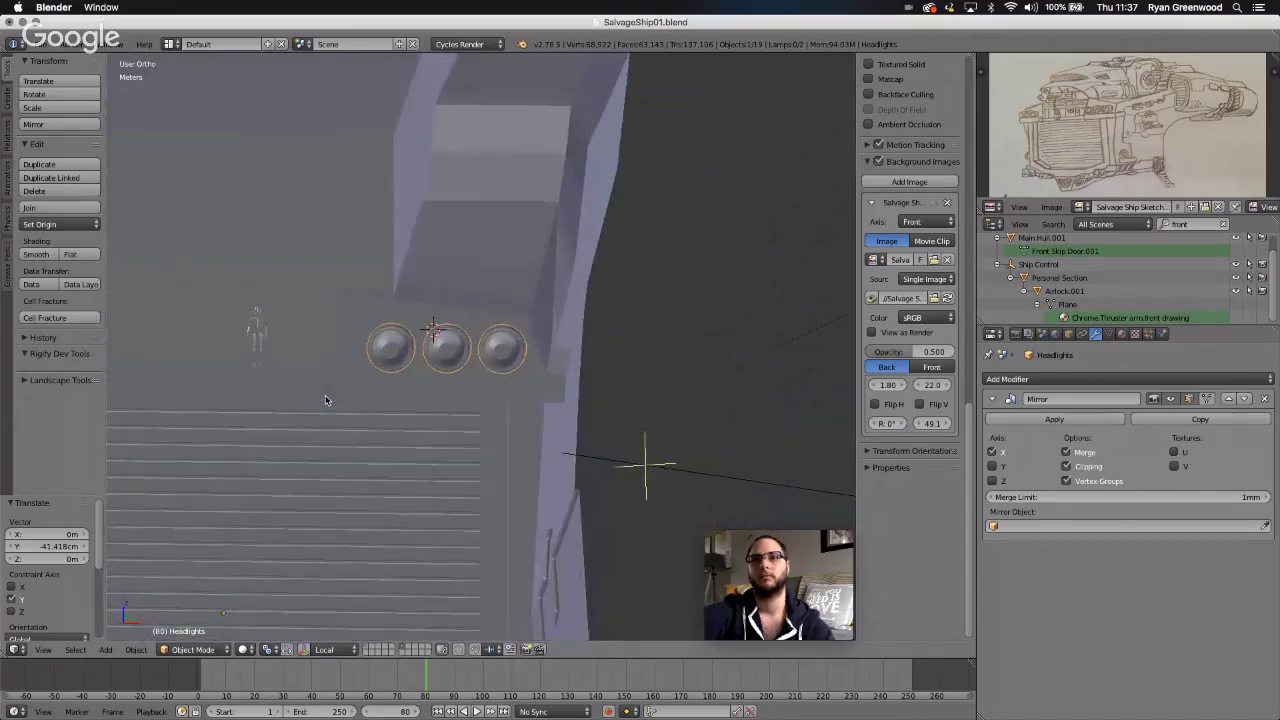
pyautogui.hscroll(5, 325, 400)
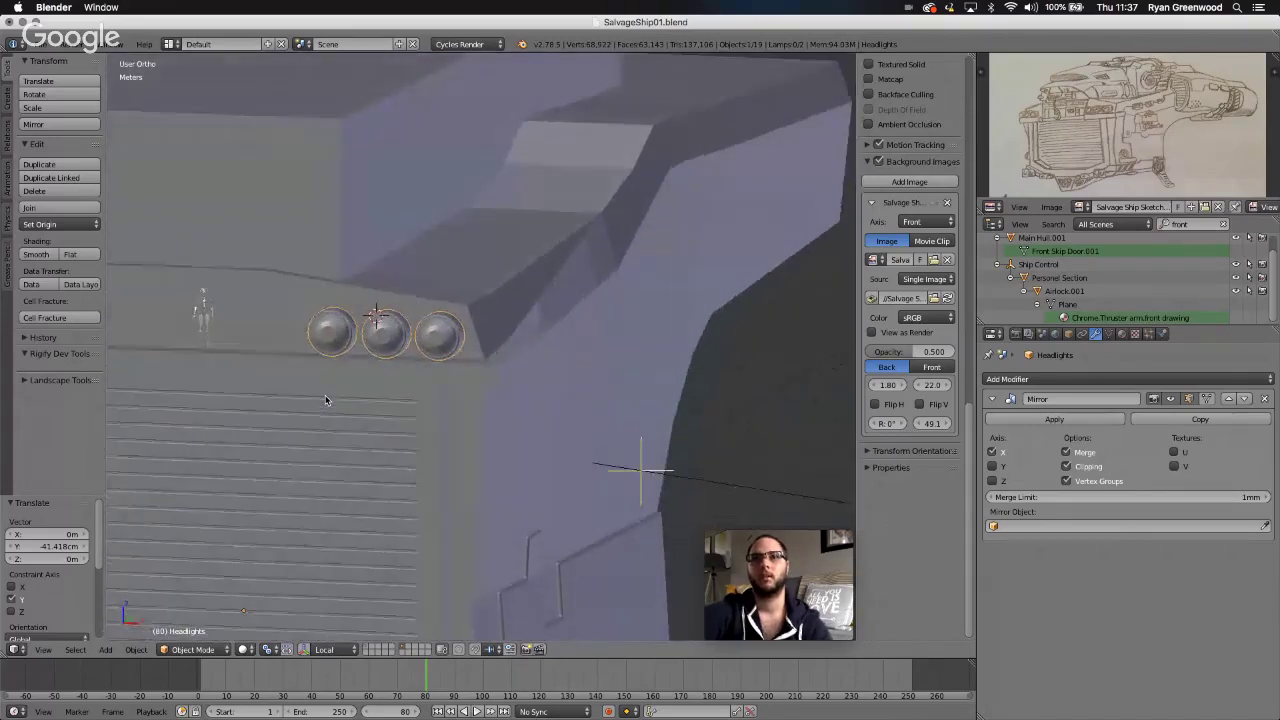
# - In Edit Mode, select all headlight geometry and move it about 62.8 cm along negative X, toward the hull's centre
pyautogui.press('g')
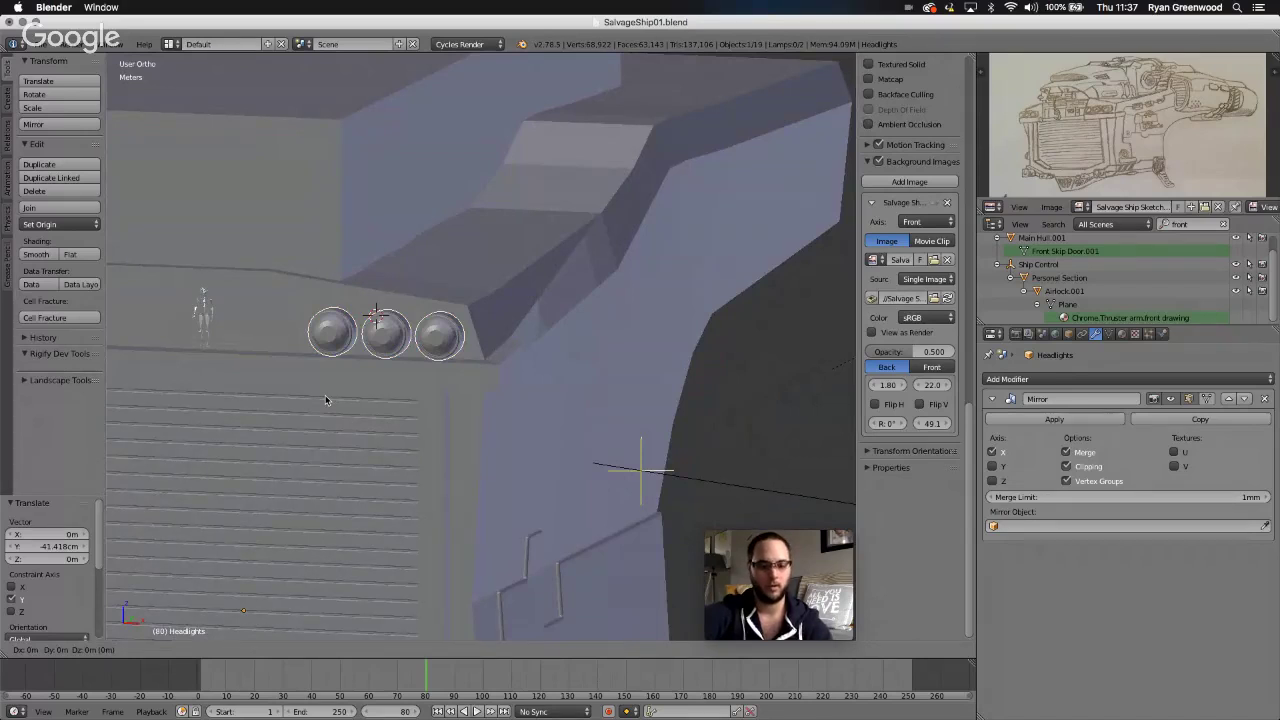
pyautogui.press('Escape')
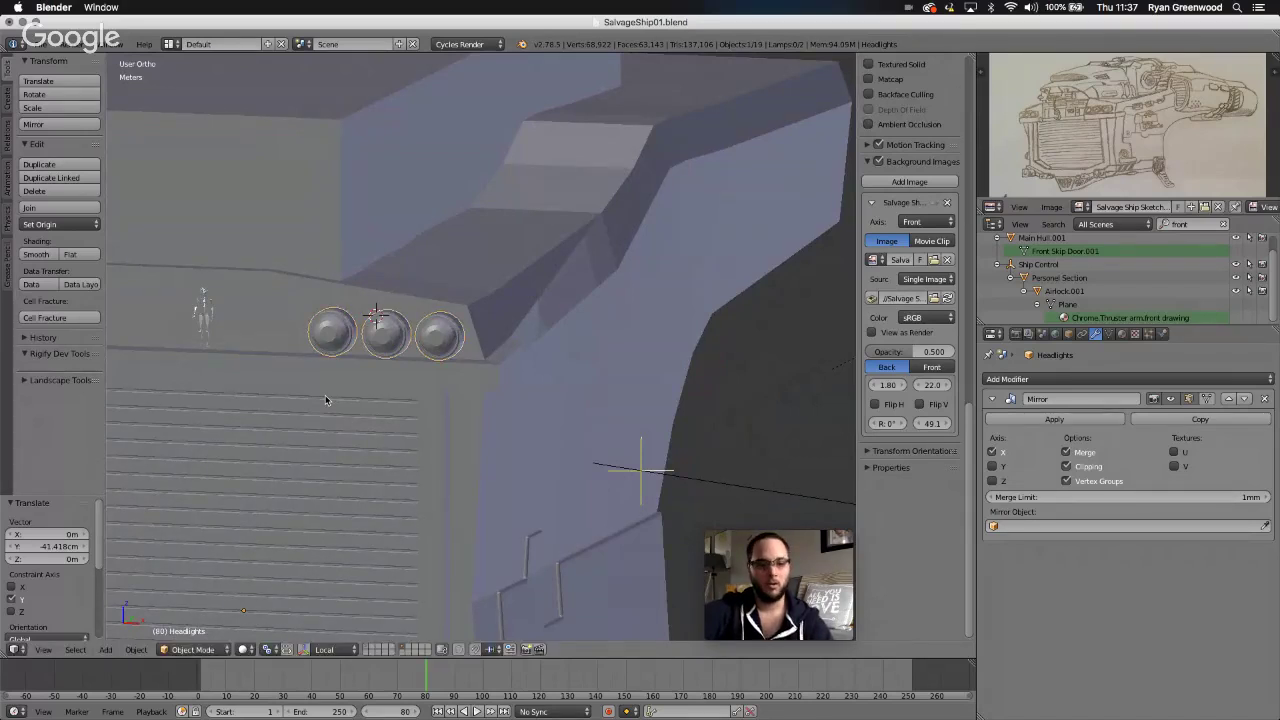
pyautogui.press('Tab')
pyautogui.press('a')
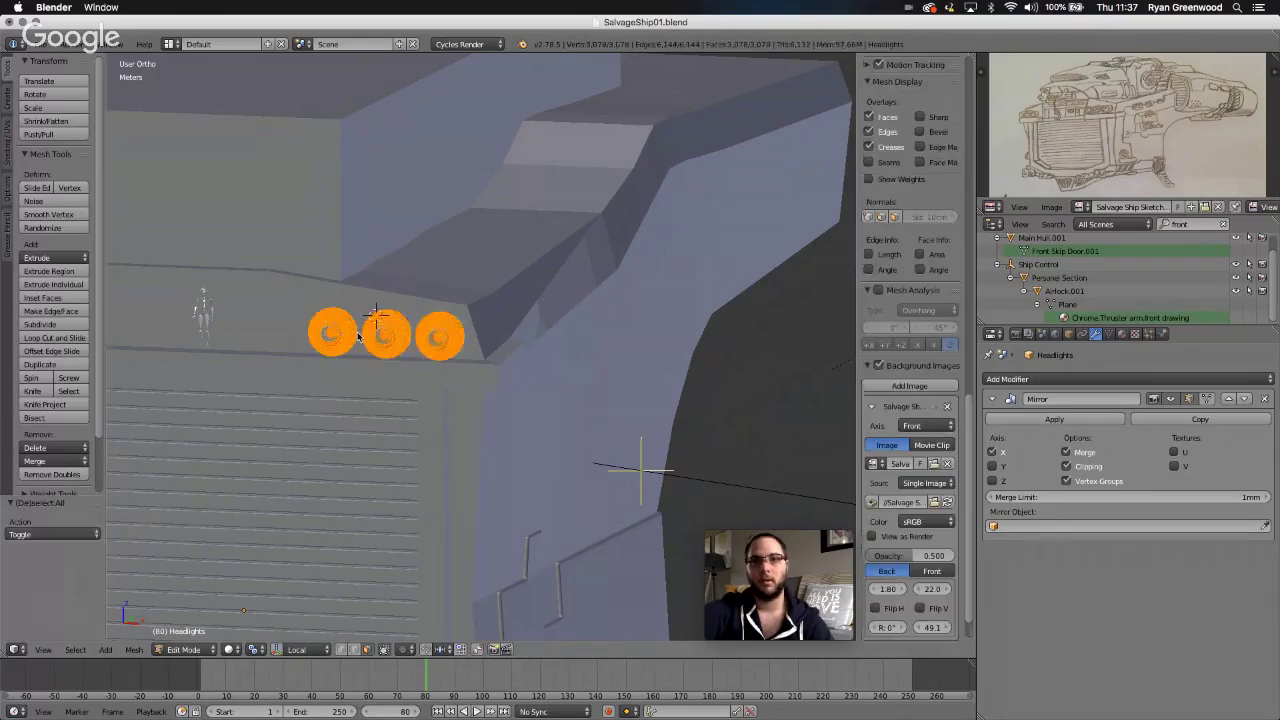
pyautogui.press('g')
pyautogui.press('y')
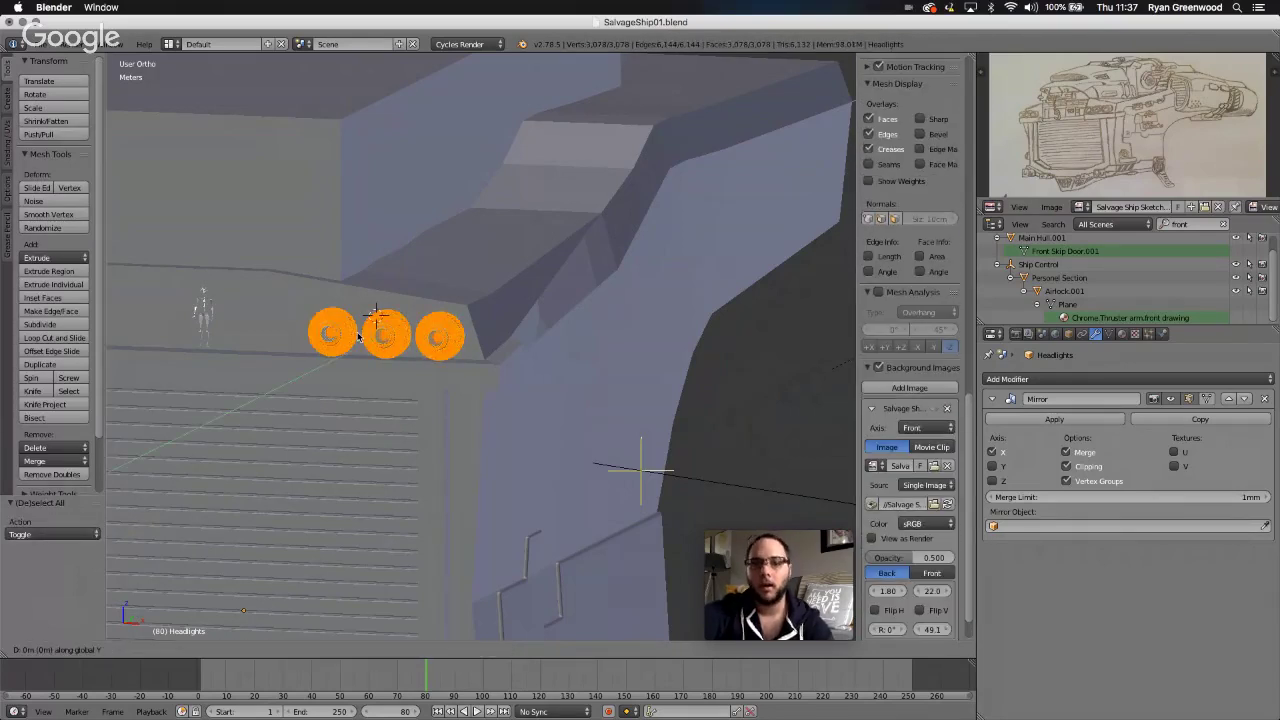
pyautogui.press('x')
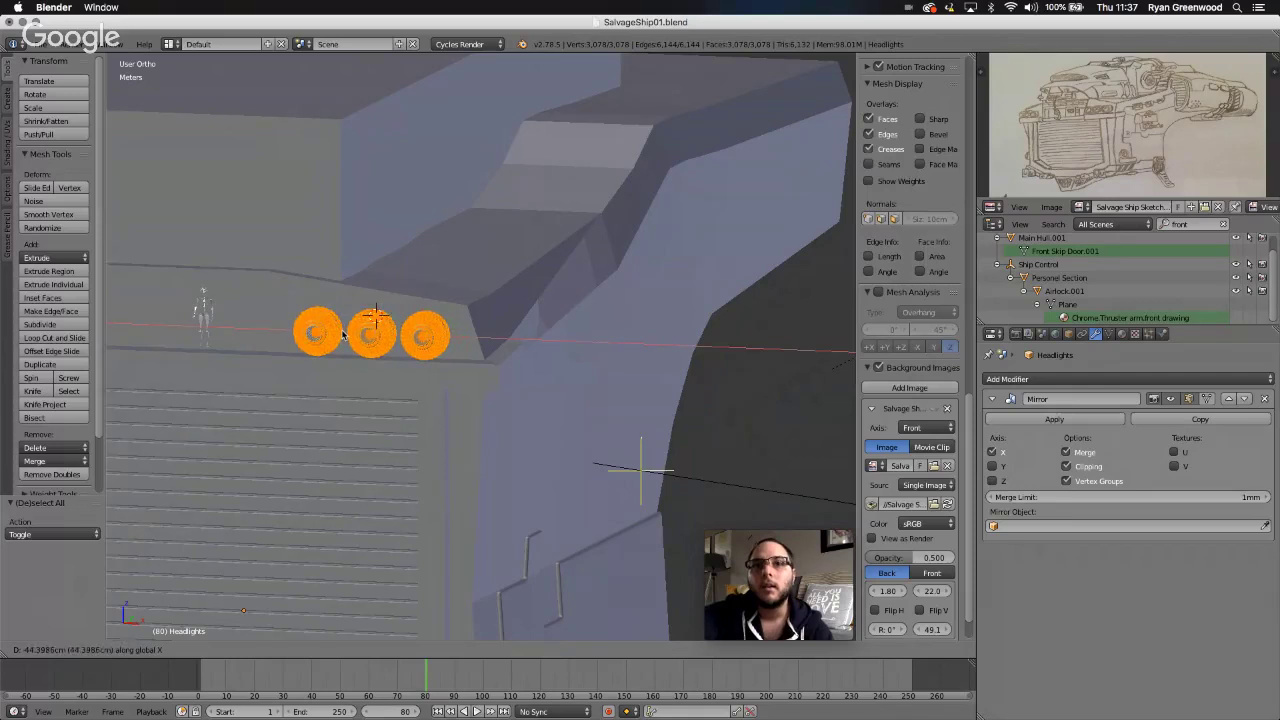
pyautogui.click(338, 333)
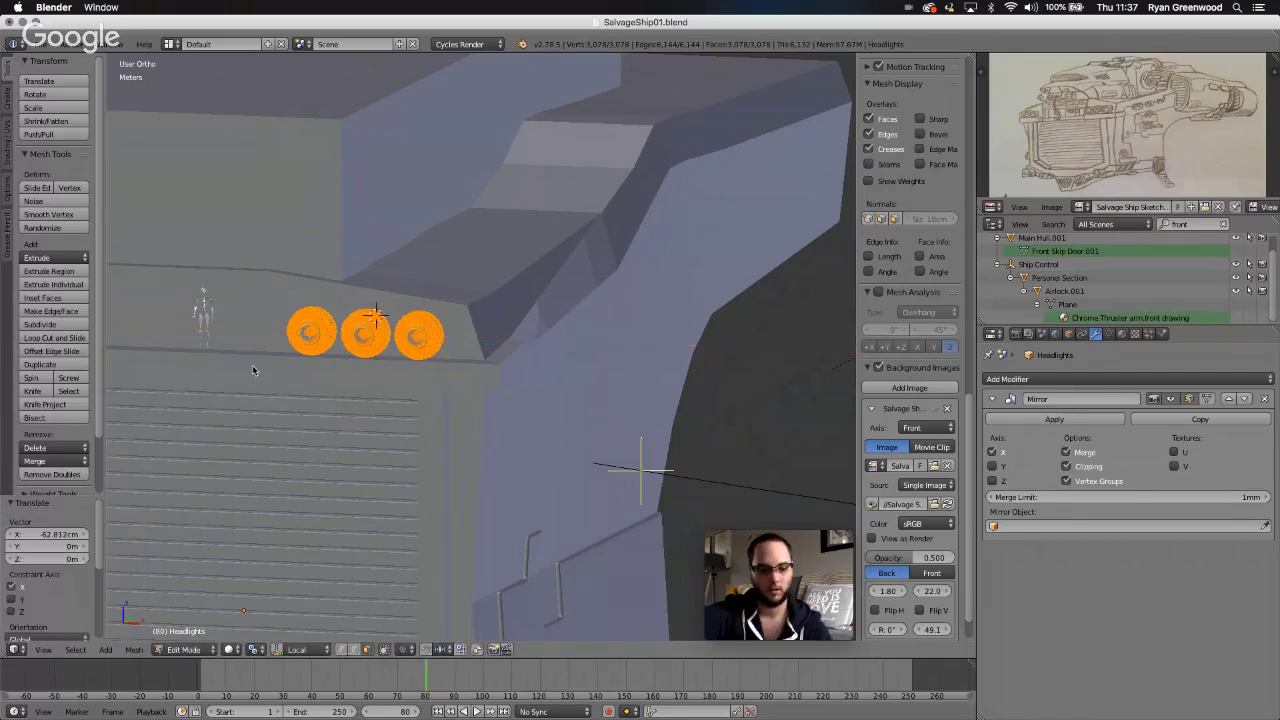
# - Move the selected headlight geometry about 2.5 mm along positive X and return to Object Mode
pyautogui.scroll(-3, 252, 370)
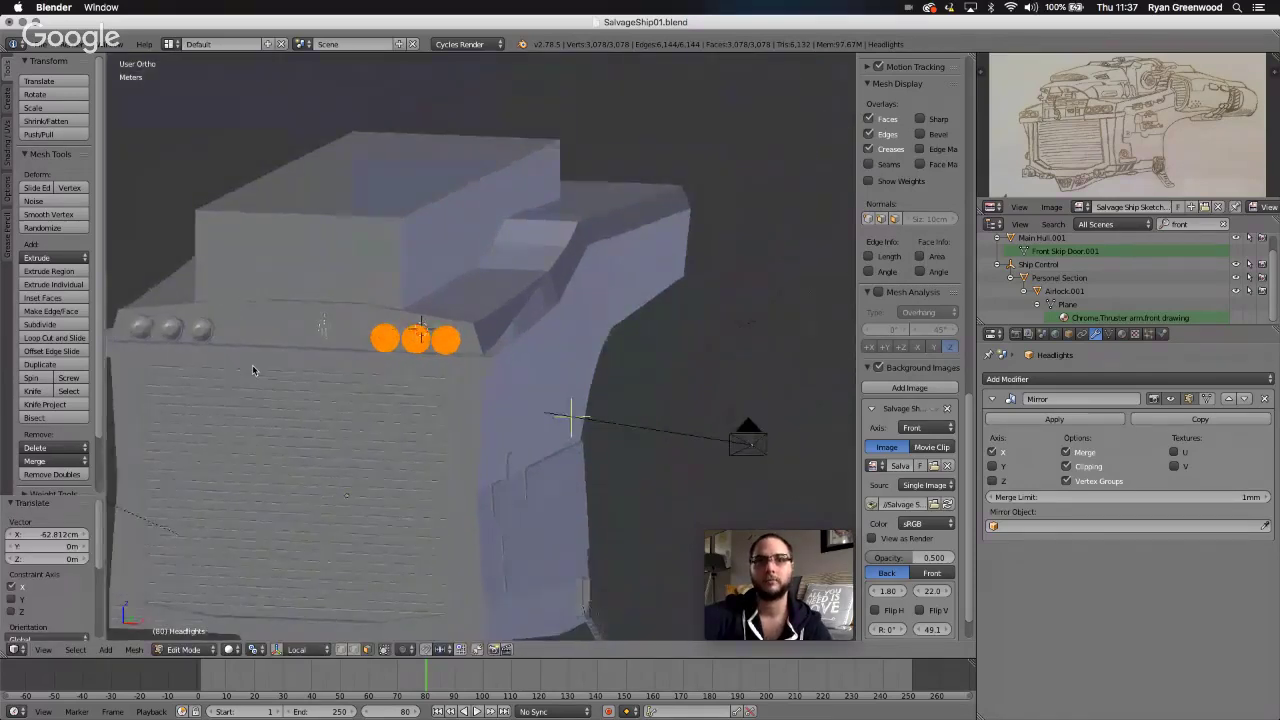
pyautogui.moveTo(252, 370); pyautogui.dragTo(260, 359, button='middle')
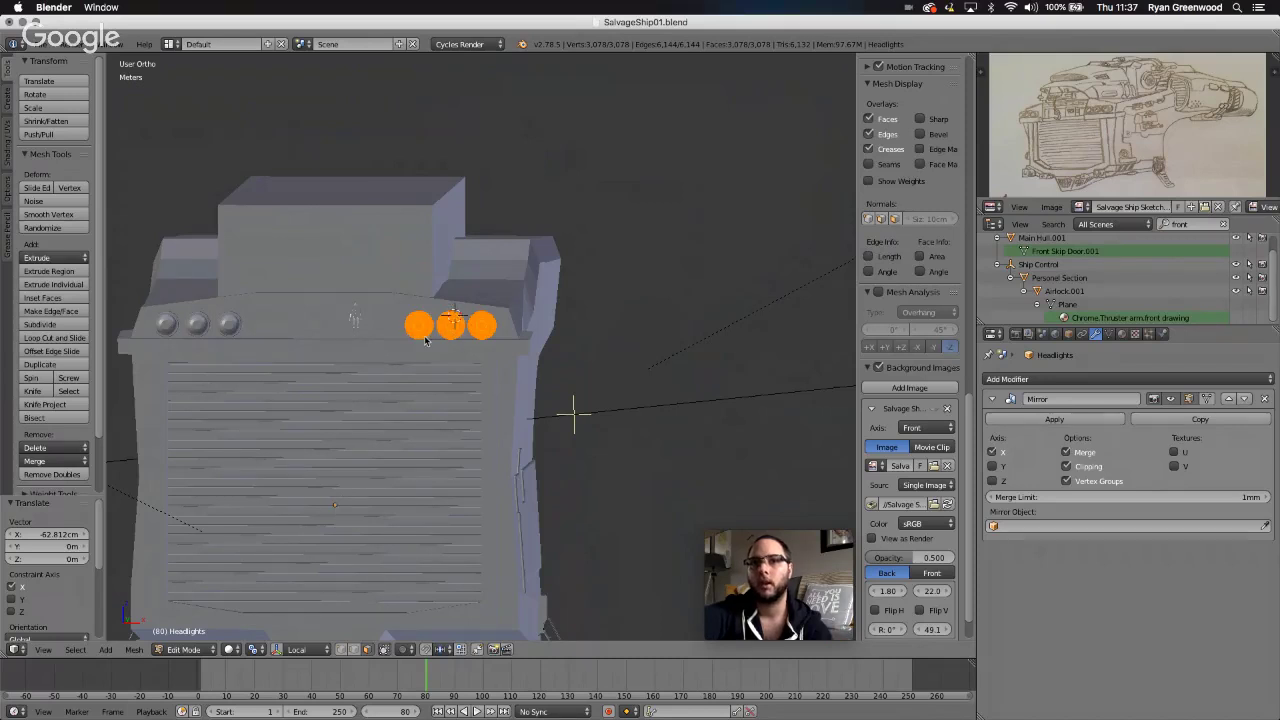
pyautogui.press('g')
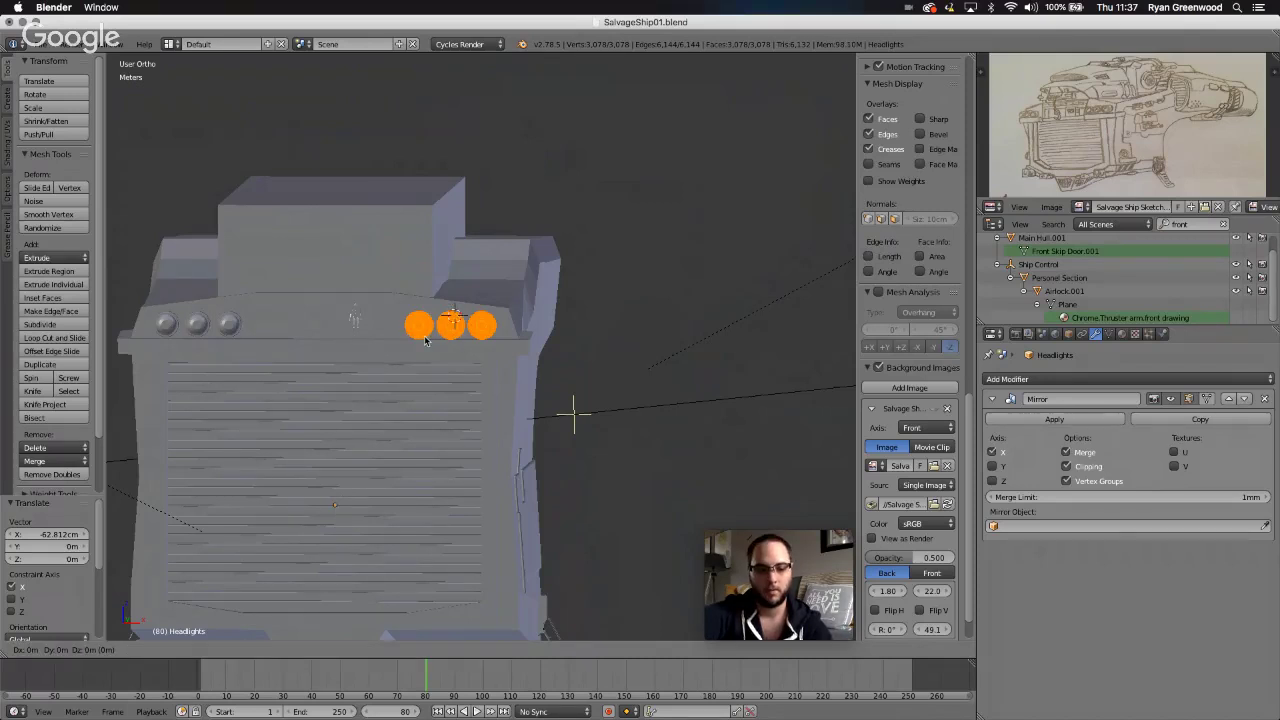
pyautogui.press('x')
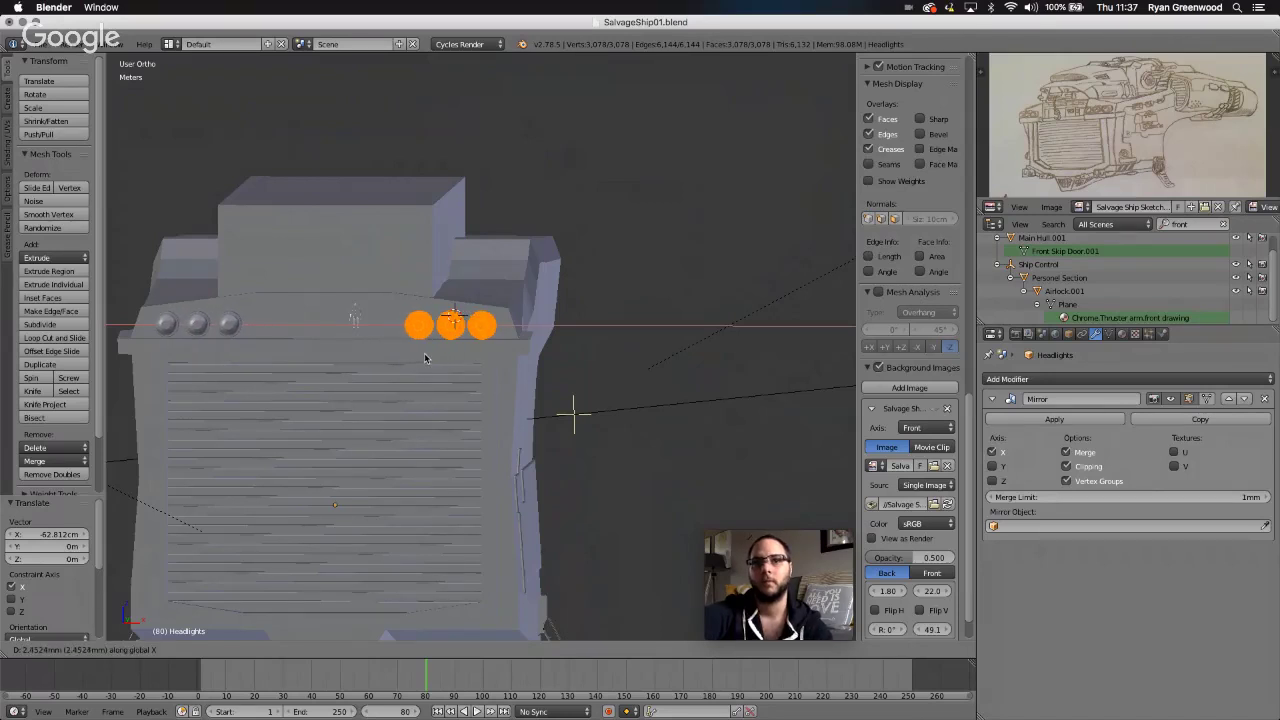
pyautogui.click(424, 358)
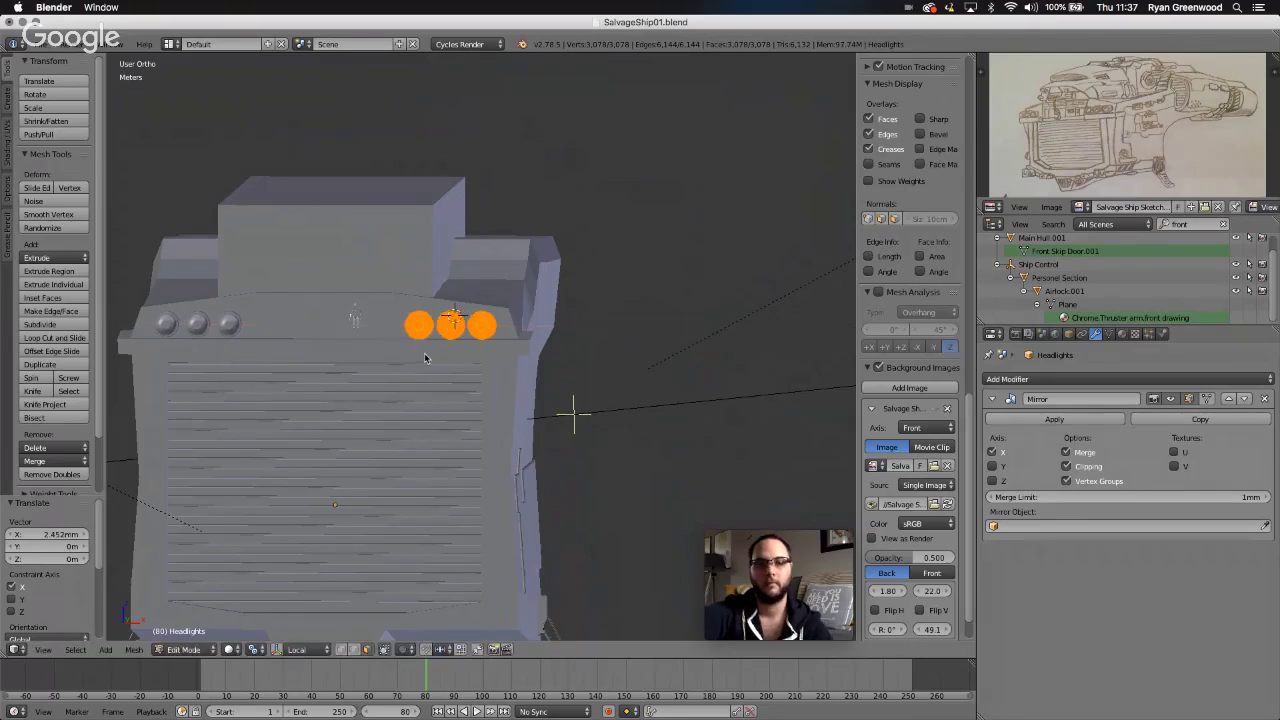
pyautogui.moveTo(424, 358); pyautogui.dragTo(421, 386, button='middle')
pyautogui.hscroll(5, 436, 387)
pyautogui.hscroll(-10, 436, 387)
pyautogui.press('Tab')
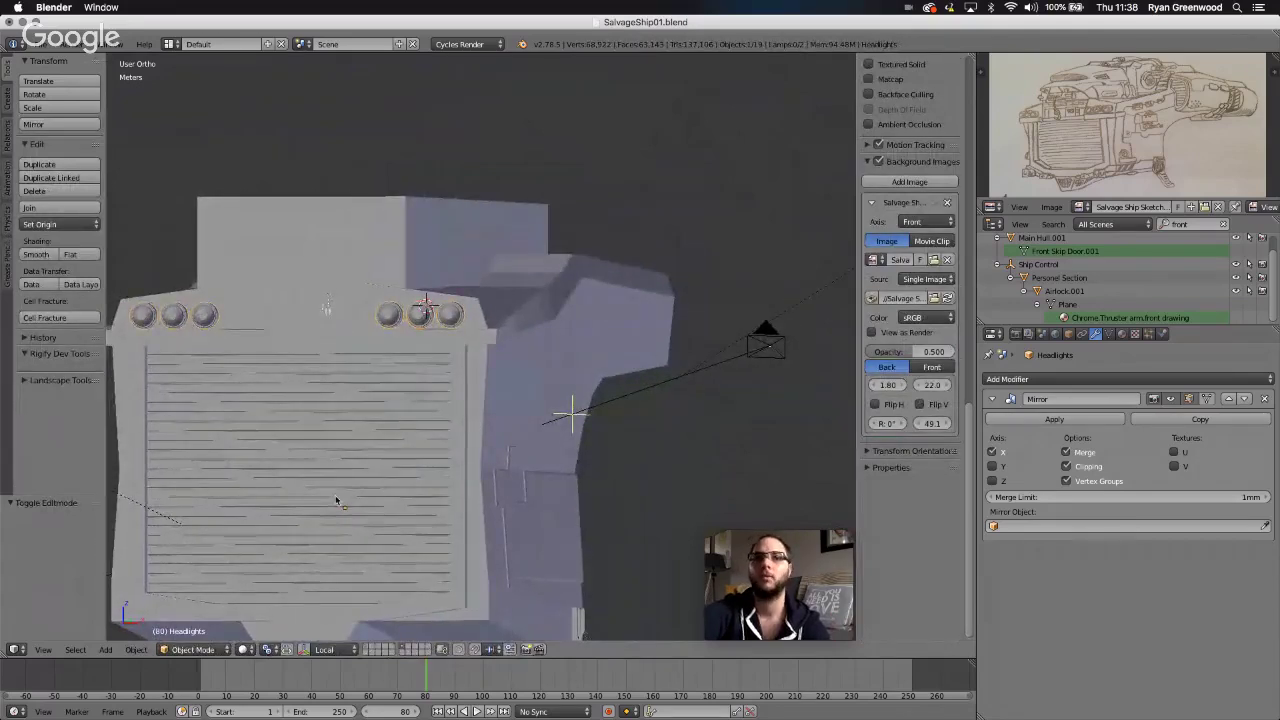
# - Examine the mirrored headlight rows against the overall hull shape from the front, side and three-quarter angles
pyautogui.moveTo(473, 480); pyautogui.dragTo(473, 480, button='middle')
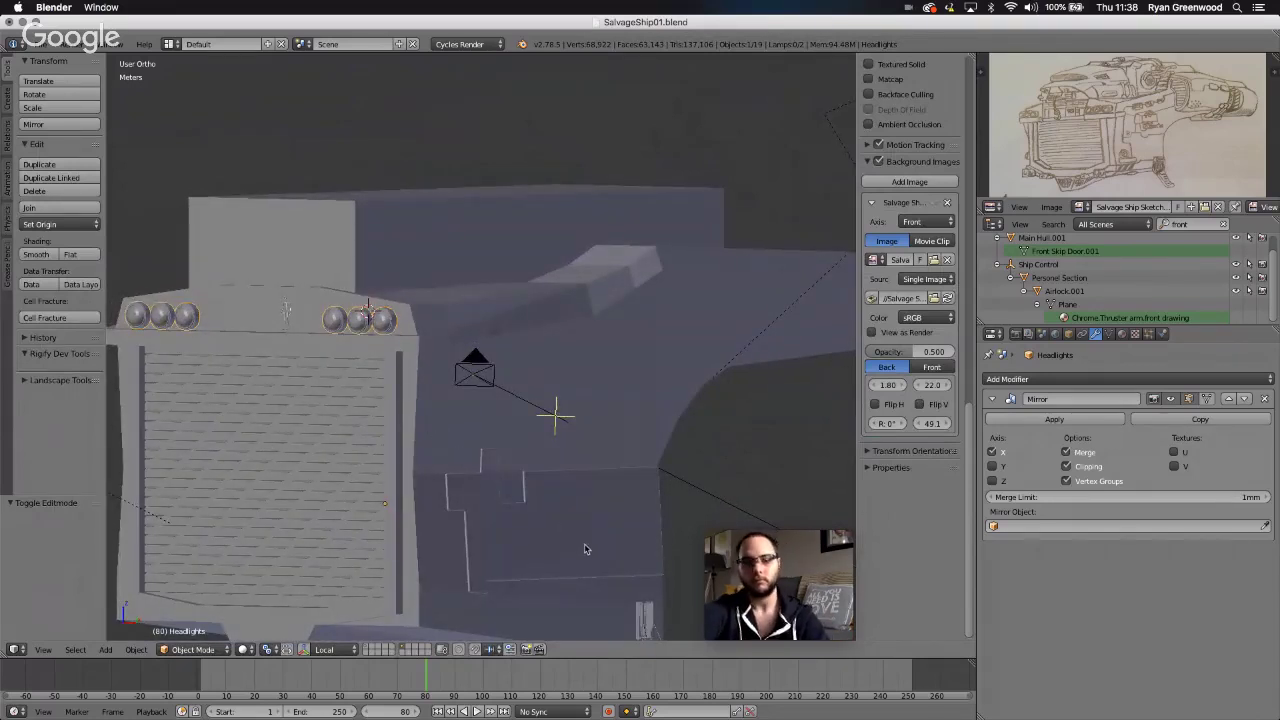
pyautogui.scroll(-1, 586, 548)
pyautogui.scroll(-1, 585, 549)
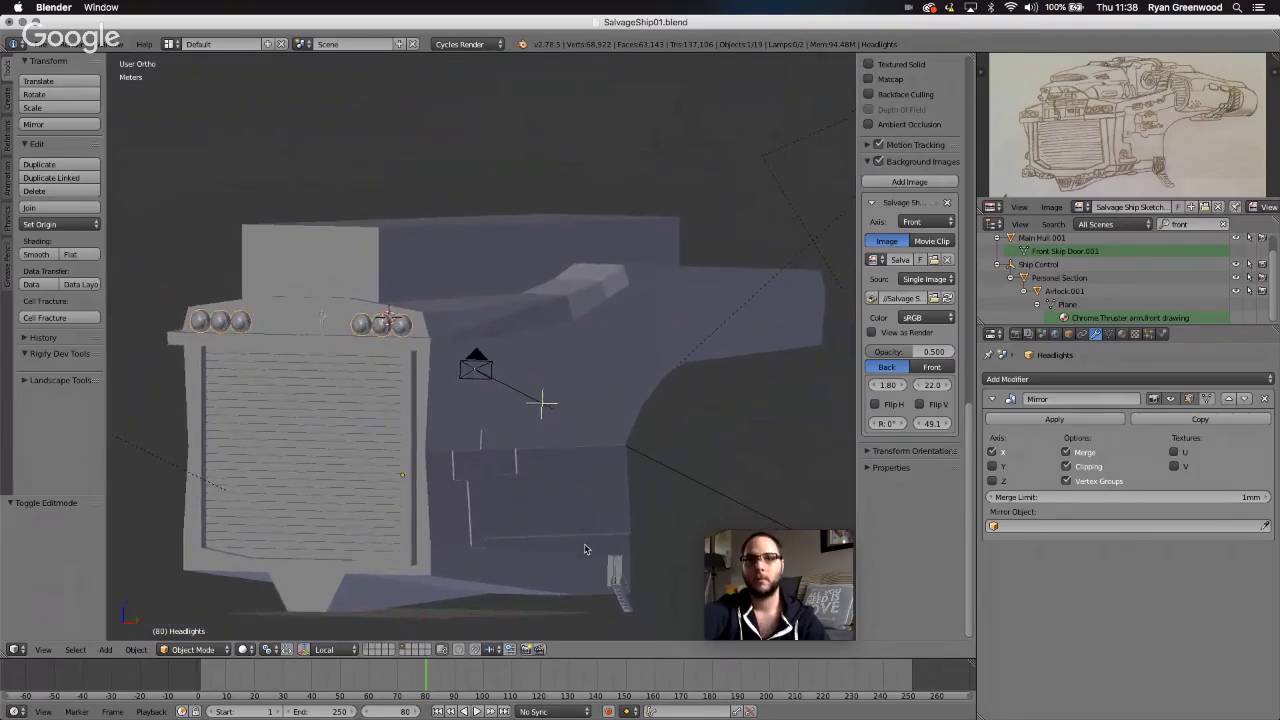
pyautogui.hscroll(10, 585, 549)
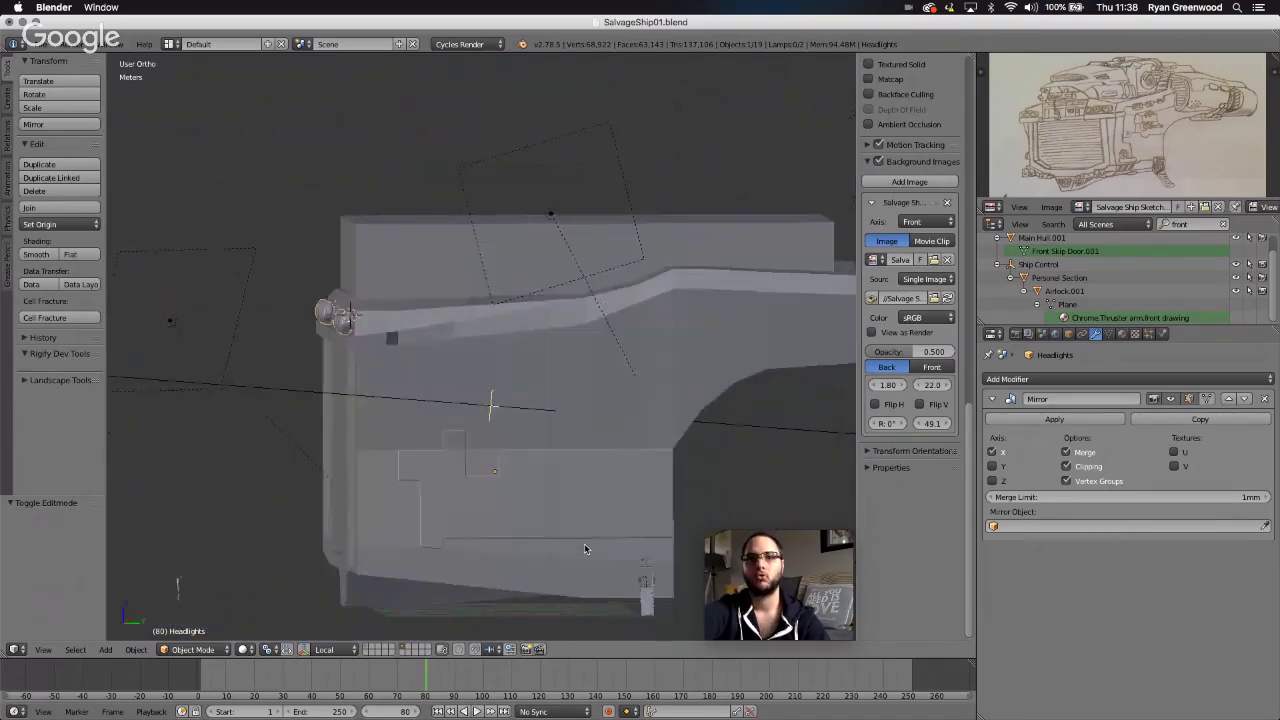
pyautogui.hscroll(-2, 585, 549)
pyautogui.hscroll(-6, 585, 549)
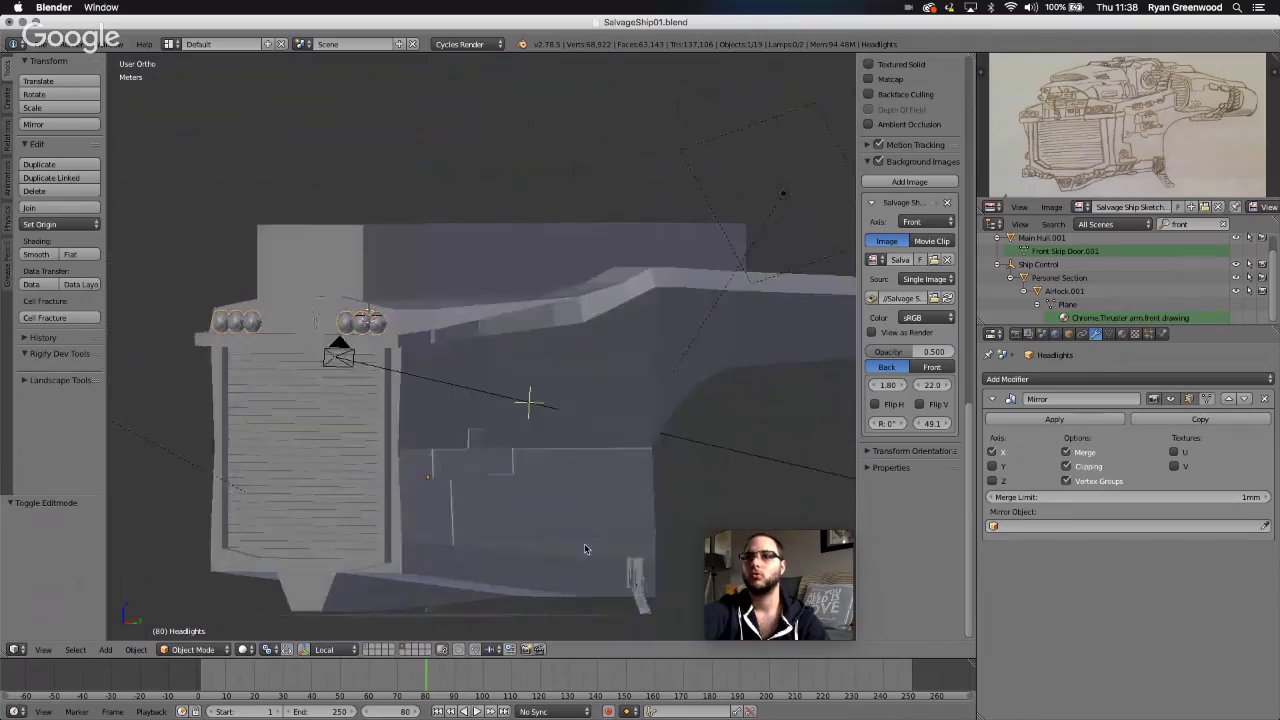
pyautogui.hscroll(-4, 585, 549)
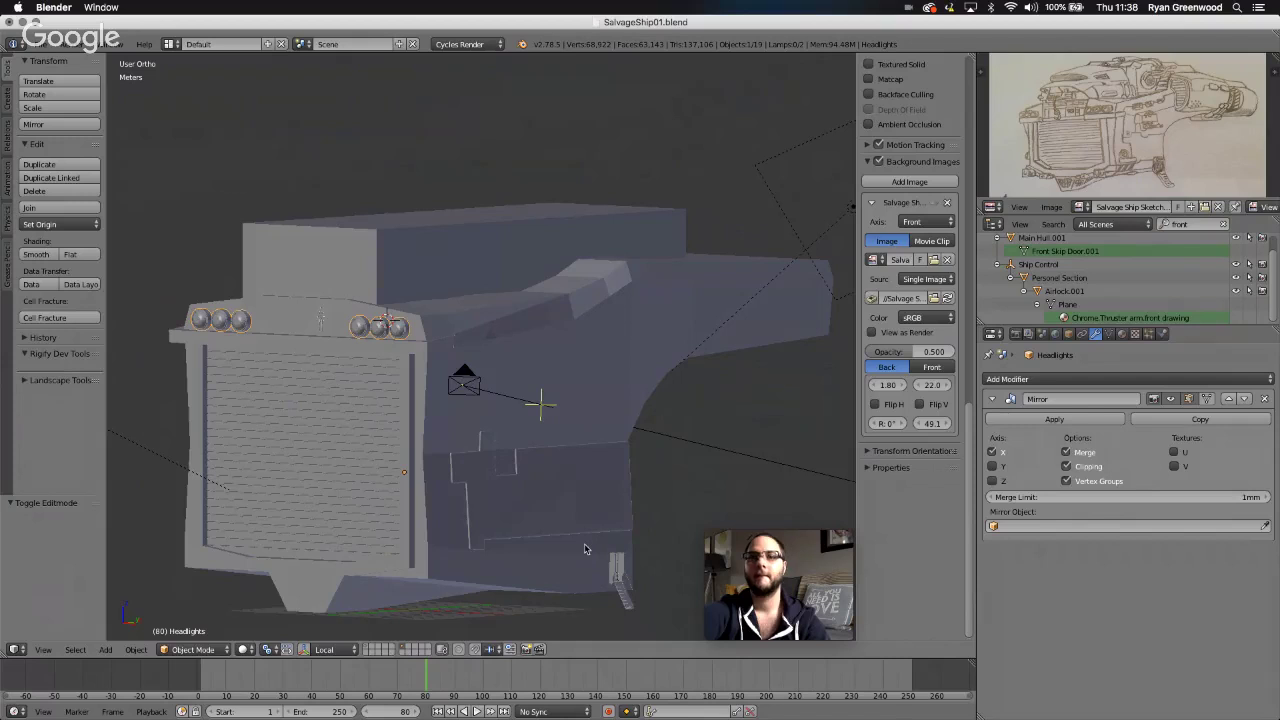
pyautogui.hscroll(-2, 585, 567)
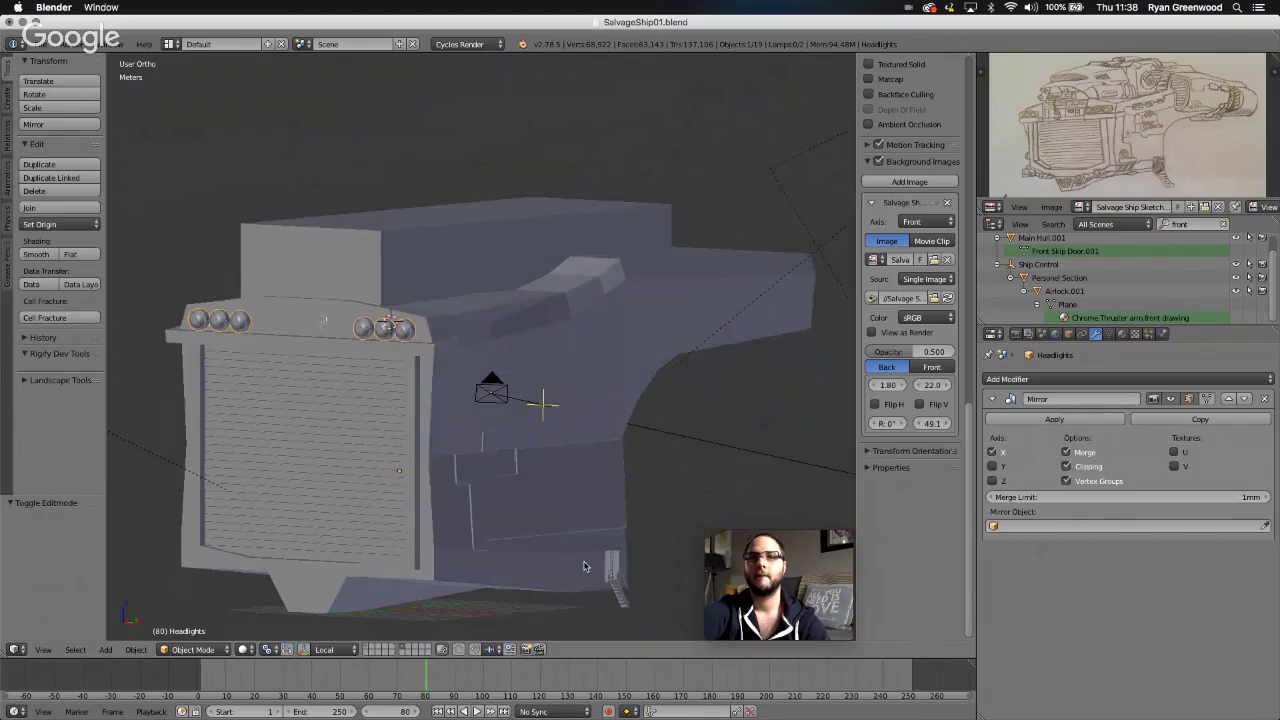
pyautogui.hscroll(-2, 585, 567)
pyautogui.hscroll(-2, 585, 567)
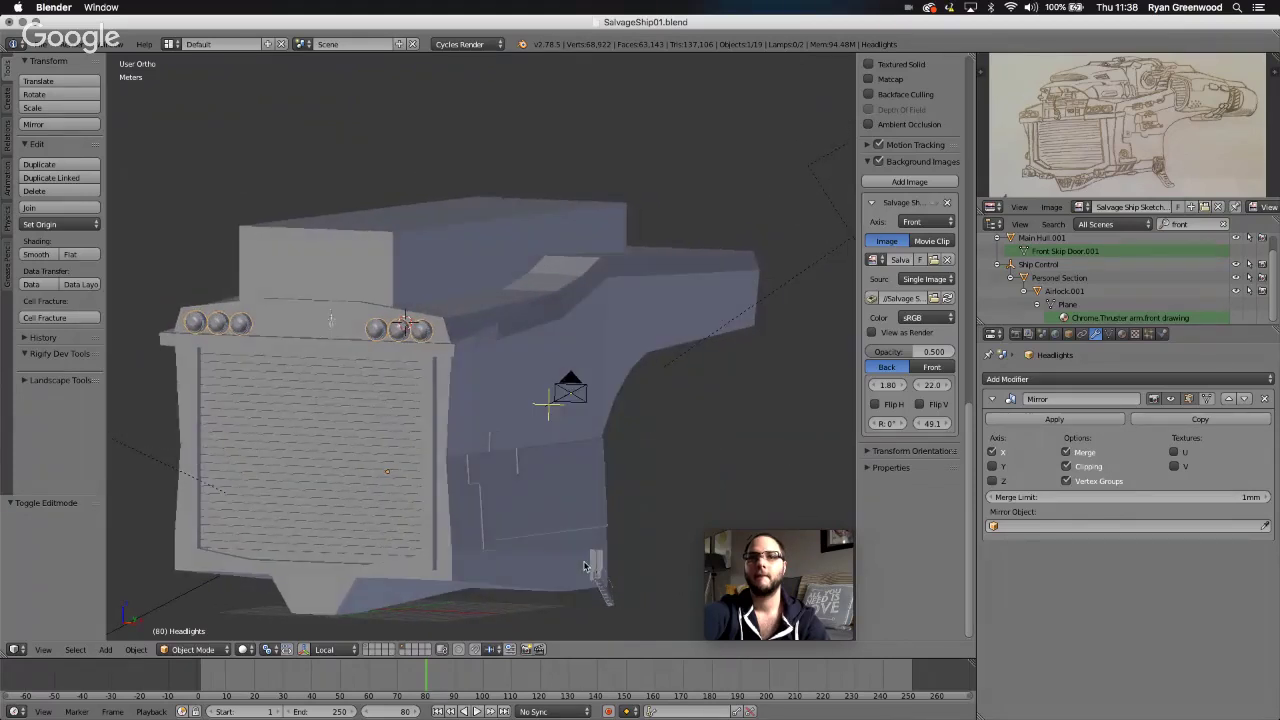
pyautogui.hscroll(-4, 585, 567)
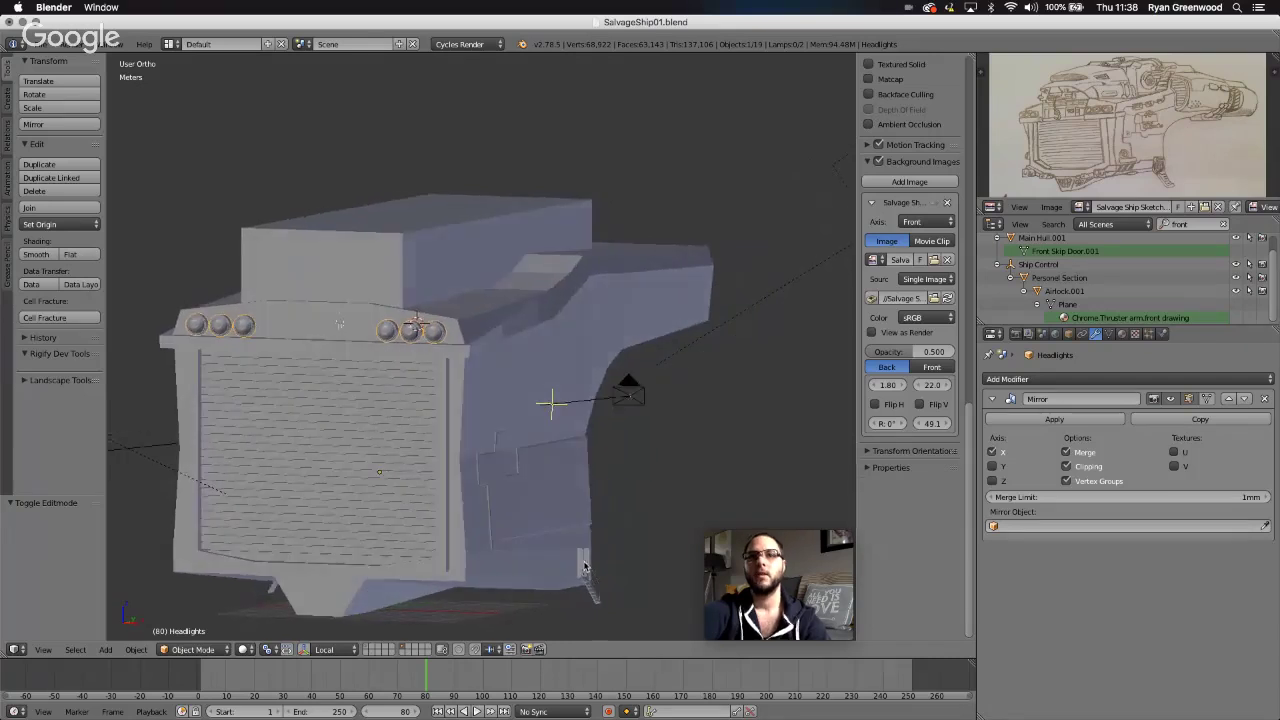